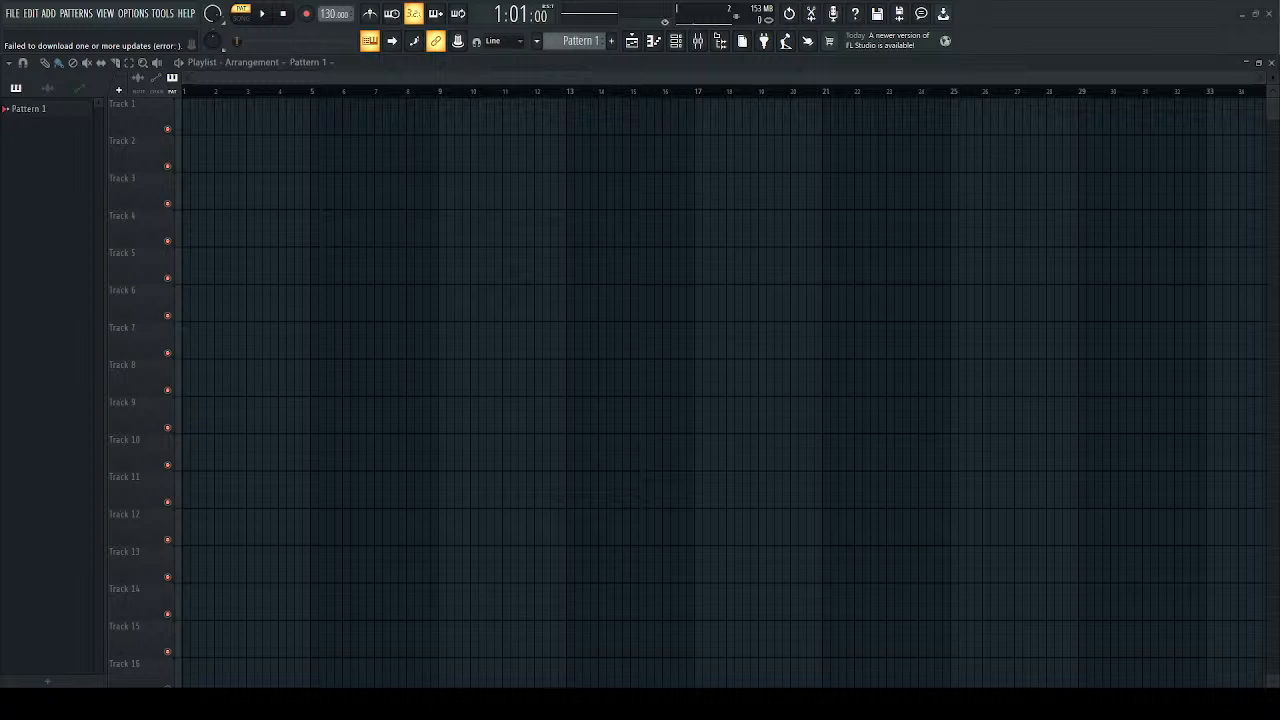
# Step: Open the channel rack and start a new empty project
pyautogui.press('F6')
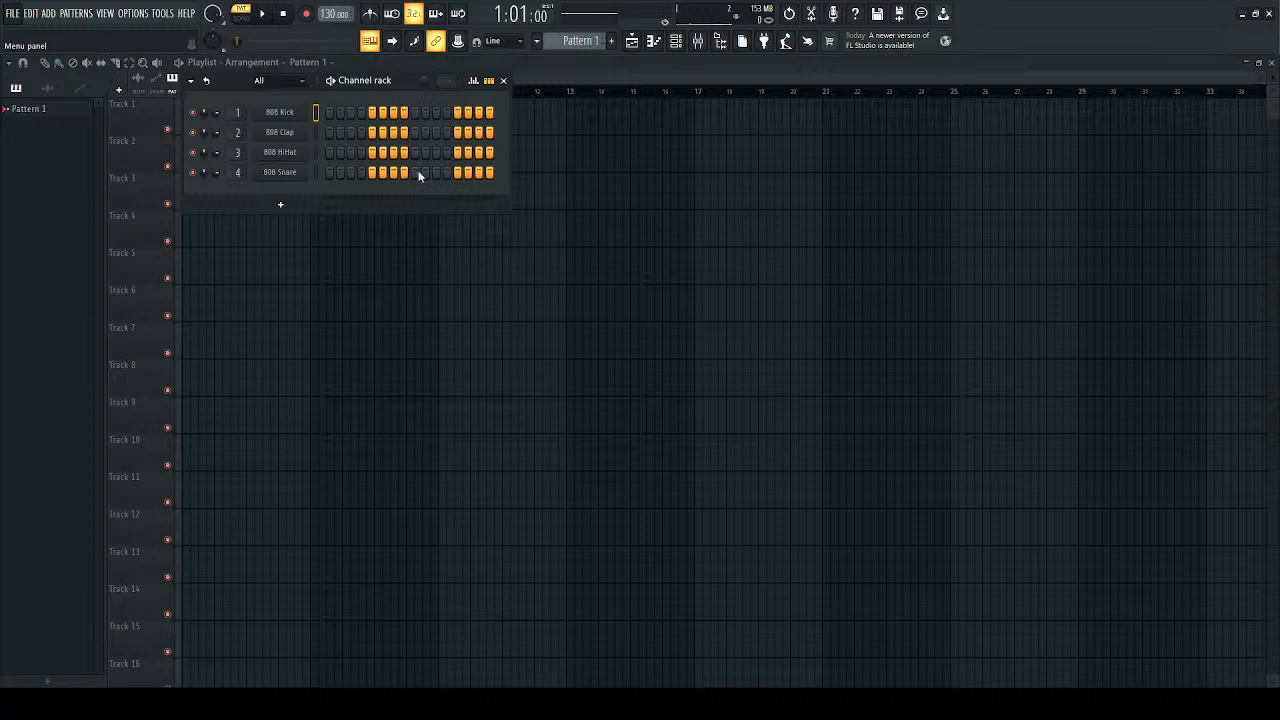
pyautogui.hotkey('ctrl', 'n')
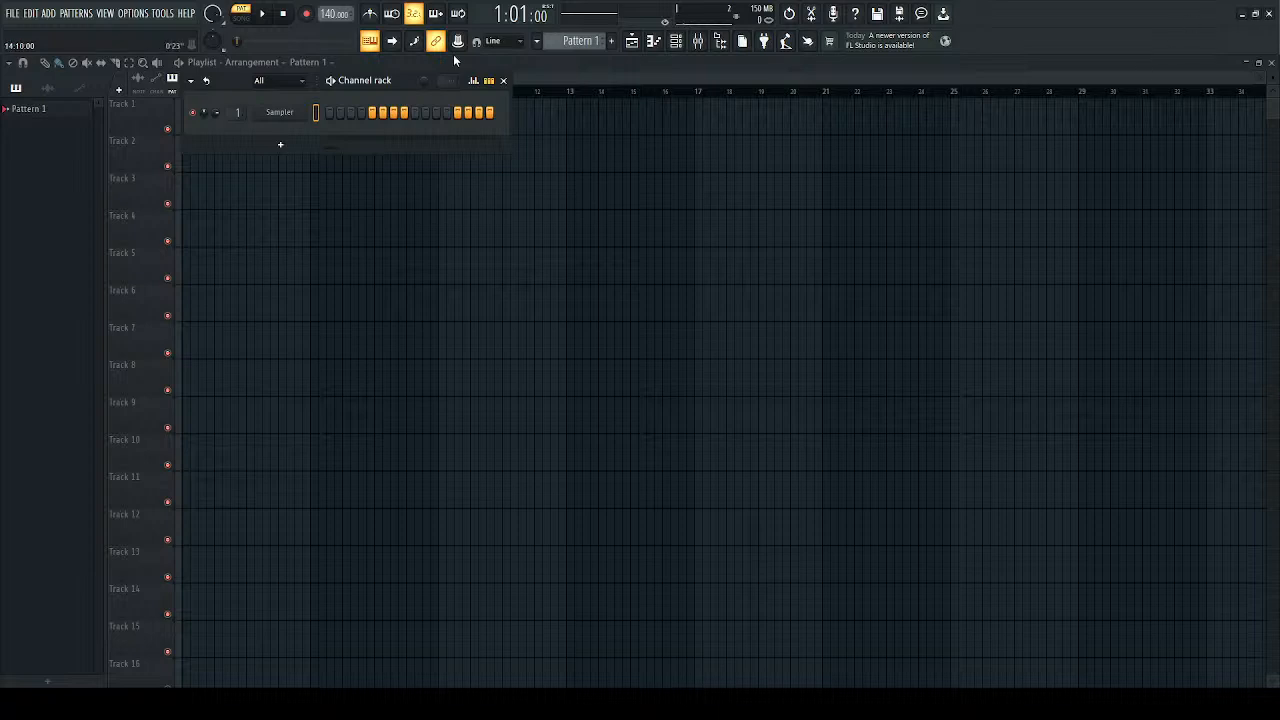
pyautogui.moveTo(404, 79); pyautogui.dragTo(405, 80)
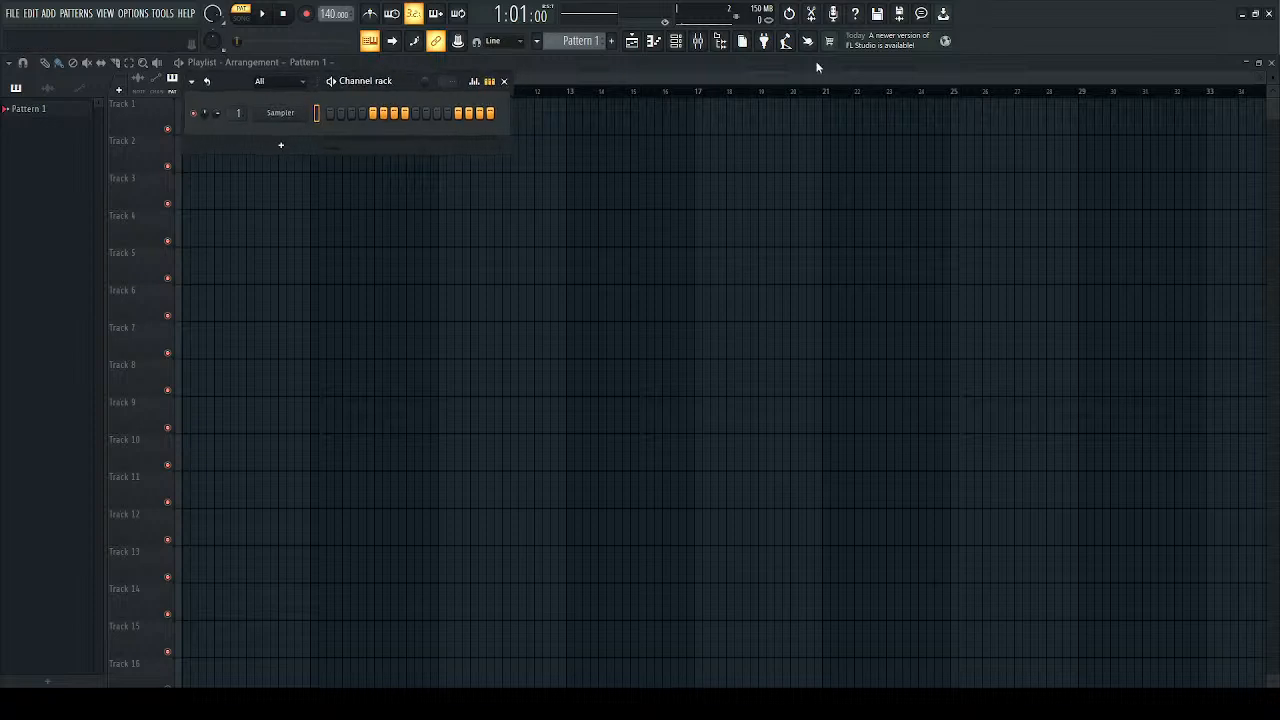
# Step: Open the Sampler channel's piano roll, highlight a musical scale rooted on A#, and test a note
pyautogui.click(653, 42)
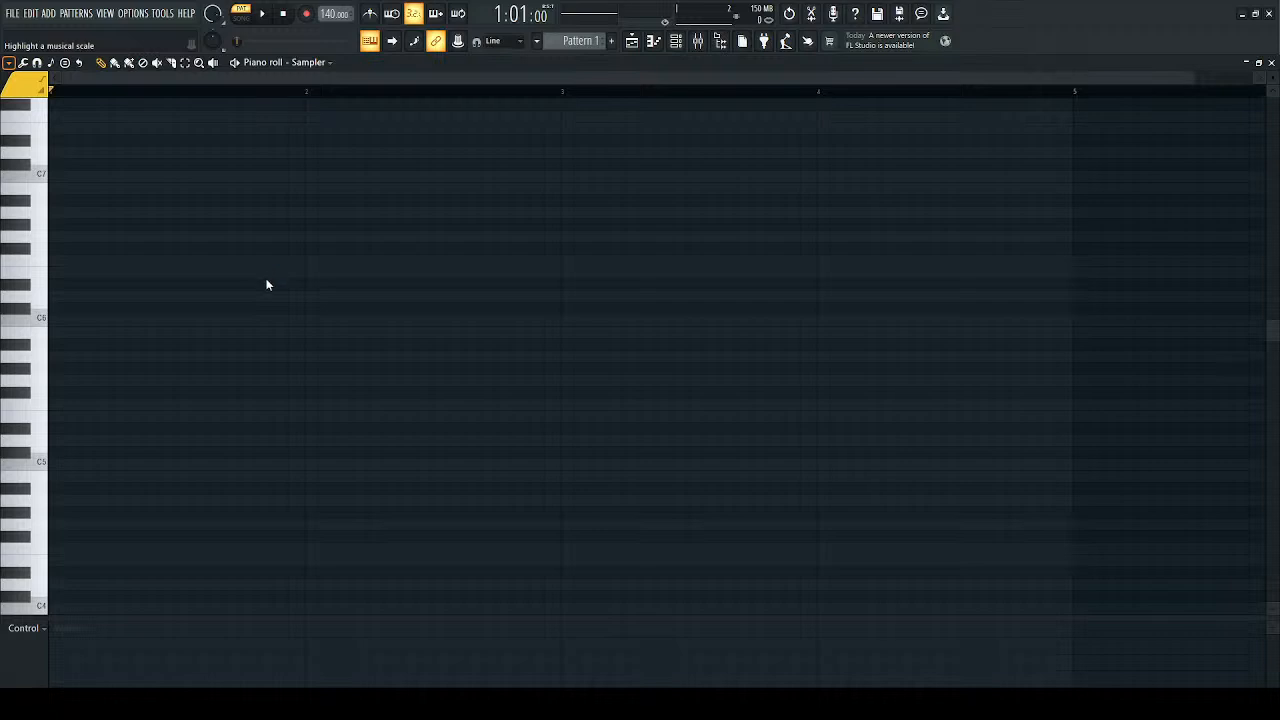
pyautogui.click(53, 345)
pyautogui.rightClick(53, 345)
# Step: Add a reFX Nexus channel and load the Piano preset PN Nexus Grandpiano, then close the plugin window
pyautogui.press('F6')
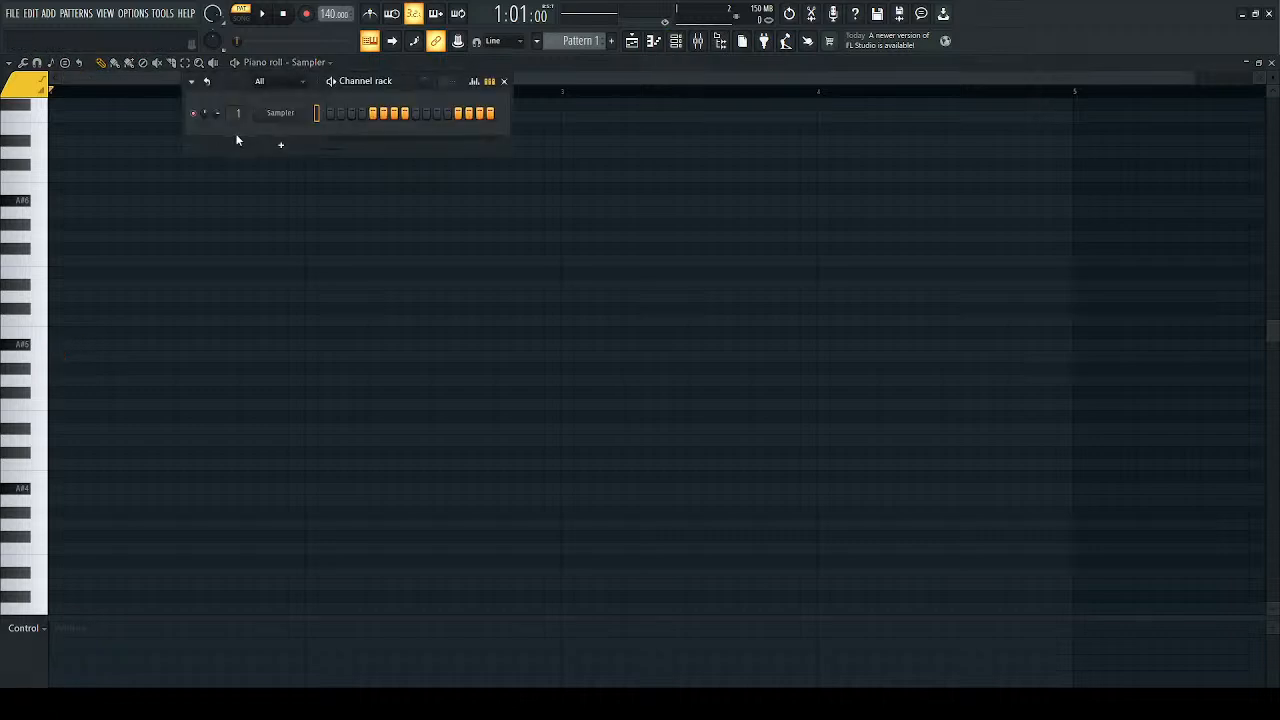
pyautogui.click(407, 413)
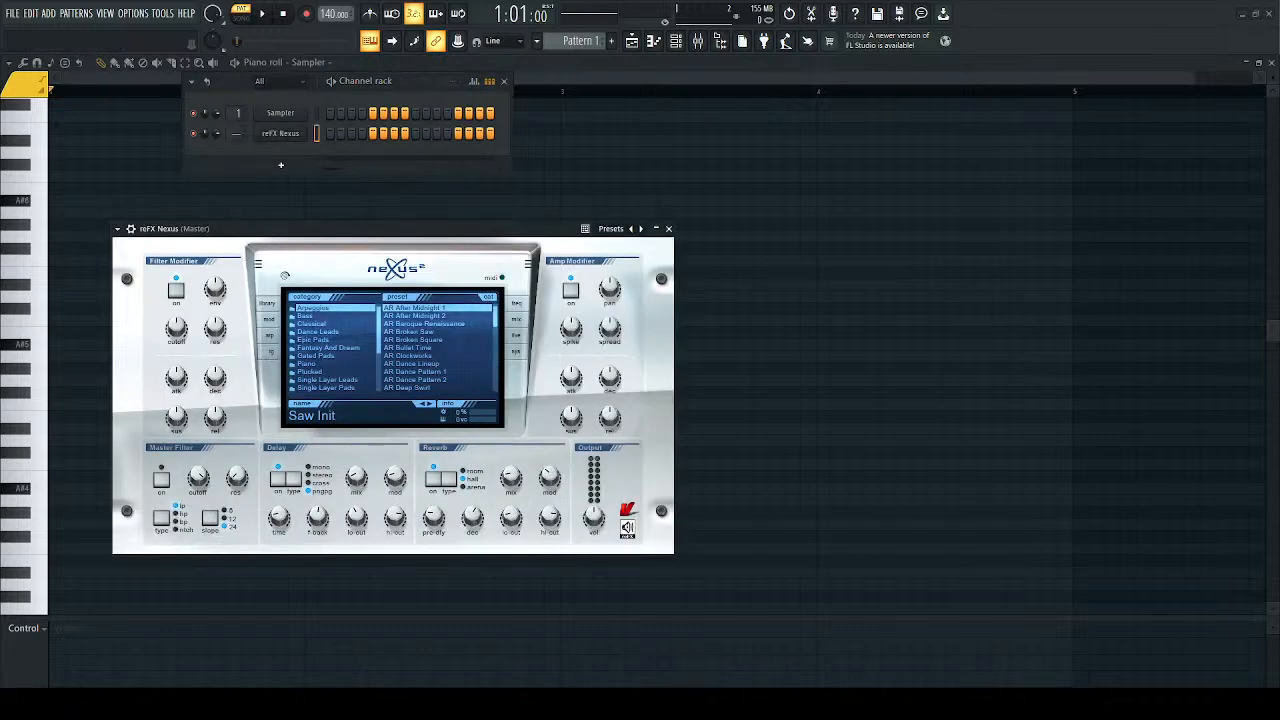
pyautogui.scroll(-5, 437, 347)
pyautogui.click(420, 348)
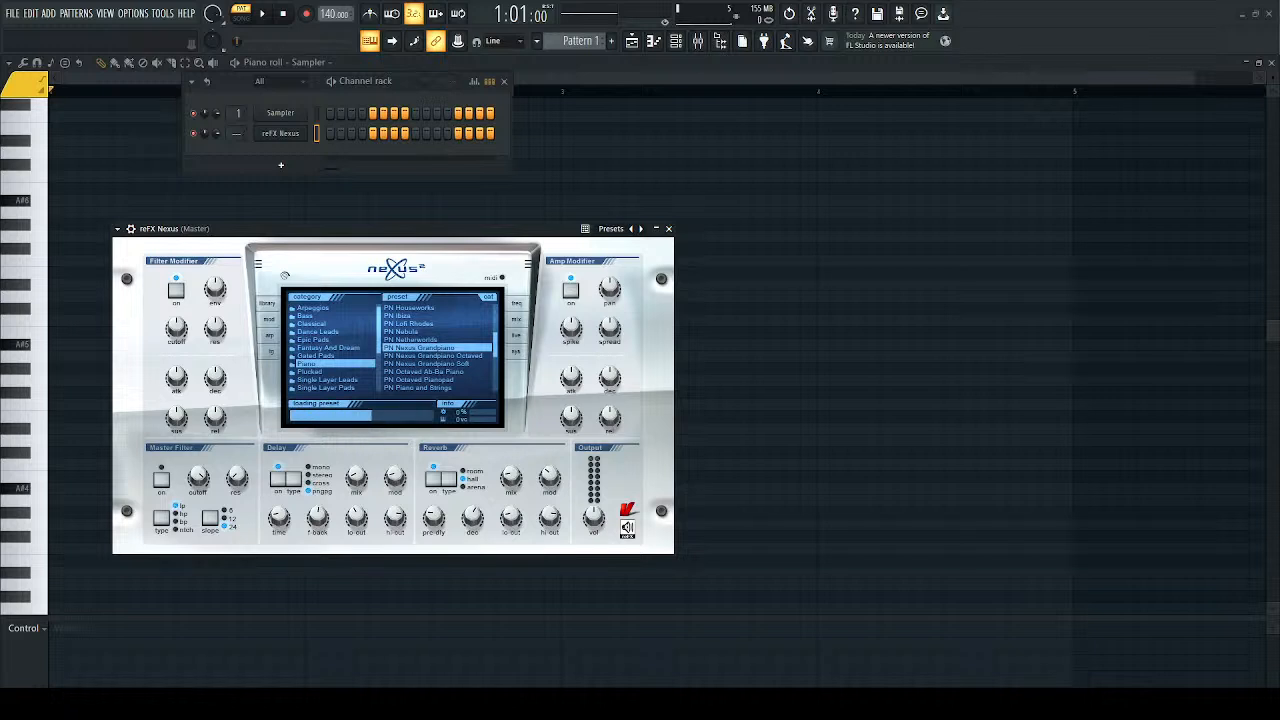
pyautogui.press('Escape')
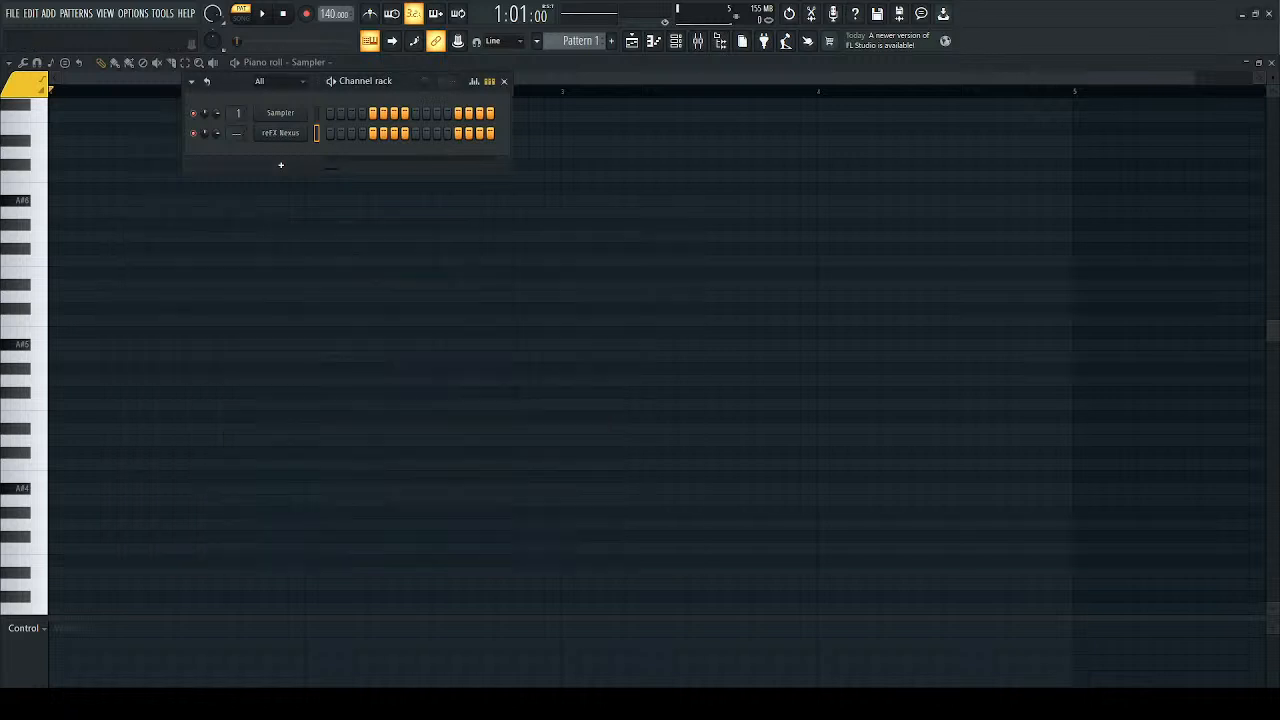
# Step: Switch the piano roll from the Sampler to the reFX Nexus channel
pyautogui.press('F6')
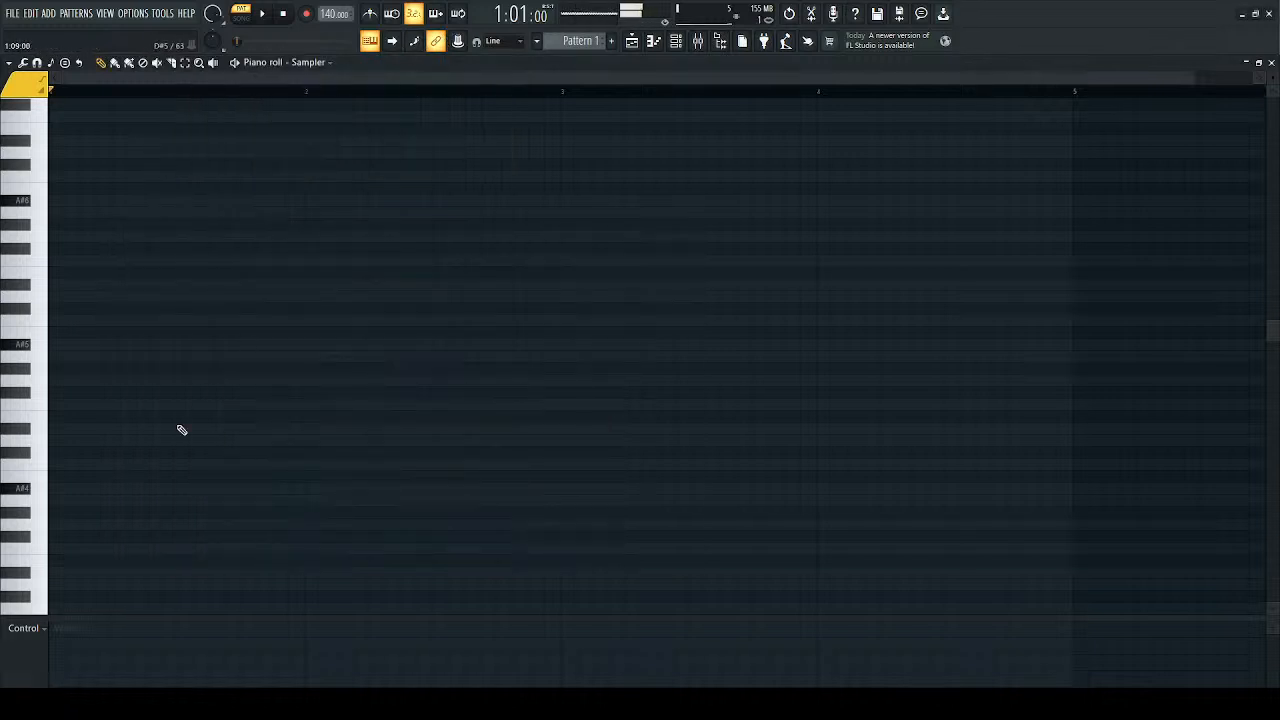
pyautogui.click(54, 353)
pyautogui.rightClick(52, 354)
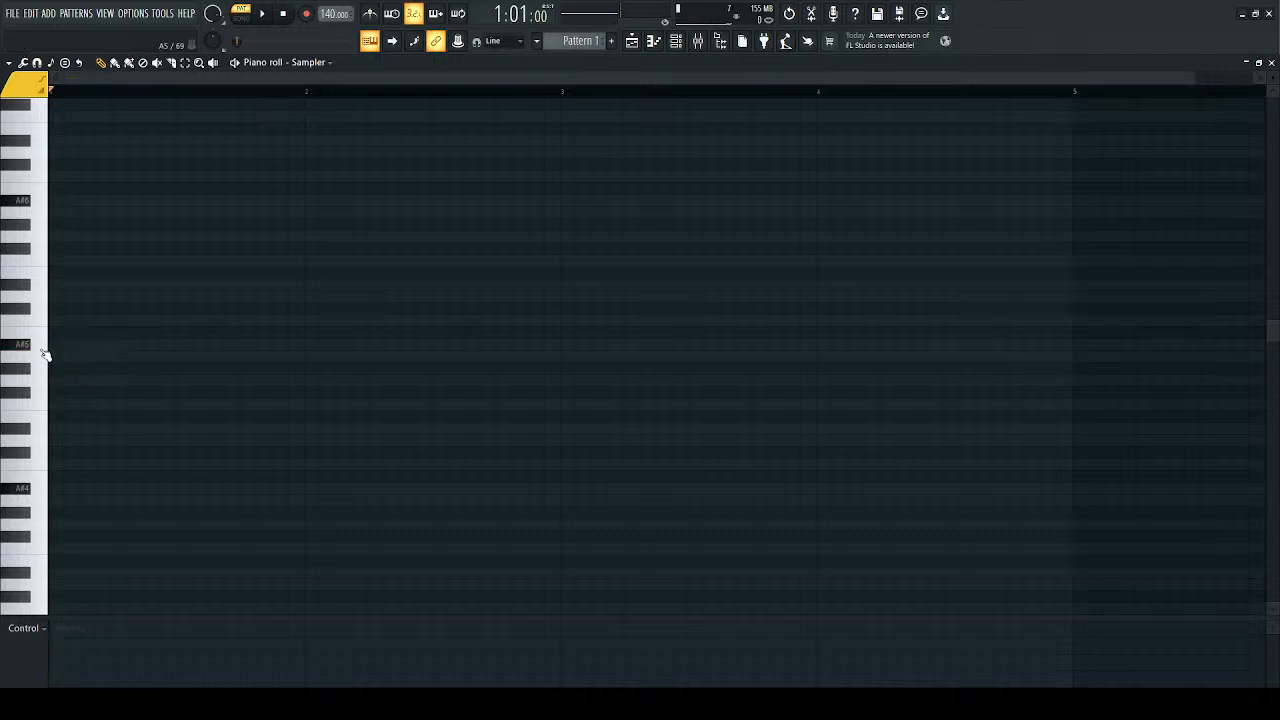
pyautogui.click(634, 38)
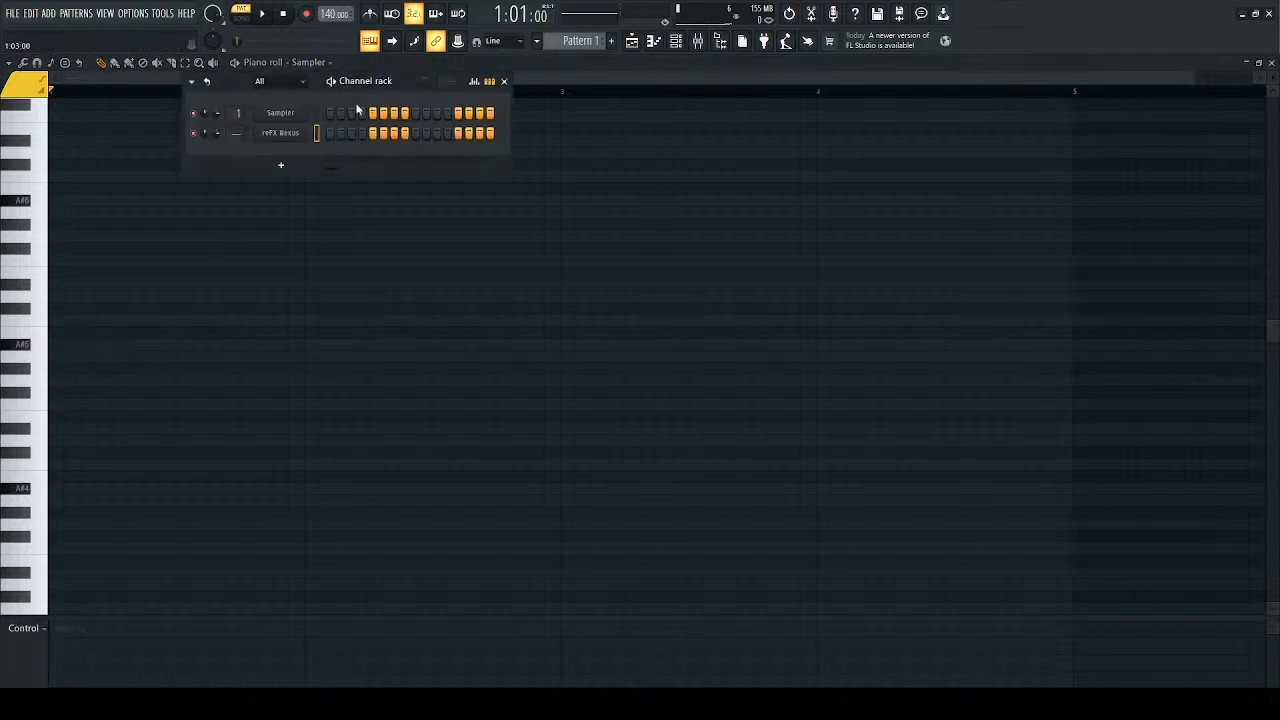
pyautogui.press('F7')
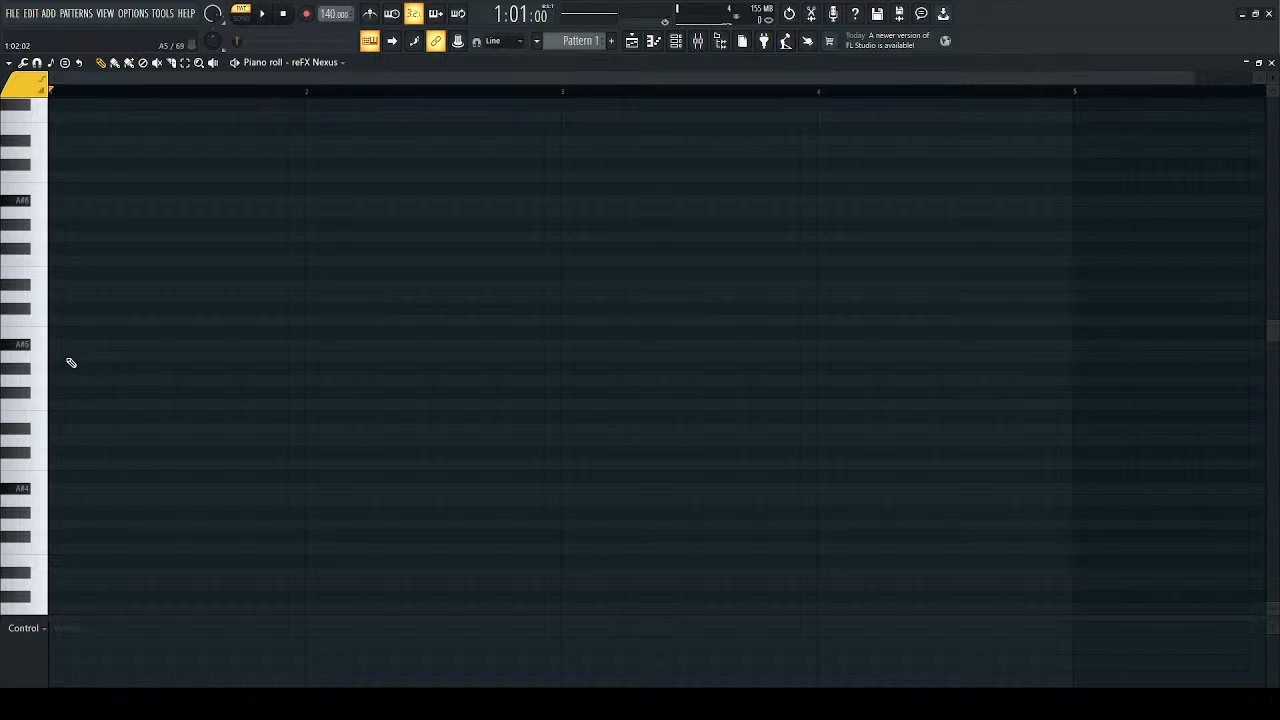
# Step: Draw one-bar notes F5 in bar 1, C5 in bar 2 and D5 in bar 3, playing them back
pyautogui.click(52, 403)
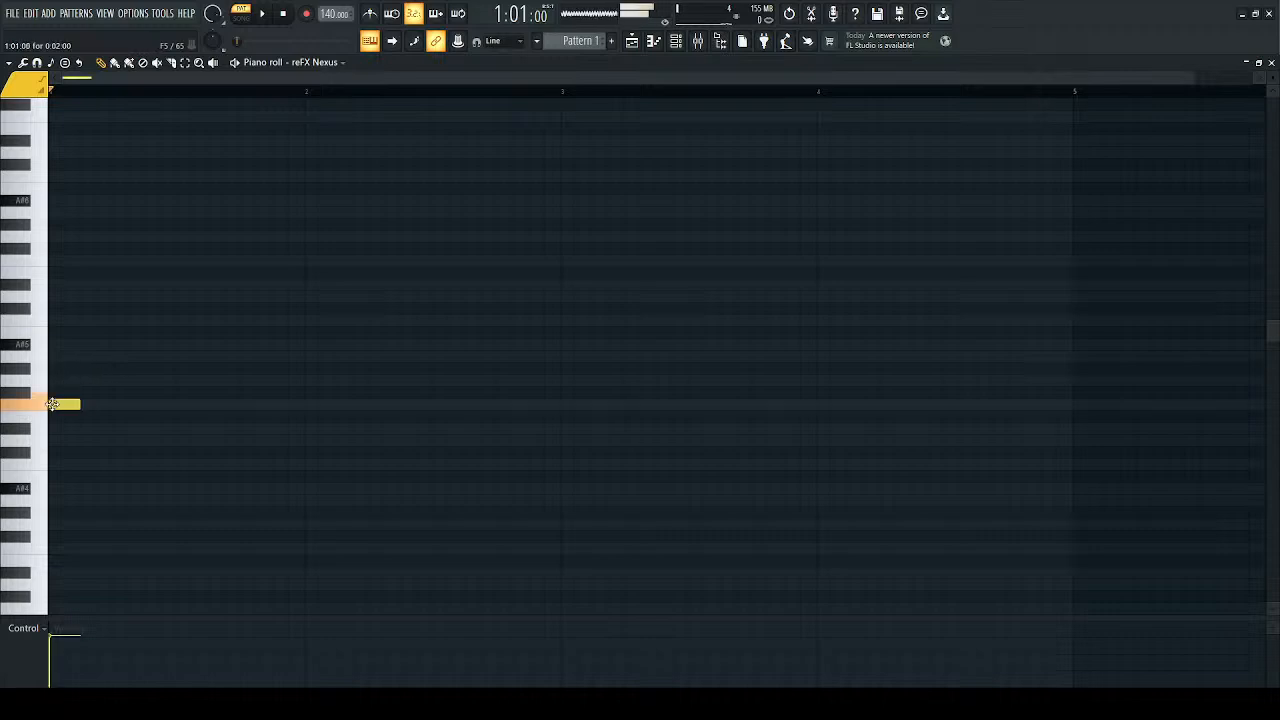
pyautogui.moveTo(79, 404); pyautogui.dragTo(293, 407)
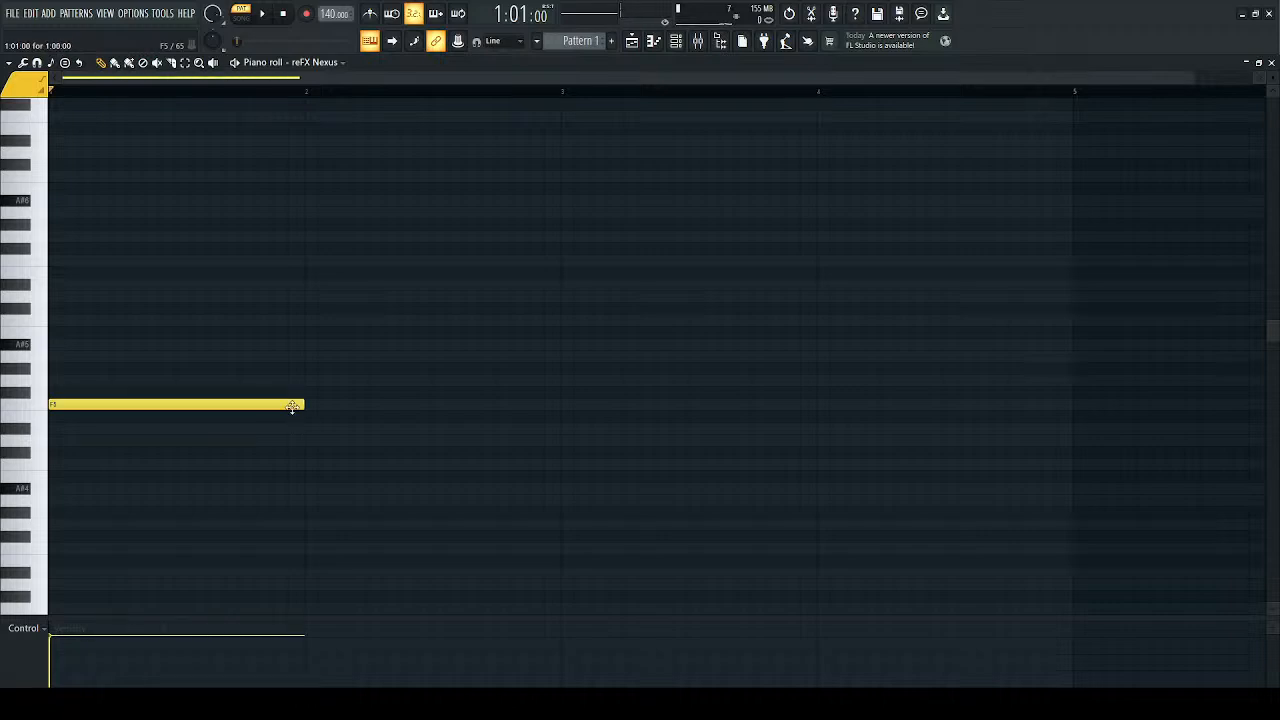
pyautogui.press('space')
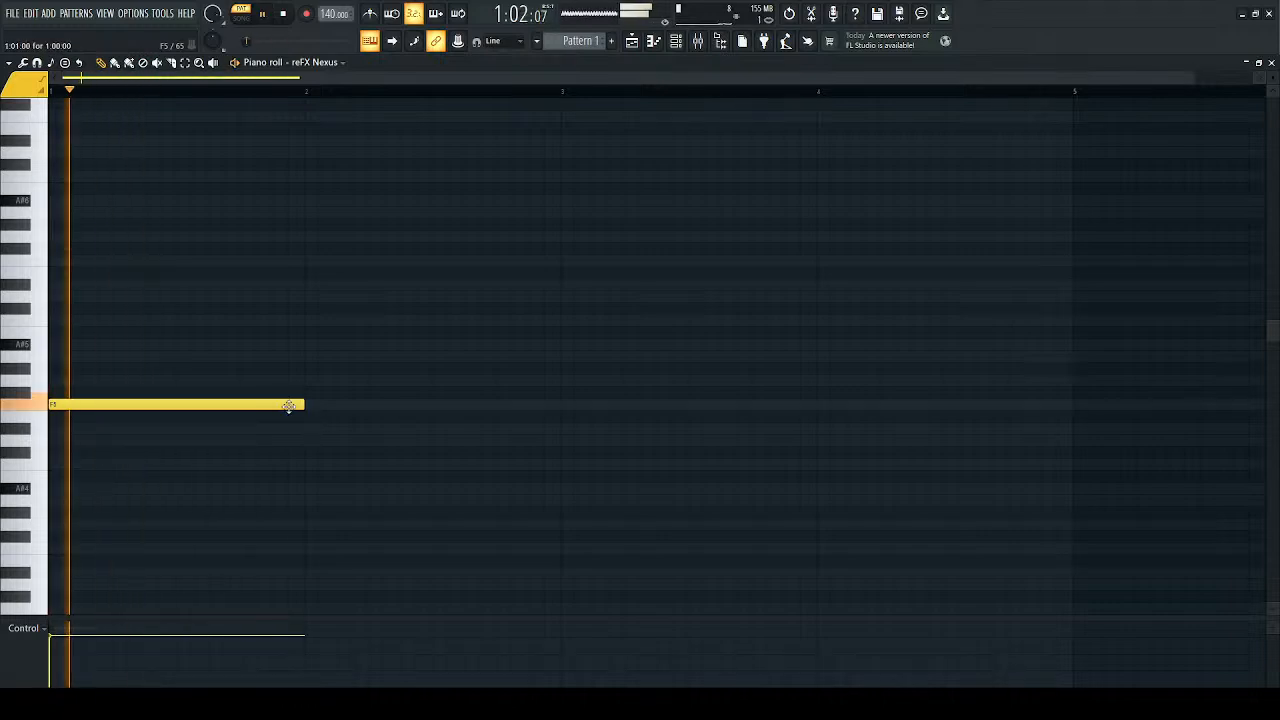
pyautogui.click(314, 465)
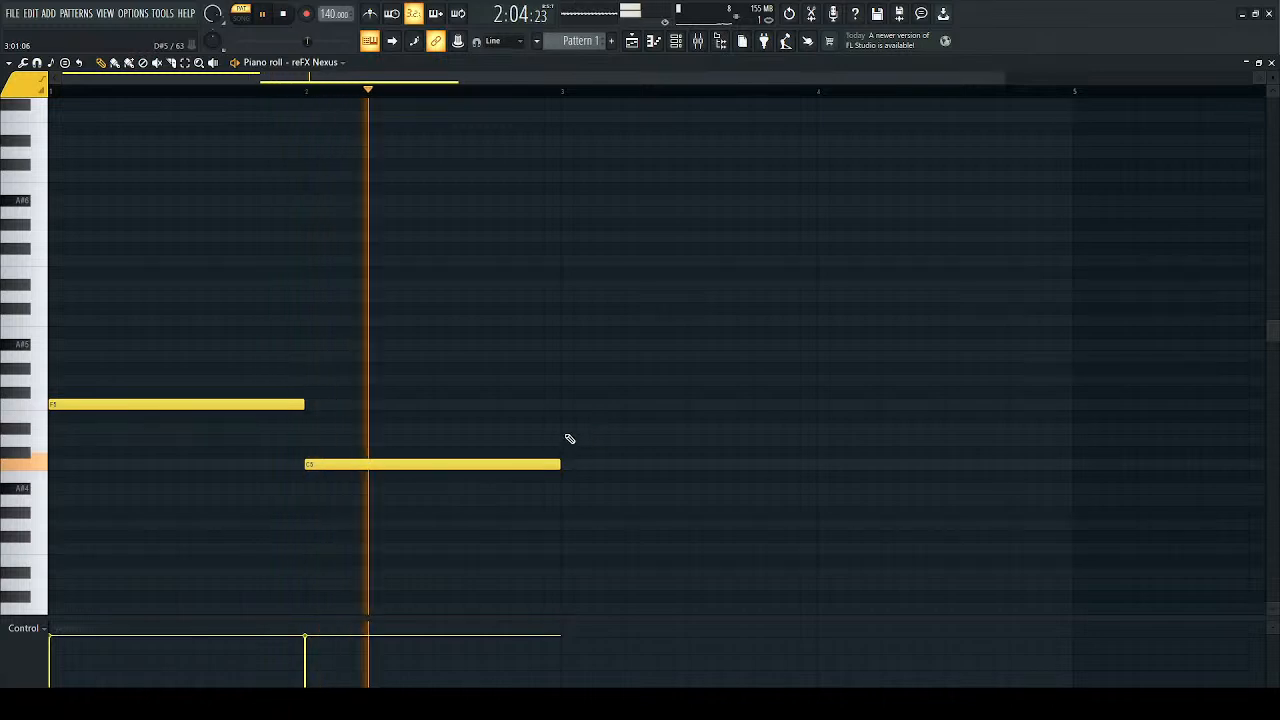
pyautogui.click(565, 440)
pyautogui.press('space')
pyautogui.press('space')
# Step: Add a one-bar note in bar 4, move it to G4, and play back the sequence
pyautogui.click(818, 500)
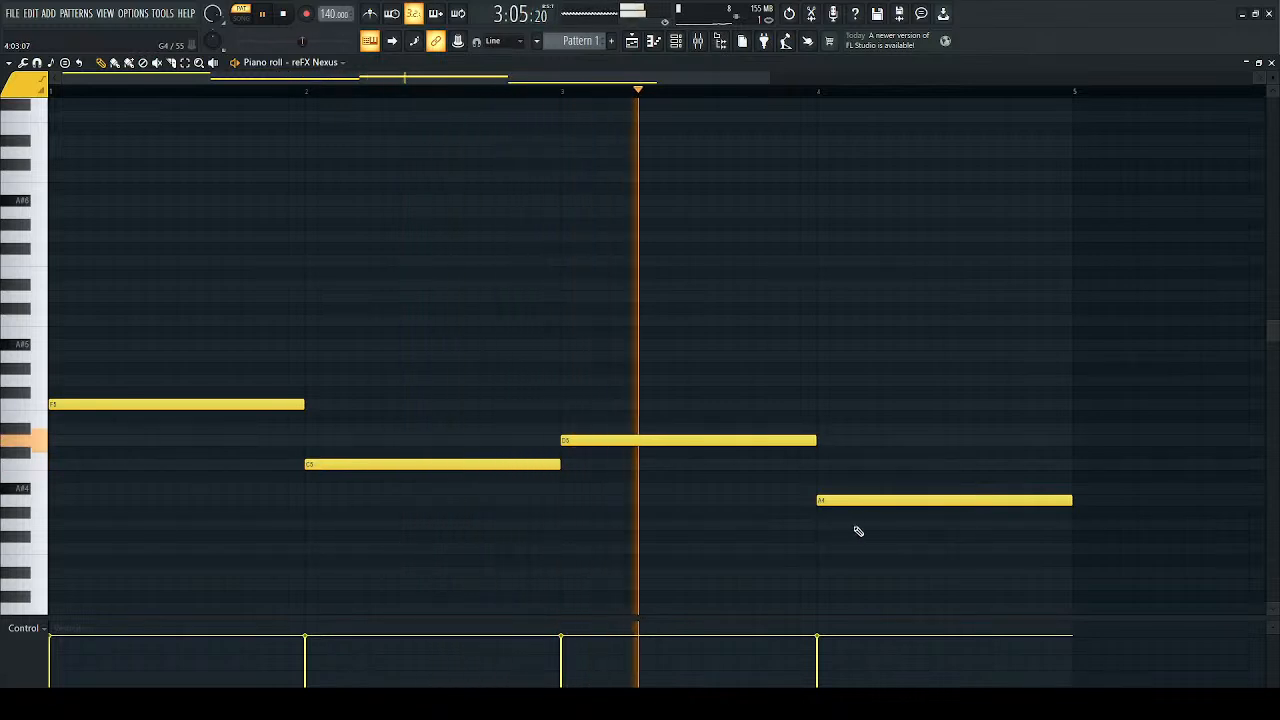
pyautogui.press('space')
pyautogui.press('space')
pyautogui.moveTo(852, 502); pyautogui.dragTo(852, 524)
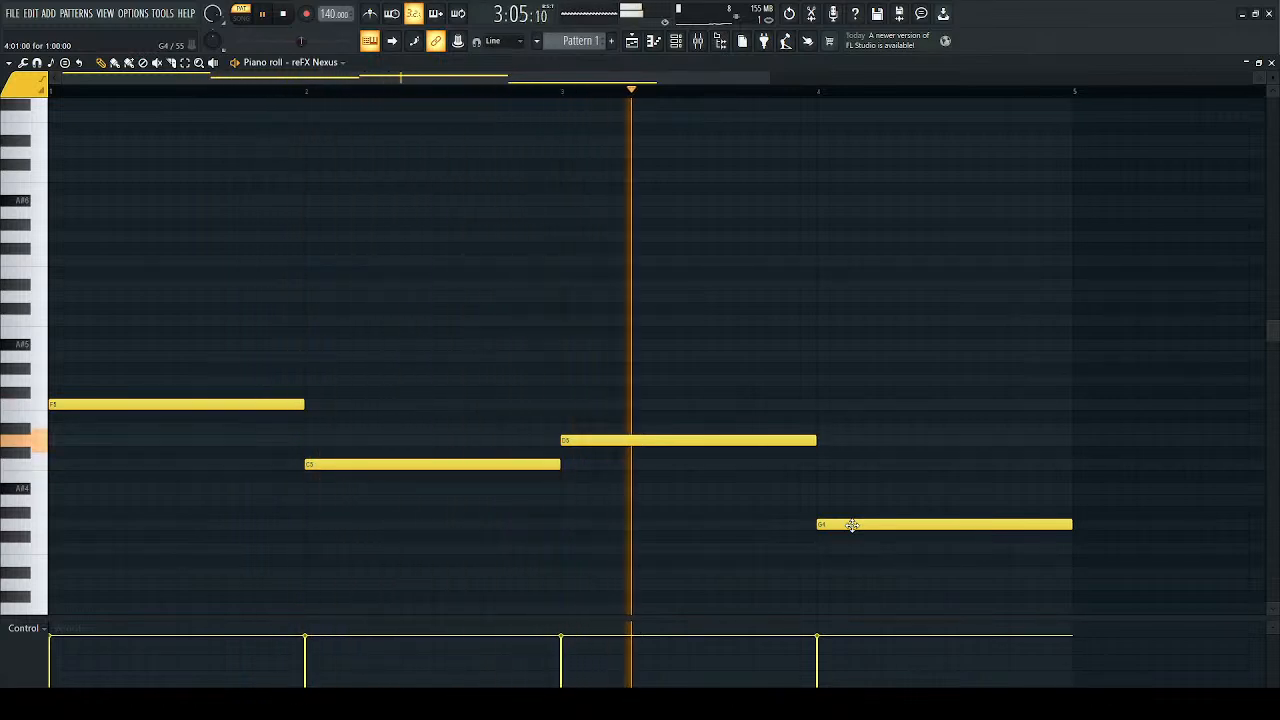
pyautogui.press('space')
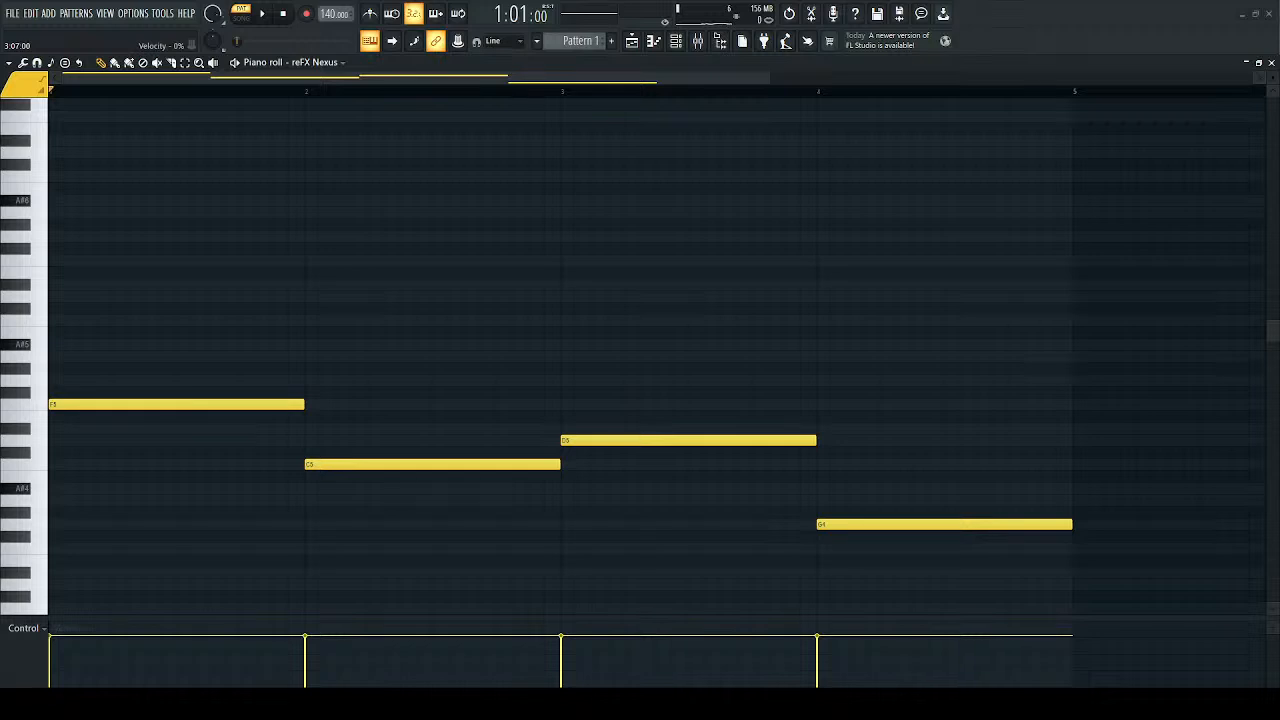
# Step: Lower the bar 1 note to C5 and the bar 2 note to A#4, and listen to the sequence
pyautogui.scroll(-2, 688, 428)
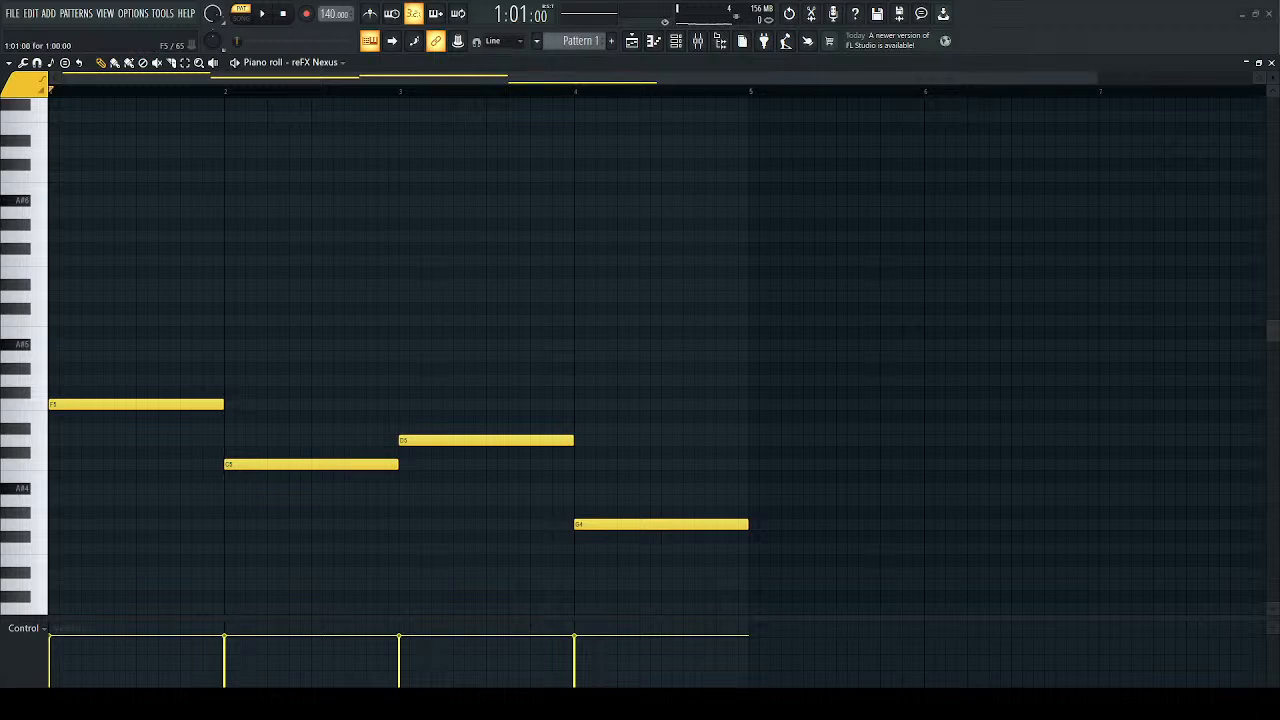
pyautogui.moveTo(177, 410); pyautogui.dragTo(174, 466)
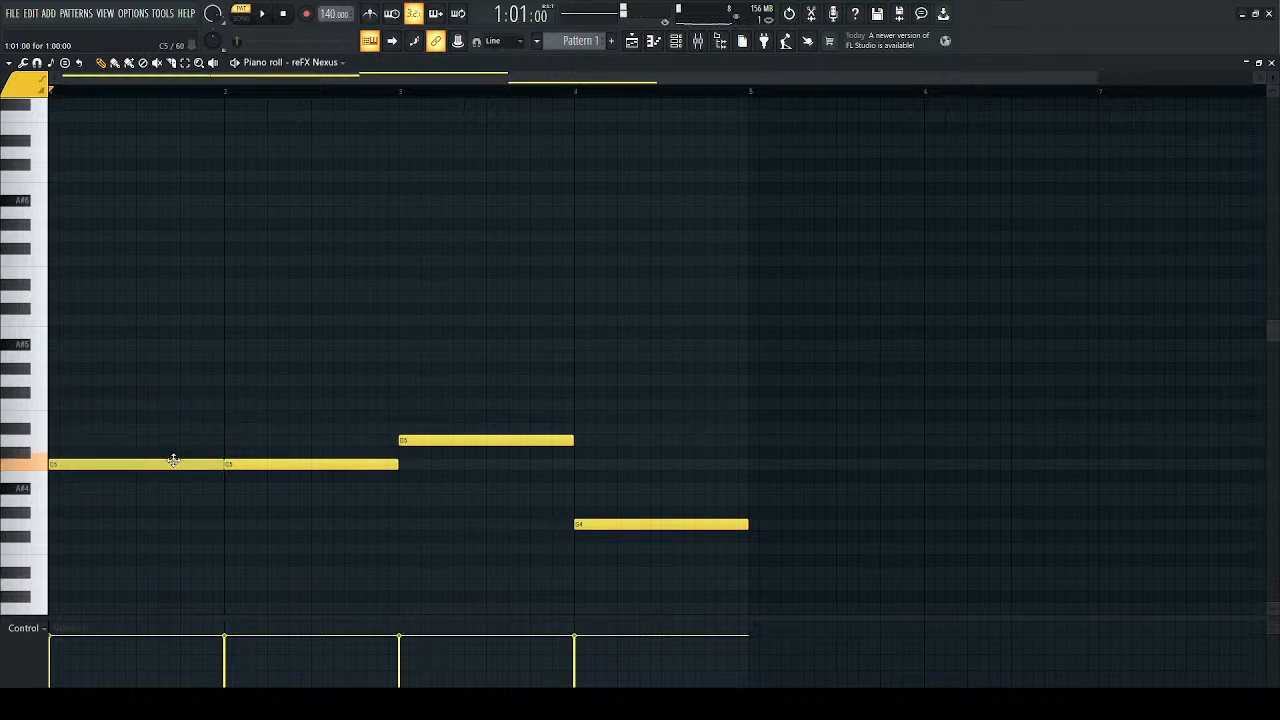
pyautogui.rightClick(174, 464)
pyautogui.click(80, 463)
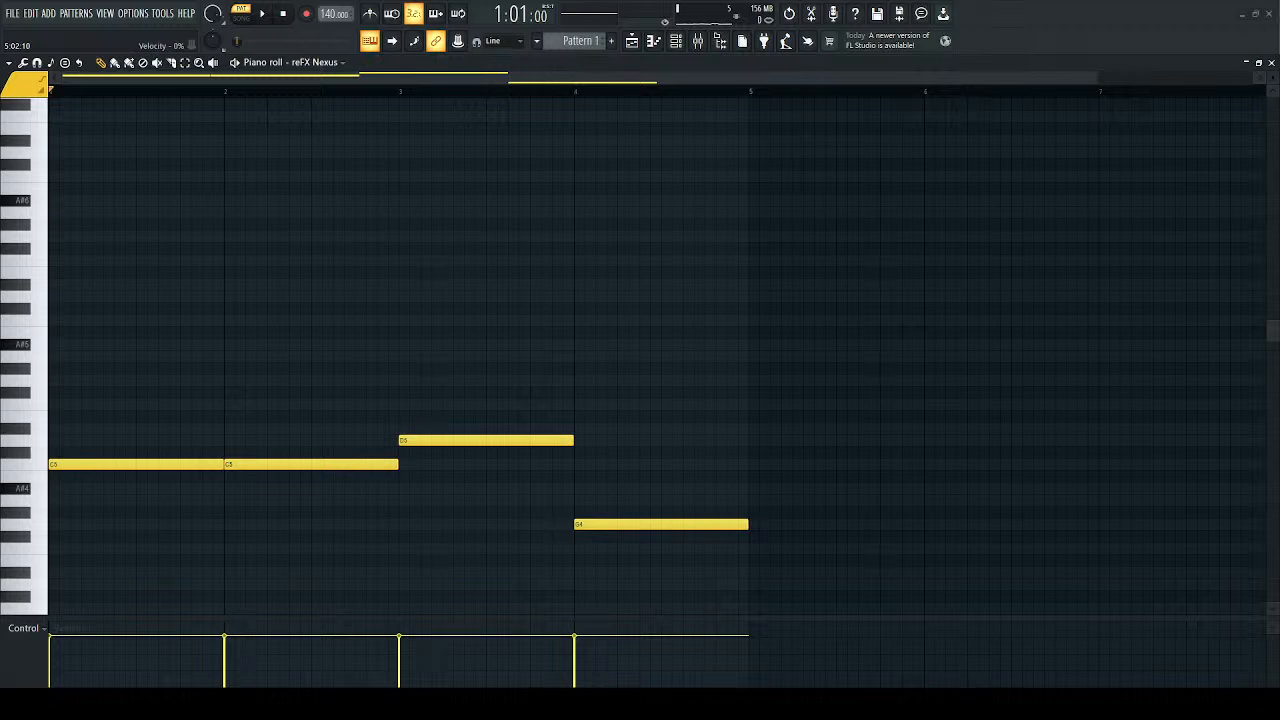
pyautogui.press('space')
pyautogui.press('space')
pyautogui.moveTo(251, 463); pyautogui.dragTo(253, 494)
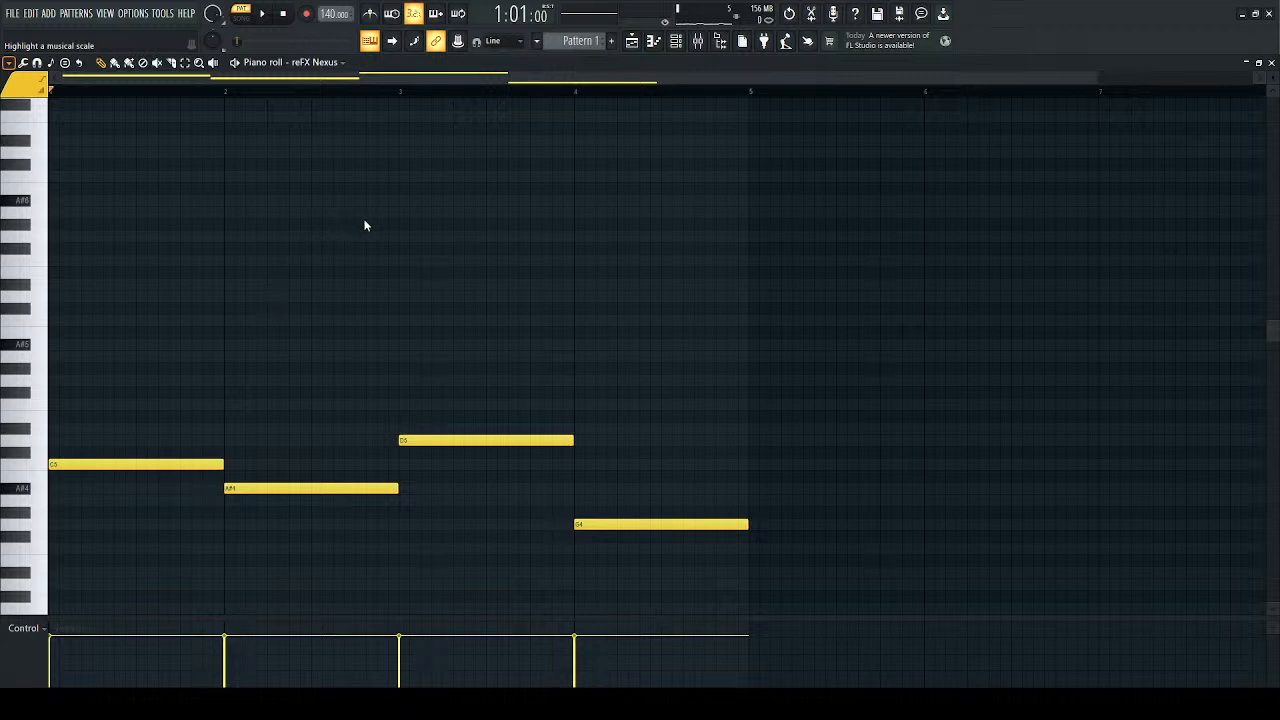
pyautogui.press('space')
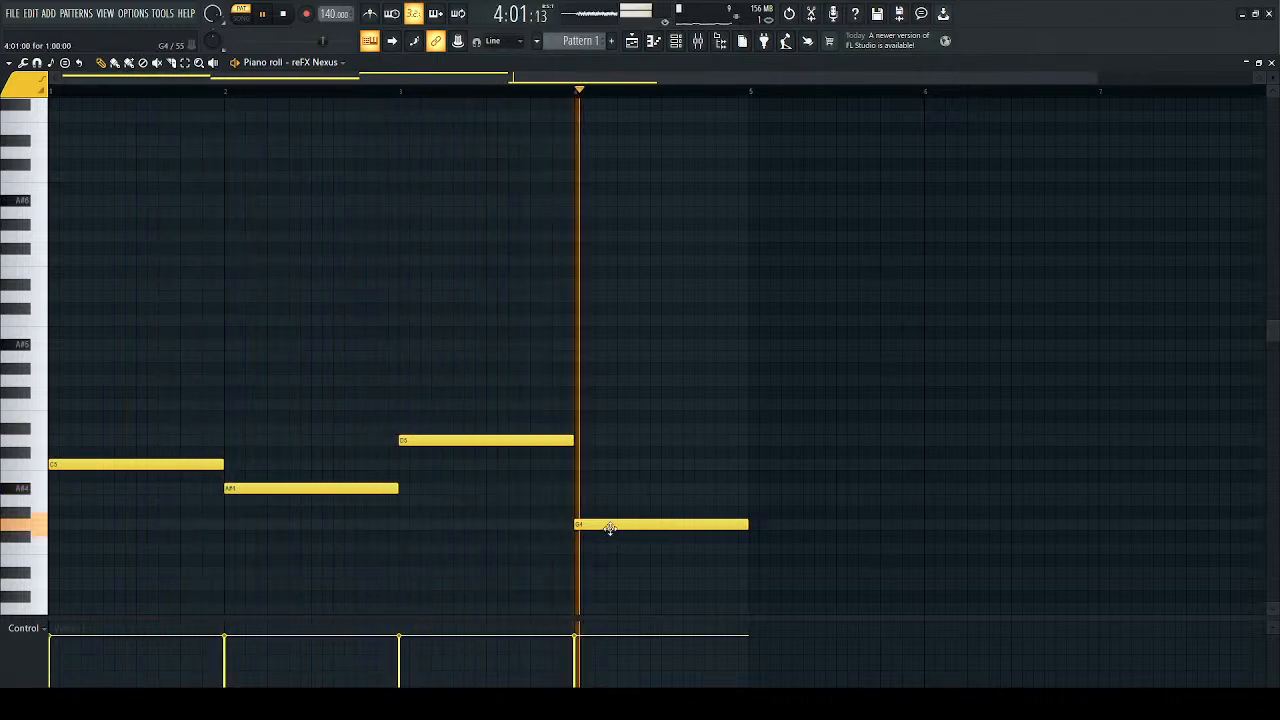
pyautogui.press('space')
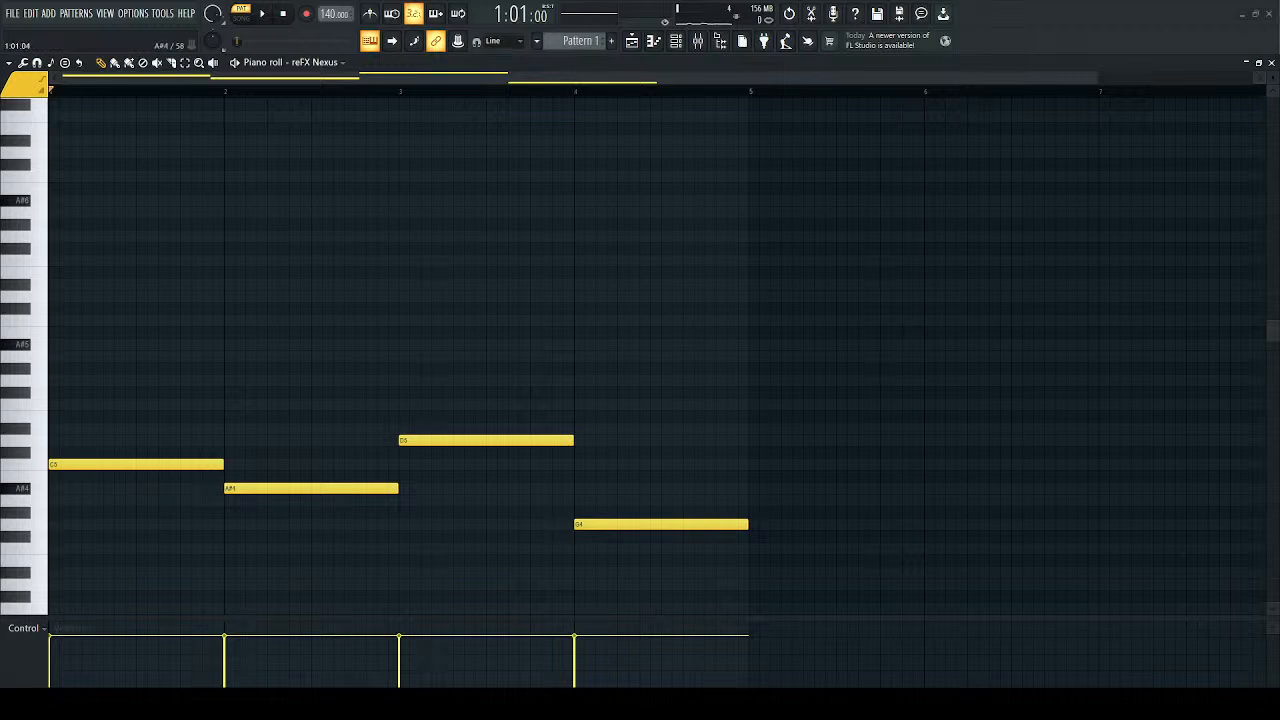
# Step: Try adding an A#4 note in bar 1 and a C#5 note in bar 2
pyautogui.click(106, 487)
pyautogui.click(232, 452)
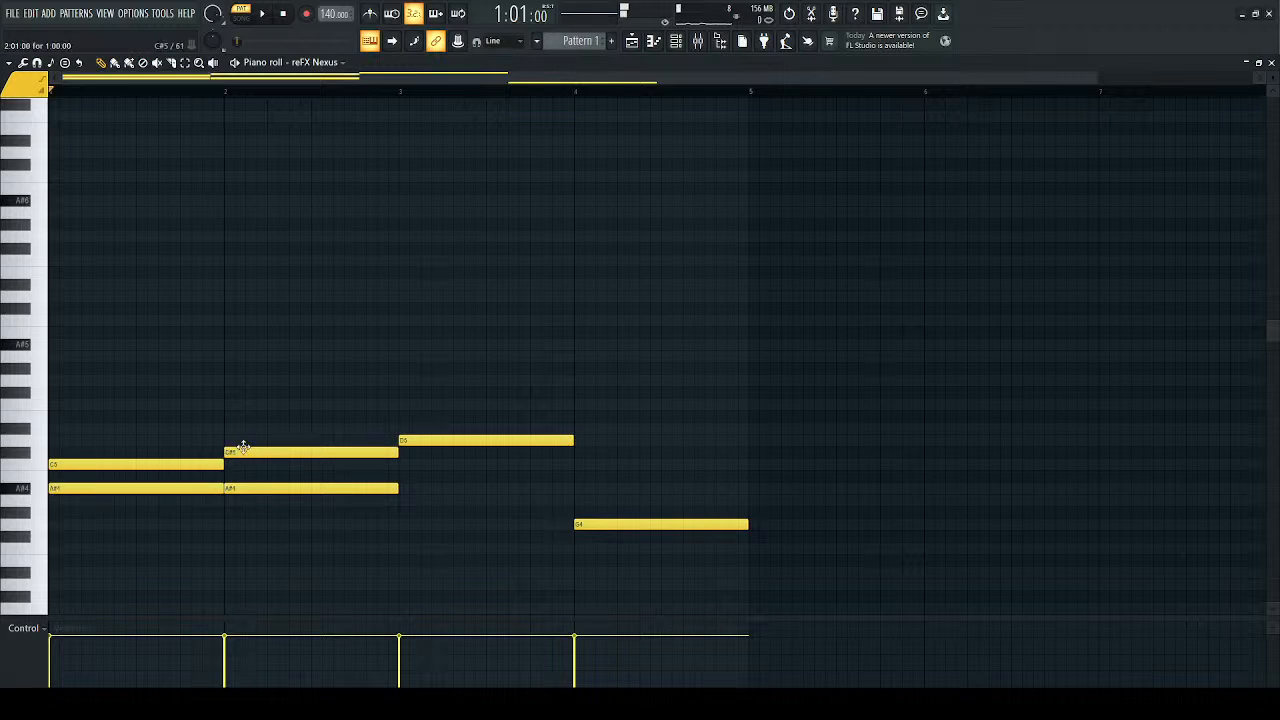
pyautogui.rightClick(248, 452)
pyautogui.click(230, 453)
# Step: Delete all notes from the reFX Nexus piano roll
pyautogui.rightClick(224, 464)
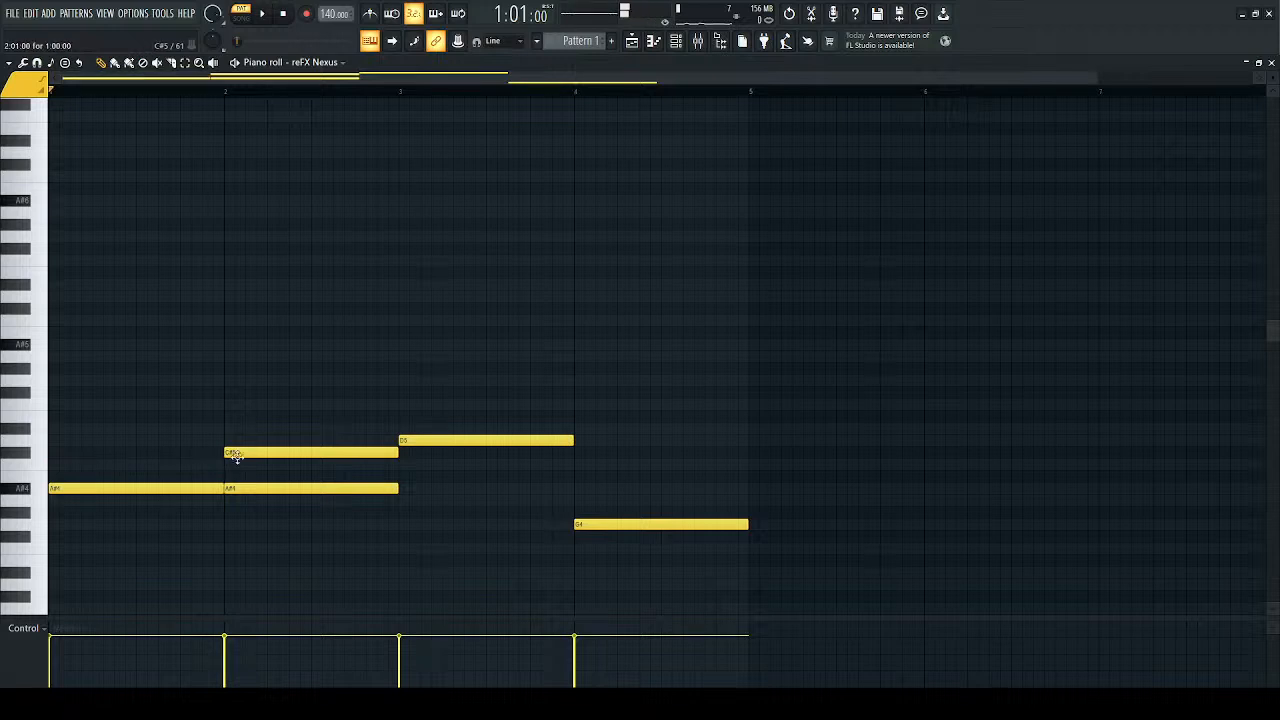
pyautogui.rightClick(226, 452)
pyautogui.click(244, 443)
pyautogui.rightClick(249, 443)
pyautogui.rightClick(250, 489)
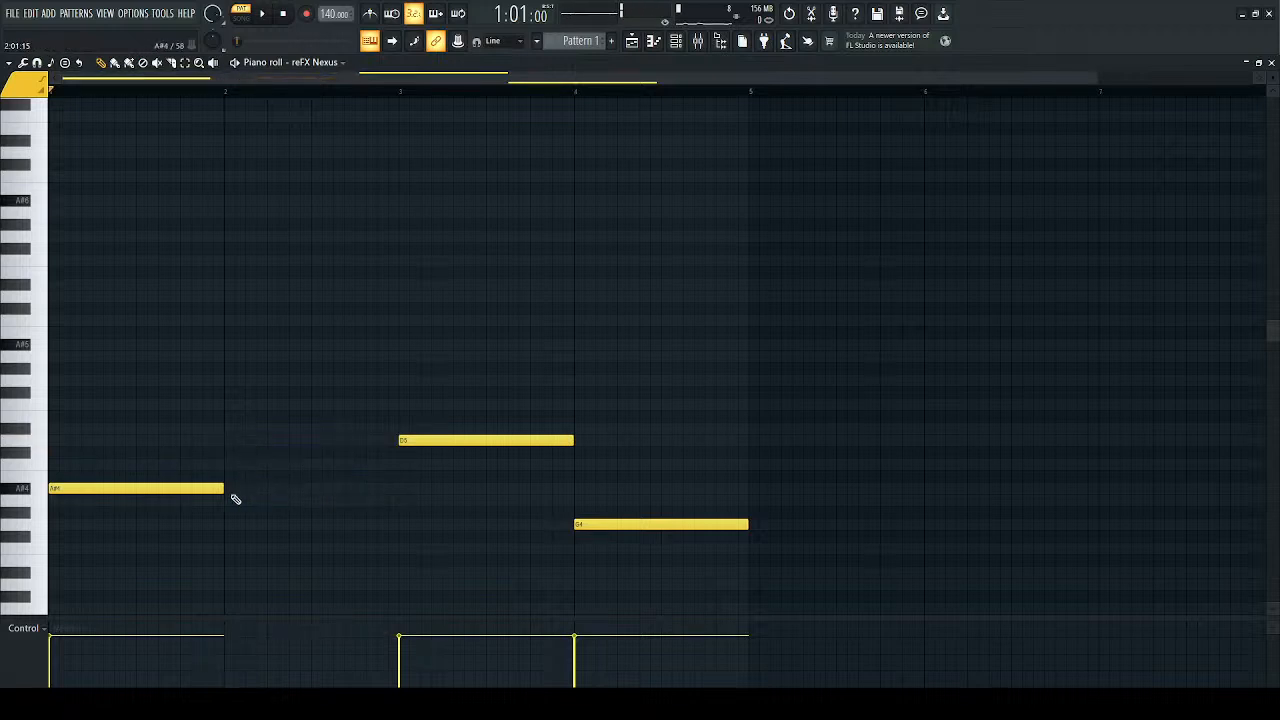
pyautogui.rightClick(206, 488)
pyautogui.rightClick(402, 443)
pyautogui.rightClick(640, 525)
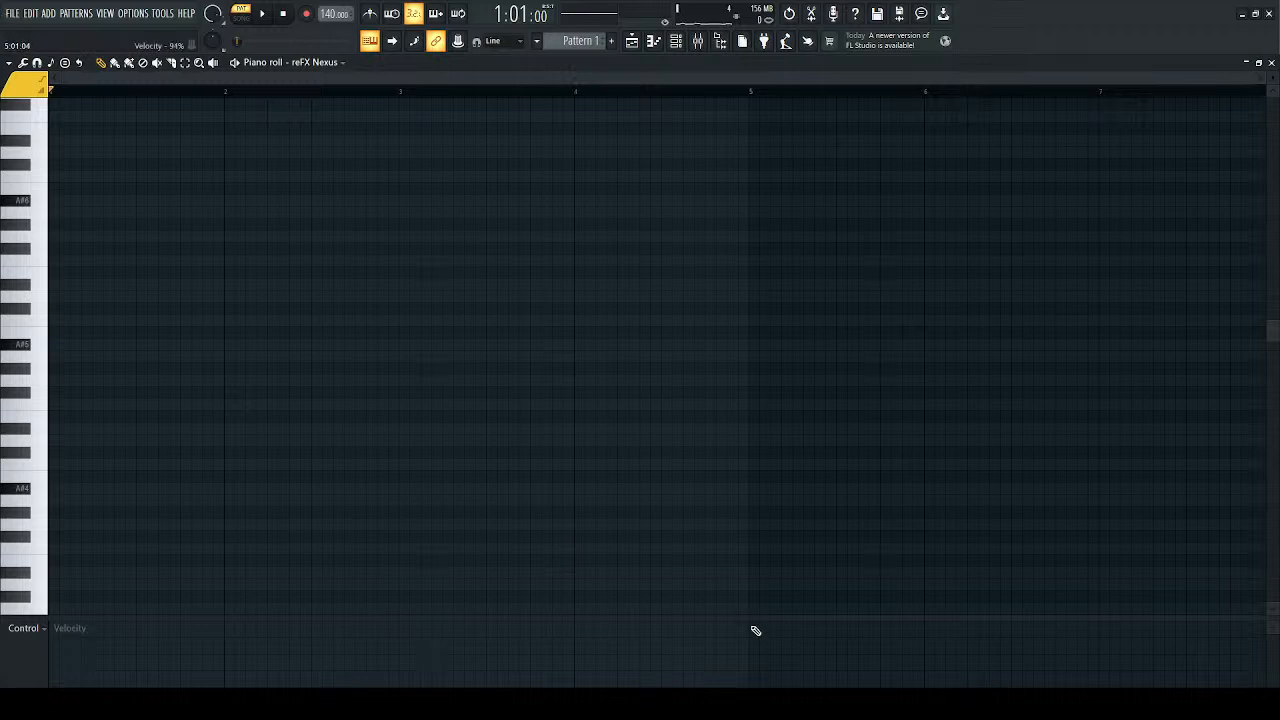
# Step: Draw one-bar notes A#4 in bar 1, C5 in bar 2 and G4 in bar 3
pyautogui.click(54, 492)
pyautogui.click(229, 464)
pyautogui.click(408, 504)
pyautogui.moveTo(452, 499); pyautogui.dragTo(443, 499)
pyautogui.rightClick(443, 499)
pyautogui.click(402, 527)
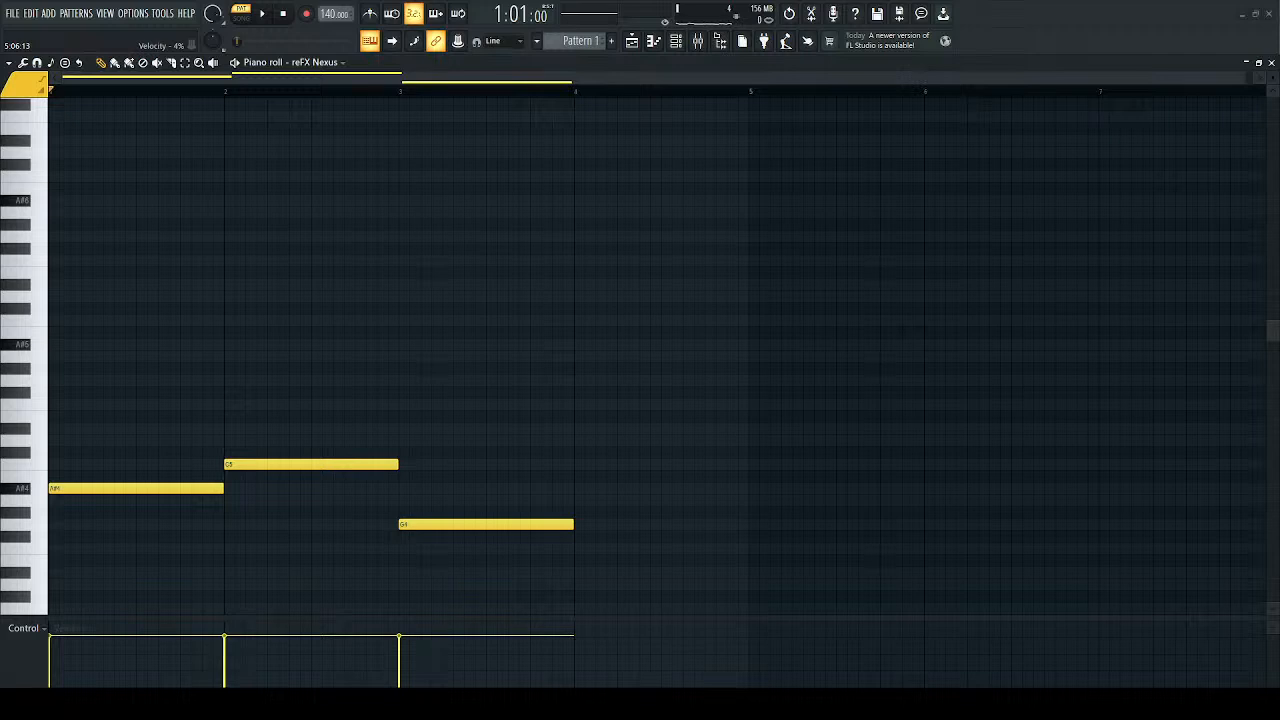
# Step: Replace the G4 note in bar 3 with a one-bar D#5 note
pyautogui.rightClick(433, 521)
pyautogui.click(397, 418)
pyautogui.moveTo(408, 420); pyautogui.dragTo(420, 431)
# Step: Try several pitches in bar 4 and place a one-bar F4 note there
pyautogui.click(609, 465)
pyautogui.rightClick(609, 465)
pyautogui.click(592, 506)
pyautogui.rightClick(596, 510)
pyautogui.click(586, 526)
pyautogui.rightClick(613, 526)
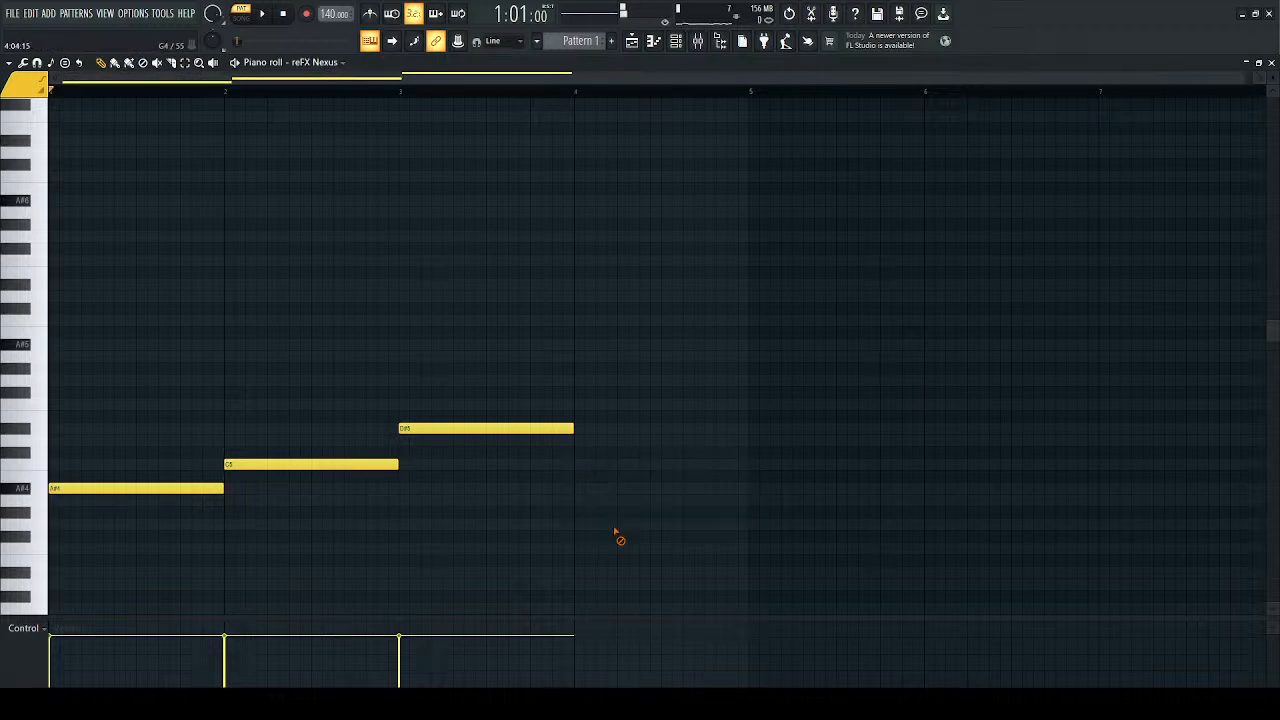
pyautogui.click(582, 550)
# Step: Build a chord in bar 1 by adding D5 and F5 above the A#4 note
pyautogui.moveTo(172, 490); pyautogui.dragTo(172, 442)
pyautogui.moveTo(52, 428); pyautogui.dragTo(43, 403)
pyautogui.click(41, 404)
# Step: Add D#5 and G5 above the C5 note in bar 2 and play back the chords
pyautogui.click(228, 441)
pyautogui.moveTo(223, 427); pyautogui.dragTo(229, 379)
pyautogui.press('space')
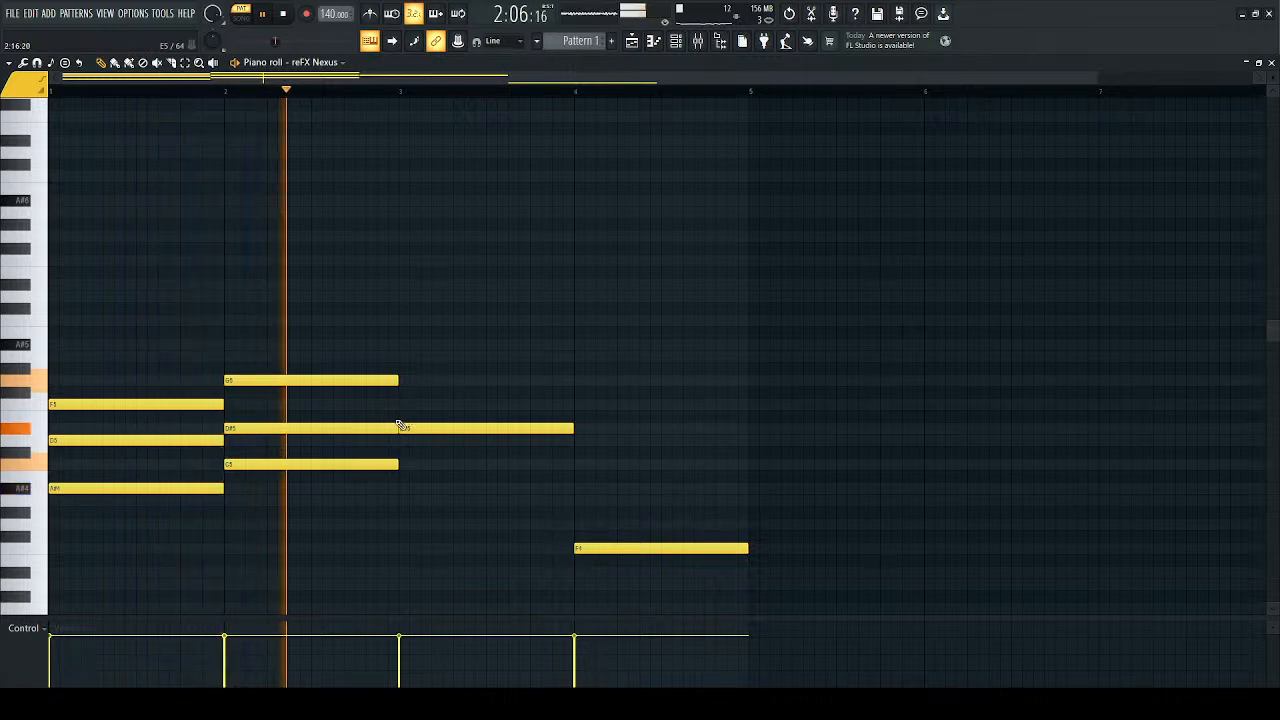
pyautogui.press('space')
pyautogui.press('space')
# Step: Transpose the bar 2 chord down to G4, A#4 and D5, and play it back
pyautogui.moveTo(333, 366); pyautogui.dragTo(300, 526)
pyautogui.press('space')
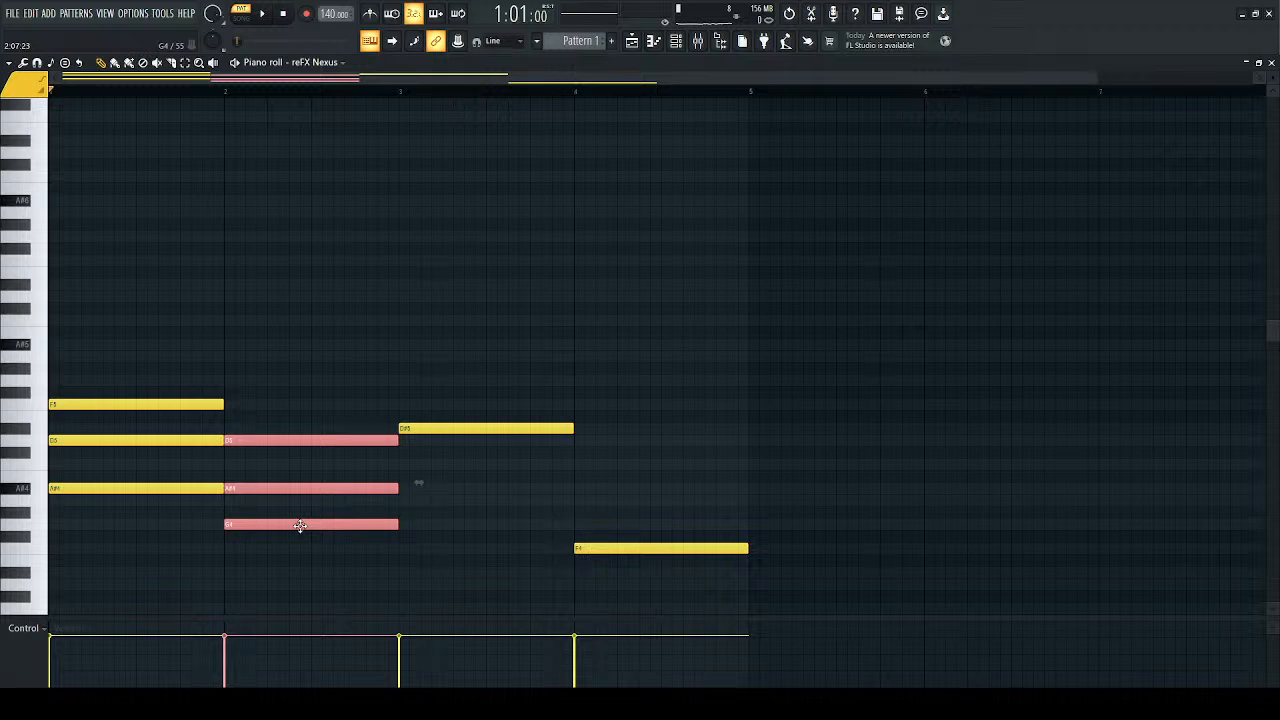
pyautogui.press('space')
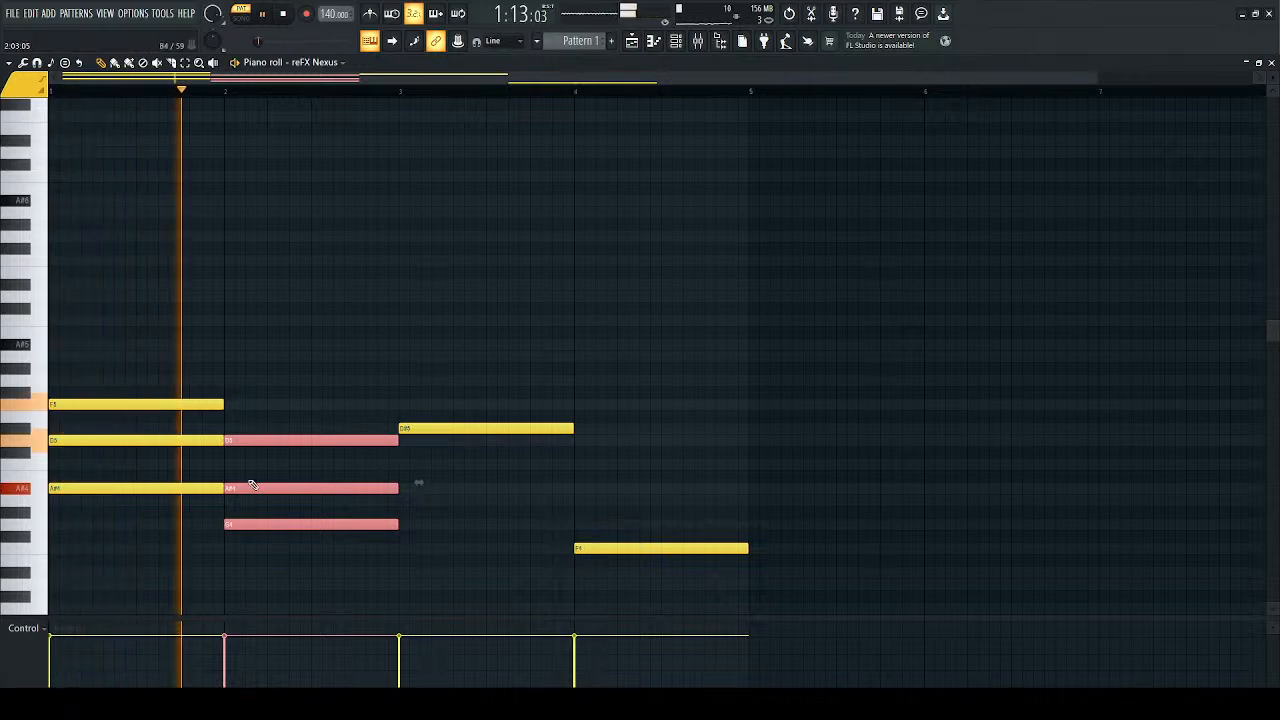
pyautogui.press('space')
# Step: Add G5 and A#5 above the D#5 note in bar 3 to form a chord
pyautogui.moveTo(401, 392); pyautogui.dragTo(400, 338)
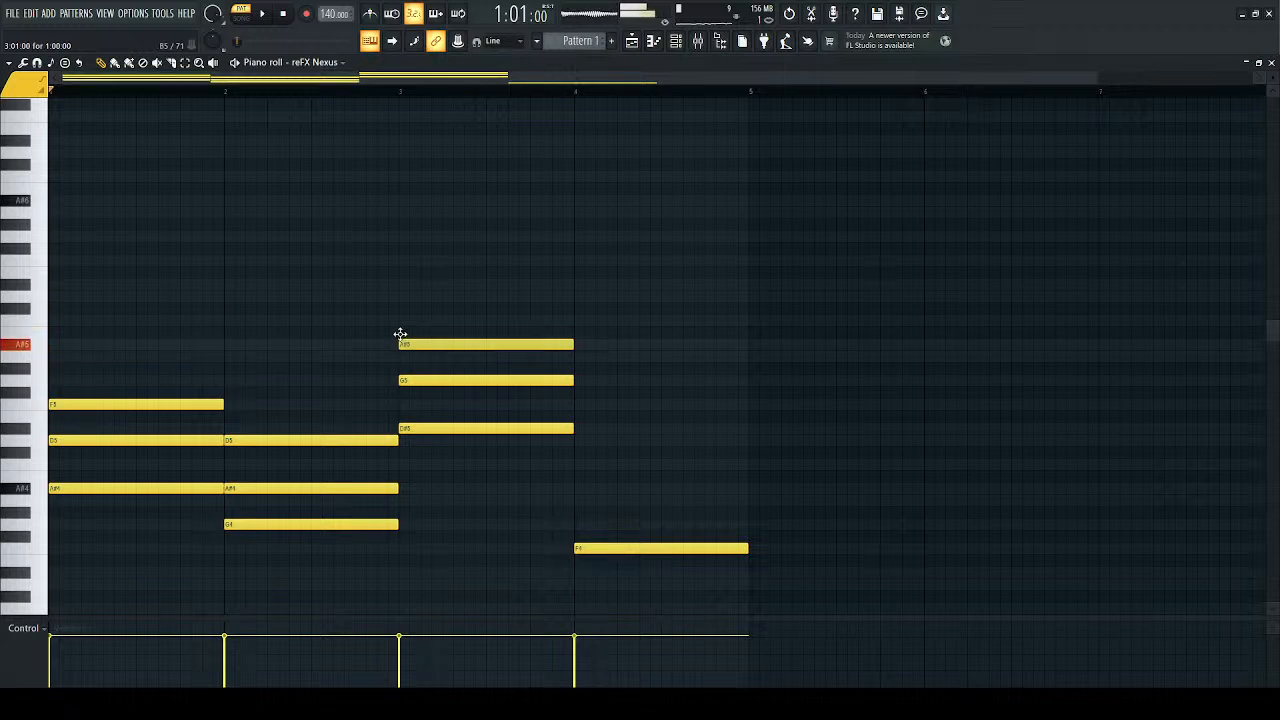
# Step: Complete the bar 4 chord by adding A4 and C5 above the F4 note, and play back the chords
pyautogui.press('space')
pyautogui.moveTo(578, 538); pyautogui.dragTo(575, 463)
pyautogui.press('space')
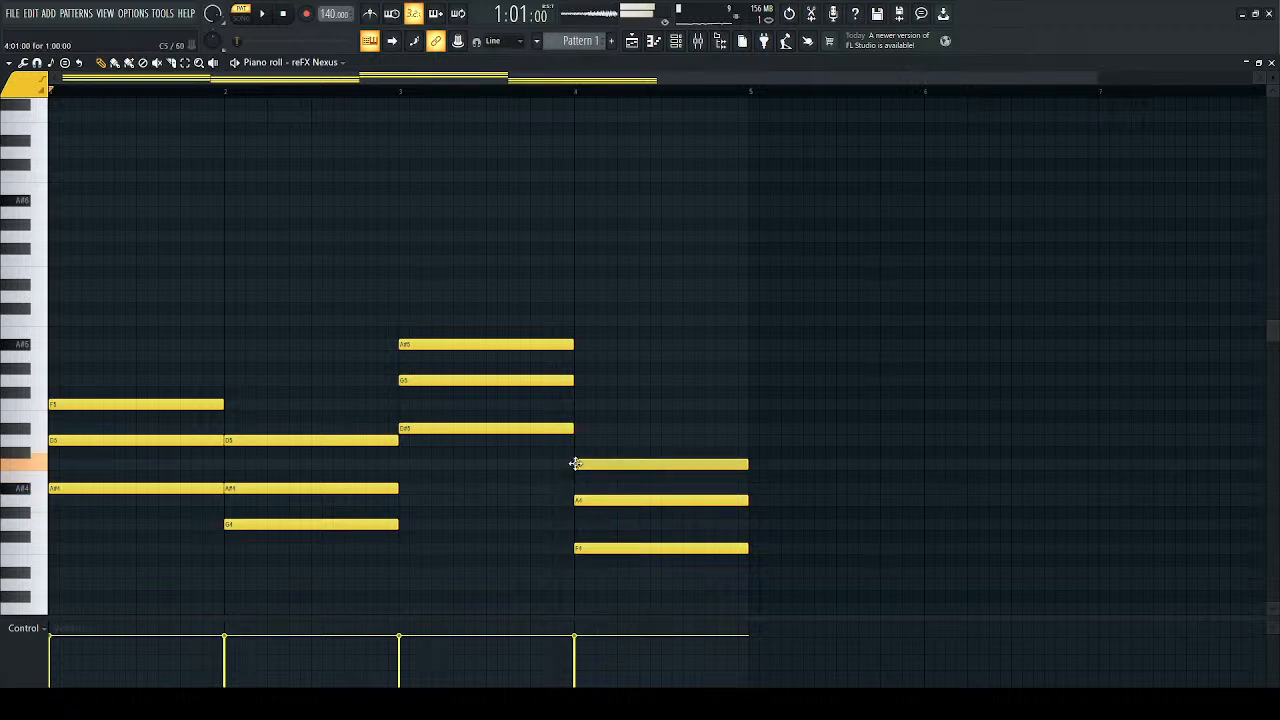
# Step: Select the root note of each of the four chords and shift it down one octave as a bass copy below the original chords
pyautogui.keyDown('ctrl'); pyautogui.keyDown('shift'); pyautogui.click(148, 490); pyautogui.keyUp('shift'); pyautogui.keyUp('ctrl')
pyautogui.keyDown('ctrl'); pyautogui.keyDown('shift'); pyautogui.click(306, 524); pyautogui.keyUp('shift'); pyautogui.keyUp('ctrl')
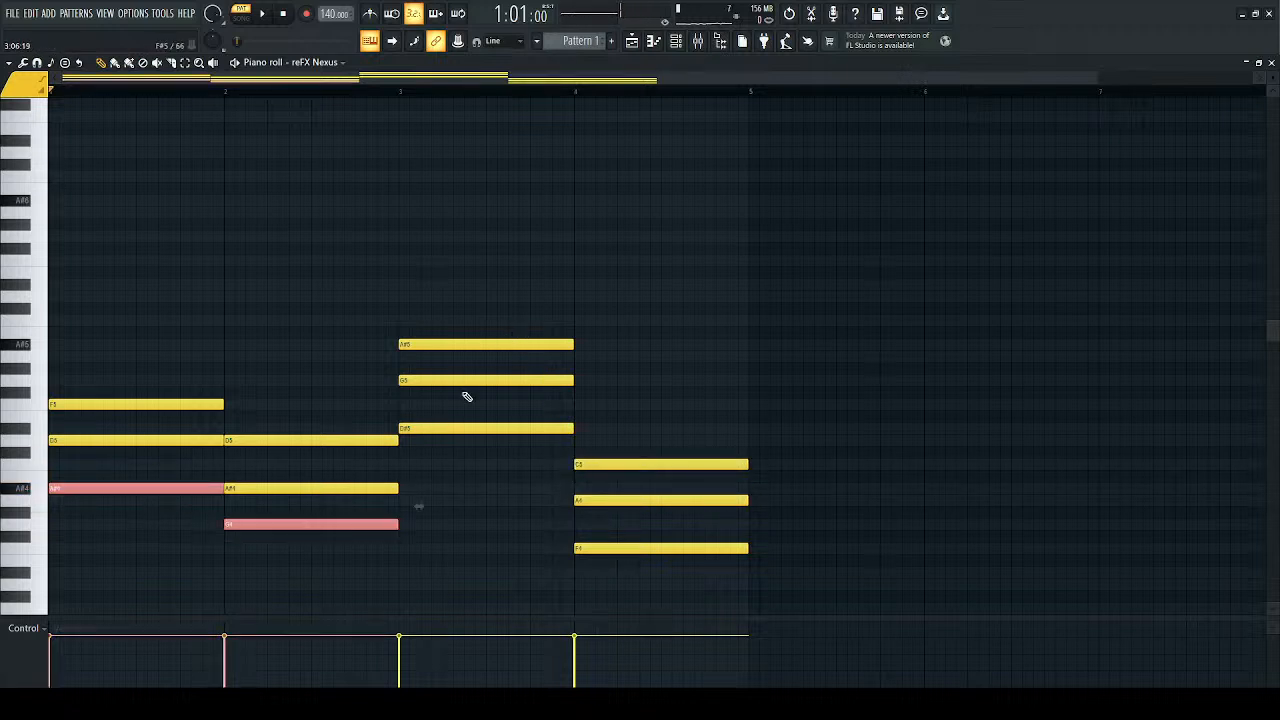
pyautogui.keyDown('ctrl'); pyautogui.keyDown('shift'); pyautogui.click(530, 428); pyautogui.keyUp('shift'); pyautogui.keyUp('ctrl')
pyautogui.keyDown('ctrl'); pyautogui.keyDown('shift'); pyautogui.click(584, 548); pyautogui.keyUp('shift'); pyautogui.keyUp('ctrl')
pyautogui.moveTo(610, 549)
pyautogui.mouseDown()
pyautogui.moveTo(666, 546)
pyautogui.moveTo(479, 546)
pyautogui.mouseUp()
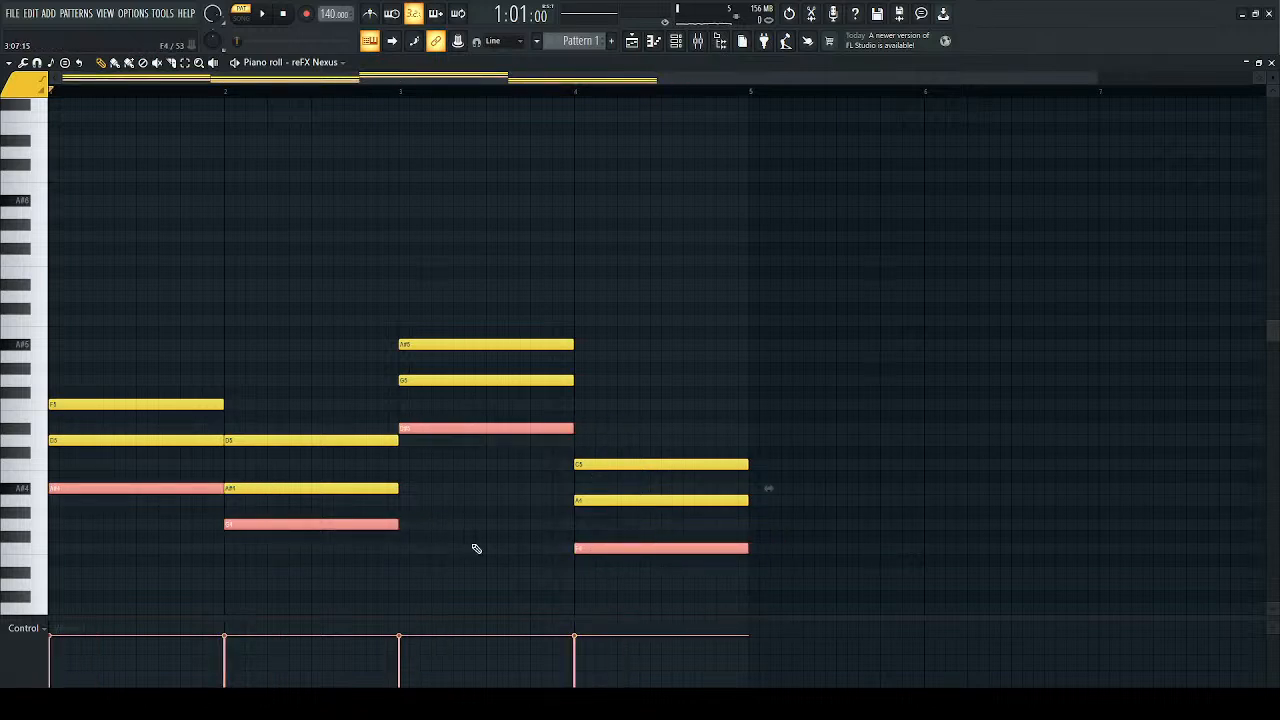
pyautogui.hotkey('ctrl', 'Down')
pyautogui.hotkey('ctrl', 'd')
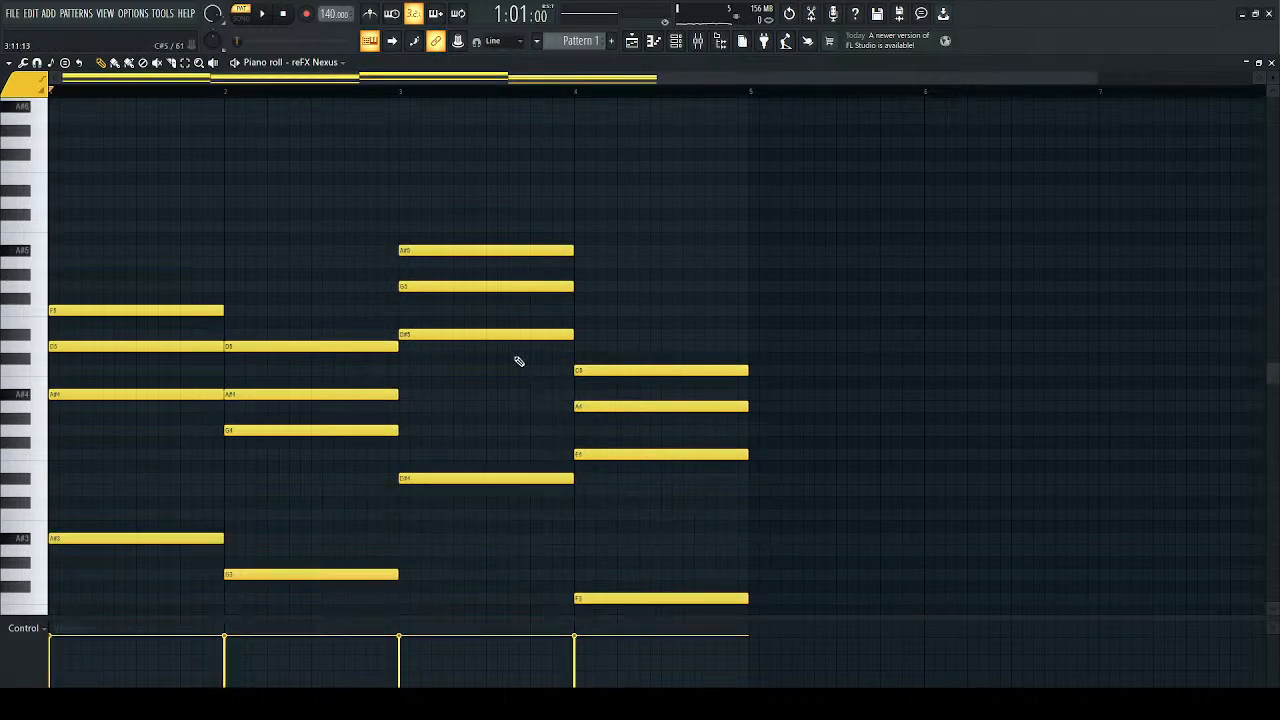
# Step: Lower the A#5 note in bar 3 by one octave to A#4
pyautogui.keyDown('ctrl'); pyautogui.keyDown('shift'); pyautogui.click(480, 248); pyautogui.keyUp('shift'); pyautogui.keyUp('ctrl')
pyautogui.hotkey('ctrl', 'Down')
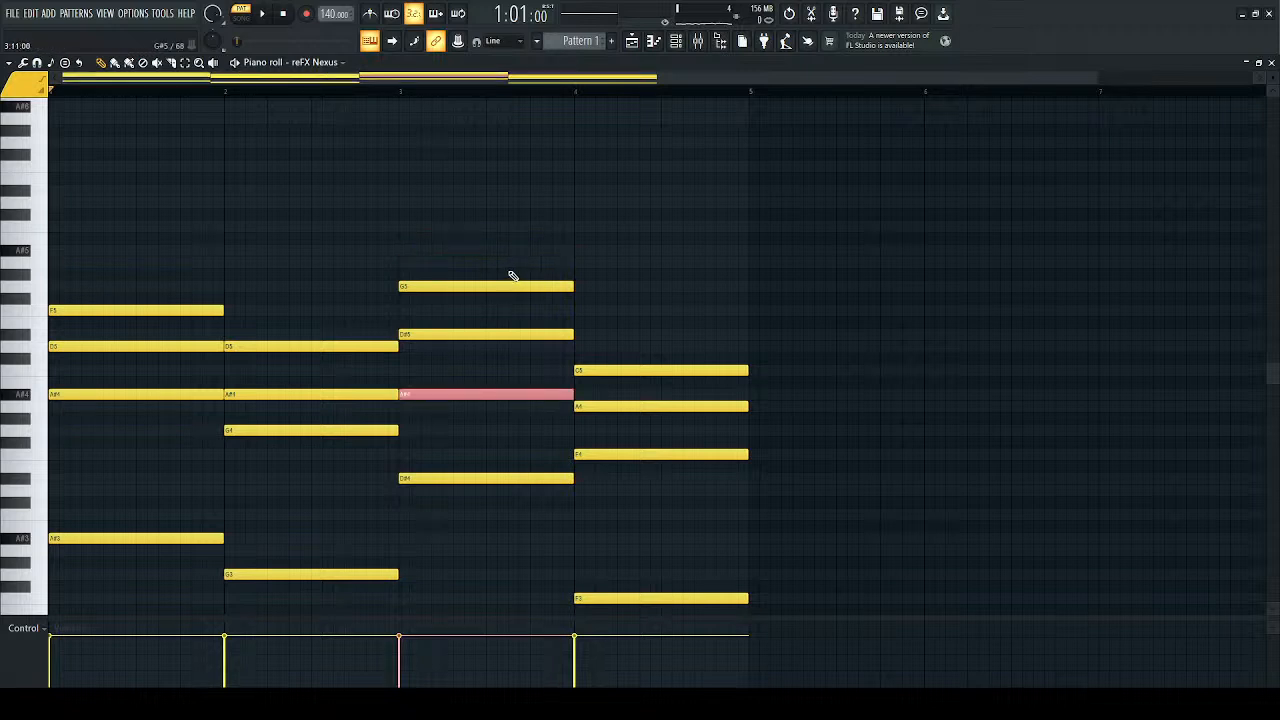
pyautogui.hotkey('ctrl', 'd')
# Step: Play back the progression and try it one octave higher
pyautogui.press('space')
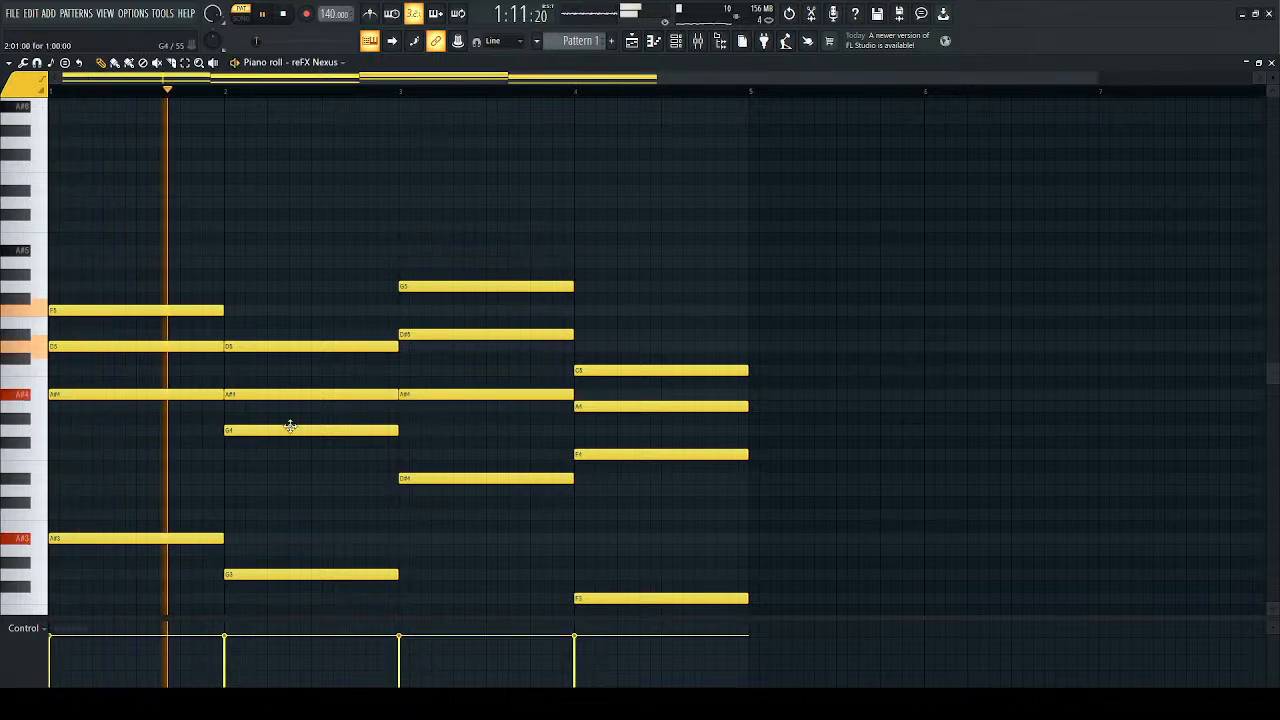
pyautogui.hotkey('ctrl', 'Up')
pyautogui.hotkey('ctrl', 'Down')
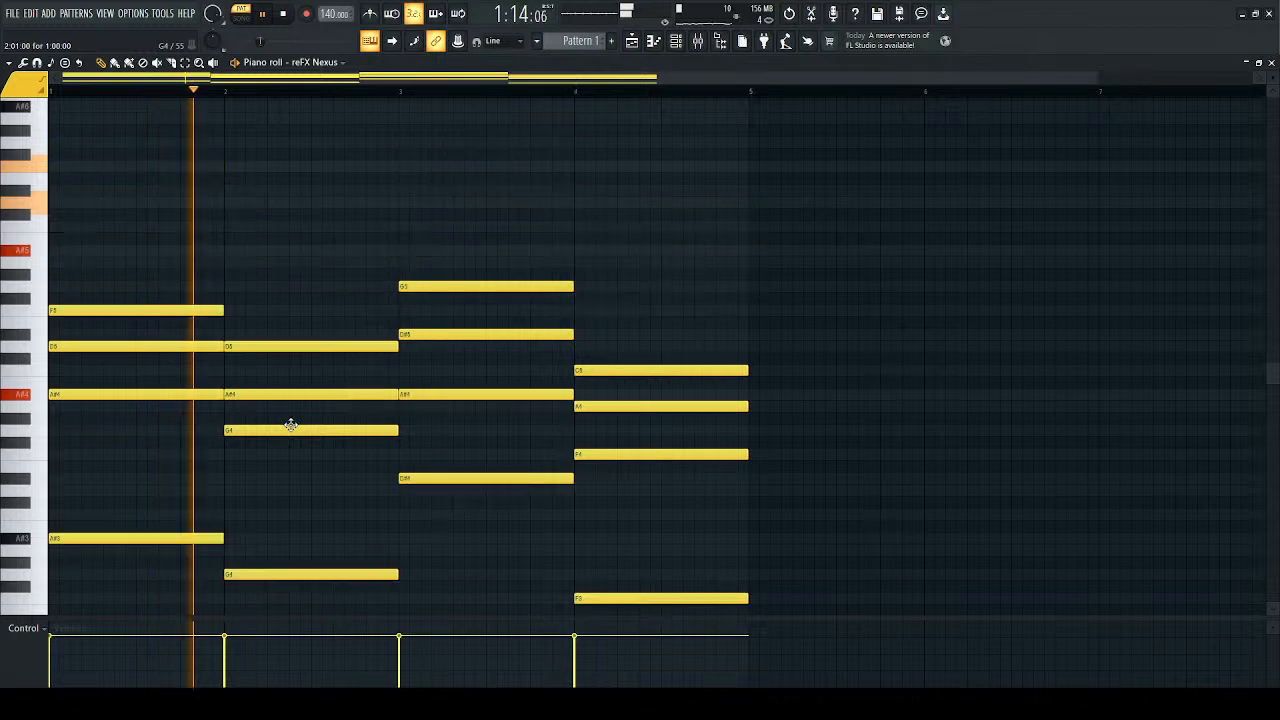
pyautogui.scroll(-1, 379, 453)
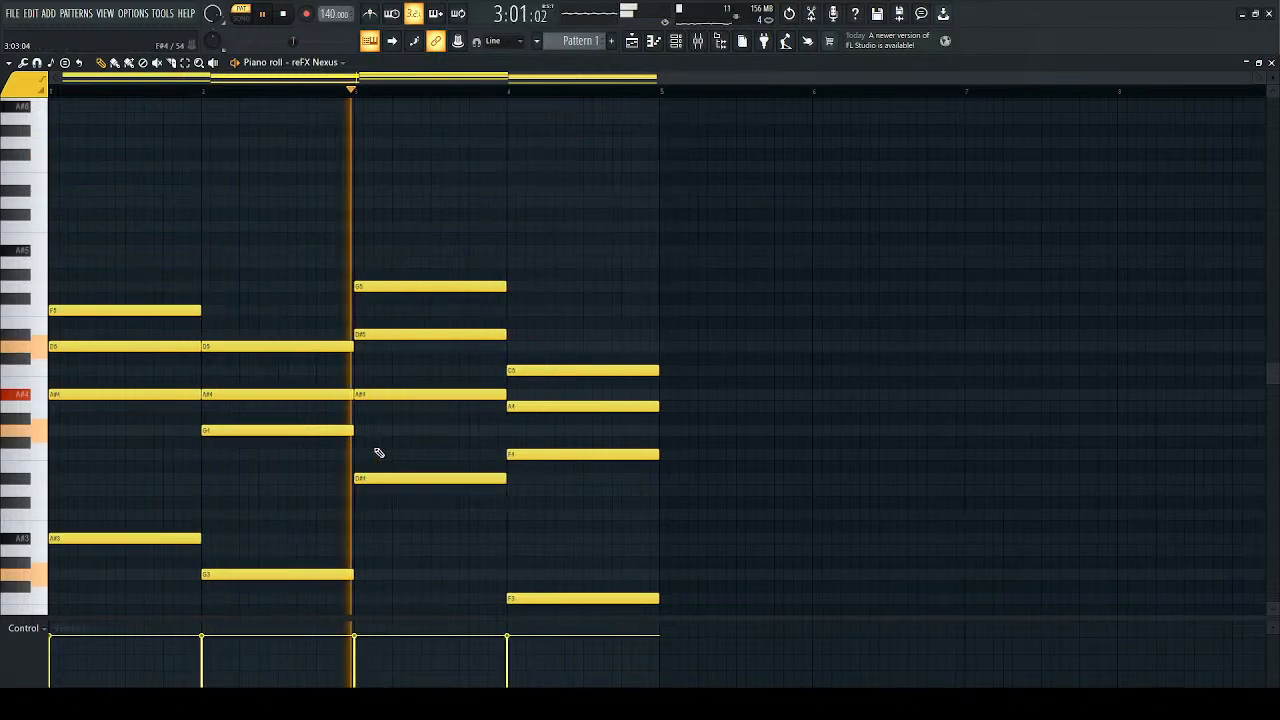
# Step: Raise the F4 note in bar 4 by one octave to F5 and play back the progression
pyautogui.click(505, 456)
pyautogui.hotkey('ctrl', 'Up')
pyautogui.press('space')
pyautogui.press('space')
pyautogui.hotkey('ctrl', 'd')
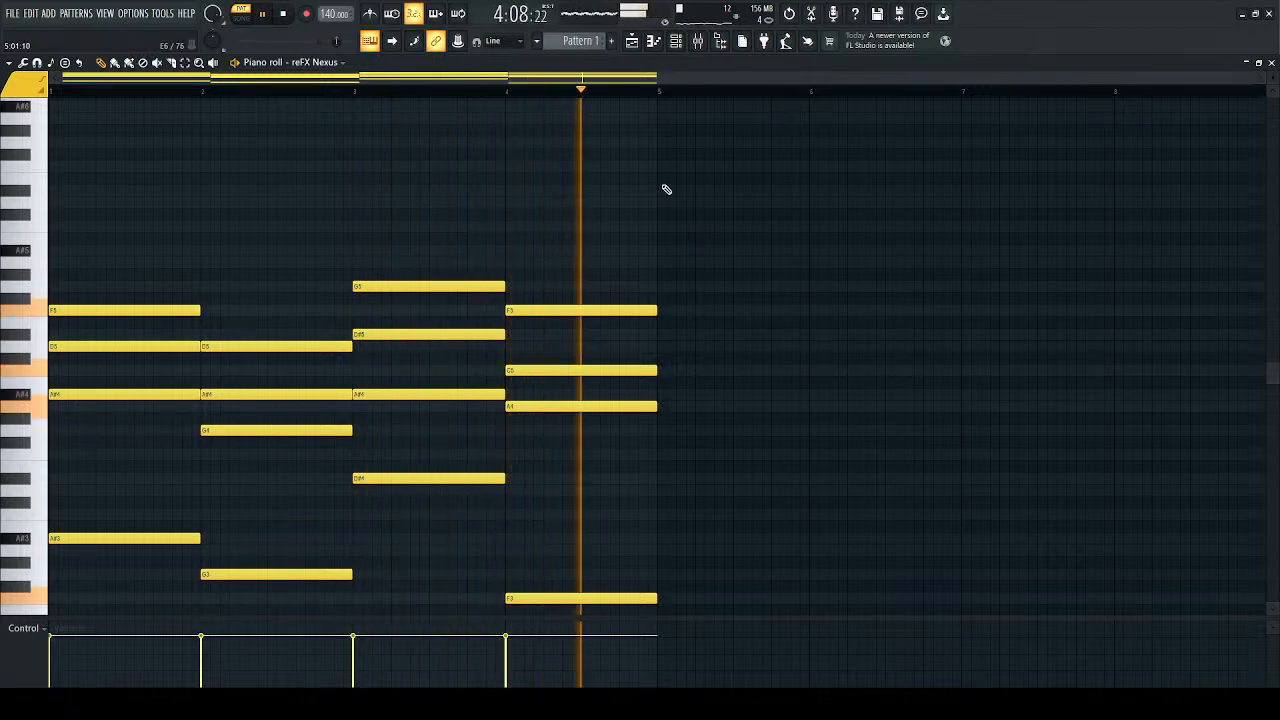
pyautogui.press('space')
# Step: Open the reFX Nexus instrument from the channel rack, play the progression through it, and return to the piano roll
pyautogui.click(680, 44)
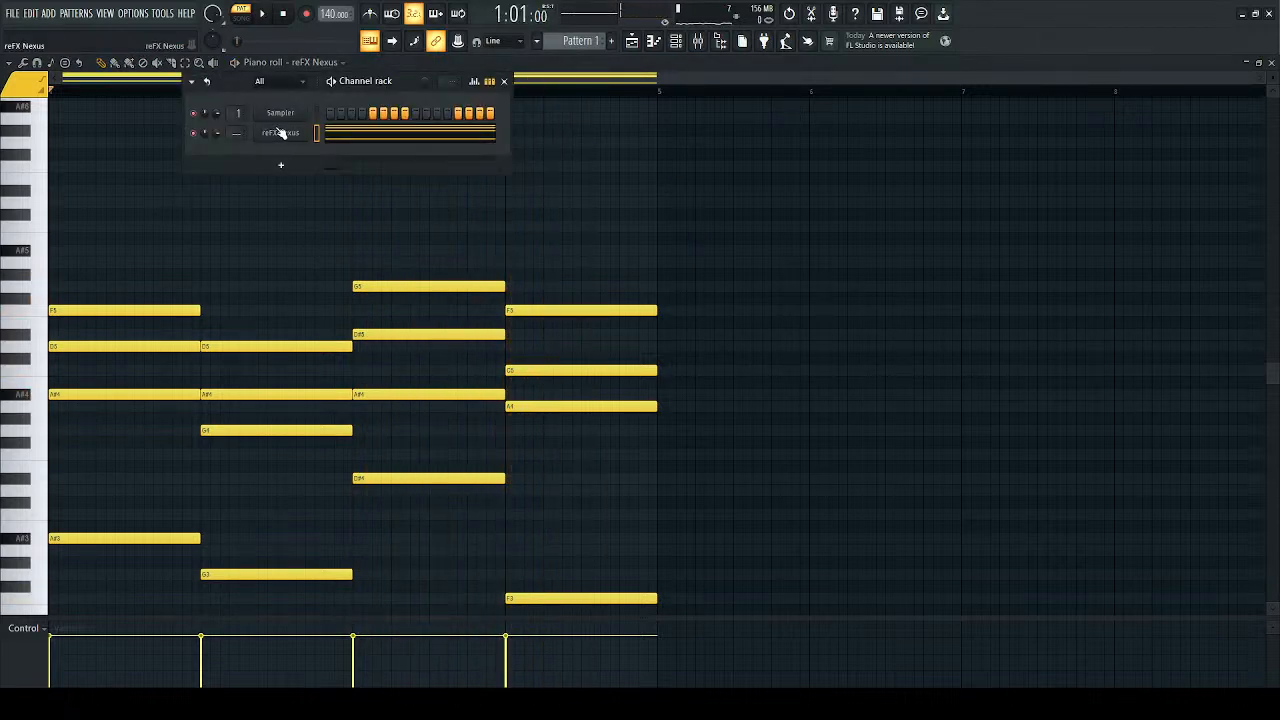
pyautogui.click(284, 135)
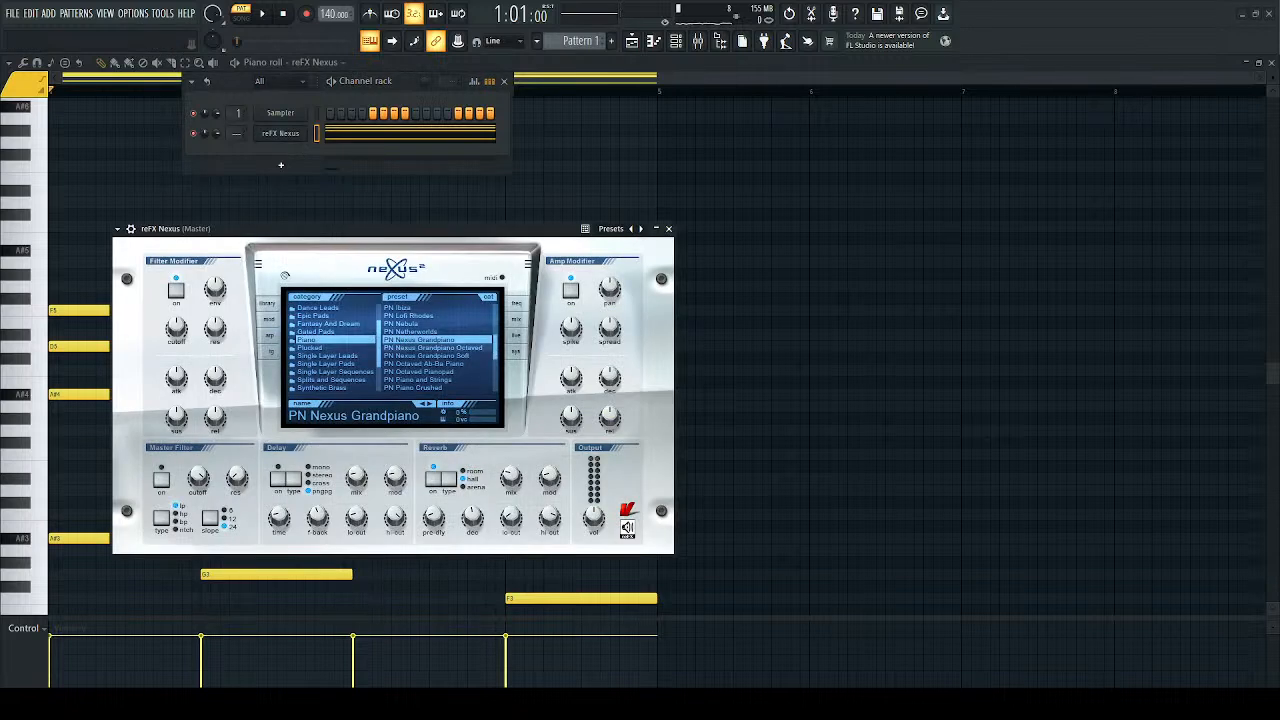
pyautogui.press('space')
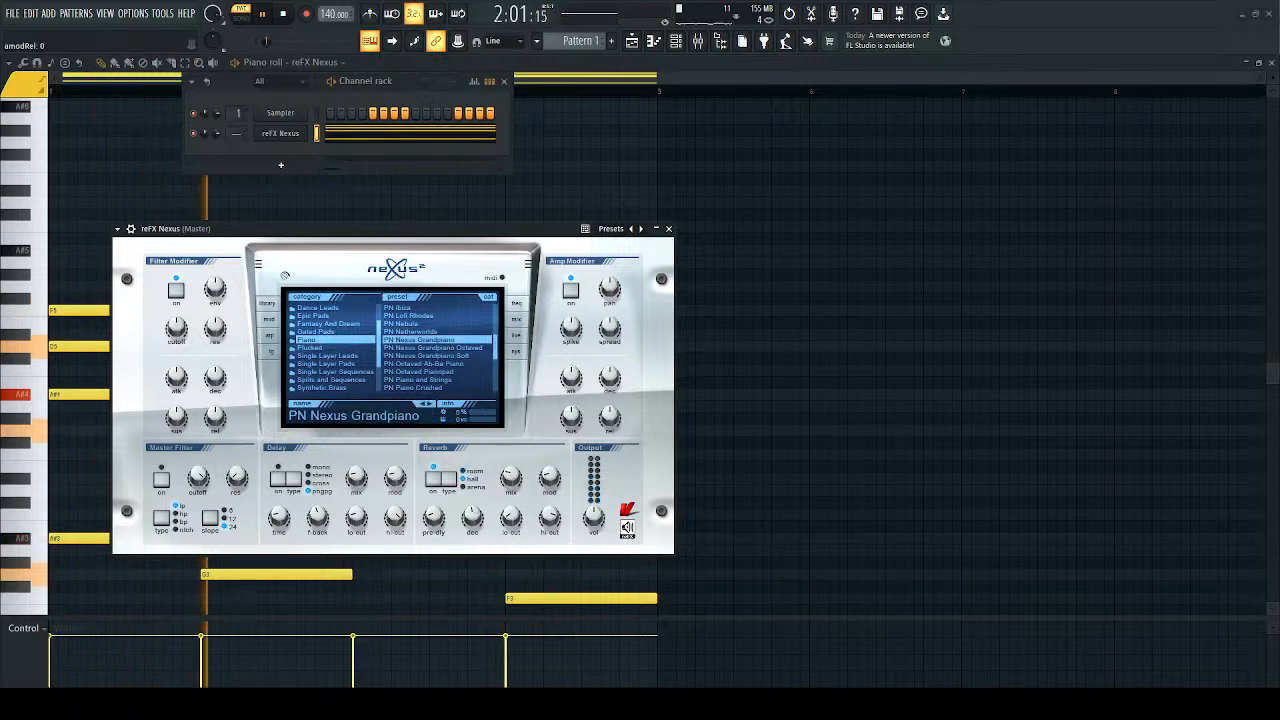
pyautogui.click(669, 229)
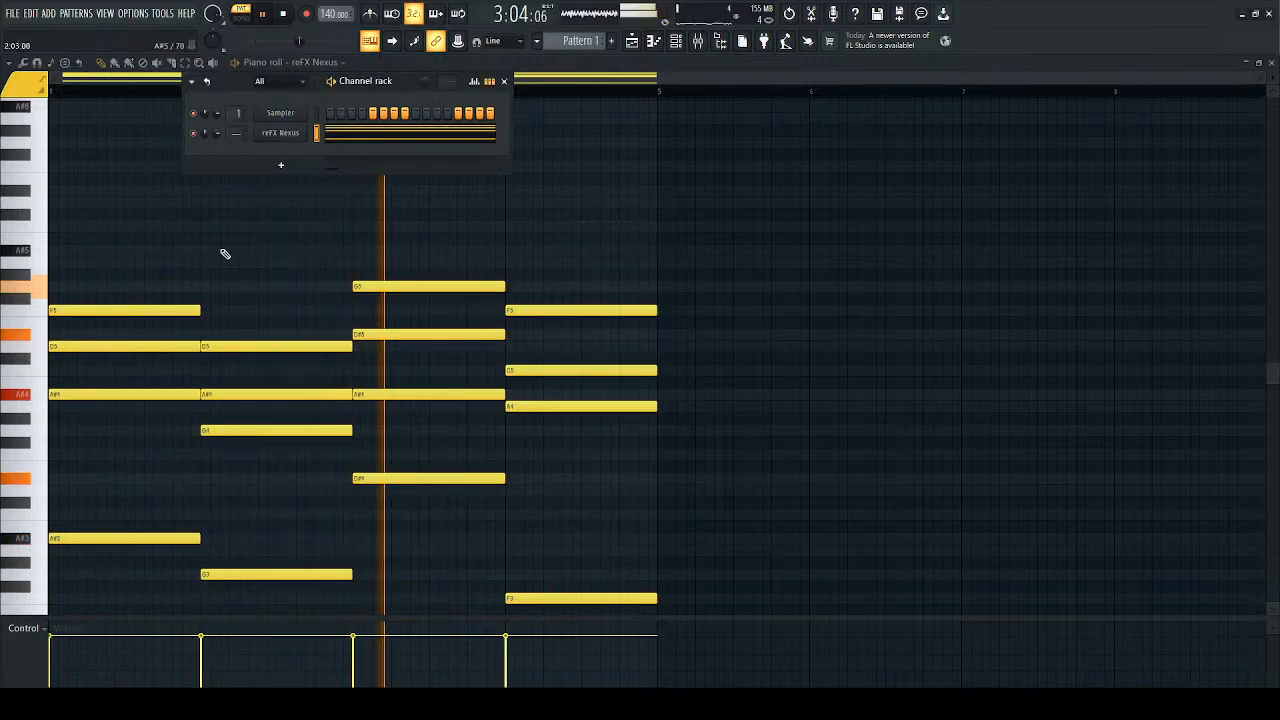
pyautogui.click(147, 310)
# Step: Set the project tempo to 128 and play back the progression
pyautogui.press('space')
pyautogui.press('space')
pyautogui.press('space')
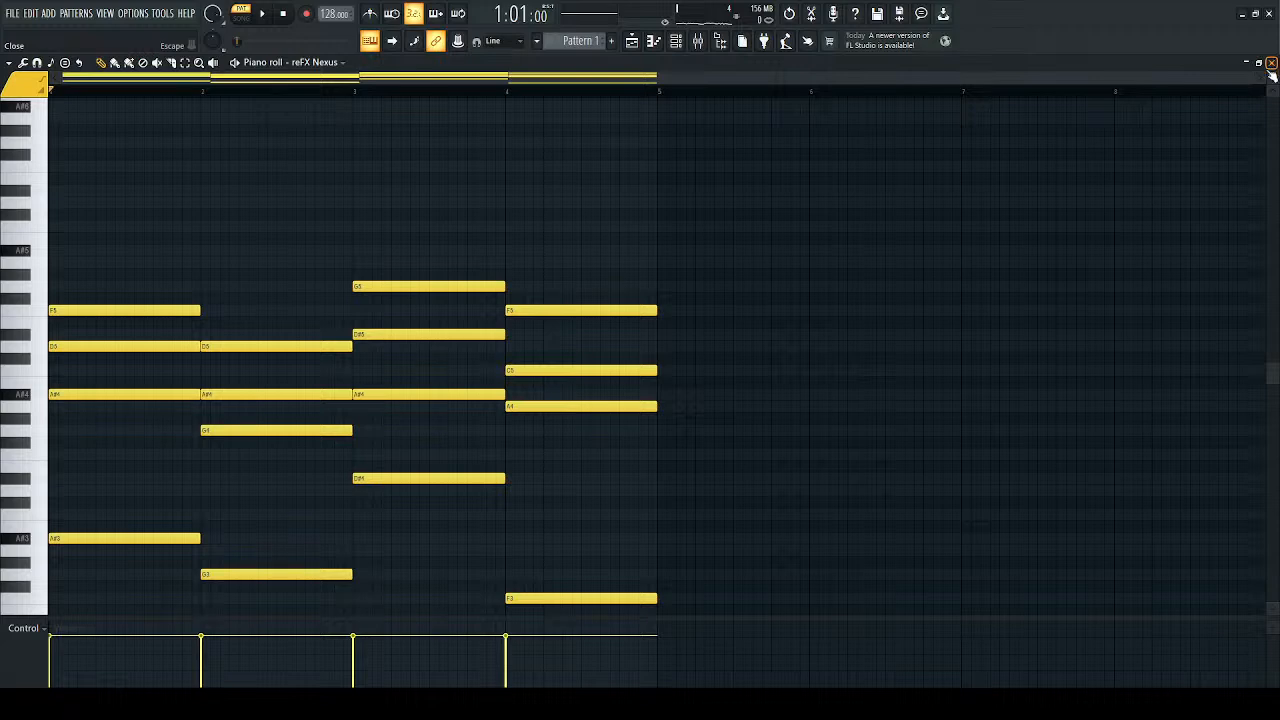
pyautogui.scroll(-1, 523, 266)
pyautogui.scroll(3, 329, 363)
pyautogui.press('space')
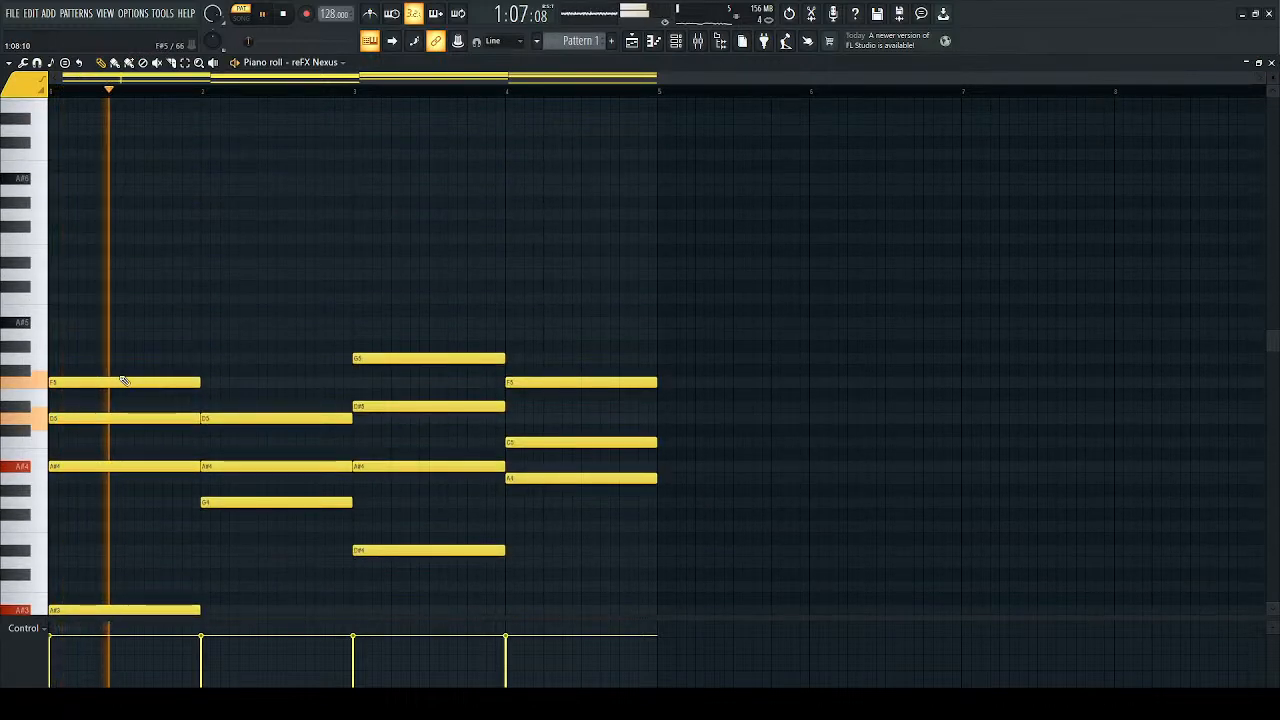
pyautogui.press('space')
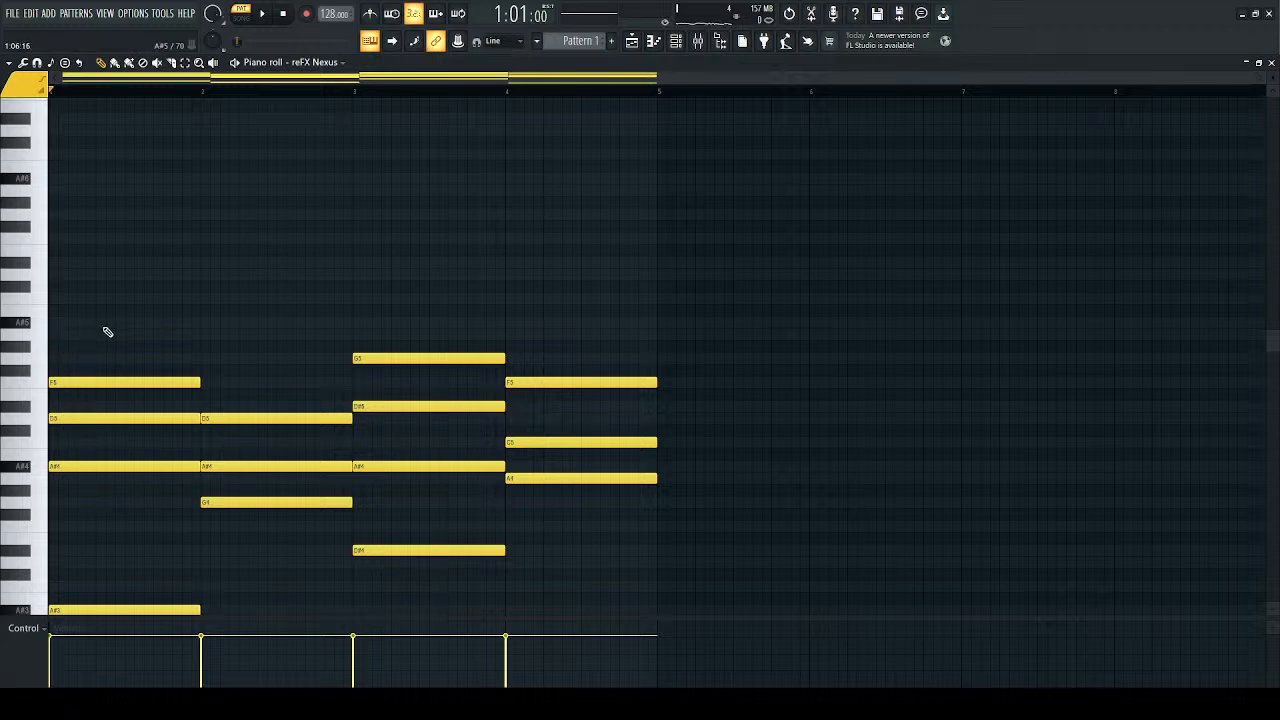
# Step: Add a one-bar A#5 note on top of each of the four chords while the progression plays
pyautogui.moveTo(106, 328); pyautogui.dragTo(48, 333)
pyautogui.press('space')
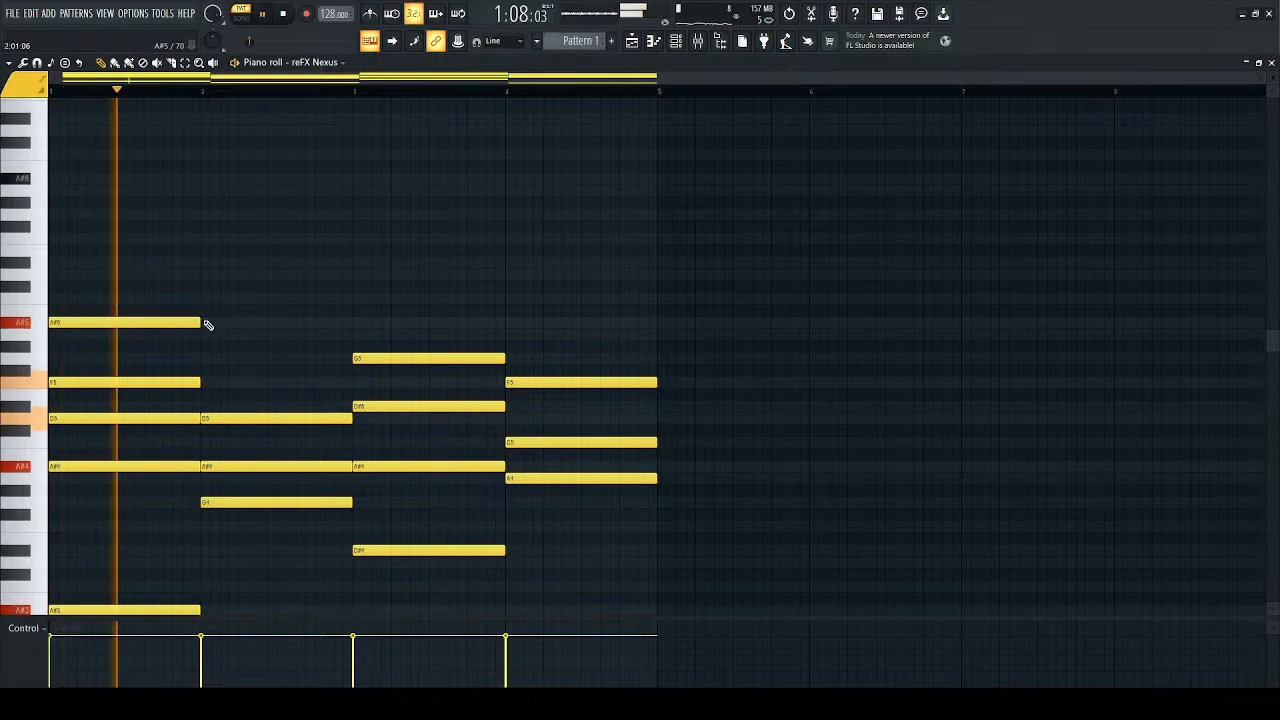
pyautogui.click(206, 322)
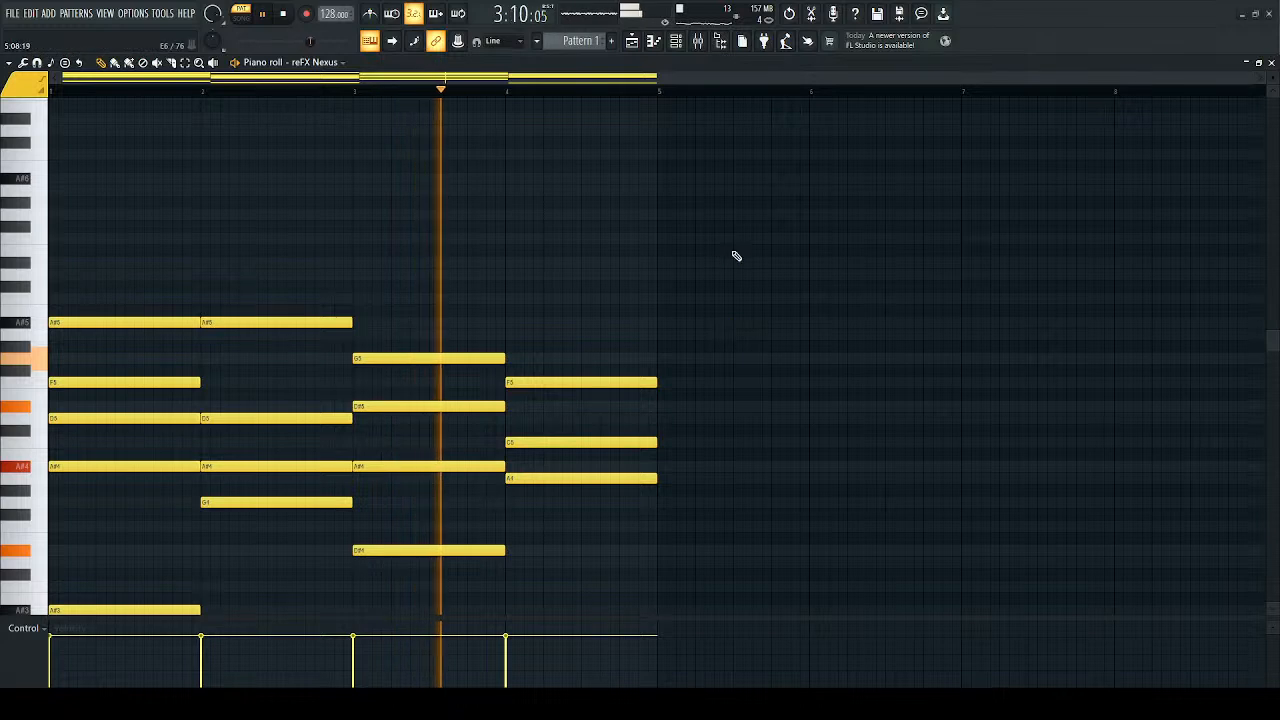
pyautogui.click(368, 322)
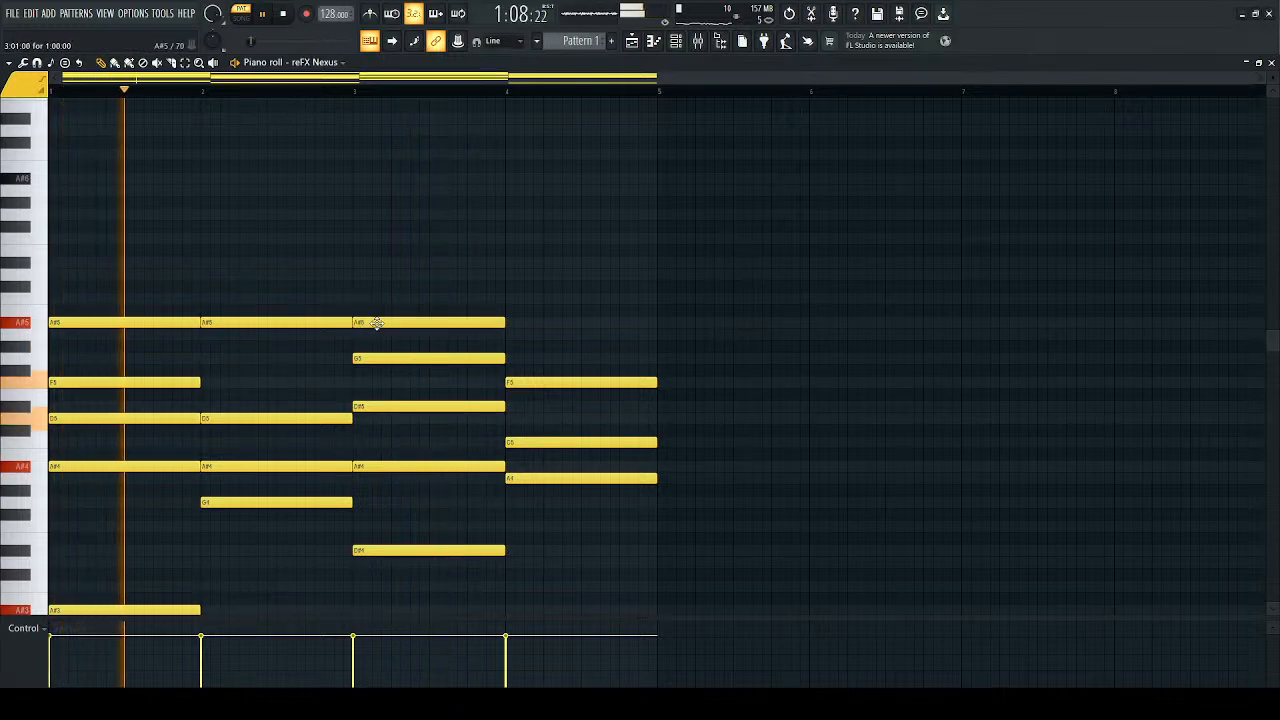
pyautogui.click(517, 322)
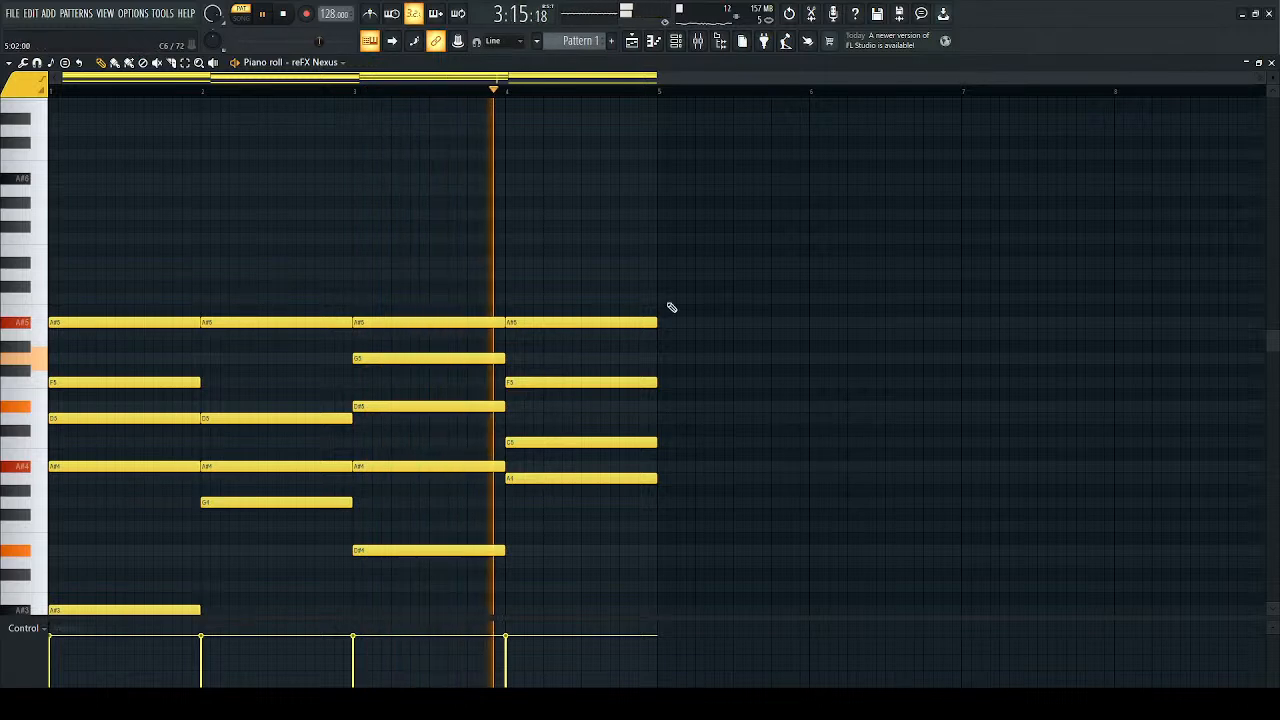
# Step: Try G5 and A5 as the top note of bar 2 during playback, and return it to A#5
pyautogui.moveTo(688, 305); pyautogui.dragTo(120, 341)
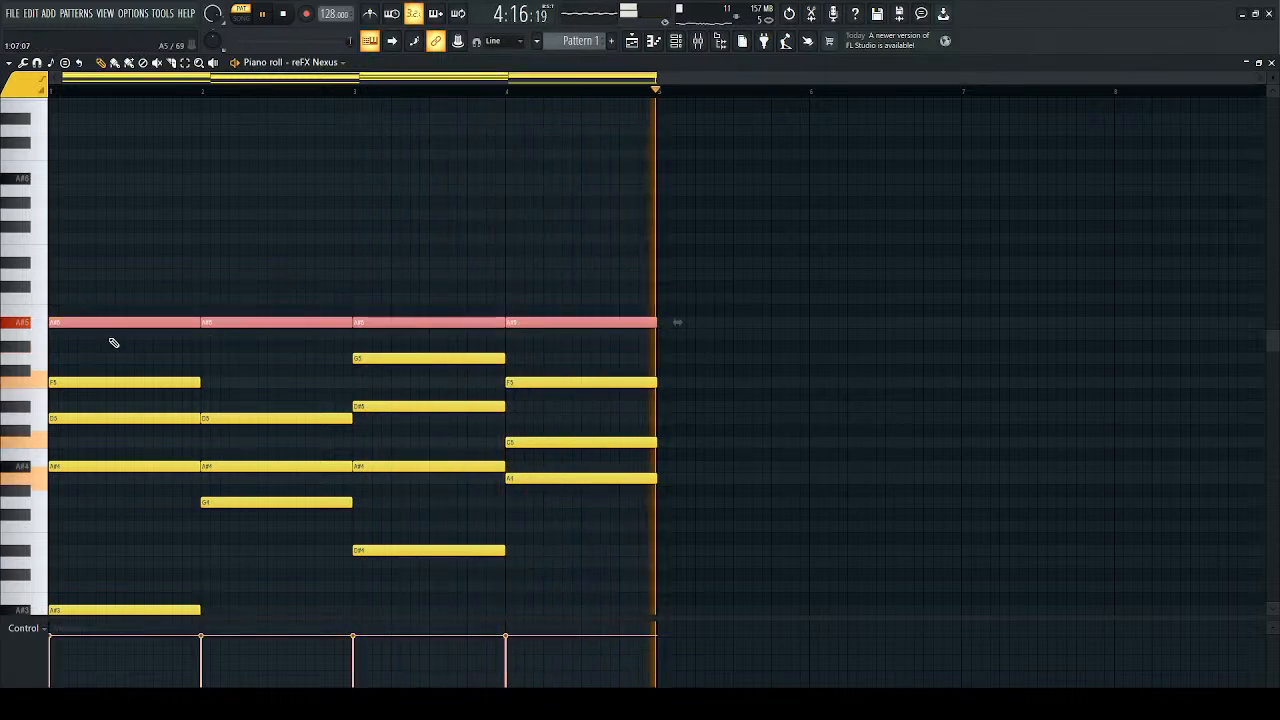
pyautogui.keyDown('ctrl'); pyautogui.click(245, 348); pyautogui.keyUp('ctrl')
pyautogui.moveTo(249, 328); pyautogui.dragTo(247, 364)
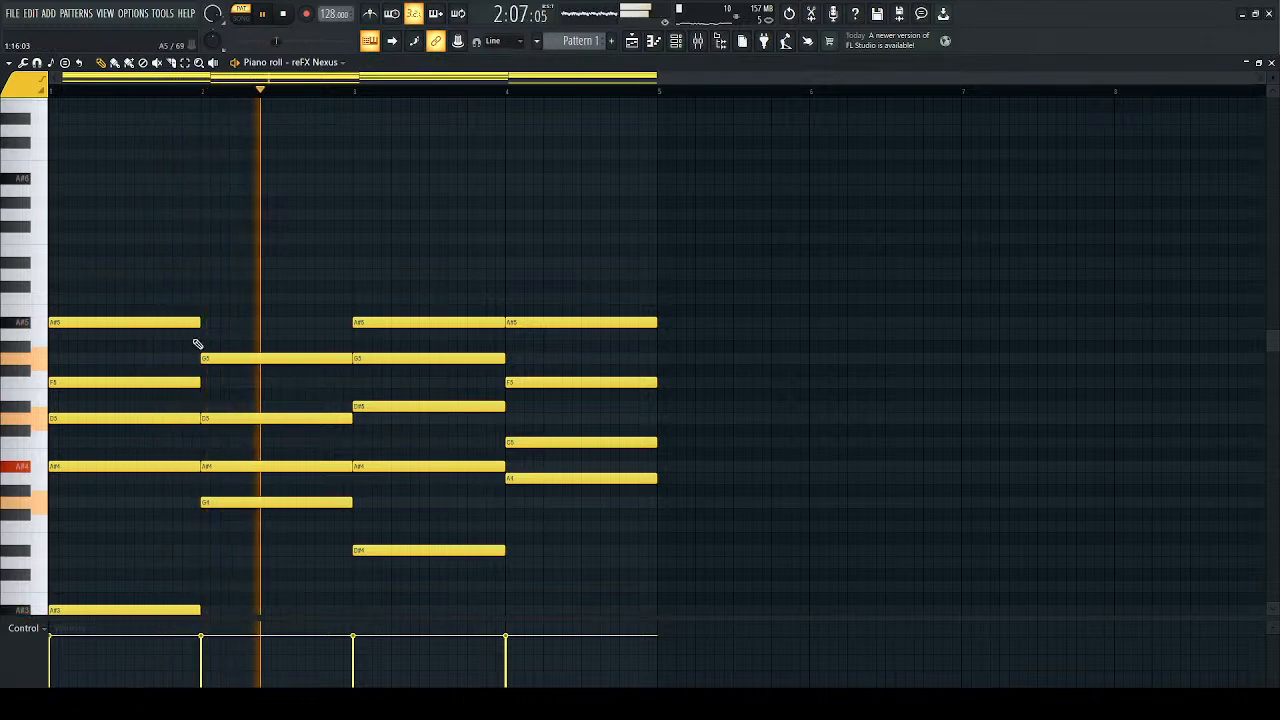
pyautogui.press('space')
pyautogui.press('space')
pyautogui.press('space')
pyautogui.press('space')
pyautogui.press('space')
pyautogui.press('space')
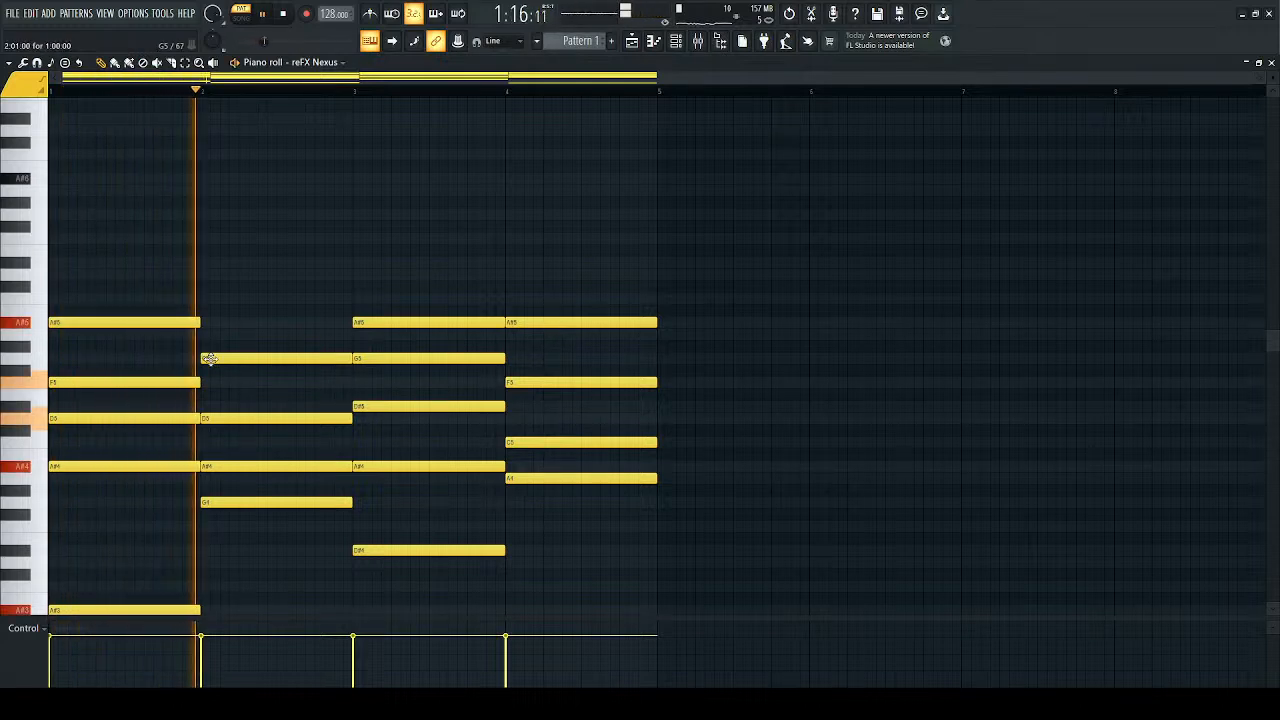
pyautogui.press('space')
pyautogui.moveTo(209, 359); pyautogui.dragTo(208, 347)
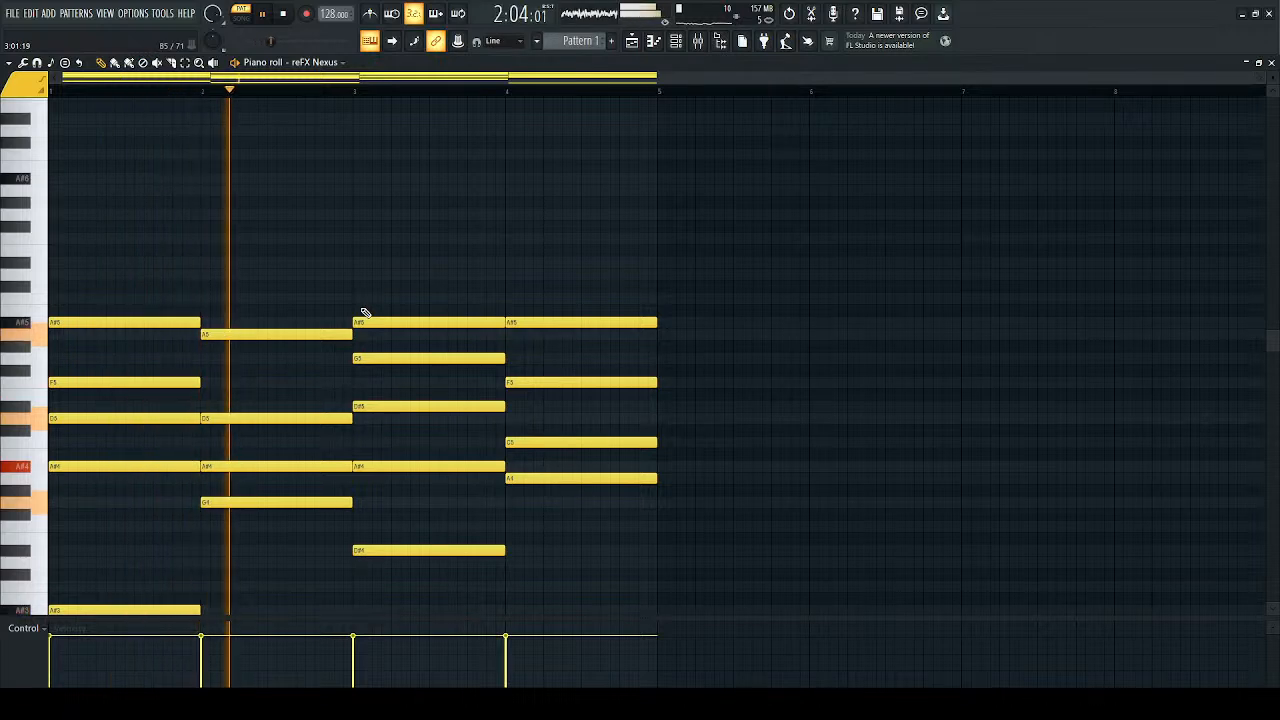
pyautogui.press('space')
pyautogui.click(328, 335)
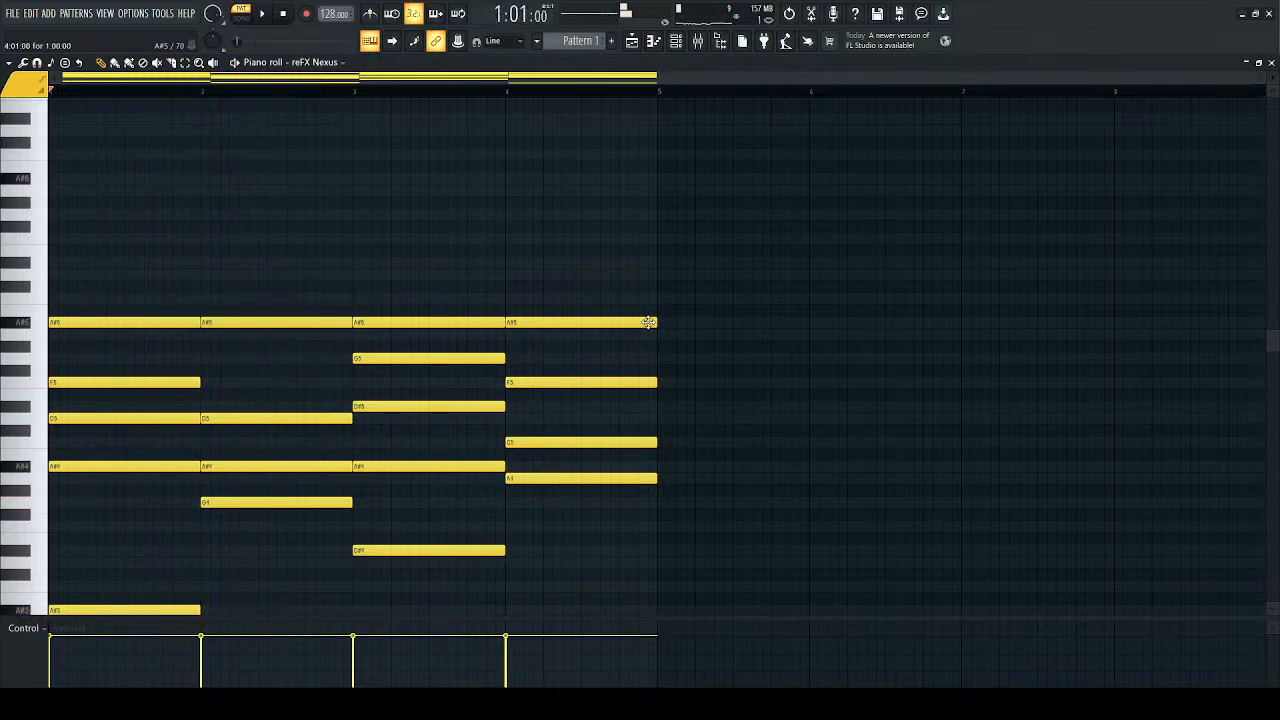
# Step: Duplicate the four-bar chord progression into bars 5 to 8
pyautogui.scroll(-5, 557, 414)
pyautogui.scroll(5, 134, 386)
pyautogui.scroll(-2, 271, 402)
pyautogui.scroll(1, 271, 402)
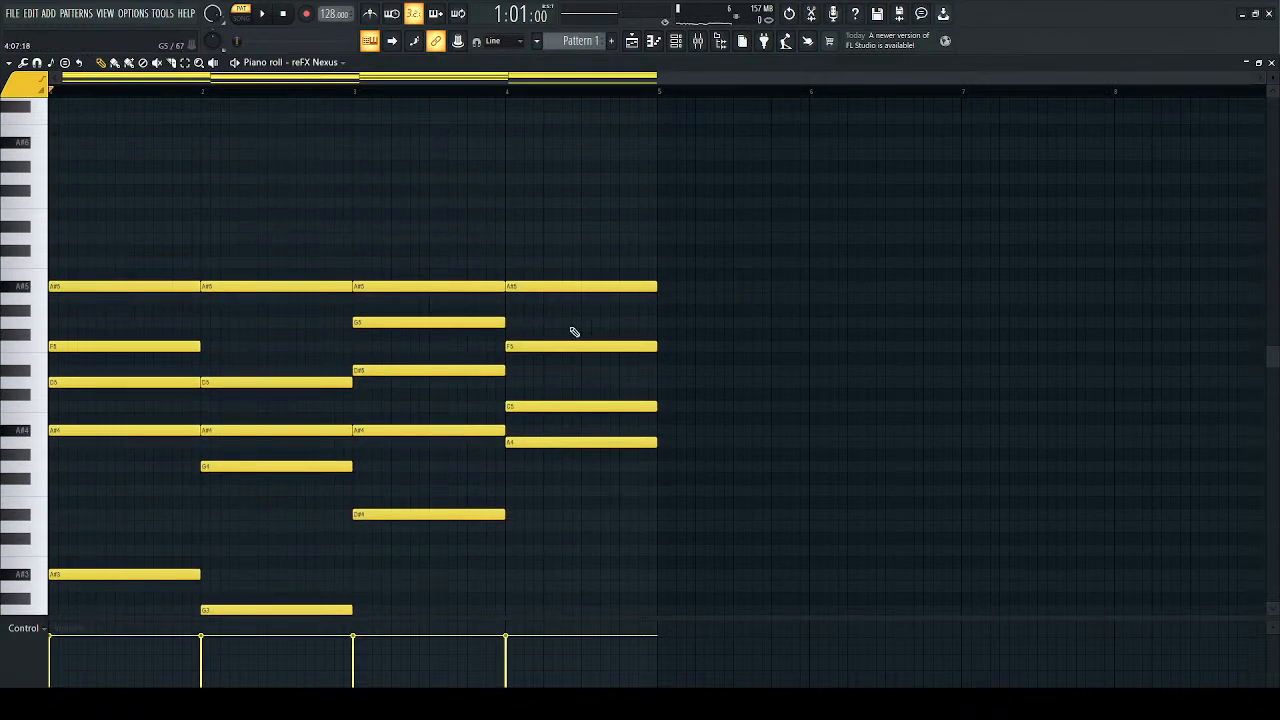
pyautogui.scroll(-5, 590, 326)
pyautogui.hotkey('ctrl', 'b')
pyautogui.hotkey('ctrl', 'd')
pyautogui.scroll(-2, 398, 397)
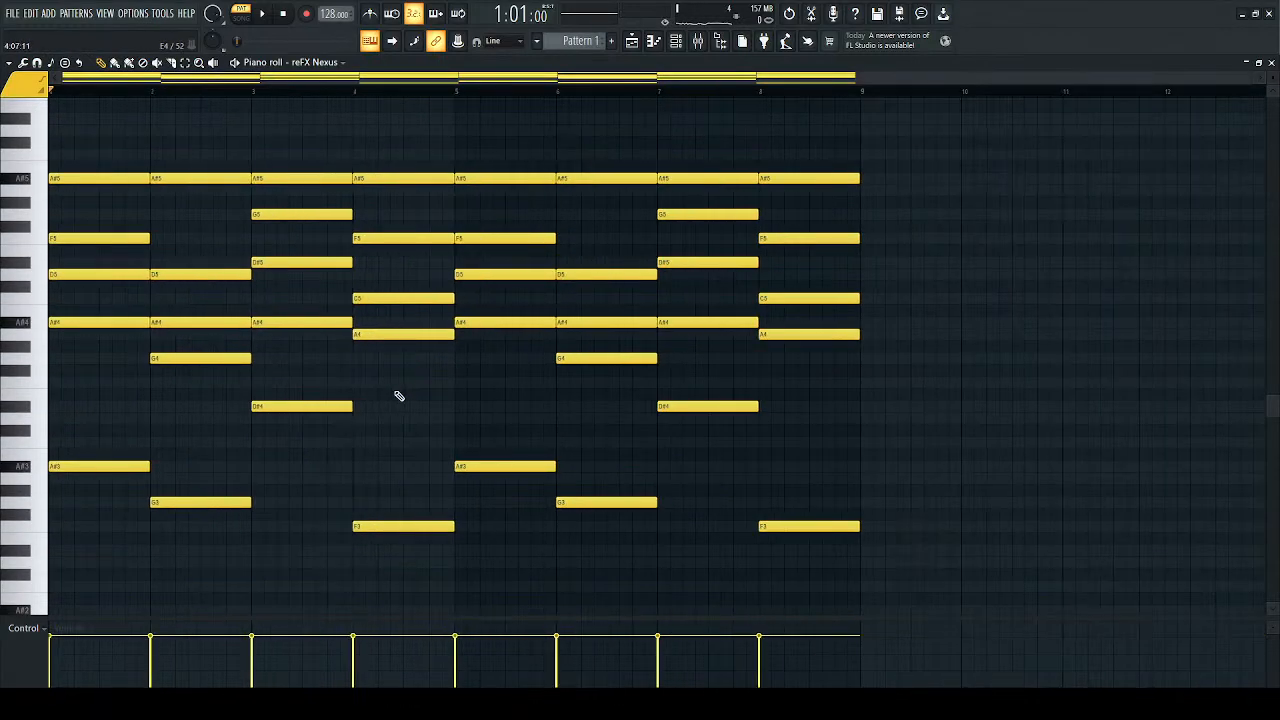
pyautogui.scroll(-1, 398, 397)
pyautogui.scroll(2, 290, 378)
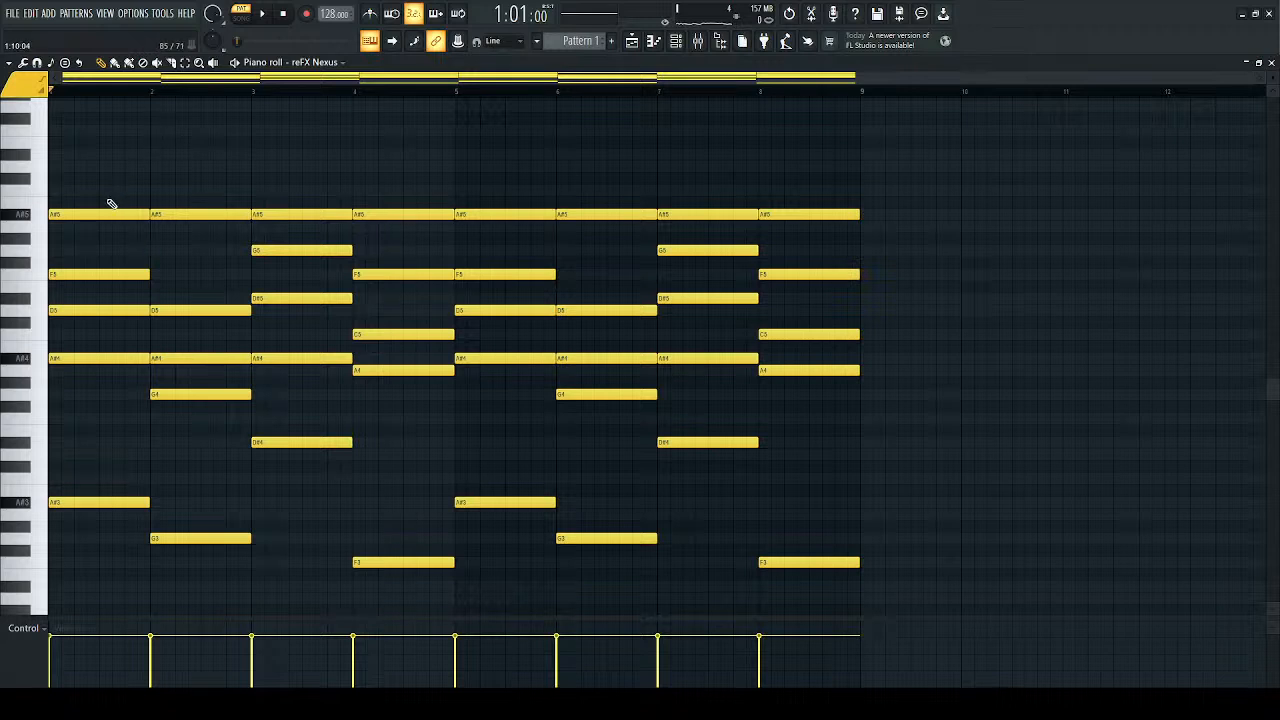
# Step: Play the progression with the metronome on and add a D6 melody note above the bar 1 chord
pyautogui.click(262, 13)
pyautogui.scroll(2, 88, 230)
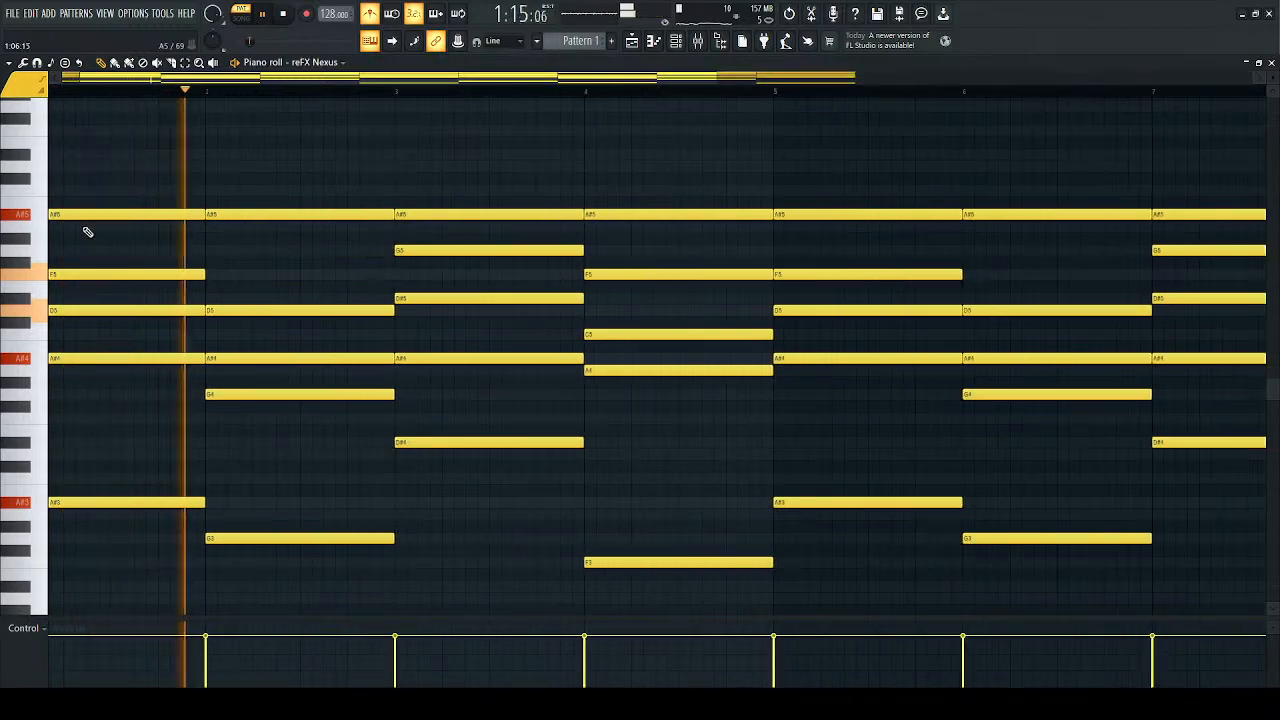
pyautogui.scroll(-2, 88, 230)
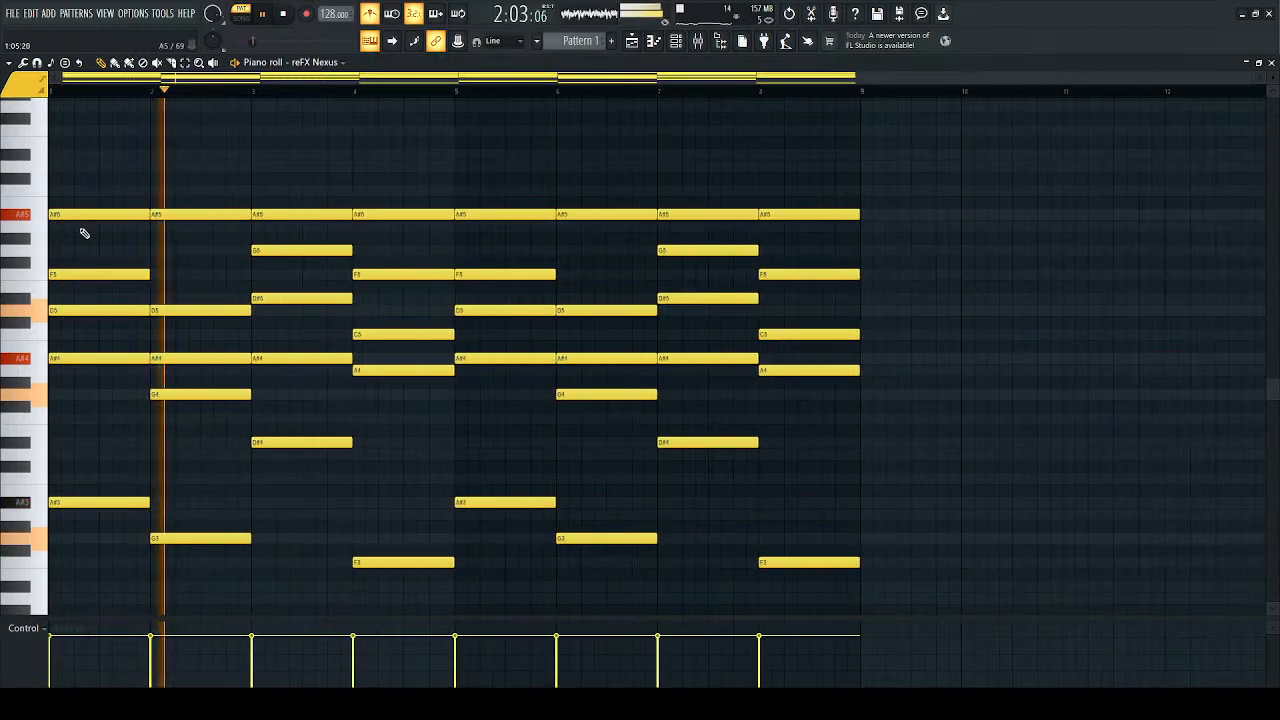
pyautogui.click(65, 165)
pyautogui.press('space')
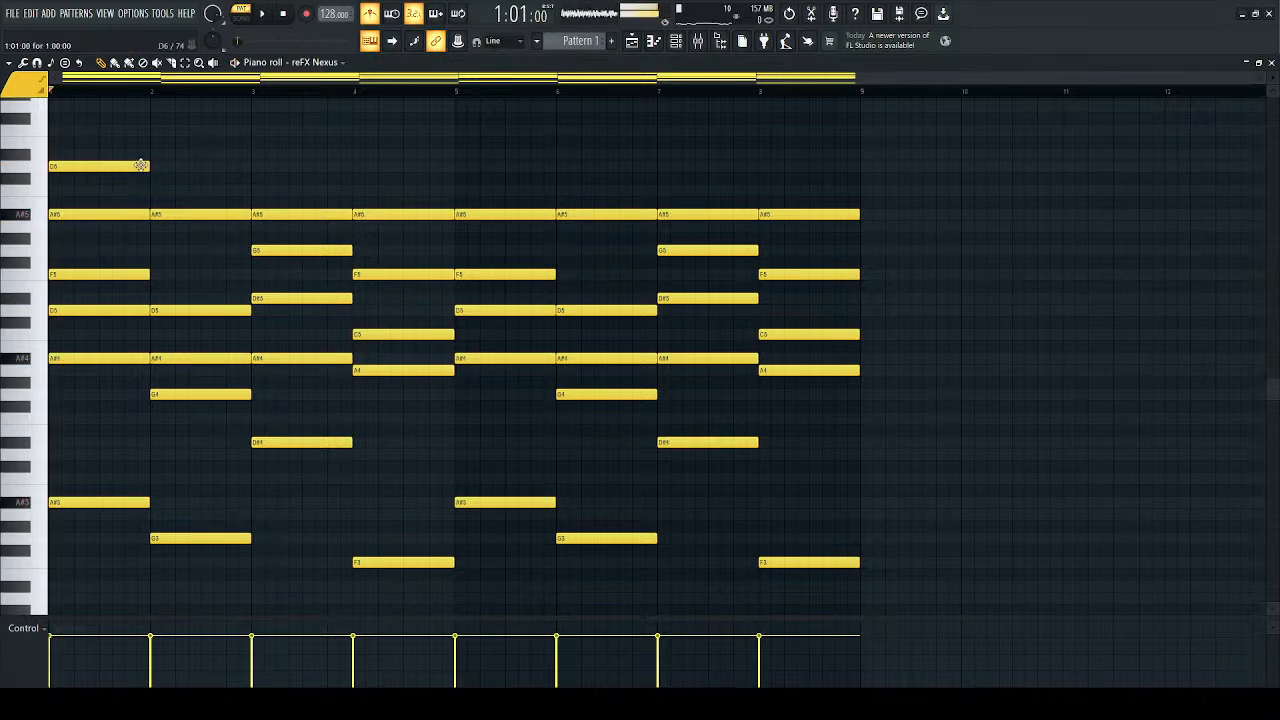
# Step: Shorten the D6 note in bar 1 and add a second D6 and a D#6 after it, playing back the rhythm
pyautogui.scroll(4, 65, 165)
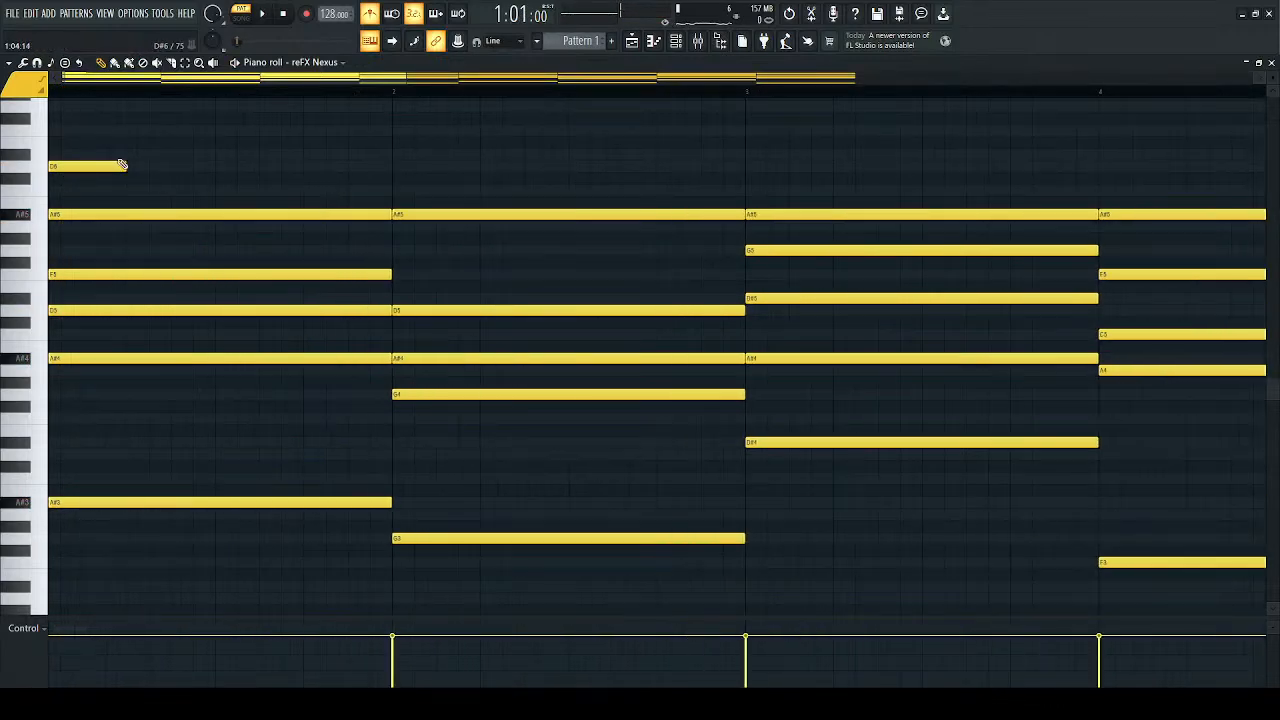
pyautogui.click(150, 165)
pyautogui.press('space')
pyautogui.click(215, 155)
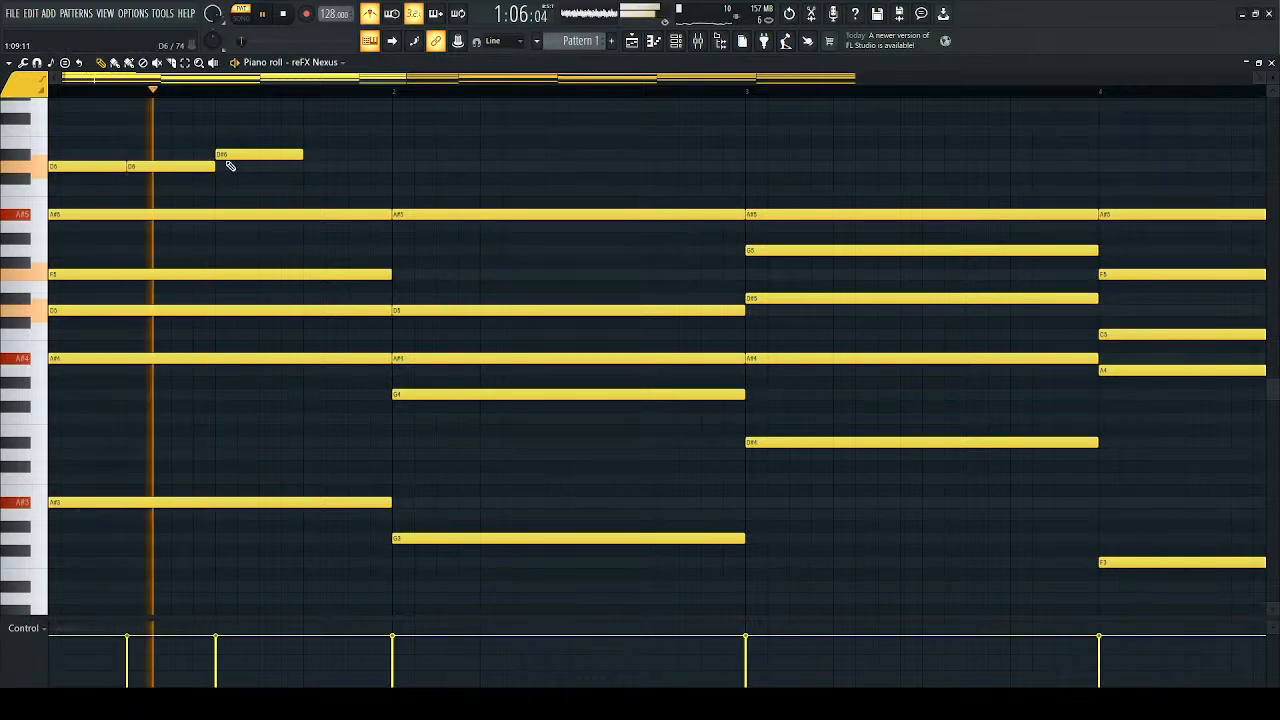
pyautogui.press('space')
pyautogui.press('space')
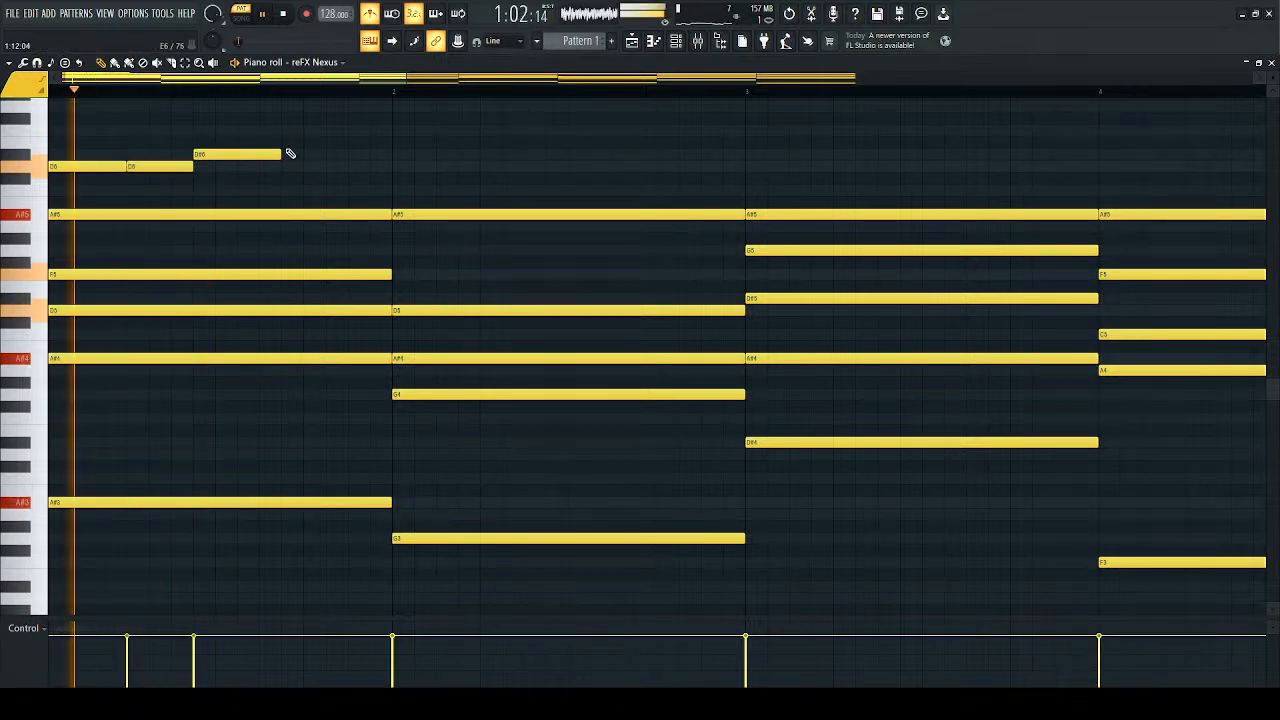
# Step: Lower the D#6 melody note to D6 and extend the bar 1 melody with more short notes, checking it in playback
pyautogui.press('space')
pyautogui.moveTo(271, 154); pyautogui.dragTo(254, 170)
pyautogui.press('space')
pyautogui.click(268, 169)
pyautogui.click(329, 155)
pyautogui.moveTo(355, 153); pyautogui.dragTo(79, 203)
pyautogui.press('space')
pyautogui.click(360, 167)
# Step: Adjust the bar 1 melody to six consecutive D6 notes that end at the bar 2 line, and play it back
pyautogui.scroll(-2, 376, 182)
pyautogui.scroll(1, 343, 166)
pyautogui.press('space')
pyautogui.press('space')
pyautogui.moveTo(323, 172); pyautogui.dragTo(207, 226)
pyautogui.click(219, 214)
pyautogui.rightClick(243, 216)
pyautogui.press('space')
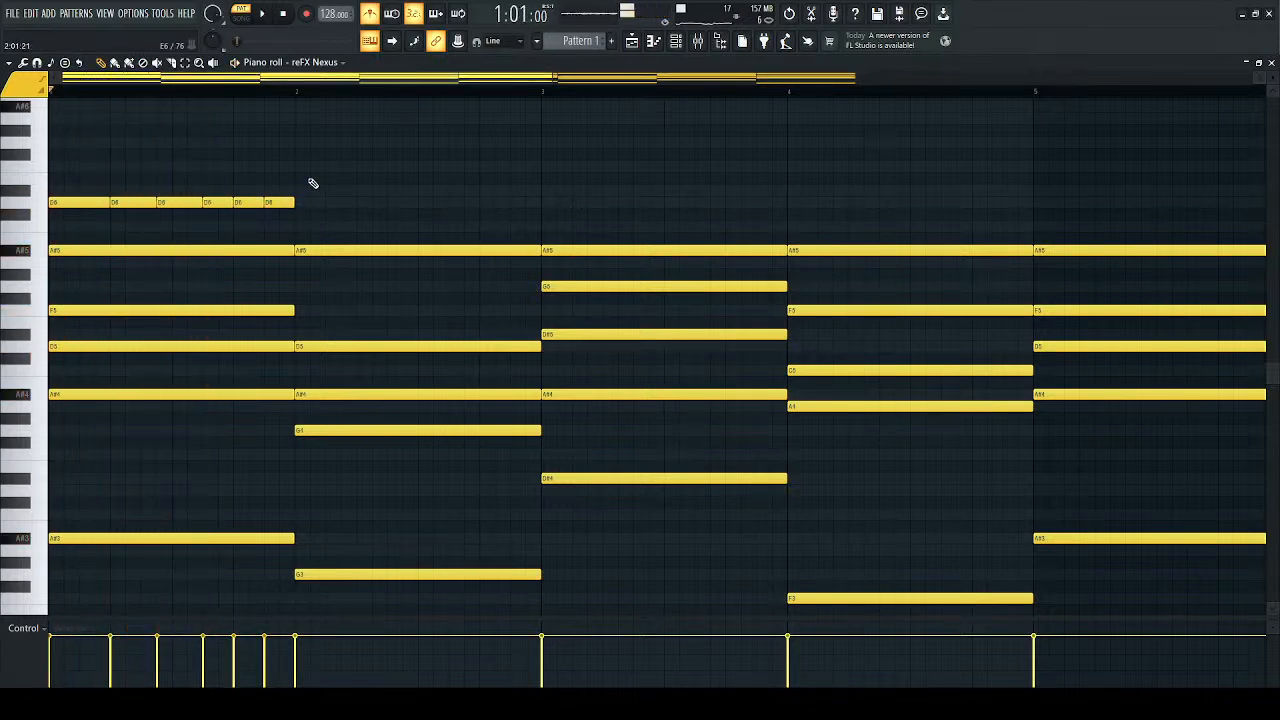
# Step: Raise the fourth and fifth melody notes in bar 1 to D#6, lower the sixth to C6, and play the phrase back
pyautogui.press('space')
pyautogui.keyDown('ctrl'); pyautogui.click(340, 167); pyautogui.keyUp('ctrl')
pyautogui.press('space')
pyautogui.press('space')
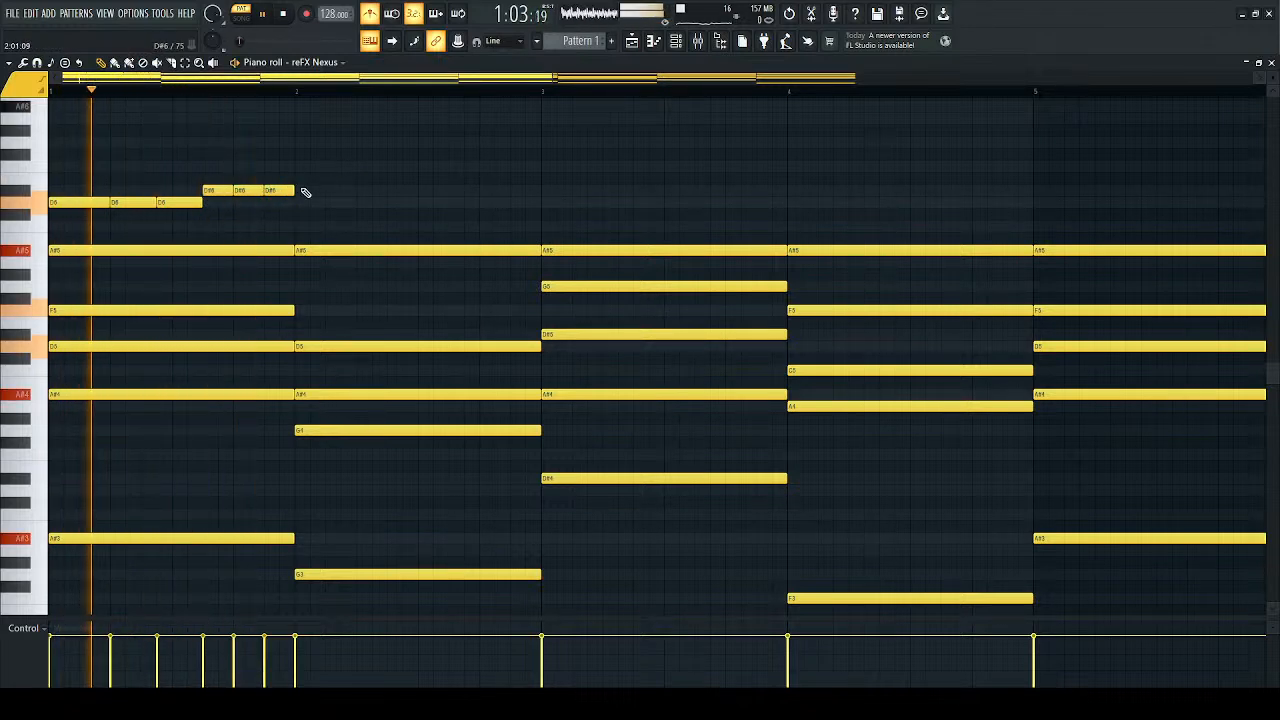
pyautogui.moveTo(285, 192); pyautogui.dragTo(280, 229)
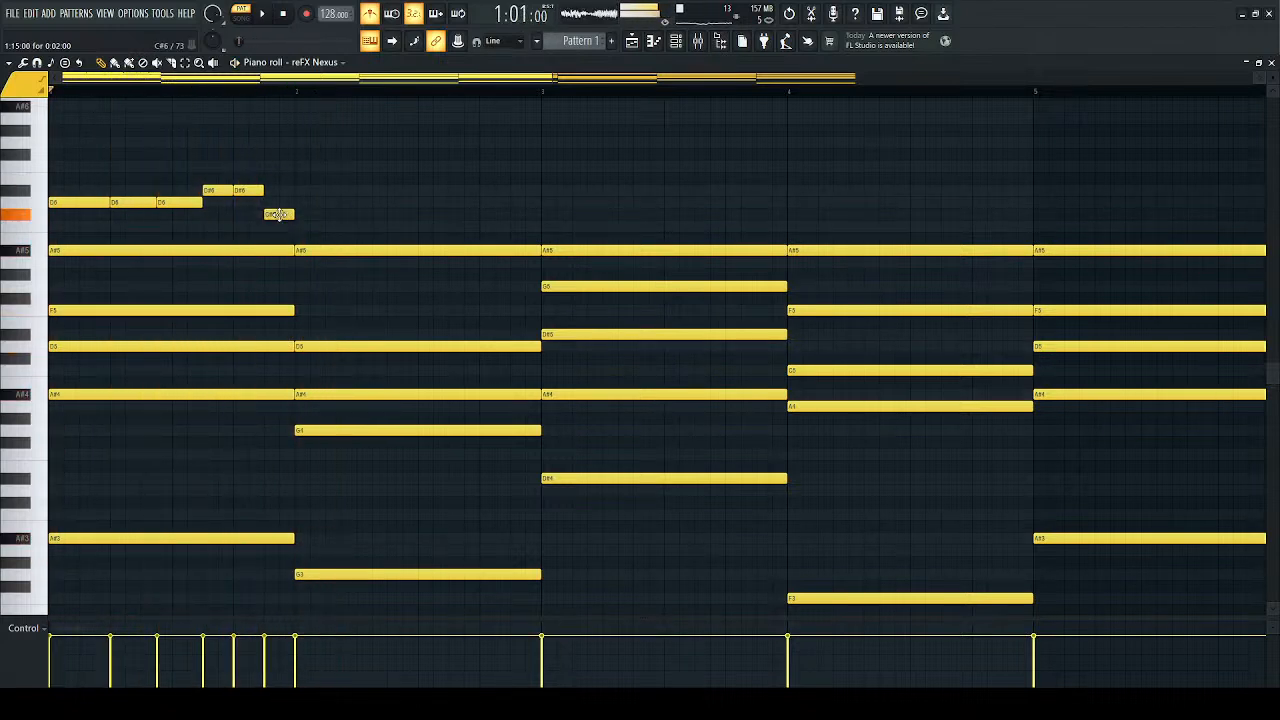
# Step: Copy the bar 1 melody phrase into bar 2, transpose the copy to start on A6, and listen to it
pyautogui.moveTo(363, 243); pyautogui.dragTo(322, 119)
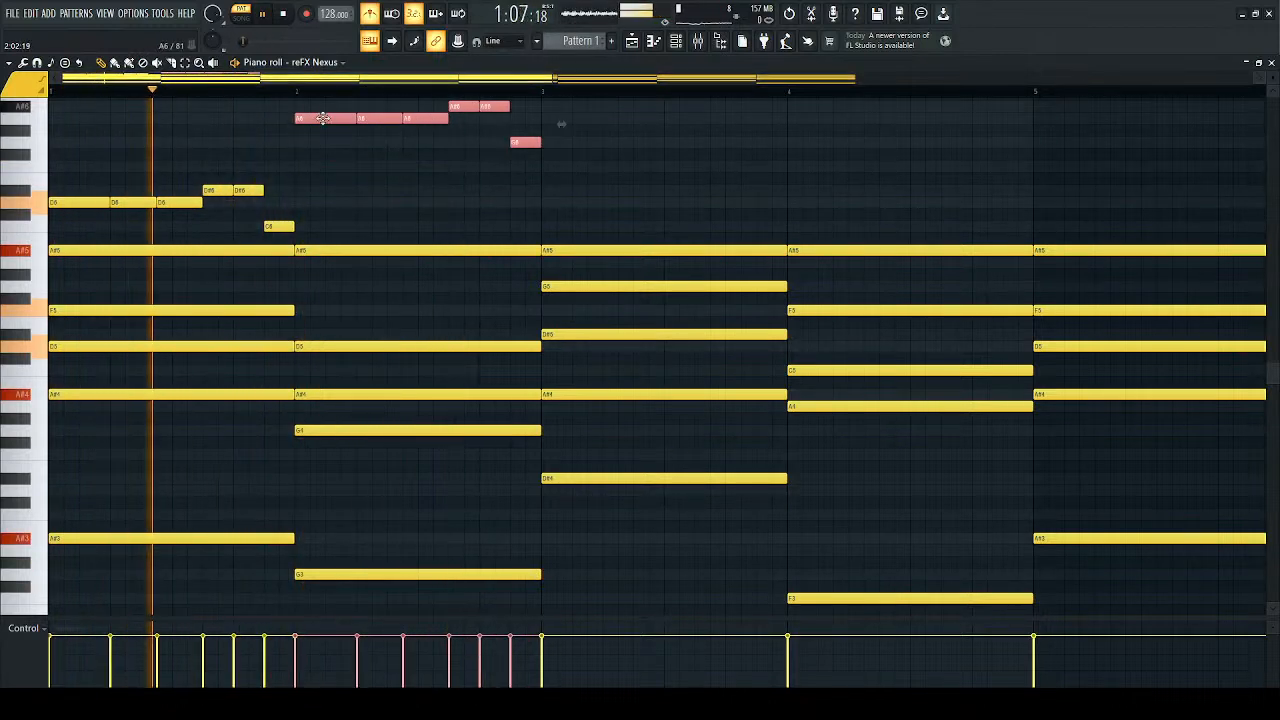
pyautogui.scroll(2, 322, 220)
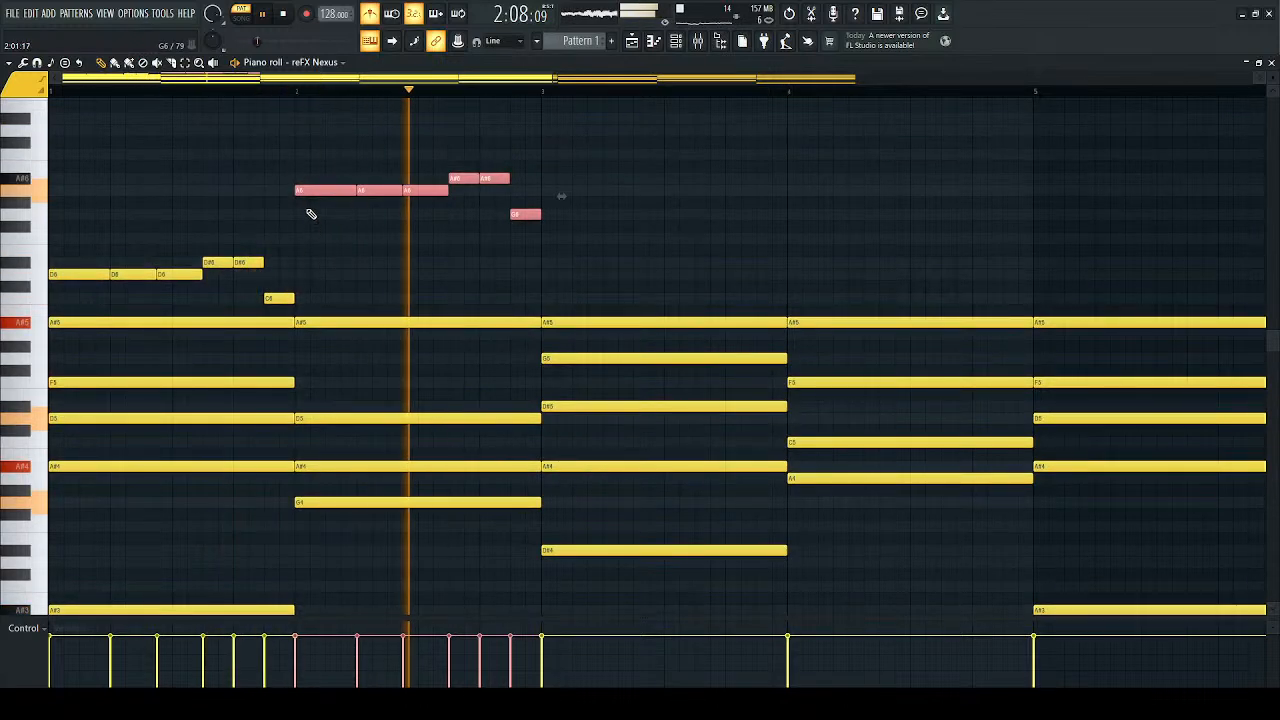
pyautogui.moveTo(309, 190)
pyautogui.mouseDown()
pyautogui.moveTo(312, 231)
pyautogui.moveTo(312, 183)
pyautogui.mouseUp()
pyautogui.press('space')
pyautogui.press('space')
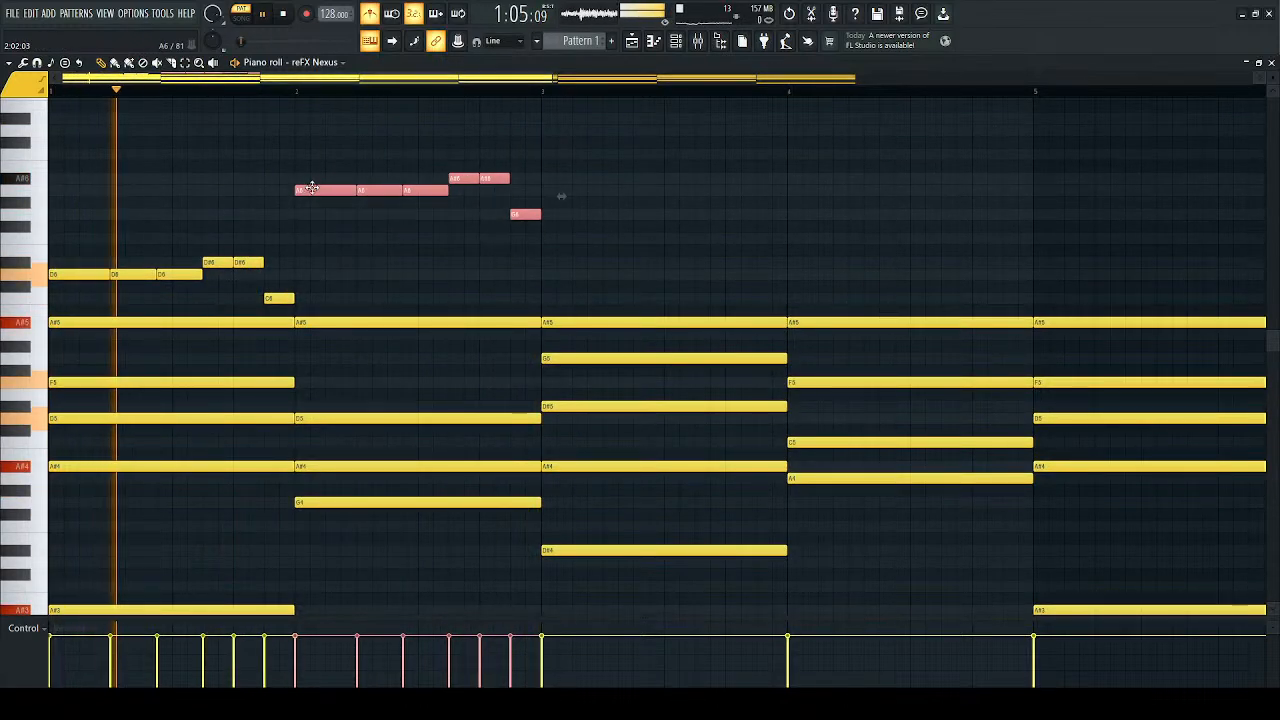
pyautogui.press('space')
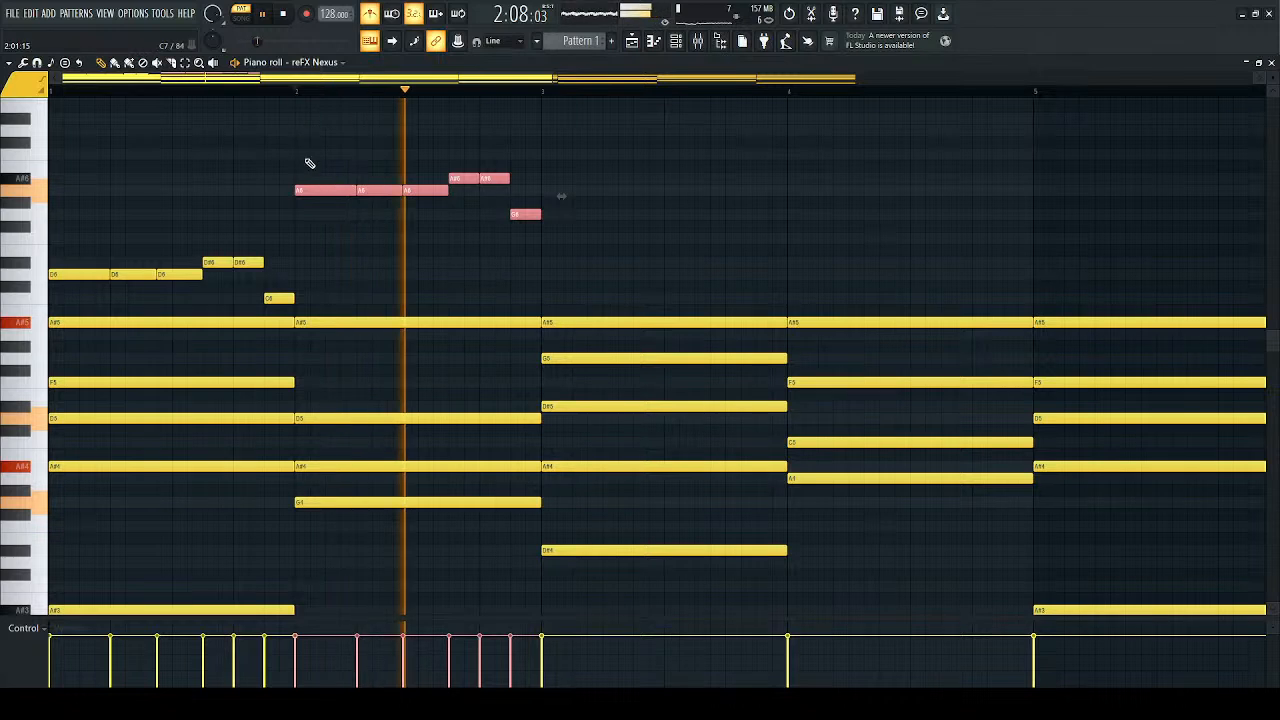
pyautogui.press('space')
# Step: Move the copied melody phrase from bar 2 to the start of bar 4 and play it
pyautogui.moveTo(315, 188); pyautogui.dragTo(693, 188)
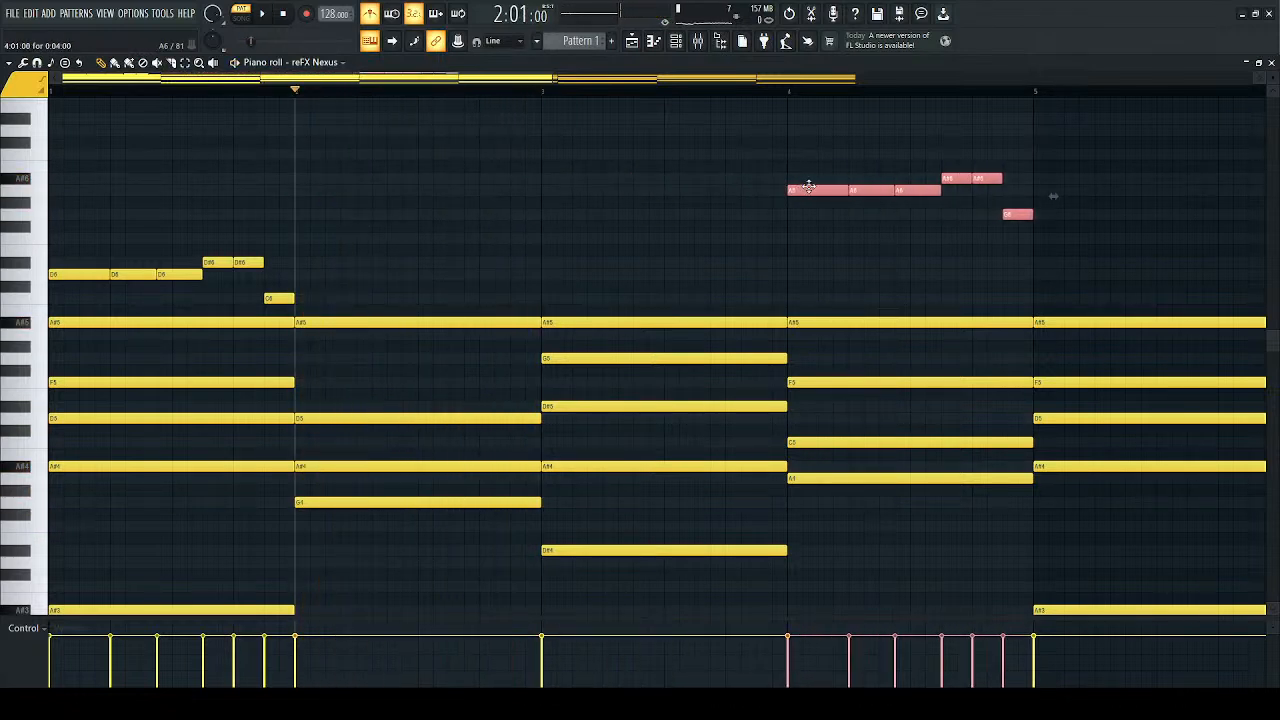
pyautogui.press('space')
pyautogui.press('space')
# Step: Raise the third melody note in bar 4 to C7 and lower the fifth to A6, checking the phrase in playback
pyautogui.click(894, 172)
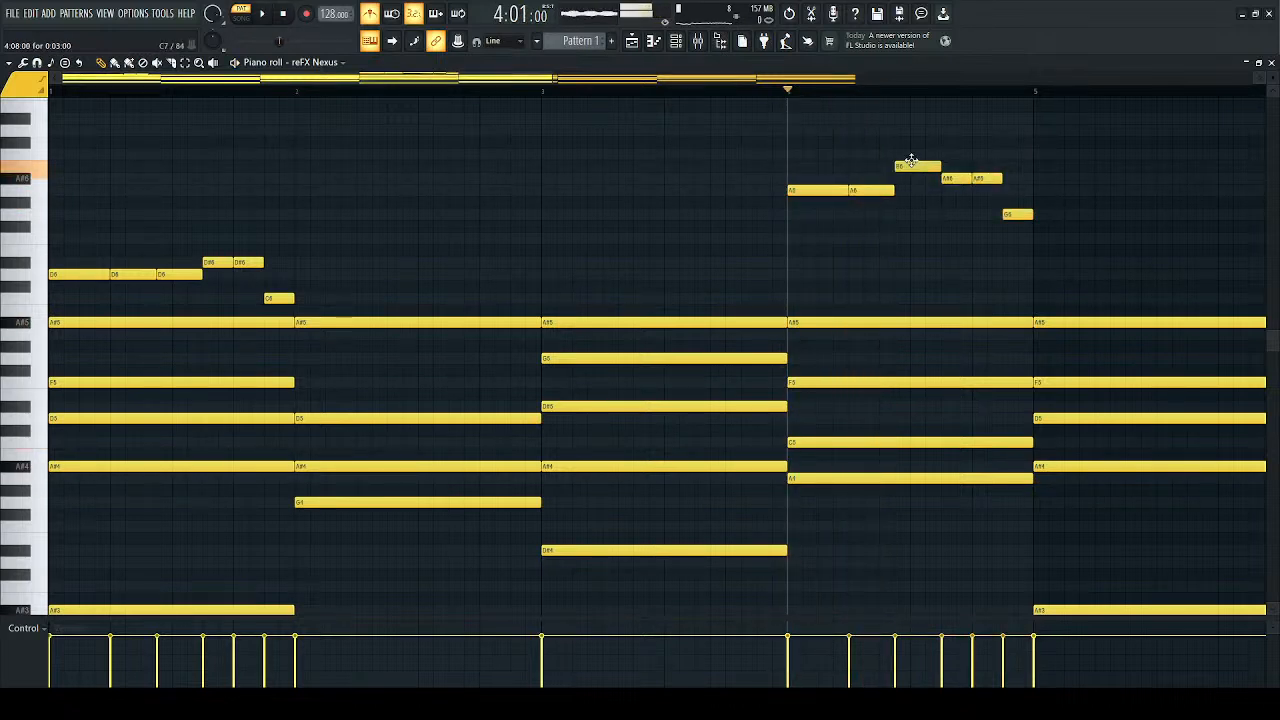
pyautogui.press('space')
pyautogui.press('space')
pyautogui.press('space')
pyautogui.moveTo(987, 181); pyautogui.dragTo(987, 192)
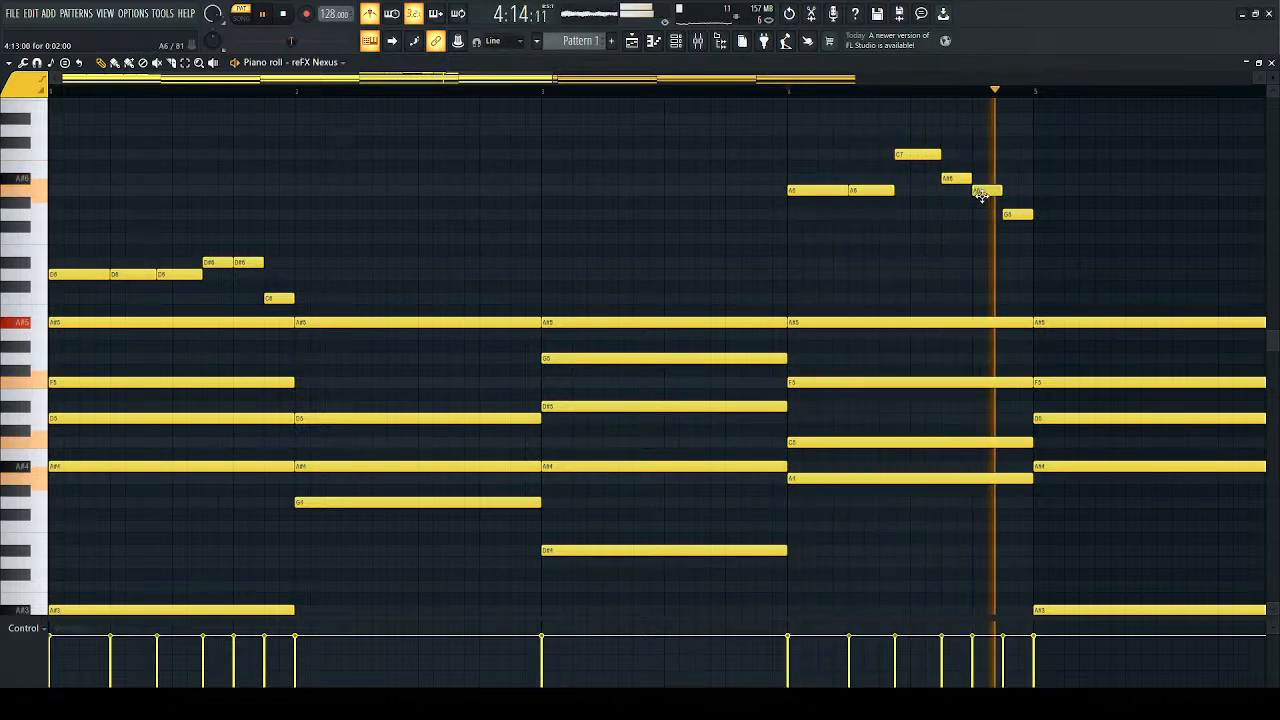
pyautogui.press('space')
# Step: Try F6, G6 and E6 as the first melody note of bar 1, playing the phrase back
pyautogui.press('space')
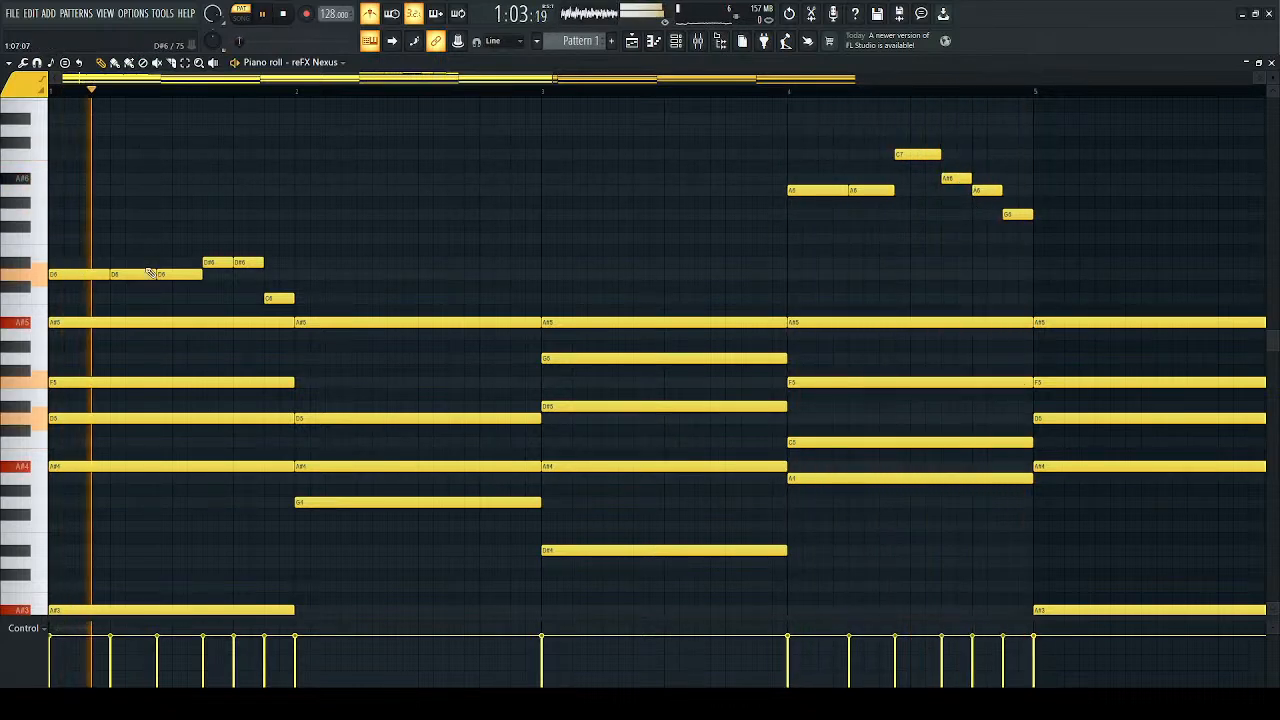
pyautogui.press('space')
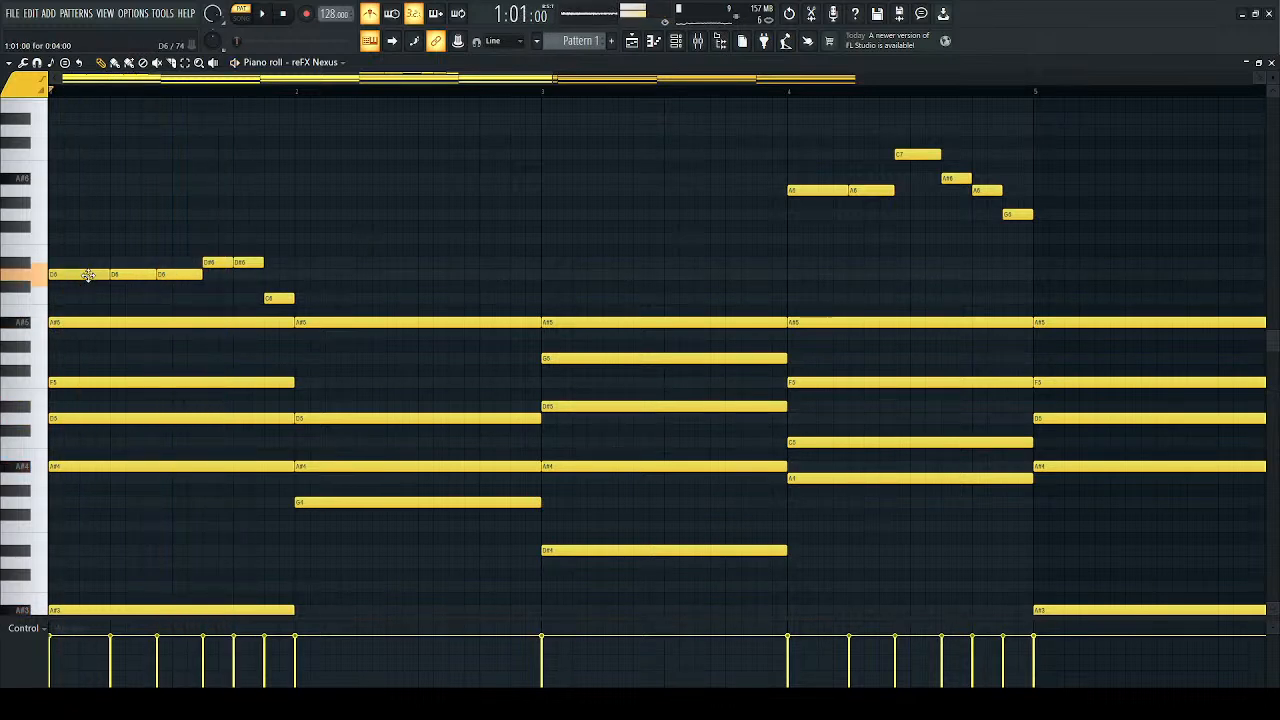
pyautogui.press('space')
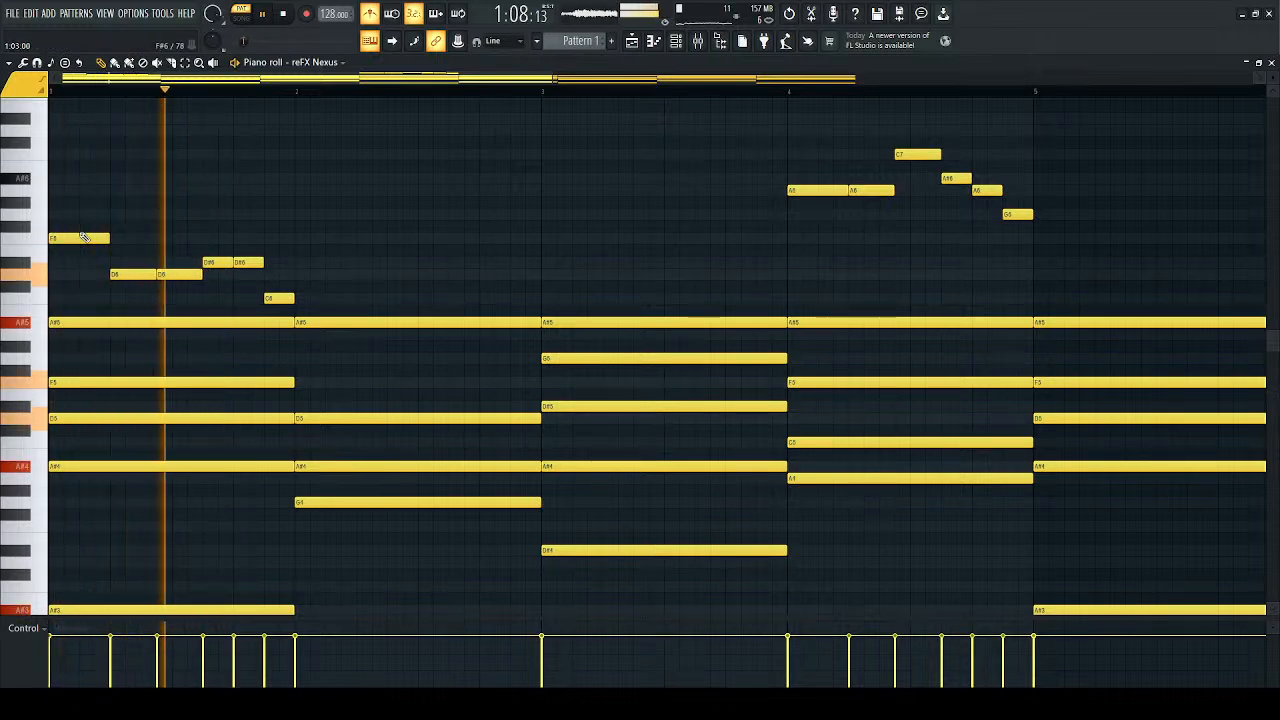
pyautogui.press('space')
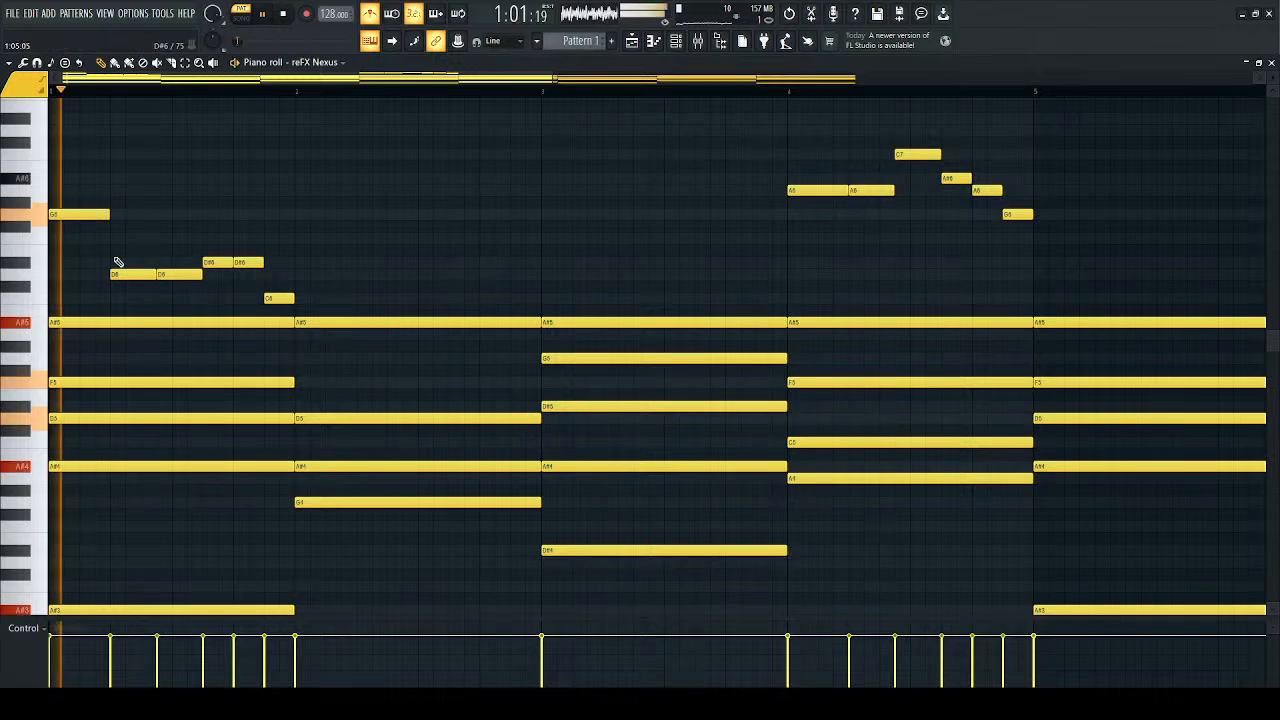
pyautogui.press('space')
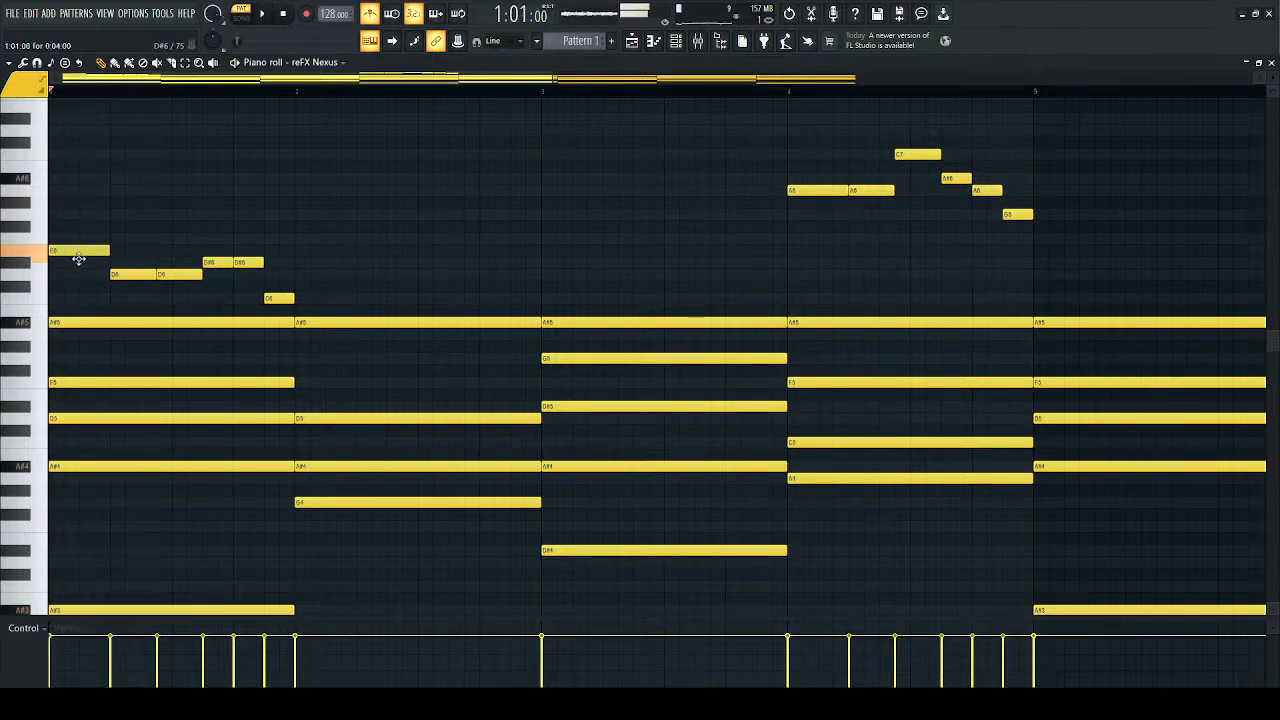
pyautogui.moveTo(143, 272)
pyautogui.mouseDown()
pyautogui.moveTo(144, 248)
pyautogui.moveTo(146, 280)
pyautogui.mouseUp()
pyautogui.press('space')
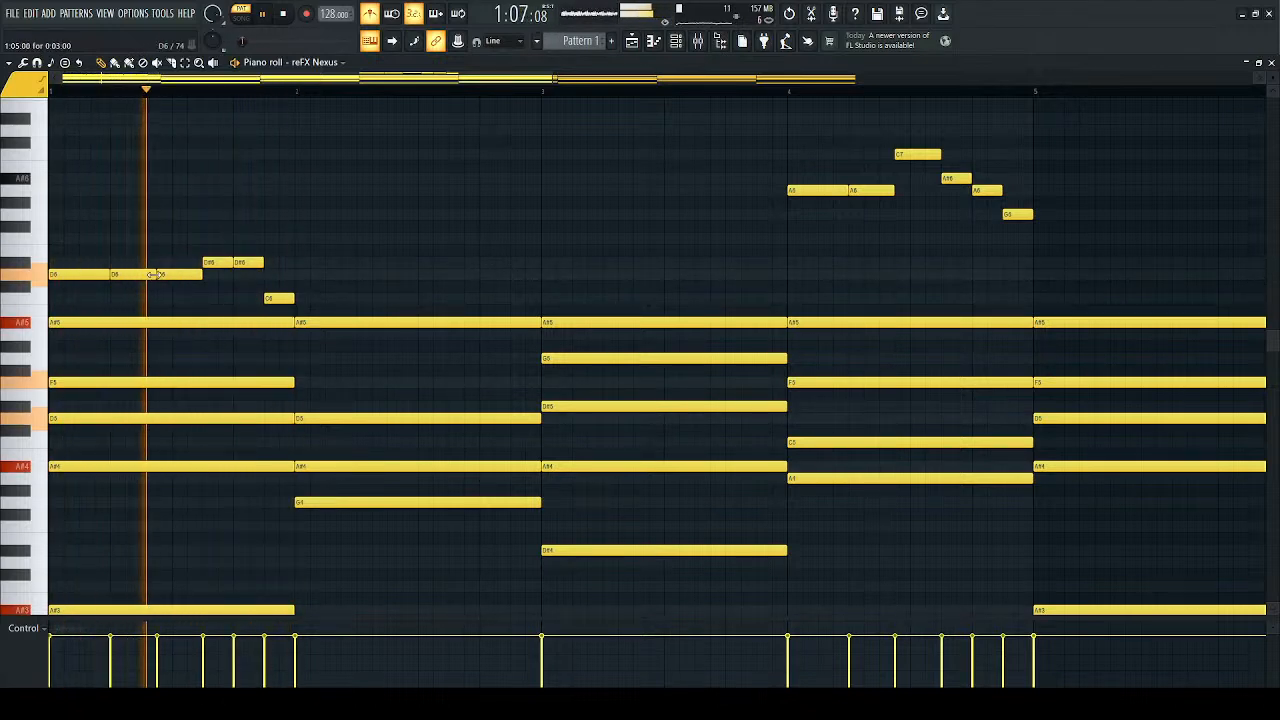
# Step: Raise the second melody note in bar 1 to D#6 and copy the whole bar 1 melody into bar 2
pyautogui.press('space')
pyautogui.press('space')
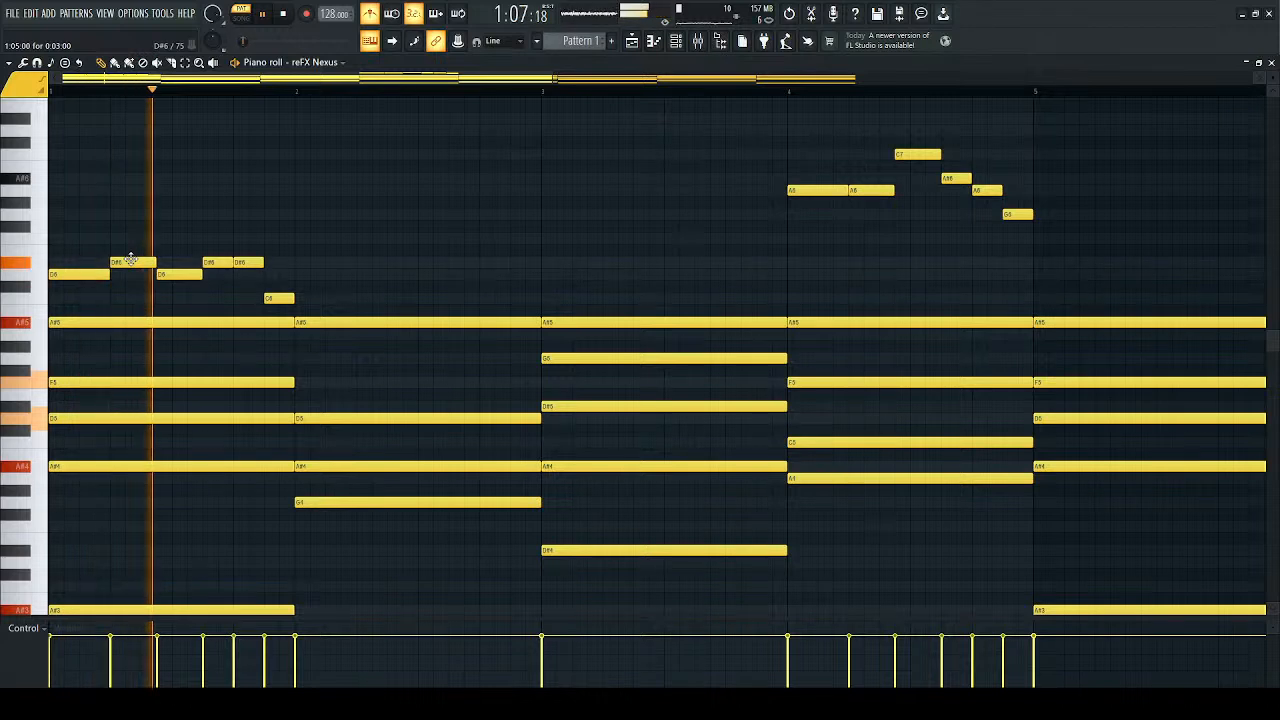
pyautogui.press('space')
pyautogui.moveTo(360, 238); pyautogui.dragTo(332, 254)
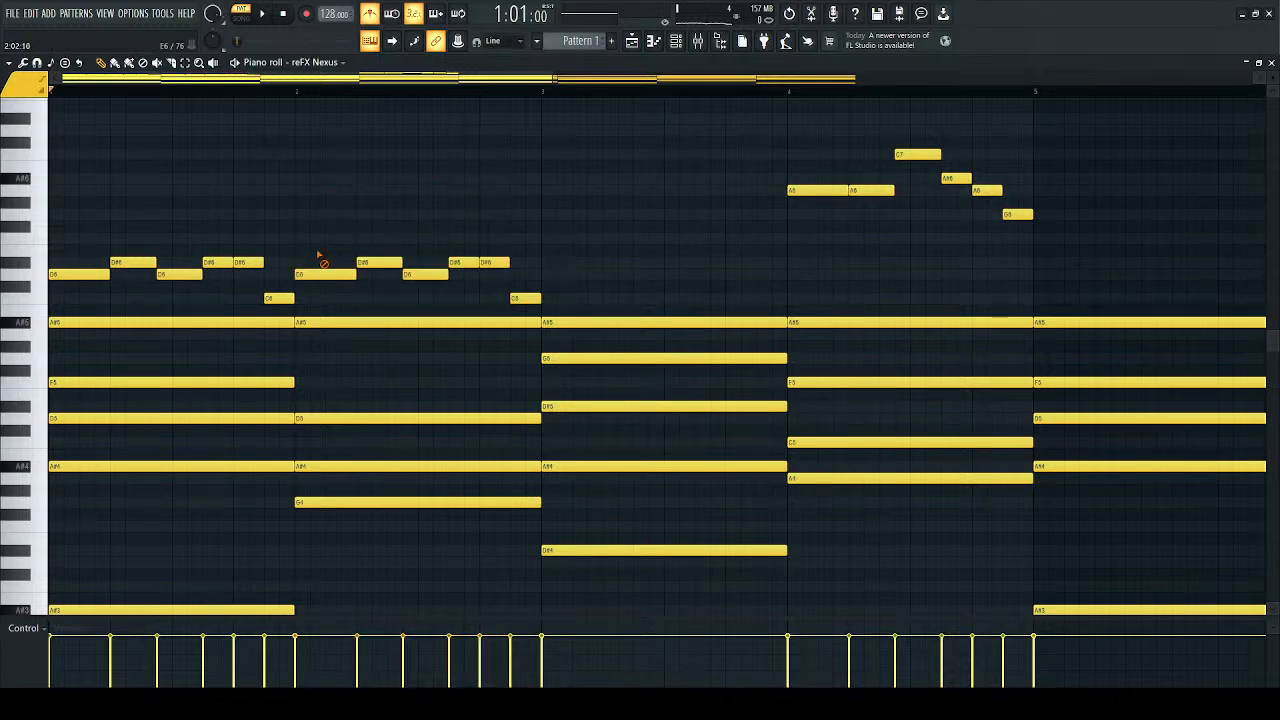
# Step: Select all the melody notes in bars 1 to 4, transpose them up one octave, and clear the selection
pyautogui.scroll(-4, 319, 255)
pyautogui.moveTo(643, 161); pyautogui.dragTo(145, 302)
pyautogui.moveTo(654, 92); pyautogui.dragTo(160, 281)
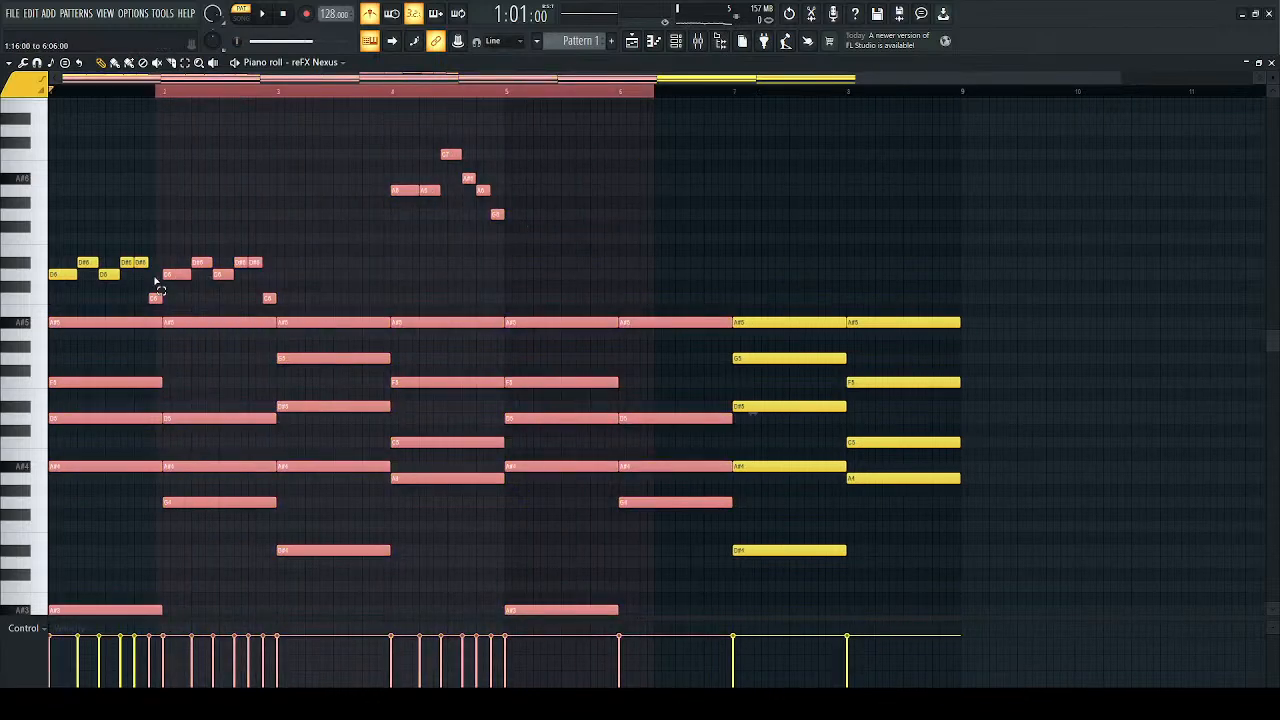
pyautogui.moveTo(606, 150); pyautogui.dragTo(14, 312)
pyautogui.hotkey('ctrl', 'Up')
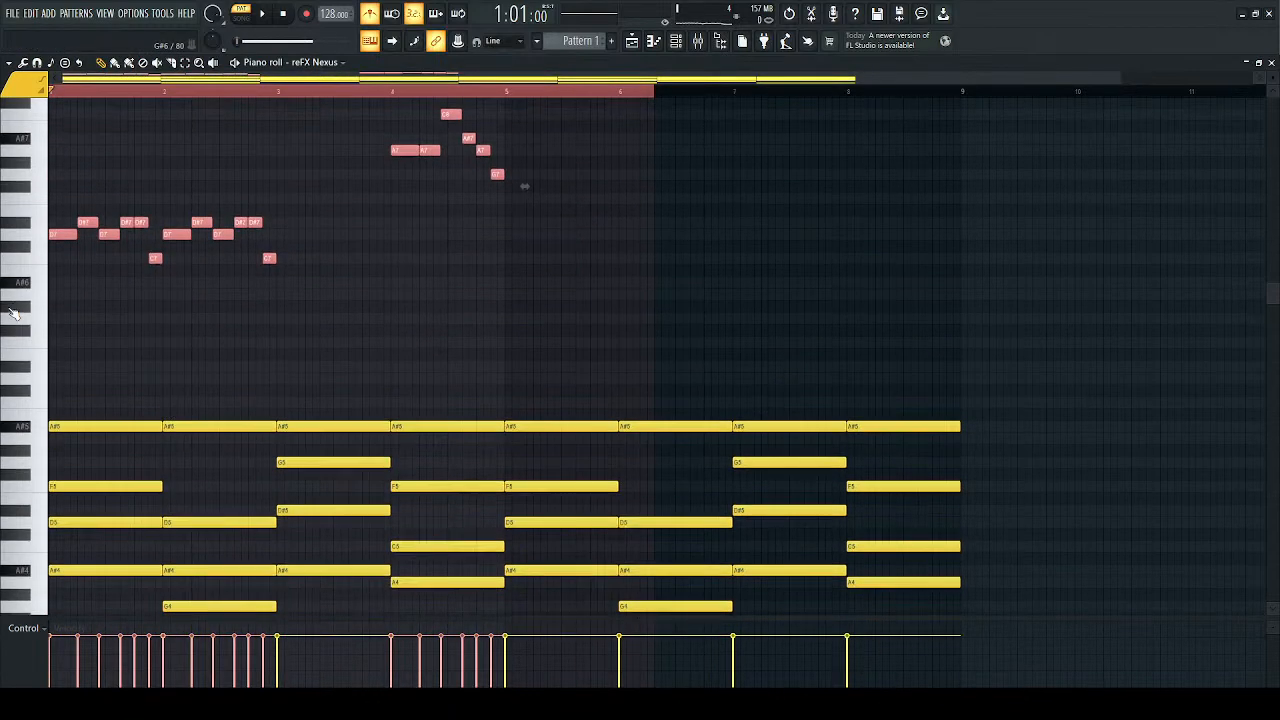
pyautogui.click(137, 90)
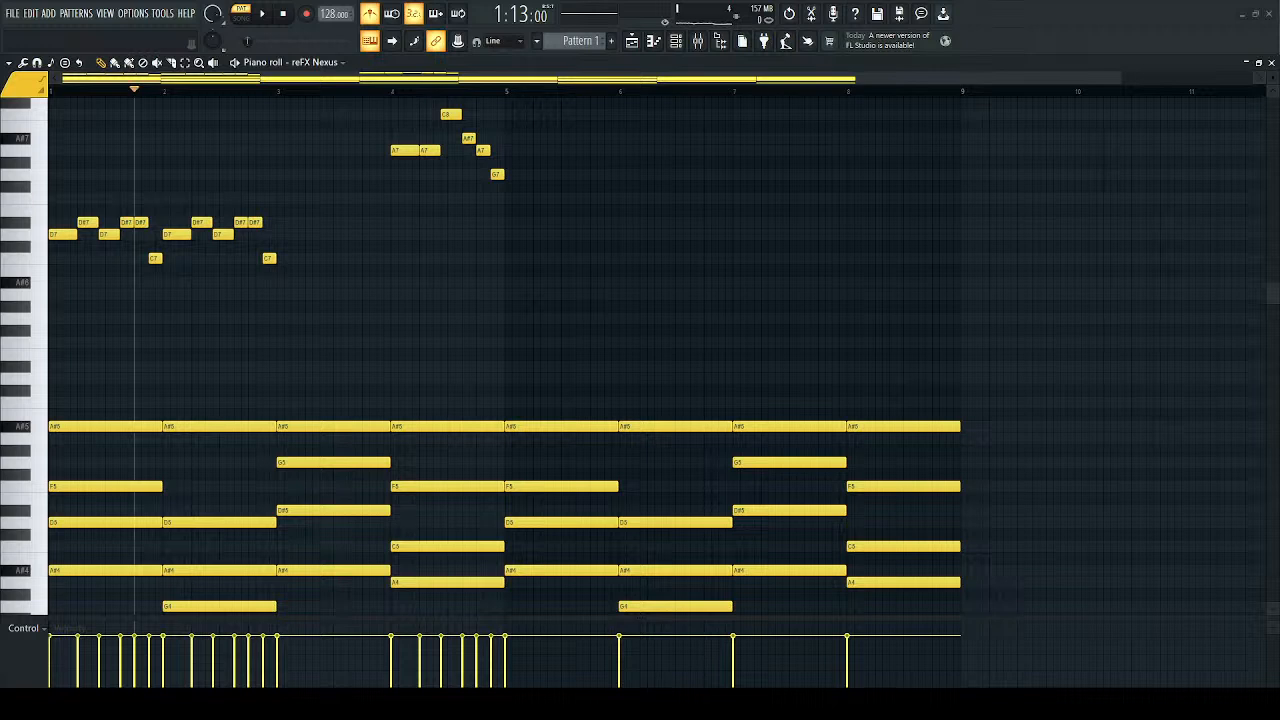
# Step: Lower the second melody note in bar 1 and the first two in bar 2 to C7, checking them in playback
pyautogui.press('space')
pyautogui.press('space')
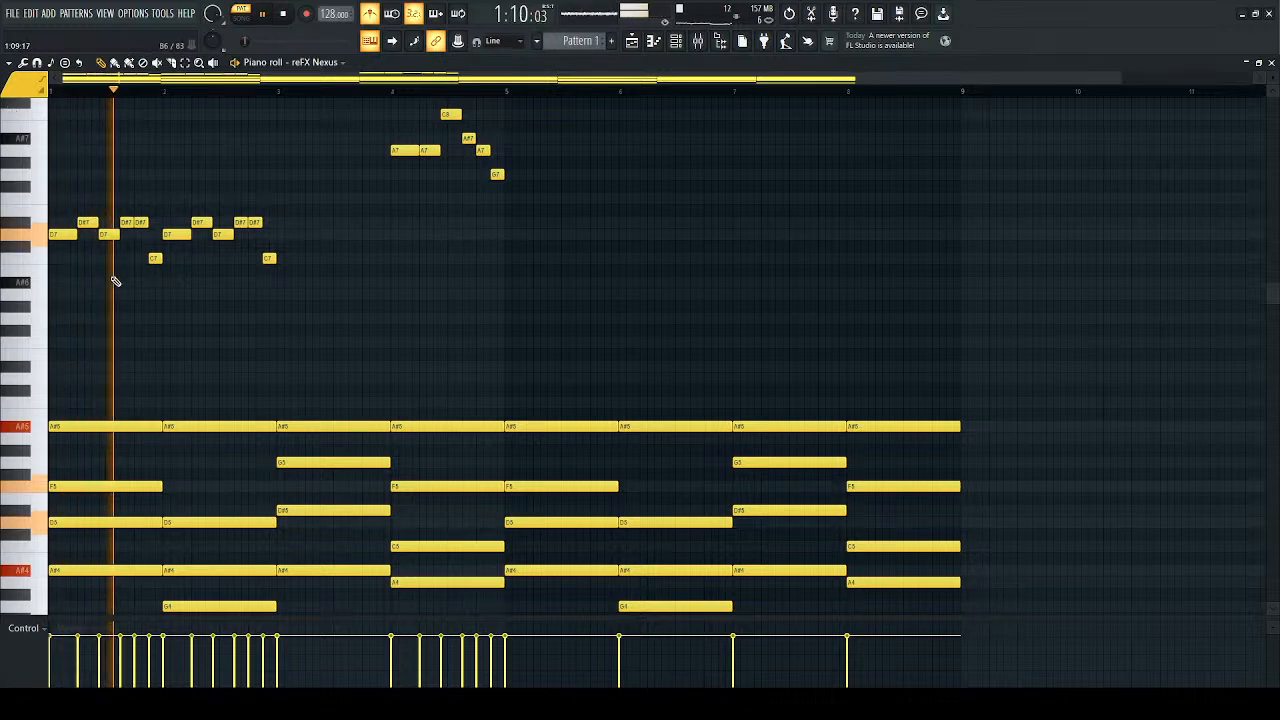
pyautogui.press('space')
pyautogui.moveTo(88, 222); pyautogui.dragTo(84, 257)
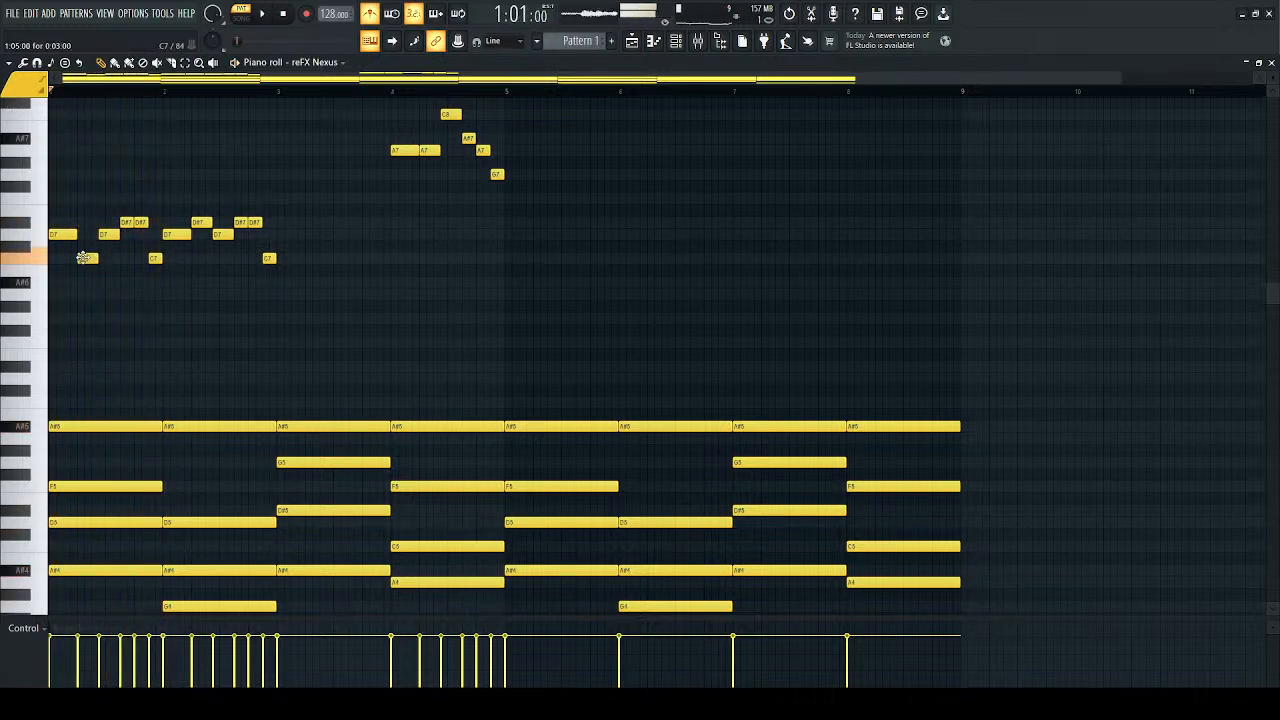
pyautogui.press('space')
pyautogui.press('space')
pyautogui.moveTo(201, 222); pyautogui.dragTo(174, 259)
pyautogui.press('space')
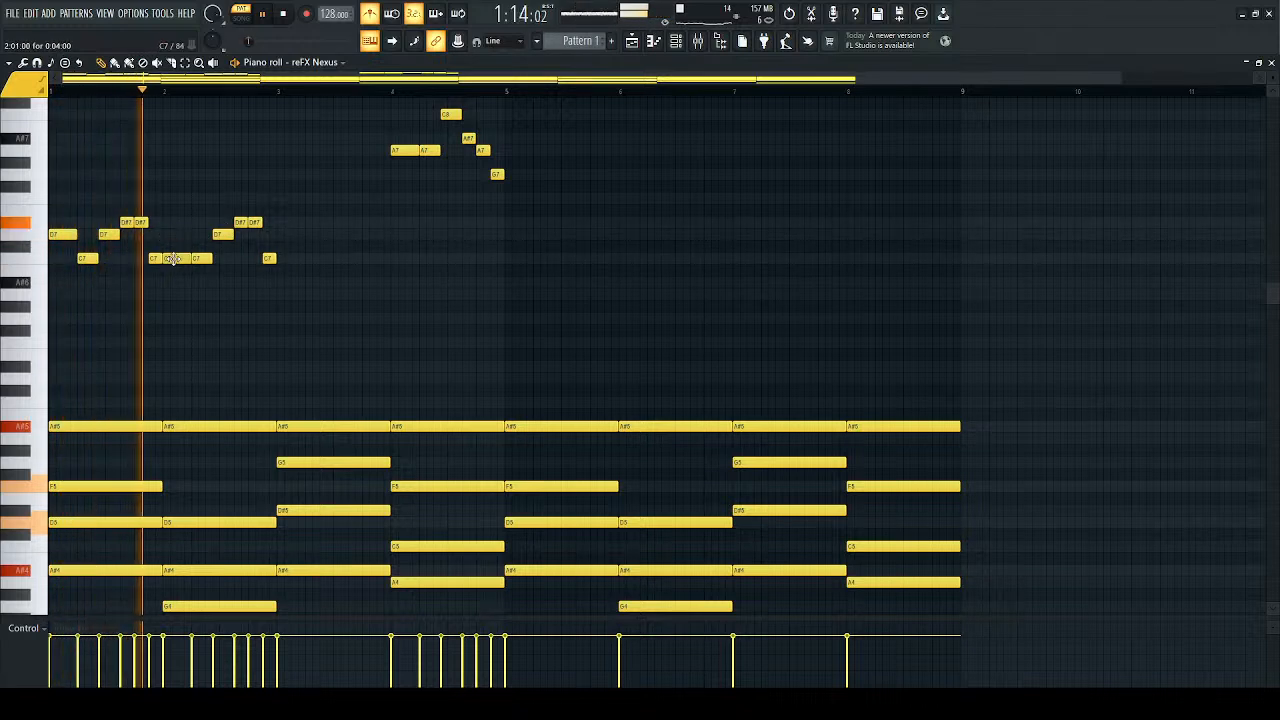
pyautogui.press('space')
pyautogui.press('space')
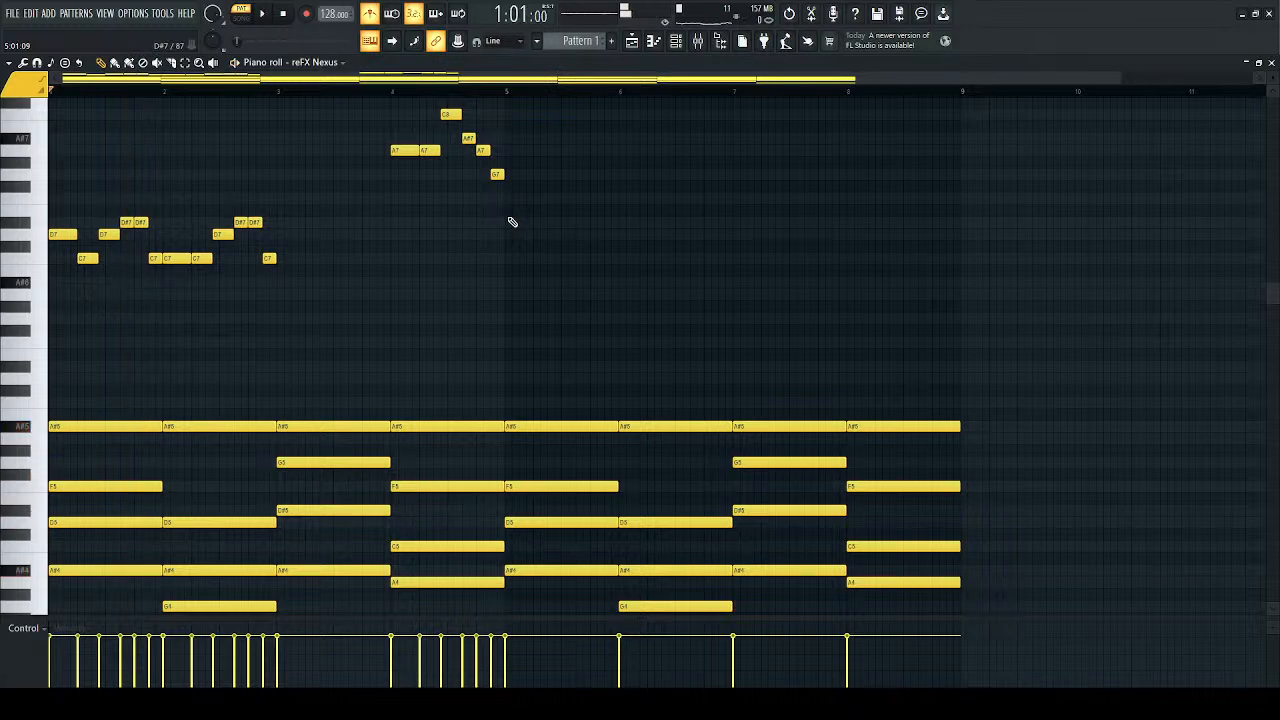
# Step: Transpose all the chord and melody notes down one octave and start playback
pyautogui.scroll(-4, 510, 220)
pyautogui.press('Down')
pyautogui.press('Down')
pyautogui.press('Down')
pyautogui.press('Down')
pyautogui.press('Down')
pyautogui.press('Down')
pyautogui.press('Down')
pyautogui.press('Down')
pyautogui.press('Down')
pyautogui.press('Down')
pyautogui.press('Down')
pyautogui.press('Down')
pyautogui.press('space')
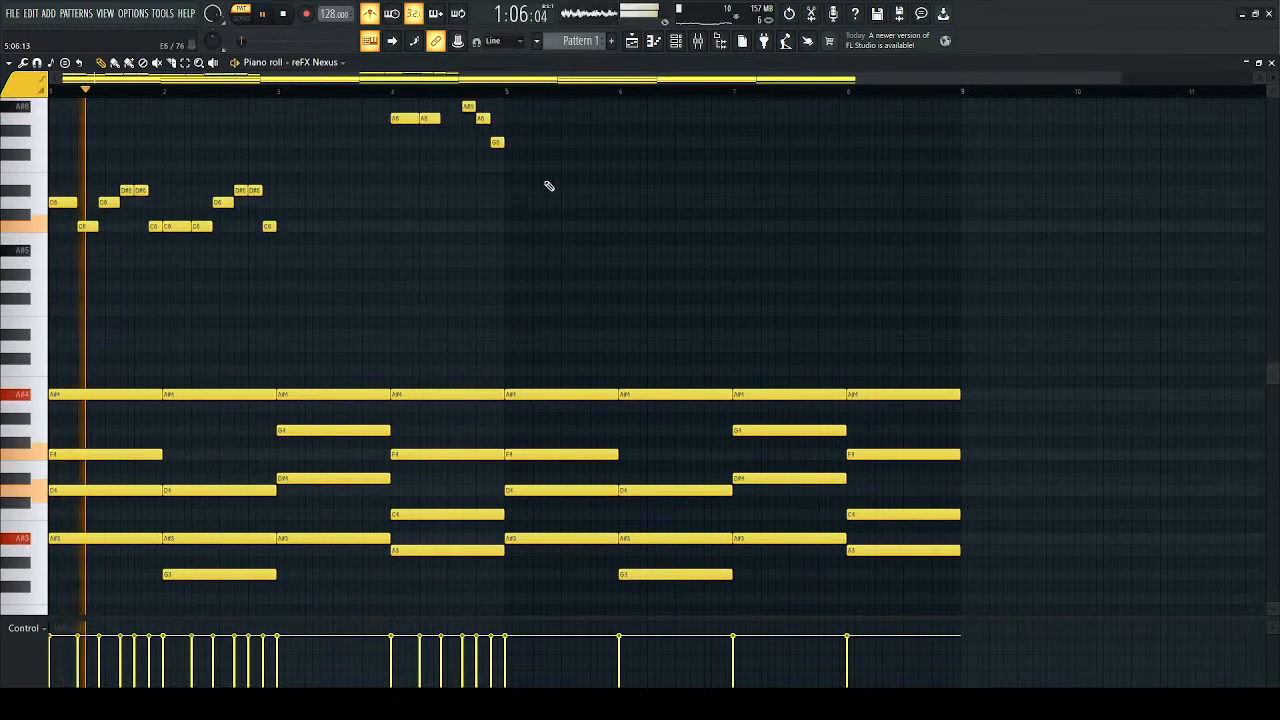
pyautogui.scroll(4, 536, 190)
pyautogui.moveTo(534, 163); pyautogui.dragTo(8, 412)
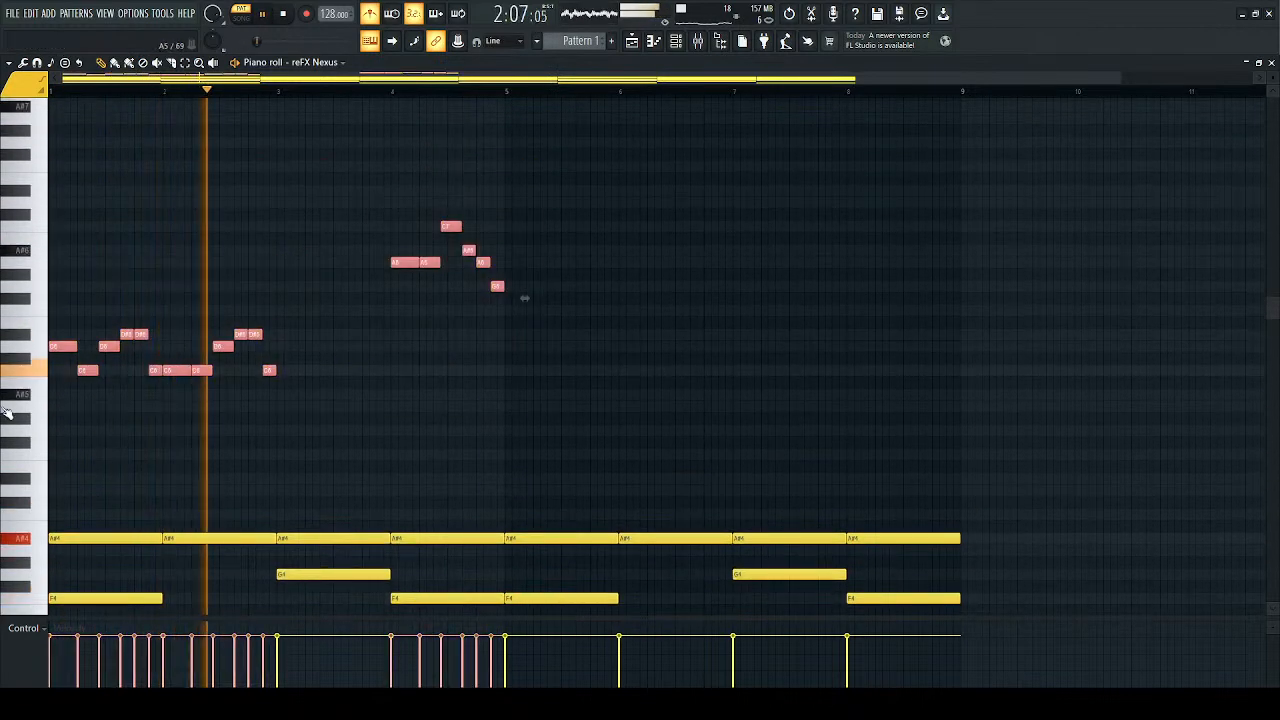
pyautogui.keyDown('ctrl'); pyautogui.click(152, 390); pyautogui.keyUp('ctrl')
# Step: Change the second and sixth melody notes in bar 1 to D6 while the pattern plays
pyautogui.press('space')
pyautogui.press('space')
pyautogui.scroll(3, 104, 386)
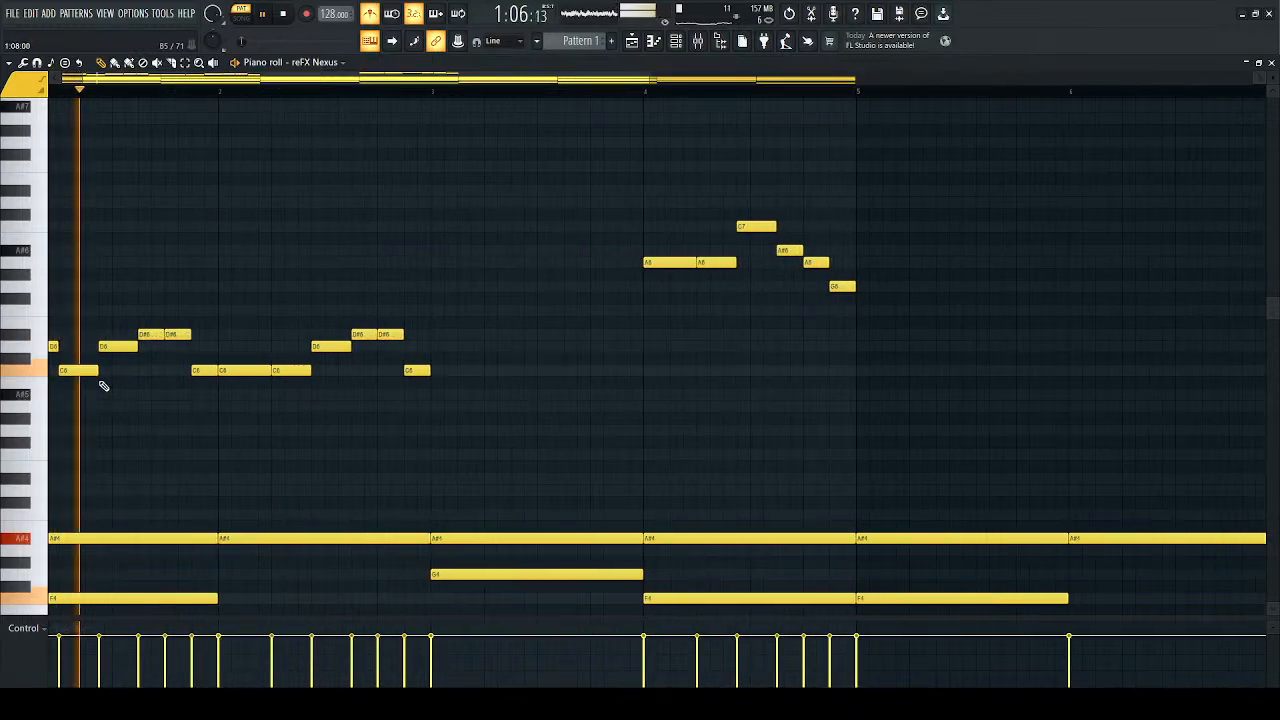
pyautogui.moveTo(271, 80); pyautogui.dragTo(240, 80)
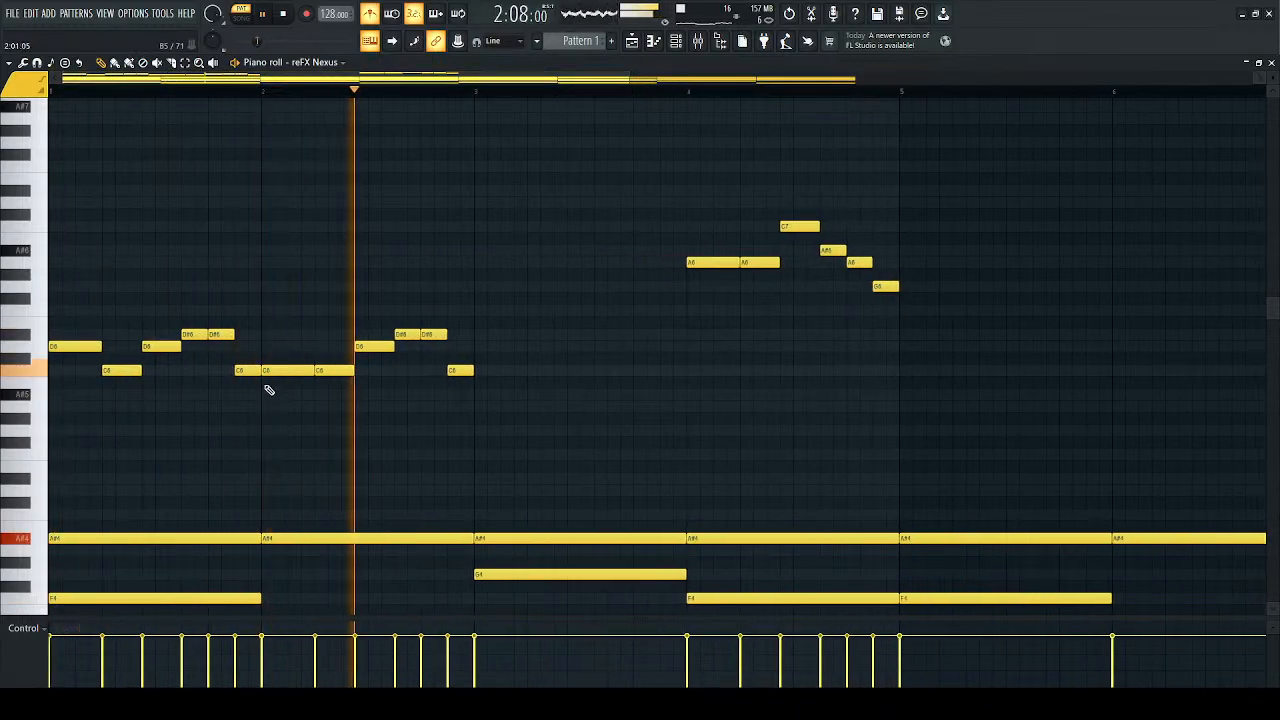
pyautogui.moveTo(118, 370); pyautogui.dragTo(112, 346)
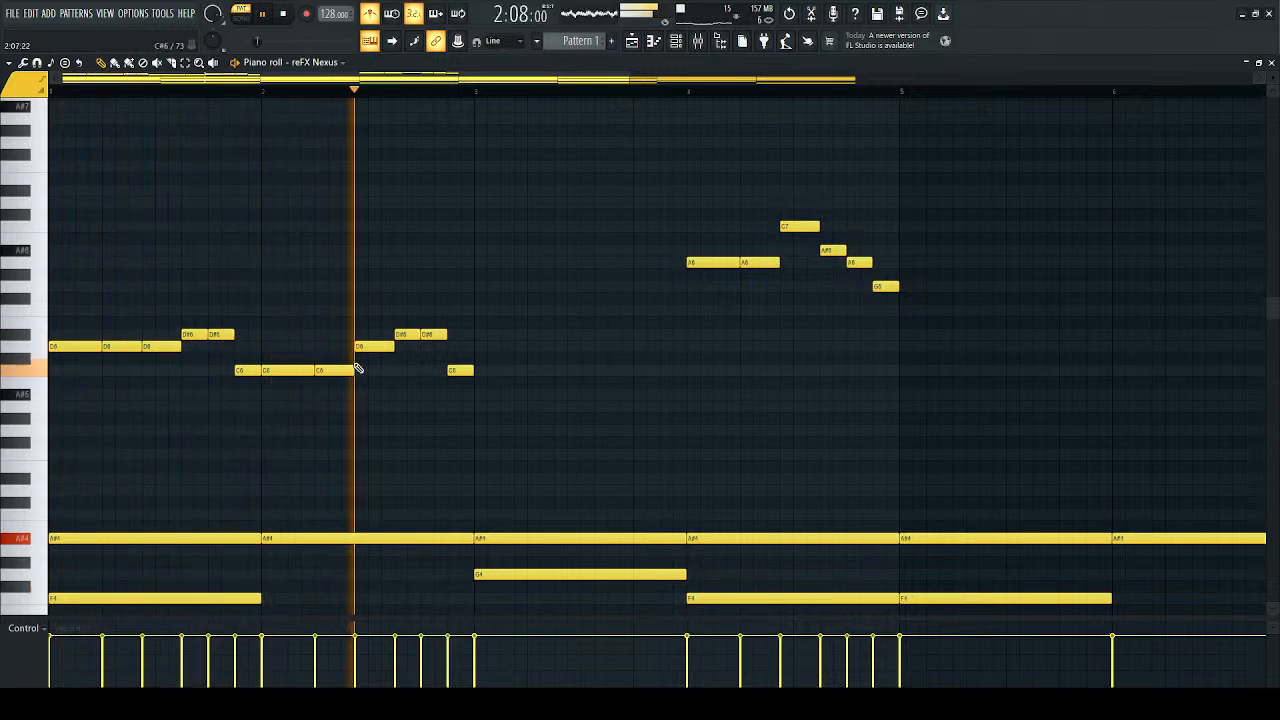
pyautogui.moveTo(240, 370); pyautogui.dragTo(239, 334)
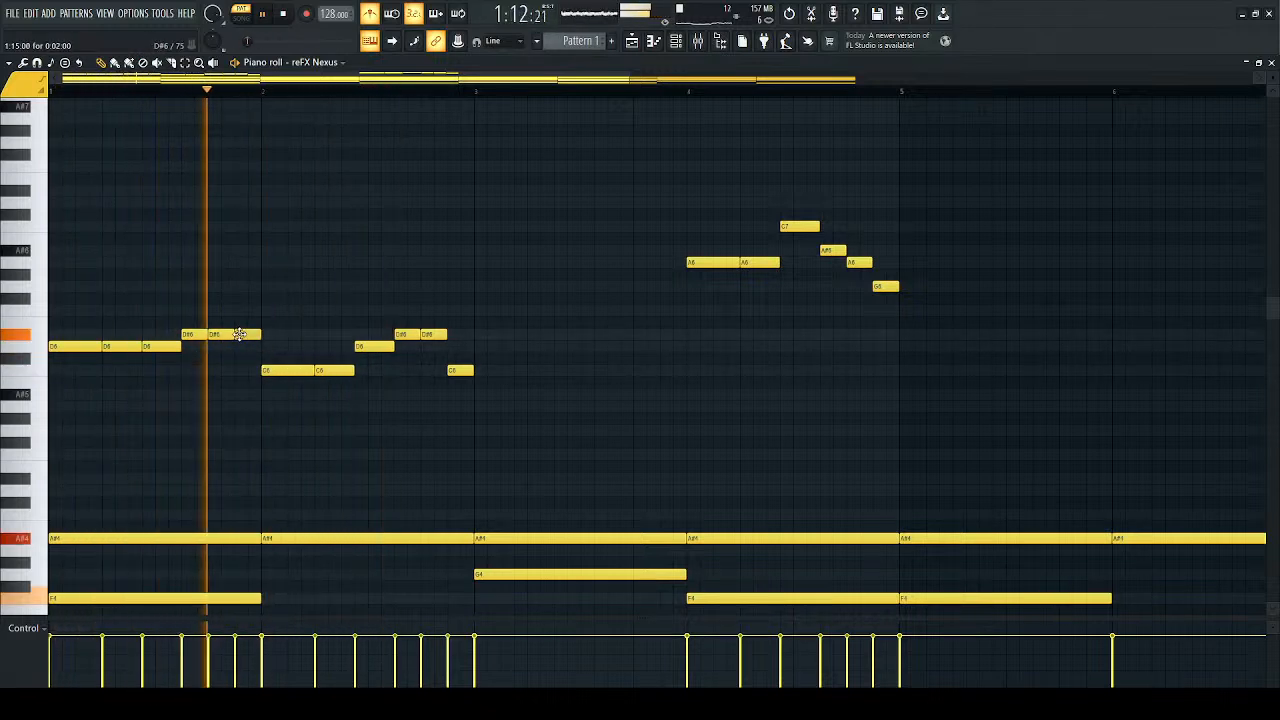
pyautogui.moveTo(239, 358)
pyautogui.mouseDown()
pyautogui.moveTo(237, 374)
pyautogui.moveTo(237, 347)
pyautogui.mouseUp()
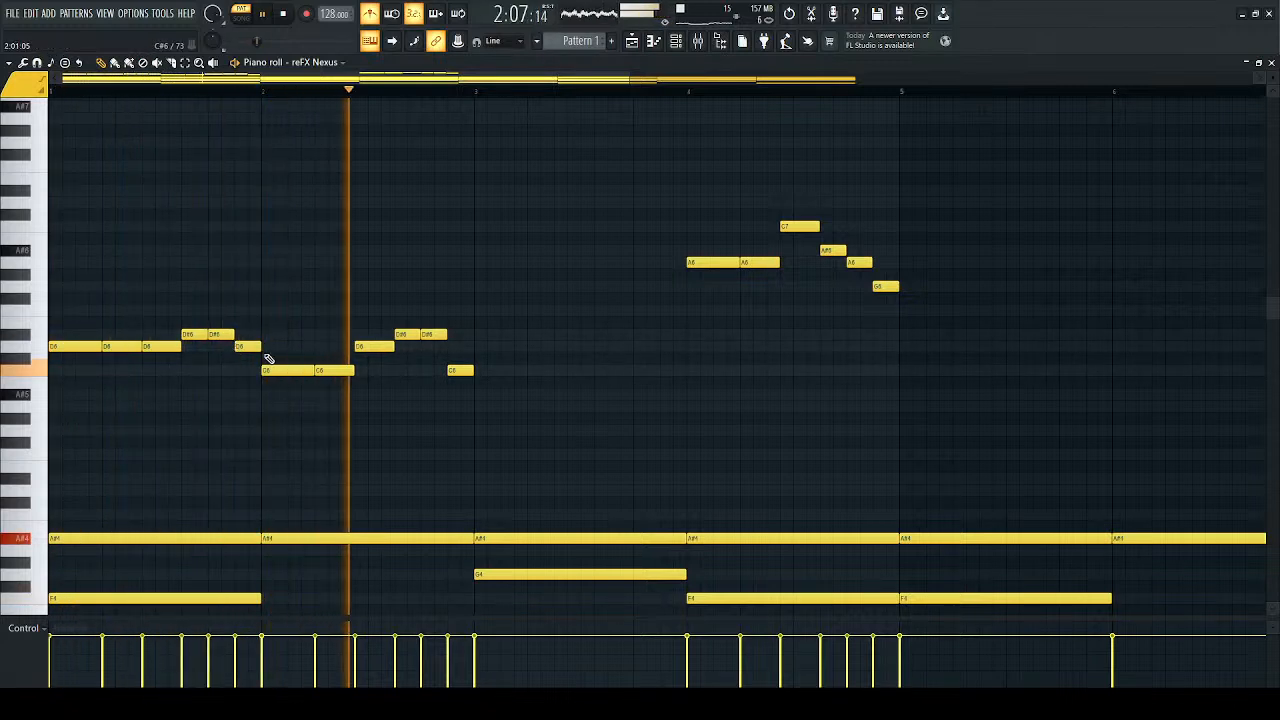
# Step: Lower the third and fourth melody notes in bar 2 to C6 and the fifth to D6, and replay the melody
pyautogui.moveTo(378, 347); pyautogui.dragTo(371, 372)
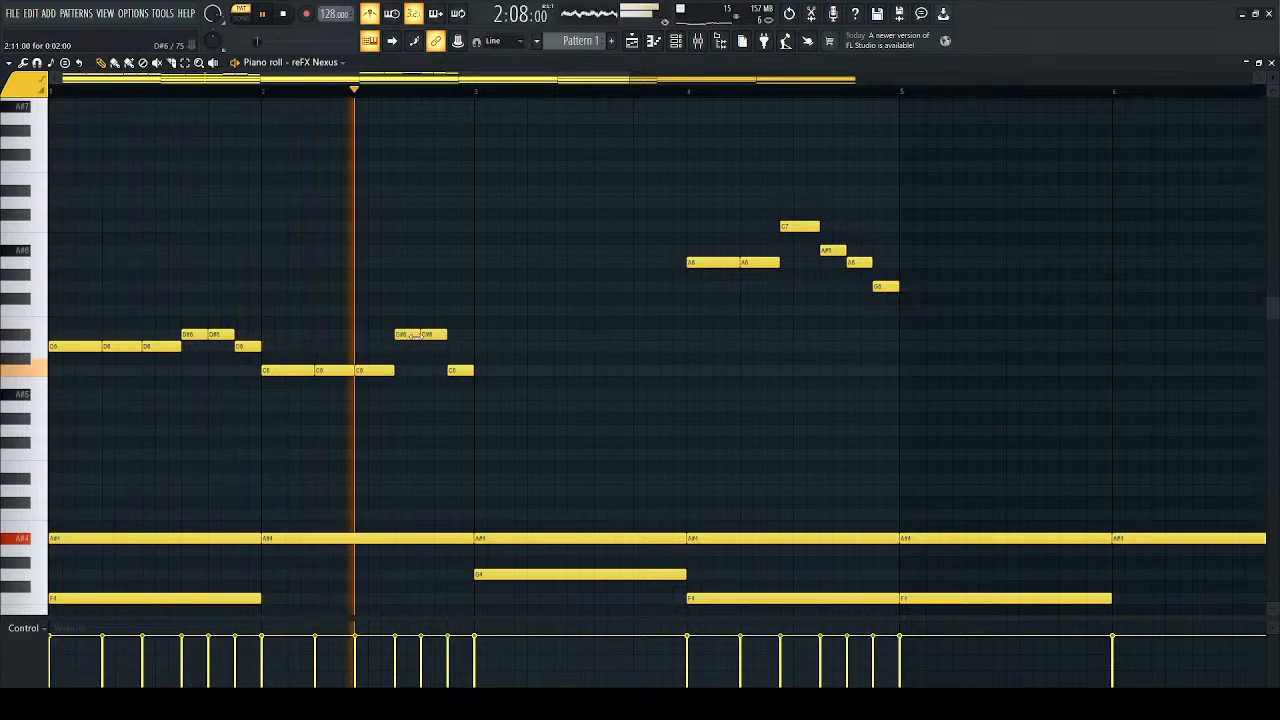
pyautogui.moveTo(408, 333); pyautogui.dragTo(433, 346)
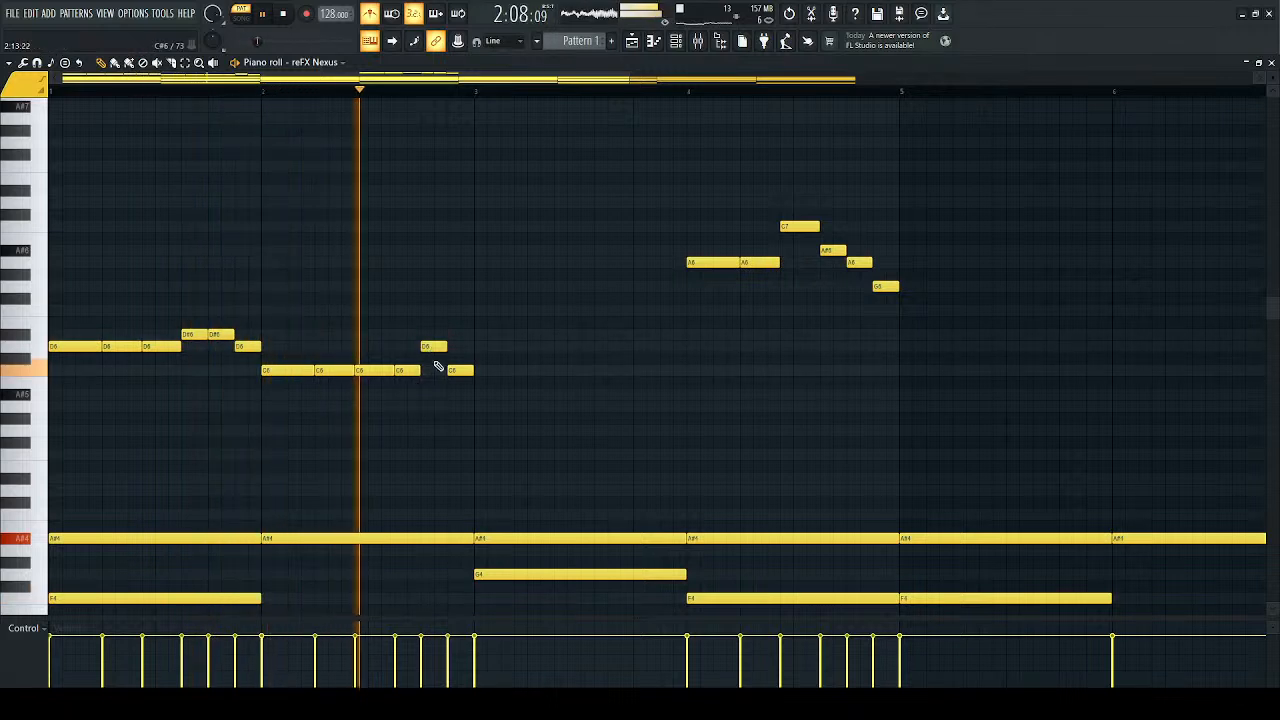
pyautogui.press('space')
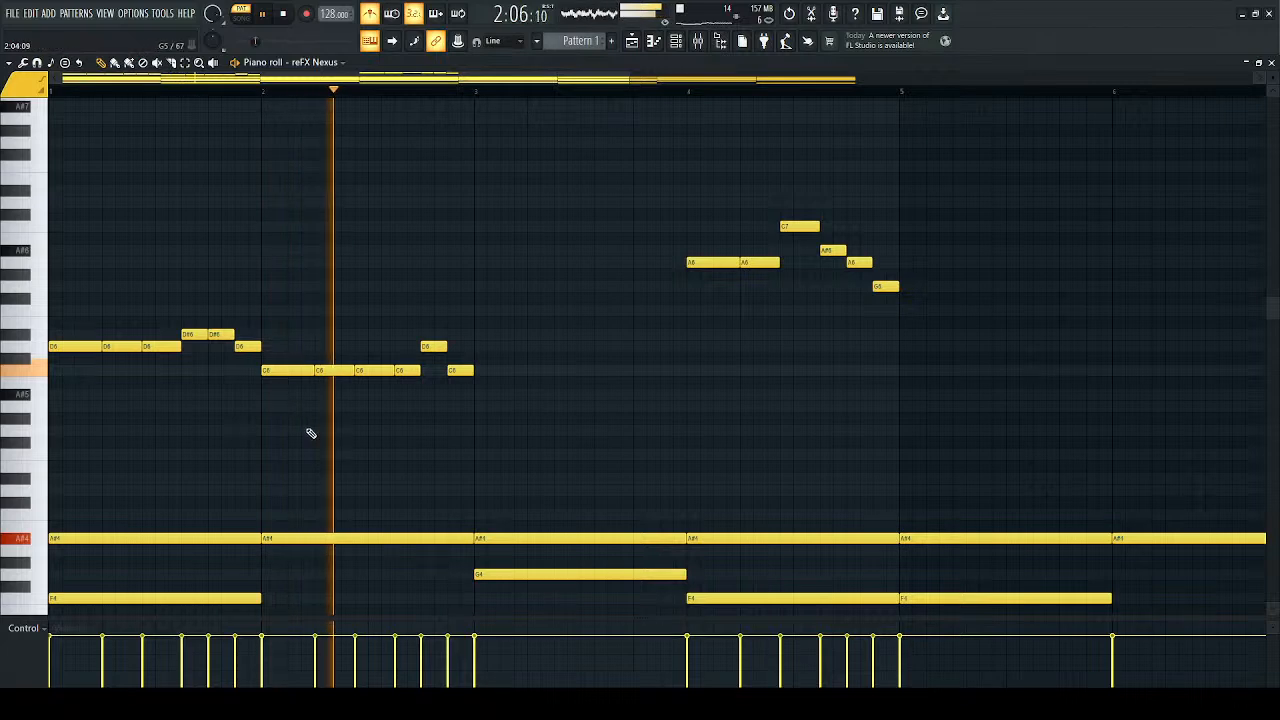
pyautogui.press('space')
# Step: Select all the chord notes across the eight bars and reduce their velocity
pyautogui.scroll(-5, 617, 303)
pyautogui.keyDown('ctrl'); pyautogui.scroll(-2, 707, 270); pyautogui.keyUp('ctrl')
pyautogui.keyDown('ctrl'); pyautogui.moveTo(1100, 220); pyautogui.dragTo(90, 616); pyautogui.keyUp('ctrl')
pyautogui.keyDown('alt'); pyautogui.scroll(-4, 631, 535); pyautogui.keyUp('alt')
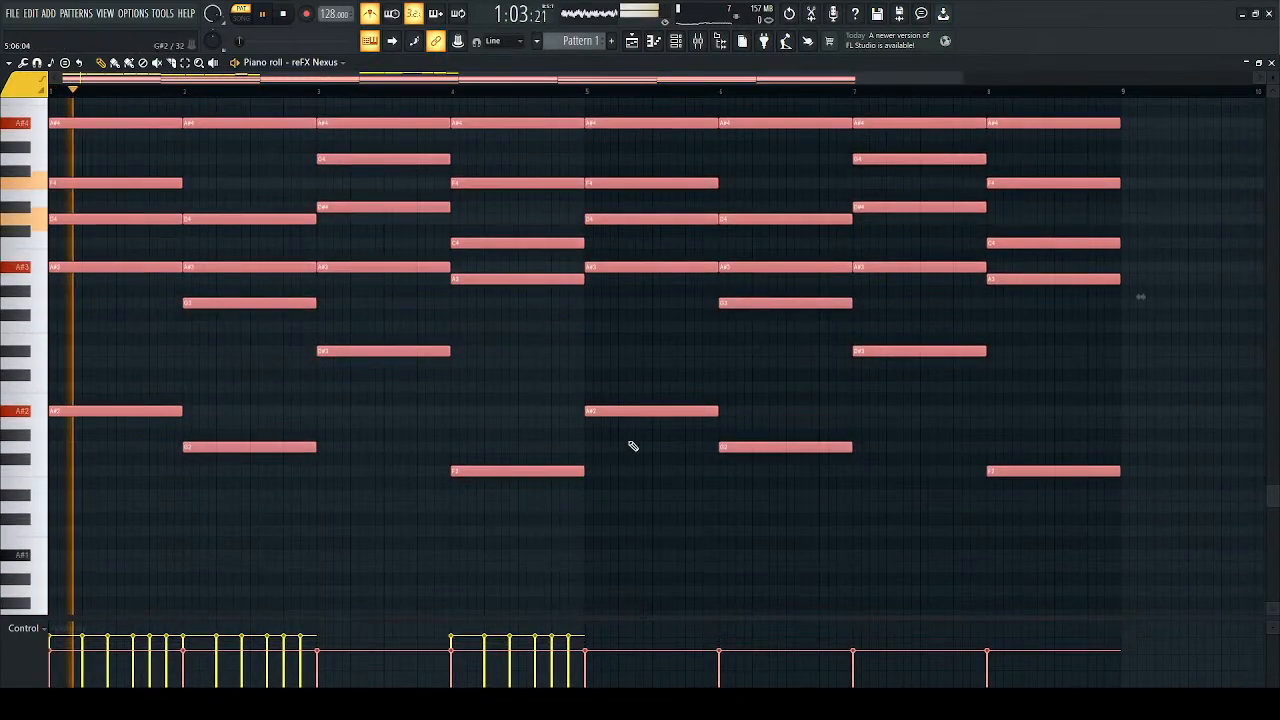
# Step: Load Fruity parametric EQ 2 in the first effect slot of the reFX Nexus mixer track and raise its high-pass cutoff during playback
pyautogui.click(676, 41)
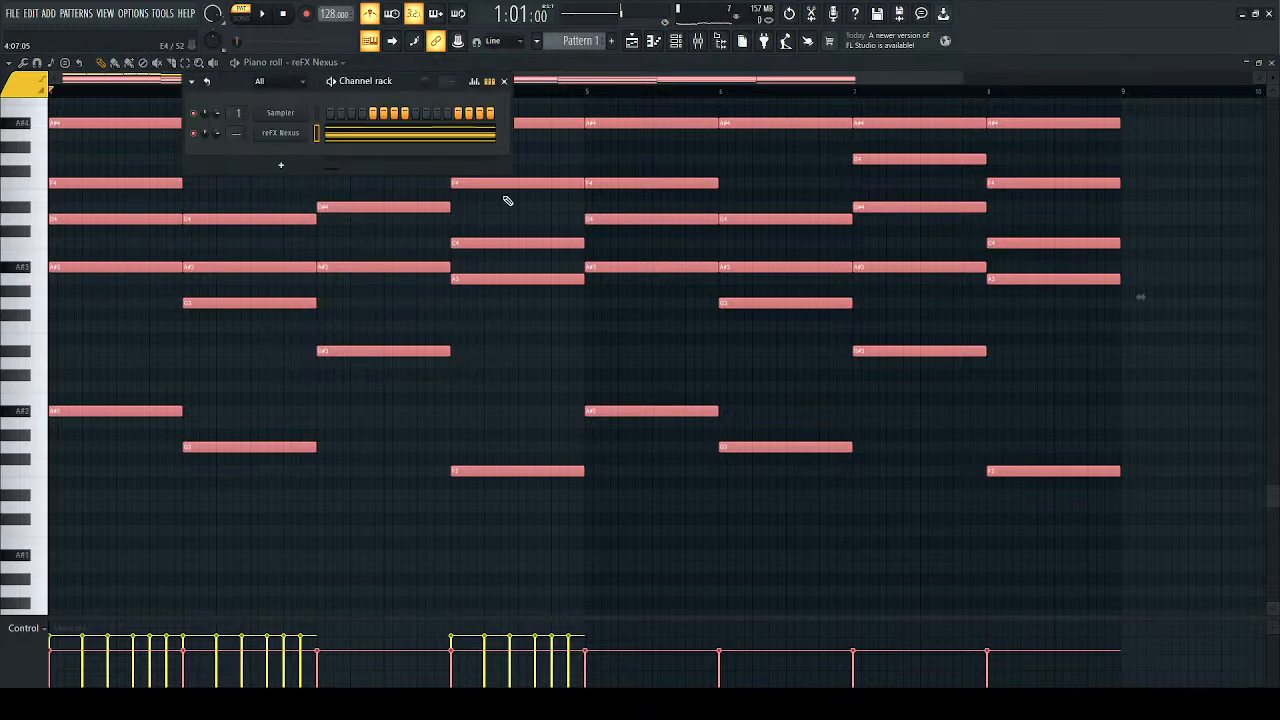
pyautogui.press('F9')
pyautogui.click(1153, 111)
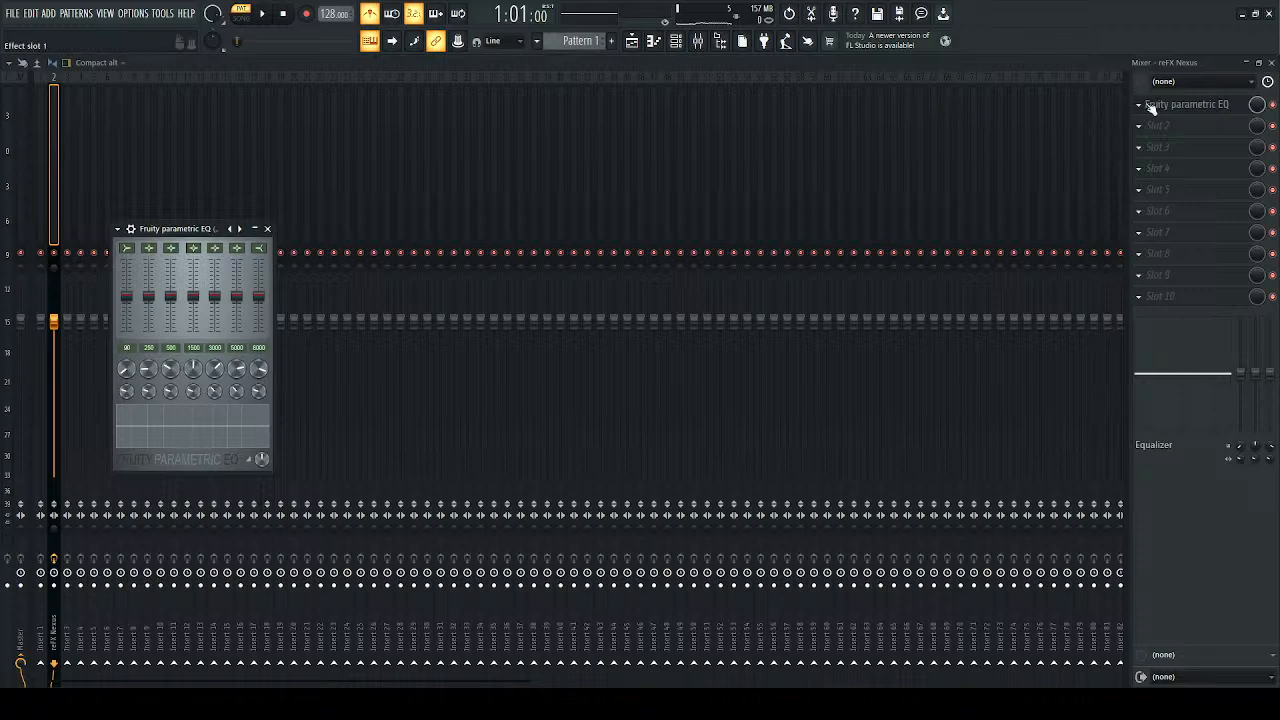
pyautogui.click(1153, 104)
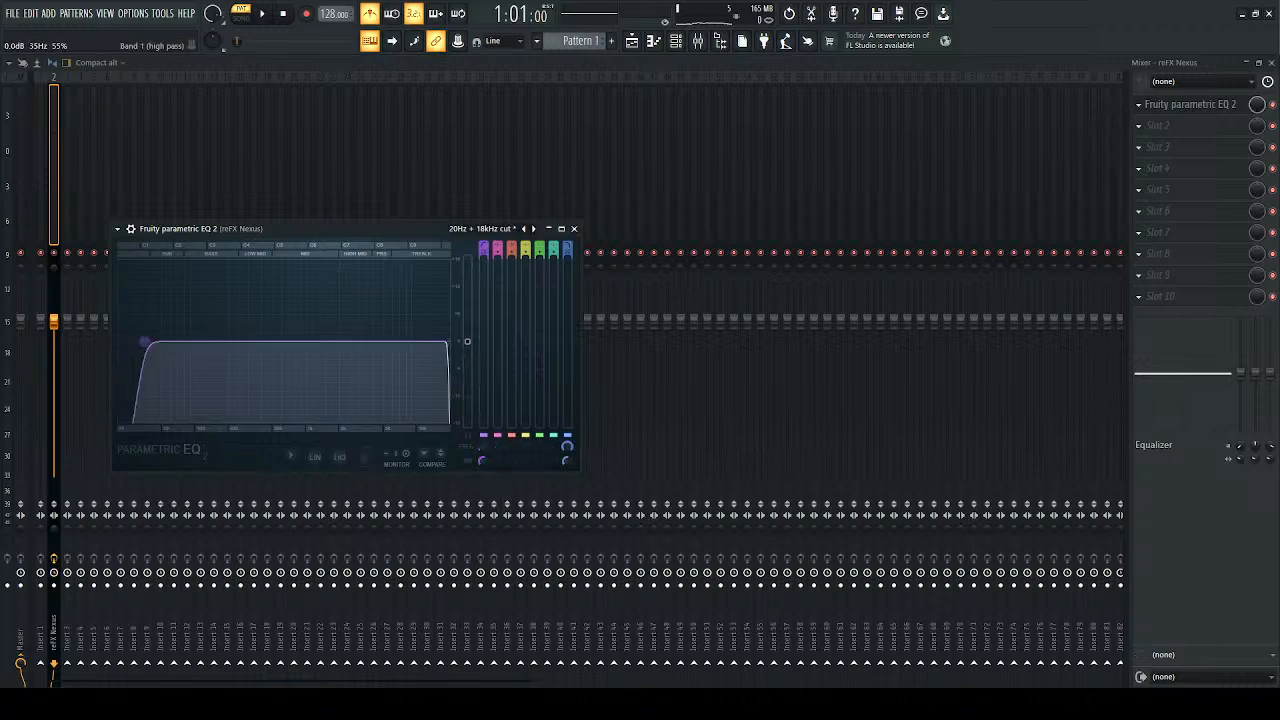
pyautogui.press('space')
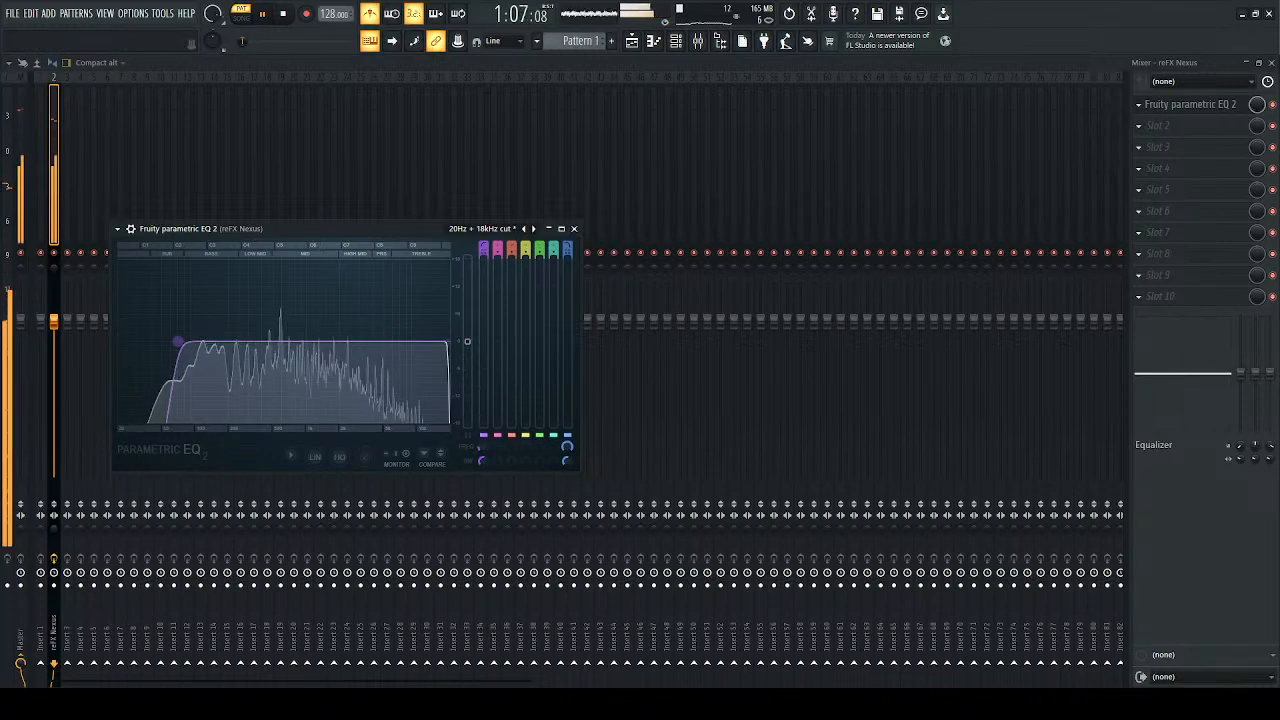
# Step: Add OTT at 30 % depth in the second effect slot of the reFX Nexus track and lower the track's fader
pyautogui.click(574, 228)
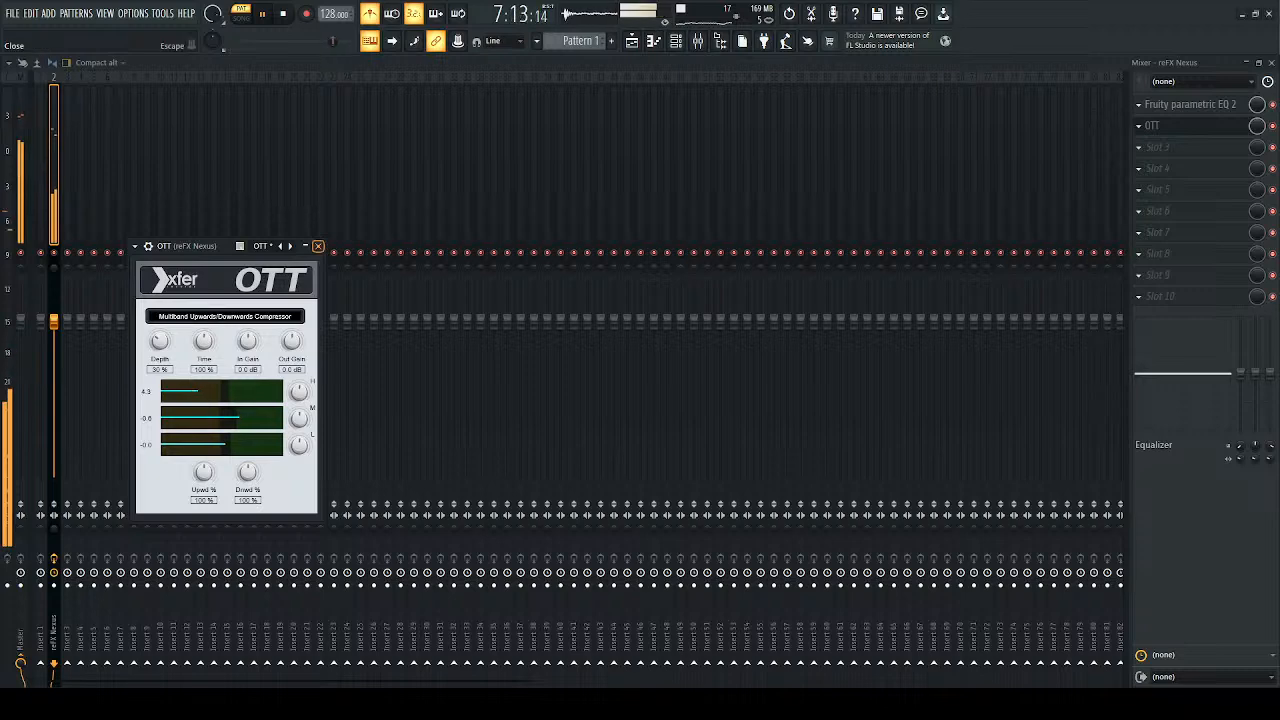
pyautogui.click(318, 246)
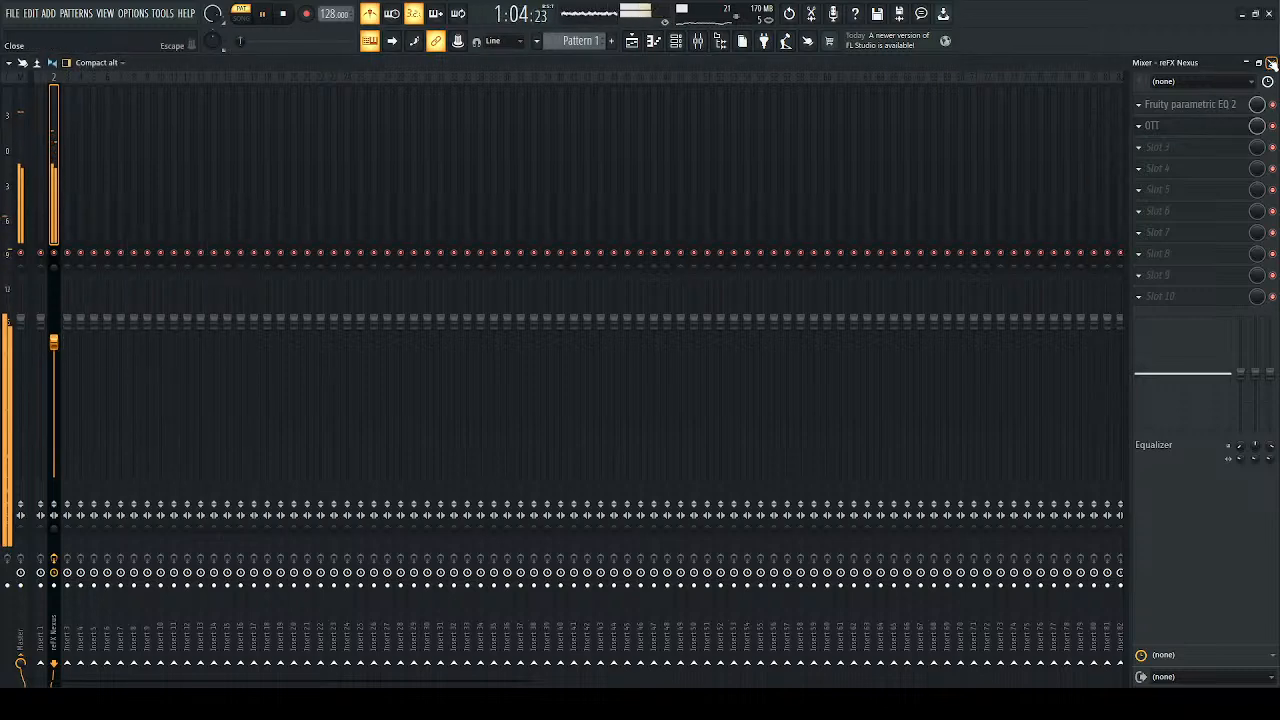
pyautogui.click(1271, 62)
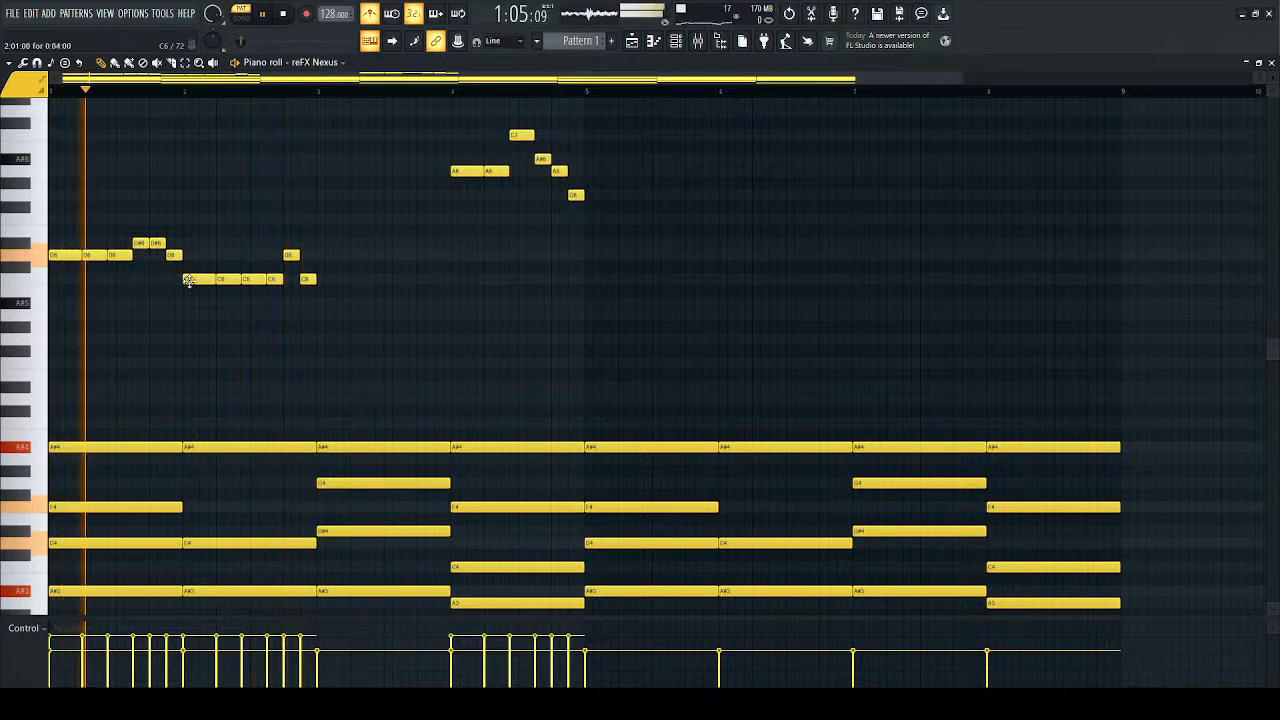
# Step: Move all the melody notes from bars 1 to 4 over to bars 5 to 8
pyautogui.moveTo(650, 130); pyautogui.dragTo(17, 405)
pyautogui.moveTo(60, 255); pyautogui.dragTo(593, 249)
pyautogui.rightClick(219, 267)
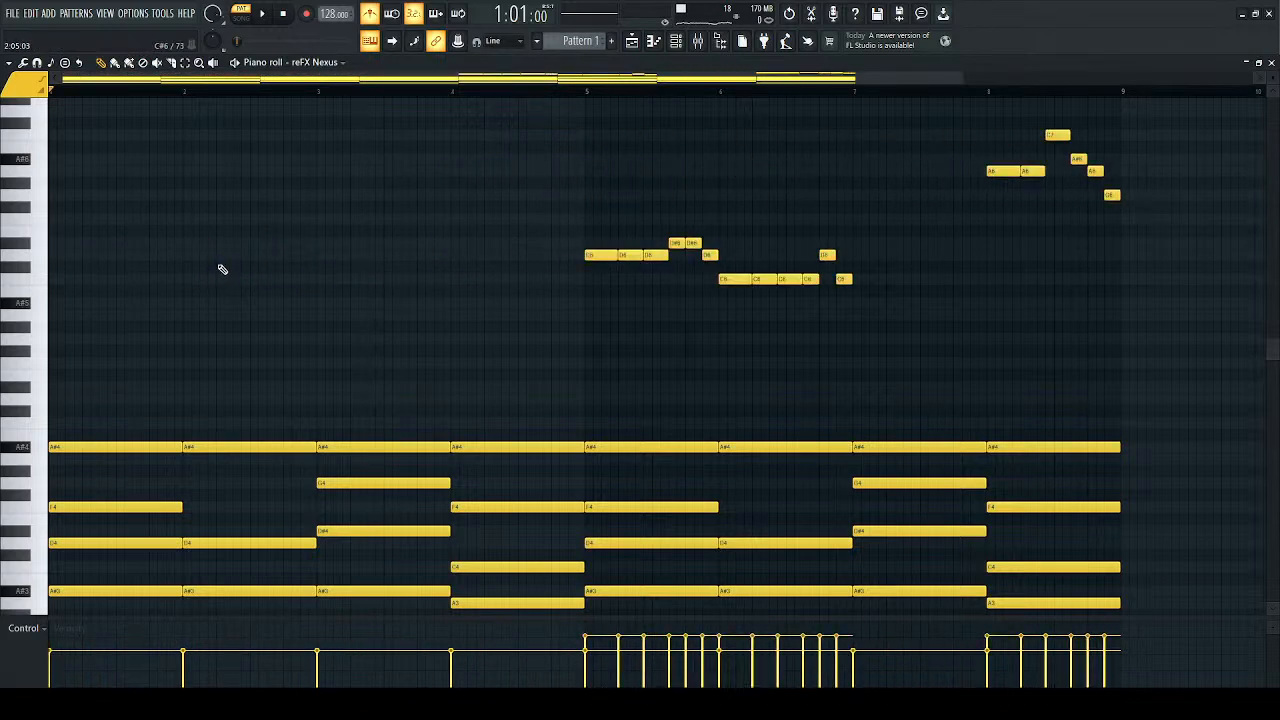
pyautogui.scroll(2, 59, 279)
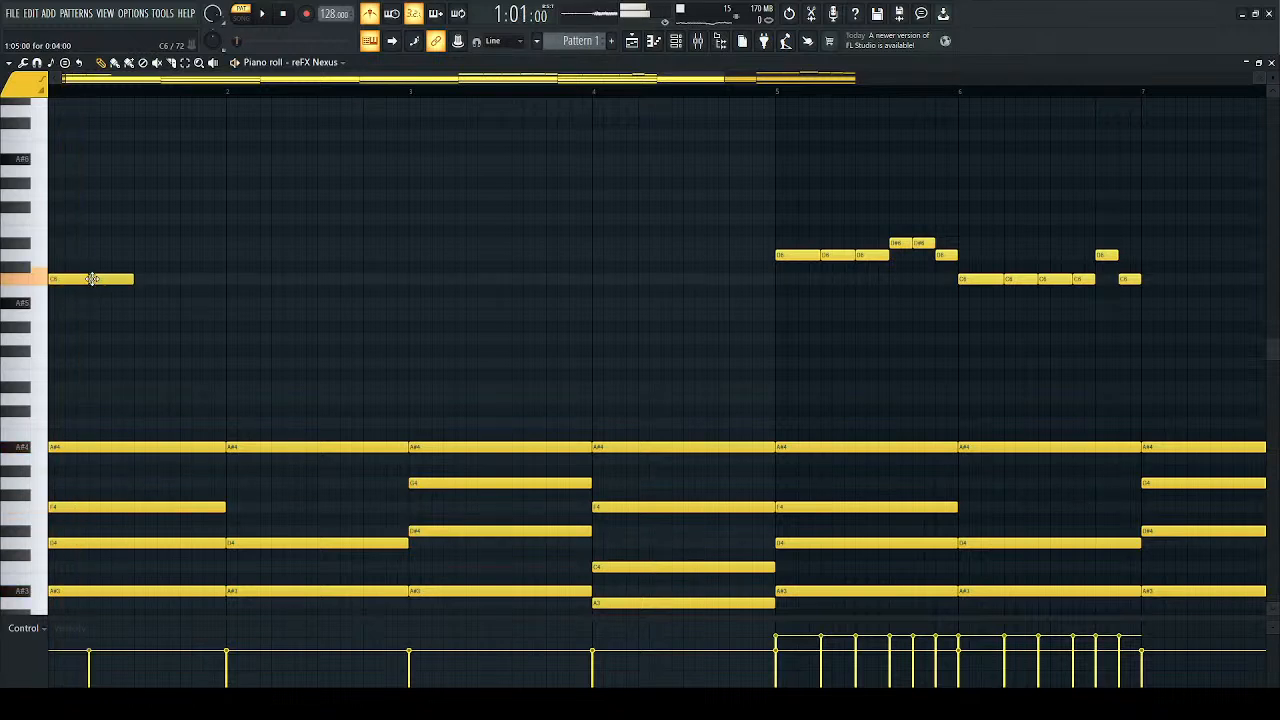
pyautogui.press('space')
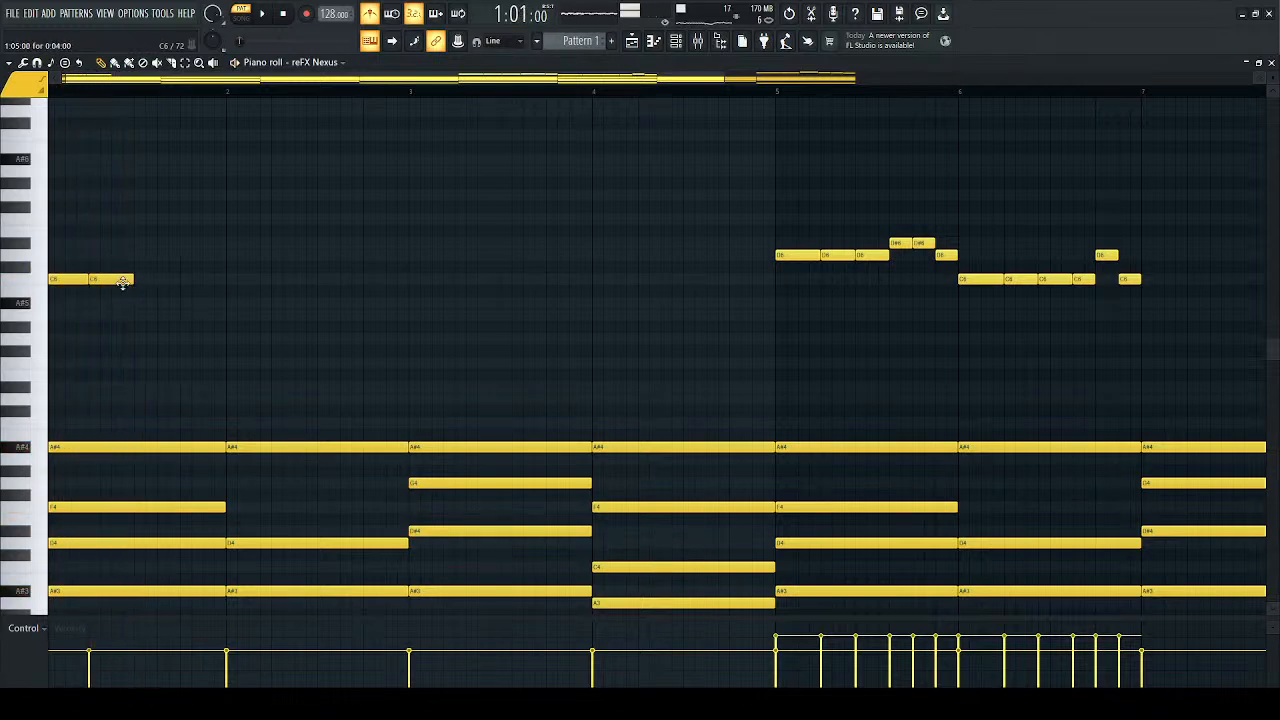
pyautogui.press('space')
pyautogui.moveTo(118, 284); pyautogui.dragTo(185, 255)
pyautogui.press('space')
pyautogui.click(163, 279)
pyautogui.press('space')
pyautogui.press('space')
pyautogui.click(172, 255)
pyautogui.press('space')
pyautogui.press('space')
pyautogui.click(210, 280)
pyautogui.press('space')
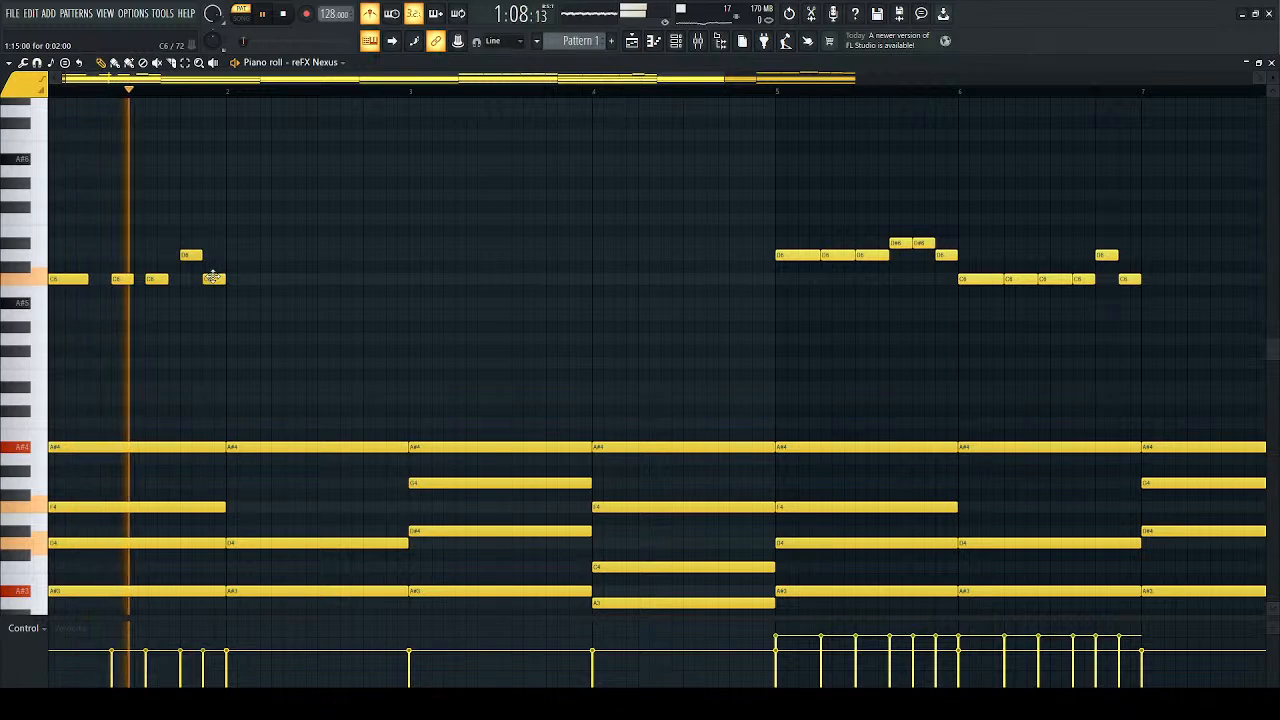
pyautogui.press('space')
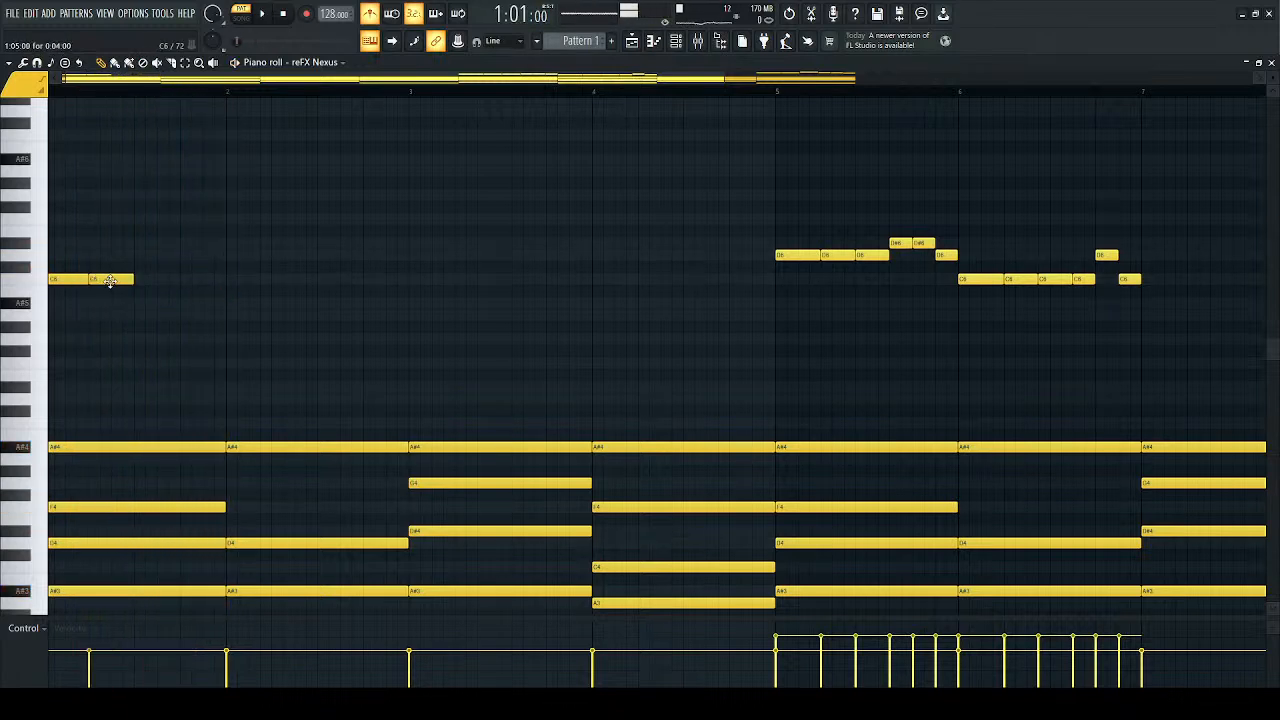
pyautogui.press('space')
pyautogui.click(152, 280)
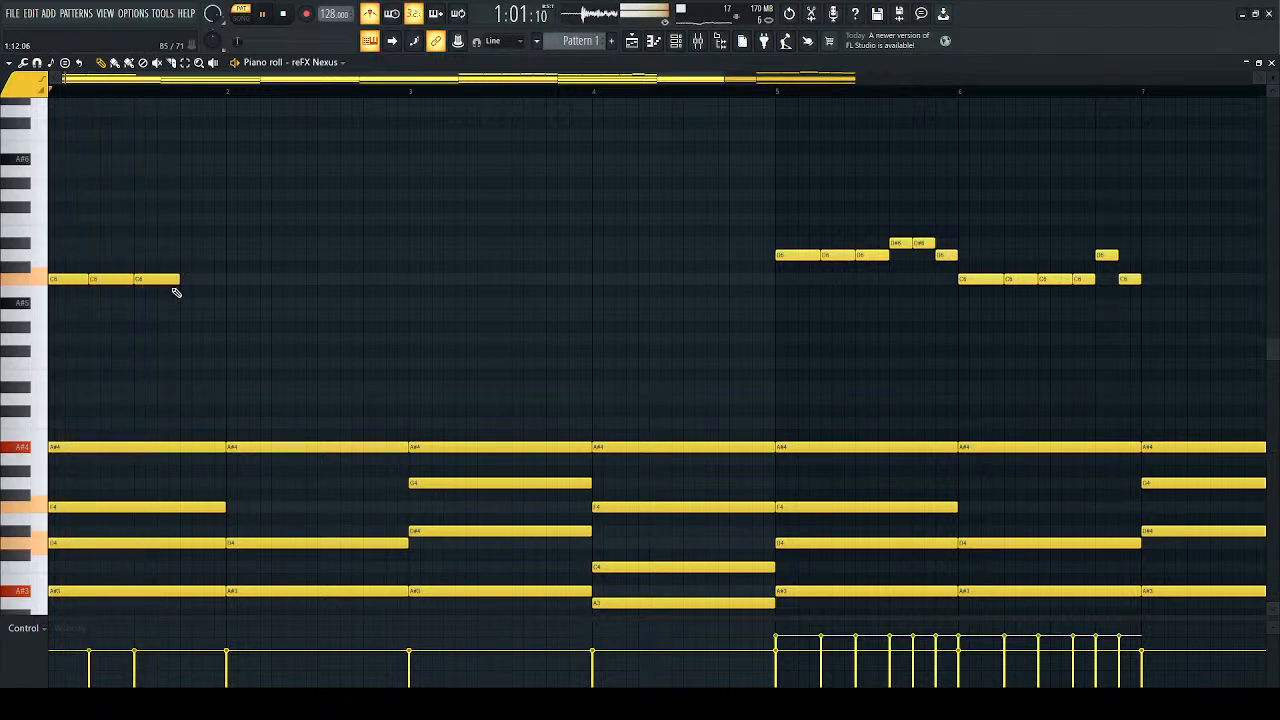
pyautogui.press('space')
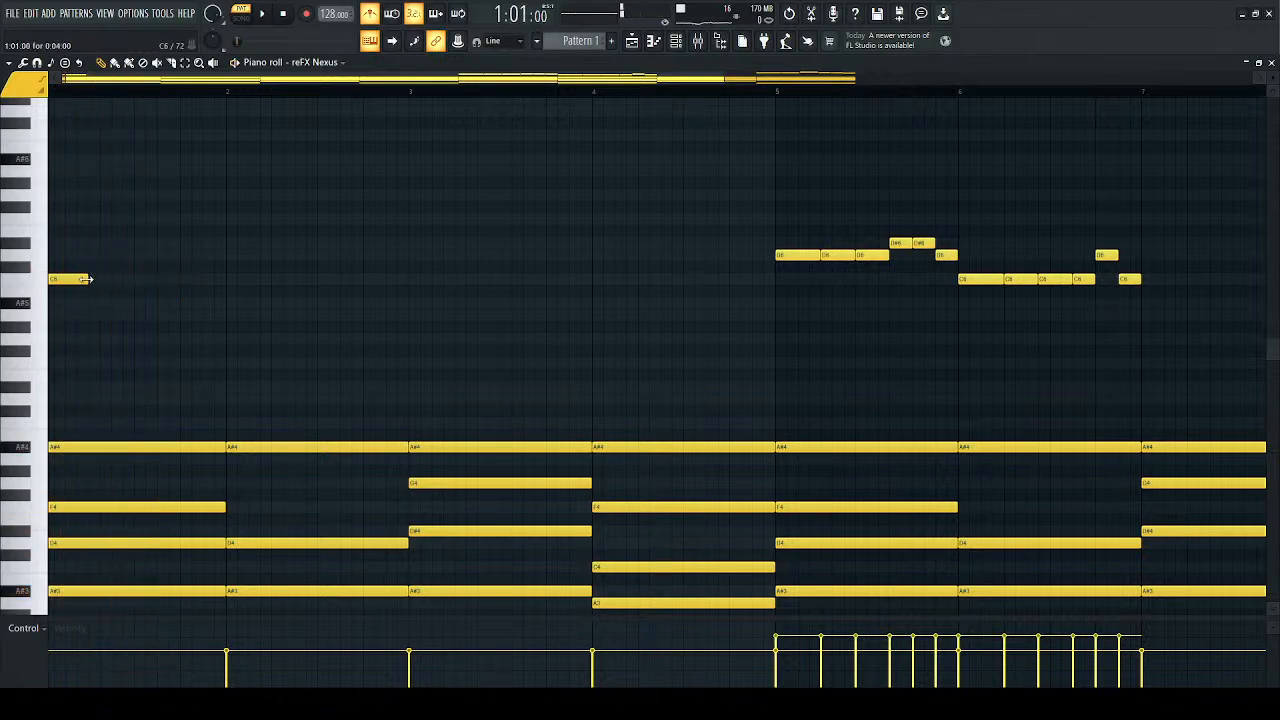
pyautogui.press('space')
pyautogui.rightClick(104, 281)
pyautogui.press('space')
# Step: Draw six C6 rhythm notes in bar 1, four of three steps followed by two of two steps, while auditioning the pattern
pyautogui.scroll(5, 196, 86)
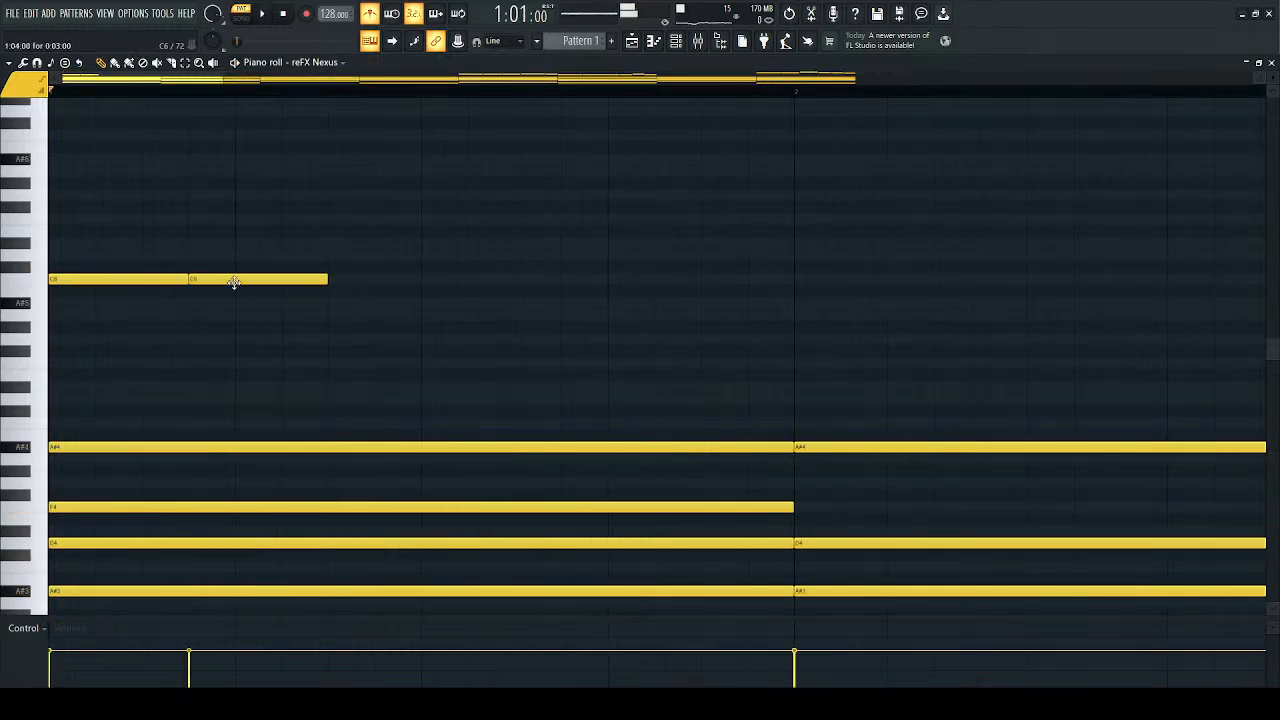
pyautogui.press('space')
pyautogui.click(335, 279)
pyautogui.click(482, 244)
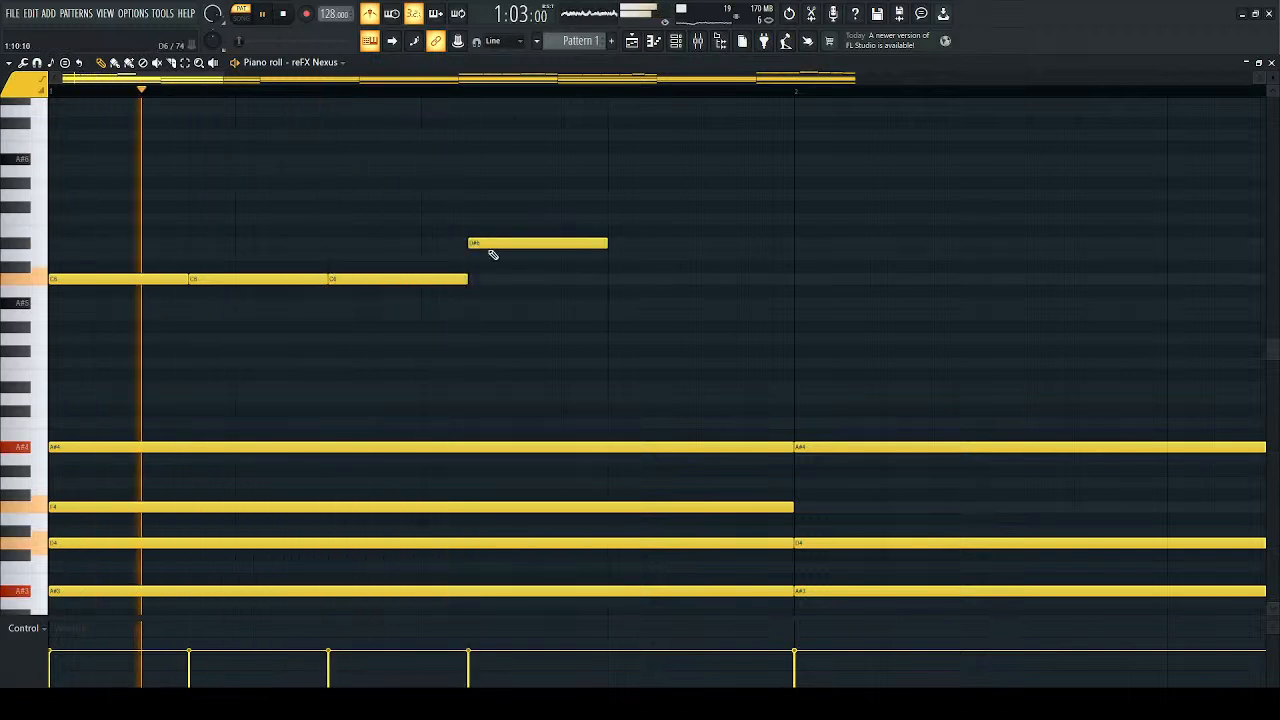
pyautogui.click(614, 243)
pyautogui.press('space')
pyautogui.moveTo(743, 241); pyautogui.dragTo(553, 281)
pyautogui.click(706, 246)
pyautogui.press('space')
pyautogui.press('space')
pyautogui.keyDown('ctrl'); pyautogui.scroll(-5, 354, 334); pyautogui.keyUp('ctrl')
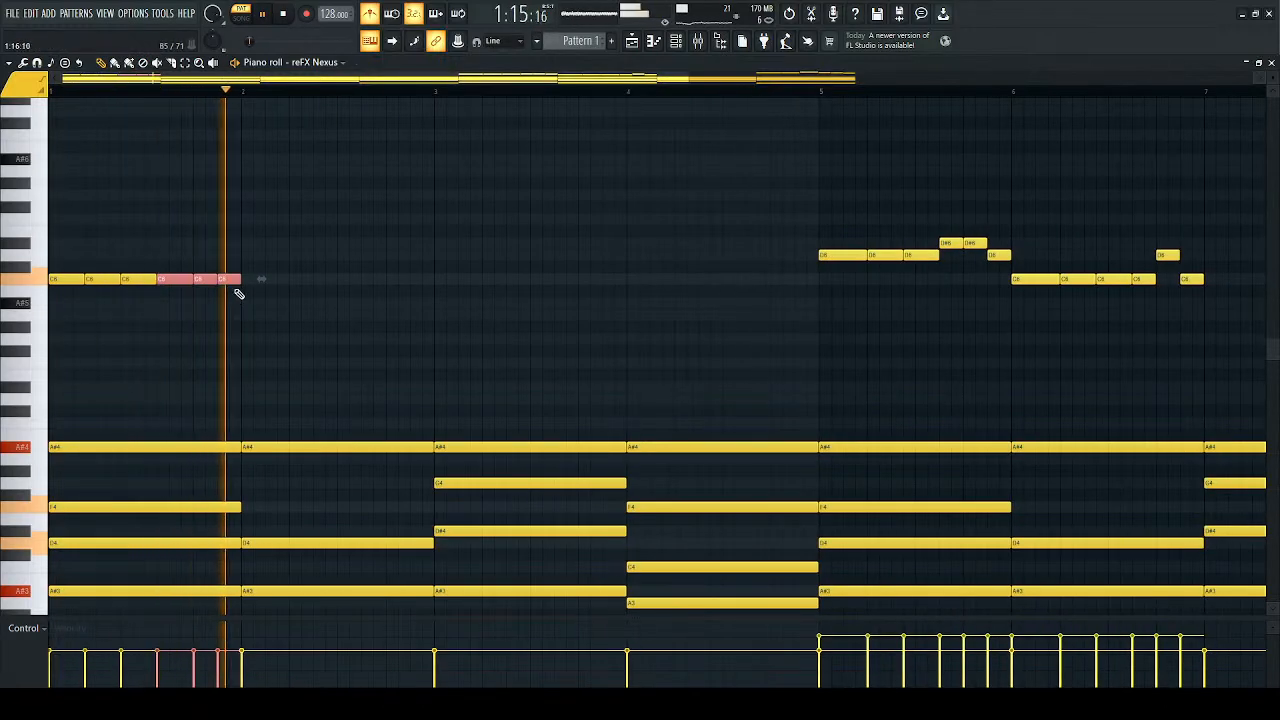
# Step: Slice the chord notes in bars 1 to 4 to match the six-hit rhythm, remove the C6 guide notes, and play the pattern
pyautogui.keyDown('ctrl'); pyautogui.rightClick(243, 278); pyautogui.keyUp('ctrl')
pyautogui.keyDown('ctrl'); pyautogui.rightClick(265, 312); pyautogui.keyUp('ctrl')
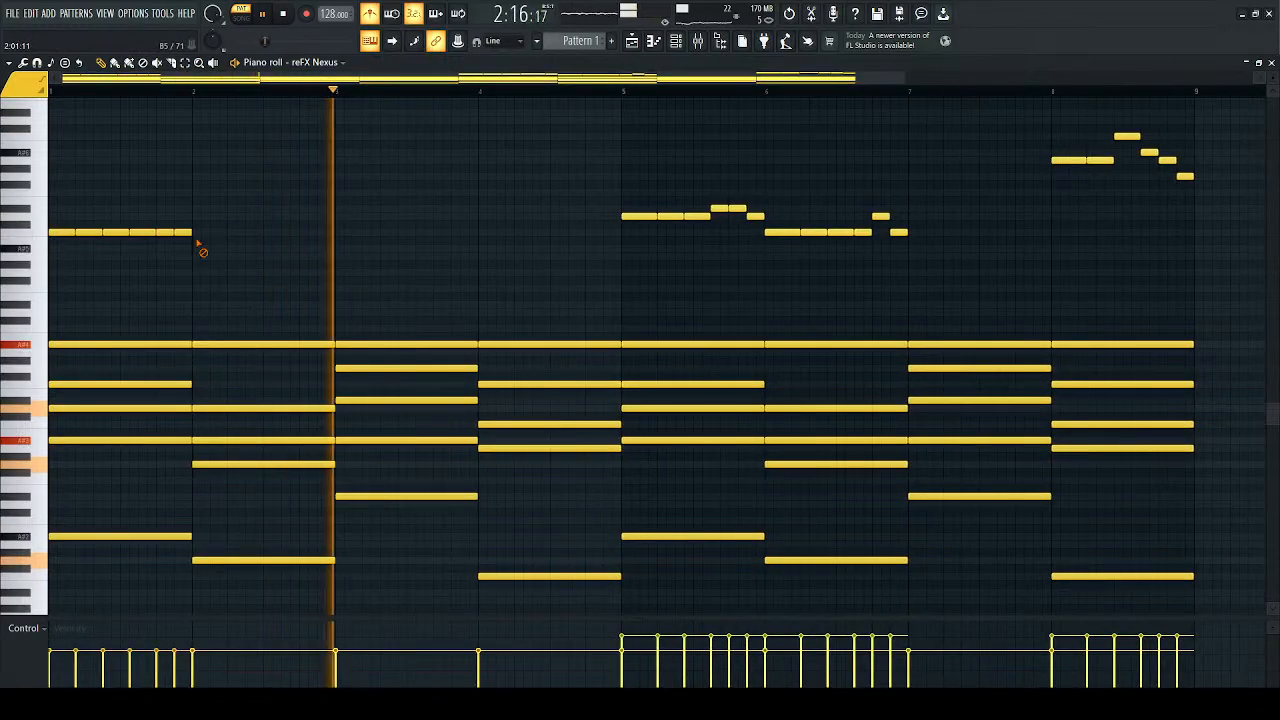
pyautogui.rightClick(77, 234)
pyautogui.moveTo(603, 308); pyautogui.dragTo(60, 600)
pyautogui.moveTo(187, 289)
pyautogui.mouseDown()
pyautogui.moveTo(79, 289)
pyautogui.moveTo(226, 290)
pyautogui.mouseUp()
pyautogui.scroll(2, 69, 289)
pyautogui.press('space')
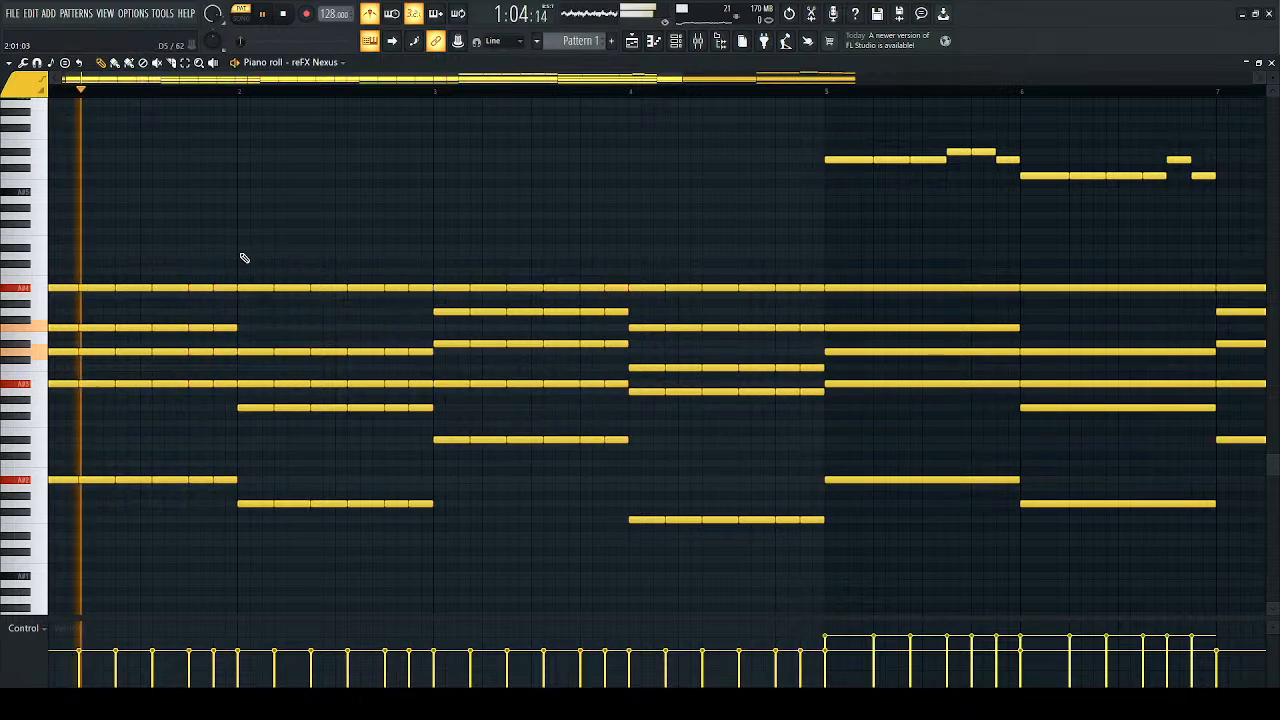
# Step: Transpose all the chord and melody notes up one octave and replay the pattern
pyautogui.scroll(-2, 244, 257)
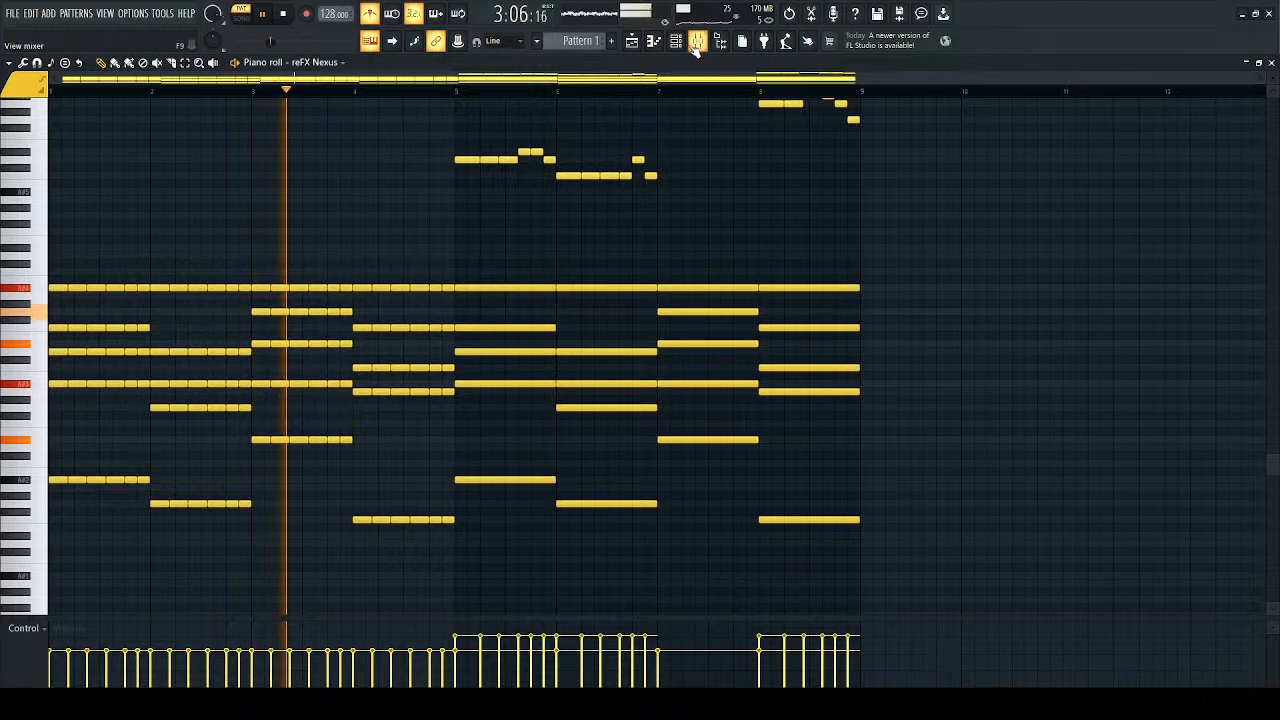
pyautogui.scroll(2, 657, 240)
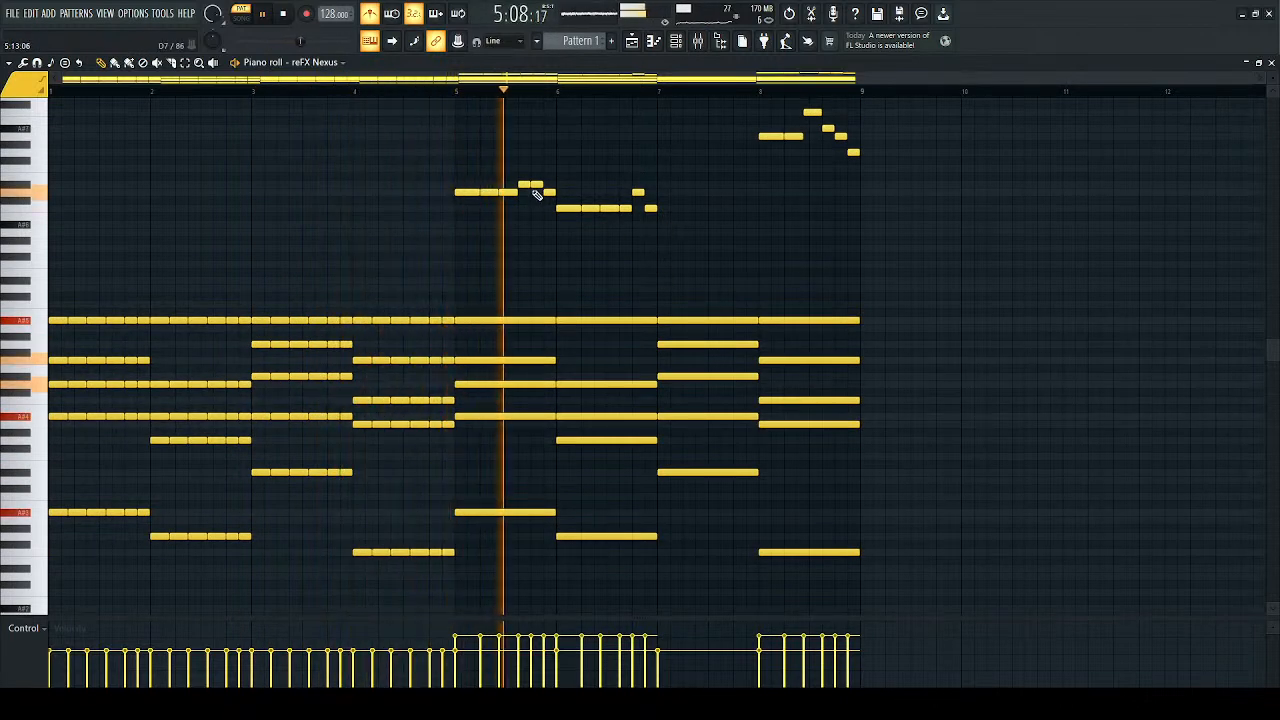
pyautogui.press('space')
pyautogui.press('space')
pyautogui.scroll(2, 50, 340)
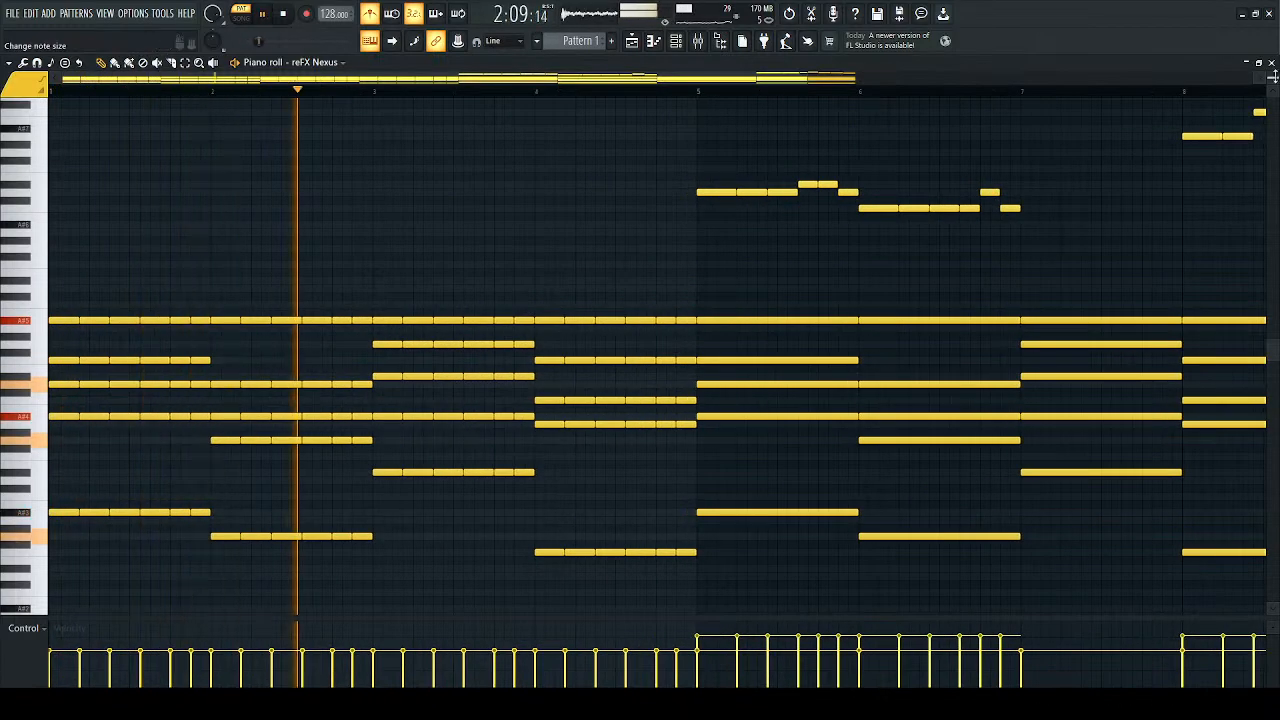
pyautogui.moveTo(1272, 78); pyautogui.dragTo(1273, 78)
pyautogui.press('space')
# Step: Start a new melody in bar 1 with a three-step D6 note followed by two three-step F6 notes
pyautogui.scroll(-4, 42, 378)
pyautogui.scroll(2, 51, 374)
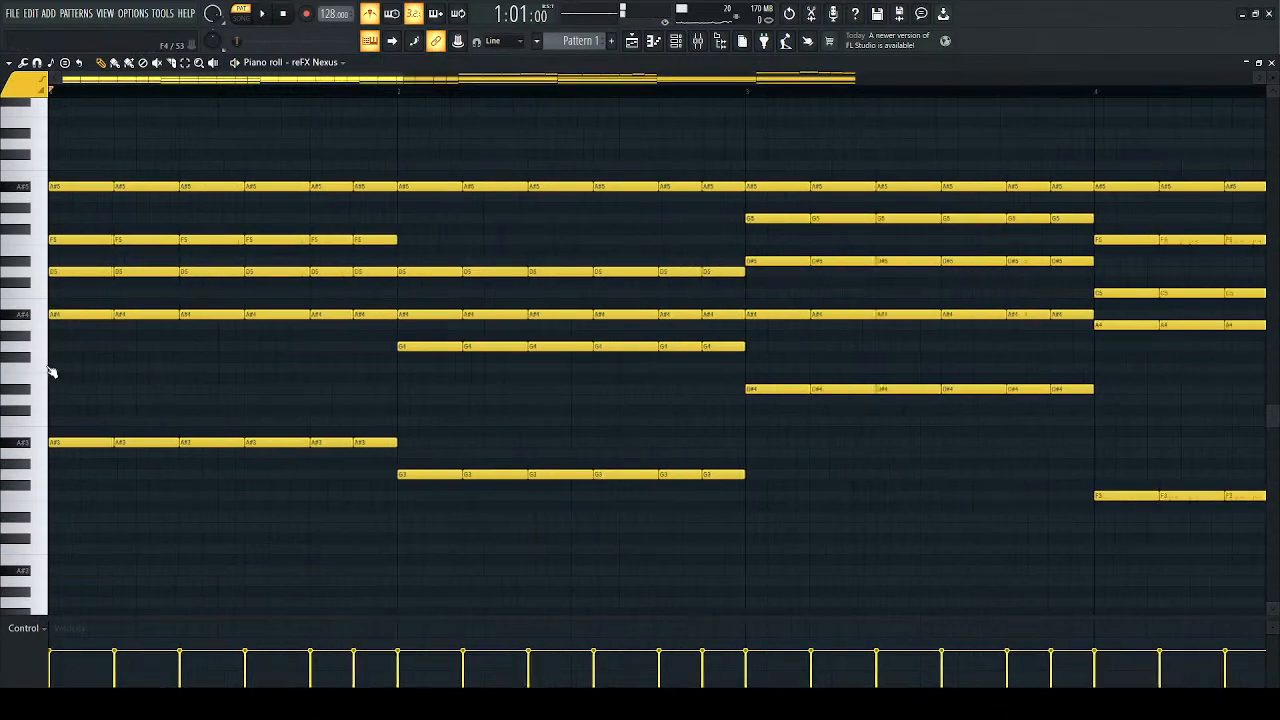
pyautogui.scroll(5, 26, 380)
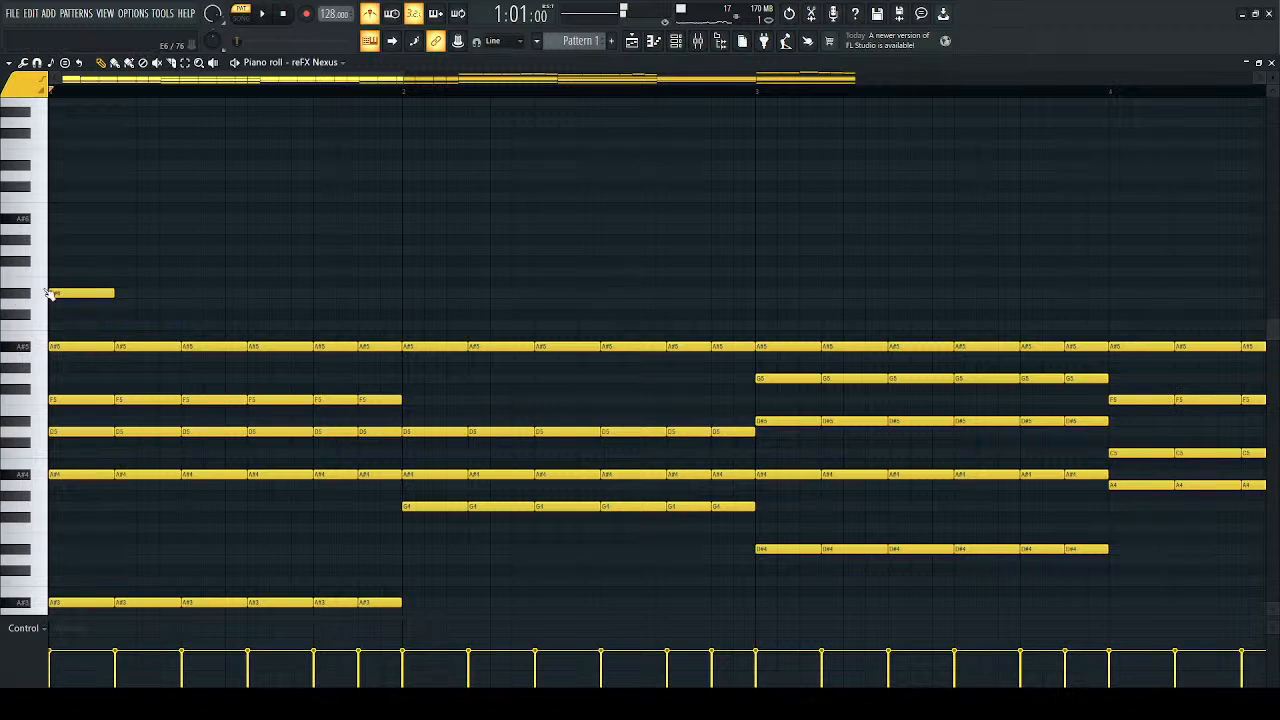
pyautogui.press('space')
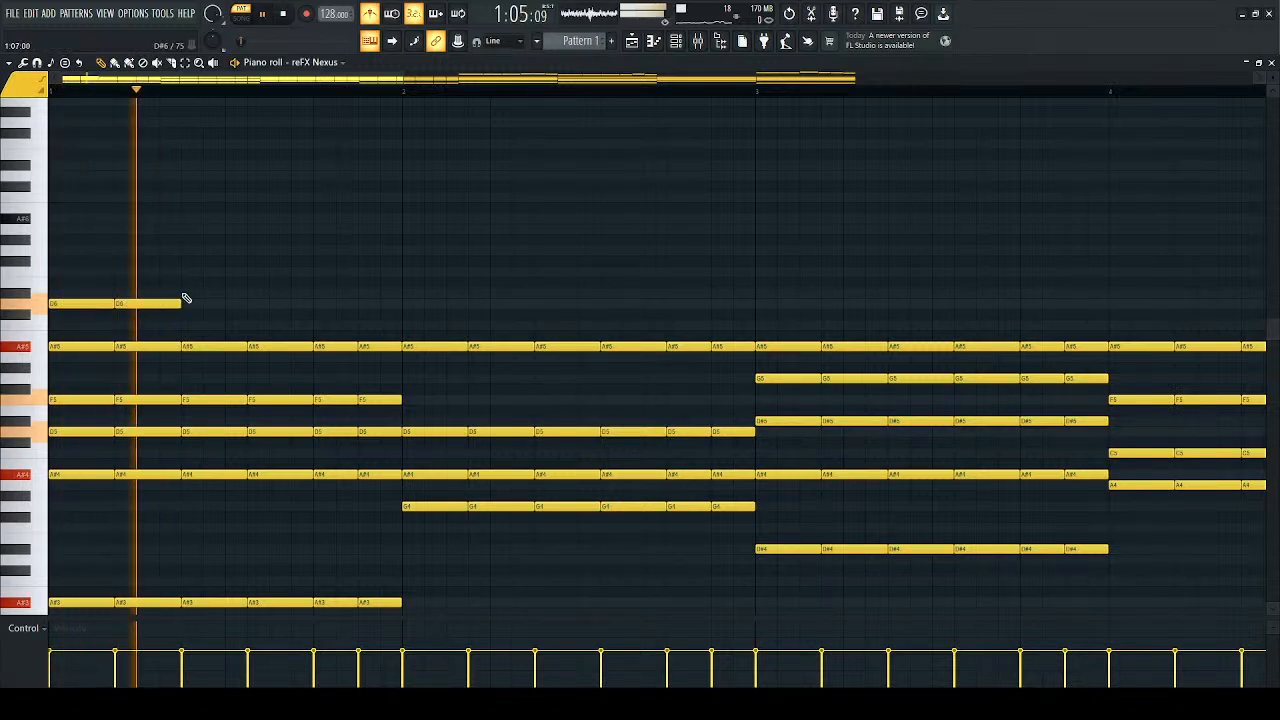
pyautogui.moveTo(160, 303); pyautogui.dragTo(152, 293)
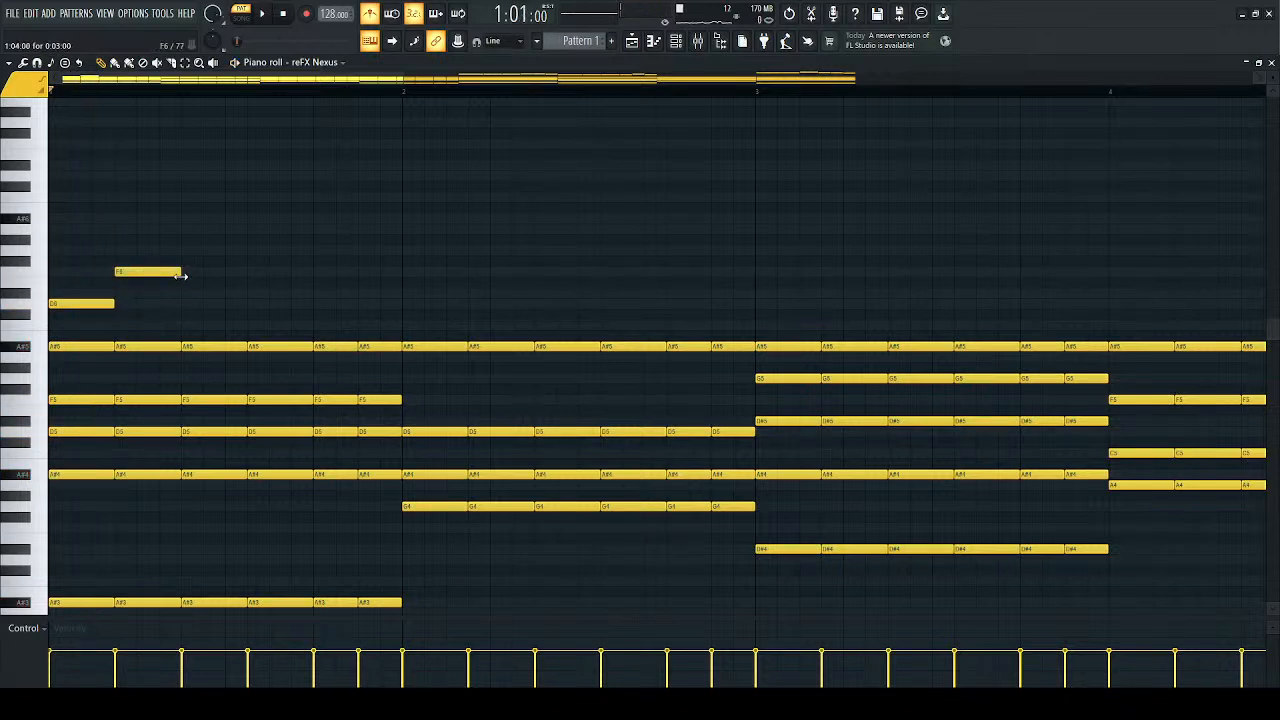
pyautogui.moveTo(180, 274); pyautogui.dragTo(248, 274)
pyautogui.press('space')
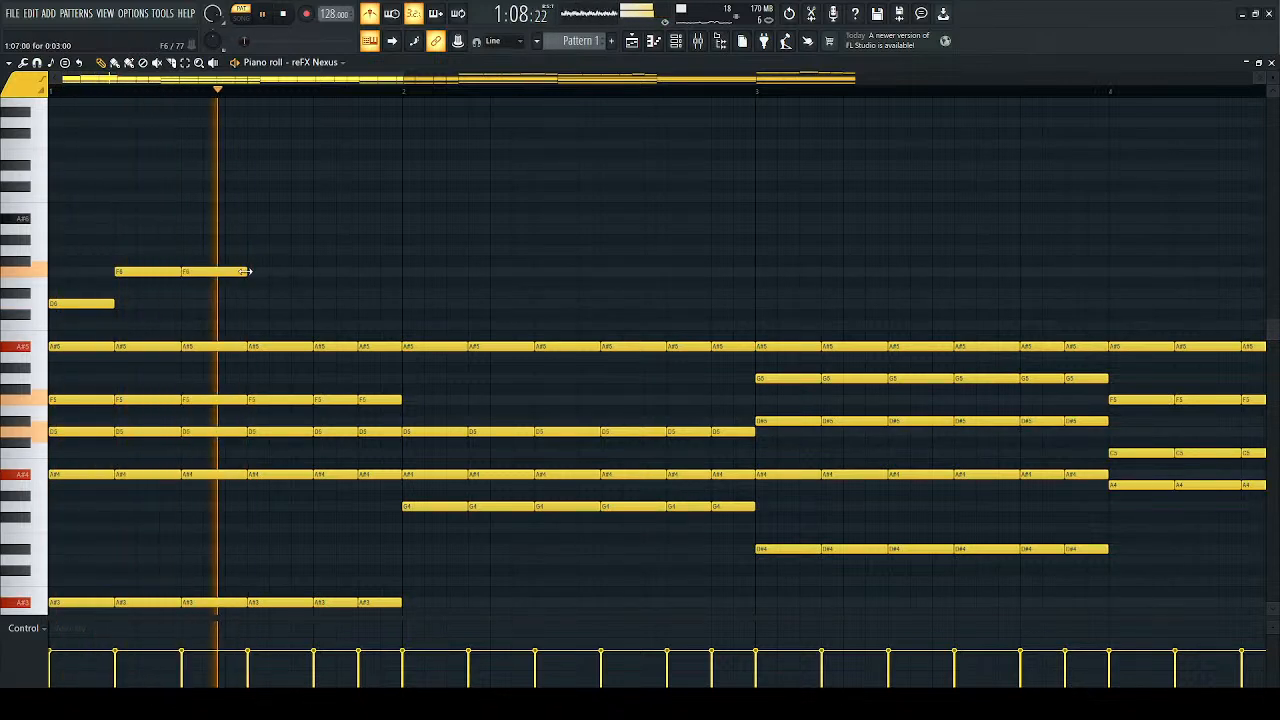
# Step: Complete the bar 1 melody with a third three-step F6, then two-step A#6 and A6 notes, and audition it
pyautogui.moveTo(247, 271); pyautogui.dragTo(269, 271)
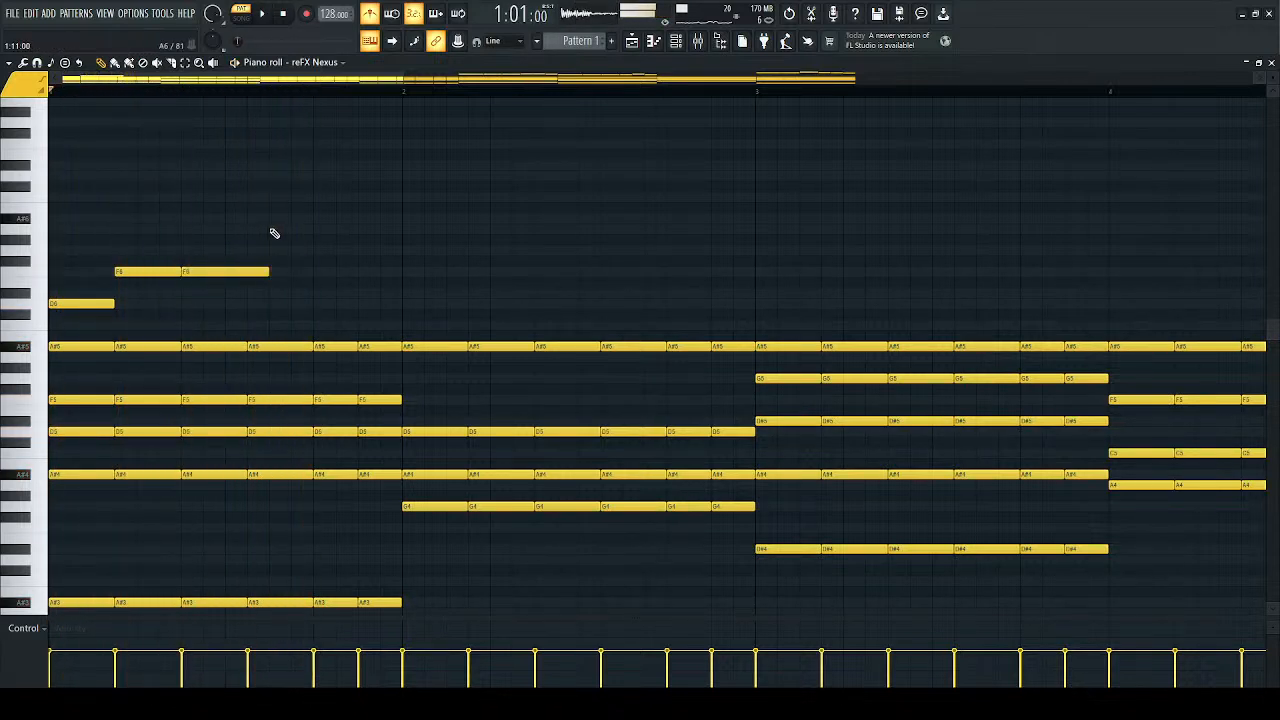
pyautogui.click(275, 230)
pyautogui.moveTo(357, 230); pyautogui.dragTo(335, 230)
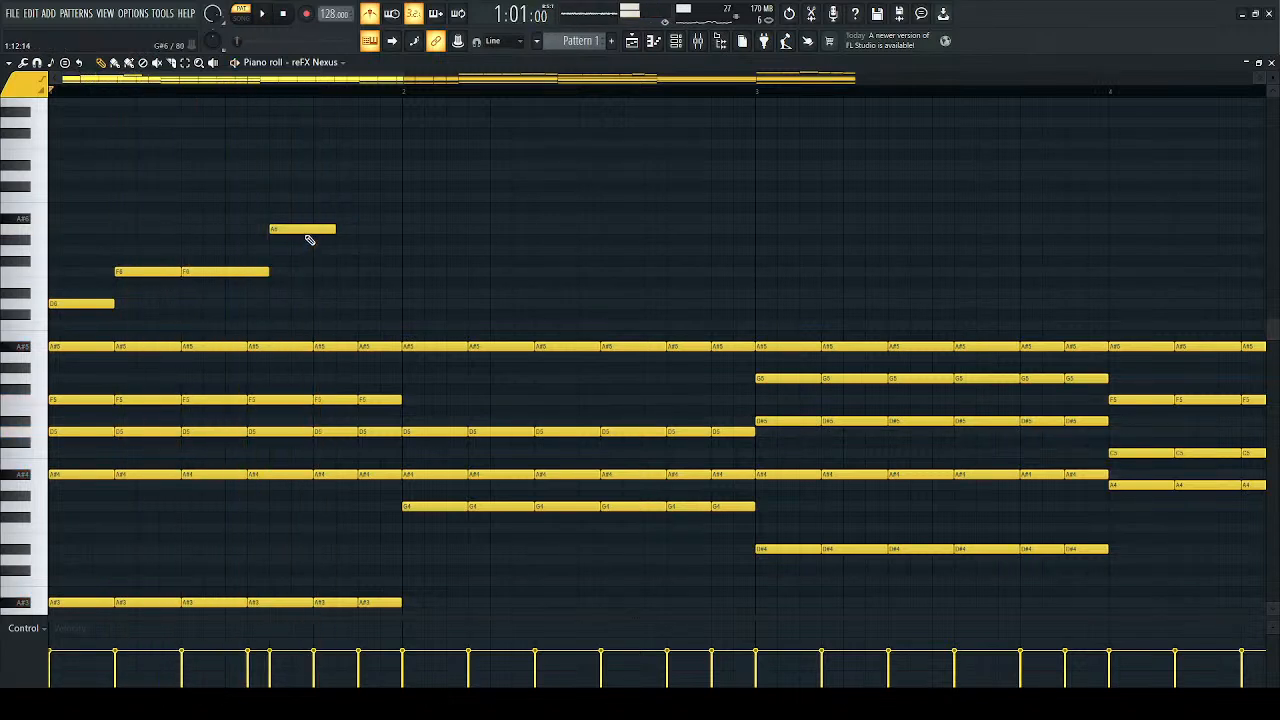
pyautogui.rightClick(276, 231)
pyautogui.press('space')
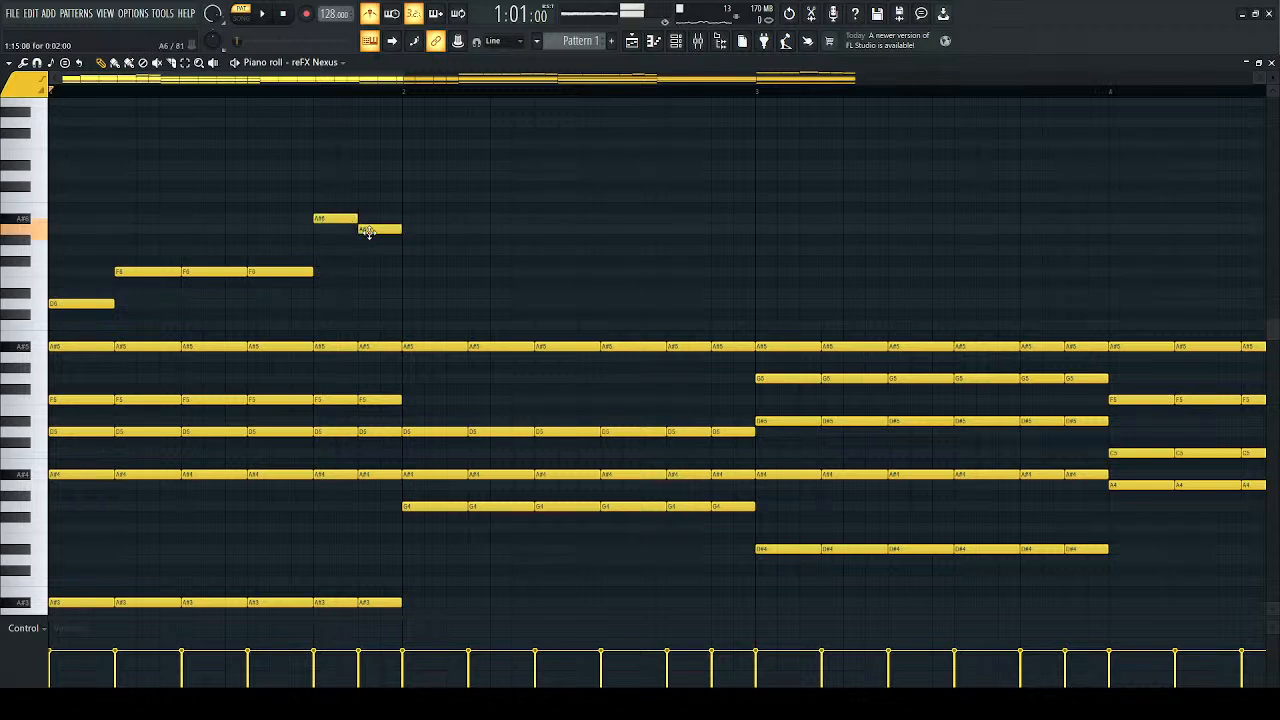
pyautogui.press('space')
pyautogui.press('space')
pyautogui.press('space')
# Step: Select the six new melody notes in bar 1, raise their velocity above the chords, and clear the selection
pyautogui.scroll(-3, 323, 245)
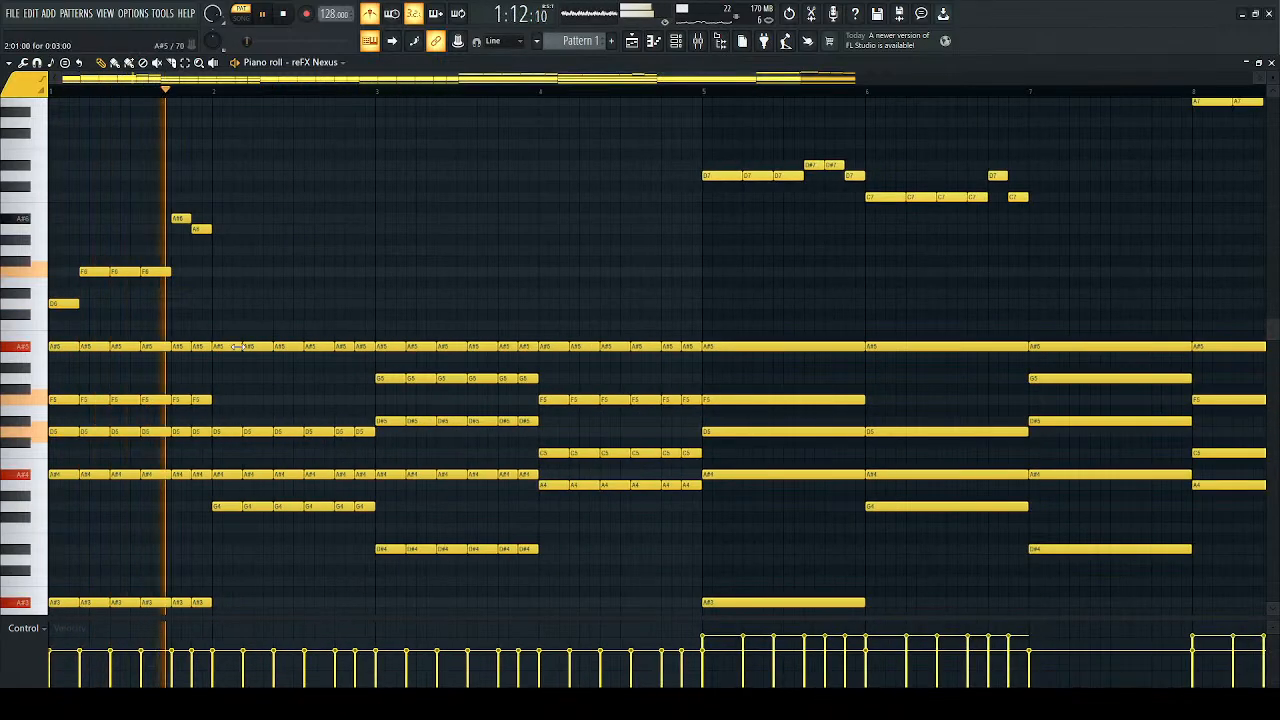
pyautogui.moveTo(218, 204); pyautogui.dragTo(50, 313)
pyautogui.press('space')
pyautogui.scroll(-2, 333, 341)
pyautogui.moveTo(182, 208); pyautogui.dragTo(49, 302)
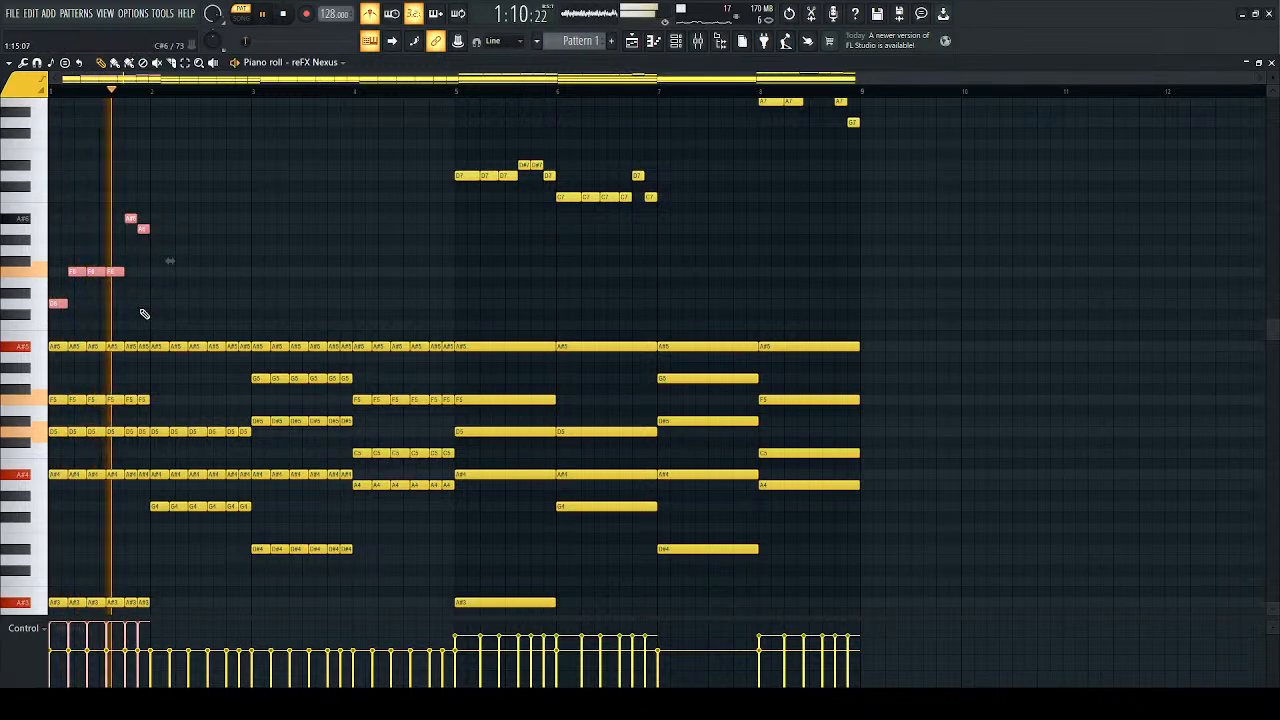
pyautogui.press('space')
pyautogui.press('space')
pyautogui.keyDown('ctrl'); pyautogui.click(134, 238); pyautogui.keyUp('ctrl')
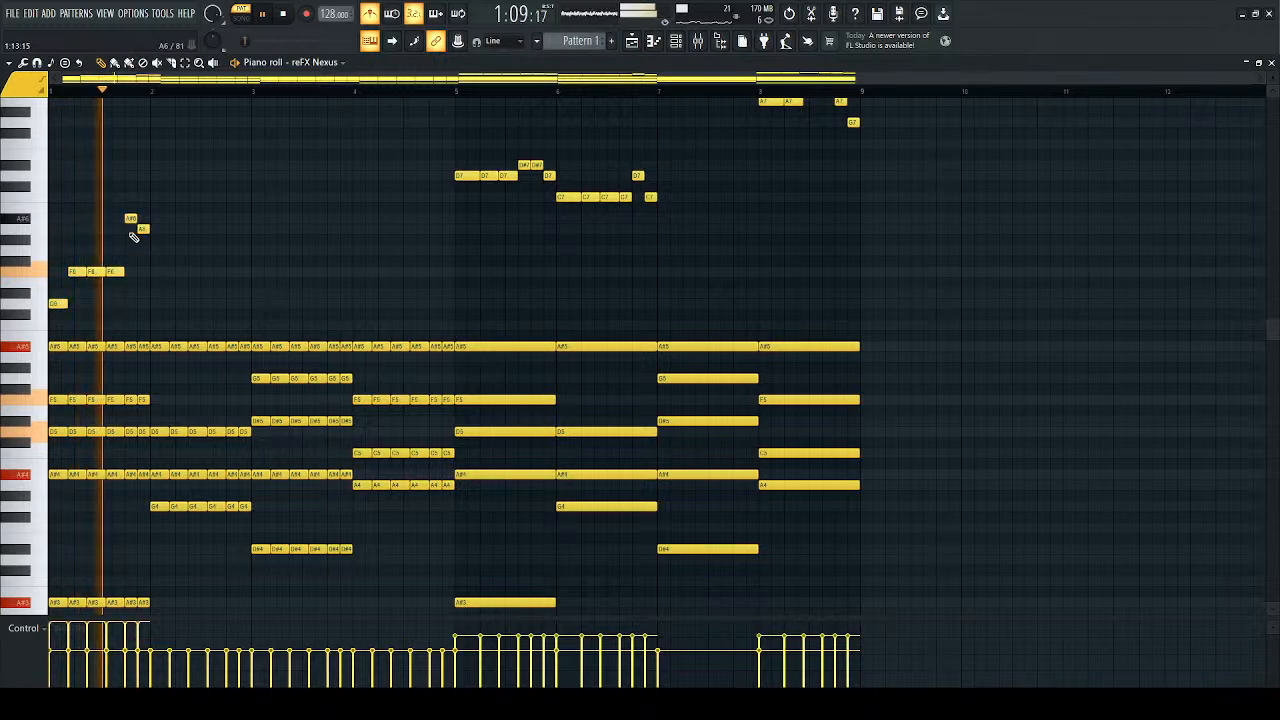
# Step: Lower the fifth melody note in bar 1 to F6, auditioning G6 on the way
pyautogui.scroll(2, 130, 217)
pyautogui.press('space')
pyautogui.press('space')
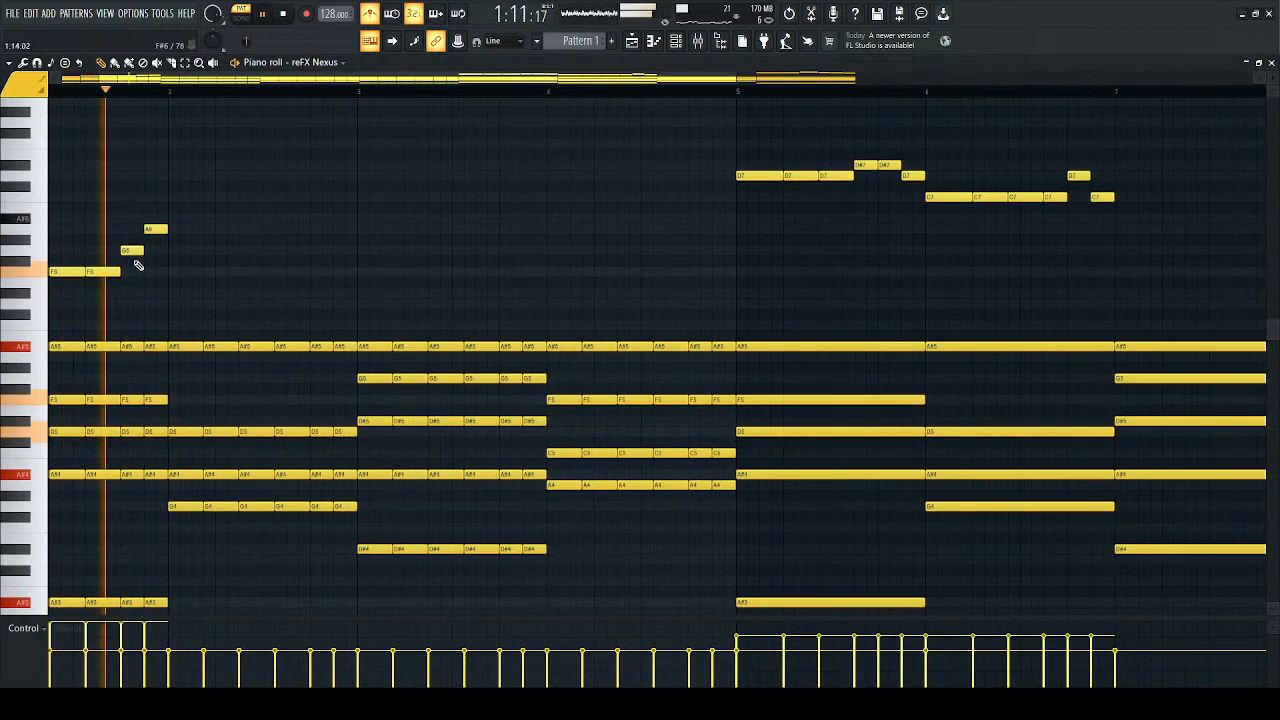
pyautogui.press('space')
pyautogui.press('space')
pyautogui.press('space')
# Step: Try a run of two-step G5 melody notes at the start of bar 2
pyautogui.moveTo(212, 172); pyautogui.dragTo(76, 289)
pyautogui.scroll(-2, 137, 297)
pyautogui.press('space')
pyautogui.scroll(3, 139, 335)
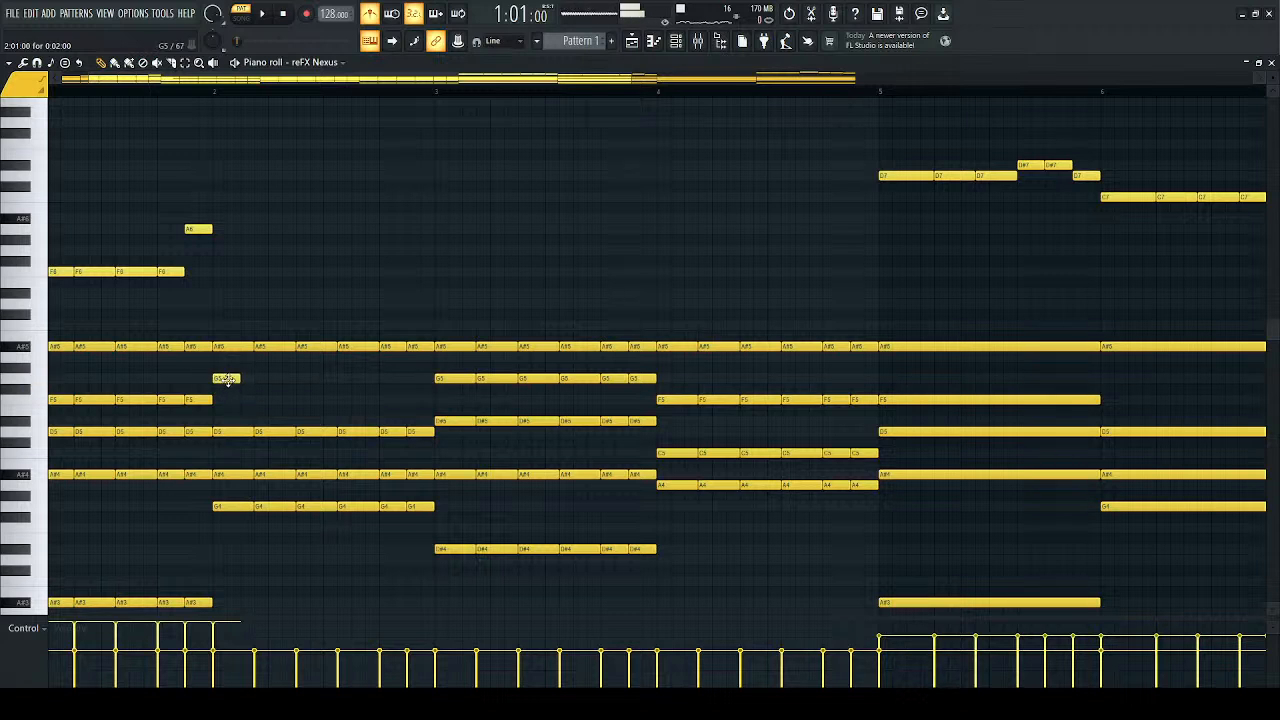
pyautogui.moveTo(248, 385); pyautogui.dragTo(304, 380)
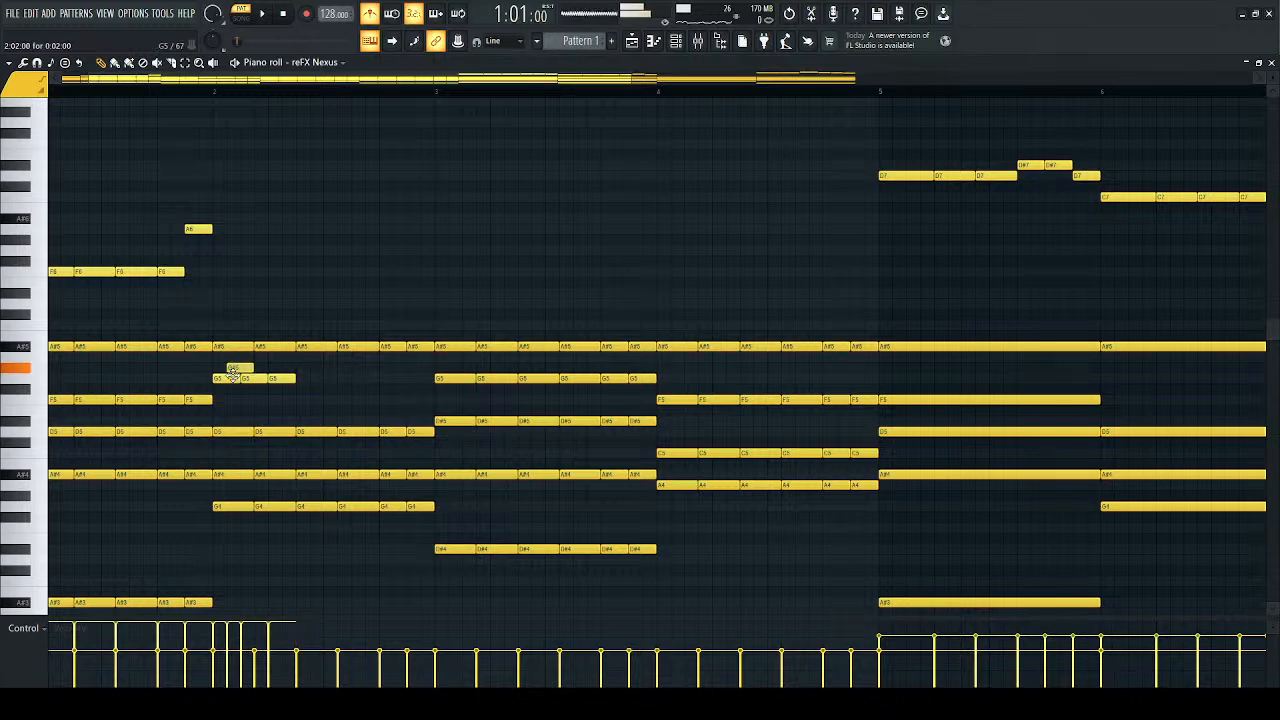
# Step: Raise the fifth melody note in bar 1 to A#6 and audition the phrase
pyautogui.moveTo(165, 271); pyautogui.dragTo(163, 216)
pyautogui.press('space')
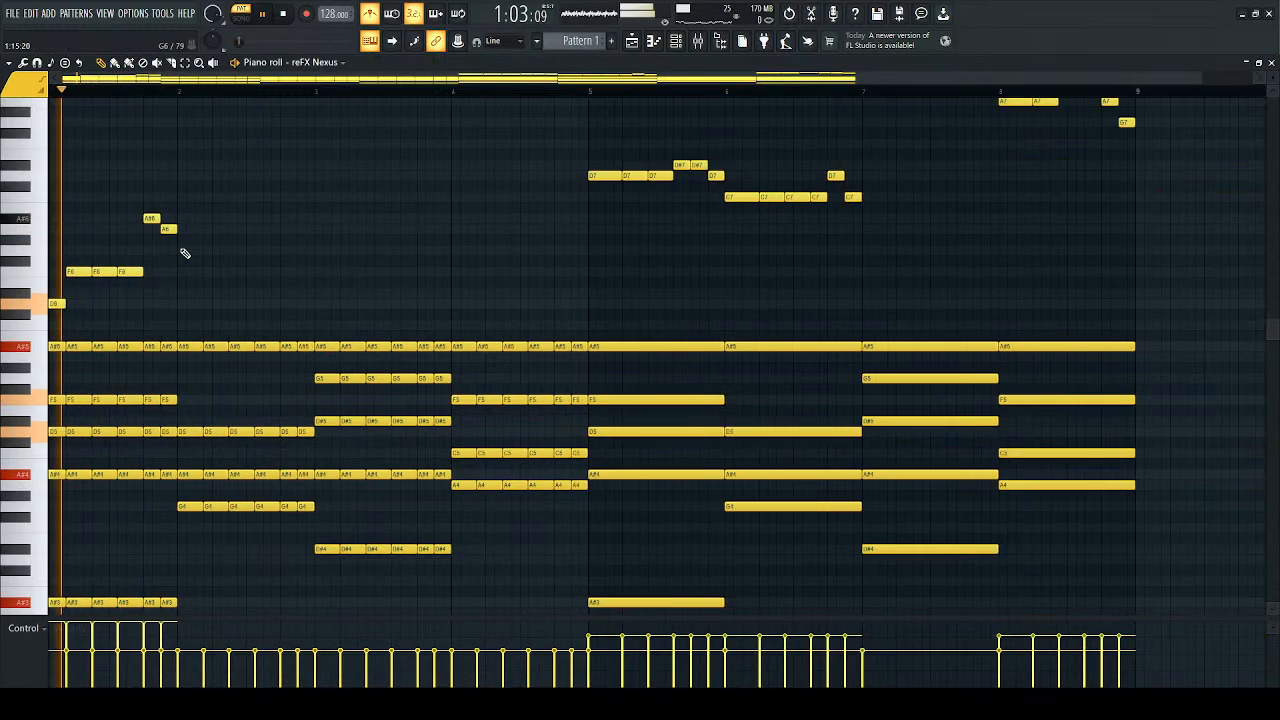
pyautogui.scroll(-1, 163, 223)
pyautogui.scroll(3, 163, 223)
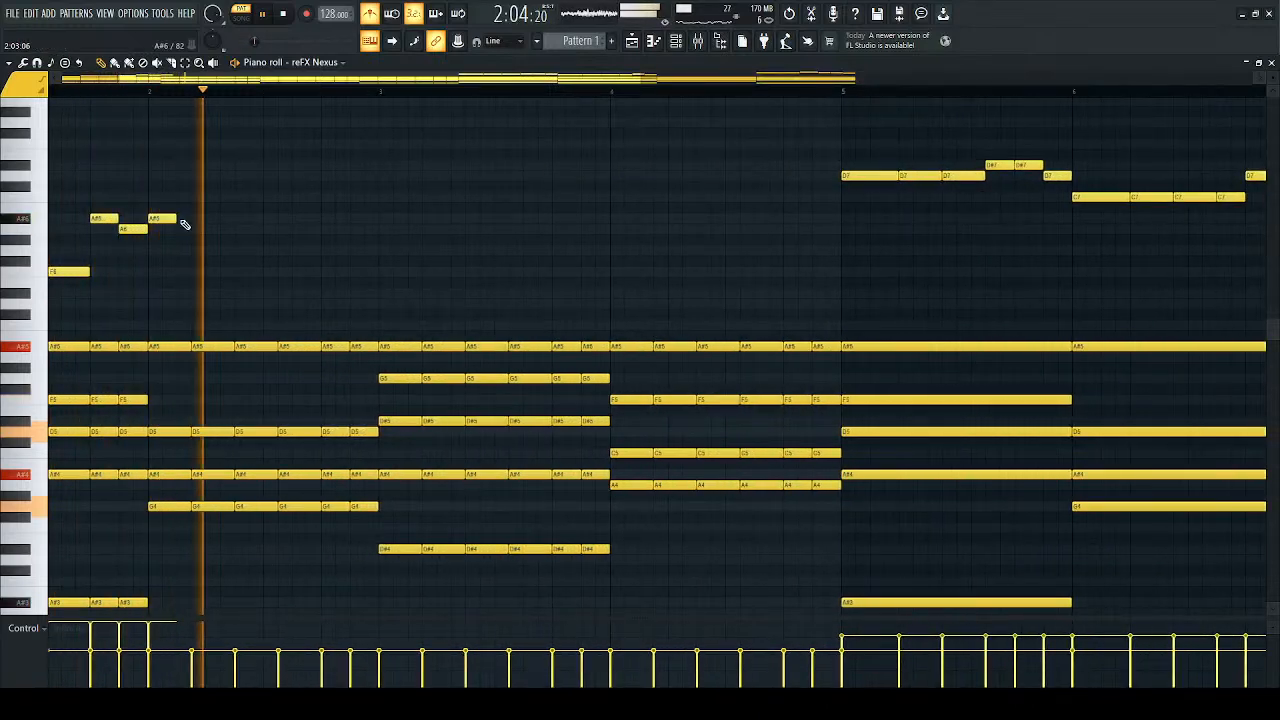
# Step: Start the bar 2 melody with a three-step A#6 note followed by three-step G6 notes
pyautogui.moveTo(177, 219); pyautogui.dragTo(203, 216)
pyautogui.press('space')
pyautogui.scroll(-2, 146, 231)
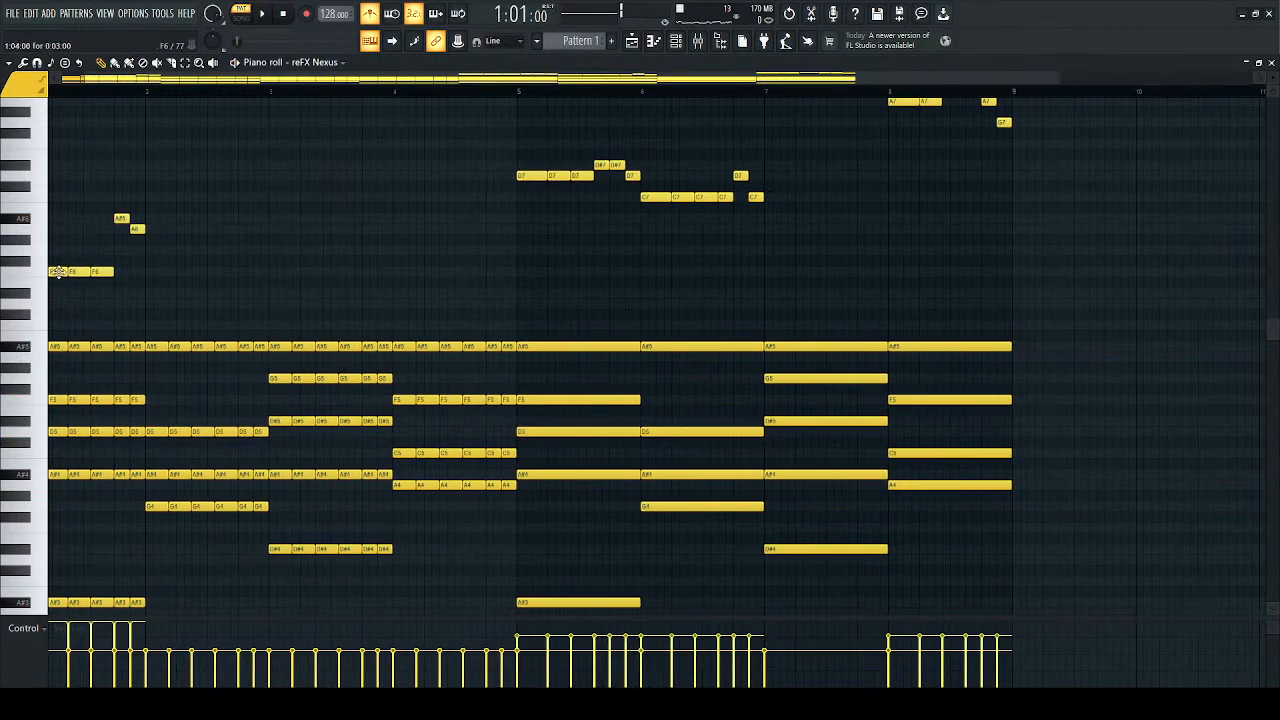
pyautogui.scroll(2, 214, 357)
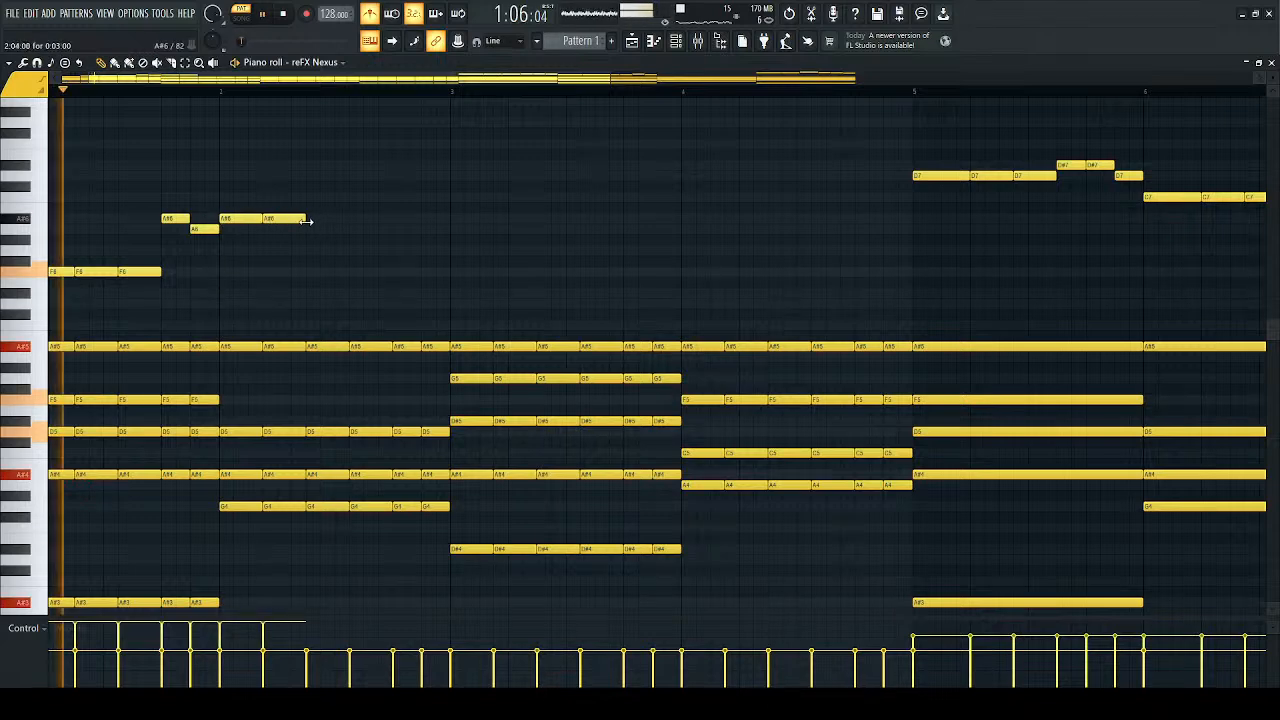
pyautogui.scroll(-2, 308, 227)
pyautogui.moveTo(220, 219); pyautogui.dragTo(234, 250)
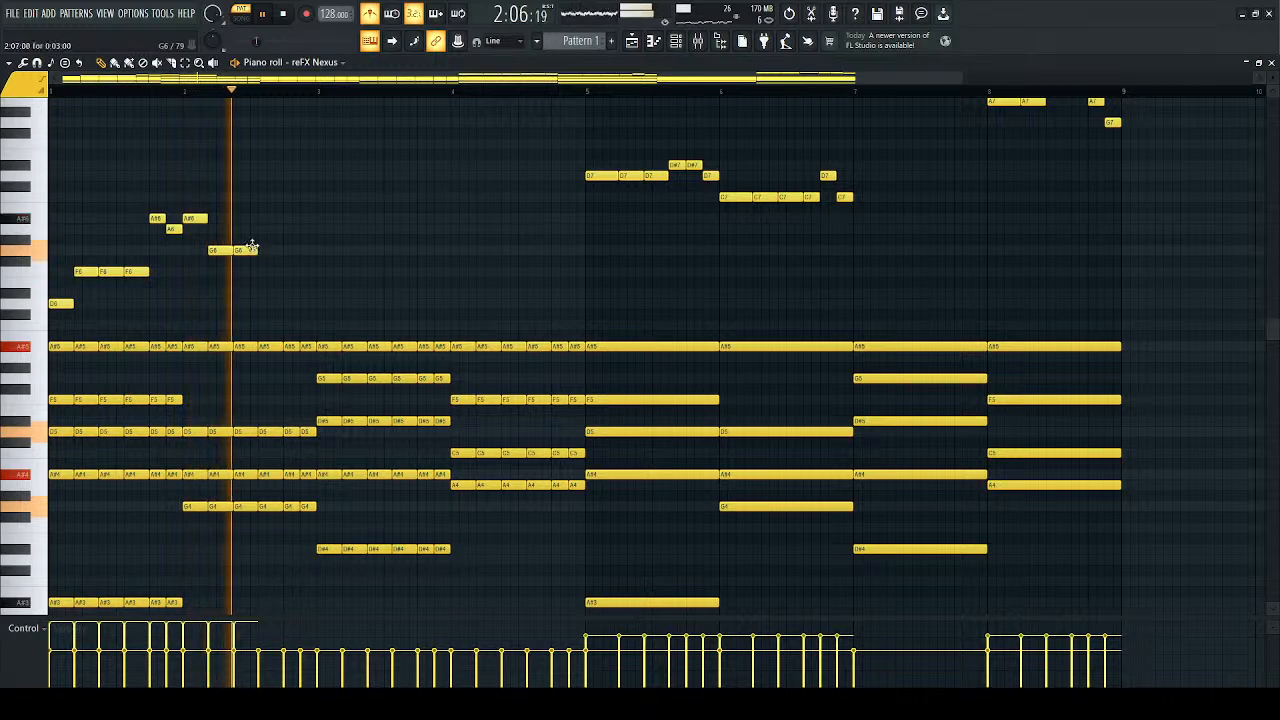
# Step: Select the three repeated G6 notes in bar 2, move them up to C7, and audition them
pyautogui.moveTo(289, 237); pyautogui.dragTo(212, 185)
pyautogui.press('space')
pyautogui.press('space')
pyautogui.click(216, 235)
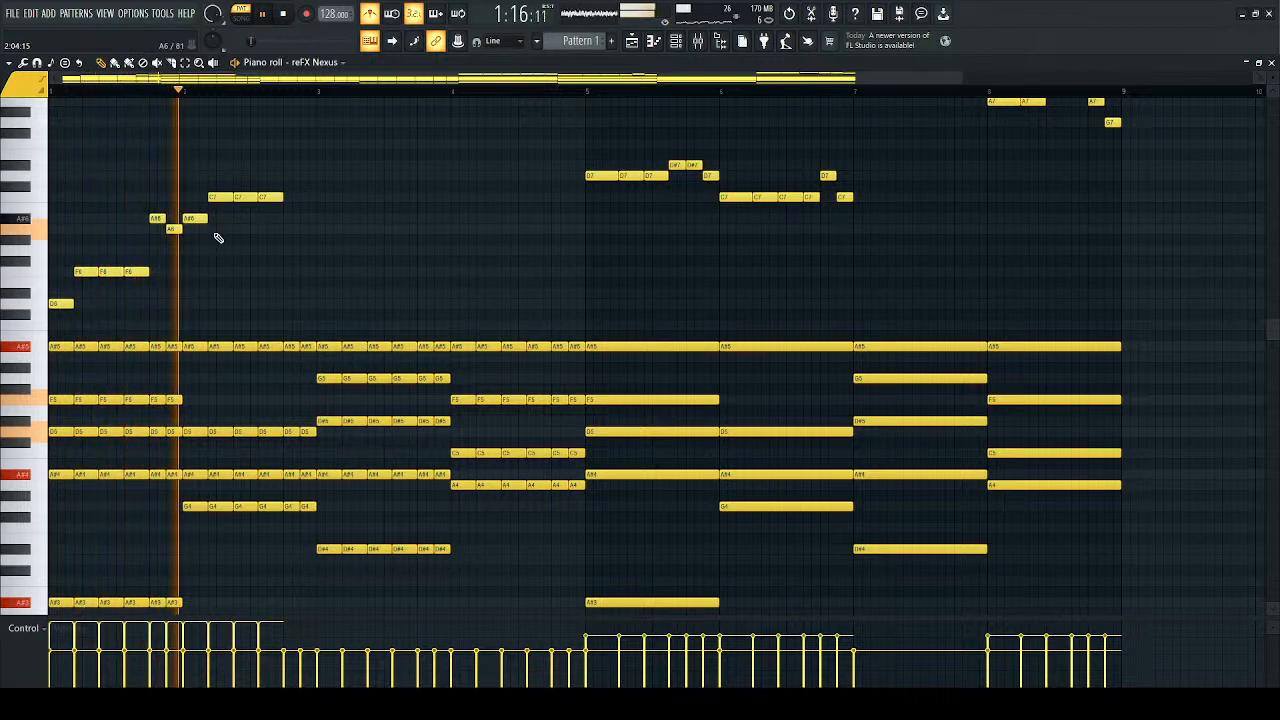
# Step: Try the three repeated bar 2 melody notes at D7 and then D6, auditioning the changes
pyautogui.moveTo(290, 183); pyautogui.dragTo(233, 203)
pyautogui.press('space')
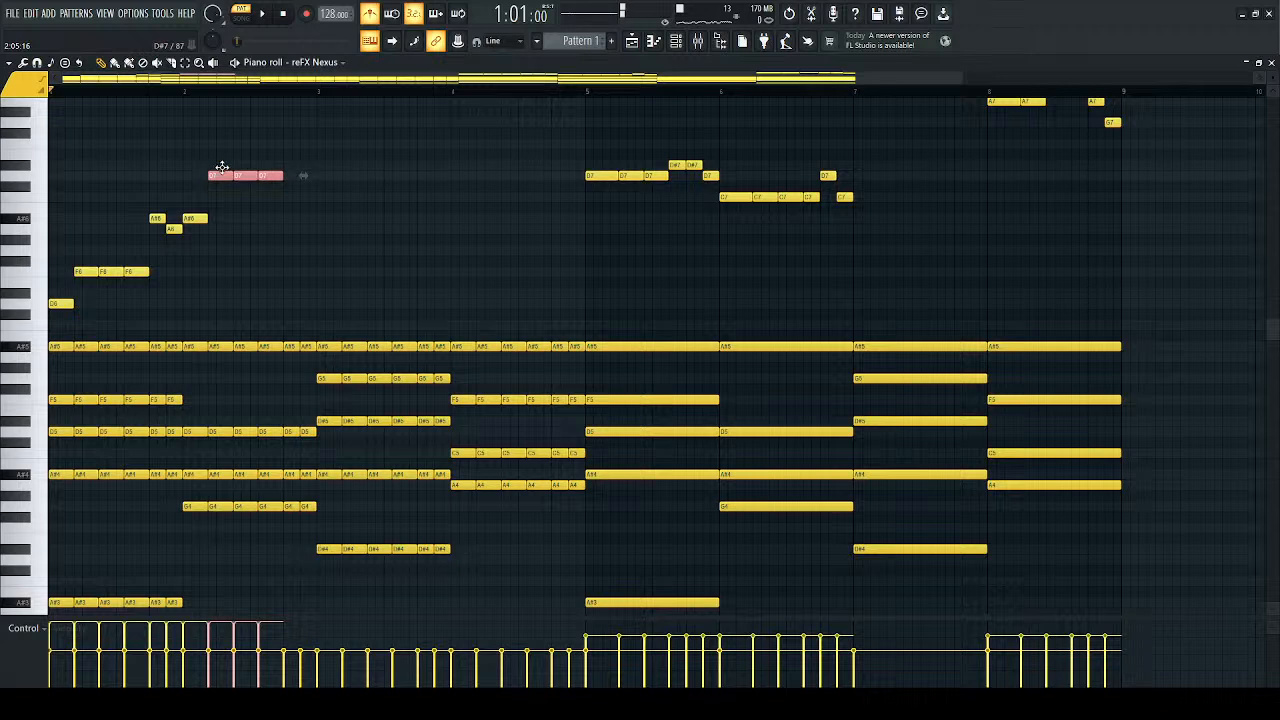
pyautogui.press('space')
pyautogui.click(217, 200)
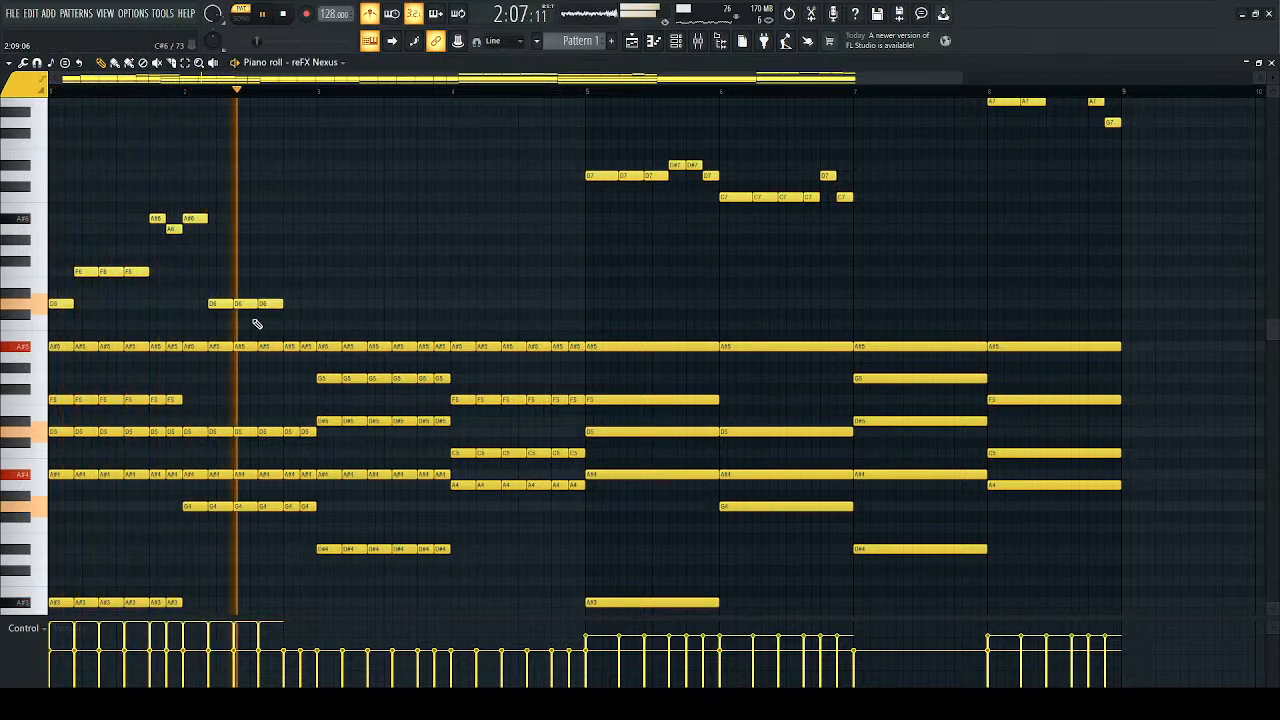
# Step: Move the three repeated bar 2 melody notes to G6 and audition the result
pyautogui.moveTo(303, 289); pyautogui.dragTo(240, 307)
pyautogui.press('space')
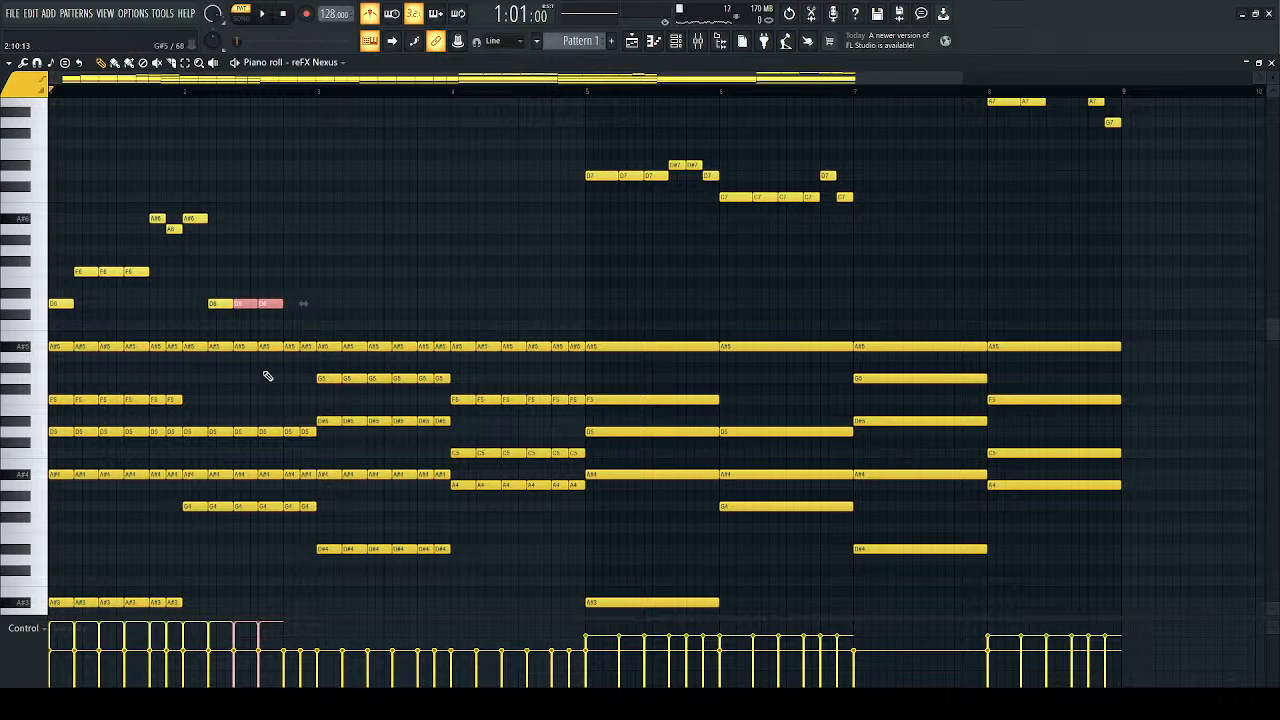
pyautogui.scroll(-1, 203, 325)
pyautogui.scroll(3, 200, 320)
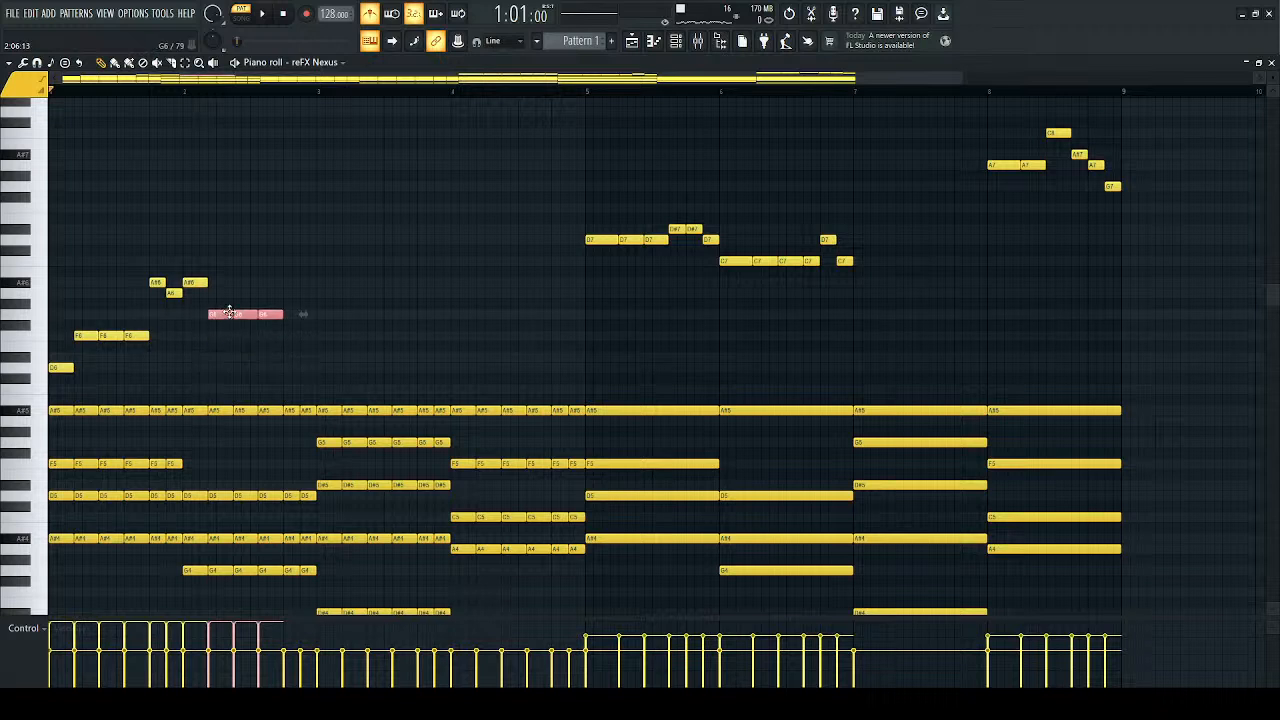
pyautogui.press('space')
pyautogui.click(320, 279)
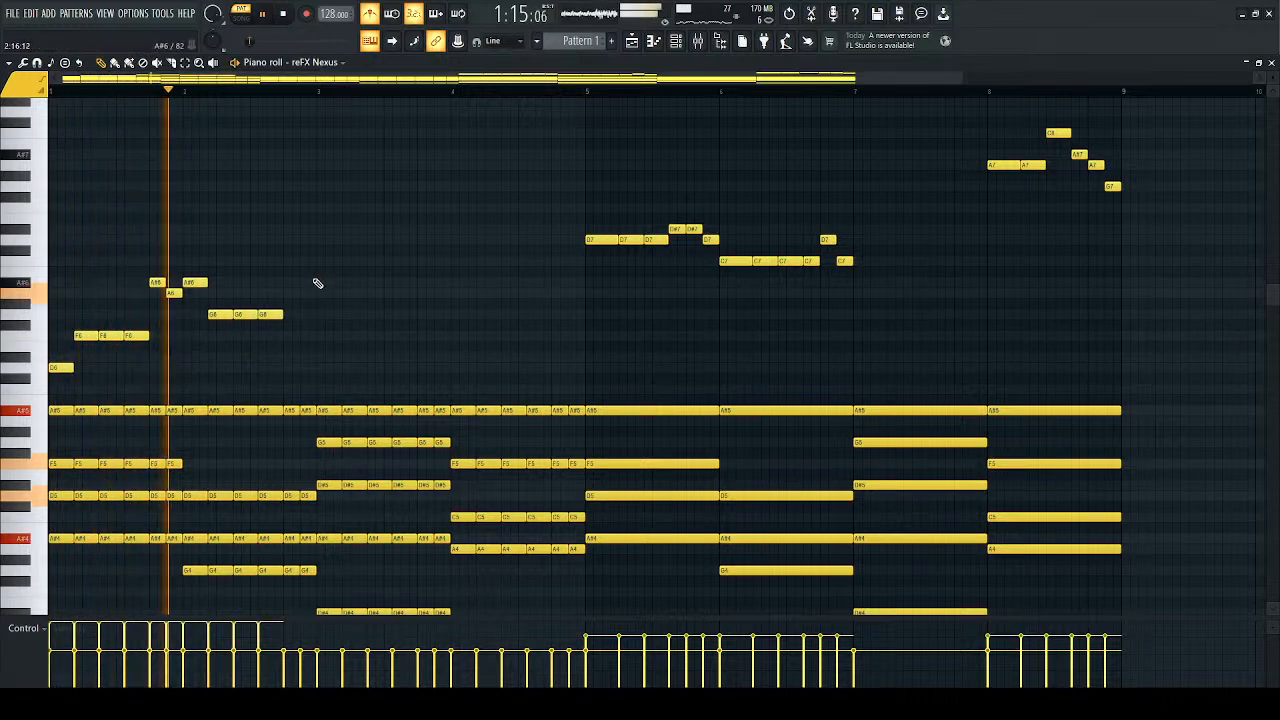
# Step: Try an F6 melody note after the three G6 notes in bar 2, then remove it
pyautogui.click(292, 334)
pyautogui.press('space')
pyautogui.rightClick(295, 334)
pyautogui.press('space')
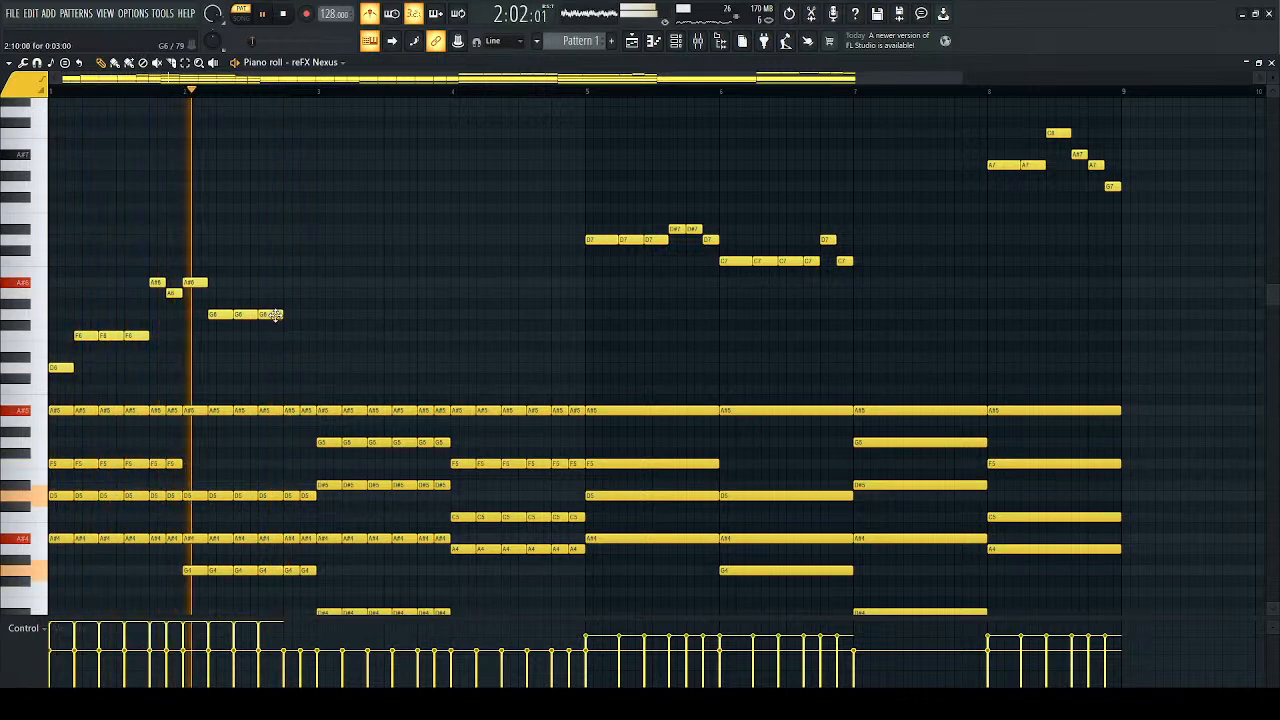
# Step: Finish the bar 2 melody with a two-step F6 and a two-step G6, trying A6 first, and audition it
pyautogui.click(292, 293)
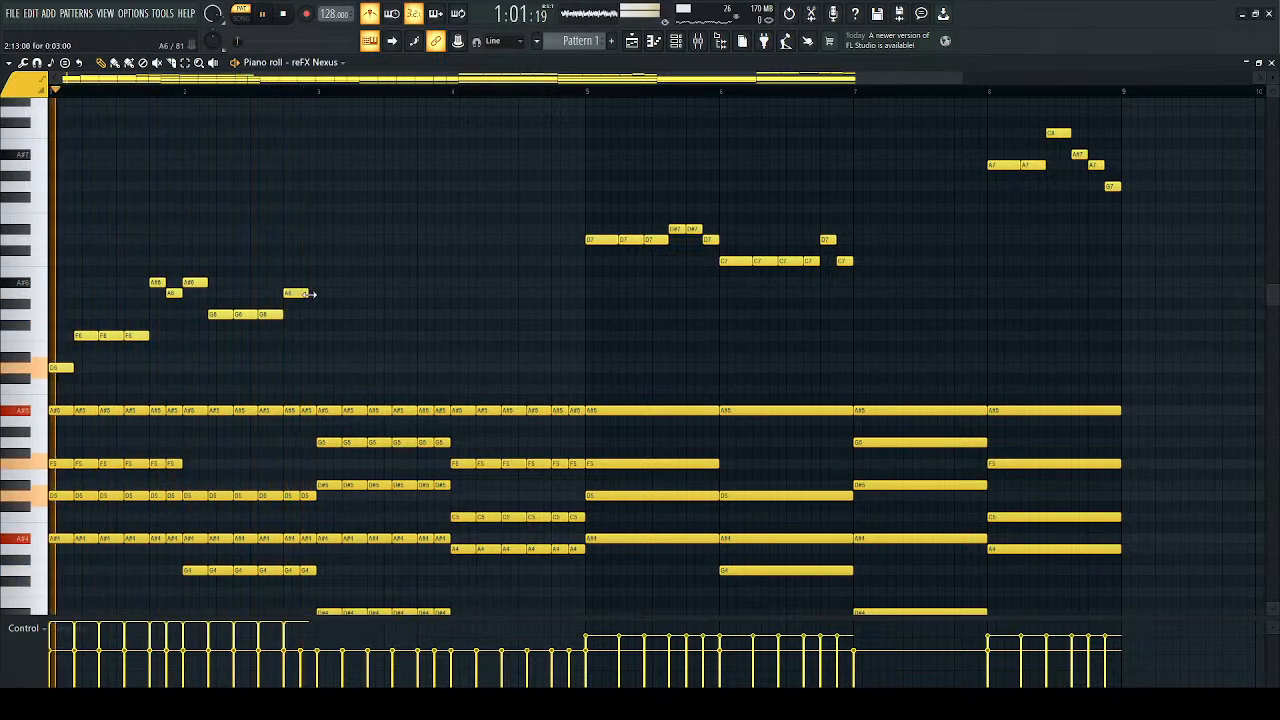
pyautogui.click(304, 302)
pyautogui.moveTo(304, 301); pyautogui.dragTo(290, 338)
pyautogui.press('space')
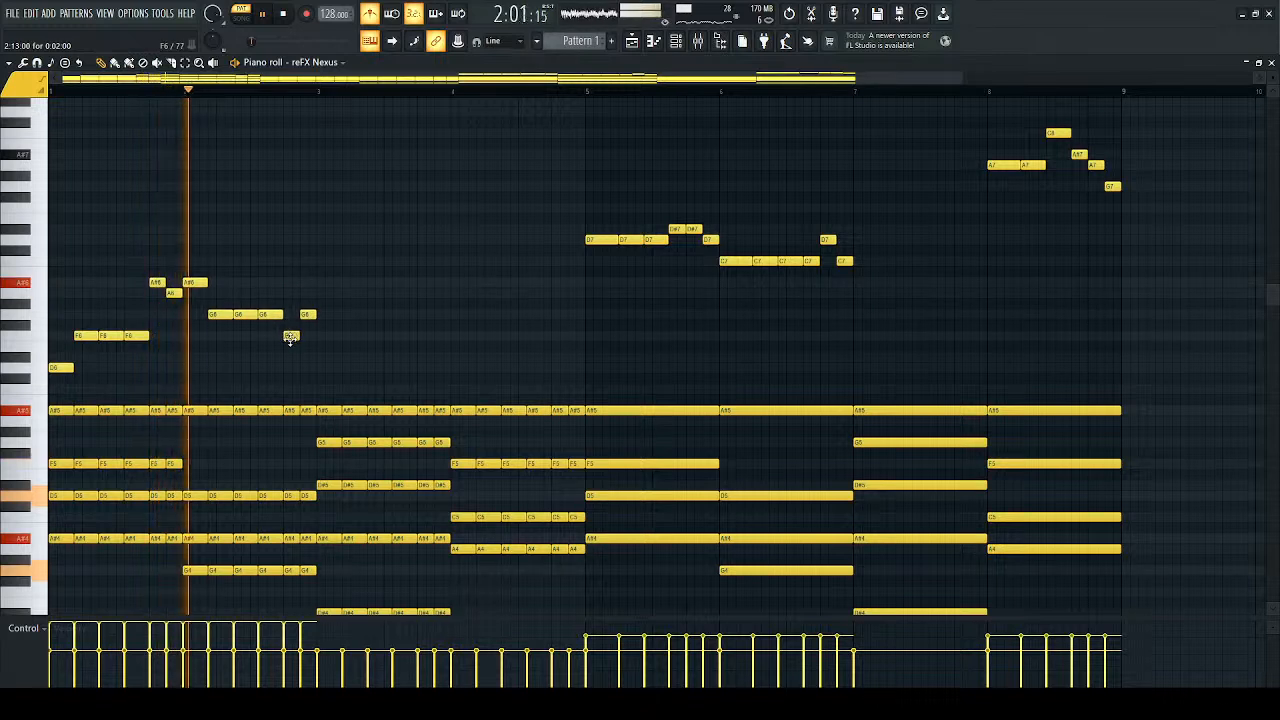
pyautogui.press('space')
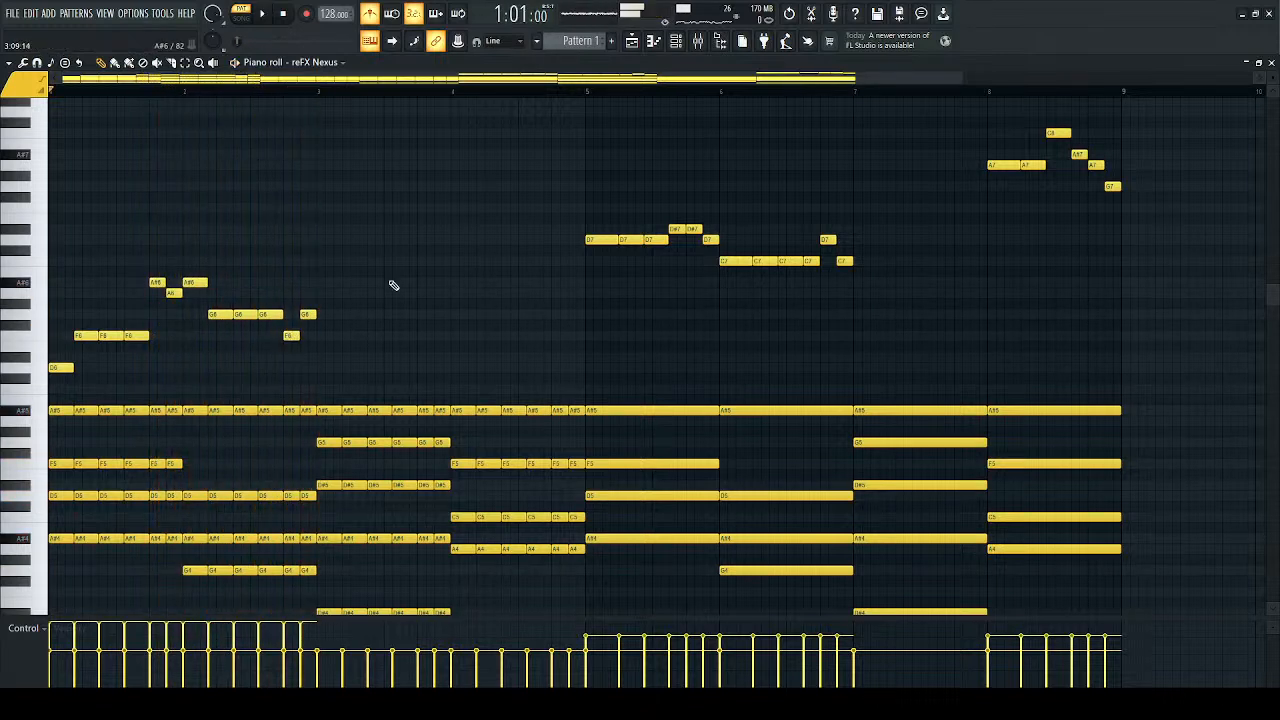
# Step: Play the existing melody from bar 5, then replay the new melody in bars 1 and 2 to compare them
pyautogui.click(580, 98)
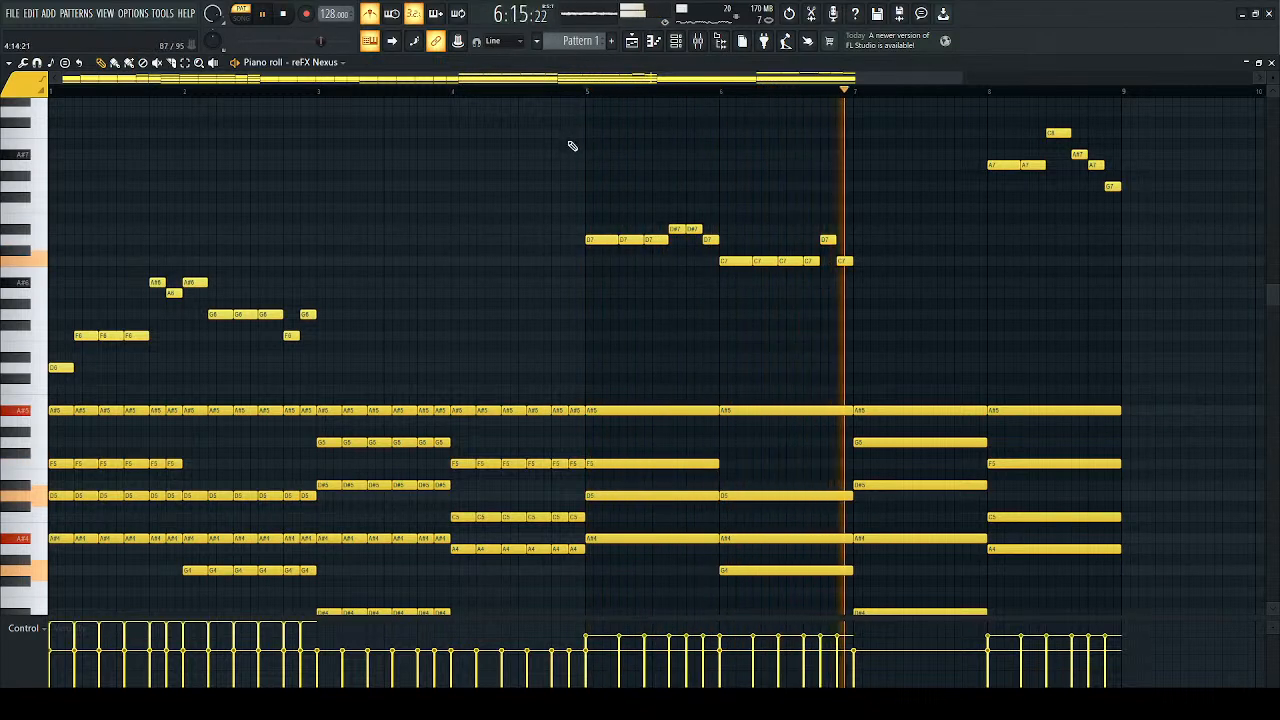
pyautogui.press('space')
pyautogui.press('space')
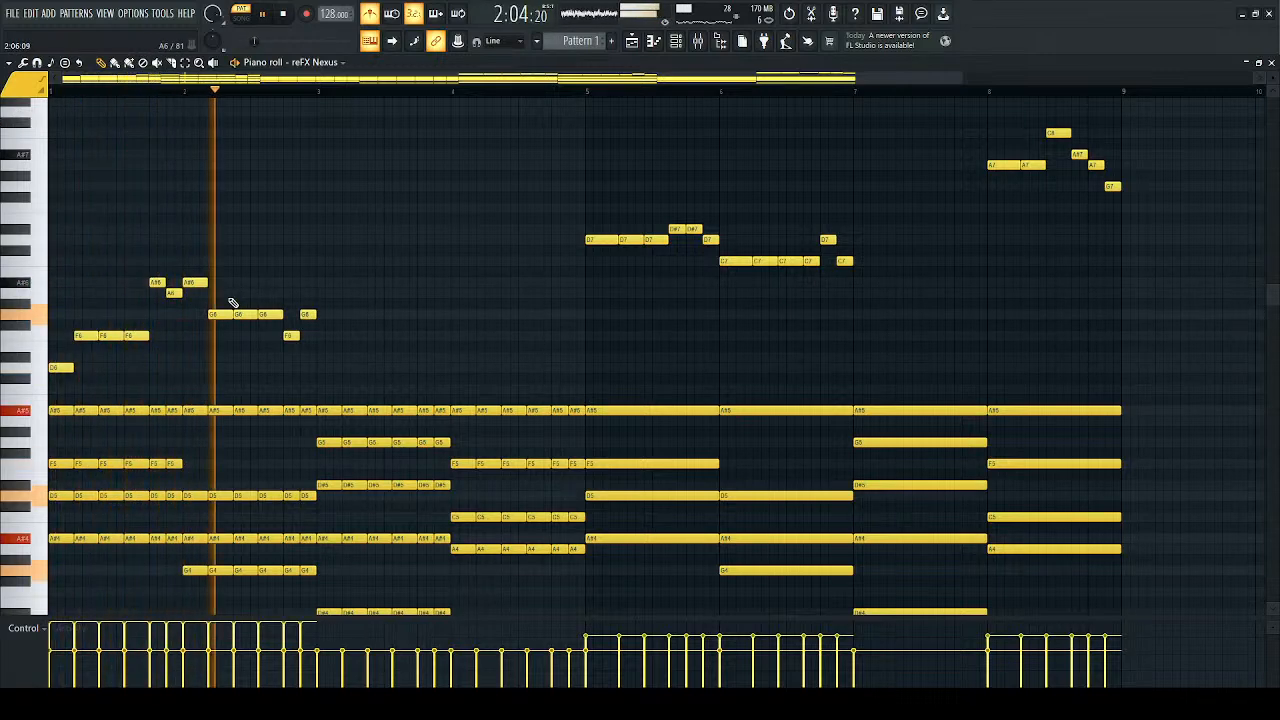
pyautogui.press('space')
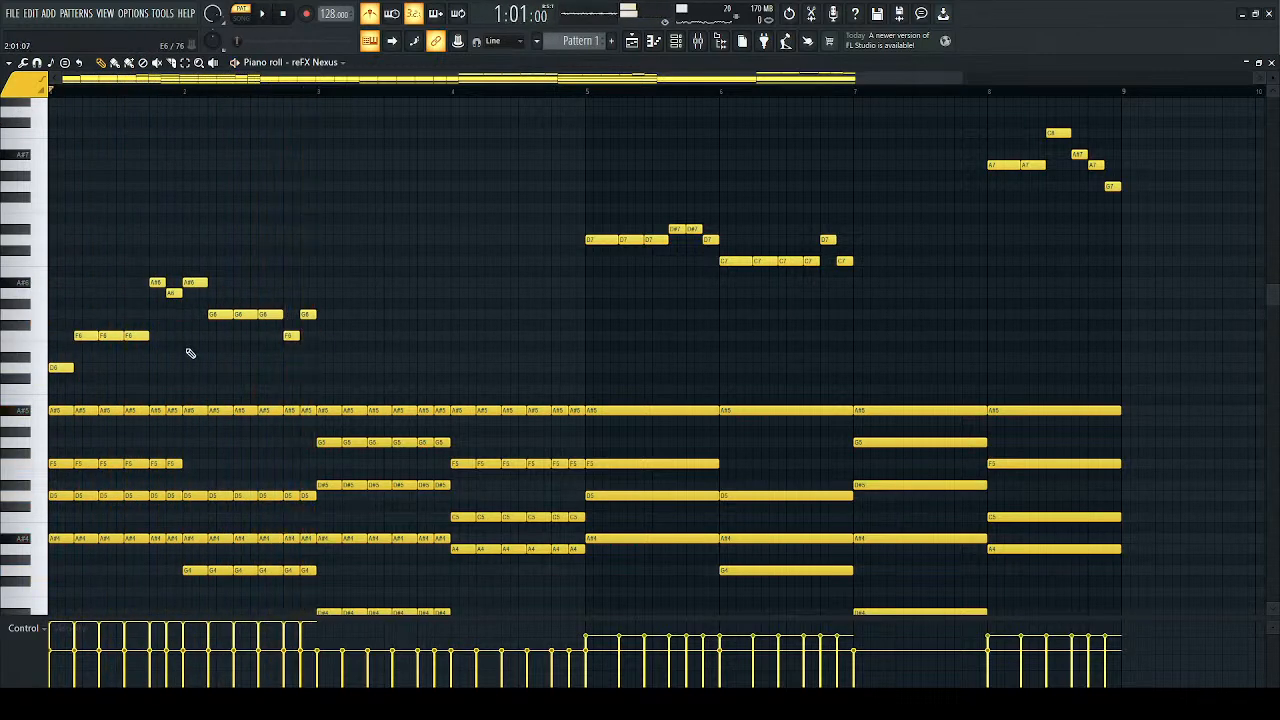
pyautogui.scroll(-2, 190, 353)
pyautogui.press('space')
pyautogui.press('space')
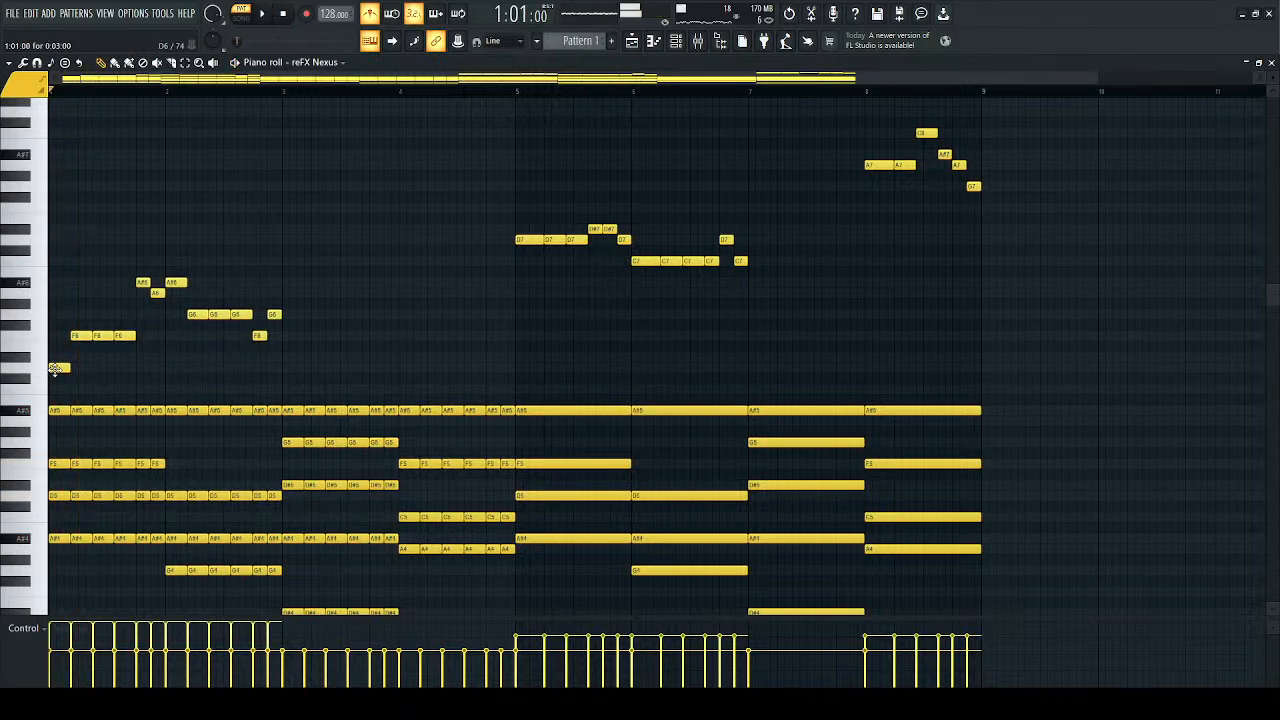
# Step: Try the third melody note in bar 1 at G6 and D#6 during playback, then return it to F6
pyautogui.moveTo(77, 334)
pyautogui.mouseDown()
pyautogui.moveTo(85, 311)
pyautogui.moveTo(81, 336)
pyautogui.mouseUp()
pyautogui.press('space')
pyautogui.press('space')
pyautogui.press('space')
pyautogui.moveTo(81, 336); pyautogui.dragTo(107, 314)
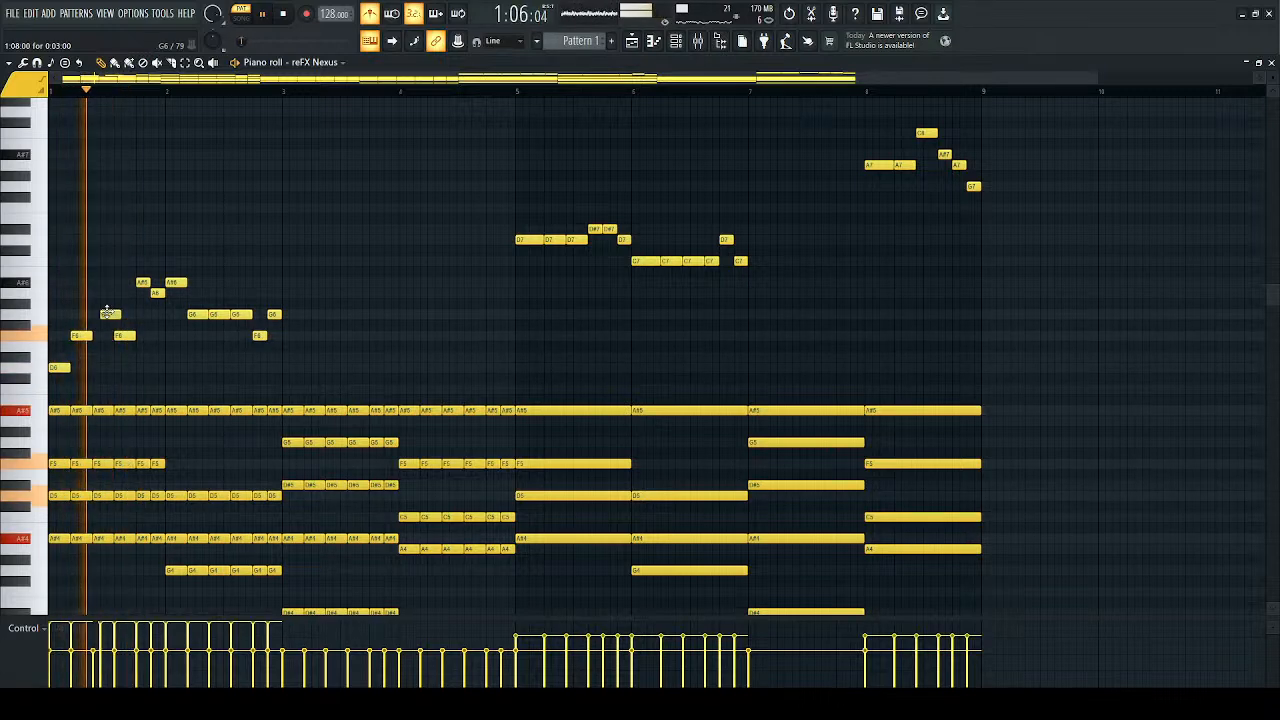
pyautogui.scroll(3, 107, 314)
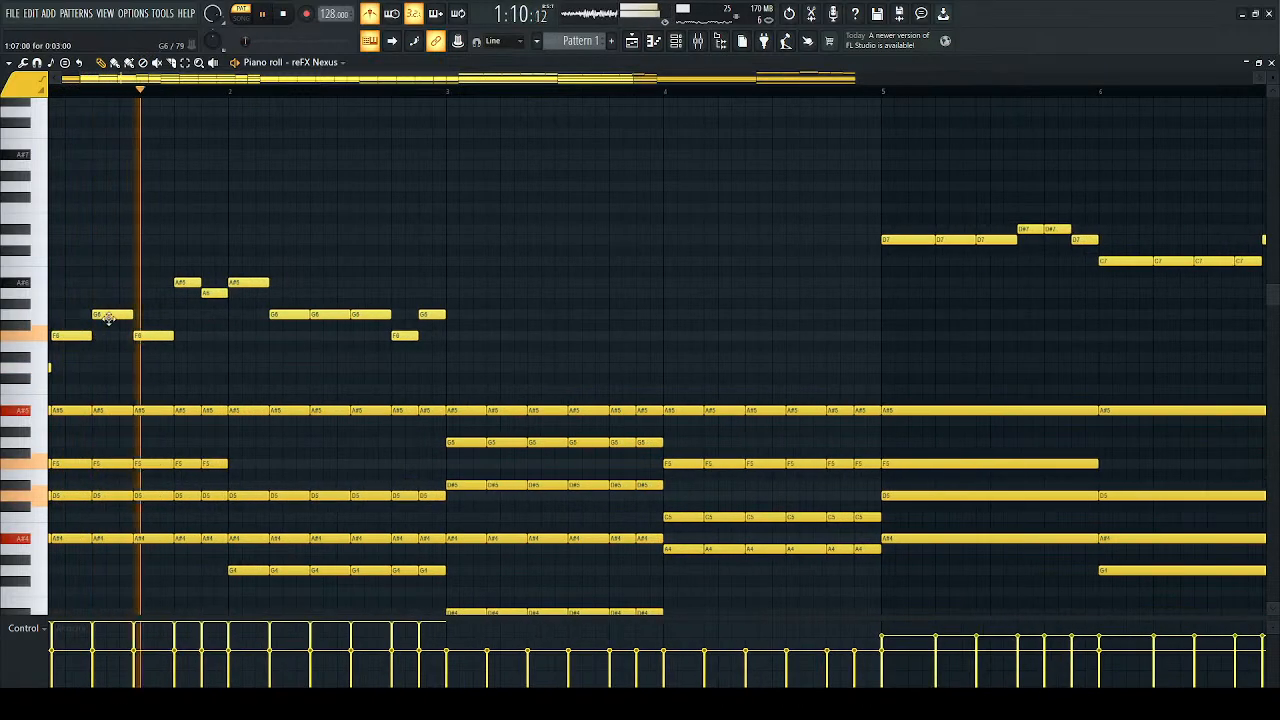
pyautogui.moveTo(107, 317); pyautogui.dragTo(109, 357)
pyautogui.scroll(-2, 110, 355)
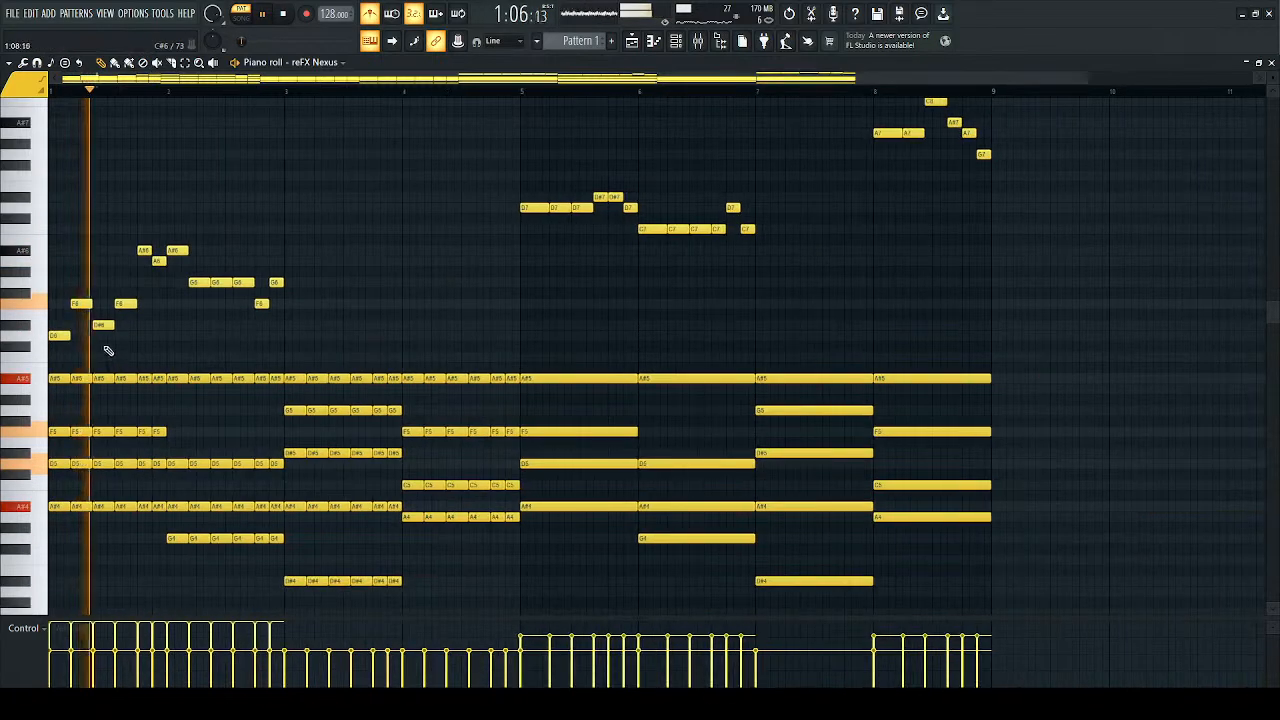
pyautogui.scroll(1, 110, 353)
pyautogui.press('space')
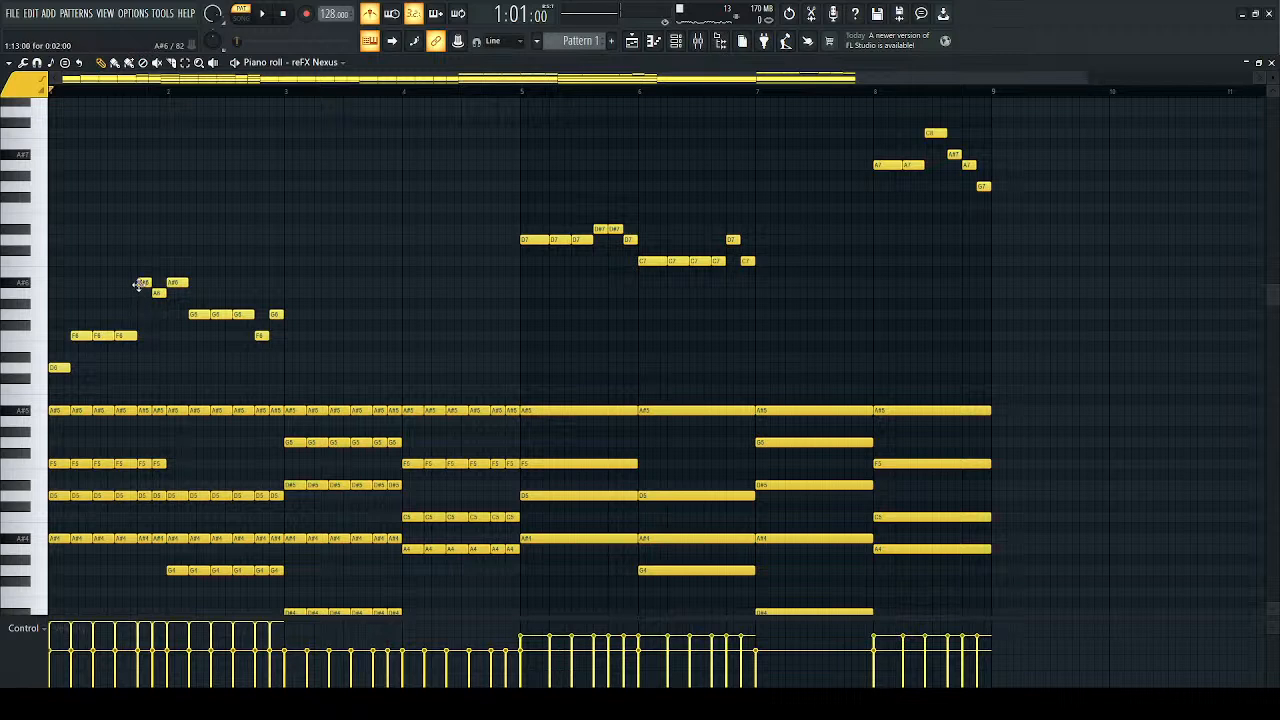
# Step: Lower the last two melody notes in bar 1 to G6 and F6, auditioning A6 for the first of them
pyautogui.press('space')
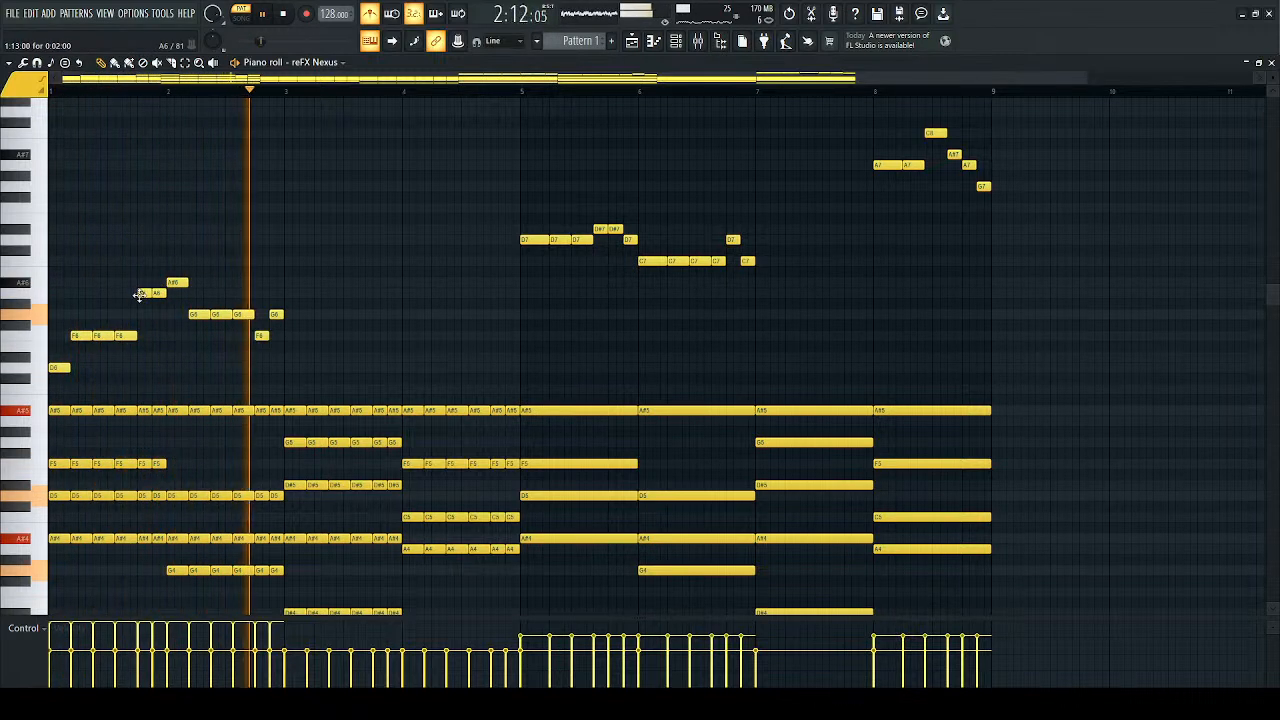
pyautogui.press('space')
pyautogui.press('space')
pyautogui.moveTo(139, 295); pyautogui.dragTo(145, 360)
pyautogui.moveTo(156, 313); pyautogui.dragTo(159, 337)
pyautogui.press('space')
pyautogui.press('space')
pyautogui.click(143, 314)
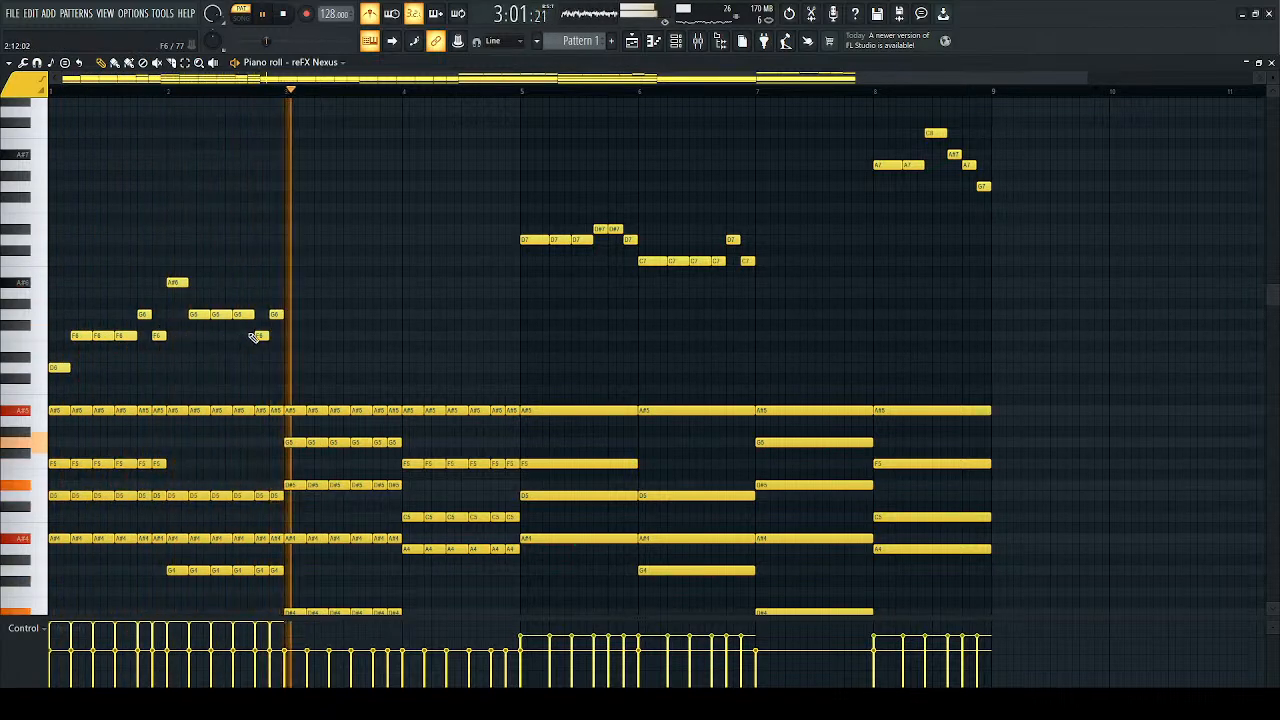
# Step: Try the first melody note in bar 2 at D#6 and then C6, auditioning the two-bar phrase
pyautogui.moveTo(172, 283); pyautogui.dragTo(175, 353)
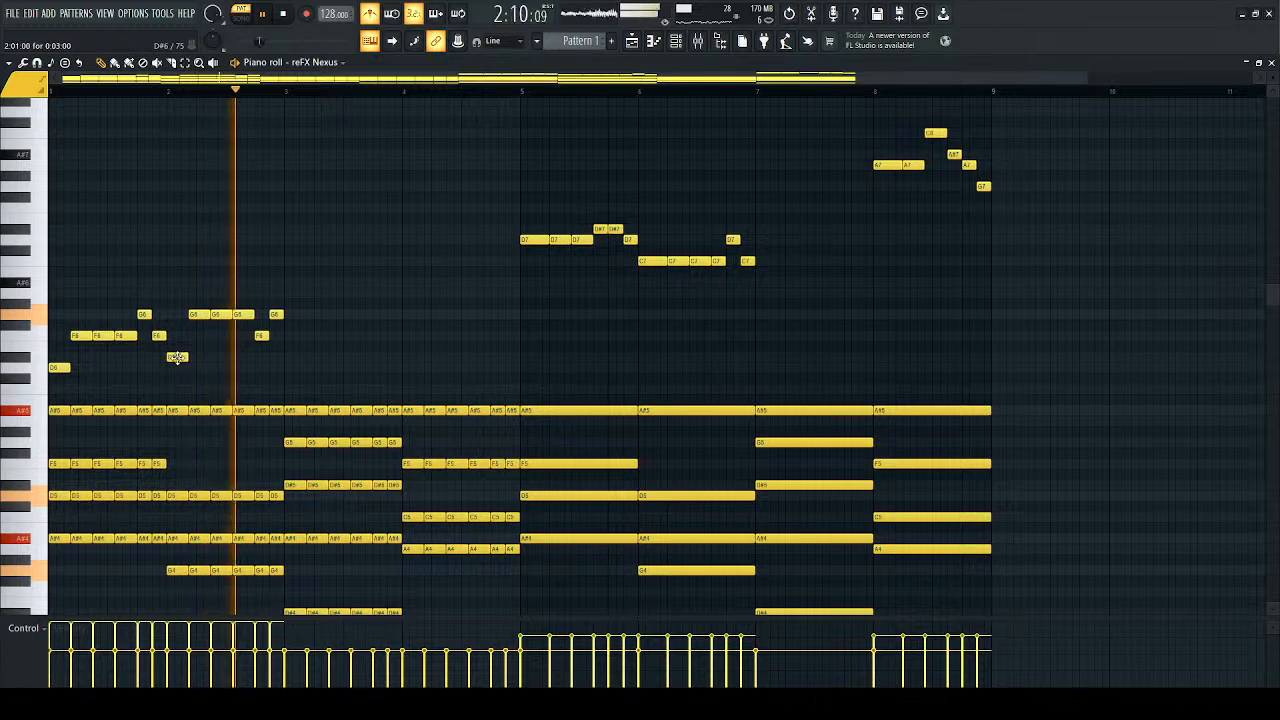
pyautogui.moveTo(176, 356); pyautogui.dragTo(175, 389)
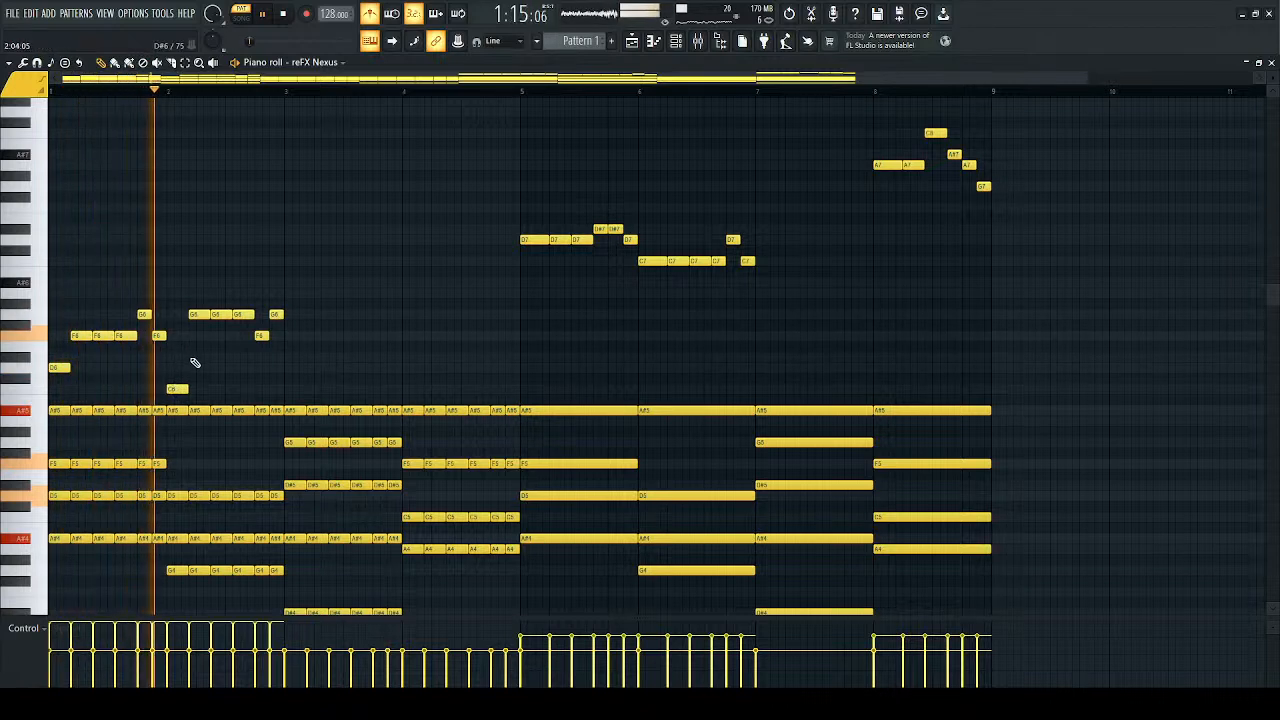
pyautogui.press('space')
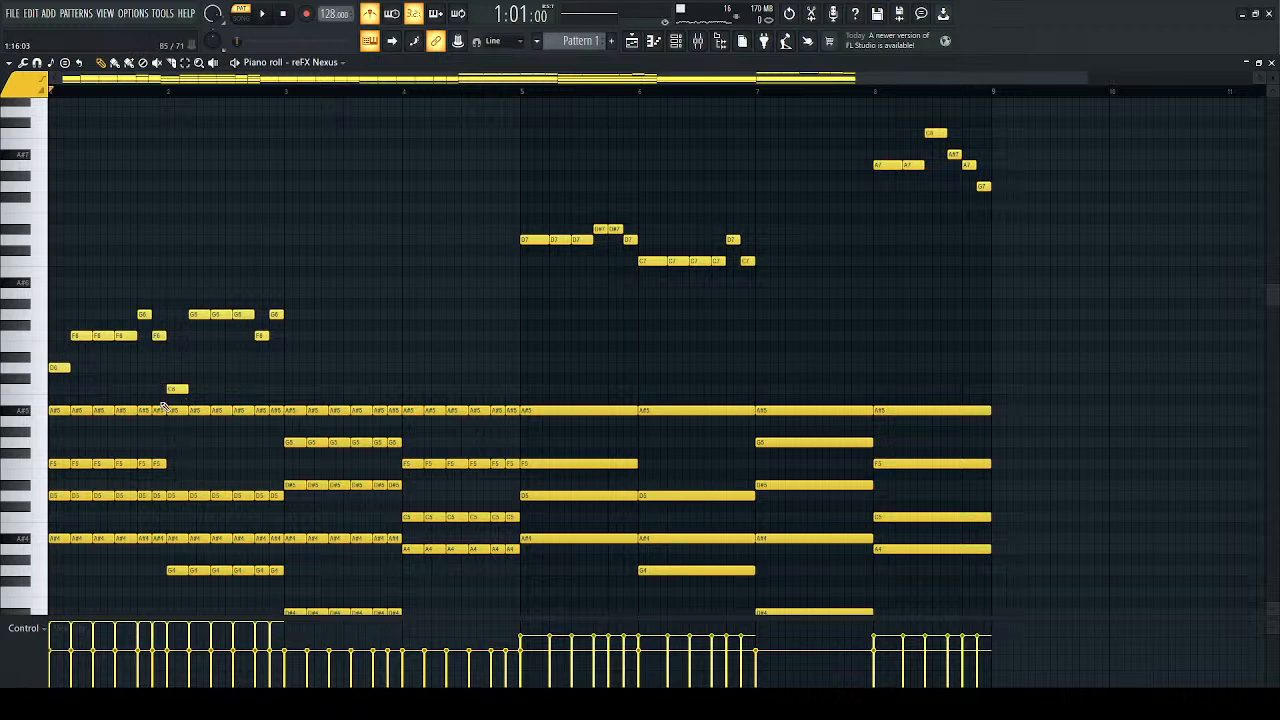
pyautogui.moveTo(362, 259); pyautogui.dragTo(52, 395)
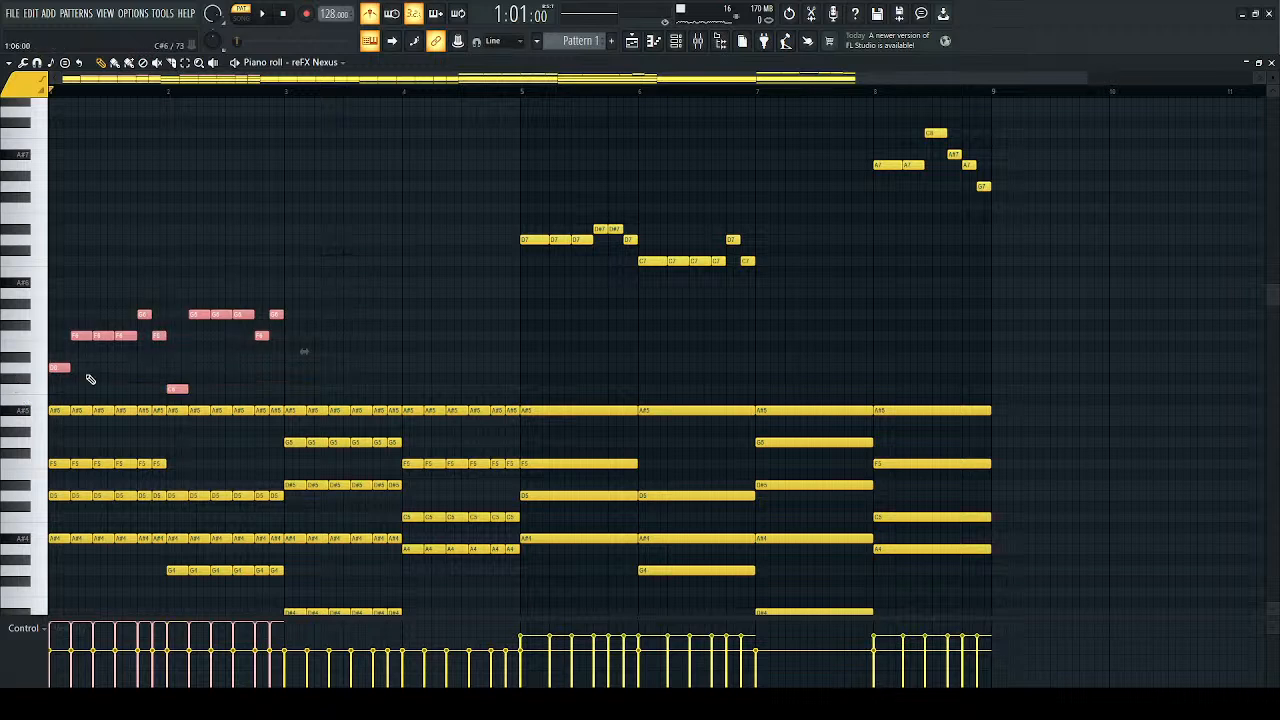
pyautogui.press('space')
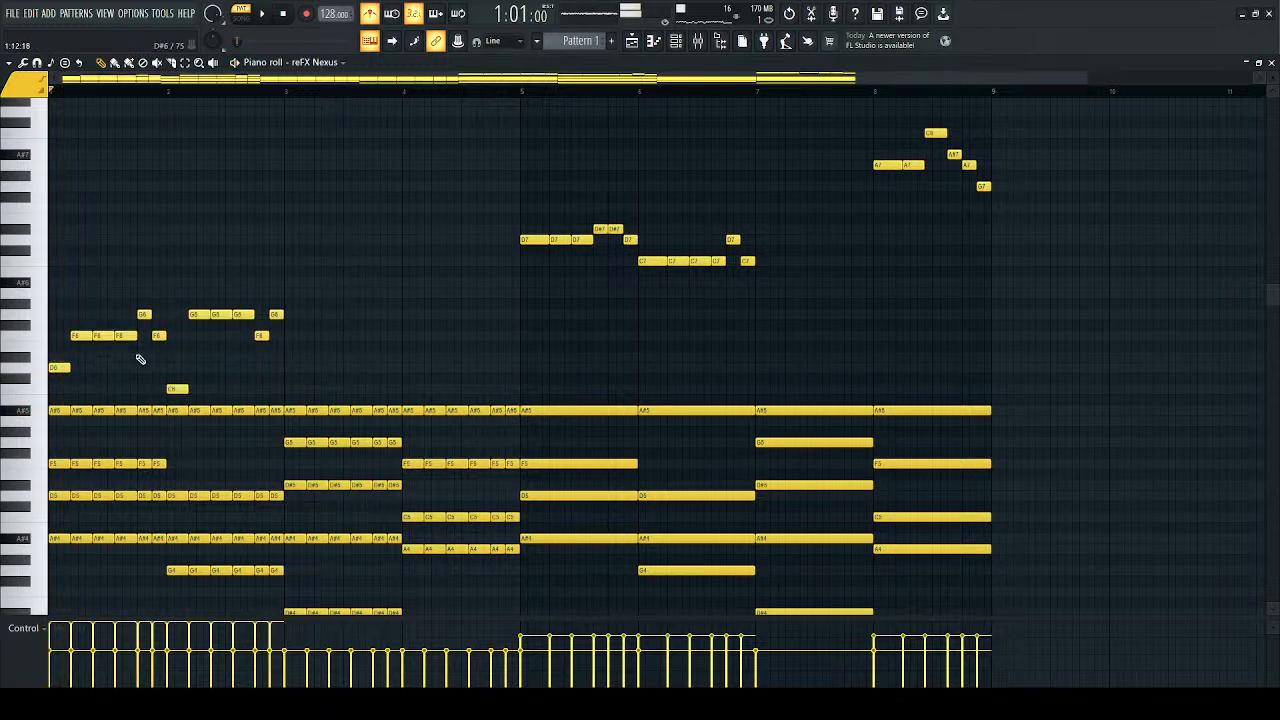
# Step: Set the first melody note in bar 2 to D#6, trying D6 on the way and auditioning from step 2 of bar 2
pyautogui.click(176, 90)
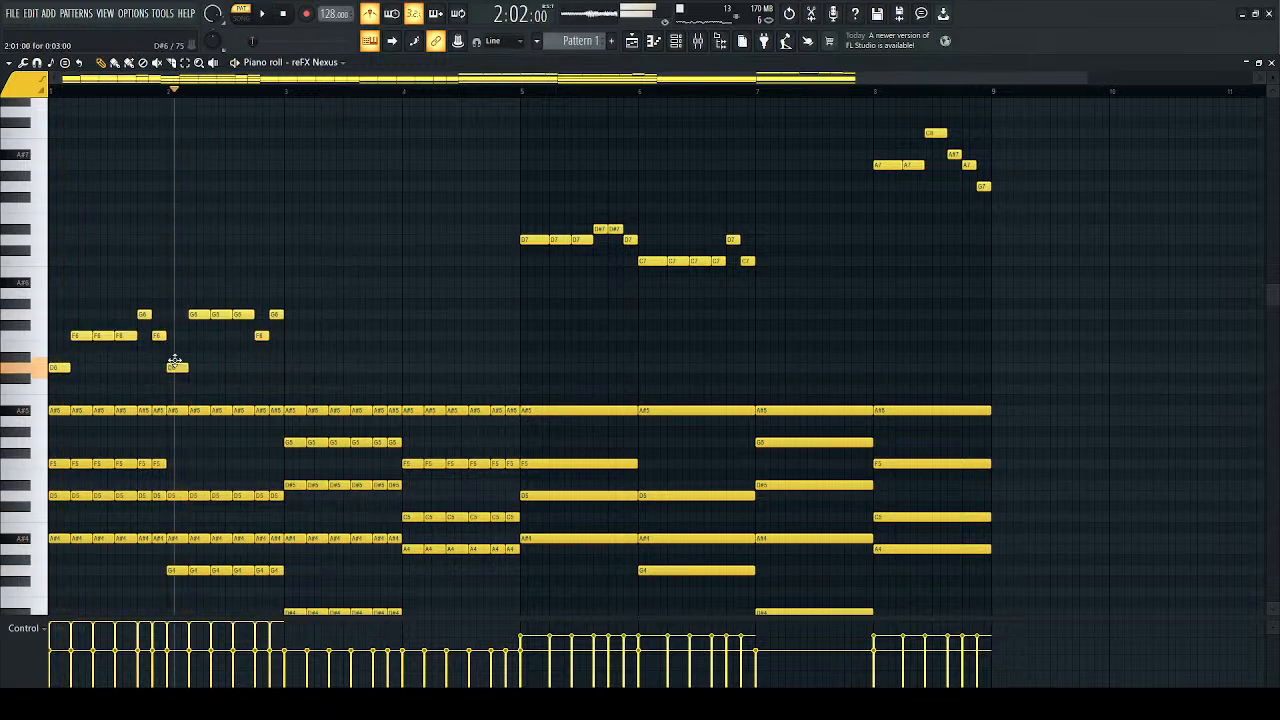
pyautogui.press('space')
pyautogui.press('space')
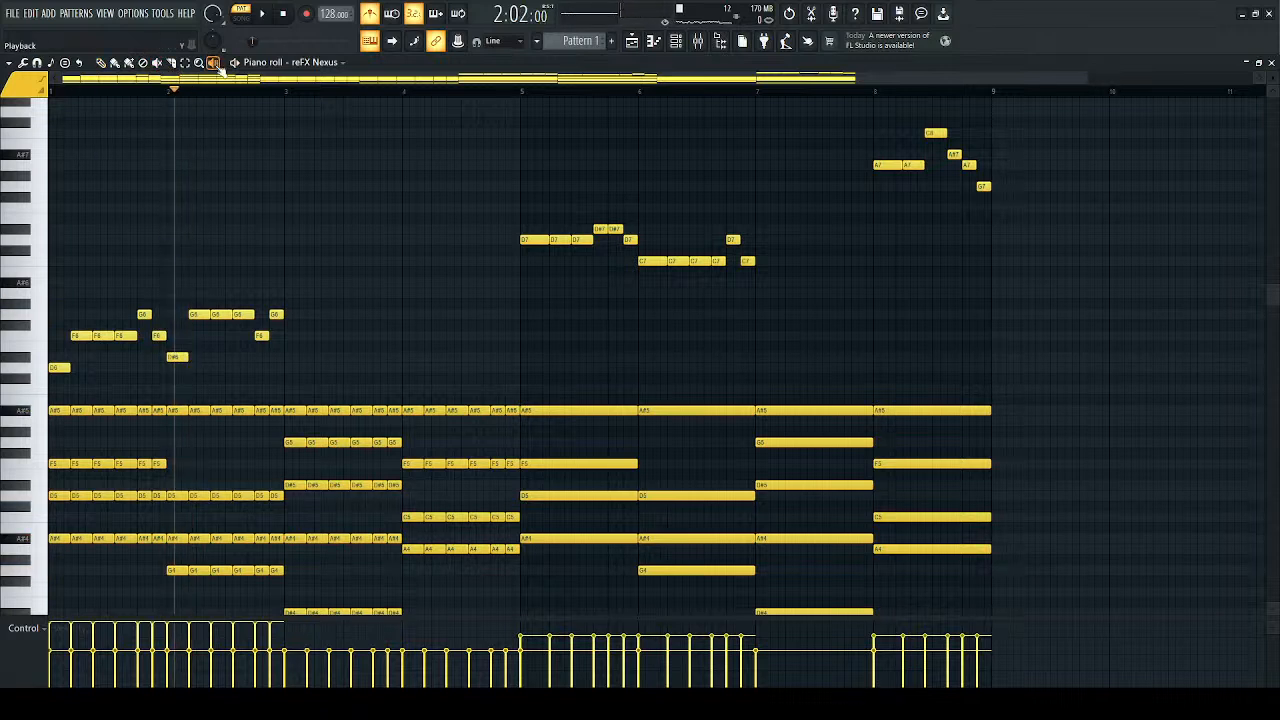
pyautogui.click(177, 319)
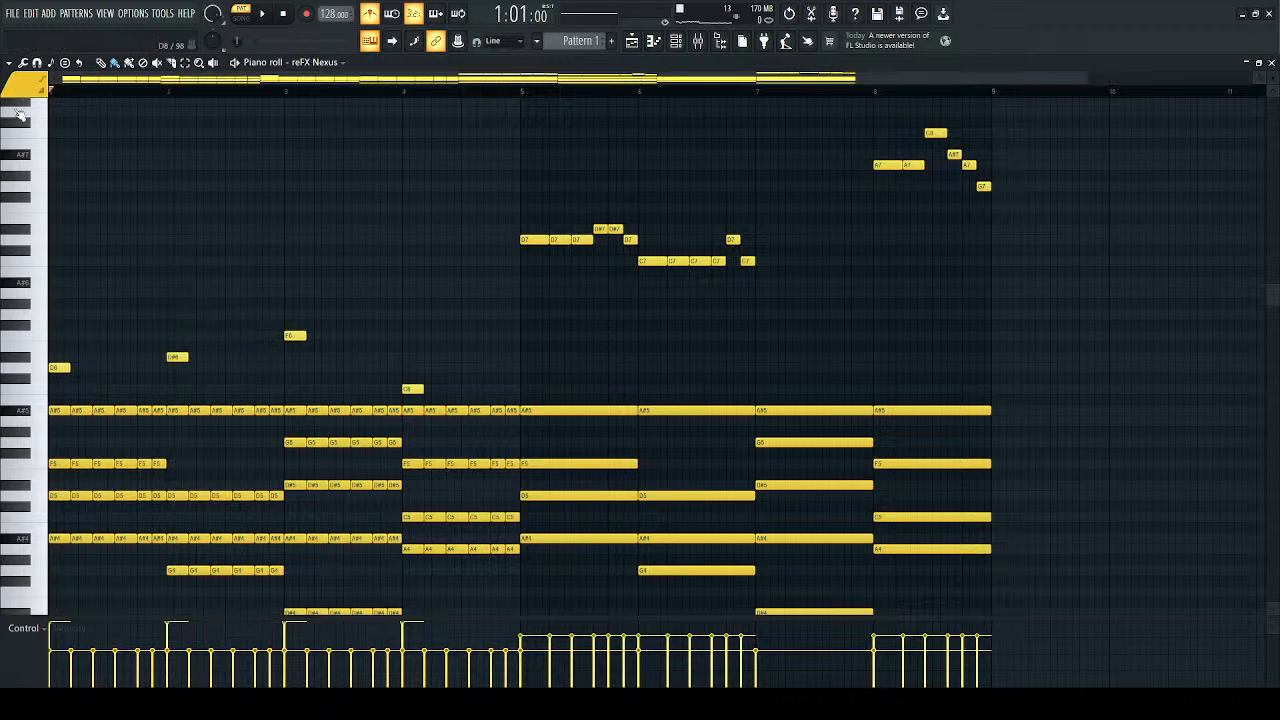
# Step: Fill out the bar 1 melody after its first D6 with D6, D#6, D#6, D6 and C6, playing back the pattern
pyautogui.press('space')
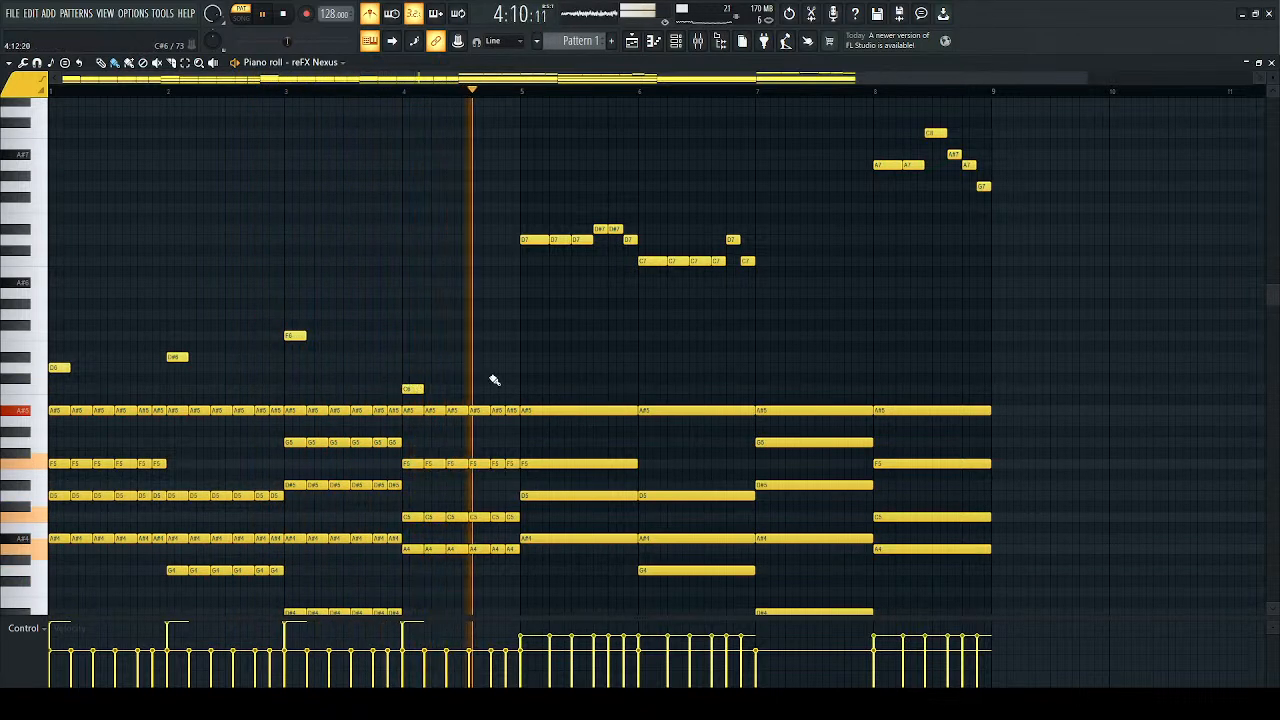
pyautogui.moveTo(68, 366); pyautogui.dragTo(115, 357)
pyautogui.click(124, 358)
pyautogui.click(148, 368)
pyautogui.press('space')
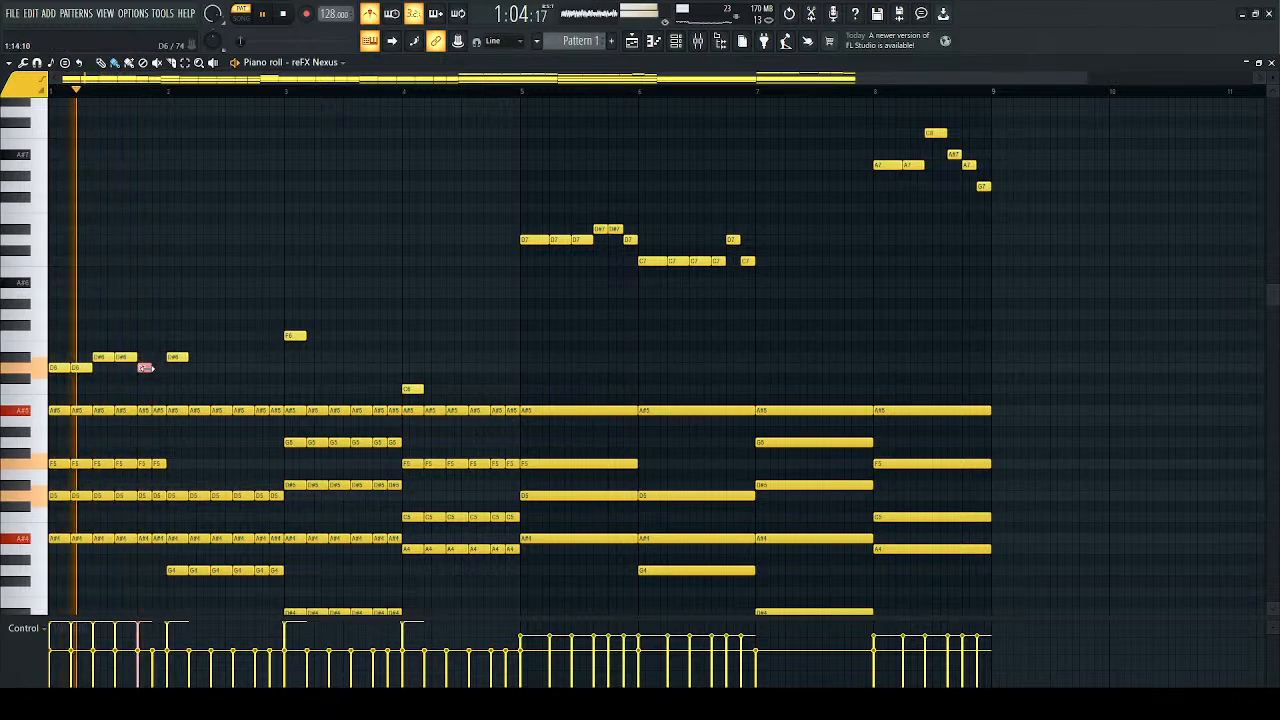
pyautogui.click(158, 388)
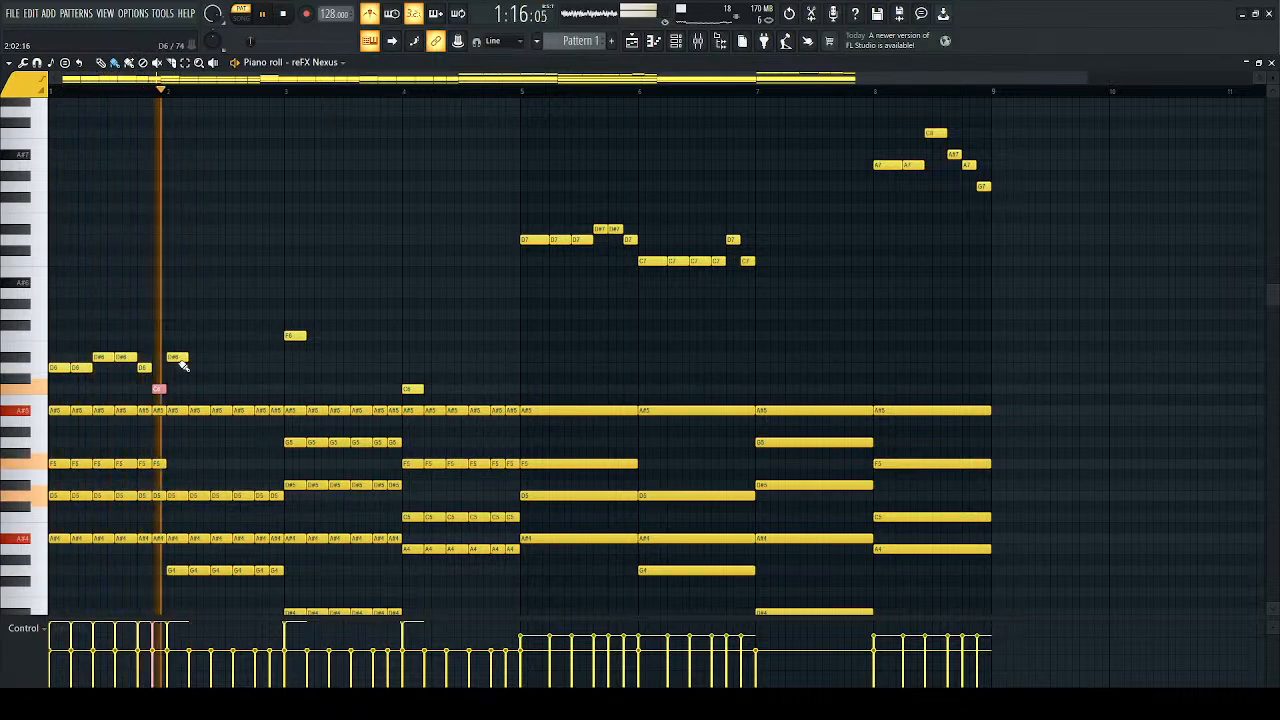
# Step: Lower the two D#6 melody notes in bar 1 to C6 and audition the phrase
pyautogui.press('space')
pyautogui.click(120, 360)
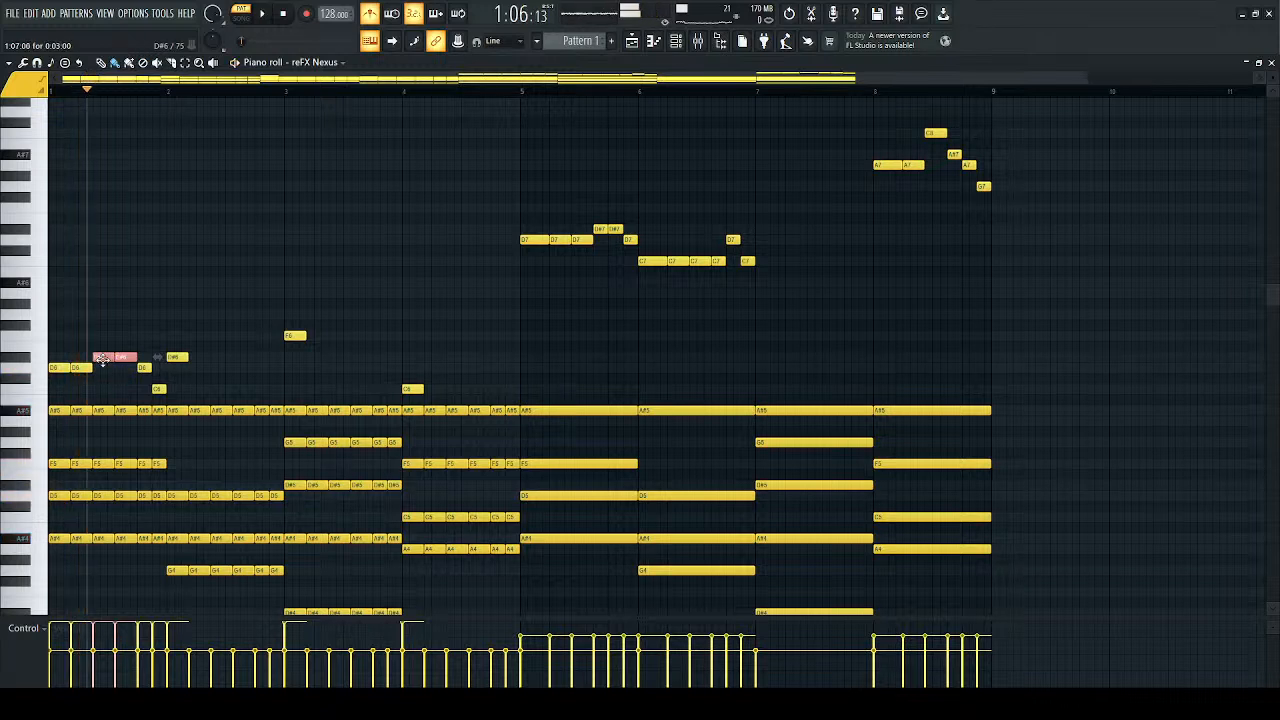
pyautogui.press('space')
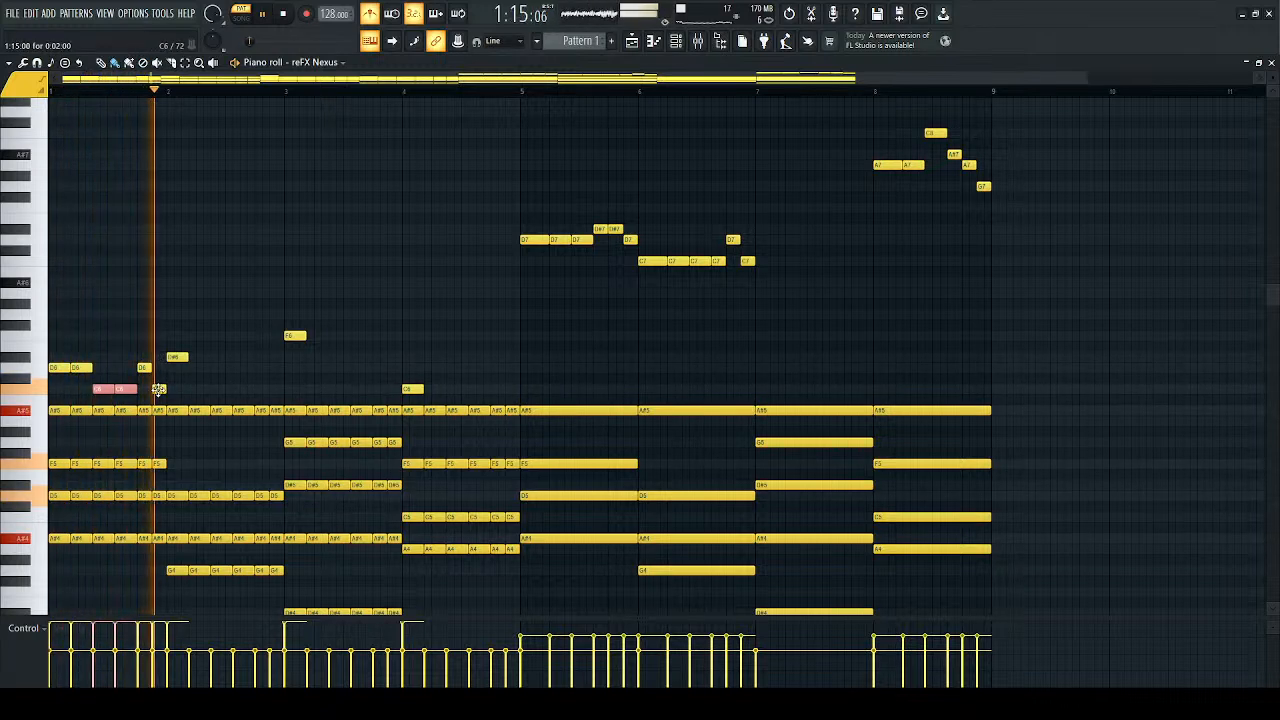
# Step: Add two D6 melody notes after the first note of bar 2, trying them at C6 before raising them
pyautogui.click(178, 357)
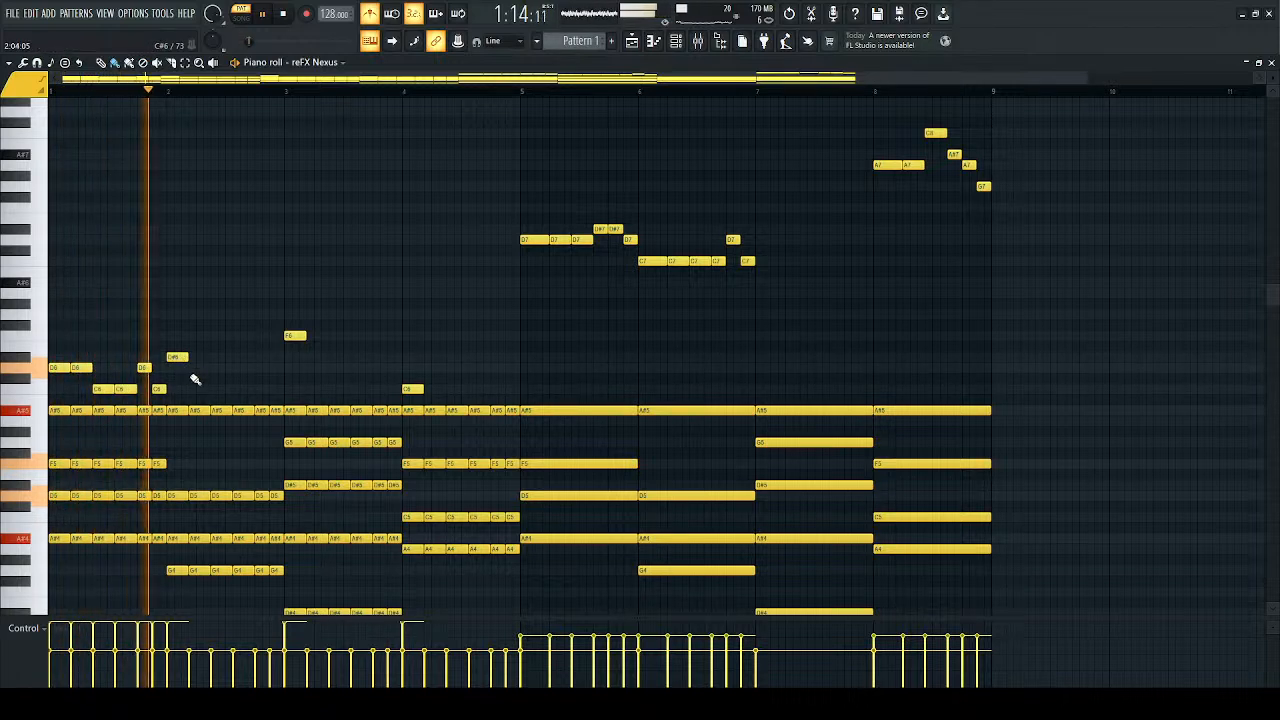
pyautogui.click(196, 389)
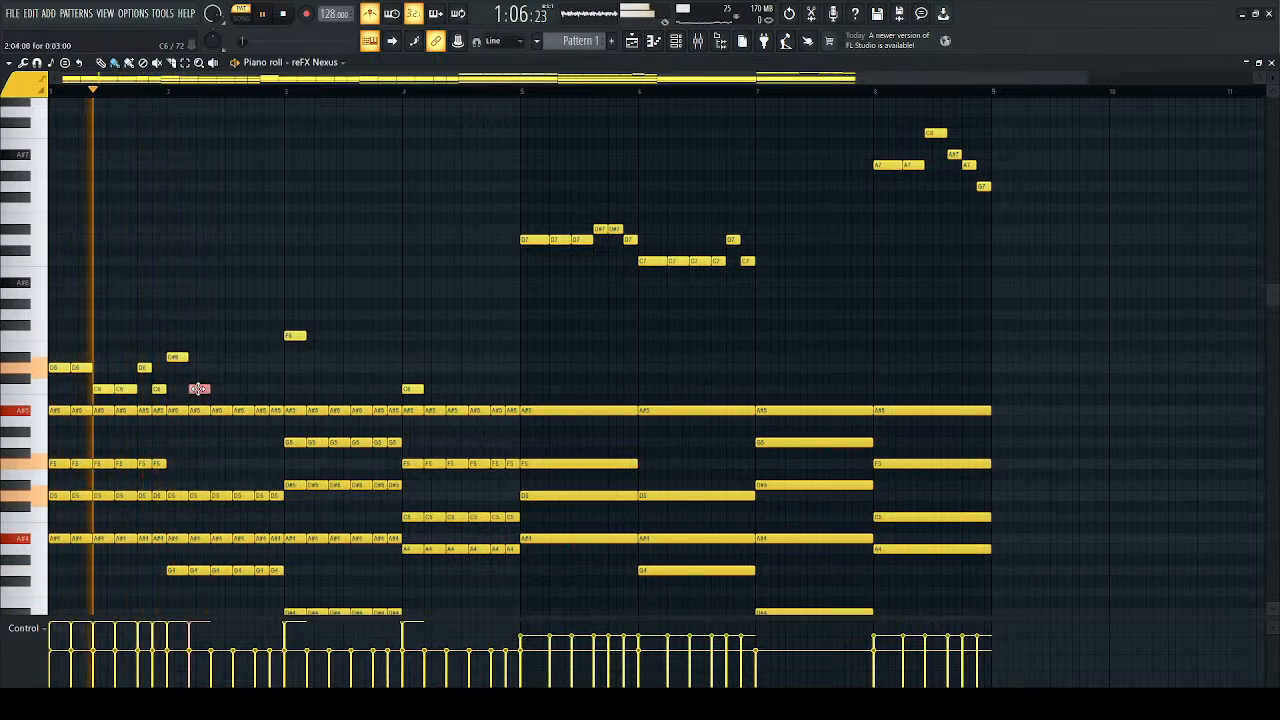
pyautogui.click(223, 389)
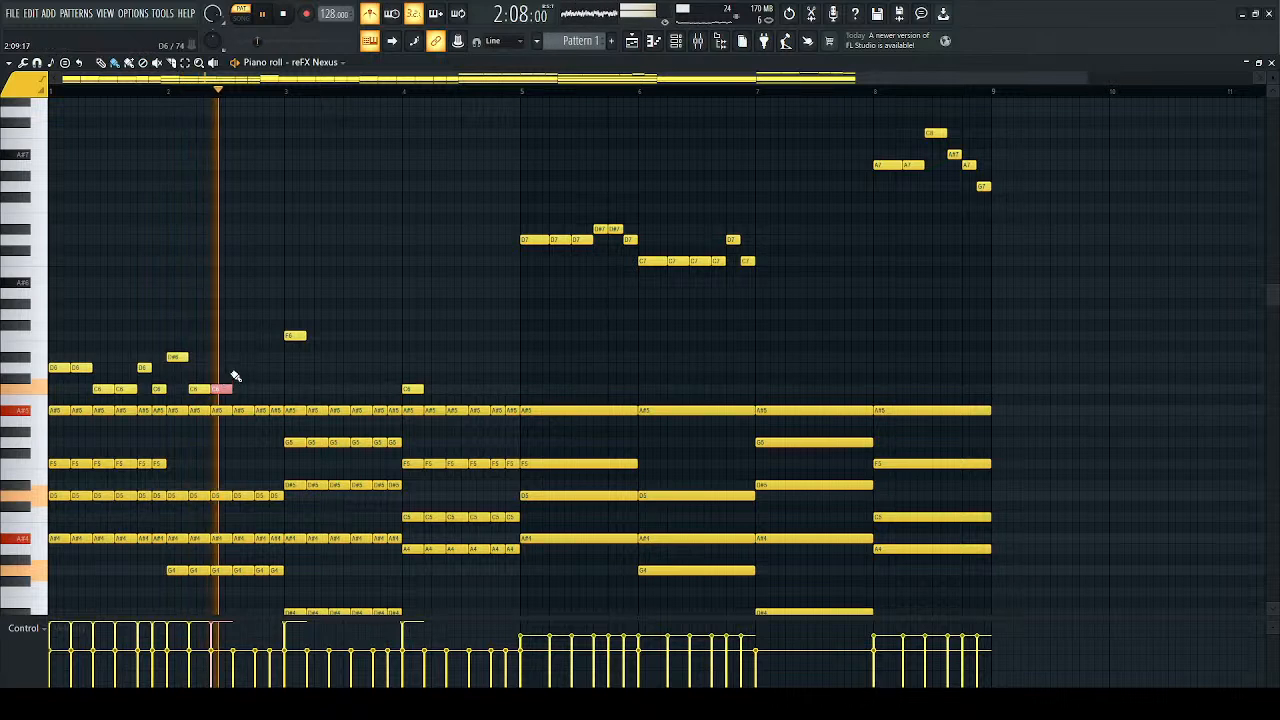
pyautogui.moveTo(198, 389); pyautogui.dragTo(198, 369)
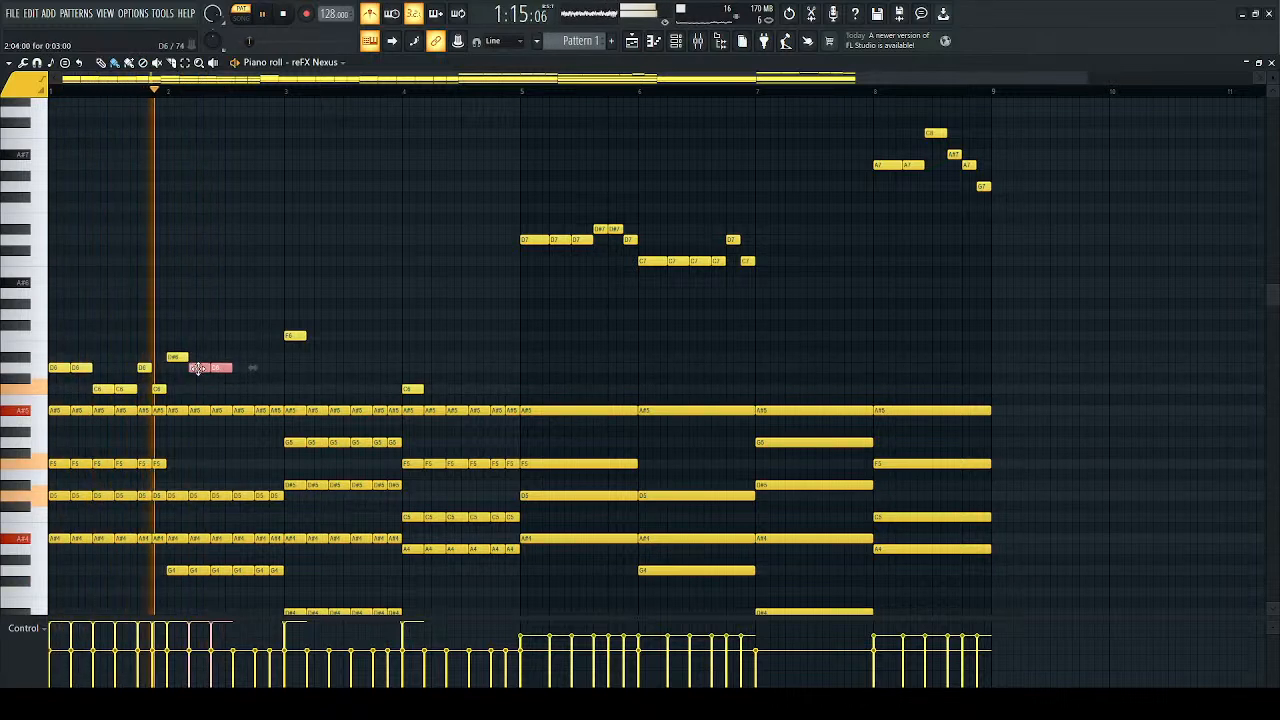
pyautogui.press('space')
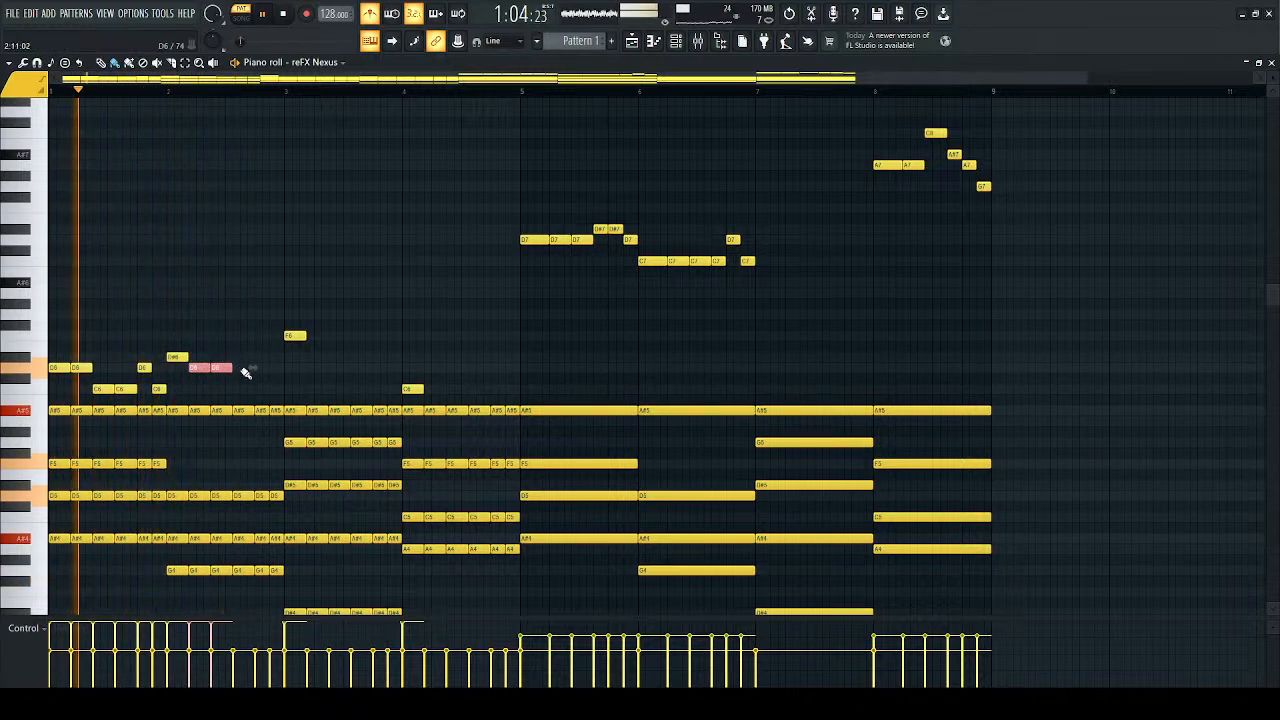
# Step: Add D6 and D#6 as the next two melody notes in bar 2, trying the first of them at D#6
pyautogui.click(244, 357)
pyautogui.click(262, 359)
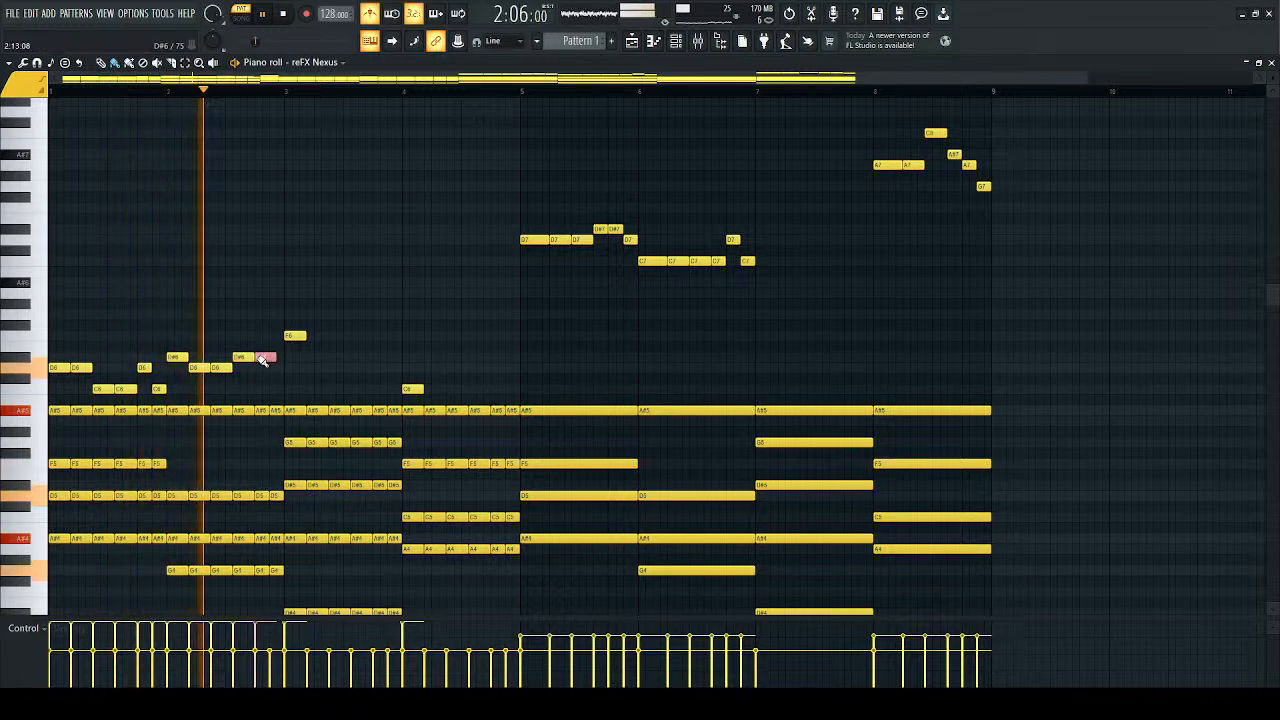
pyautogui.press('space')
pyautogui.moveTo(244, 357); pyautogui.dragTo(242, 369)
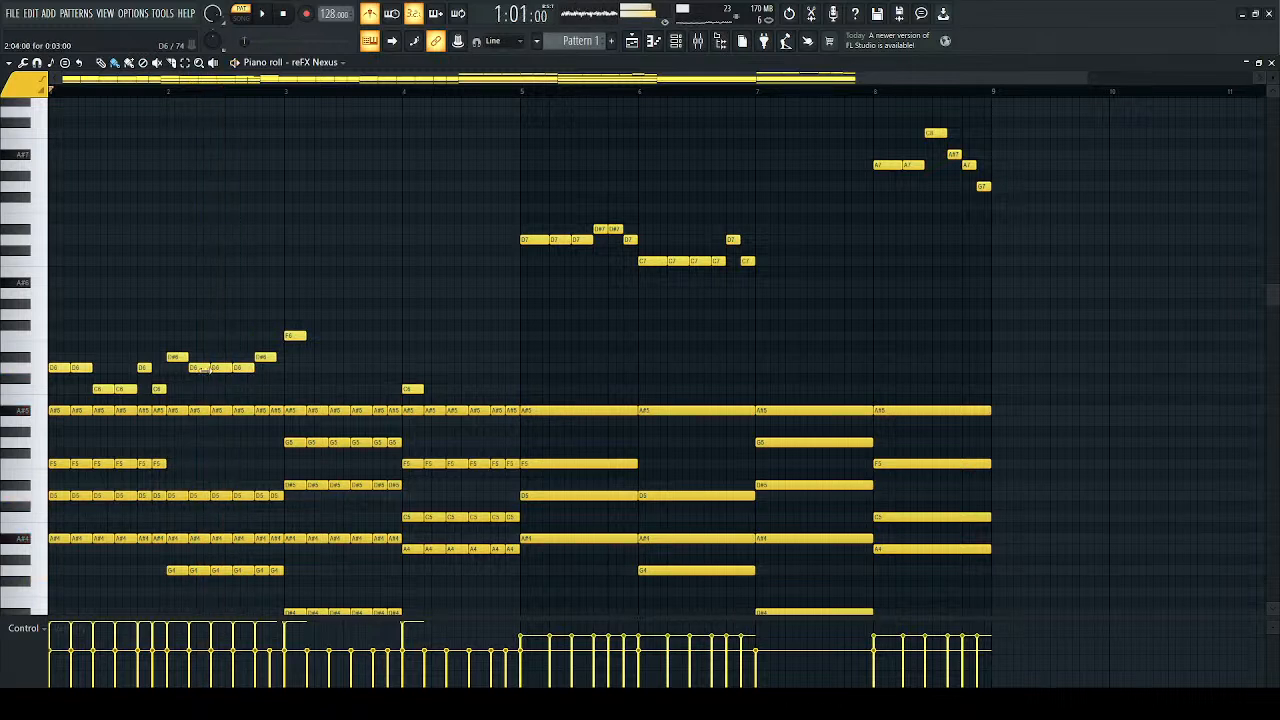
# Step: Raise the second melody note in bar 2 to D#6 and end the bar with a shortened D6 and a short C6
pyautogui.moveTo(201, 367); pyautogui.dragTo(201, 357)
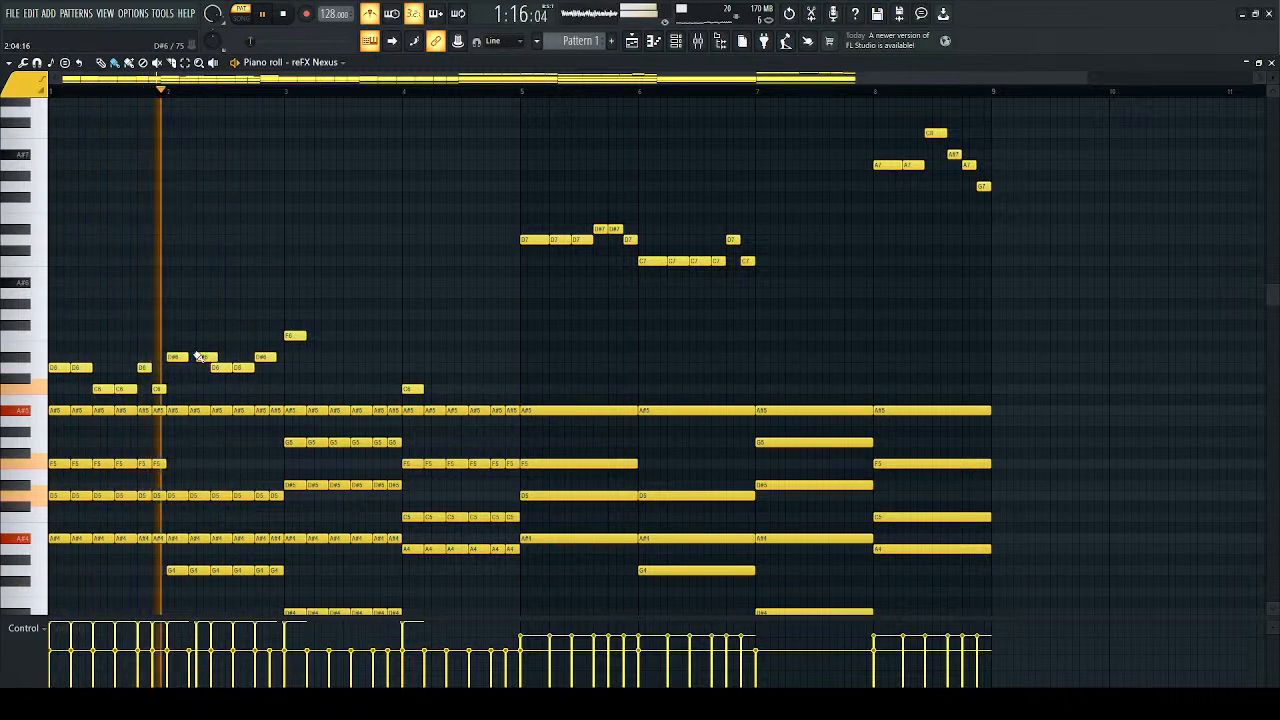
pyautogui.press('space')
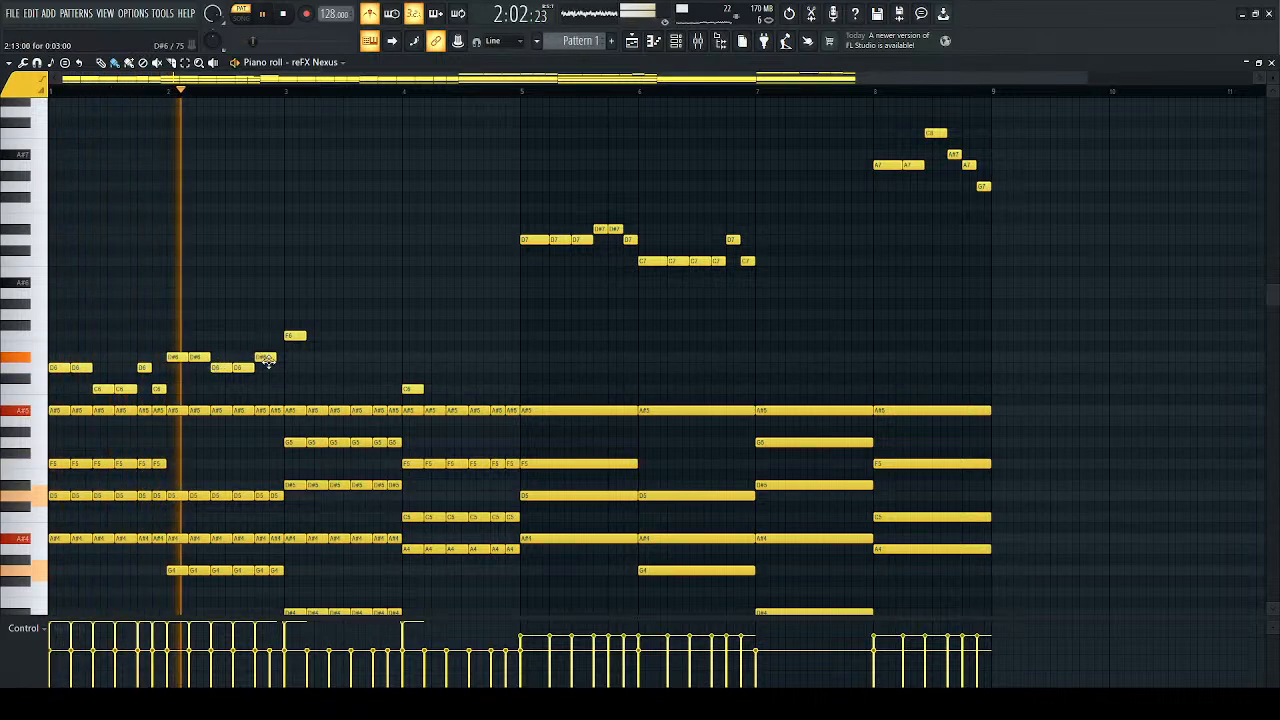
pyautogui.moveTo(272, 357); pyautogui.dragTo(266, 369)
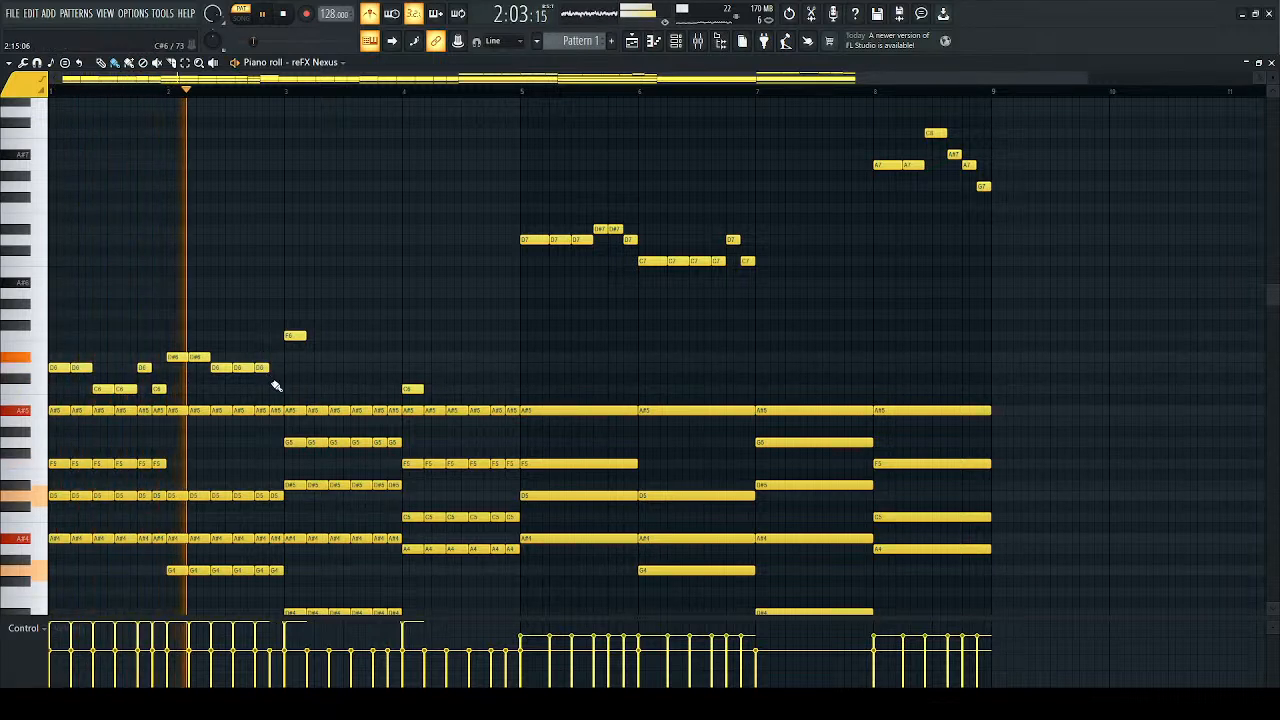
pyautogui.click(273, 388)
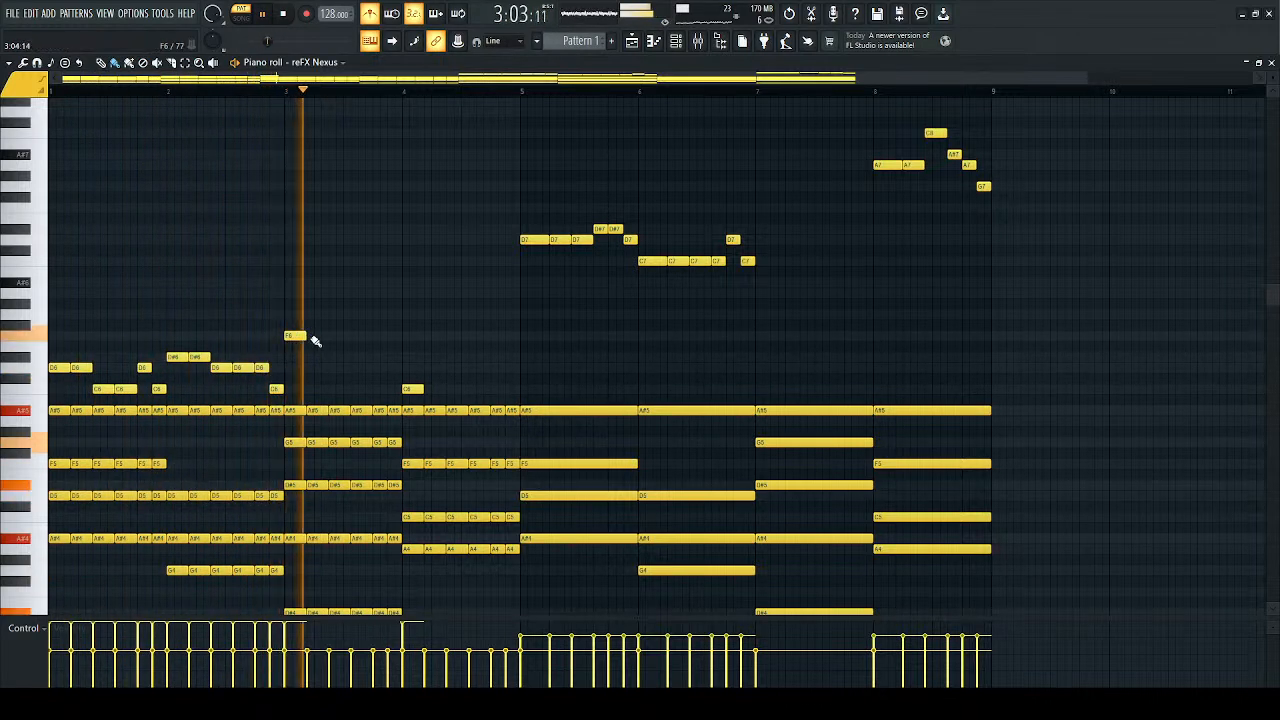
# Step: Complete the bar 3 melody after its first F6 with F6, G6, G6, F6 and D#6
pyautogui.click(319, 336)
pyautogui.press('space')
pyautogui.click(340, 316)
pyautogui.click(360, 317)
pyautogui.click(380, 336)
pyautogui.click(400, 358)
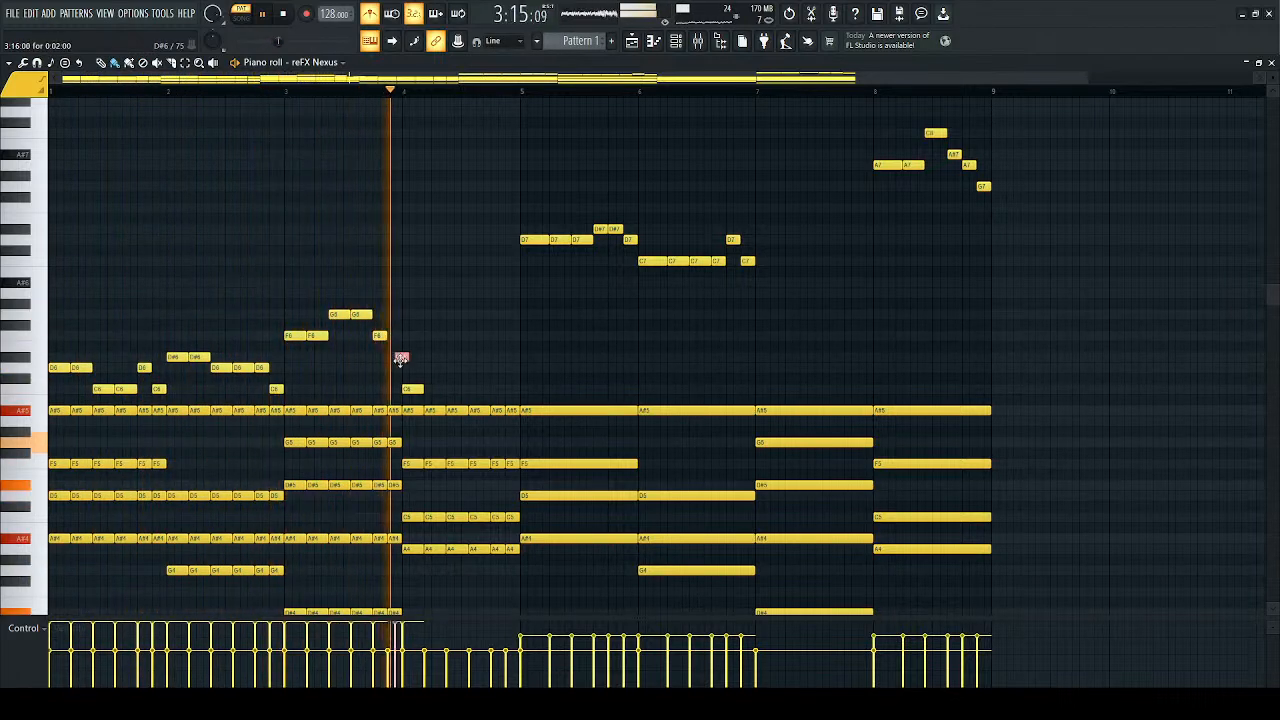
# Step: Complete the bar 4 melody after its first C6 with C6, three D6 notes and a short final C6
pyautogui.moveTo(441, 391); pyautogui.dragTo(435, 390)
pyautogui.click(457, 368)
pyautogui.click(477, 369)
pyautogui.click(497, 368)
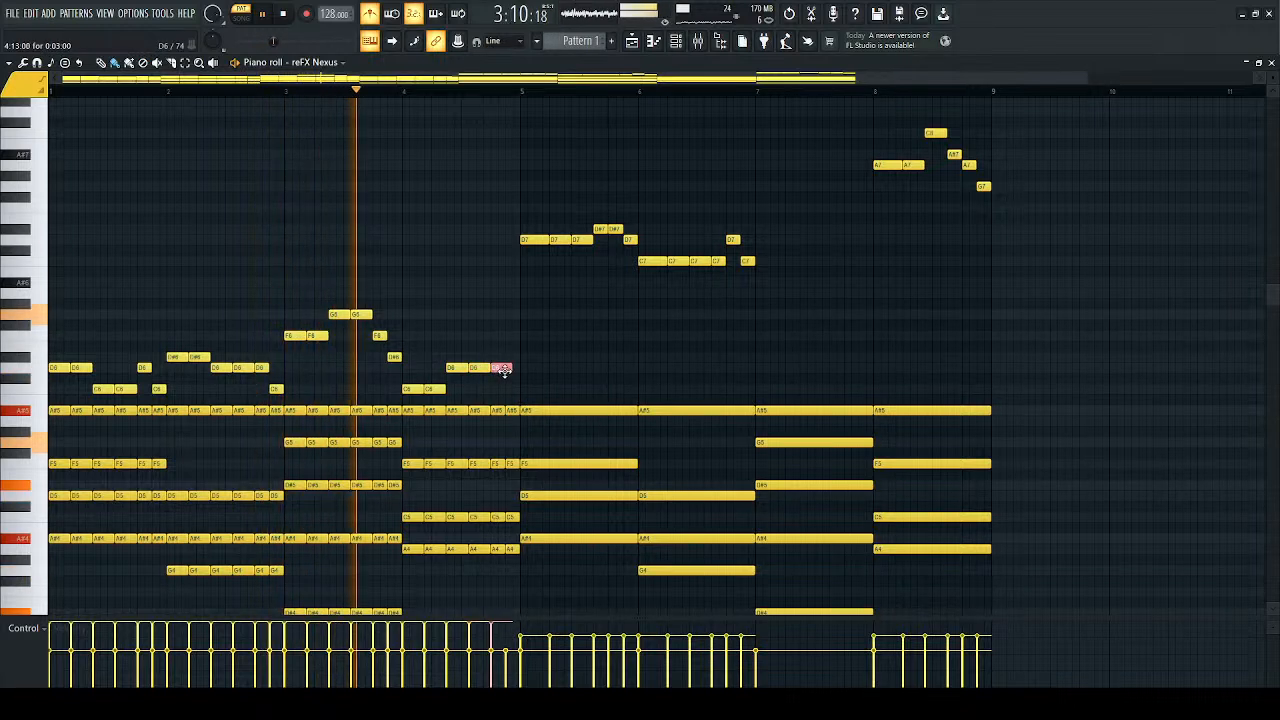
pyautogui.click(511, 390)
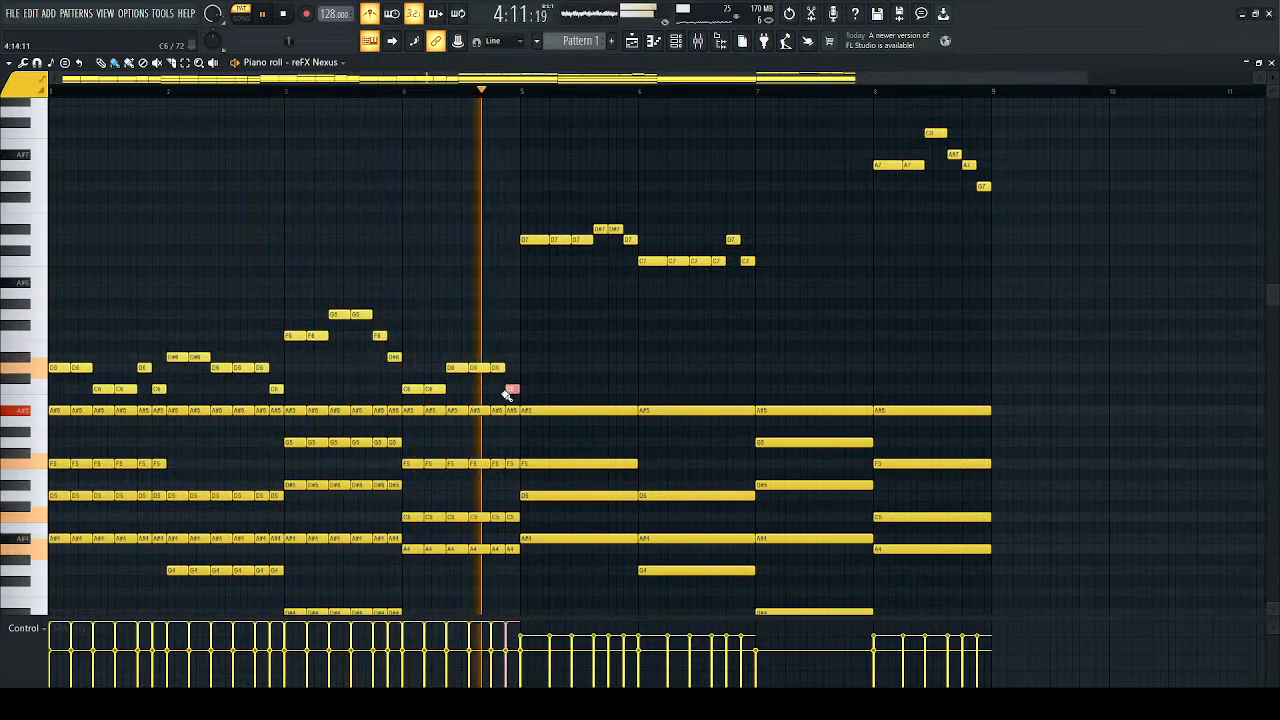
# Step: Move the old melody from bars 5–8 to start at bar 9, a semitone higher, and select the melody in bars 1–4
pyautogui.moveTo(1057, 130); pyautogui.dragTo(443, 286)
pyautogui.moveTo(538, 243); pyautogui.dragTo(1008, 240)
pyautogui.moveTo(634, 268); pyautogui.dragTo(30, 388)
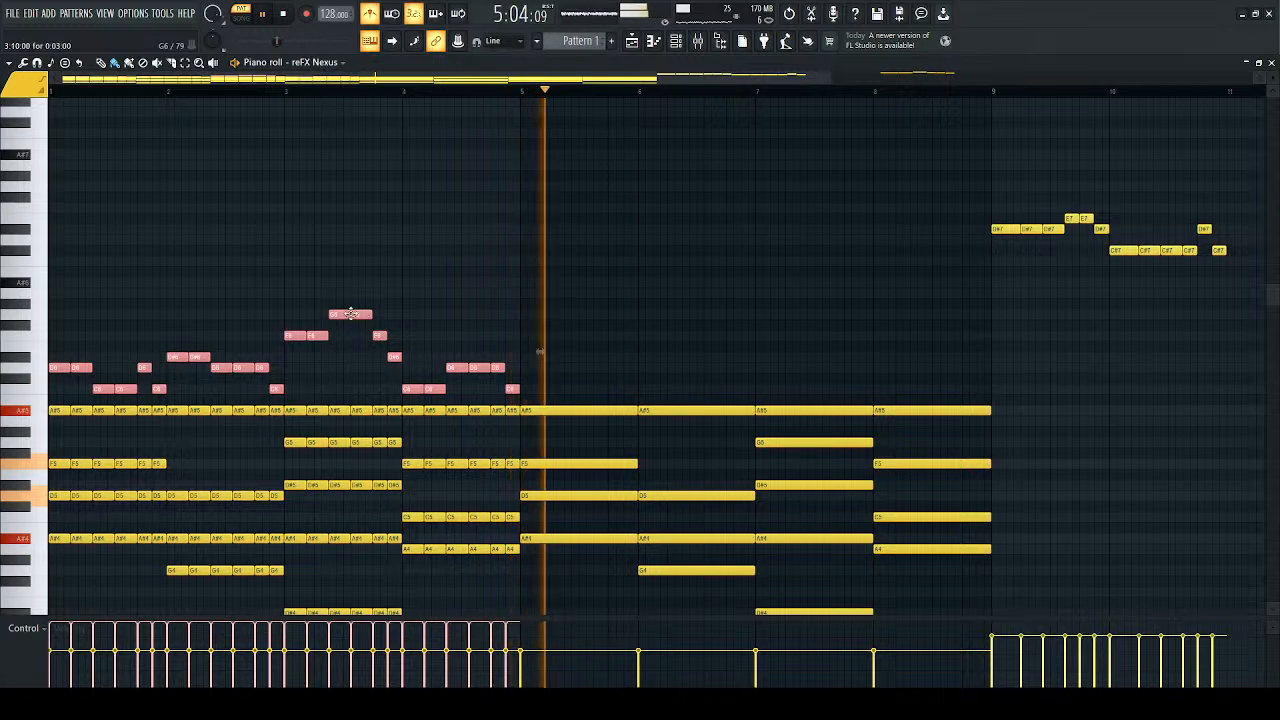
# Step: Try the bars 1–4 melody raised to start on A6, audition it, and undo the move
pyautogui.moveTo(57, 367); pyautogui.dragTo(56, 297)
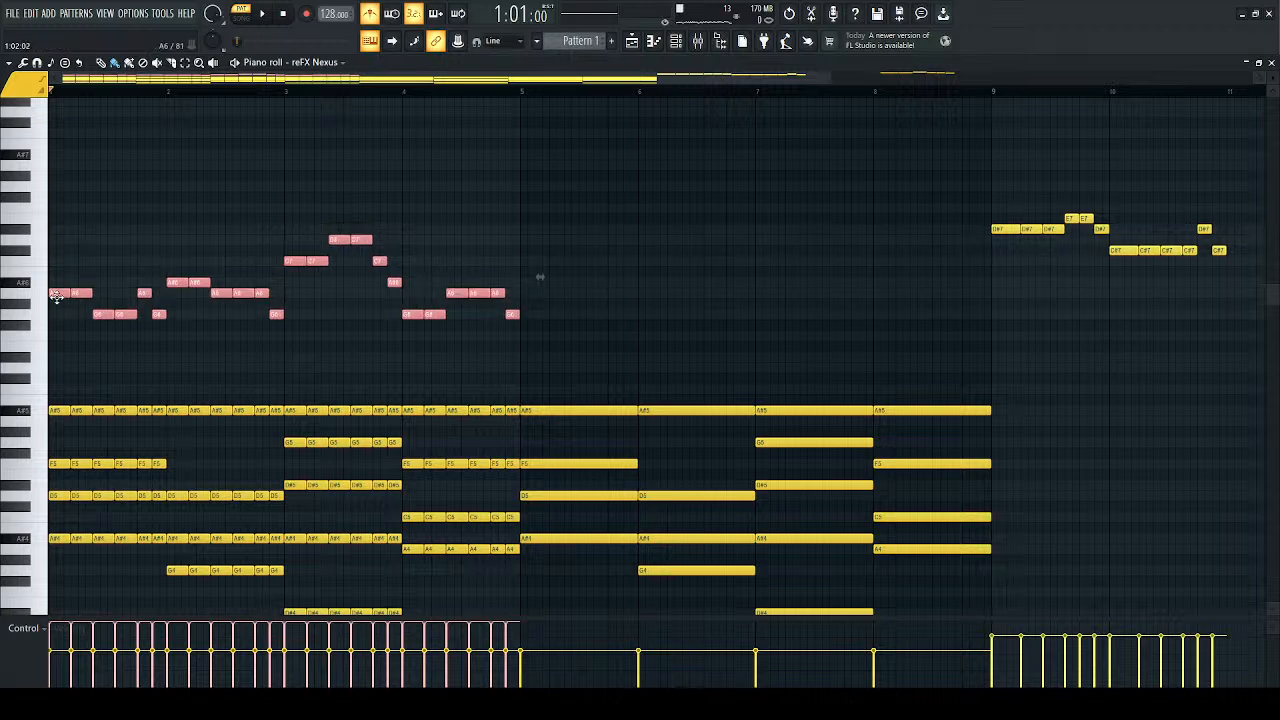
pyautogui.hotkey('ctrl', 'd')
pyautogui.press('space')
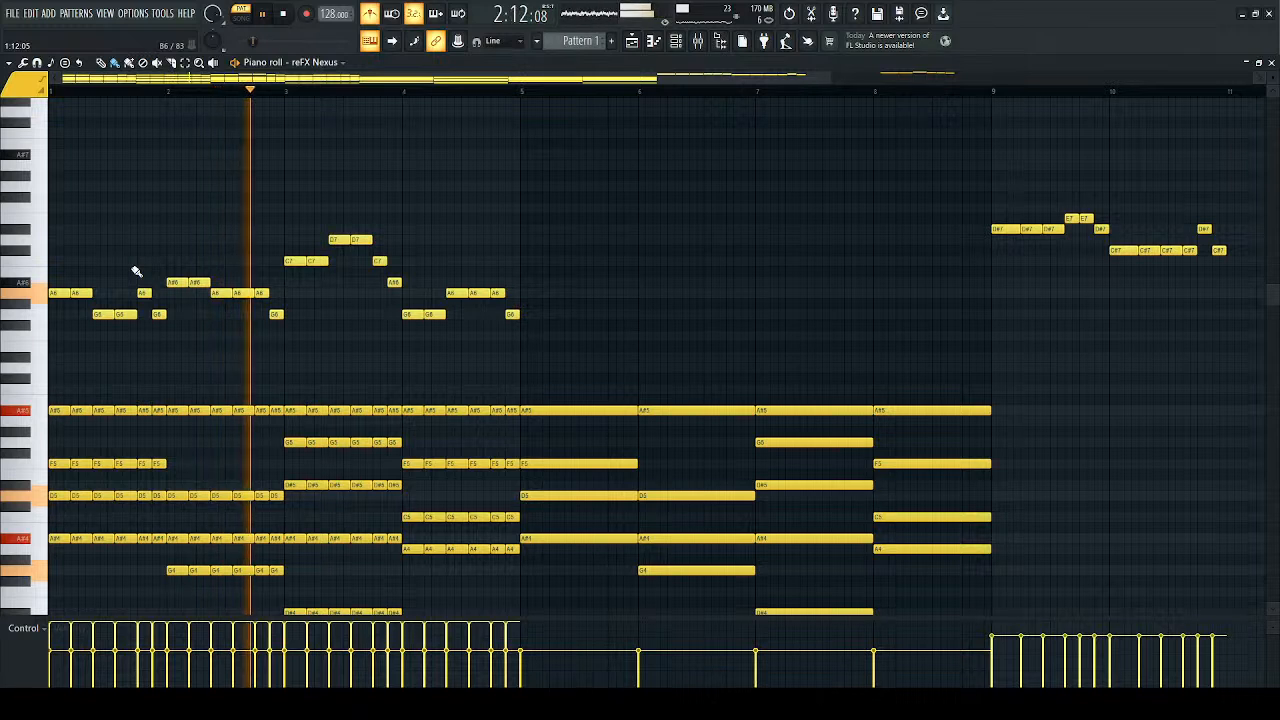
pyautogui.hotkey('ctrl', 'z')
pyautogui.press('space')
pyautogui.hotkey('ctrl', 'z')
pyautogui.hotkey('ctrl', 'z')
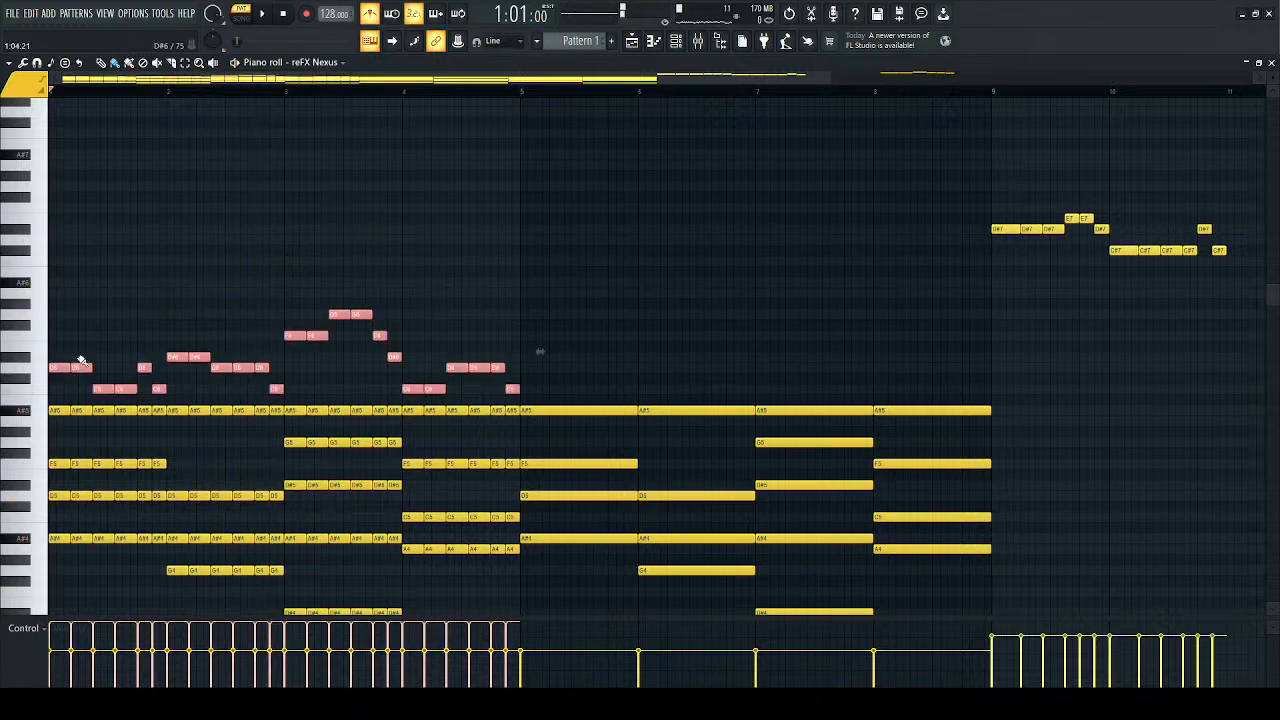
# Step: Transpose the selected bars 1–4 melody up one octave, deselect it and play it back
pyautogui.hotkey('ctrl', 'Up')
pyautogui.hotkey('ctrl', 'd')
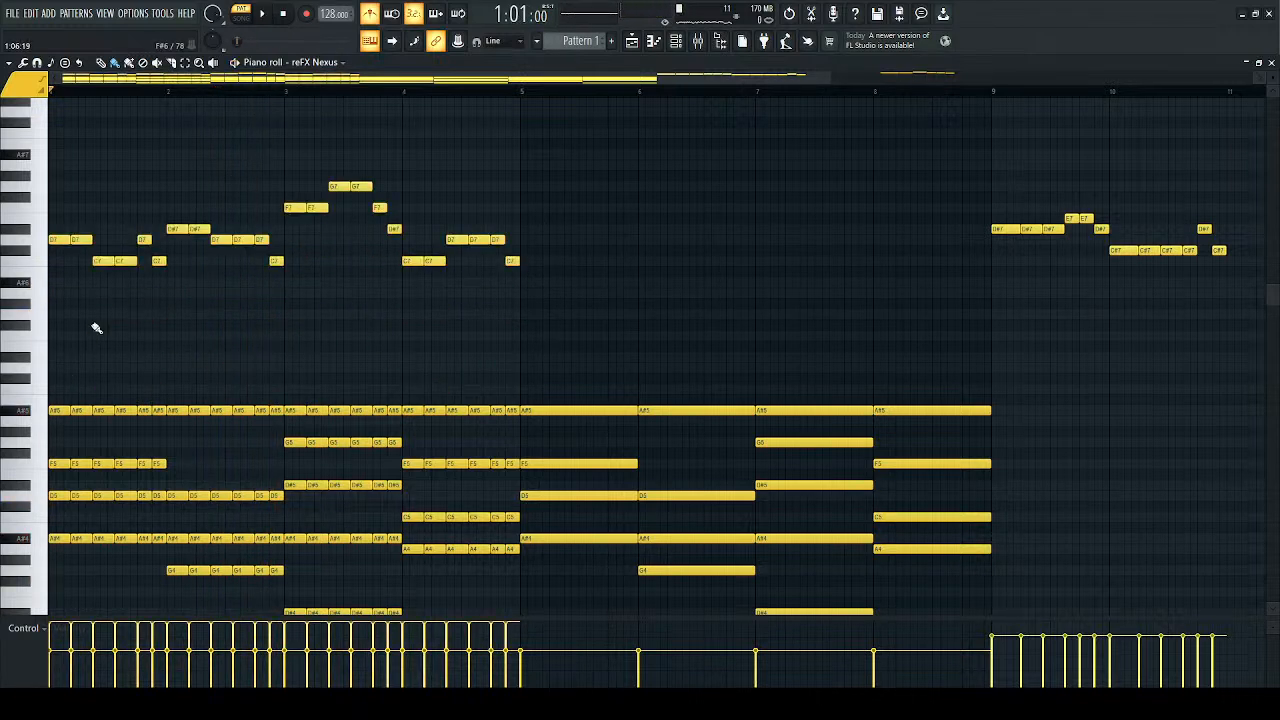
pyautogui.press('space')
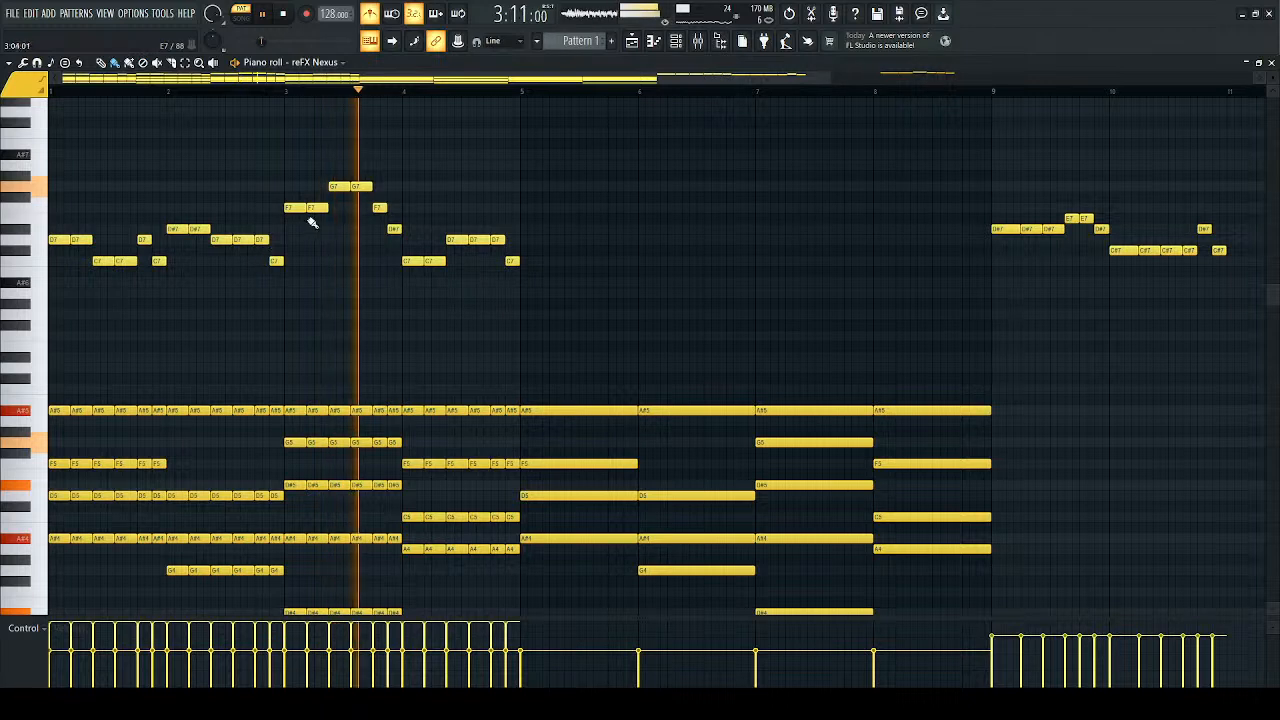
# Step: Lower the first two melody notes in bar 3 to A6 and the next two to A#6 during playback
pyautogui.press('space')
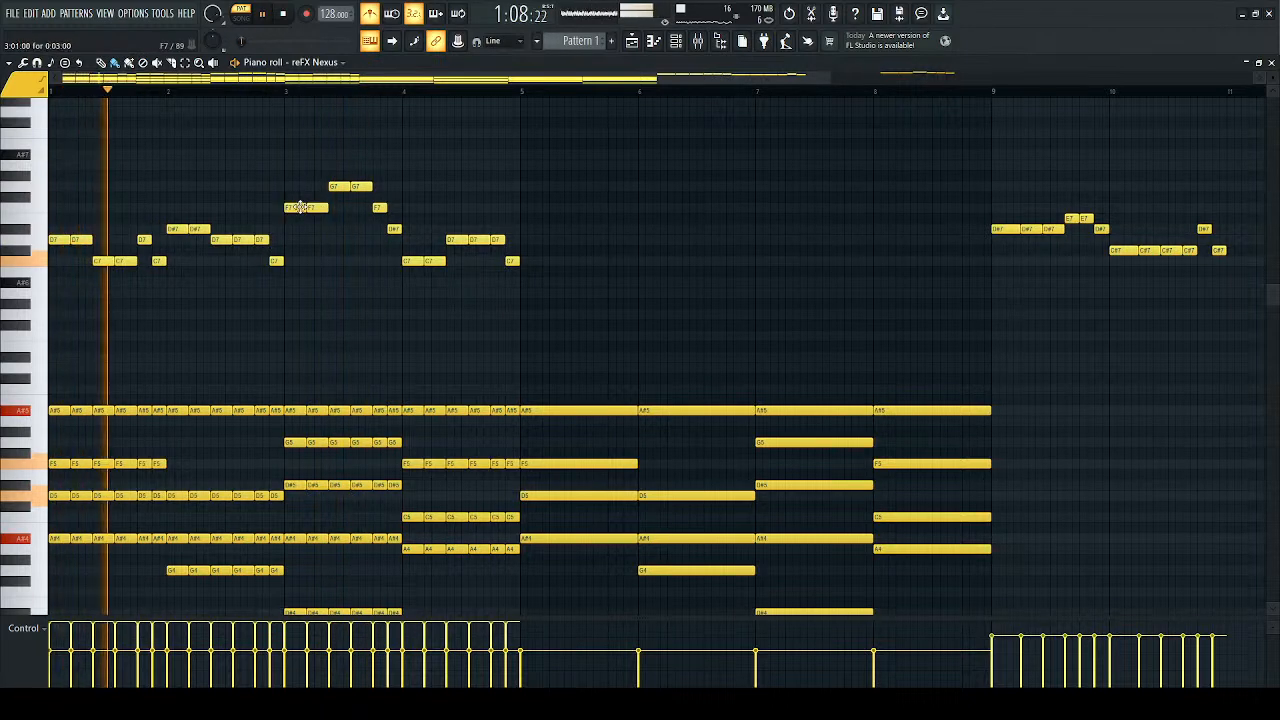
pyautogui.moveTo(290, 207); pyautogui.dragTo(298, 292)
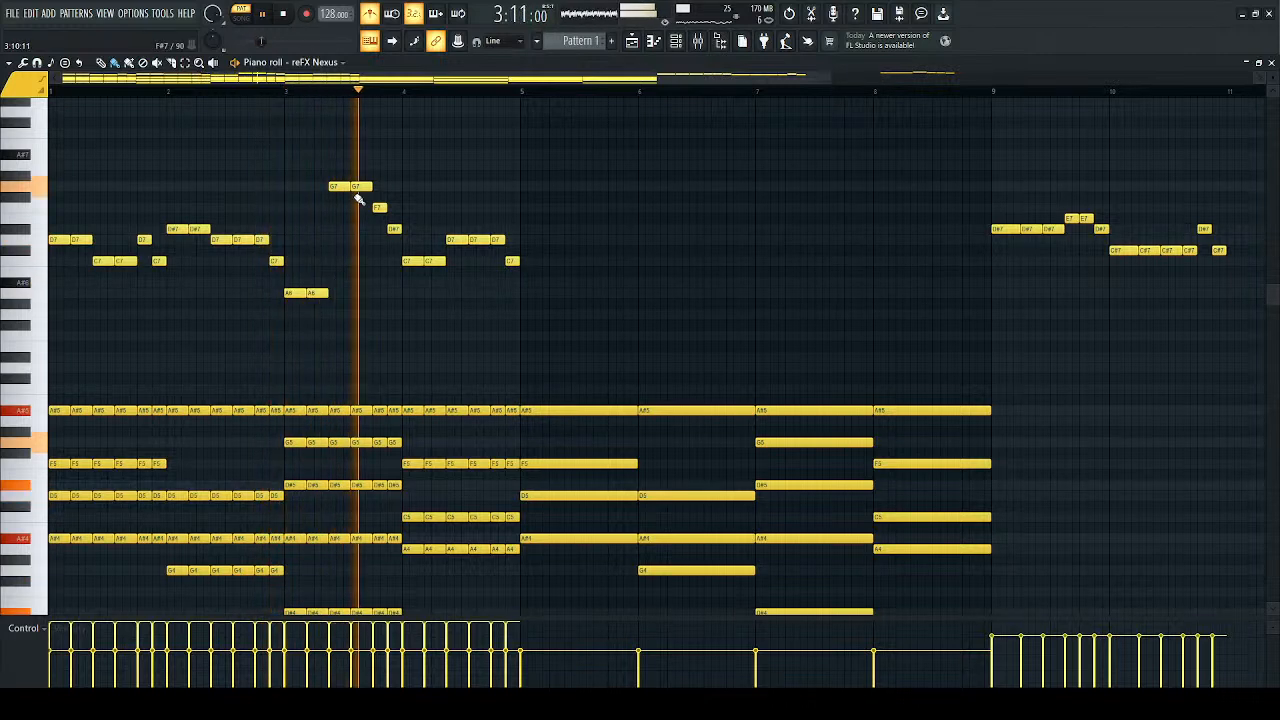
pyautogui.moveTo(336, 187); pyautogui.dragTo(333, 283)
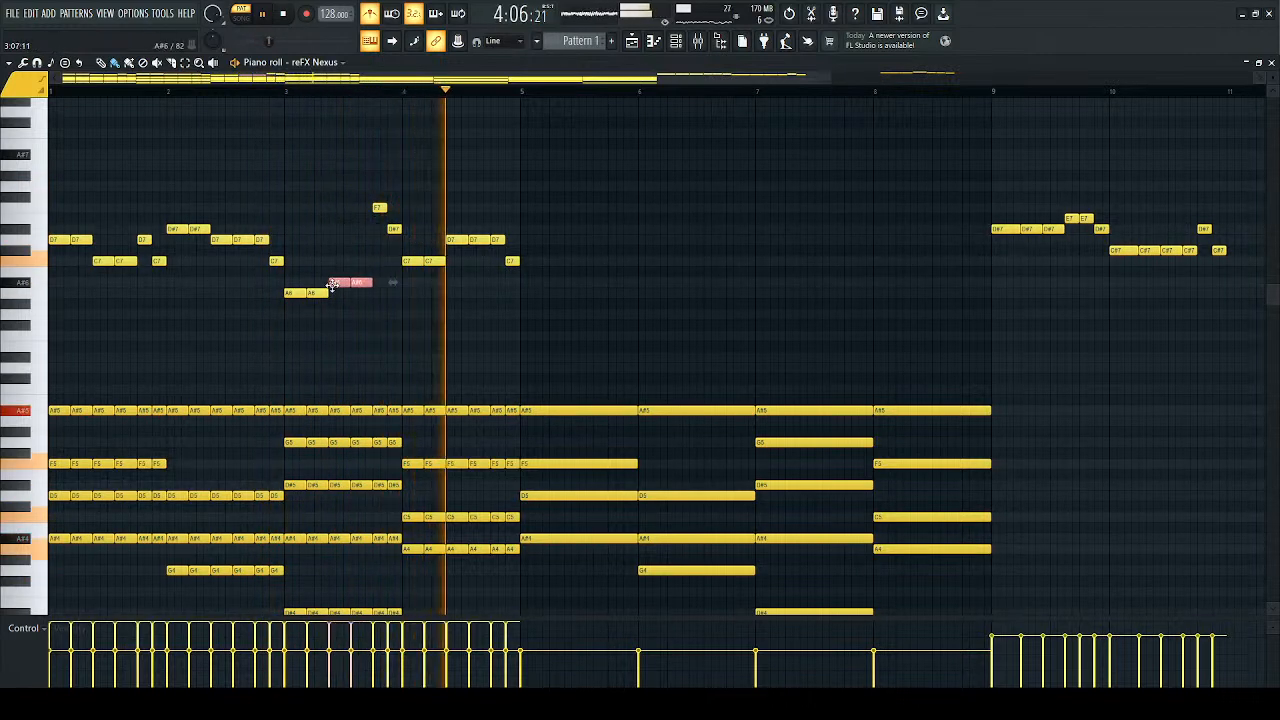
# Step: Lower the last two melody notes in bar 3 to D7 and C7, auditioning from bar 3 and from the start
pyautogui.click(288, 93)
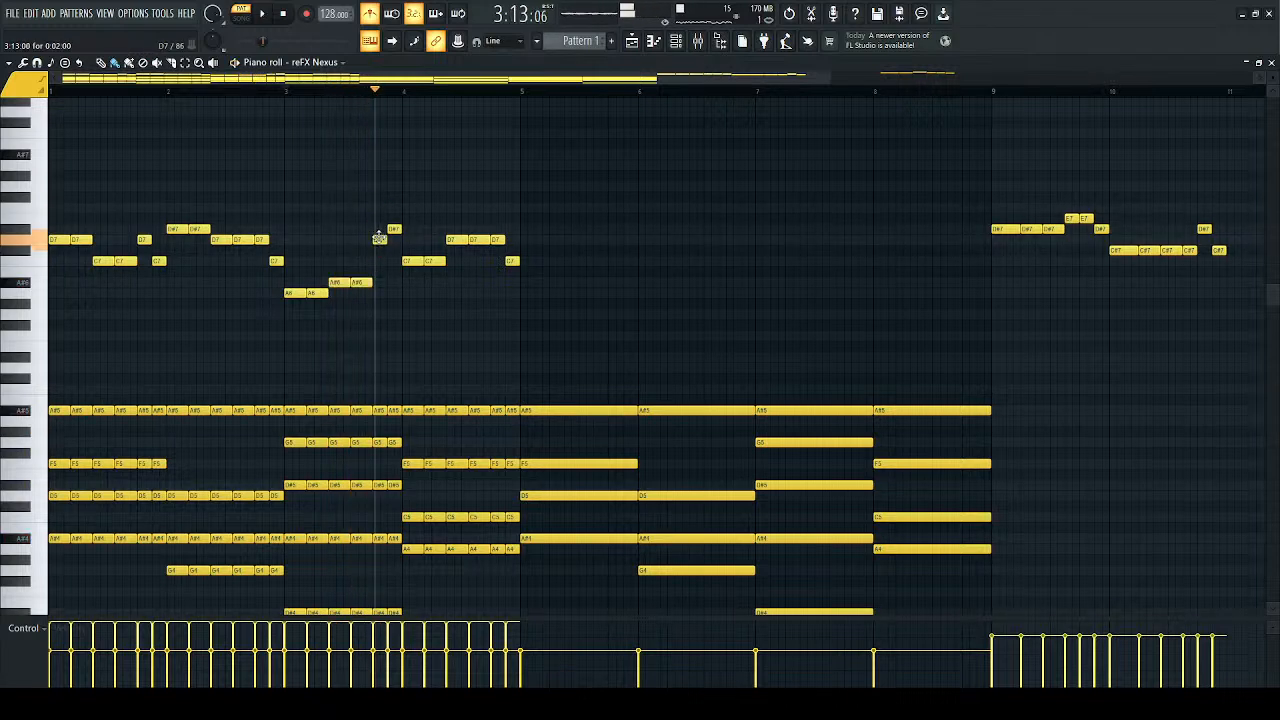
pyautogui.press('space')
pyautogui.press('space')
pyautogui.click(51, 92)
pyautogui.press('space')
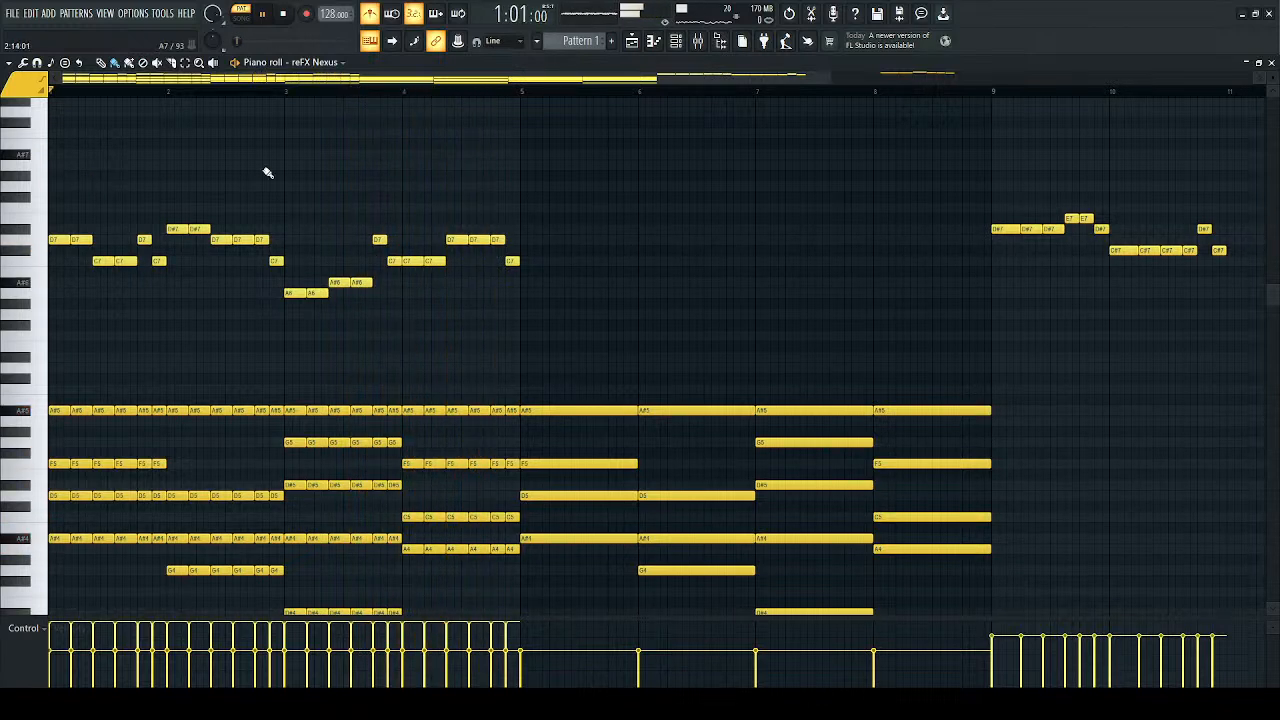
# Step: Raise the first two melody notes in bar 4 to D#7, auditioning from the second half of bar 3
pyautogui.click(360, 92)
pyautogui.press('space')
pyautogui.press('space')
pyautogui.press('space')
pyautogui.keyDown('ctrl'); pyautogui.click(420, 262); pyautogui.keyUp('ctrl')
pyautogui.moveTo(413, 232); pyautogui.dragTo(413, 222)
pyautogui.press('space')
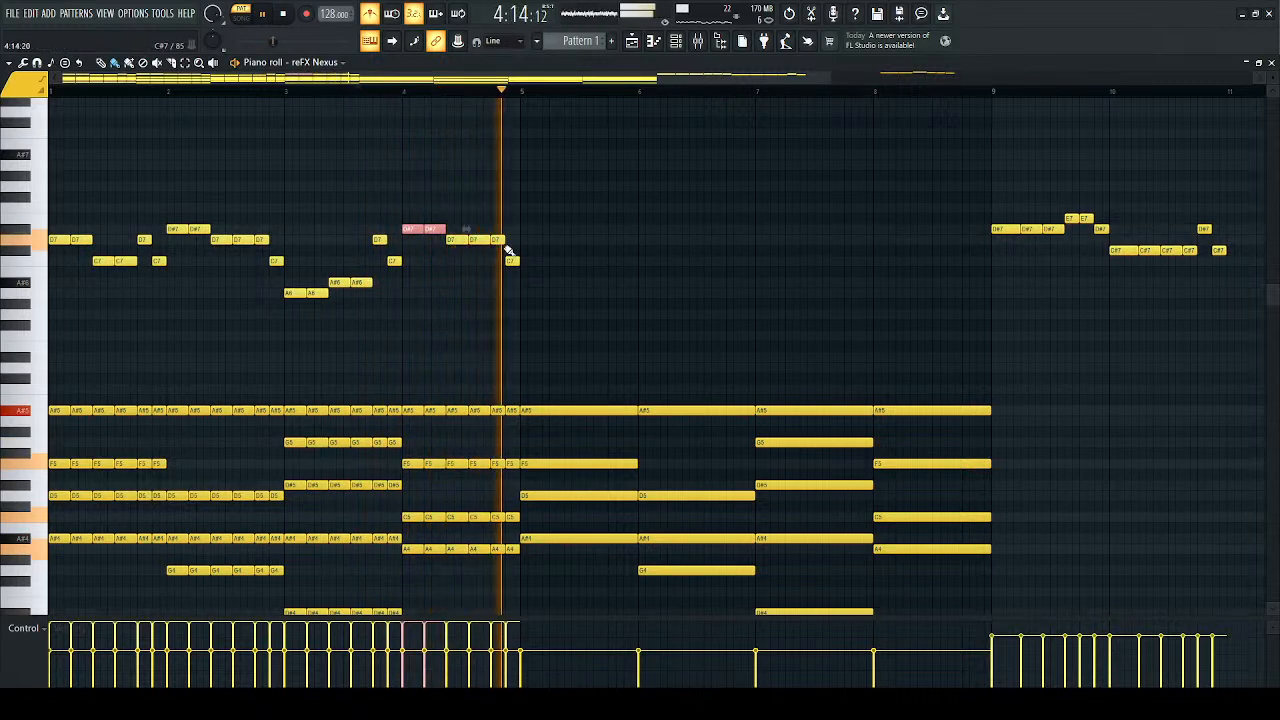
# Step: Duplicate the melody from bars 1–4 into bars 5–8, deselect it and play it back
pyautogui.press('space')
pyautogui.keyDown('ctrl'); pyautogui.click(268, 125); pyautogui.keyUp('ctrl')
pyautogui.keyDown('ctrl'); pyautogui.scroll(-2, 663, 310); pyautogui.keyUp('ctrl')
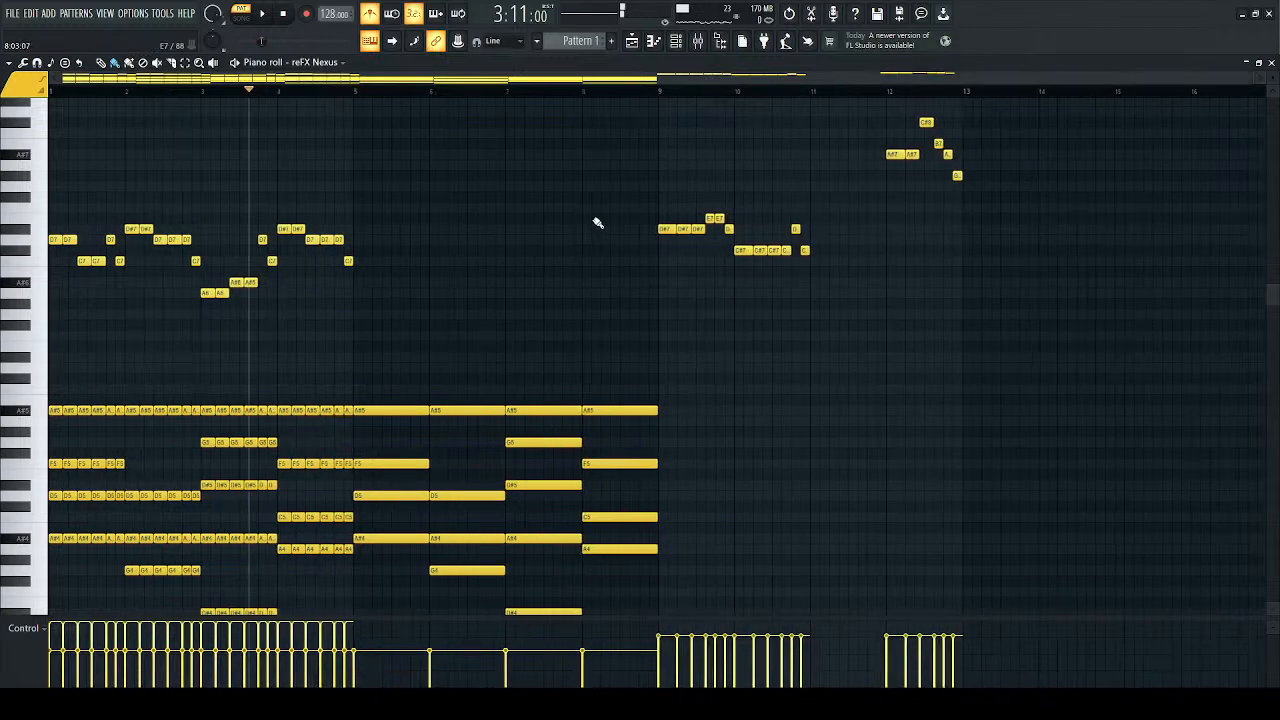
pyautogui.moveTo(368, 177); pyautogui.dragTo(2, 370)
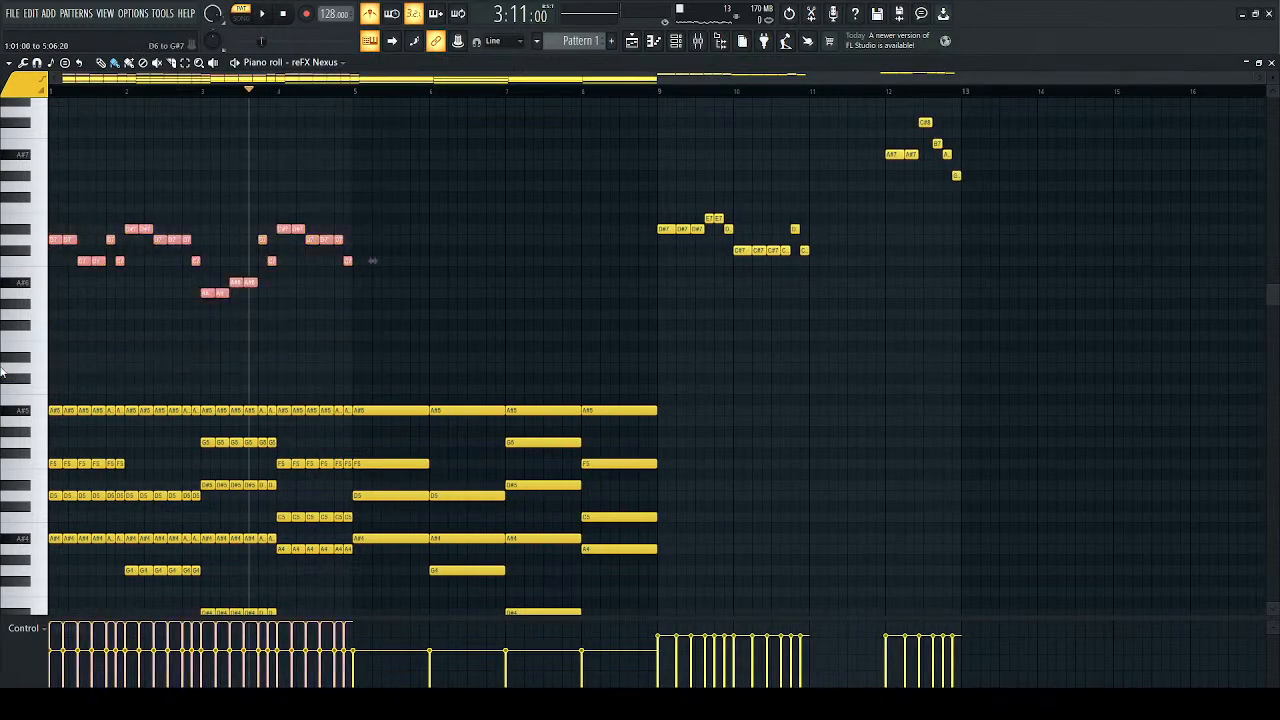
pyautogui.hotkey('ctrl', 'b')
pyautogui.keyDown('ctrl'); pyautogui.click(208, 276); pyautogui.keyUp('ctrl')
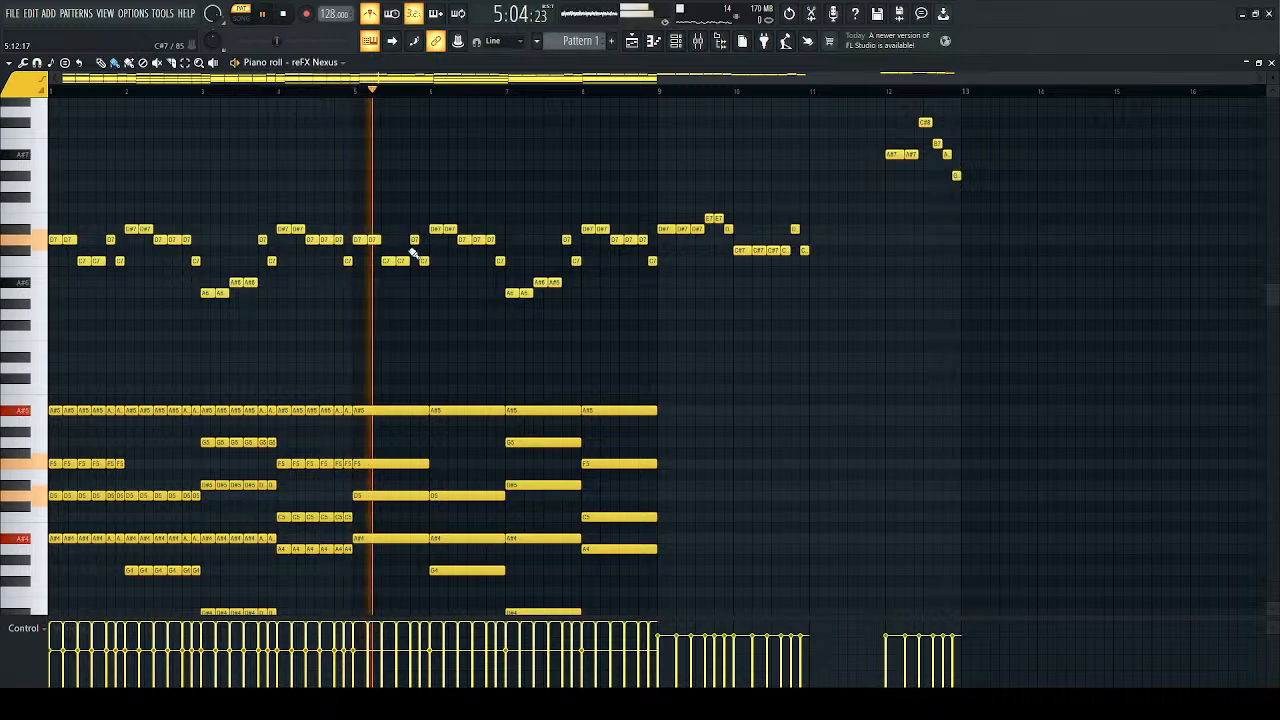
# Step: Remove the short D7 melody note near the end of bar 5
pyautogui.keyDown('ctrl'); pyautogui.scroll(1, 408, 244); pyautogui.keyUp('ctrl')
pyautogui.keyDown('ctrl'); pyautogui.scroll(3, 408, 244); pyautogui.keyUp('ctrl')
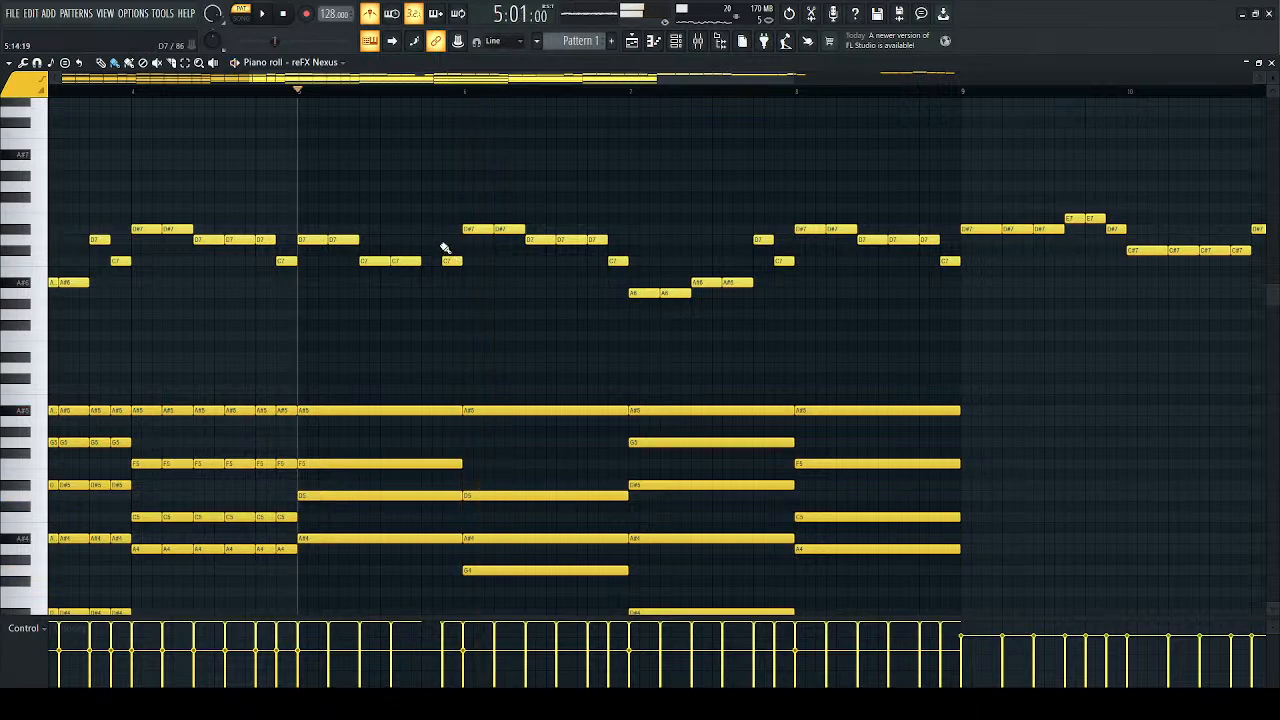
# Step: Restore the short D7 note near the end of bar 5 and remove the final C7 melody notes of bars 5, 6 and 7
pyautogui.press('Delete')
pyautogui.hotkey('ctrl', 'z')
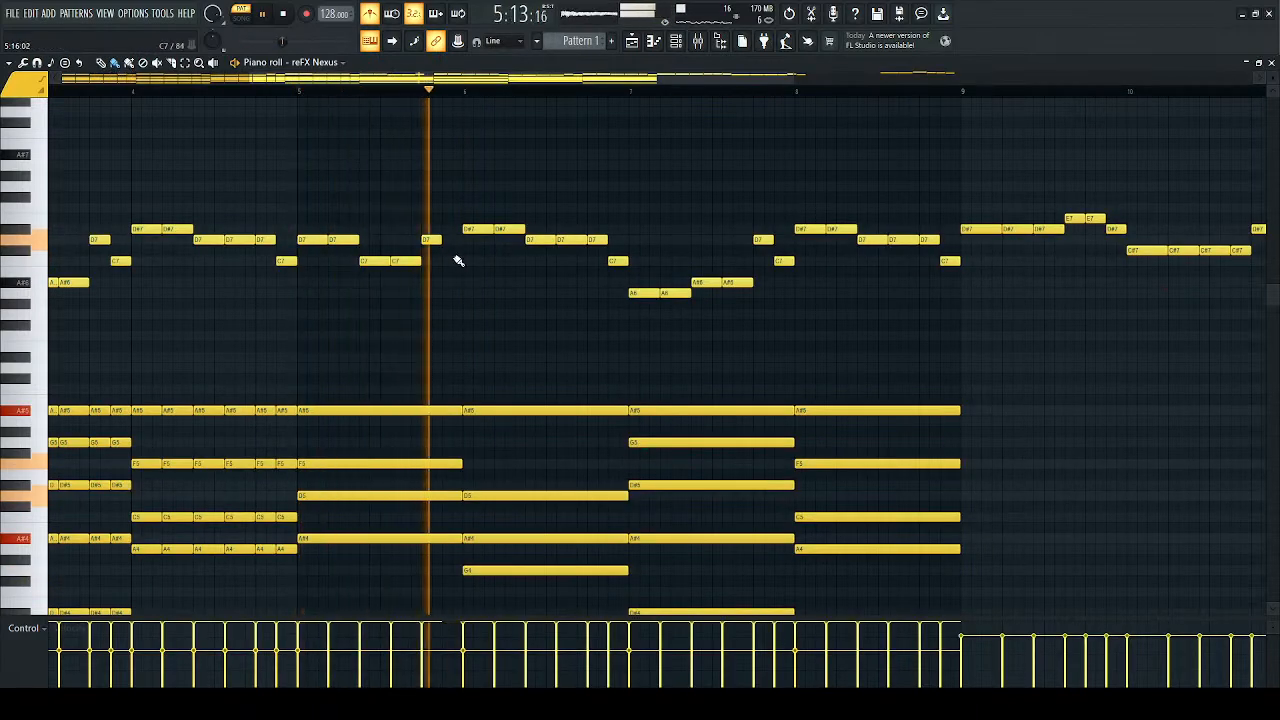
pyautogui.rightClick(454, 260)
pyautogui.rightClick(617, 262)
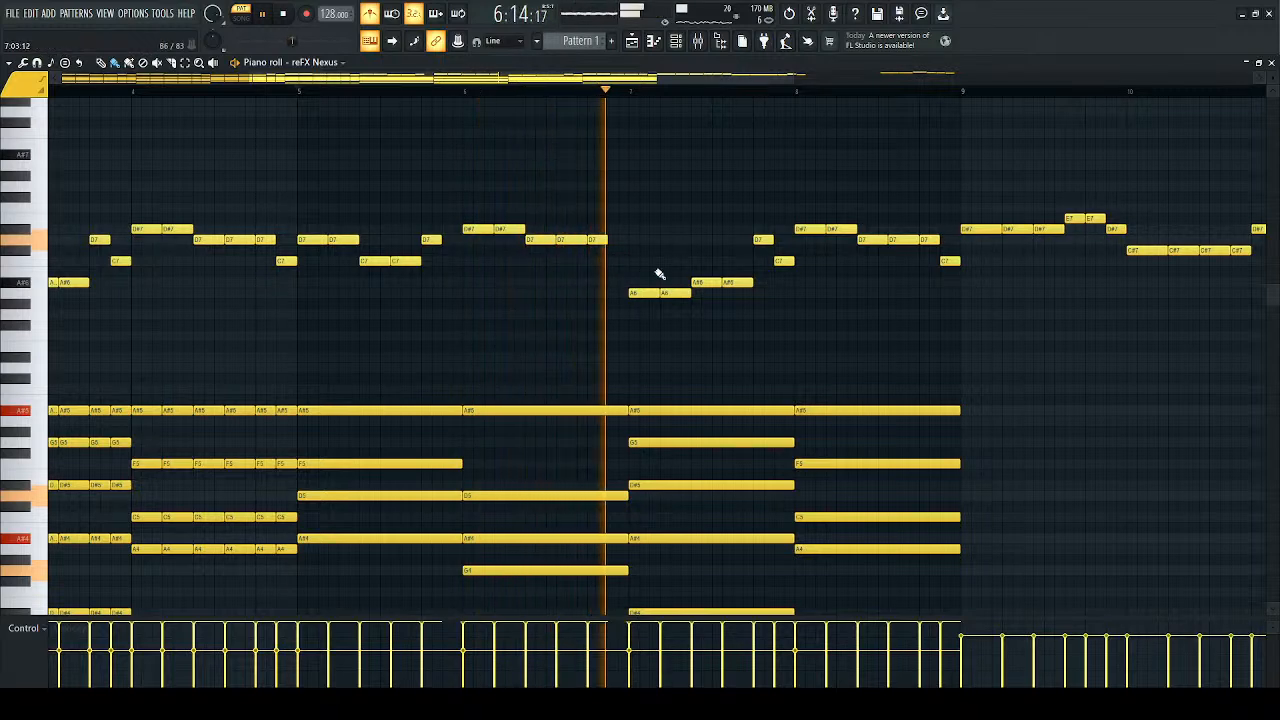
pyautogui.rightClick(783, 262)
# Step: Delete all leftover melody notes from bar 9 onward
pyautogui.scroll(-2, 785, 268)
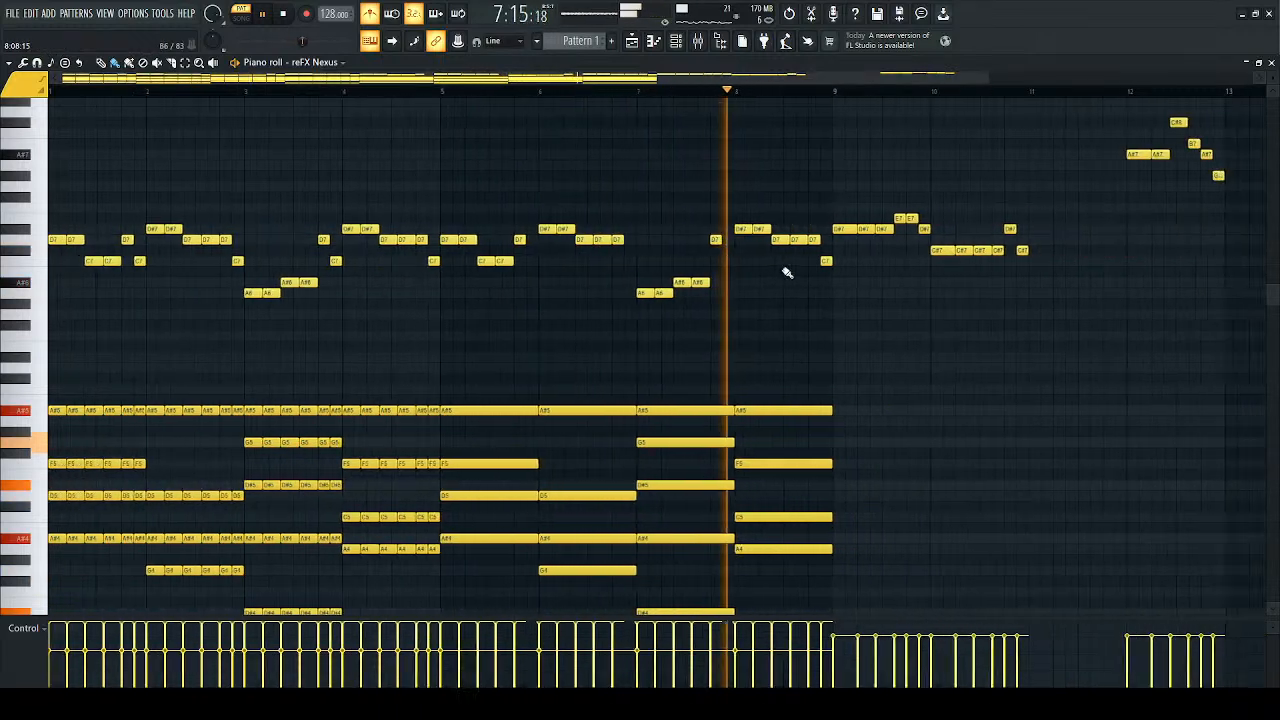
pyautogui.scroll(-1, 1000, 200)
pyautogui.moveTo(1158, 107); pyautogui.dragTo(805, 297)
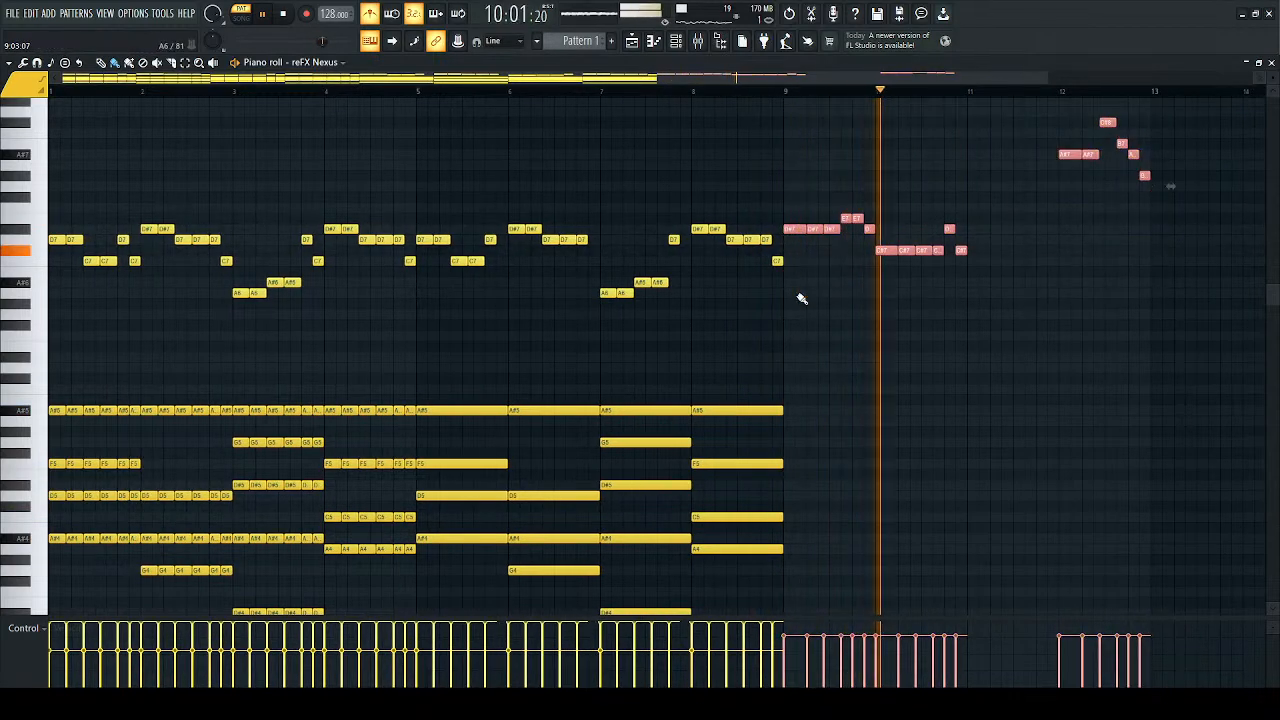
pyautogui.press('Delete')
# Step: Replace the sustained chords in bars 5–8 with a duplicate of the rhythmic chords from bars 1–4
pyautogui.moveTo(831, 386); pyautogui.dragTo(423, 655)
pyautogui.press('space')
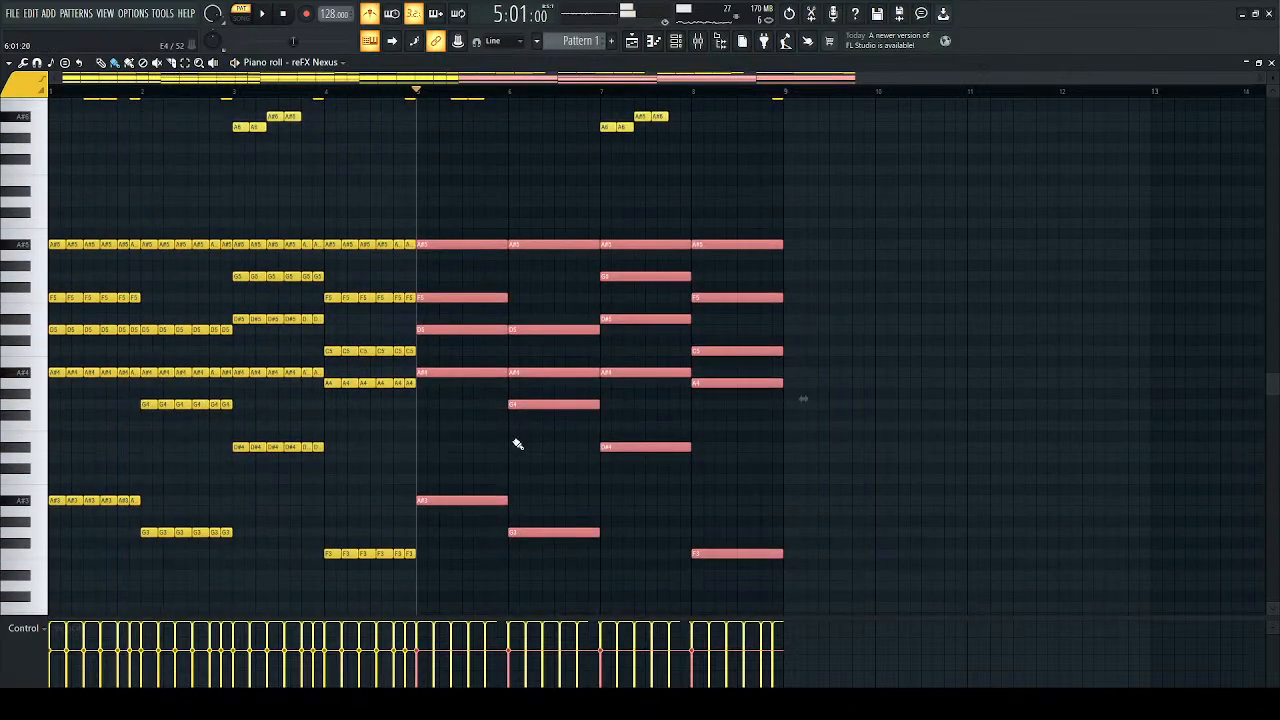
pyautogui.press('Delete')
pyautogui.moveTo(378, 262); pyautogui.dragTo(35, 590)
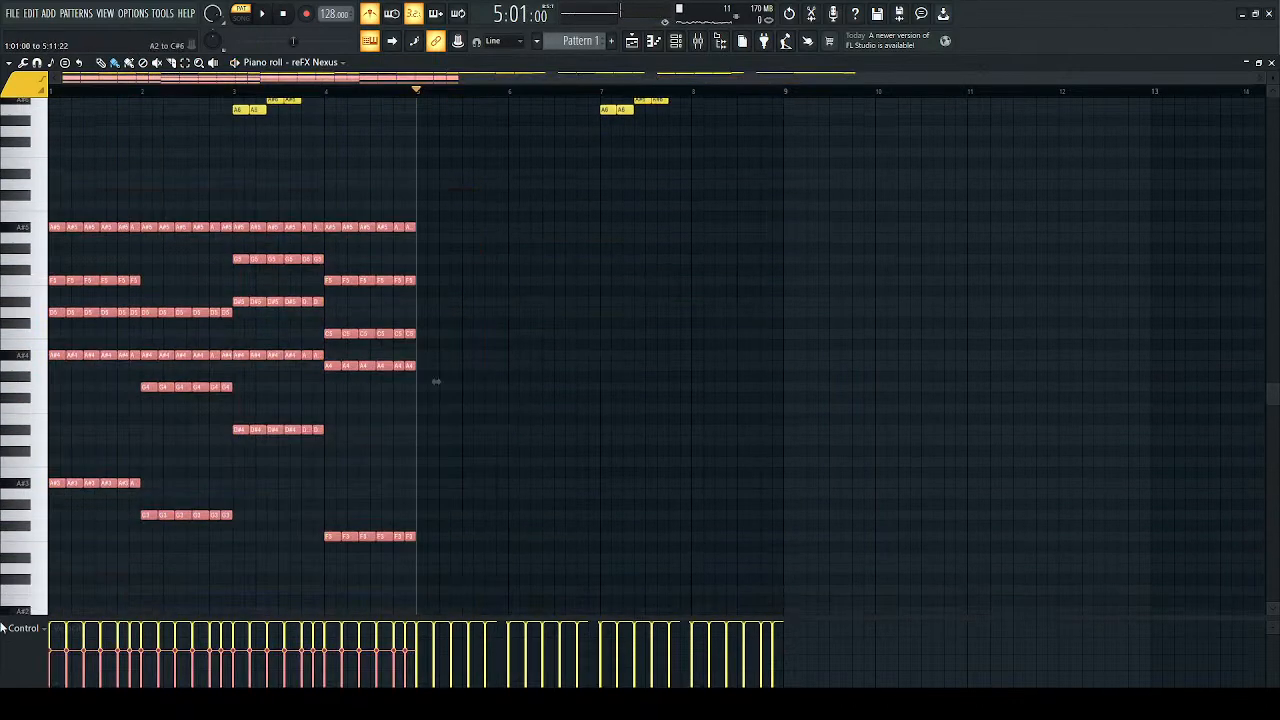
pyautogui.hotkey('ctrl', 'b')
pyautogui.click(544, 440)
pyautogui.scroll(2, 540, 445)
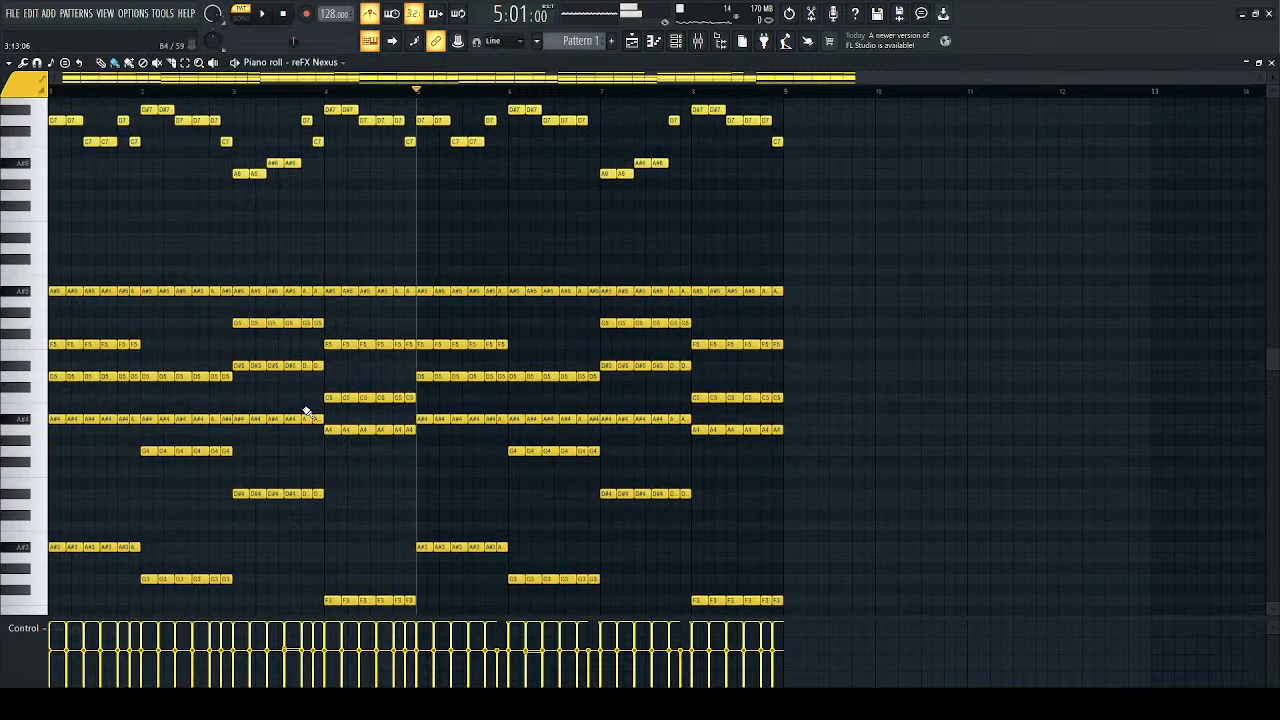
pyautogui.scroll(7, 855, 275)
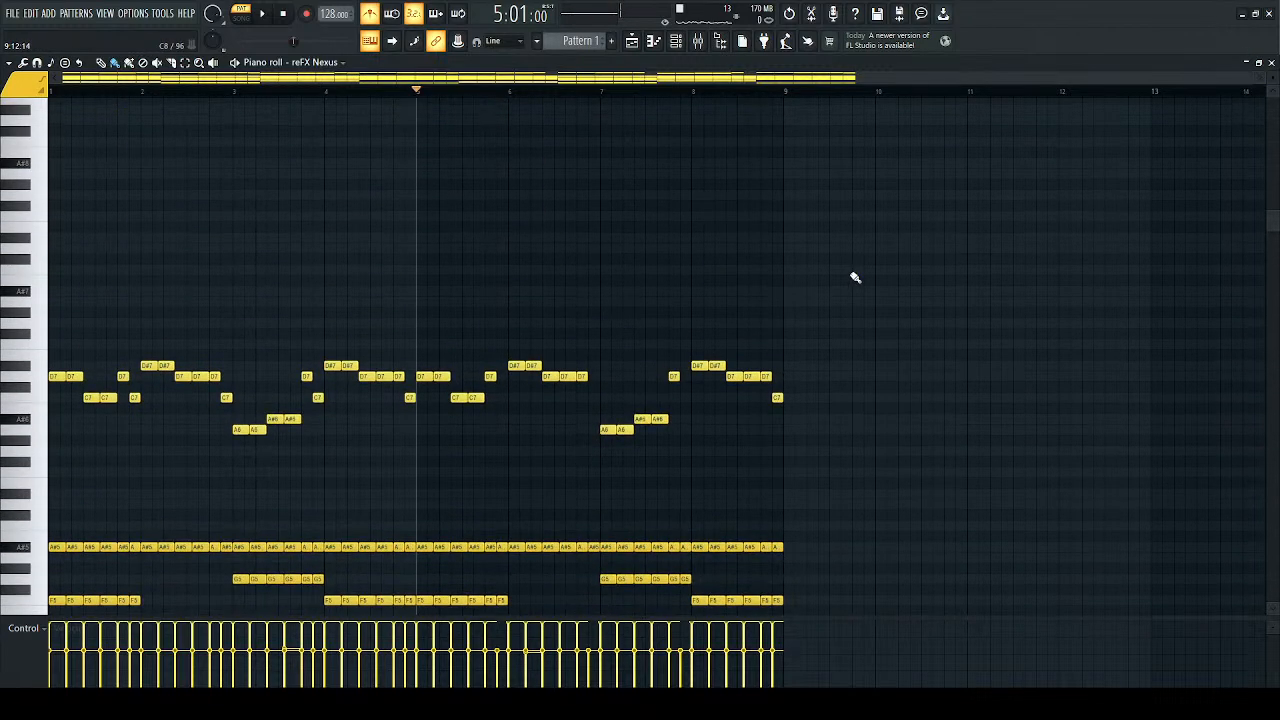
pyautogui.scroll(1, 855, 280)
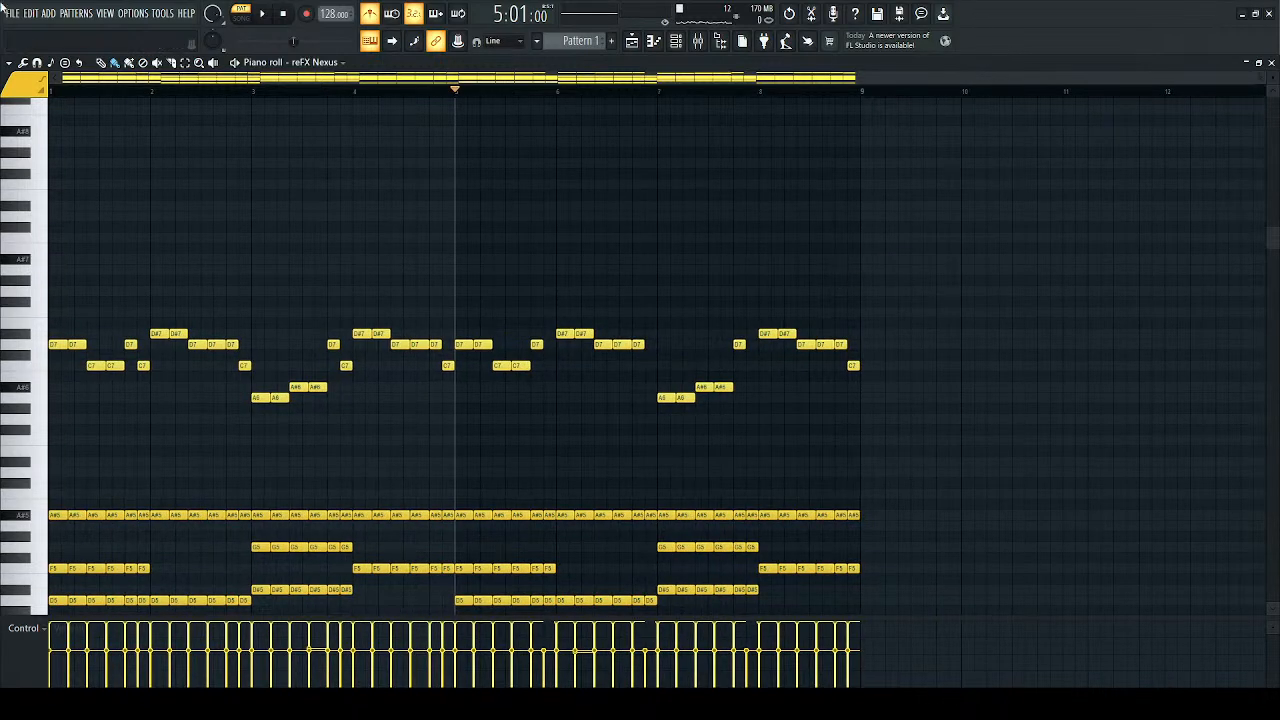
pyautogui.click(534, 152)
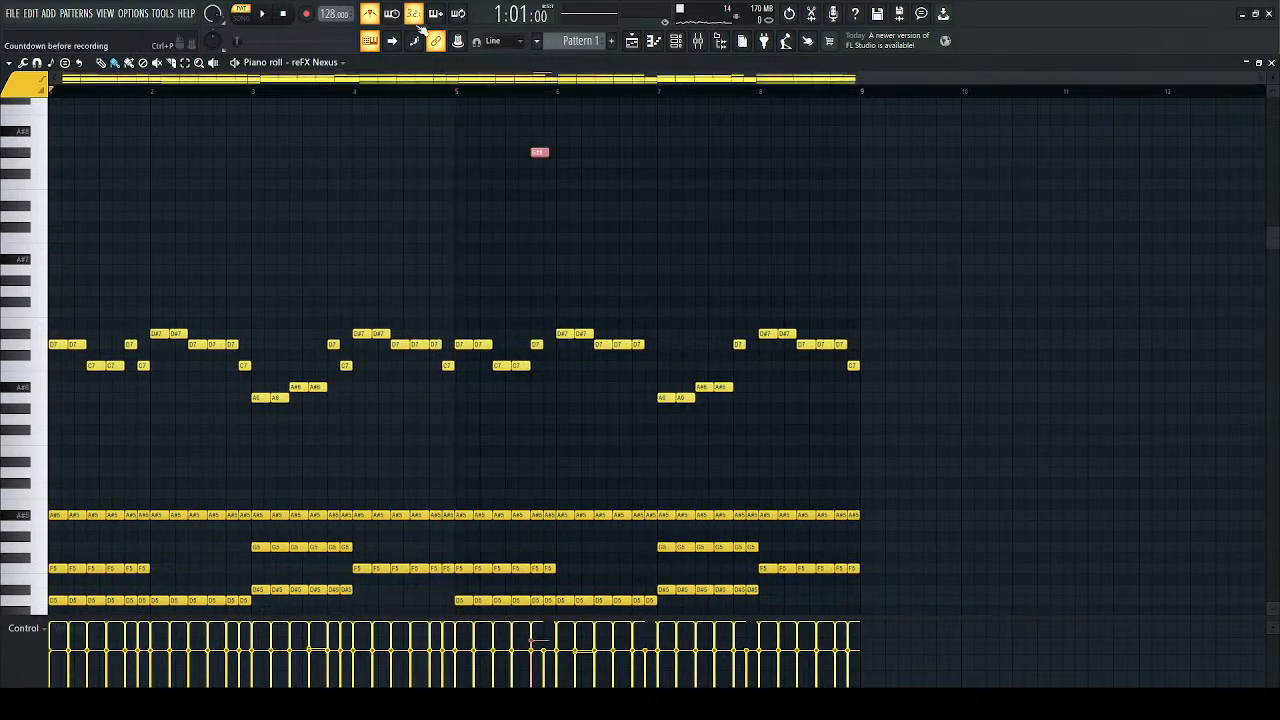
pyautogui.rightClick(536, 152)
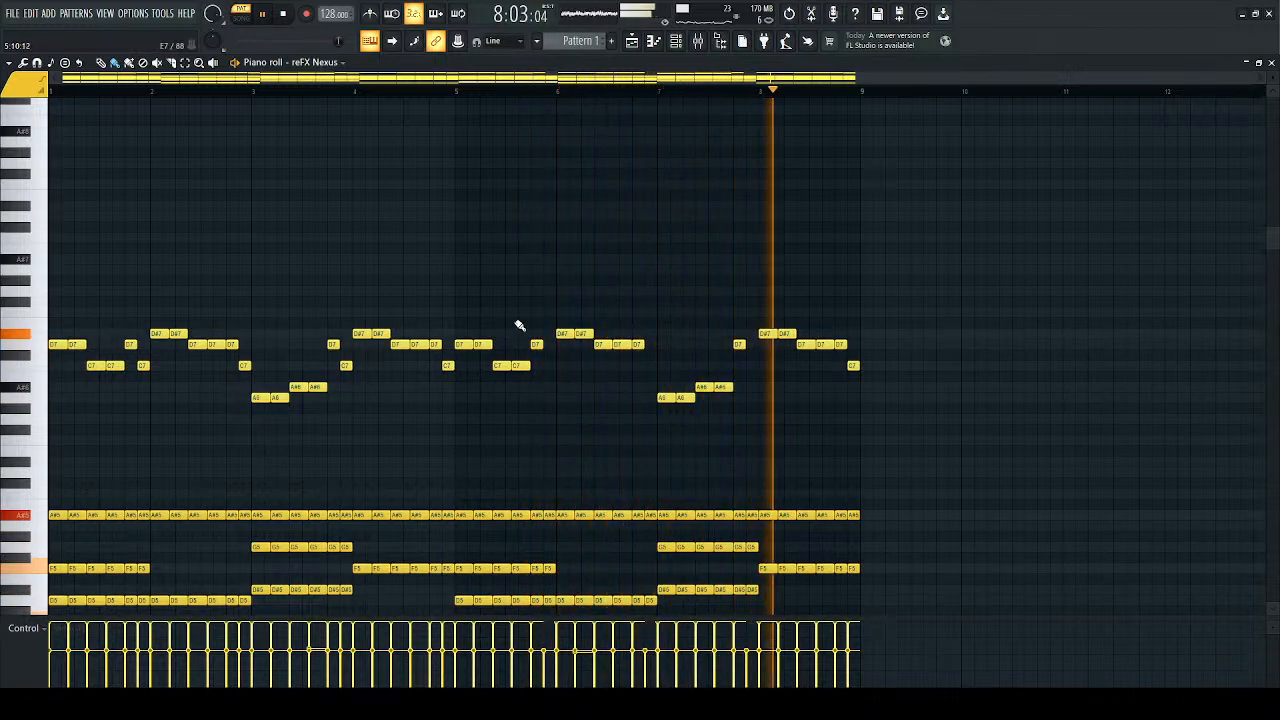
# Step: Play back from bar 4 and add a short F7 melody note at the very end of bar 5
pyautogui.click(426, 94)
pyautogui.click(354, 95)
pyautogui.scroll(2, 403, 289)
pyautogui.scroll(-1, 486, 362)
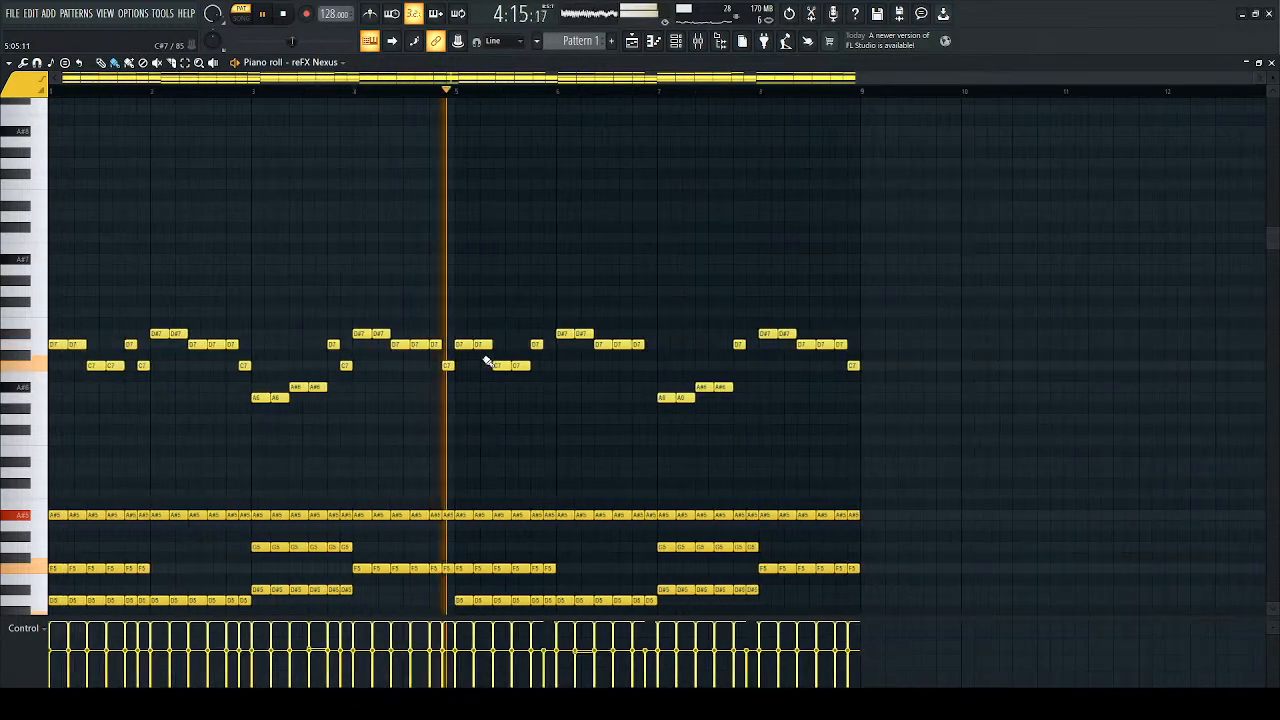
pyautogui.press('space')
pyautogui.press('space')
pyautogui.click(547, 312)
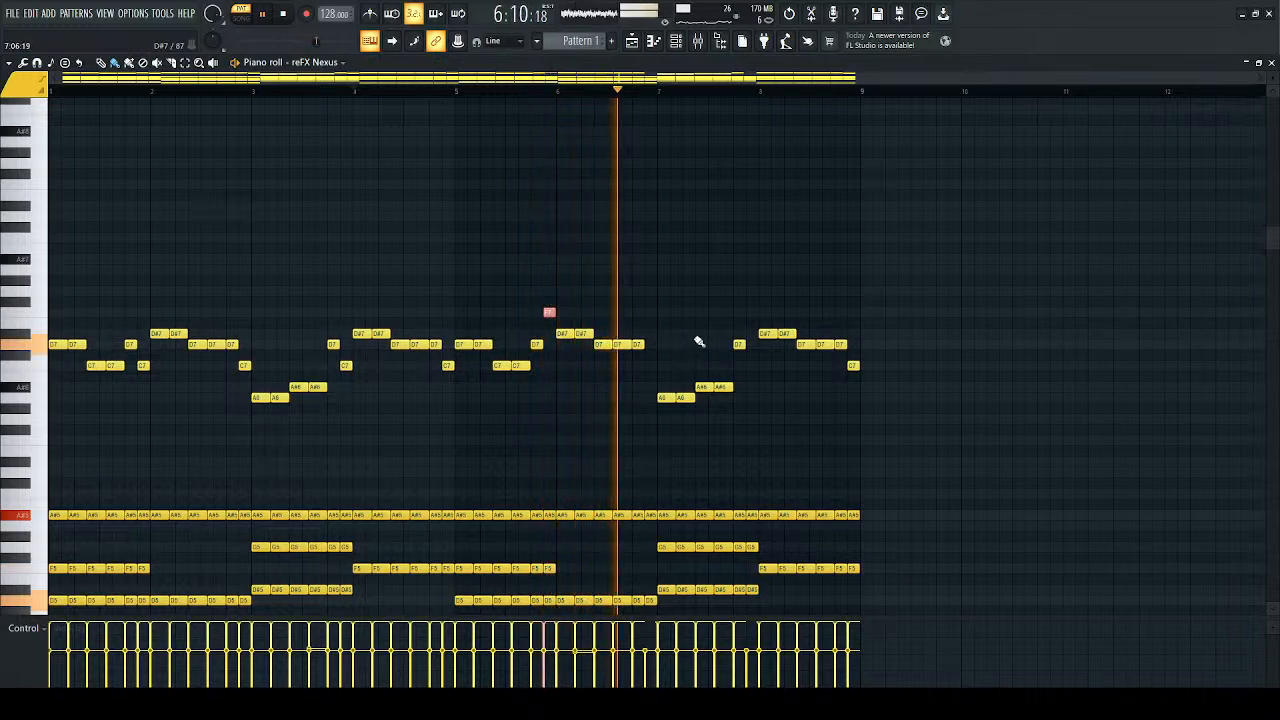
# Step: Add short F7 melody notes at the very end of bars 6 and 7, playing back to check them
pyautogui.press('space')
pyautogui.click(651, 312)
pyautogui.press('space')
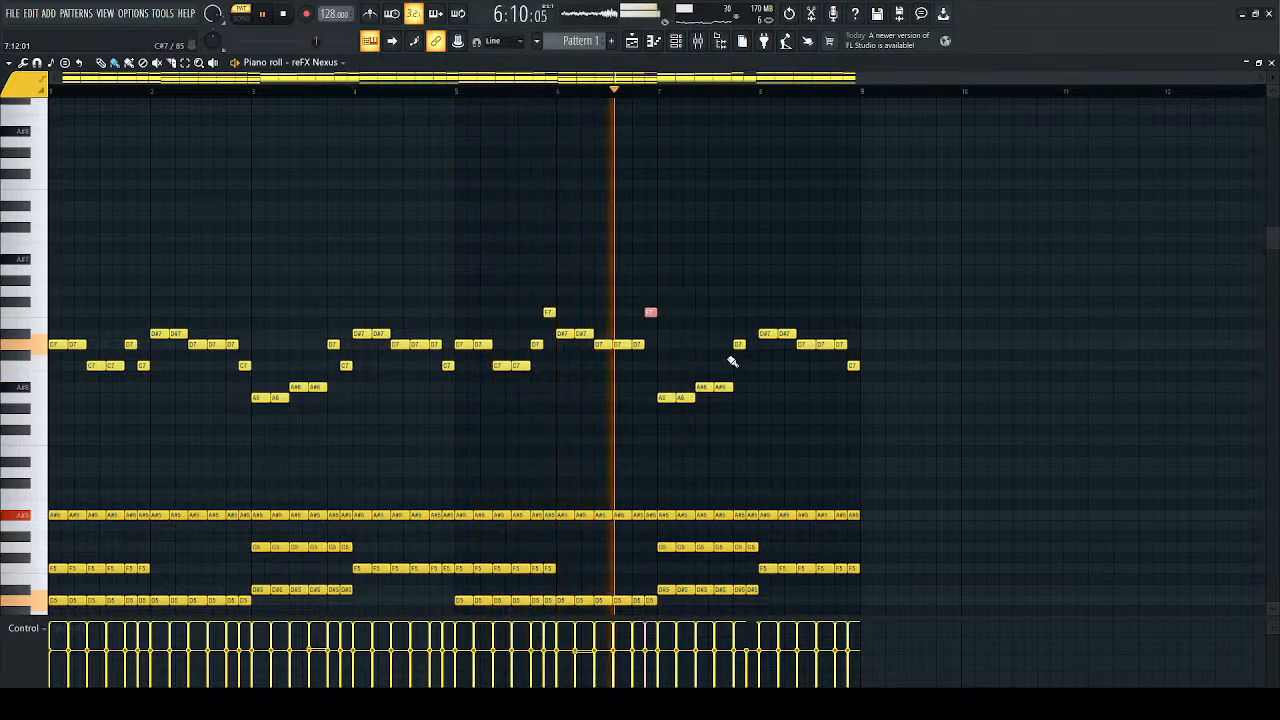
pyautogui.click(752, 312)
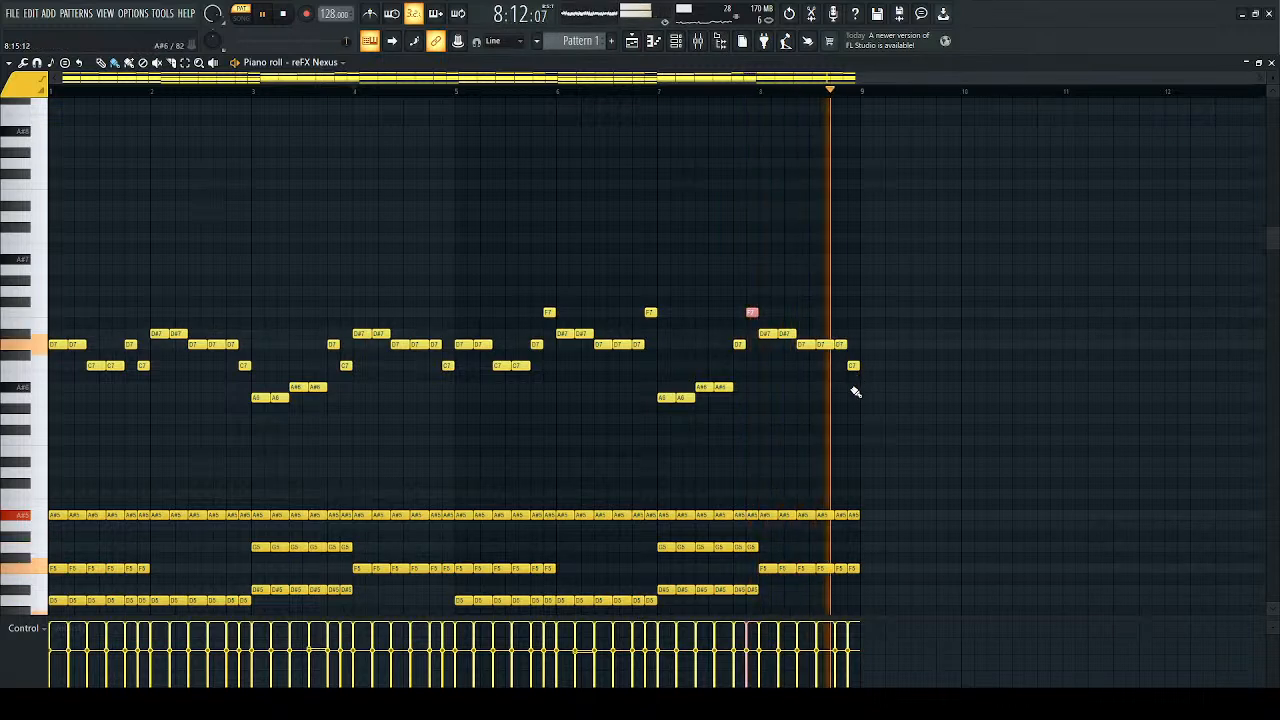
pyautogui.press('space')
# Step: Copy the whole melody from bars 1–8 and create a new pattern named Leads
pyautogui.moveTo(997, 223); pyautogui.dragTo(20, 478)
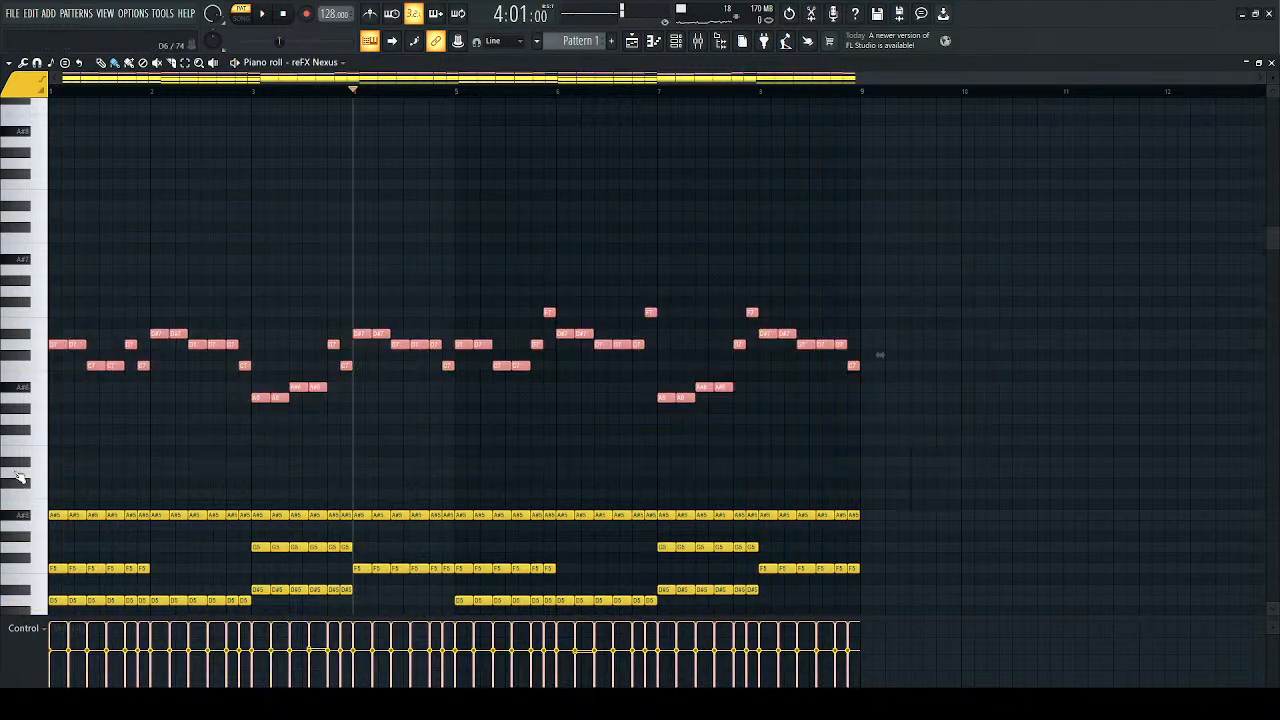
pyautogui.click(1271, 63)
pyautogui.press('F6')
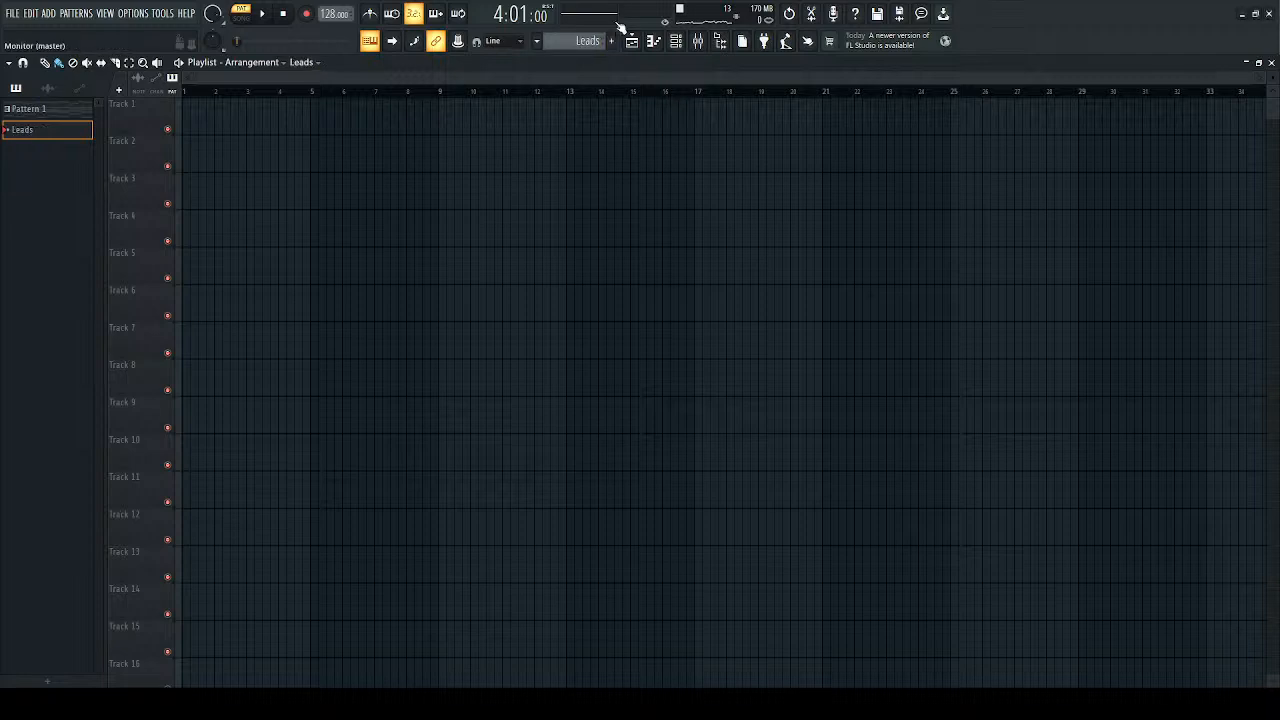
# Step: Add a Sylenth1 channel to the Leads pattern and choose a MusiCore lead preset by stepping through the bank
pyautogui.click(678, 44)
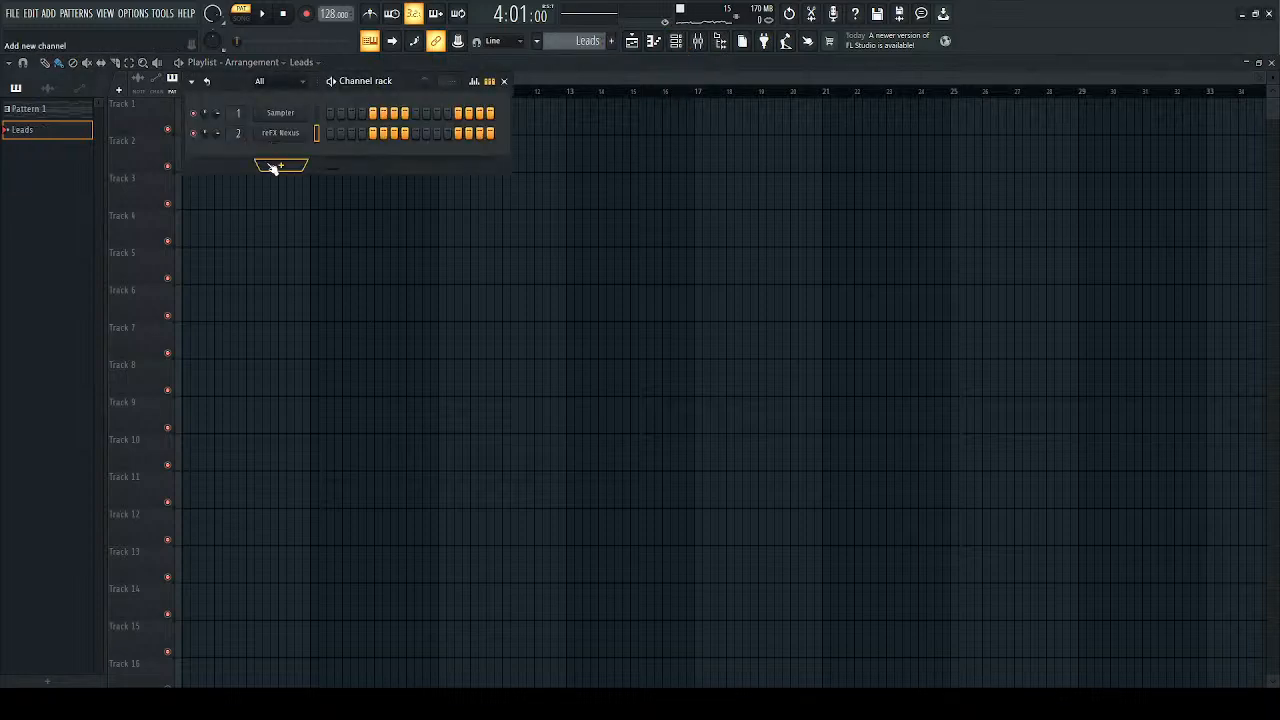
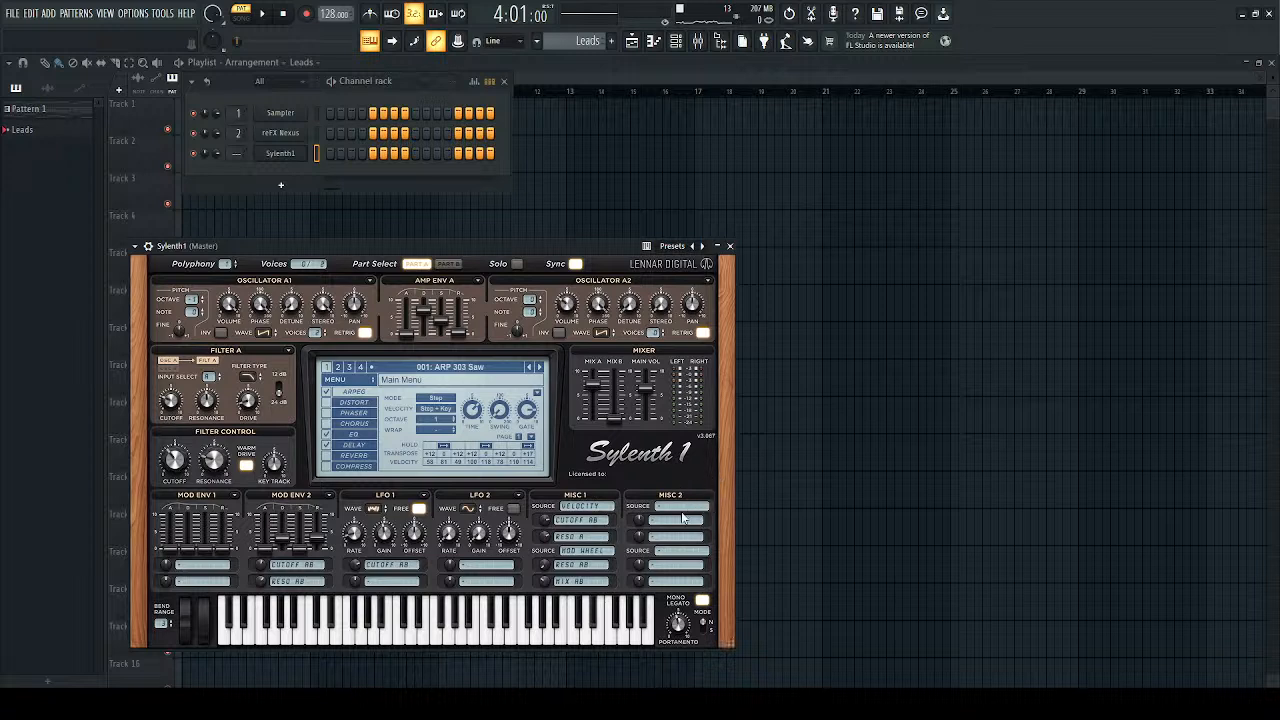
pyautogui.click(528, 368)
pyautogui.click(540, 368)
pyautogui.click(540, 368)
pyautogui.click(540, 368)
pyautogui.click(540, 368)
pyautogui.click(527, 370)
pyautogui.click(528, 370)
pyautogui.click(531, 370)
pyautogui.click(730, 246)
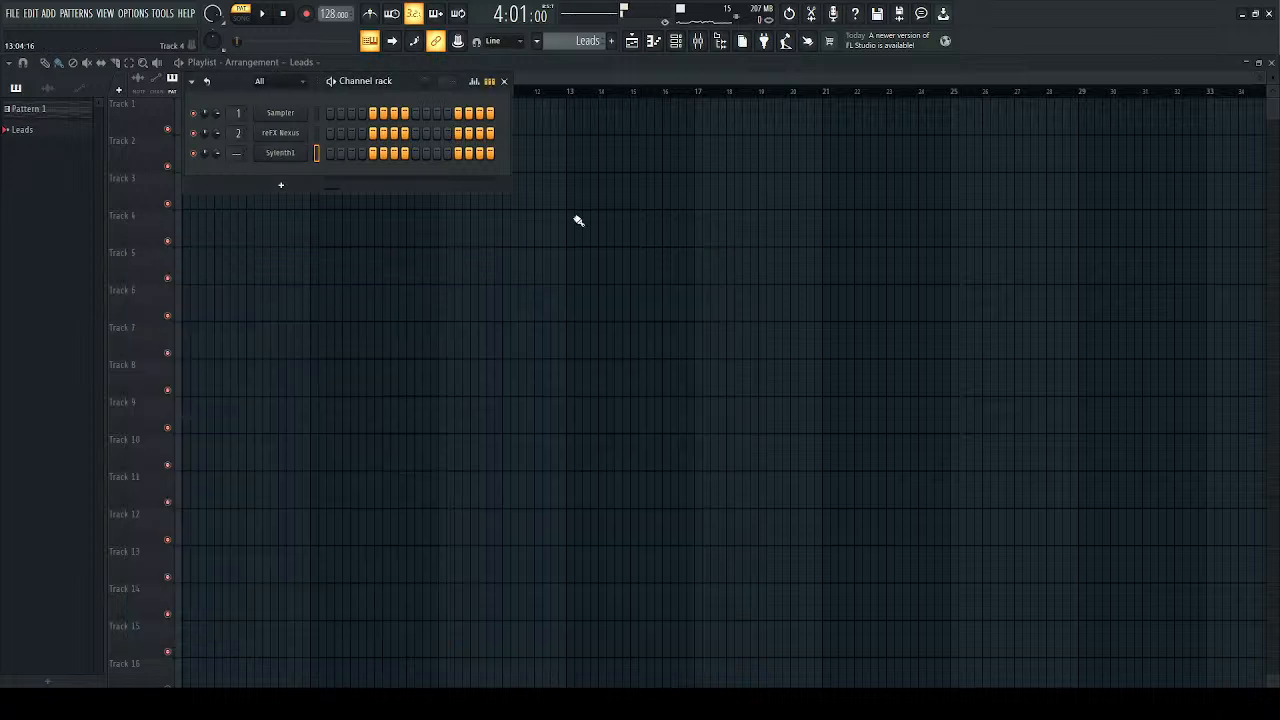
# Step: Paste the melody into the Sylenth1 piano roll and transpose it down one octave, auditioning before and after
pyautogui.press('F7')
pyautogui.hotkey('ctrl', 'v')
pyautogui.press('space')
pyautogui.press('space')
pyautogui.hotkey('ctrl', 'Down')
pyautogui.press('space')
pyautogui.press('space')
pyautogui.press('space')
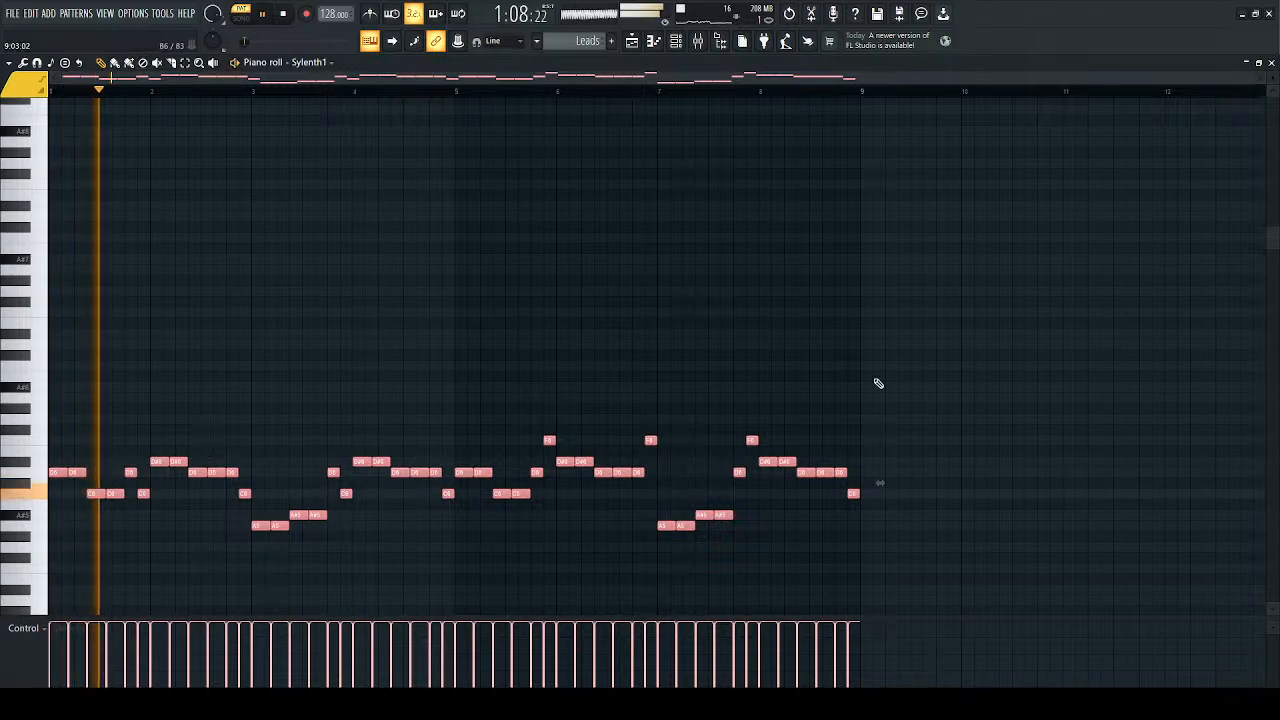
# Step: Shorten all the Sylenth1 melody notes slightly to leave small gaps between them, and play them back from the start
pyautogui.scroll(-3, 196, 465)
pyautogui.scroll(5, 322, 446)
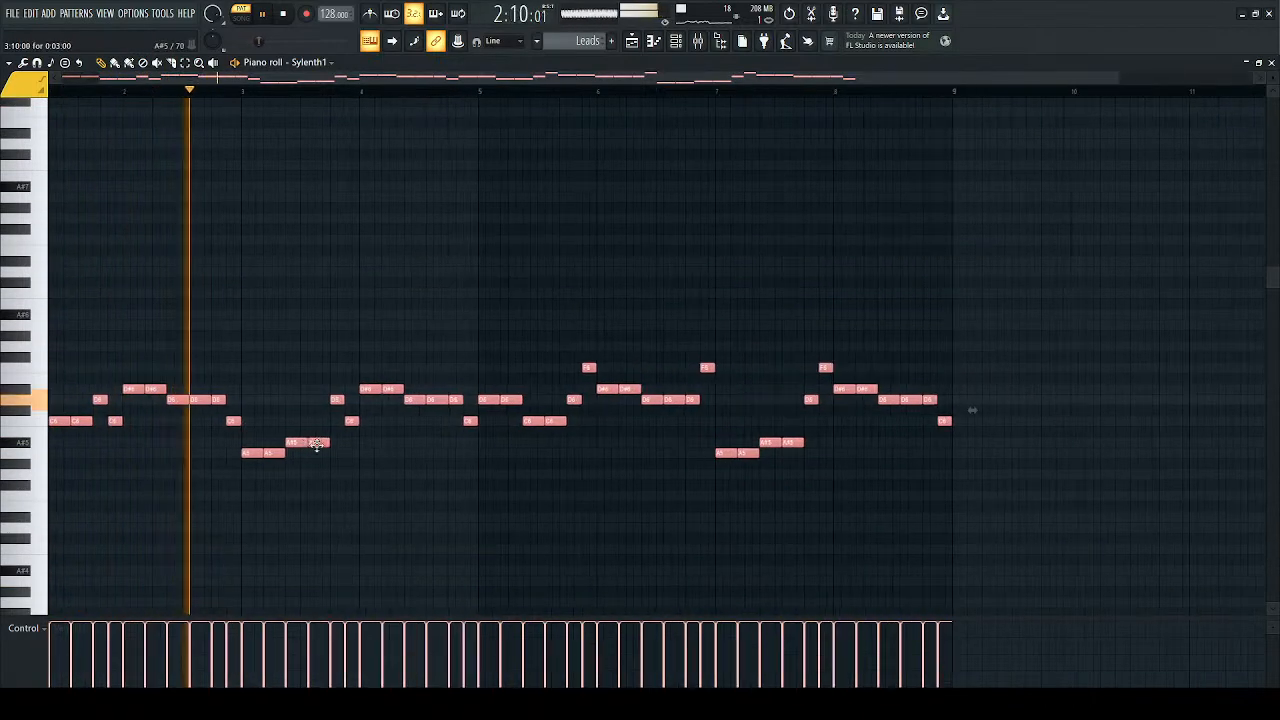
pyautogui.moveTo(328, 443); pyautogui.dragTo(323, 446)
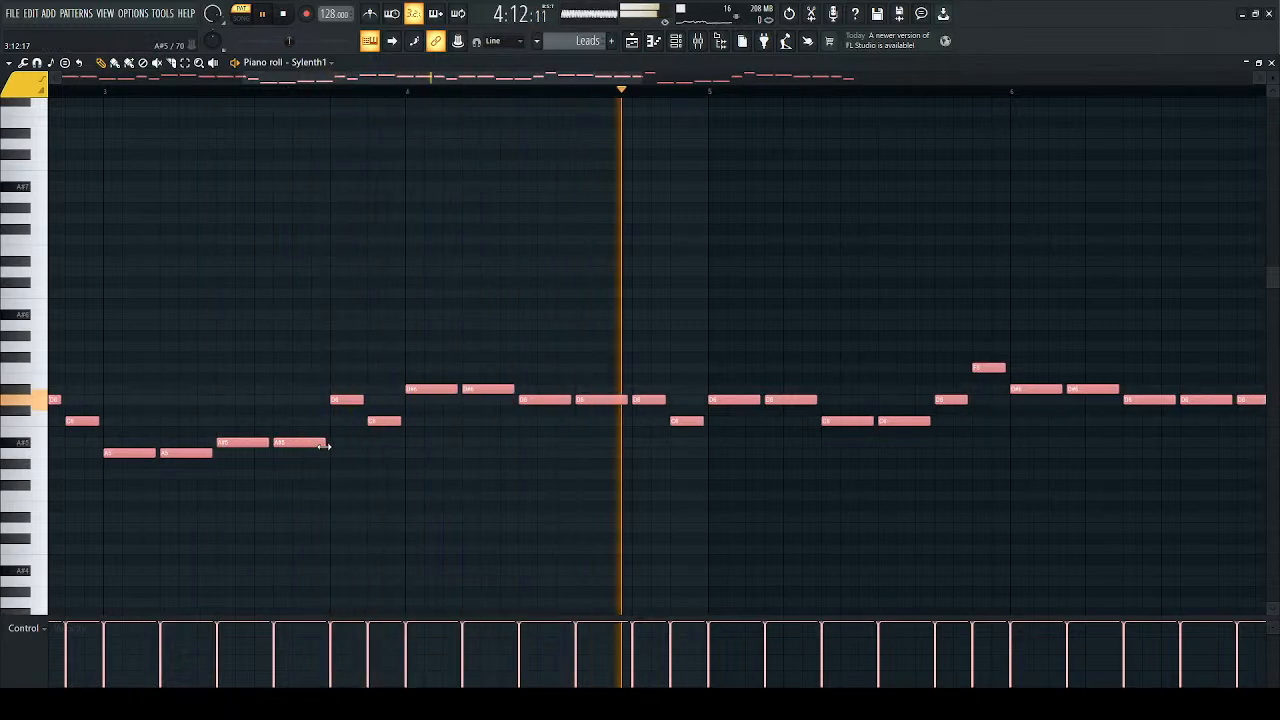
pyautogui.scroll(-2, 320, 448)
pyautogui.scroll(5, 337, 446)
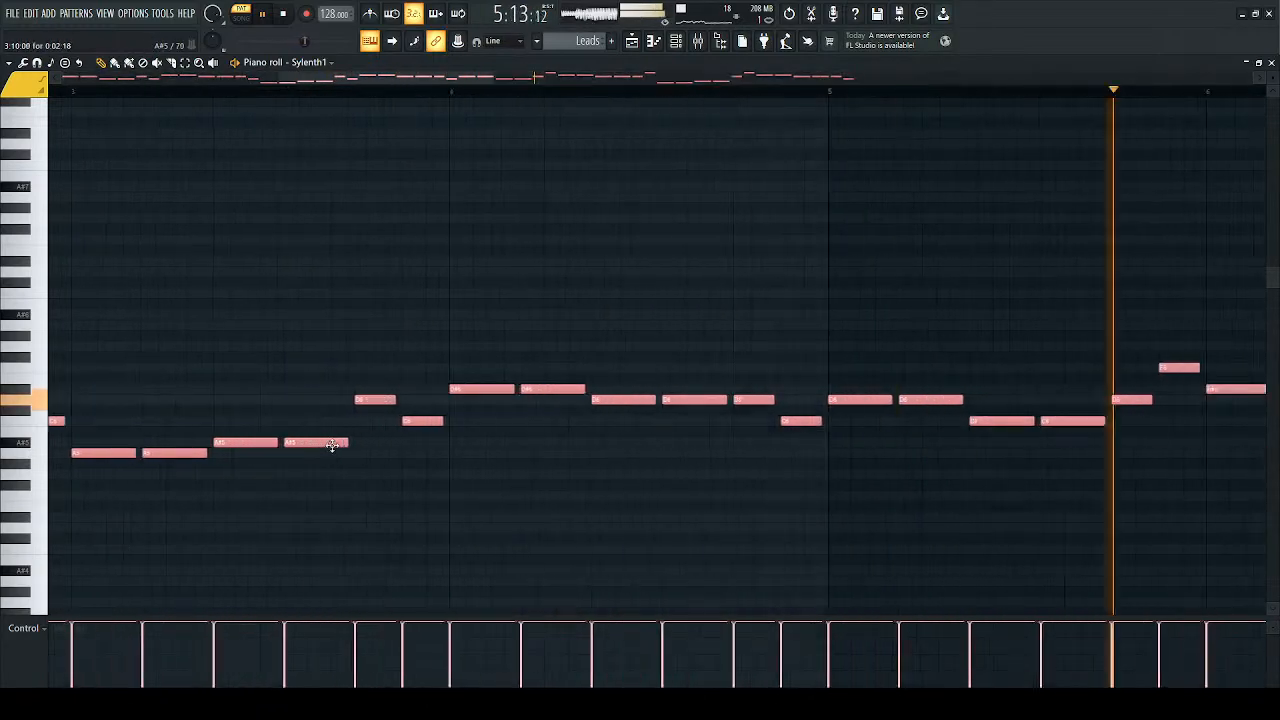
pyautogui.press('space')
pyautogui.scroll(-4, 370, 441)
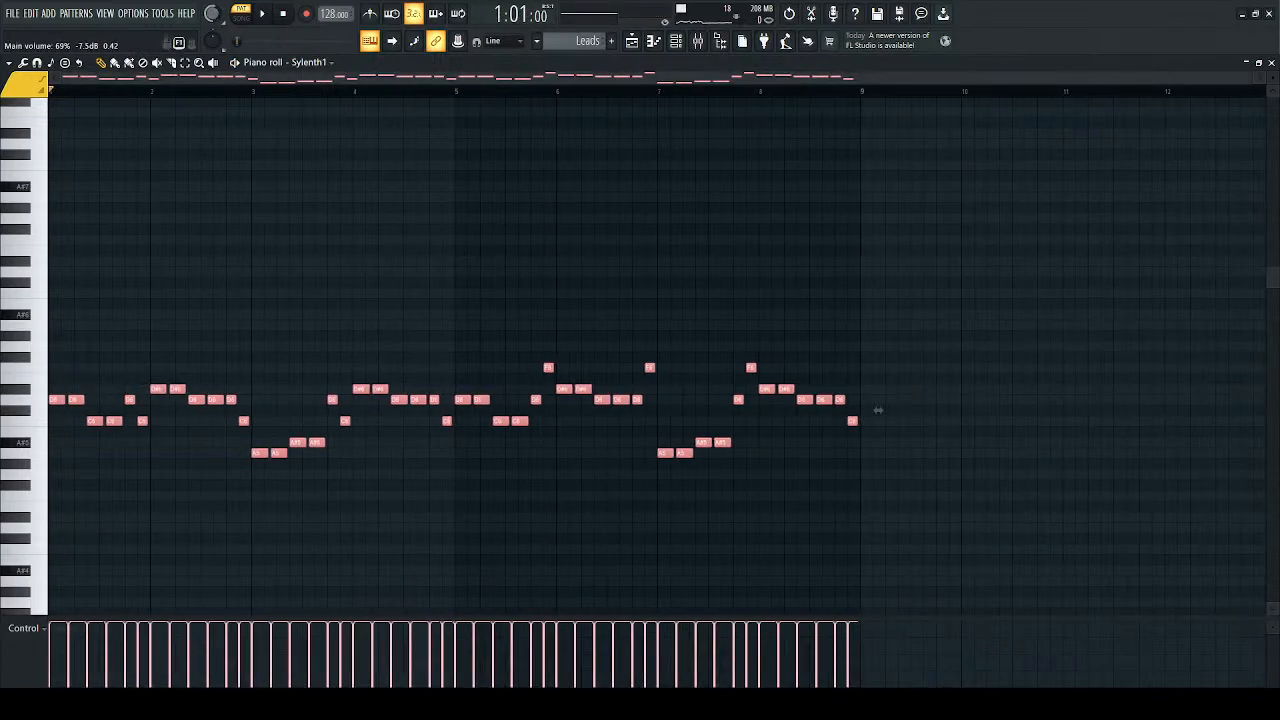
pyautogui.press('space')
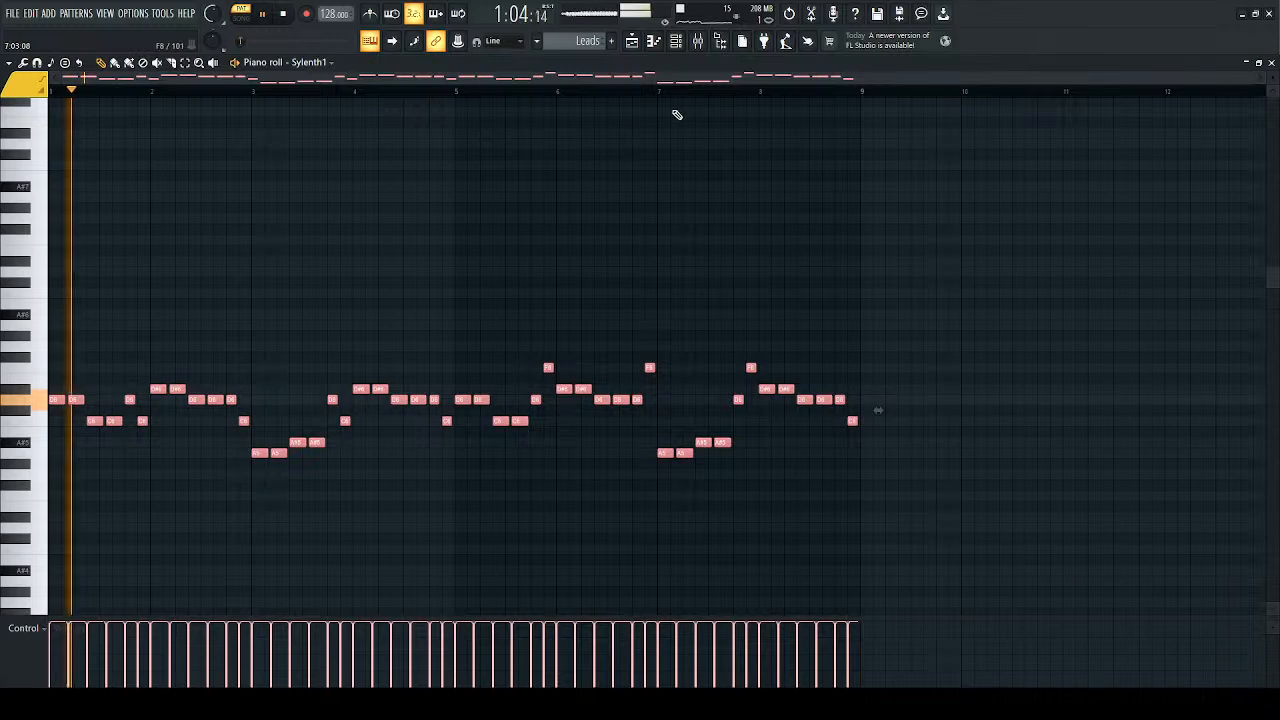
# Step: Clone the Sylenth1 channel and set the copy to the preset 003: MusiCore Lead - Sides
pyautogui.press('F6')
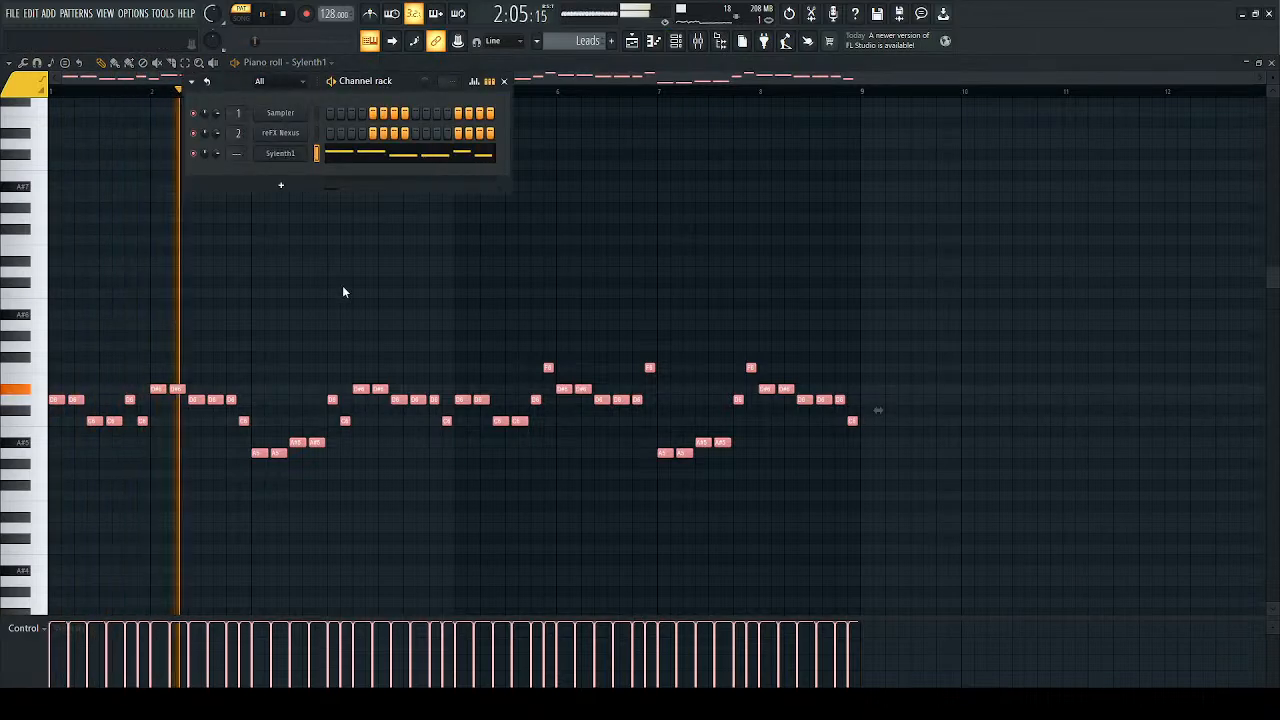
pyautogui.hotkey('alt', 'c')
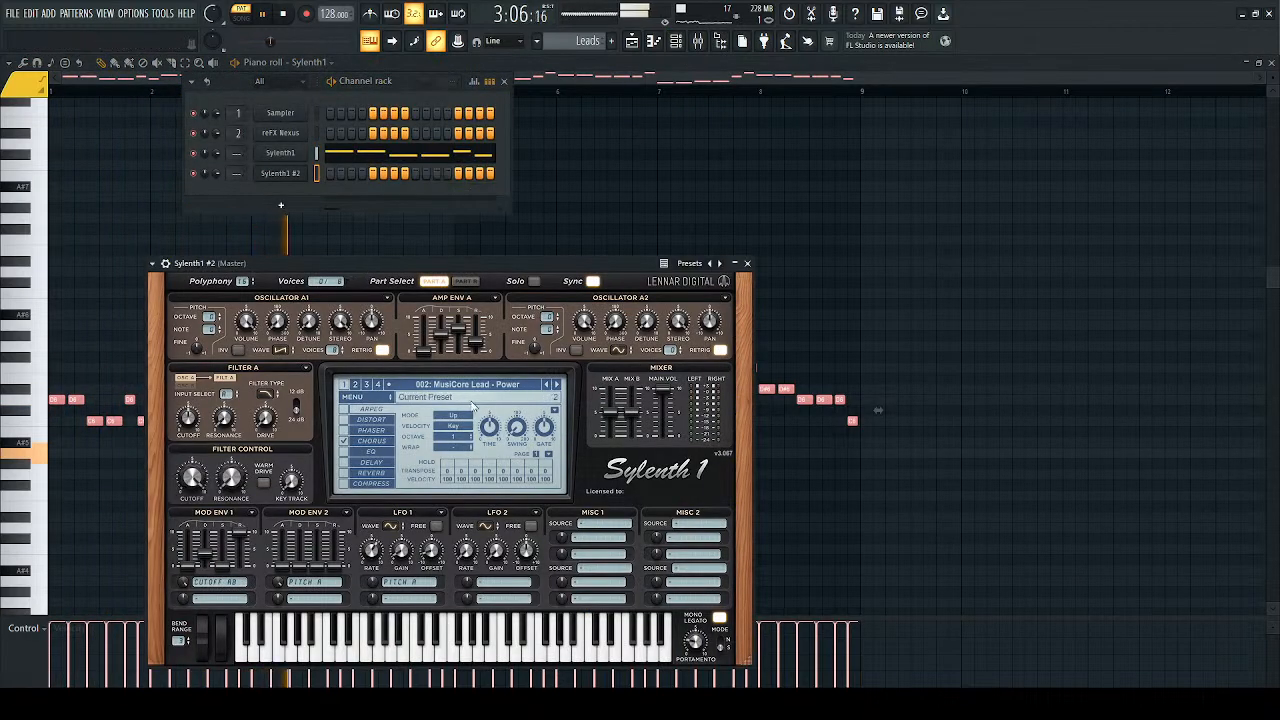
pyautogui.click(559, 386)
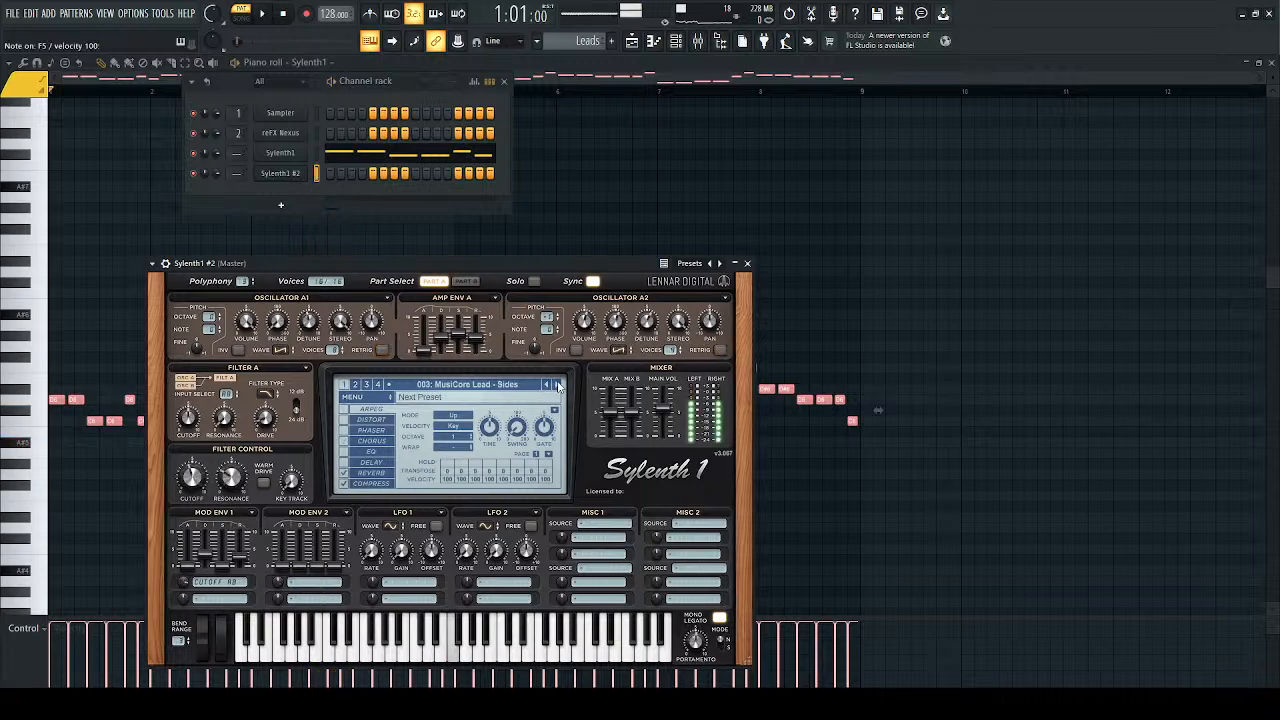
pyautogui.click(555, 386)
pyautogui.click(547, 386)
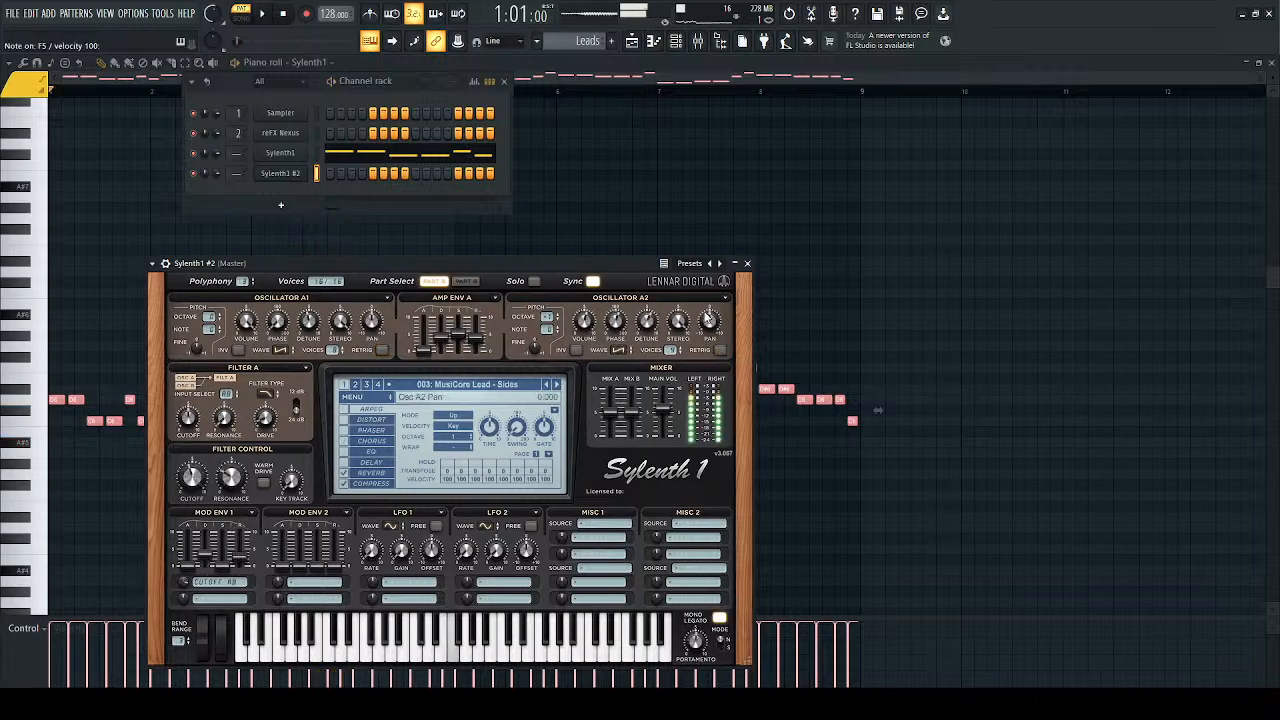
pyautogui.click(750, 264)
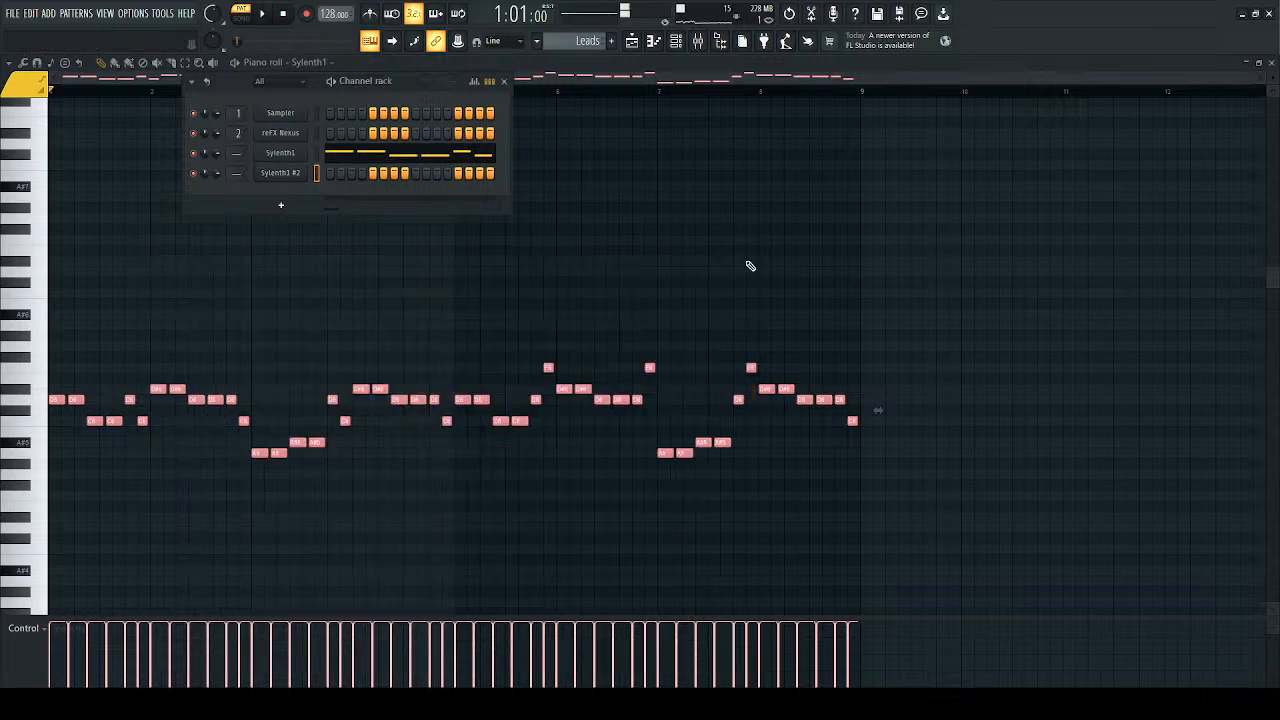
# Step: Copy the melody notes from Sylenth1 into Sylenth1 #2 and play both leads together
pyautogui.hotkey('ctrl', 'a')
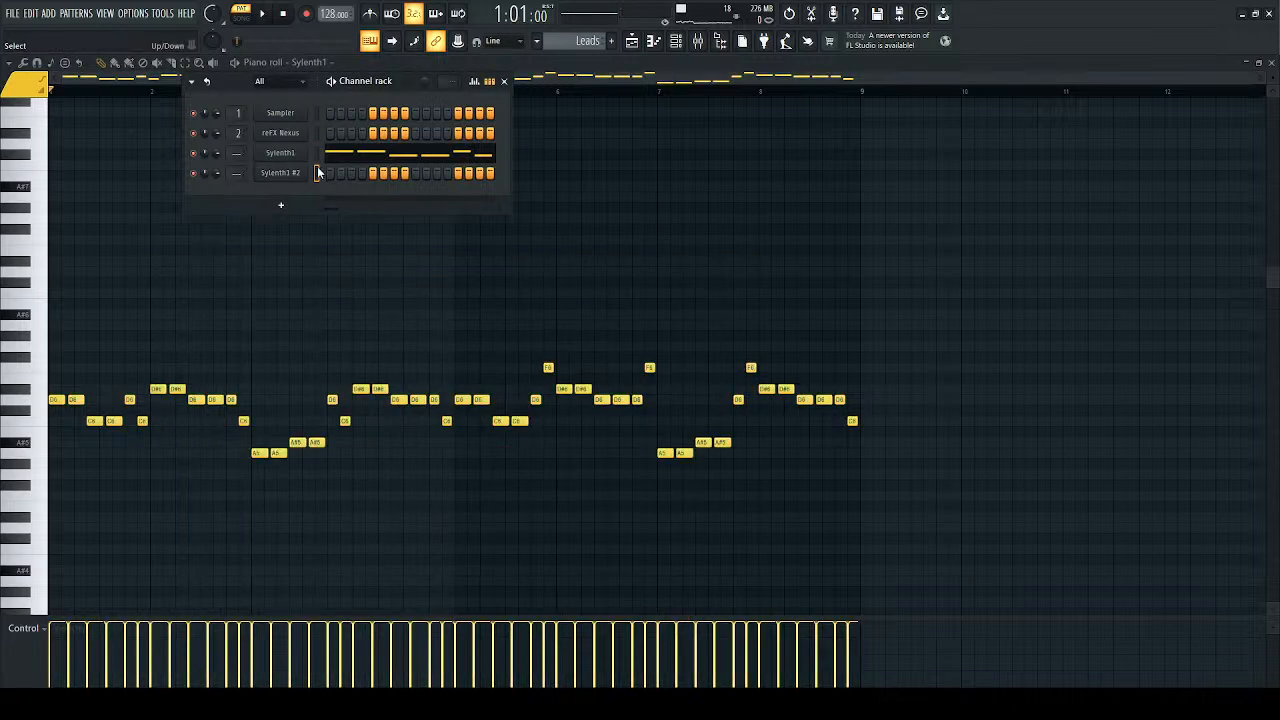
pyautogui.hotkey('ctrl', 'v')
pyautogui.press('space')
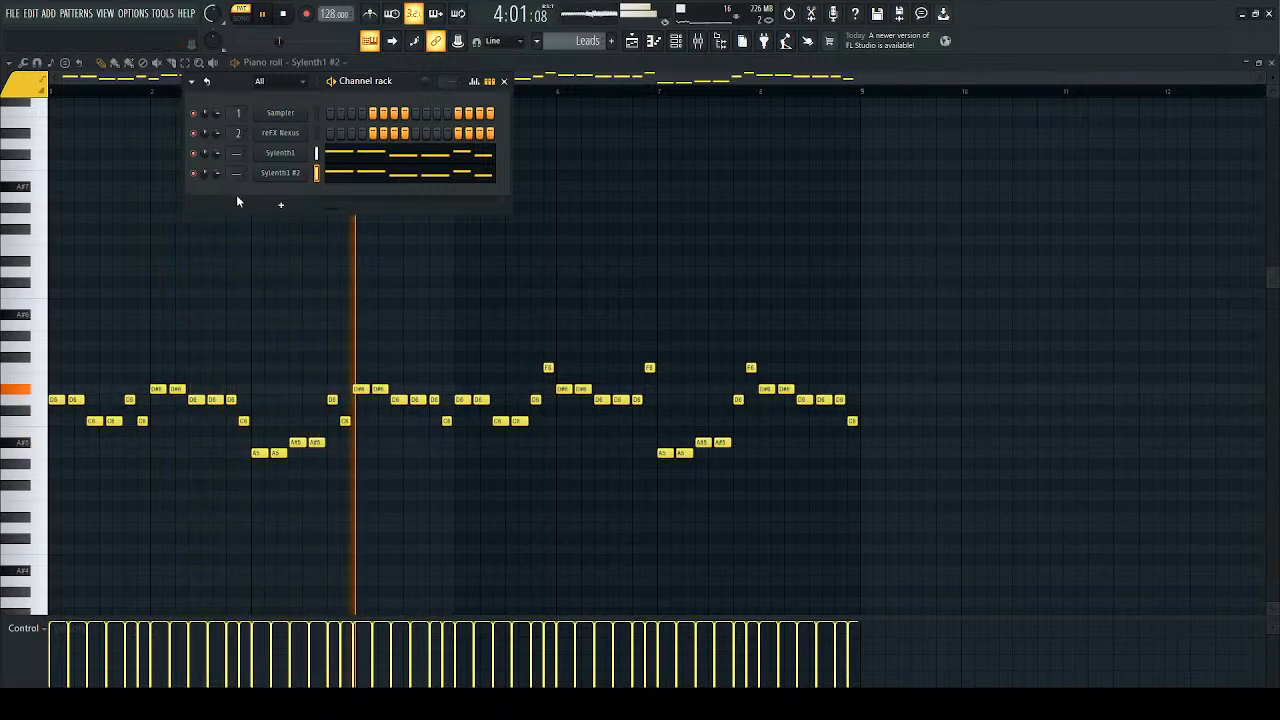
# Step: Clone the Sylenth1 #2 channel and set the copy to preset 005: MusiCore Lead - Chapel with its reverb off
pyautogui.hotkey('ctrl', 's')
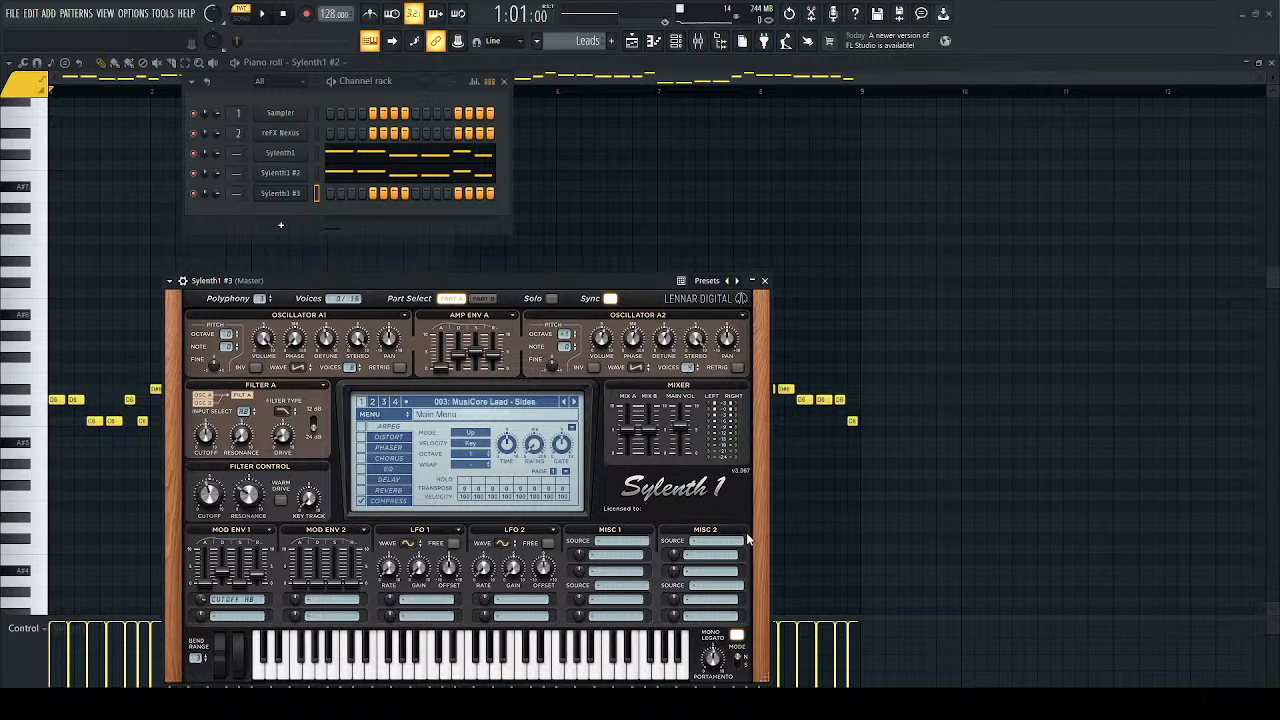
pyautogui.click(449, 298)
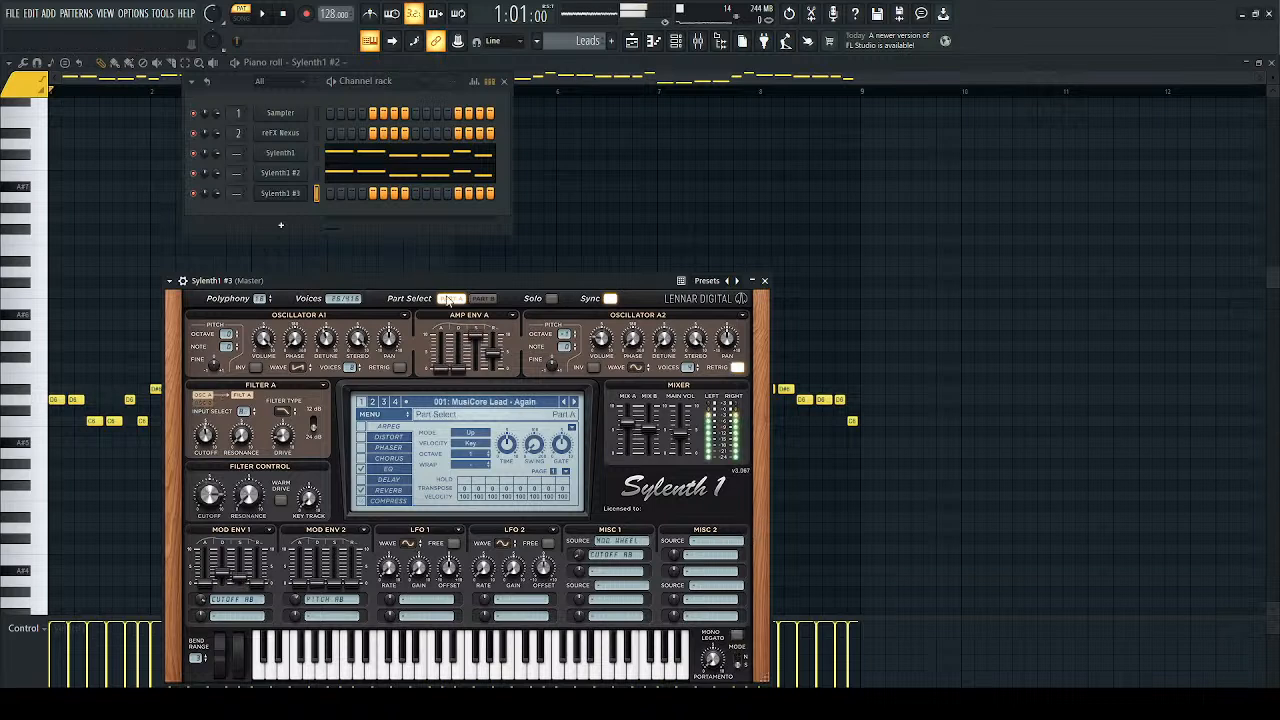
pyautogui.click(573, 402)
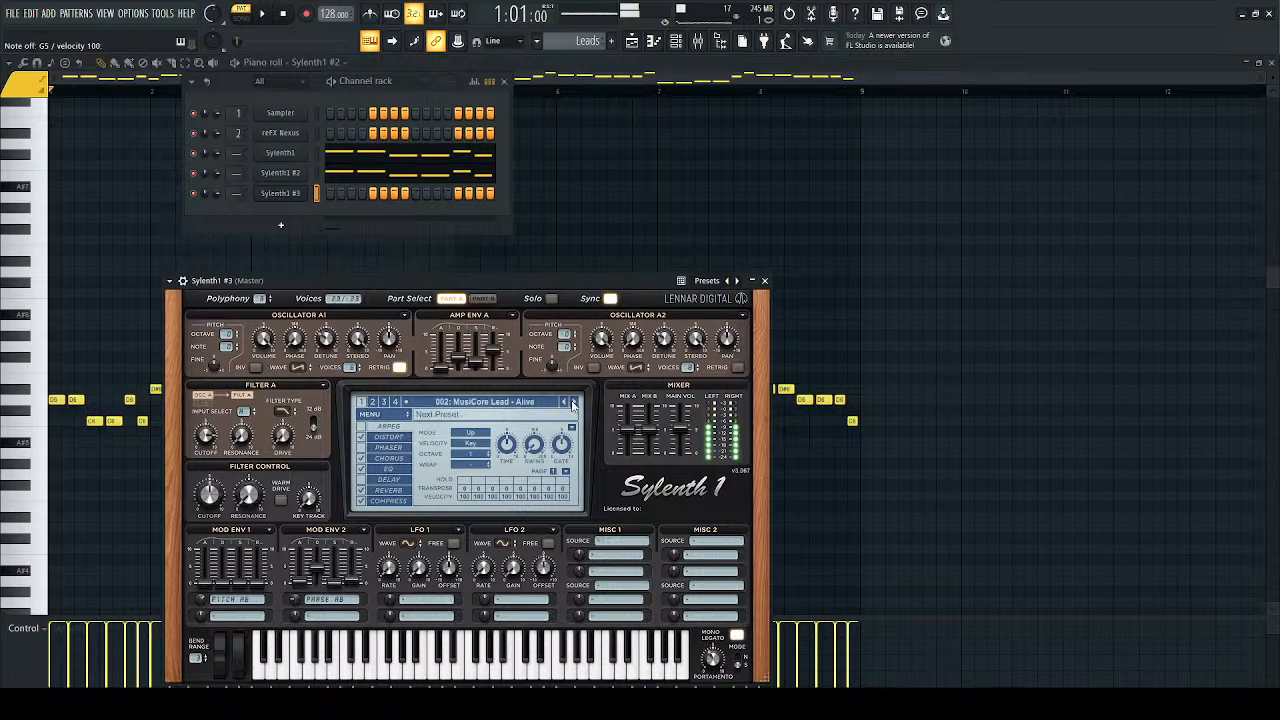
pyautogui.click(575, 403)
pyautogui.click(575, 403)
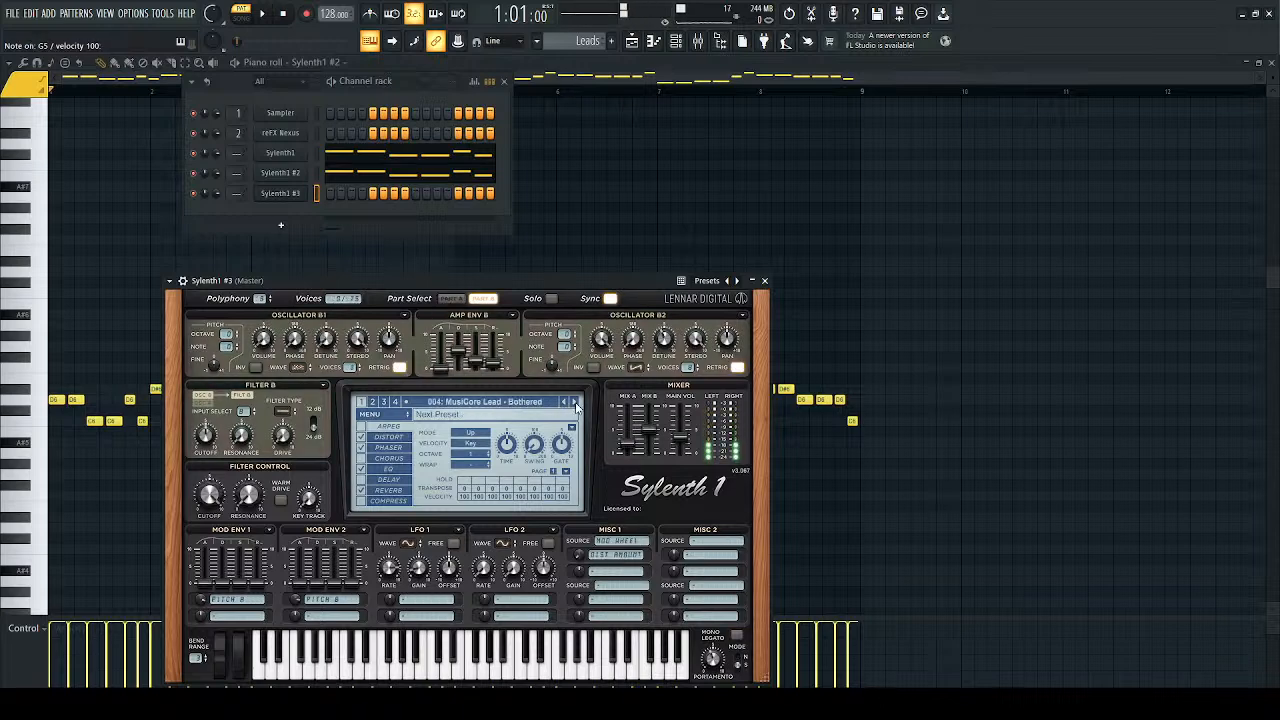
pyautogui.click(575, 403)
pyautogui.click(574, 403)
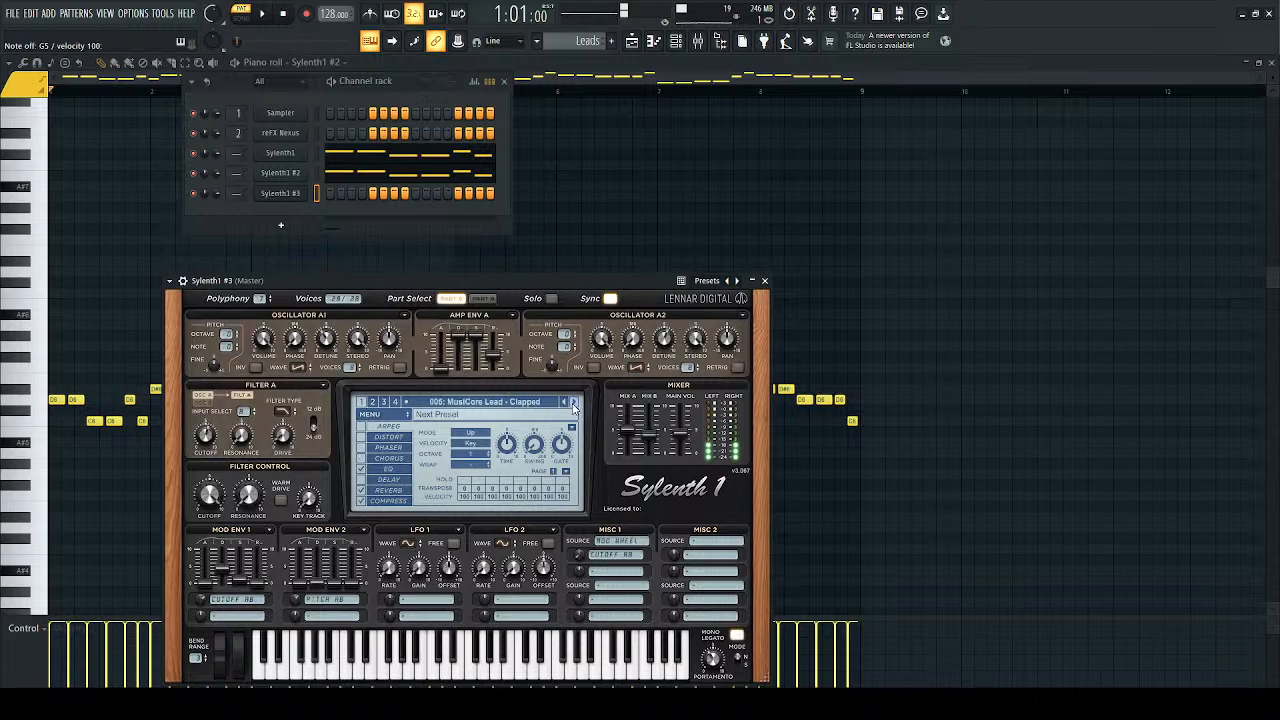
pyautogui.click(564, 402)
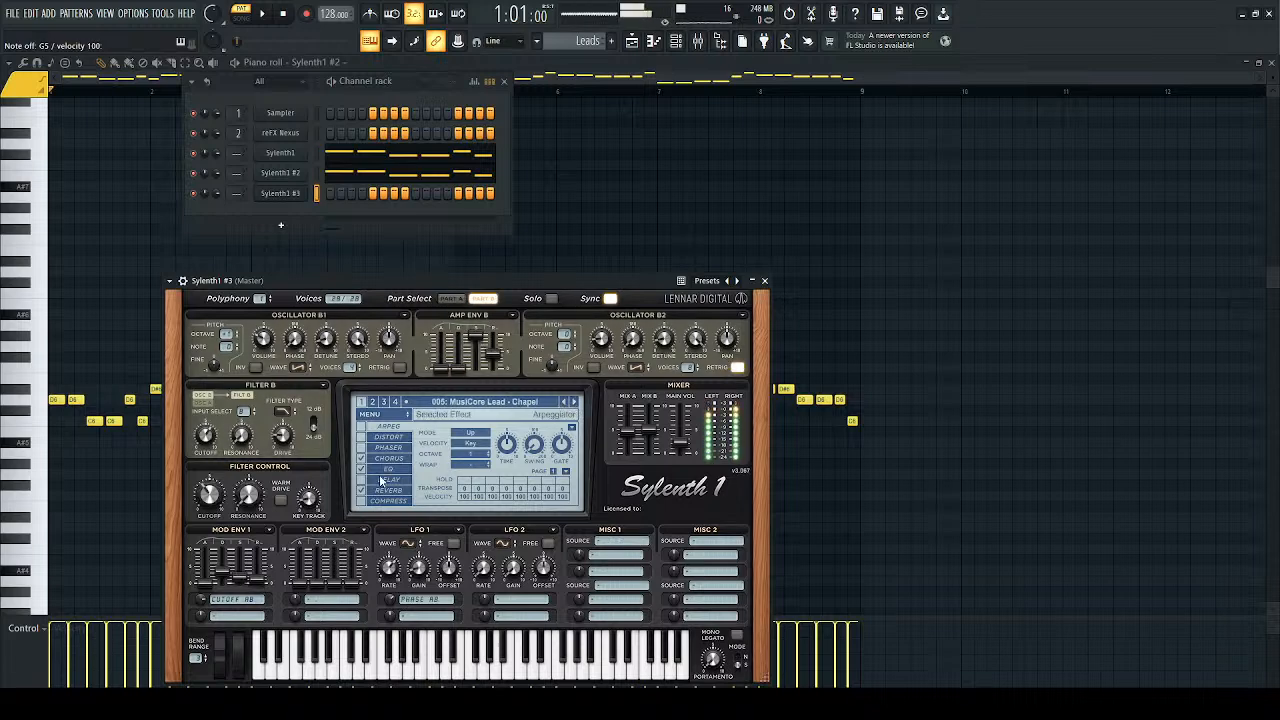
pyautogui.click(754, 282)
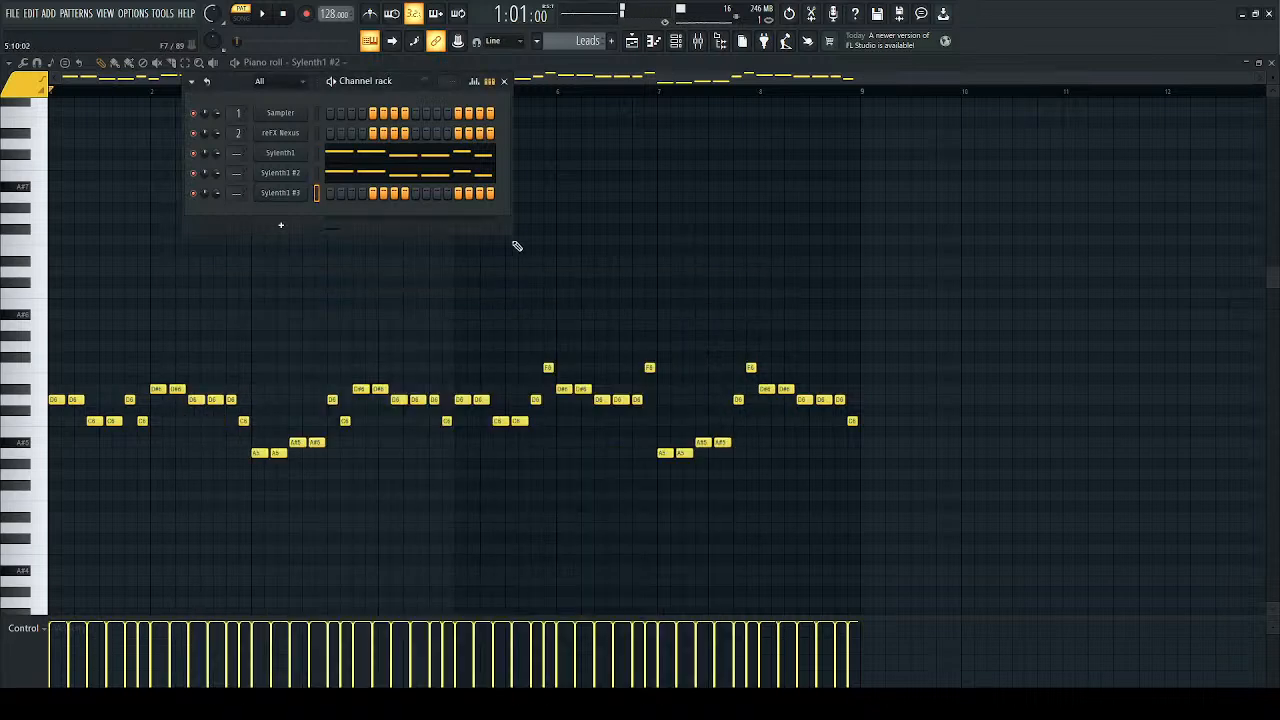
# Step: Paste the melody notes into Sylenth1 #3 and play the three layered leads together
pyautogui.hotkey('ctrl', 'v')
pyautogui.press('space')
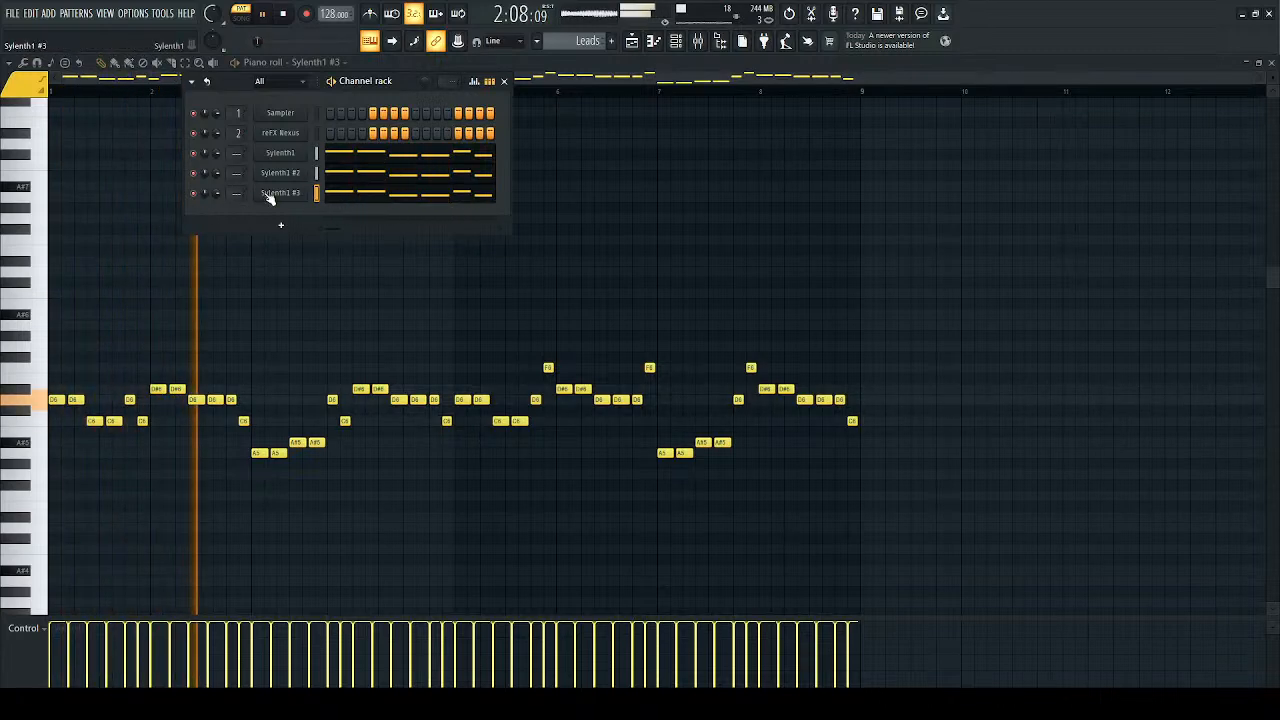
pyautogui.press('F5')
pyautogui.click(368, 193)
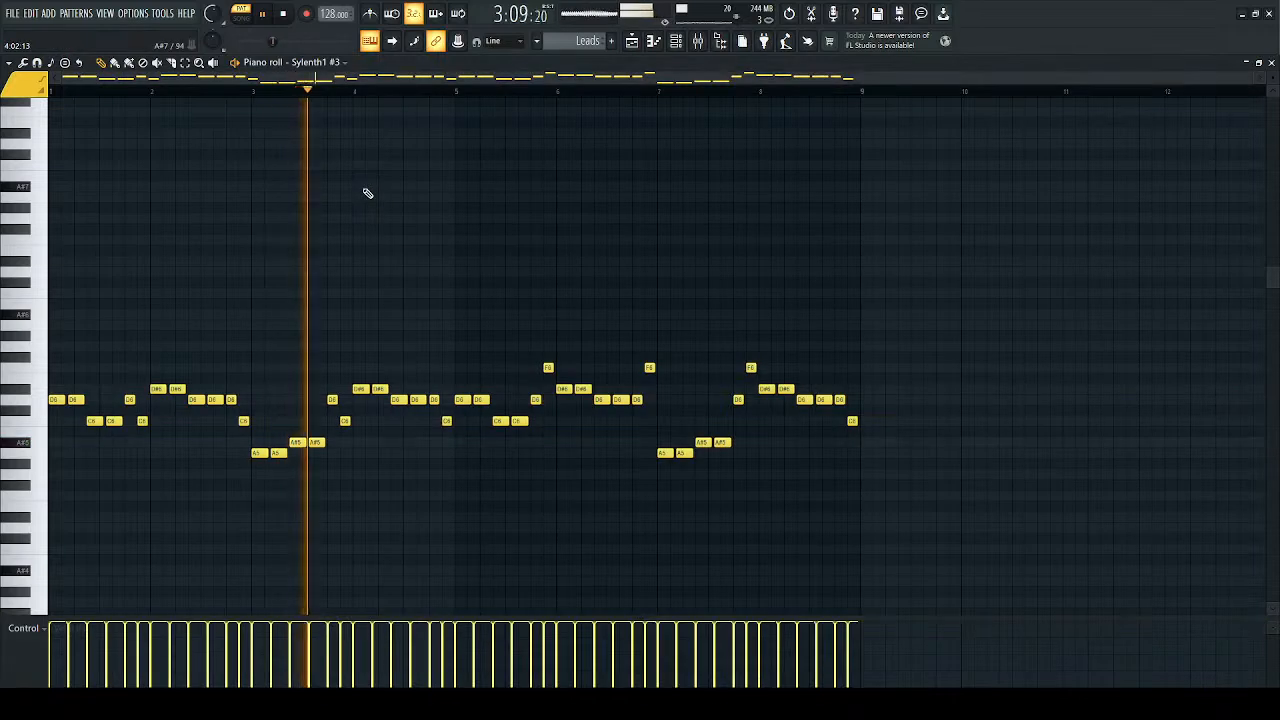
pyautogui.hotkey('ctrl', 'Down')
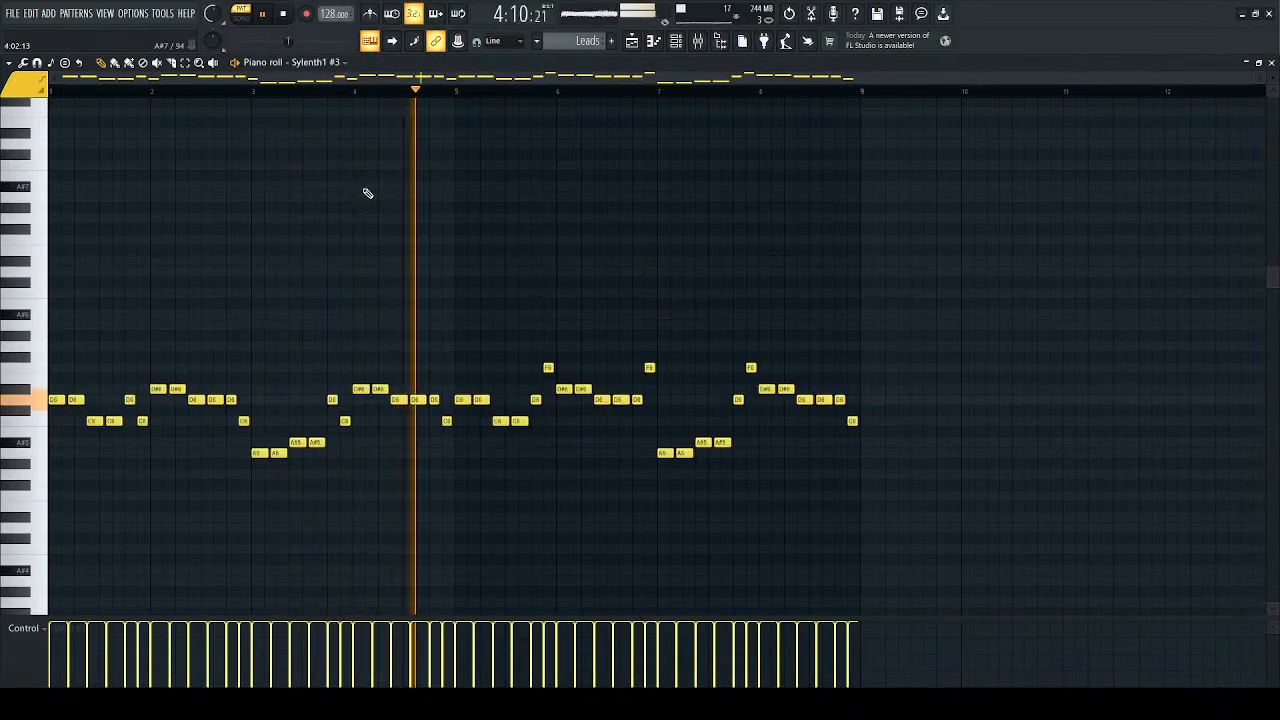
pyautogui.click(678, 43)
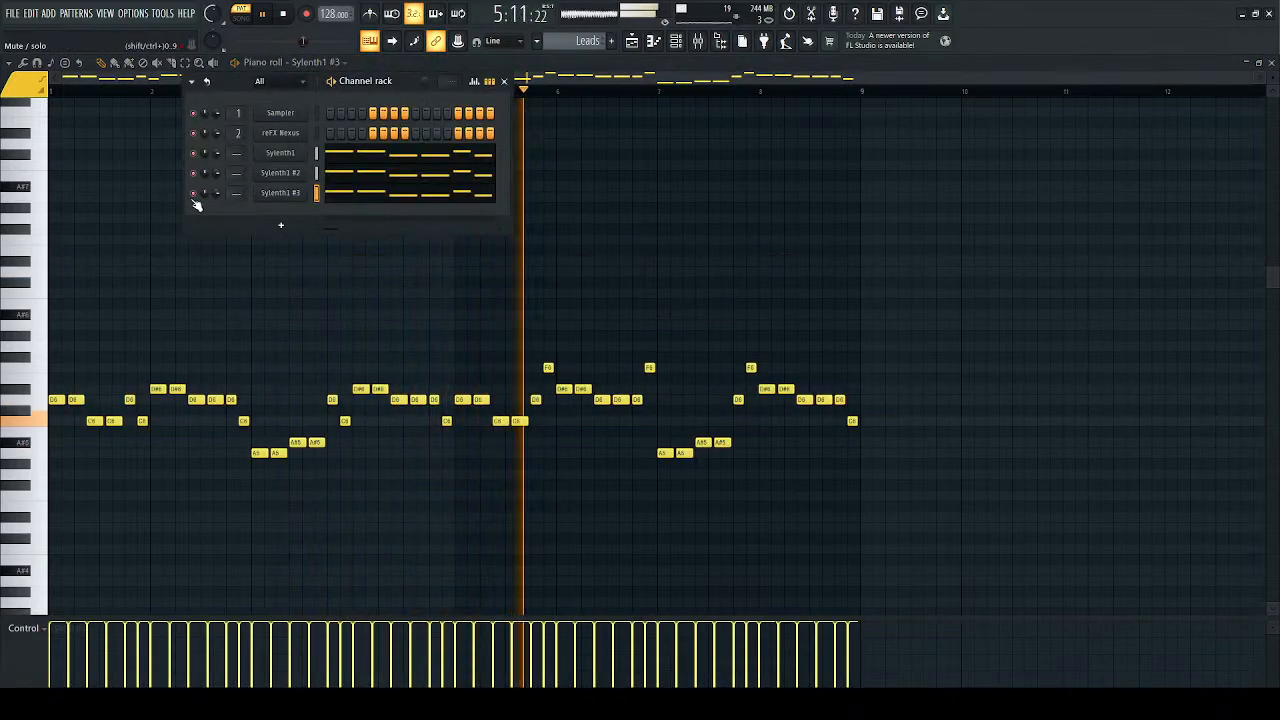
# Step: Adjust the part B amp envelope of Sylenth1 #3, setting its release to about 2.198
pyautogui.click(281, 193)
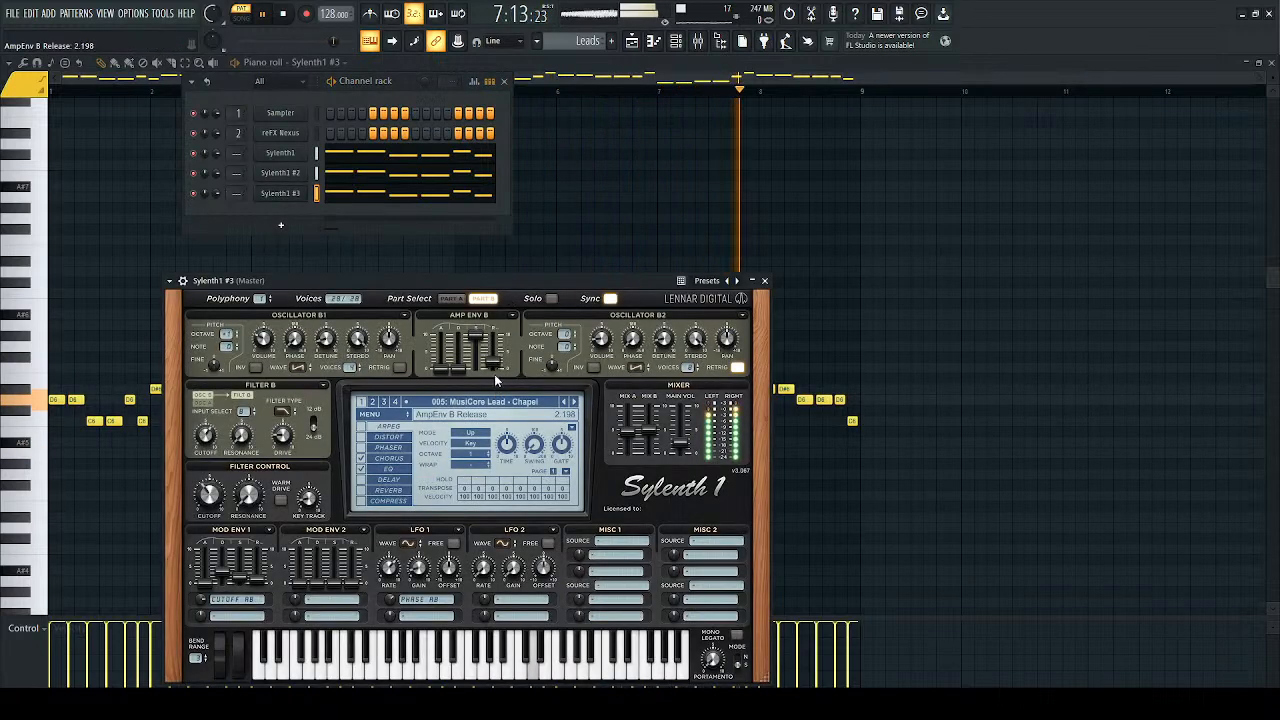
pyautogui.moveTo(441, 371); pyautogui.dragTo(444, 376)
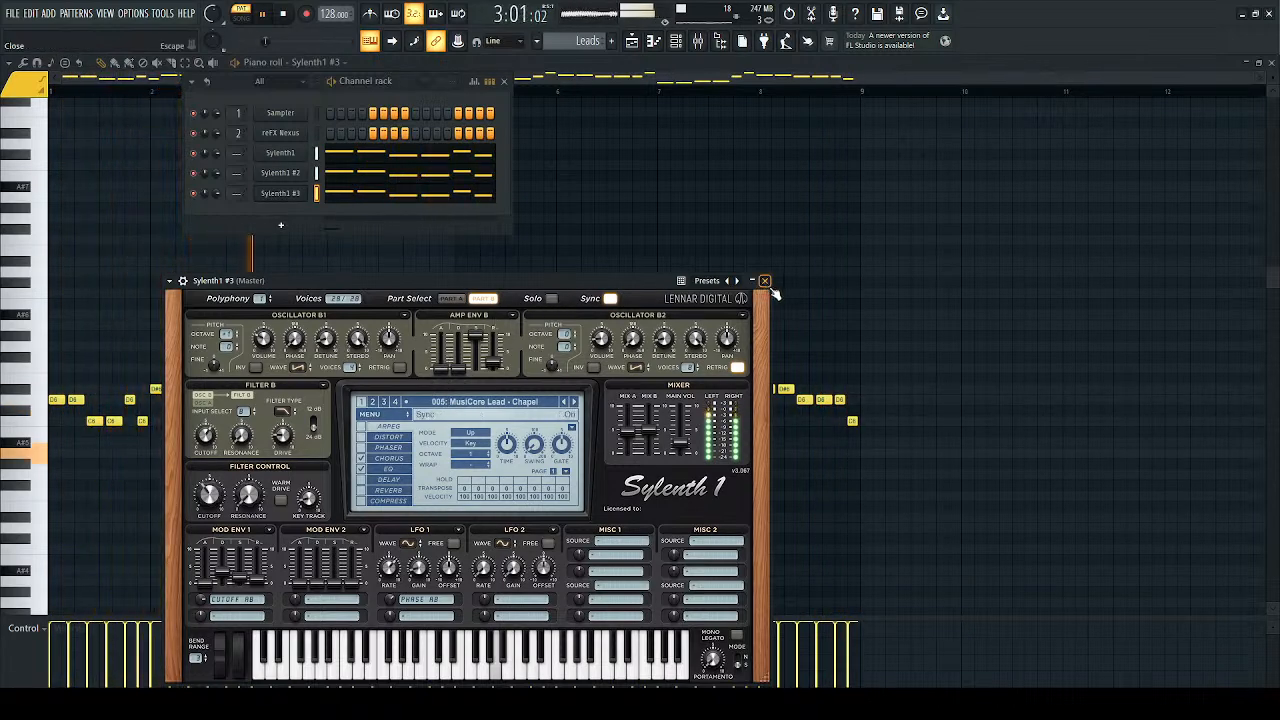
pyautogui.click(764, 281)
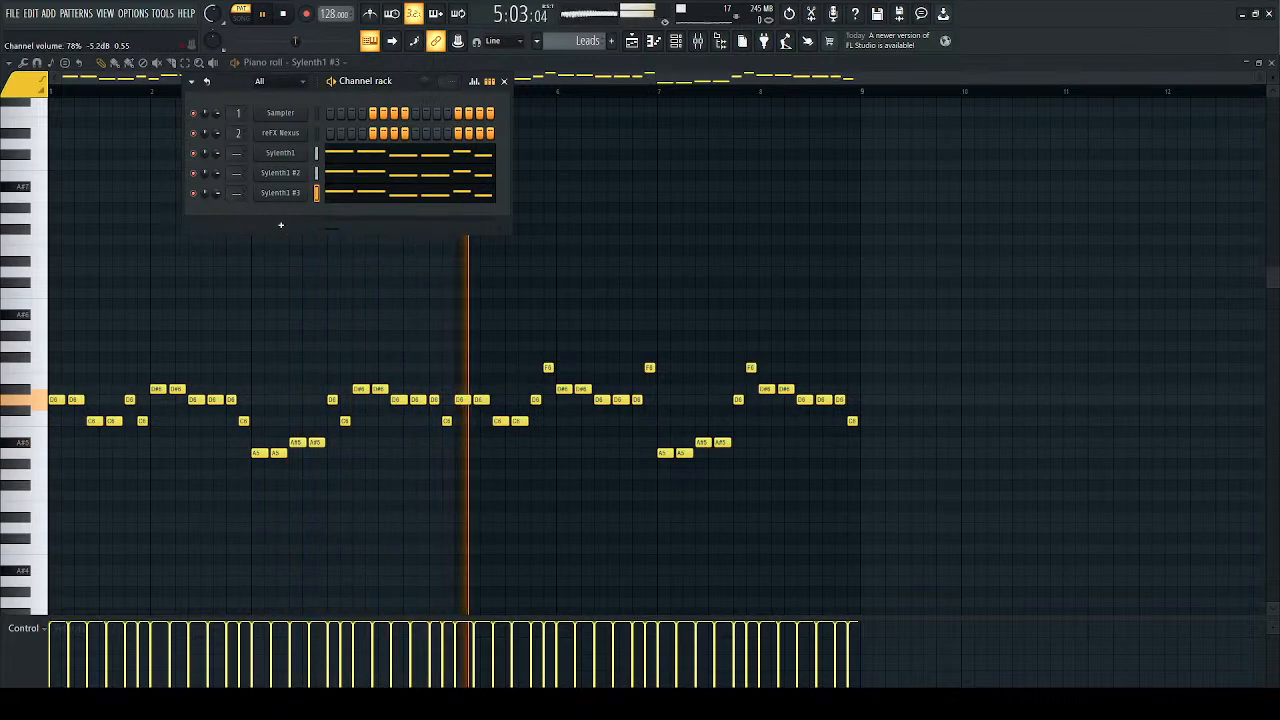
# Step: Change Sylenth1 #3 to preset 011: MusiCore Lead - Dreamer during playback and audition the layered leads
pyautogui.click(280, 193)
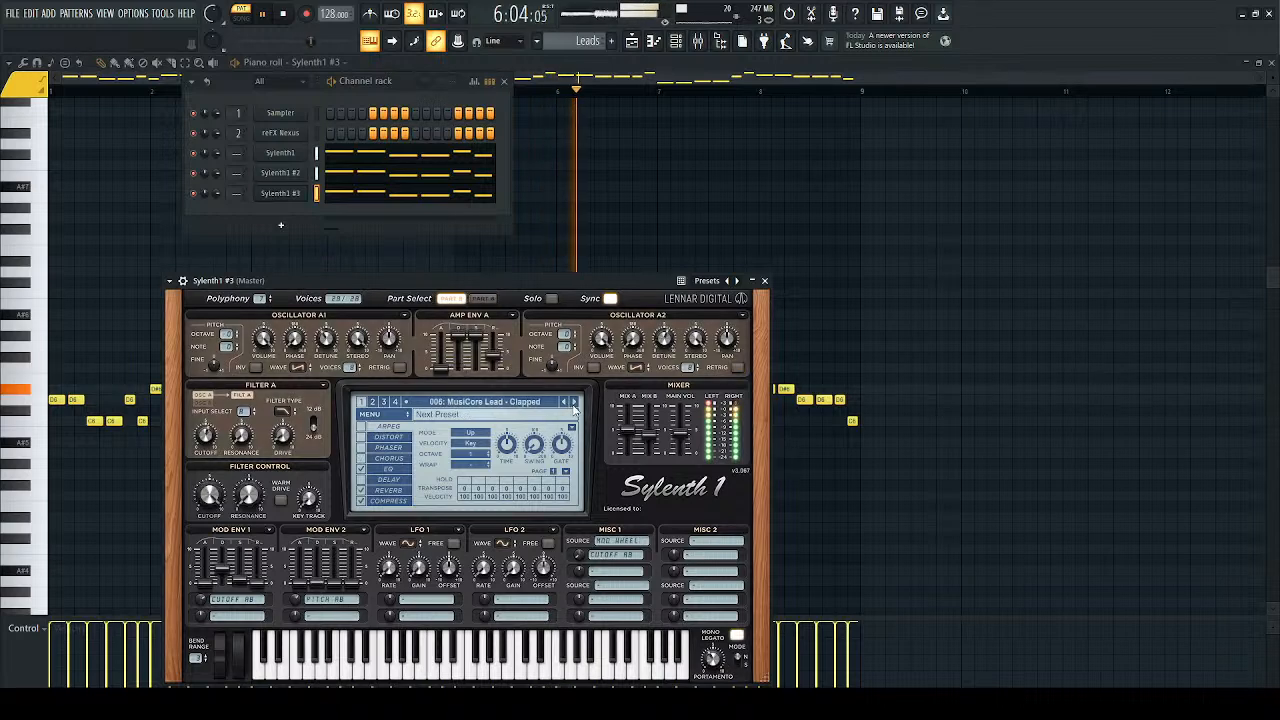
pyautogui.click(574, 402)
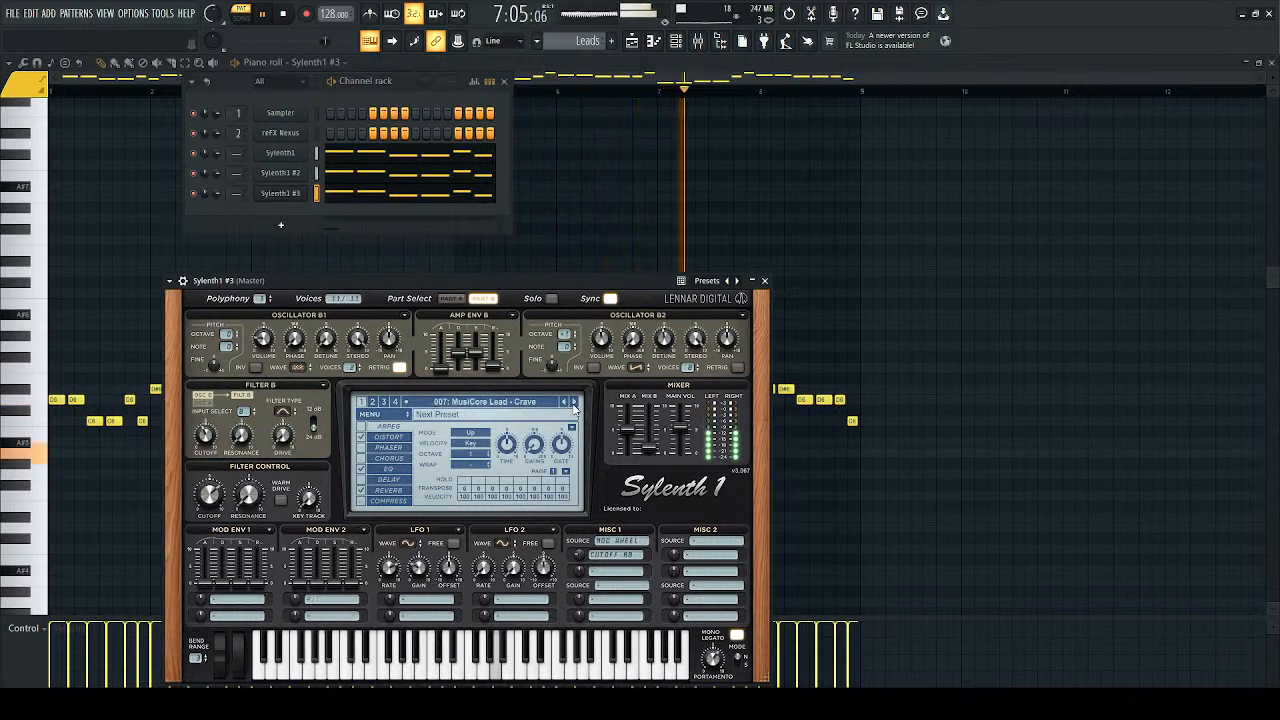
pyautogui.click(574, 402)
pyautogui.click(574, 403)
pyautogui.click(574, 403)
pyautogui.click(574, 403)
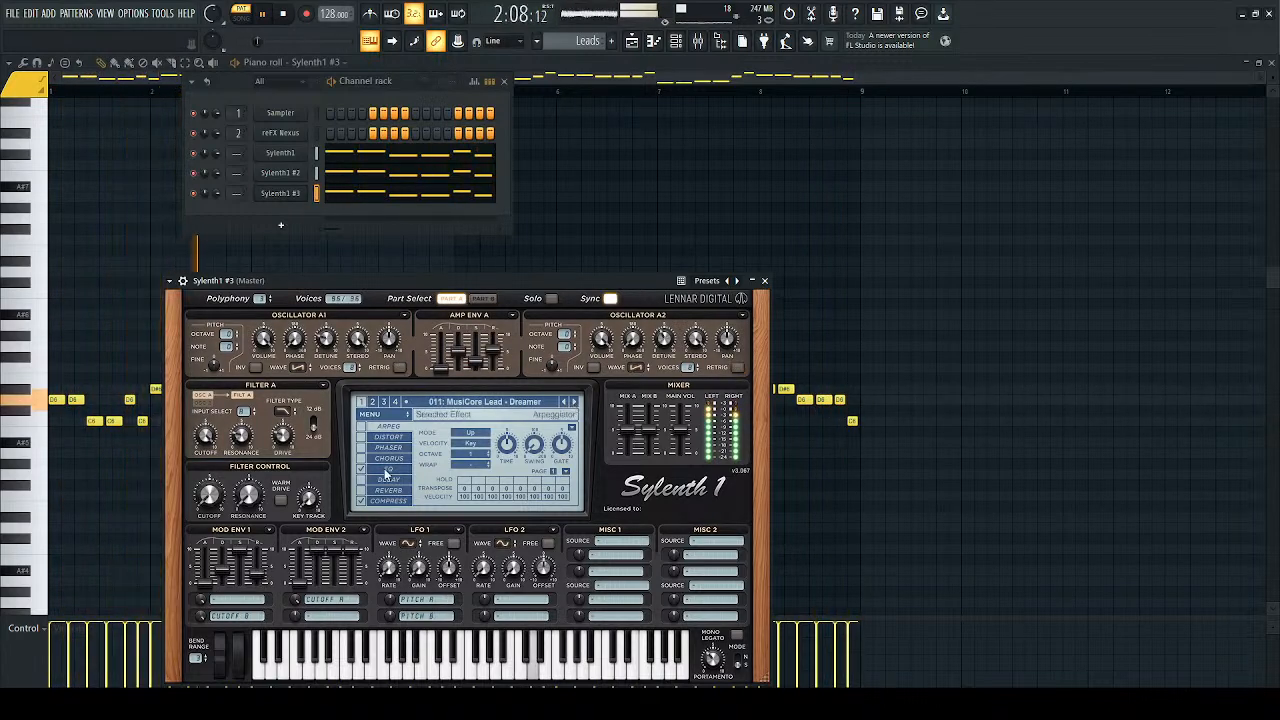
pyautogui.click(765, 282)
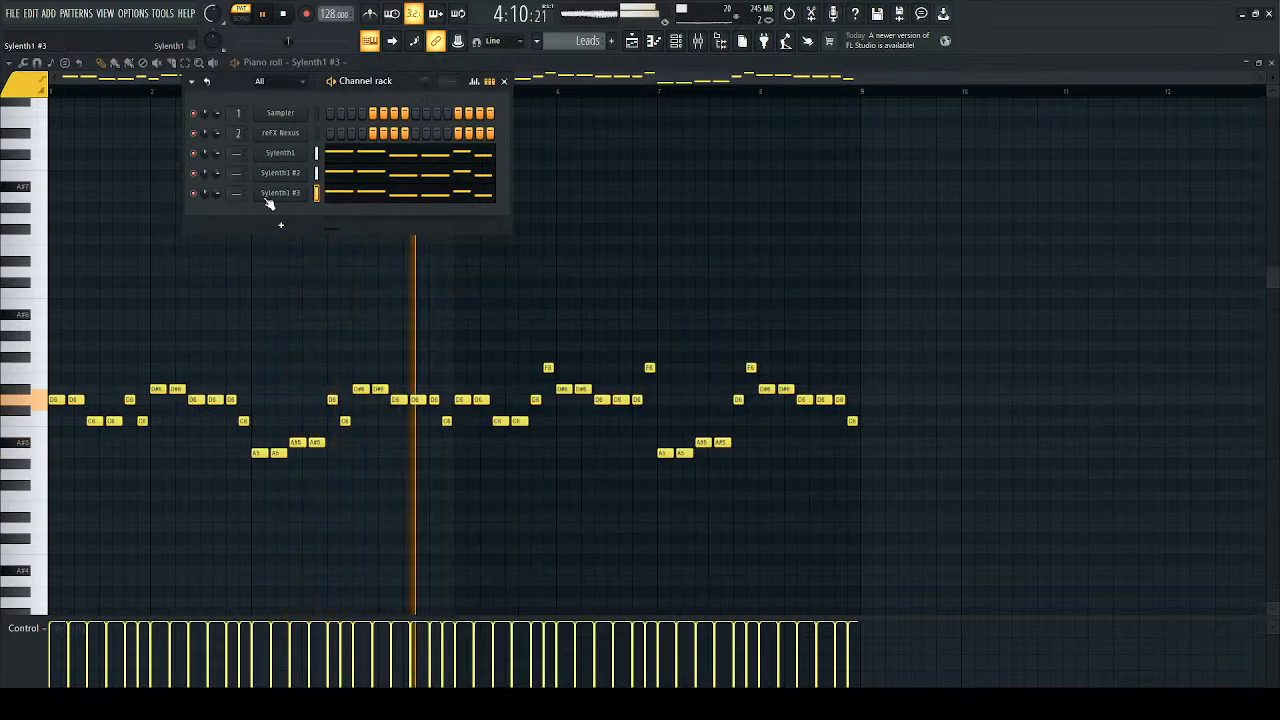
pyautogui.press('space')
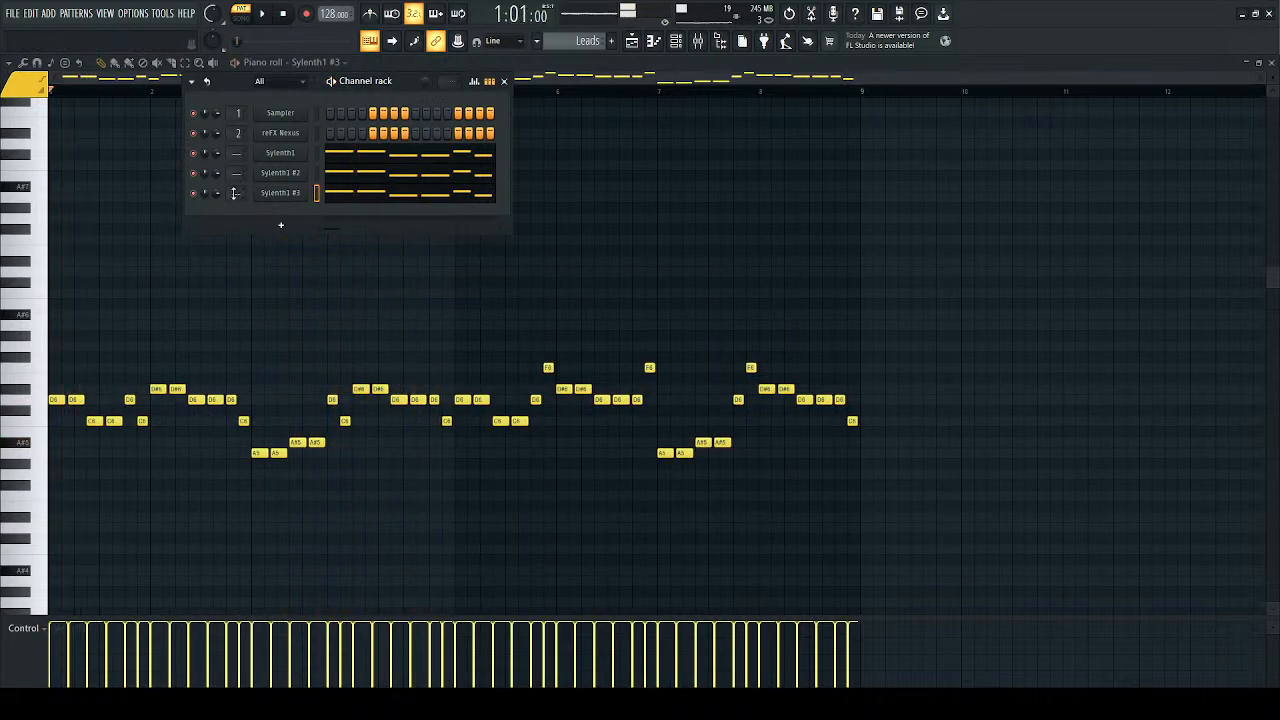
pyautogui.press('space')
pyautogui.press('space')
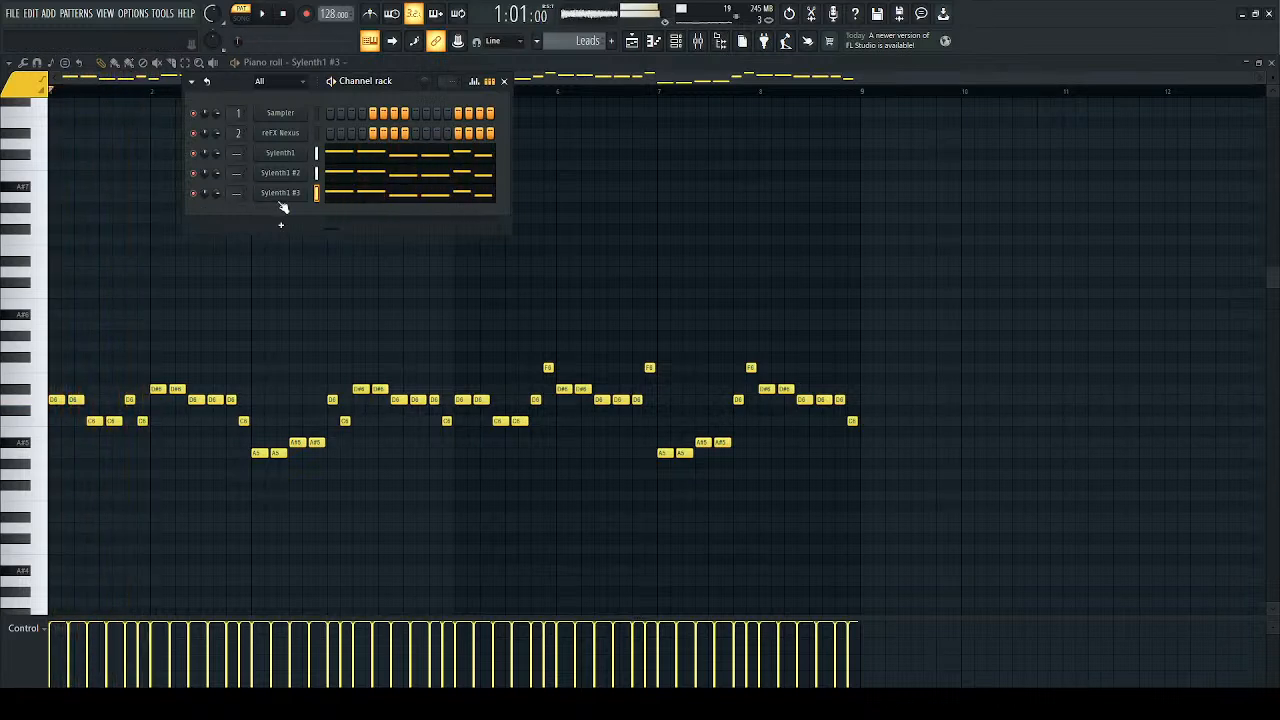
# Step: Add a second reFX Nexus channel and load the Piano preset PN Power Grand
pyautogui.click(433, 418)
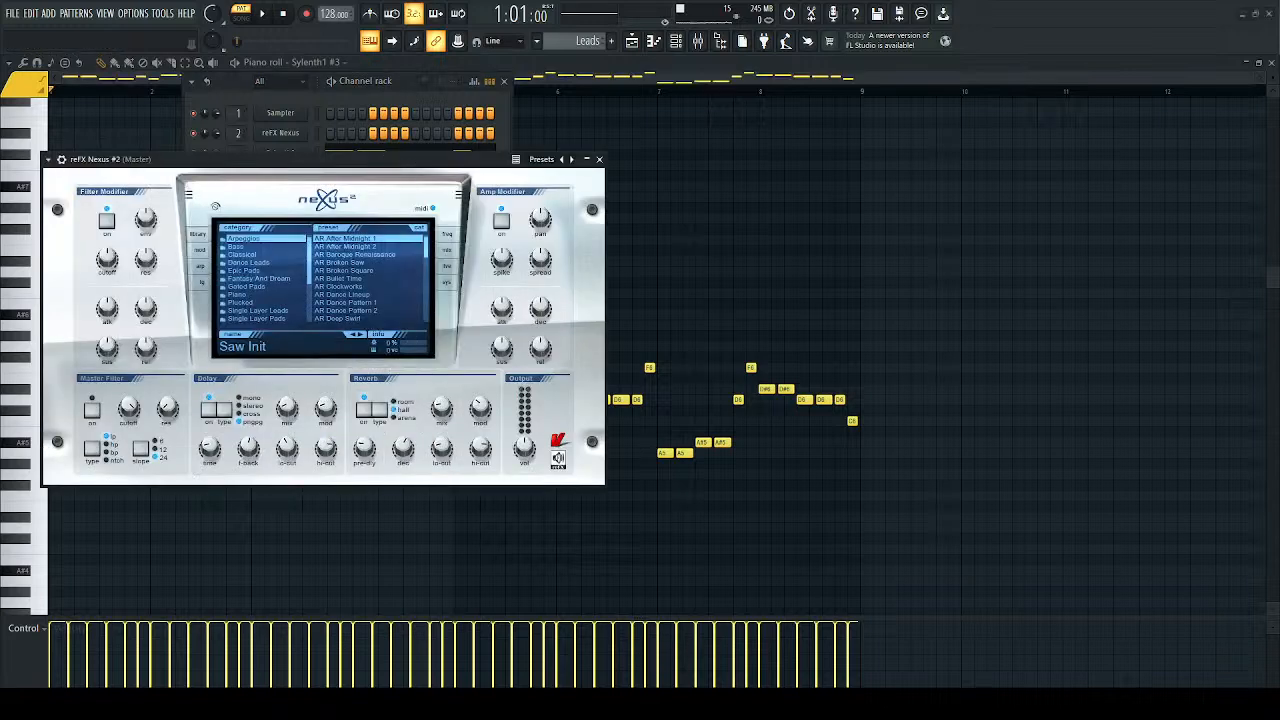
pyautogui.click(245, 295)
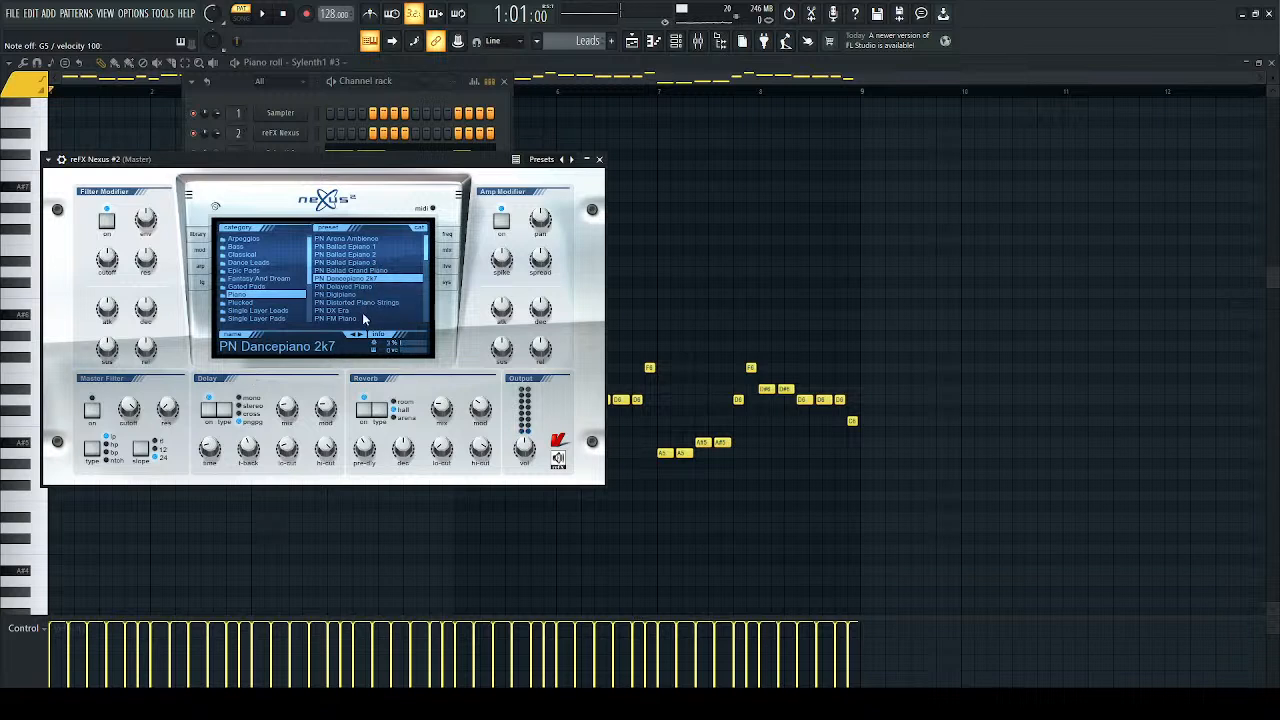
pyautogui.scroll(-5, 428, 258)
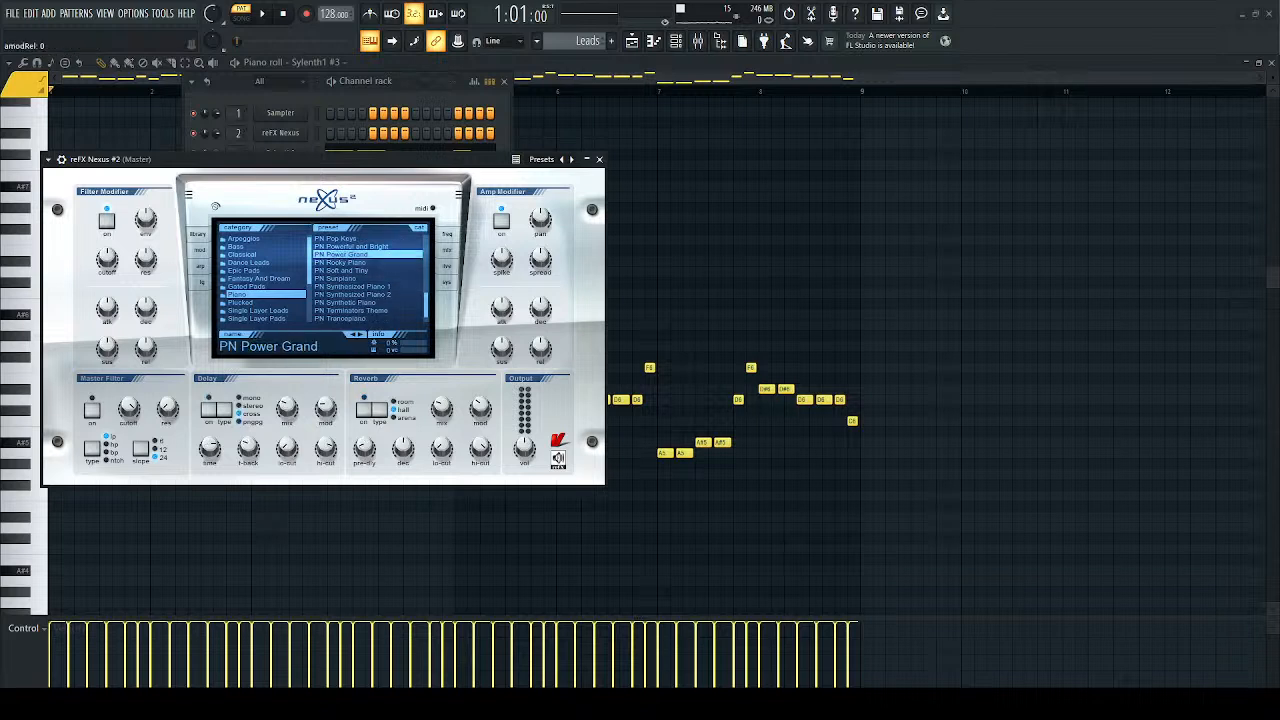
pyautogui.click(599, 159)
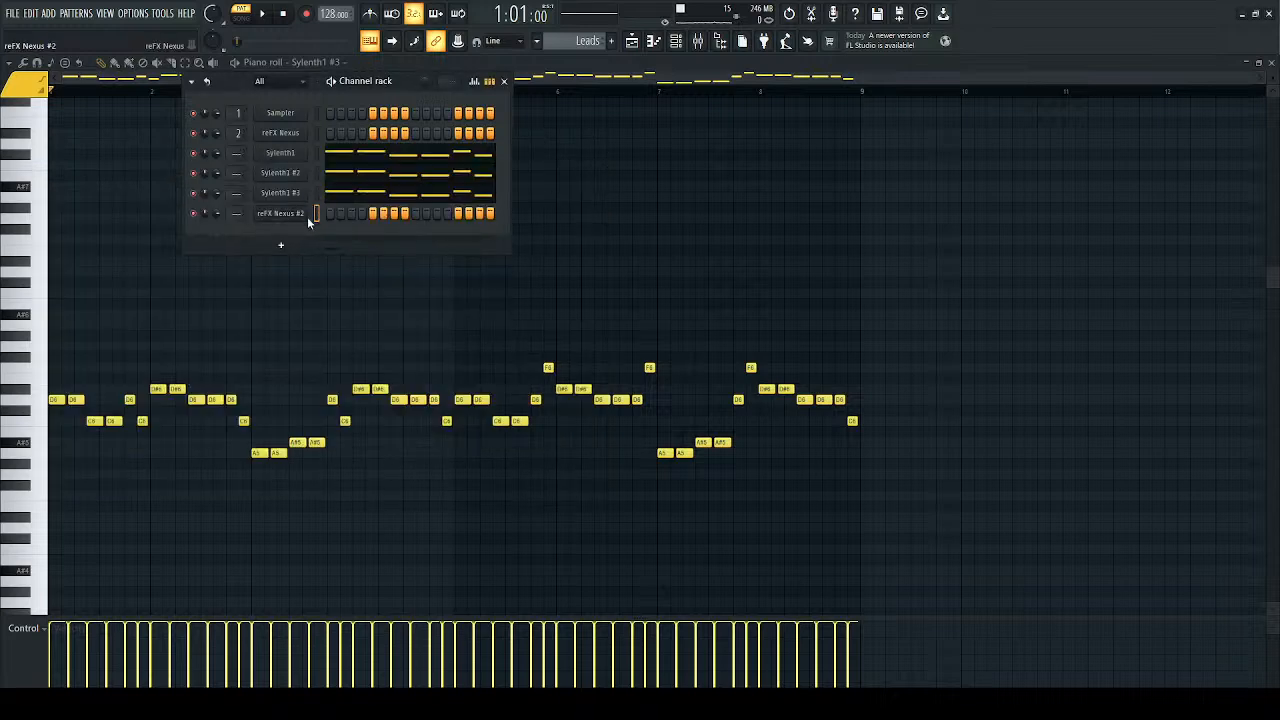
# Step: Paste the melody into the reFX Nexus #2 piano roll and play it with the other leads
pyautogui.press('F7')
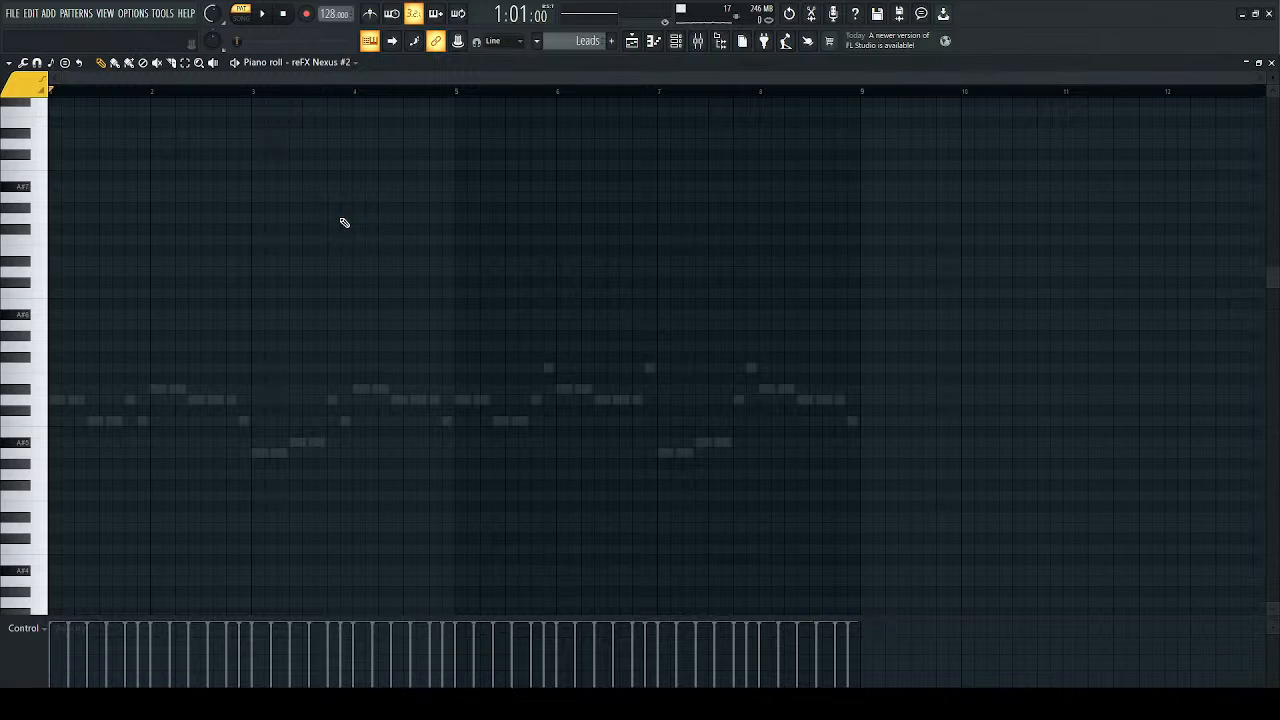
pyautogui.click(676, 44)
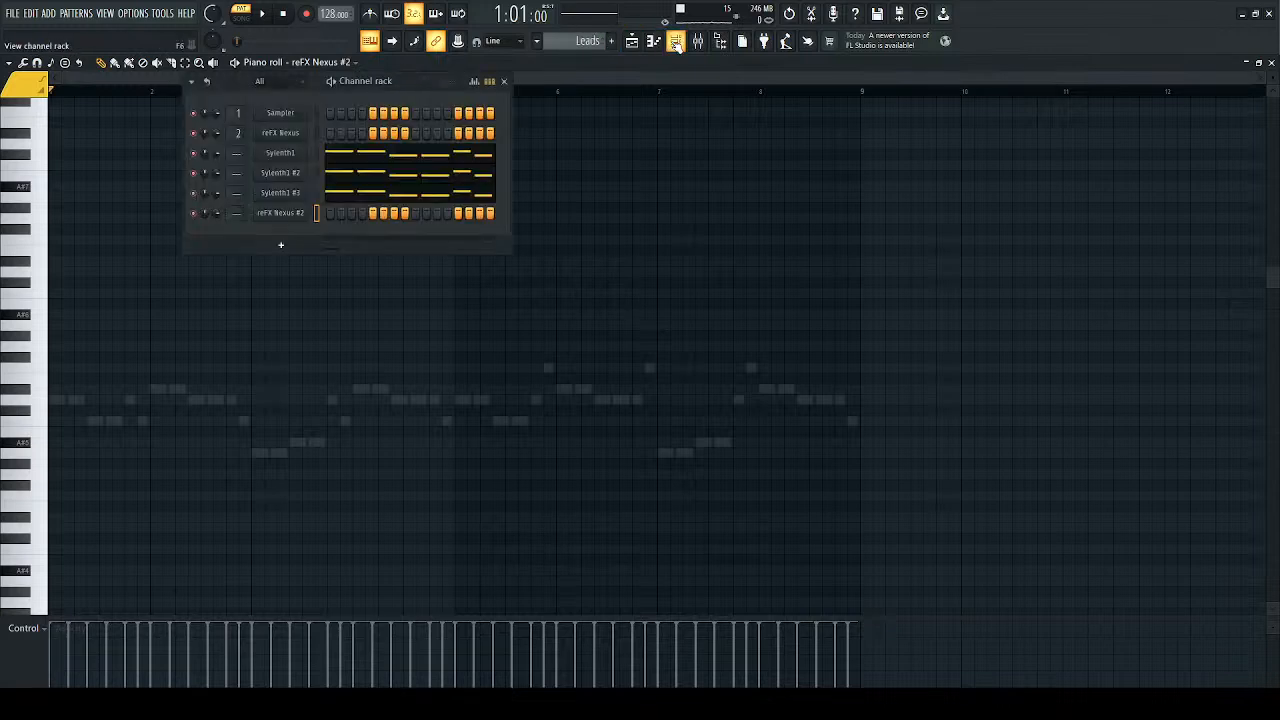
pyautogui.hotkey('ctrl', 'v')
pyautogui.keyDown('ctrl'); pyautogui.click(302, 368); pyautogui.keyUp('ctrl')
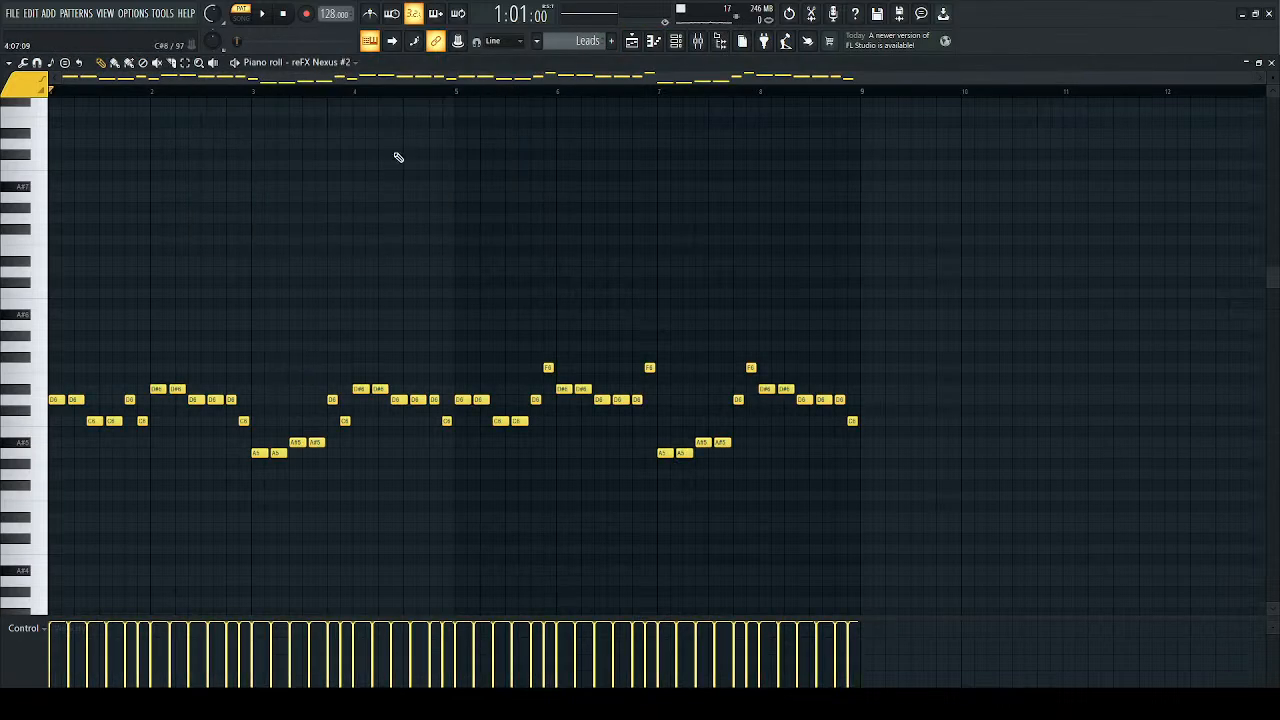
pyautogui.click(672, 44)
pyautogui.press('space')
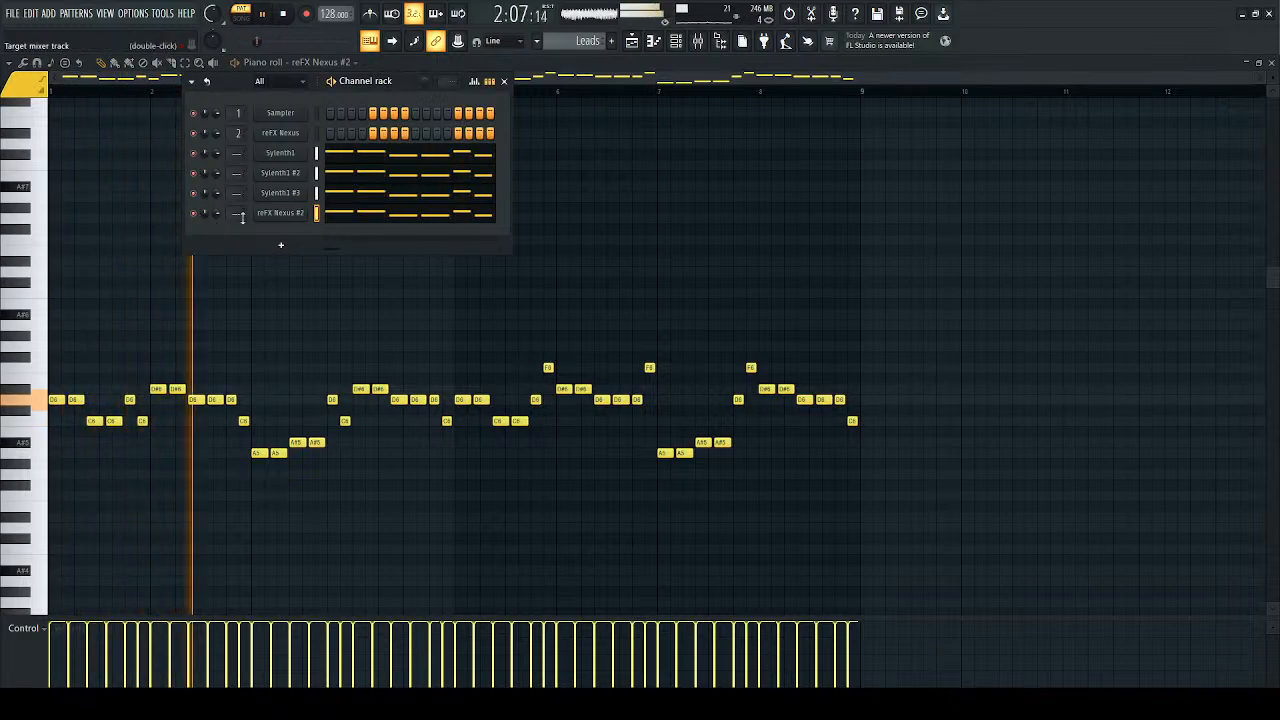
# Step: Transpose the reFX Nexus #2 melody up one octave and play it soloed, then with all channels
pyautogui.click(336, 217)
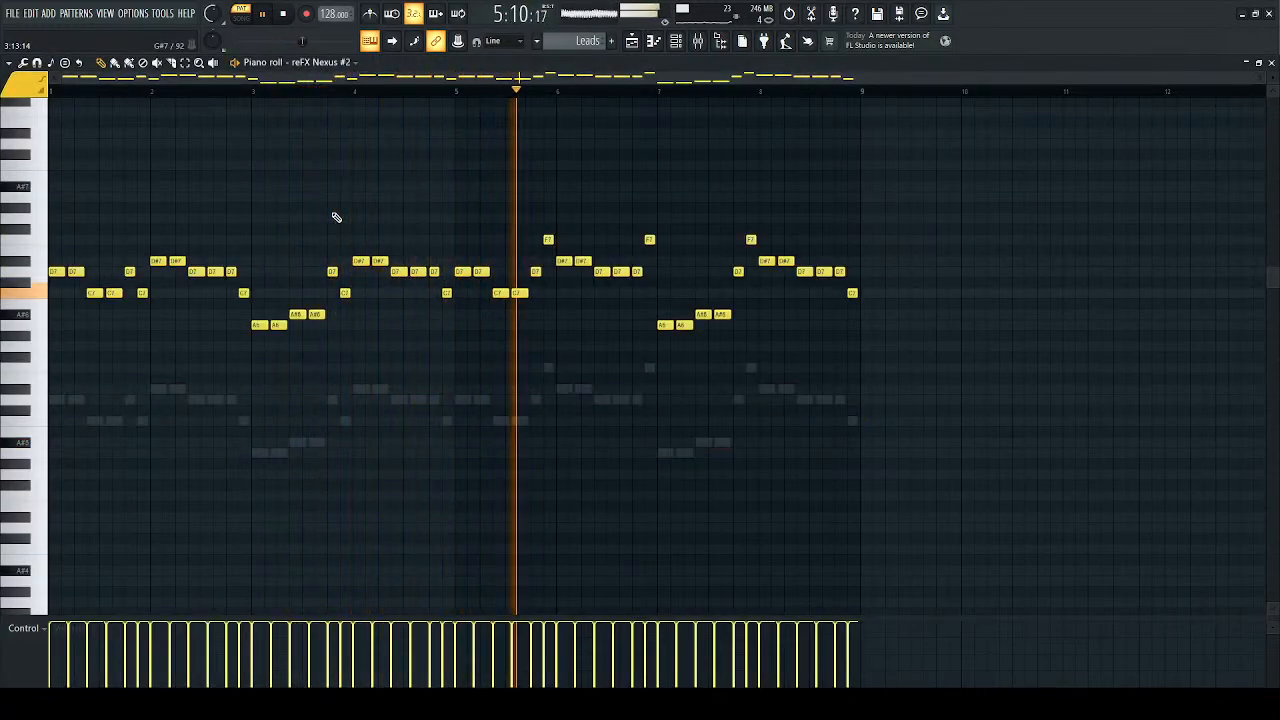
pyautogui.click(676, 42)
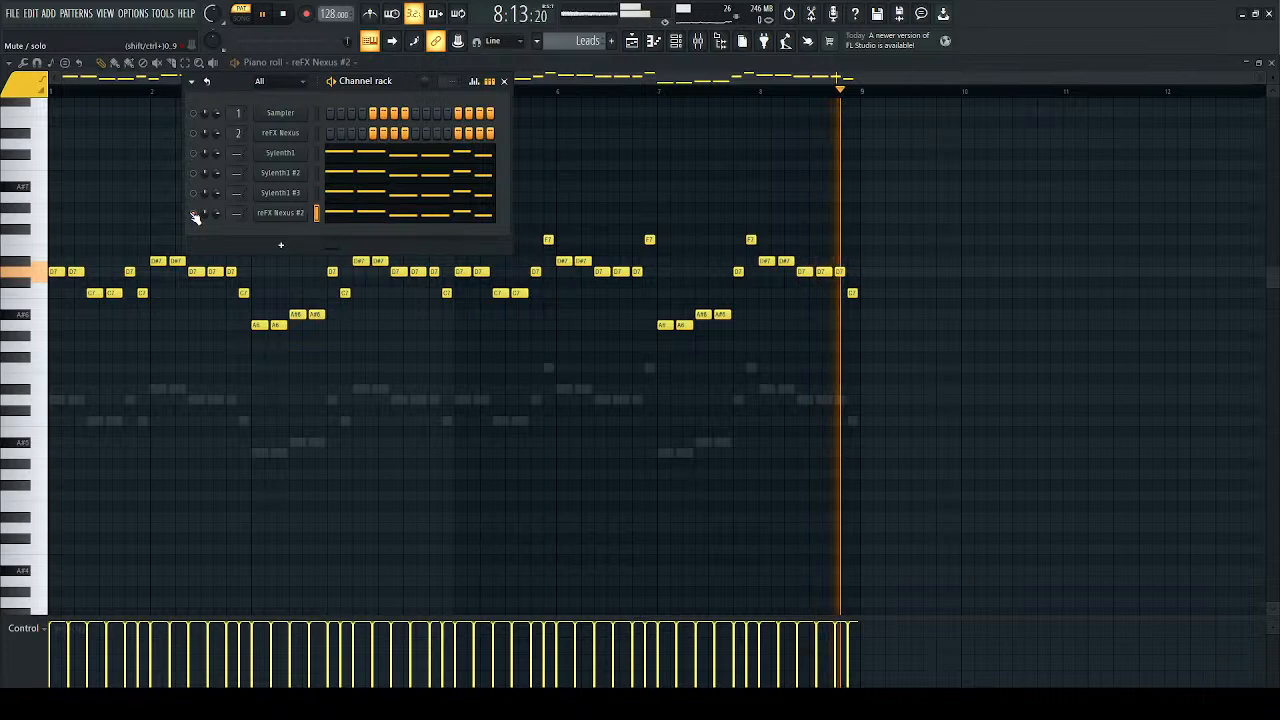
pyautogui.press('space')
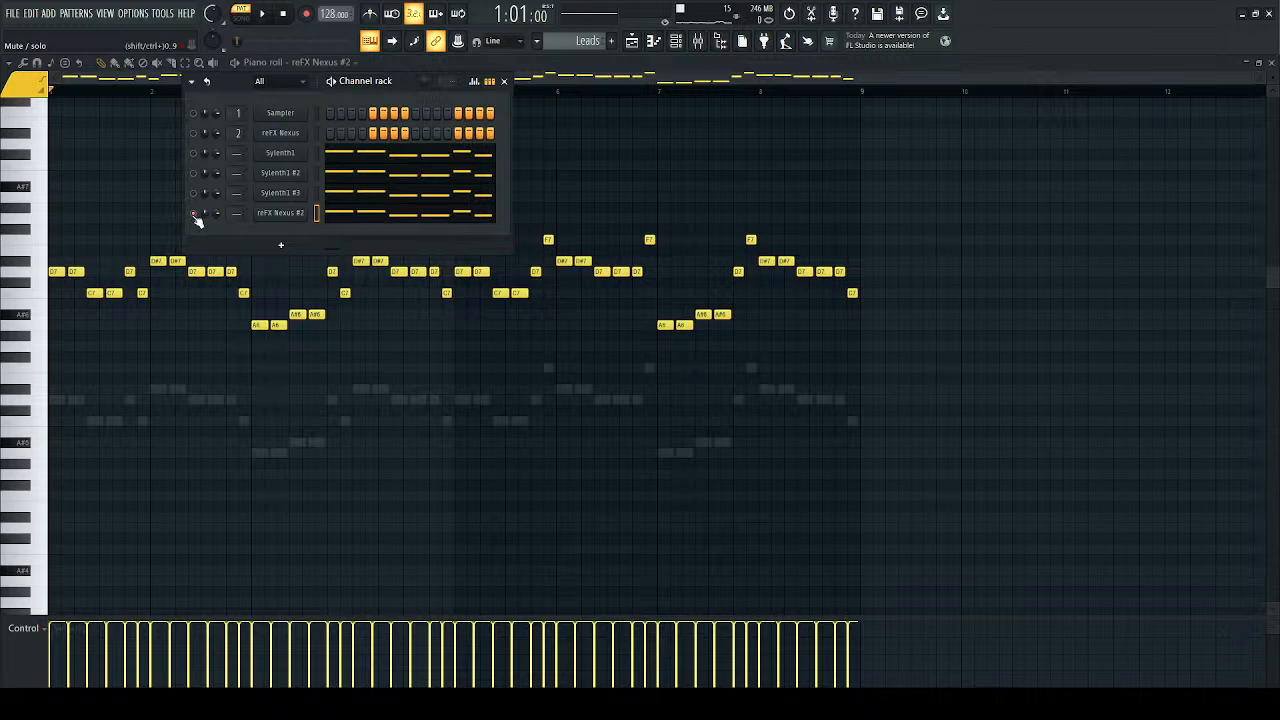
pyautogui.press('space')
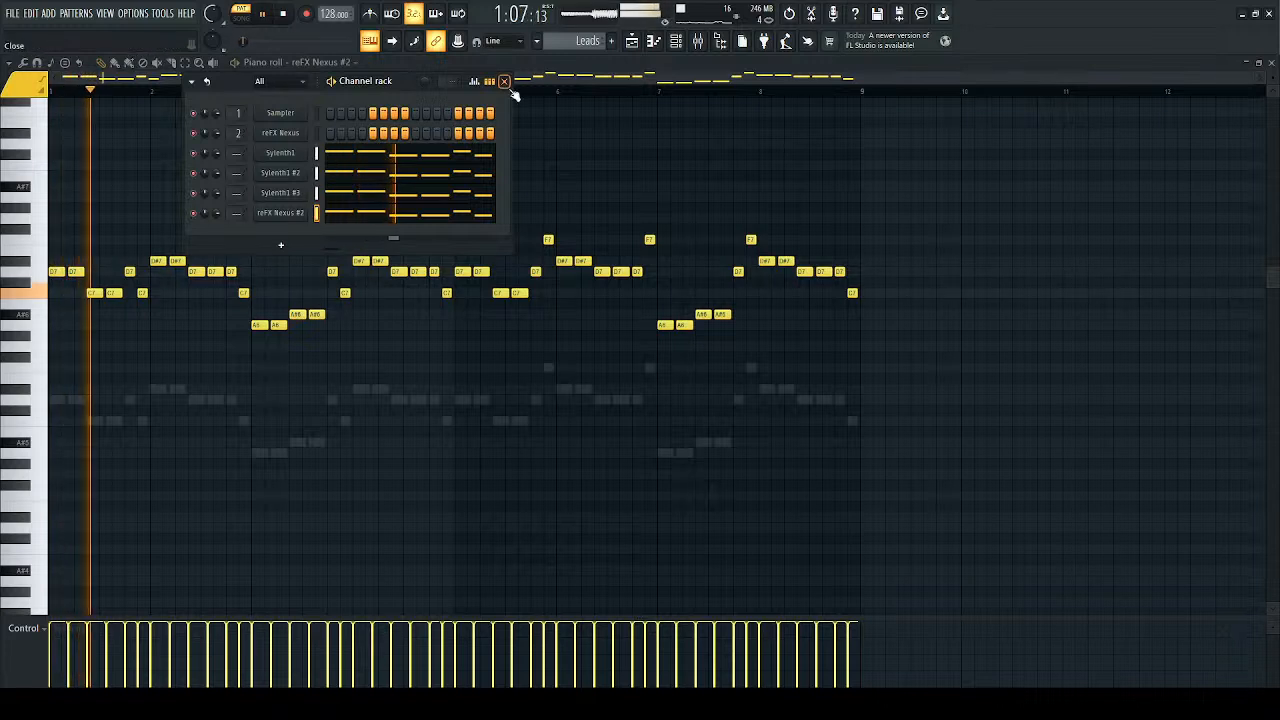
# Step: Add reFX Nexus #3 with the Piano preset PN Soft and Tiny and set its delay mix to 17
pyautogui.click(286, 215)
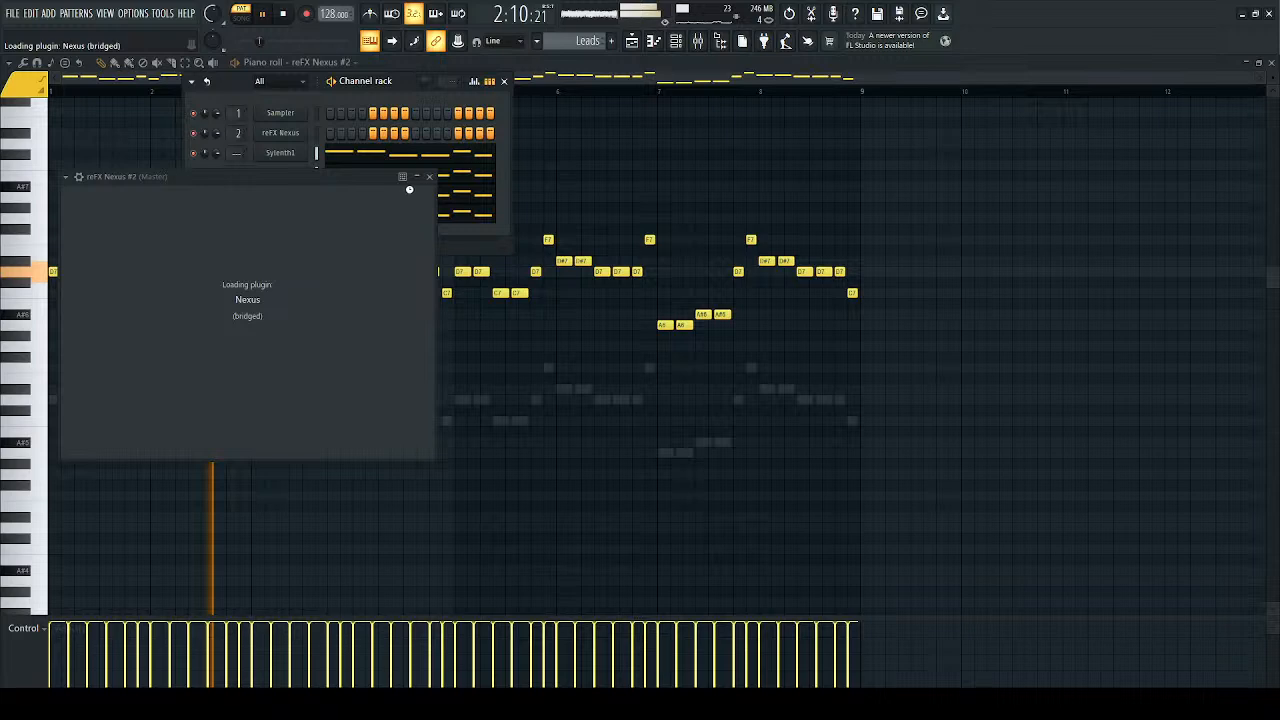
pyautogui.press('space')
pyautogui.scroll(-1, 445, 320)
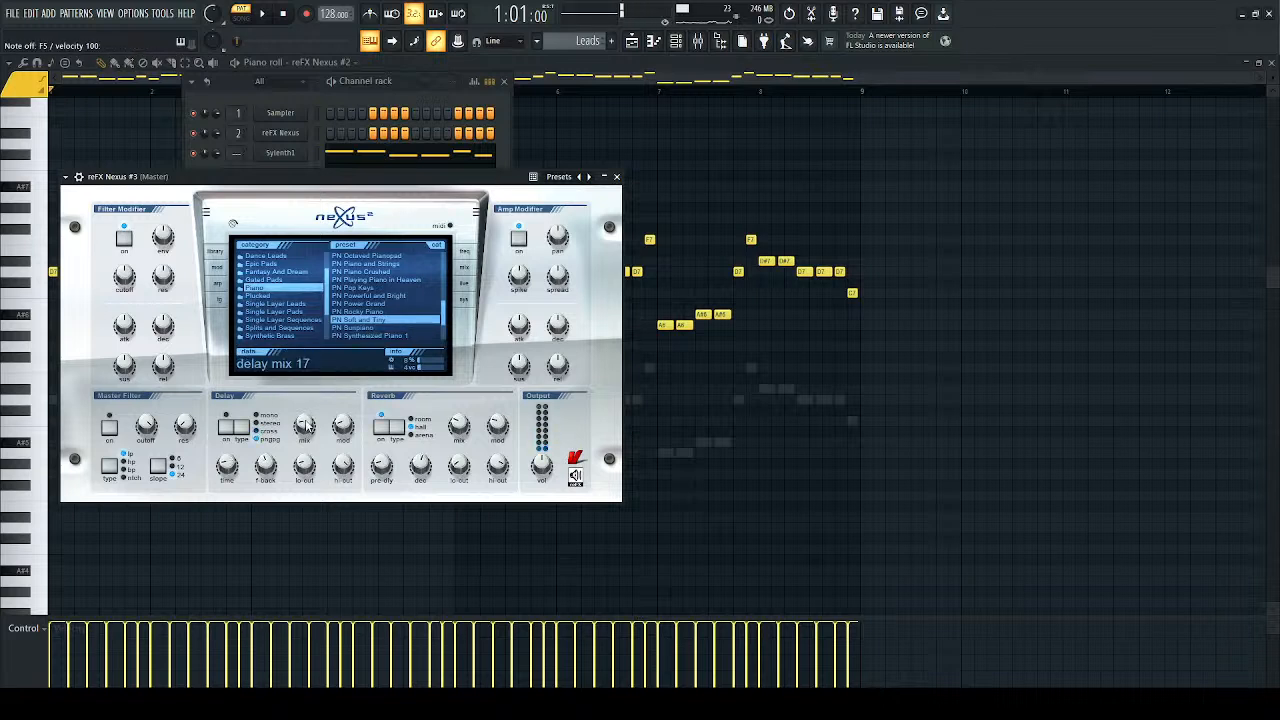
pyautogui.click(617, 177)
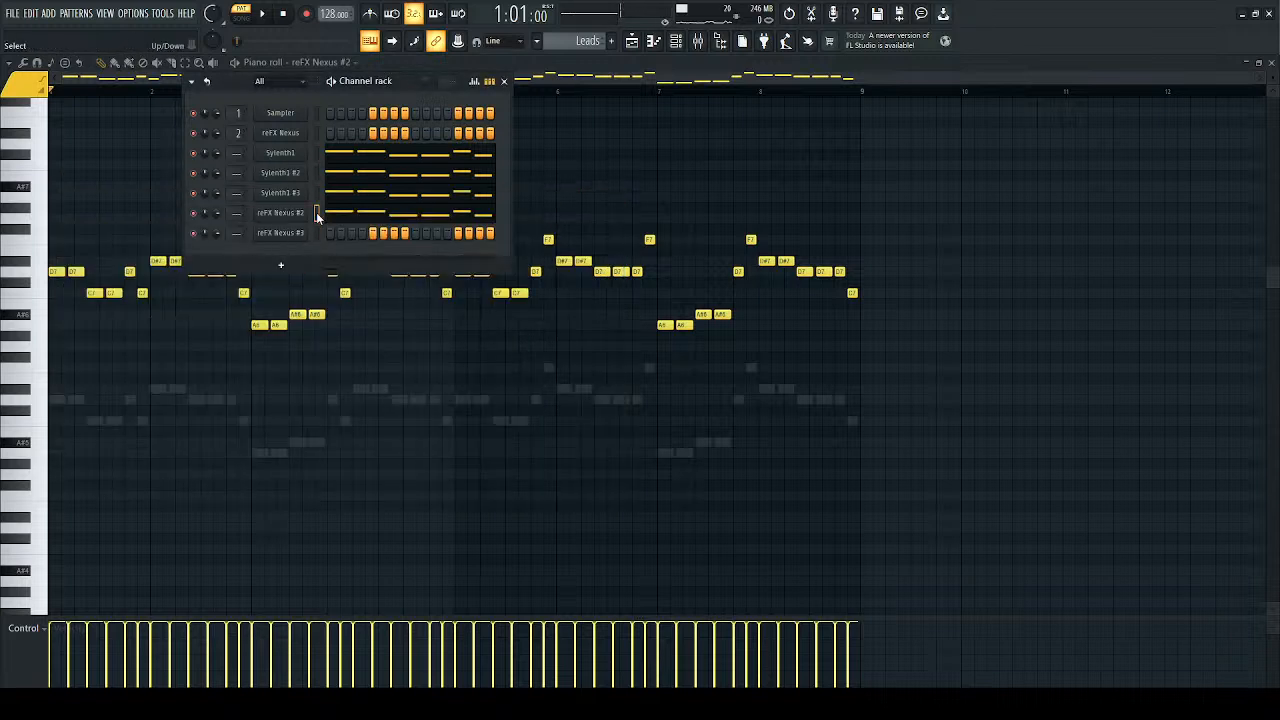
# Step: Paste the melody into reFX Nexus #3, transpose it down one octave and play it with all channels and soloed
pyautogui.hotkey('ctrl', 'v')
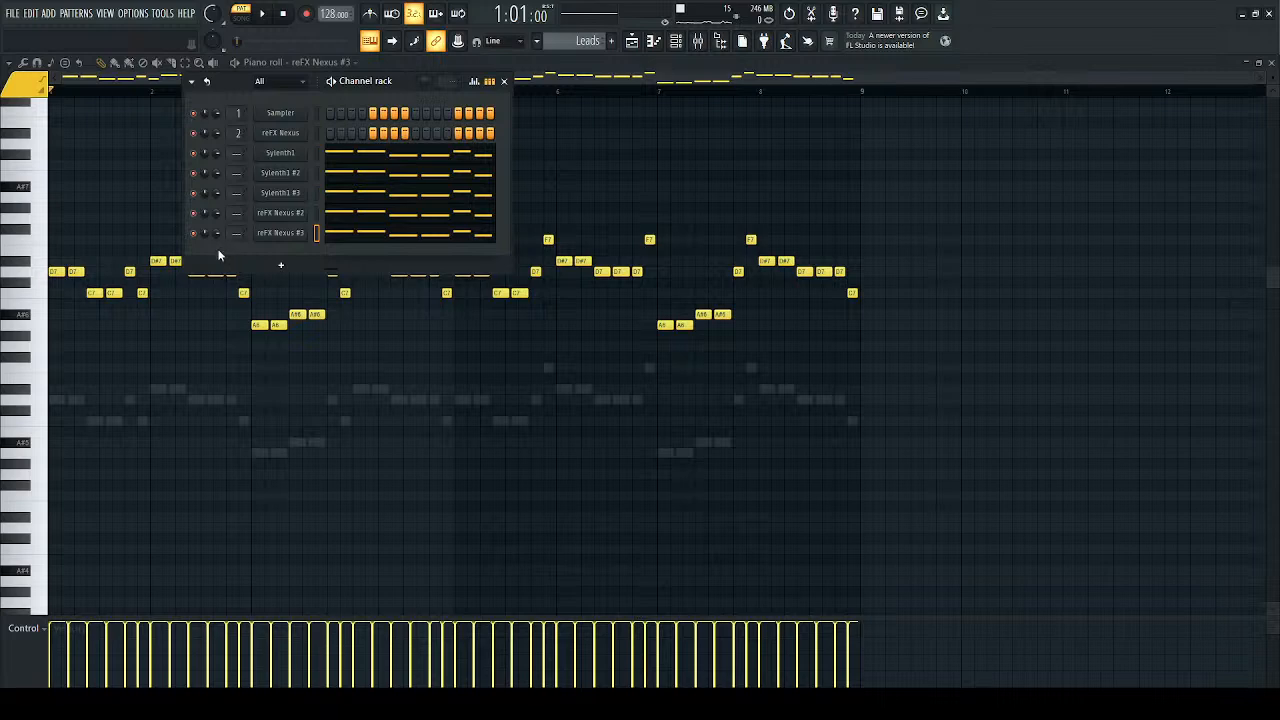
pyautogui.press('space')
pyautogui.click(340, 235)
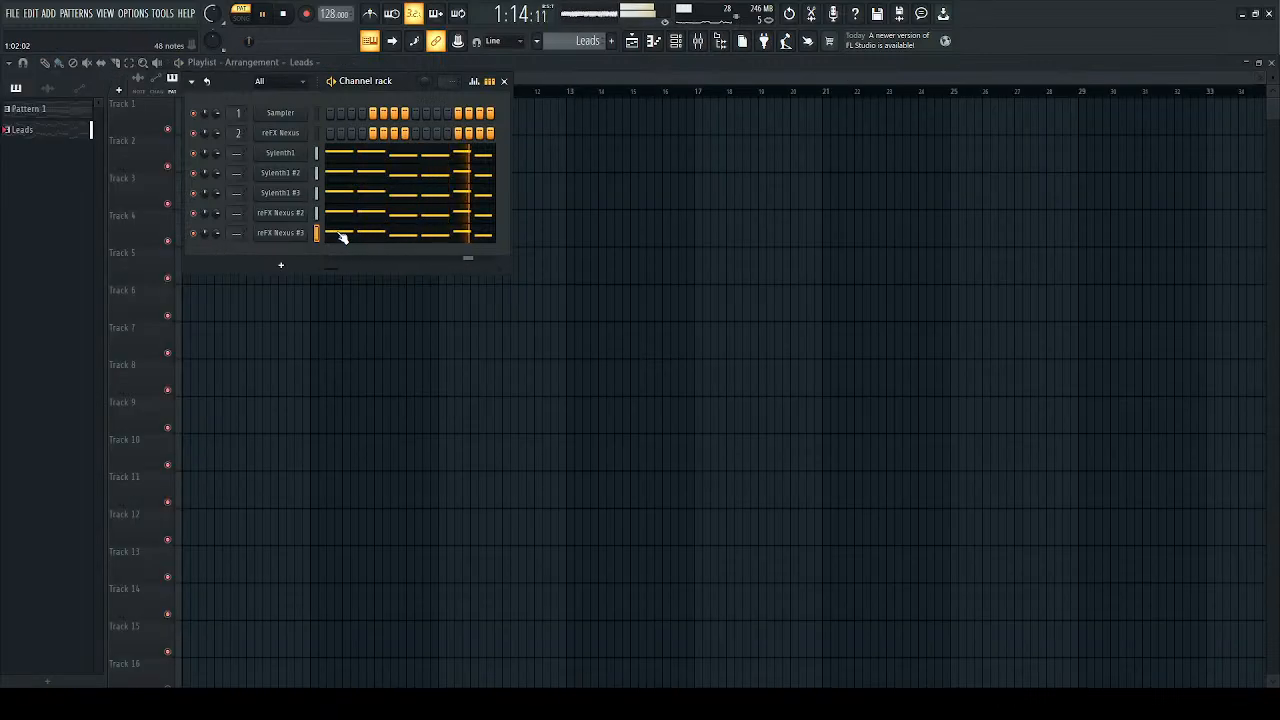
pyautogui.click(340, 235)
pyautogui.hotkey('ctrl', 'Down')
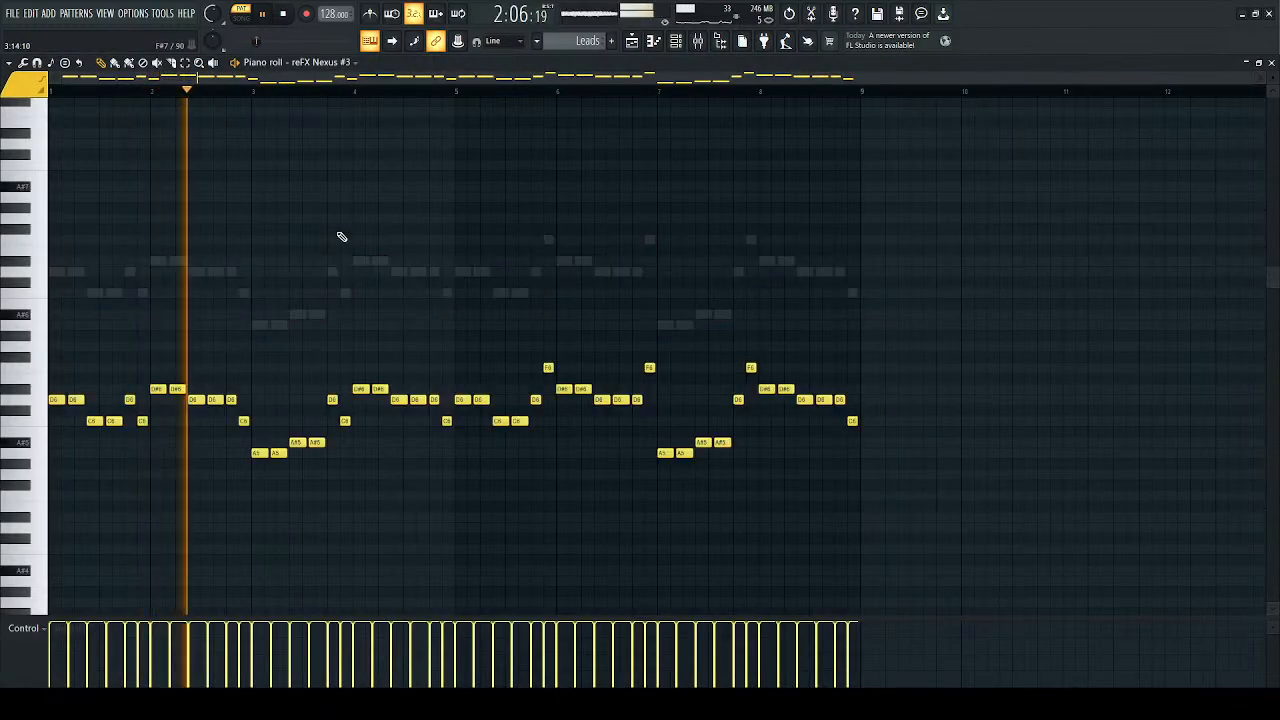
pyautogui.click(658, 46)
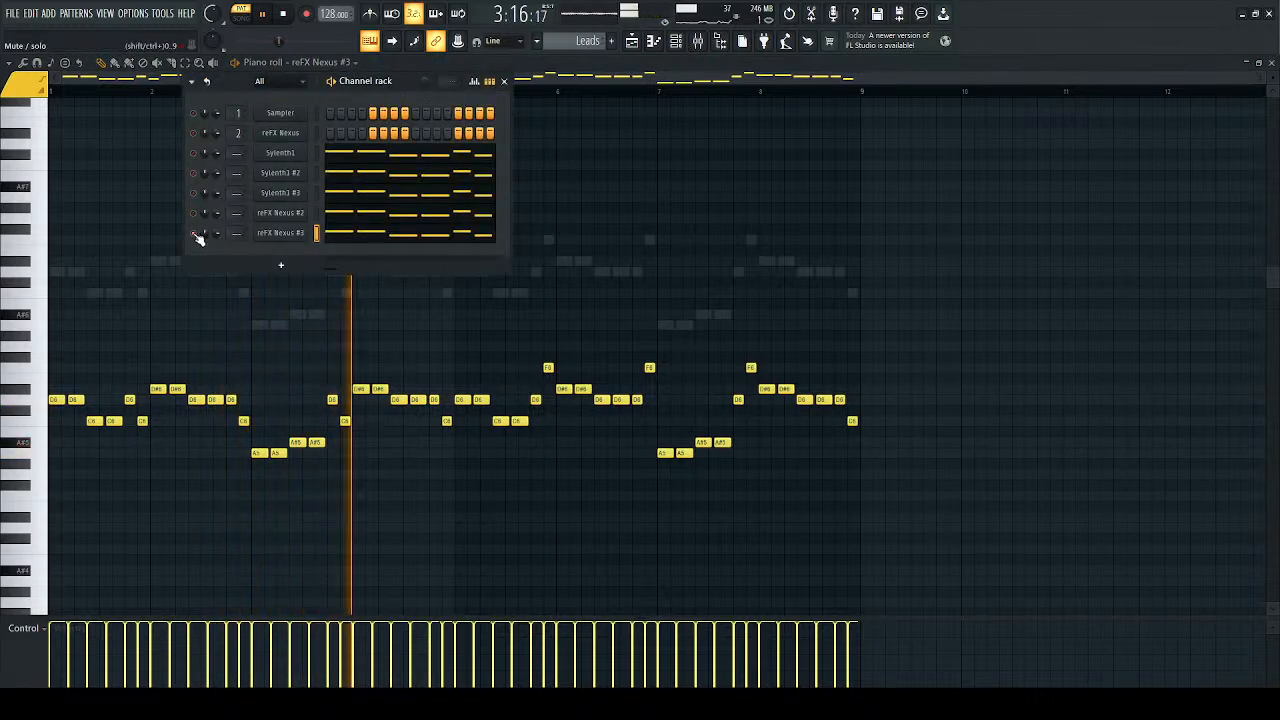
pyautogui.rightClick(195, 234)
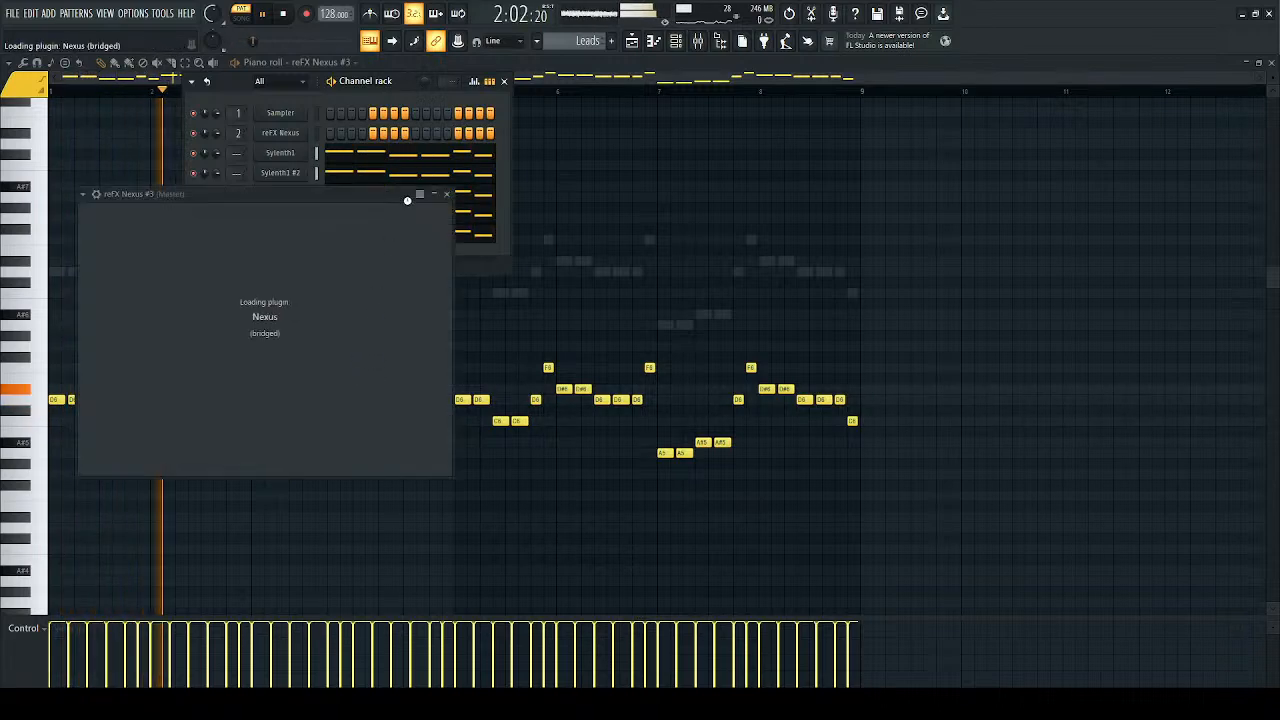
# Step: Add a reFX Nexus #4 channel, audition PN Rocky Piano and load the Plucked preset PL Amberpikes
pyautogui.press('space')
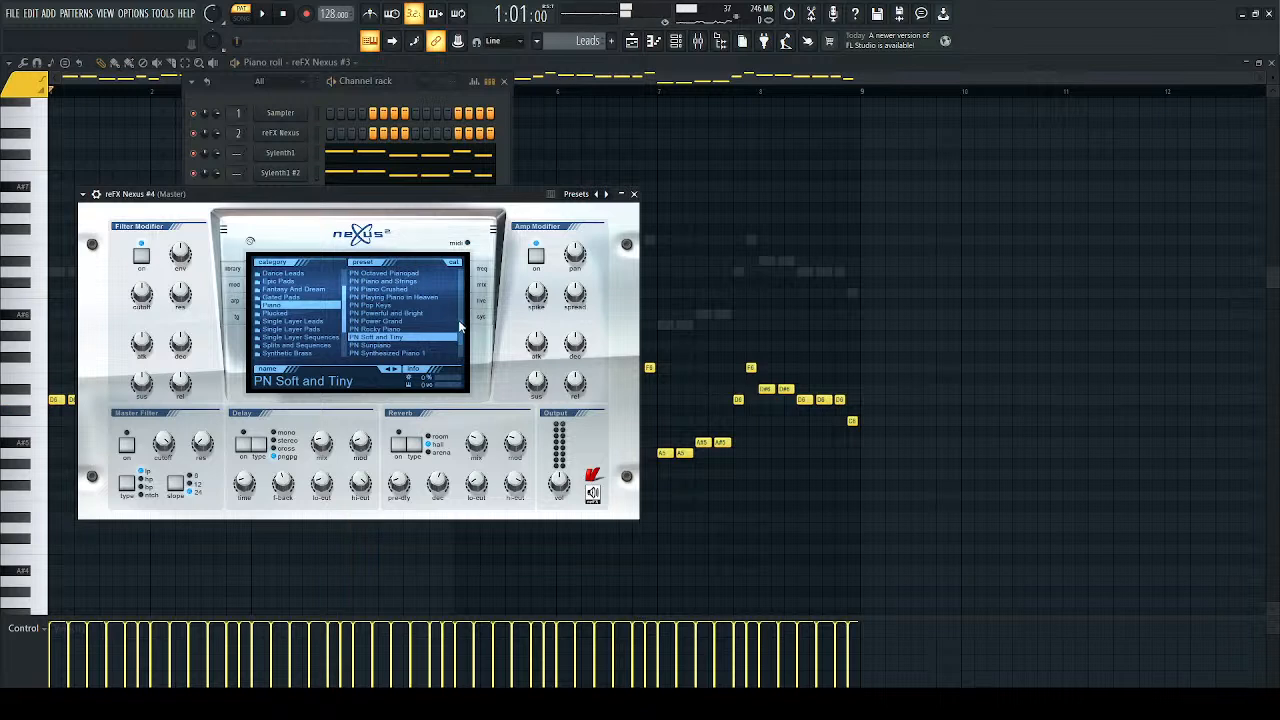
pyautogui.scroll(-4, 403, 313)
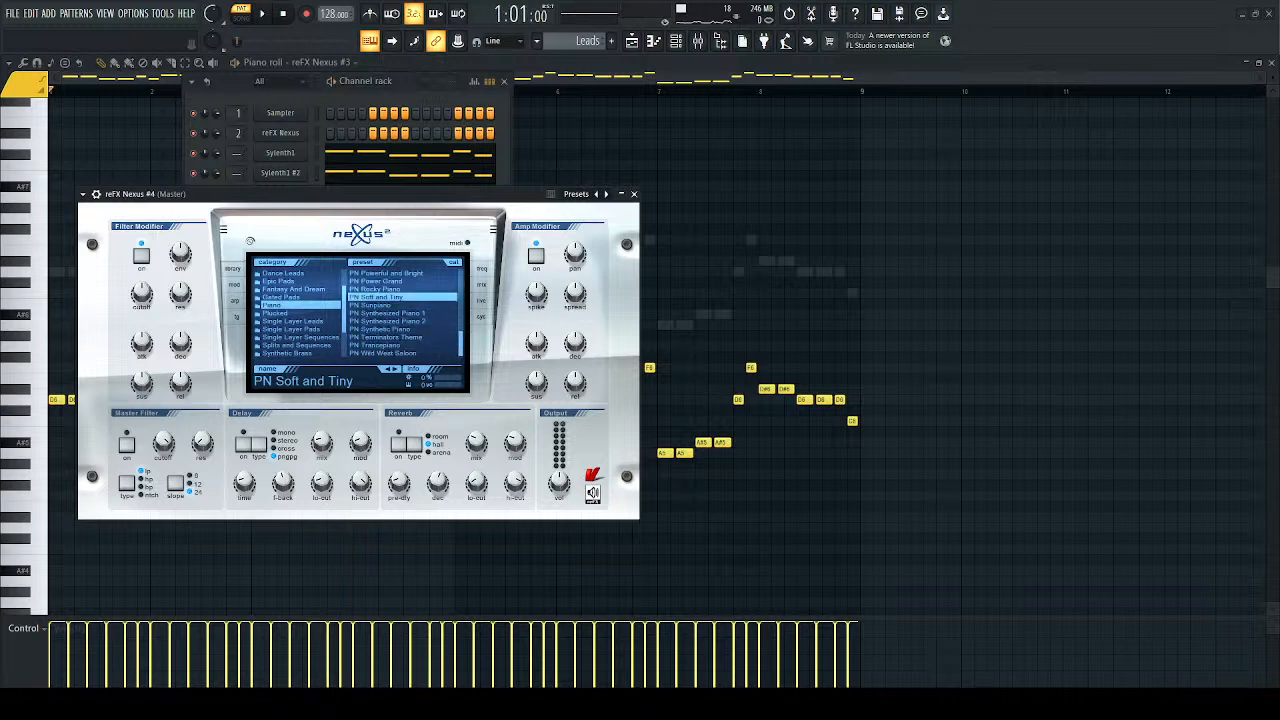
pyautogui.click(376, 289)
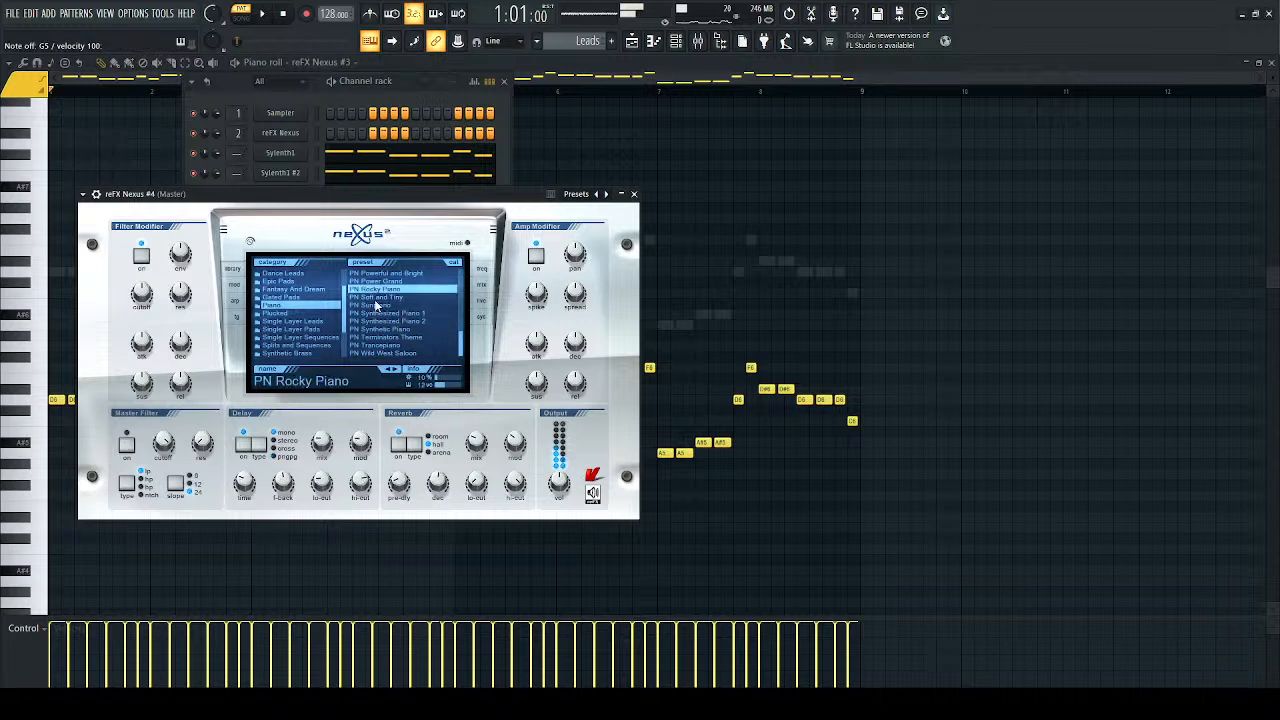
pyautogui.click(321, 314)
pyautogui.click(376, 281)
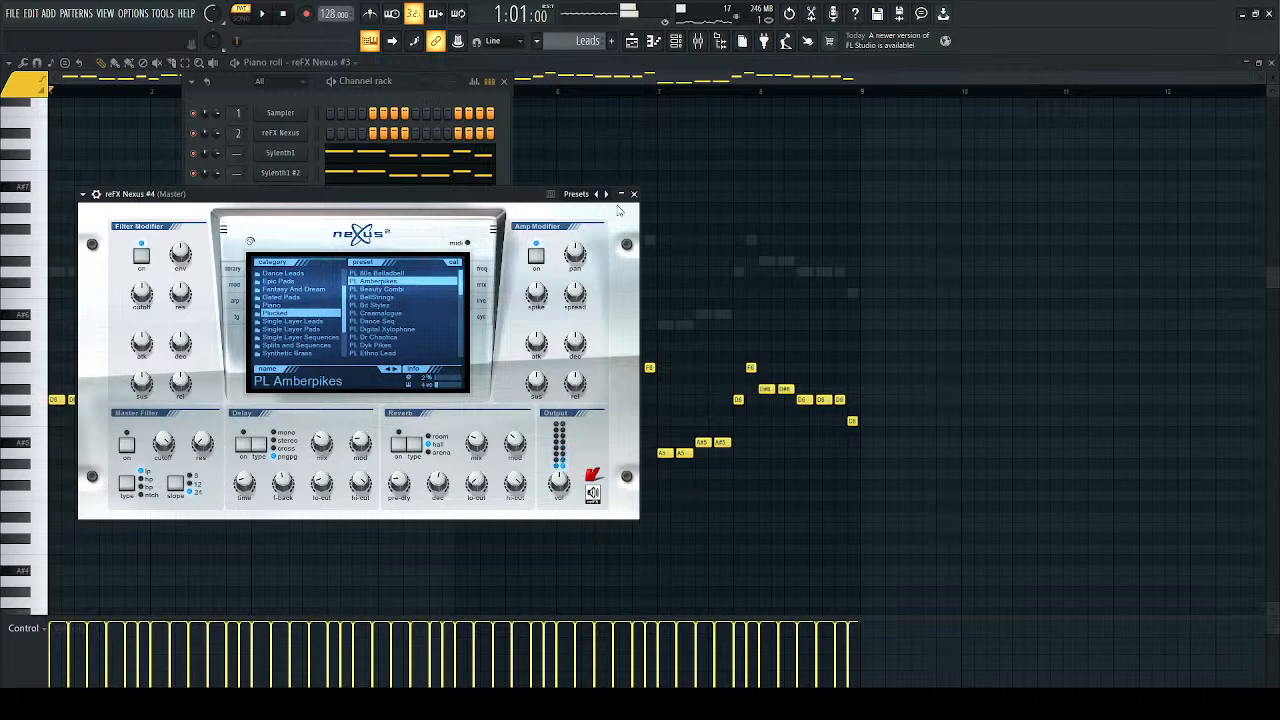
pyautogui.click(633, 194)
# Step: Paste the melody into reFX Nexus #4 and transpose it down one octave while all channels play
pyautogui.click(316, 253)
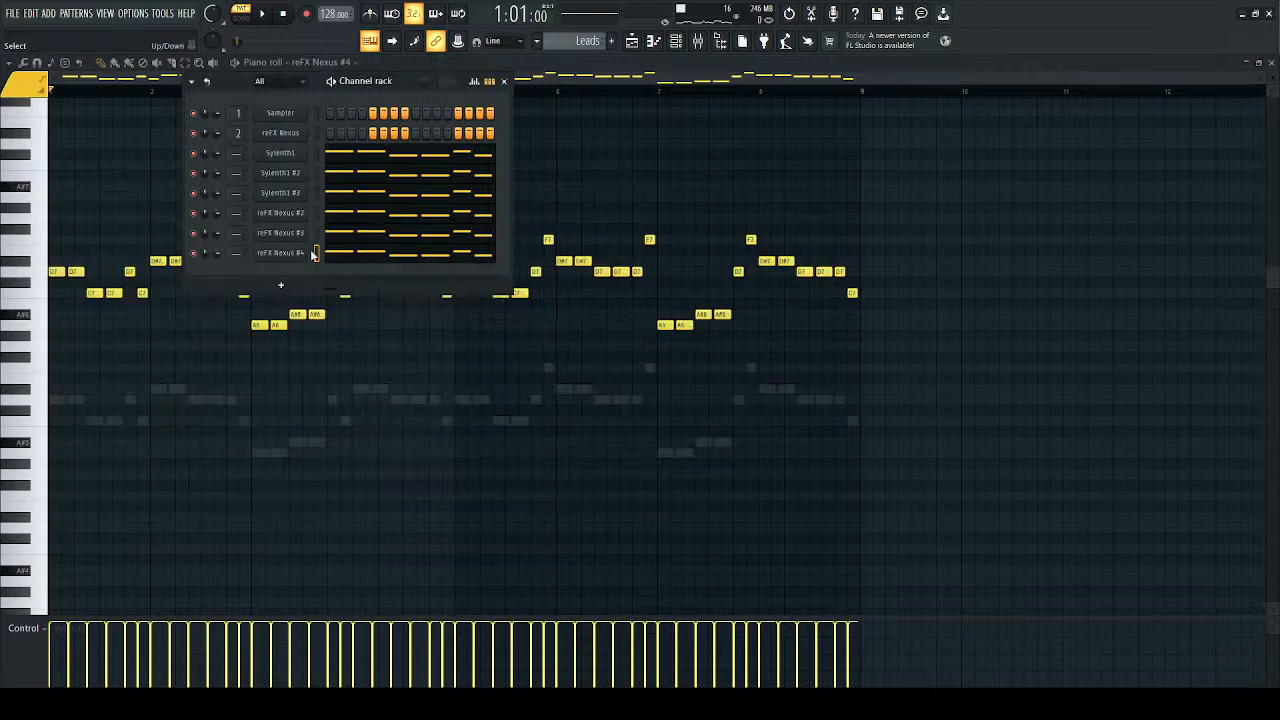
pyautogui.press('space')
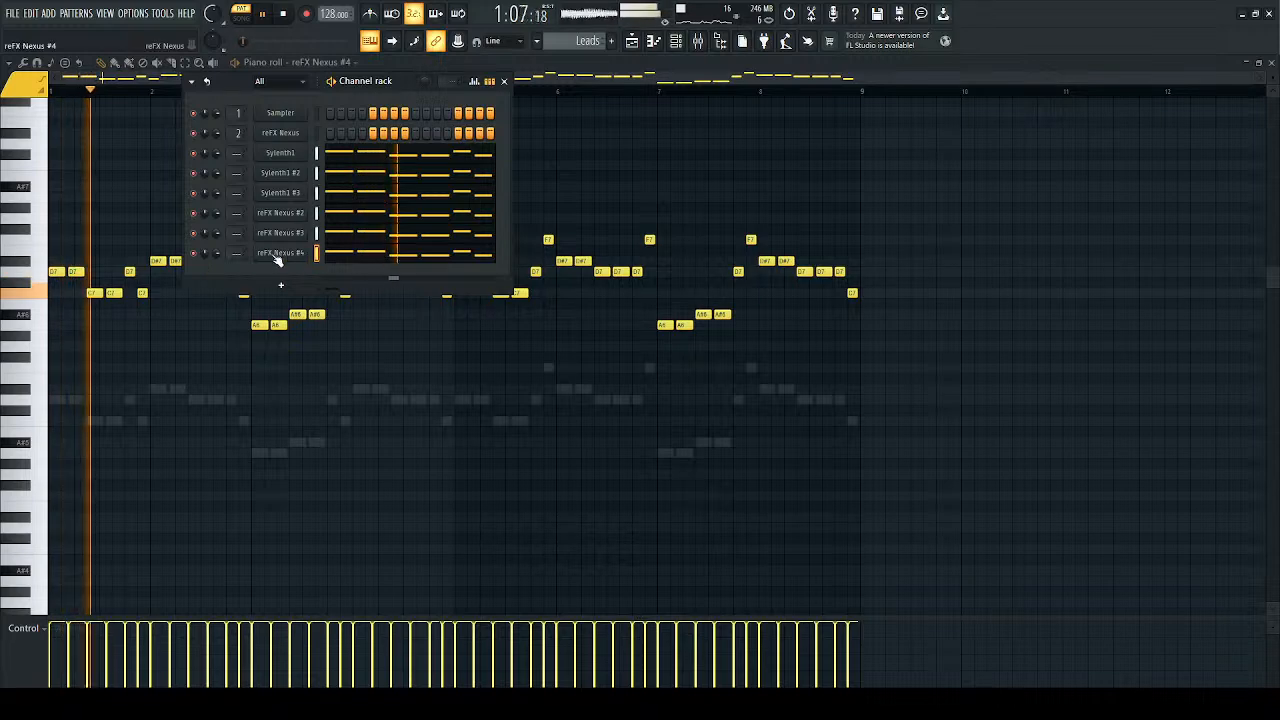
pyautogui.click(354, 256)
pyautogui.click(354, 256)
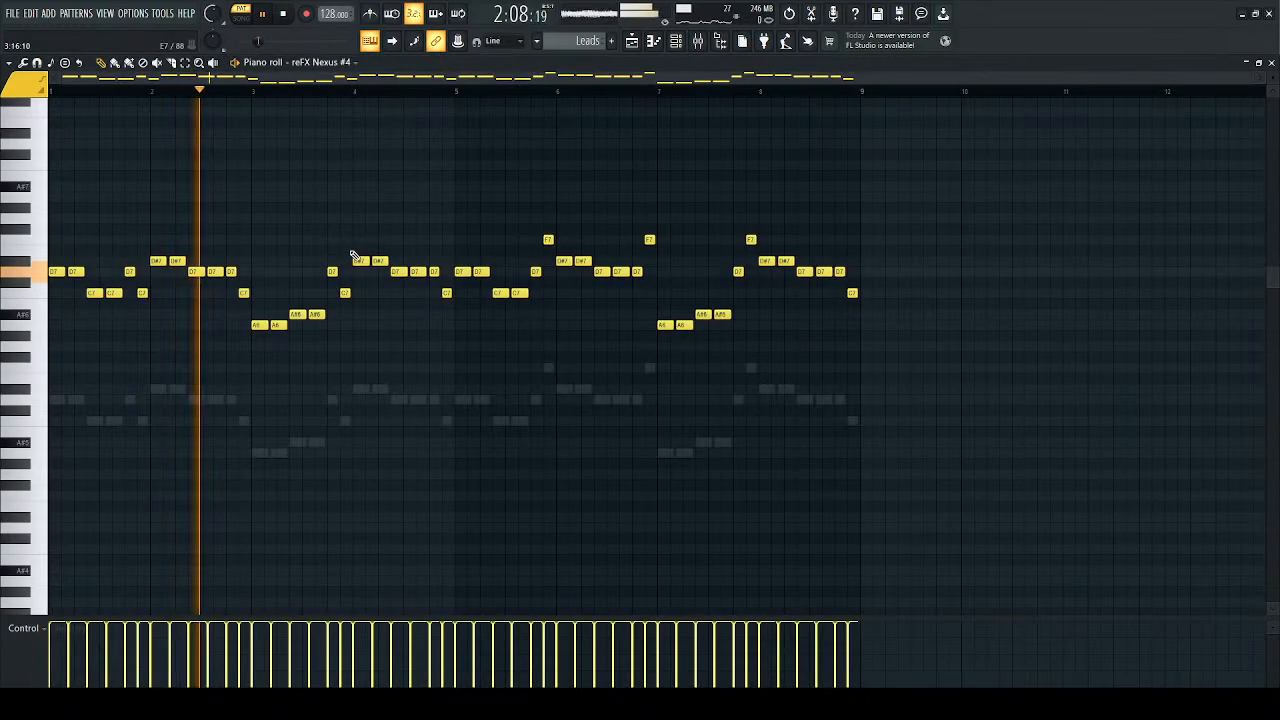
pyautogui.click(676, 40)
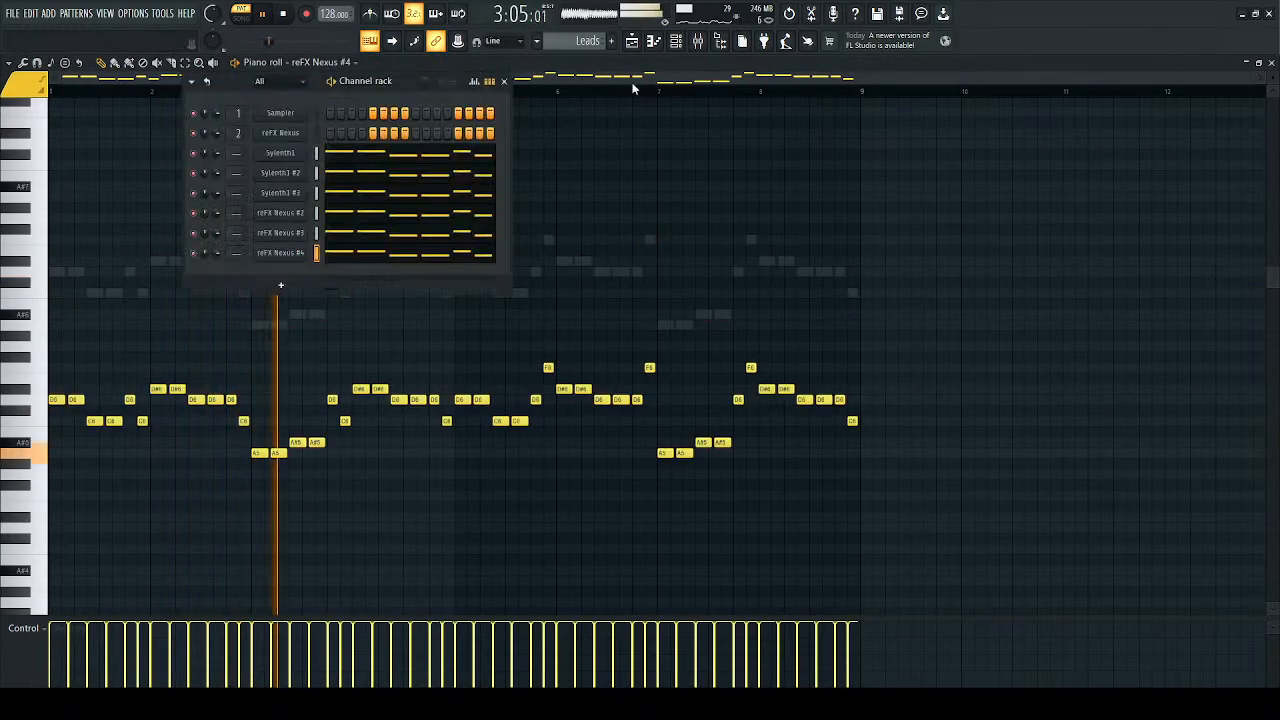
pyautogui.rightClick(195, 253)
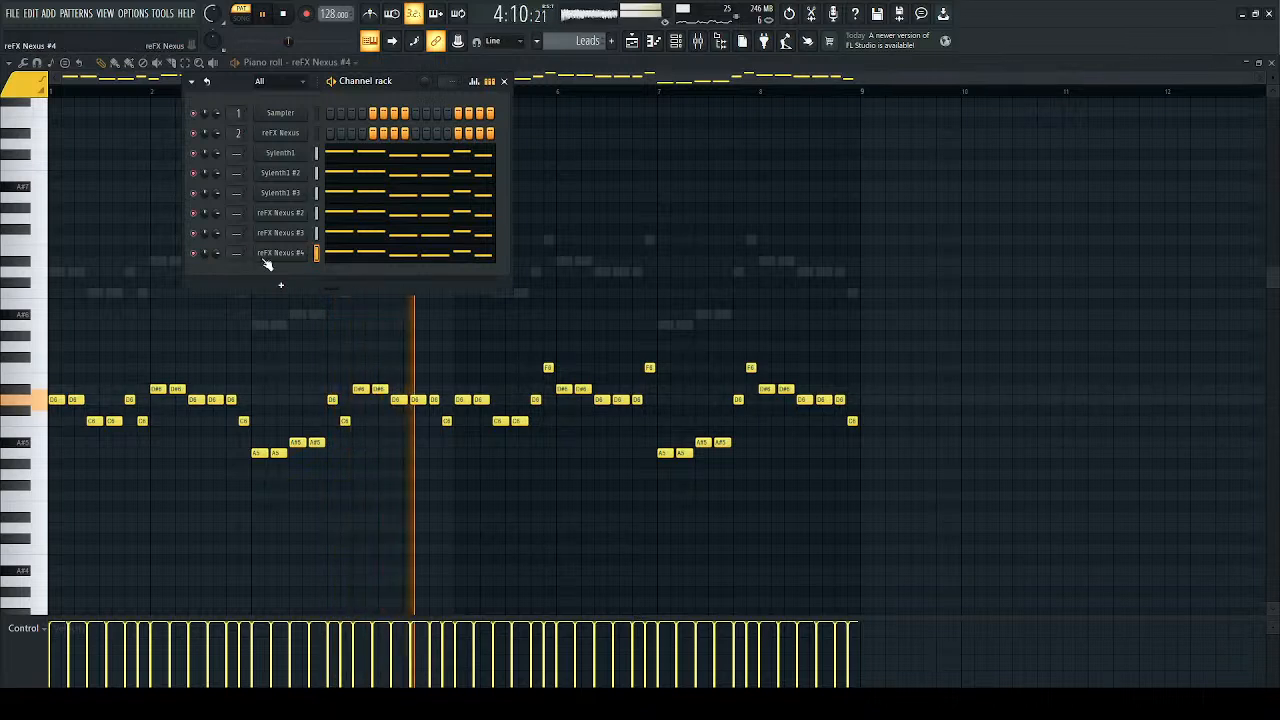
# Step: Add a reFX Nexus #5 channel with the Plucked preset PL Dance Seq
pyautogui.press('space')
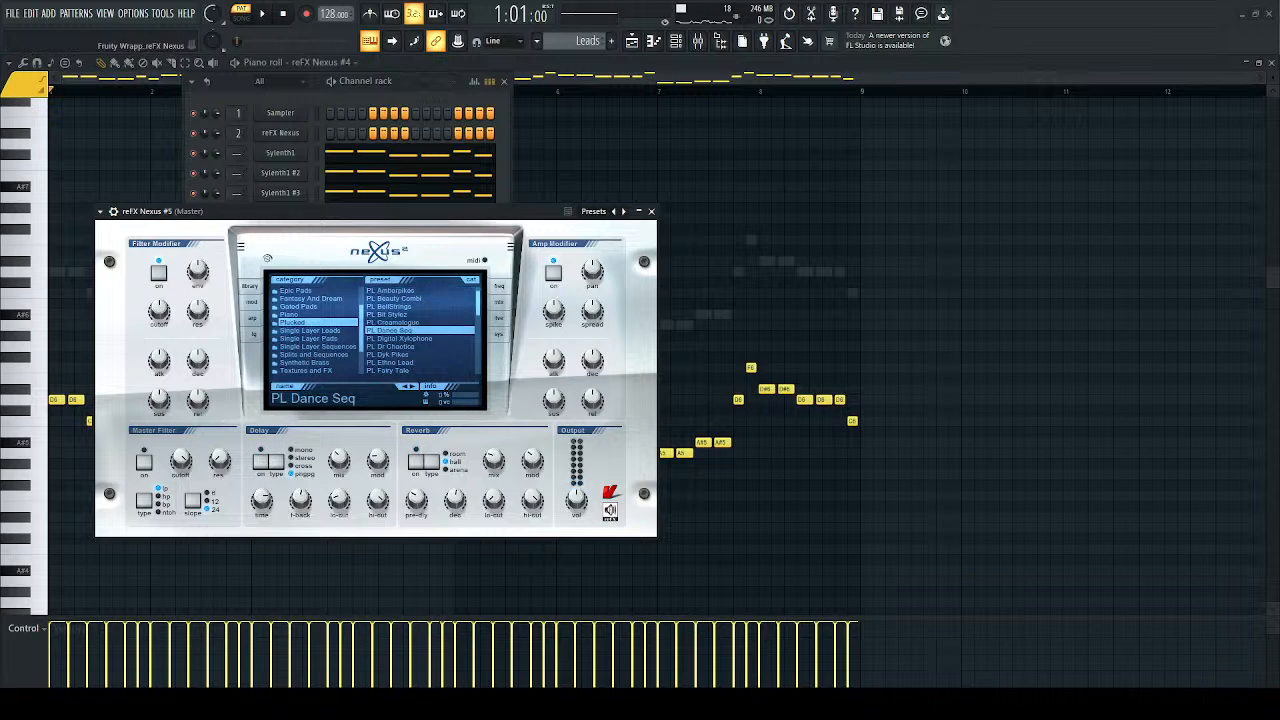
pyautogui.click(651, 213)
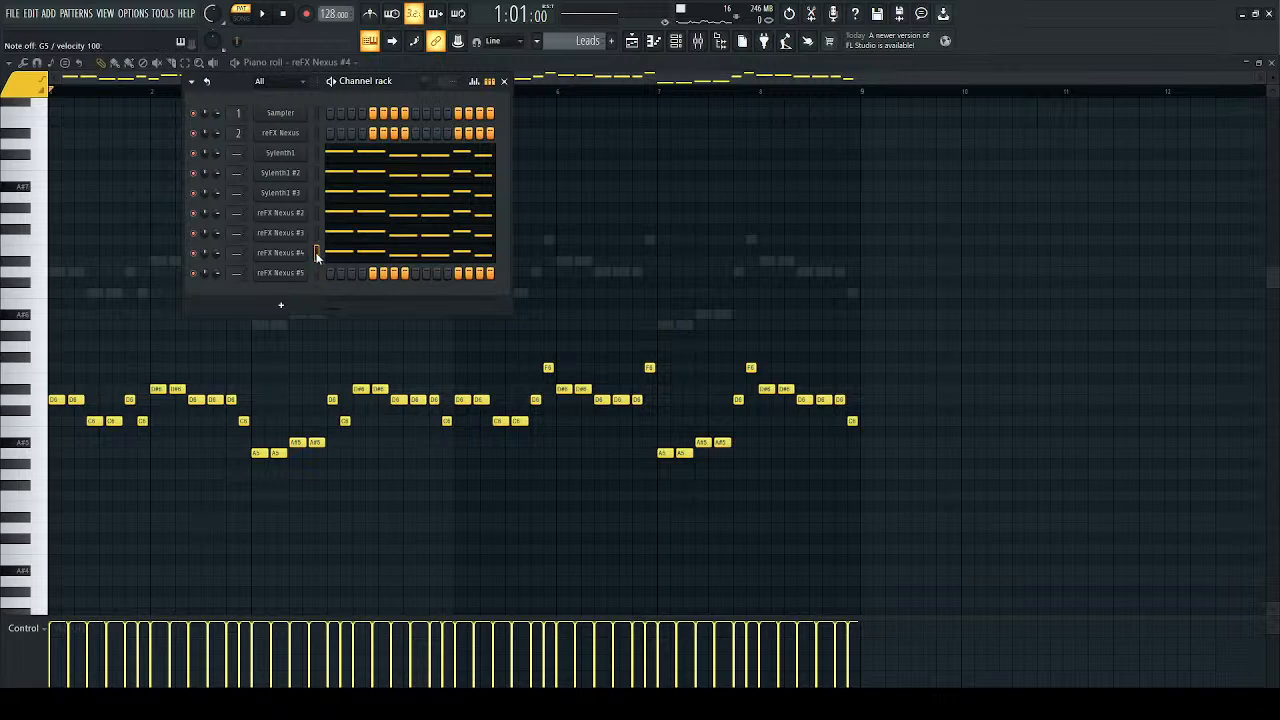
# Step: Check the preset of reFX Nexus #4 and move its melody back down one octave
pyautogui.click(299, 256)
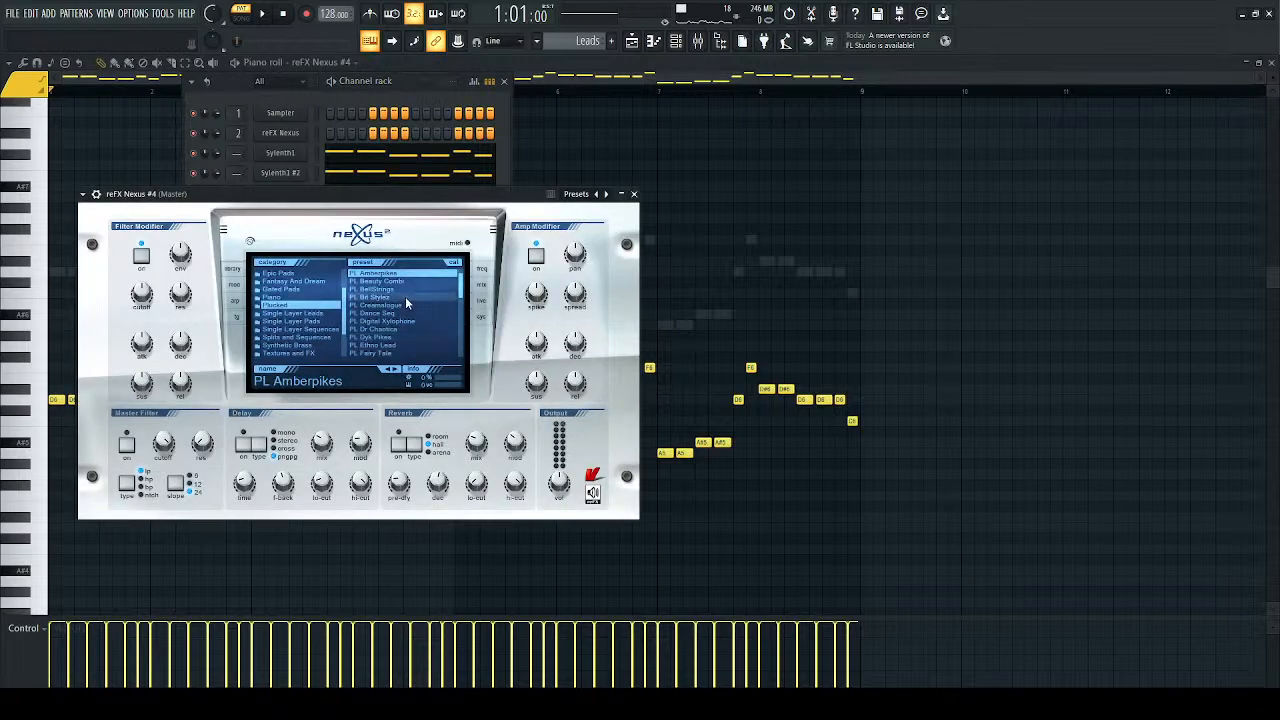
pyautogui.click(634, 194)
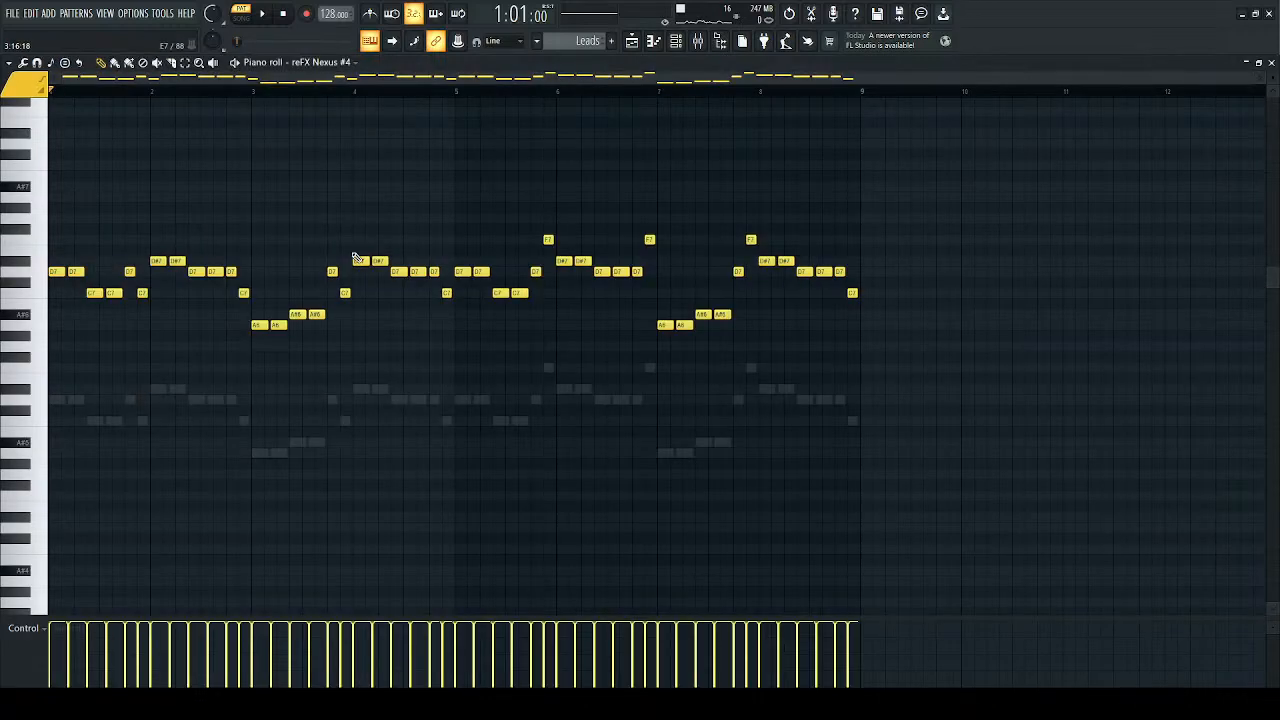
pyautogui.hotkey('shift', 'Down')
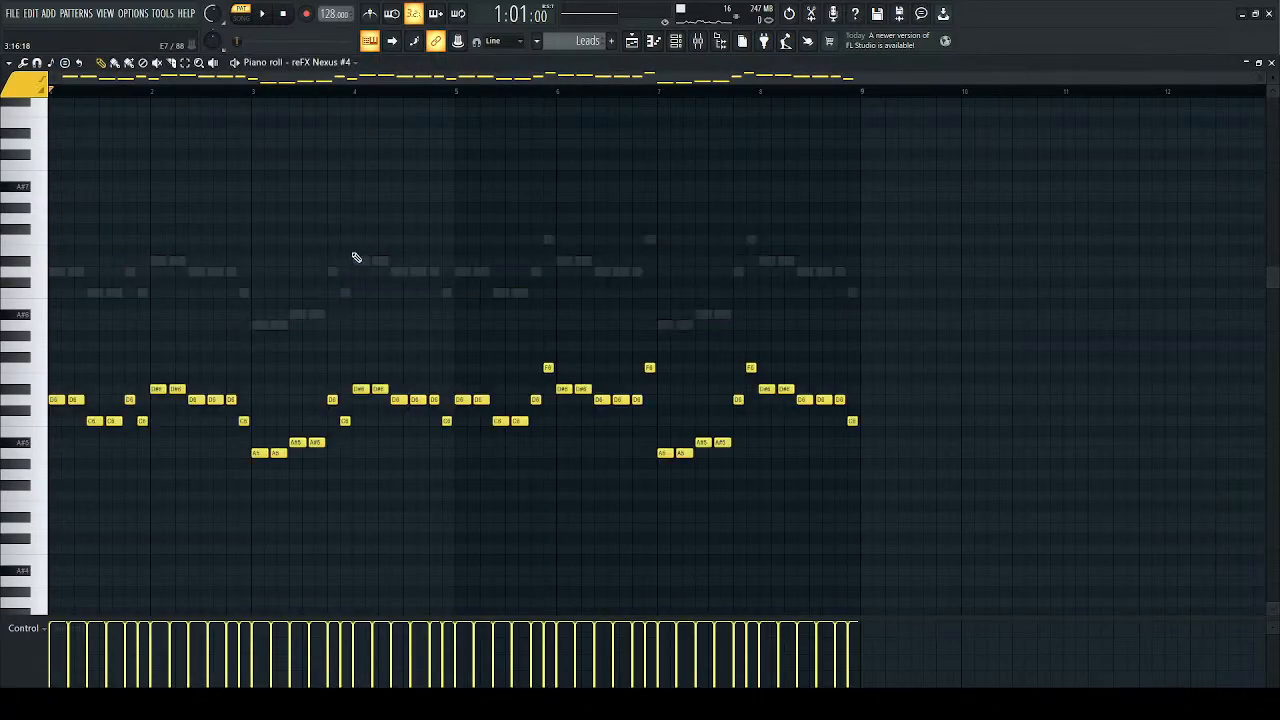
pyautogui.press('F6')
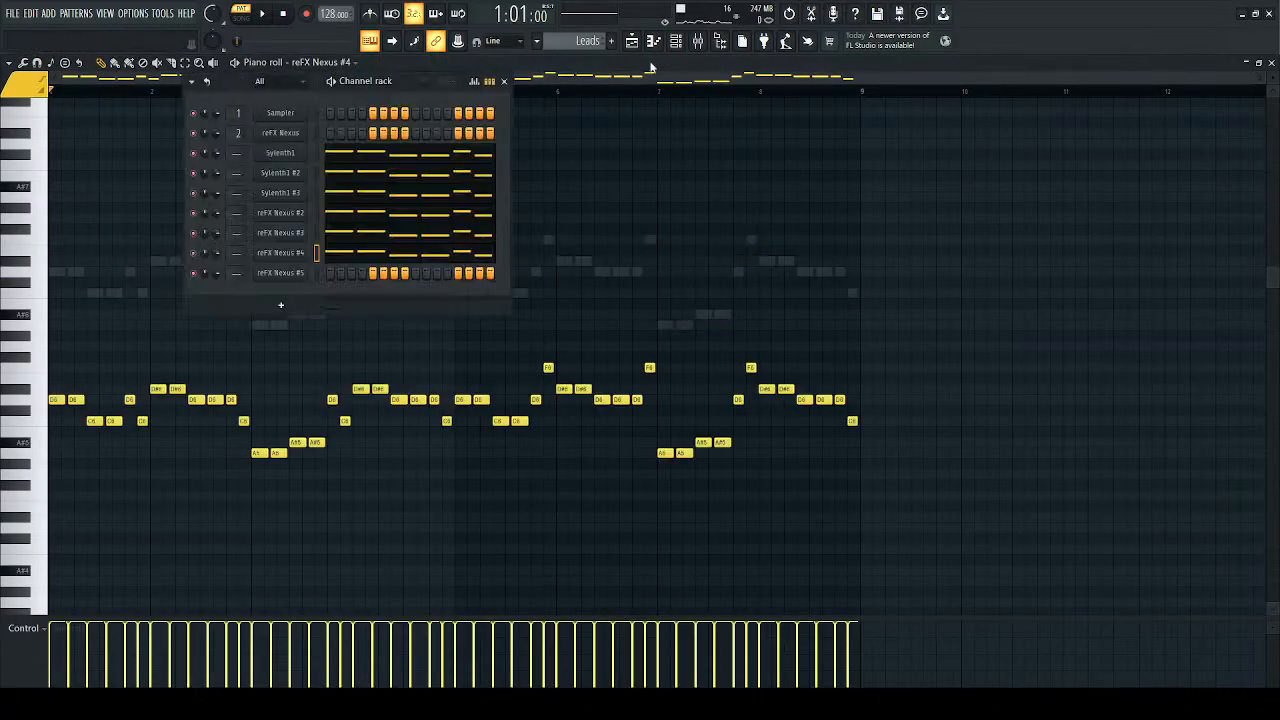
# Step: Paste the melody into reFX Nexus #5, transpose it down one octave and play it with all channels and soloed
pyautogui.hotkey('ctrl', 'v')
pyautogui.click(353, 280)
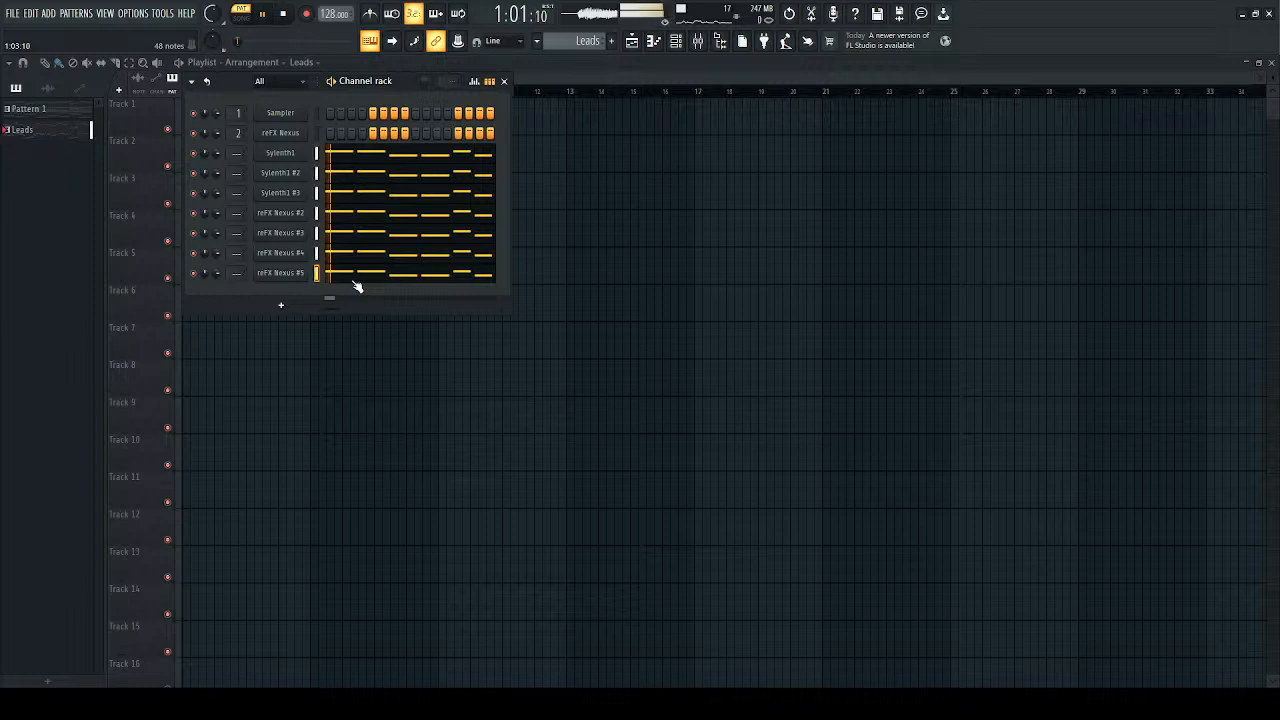
pyautogui.click(357, 281)
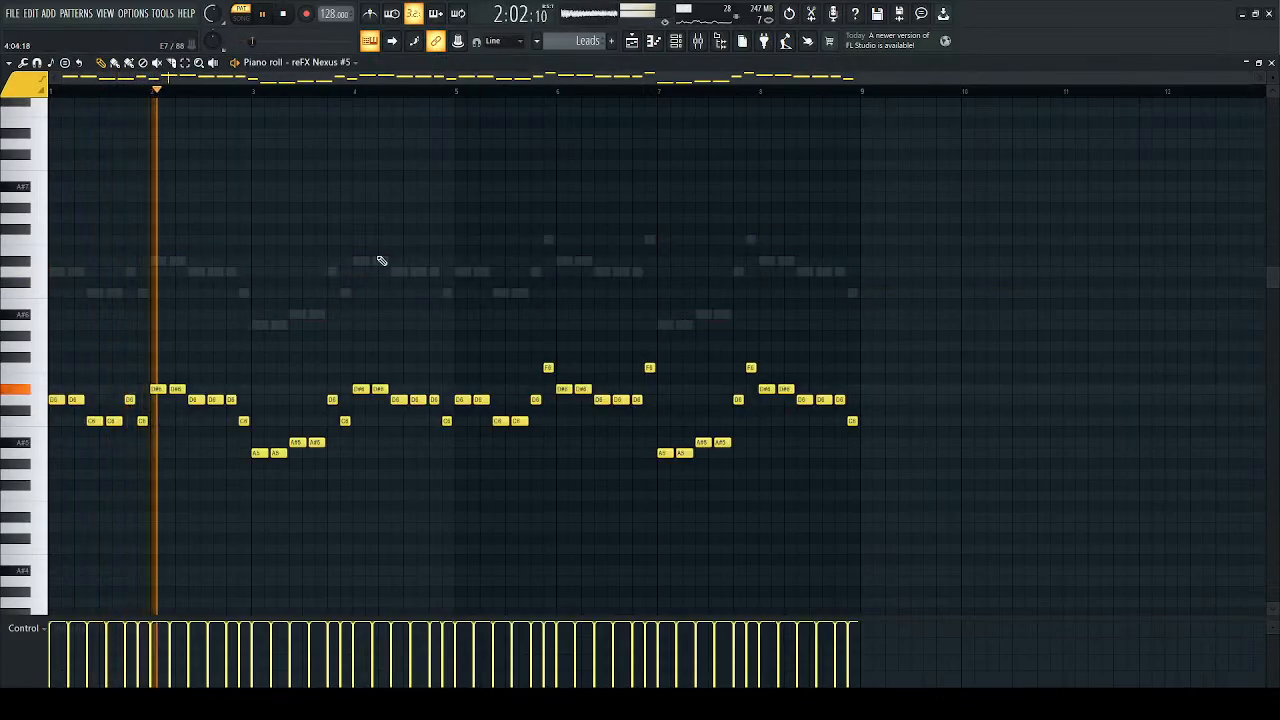
pyautogui.press('F6')
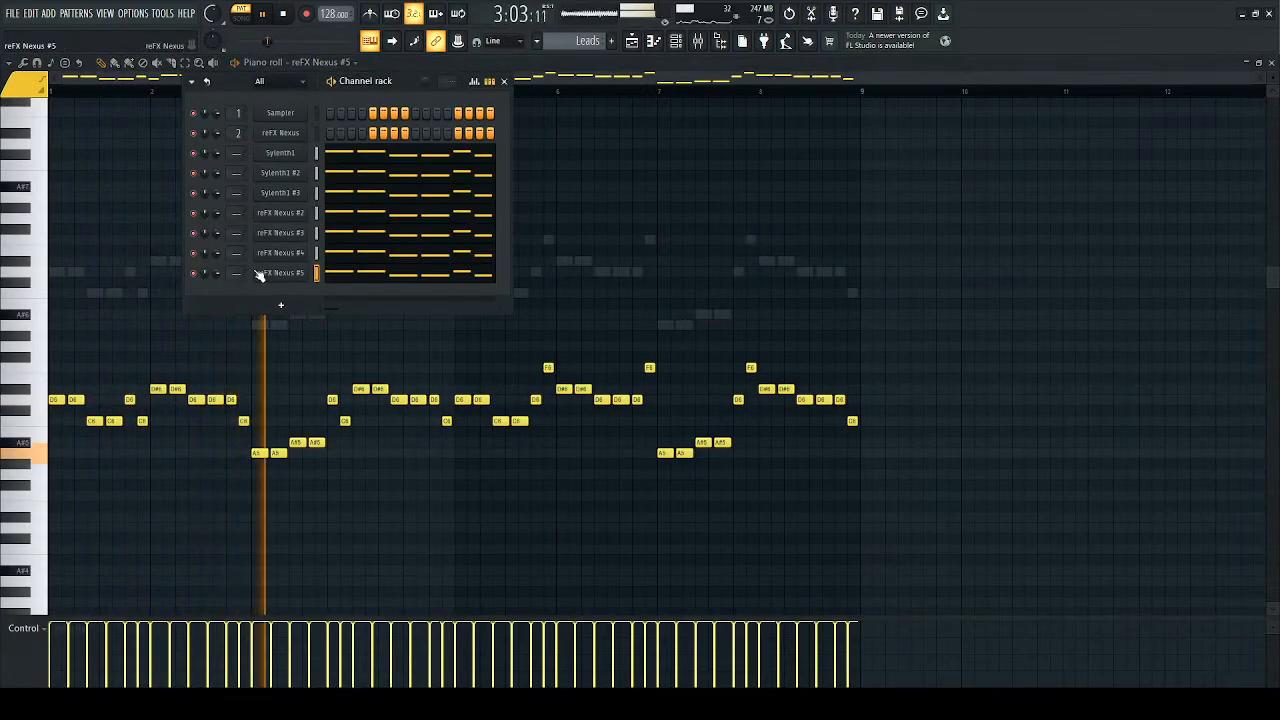
pyautogui.rightClick(197, 275)
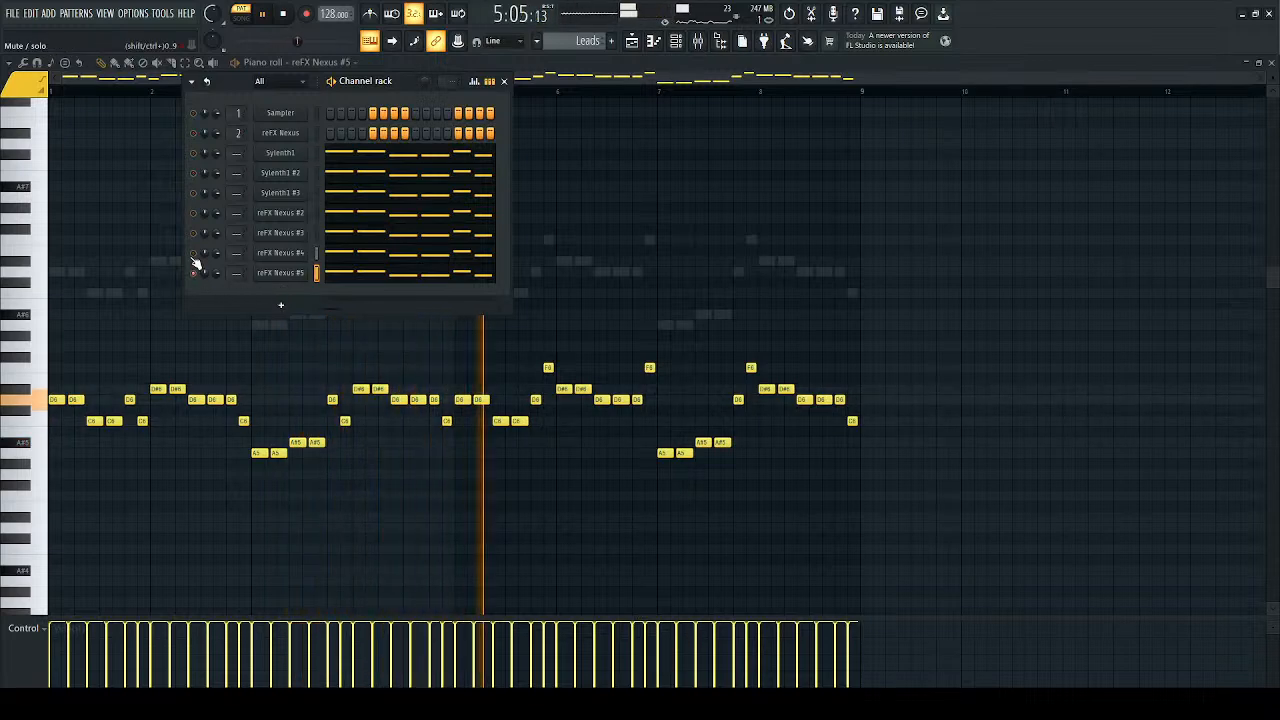
# Step: Load the Plucked preset PL Bit Stylez in reFX Nexus #4 and play it together with all channels
pyautogui.click(294, 256)
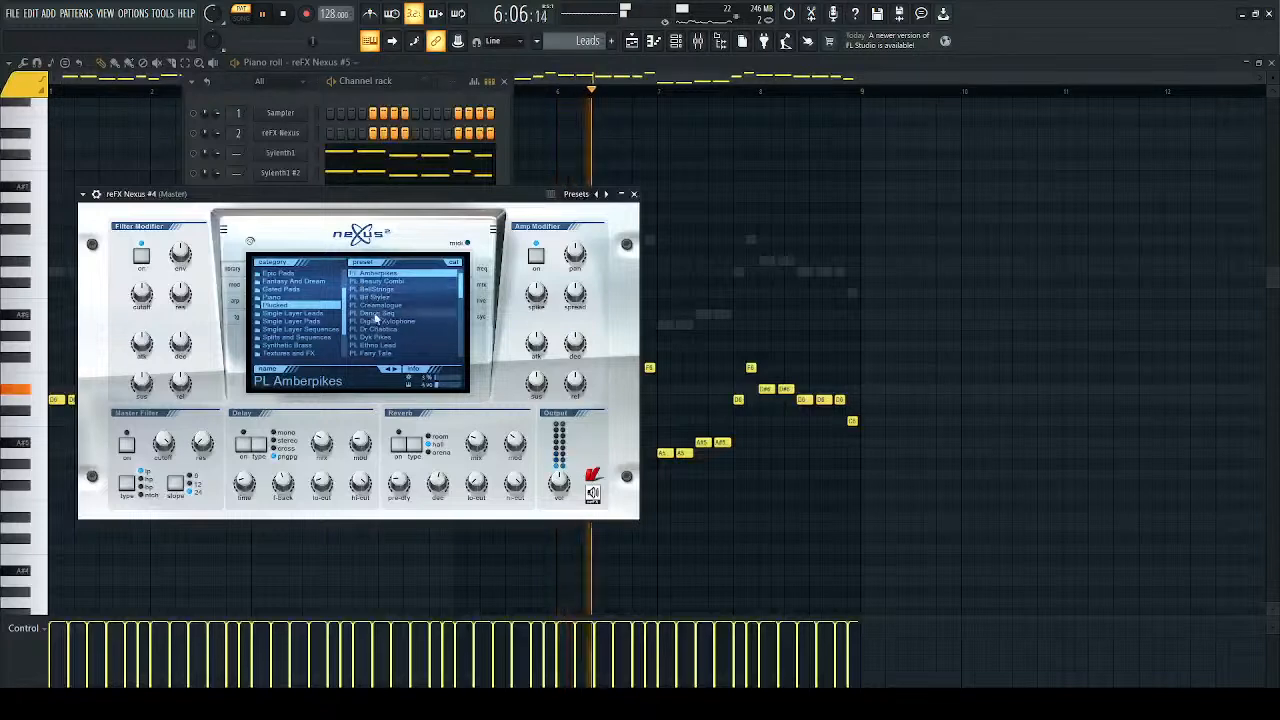
pyautogui.click(372, 297)
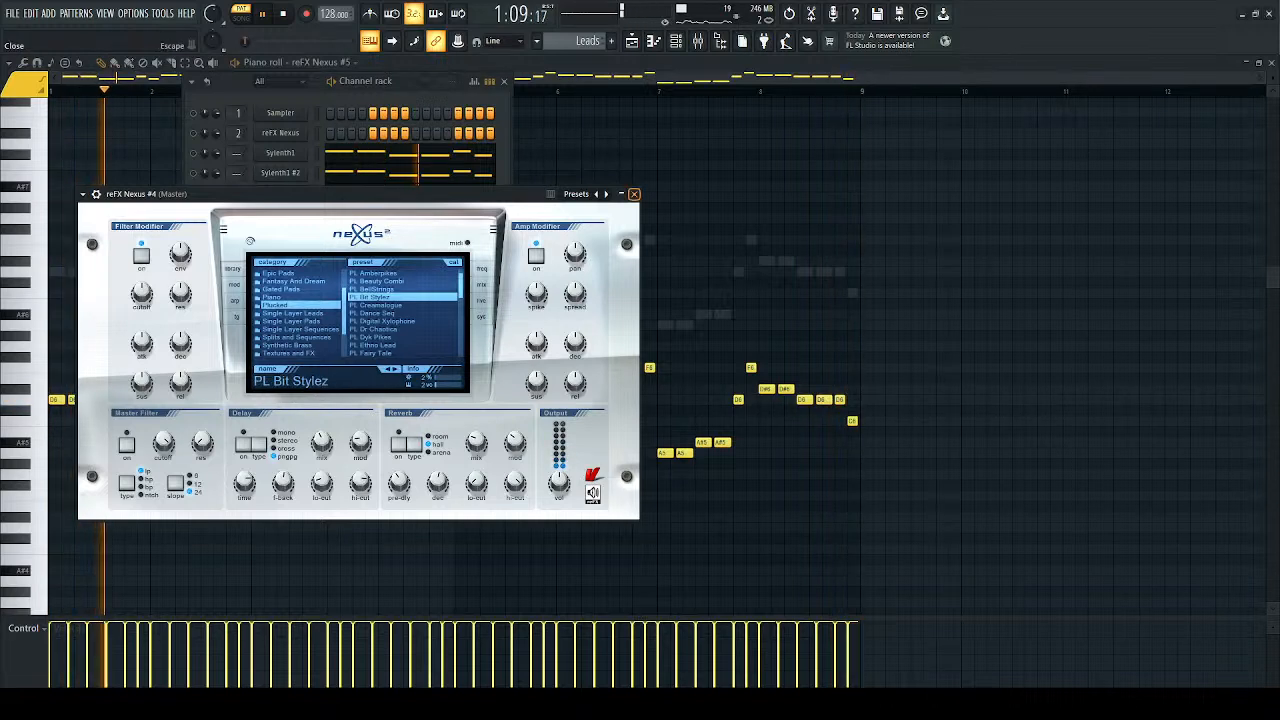
pyautogui.click(633, 194)
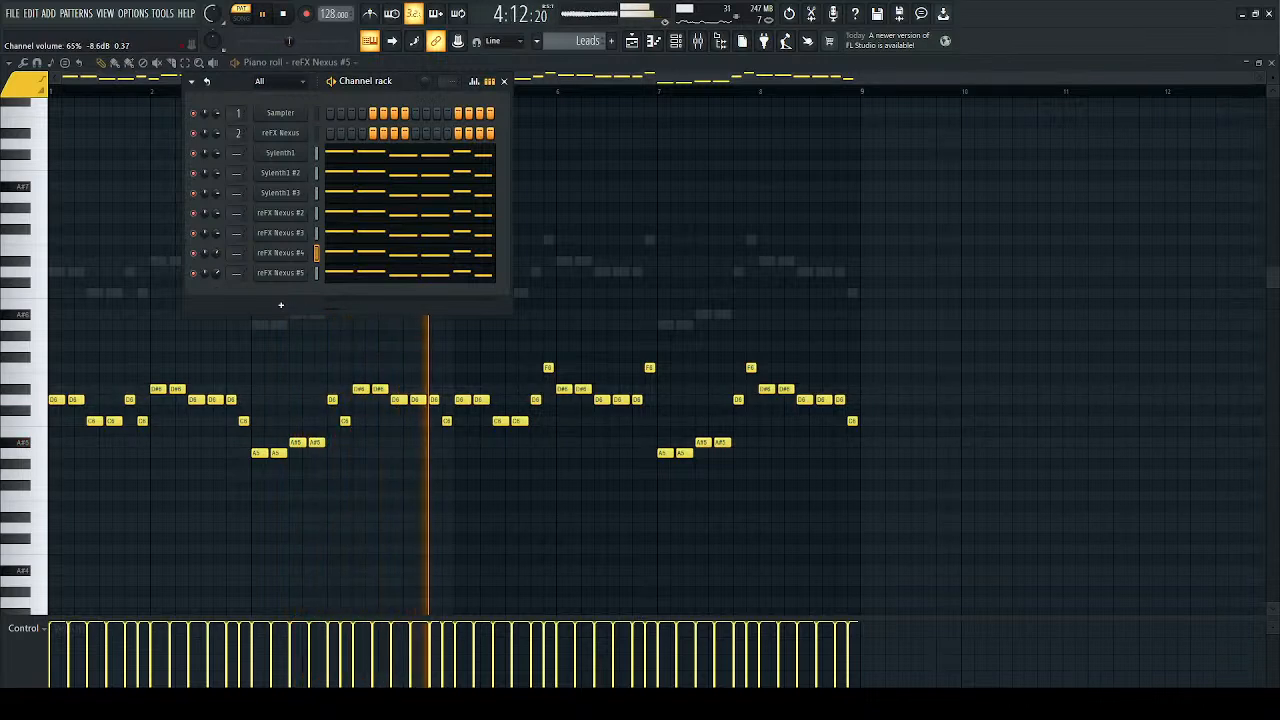
pyautogui.click(317, 273)
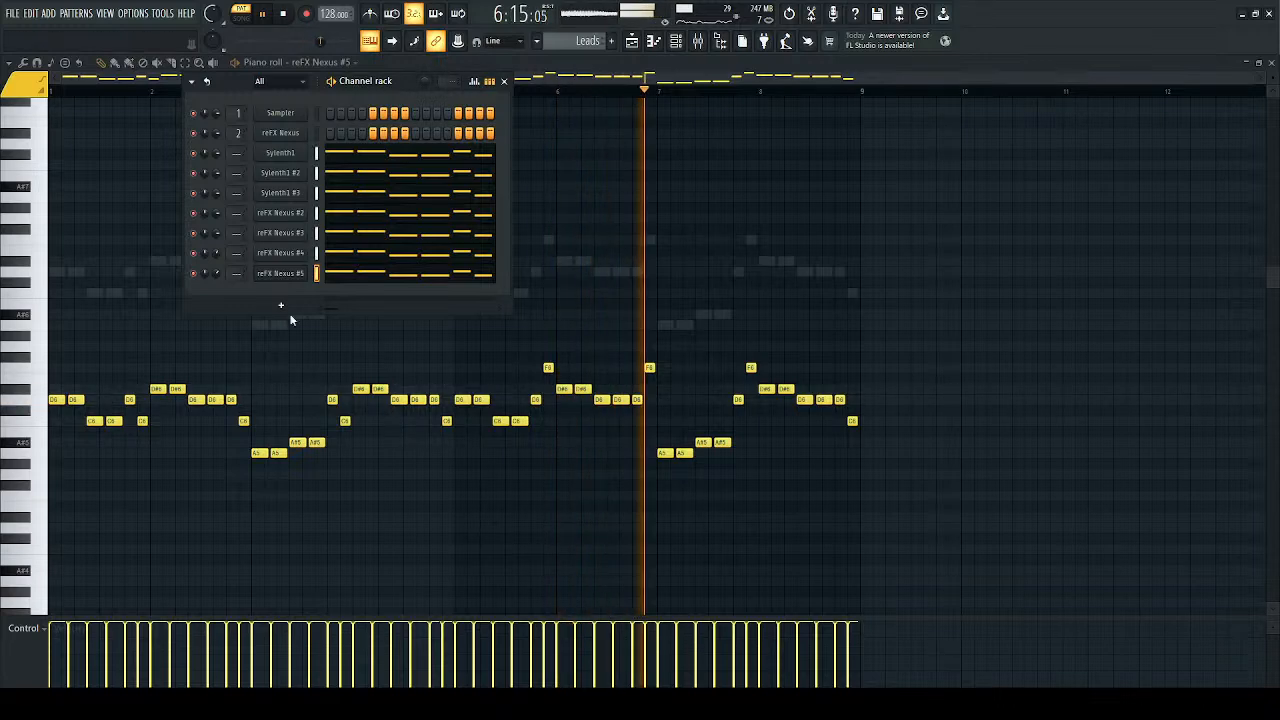
# Step: Load the Plucked preset PL Ethno Lead in reFX Nexus #4 and play it soloed, then with all channels
pyautogui.click(280, 253)
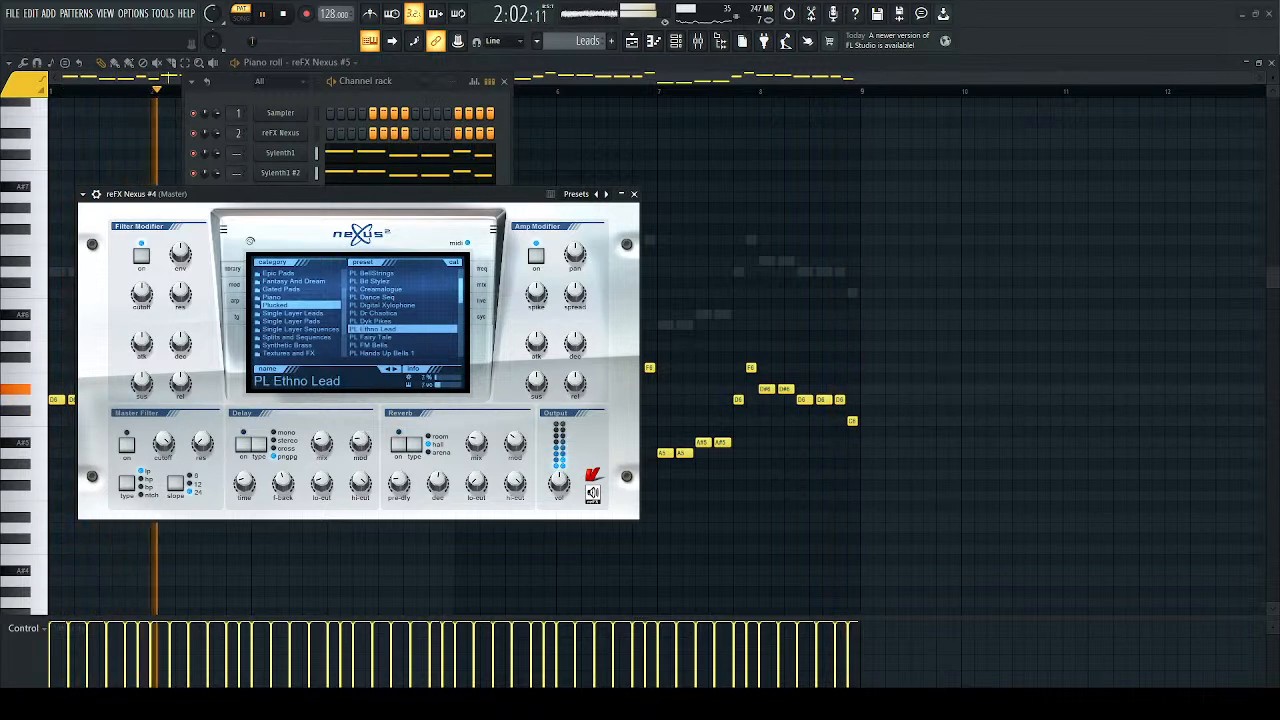
pyautogui.press('Escape')
pyautogui.rightClick(194, 254)
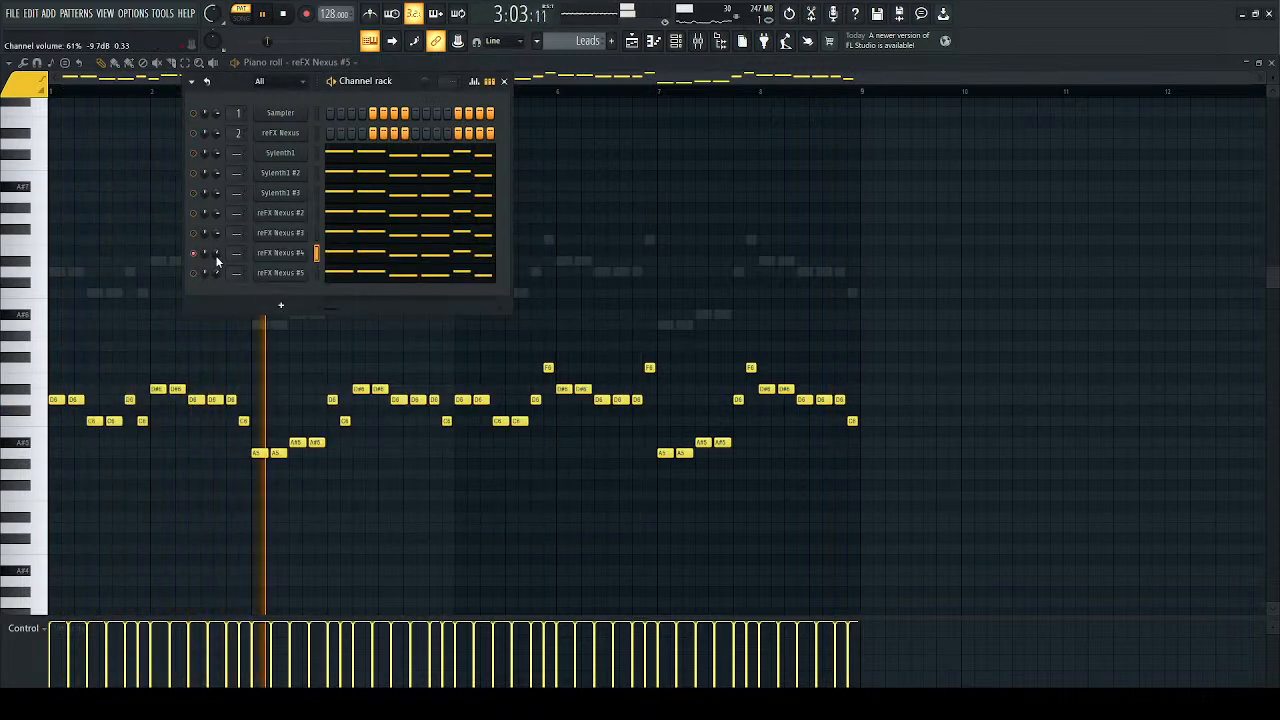
pyautogui.rightClick(194, 254)
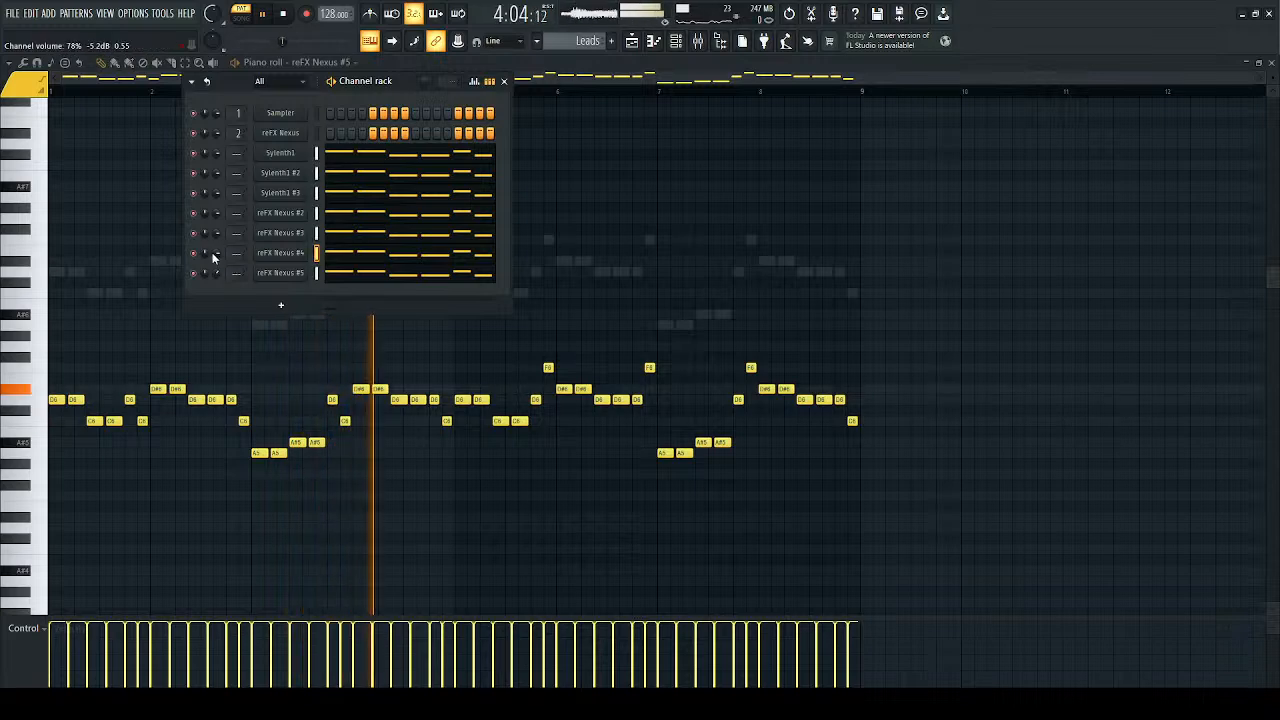
# Step: Audition PL Illusionize 1 and PL Pizza Cult in reFX Nexus #4 and load the Plucked preset PL Orchid Drops
pyautogui.click(268, 253)
pyautogui.click(372, 345)
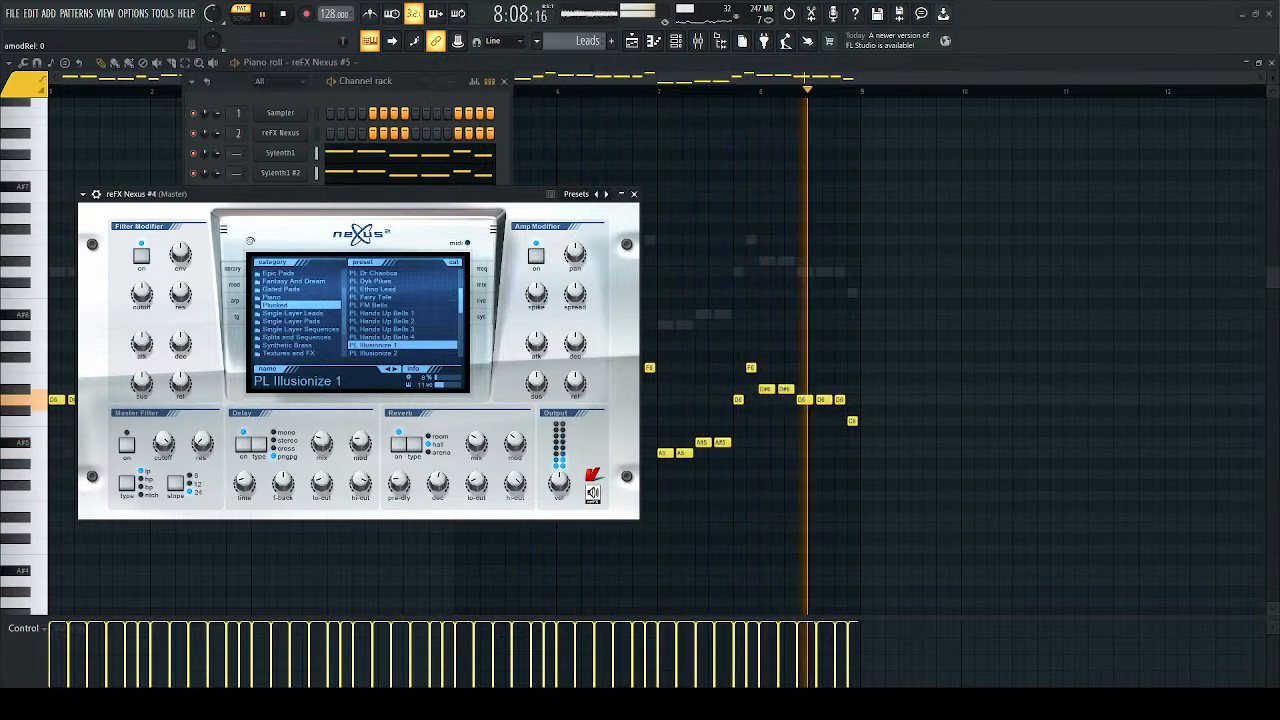
pyautogui.scroll(-2, 373, 313)
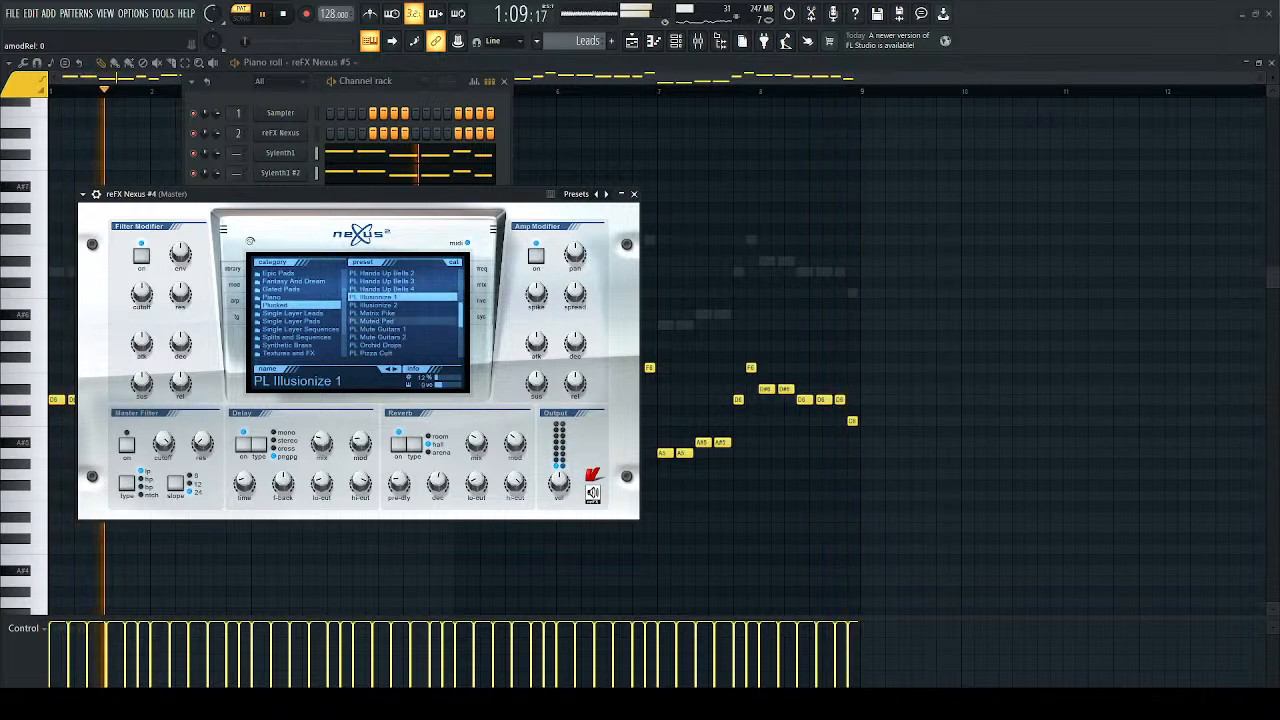
pyautogui.click(373, 353)
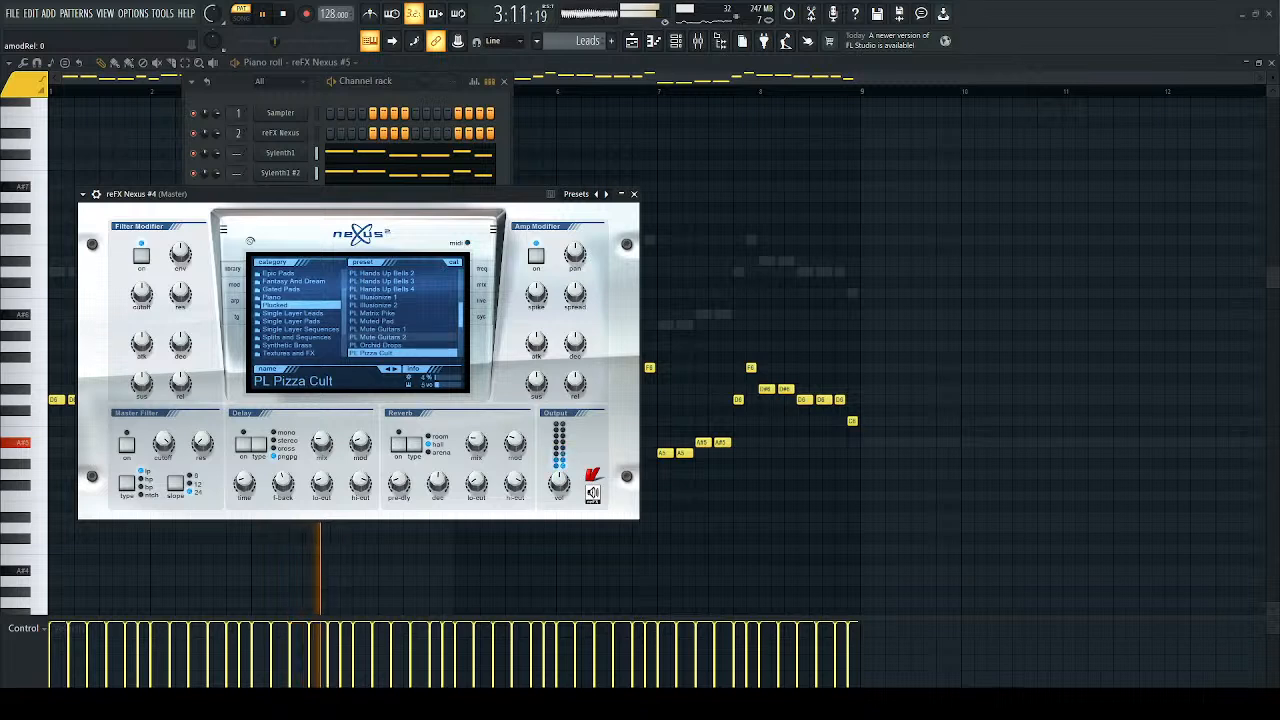
pyautogui.click(376, 345)
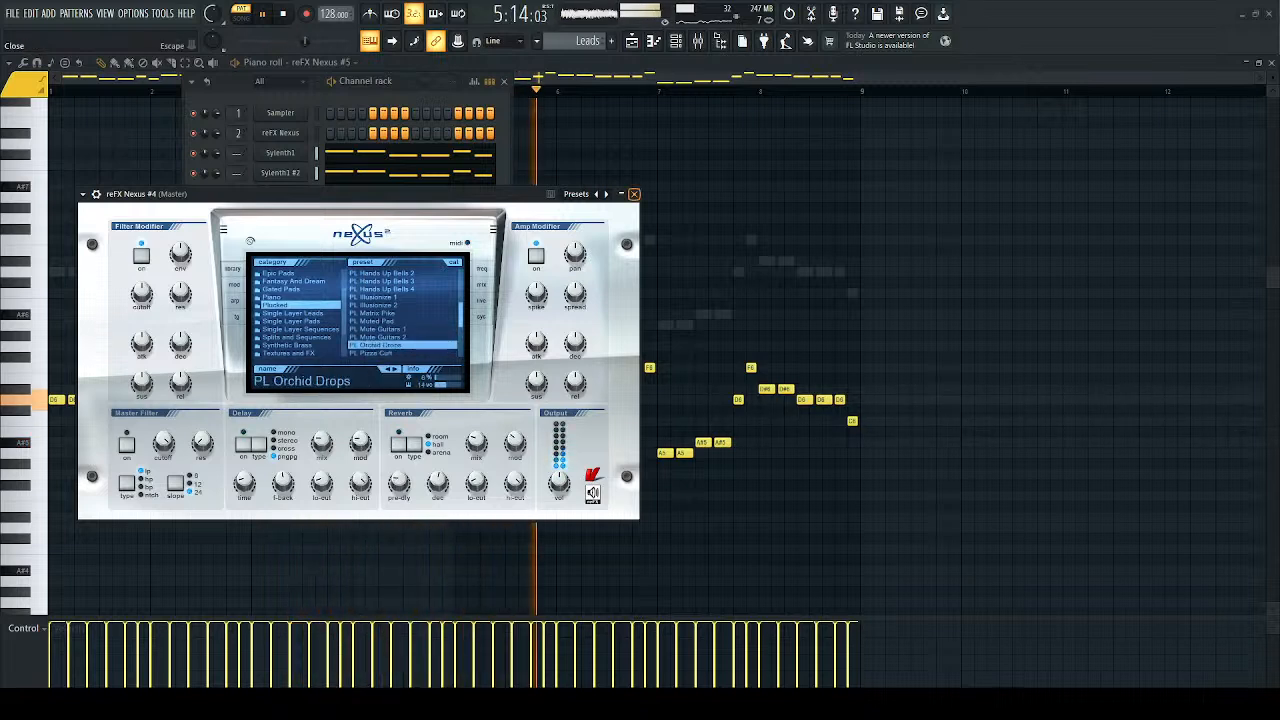
# Step: Add a Sylenth1 #4 channel and audition its REV_LEAD presets Deaf Tampa, Cursed Charmes and Cray
pyautogui.click(633, 194)
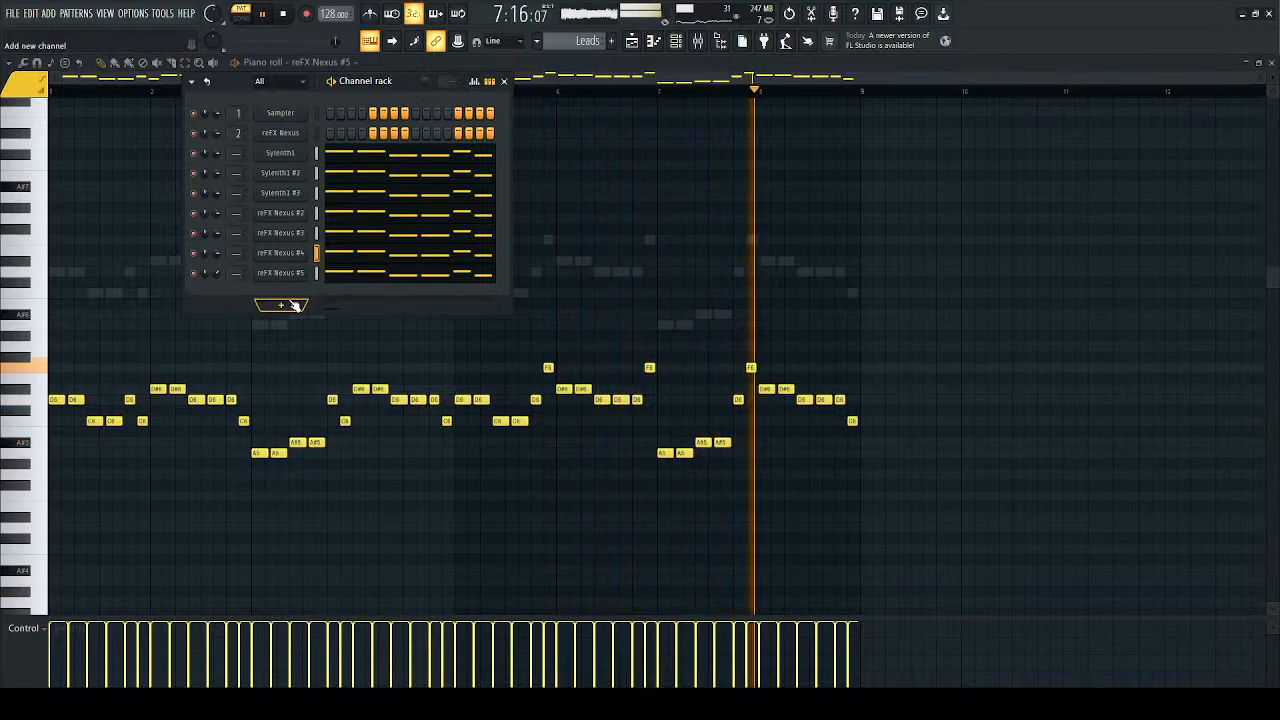
pyautogui.press('space')
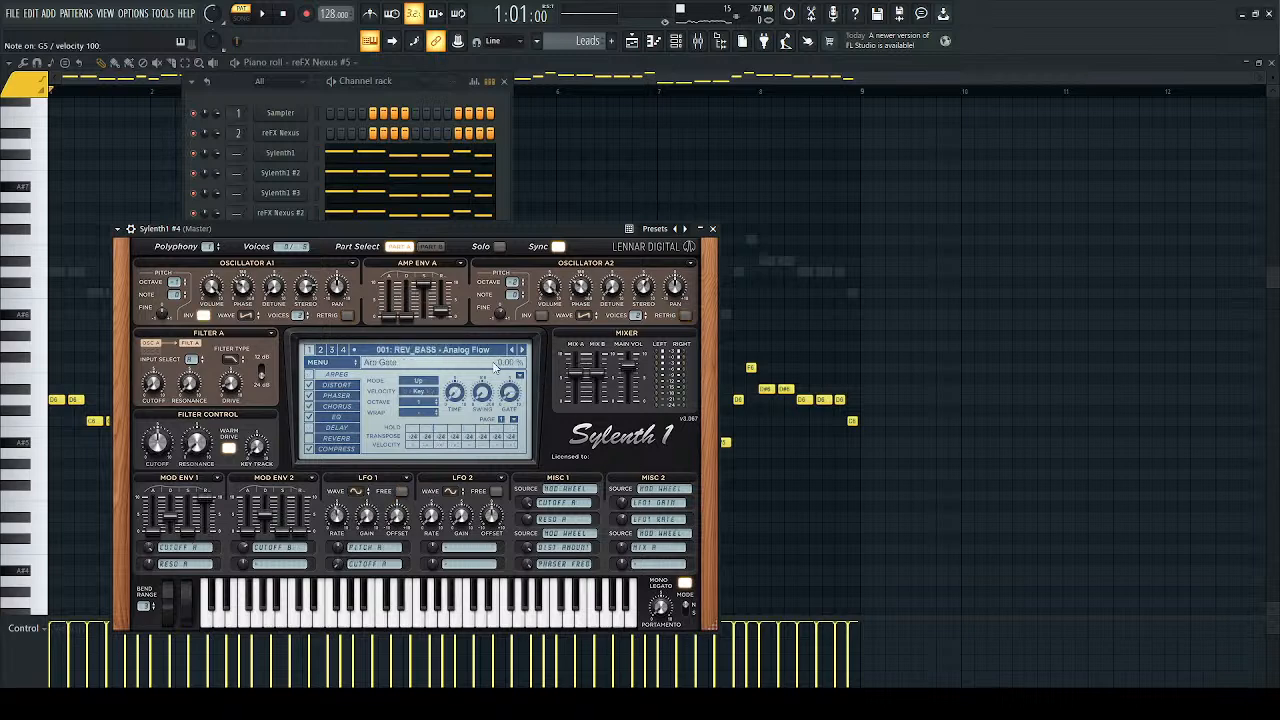
pyautogui.press('b')
pyautogui.press('b')
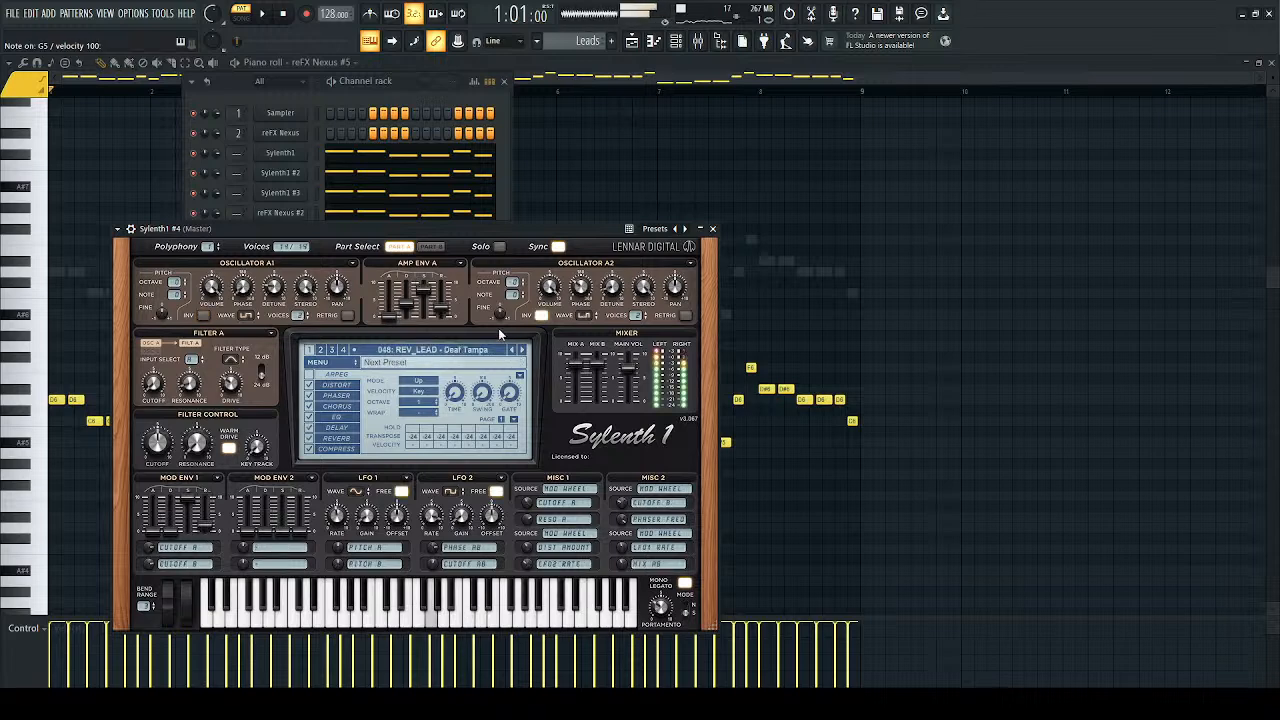
pyautogui.click(514, 351)
pyautogui.click(514, 351)
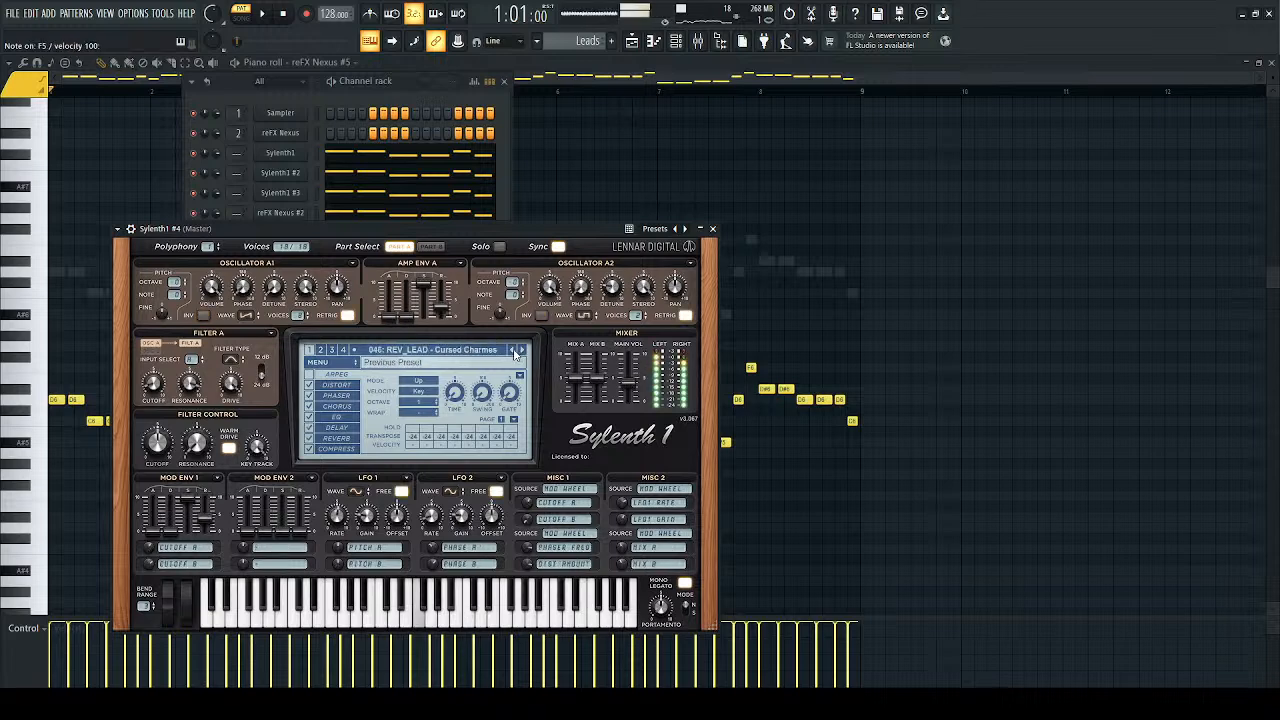
pyautogui.click(514, 351)
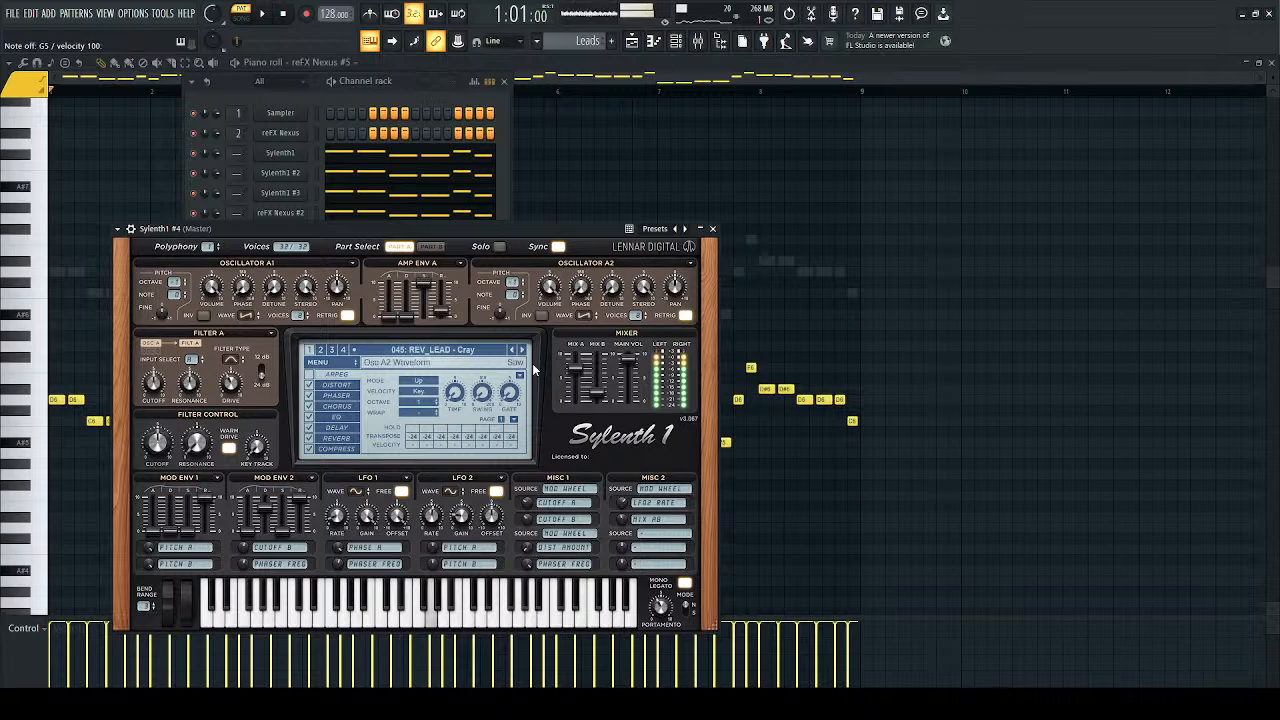
# Step: Audition the REV_LEAD presets DeSpawn, Dirty Deluxe and Dizzy Saw in Sylenth1 #4 and load Easy Lee
pyautogui.click(521, 351)
pyautogui.click(521, 351)
pyautogui.click(521, 351)
pyautogui.click(521, 351)
pyautogui.click(521, 351)
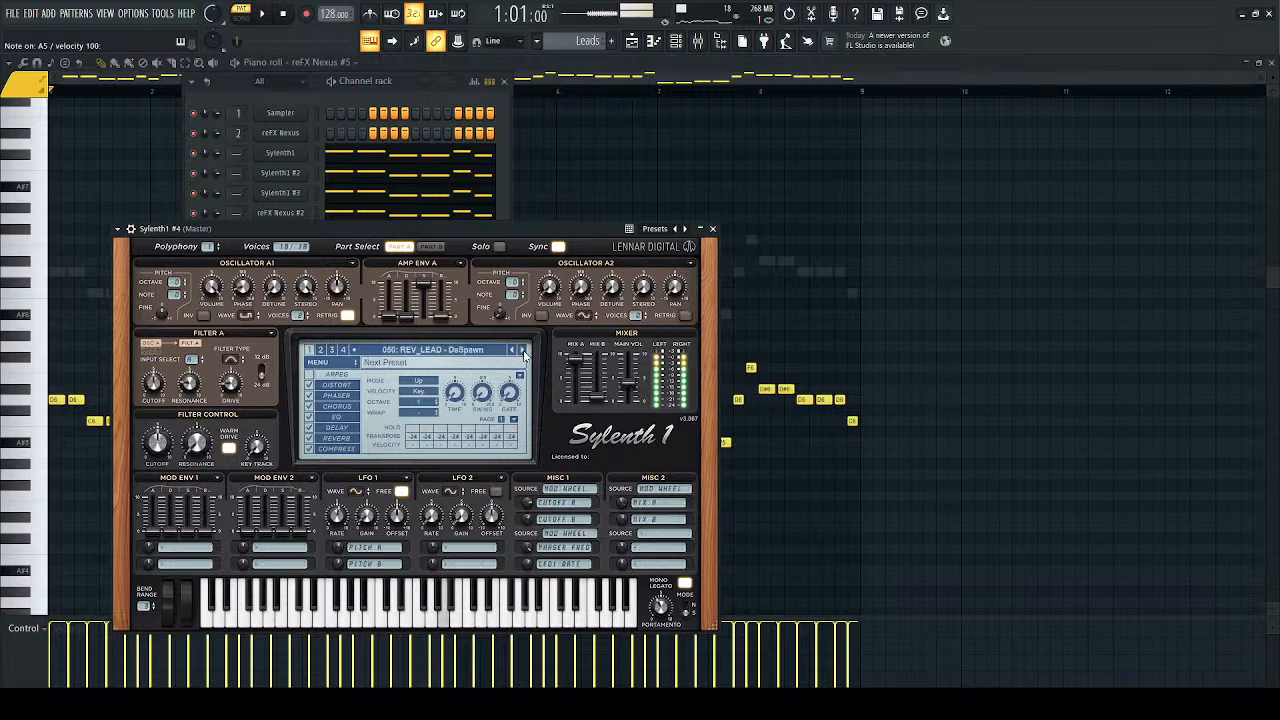
pyautogui.click(521, 351)
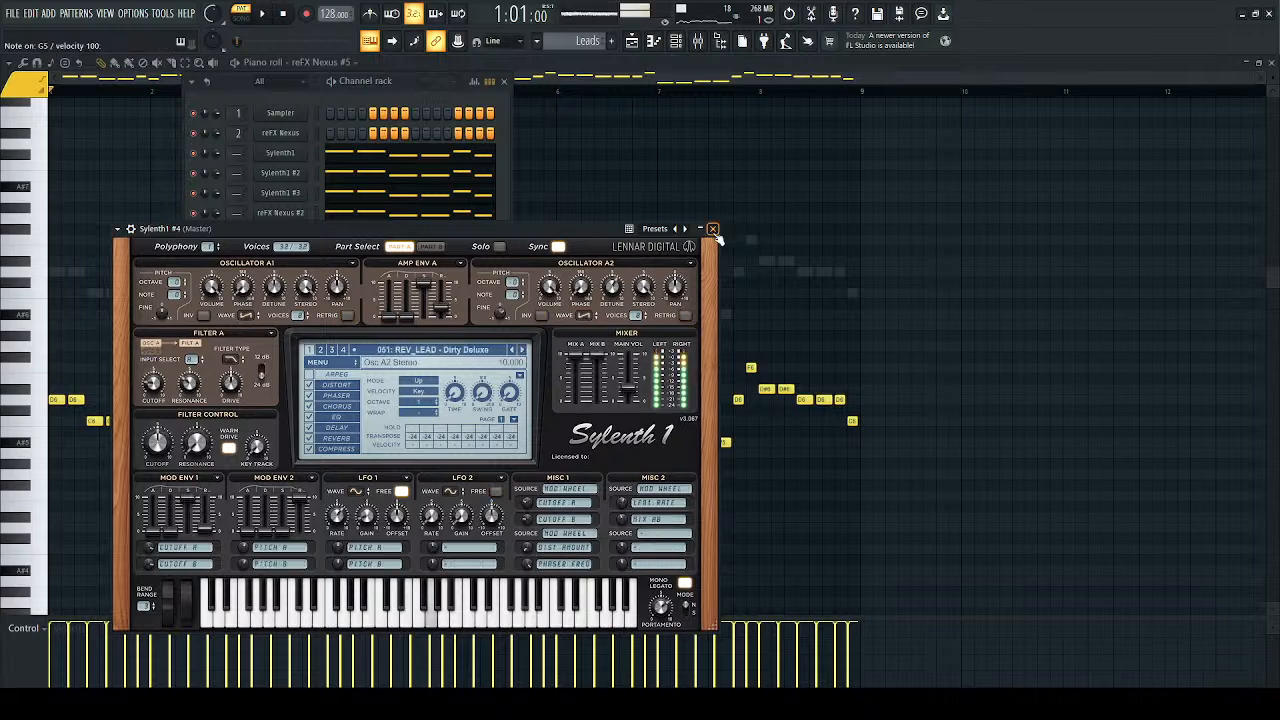
pyautogui.click(521, 351)
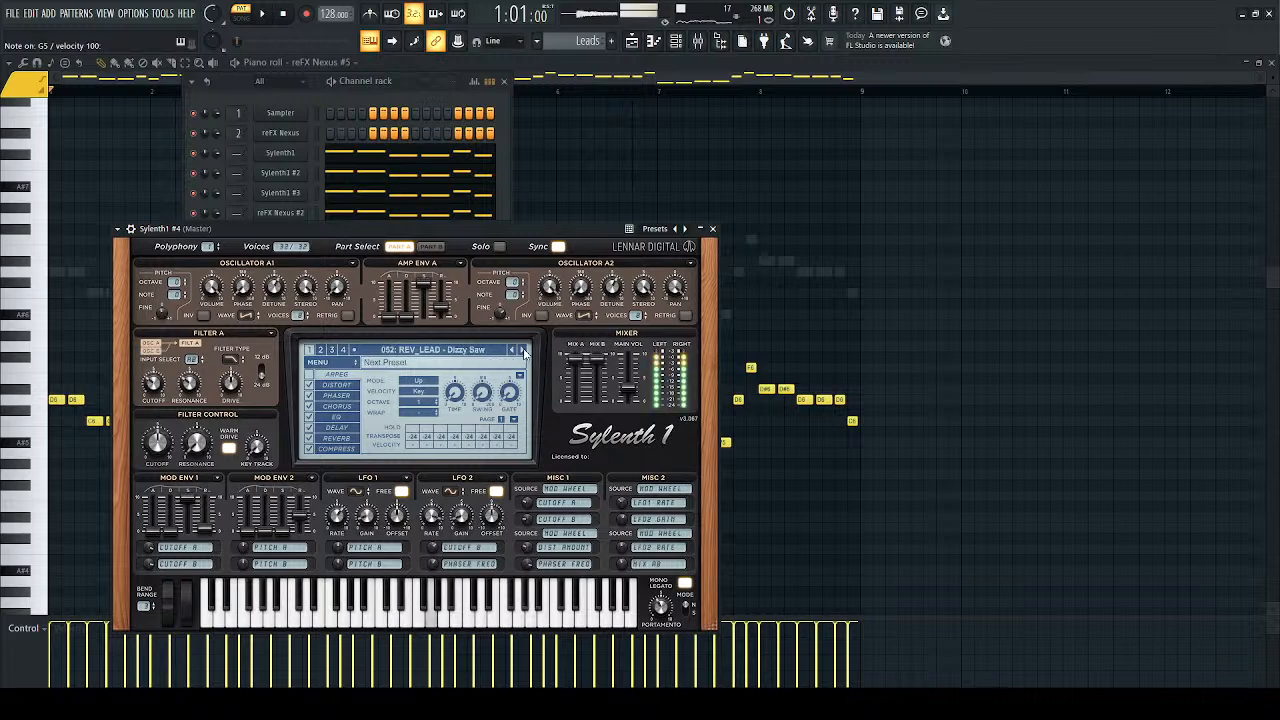
pyautogui.click(521, 351)
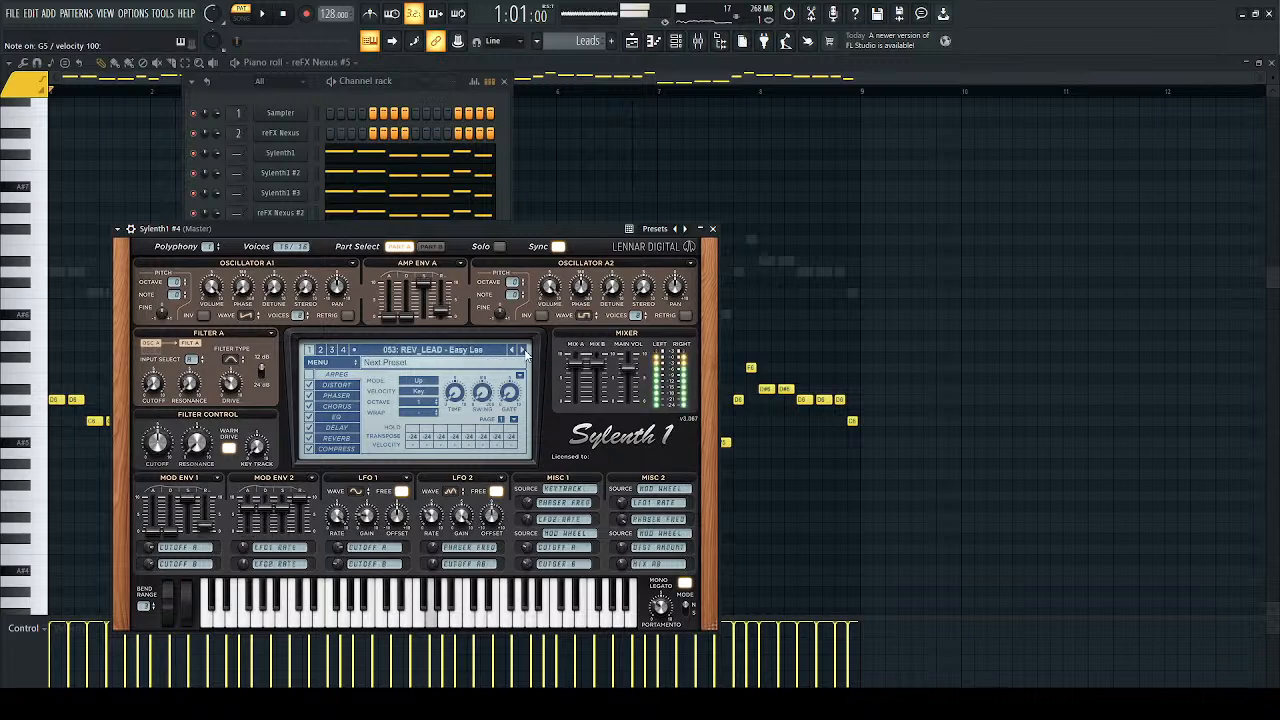
pyautogui.click(521, 351)
pyautogui.click(512, 350)
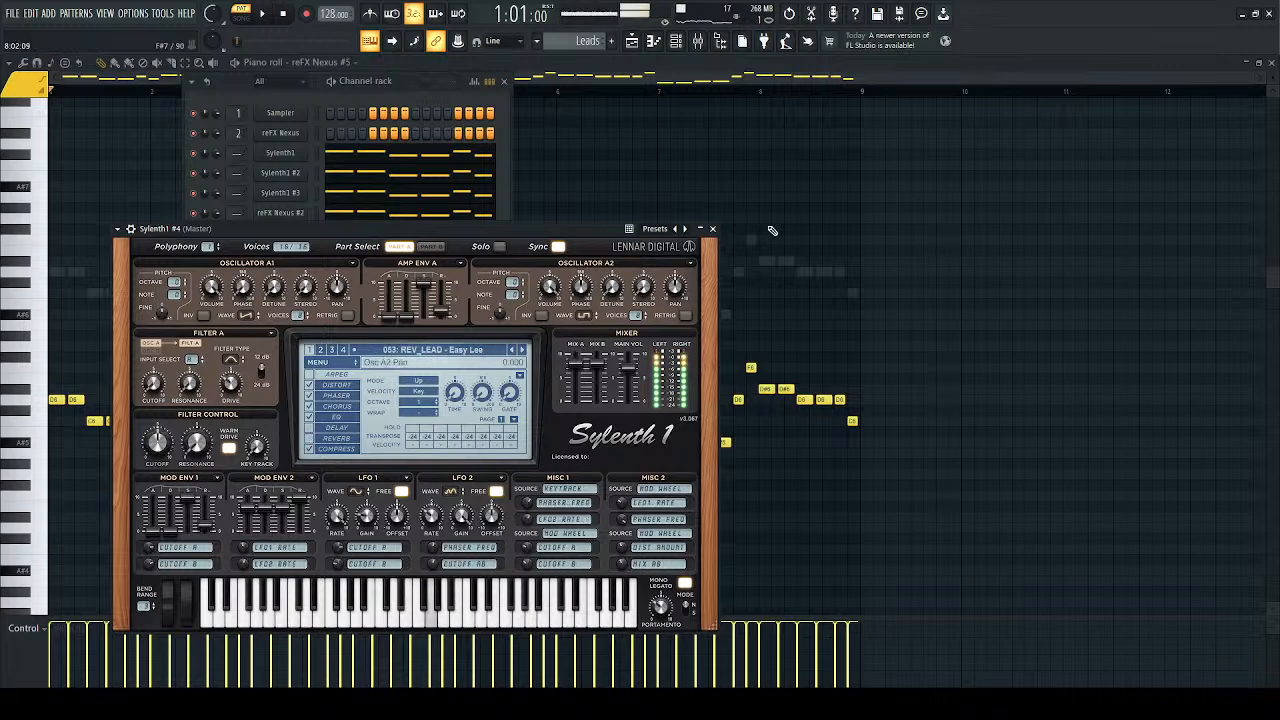
# Step: Paste the melody into Sylenth1 #4, transpose it down one octave and play it with all channels and soloed
pyautogui.click(701, 229)
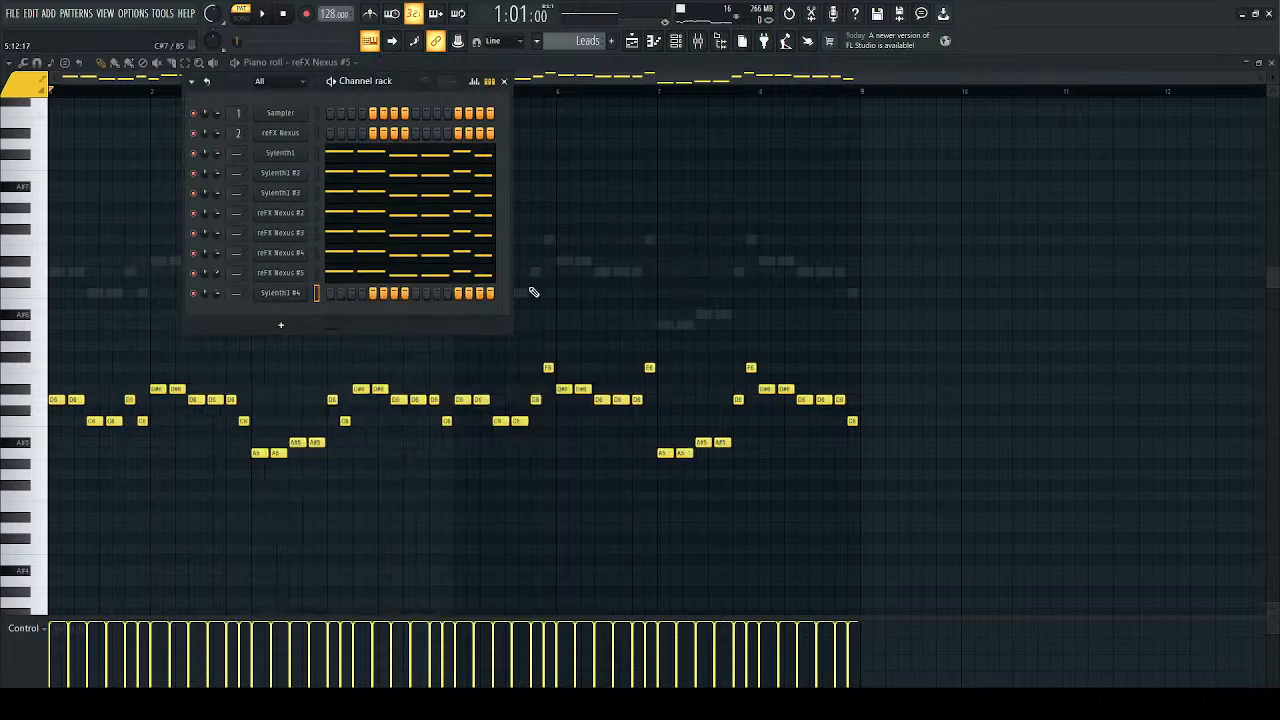
pyautogui.press('space')
pyautogui.click(334, 294)
pyautogui.hotkey('ctrl', 'Down')
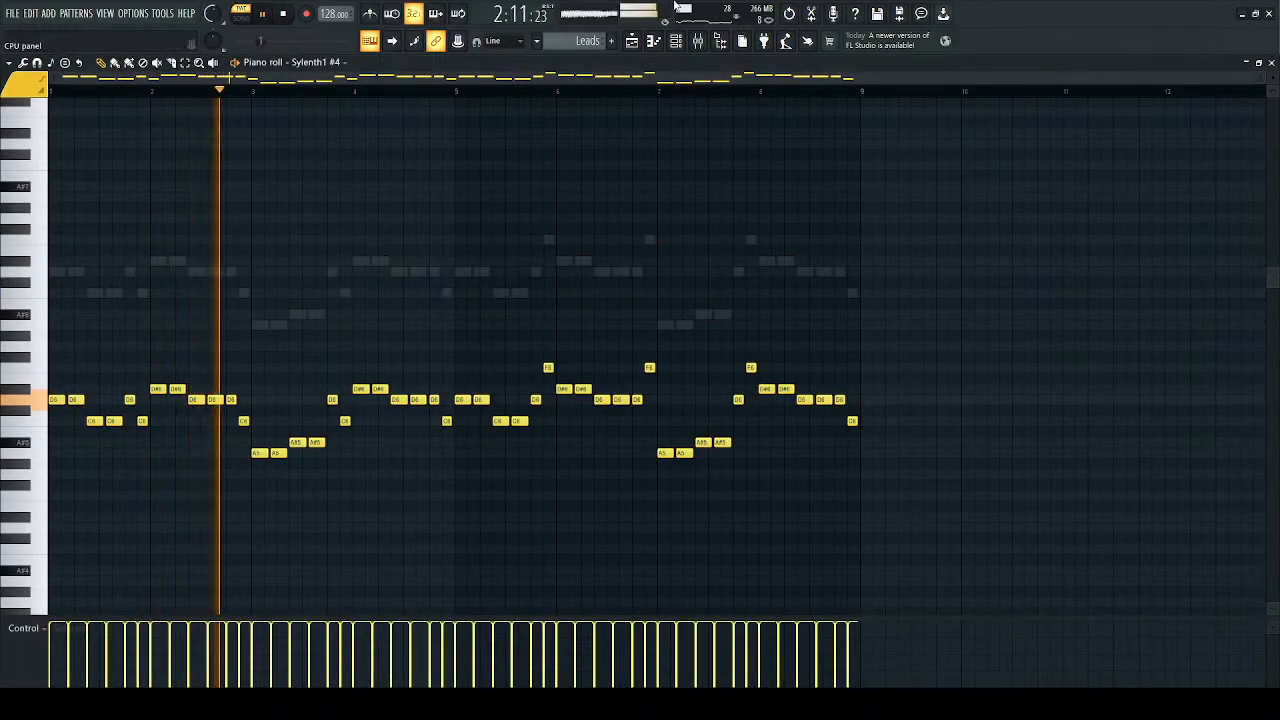
pyautogui.click(674, 45)
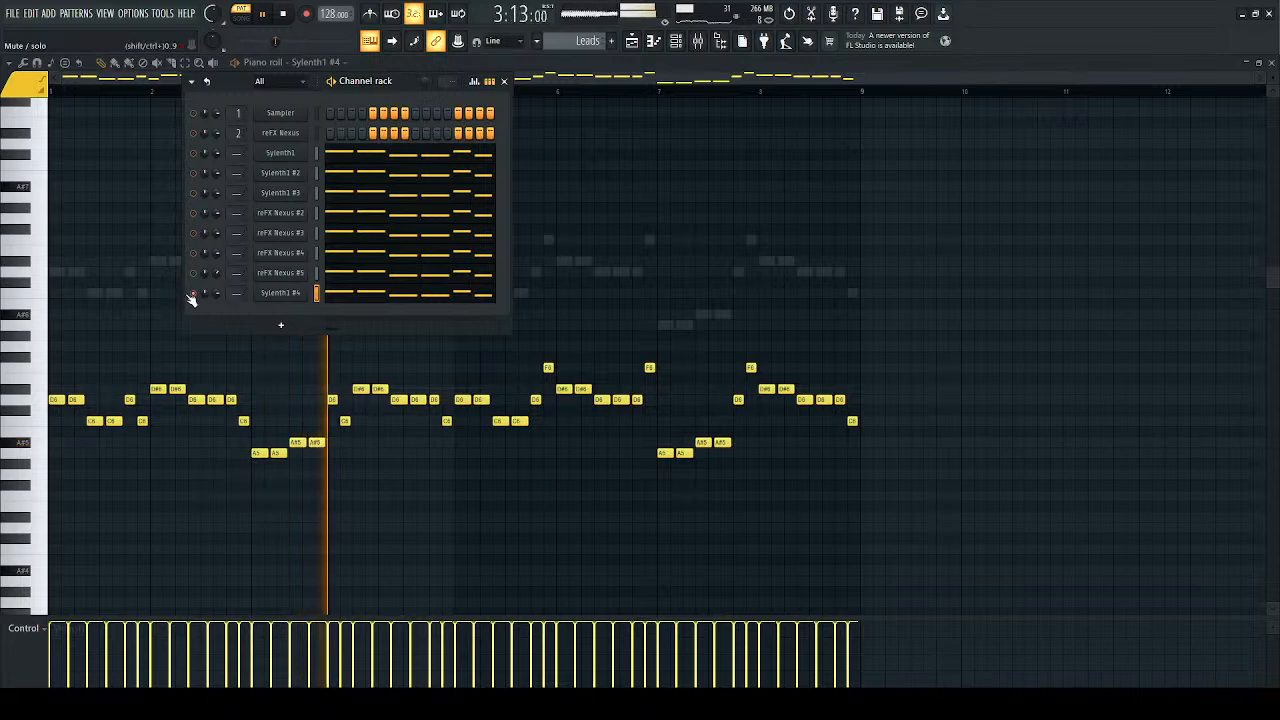
# Step: Load the preset REV_LEAD - Fuzzy in Sylenth1 #4 and play it with all channels and soloed
pyautogui.click(303, 294)
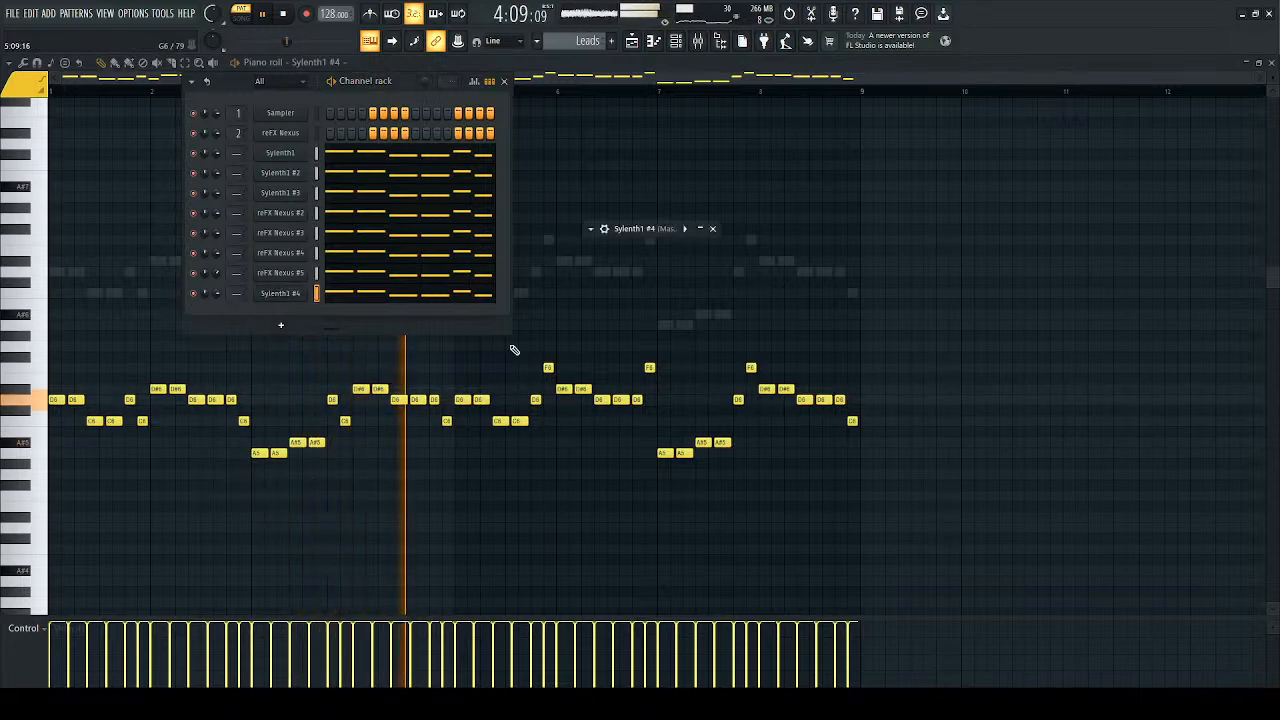
pyautogui.click(699, 231)
pyautogui.click(522, 349)
pyautogui.click(522, 349)
pyautogui.click(522, 350)
pyautogui.click(522, 350)
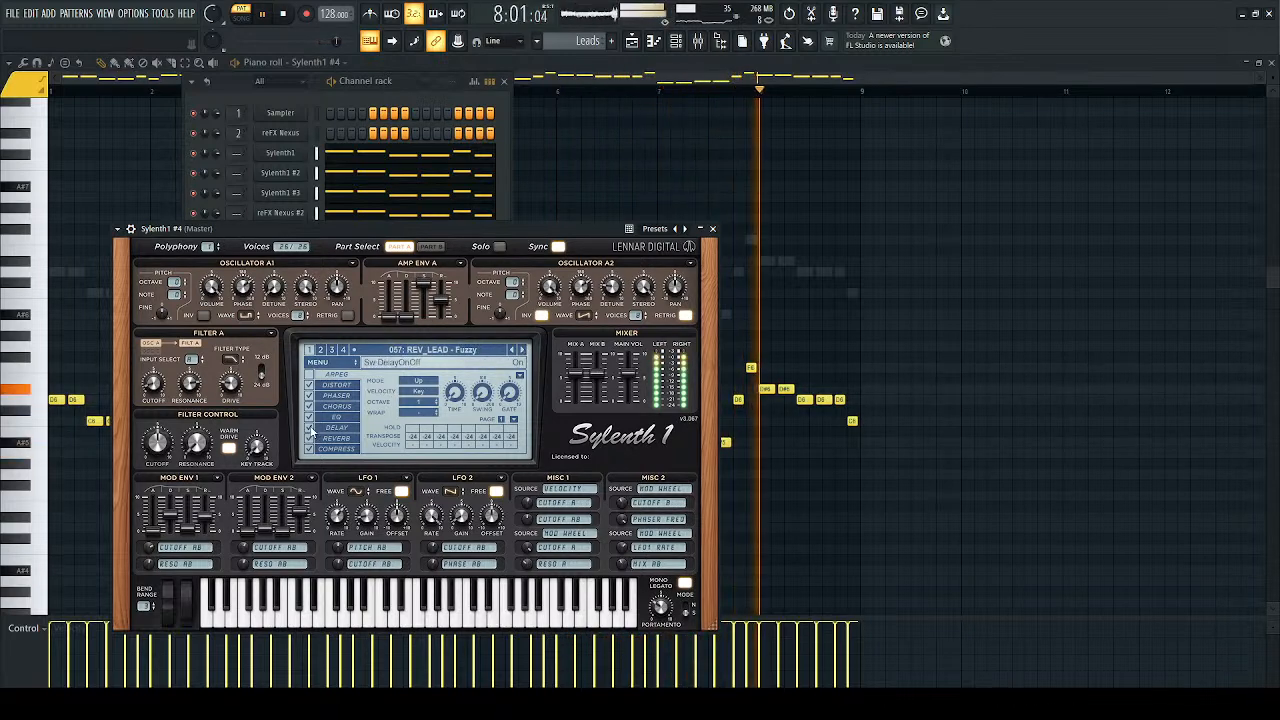
pyautogui.click(713, 229)
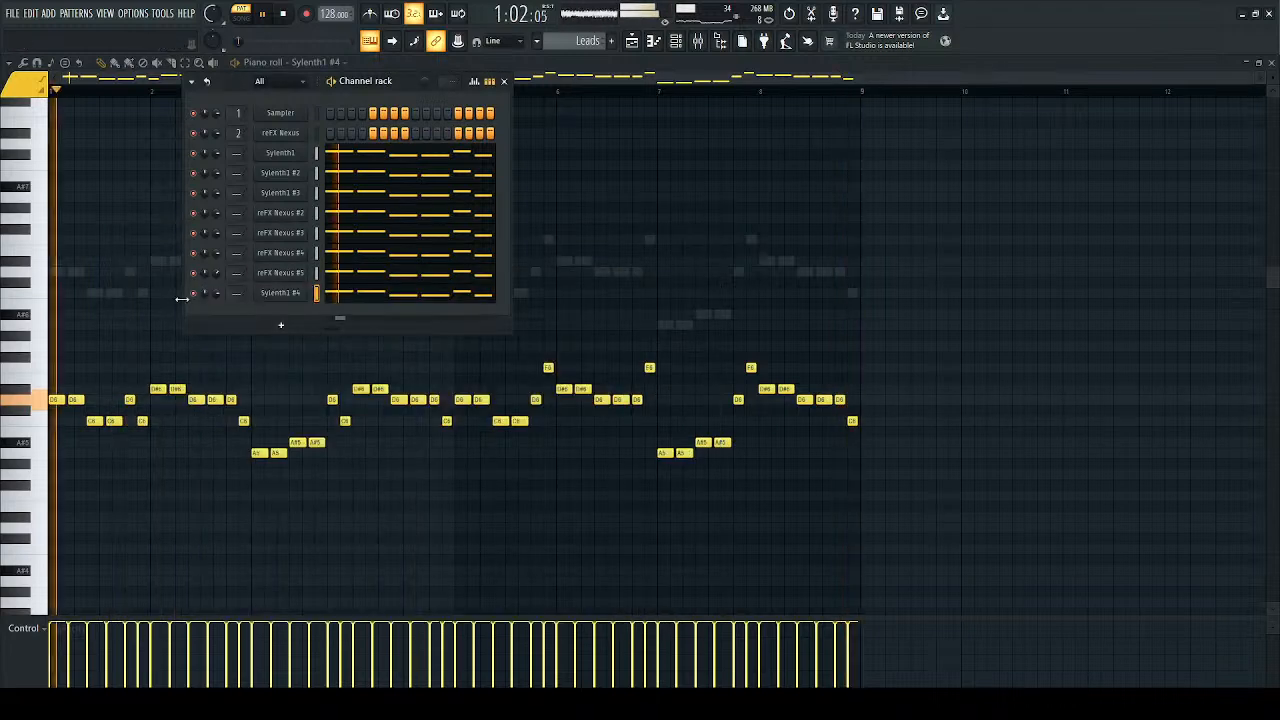
pyautogui.rightClick(194, 294)
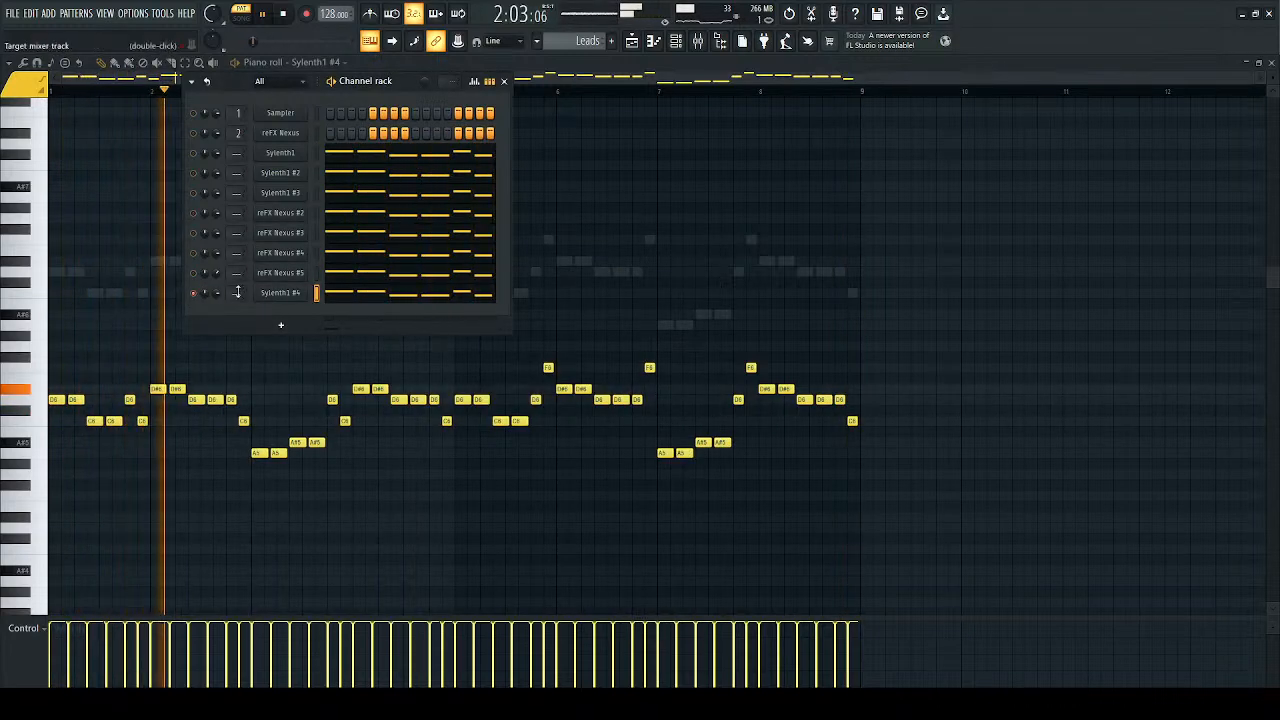
# Step: Load the Ultrasonic bank in Sylenth1 #4, audition Lead - Hunterz and play Lead - Viper soloed and with all channels
pyautogui.click(277, 293)
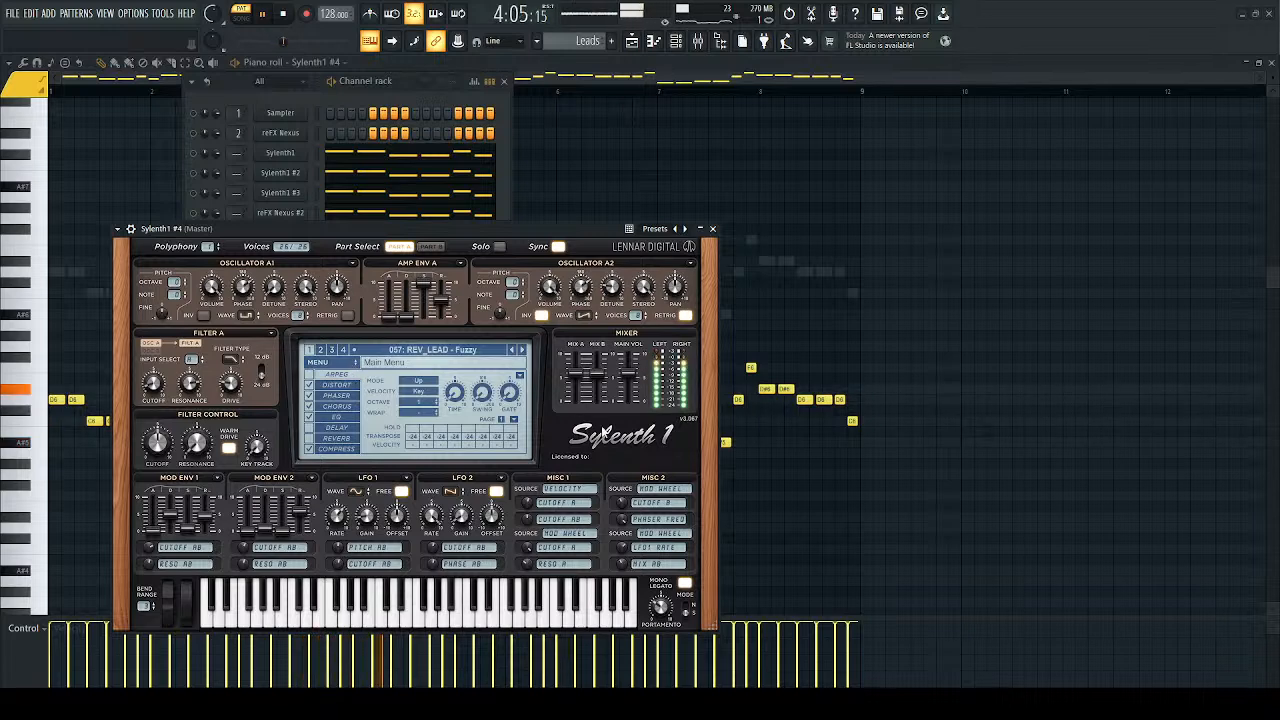
pyautogui.click(659, 576)
pyautogui.click(521, 354)
pyautogui.click(521, 354)
pyautogui.click(521, 354)
pyautogui.click(521, 354)
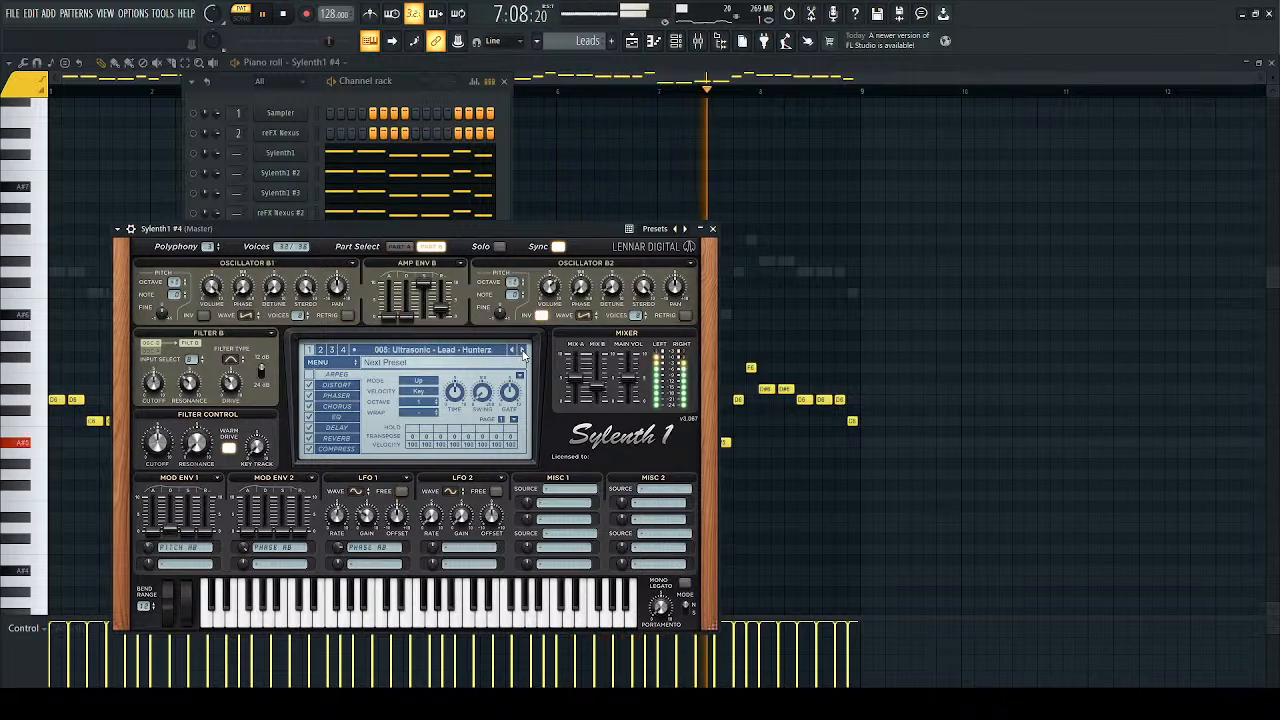
pyautogui.click(522, 353)
pyautogui.click(522, 353)
pyautogui.click(520, 352)
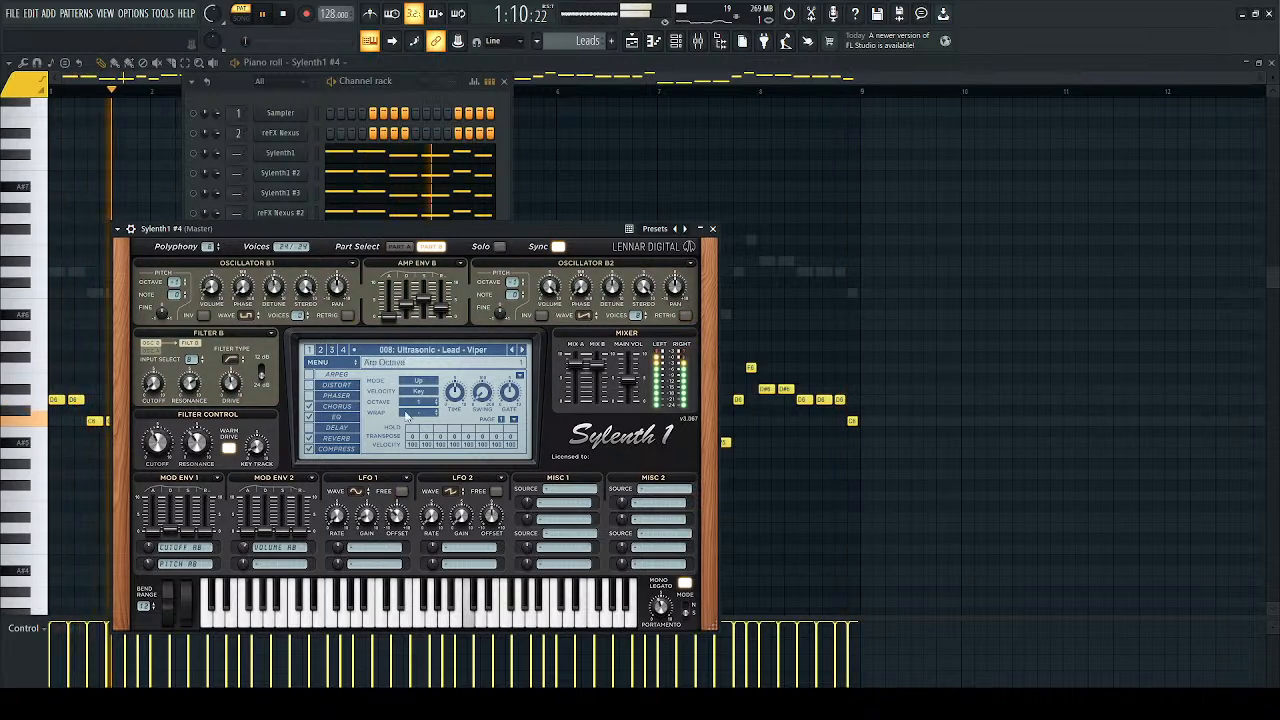
pyautogui.click(712, 228)
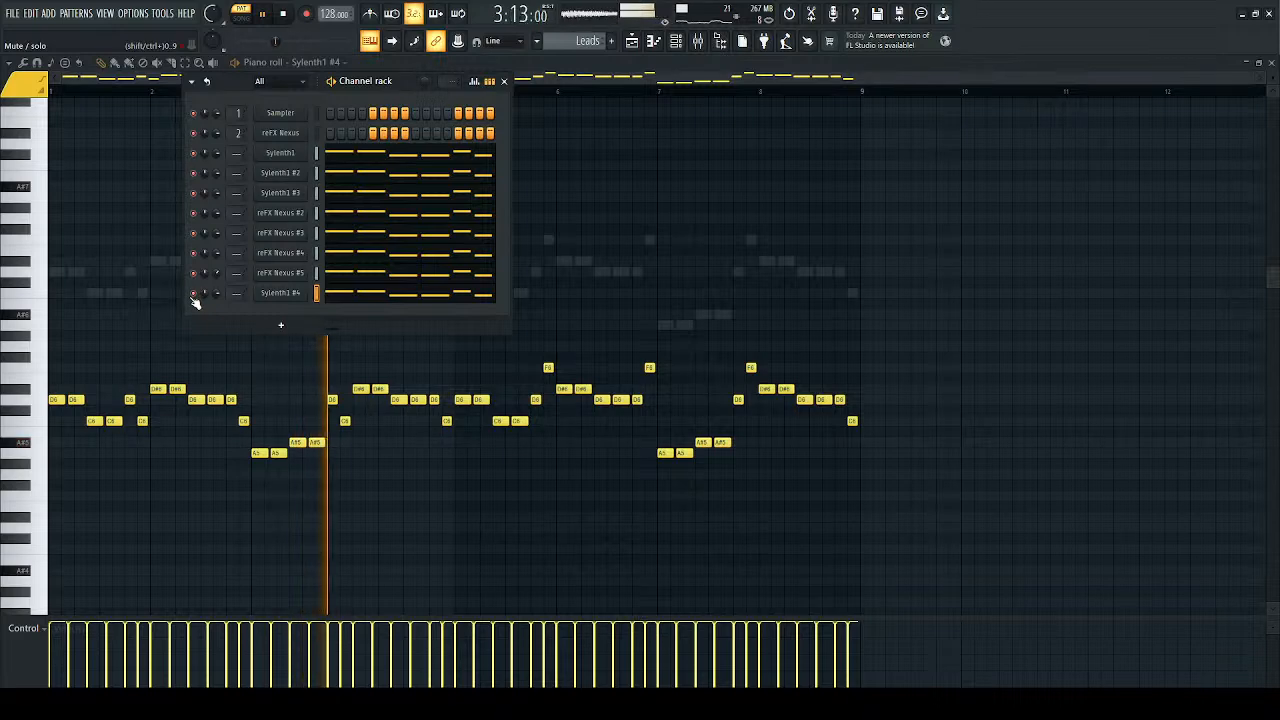
# Step: Load the preset Ultrasonic - Lead - Warrior in Sylenth1 #4 and compare the mix with the channel on and muted
pyautogui.click(270, 296)
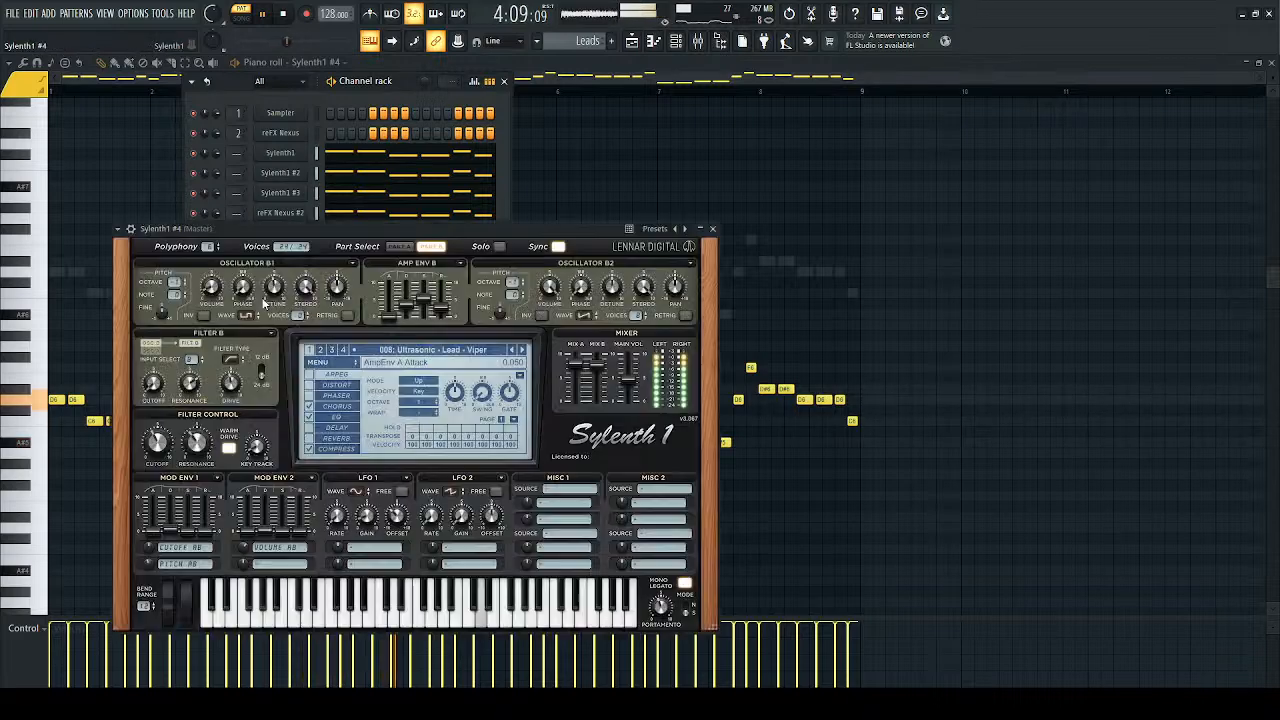
pyautogui.click(521, 349)
pyautogui.click(521, 349)
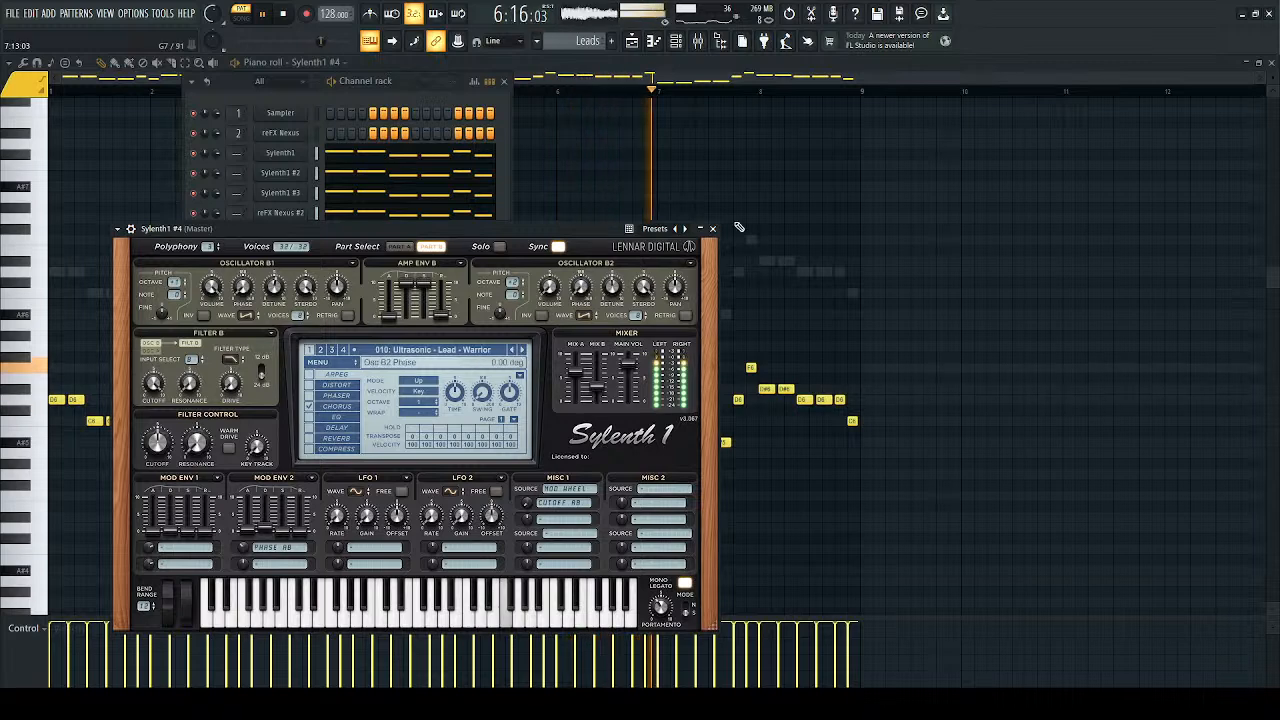
pyautogui.click(713, 230)
pyautogui.rightClick(195, 293)
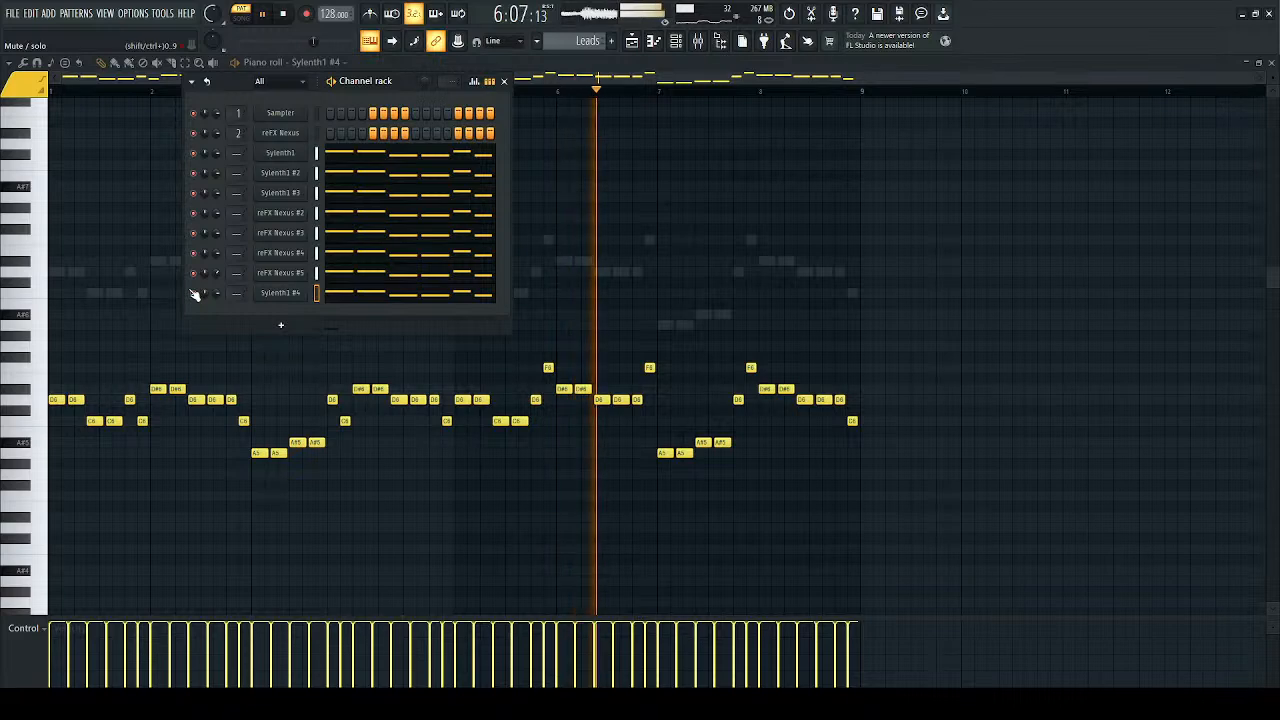
# Step: Load the preset Ultrasonic - LD Brighter in Sylenth1 #4 and play it soloed and with all channels
pyautogui.click(280, 293)
pyautogui.press('space')
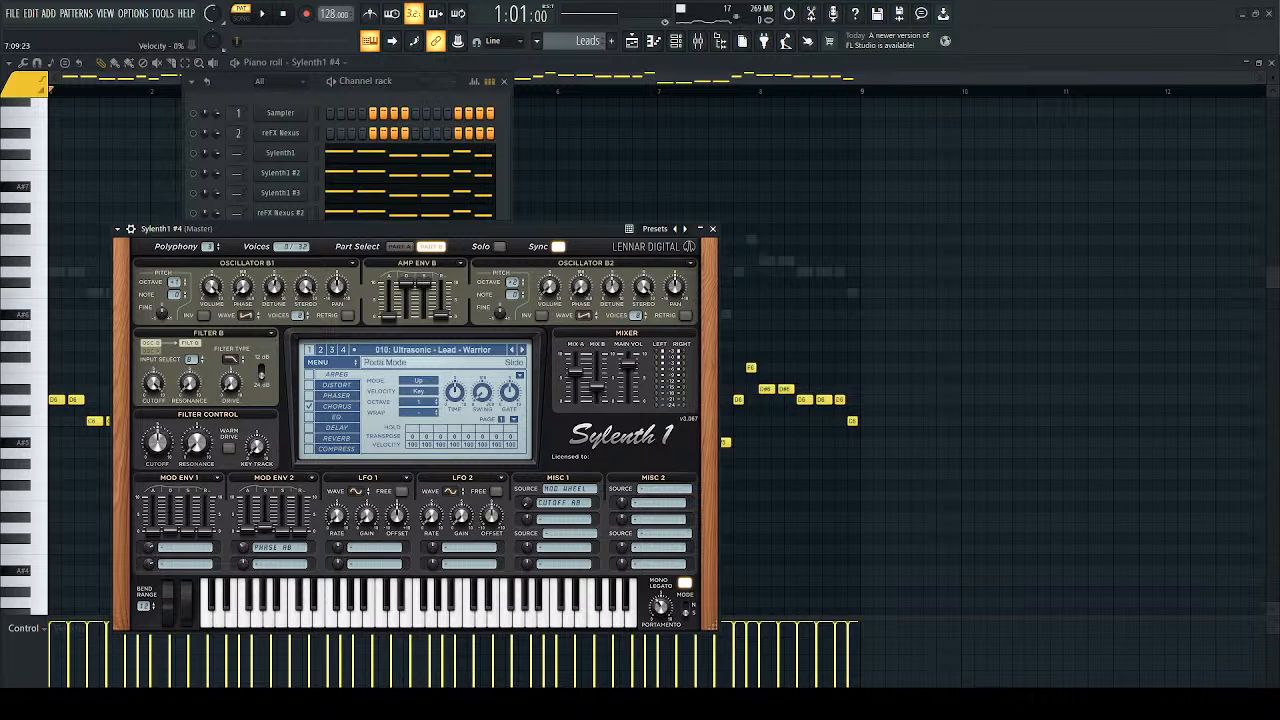
pyautogui.press('space')
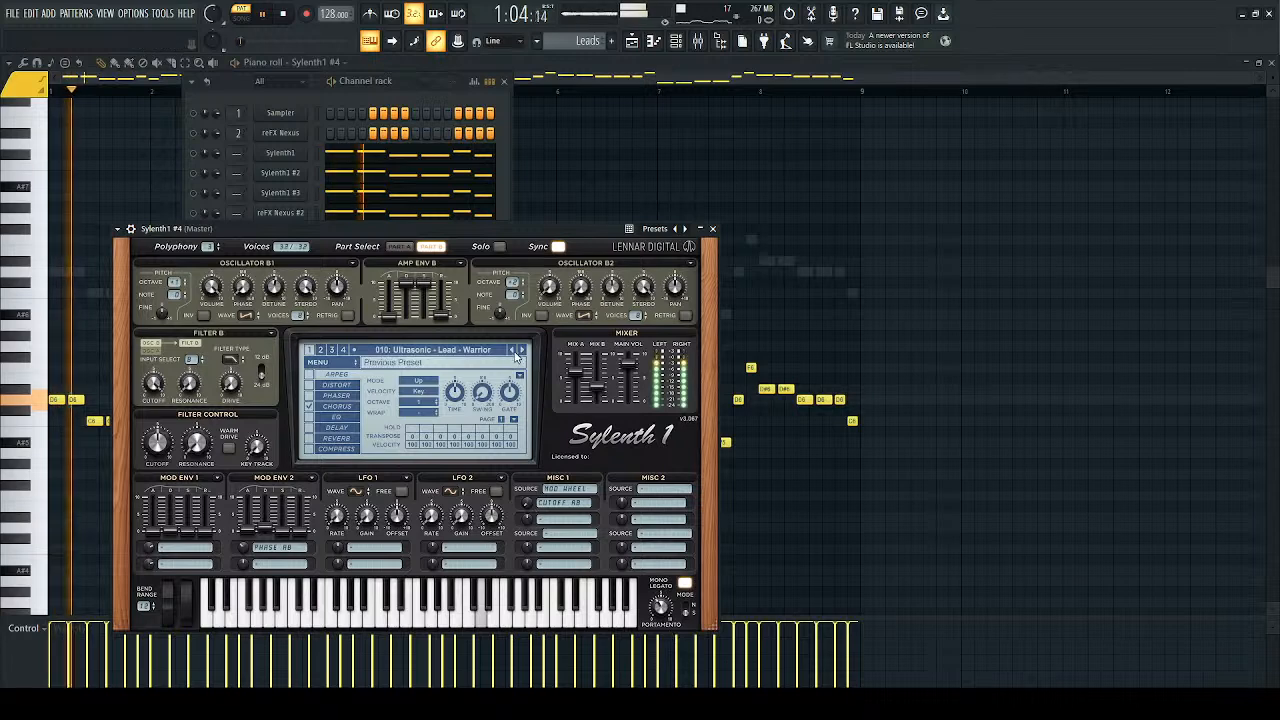
pyautogui.click(521, 350)
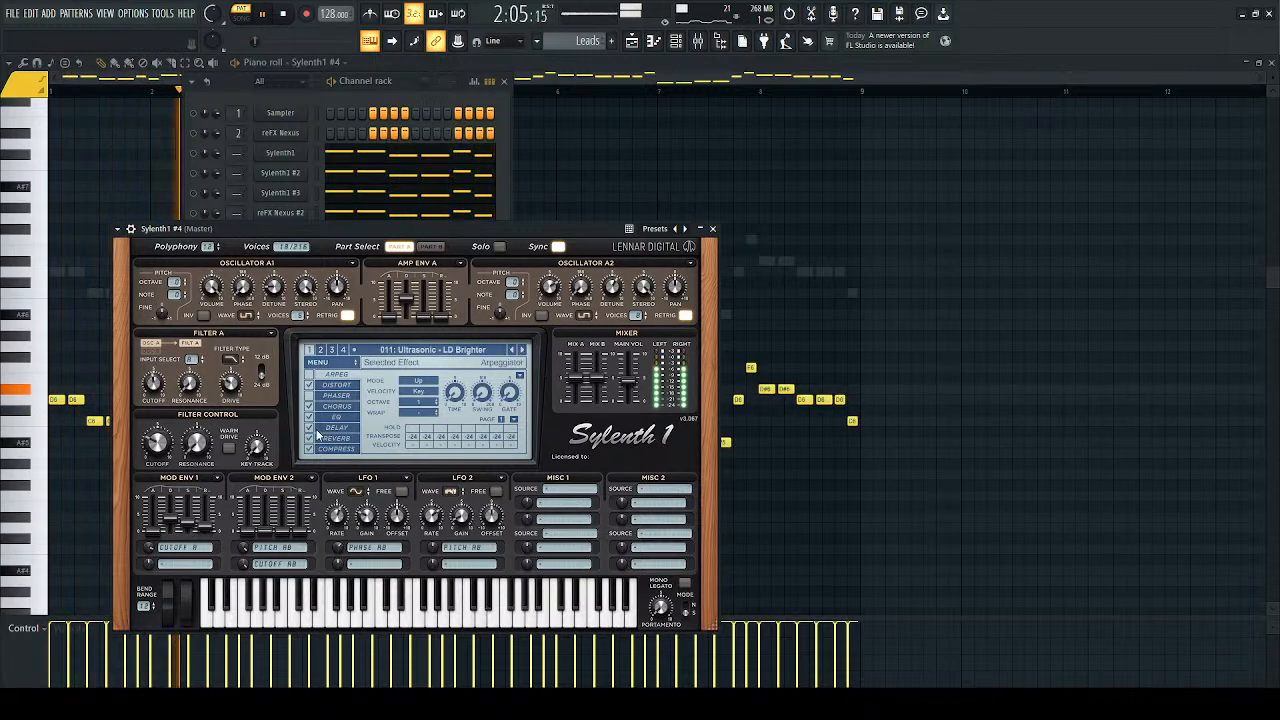
pyautogui.click(712, 229)
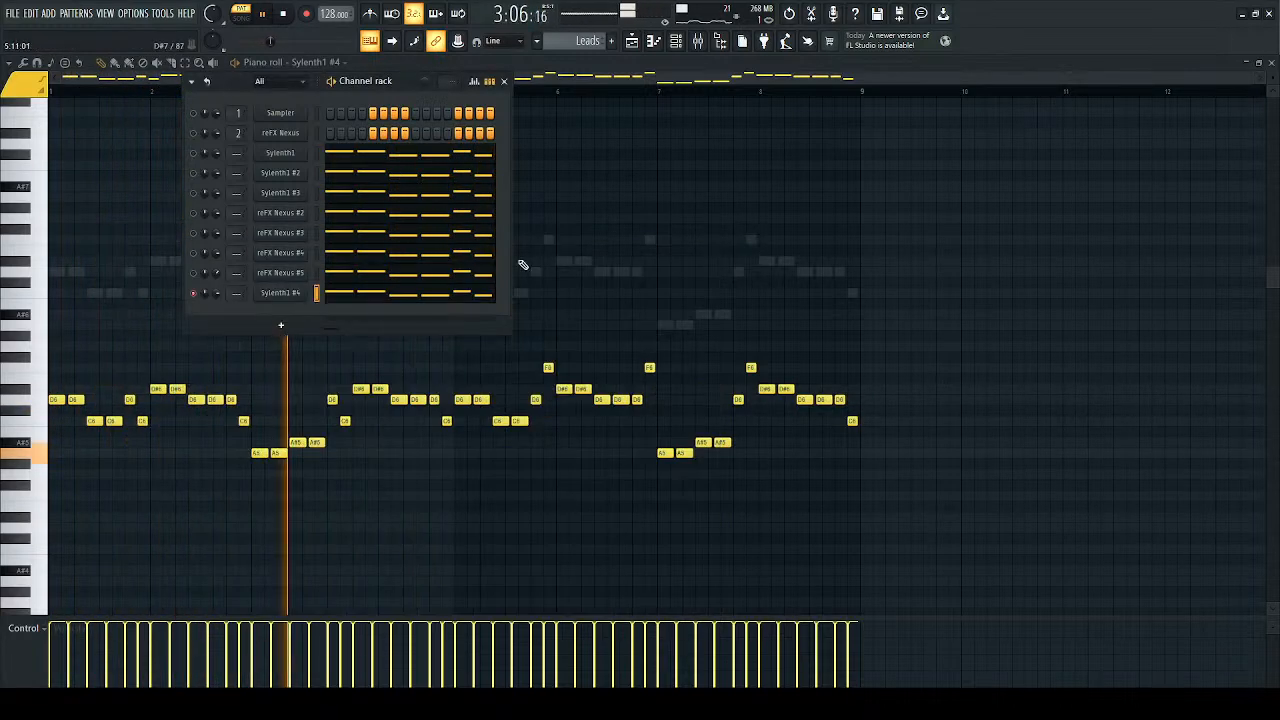
pyautogui.rightClick(195, 296)
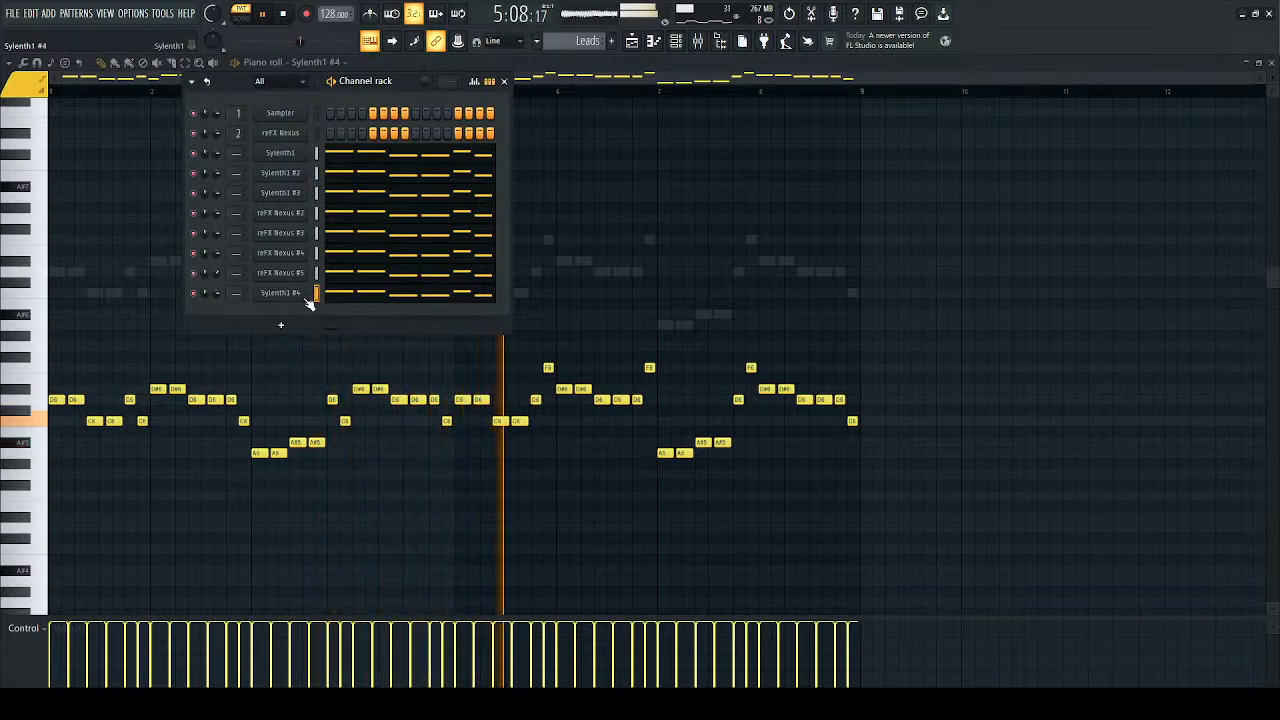
# Step: Try the Sylenth1 #4 melody one octave higher during playback and transpose it back down one octave
pyautogui.click(352, 295)
pyautogui.click(351, 294)
pyautogui.hotkey('ctrl', 'Up')
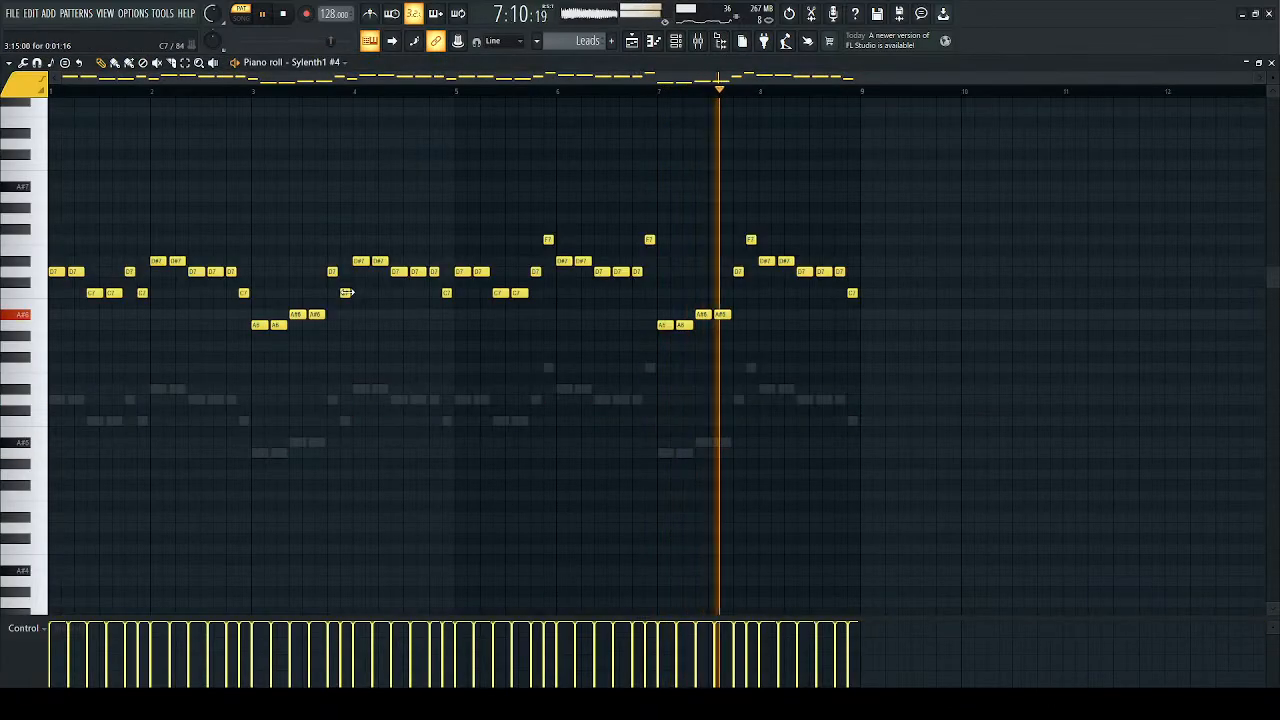
pyautogui.hotkey('ctrl', 'Down')
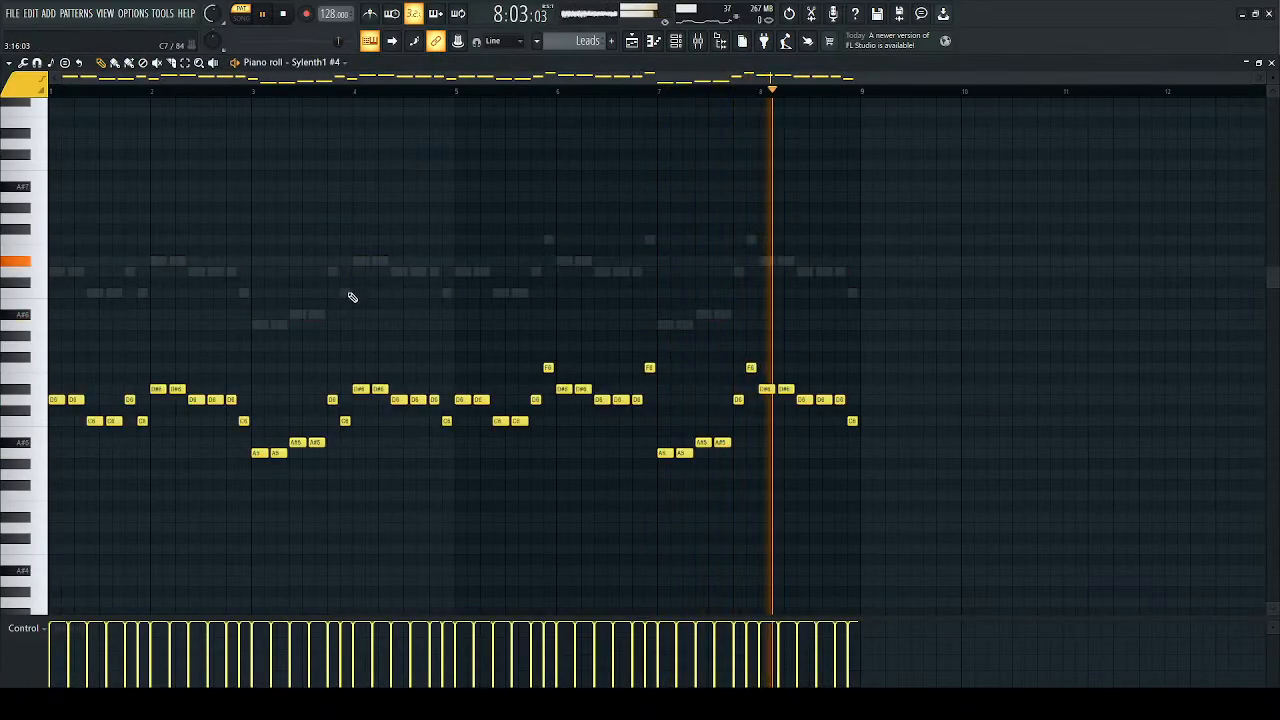
# Step: Add a FLEX instrument channel and load the Nylon Shimmer preset from the Essential Guitars pack
pyautogui.click(677, 41)
pyautogui.press('space')
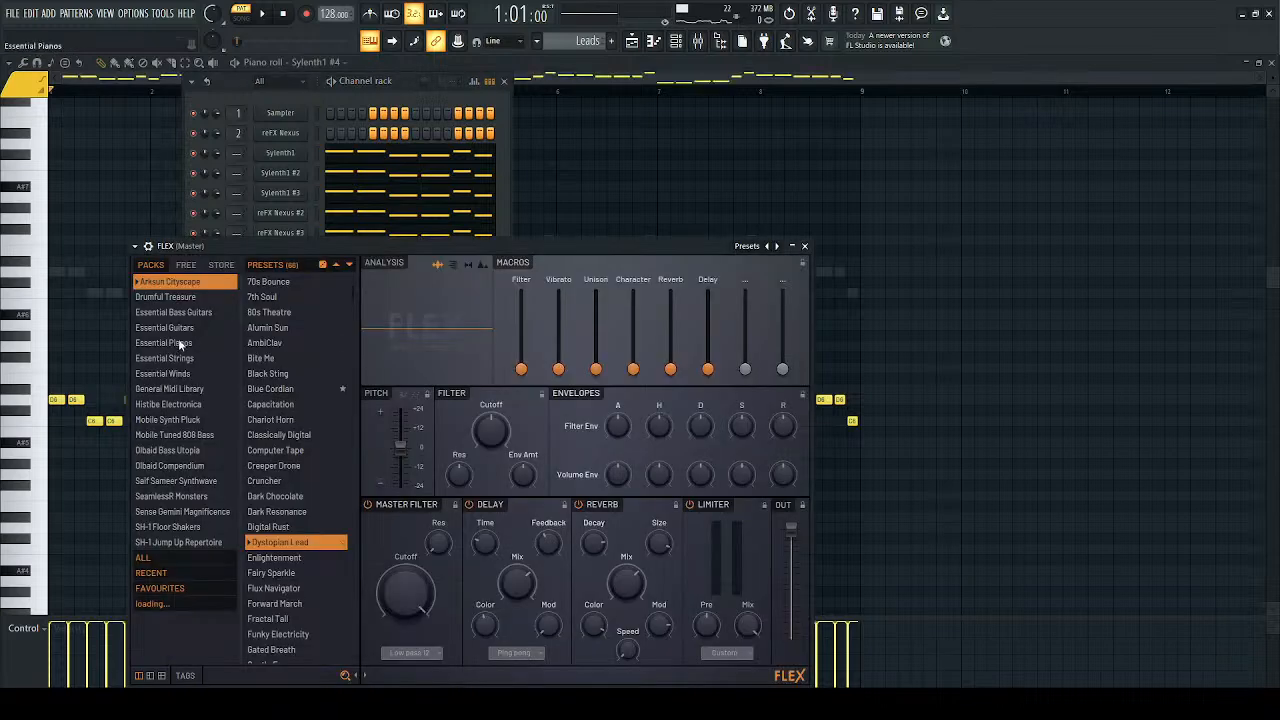
pyautogui.click(175, 328)
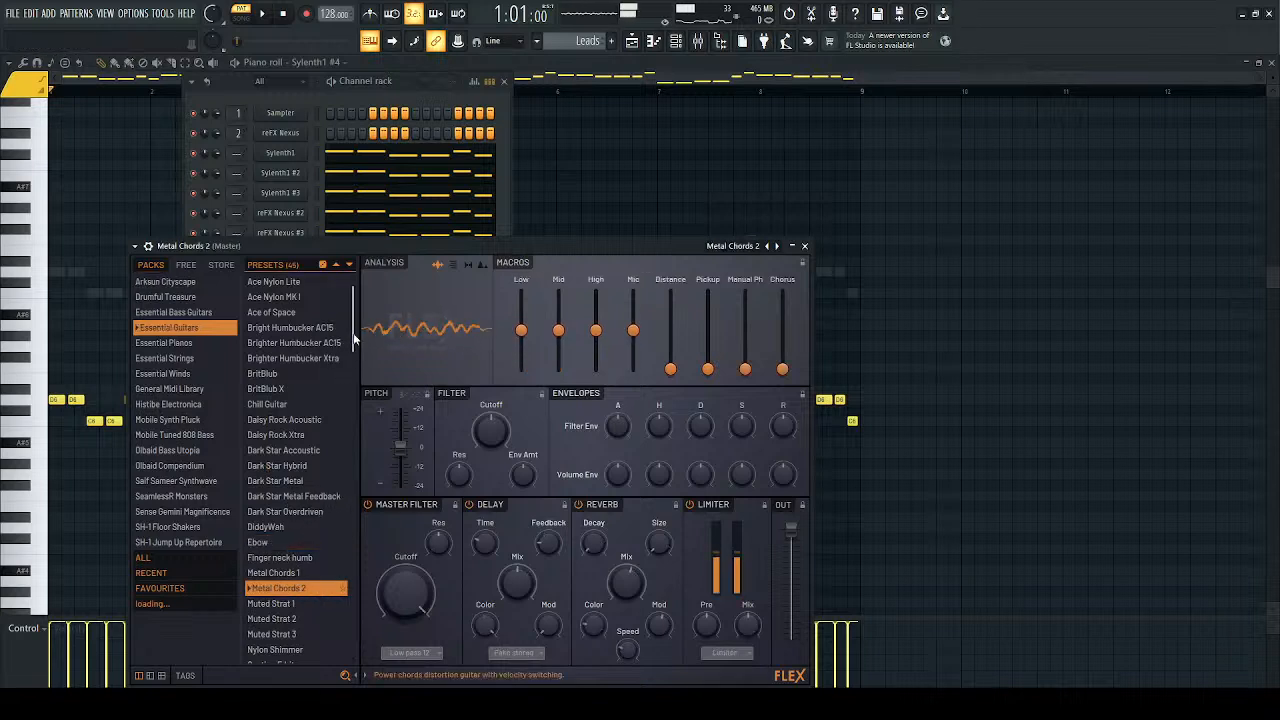
pyautogui.scroll(-3, 340, 400)
pyautogui.scroll(-4, 290, 560)
pyautogui.click(308, 498)
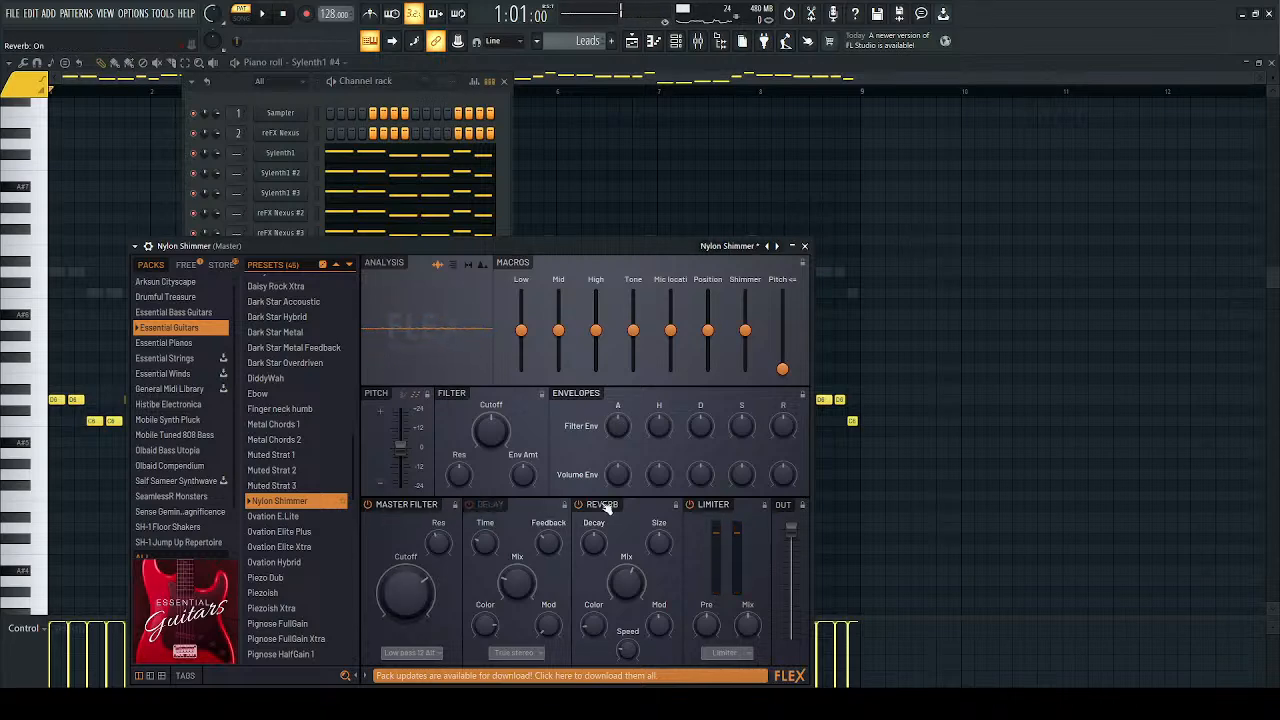
pyautogui.click(804, 245)
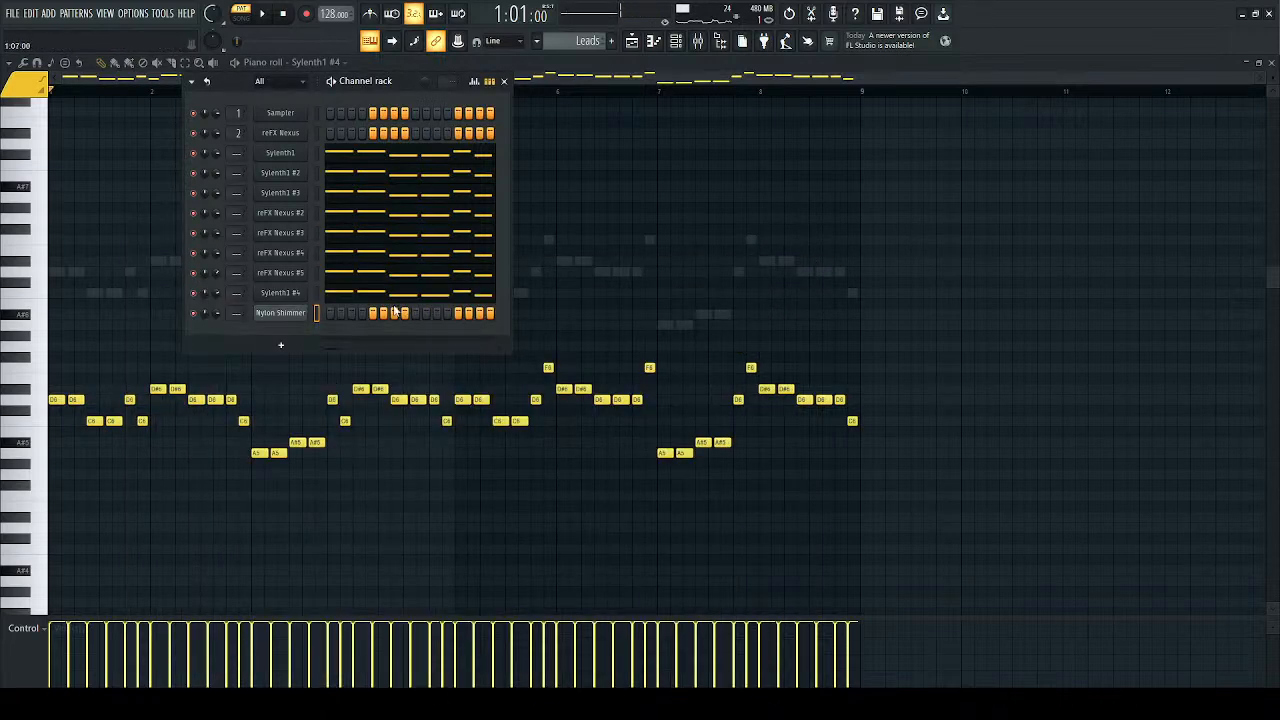
# Step: Paste the lead melody into the Nylon Shimmer channel, solo it during playback and transpose the notes down one octave
pyautogui.hotkey('ctrl', 'v')
pyautogui.press('space')
pyautogui.rightClick(194, 314)
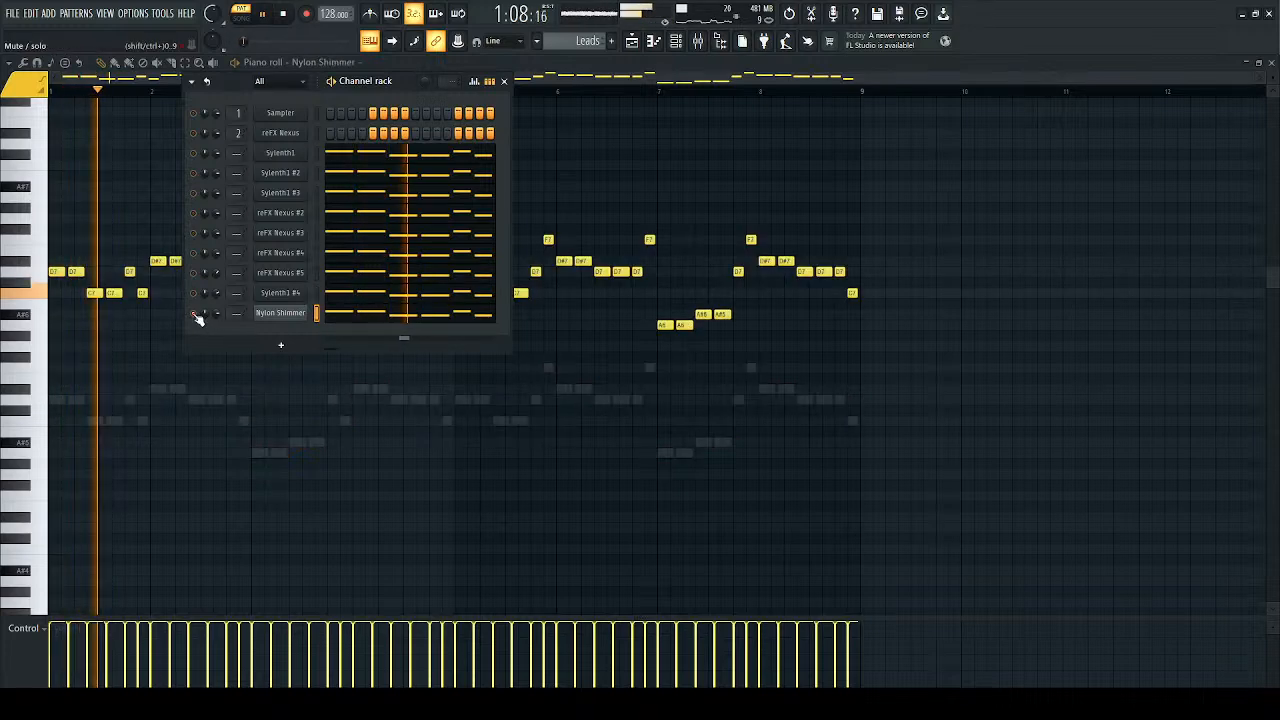
pyautogui.click(367, 320)
pyautogui.click(367, 320)
pyautogui.hotkey('ctrl', 'Down')
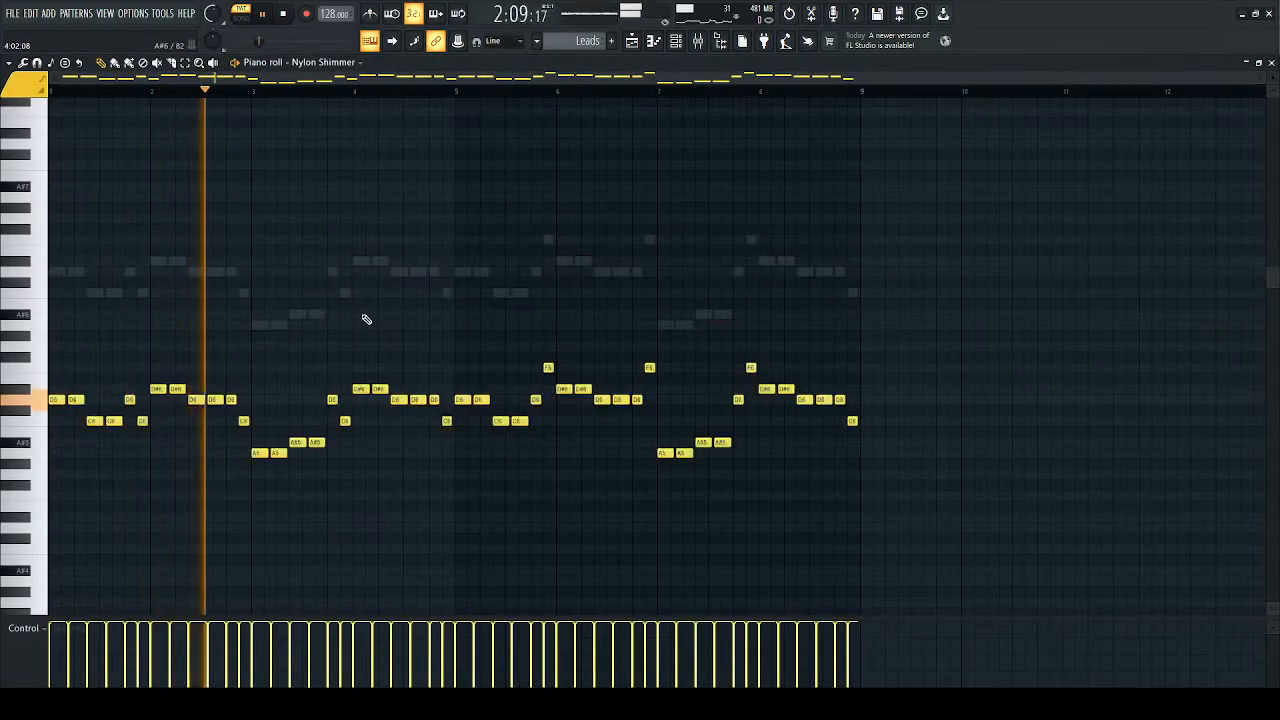
# Step: Unsolo the guitar channel, audition Ovation Elite Plus, Ovation Hybrid and Pignose Lite Slide, and load the Pignose HalfGain 1 preset
pyautogui.click(676, 41)
pyautogui.rightClick(193, 315)
pyautogui.click(278, 313)
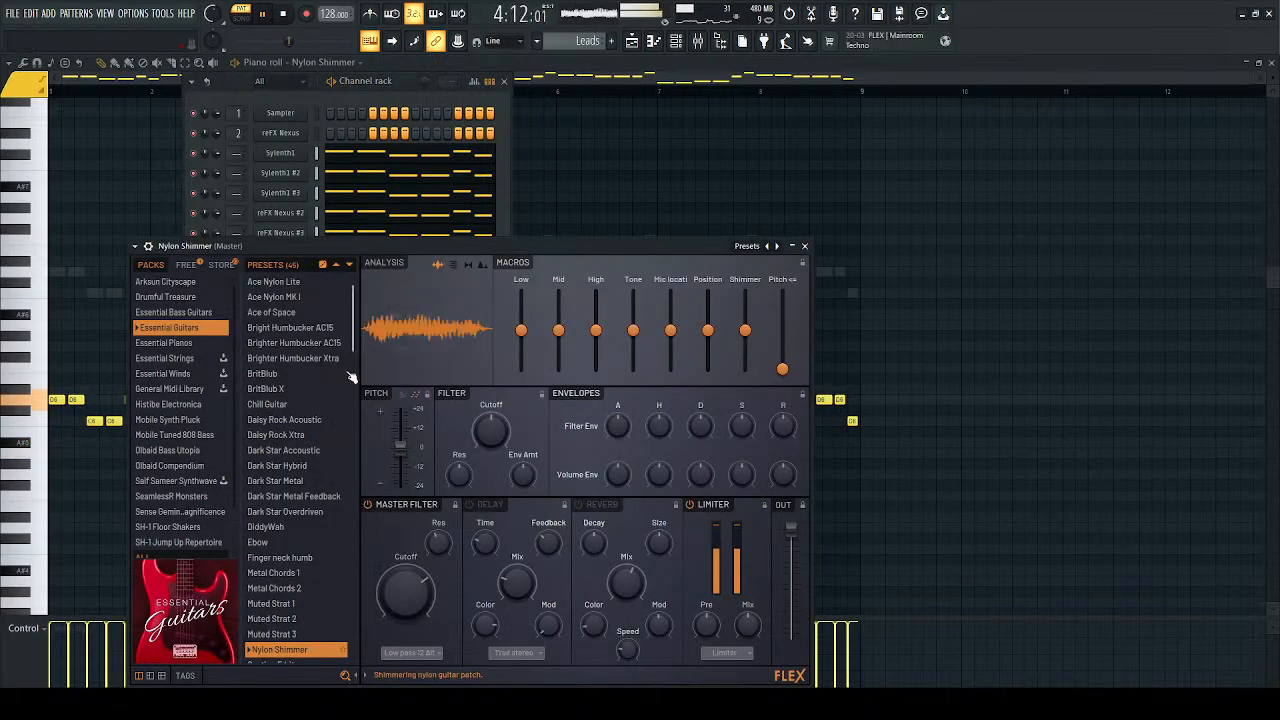
pyautogui.scroll(-3, 300, 480)
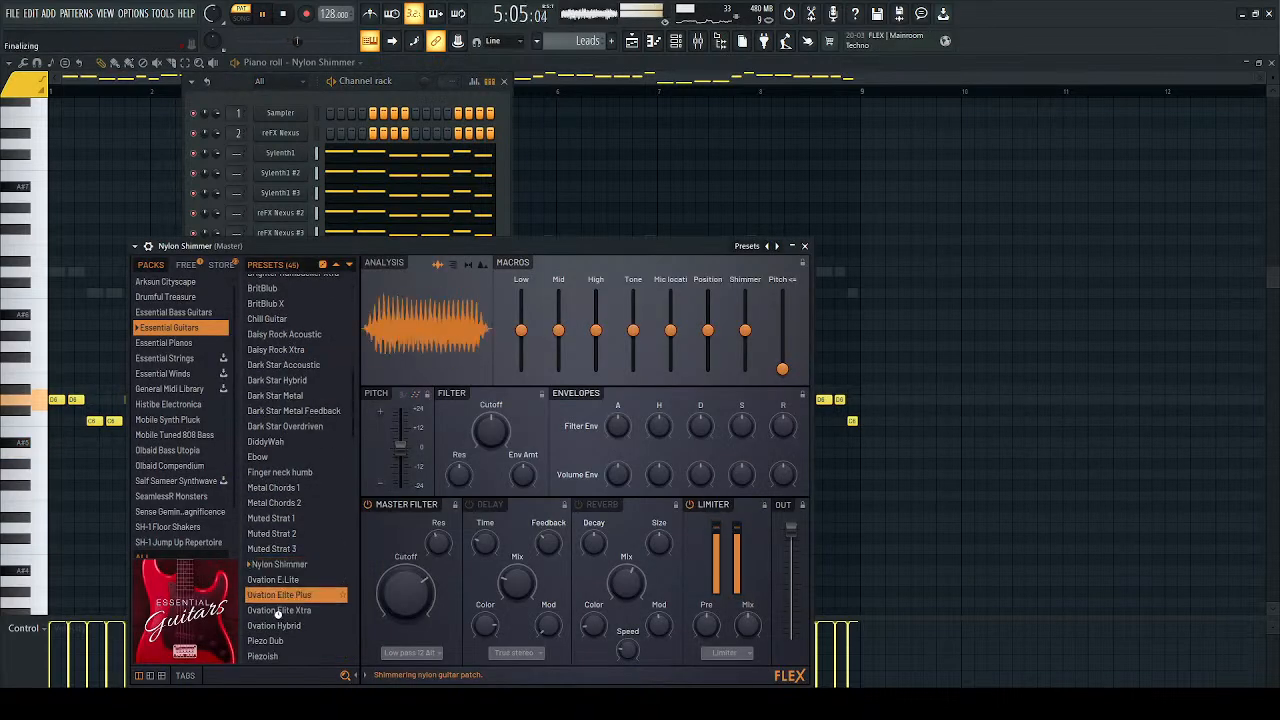
pyautogui.click(277, 599)
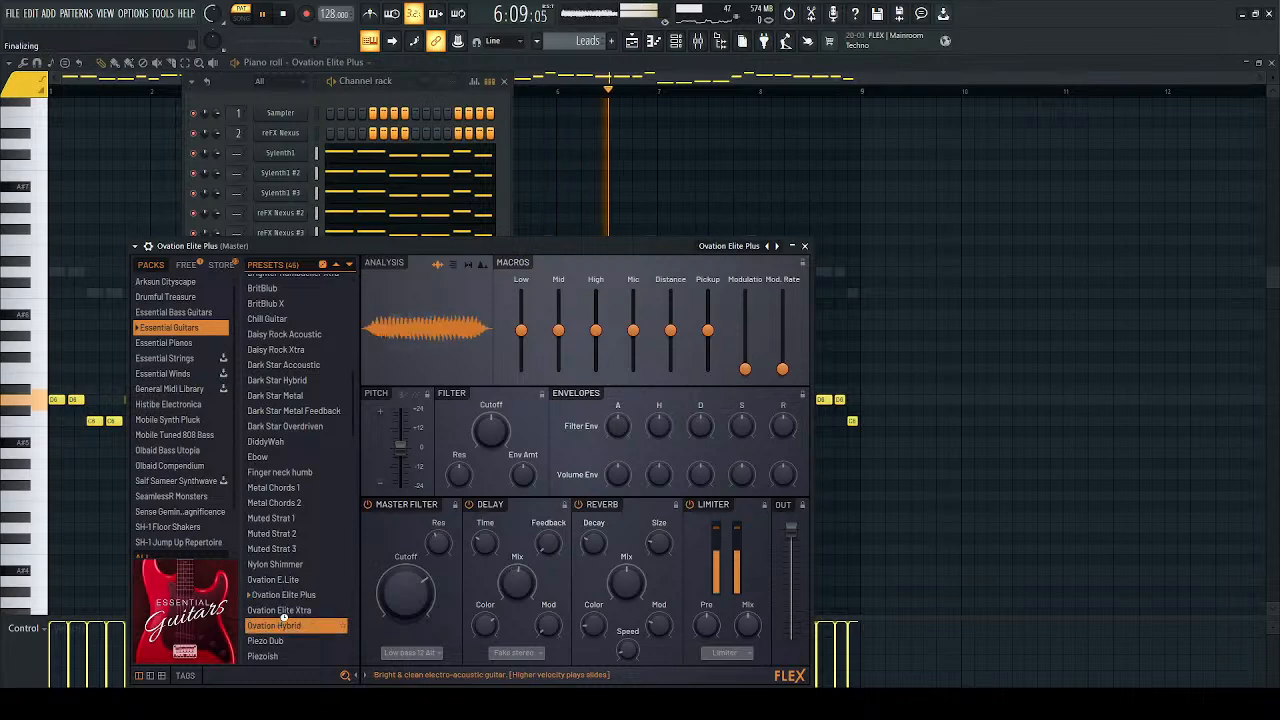
pyautogui.scroll(-7, 304, 554)
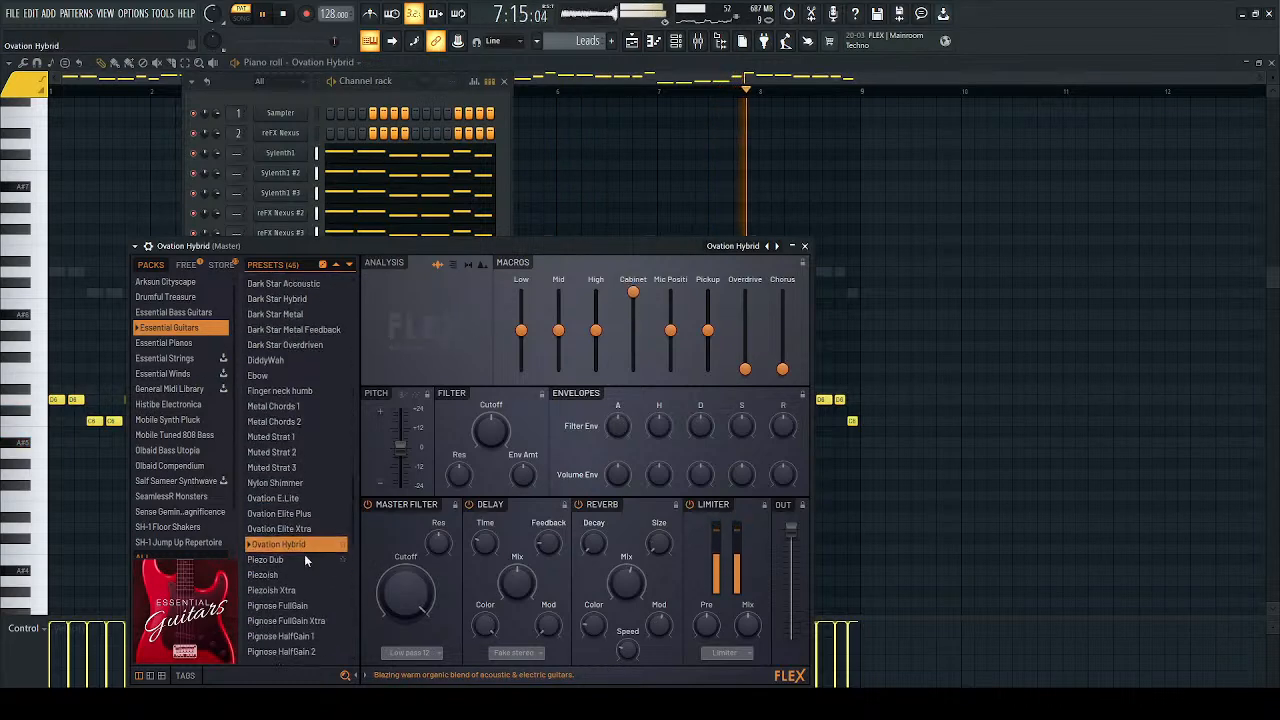
pyautogui.click(293, 548)
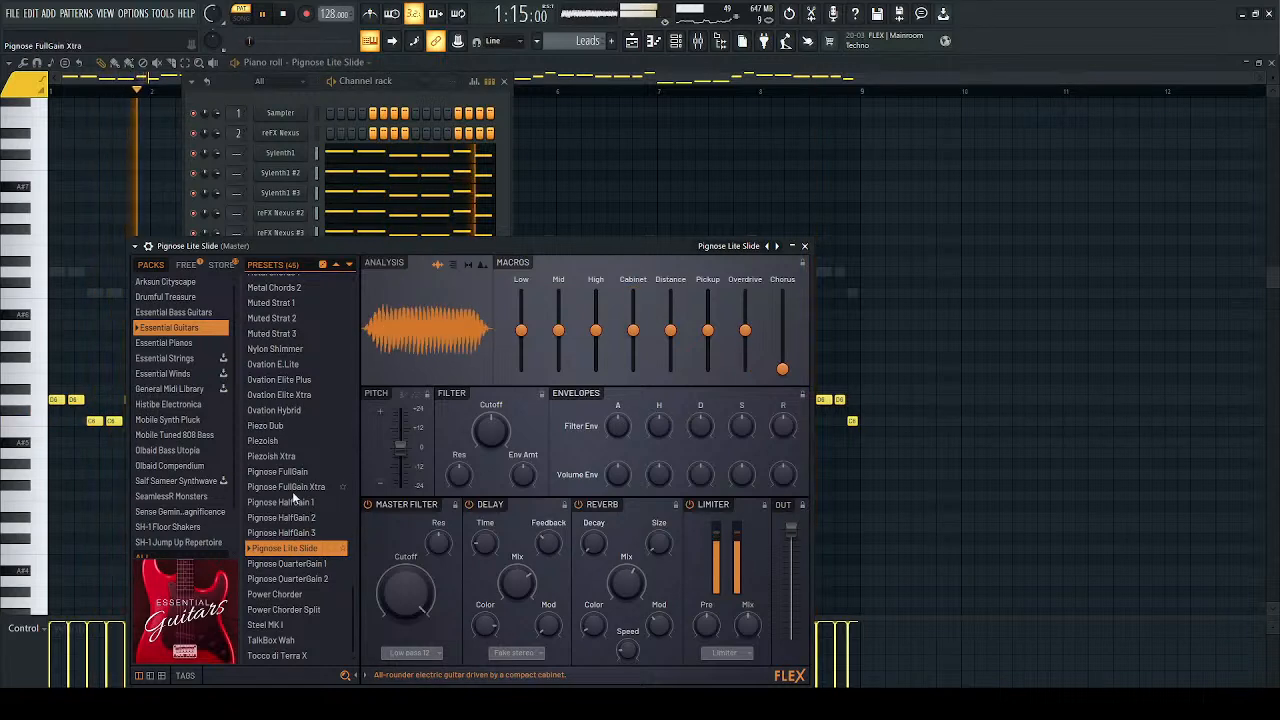
pyautogui.click(293, 520)
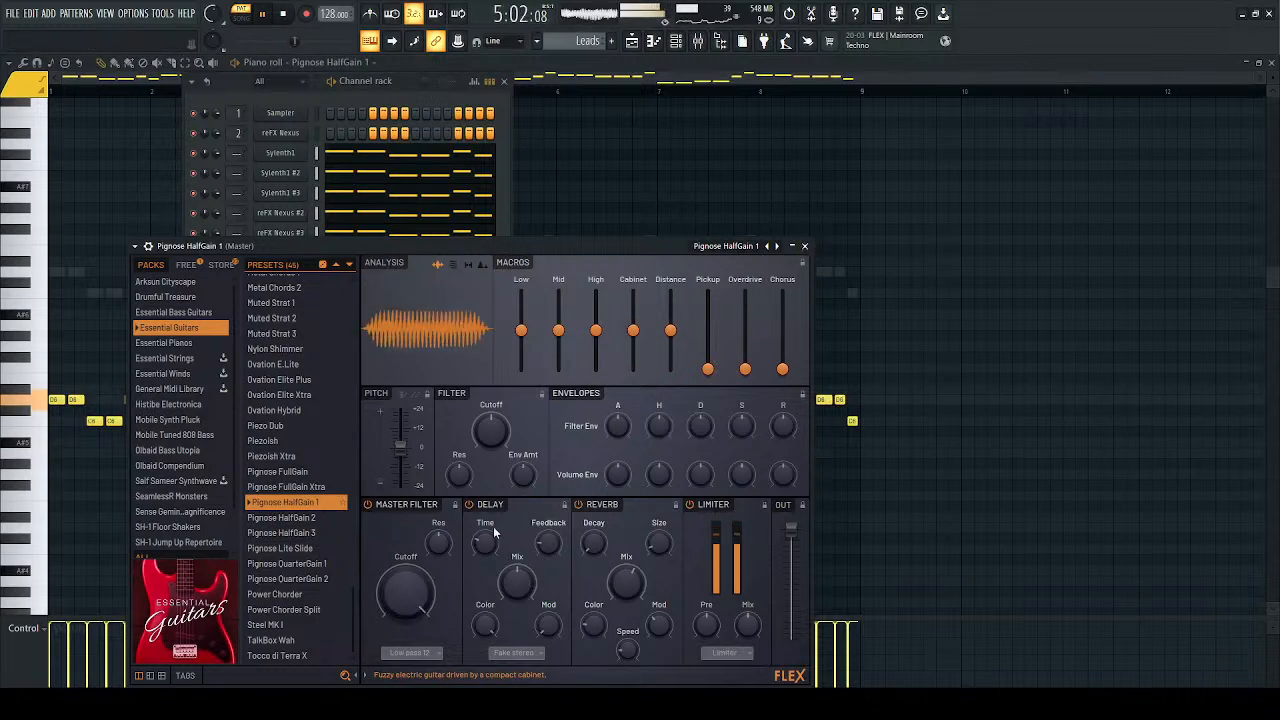
pyautogui.click(804, 245)
# Step: Solo the Pignose HalfGain 1 channel to hear it alone, restore all channels and stop playback
pyautogui.rightClick(194, 315)
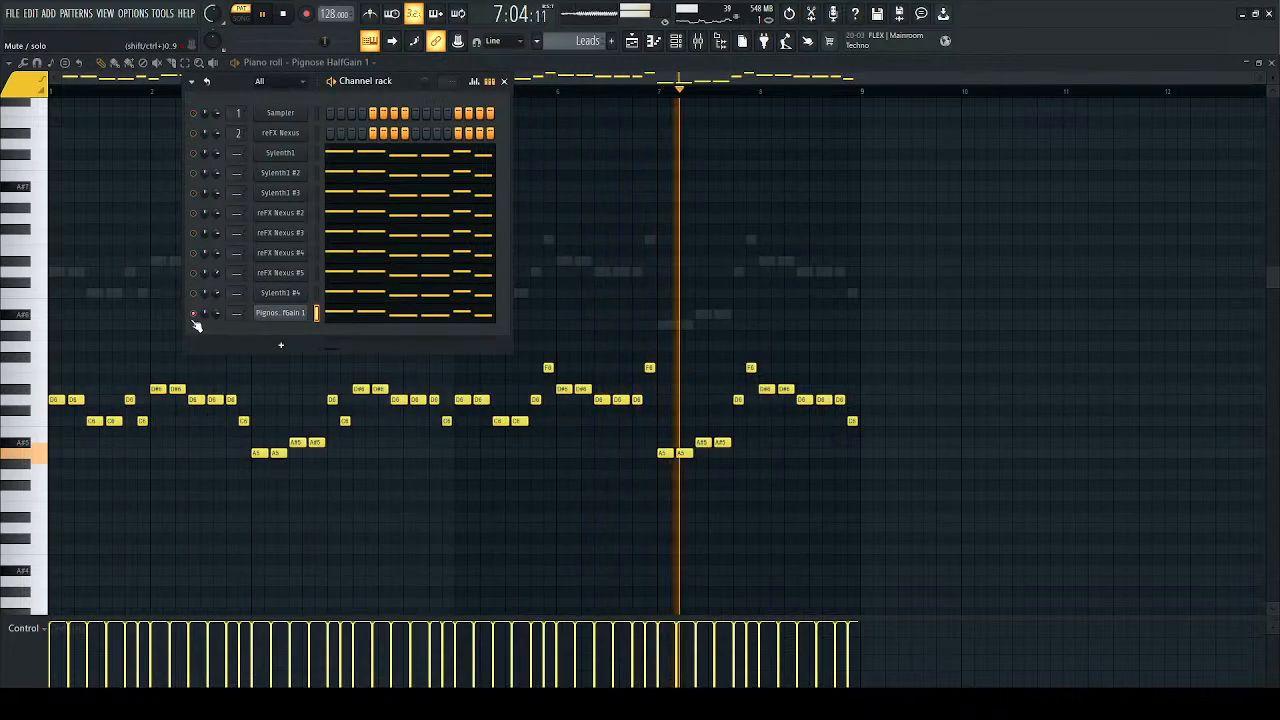
pyautogui.rightClick(194, 315)
pyautogui.press('space')
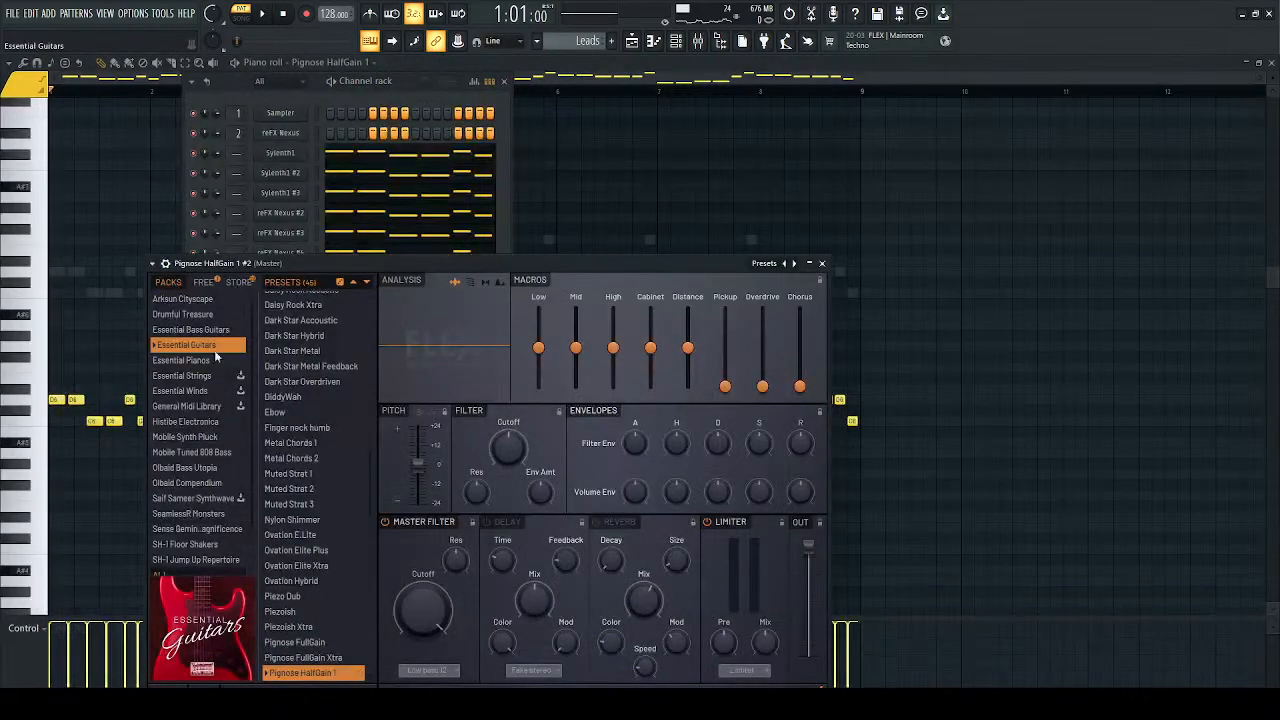
# Step: In a new FLEX channel, load the All Strings Staccato preset from the Essential Strings pack
pyautogui.click(182, 360)
pyautogui.click(201, 382)
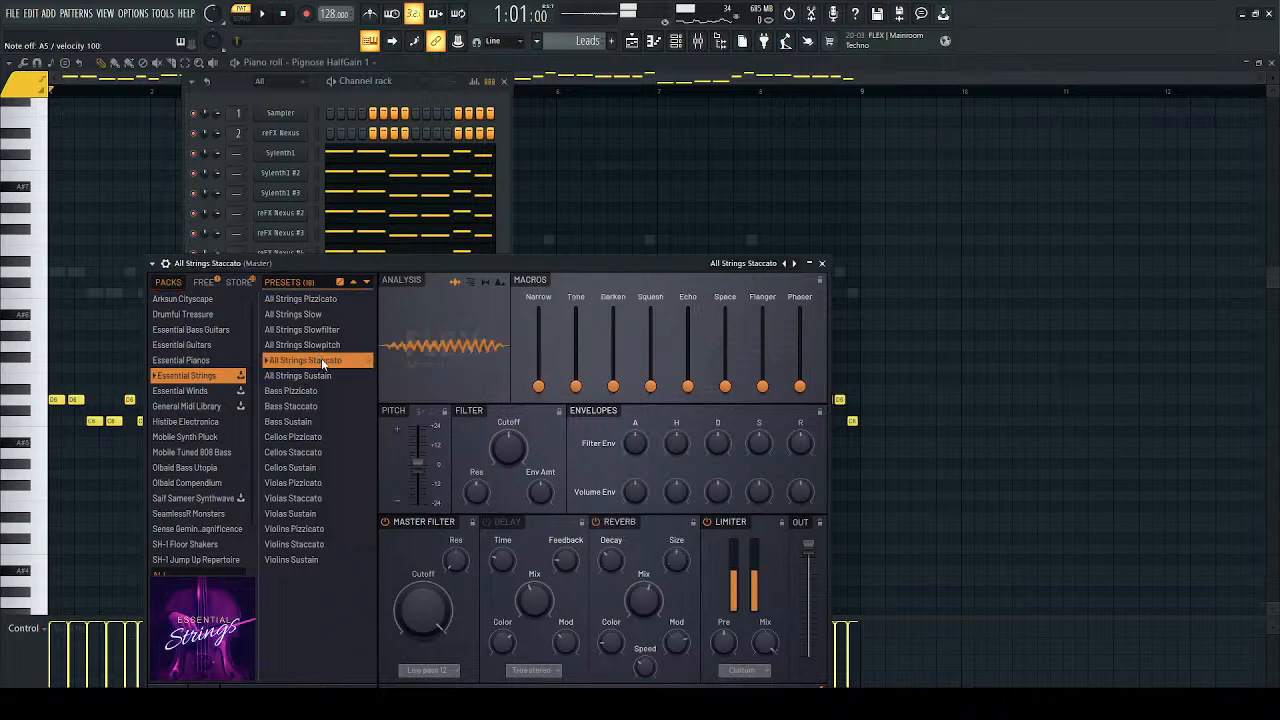
pyautogui.click(823, 263)
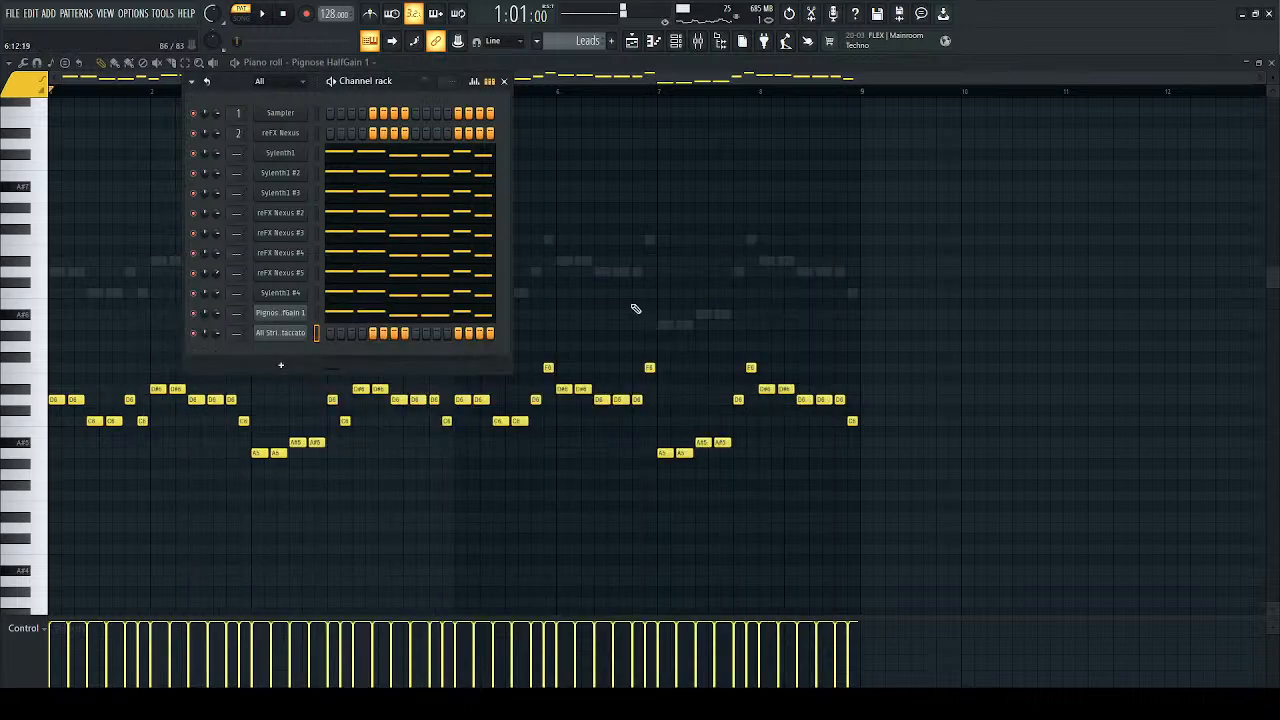
# Step: Paste the lead melody into the All Strings Staccato channel and transpose it down one octave during playback
pyautogui.hotkey('ctrl', 'v')
pyautogui.press('space')
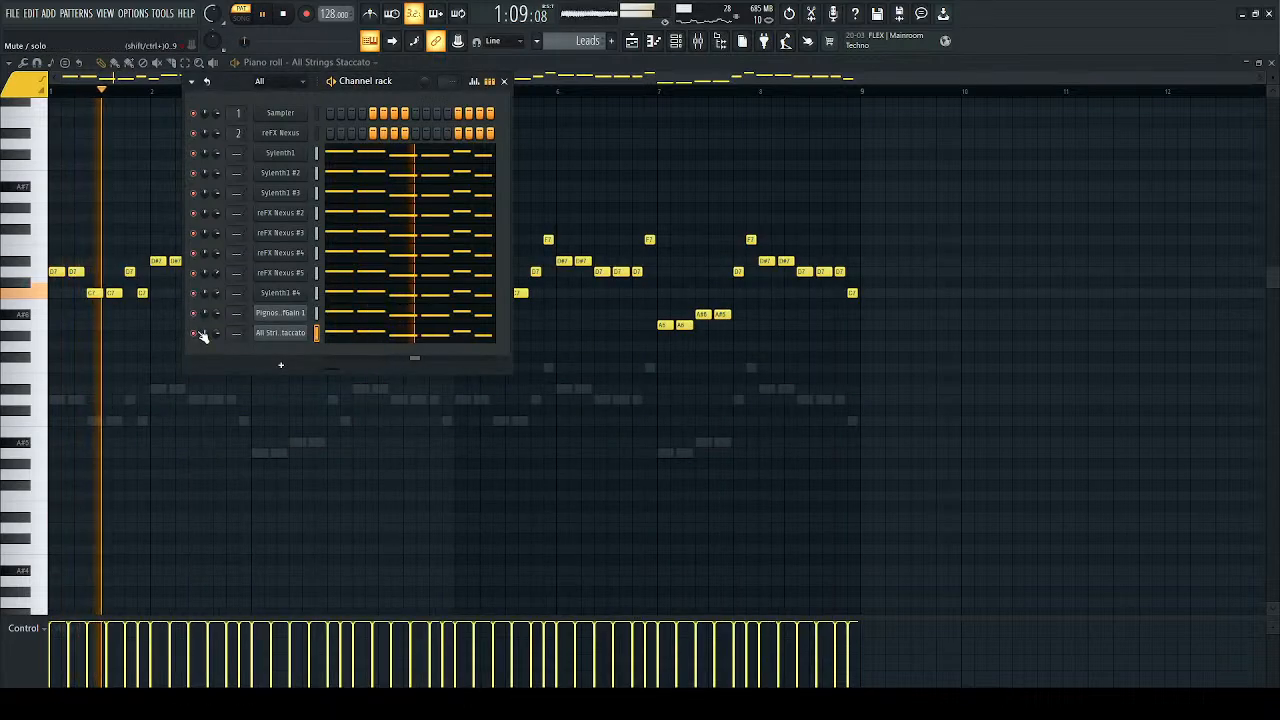
pyautogui.click(336, 339)
pyautogui.click(339, 339)
pyautogui.hotkey('ctrl', 'Down')
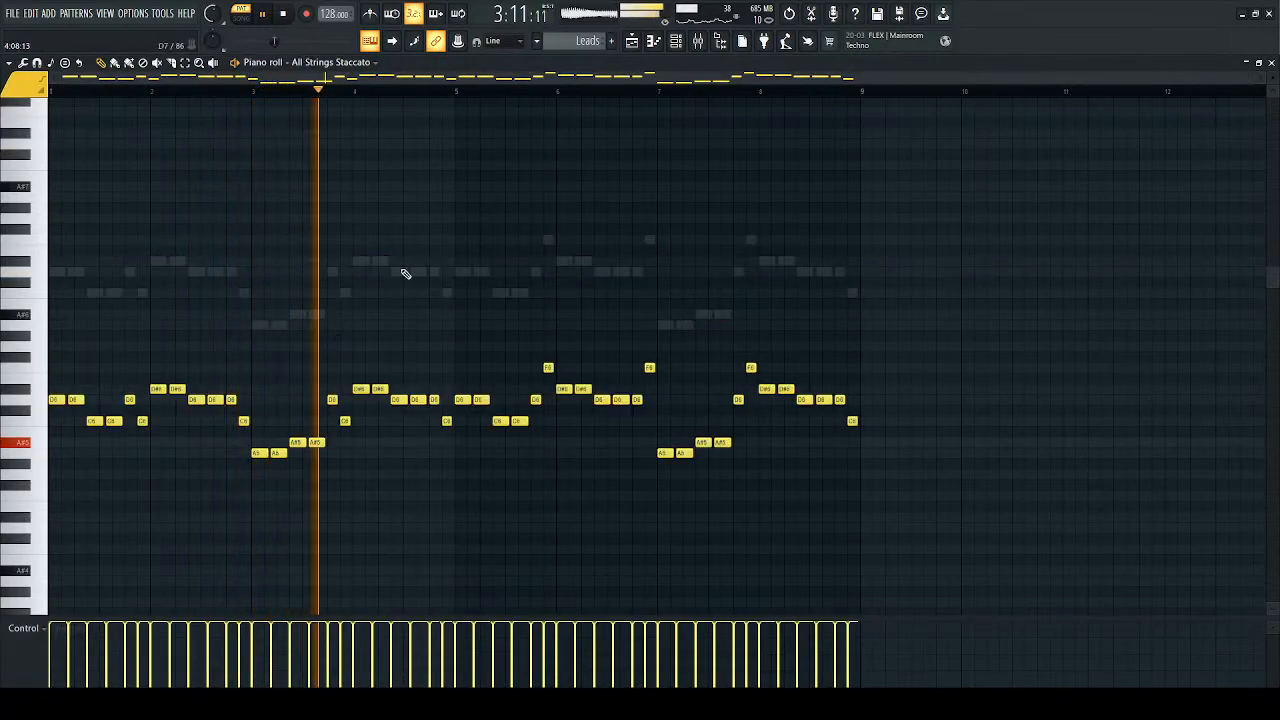
# Step: Try the All Strings Staccato melody one octave higher and one octave lower during playback
pyautogui.click(676, 41)
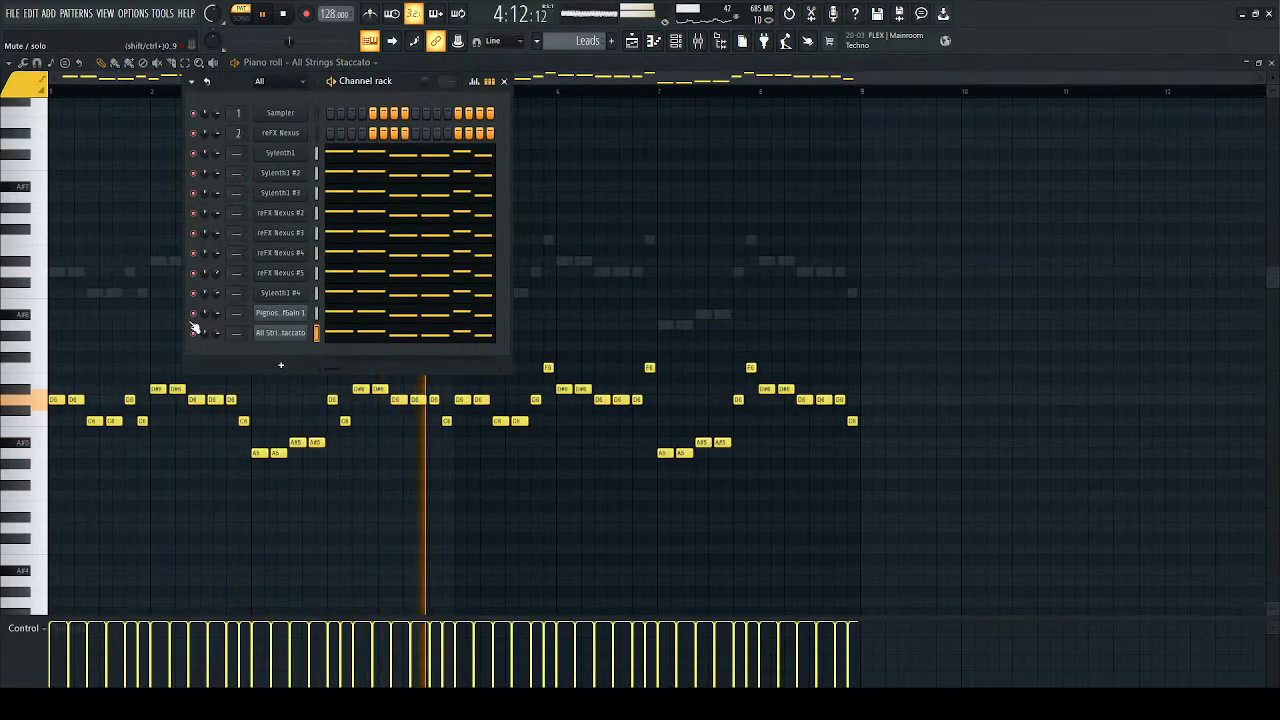
pyautogui.click(400, 334)
pyautogui.click(400, 334)
pyautogui.hotkey('ctrl', 'Up')
pyautogui.hotkey('ctrl', 'Down')
pyautogui.hotkey('ctrl', 'Down')
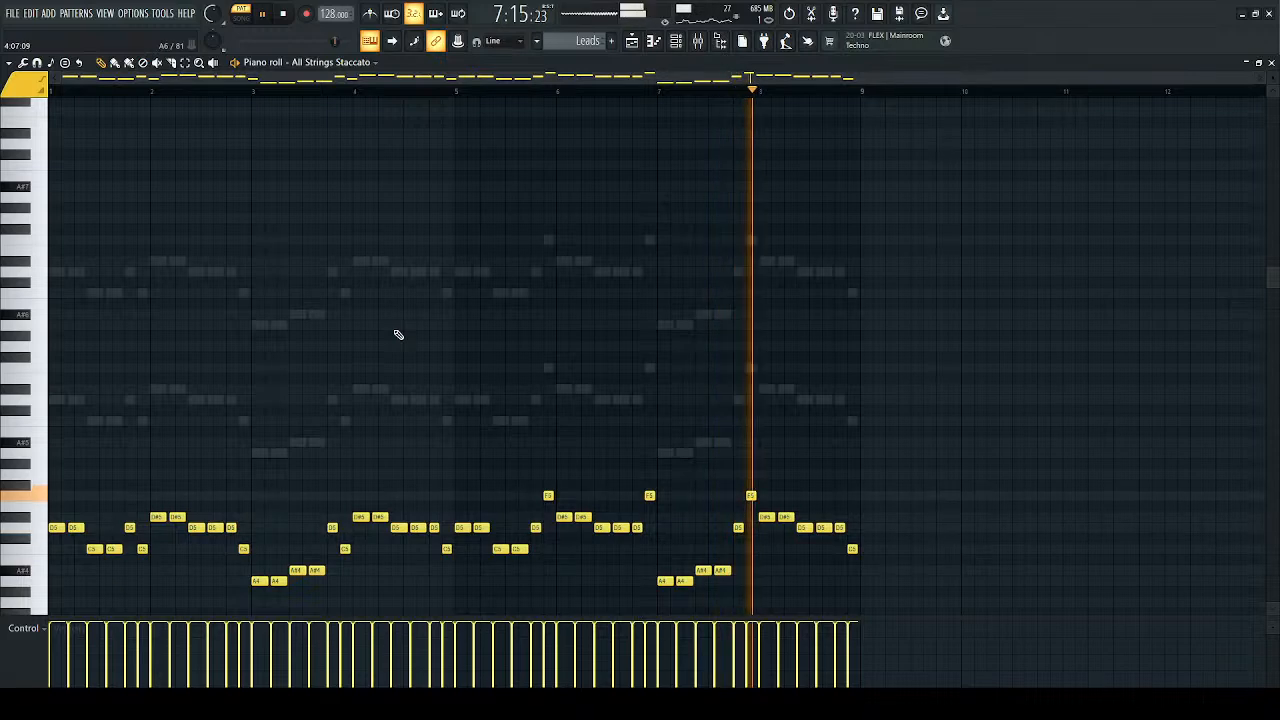
# Step: Transpose the All Strings Staccato melody back up one octave
pyautogui.click(676, 41)
pyautogui.rightClick(194, 333)
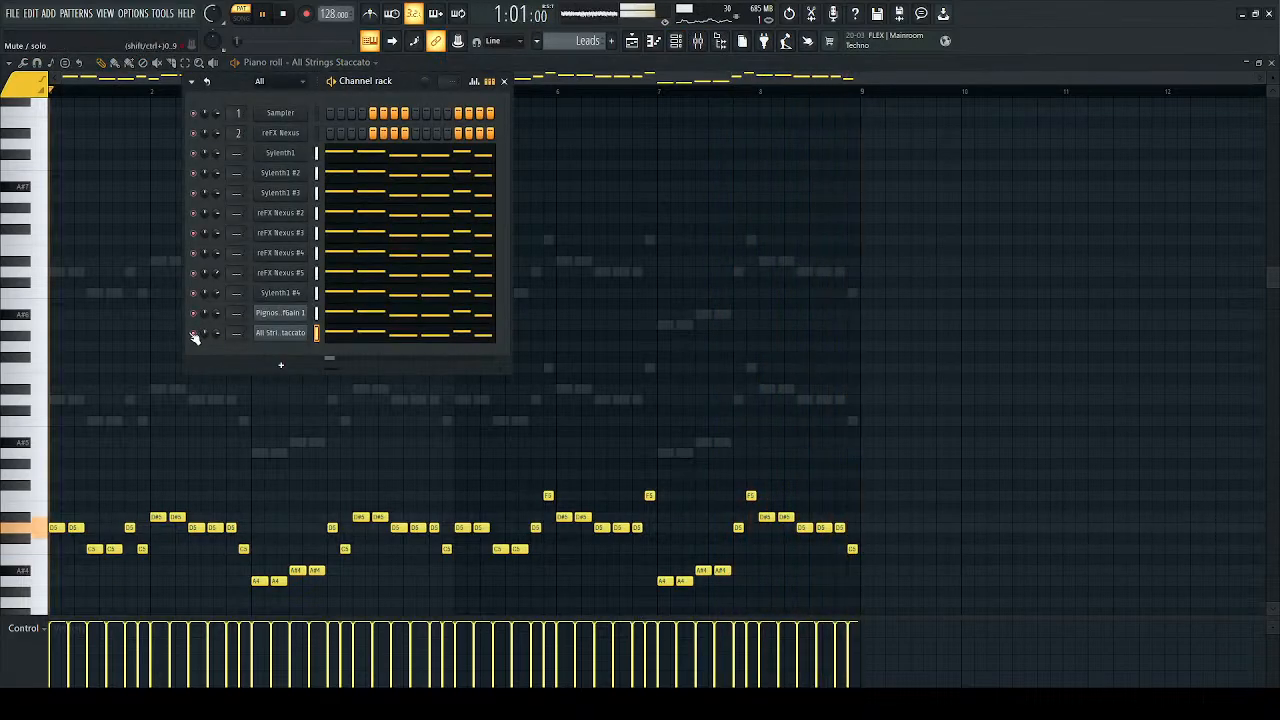
pyautogui.click(355, 337)
pyautogui.click(356, 336)
pyautogui.hotkey('ctrl', 'Up')
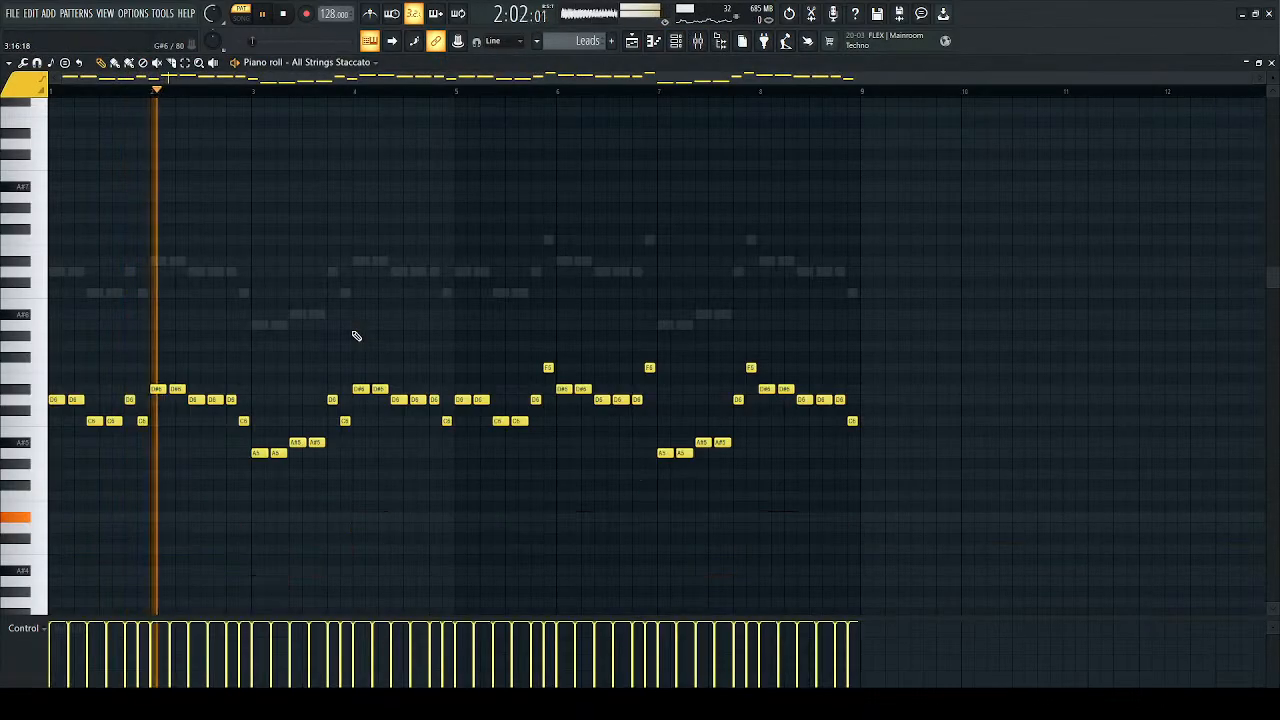
# Step: Add another FLEX channel and audition Full Brass Staccato, Full Brass Sustain and Horns Sustain from the Essential Winds pack
pyautogui.press('F6')
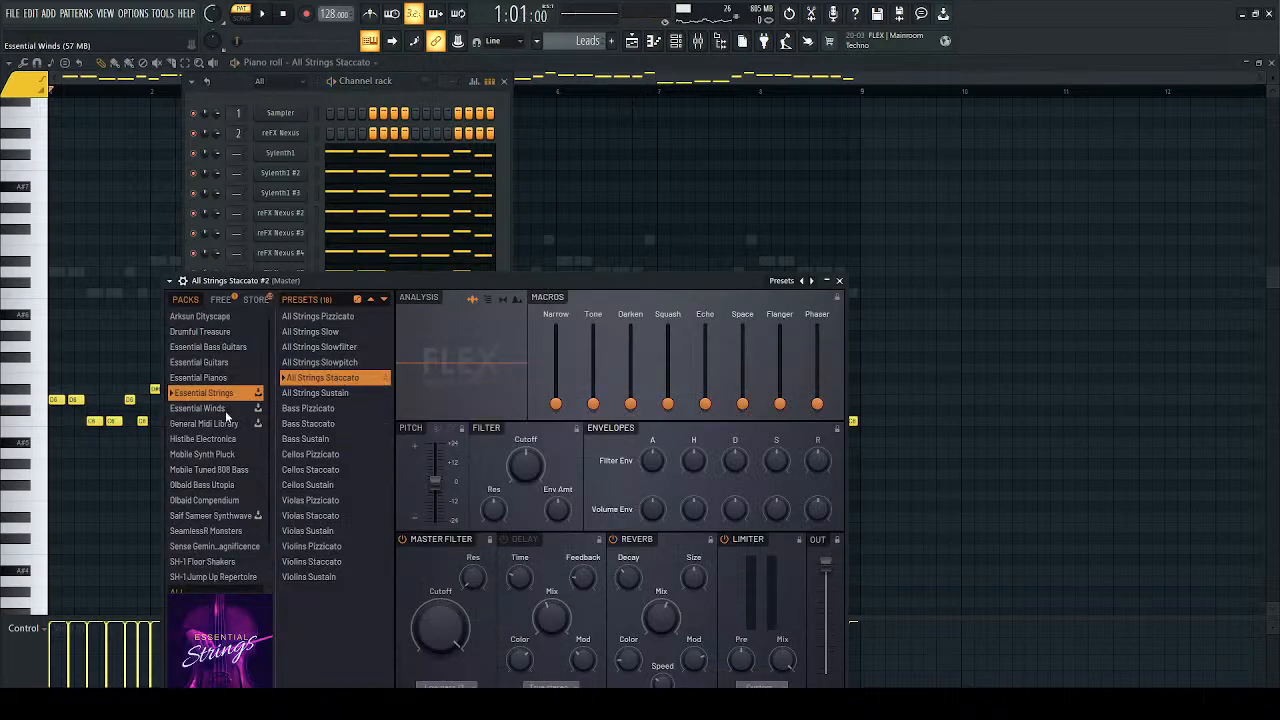
pyautogui.click(227, 407)
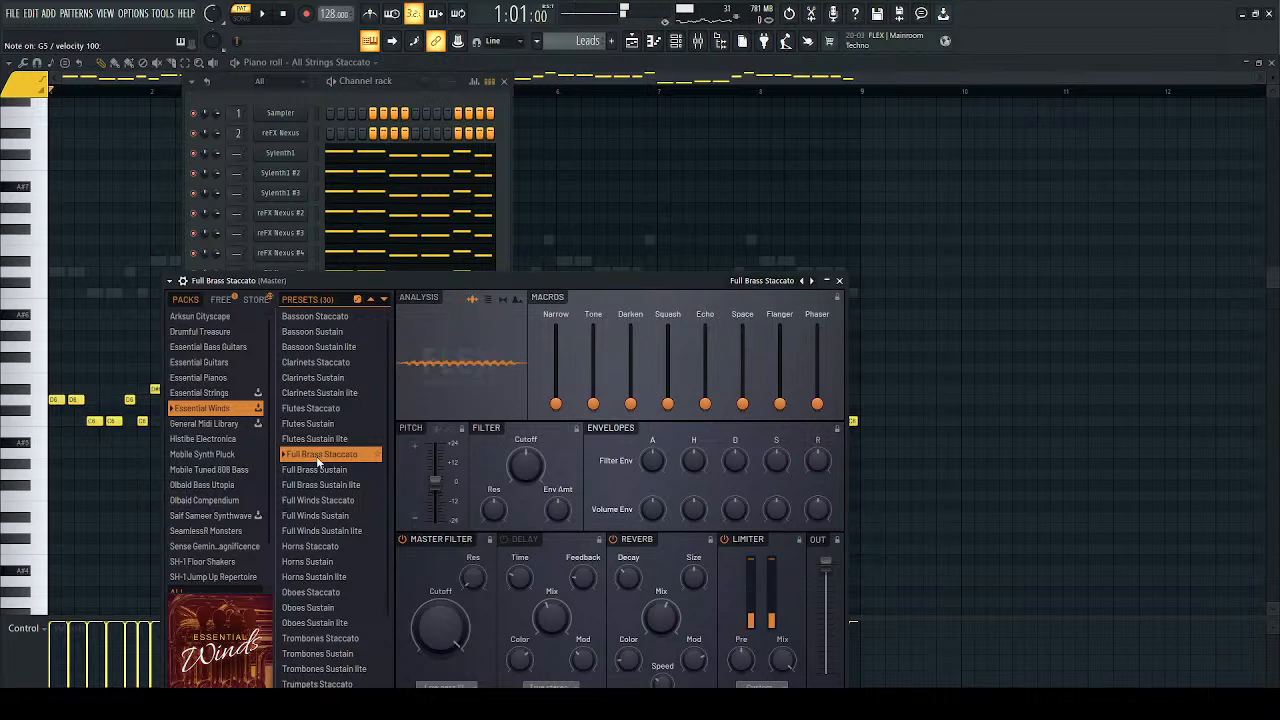
pyautogui.click(316, 470)
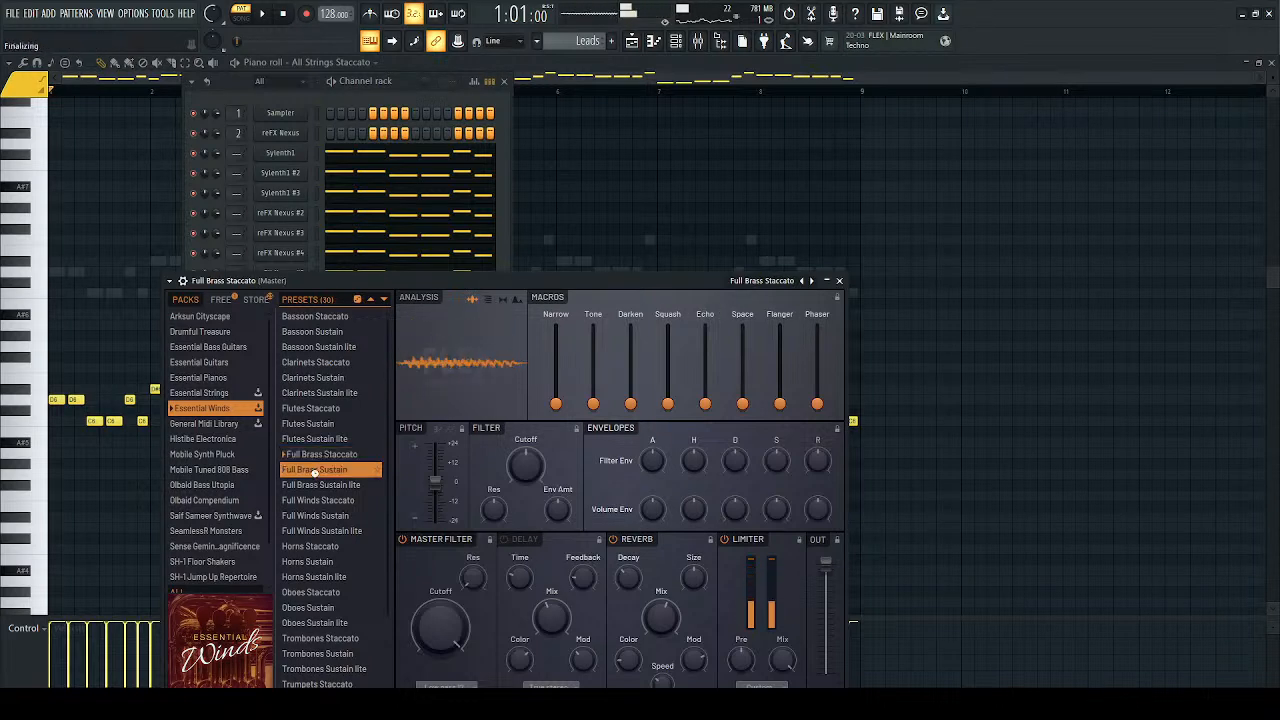
pyautogui.scroll(-2, 315, 481)
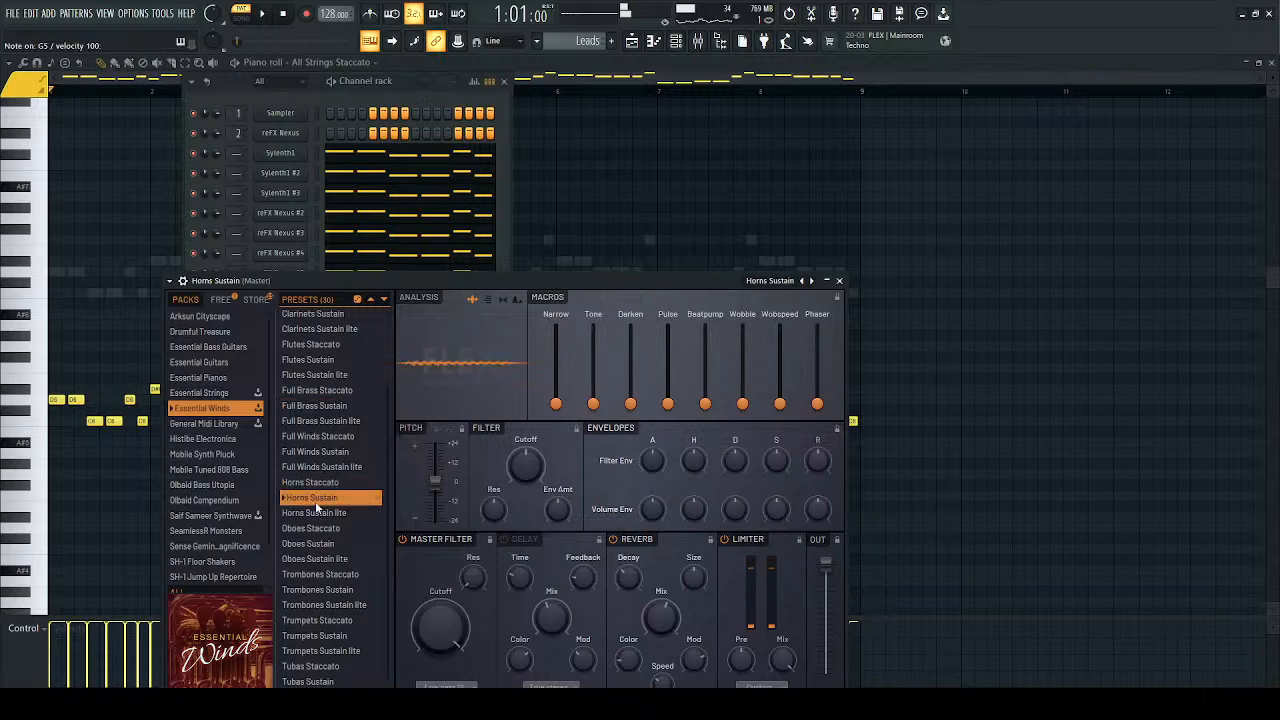
pyautogui.scroll(-1, 315, 506)
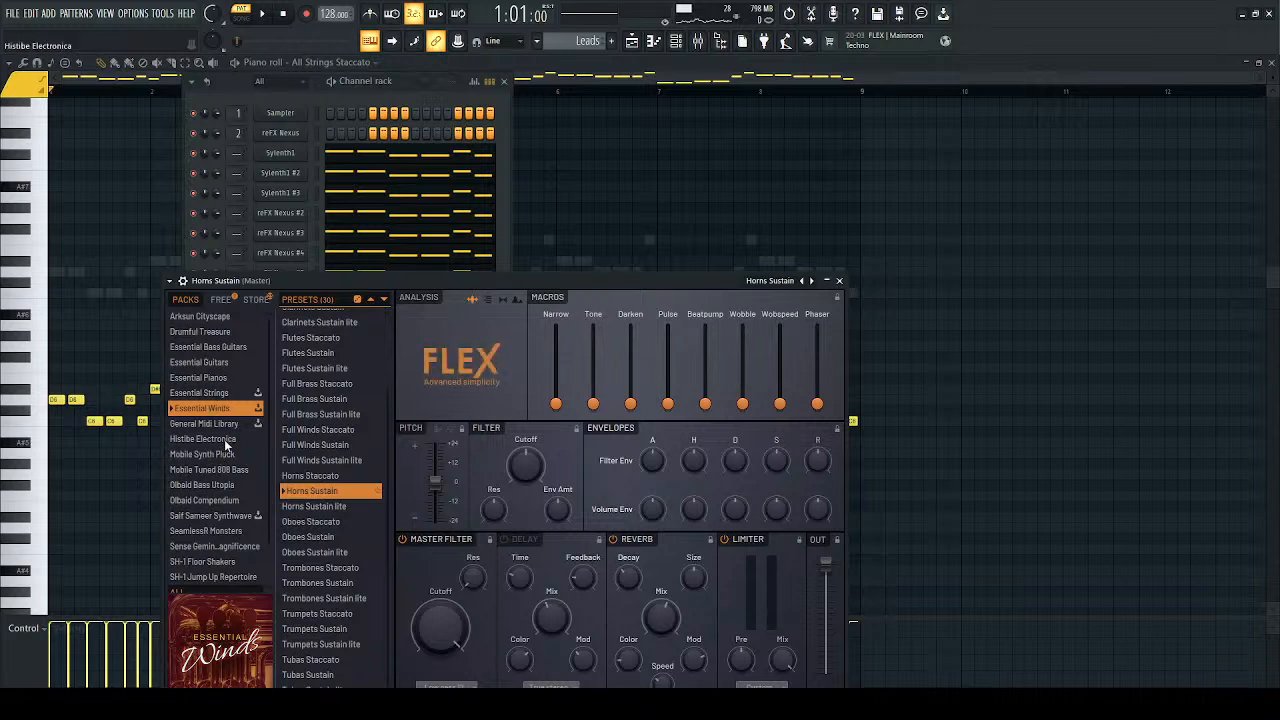
# Step: Audition the Violas Pizzicato, Violas Staccato, All Strings Slow, Pizzicato, Slowpitch and Slowfilter presets from the Essential Strings pack
pyautogui.click(222, 393)
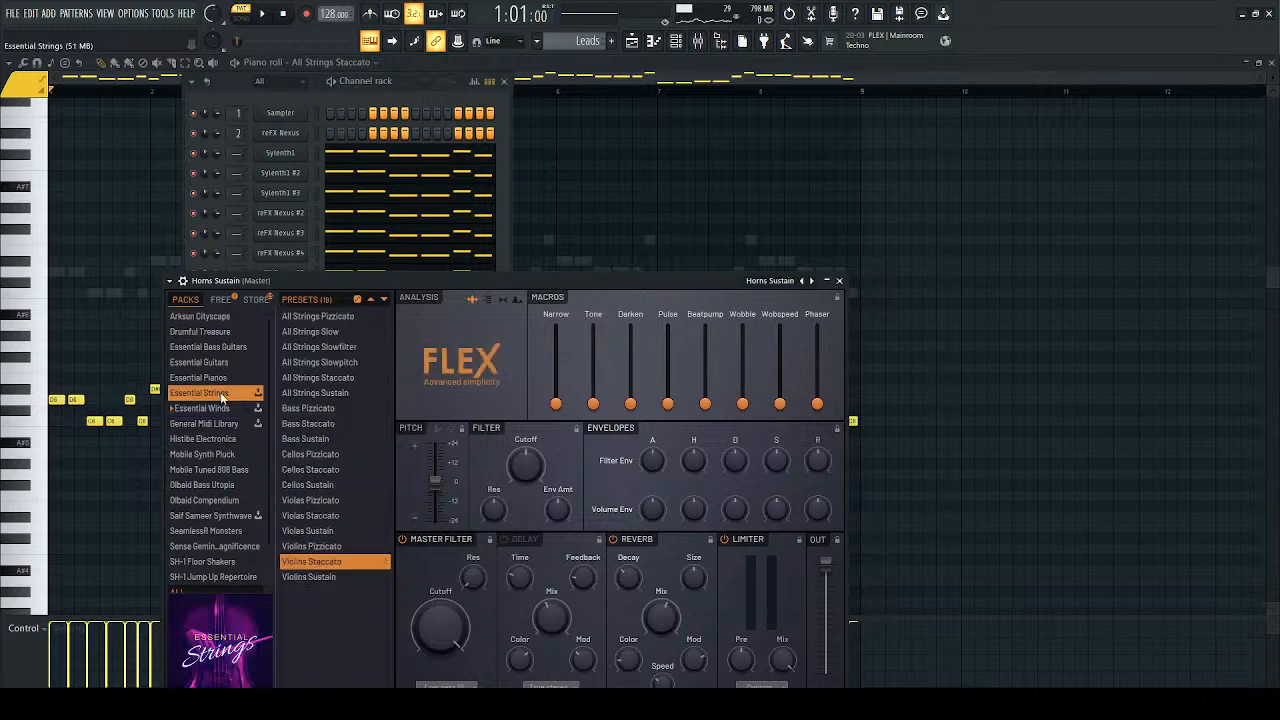
pyautogui.click(308, 500)
pyautogui.click(311, 516)
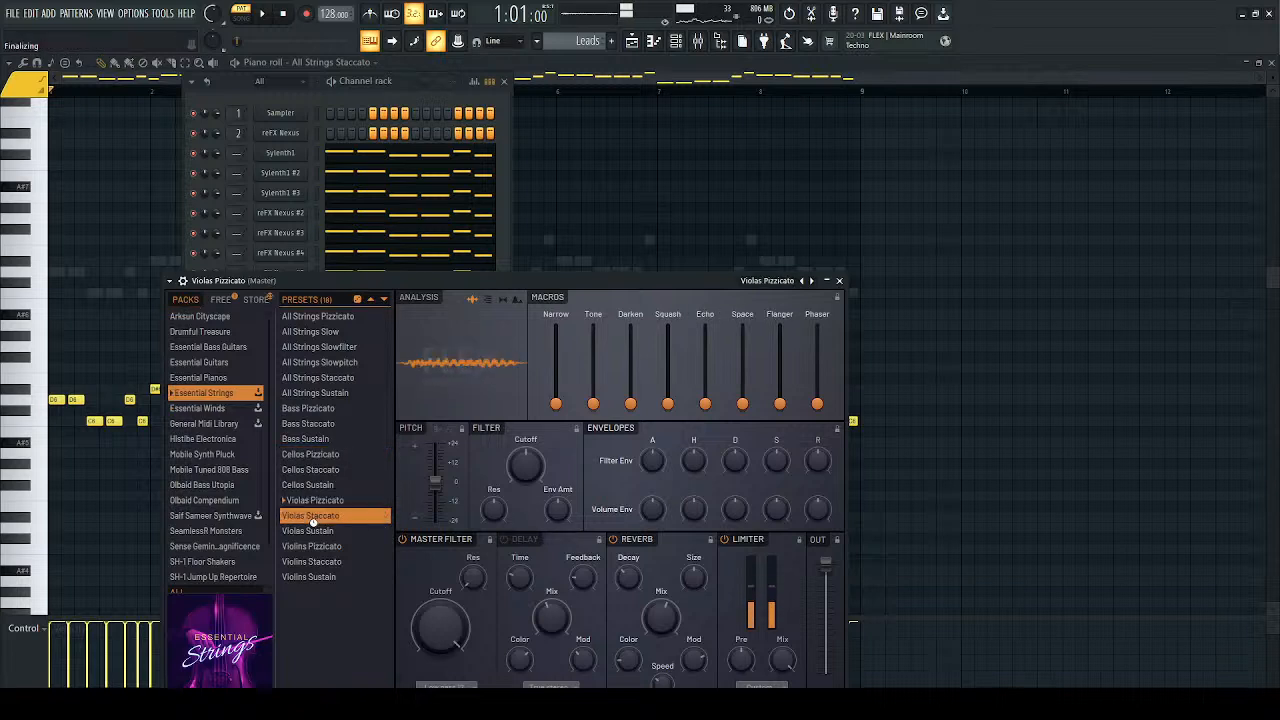
pyautogui.click(332, 336)
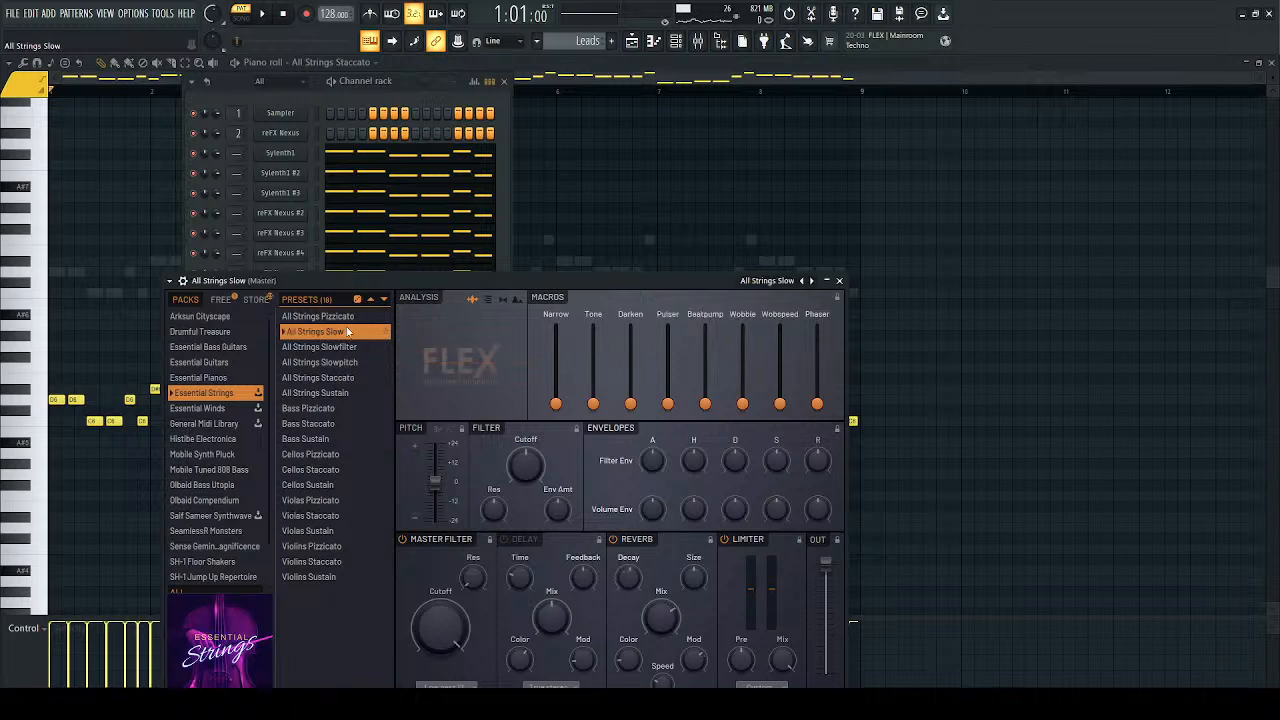
pyautogui.click(347, 317)
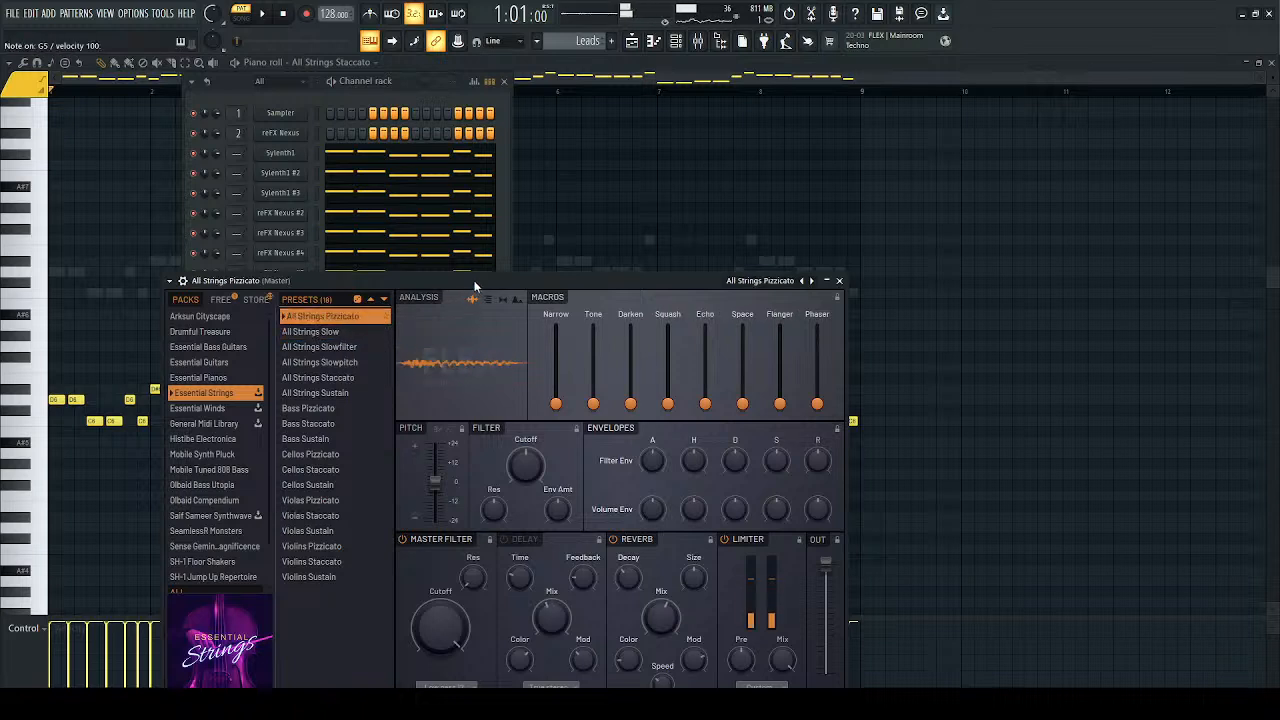
pyautogui.click(316, 360)
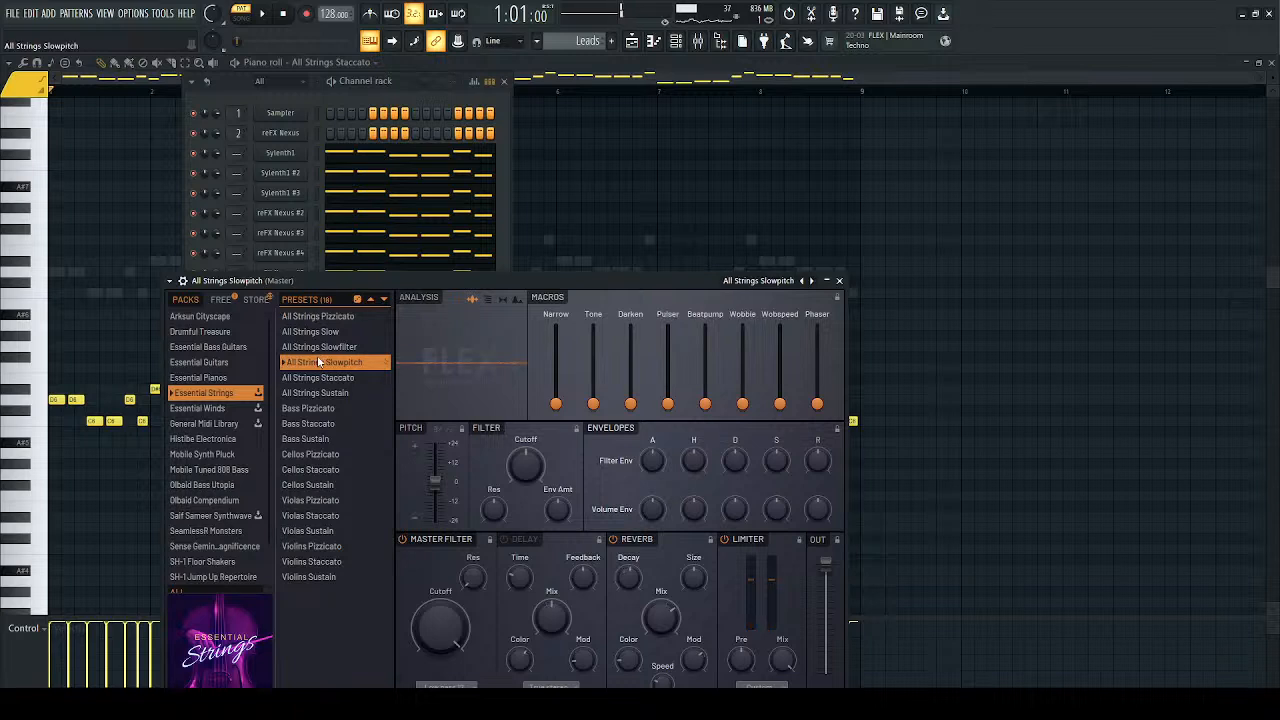
pyautogui.click(335, 346)
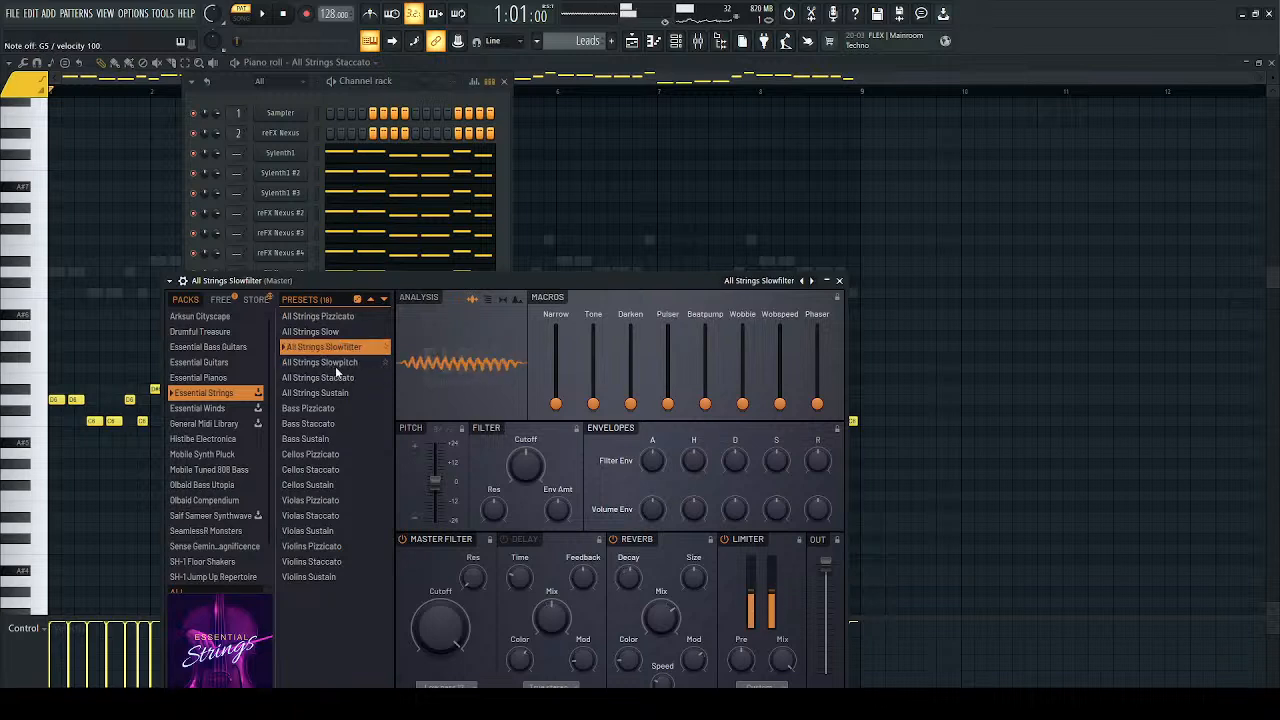
pyautogui.click(335, 363)
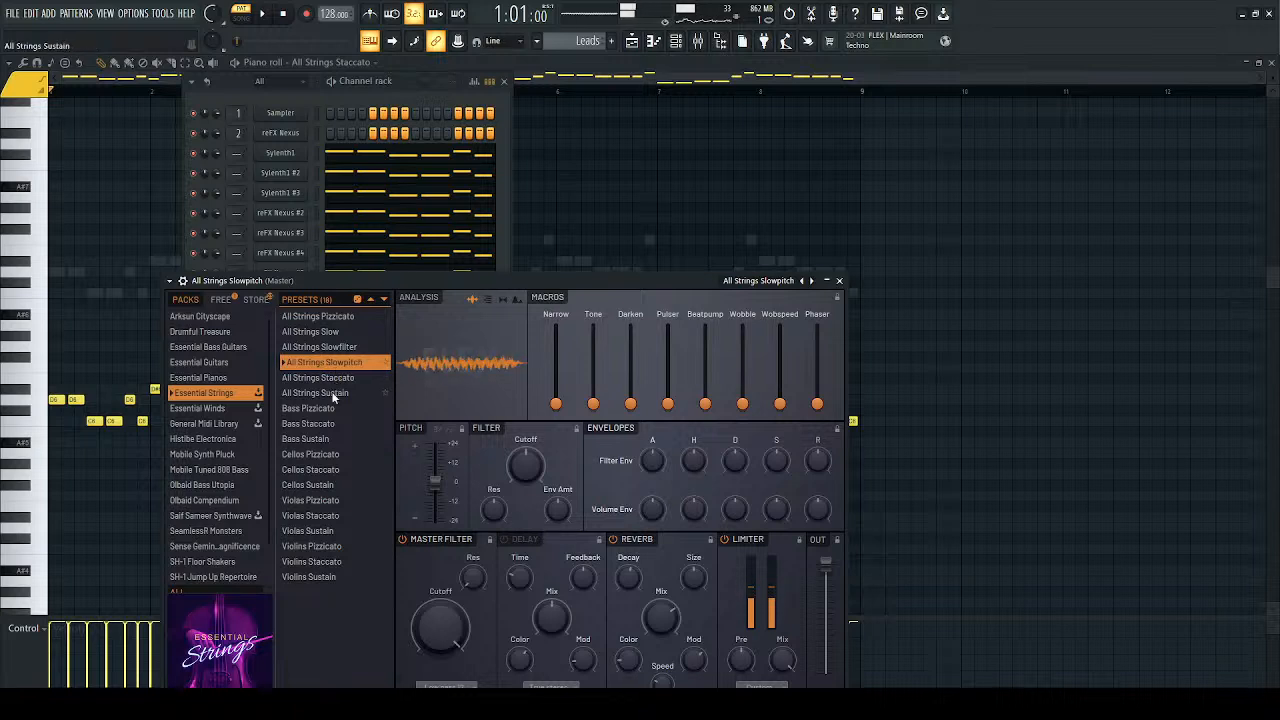
# Step: Load the Bass Sustain preset in the new FLEX channel, paste the lead melody into it and start playback
pyautogui.click(335, 442)
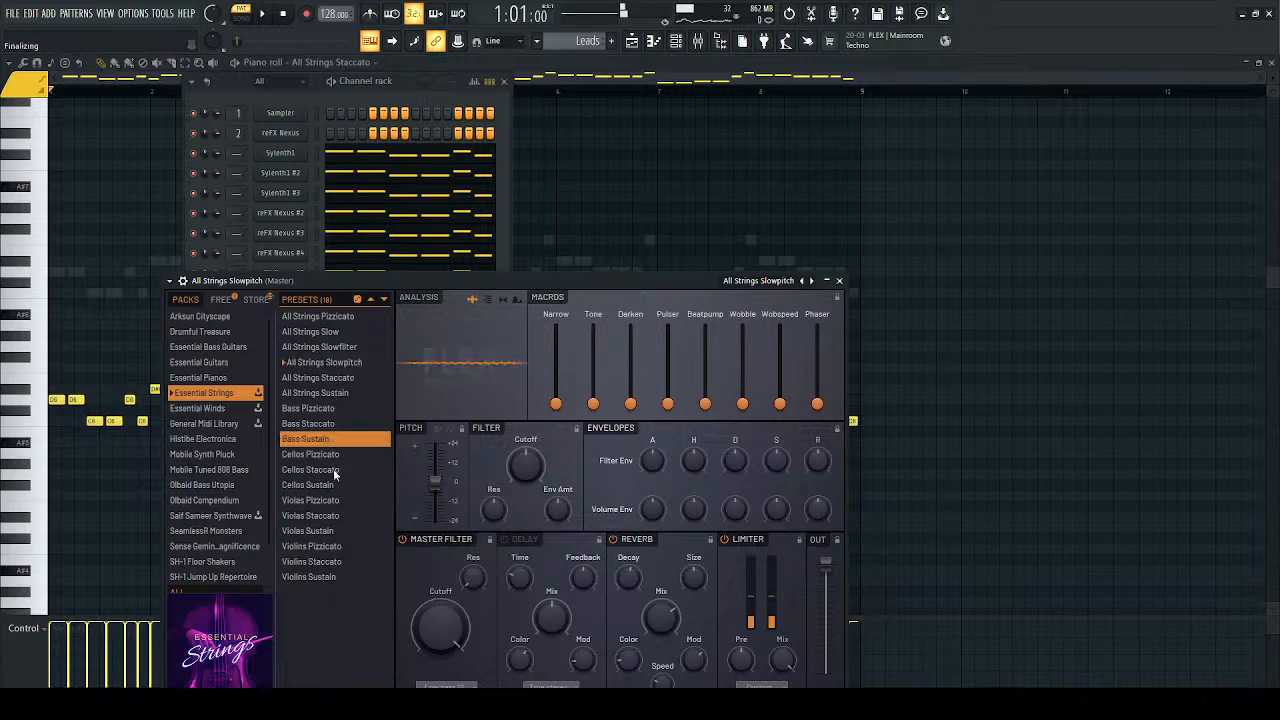
pyautogui.click(839, 281)
pyautogui.click(267, 355)
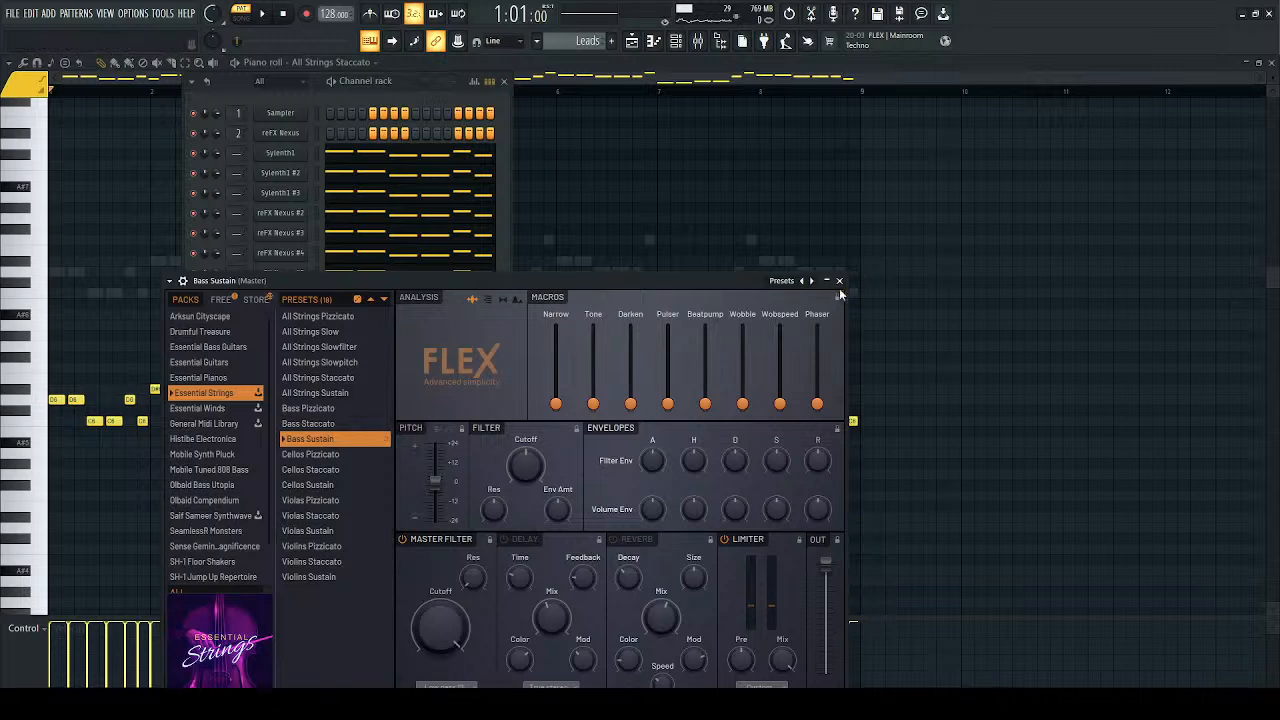
pyautogui.click(839, 281)
pyautogui.hotkey('ctrl', 'v')
pyautogui.press('space')
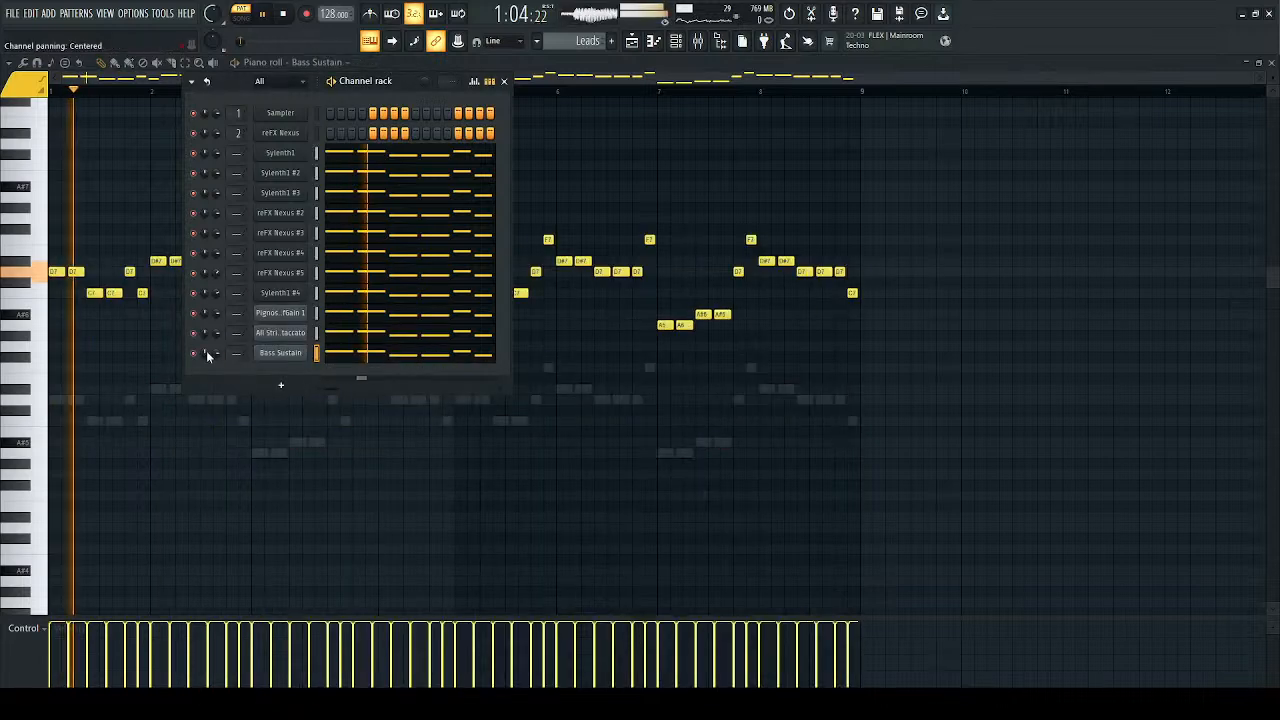
# Step: Solo the Bass Sustain channel and transpose its melody down one octave
pyautogui.rightClick(194, 354)
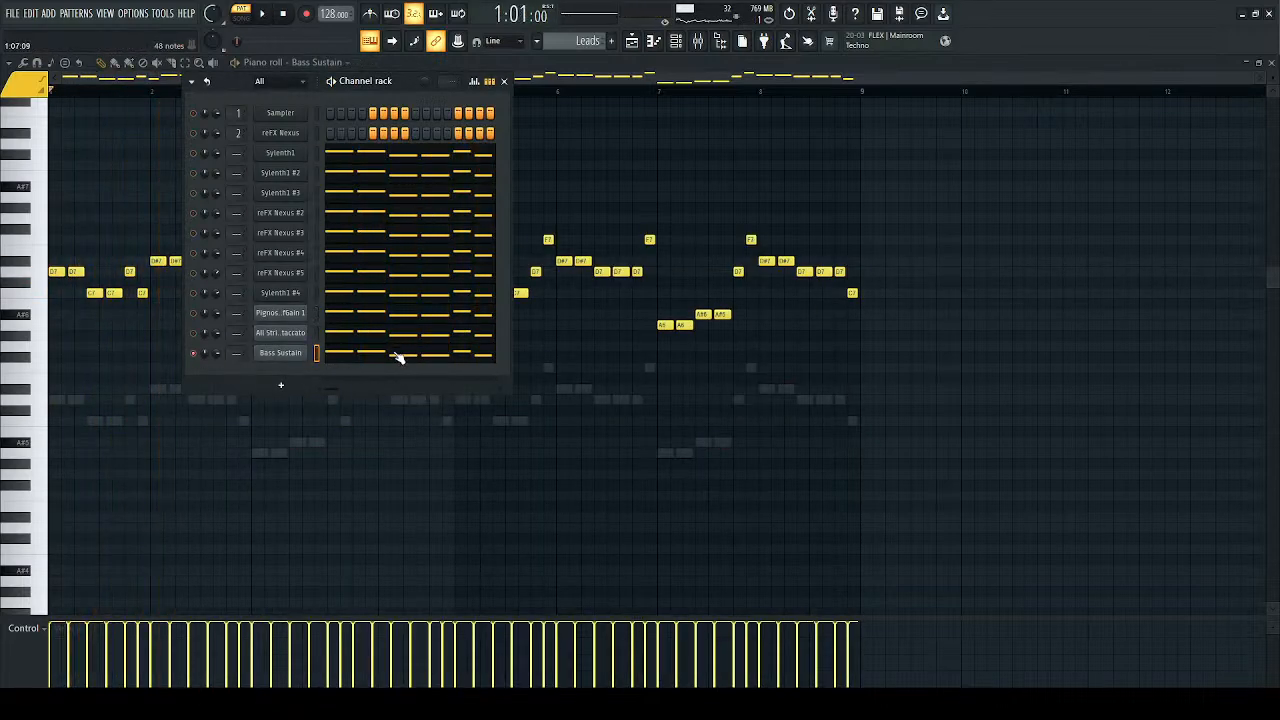
pyautogui.press('F5')
pyautogui.click(398, 357)
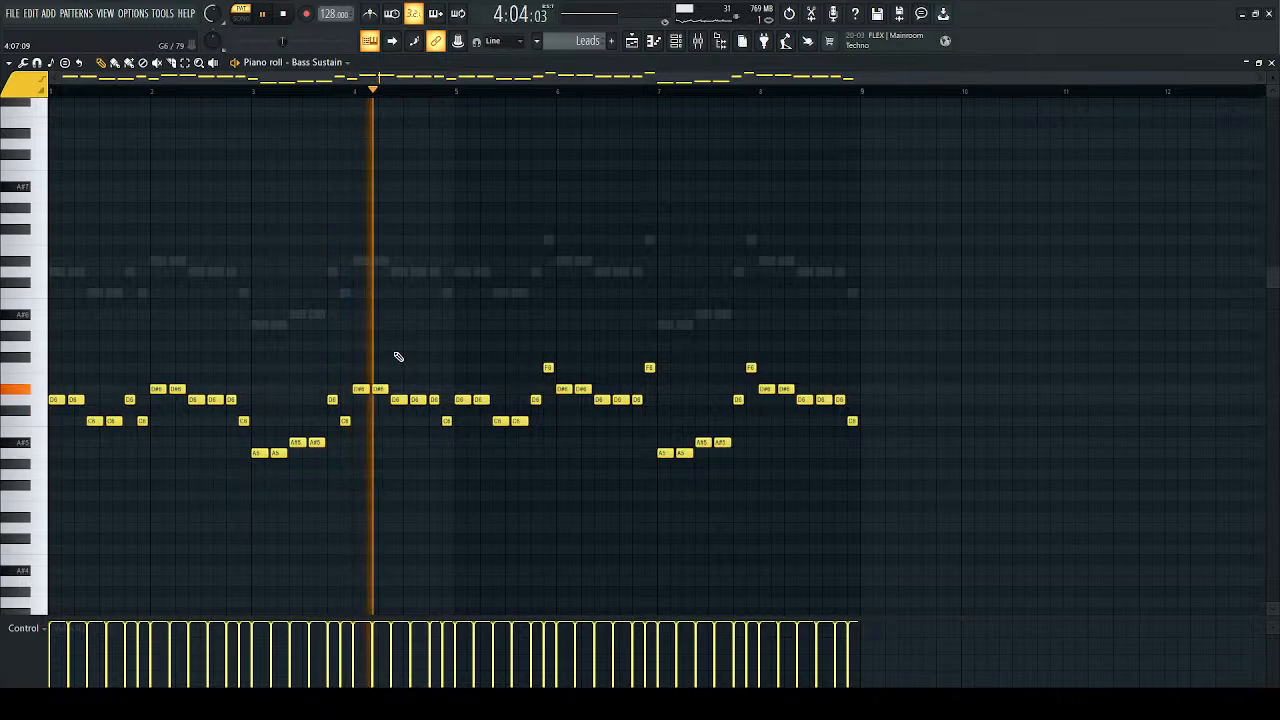
# Step: Compare Bass Pizzicato and the violin and viola presets during playback, settle on Violins Staccato and switch off its reverb
pyautogui.click(676, 42)
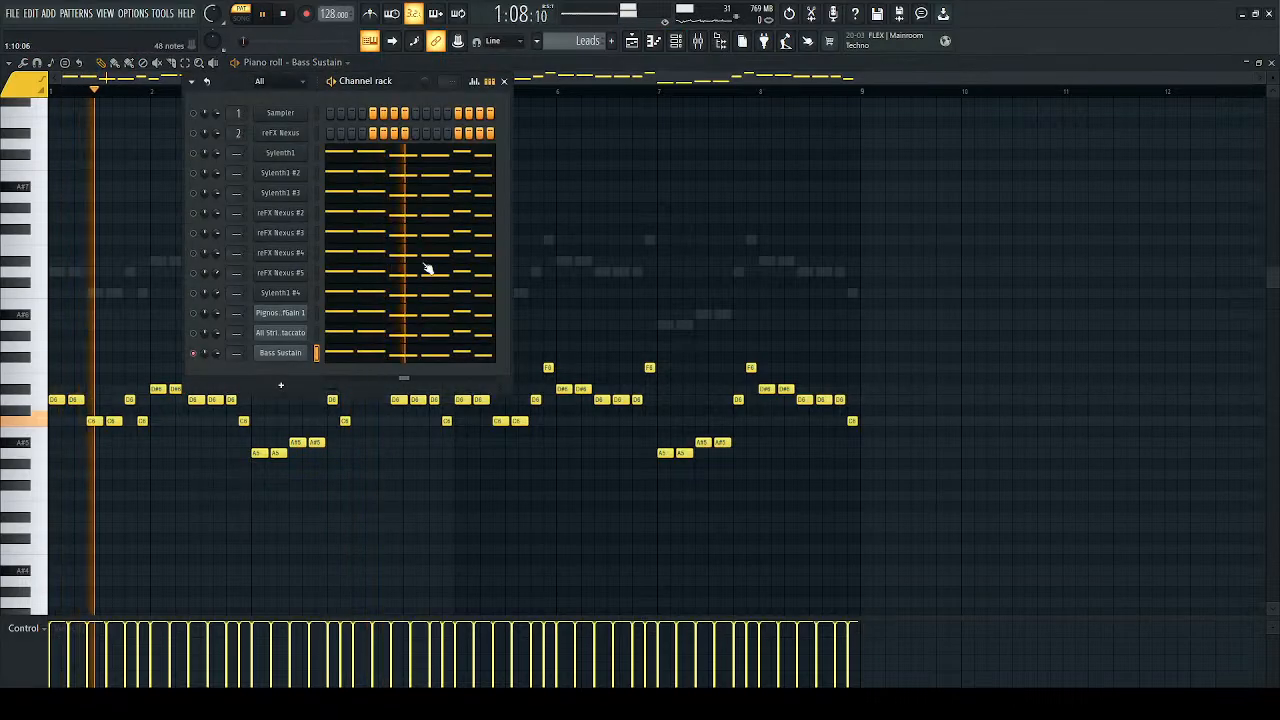
pyautogui.click(286, 360)
pyautogui.click(339, 409)
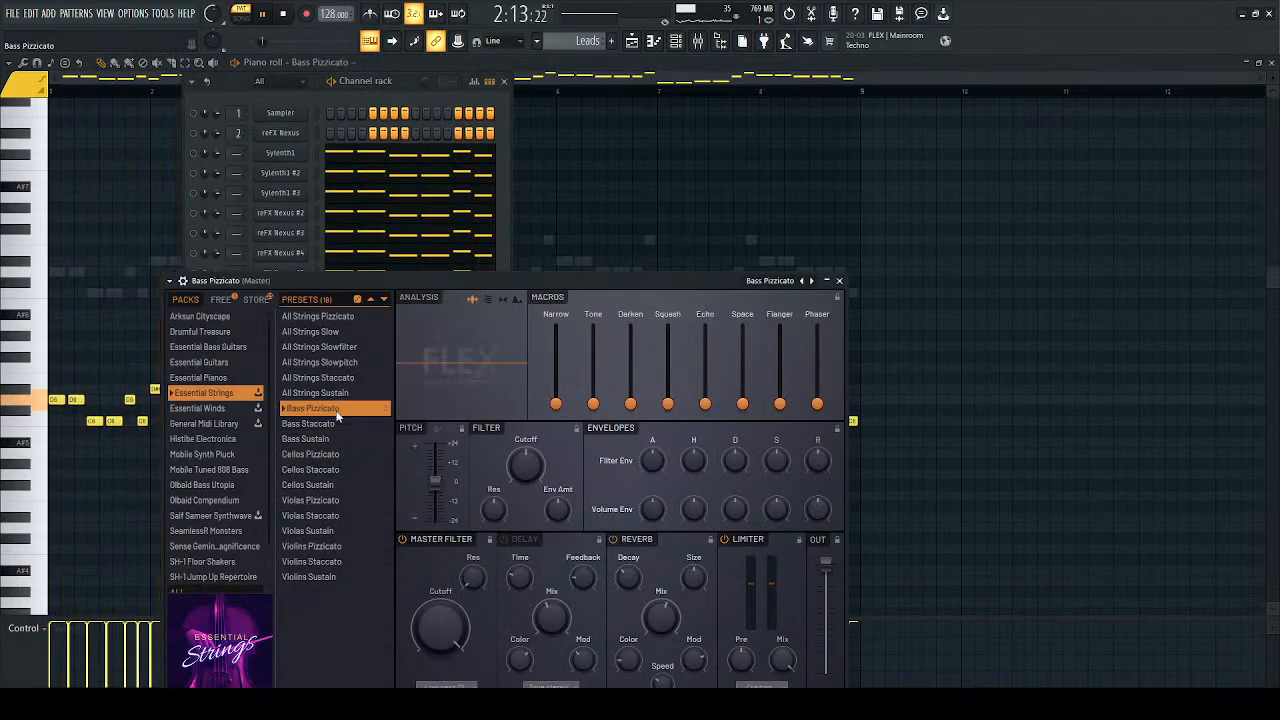
pyautogui.click(315, 561)
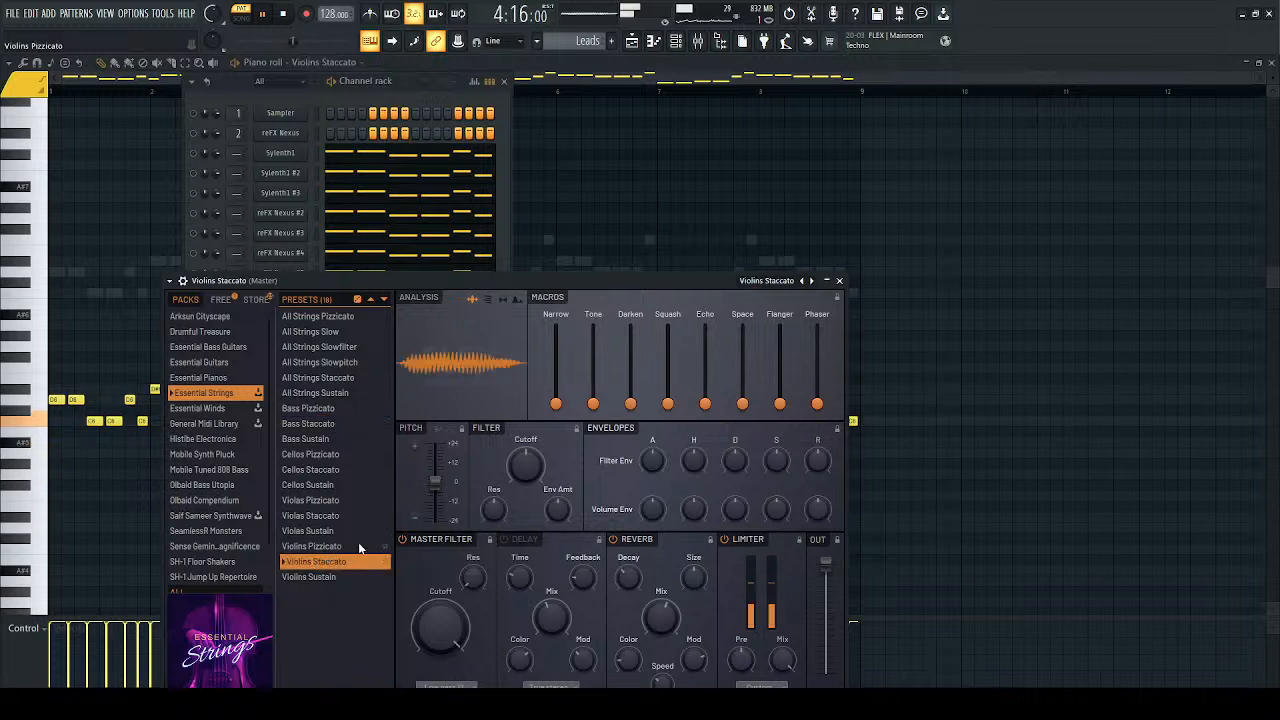
pyautogui.click(350, 546)
pyautogui.click(345, 530)
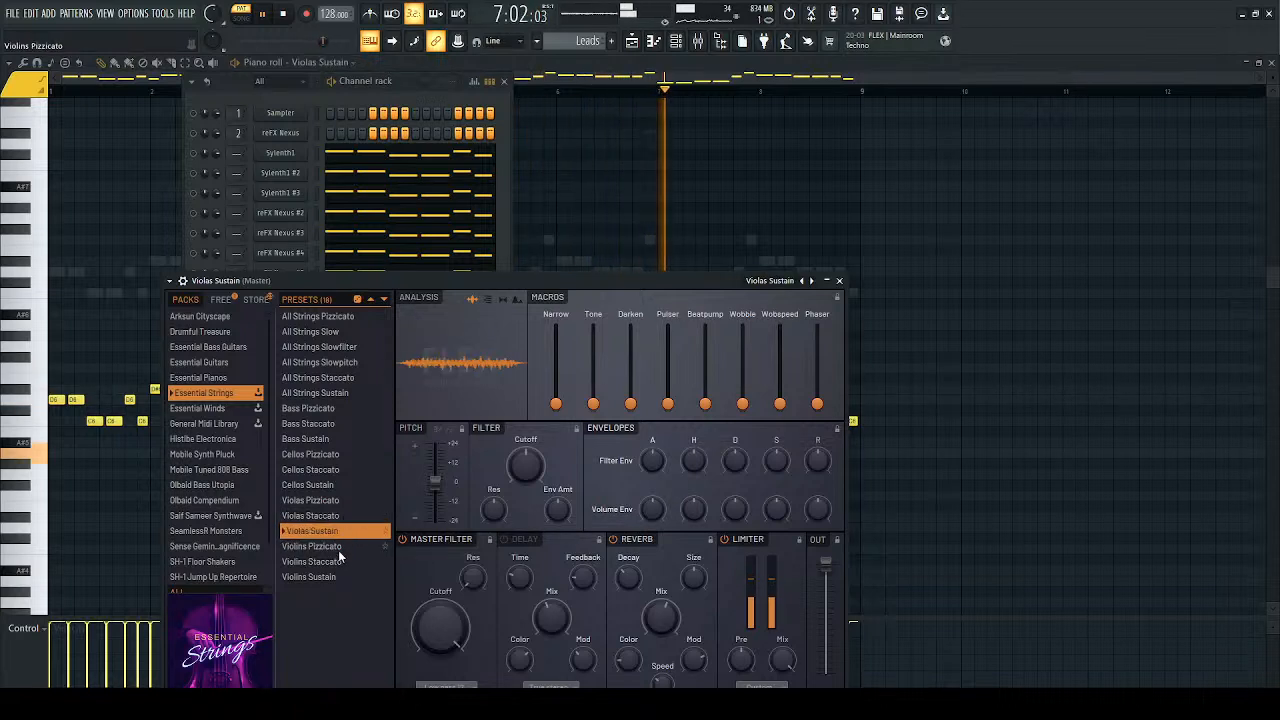
pyautogui.click(336, 561)
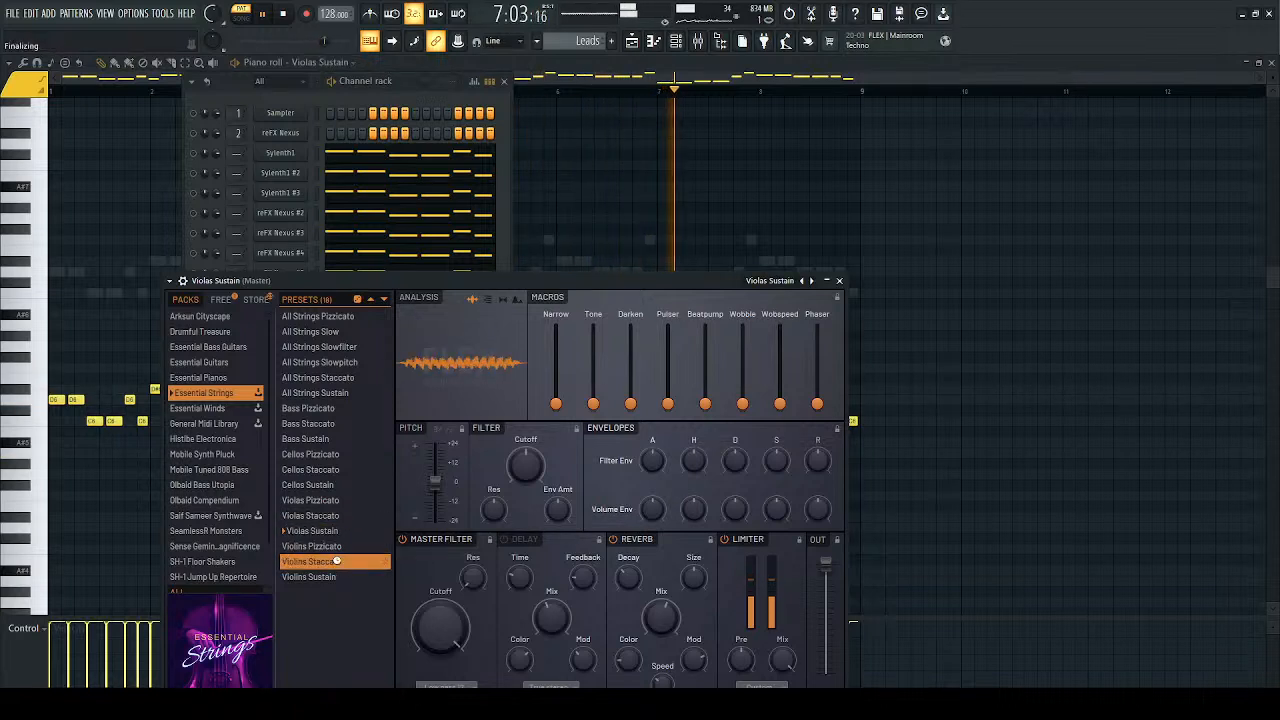
pyautogui.click(614, 539)
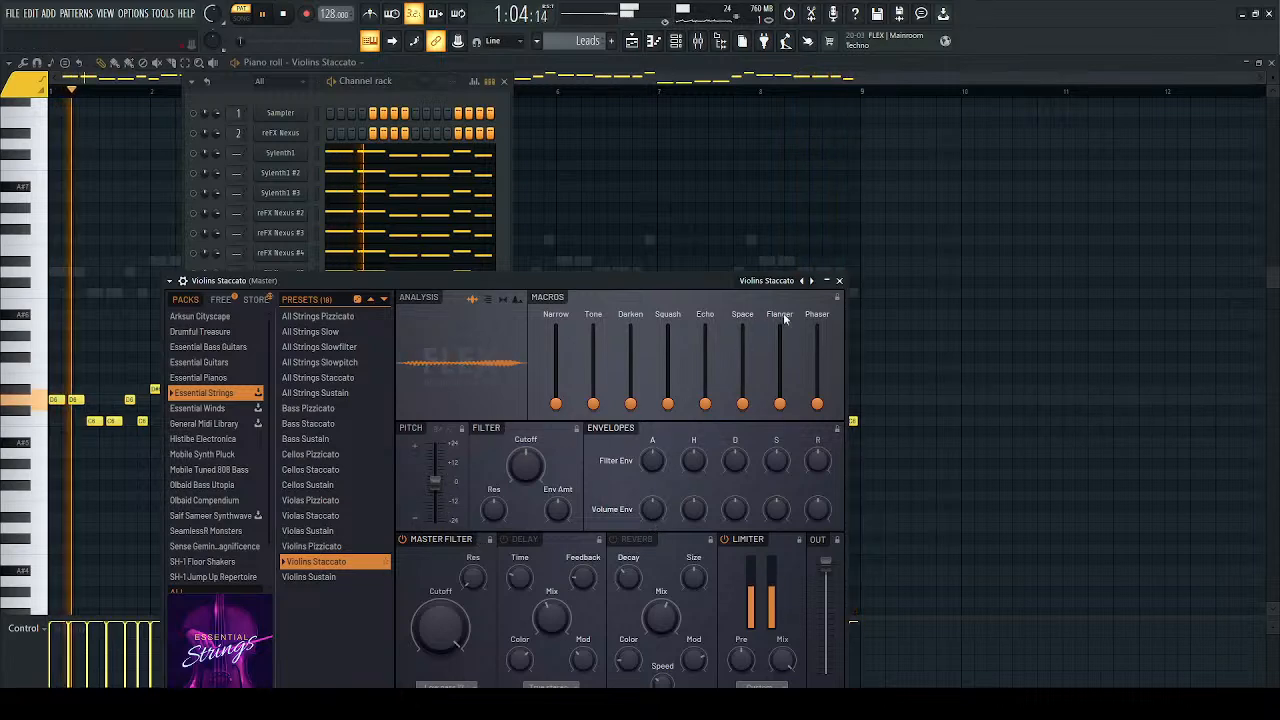
# Step: Unsolo the Violins Staccato channel to hear it with all the other layers, ending with playback stopped
pyautogui.click(839, 280)
pyautogui.rightClick(195, 353)
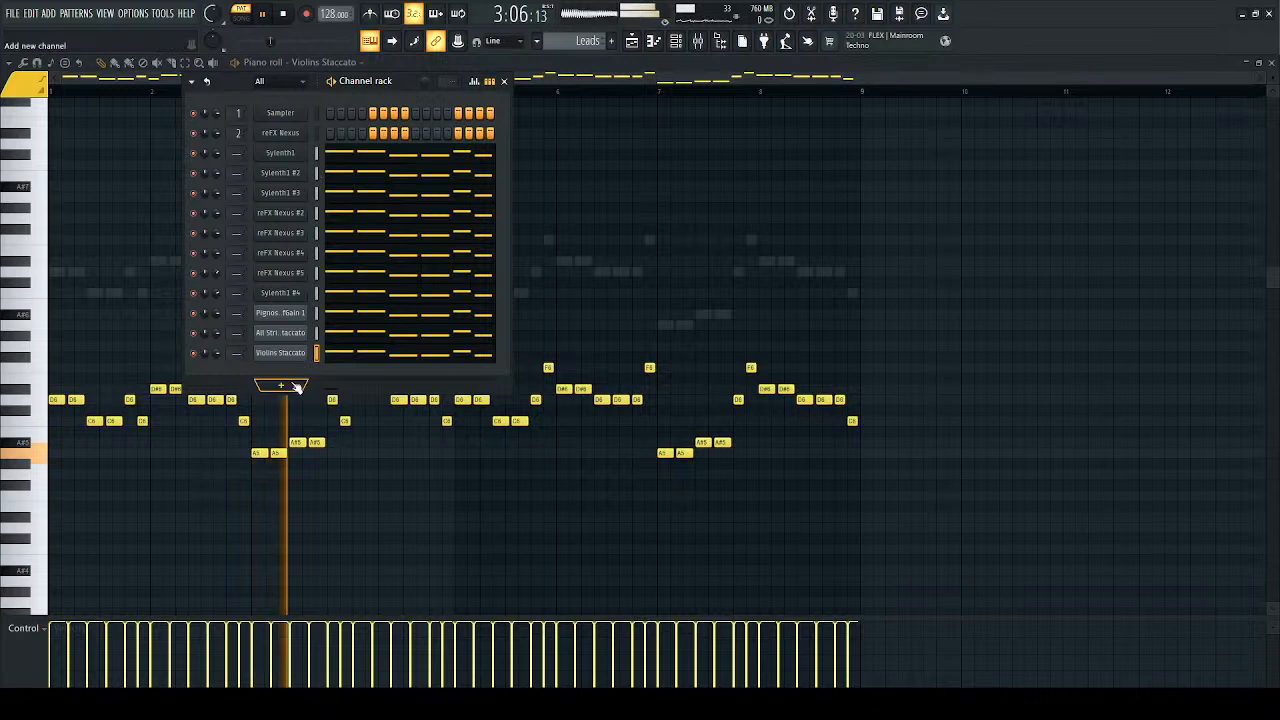
pyautogui.press('space')
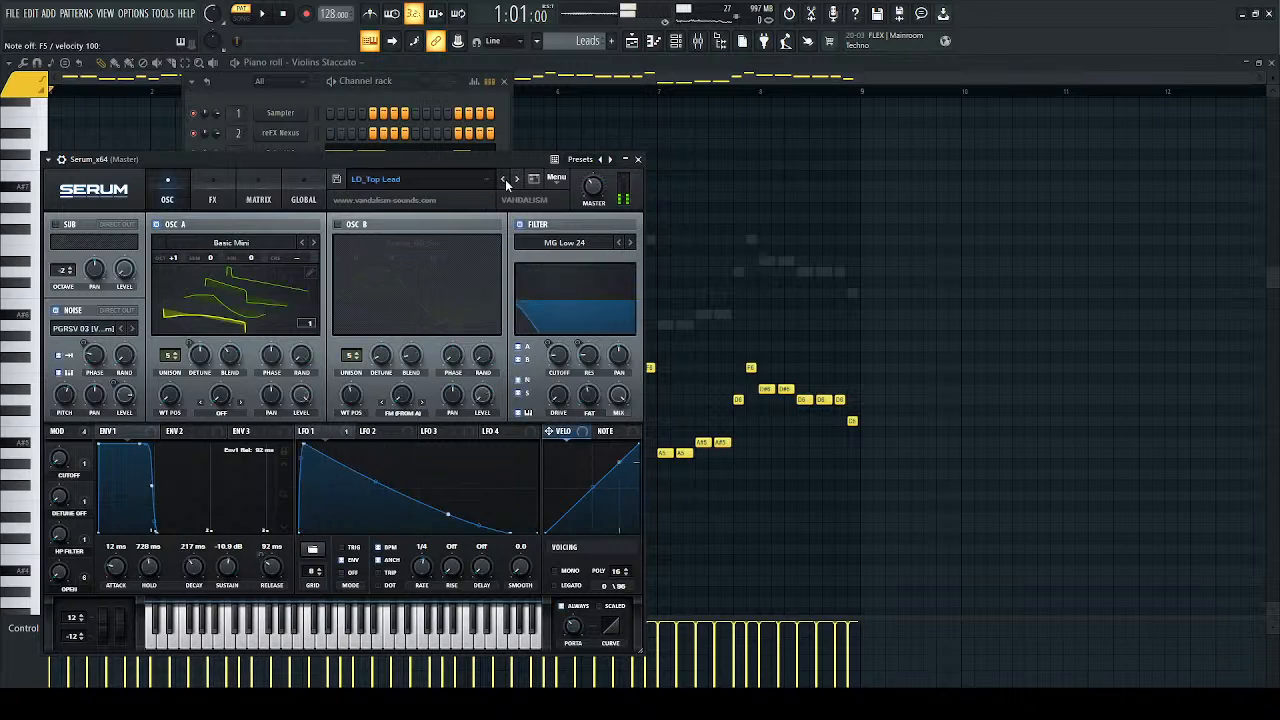
# Step: Audition Serum's lead presets backwards from LD_Top Lead and settle on LD_Falcon
pyautogui.click(505, 180)
pyautogui.click(505, 179)
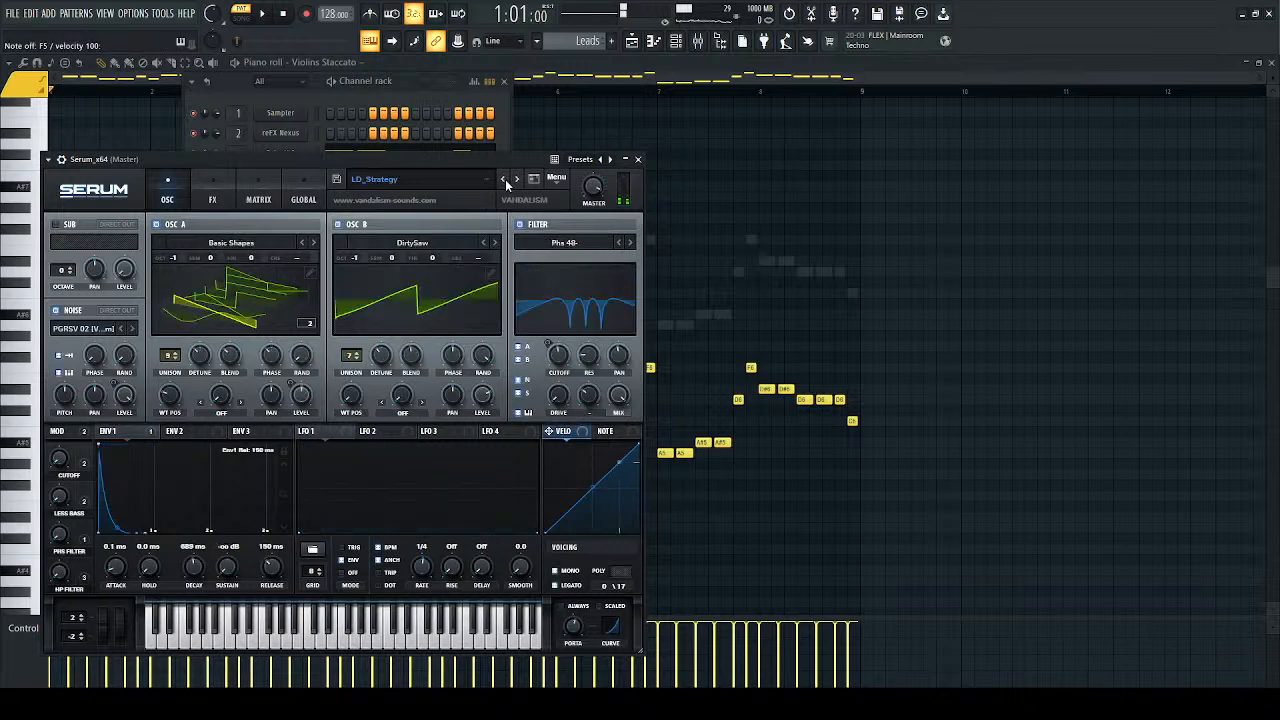
pyautogui.click(505, 179)
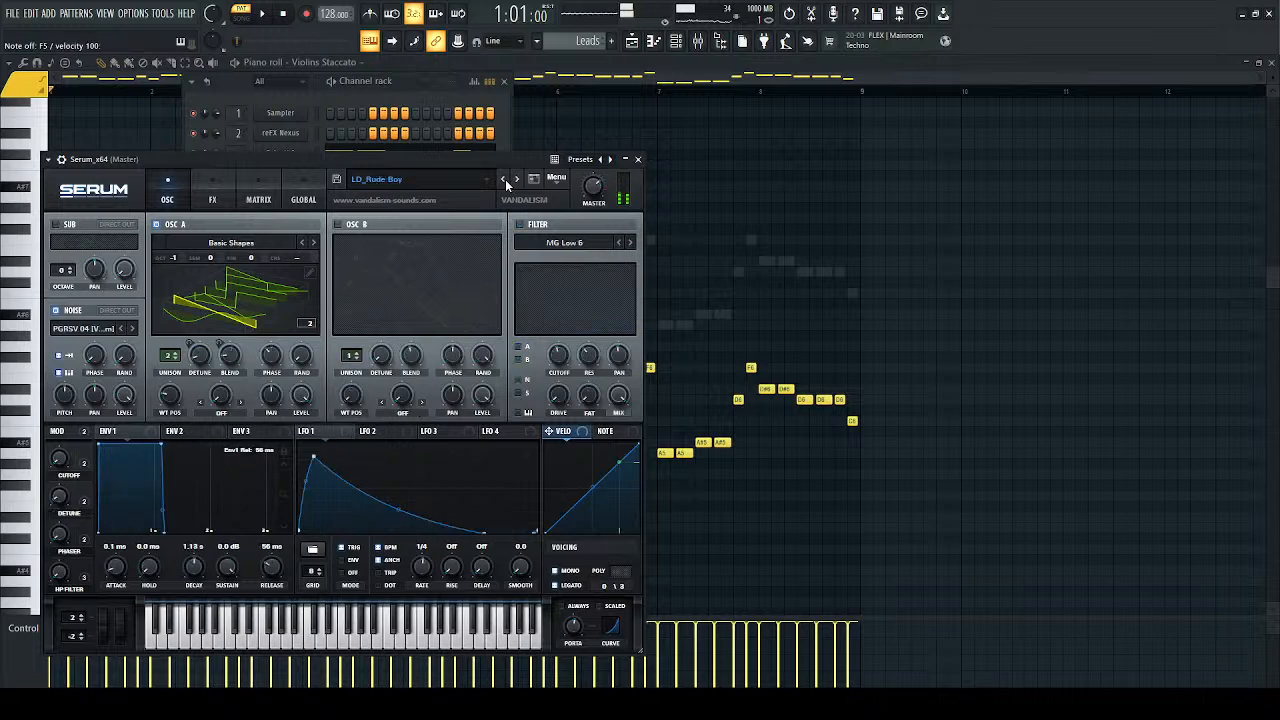
pyautogui.click(505, 179)
pyautogui.click(505, 179)
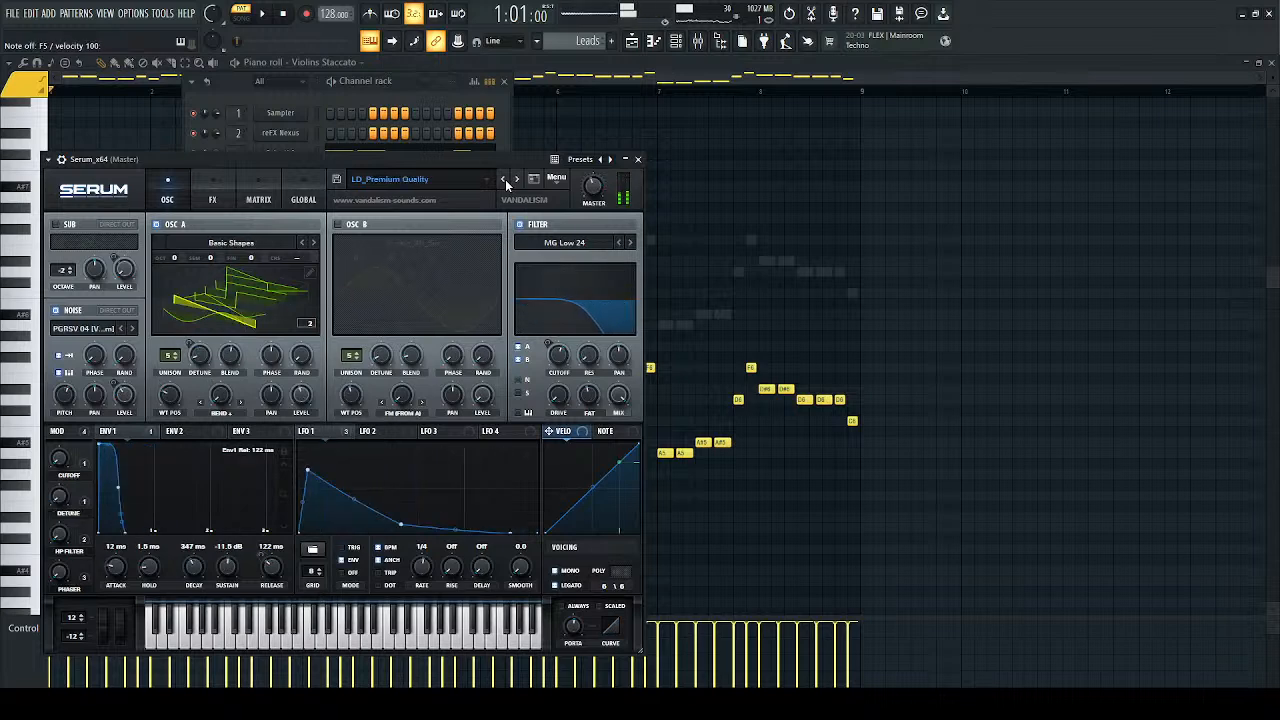
pyautogui.click(505, 179)
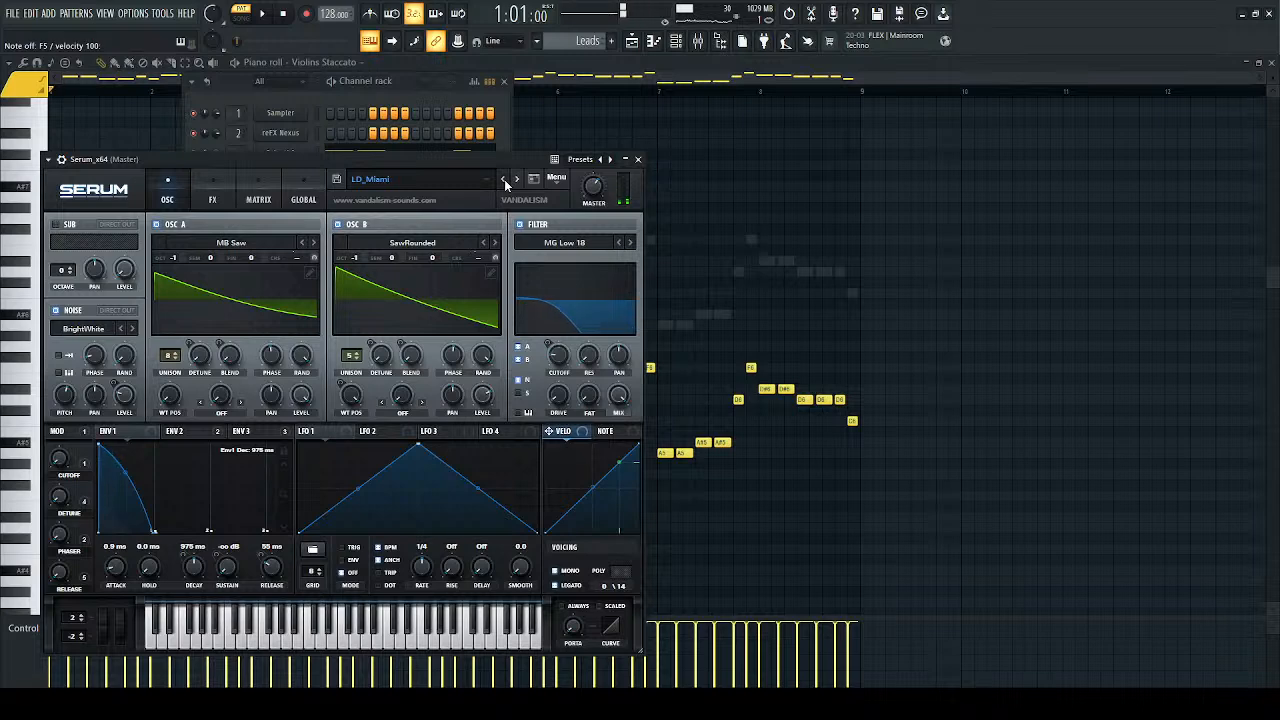
pyautogui.click(504, 179)
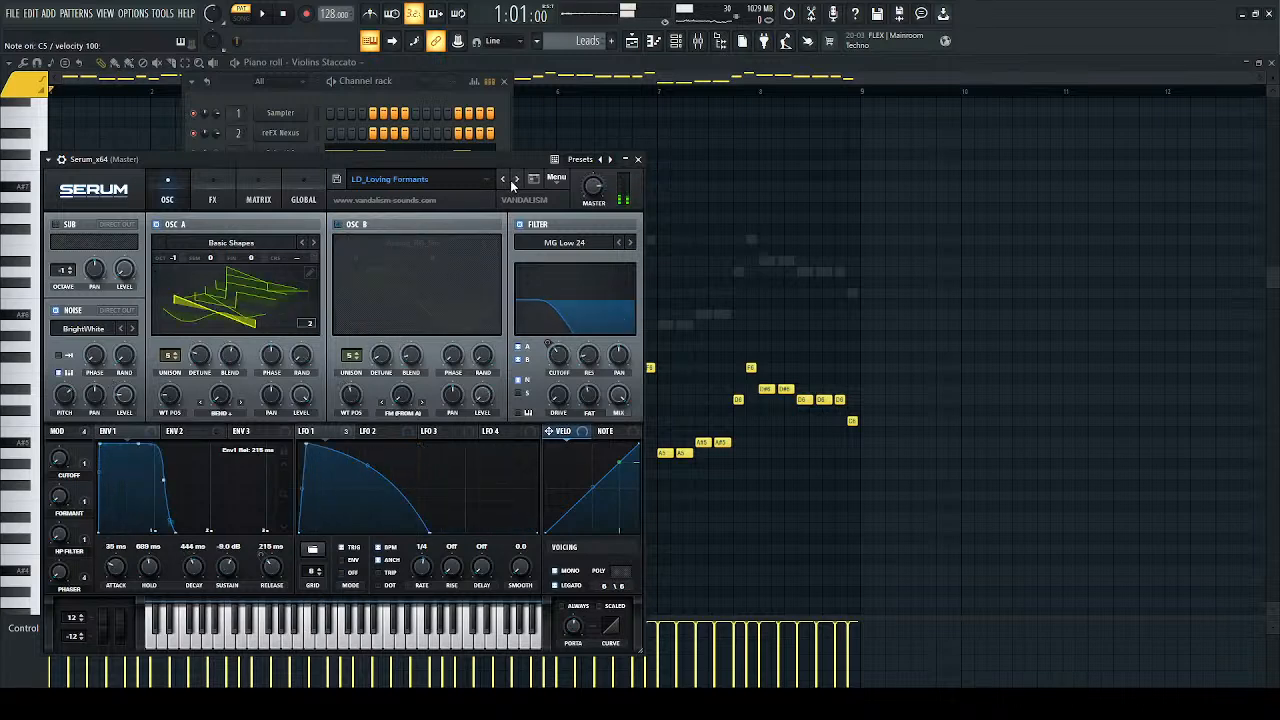
pyautogui.click(503, 179)
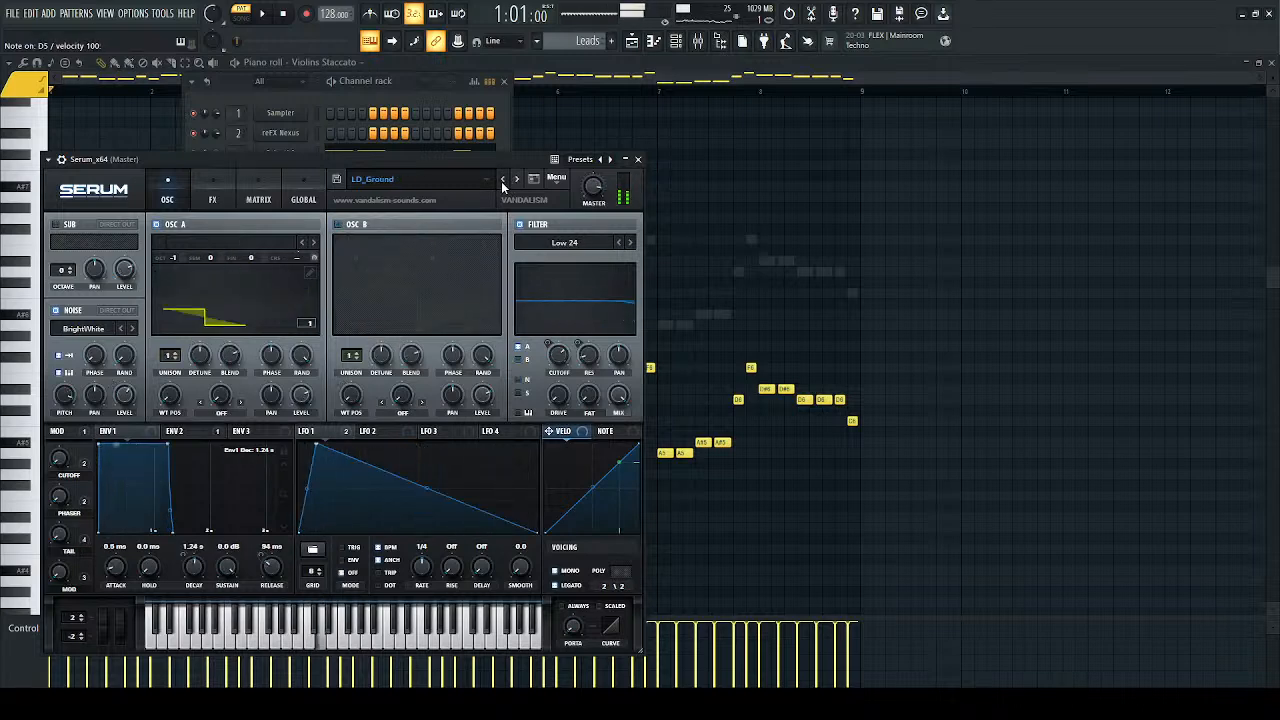
pyautogui.click(502, 179)
pyautogui.click(502, 179)
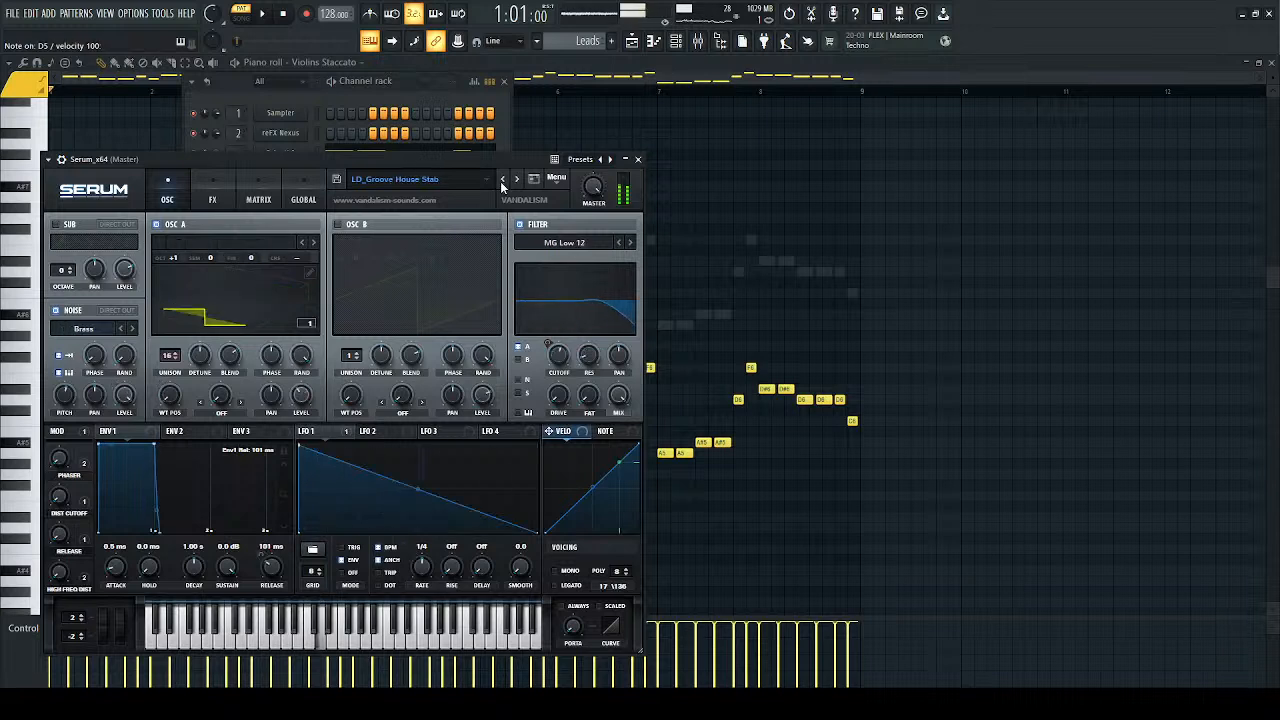
pyautogui.click(502, 179)
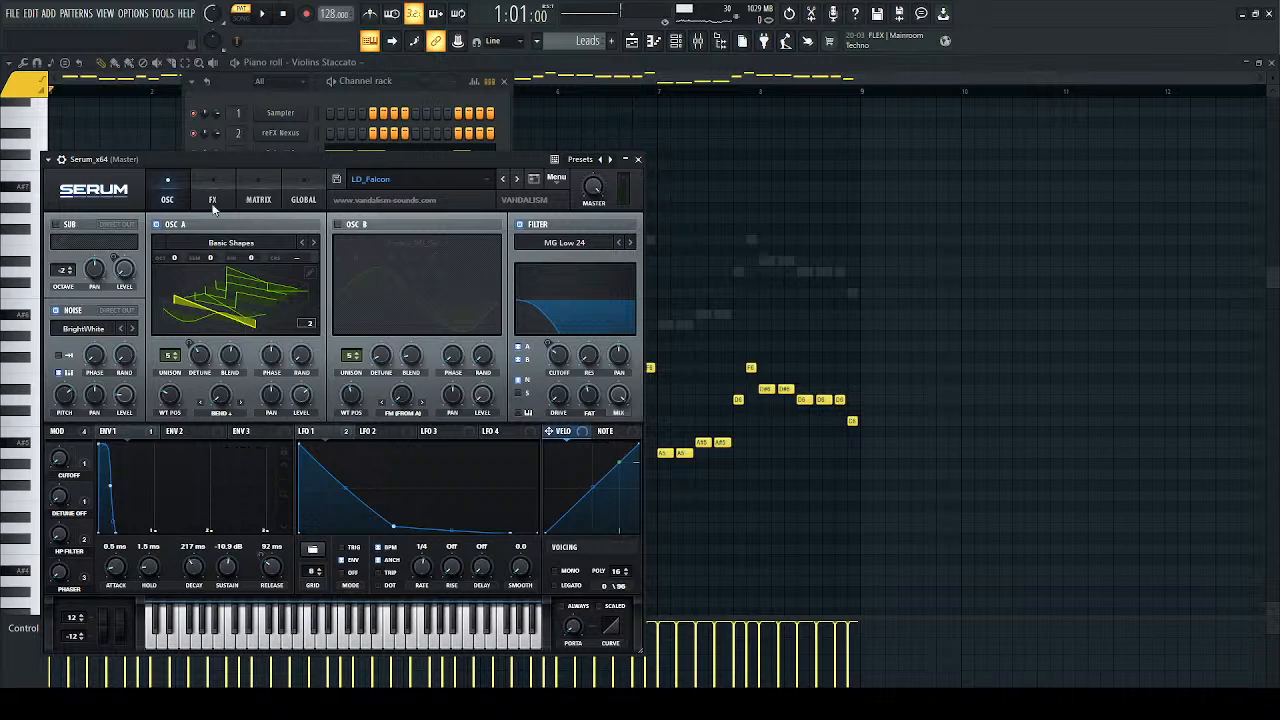
# Step: Turn off the delay and reverb effects of Serum's LD_Falcon preset and close the plugin window
pyautogui.click(208, 200)
pyautogui.click(70, 326)
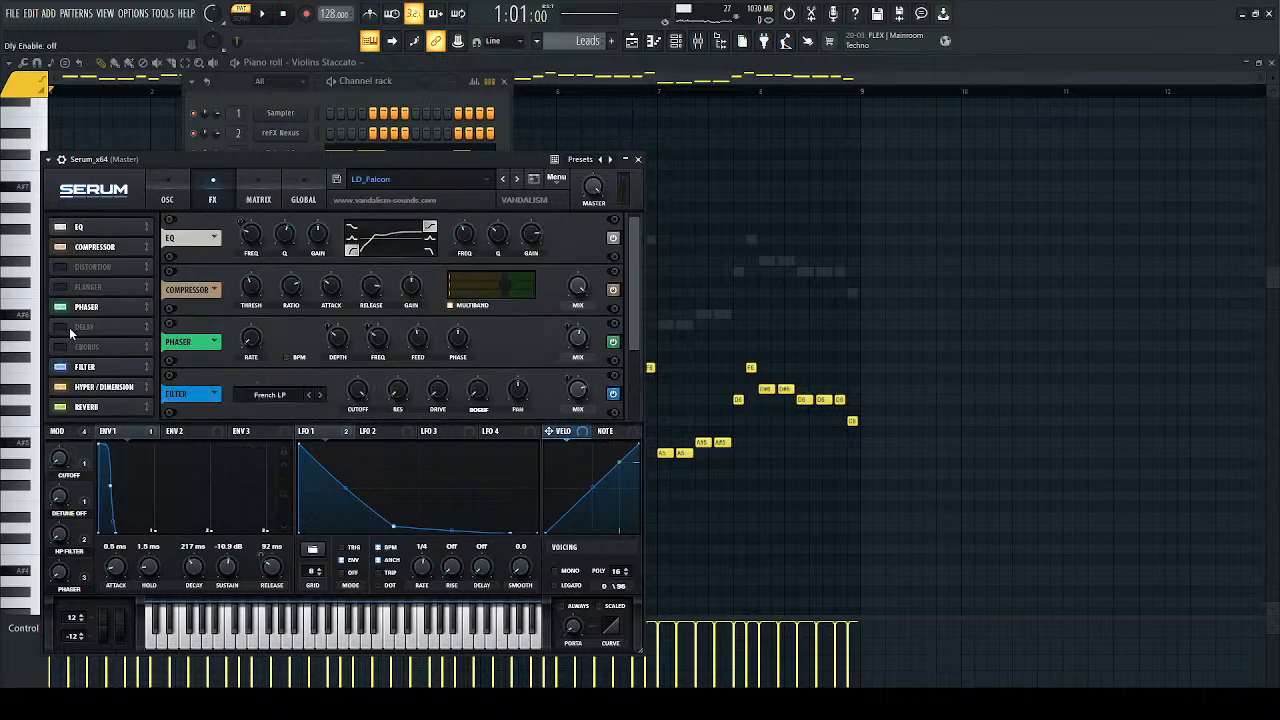
pyautogui.click(74, 406)
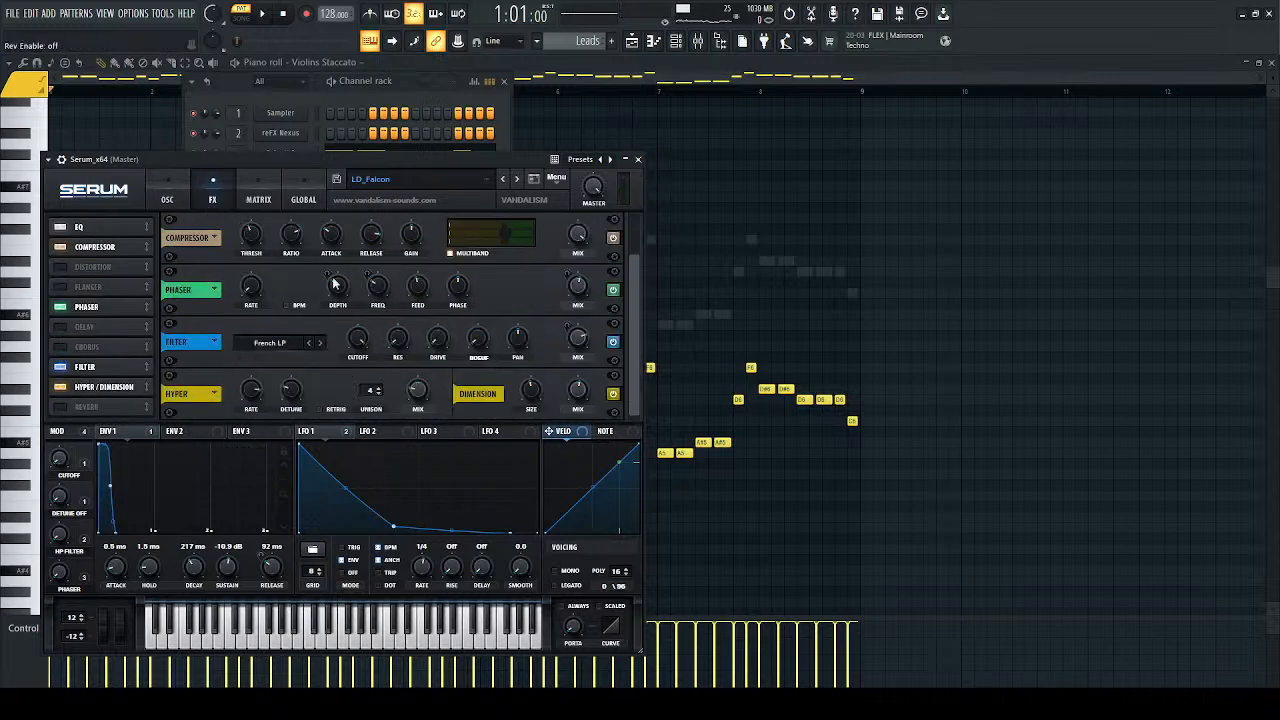
pyautogui.click(638, 159)
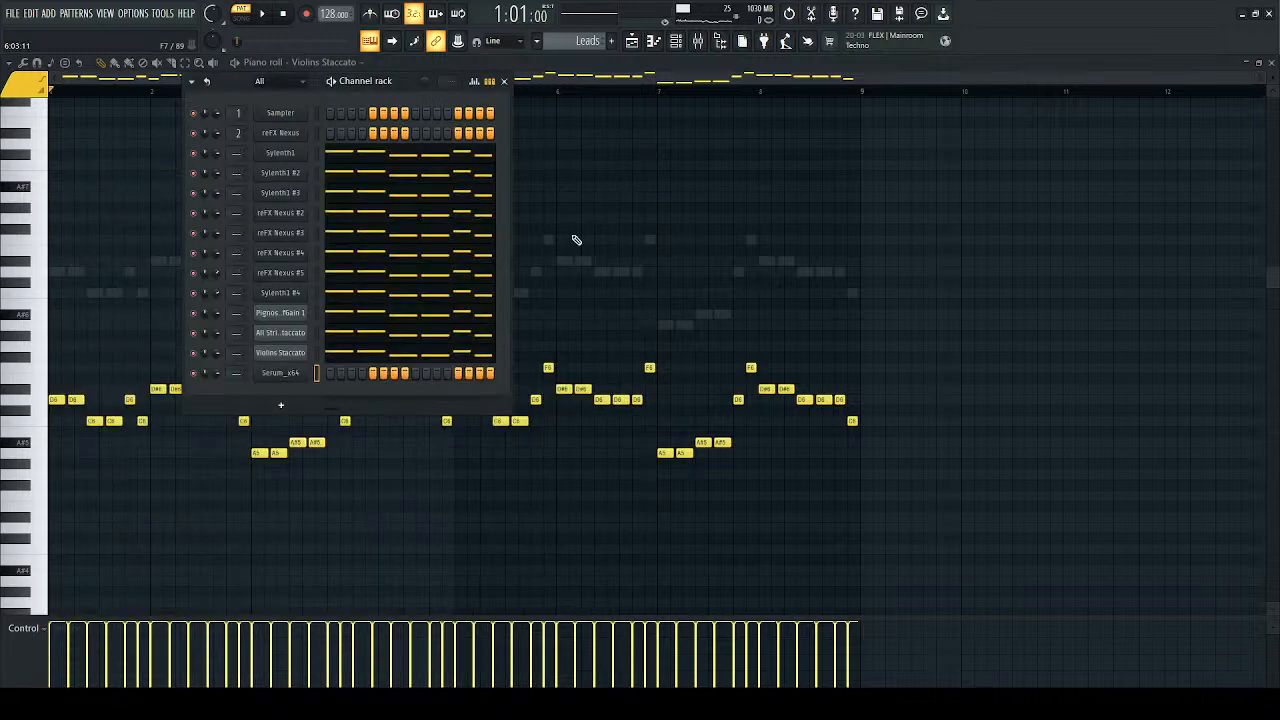
# Step: Paste the lead melody into the Serum channel and play it back with the LD_Falcon preset
pyautogui.click(314, 375)
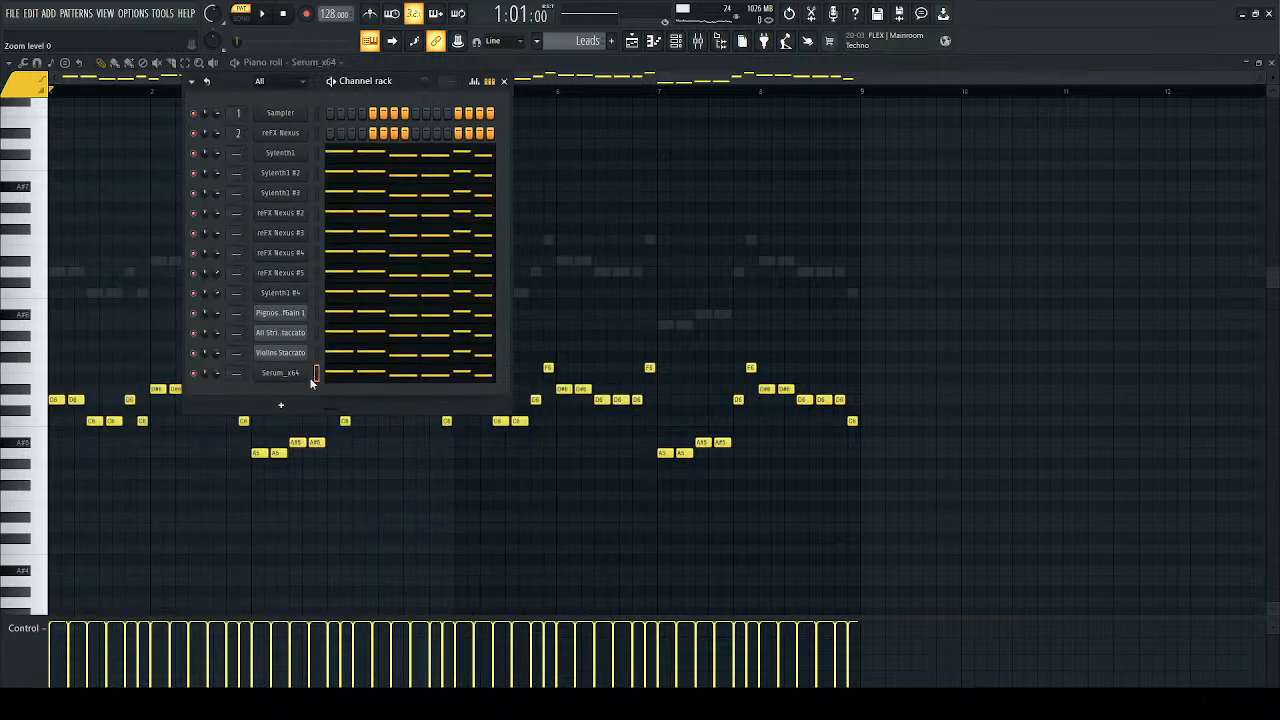
pyautogui.click(288, 375)
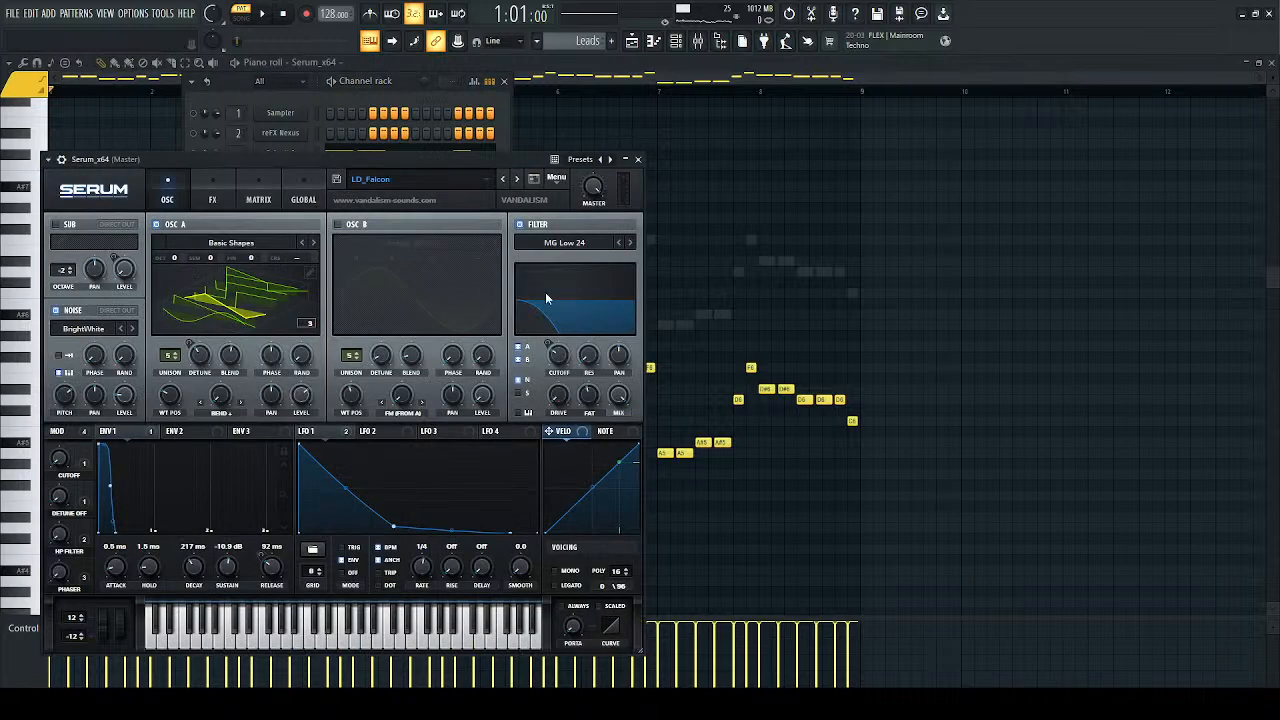
pyautogui.press('space')
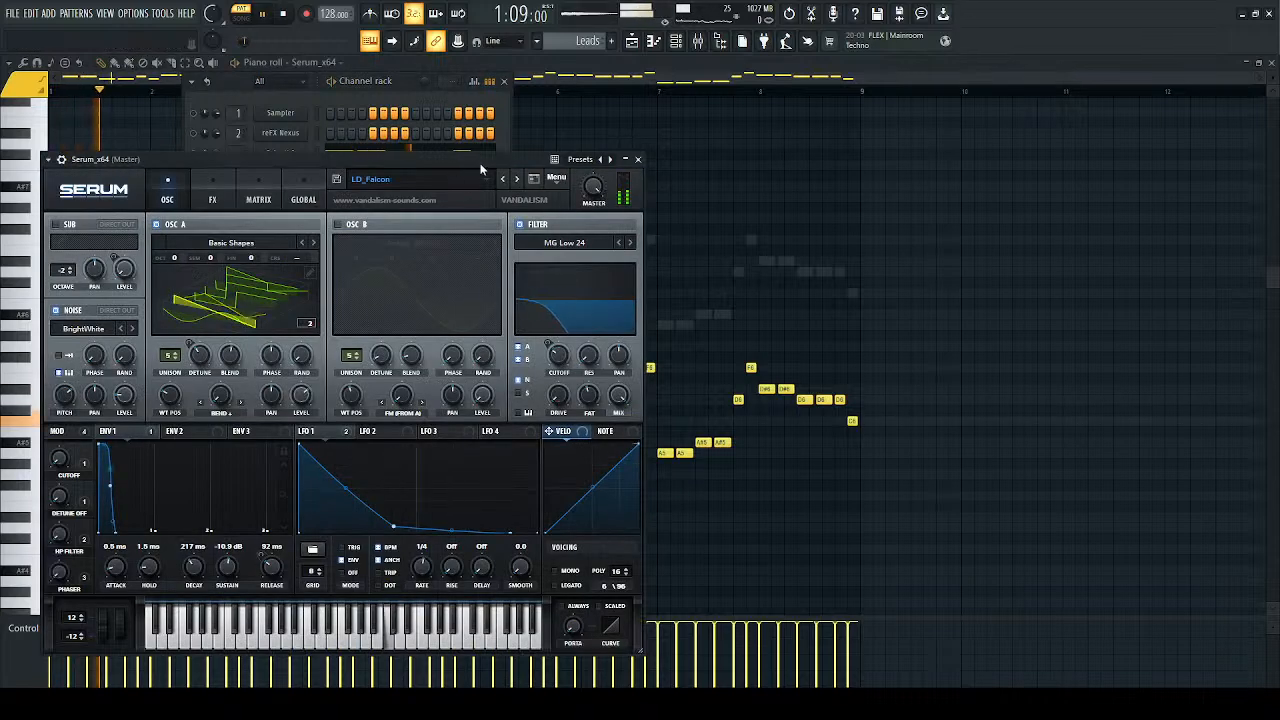
pyautogui.click(638, 159)
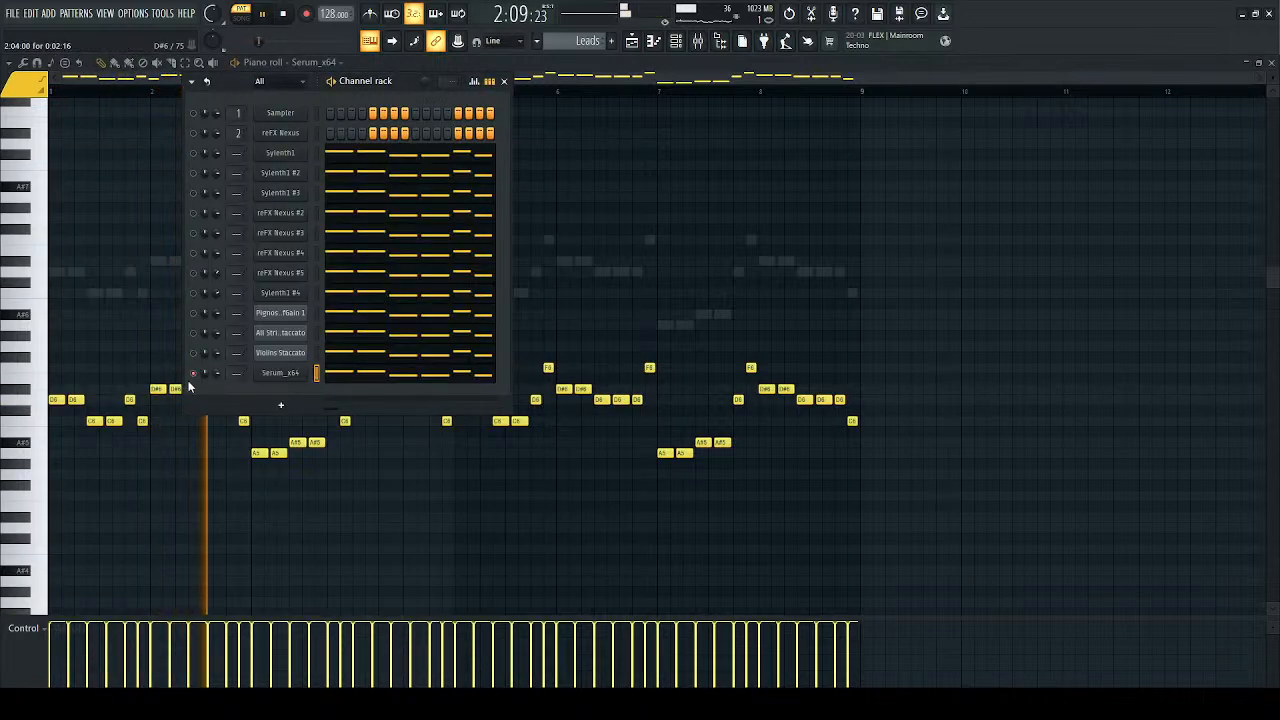
# Step: Lower Serum's master volume to 66% and play all the lead layers together
pyautogui.click(376, 378)
pyautogui.click(376, 378)
pyautogui.click(675, 41)
pyautogui.press('space')
pyautogui.click(276, 371)
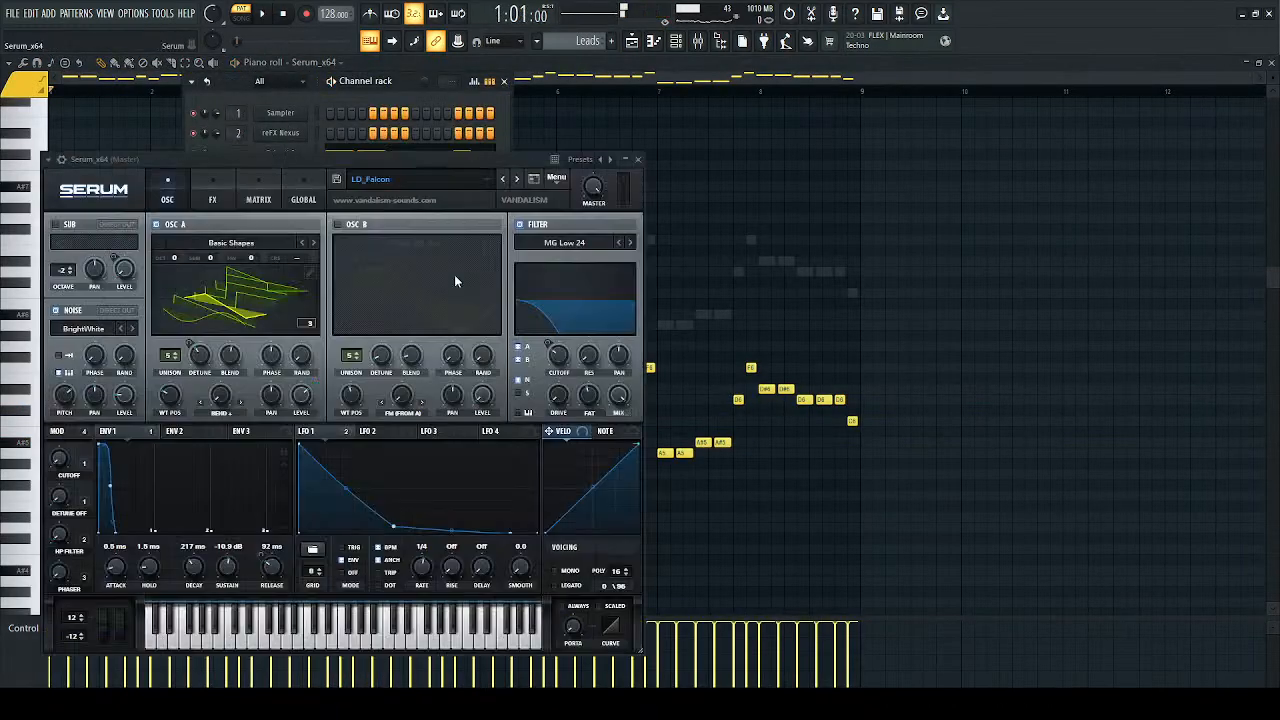
pyautogui.moveTo(598, 188); pyautogui.dragTo(600, 243)
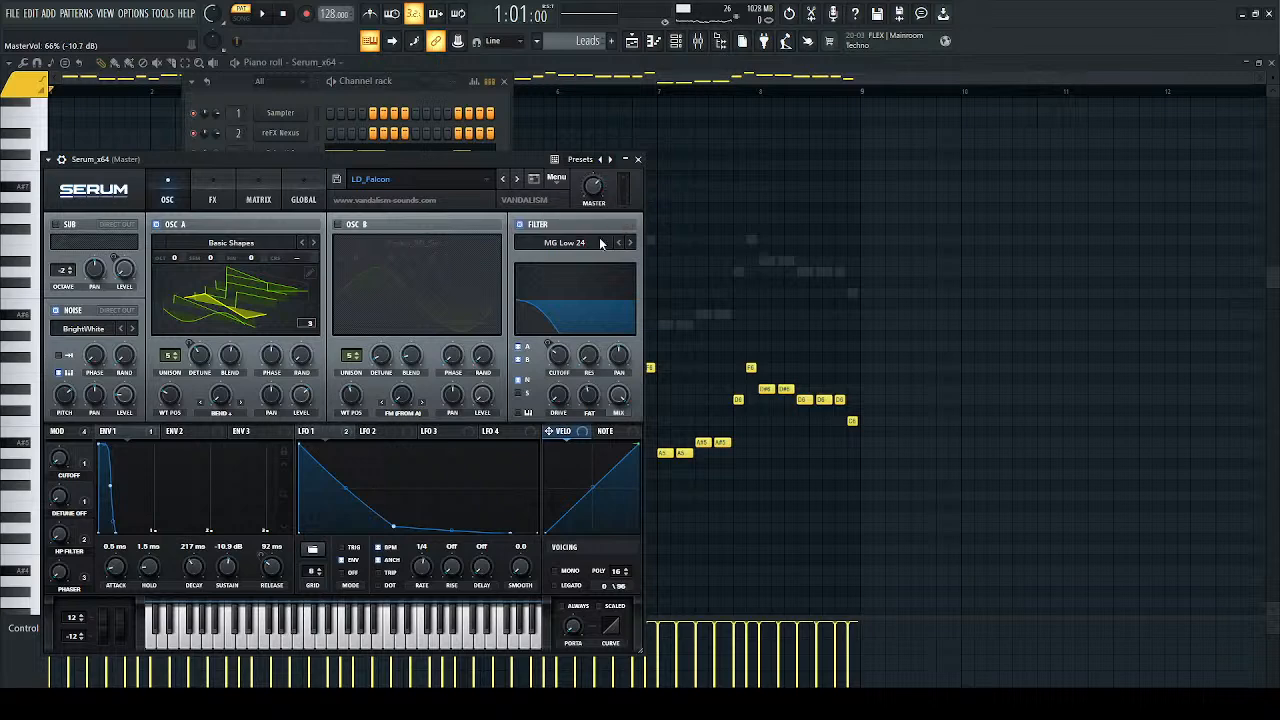
pyautogui.click(638, 159)
pyautogui.press('space')
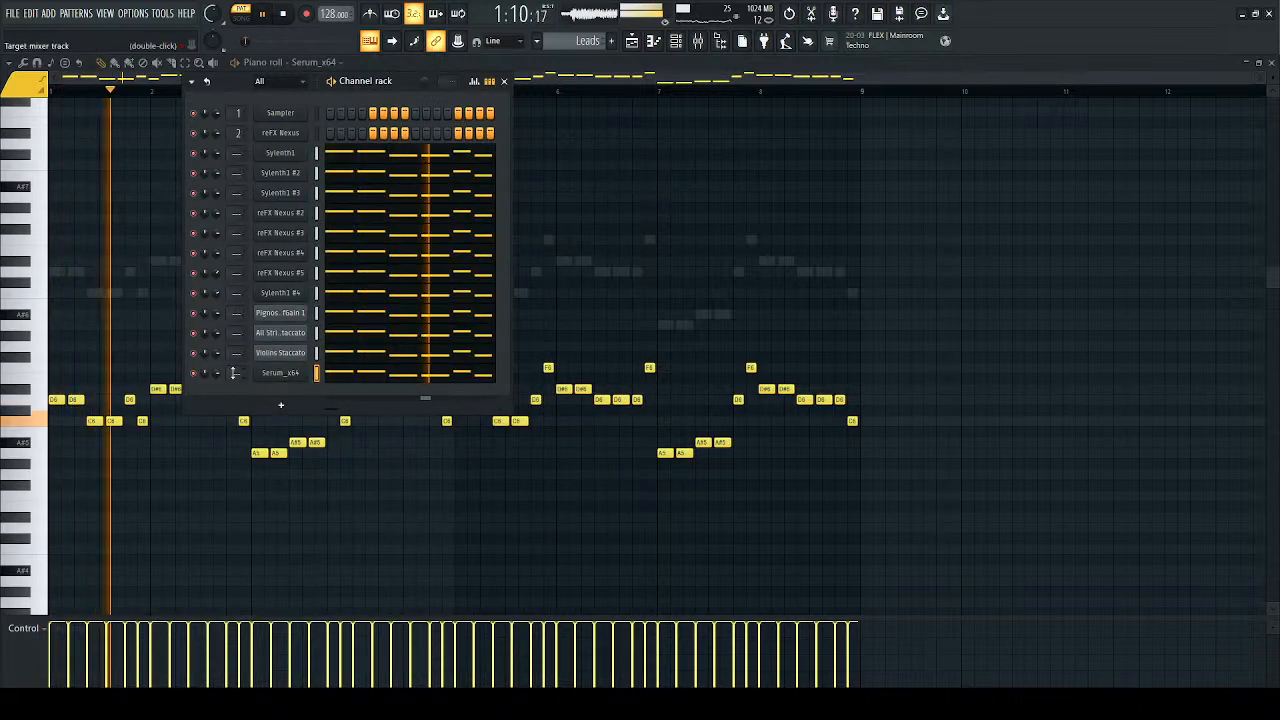
# Step: Raise Serum's master volume slightly and replay the full stack of layers
pyautogui.click(281, 373)
pyautogui.moveTo(591, 199); pyautogui.dragTo(595, 193)
pyautogui.click(638, 159)
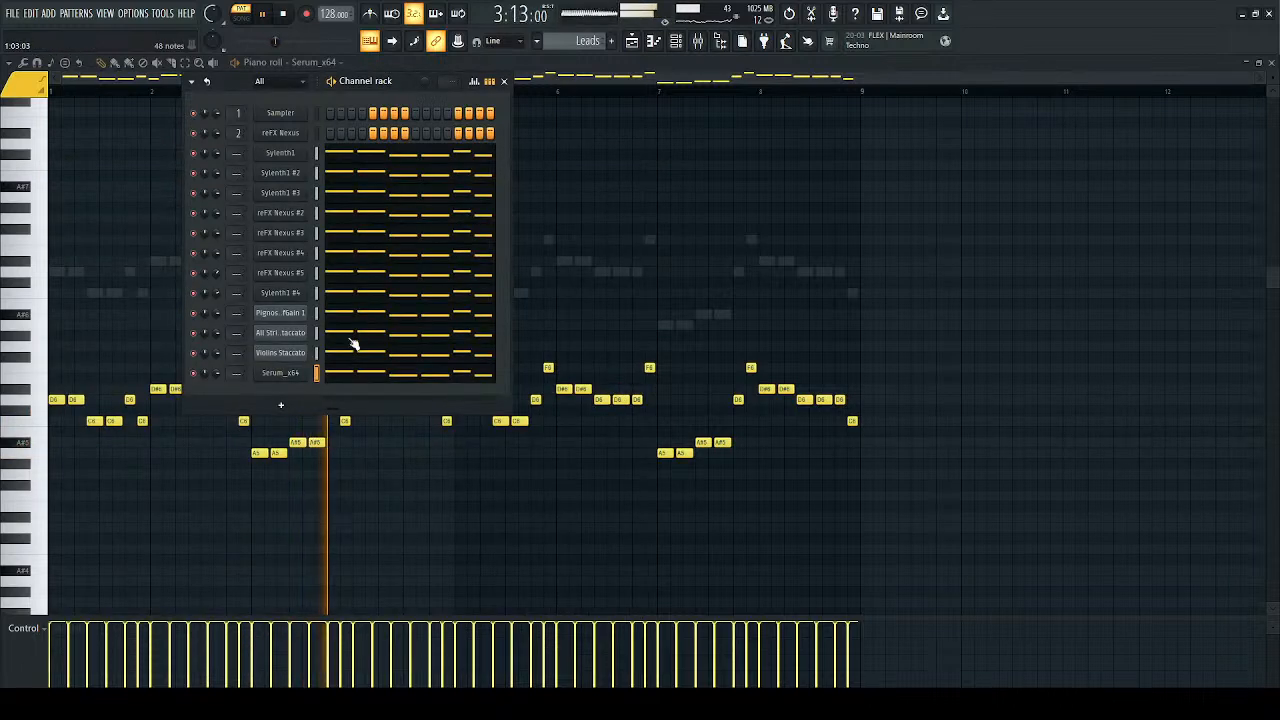
pyautogui.press('space')
pyautogui.press('space')
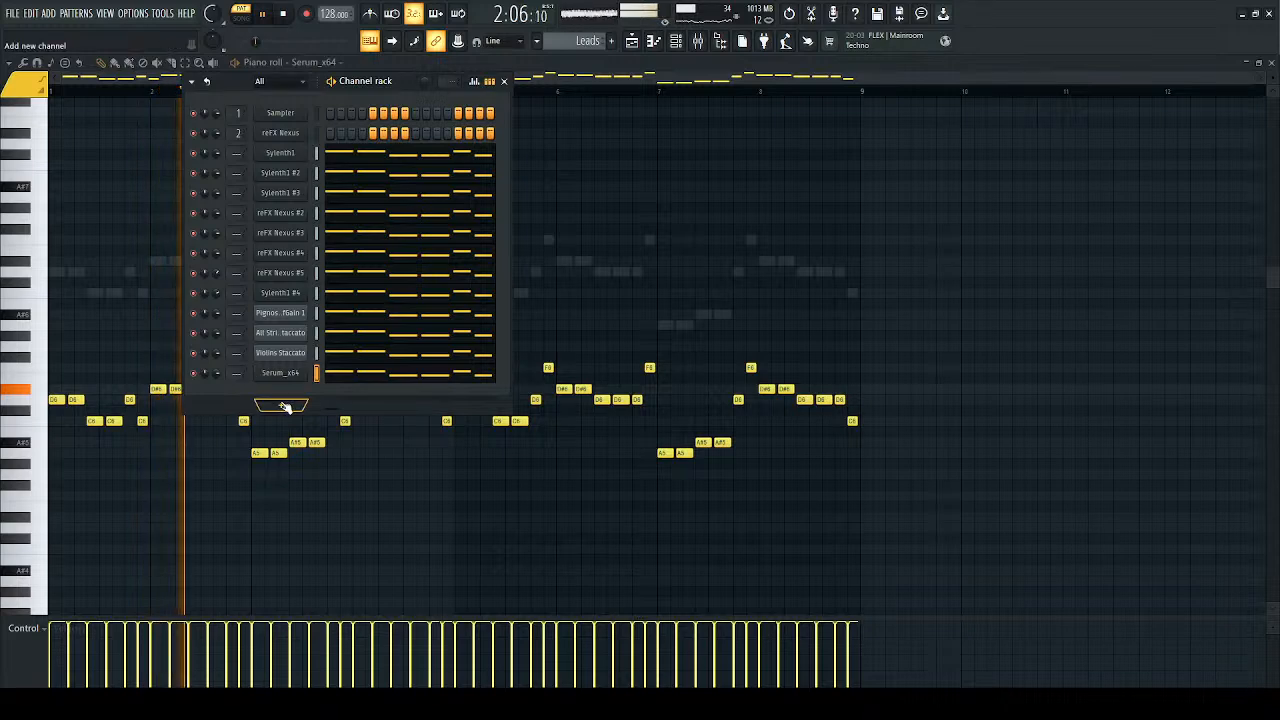
# Step: Stop playback, add another reFX Nexus channel and show its Single Layer Leads presets
pyautogui.press('space')
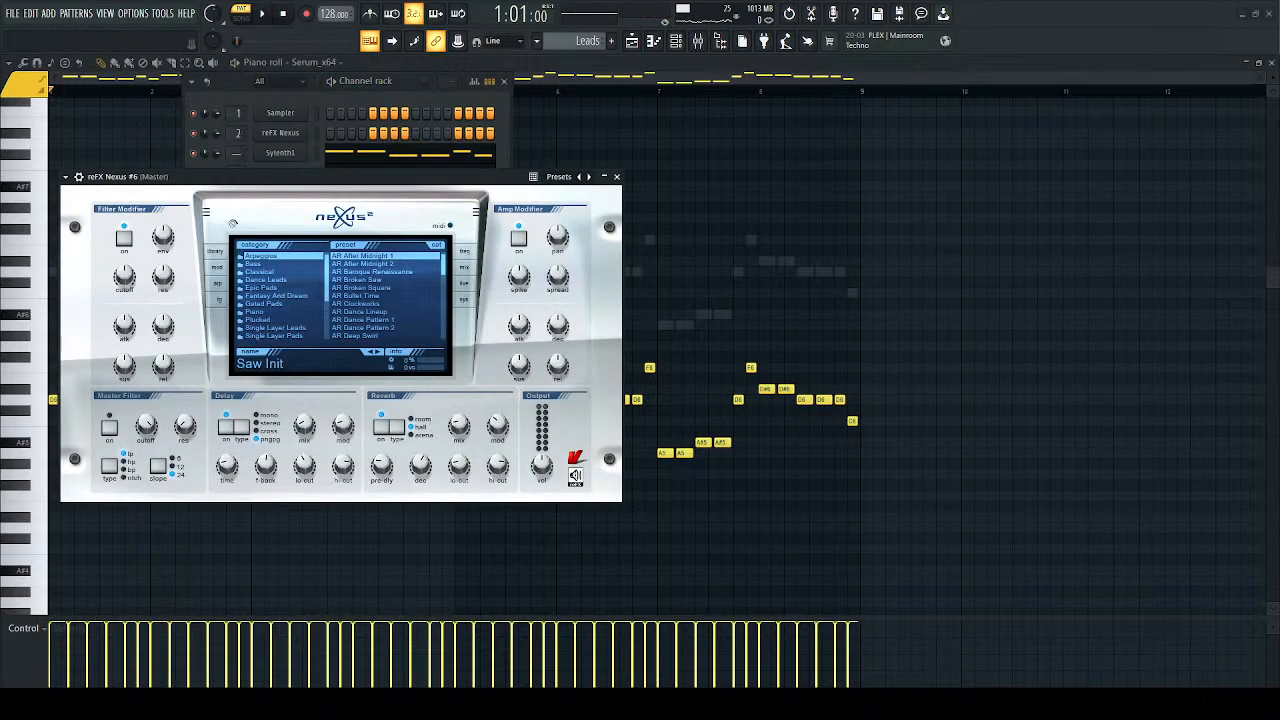
pyautogui.scroll(-2, 280, 295)
pyautogui.scroll(1, 280, 295)
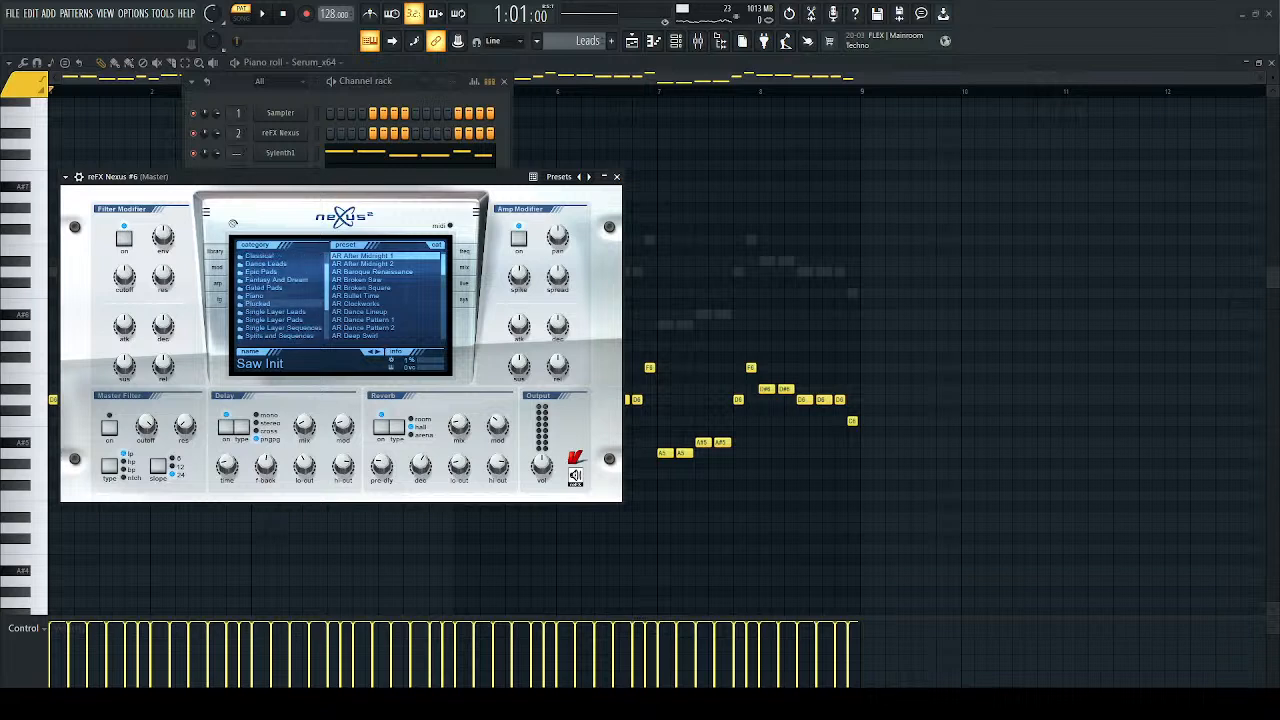
pyautogui.click(266, 304)
pyautogui.click(275, 320)
pyautogui.click(275, 312)
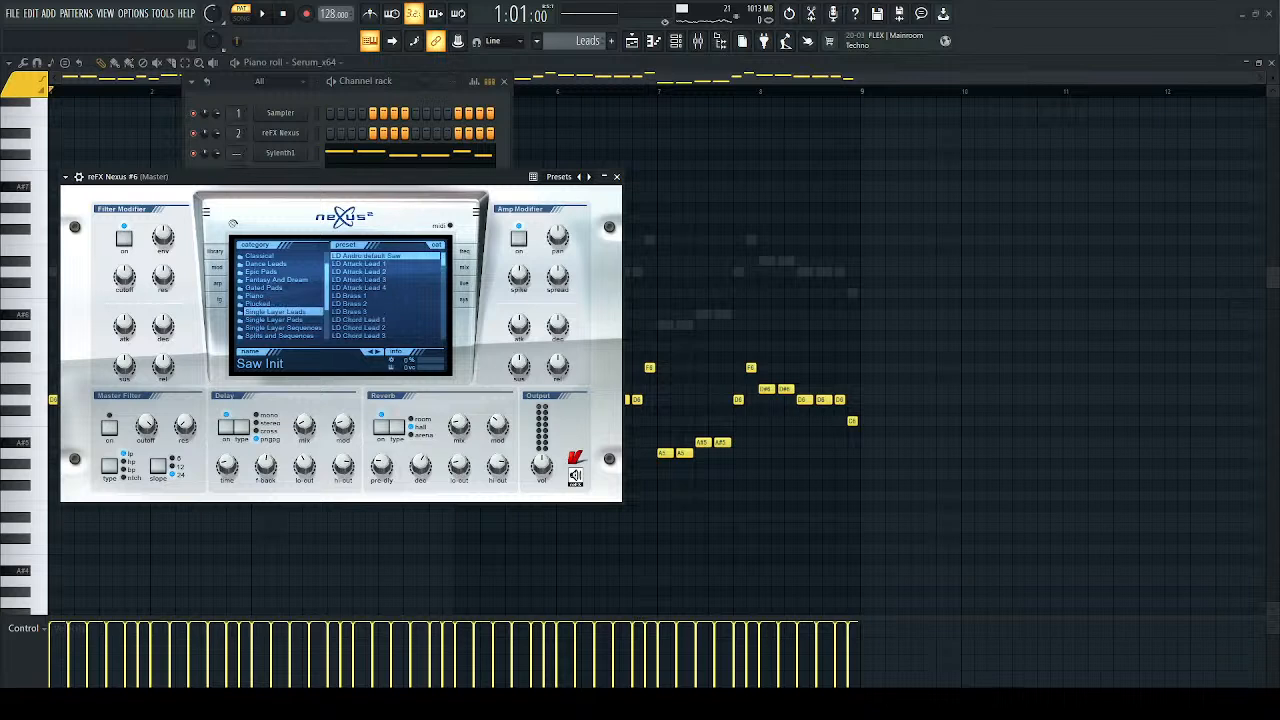
# Step: Audition Nexus Single Layer Leads presets, including LD Dance Saw 7, 6, 5 and 3
pyautogui.click(360, 288)
pyautogui.click(360, 320)
pyautogui.moveTo(444, 262); pyautogui.dragTo(444, 284)
pyautogui.click(362, 288)
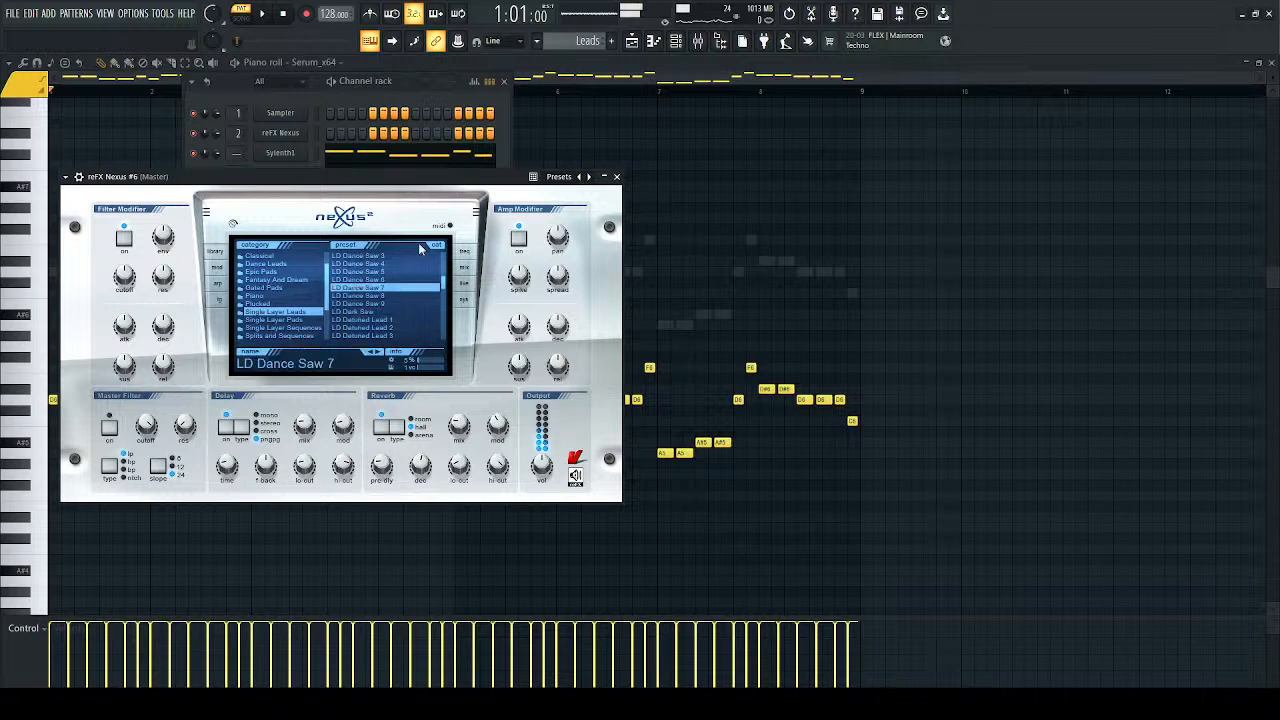
pyautogui.click(380, 280)
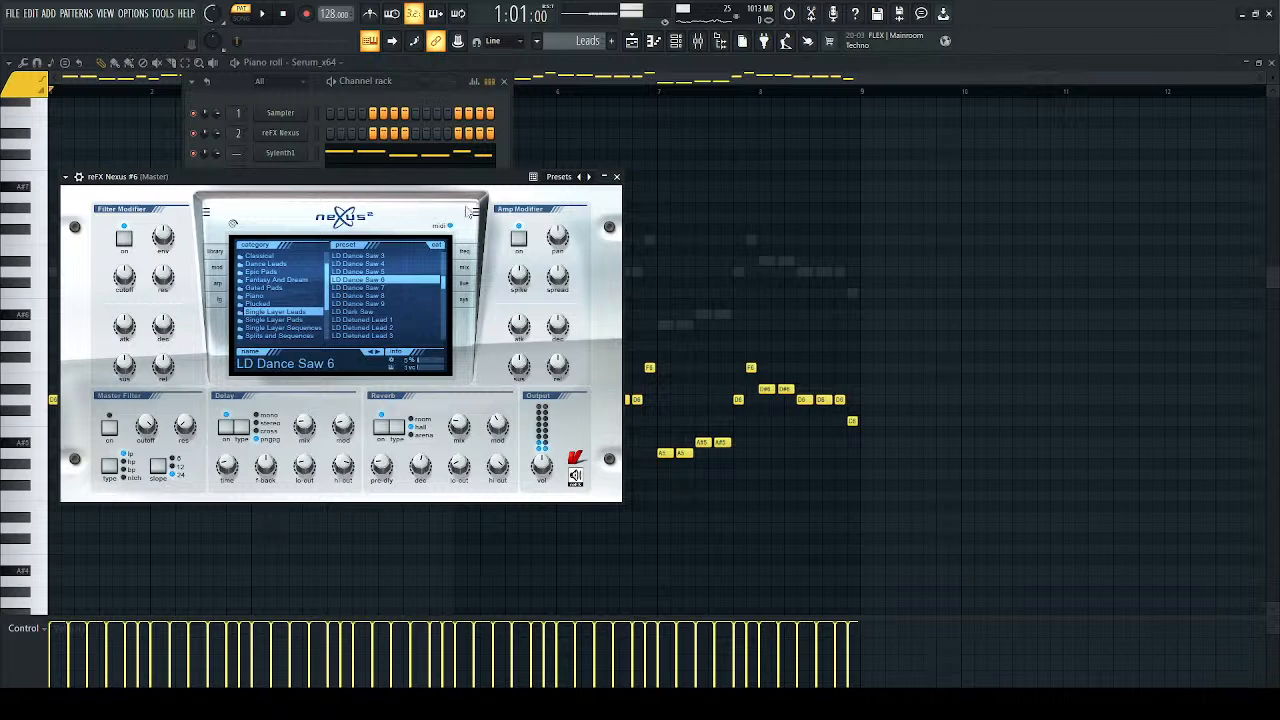
pyautogui.click(380, 272)
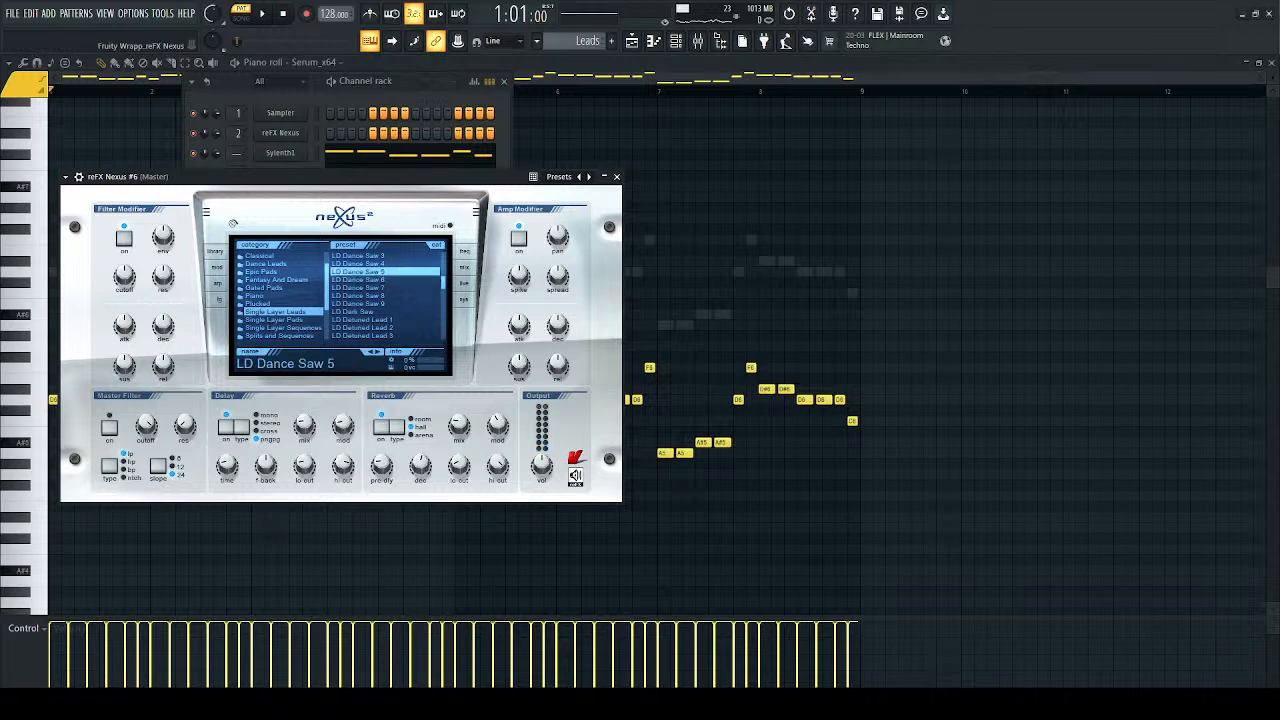
pyautogui.click(394, 257)
pyautogui.press('m')
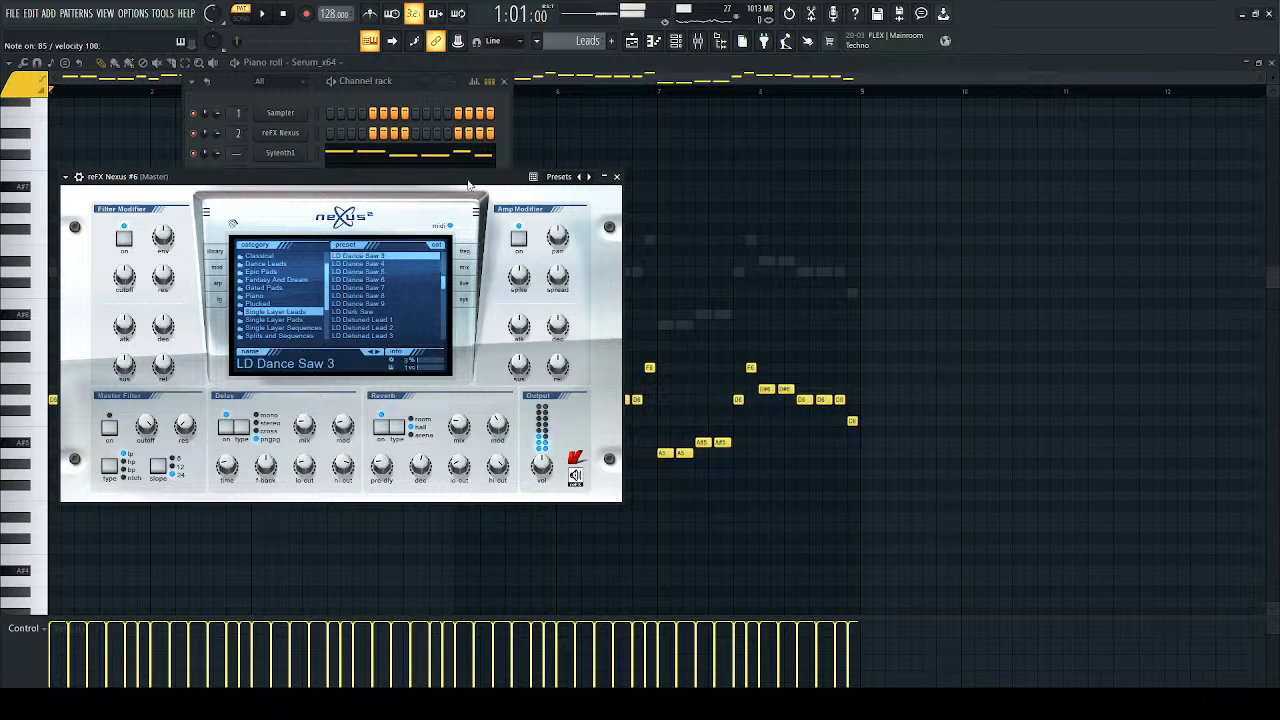
# Step: Compare LD Dance Saw 3, 1 and 2 by playing test notes, and load LD Dance Saw 1
pyautogui.scroll(3, 444, 288)
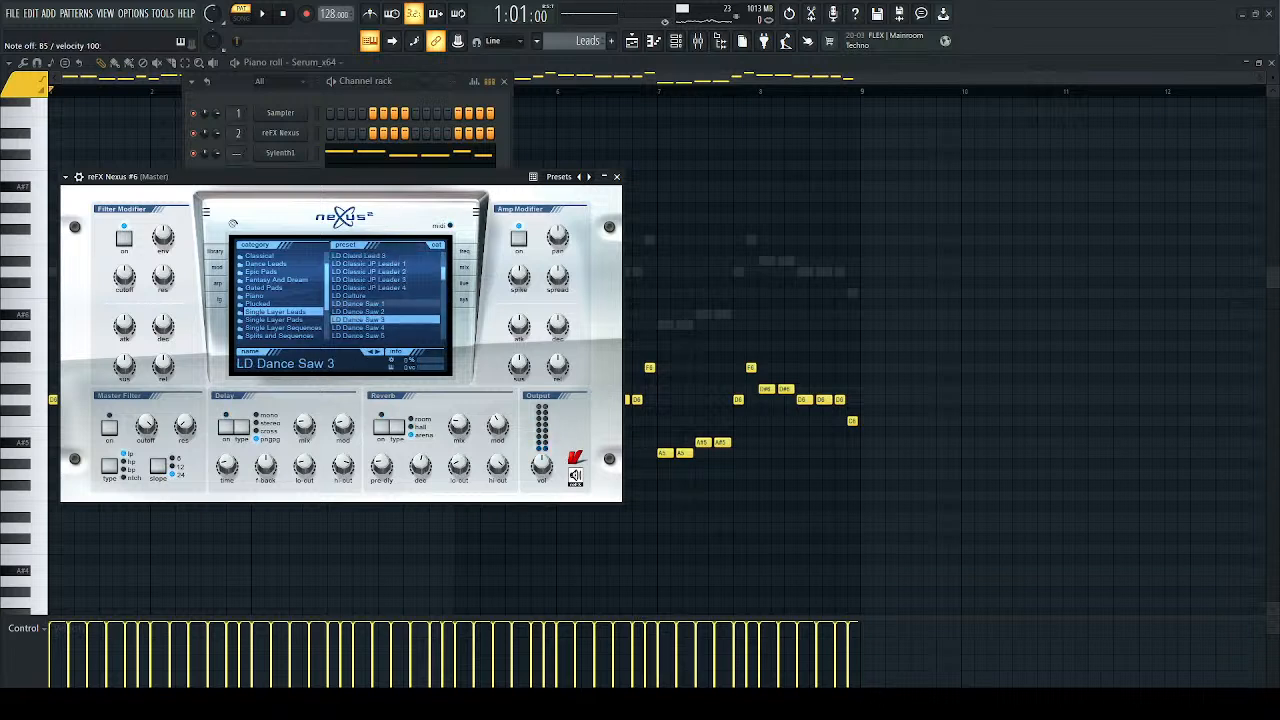
pyautogui.press('m')
pyautogui.press('v')
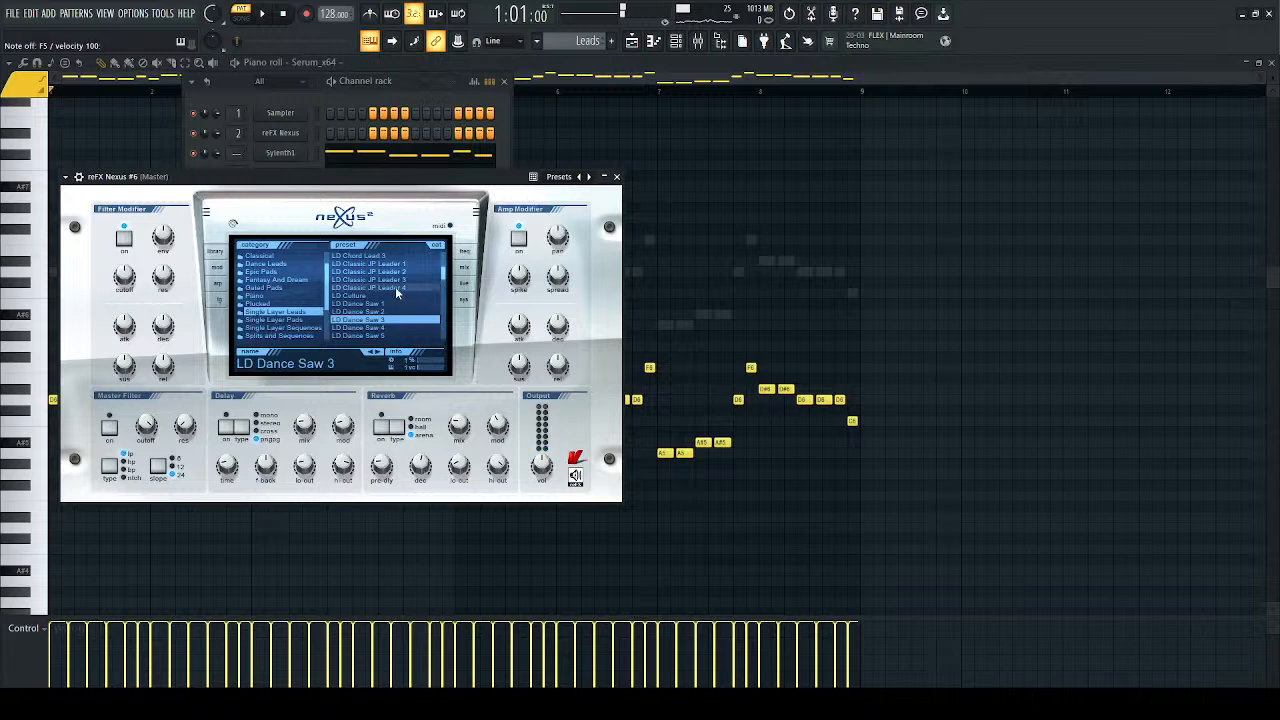
pyautogui.click(382, 304)
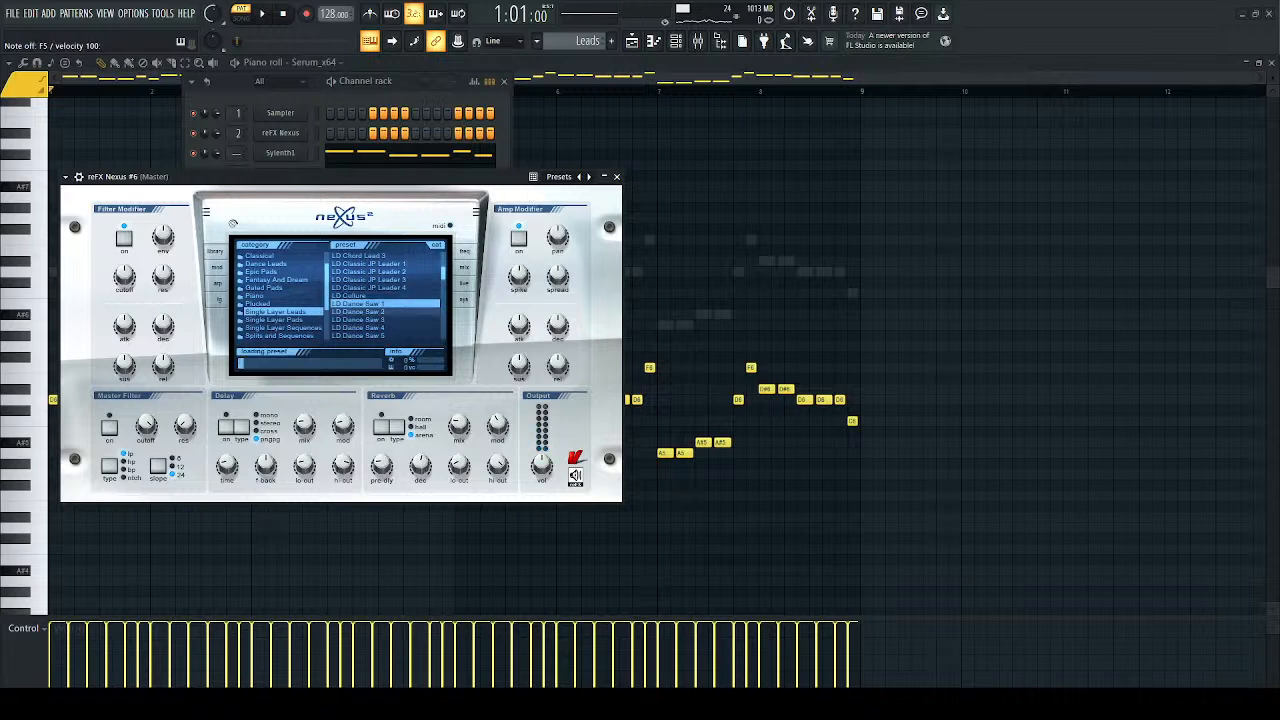
pyautogui.press('b')
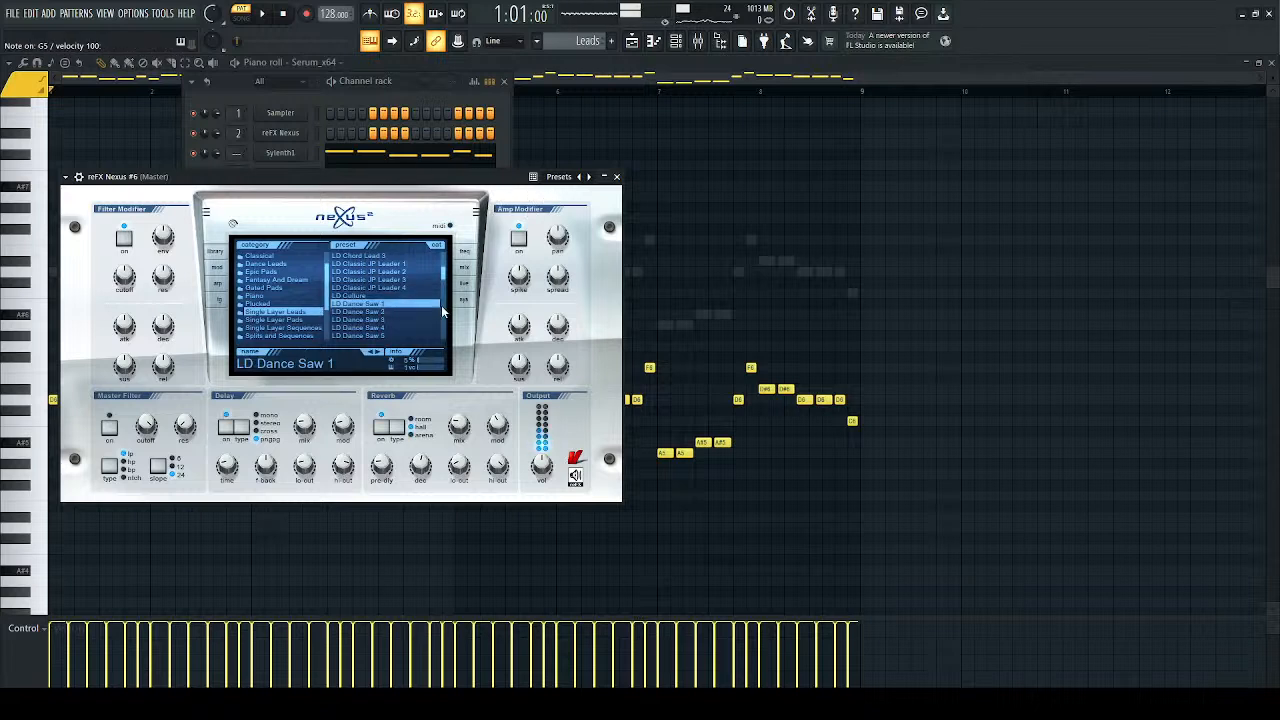
pyautogui.click(400, 312)
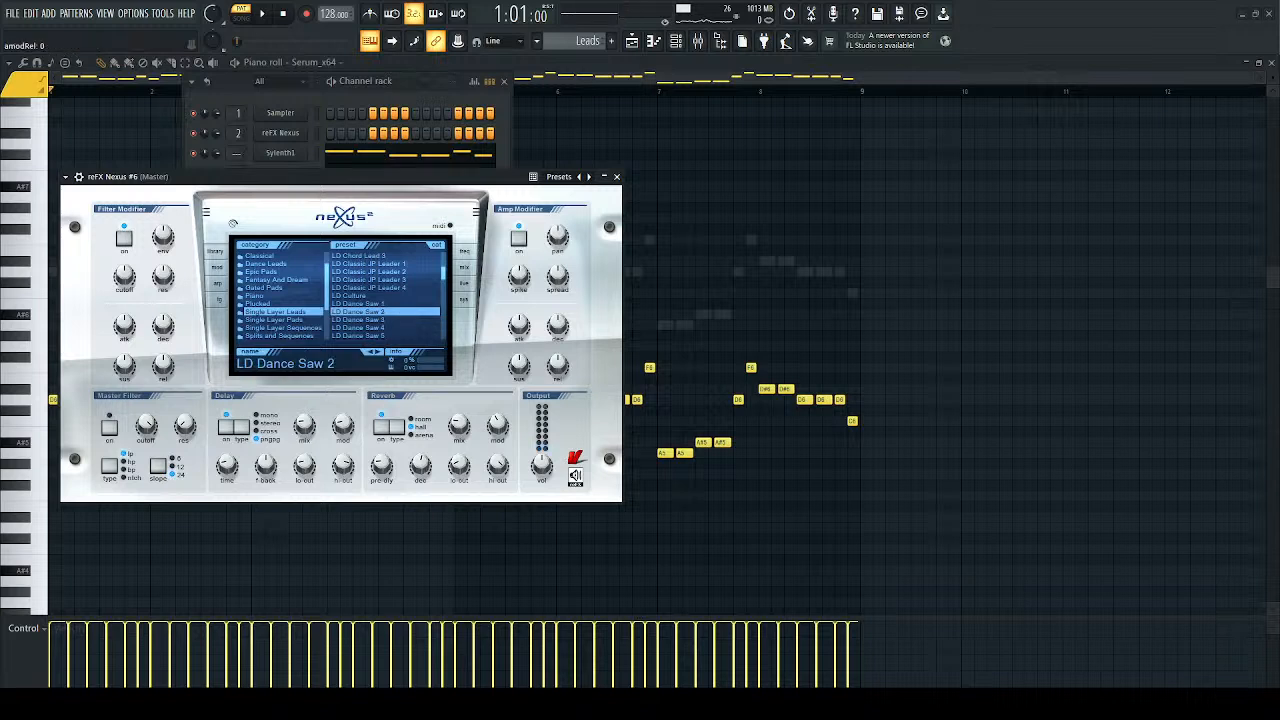
pyautogui.press('b')
pyautogui.click(395, 303)
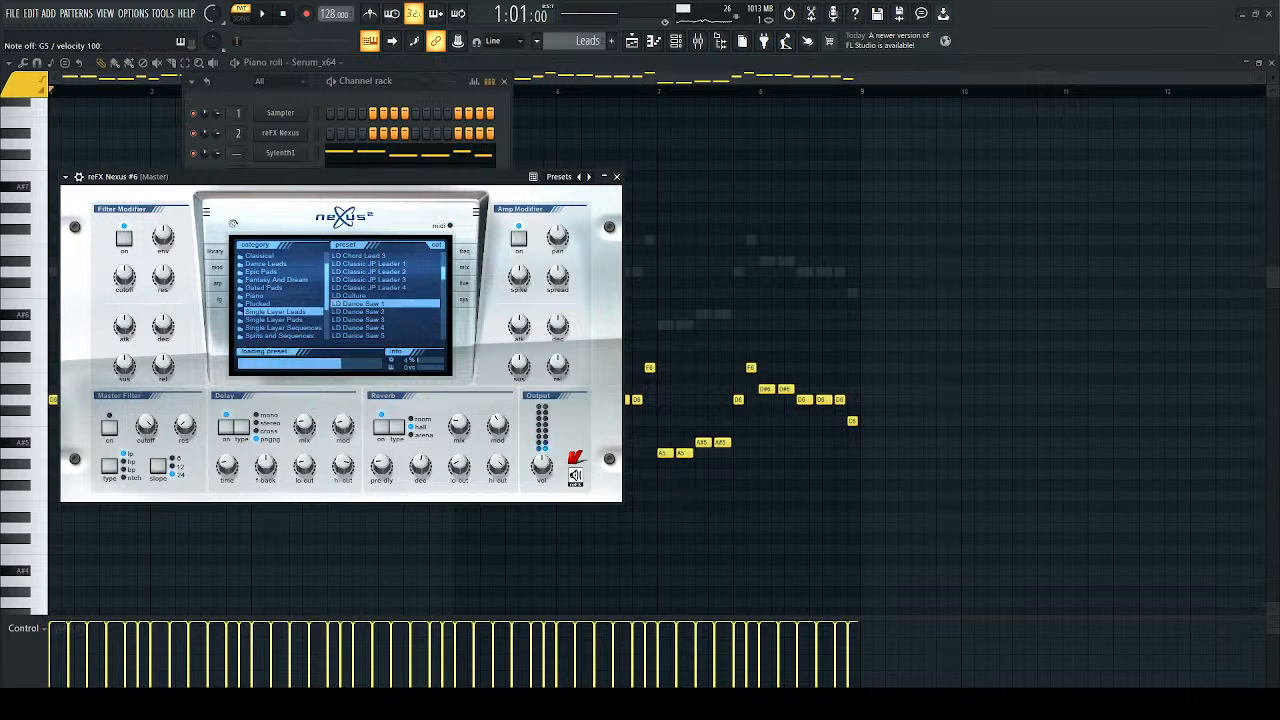
pyautogui.press('c')
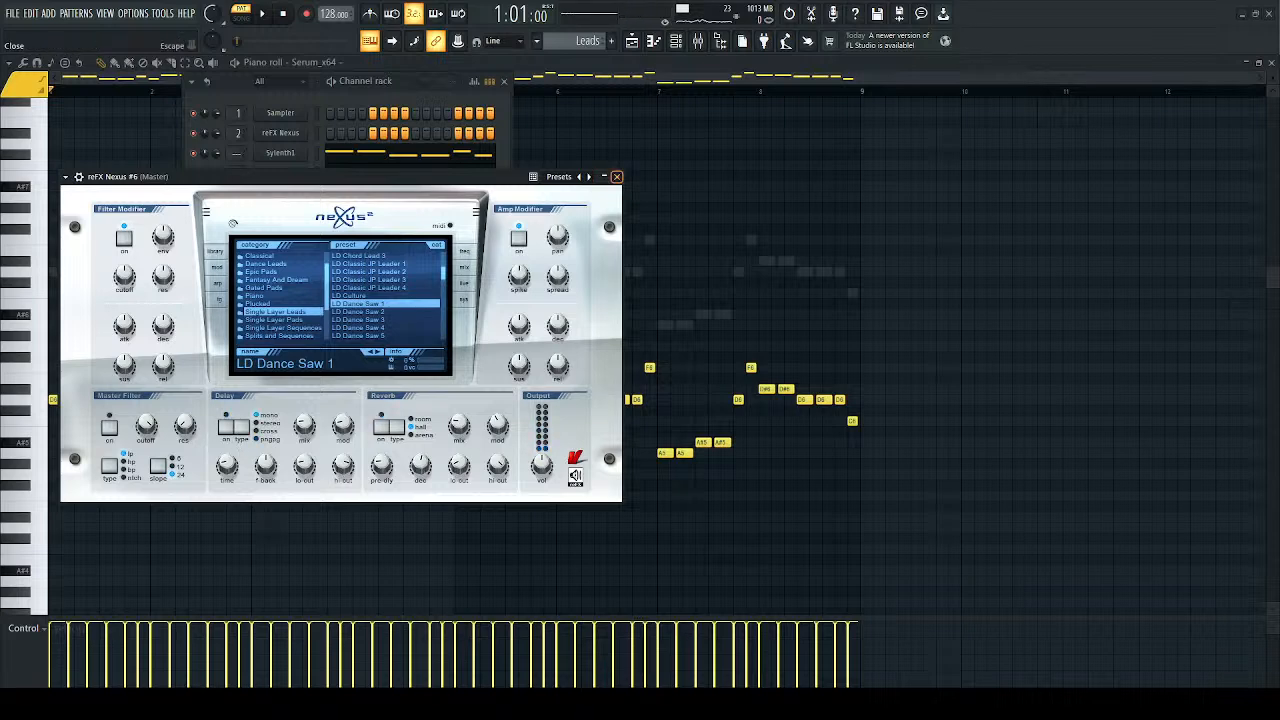
# Step: Close the Nexus window, paste the lead melody into the reFX Nexus #6 channel and play it back
pyautogui.click(616, 176)
pyautogui.hotkey('ctrl', 'v')
pyautogui.press('space')
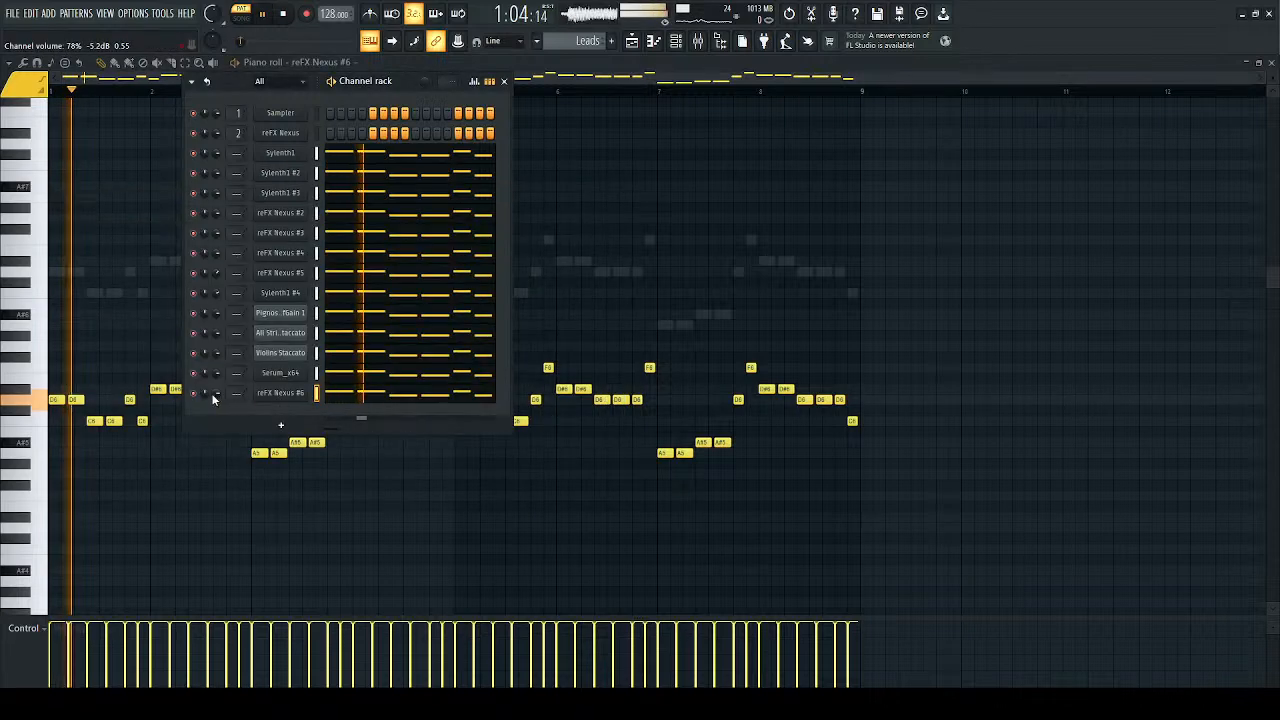
# Step: Solo the reFX Nexus #6 channel and transpose its melody up one octave
pyautogui.rightClick(193, 394)
pyautogui.click(349, 395)
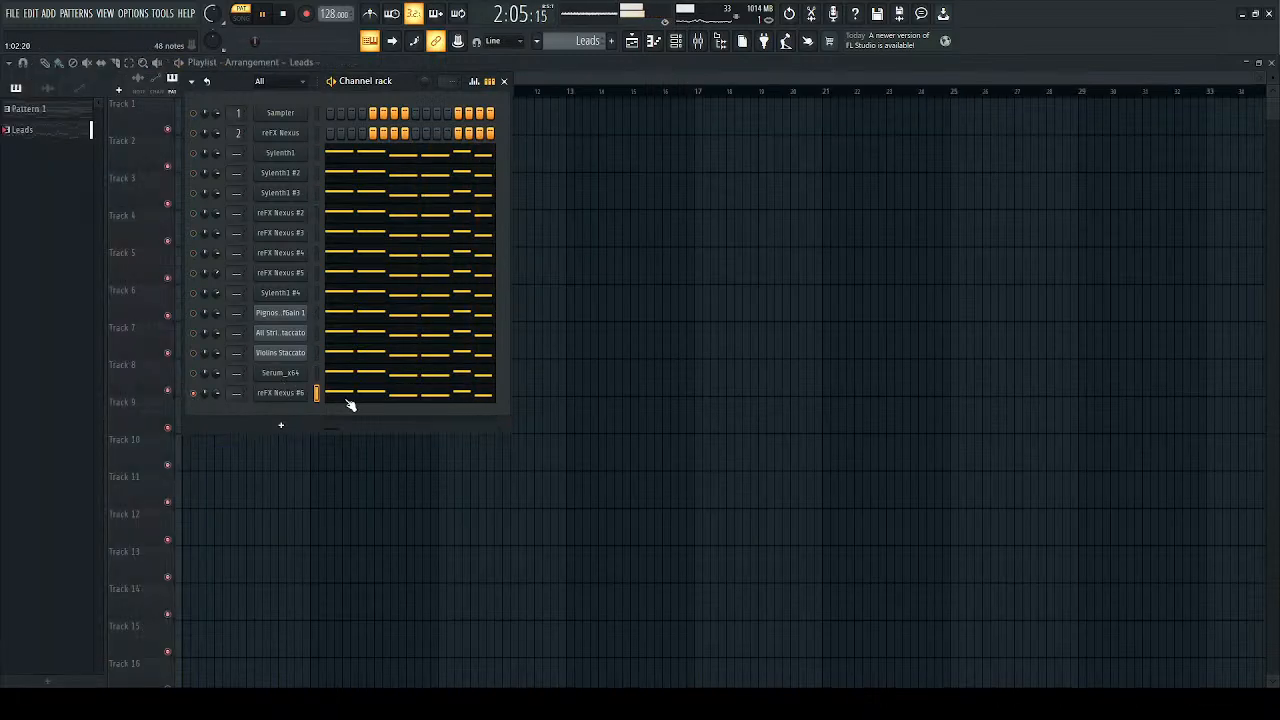
pyautogui.click(349, 395)
pyautogui.hotkey('ctrl', 'Up')
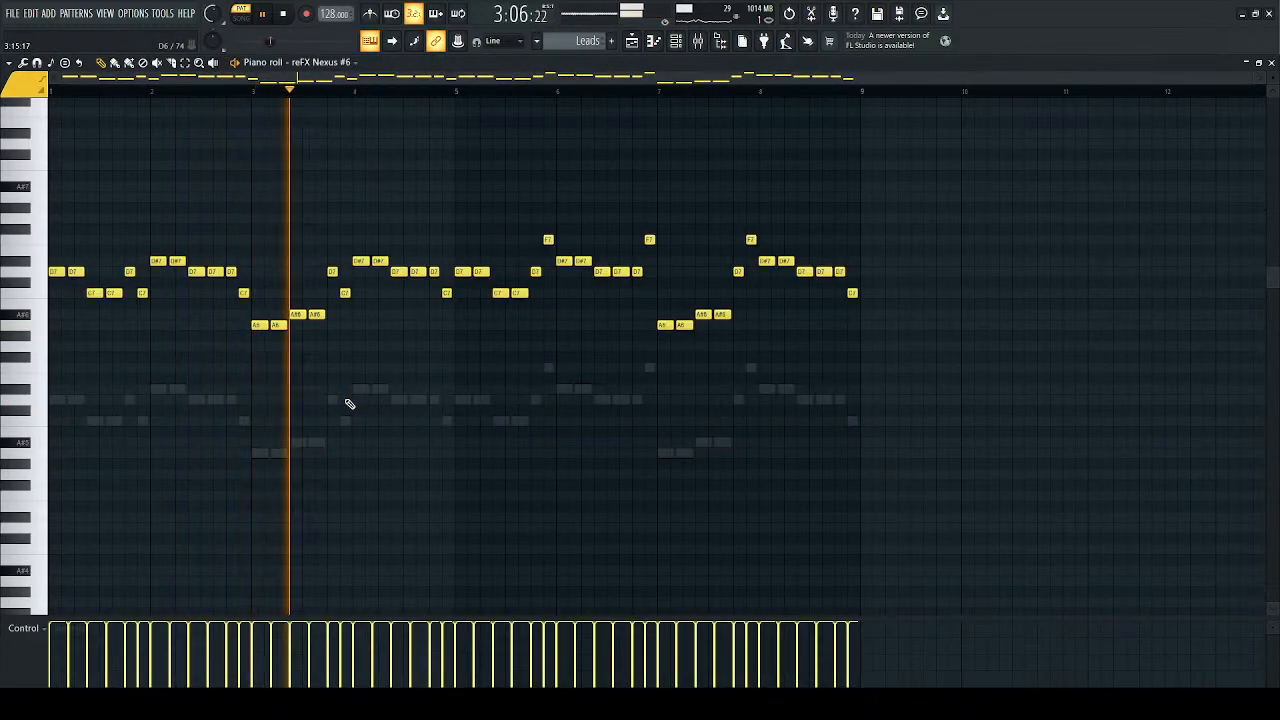
pyautogui.click(676, 46)
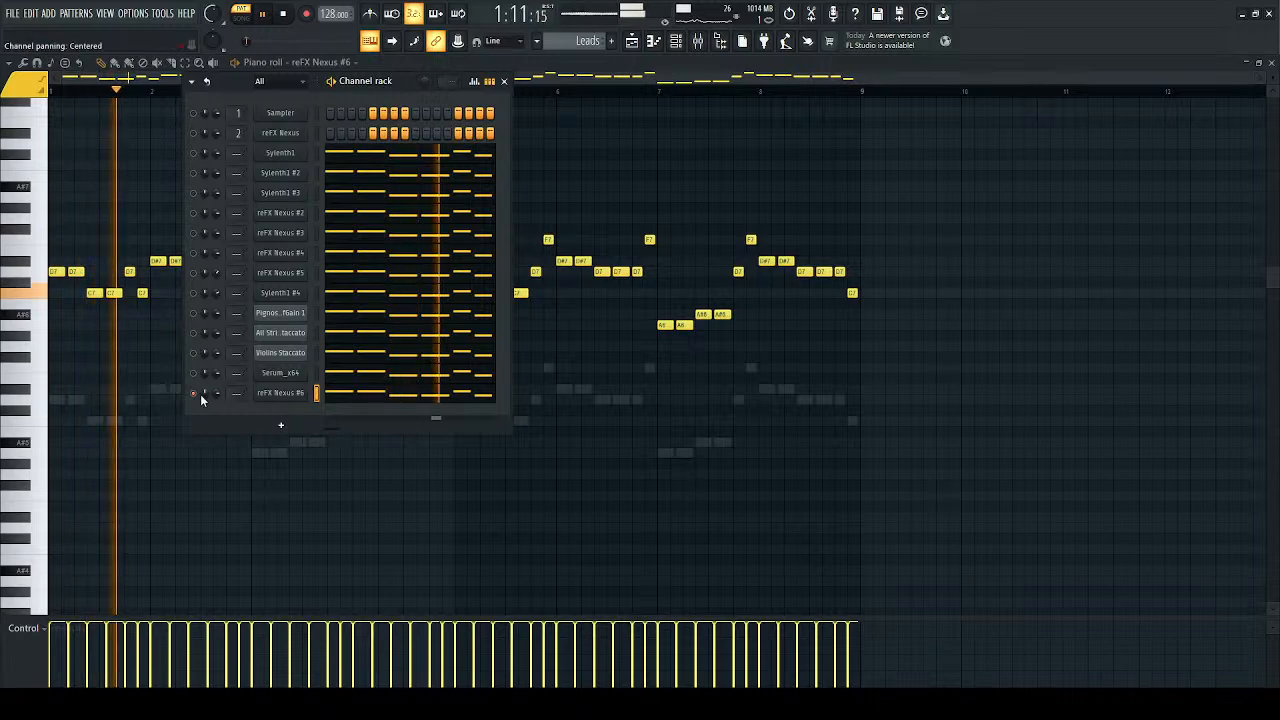
# Step: Audition other Single Layer Leads presets on reFX Nexus #6 during playback, ending with LD Vibrato Sawlead
pyautogui.click(280, 395)
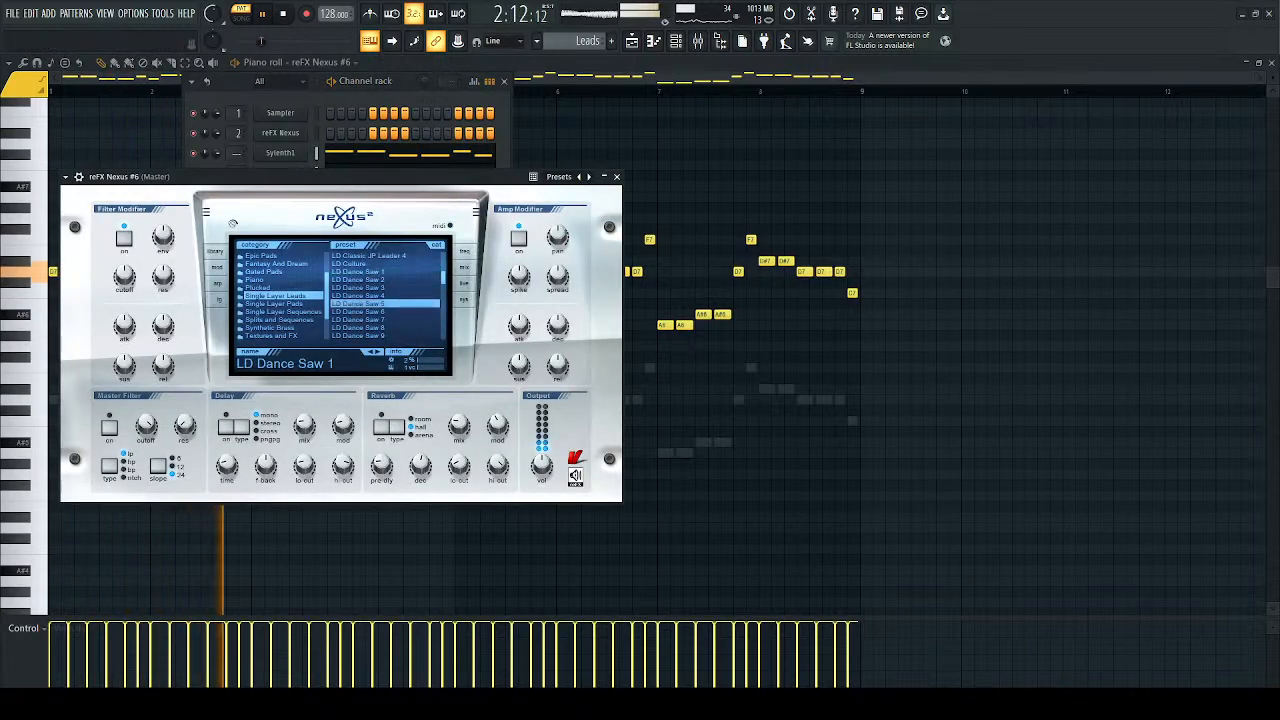
pyautogui.scroll(-2, 370, 295)
pyautogui.click(370, 295)
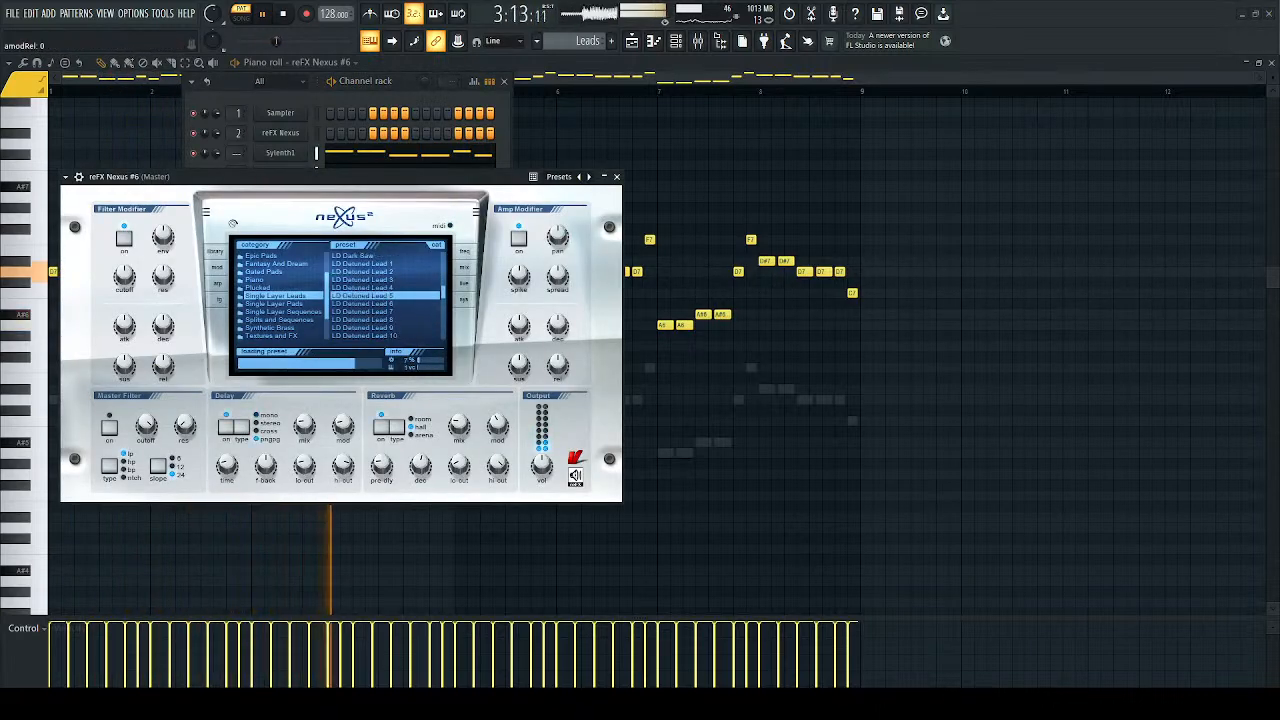
pyautogui.scroll(-8, 370, 295)
pyautogui.scroll(-2, 380, 312)
pyautogui.click(380, 312)
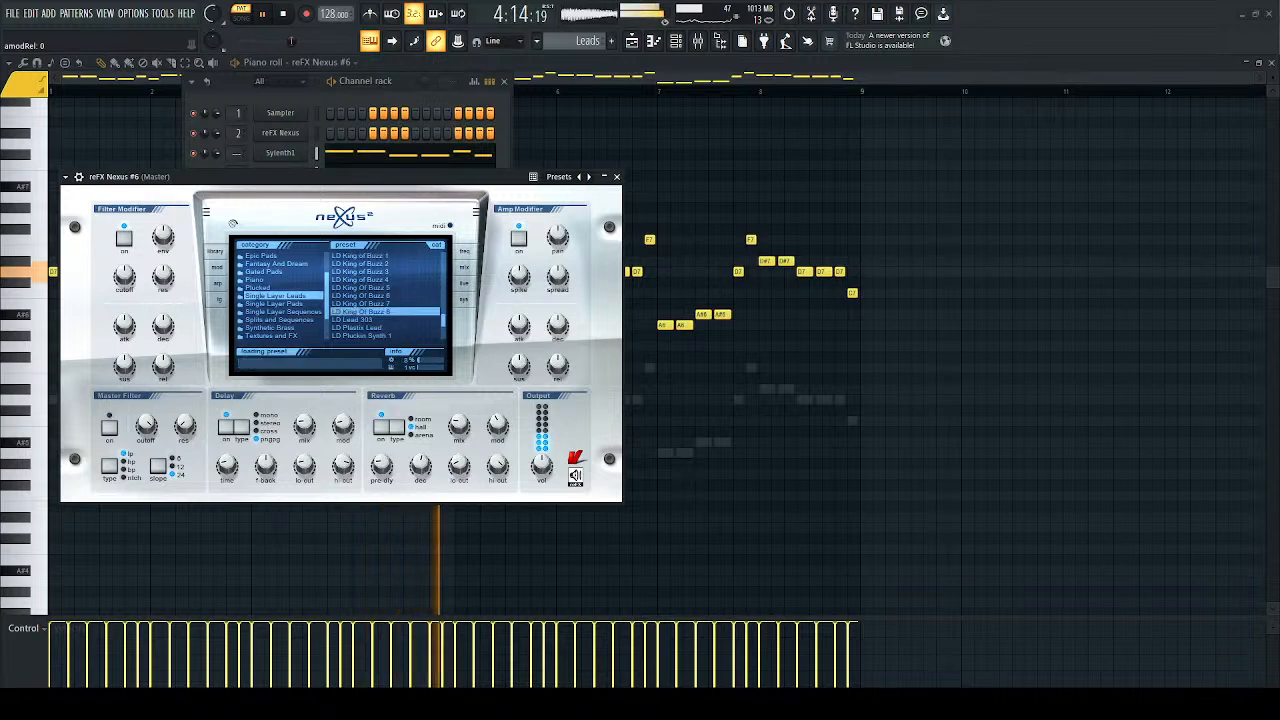
pyautogui.scroll(-3, 380, 312)
pyautogui.scroll(-1, 385, 295)
pyautogui.click(385, 335)
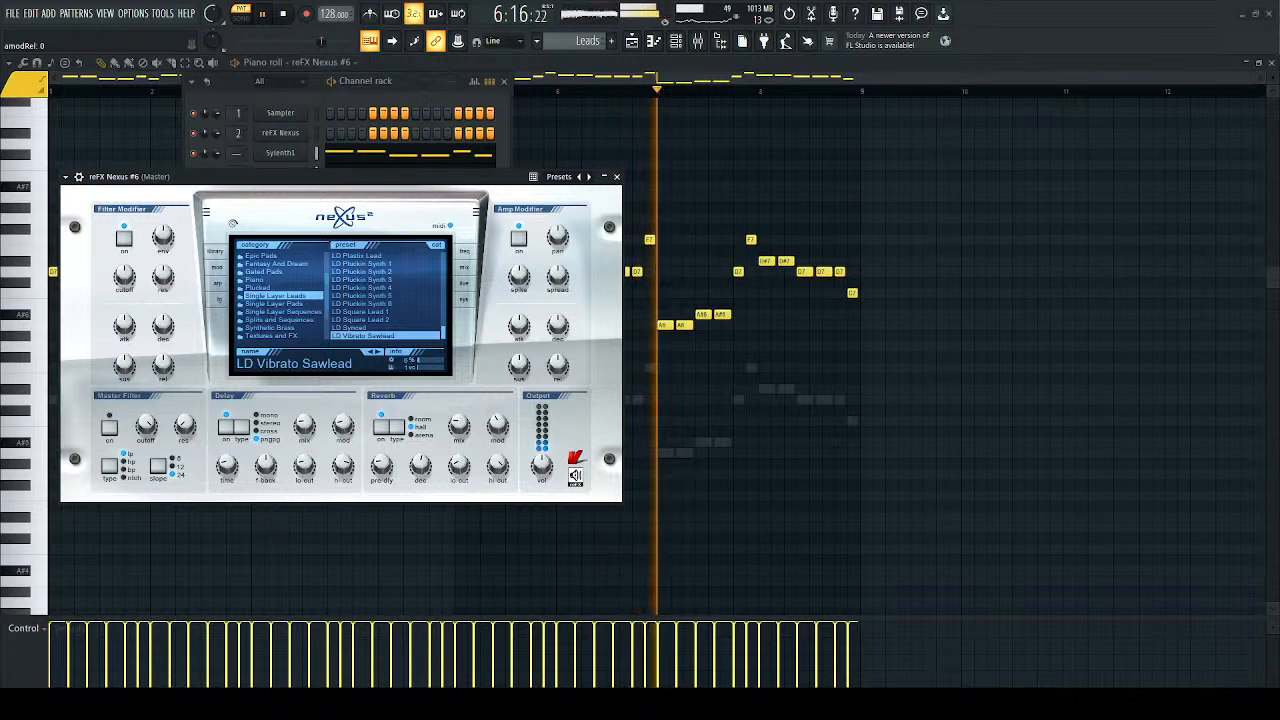
# Step: Switch reFX Nexus #6 to the XP Dance Vol.2 category, audition its leads and settle on LD Magnatron
pyautogui.scroll(-1, 280, 295)
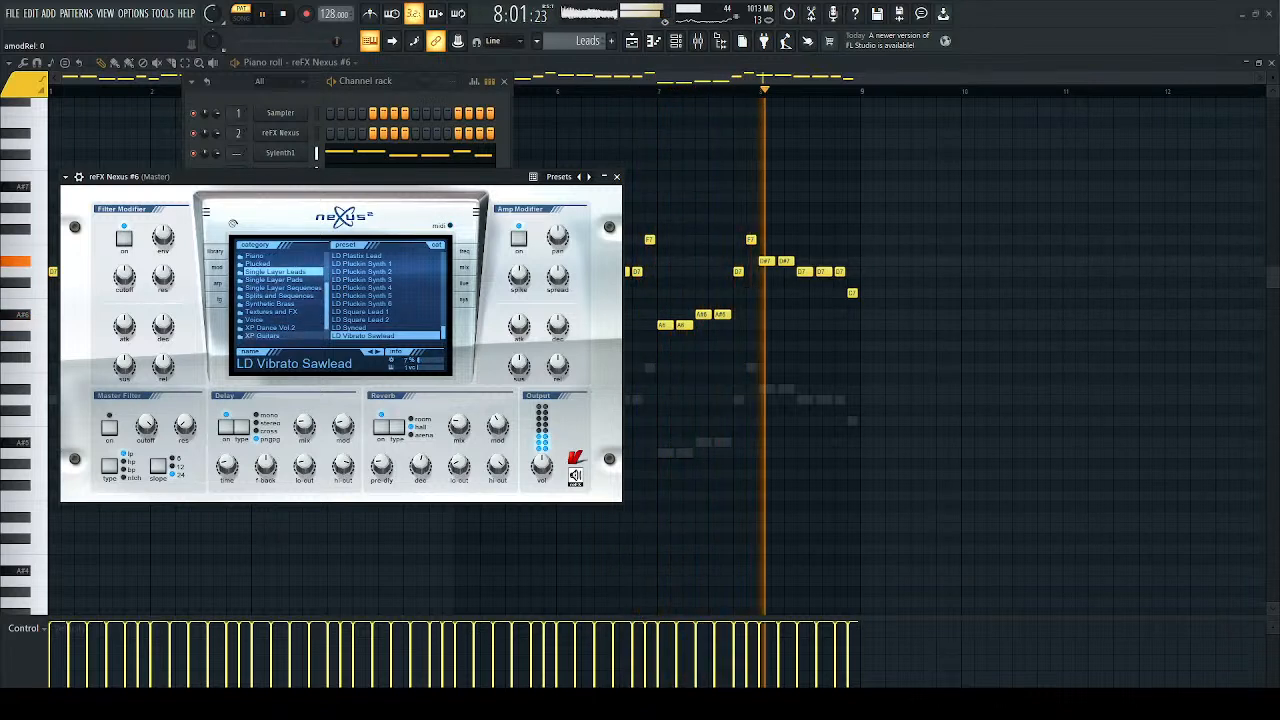
pyautogui.click(270, 328)
pyautogui.click(368, 288)
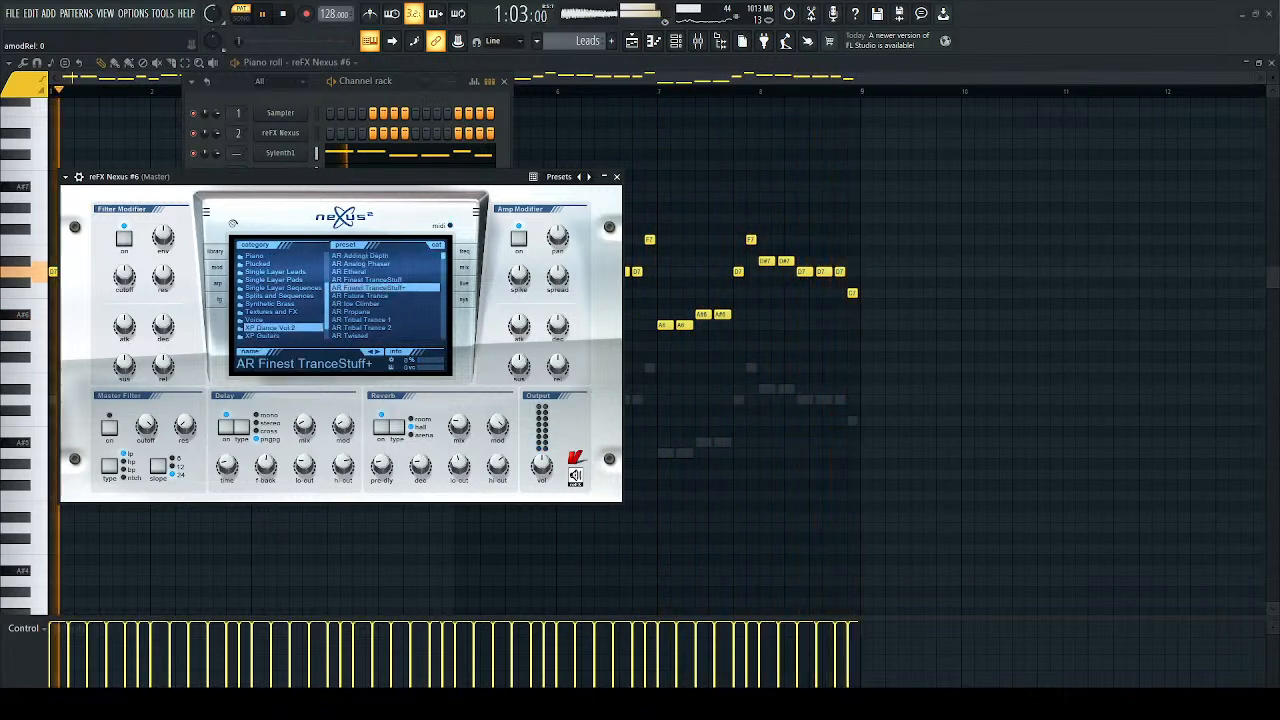
pyautogui.scroll(-4, 368, 290)
pyautogui.scroll(-5, 368, 295)
pyautogui.click(360, 288)
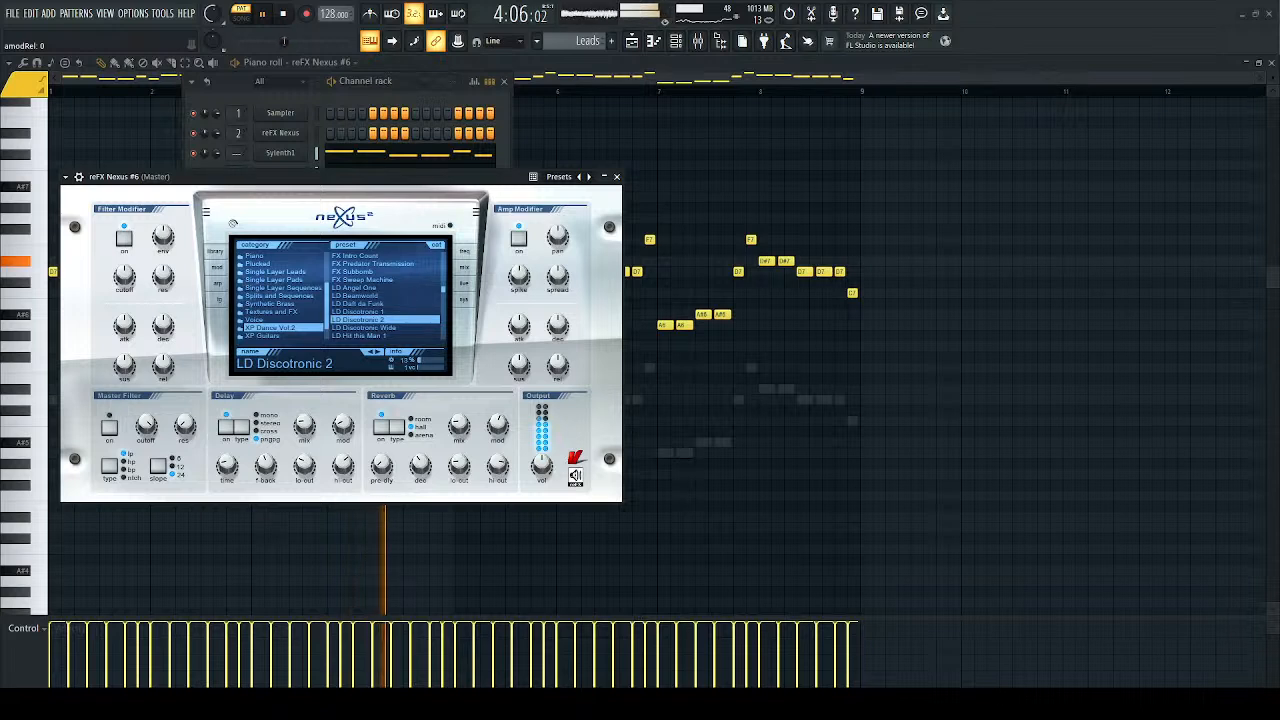
pyautogui.scroll(-3, 385, 304)
pyautogui.click(385, 304)
pyautogui.click(385, 288)
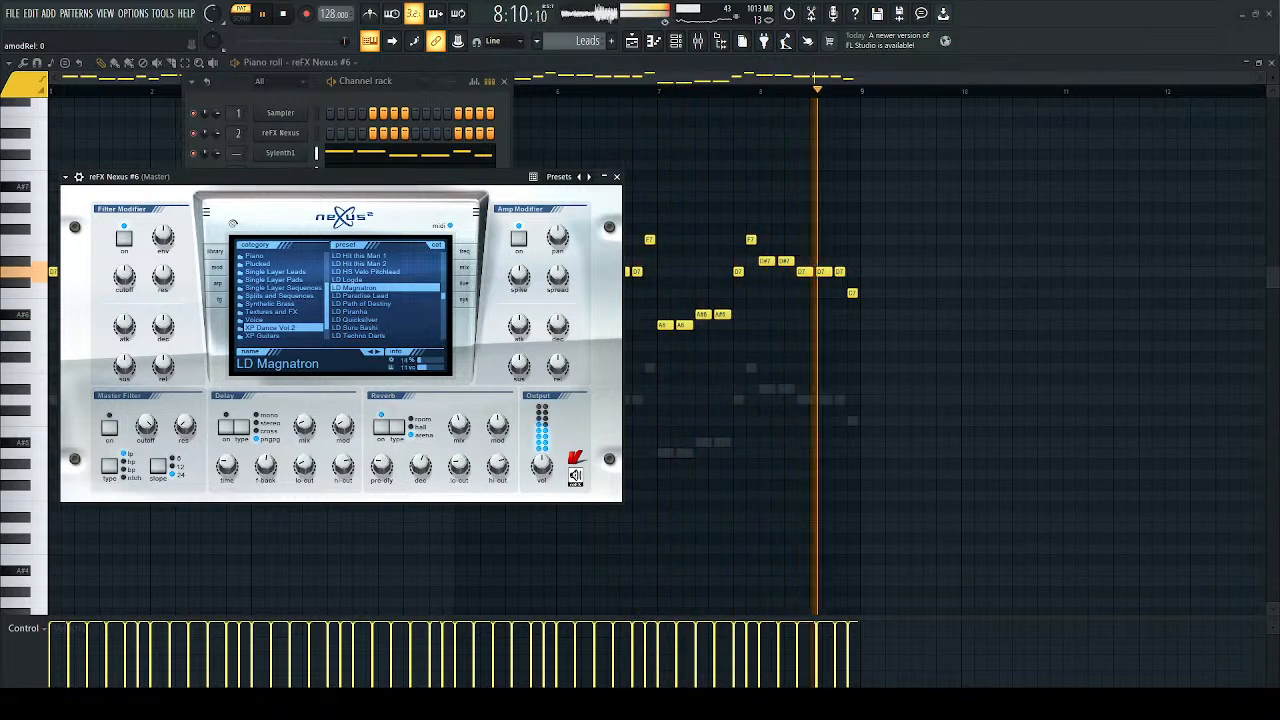
# Step: Reduce the LD Magnatron reverb mix to 19, close the plugin window and stop playback
pyautogui.moveTo(459, 427); pyautogui.dragTo(459, 442)
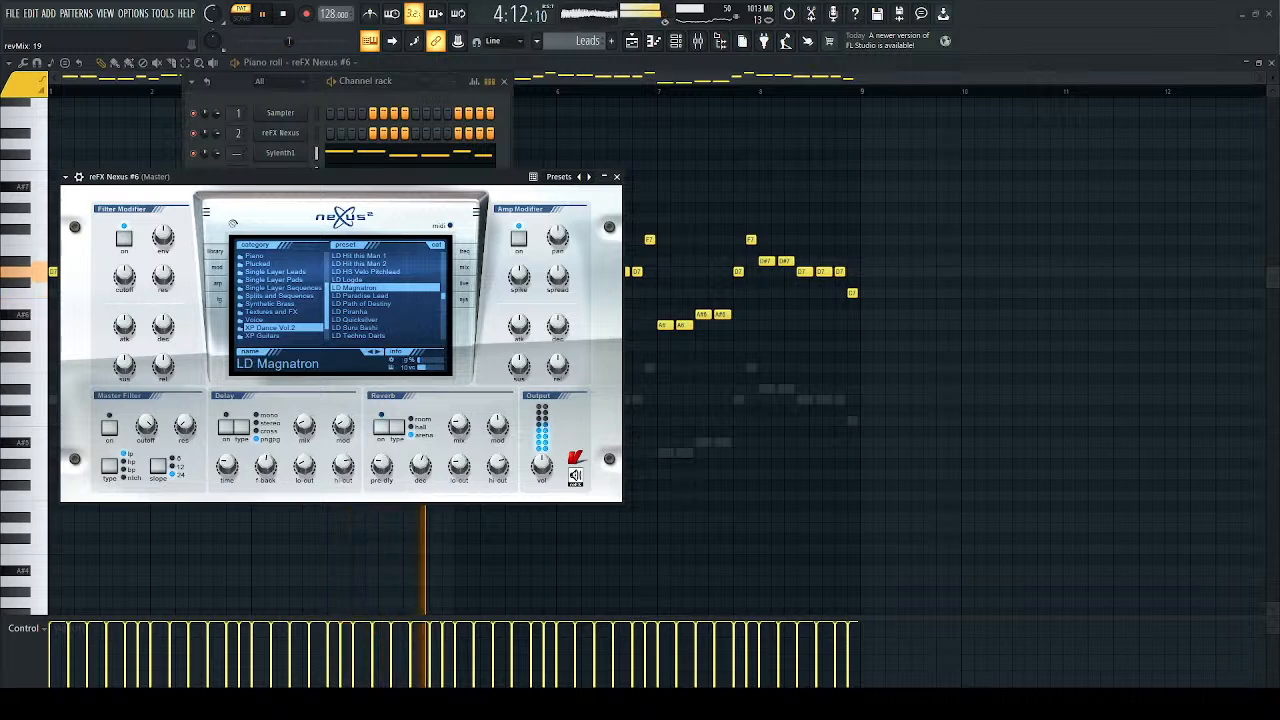
pyautogui.click(616, 176)
pyautogui.press('space')
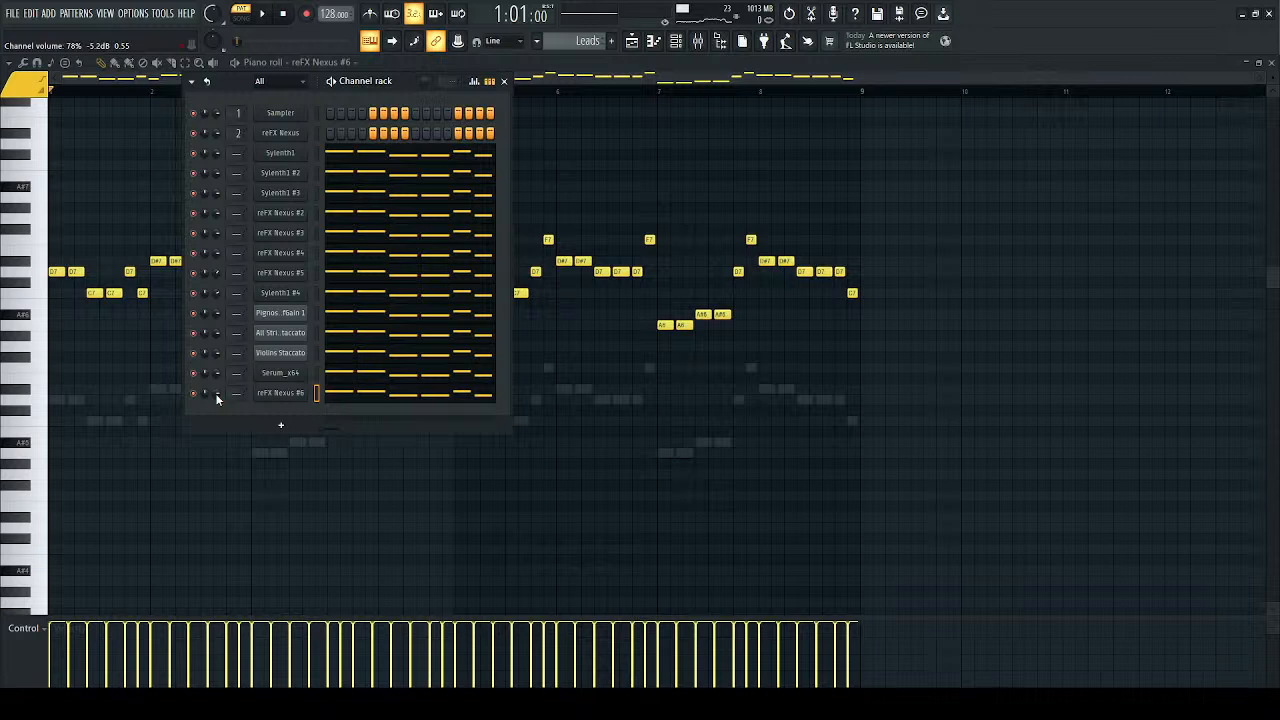
# Step: Lower the reFX Nexus #6 channel volume while listening to the full mix
pyautogui.press('space')
pyautogui.moveTo(217, 393); pyautogui.dragTo(217, 411)
pyautogui.press('space')
# Step: Select all lead channels from Sylenth1 down to reFX Nexus #6 and colour them green
pyautogui.moveTo(317, 250); pyautogui.dragTo(307, 383)
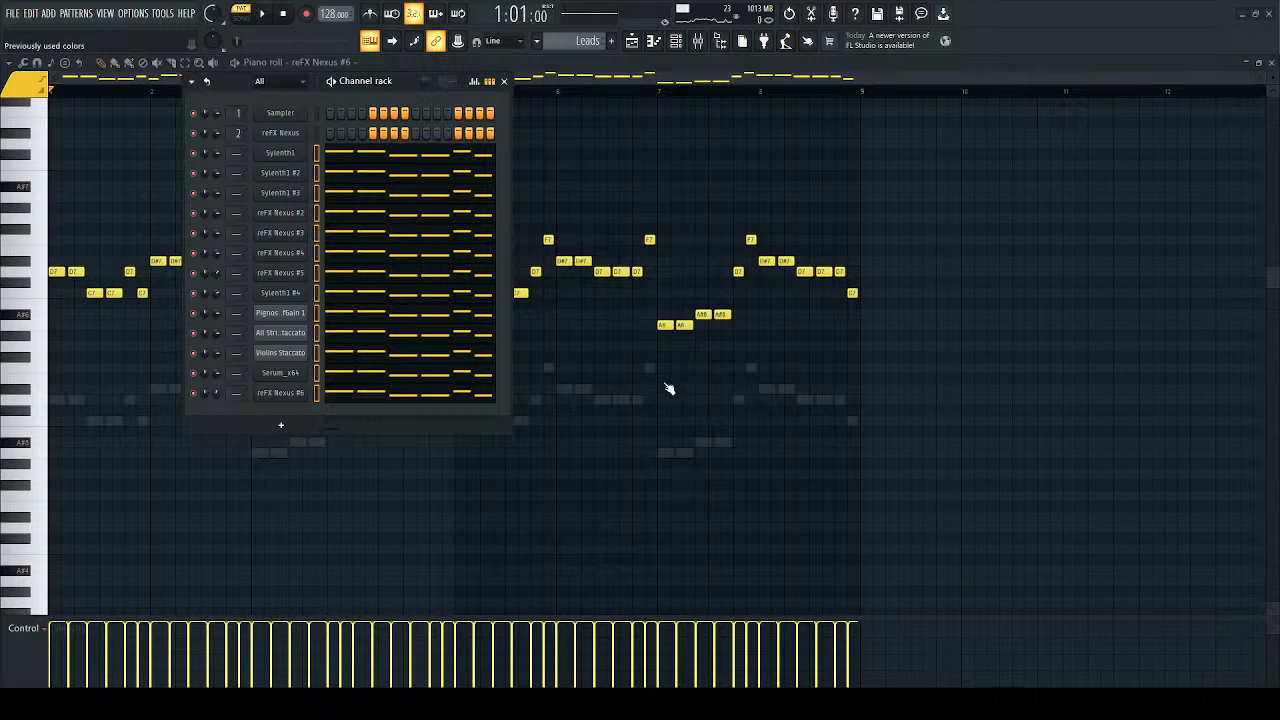
pyautogui.click(817, 506)
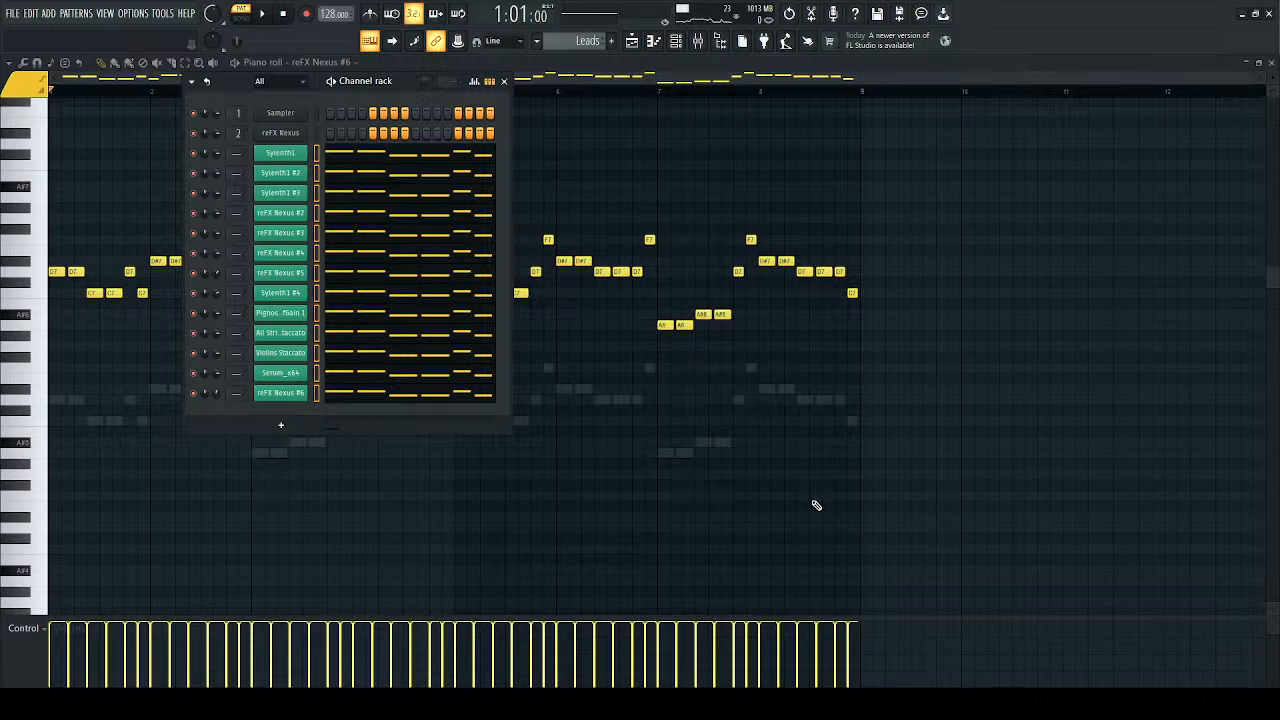
# Step: In the mixer, select the lead tracks from Sylenth1 to reFX Nexus #6, lower their faders together and route them to Insert 16
pyautogui.press('F9')
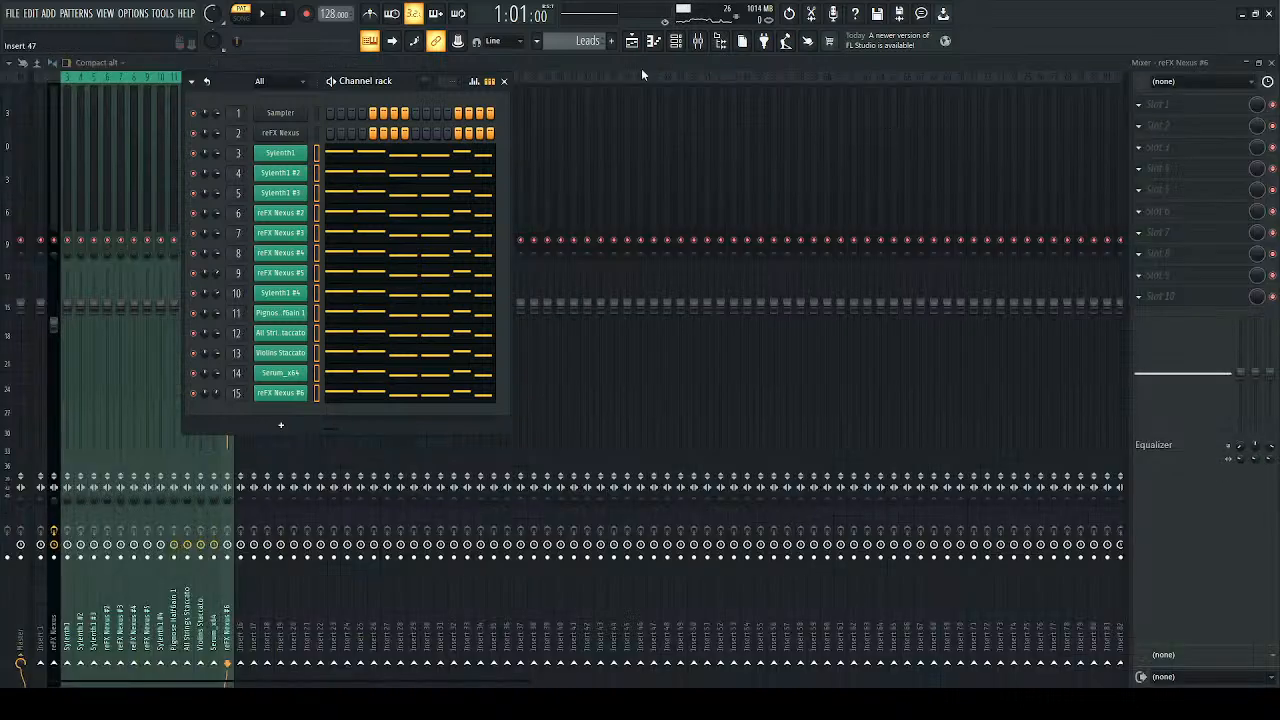
pyautogui.click(95, 139)
pyautogui.moveTo(68, 113); pyautogui.dragTo(66, 140)
pyautogui.click(230, 117)
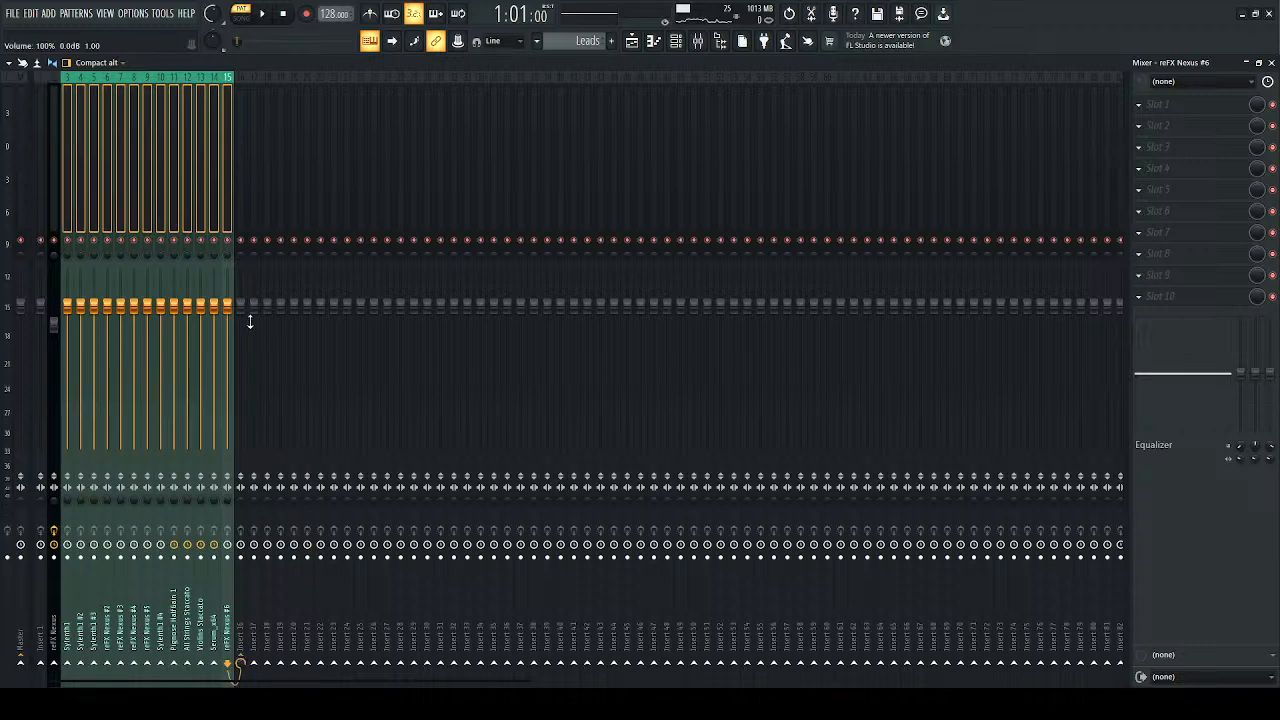
pyautogui.moveTo(238, 307); pyautogui.dragTo(238, 328)
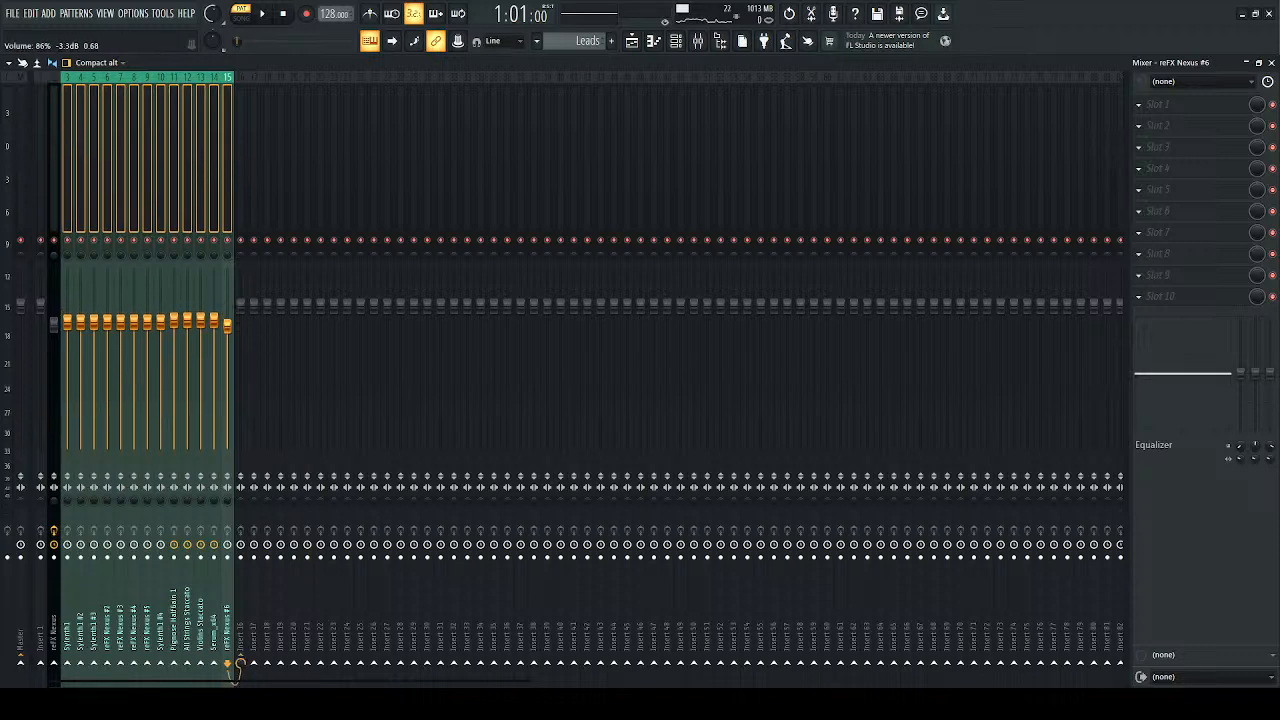
pyautogui.click(237, 209)
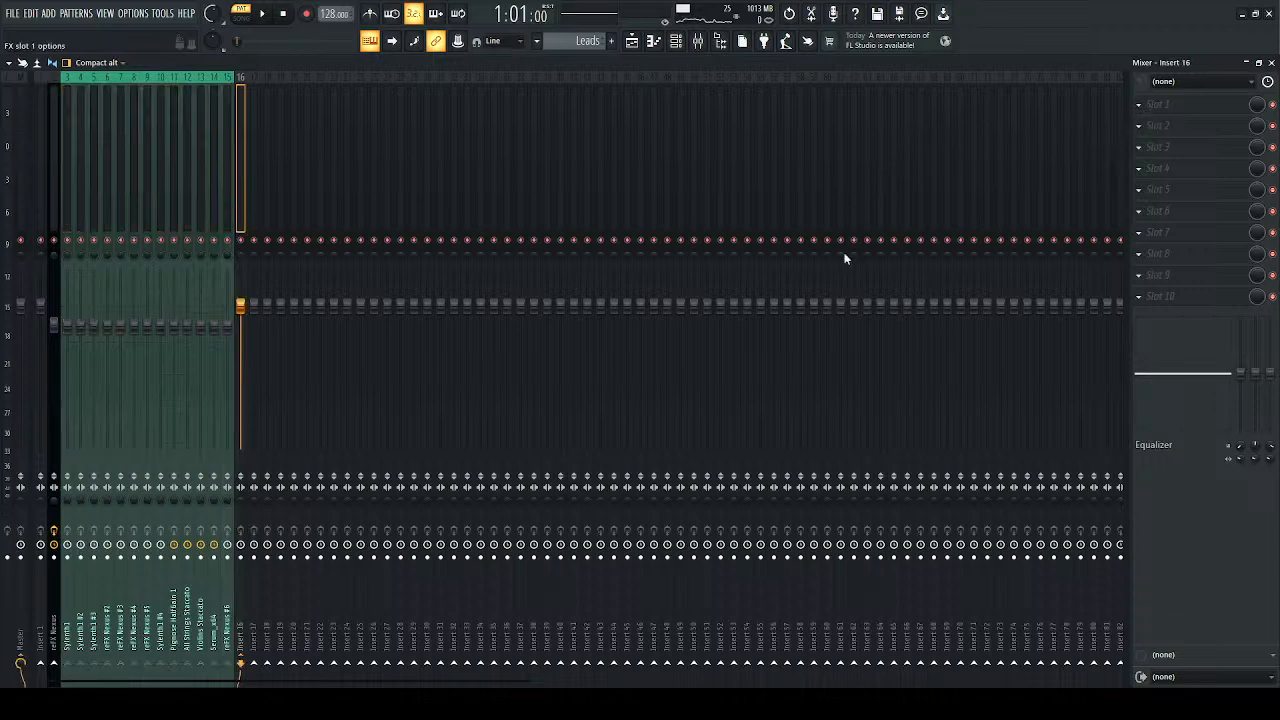
# Step: Add Fruity parametric EQ 2 with the 20Hz + 18kHz cut preset to Insert 16, raising the low cut and lowering the high cut while listening
pyautogui.click(463, 159)
pyautogui.moveTo(89, 272); pyautogui.dragTo(127, 272)
pyautogui.moveTo(385, 285); pyautogui.dragTo(375, 282)
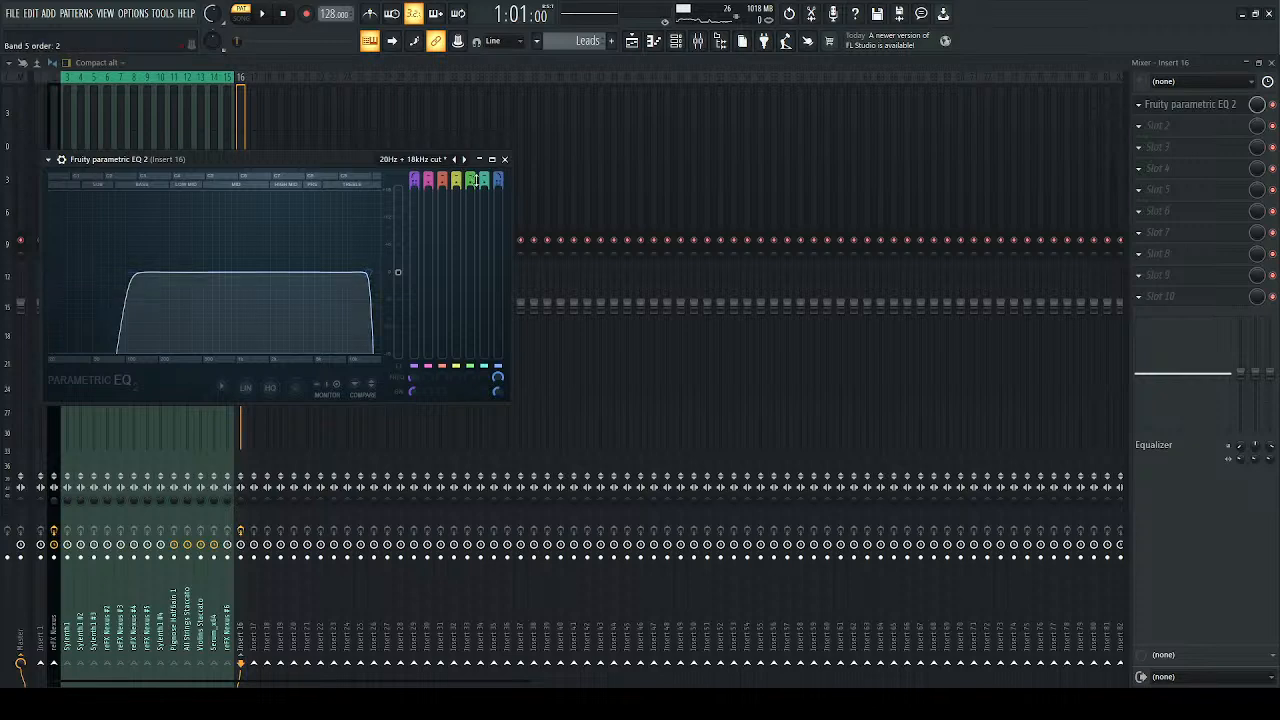
pyautogui.press('space')
pyautogui.moveTo(142, 280); pyautogui.dragTo(156, 276)
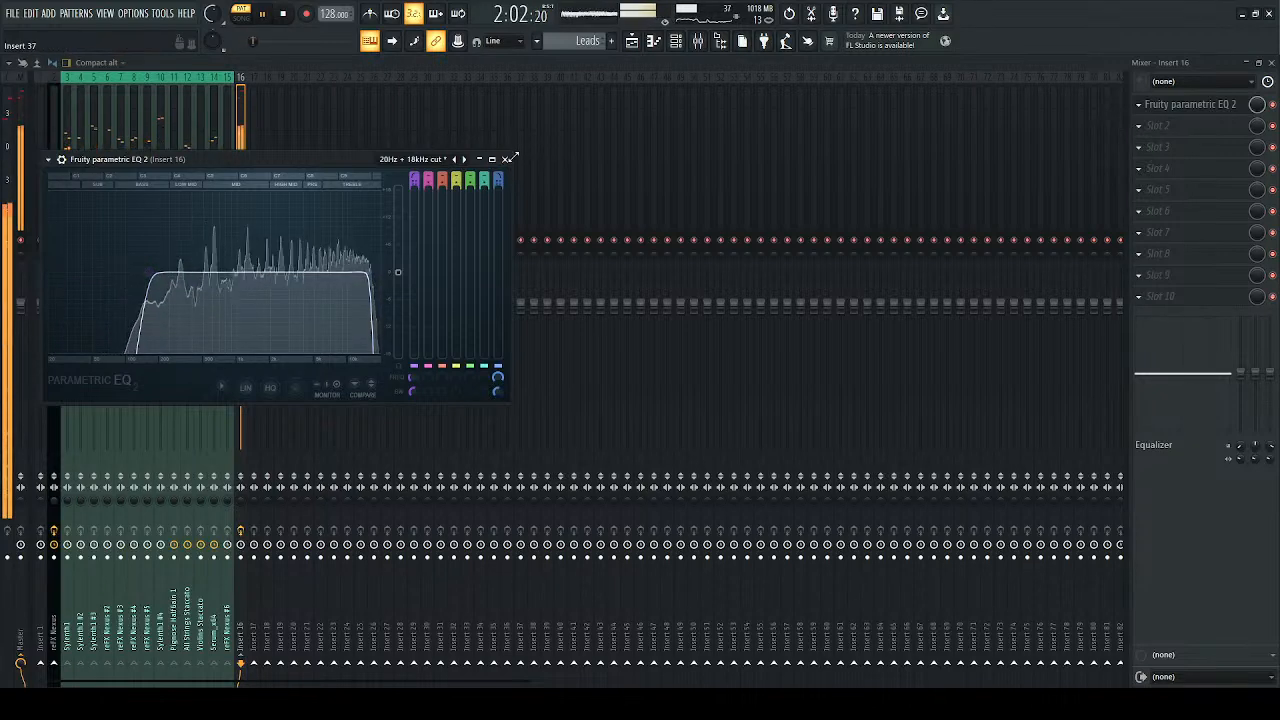
pyautogui.click(504, 159)
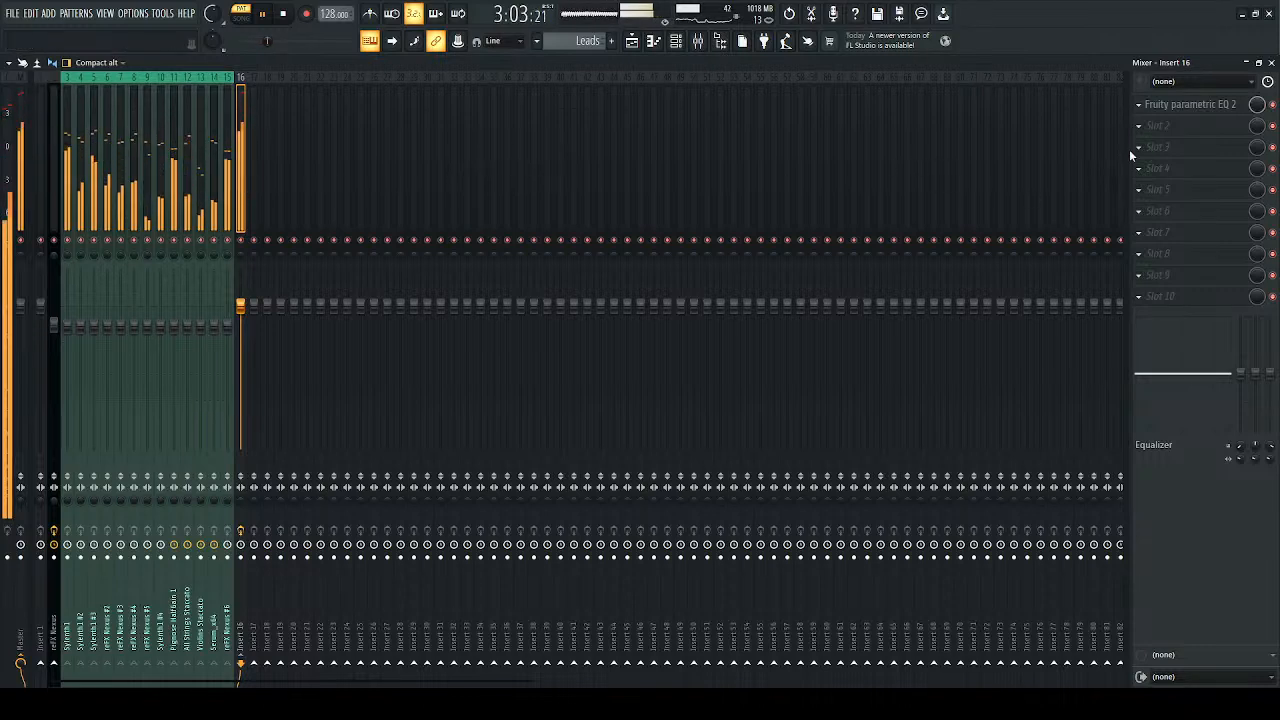
pyautogui.press('space')
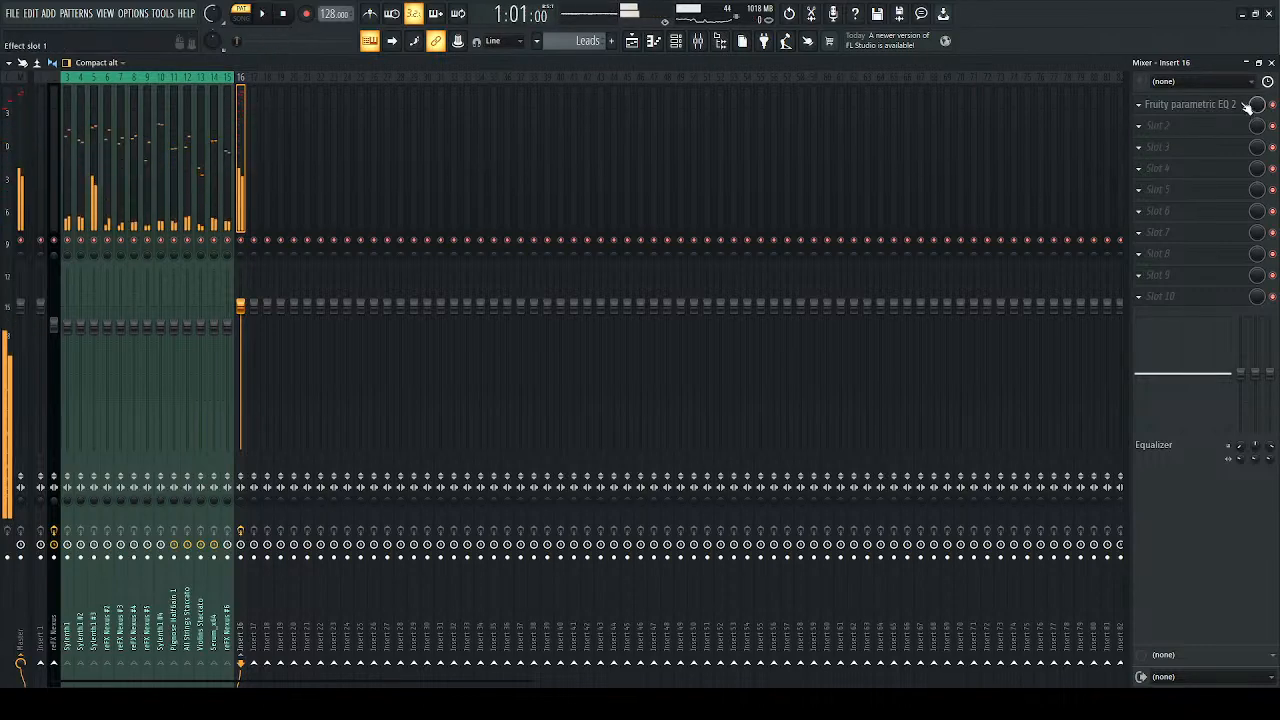
# Step: Load OTT in slot 2 of Insert 16 and reduce its depth to 19% during playback
pyautogui.click(708, 645)
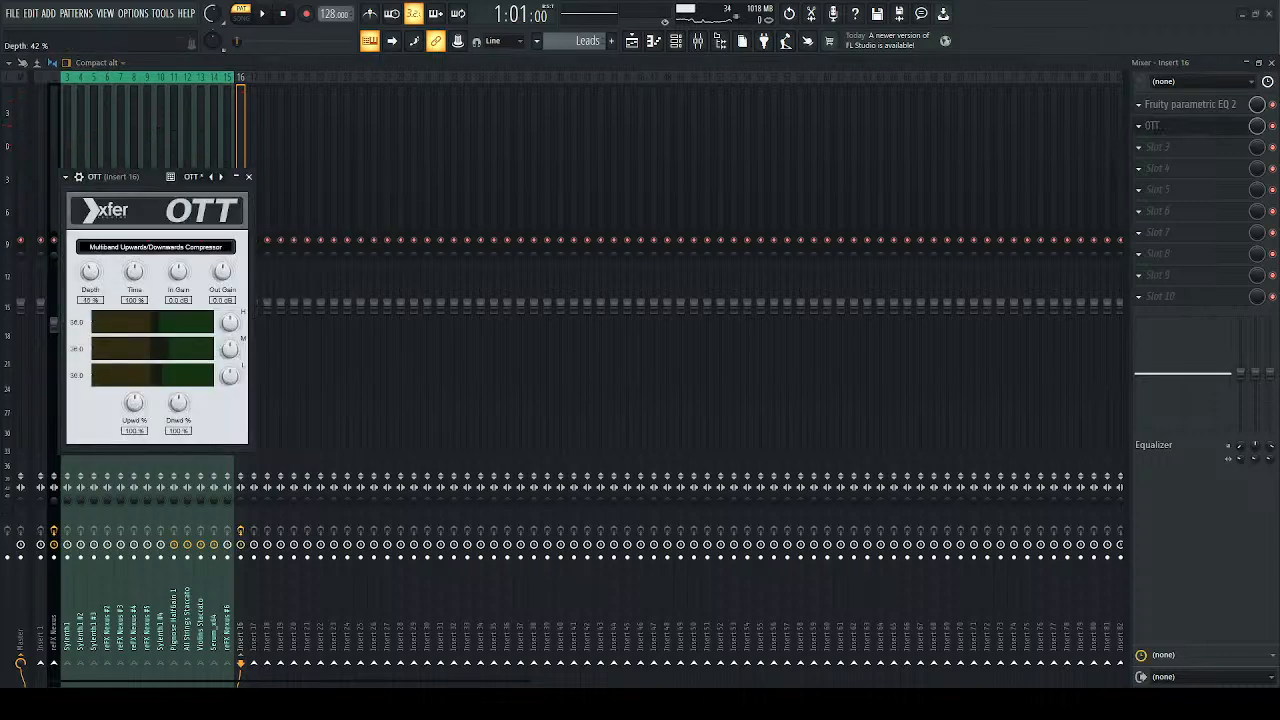
pyautogui.press('space')
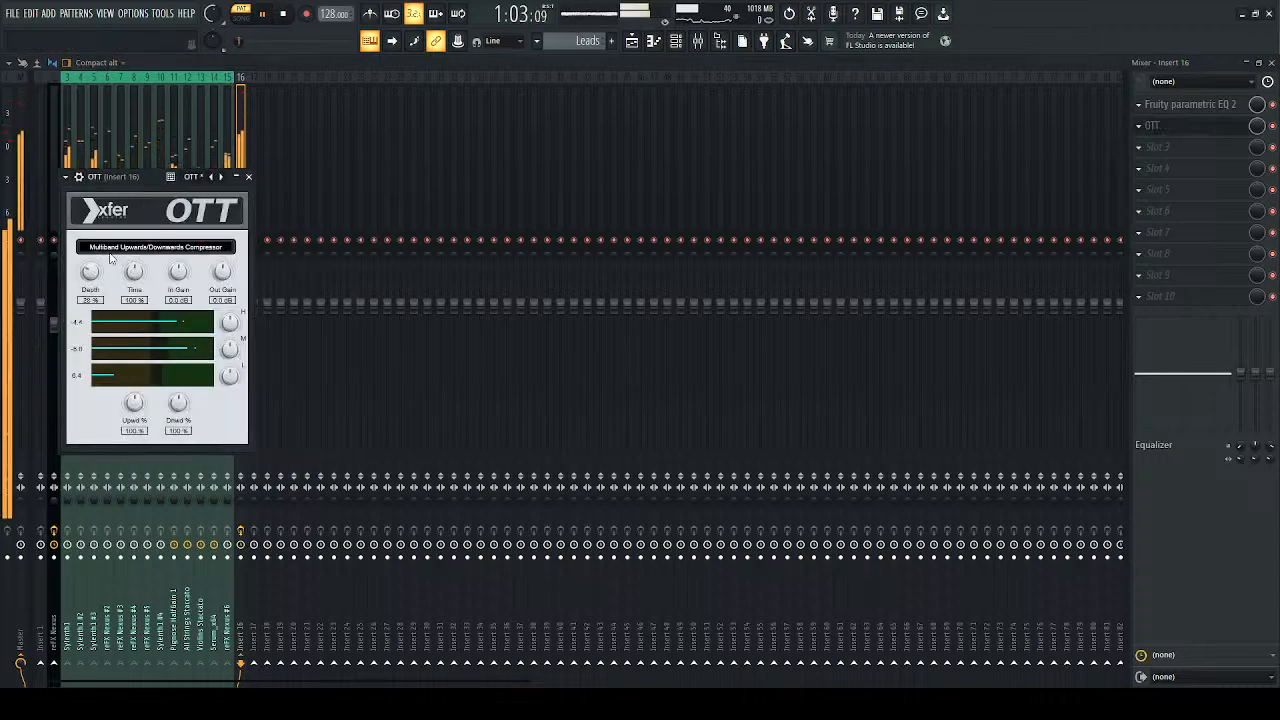
pyautogui.moveTo(91, 274); pyautogui.dragTo(91, 284)
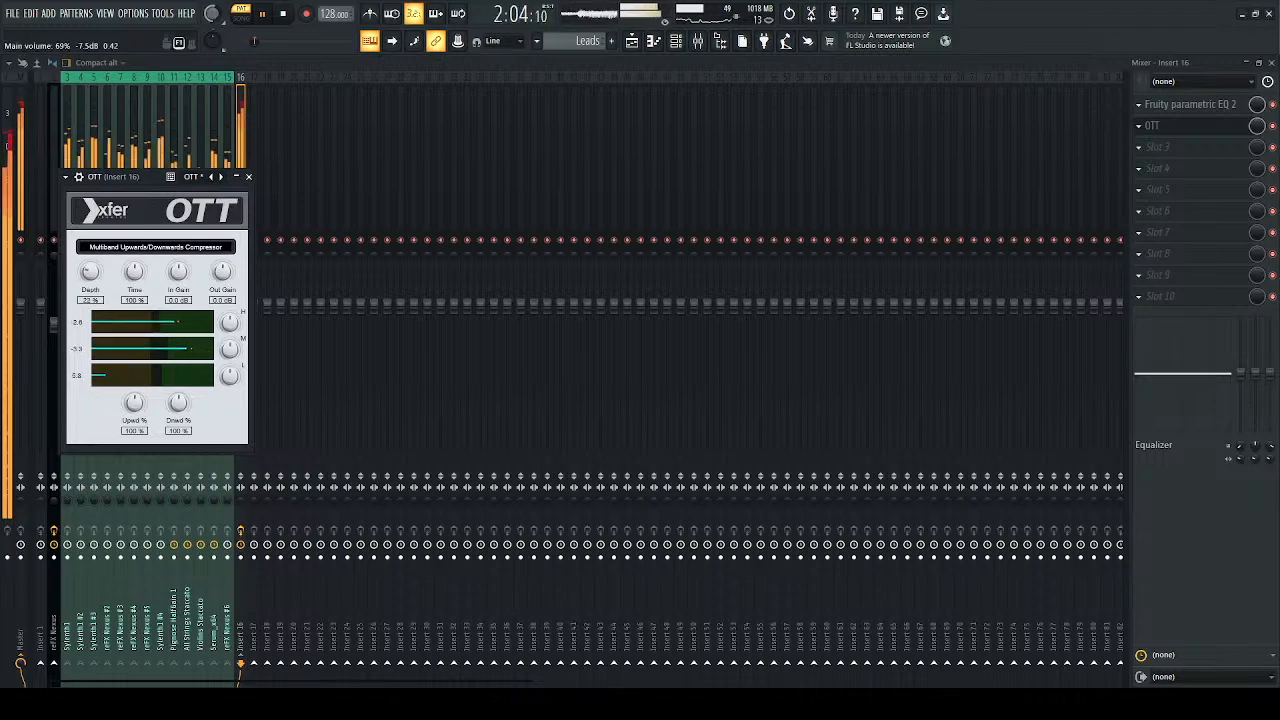
pyautogui.moveTo(91, 271); pyautogui.dragTo(91, 275)
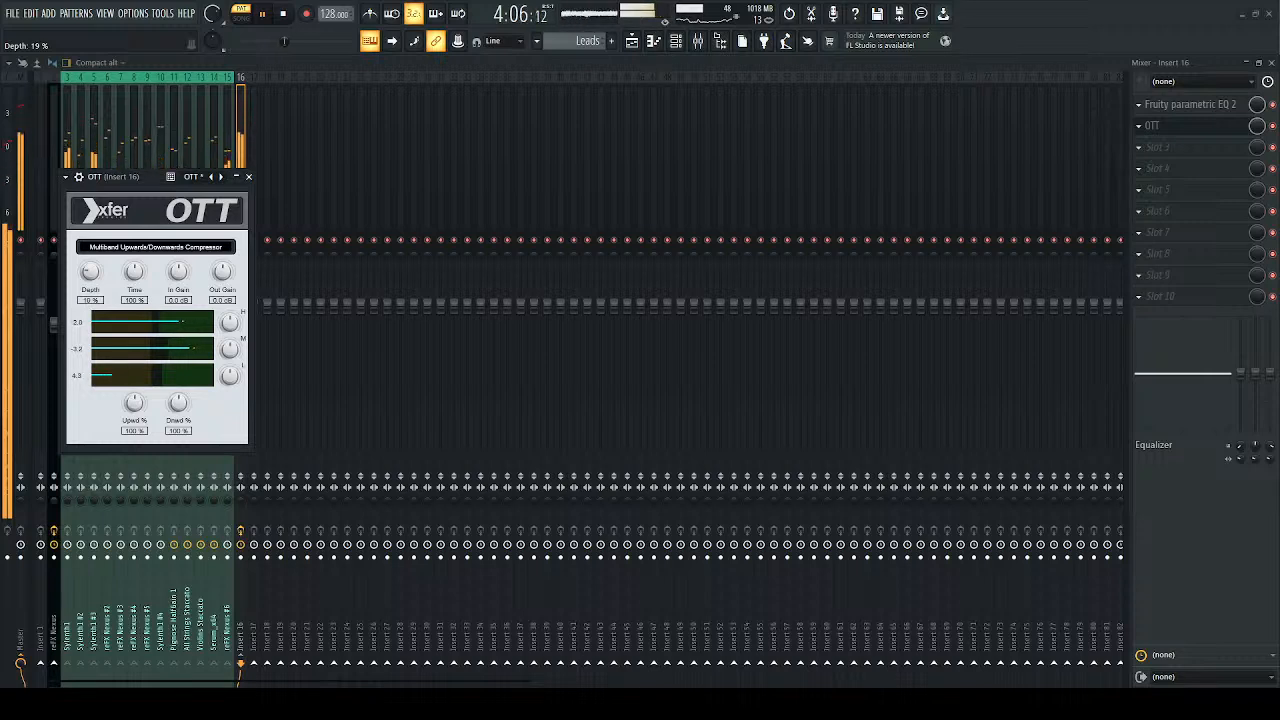
pyautogui.click(248, 176)
pyautogui.press('space')
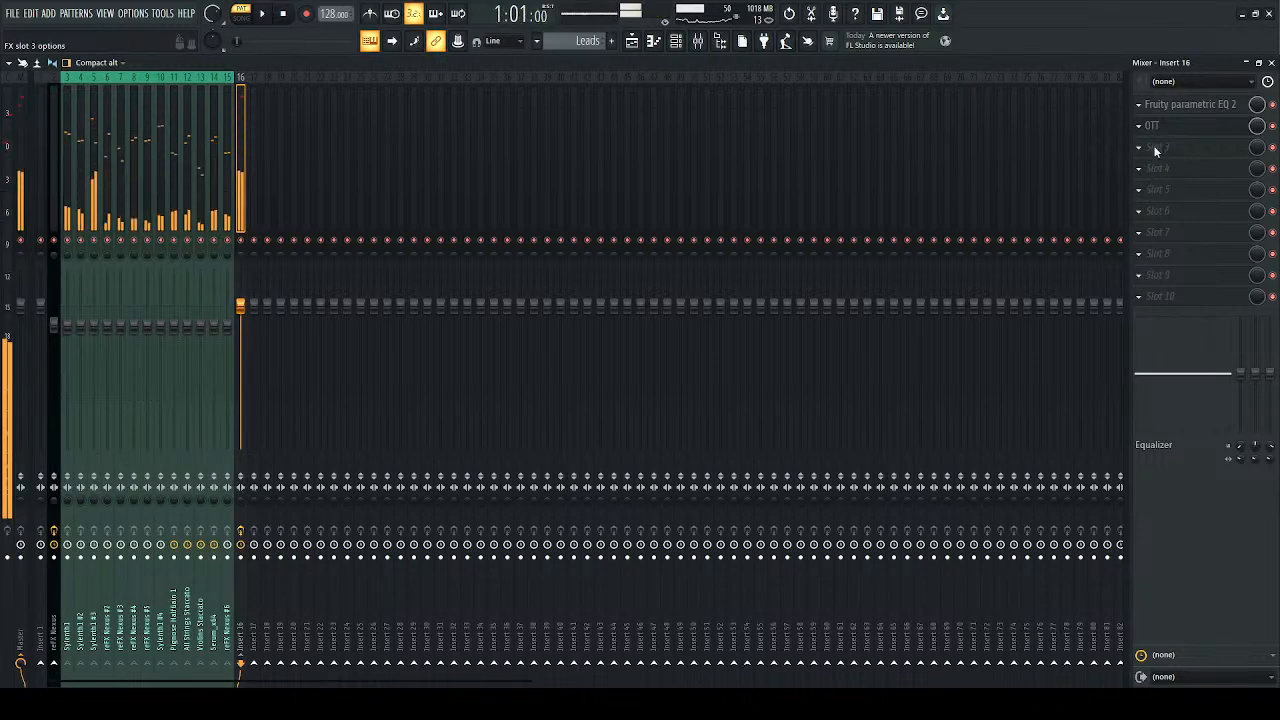
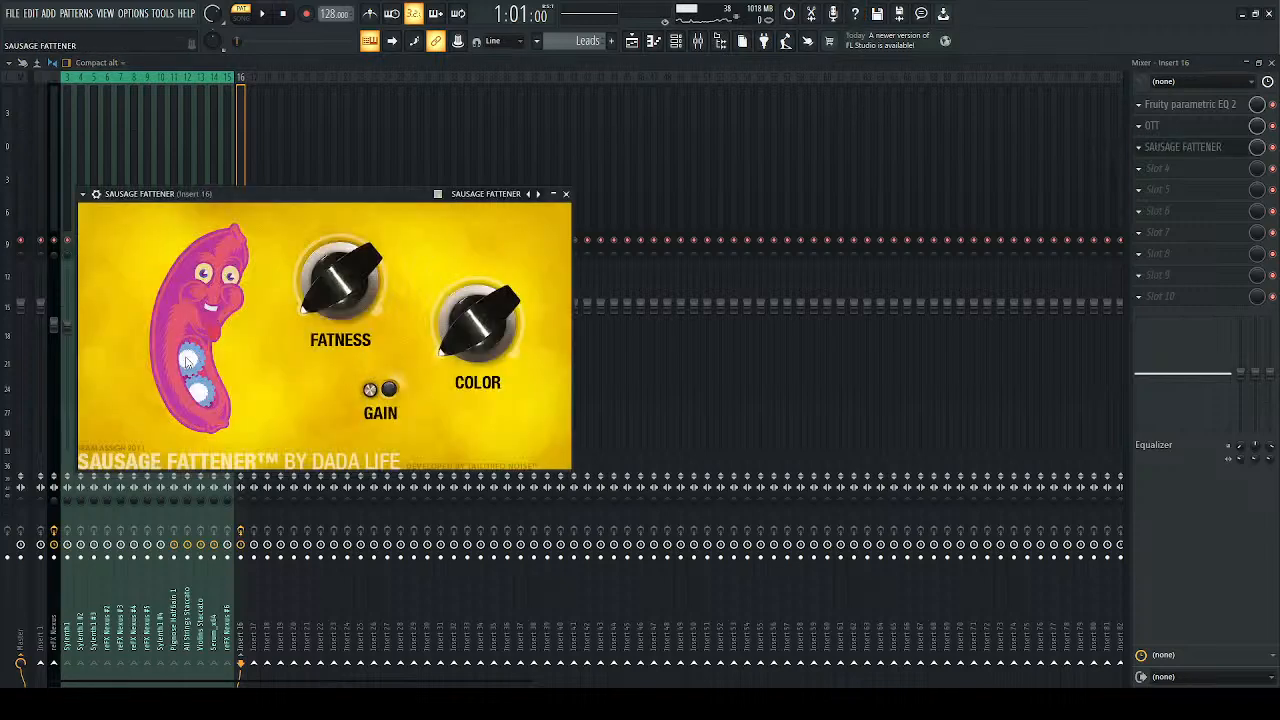
# Step: Load Sausage Fattener in slot 3 of Insert 16 and audition it with the leads, leaving Fatness and Color at 0%
pyautogui.press('space')
pyautogui.moveTo(446, 355); pyautogui.dragTo(443, 344)
pyautogui.moveTo(310, 305); pyautogui.dragTo(306, 296)
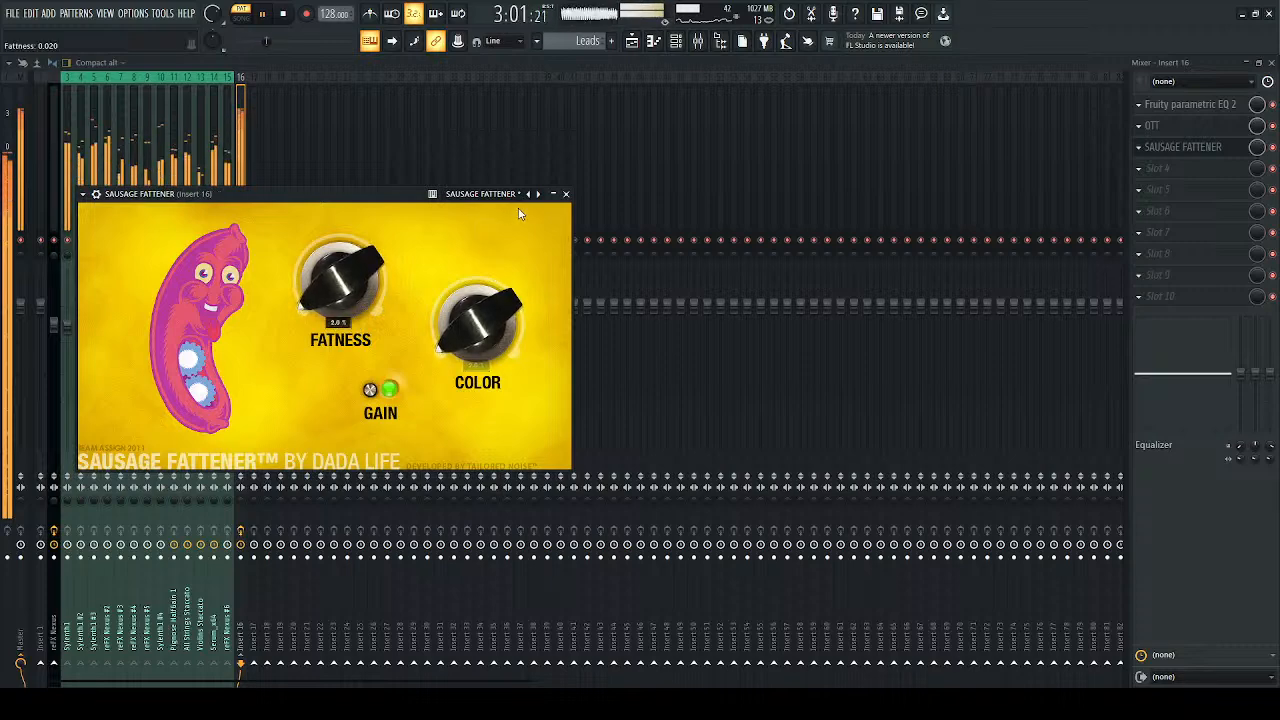
pyautogui.click(566, 194)
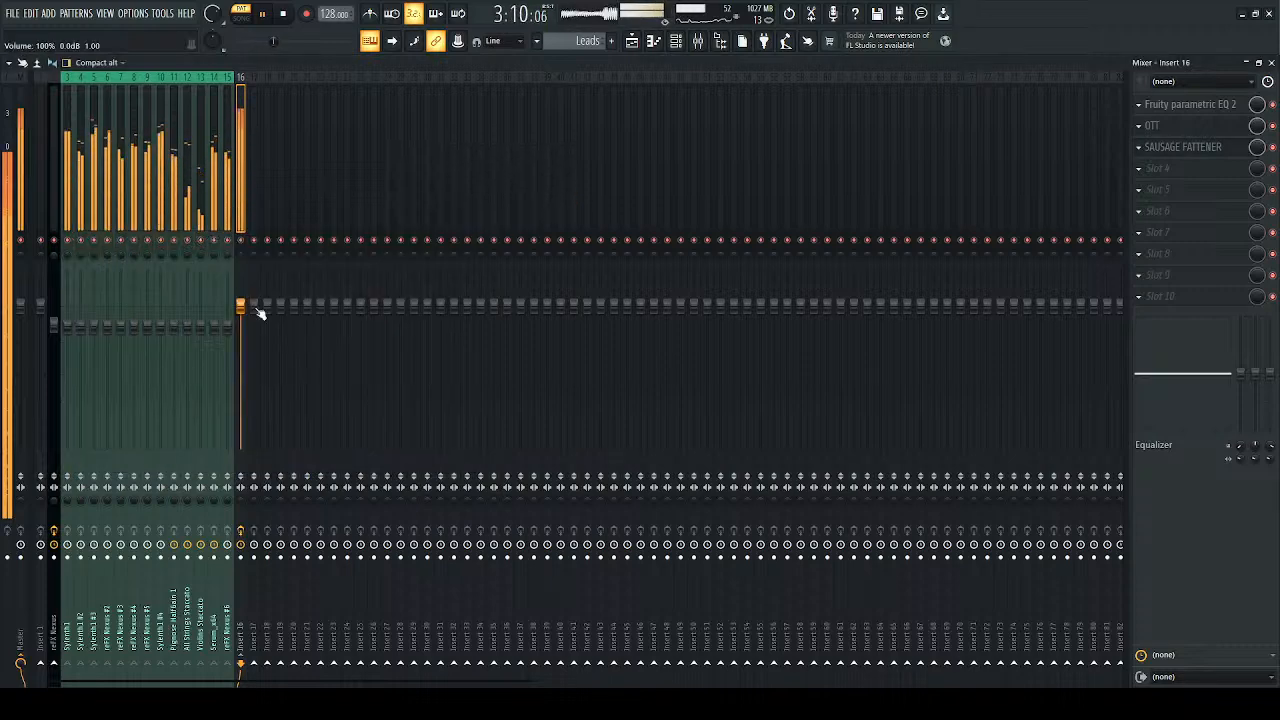
pyautogui.click(1158, 154)
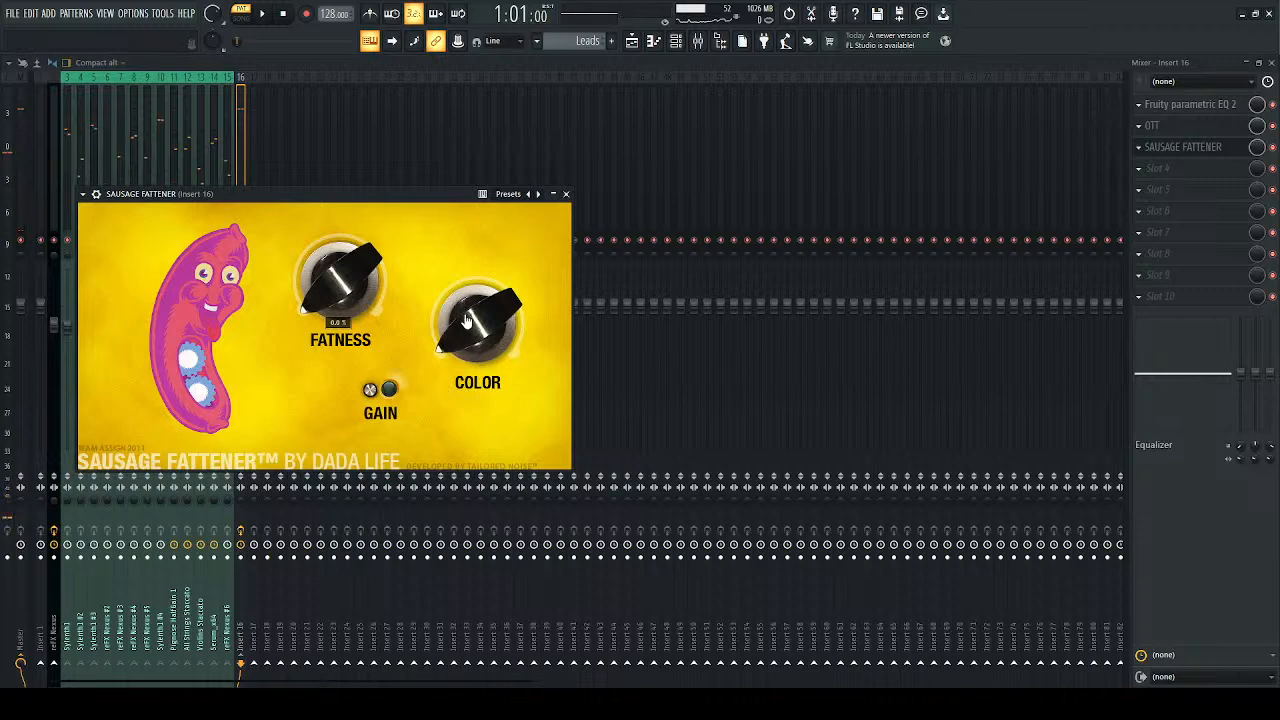
pyautogui.press('space')
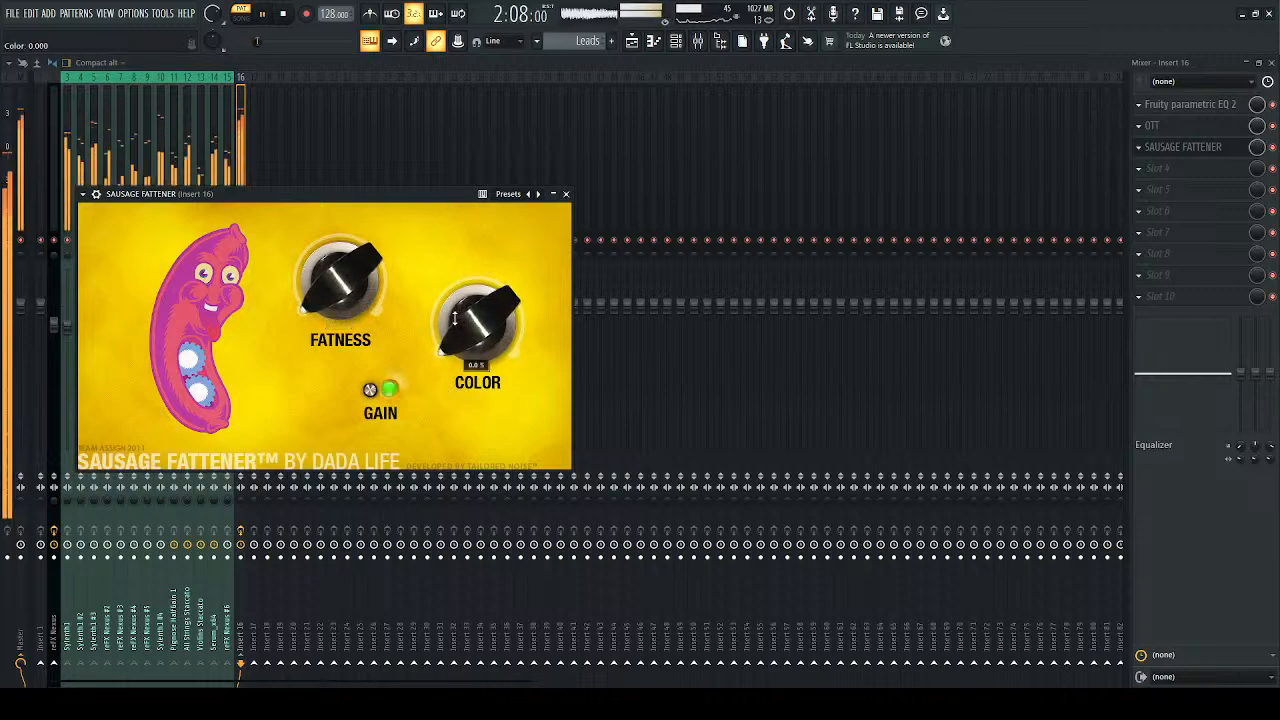
pyautogui.click(566, 194)
pyautogui.press('space')
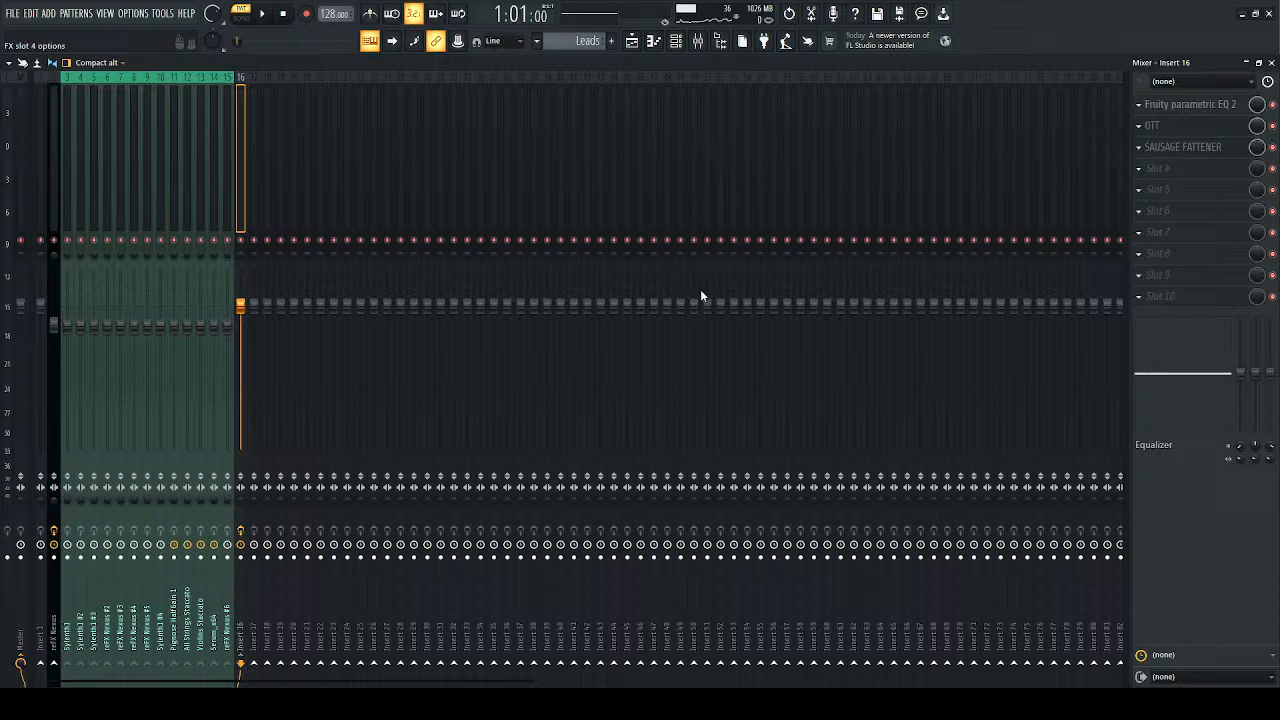
# Step: Load ValhallaVintageVerb on Insert 16, place it in slot 5 and add Fruity peak controller in slot 4
pyautogui.click(862, 179)
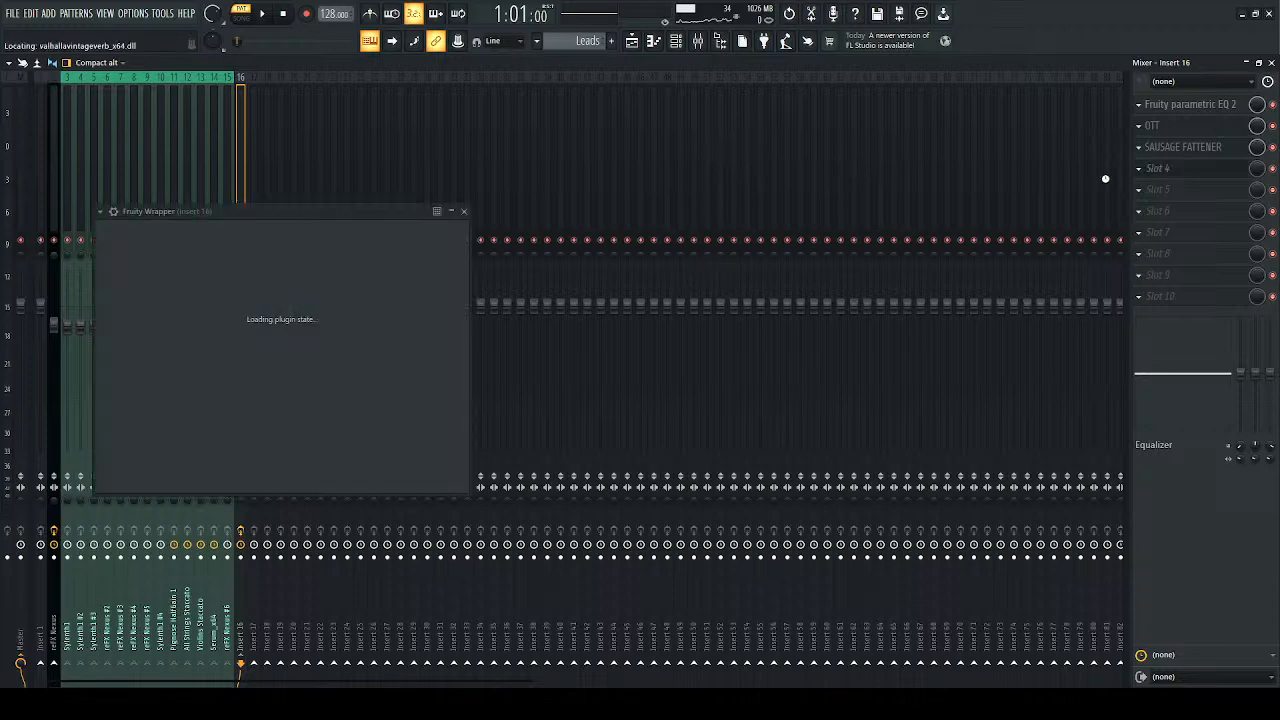
pyautogui.moveTo(1183, 170); pyautogui.dragTo(1183, 190)
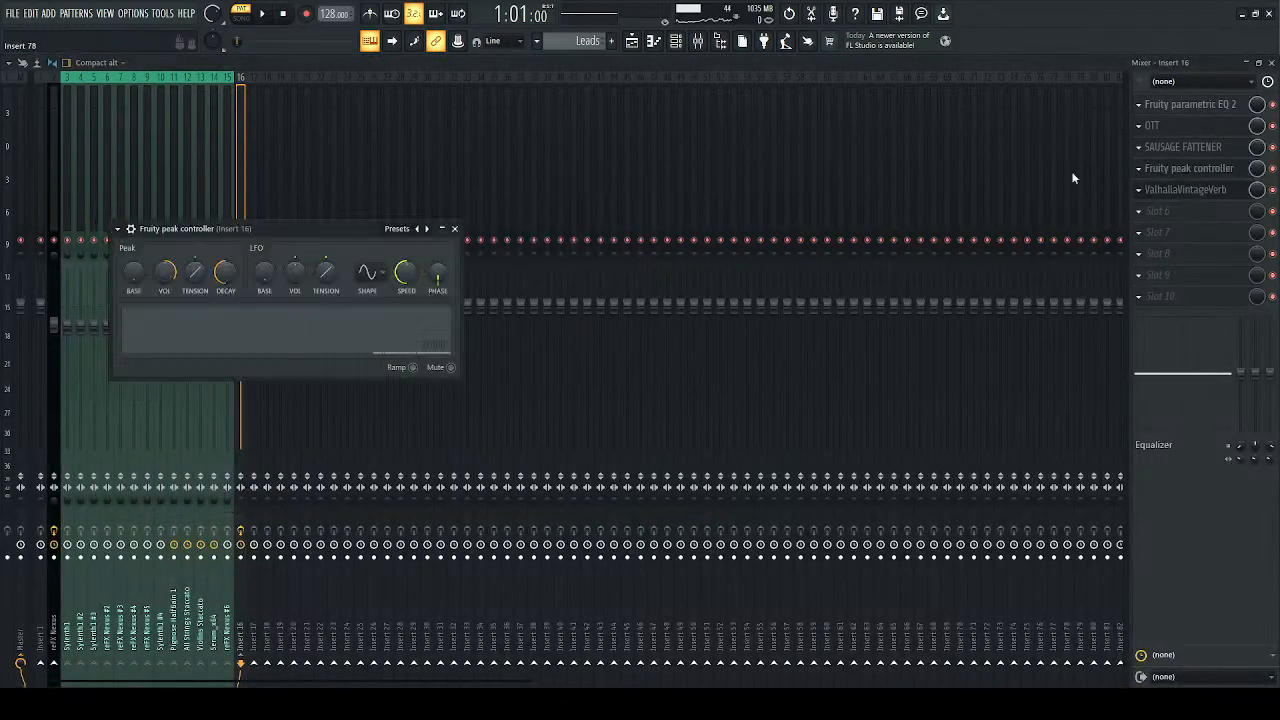
pyautogui.click(1181, 191)
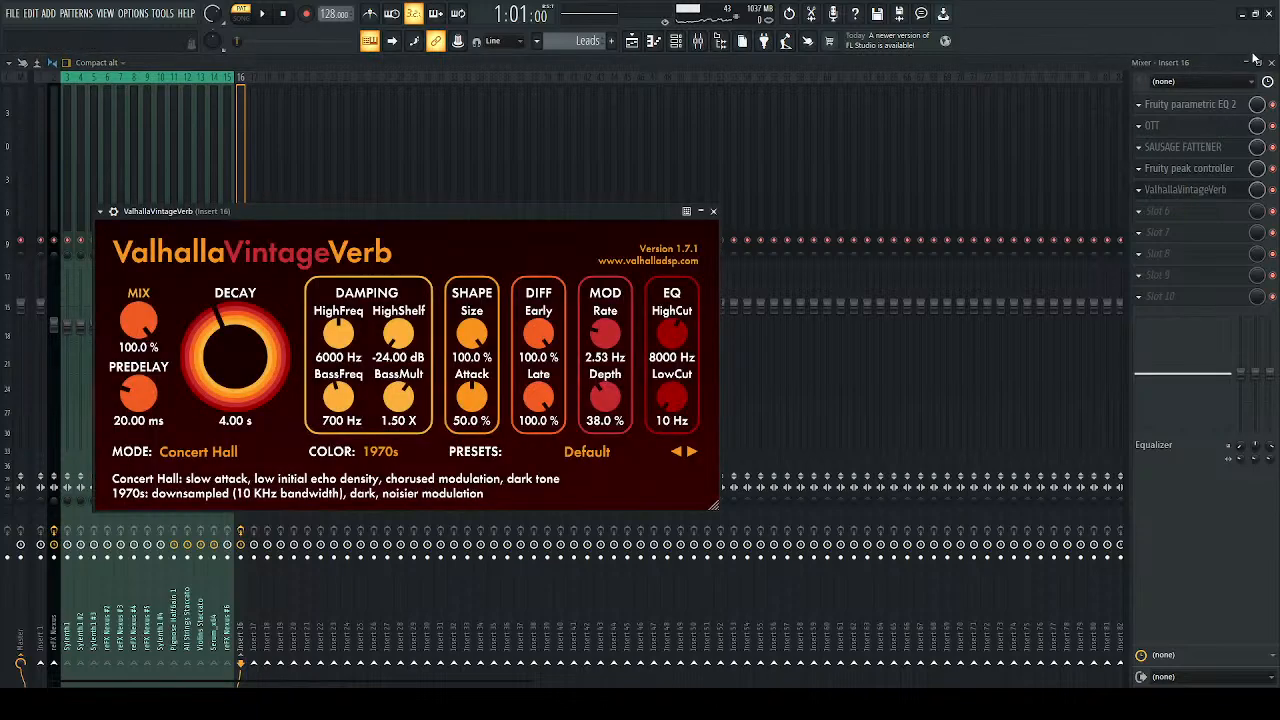
# Step: Close the mixer, piano roll and channel rack, and arrange Fruity peak controller and ValhallaVintageVerb side by side
pyautogui.click(1271, 62)
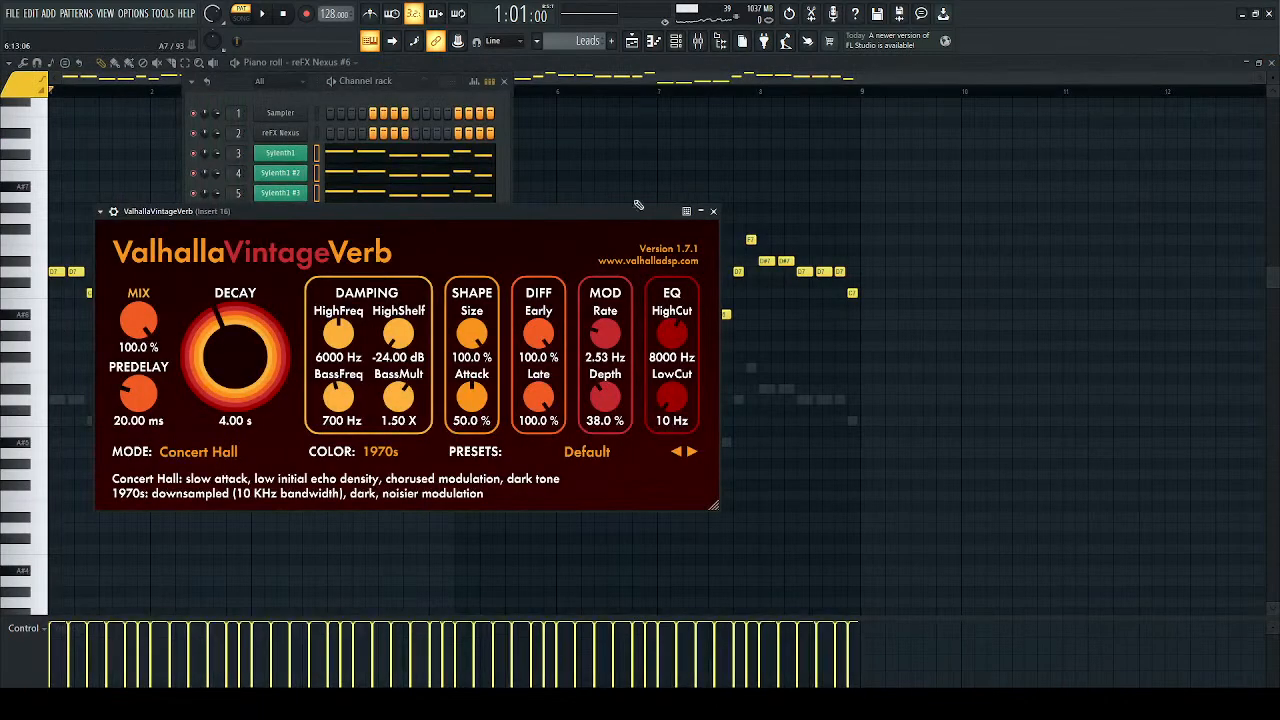
pyautogui.click(1271, 63)
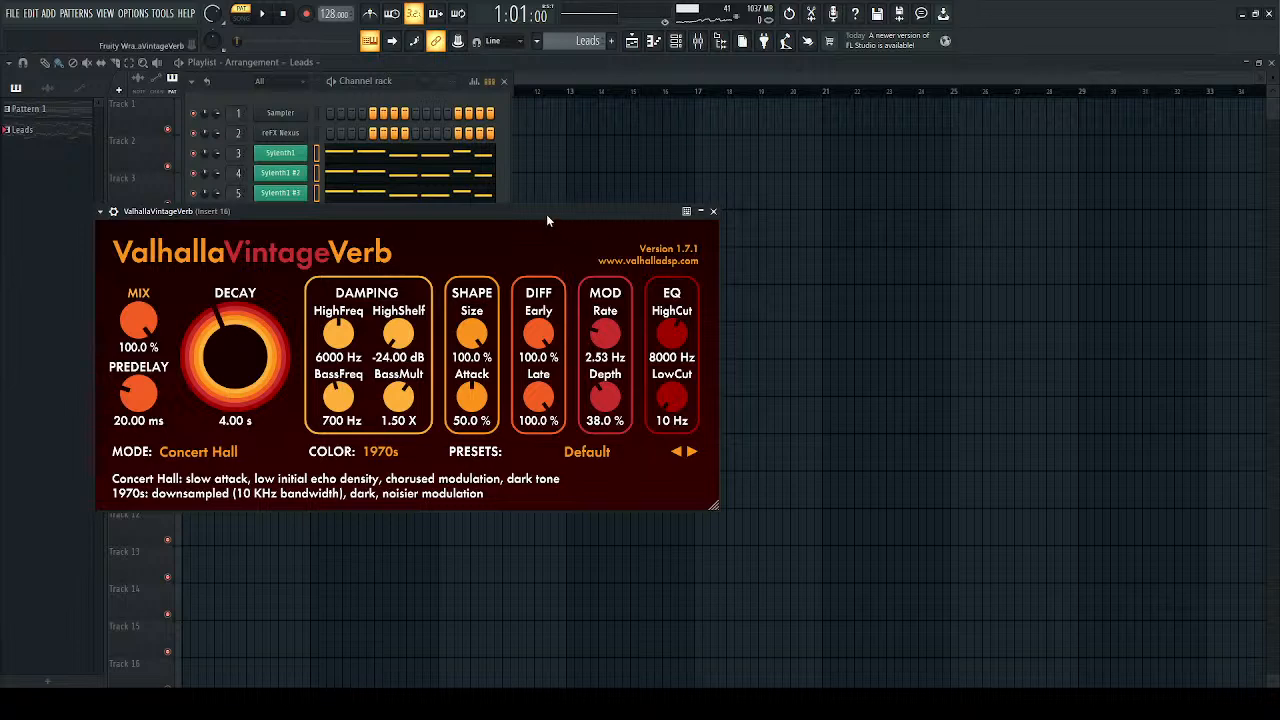
pyautogui.moveTo(548, 222); pyautogui.dragTo(1077, 203)
pyautogui.press('space')
pyautogui.click(503, 81)
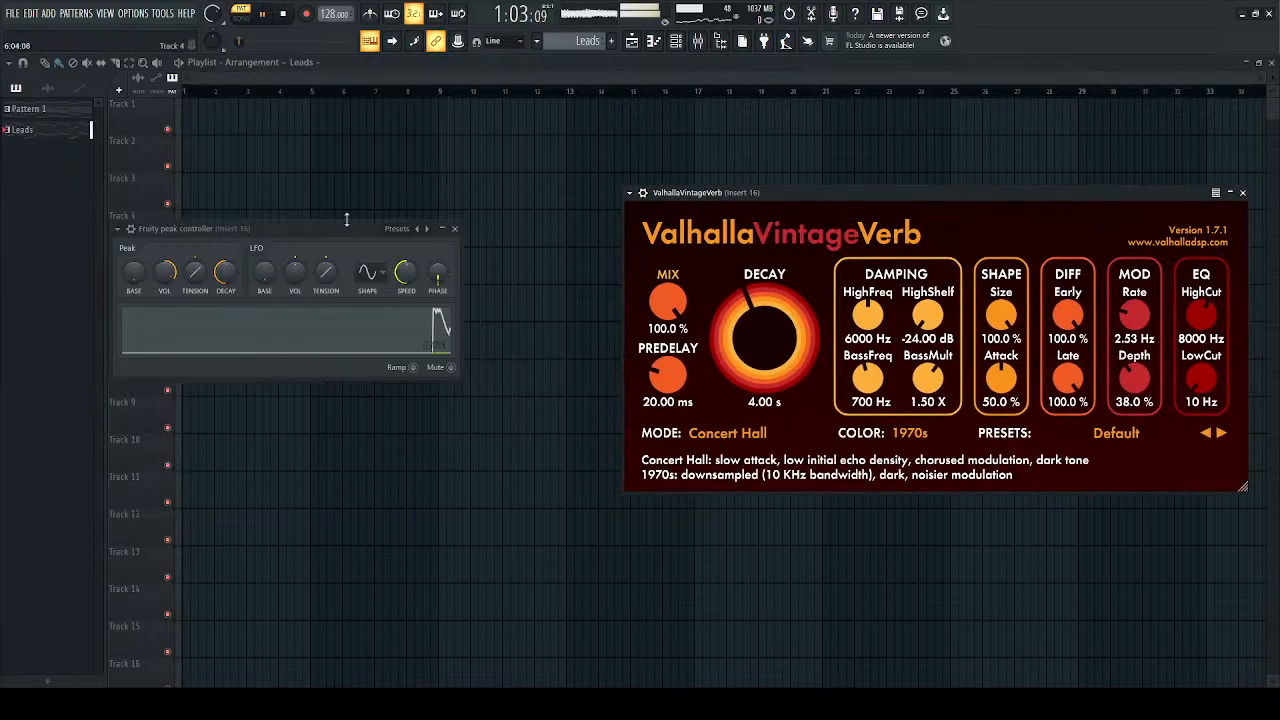
pyautogui.moveTo(348, 227); pyautogui.dragTo(461, 200)
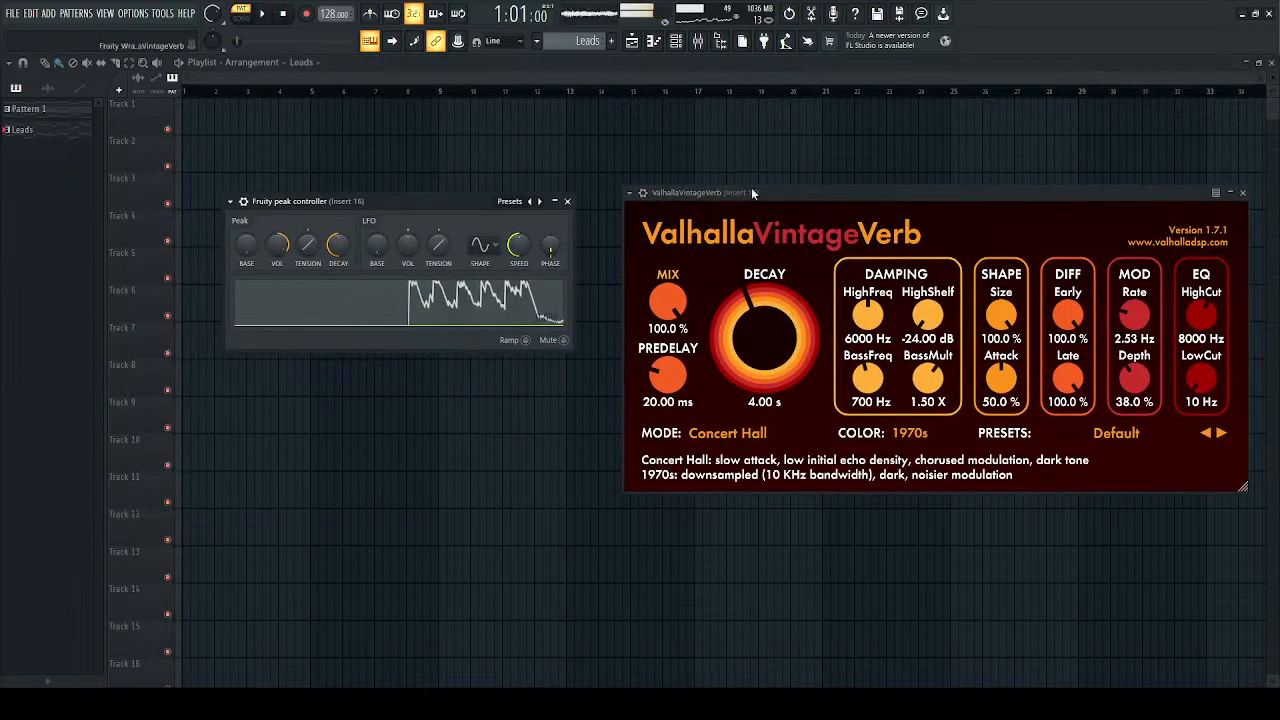
# Step: Link ValhallaVintageVerb's Mix inversely to Fruity peak controller and set the peak amount to 114% while listening
pyautogui.click(646, 267)
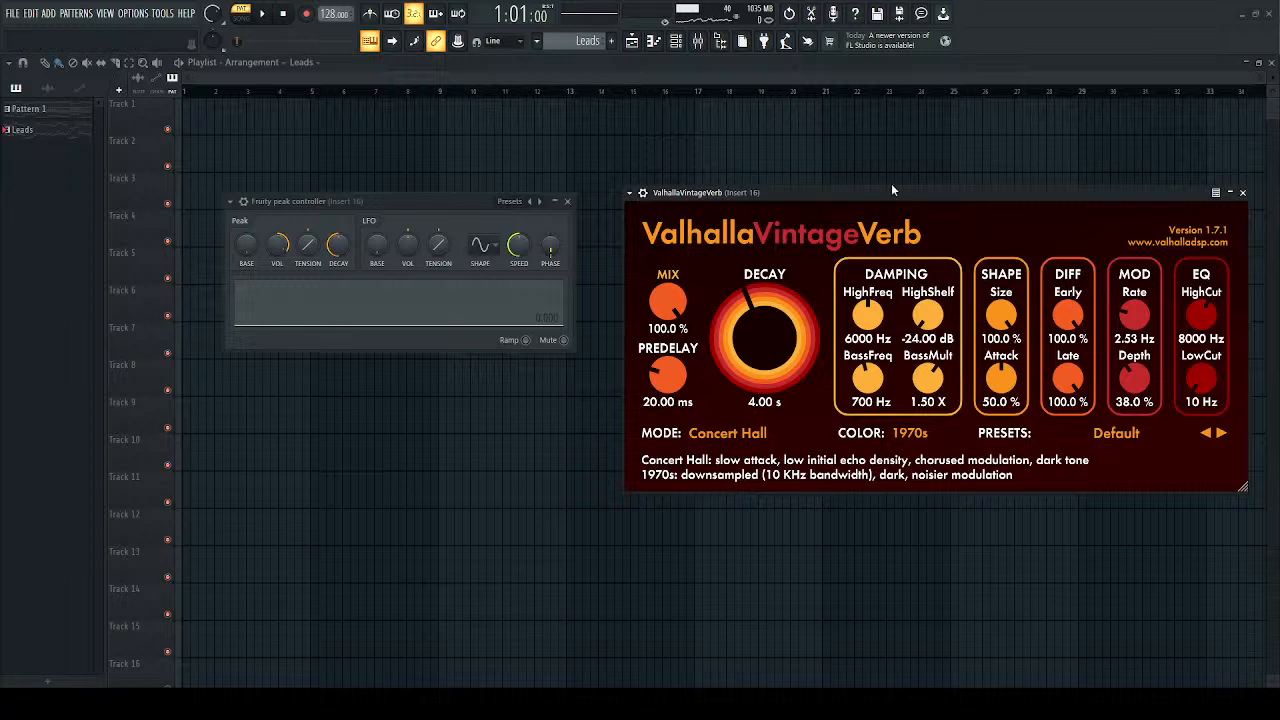
pyautogui.press('space')
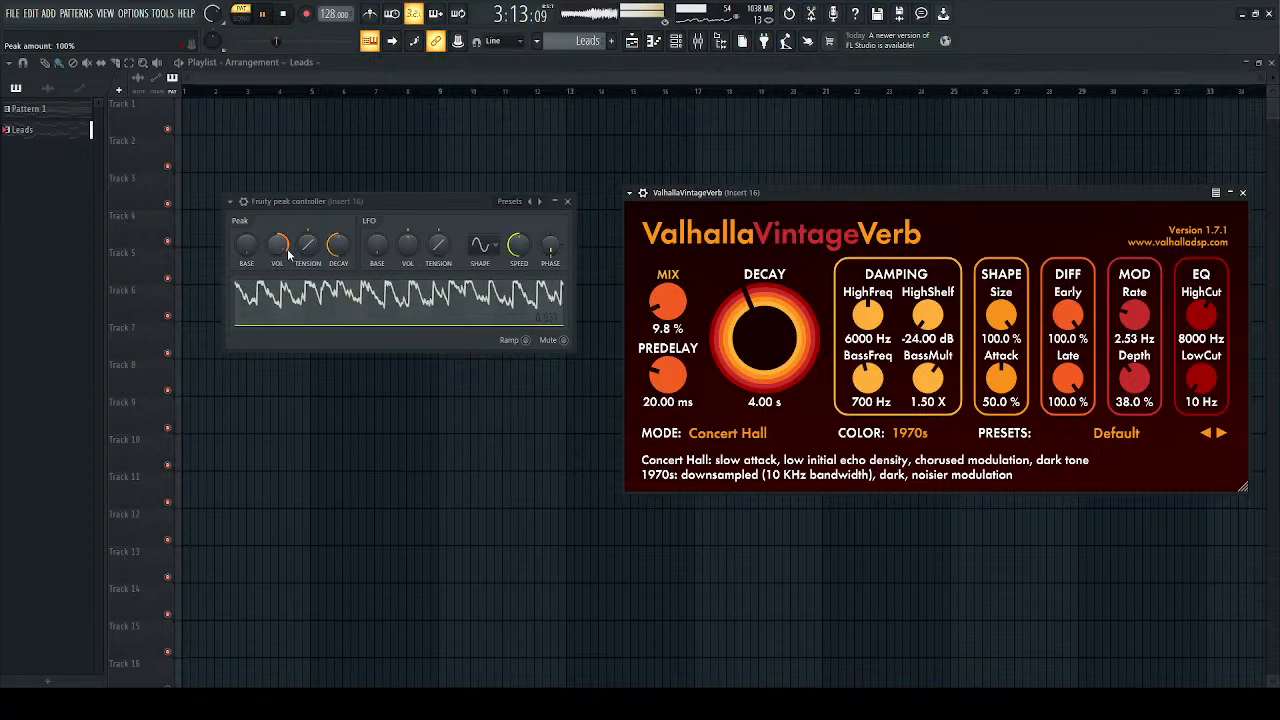
pyautogui.click(450, 206)
pyautogui.press('space')
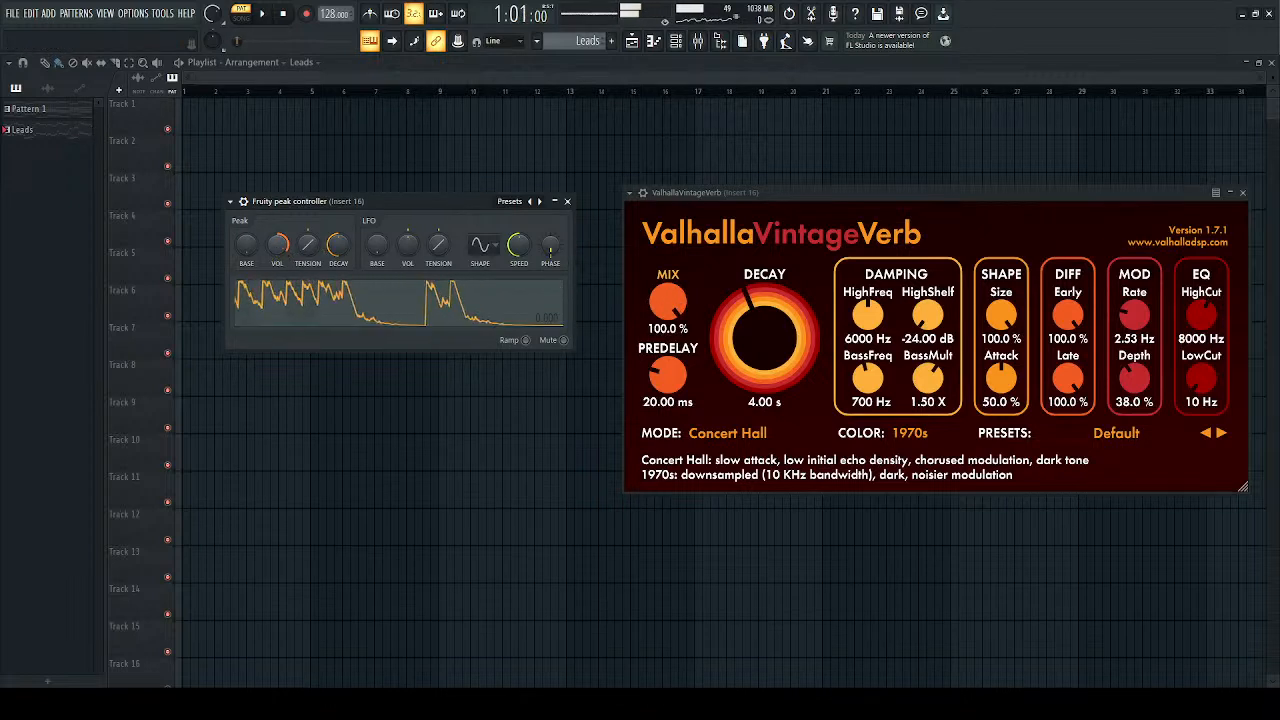
pyautogui.press('space')
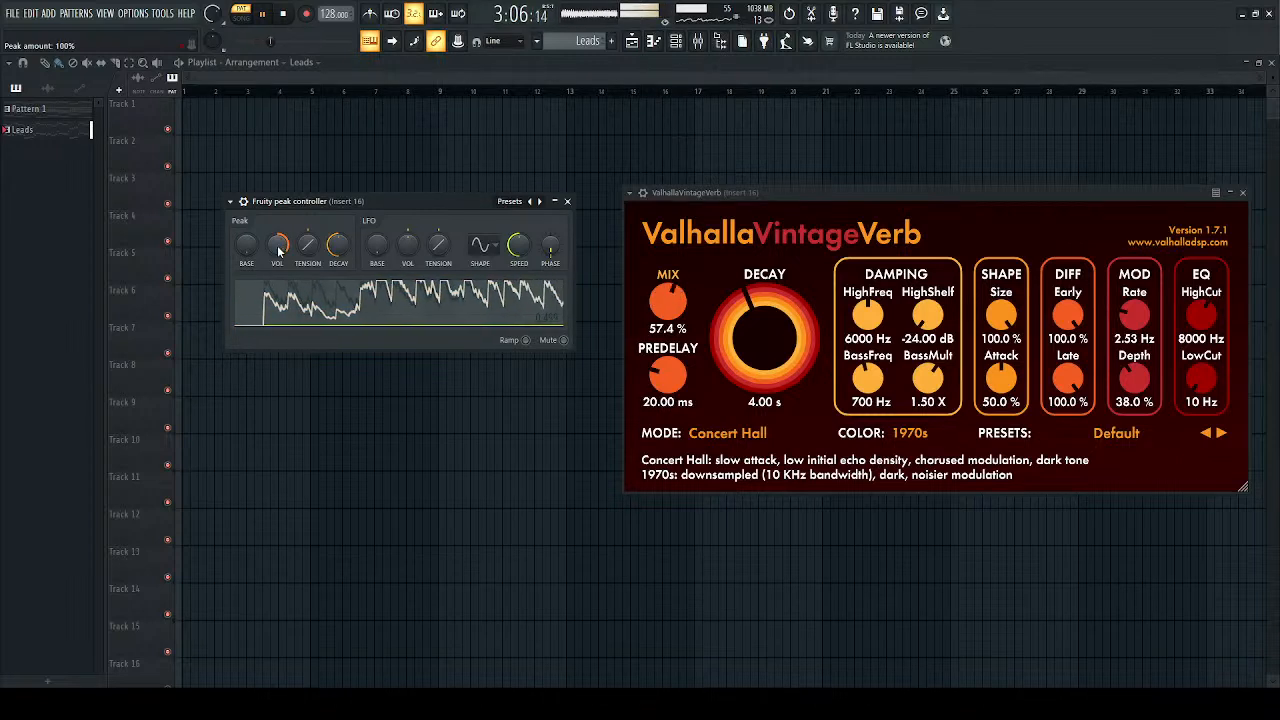
pyautogui.moveTo(280, 250); pyautogui.dragTo(280, 262)
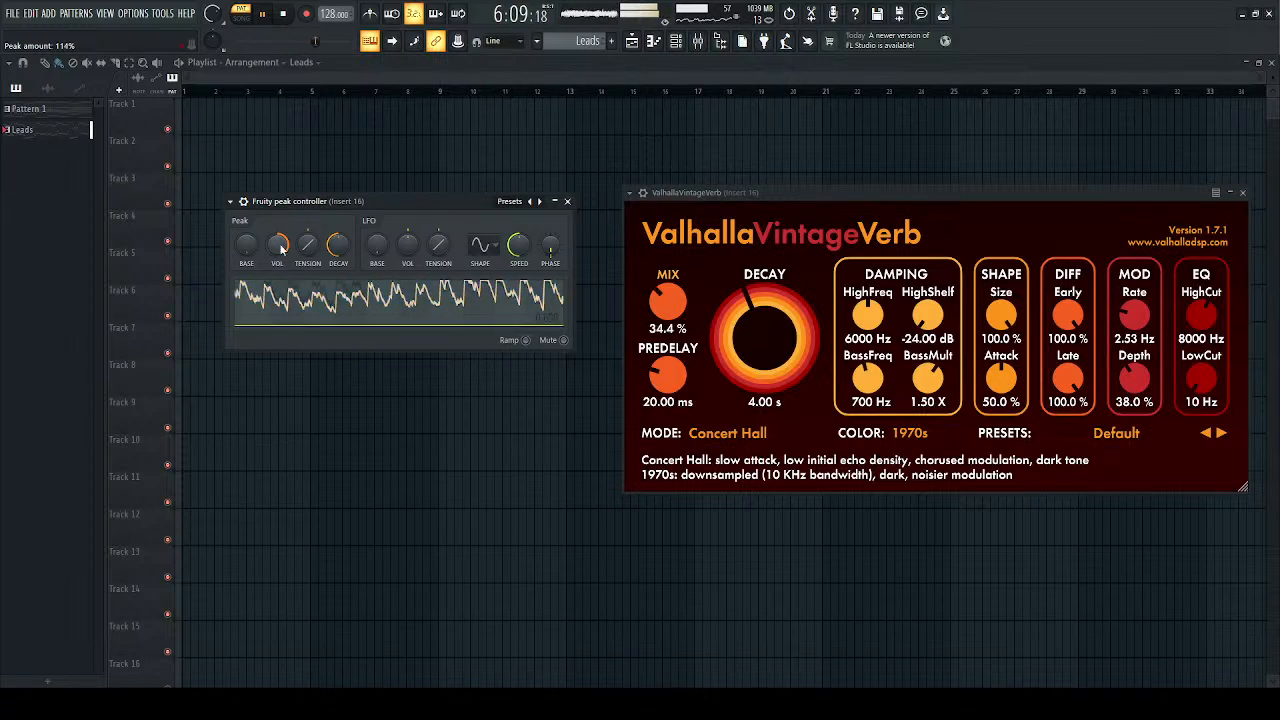
# Step: Set ValhallaVintageVerb's LowCut to 650 Hz and HighCut to 6480 Hz during playback
pyautogui.moveTo(1200, 392); pyautogui.dragTo(1196, 382)
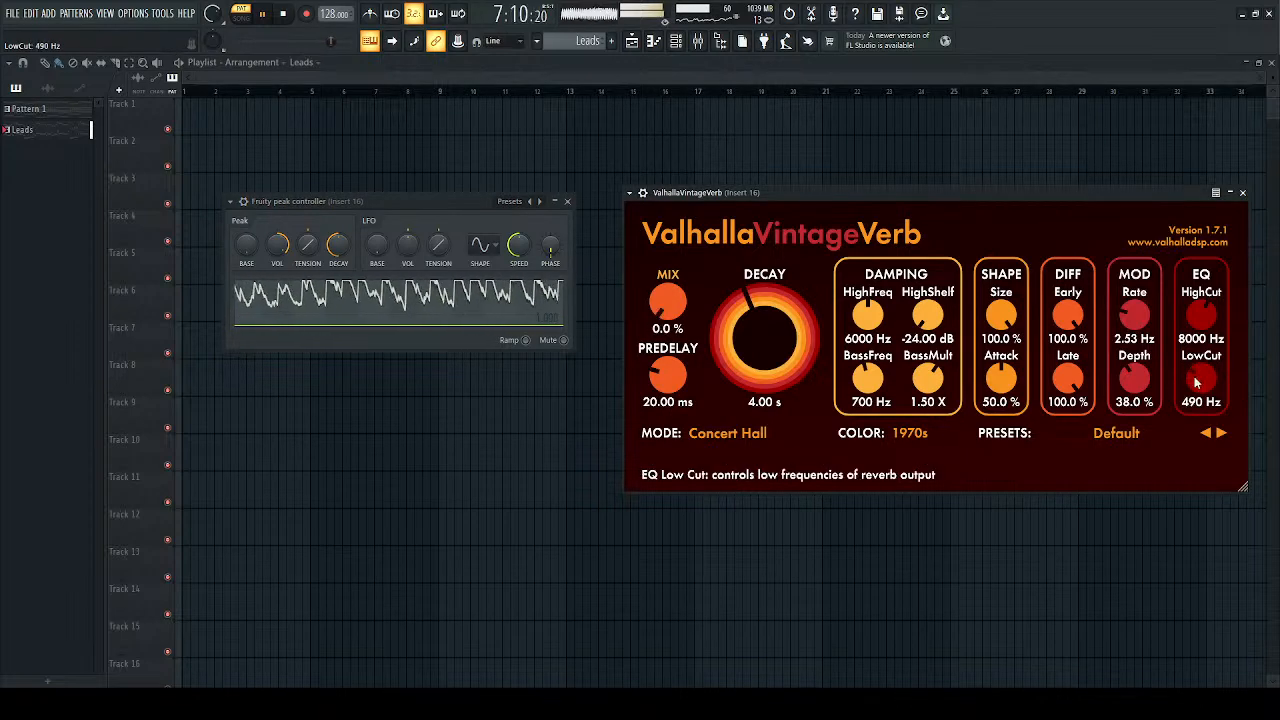
pyautogui.moveTo(1201, 316); pyautogui.dragTo(1201, 328)
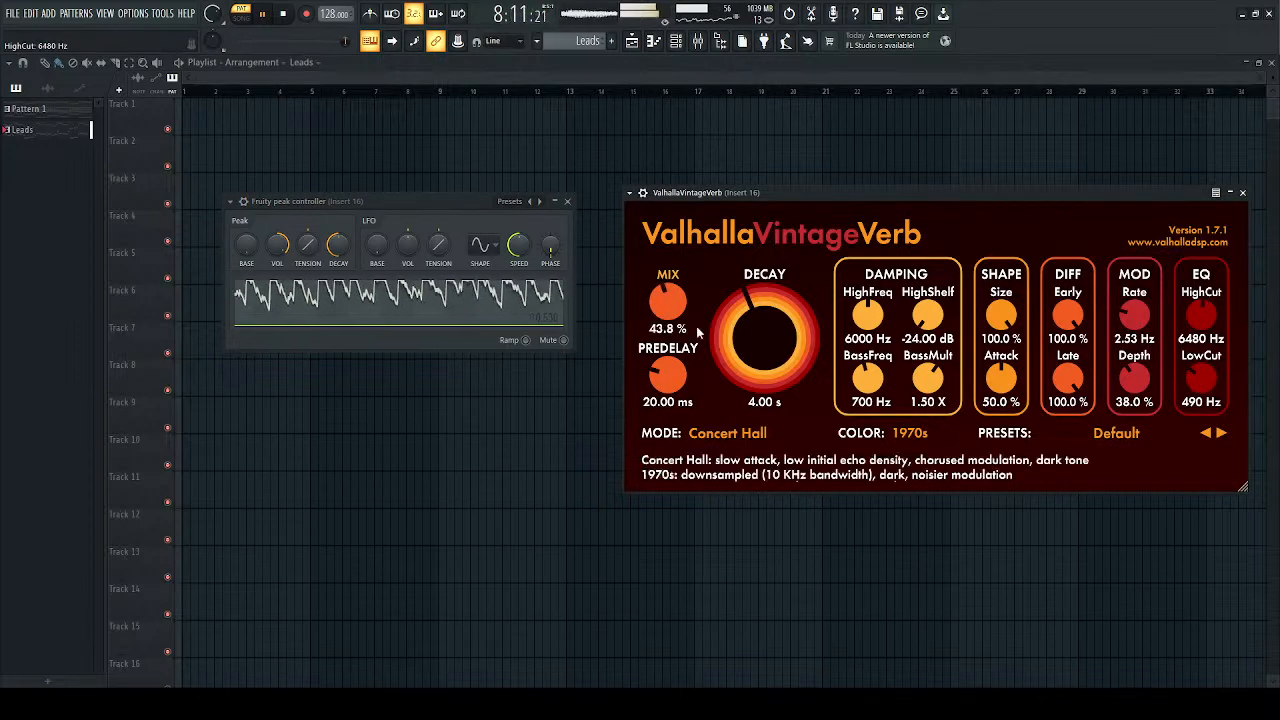
pyautogui.moveTo(1197, 380); pyautogui.dragTo(1196, 372)
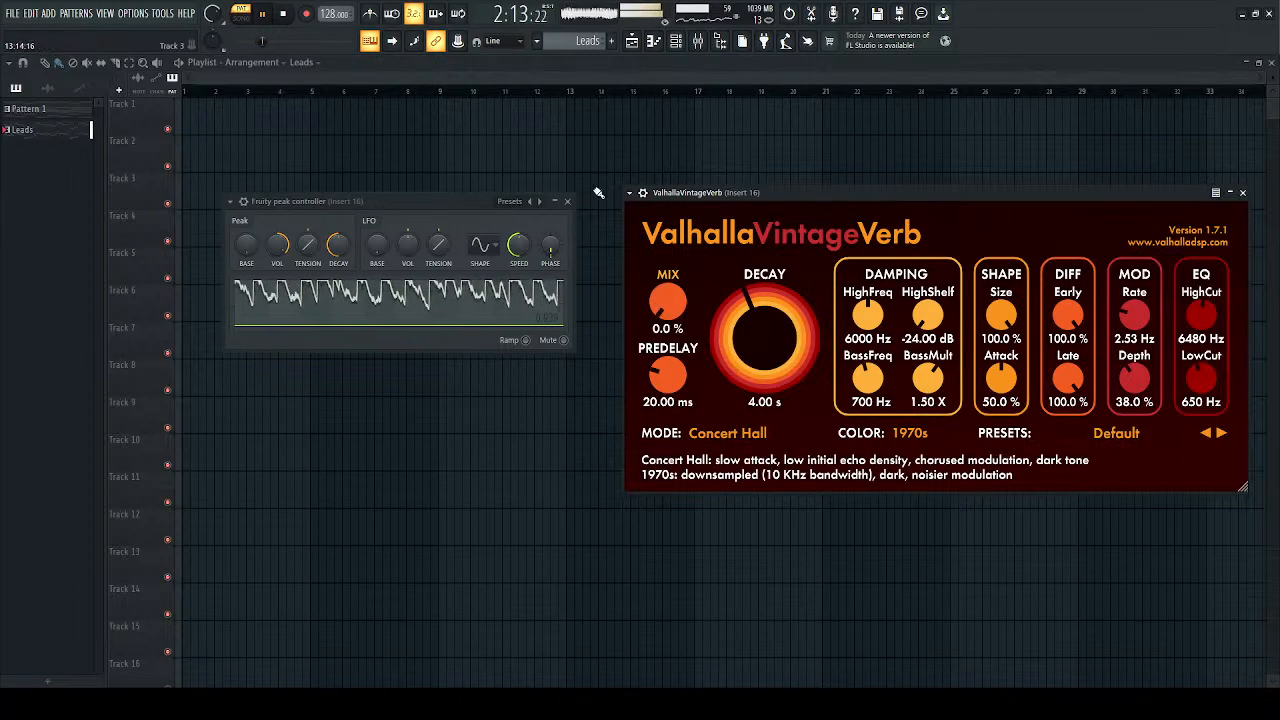
pyautogui.press('space')
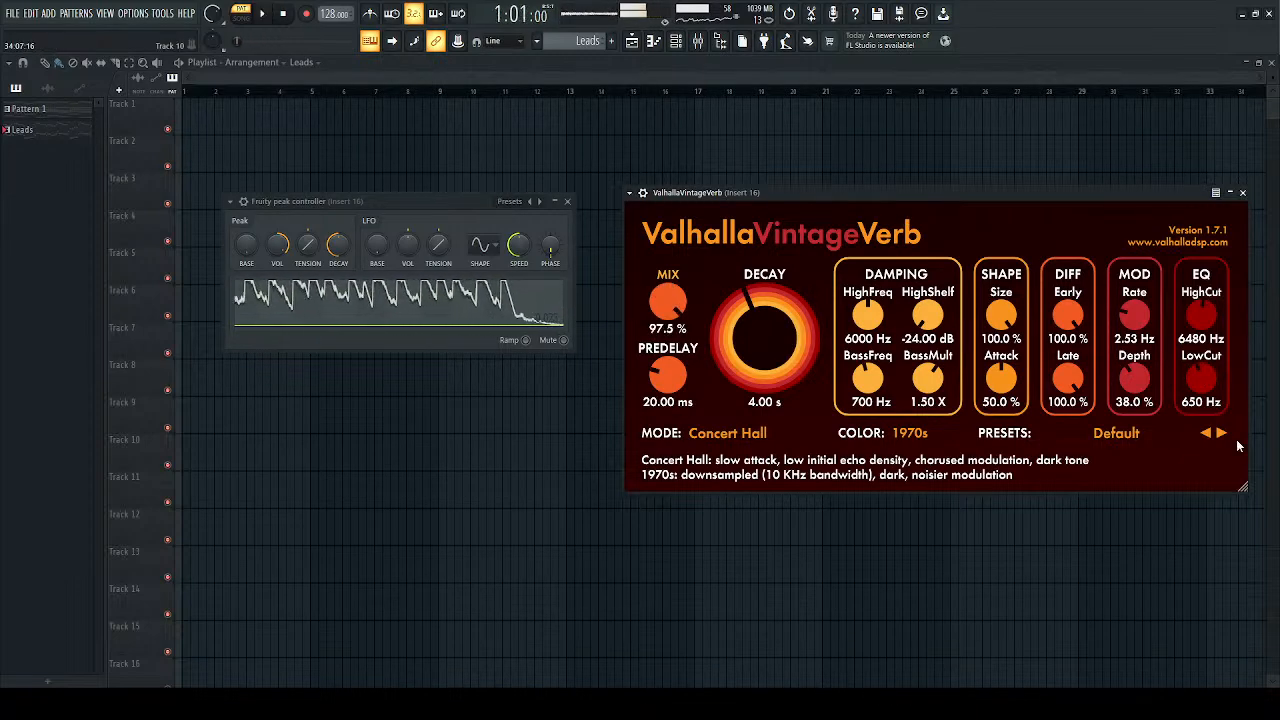
# Step: Set ValhallaVintageVerb's LowCut to 510 Hz and Fruity peak controller's peak amount to 108% during playback, closing both plug-ins
pyautogui.press('space')
pyautogui.moveTo(1200, 378); pyautogui.dragTo(1207, 395)
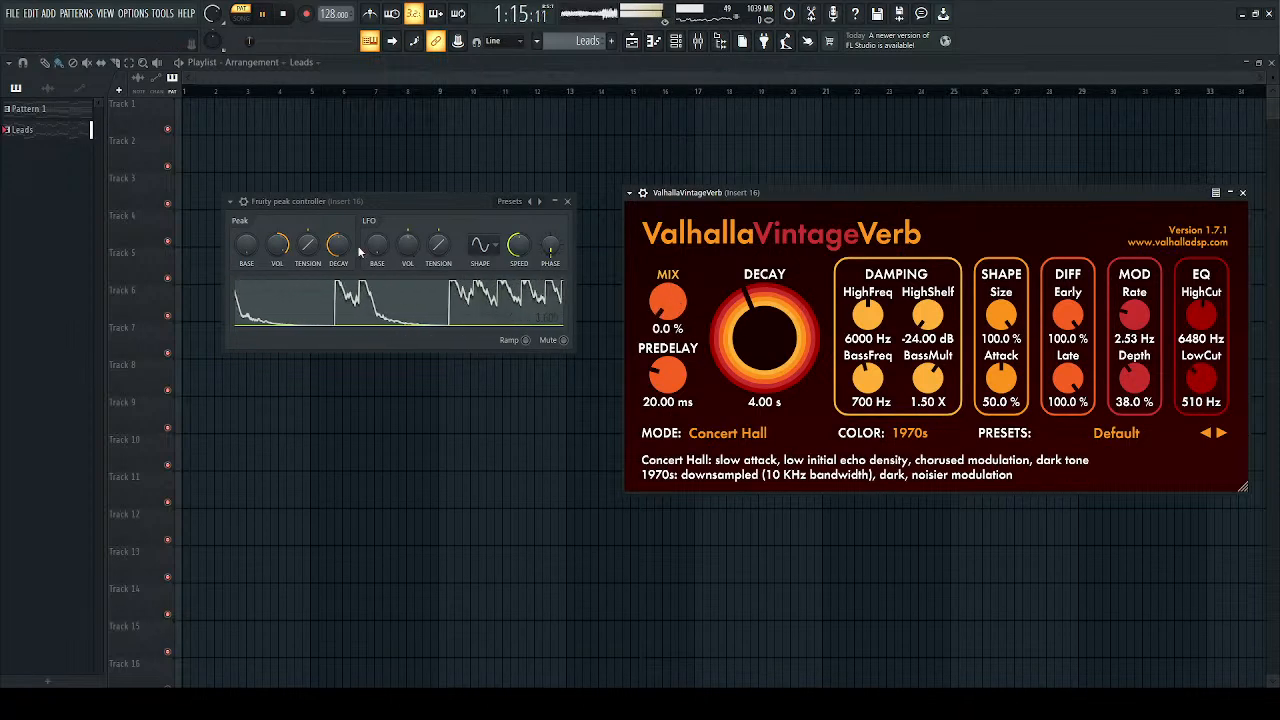
pyautogui.click(283, 249)
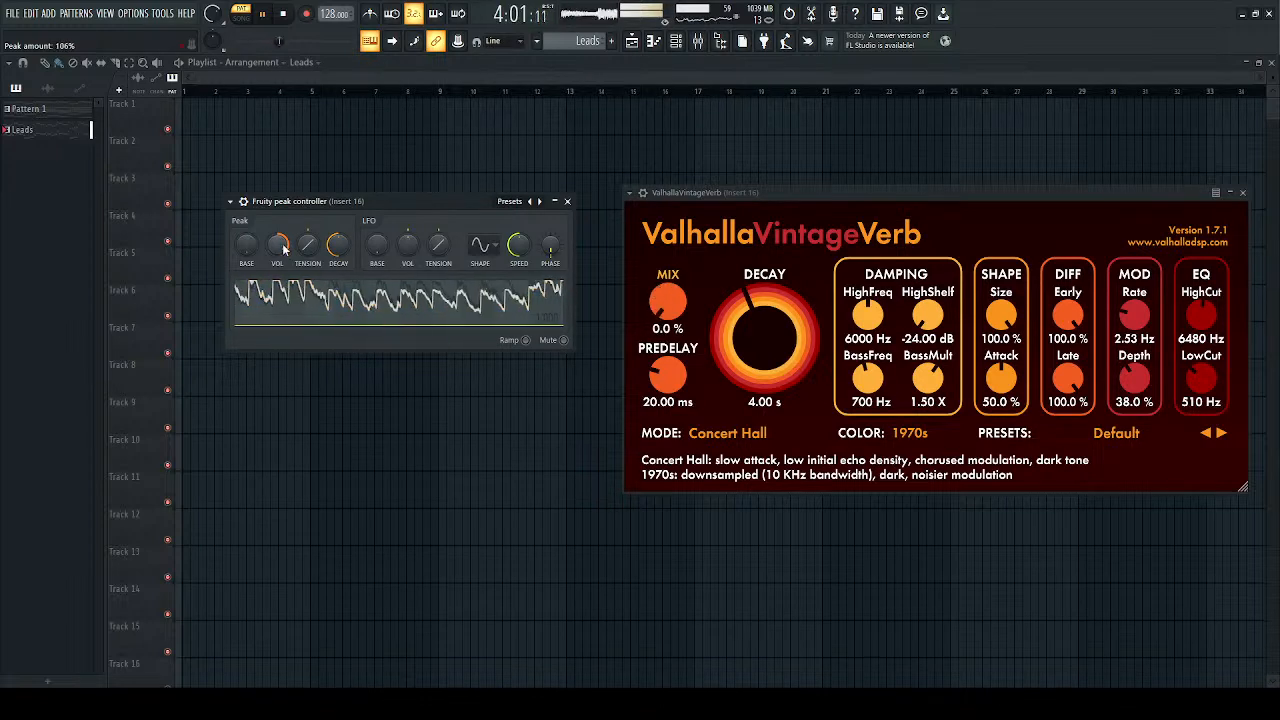
pyautogui.press('space')
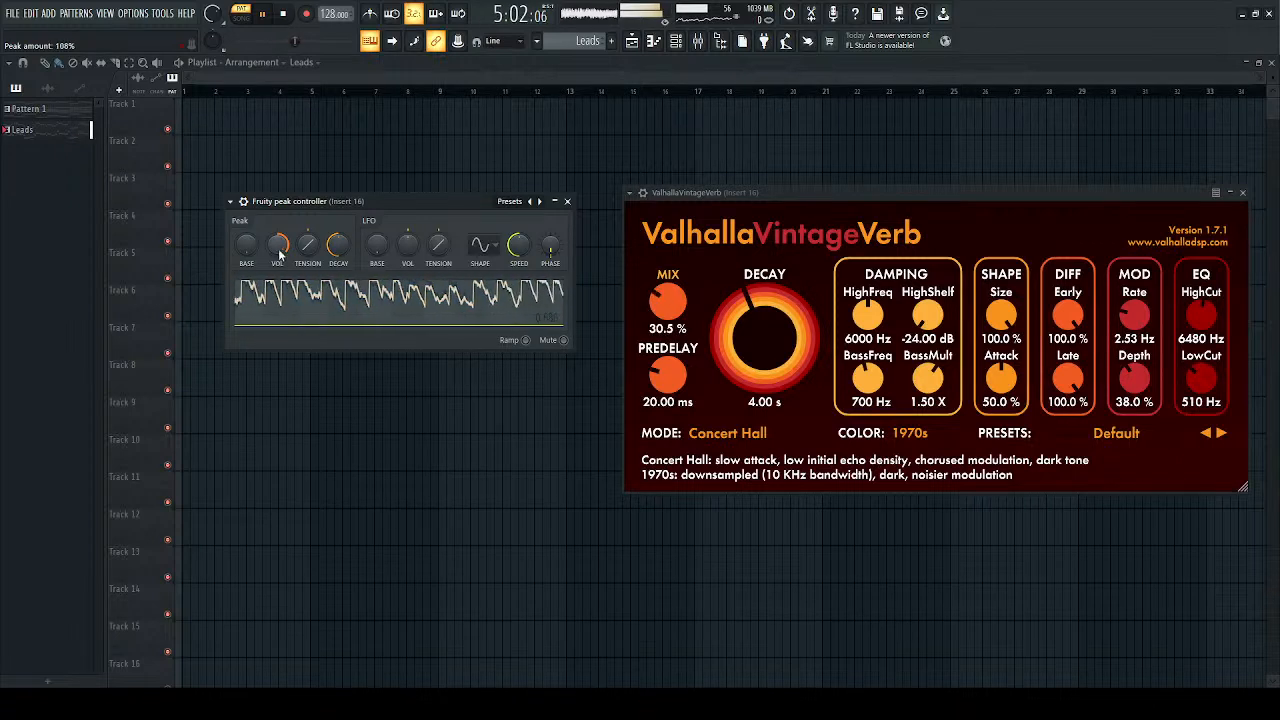
pyautogui.click(567, 201)
pyautogui.press('space')
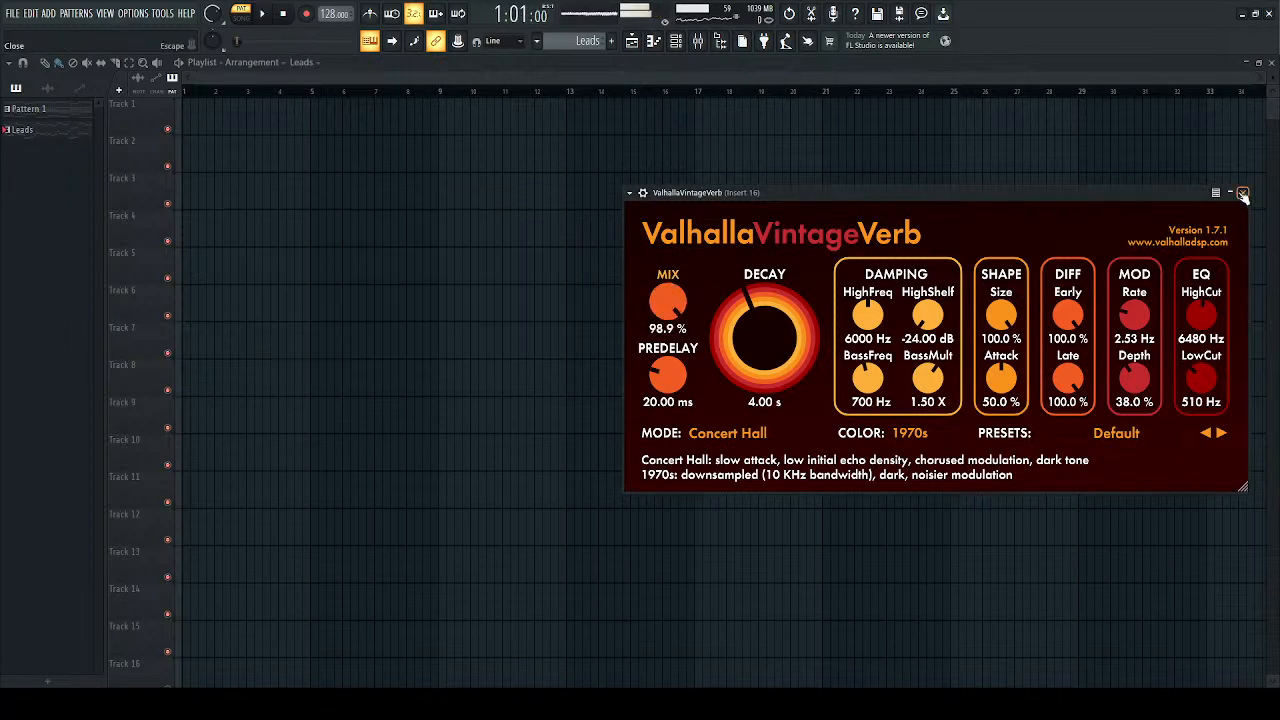
pyautogui.click(1242, 192)
# Step: Load Kickstart 2 in slot 6 of Insert 16, with Mix at 60% and the third preset ducking curve
pyautogui.click(698, 40)
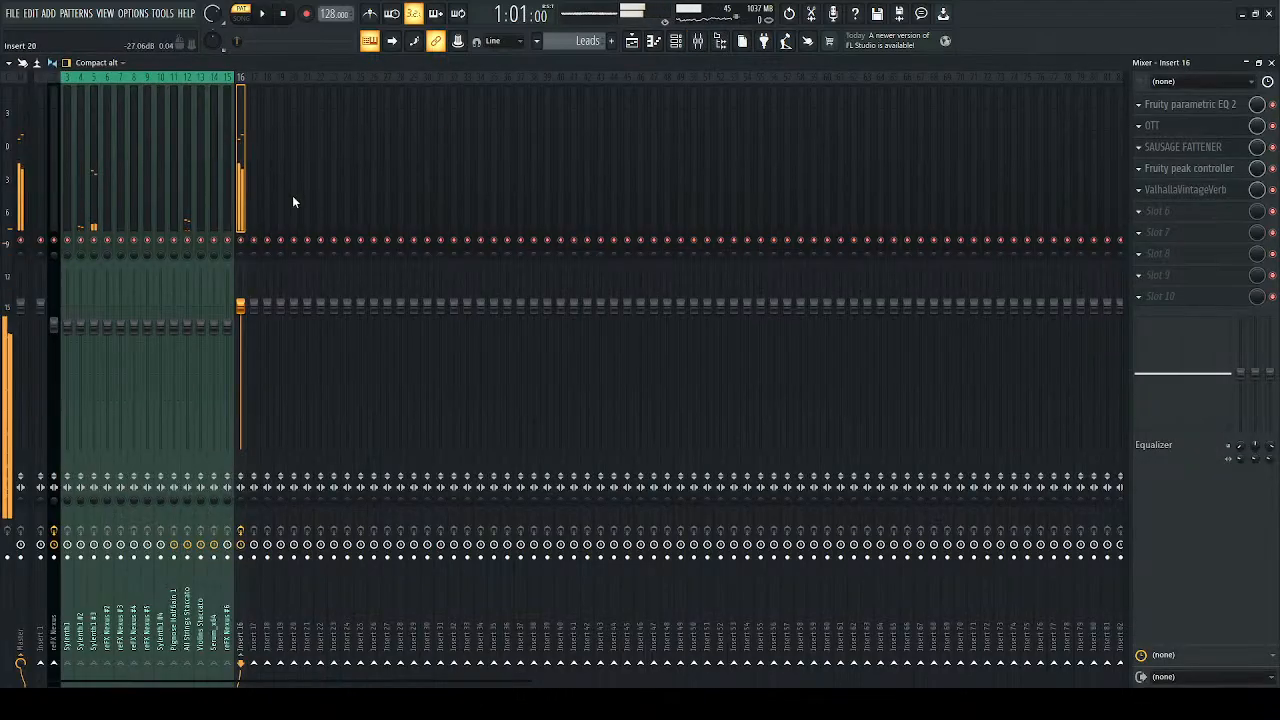
pyautogui.press('space')
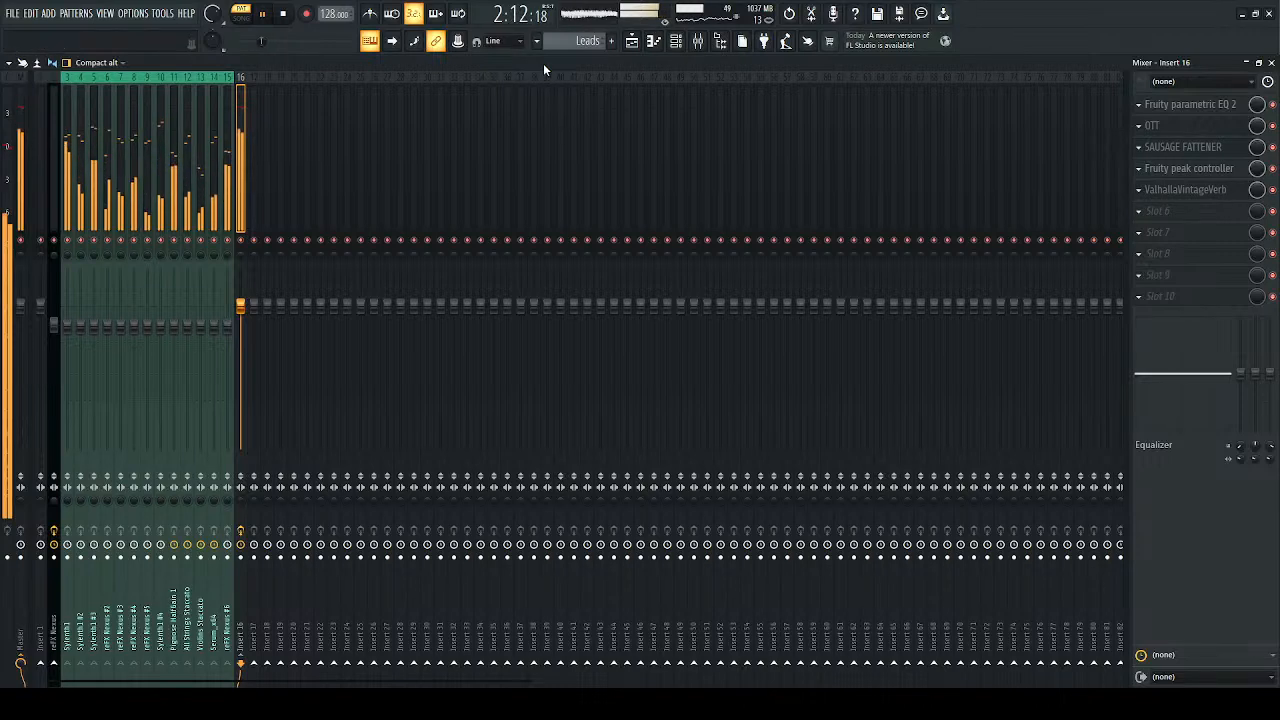
pyautogui.press('space')
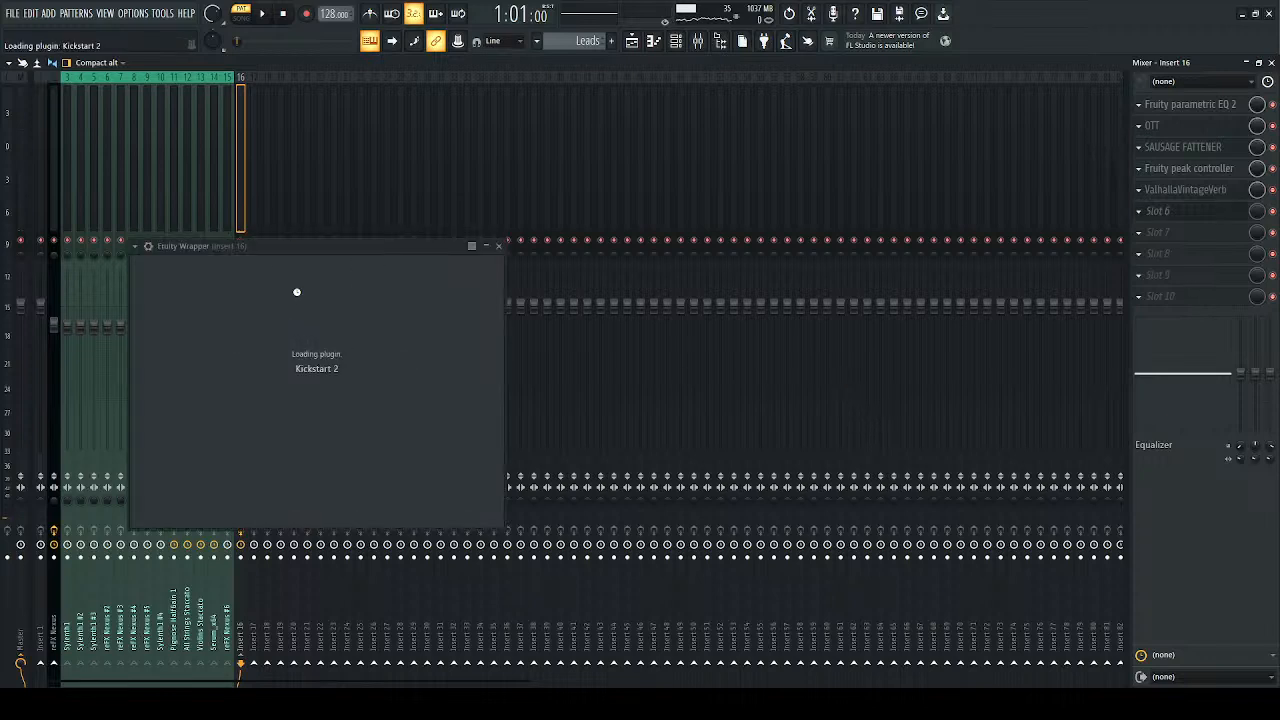
pyautogui.moveTo(201, 355); pyautogui.dragTo(201, 362)
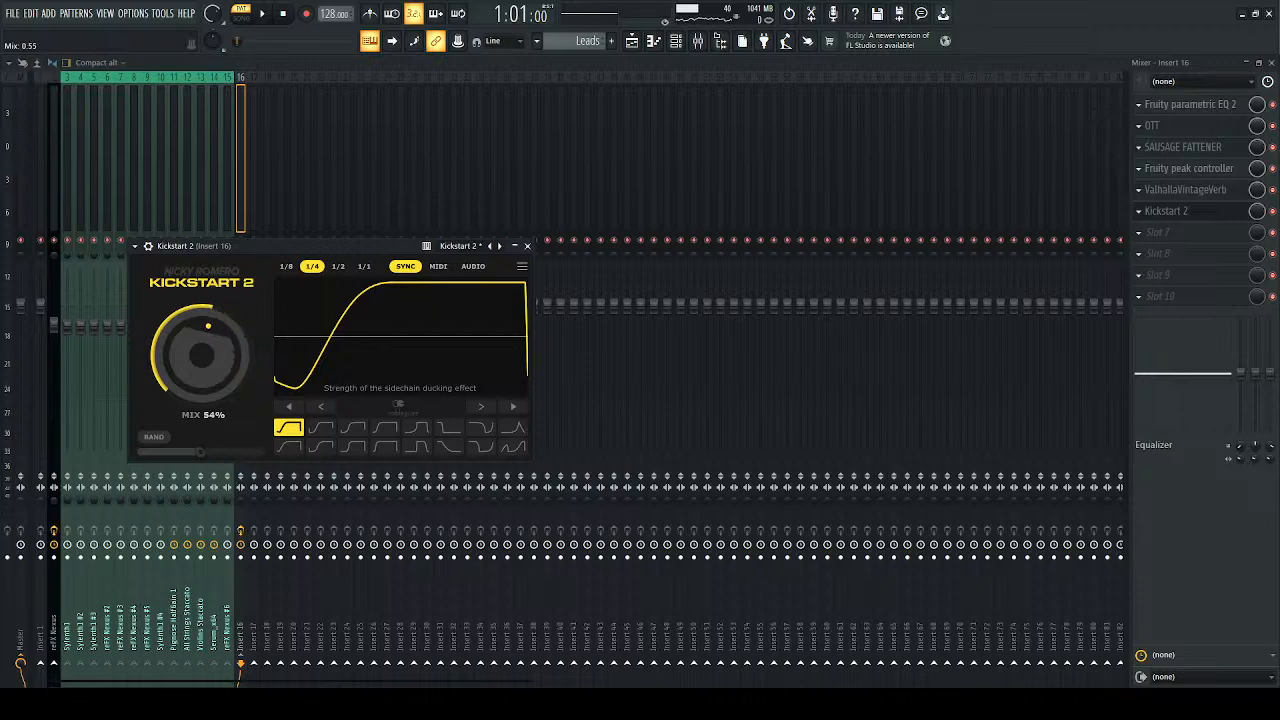
pyautogui.click(322, 428)
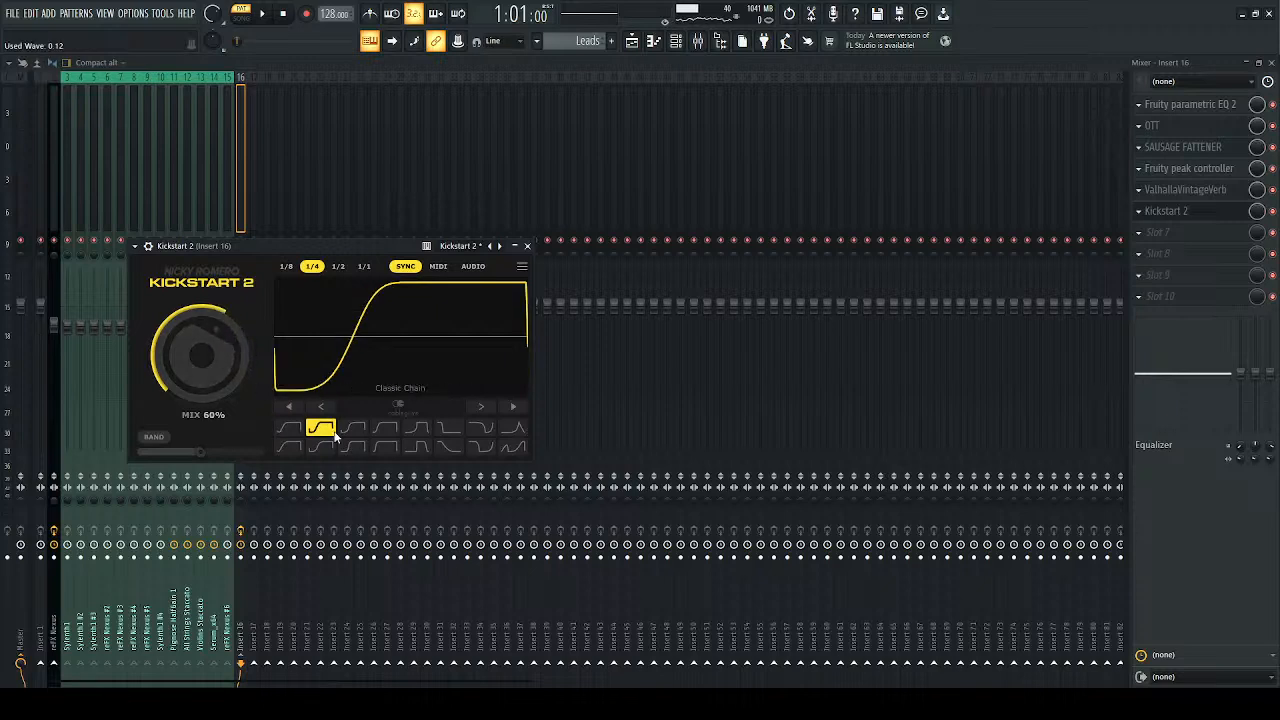
pyautogui.click(354, 428)
pyautogui.press('space')
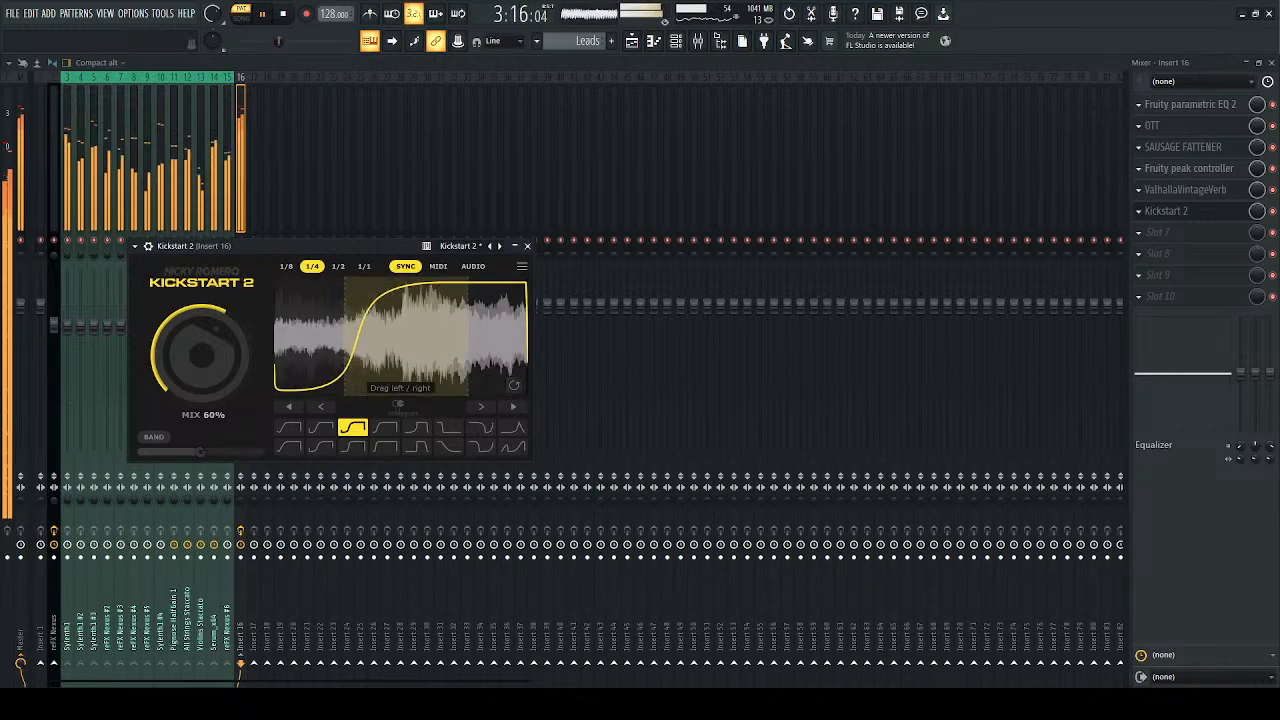
# Step: Move Kickstart 2 to slot 10 and set its Mix to 50% while listening to the leads
pyautogui.click(527, 245)
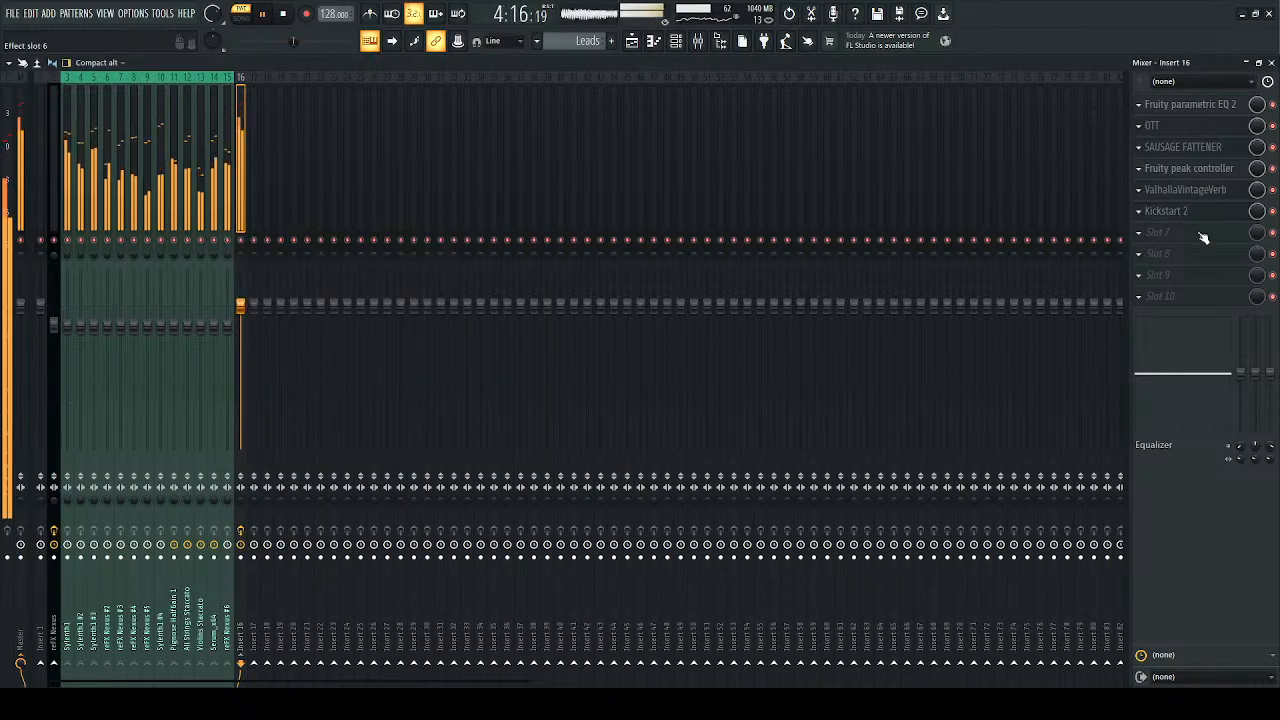
pyautogui.moveTo(1203, 280); pyautogui.dragTo(1194, 297)
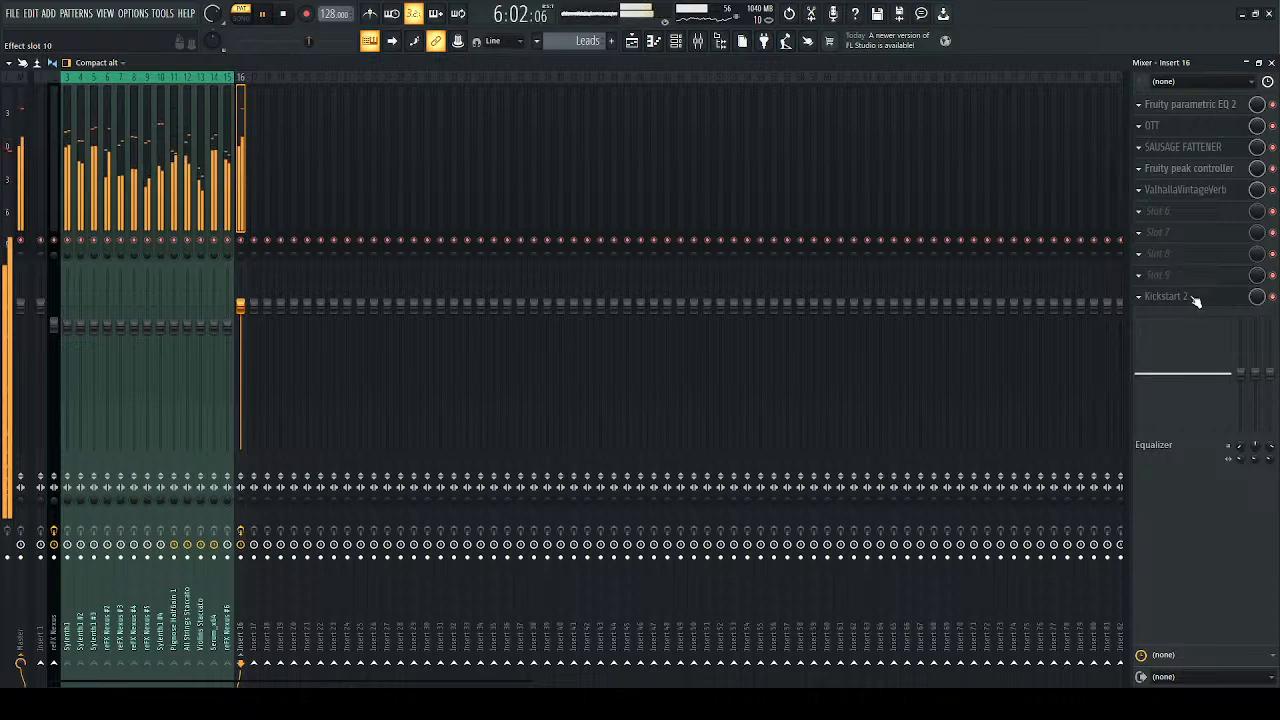
pyautogui.click(1194, 297)
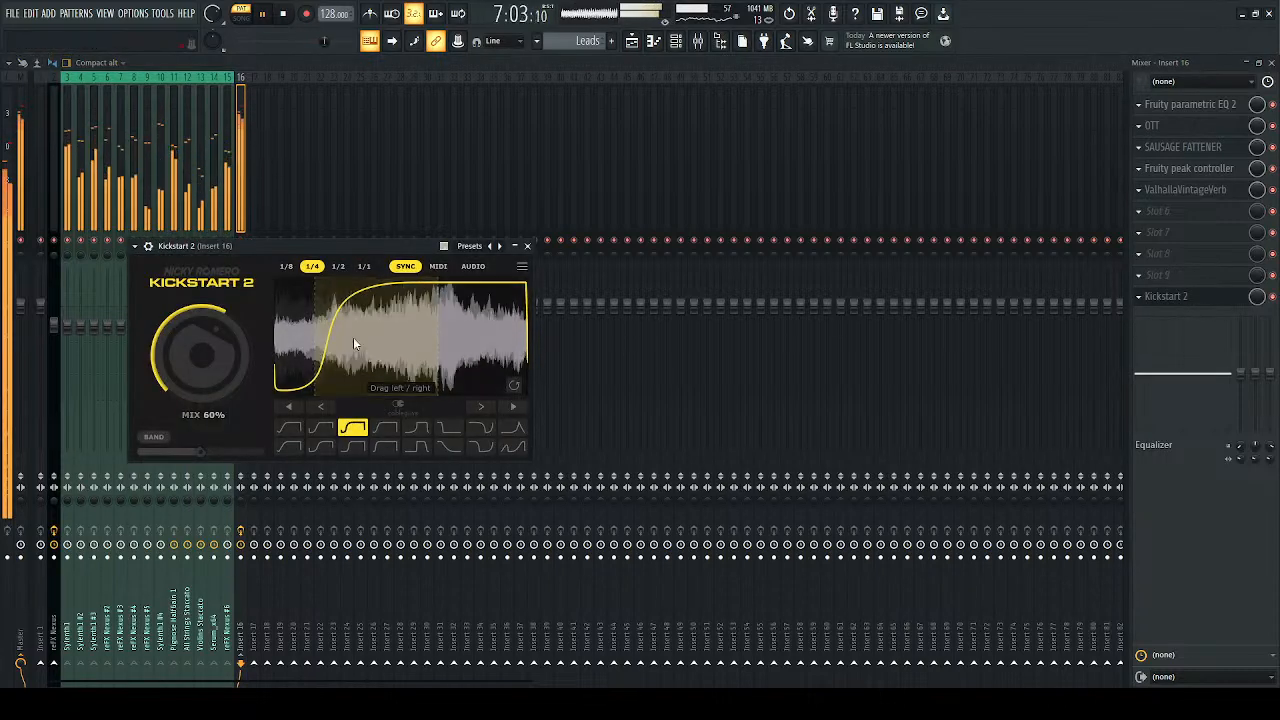
pyautogui.moveTo(227, 397); pyautogui.dragTo(227, 387)
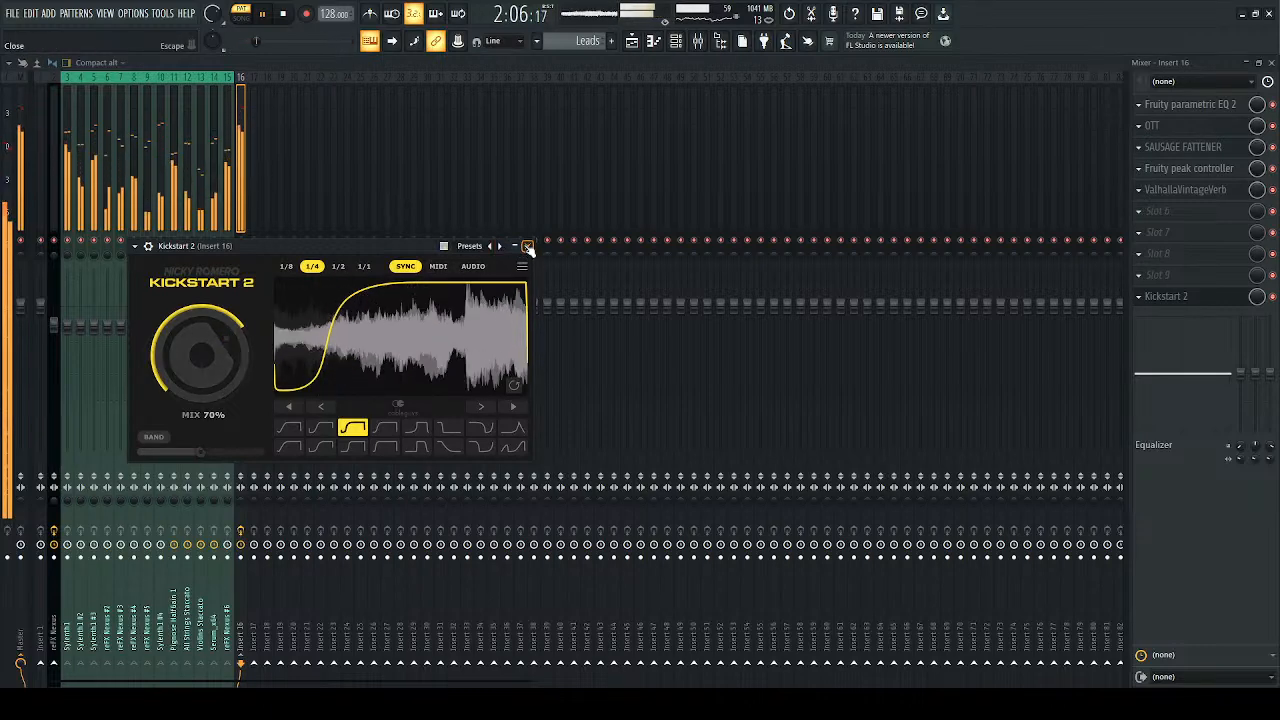
pyautogui.click(527, 245)
pyautogui.click(1187, 301)
pyautogui.moveTo(206, 354); pyautogui.dragTo(206, 374)
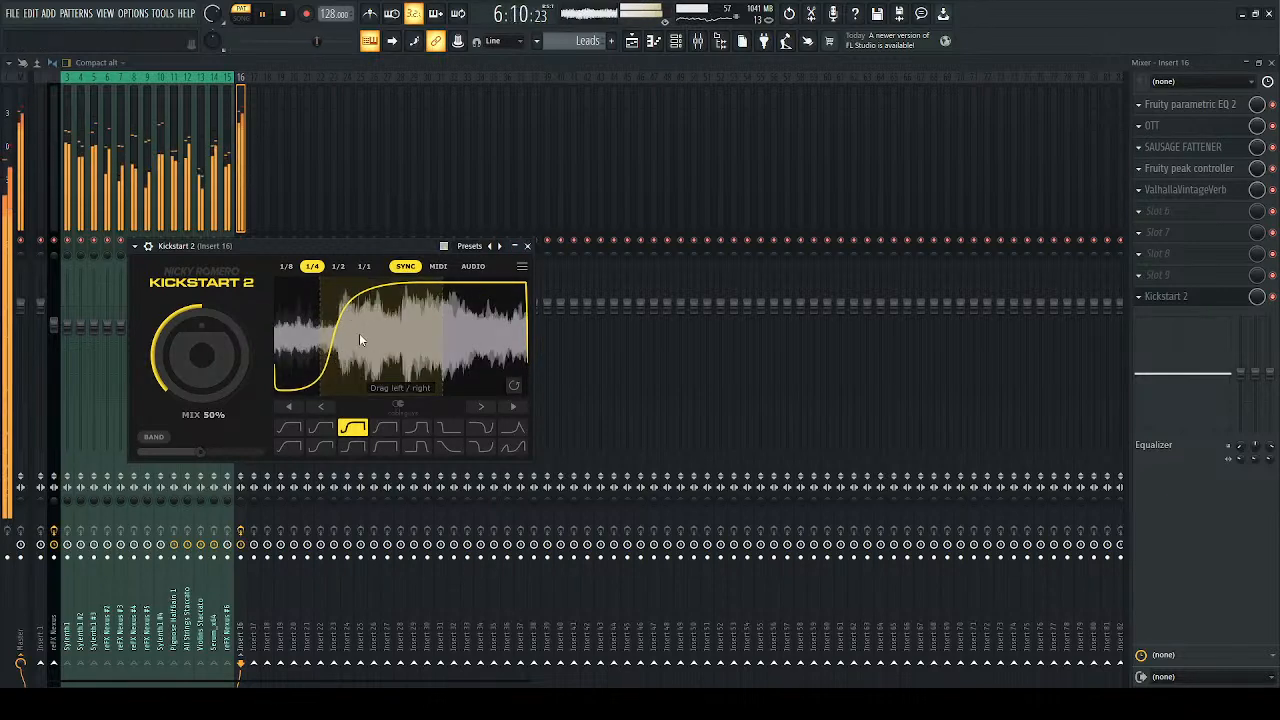
pyautogui.click(529, 247)
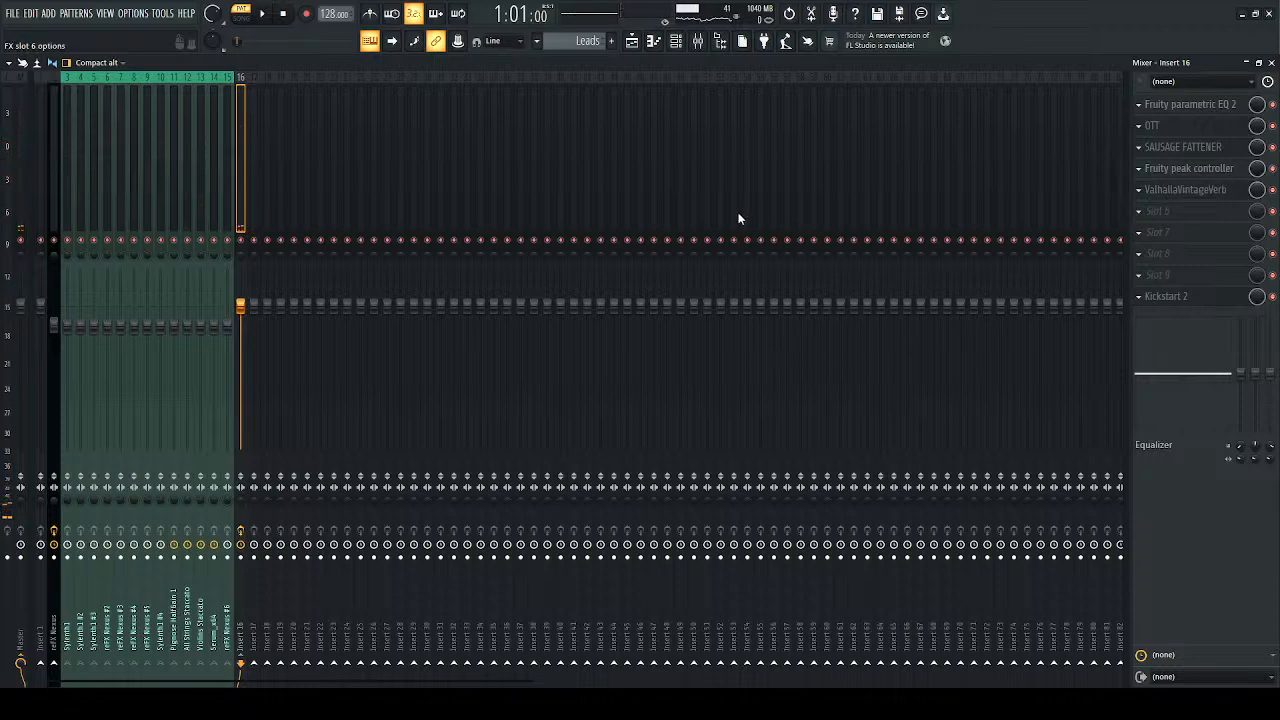
# Step: Add Fruity delay bank to Insert 16 in slot 4, ahead of Fruity peak controller, and audition it
pyautogui.click(848, 202)
pyautogui.moveTo(1218, 223); pyautogui.dragTo(1218, 170)
pyautogui.press('space')
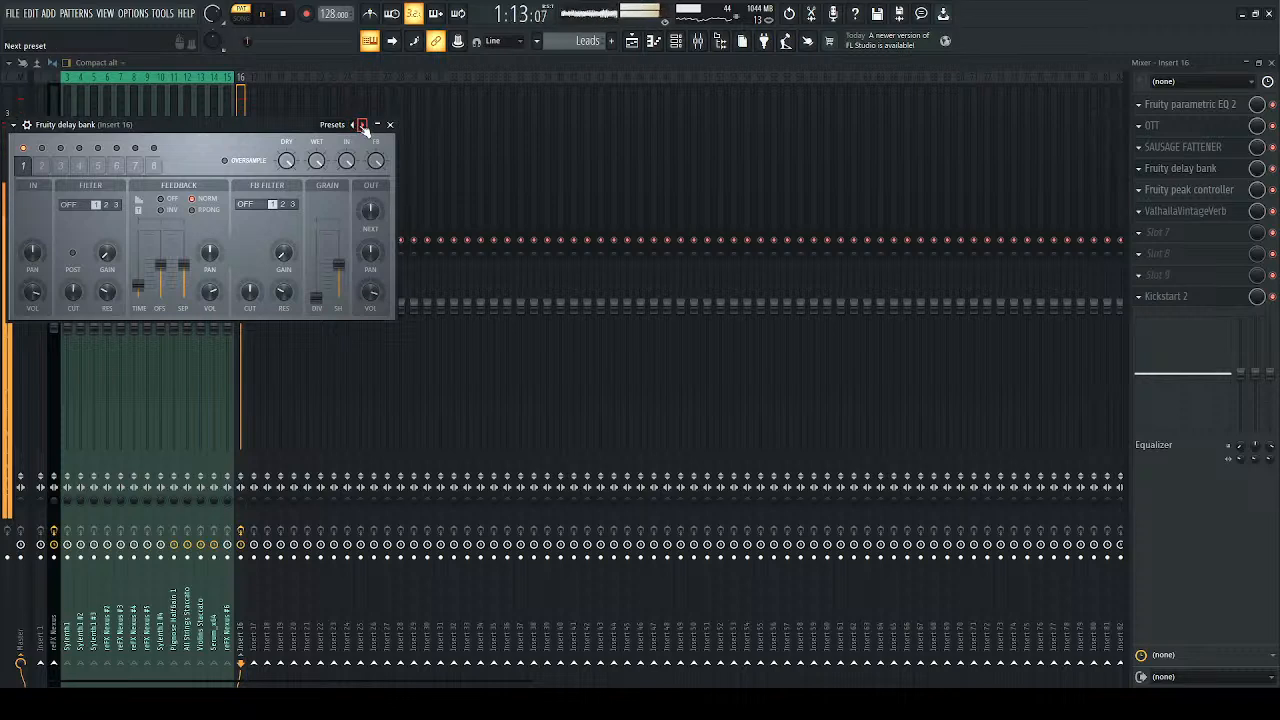
# Step: Replace Fruity delay bank with Fruity Delay 3, set its feedback level to minimum and its time to 2:0, and listen
pyautogui.click(1140, 172)
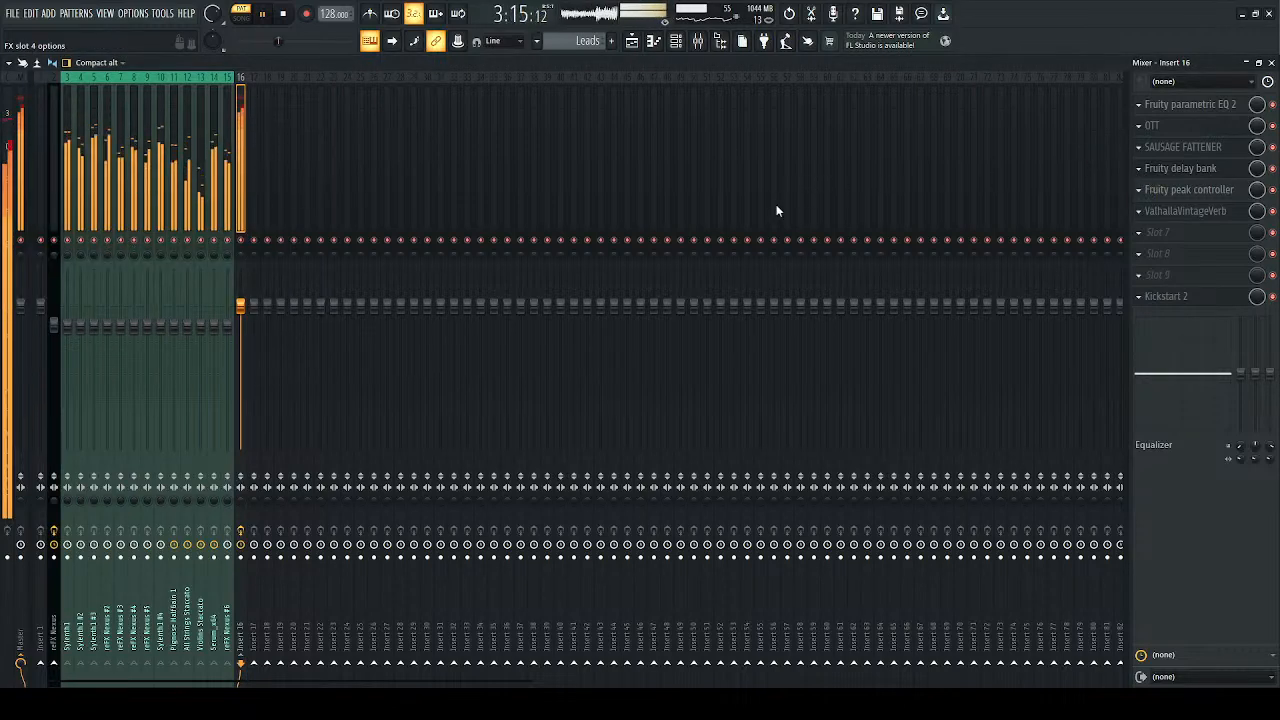
pyautogui.click(739, 195)
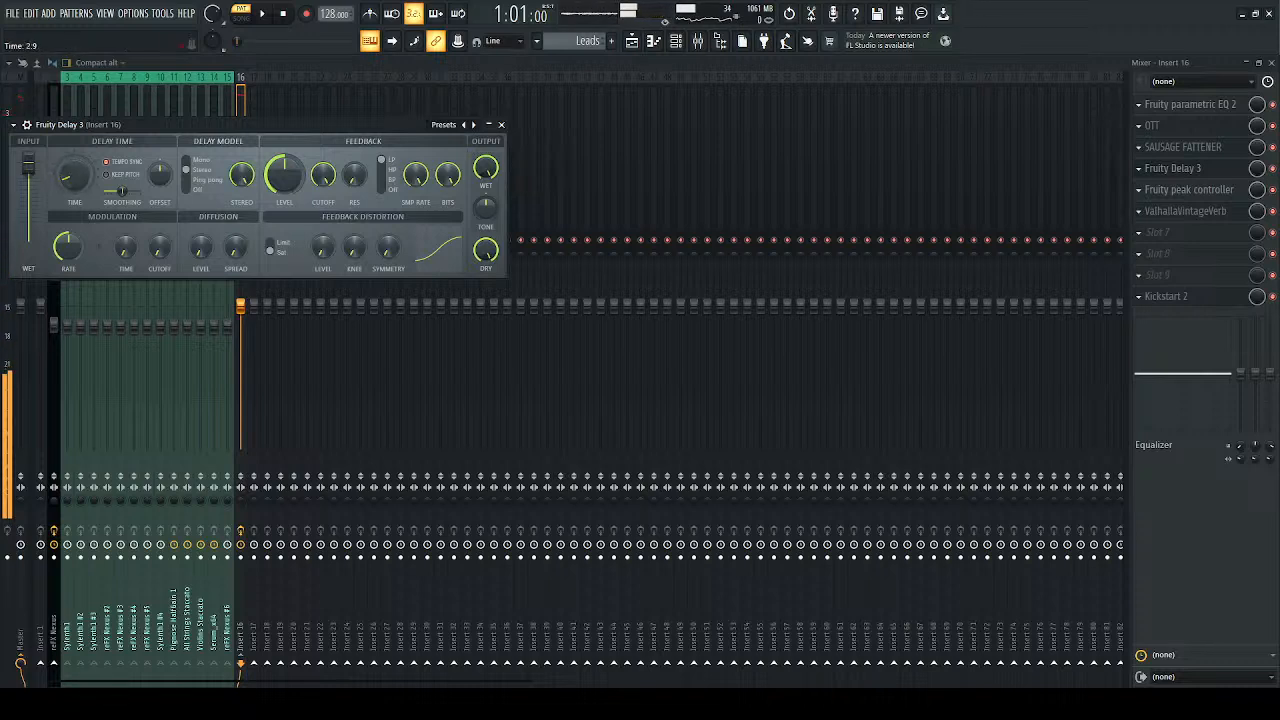
pyautogui.moveTo(284, 175); pyautogui.dragTo(284, 225)
pyautogui.press('space')
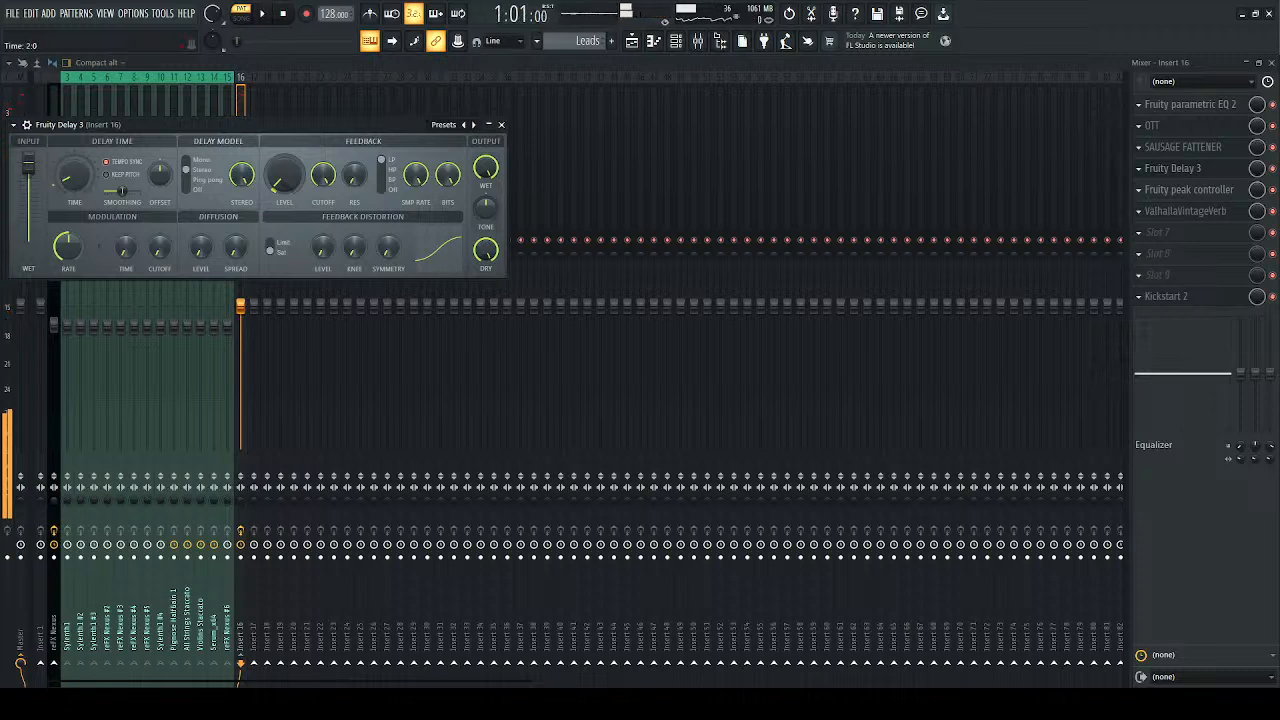
pyautogui.press('space')
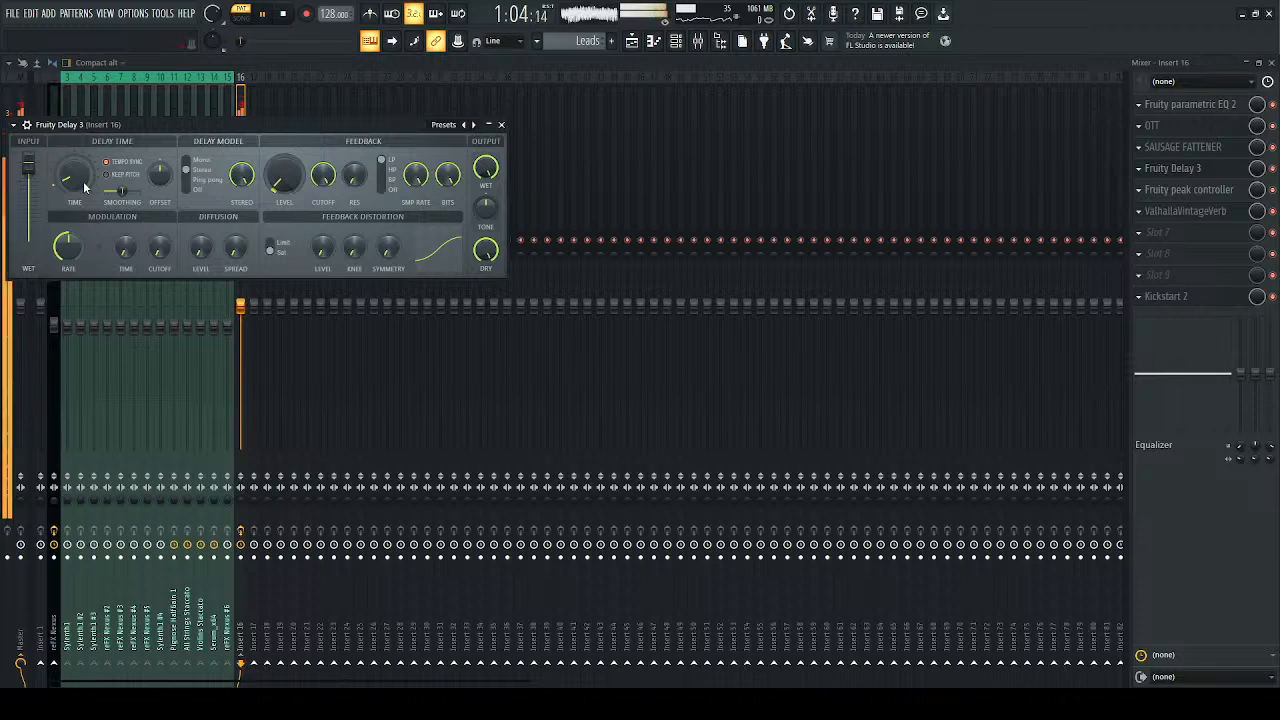
pyautogui.click(502, 126)
# Step: Lower the Insert 16 fader slightly and set Kickstart 2's Mix to 75% while listening
pyautogui.moveTo(240, 304); pyautogui.dragTo(243, 316)
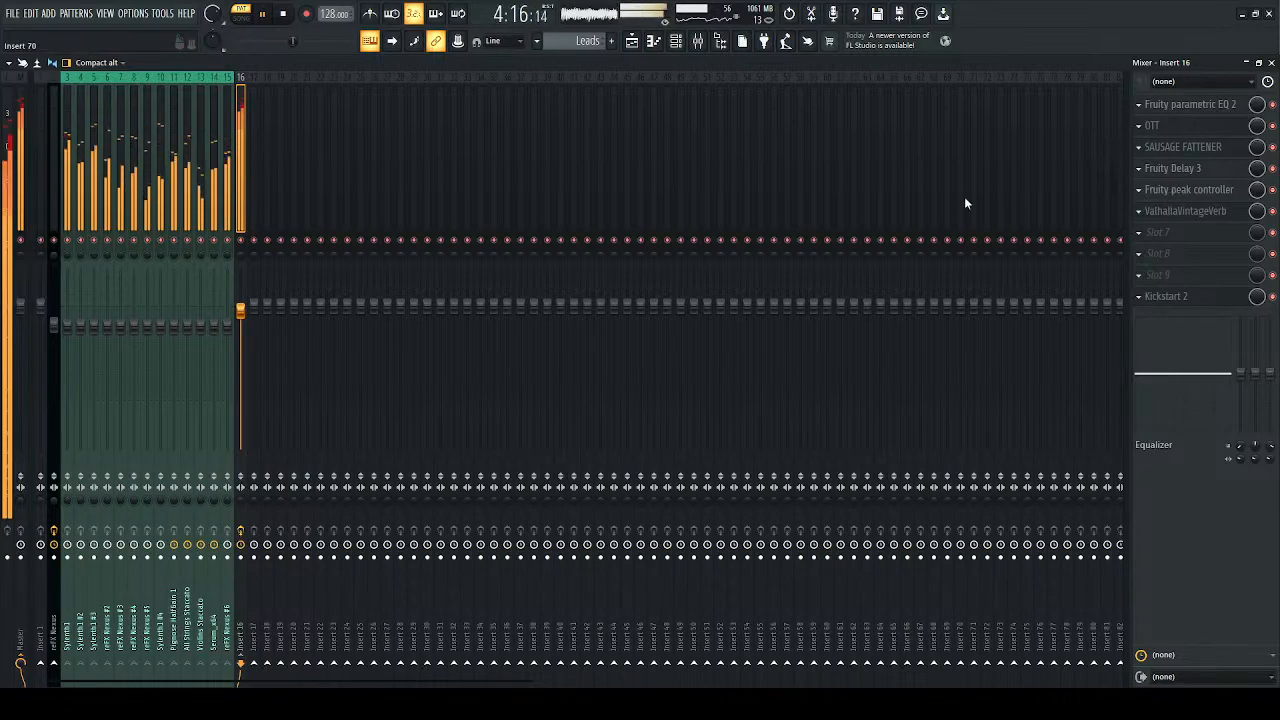
pyautogui.press('space')
pyautogui.click(1219, 302)
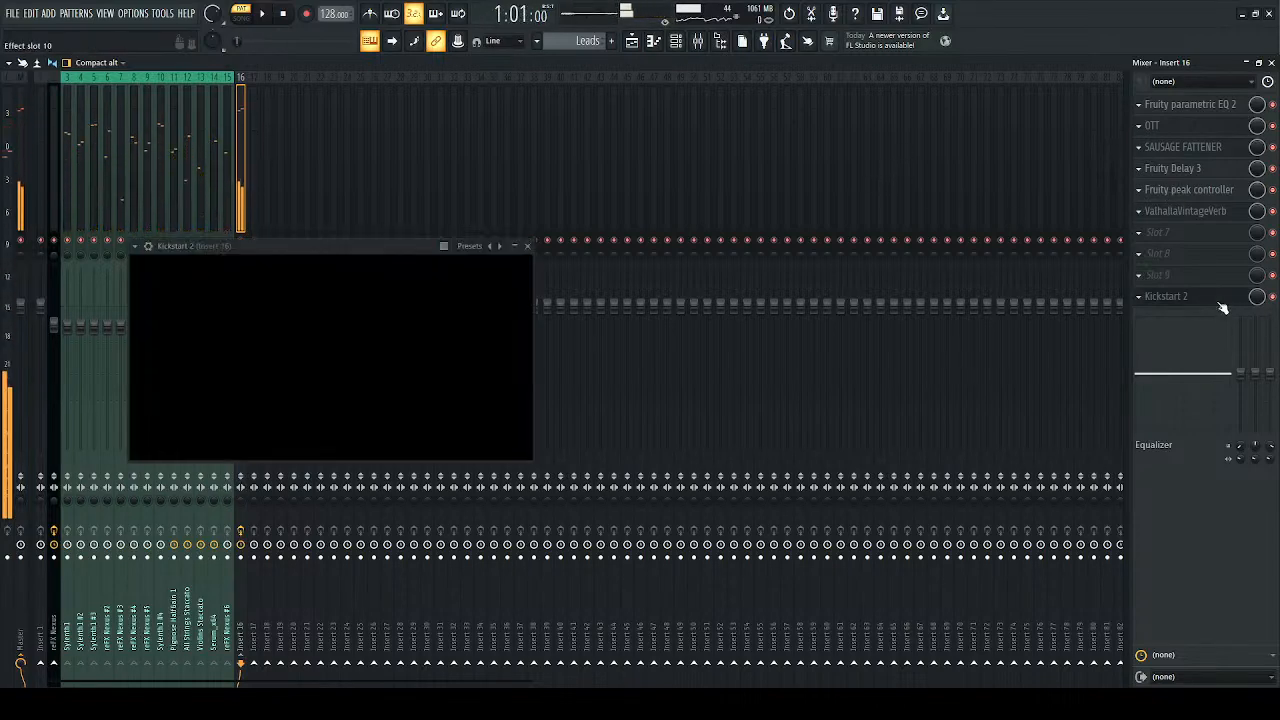
pyautogui.moveTo(228, 347); pyautogui.dragTo(228, 314)
pyautogui.press('space')
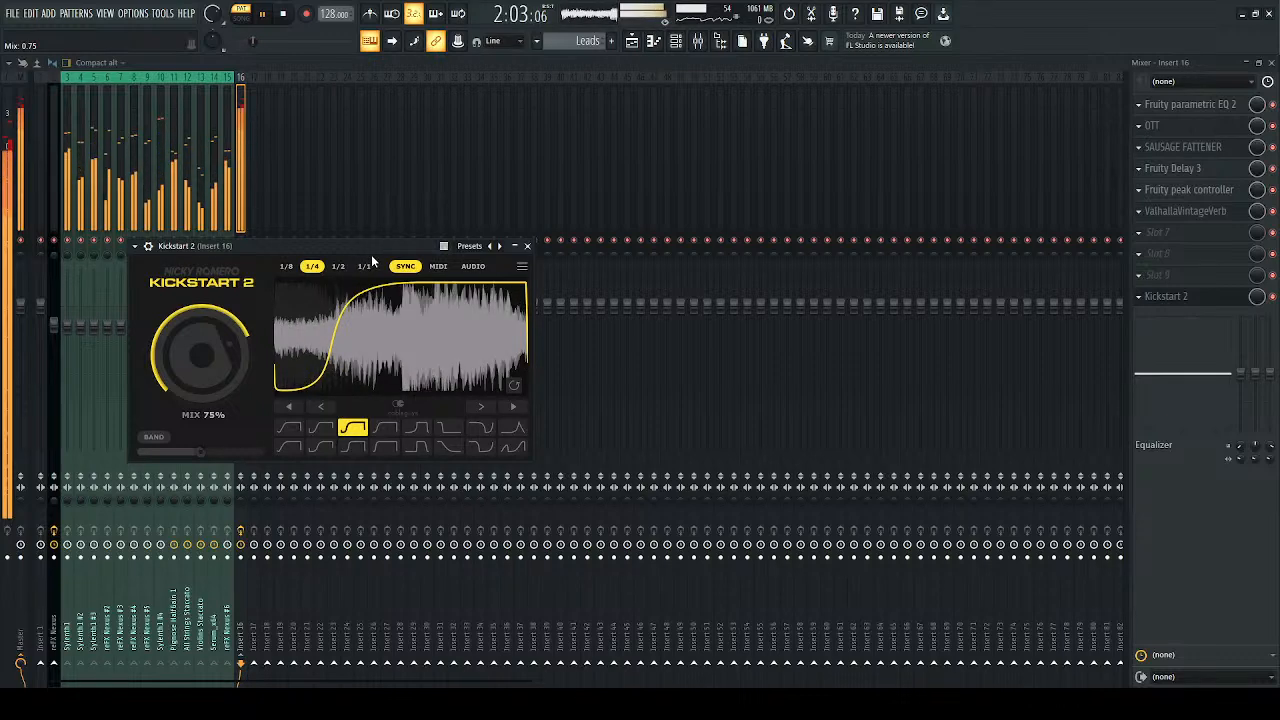
pyautogui.click(527, 246)
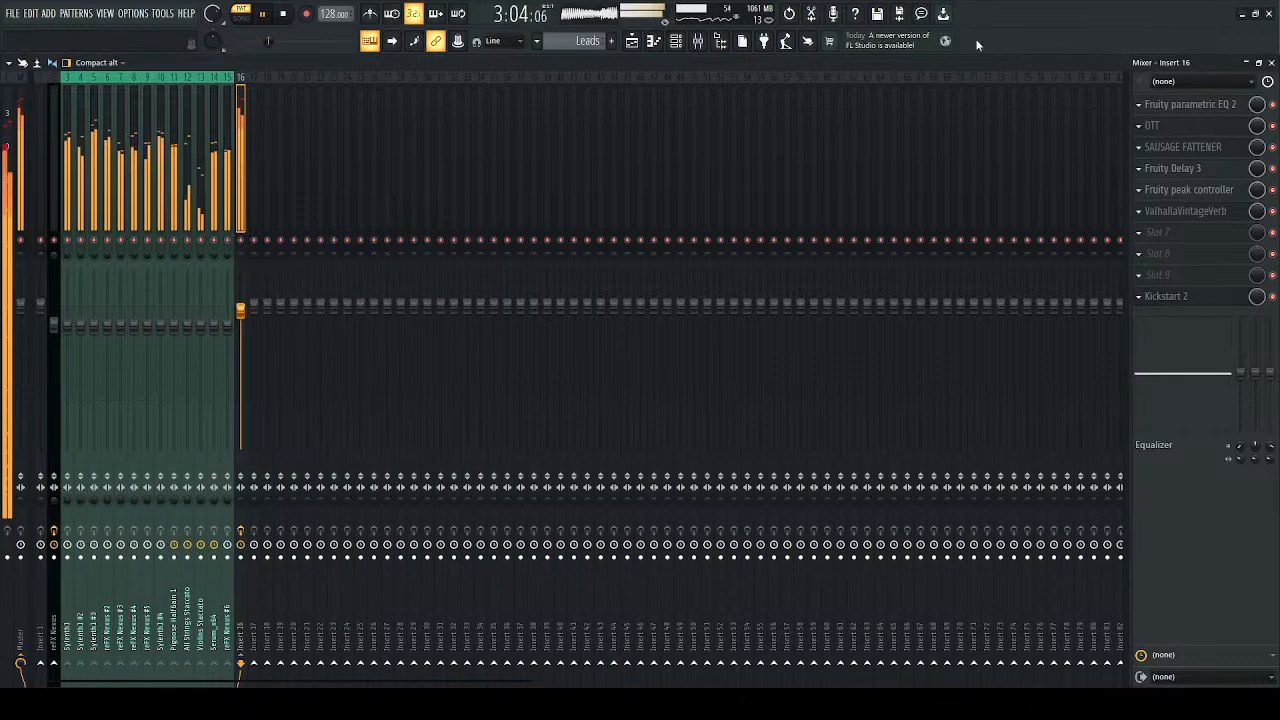
# Step: Place the Leads pattern on Track 4 of the playlist at bar 13 and duplicate it to bar 21
pyautogui.press('F5')
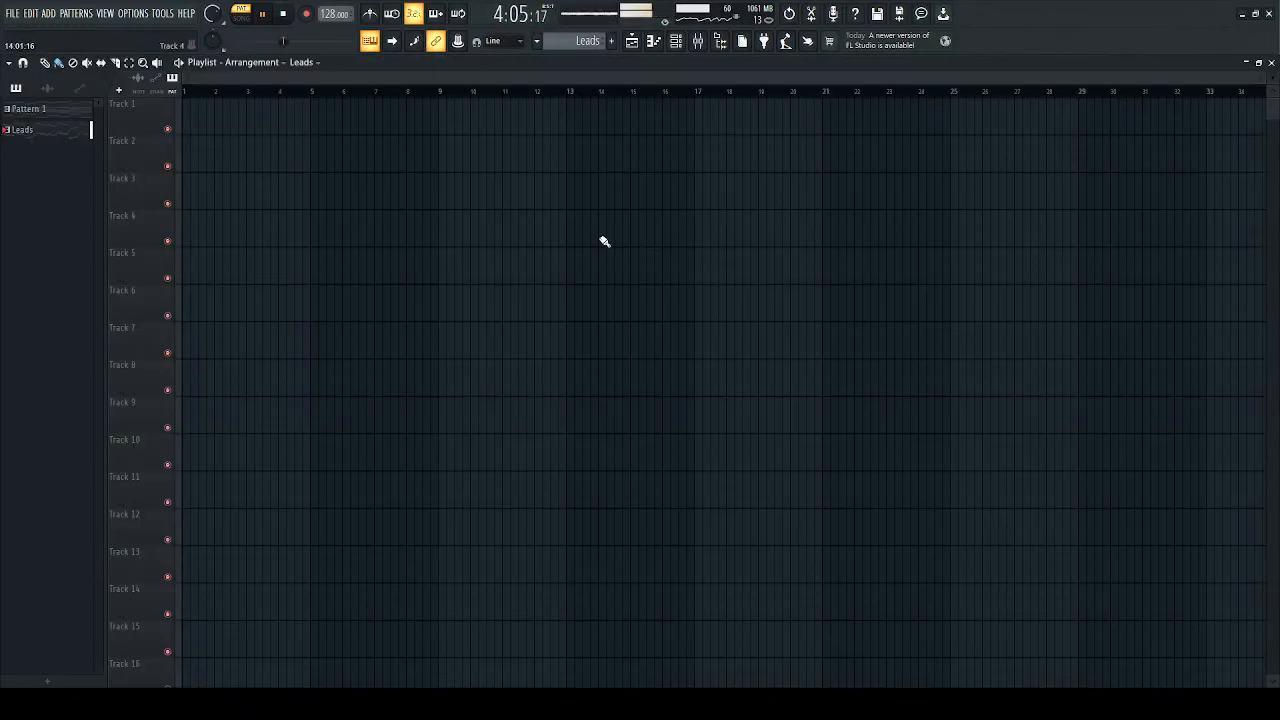
pyautogui.click(570, 237)
pyautogui.scroll(-1, 731, 234)
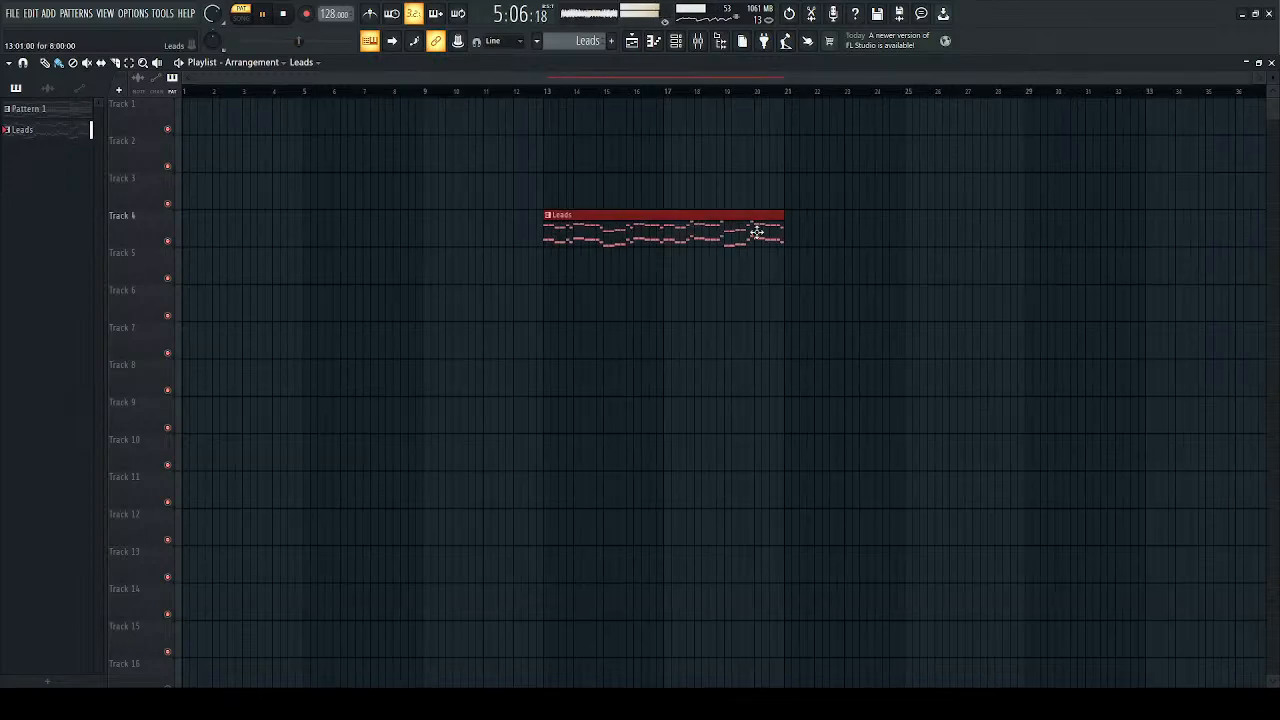
pyautogui.hotkey('ctrl', 'b')
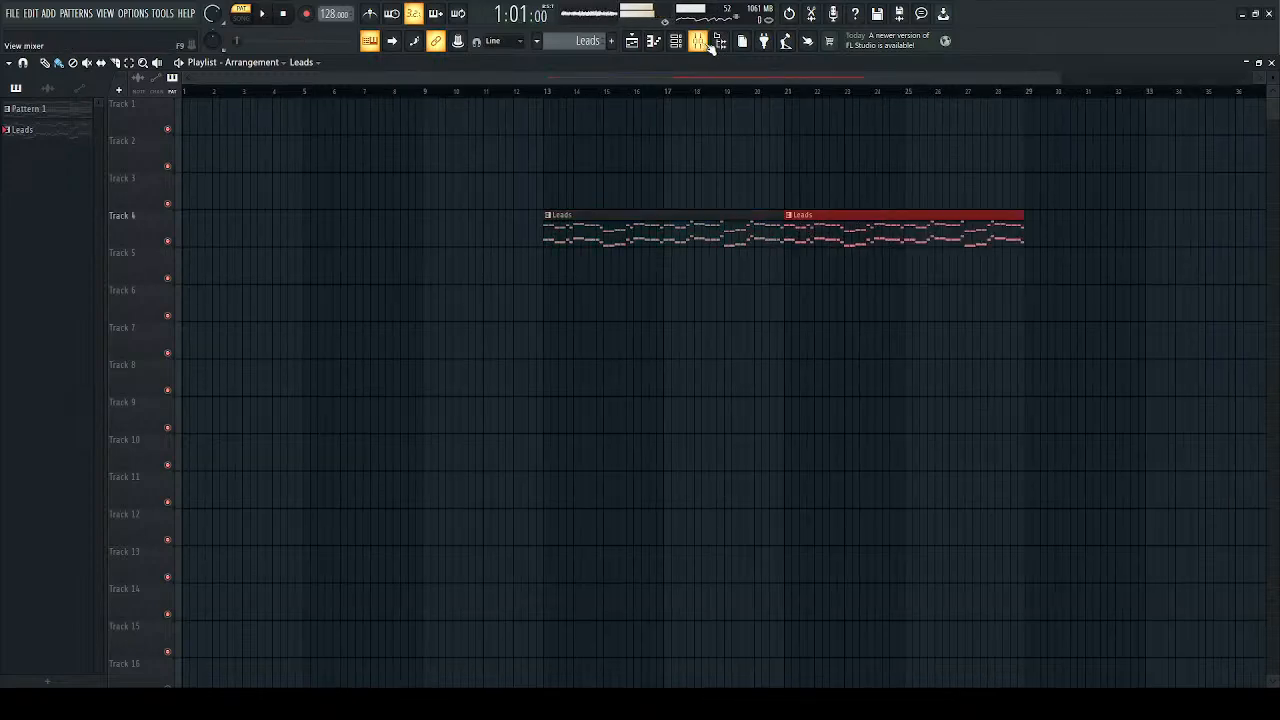
# Step: Set Fruity Delay 3's output wet to 12.2% during playback and compare the leads with the delay bypassed
pyautogui.click(704, 45)
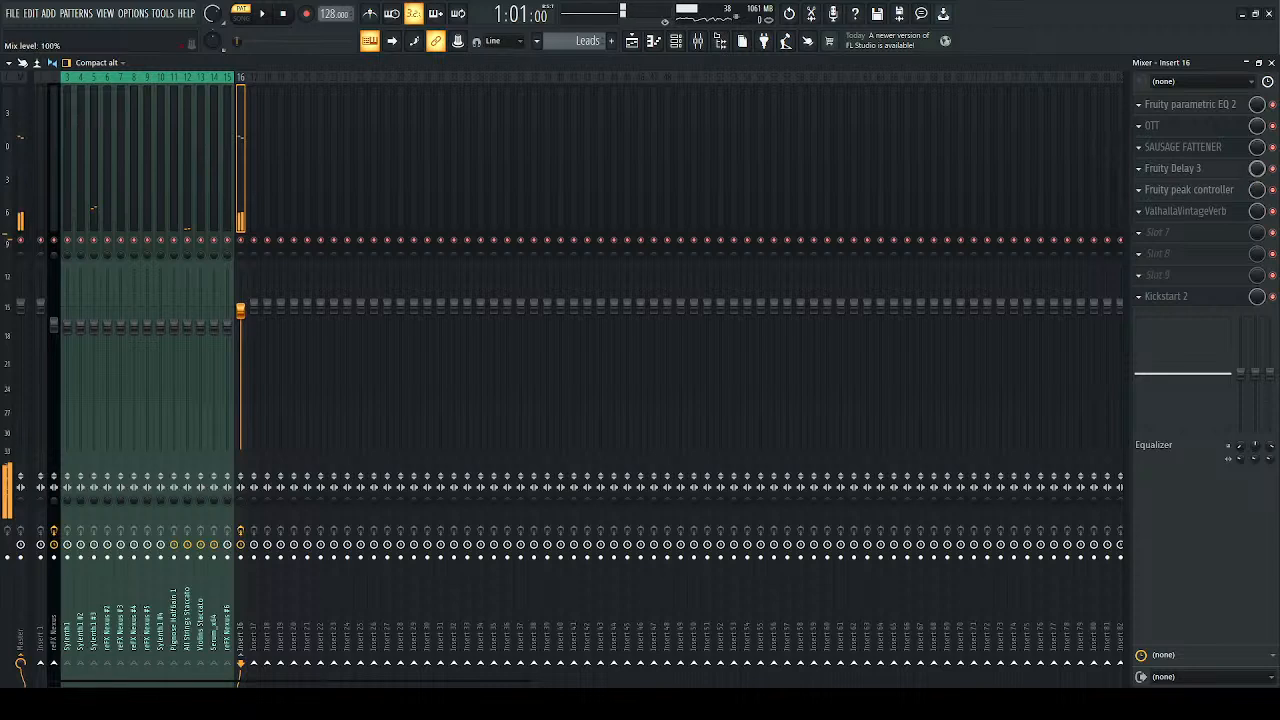
pyautogui.press('space')
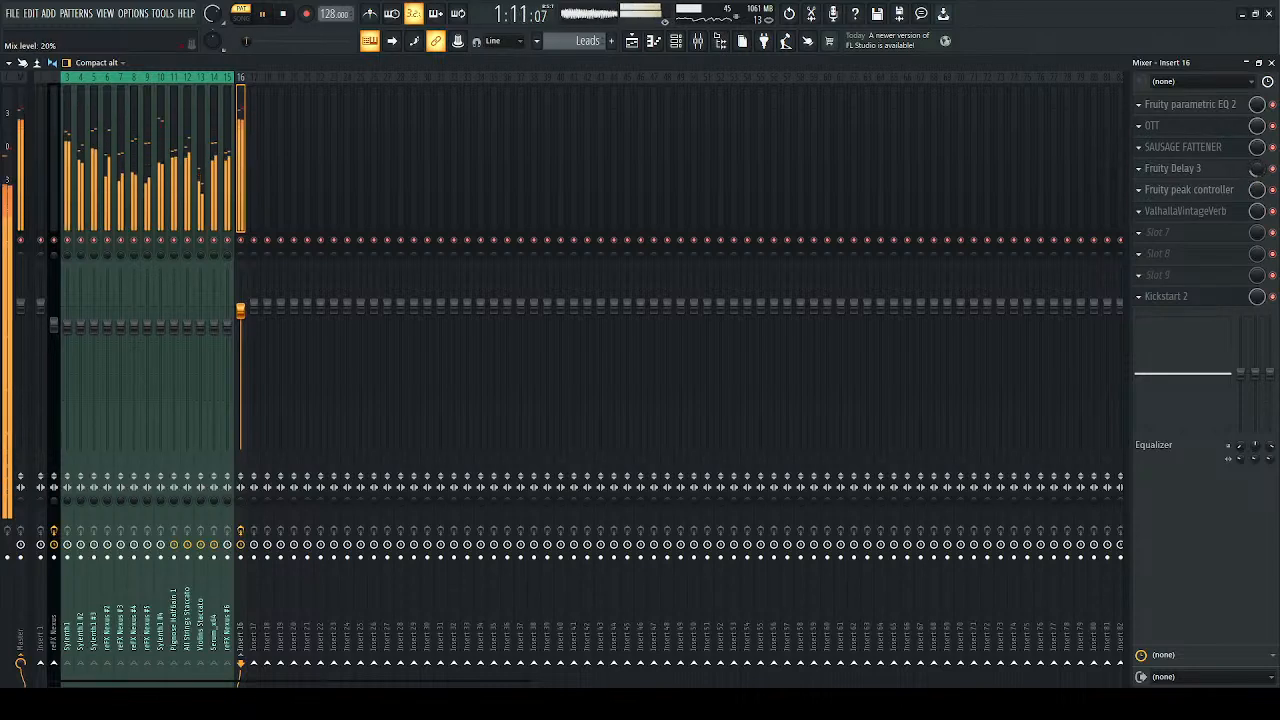
pyautogui.moveTo(1260, 170); pyautogui.dragTo(1260, 160)
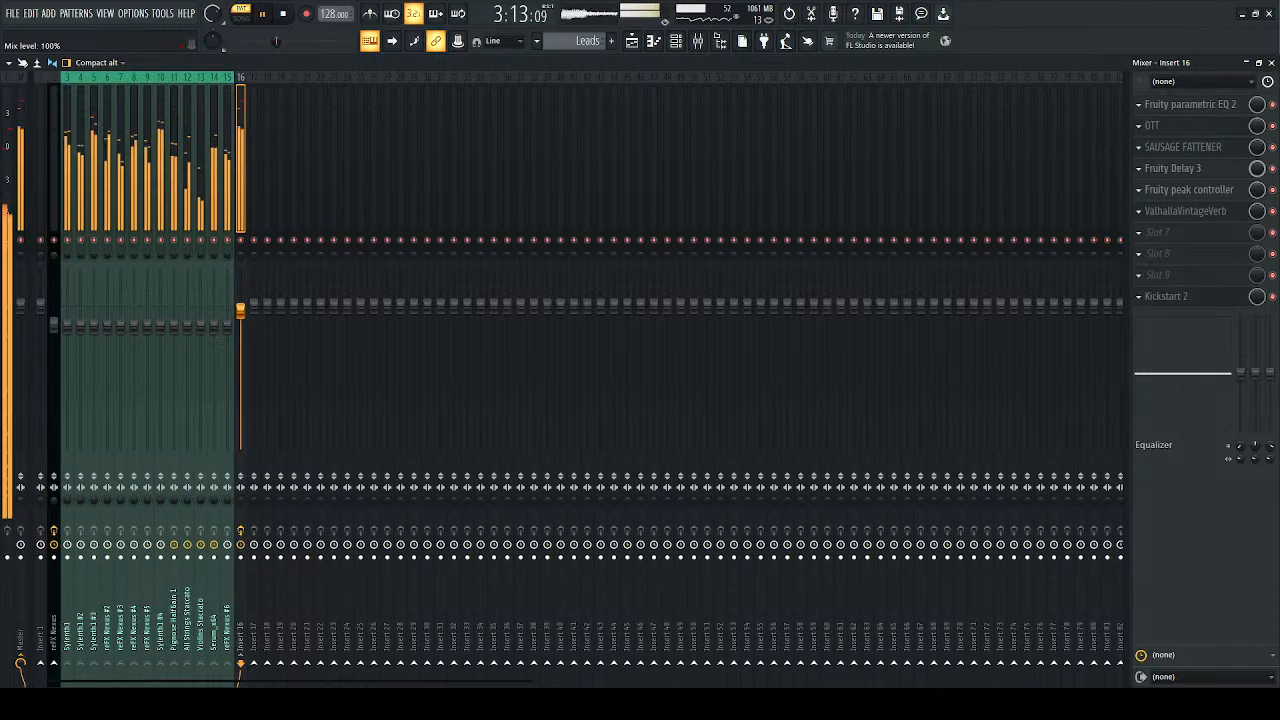
pyautogui.click(1210, 168)
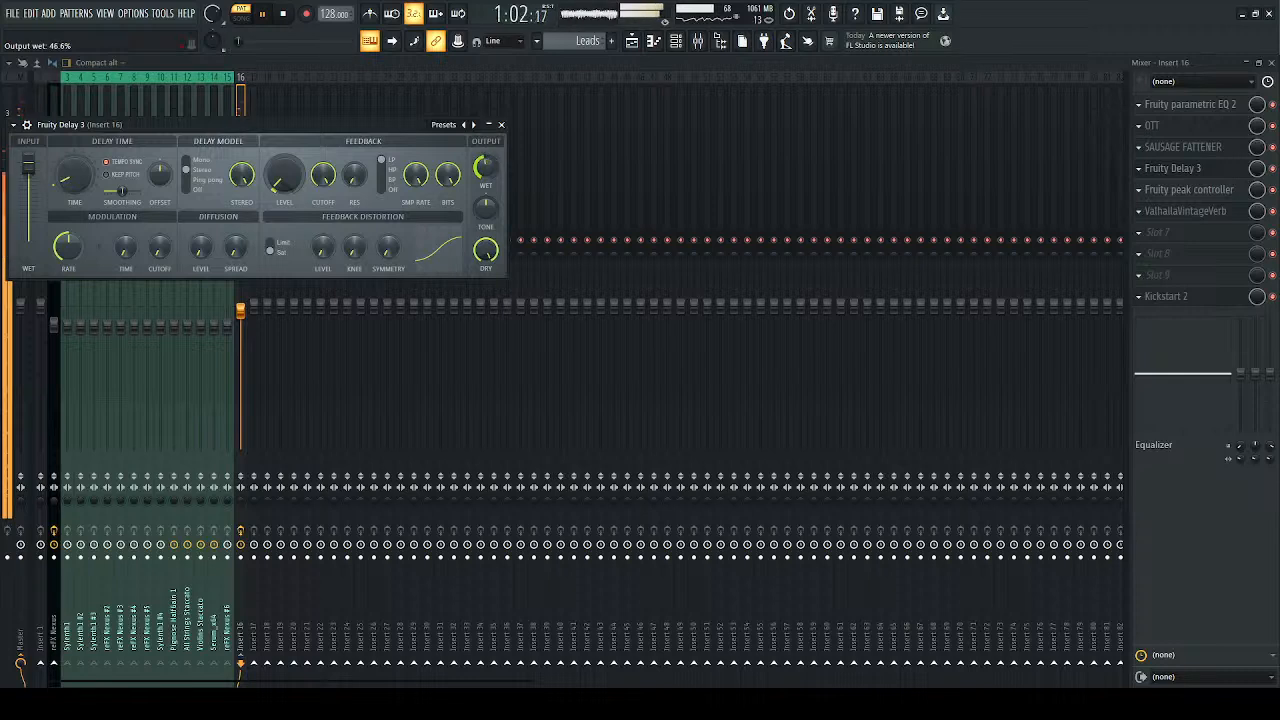
pyautogui.moveTo(485, 168); pyautogui.dragTo(494, 143)
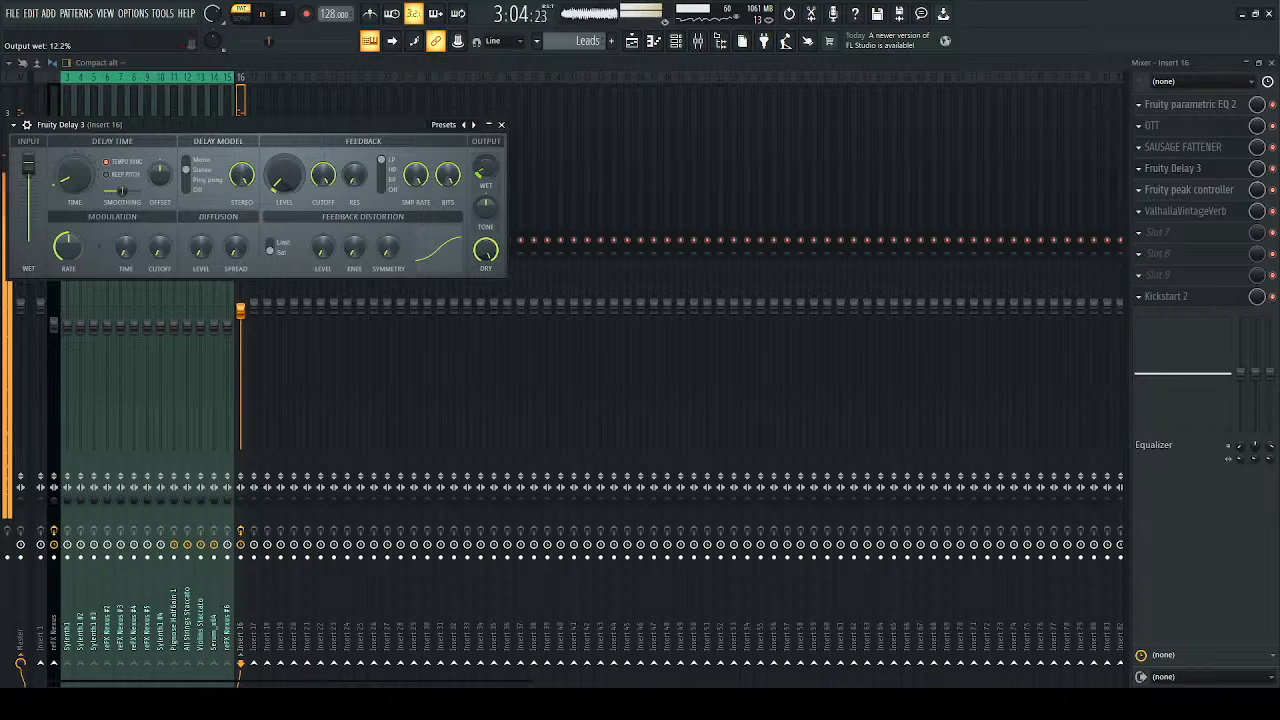
pyautogui.click(501, 125)
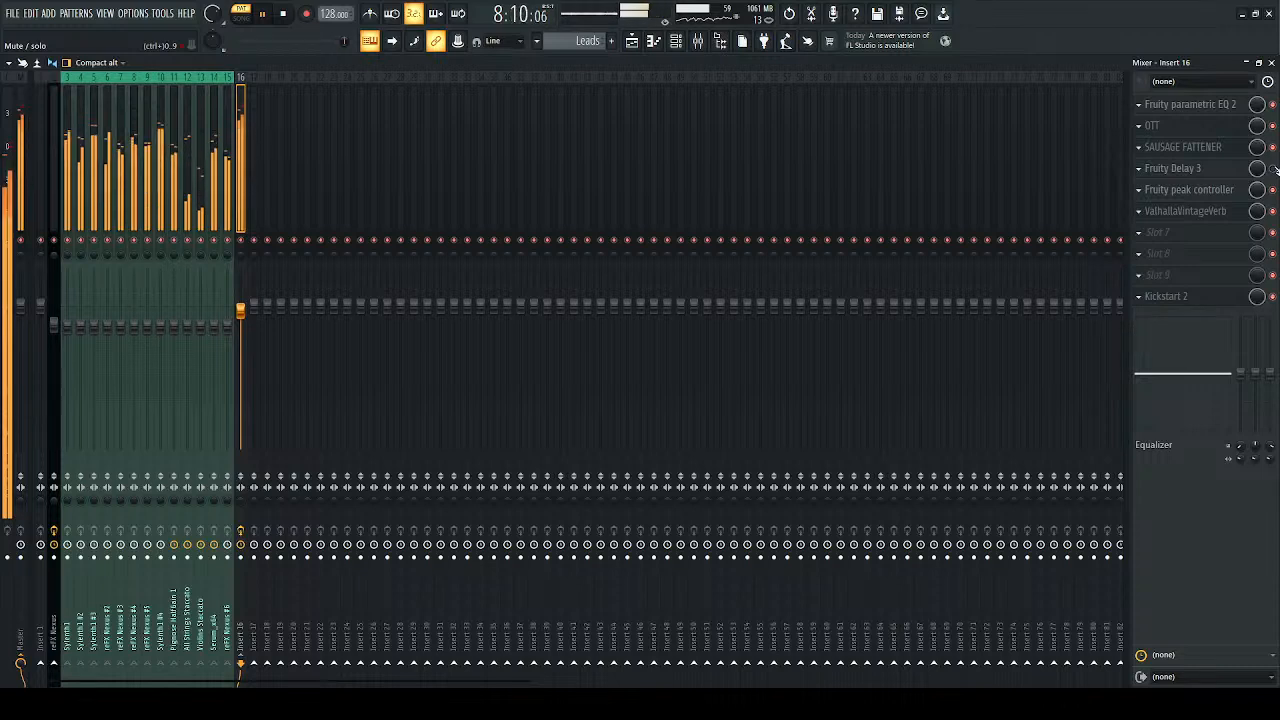
pyautogui.click(1190, 168)
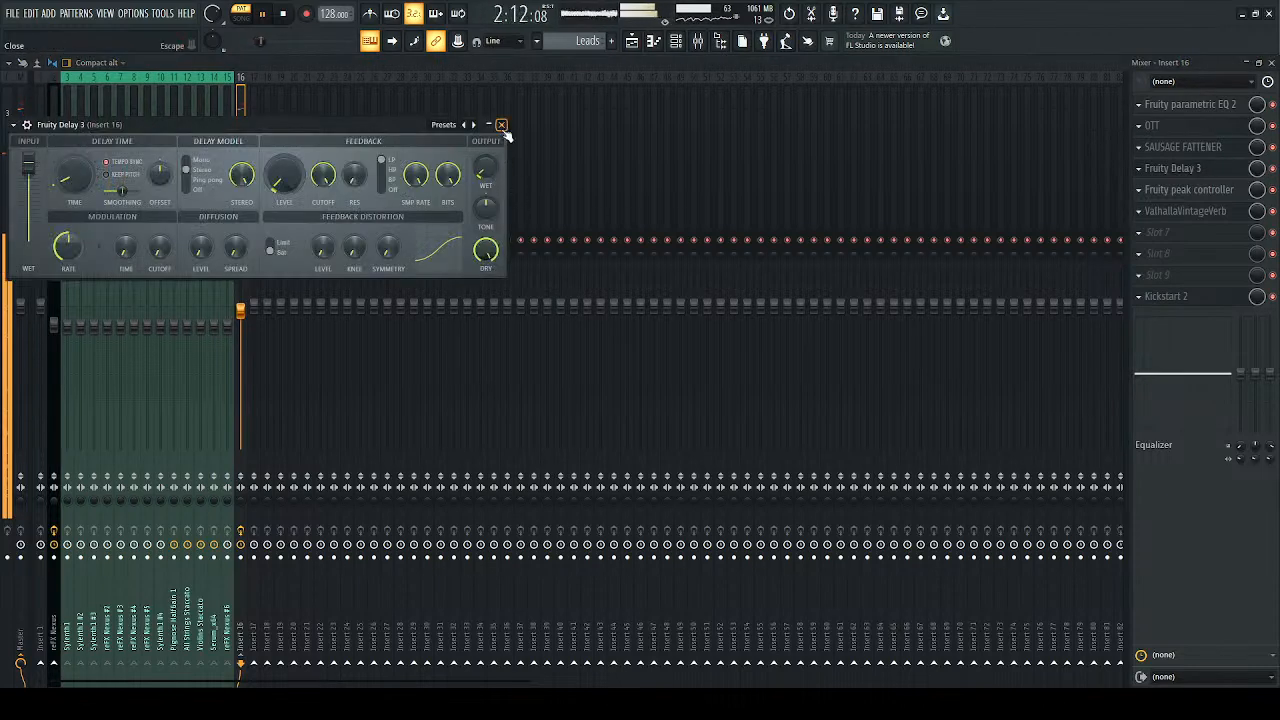
# Step: Try a Fruity parametric EQ 2 in Insert 16's slot 7 with the 20Hz + 18kHz cut preset and a raised low cut
pyautogui.click(501, 125)
pyautogui.press('space')
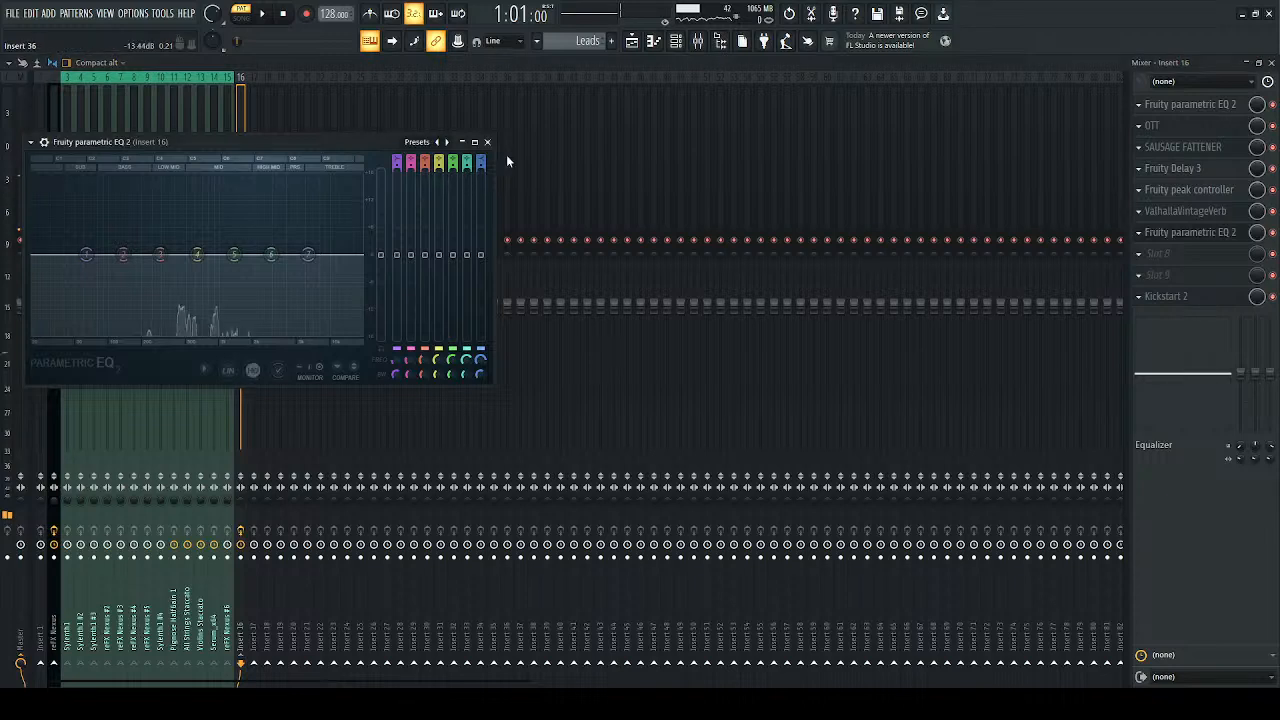
pyautogui.press('space')
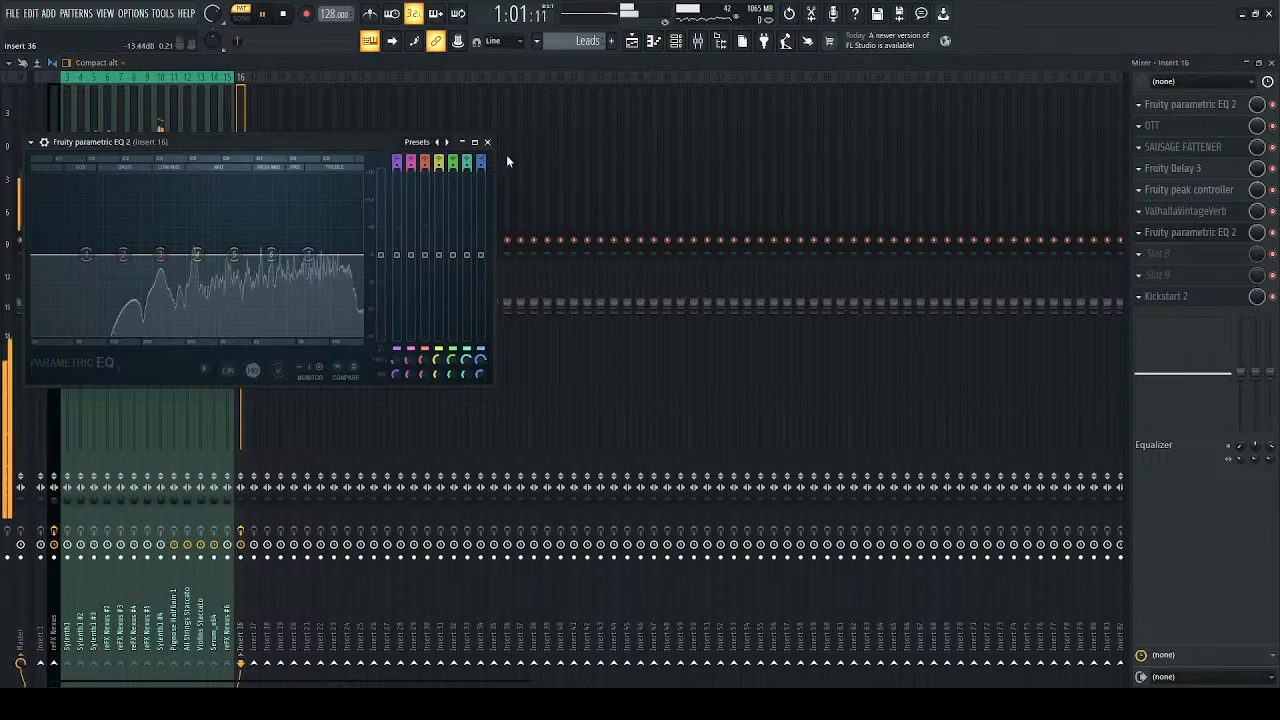
pyautogui.press('space')
pyautogui.click(448, 142)
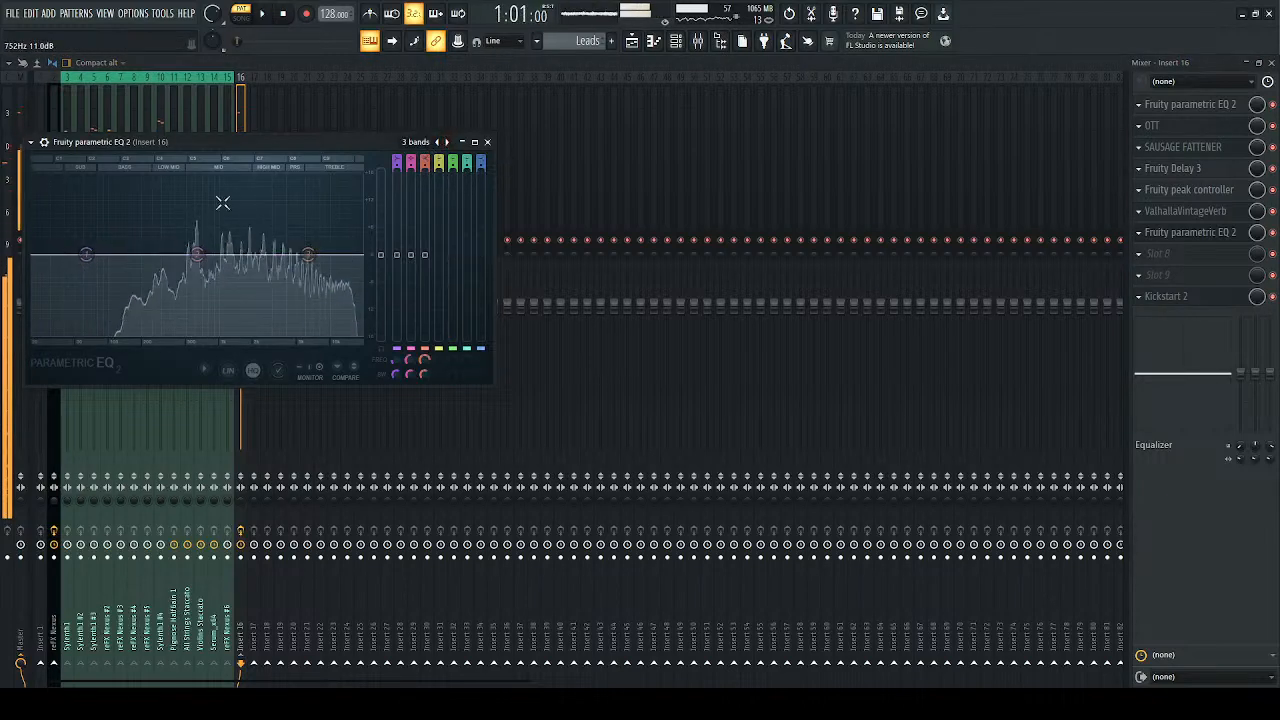
pyautogui.click(449, 143)
pyautogui.moveTo(40, 258); pyautogui.dragTo(149, 255)
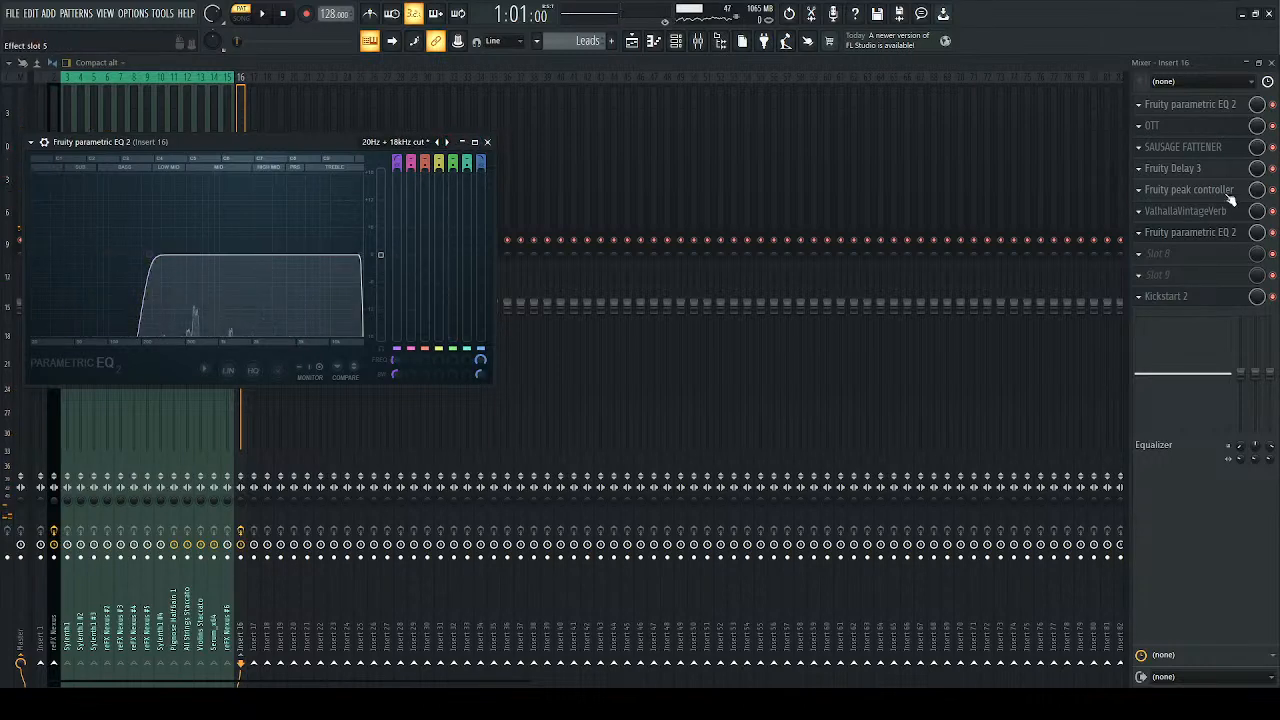
pyautogui.click(1152, 237)
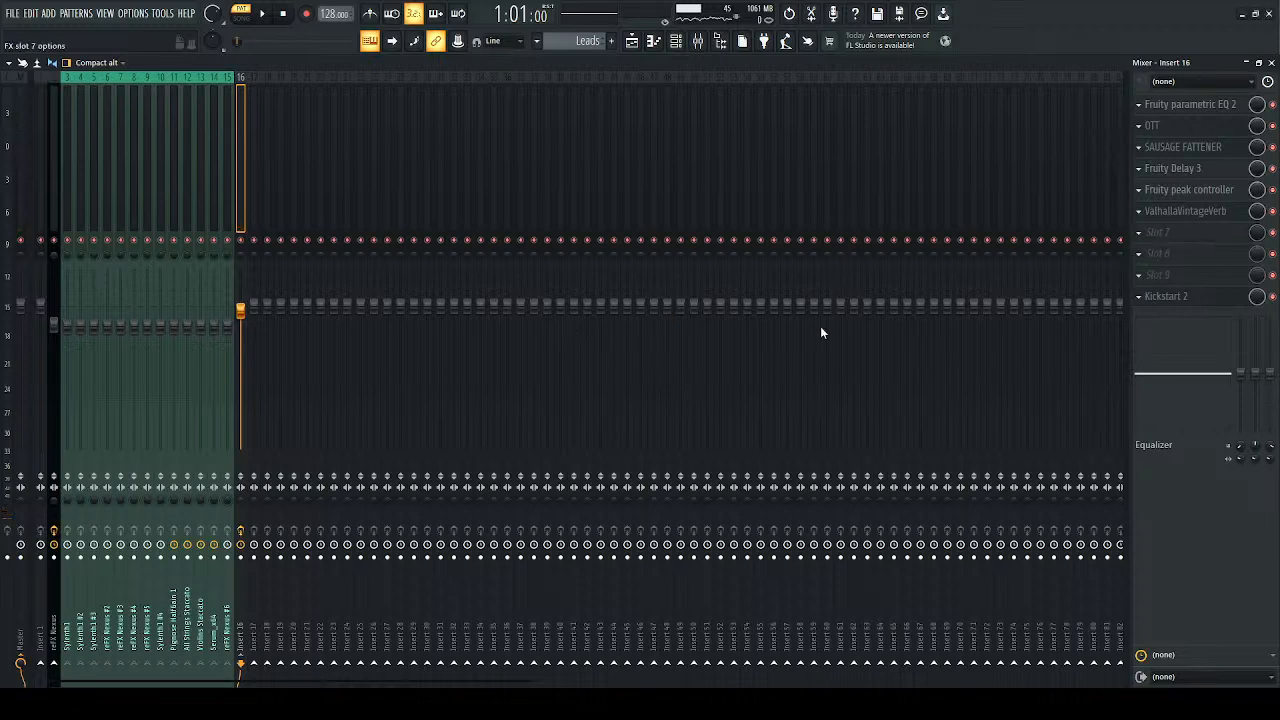
# Step: Load Fruity parametric EQ 2 in Insert 16's slot 7 and high-pass the low end with band 1 while listening
pyautogui.click(876, 273)
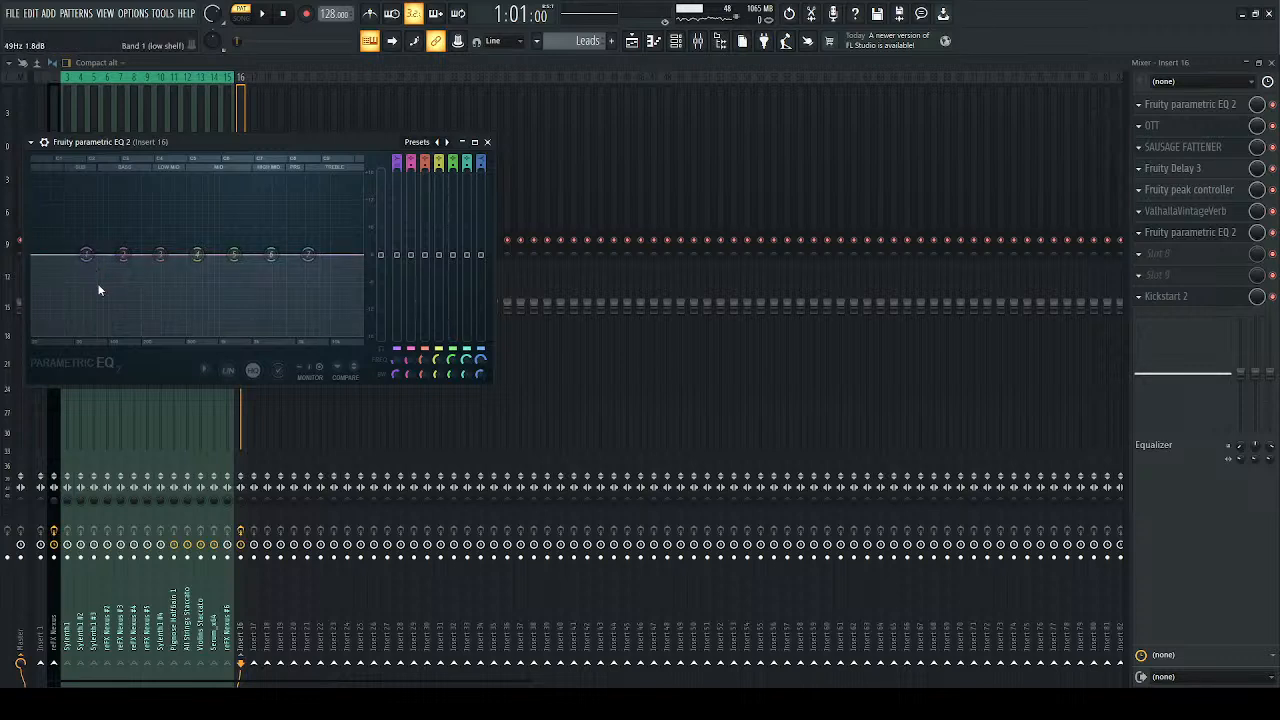
pyautogui.click(155, 330)
pyautogui.moveTo(88, 254); pyautogui.dragTo(126, 258)
pyautogui.press('space')
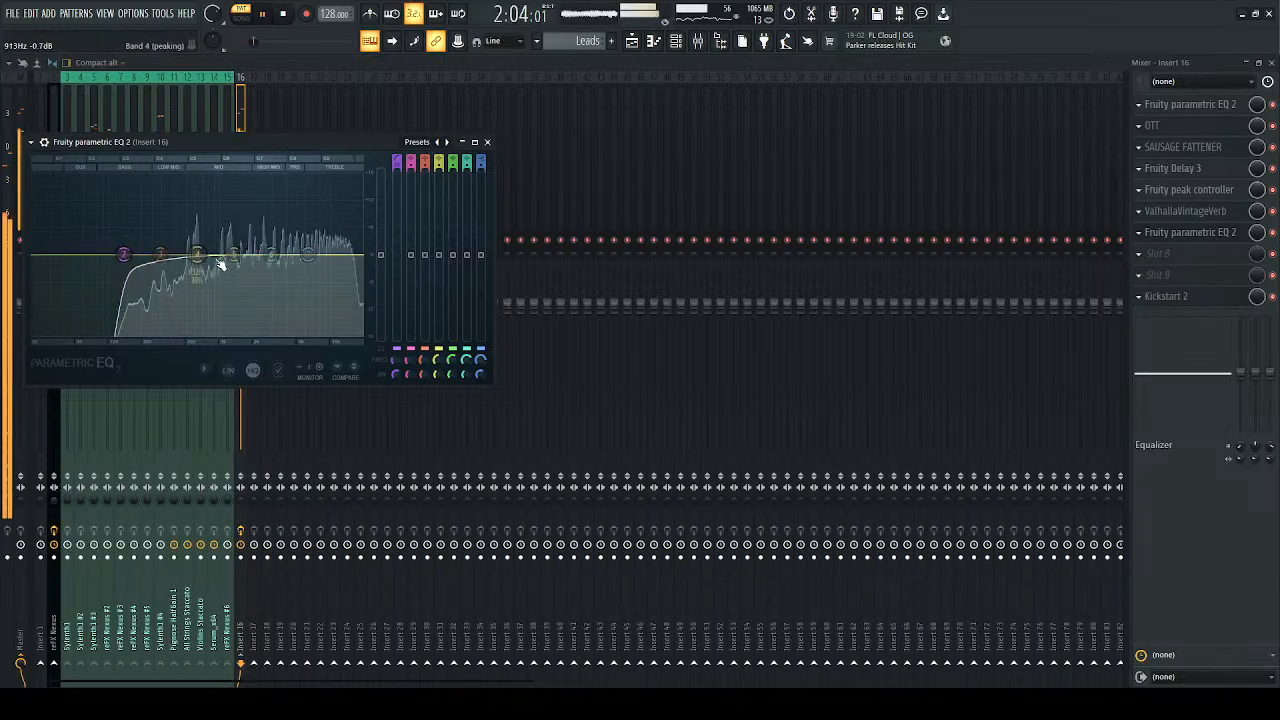
pyautogui.moveTo(275, 260); pyautogui.dragTo(198, 250)
pyautogui.click(488, 142)
# Step: Load dblue TapeStop in Insert 16's slot 8 and play the leads through it
pyautogui.press('space')
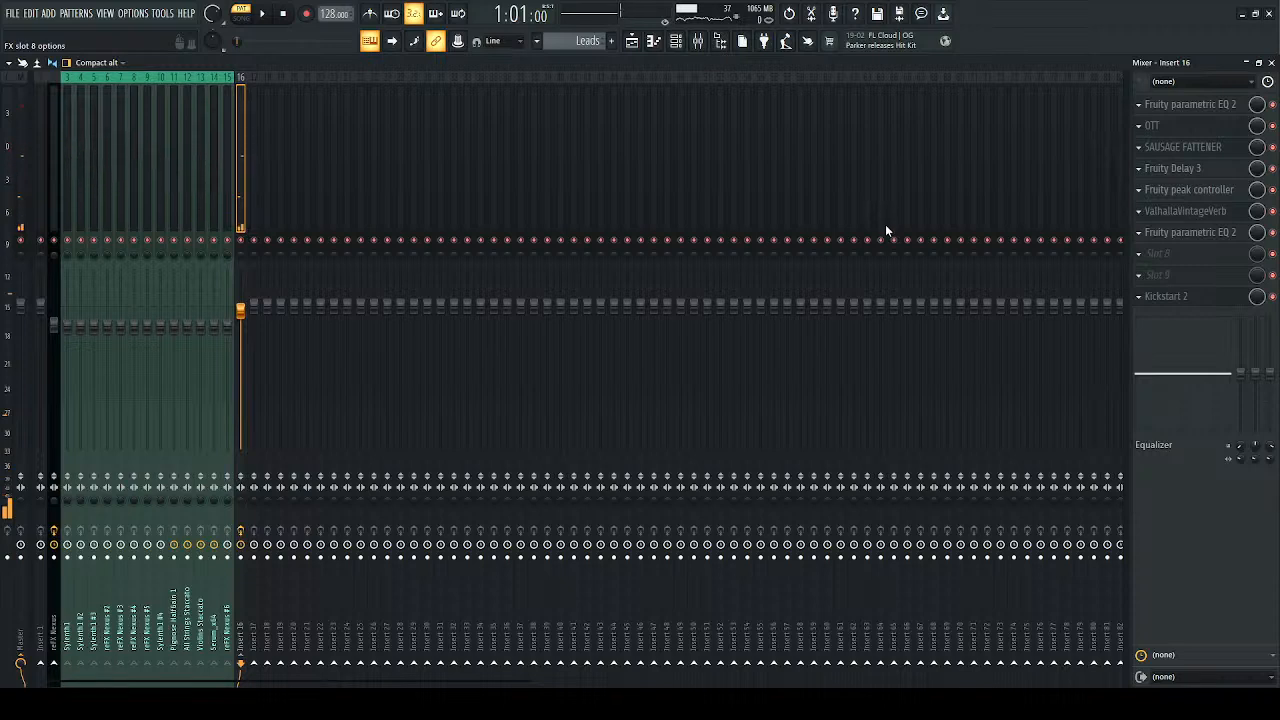
pyautogui.click(727, 455)
pyautogui.press('space')
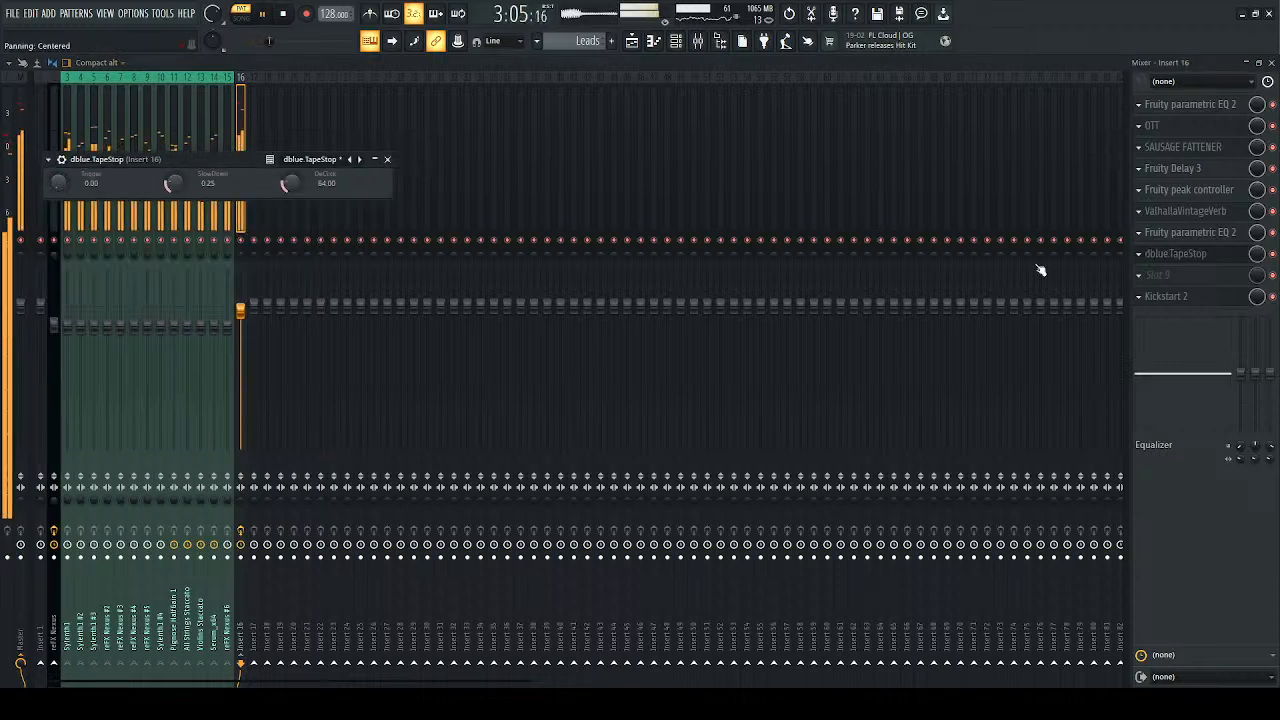
# Step: Try Polyverse Wider in Insert 16's slot 9 at low width amounts while listening to the leads
pyautogui.click(1163, 279)
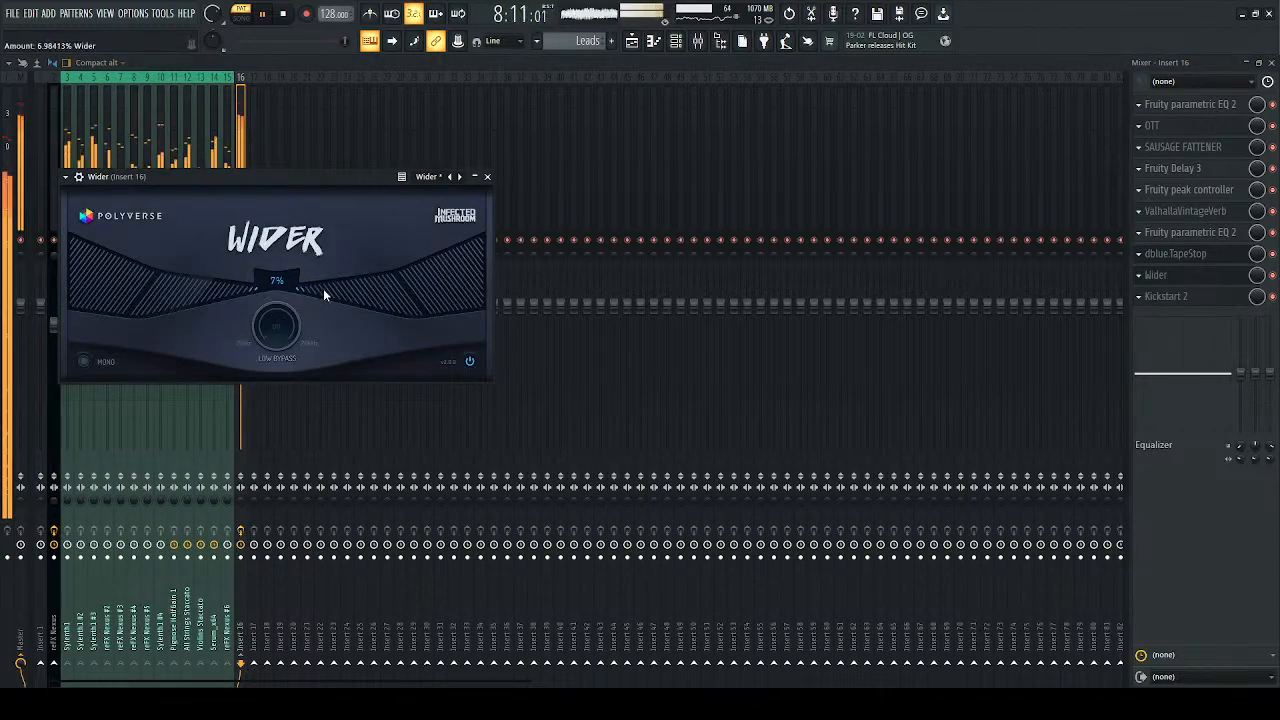
pyautogui.scroll(1, 325, 294)
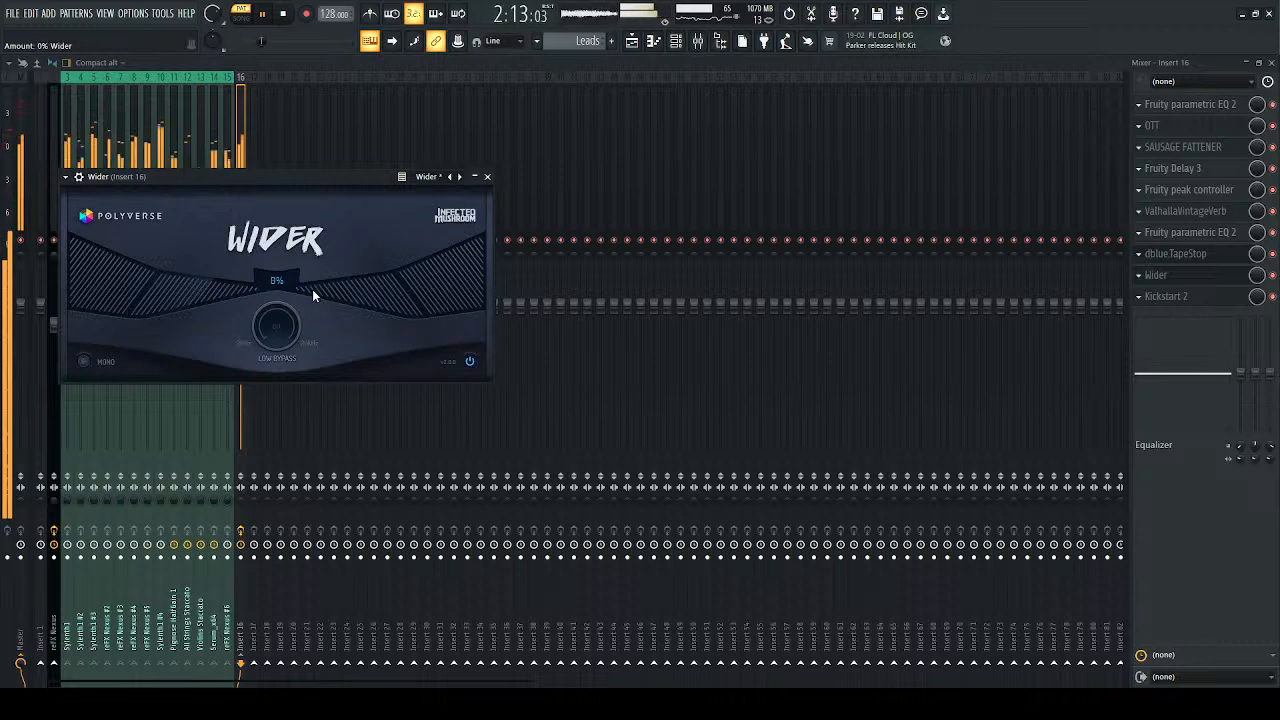
pyautogui.scroll(2, 319, 296)
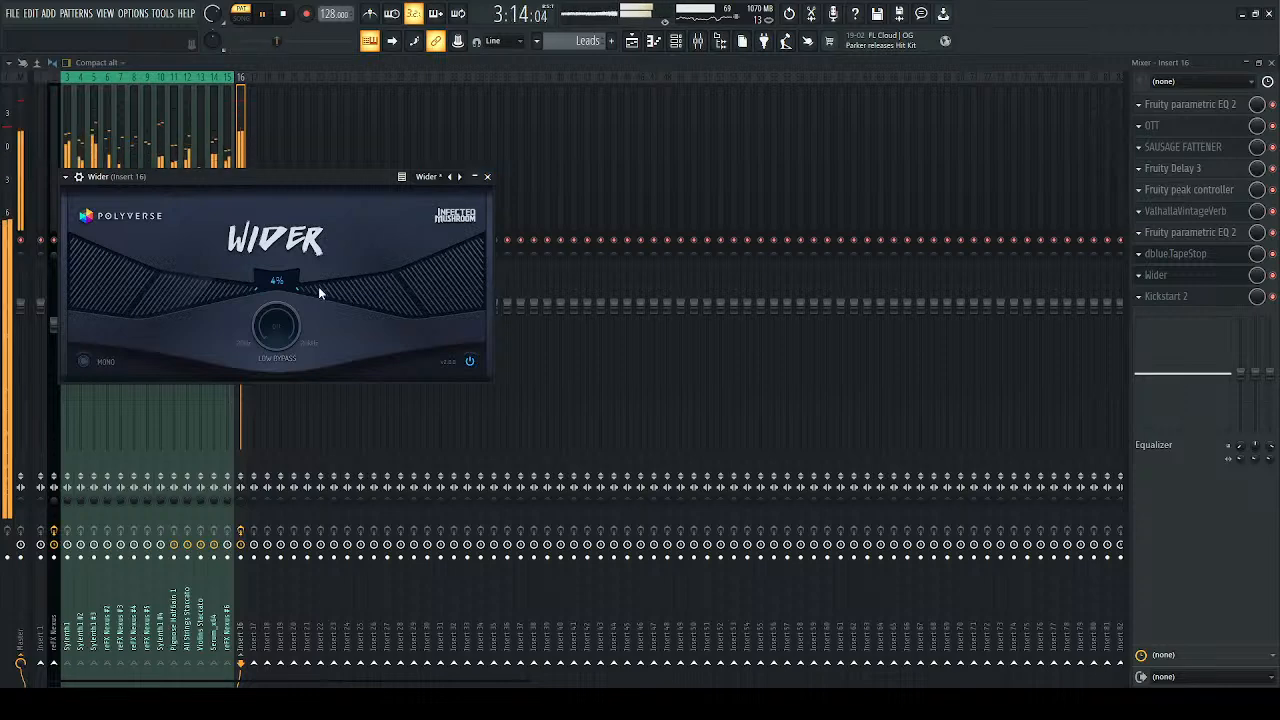
pyautogui.click(487, 176)
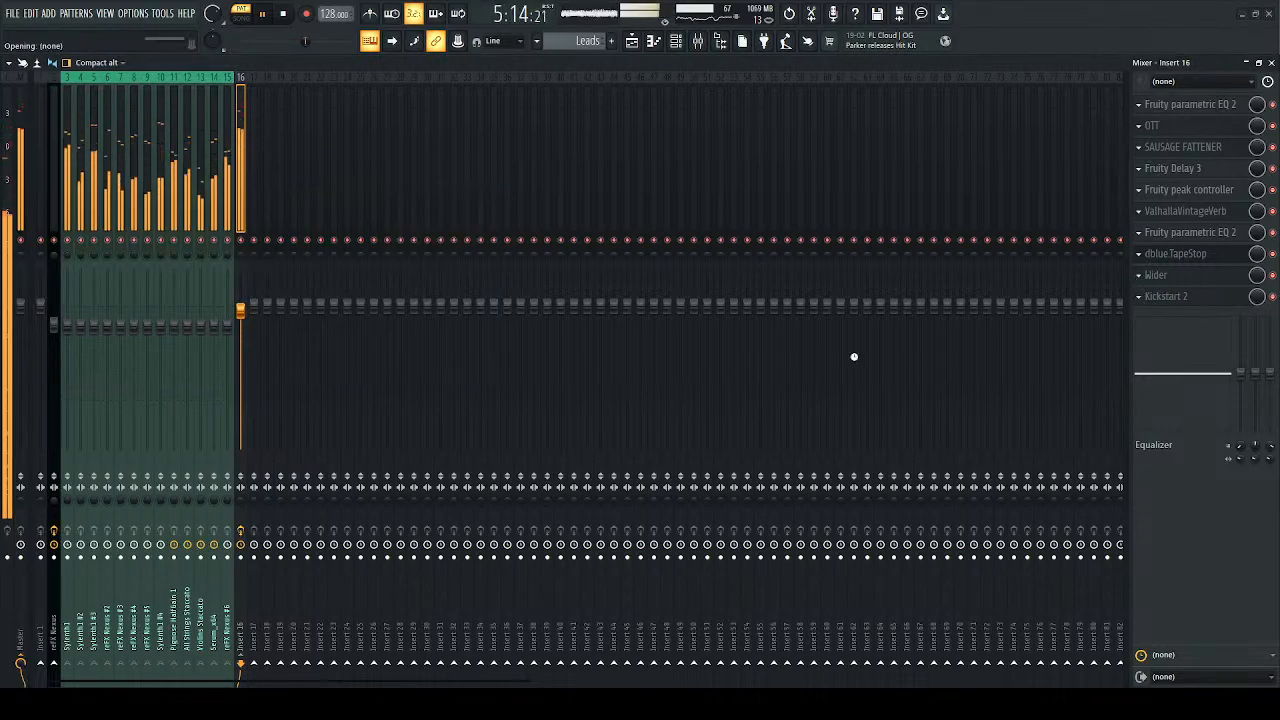
pyautogui.press('space')
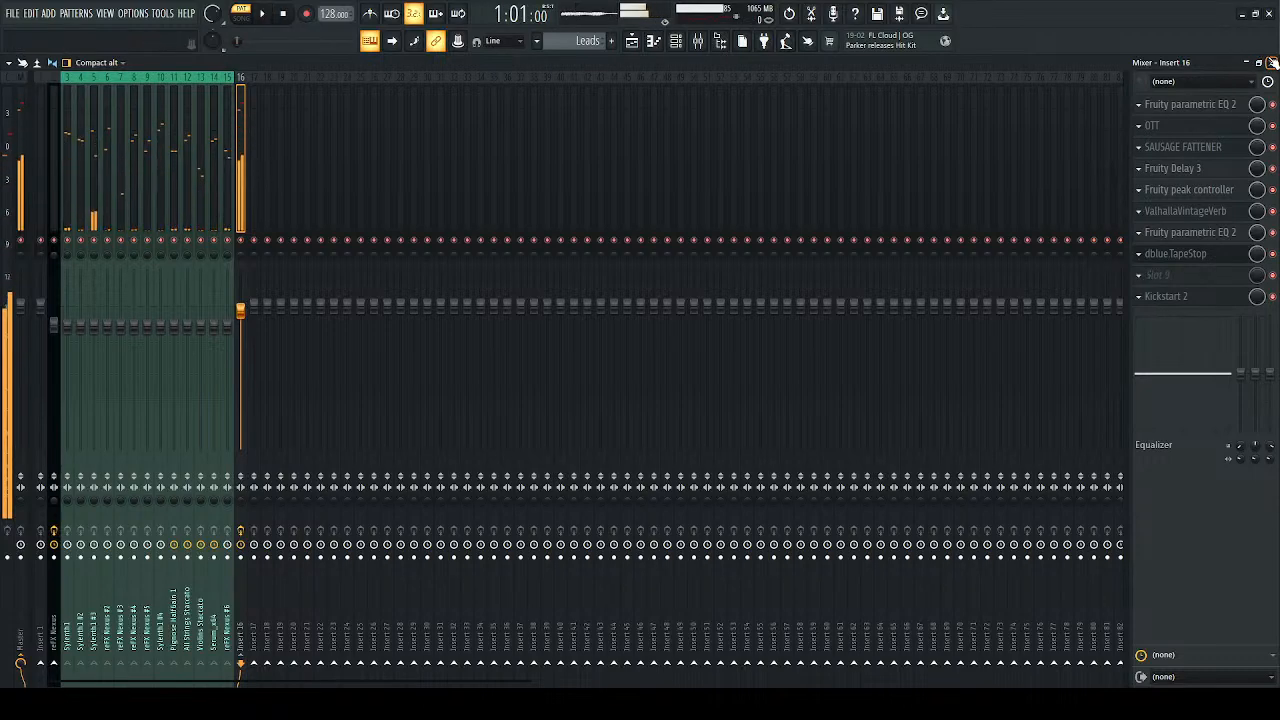
# Step: Close the mixer, set the playback position to bar 13 in the playlist, and play the arrangement in song mode
pyautogui.click(1271, 63)
pyautogui.click(544, 101)
pyautogui.rightClick(552, 104)
pyautogui.click(546, 92)
pyautogui.press('space')
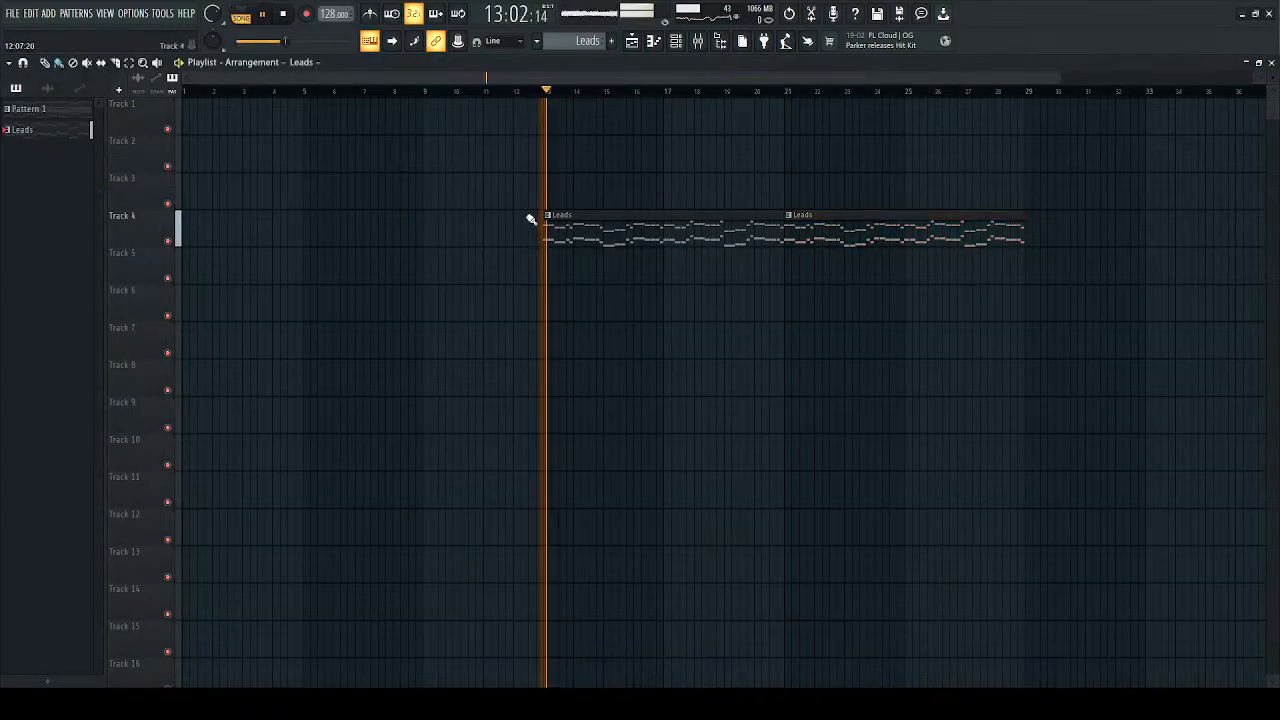
pyautogui.press('space')
# Step: Load Fruity Love Philter in Insert 16's slot 9 and move it up to slot 5, directly after Fruity Delay 3
pyautogui.click(706, 42)
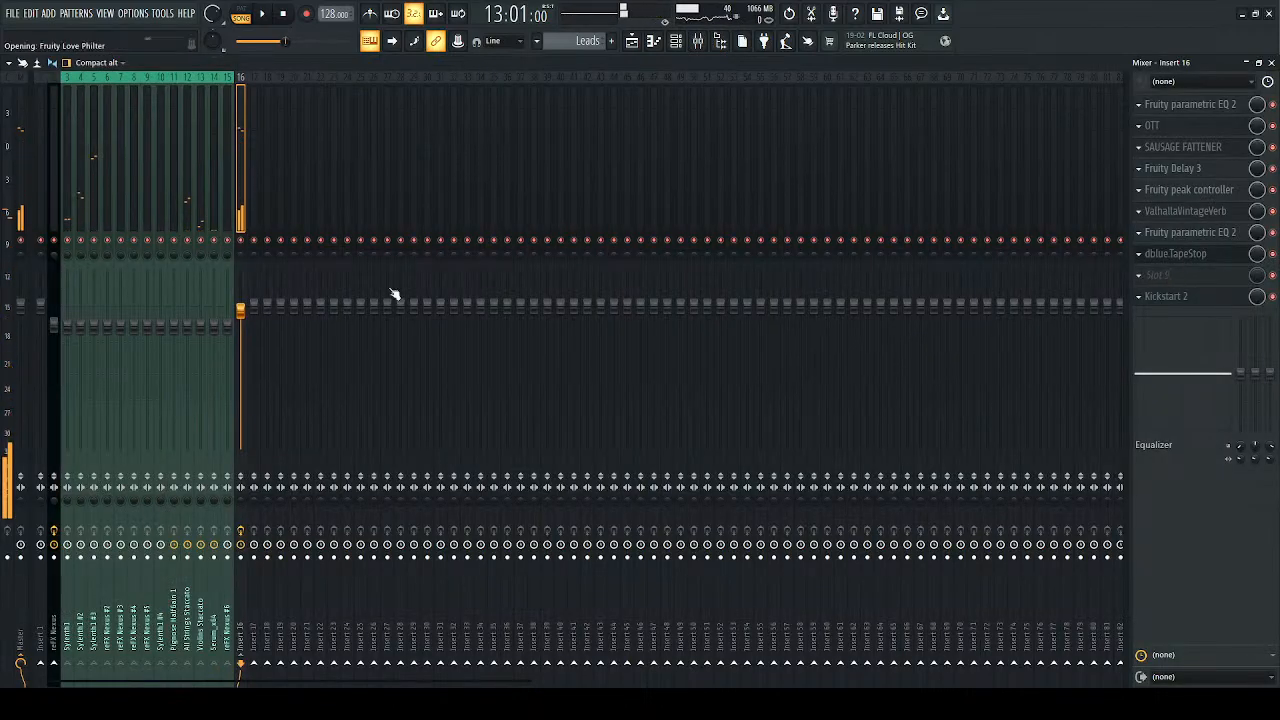
pyautogui.press('space')
pyautogui.moveTo(1230, 277); pyautogui.dragTo(1227, 189)
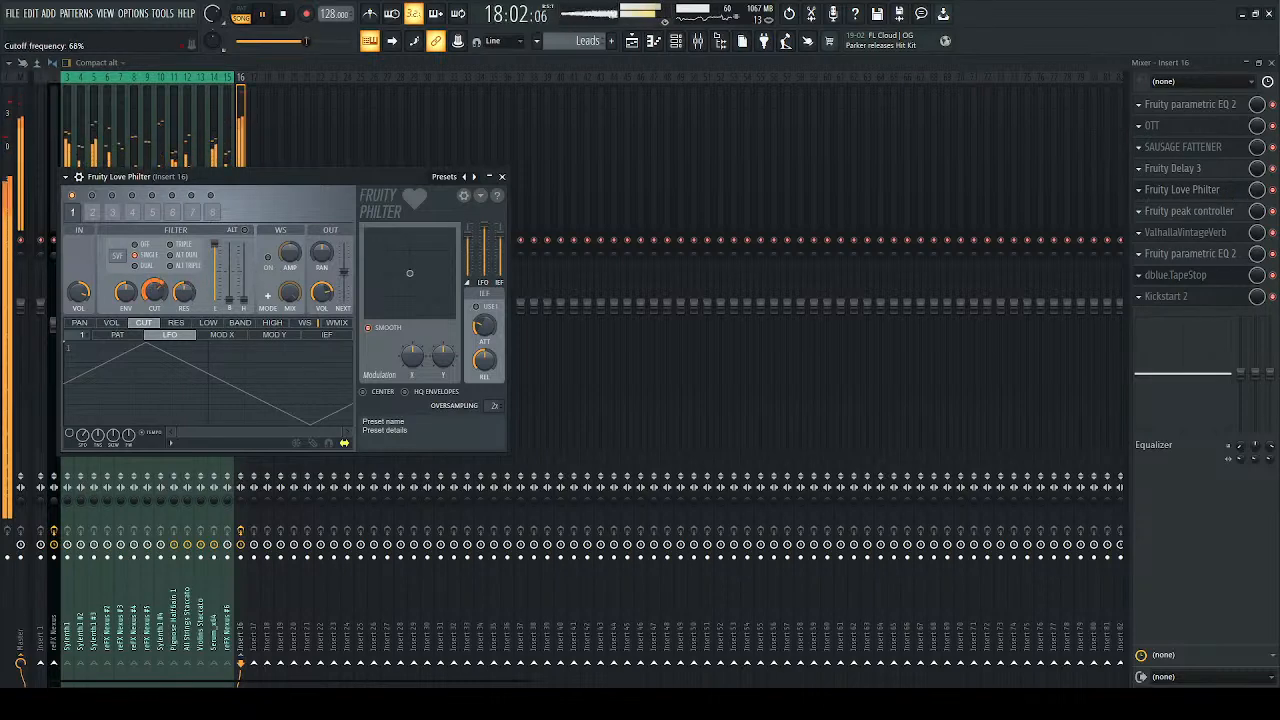
# Step: Compare Fruity Love Philter in slots 8 and 9 against slot 5 during playback, sweeping its cutoff and returning it to slot 5
pyautogui.moveTo(1217, 217); pyautogui.dragTo(1213, 257)
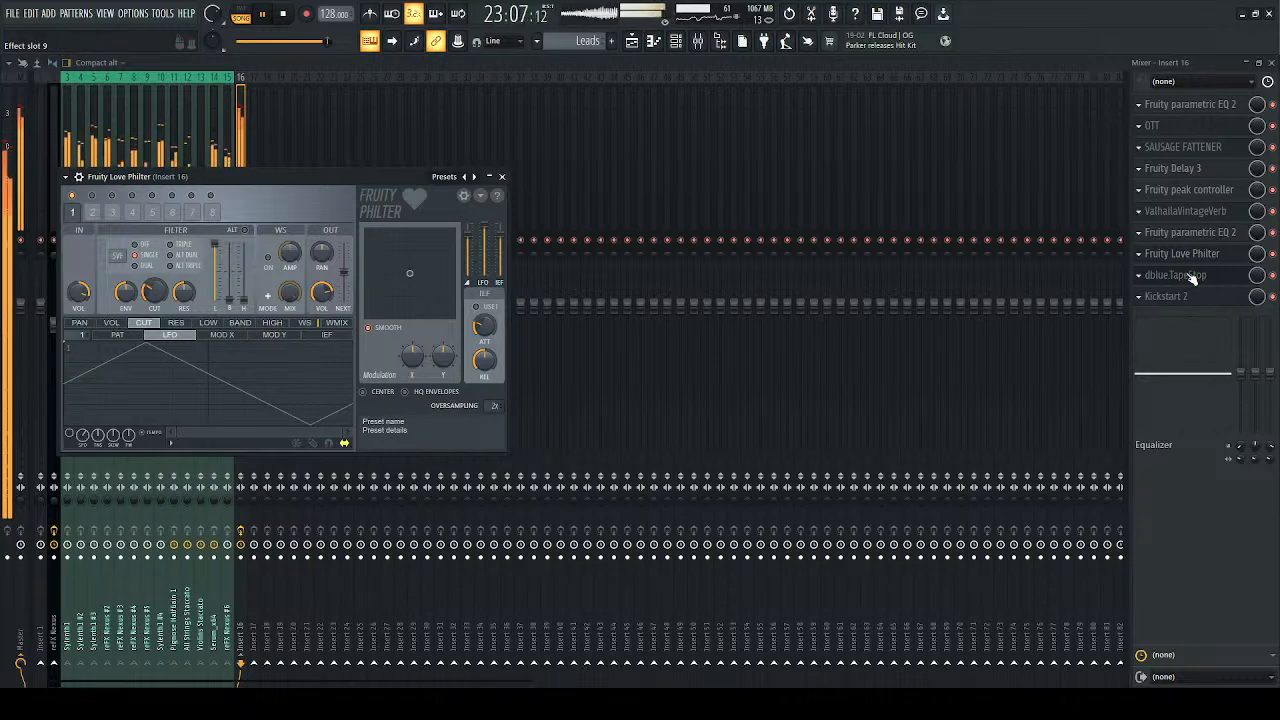
pyautogui.moveTo(1203, 236); pyautogui.dragTo(1200, 199)
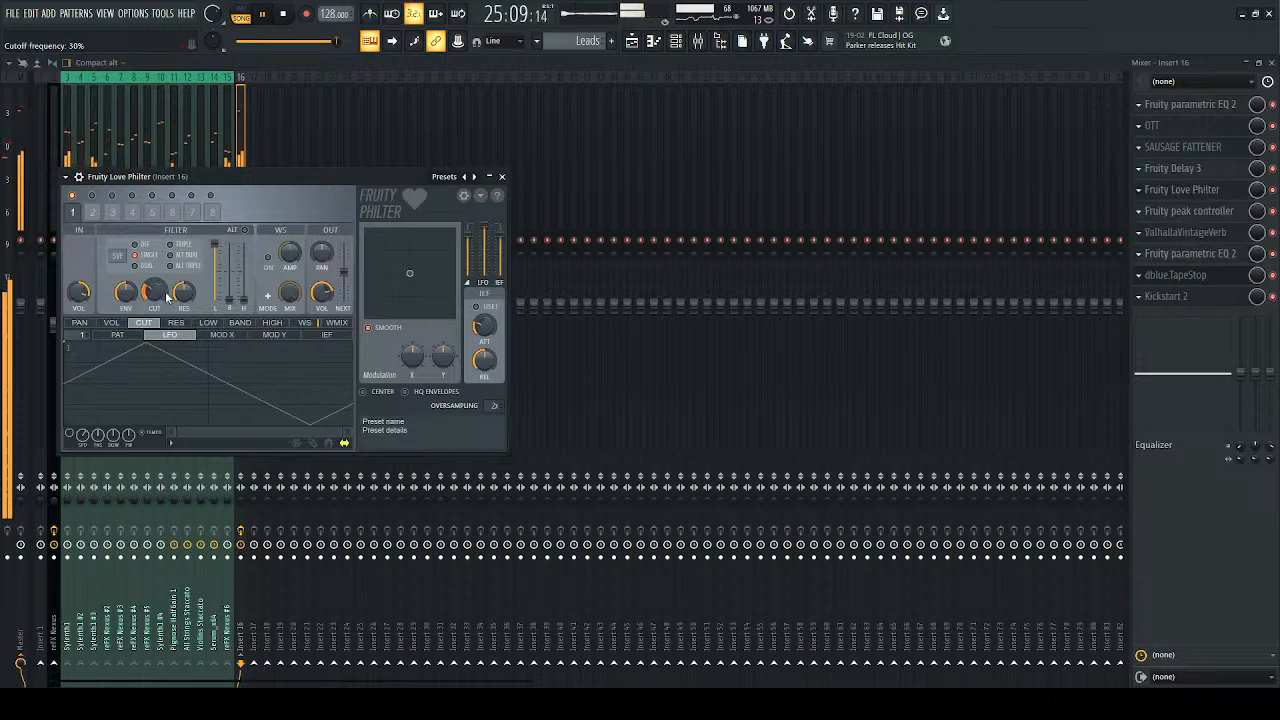
pyautogui.moveTo(1220, 213); pyautogui.dragTo(1221, 278)
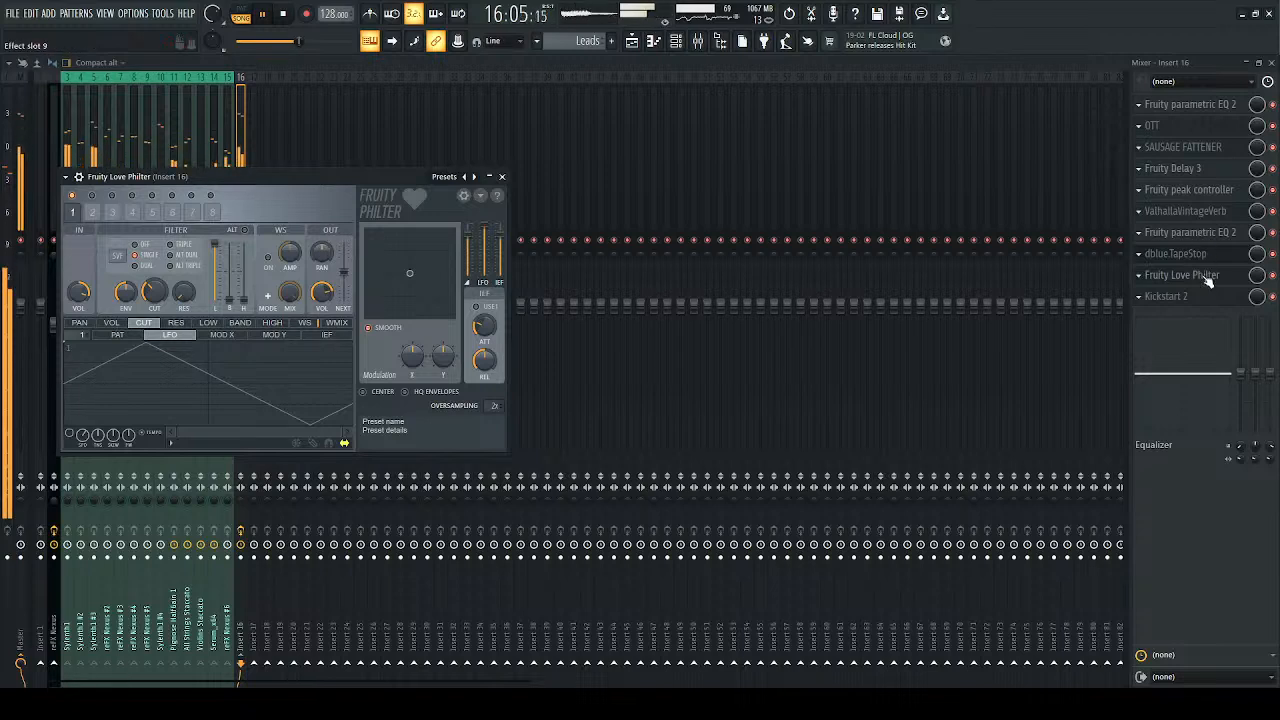
pyautogui.moveTo(1207, 258); pyautogui.dragTo(1208, 190)
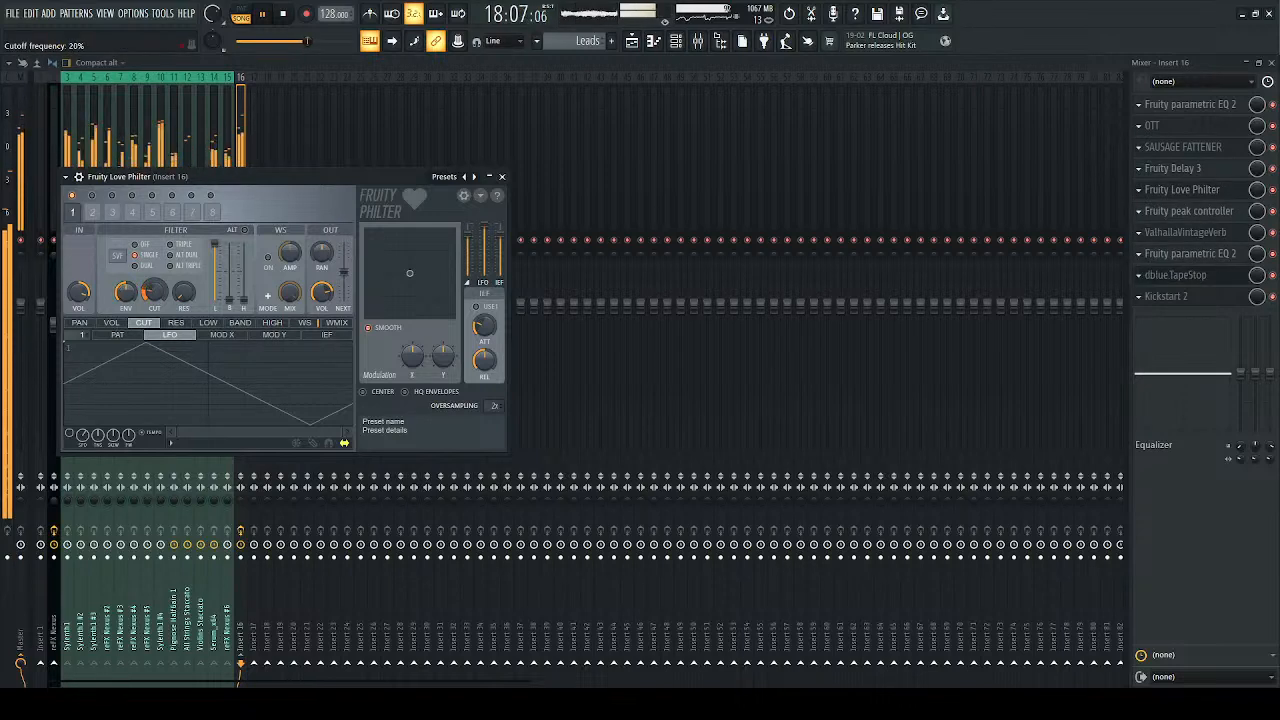
# Step: Raise Fruity Love Philter's cutoff to maximum, set its filter to Dual, and return to the playlist
pyautogui.moveTo(154, 292); pyautogui.dragTo(154, 276)
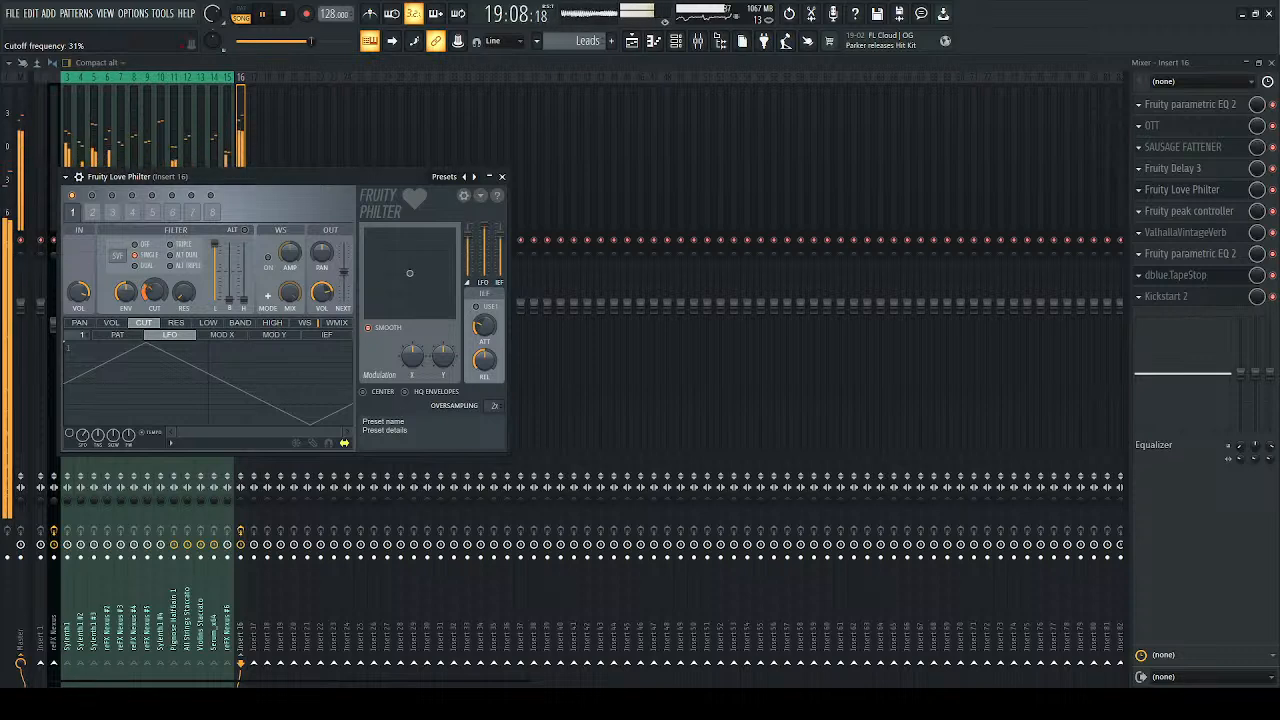
pyautogui.moveTo(154, 276); pyautogui.dragTo(154, 230)
pyautogui.click(136, 266)
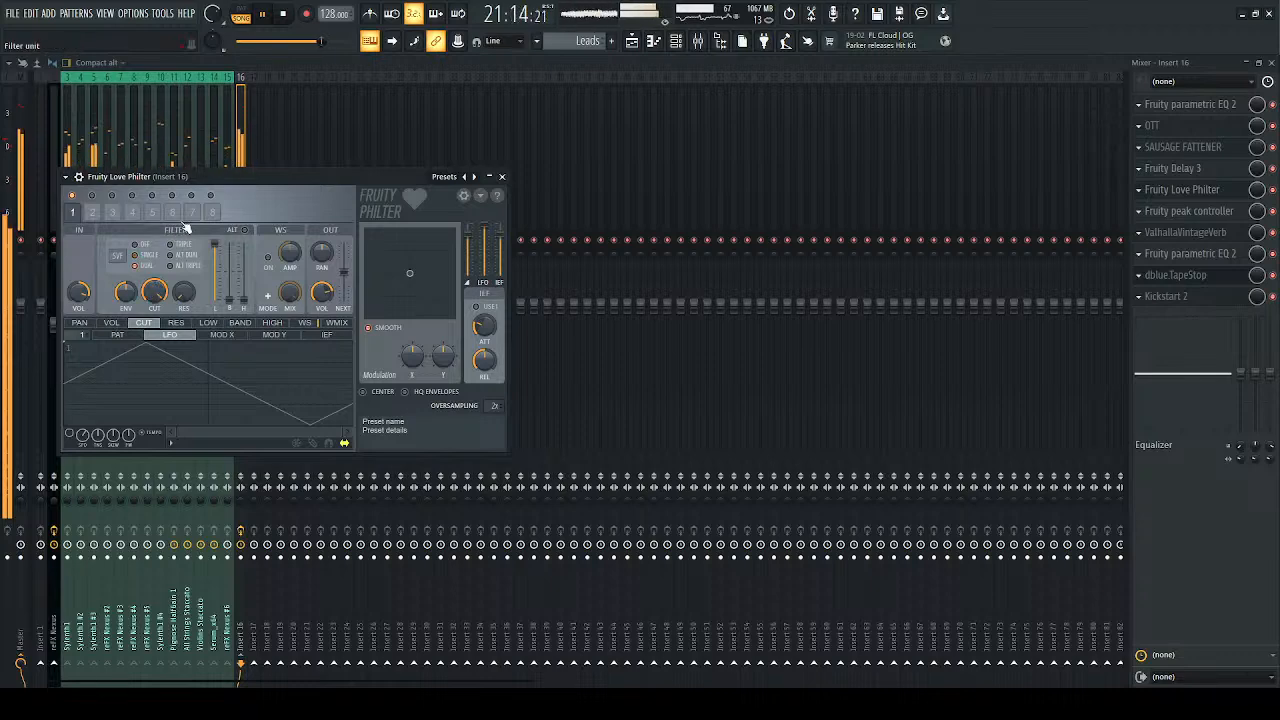
pyautogui.click(502, 177)
pyautogui.click(1271, 63)
pyautogui.press('space')
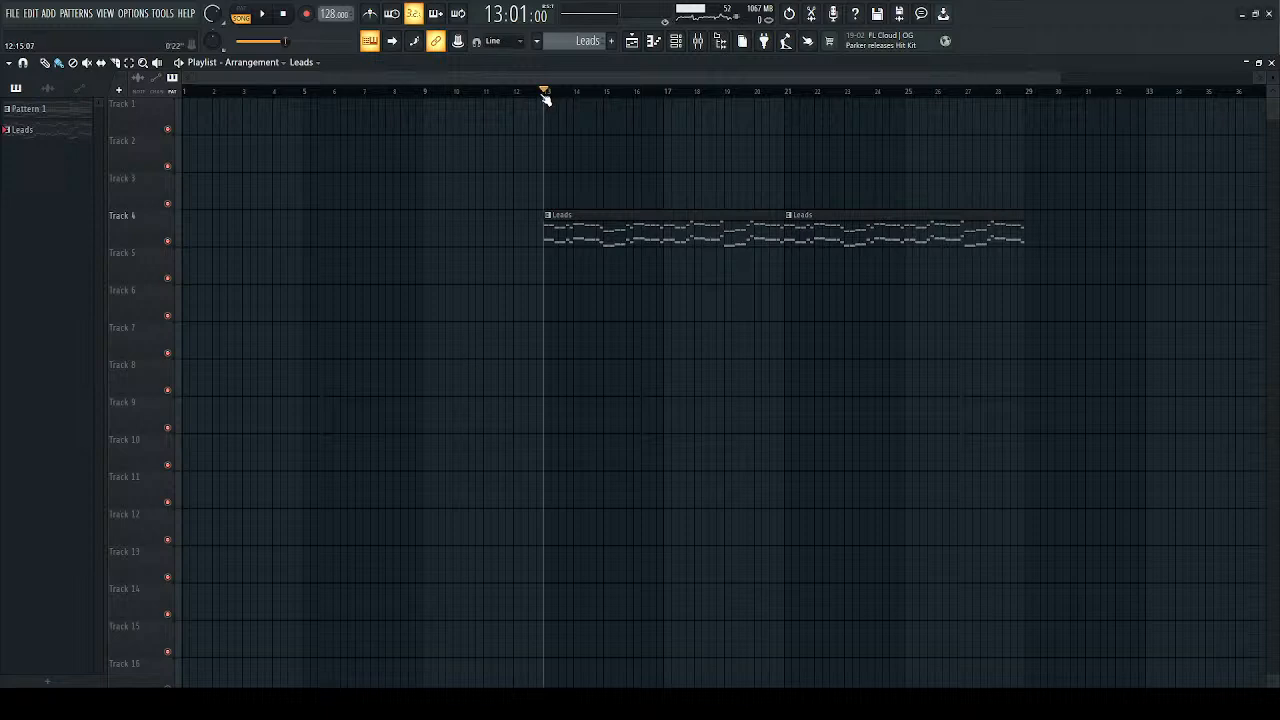
# Step: Audition kicks in the LOST Vol. 2 drums folder and place Lost Vol 2 Kick - 4 (A) on Track 7 at bar 13
pyautogui.click(720, 40)
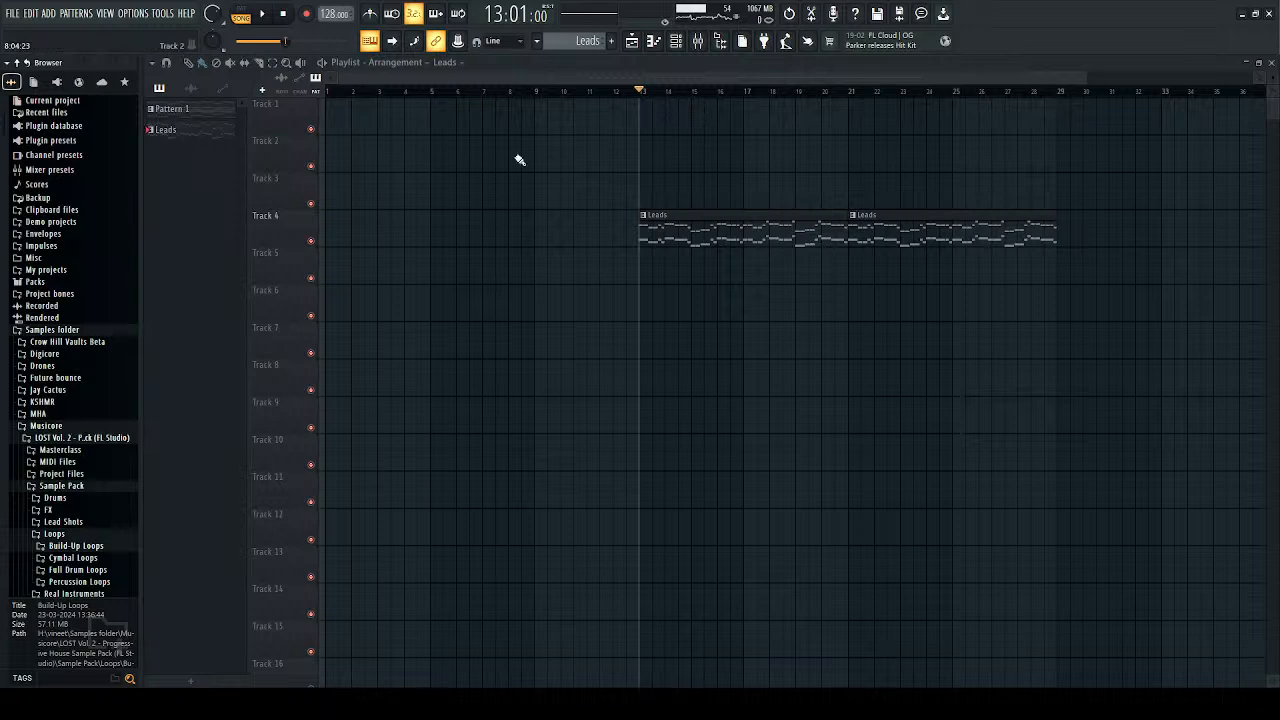
pyautogui.click(66, 500)
pyautogui.click(57, 546)
pyautogui.click(84, 500)
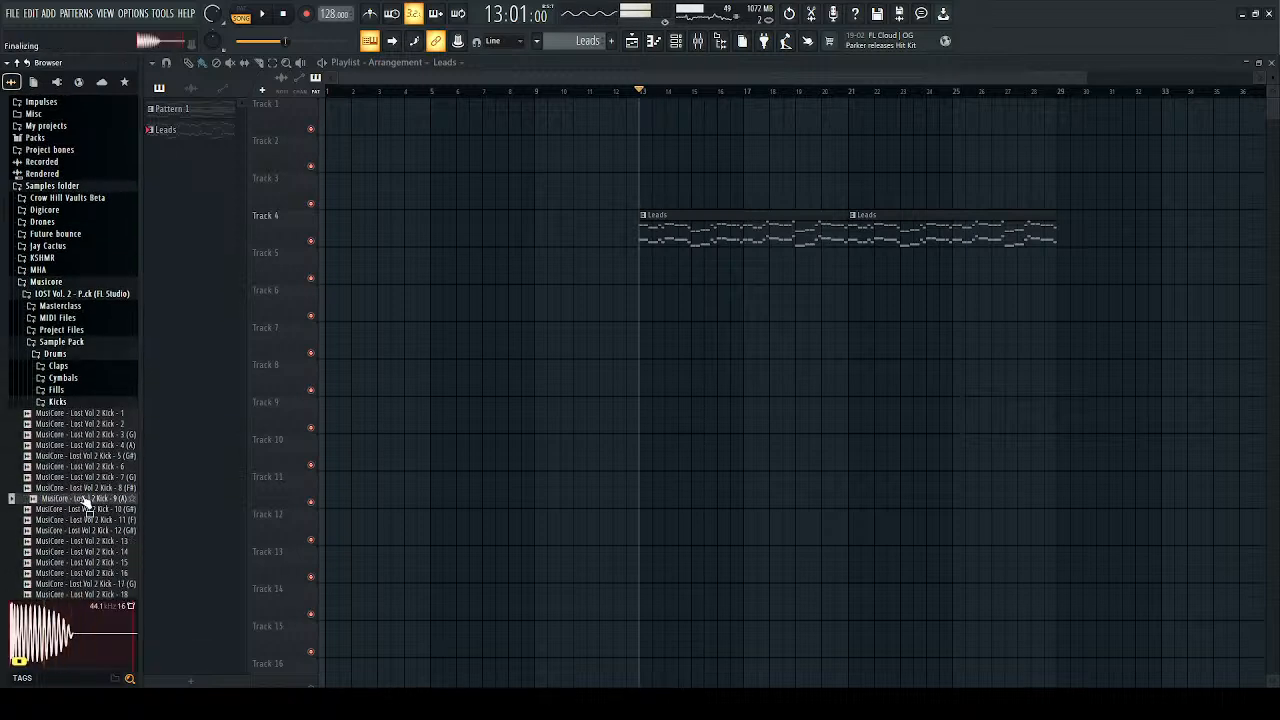
pyautogui.click(101, 456)
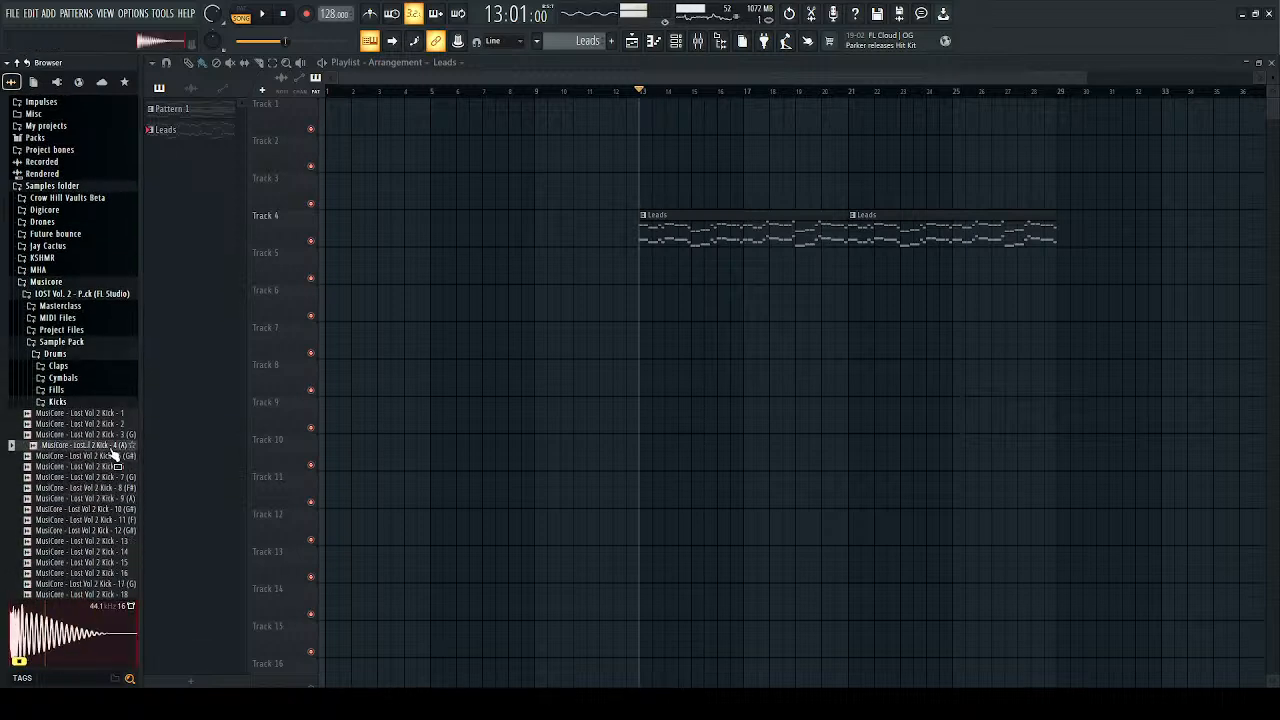
pyautogui.moveTo(85, 444); pyautogui.dragTo(640, 350)
# Step: Add kicks on the remaining beats of bar 13 and on the first beat of bar 14 on Track 7, checking playback
pyautogui.scroll(10, 640, 345)
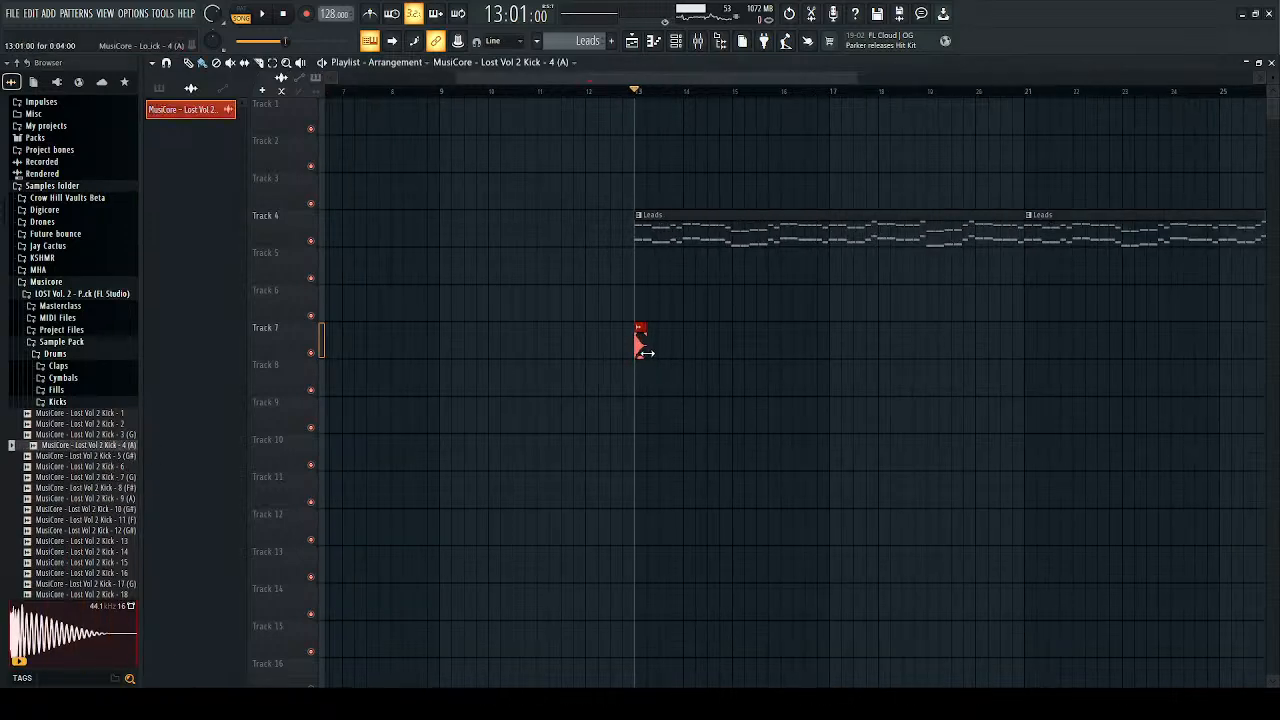
pyautogui.press('space')
pyautogui.click(645, 342)
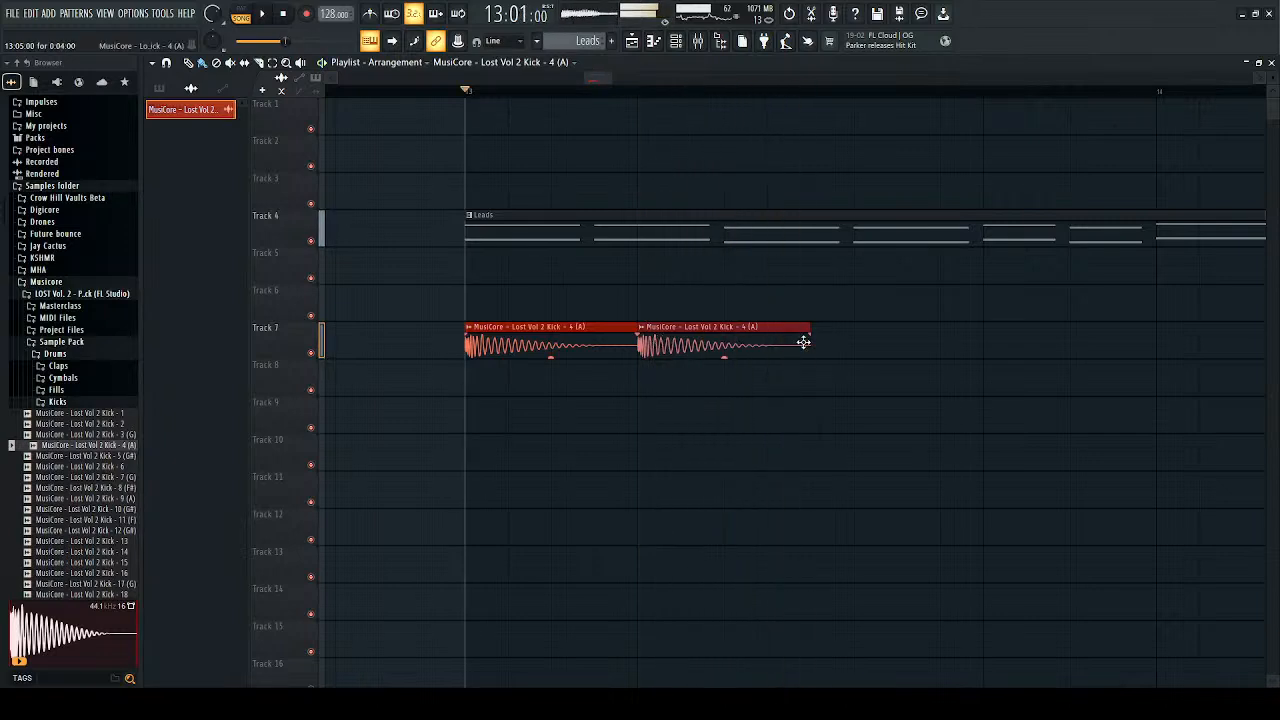
pyautogui.click(818, 343)
pyautogui.click(1018, 343)
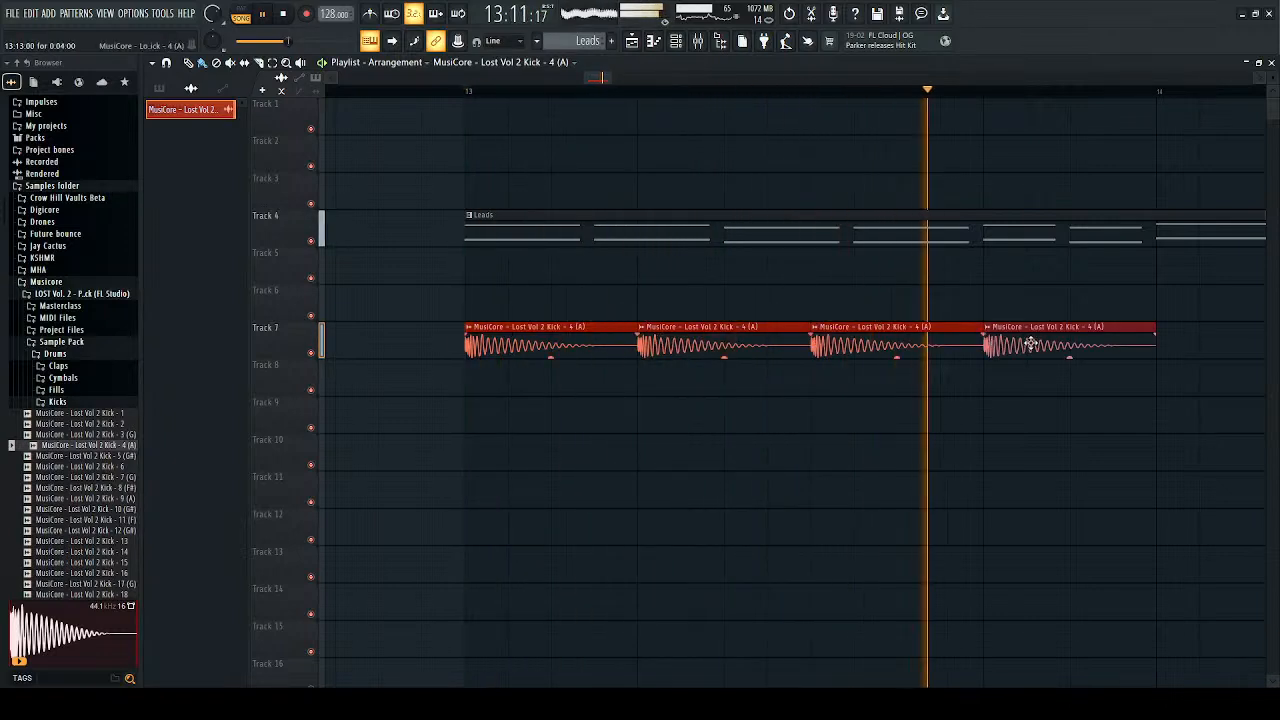
pyautogui.click(1168, 346)
pyautogui.press('space')
pyautogui.press('space')
# Step: Set the kick sample's time stretching mode to Auto and listen to it in the arrangement
pyautogui.doubleClick(549, 346)
pyautogui.press('space')
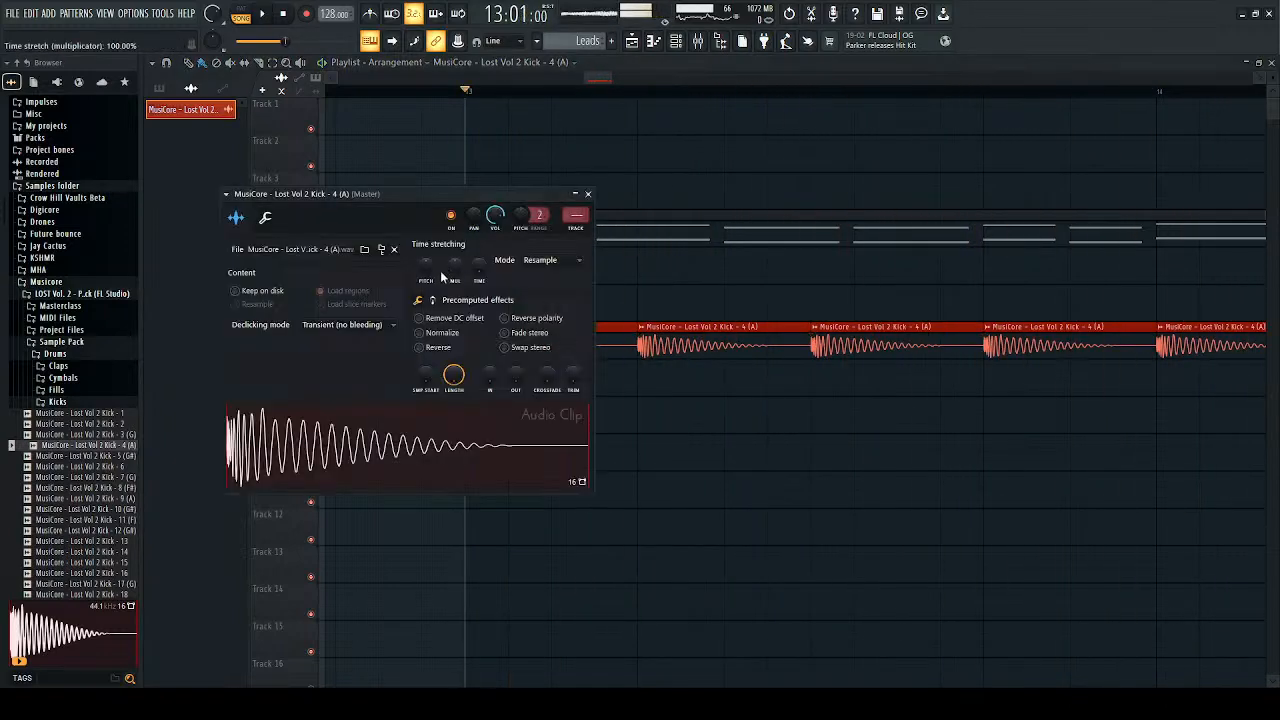
pyautogui.press('space')
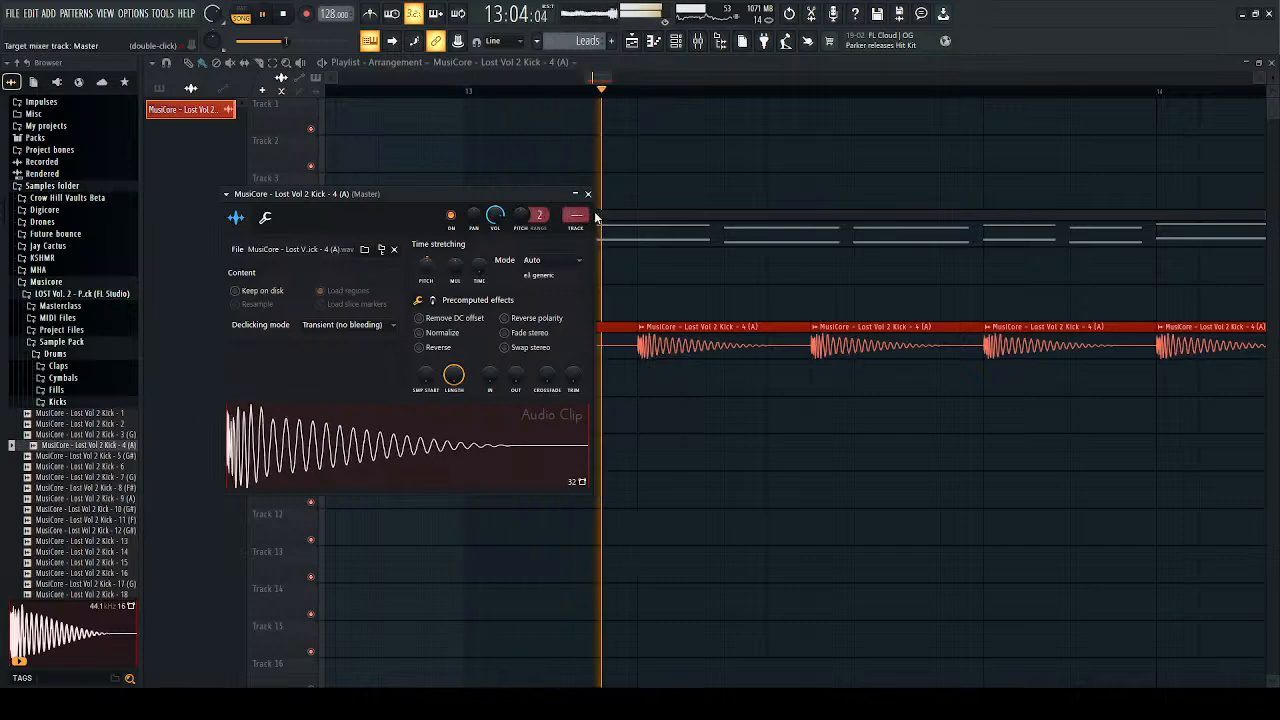
pyautogui.click(587, 194)
# Step: Select the five kicks on Track 7 and duplicate them repeatedly past the end of the second Leads clip
pyautogui.scroll(-5, 408, 336)
pyautogui.moveTo(589, 323); pyautogui.dragTo(395, 355)
pyautogui.hotkey('ctrl', 'b')
pyautogui.hotkey('ctrl', 'b')
pyautogui.hotkey('ctrl', 'b')
pyautogui.hotkey('ctrl', 'b')
pyautogui.hotkey('ctrl', 'b')
pyautogui.hotkey('ctrl', 'b')
pyautogui.hotkey('ctrl', 'b')
pyautogui.hotkey('ctrl', 'b')
pyautogui.hotkey('ctrl', 'b')
pyautogui.hotkey('ctrl', 'b')
pyautogui.hotkey('ctrl', 'b')
pyautogui.hotkey('ctrl', 'b')
pyautogui.hotkey('ctrl', 'b')
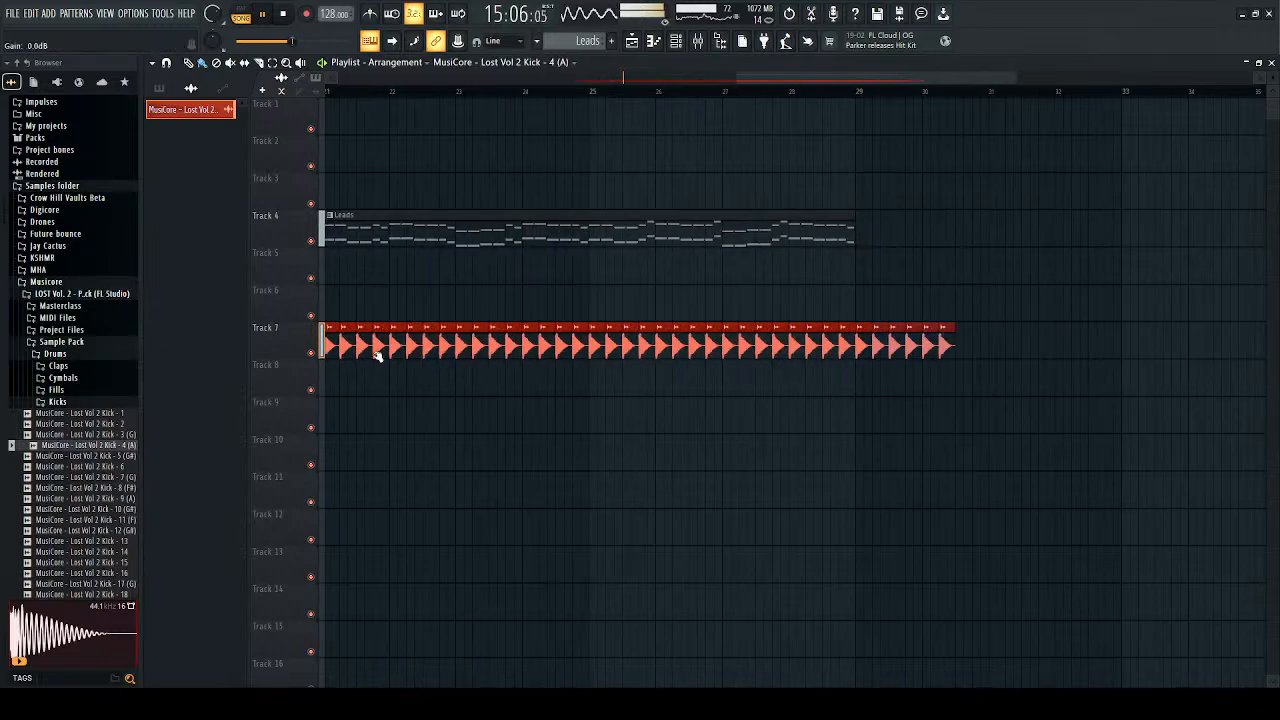
# Step: Delete the surplus kicks beyond the second Leads clip and the kicks in bar 20 on Track 7
pyautogui.rightClick(945, 345)
pyautogui.rightClick(867, 343)
pyautogui.scroll(-4, 874, 345)
pyautogui.scroll(6, 480, 338)
pyautogui.scroll(1, 711, 355)
pyautogui.rightClick(843, 349)
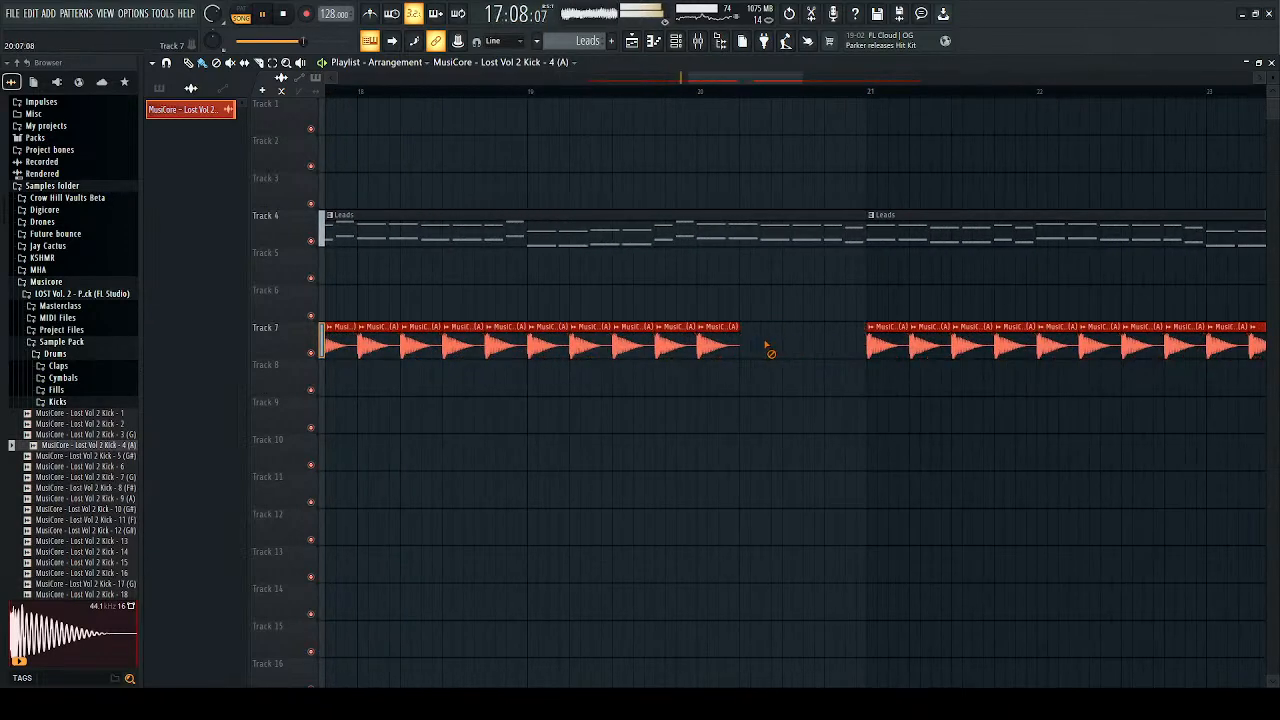
pyautogui.scroll(-3, 736, 355)
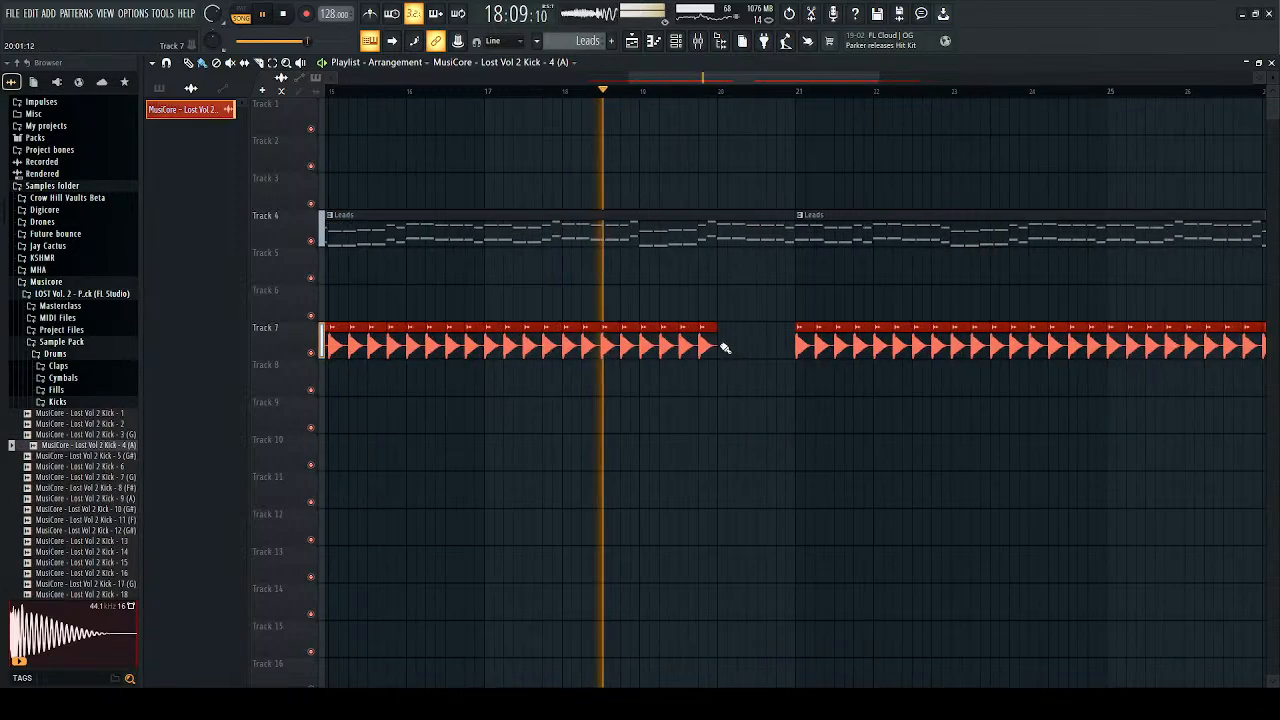
# Step: Select all the kicks on Track 7 and move them down six tracks to Track 13
pyautogui.scroll(-2, 726, 346)
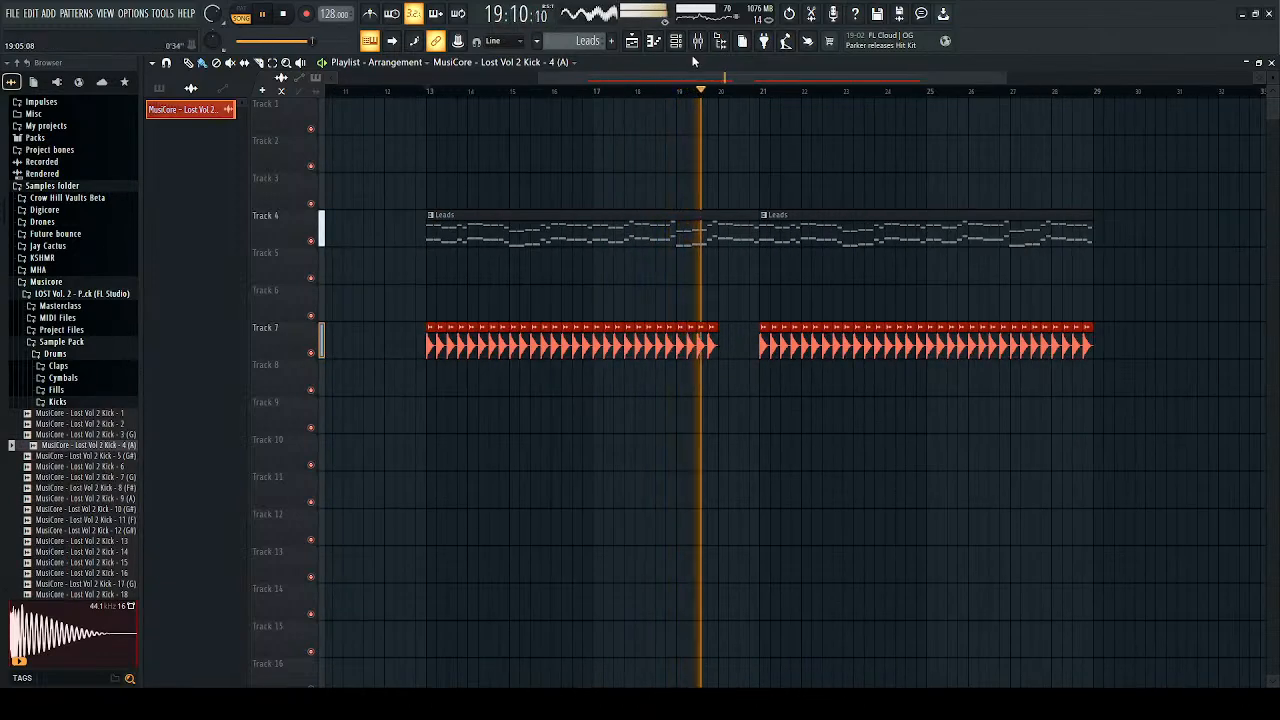
pyautogui.moveTo(1051, 287); pyautogui.dragTo(568, 357)
pyautogui.moveTo(1198, 340); pyautogui.dragTo(361, 357)
pyautogui.press('space')
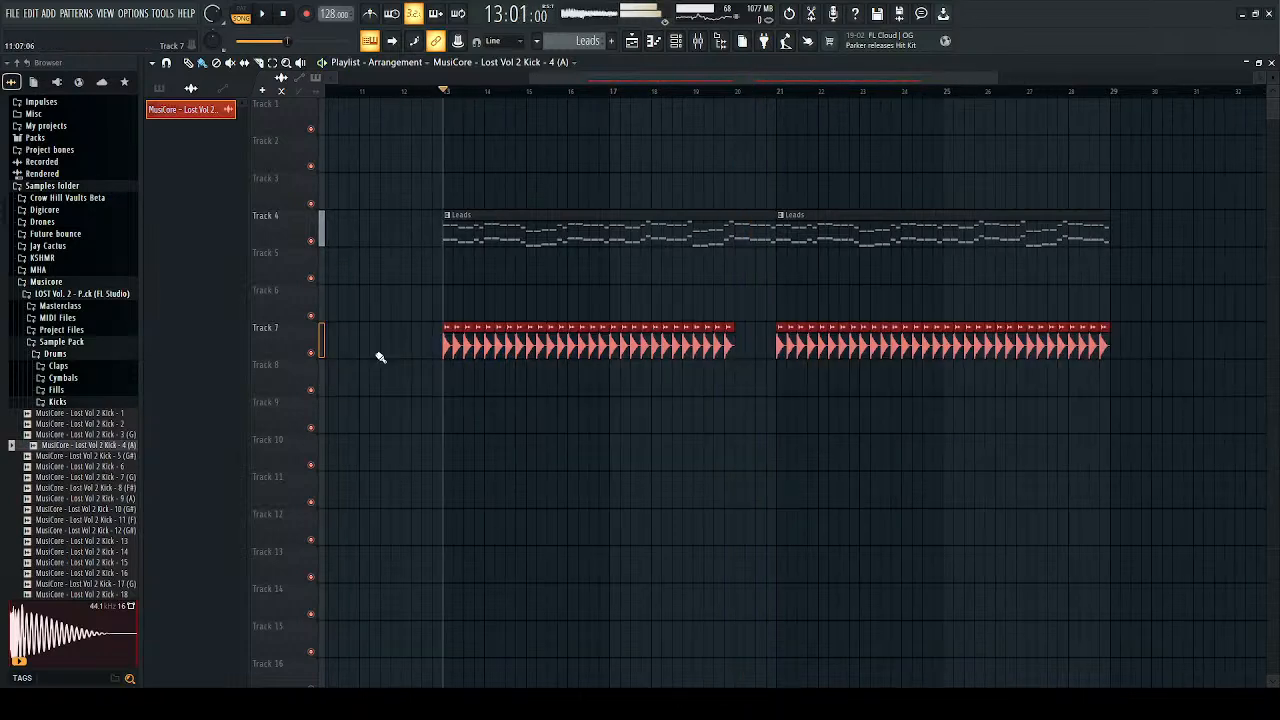
pyautogui.hotkey('shift', 'Down')
pyautogui.hotkey('shift', 'Down')
pyautogui.hotkey('shift', 'Down')
pyautogui.hotkey('shift', 'Down')
pyautogui.hotkey('shift', 'Down')
pyautogui.hotkey('shift', 'Down')
# Step: Play the arrangement from bar 13 to hear the leads with the kicks, and stop back at bar 13
pyautogui.press('space')
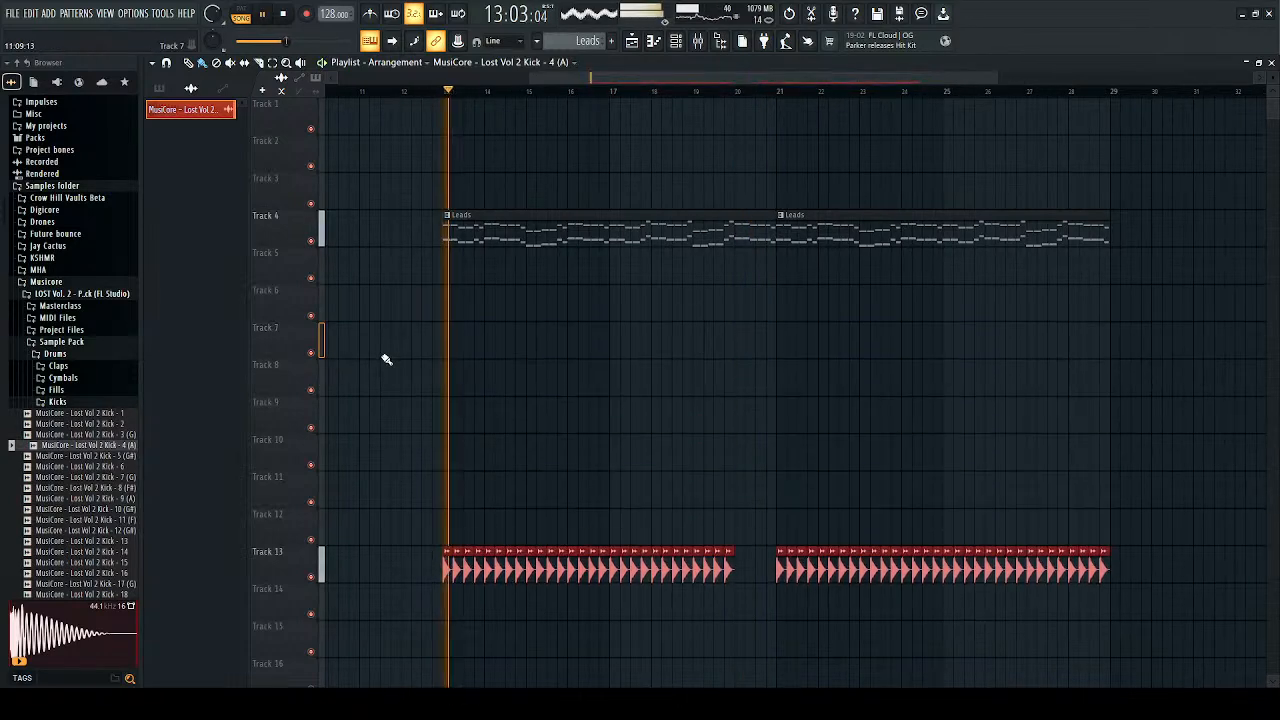
pyautogui.scroll(3, 450, 576)
pyautogui.scroll(2, 450, 576)
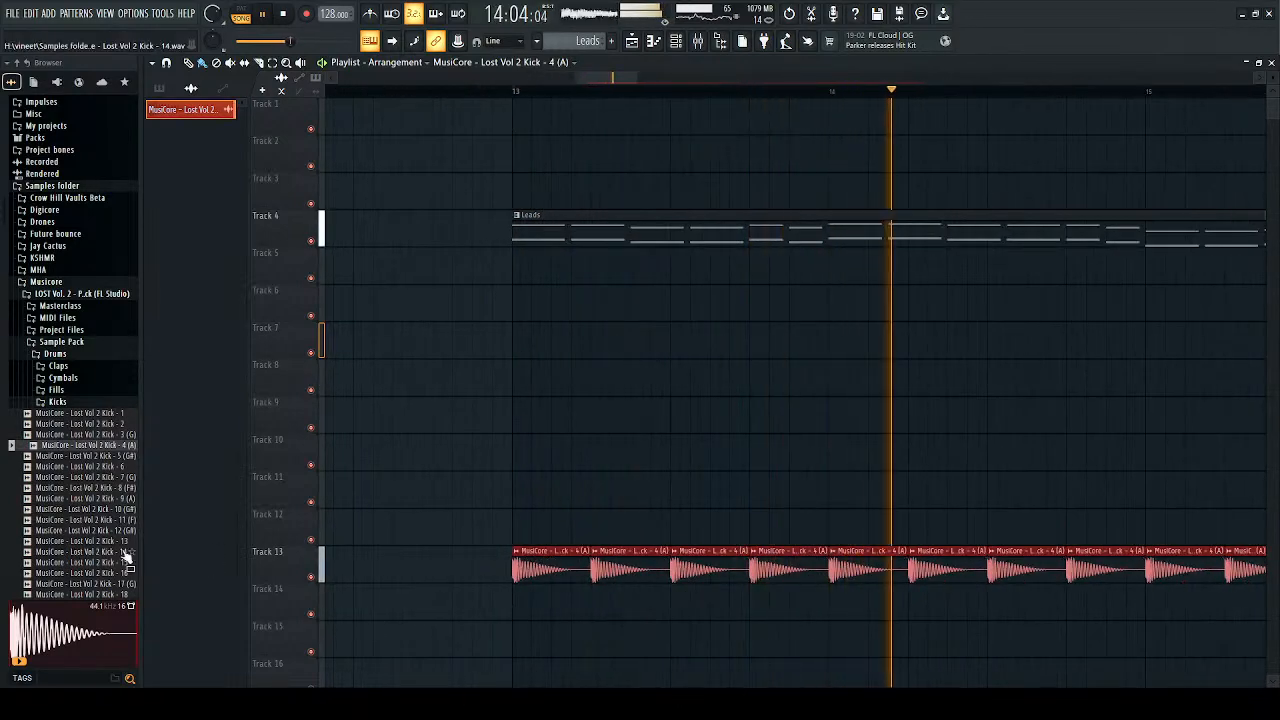
pyautogui.scroll(-2, 794, 463)
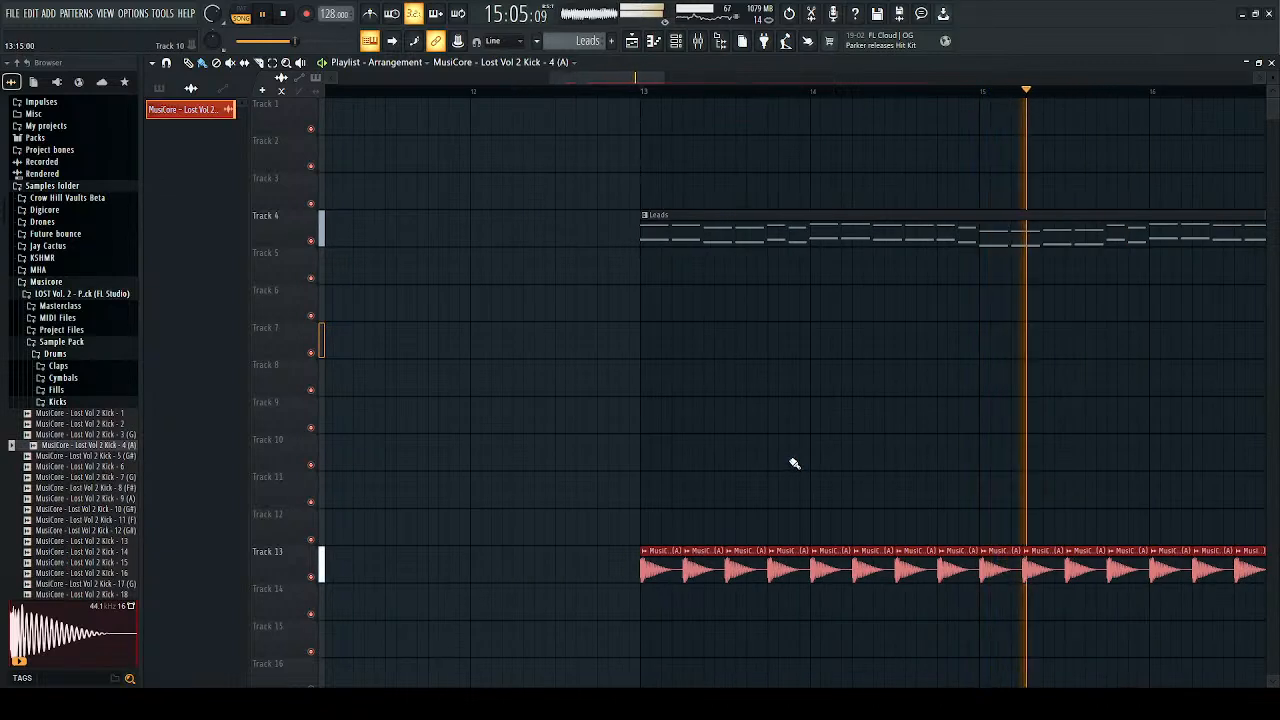
pyautogui.click(645, 88)
pyautogui.press('space')
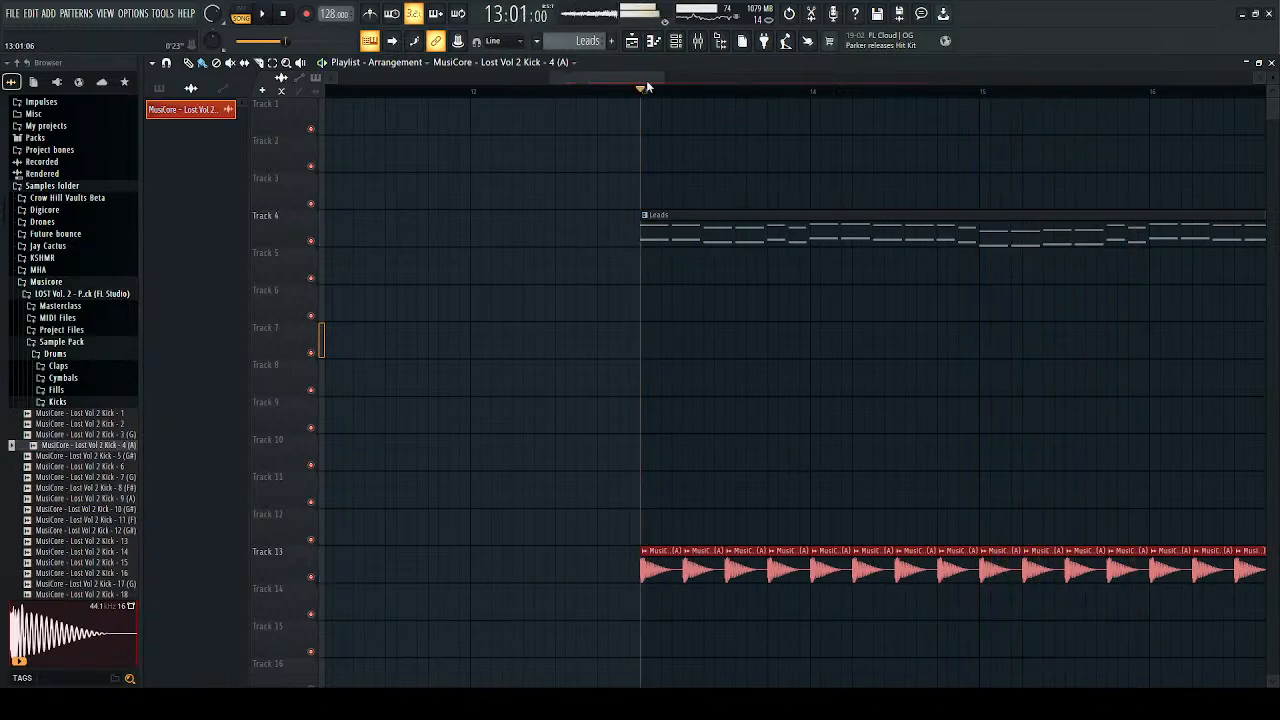
# Step: Open Pattern 1's reFX Nexus notes and select the chord notes from A#5 downwards, without the melody
pyautogui.click(677, 45)
pyautogui.click(160, 89)
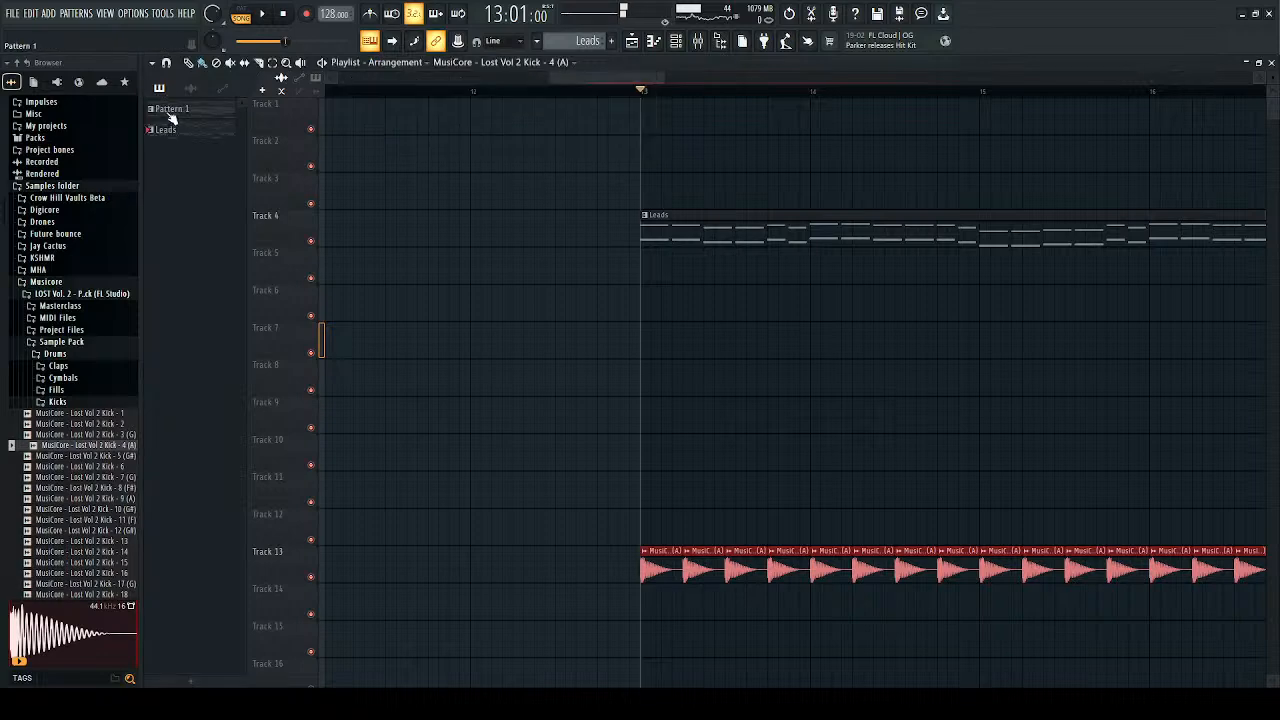
pyautogui.doubleClick(172, 110)
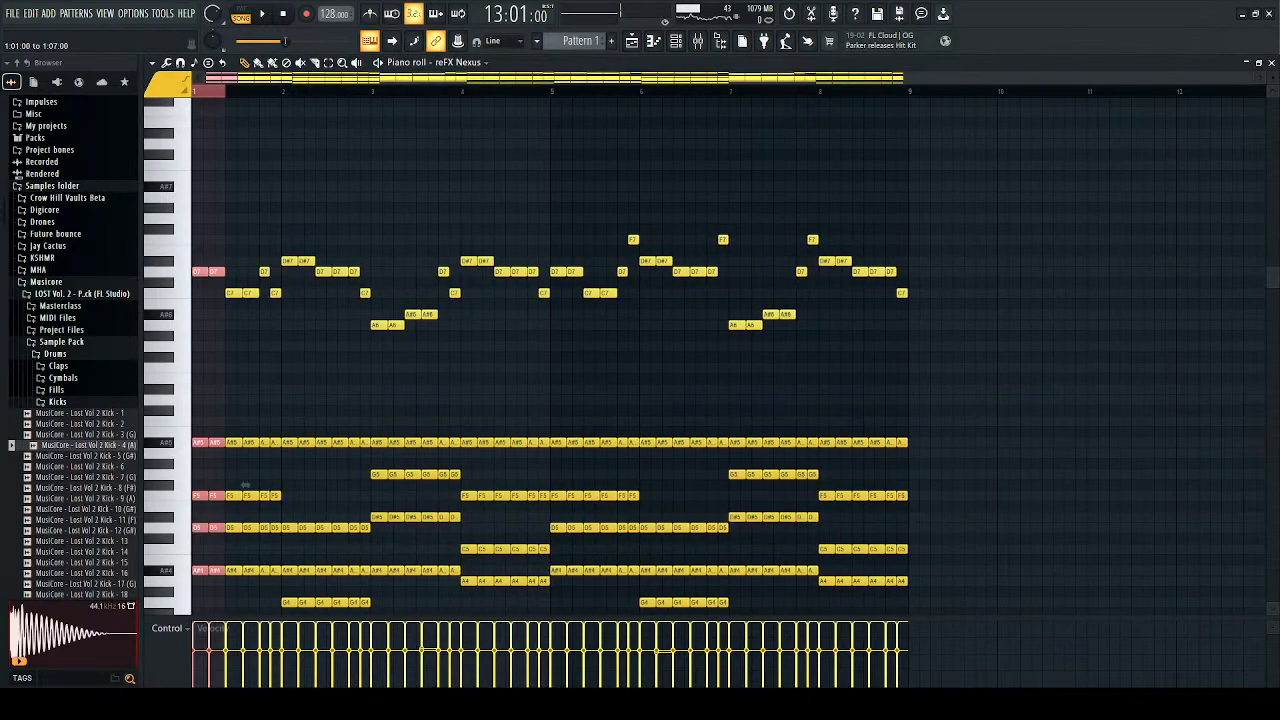
pyautogui.moveTo(980, 406); pyautogui.dragTo(230, 512)
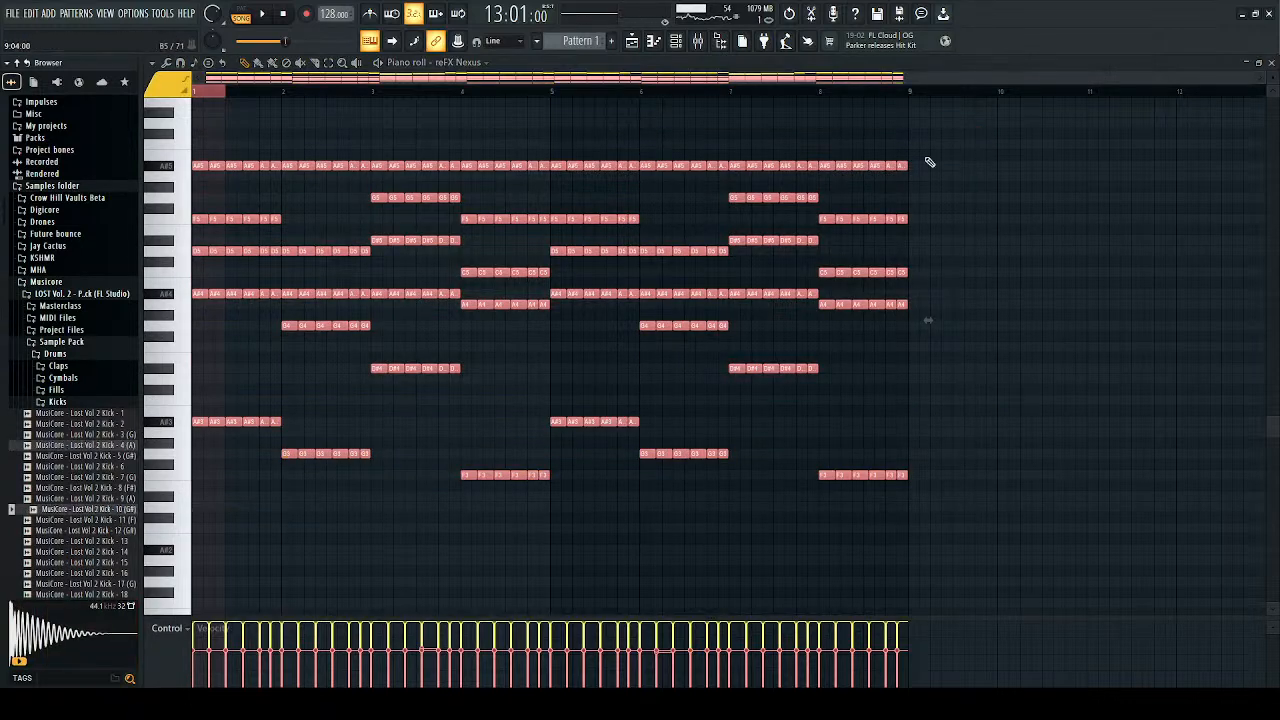
pyautogui.click(1269, 61)
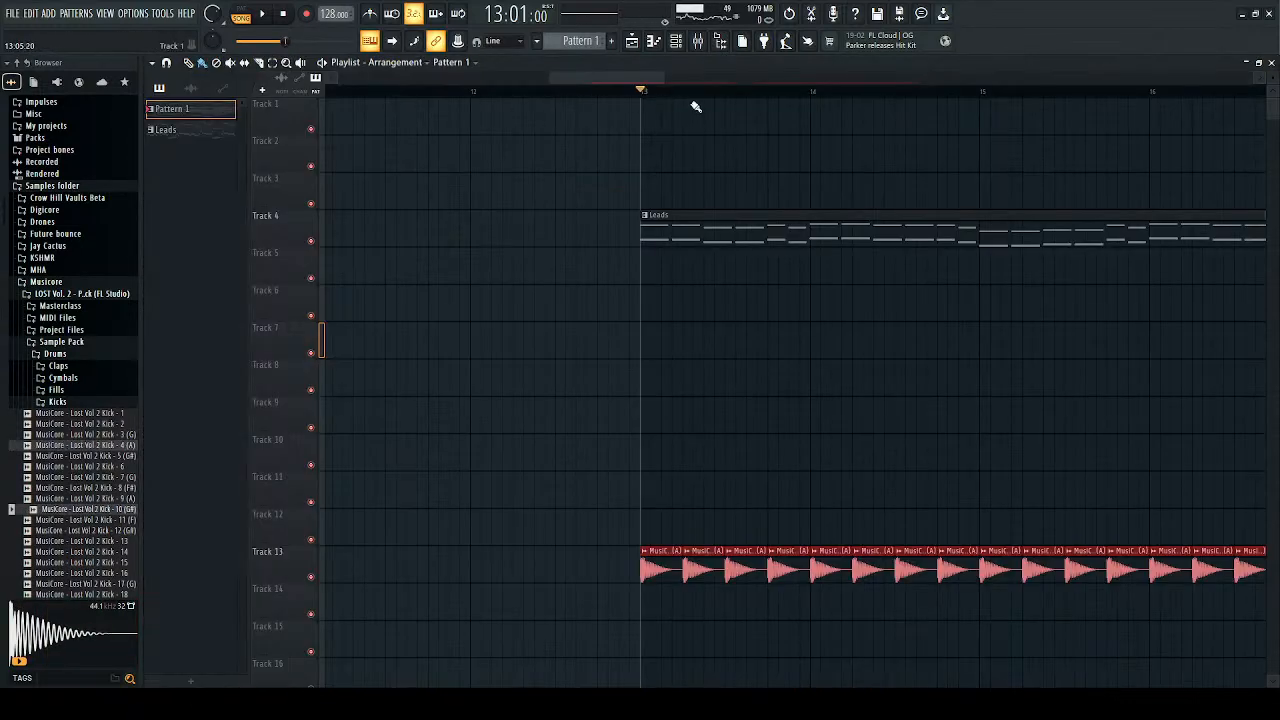
# Step: Listen briefly to the arrangement and create a new pattern named Chords
pyautogui.press('space')
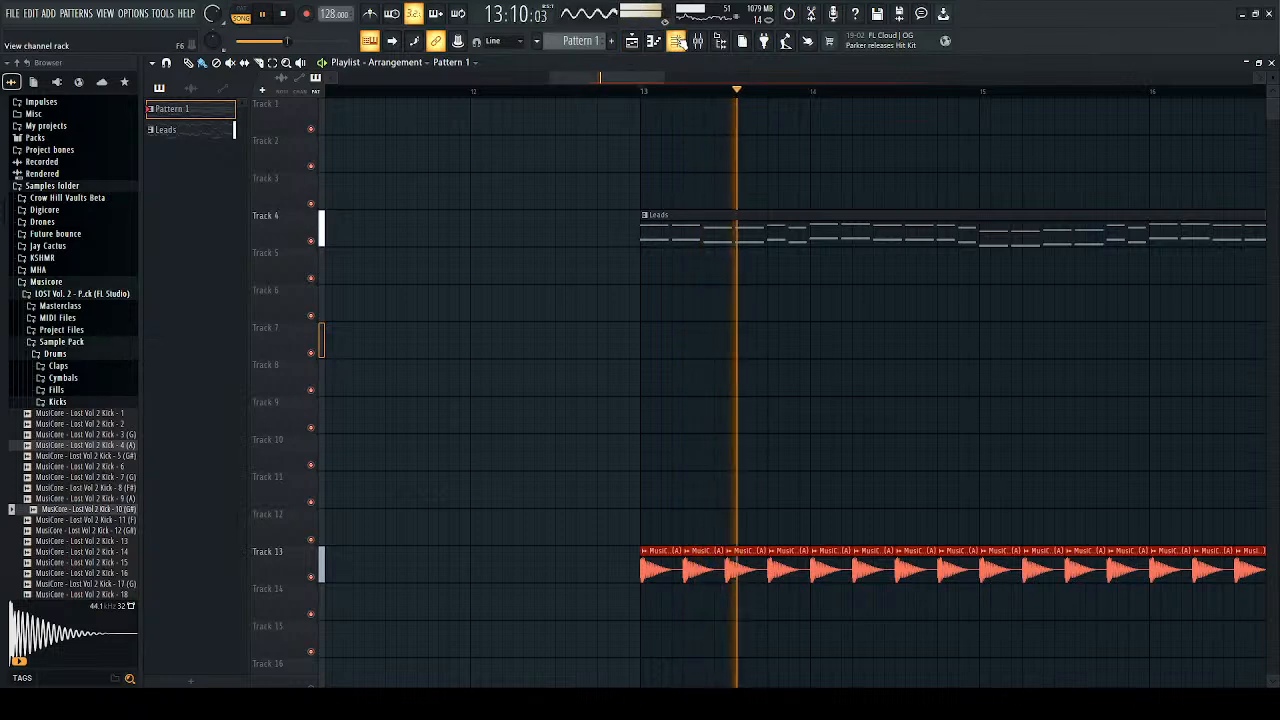
pyautogui.press('space')
pyautogui.click(611, 41)
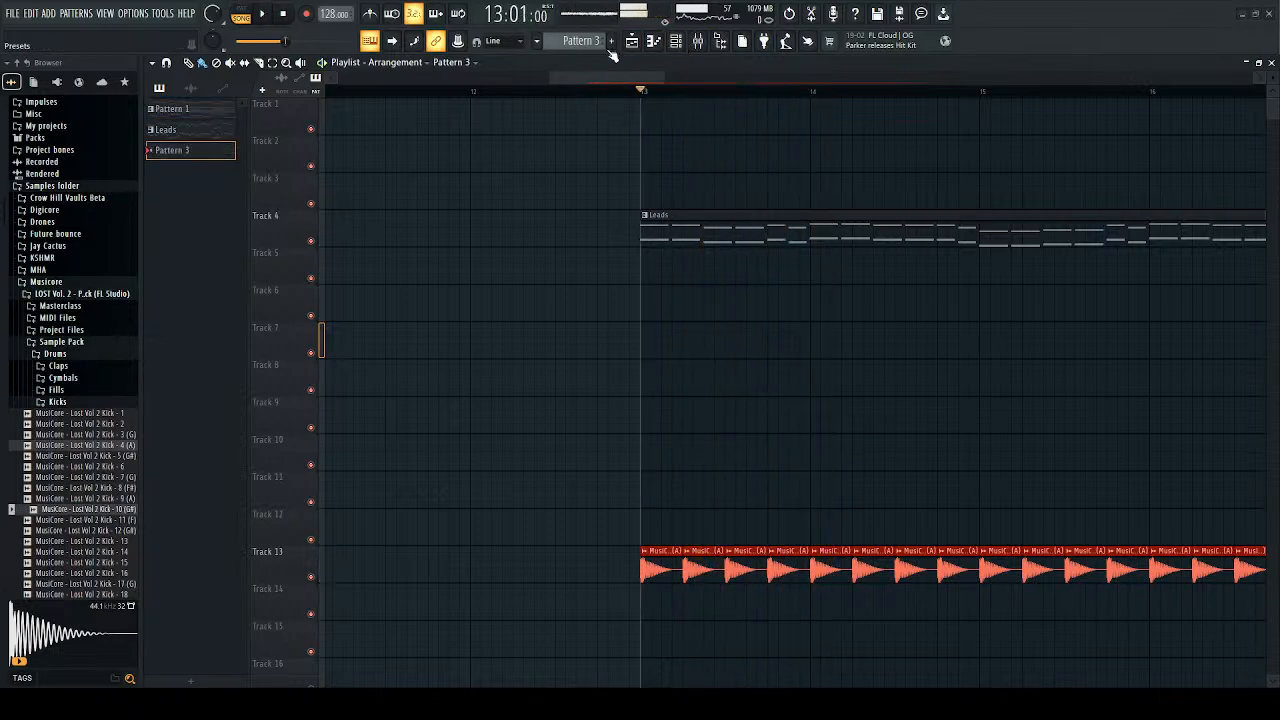
pyautogui.write('Chords')
pyautogui.press('Return')
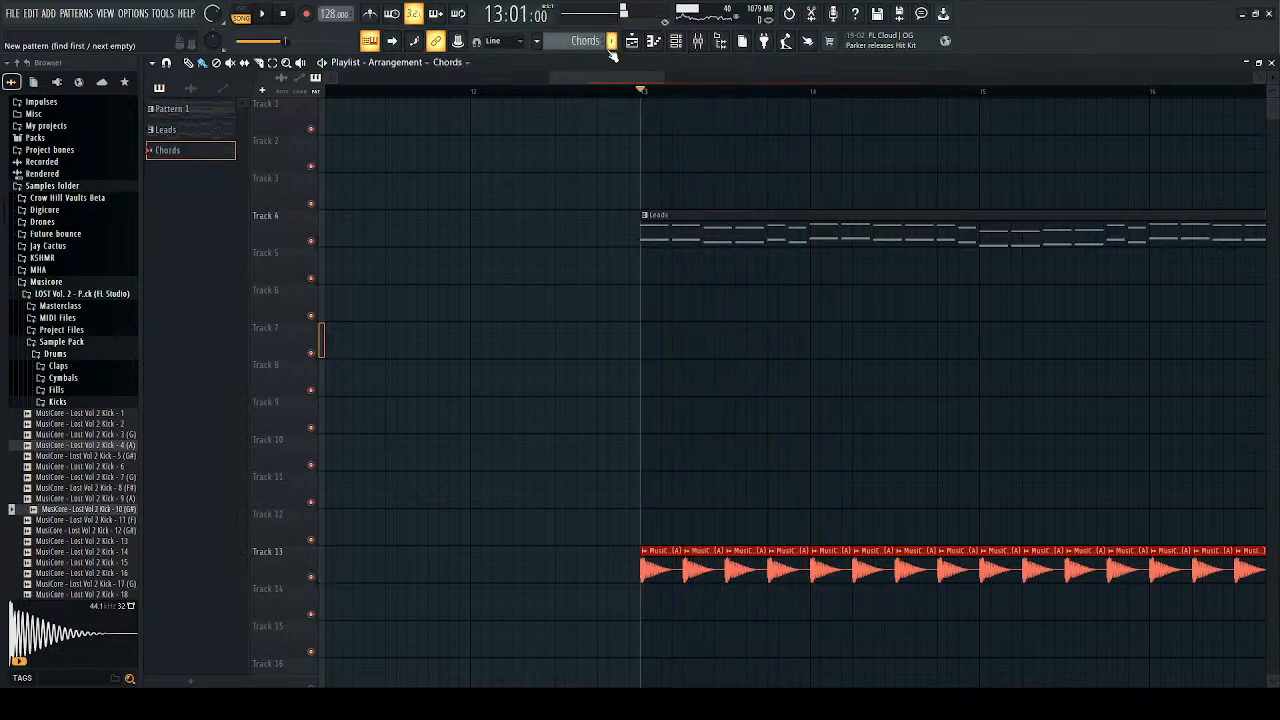
# Step: Add a new Sylenth1 channel for the Chords pattern and load the NateX - Chord Hero preset
pyautogui.click(676, 41)
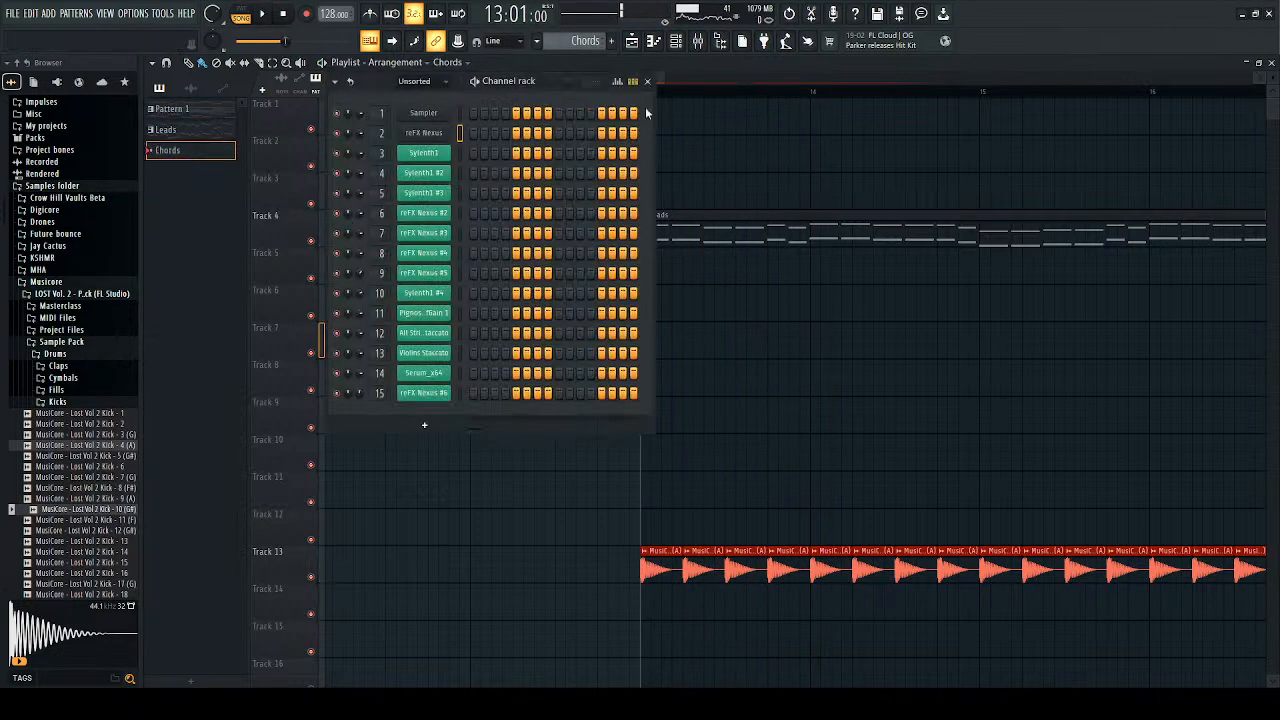
pyautogui.click(560, 451)
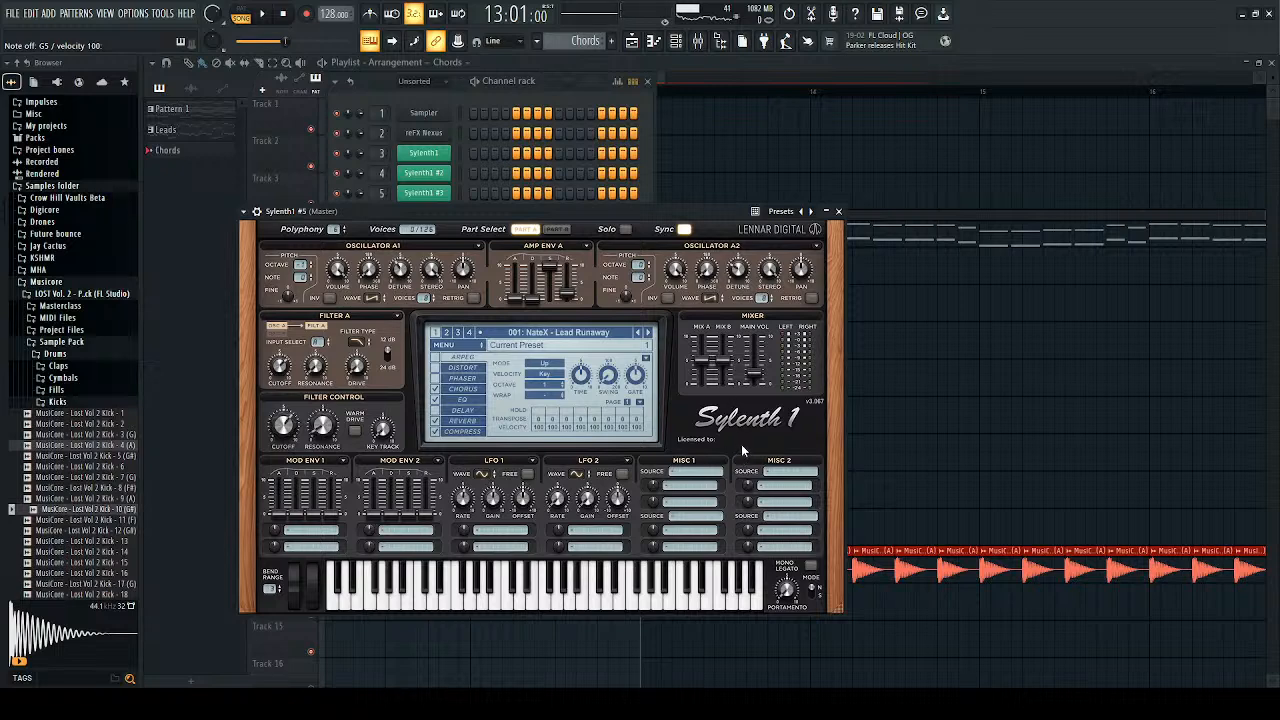
pyautogui.click(648, 333)
pyautogui.click(639, 333)
pyautogui.click(639, 333)
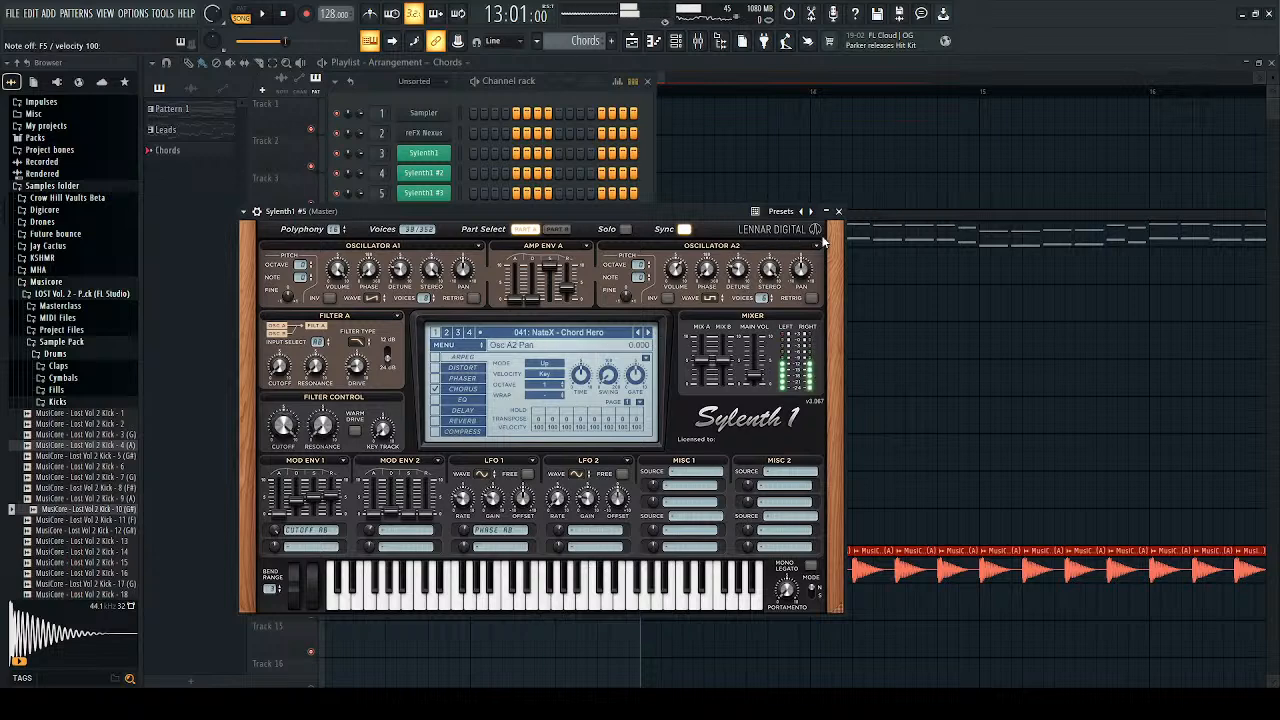
pyautogui.click(838, 211)
pyautogui.press('F7')
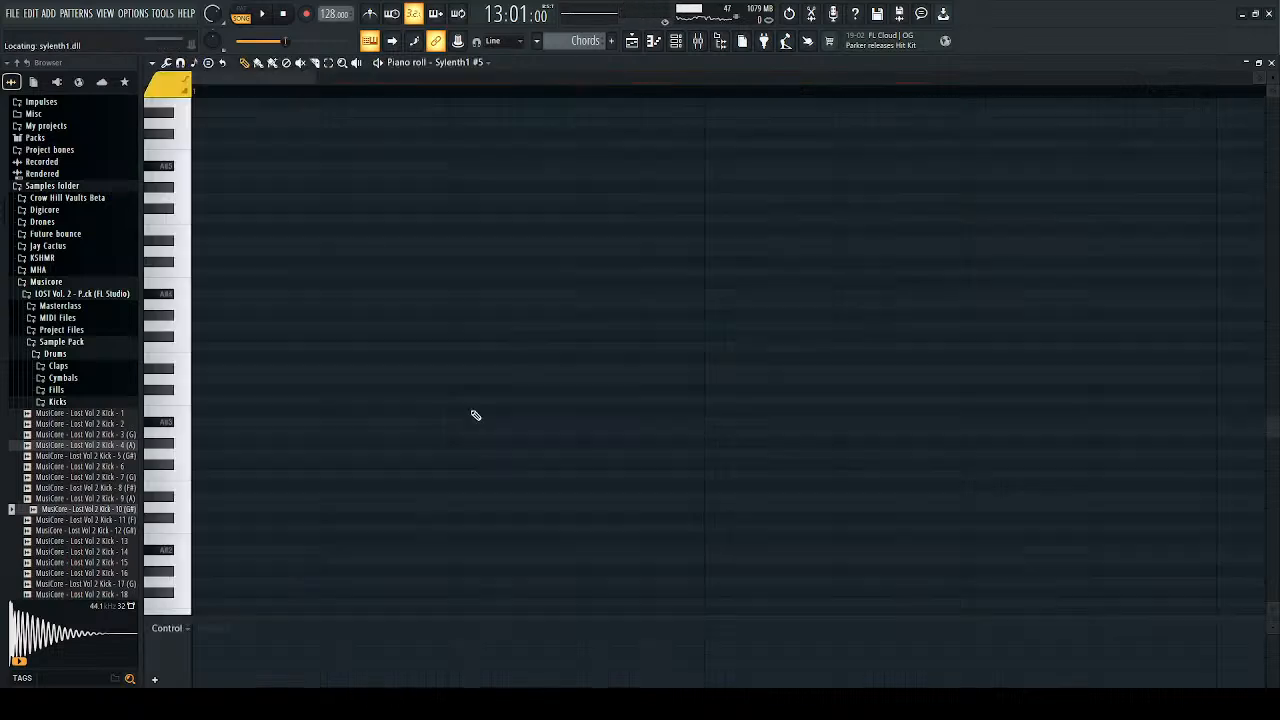
pyautogui.click(685, 45)
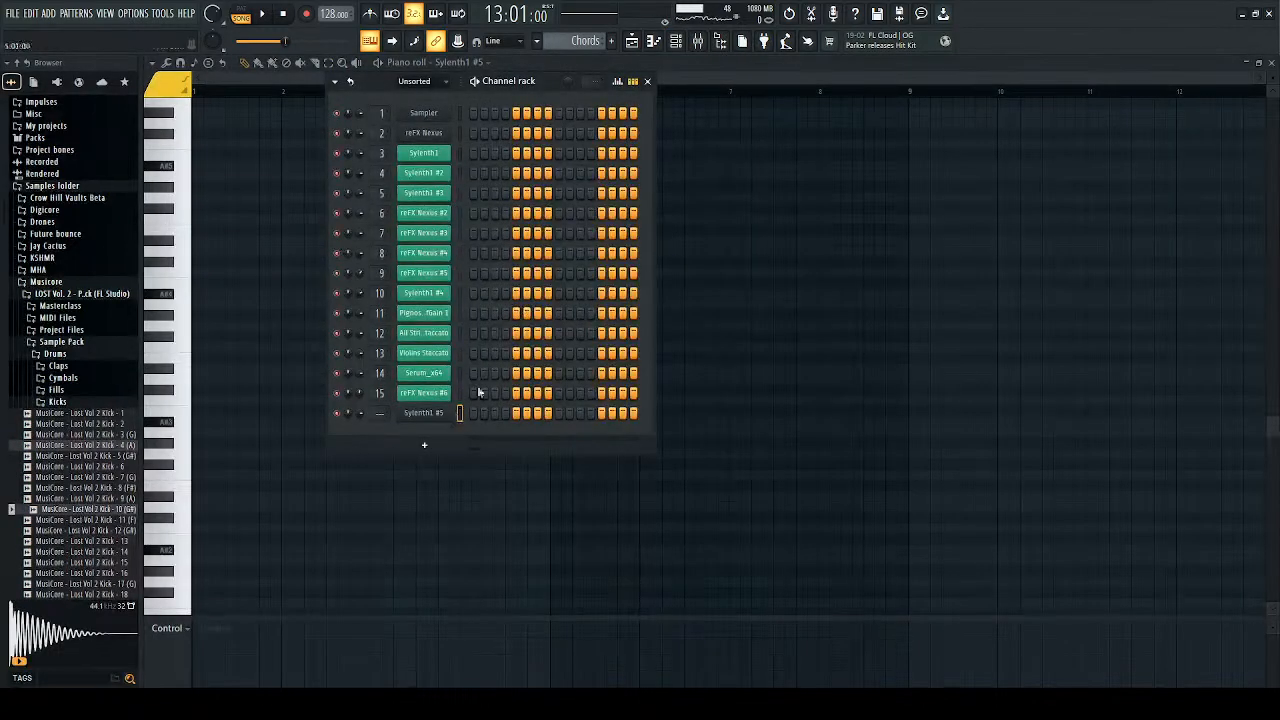
pyautogui.rightClick(782, 152)
pyautogui.click(1271, 63)
pyautogui.rightClick(754, 325)
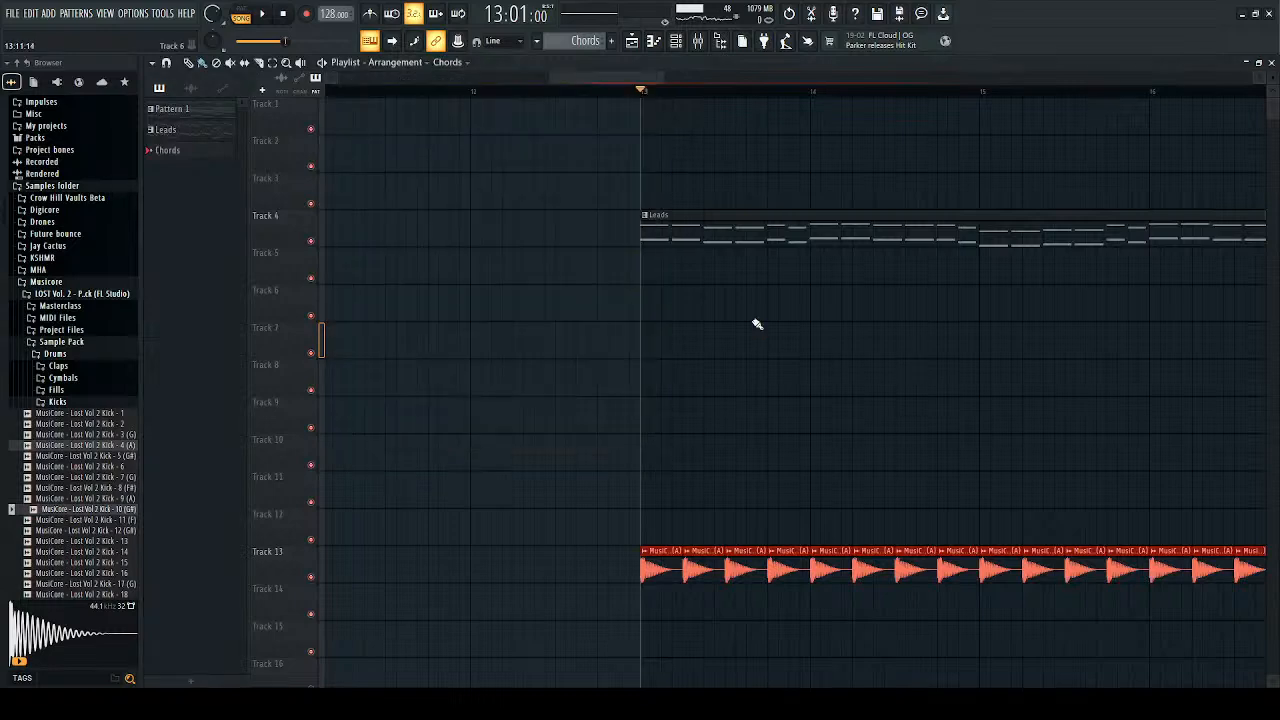
# Step: Try to copy the reFX Nexus notes from Pattern 1 into the Sylenth1 #5 piano roll of the Chords pattern
pyautogui.doubleClick(167, 109)
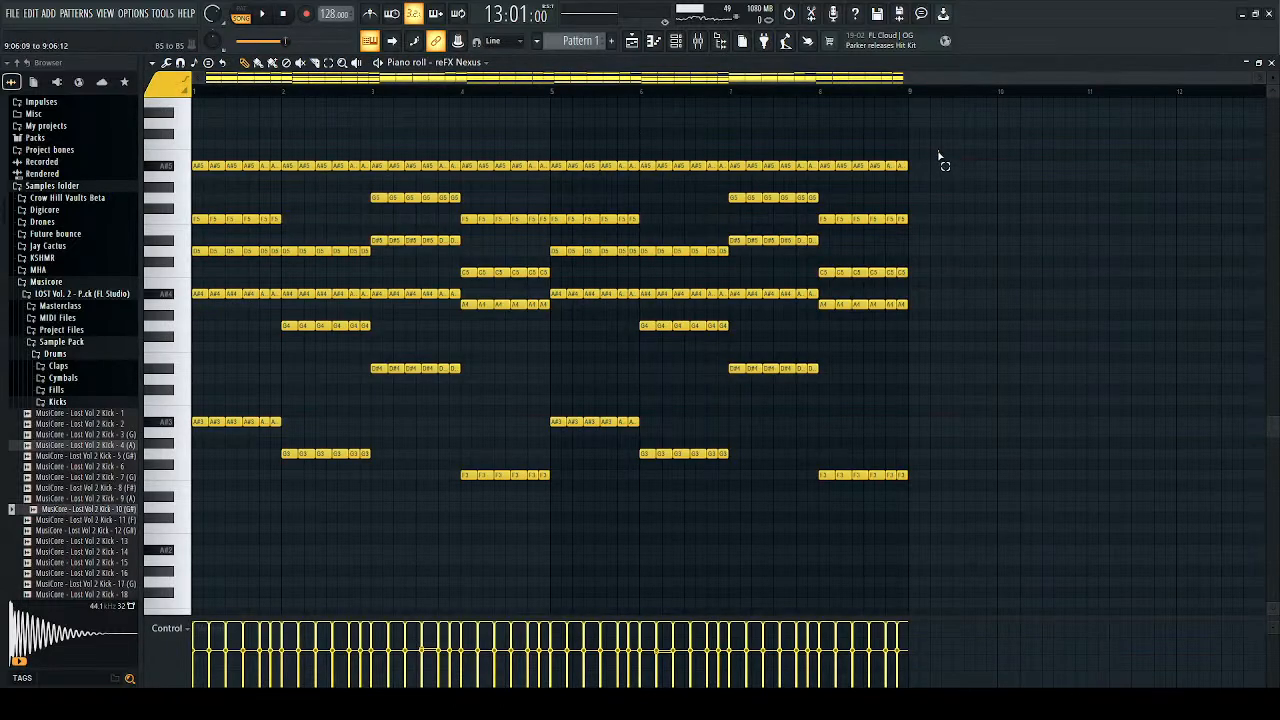
pyautogui.hotkey('ctrl', 'a')
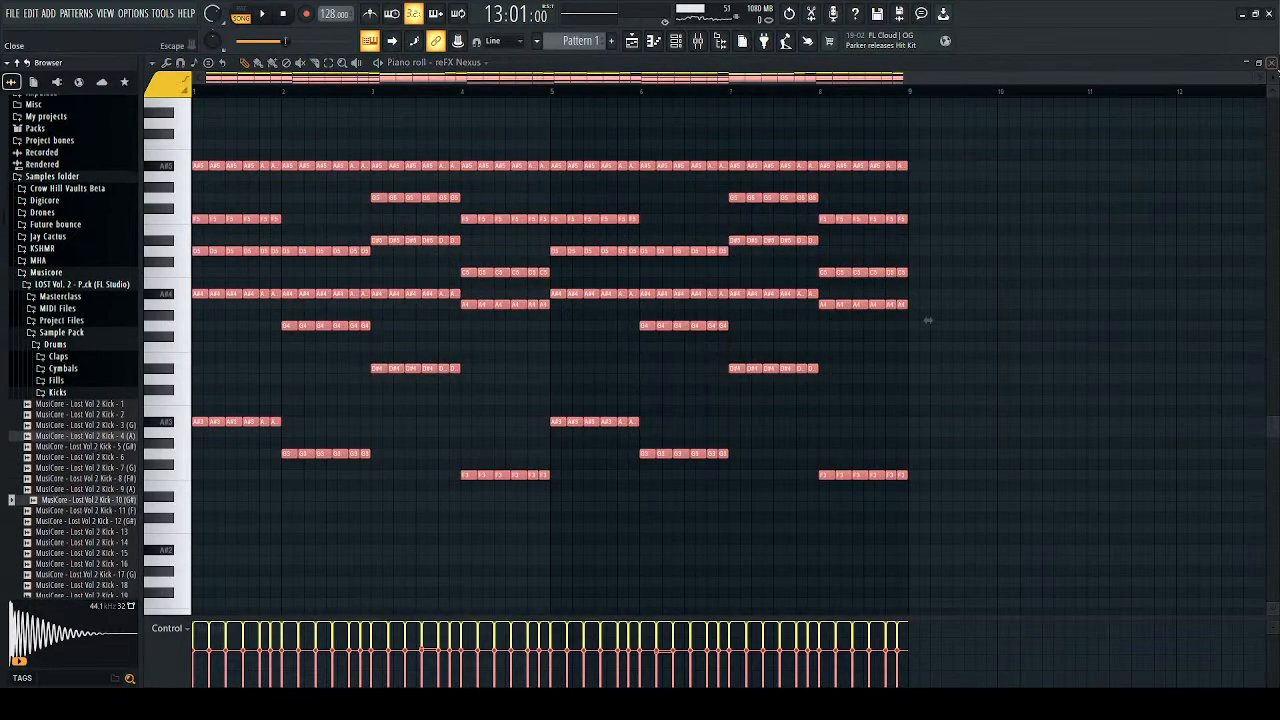
pyautogui.click(1271, 64)
pyautogui.doubleClick(173, 153)
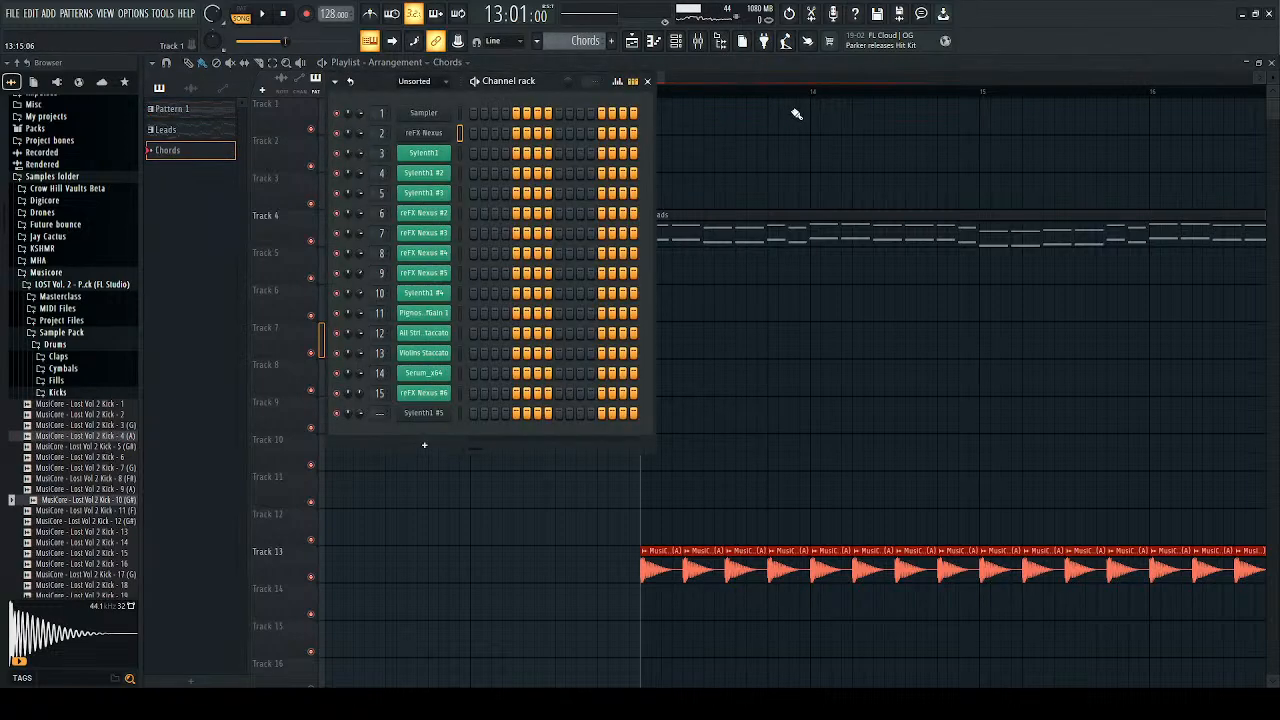
pyautogui.press('F7')
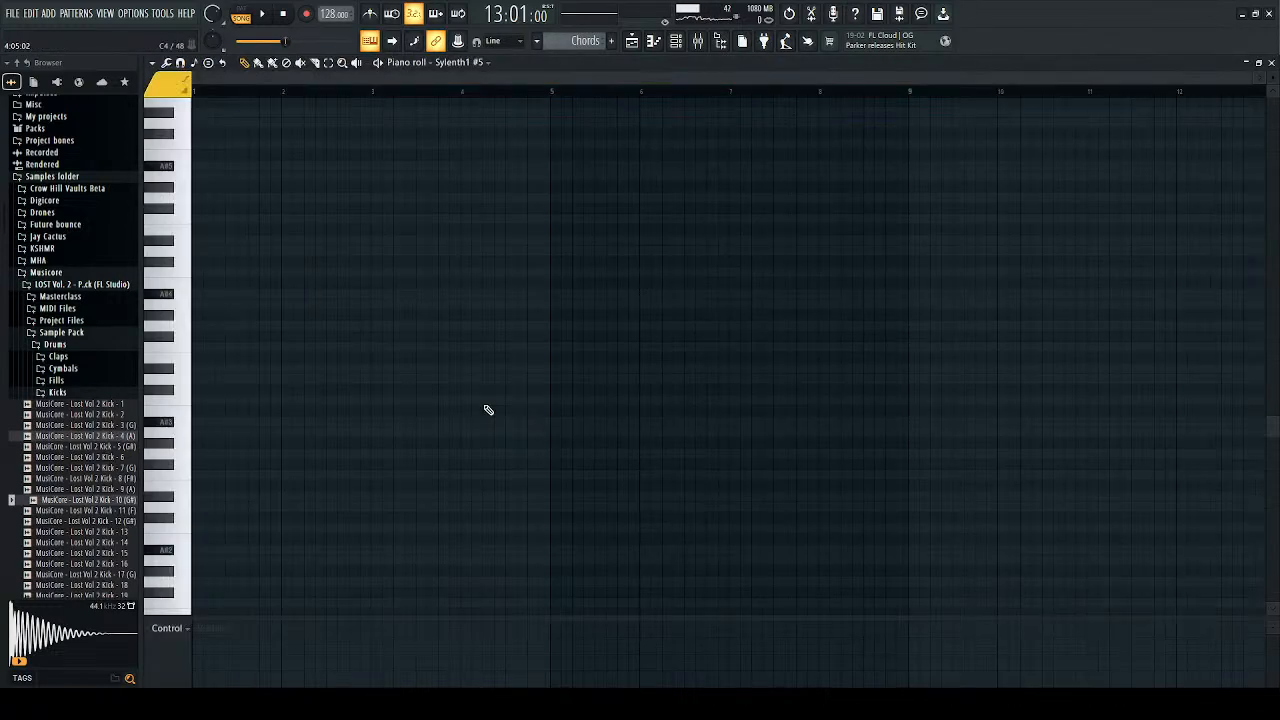
pyautogui.scroll(-3, 506, 388)
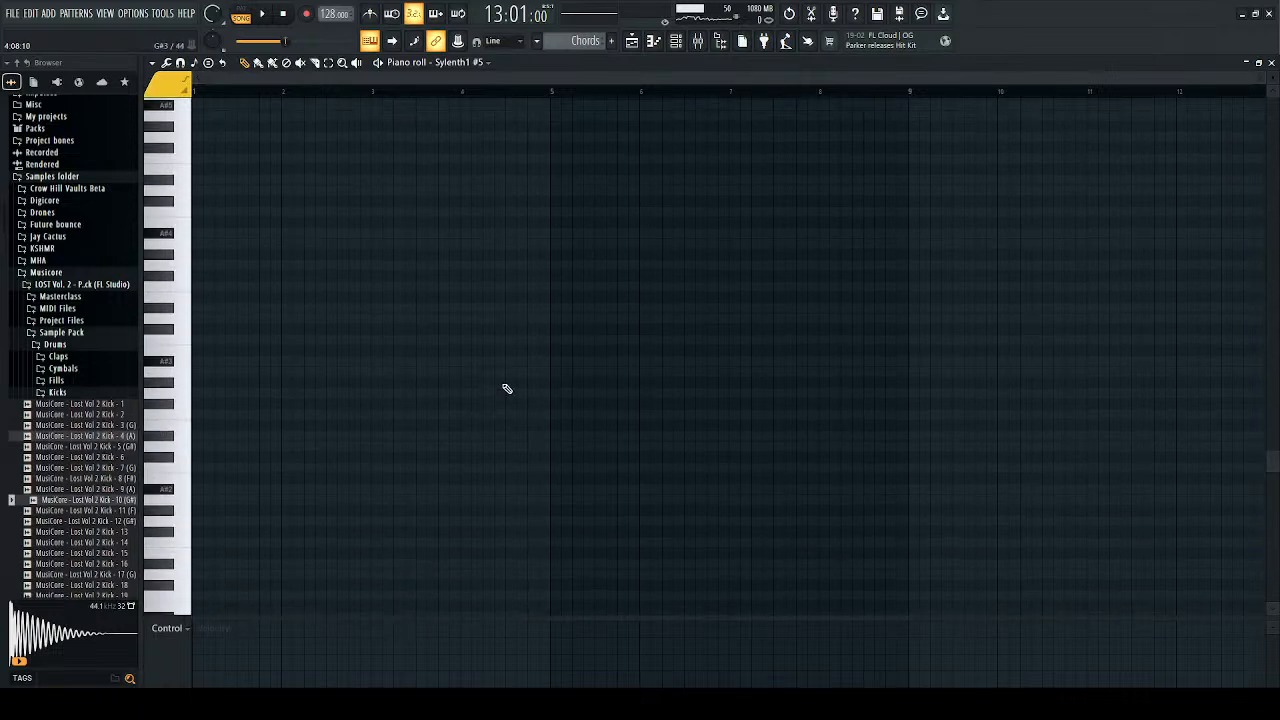
pyautogui.click(1271, 63)
# Step: In Pattern 1's reFX Nexus piano roll, select and copy the chord notes from A#5 downwards, leaving out the melody
pyautogui.click(213, 132)
pyautogui.click(218, 114)
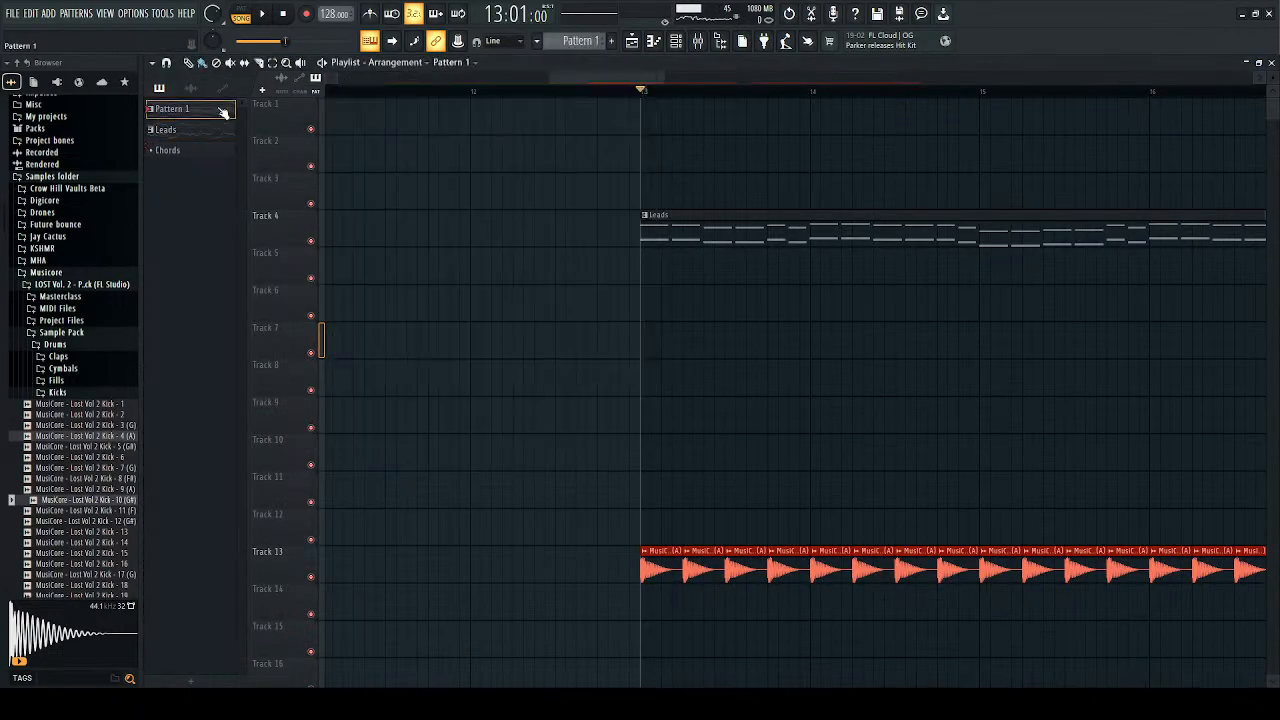
pyautogui.press('F7')
pyautogui.scroll(-3, 765, 292)
pyautogui.scroll(2, 930, 262)
pyautogui.scroll(-1, 932, 262)
pyautogui.scroll(2, 943, 243)
pyautogui.moveTo(965, 200); pyautogui.dragTo(115, 570)
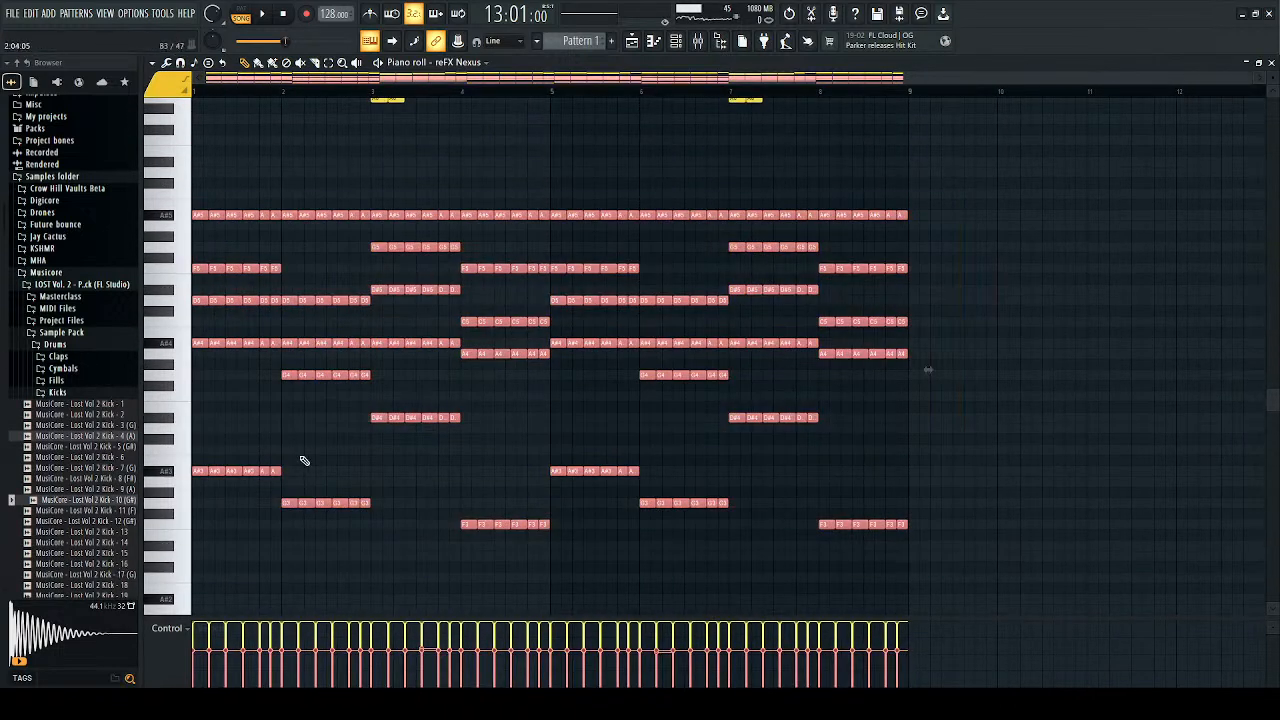
# Step: Paste the copied chord notes into the Sylenth1 #5 piano roll of the Chords pattern and listen to them
pyautogui.click(1270, 62)
pyautogui.click(178, 152)
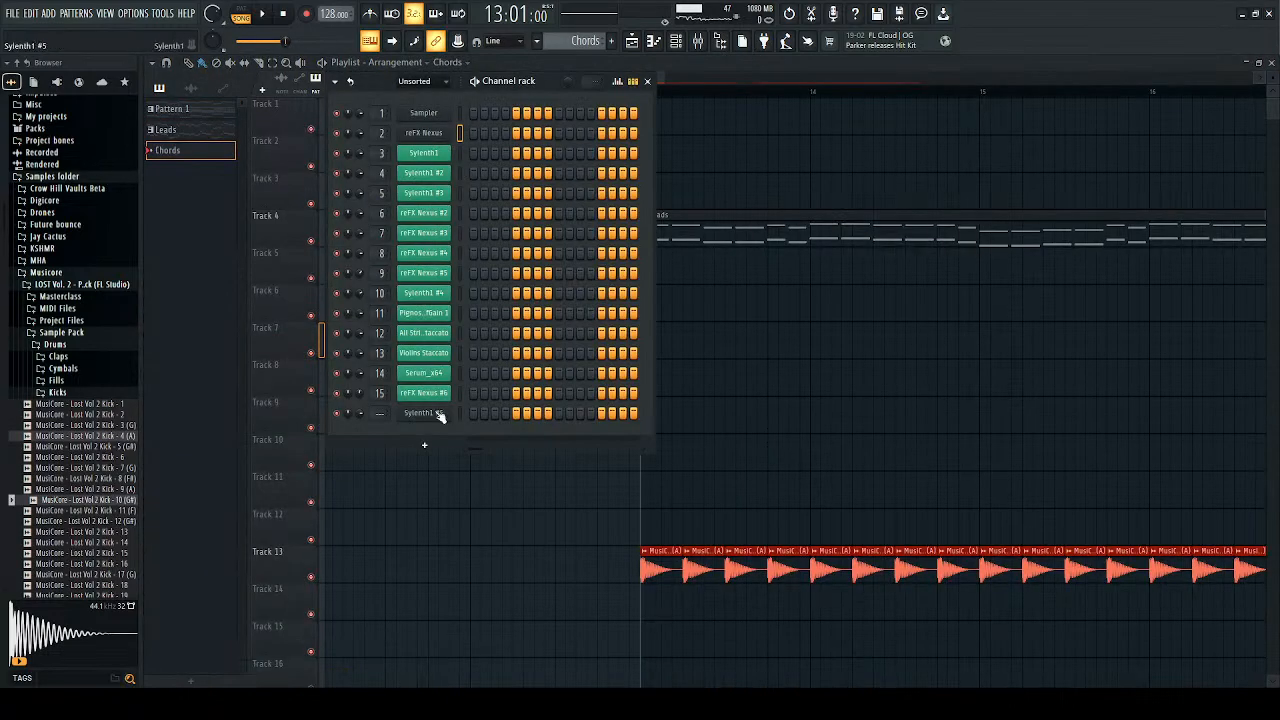
pyautogui.press('F7')
pyautogui.hotkey('ctrl', 'v')
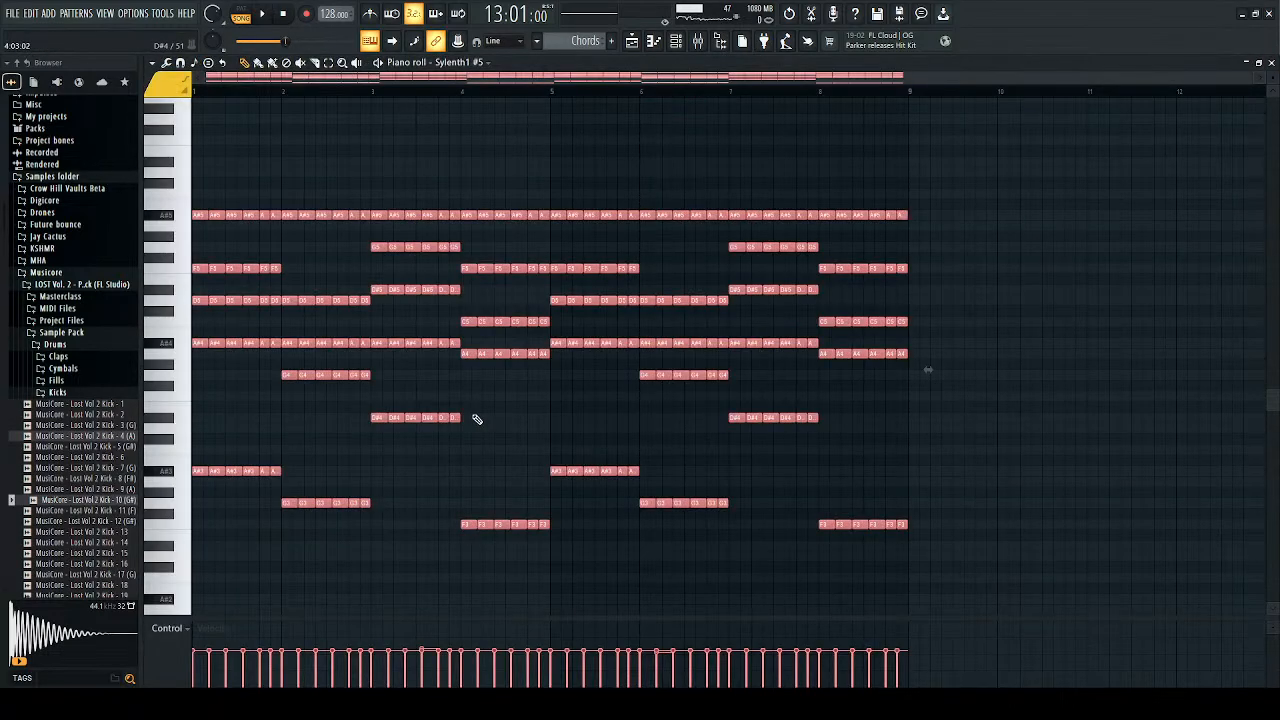
pyautogui.press('space')
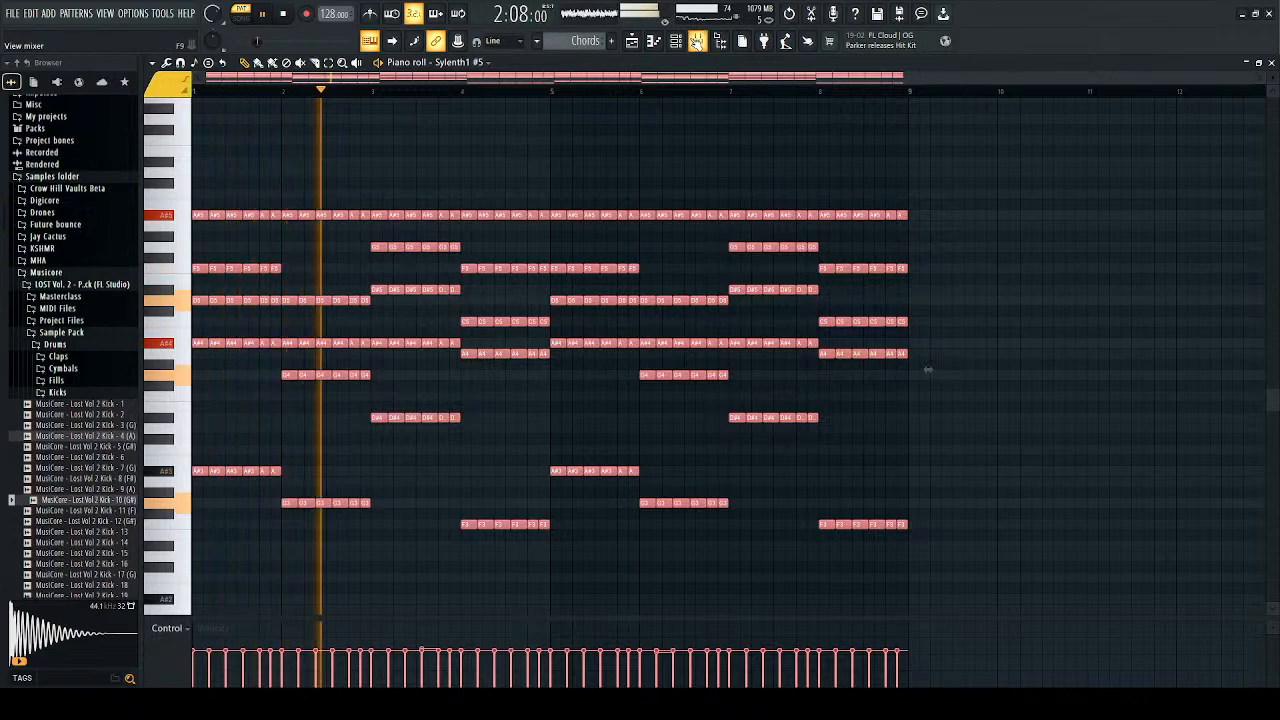
pyautogui.press('F6')
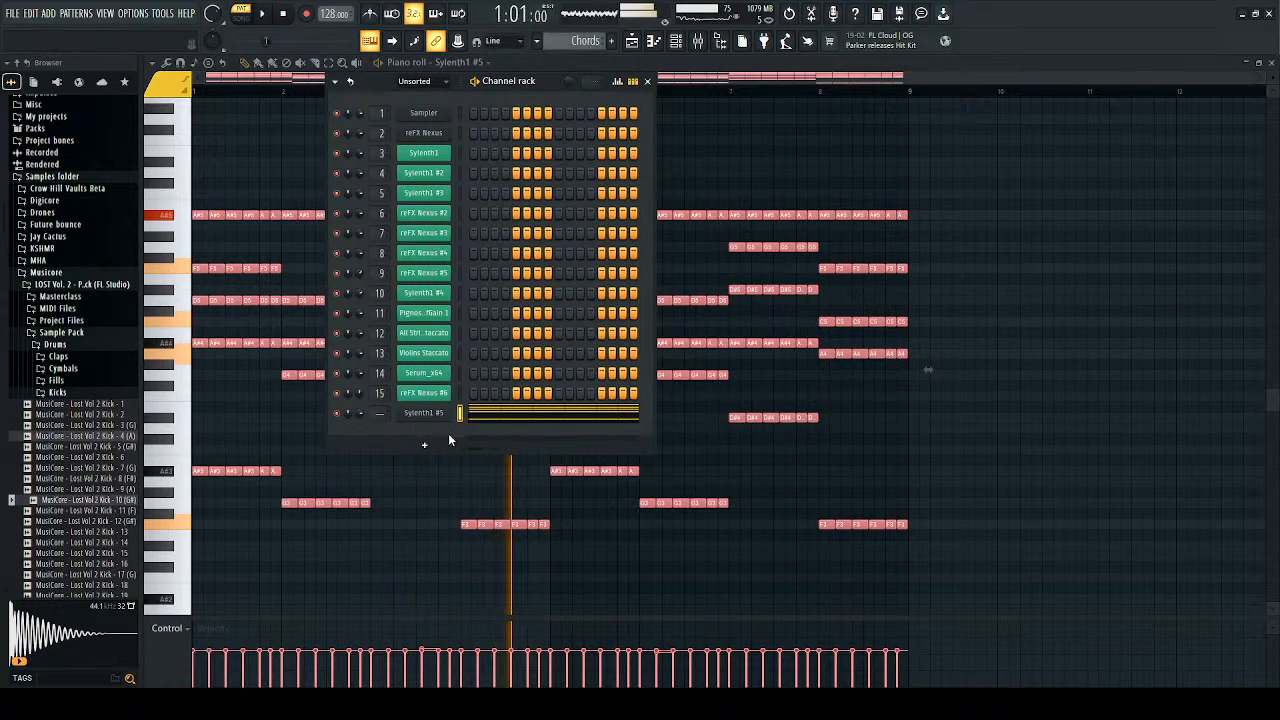
pyautogui.press('space')
pyautogui.click(676, 105)
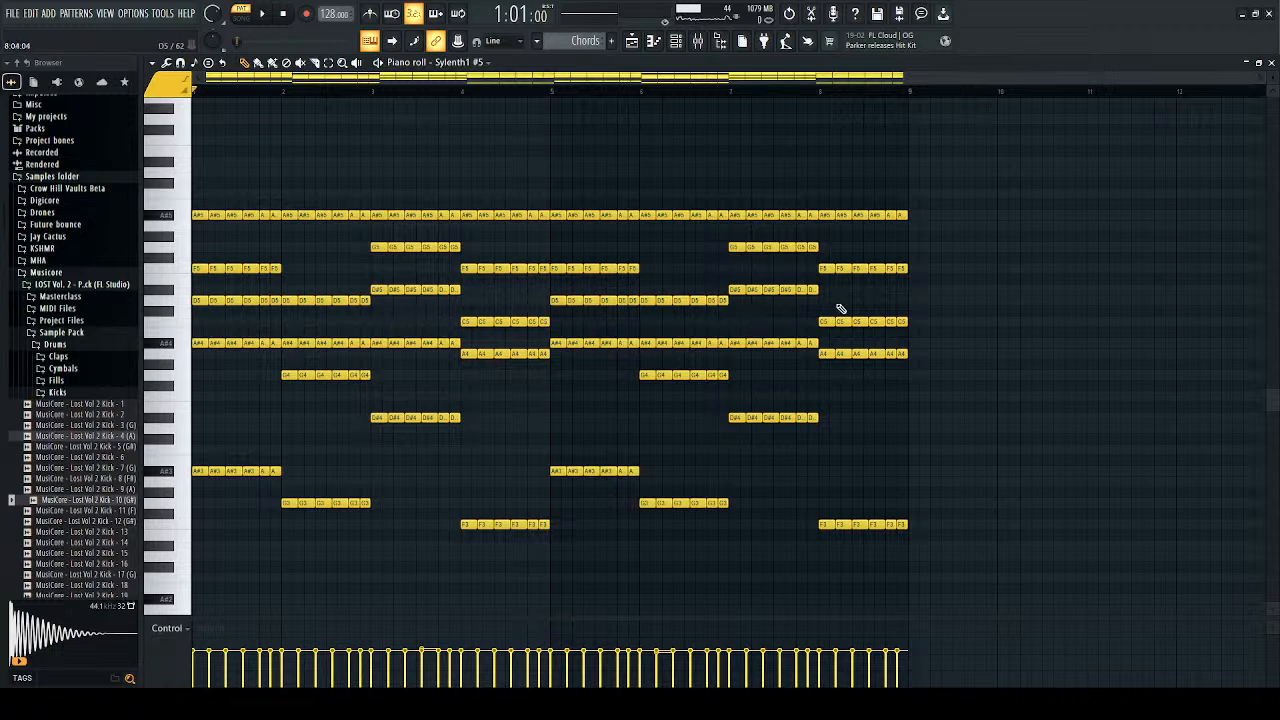
# Step: Play the Chords pattern while inspecting the Chord Hero preset in Sylenth1 #5
pyautogui.press('space')
pyautogui.press('F6')
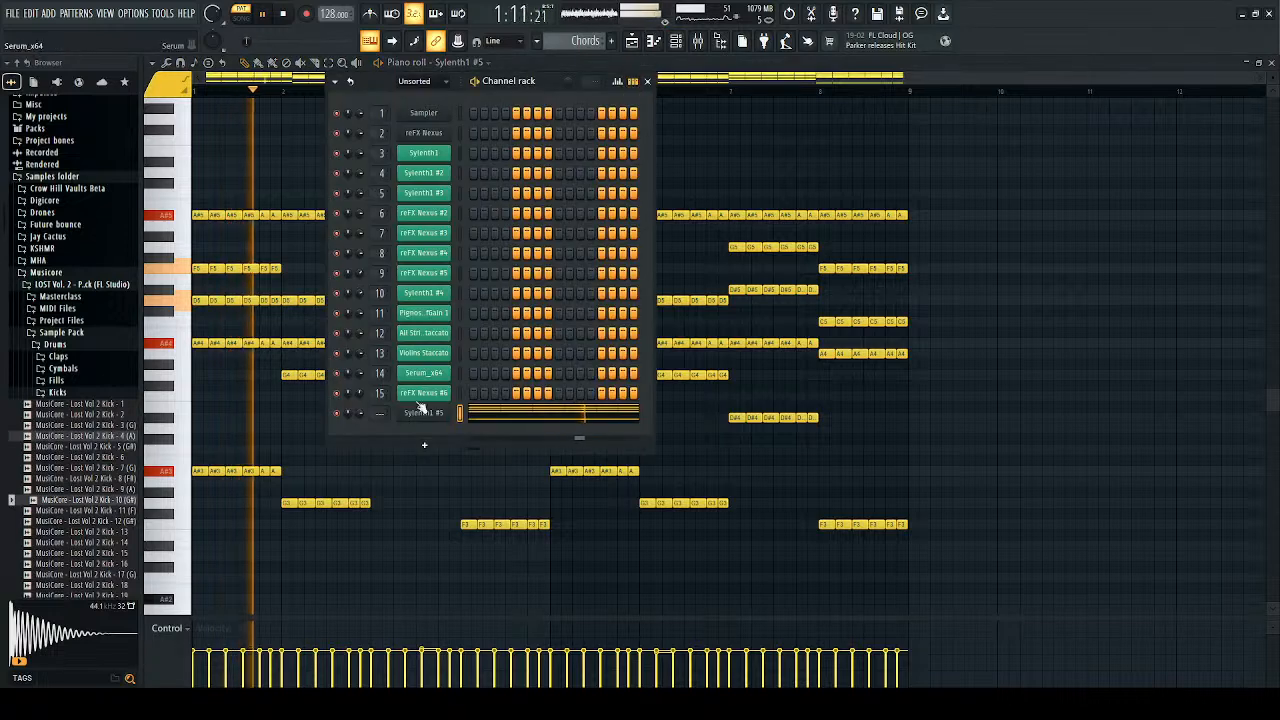
pyautogui.click(410, 413)
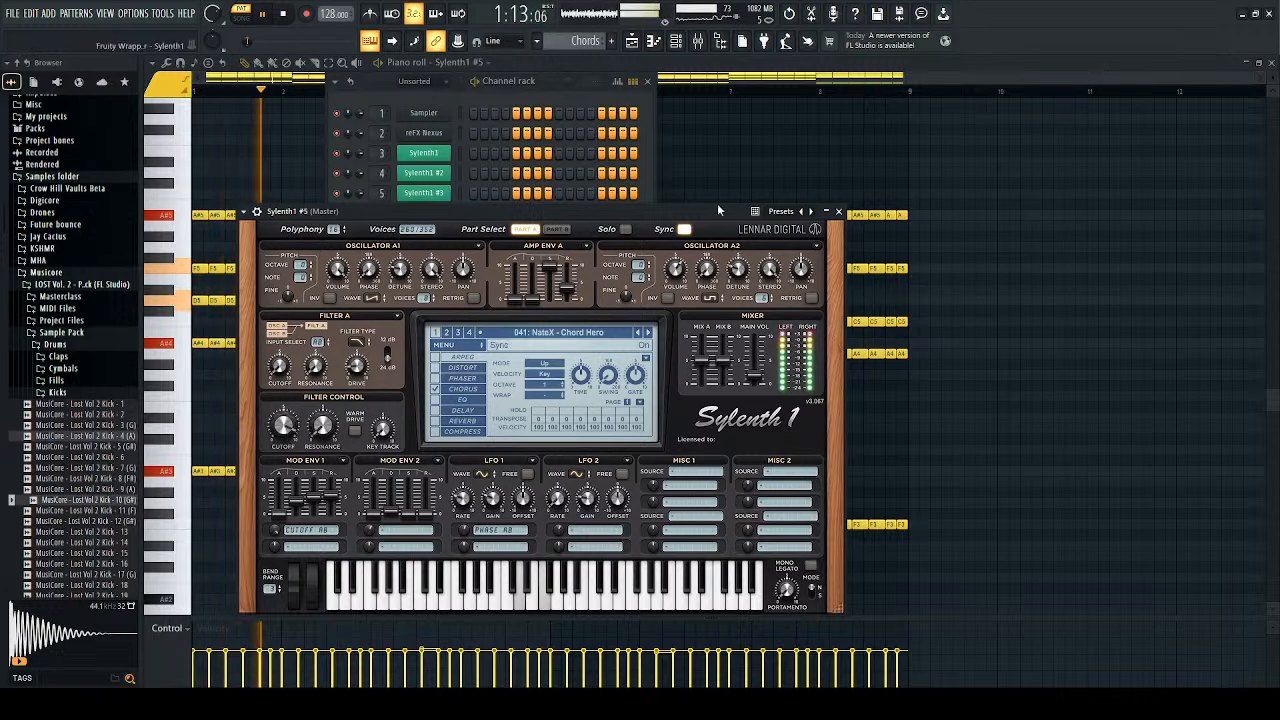
pyautogui.click(838, 211)
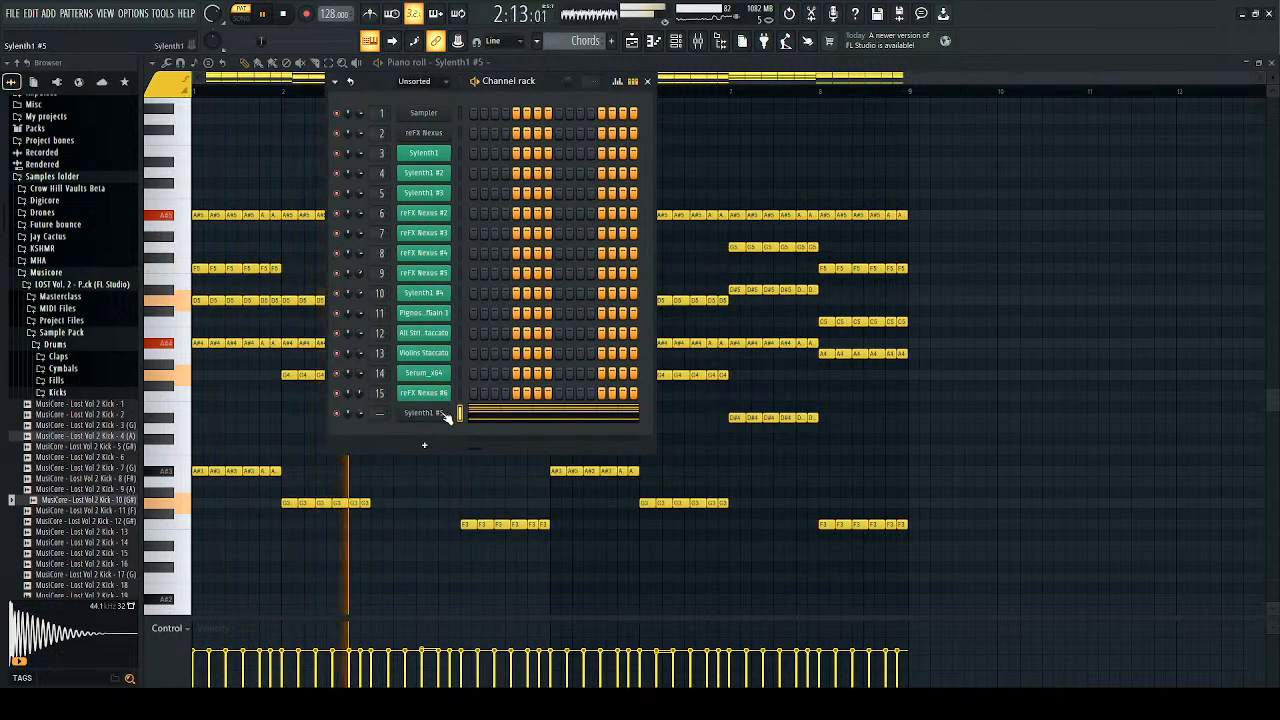
pyautogui.click(424, 413)
pyautogui.press('space')
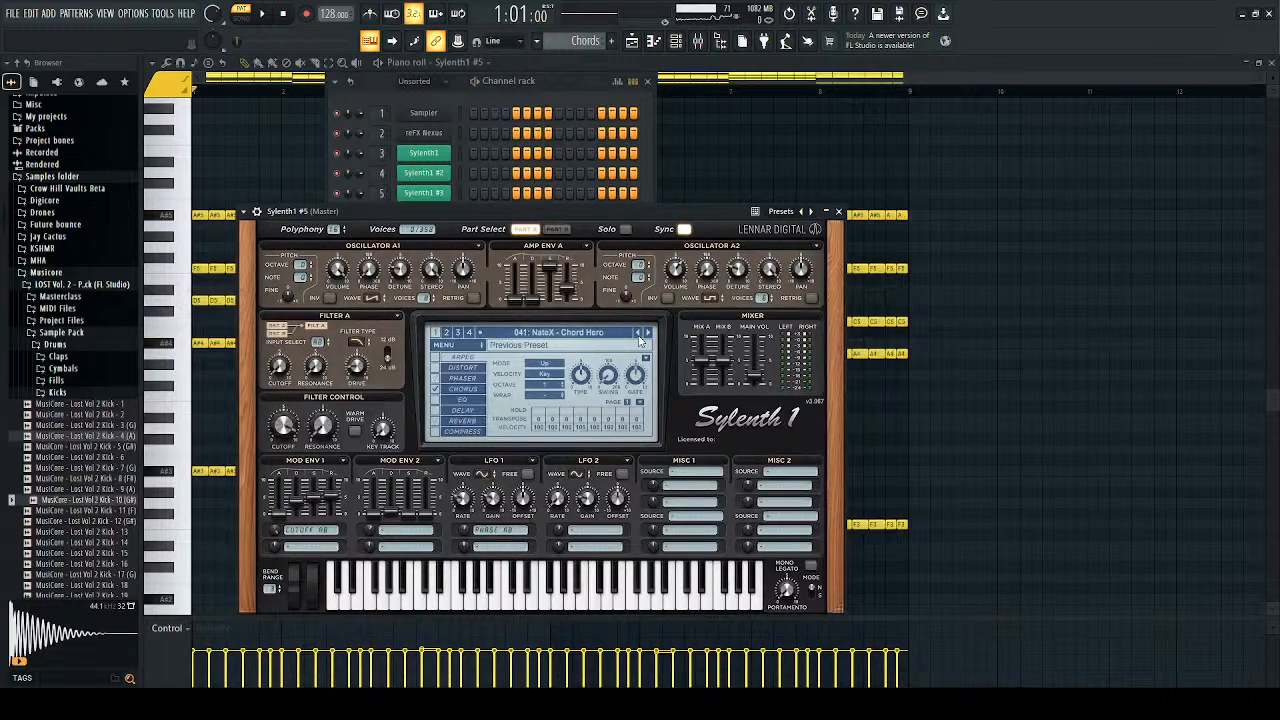
# Step: Add Sylenth1 #6 to the channel rack and audition its MusiCore Chord presets, including Sugar and Martin, while the Chords pattern plays
pyautogui.press('space')
pyautogui.click(838, 211)
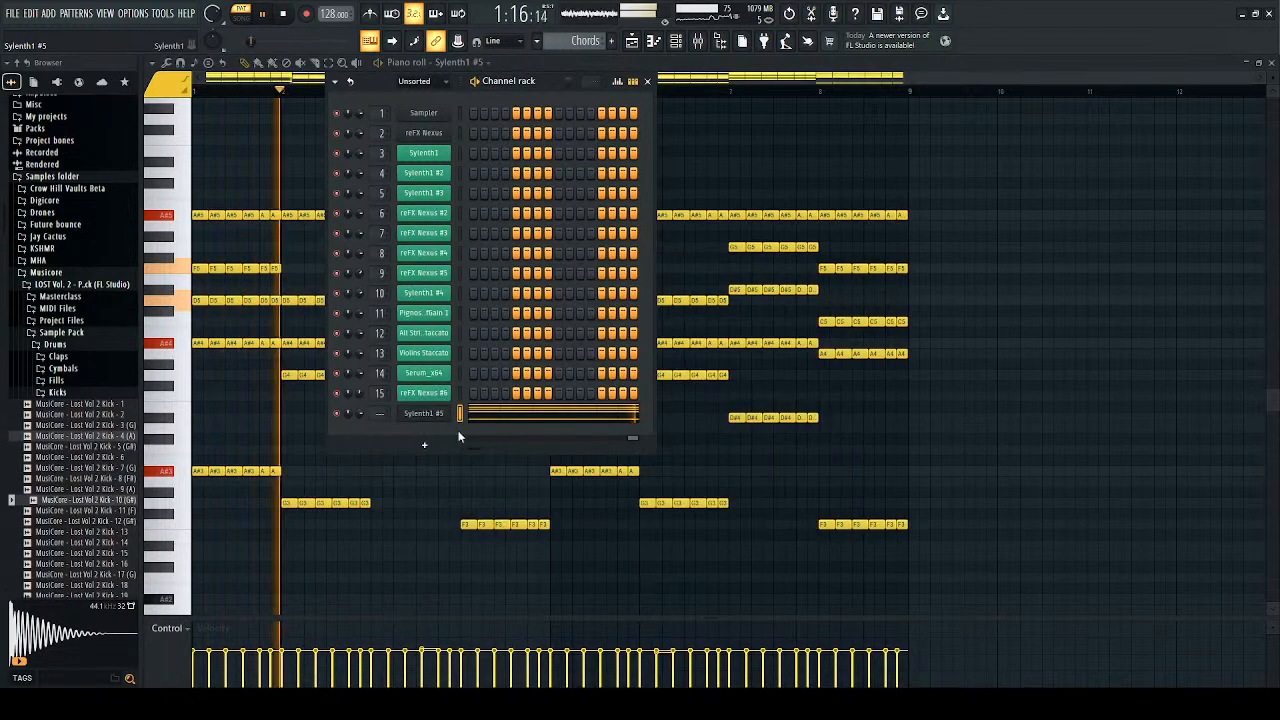
pyautogui.hotkey('alt', 'c')
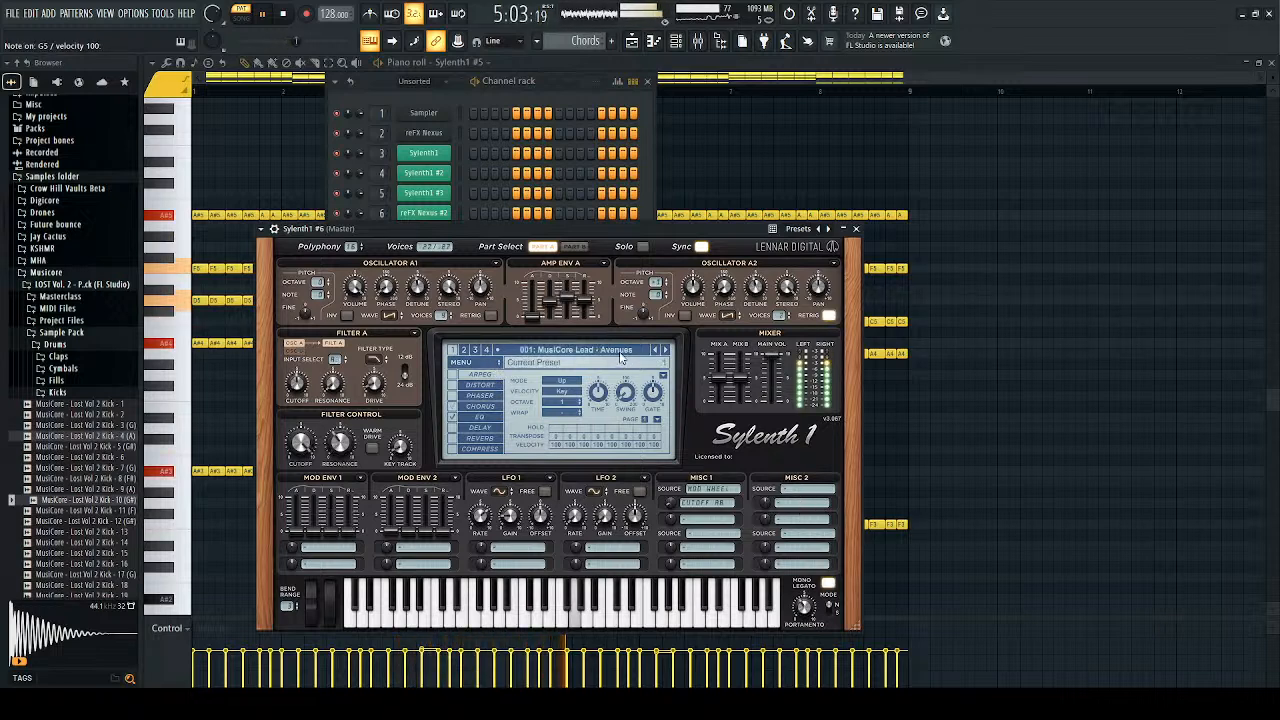
pyautogui.click(654, 350)
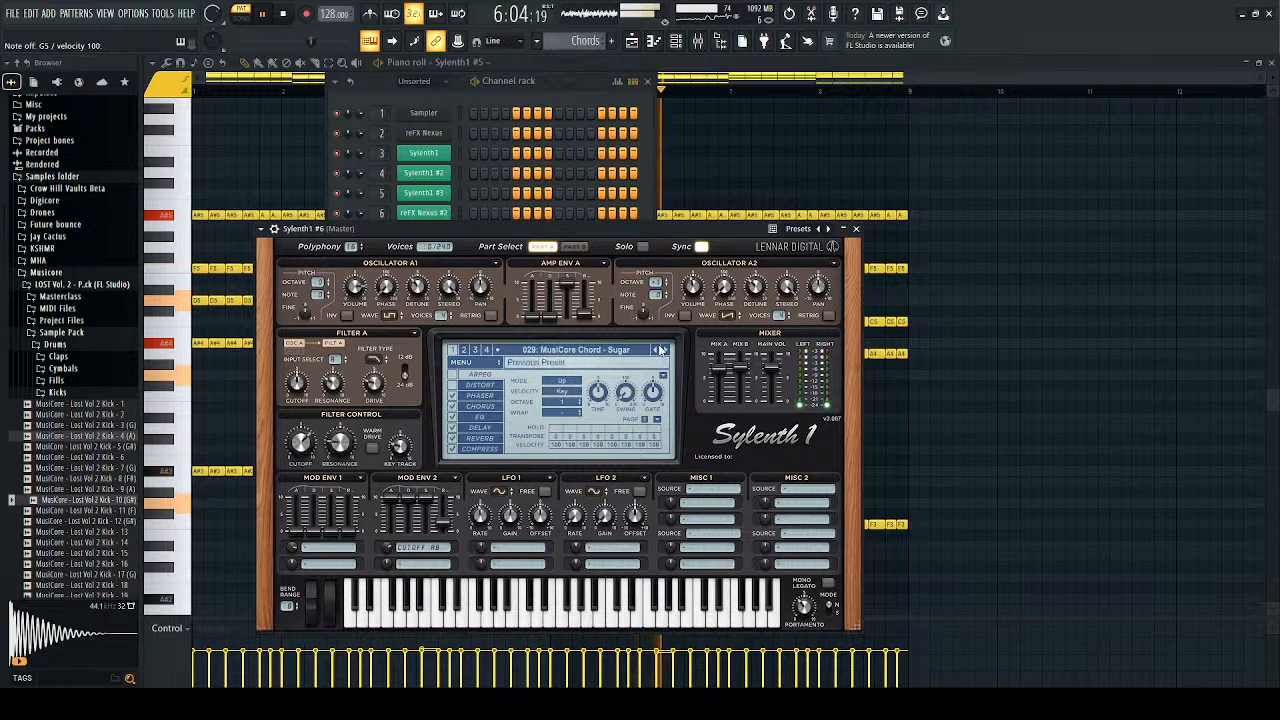
pyautogui.click(656, 350)
pyautogui.click(657, 350)
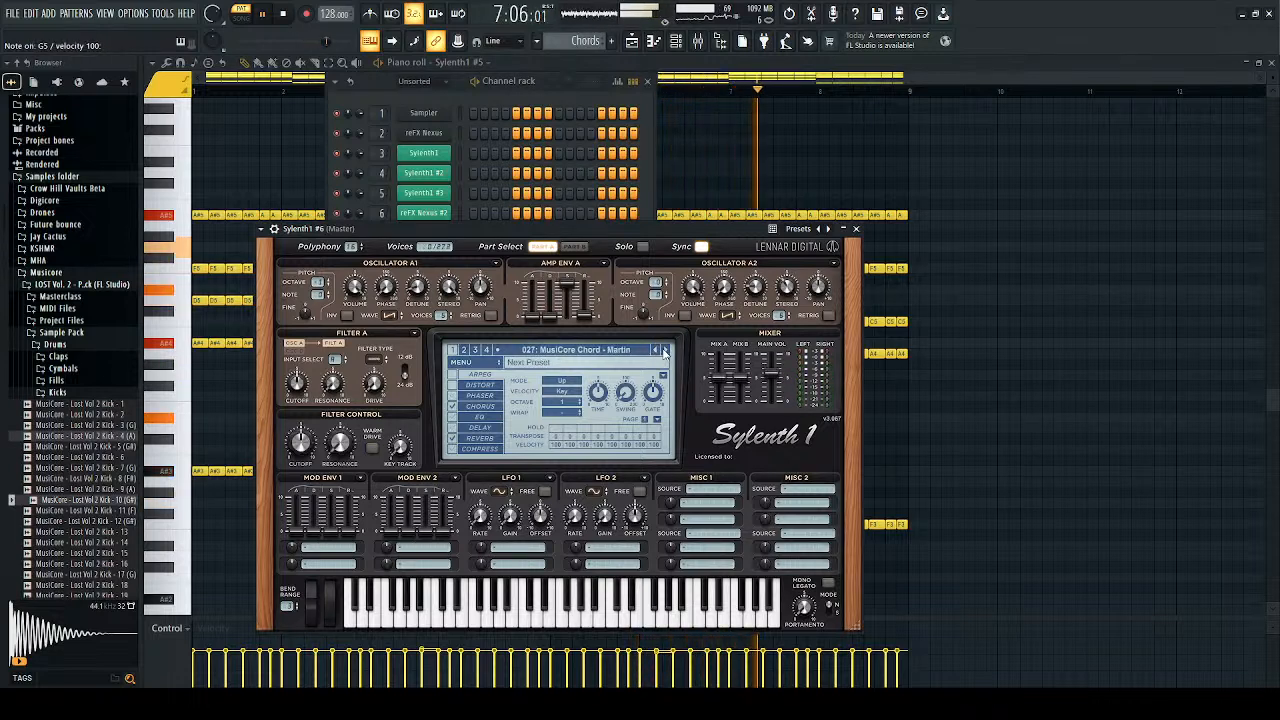
pyautogui.click(856, 229)
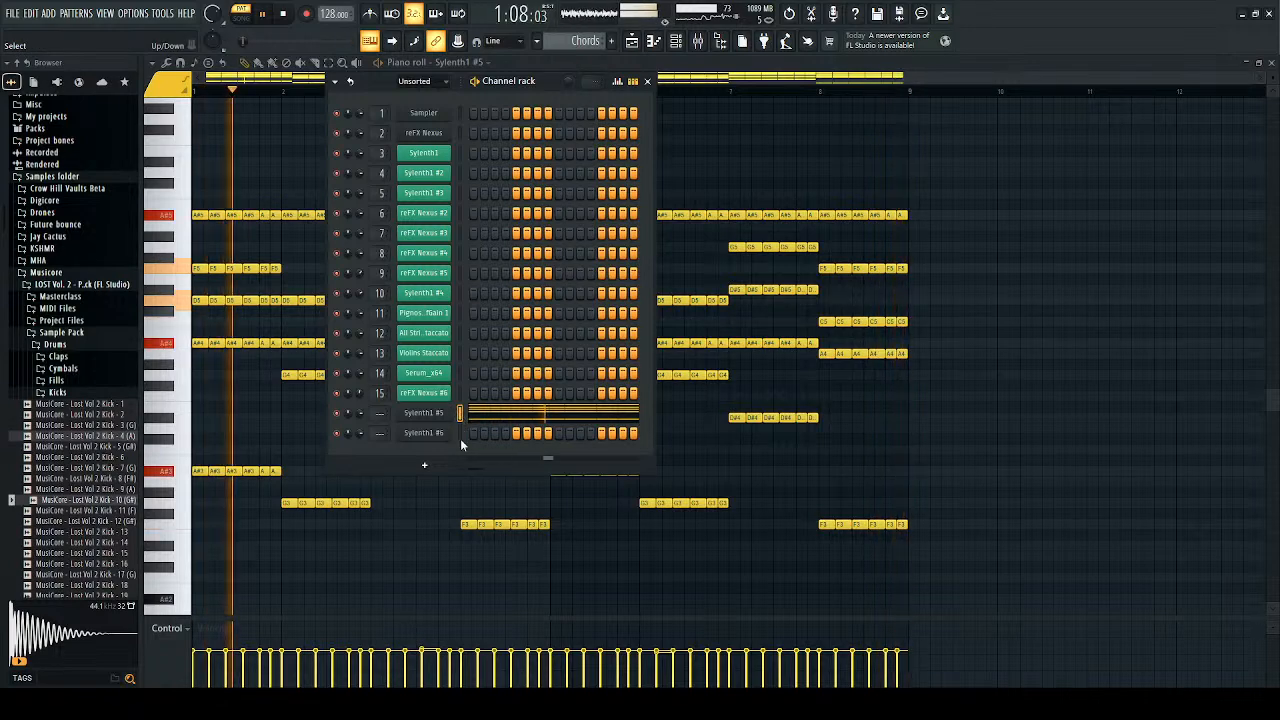
# Step: Paste the chord notes into the Sylenth1 #6 piano roll and audition MusiCore Chord presets up to Prophet
pyautogui.click(460, 436)
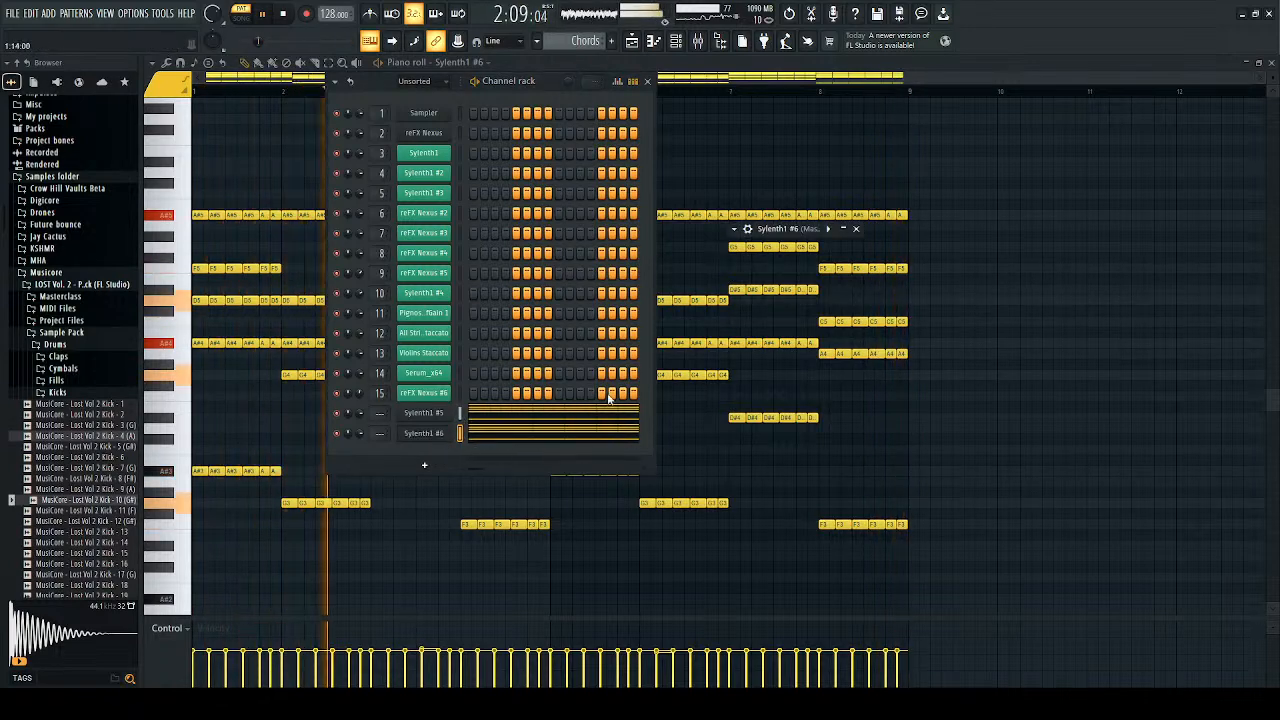
pyautogui.click(424, 432)
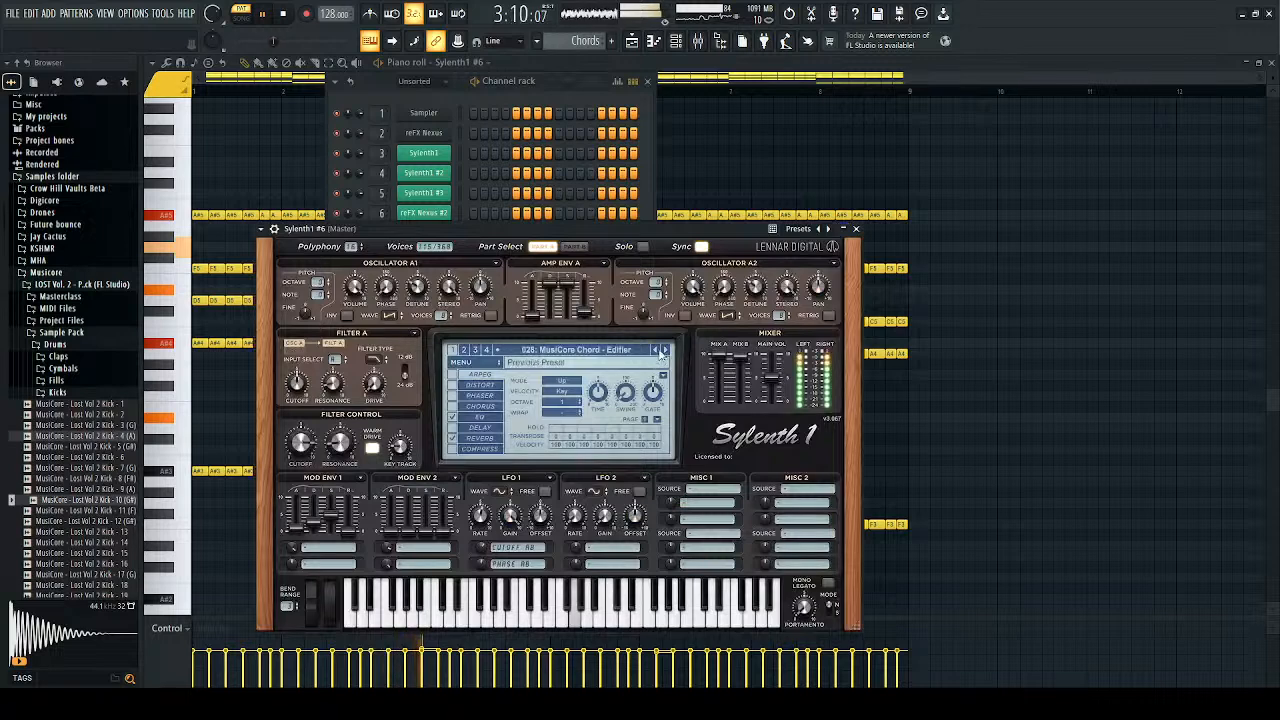
pyautogui.click(664, 351)
pyautogui.click(665, 351)
pyautogui.click(665, 351)
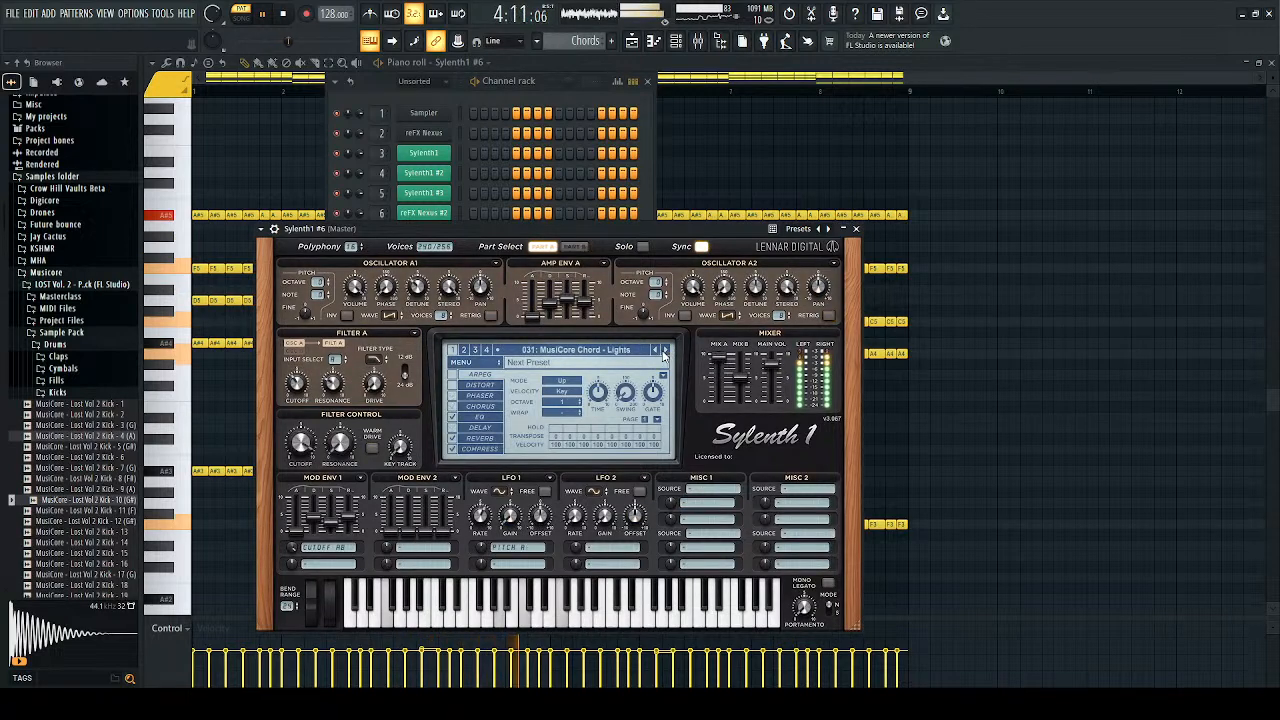
pyautogui.click(664, 351)
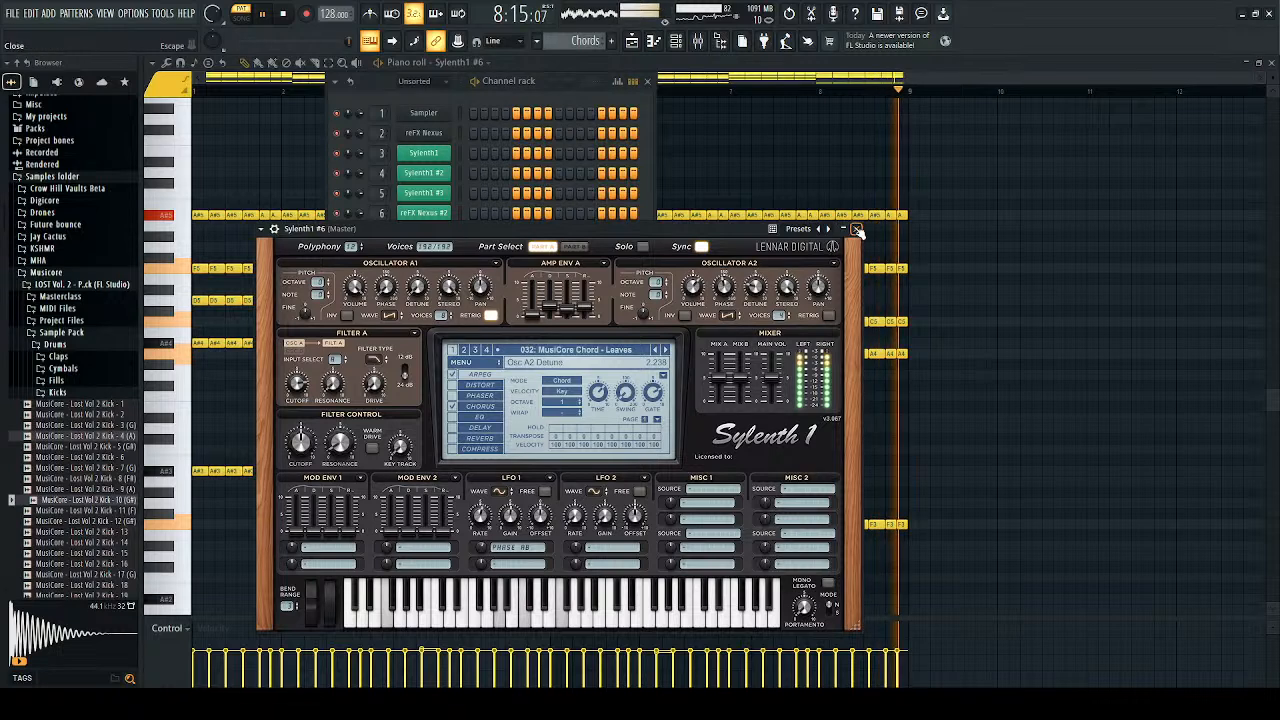
pyautogui.click(665, 350)
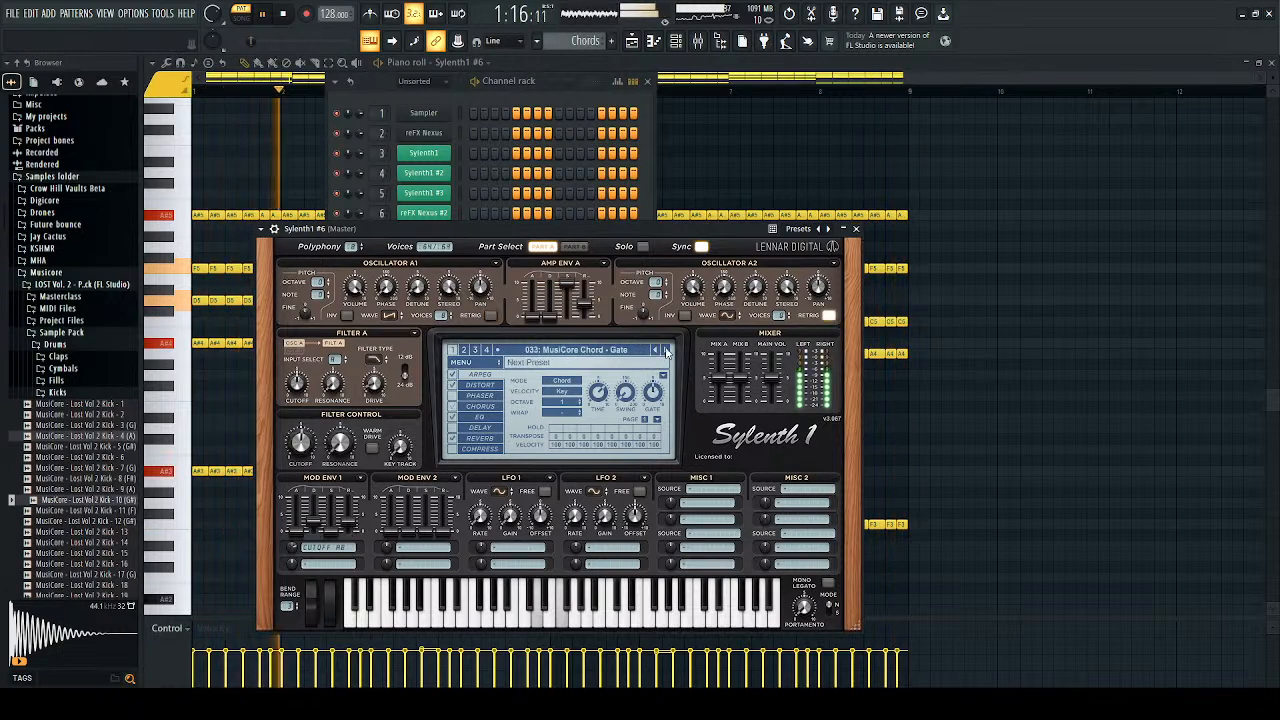
pyautogui.click(665, 350)
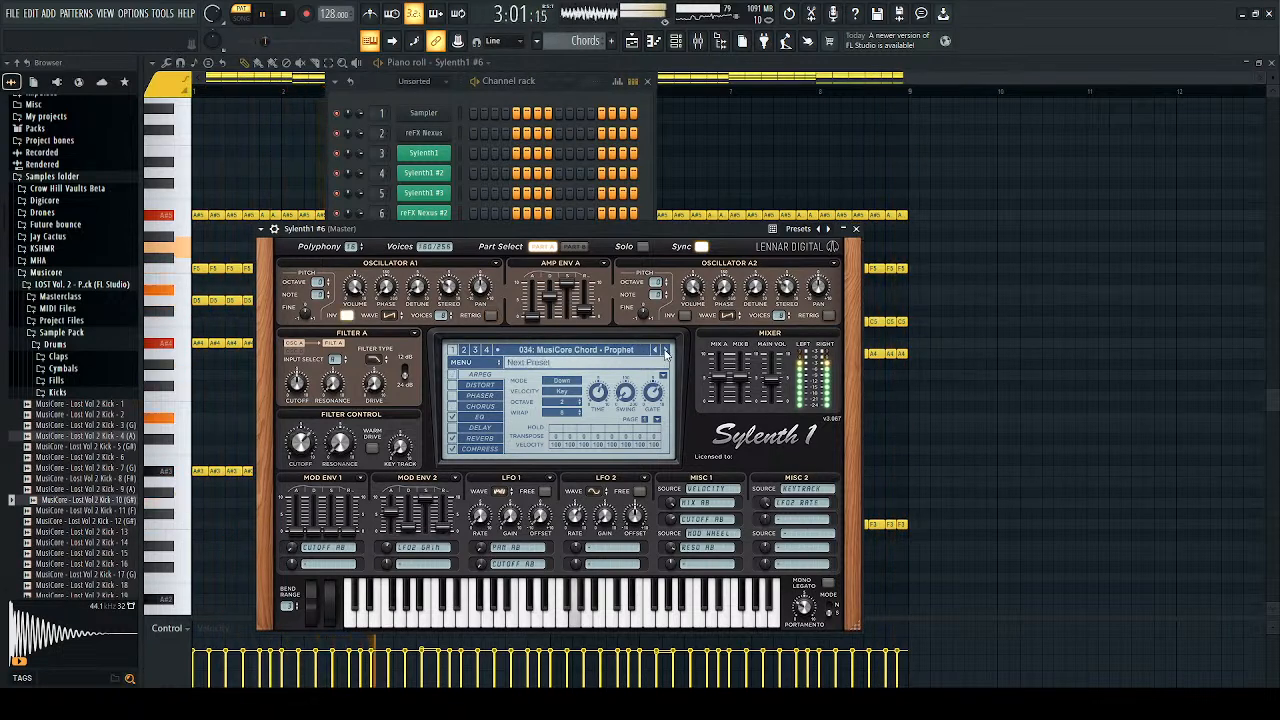
# Step: Compare further chord presets in Sylenth1 #6 and settle on MusiCore Chord - Leaves
pyautogui.click(664, 351)
pyautogui.click(664, 350)
pyautogui.click(664, 350)
pyautogui.click(664, 350)
pyautogui.click(663, 350)
pyautogui.click(665, 350)
pyautogui.click(665, 350)
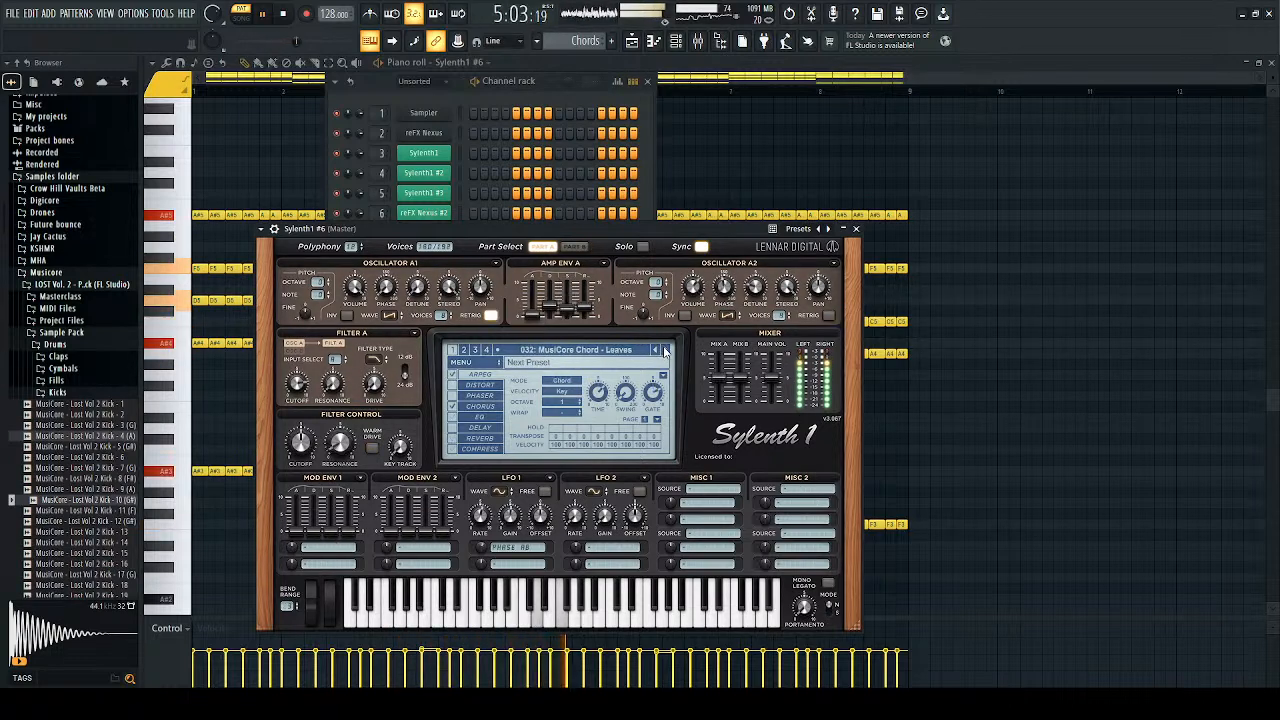
pyautogui.click(855, 228)
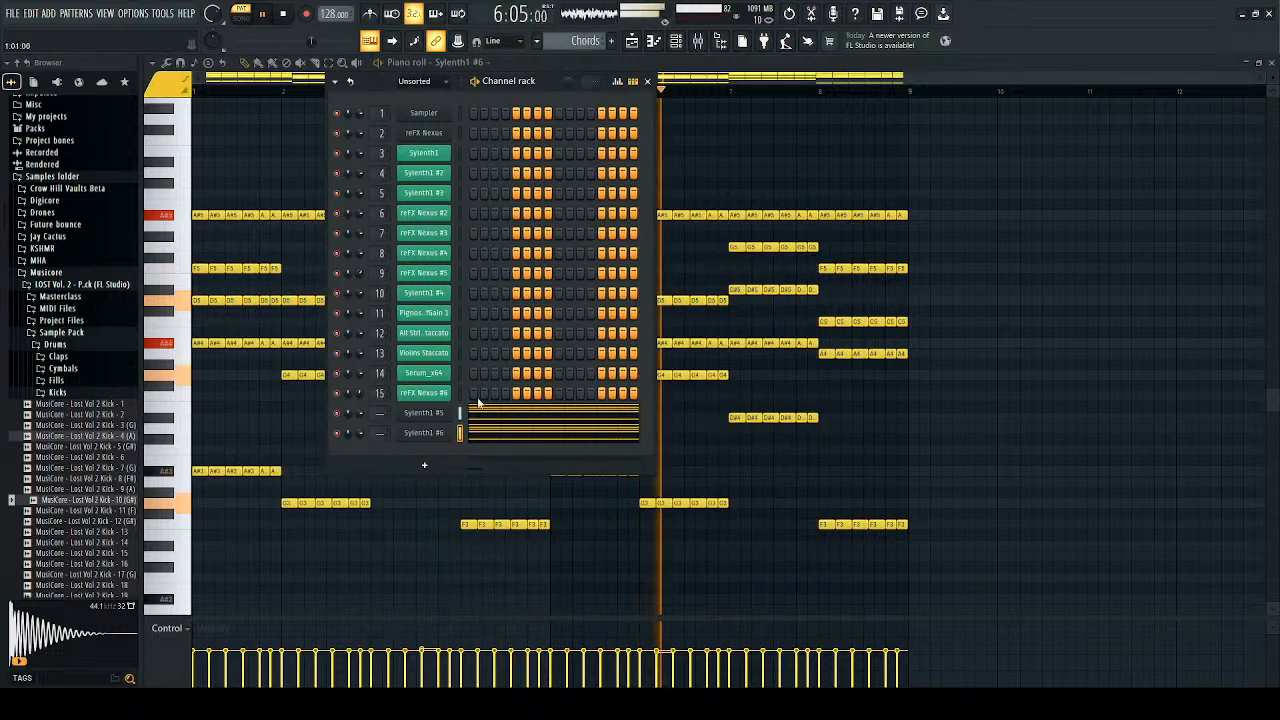
# Step: Stop playback, add Sylenth1 #7 to the channel rack and step through its Ultrasonic presets to PD Diamond
pyautogui.press('space')
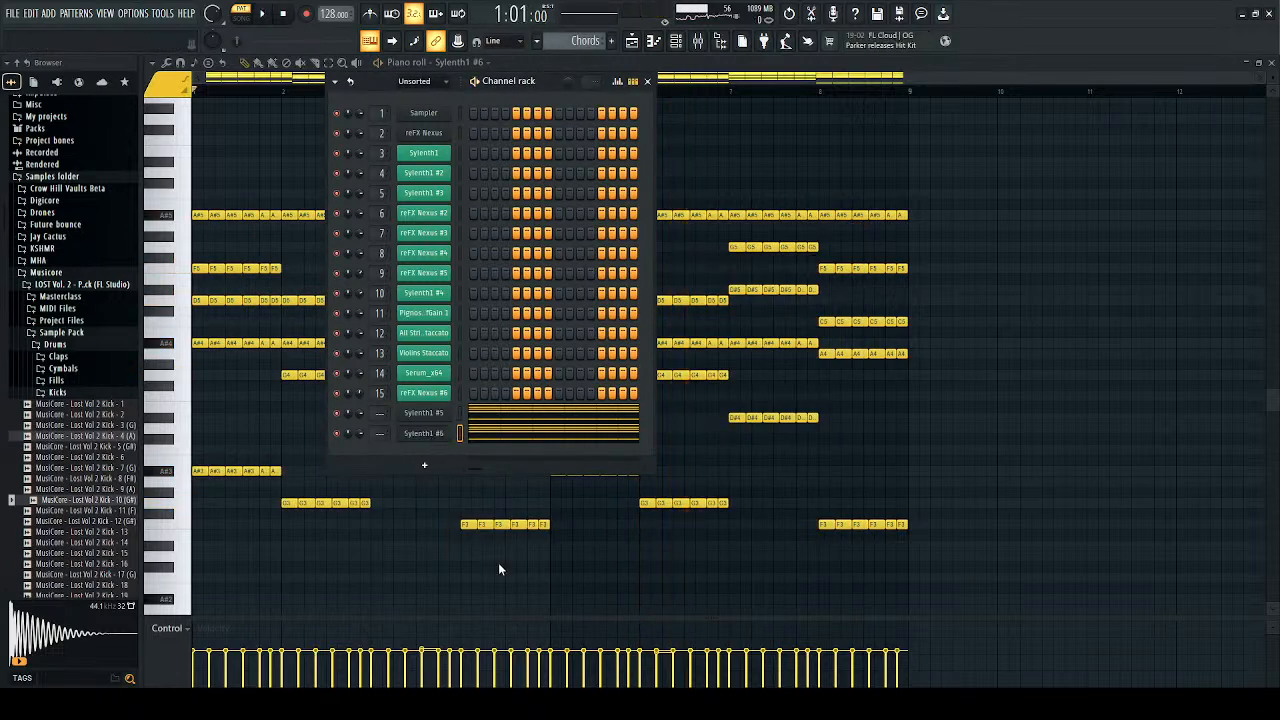
pyautogui.hotkey('alt', 'c')
pyautogui.click(505, 370)
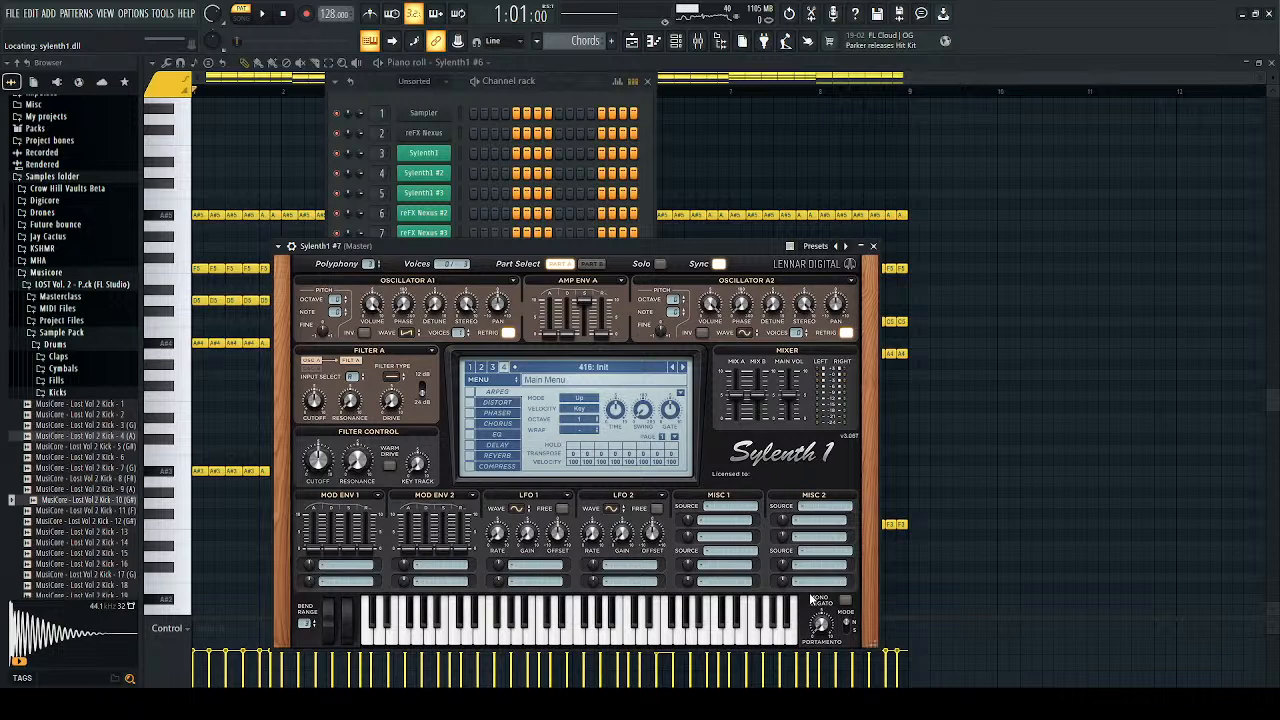
pyautogui.click(591, 263)
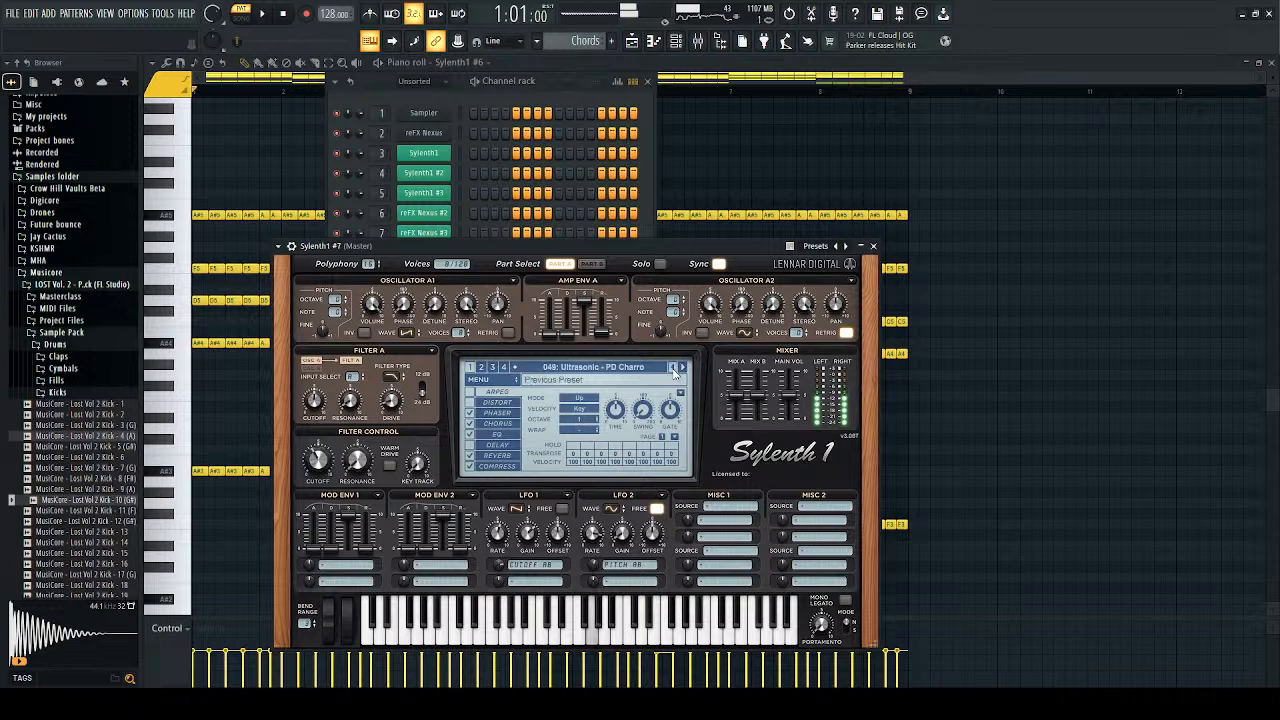
pyautogui.click(673, 370)
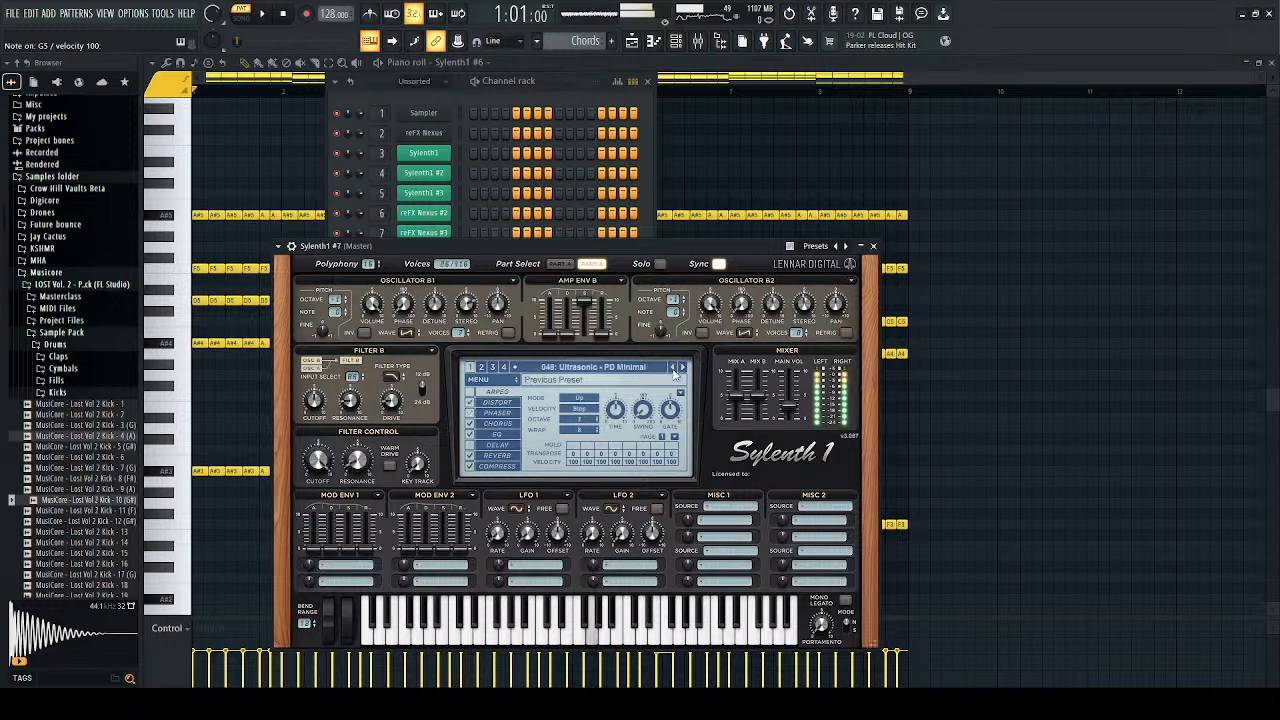
pyautogui.click(673, 370)
pyautogui.click(675, 369)
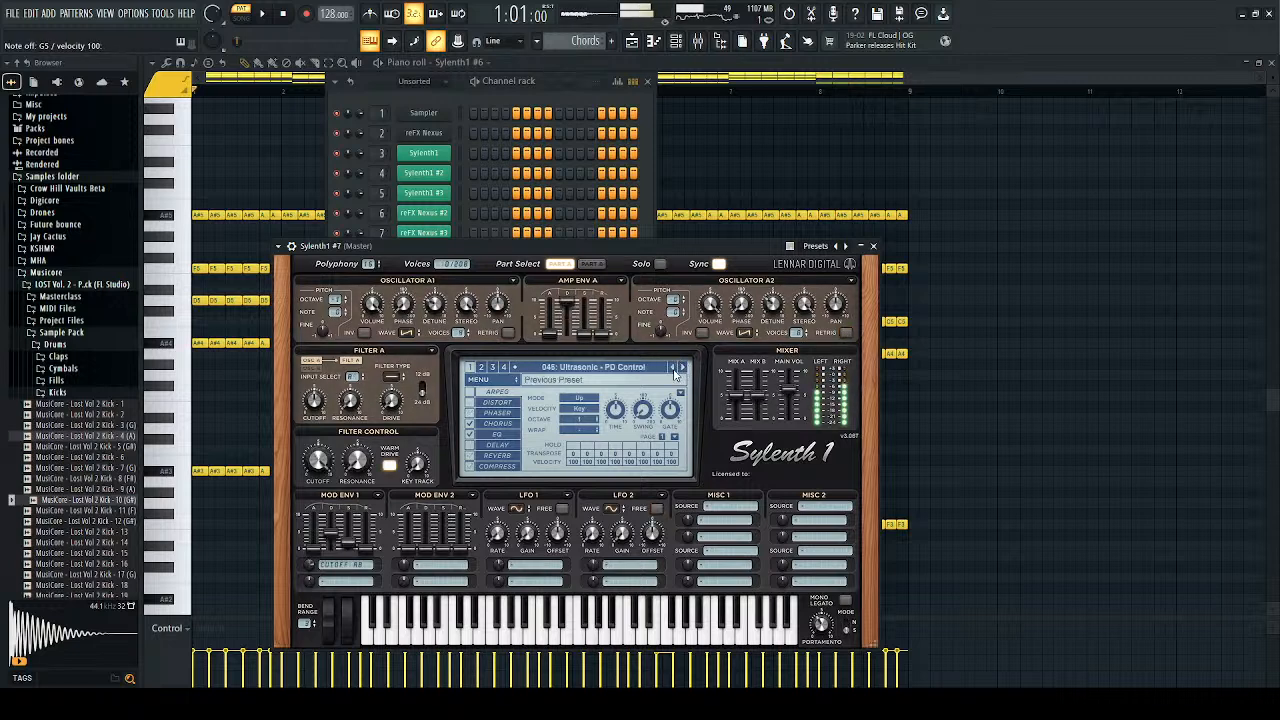
pyautogui.click(675, 369)
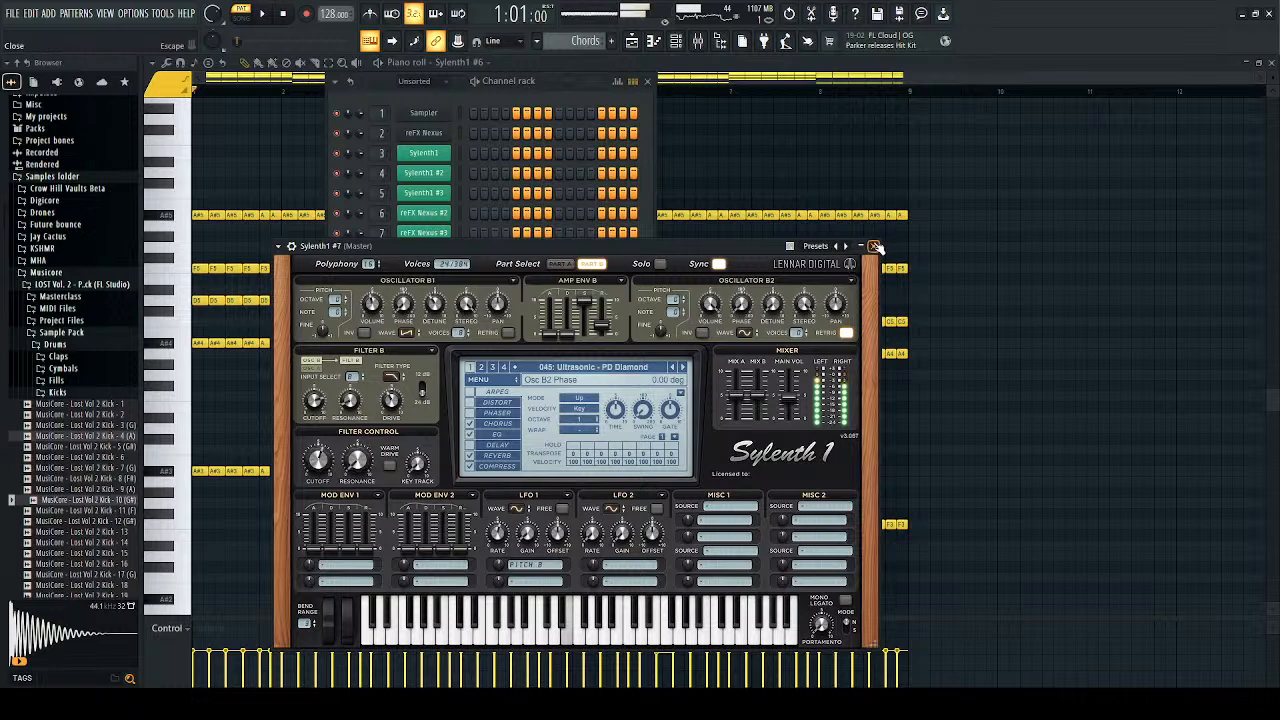
pyautogui.click(874, 246)
# Step: Paste the chord notes into Sylenth1 #7 and choose the Ultrasonic - PD Blush preset while the pattern plays
pyautogui.press('space')
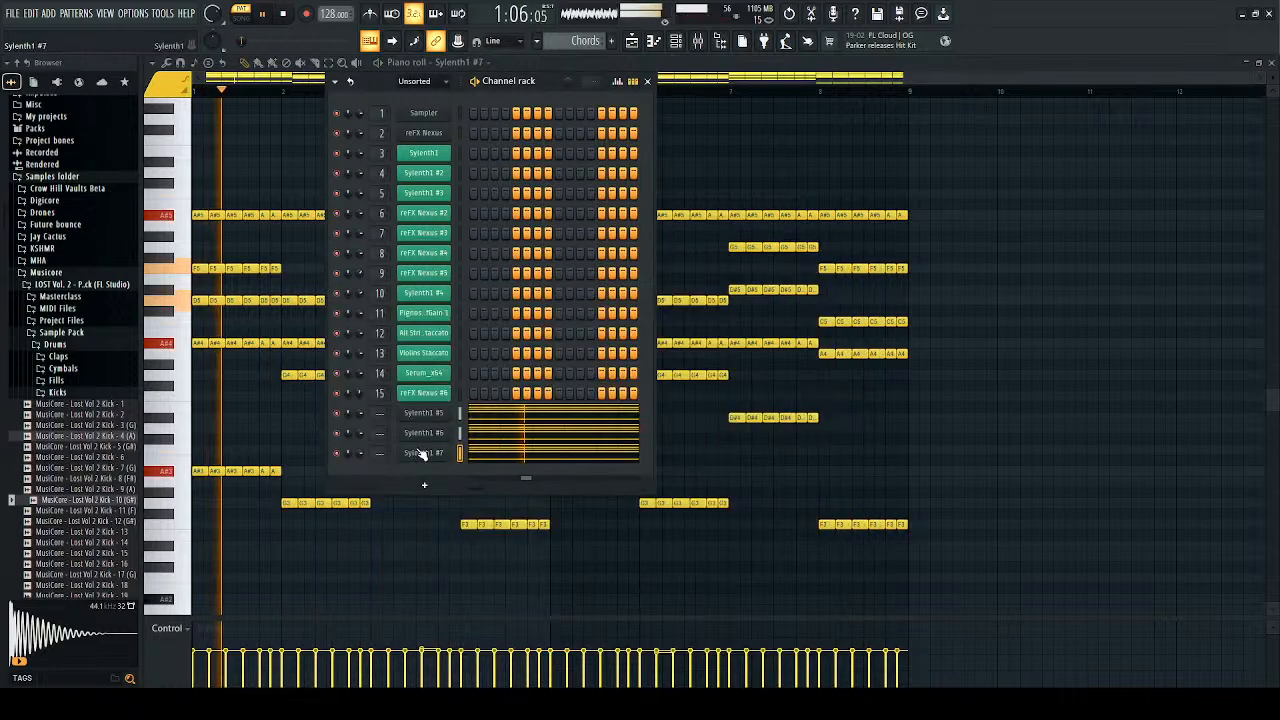
pyautogui.click(422, 455)
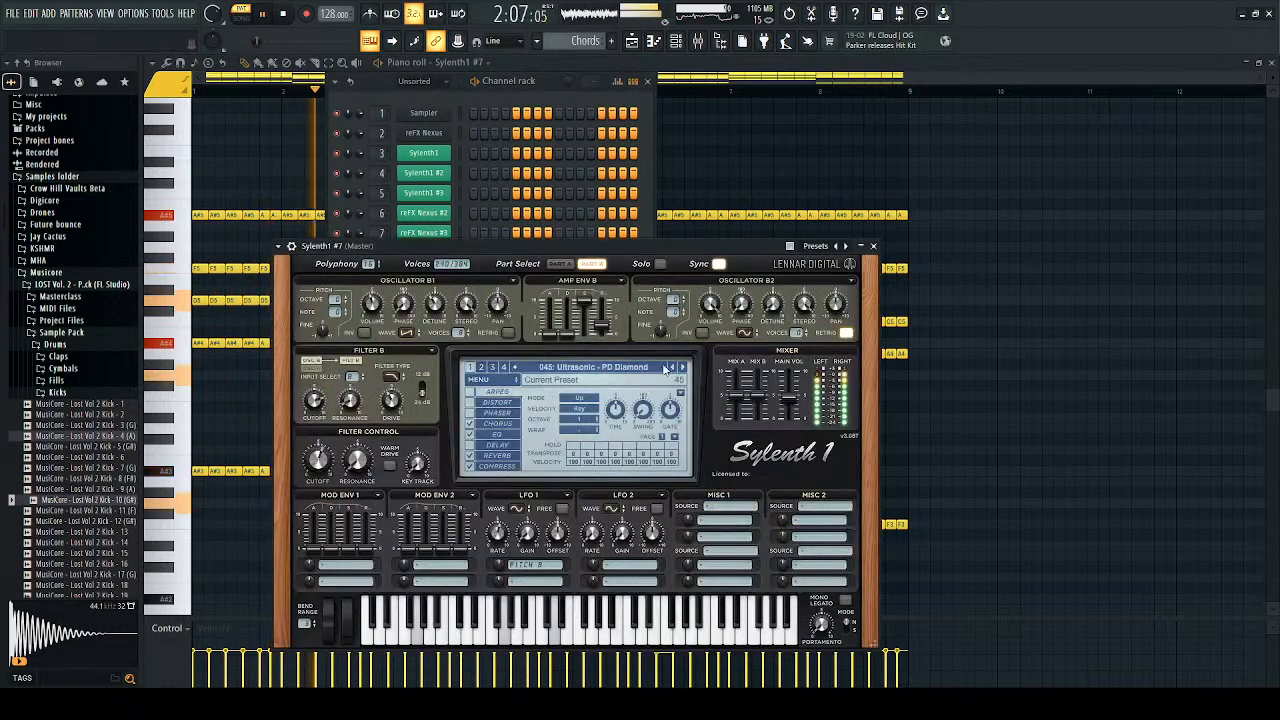
pyautogui.click(684, 369)
pyautogui.click(684, 369)
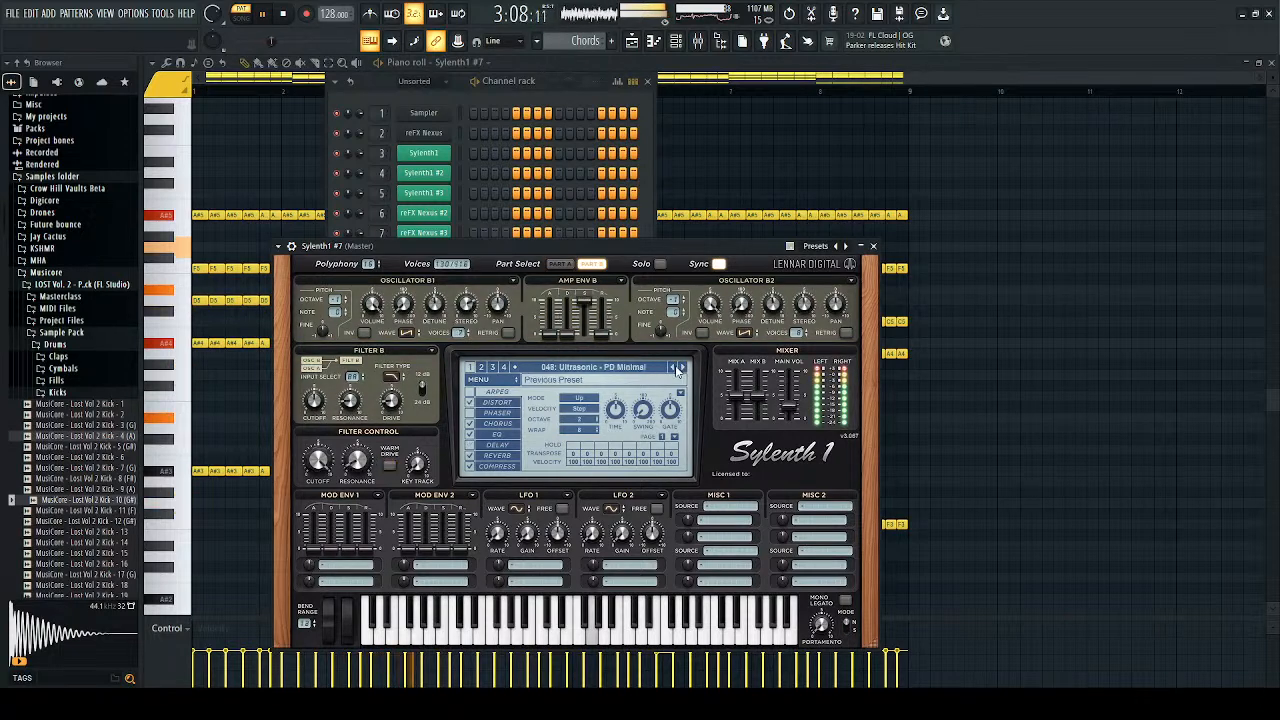
pyautogui.click(675, 368)
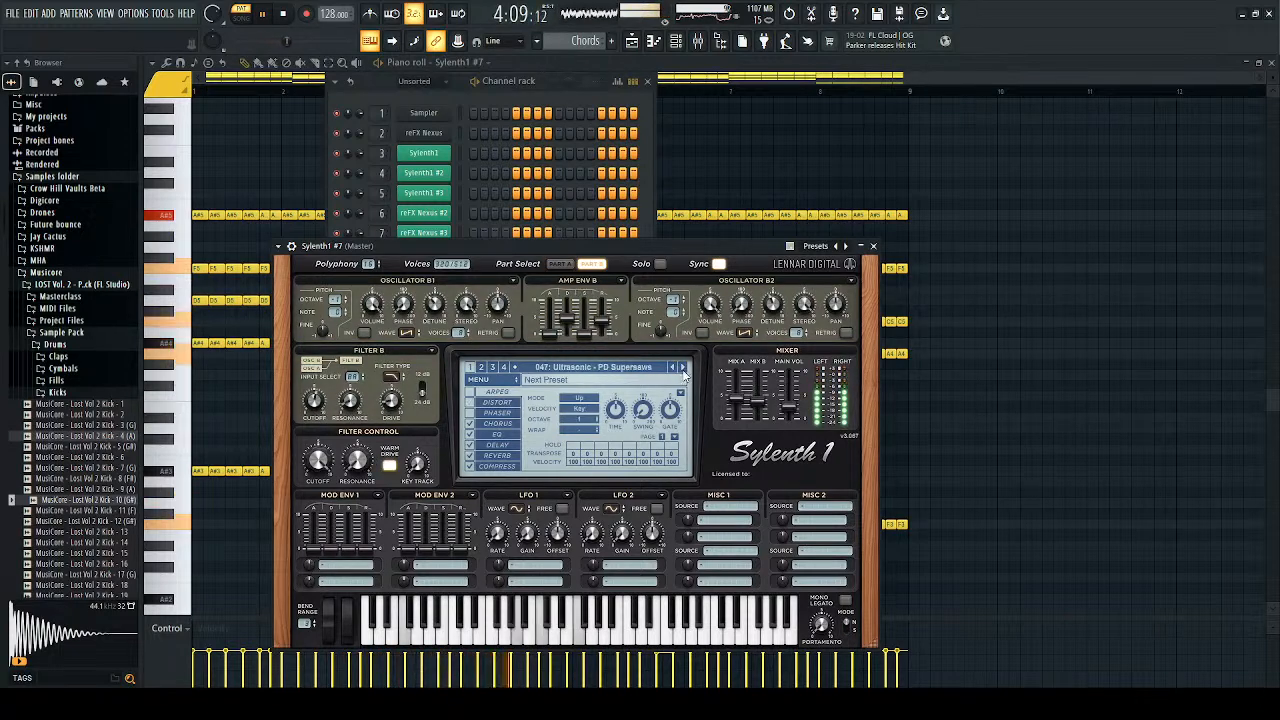
pyautogui.click(684, 369)
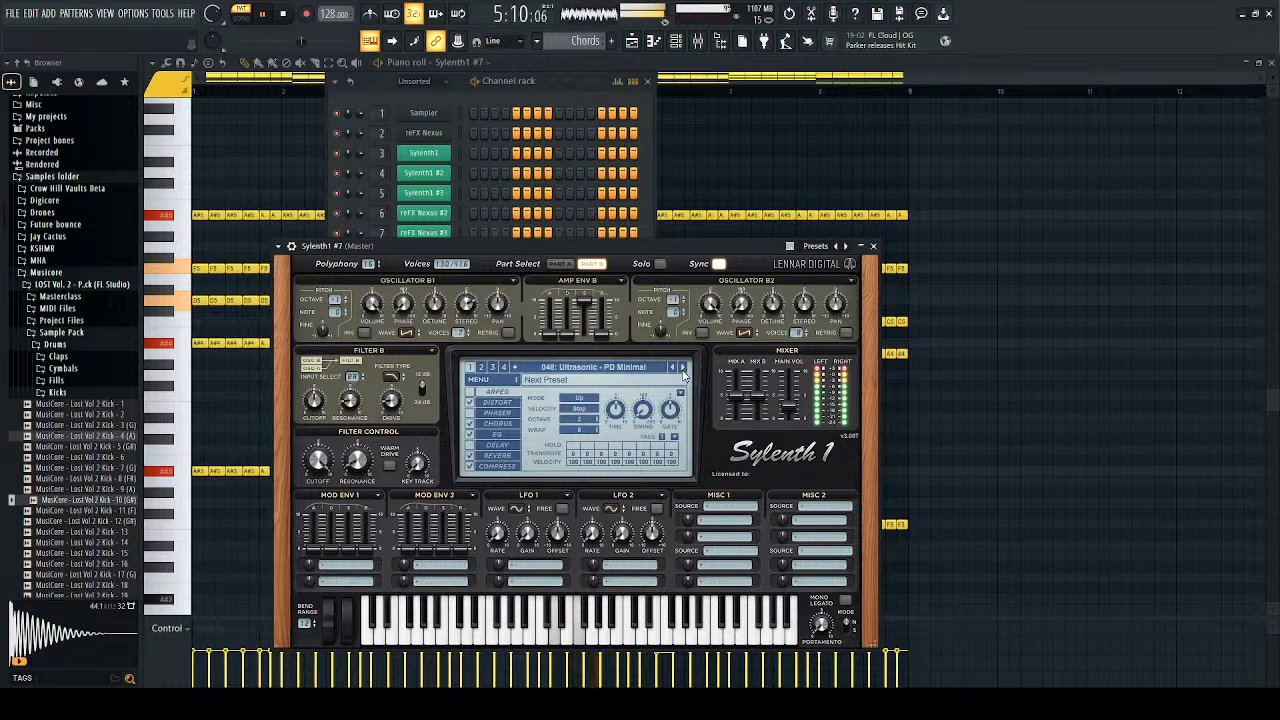
pyautogui.click(684, 369)
pyautogui.click(684, 369)
pyautogui.click(684, 369)
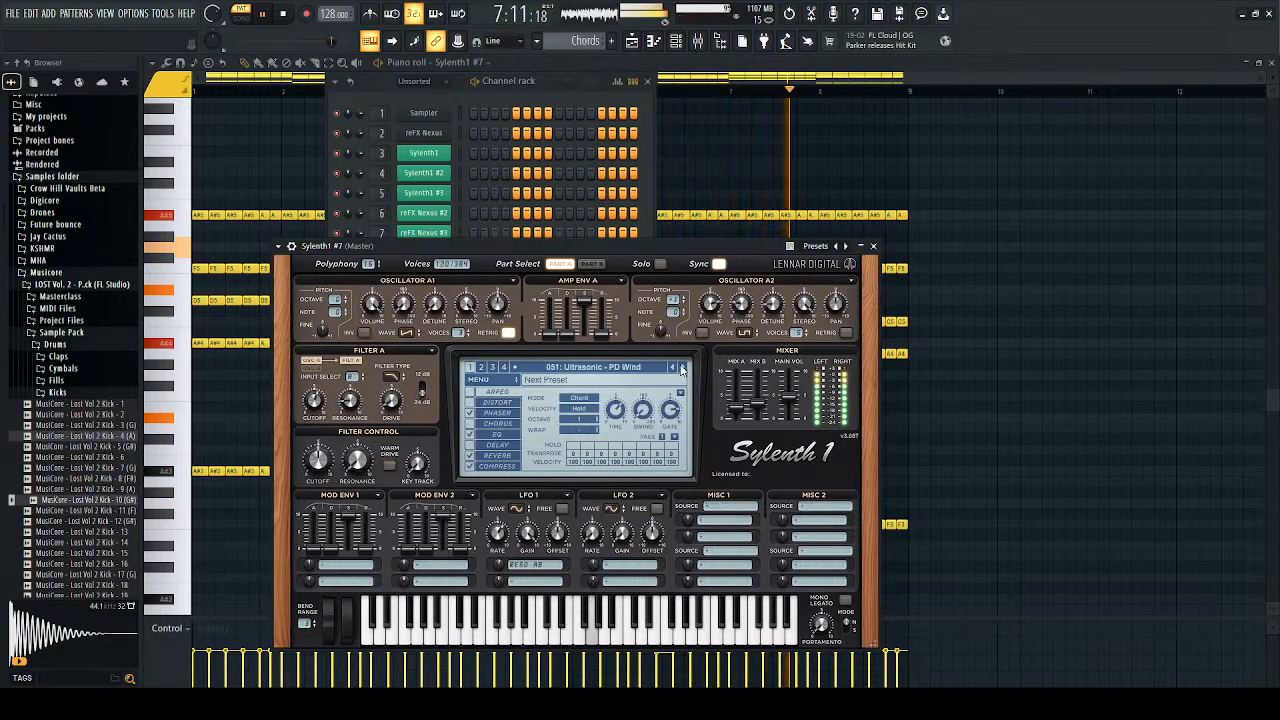
pyautogui.click(684, 369)
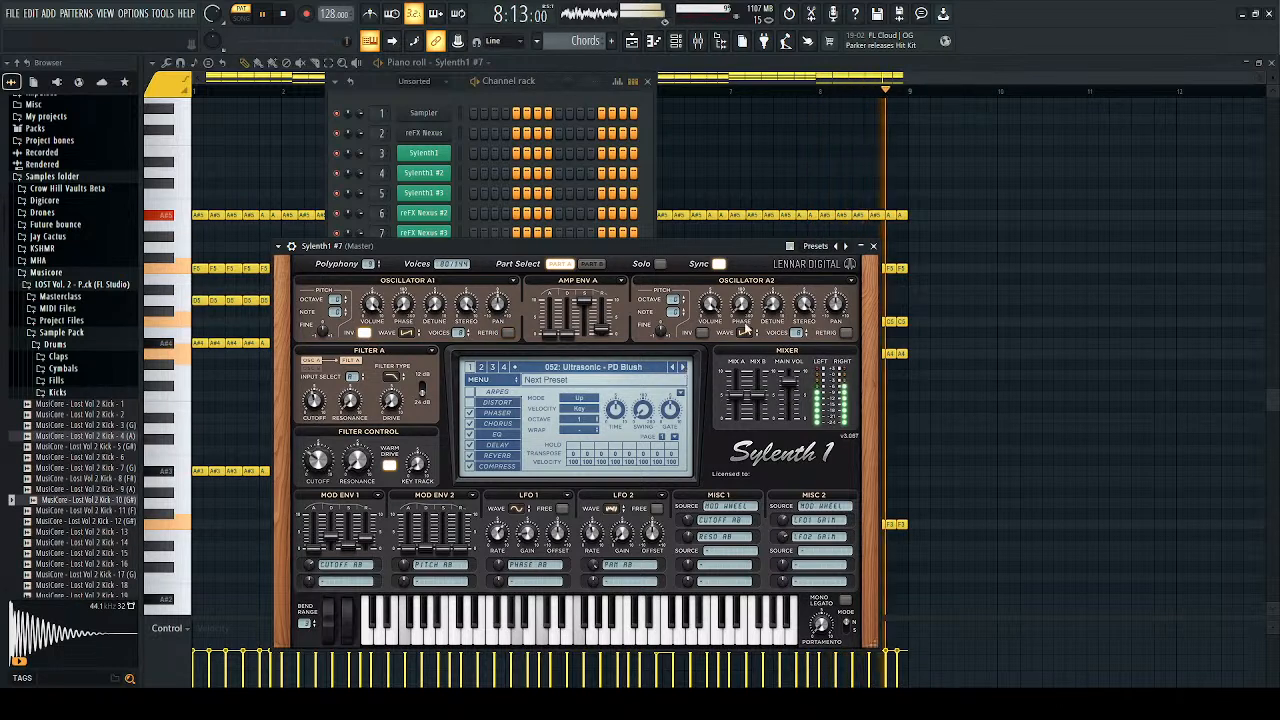
pyautogui.click(873, 245)
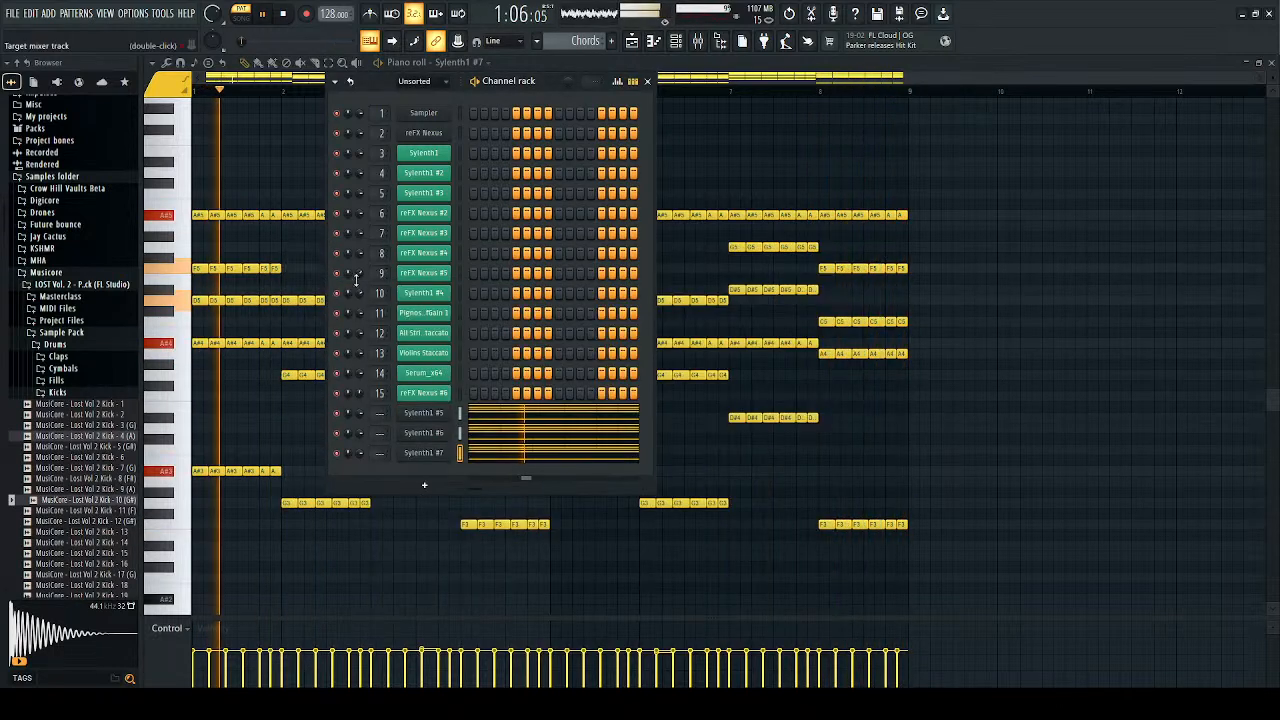
# Step: Listen with only Sylenth1 #5, #6 and #7 unmuted, and colour those three channels green
pyautogui.click(338, 434)
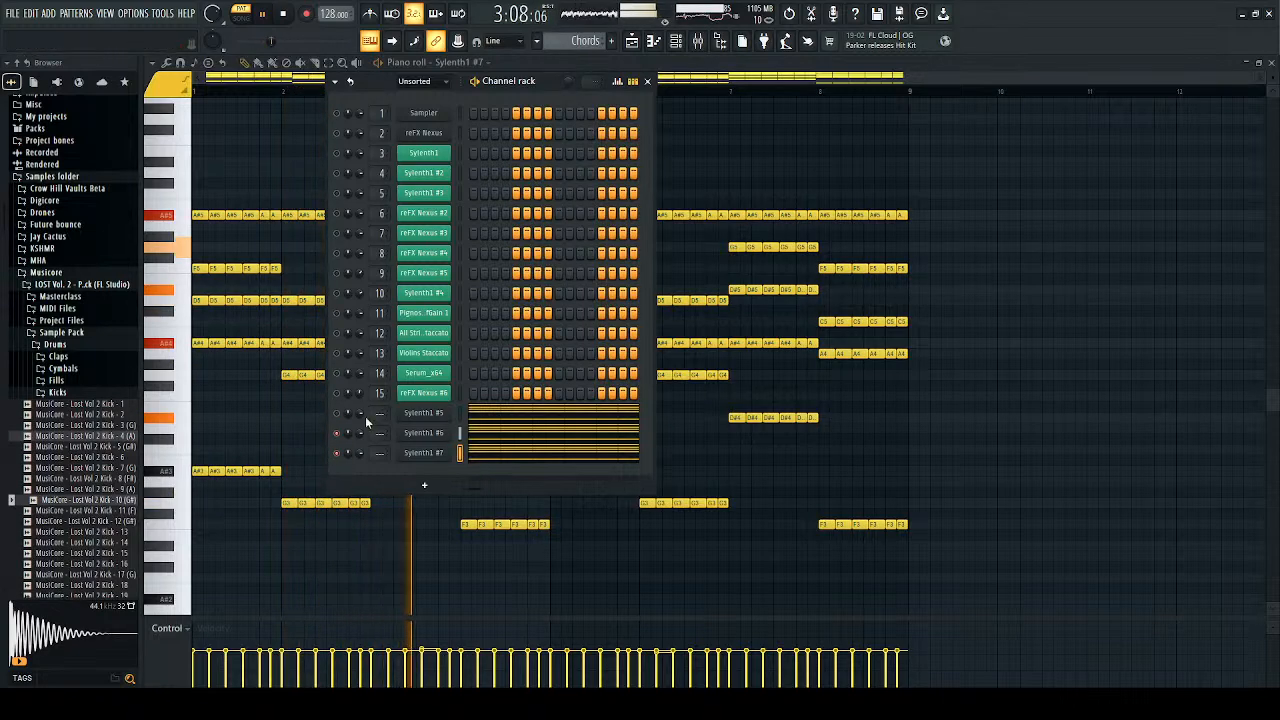
pyautogui.click(336, 413)
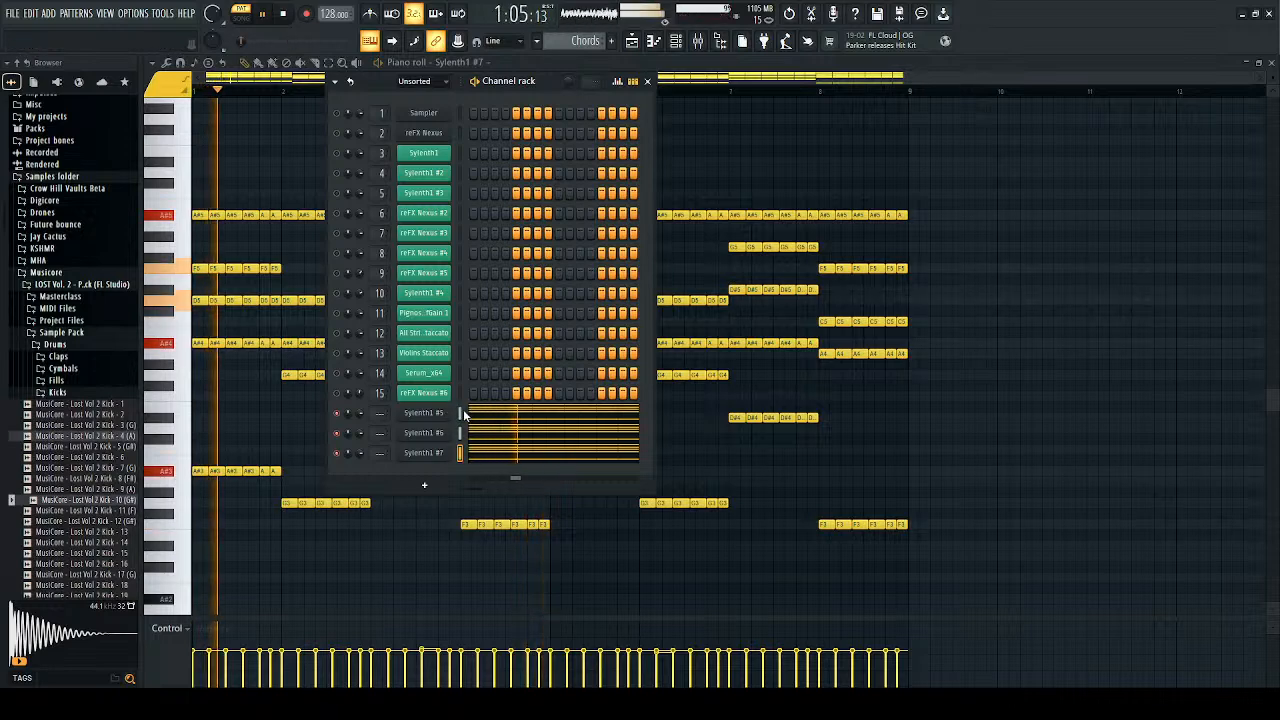
pyautogui.press('space')
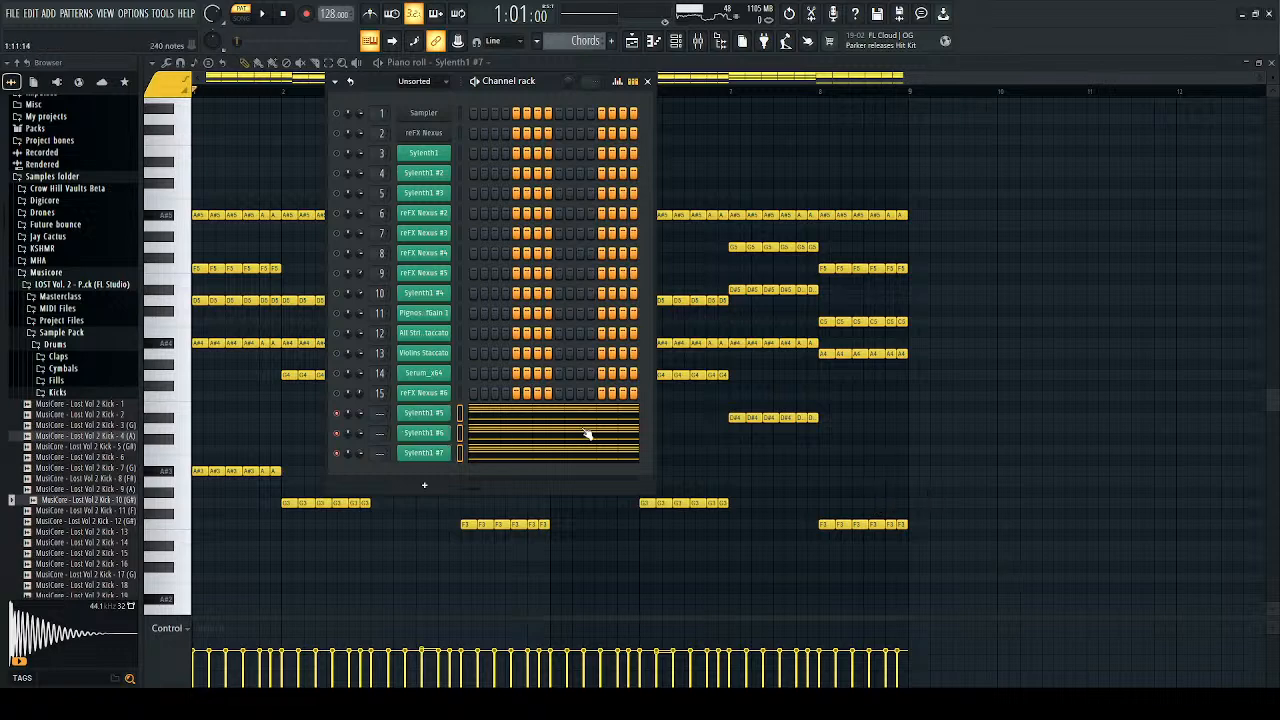
# Step: Assign Sylenth1 #5, #6 and #7 to mixer tracks 17 to 19 and play the pattern to check their levels
pyautogui.press('F9')
pyautogui.press('F6')
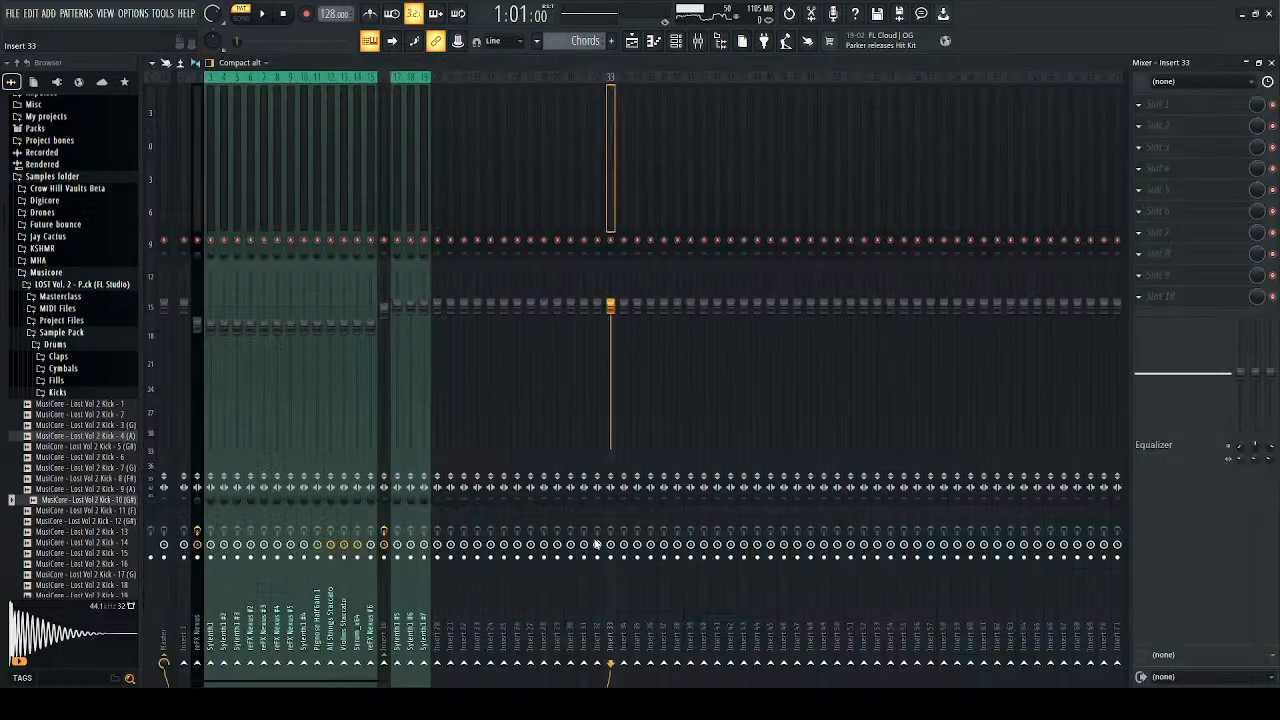
pyautogui.click(397, 220)
pyautogui.press('space')
pyautogui.click(410, 222)
pyautogui.click(423, 223)
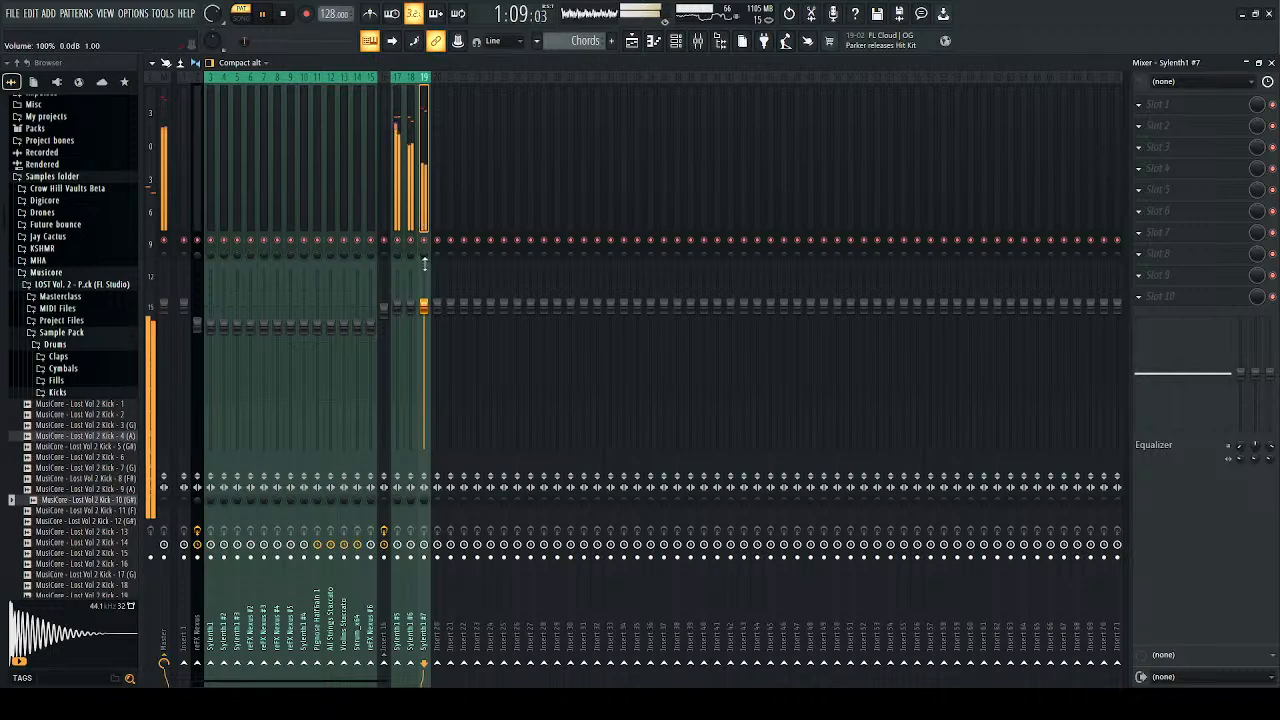
pyautogui.press('space')
# Step: Lower the volume of the three Sylenth1 mixer tracks together to 82% (-4.2 dB) and route them to Insert 20
pyautogui.keyDown('ctrl'); pyautogui.click(410, 222); pyautogui.keyUp('ctrl')
pyautogui.keyDown('ctrl'); pyautogui.click(397, 220); pyautogui.keyUp('ctrl')
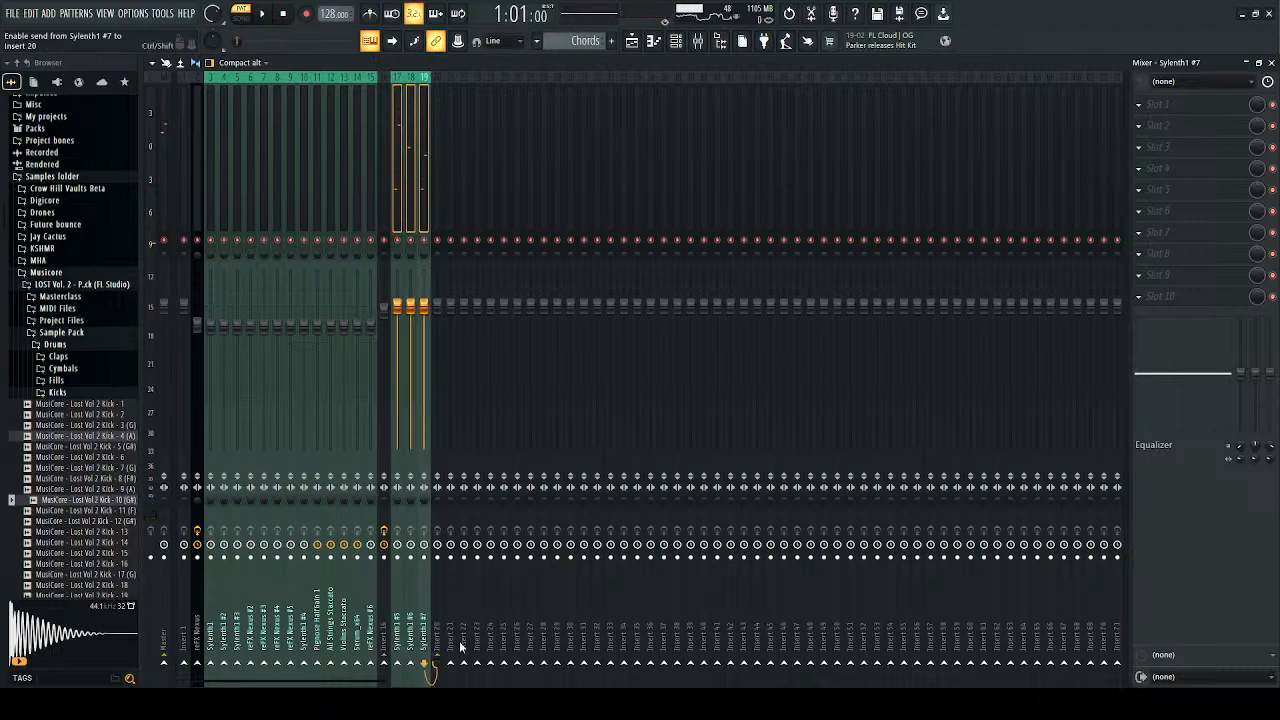
pyautogui.moveTo(410, 305); pyautogui.dragTo(424, 330)
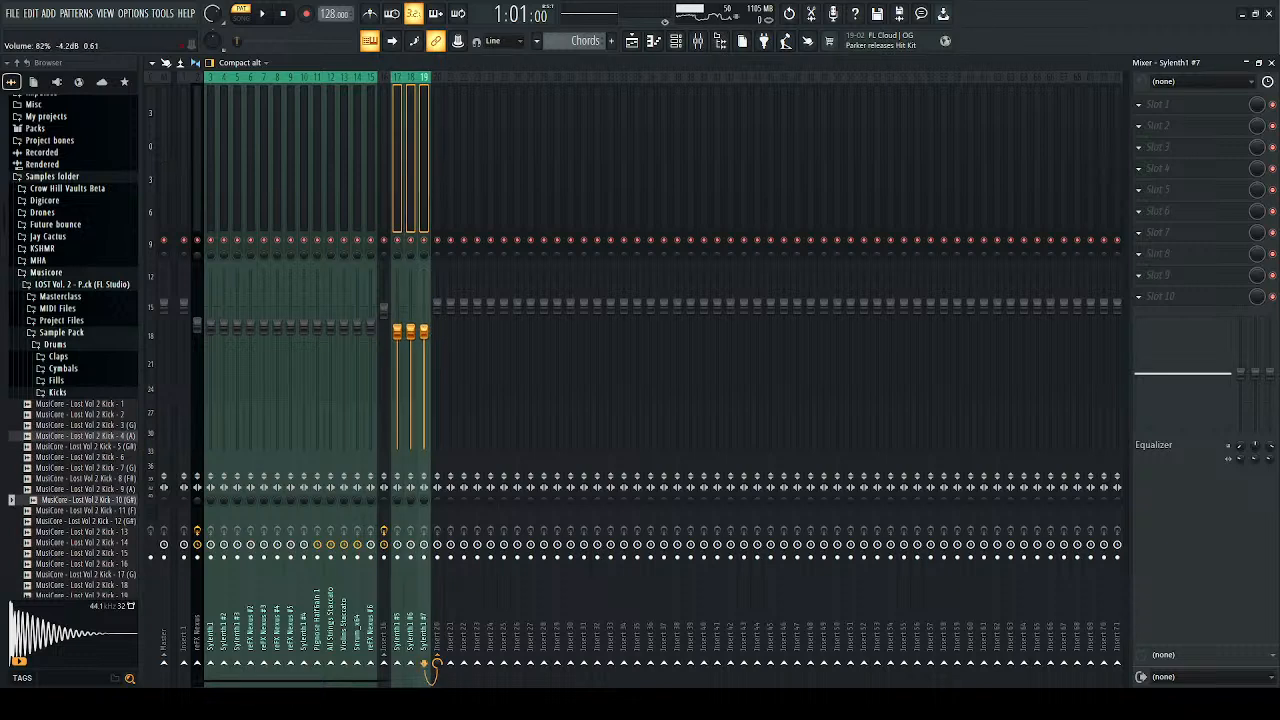
# Step: Add Fruity parametric EQ 2 to Insert 20 with the 20Hz + 18kHz cut preset, raising the low cut and lowering the high cut to about 6428 Hz
pyautogui.click(437, 219)
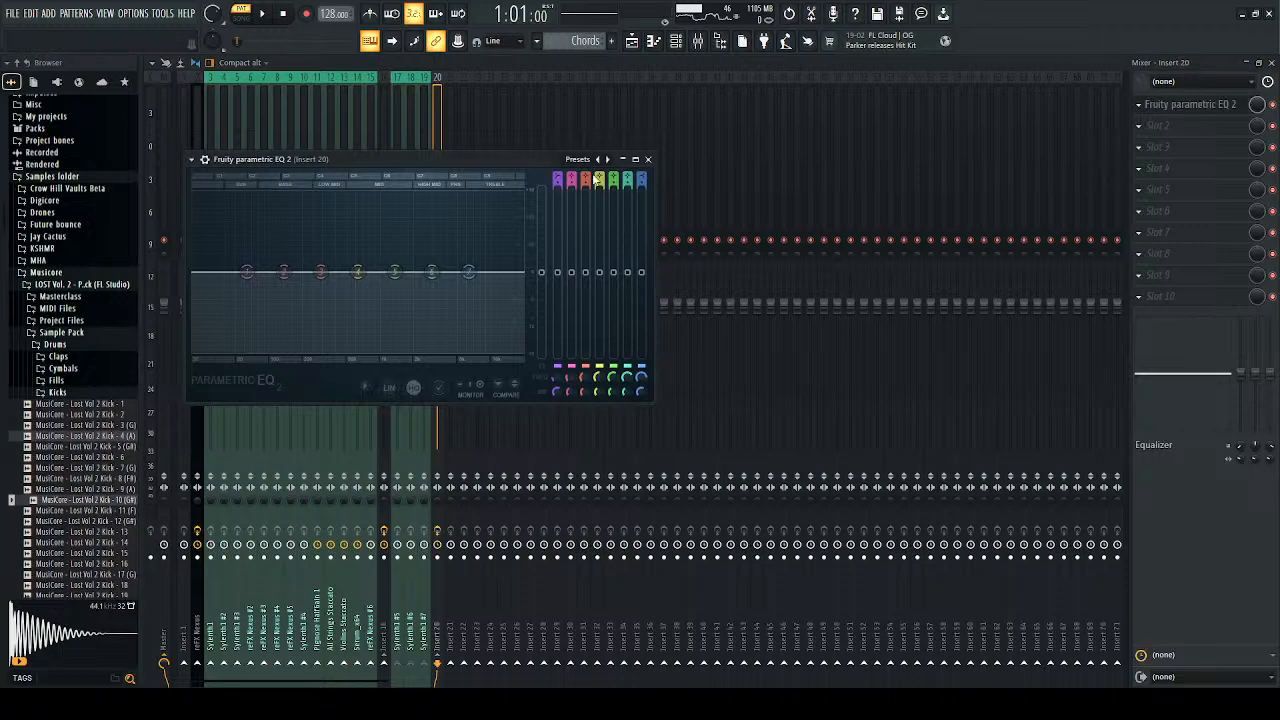
pyautogui.click(606, 159)
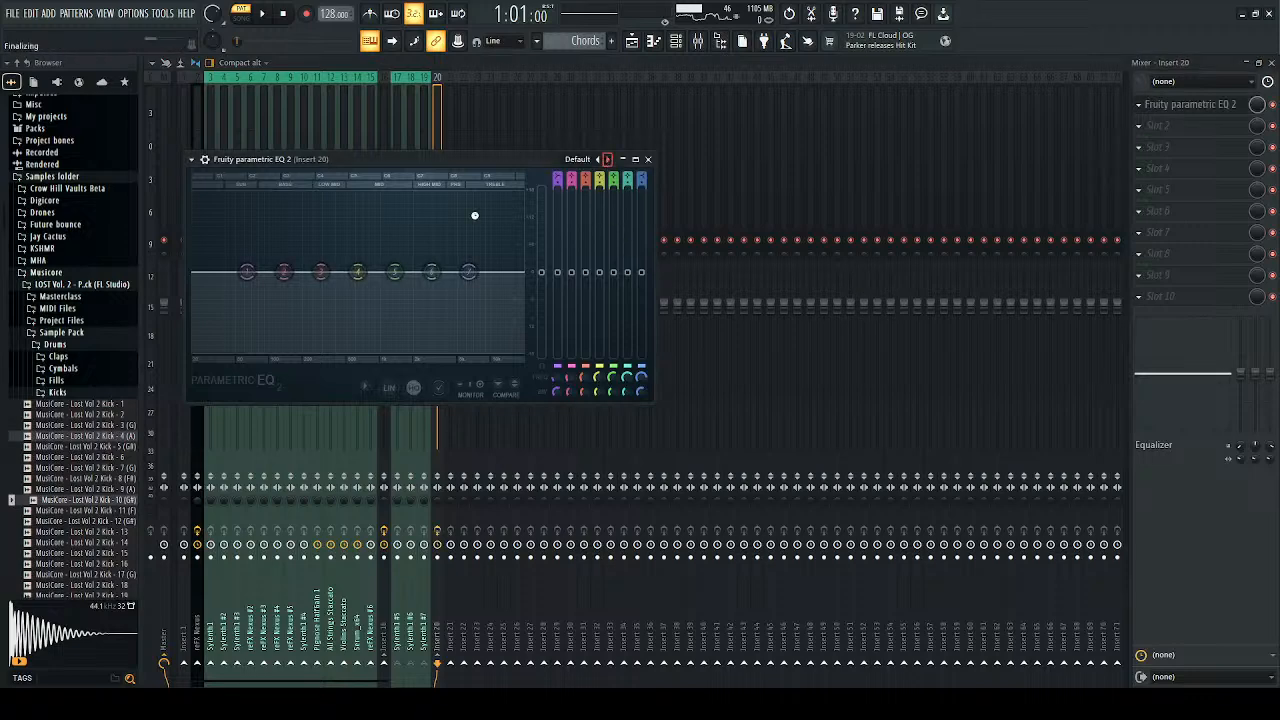
pyautogui.click(607, 159)
pyautogui.moveTo(200, 286); pyautogui.dragTo(297, 277)
pyautogui.moveTo(523, 274); pyautogui.dragTo(441, 273)
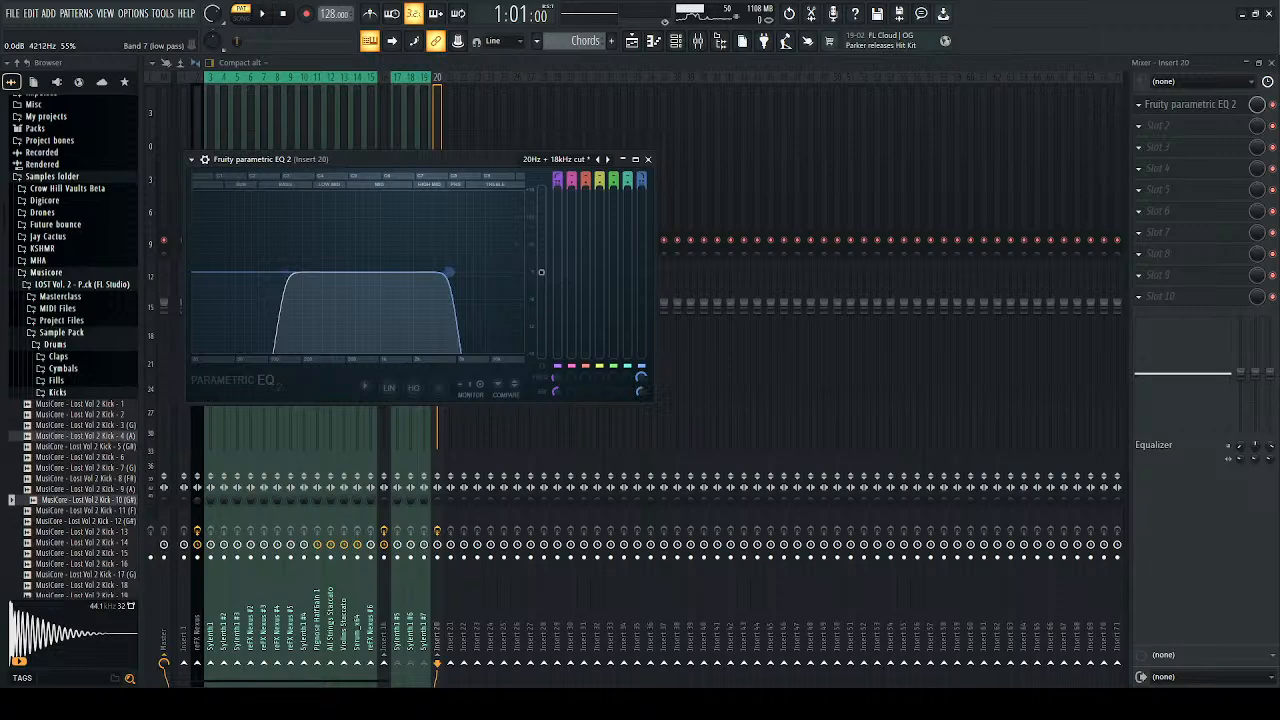
pyautogui.moveTo(448, 272); pyautogui.dragTo(473, 272)
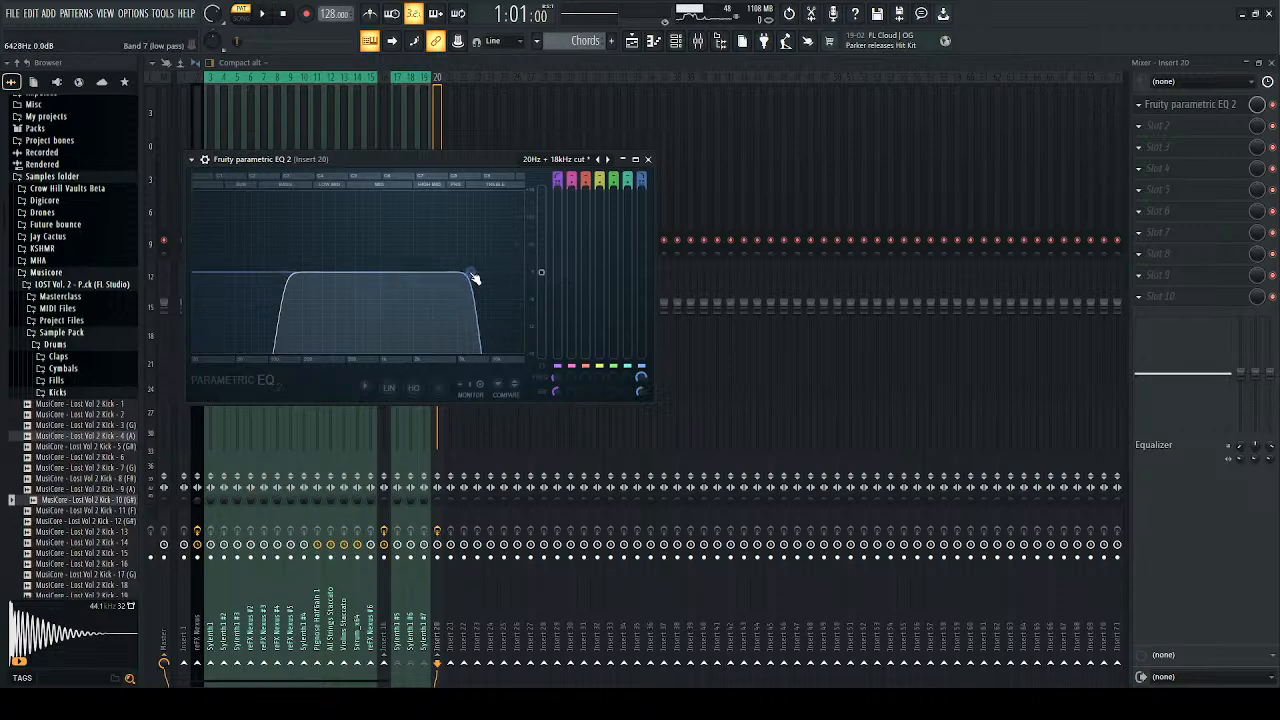
pyautogui.click(648, 160)
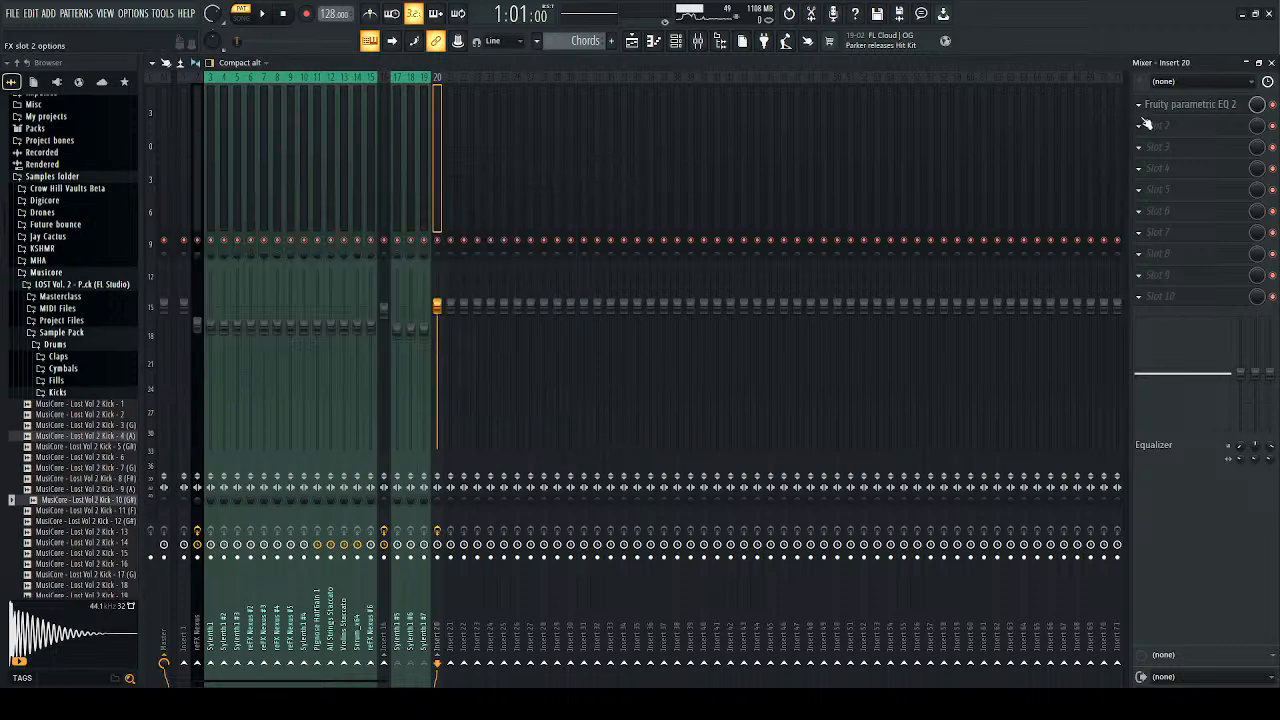
# Step: While the pattern plays, set the Insert 20 EQ's low-pass to about 14573 Hz and raise its low cut slightly further
pyautogui.press('space')
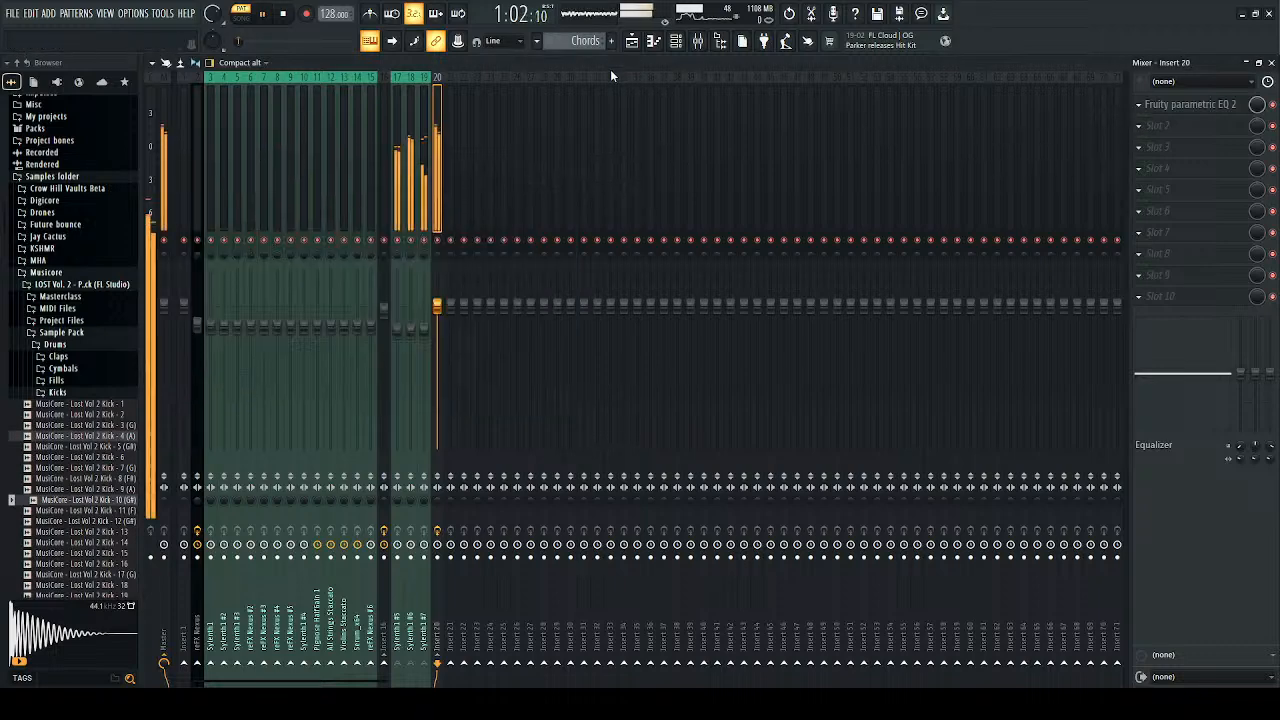
pyautogui.click(1183, 106)
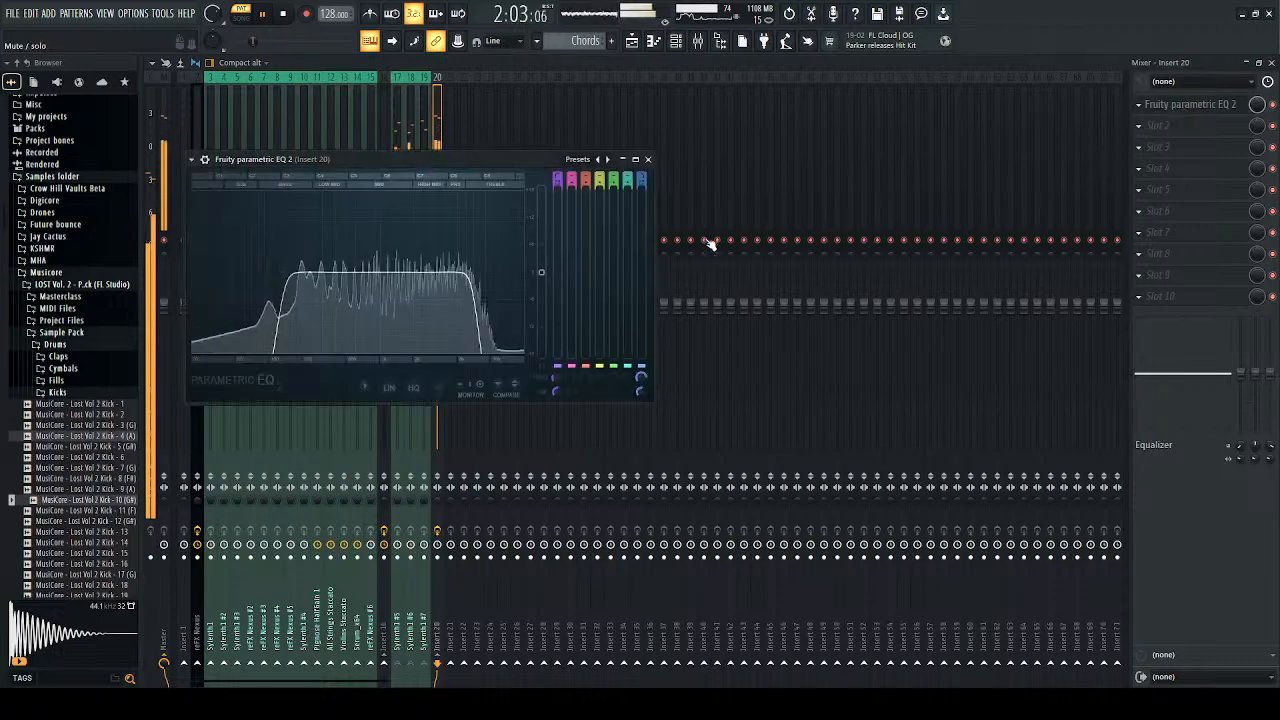
pyautogui.moveTo(492, 273); pyautogui.dragTo(522, 272)
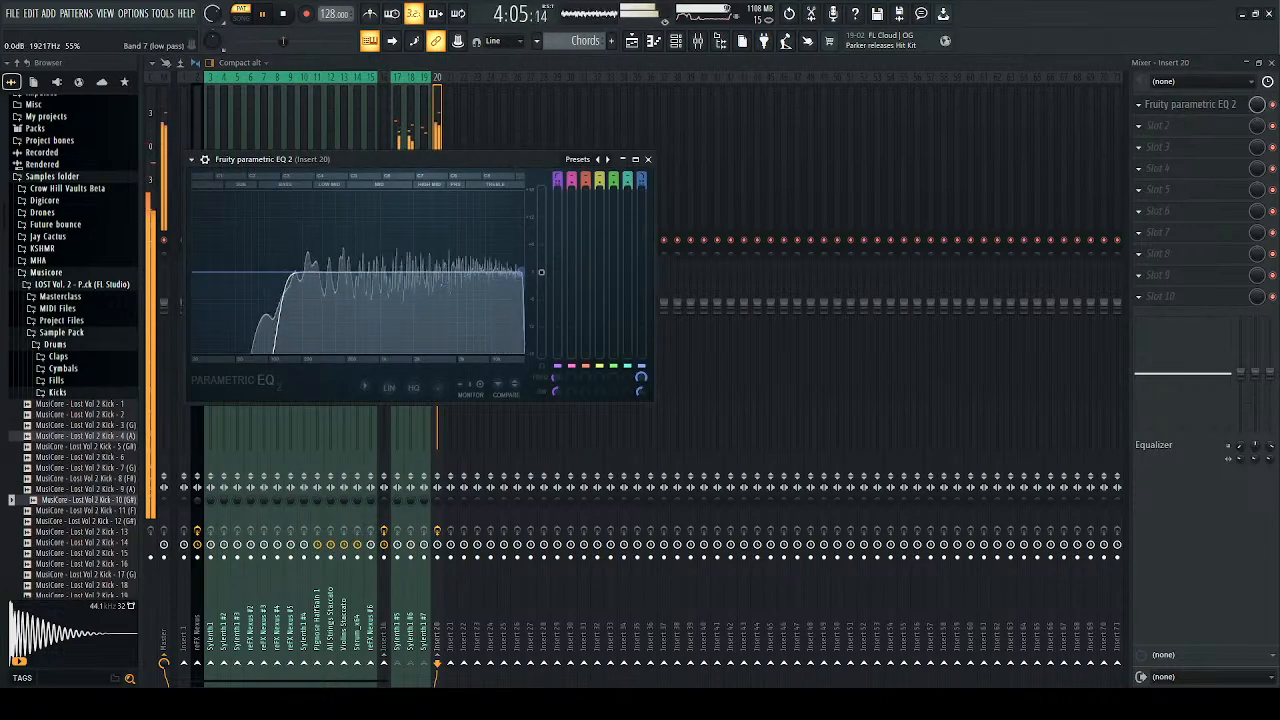
pyautogui.press('space')
pyautogui.moveTo(285, 273); pyautogui.dragTo(305, 276)
pyautogui.press('space')
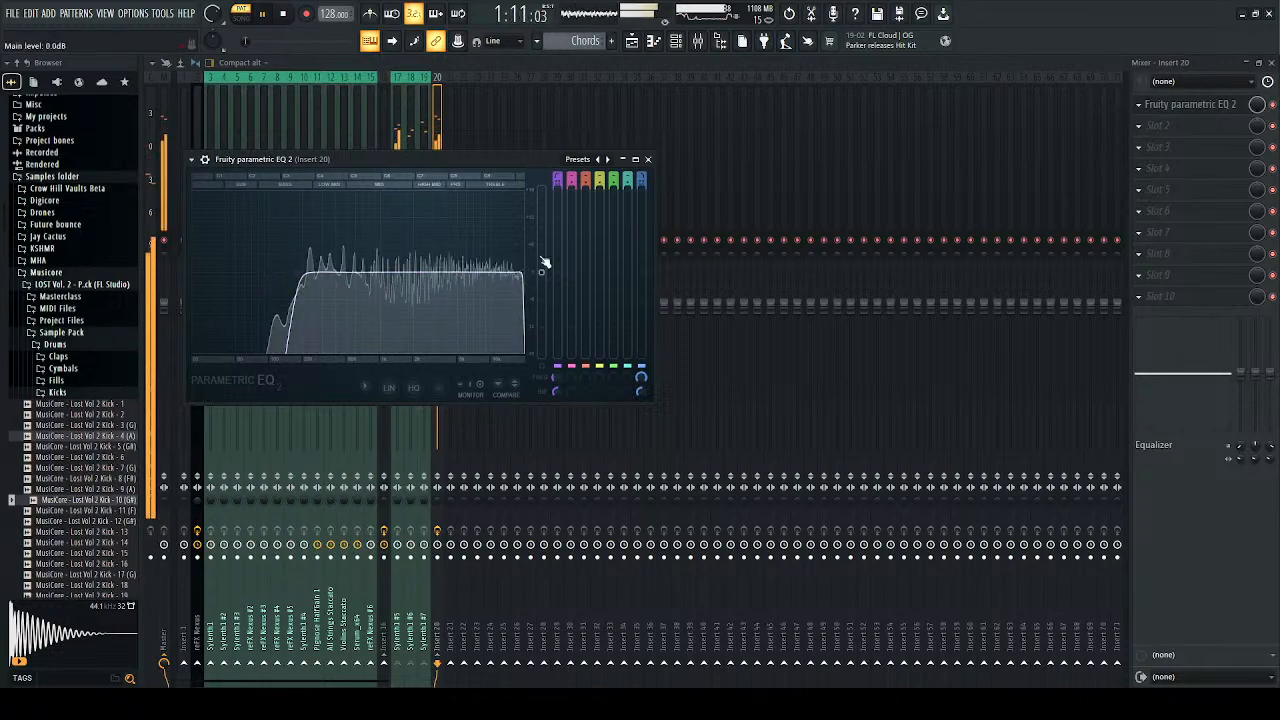
pyautogui.moveTo(522, 273); pyautogui.dragTo(521, 275)
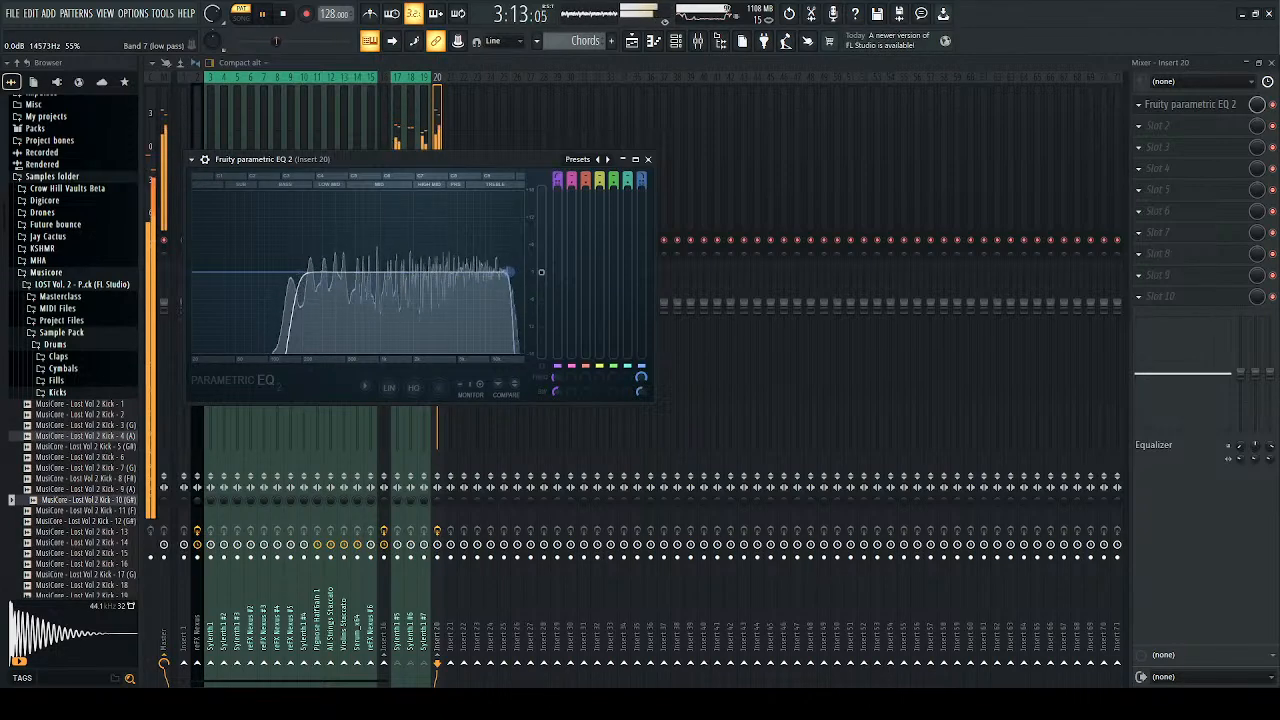
pyautogui.click(648, 160)
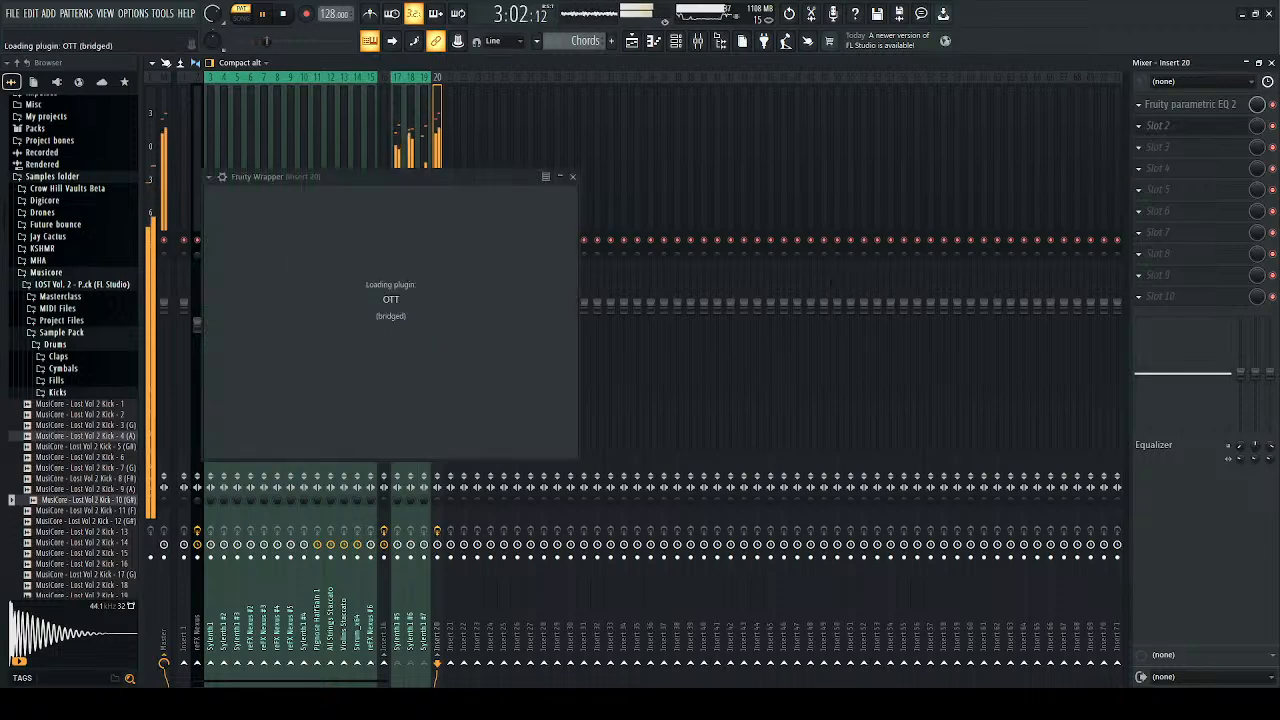
# Step: Add OTT with about 10% depth and Kickstart 2 with an 85% mix to Insert 20
pyautogui.moveTo(233, 271); pyautogui.dragTo(233, 300)
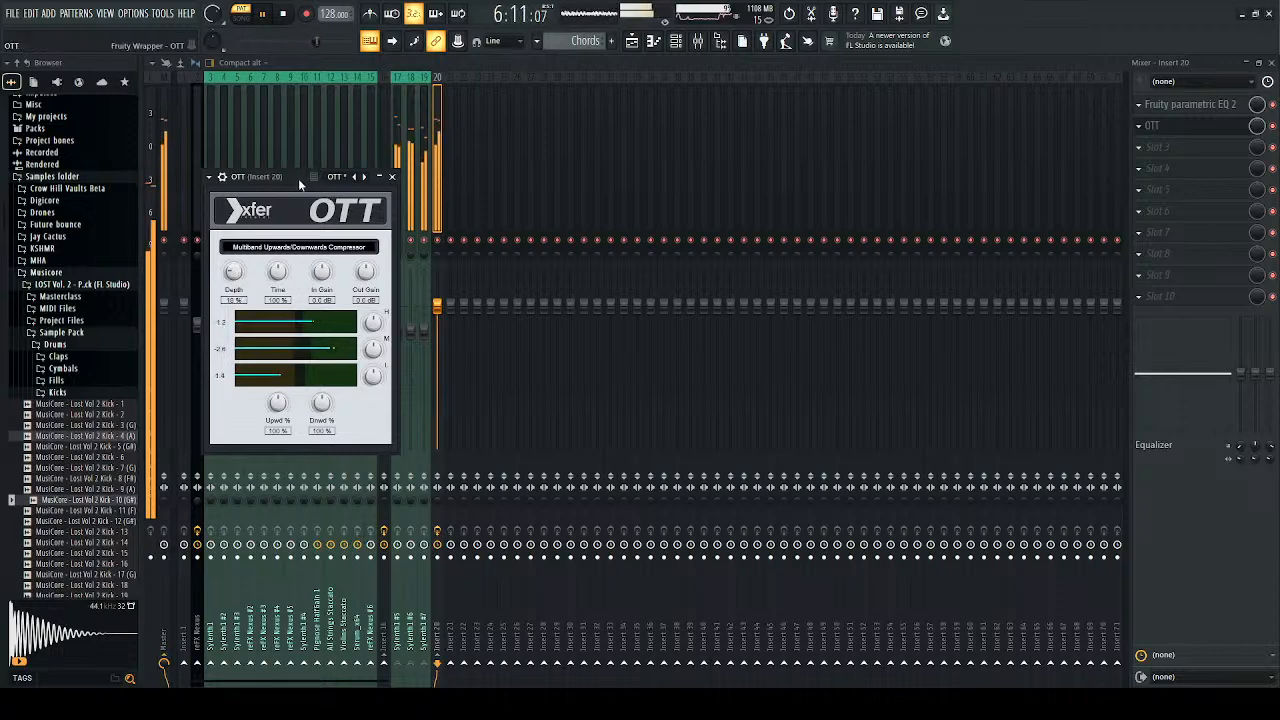
pyautogui.click(392, 177)
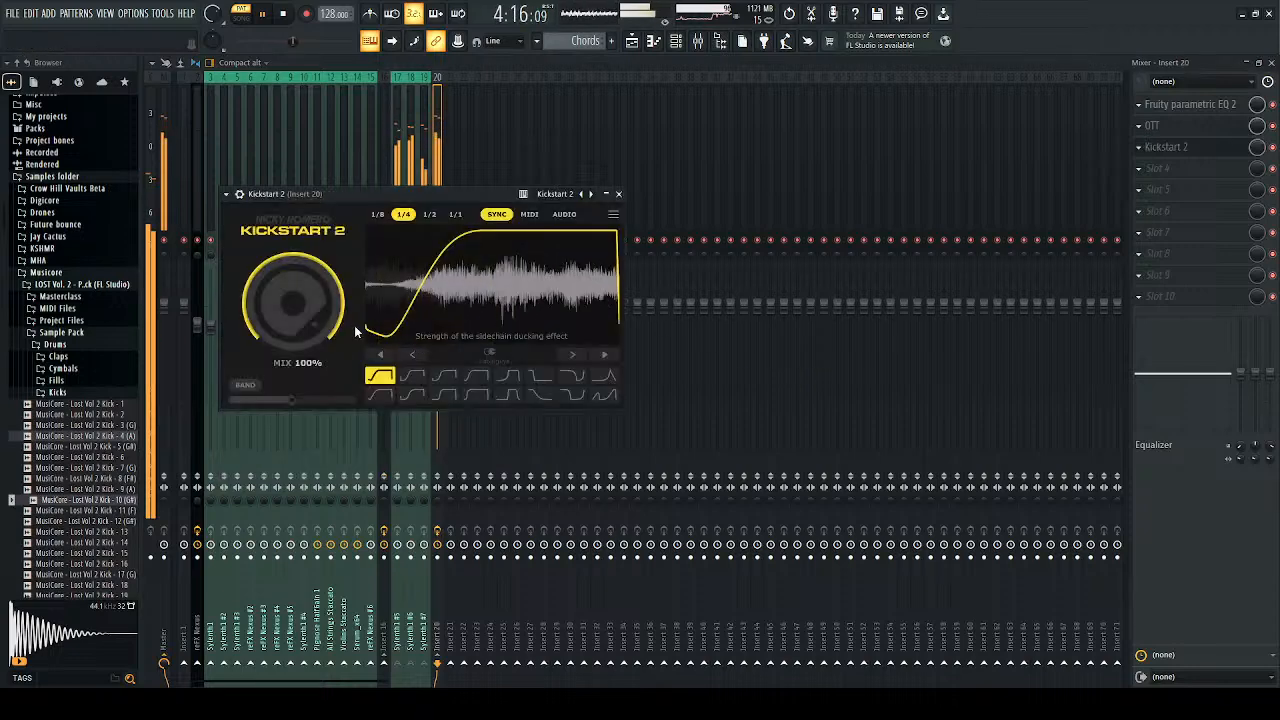
pyautogui.moveTo(293, 300); pyautogui.dragTo(293, 321)
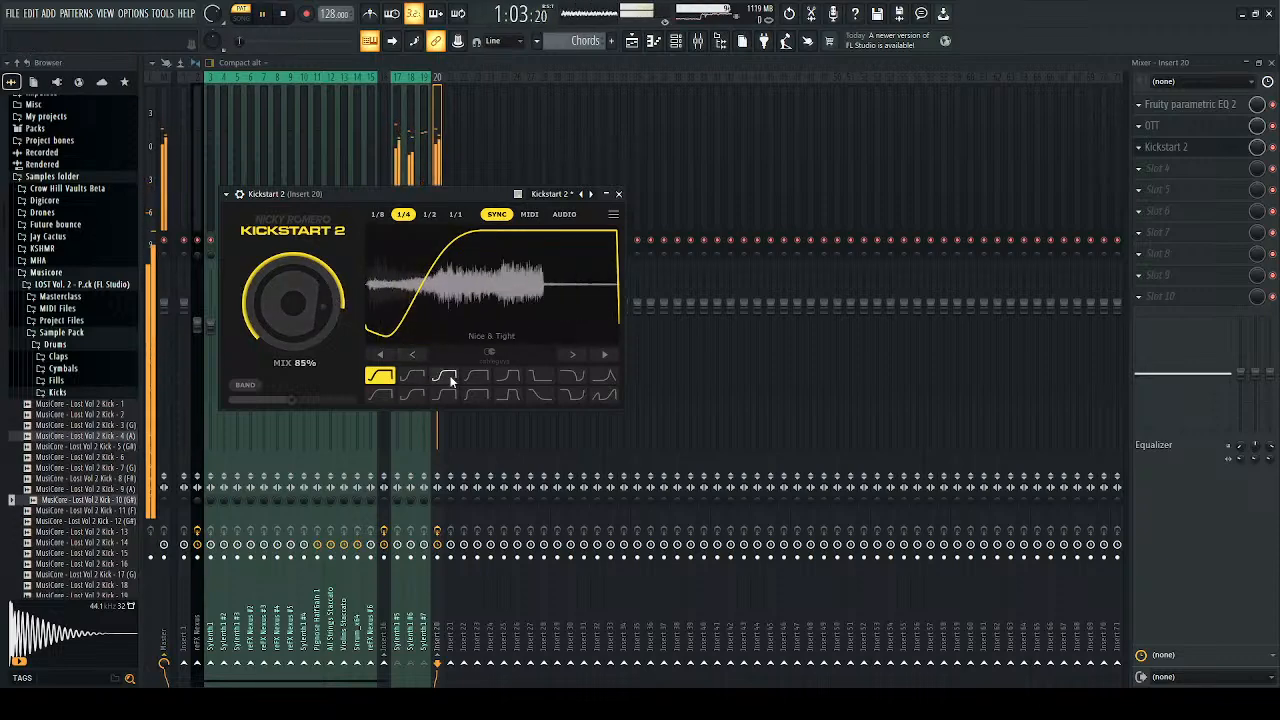
pyautogui.click(618, 194)
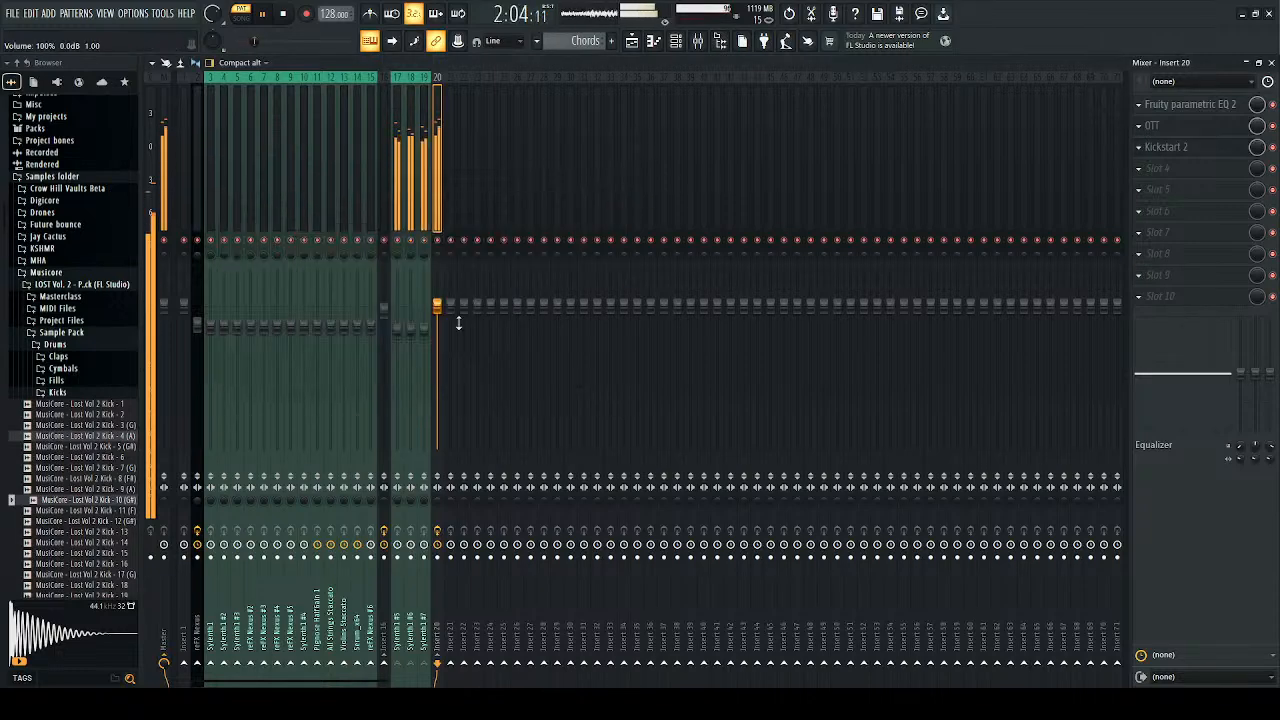
# Step: Lower Insert 20's volume slightly and add ValhallaVintageVerb ahead of Kickstart 2 with its mix at 10.8%
pyautogui.moveTo(436, 310); pyautogui.dragTo(436, 323)
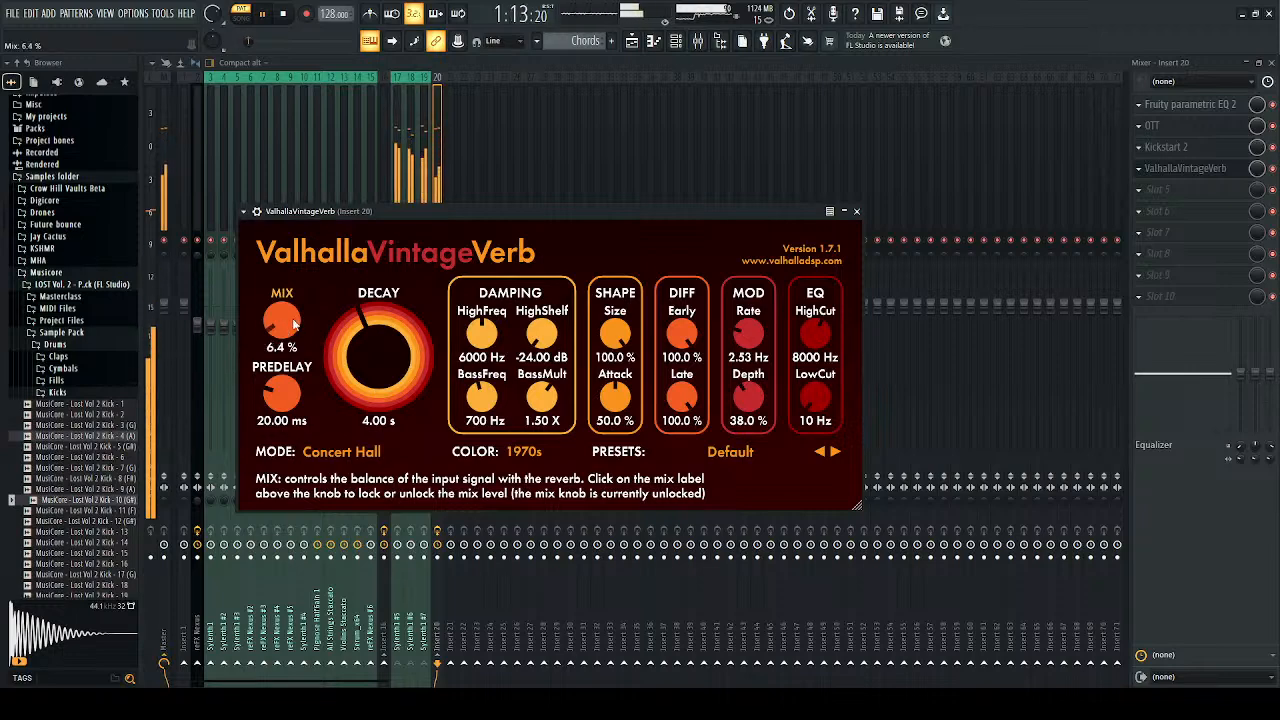
pyautogui.click(856, 213)
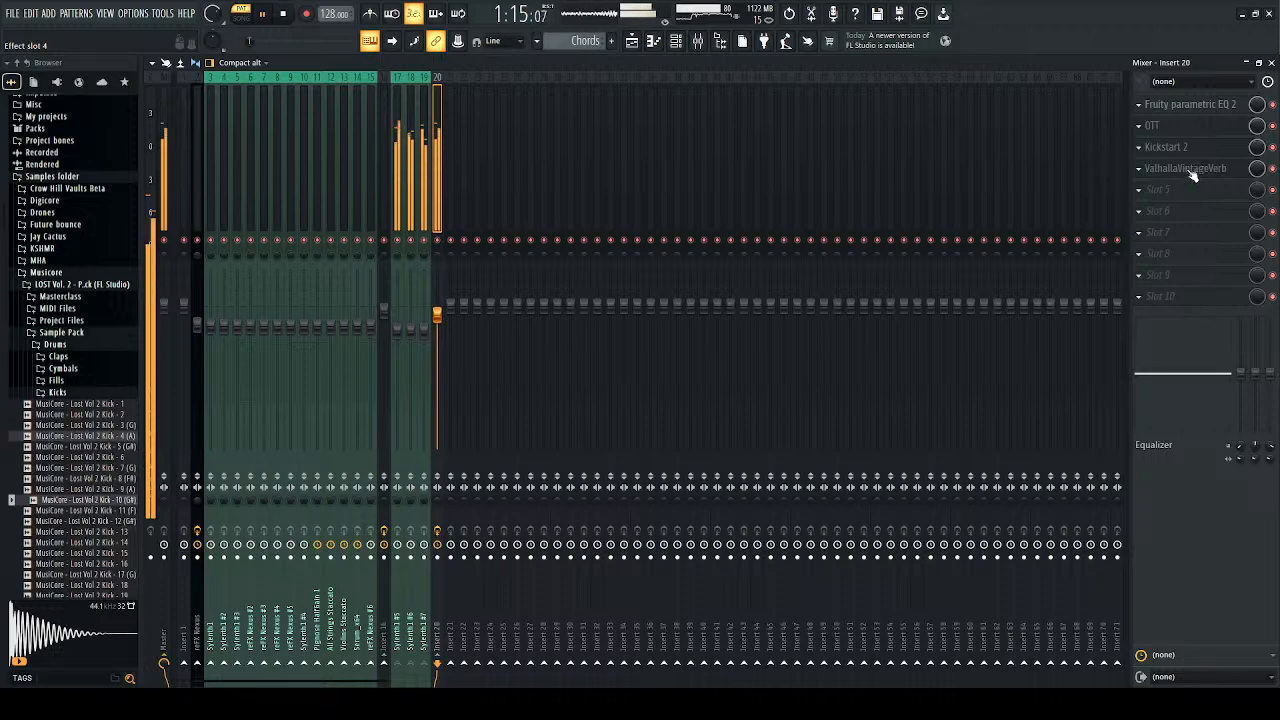
pyautogui.moveTo(1190, 146); pyautogui.dragTo(1191, 153)
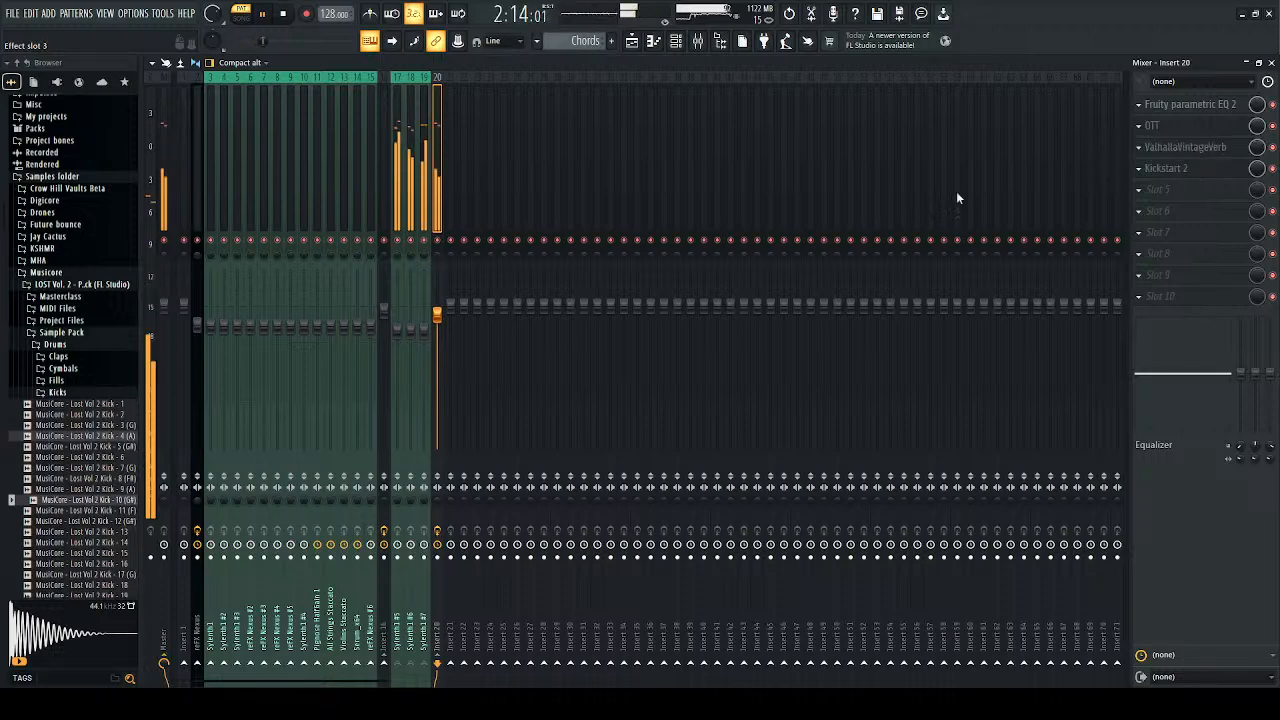
pyautogui.click(1185, 147)
pyautogui.moveTo(301, 324); pyautogui.dragTo(302, 317)
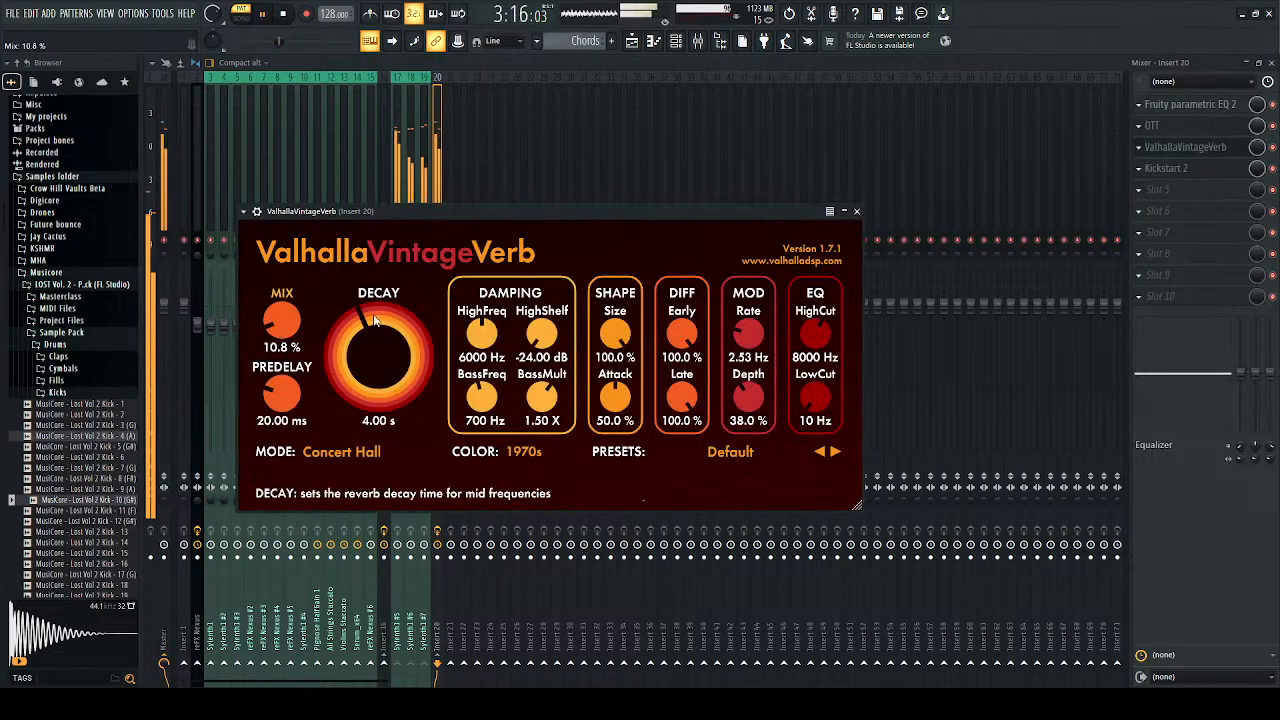
pyautogui.click(856, 211)
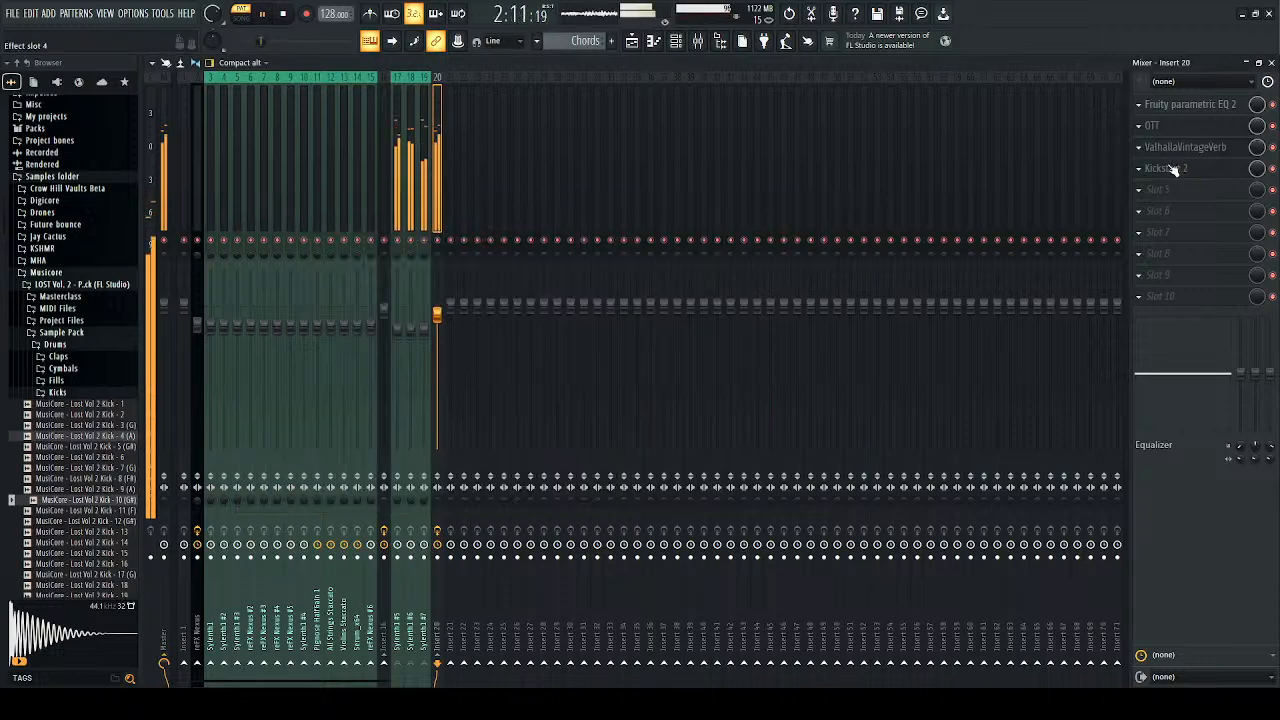
# Step: Move Kickstart 2 down to slot 5 and add ValhallaPlate in slot 4 with a 10.0% mix
pyautogui.moveTo(1175, 170); pyautogui.dragTo(1170, 190)
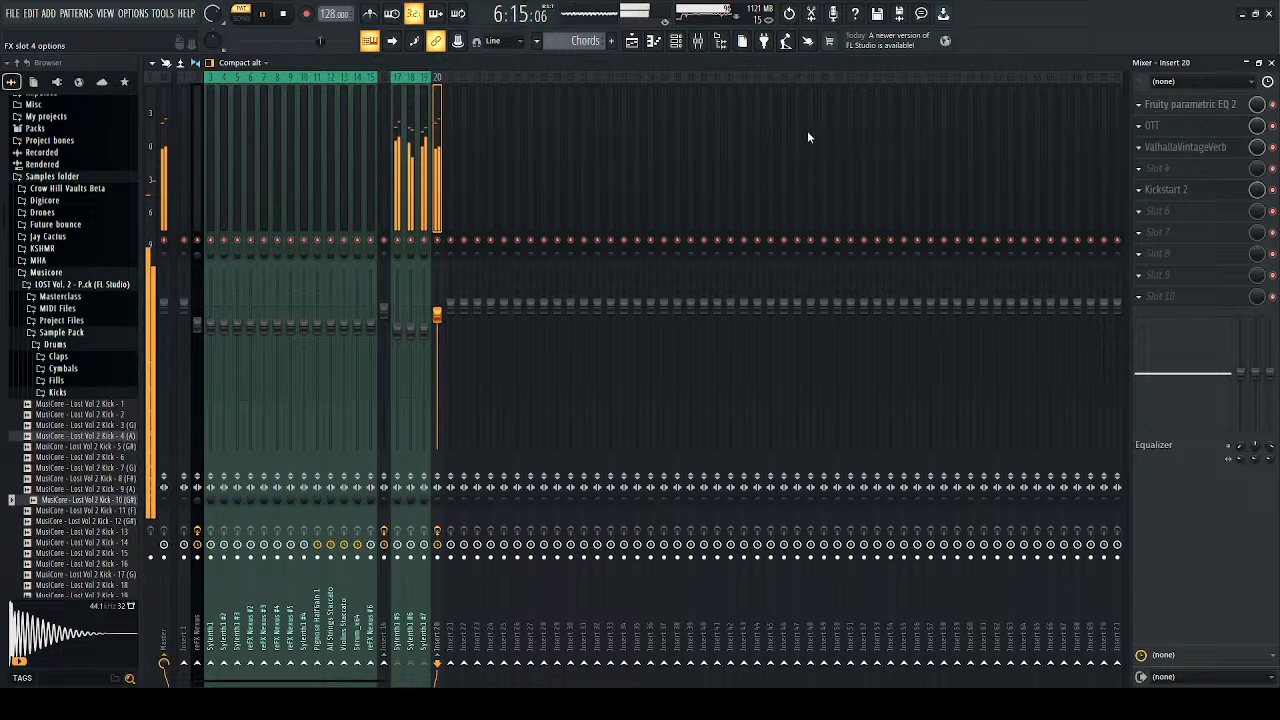
pyautogui.press('space')
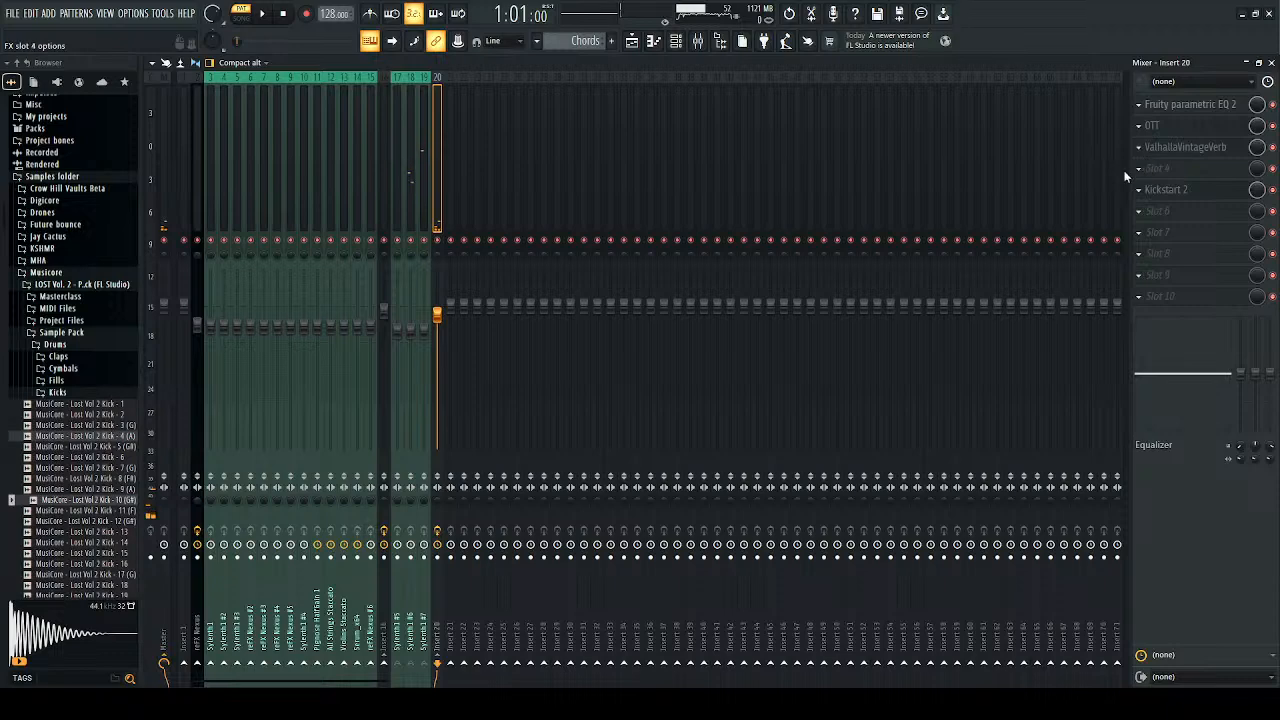
pyautogui.click(850, 108)
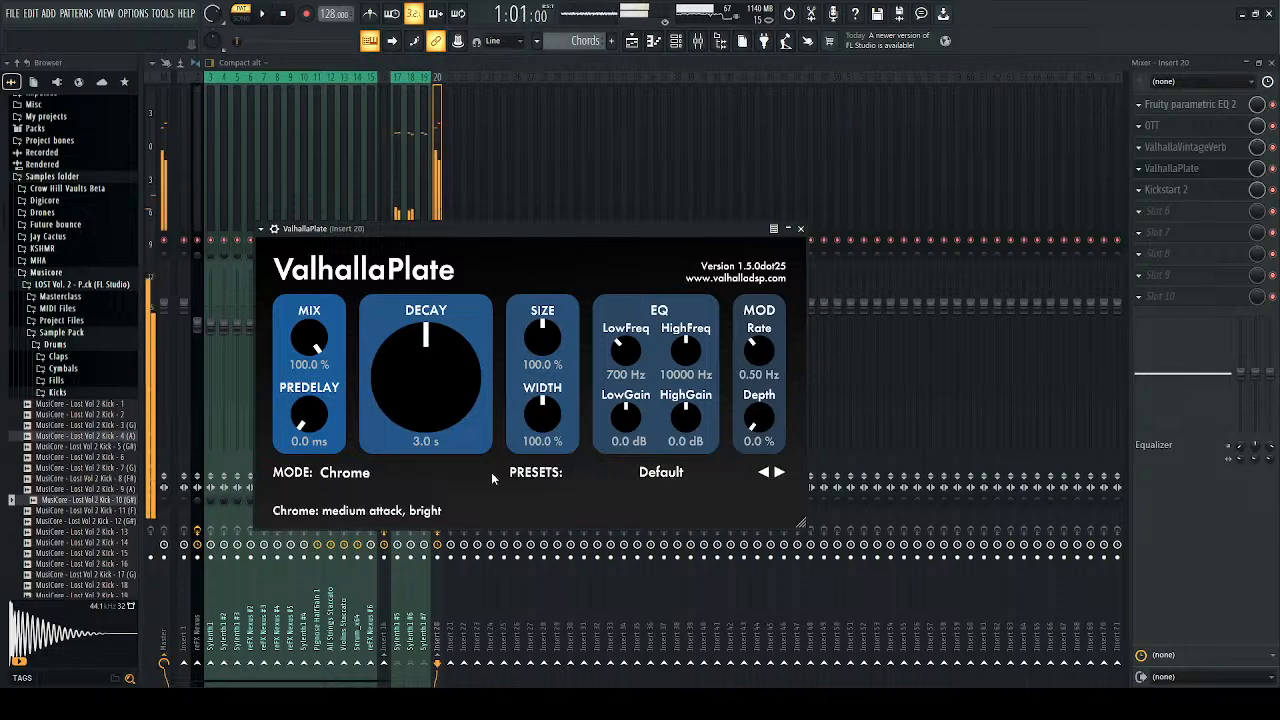
pyautogui.moveTo(313, 341); pyautogui.dragTo(311, 345)
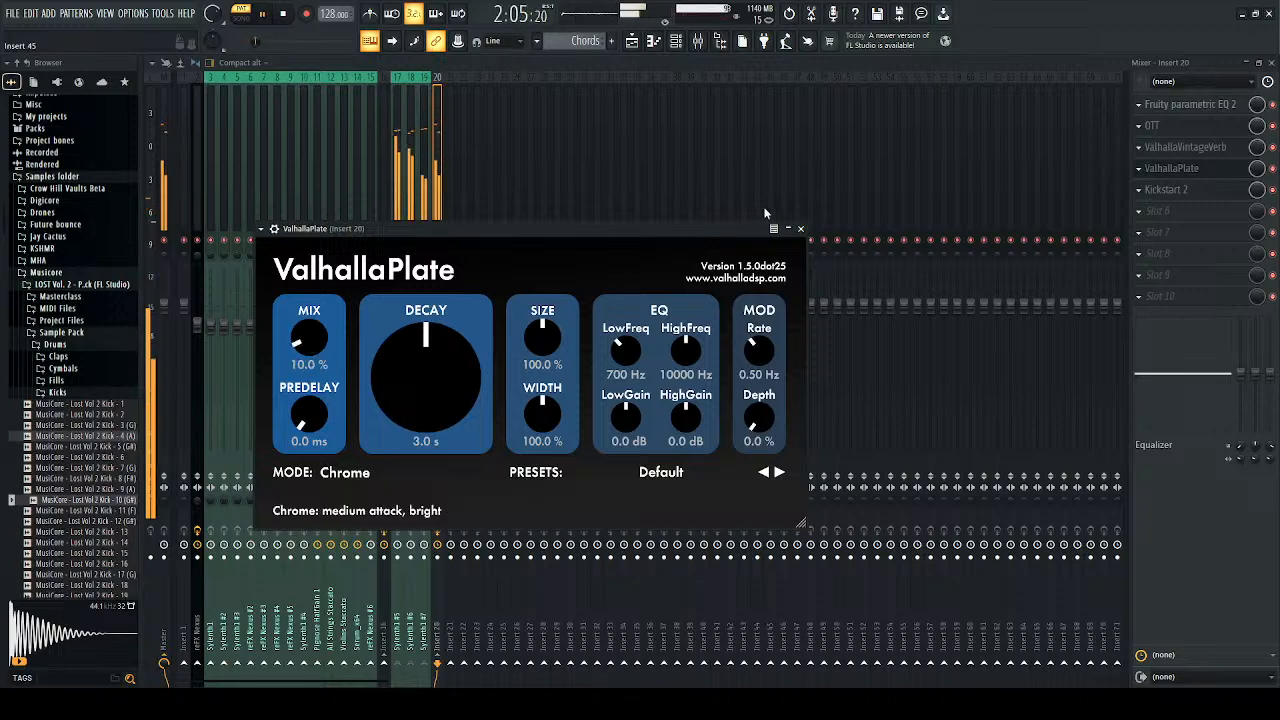
pyautogui.click(810, 230)
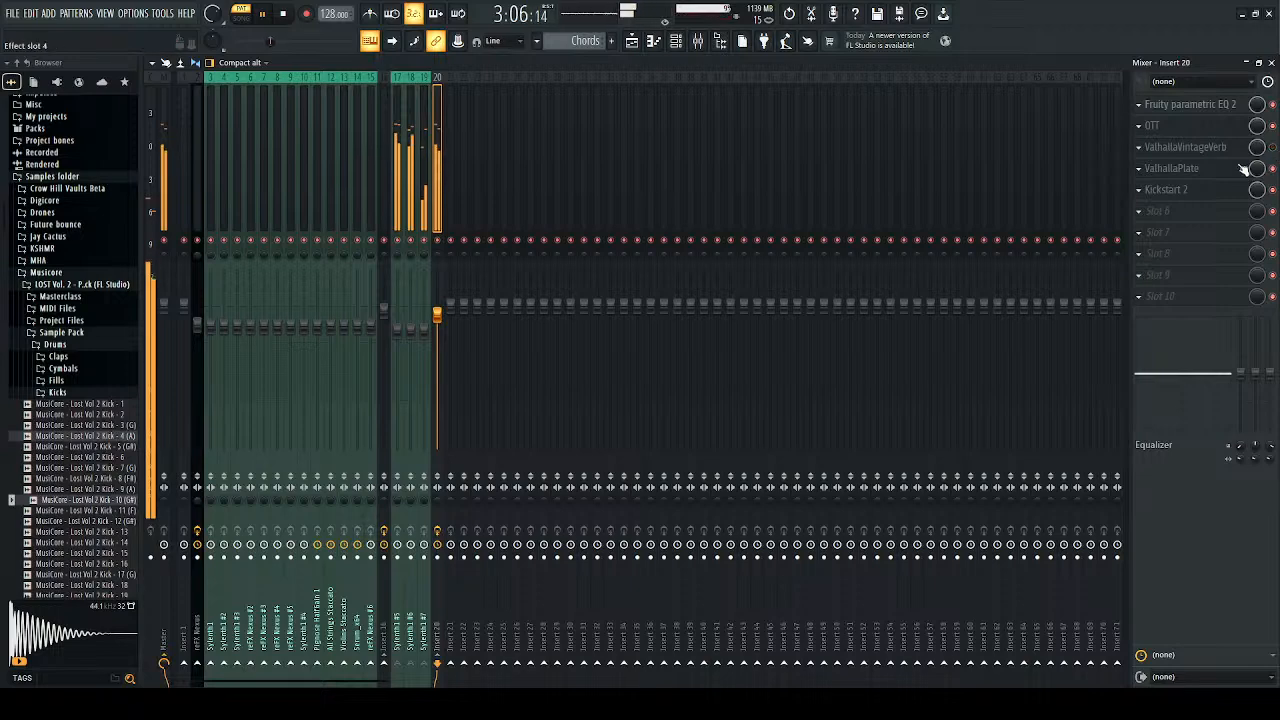
# Step: With ValhallaVintageVerb bypassed, move ValhallaPlate above it, set the plate's mix to 10.8% and play the chords to check the reverb
pyautogui.scroll(1, 1238, 172)
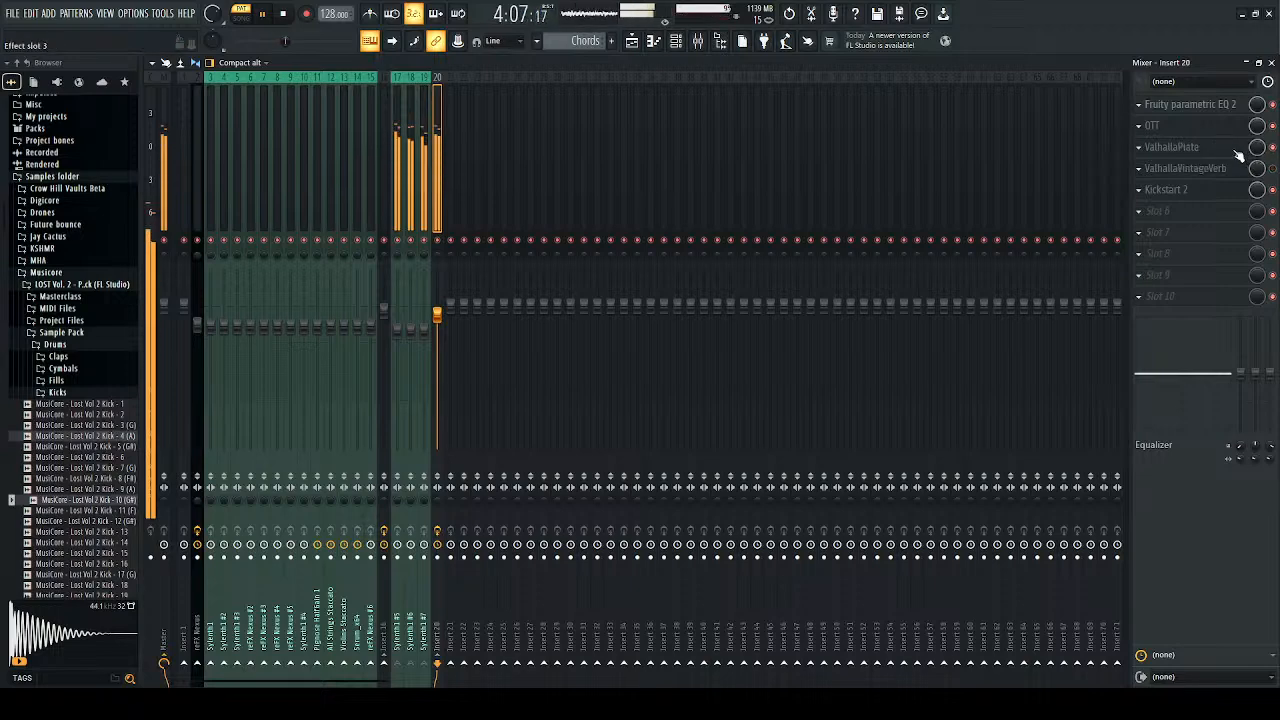
pyautogui.click(1239, 153)
pyautogui.moveTo(316, 347); pyautogui.dragTo(308, 347)
pyautogui.press('space')
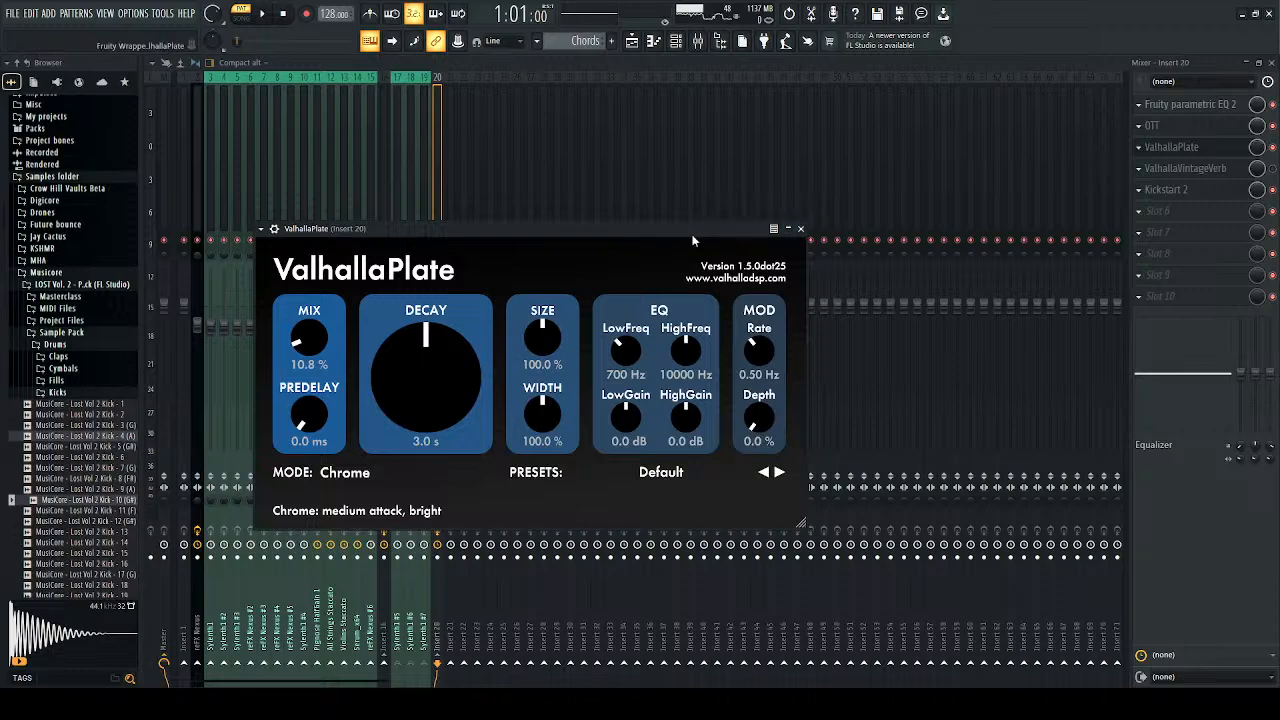
pyautogui.press('space')
pyautogui.click(800, 229)
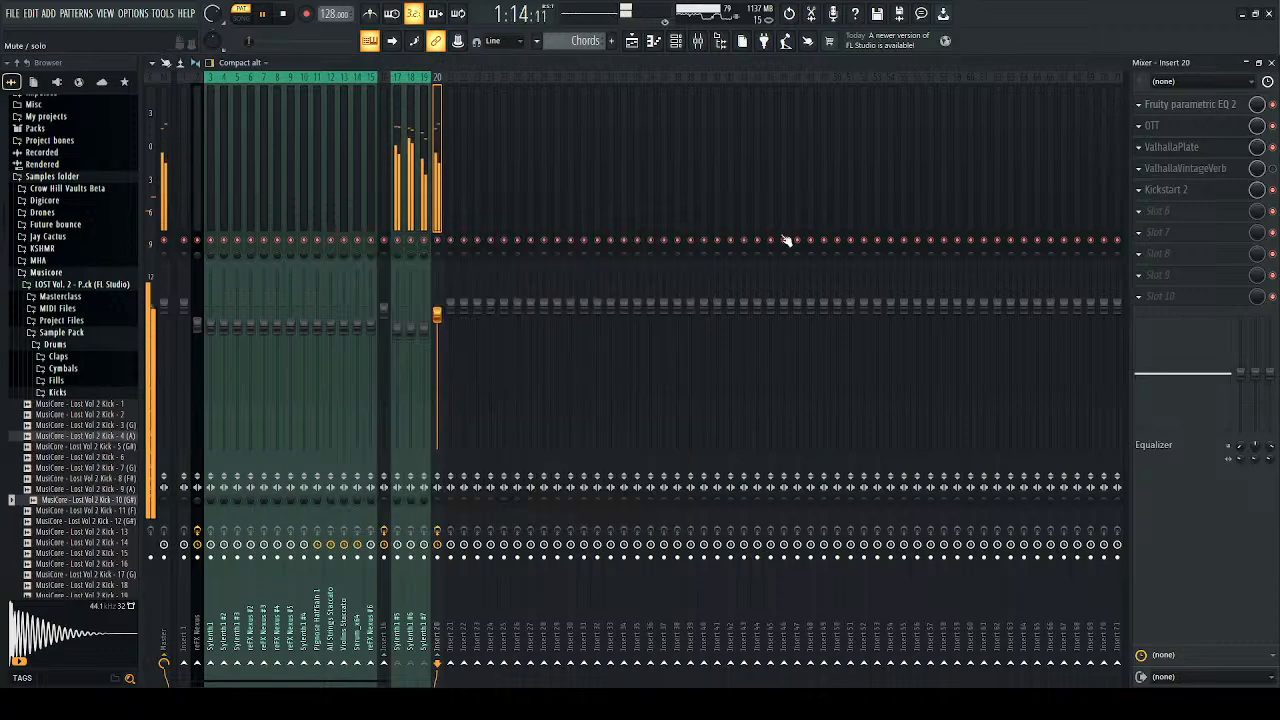
pyautogui.press('space')
pyautogui.press('space')
pyautogui.press('space')
# Step: Re-enable ValhallaVintageVerb on Insert 20, set its mix to 4.0% and play the chords to check it
pyautogui.click(1174, 171)
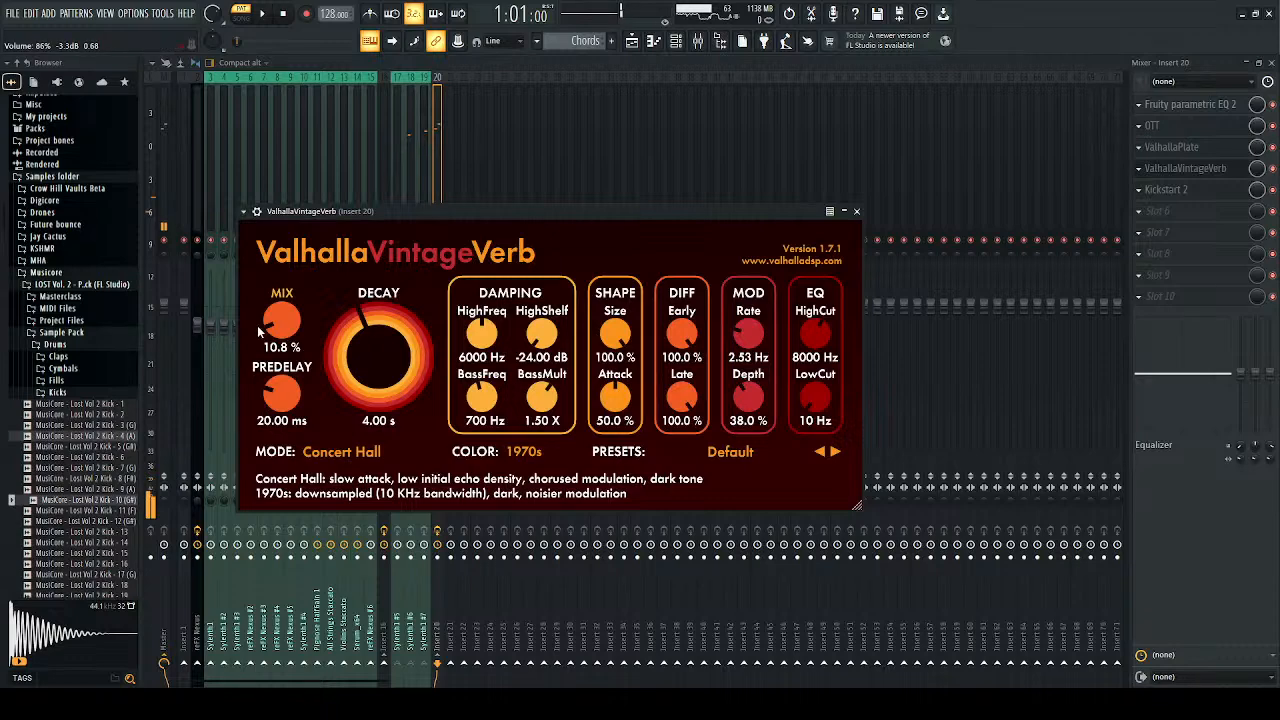
pyautogui.moveTo(263, 332); pyautogui.dragTo(268, 341)
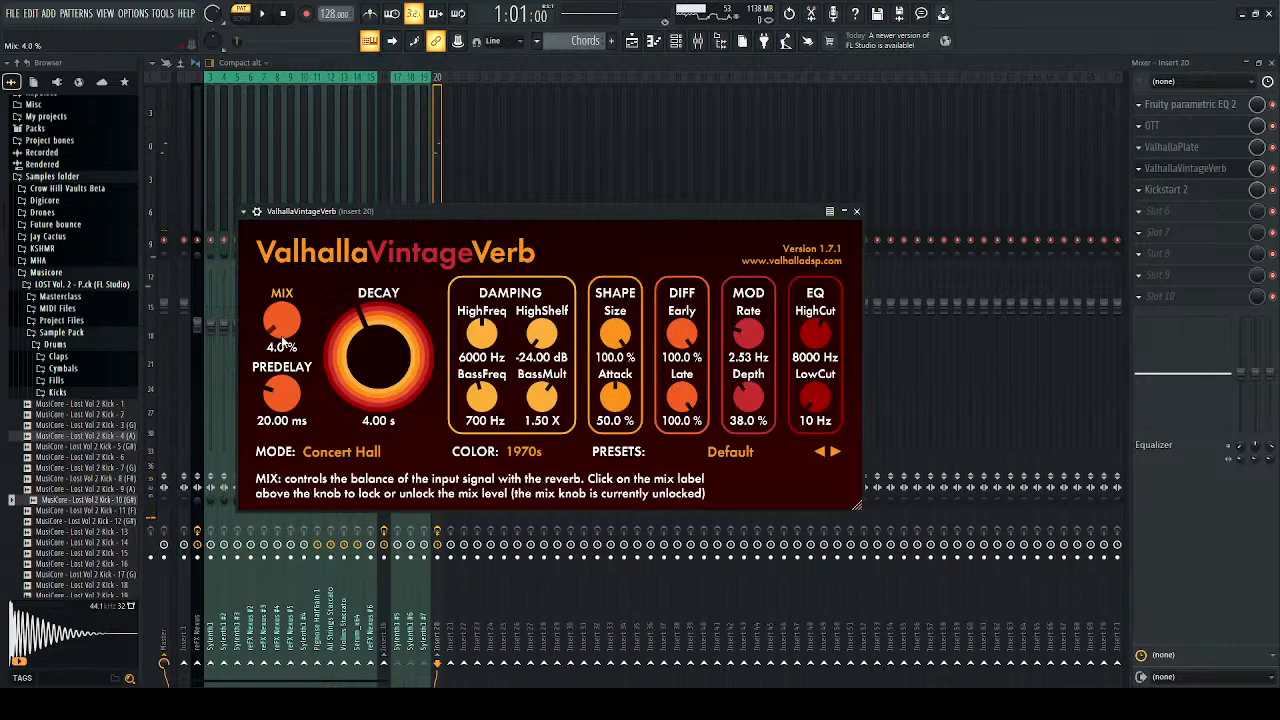
pyautogui.press('space')
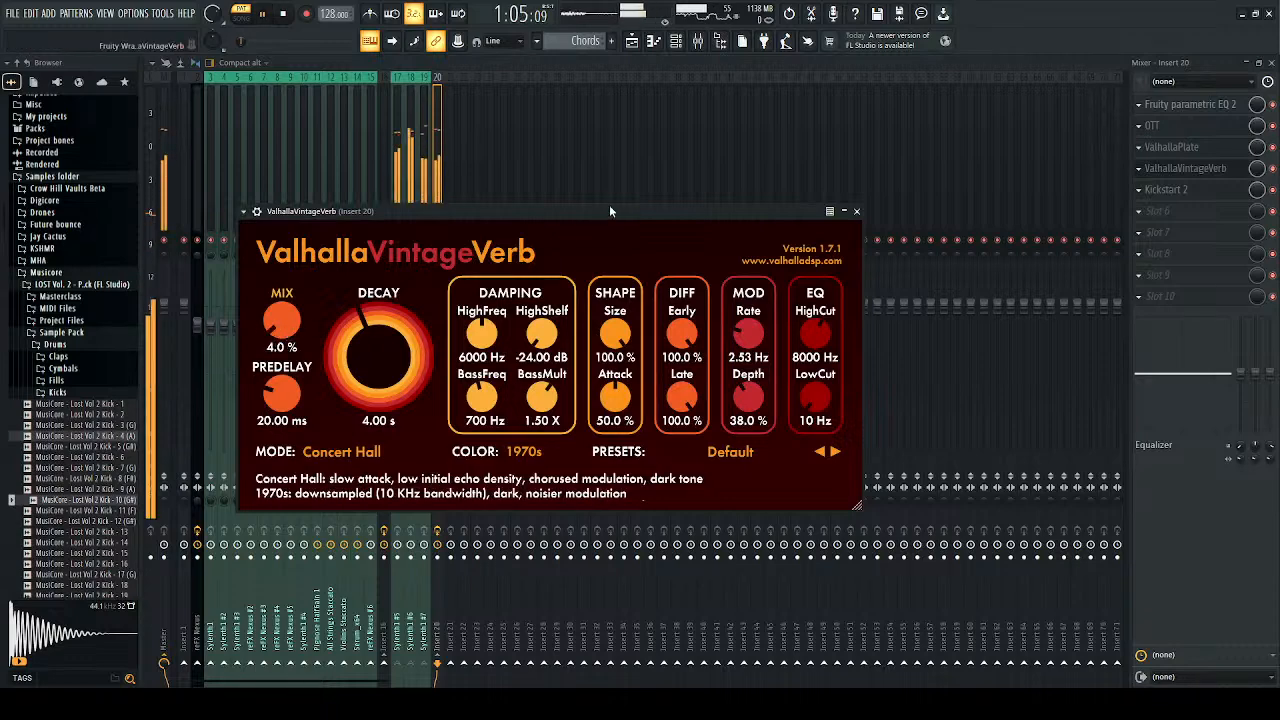
pyautogui.click(857, 212)
pyautogui.press('space')
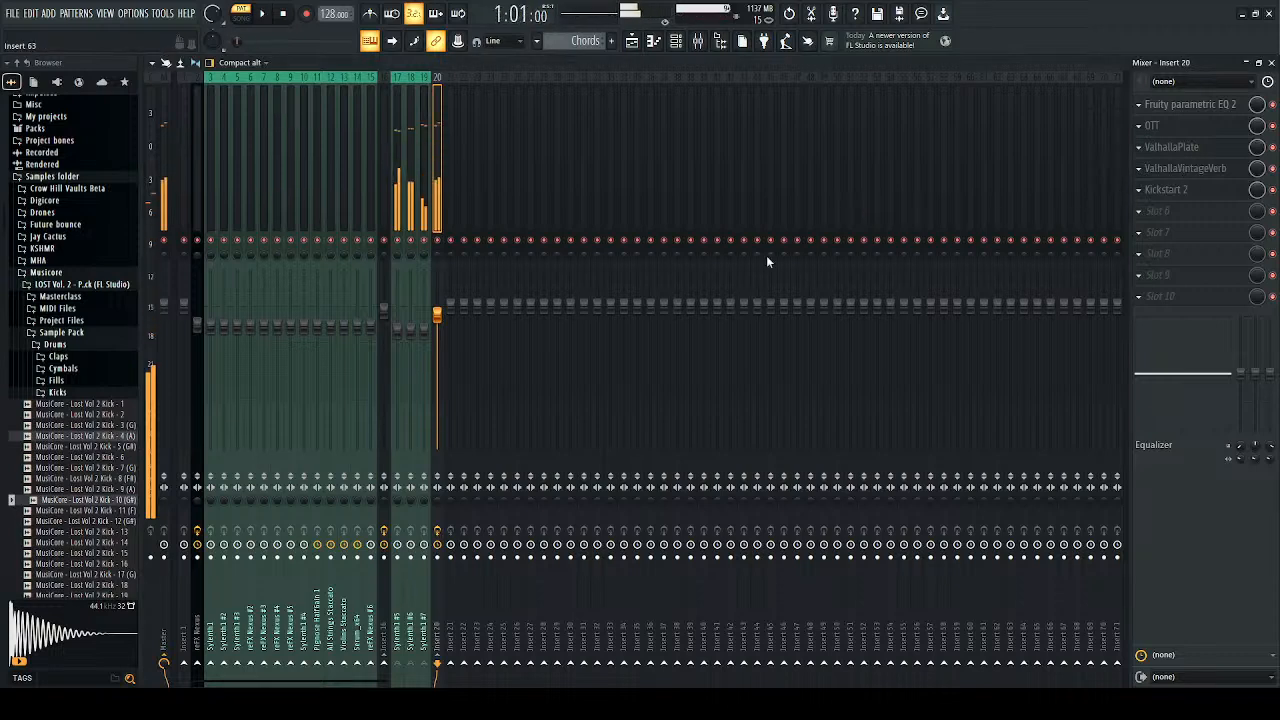
# Step: Lower the volume of the three Sylenth1 mixer tracks 17 to 19 together once more
pyautogui.moveTo(398, 198); pyautogui.dragTo(424, 204)
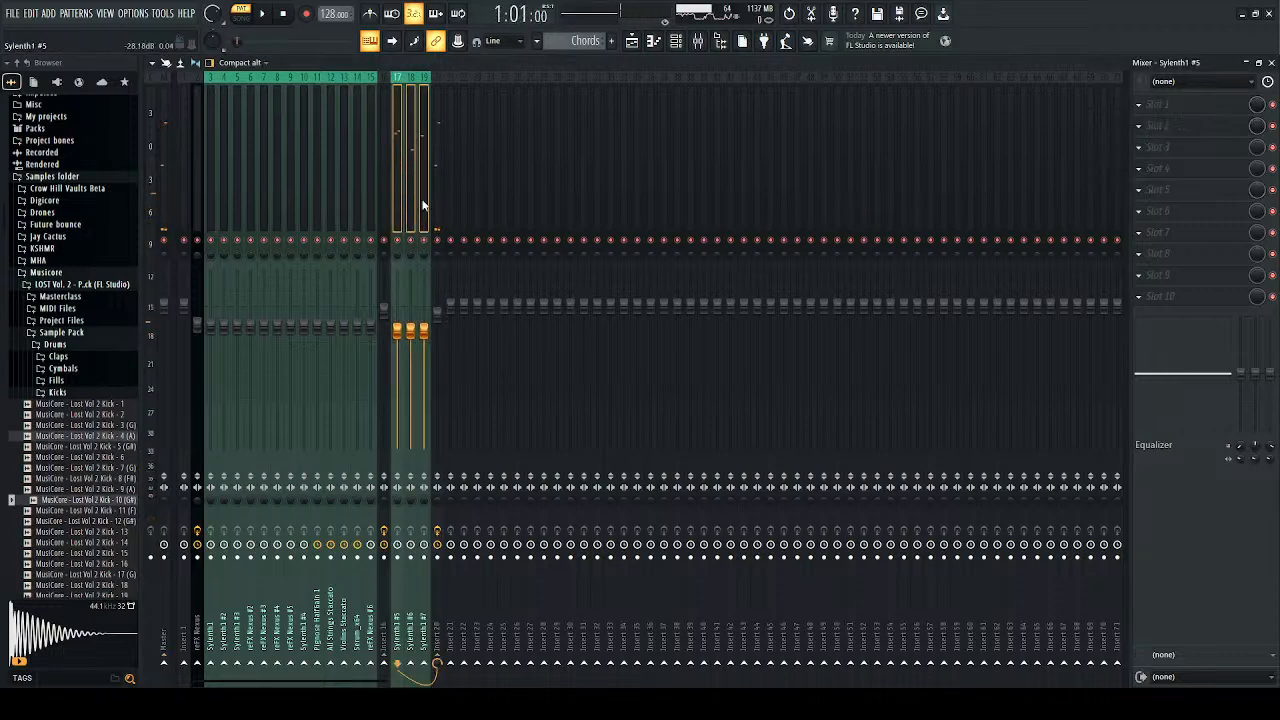
pyautogui.moveTo(424, 335); pyautogui.dragTo(424, 350)
# Step: Add Fruity parametric EQ 2 in slot 5 of Insert 20, cut band 5 about 1.5 dB near 1570 Hz and slightly lower the insert's volume
pyautogui.click(436, 215)
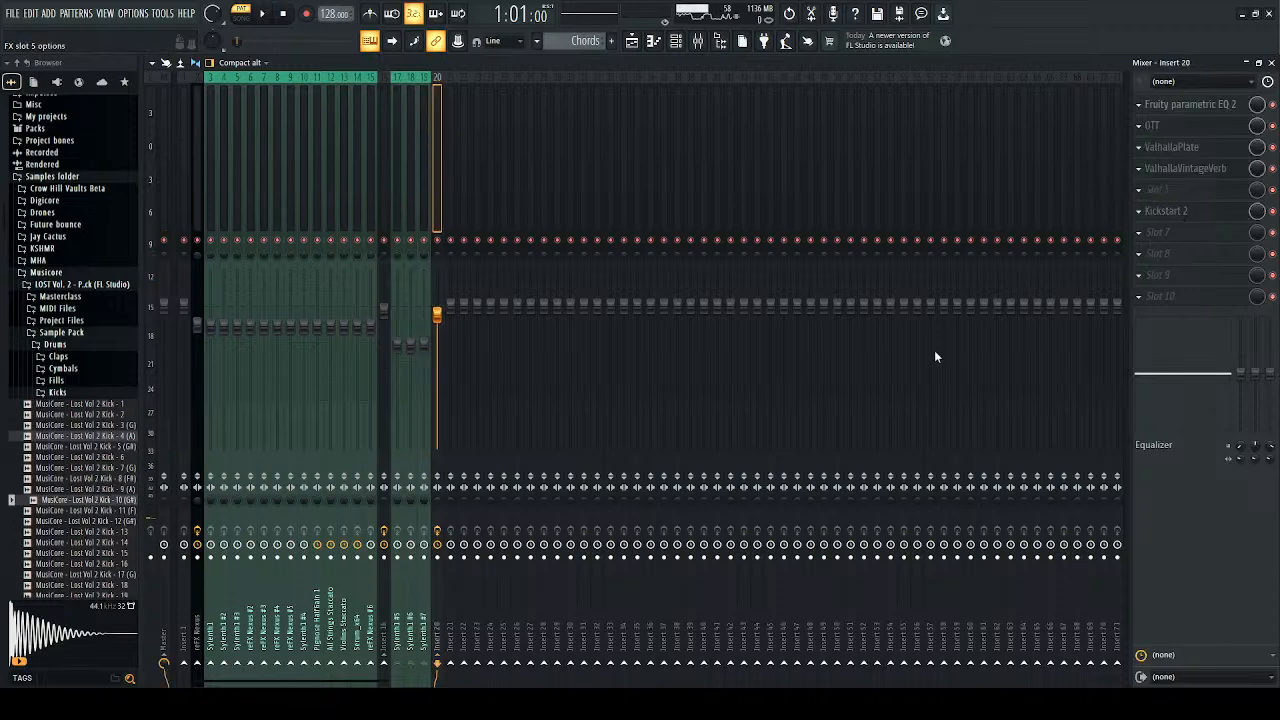
pyautogui.moveTo(481, 358); pyautogui.dragTo(487, 362)
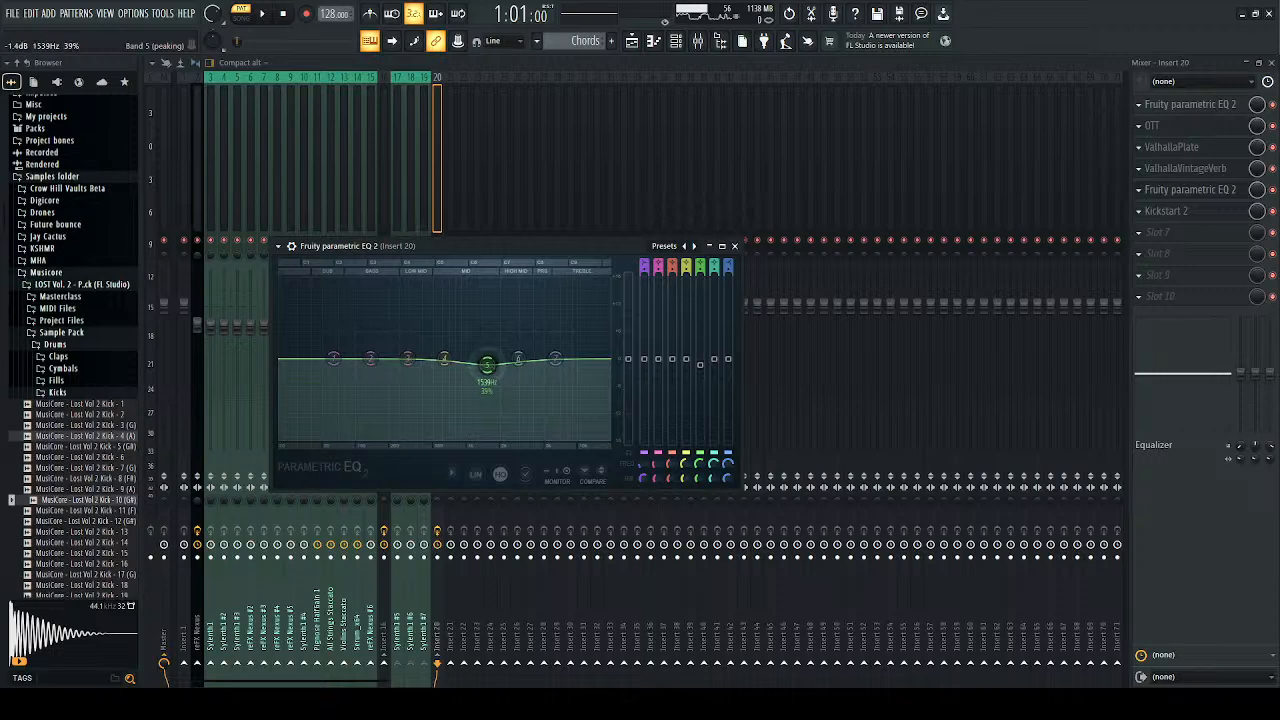
pyautogui.press('space')
pyautogui.moveTo(484, 363); pyautogui.dragTo(488, 366)
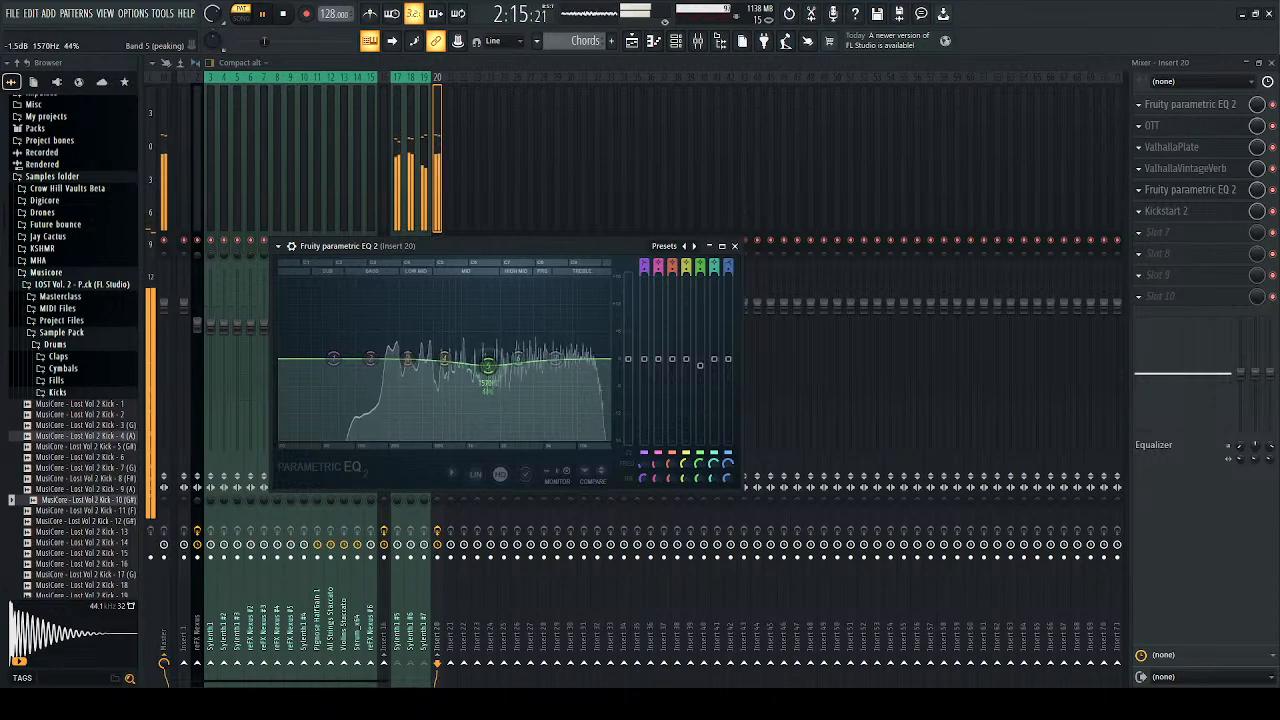
pyautogui.click(734, 246)
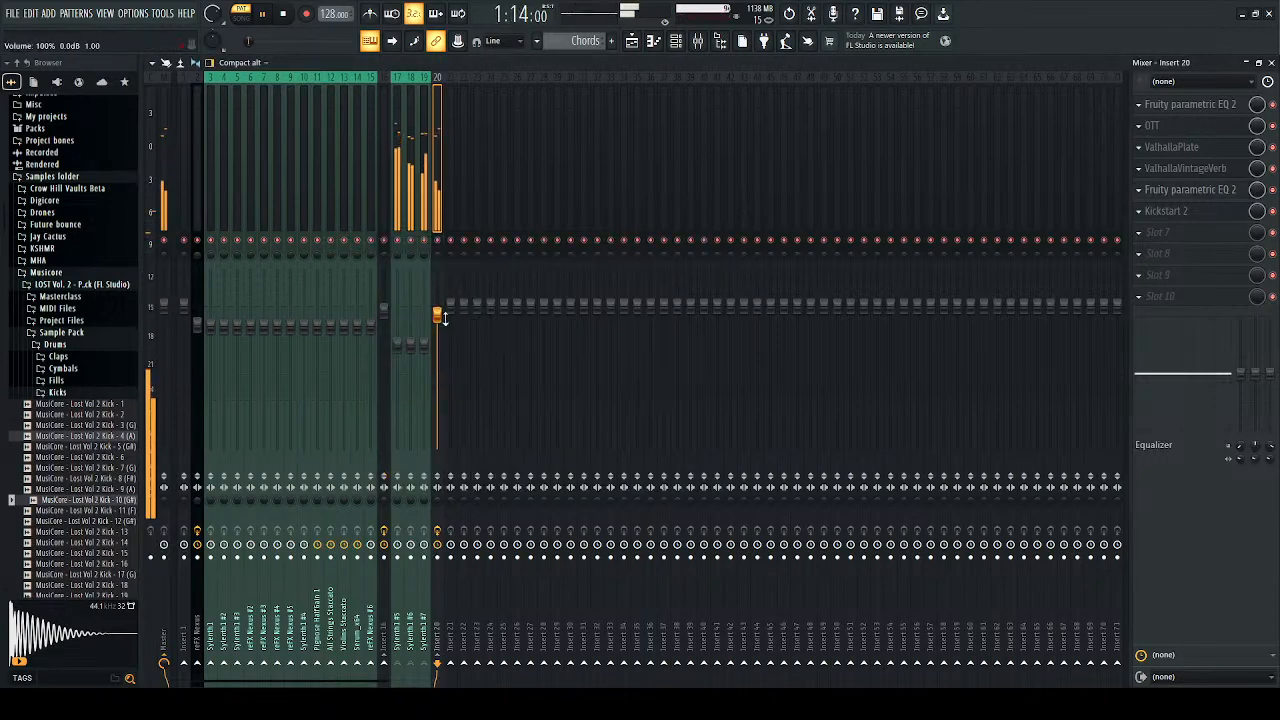
pyautogui.moveTo(437, 314); pyautogui.dragTo(437, 319)
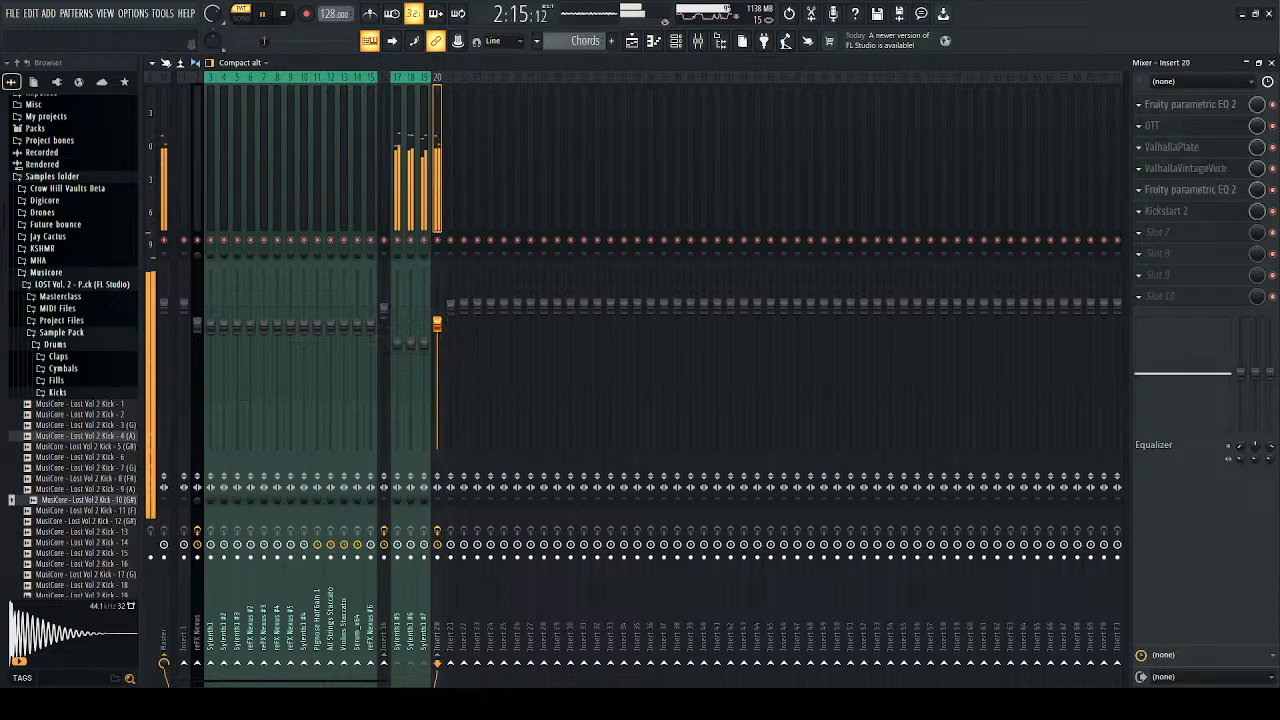
# Step: Place the Chords pattern on playlist Track 5 at bar 13 and again at bar 21, beneath the two Leads clips
pyautogui.click(1261, 63)
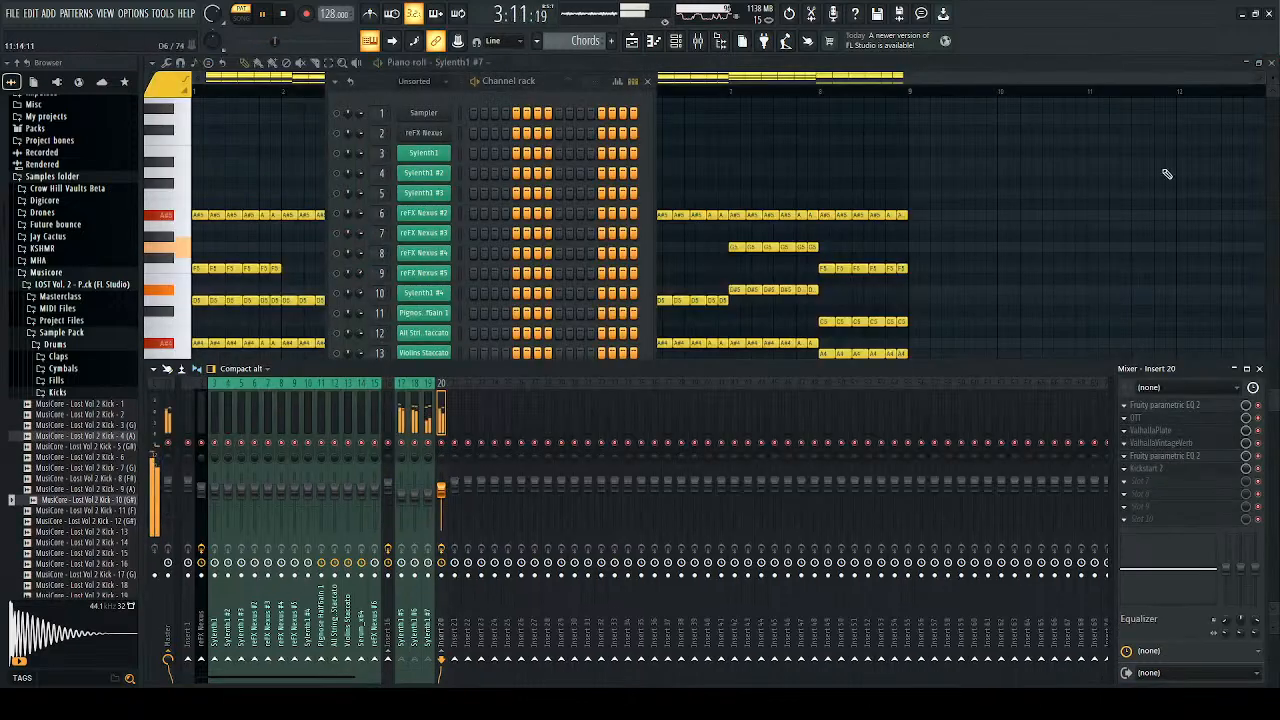
pyautogui.click(1271, 365)
pyautogui.click(1271, 64)
pyautogui.press('F6')
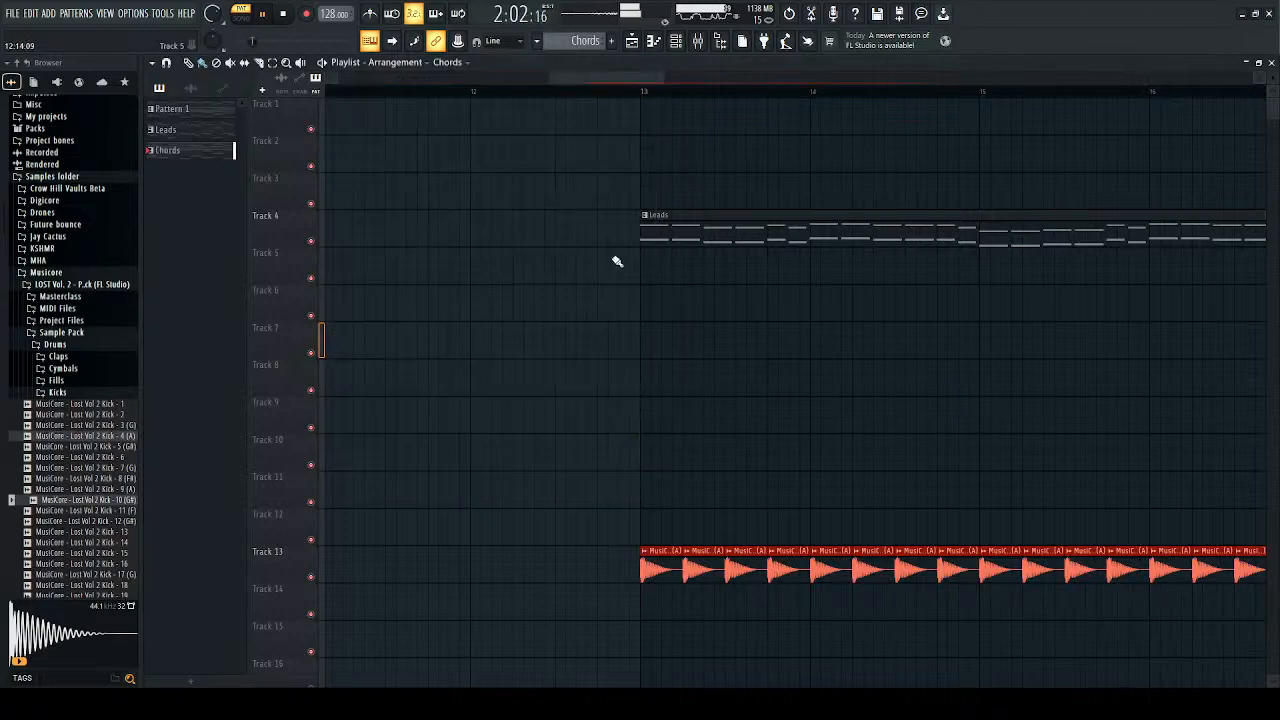
pyautogui.click(651, 281)
pyautogui.scroll(-3, 587, 299)
pyautogui.moveTo(725, 275); pyautogui.dragTo(717, 275)
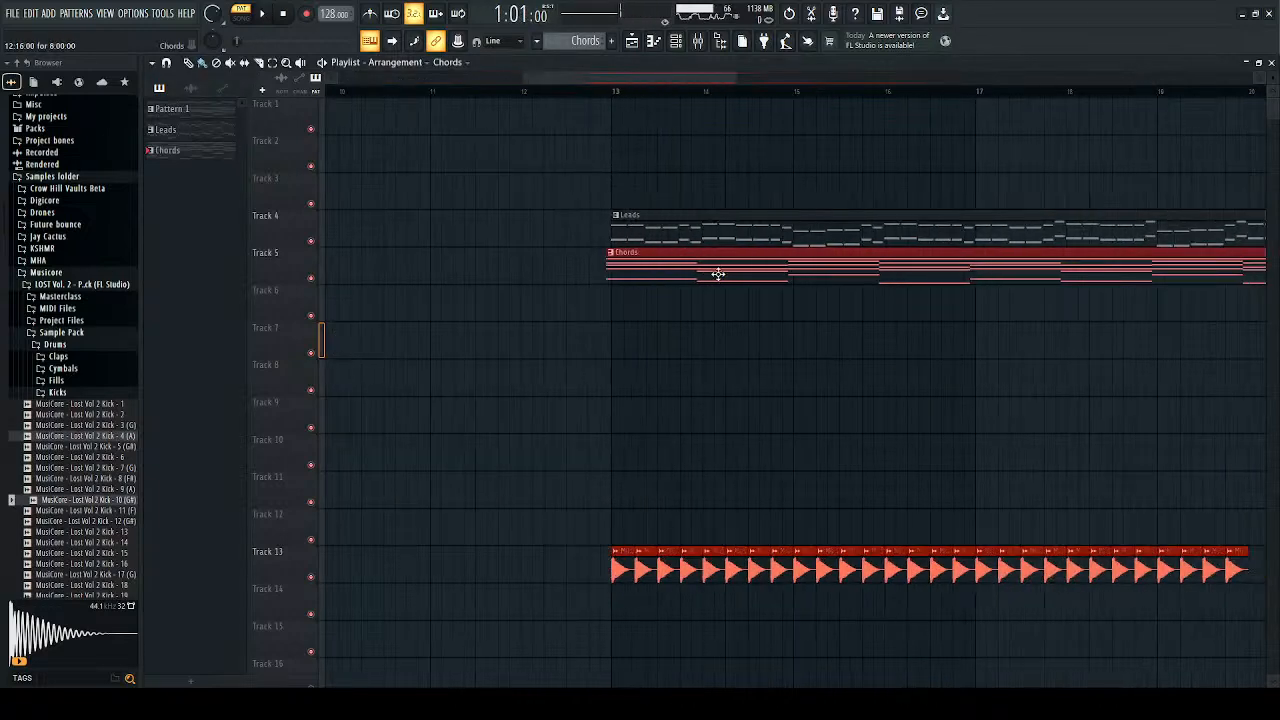
pyautogui.scroll(4, 598, 281)
pyautogui.scroll(1, 598, 281)
pyautogui.rightClick(675, 269)
pyautogui.click(648, 274)
pyautogui.scroll(-4, 437, 271)
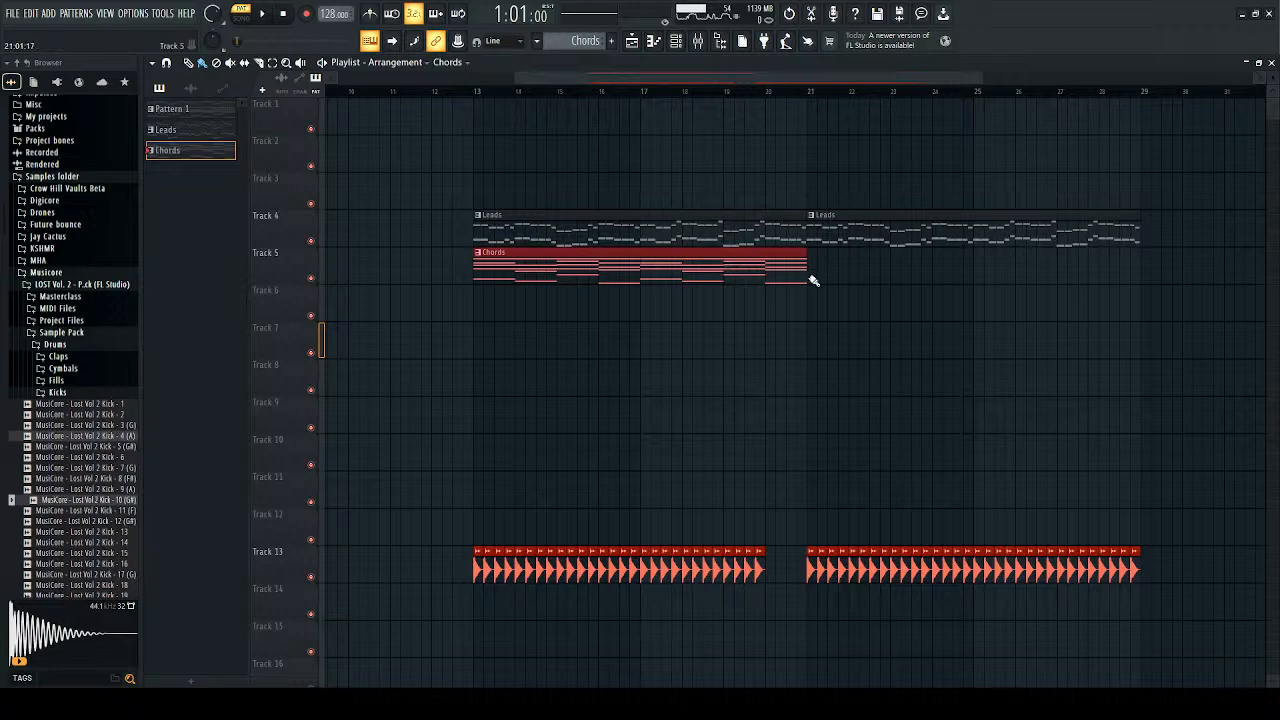
pyautogui.click(814, 281)
# Step: Play the arrangement from bar 13 to hear the chords together with the leads and kick
pyautogui.click(475, 97)
pyautogui.scroll(4, 457, 149)
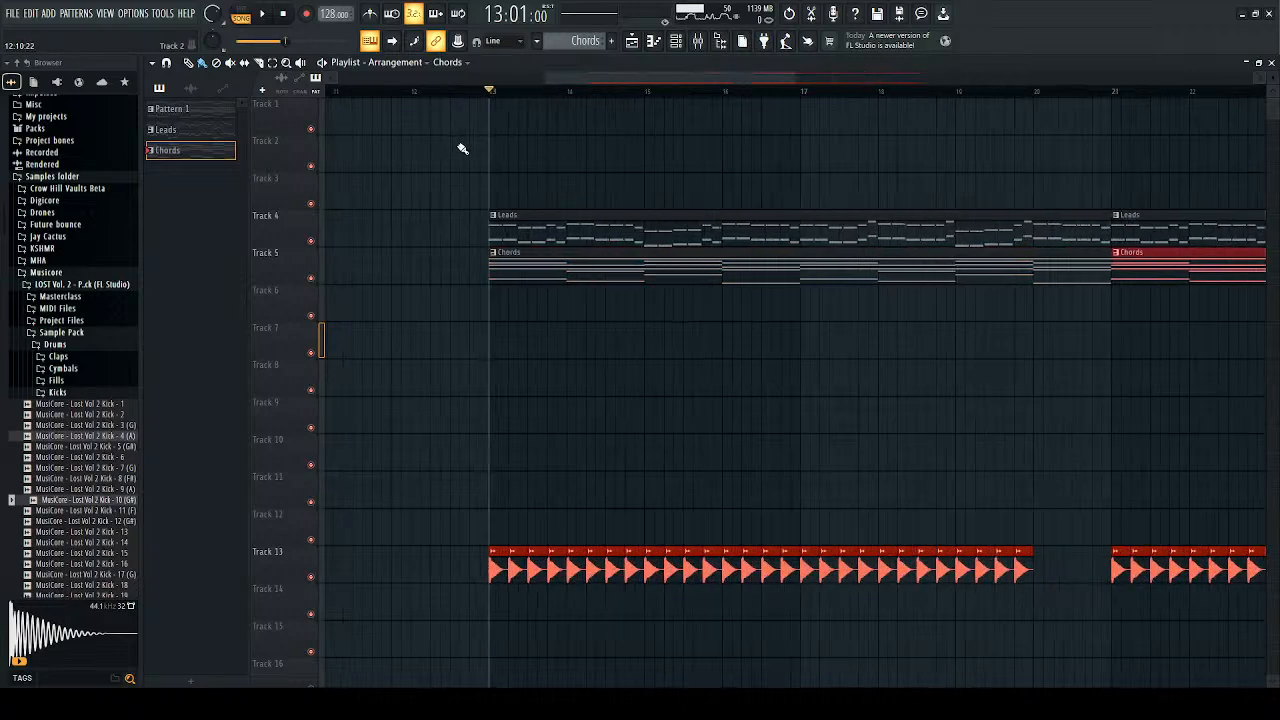
pyautogui.press('space')
pyautogui.press('space')
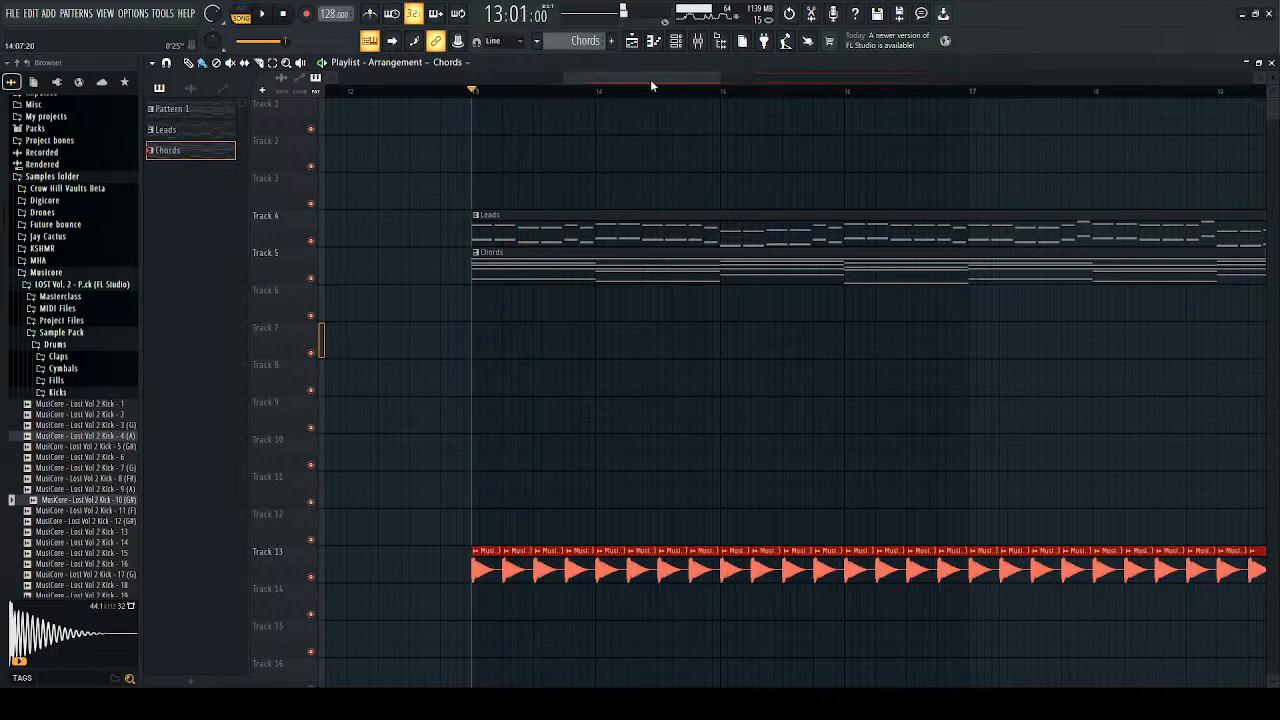
pyautogui.click(676, 40)
pyautogui.press('space')
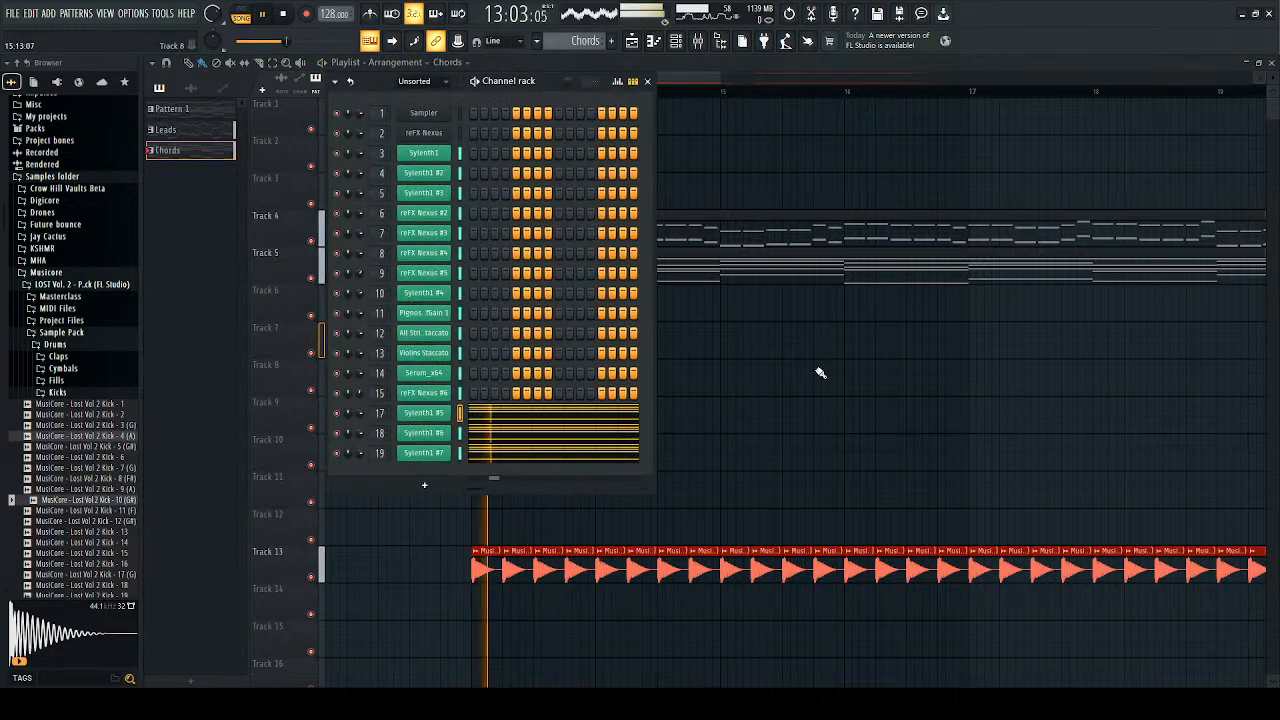
pyautogui.rightClick(820, 371)
pyautogui.press('space')
pyautogui.press('space')
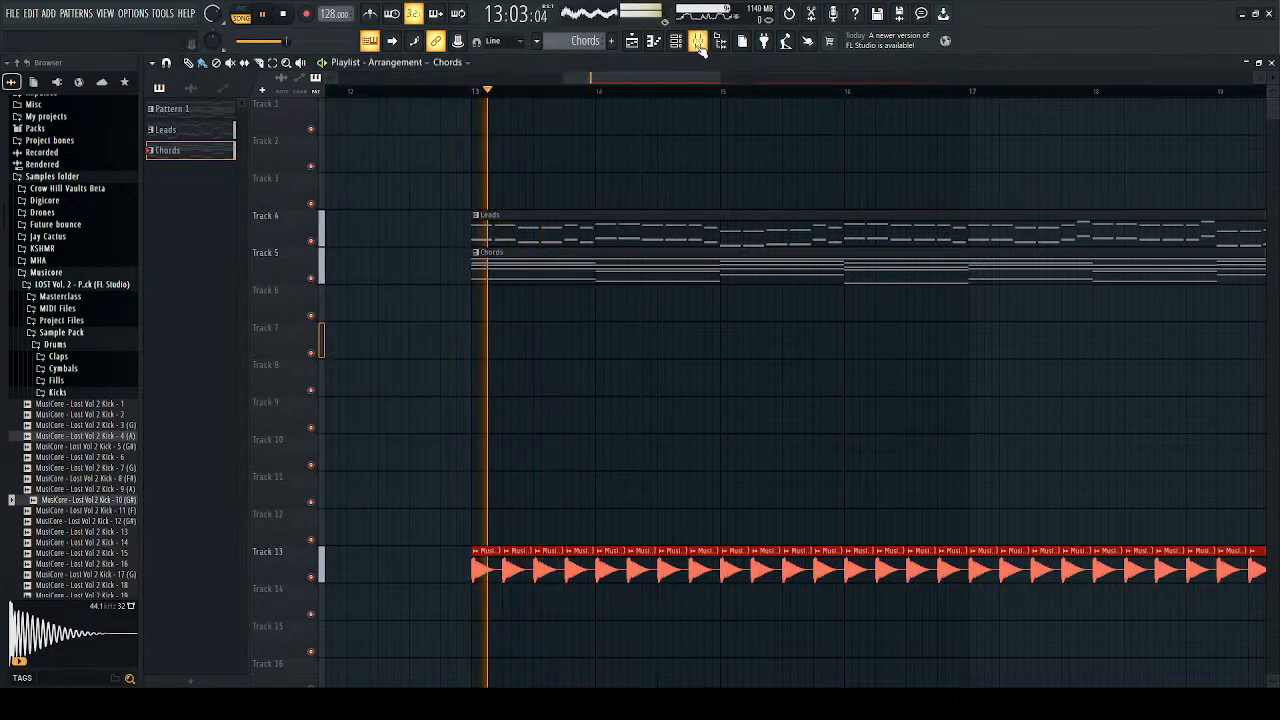
# Step: Lower Insert 20's volume slightly and play from bar 13 to check the chord level against the leads
pyautogui.click(697, 40)
pyautogui.press('space')
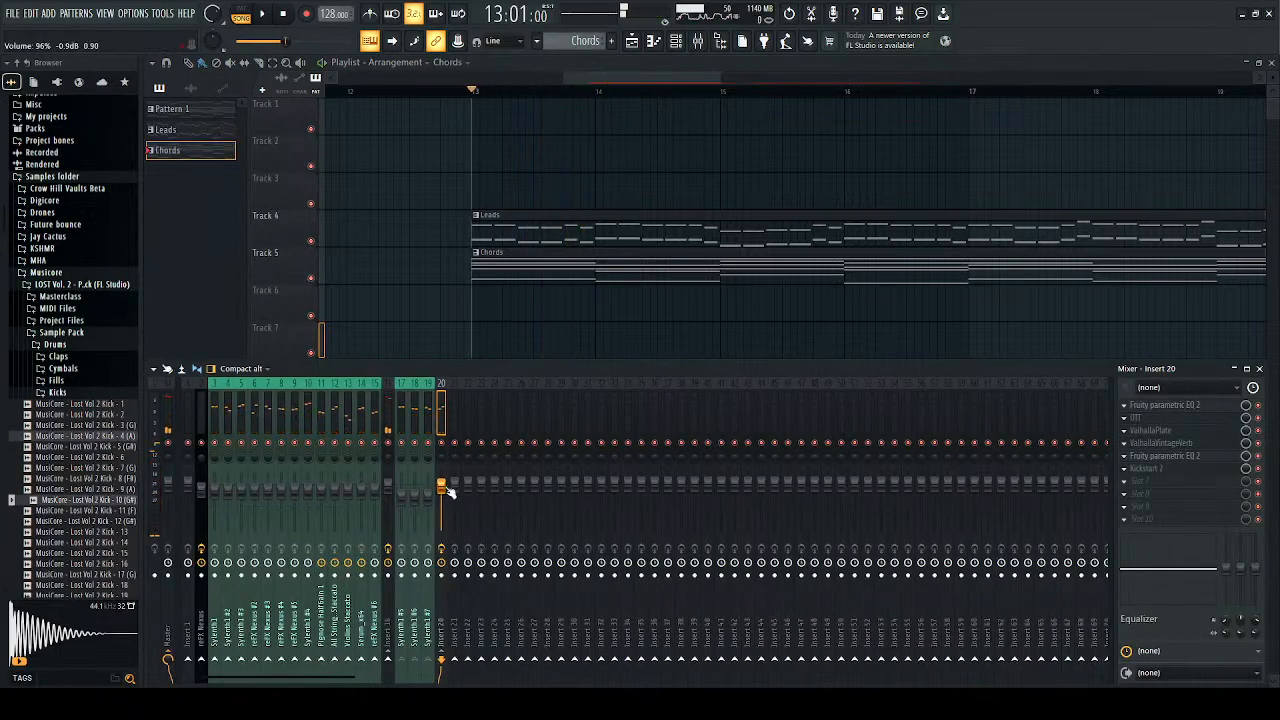
pyautogui.press('space')
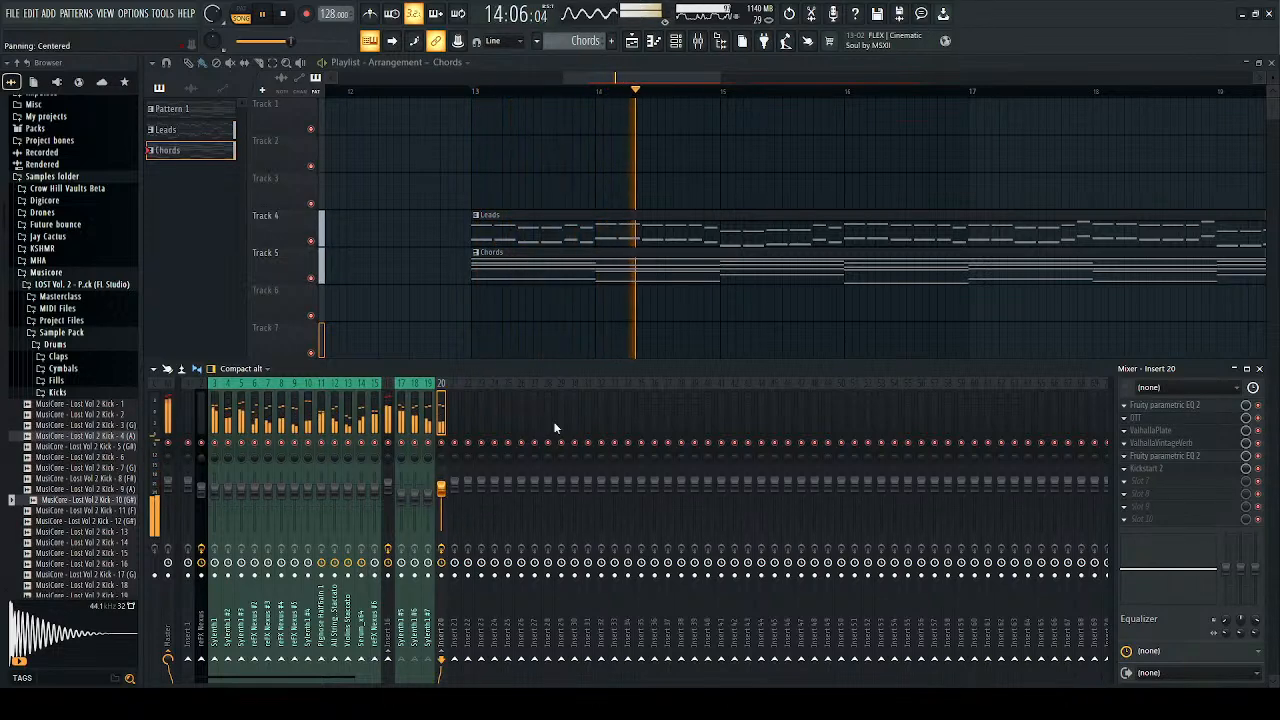
pyautogui.press('space')
# Step: Replay the drop from bar 13 to judge how the chords sit with the leads and kick
pyautogui.click(1259, 369)
pyautogui.scroll(-5, 480, 306)
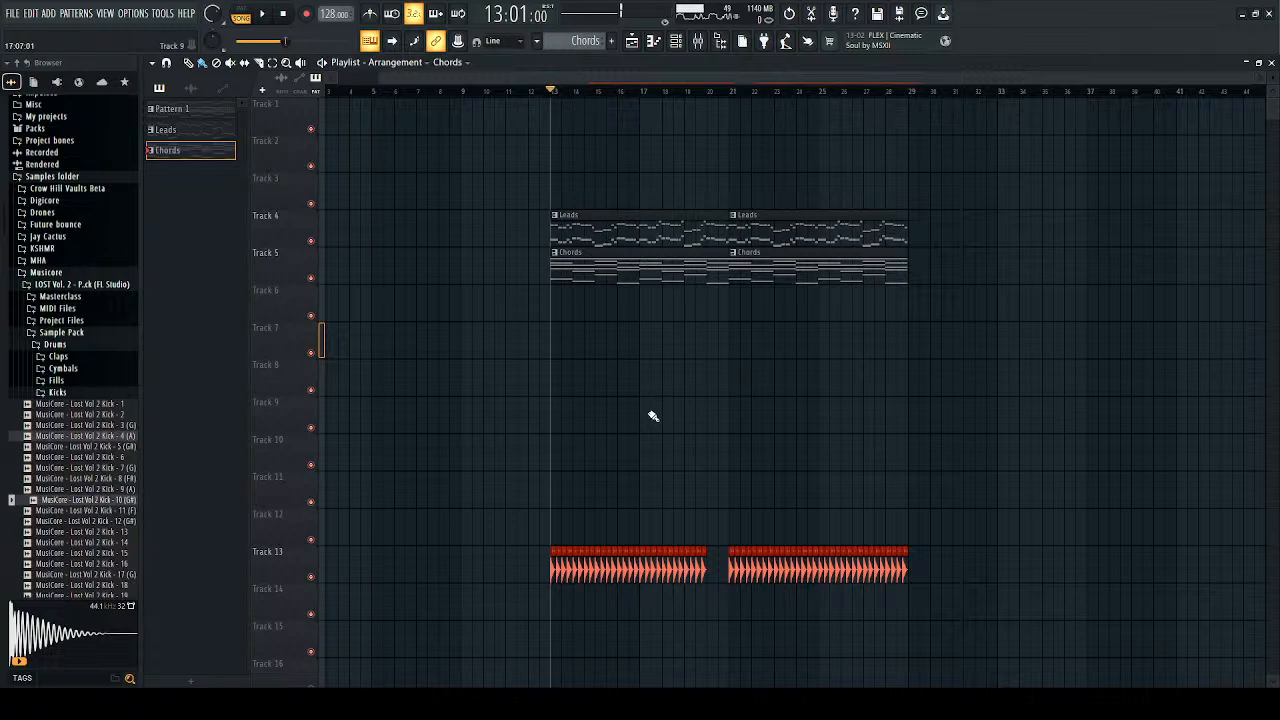
pyautogui.press('space')
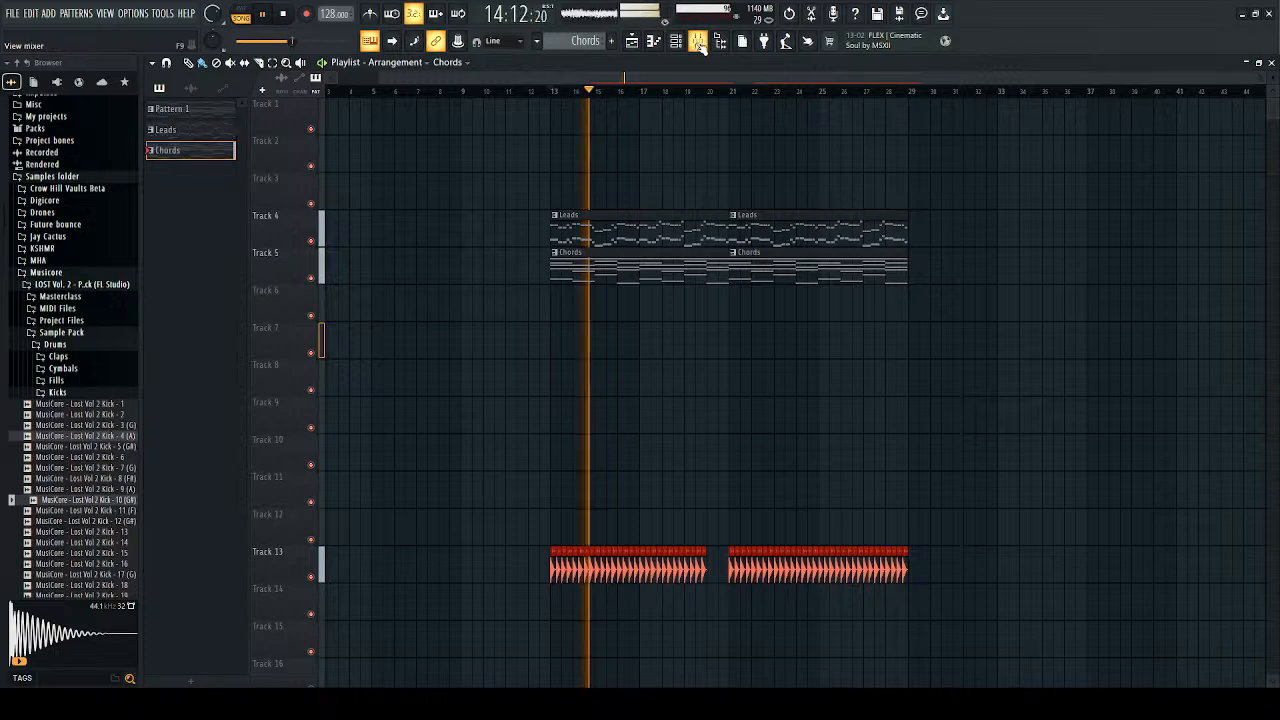
pyautogui.press('space')
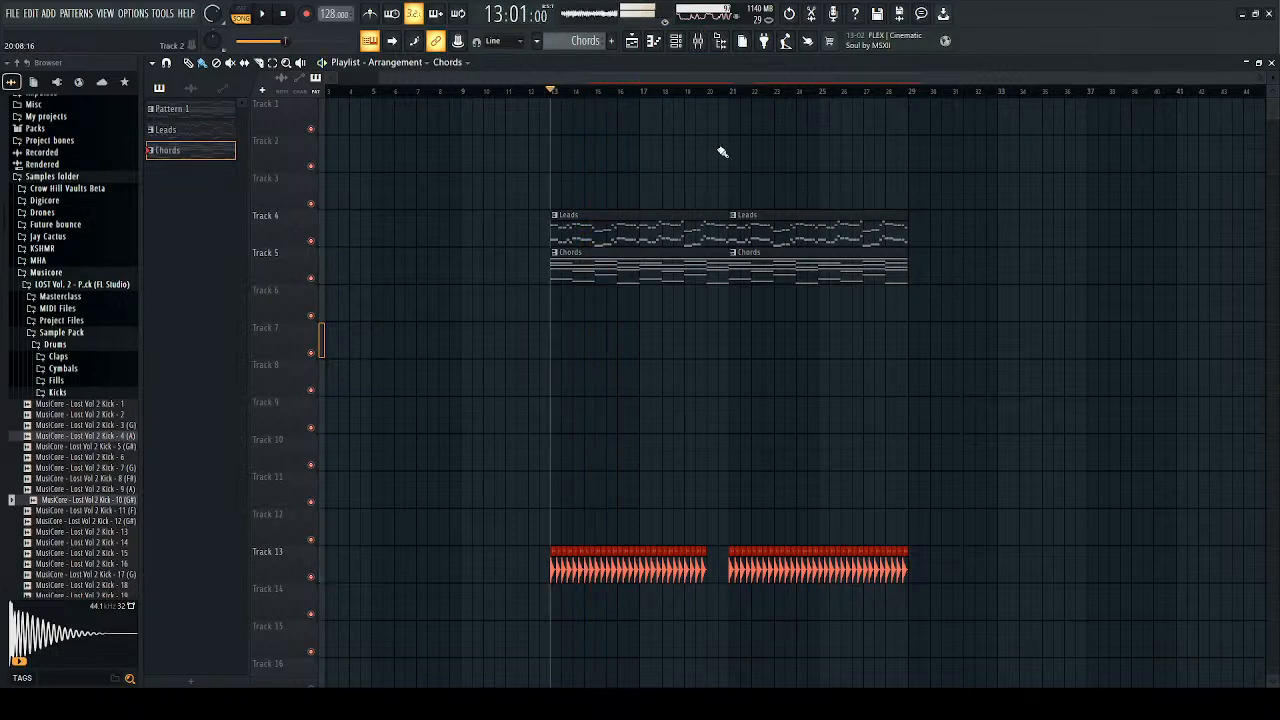
pyautogui.scroll(2, 761, 332)
pyautogui.press('space')
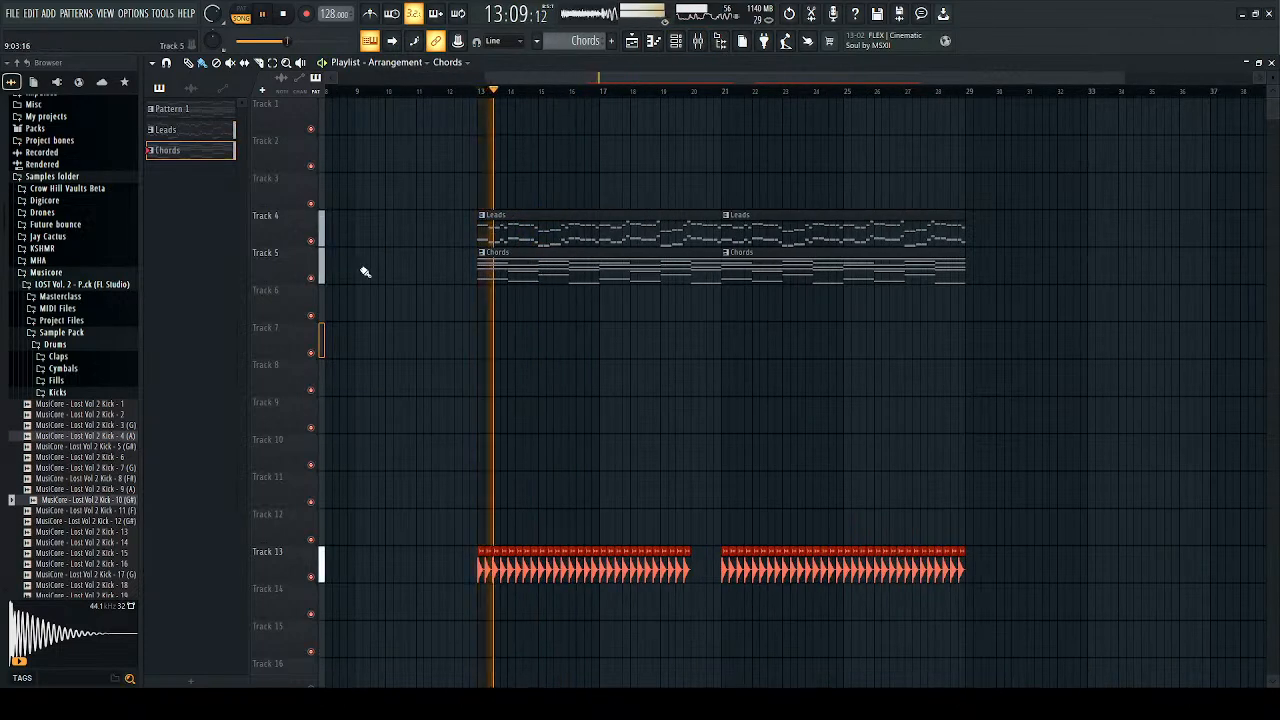
pyautogui.press('space')
# Step: Add Gross Beat in slot 7 of Insert 20 with the chords flanger preset, the Saw Gate 2 volume pattern and a raised release
pyautogui.click(698, 40)
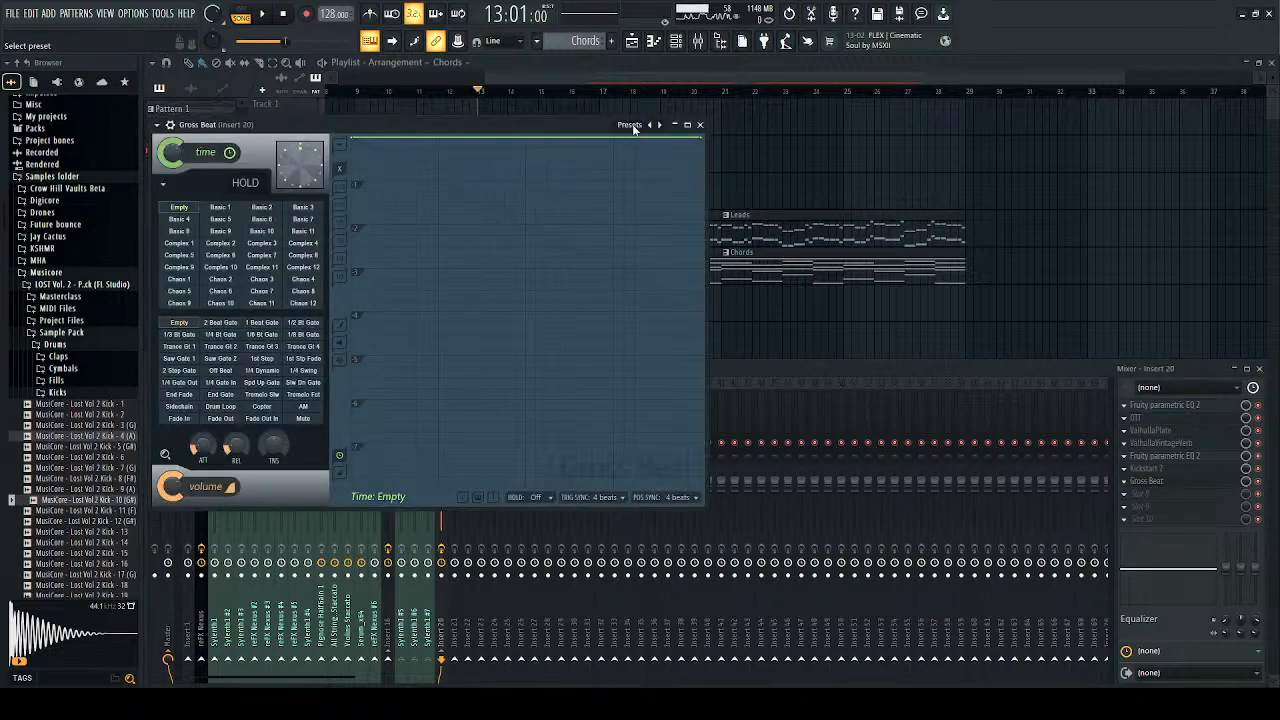
pyautogui.click(659, 125)
pyautogui.press('space')
pyautogui.moveTo(236, 445); pyautogui.dragTo(236, 420)
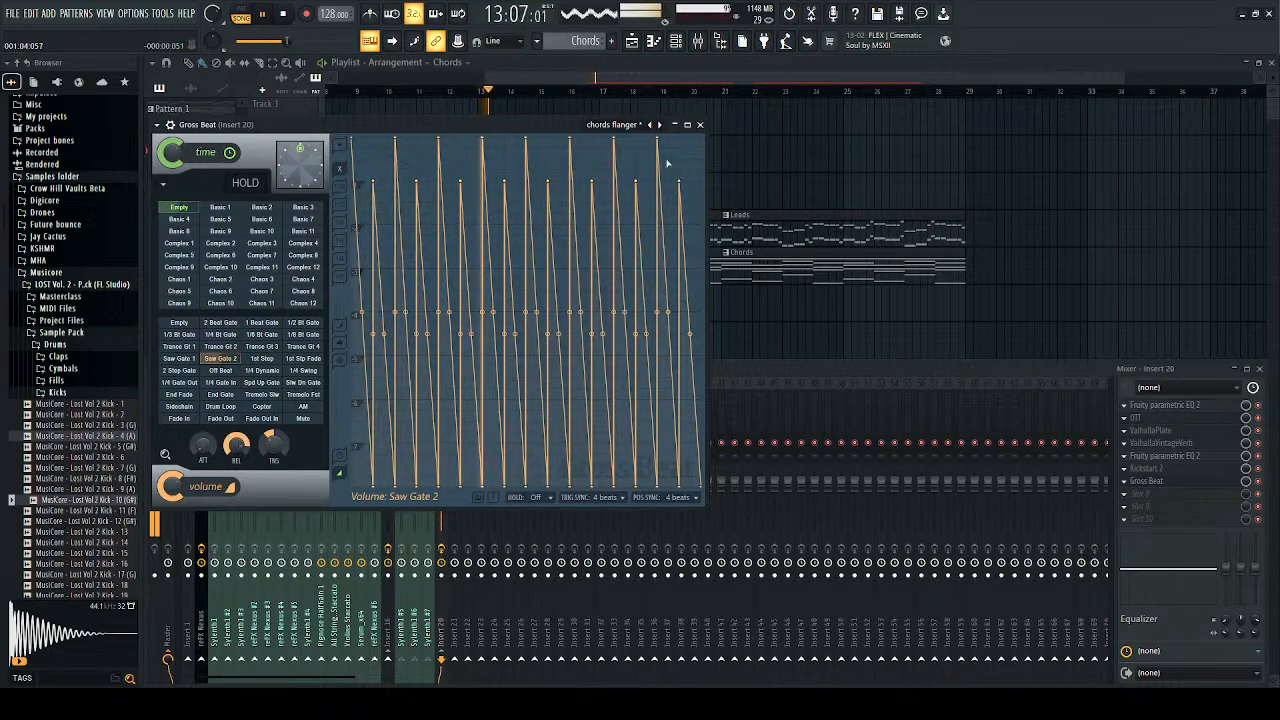
pyautogui.click(699, 125)
# Step: Solo the Chords track in the playlist and move Gross Beat above Kickstart 2 on Insert 20
pyautogui.press('F6')
pyautogui.press('F9')
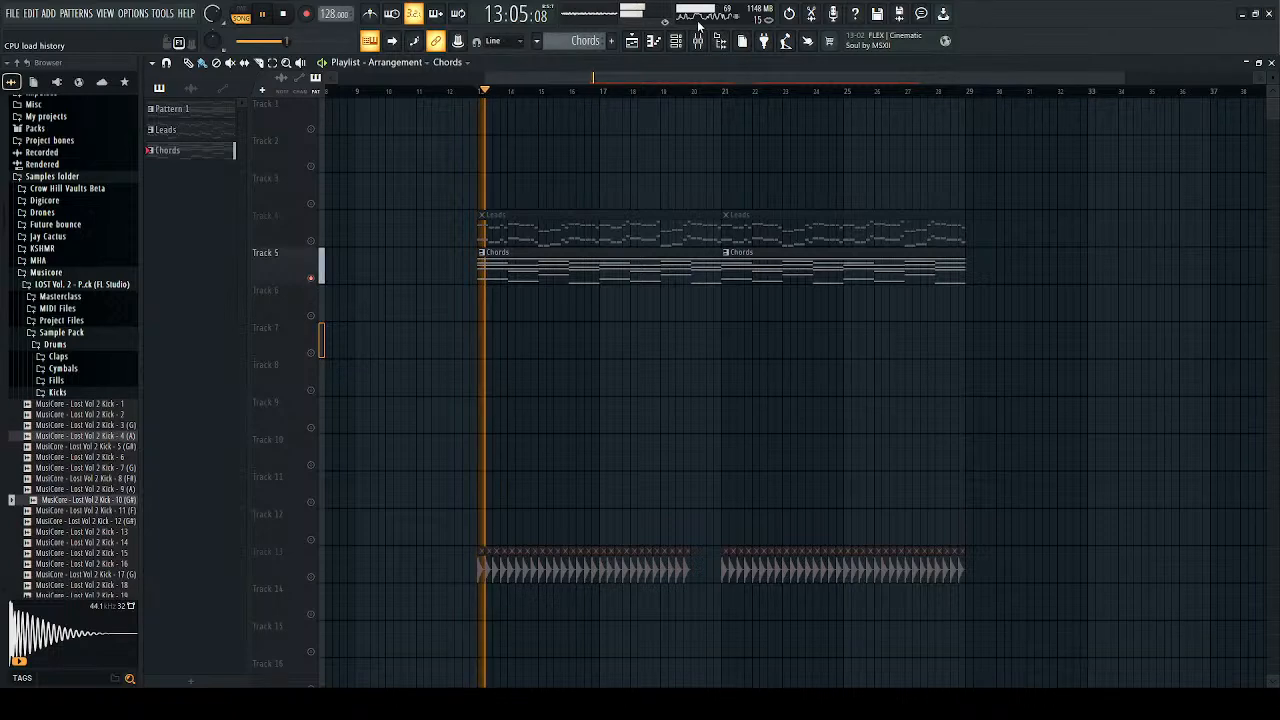
pyautogui.click(698, 38)
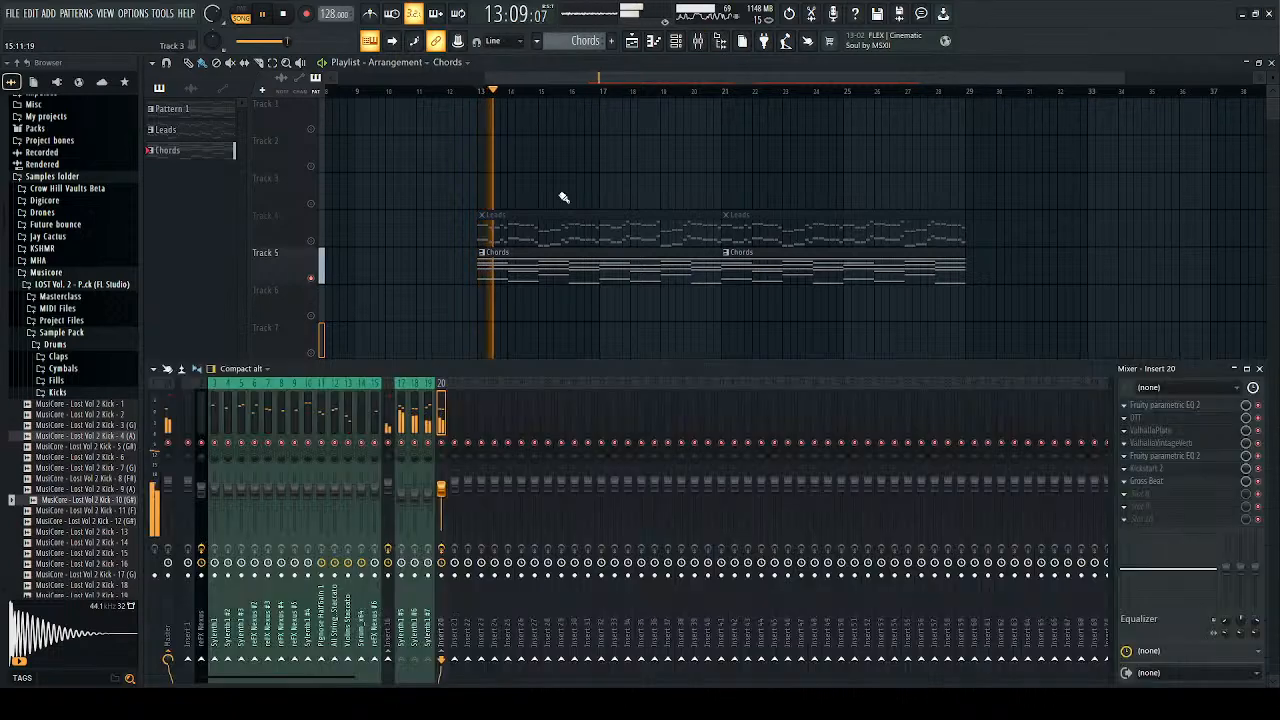
pyautogui.click(1145, 469)
pyautogui.press('space')
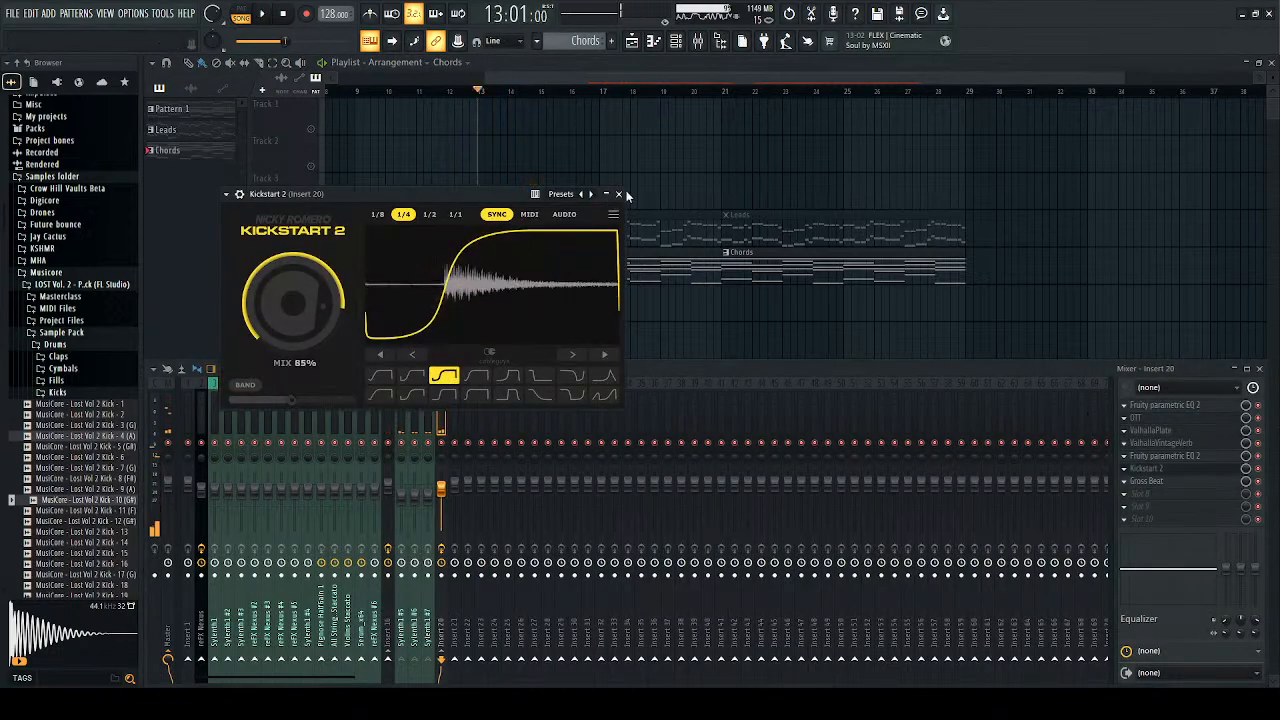
pyautogui.click(618, 194)
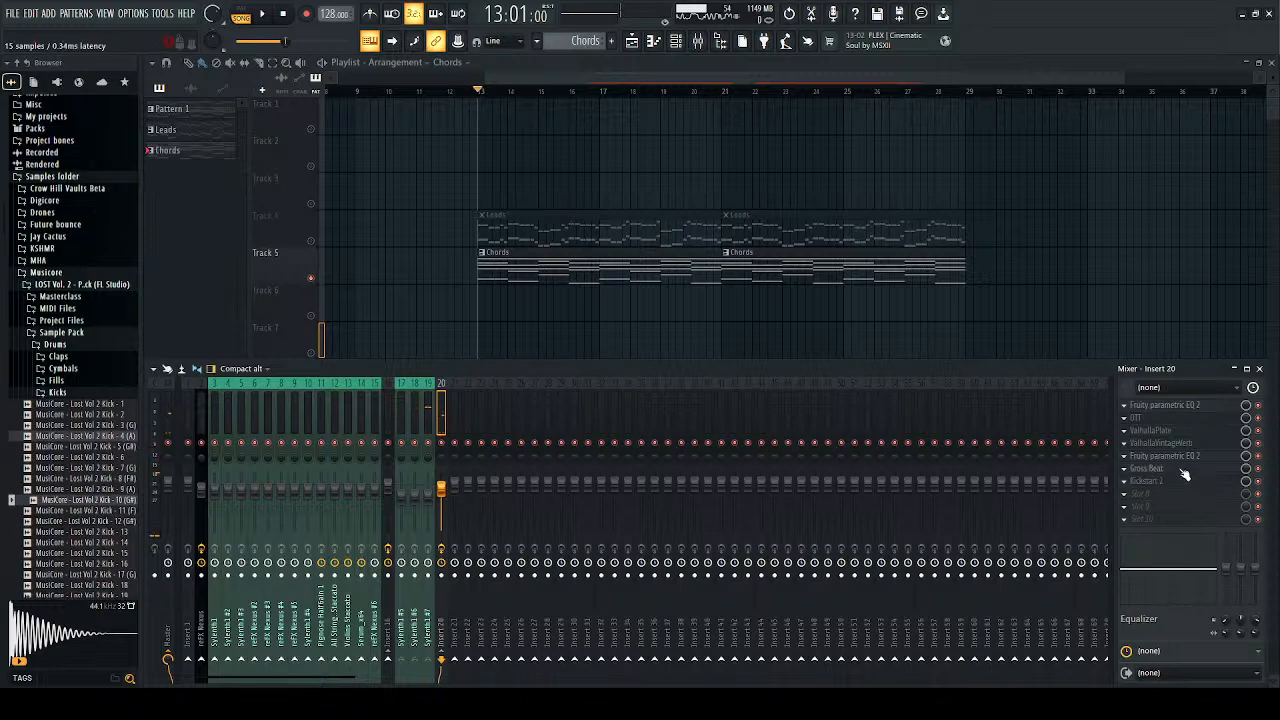
# Step: Set Gross Beat's volume smoothing release to about 264 ms while playing the soloed chords
pyautogui.click(1147, 481)
pyautogui.press('space')
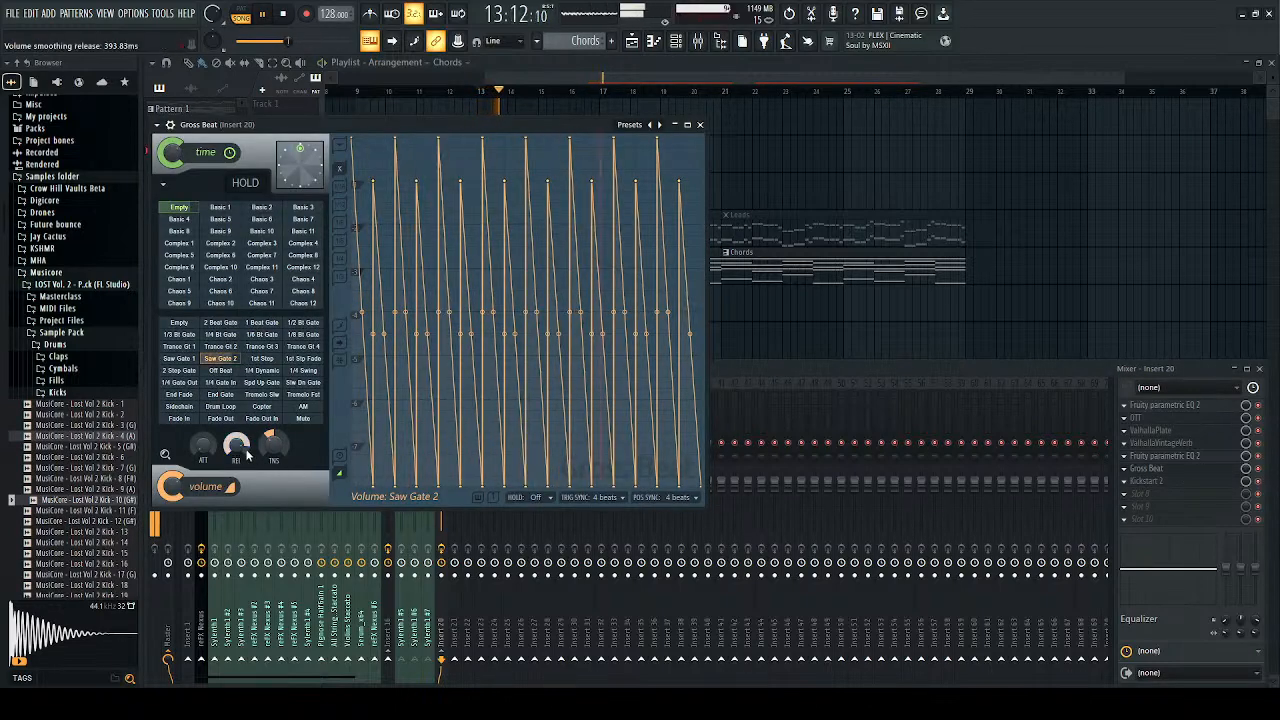
pyautogui.press('space')
pyautogui.press('space')
pyautogui.moveTo(236, 445); pyautogui.dragTo(236, 457)
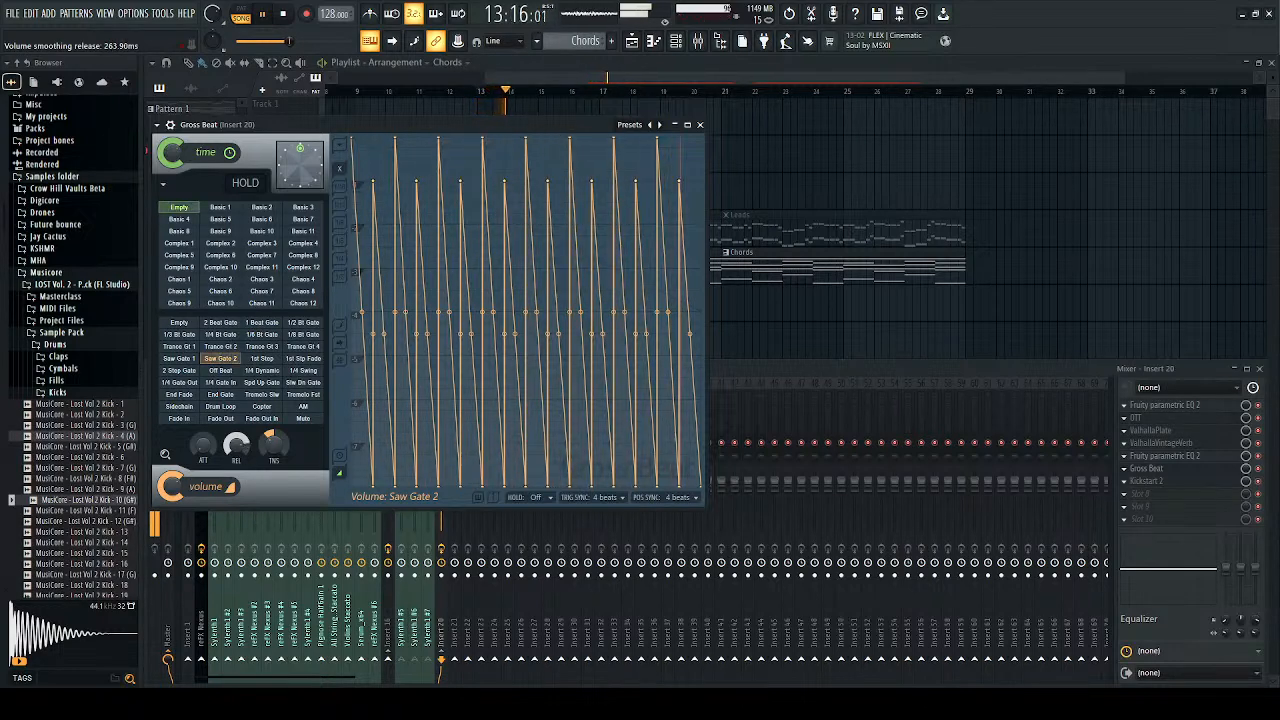
pyautogui.click(699, 124)
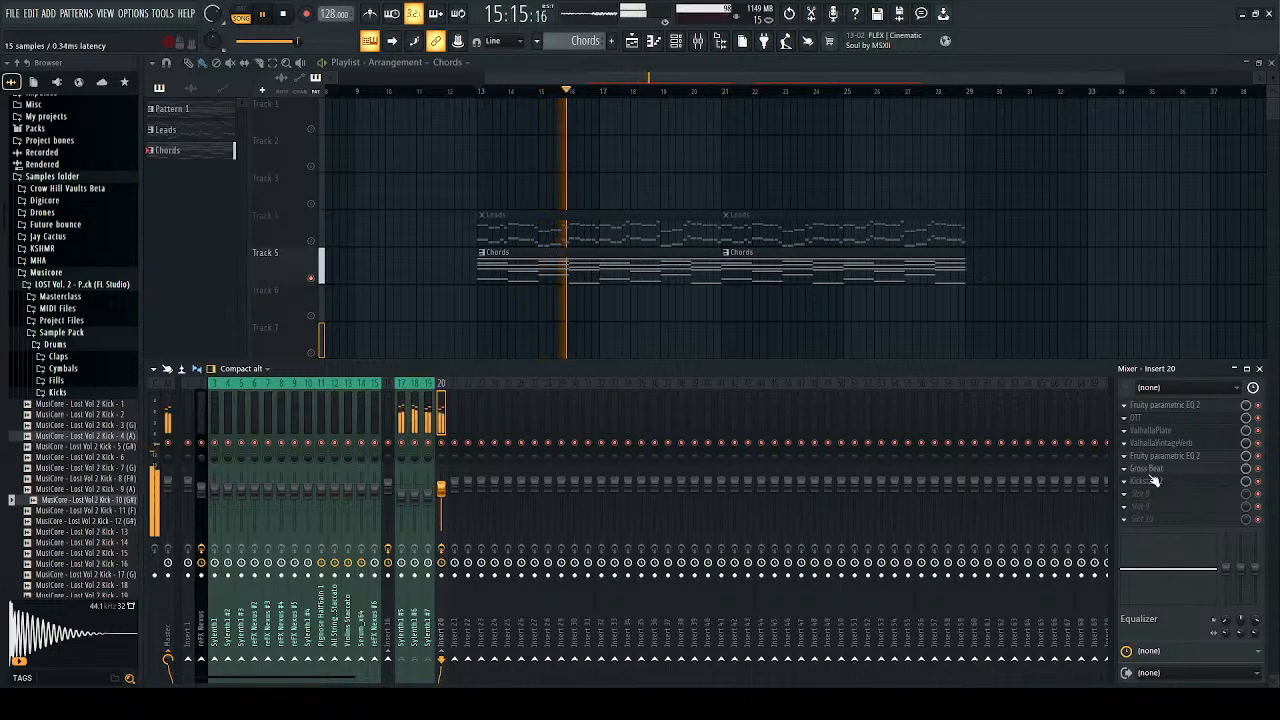
# Step: Move Gross Beat up to slot 3 on Insert 20, above ValhallaPlate, and play the chords to check the order
pyautogui.press('space')
pyautogui.moveTo(1160, 468); pyautogui.dragTo(1160, 449)
pyautogui.press('space')
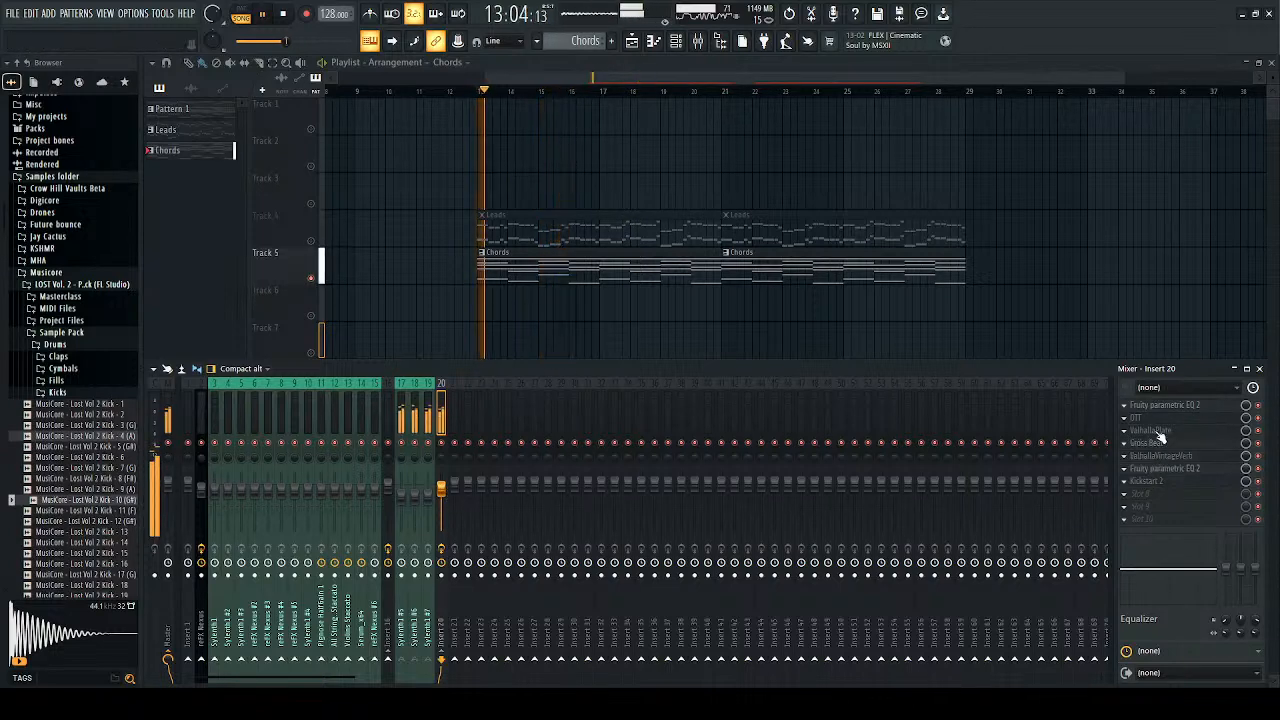
pyautogui.click(1260, 369)
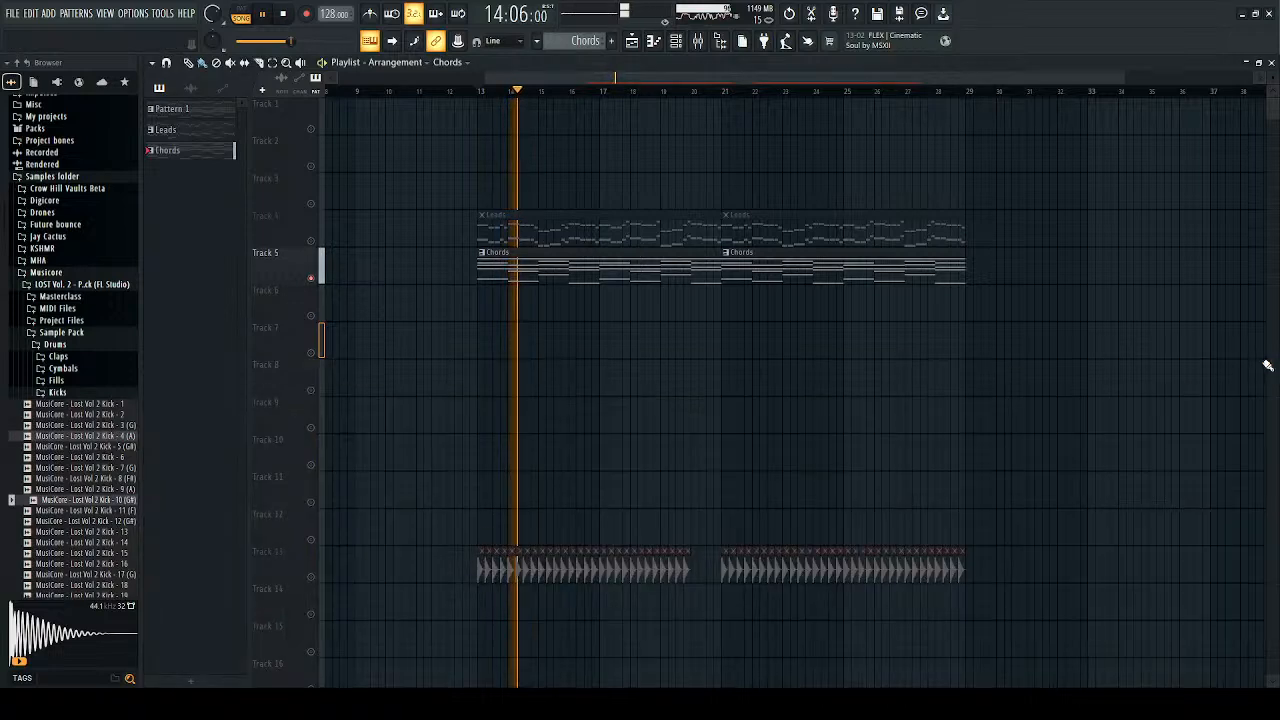
# Step: Unsolo the Chords track, solo the Leads on Track 4 and check Insert 16 in the mixer
pyautogui.click(319, 281)
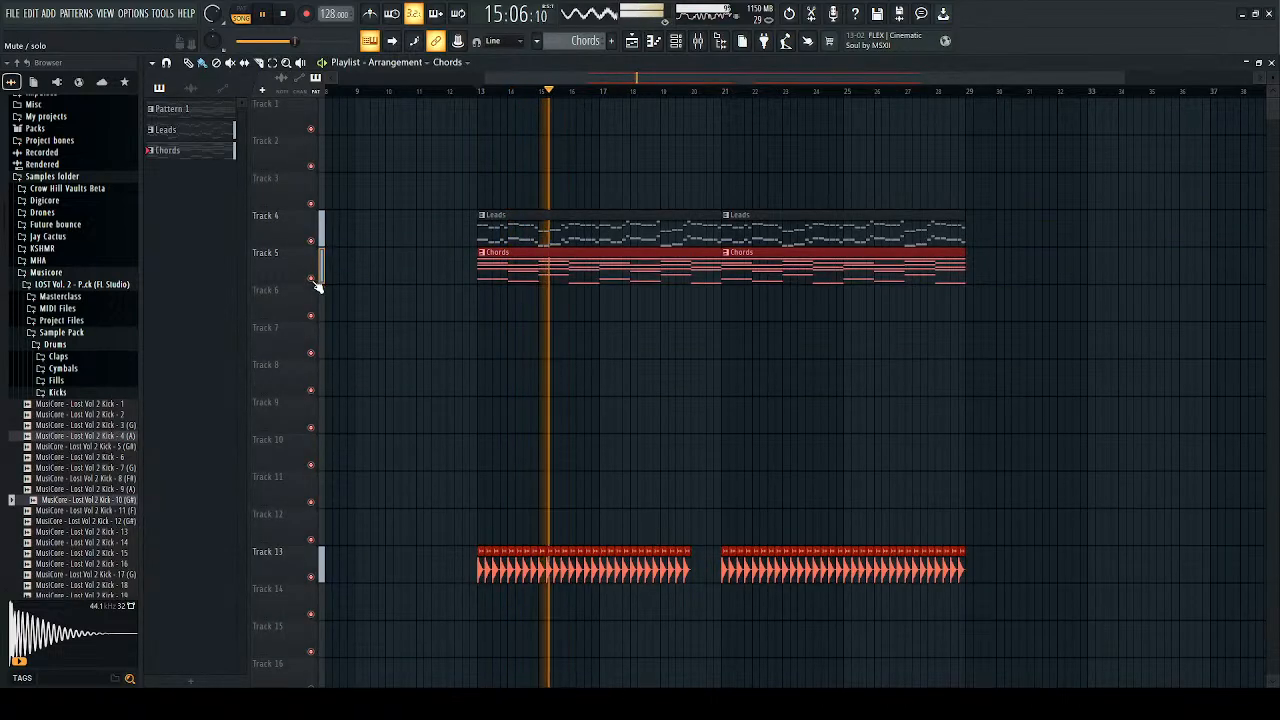
pyautogui.click(319, 242)
pyautogui.press('space')
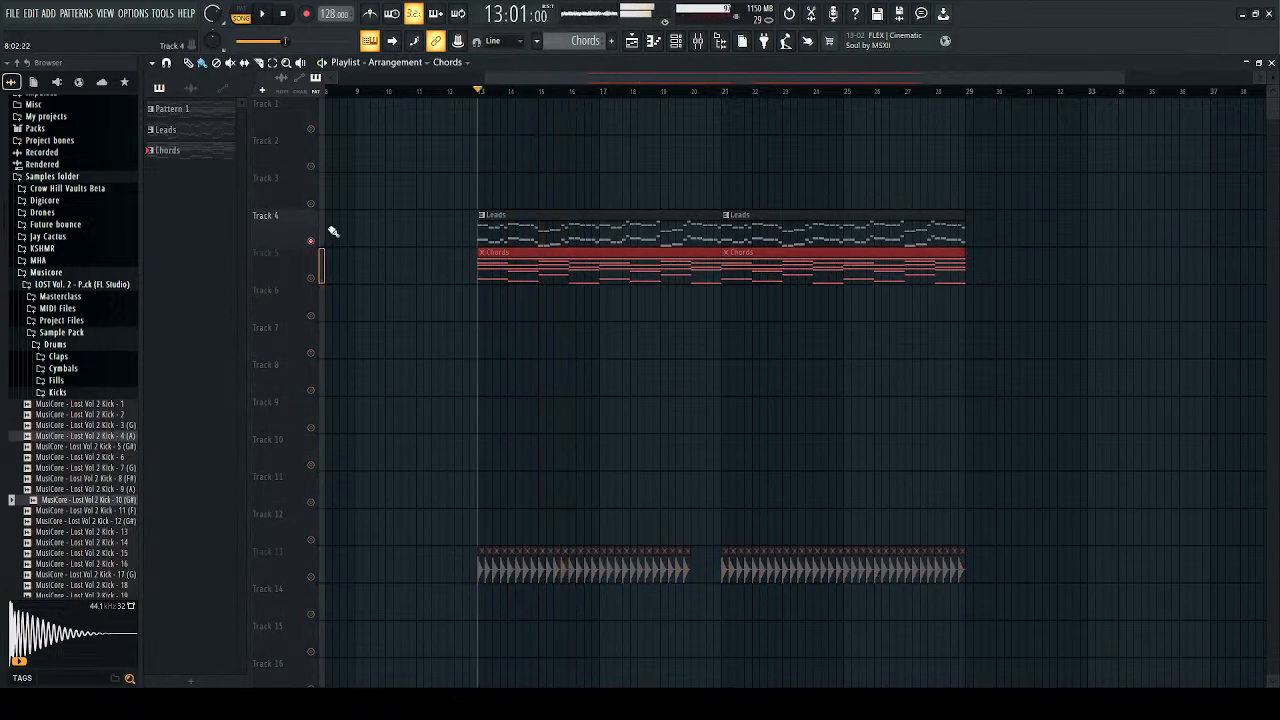
pyautogui.click(698, 40)
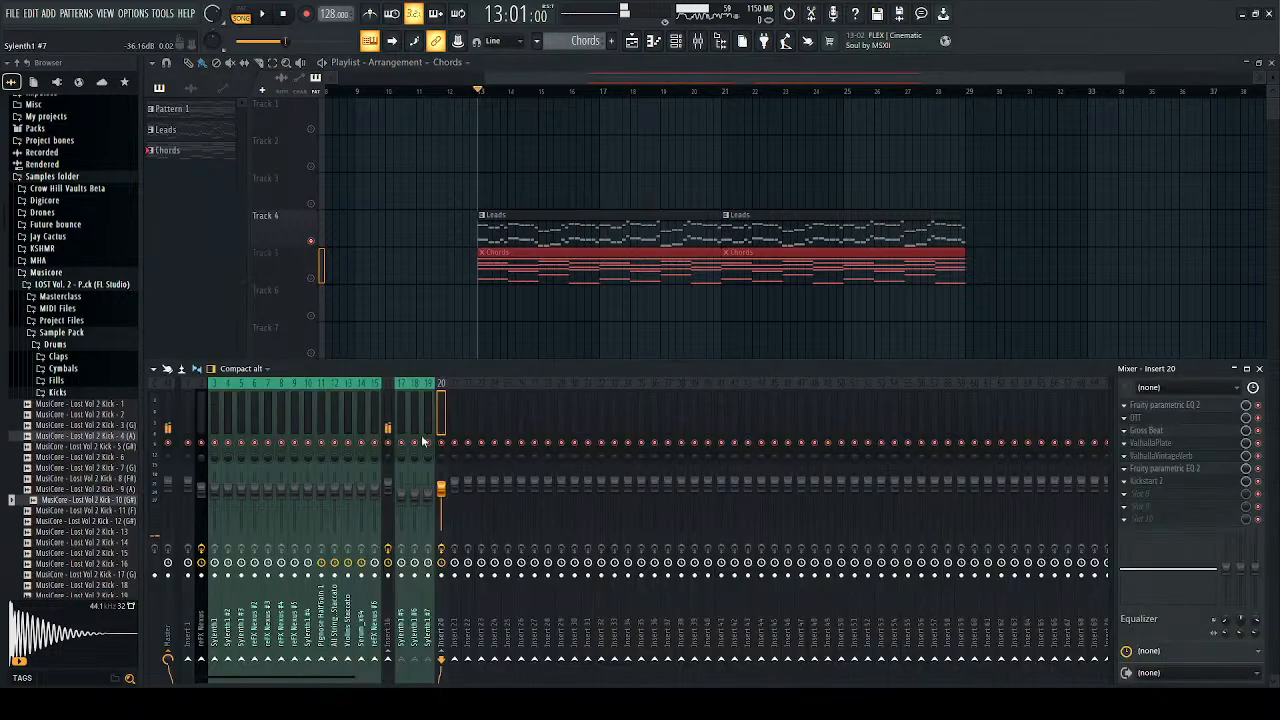
pyautogui.click(391, 430)
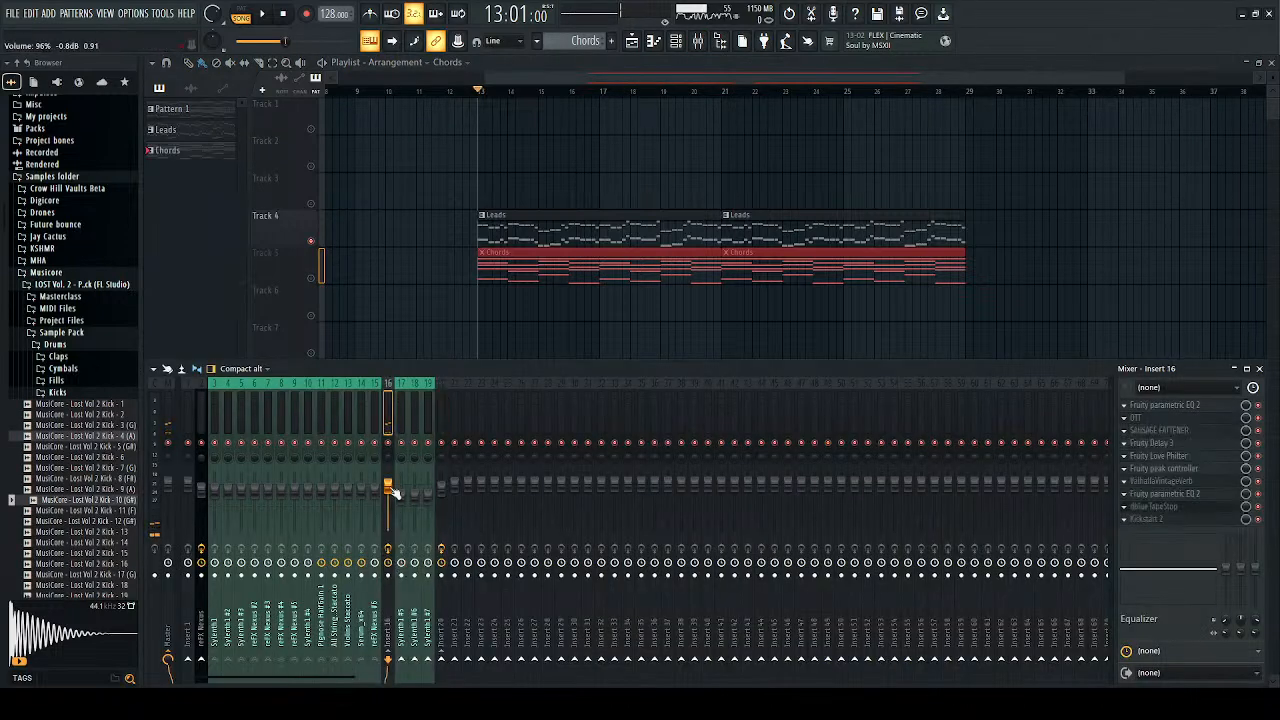
pyautogui.click(1259, 368)
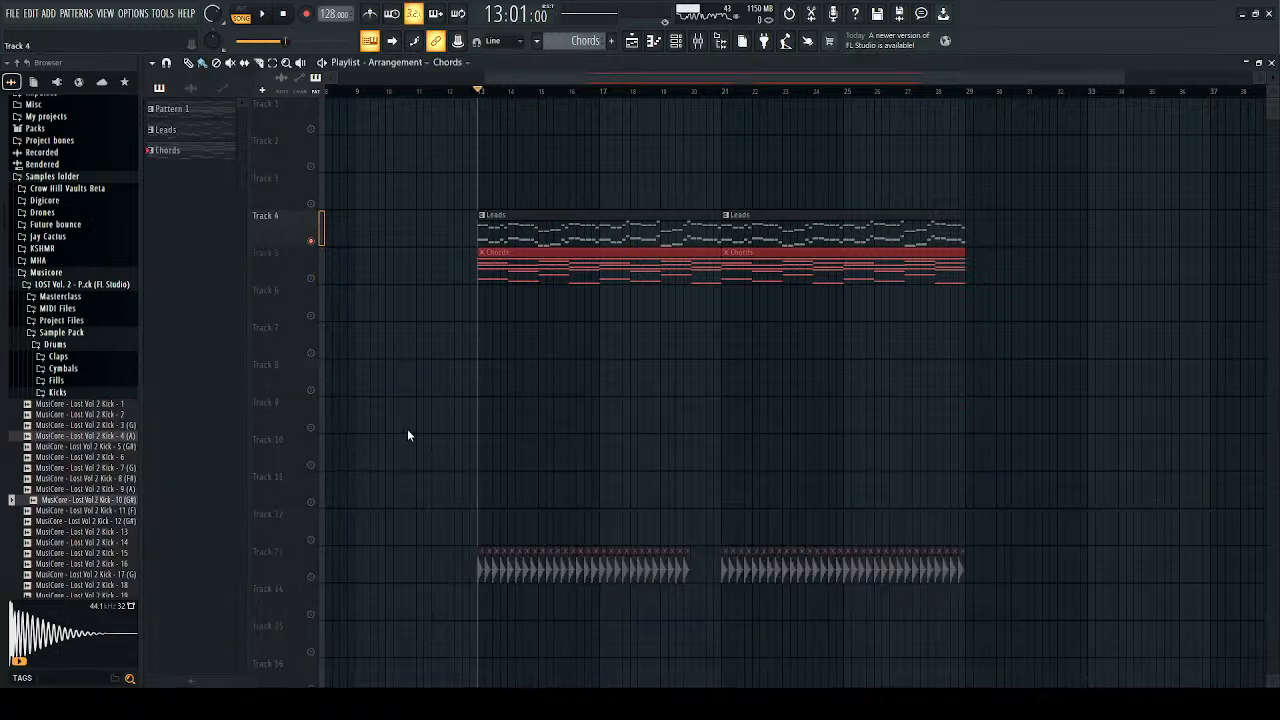
# Step: Consolidate both Leads clips on Track 4 from bar 13 to 29 into one audio clip, play it and check its channel settings
pyautogui.hotkey('ctrl', 'a')
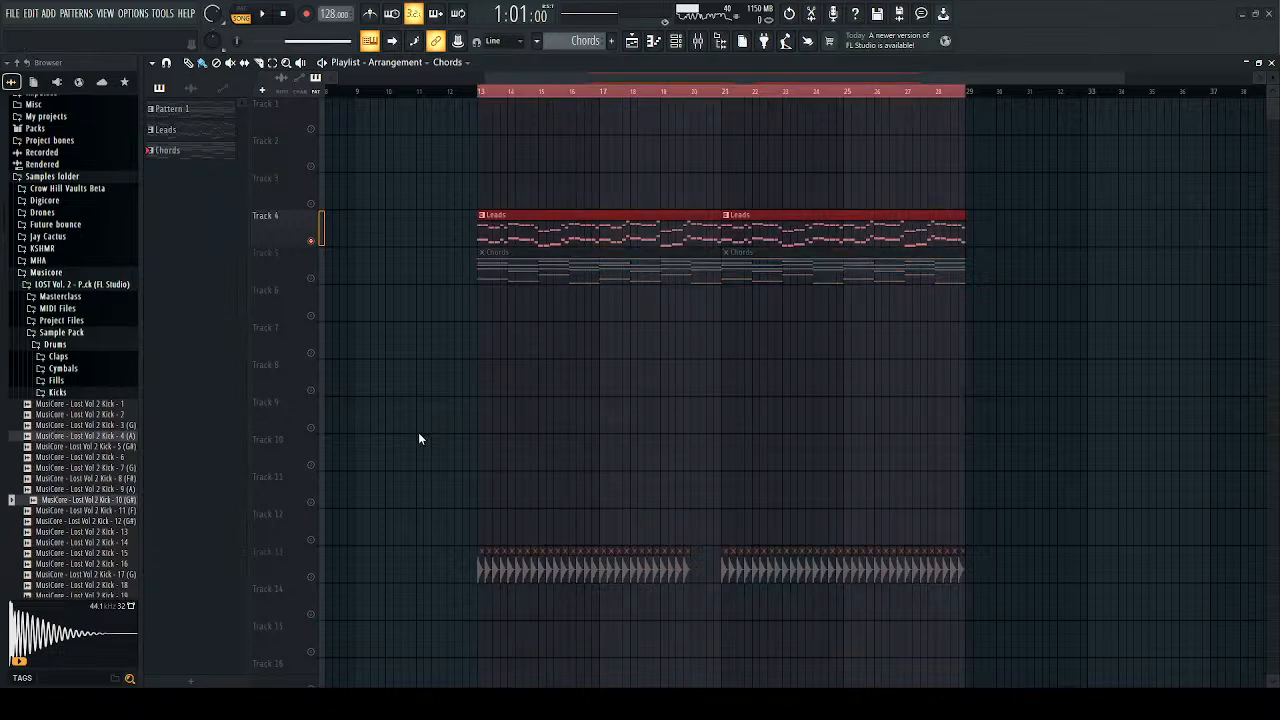
pyautogui.press('Return')
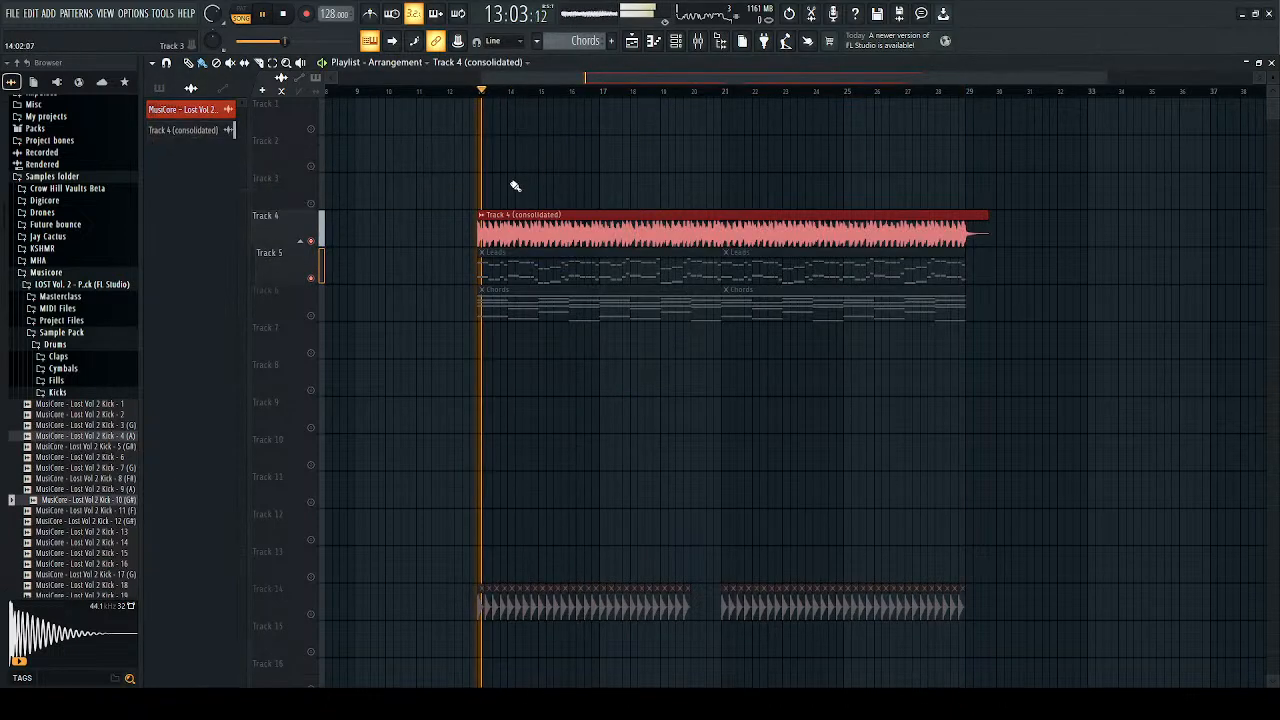
pyautogui.press('space')
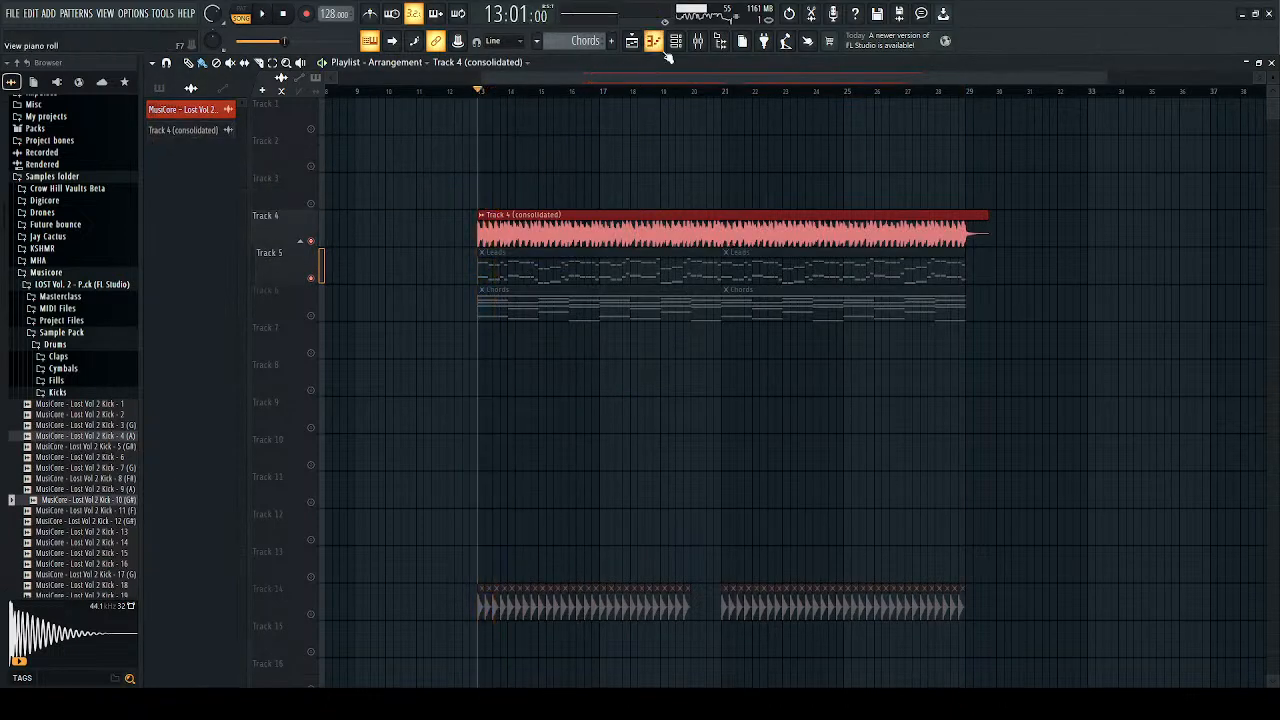
pyautogui.doubleClick(499, 233)
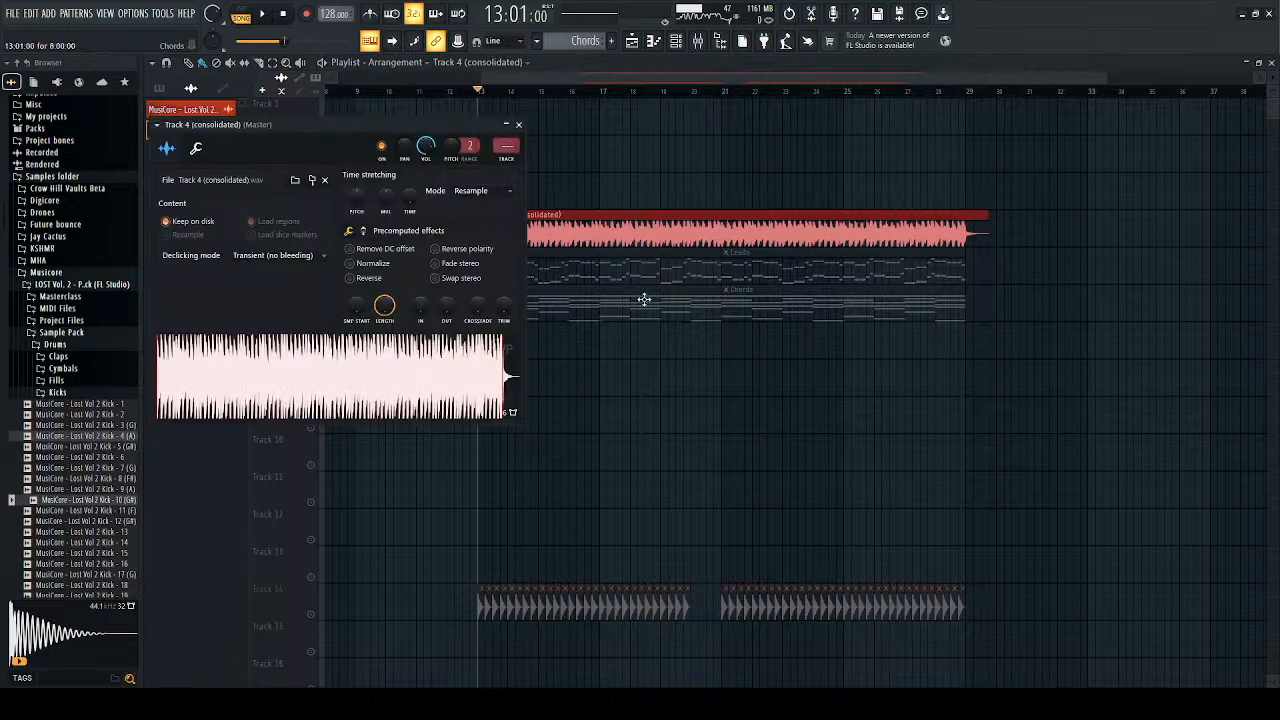
pyautogui.click(520, 124)
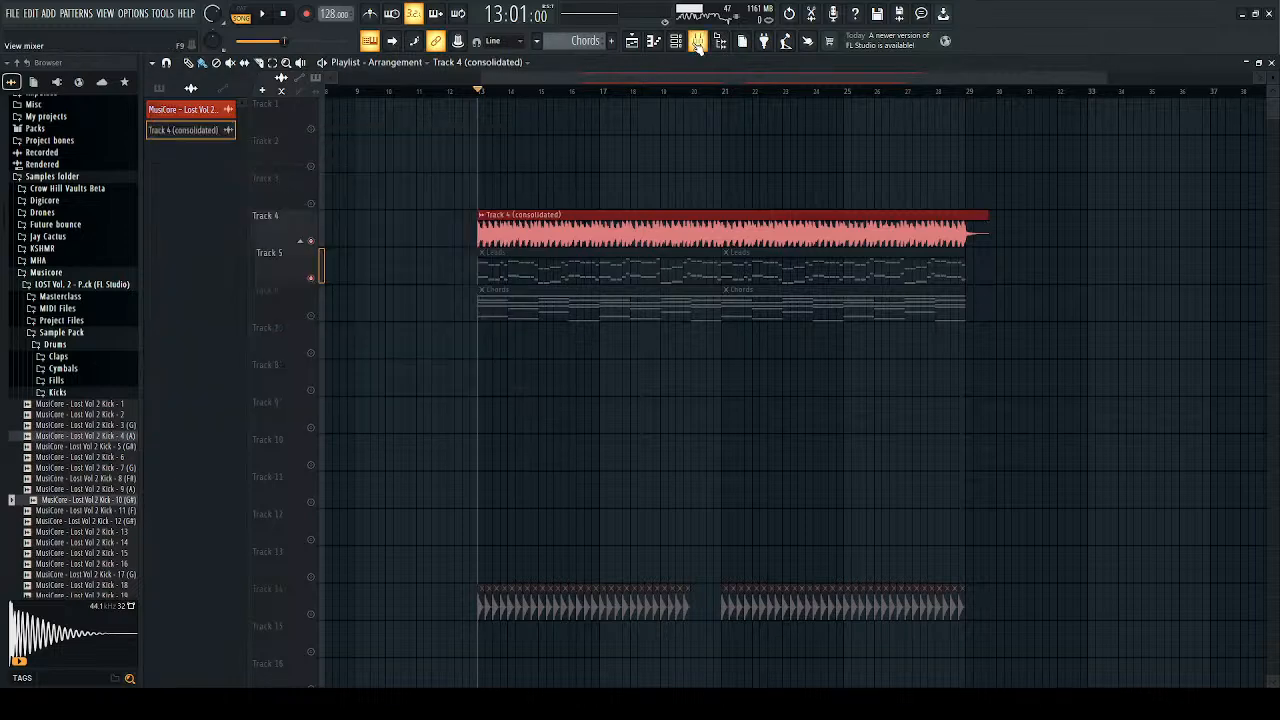
# Step: Route the consolidated Track 4 audio clip to mixer insert 16 and start playback
pyautogui.press('F9')
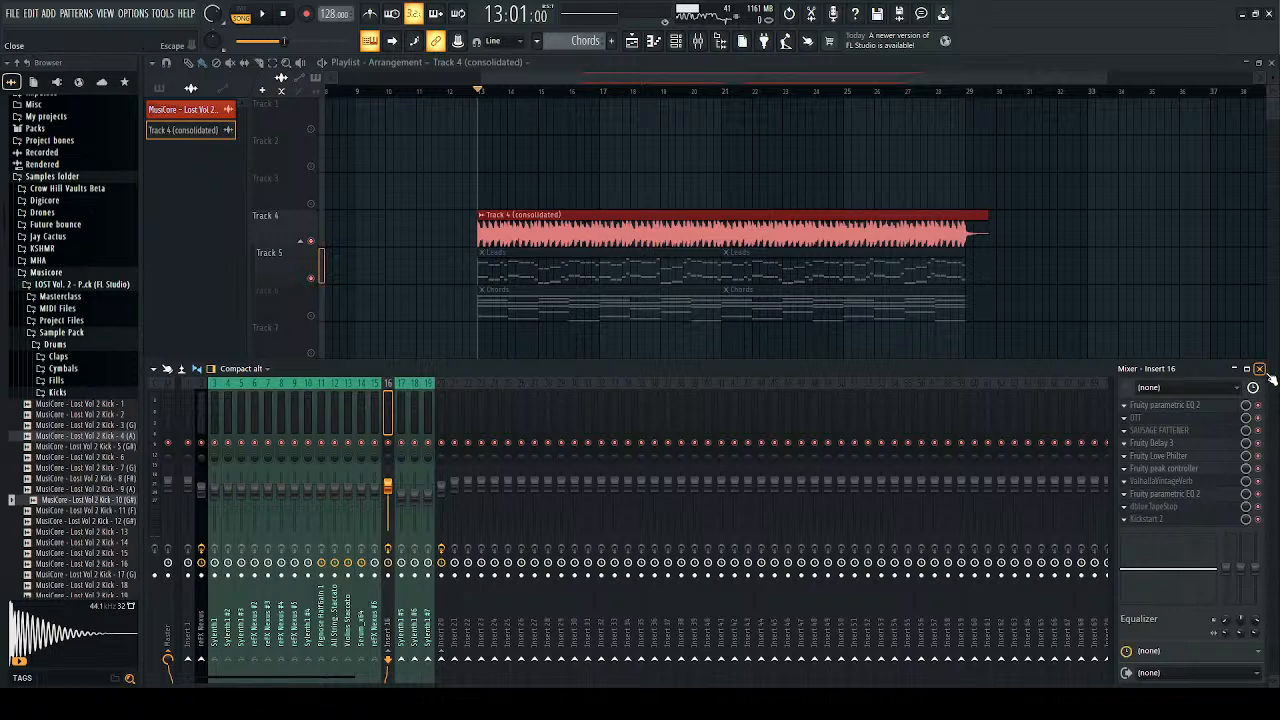
pyautogui.click(1260, 369)
pyautogui.doubleClick(805, 238)
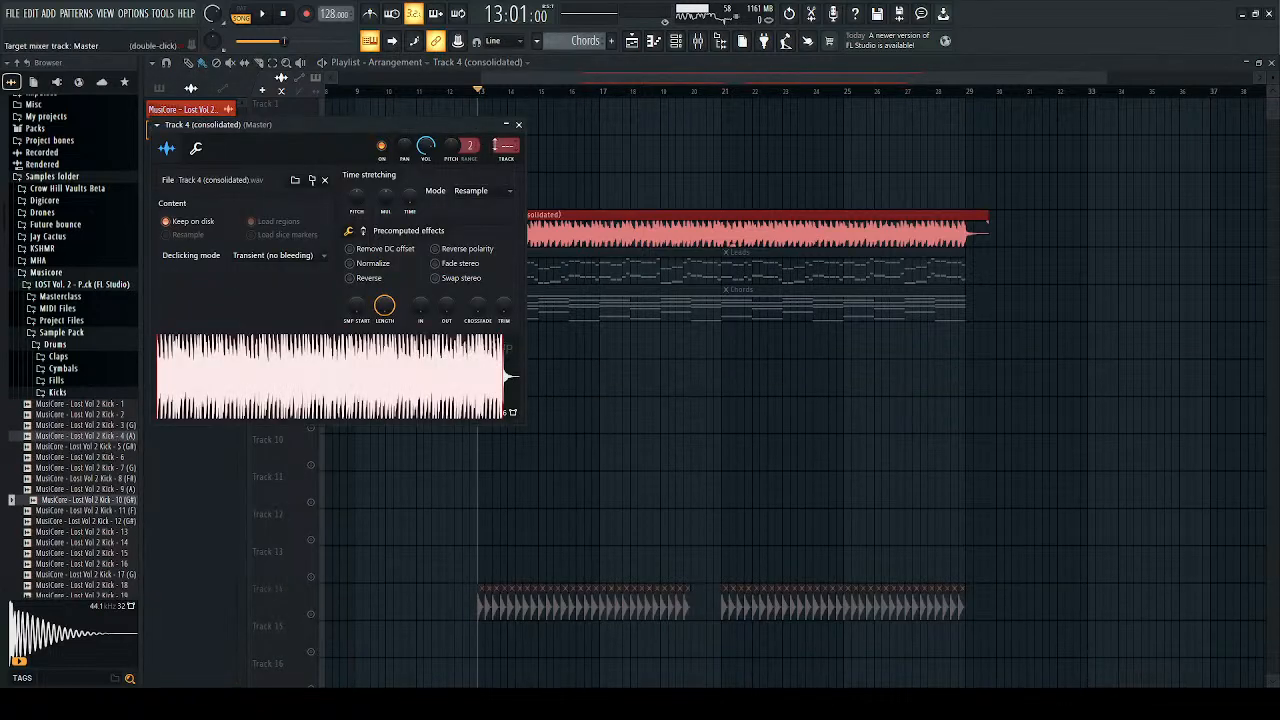
pyautogui.scroll(12, 507, 146)
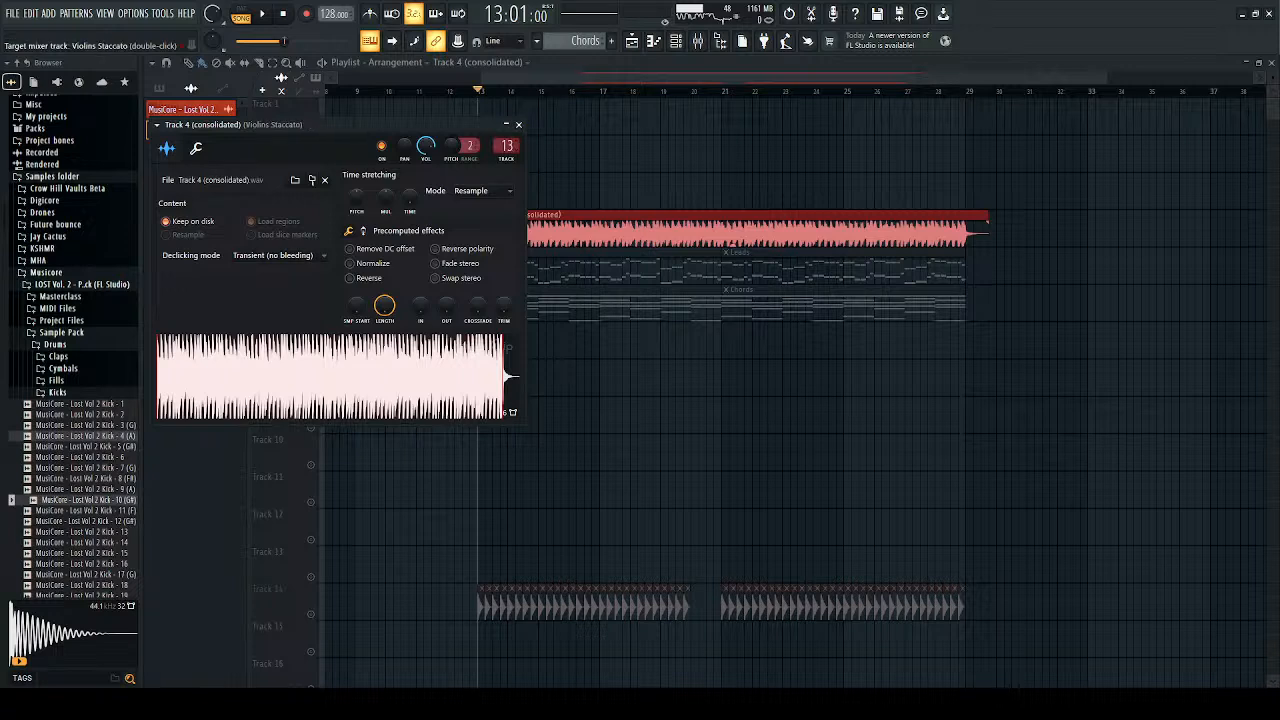
pyautogui.press('space')
pyautogui.click(518, 124)
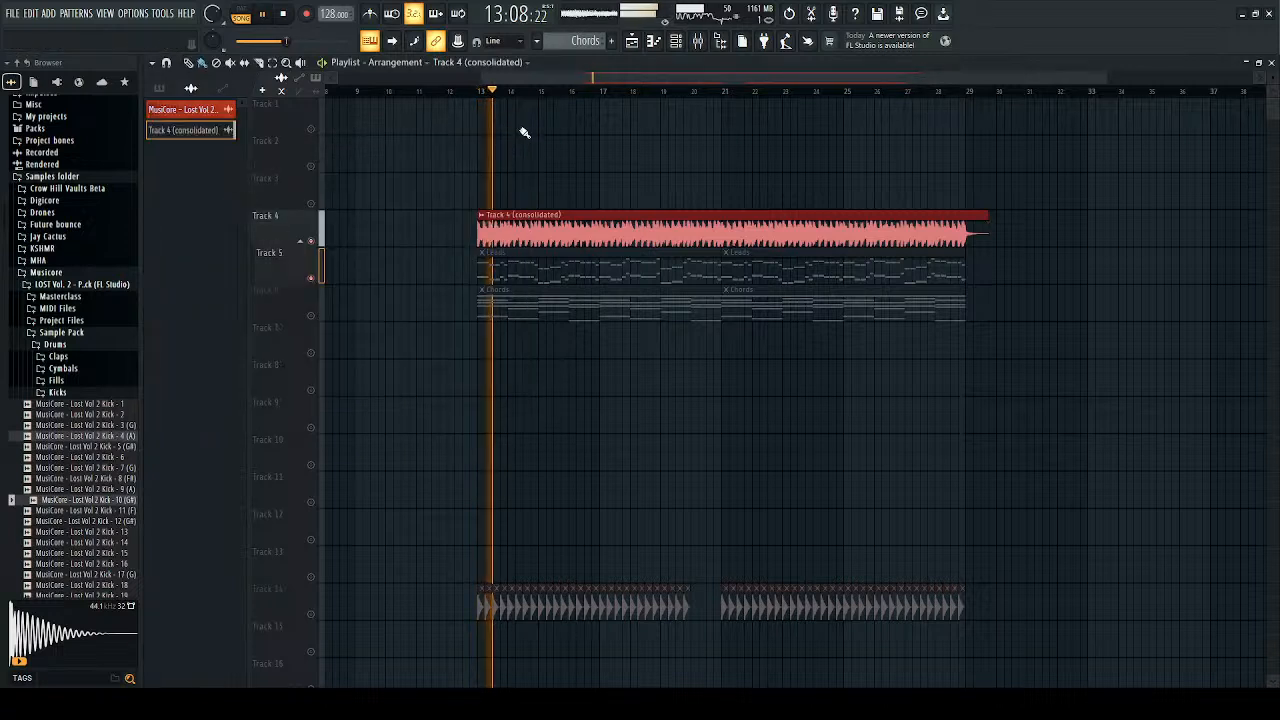
# Step: Collapse the track grouped under Track 4 and unmute the Chords clips on Track 6
pyautogui.click(302, 241)
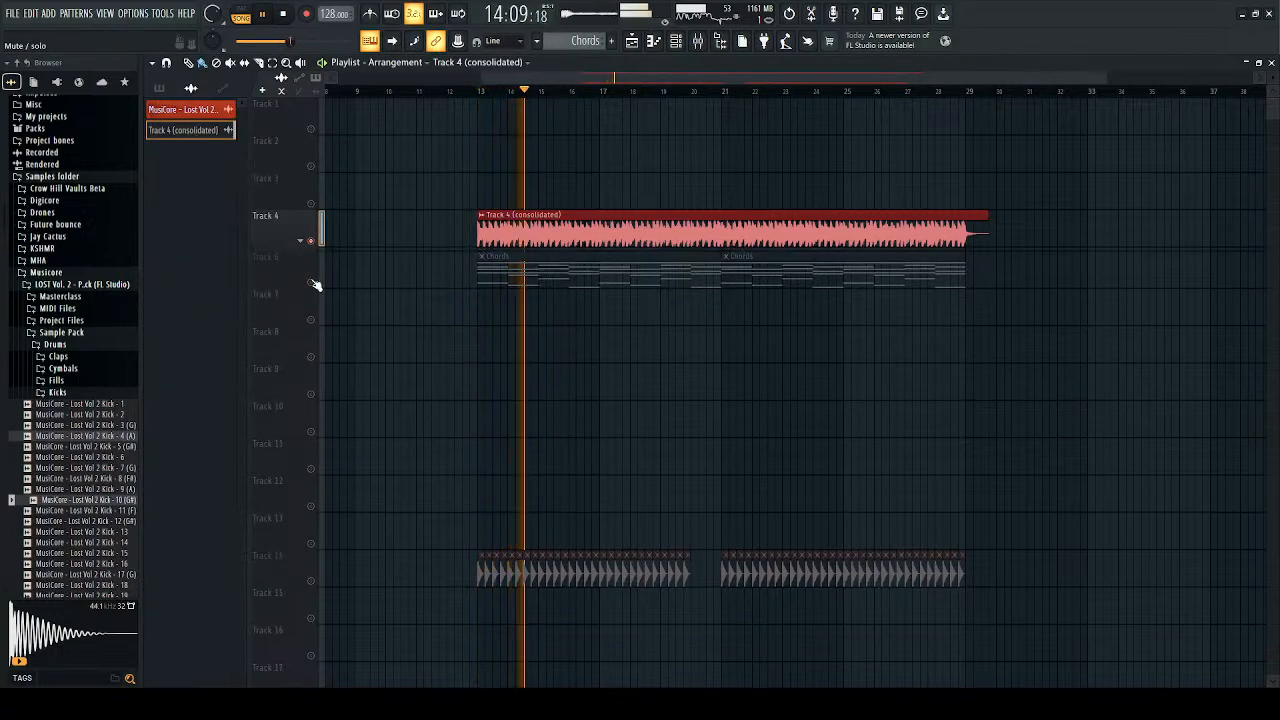
pyautogui.click(478, 92)
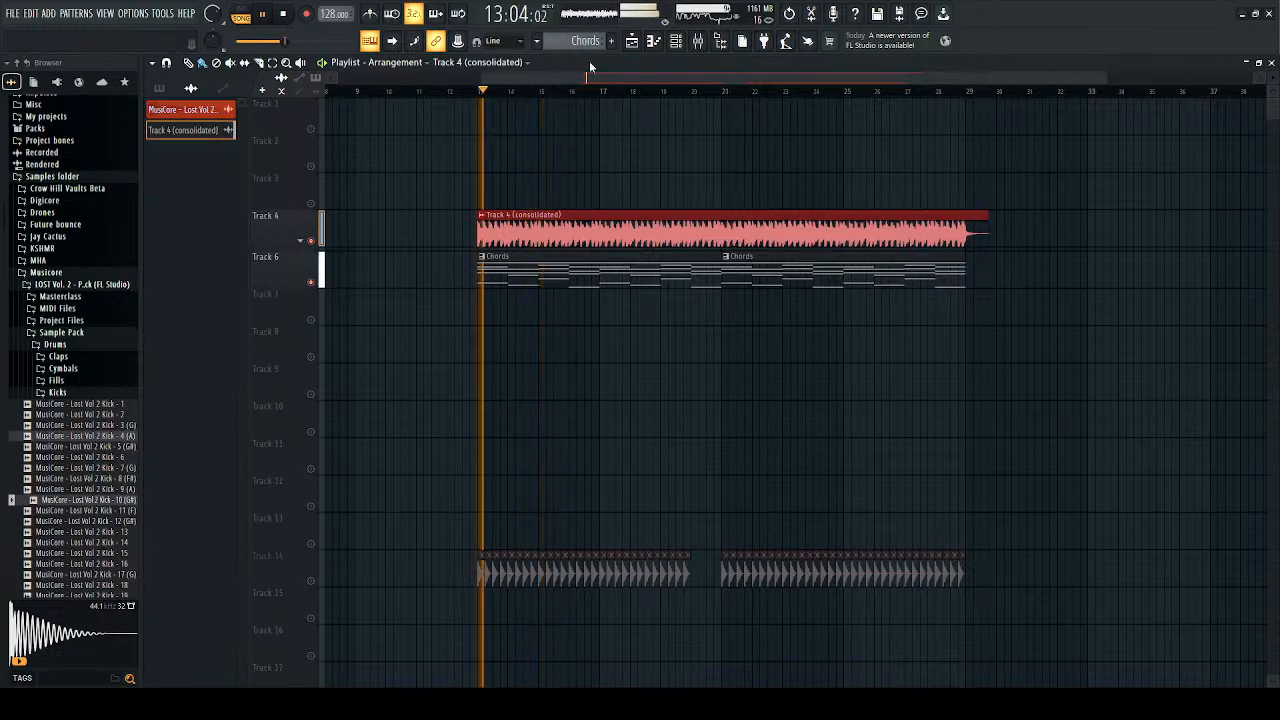
# Step: Select Insert 20 in the mixer and audition the consolidated clip together with the chords from bar 13
pyautogui.click(717, 40)
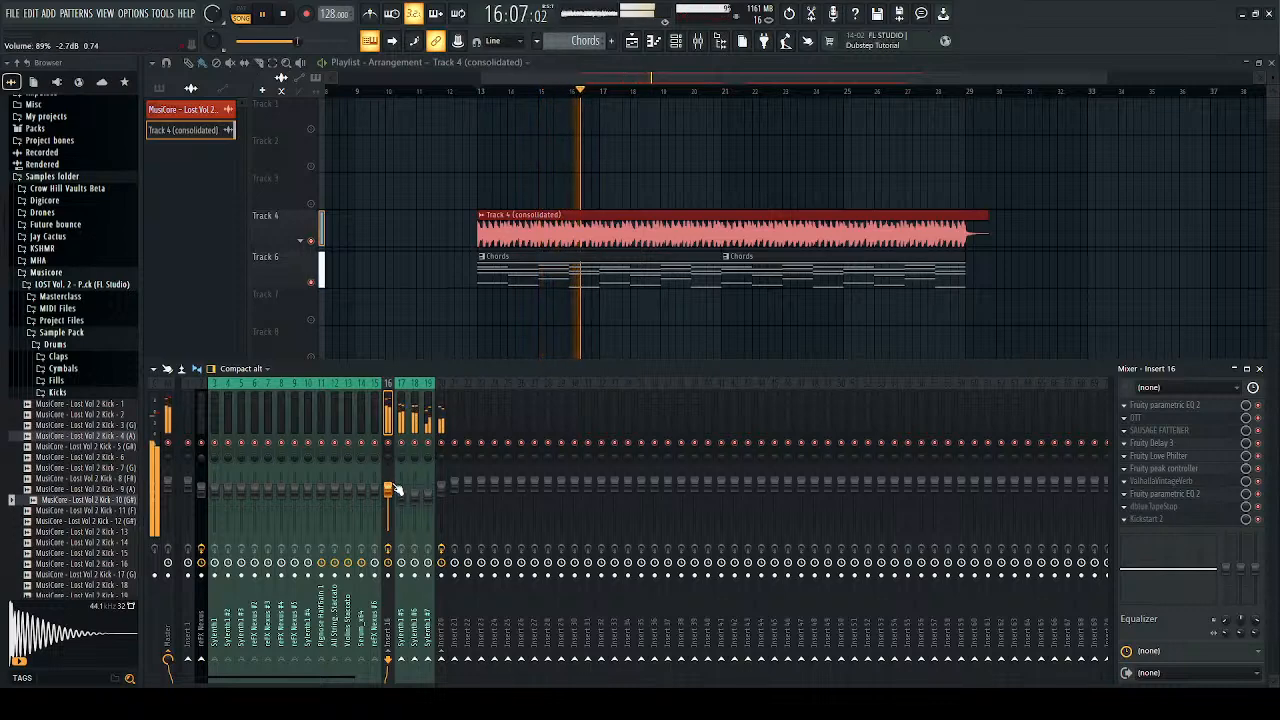
pyautogui.click(441, 490)
pyautogui.press('space')
pyautogui.press('space')
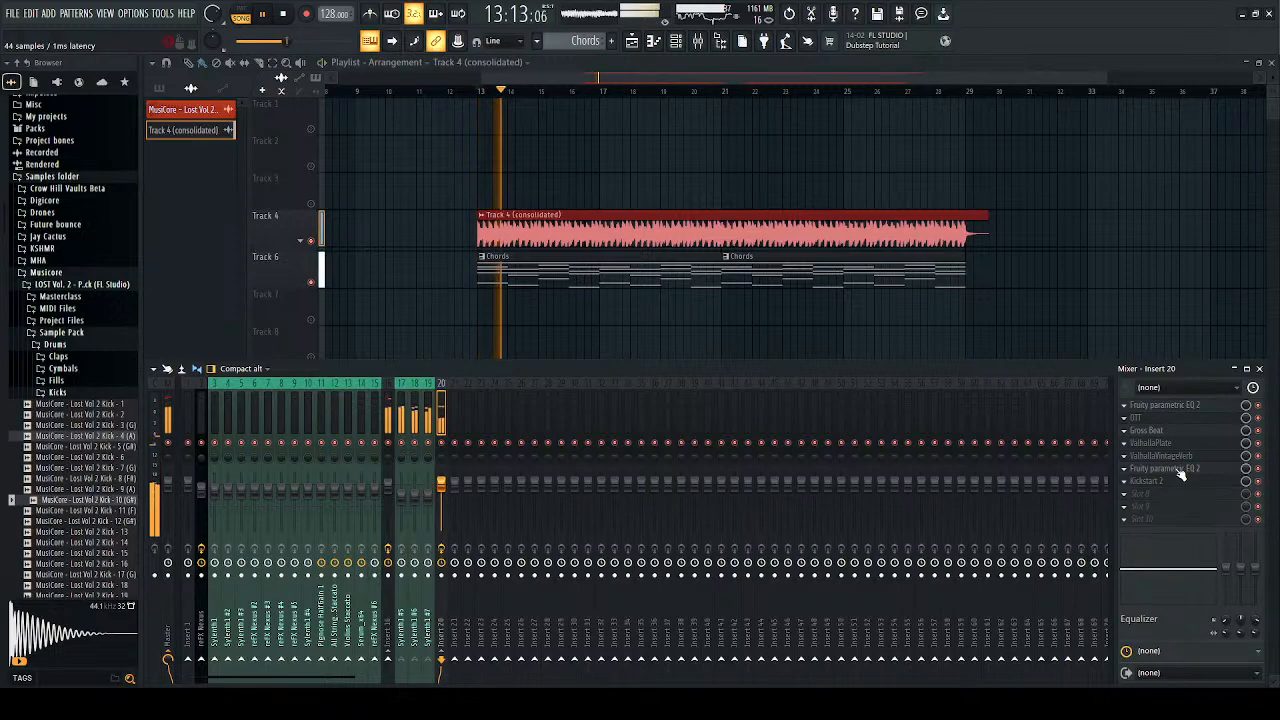
pyautogui.click(1259, 369)
pyautogui.press('space')
pyautogui.press('space')
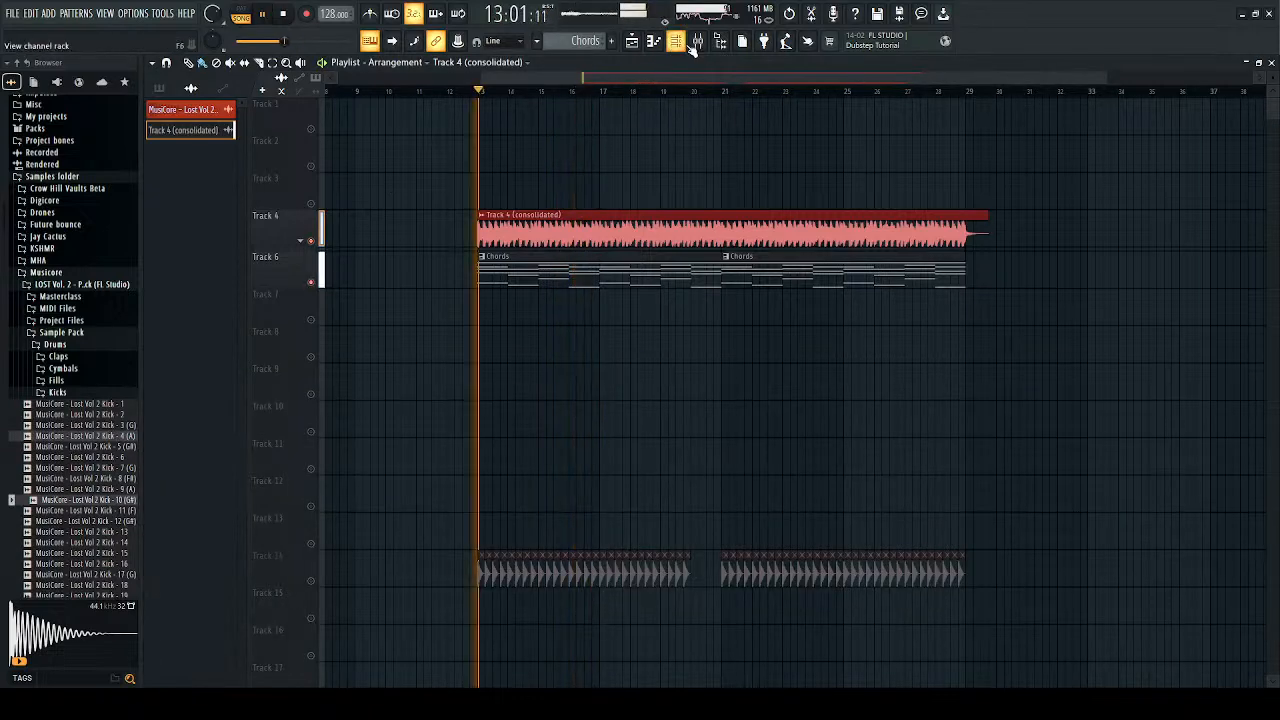
# Step: Examine the Gross Beat volume gate and the first Fruity parametric EQ 2 on Insert 20 during playback
pyautogui.click(706, 44)
pyautogui.press('space')
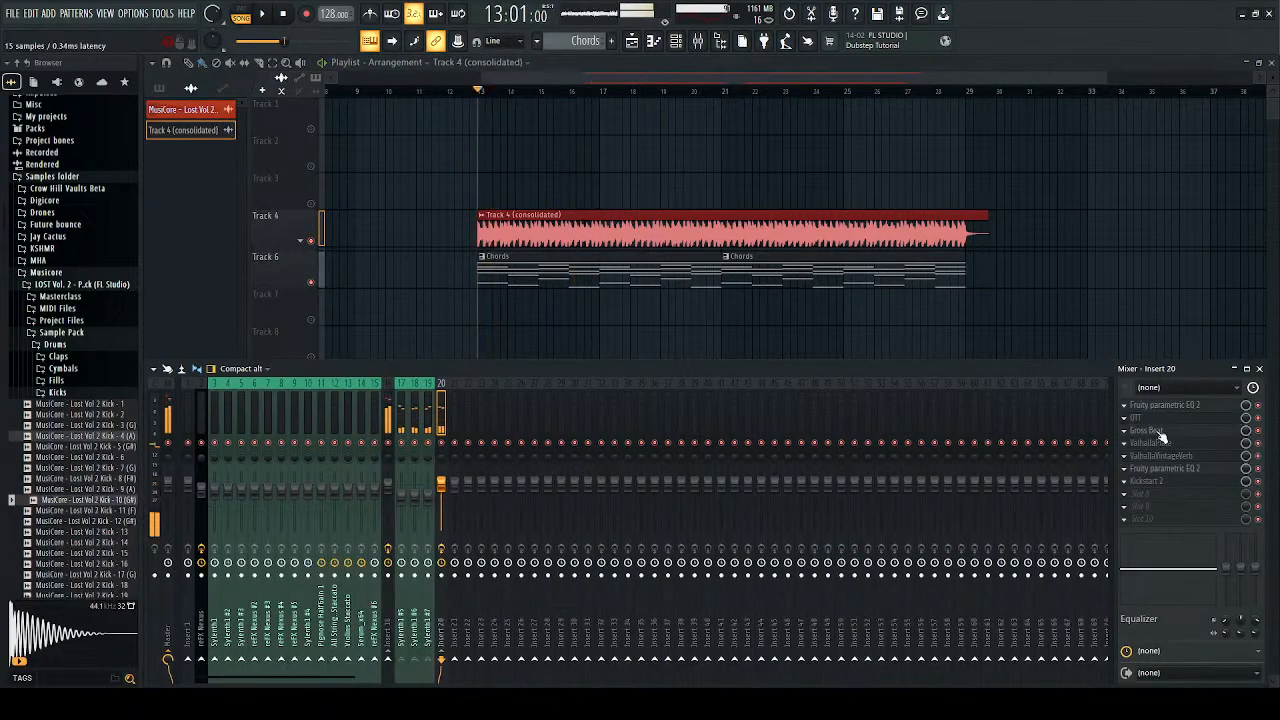
pyautogui.click(1160, 432)
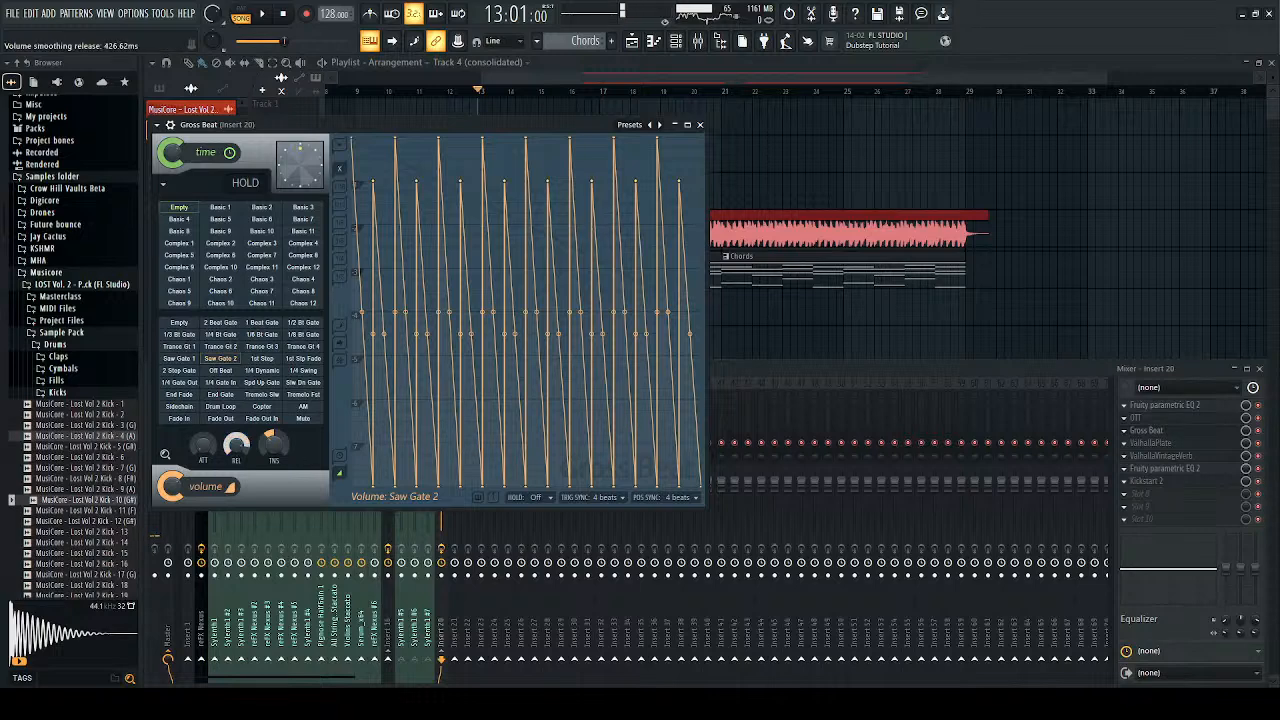
pyautogui.press('space')
pyautogui.click(700, 125)
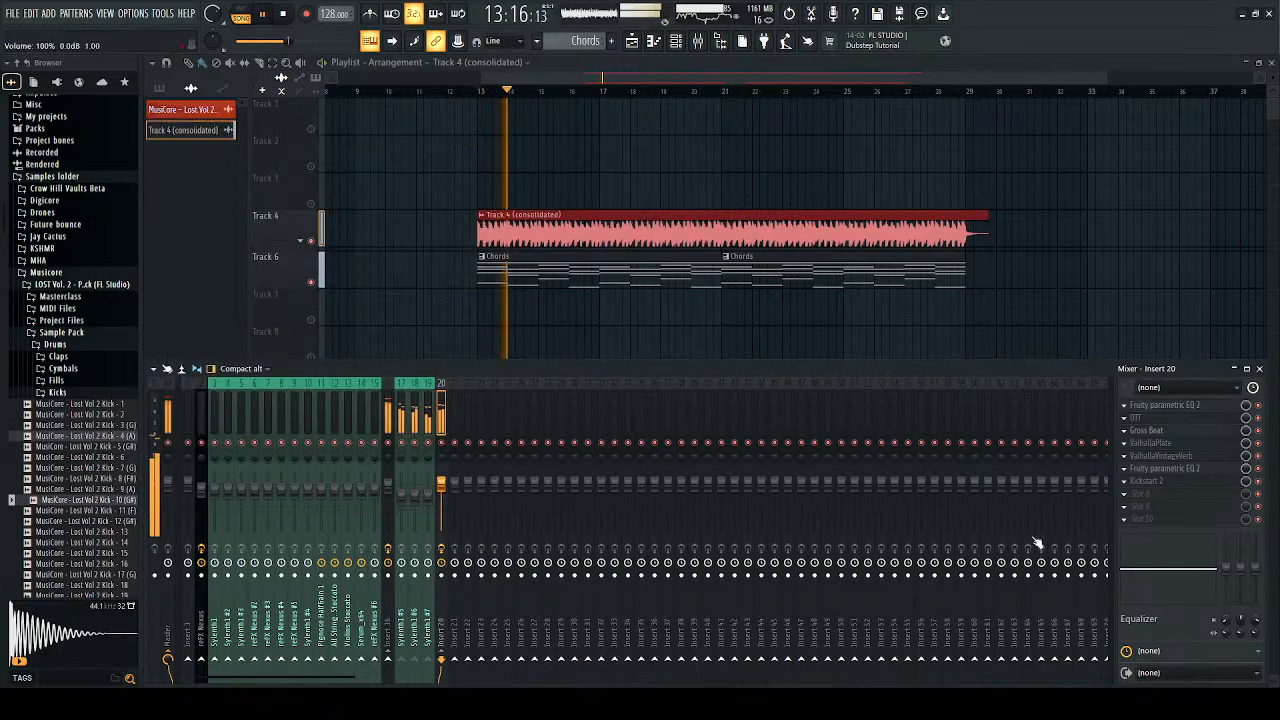
pyautogui.click(1168, 406)
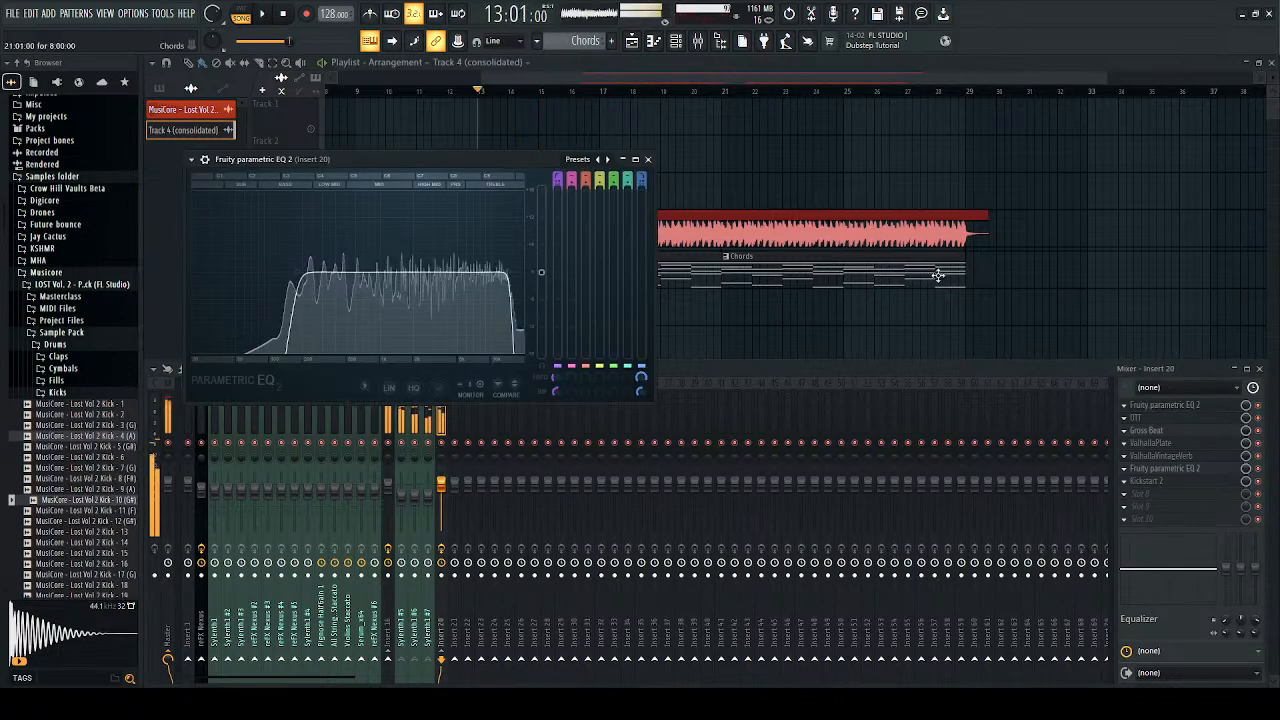
pyautogui.click(647, 159)
pyautogui.click(1259, 368)
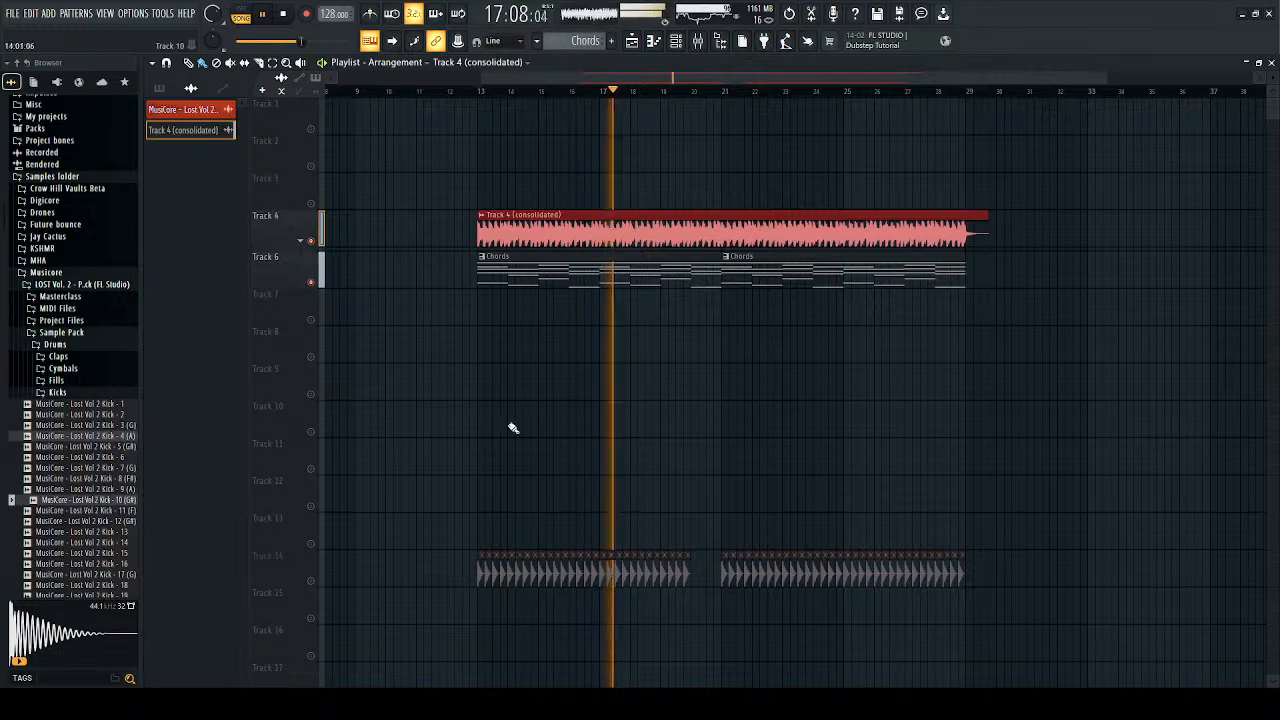
# Step: Deselect the playlist clips, unmute the kick on Track 14 and audition the arrangement with it
pyautogui.keyDown('ctrl'); pyautogui.click(555, 462); pyautogui.keyUp('ctrl')
pyautogui.press('space')
pyautogui.click(312, 580)
pyautogui.press('space')
pyautogui.scroll(4, 400, 215)
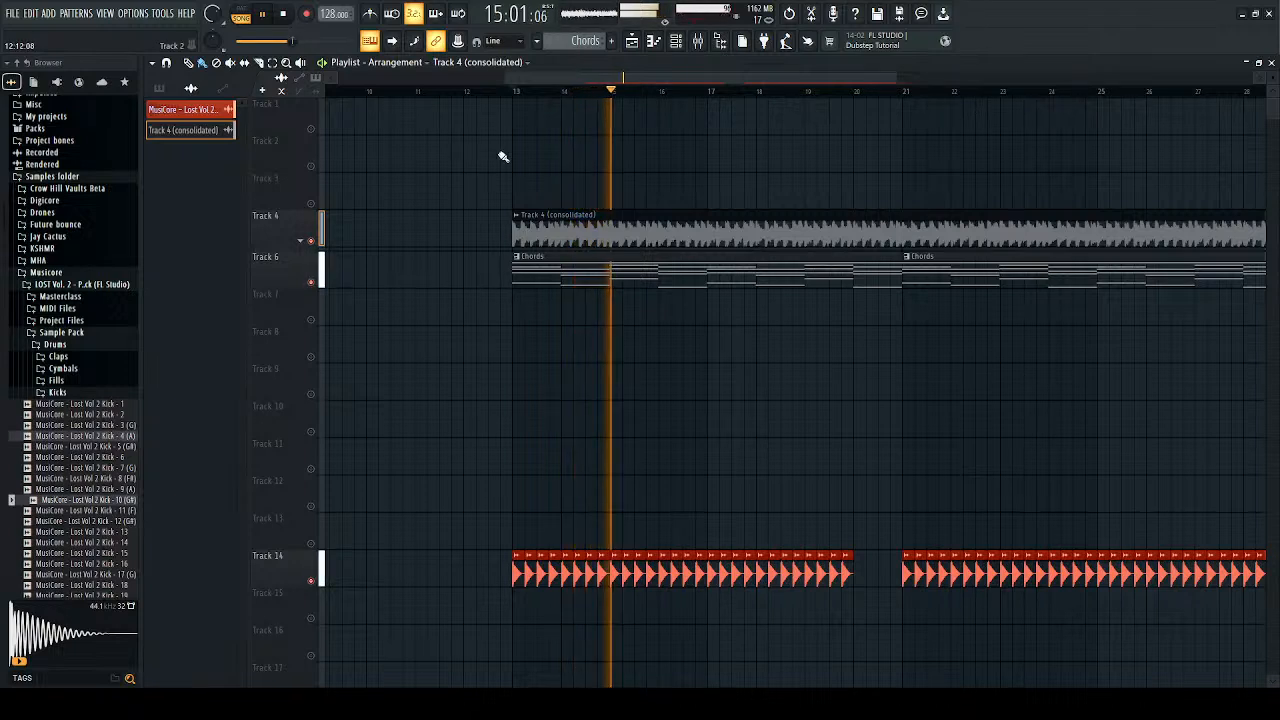
pyautogui.press('space')
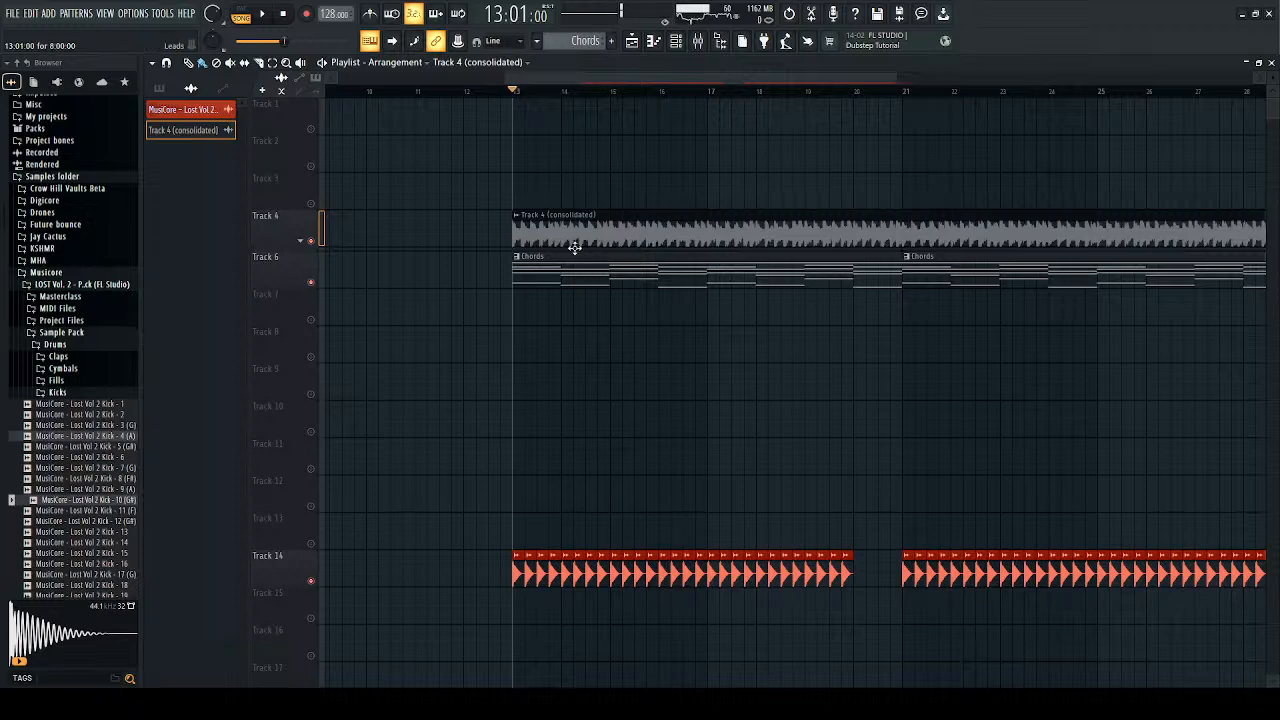
# Step: Add the Wider effect to Insert 20, set its width to 10% and audition the result
pyautogui.click(700, 42)
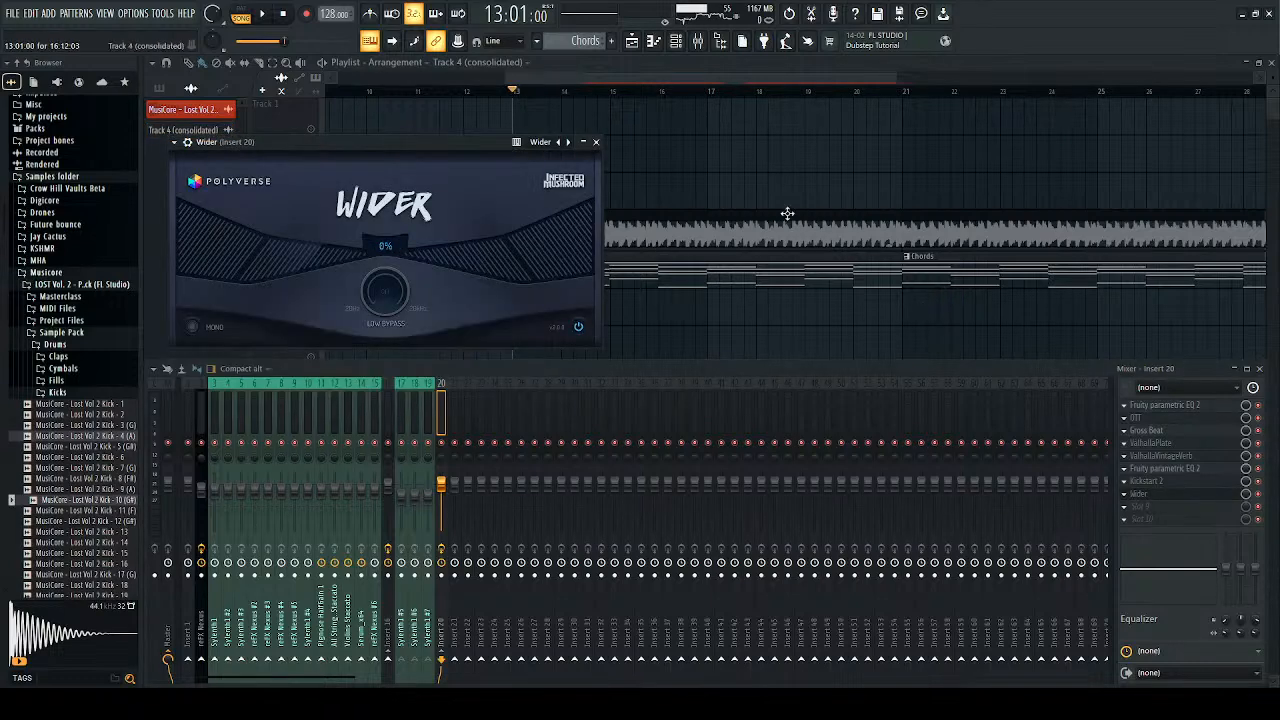
pyautogui.moveTo(418, 258); pyautogui.dragTo(428, 259)
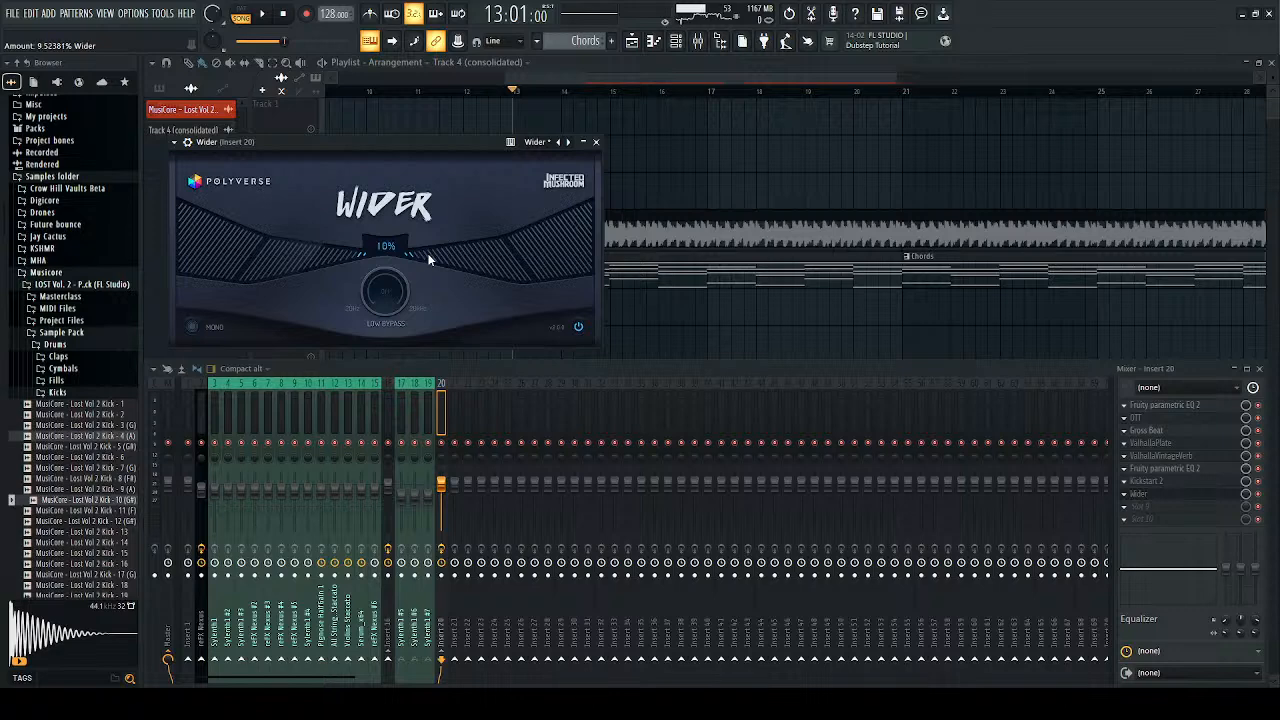
pyautogui.press('space')
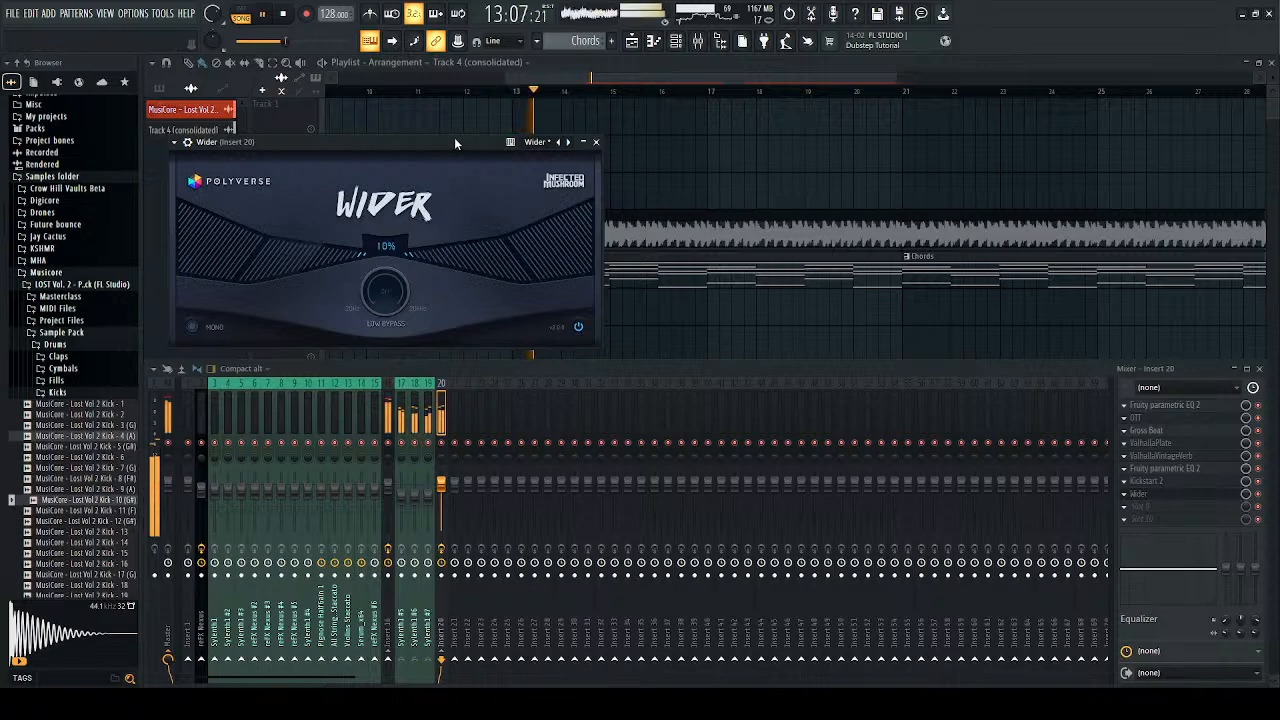
pyautogui.click(596, 141)
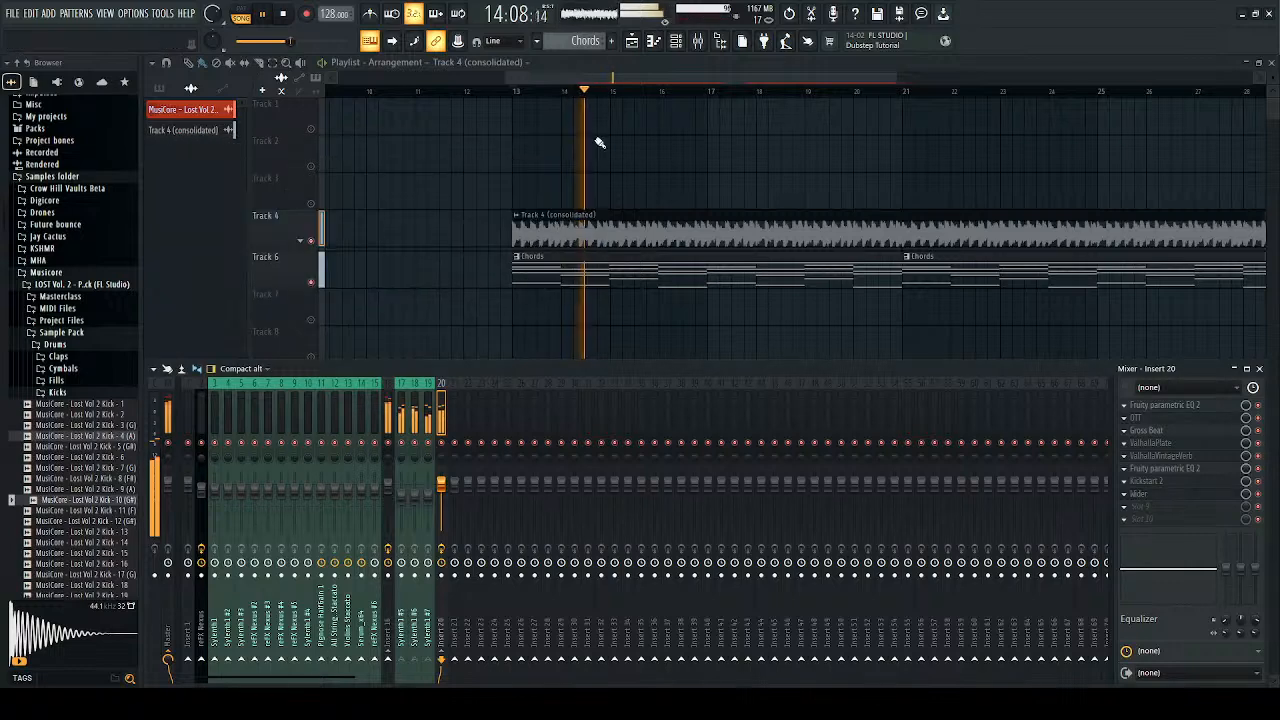
pyautogui.click(1260, 369)
pyautogui.press('space')
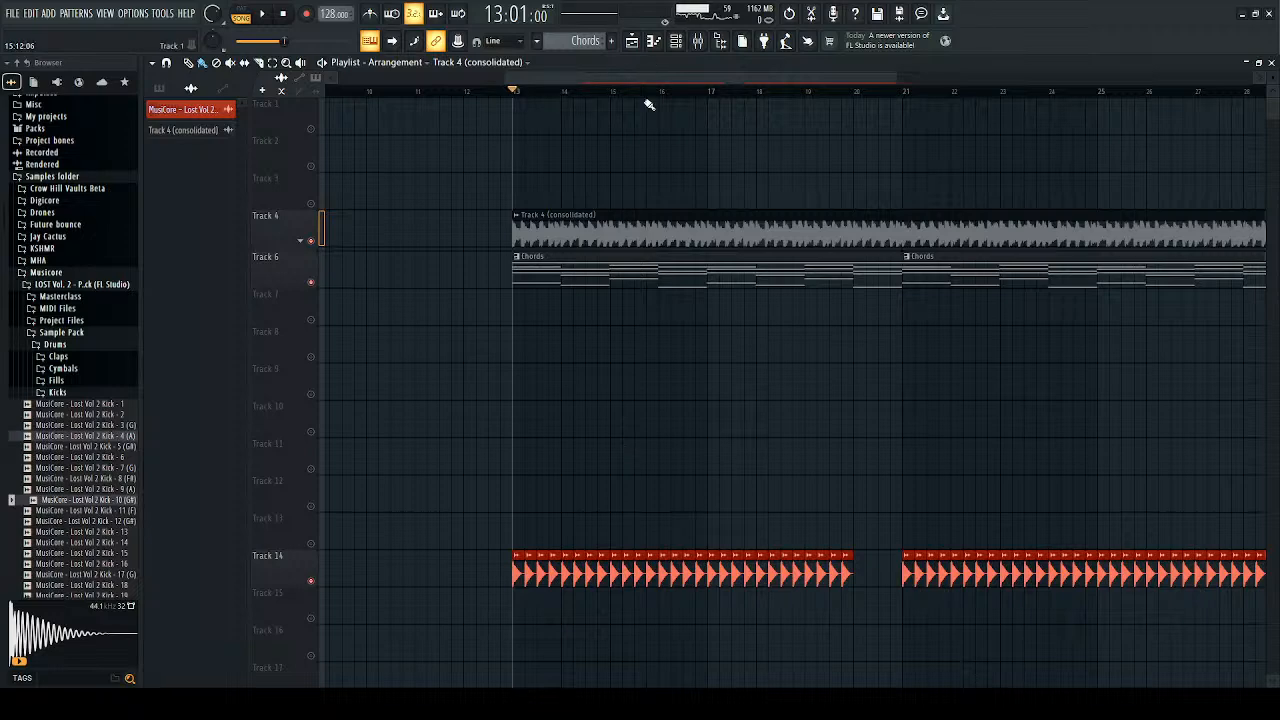
# Step: Select and copy all the Sylenth1 #5 notes of the Chords pattern in the piano roll
pyautogui.doubleClick(592, 262)
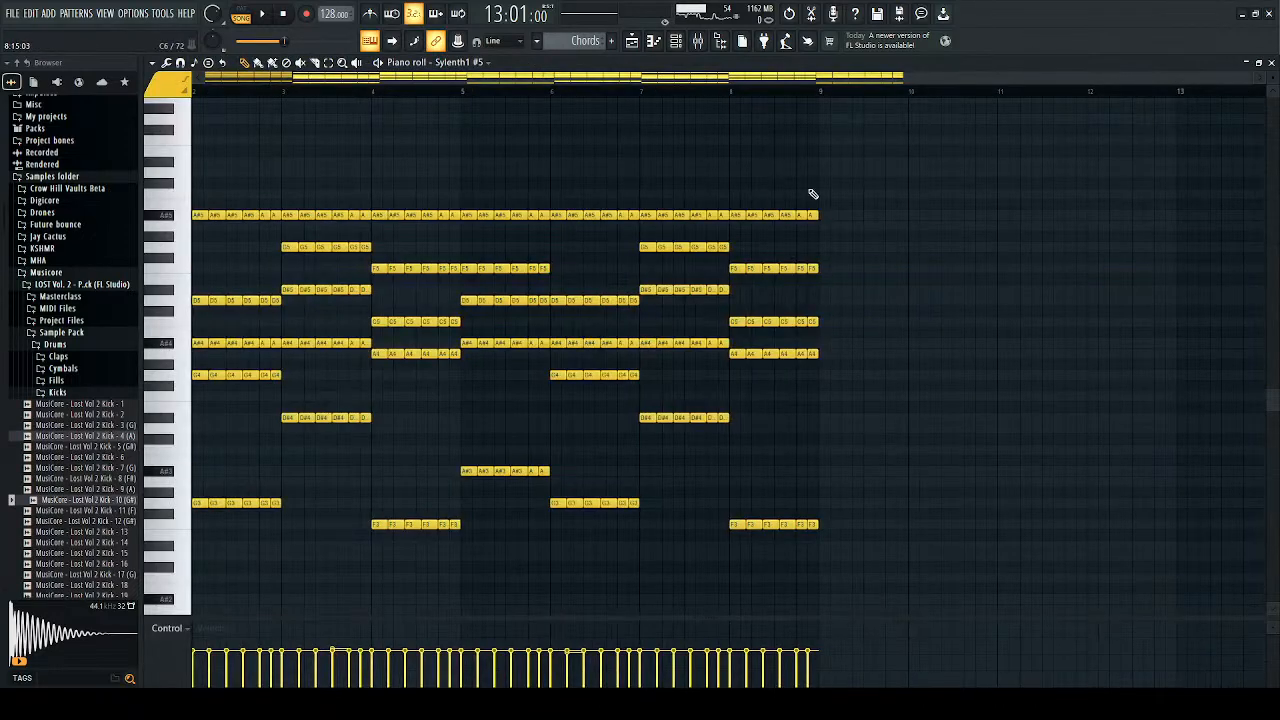
pyautogui.moveTo(866, 182); pyautogui.dragTo(190, 550)
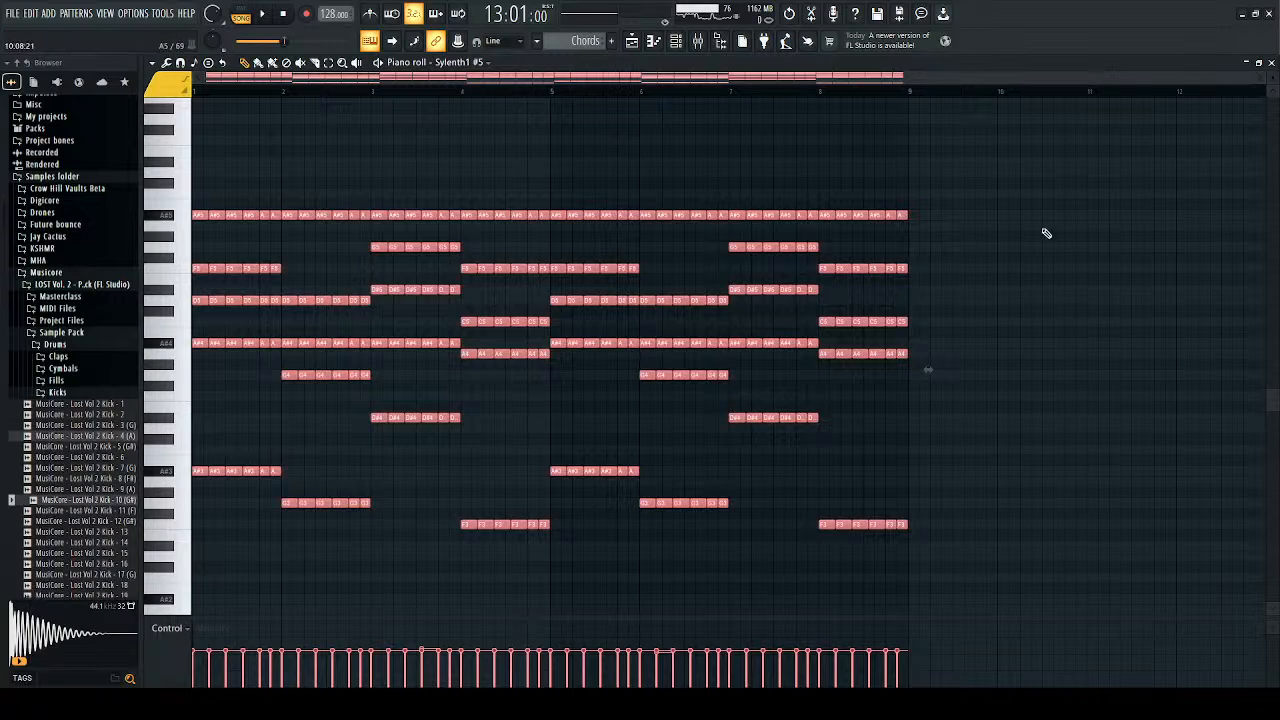
pyautogui.click(1271, 62)
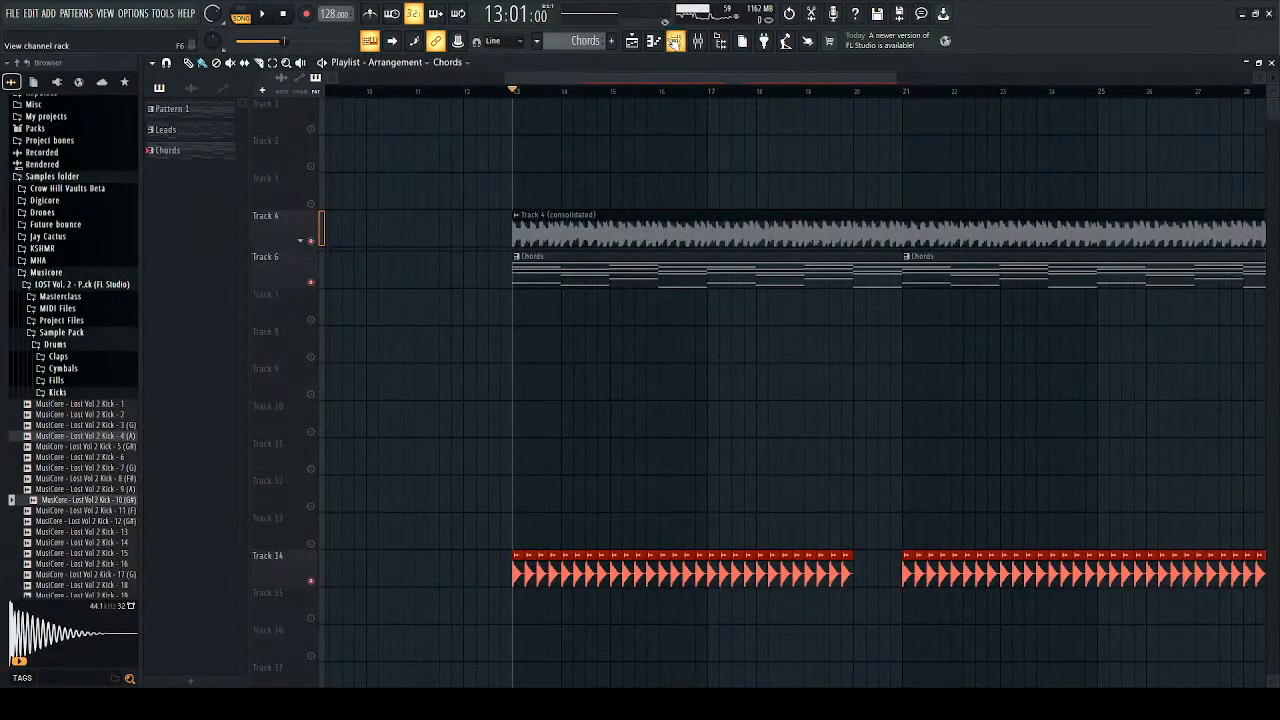
# Step: Add a Keyzone Classic channel and choose its Yamaha Grand Piano program, testing the sound with a few notes
pyautogui.click(676, 41)
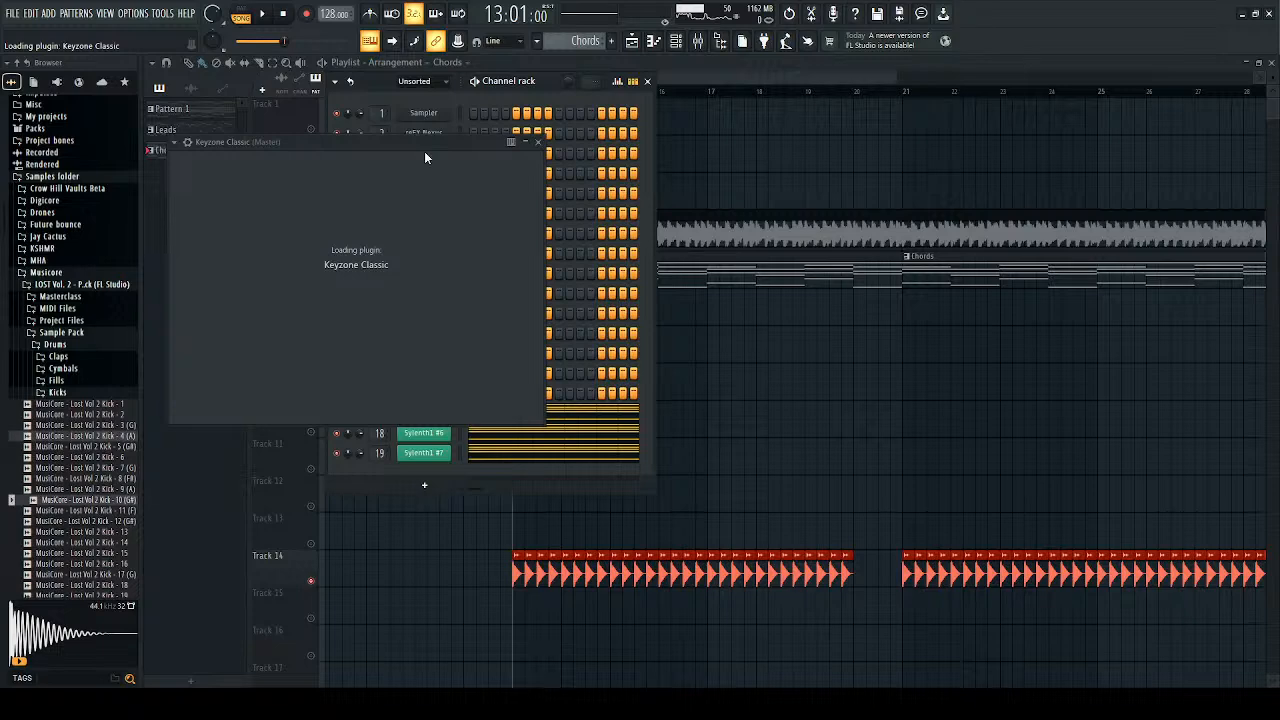
pyautogui.press('t')
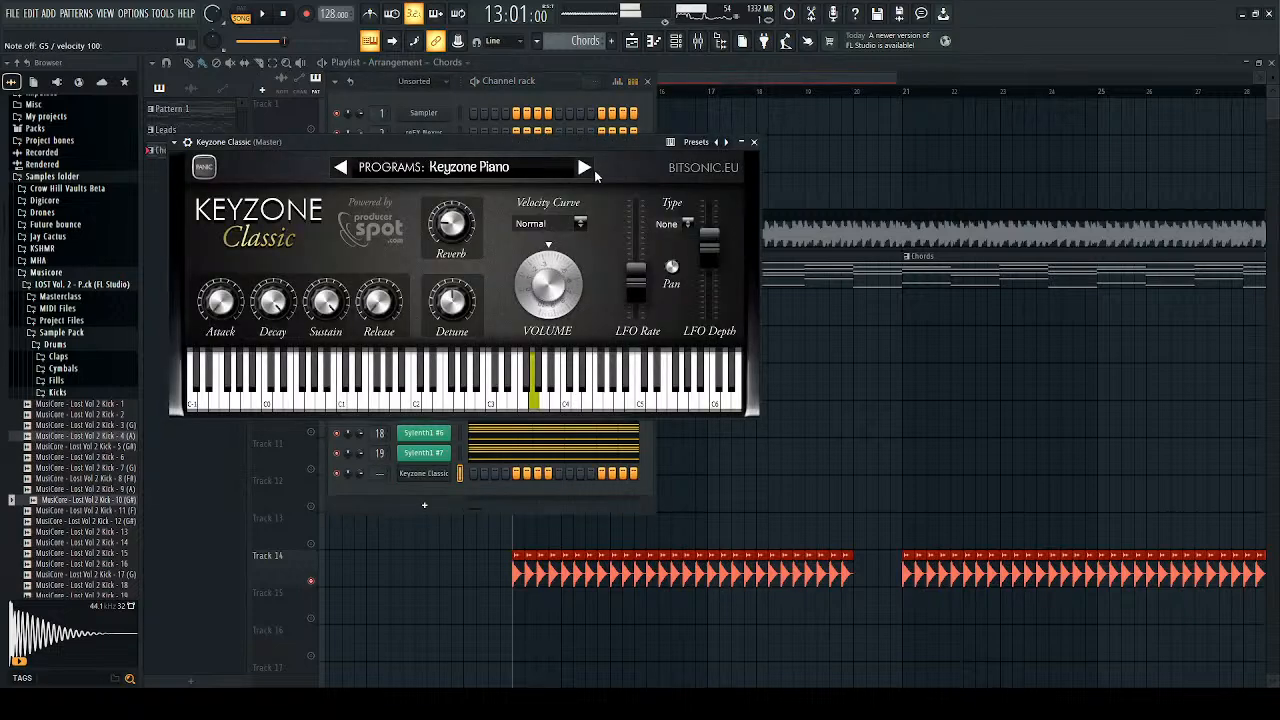
pyautogui.press('t')
pyautogui.click(581, 170)
pyautogui.press('t')
pyautogui.press('r')
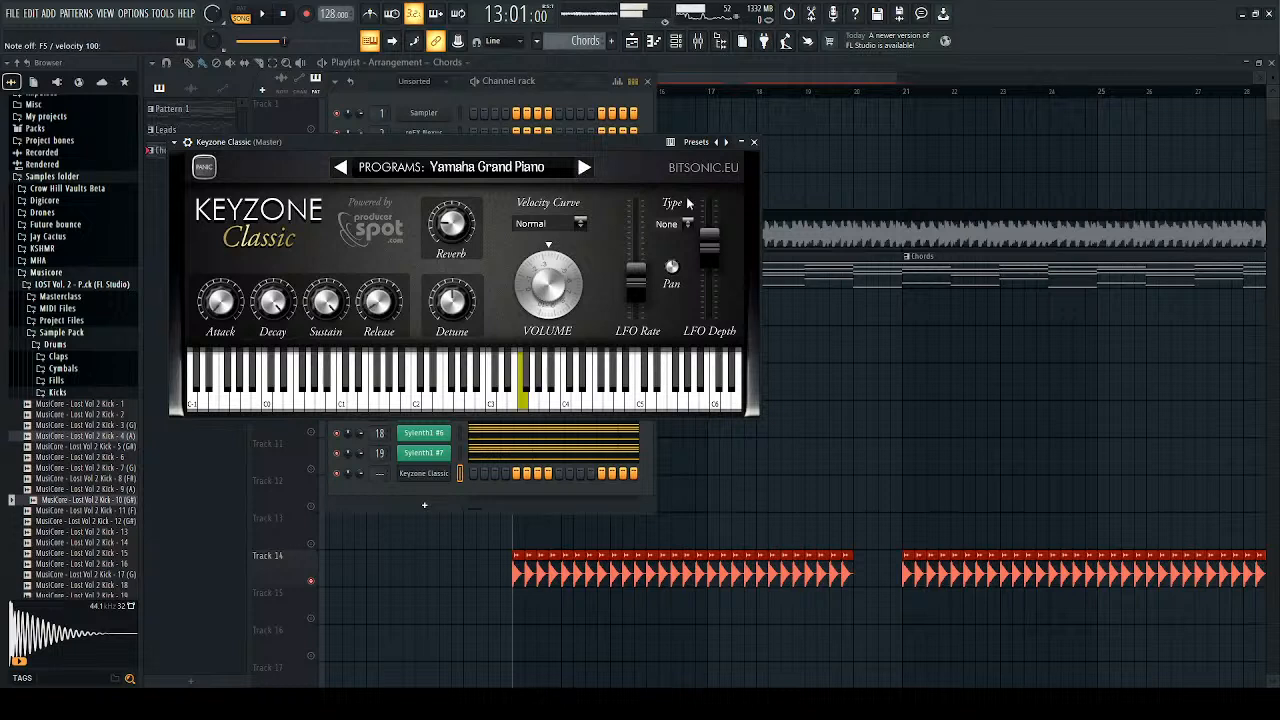
pyautogui.click(753, 141)
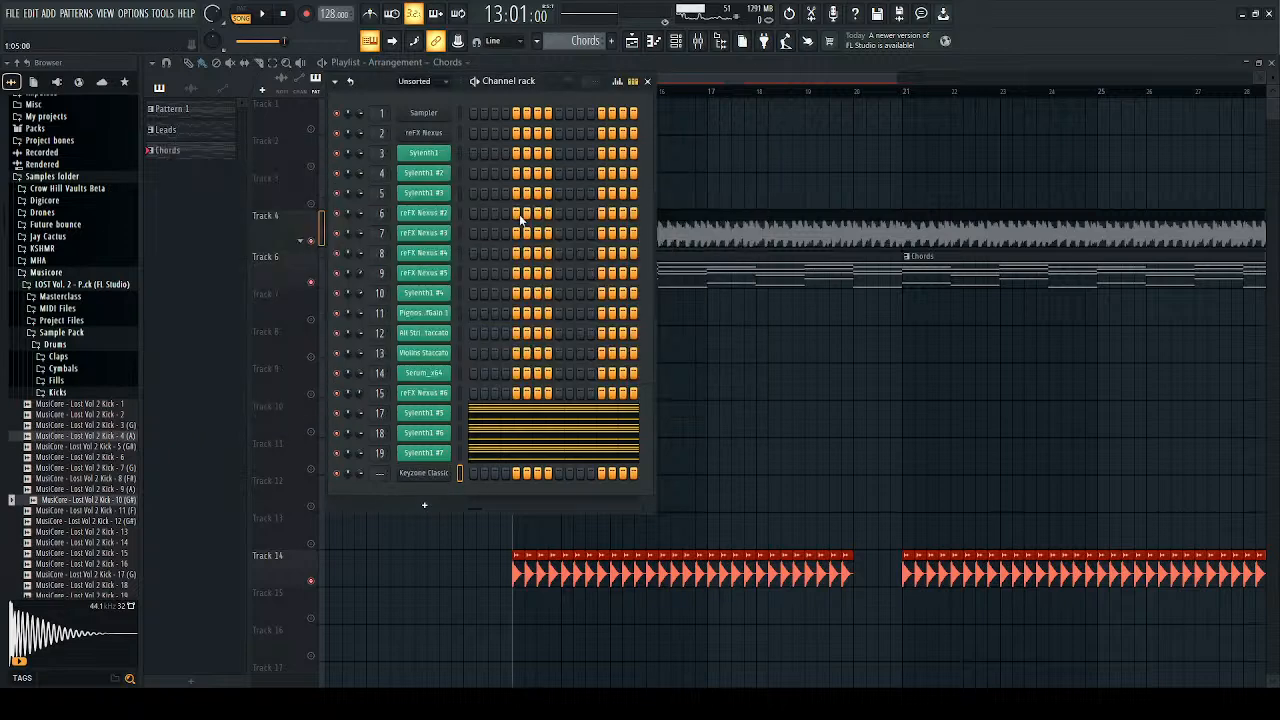
# Step: Create a pattern named Drop Piano and paste the copied chord notes into Keyzone Classic's piano roll
pyautogui.click(612, 40)
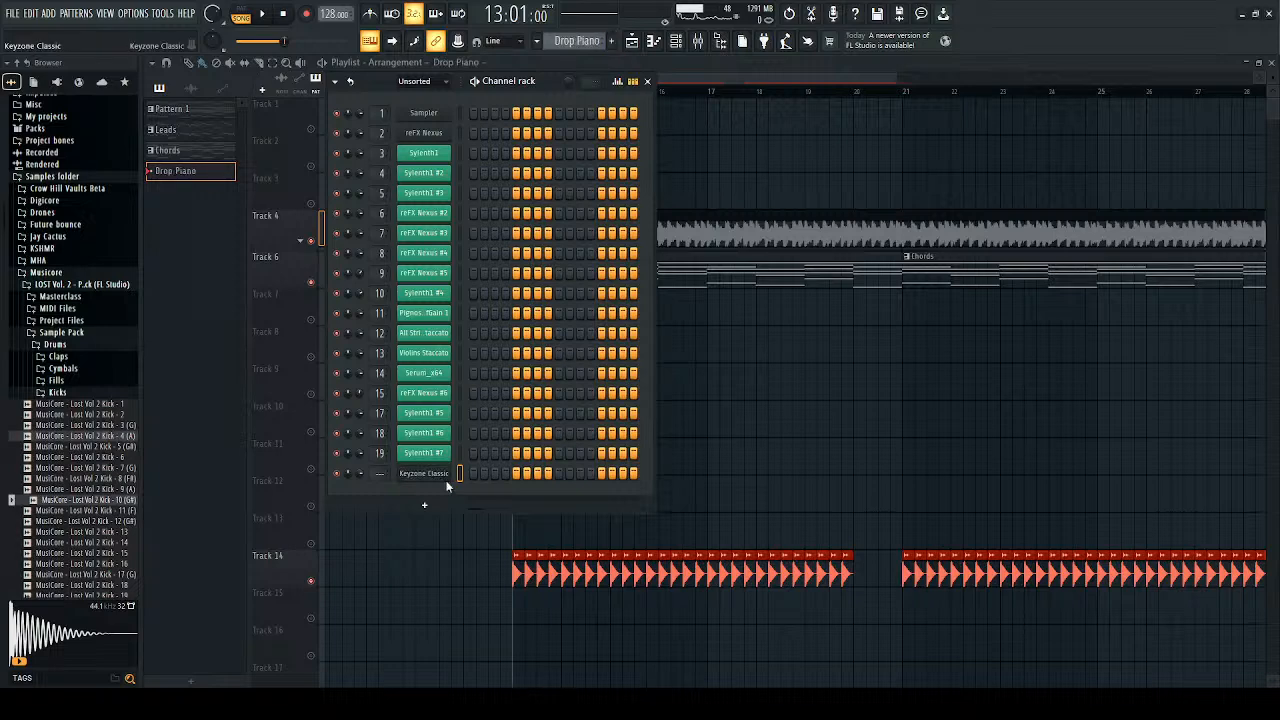
pyautogui.press('F7')
pyautogui.hotkey('ctrl', 'v')
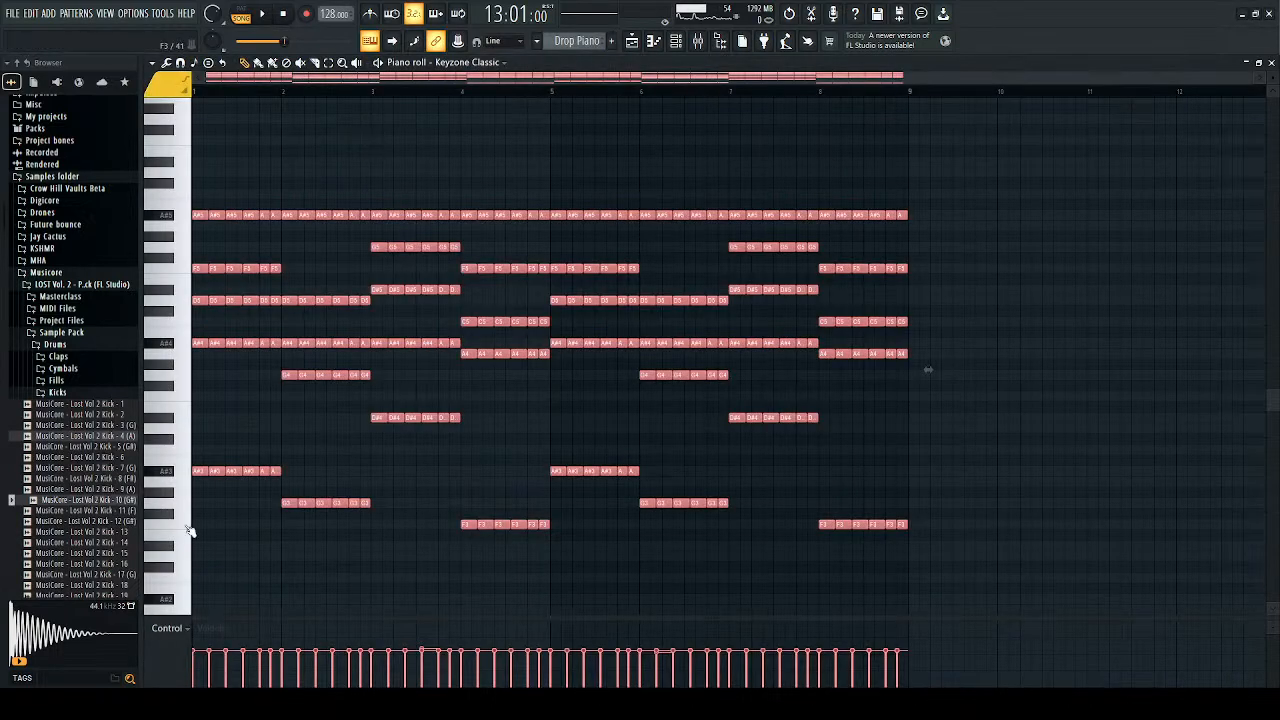
# Step: Switch playback to pattern mode and audition the Drop Piano pattern
pyautogui.click(246, 13)
pyautogui.click(247, 13)
pyautogui.click(260, 15)
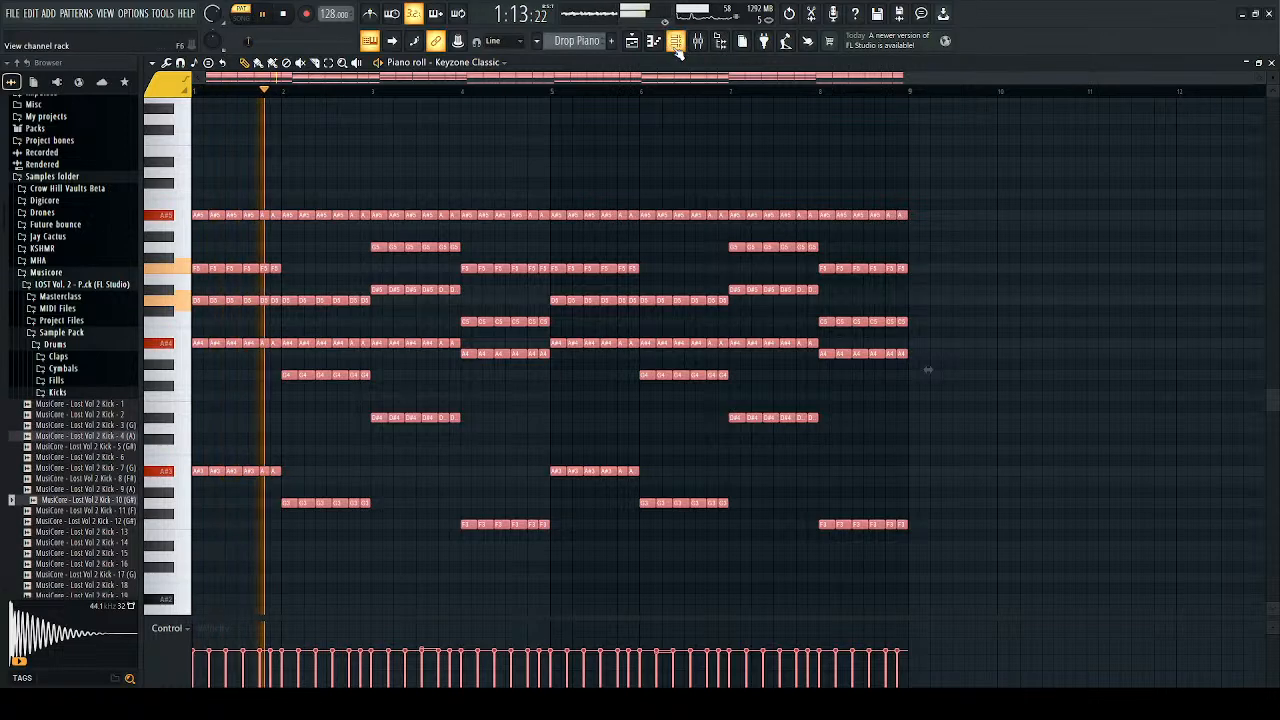
# Step: Try to add a second Keyzone Classic channel using the Yamaha Grand Piano program
pyautogui.click(675, 47)
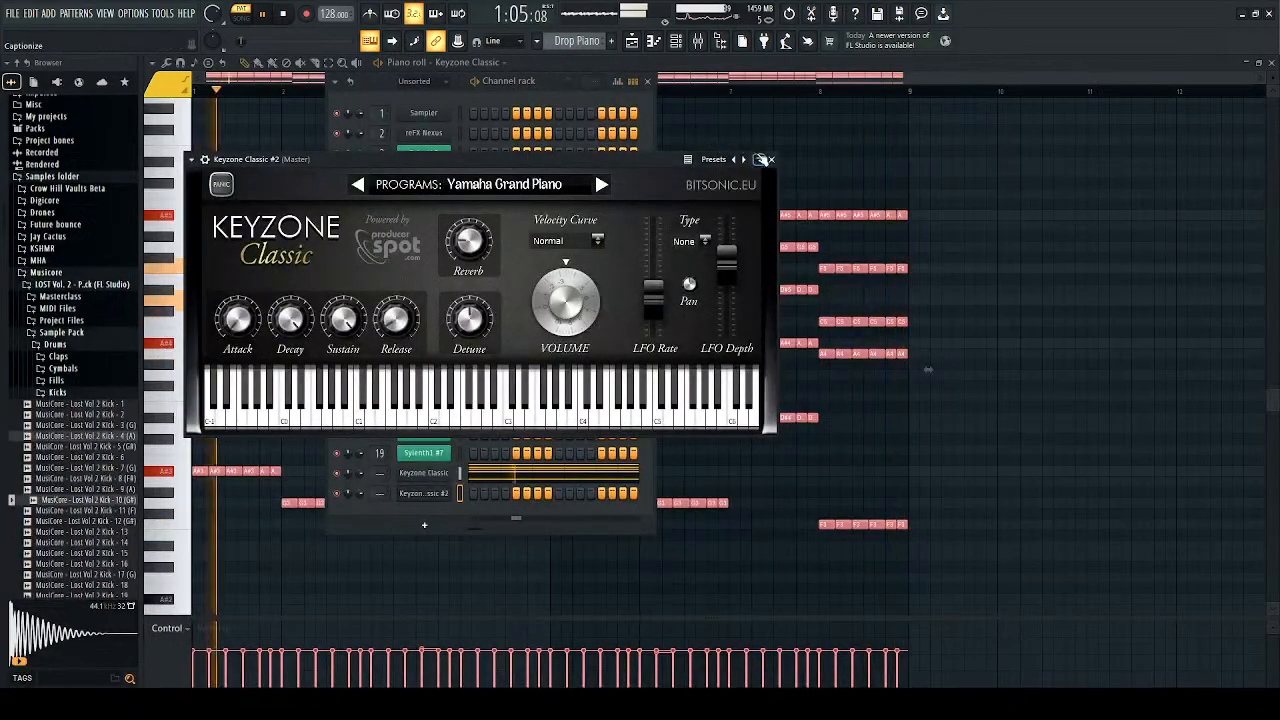
pyautogui.click(770, 159)
pyautogui.press('space')
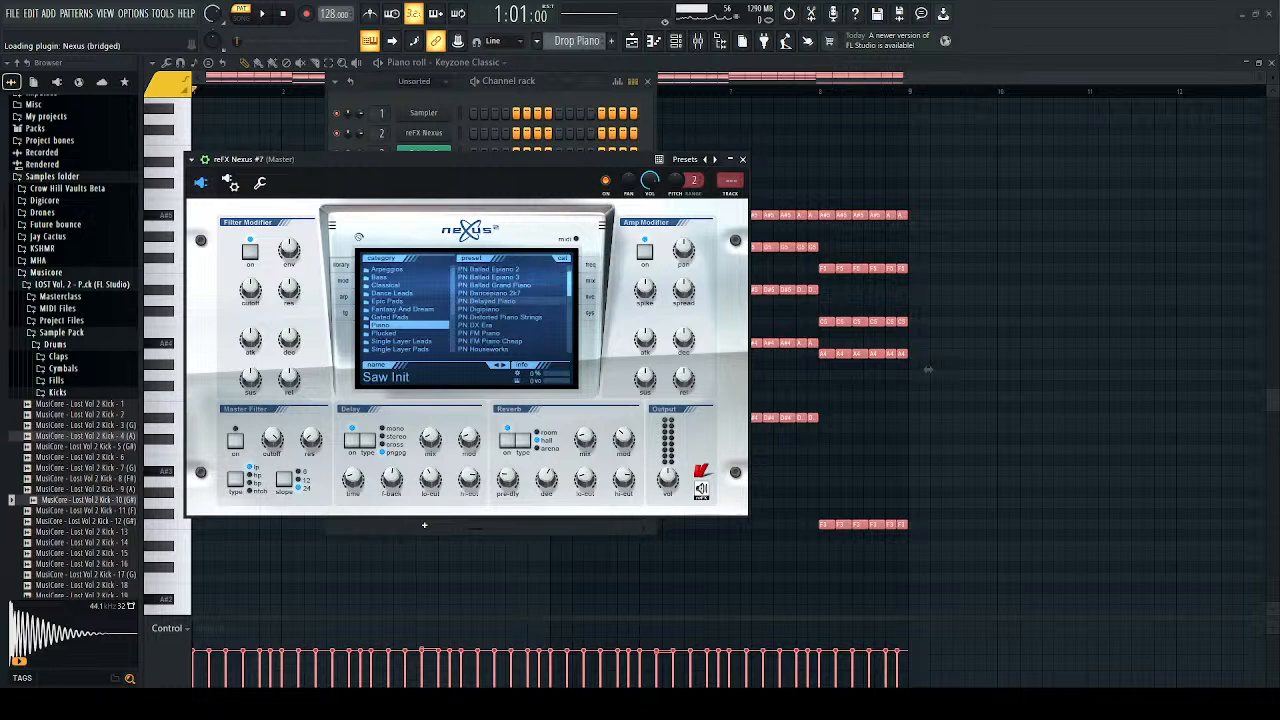
# Step: Add a reFX Nexus channel and load the PN Dancepiano 2k7 preset from its Piano category
pyautogui.click(487, 301)
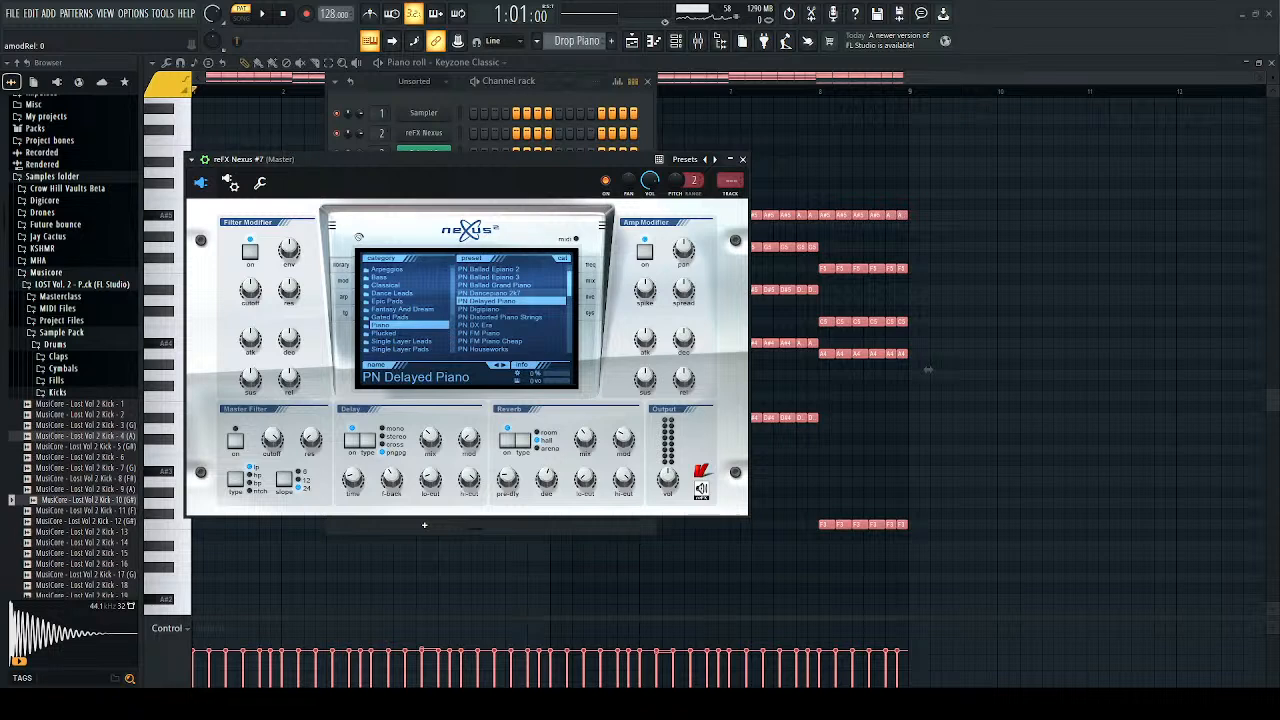
pyautogui.press('Up')
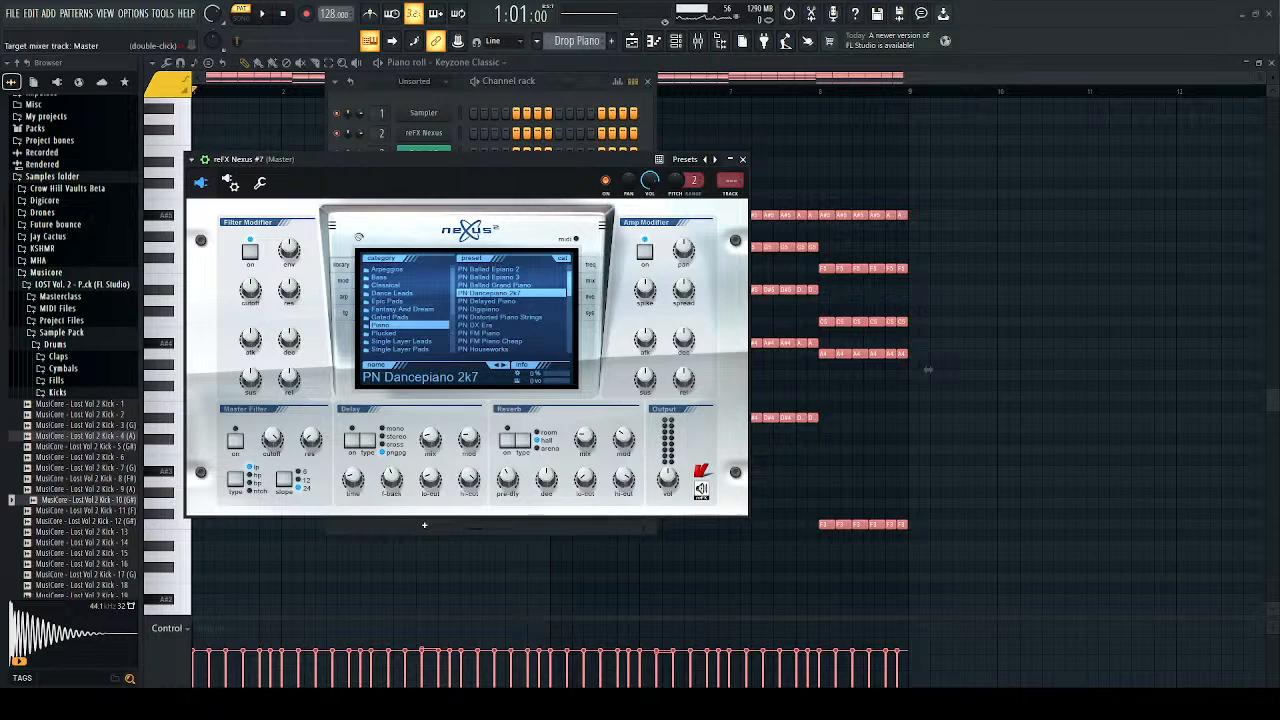
# Step: Copy the chord notes from Keyzone Classic into the reFX Nexus #7 channel and audition the pattern
pyautogui.press('Escape')
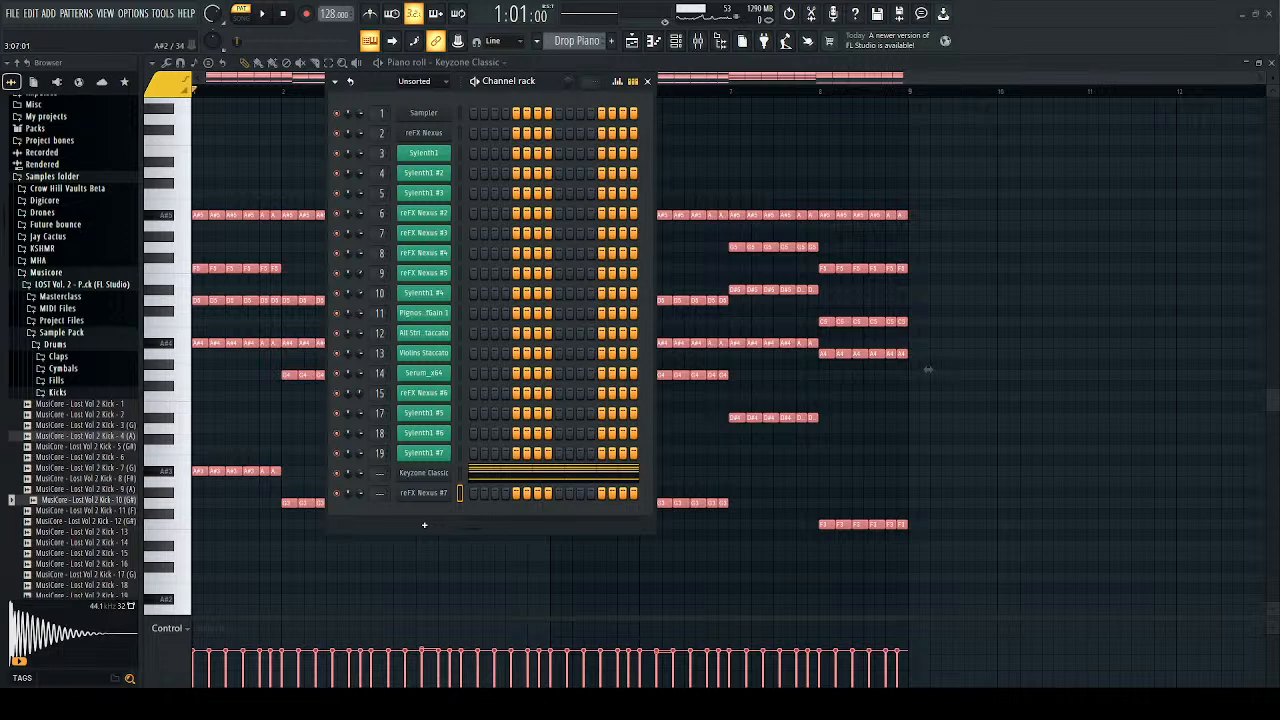
pyautogui.click(463, 475)
pyautogui.click(461, 494)
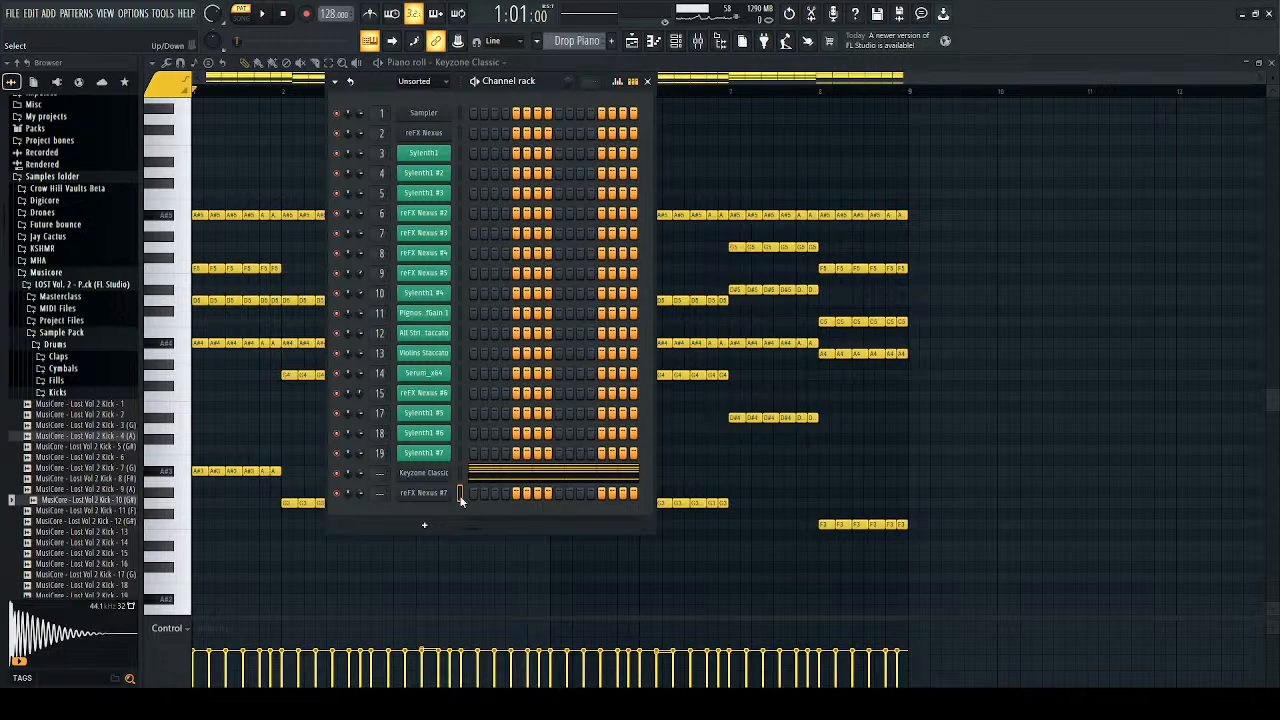
pyautogui.hotkey('ctrl', 'v')
pyautogui.press('space')
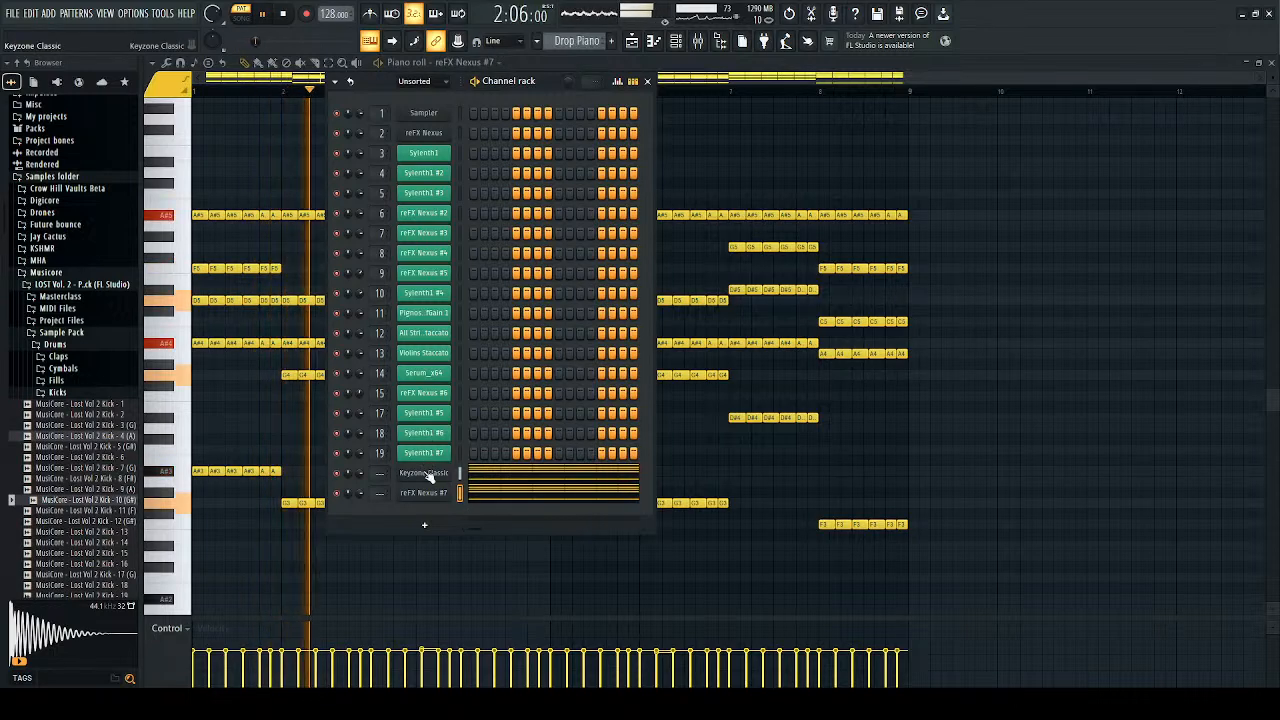
pyautogui.press('space')
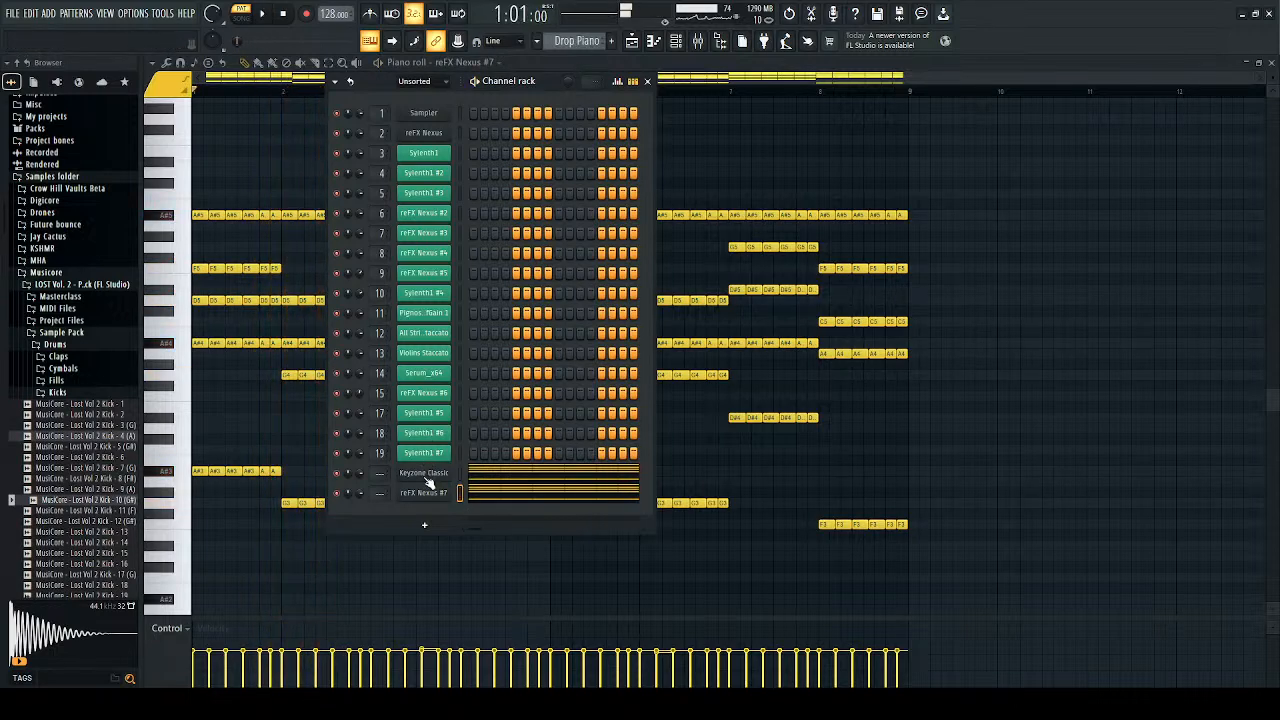
# Step: Mute the Sylenth1 #3 channel and audition the layered pianos in the Drop Piano pattern
pyautogui.click(339, 193)
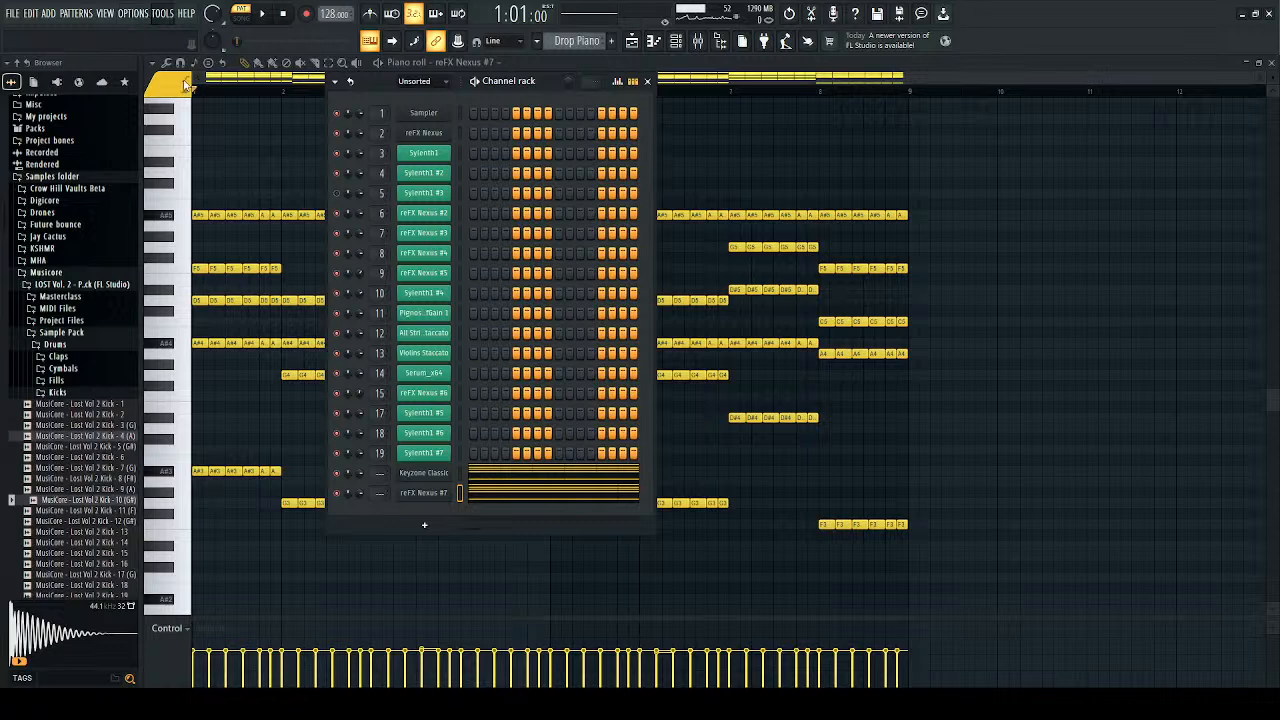
pyautogui.click(402, 156)
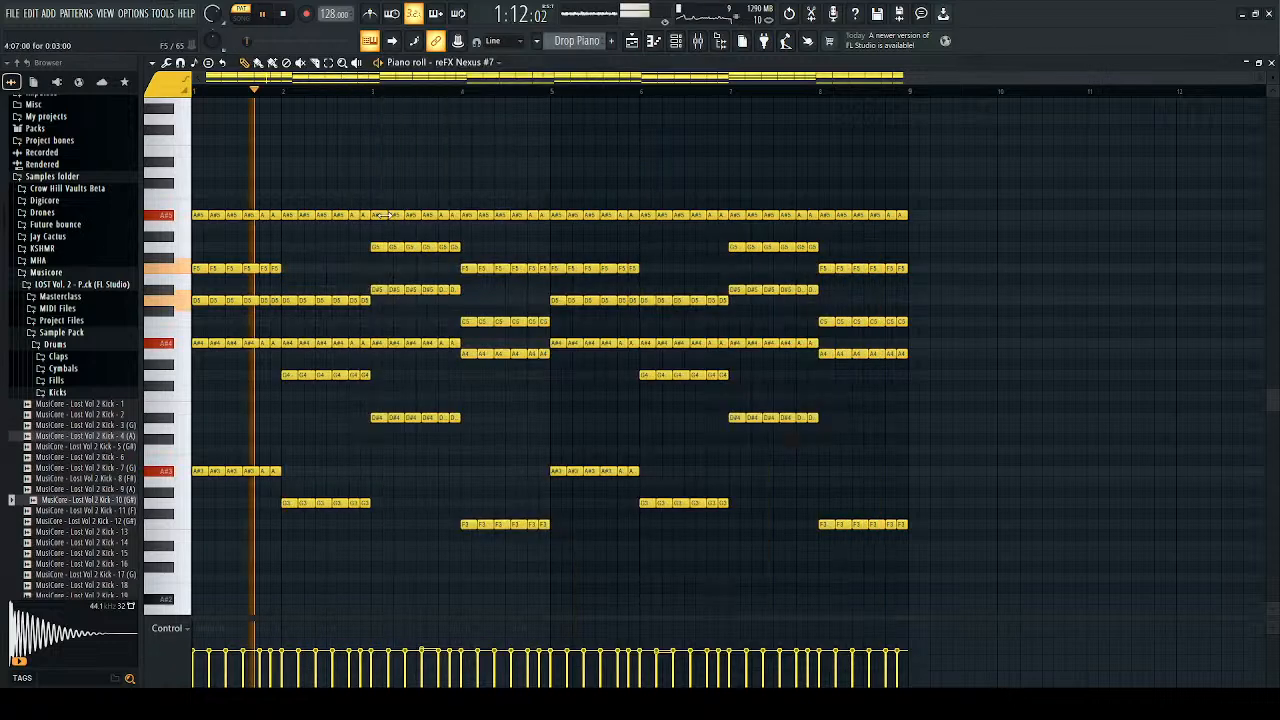
pyautogui.press('space')
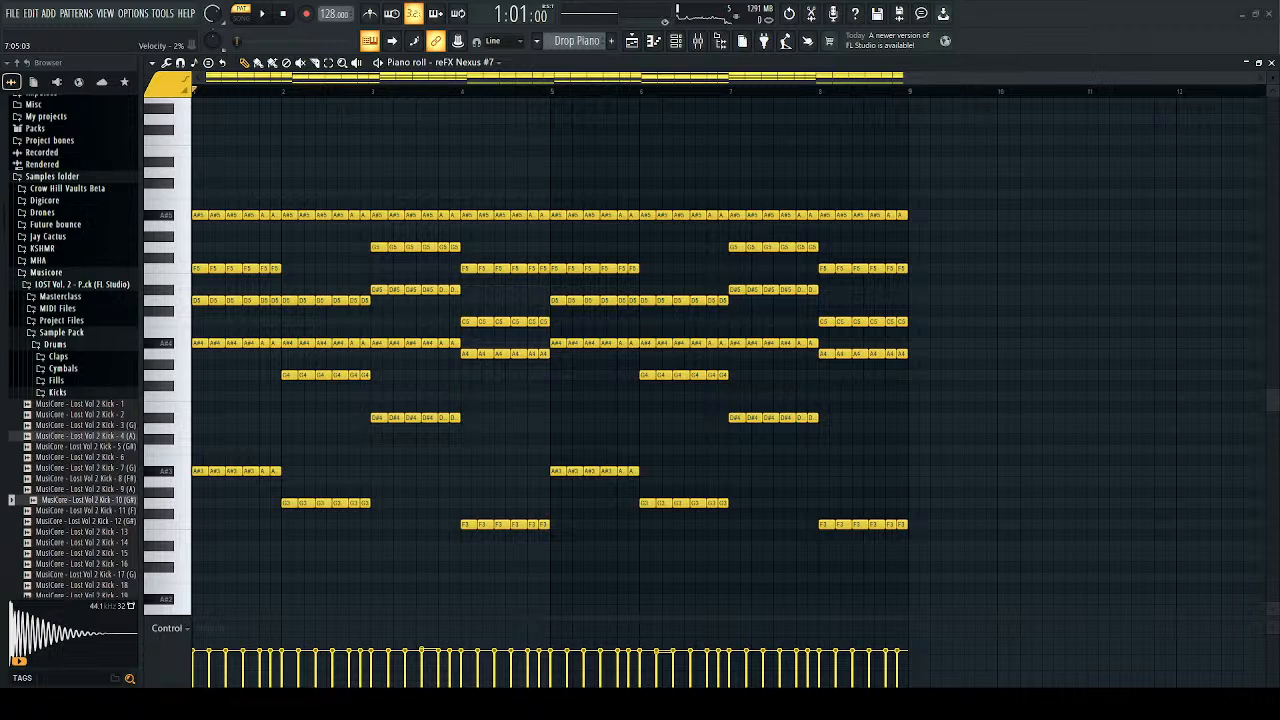
pyautogui.press('space')
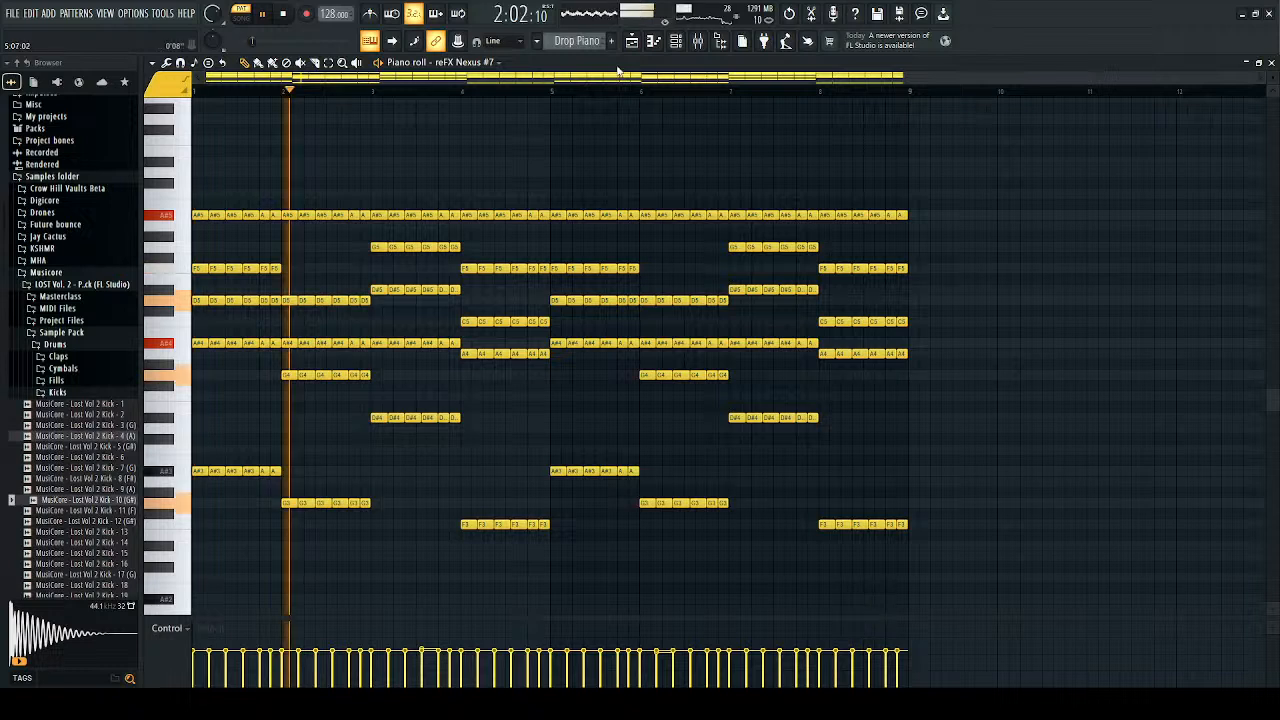
pyautogui.press('space')
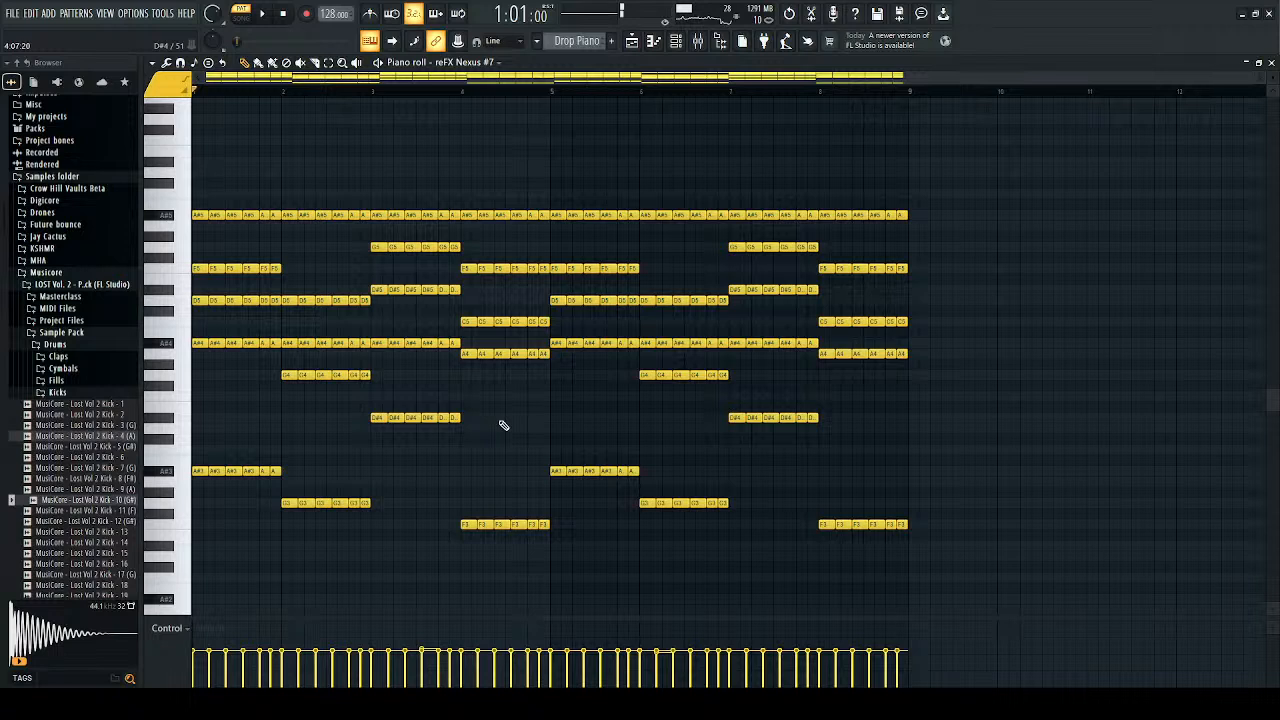
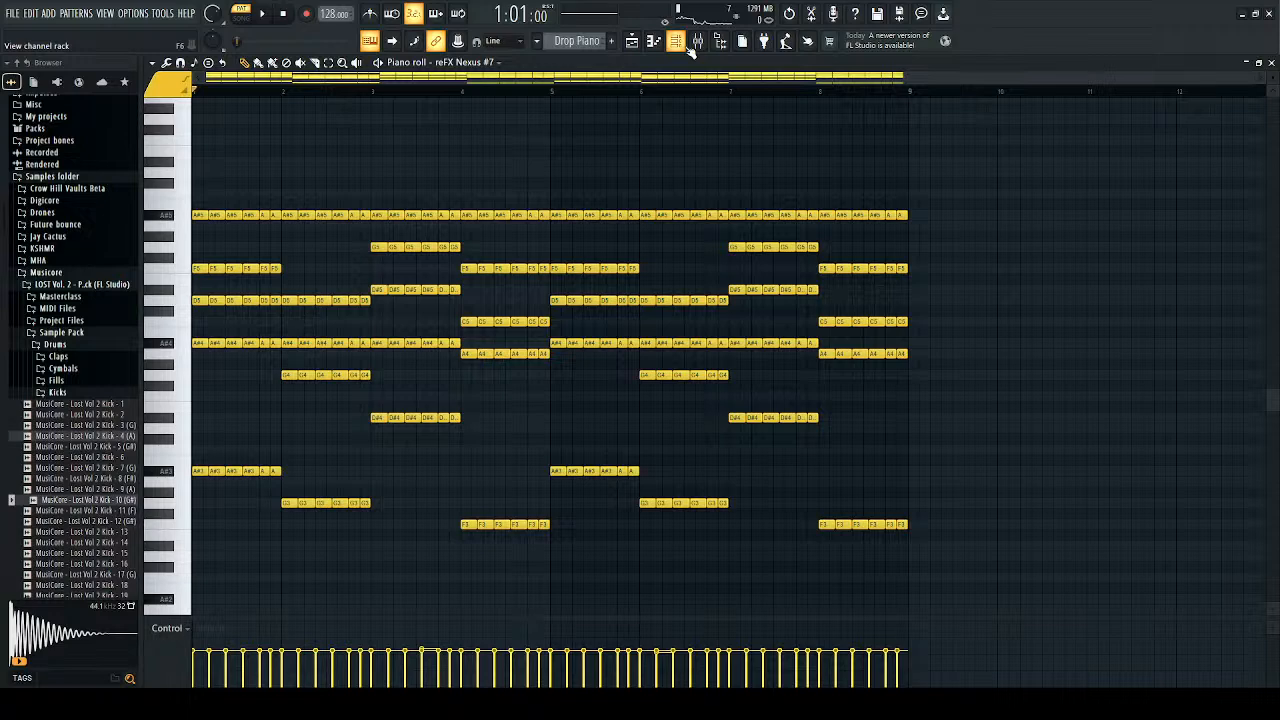
# Step: Audition the two piano layers and add another reFX Nexus channel, reFX Nexus #8
pyautogui.click(688, 44)
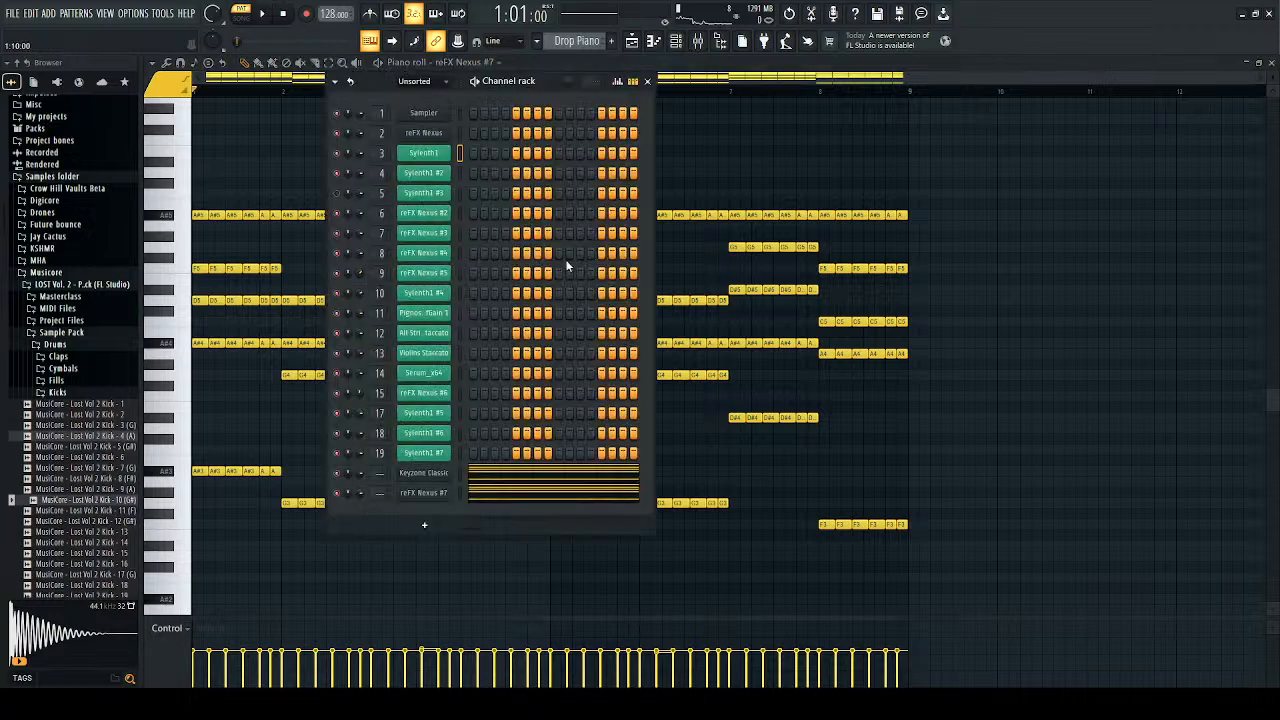
pyautogui.press('space')
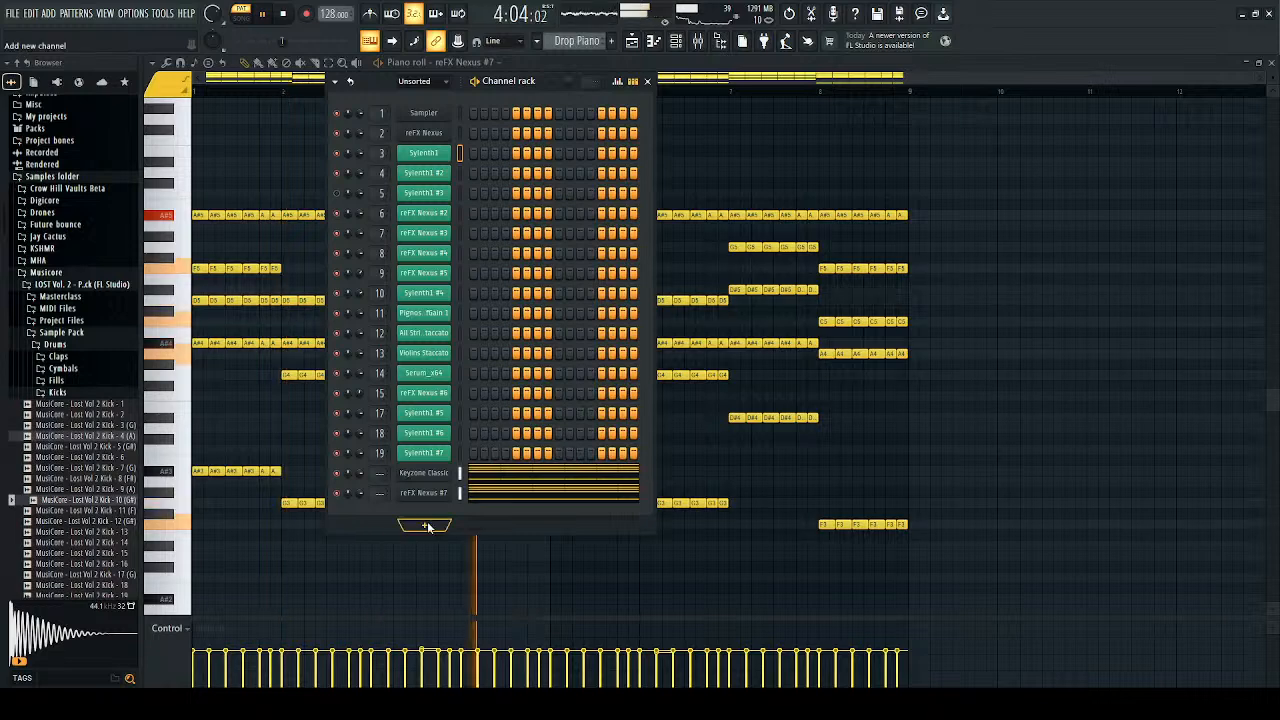
pyautogui.click(553, 414)
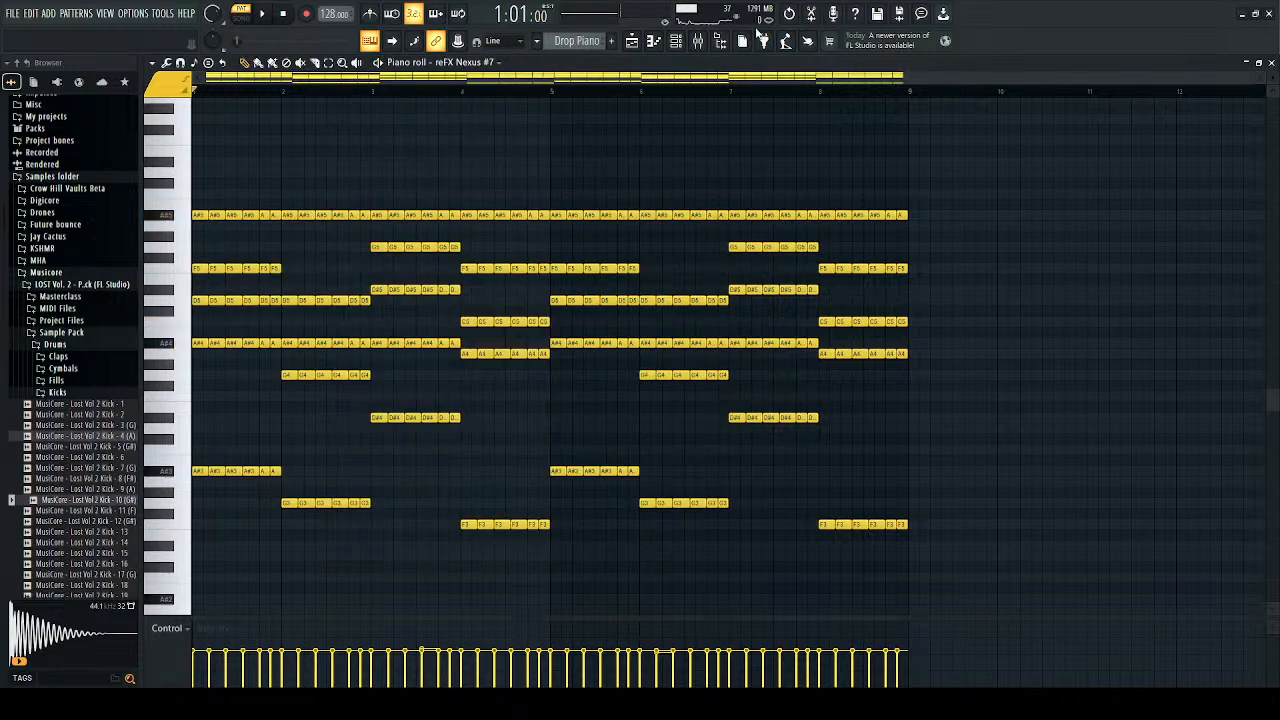
pyautogui.click(760, 38)
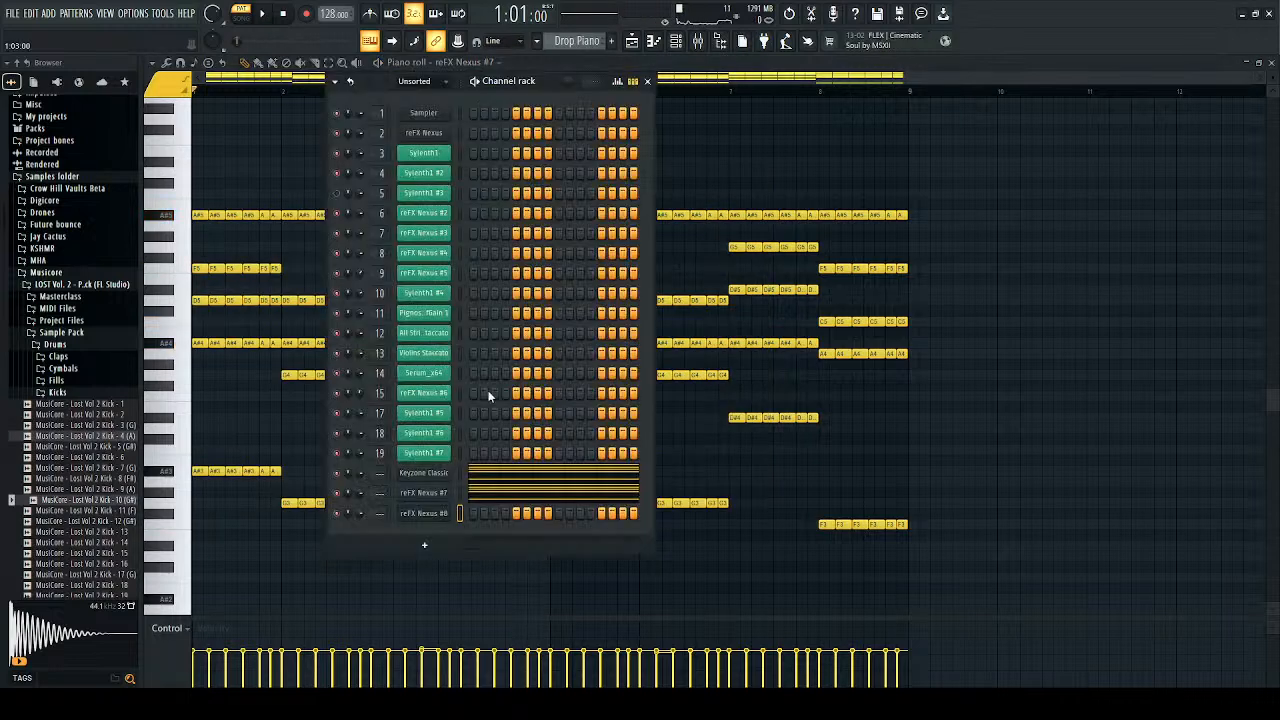
# Step: Try the PN FM Piano preset in reFX Nexus #7 while the pattern plays
pyautogui.click(424, 492)
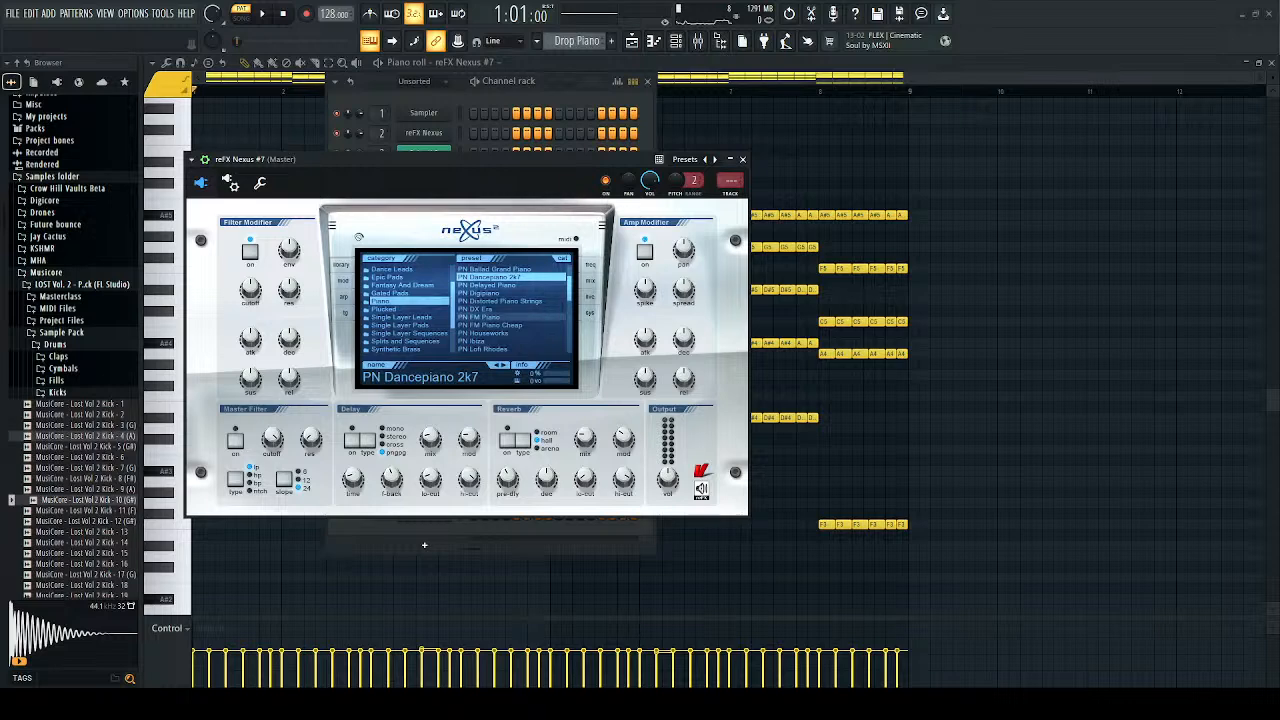
pyautogui.click(490, 317)
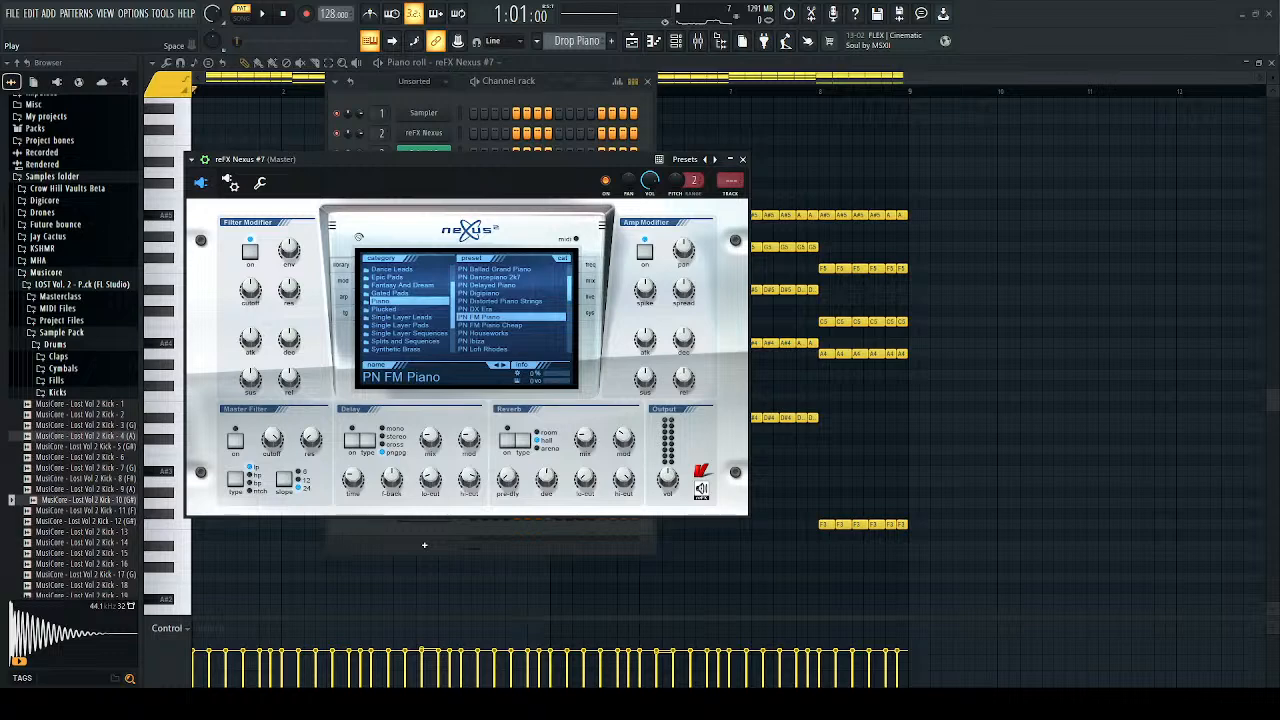
pyautogui.click(262, 14)
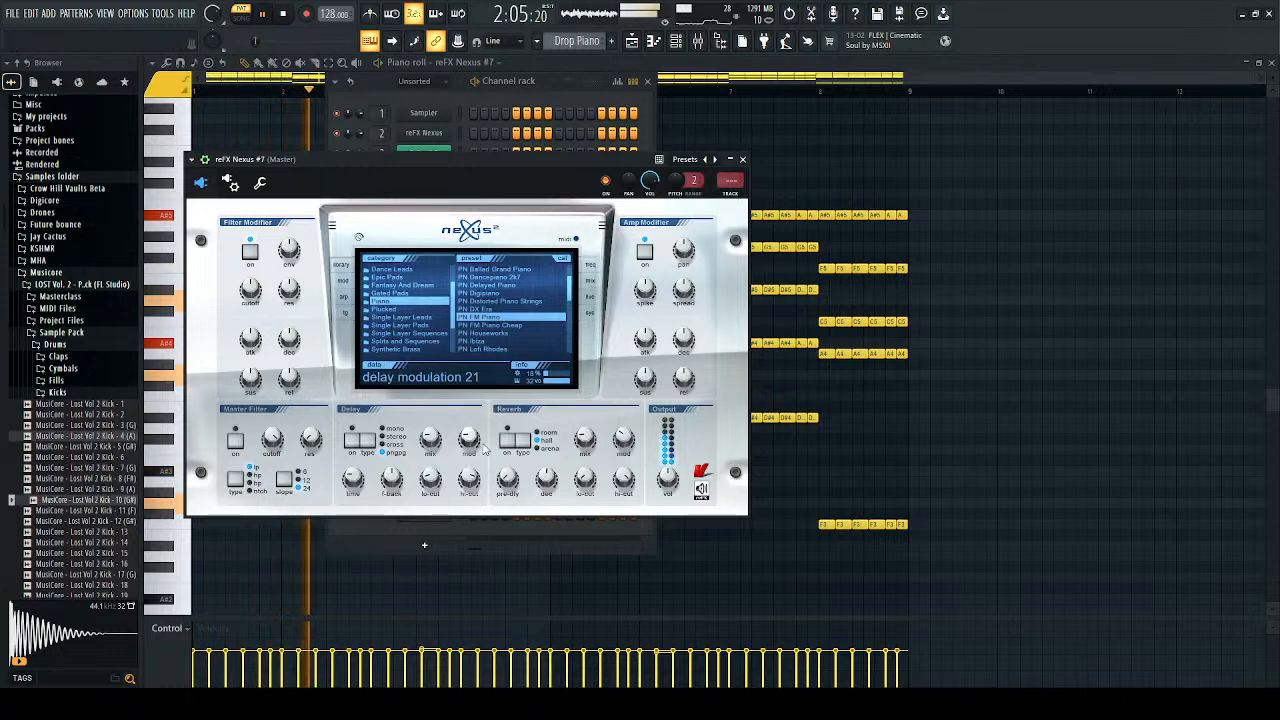
pyautogui.click(742, 159)
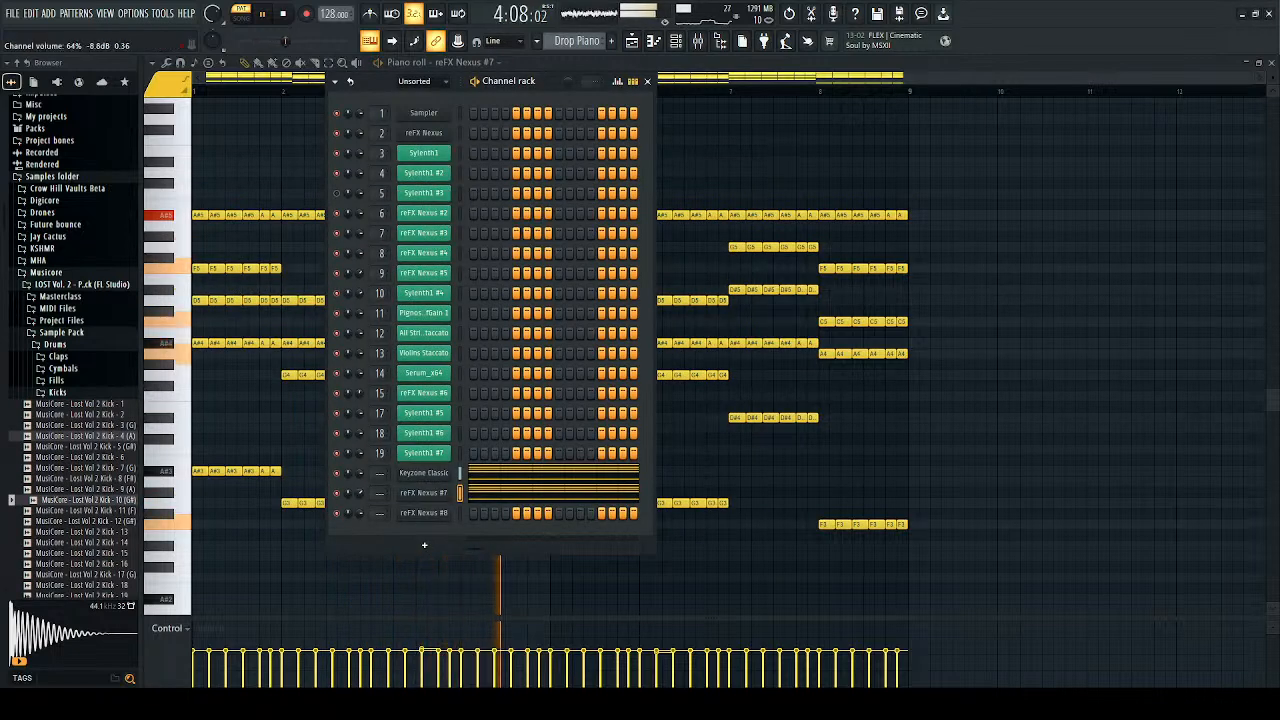
# Step: Step through the Piano presets of reFX Nexus #7 during playback and load PN Nexus Grandpiano
pyautogui.click(443, 493)
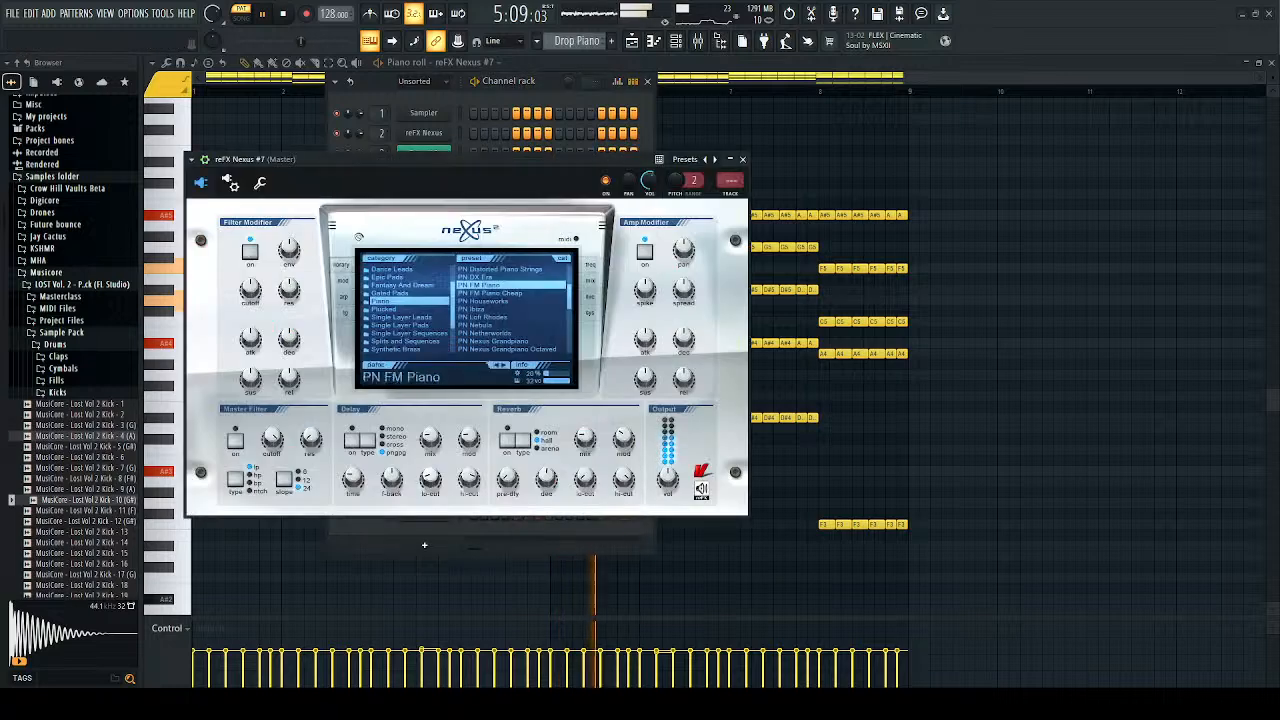
pyautogui.press('Down')
pyautogui.press('Down')
pyautogui.press('Down')
pyautogui.press('Down')
pyautogui.press('Down')
pyautogui.press('Down')
pyautogui.press('Down')
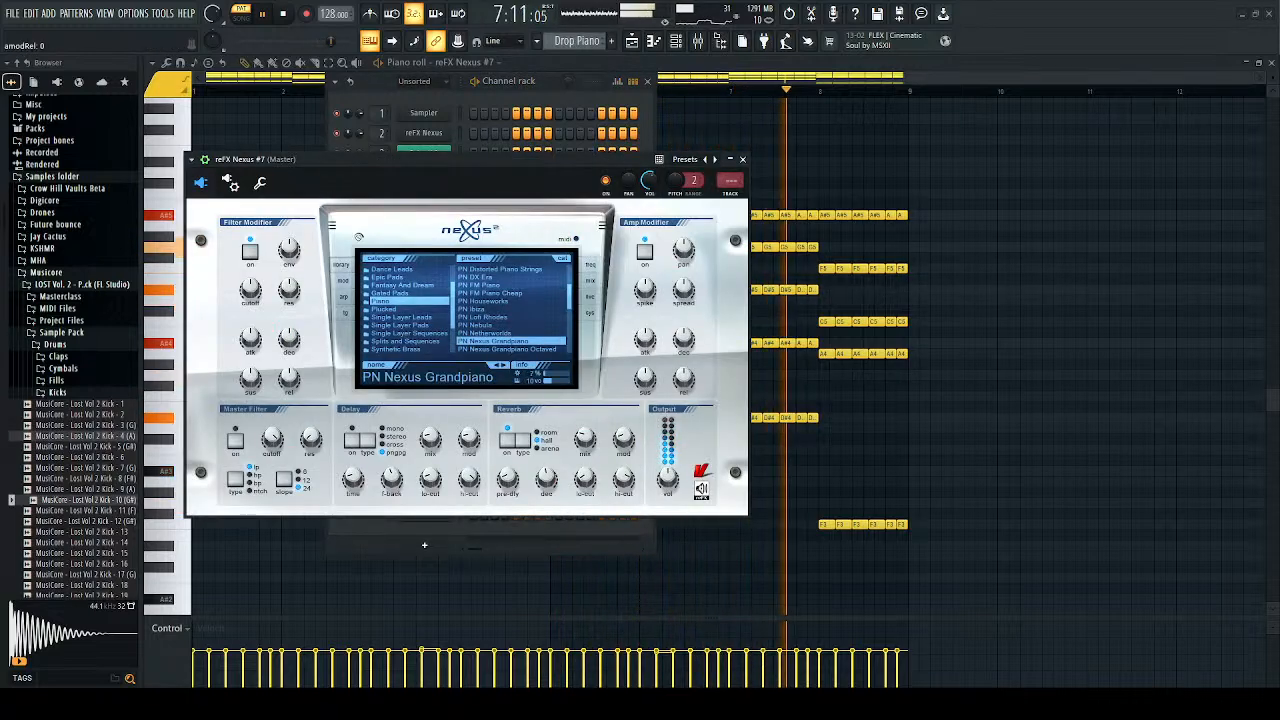
pyautogui.press('Down')
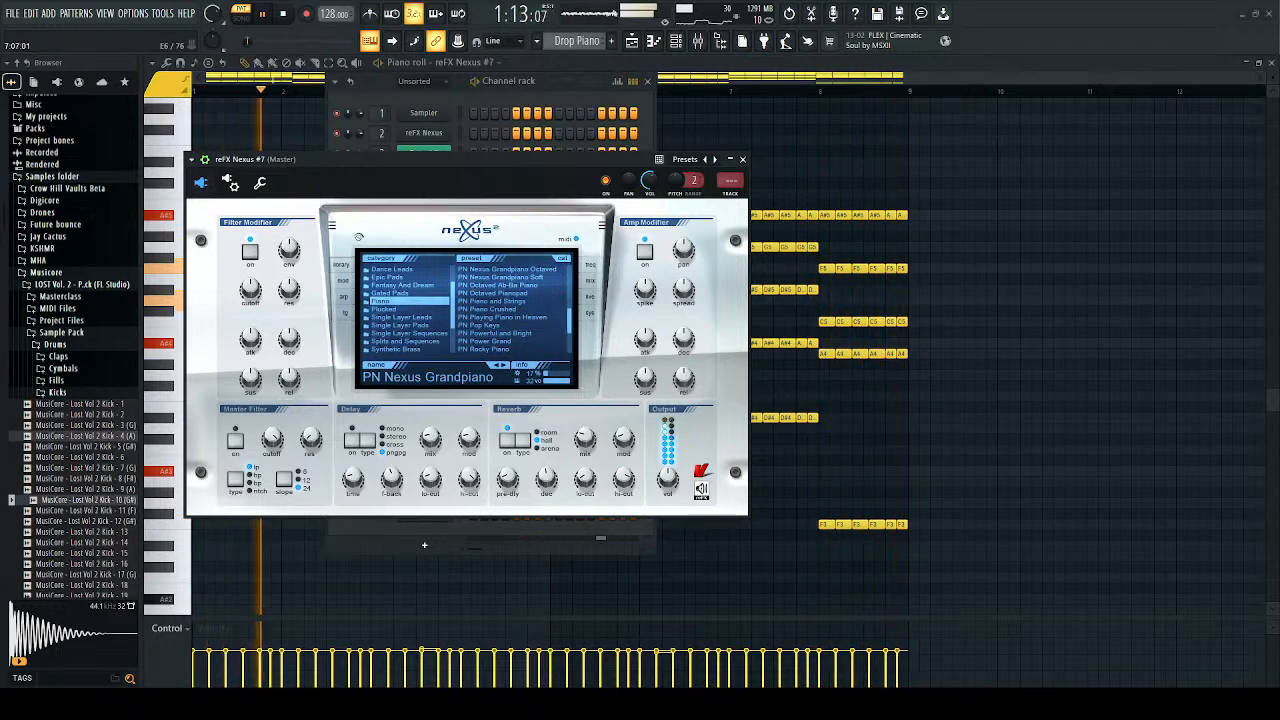
pyautogui.click(743, 159)
# Step: Load the PN Power Grand preset from the Piano category into reFX Nexus #8
pyautogui.click(432, 514)
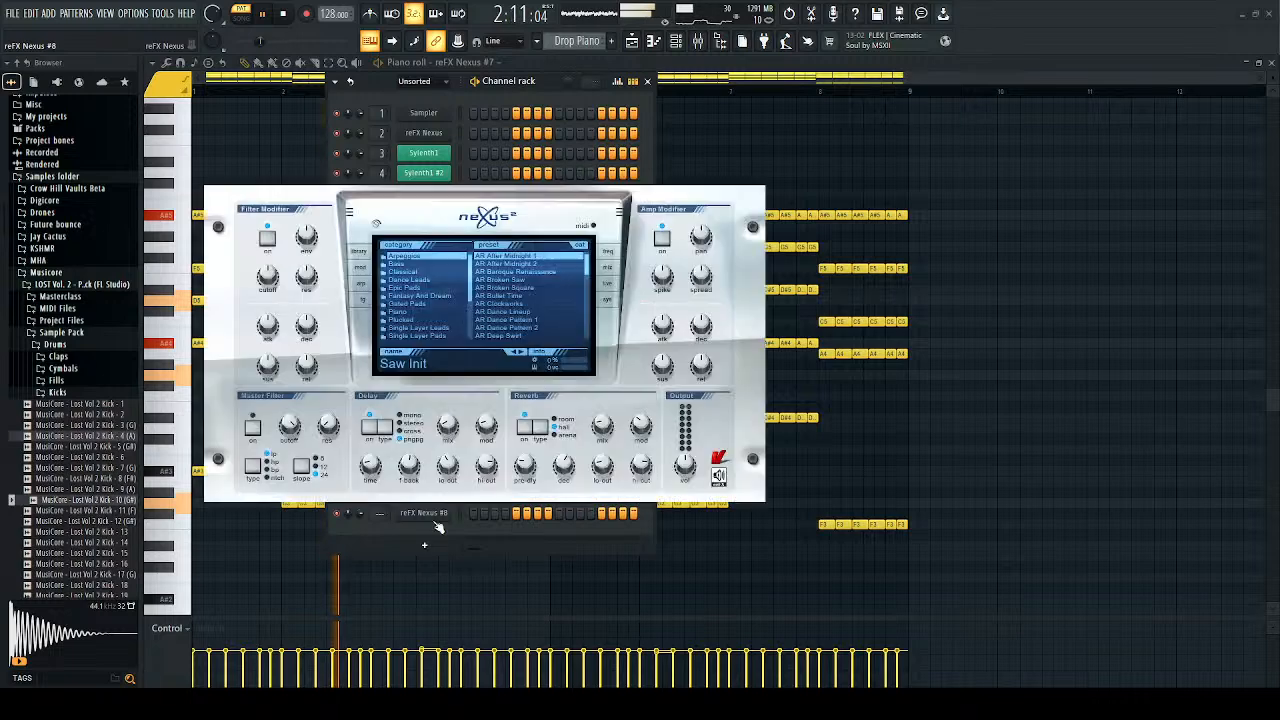
pyautogui.click(410, 312)
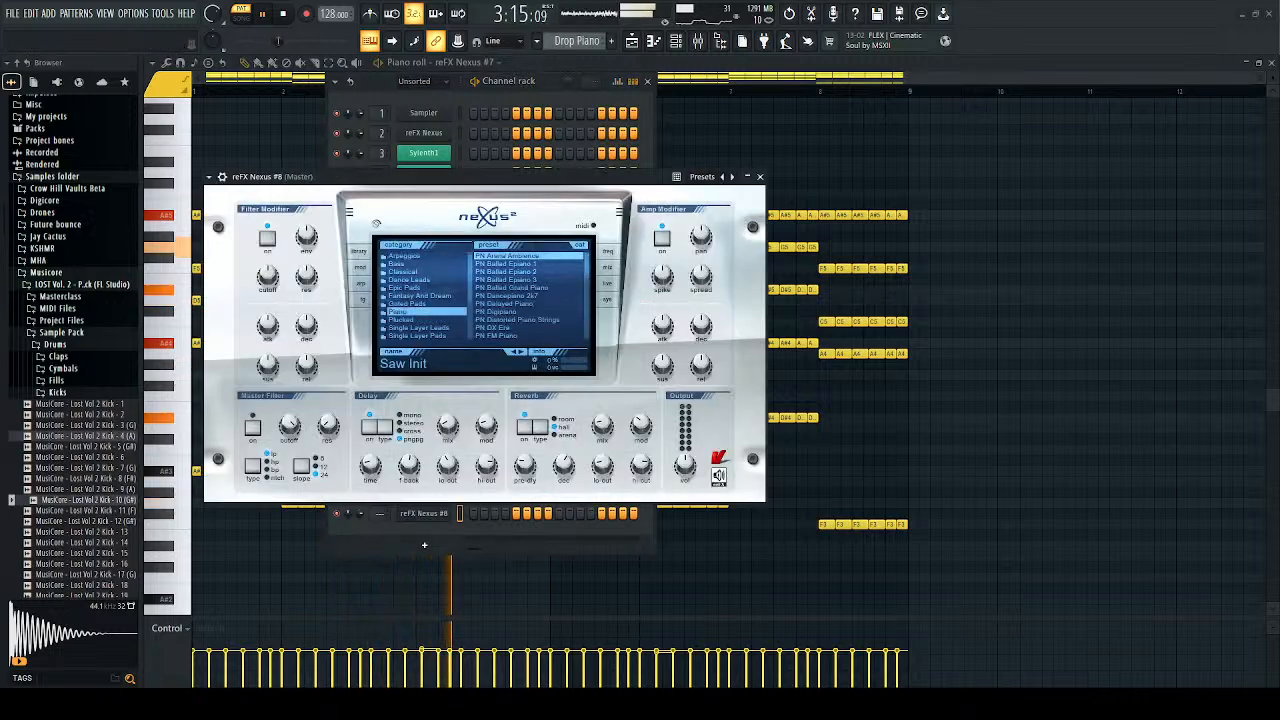
pyautogui.scroll(-10, 530, 295)
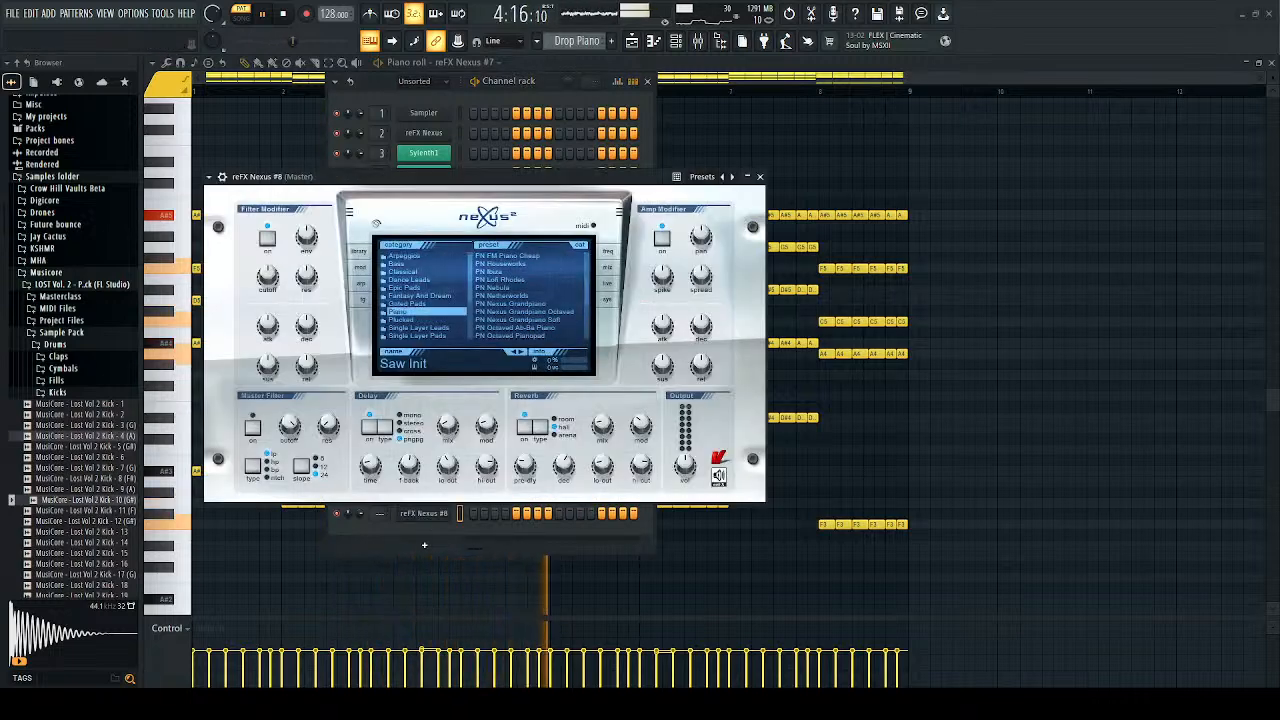
pyautogui.scroll(-7, 530, 295)
pyautogui.click(510, 311)
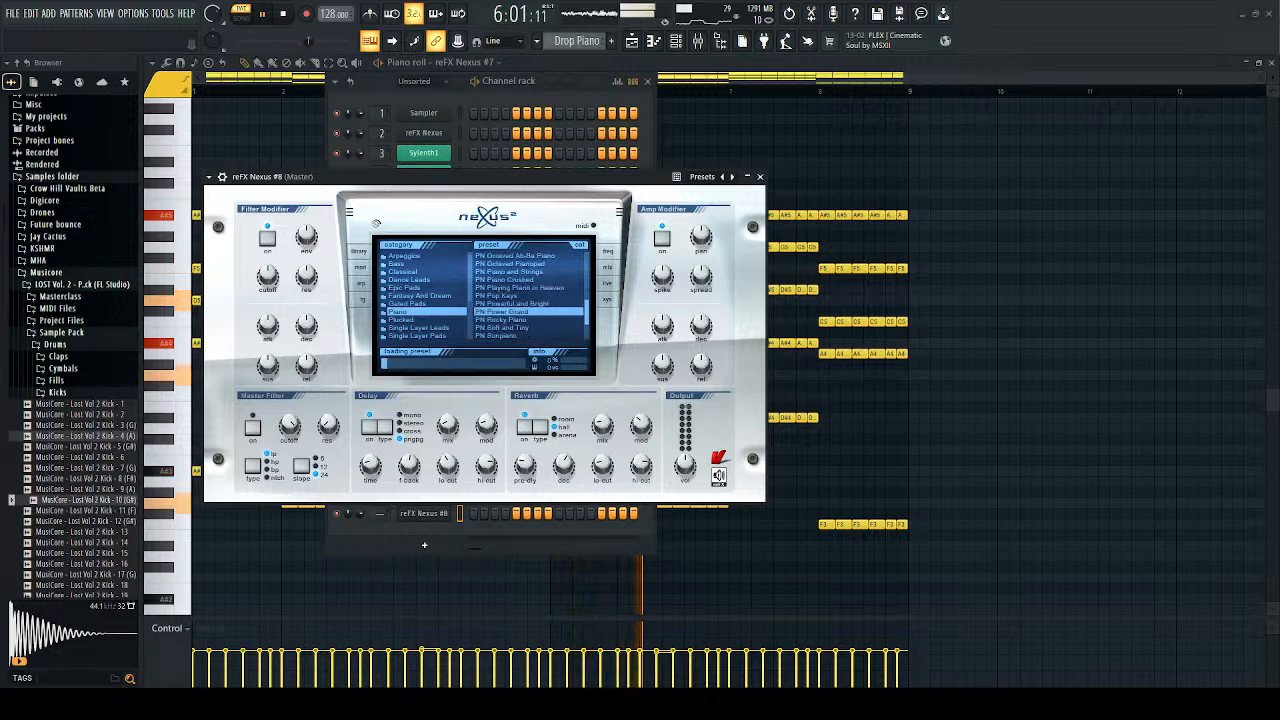
pyautogui.click(760, 177)
# Step: Copy the chord notes from reFX Nexus #7 into reFX Nexus #8 and pan Keyzone Classic 100% right during playback
pyautogui.click(460, 496)
pyautogui.click(460, 513)
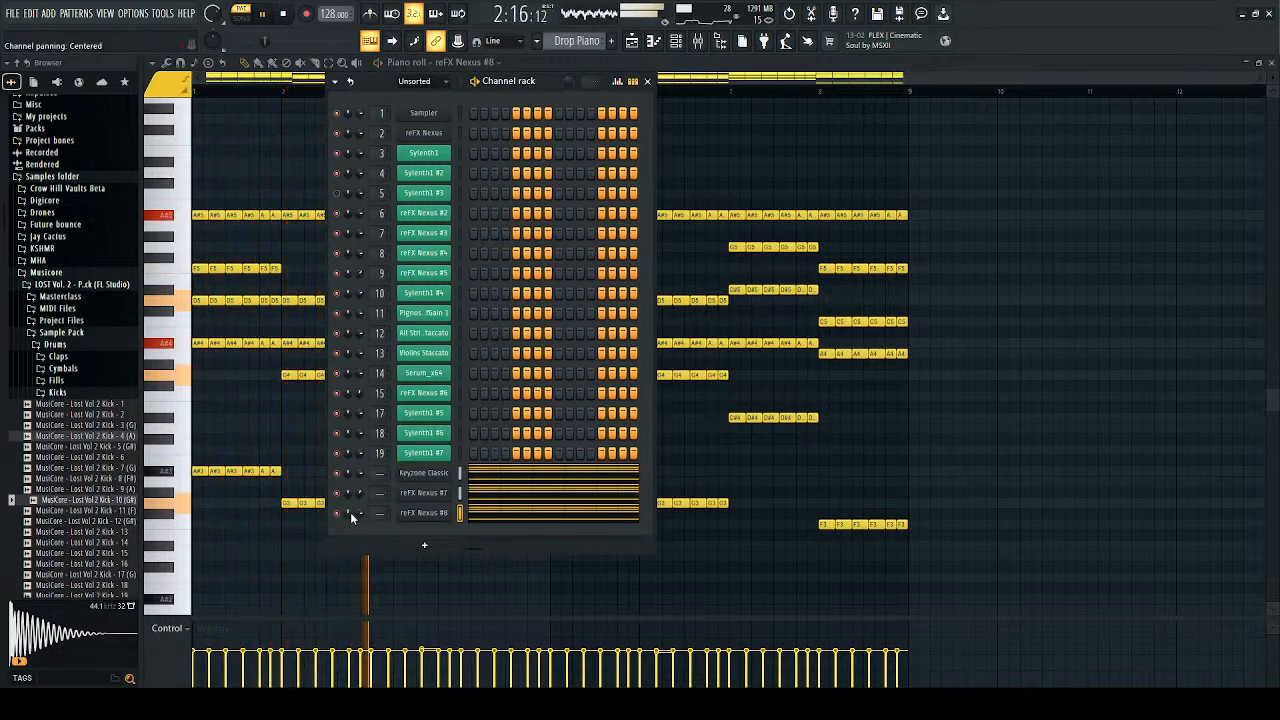
pyautogui.scroll(-10, 350, 512)
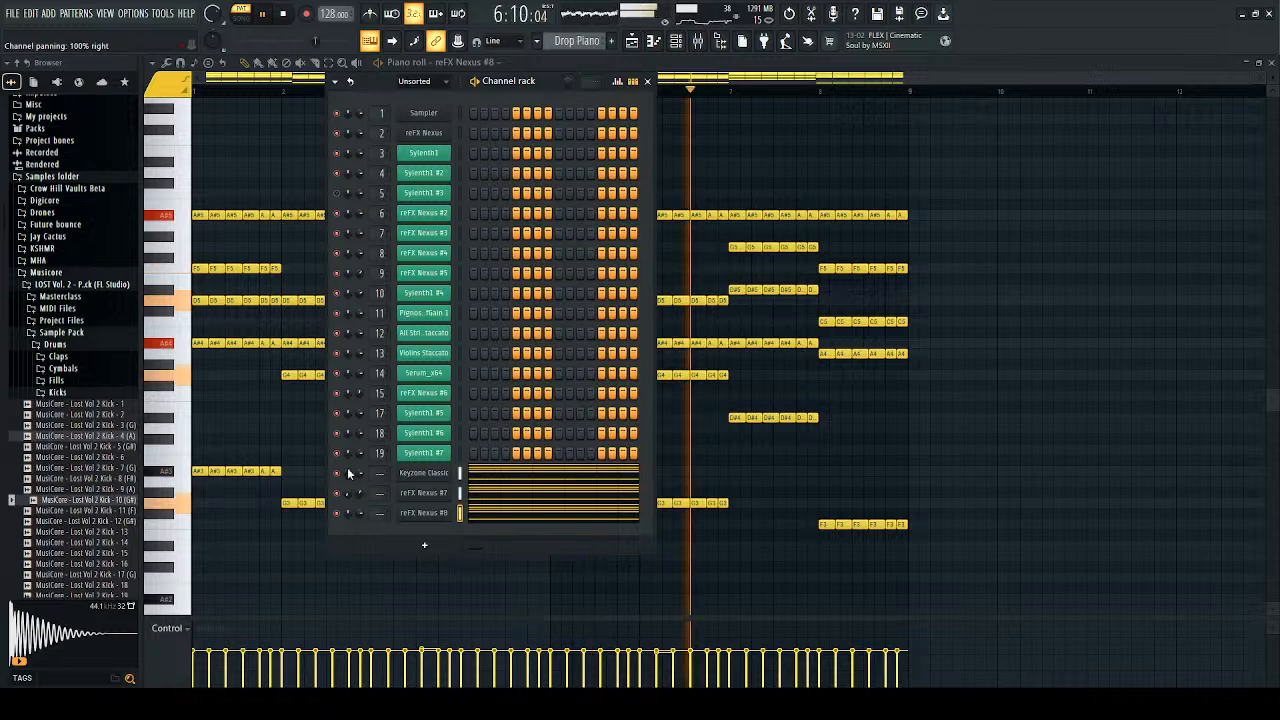
pyautogui.press('space')
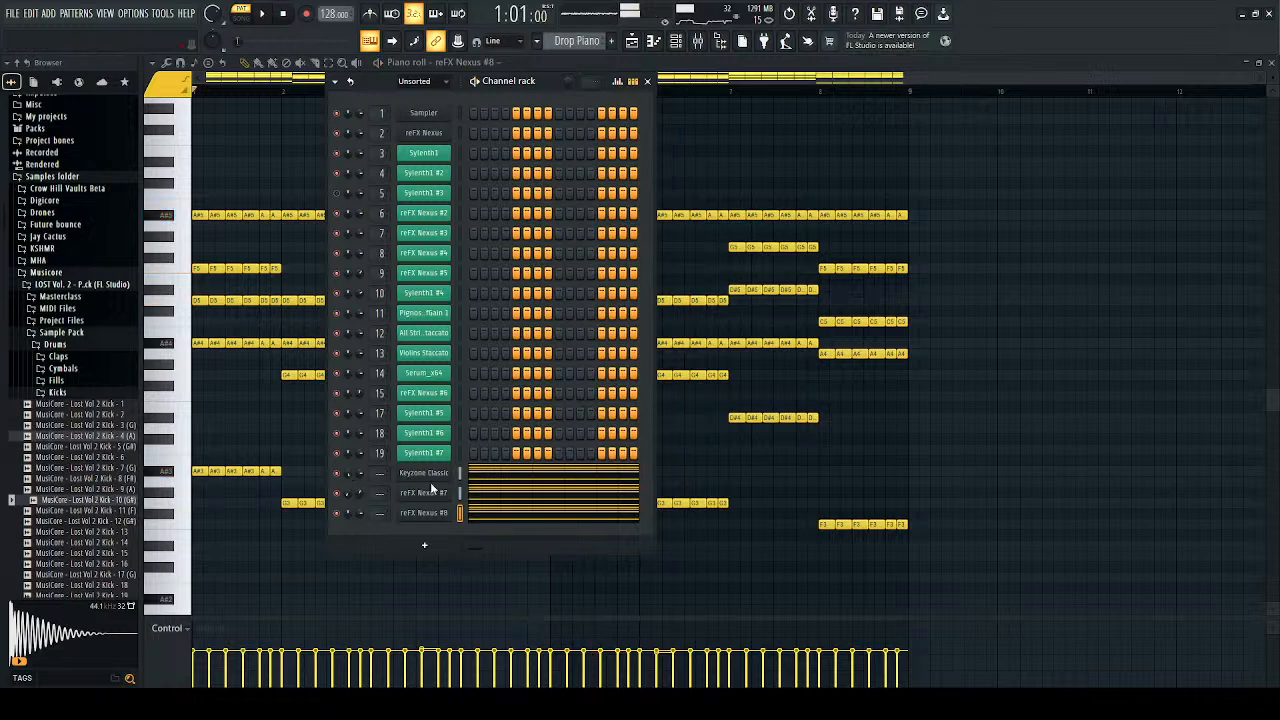
# Step: Select the Keyzone Classic, reFX Nexus #7 and reFX Nexus #8 channels and colour them green
pyautogui.click(456, 480)
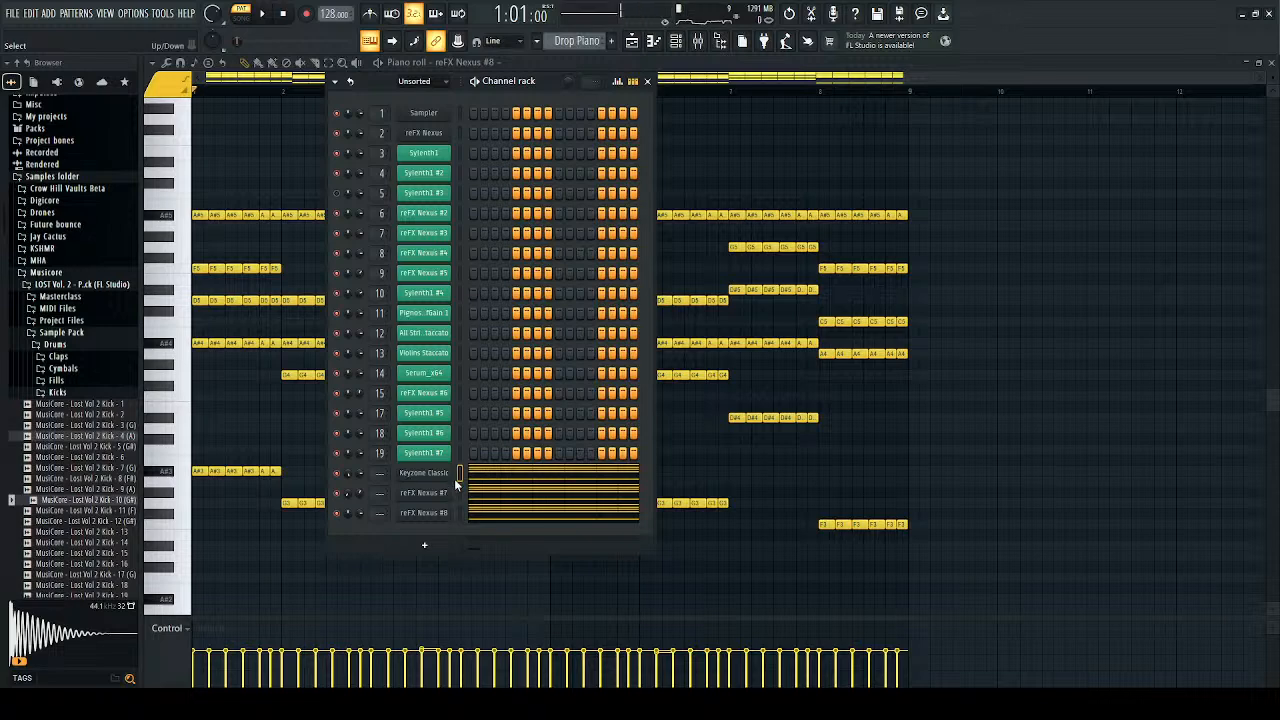
pyautogui.moveTo(457, 480); pyautogui.dragTo(458, 512)
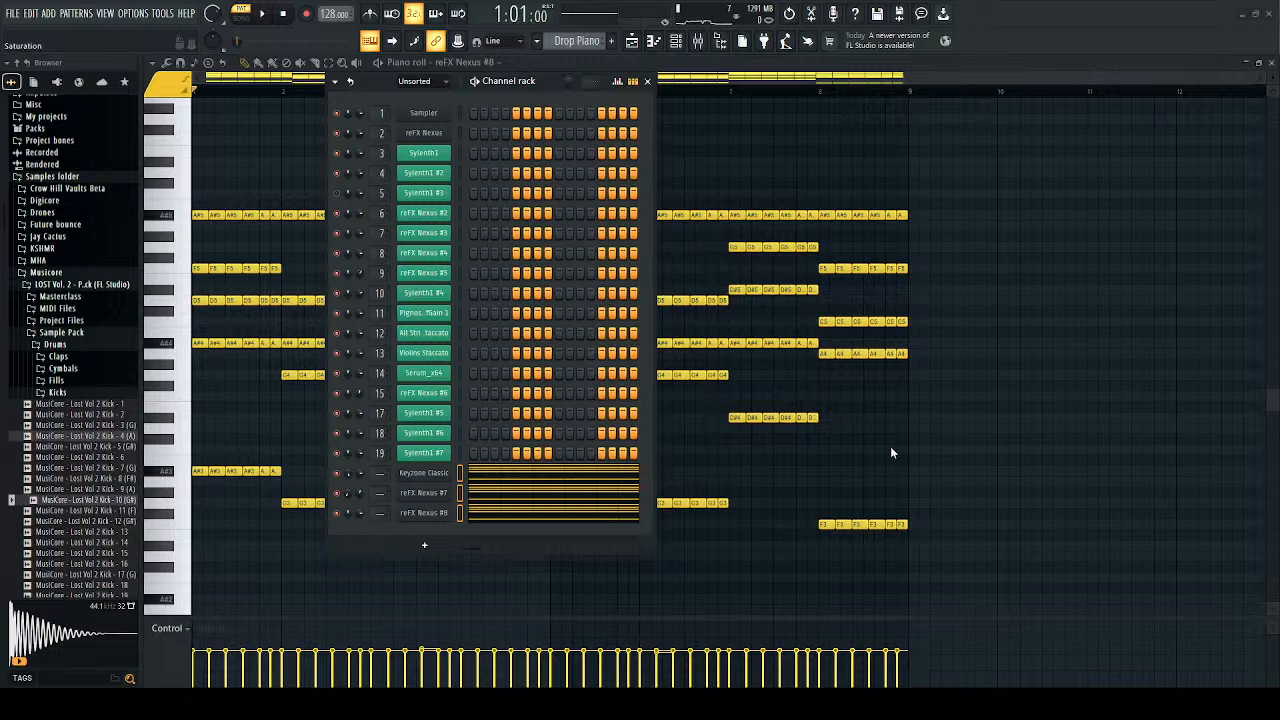
pyautogui.click(949, 488)
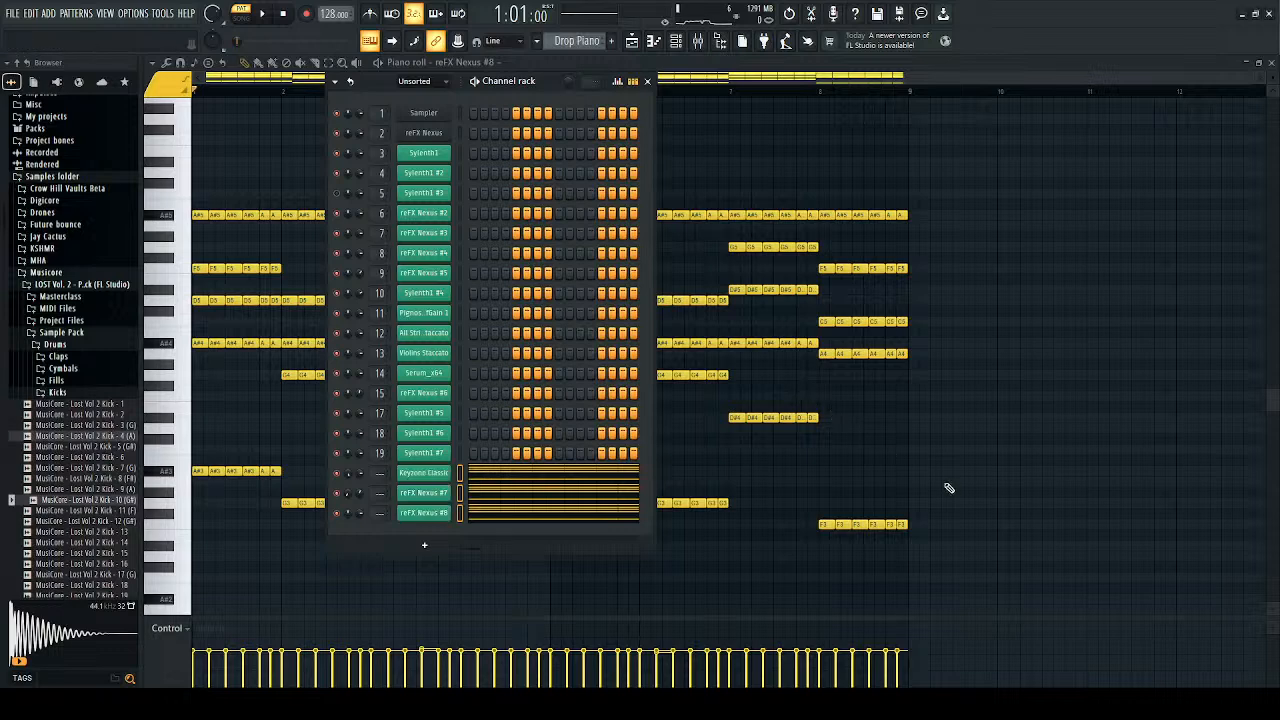
# Step: Assign the three selected piano channels to their own mixer tracks 21 to 23 and close the channel rack
pyautogui.click(678, 41)
pyautogui.click(678, 41)
pyautogui.hotkey('ctrl', 'l')
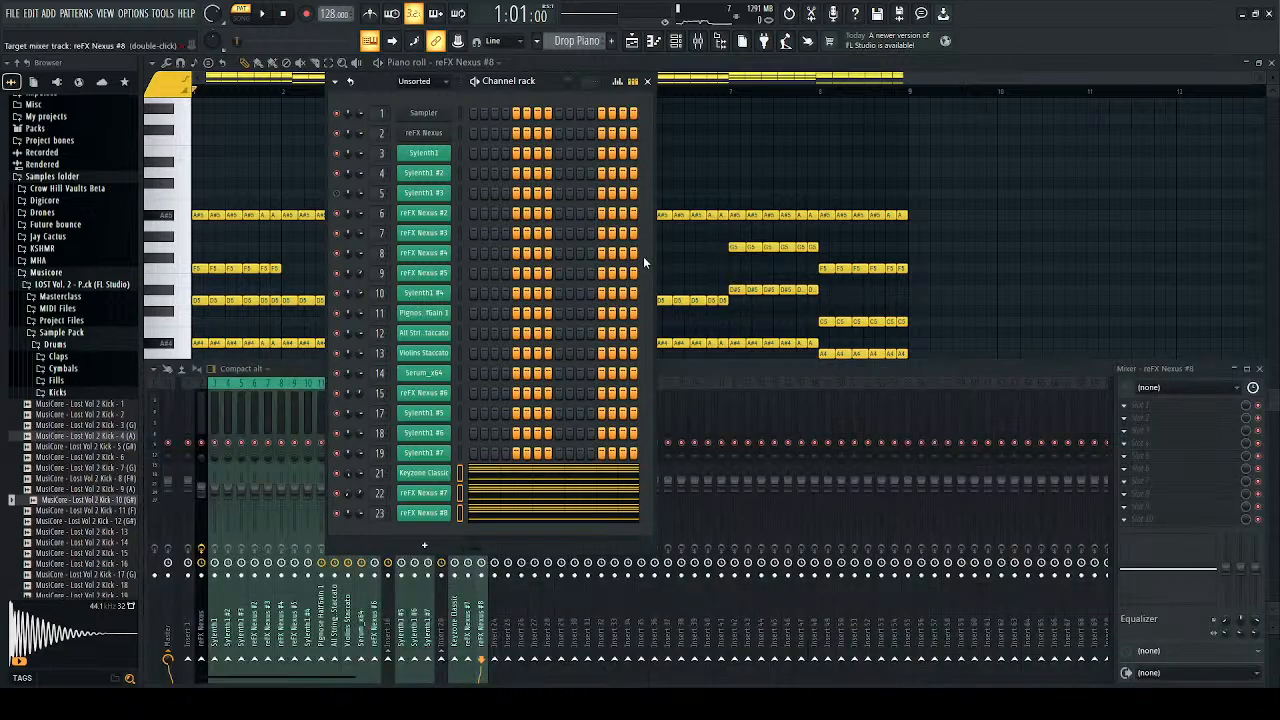
pyautogui.click(648, 81)
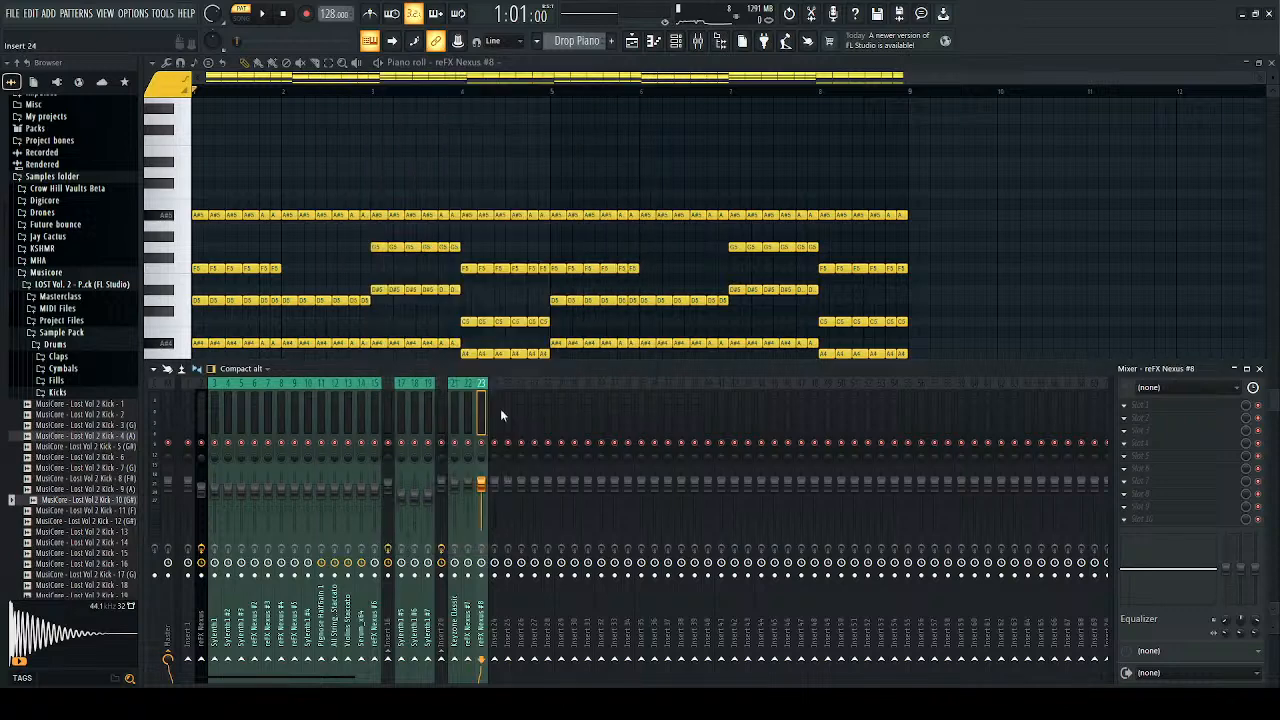
# Step: Select the three piano mixer tracks and route them to Insert 24
pyautogui.moveTo(456, 412); pyautogui.dragTo(481, 430)
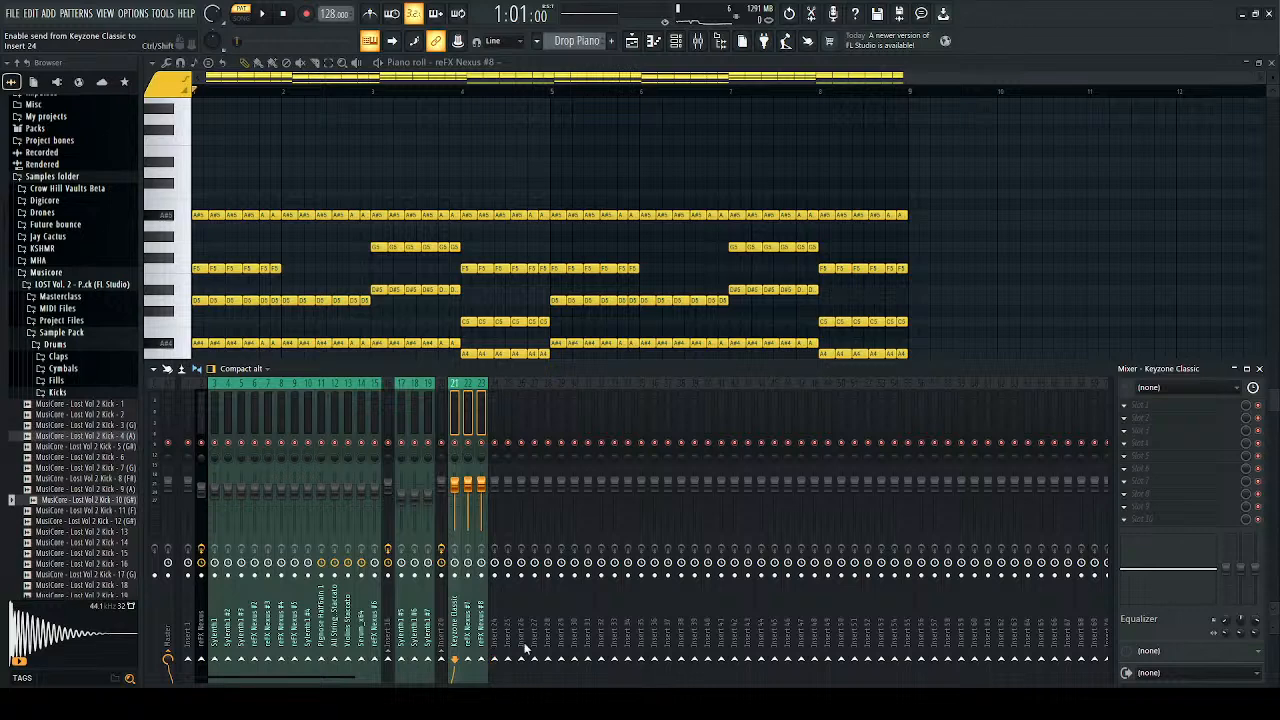
pyautogui.click(493, 658)
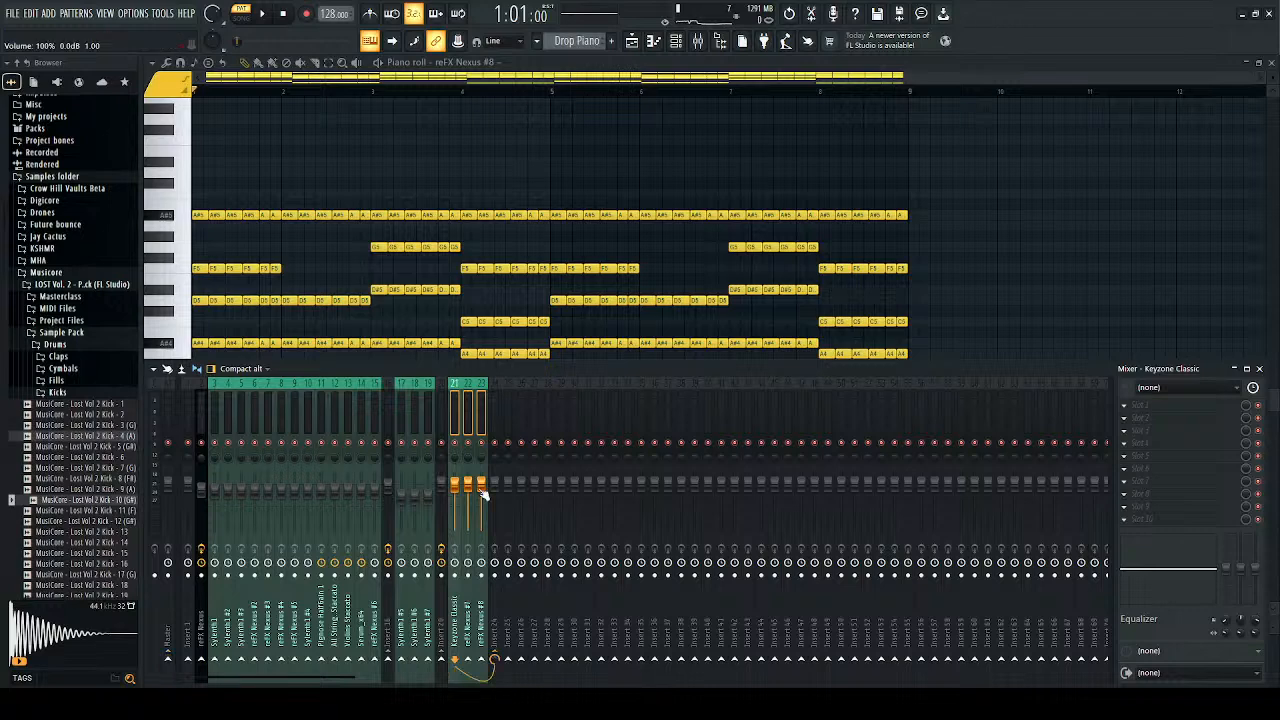
# Step: Lower the three piano tracks to about -4.4 dB and insert Fruity parametric EQ 2 on Insert 24
pyautogui.moveTo(483, 494); pyautogui.dragTo(486, 498)
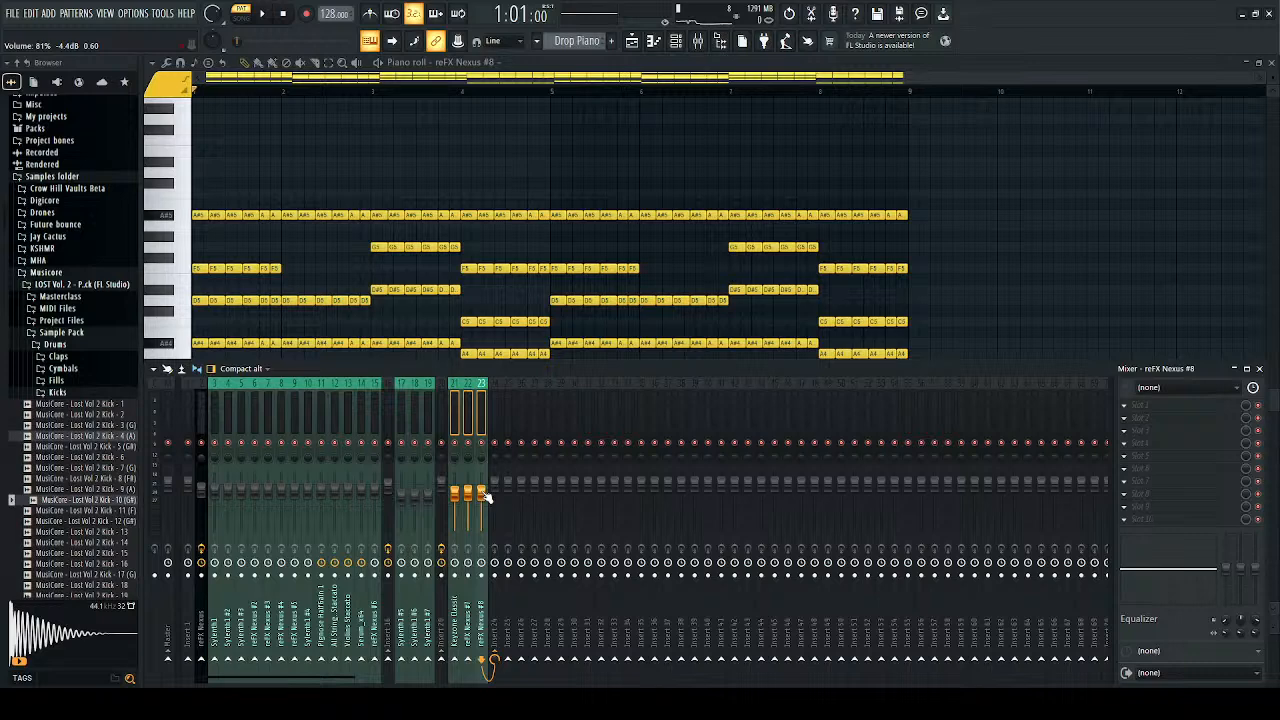
pyautogui.click(495, 425)
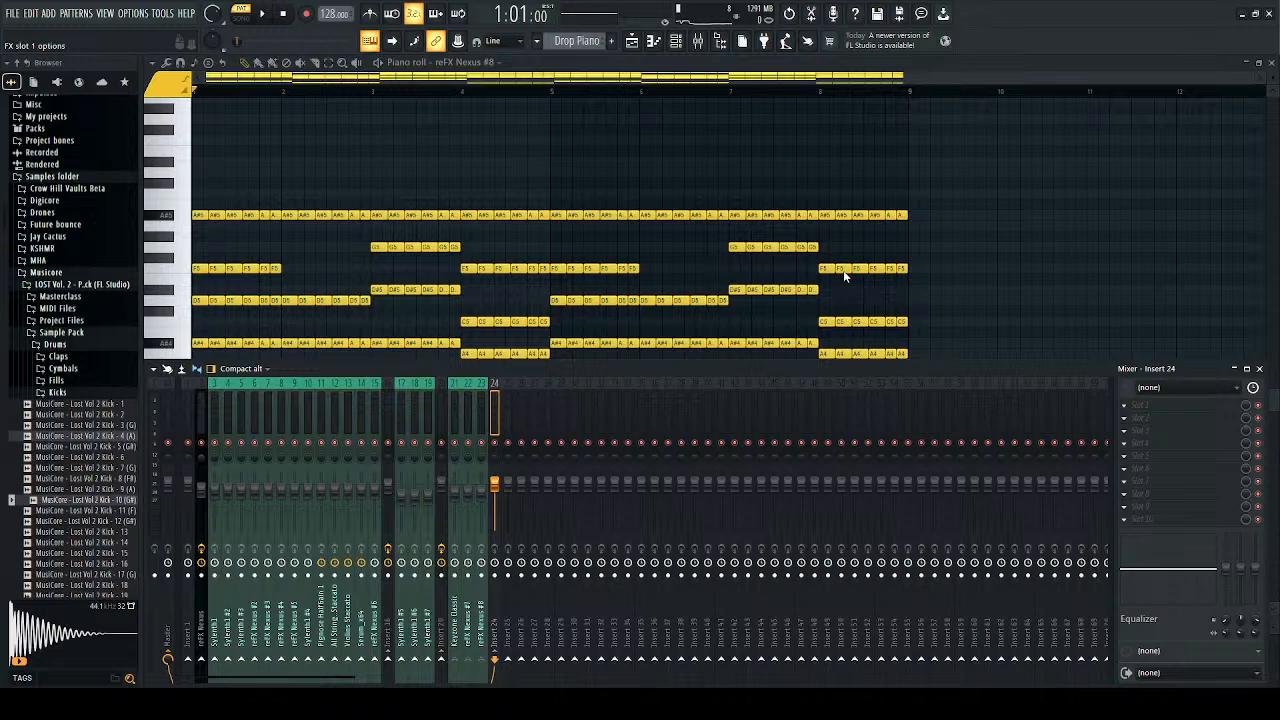
pyautogui.press('F9')
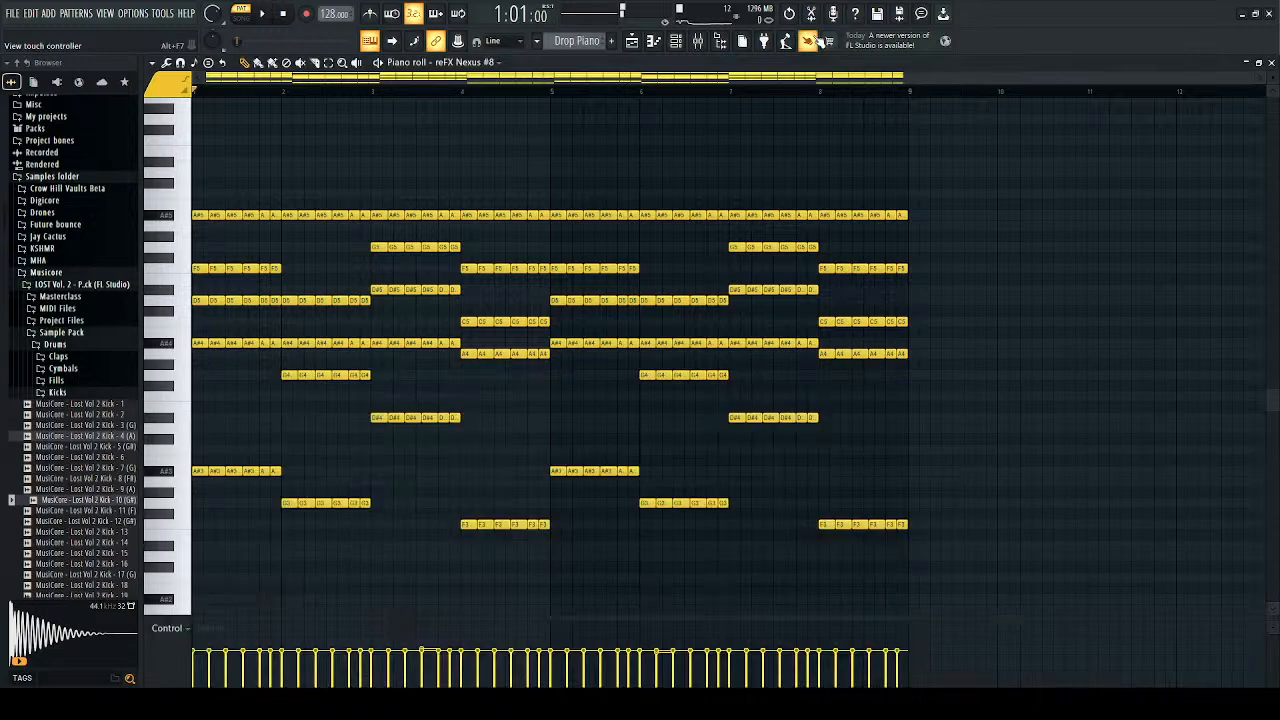
pyautogui.press('F9')
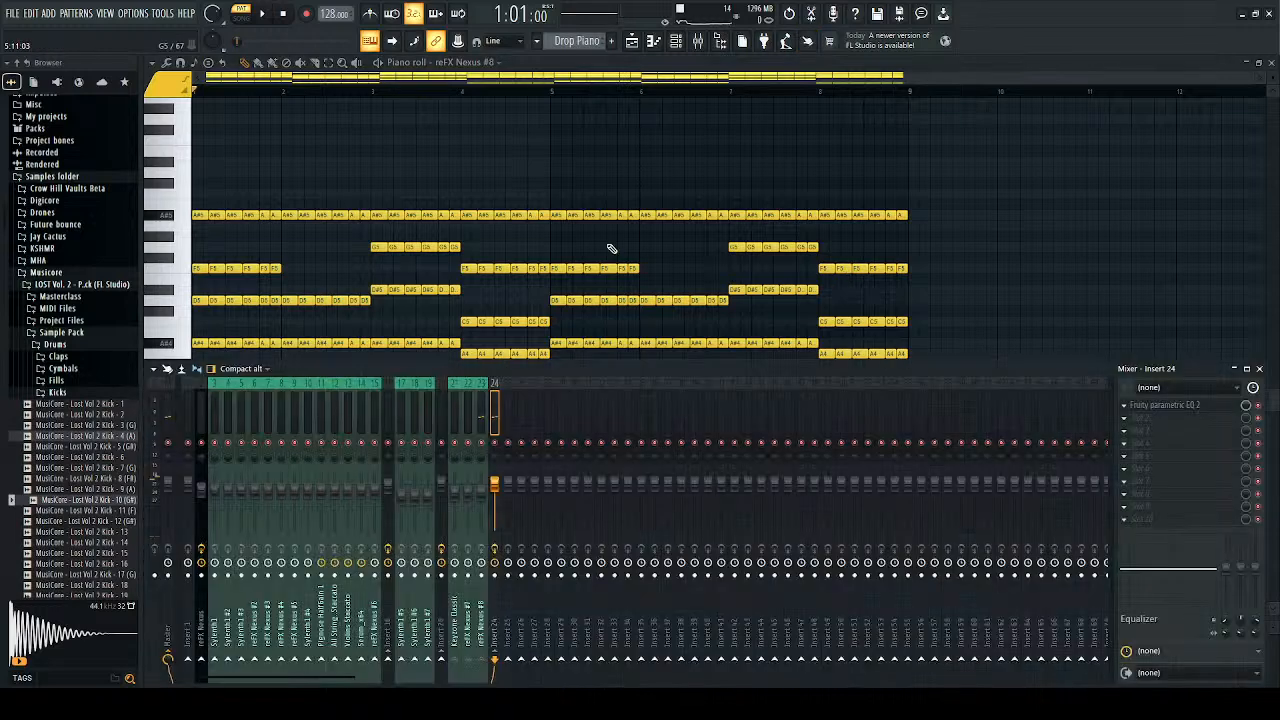
# Step: Open Insert 24's Fruity parametric EQ 2 and load the 20Hz + 18kHz cut preset
pyautogui.click(1160, 410)
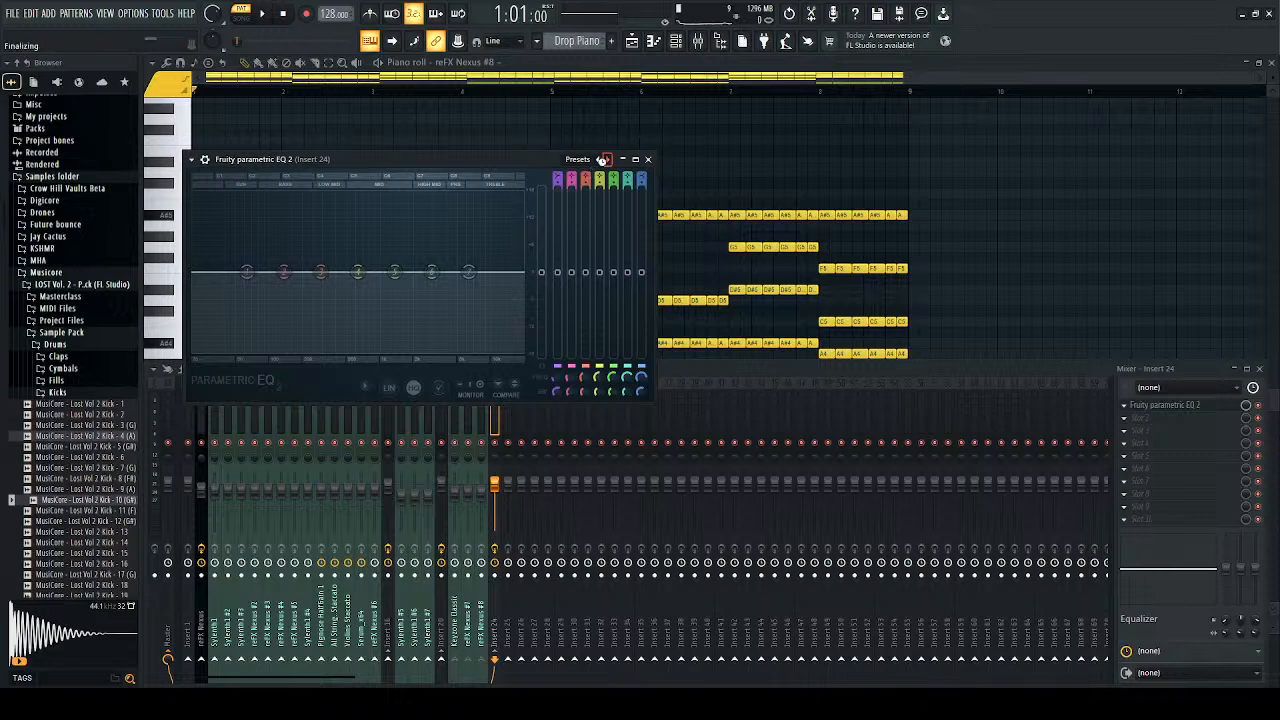
pyautogui.click(605, 160)
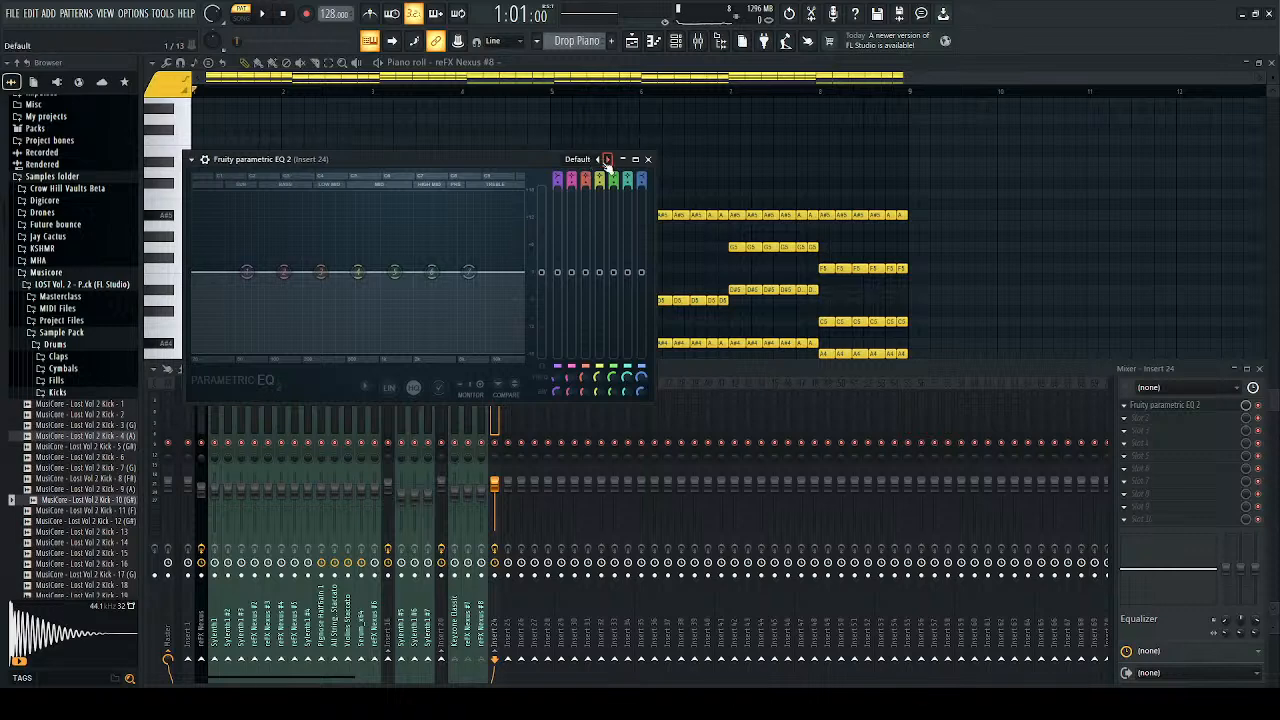
pyautogui.click(608, 160)
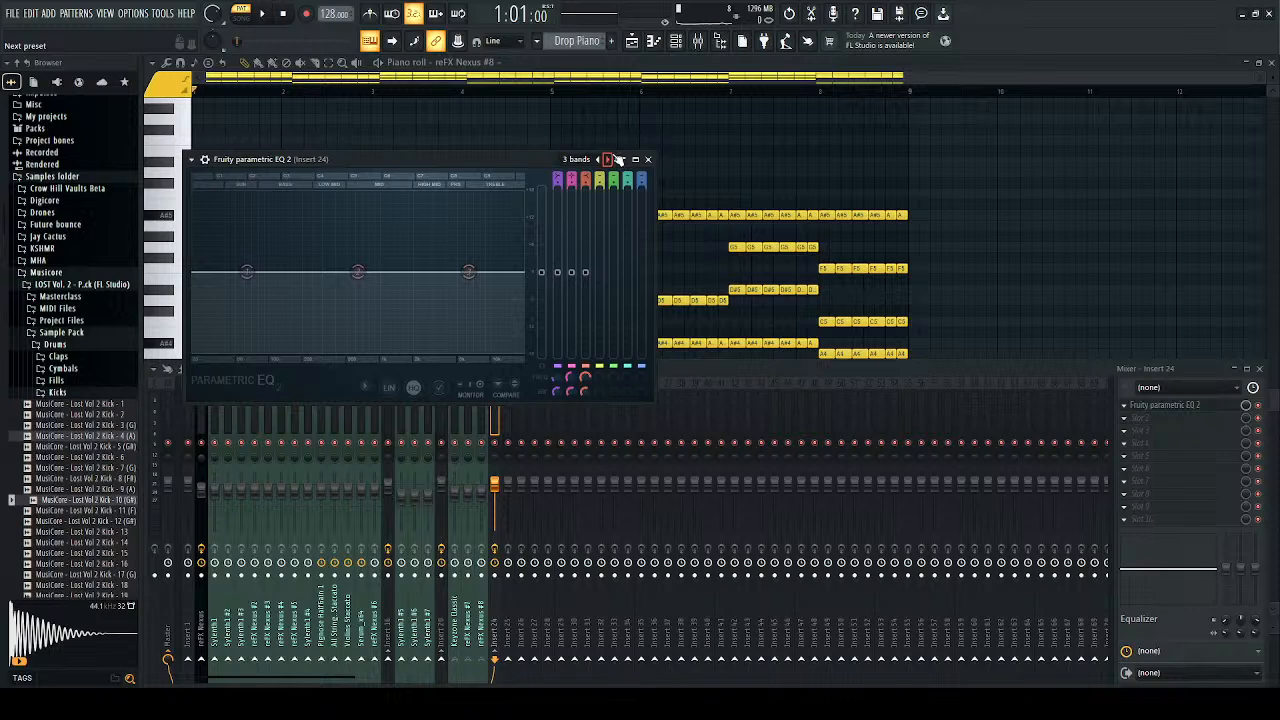
pyautogui.click(609, 160)
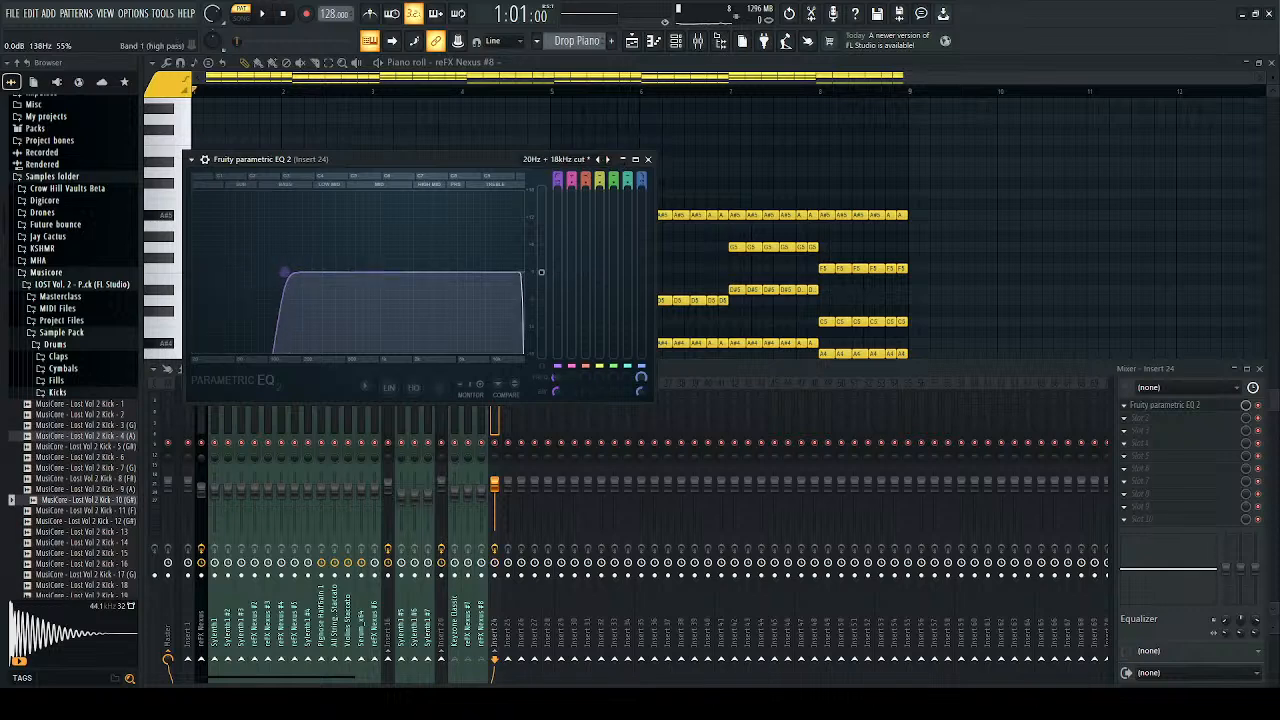
# Step: During playback, lower the equalizer's low-pass cutoff into the high mids and set its high-pass cutoff to about 127 Hz
pyautogui.press('space')
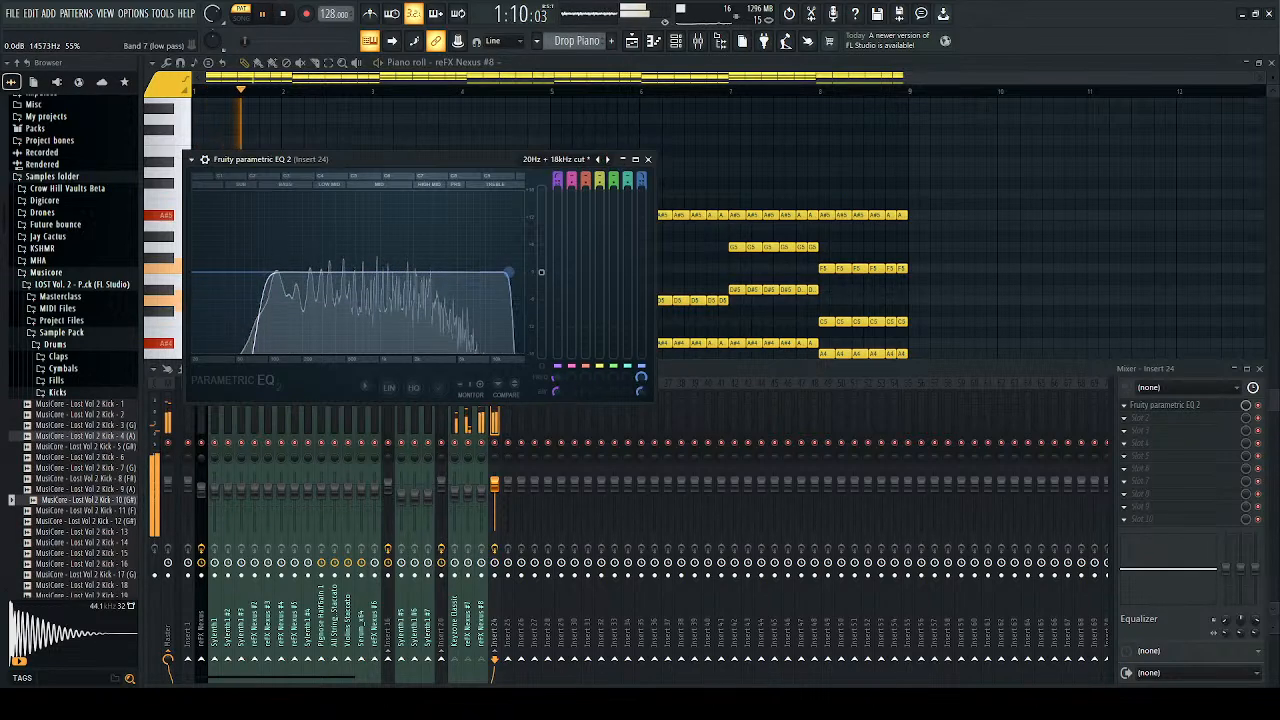
pyautogui.moveTo(463, 271); pyautogui.dragTo(446, 272)
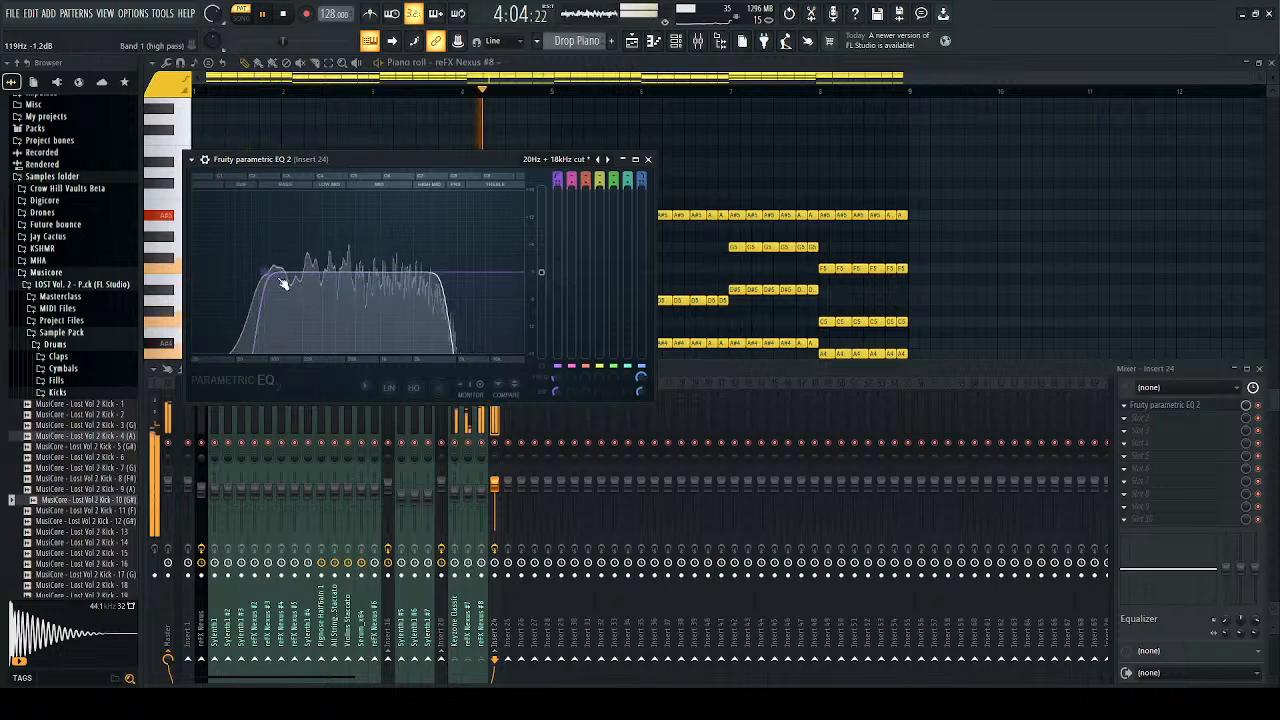
pyautogui.moveTo(265, 272); pyautogui.dragTo(274, 272)
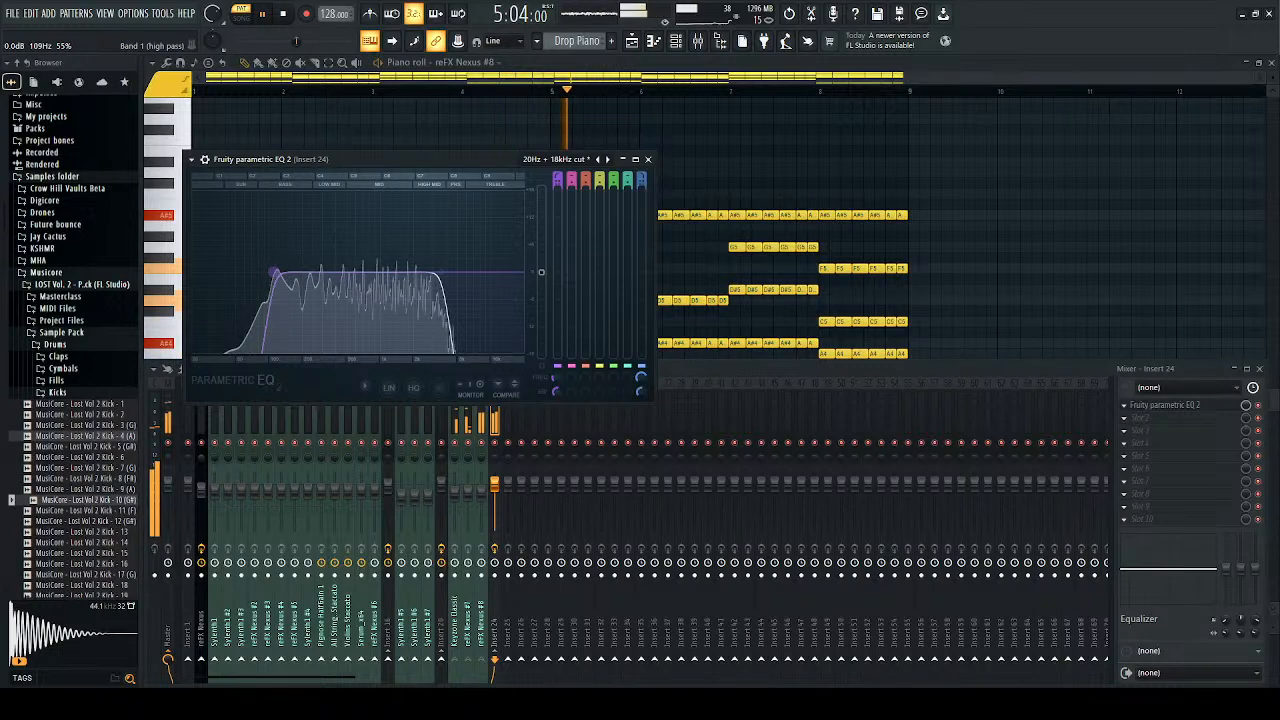
pyautogui.moveTo(274, 272); pyautogui.dragTo(281, 273)
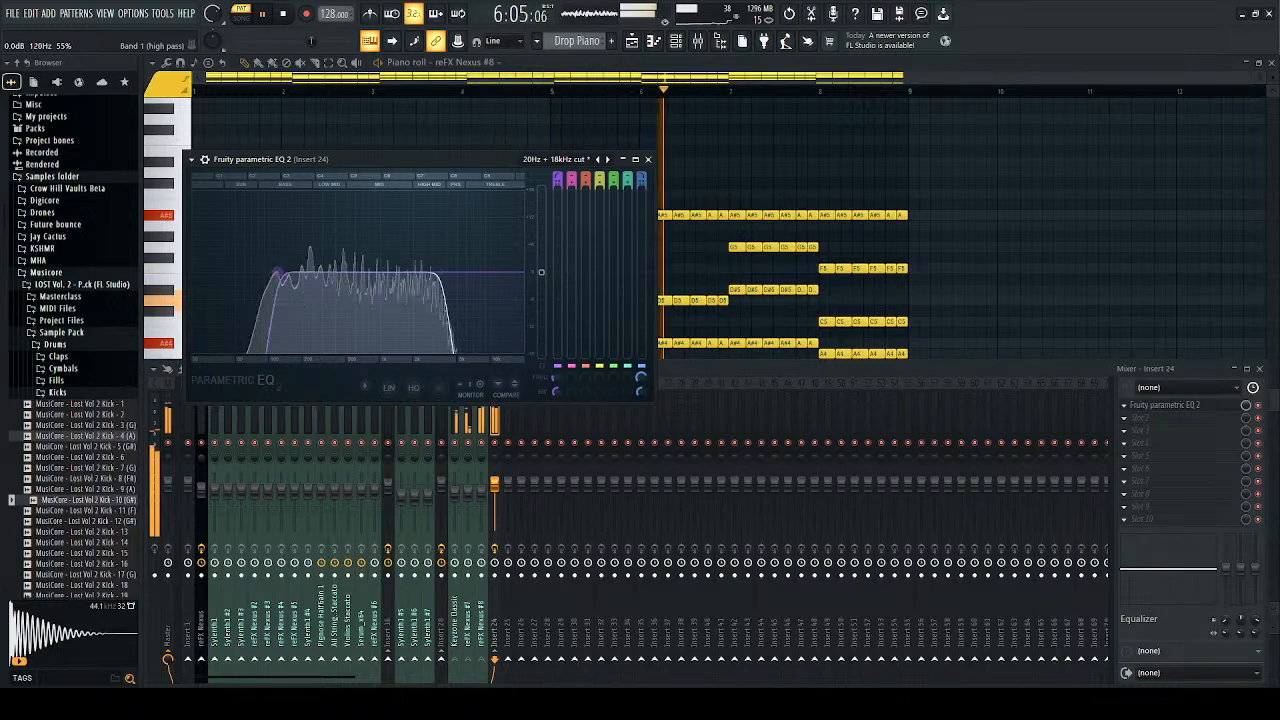
pyautogui.moveTo(281, 273); pyautogui.dragTo(285, 273)
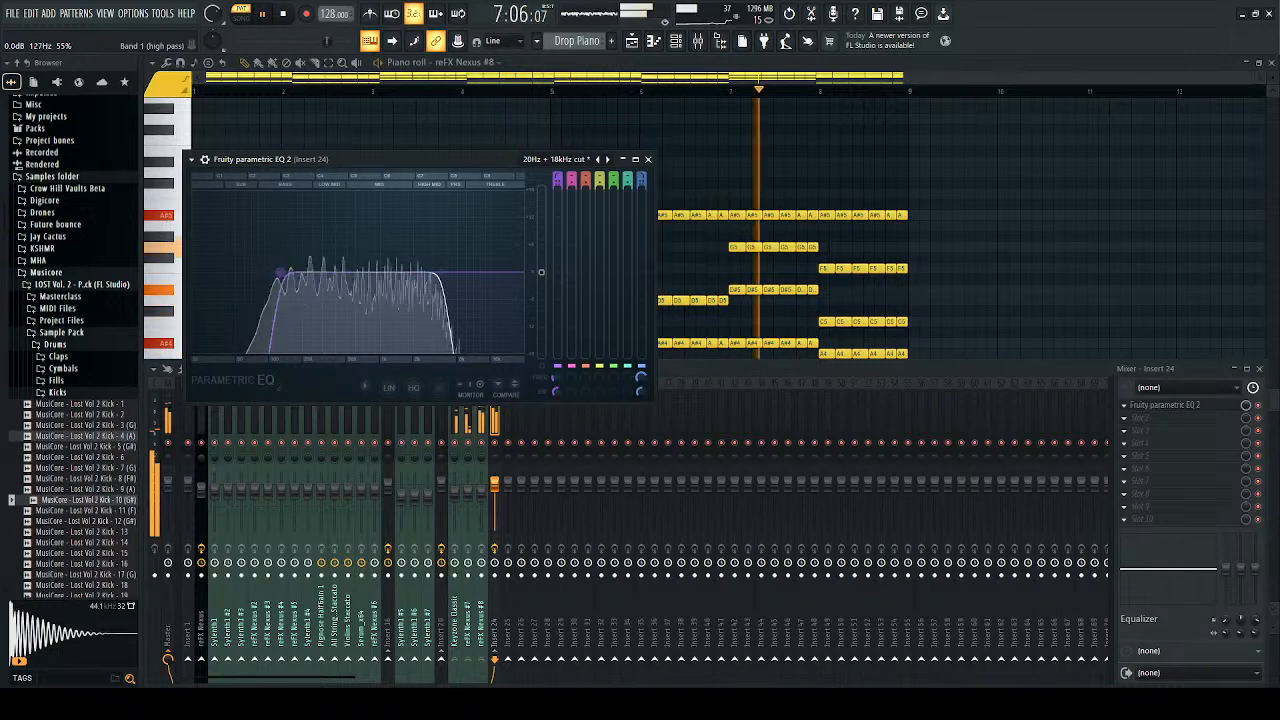
pyautogui.moveTo(285, 273); pyautogui.dragTo(310, 272)
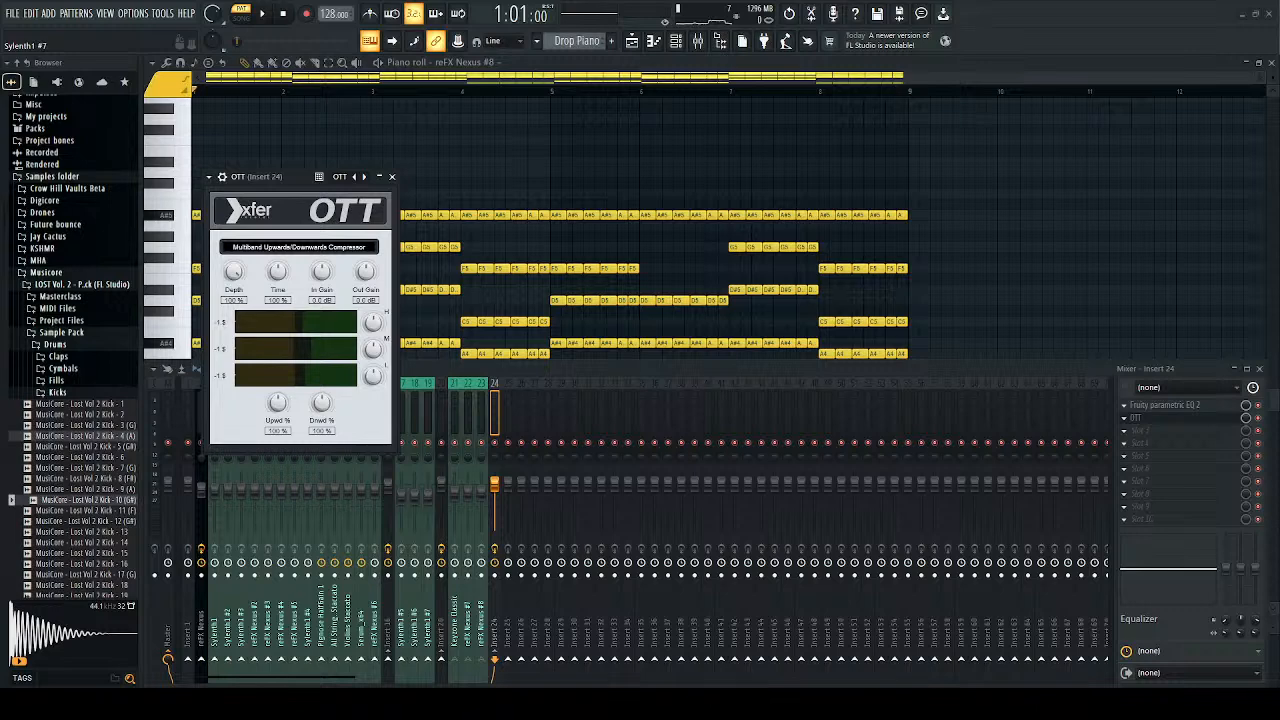
# Step: Add OTT to Insert 24 with a Depth of 25 %, audition the piano stack and close the plugin
pyautogui.moveTo(233, 272); pyautogui.dragTo(233, 330)
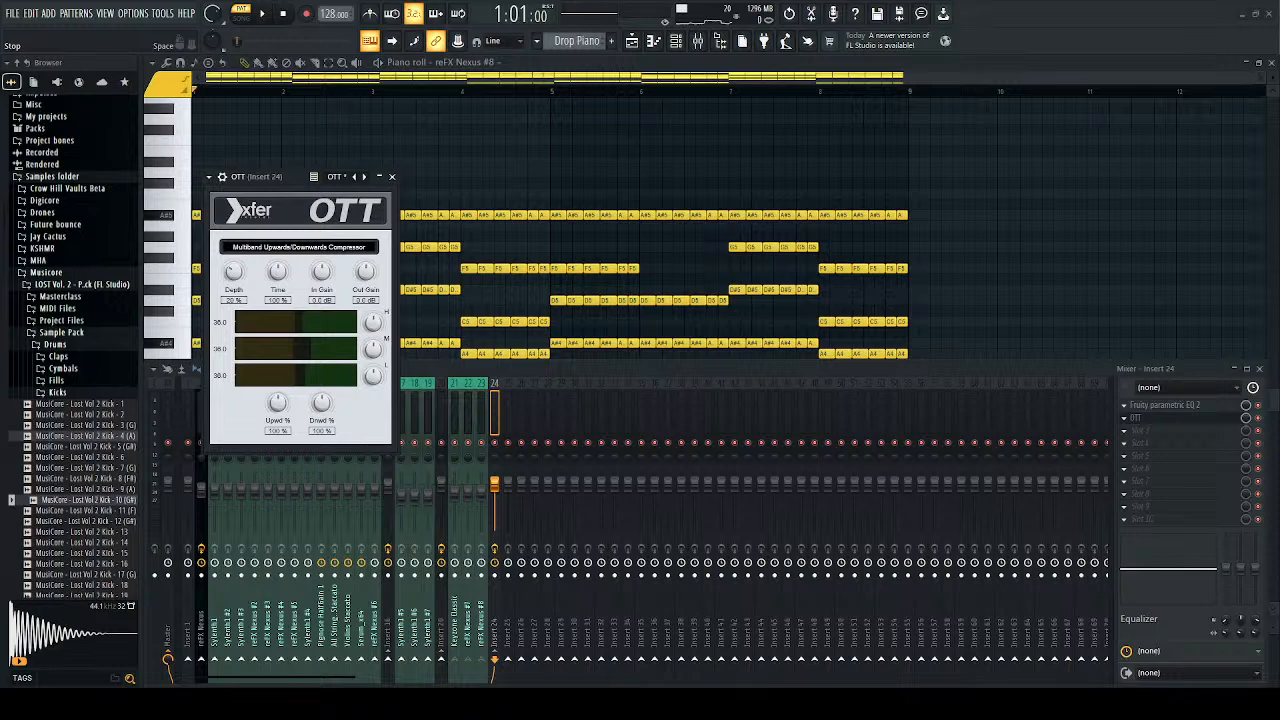
pyautogui.press('space')
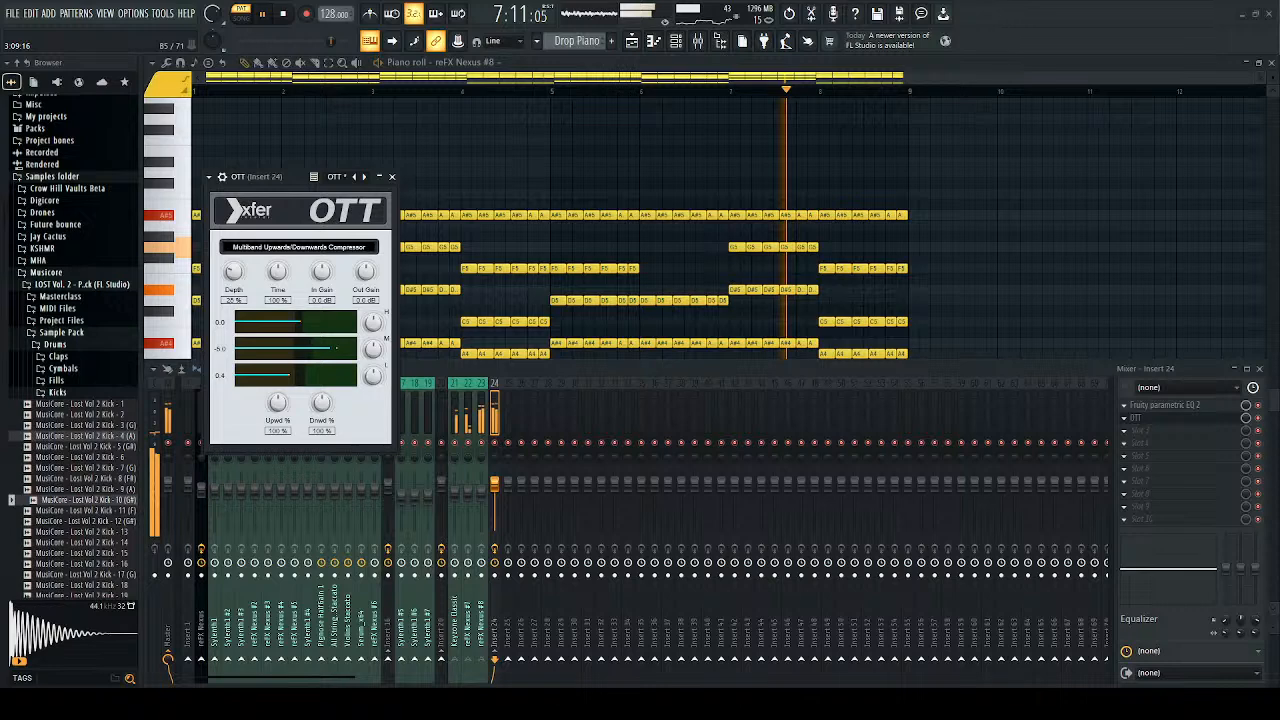
pyautogui.click(391, 176)
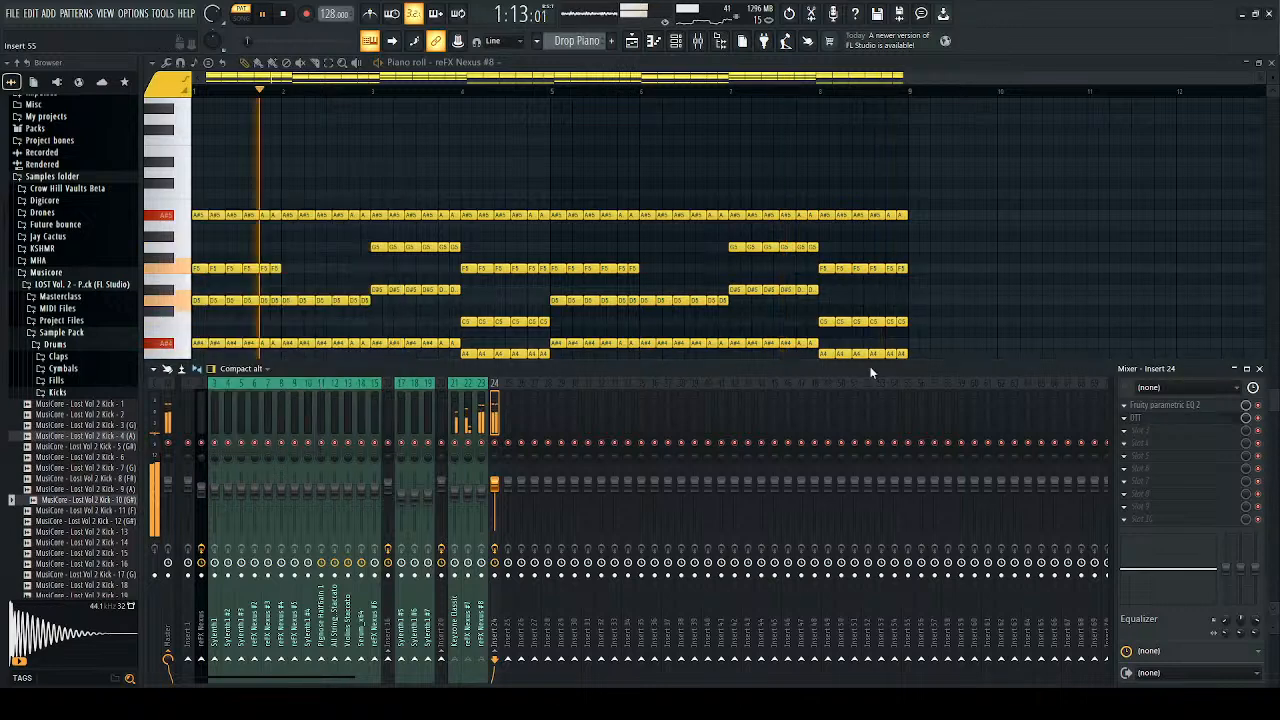
pyautogui.press('space')
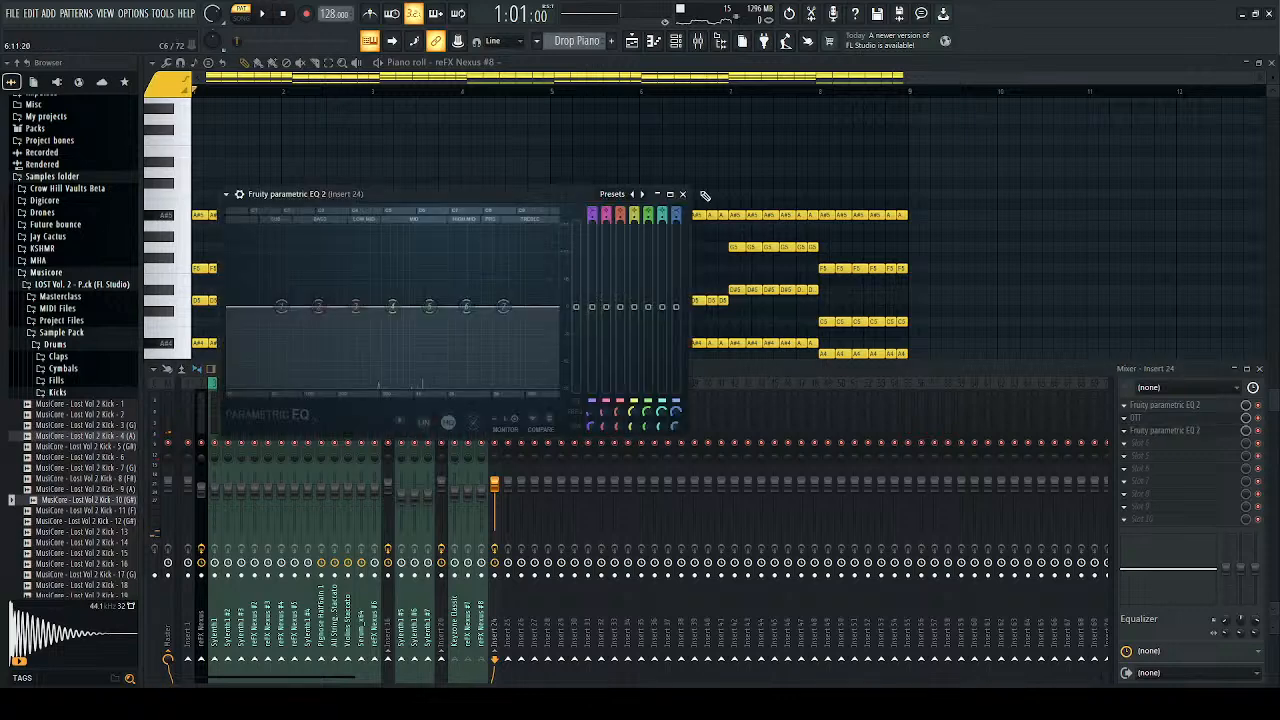
# Step: Load the 20Hz + 18kHz cut preset in a second Fruity parametric EQ 2 placed after OTT on Insert 24
pyautogui.press('space')
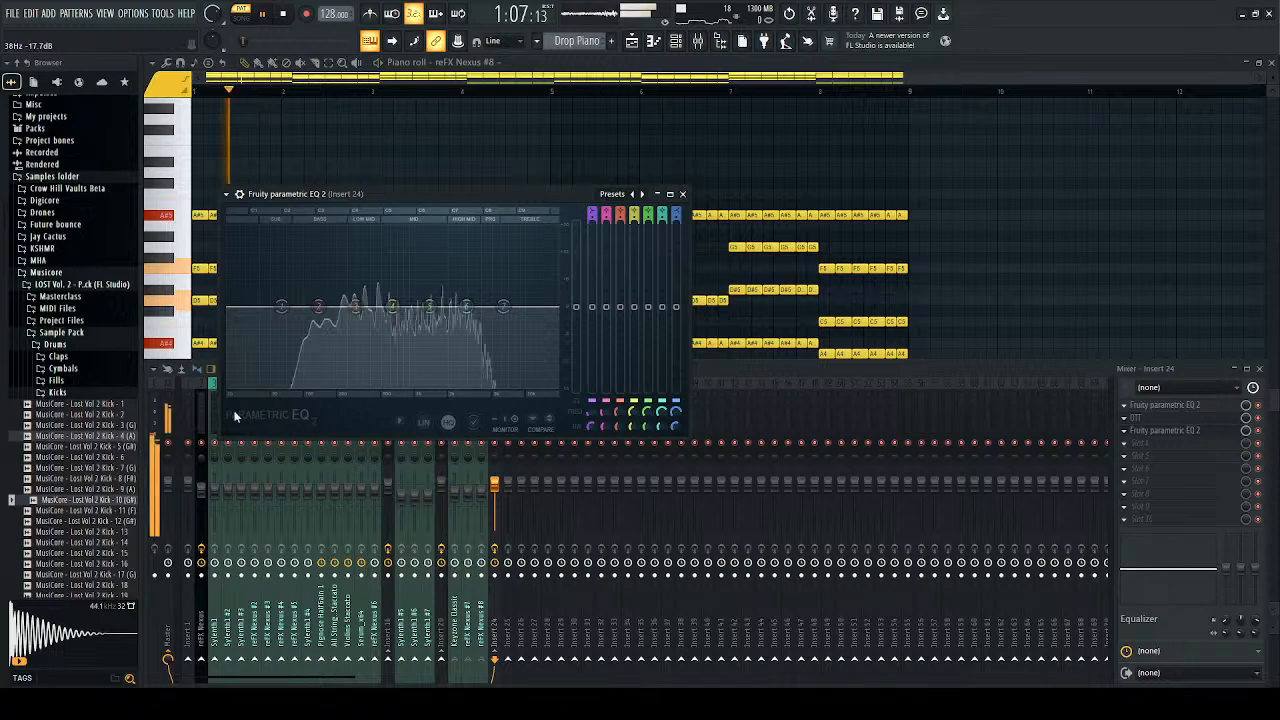
pyautogui.click(643, 194)
pyautogui.press('space')
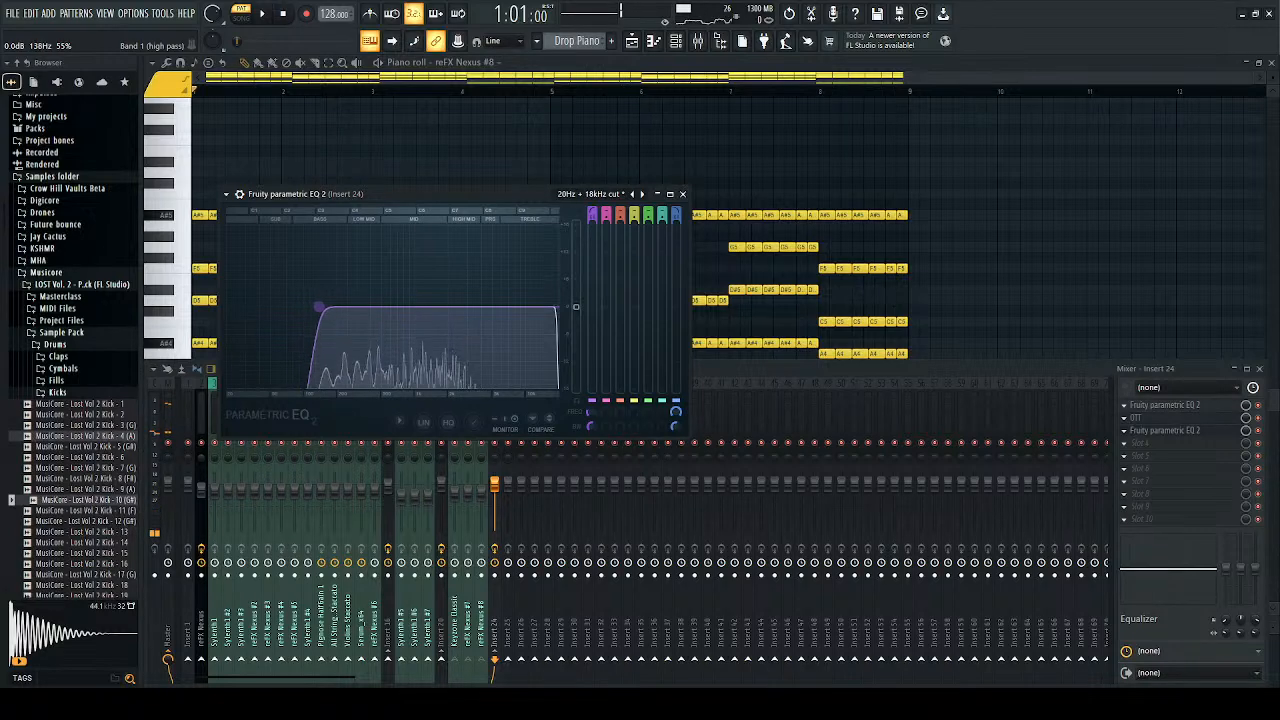
# Step: Set the second equalizer's high-pass to about 124 Hz, lower its low-pass to the high mids, inspect the spectrum enlarged and close it
pyautogui.press('space')
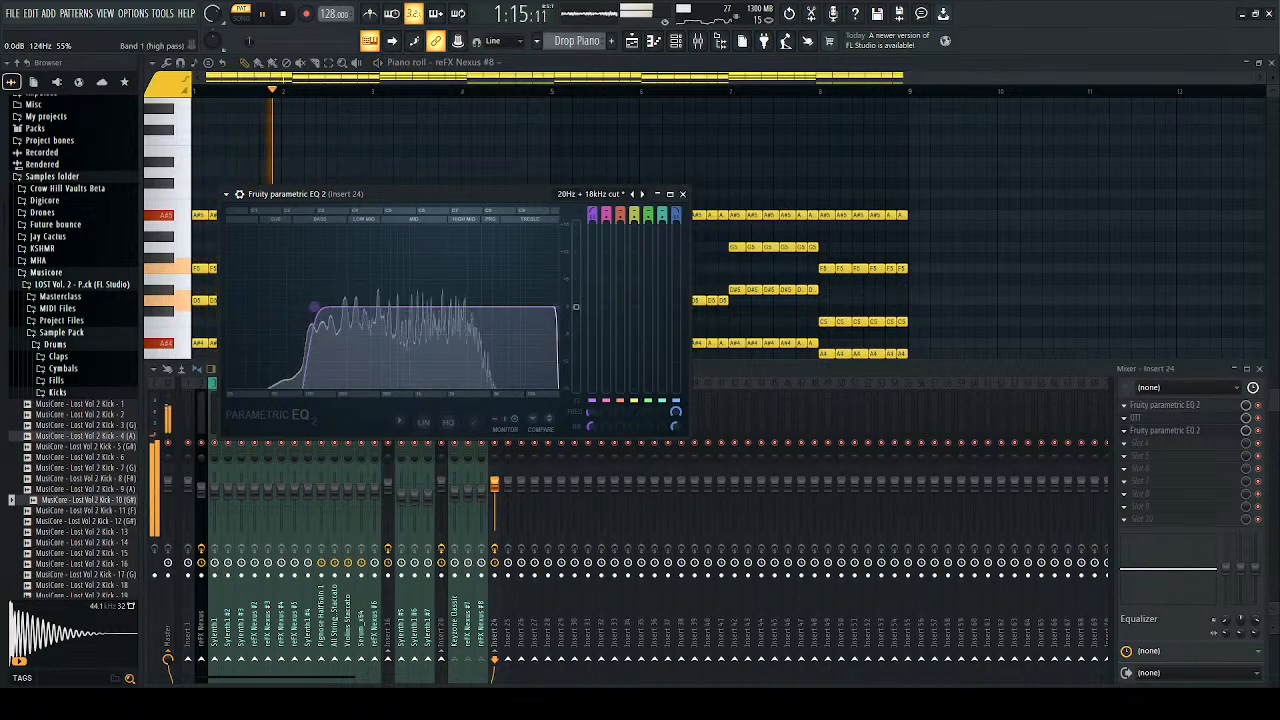
pyautogui.moveTo(556, 307); pyautogui.dragTo(478, 307)
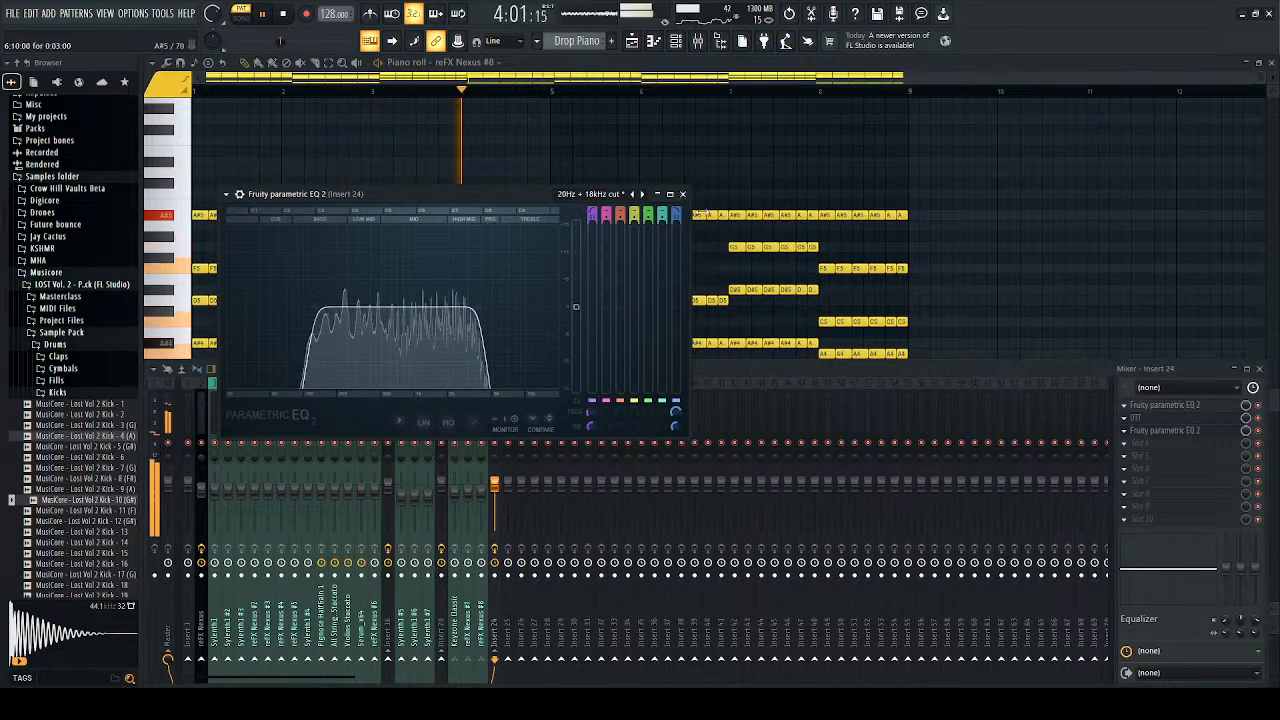
pyautogui.click(670, 194)
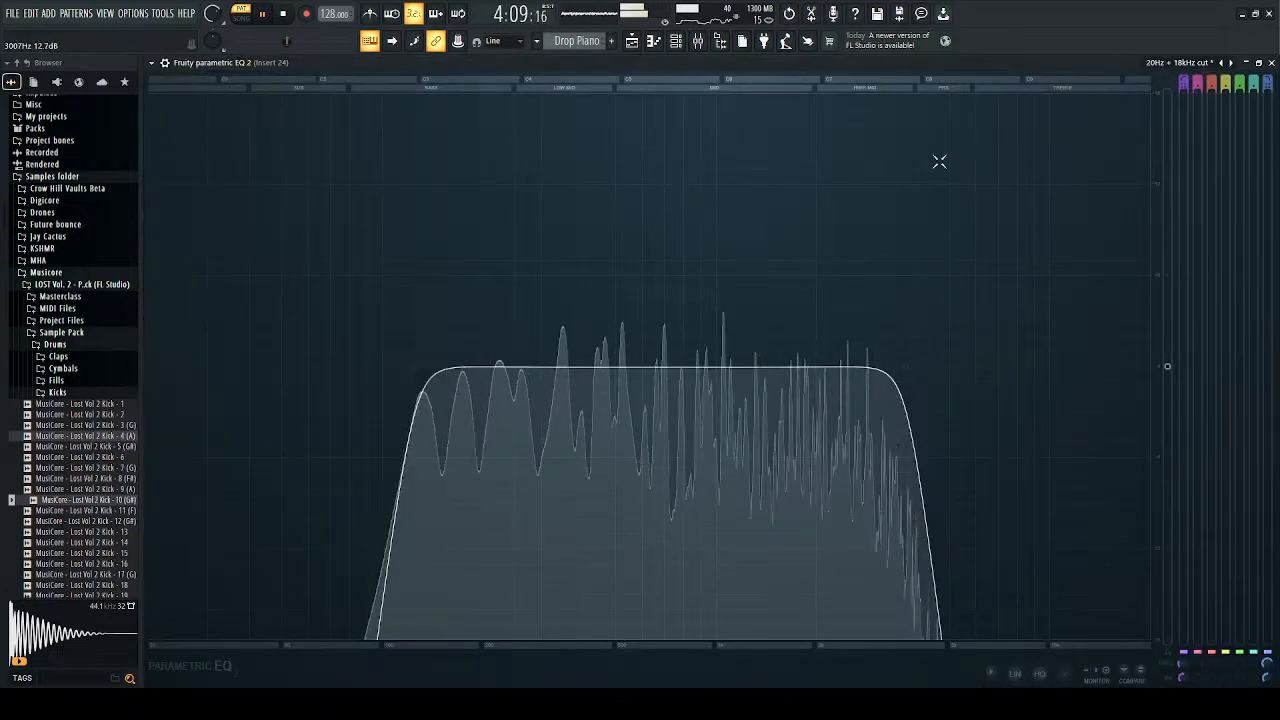
pyautogui.click(1262, 63)
pyautogui.press('space')
pyautogui.click(677, 192)
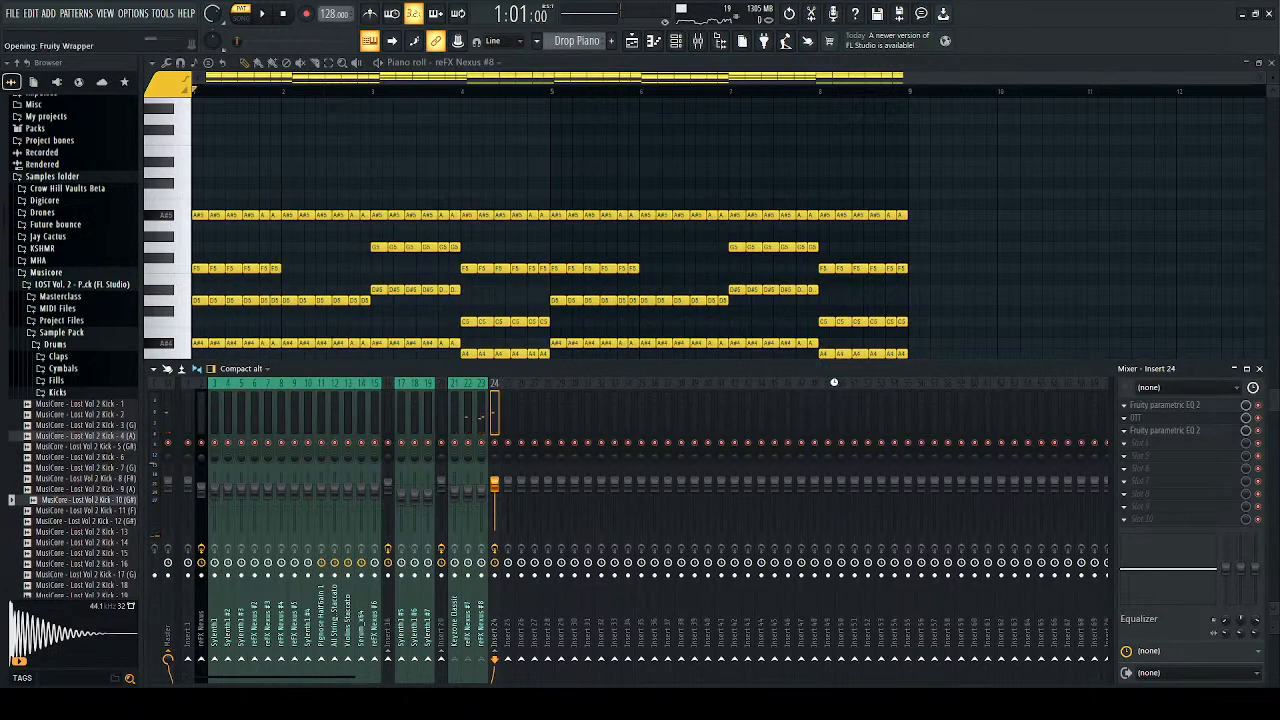
# Step: Add Kickstart 2 to Insert 24, set its Mix to 75% and shift the ducking curve in time while listening
pyautogui.press('space')
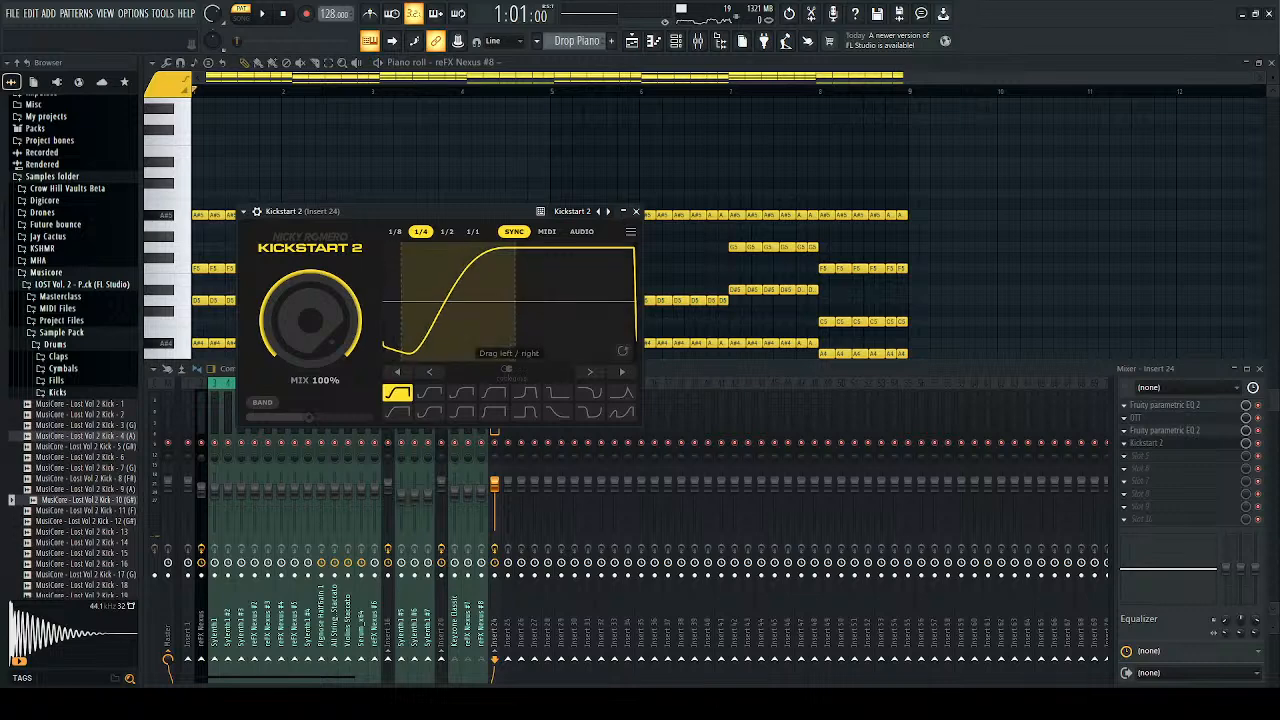
pyautogui.moveTo(333, 316); pyautogui.dragTo(333, 365)
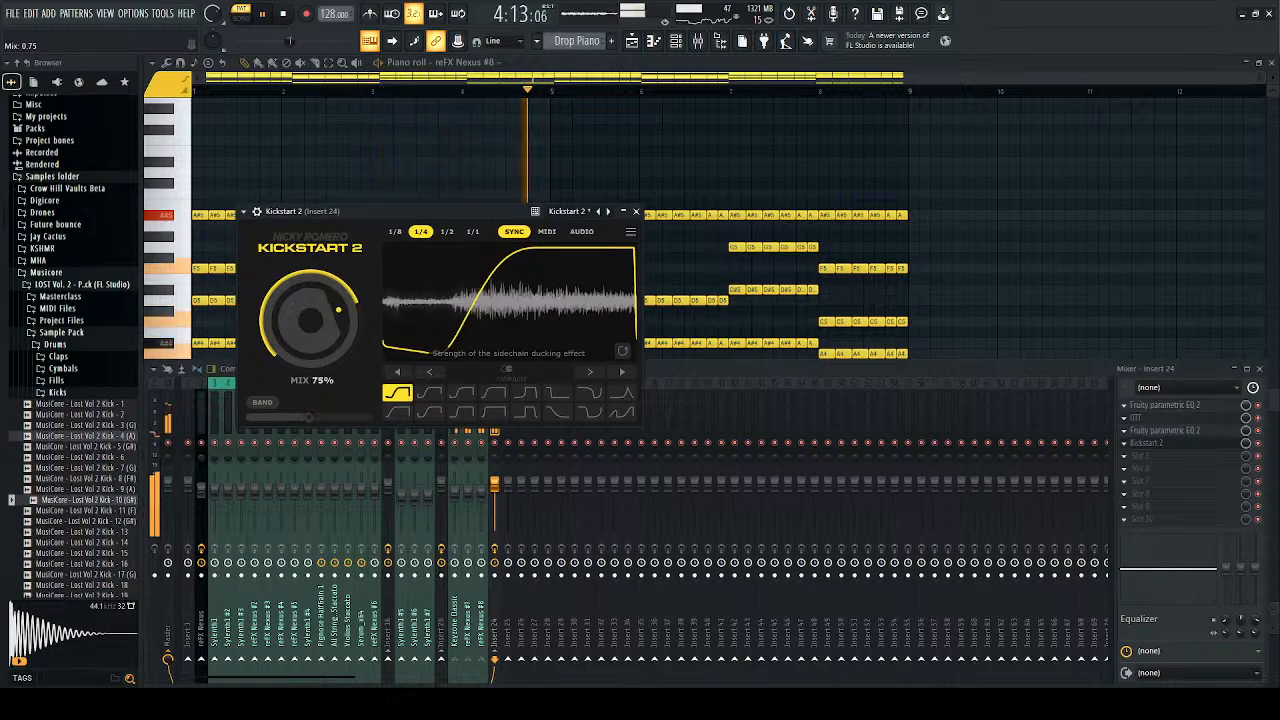
pyautogui.moveTo(446, 296); pyautogui.dragTo(431, 296)
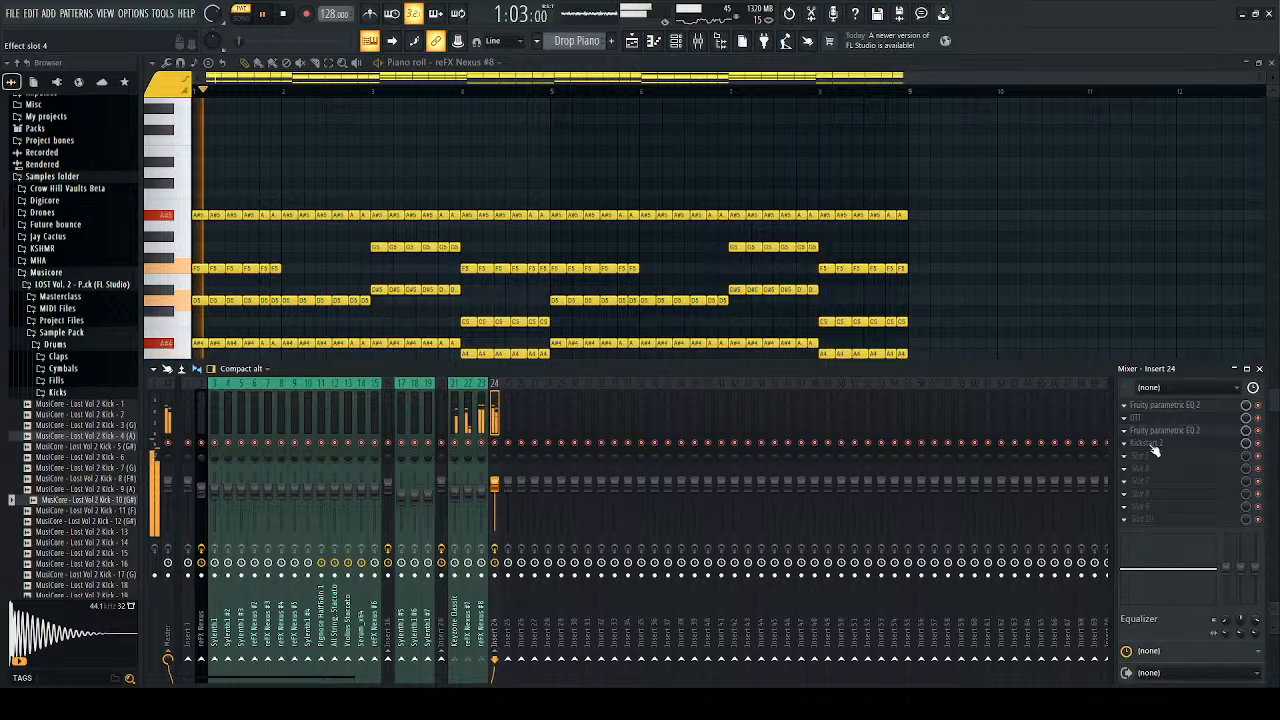
pyautogui.press('space')
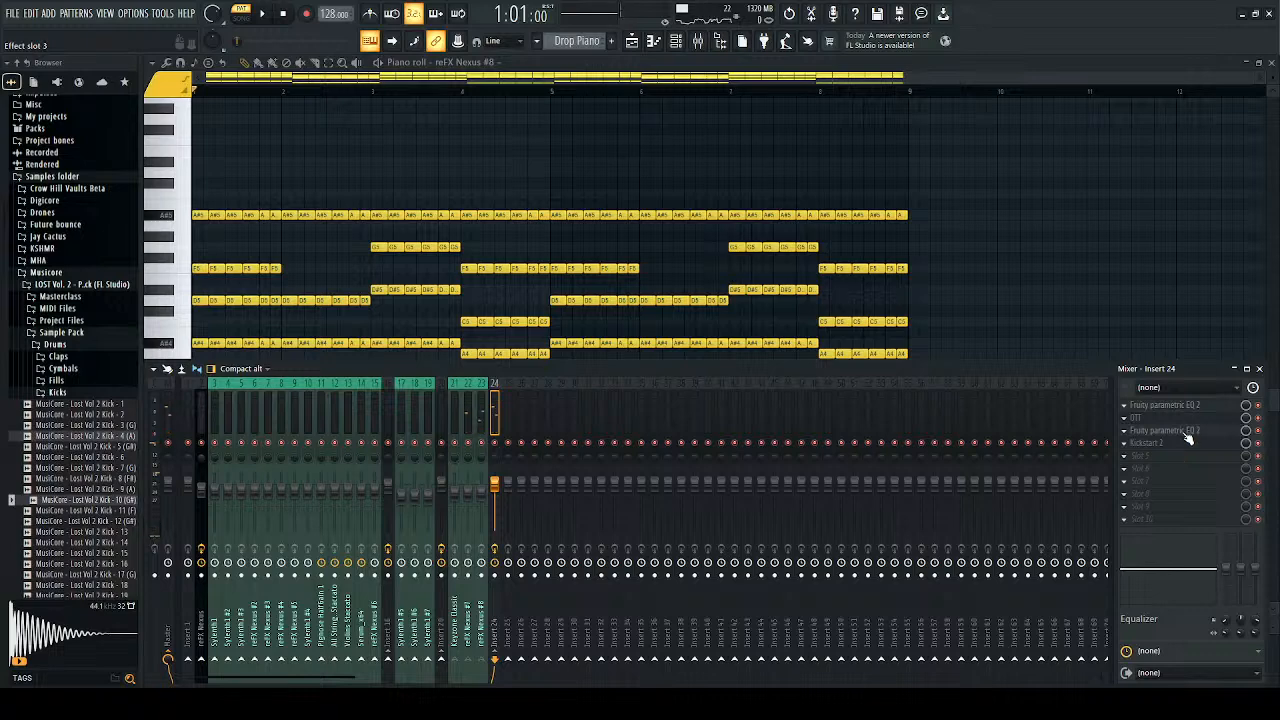
# Step: Raise the second equalizer's high-pass cutoff to about 141 Hz, audition the change and close the equalizer
pyautogui.click(1187, 436)
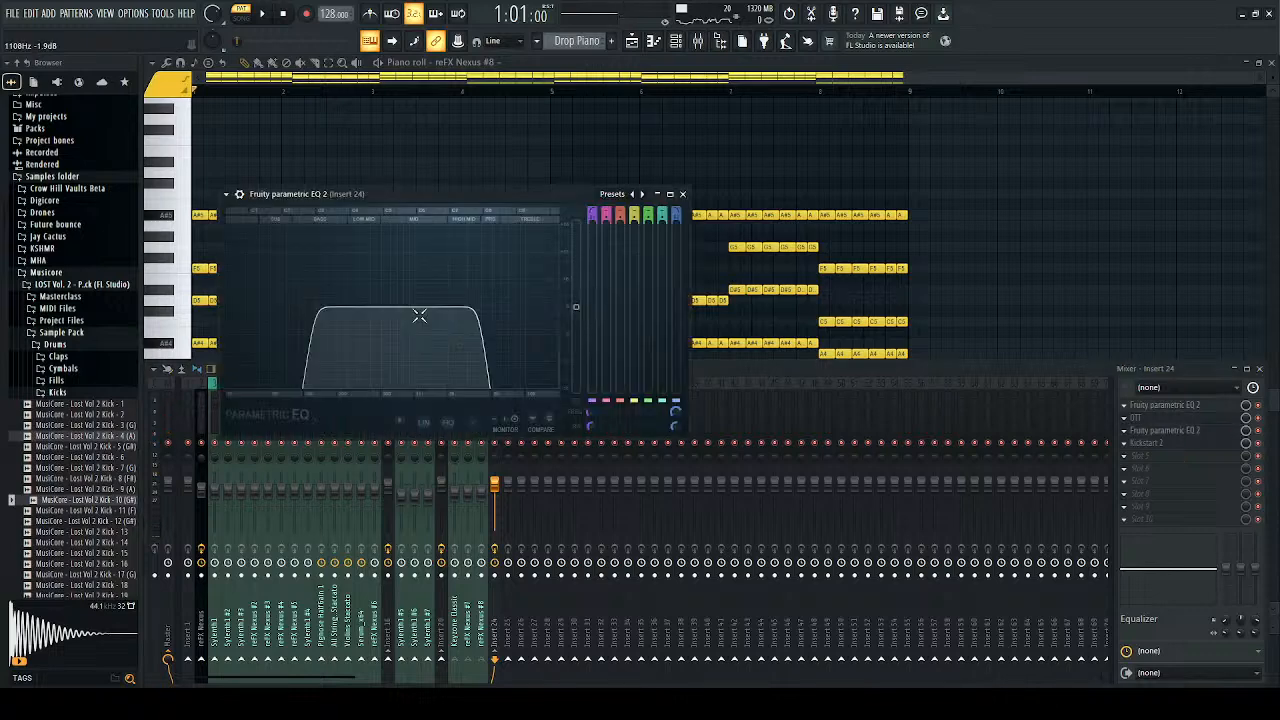
pyautogui.moveTo(315, 307); pyautogui.dragTo(320, 307)
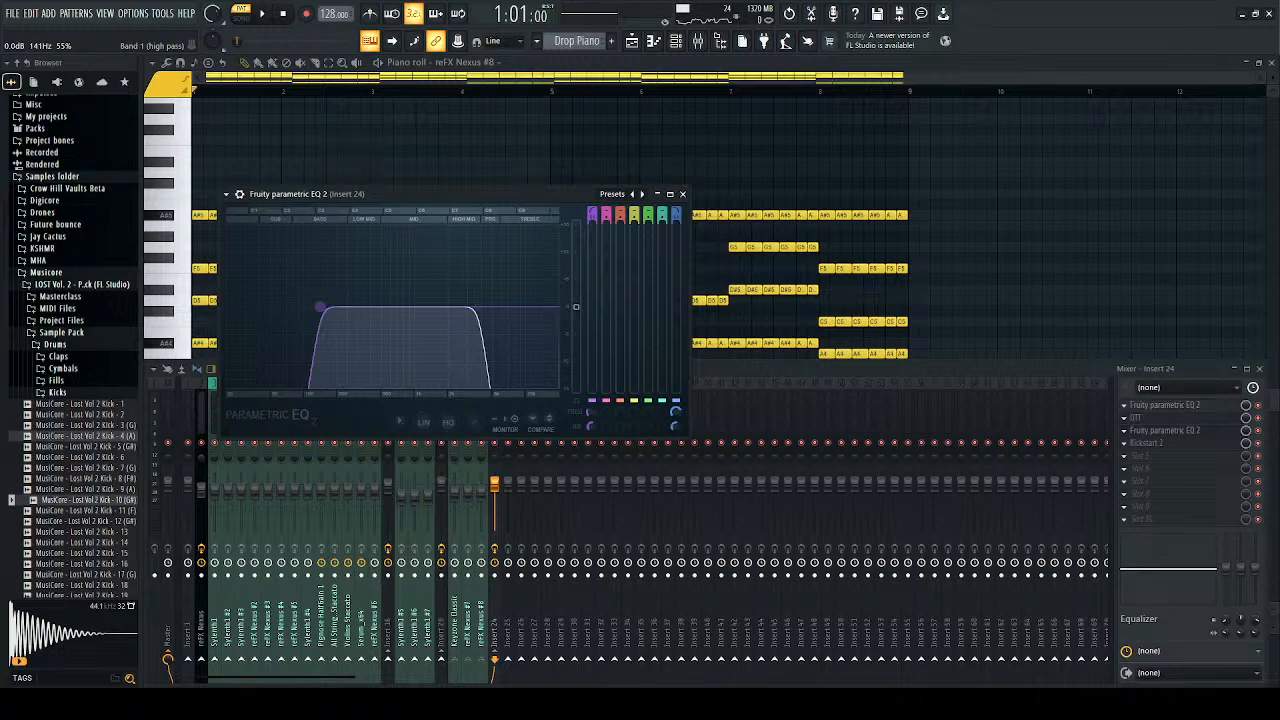
pyautogui.press('space')
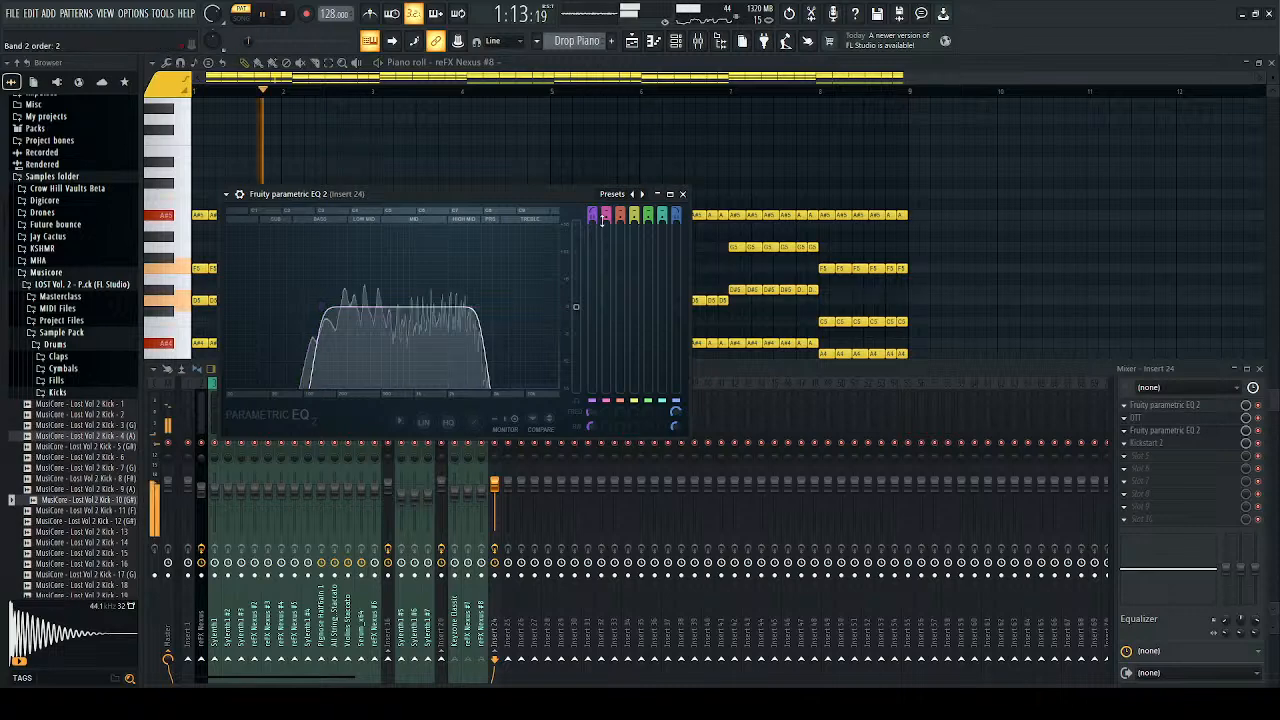
pyautogui.click(683, 194)
pyautogui.press('space')
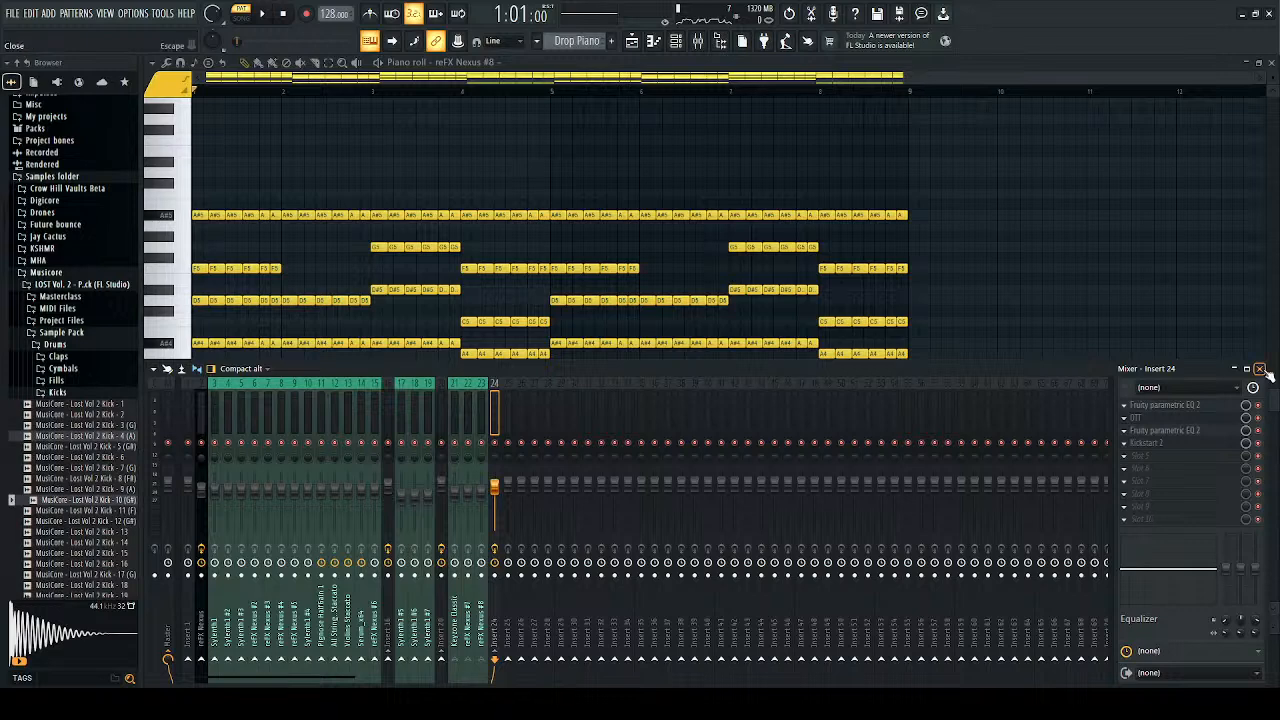
# Step: Close the mixer and piano roll and place the Drop Piano pattern on Track 7 at bar 13 of the playlist
pyautogui.click(1268, 64)
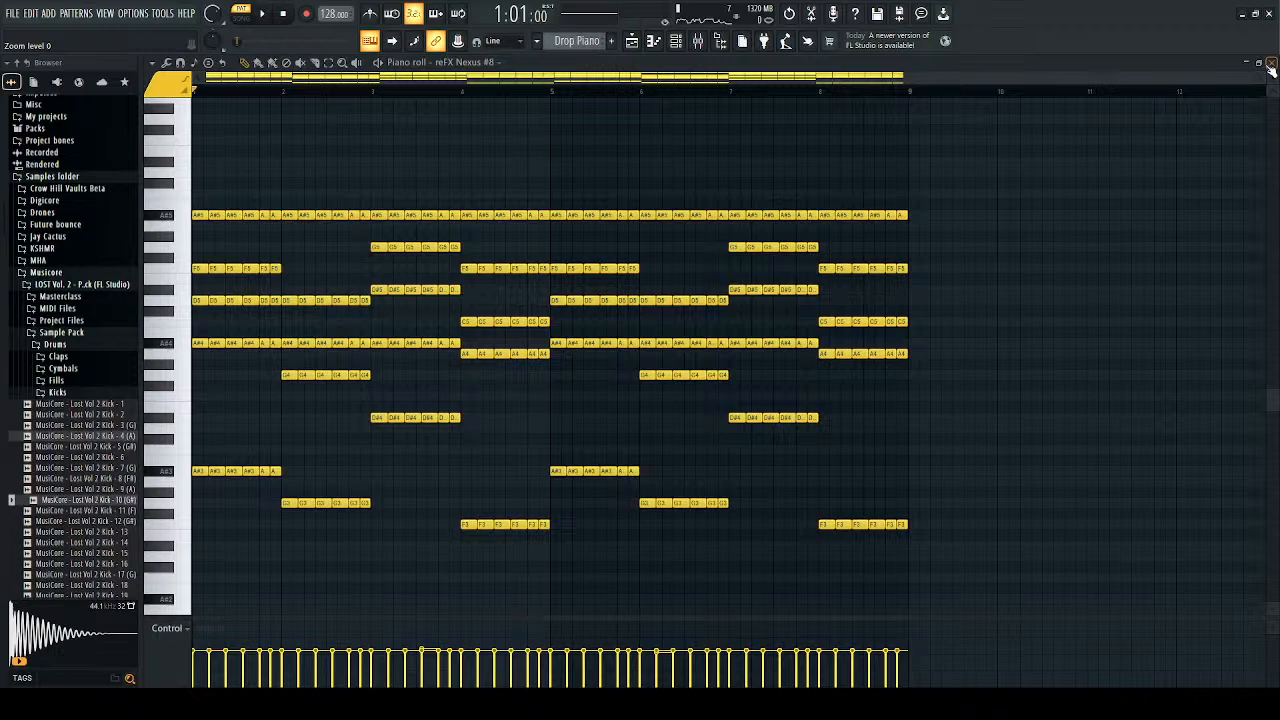
pyautogui.click(1271, 63)
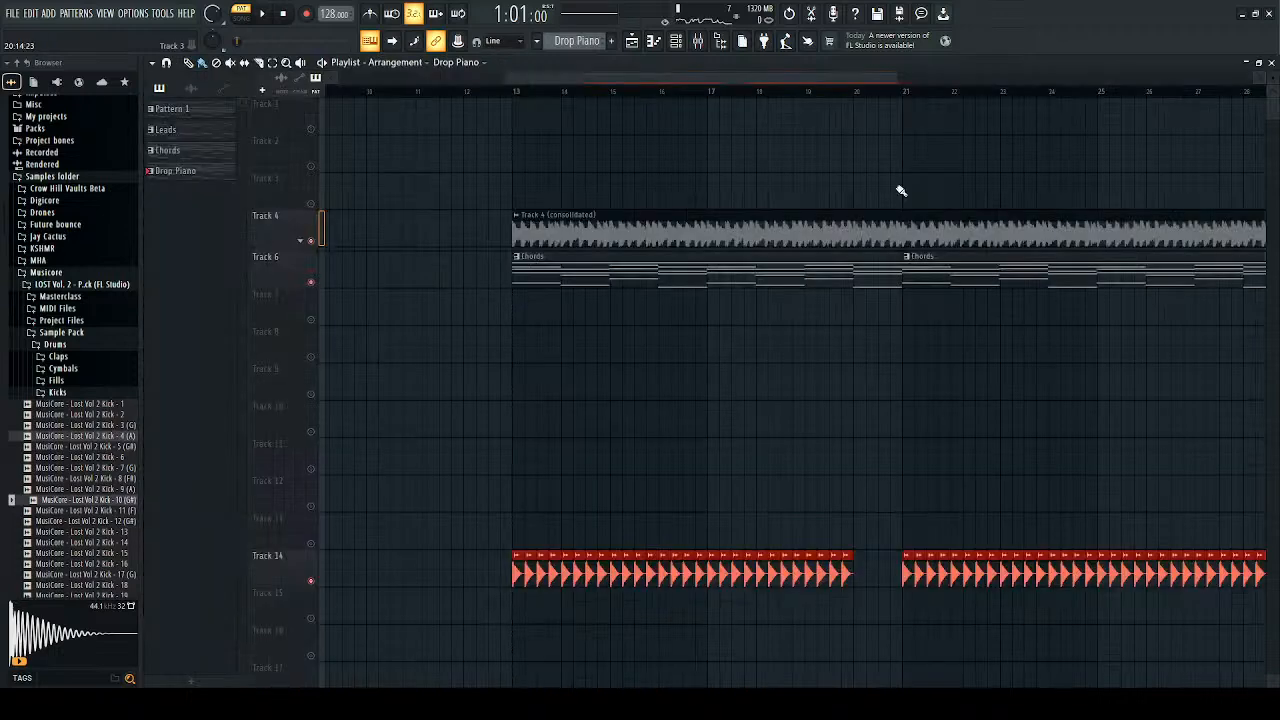
pyautogui.click(560, 294)
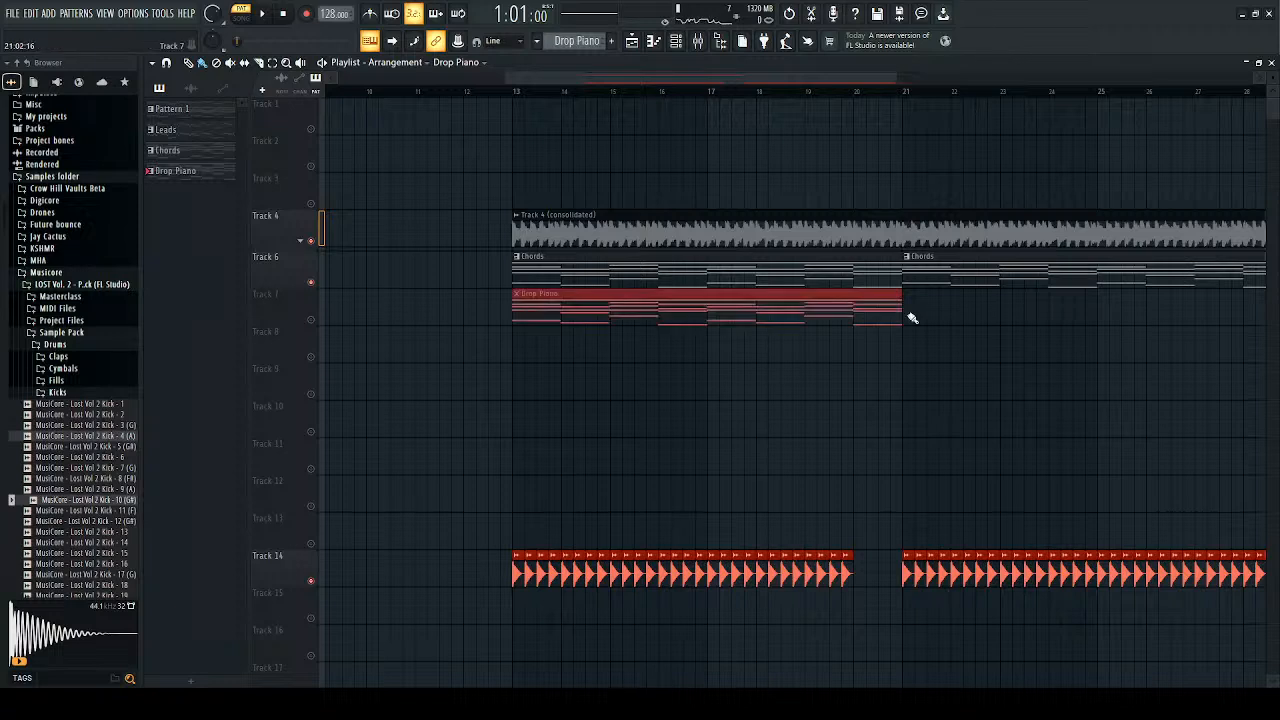
# Step: Duplicate the Drop Piano clip to bar 21 on Track 7 and play the arrangement from bar 13
pyautogui.hotkey('ctrl', 'b')
pyautogui.click(517, 94)
pyautogui.press('space')
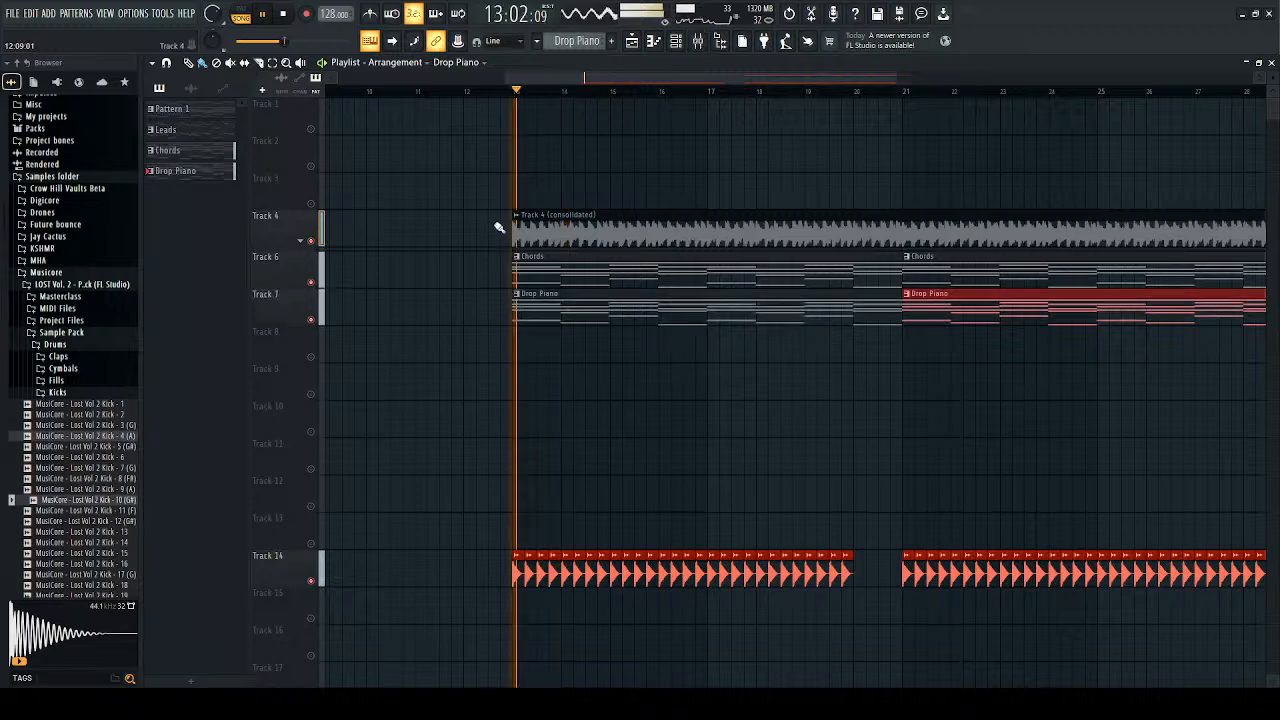
# Step: Open the mixer, select Insert 20 and replay the drop from bar 13 to judge the level balance
pyautogui.click(699, 45)
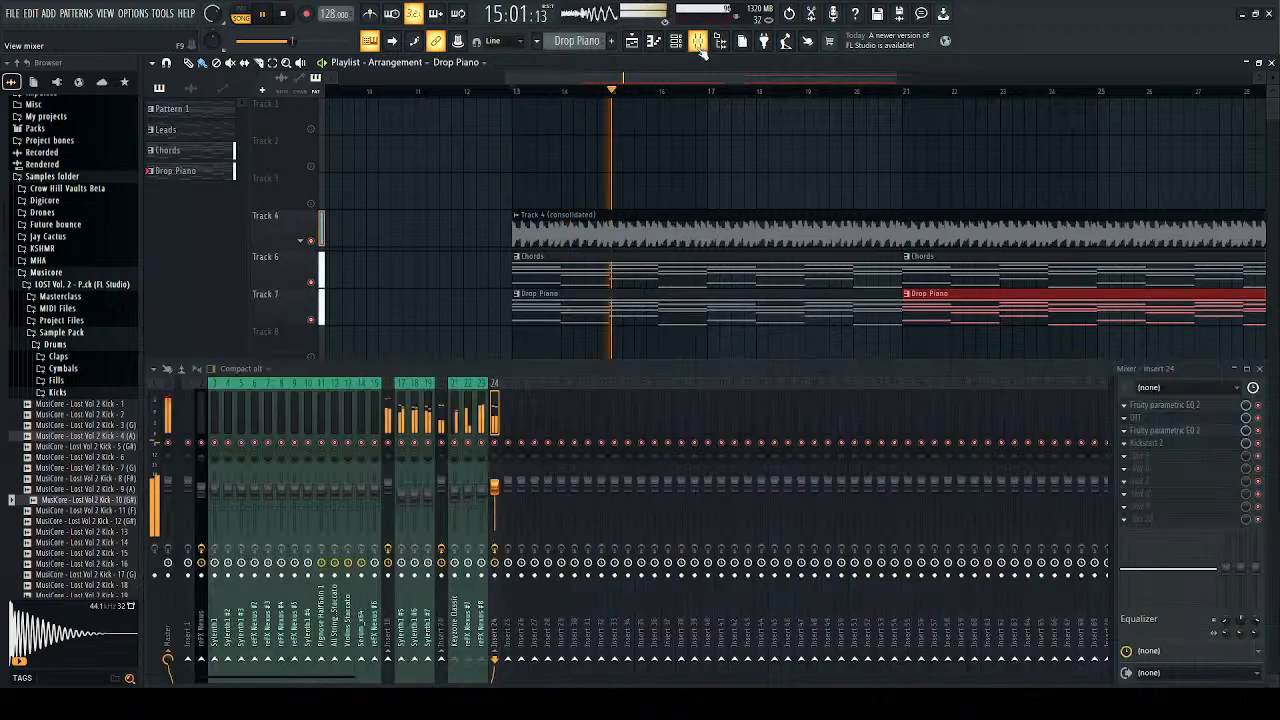
pyautogui.press('space')
pyautogui.click(441, 418)
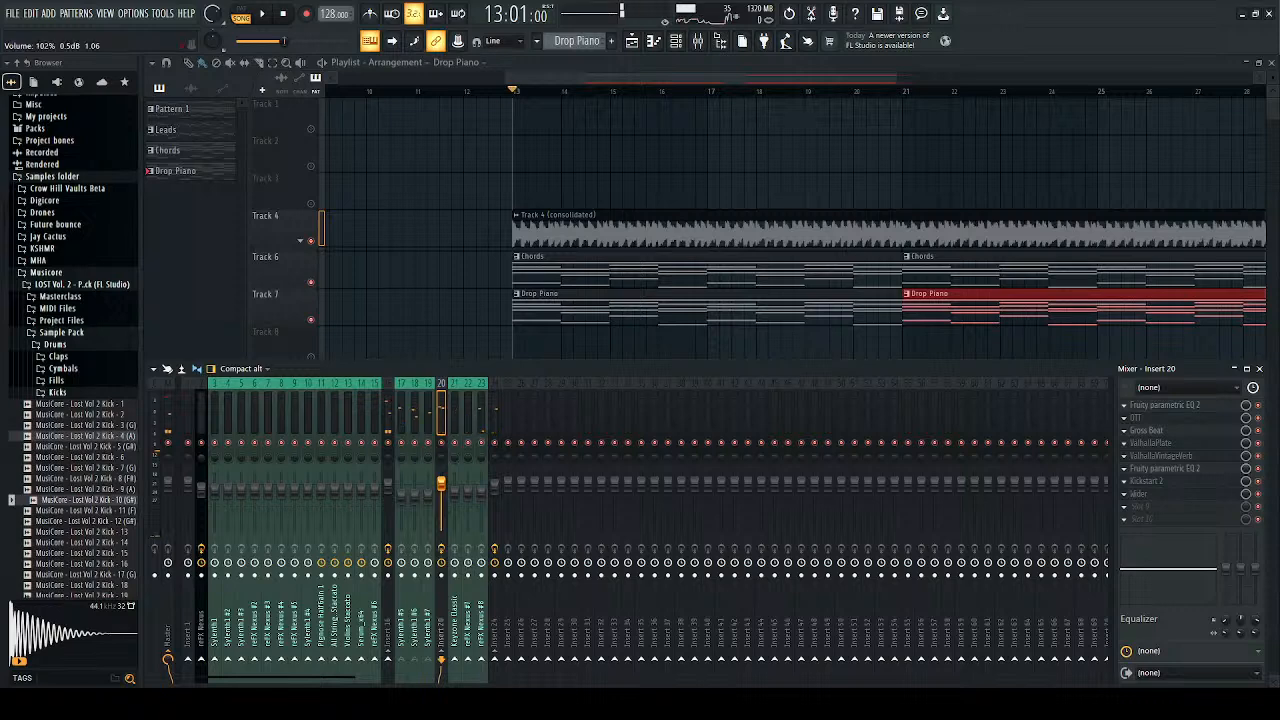
pyautogui.press('space')
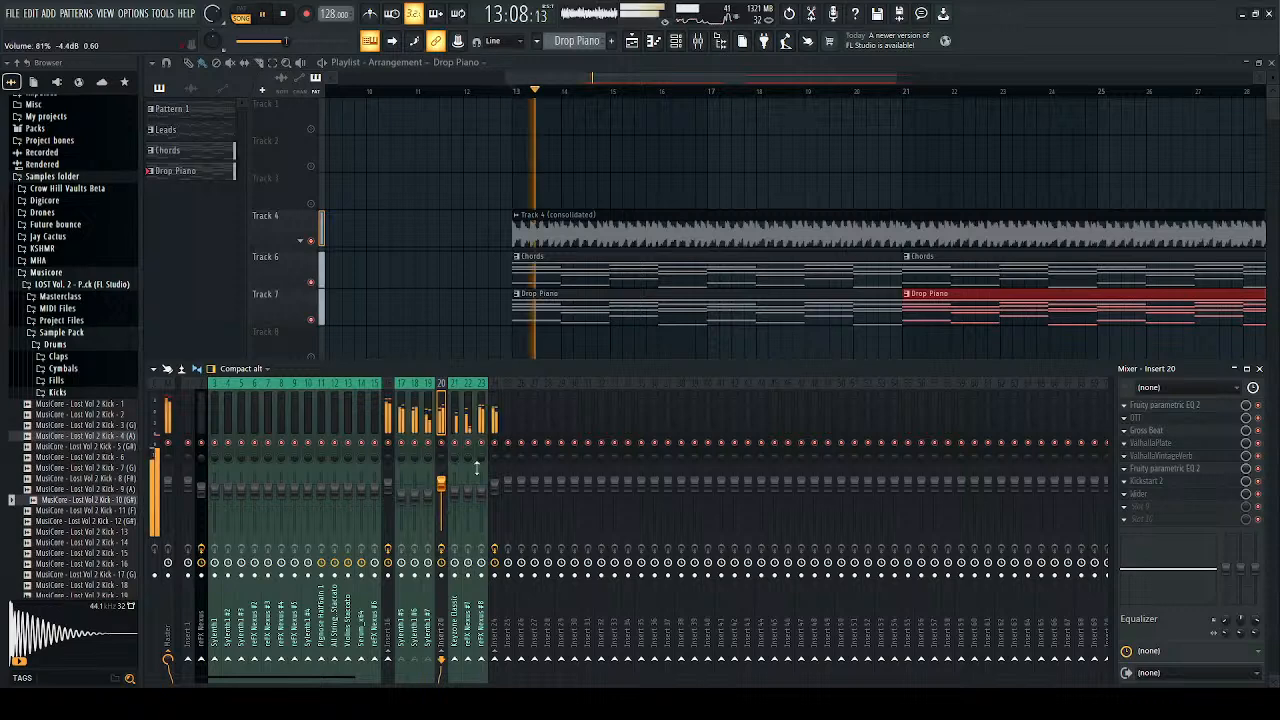
# Step: Set the main volume to 87% while replaying the drop, and close the mixer
pyautogui.press('space')
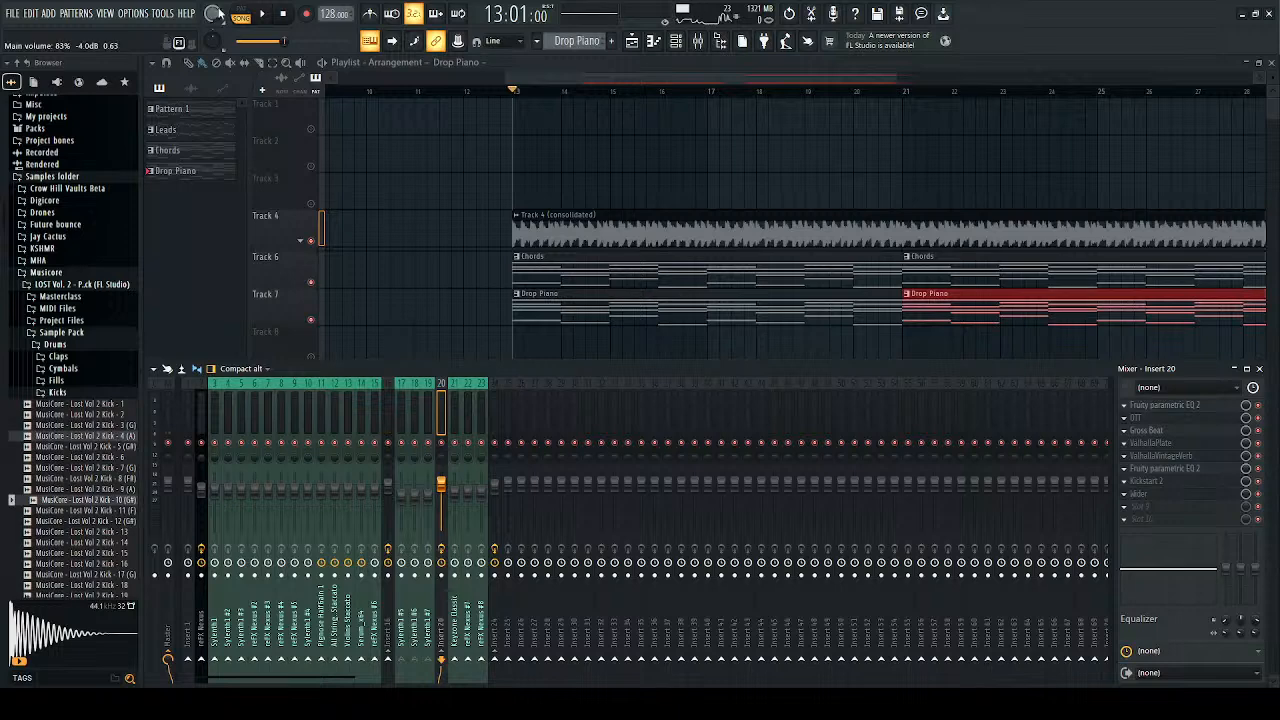
pyautogui.press('space')
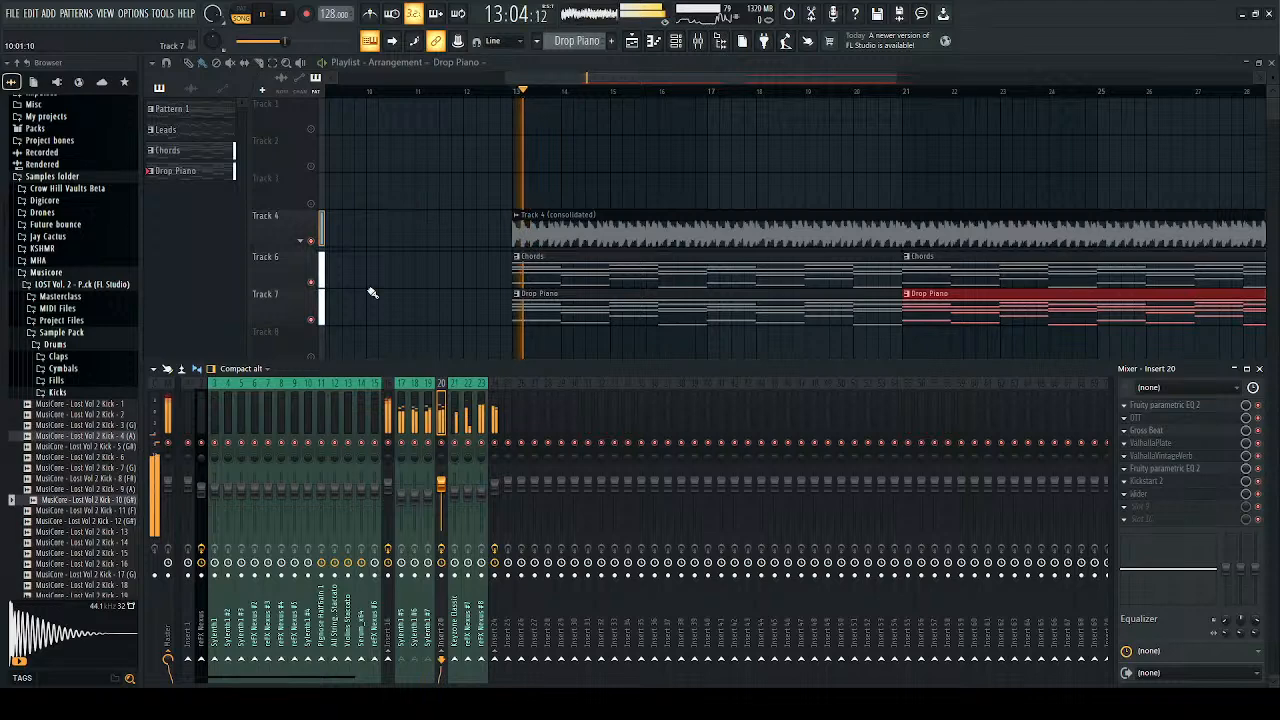
pyautogui.press('space')
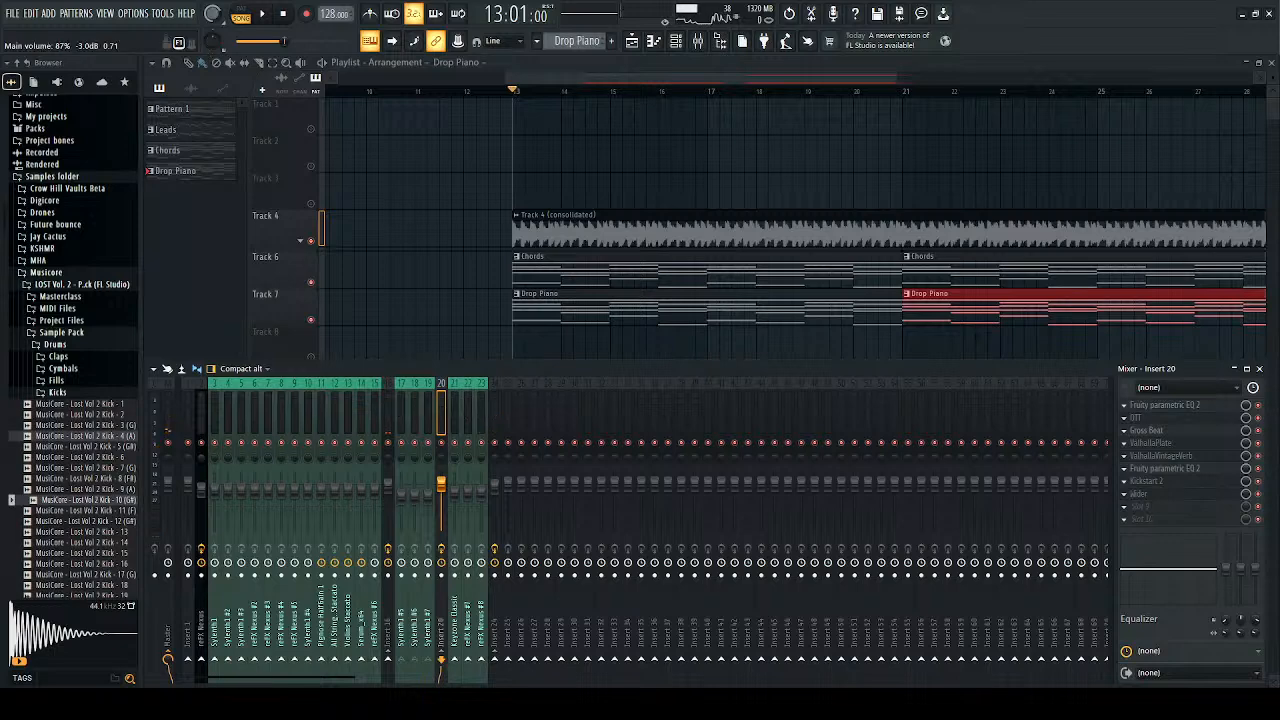
pyautogui.press('space')
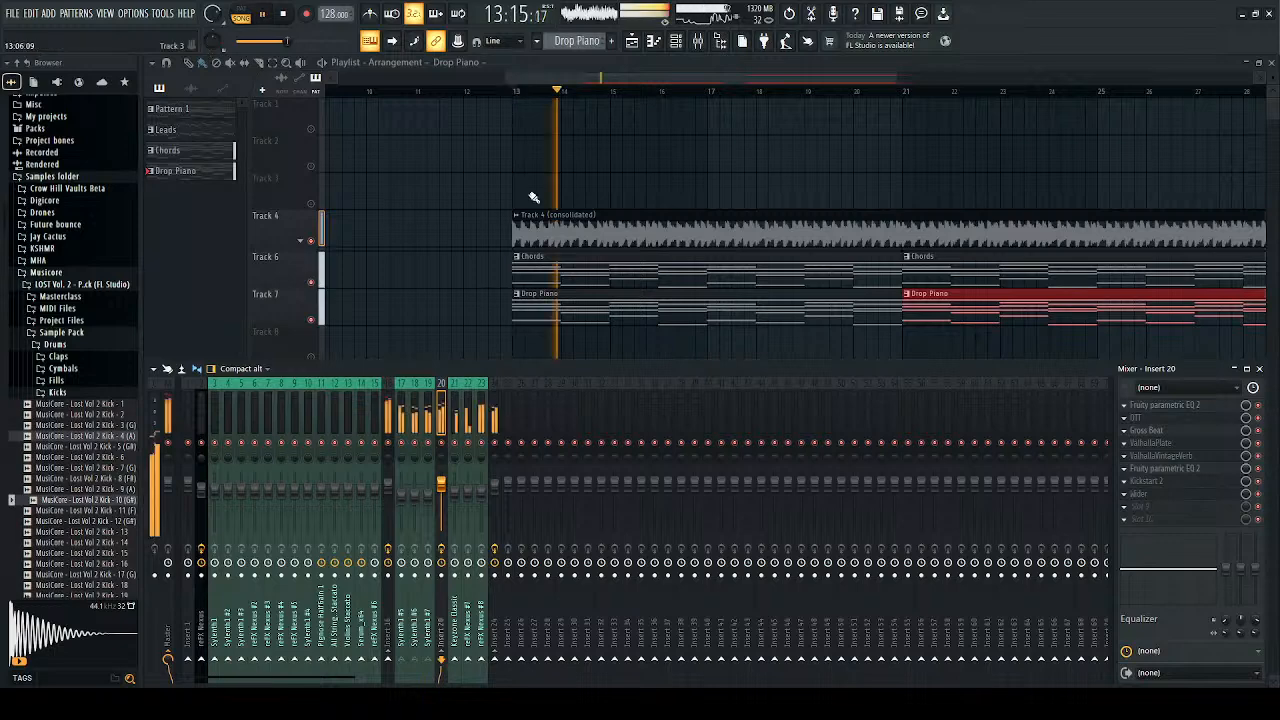
pyautogui.press('space')
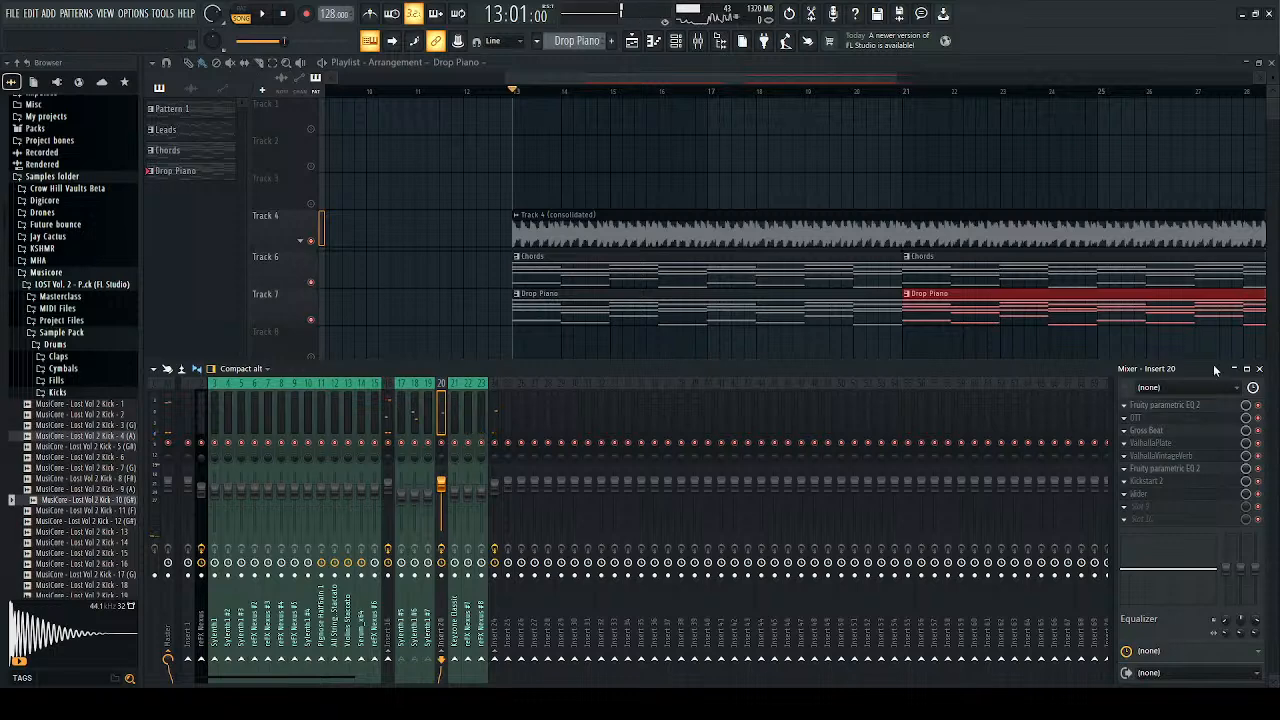
pyautogui.click(1259, 369)
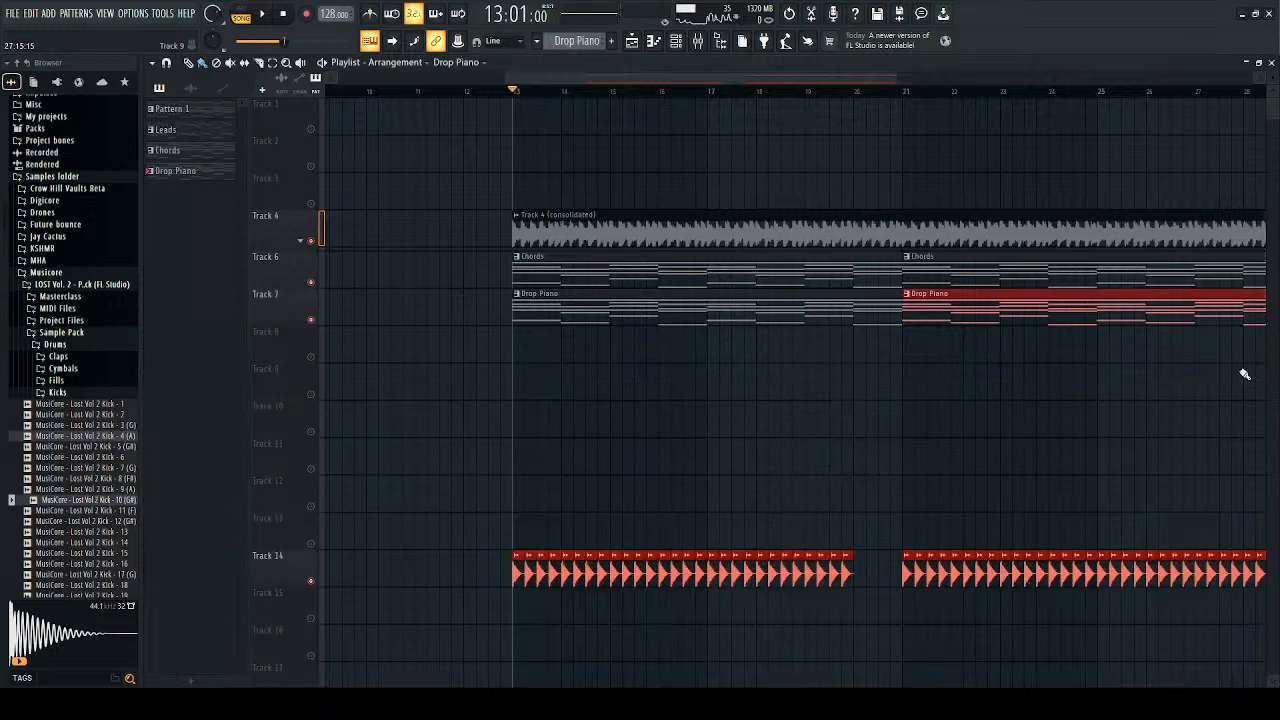
# Step: Copy the lowest row of bass notes from the Drop Piano pattern's Keyzone Classic part and close the piano roll
pyautogui.scroll(-2, 860, 371)
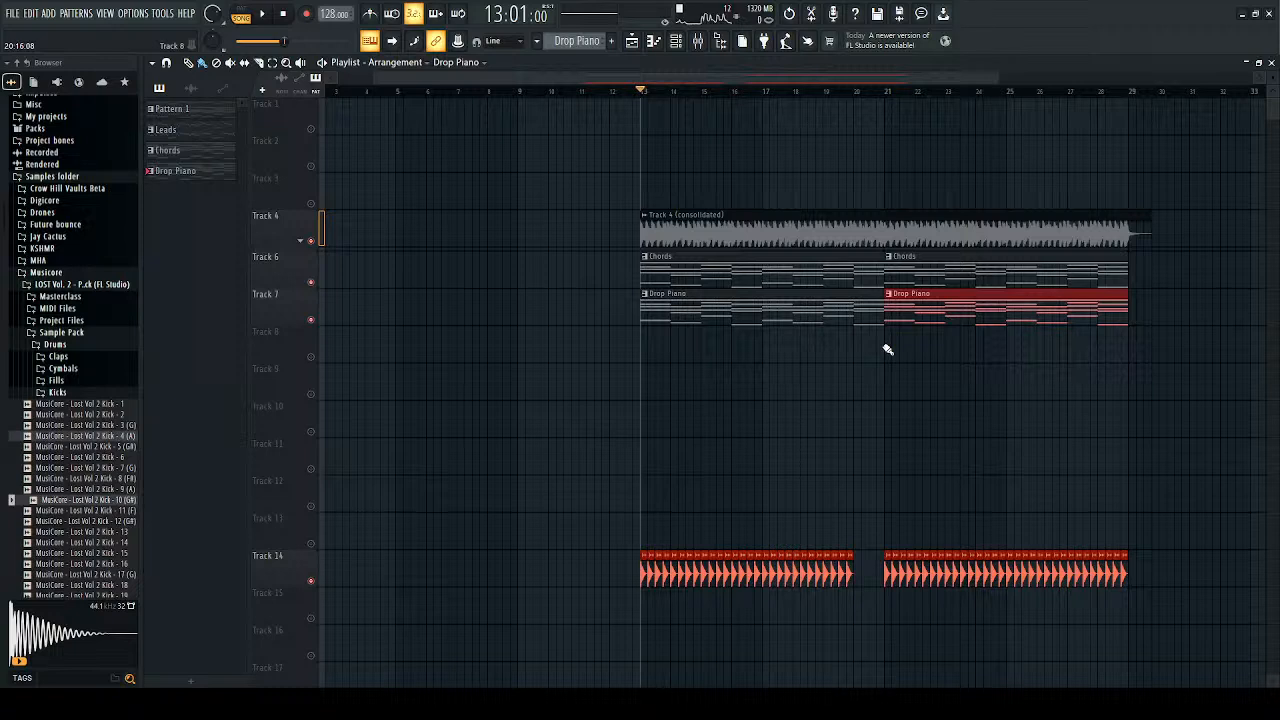
pyautogui.click(859, 310)
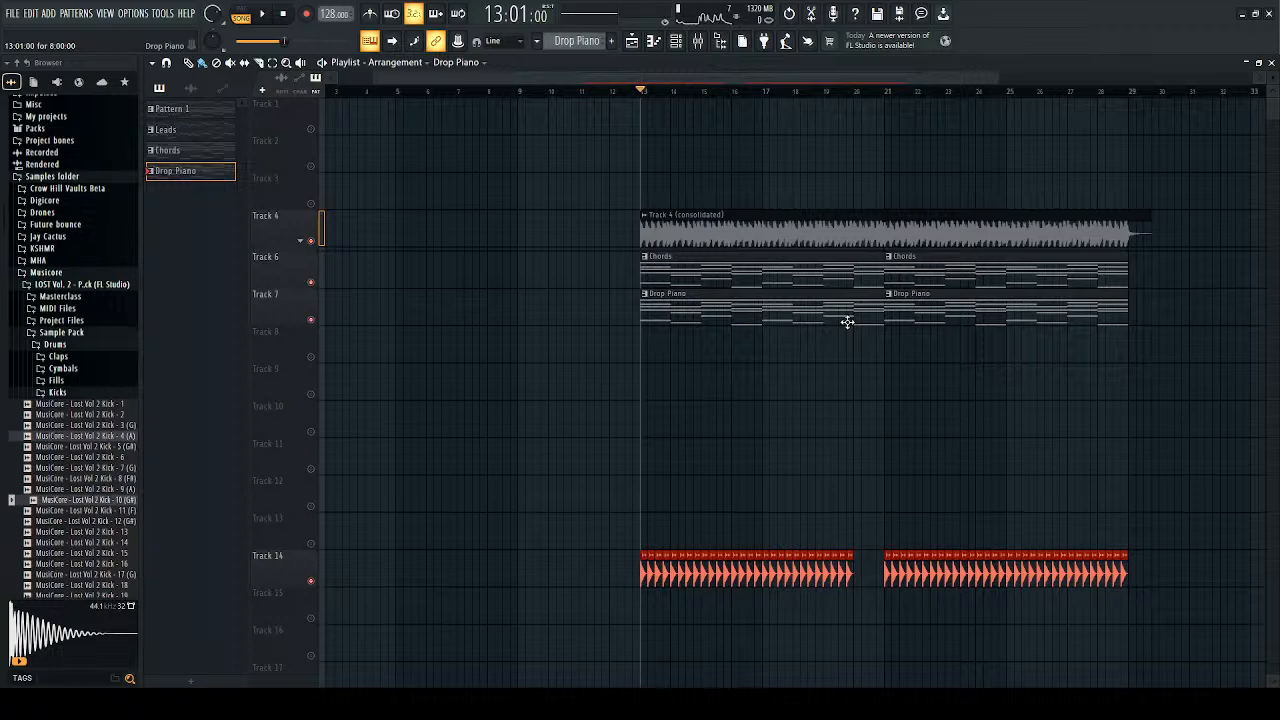
pyautogui.doubleClick(847, 321)
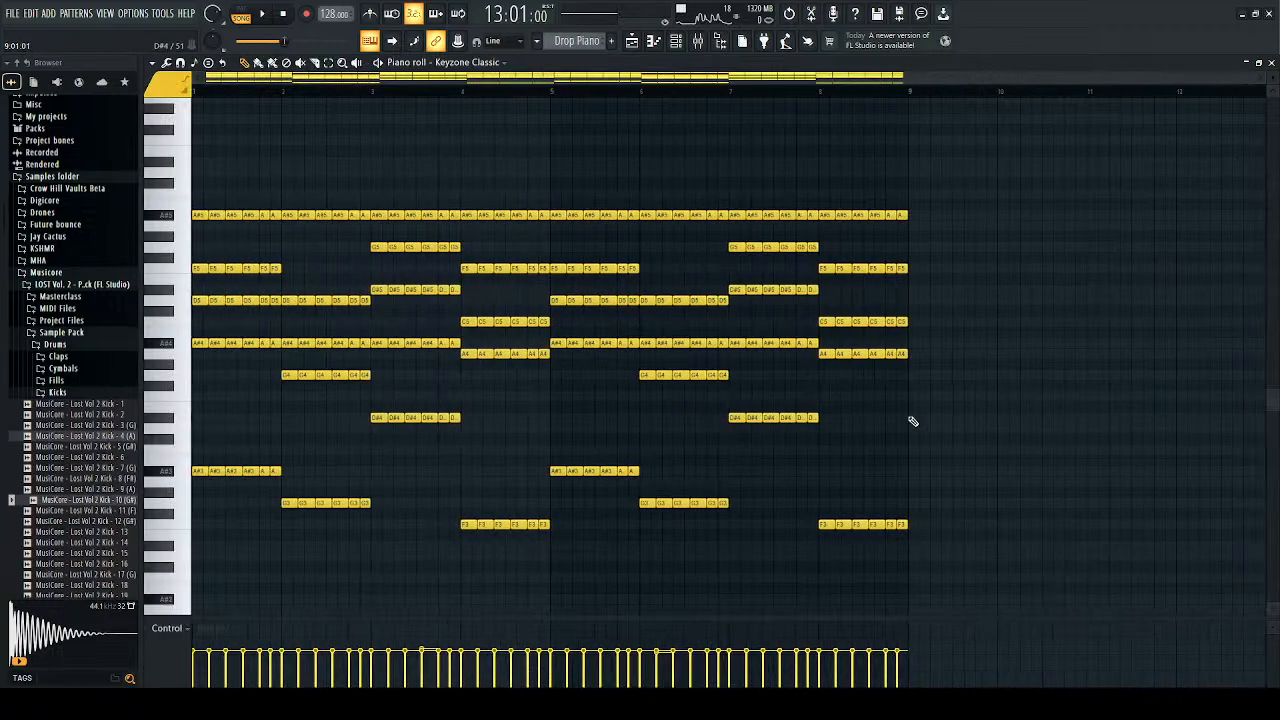
pyautogui.moveTo(958, 412); pyautogui.dragTo(194, 545)
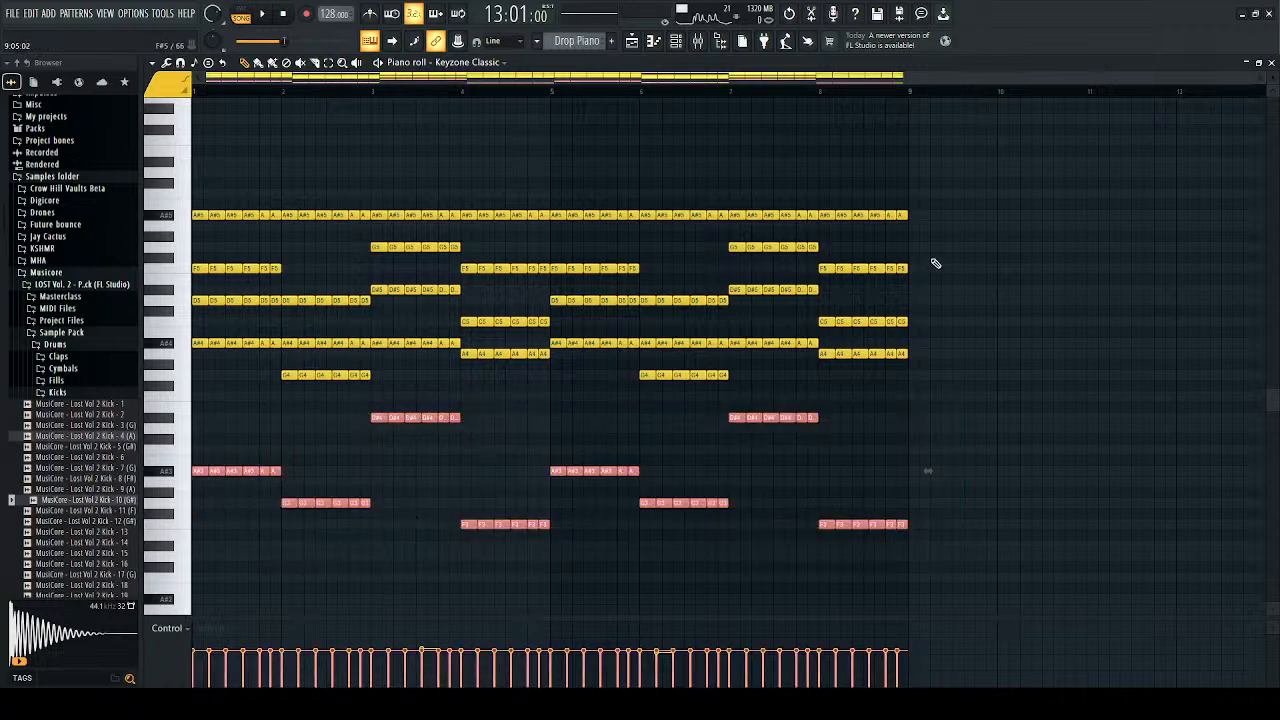
pyautogui.click(1271, 62)
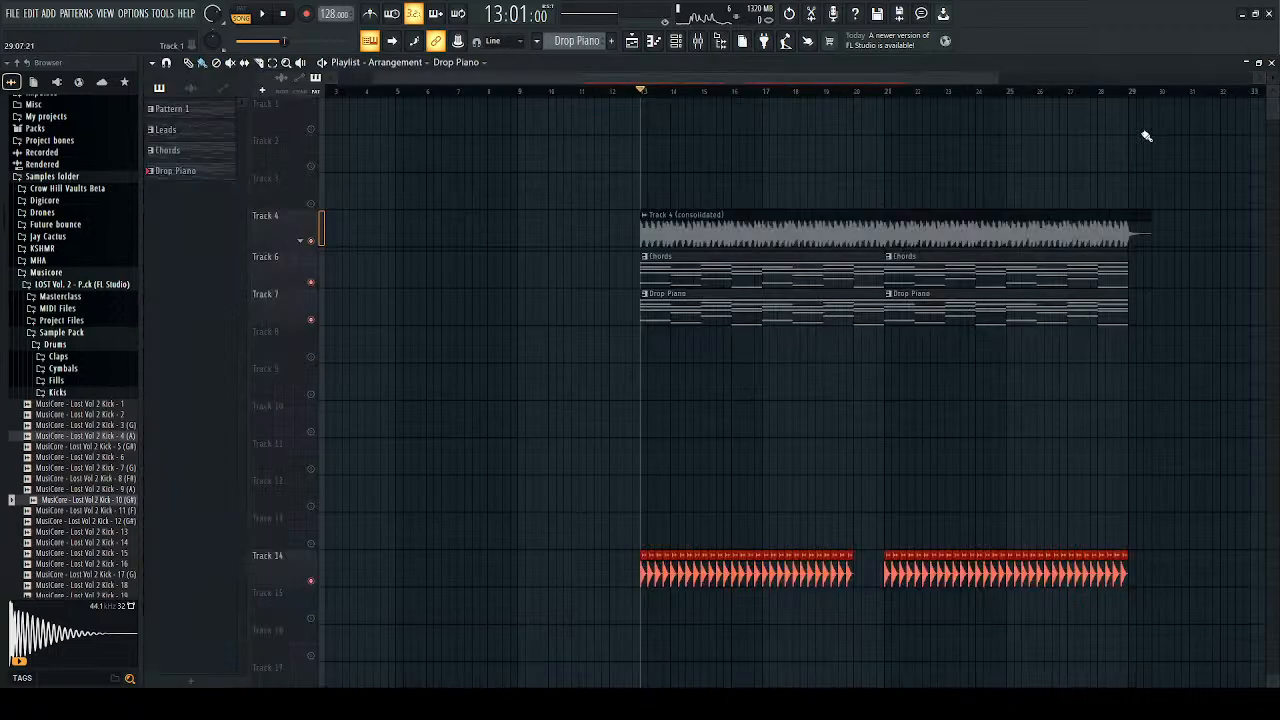
# Step: Create a new pattern named Sub and add a Sylenth1 channel with the NateX - Bass Sub-Marine preset, checking its Part B
pyautogui.click(610, 42)
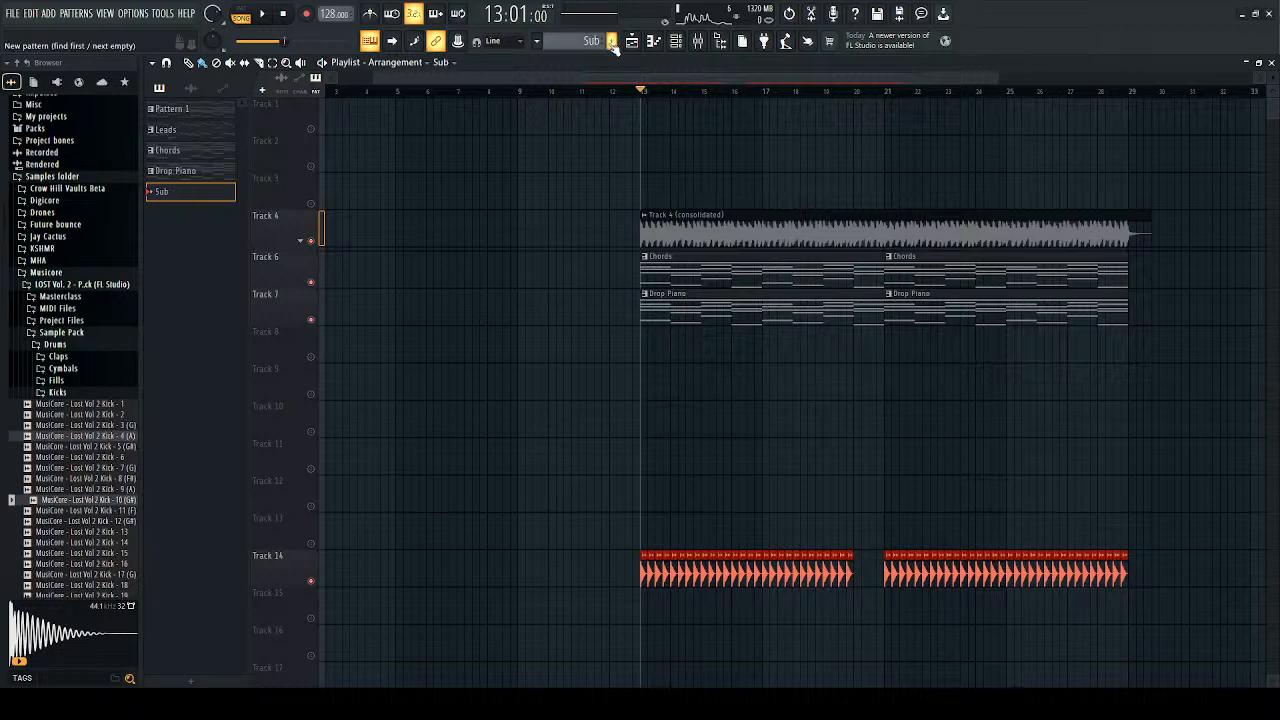
pyautogui.click(676, 42)
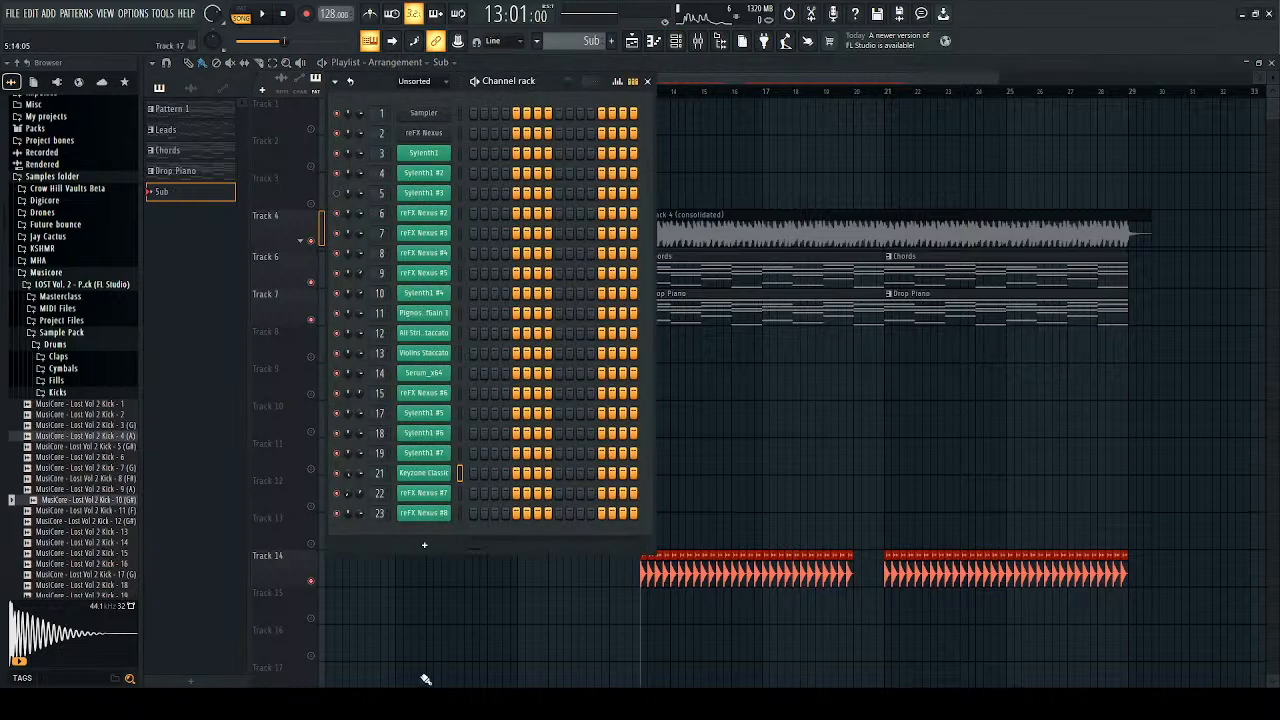
pyautogui.click(555, 445)
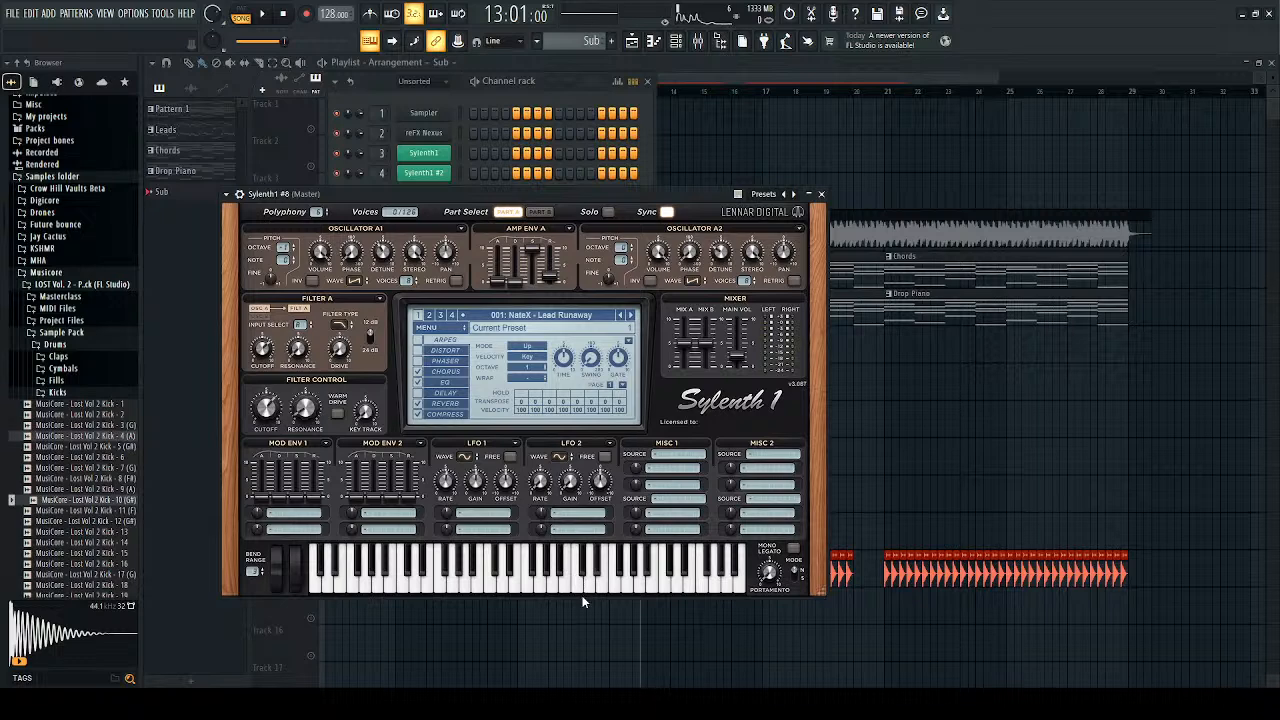
pyautogui.click(539, 211)
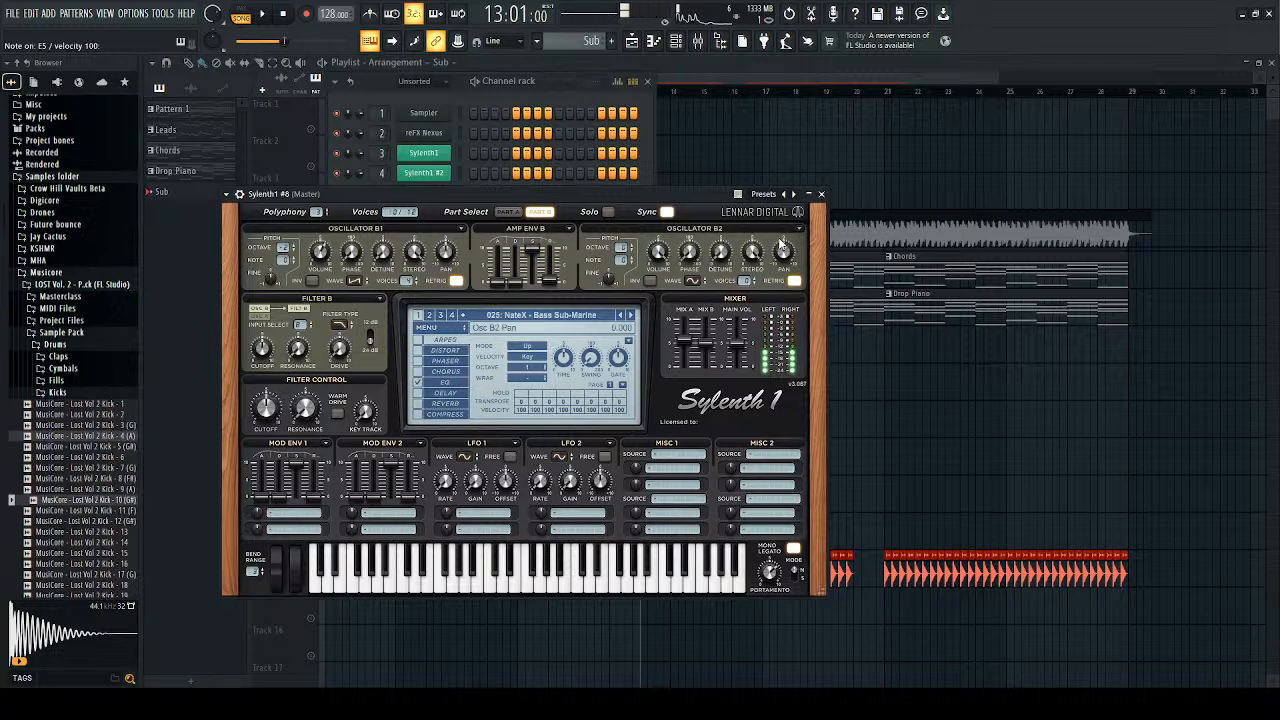
pyautogui.click(821, 194)
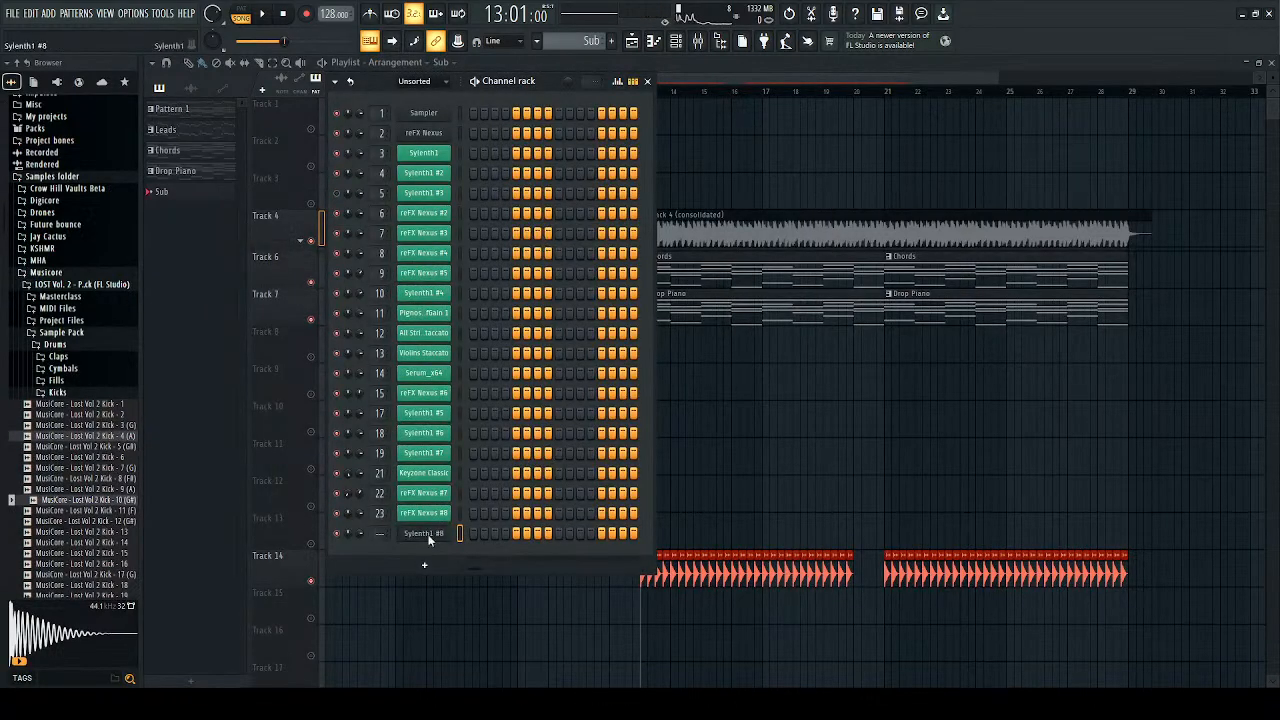
# Step: Paste the bass notes into the new Sylenth1 channel, switch playback to pattern mode and transpose the notes up one octave
pyautogui.press('F7')
pyautogui.hotkey('ctrl', 'v')
pyautogui.press('space')
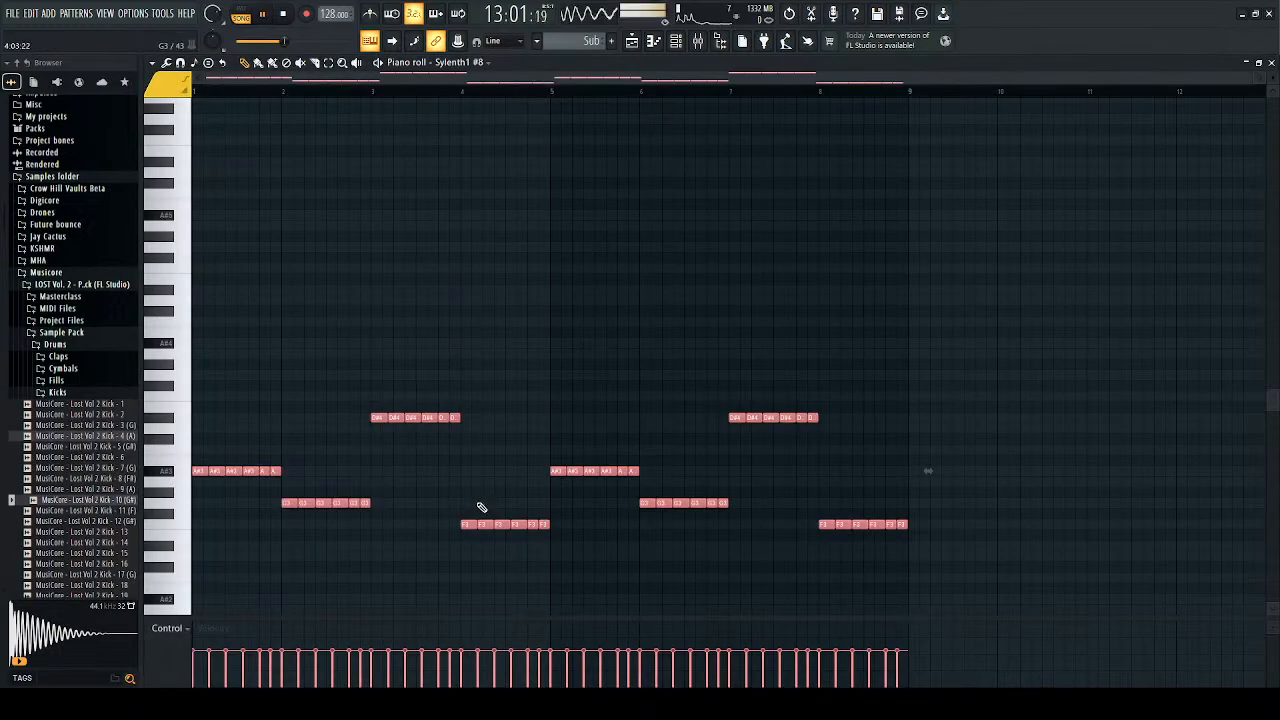
pyautogui.press('l')
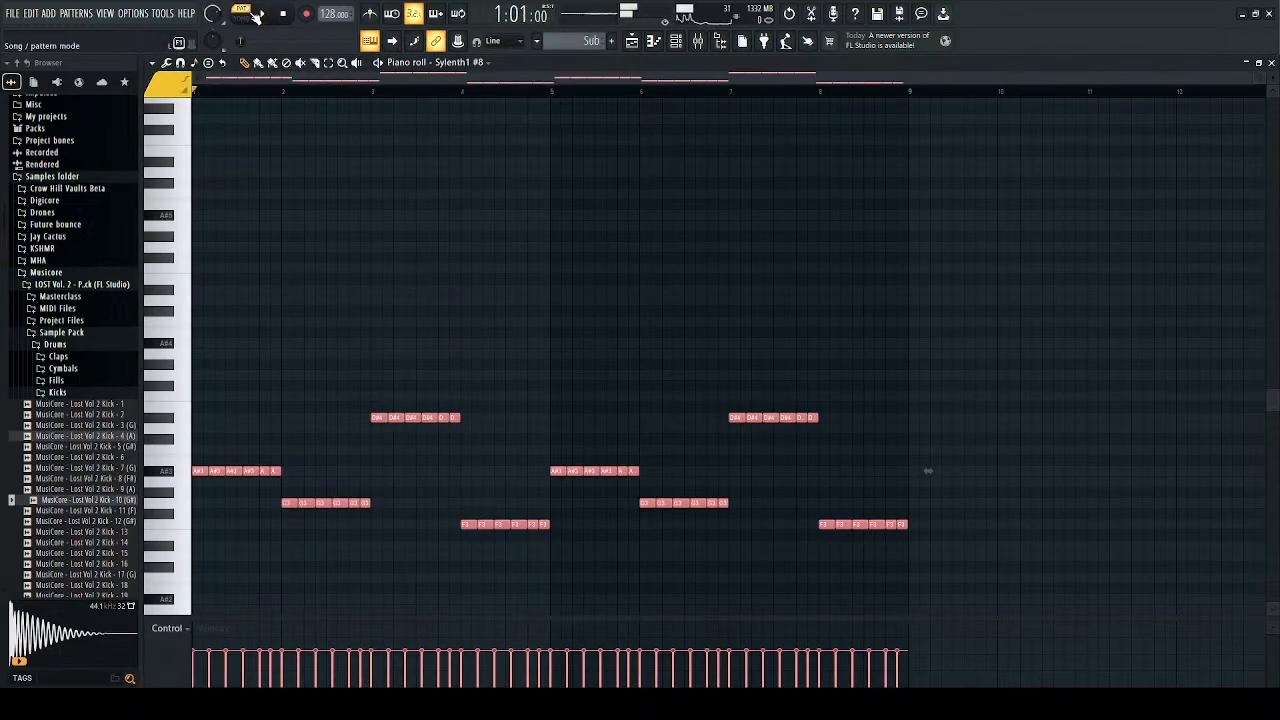
pyautogui.hotkey('ctrl', 'Up')
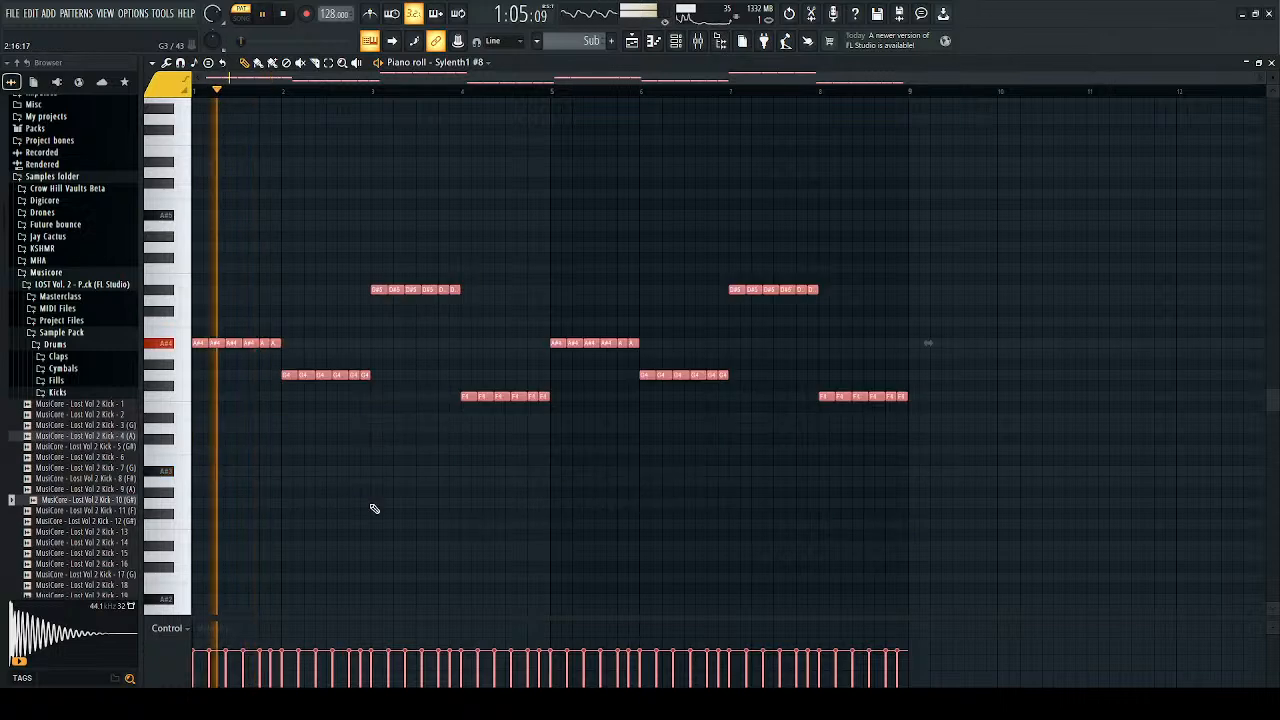
# Step: Set Oscillator B1's waveform to Sine in the sub's Sylenth1 and close the synth
pyautogui.click(675, 44)
pyautogui.click(424, 532)
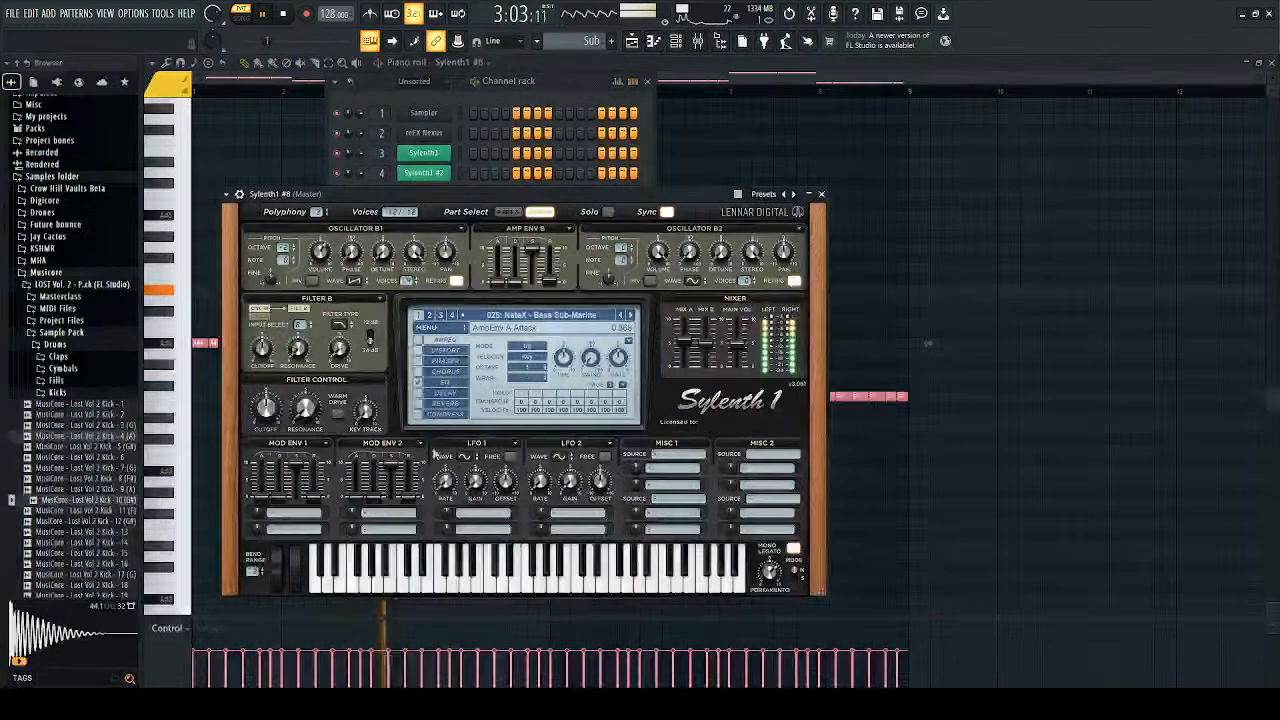
pyautogui.click(366, 282)
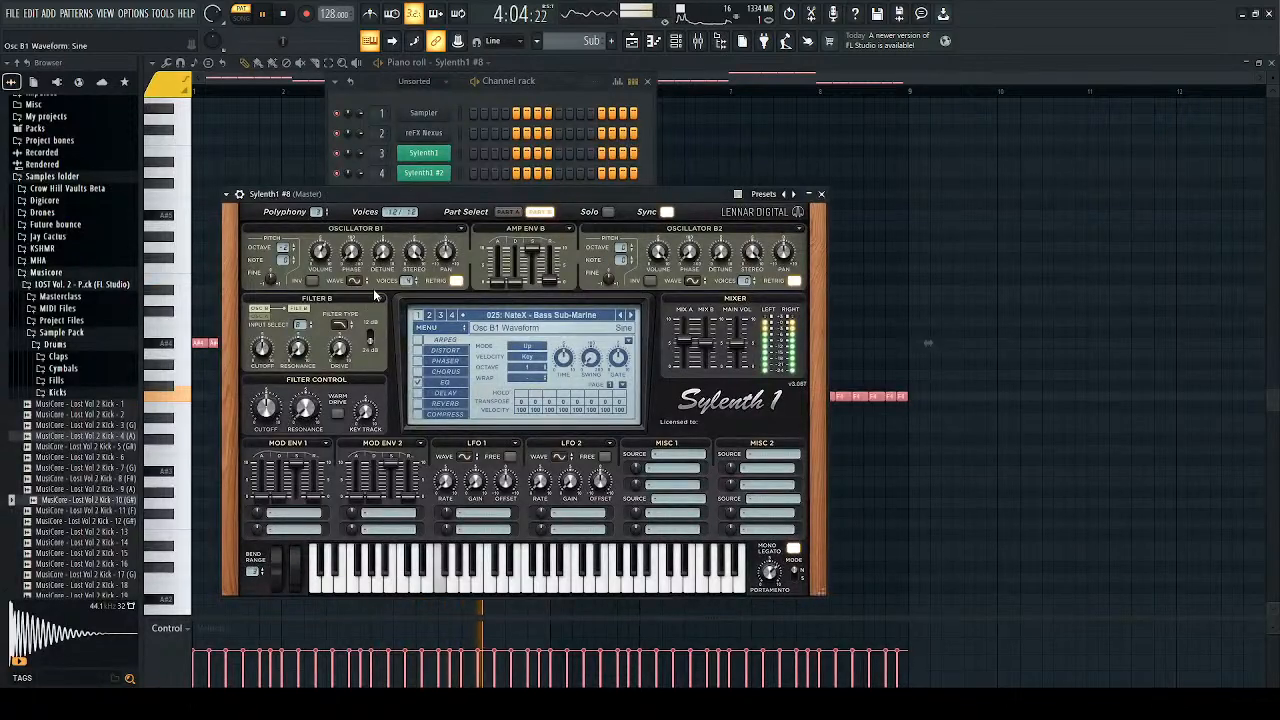
pyautogui.click(821, 195)
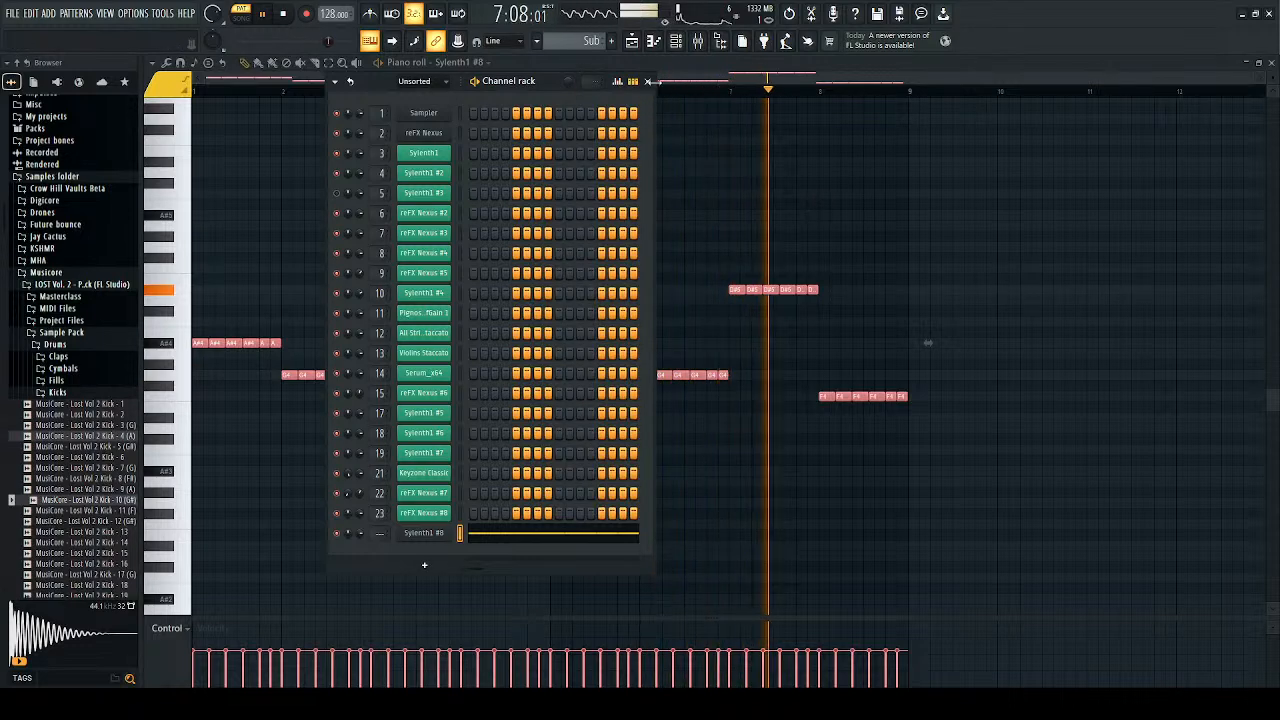
# Step: Route the sub to mixer track 25 and add Fruity parametric EQ 2 with a 25 Hz high-pass and a low-pass in the bass range
pyautogui.hotkey('ctrl', 'l')
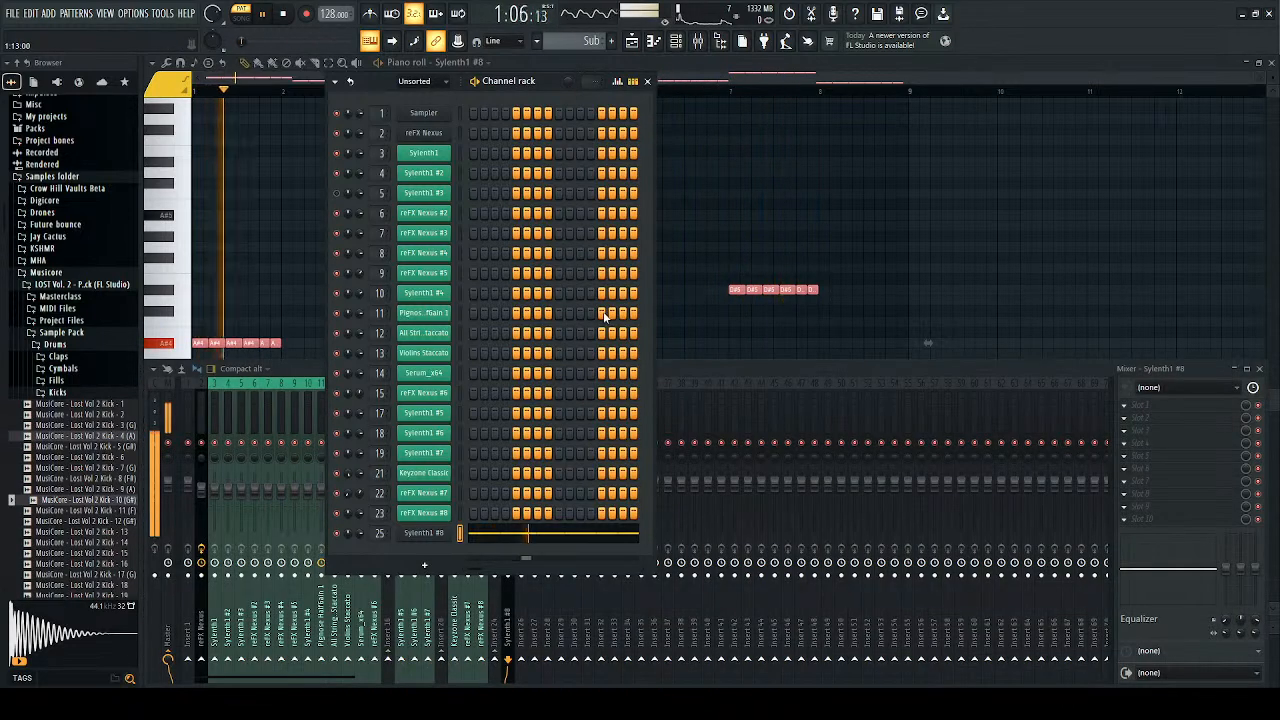
pyautogui.click(788, 390)
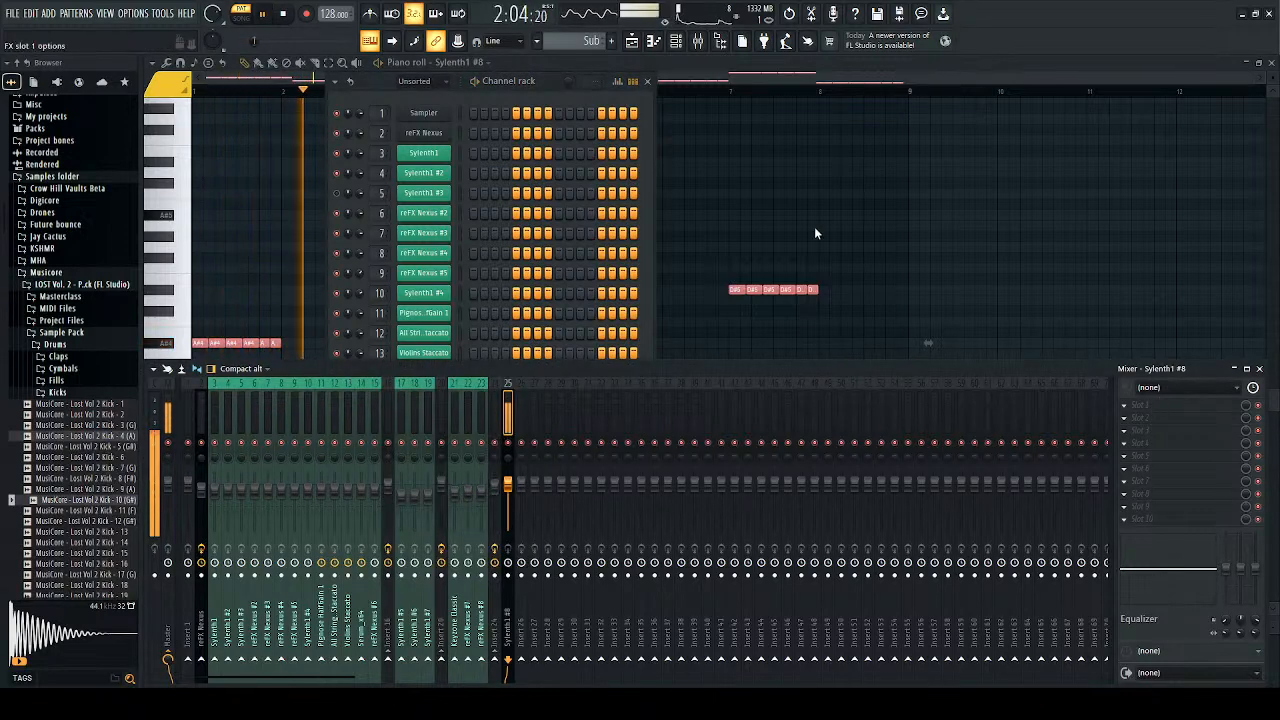
pyautogui.click(838, 270)
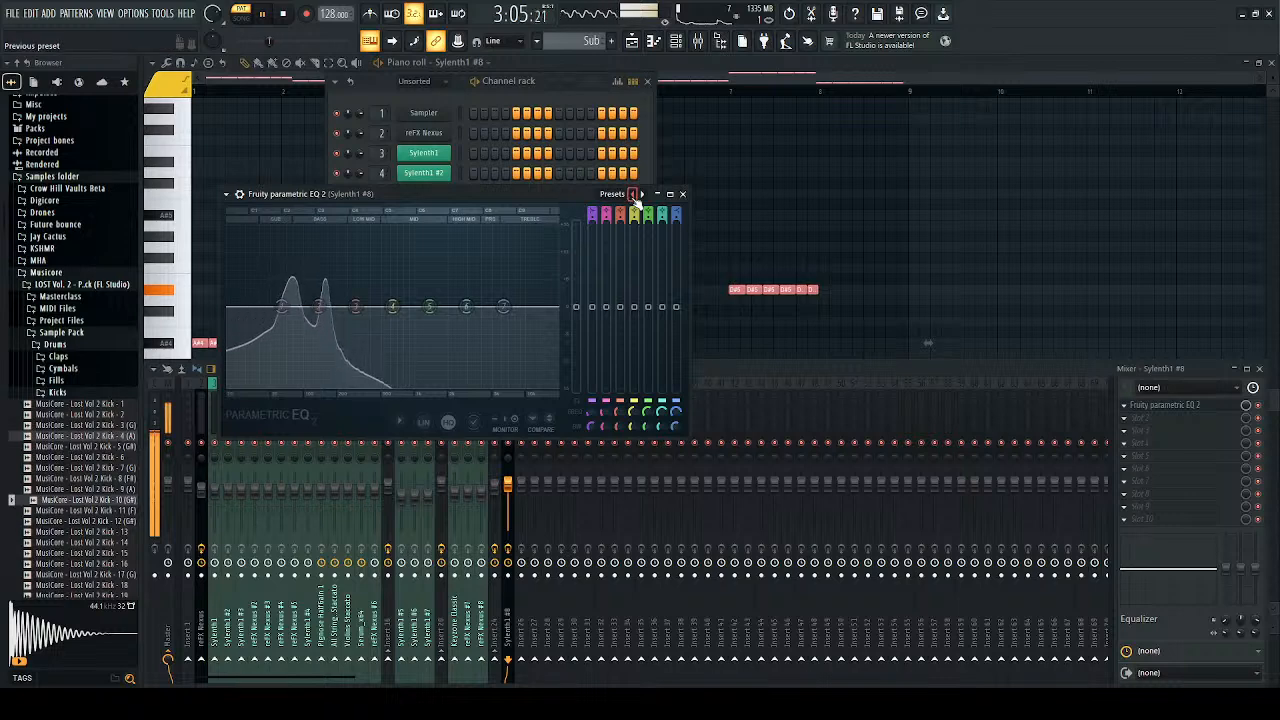
pyautogui.moveTo(560, 297); pyautogui.dragTo(298, 304)
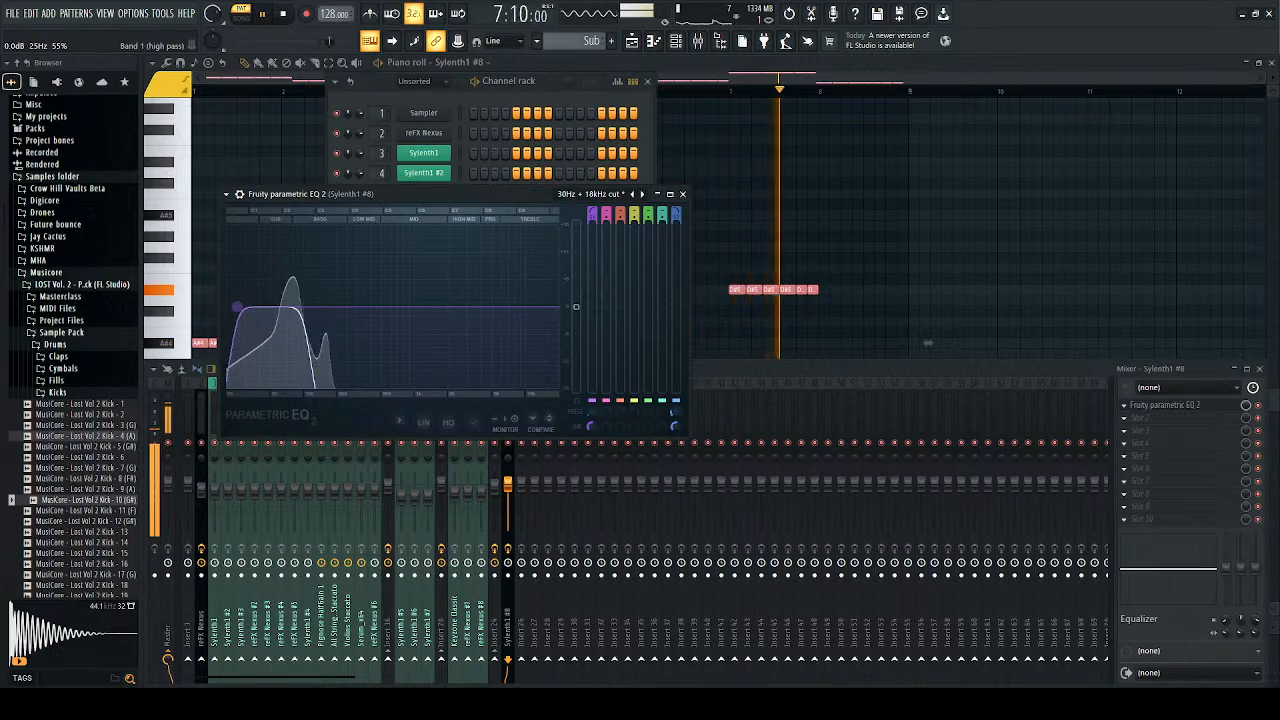
pyautogui.click(683, 195)
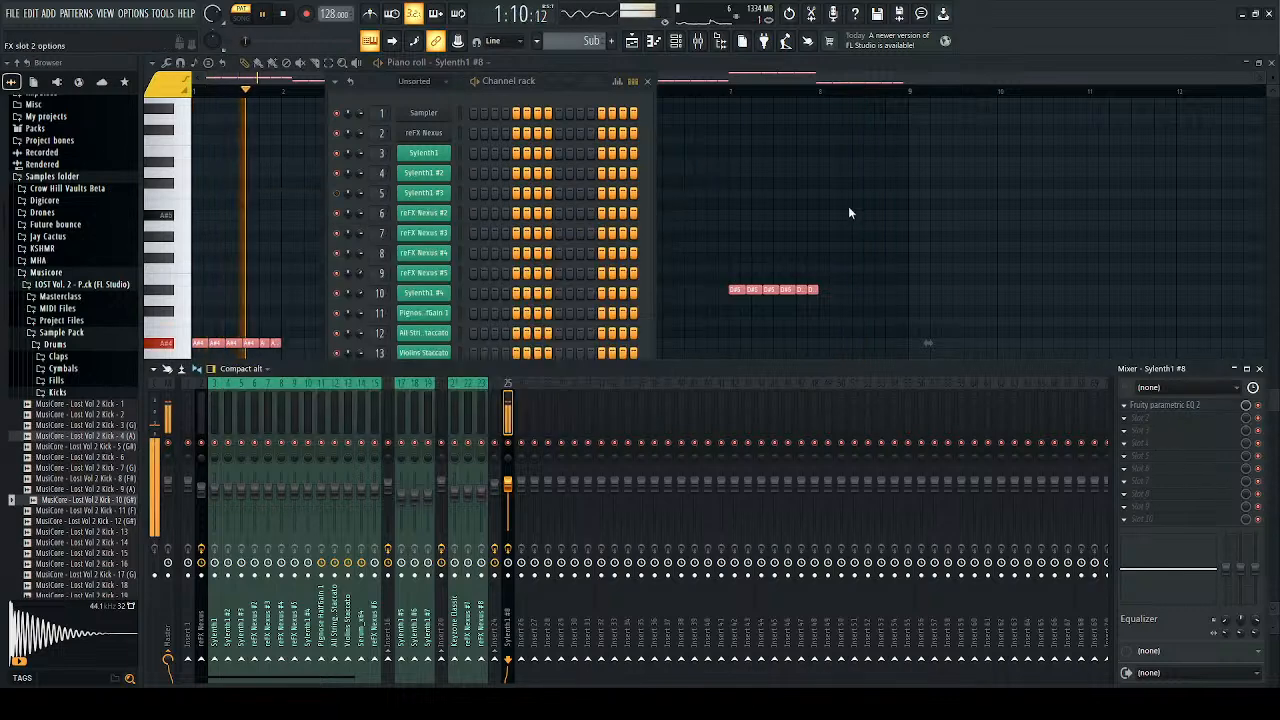
# Step: Add Fruity Blood Overdrive to the sub's mixer track, plus Kickstart 2 with the Subbass Tight curve and Mix at 98%
pyautogui.click(713, 252)
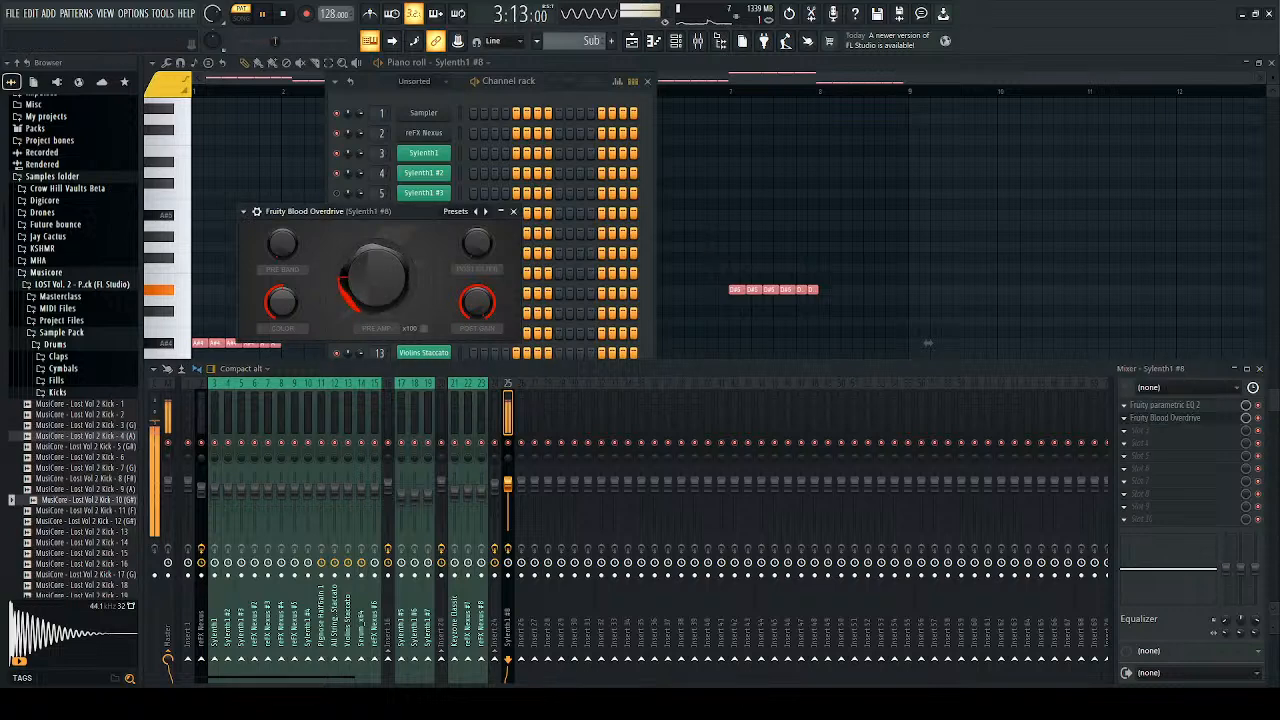
pyautogui.click(515, 213)
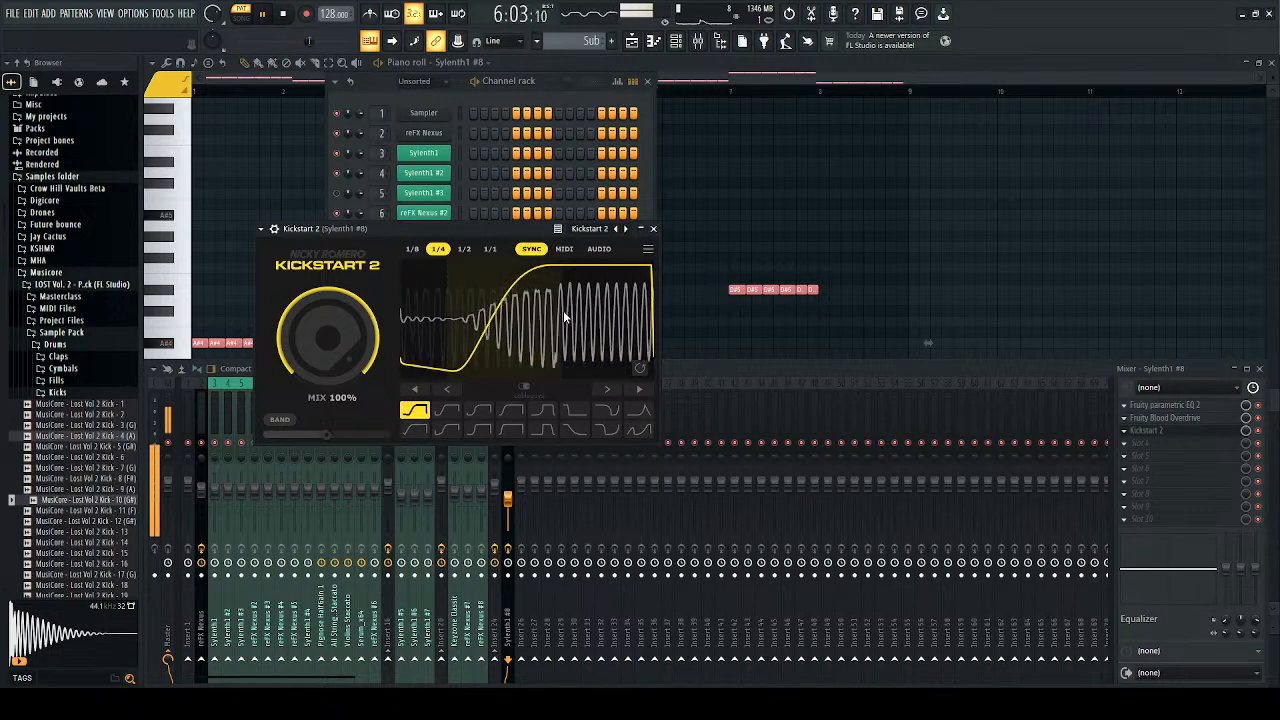
pyautogui.click(478, 410)
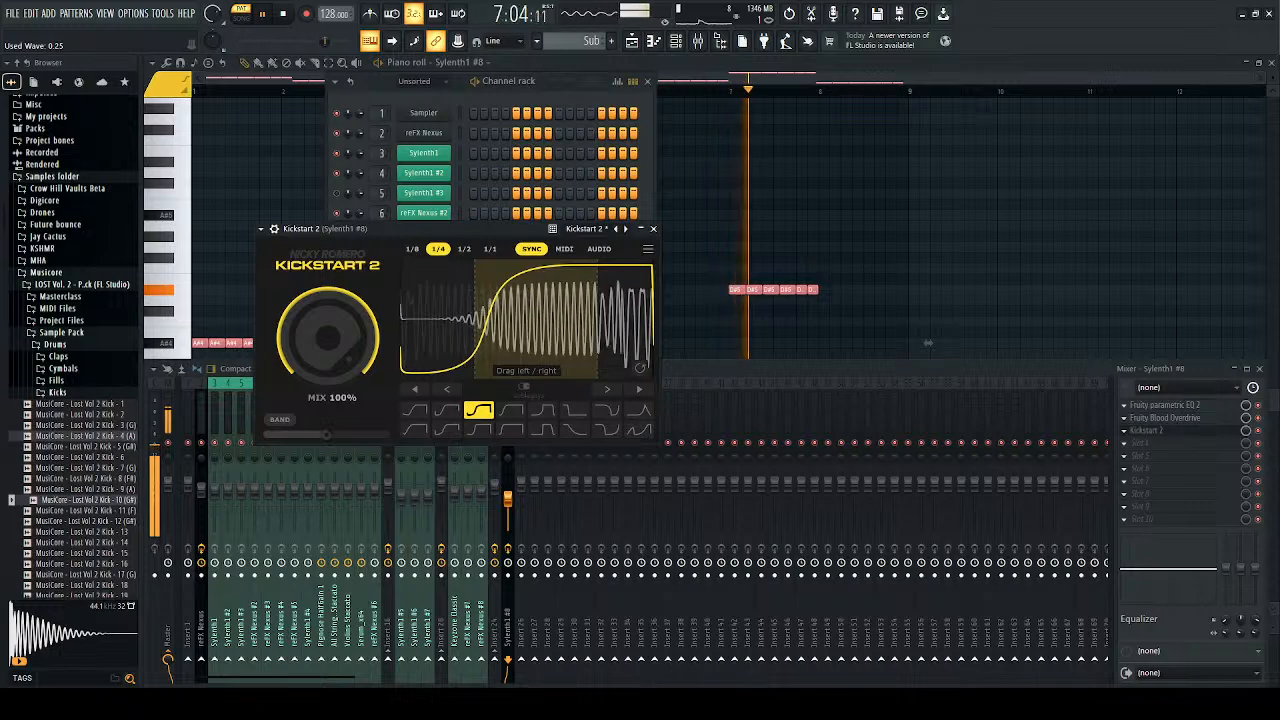
pyautogui.click(544, 412)
pyautogui.moveTo(354, 340); pyautogui.dragTo(354, 344)
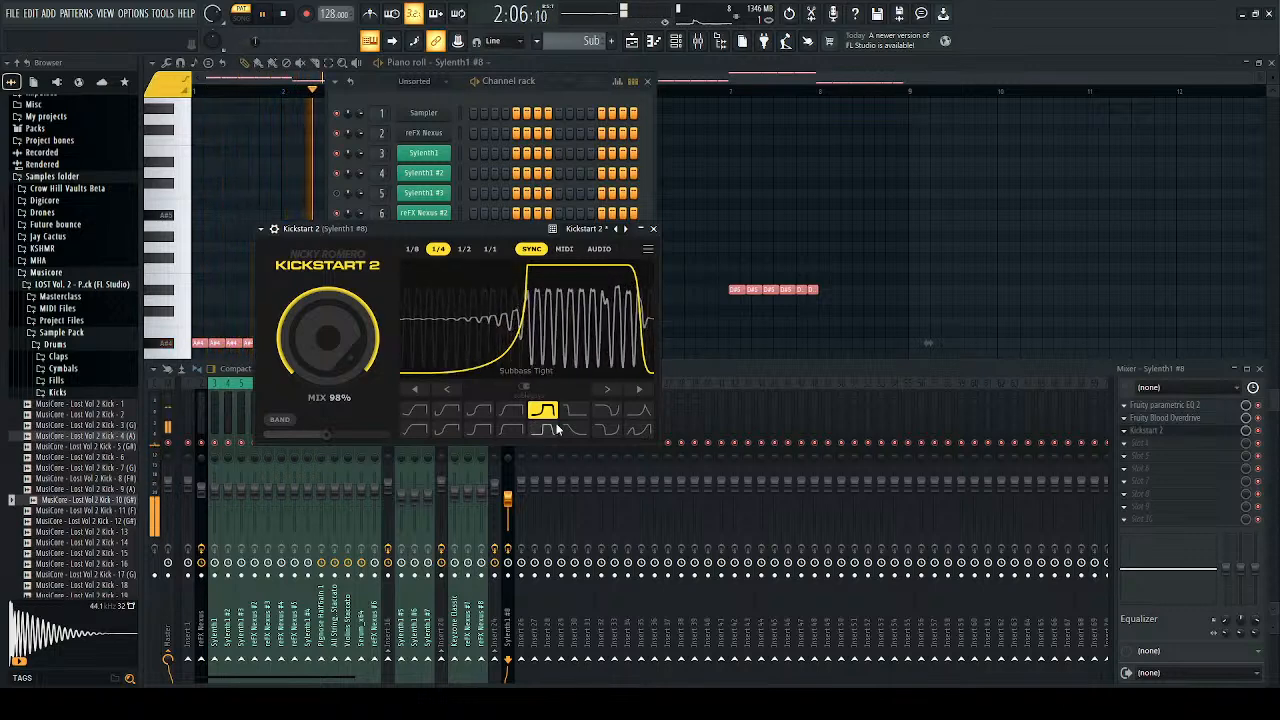
# Step: Close Kickstart 2 and the mixer, and place the Sub pattern on playlist Track 8 at bars 13 and 21
pyautogui.click(653, 228)
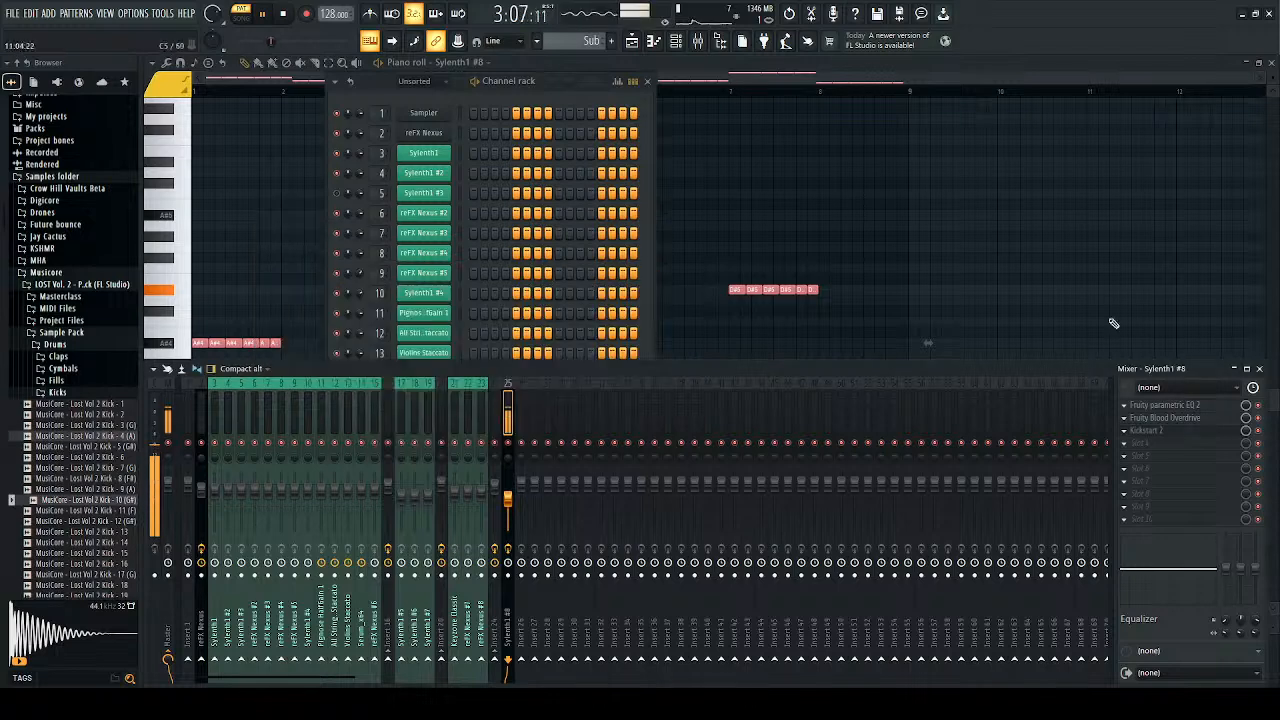
pyautogui.click(1259, 369)
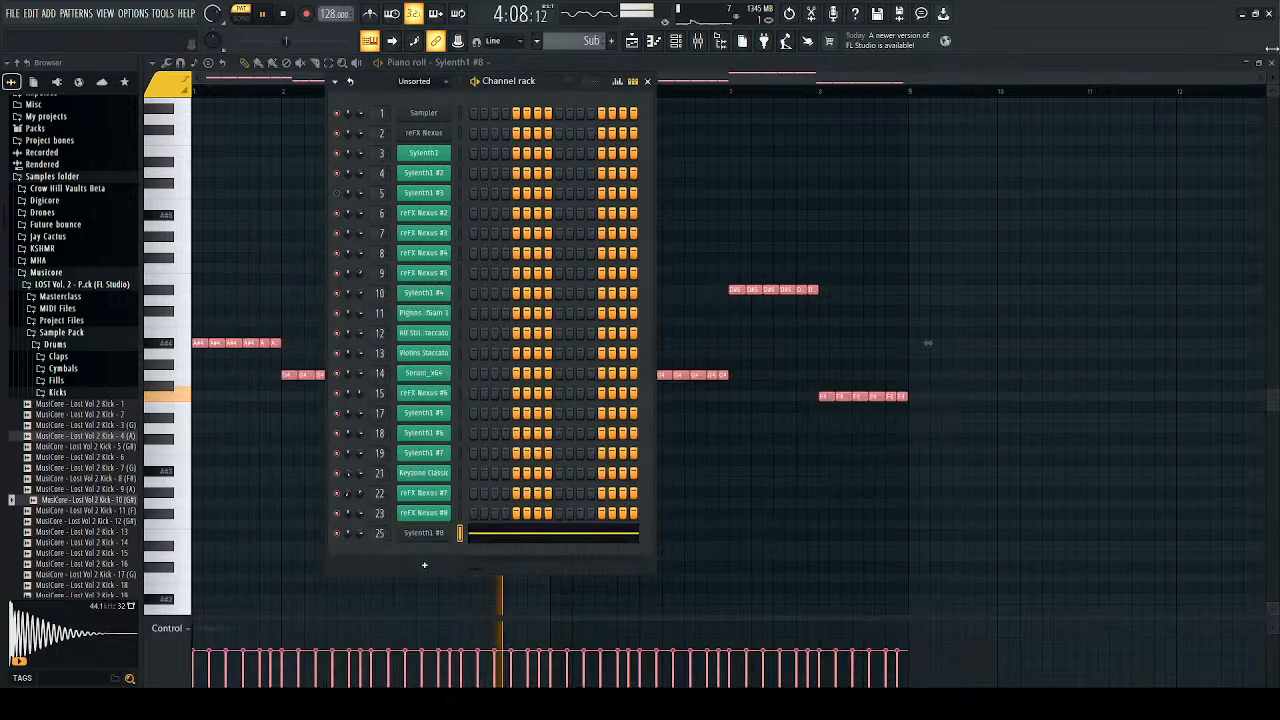
pyautogui.press('F7')
pyautogui.press('F7')
pyautogui.press('F6')
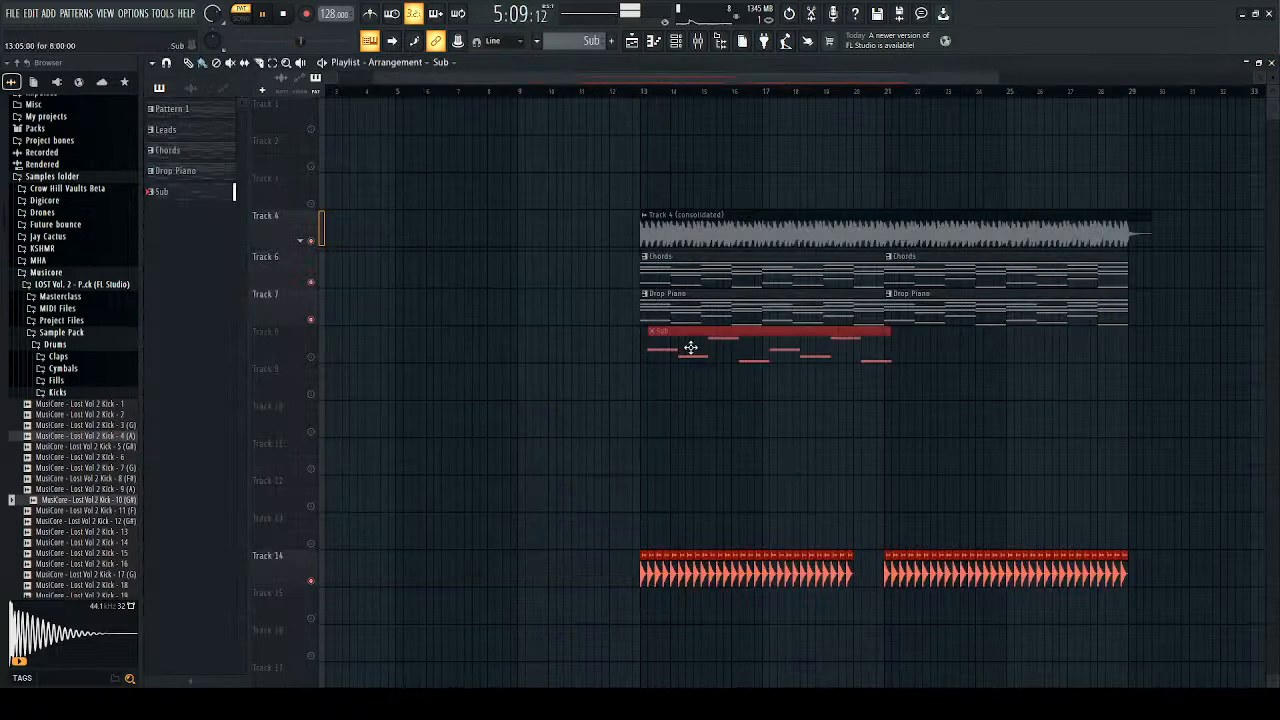
pyautogui.moveTo(681, 331)
pyautogui.mouseDown()
pyautogui.moveTo(917, 368)
pyautogui.moveTo(950, 340)
pyautogui.mouseUp()
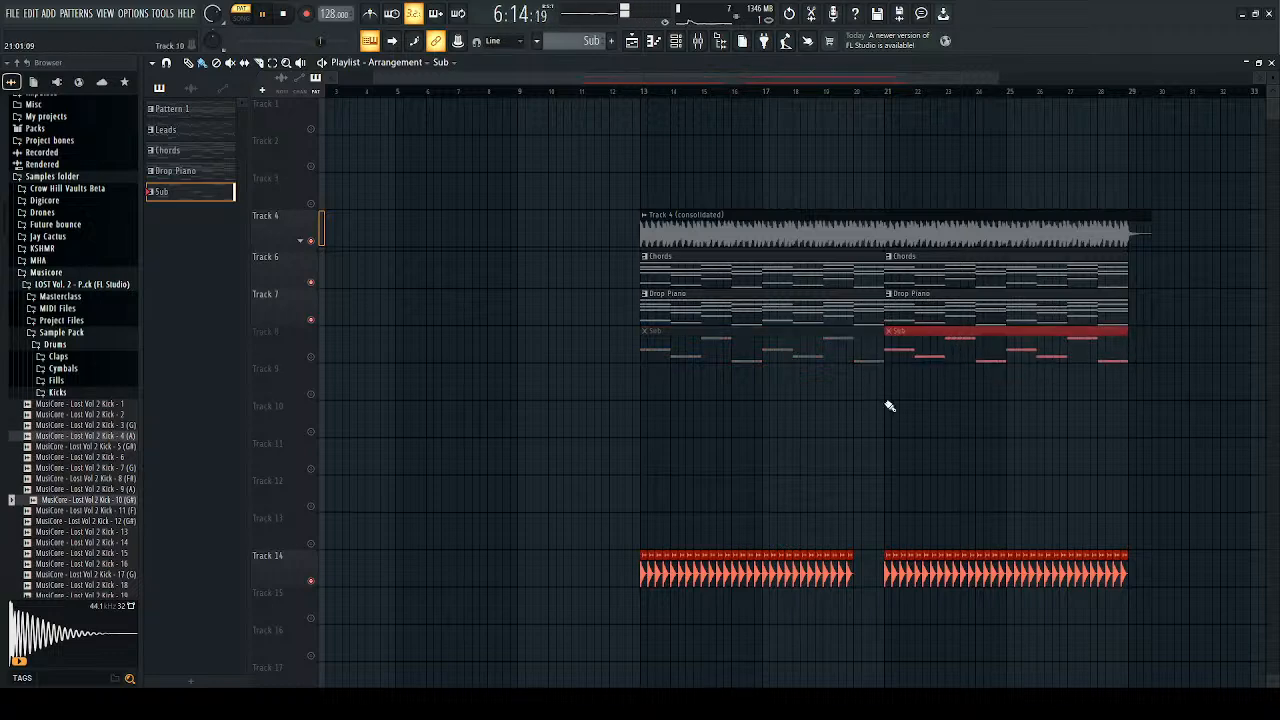
# Step: Solo the Sub on Track 8 together with the kicks on Track 14 and play the drop from bar 13
pyautogui.keyDown('ctrl'); pyautogui.click(311, 357); pyautogui.keyUp('ctrl')
pyautogui.click(310, 582)
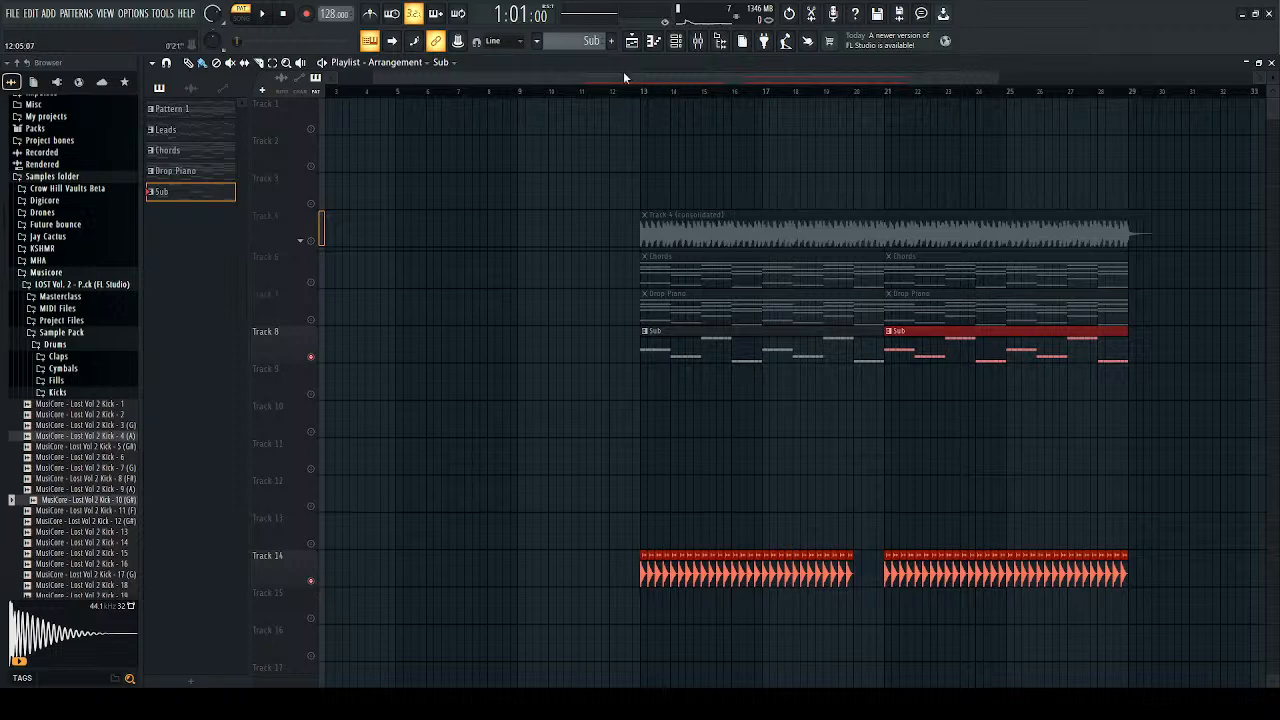
pyautogui.scroll(3, 829, 350)
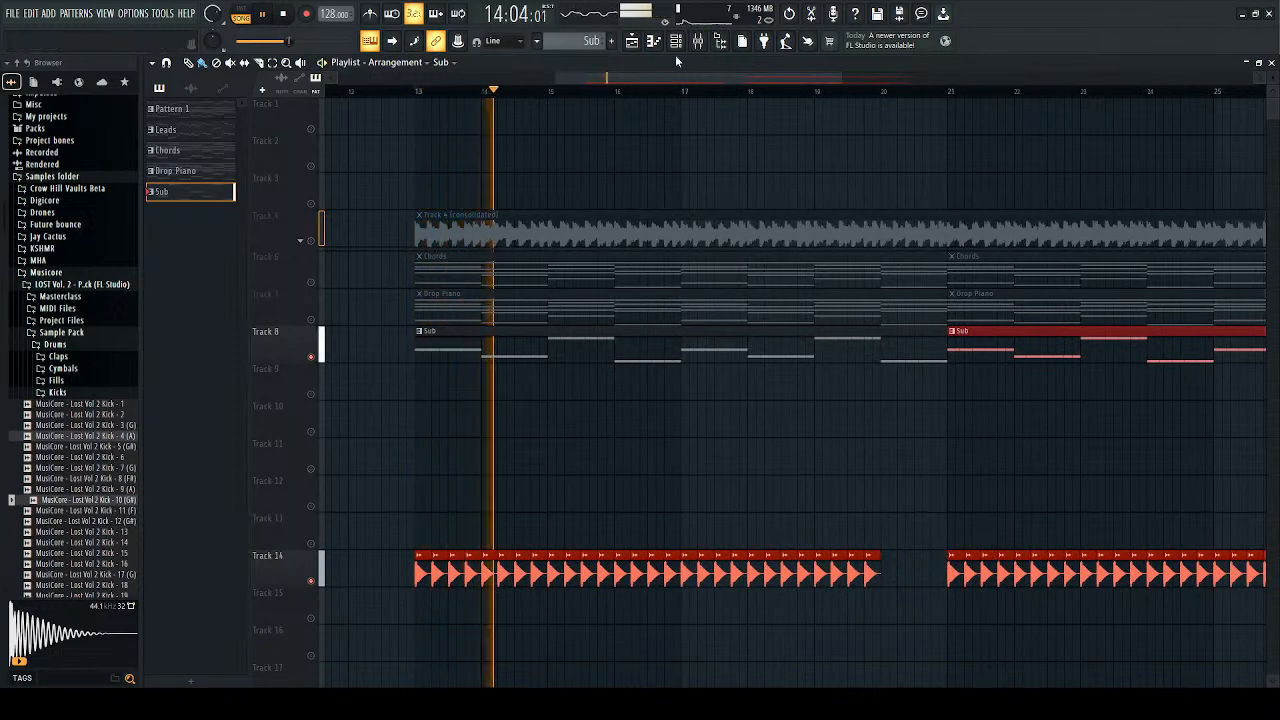
pyautogui.scroll(2, 480, 306)
# Step: Replace Kickstart 2 in the third effect slot of the sub's mixer track with ShaperBox 3
pyautogui.press('F9')
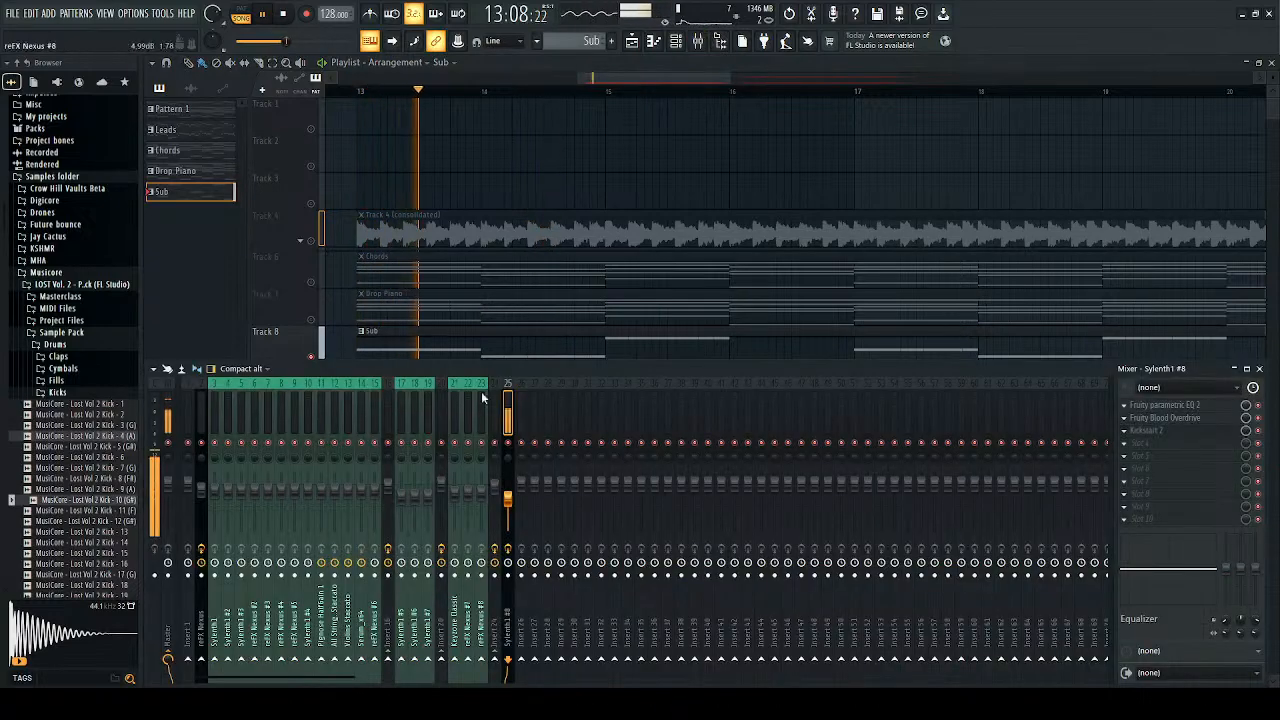
pyautogui.click(1178, 432)
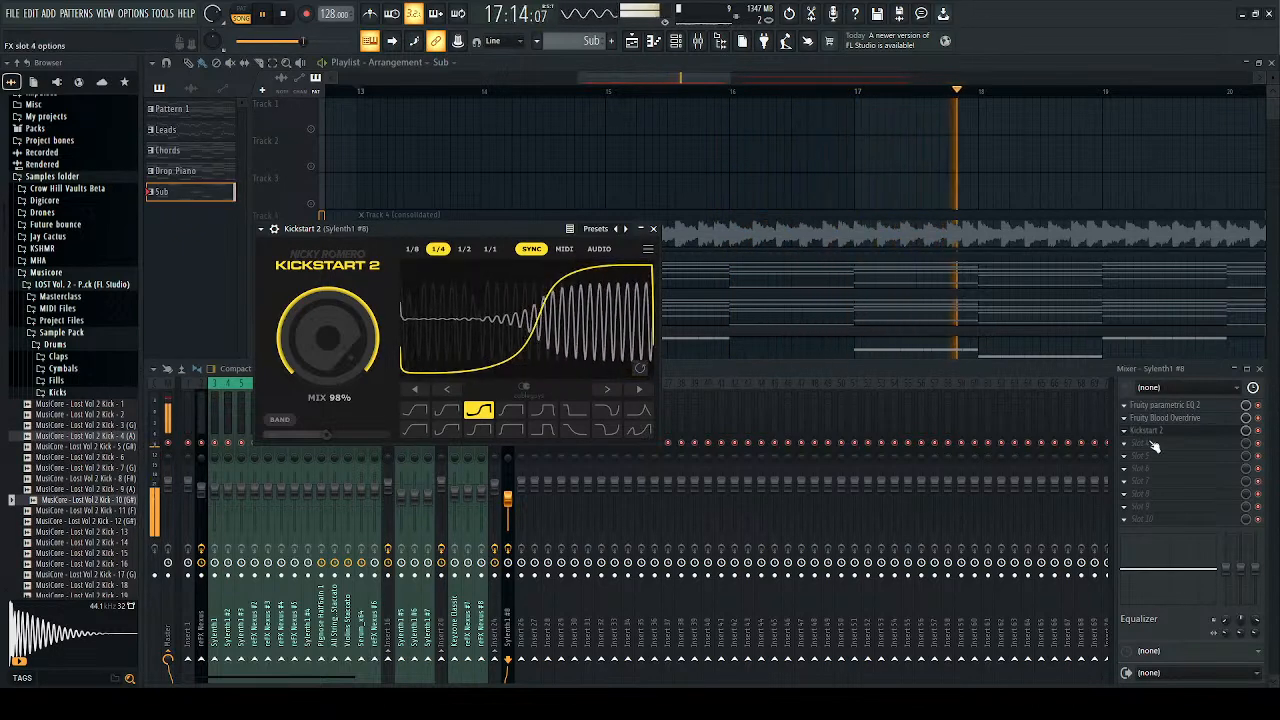
pyautogui.click(1149, 373)
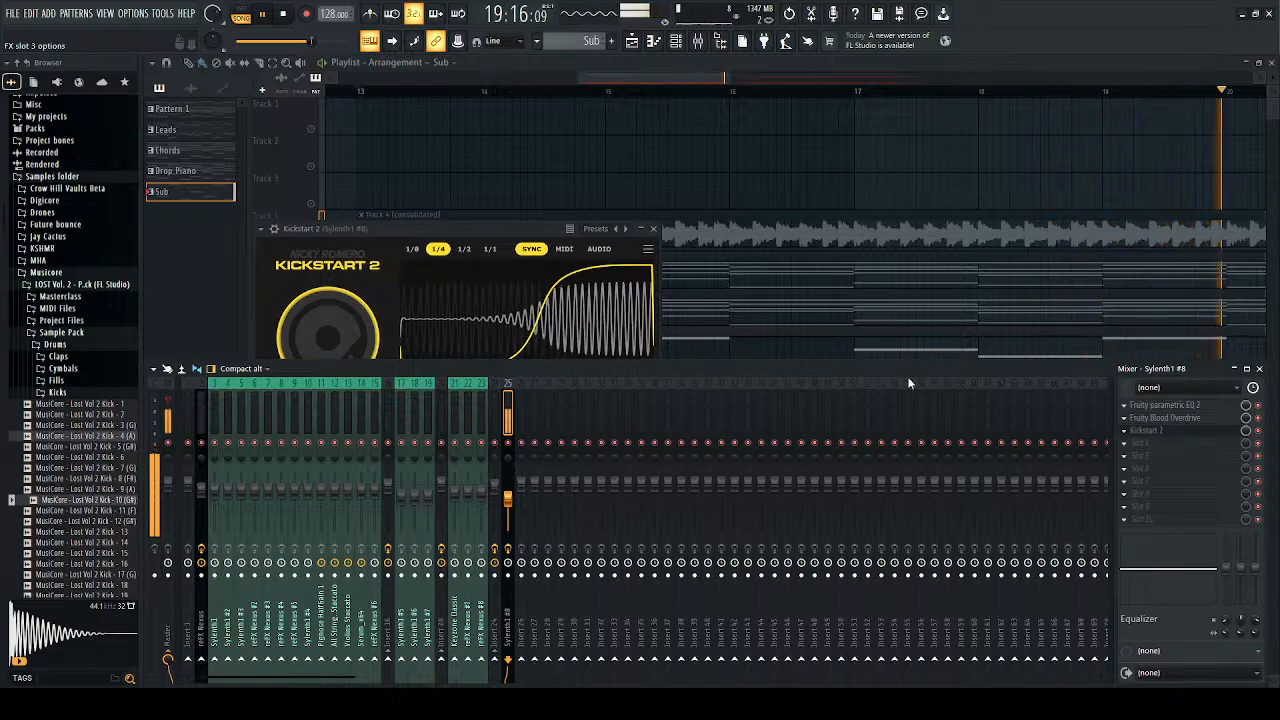
pyautogui.click(819, 410)
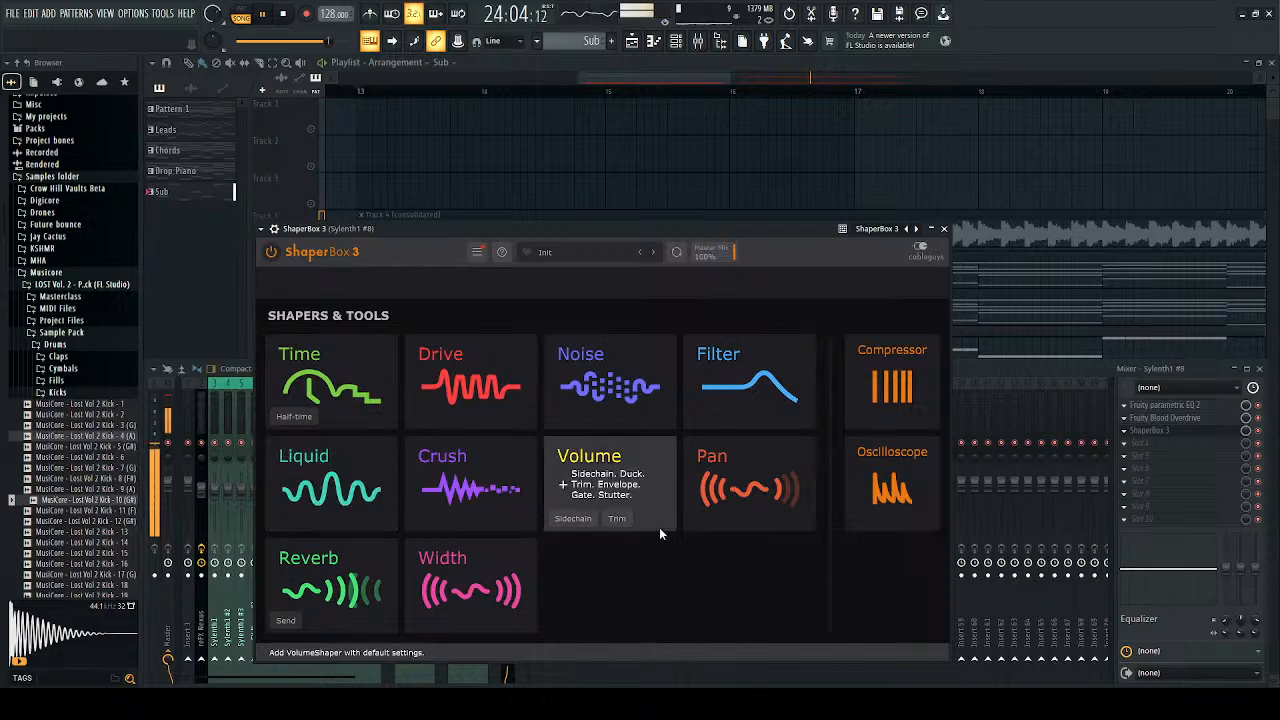
pyautogui.click(580, 476)
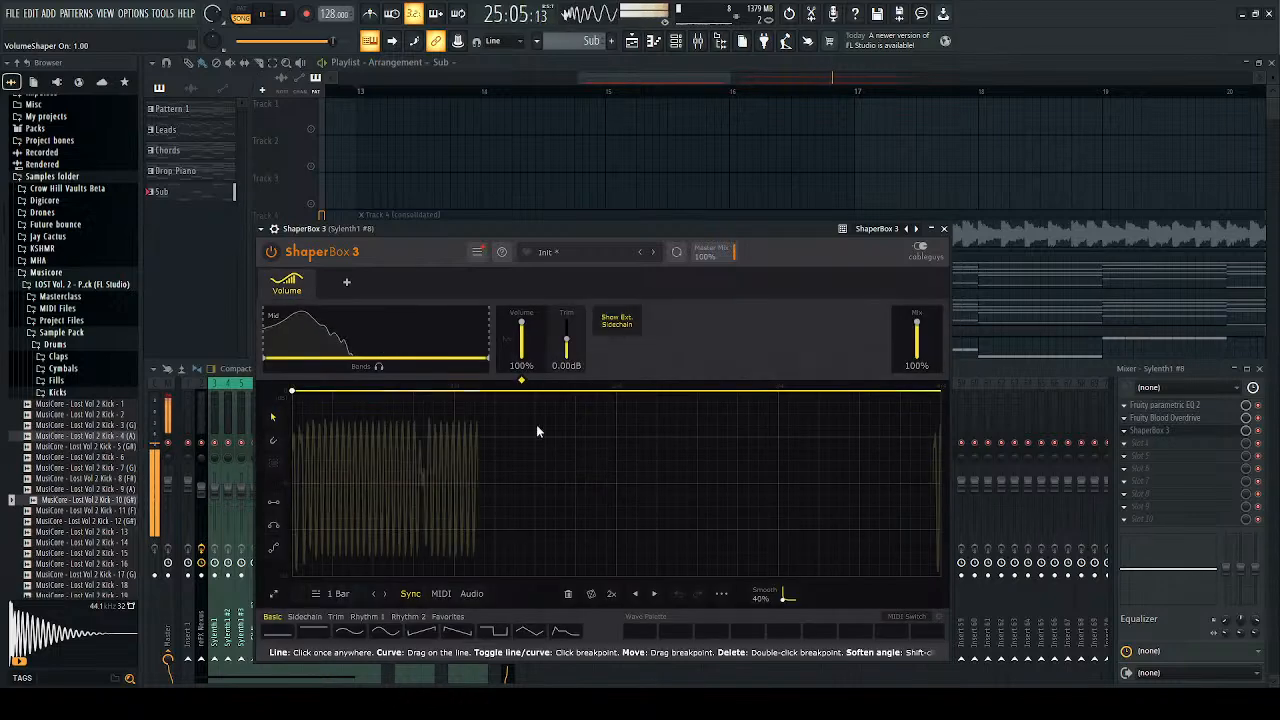
pyautogui.click(385, 631)
pyautogui.click(412, 634)
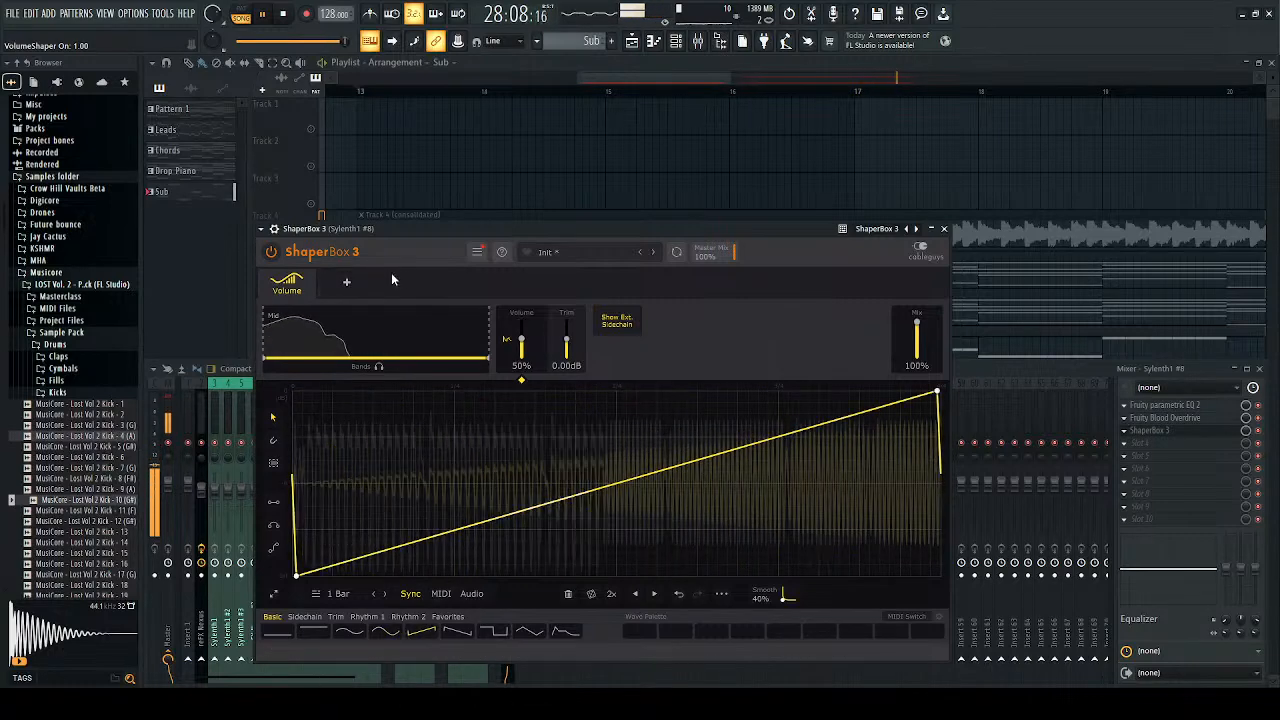
pyautogui.click(564, 251)
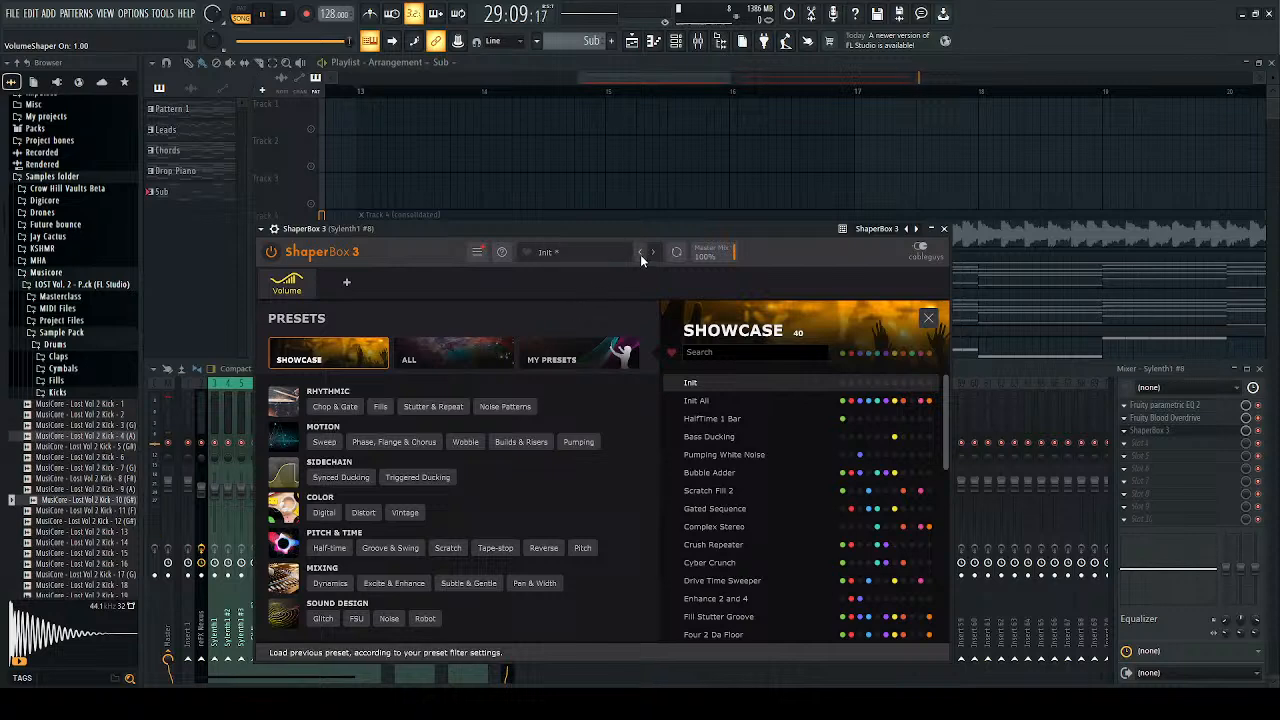
pyautogui.click(541, 256)
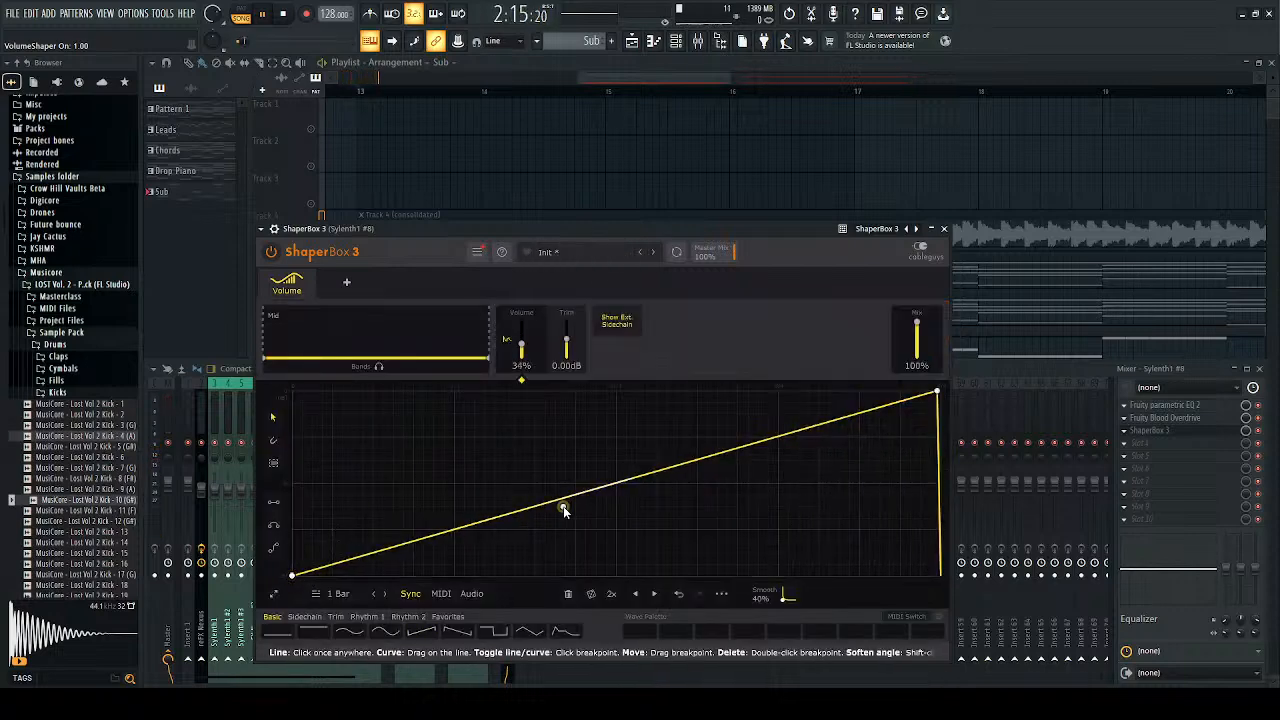
pyautogui.moveTo(566, 507); pyautogui.dragTo(644, 392)
pyautogui.moveTo(484, 477); pyautogui.dragTo(544, 576)
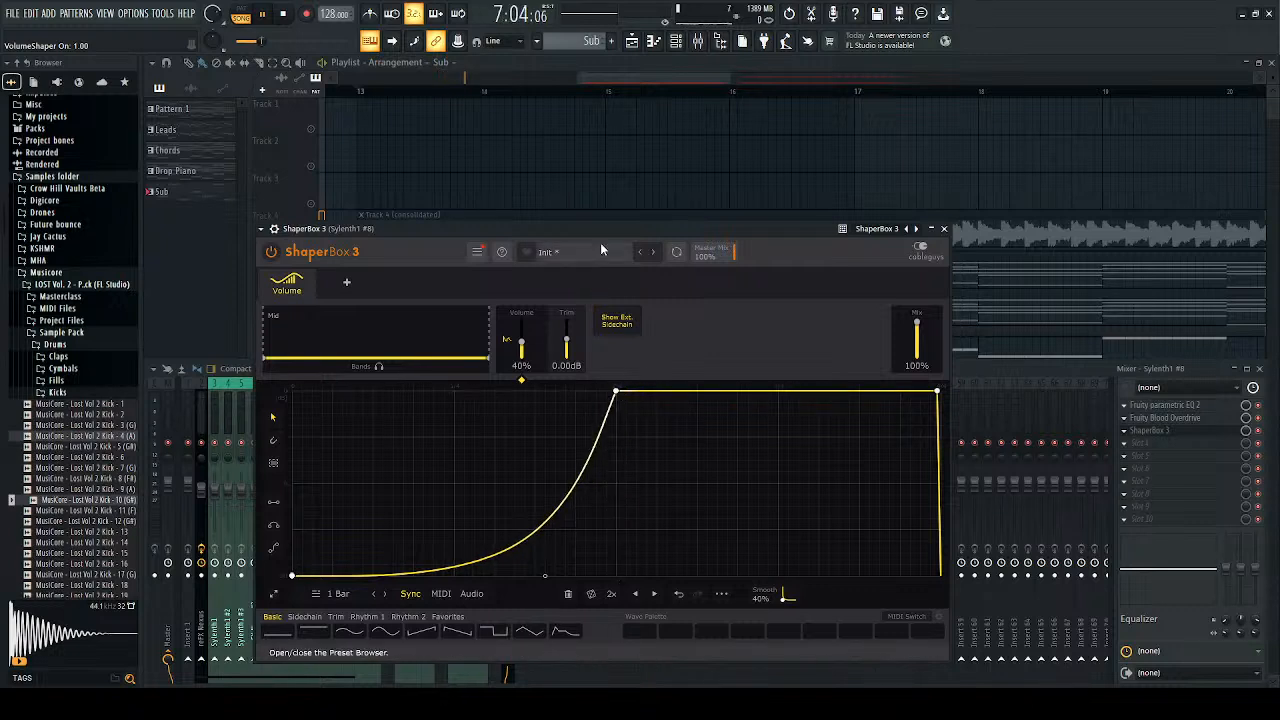
pyautogui.press('space')
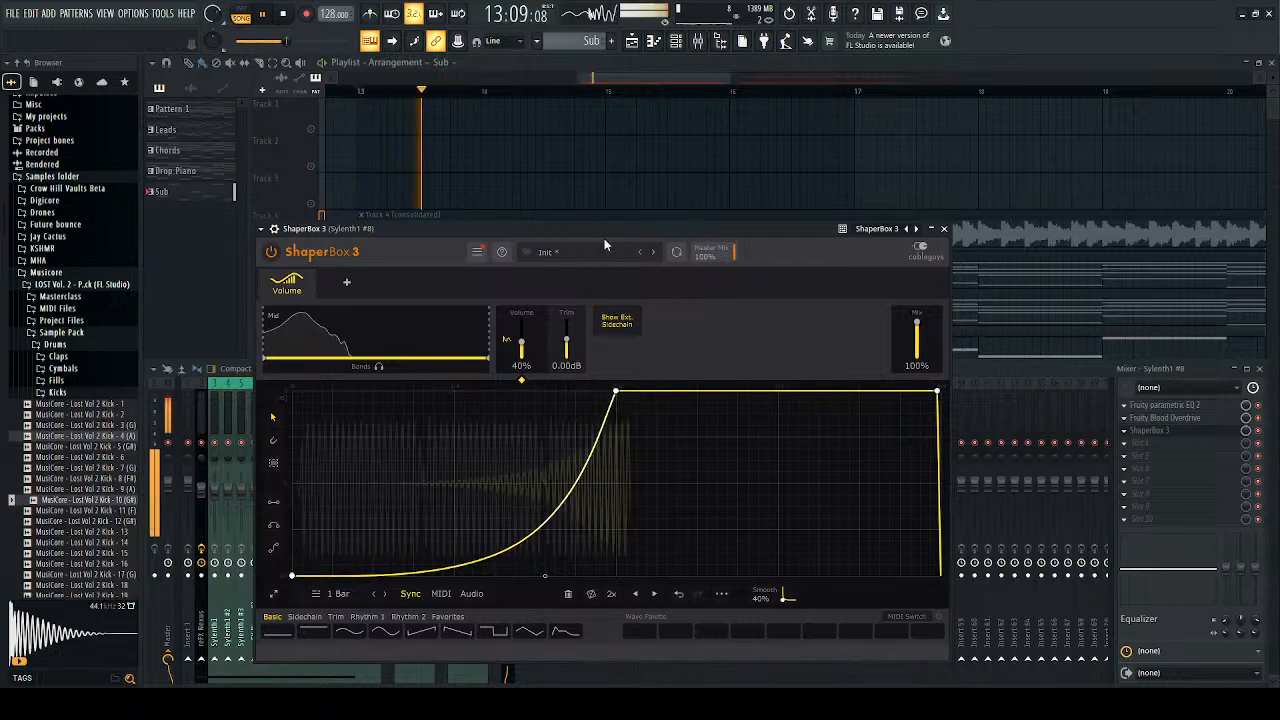
pyautogui.moveTo(615, 392); pyautogui.dragTo(378, 391)
pyautogui.moveTo(455, 466); pyautogui.dragTo(457, 391)
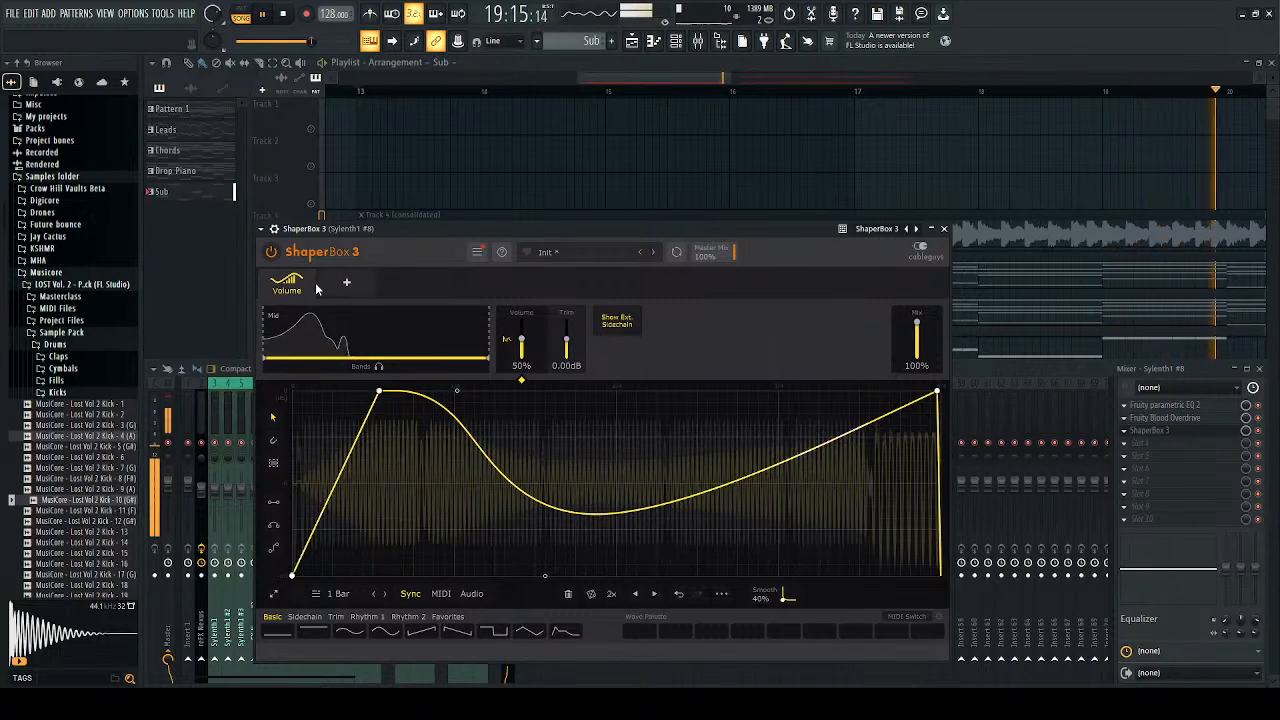
pyautogui.click(346, 283)
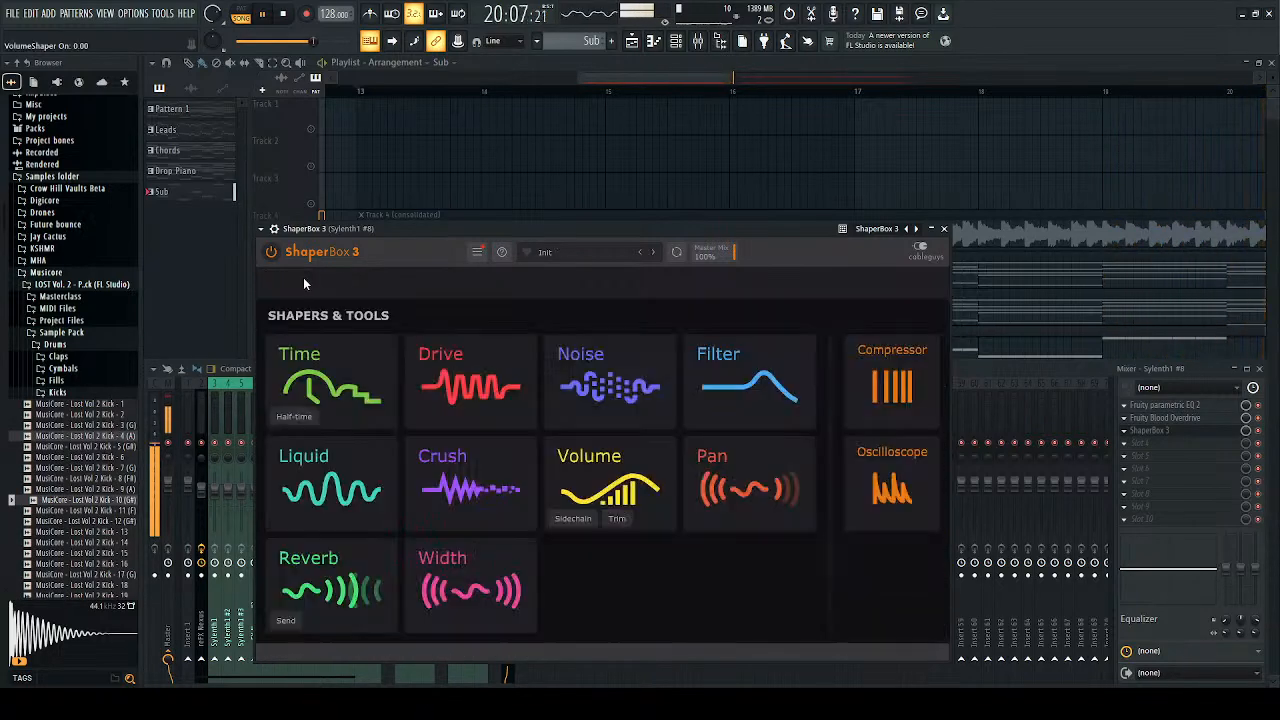
# Step: Add a VolumeShaper with length 1/4 and shape its curve from silence through a curved rise to full volume at mid-cycle, held flat
pyautogui.click(612, 491)
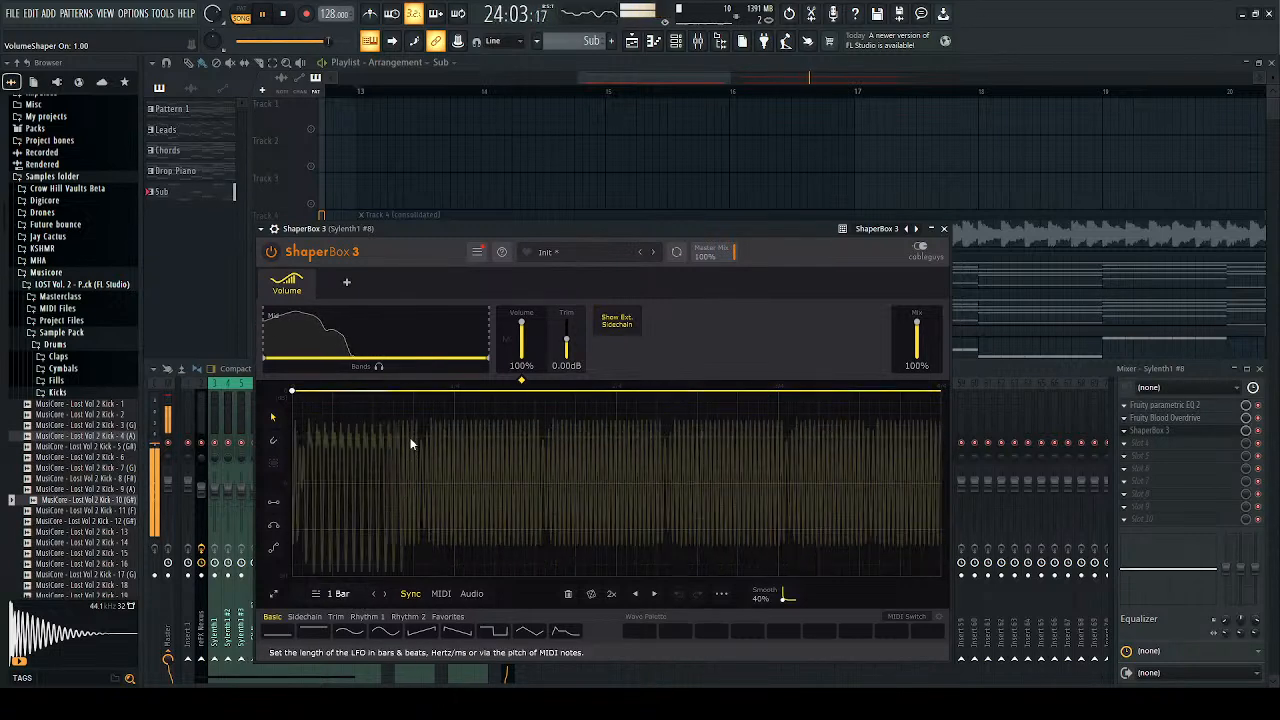
pyautogui.click(407, 490)
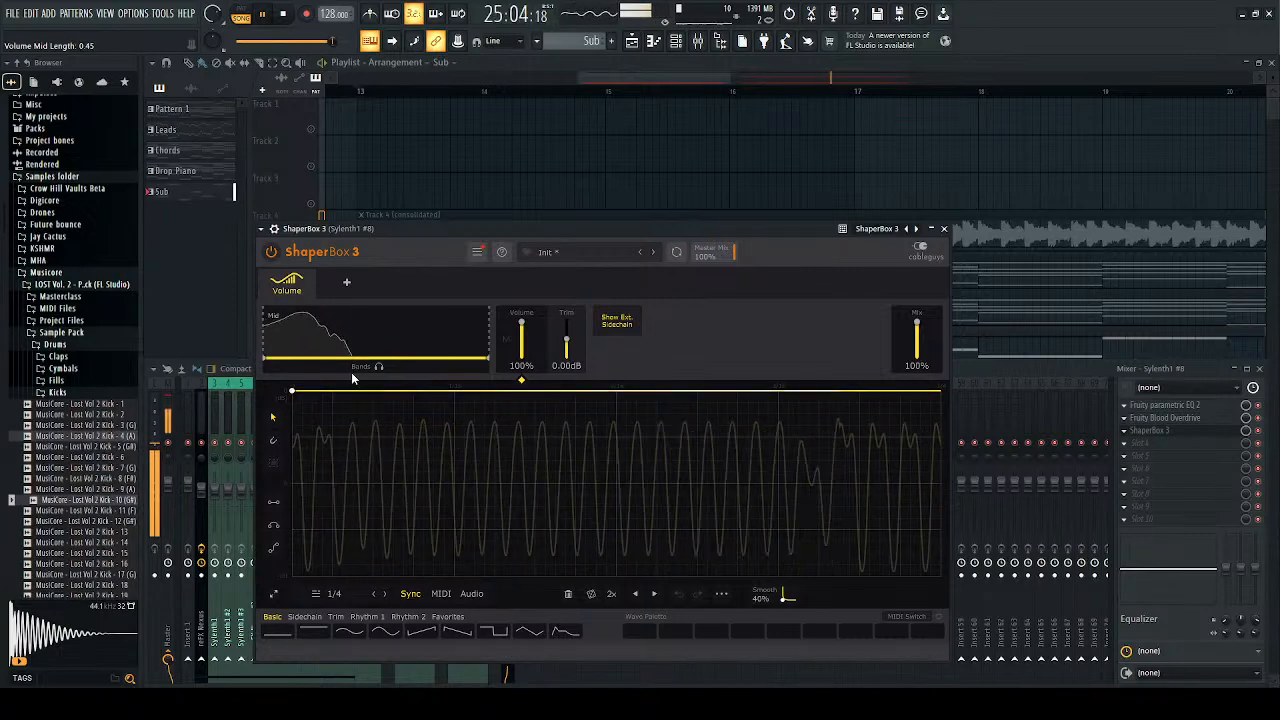
pyautogui.moveTo(292, 391); pyautogui.dragTo(293, 561)
pyautogui.moveTo(626, 561); pyautogui.dragTo(627, 390)
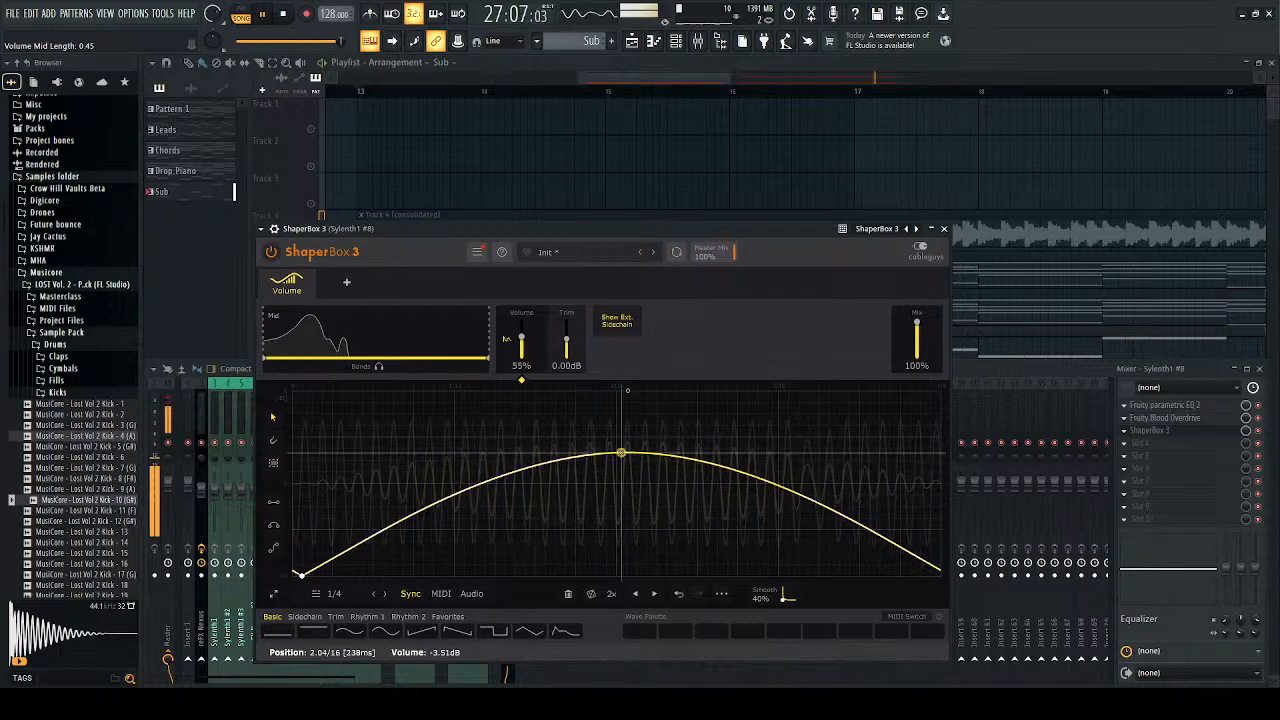
pyautogui.click(624, 392)
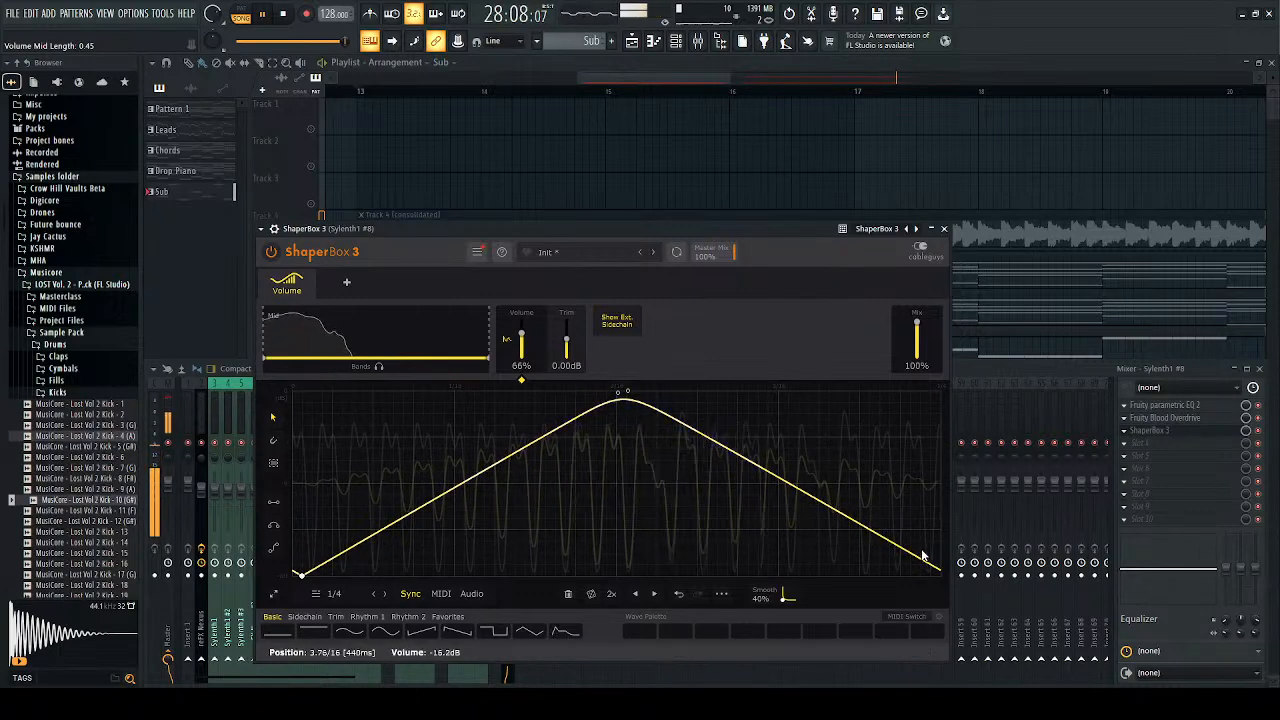
pyautogui.moveTo(925, 563); pyautogui.dragTo(940, 390)
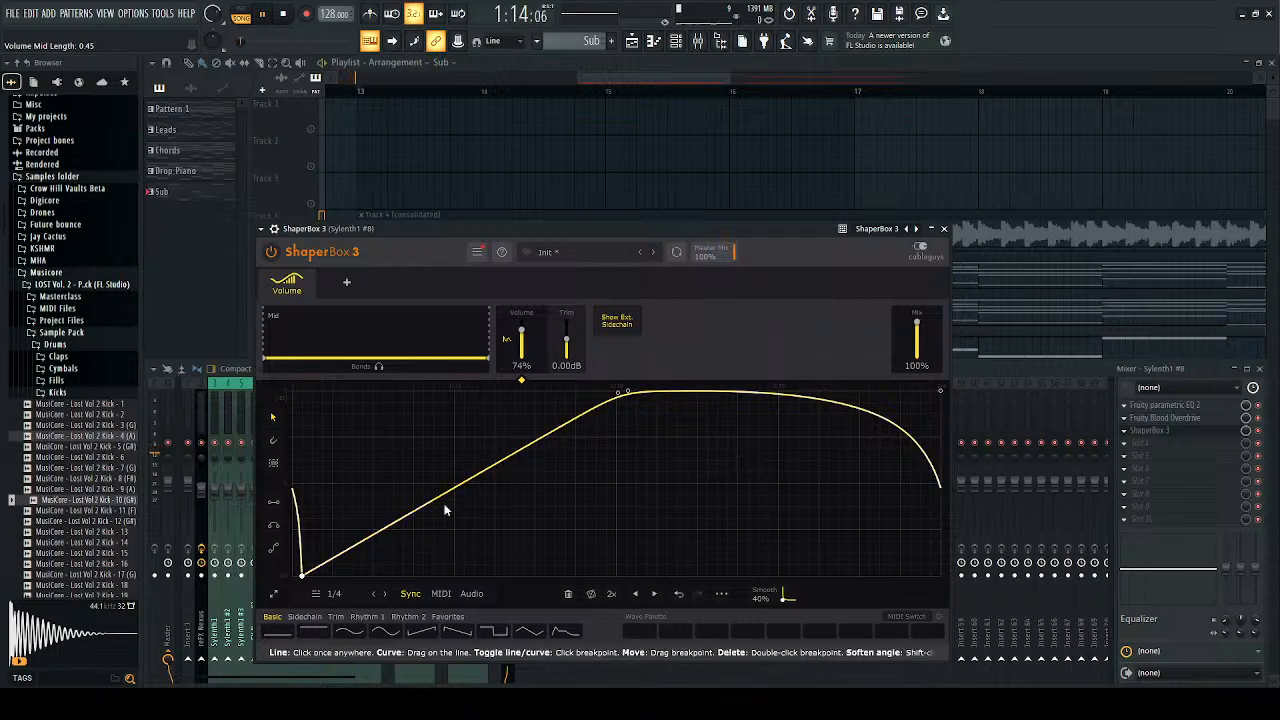
pyautogui.moveTo(450, 521); pyautogui.dragTo(501, 576)
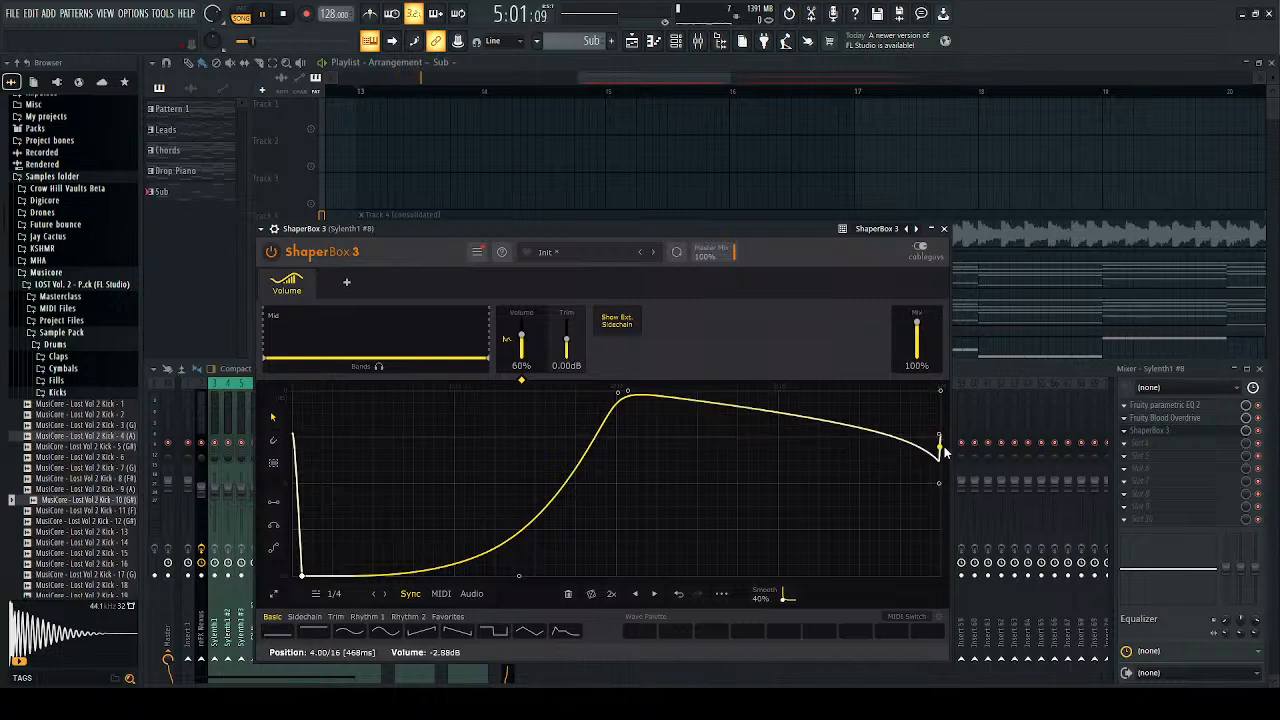
pyautogui.moveTo(938, 436); pyautogui.dragTo(932, 390)
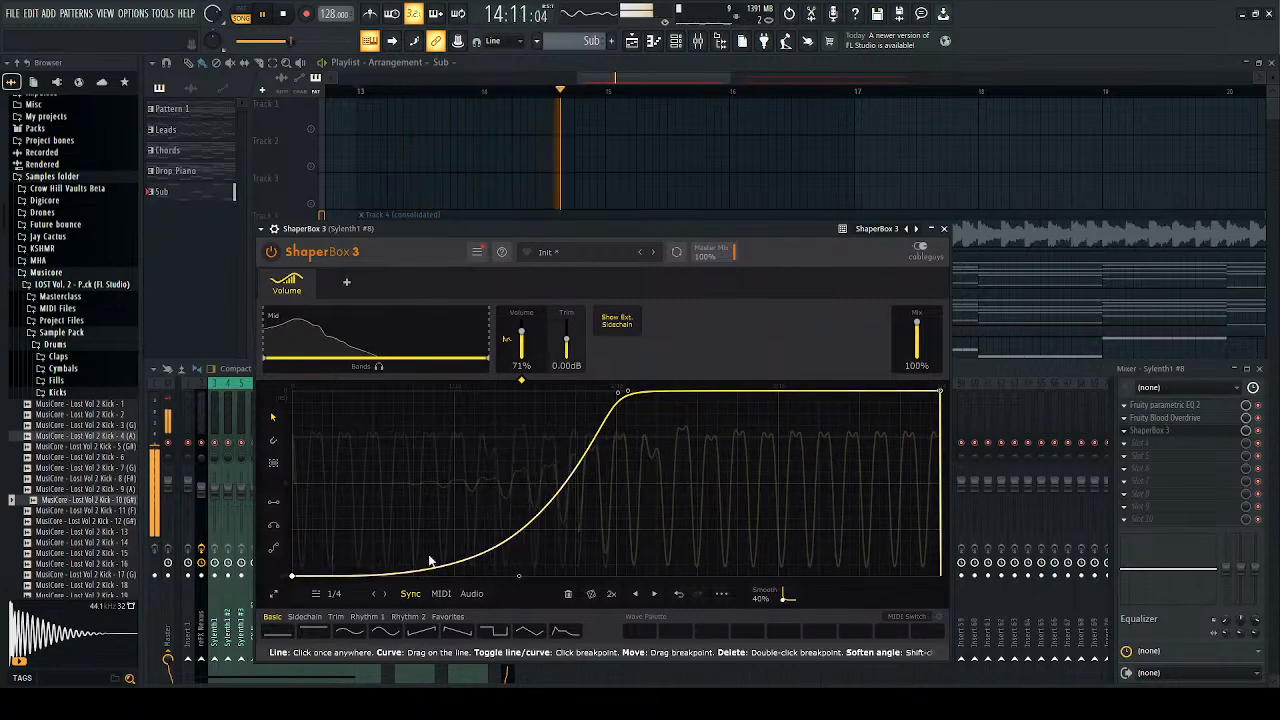
pyautogui.click(502, 546)
pyautogui.click(504, 546)
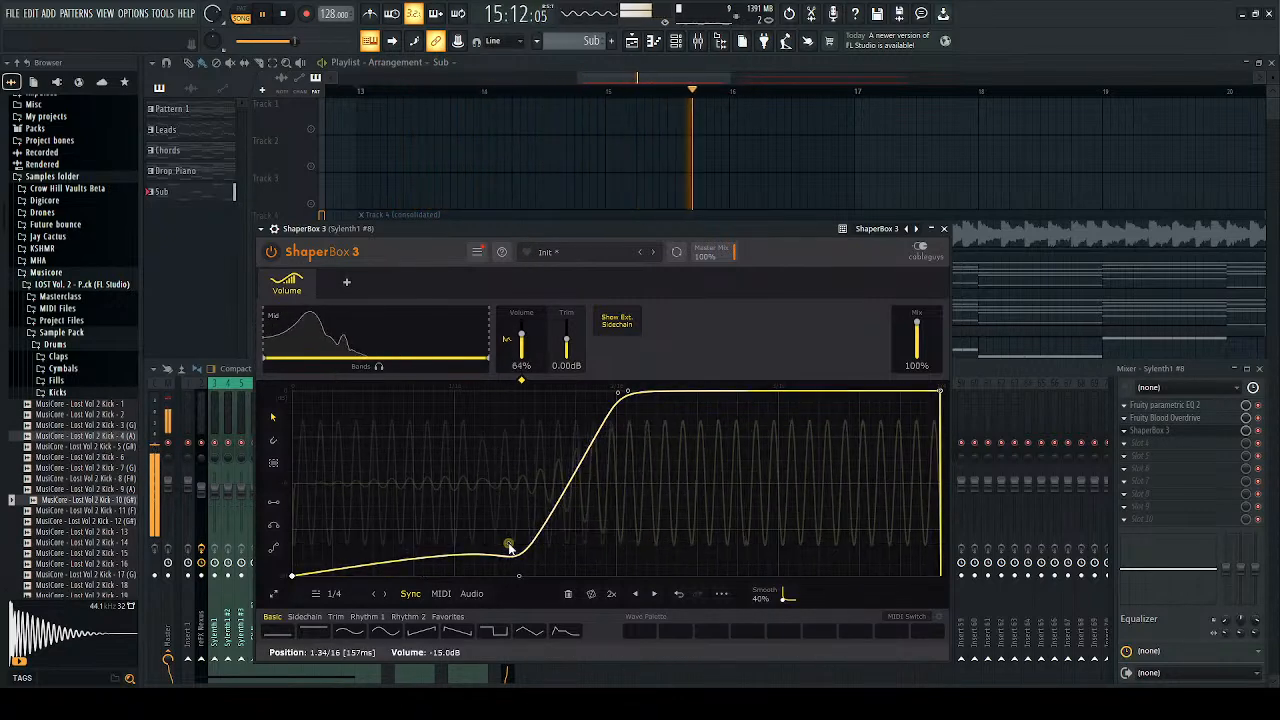
pyautogui.hotkey('ctrl', 'z')
pyautogui.hotkey('ctrl', 'z')
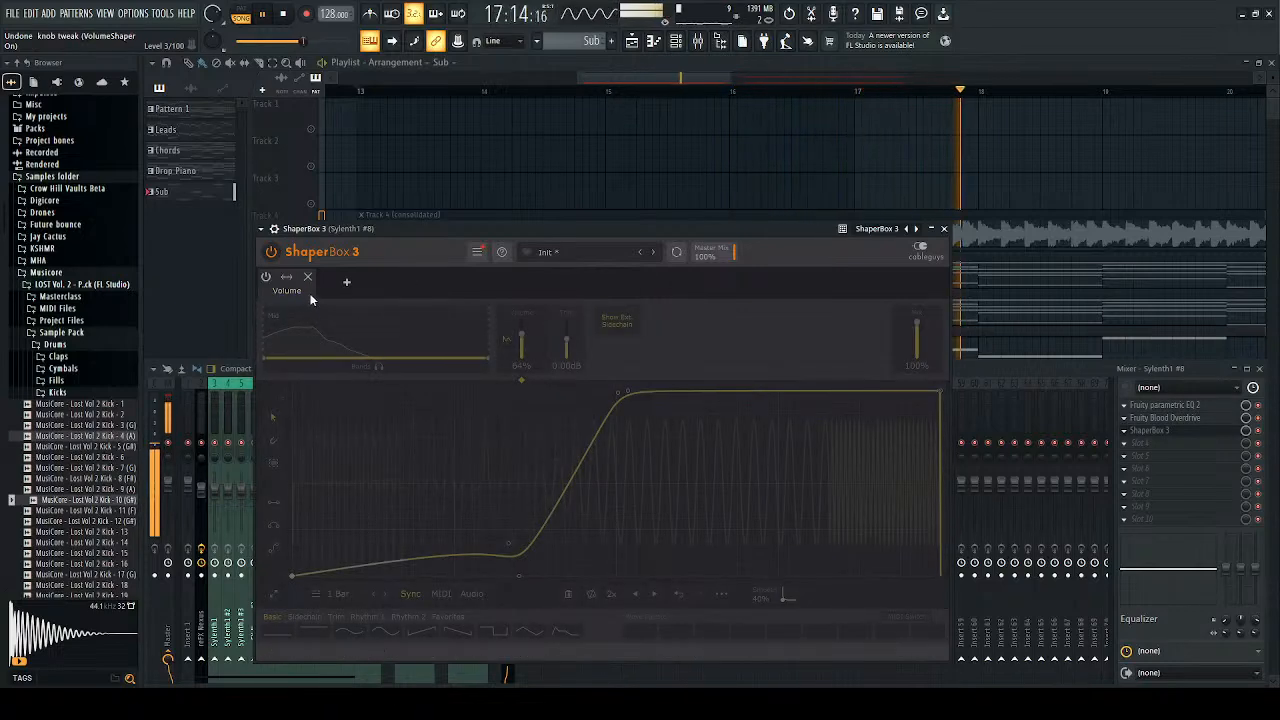
pyautogui.hotkey('ctrl', 'z')
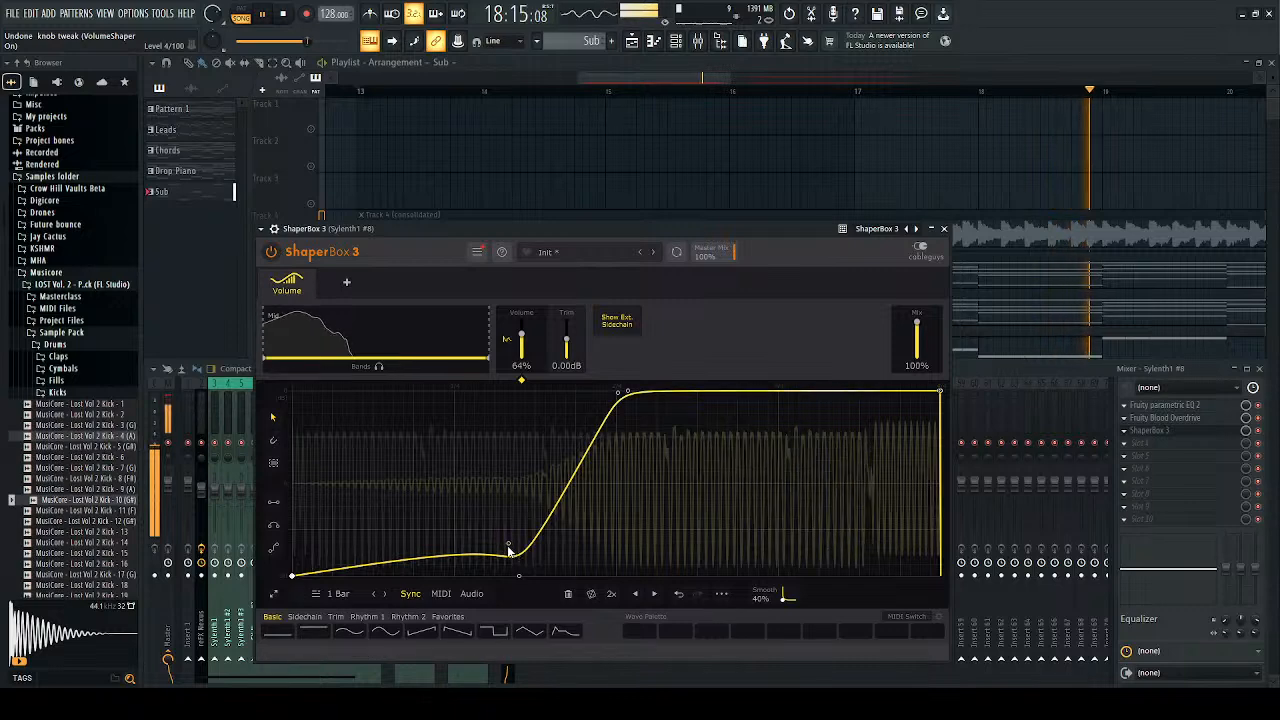
# Step: Remove the extra point from the volume curve's rise, bend it into one smooth steep curve, and set its length to 1/4
pyautogui.click(537, 632)
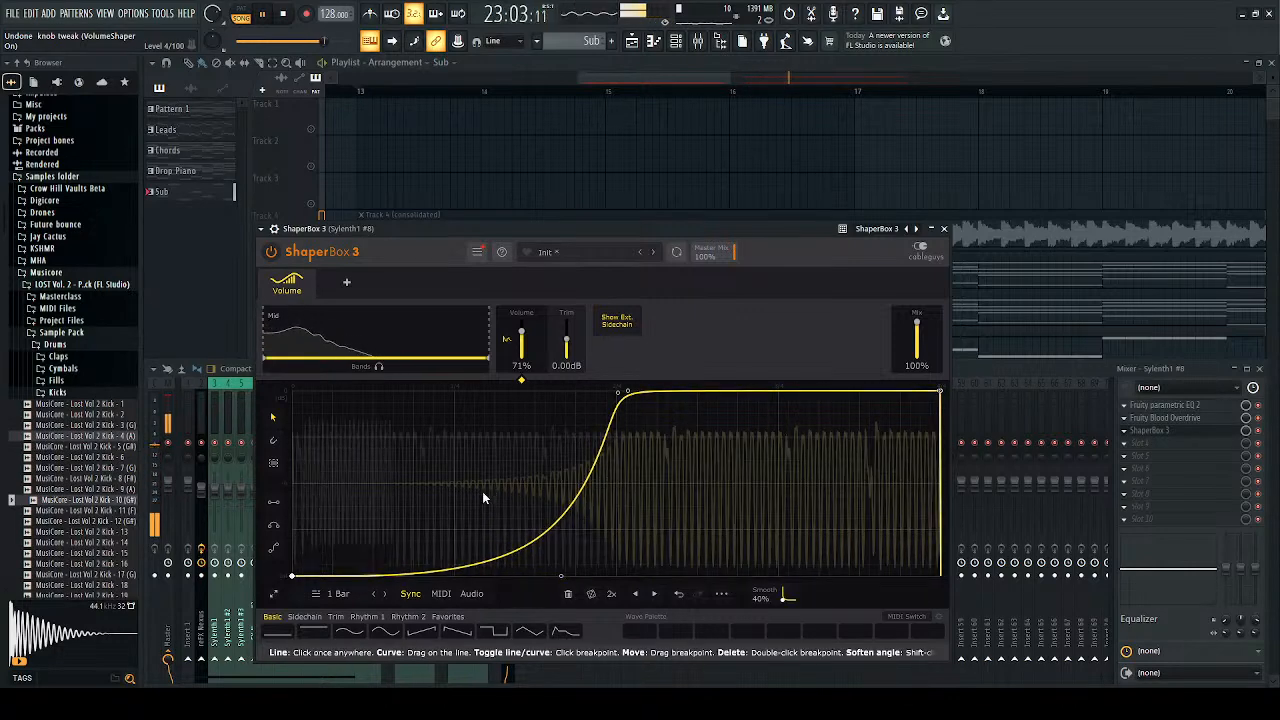
pyautogui.click(375, 594)
pyautogui.moveTo(399, 521); pyautogui.dragTo(396, 483)
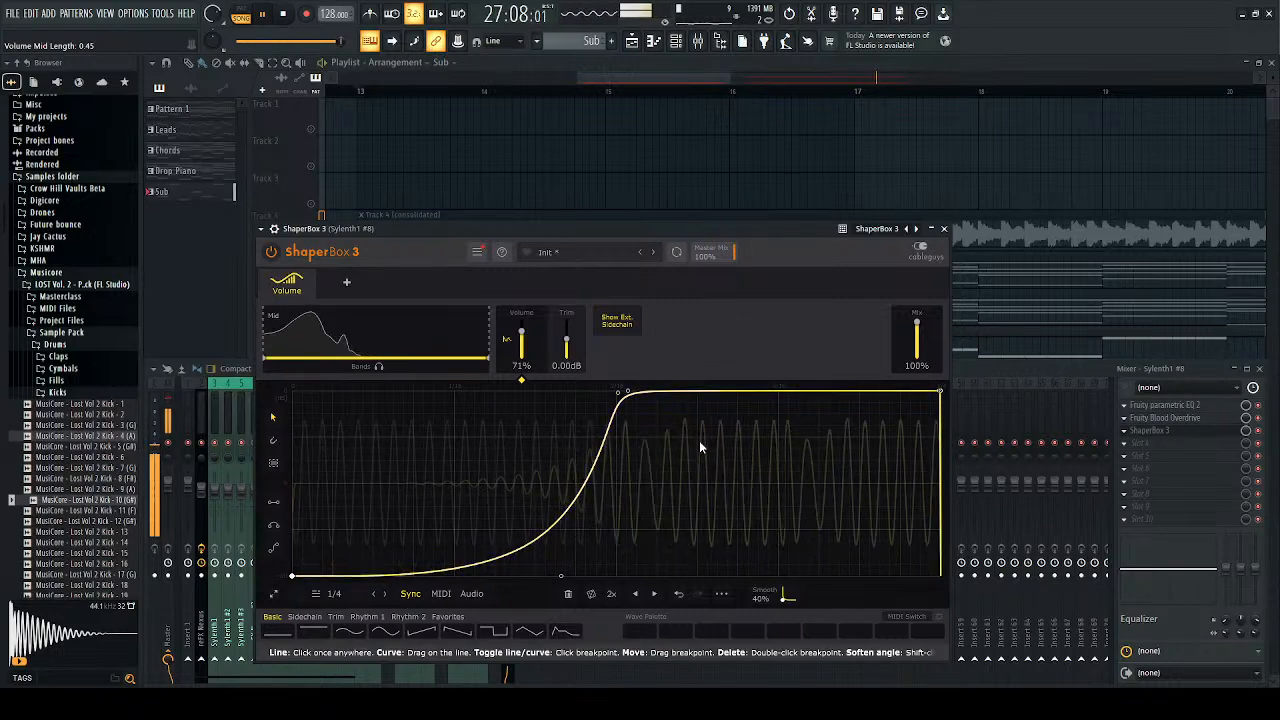
# Step: Turn off the external sidechain display in VolumeShaper, replay the sub with the kick from bar 13, and close ShaperBox 3
pyautogui.click(615, 332)
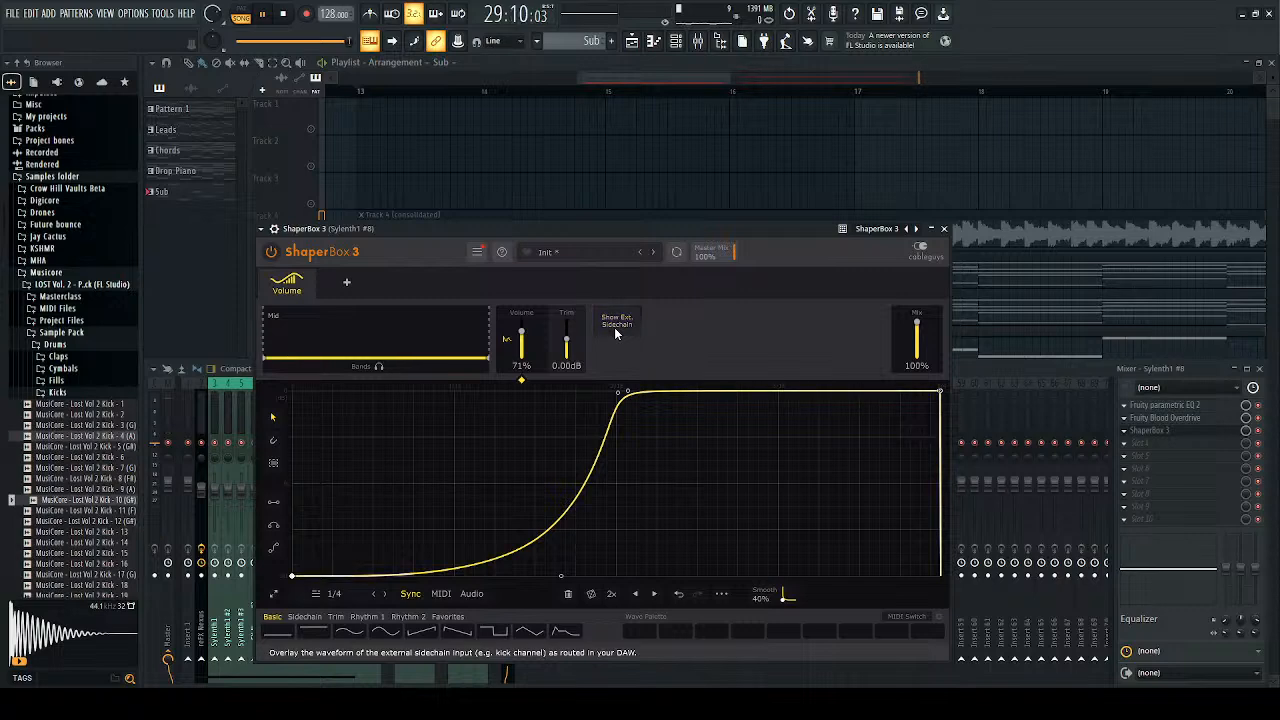
pyautogui.press('space')
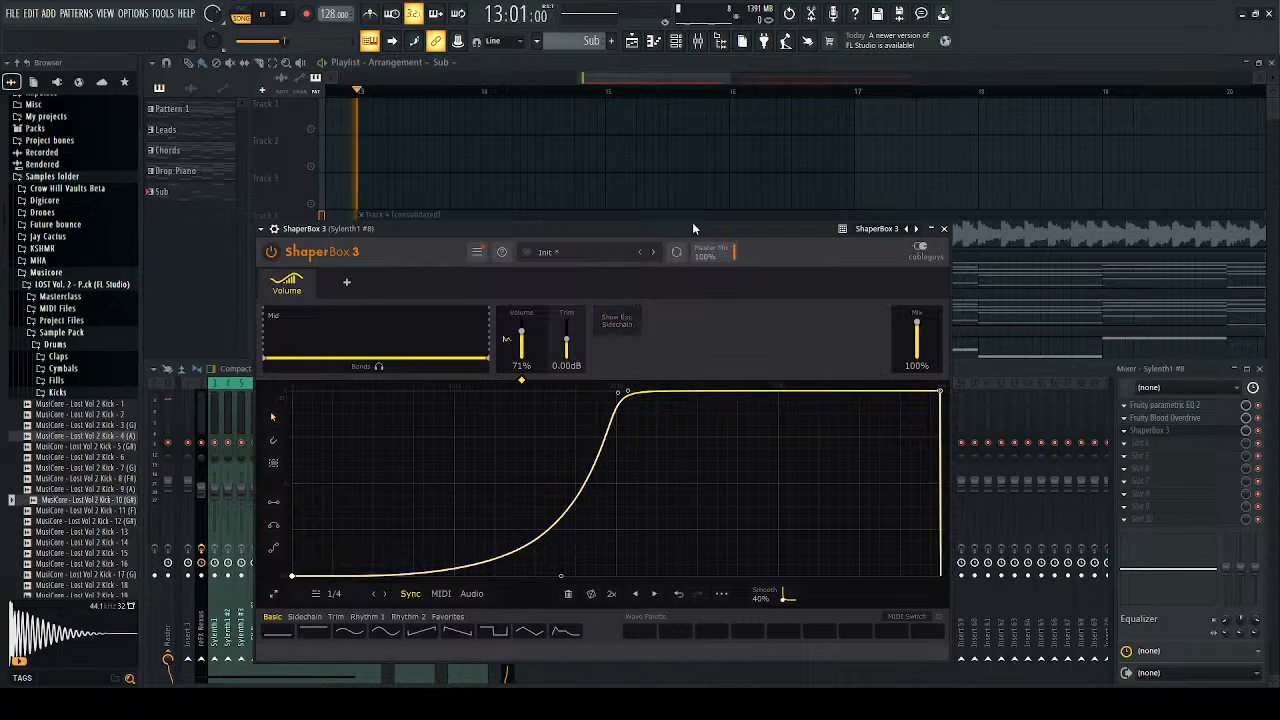
pyautogui.press('space')
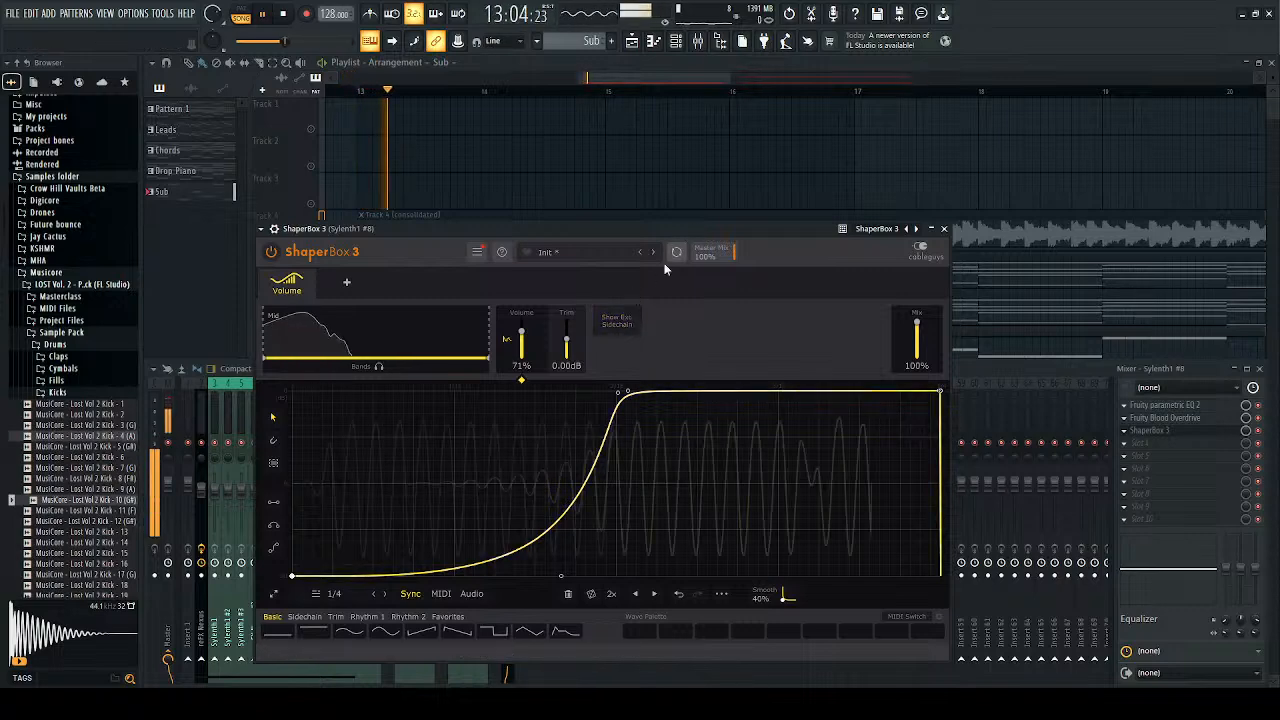
pyautogui.click(943, 228)
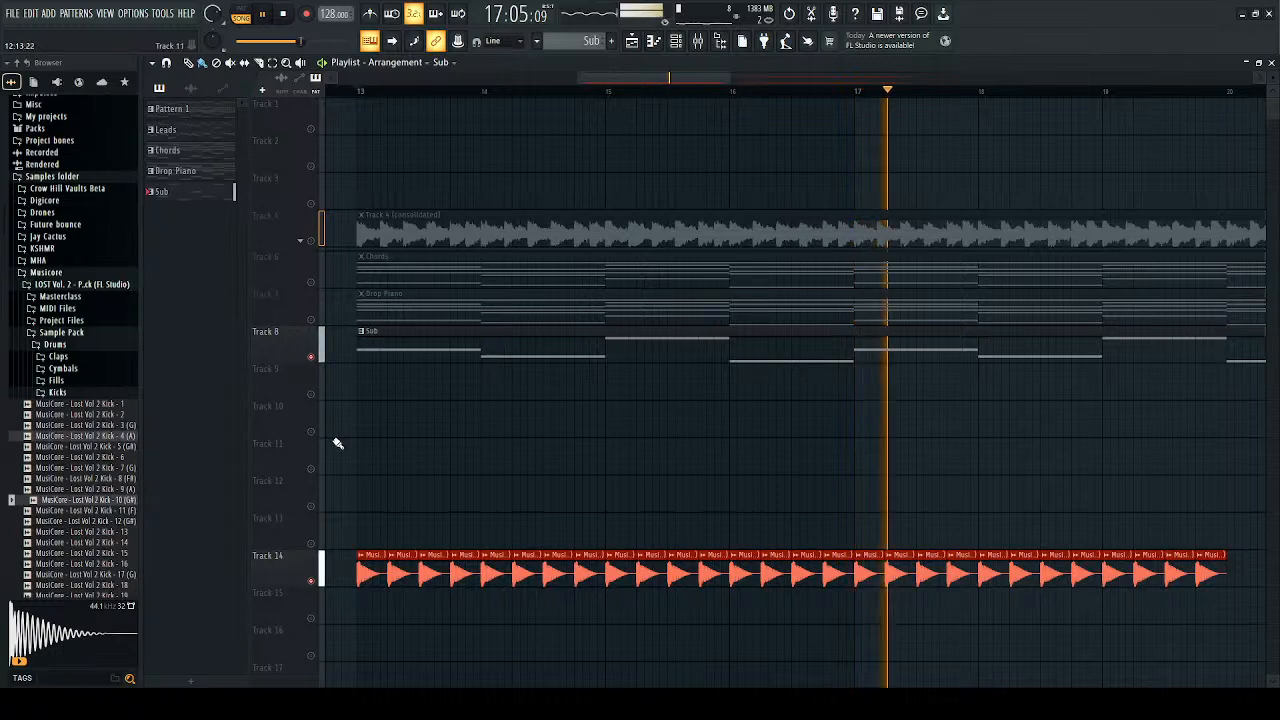
# Step: Select all the kick clips on Track 14 and shorten each one to half a beat
pyautogui.scroll(-2, 336, 440)
pyautogui.scroll(-3, 1000, 510)
pyautogui.moveTo(1203, 514); pyautogui.dragTo(746, 681)
pyautogui.scroll(8, 643, 614)
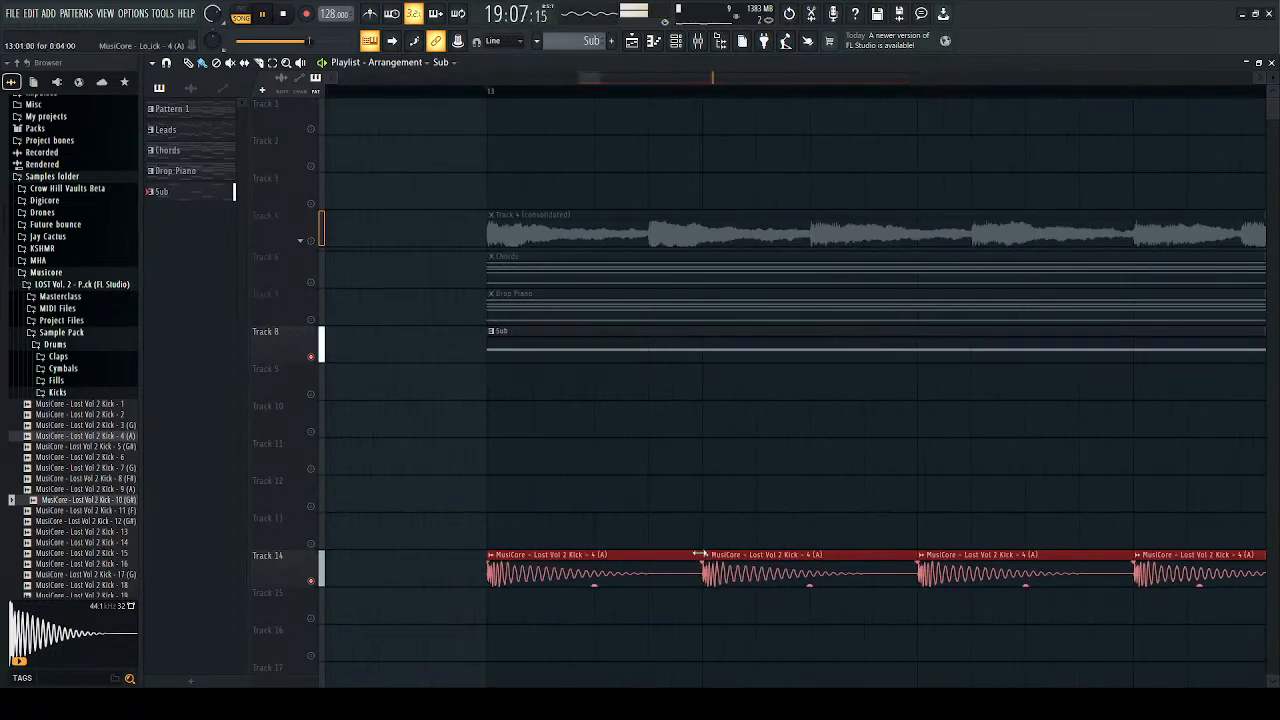
pyautogui.moveTo(659, 554); pyautogui.dragTo(602, 554)
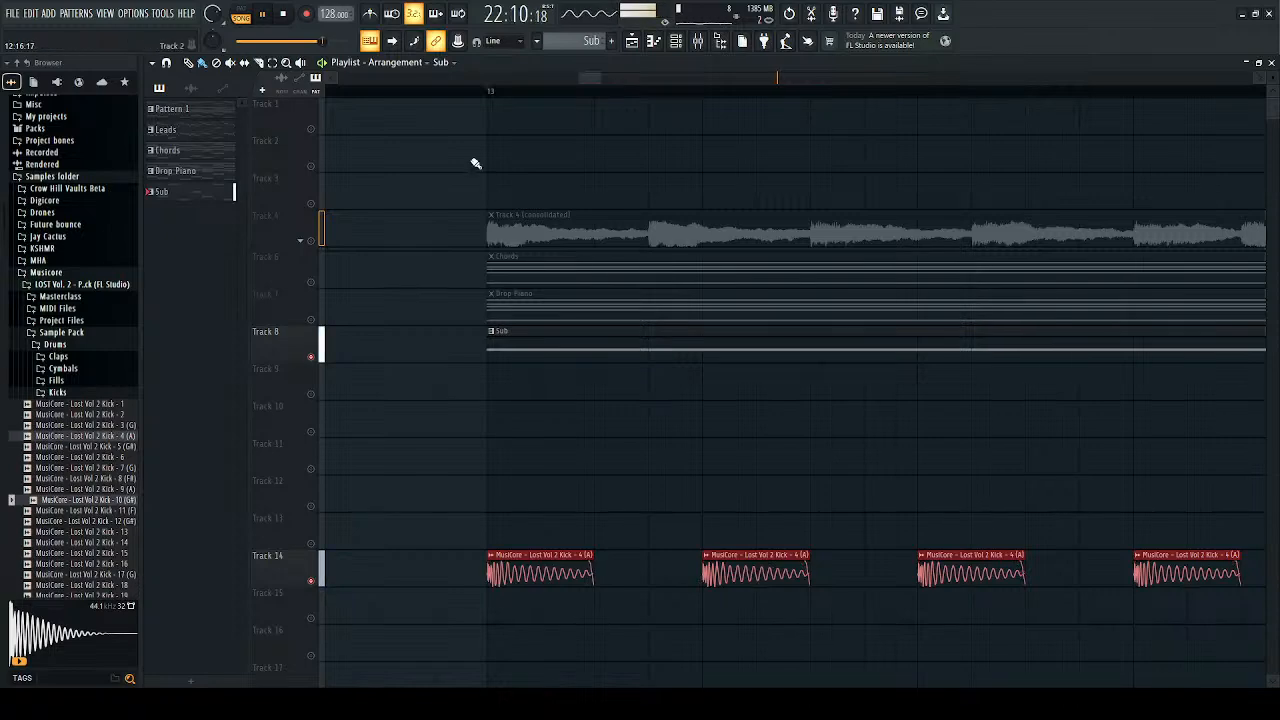
# Step: Replay the sub and shortened kick from bar 13, unsolo Track 8 to hear all tracks together, and stop playback
pyautogui.hscroll(-2, 481, 100)
pyautogui.click(483, 96)
pyautogui.scroll(-7, 514, 190)
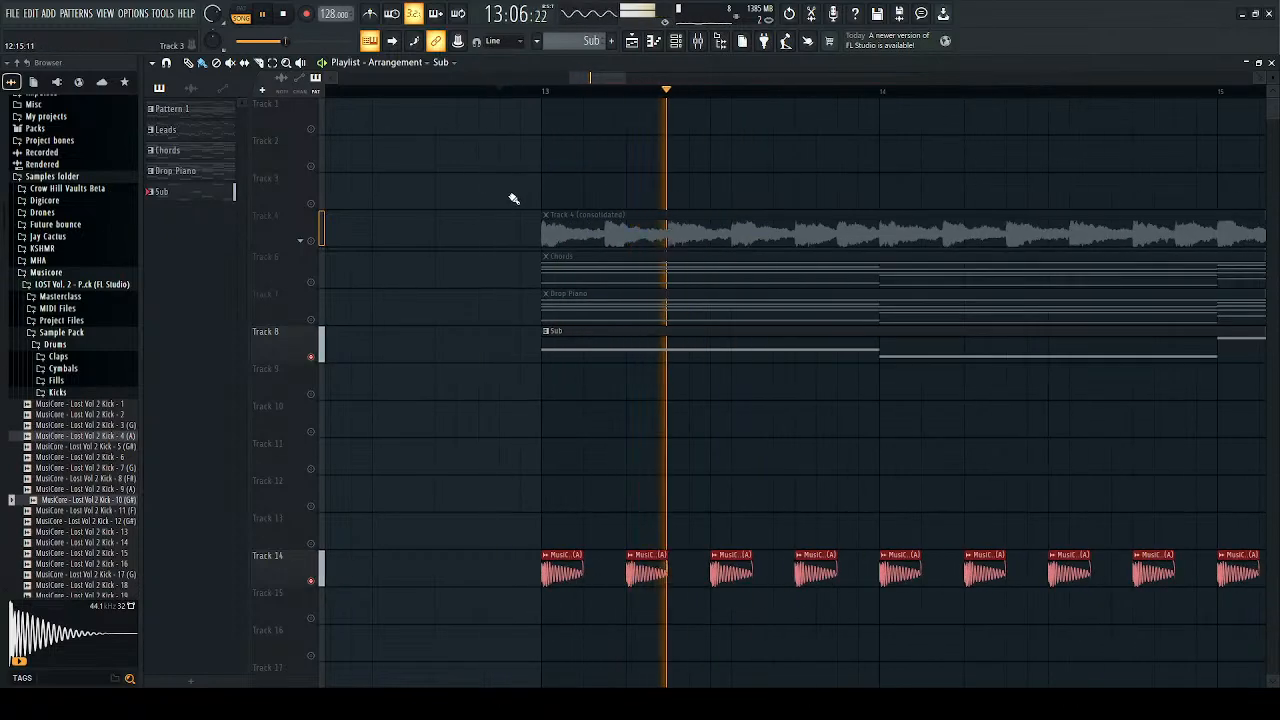
pyautogui.rightClick(312, 357)
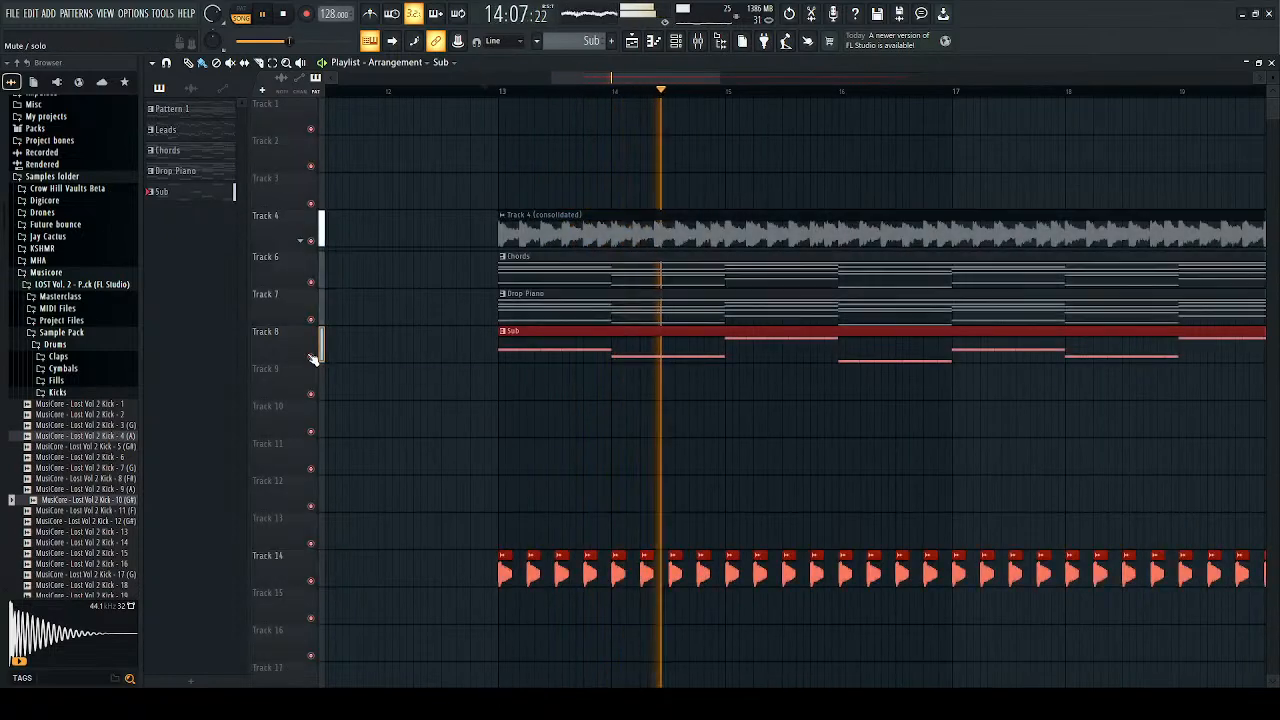
pyautogui.scroll(-3, 531, 449)
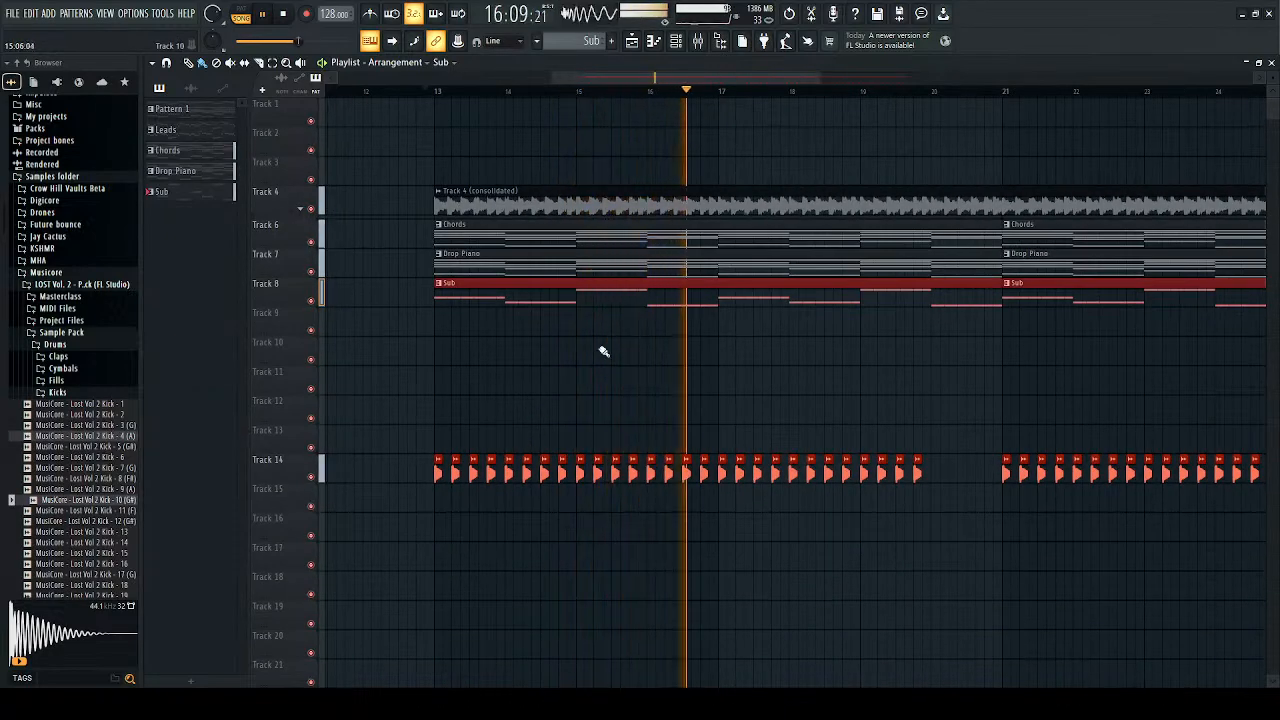
pyautogui.click(438, 92)
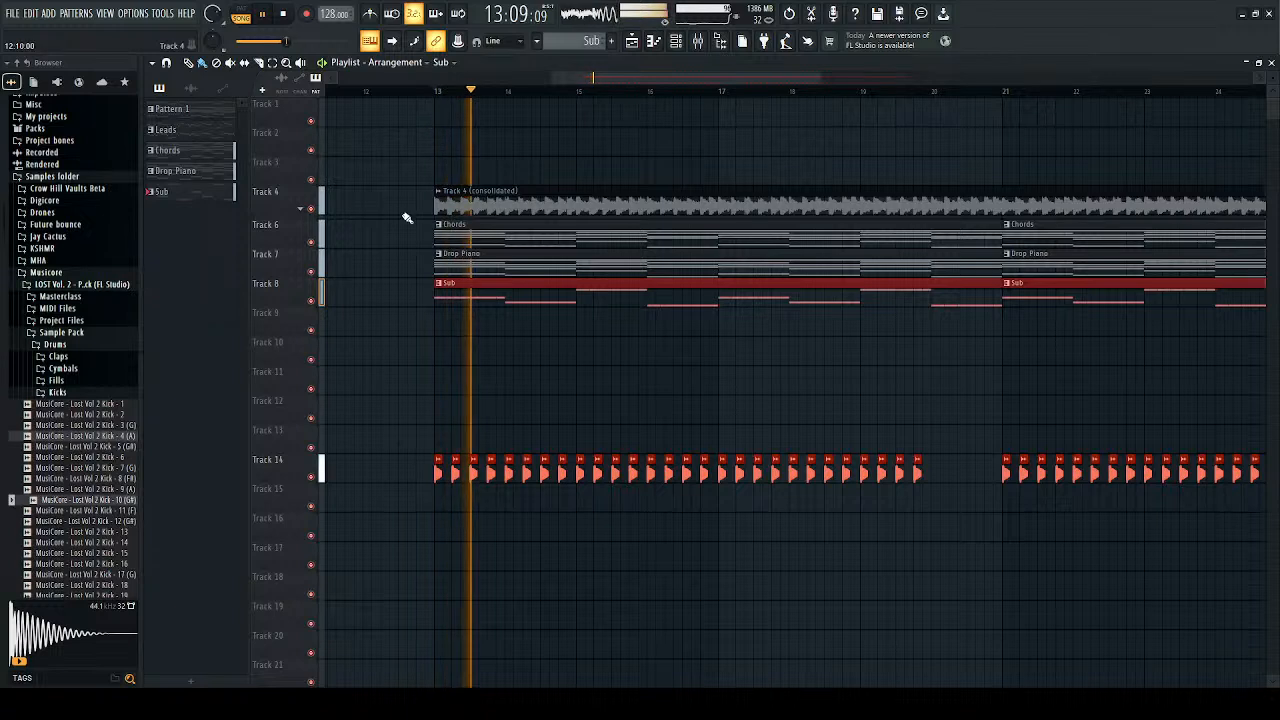
pyautogui.press('space')
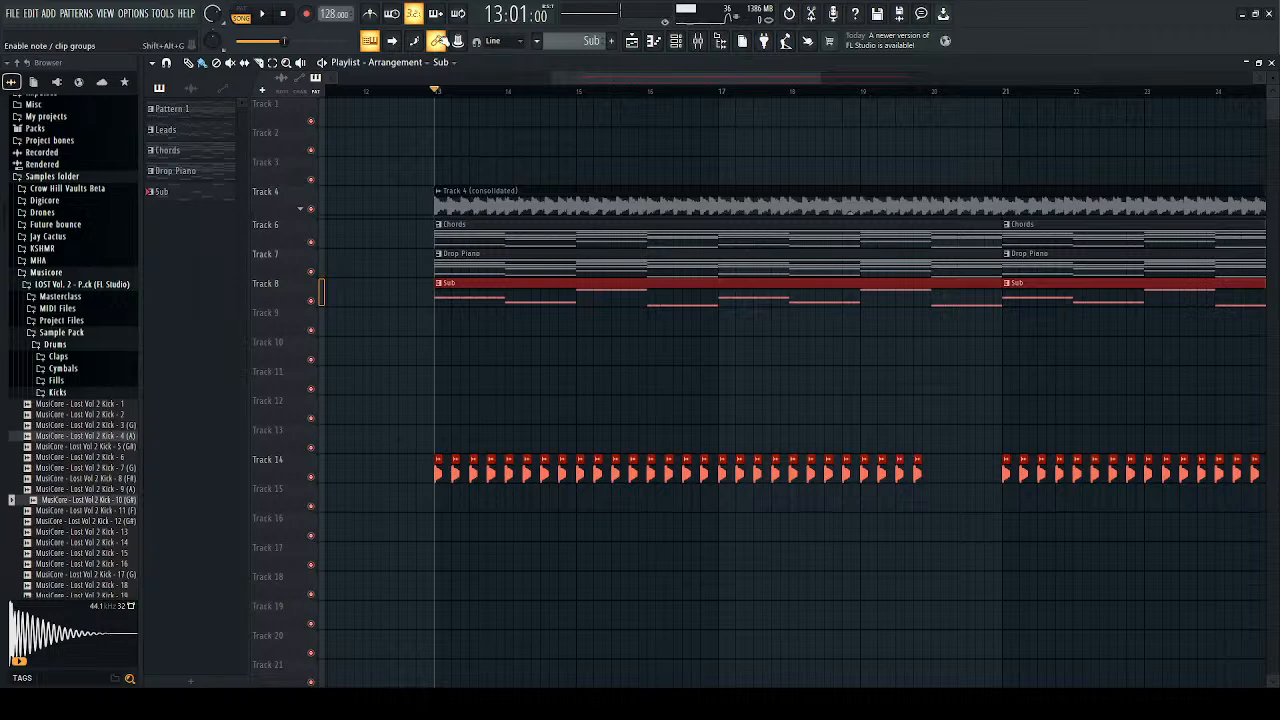
# Step: Compare the sub and kick alone on Tracks 8 and 14 with the full arrangement, replaying from bar 13
pyautogui.rightClick(311, 301)
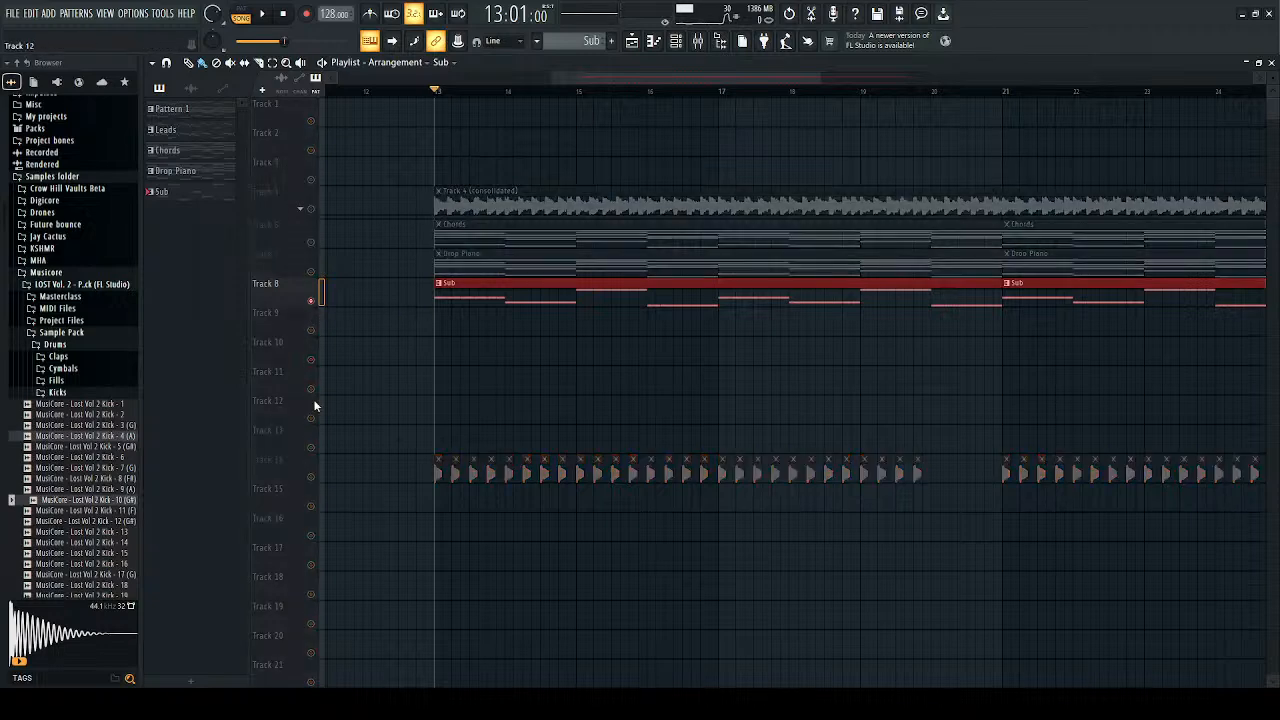
pyautogui.click(311, 477)
pyautogui.press('space')
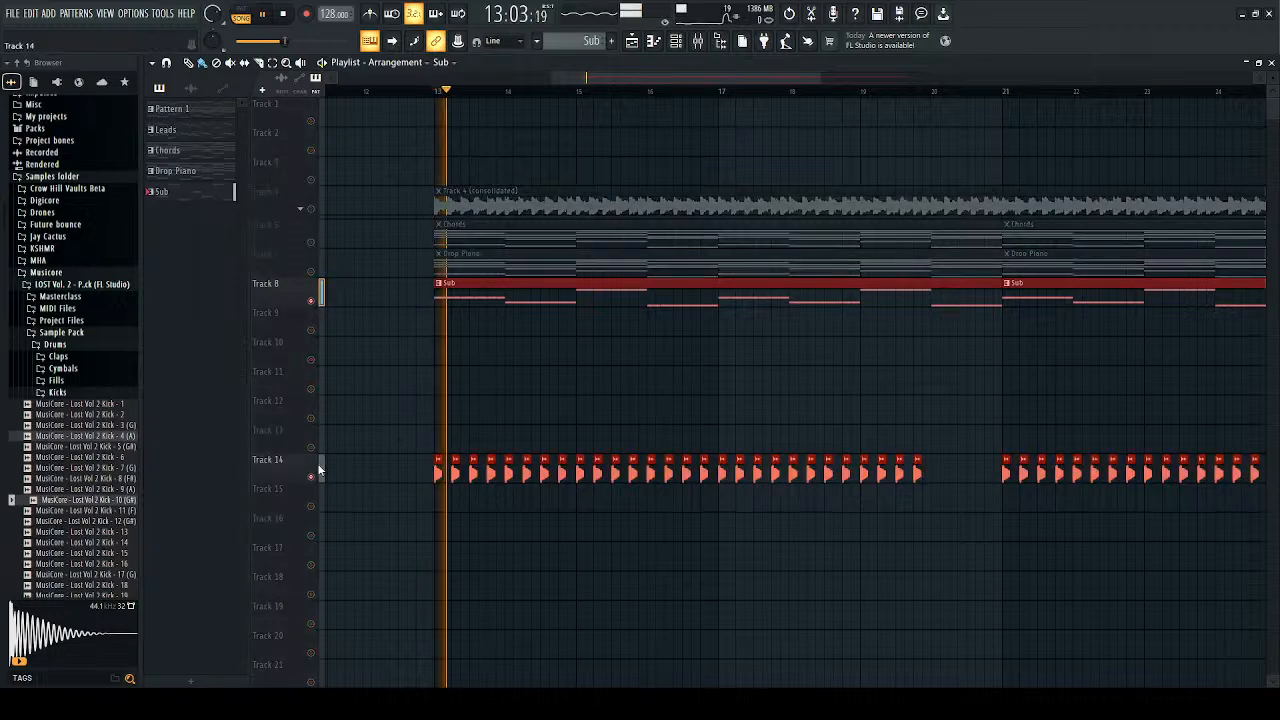
pyautogui.rightClick(312, 302)
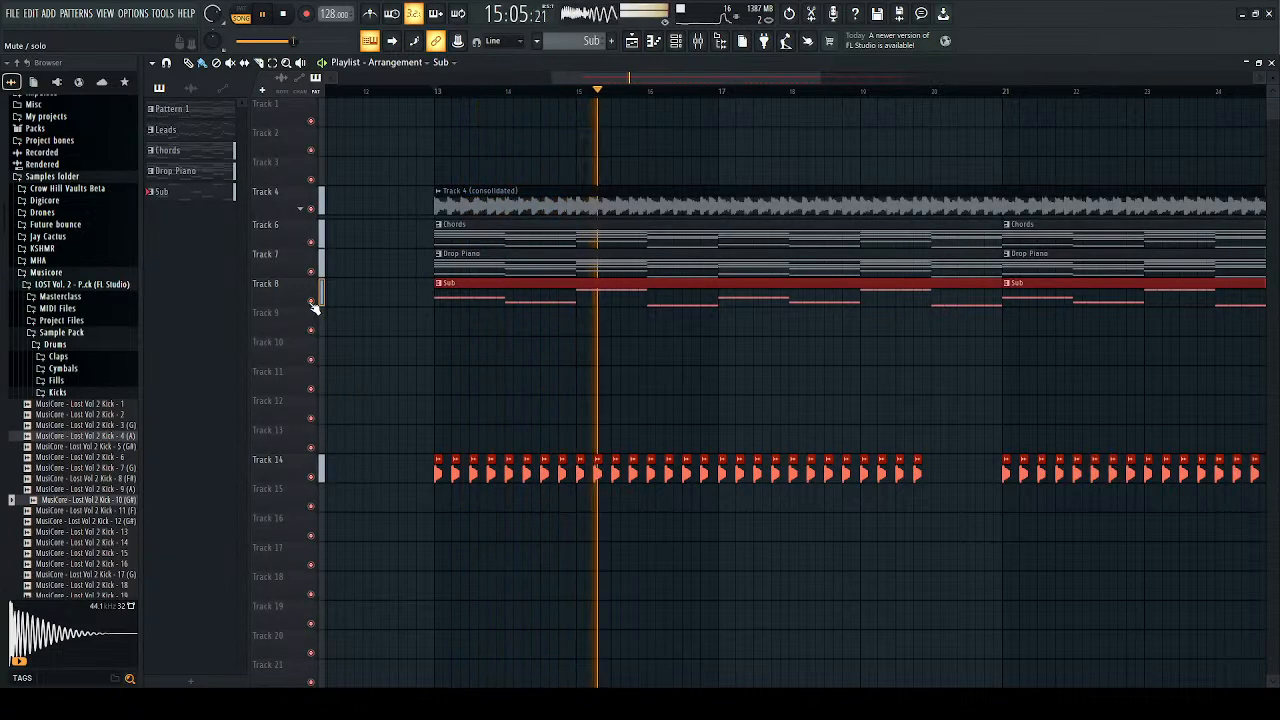
pyautogui.click(438, 96)
pyautogui.click(440, 94)
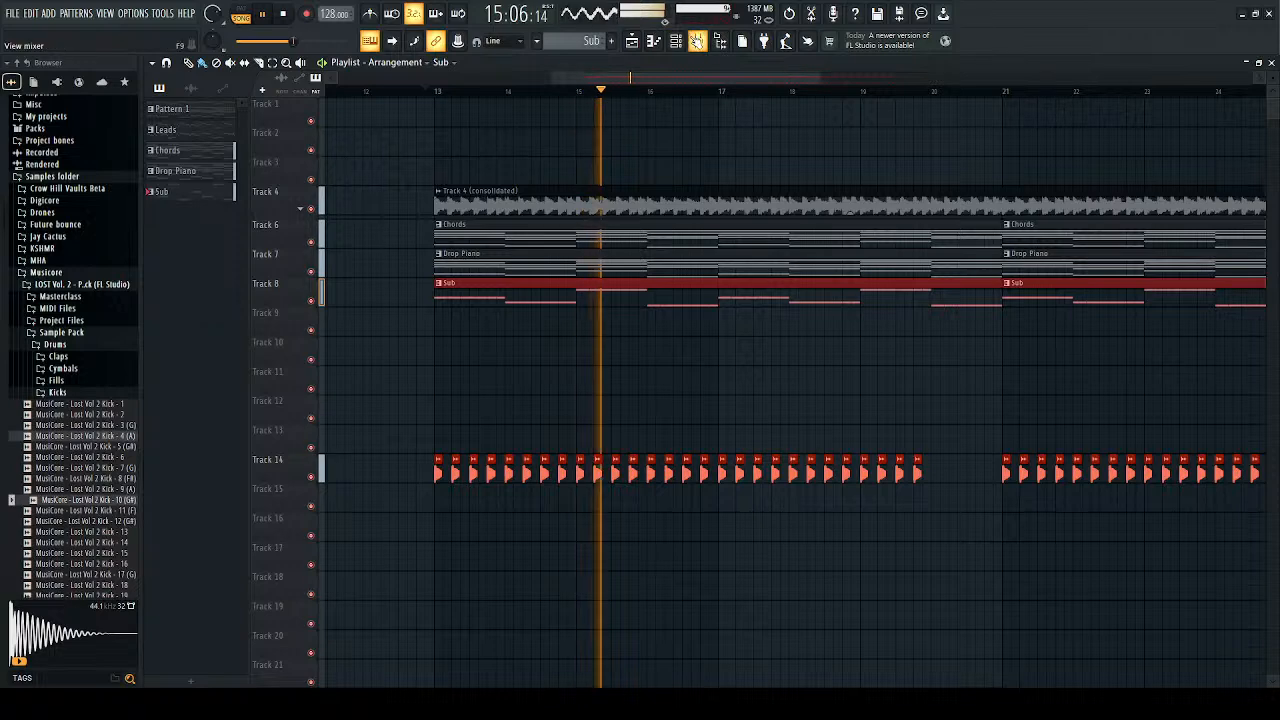
# Step: Lower the mixer volume of Insert 20 to 83% and reduce Insert 24 during playback, leaving the mixer closed
pyautogui.click(697, 40)
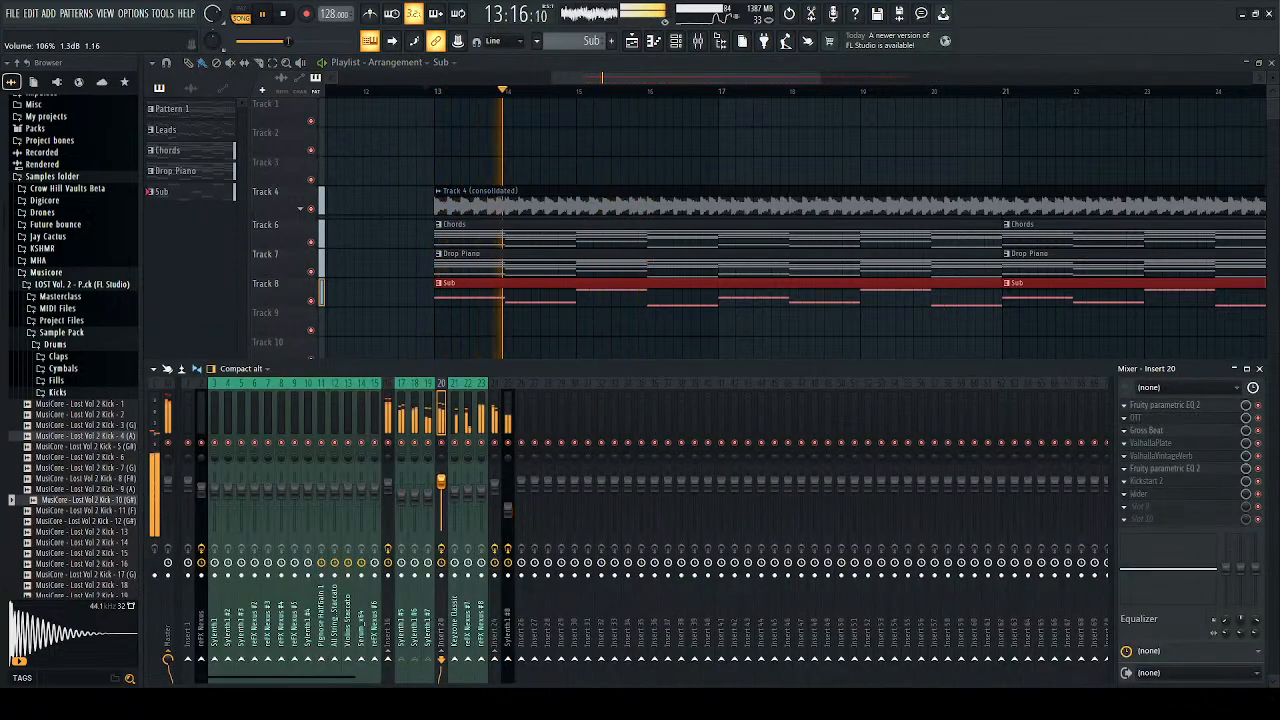
pyautogui.moveTo(441, 482); pyautogui.dragTo(441, 485)
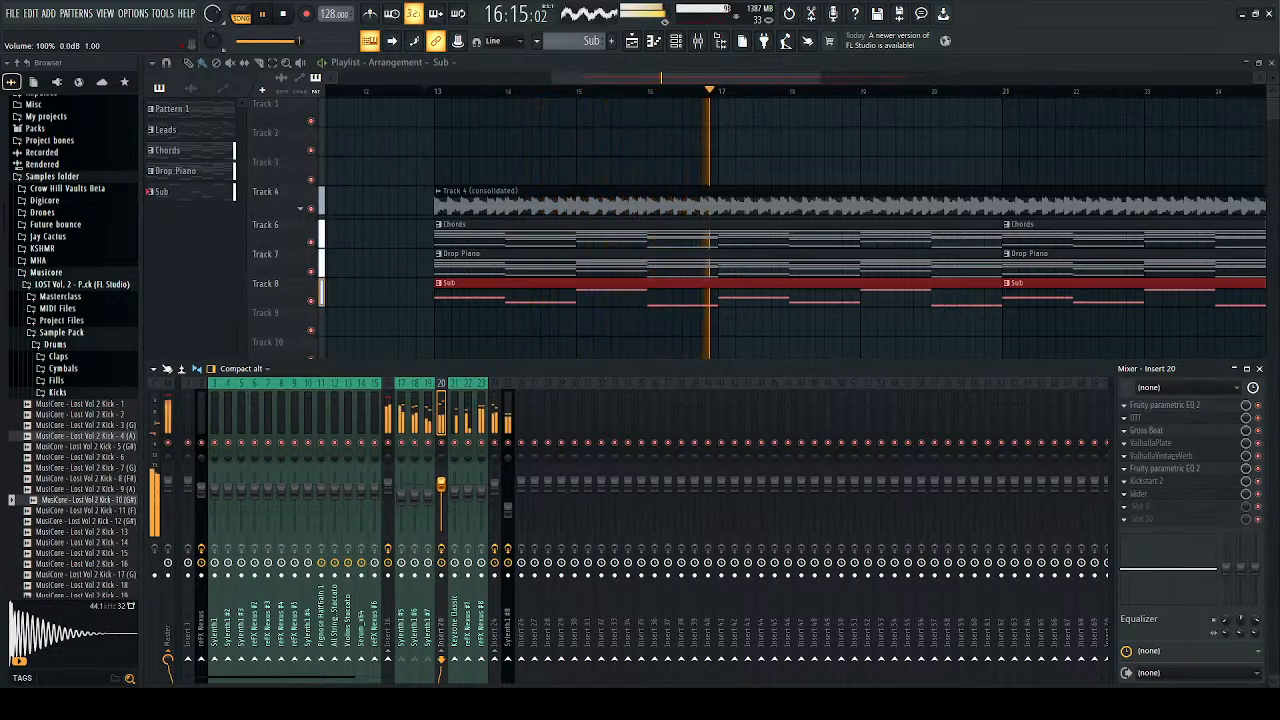
pyautogui.click(494, 495)
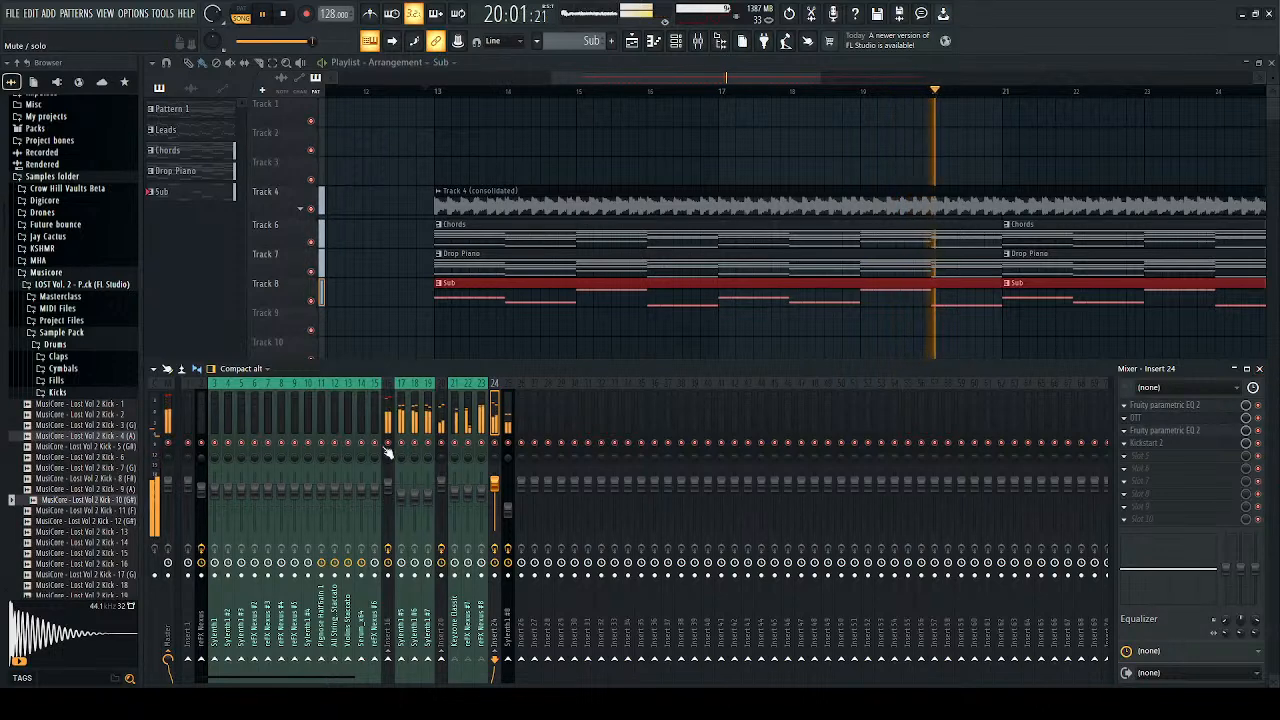
pyautogui.click(441, 495)
pyautogui.click(494, 506)
pyautogui.click(441, 490)
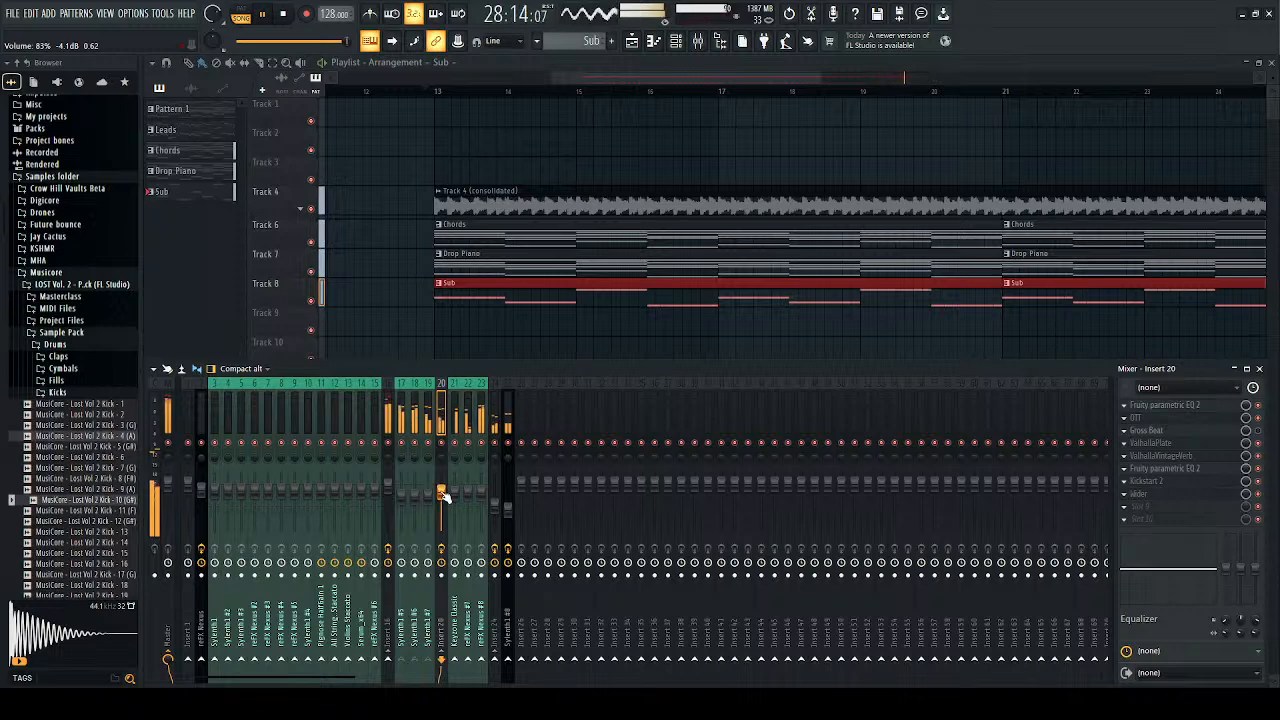
pyautogui.click(1260, 370)
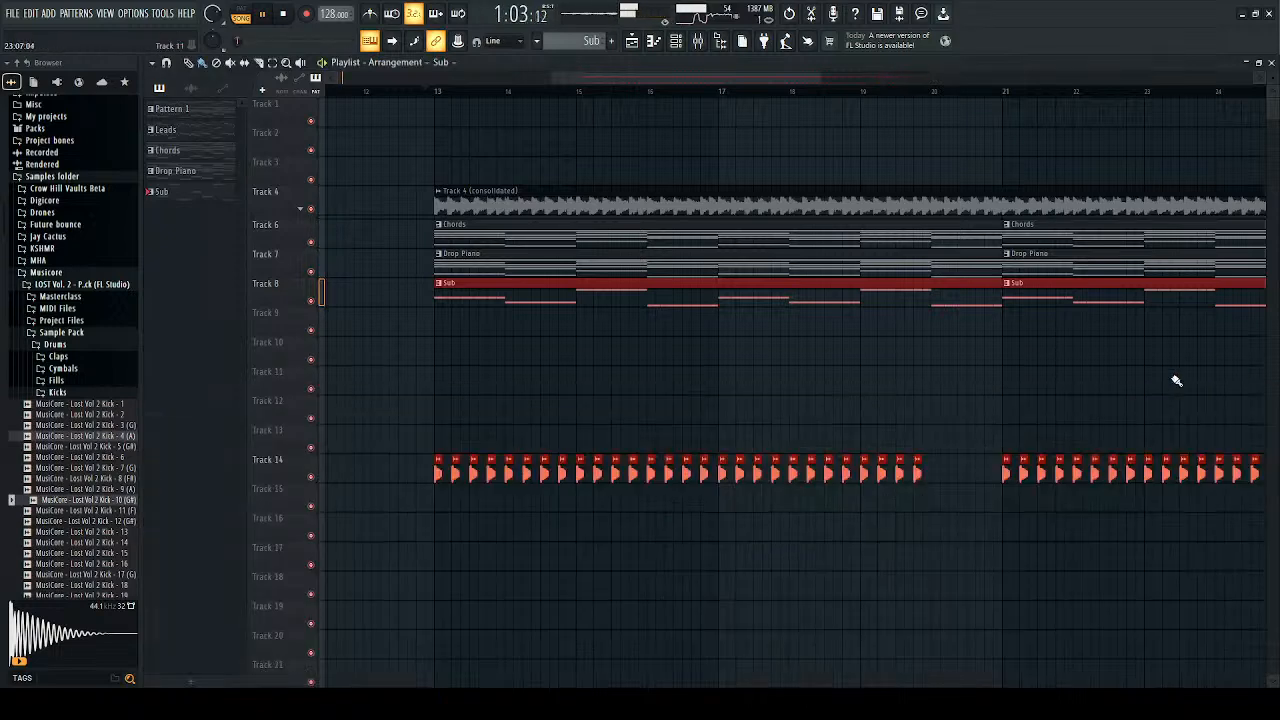
# Step: Replay the whole drop from just before bar 13 and check Insert 16 in the mixer
pyautogui.scroll(-5, 726, 380)
pyautogui.click(573, 89)
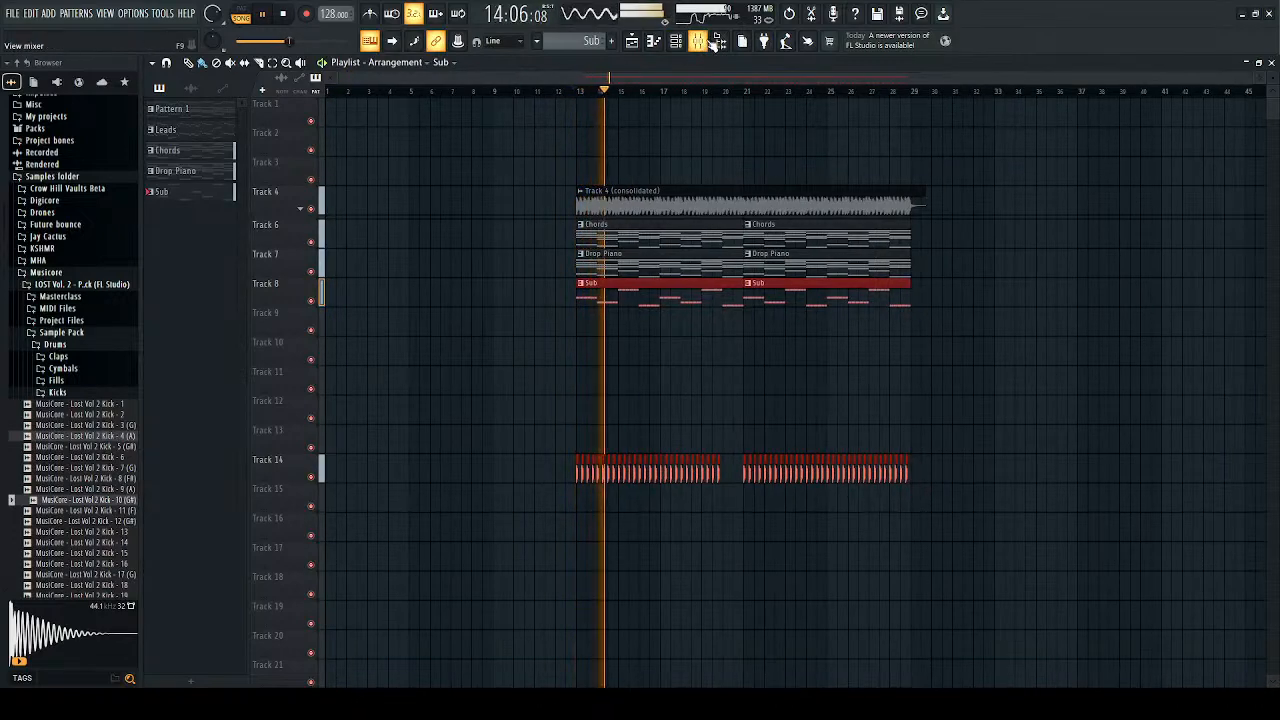
pyautogui.click(706, 46)
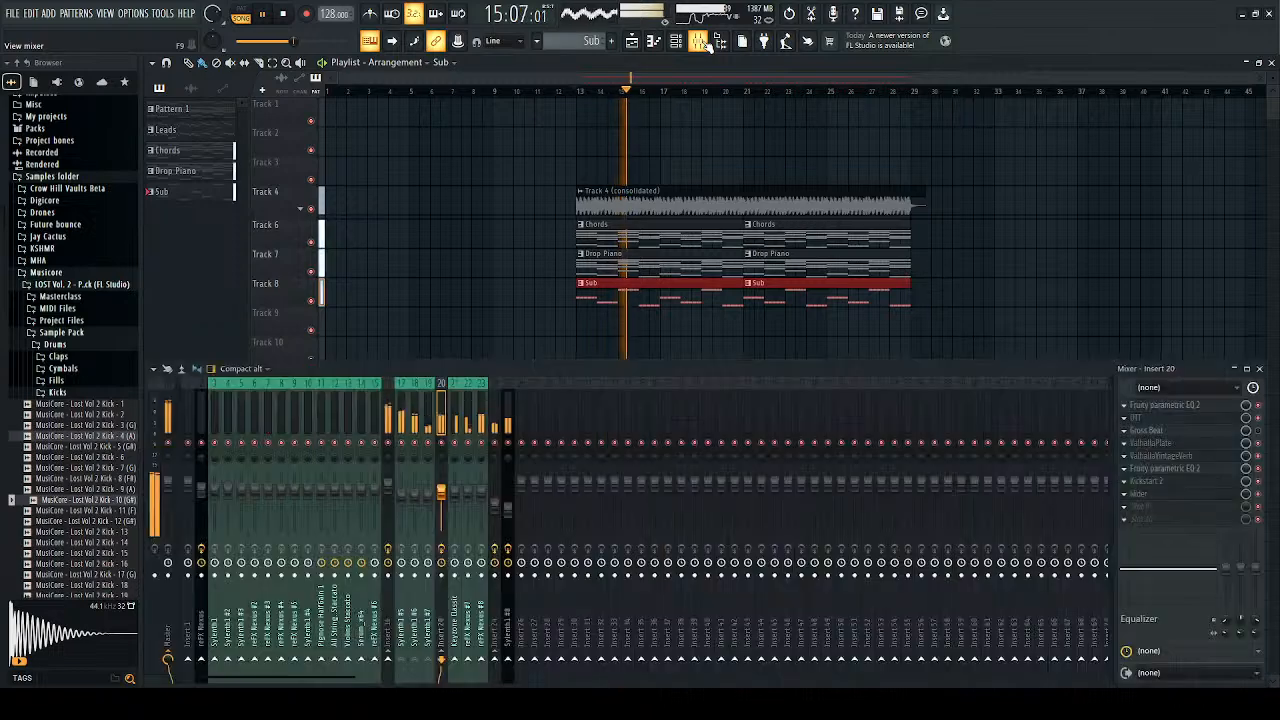
pyautogui.press('space')
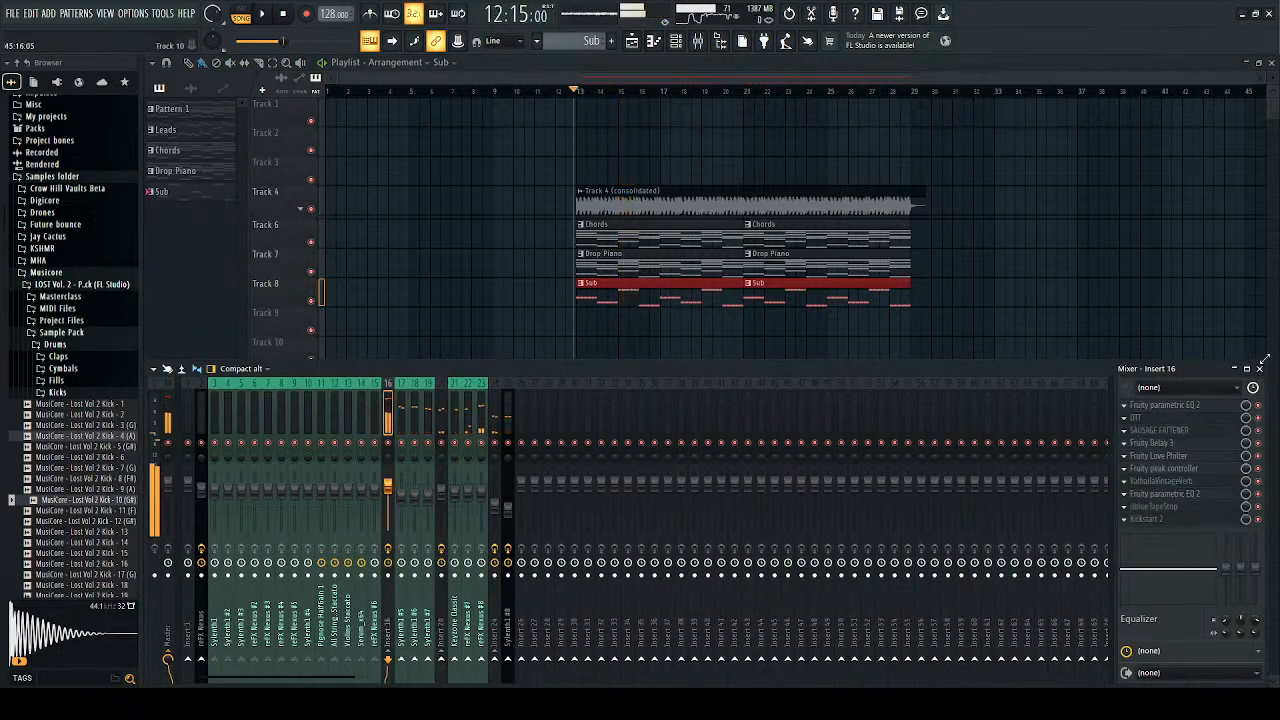
pyautogui.click(1259, 368)
pyautogui.scroll(4, 652, 318)
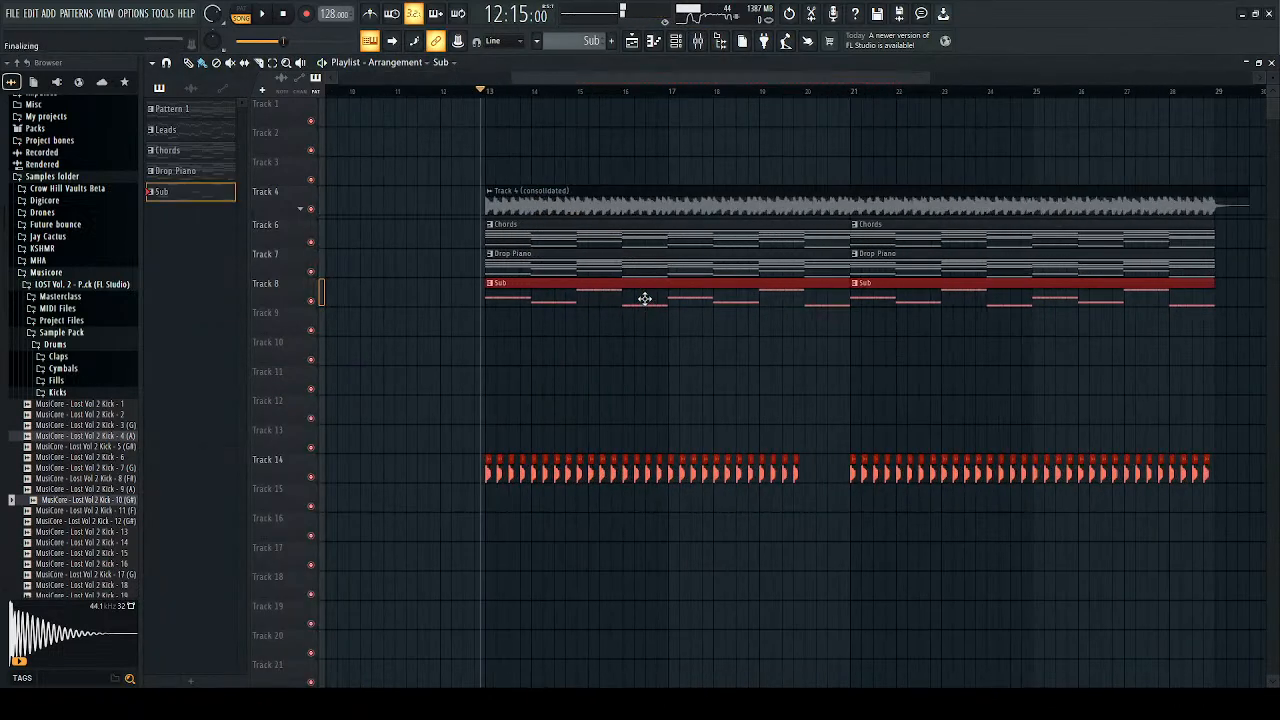
# Step: Copy all notes of the Sub pattern from its piano roll
pyautogui.doubleClick(645, 299)
pyautogui.hotkey('ctrl', 'a')
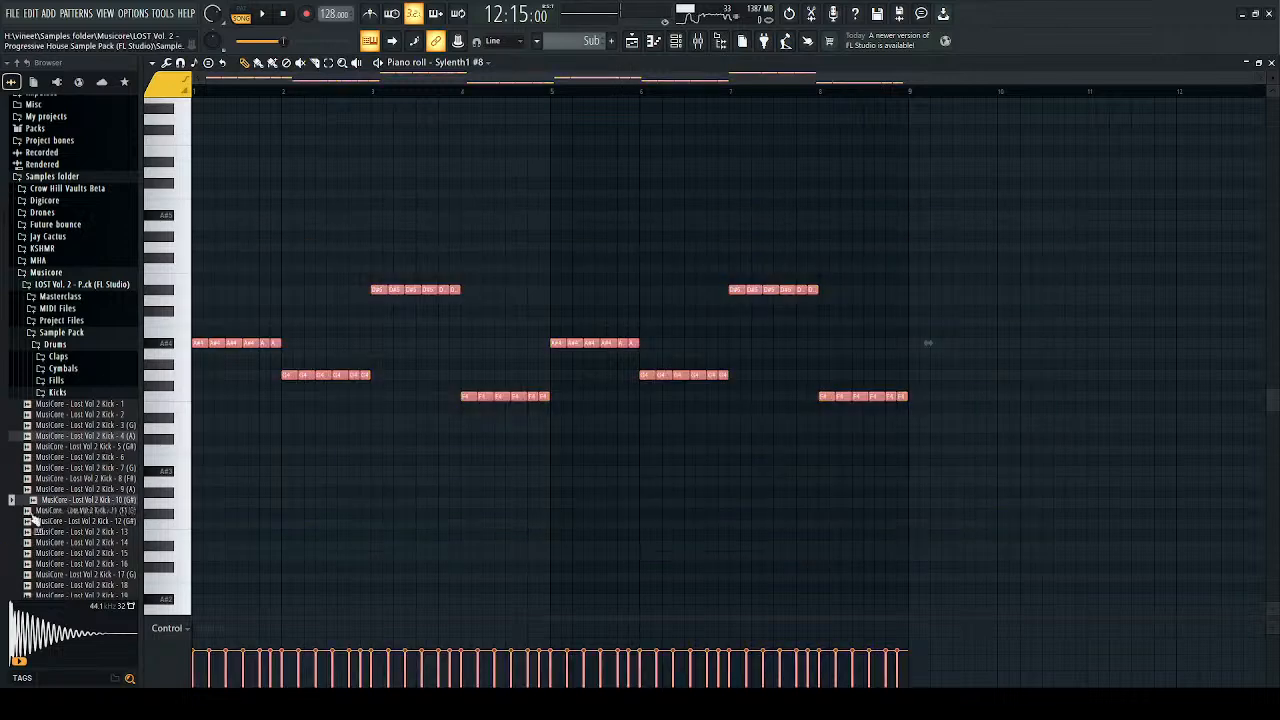
pyautogui.click(1270, 61)
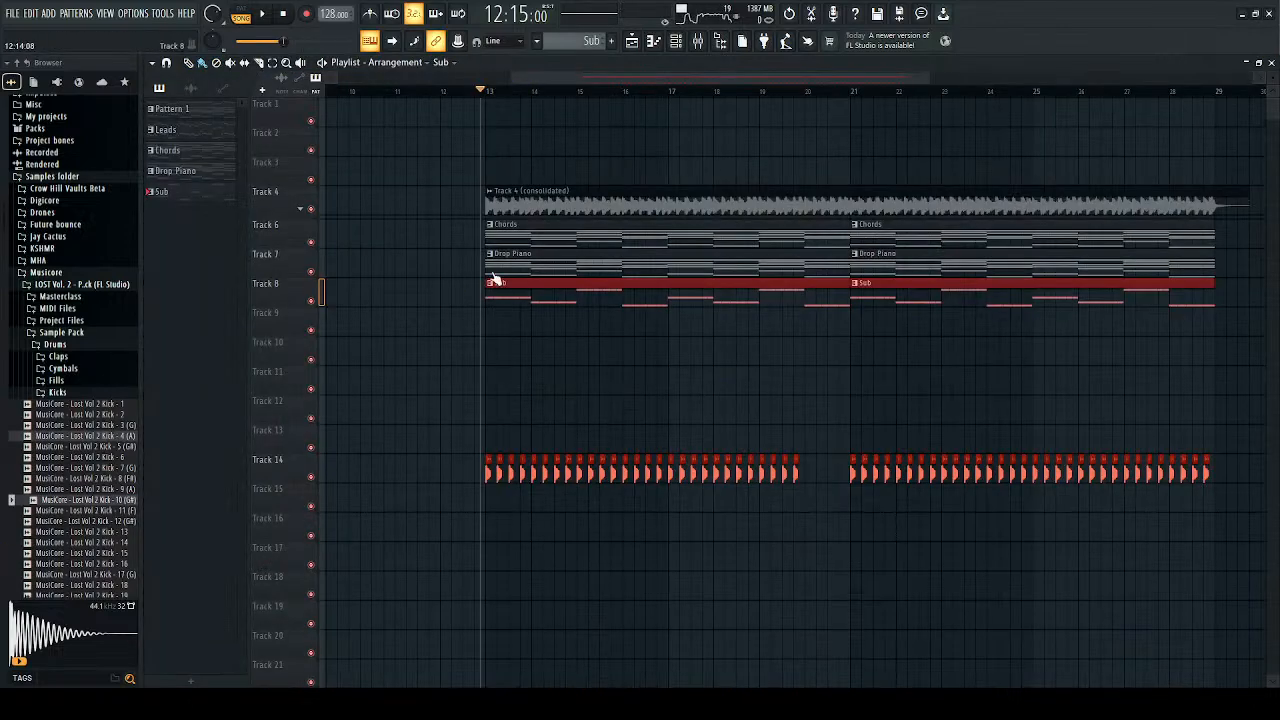
# Step: Add a new Sylenth1 instrument, audition its bass presets with test notes, and choose MusiCore Bass - Taunt
pyautogui.click(697, 40)
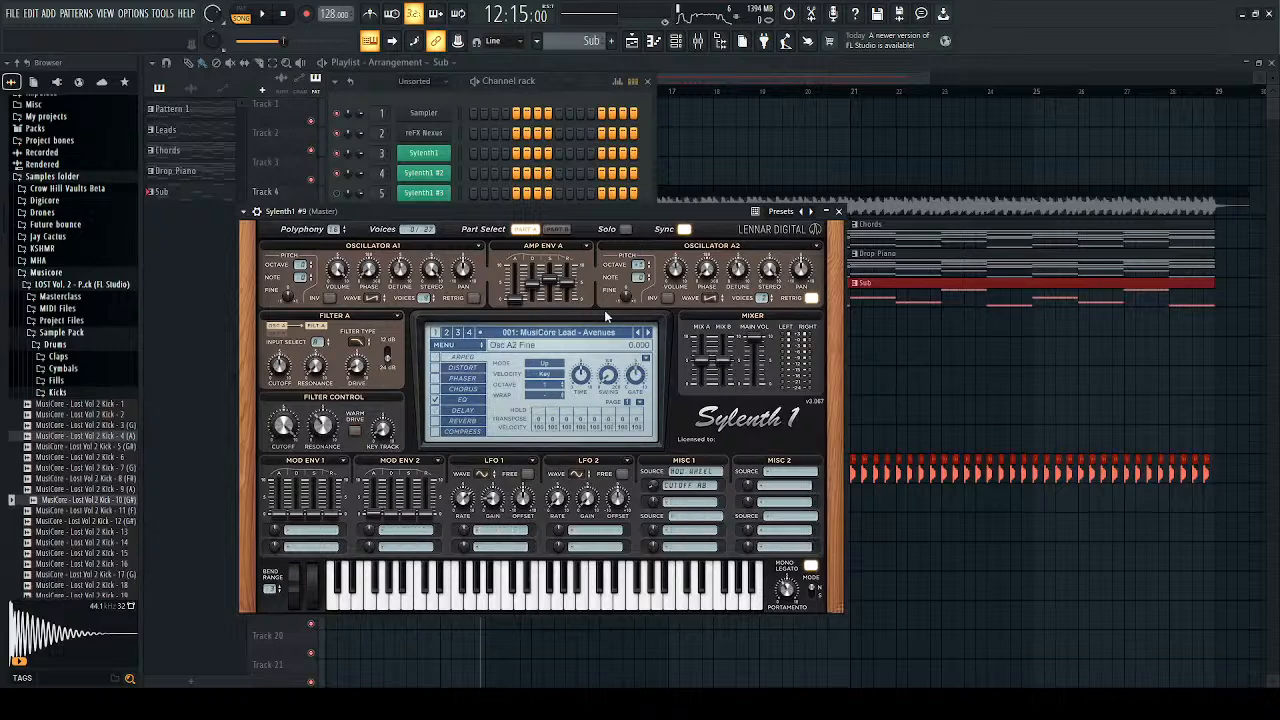
pyautogui.press('n')
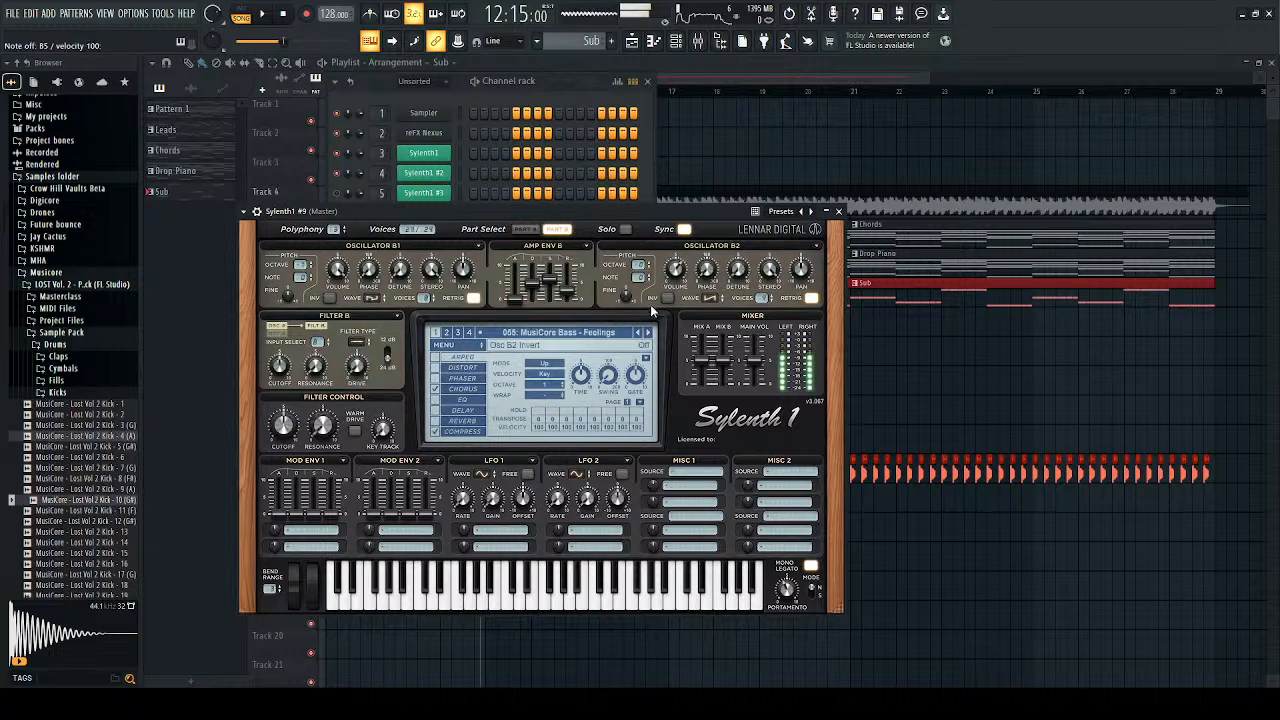
pyautogui.click(649, 333)
pyautogui.click(648, 335)
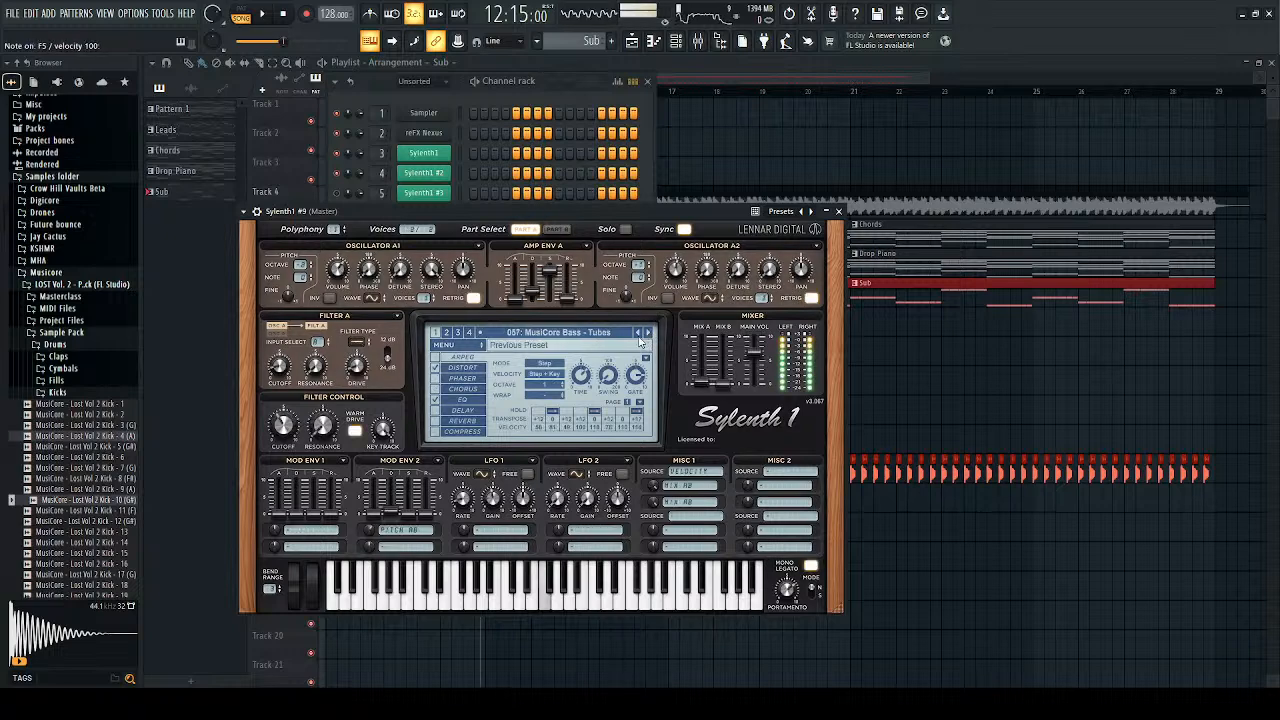
pyautogui.click(637, 334)
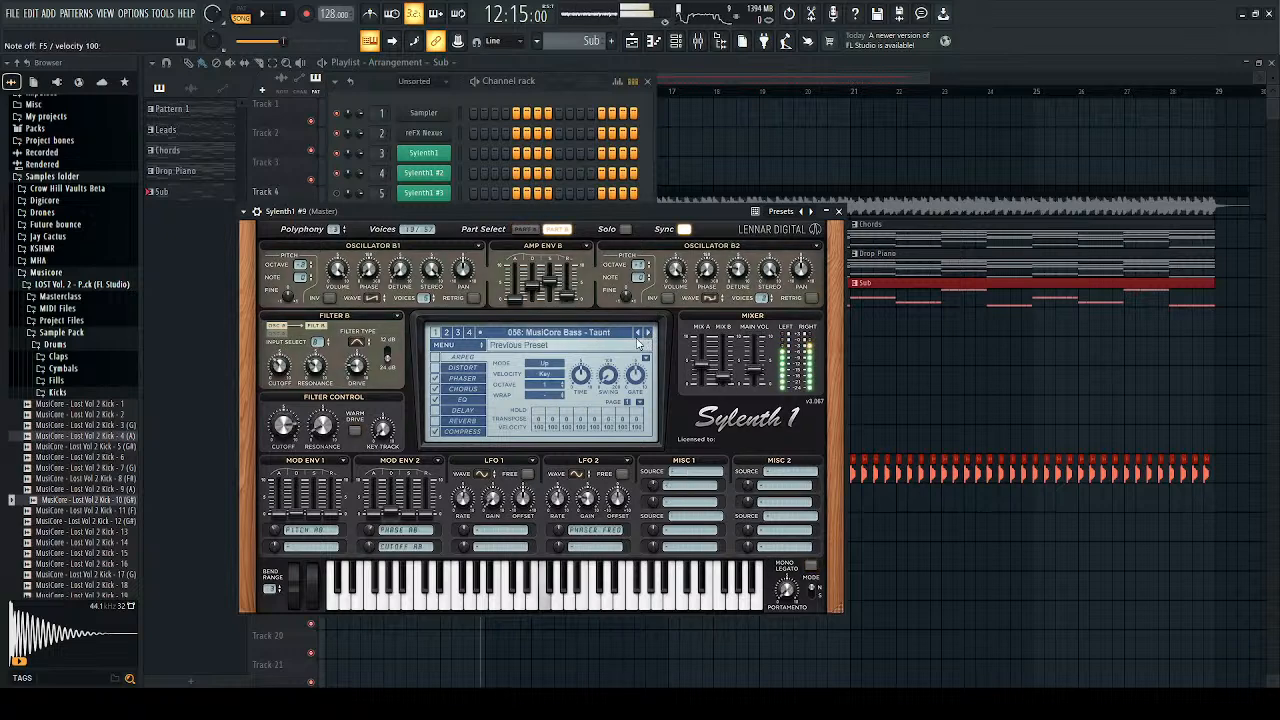
pyautogui.click(841, 211)
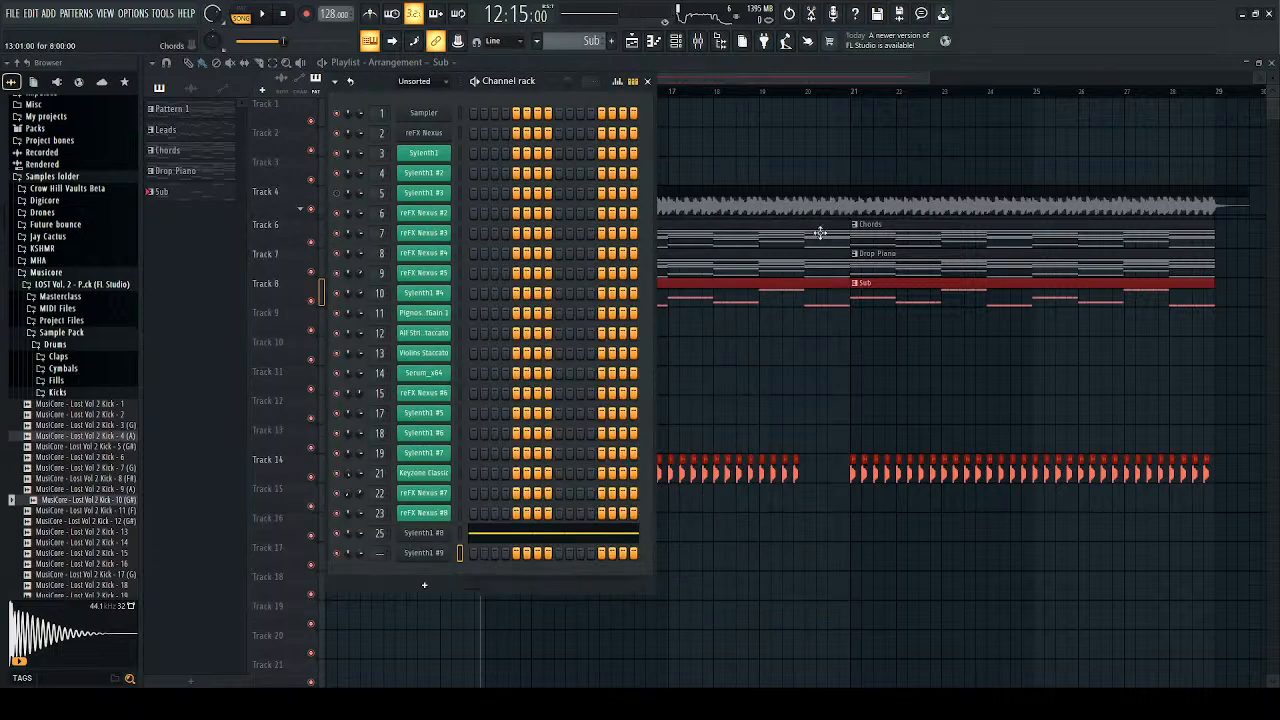
# Step: Create a new pattern named "Mid bas"
pyautogui.click(612, 43)
pyautogui.write('Mid bas')
pyautogui.press('Return')
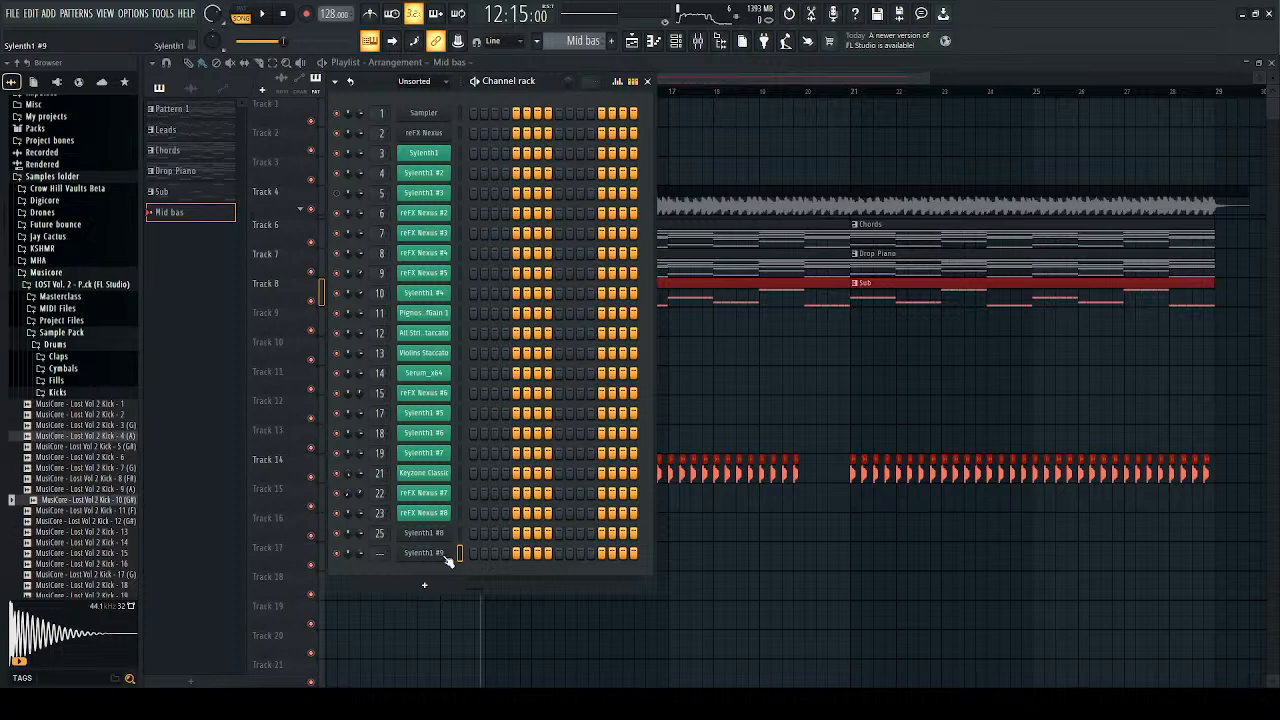
# Step: Paste the sub notes into Sylenth1 #9, raise them one octave in the piano roll, and play the pattern on its own
pyautogui.hotkey('ctrl', 'v')
pyautogui.press('space')
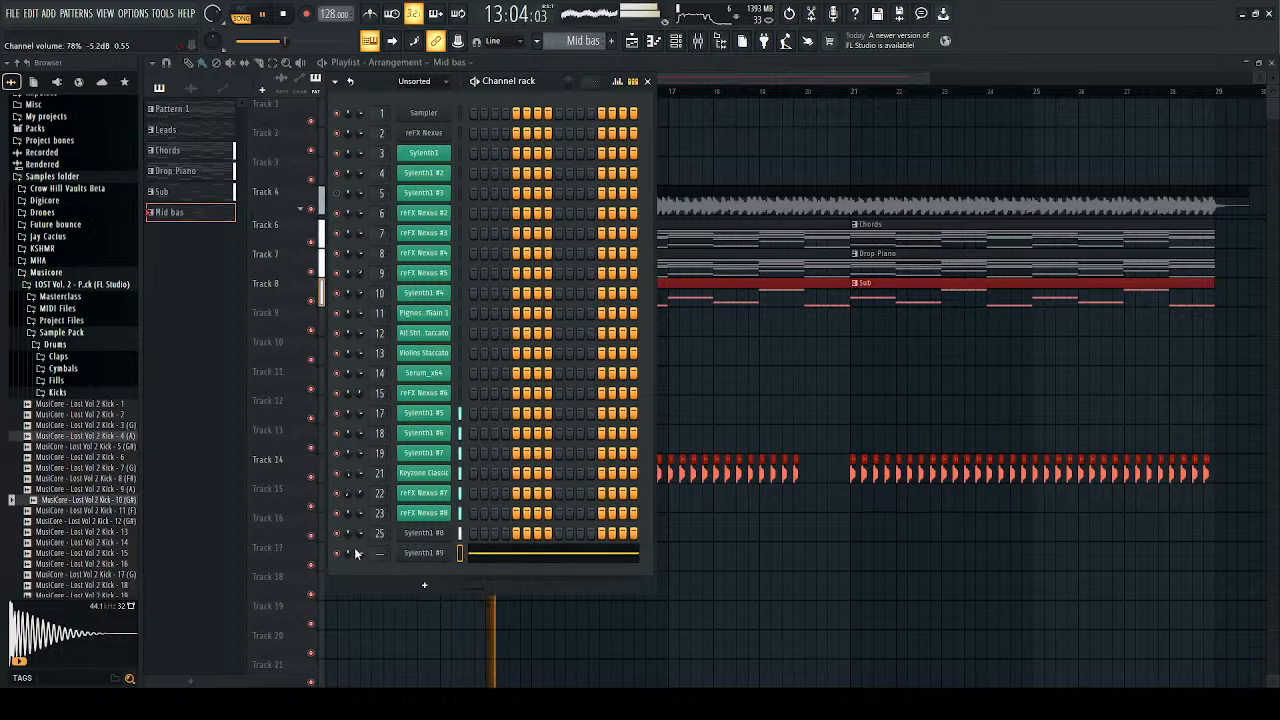
pyautogui.click(241, 13)
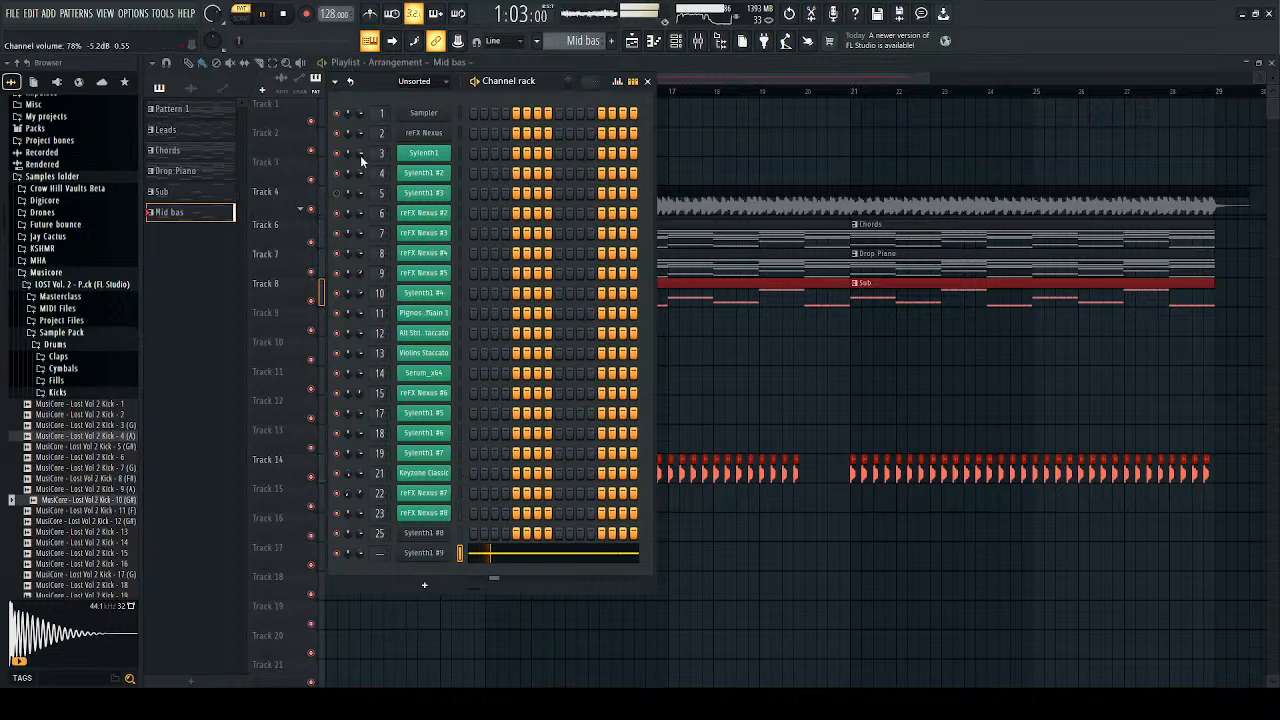
pyautogui.click(512, 563)
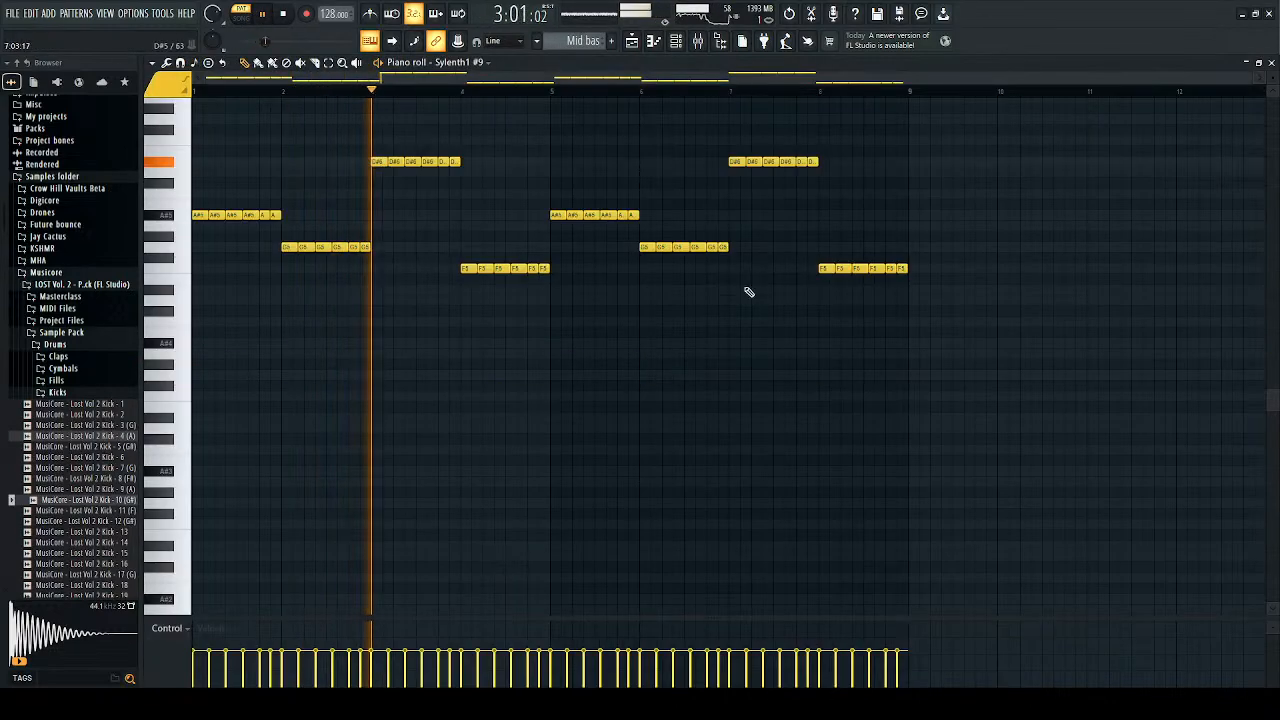
# Step: Add another Sylenth1 instrument to the channel rack with the preset MusiCore Bass - Tubes
pyautogui.press('F6')
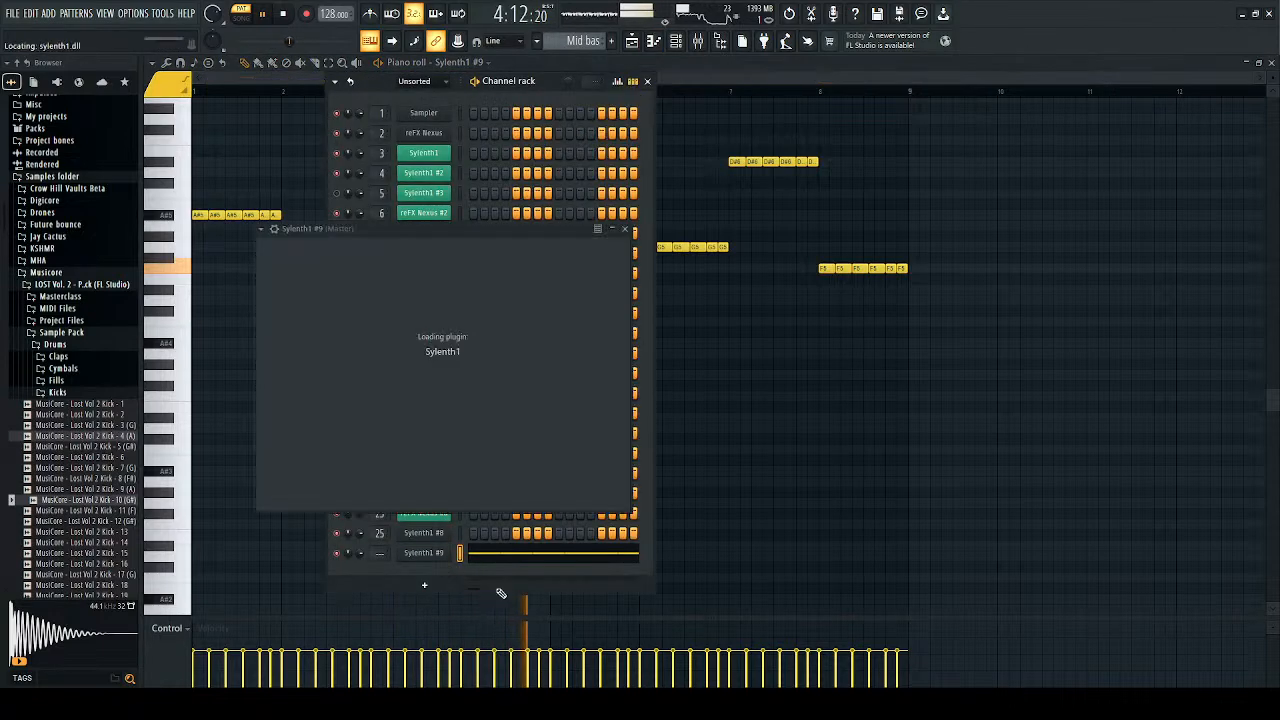
pyautogui.click(665, 350)
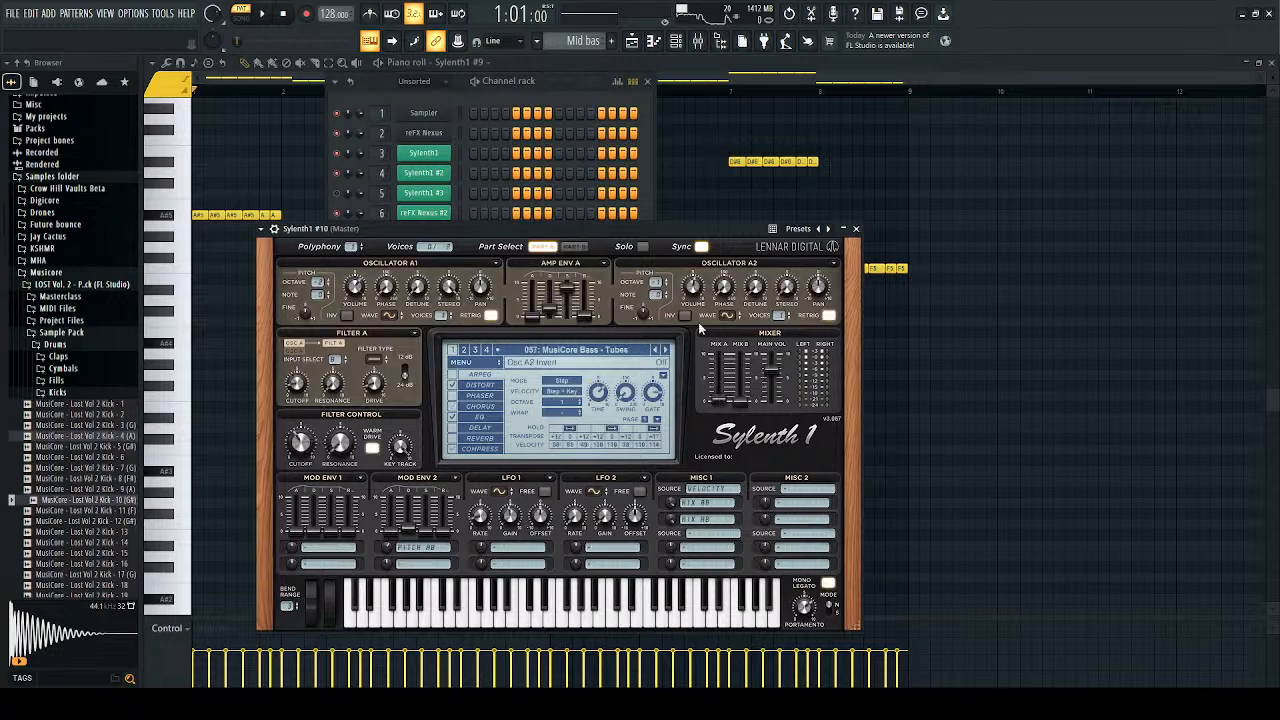
pyautogui.click(856, 229)
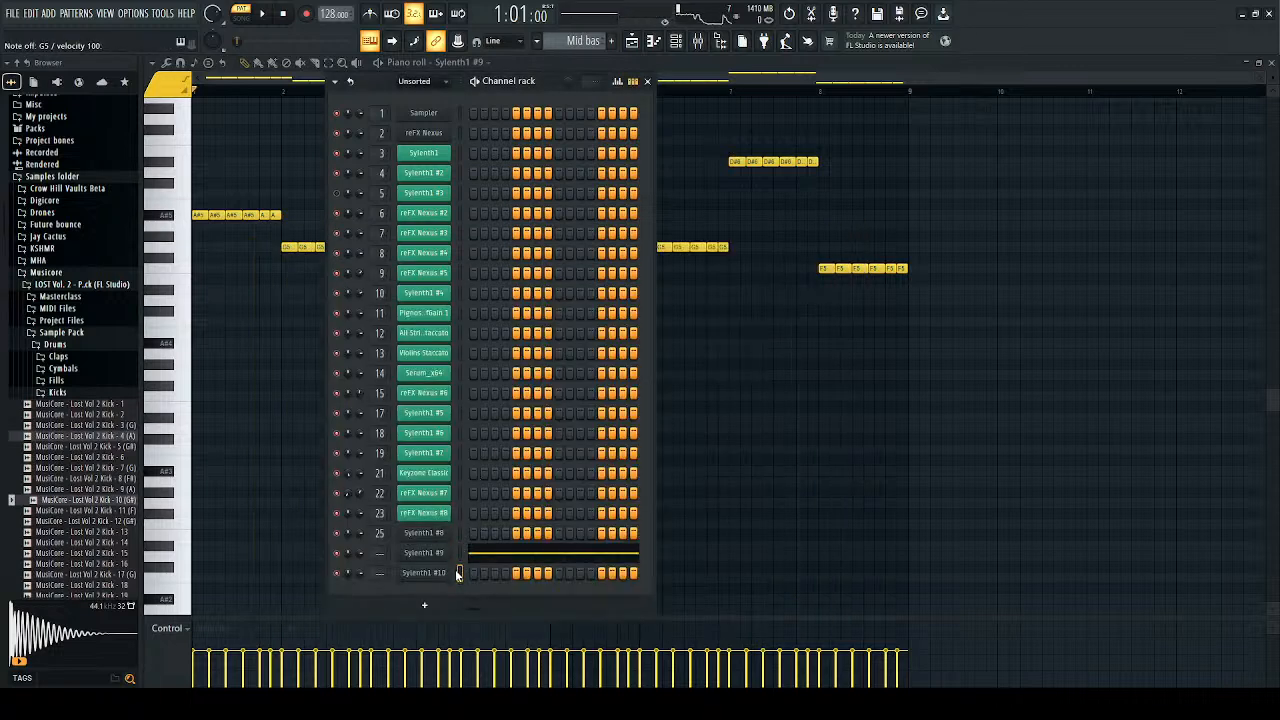
# Step: Paste the bass notes into Sylenth1 #10, play the Mid bas pattern, and view that channel's piano roll
pyautogui.hotkey('ctrl', 'v')
pyautogui.press('space')
pyautogui.click(494, 577)
pyautogui.click(494, 577)
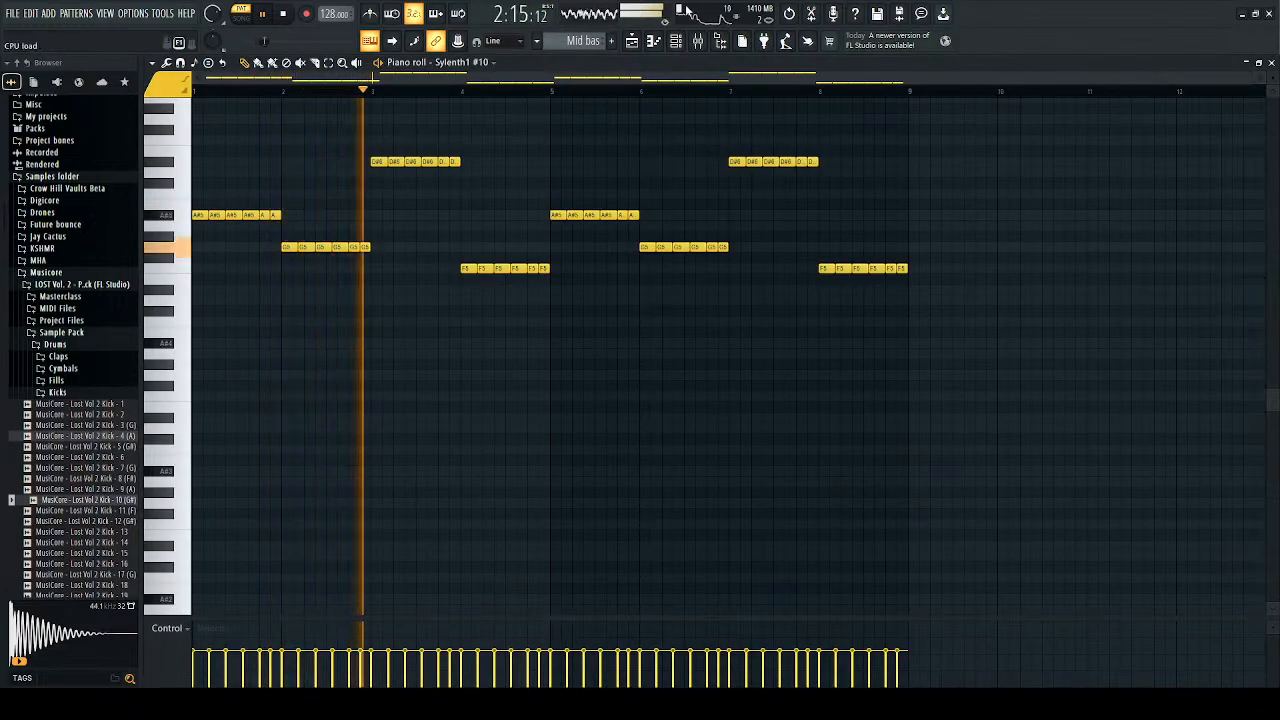
# Step: Clone the Sylenth1 #10 channel and load the preset MusiCore Bass - Hazard in the new instance
pyautogui.click(677, 42)
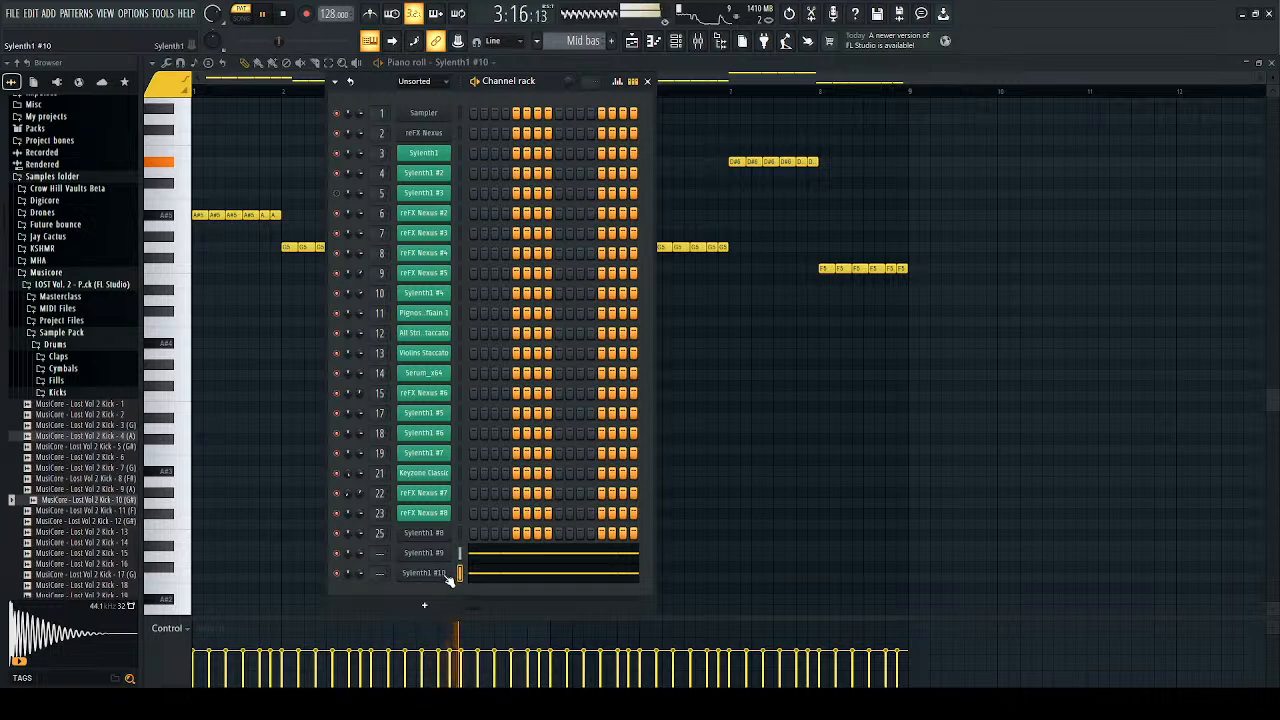
pyautogui.press('F5')
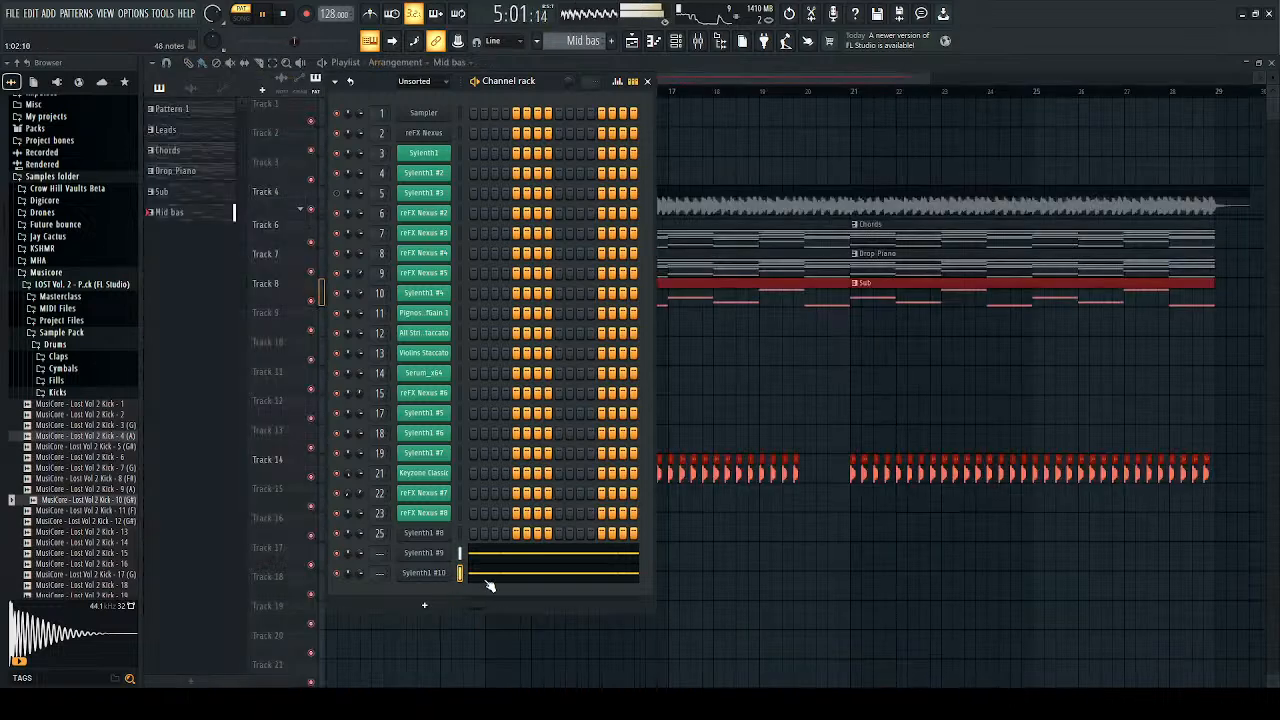
pyautogui.click(487, 579)
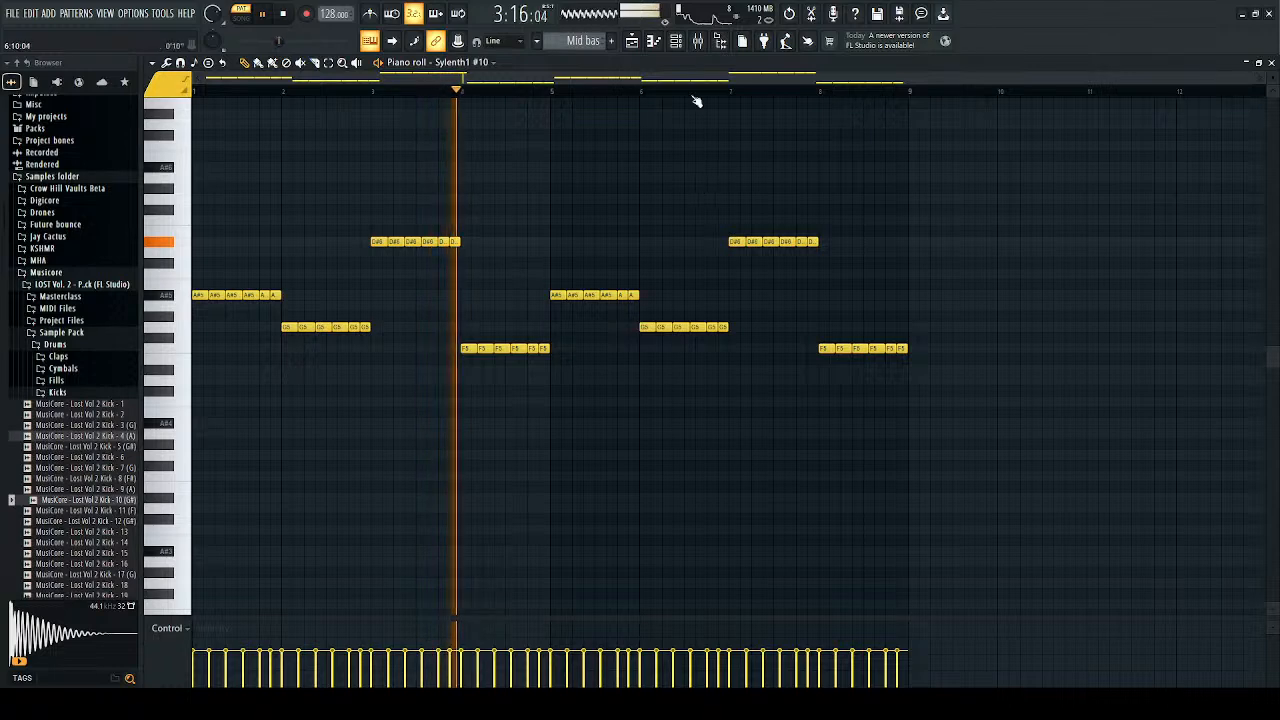
pyautogui.press('F6')
pyautogui.hotkey('alt', 'c')
pyautogui.click(683, 368)
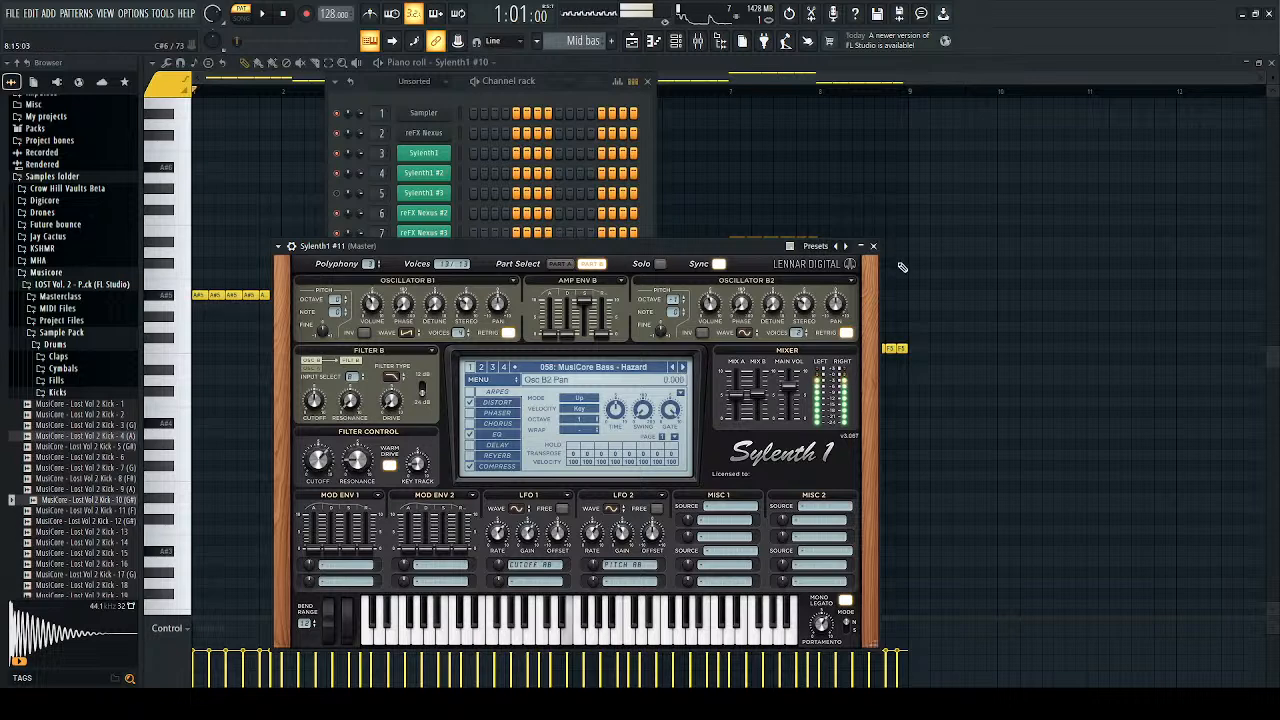
pyautogui.click(875, 246)
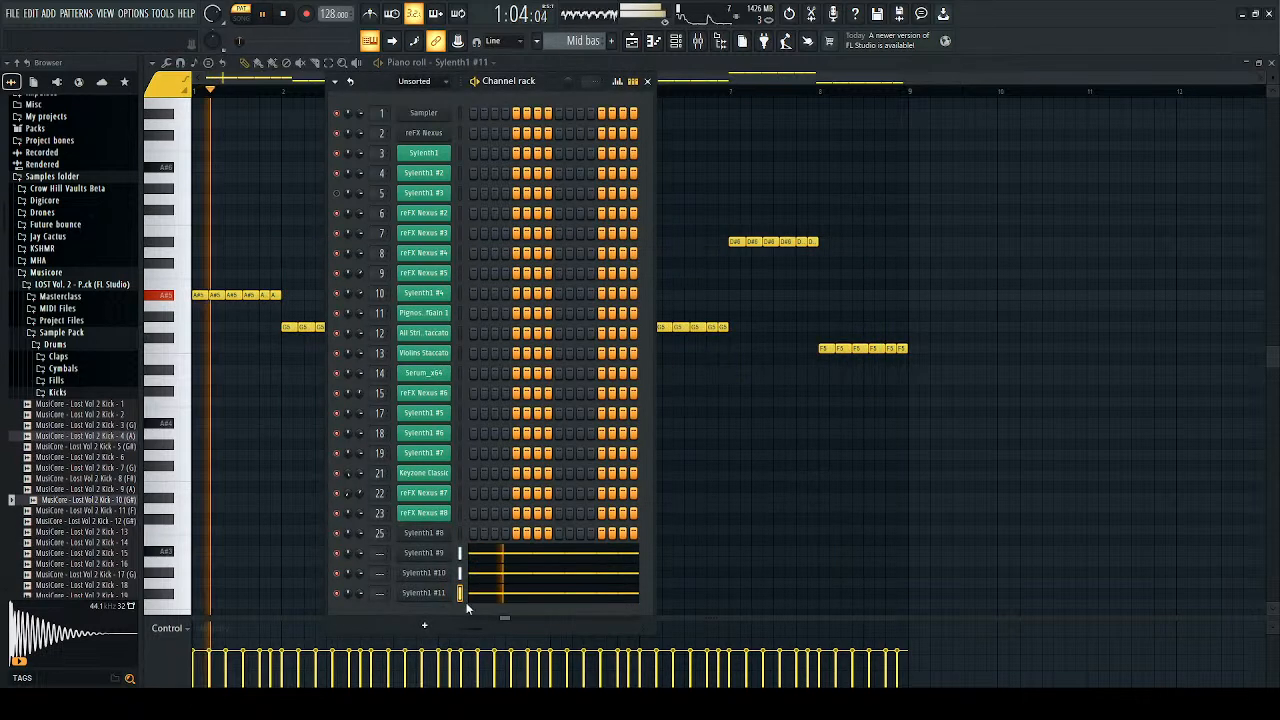
# Step: Lower the bass notes pasted into Sylenth1 #11 by one octave
pyautogui.click(482, 598)
pyautogui.click(482, 598)
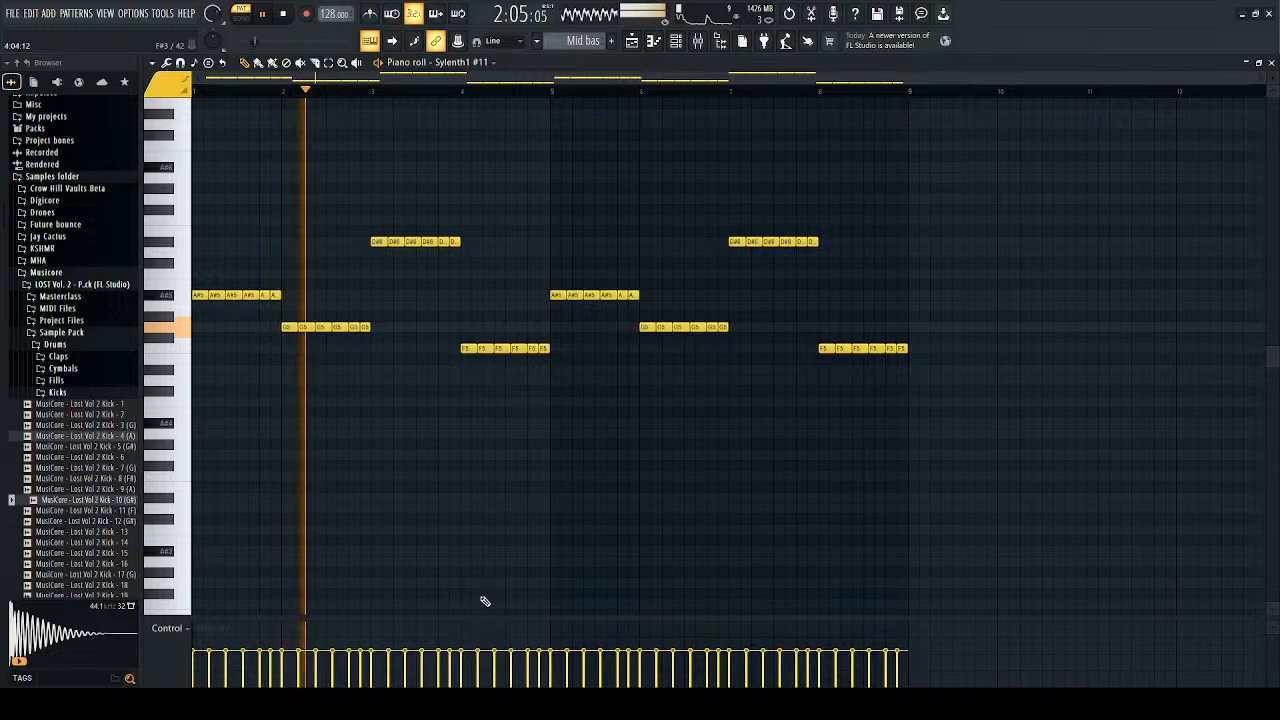
pyautogui.hotkey('ctrl', 'Down')
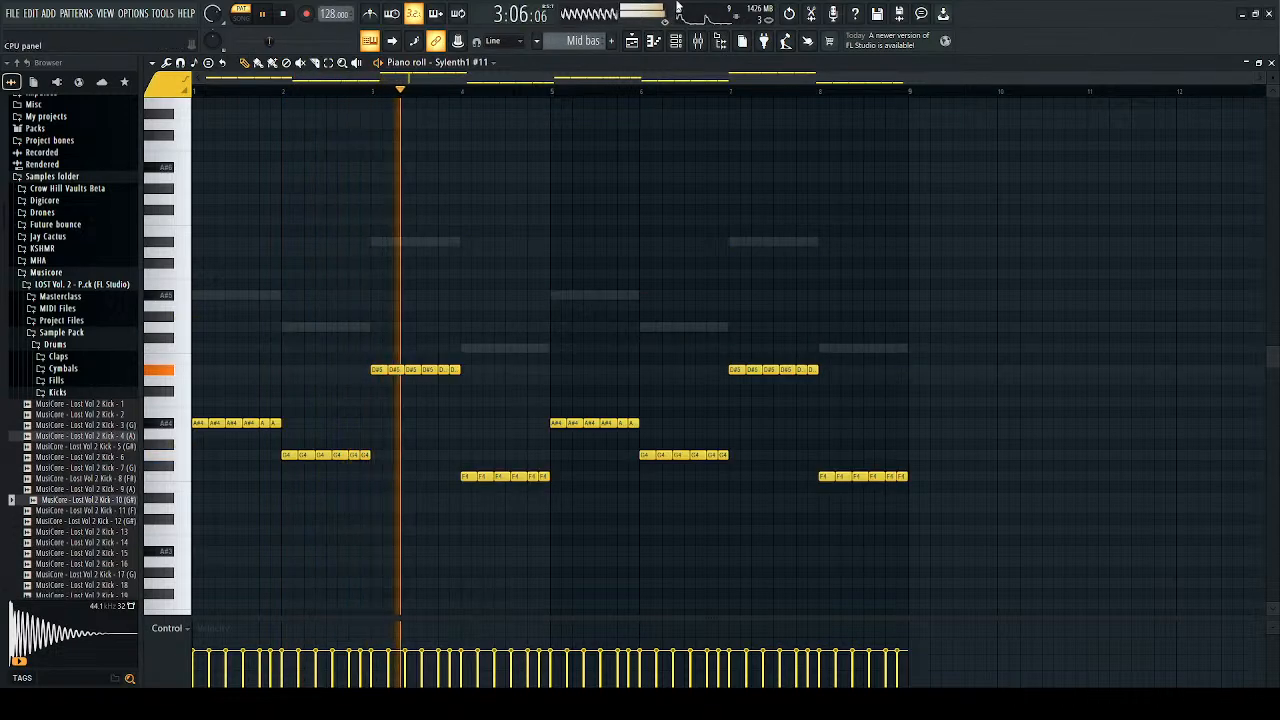
# Step: Clone the Sylenth1 #11 channel and load the preset MusiCore Bass - Cringe in the new instance
pyautogui.click(676, 40)
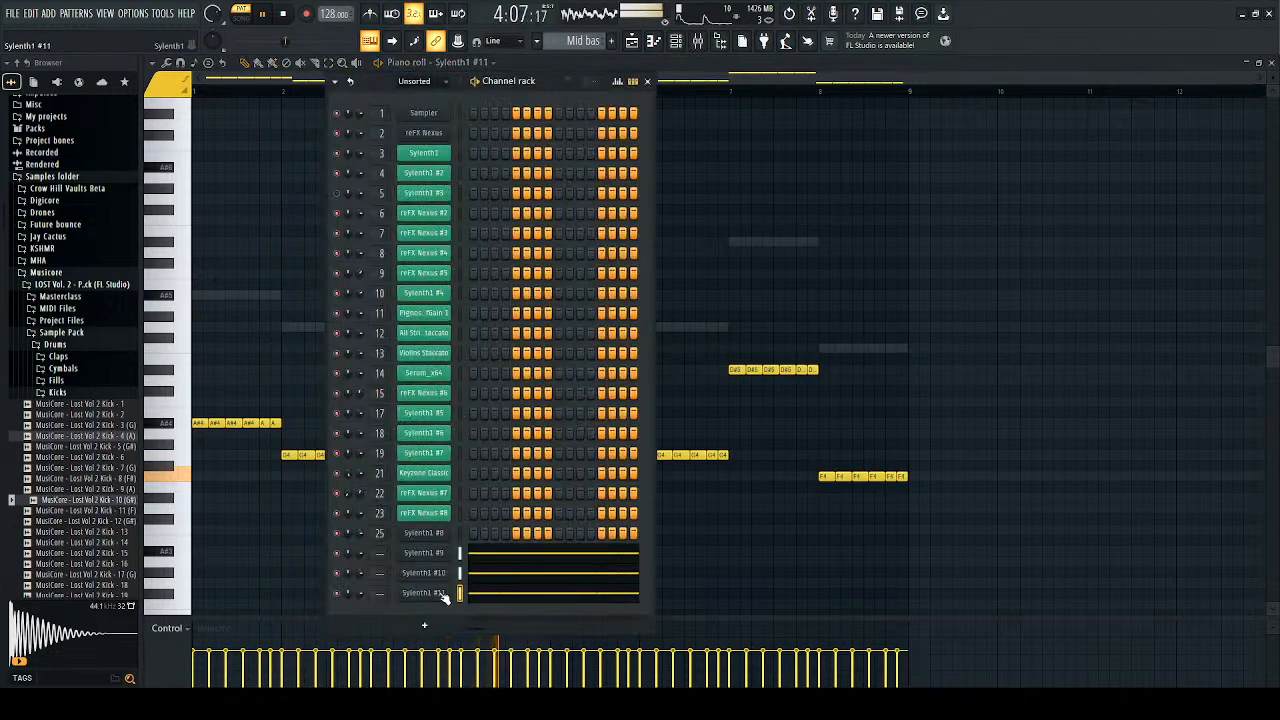
pyautogui.click(424, 593)
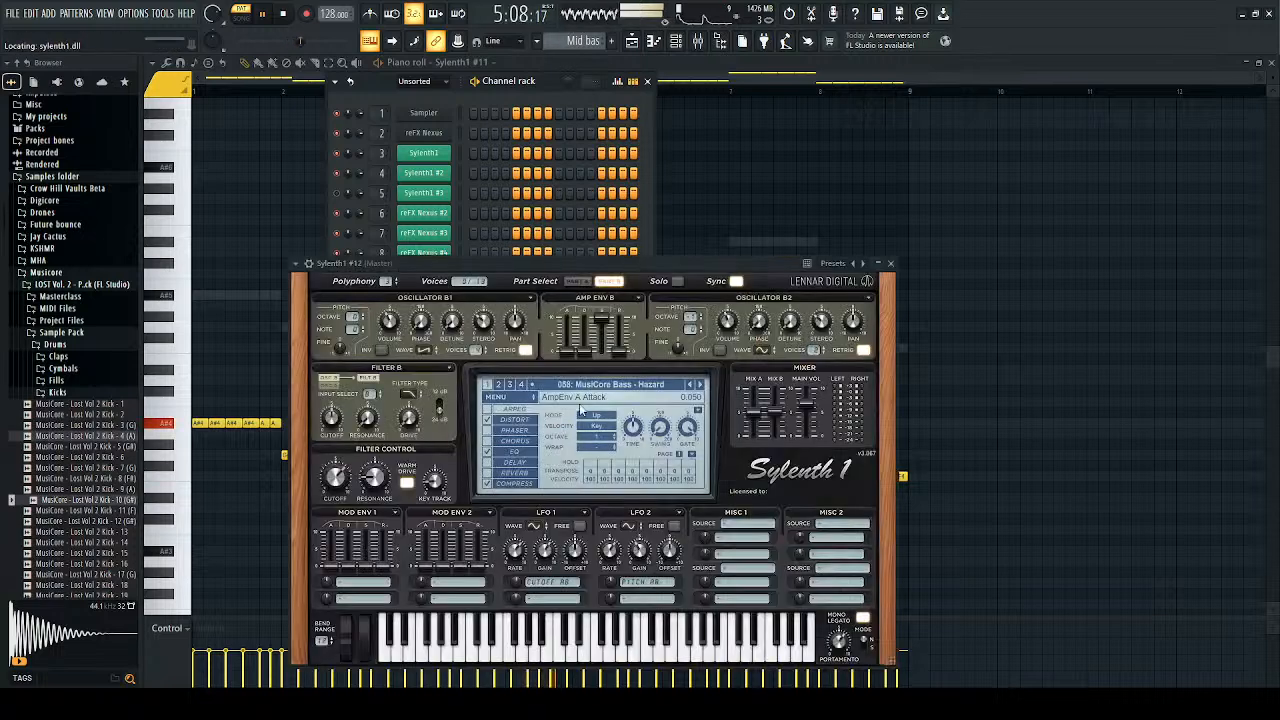
pyautogui.click(702, 386)
pyautogui.click(702, 386)
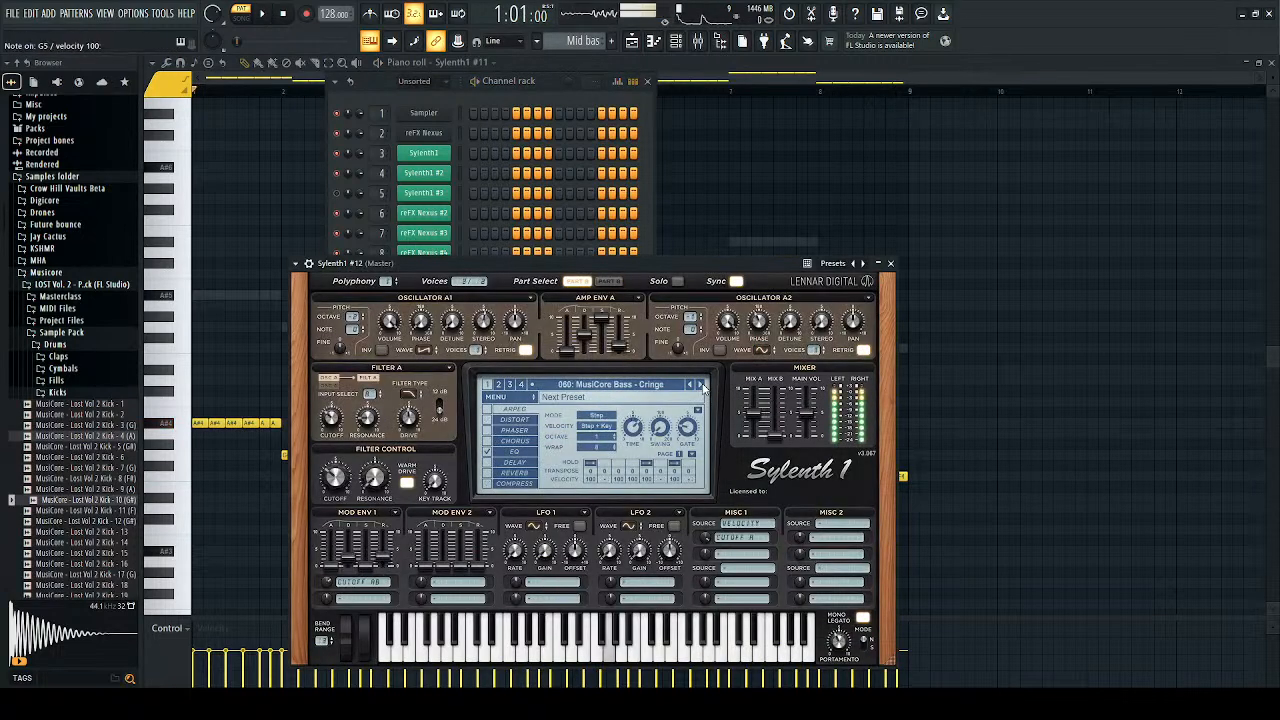
pyautogui.click(891, 264)
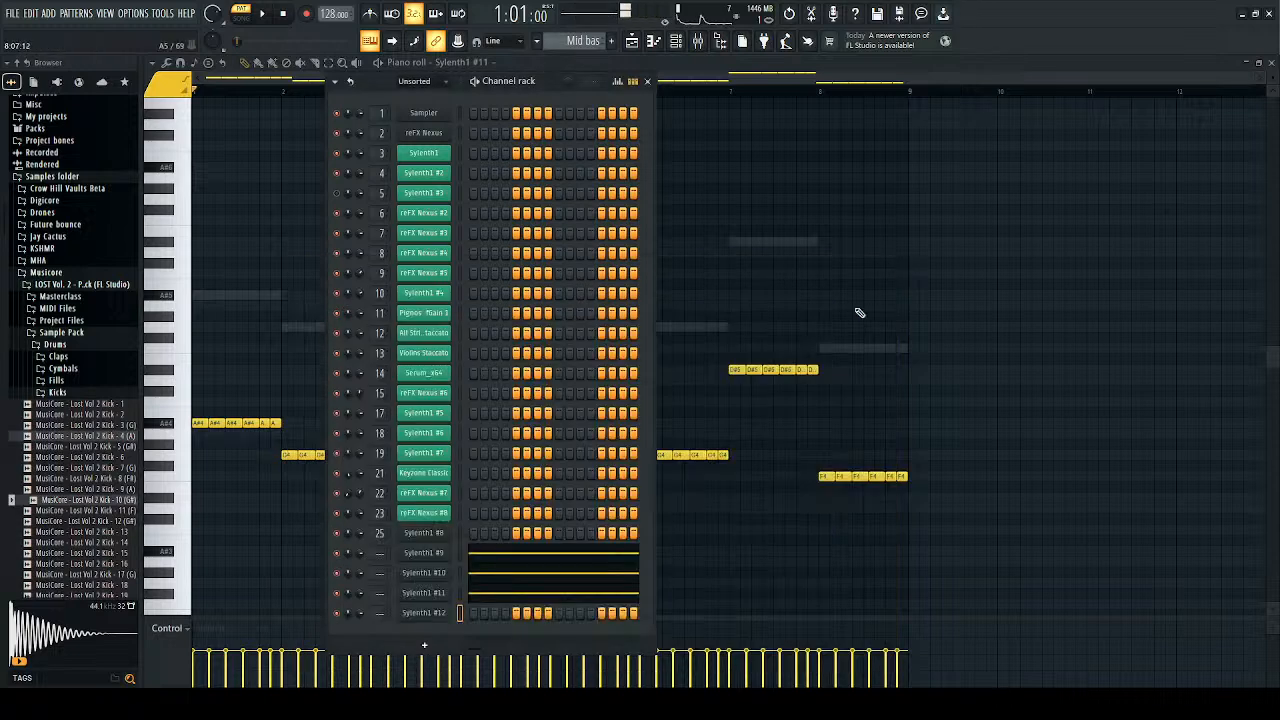
# Step: Paste the bass notes into Sylenth1 #12, play the pattern, and lower the notes one octave
pyautogui.click(463, 606)
pyautogui.hotkey('ctrl', 'v')
pyautogui.press('space')
pyautogui.click(489, 613)
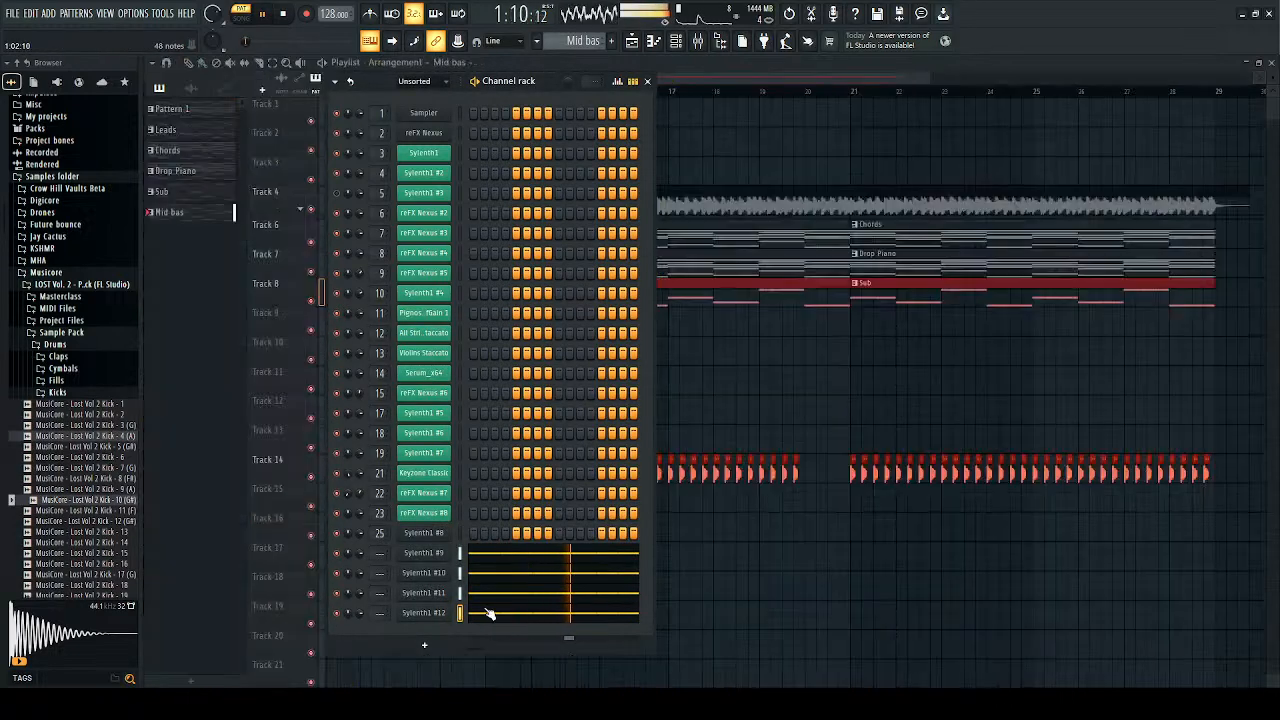
pyautogui.click(489, 613)
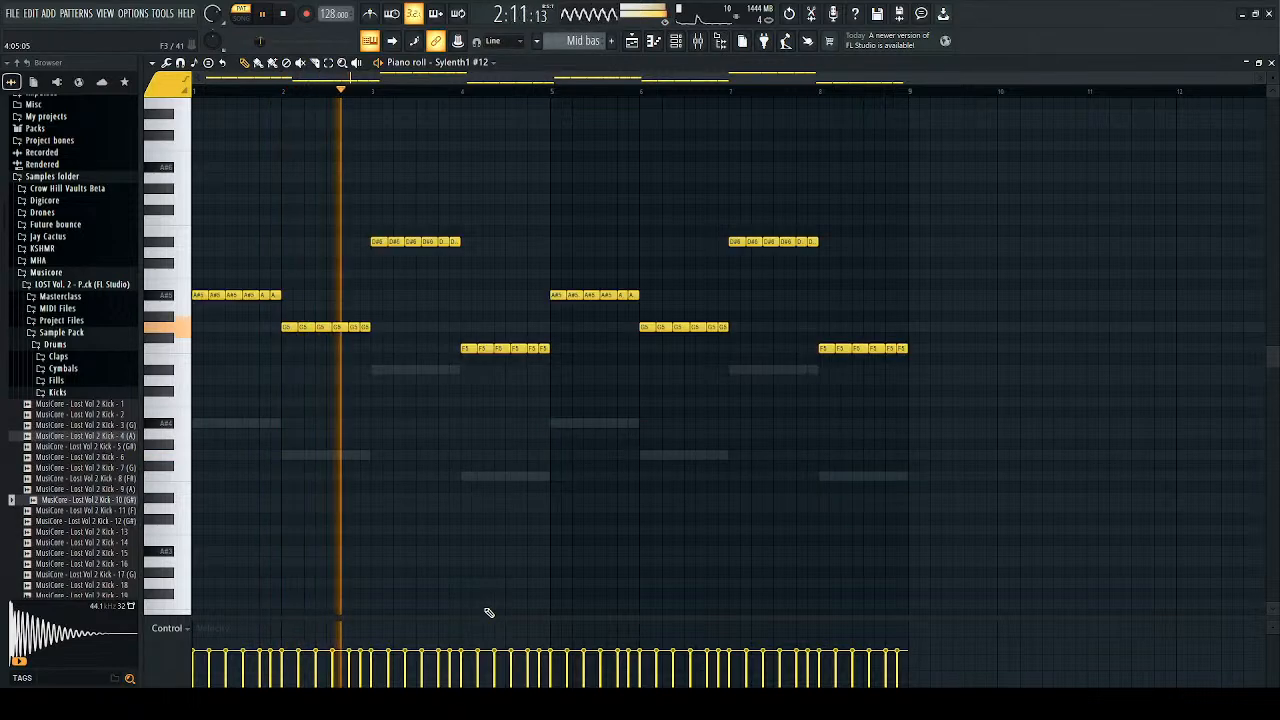
pyautogui.scroll(-1, 489, 613)
pyautogui.scroll(4, 489, 613)
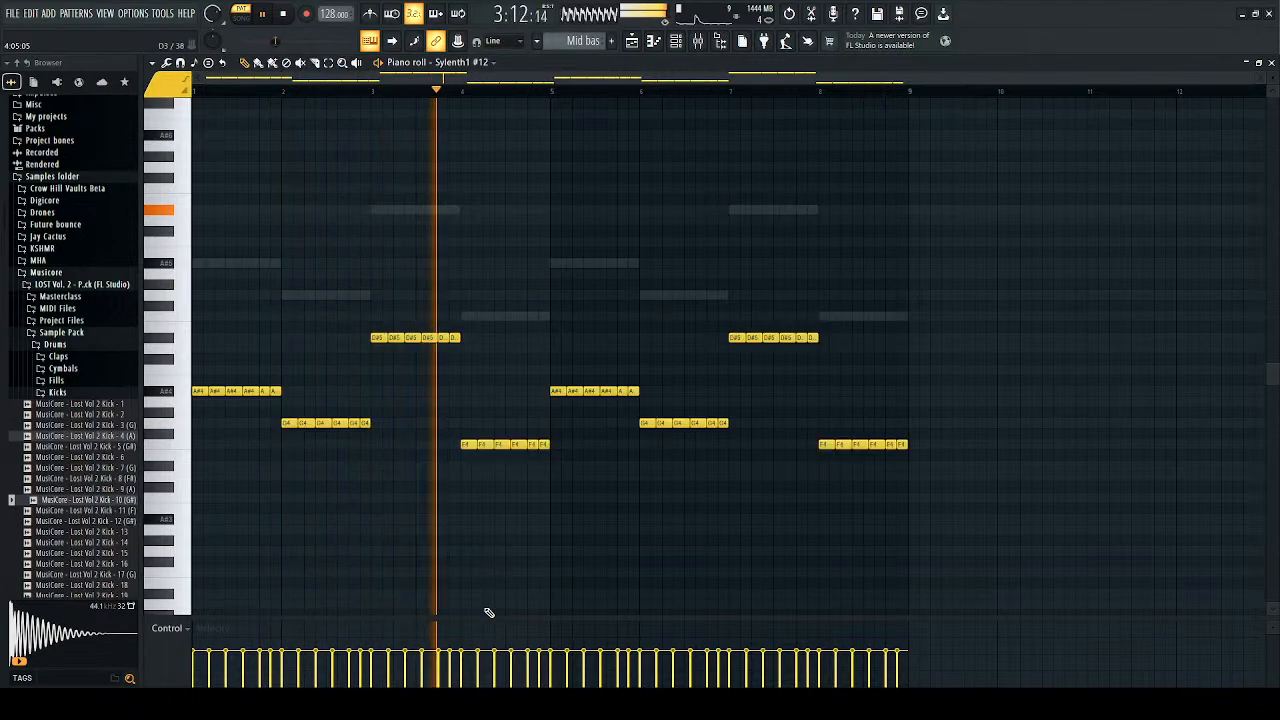
# Step: Lower the D# notes in bars 3 and 7 of Sylenth1 #12 by one octave
pyautogui.moveTo(480, 318); pyautogui.dragTo(312, 399)
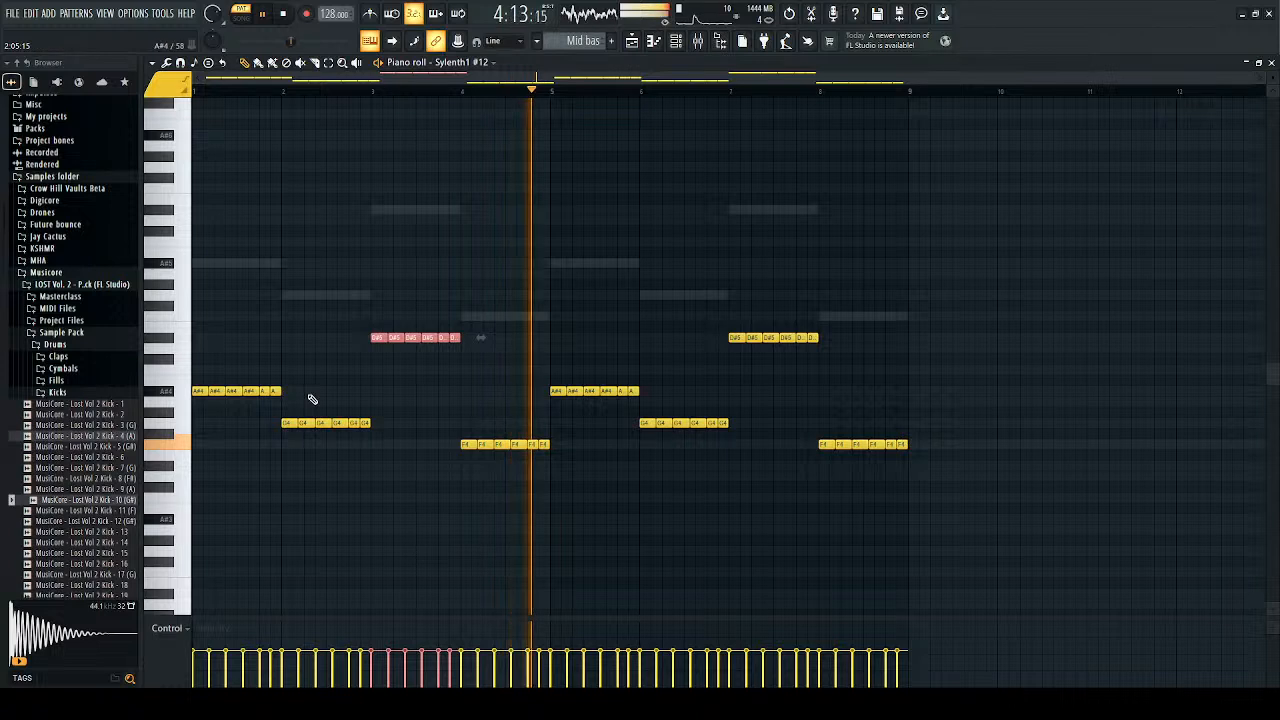
pyautogui.hotkey('ctrl', 'Down')
pyautogui.click(663, 360)
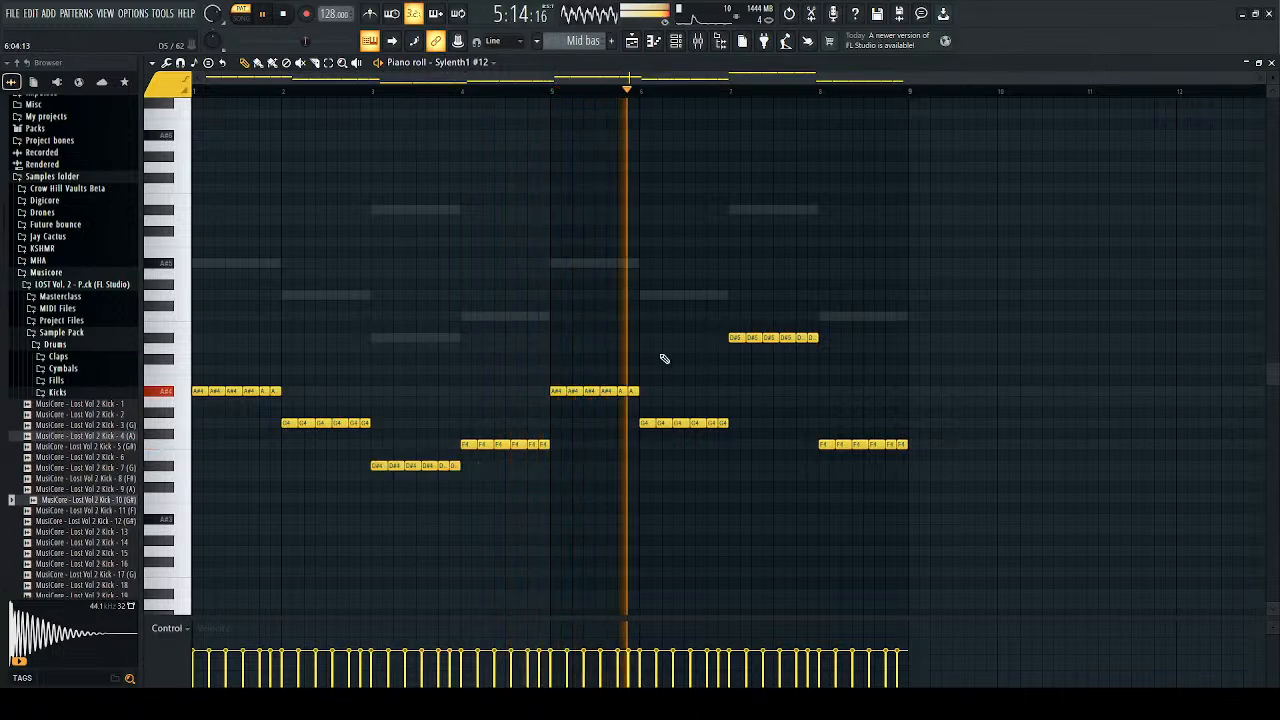
pyautogui.hotkey('ctrl', 'Down')
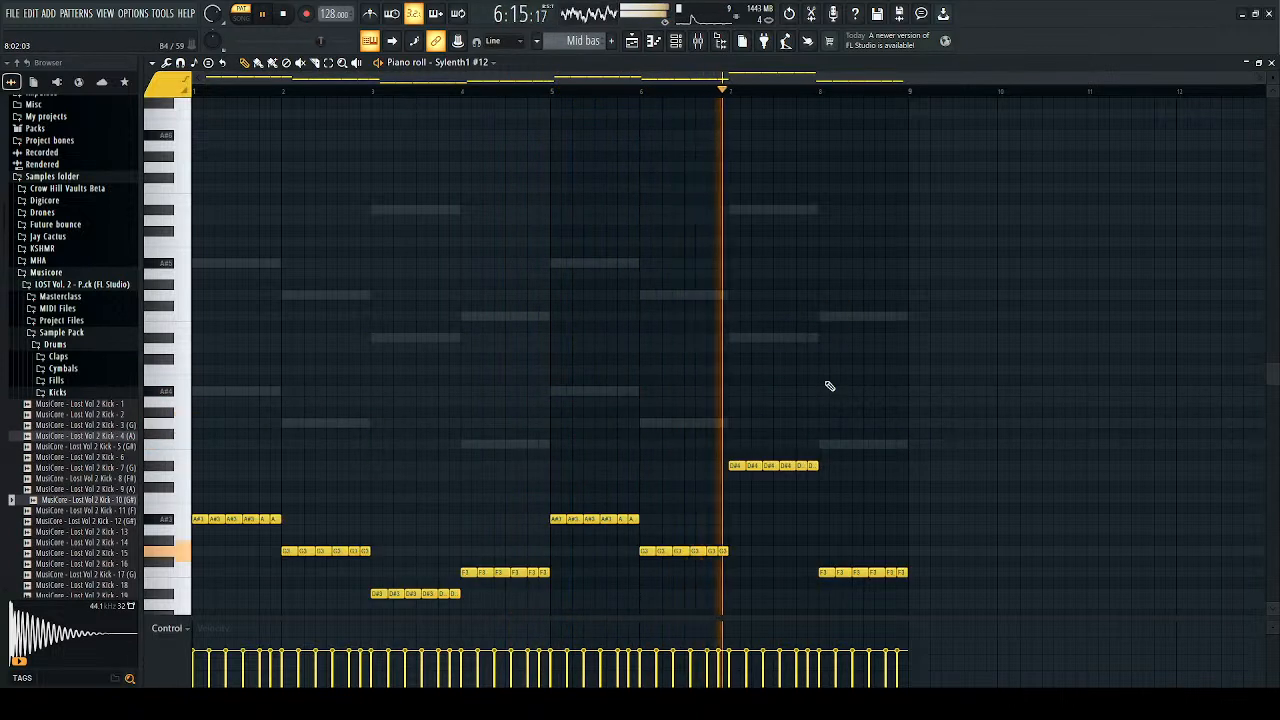
pyautogui.hotkey('ctrl', 'Up')
pyautogui.moveTo(849, 320); pyautogui.dragTo(640, 395)
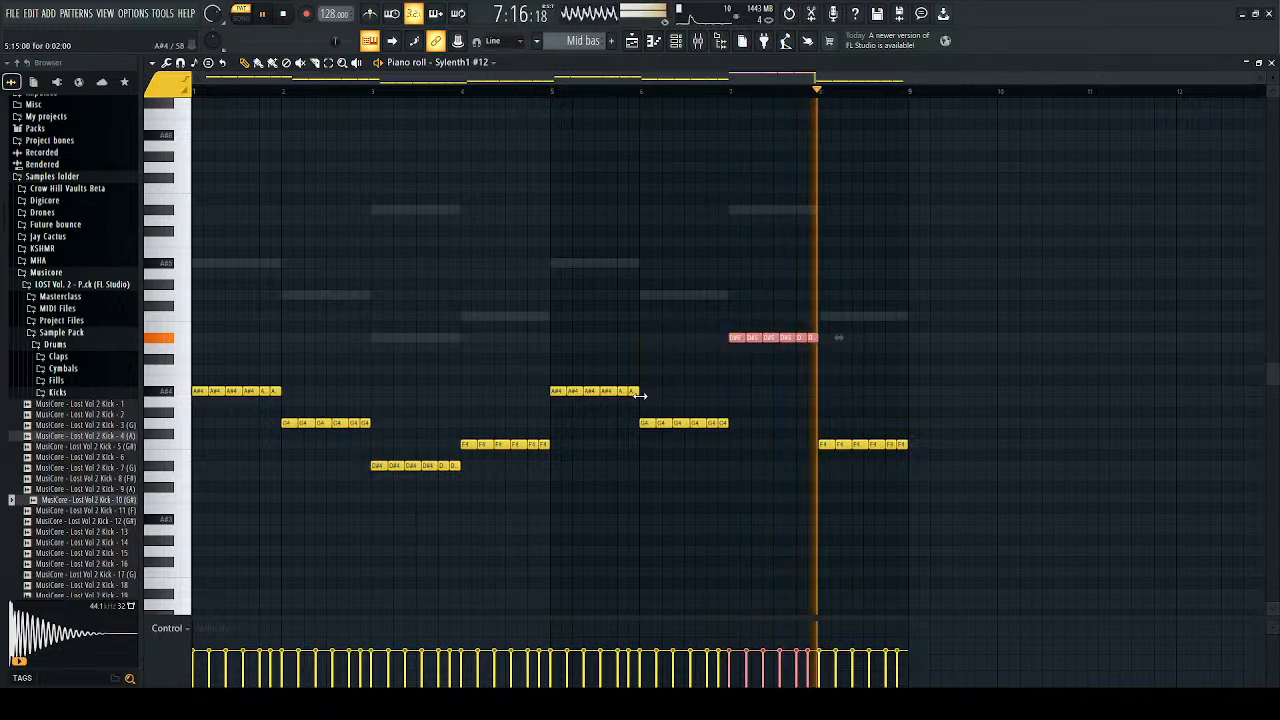
pyautogui.hotkey('ctrl', 'Down')
# Step: Stop playback and lower the D# notes in bars 3 and 7 of Sylenth1 #9 by one octave
pyautogui.press('F6')
pyautogui.press('space')
pyautogui.click(497, 557)
pyautogui.moveTo(324, 182); pyautogui.dragTo(100, 236)
pyautogui.hotkey('ctrl', 'Down')
pyautogui.hotkey('ctrl', 'z')
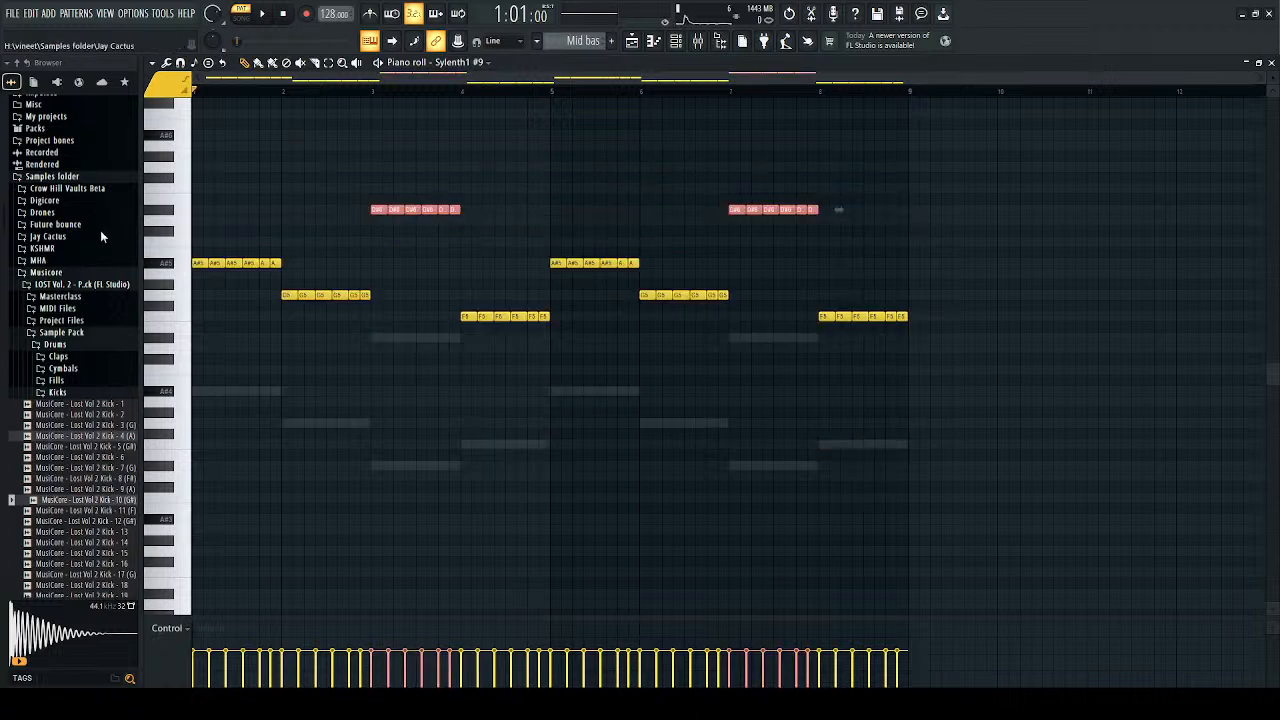
pyautogui.hotkey('ctrl', 'Down')
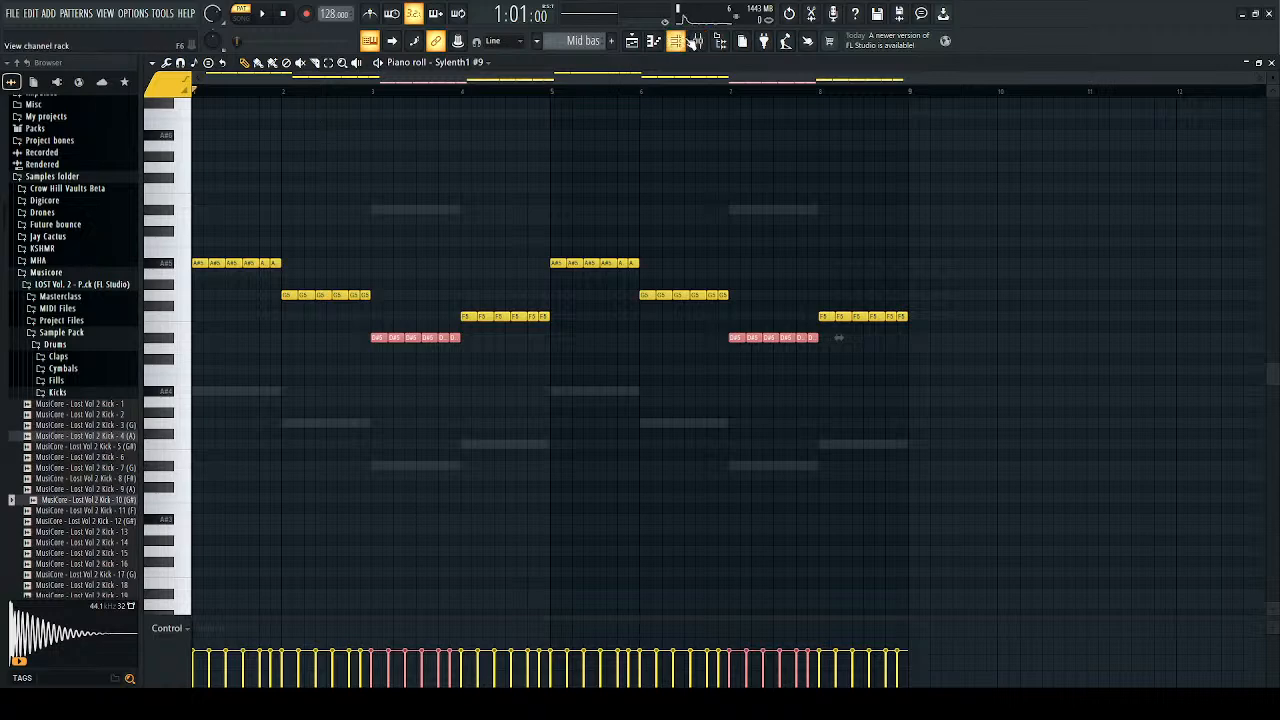
# Step: Lower the D# notes in bars 3 and 7 of Sylenth1 #10 by one octave
pyautogui.click(694, 41)
pyautogui.click(511, 578)
pyautogui.moveTo(934, 162); pyautogui.dragTo(344, 234)
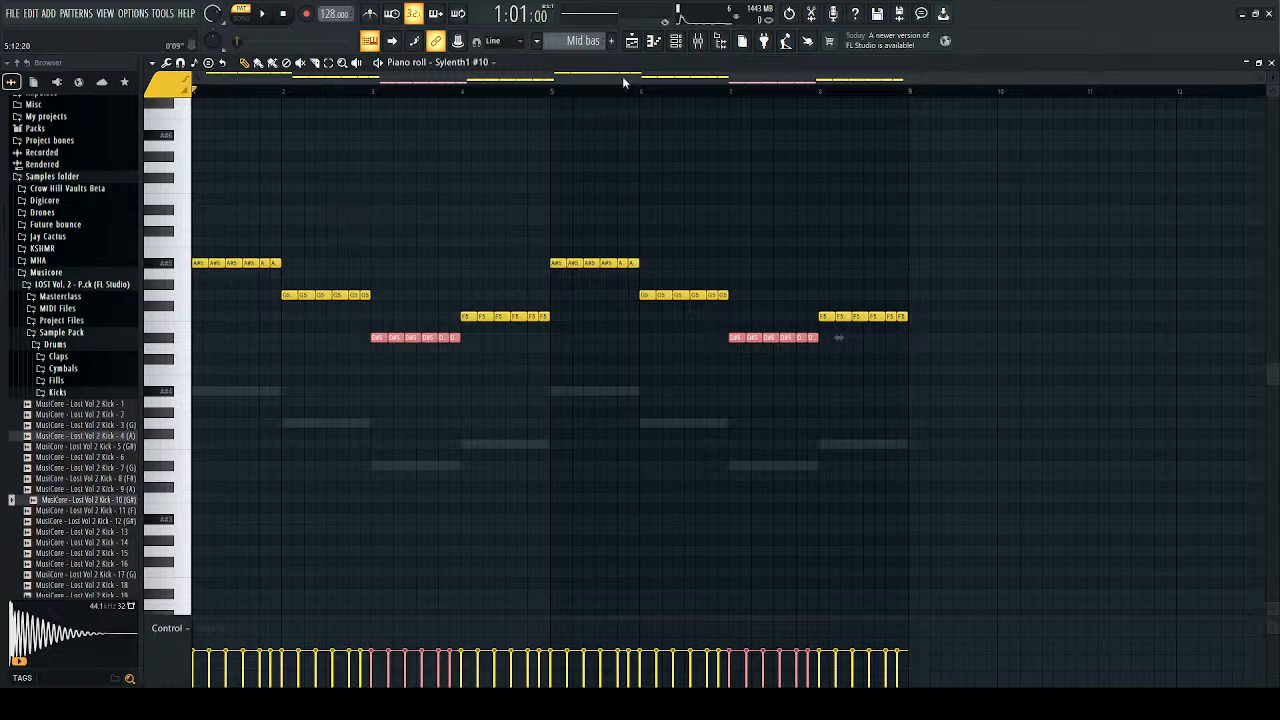
# Step: Start playback and lower the D# notes in bars 3 and 7 of Sylenth1 #11 by one octave
pyautogui.press('space')
pyautogui.press('F6')
pyautogui.click(523, 605)
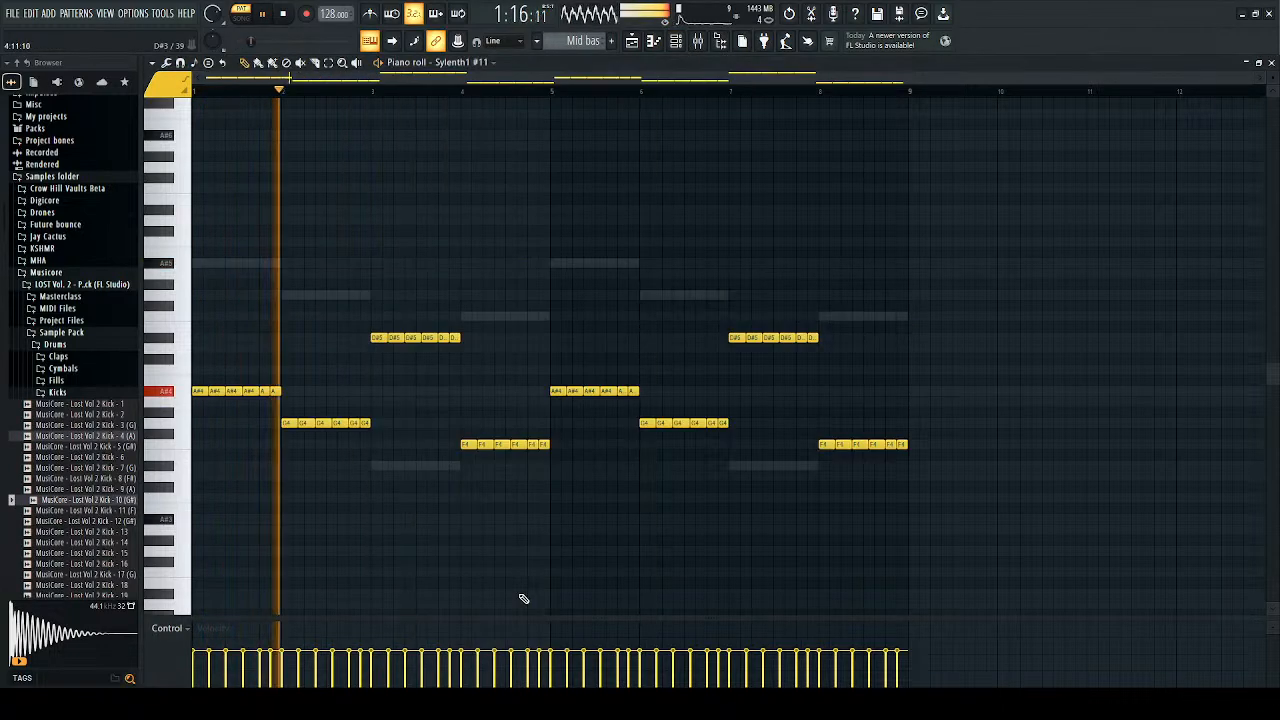
pyautogui.moveTo(970, 278); pyautogui.dragTo(390, 361)
pyautogui.hotkey('ctrl', 'Down')
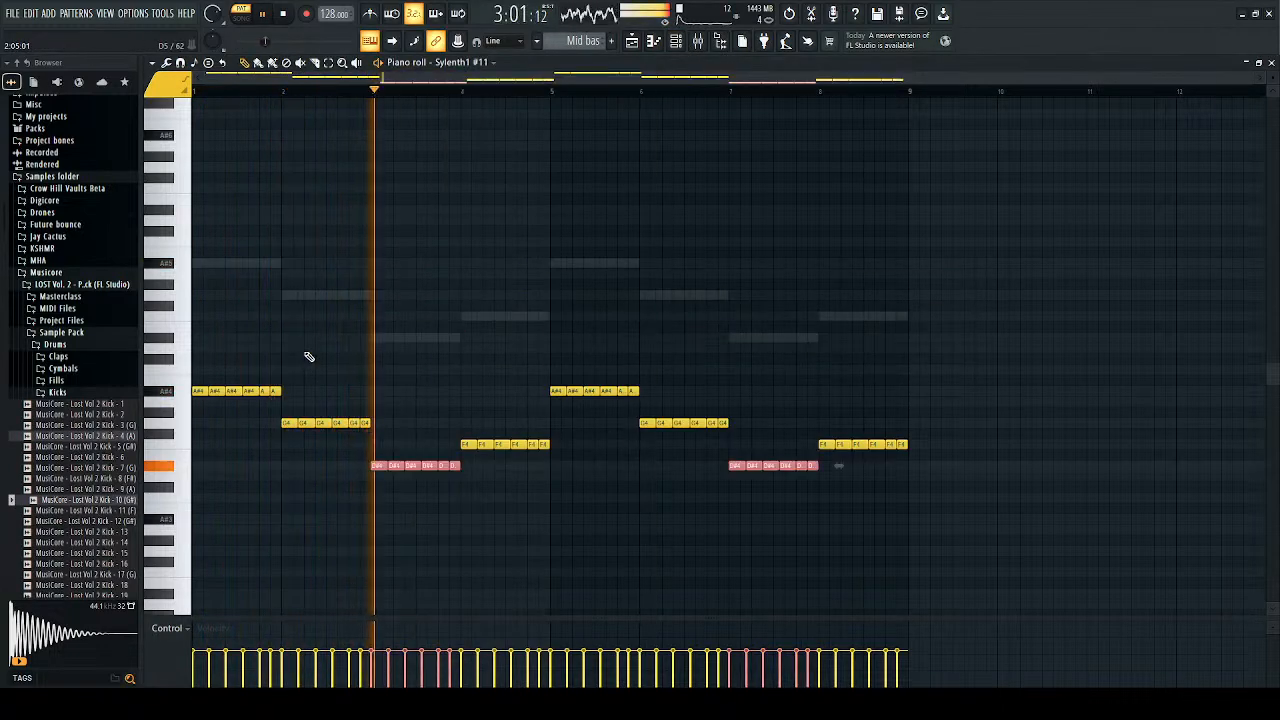
# Step: Check the notes of Sylenth1 #12, listen to the Mid bas pattern, and close the piano roll
pyautogui.press('F6')
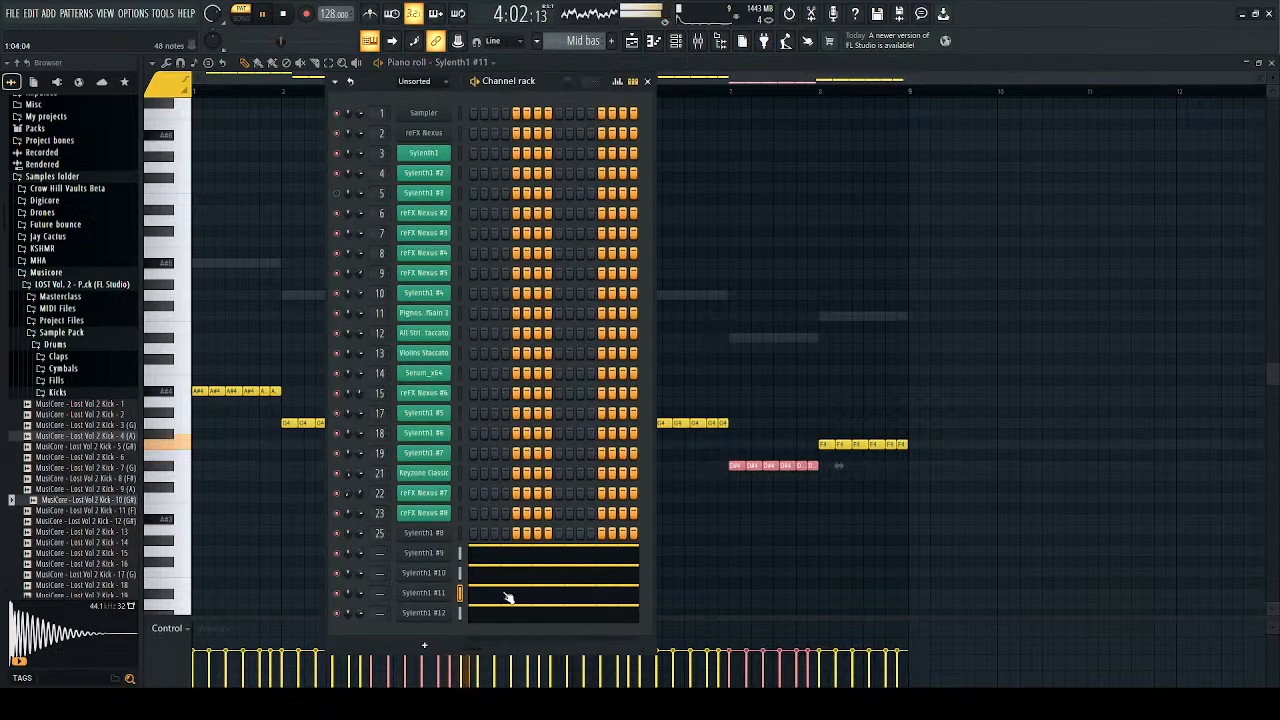
pyautogui.click(505, 611)
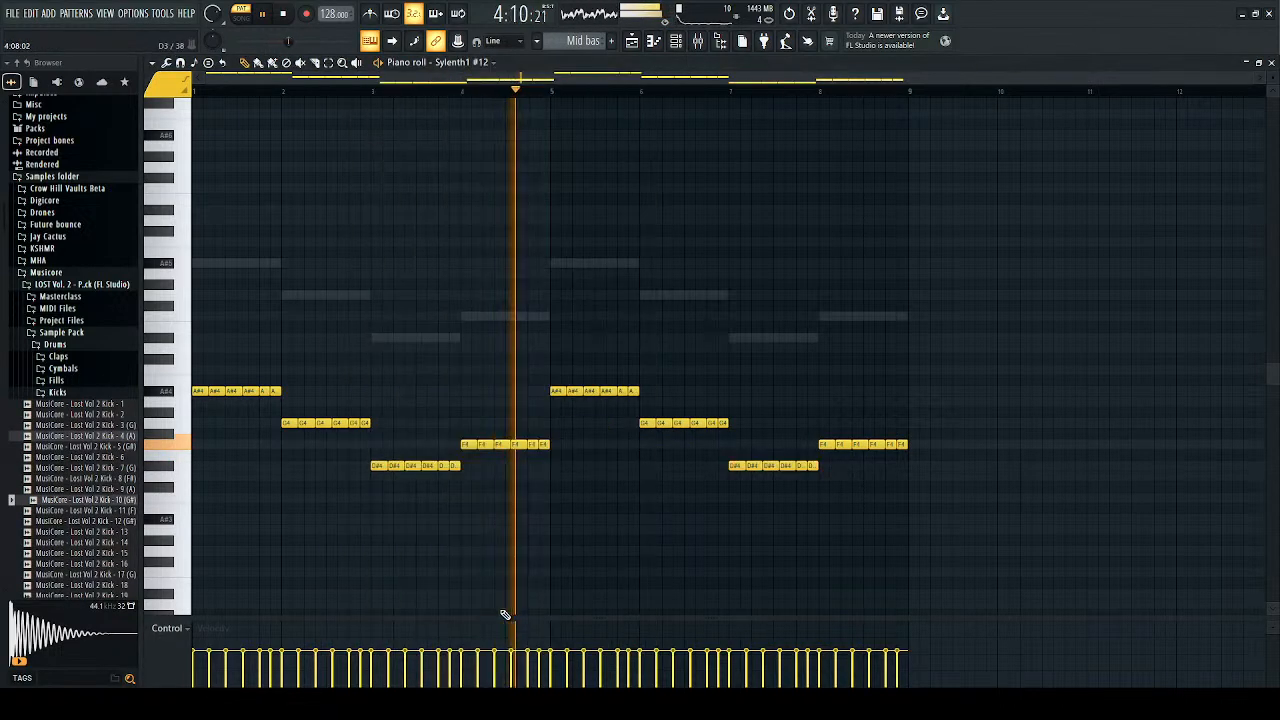
pyautogui.click(700, 44)
pyautogui.click(1260, 370)
pyautogui.press('space')
pyautogui.press('space')
pyautogui.click(1271, 62)
pyautogui.press('space')
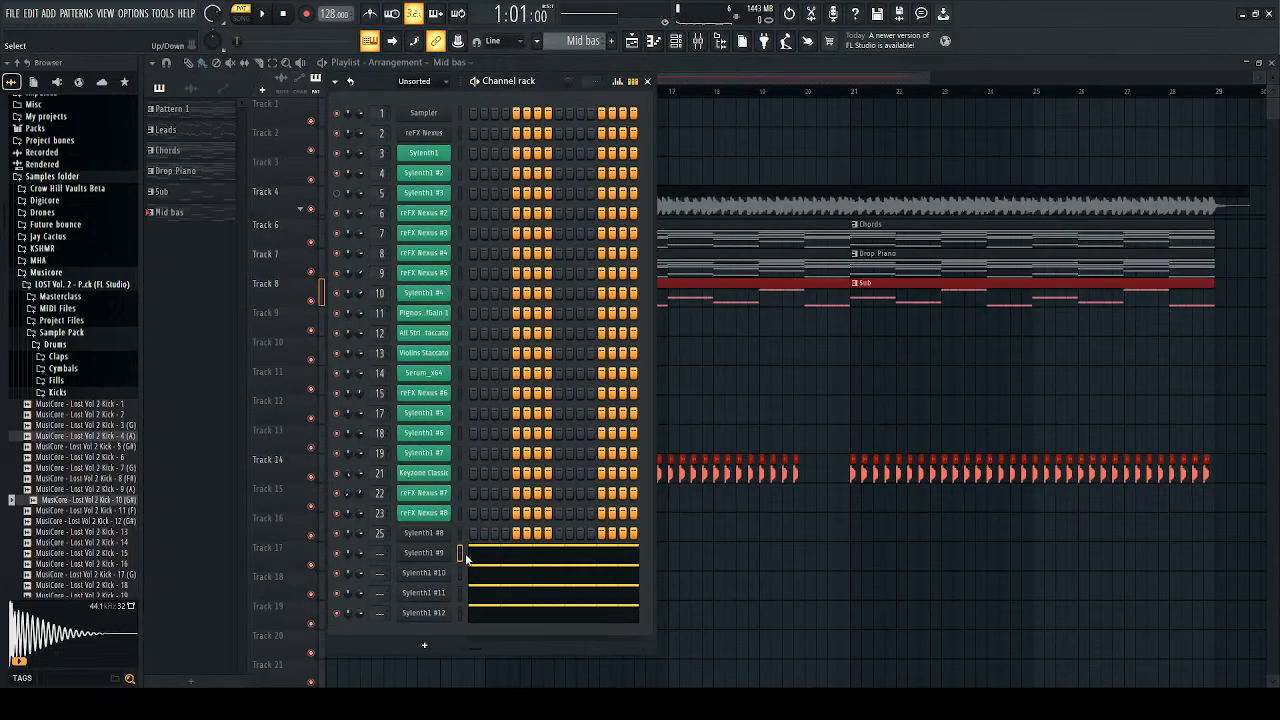
# Step: Select the channels Sylenth1 #9 to #12 and link them to the free mixer tracks 26 to 29
pyautogui.click(460, 612)
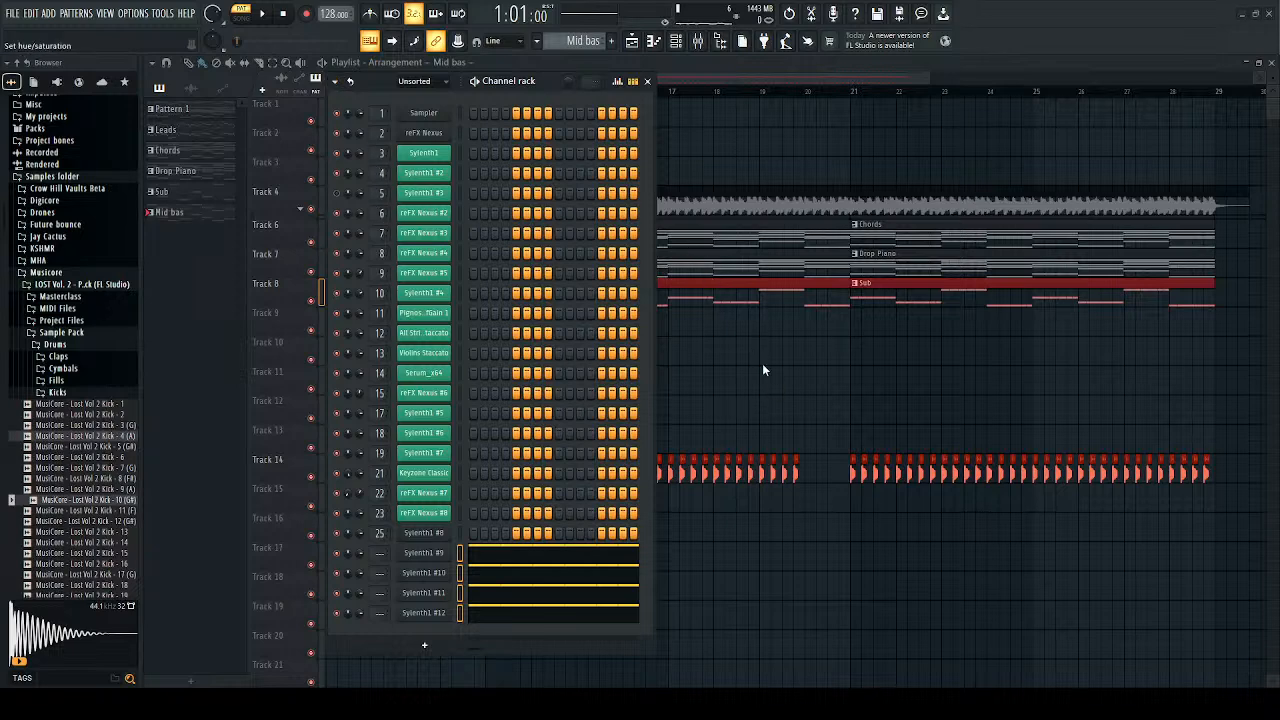
pyautogui.hotkey('ctrl', 'l')
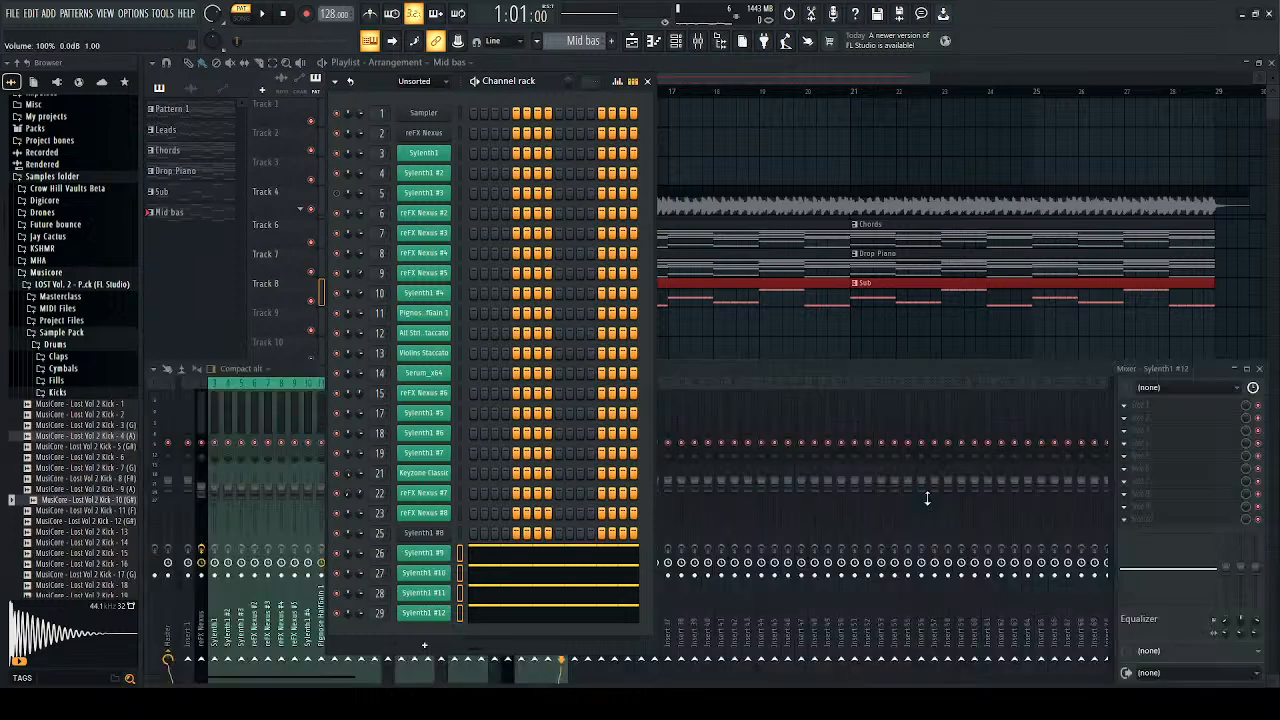
pyautogui.click(844, 365)
# Step: Play the pattern and route the mixer tracks of Sylenth1 #9 to #12 only to Insert 30
pyautogui.press('space')
pyautogui.moveTo(522, 425)
pyautogui.mouseDown()
pyautogui.moveTo(572, 439)
pyautogui.moveTo(525, 424)
pyautogui.mouseUp()
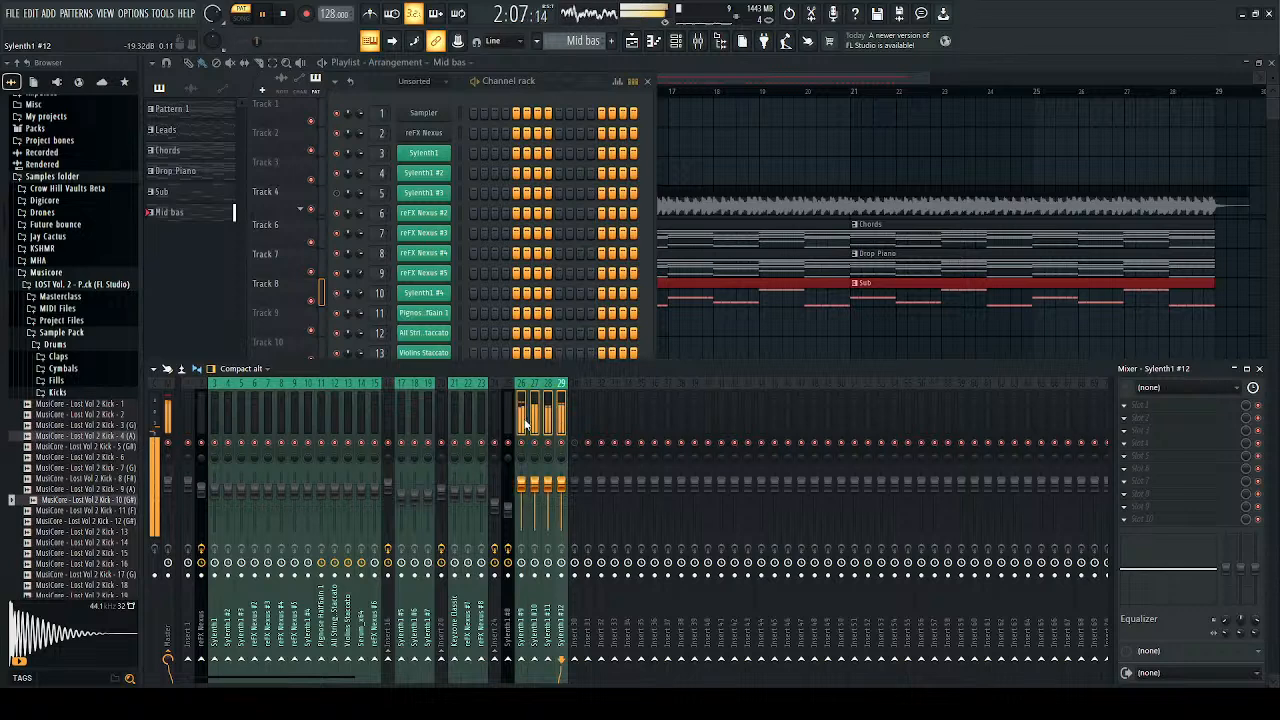
pyautogui.click(576, 661)
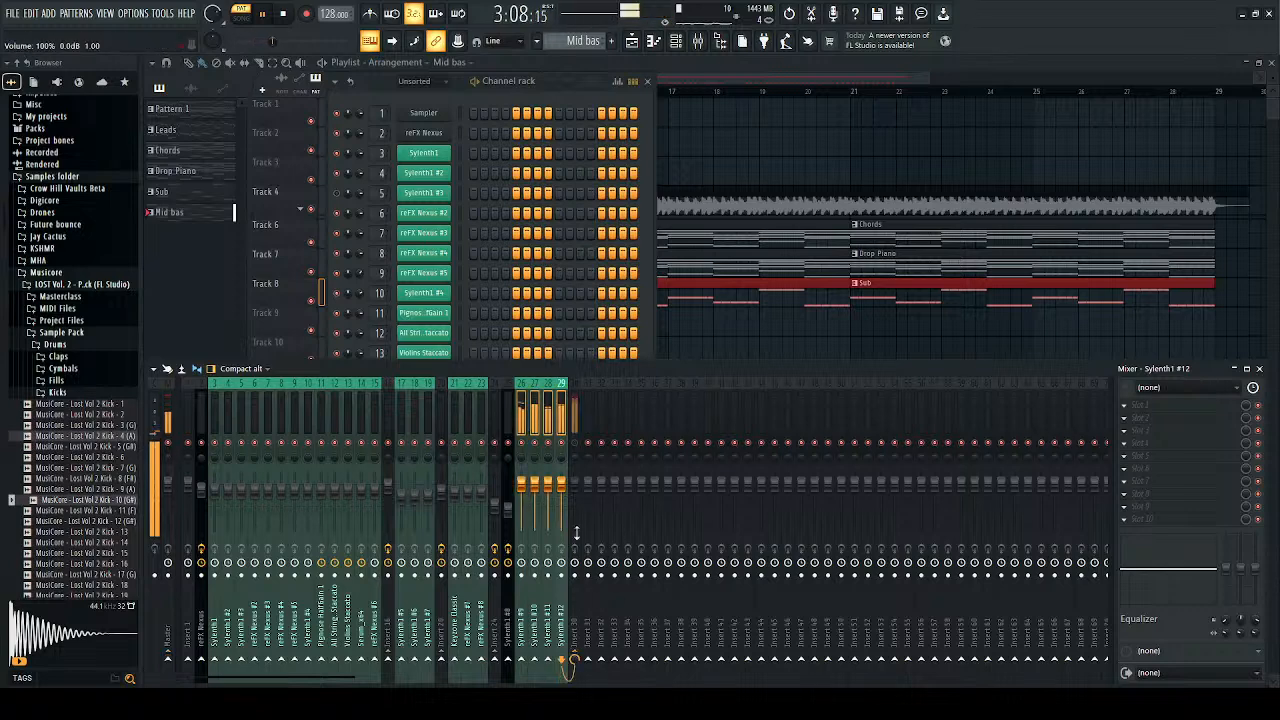
# Step: Add Fruity Parametric EQ 2 to Insert 30 with the 20Hz + 18kHz cut preset, high-passed at about 87 Hz and low-passed near 1.5 kHz
pyautogui.click(576, 428)
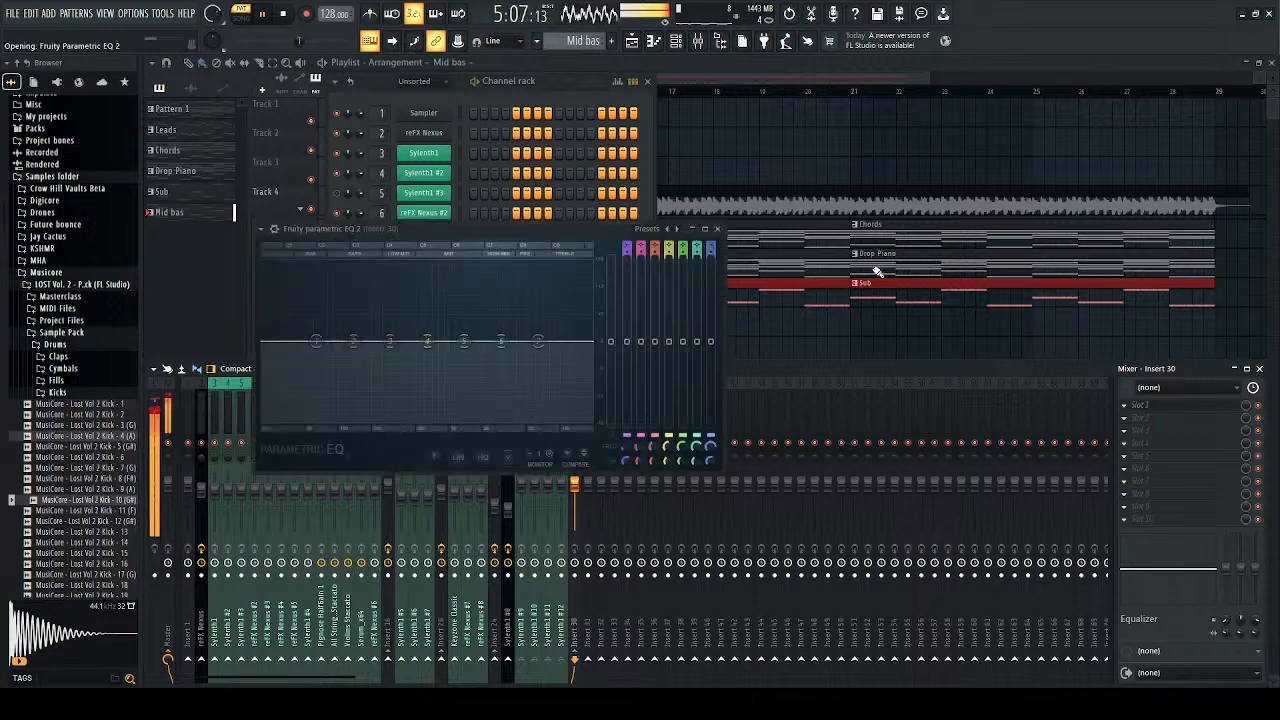
pyautogui.press('space')
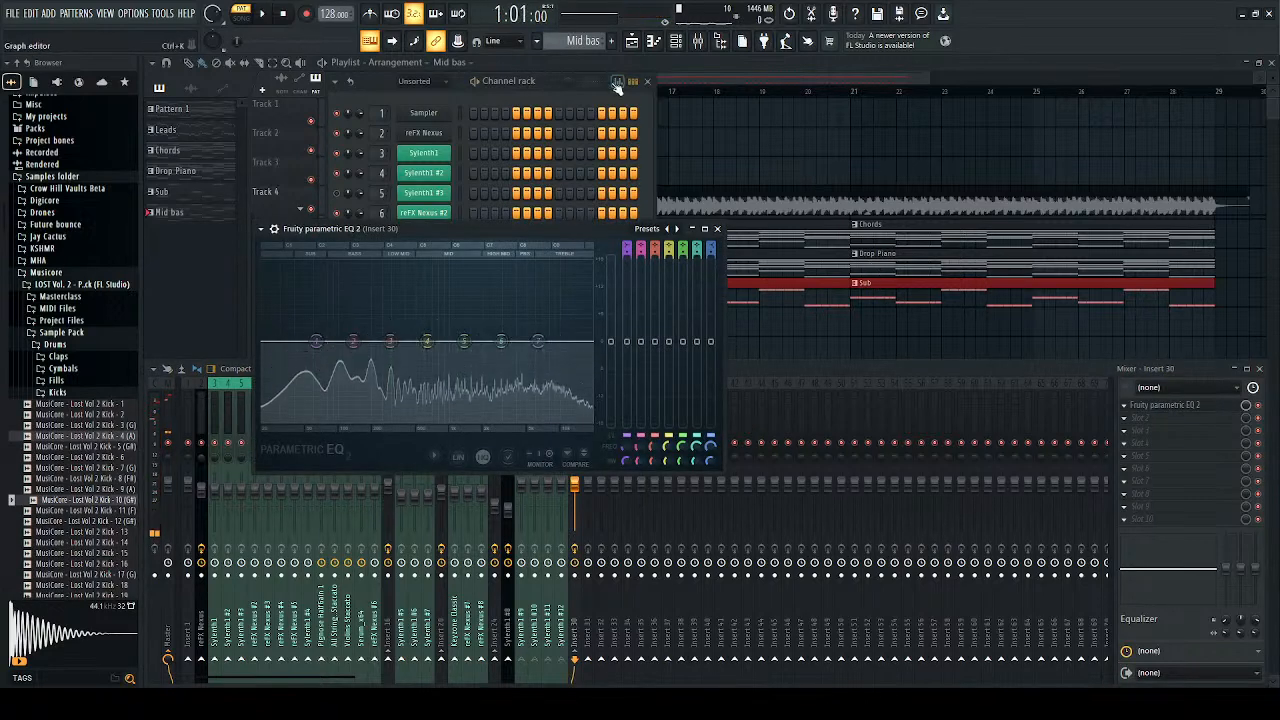
pyautogui.click(675, 228)
pyautogui.click(675, 228)
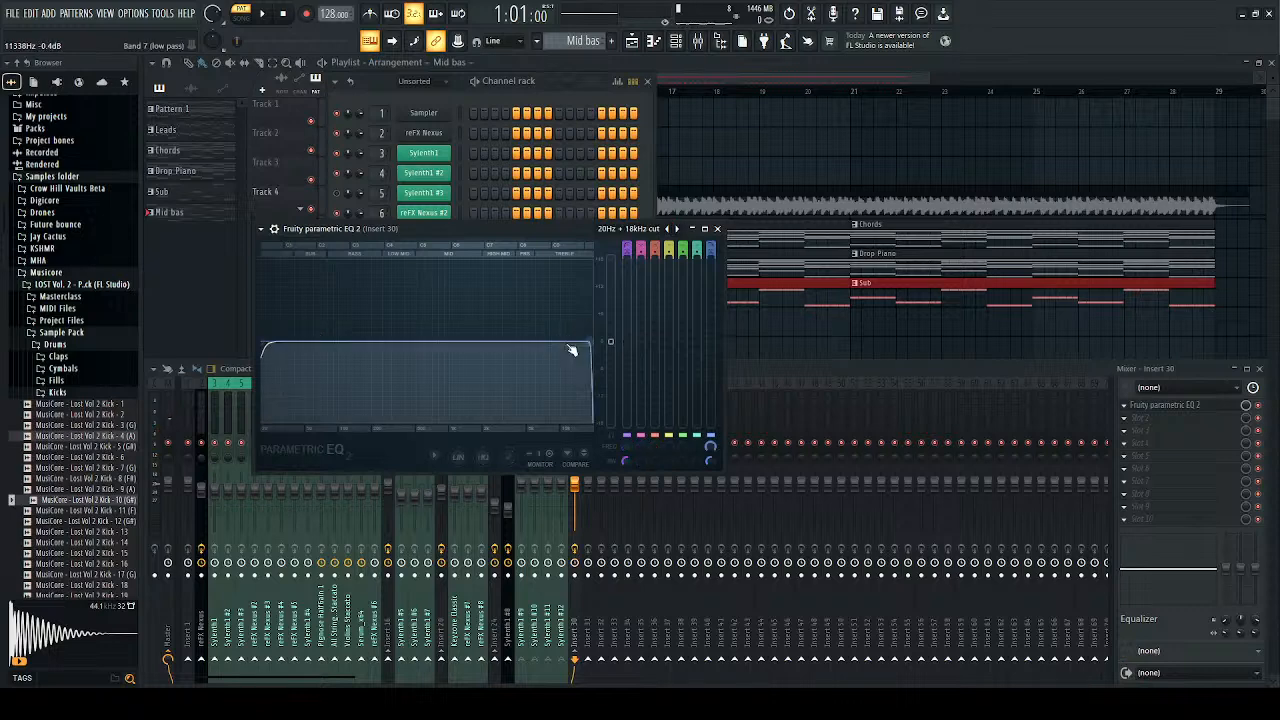
pyautogui.click(675, 228)
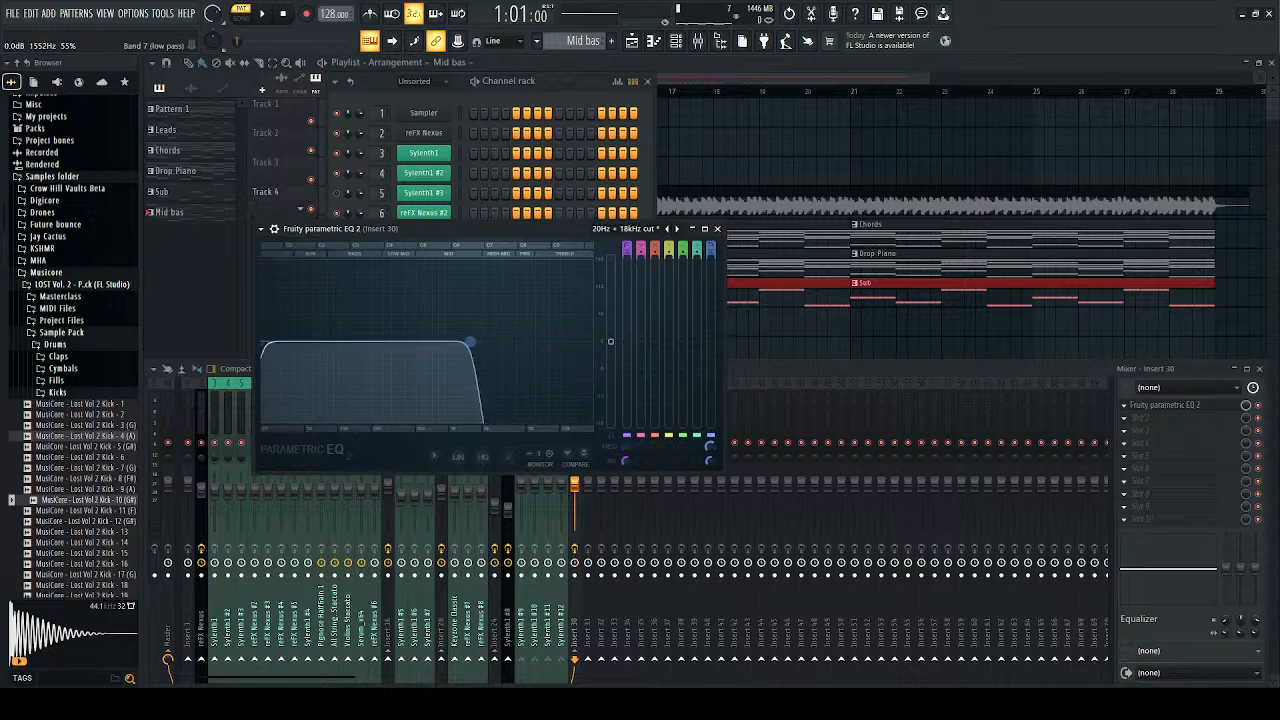
pyautogui.press('space')
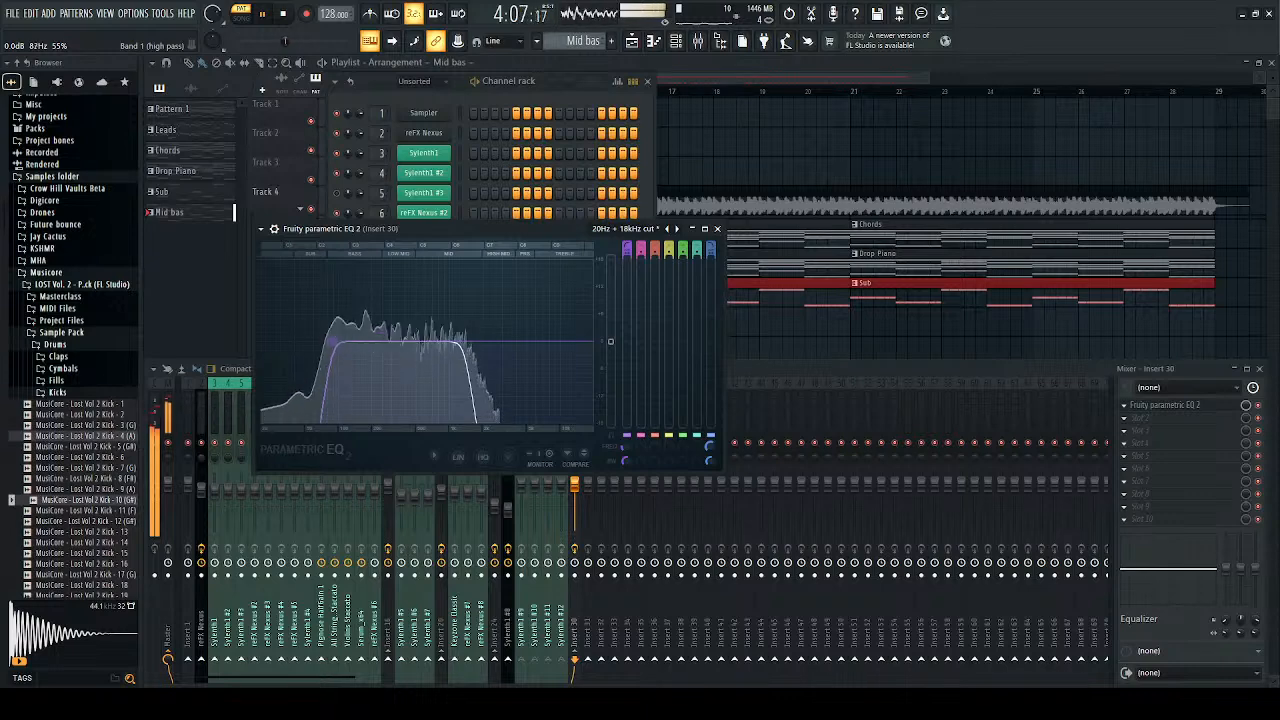
# Step: Add OTT to Insert 30 with the depth at about 18 %, and recheck the curve of Fruity Parametric EQ 2
pyautogui.click(718, 229)
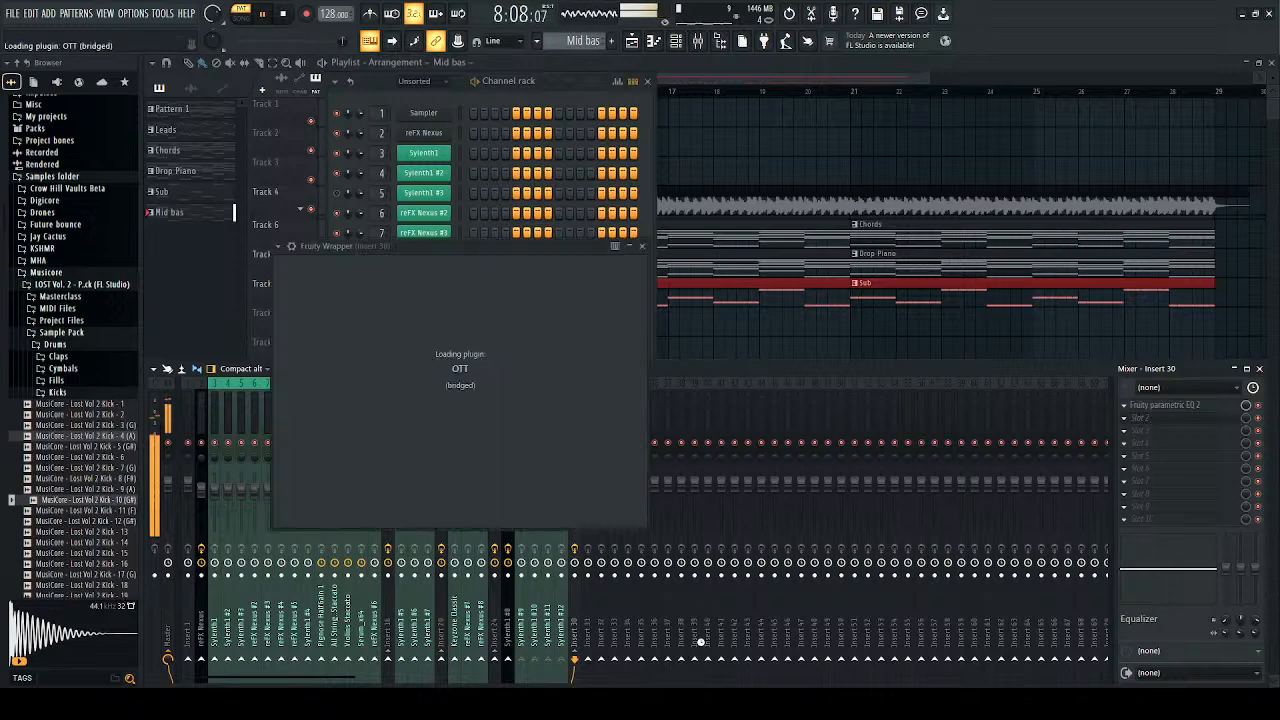
pyautogui.moveTo(303, 341); pyautogui.dragTo(303, 379)
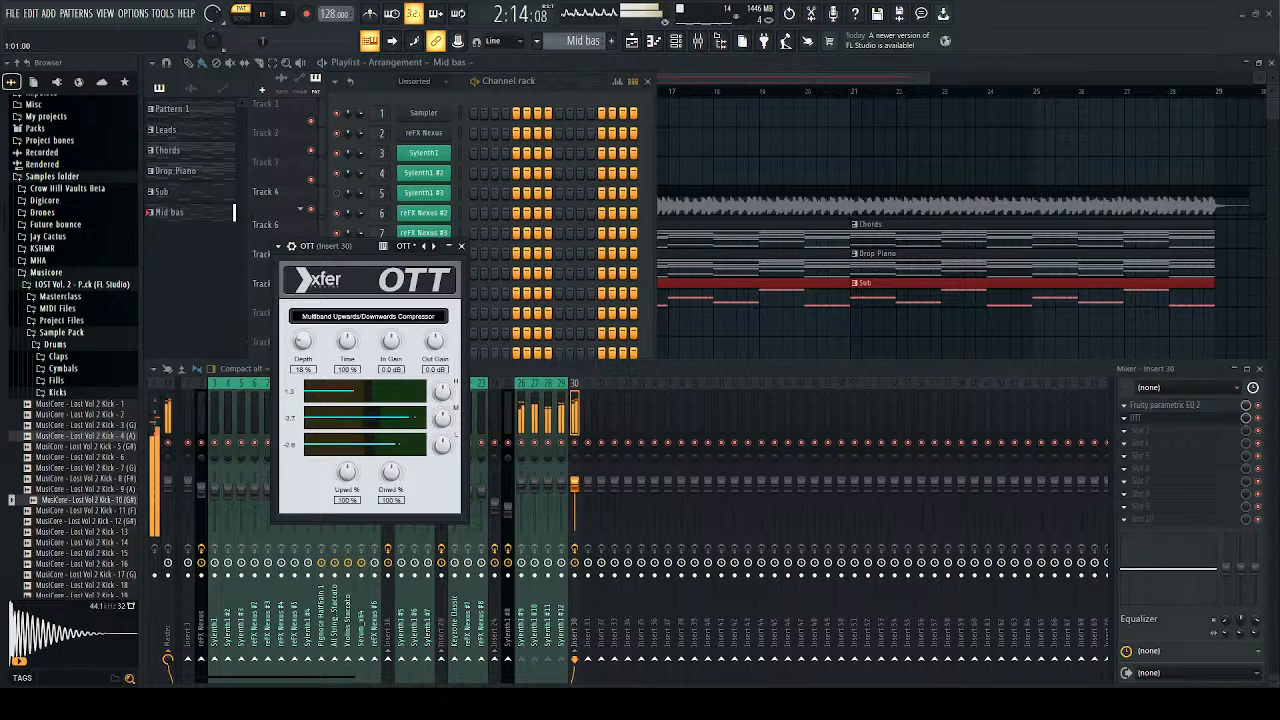
pyautogui.click(462, 246)
pyautogui.click(1170, 405)
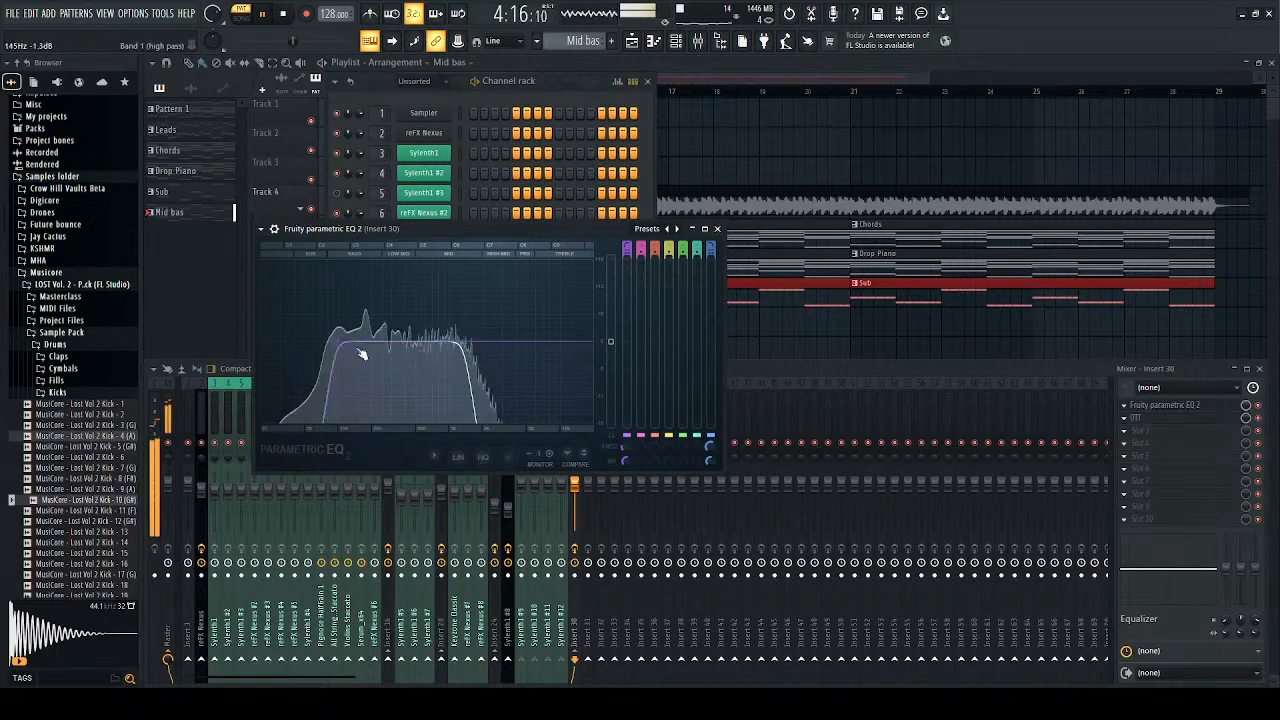
pyautogui.click(717, 230)
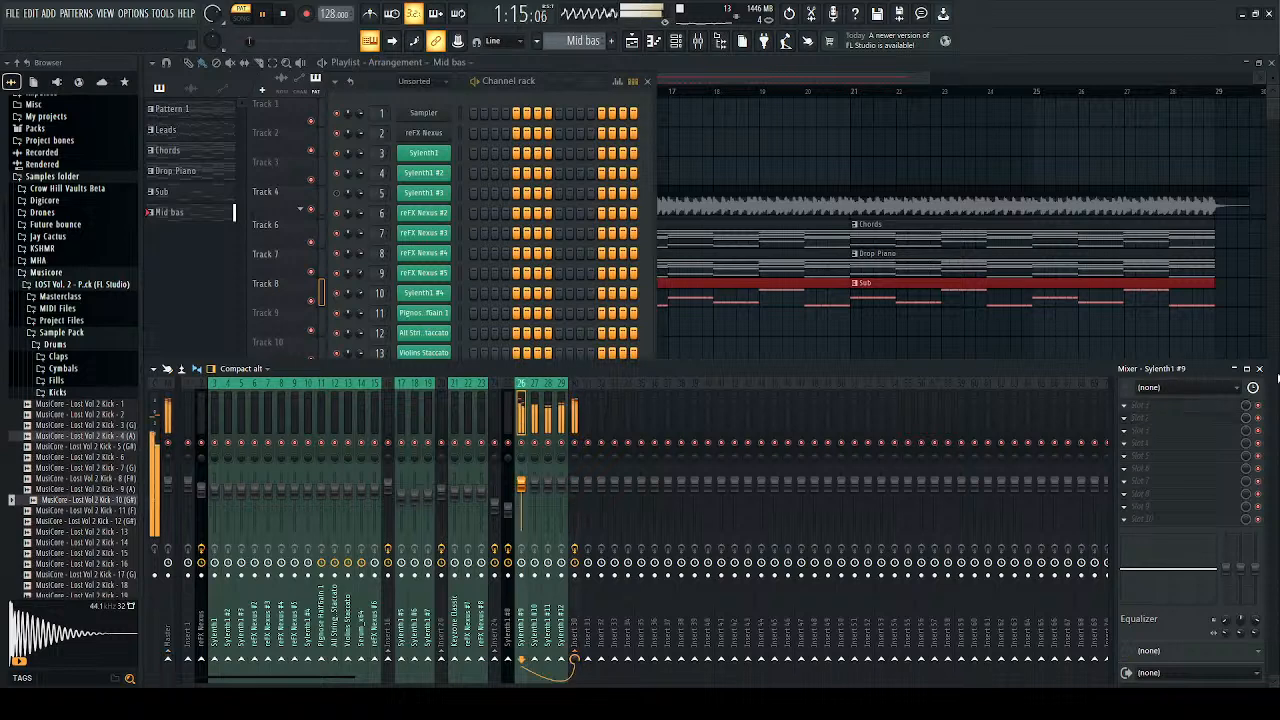
pyautogui.click(1259, 368)
pyautogui.press('space')
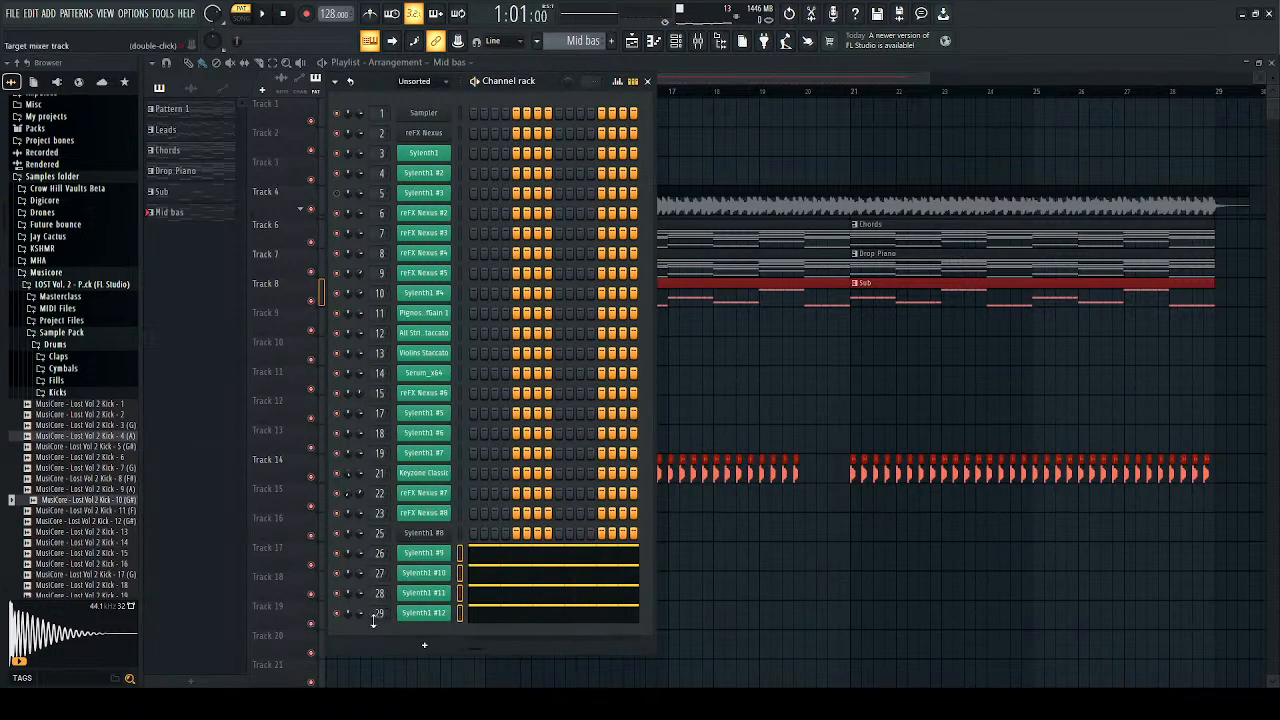
pyautogui.click(698, 42)
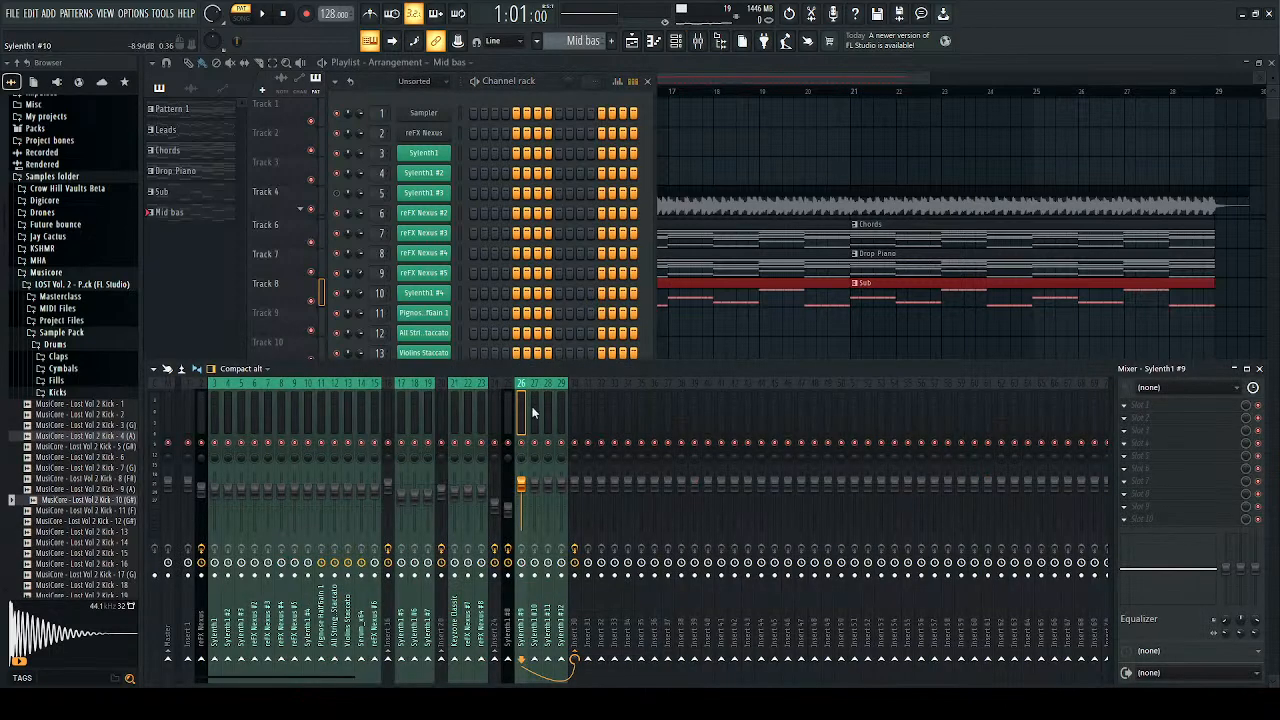
# Step: Play the pattern and add Effector to Insert 30 in Vox mode, with the Y parameter at about 30.9 and X at roughly a third
pyautogui.press('space')
pyautogui.click(575, 405)
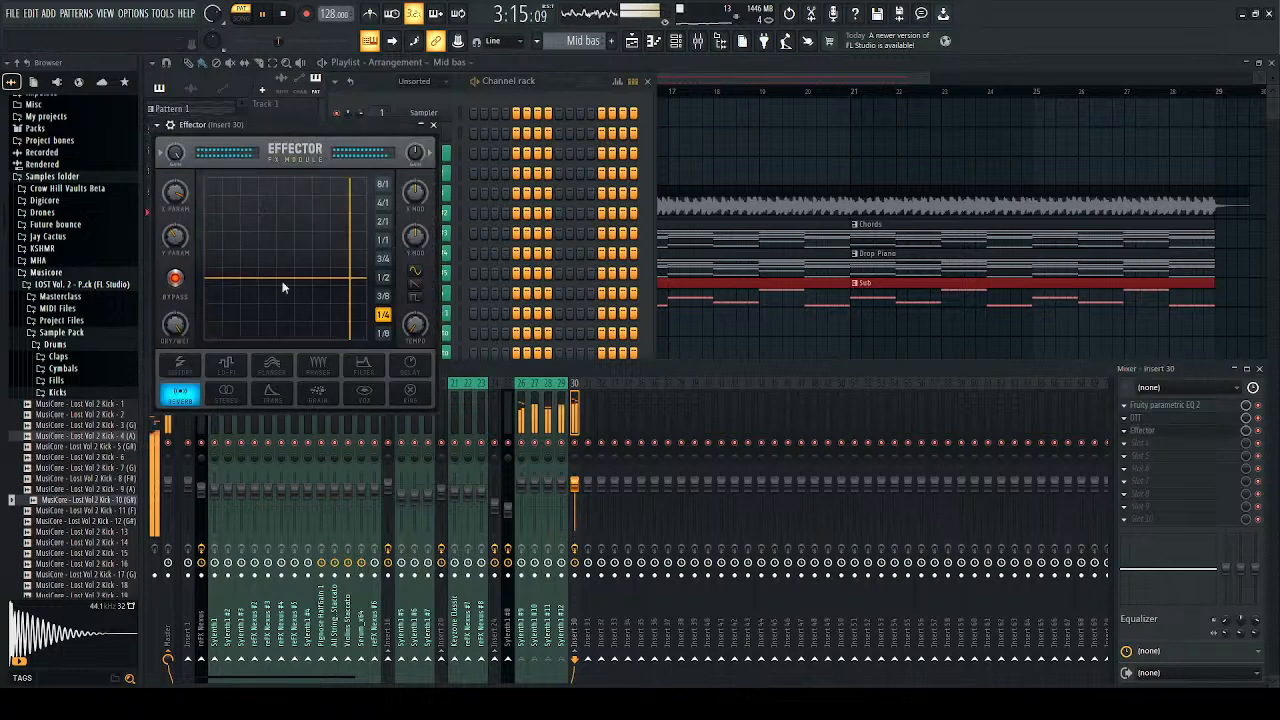
pyautogui.click(366, 395)
pyautogui.moveTo(209, 292); pyautogui.dragTo(256, 296)
pyautogui.press('space')
pyautogui.press('space')
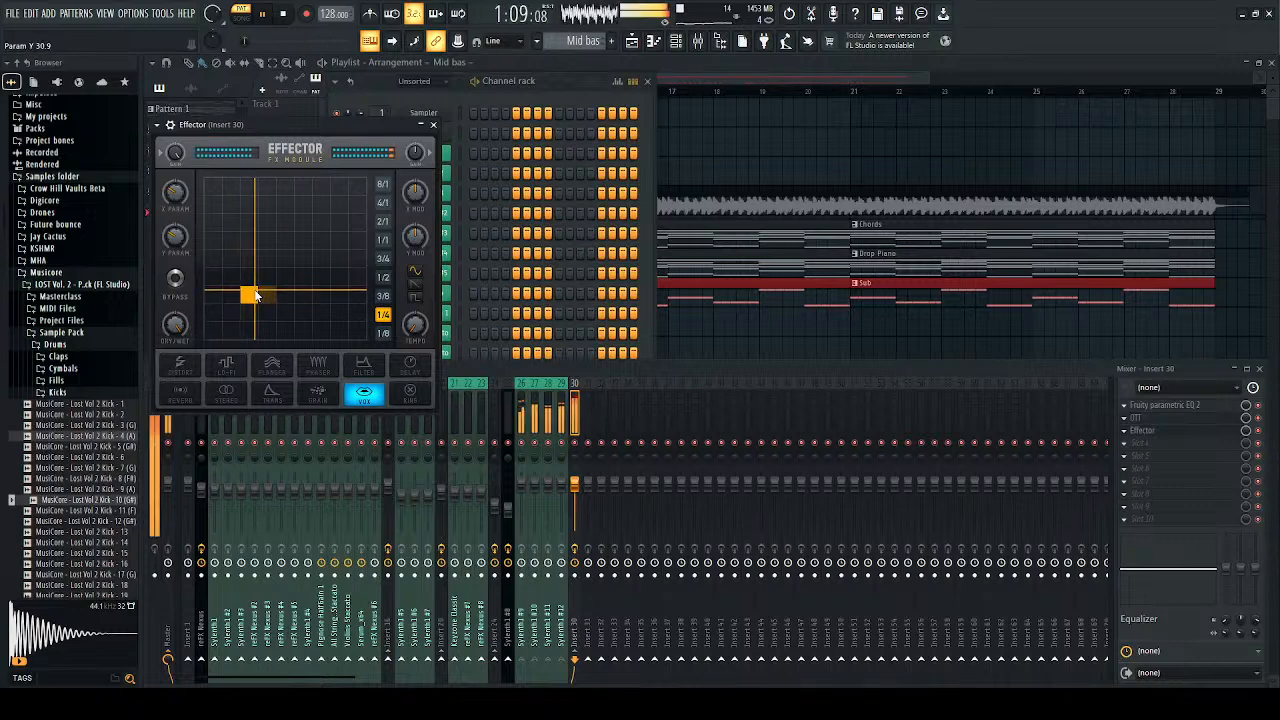
pyautogui.click(433, 124)
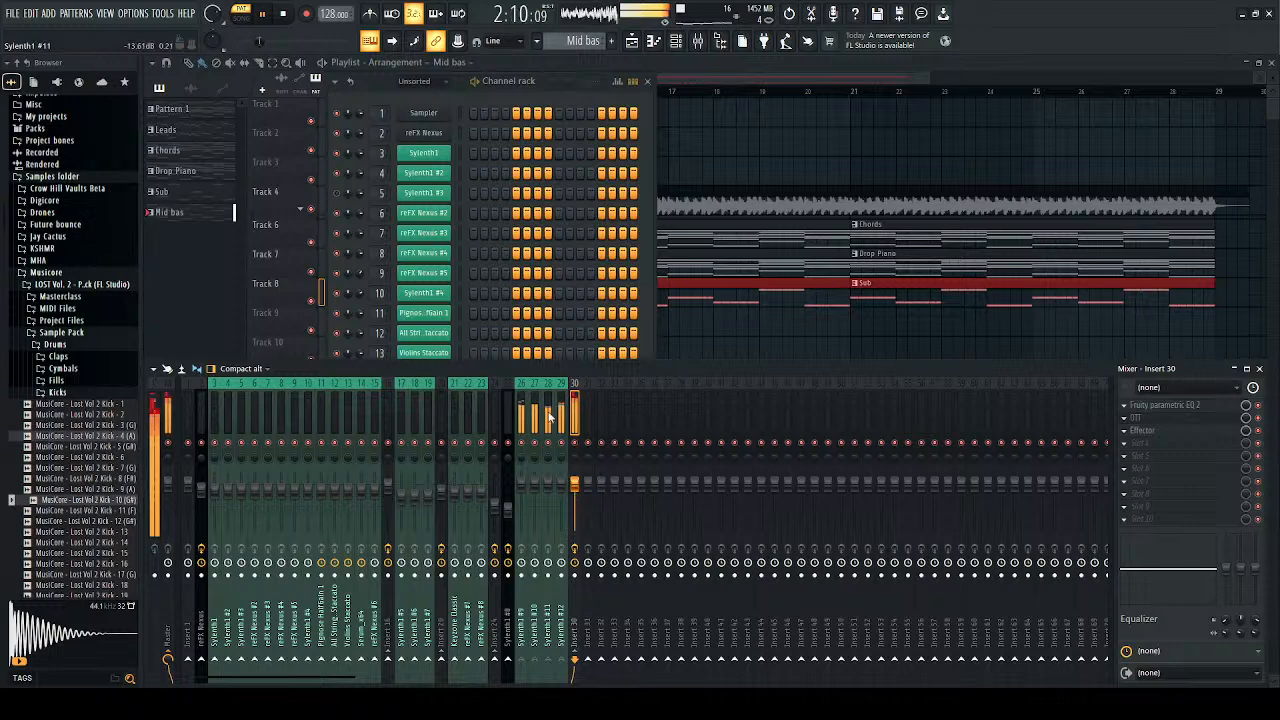
# Step: Lower the mixer faders of Sylenth1 #9 to #12 together and select Insert 30 again
pyautogui.moveTo(520, 418); pyautogui.dragTo(562, 424)
pyautogui.moveTo(563, 484); pyautogui.dragTo(563, 499)
pyautogui.click(573, 420)
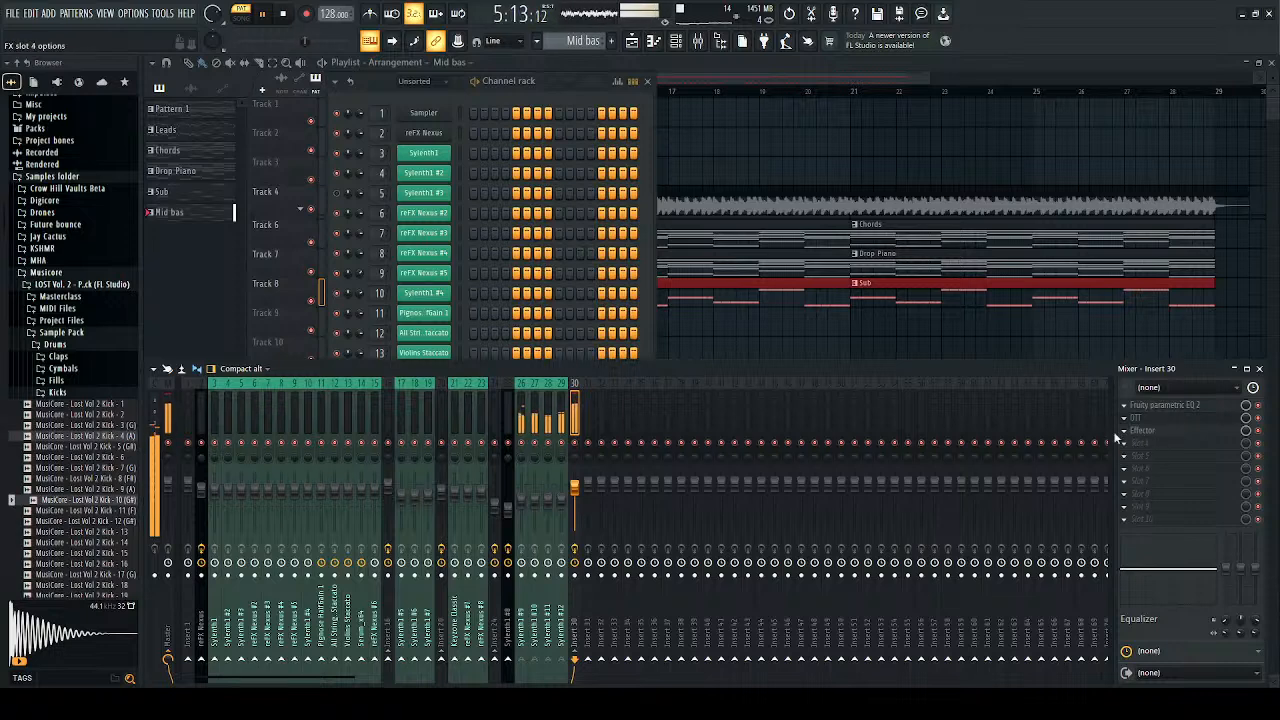
# Step: Add Fruity Blood Overdrive to slot 4 of Insert 30 and turn up its drive slightly
pyautogui.click(745, 262)
pyautogui.moveTo(295, 235); pyautogui.dragTo(293, 212)
pyautogui.click(444, 141)
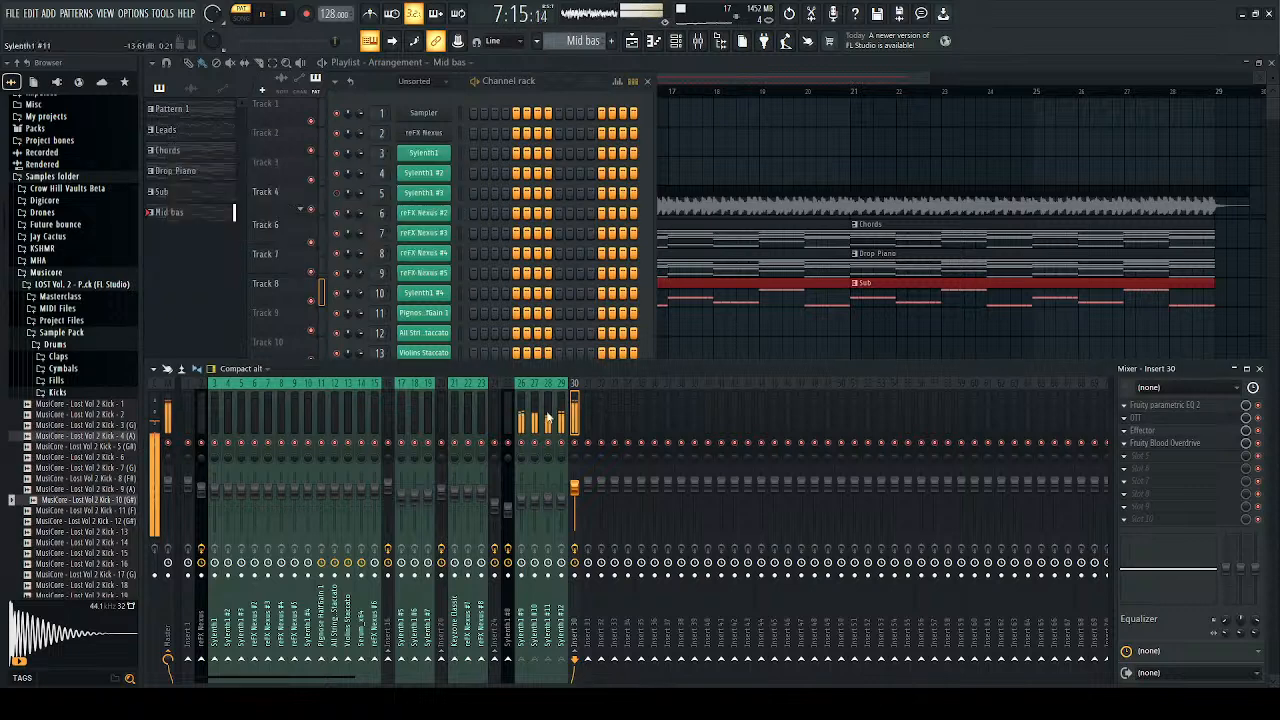
# Step: Lower the Insert 30 fader slightly and add Fruity Stereo Enhancer with the stereo separation at 52% merged
pyautogui.moveTo(574, 488); pyautogui.dragTo(574, 498)
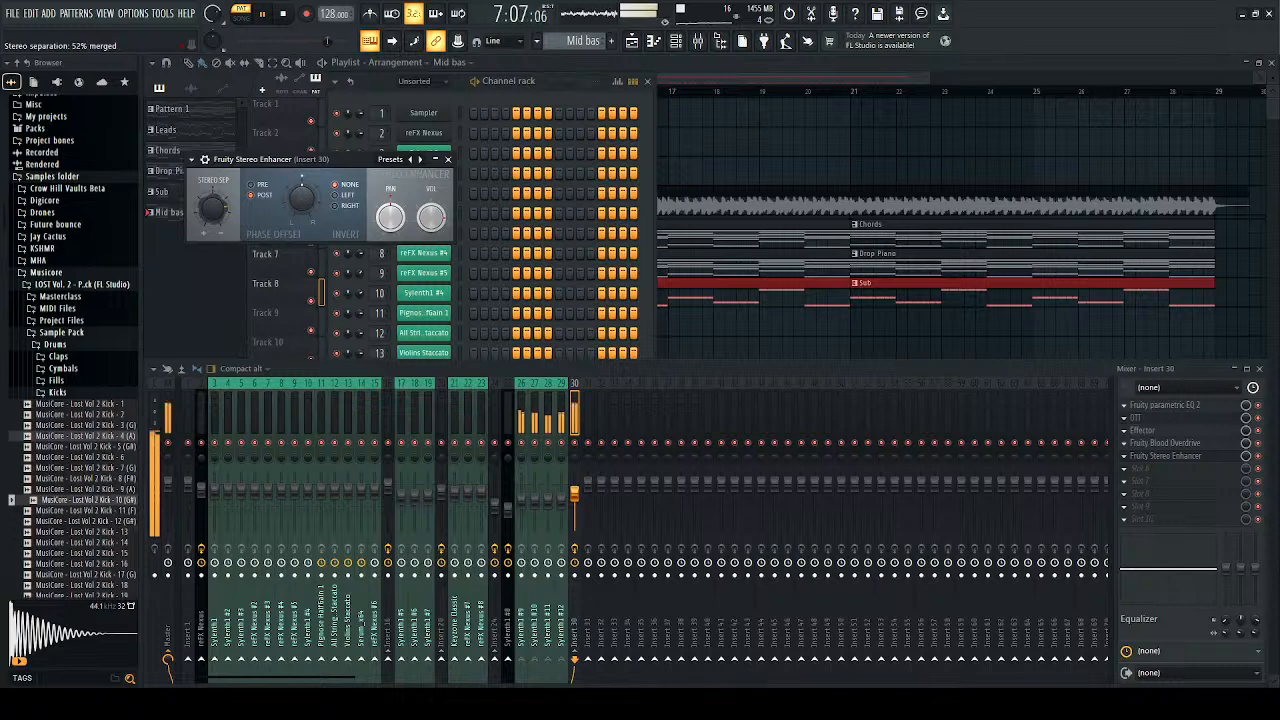
pyautogui.click(448, 160)
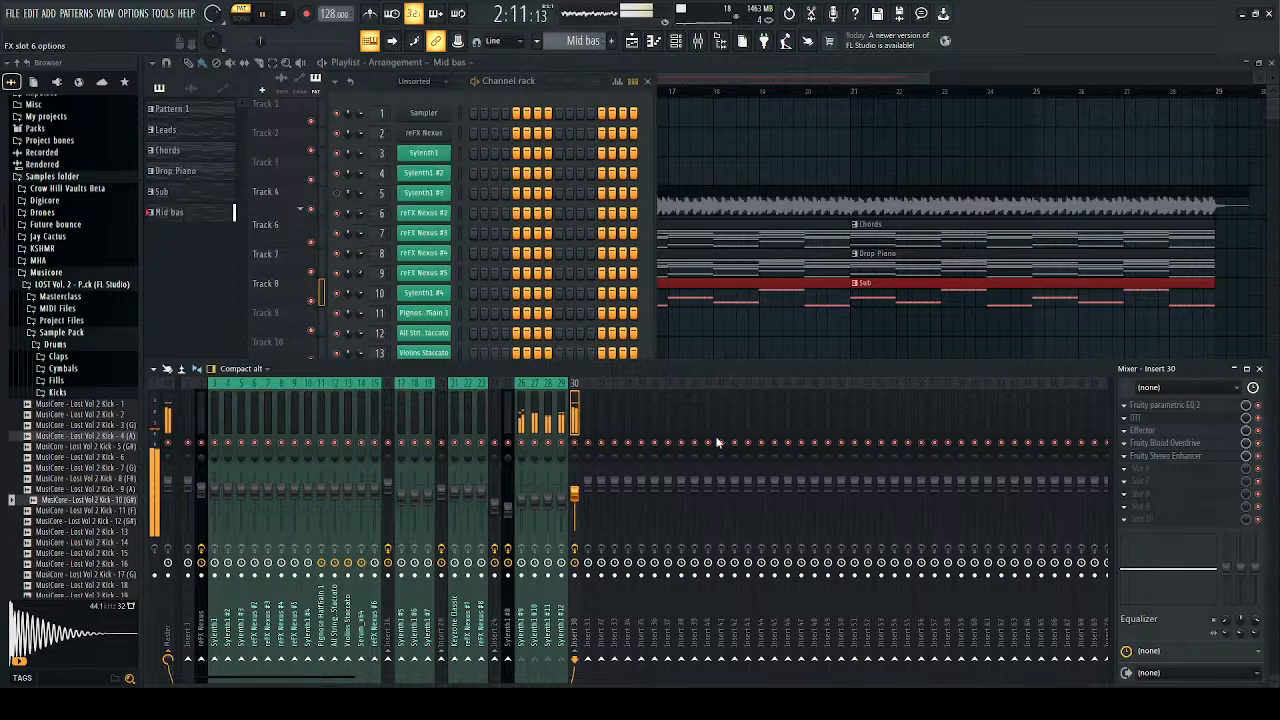
# Step: Add CamelCrusher to Insert 30 and move it up the effect chain to sit directly after OTT
pyautogui.click(341, 270)
pyautogui.click(341, 270)
pyautogui.click(430, 179)
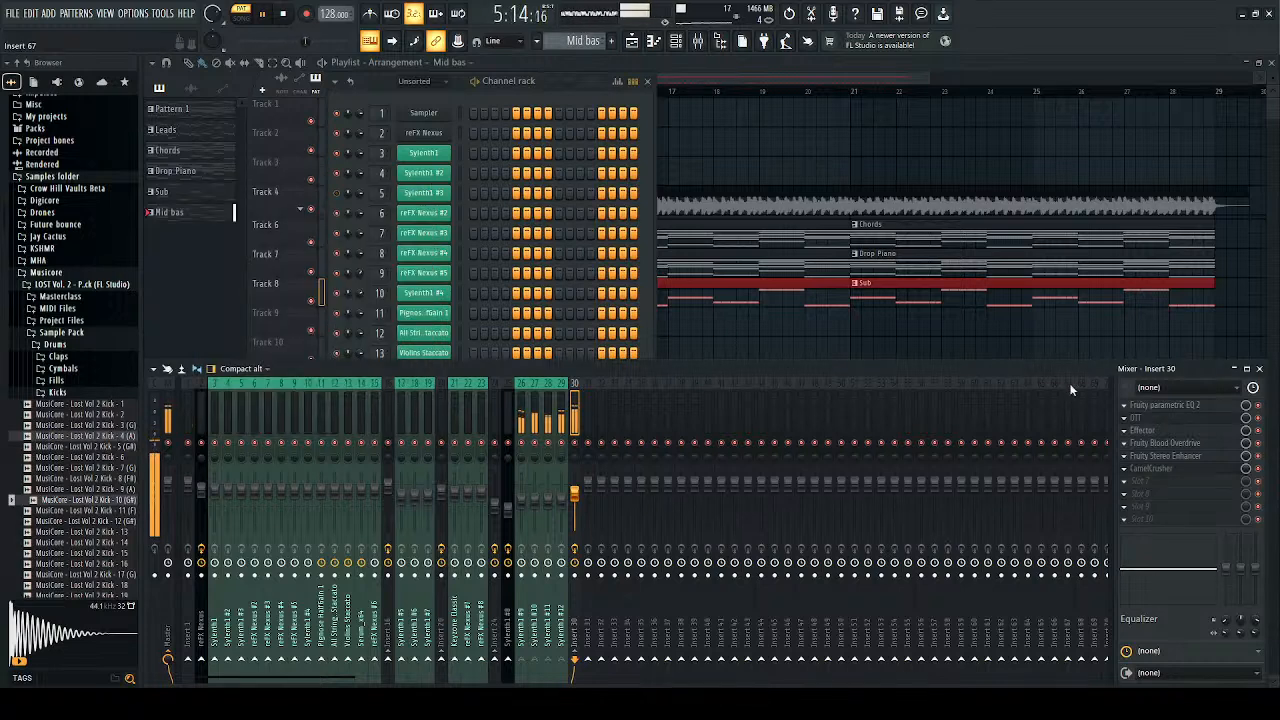
pyautogui.moveTo(1158, 463); pyautogui.dragTo(1170, 437)
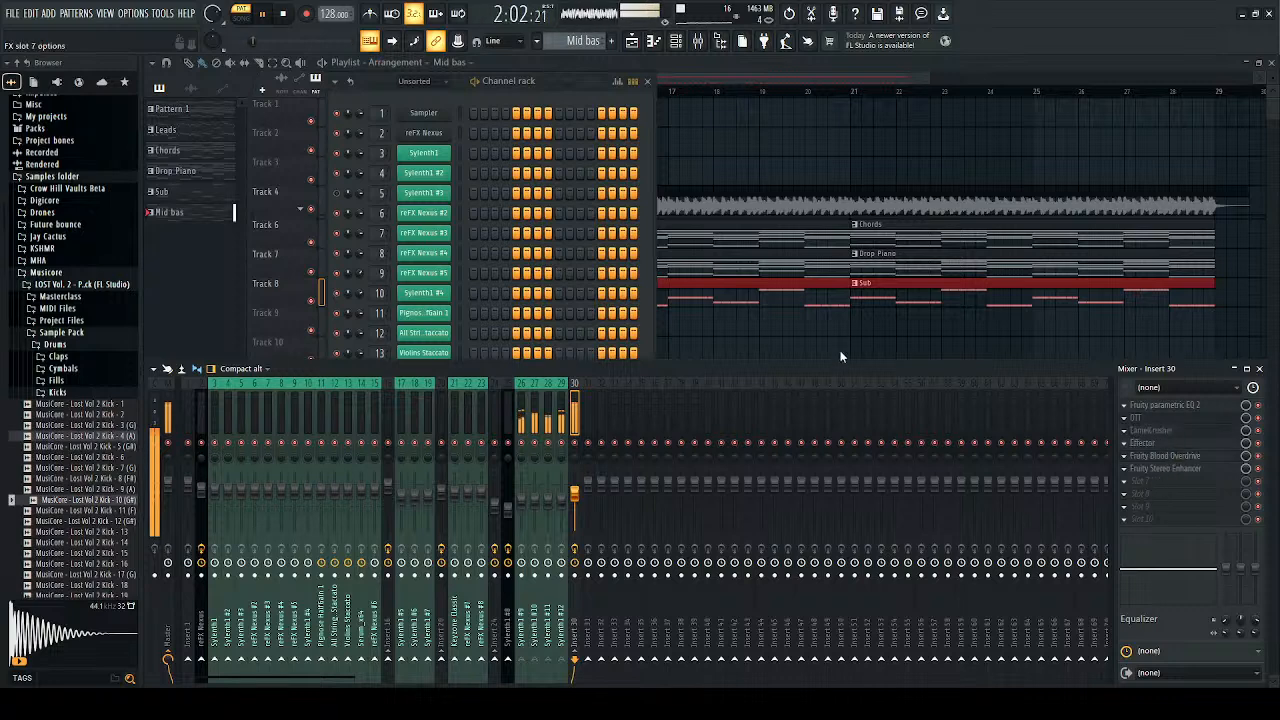
# Step: Add a second Fruity Parametric EQ 2 in slot 7 of Insert 30 with the 20Hz + 18kHz cut preset, pulling both cuts inward
pyautogui.press('space')
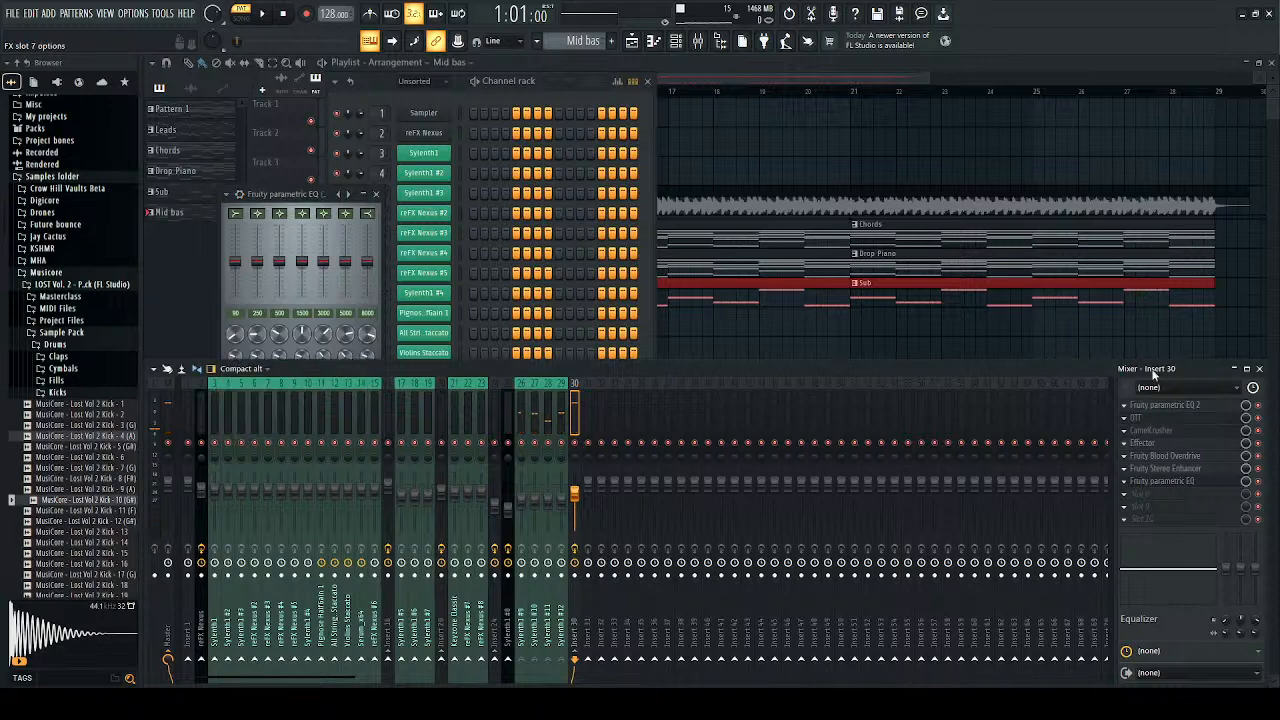
pyautogui.click(870, 276)
pyautogui.press('space')
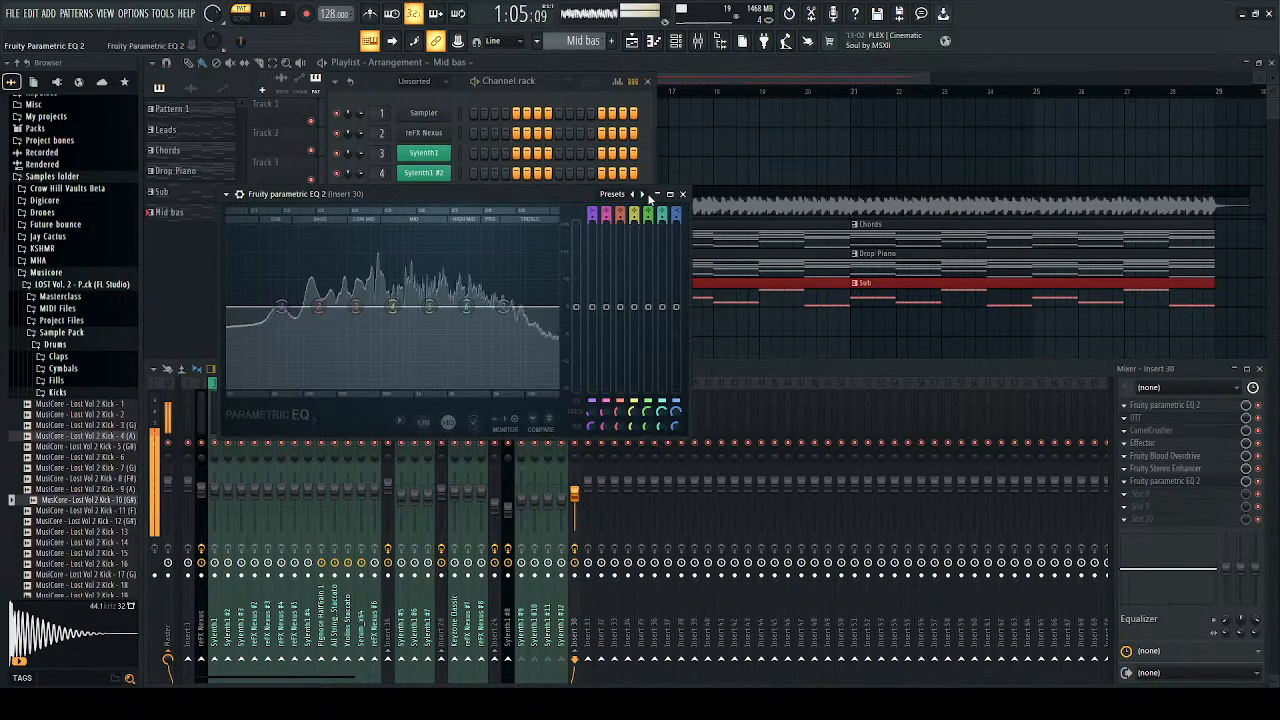
pyautogui.click(644, 196)
pyautogui.click(644, 196)
pyautogui.moveTo(558, 308); pyautogui.dragTo(445, 308)
pyautogui.moveTo(227, 307); pyautogui.dragTo(294, 307)
pyautogui.moveTo(445, 308); pyautogui.dragTo(435, 308)
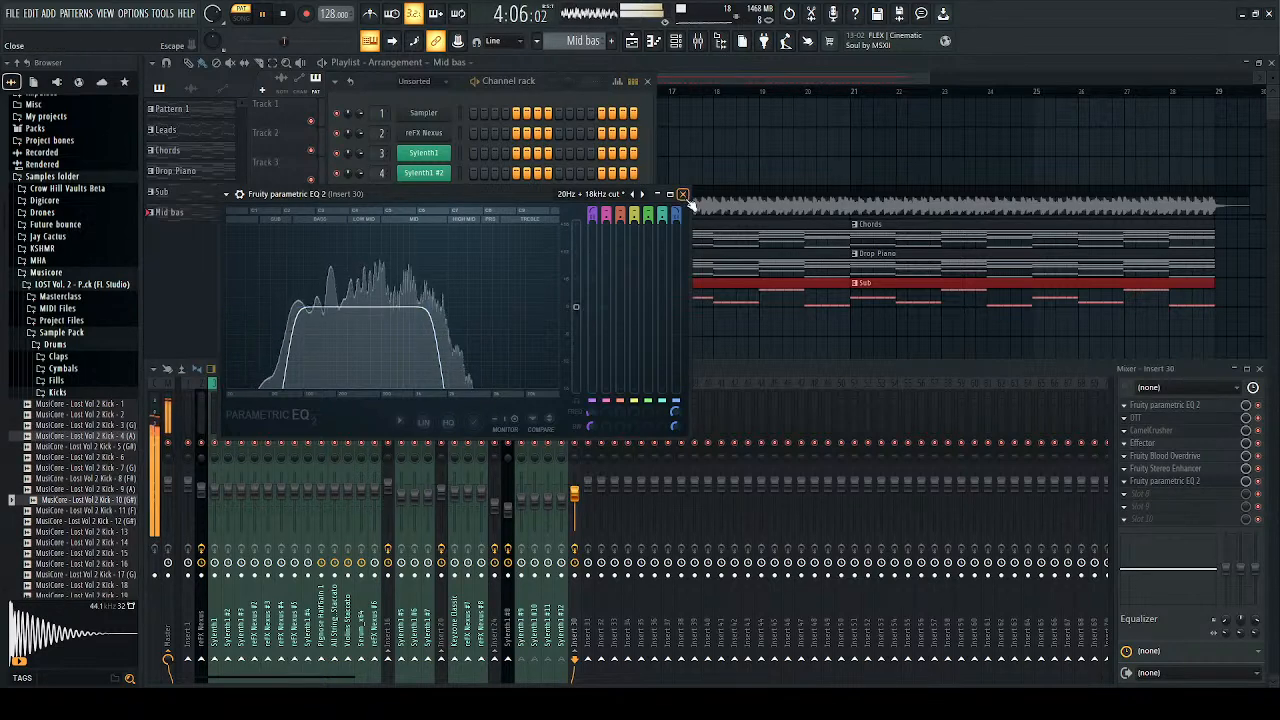
pyautogui.click(682, 193)
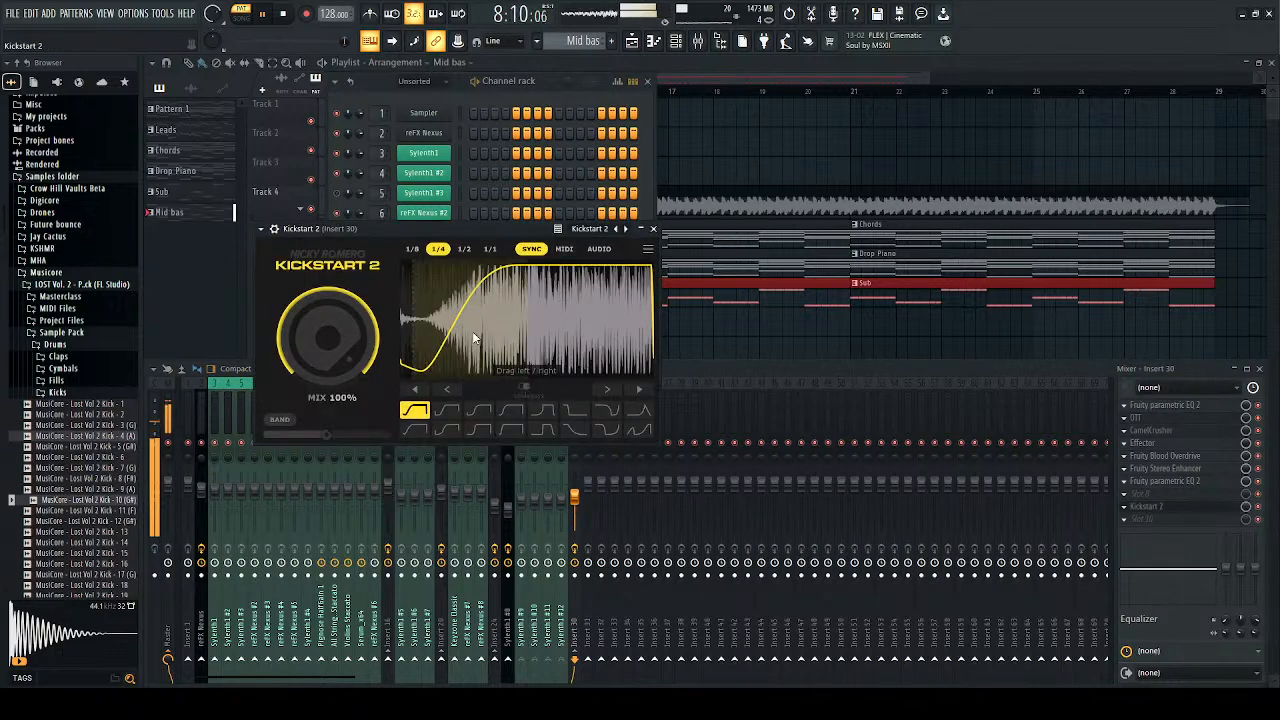
# Step: Set Kickstart 2 on Insert 30 to the third ducking curve at 1/4 with an 85% mix, and shift the curve slightly later
pyautogui.click(478, 410)
pyautogui.moveTo(366, 349); pyautogui.dragTo(366, 380)
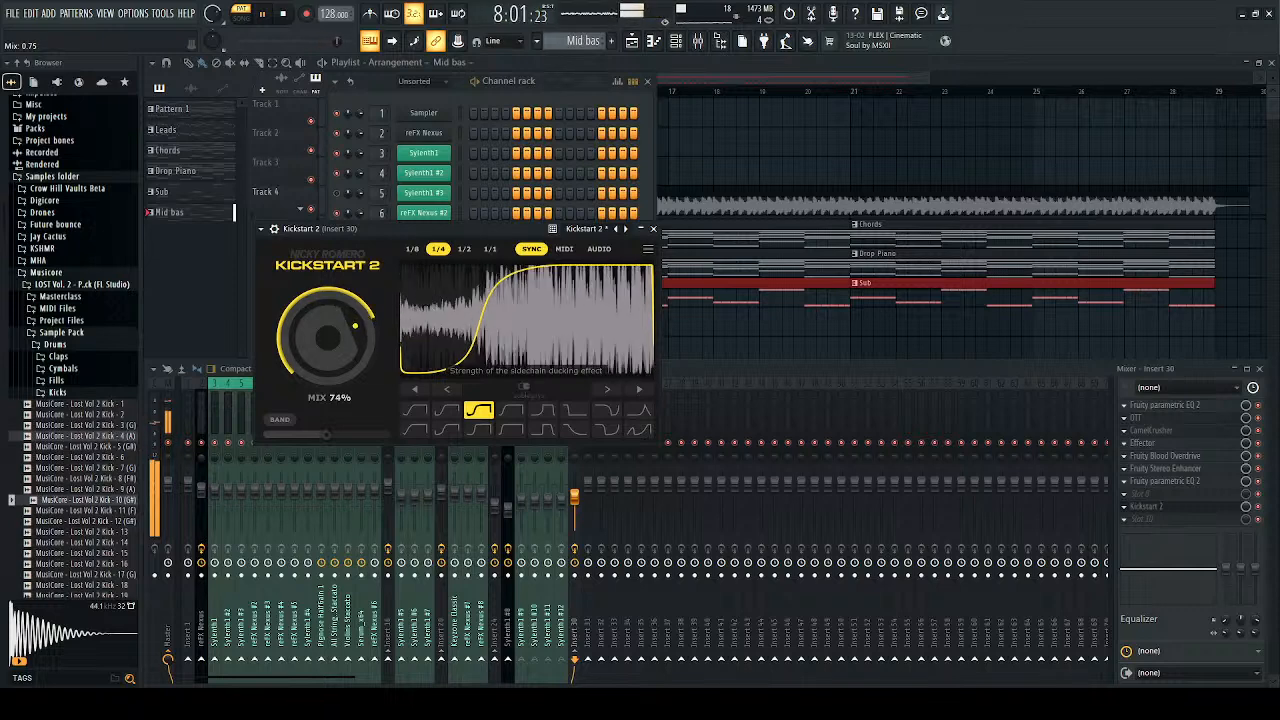
pyautogui.click(288, 420)
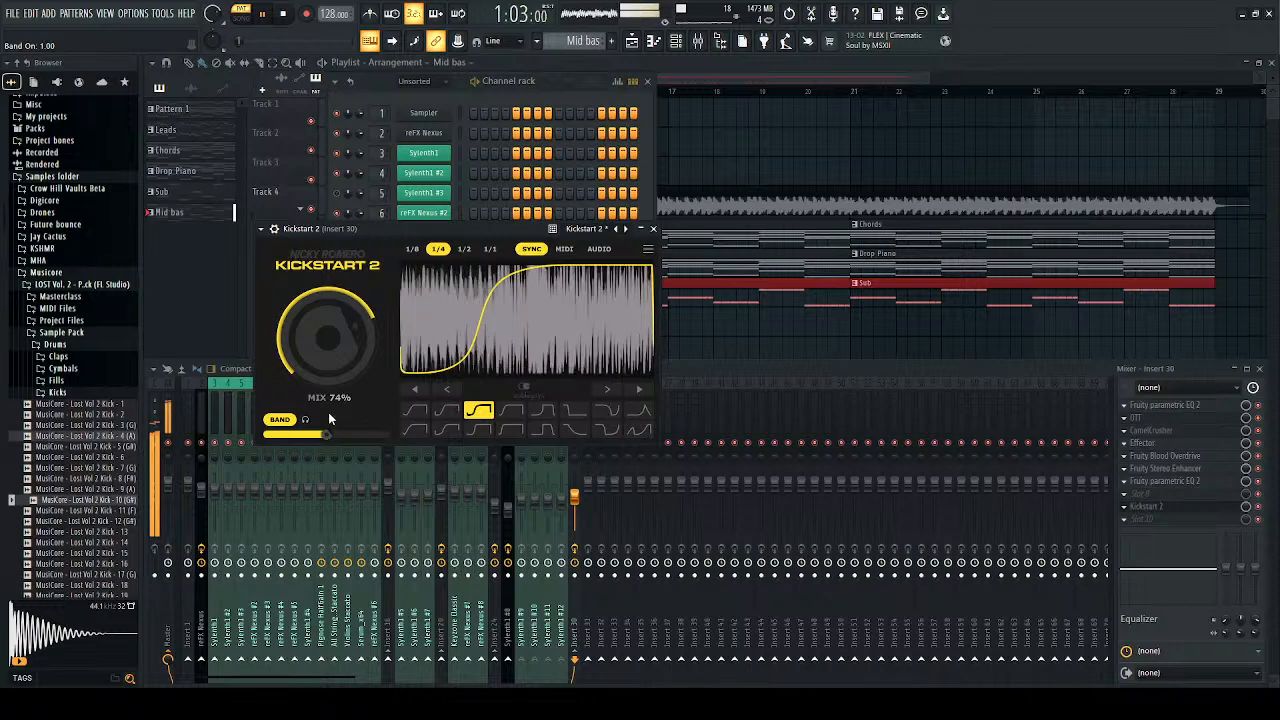
pyautogui.click(288, 421)
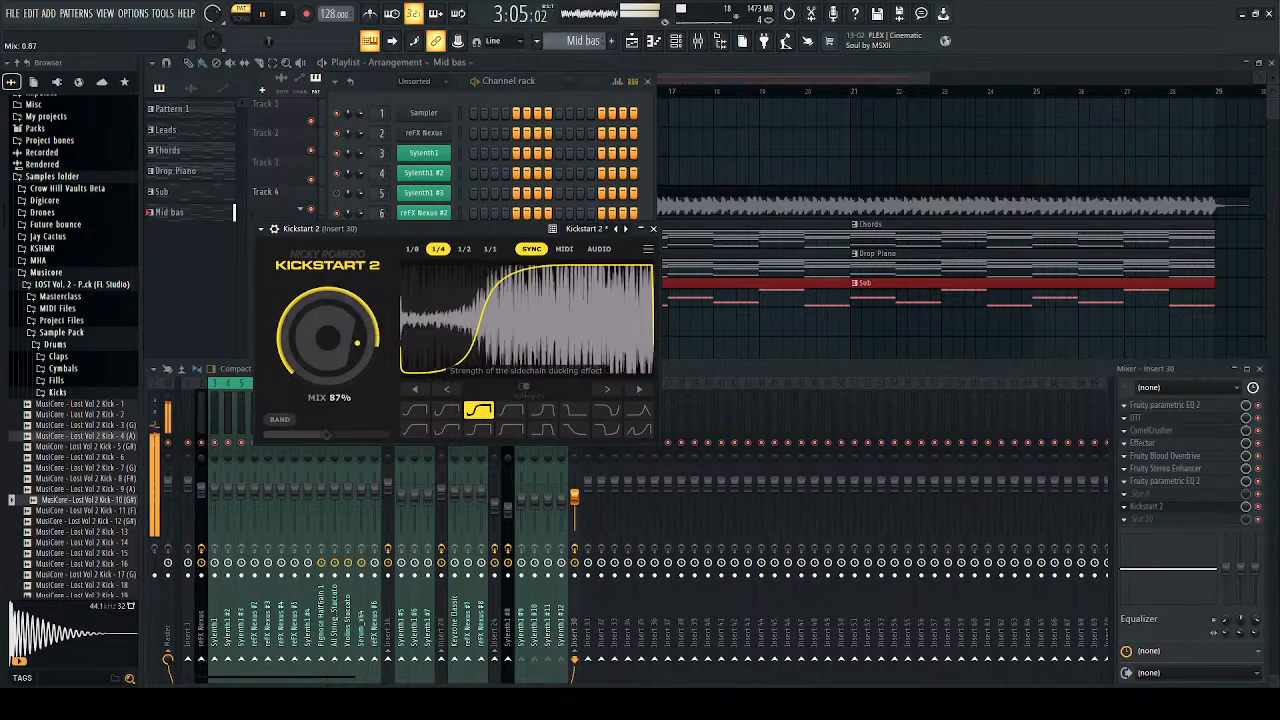
pyautogui.moveTo(357, 343); pyautogui.dragTo(357, 346)
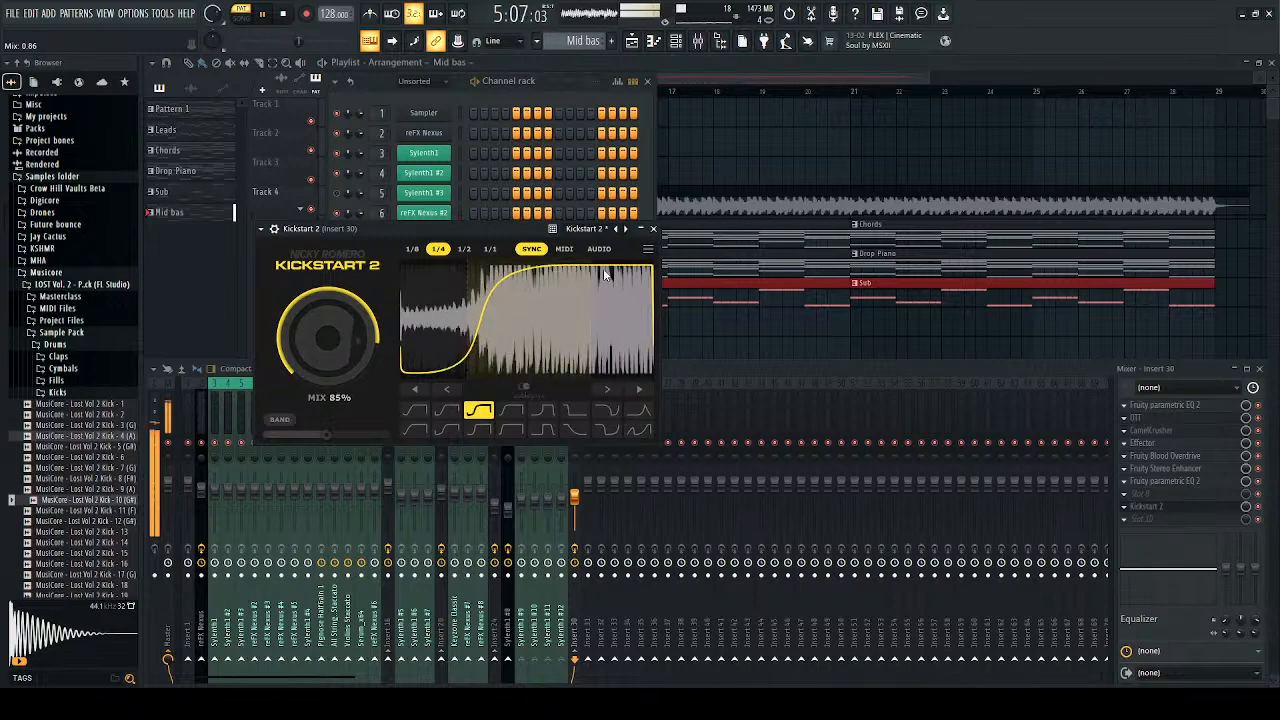
pyautogui.moveTo(497, 356); pyautogui.dragTo(510, 356)
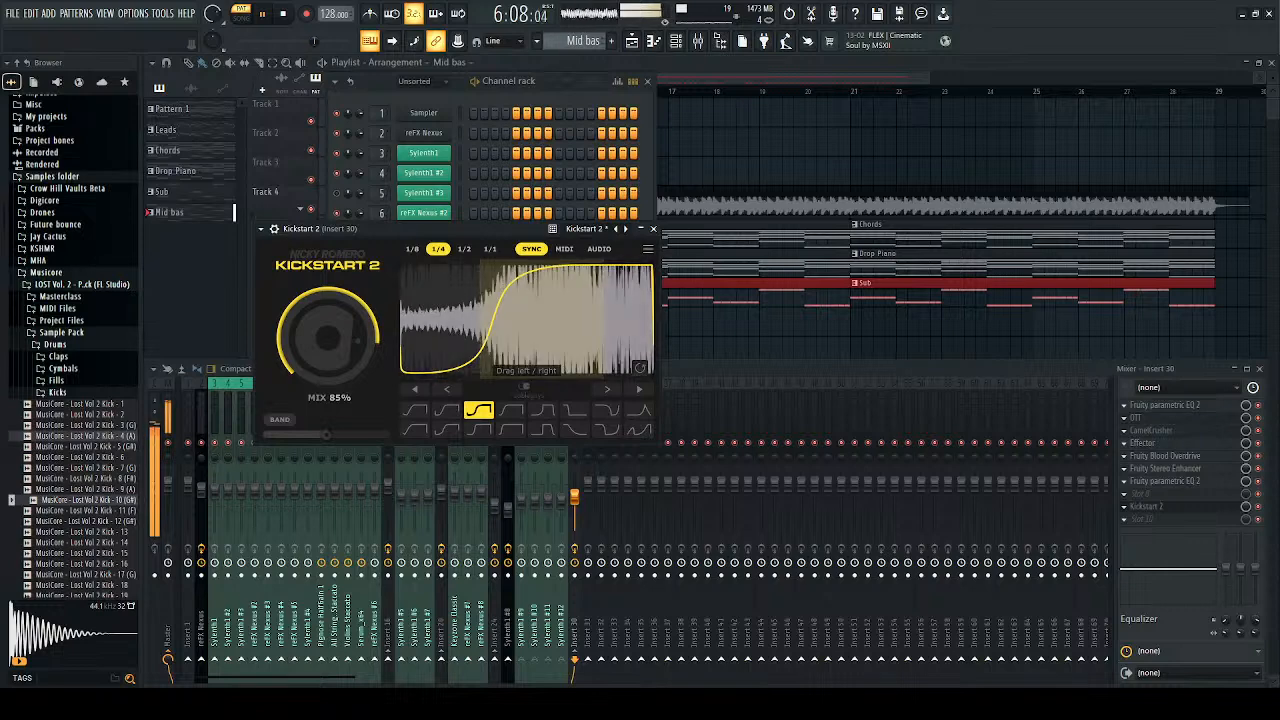
pyautogui.click(662, 228)
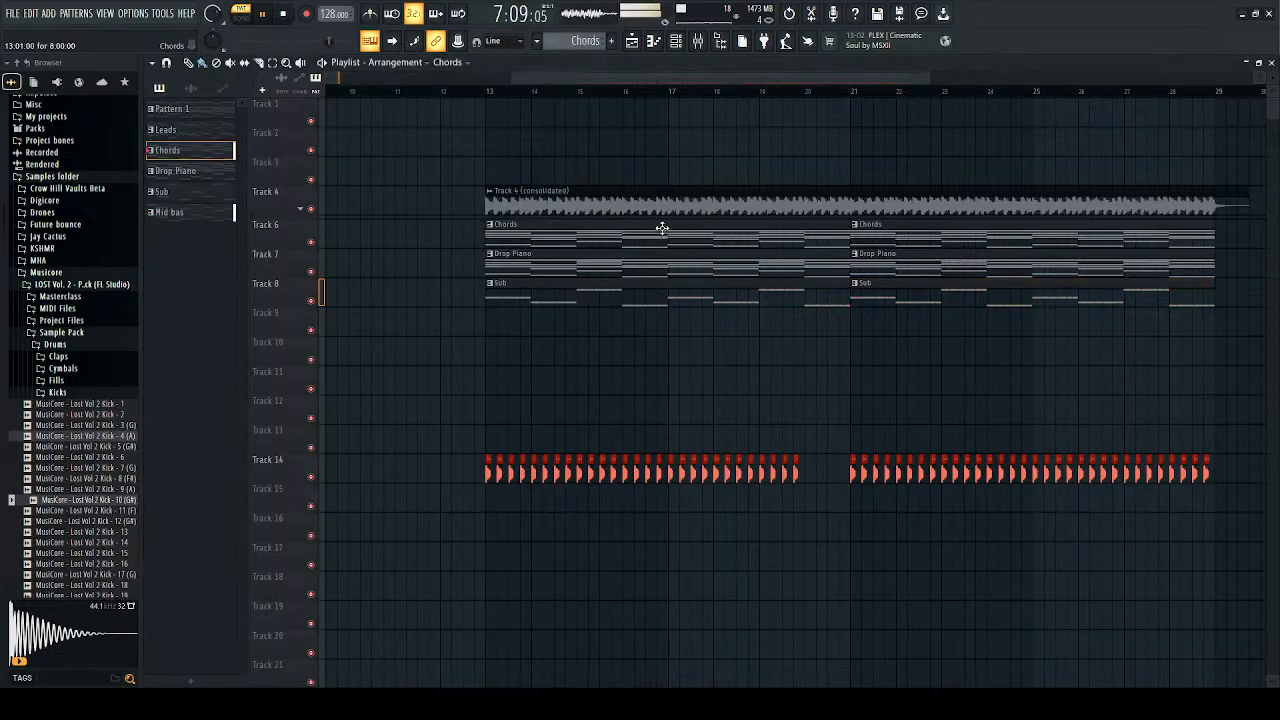
# Step: Place the Mid bas pattern on Track 9 of the playlist at bars 13 and 21
pyautogui.press('space')
pyautogui.click(207, 215)
pyautogui.click(497, 318)
pyautogui.moveTo(792, 329)
pyautogui.mouseDown()
pyautogui.moveTo(780, 329)
pyautogui.moveTo(792, 329)
pyautogui.mouseUp()
pyautogui.click(888, 321)
pyautogui.moveTo(908, 323); pyautogui.dragTo(885, 316)
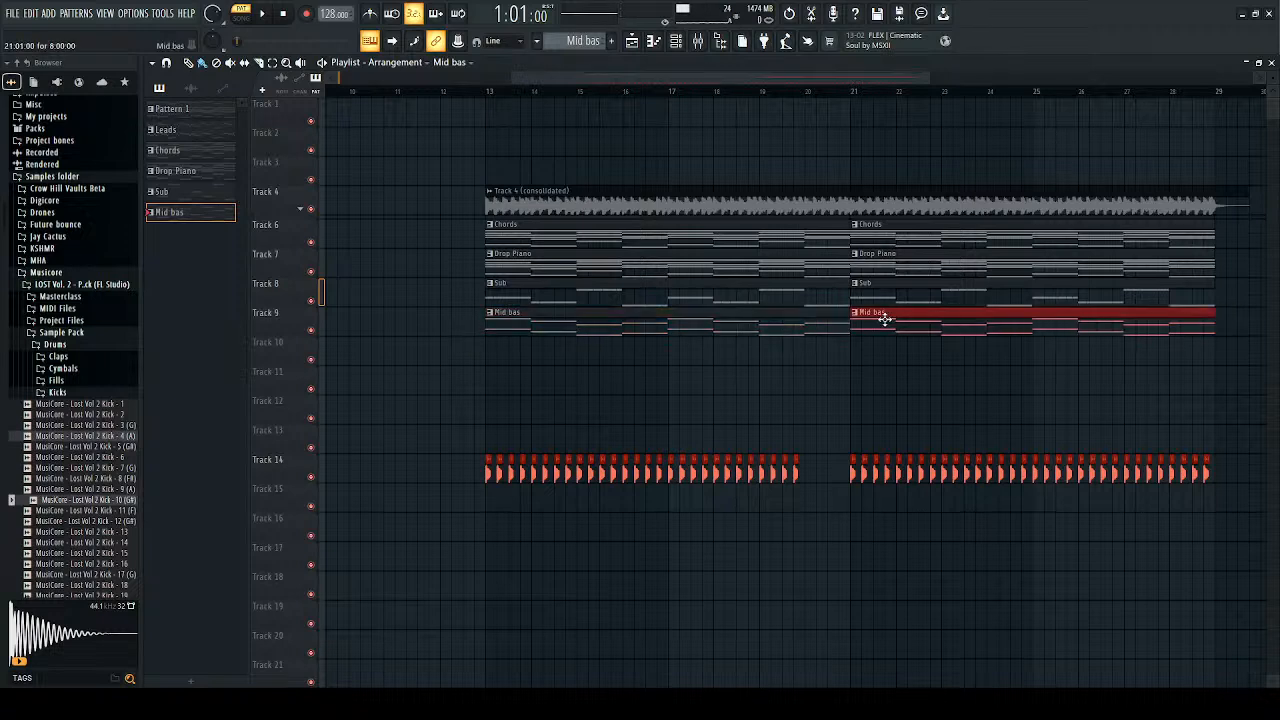
# Step: Play the arrangement from just before bar 13 and lower the Insert 30 fader to about 43%
pyautogui.click(477, 92)
pyautogui.press('space')
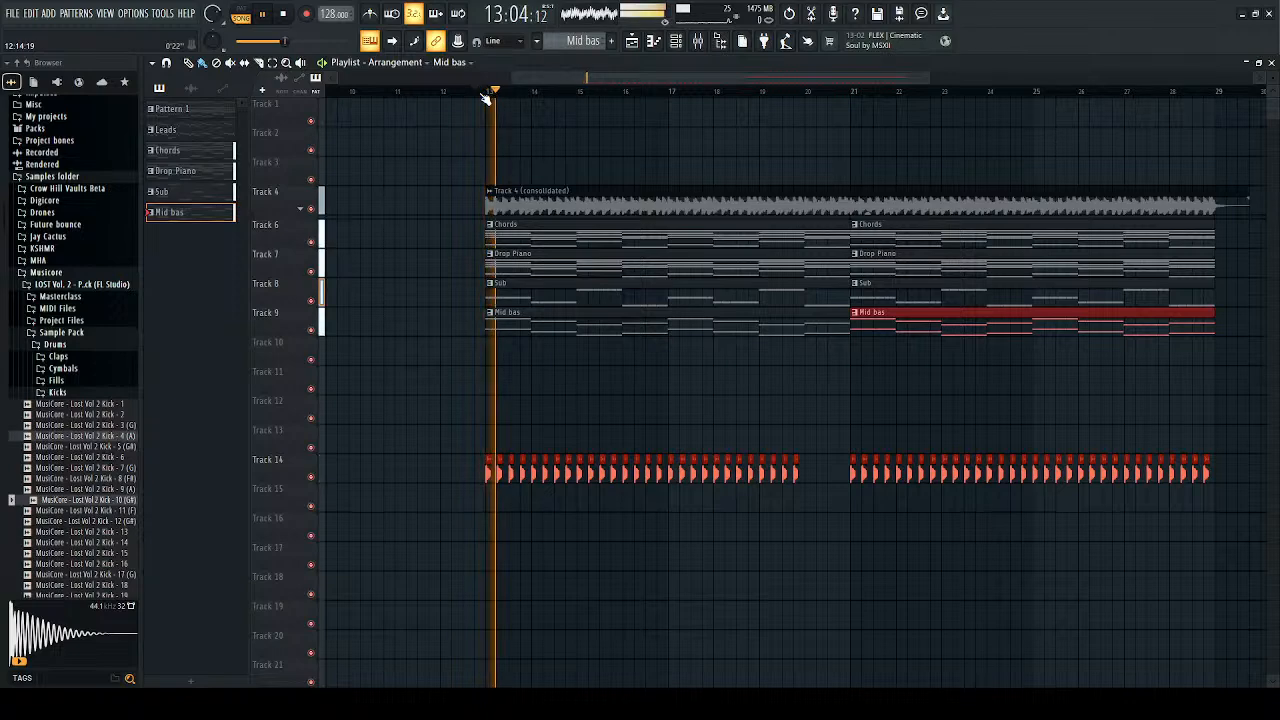
pyautogui.press('F9')
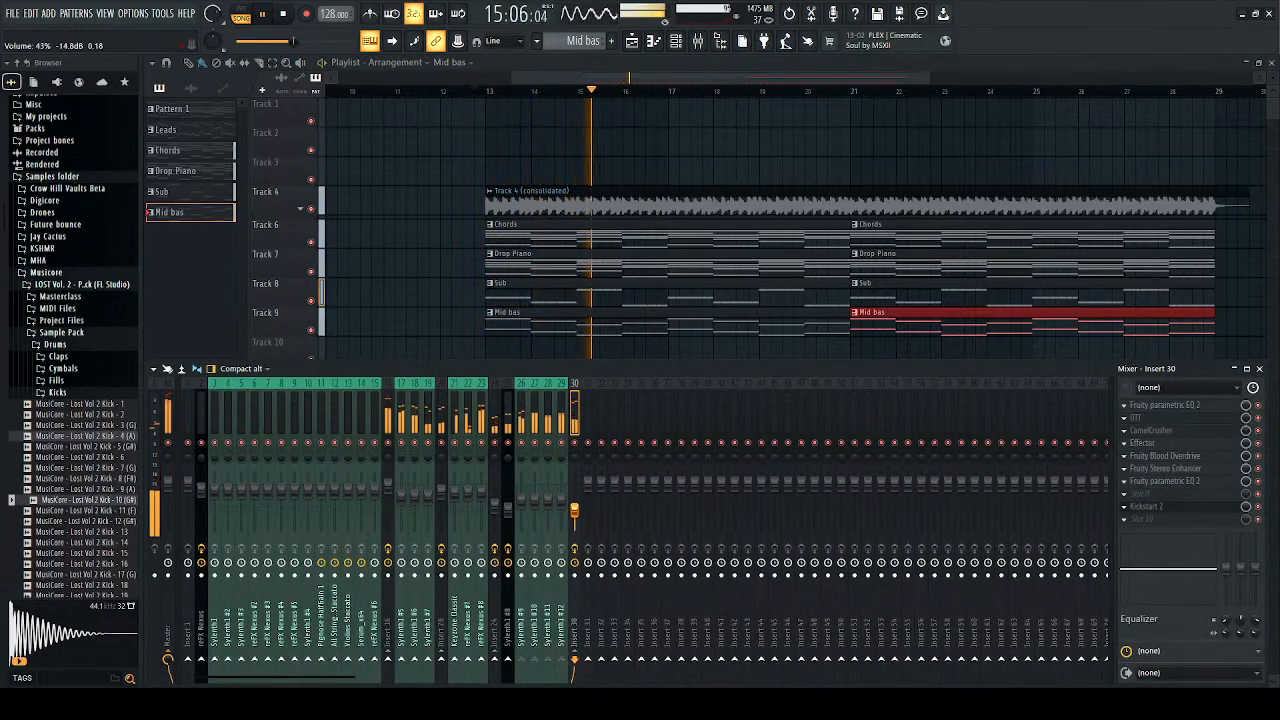
pyautogui.press('space')
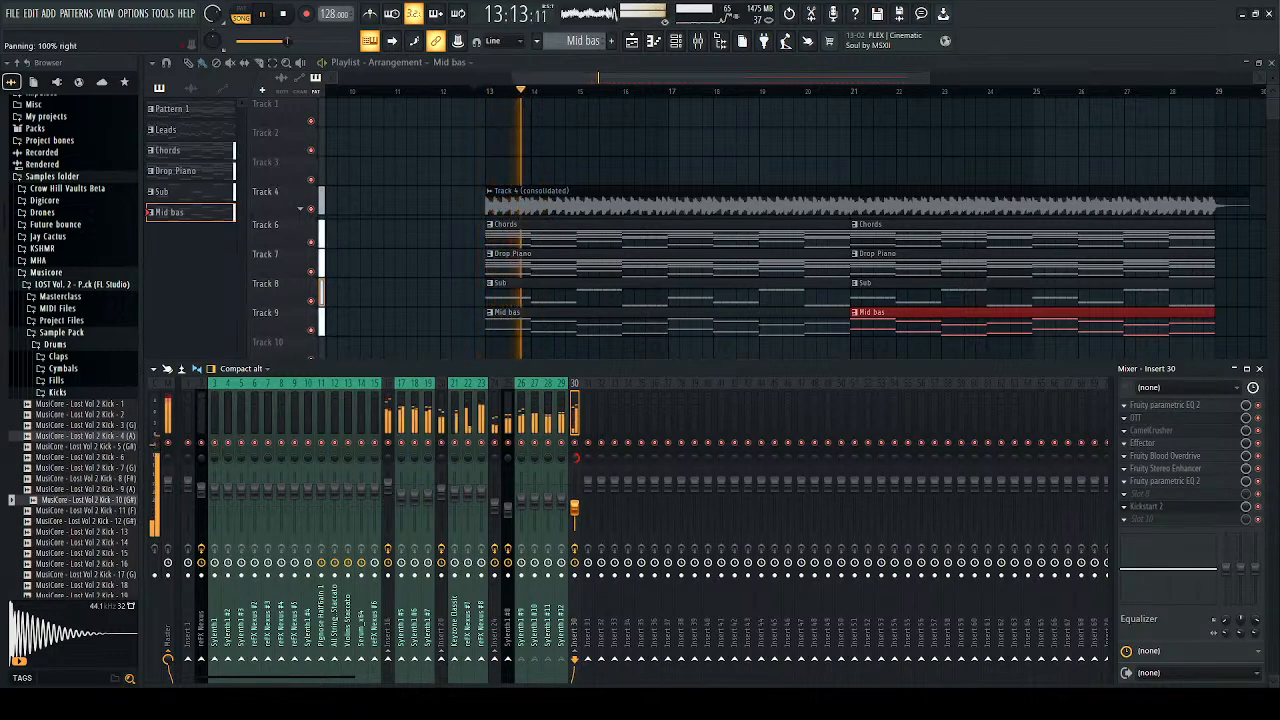
pyautogui.press('space')
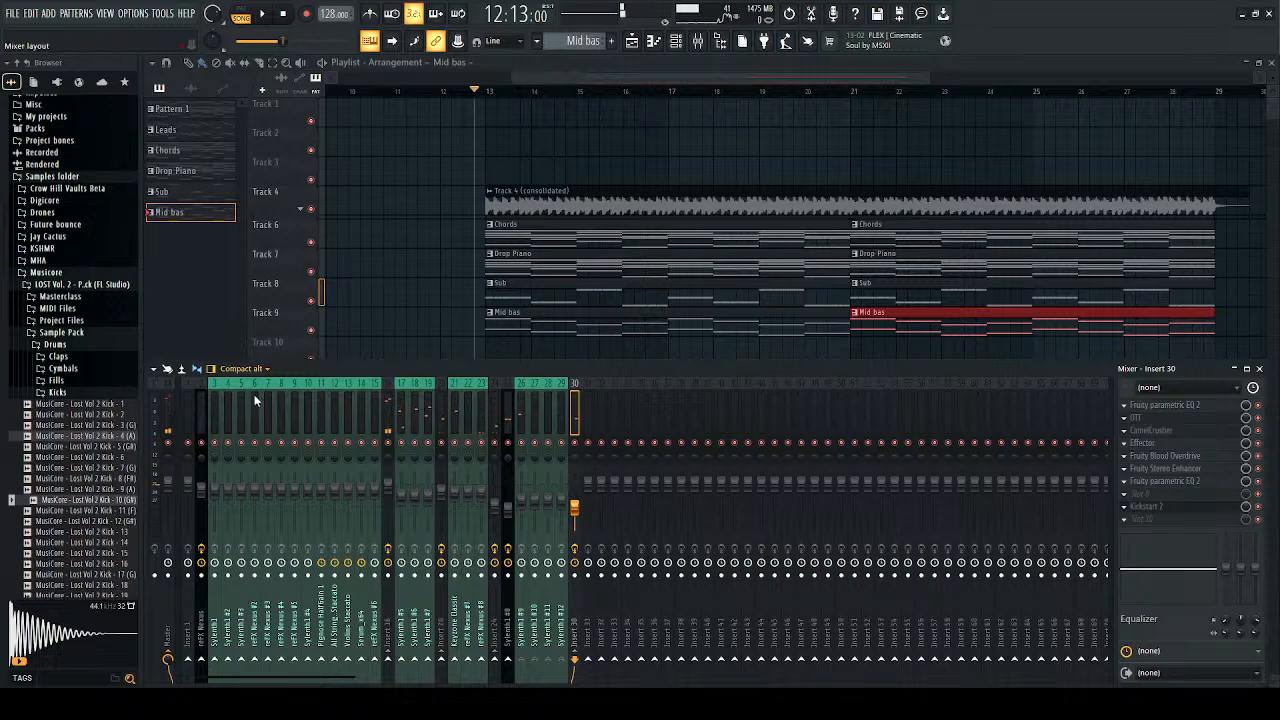
# Step: Try the Compact 2 and Compact mixer layouts, finishing on Compact alt
pyautogui.click(246, 438)
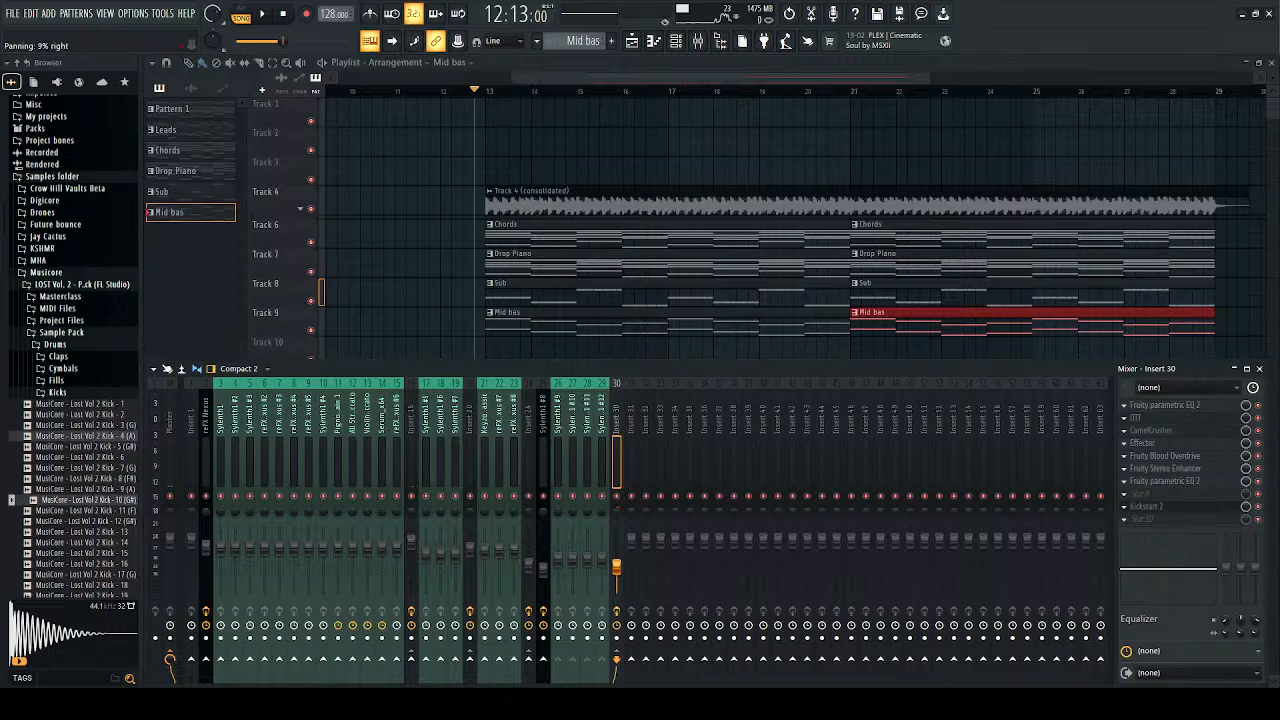
pyautogui.click(262, 388)
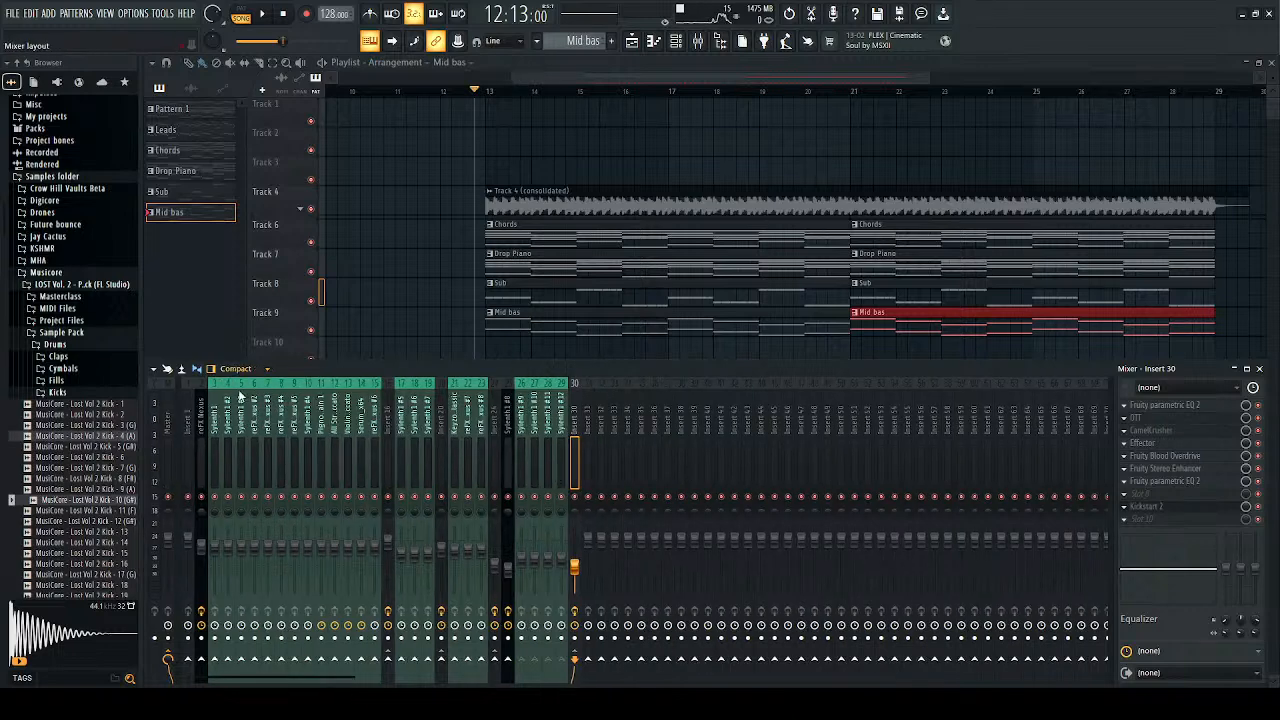
pyautogui.click(240, 411)
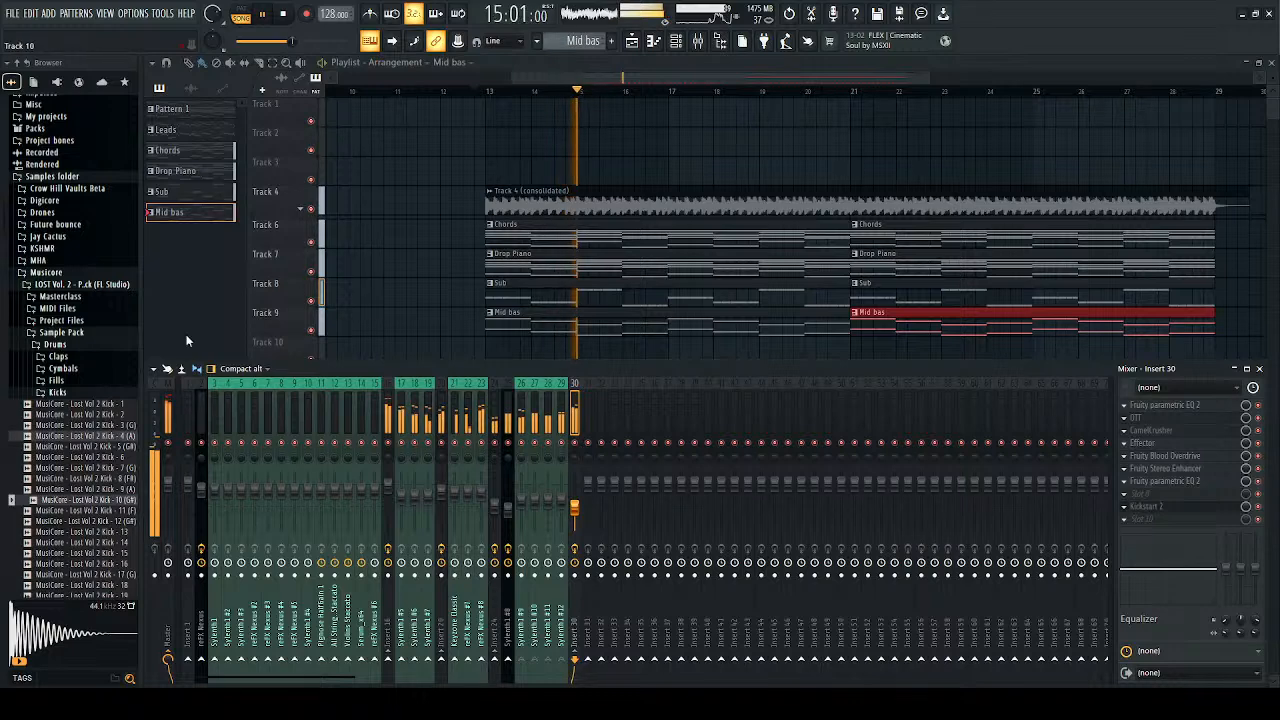
# Step: Replay the drop, switch the mixer to the Wide layout, and set the stereo separation of Insert 30 to 100% merged
pyautogui.press('F9')
pyautogui.click(470, 91)
pyautogui.press('F9')
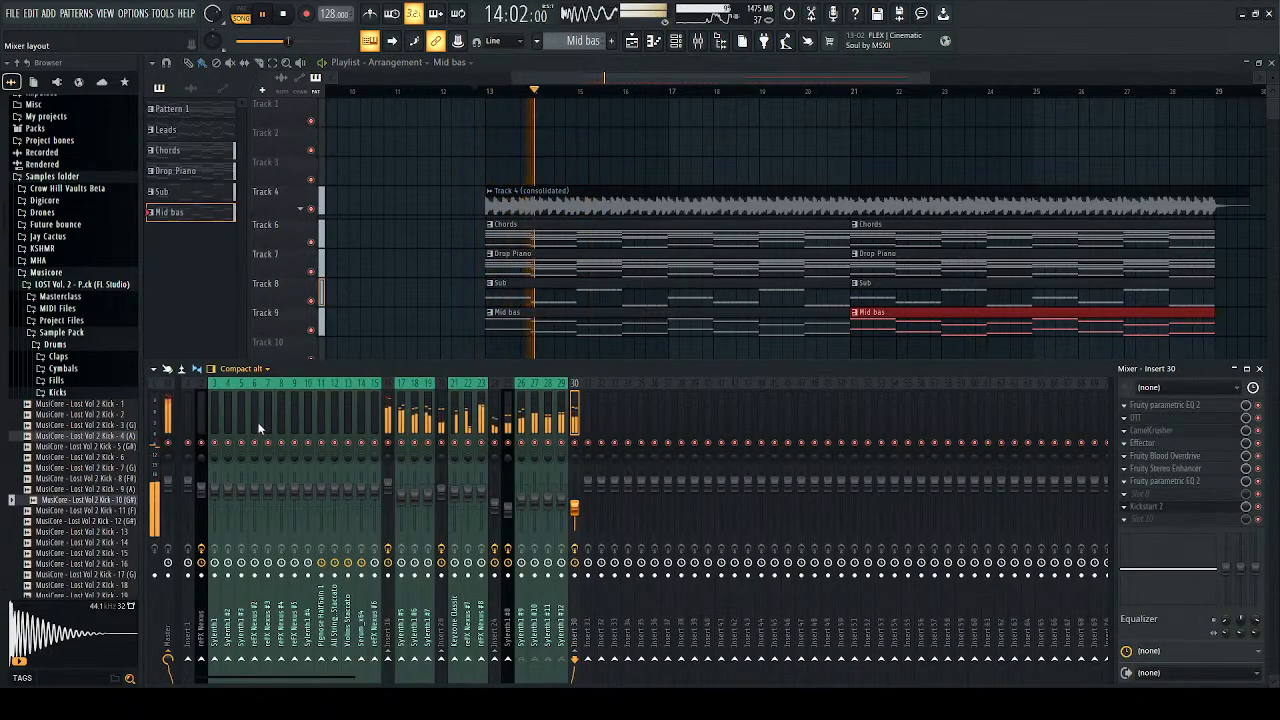
pyautogui.scroll(1, 583, 483)
pyautogui.press('space')
pyautogui.press('space')
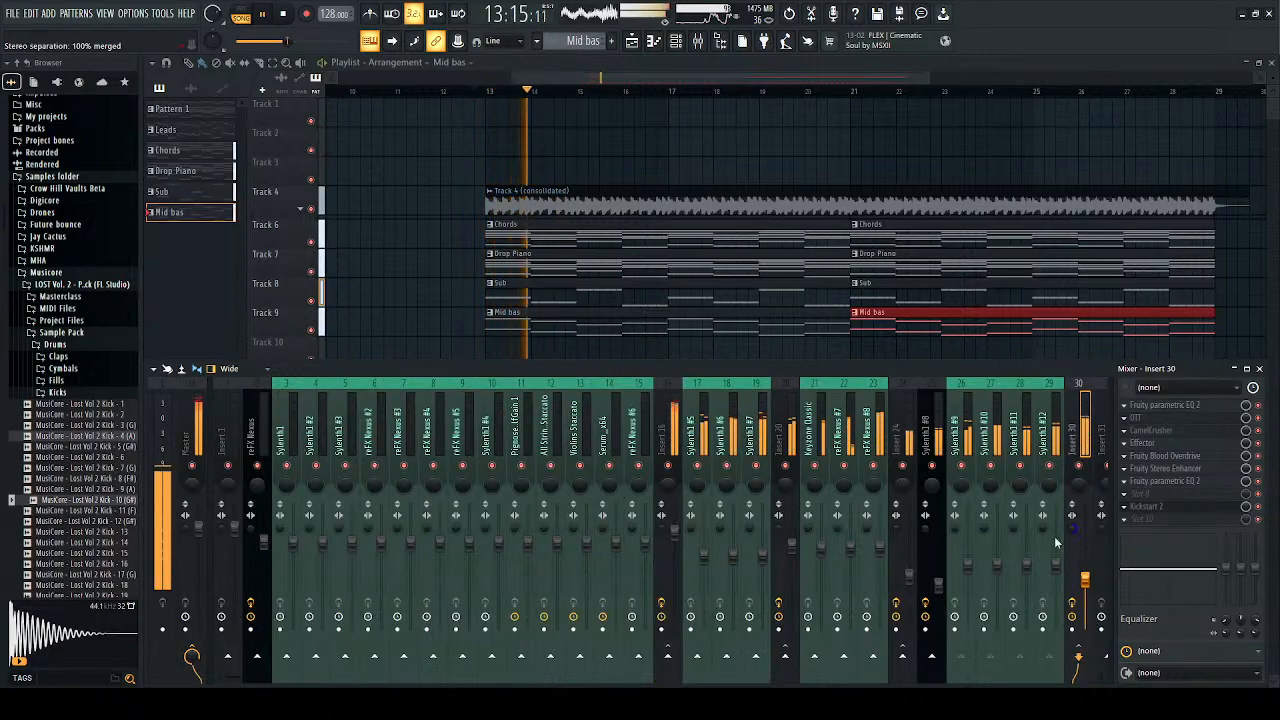
# Step: Replay the drop from bar 13 and raise the Insert 30 fader to about 57%
pyautogui.press('space')
pyautogui.moveTo(238, 678); pyautogui.dragTo(310, 678)
pyautogui.press('space')
pyautogui.press('space')
pyautogui.moveTo(849, 580)
pyautogui.mouseDown()
pyautogui.moveTo(849, 556)
pyautogui.moveTo(849, 574)
pyautogui.mouseUp()
pyautogui.press('space')
pyautogui.press('space')
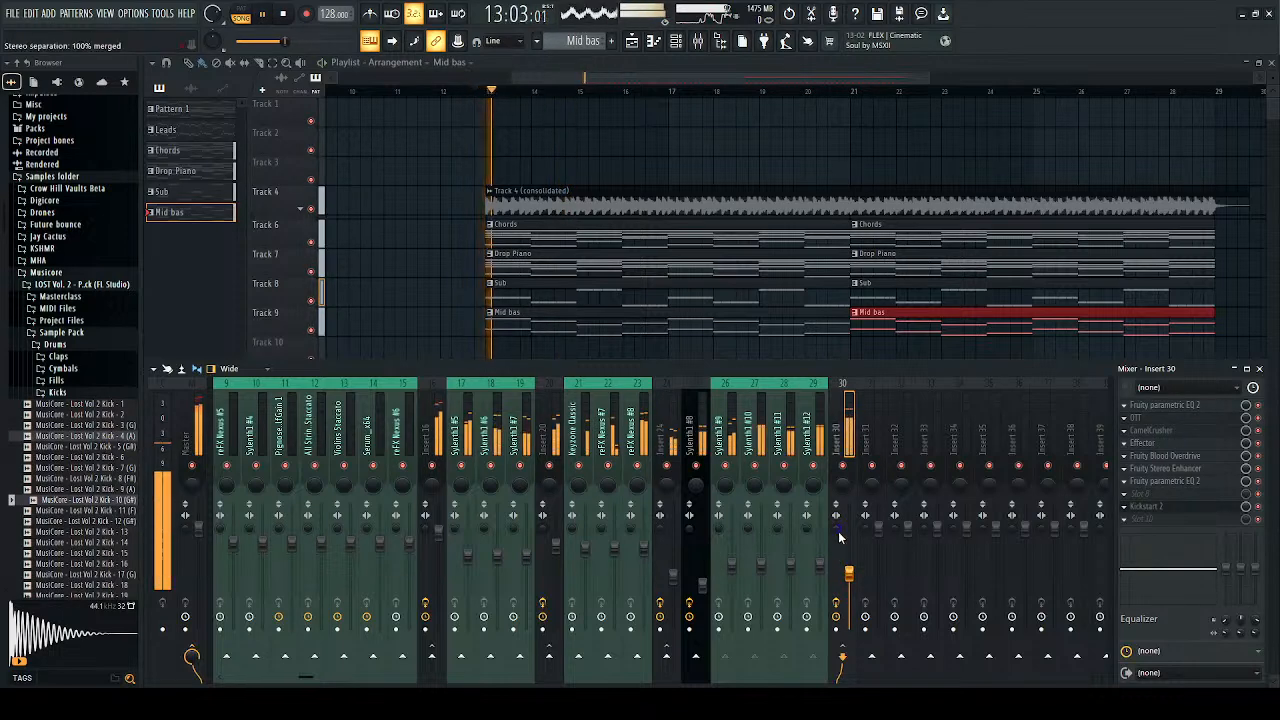
pyautogui.moveTo(849, 574); pyautogui.dragTo(849, 571)
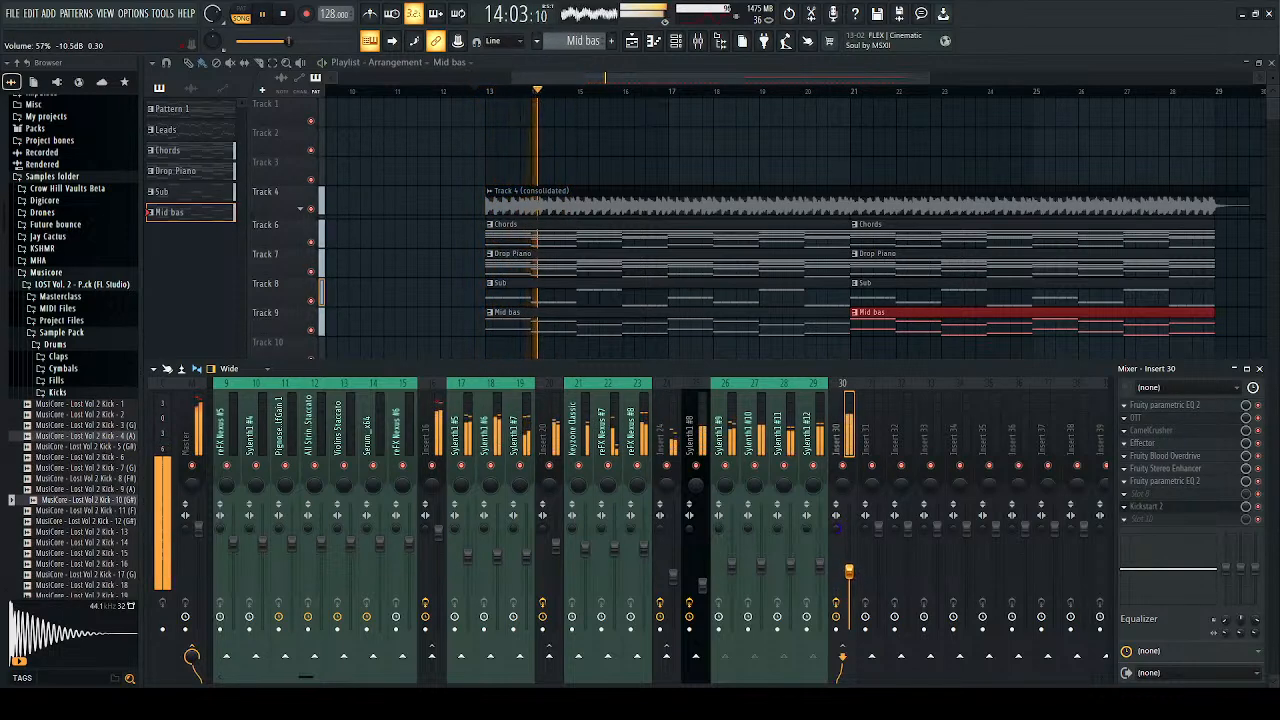
# Step: Readjust the stereo separation of Insert 30, lower its fader well below the current level, and replay the drop
pyautogui.click(837, 516)
pyautogui.click(837, 516)
pyautogui.moveTo(837, 528); pyautogui.dragTo(837, 510)
pyautogui.moveTo(849, 571); pyautogui.dragTo(852, 594)
pyautogui.press('space')
pyautogui.press('space')
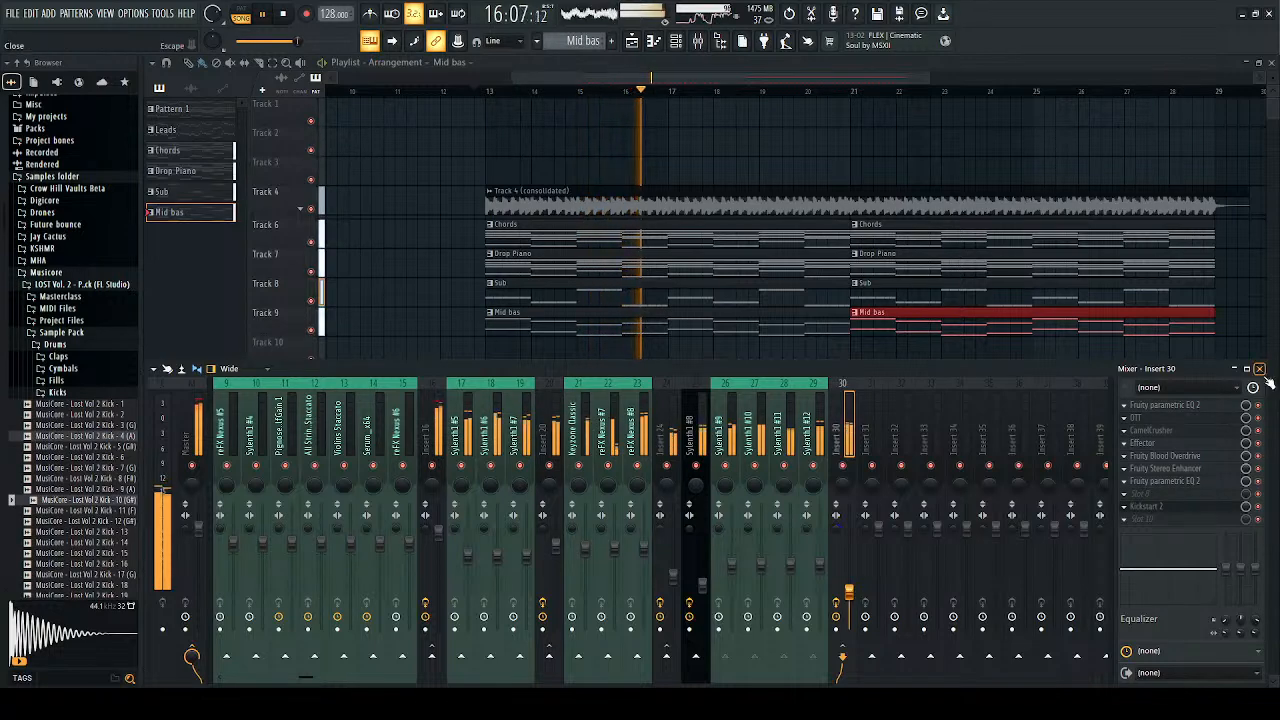
# Step: Play the drop repeatedly from bar 13 with the full playlist in view and judge the mid bass against the other layers
pyautogui.press('F9')
pyautogui.press('space')
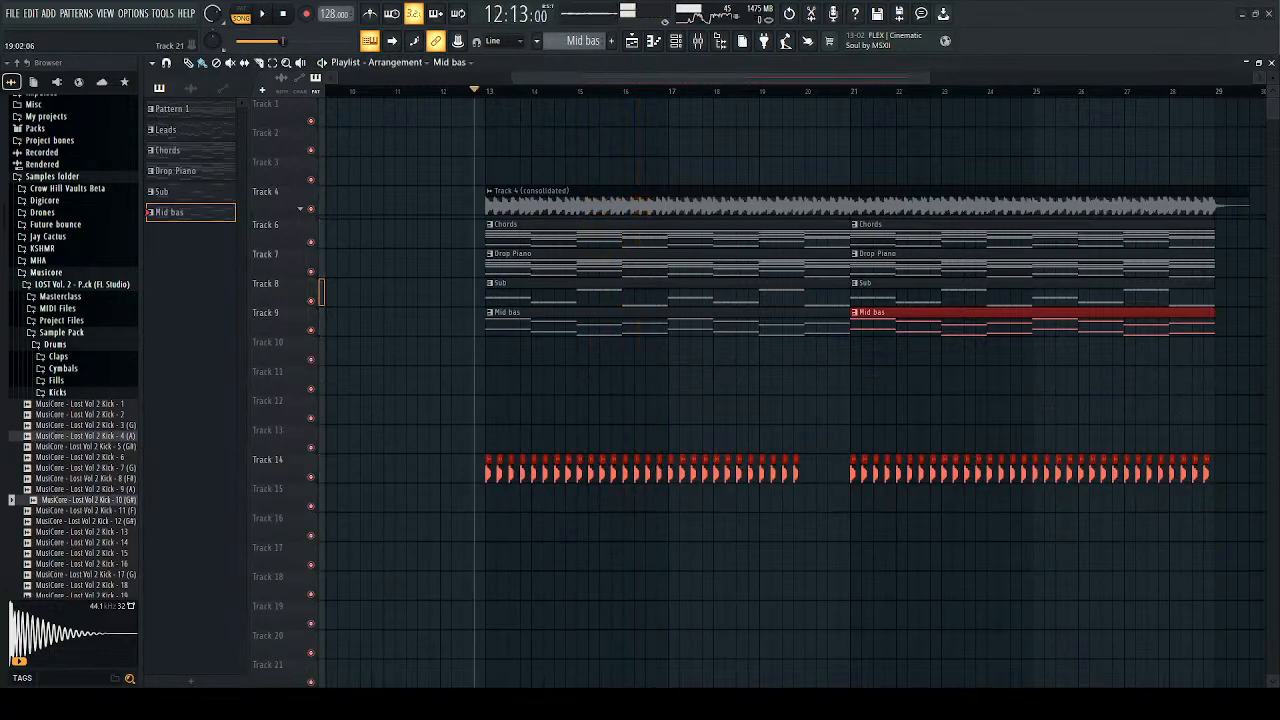
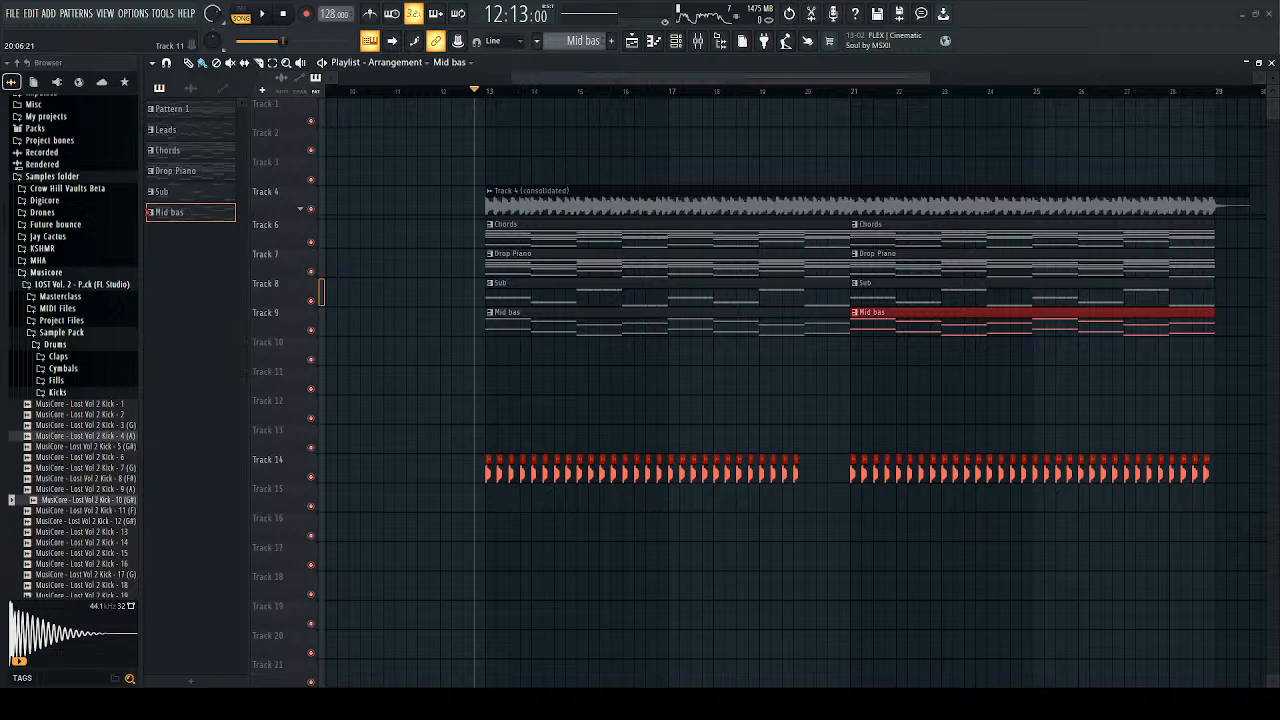
pyautogui.press('space')
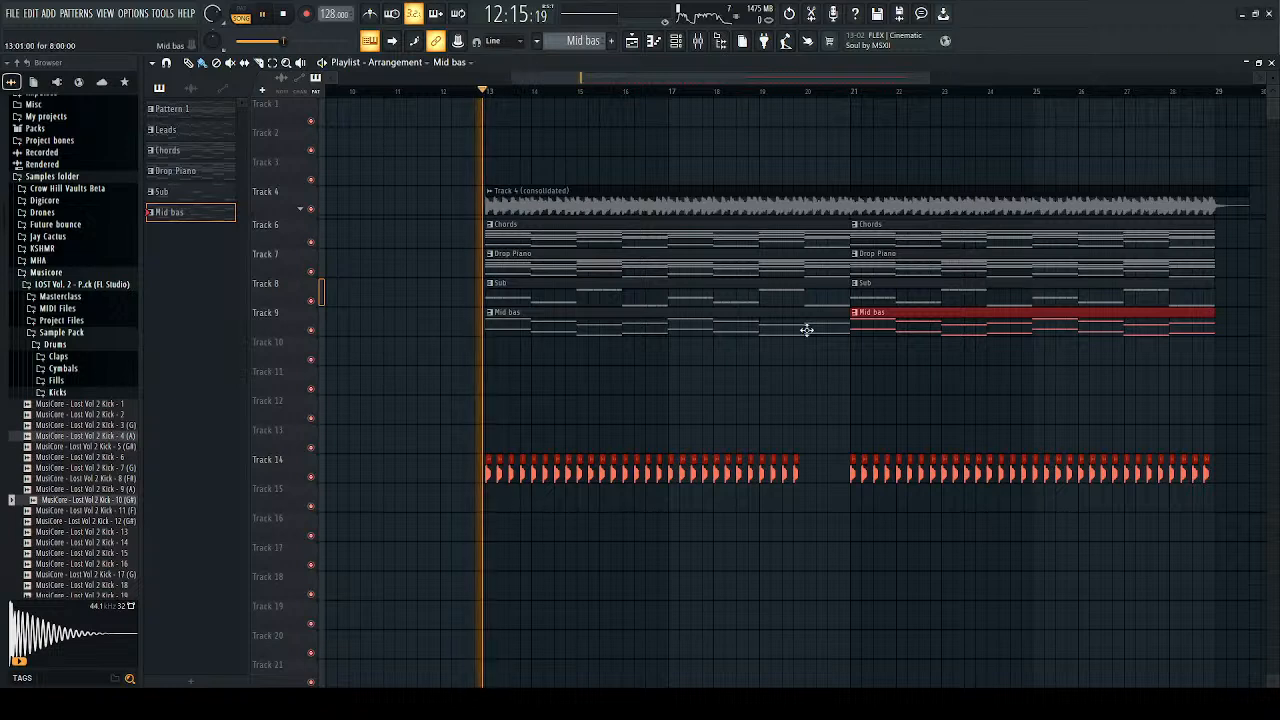
pyautogui.click(488, 92)
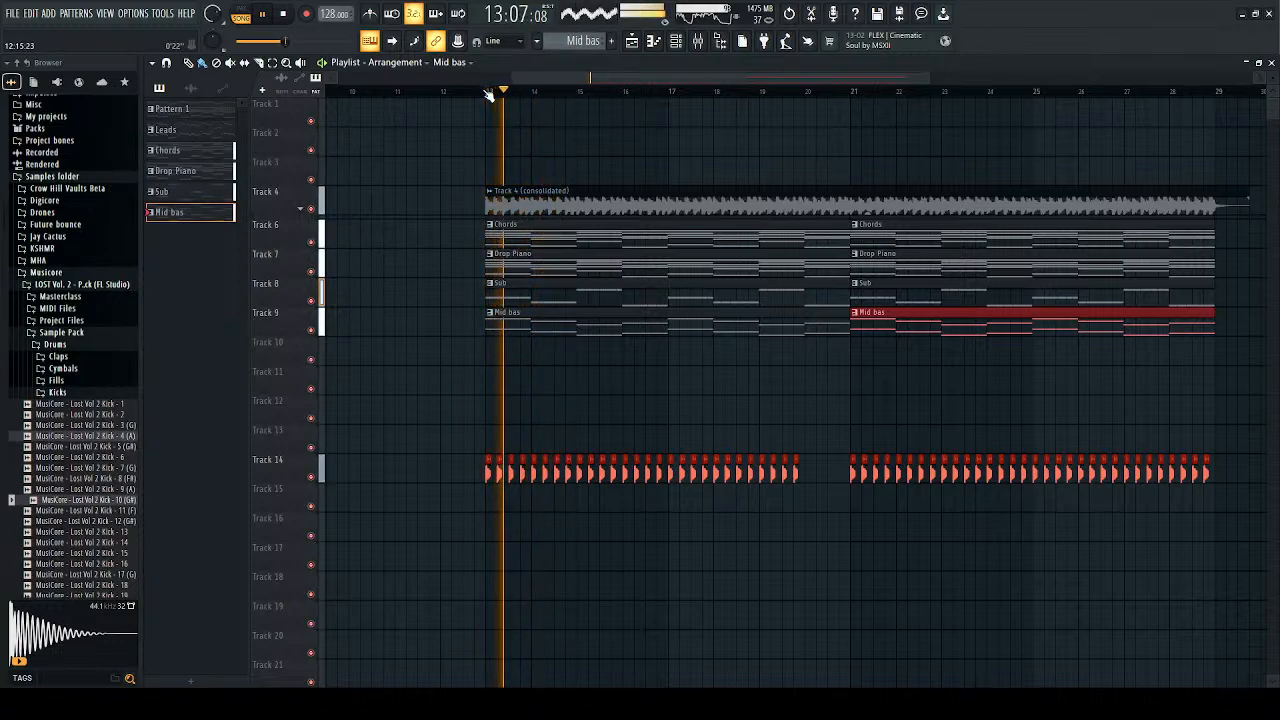
pyautogui.click(705, 48)
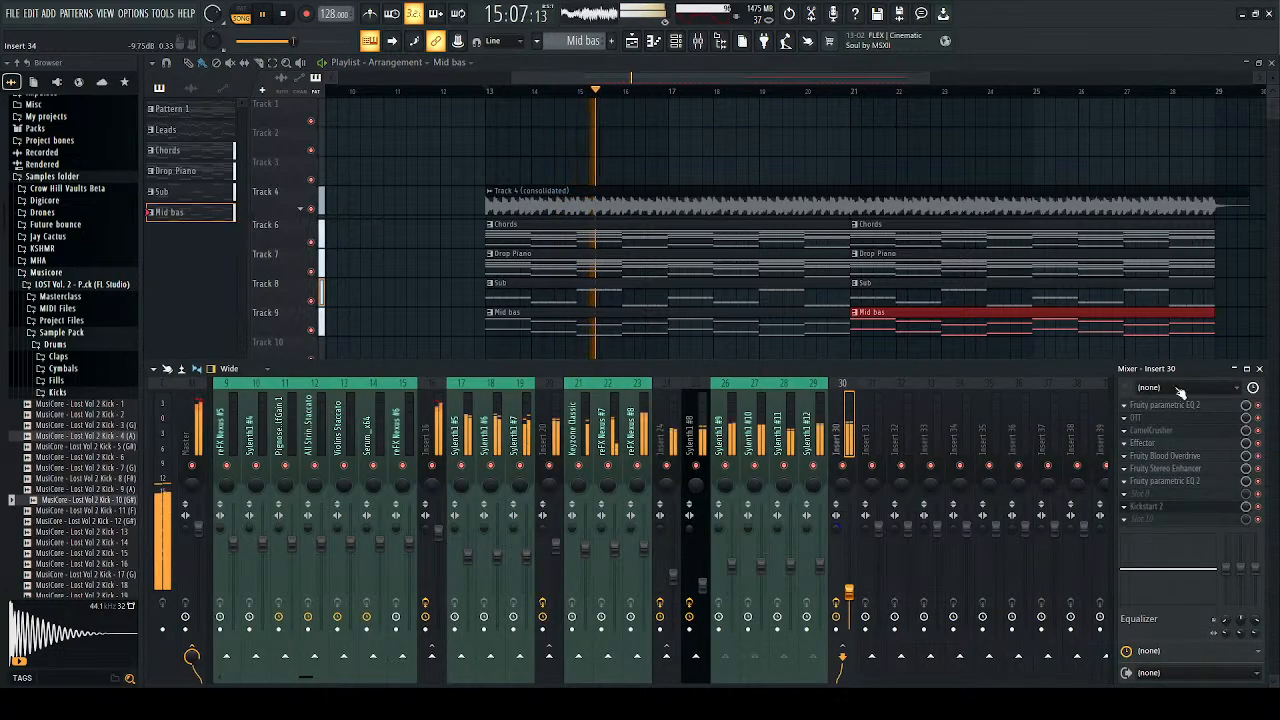
pyautogui.click(1259, 368)
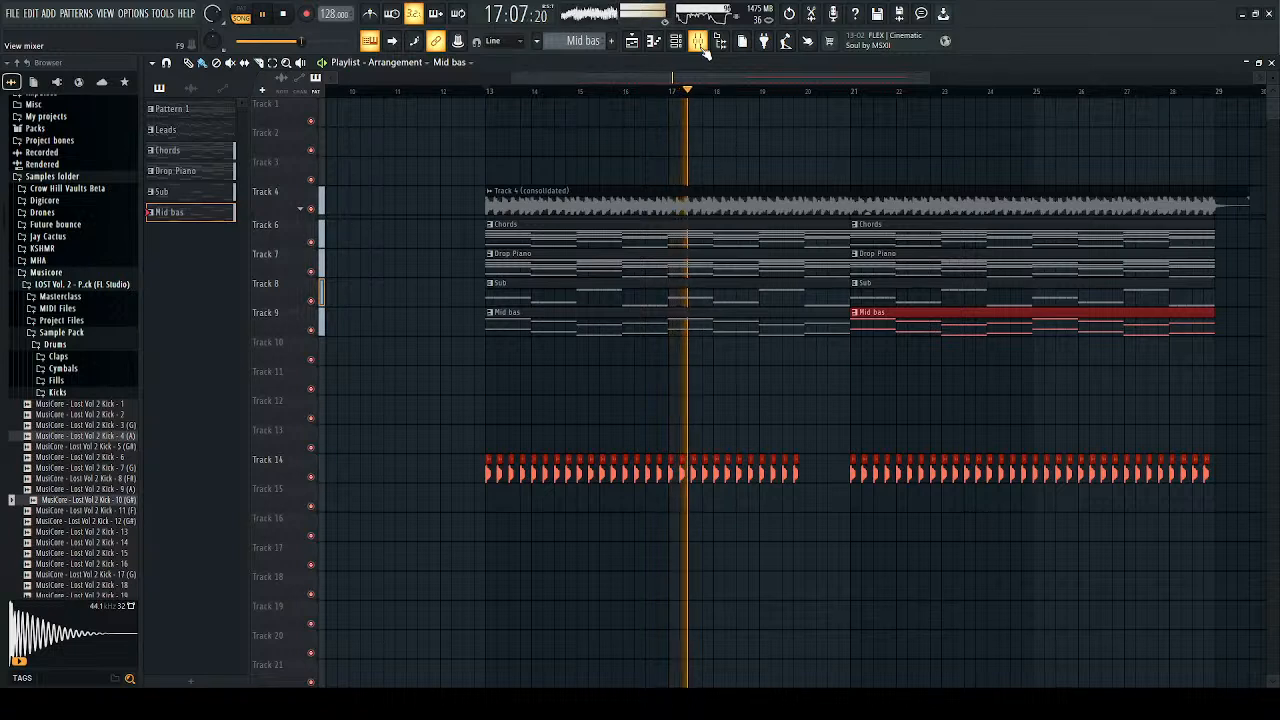
pyautogui.press('space')
pyautogui.press('space')
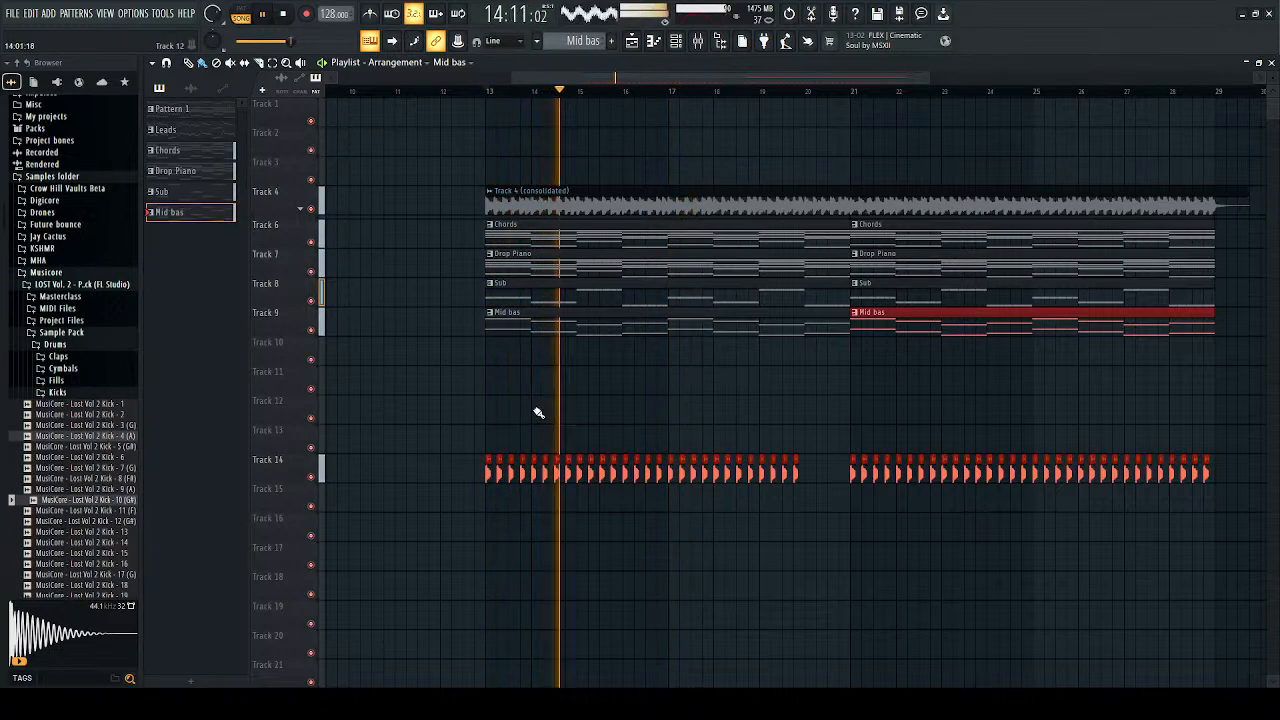
pyautogui.press('space')
pyautogui.press('space')
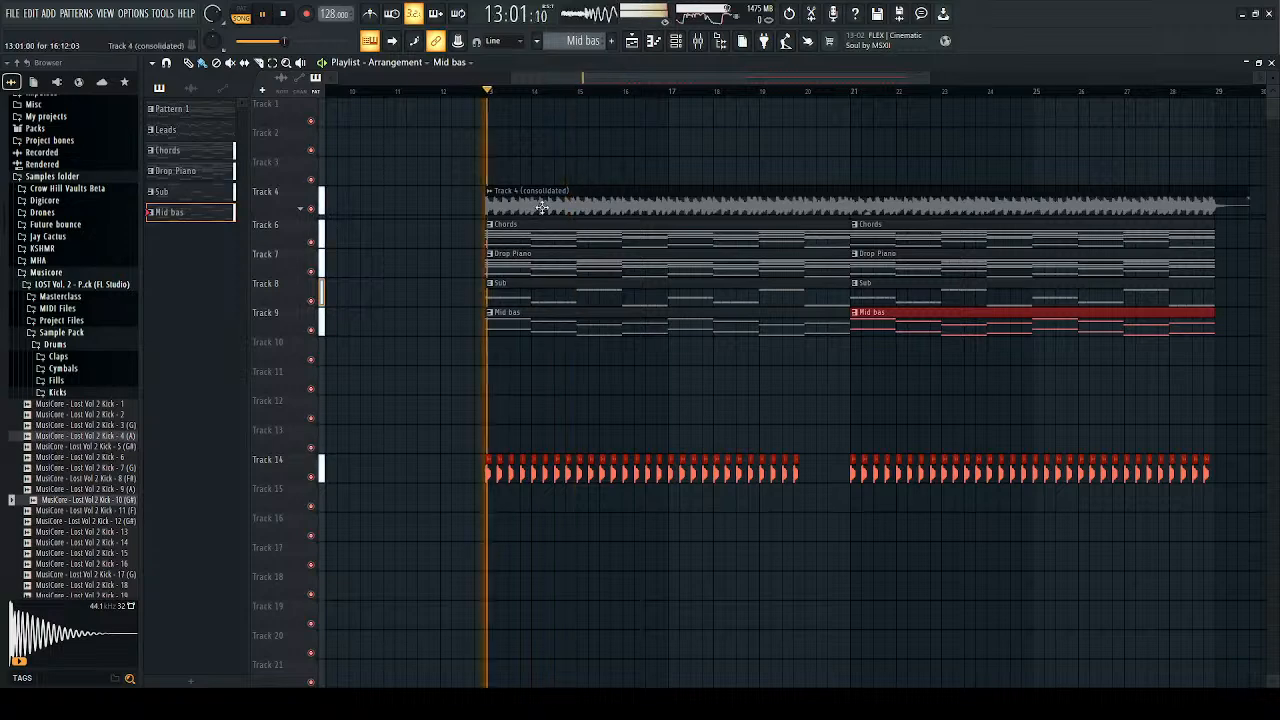
# Step: Set the Insert 30 fader to about 41% while replaying the drop, then hide the mixer and stop playback
pyautogui.click(698, 41)
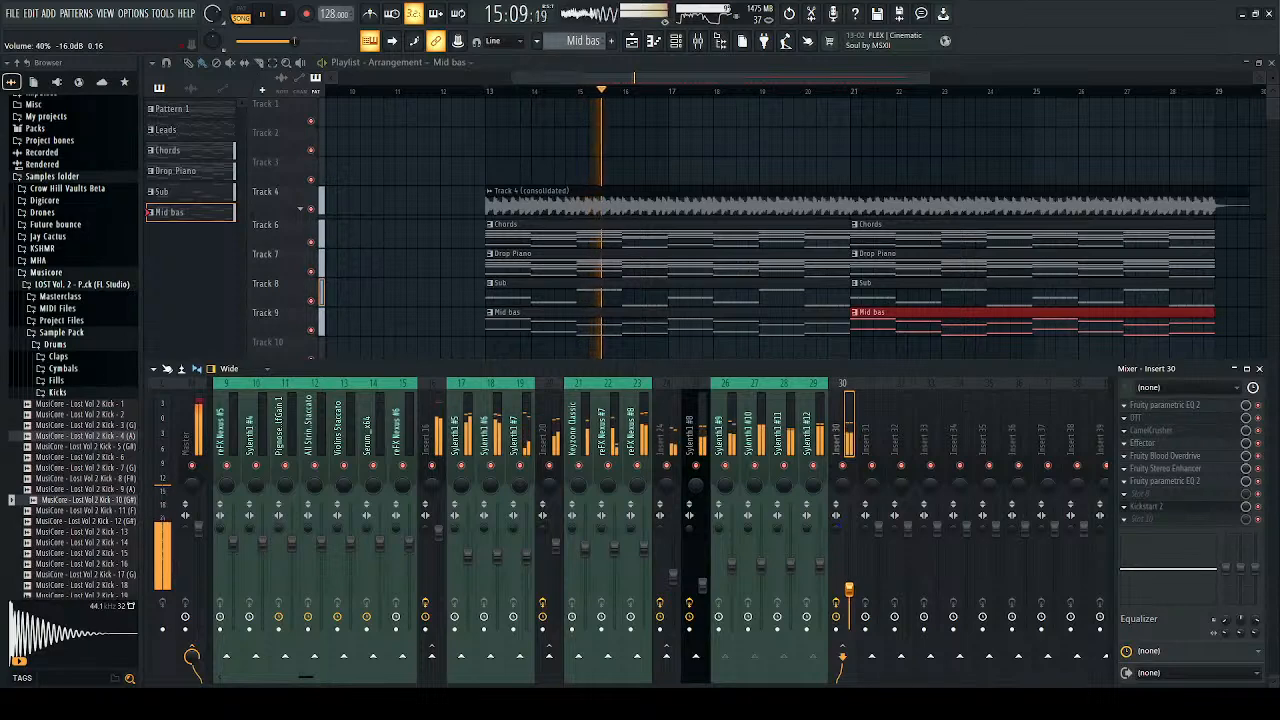
pyautogui.press('space')
pyautogui.press('space')
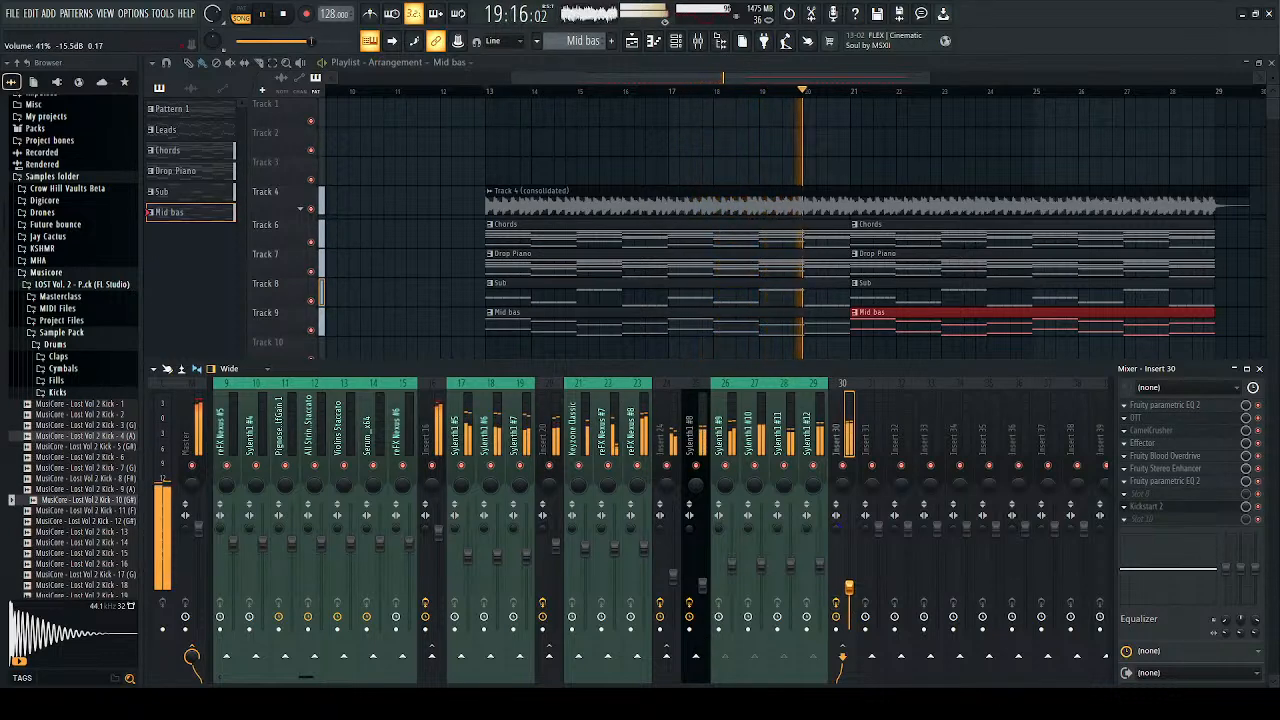
pyautogui.click(1259, 368)
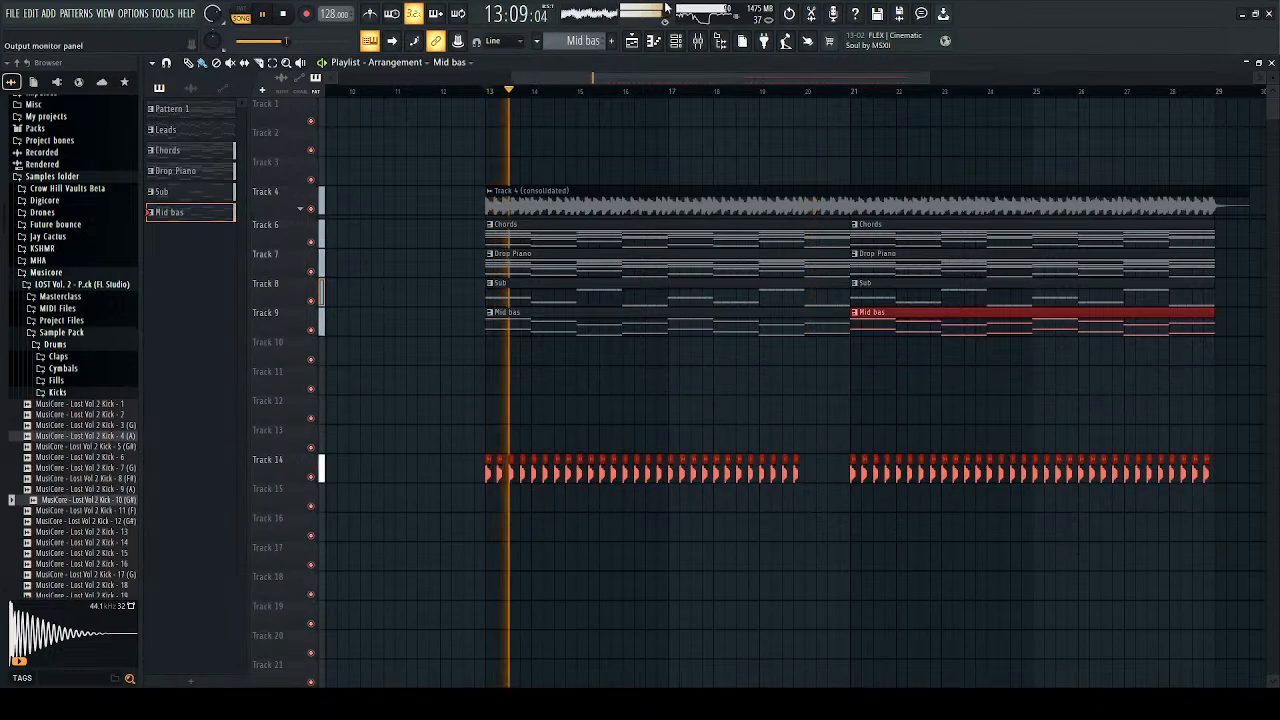
pyautogui.press('F9')
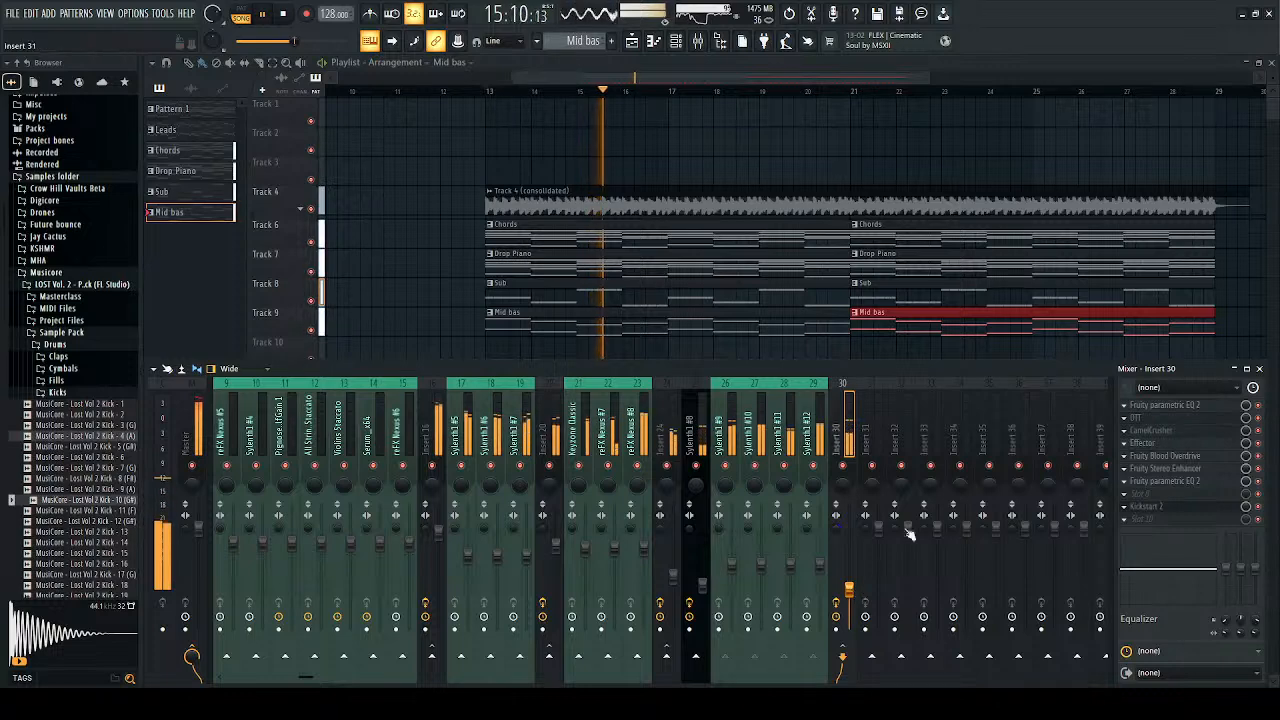
pyautogui.press('F9')
pyautogui.press('space')
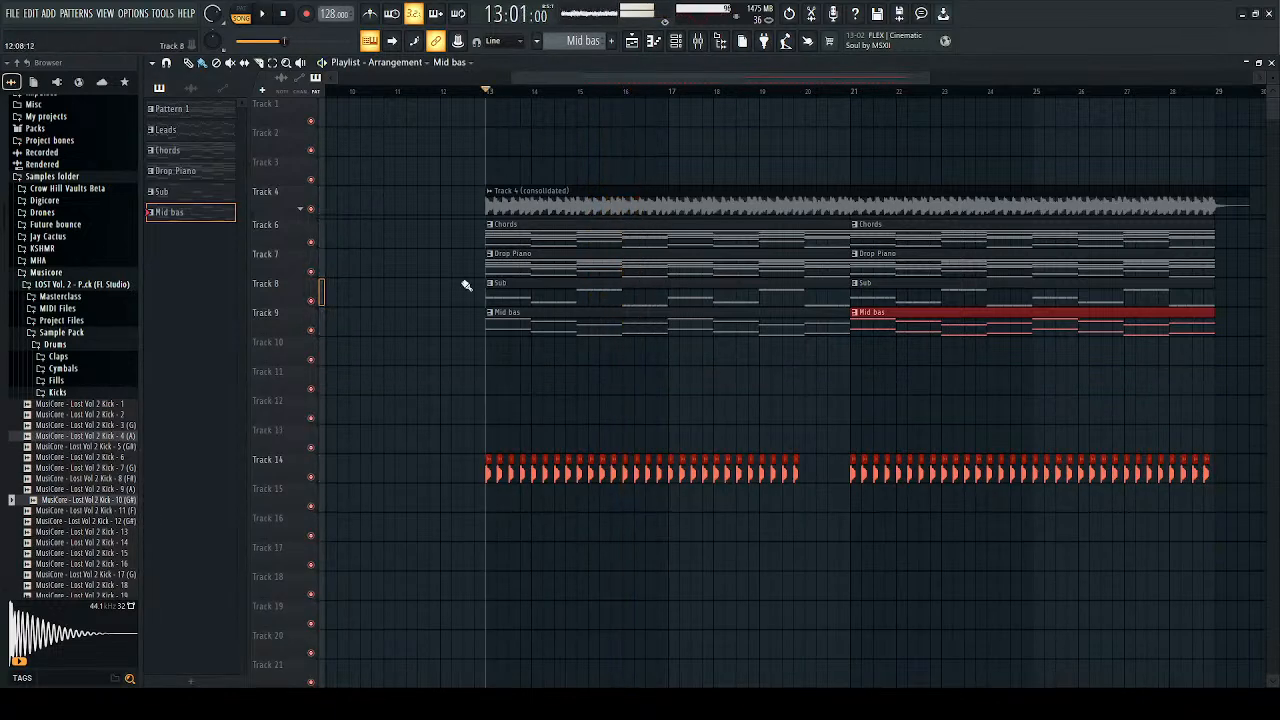
# Step: Solo the kick on Track 14, enable the Mid bas and Sub tracks with it, and play the three together
pyautogui.rightClick(310, 476)
pyautogui.press('space')
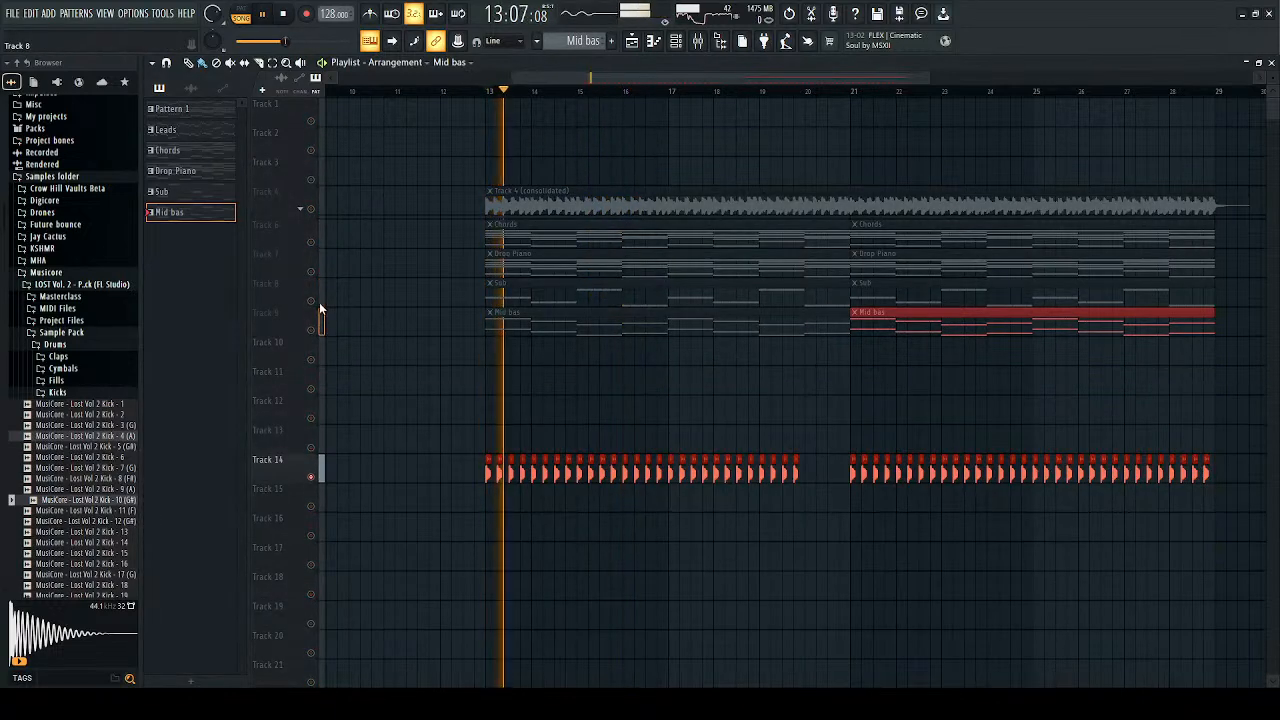
pyautogui.click(311, 330)
pyautogui.click(311, 301)
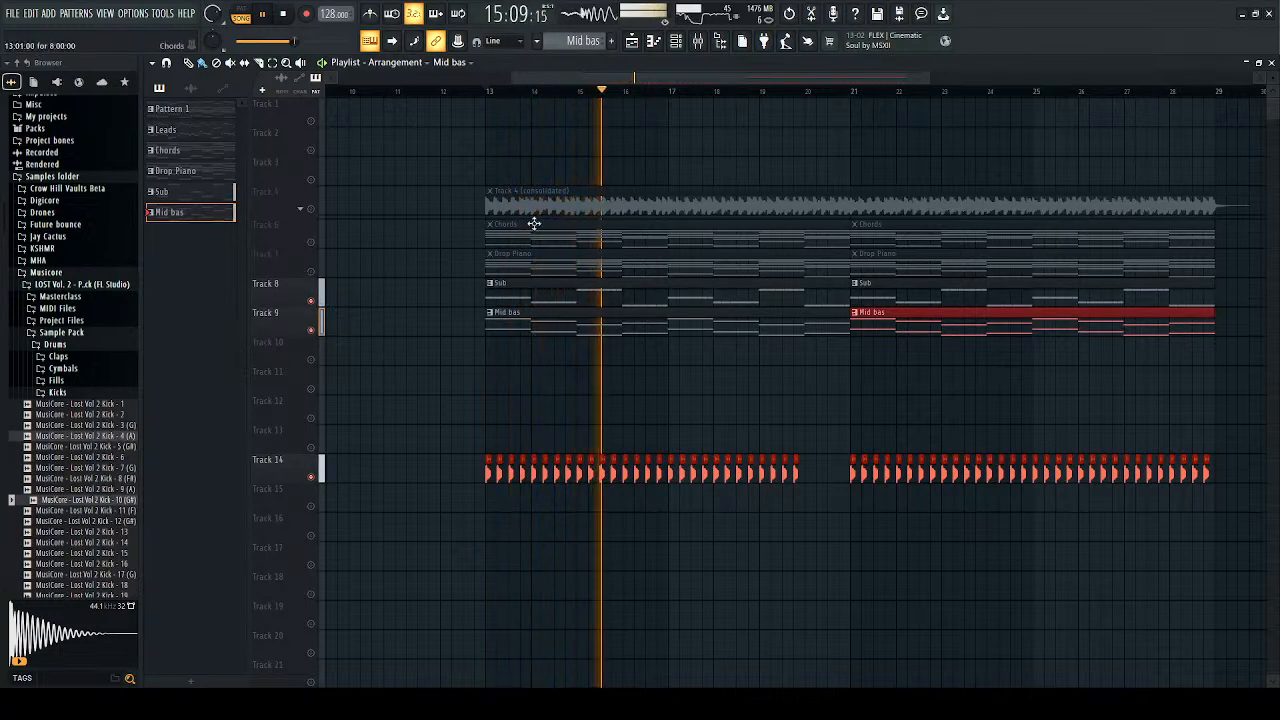
# Step: Audition soloed Insert 30 in the mixer with its source tracks Sylenth1 #9 to #12 enabled
pyautogui.click(698, 41)
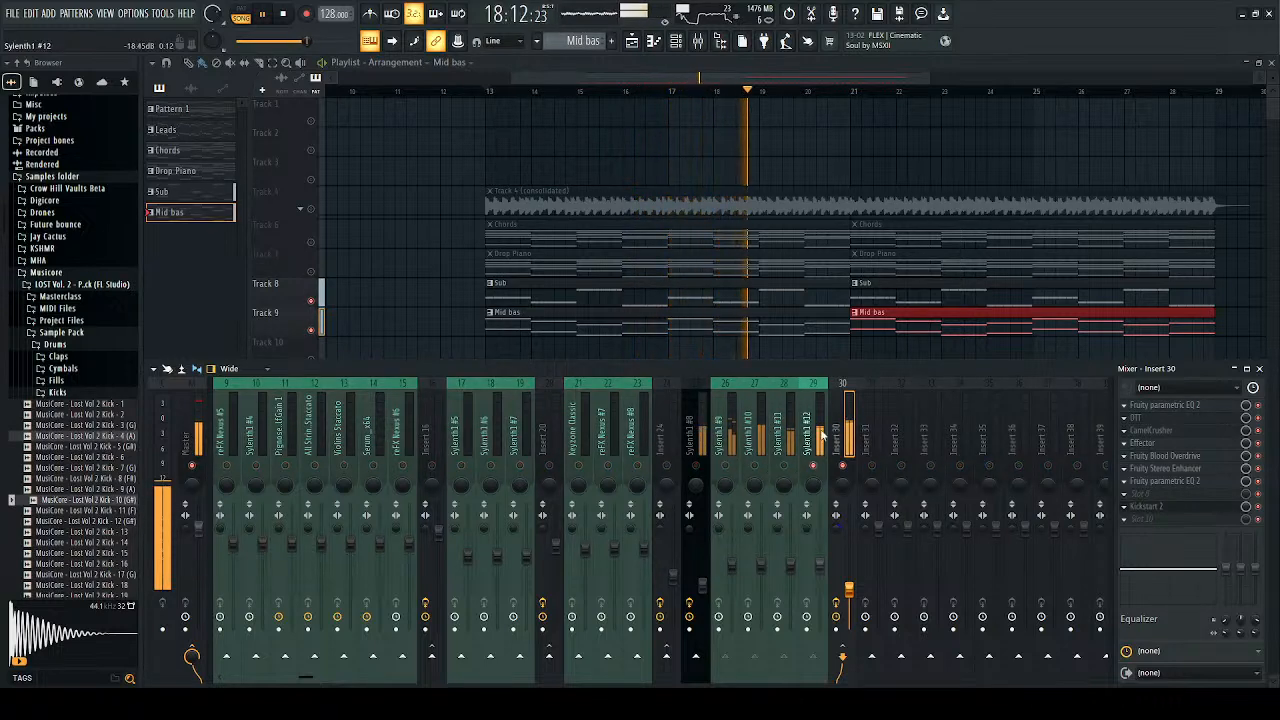
pyautogui.click(815, 474)
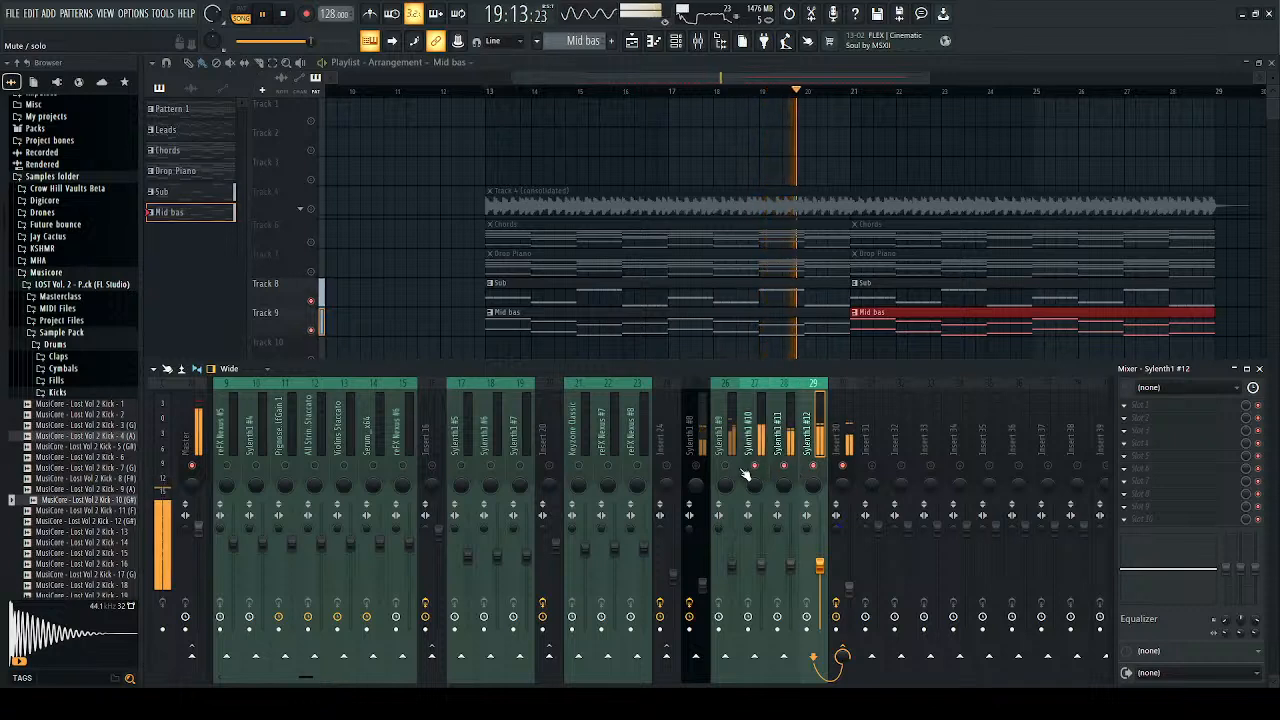
pyautogui.click(845, 447)
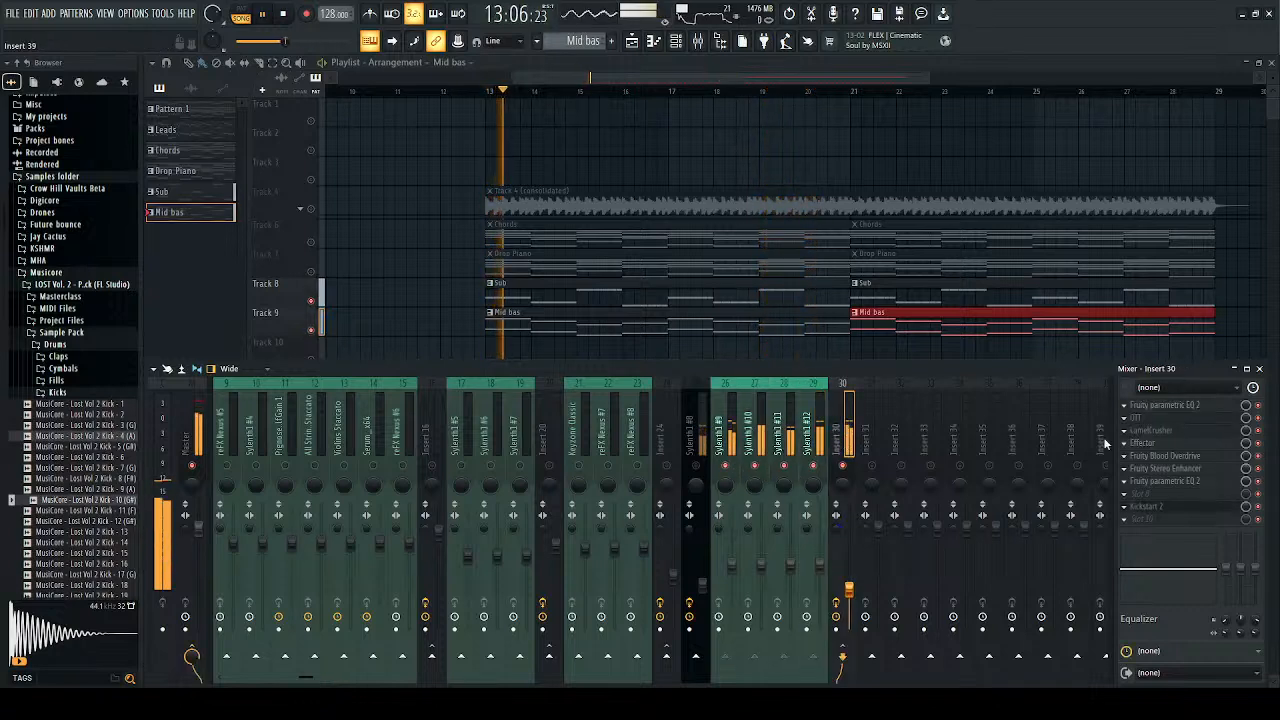
# Step: Try the Tube Warmth and Dark Crunch patches in CamelCrusher on Insert 30, finishing on Distort
pyautogui.click(1160, 431)
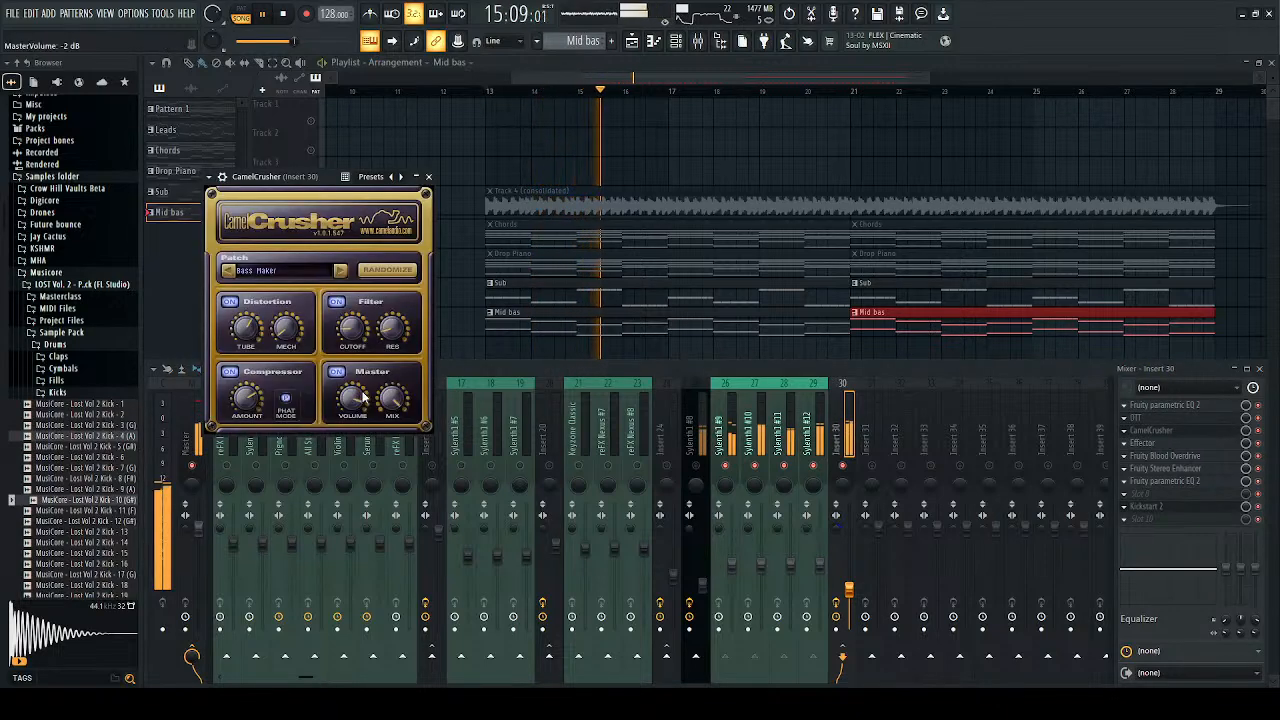
pyautogui.click(339, 272)
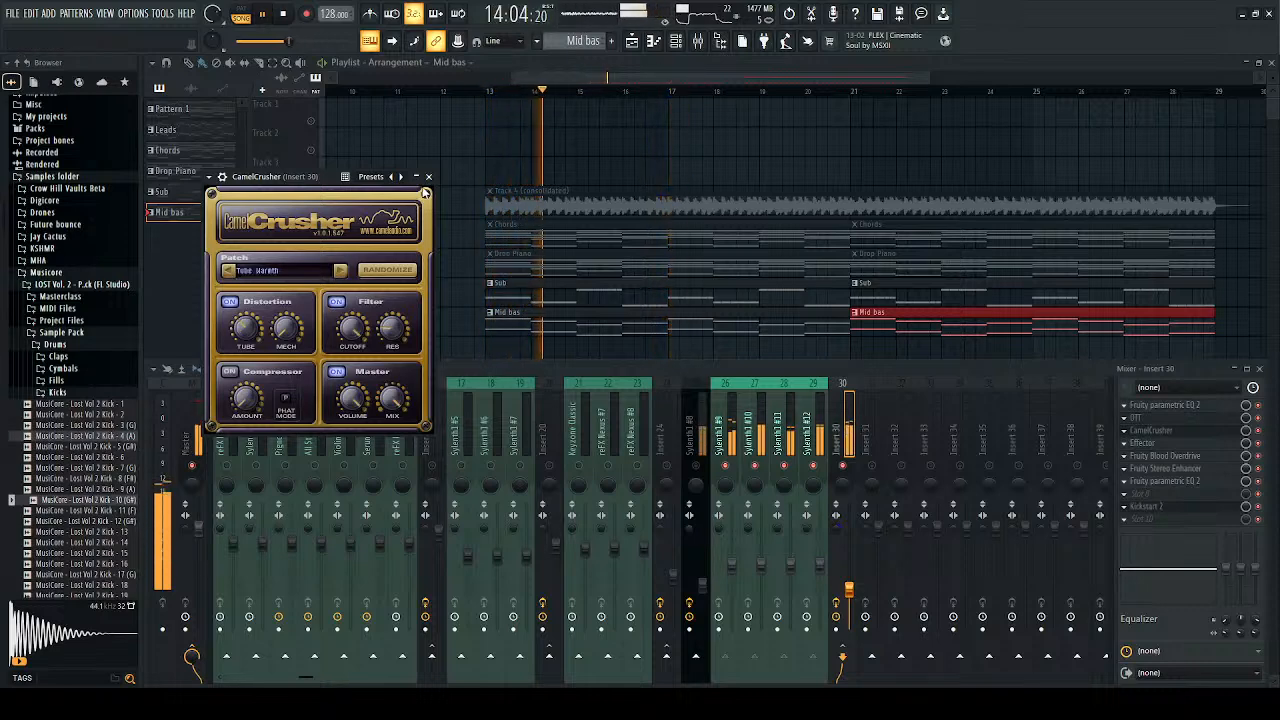
pyautogui.click(340, 271)
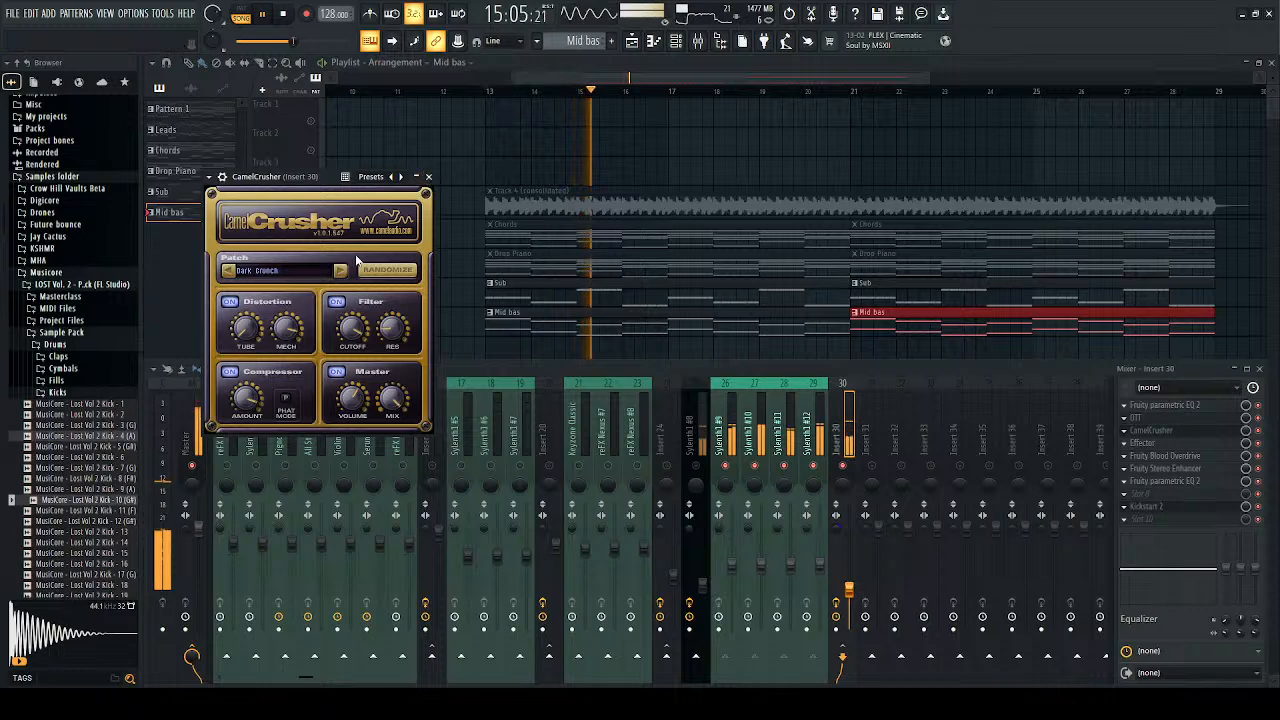
pyautogui.click(341, 272)
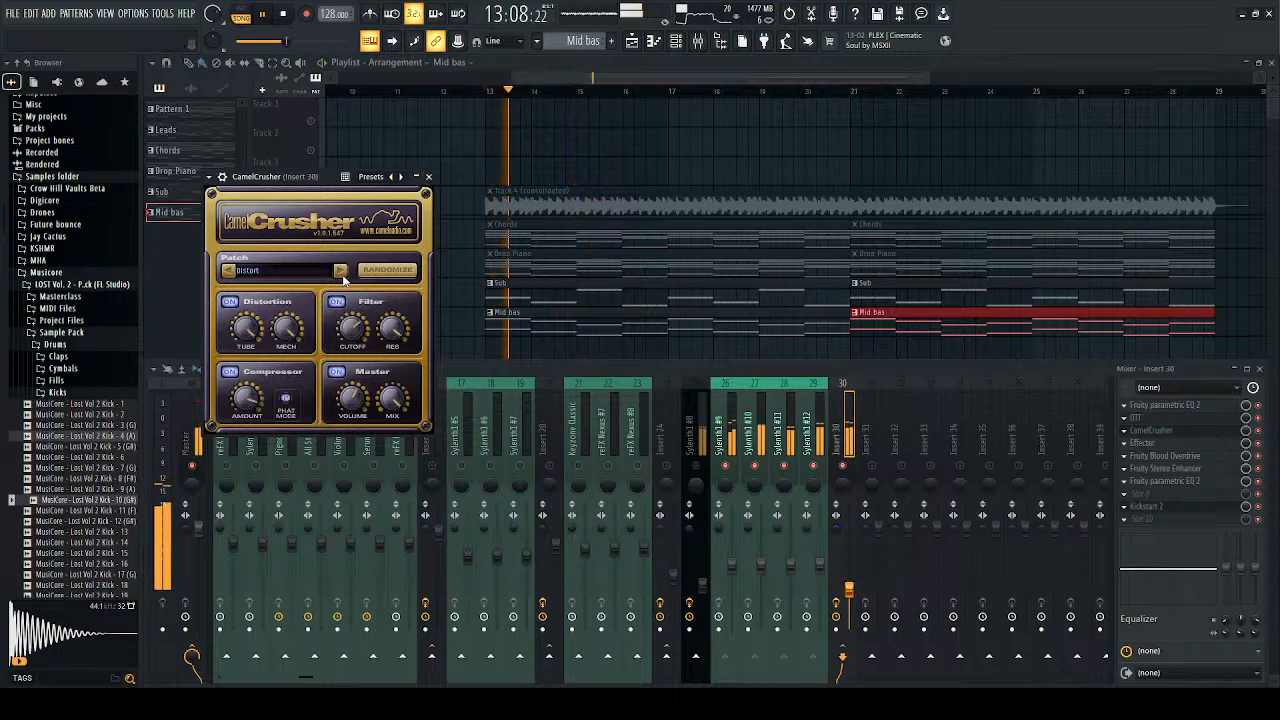
pyautogui.click(429, 177)
# Step: Take Insert 30 out of solo, replay from bar 13, and re-enable all the playlist tracks
pyautogui.rightClick(847, 467)
pyautogui.rightClick(847, 467)
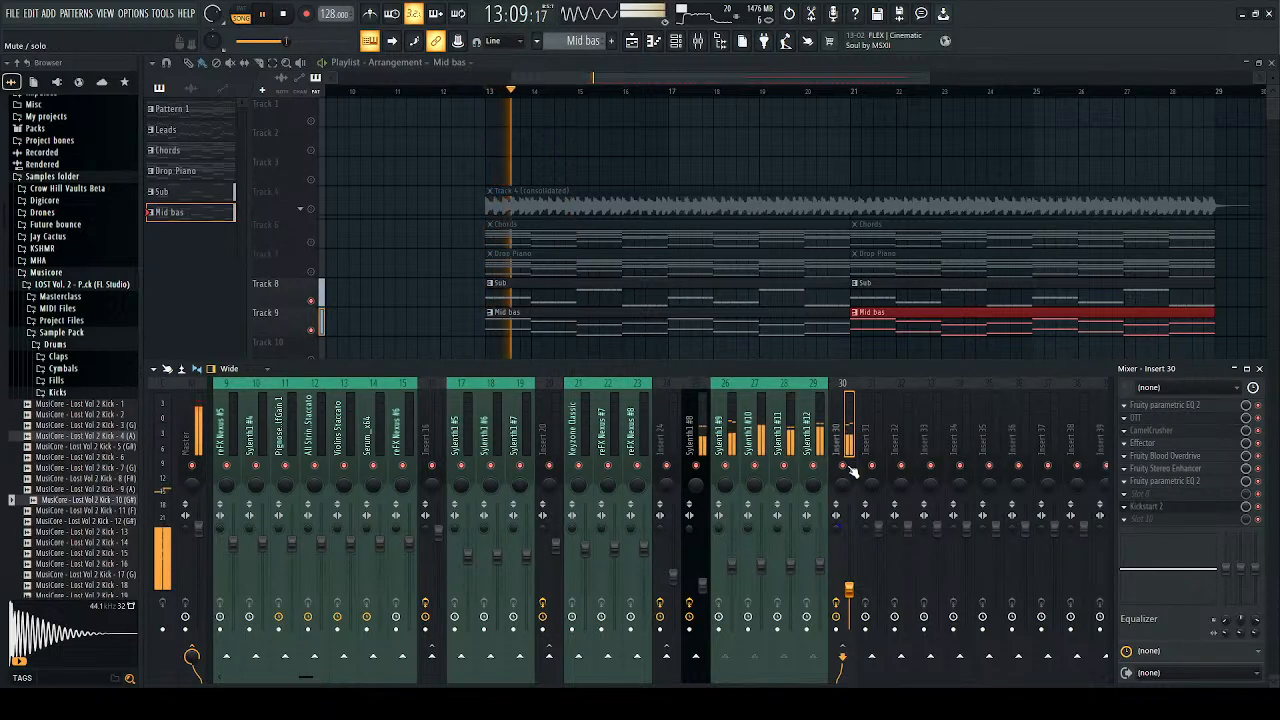
pyautogui.press('space')
pyautogui.press('space')
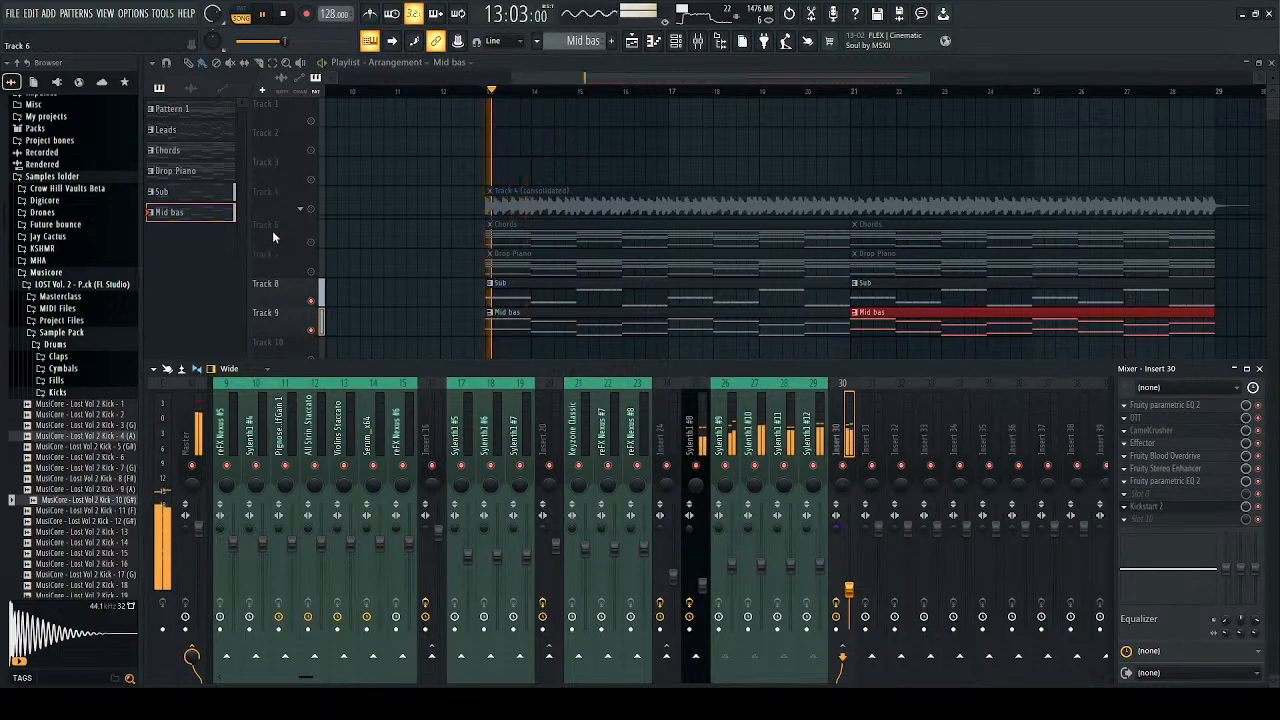
pyautogui.rightClick(312, 302)
pyautogui.rightClick(312, 302)
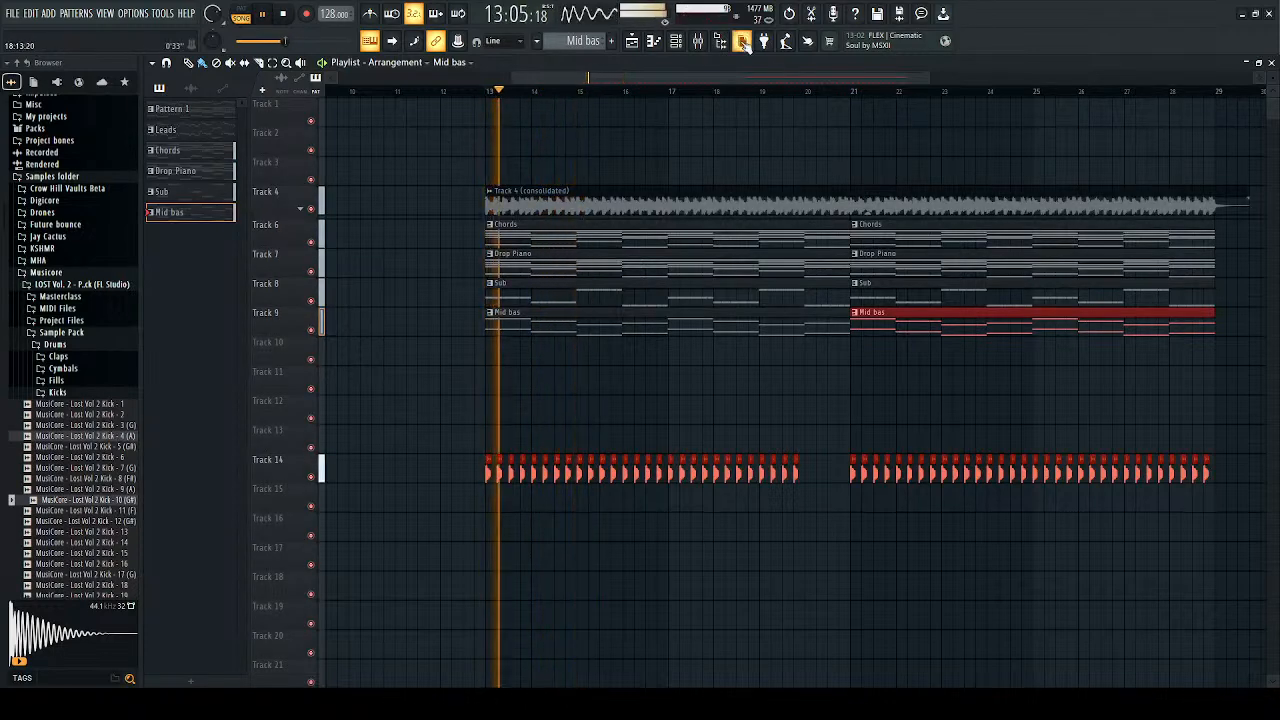
# Step: Shift the high cut slightly higher in the second Fruity parametric EQ 2 on Insert 30 while replaying the drop
pyautogui.click(698, 41)
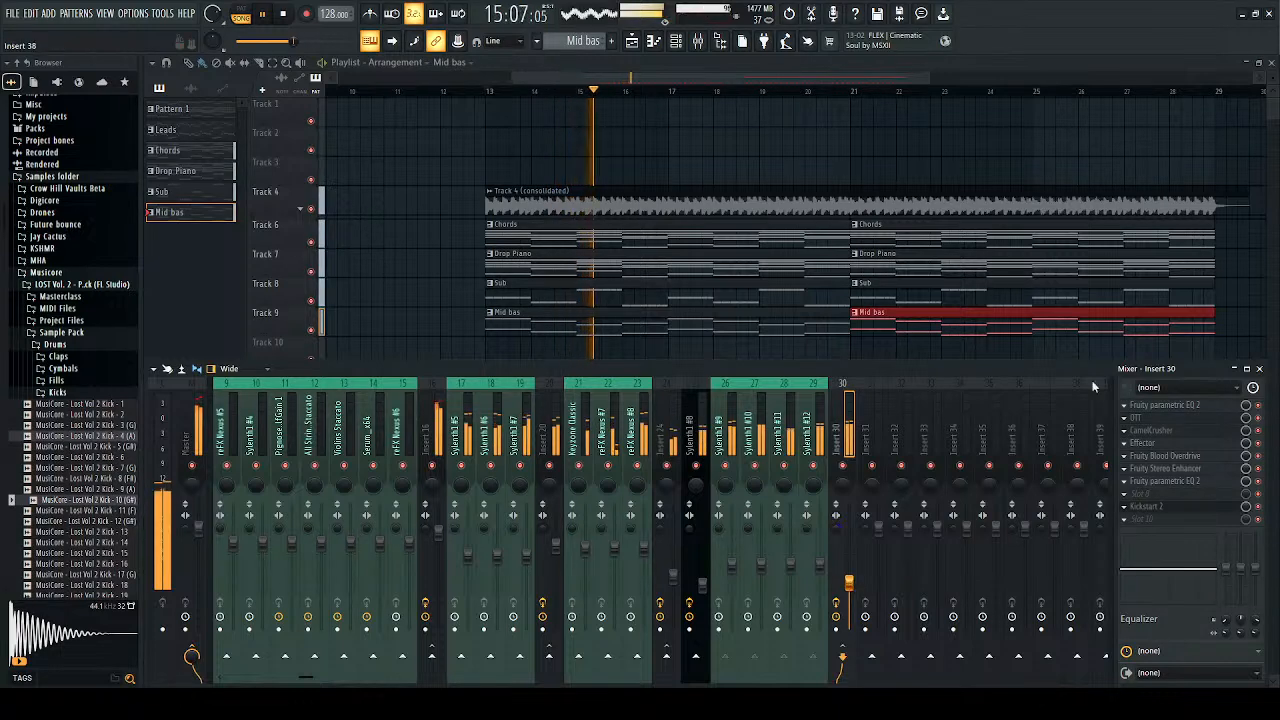
pyautogui.click(1166, 483)
pyautogui.press('space')
pyautogui.press('space')
pyautogui.moveTo(431, 307)
pyautogui.mouseDown()
pyautogui.moveTo(457, 307)
pyautogui.moveTo(441, 307)
pyautogui.mouseUp()
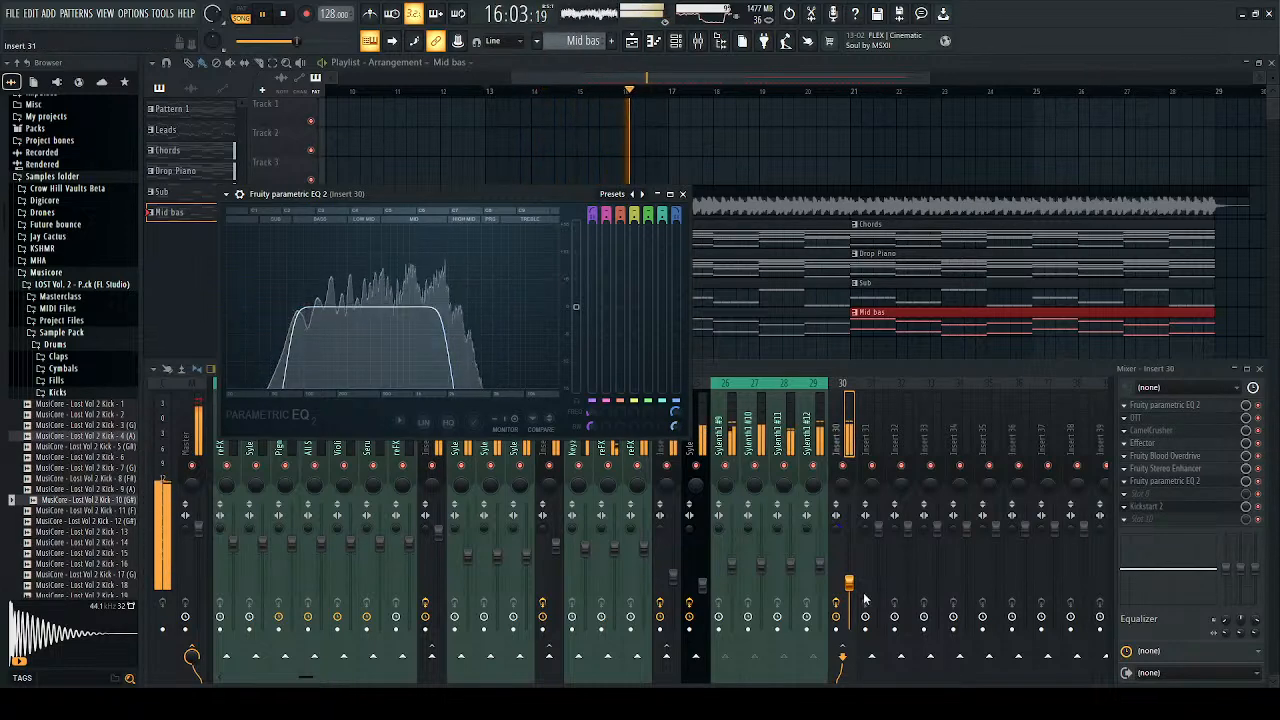
# Step: Lower the Insert 30 fader slightly, close the mixer and the EQ, and listen to the drop in the playlist
pyautogui.moveTo(849, 582); pyautogui.dragTo(849, 587)
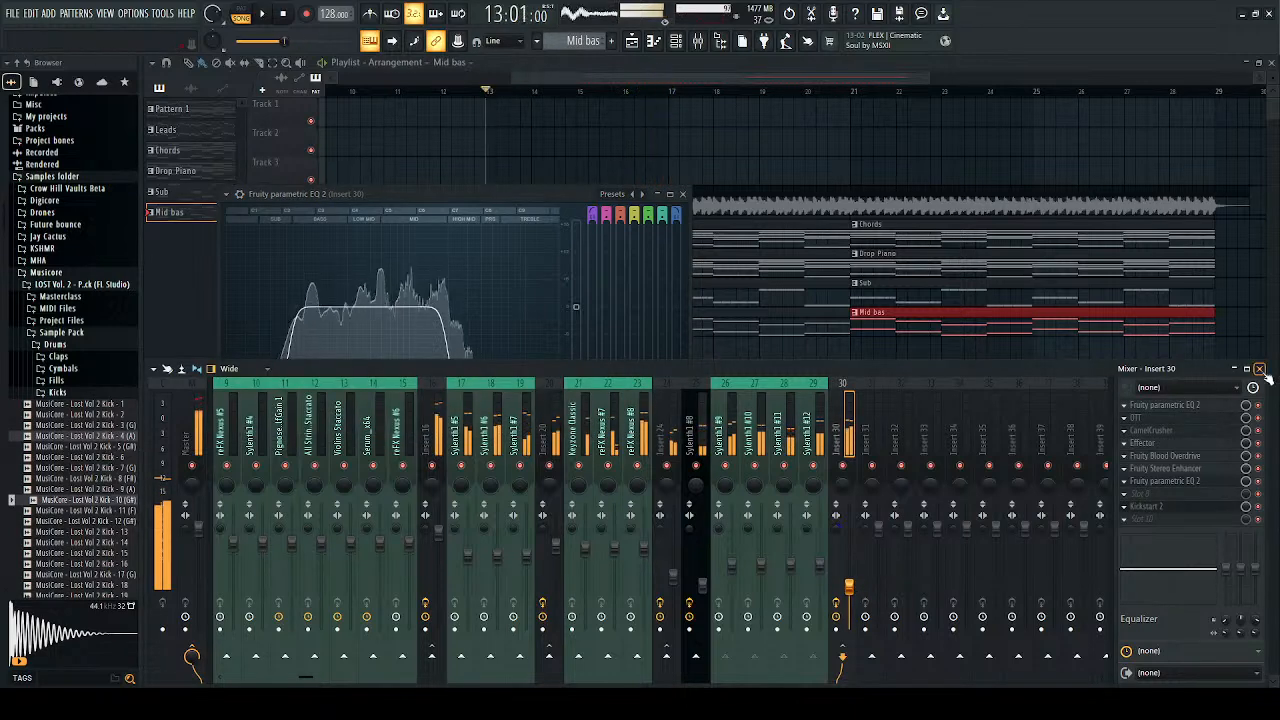
pyautogui.click(1260, 370)
pyautogui.click(683, 194)
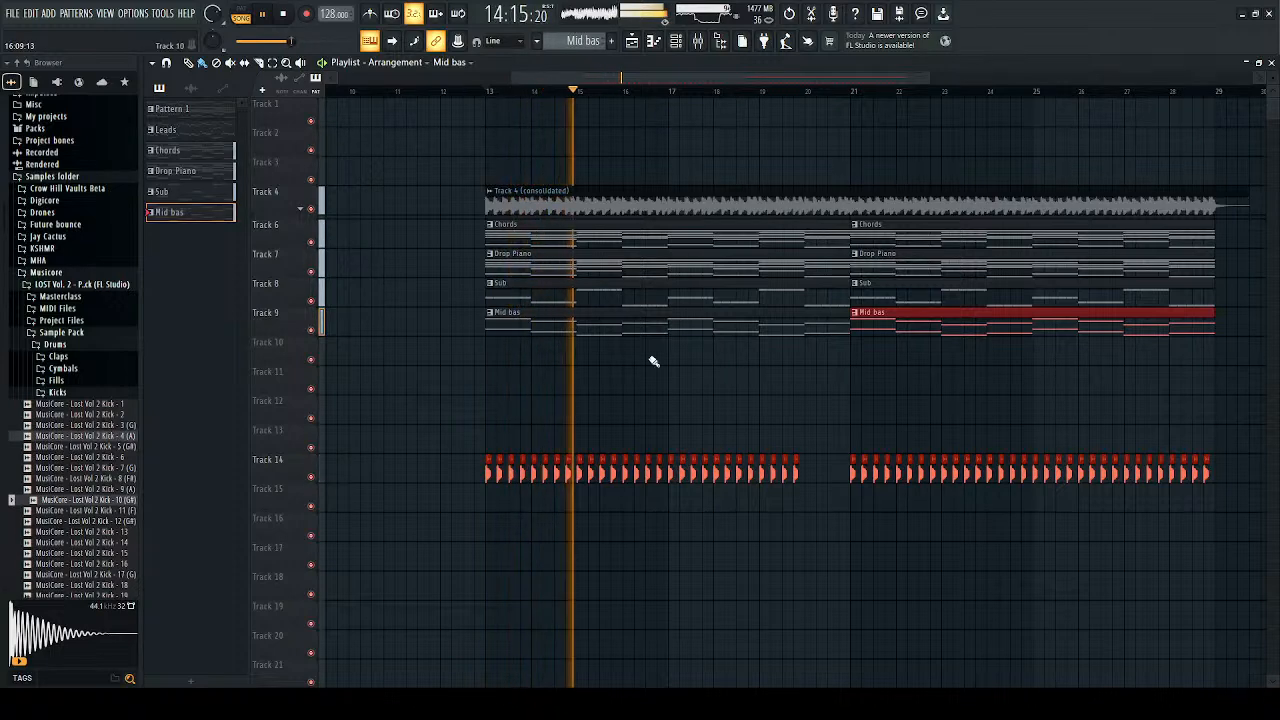
pyautogui.press('space')
# Step: Open Pattern 1 in the piano roll and select the notes starting each chord change in bars 1 to 4
pyautogui.doubleClick(181, 118)
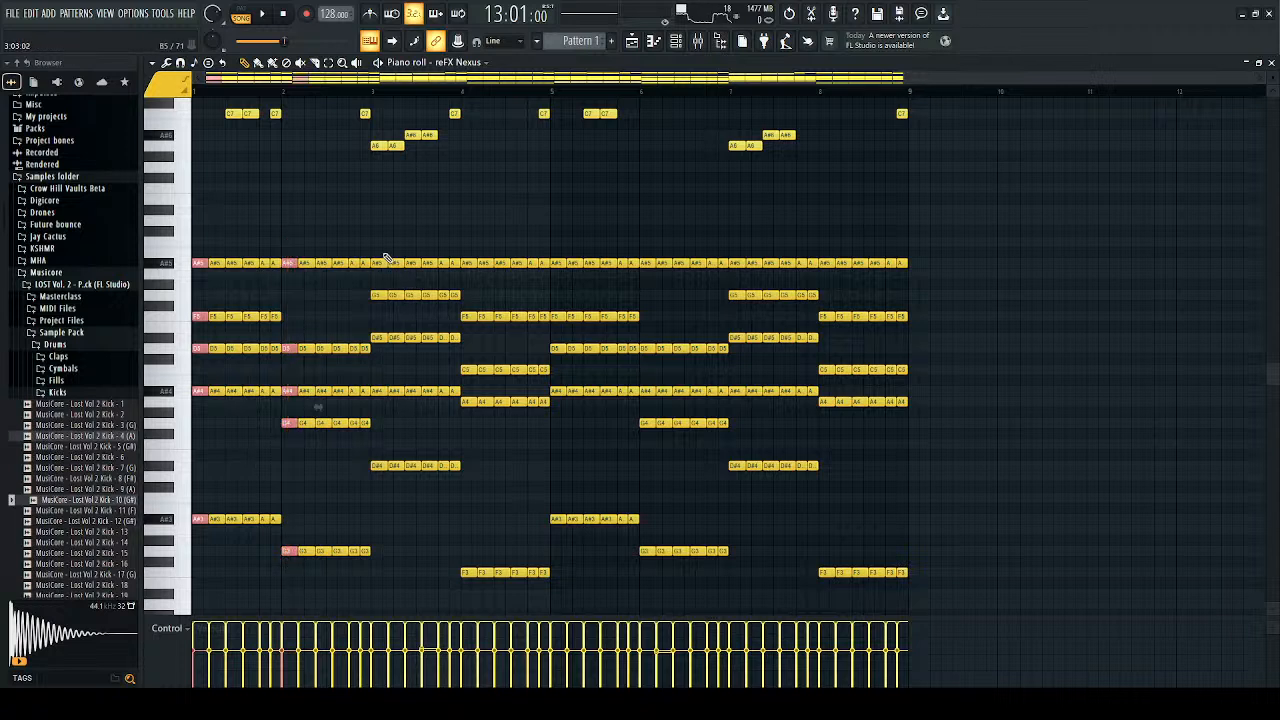
pyautogui.moveTo(379, 450); pyautogui.dragTo(372, 520)
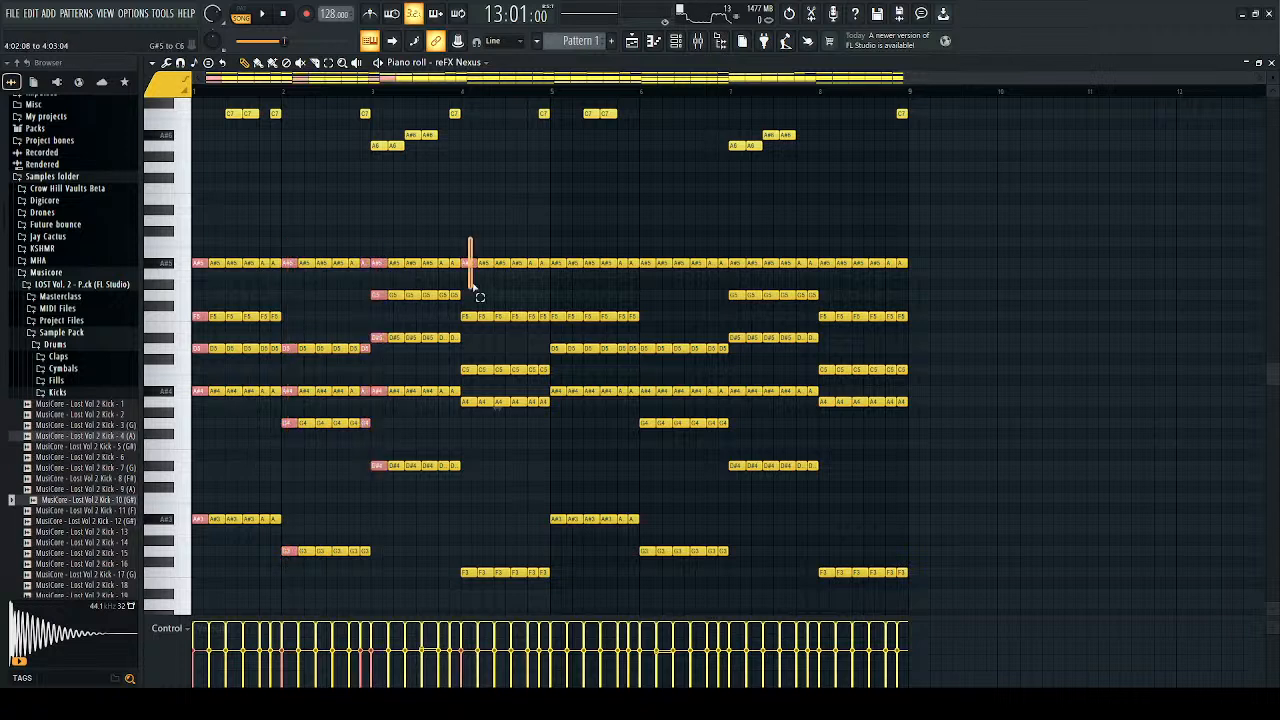
pyautogui.moveTo(470, 468); pyautogui.dragTo(472, 574)
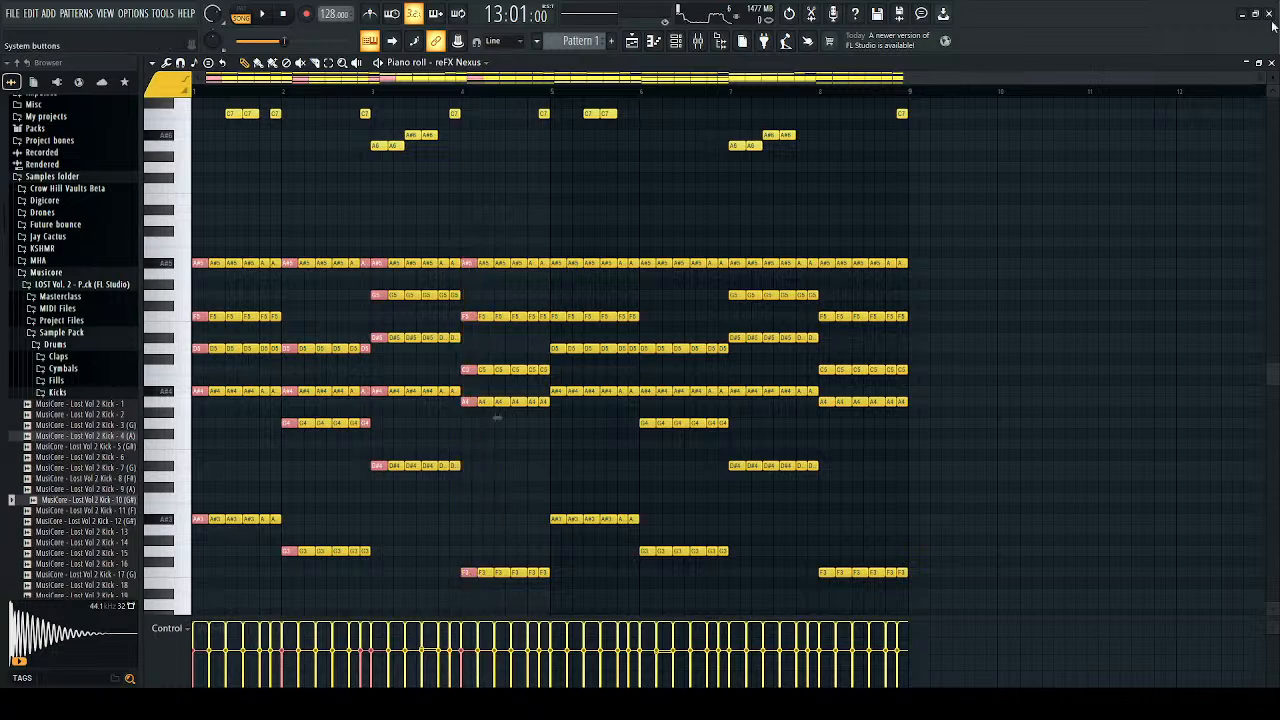
# Step: Create a new pattern named Pad and add a reFX Nexus channel in place of the trial Sylenth1
pyautogui.click(1271, 62)
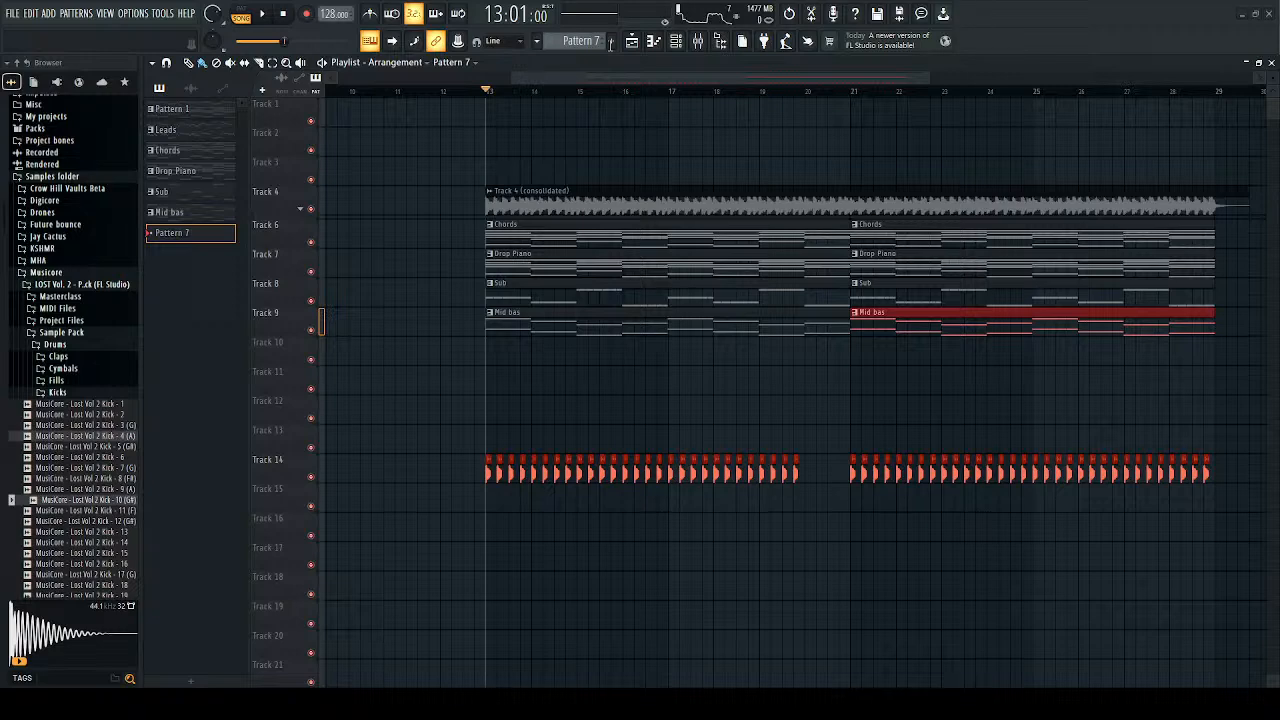
pyautogui.click(676, 40)
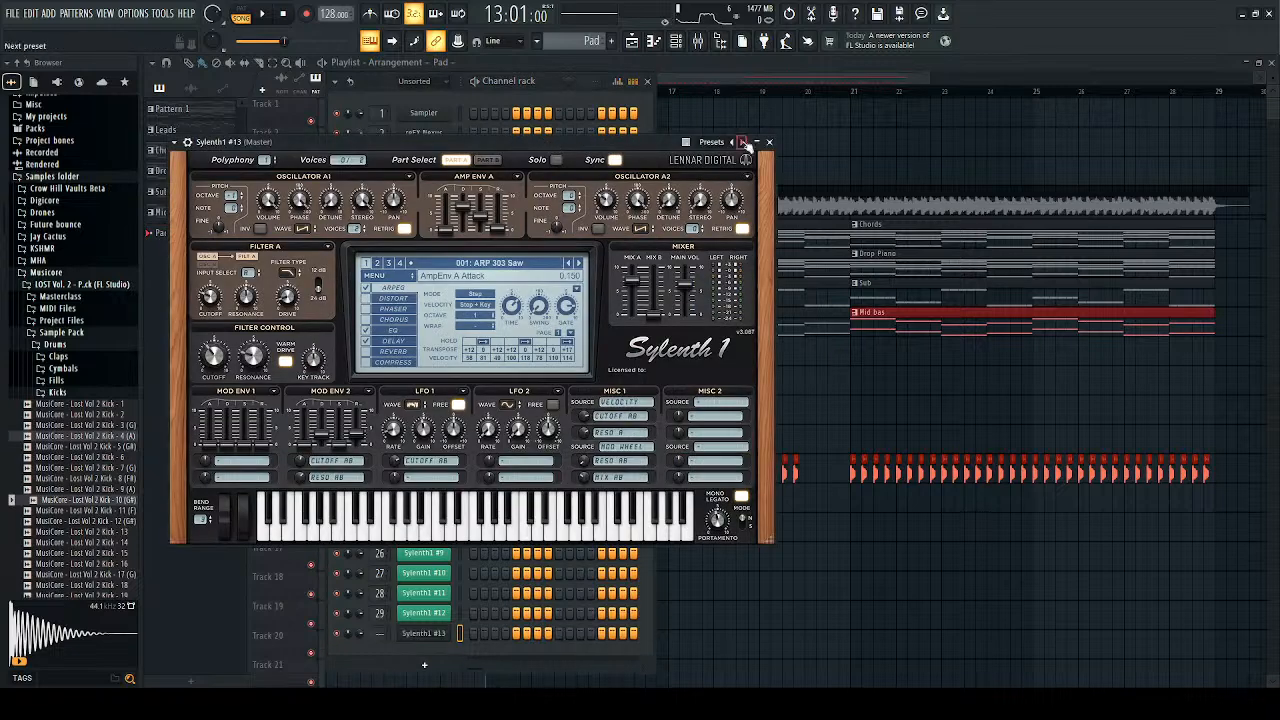
pyautogui.click(769, 141)
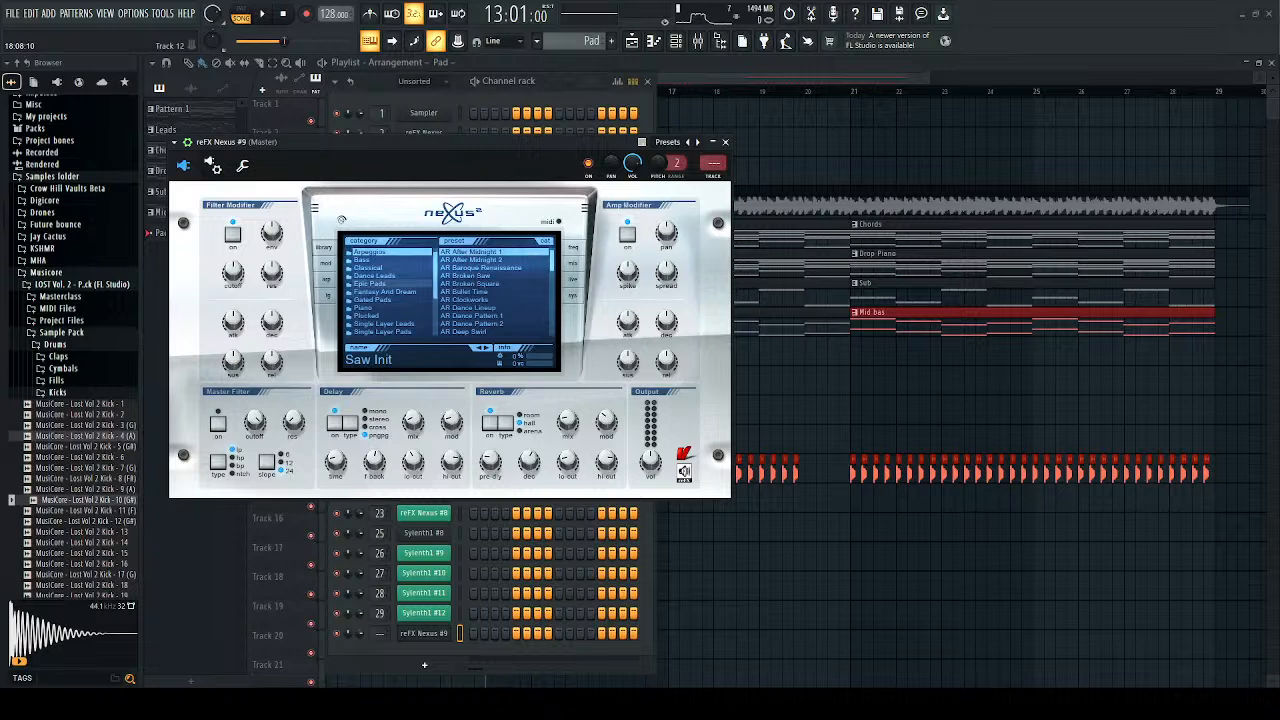
# Step: Audition the Single Layer Pads warm presets in reFX Nexus #9, load PD Warm Pad 1 and close the plugin
pyautogui.click(383, 332)
pyautogui.click(384, 324)
pyautogui.click(383, 332)
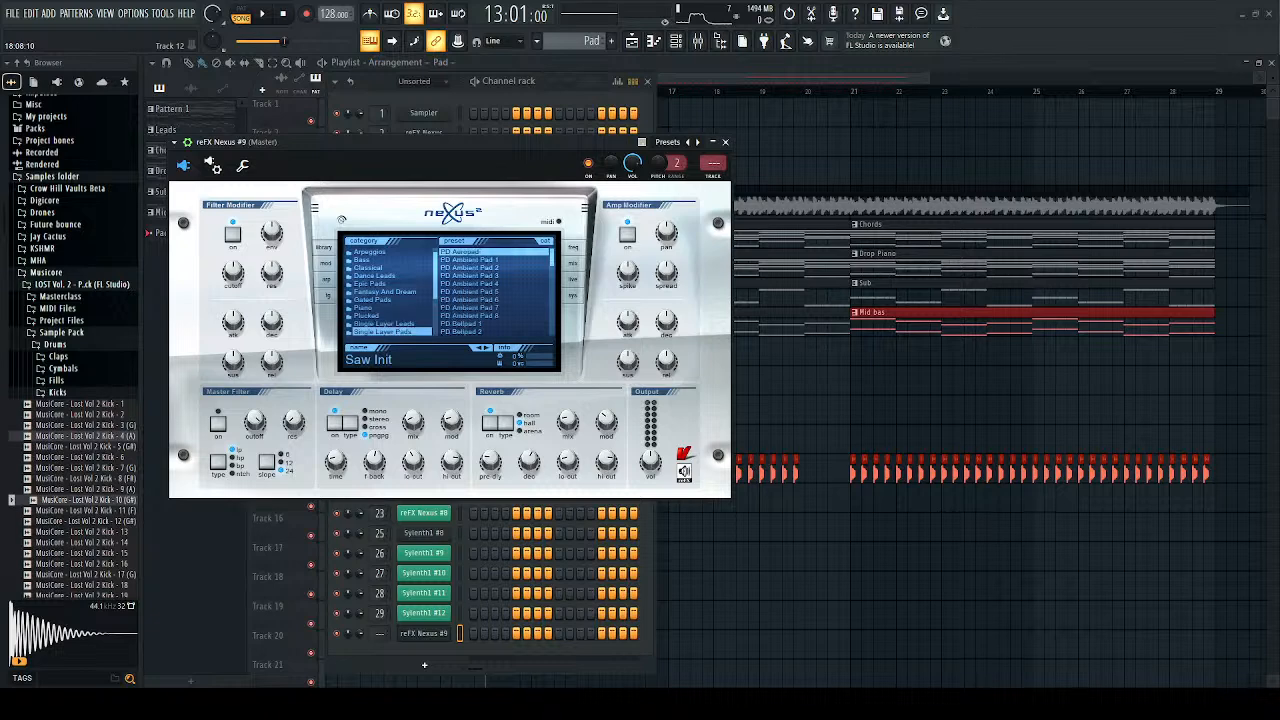
pyautogui.scroll(-5, 495, 290)
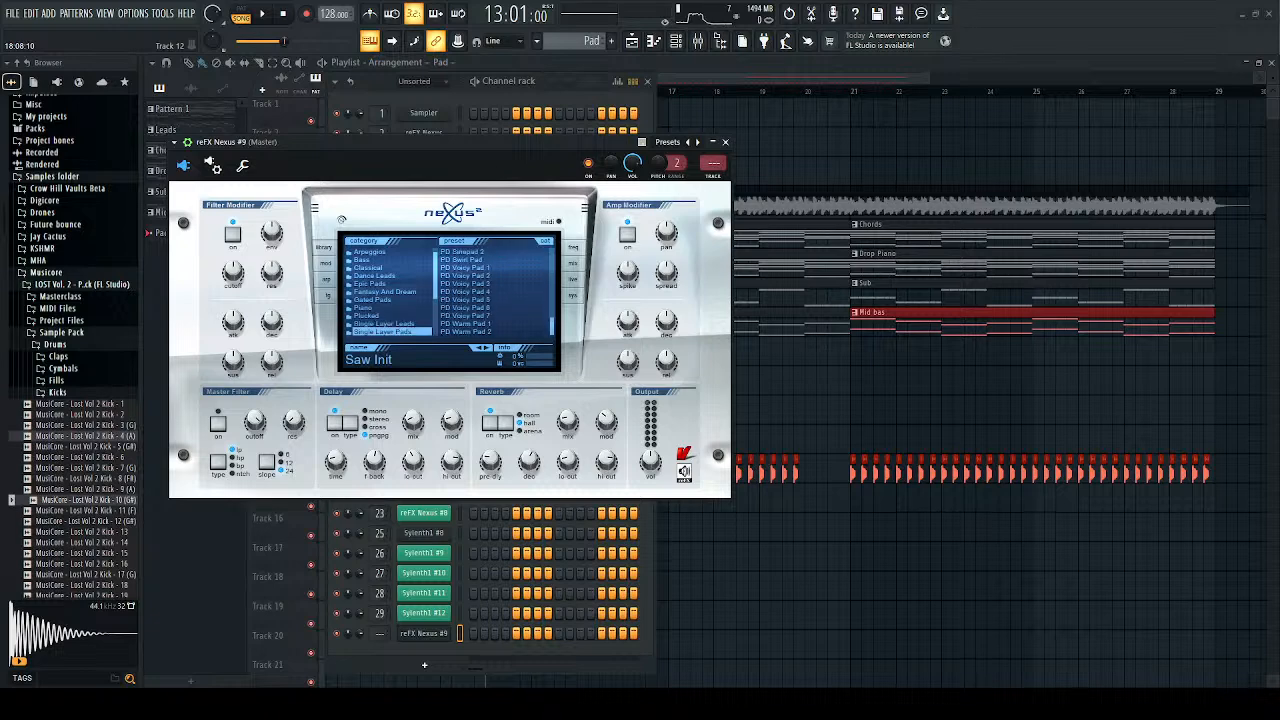
pyautogui.click(480, 324)
pyautogui.click(336, 426)
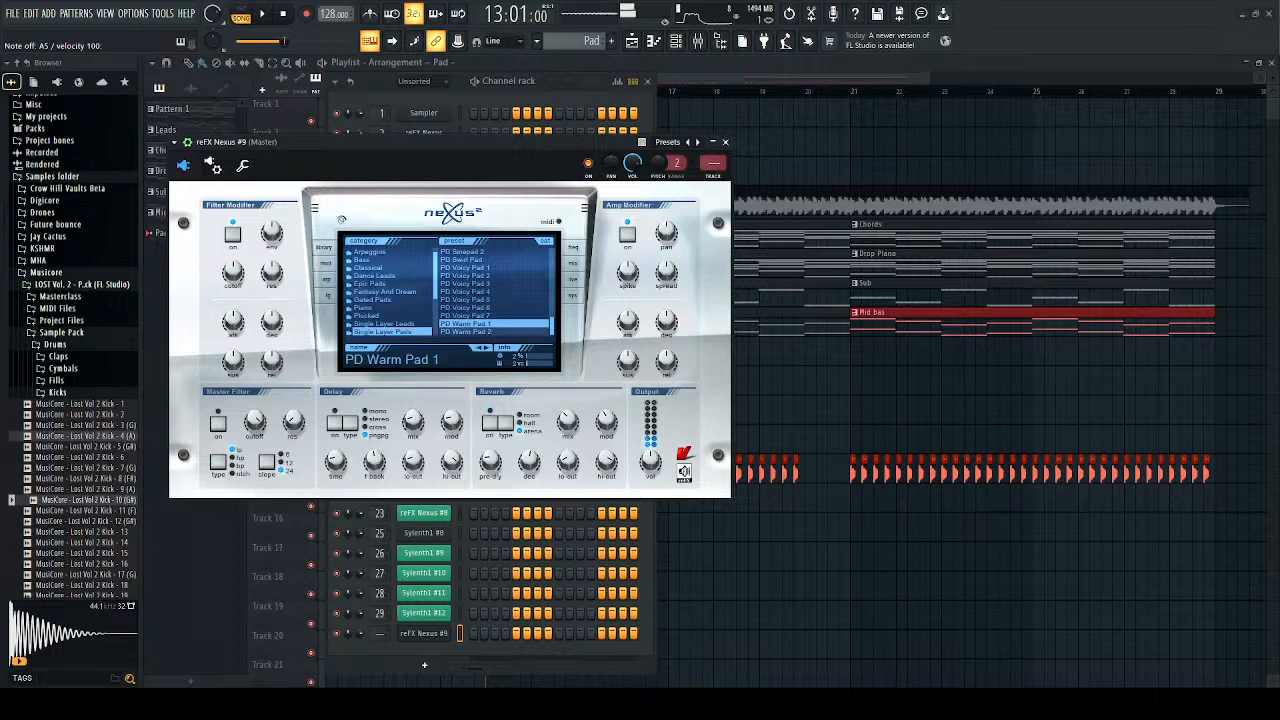
pyautogui.click(480, 331)
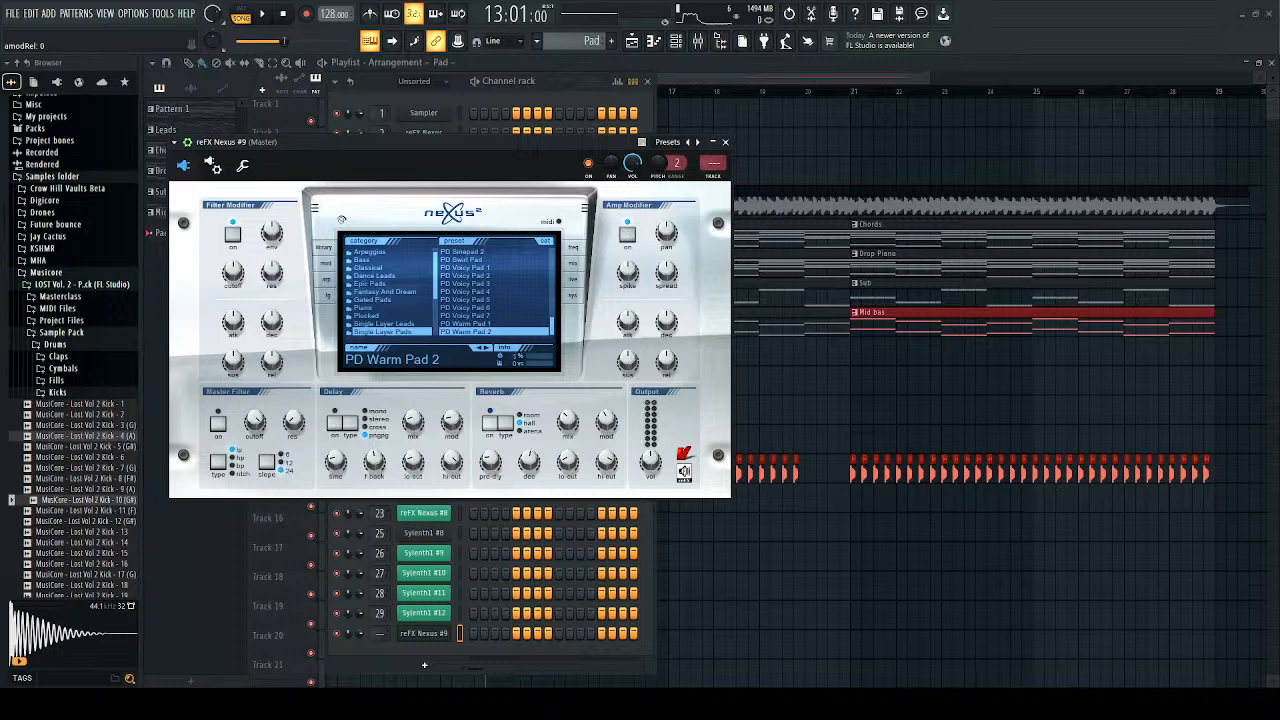
pyautogui.press('n')
pyautogui.click(483, 324)
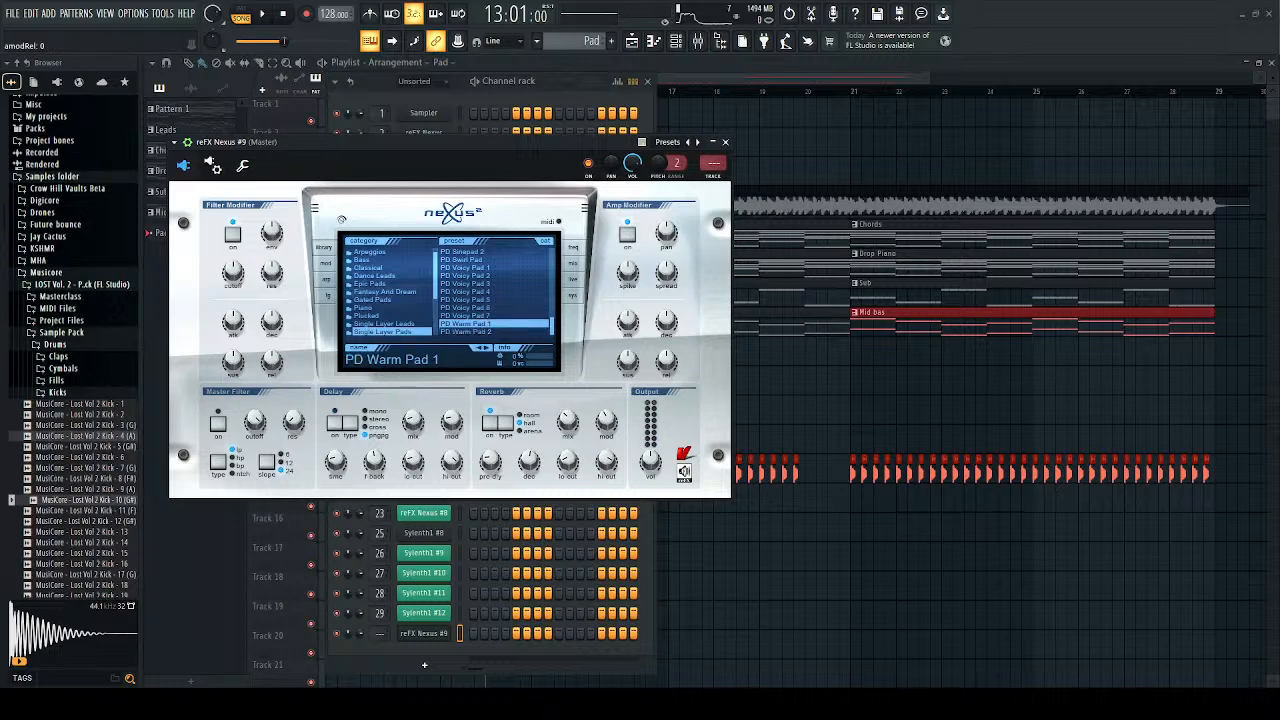
pyautogui.click(725, 141)
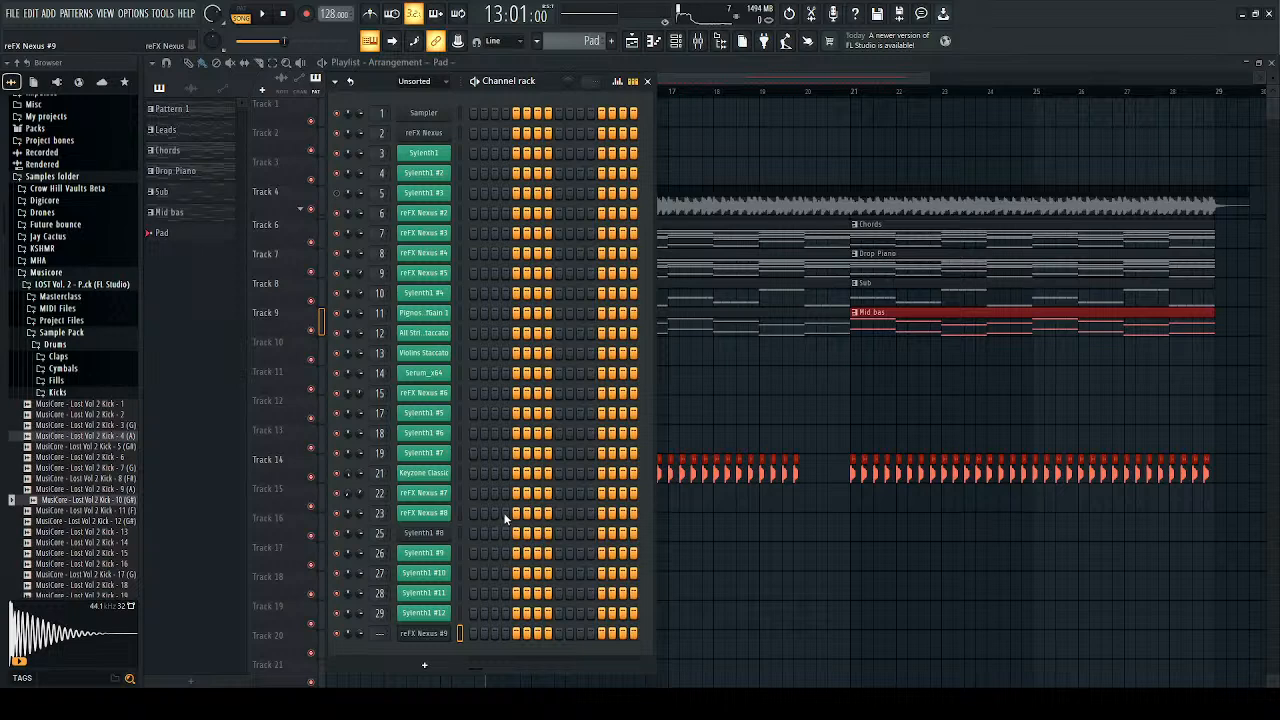
# Step: Paste the copied lead chord notes into the Pad pattern's reFX Nexus #9 piano roll
pyautogui.click(492, 573)
pyautogui.click(495, 575)
pyautogui.click(653, 41)
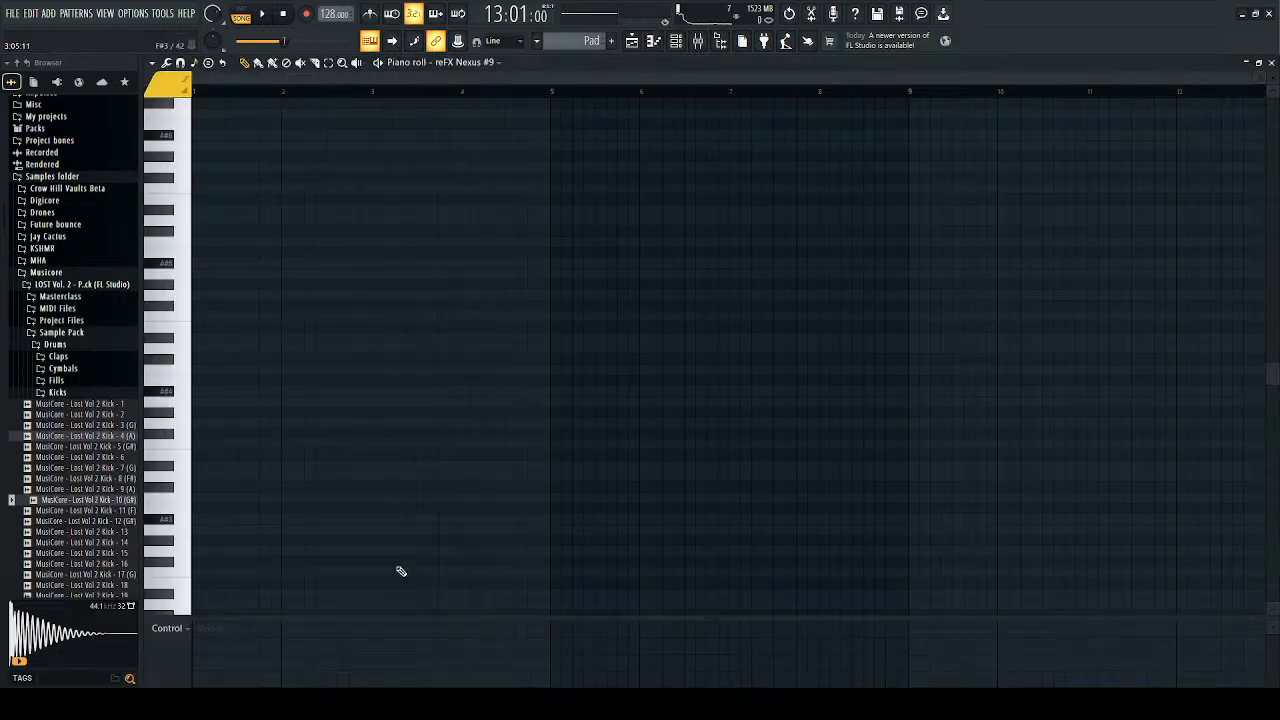
pyautogui.click(676, 39)
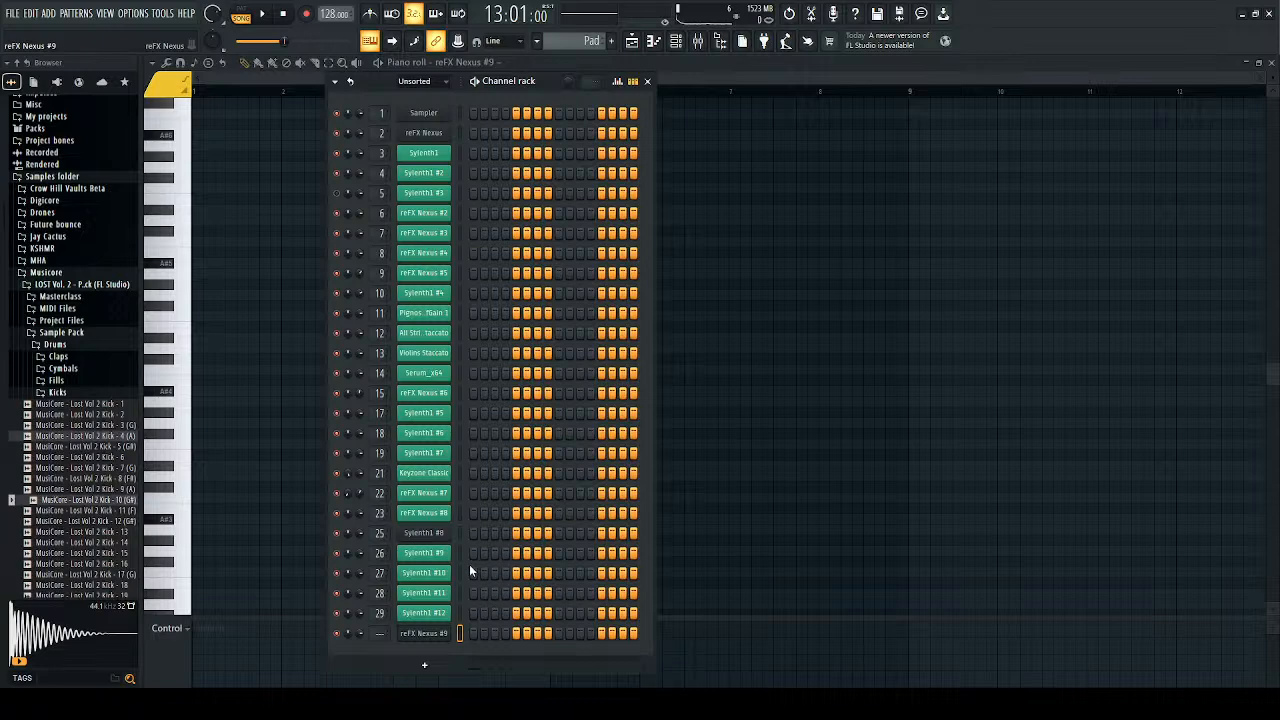
pyautogui.press('F5')
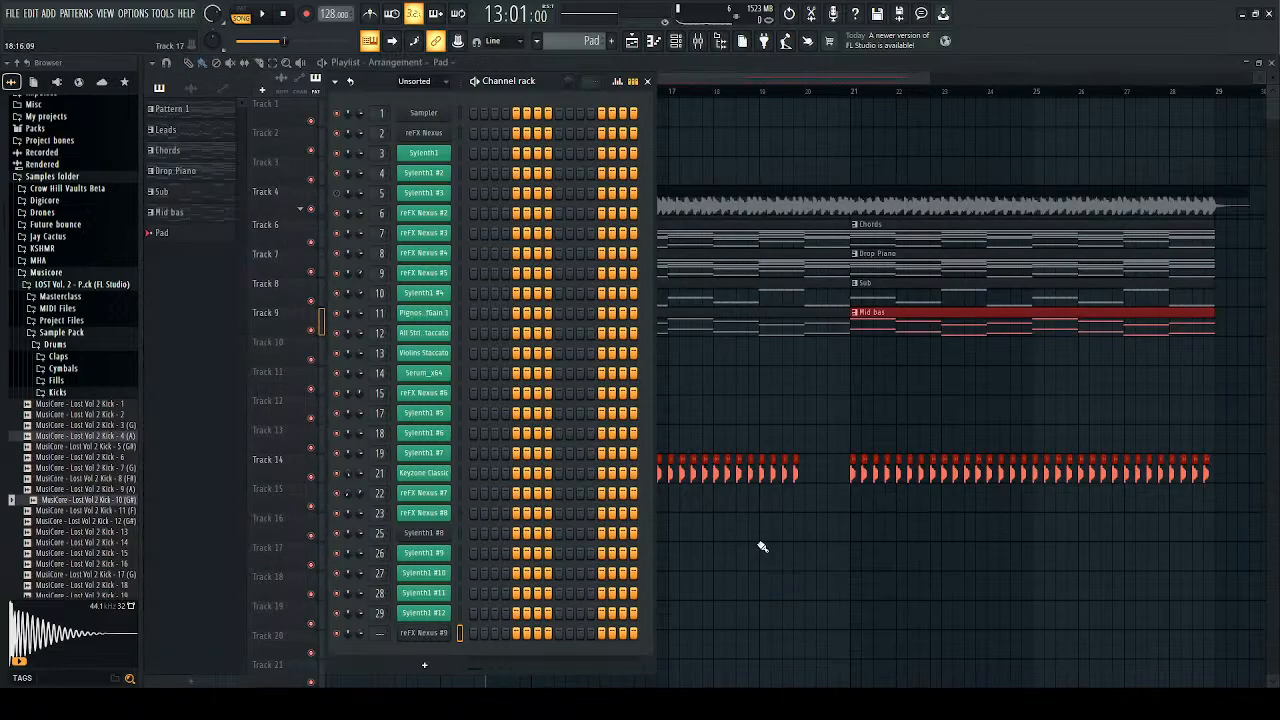
pyautogui.press('F7')
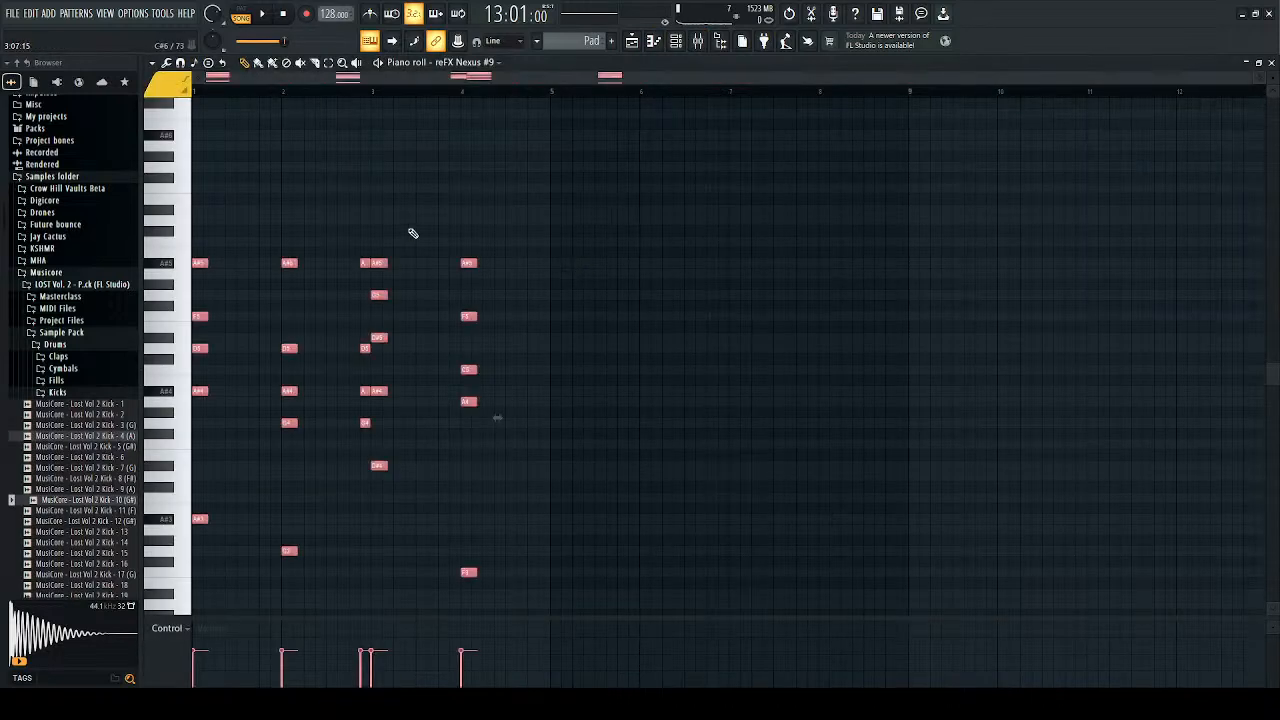
# Step: Play the Pad pattern on its own and delete the extra chord notes just before bar 3
pyautogui.click(241, 14)
pyautogui.press('space')
pyautogui.rightClick(365, 348)
pyautogui.rightClick(365, 391)
pyautogui.rightClick(365, 423)
pyautogui.scroll(-3, 368, 438)
pyautogui.rightClick(365, 136)
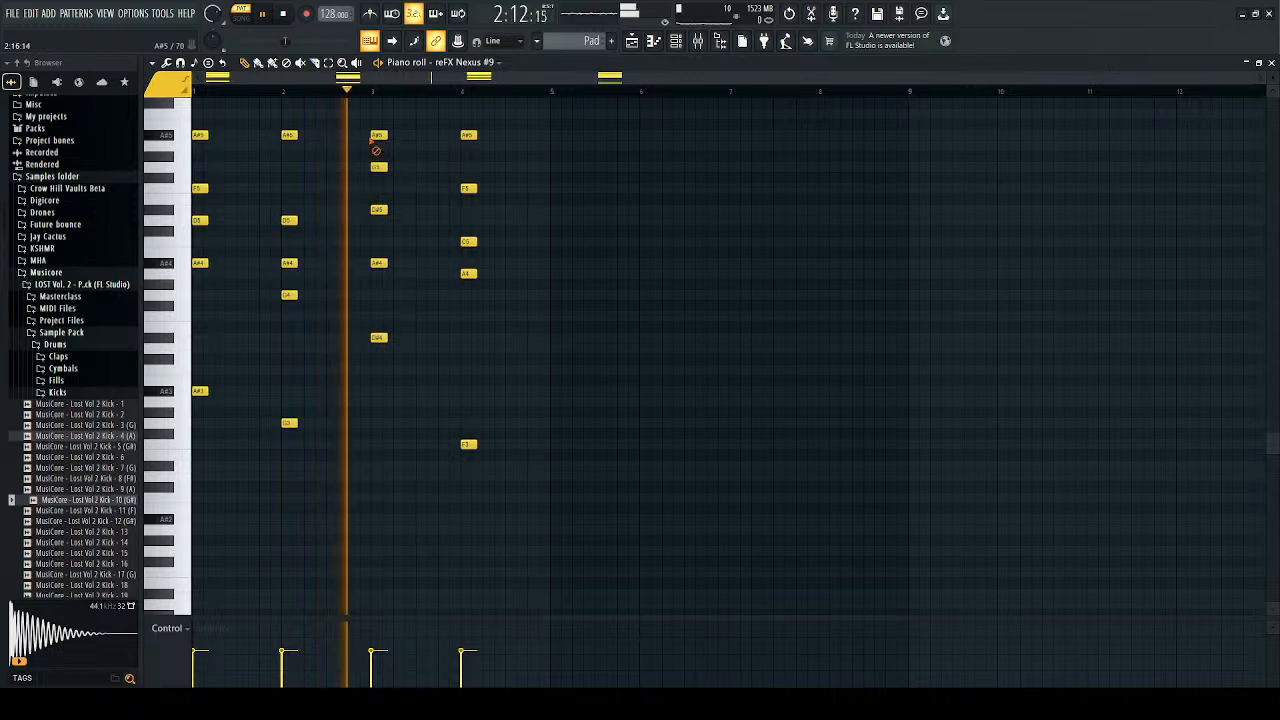
# Step: Extend each pad chord to fill its whole bar and duplicate the four-bar progression into bars 5 to 8
pyautogui.scroll(2, 370, 270)
pyautogui.hotkey('ctrl', 'l')
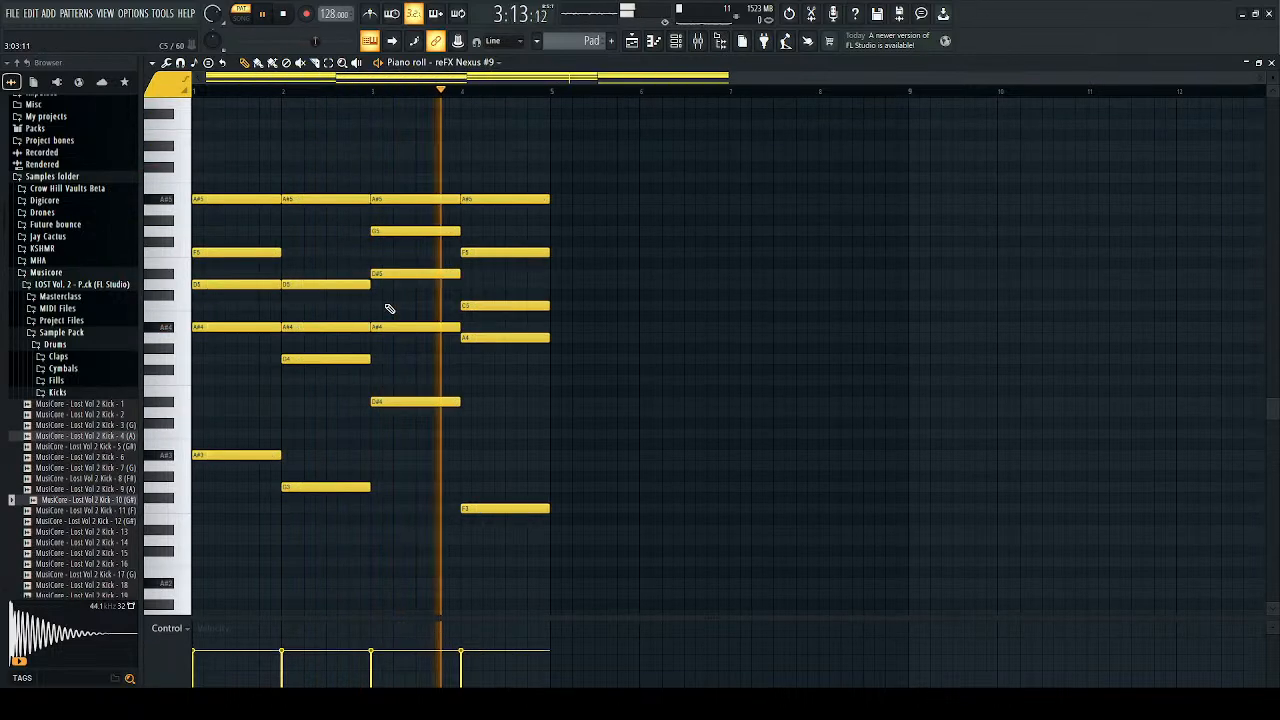
pyautogui.hotkey('ctrl', 'b')
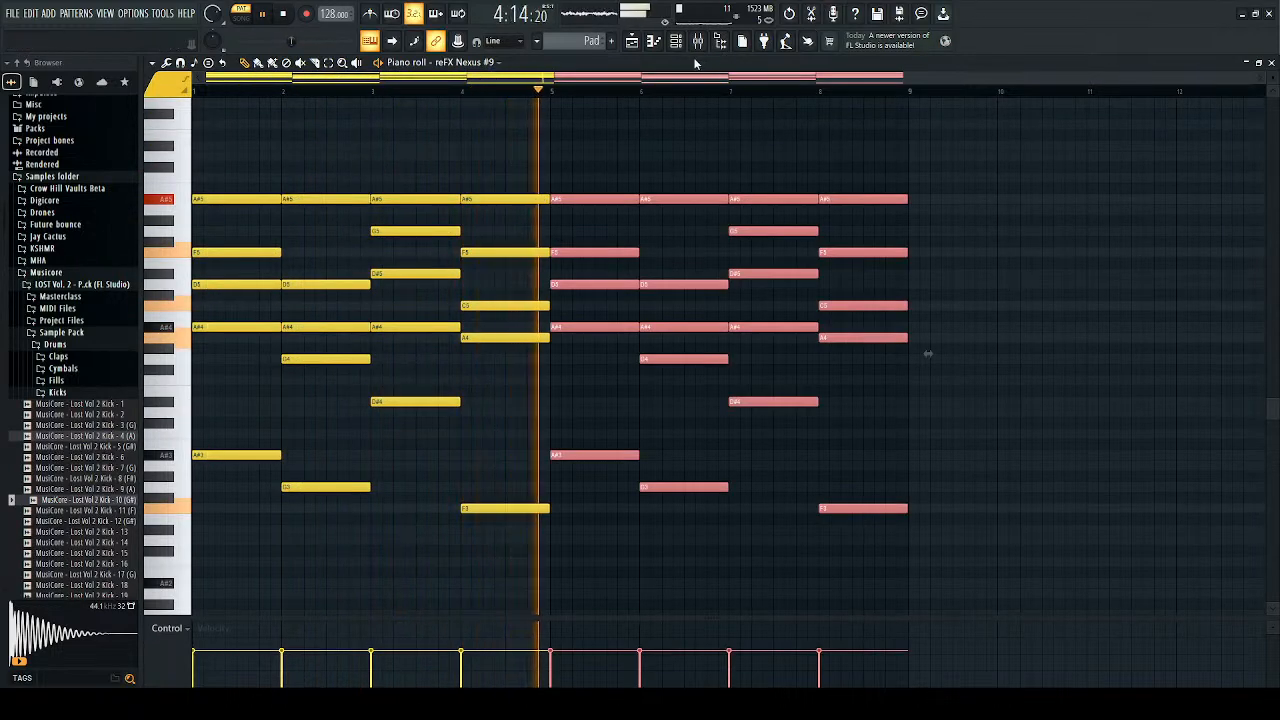
# Step: Transpose all the pad chords in bars 1 to 8 up one octave
pyautogui.hotkey('ctrl', 'Up')
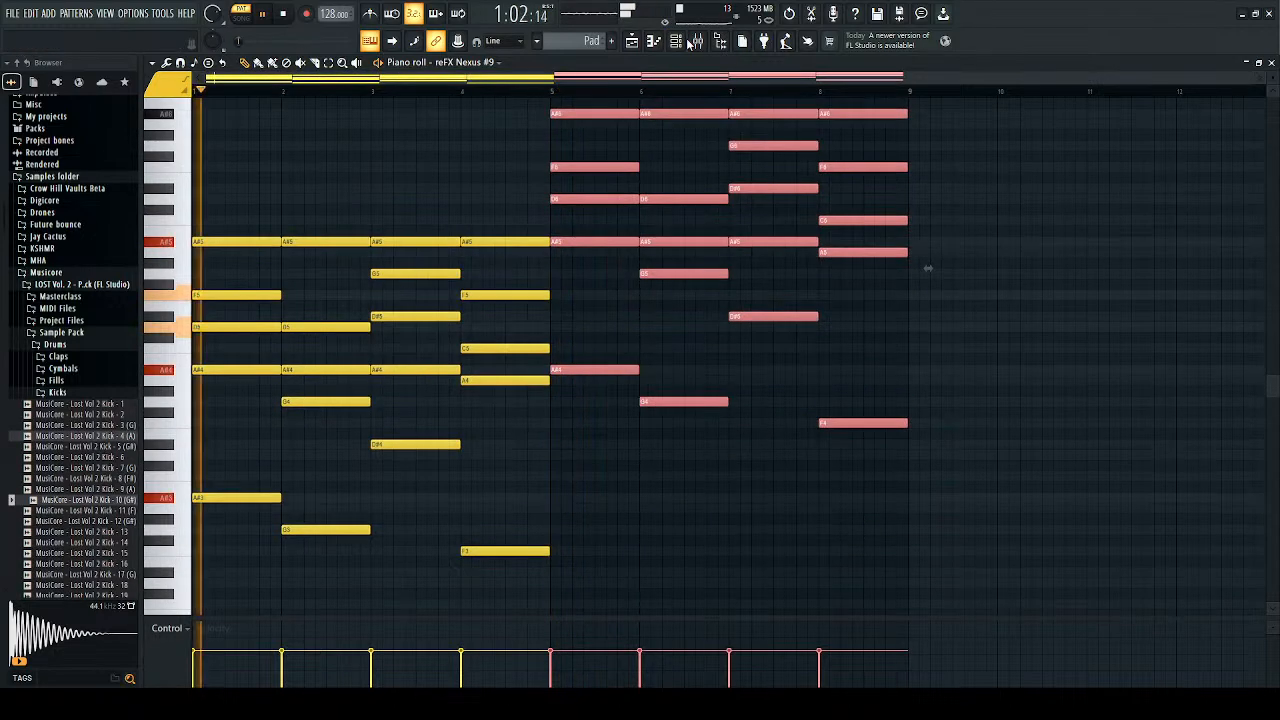
pyautogui.hotkey('ctrl', 'Down')
pyautogui.keyDown('ctrl'); pyautogui.click(500, 192); pyautogui.keyUp('ctrl')
pyautogui.hotkey('ctrl', 'Up')
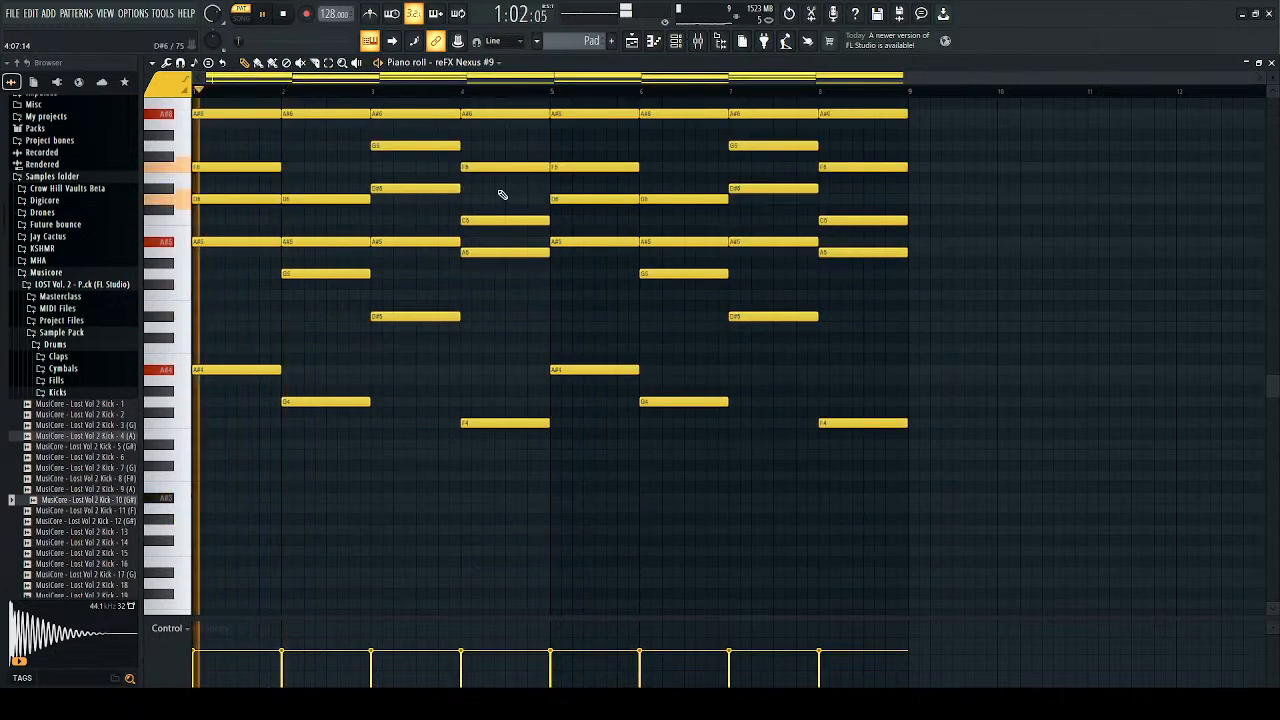
# Step: Route reFX Nexus #9 to mixer track 31, lower that track's fader and stop playback
pyautogui.press('F6')
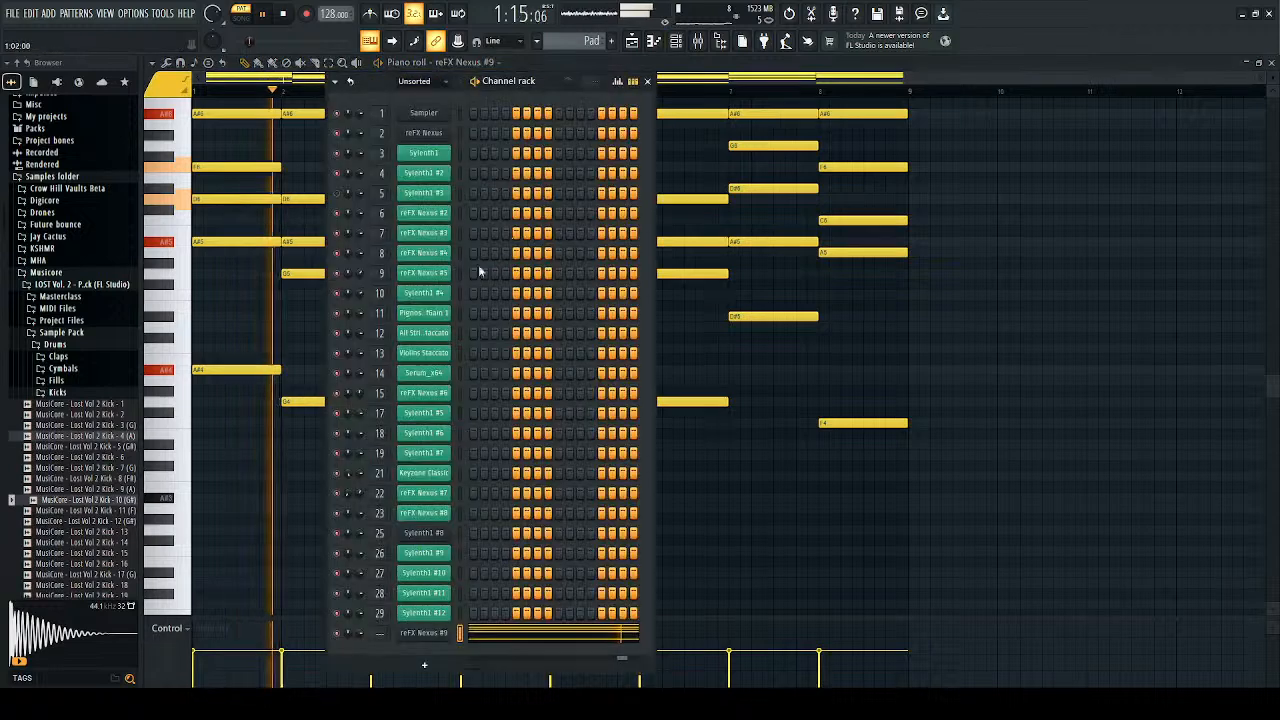
pyautogui.press('F9')
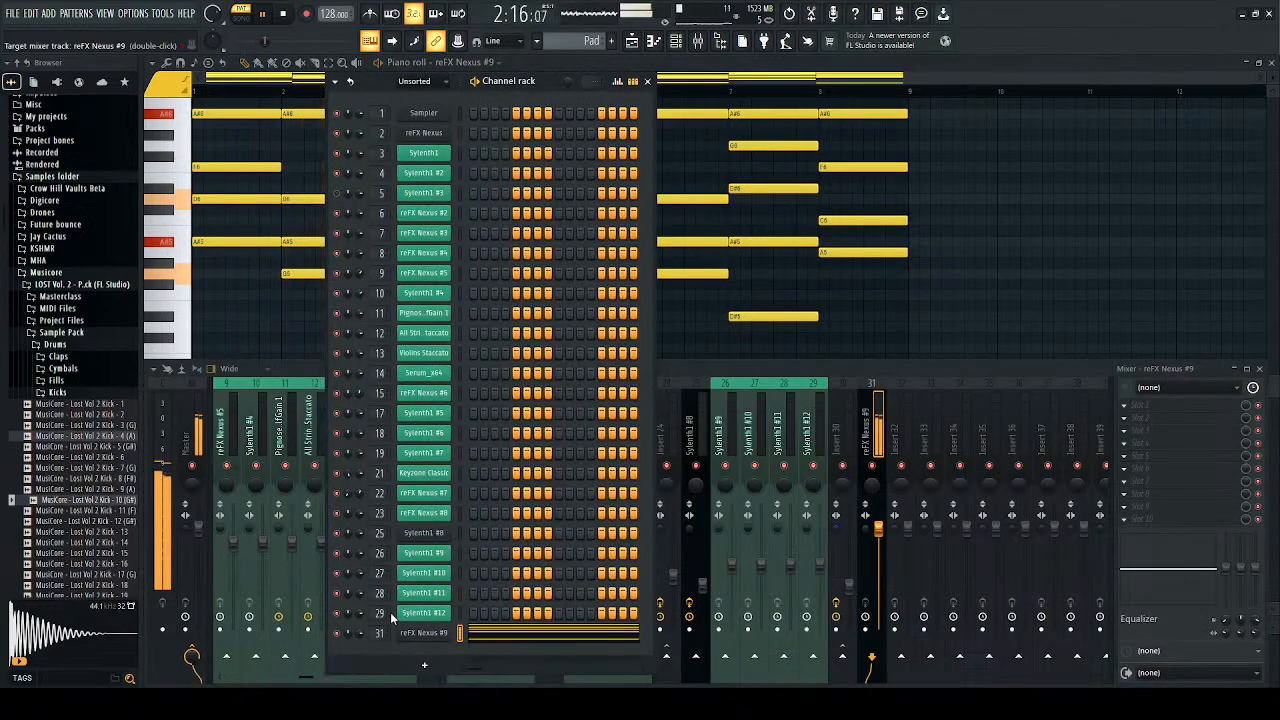
pyautogui.moveTo(878, 528); pyautogui.dragTo(882, 572)
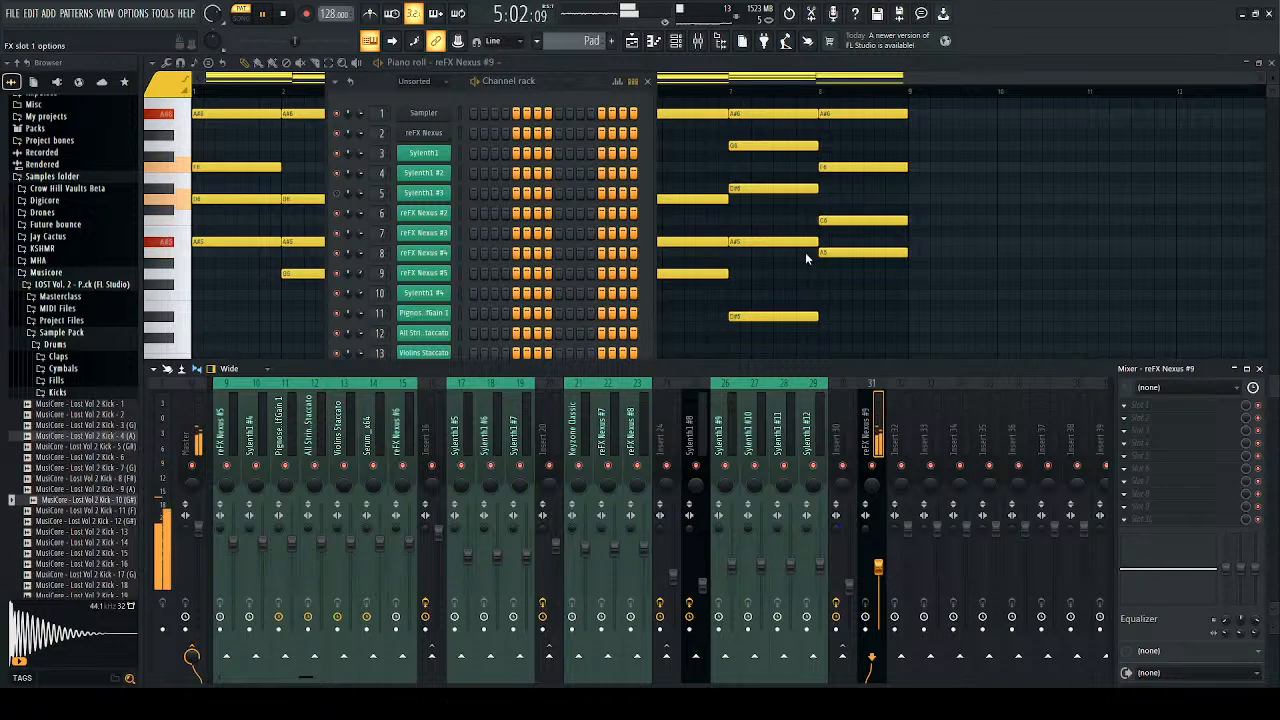
pyautogui.click(809, 265)
pyautogui.press('space')
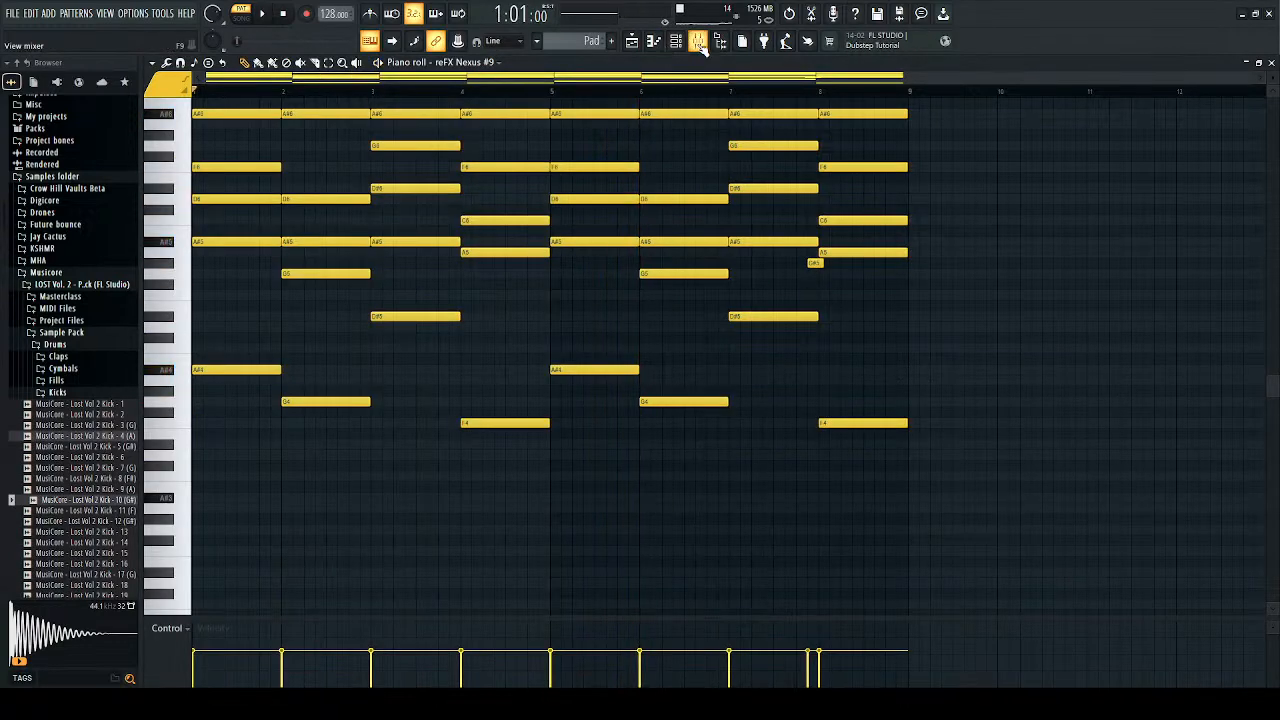
# Step: Add Fruity parametric EQ 2 to the pad's mixer track with the 20Hz + 18kHz cut preset and raise the low cut to about 95 Hz
pyautogui.press('F9')
pyautogui.click(1185, 407)
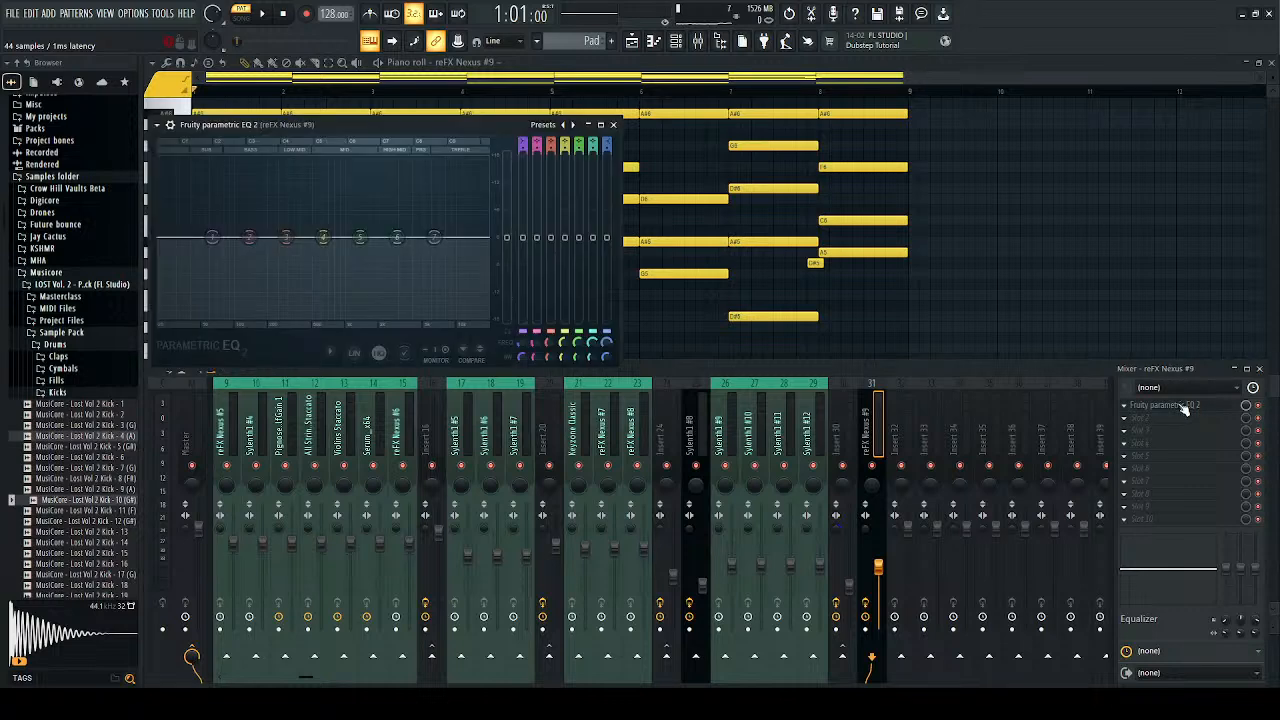
pyautogui.click(575, 126)
pyautogui.click(575, 126)
pyautogui.press('space')
pyautogui.moveTo(179, 249); pyautogui.dragTo(233, 238)
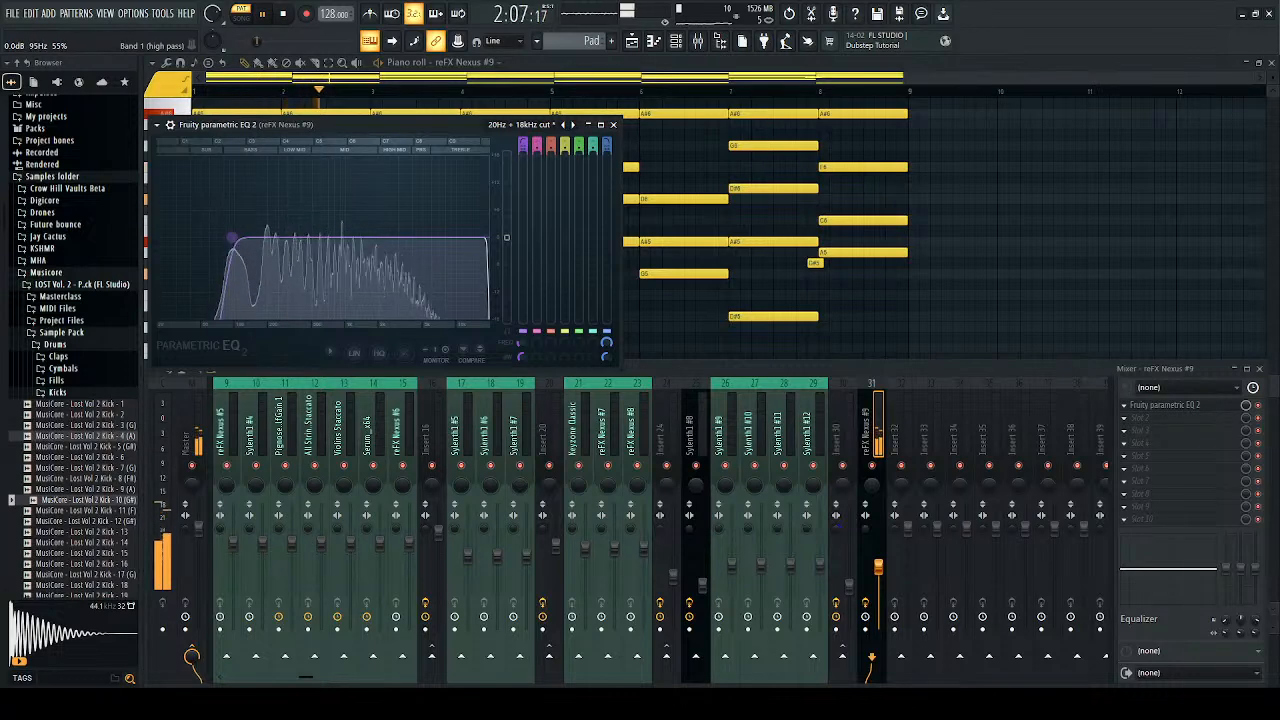
pyautogui.moveTo(488, 238)
pyautogui.mouseDown()
pyautogui.moveTo(424, 238)
pyautogui.moveTo(490, 238)
pyautogui.mouseUp()
pyautogui.click(614, 126)
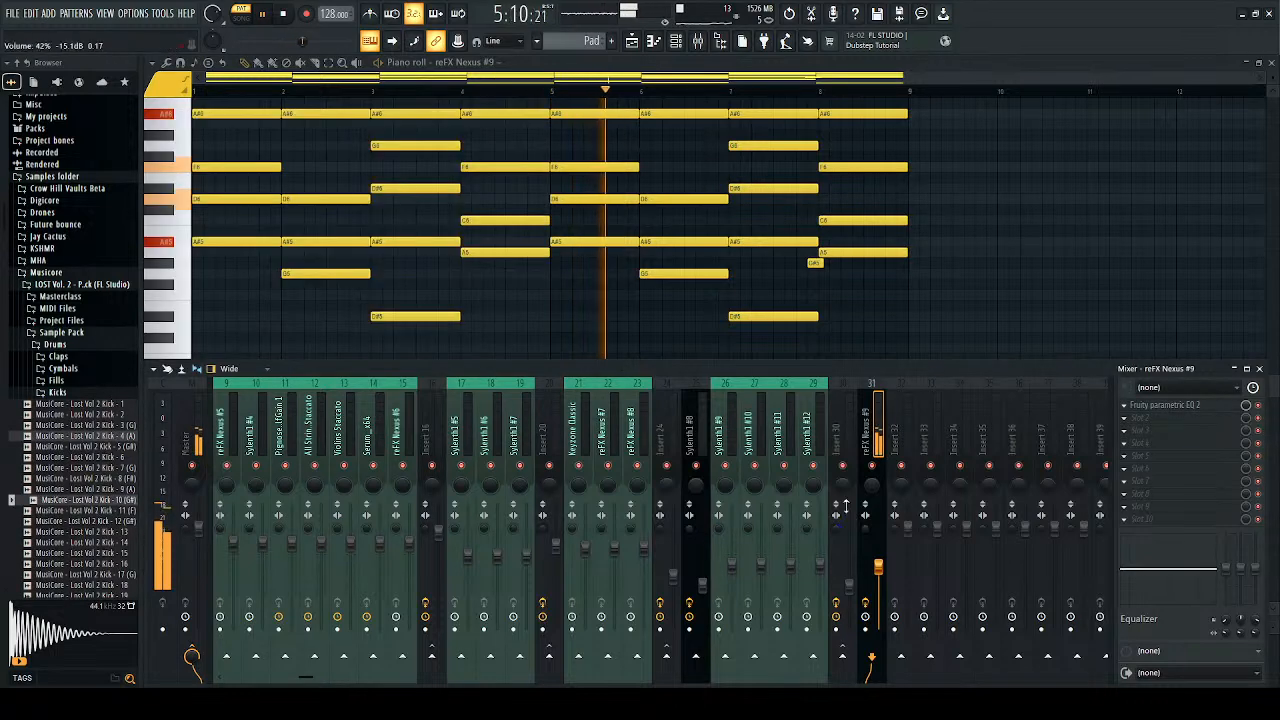
# Step: Add Kickstart 2 to the pad's mixer track, set its mix to 25%, and close the plugin and the mixer
pyautogui.click(1160, 419)
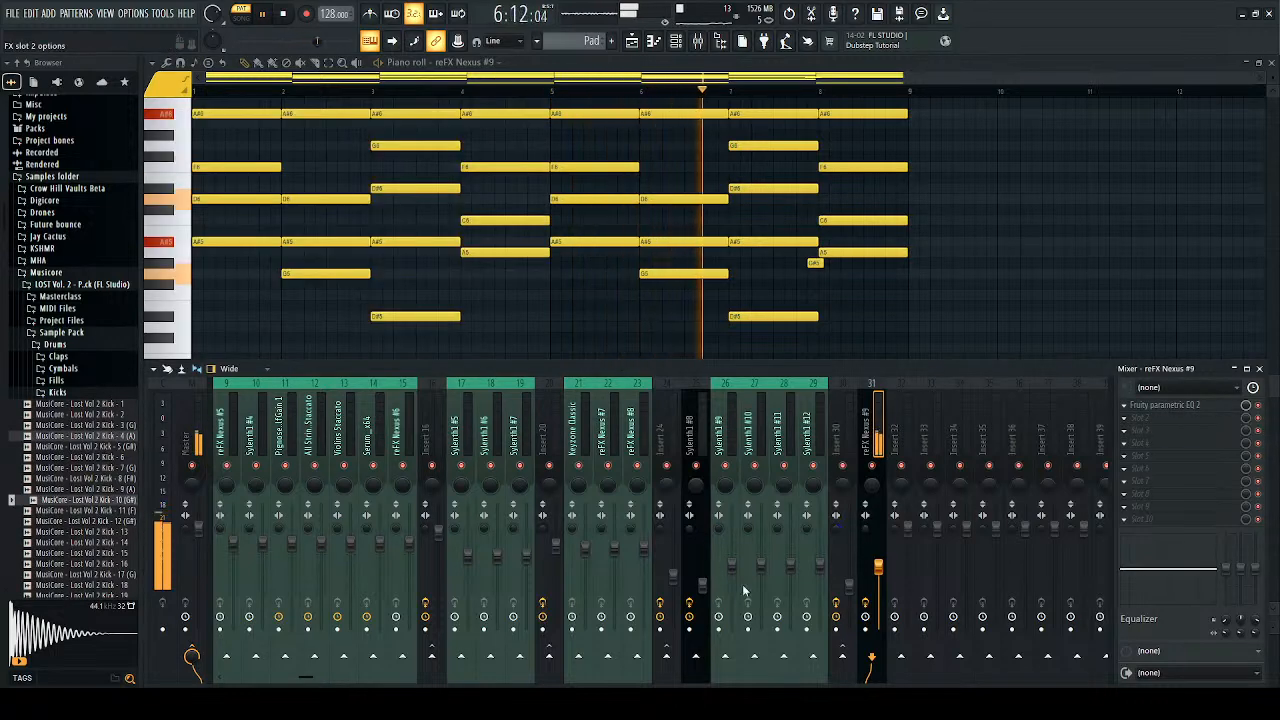
pyautogui.click(829, 383)
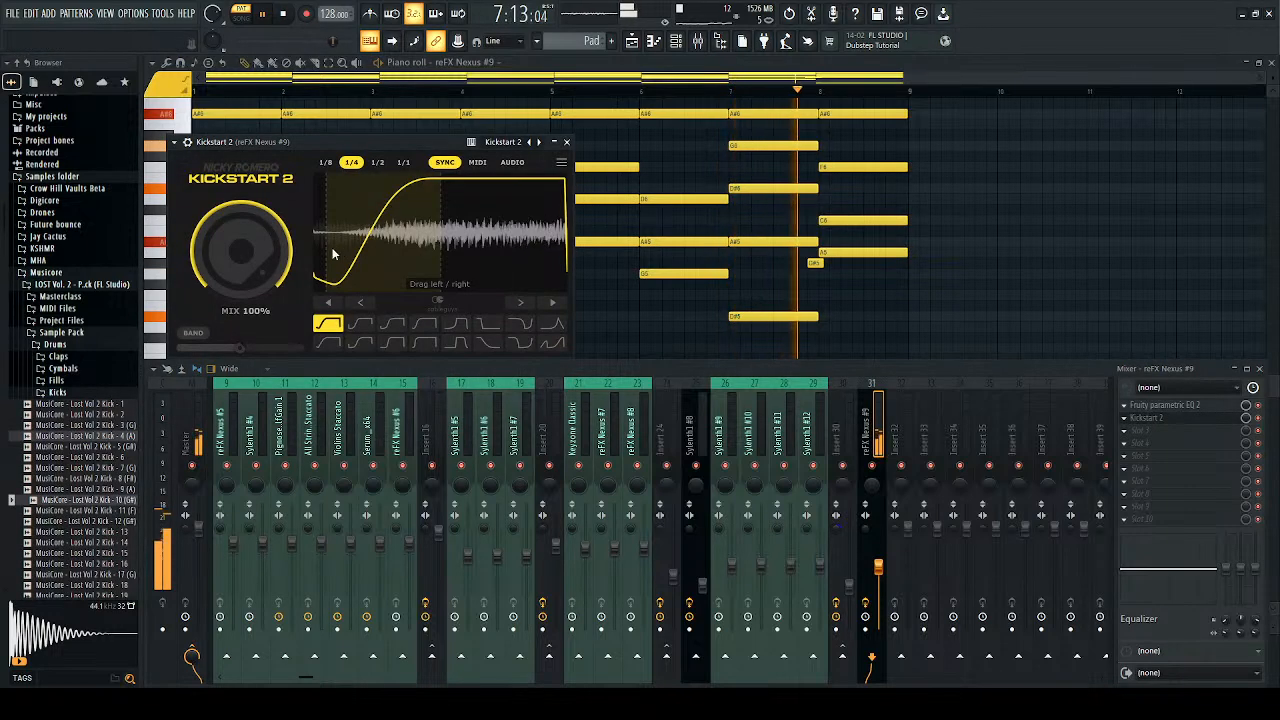
pyautogui.moveTo(241, 252)
pyautogui.mouseDown()
pyautogui.moveTo(241, 264)
pyautogui.moveTo(265, 254)
pyautogui.mouseUp()
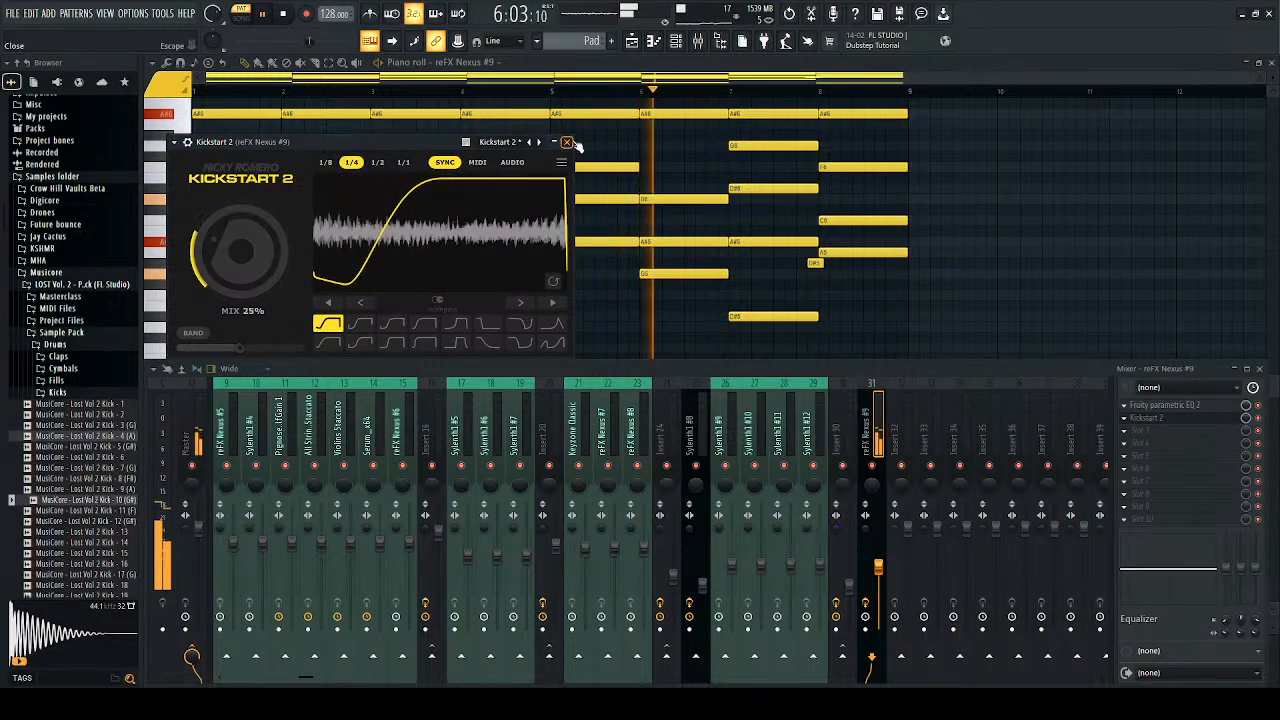
pyautogui.click(566, 141)
pyautogui.click(1260, 369)
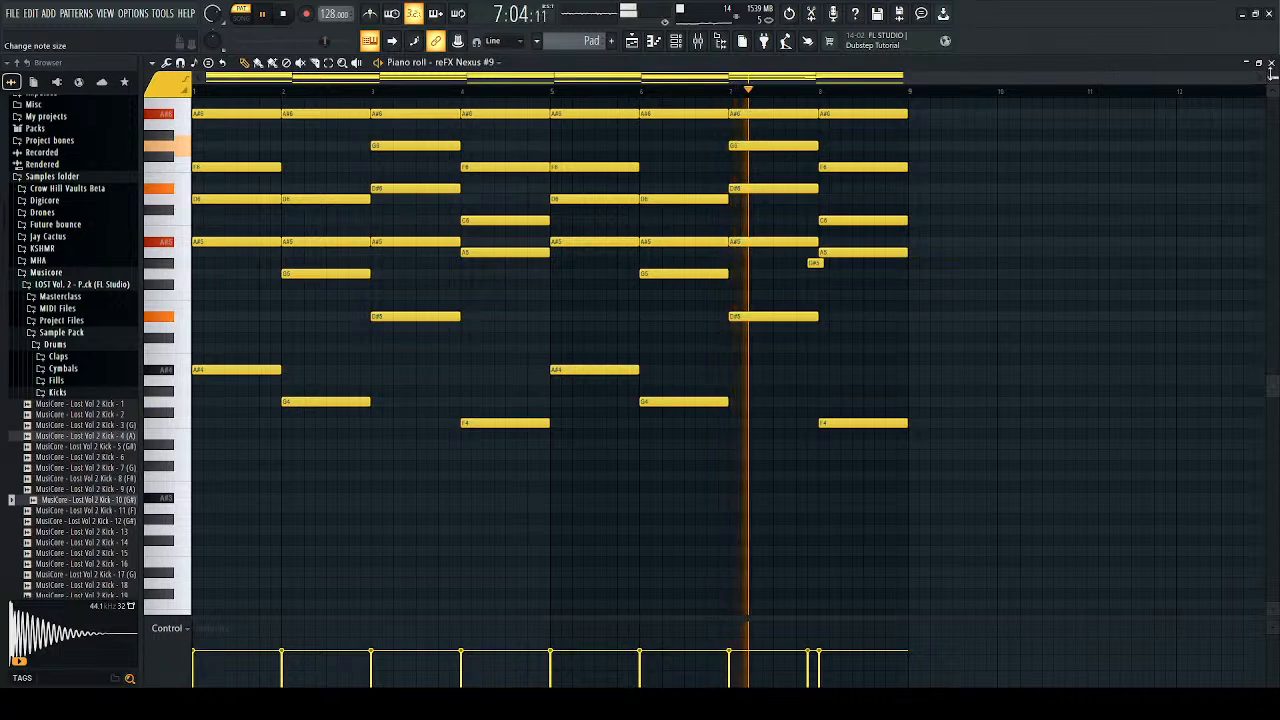
# Step: Close the piano roll and place the Pad pattern on Track 11 of the playlist at bars 13 and 21
pyautogui.click(1271, 63)
pyautogui.rightClick(764, 373)
pyautogui.press('space')
pyautogui.click(490, 374)
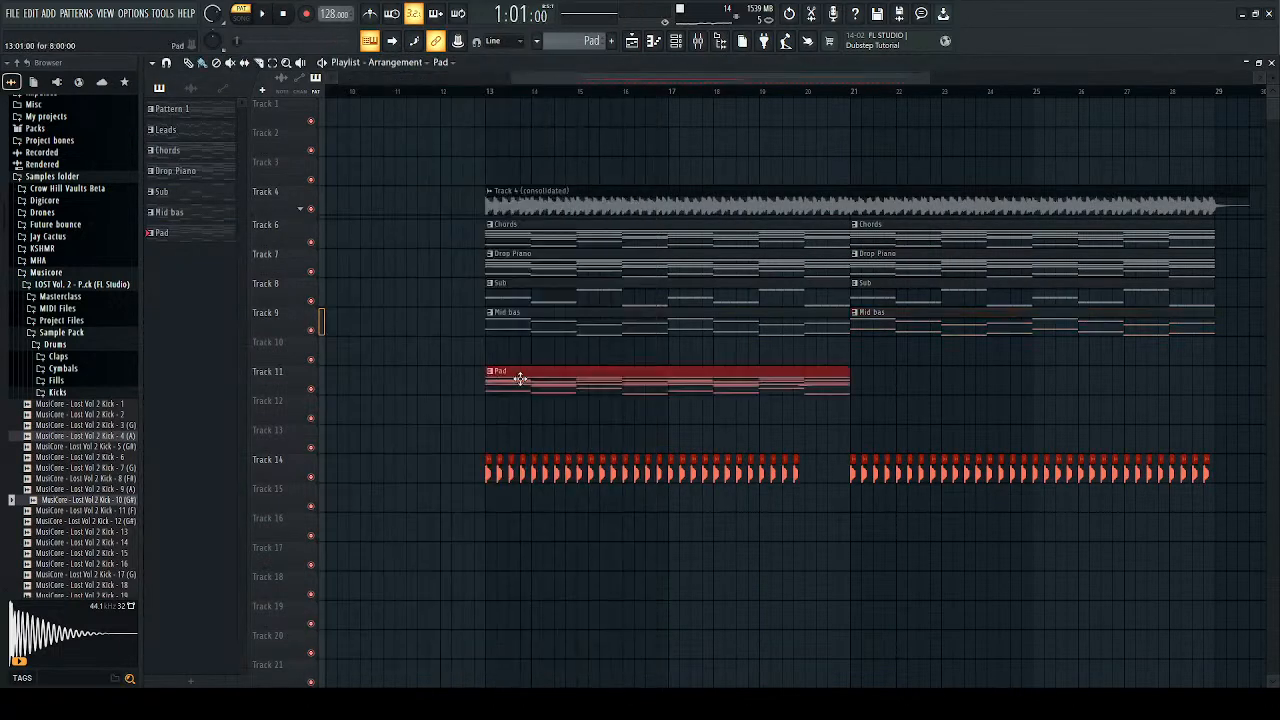
pyautogui.click(862, 380)
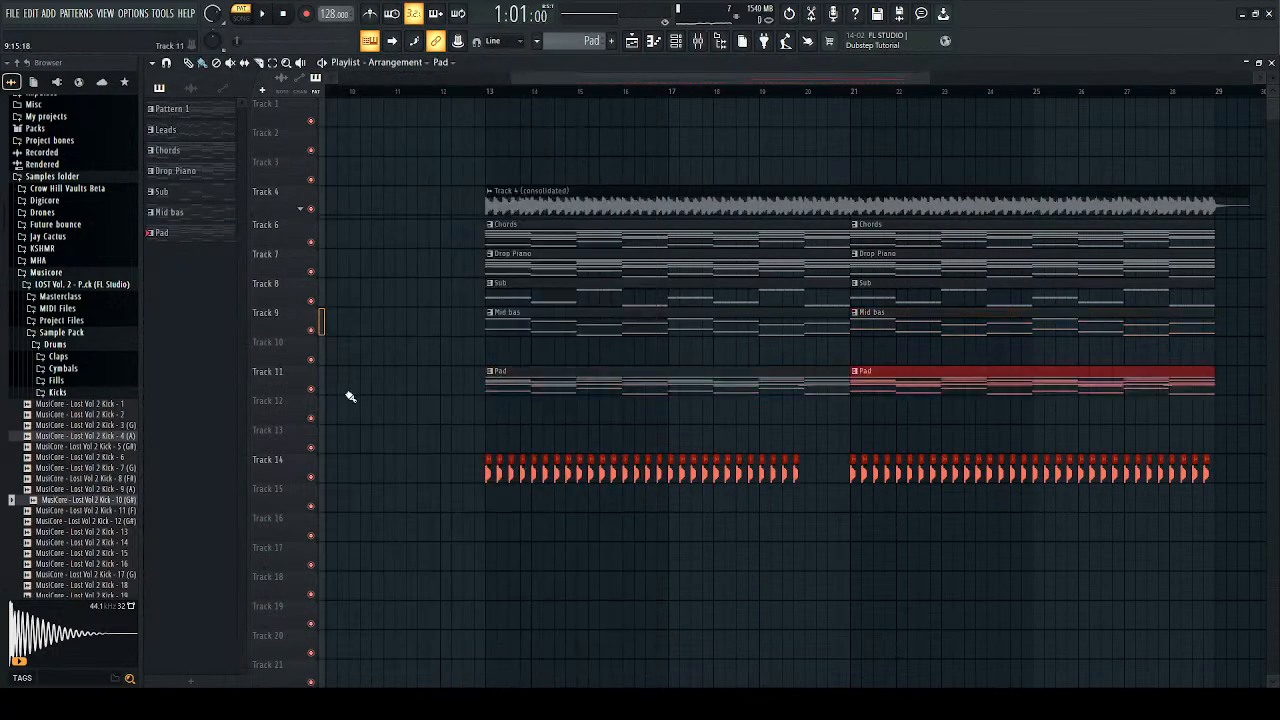
# Step: Mute the Pad on Track 11 and play the drop from bar 13, checking the levels in the mixer
pyautogui.click(311, 389)
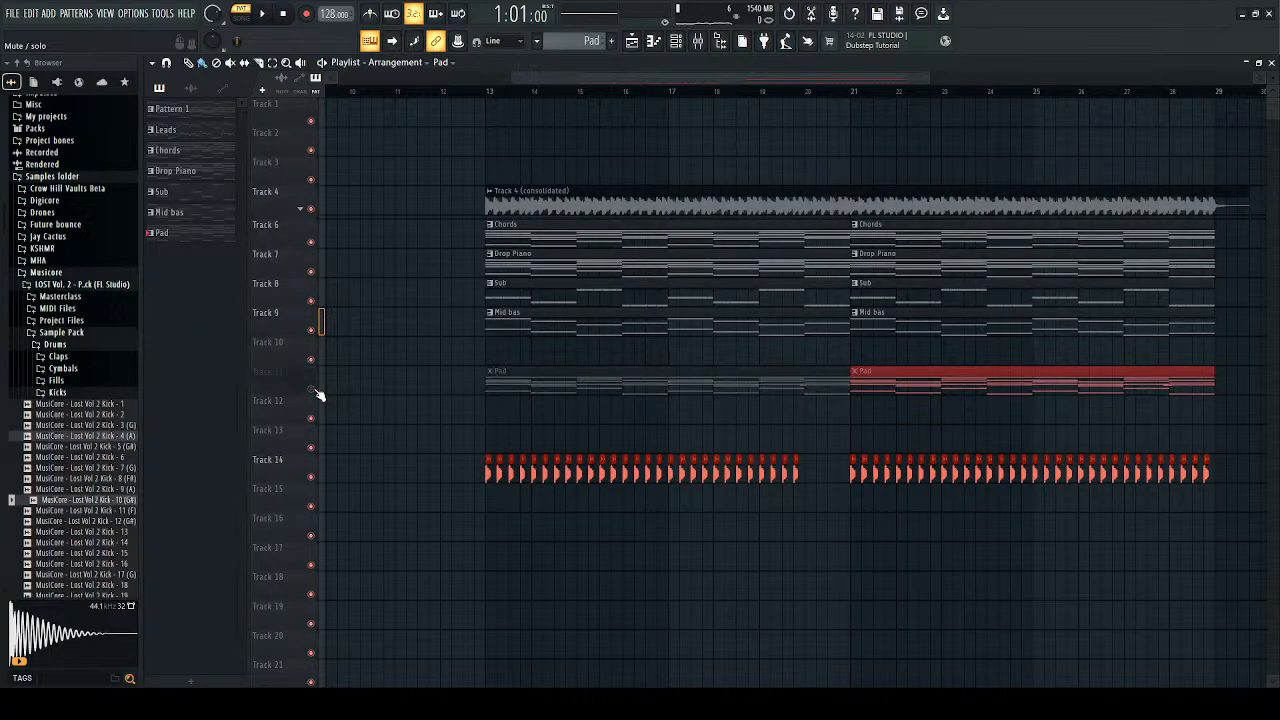
pyautogui.click(484, 93)
pyautogui.press('space')
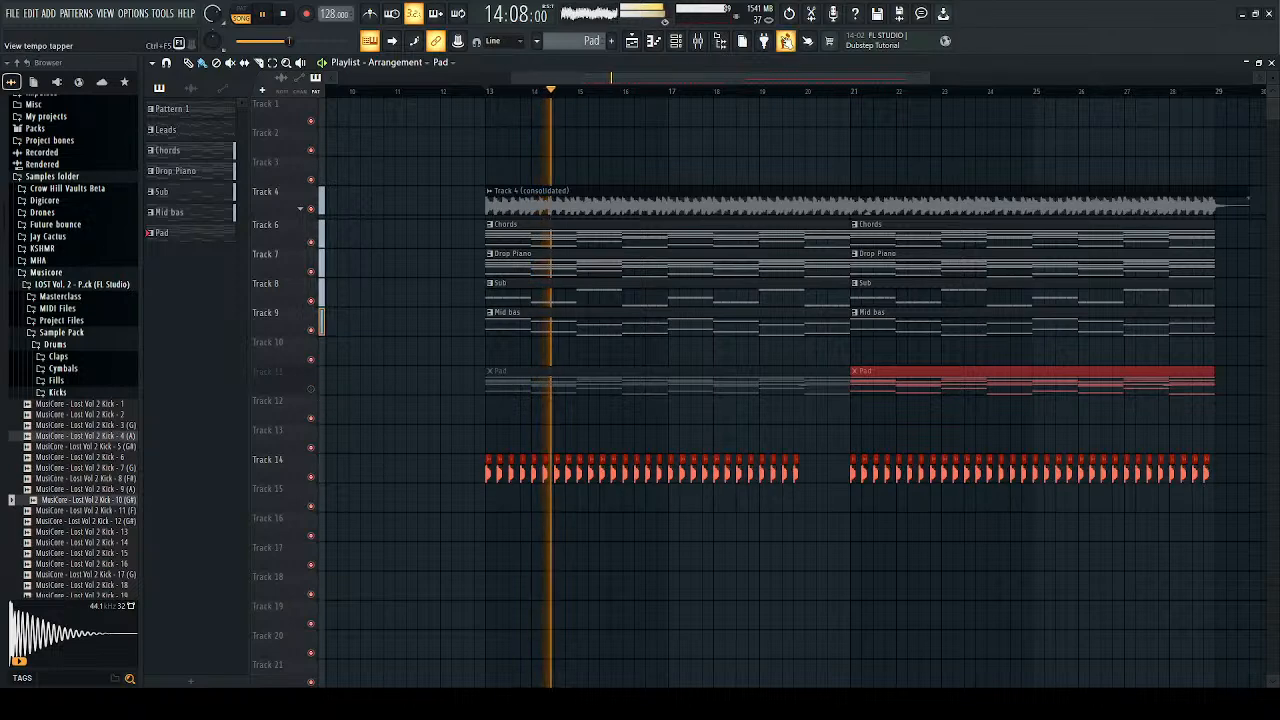
pyautogui.click(698, 41)
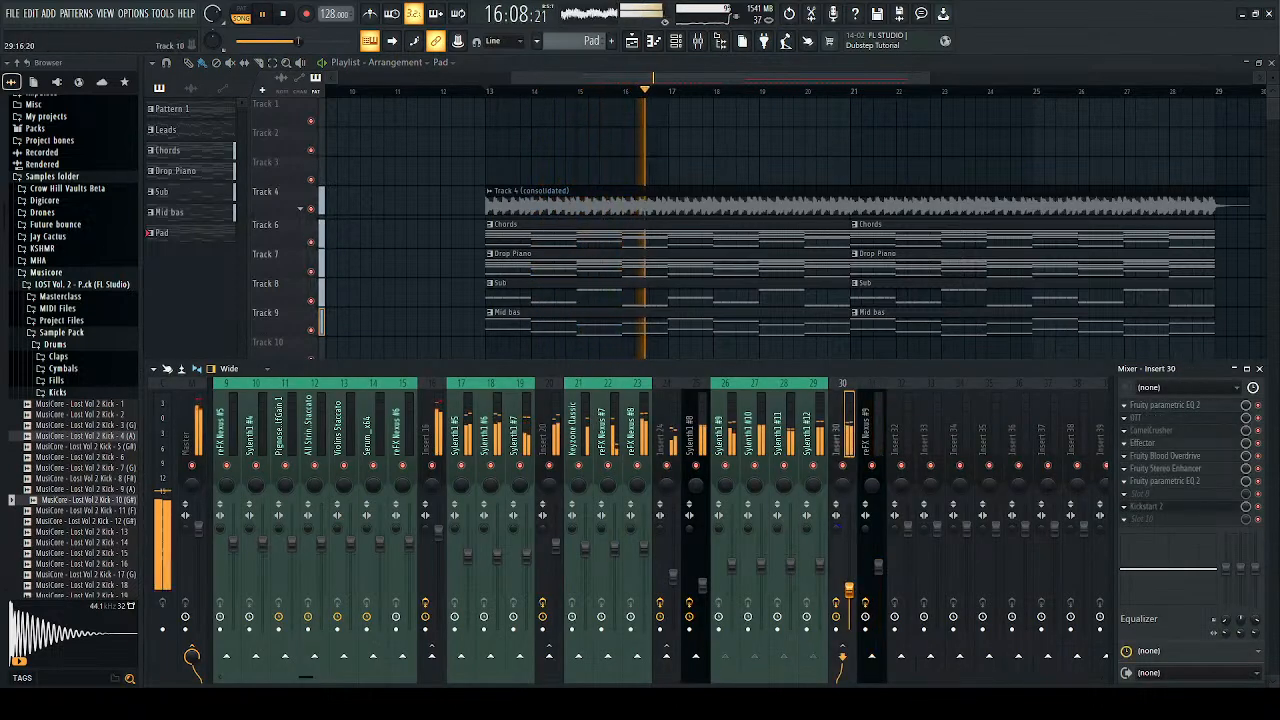
pyautogui.click(1260, 369)
pyautogui.press('space')
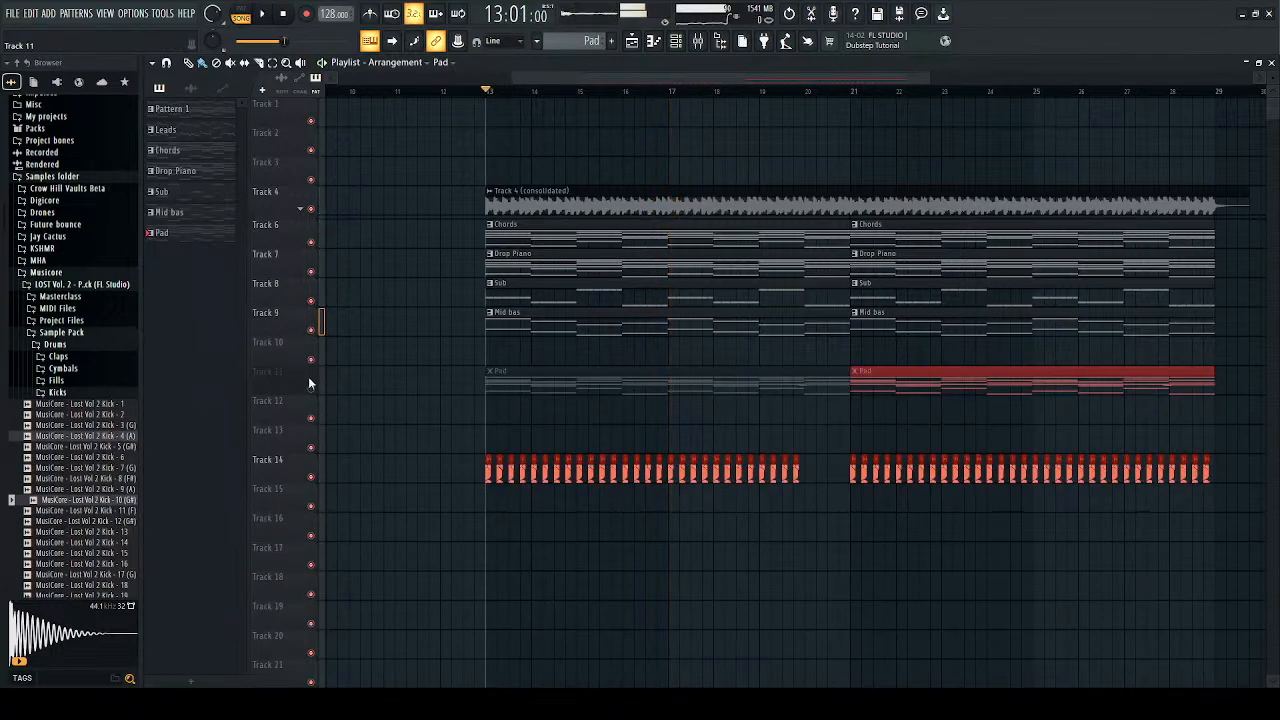
# Step: Unmute the Pad track and play the drop again from bar 13 to compare
pyautogui.click(316, 391)
pyautogui.press('space')
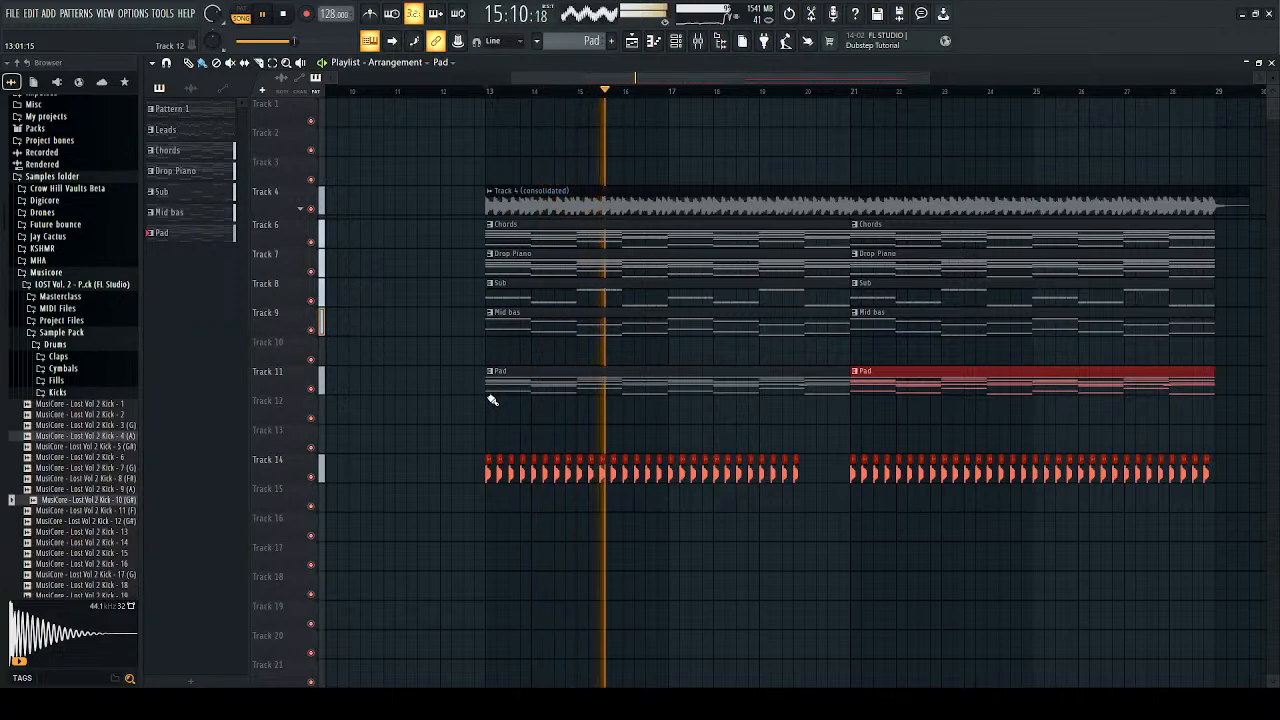
pyautogui.press('space')
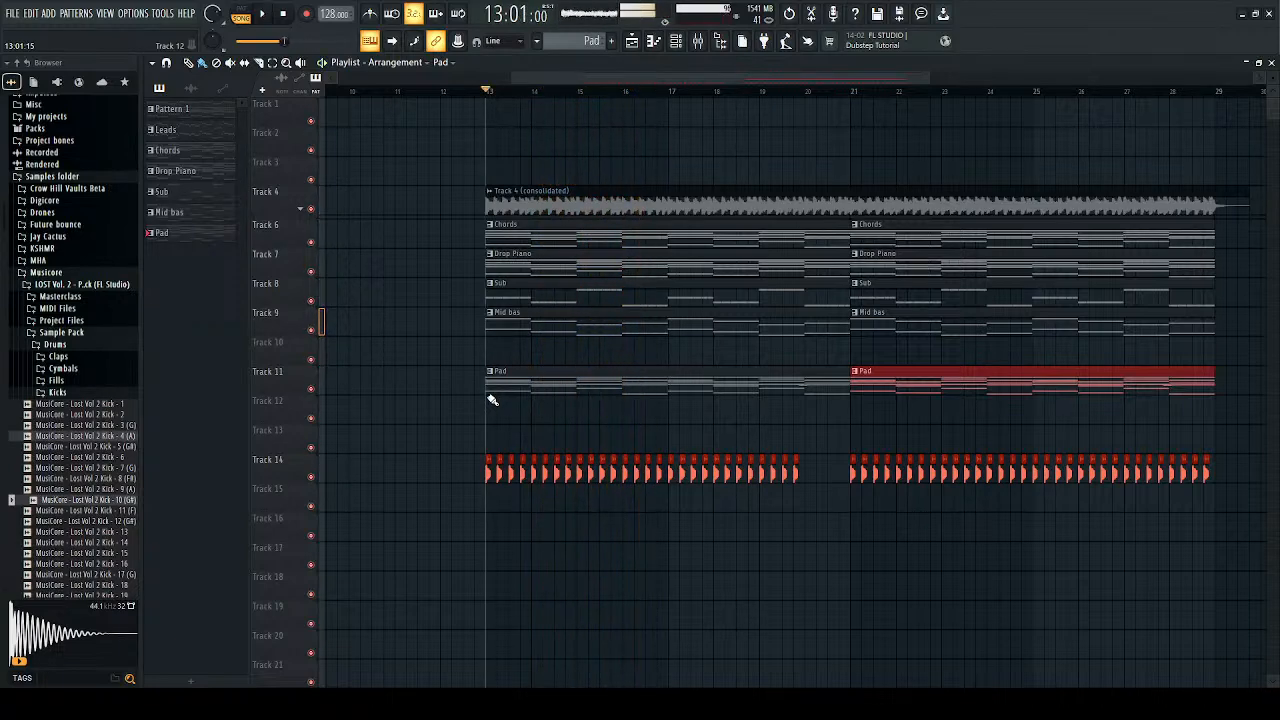
# Step: Move both Pad clips up from Track 11 to Track 10, directly under Mid bas, and deselect them
pyautogui.scroll(-1, 492, 399)
pyautogui.moveTo(1157, 337); pyautogui.dragTo(505, 565)
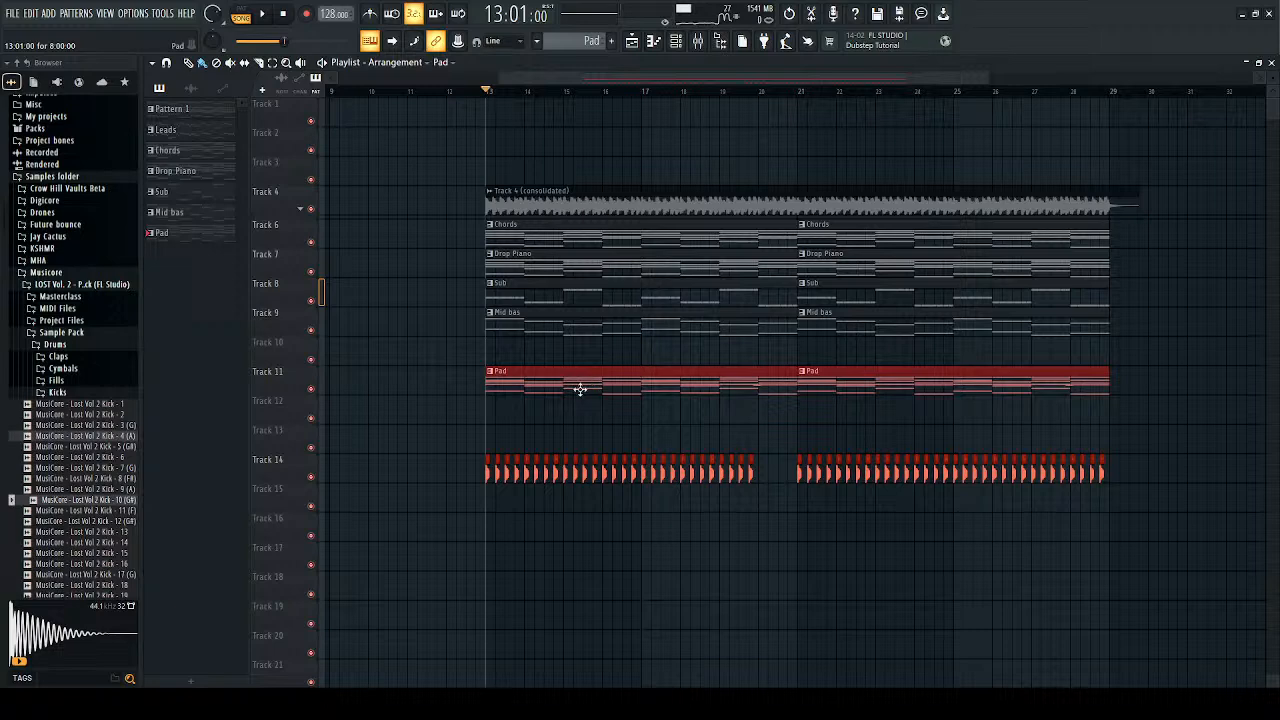
pyautogui.hotkey('shift', 'Up')
pyautogui.keyDown('ctrl'); pyautogui.click(585, 400); pyautogui.keyUp('ctrl')
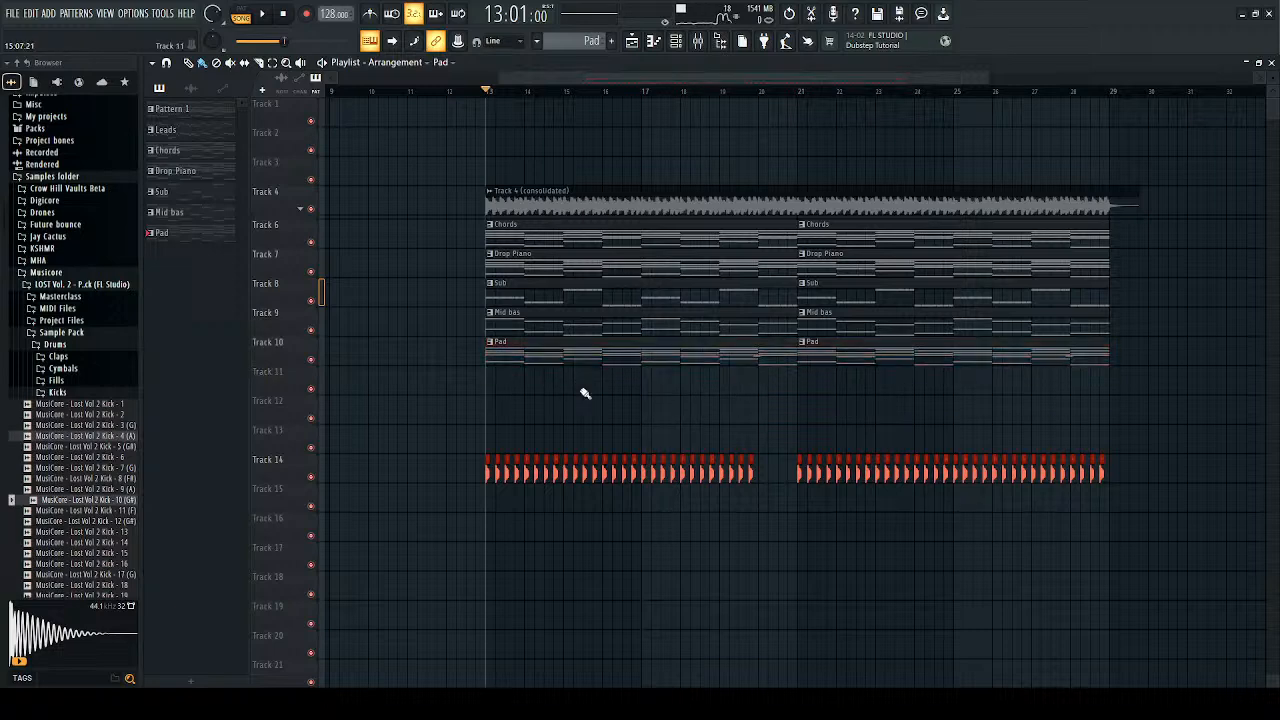
# Step: Examine the kick clips on Track 14 closely and play the start of the drop at bar 13
pyautogui.scroll(-3, 637, 369)
pyautogui.scroll(1, 663, 391)
pyautogui.scroll(1, 660, 391)
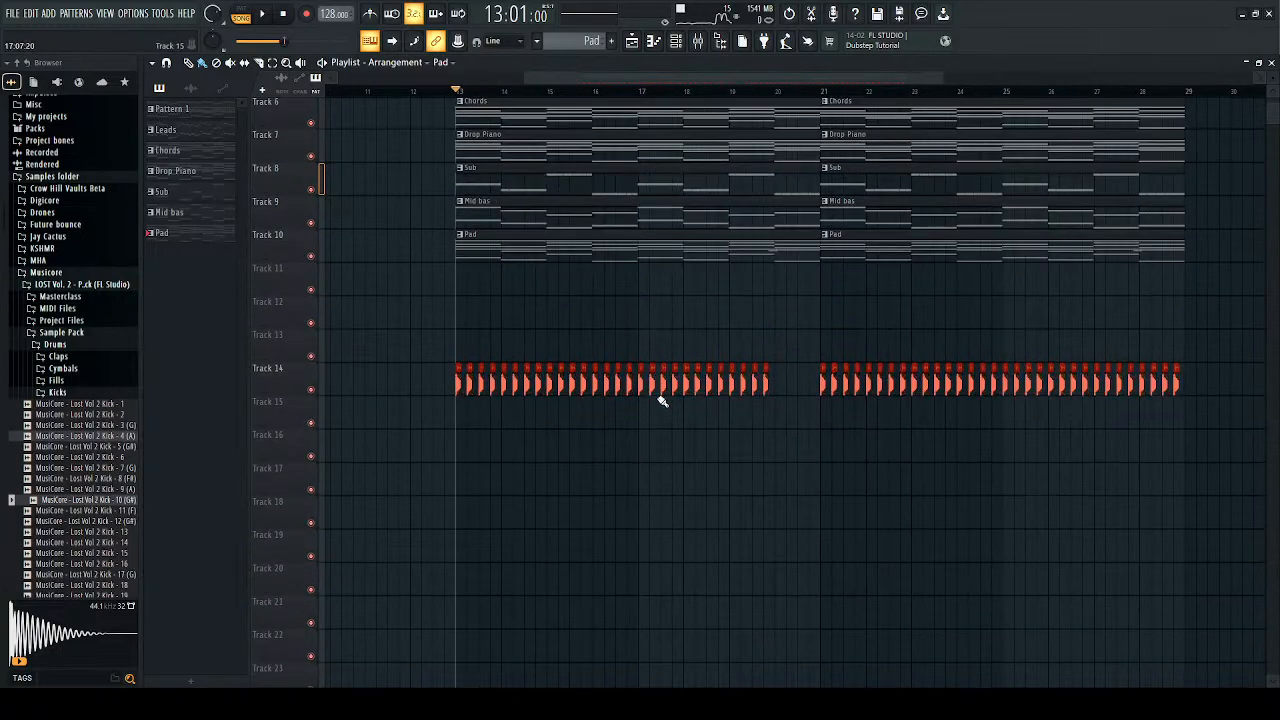
pyautogui.scroll(1, 560, 340)
pyautogui.scroll(1, 658, 373)
pyautogui.scroll(1, 655, 324)
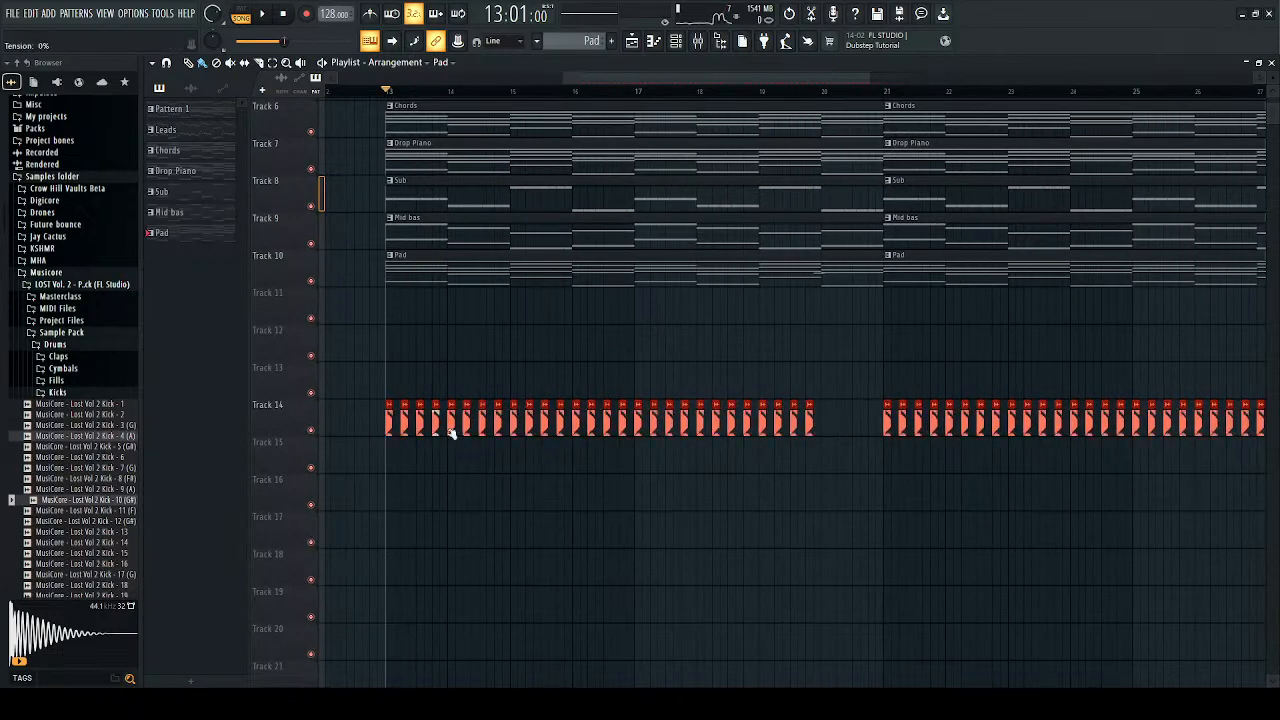
pyautogui.scroll(2, 418, 452)
pyautogui.press('space')
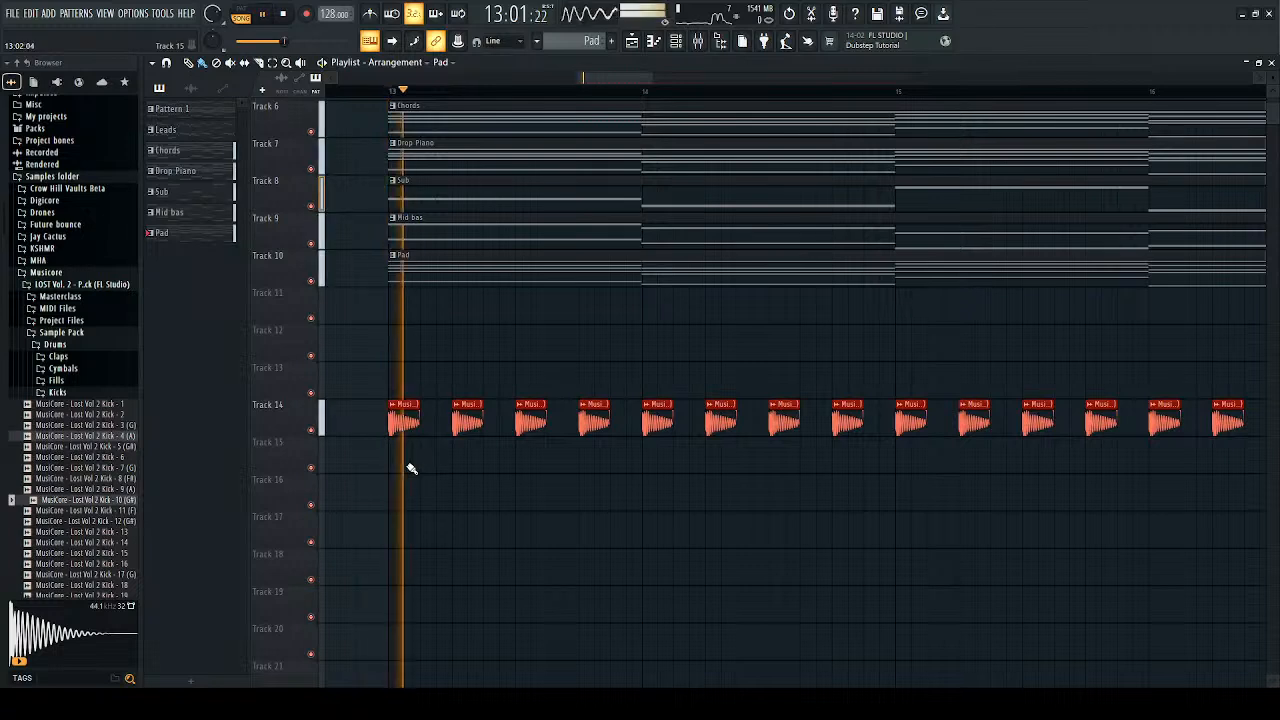
pyautogui.press('space')
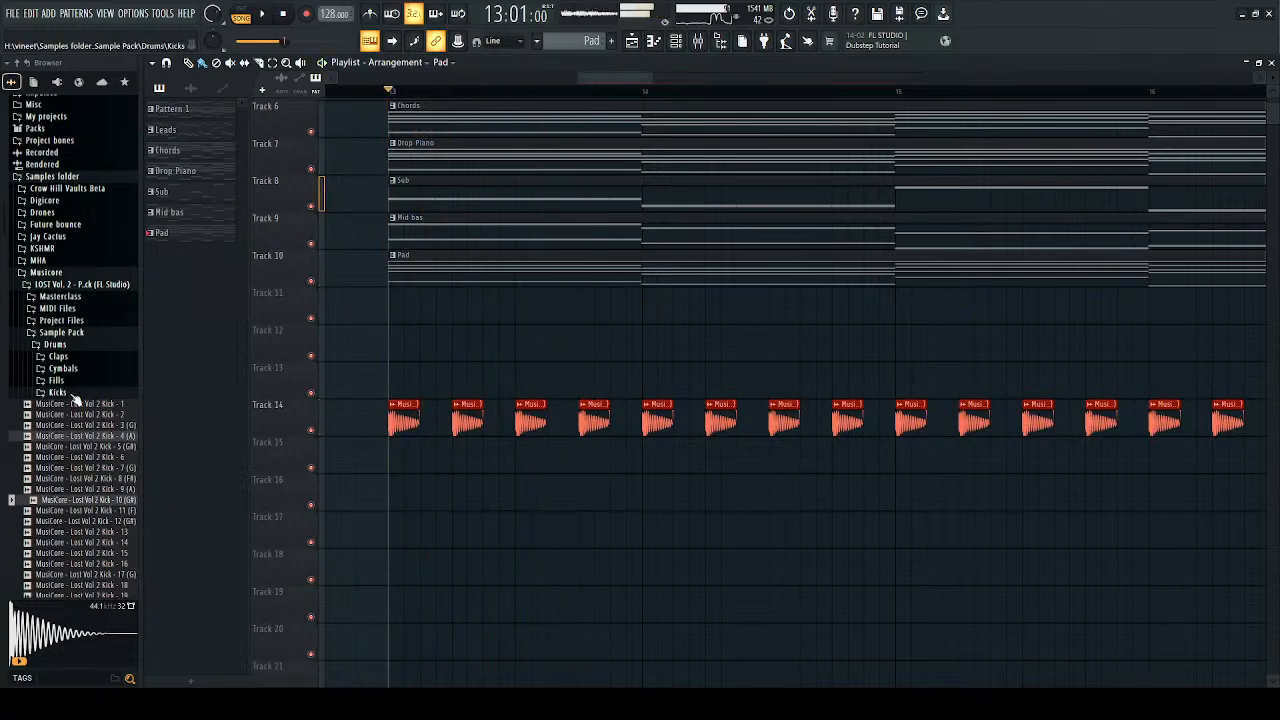
# Step: Collapse the Kicks folder in the browser and open the Rides folder inside the sample pack's Cymbals folder
pyautogui.click(70, 394)
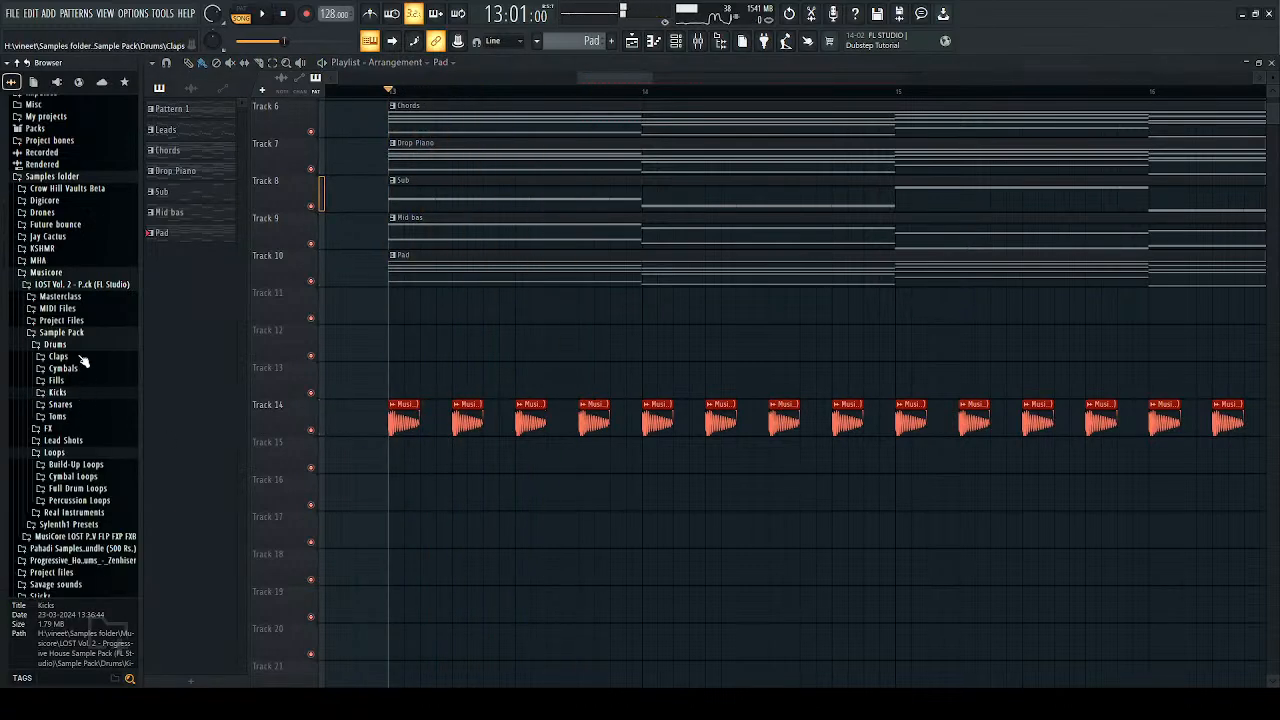
pyautogui.click(82, 370)
pyautogui.click(69, 414)
pyautogui.click(68, 417)
pyautogui.click(72, 406)
# Step: Audition the MusiCore Lost Vol 2 ride samples, including rides 2, 6, 8, 14, 18 and 12
pyautogui.click(68, 427)
pyautogui.click(74, 469)
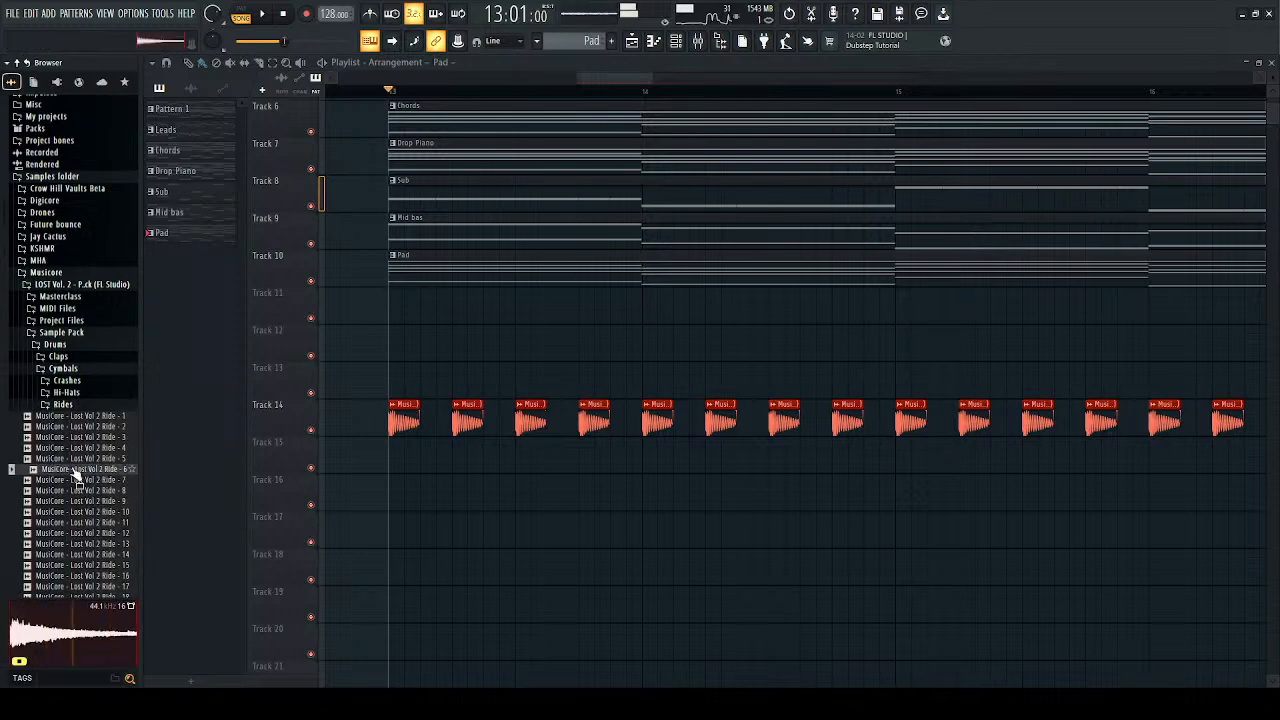
pyautogui.click(68, 491)
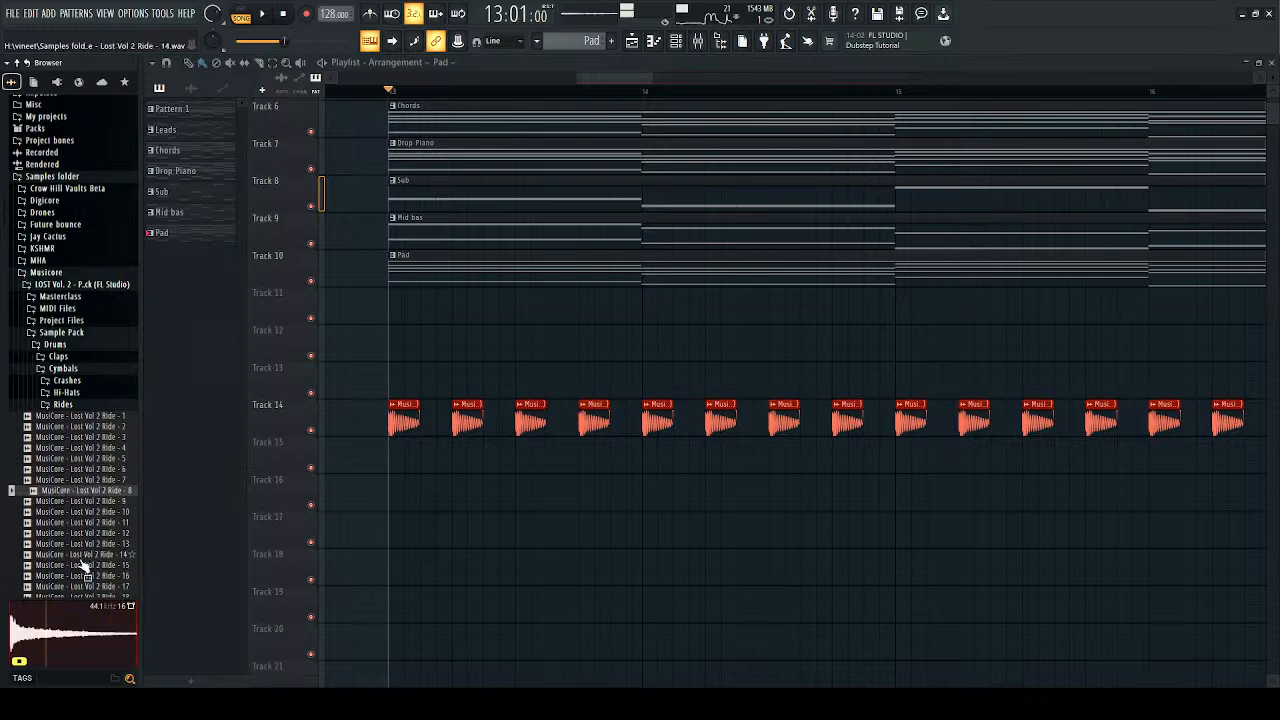
pyautogui.click(81, 556)
pyautogui.scroll(-3, 82, 546)
pyautogui.click(83, 372)
pyautogui.click(73, 393)
pyautogui.click(75, 403)
pyautogui.click(85, 381)
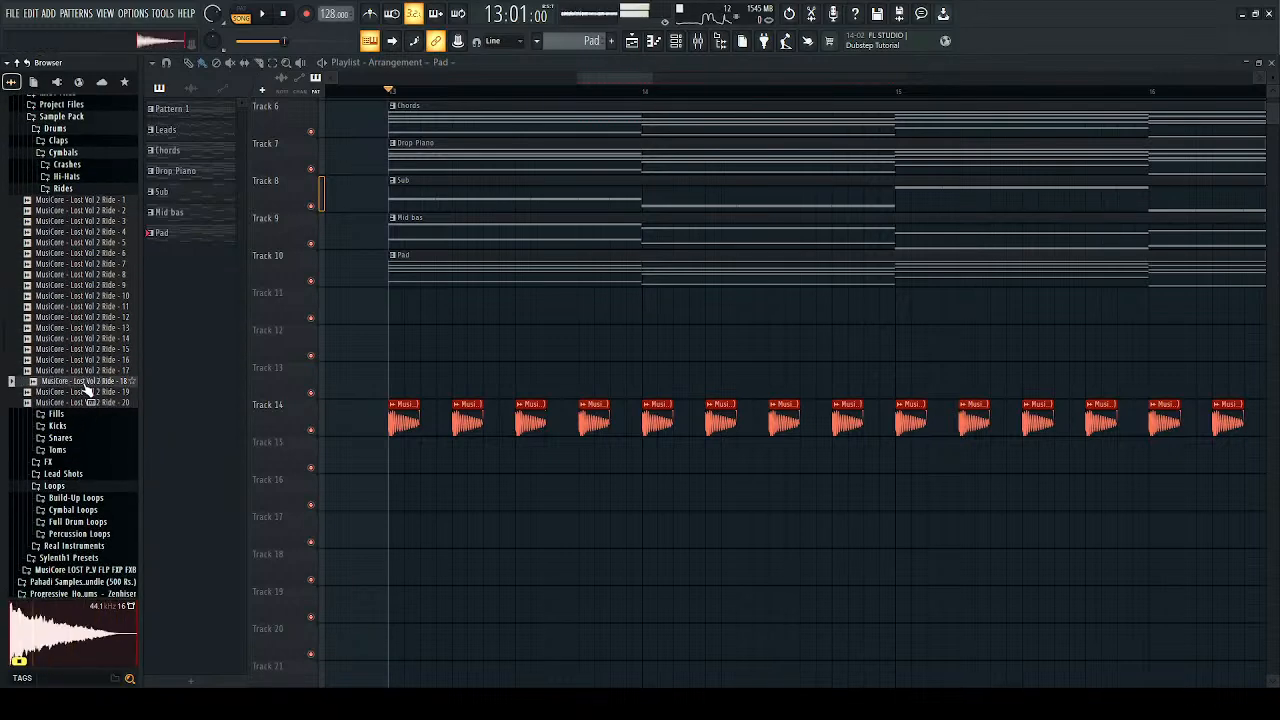
pyautogui.click(90, 371)
pyautogui.click(101, 350)
pyautogui.click(108, 340)
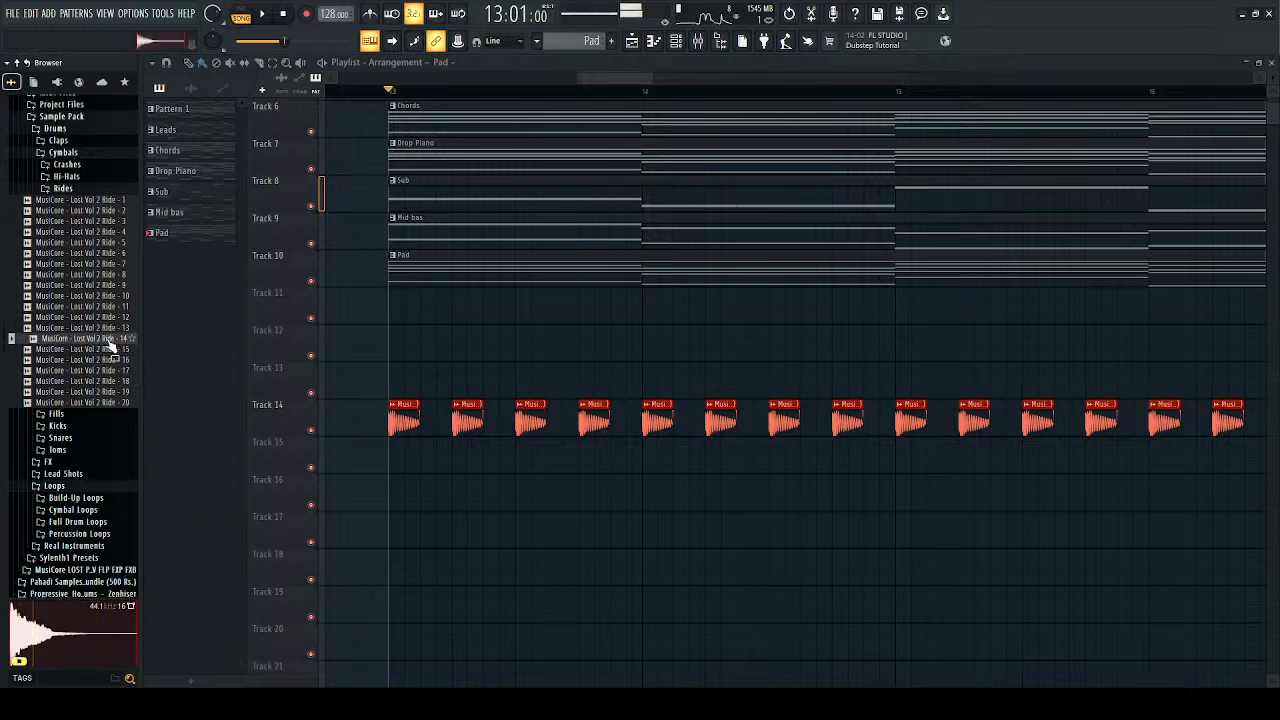
pyautogui.click(110, 330)
pyautogui.click(92, 318)
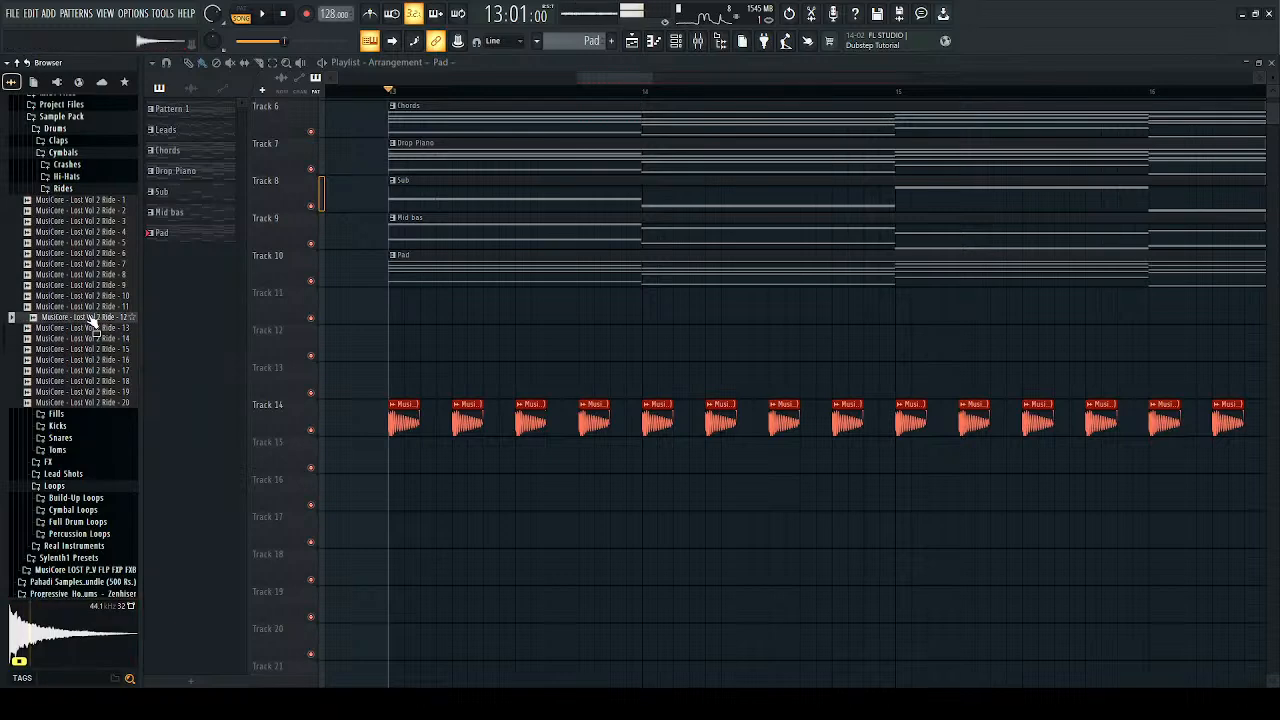
# Step: Place MusiCore Lost Vol 2 Ride 12 on Track 16 at bar 13 and trim the clip to one beat
pyautogui.moveTo(90, 318); pyautogui.dragTo(395, 491)
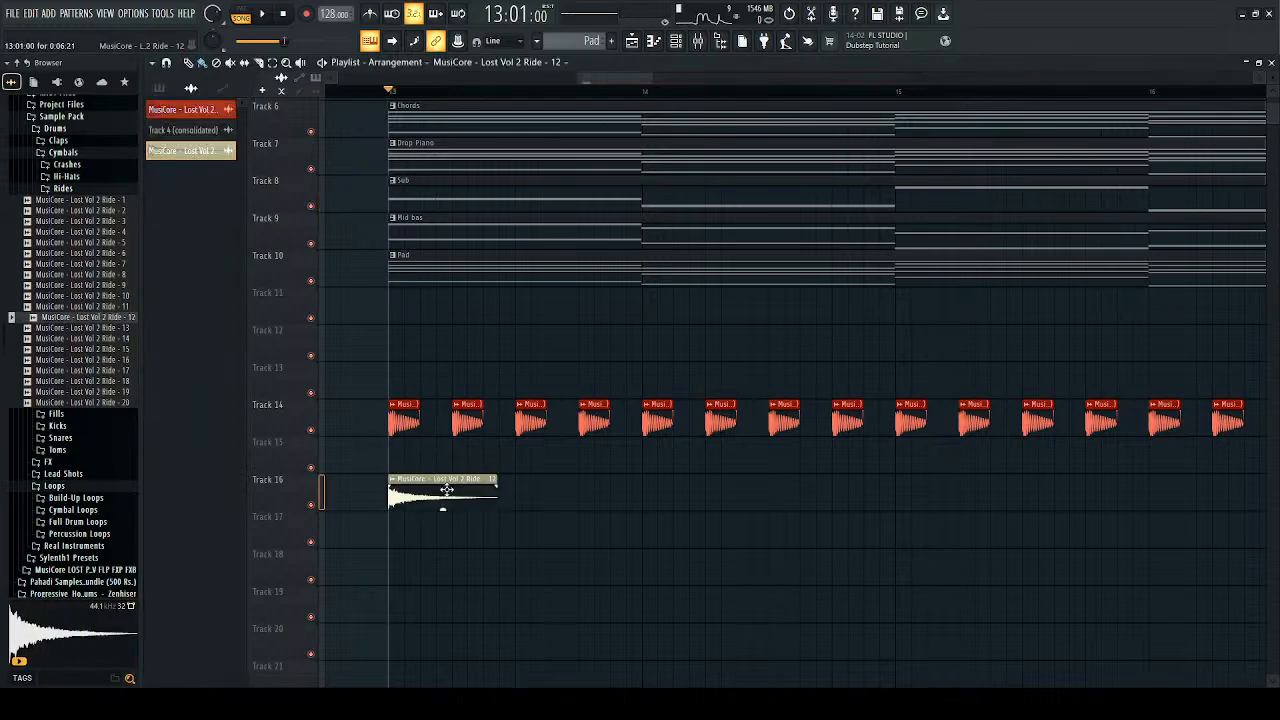
pyautogui.moveTo(496, 480); pyautogui.dragTo(454, 480)
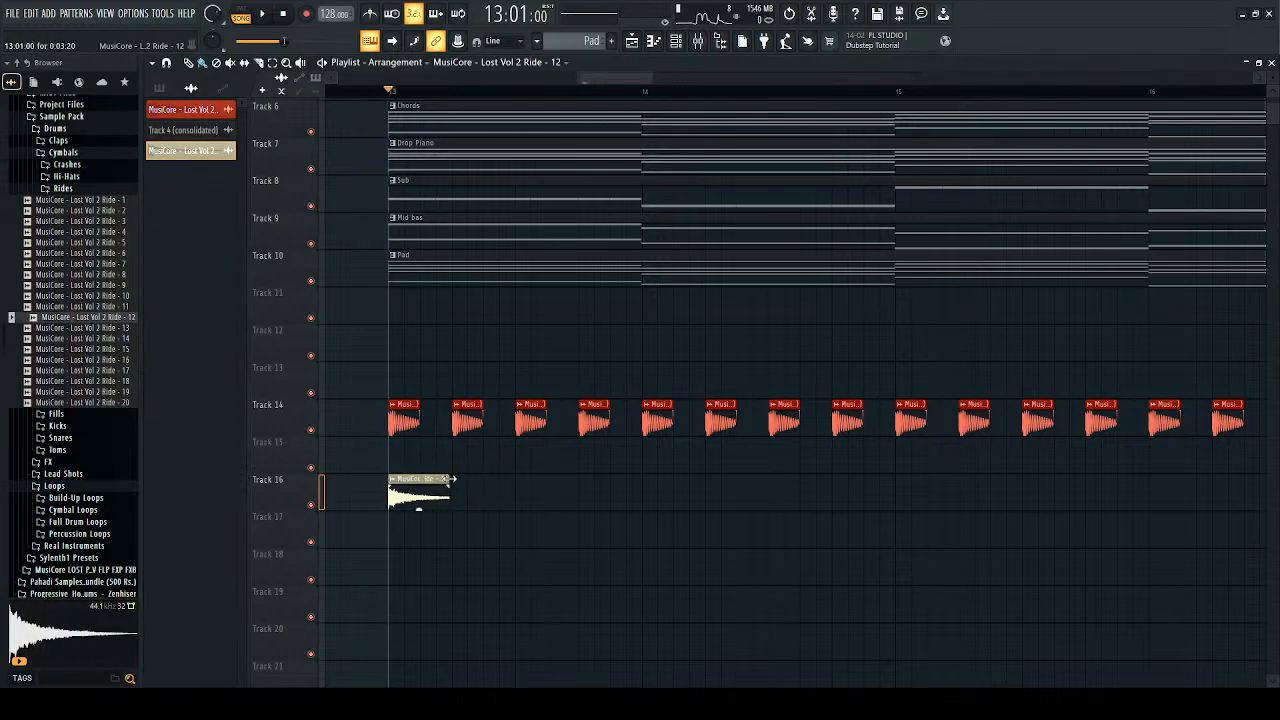
pyautogui.scroll(4, 450, 480)
pyautogui.moveTo(454, 480); pyautogui.dragTo(360, 494)
pyautogui.scroll(-4, 422, 500)
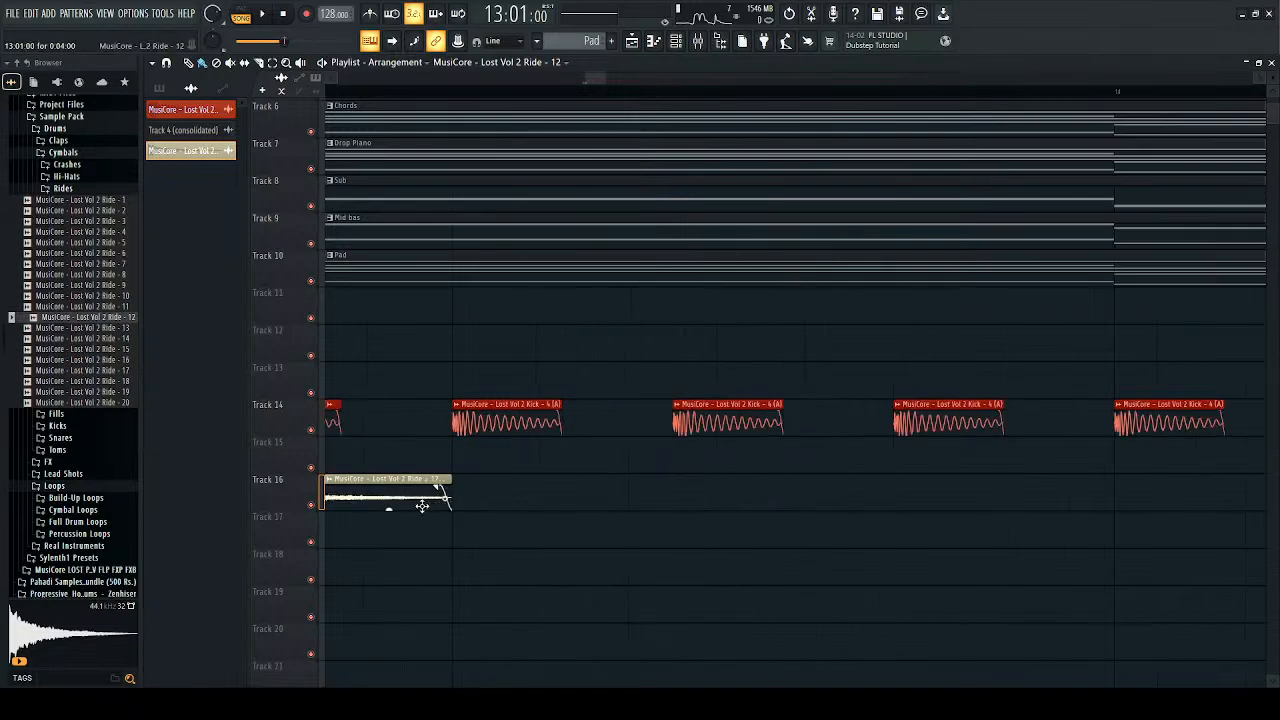
pyautogui.click(442, 498)
pyautogui.press('space')
pyautogui.moveTo(484, 494); pyautogui.dragTo(693, 516)
pyautogui.rightClick(692, 506)
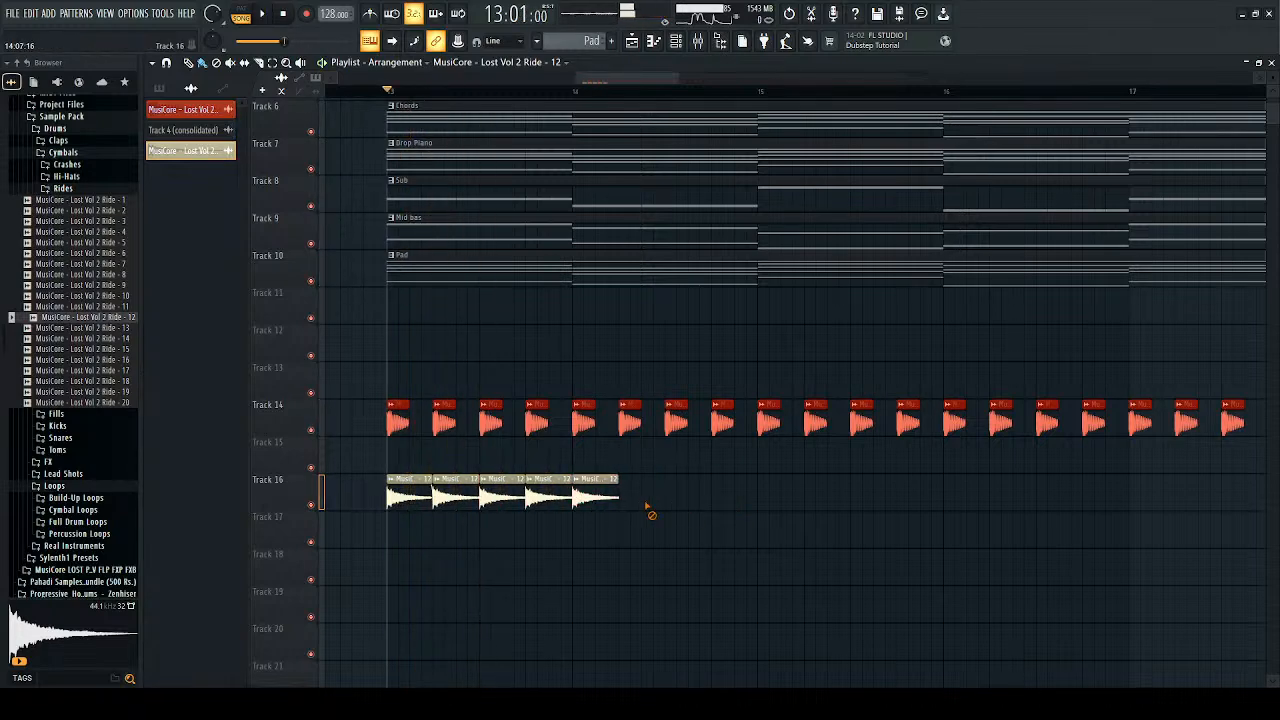
# Step: Repeat the trimmed ride clip on every beat of Track 16 from bar 13 to bar 20, removing the extra clips
pyautogui.scroll(3, 428, 488)
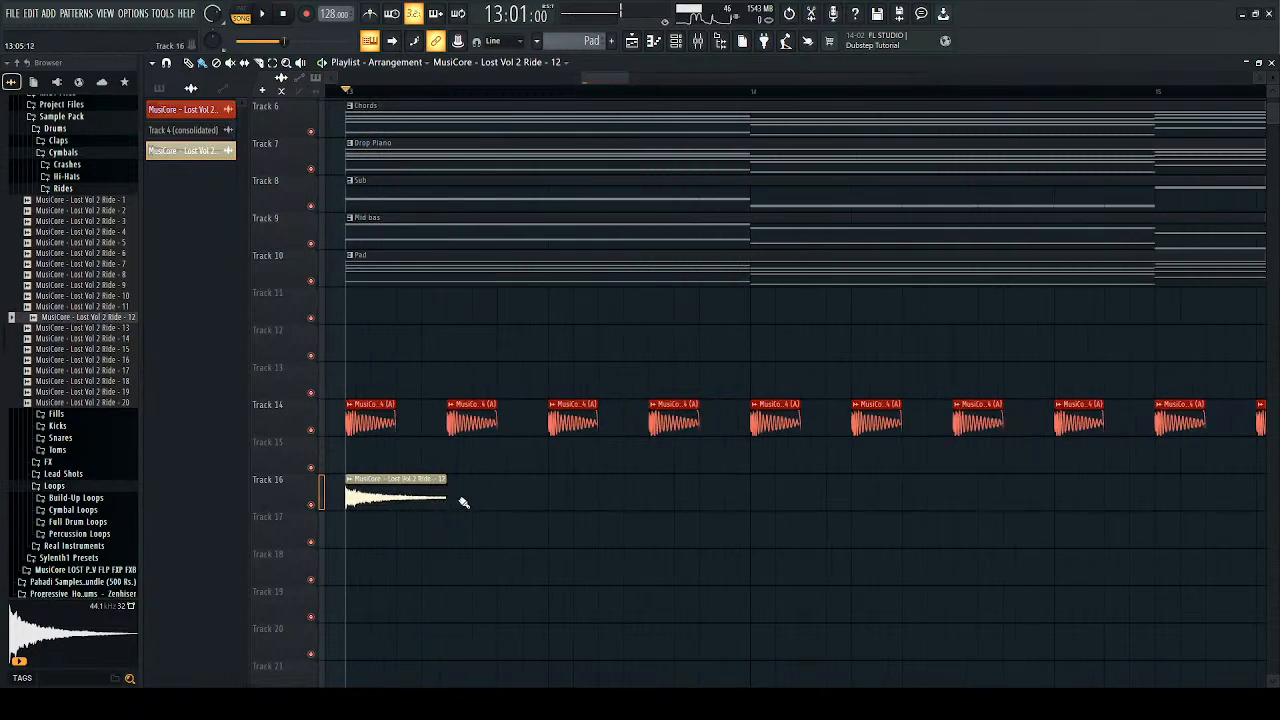
pyautogui.moveTo(454, 500); pyautogui.dragTo(1106, 514)
pyautogui.scroll(-5, 737, 494)
pyautogui.press('space')
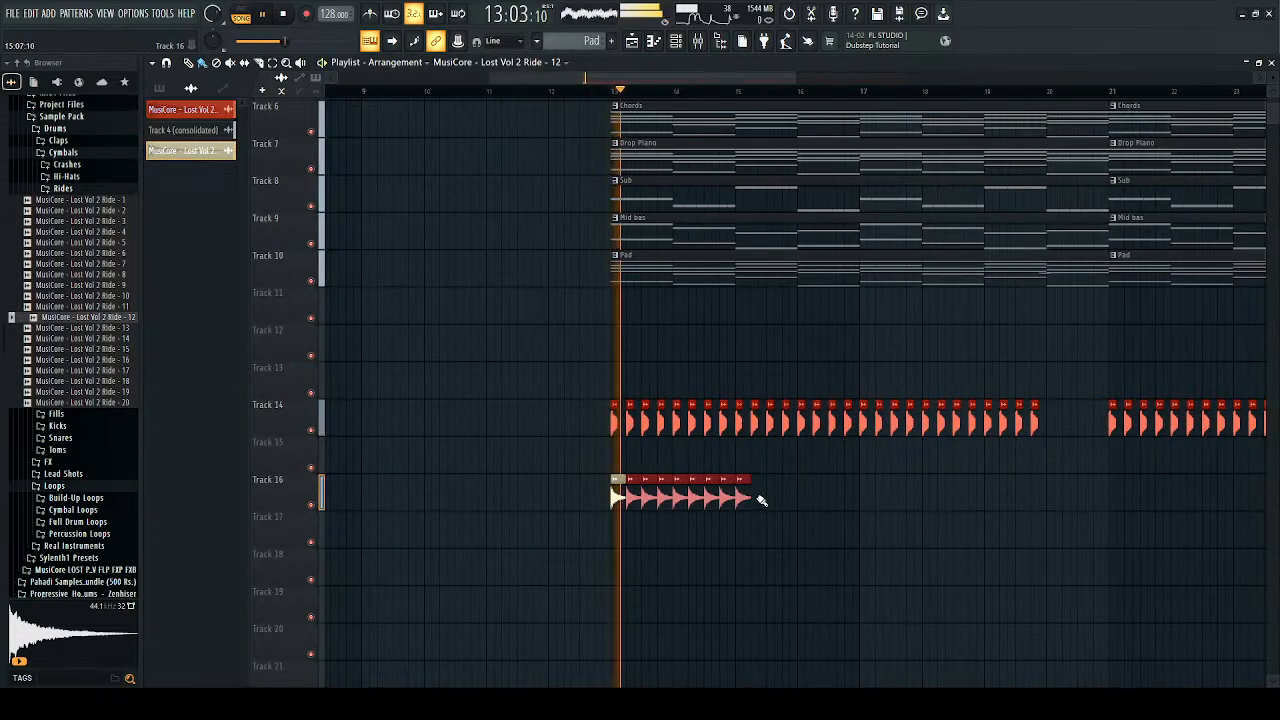
pyautogui.moveTo(759, 499)
pyautogui.mouseDown()
pyautogui.moveTo(1054, 487)
pyautogui.moveTo(612, 521)
pyautogui.moveTo(630, 495)
pyautogui.moveTo(1178, 493)
pyautogui.moveTo(1122, 494)
pyautogui.mouseUp()
pyautogui.rightClick(1056, 488)
pyautogui.press('space')
# Step: Open the ride sample's settings, route it to mixer track 32 and lower its fader while playing the drop
pyautogui.scroll(5, 514, 523)
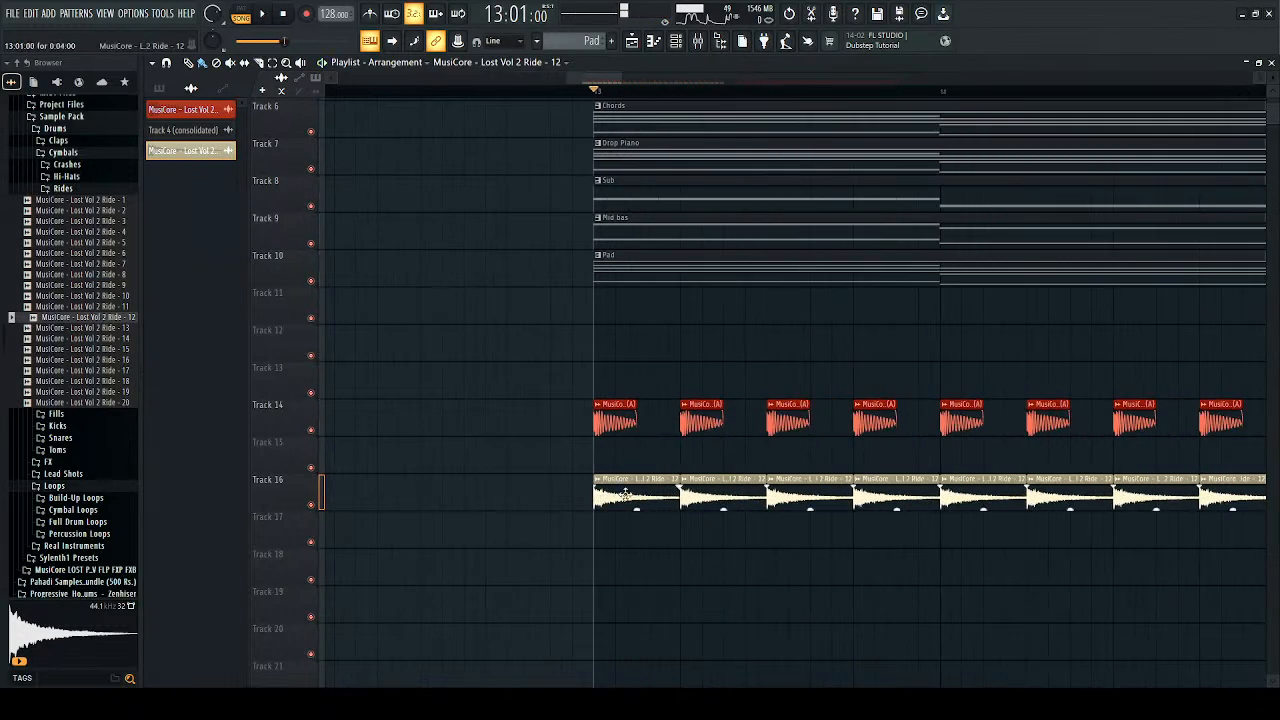
pyautogui.doubleClick(625, 495)
pyautogui.hotkey('ctrl', 'l')
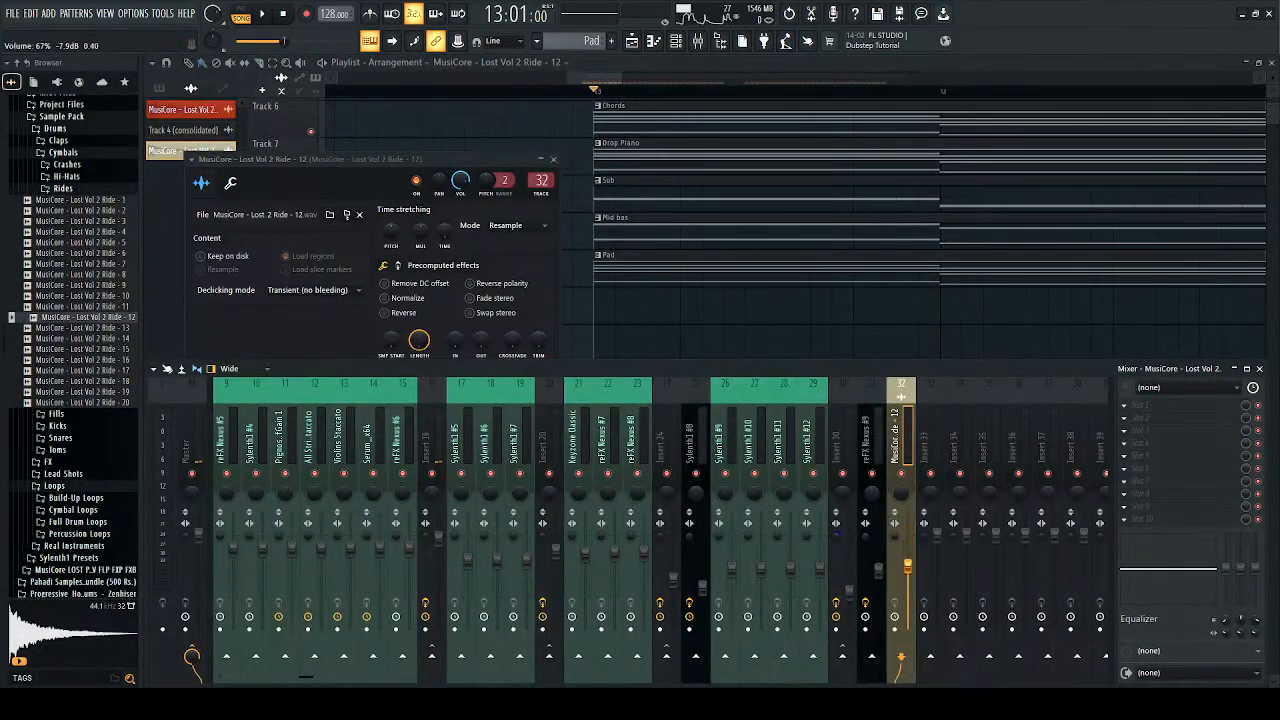
pyautogui.scroll(-5, 907, 567)
pyautogui.press('space')
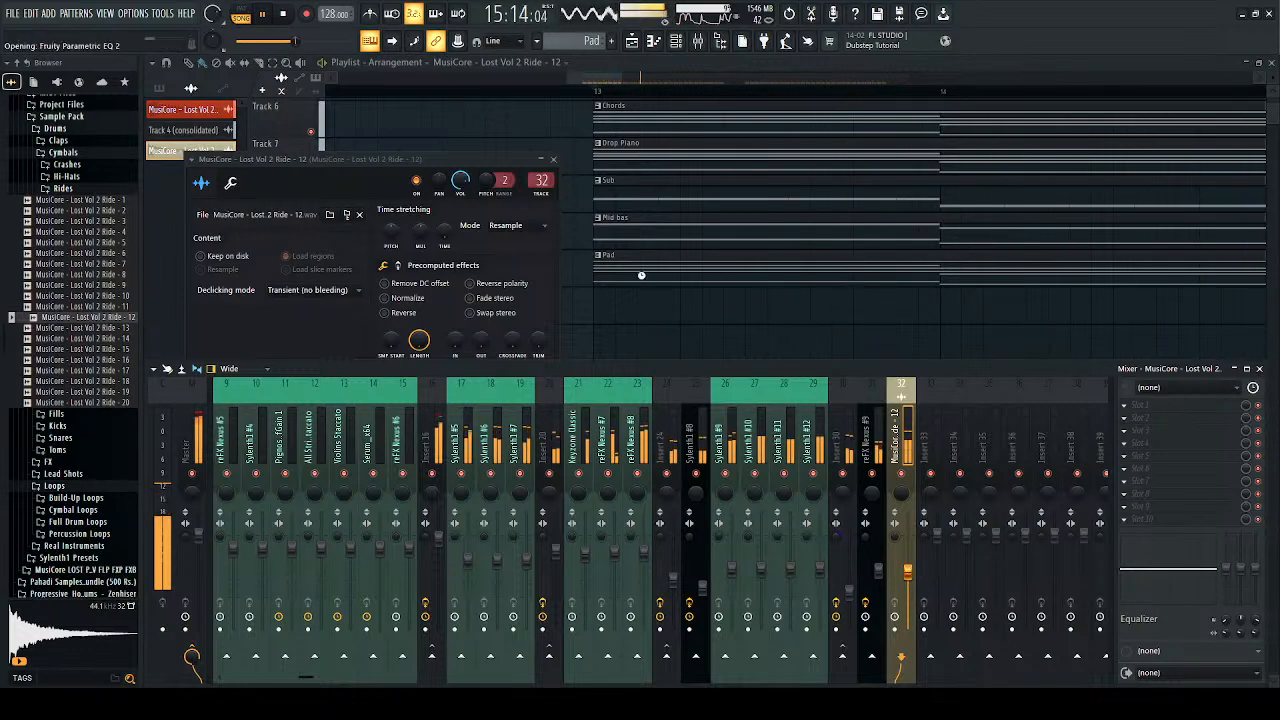
# Step: Add Fruity Parametric EQ 2 to the ride's mixer track and high-pass it at about 721 Hz
pyautogui.click(607, 160)
pyautogui.moveTo(200, 272); pyautogui.dragTo(365, 273)
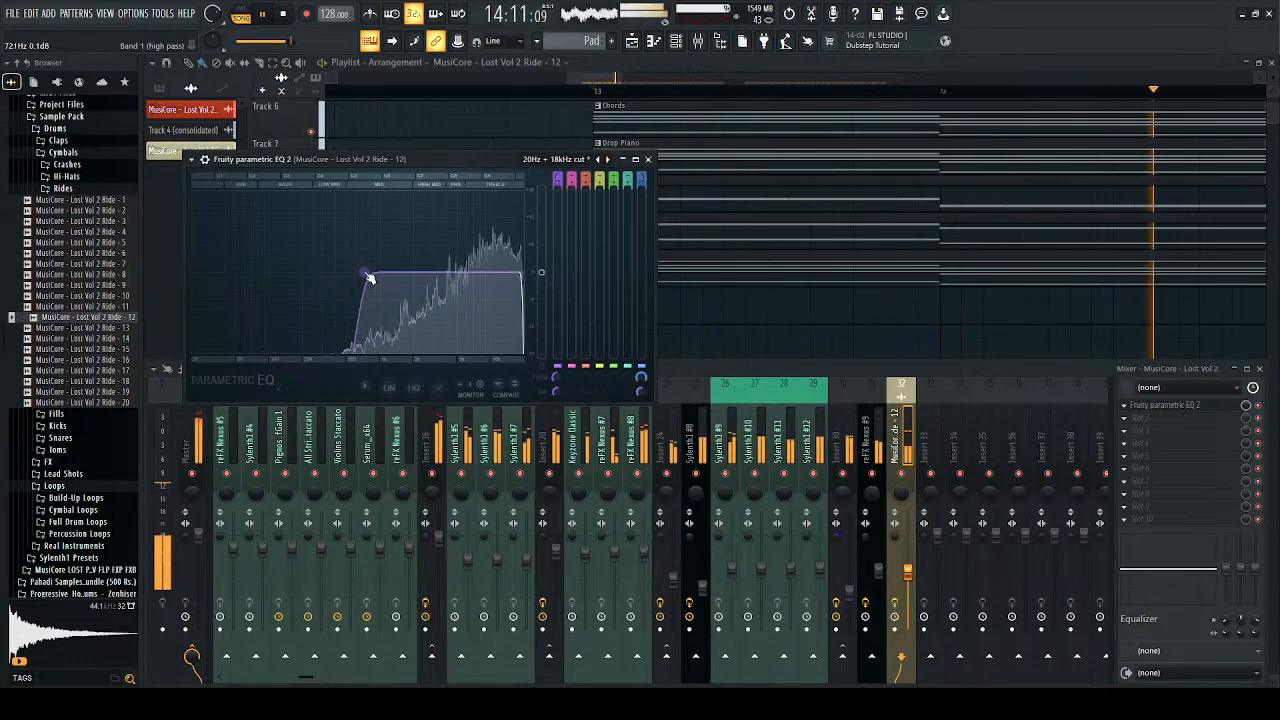
pyautogui.click(647, 159)
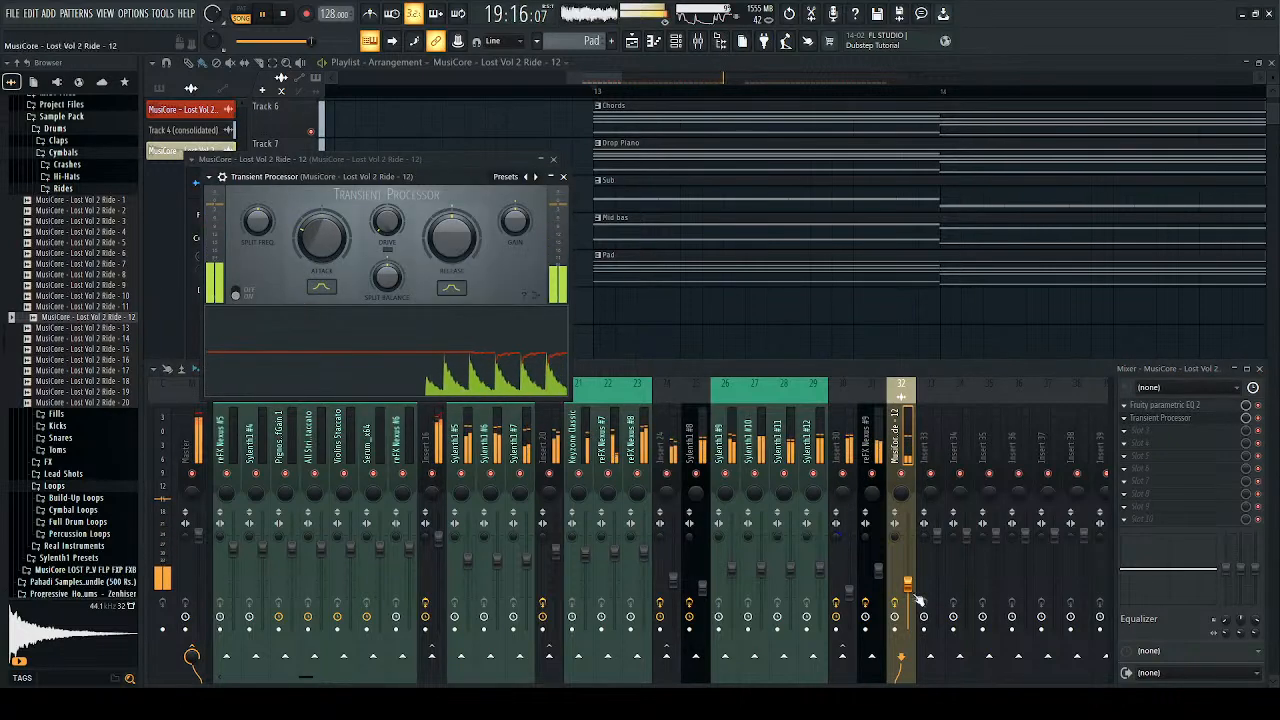
# Step: Raise the ride's mixer fader to about -8.2 dB, set its Transient Processor's attack to -85%, and close the mixer windows
pyautogui.moveTo(908, 585); pyautogui.dragTo(908, 562)
pyautogui.press('space')
pyautogui.press('space')
pyautogui.moveTo(321, 235); pyautogui.dragTo(323, 252)
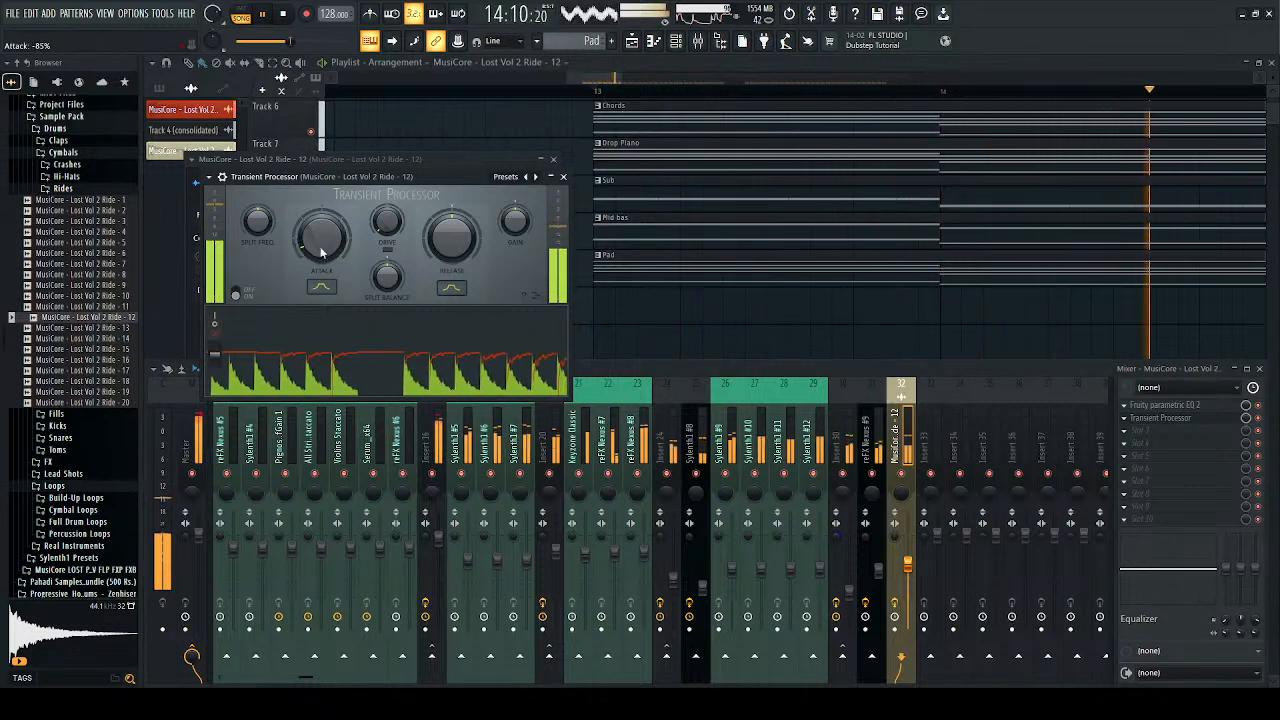
pyautogui.click(563, 176)
pyautogui.click(553, 159)
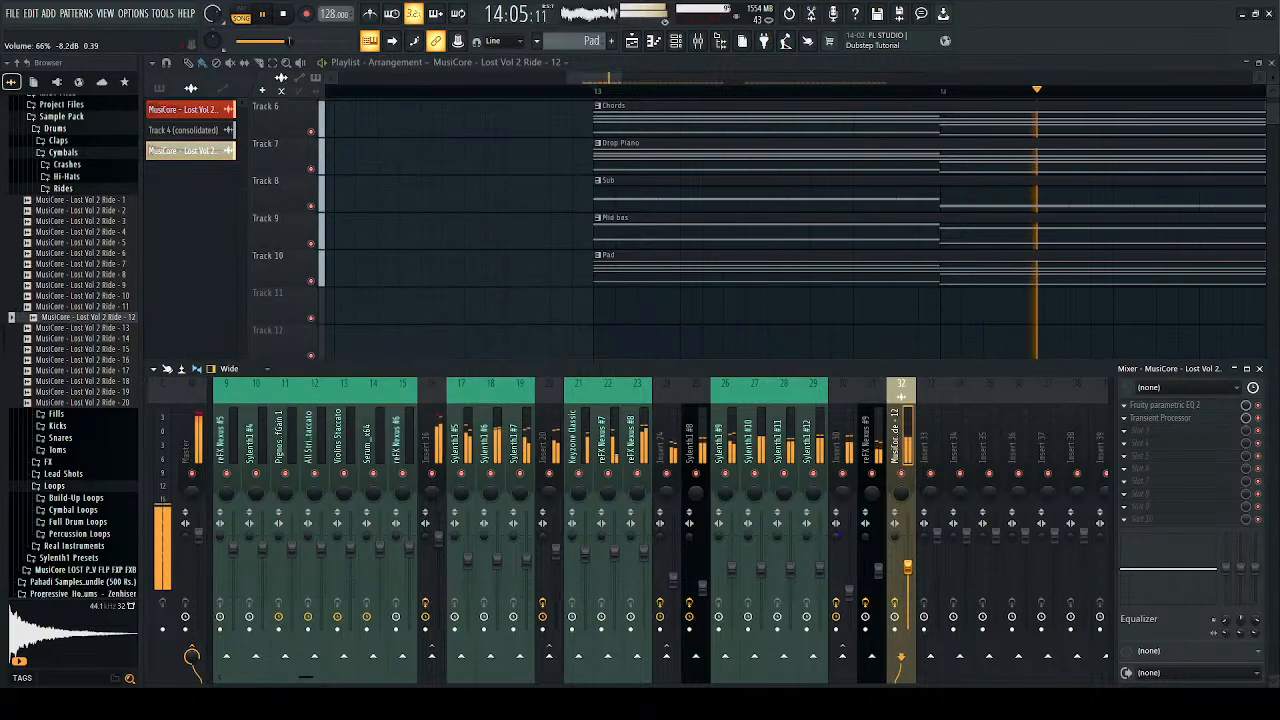
pyautogui.click(1261, 370)
# Step: Solo the kick on Track 14, enable the ride on Track 16 and play only those two tracks
pyautogui.scroll(-5, 842, 402)
pyautogui.press('space')
pyautogui.rightClick(312, 431)
pyautogui.press('space')
pyautogui.click(311, 505)
pyautogui.press('pagedown')
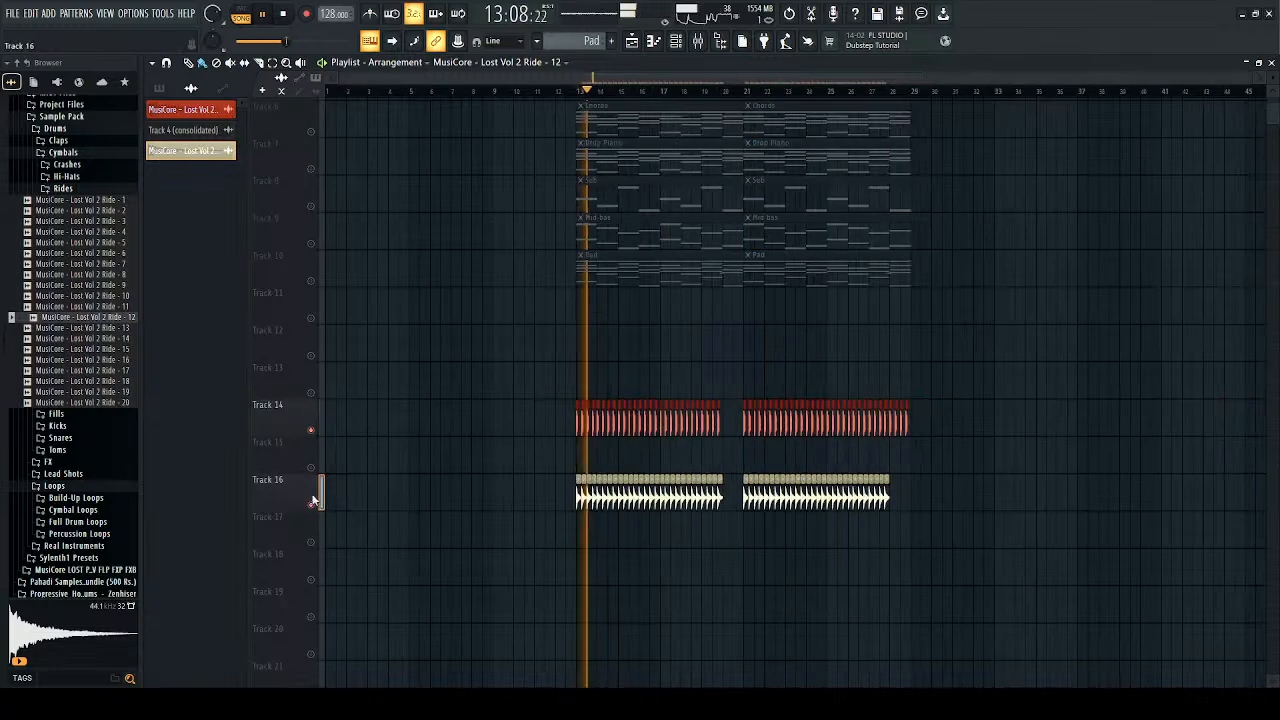
pyautogui.scroll(3, 708, 551)
pyautogui.press('space')
# Step: Audition the Lost Vol 2 ride samples in the Rides folder to find a second ride
pyautogui.click(70, 243)
pyautogui.click(74, 232)
pyautogui.click(85, 221)
pyautogui.click(91, 211)
pyautogui.click(93, 201)
pyautogui.click(88, 222)
pyautogui.click(91, 233)
pyautogui.click(91, 244)
pyautogui.click(90, 255)
pyautogui.click(92, 265)
pyautogui.click(94, 255)
pyautogui.click(91, 298)
pyautogui.click(87, 318)
pyautogui.click(91, 308)
pyautogui.click(94, 298)
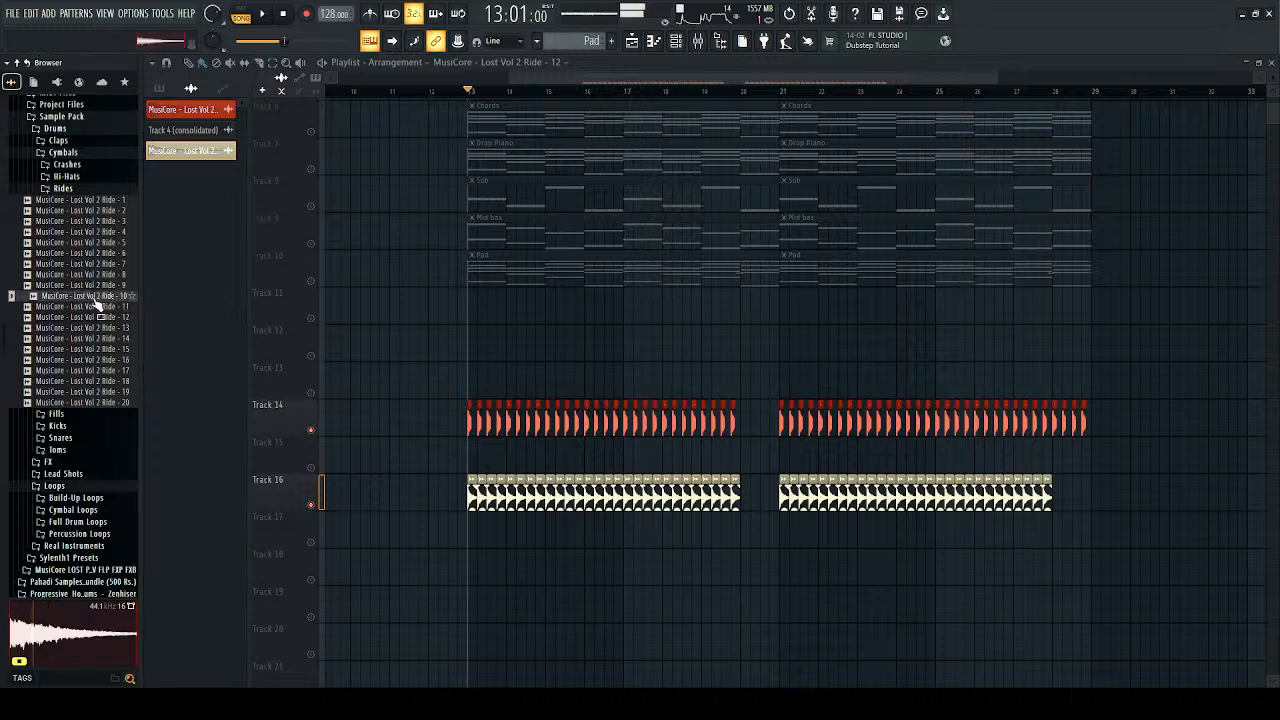
# Step: Place Ride 10 on Track 17 at bar 13, enable that track, and repeat the sample on the first beats
pyautogui.click(465, 545)
pyautogui.keyDown('ctrl'); pyautogui.scroll(3, 466, 534); pyautogui.keyUp('ctrl')
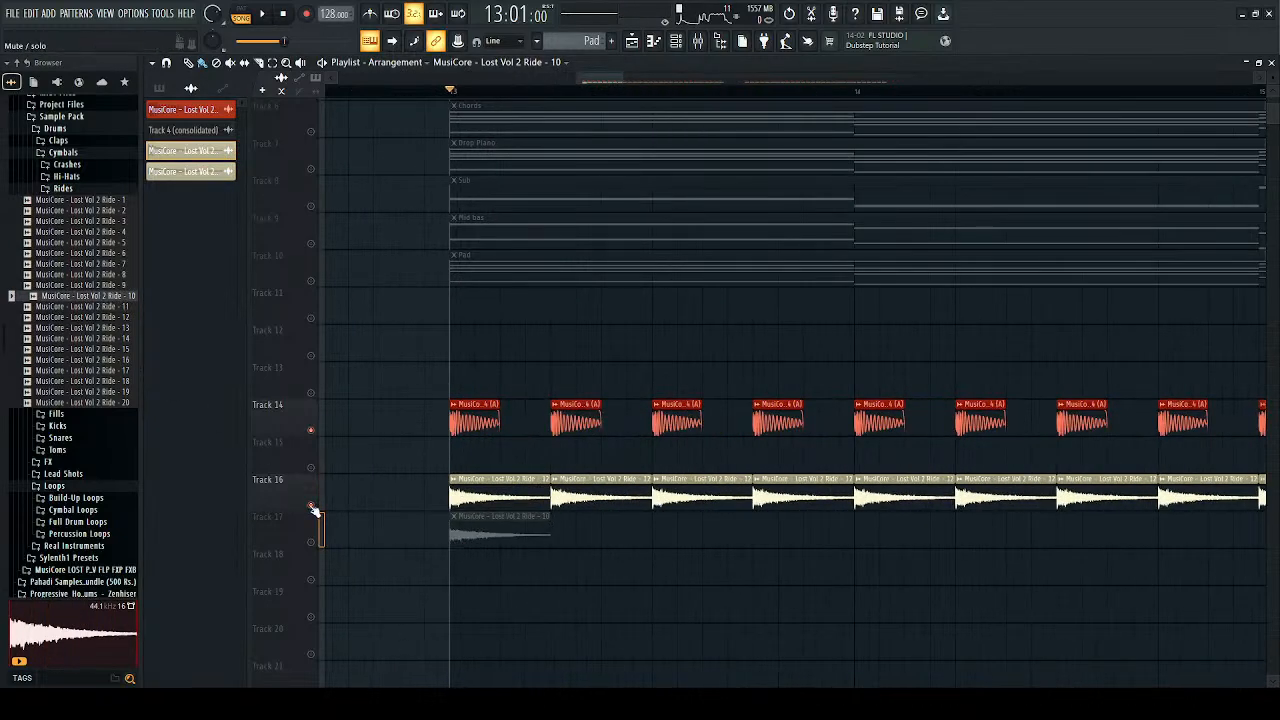
pyautogui.press('space')
pyautogui.press('space')
pyautogui.moveTo(555, 543); pyautogui.dragTo(930, 540)
pyautogui.moveTo(1025, 538)
pyautogui.mouseDown()
pyautogui.moveTo(1262, 535)
pyautogui.moveTo(991, 405)
pyautogui.mouseUp()
pyautogui.keyDown('ctrl'); pyautogui.scroll(-3, 991, 405); pyautogui.keyUp('ctrl')
pyautogui.rightClick(1054, 526)
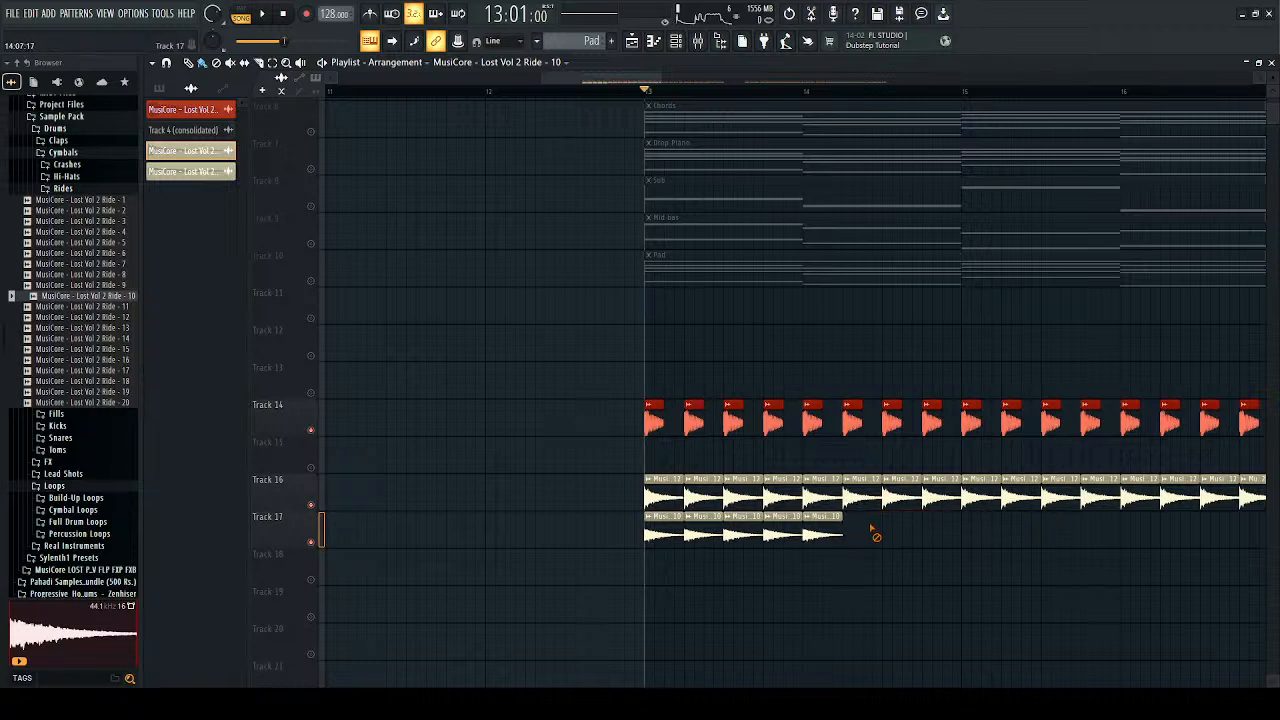
# Step: Continue the Ride 10 hits along Track 17 to match the Ride 12 clips in both halves of the drop
pyautogui.moveTo(849, 537); pyautogui.dragTo(1274, 535)
pyautogui.press('space')
pyautogui.keyDown('ctrl'); pyautogui.scroll(-3, 849, 497); pyautogui.keyUp('ctrl')
pyautogui.keyDown('ctrl'); pyautogui.scroll(3, 1143, 529); pyautogui.keyUp('ctrl')
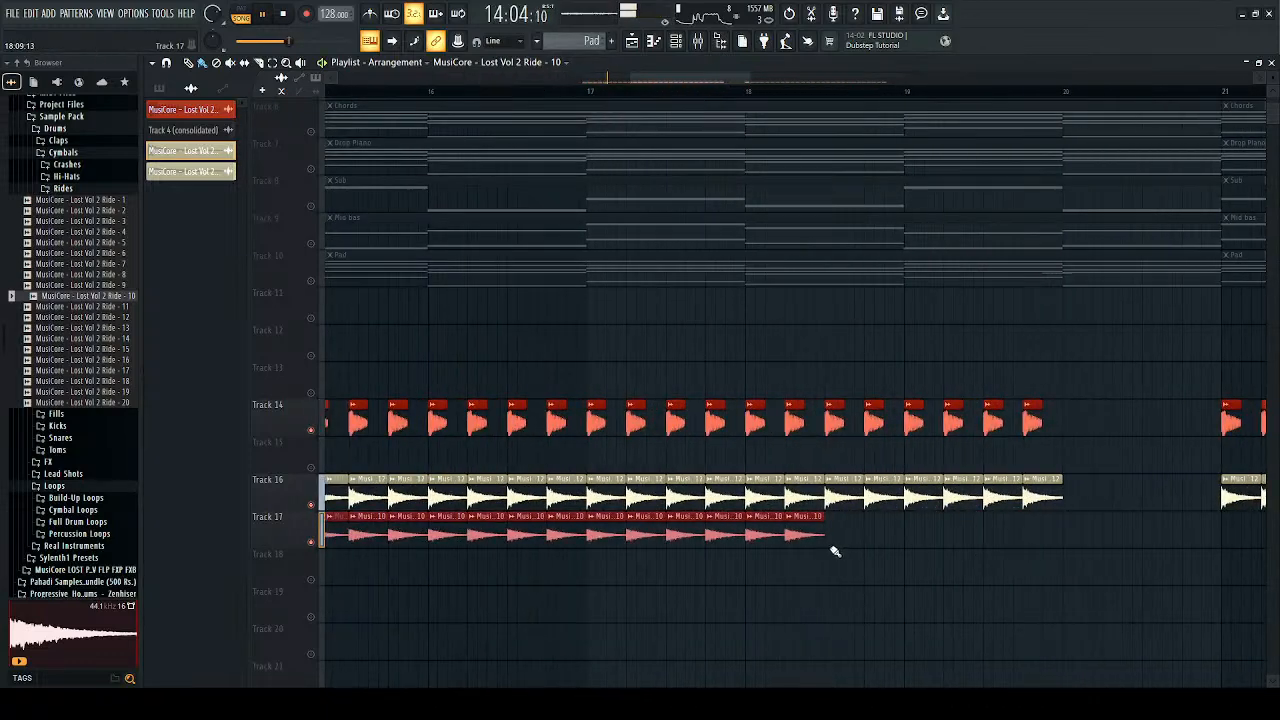
pyautogui.moveTo(830, 540); pyautogui.dragTo(1272, 536)
pyautogui.keyDown('ctrl'); pyautogui.scroll(-3, 857, 540); pyautogui.keyUp('ctrl')
pyautogui.keyDown('ctrl'); pyautogui.scroll(-3, 927, 525); pyautogui.keyUp('ctrl')
pyautogui.keyDown('ctrl'); pyautogui.scroll(5, 1123, 557); pyautogui.keyUp('ctrl')
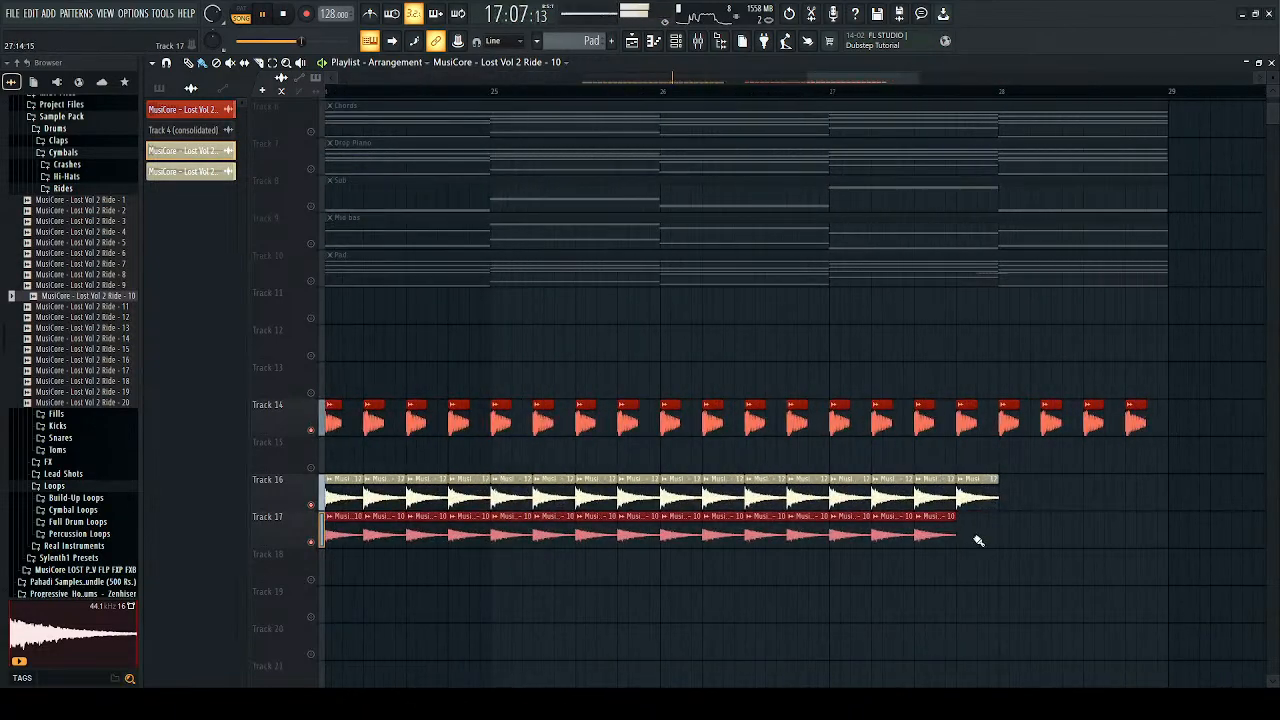
pyautogui.click(976, 538)
pyautogui.keyDown('ctrl'); pyautogui.scroll(-5, 872, 550); pyautogui.keyUp('ctrl')
pyautogui.keyDown('ctrl'); pyautogui.scroll(7, 566, 554); pyautogui.keyUp('ctrl')
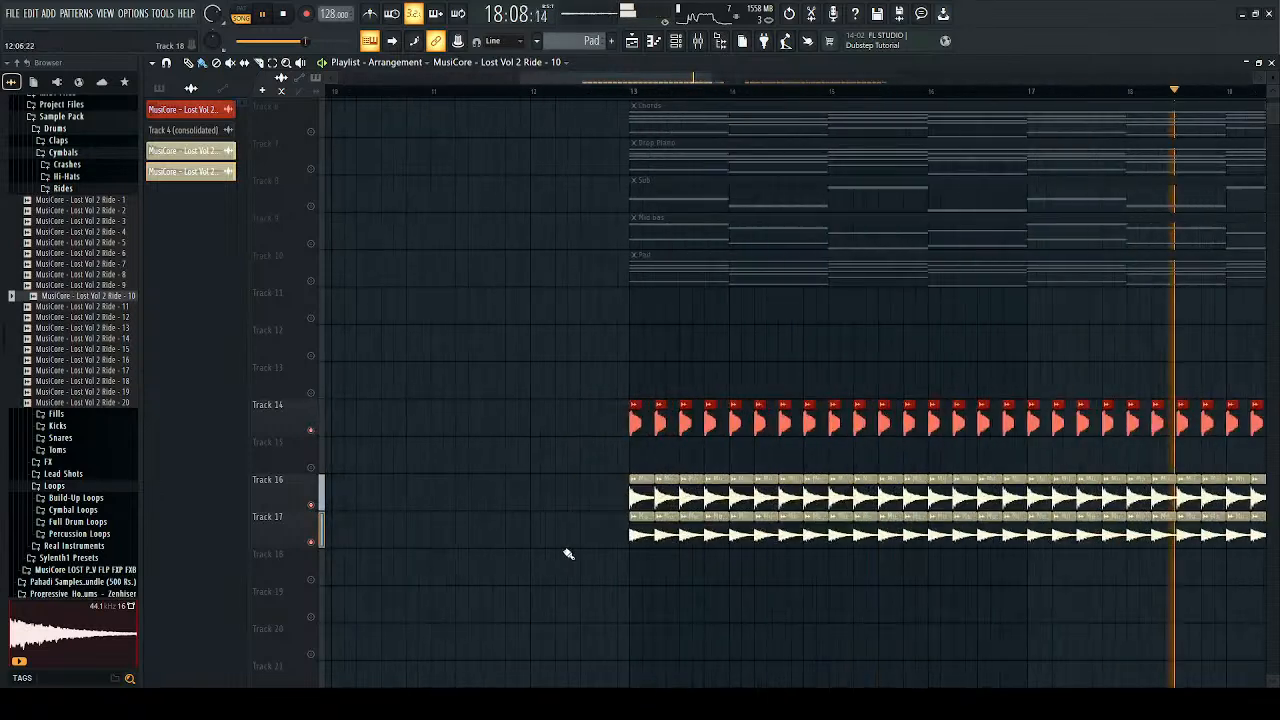
# Step: Open Ride 10's sample settings, route it to mixer track 33 and lower its fader
pyautogui.doubleClick(737, 527)
pyautogui.press('F9')
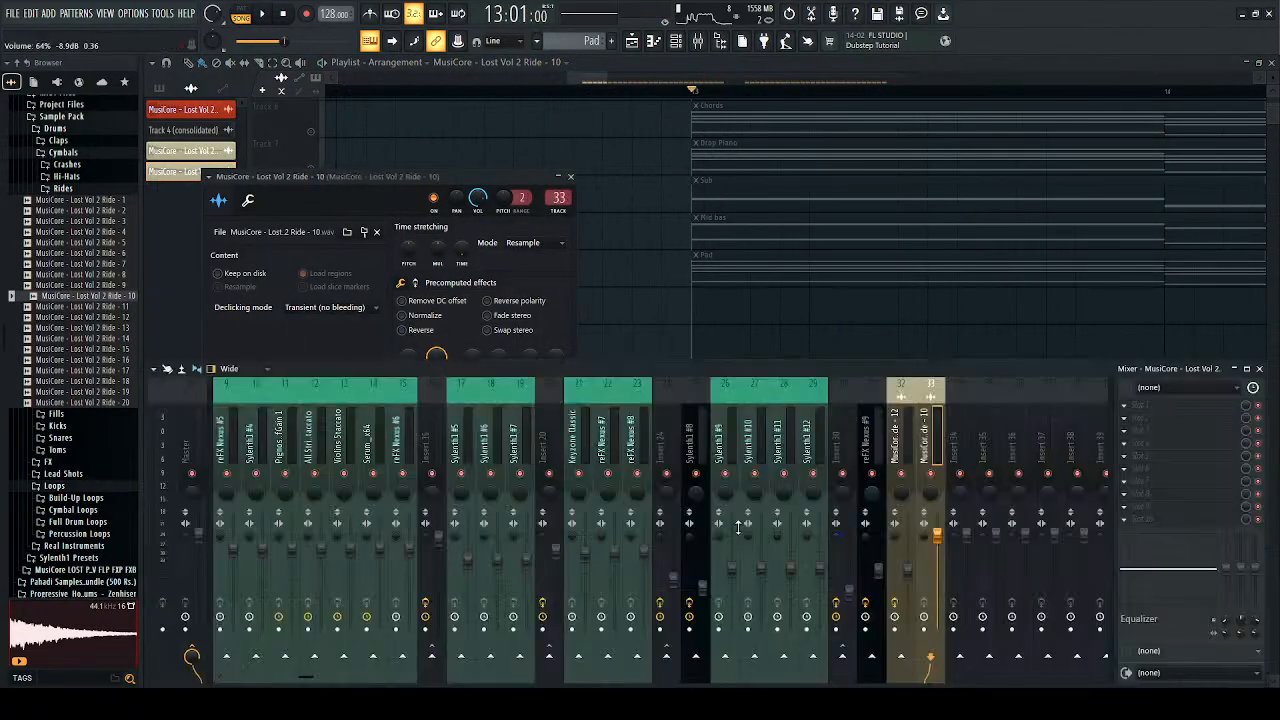
pyautogui.moveTo(936, 555); pyautogui.dragTo(936, 603)
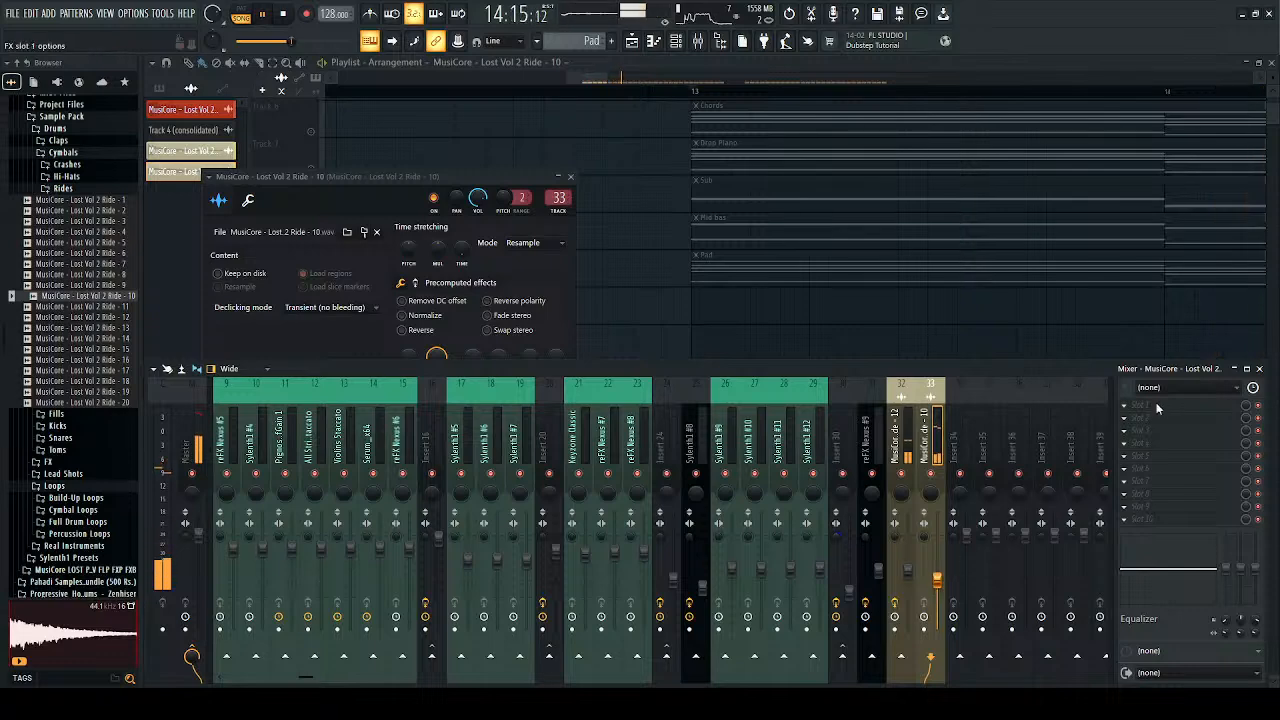
# Step: Add Fruity Parametric EQ 2 to Ride 10's mixer track and high-pass its low end
pyautogui.press('space')
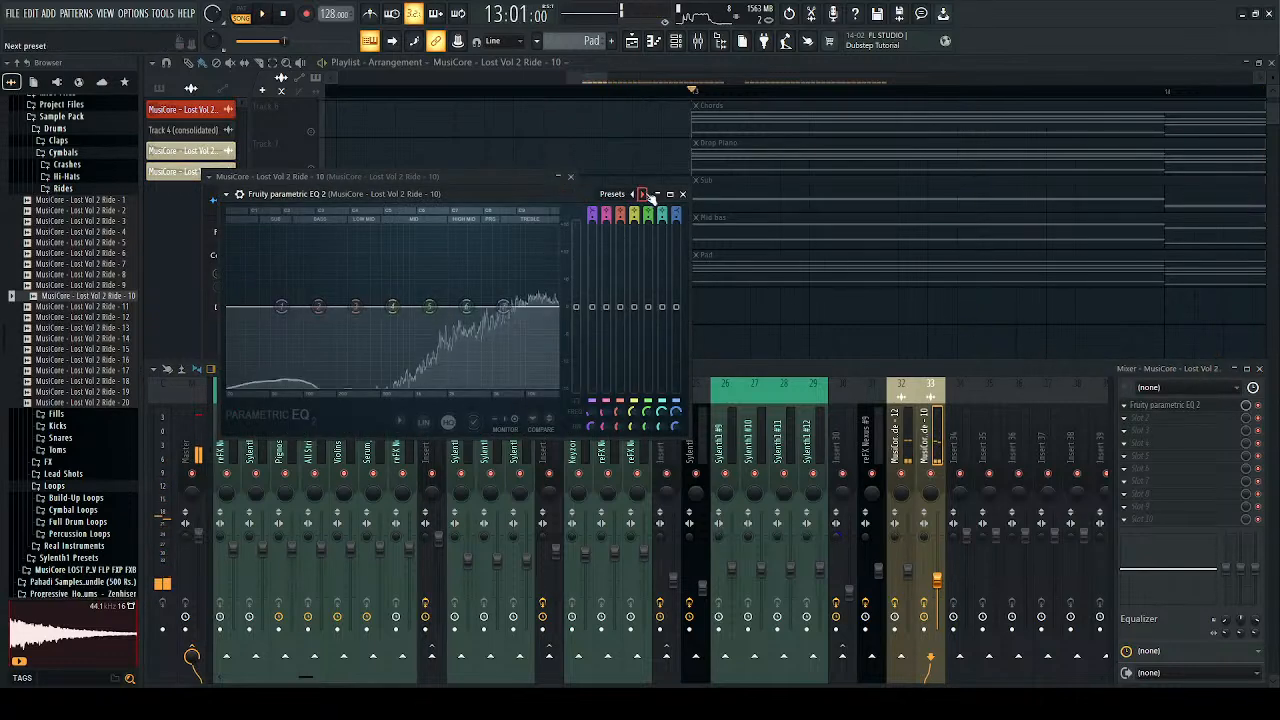
pyautogui.click(642, 194)
pyautogui.moveTo(228, 307); pyautogui.dragTo(394, 308)
pyautogui.press('space')
pyautogui.click(683, 194)
pyautogui.press('space')
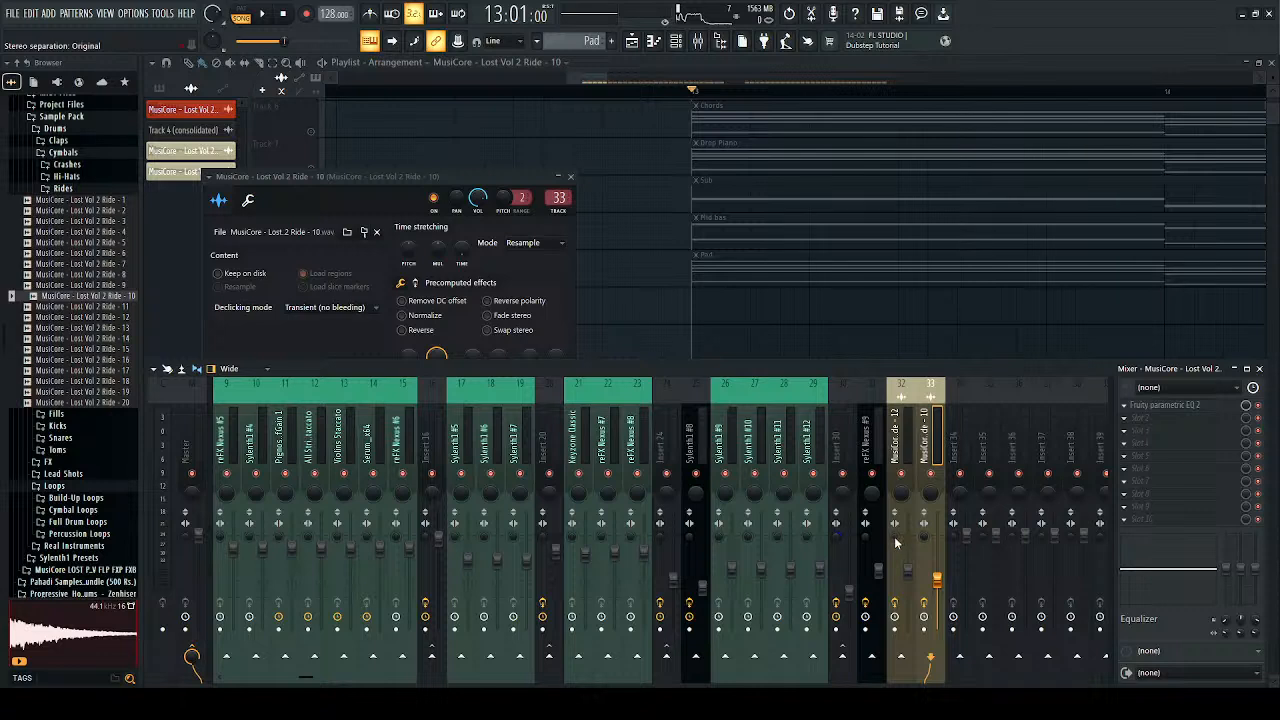
# Step: Pan the Ride 12 mixer track left and the Ride 10 mixer track 100% right, and close the mixer and sample windows
pyautogui.click(895, 543)
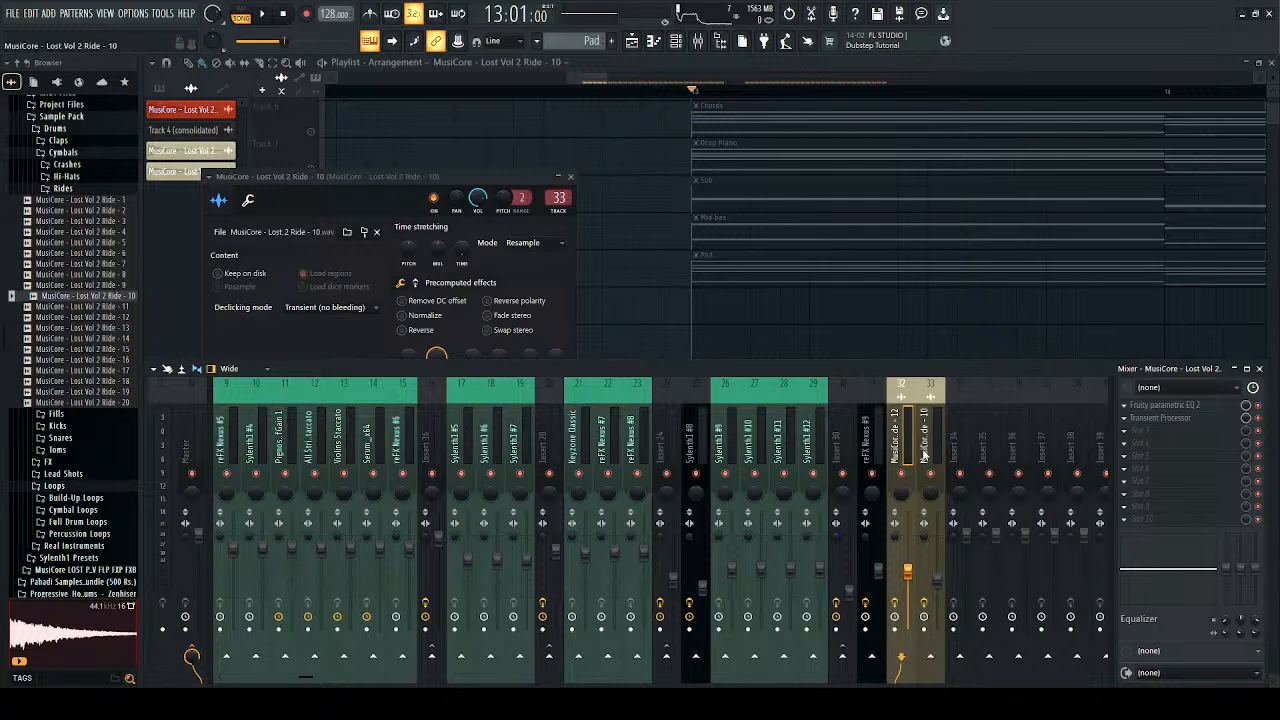
pyautogui.moveTo(917, 493); pyautogui.dragTo(917, 450)
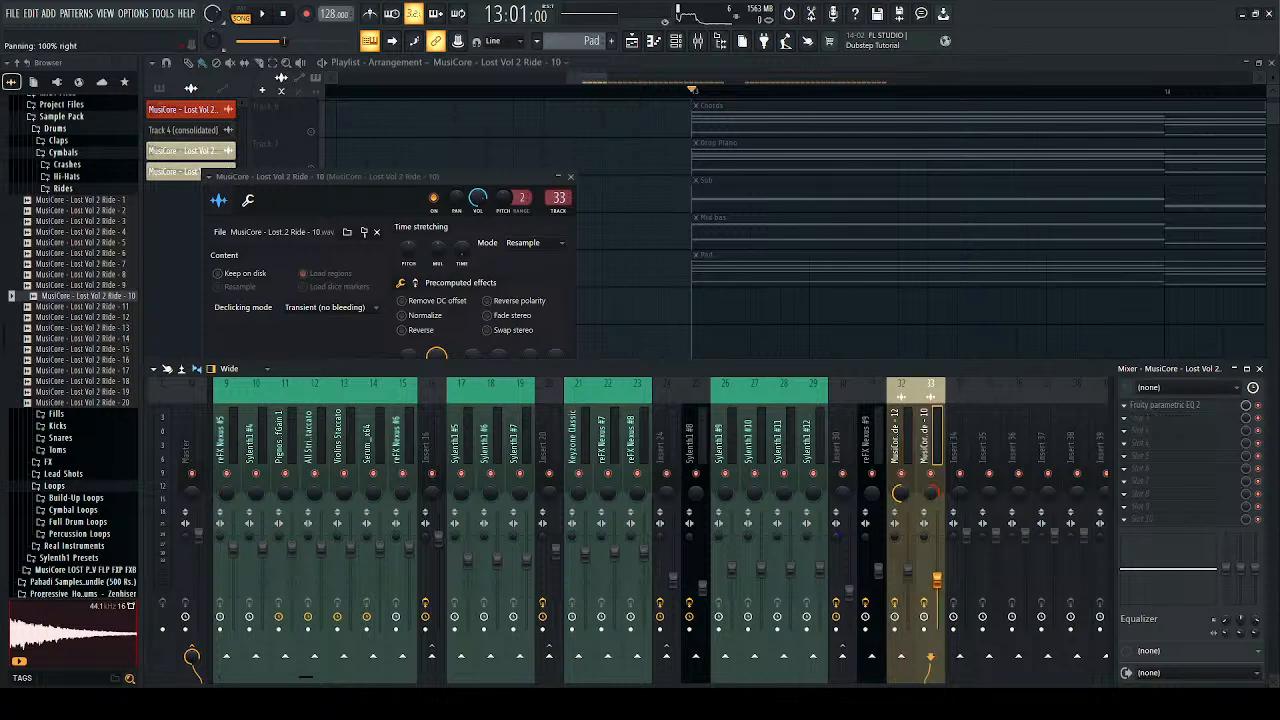
pyautogui.press('space')
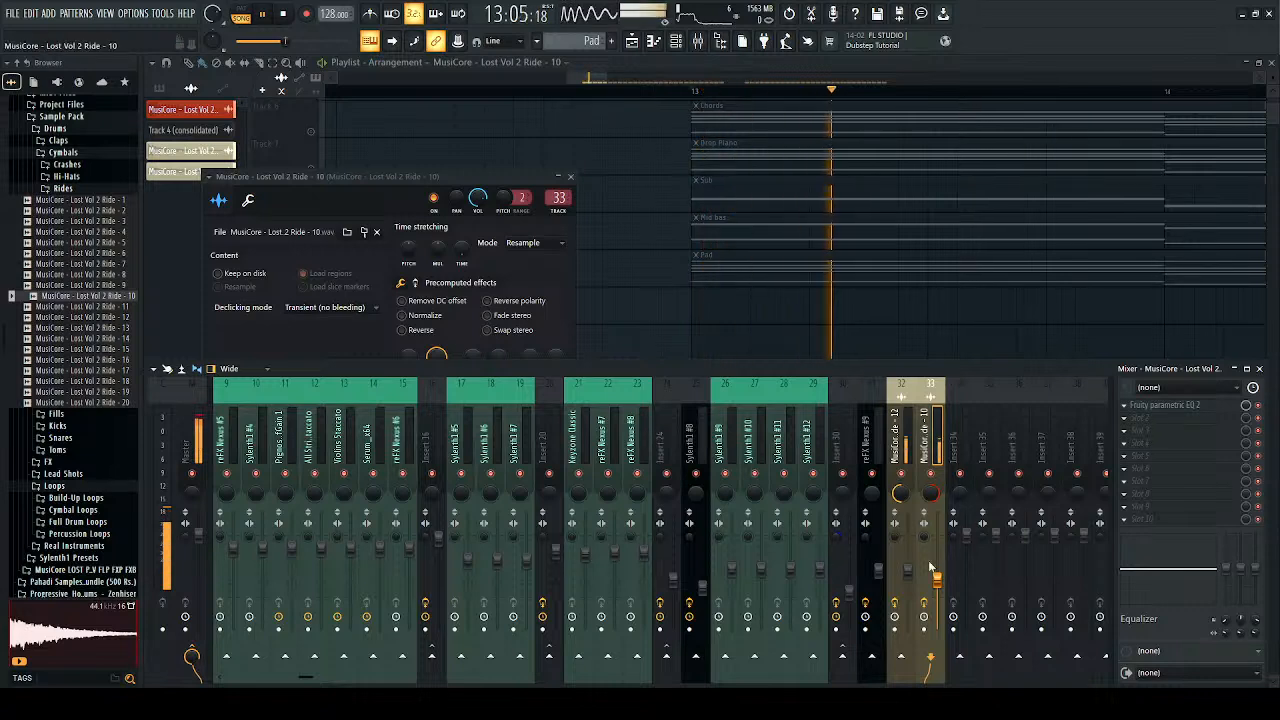
pyautogui.click(907, 574)
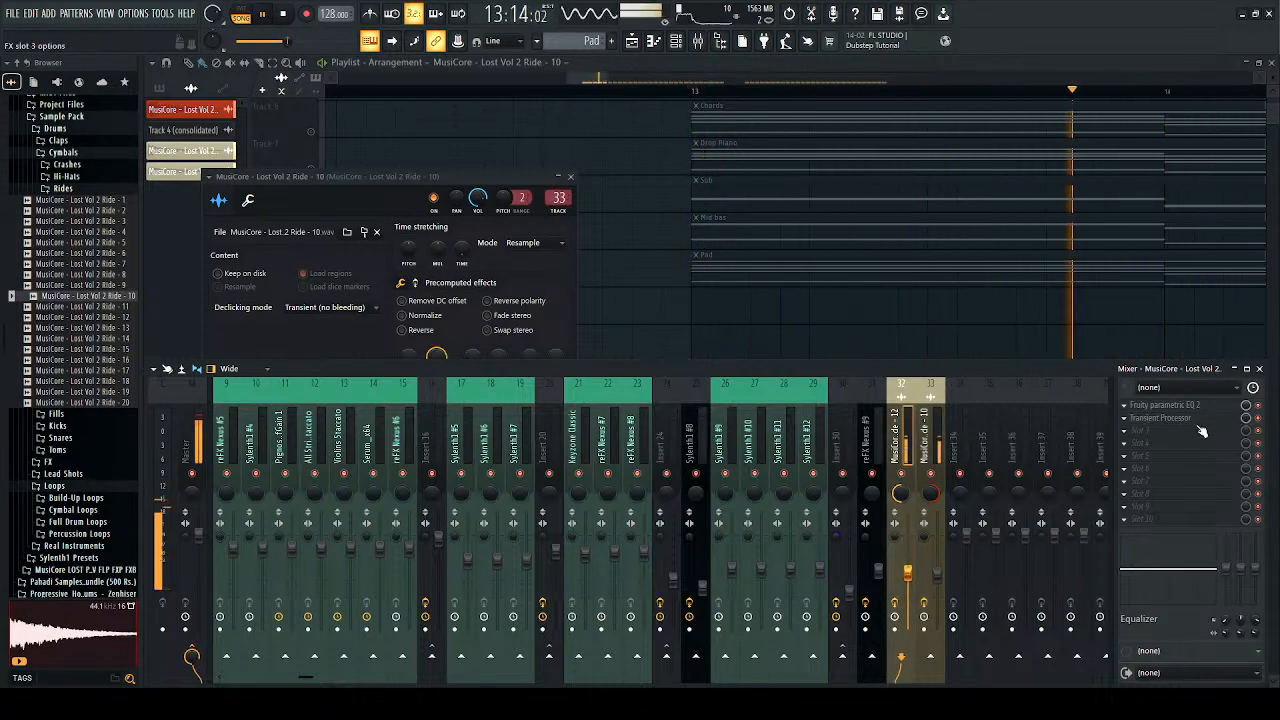
pyautogui.press('F9')
pyautogui.click(571, 177)
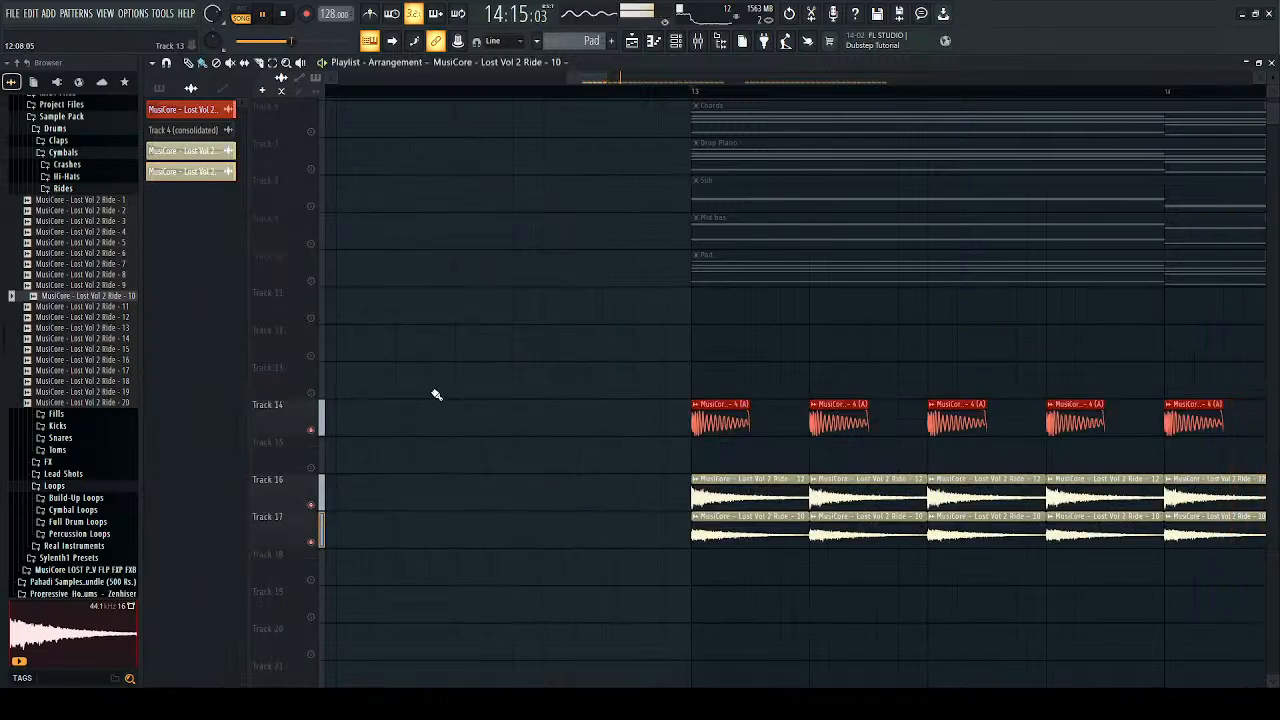
# Step: Unsolo the playlist tracks and play the full drop with both rides
pyautogui.press('space')
pyautogui.press('space')
pyautogui.keyDown('ctrl'); pyautogui.click(312, 506); pyautogui.keyUp('ctrl')
pyautogui.keyDown('ctrl'); pyautogui.click(312, 506); pyautogui.keyUp('ctrl')
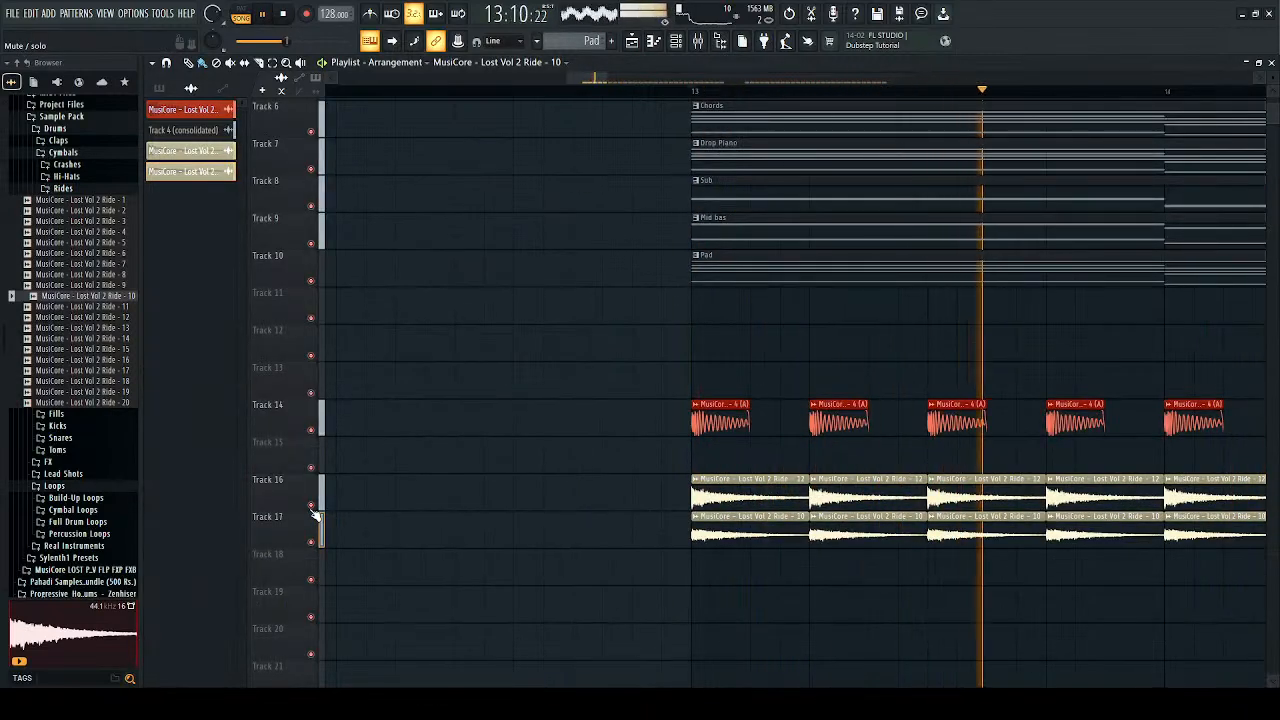
pyautogui.scroll(-3, 314, 508)
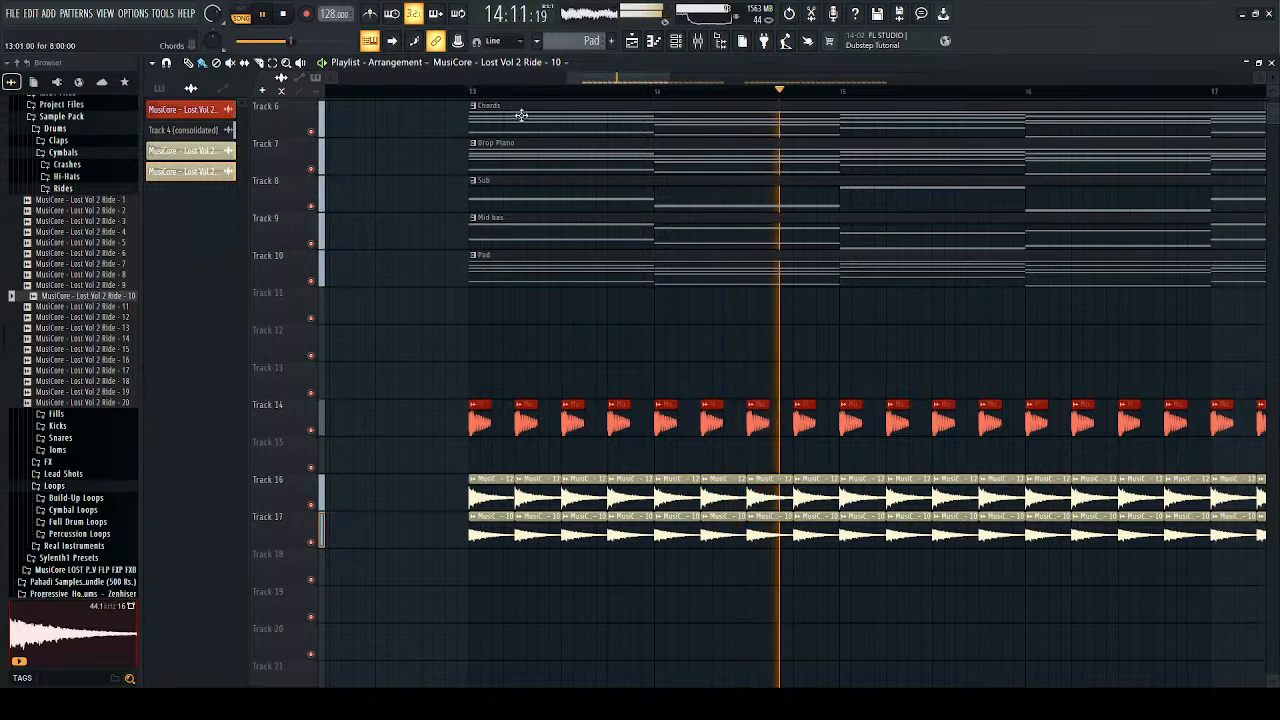
# Step: Select both ride mixer tracks and raise Ride 10's fader to about -9.2 dB during playback
pyautogui.press('F9')
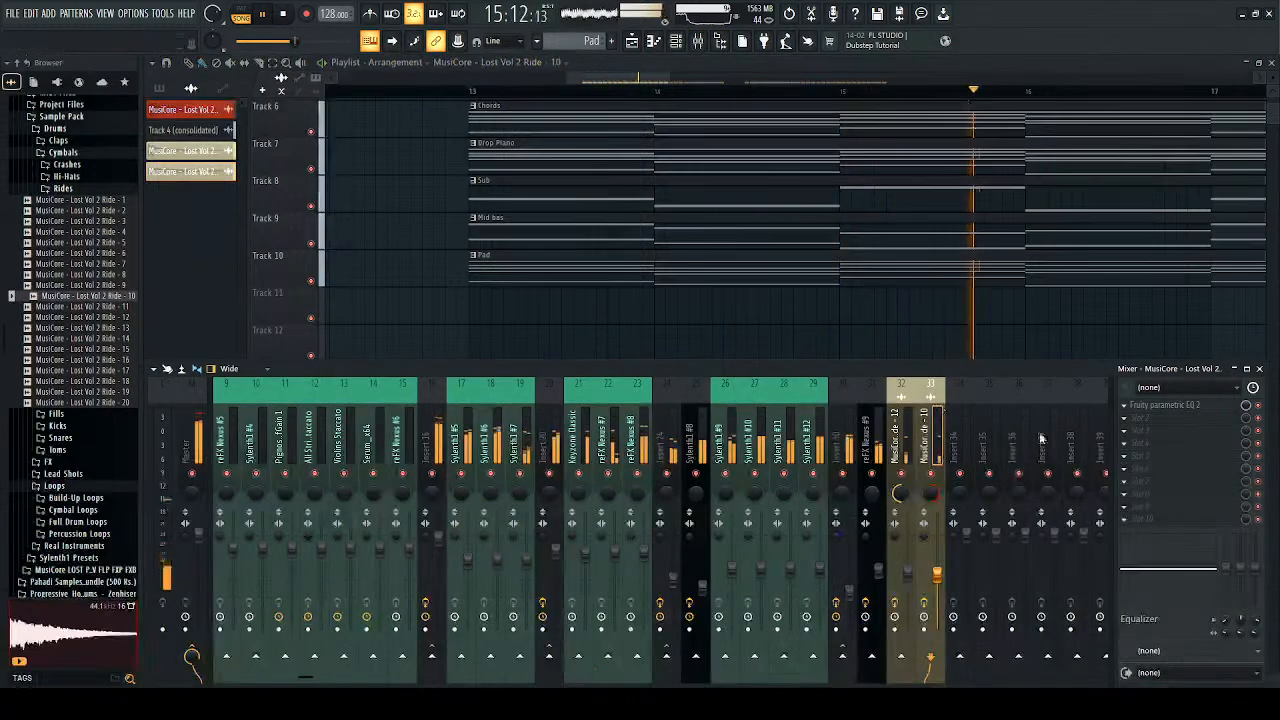
pyautogui.keyDown('ctrl'); pyautogui.keyDown('shift'); pyautogui.click(902, 440); pyautogui.keyUp('shift'); pyautogui.keyUp('ctrl')
pyautogui.click(928, 450)
pyautogui.keyDown('ctrl'); pyautogui.keyDown('shift'); pyautogui.click(904, 440); pyautogui.keyUp('shift'); pyautogui.keyUp('ctrl')
pyautogui.moveTo(937, 573); pyautogui.dragTo(937, 565)
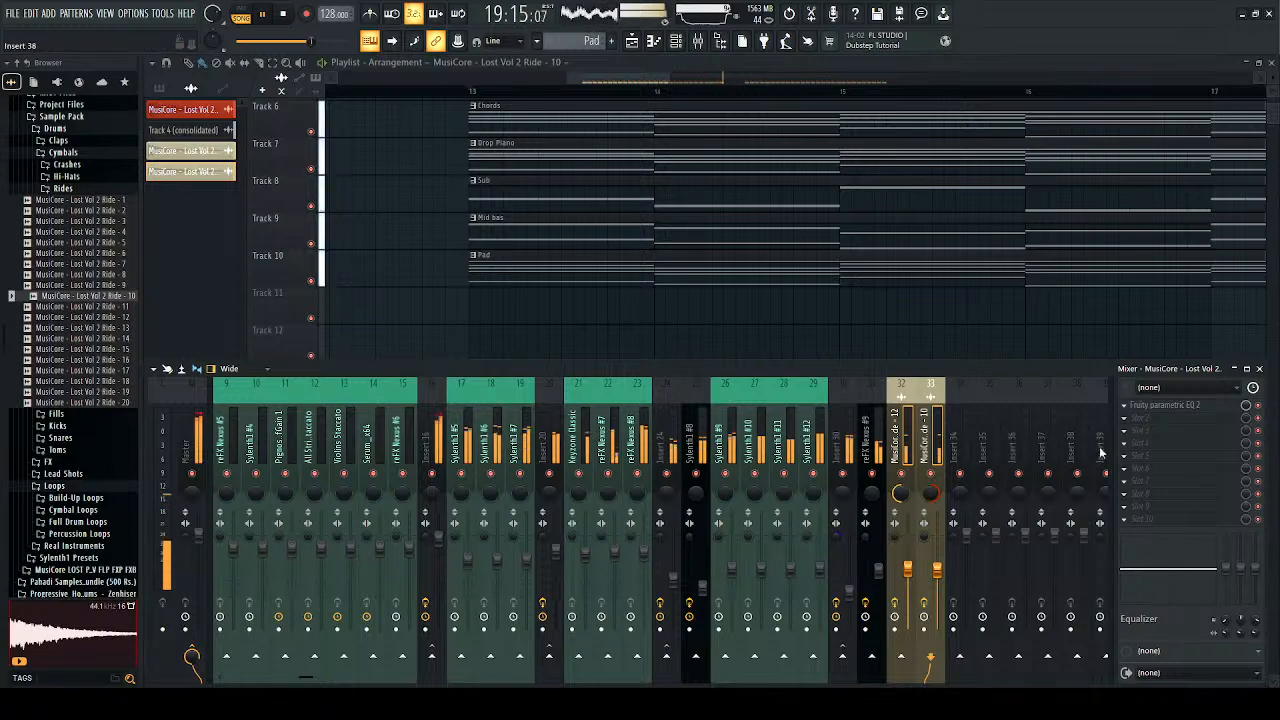
# Step: Add Transient Processor to Ride 10's mixer track, set its attack to about 29%, and replay the drop
pyautogui.click(740, 421)
pyautogui.moveTo(360, 272); pyautogui.dragTo(360, 325)
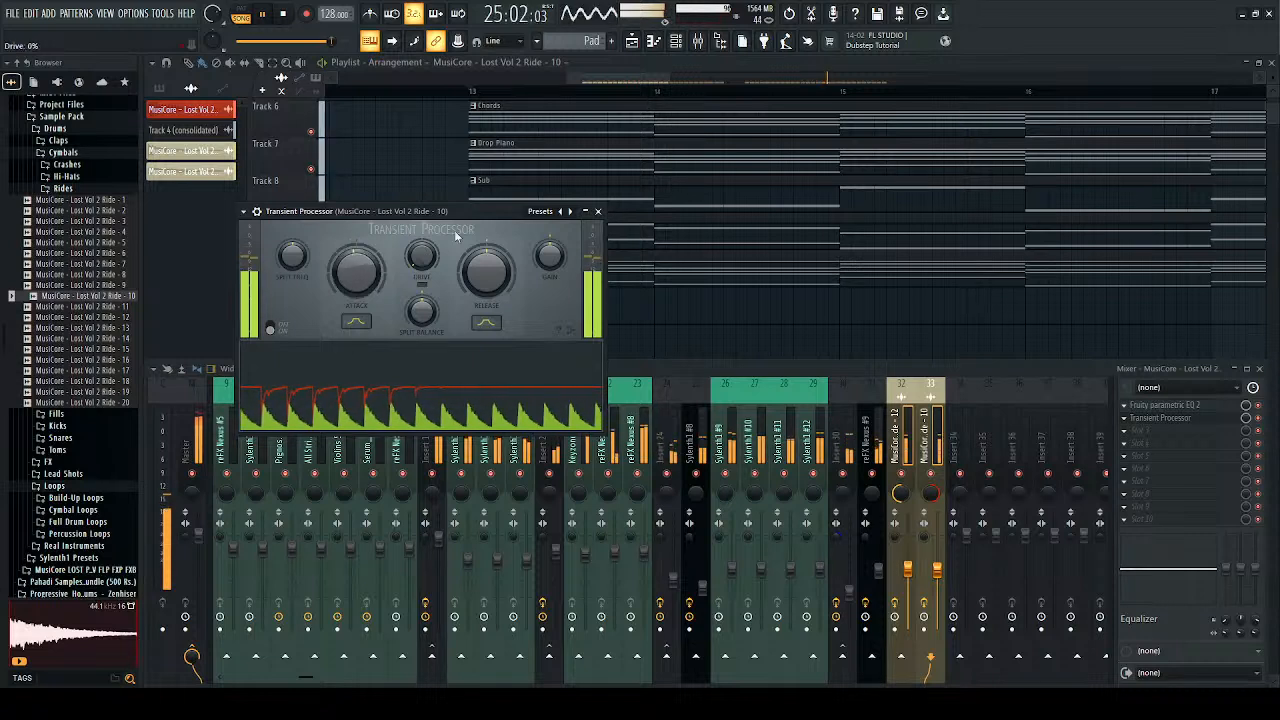
pyautogui.moveTo(357, 270); pyautogui.dragTo(357, 207)
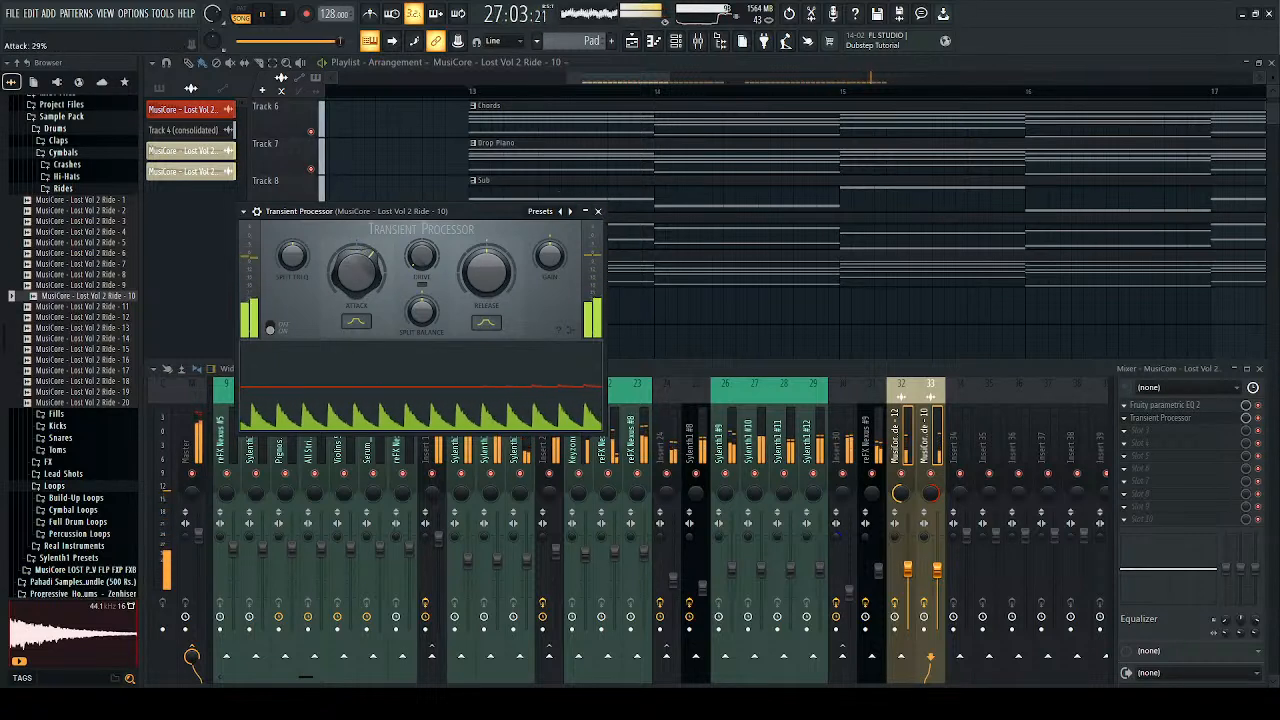
pyautogui.press('space')
pyautogui.press('space')
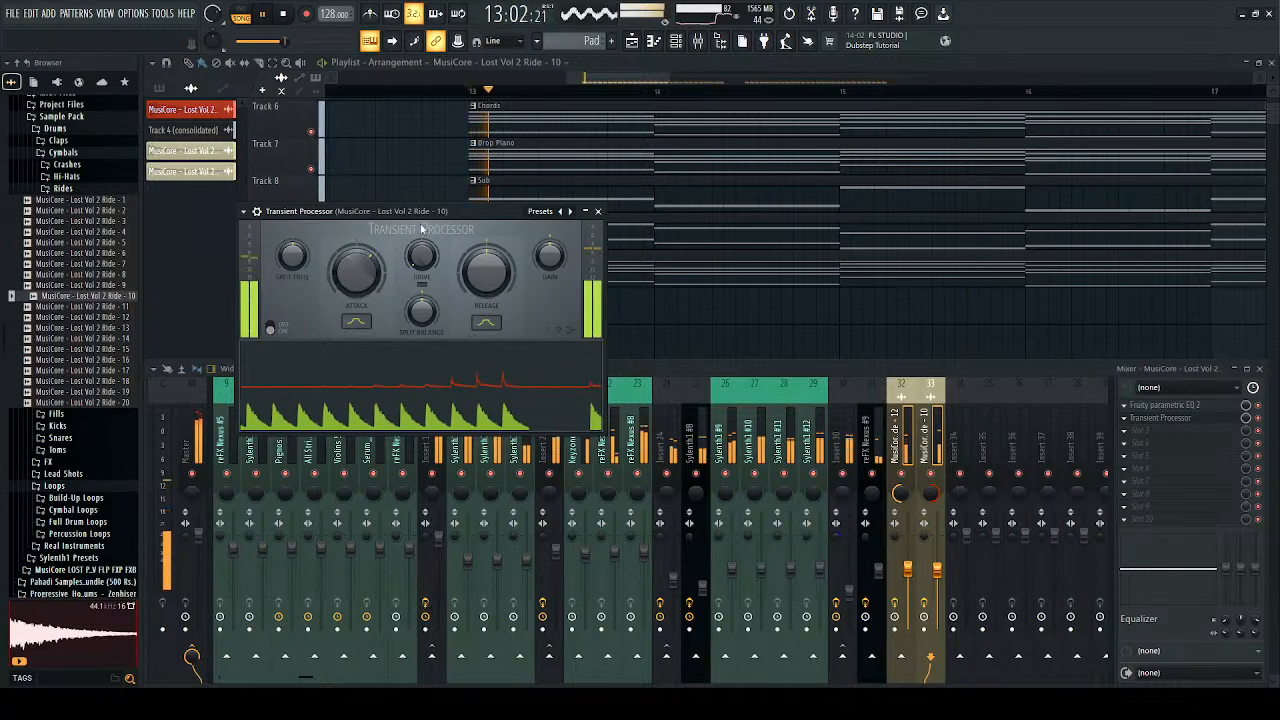
pyautogui.click(598, 211)
pyautogui.press('space')
pyautogui.press('space')
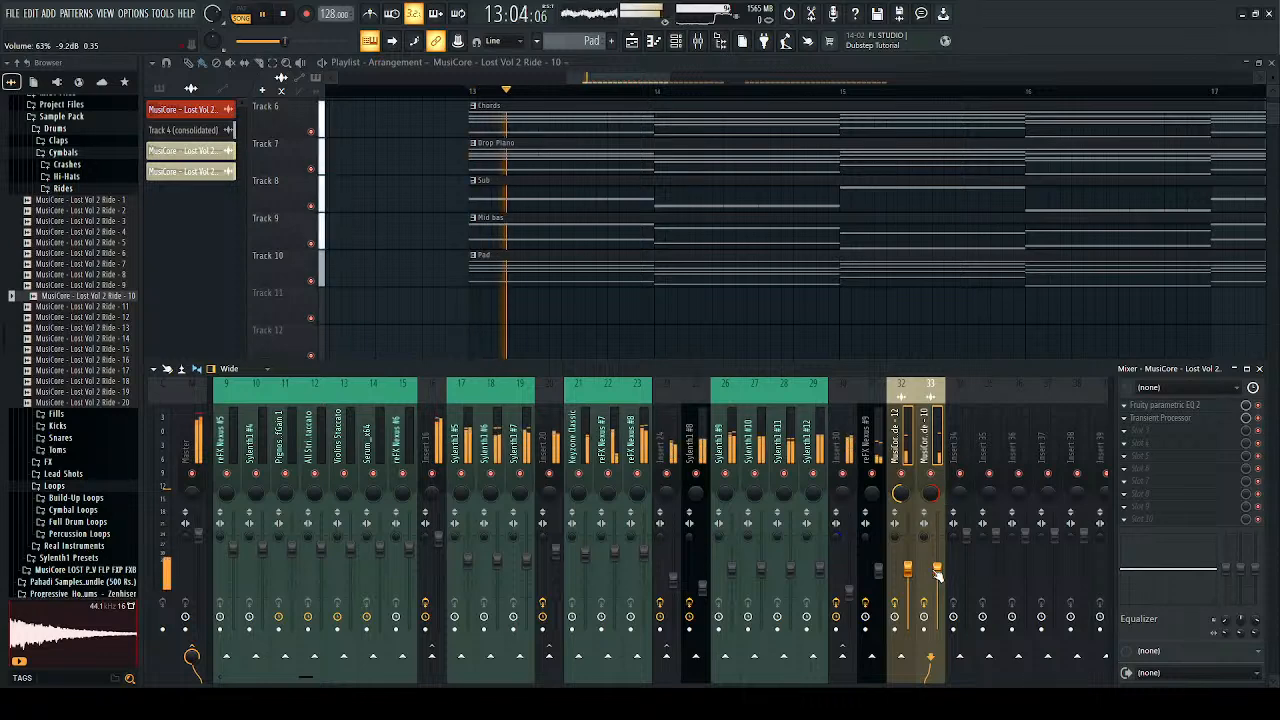
# Step: Close the mixer, solo the kick on Track 14 with the rides on Tracks 16 and 17, and play them
pyautogui.click(1259, 369)
pyautogui.press('space')
pyautogui.keyDown('ctrl'); pyautogui.click(310, 431); pyautogui.keyUp('ctrl')
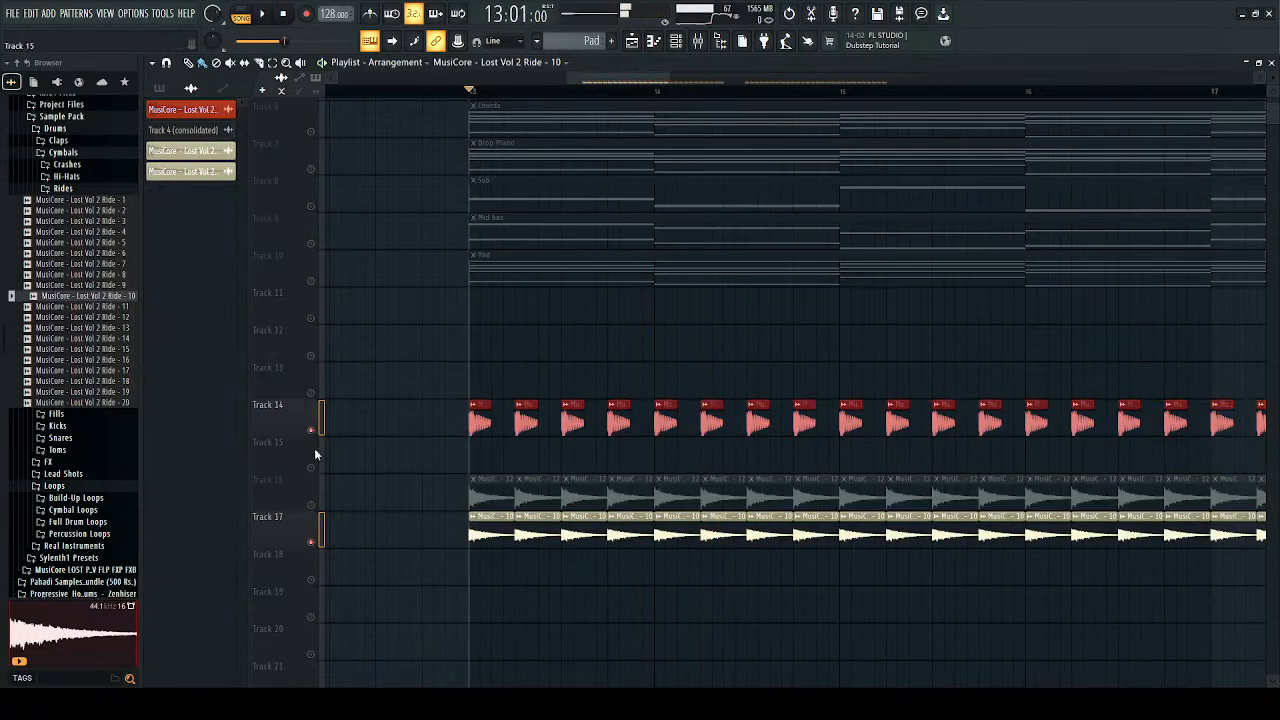
pyautogui.click(310, 505)
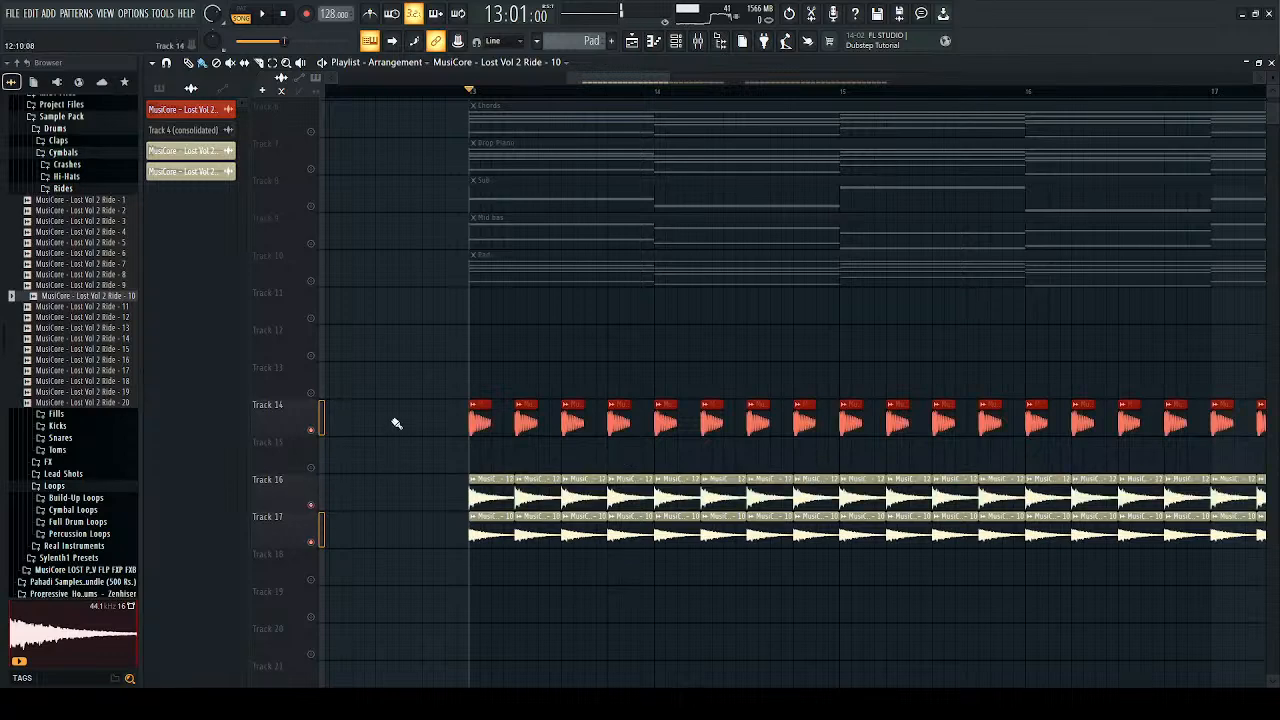
pyautogui.press('space')
pyautogui.scroll(-2, 300, 460)
pyautogui.press('space')
# Step: Open the STLR2 - Cymbals folder in Charlie Dens Vol 2 and audition its crash and ride samples
pyautogui.click(118, 360)
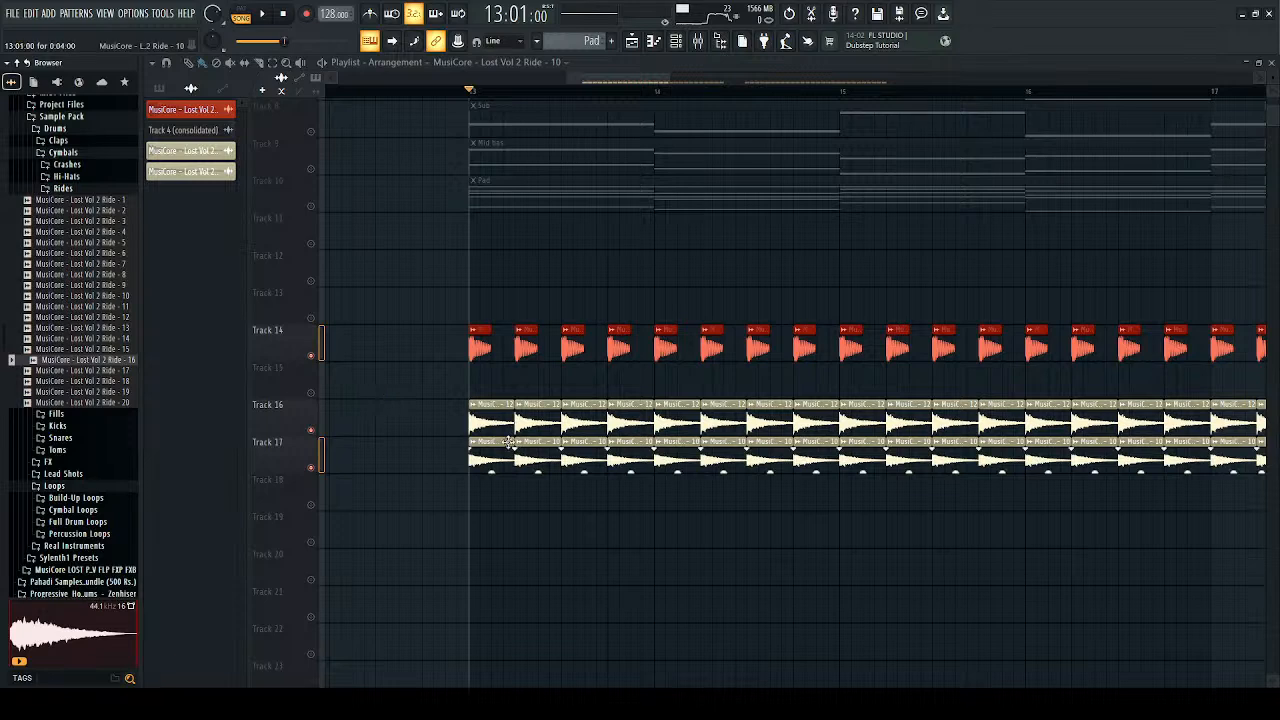
pyautogui.click(87, 190)
pyautogui.scroll(-5, 68, 260)
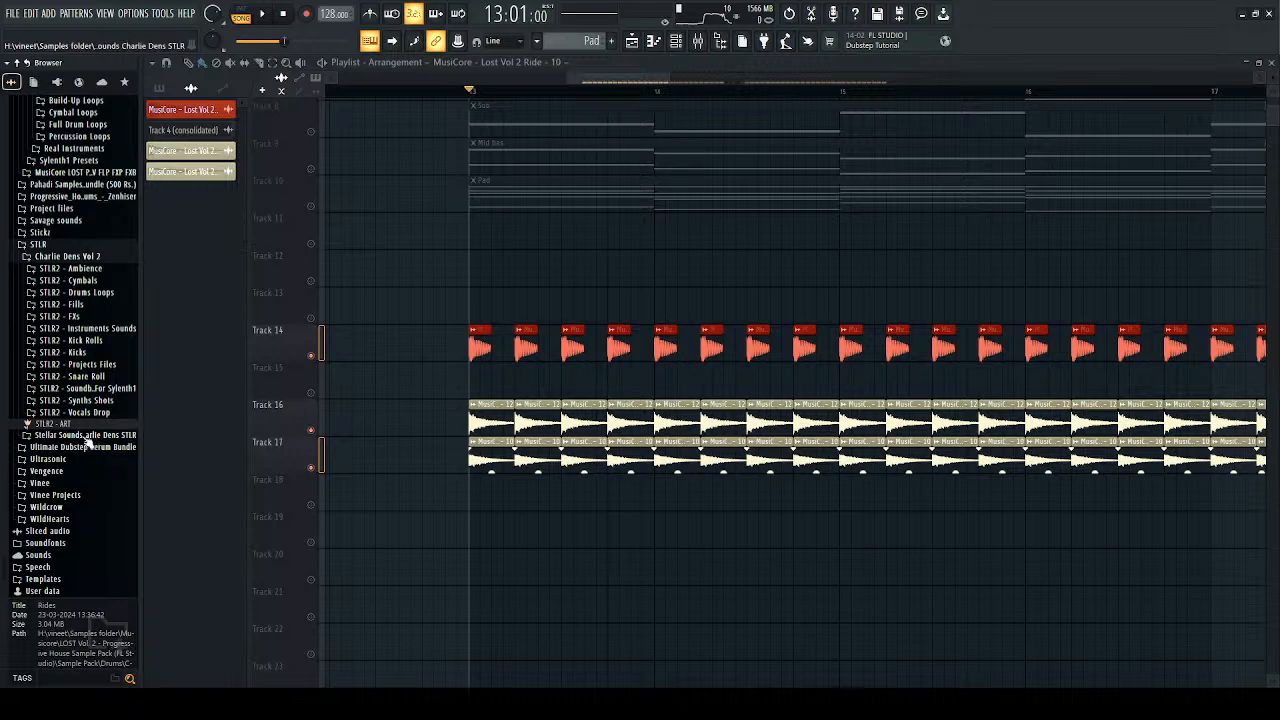
pyautogui.click(100, 283)
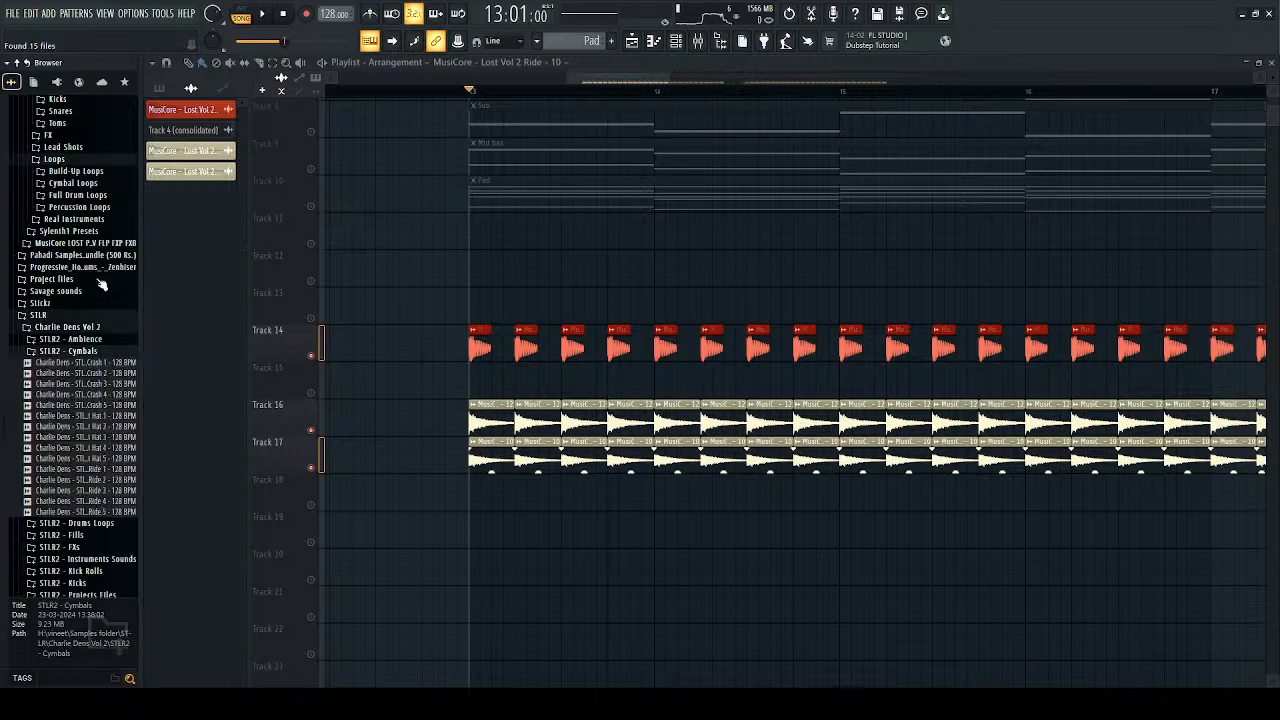
pyautogui.click(82, 377)
pyautogui.click(88, 471)
pyautogui.click(85, 503)
pyautogui.click(89, 493)
pyautogui.click(98, 481)
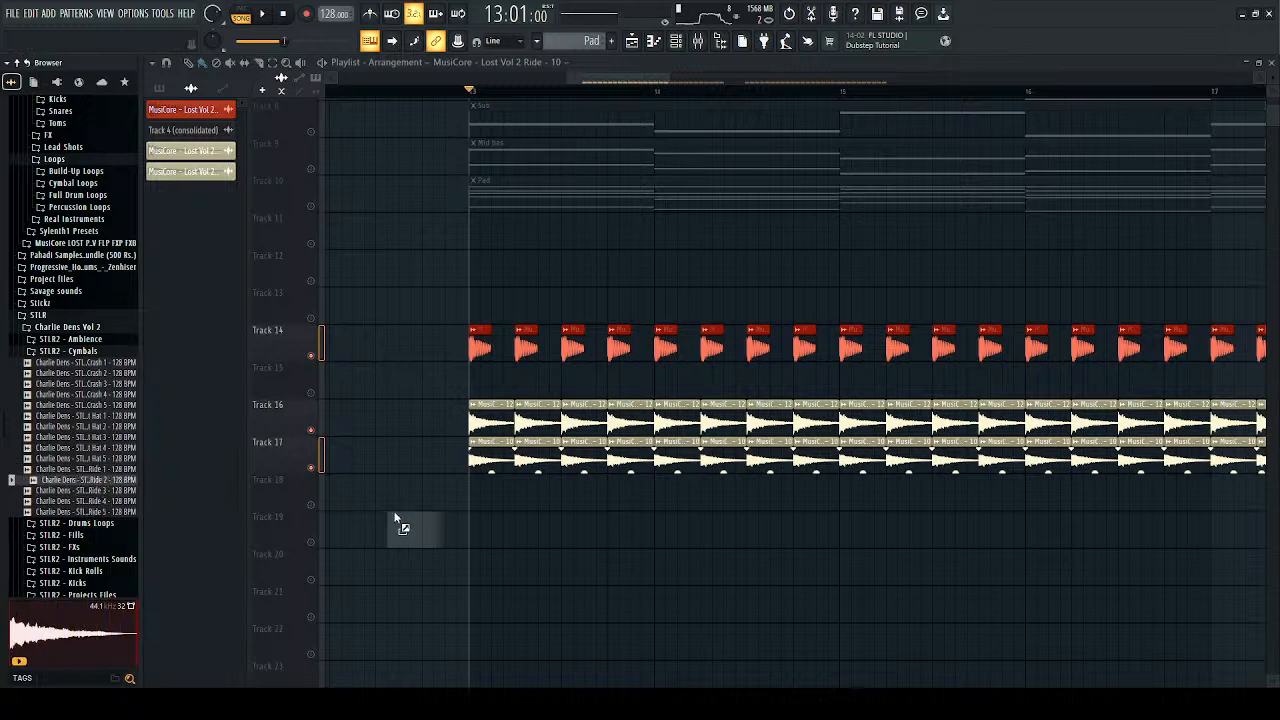
# Step: Place STLR2 Ride 2 on every beat of Track 18 from bar 13 to bar 20 and play it with the kick
pyautogui.moveTo(461, 496); pyautogui.dragTo(1270, 500)
pyautogui.press('space')
pyautogui.press('space')
pyautogui.scroll(-2, 527, 500)
pyautogui.scroll(-2, 527, 498)
pyautogui.press('space')
pyautogui.moveTo(852, 498)
pyautogui.mouseDown()
pyautogui.moveTo(829, 500)
pyautogui.moveTo(981, 501)
pyautogui.mouseUp()
pyautogui.press('space')
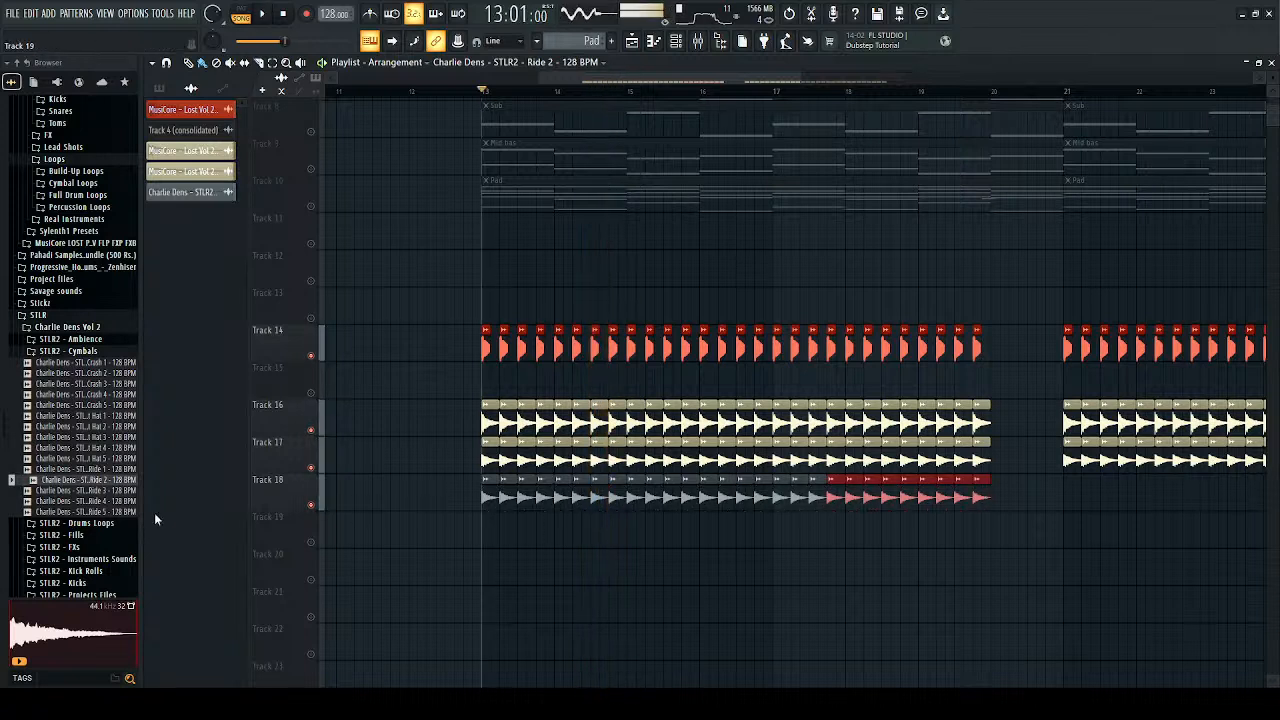
# Step: Audition the hi-hat and crash samples in the STLR2 - Cymbals folder
pyautogui.click(106, 459)
pyautogui.click(100, 427)
pyautogui.click(98, 406)
pyautogui.click(98, 416)
pyautogui.click(95, 427)
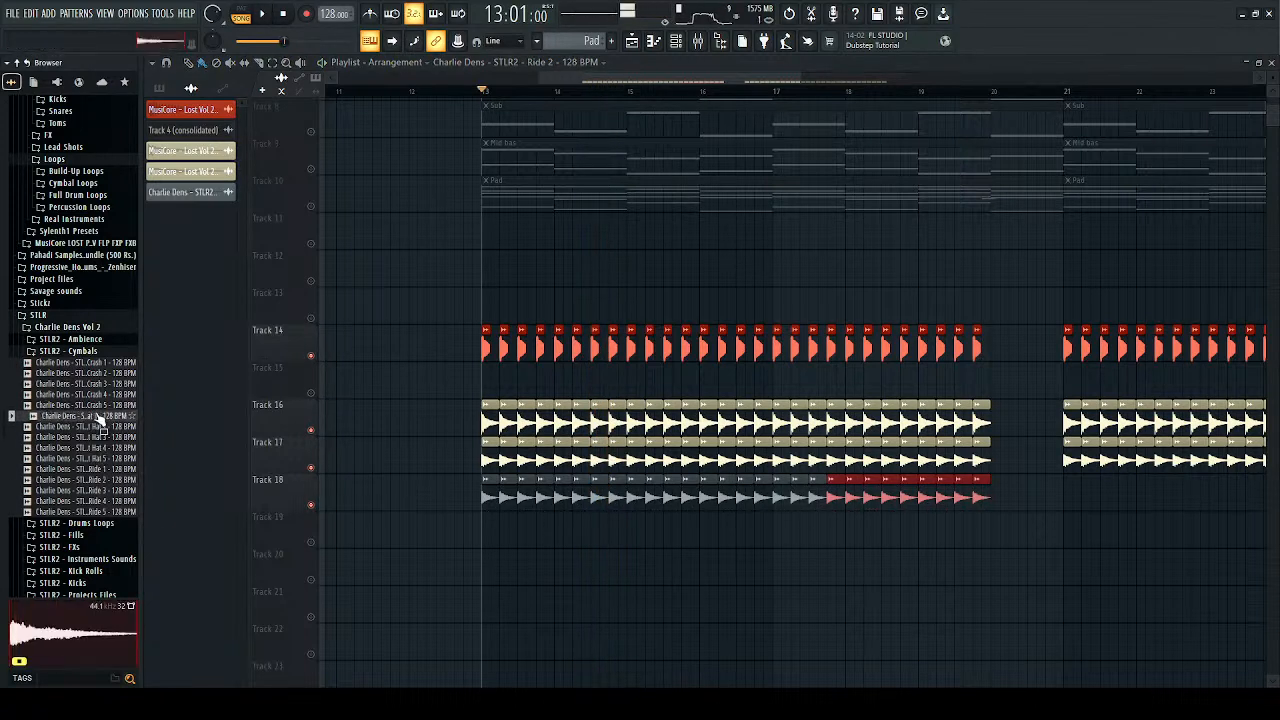
pyautogui.click(91, 448)
pyautogui.click(95, 438)
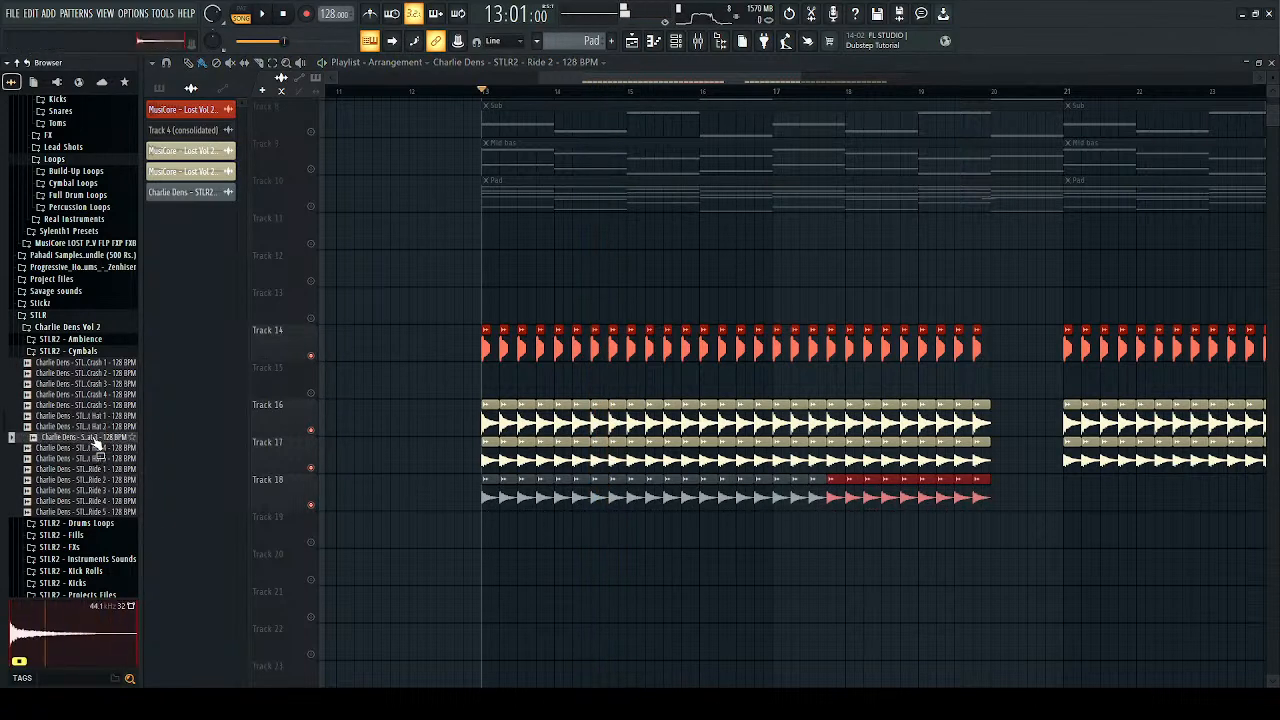
pyautogui.click(95, 416)
pyautogui.click(94, 384)
pyautogui.click(95, 373)
pyautogui.click(95, 363)
pyautogui.click(91, 395)
pyautogui.click(90, 426)
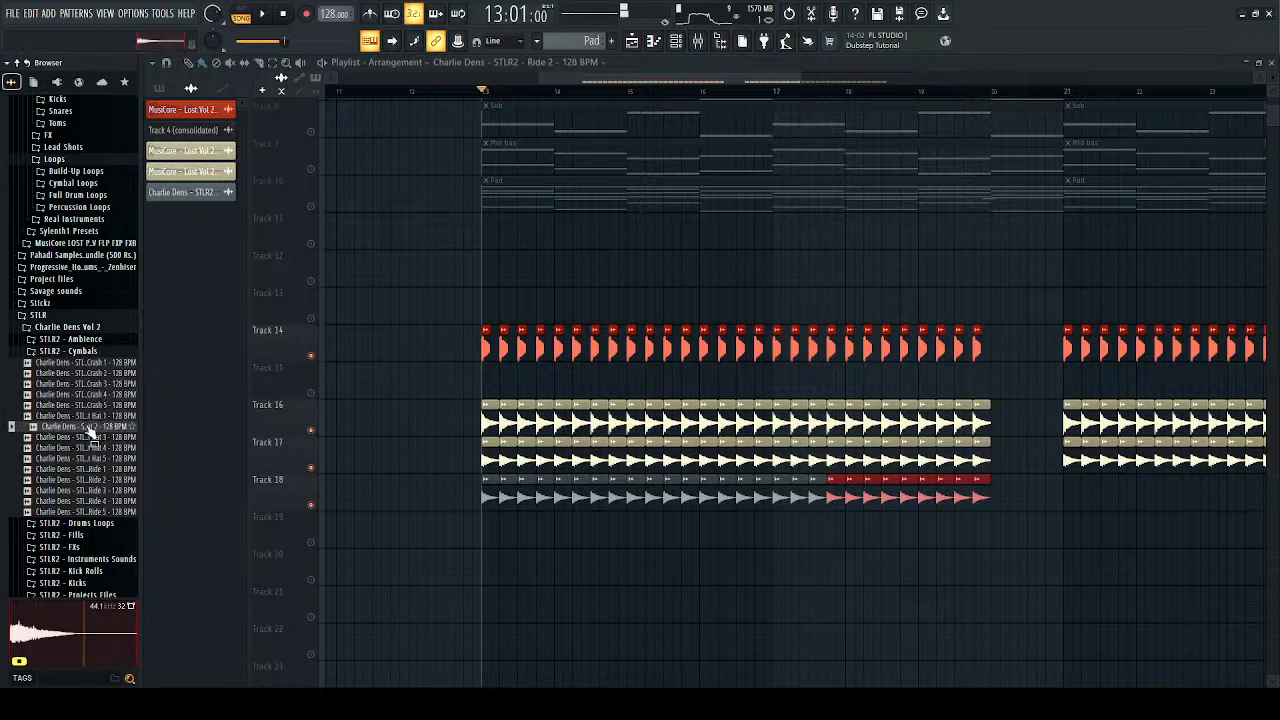
pyautogui.click(90, 438)
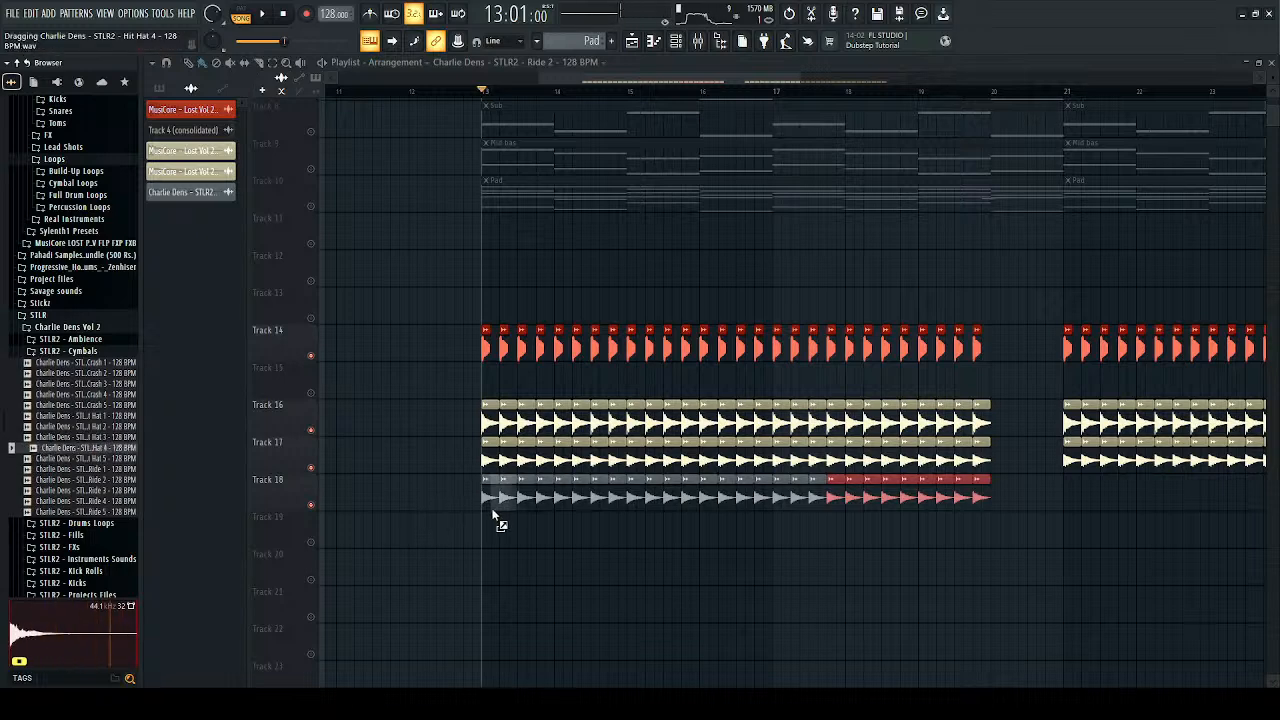
# Step: Replace the Ride 2 sample on Track 18 with Hit Hat 4, play it, and swap in Hit Hat 3
pyautogui.moveTo(477, 507); pyautogui.dragTo(482, 505)
pyautogui.press('space')
pyautogui.press('space')
pyautogui.moveTo(90, 437); pyautogui.dragTo(539, 491)
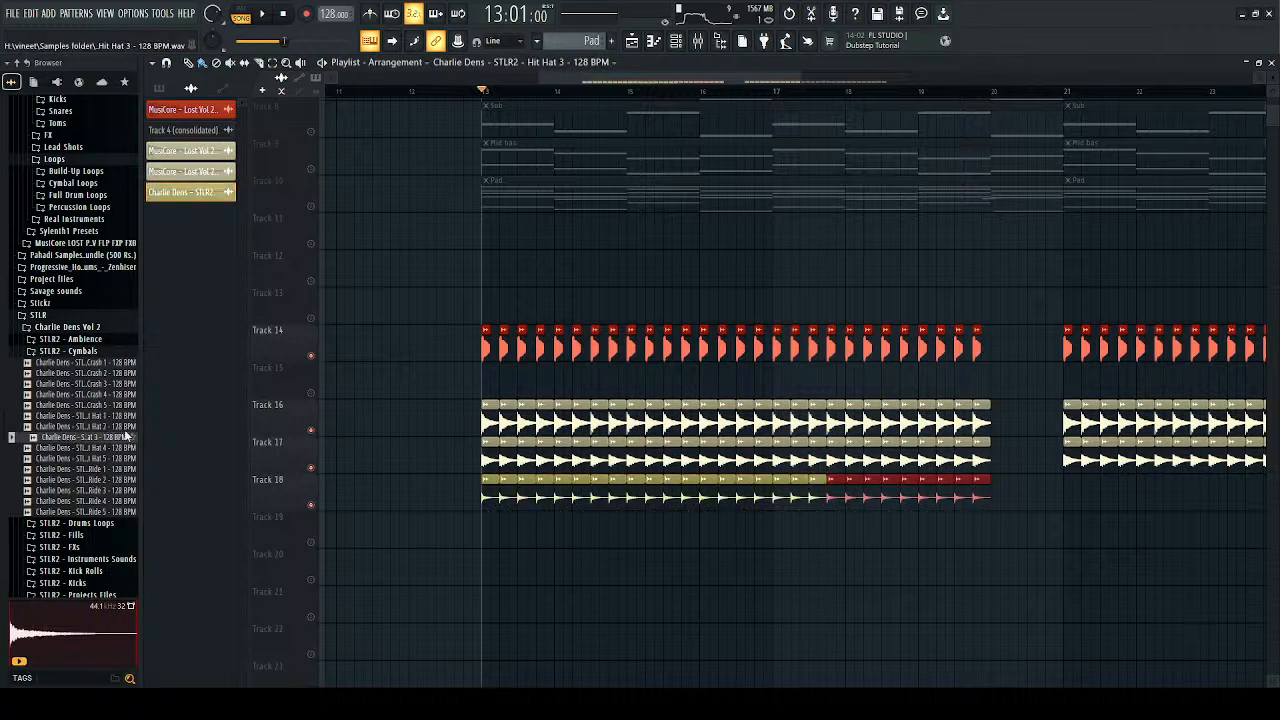
# Step: Replace the Track 18 sample with Hit Hat 1 and repeat its hits in the second section from bar 21
pyautogui.press('space')
pyautogui.press('space')
pyautogui.click(63, 416)
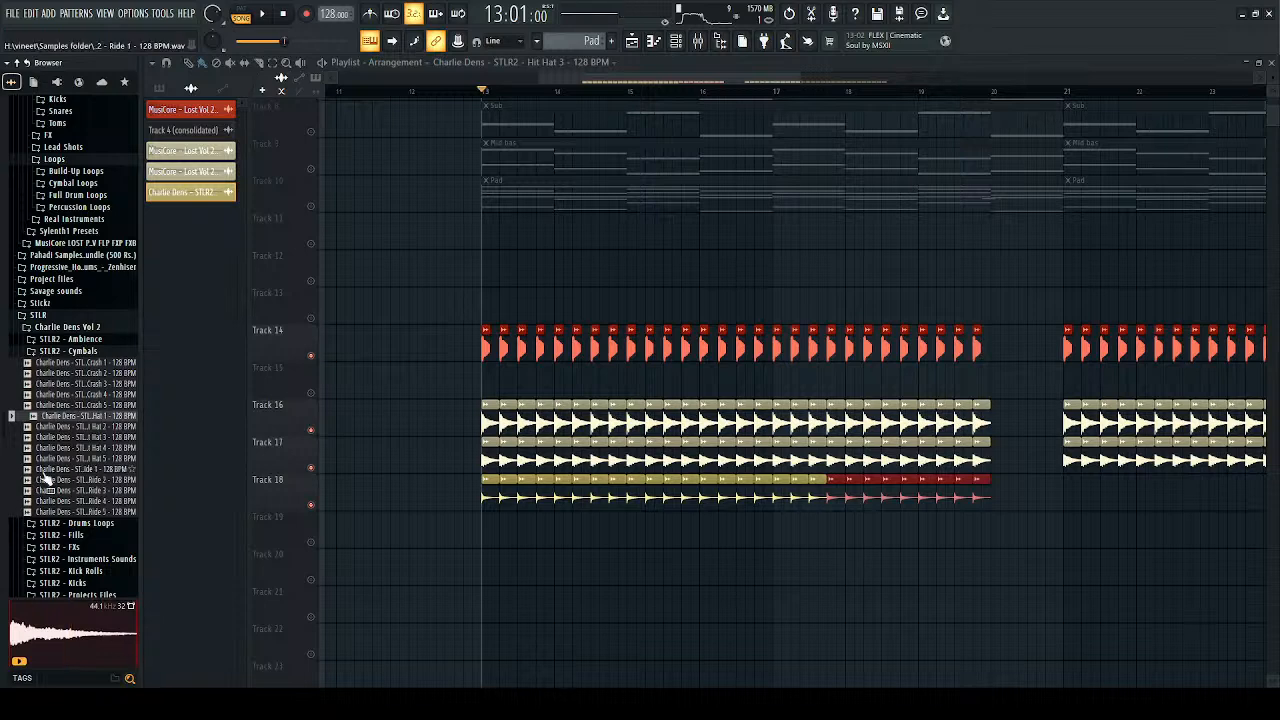
pyautogui.moveTo(389, 431); pyautogui.dragTo(628, 489)
pyautogui.press('space')
pyautogui.moveTo(1037, 509); pyautogui.dragTo(1104, 486)
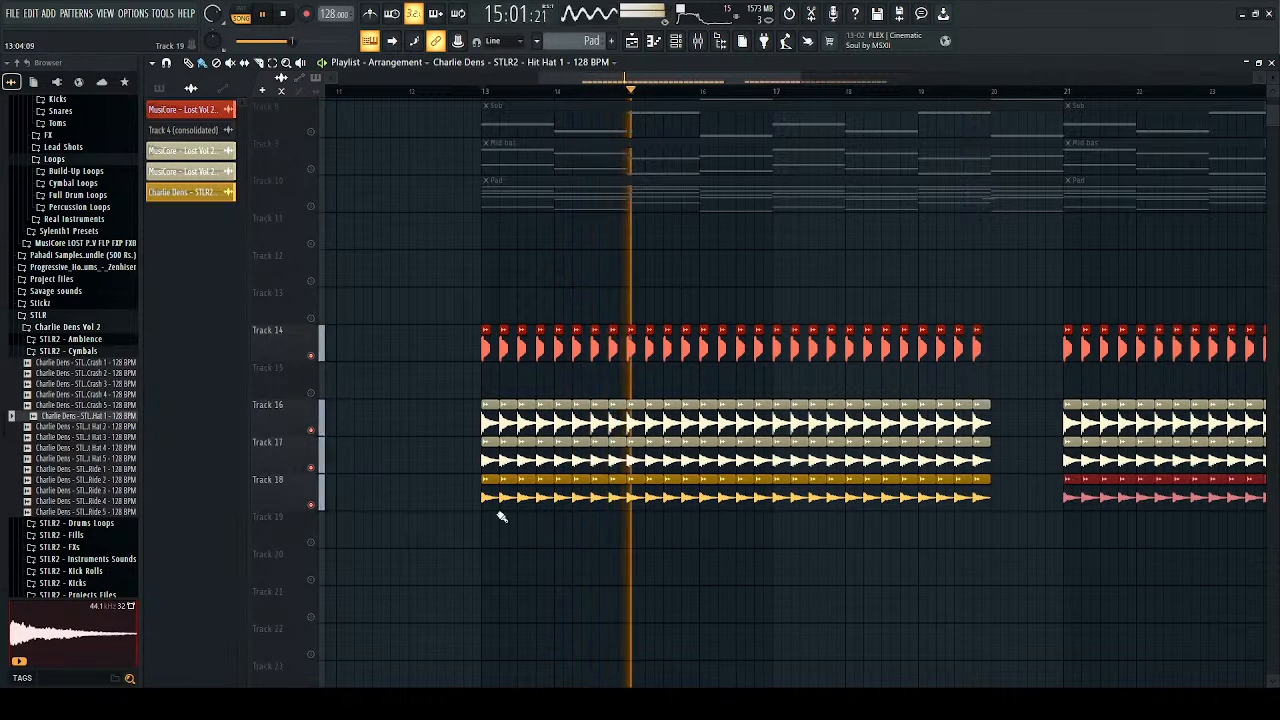
# Step: Route the Hit Hat 1 clip to mixer track 34 and lower its volume to about -9.4 dB during playback
pyautogui.scroll(4, 481, 497)
pyautogui.doubleClick(481, 497)
pyautogui.press('space')
pyautogui.hotkey('ctrl', 'l')
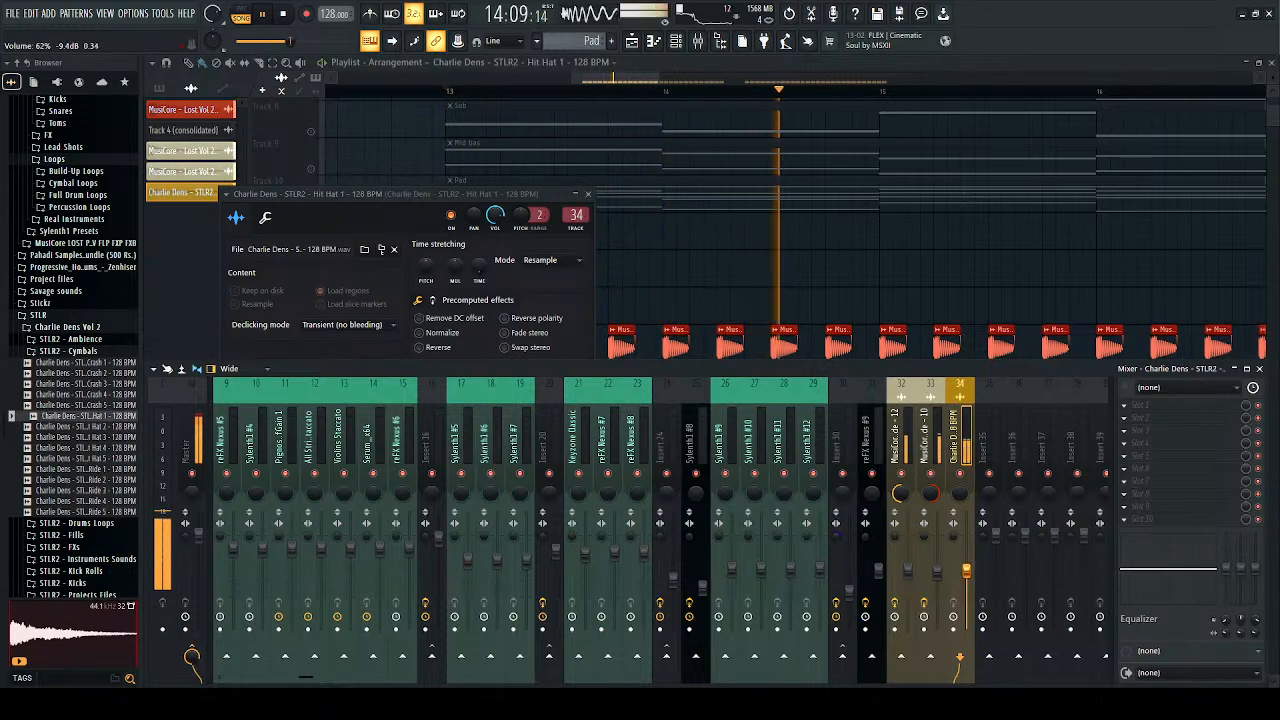
pyautogui.press('F9')
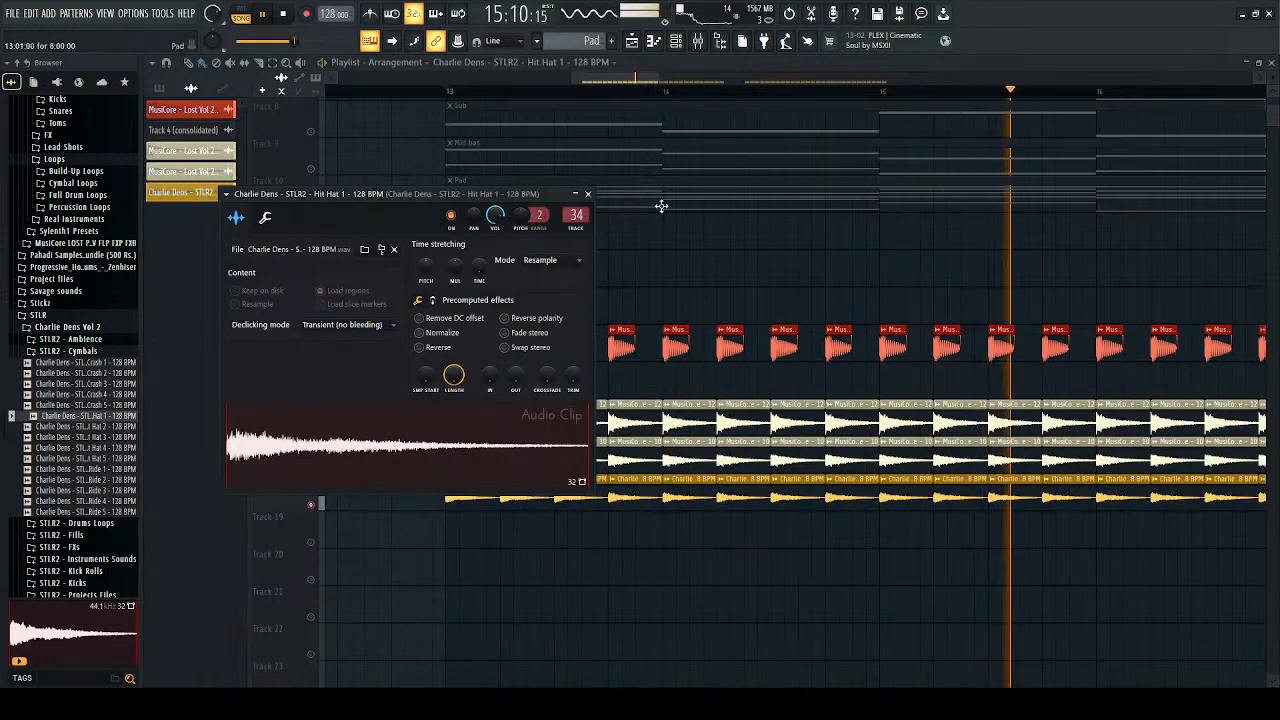
# Step: Add Fruity Parametric EQ 2 to the Hit Hat 1 track with the 20Hz + 18kHz cut preset and raise the low cut
pyautogui.press('F9')
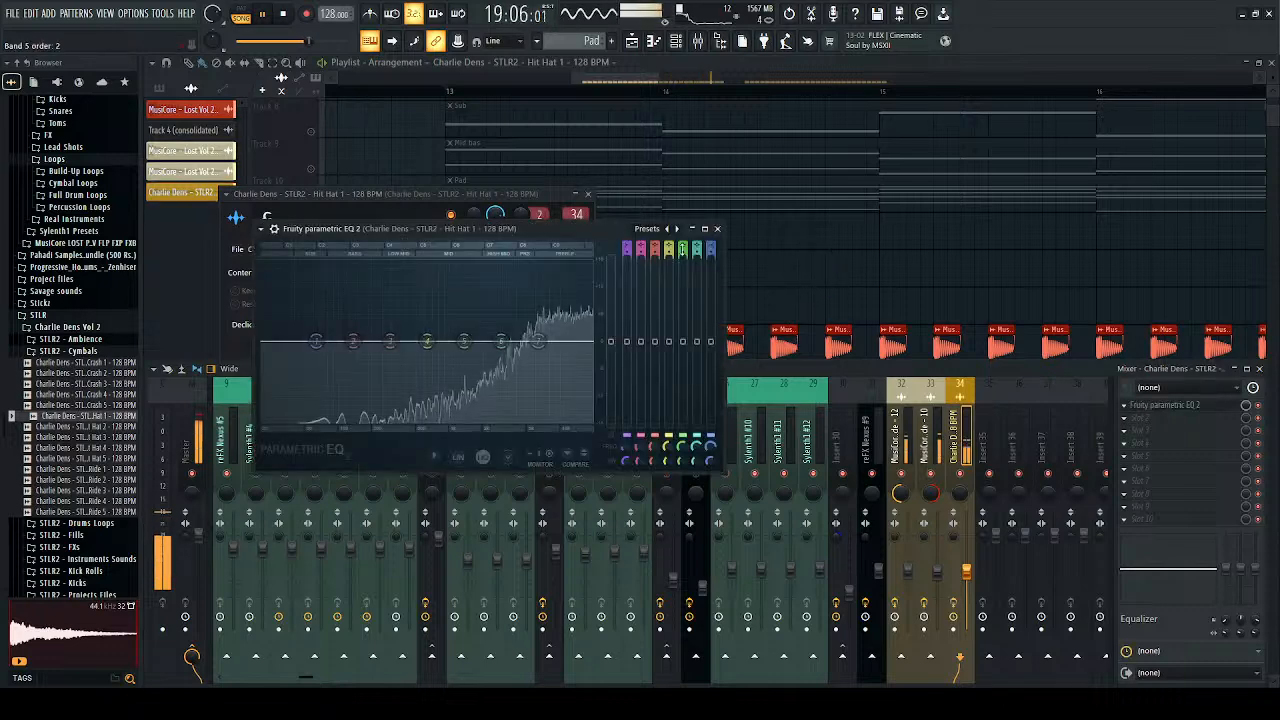
pyautogui.press('space')
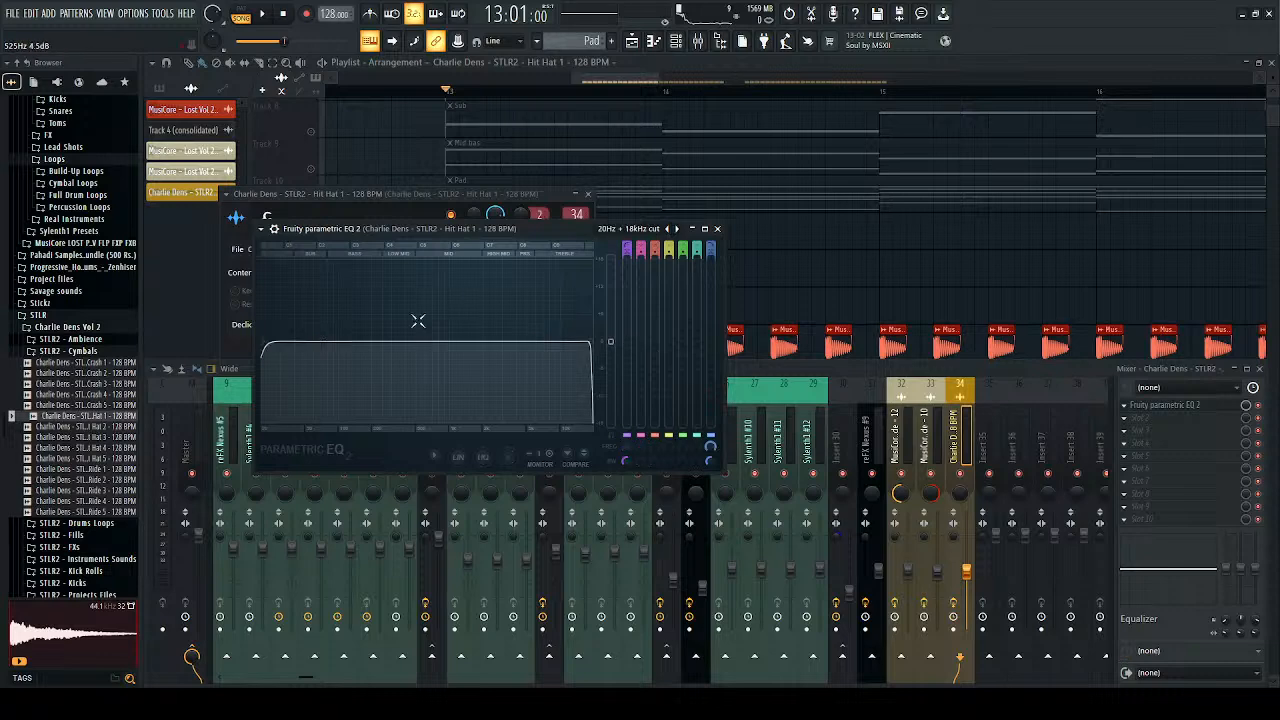
pyautogui.moveTo(303, 347); pyautogui.dragTo(389, 343)
pyautogui.press('space')
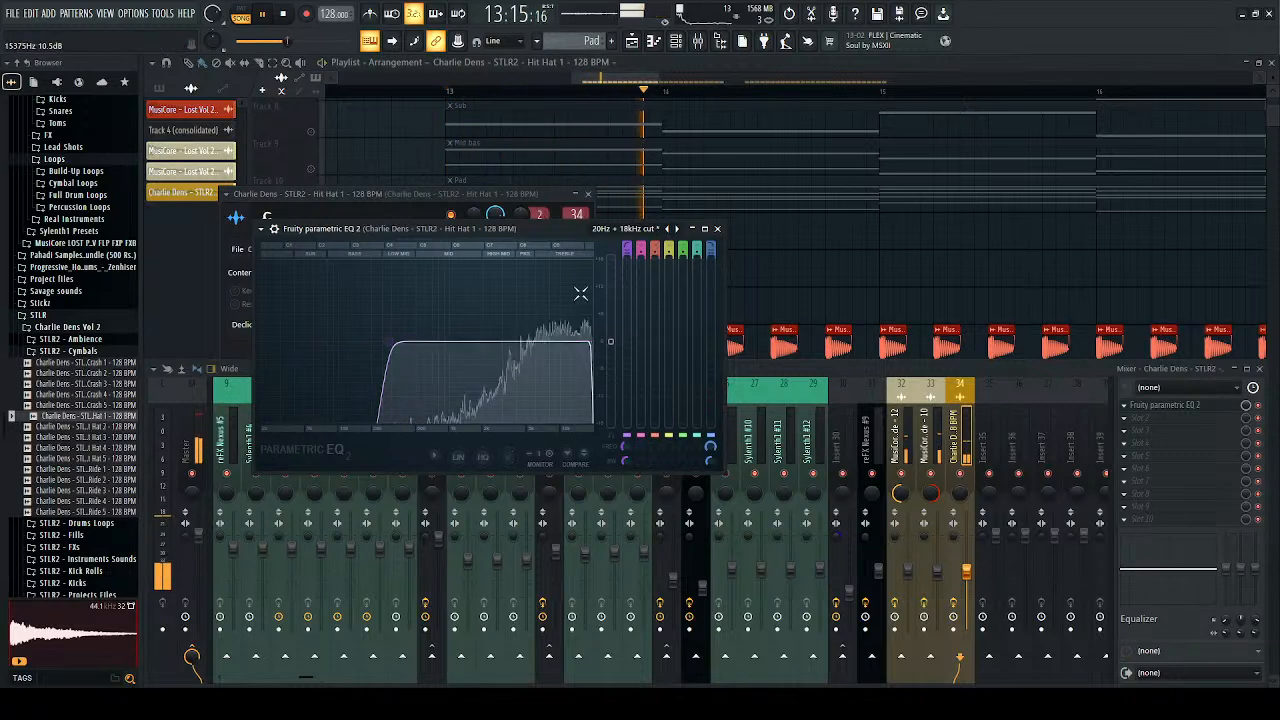
pyautogui.click(717, 228)
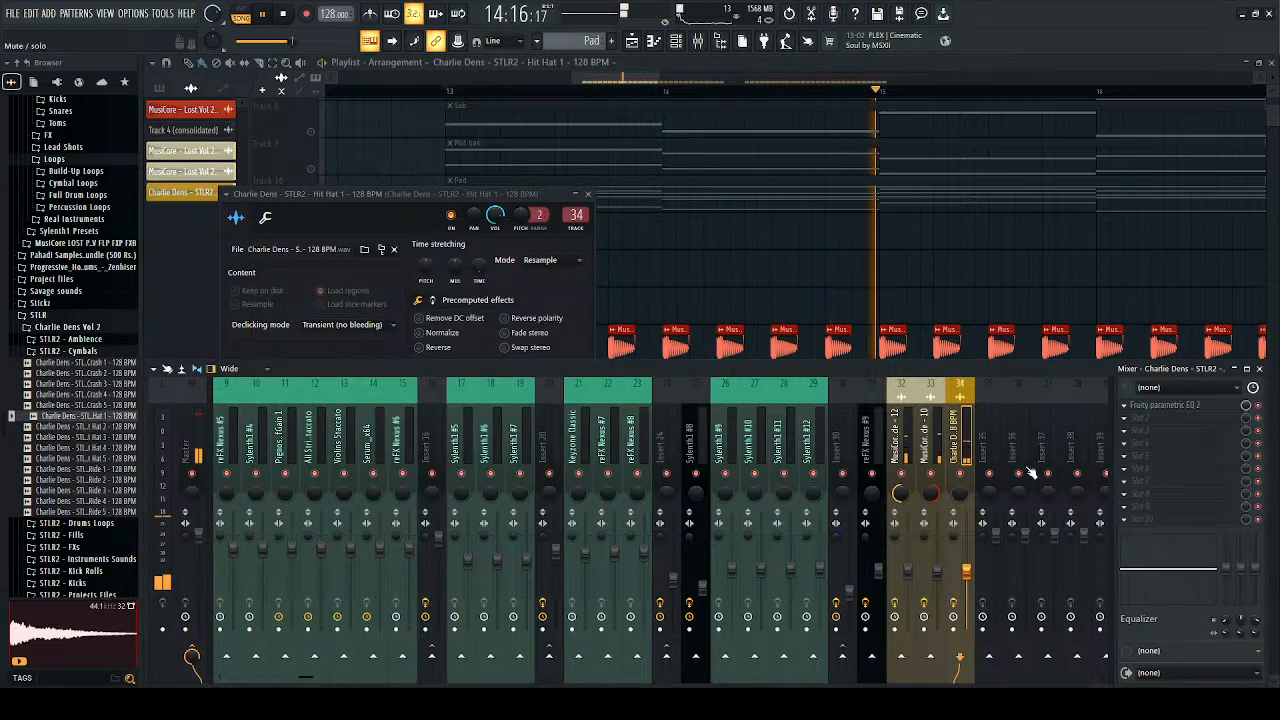
pyautogui.click(1259, 369)
pyautogui.press('space')
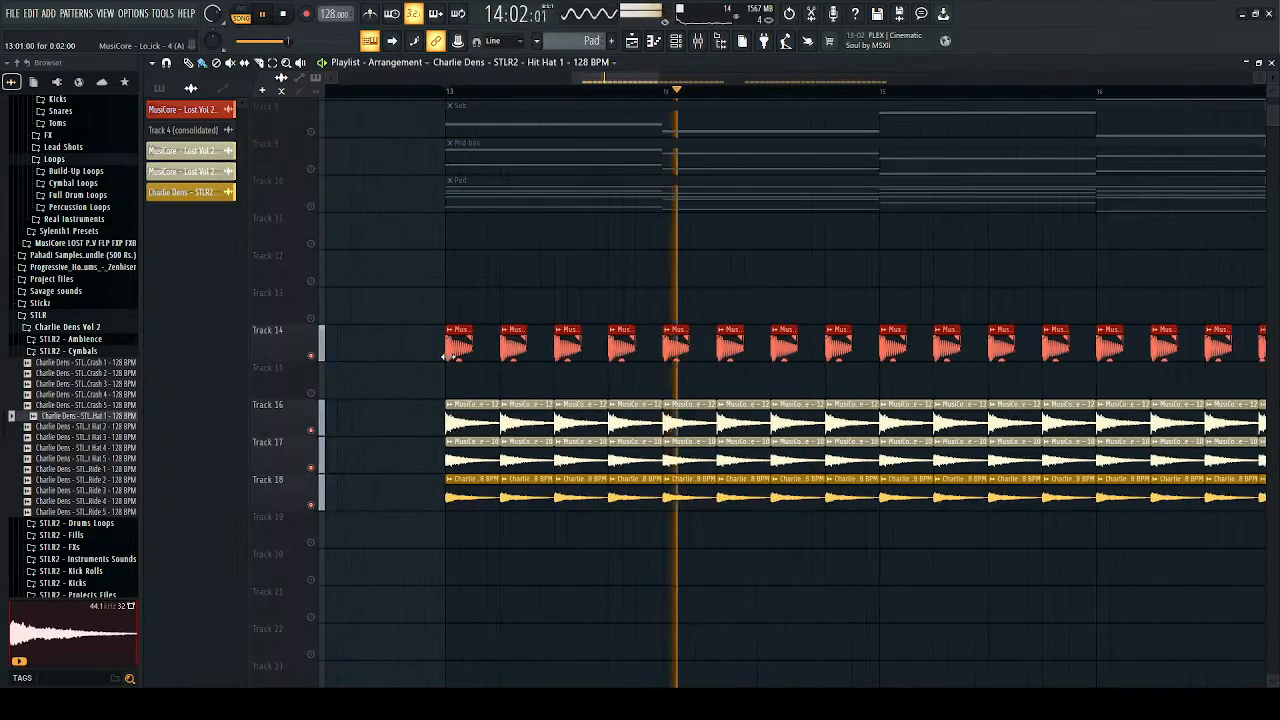
# Step: Open STLR2 - Clap Loops inside the STLR2 - Drums Loops folder and audition the clap loops up to Clap Loop 7
pyautogui.click(76, 352)
pyautogui.press('space')
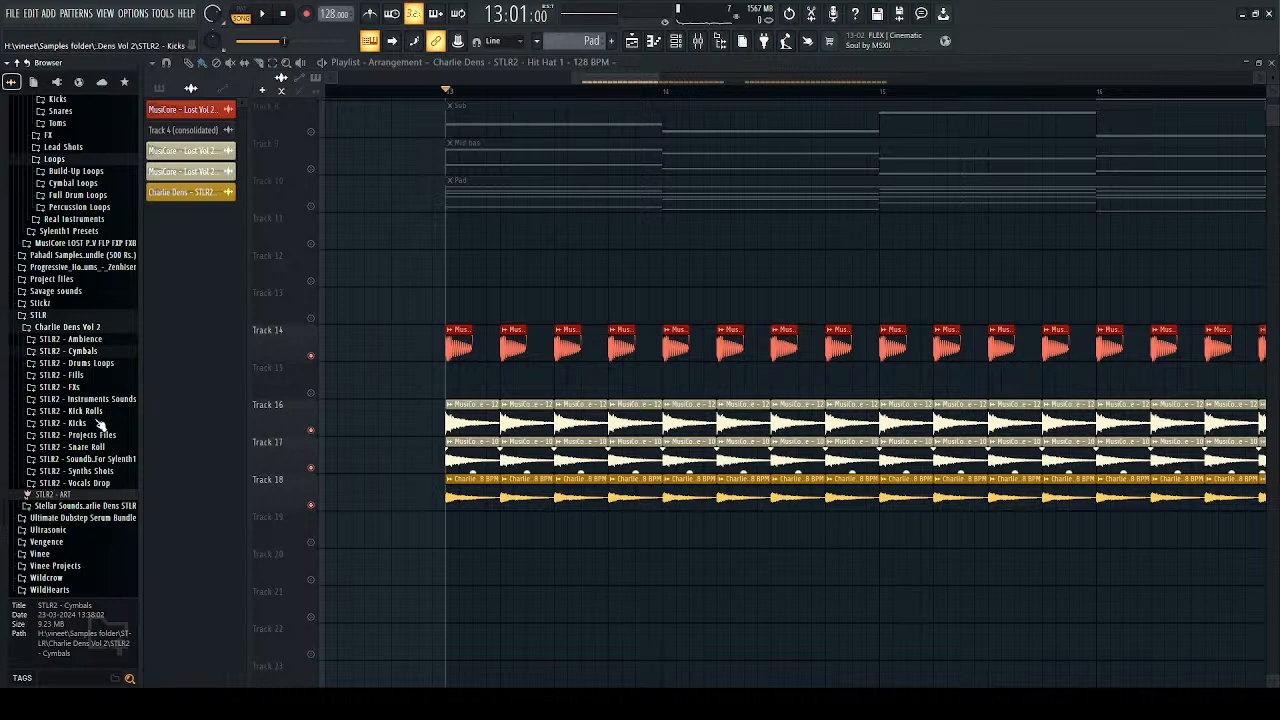
pyautogui.click(85, 363)
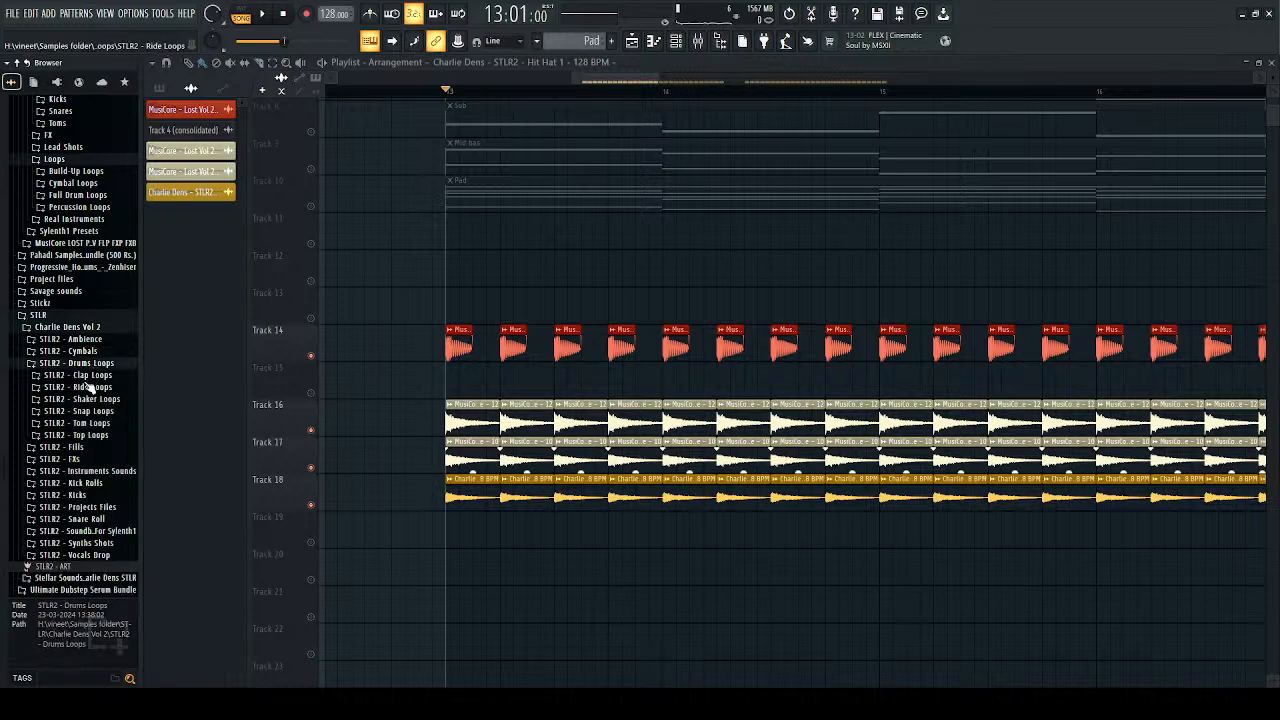
pyautogui.click(80, 375)
pyautogui.click(92, 397)
pyautogui.click(90, 419)
pyautogui.click(85, 441)
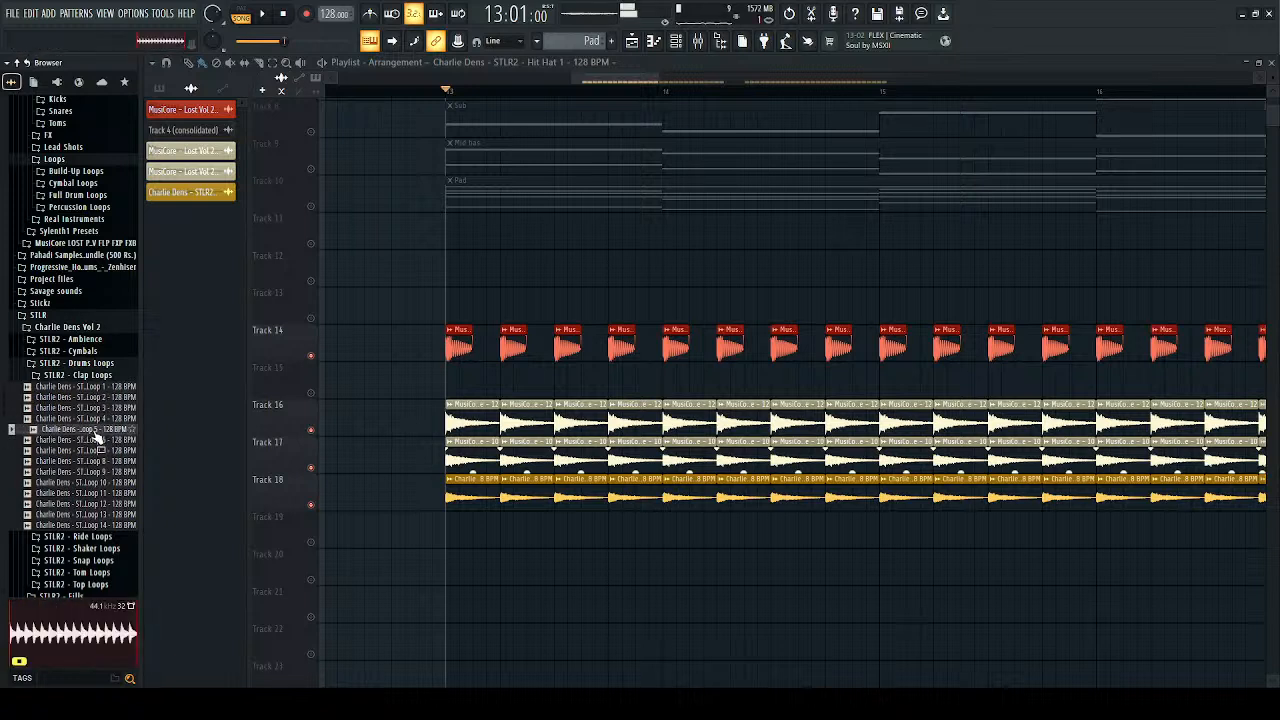
pyautogui.click(96, 440)
pyautogui.click(95, 451)
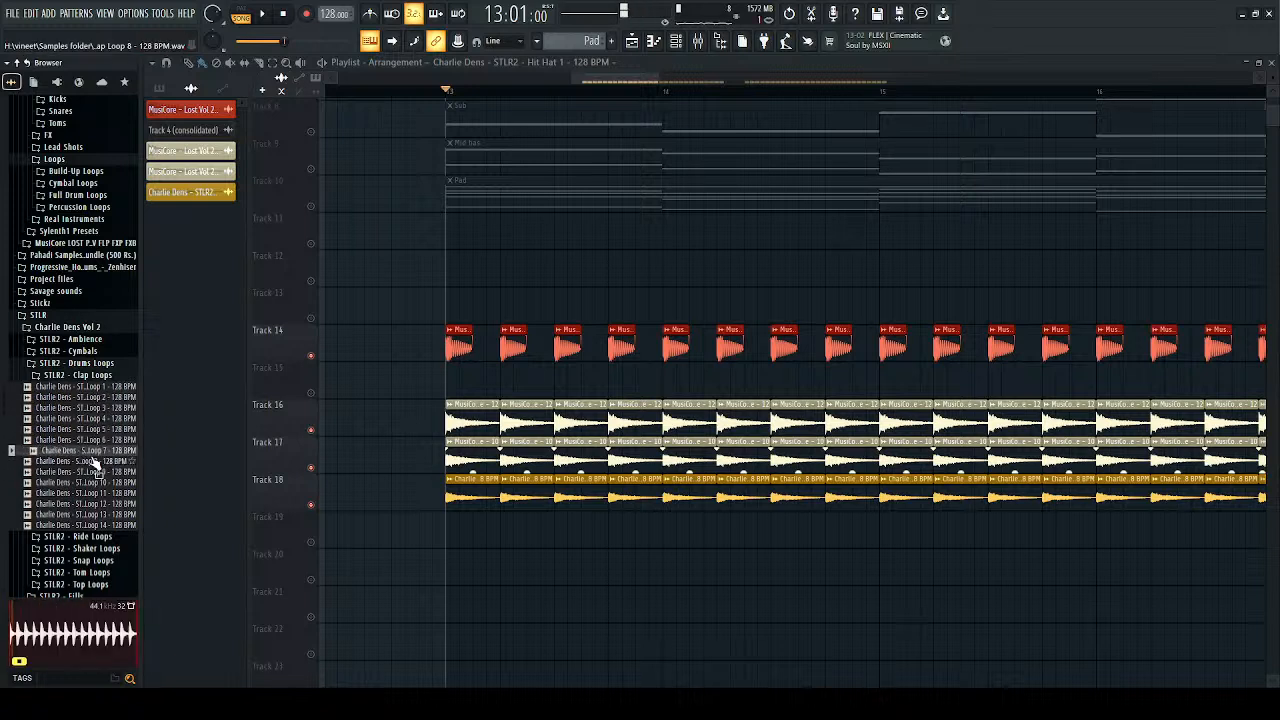
# Step: Place Clap Loop 7 on Track 19 at bar 13, unmute the track, and repeat the loop up to bar 29
pyautogui.moveTo(131, 464); pyautogui.dragTo(446, 535)
pyautogui.scroll(-5, 422, 521)
pyautogui.press('space')
pyautogui.press('space')
pyautogui.press('space')
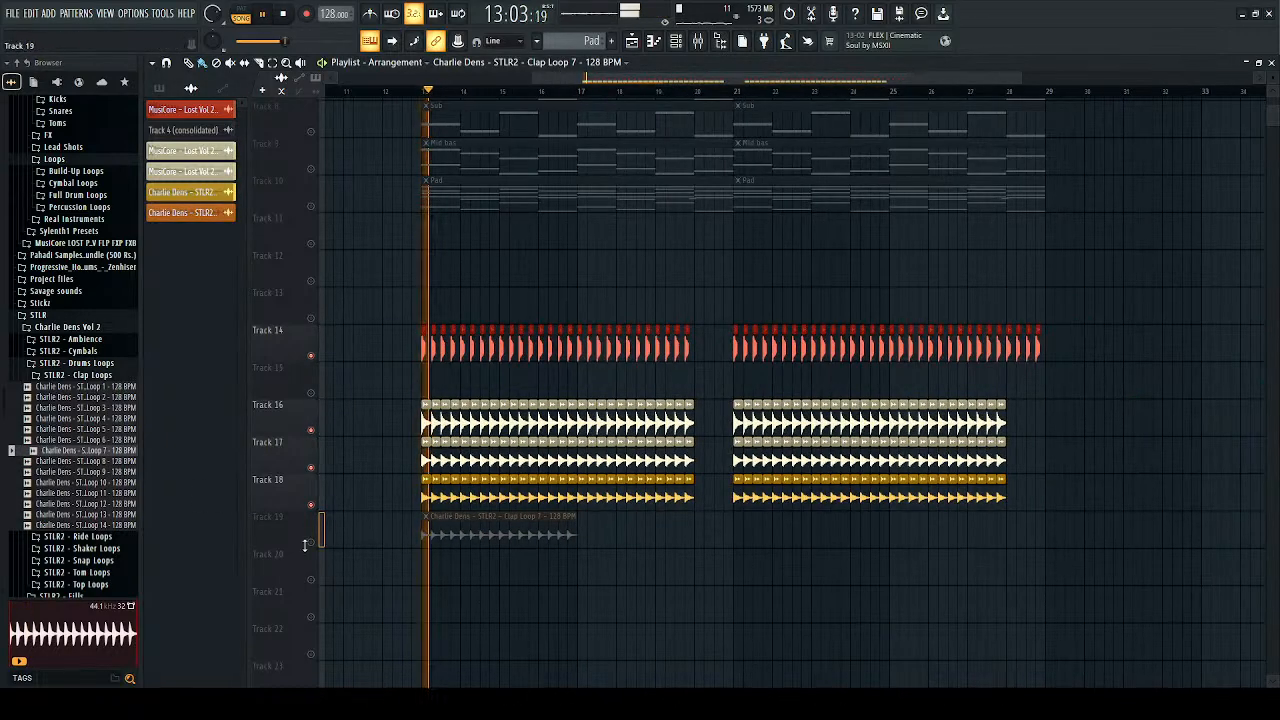
pyautogui.click(311, 542)
pyautogui.hotkey('ctrl', 'b')
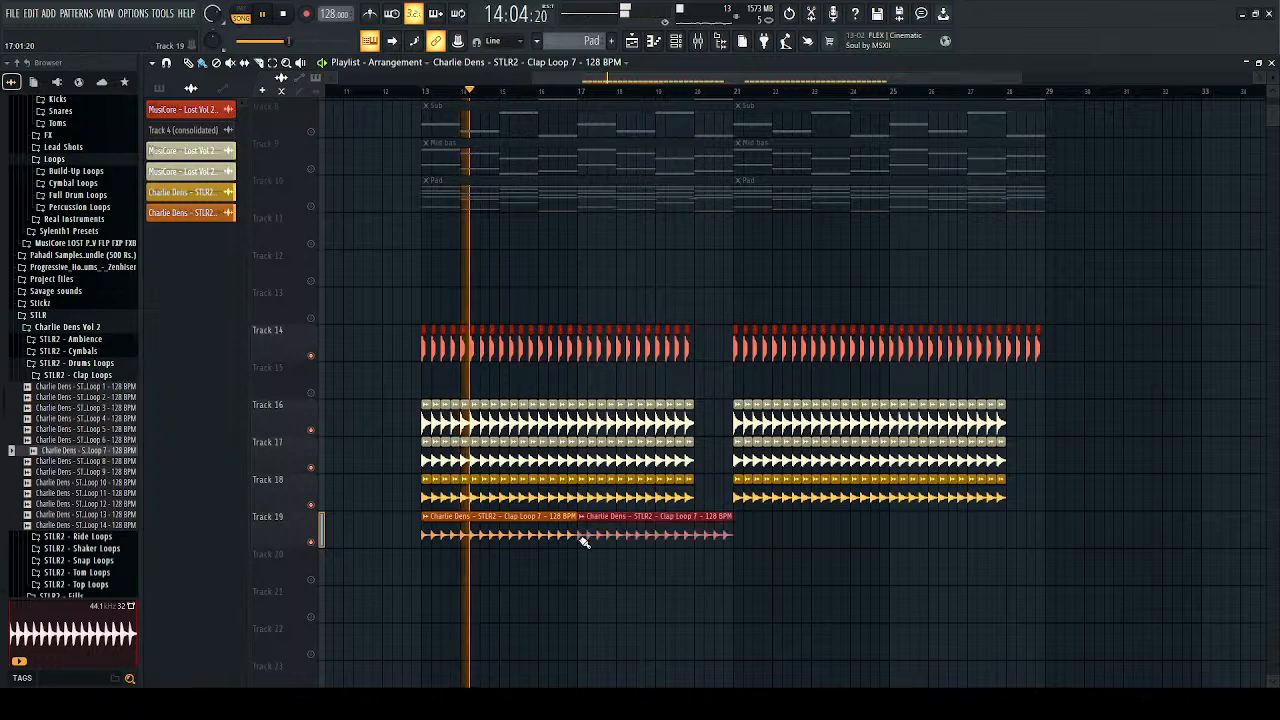
pyautogui.hotkey('ctrl', 'b')
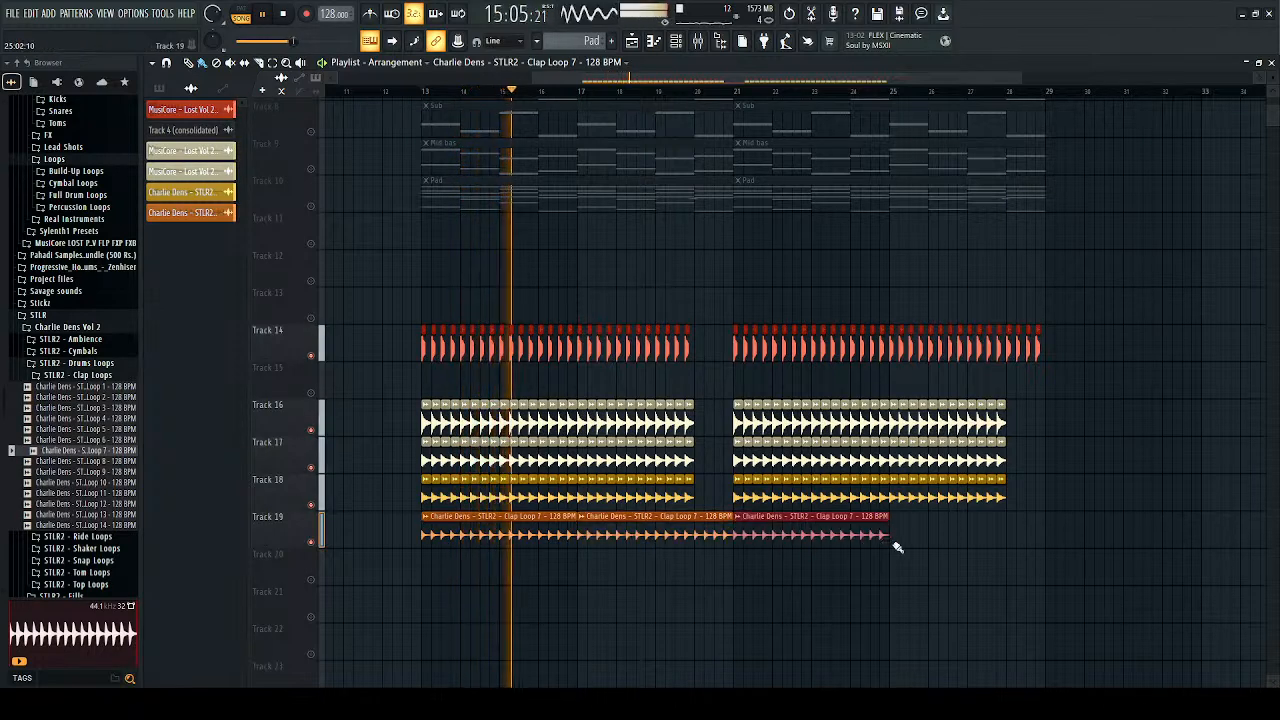
pyautogui.hotkey('ctrl', 'b')
# Step: Audition the remaining clap loops, replace Clap Loop 7 on Track 19 with Clap Loop 13, and play it
pyautogui.press('space')
pyautogui.press('Down')
pyautogui.press('Down')
pyautogui.press('Down')
pyautogui.press('Down')
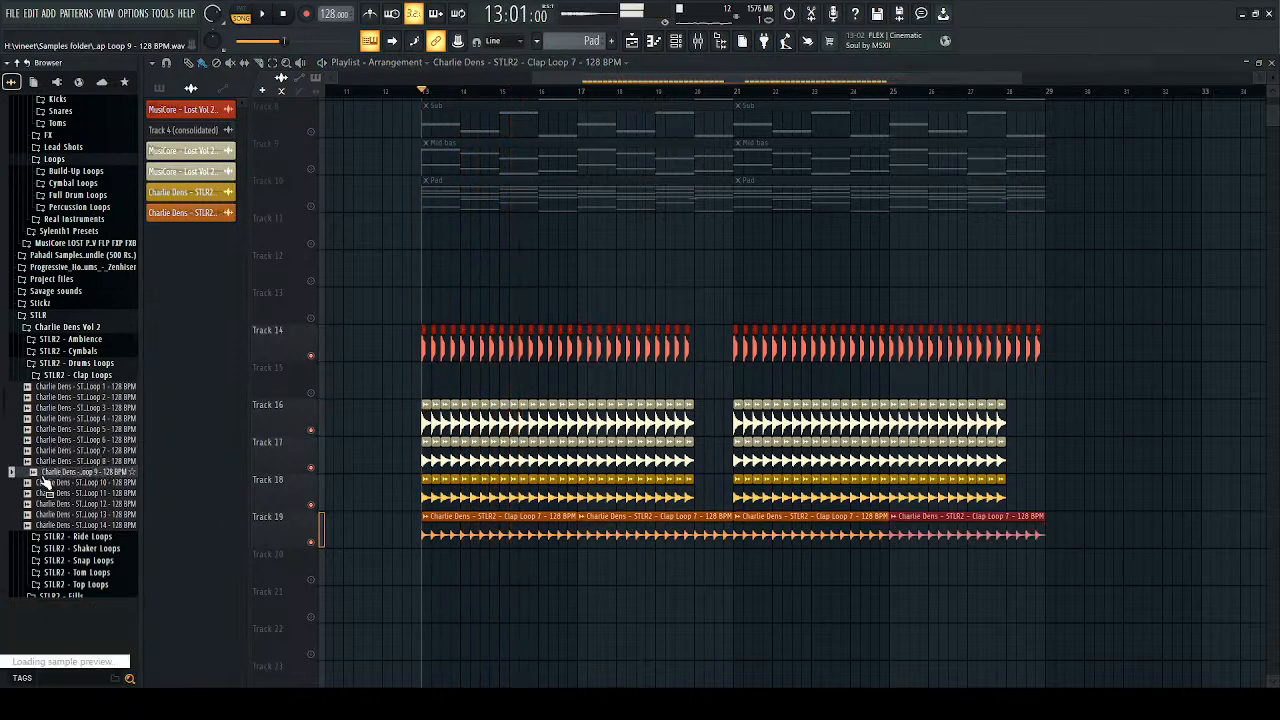
pyautogui.click(86, 514)
pyautogui.moveTo(84, 518); pyautogui.dragTo(428, 537)
pyautogui.press('space')
# Step: Route Clap Loop 13 to mixer track 35 at about -9.9 dB and low-cut it with Fruity Parametric EQ 2's 20Hz + 18kHz cut preset
pyautogui.scroll(2, 436, 542)
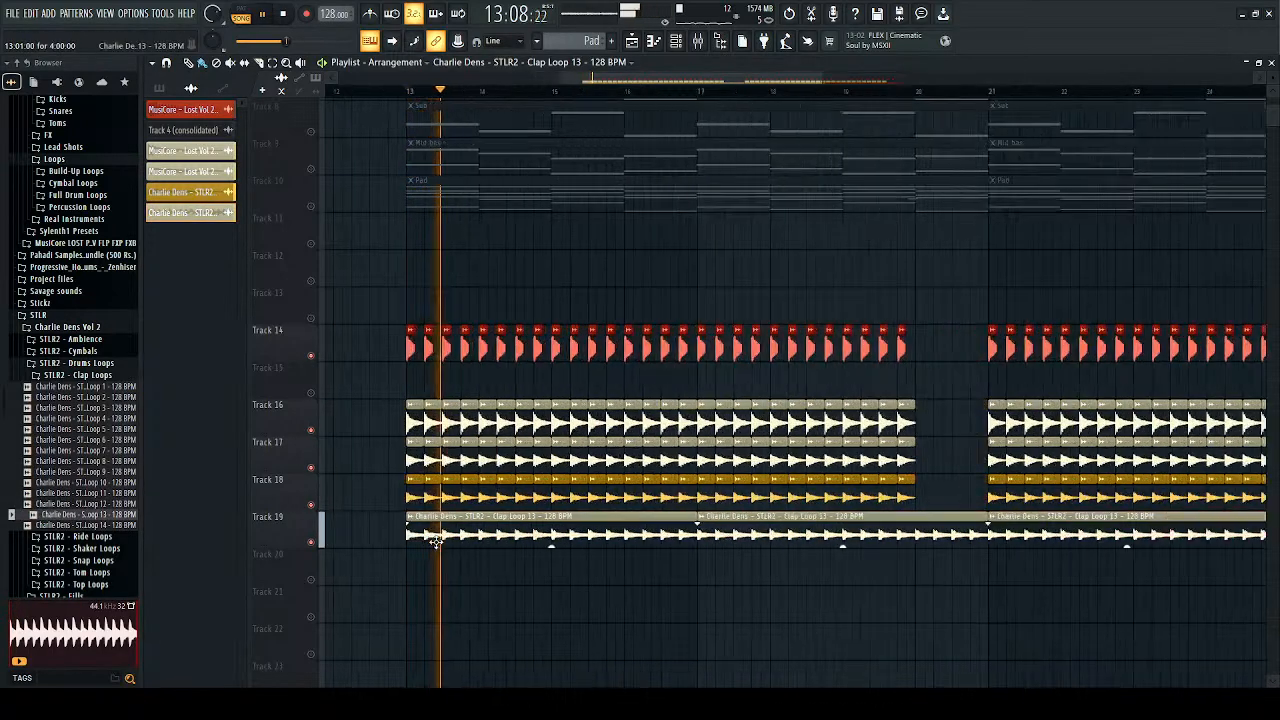
pyautogui.scroll(3, 436, 540)
pyautogui.doubleClick(436, 537)
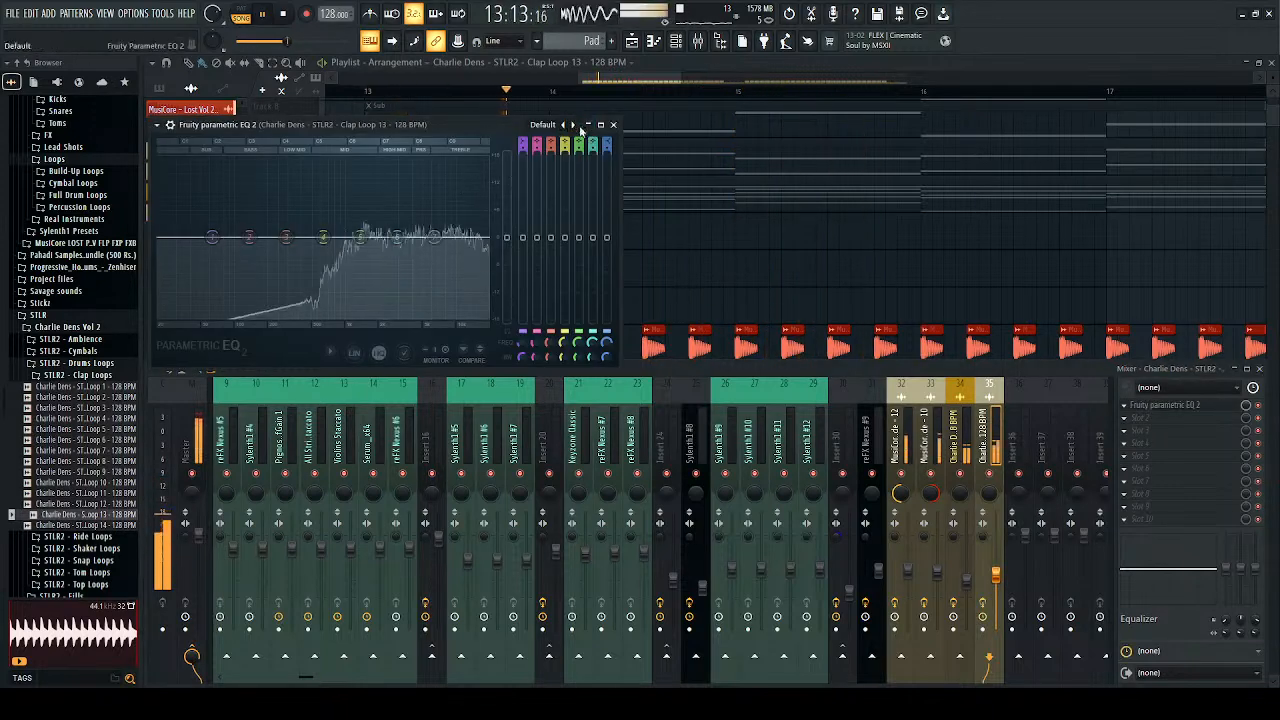
pyautogui.click(573, 125)
pyautogui.moveTo(188, 242); pyautogui.dragTo(415, 215)
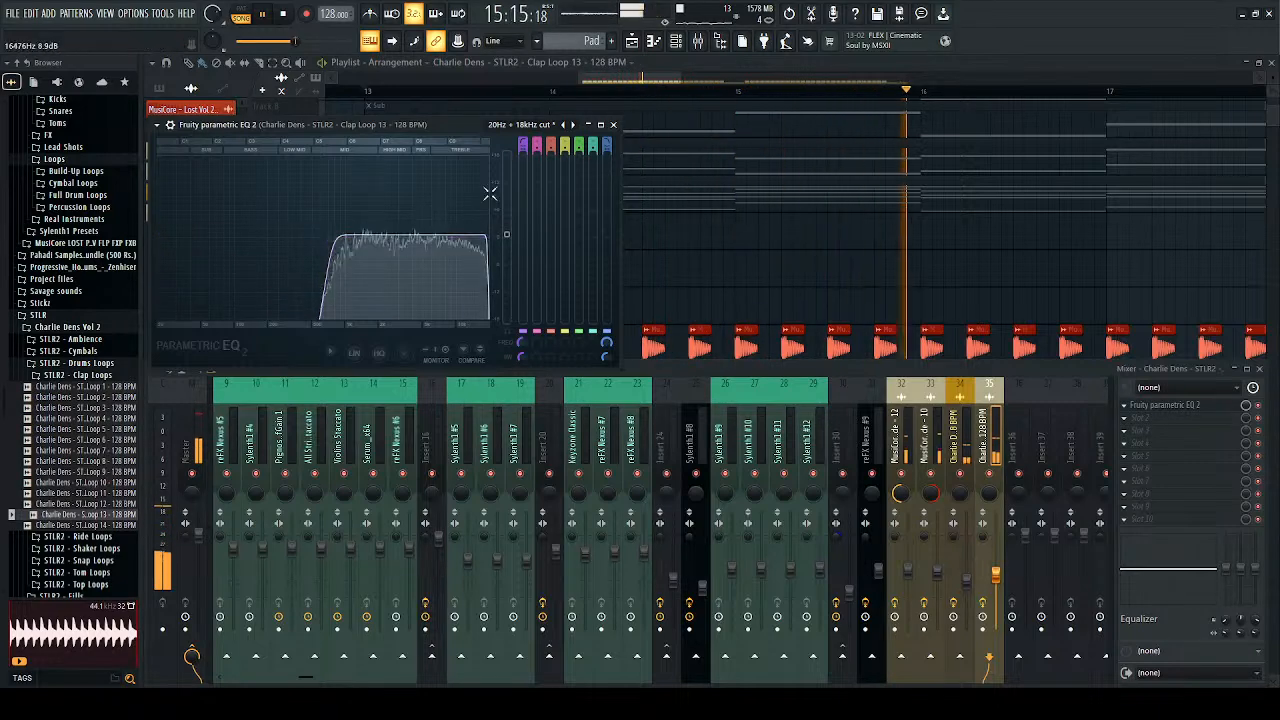
pyautogui.click(613, 124)
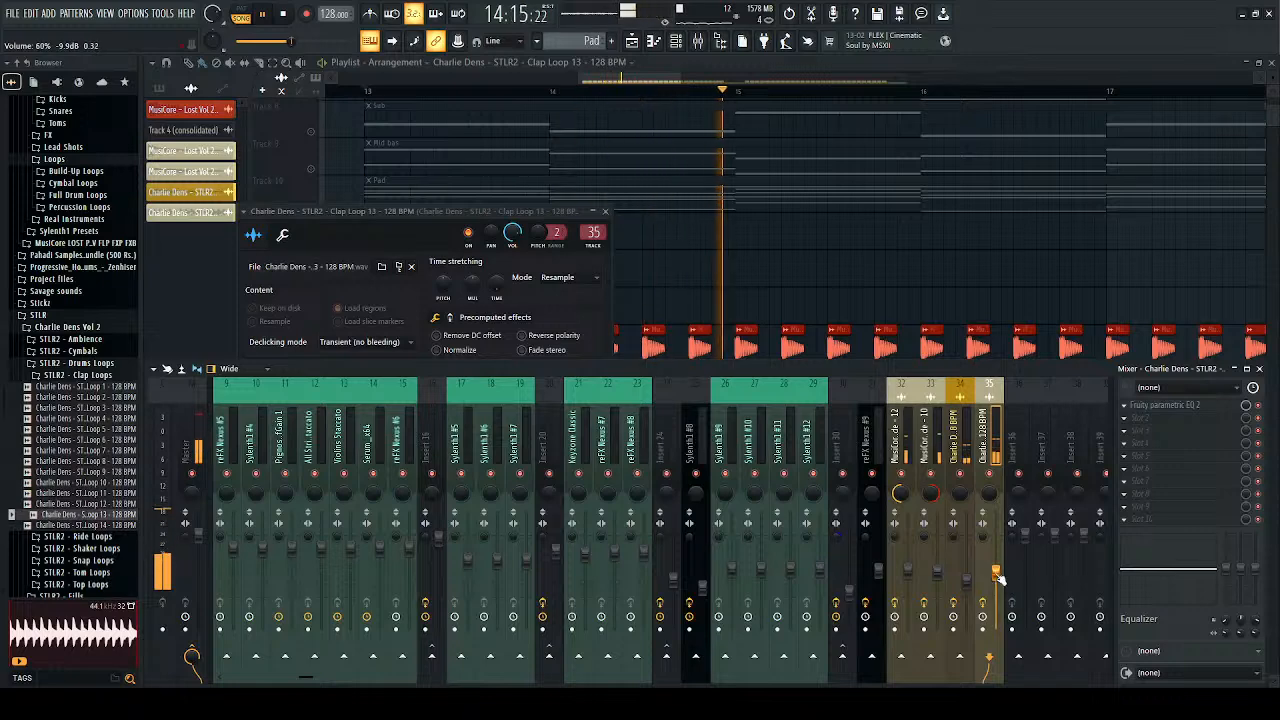
pyautogui.click(1260, 369)
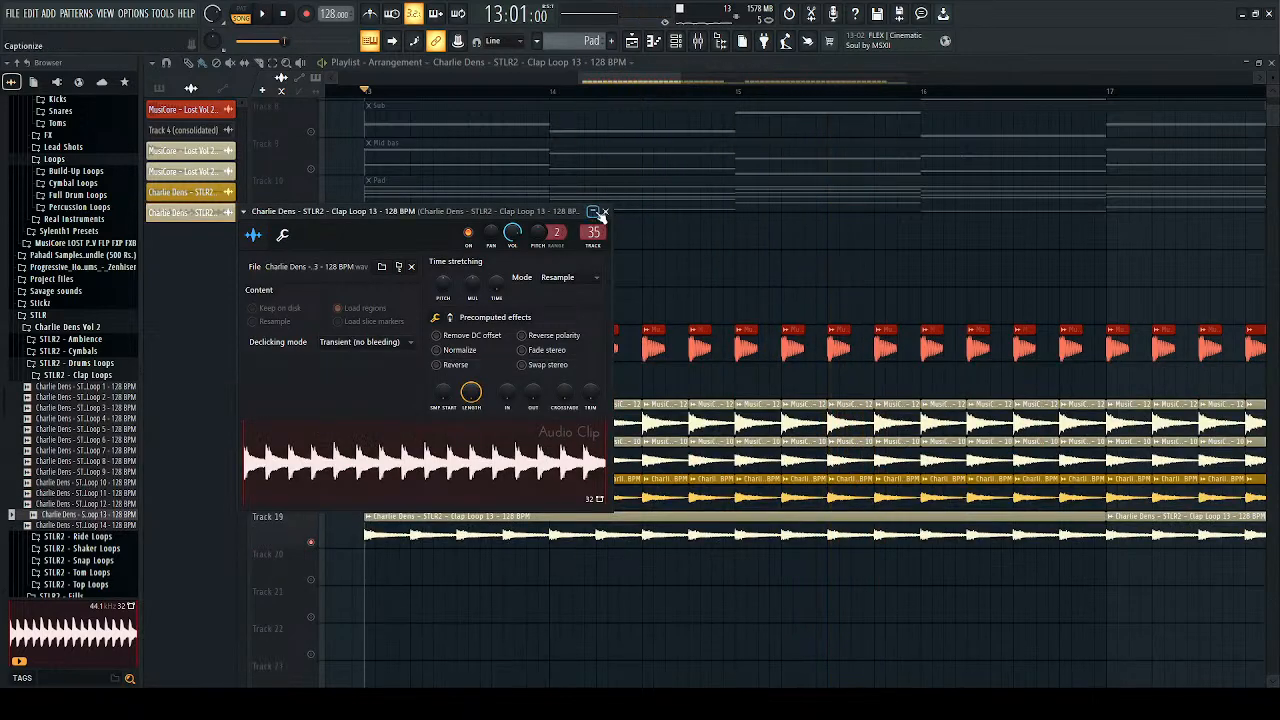
# Step: Unmute all playlist tracks and play the full drop from bar 13 with the clap loop
pyautogui.click(606, 212)
pyautogui.rightClick(321, 541)
pyautogui.rightClick(321, 543)
pyautogui.scroll(-4, 527, 481)
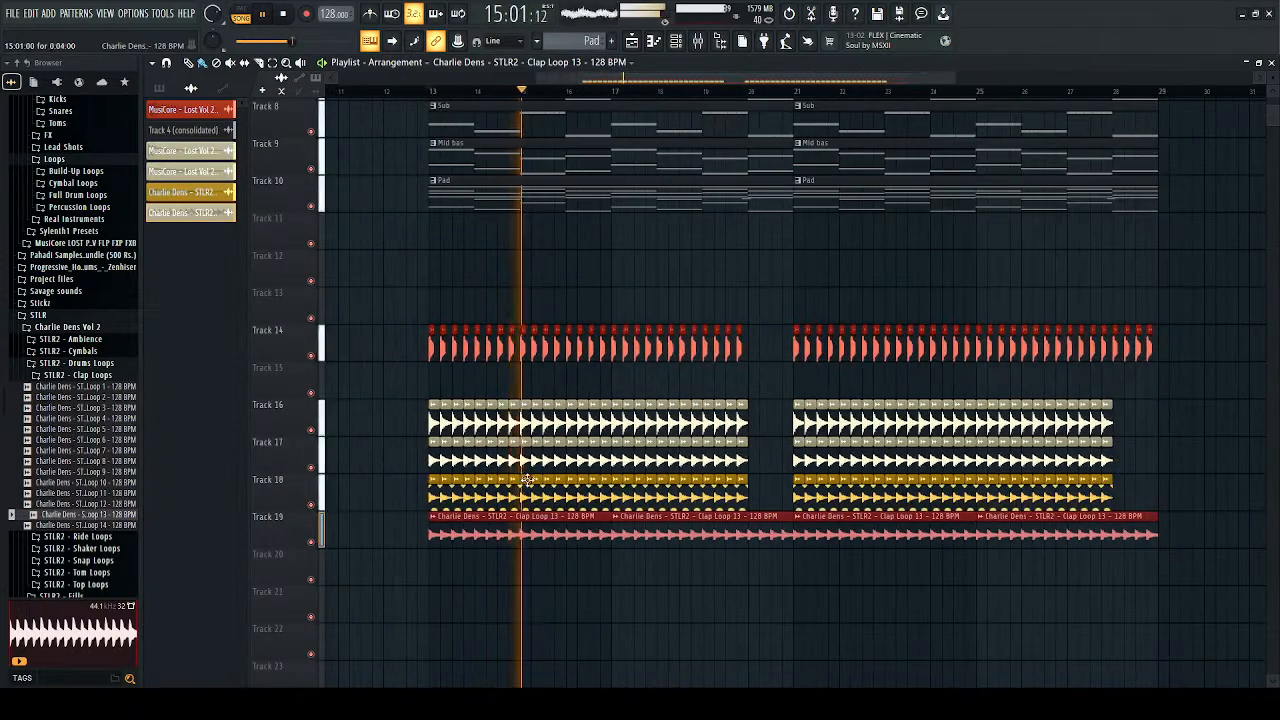
pyautogui.scroll(-1, 527, 481)
pyautogui.scroll(-1, 530, 484)
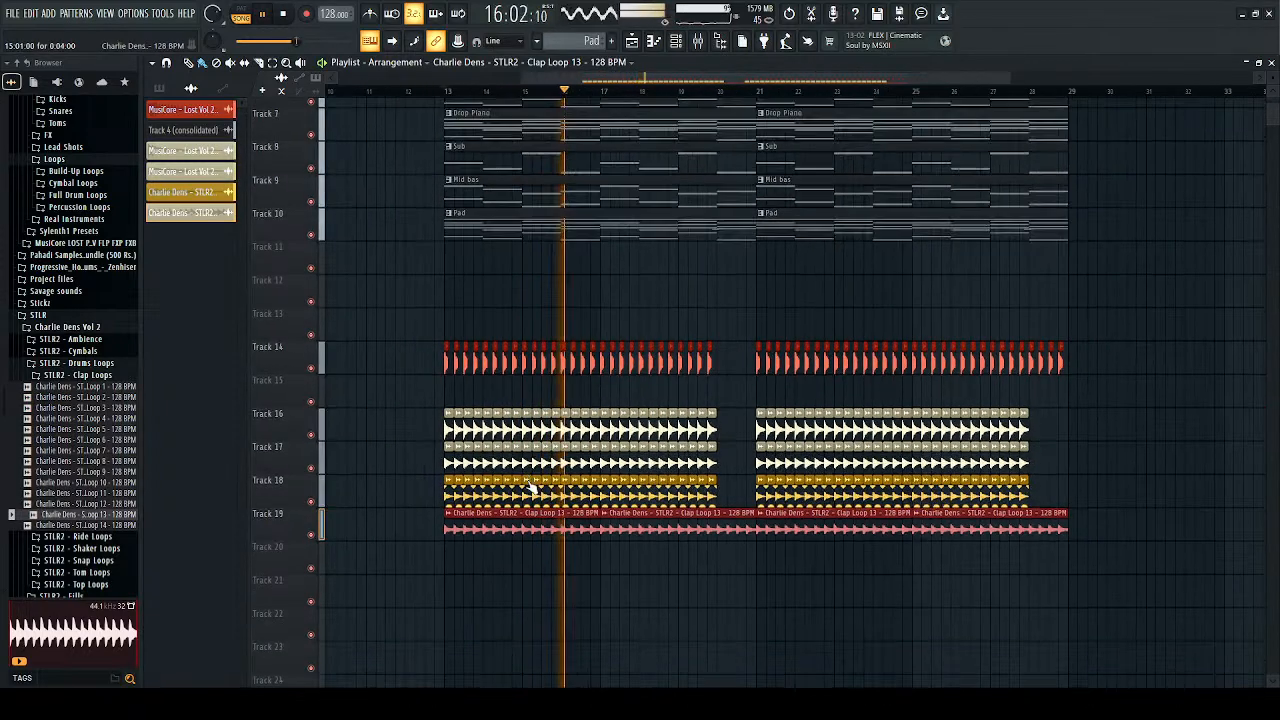
pyautogui.scroll(-1, 530, 484)
pyautogui.click(449, 93)
pyautogui.click(449, 93)
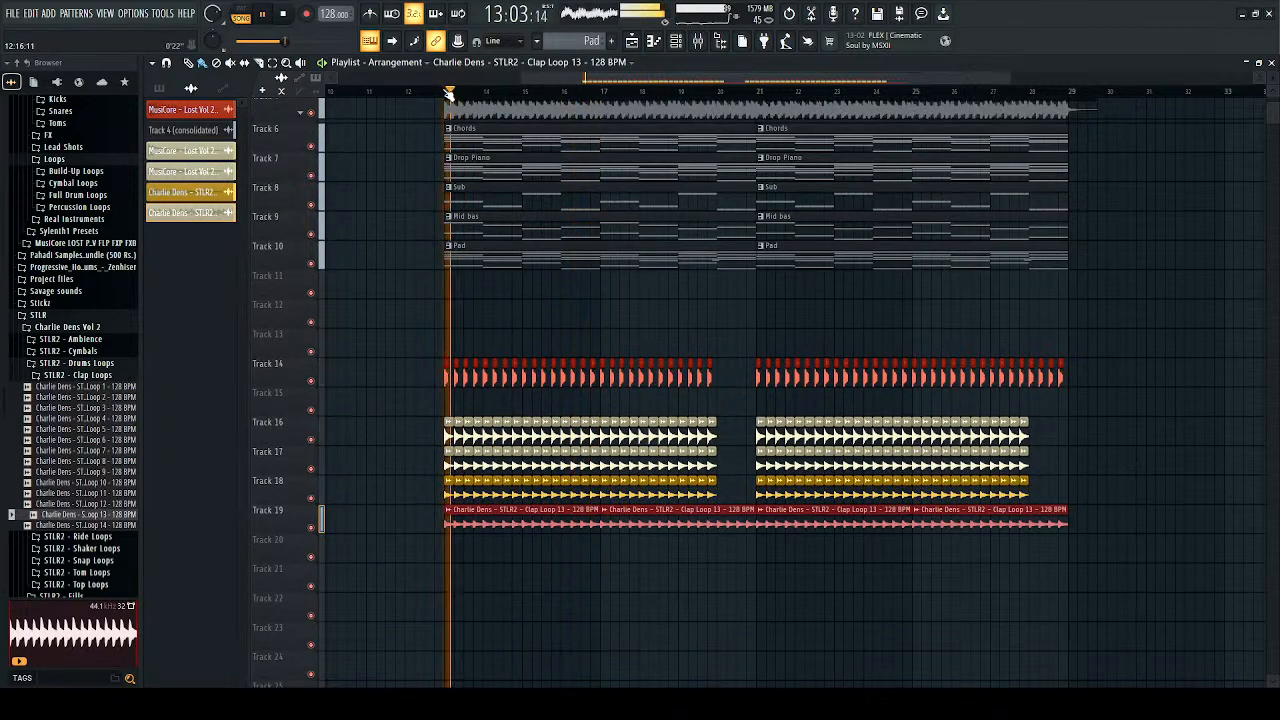
# Step: Solo the clap loop on Track 19 and unmute Tracks 18, 17, 16 and 14 to hear only the drums
pyautogui.rightClick(311, 527)
pyautogui.click(311, 498)
pyautogui.click(311, 469)
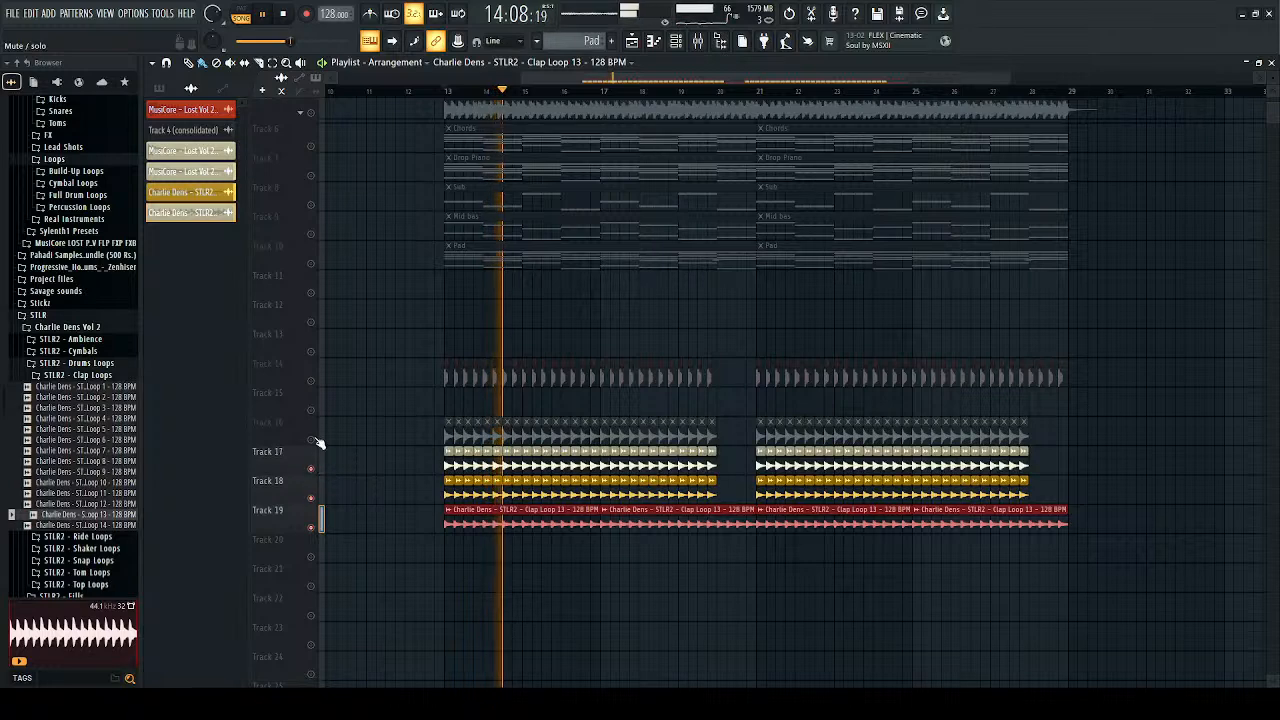
pyautogui.click(311, 440)
pyautogui.click(311, 381)
# Step: Open the kick clip's settings on Track 14 and route the kick to mixer track 36
pyautogui.scroll(4, 394, 400)
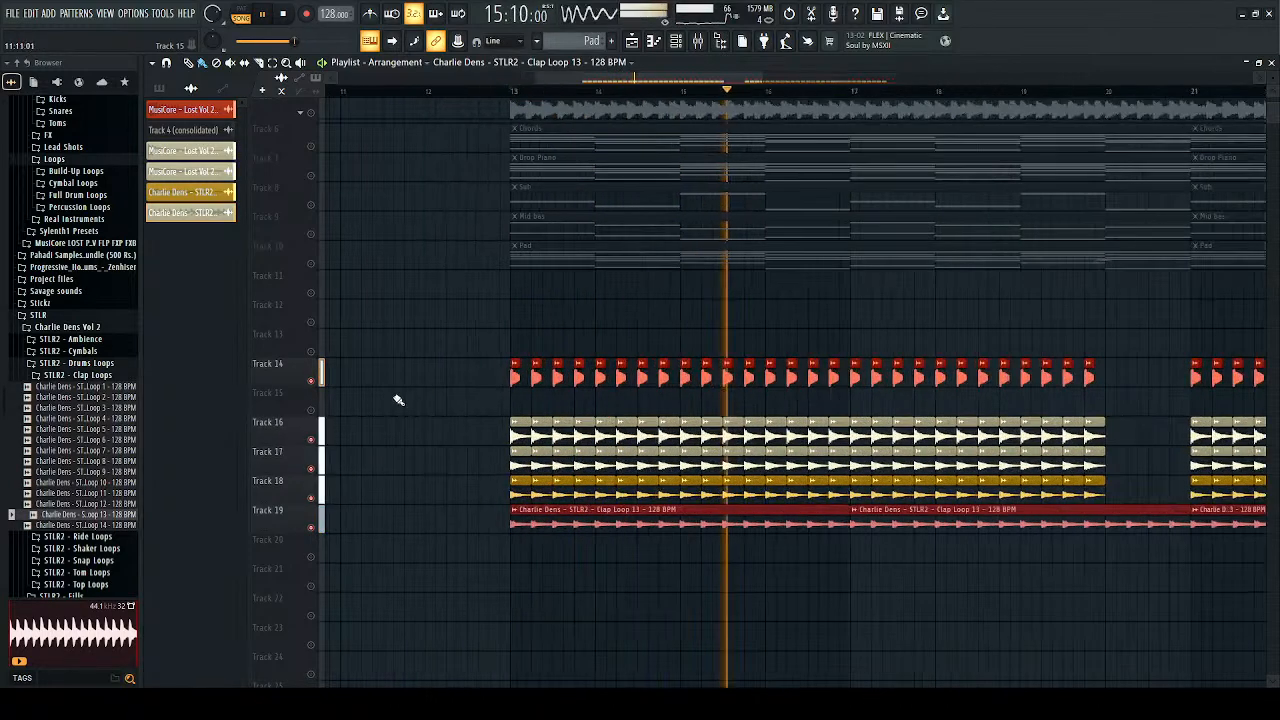
pyautogui.scroll(3, 553, 378)
pyautogui.doubleClick(586, 375)
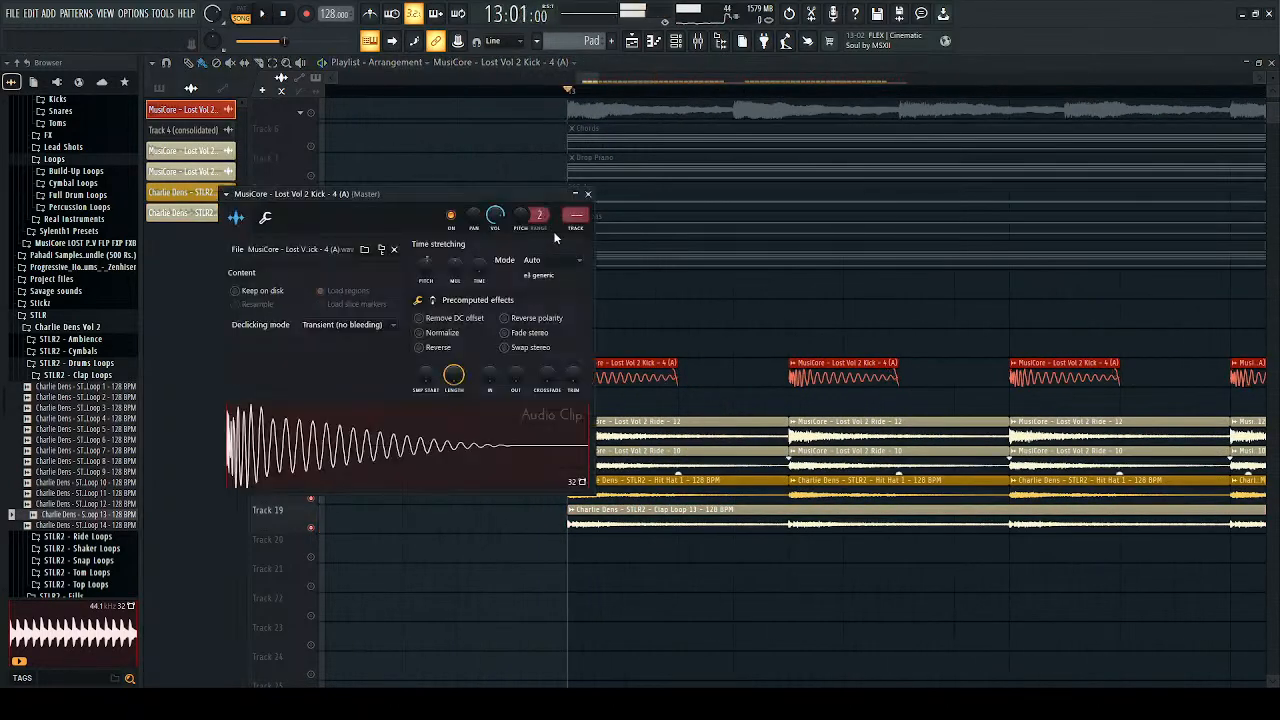
pyautogui.hotkey('ctrl', 'l')
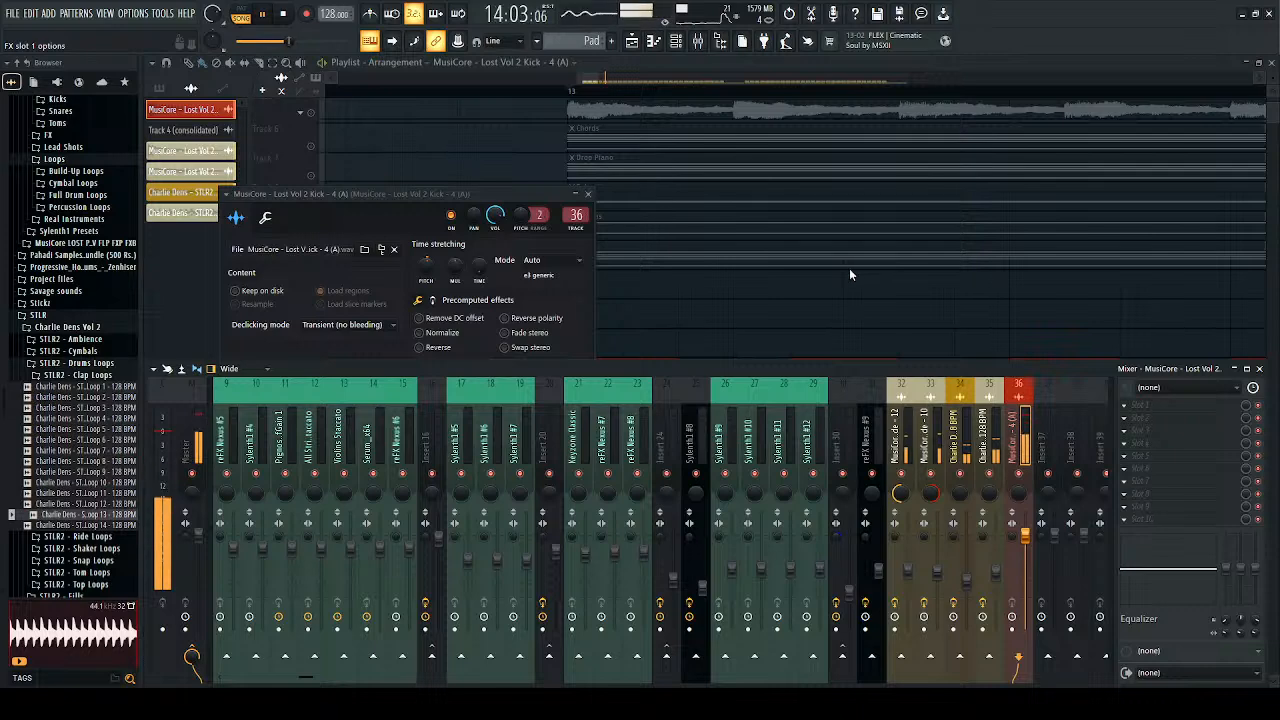
# Step: Add Fruity Parametric EQ 2 to the kick's mixer track and move band 5 up to the high treble during playback
pyautogui.press('space')
pyautogui.press('space')
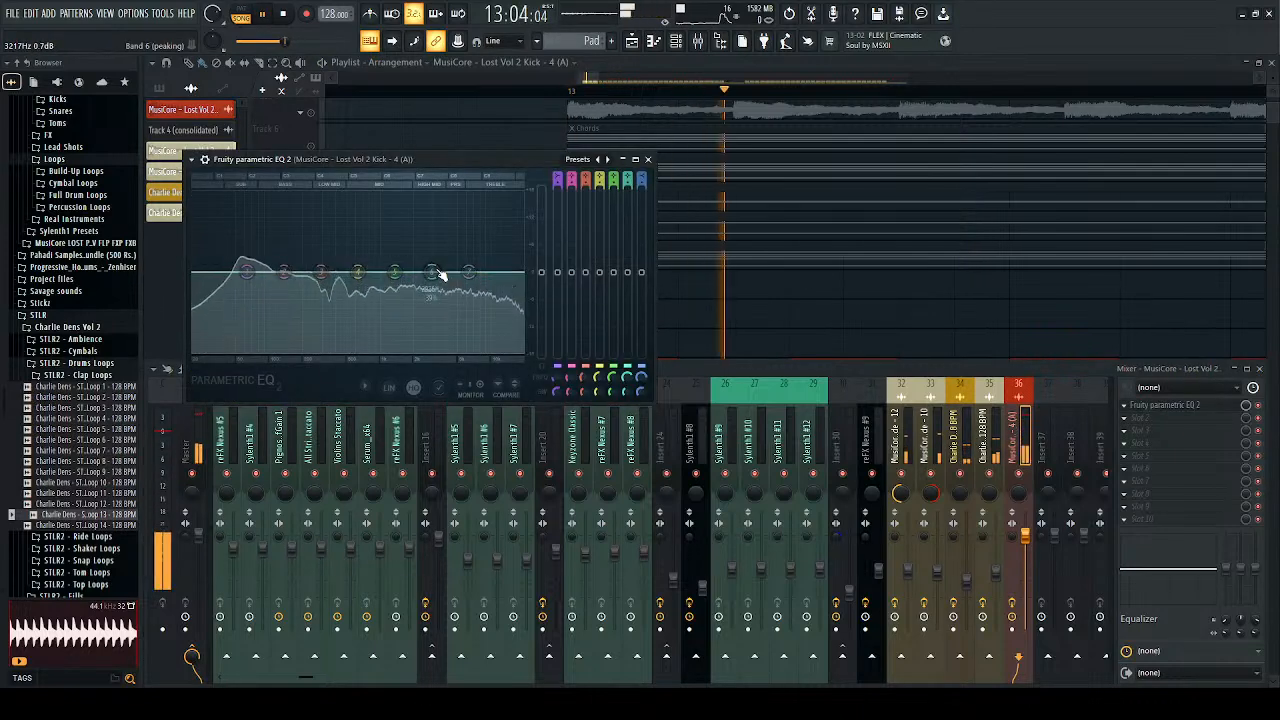
pyautogui.moveTo(394, 272); pyautogui.dragTo(510, 272)
pyautogui.press('space')
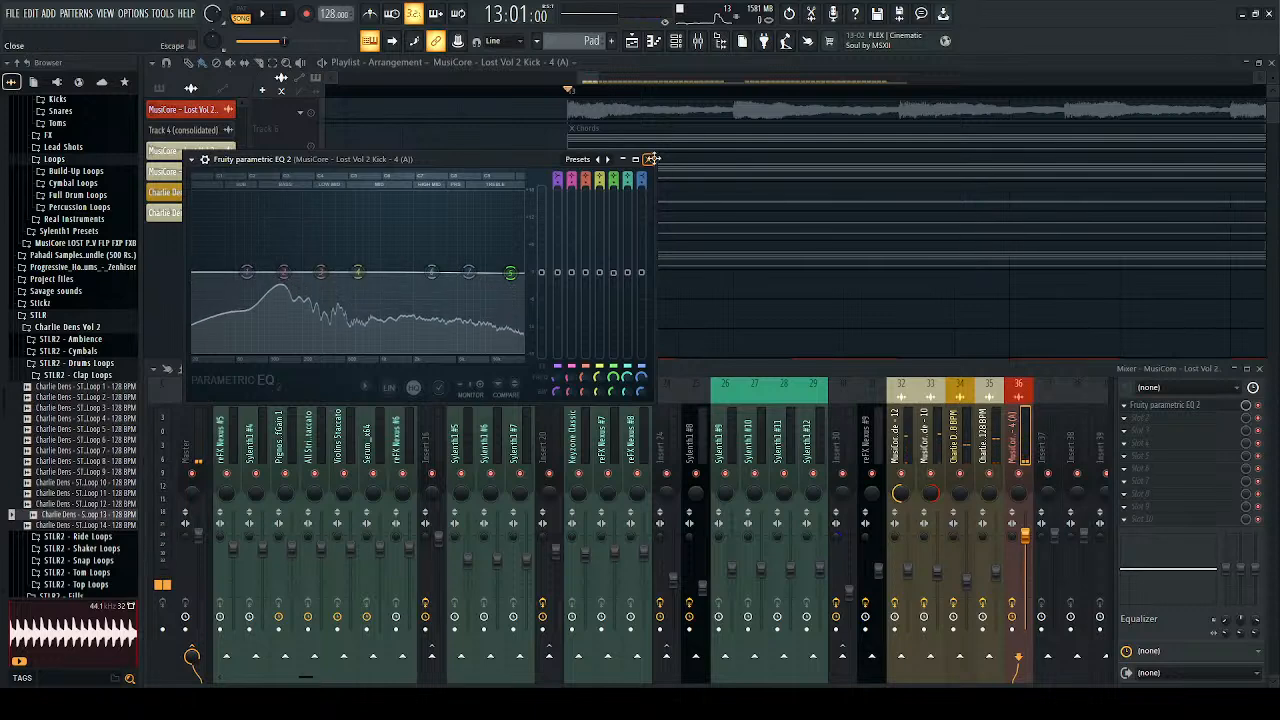
pyautogui.click(650, 160)
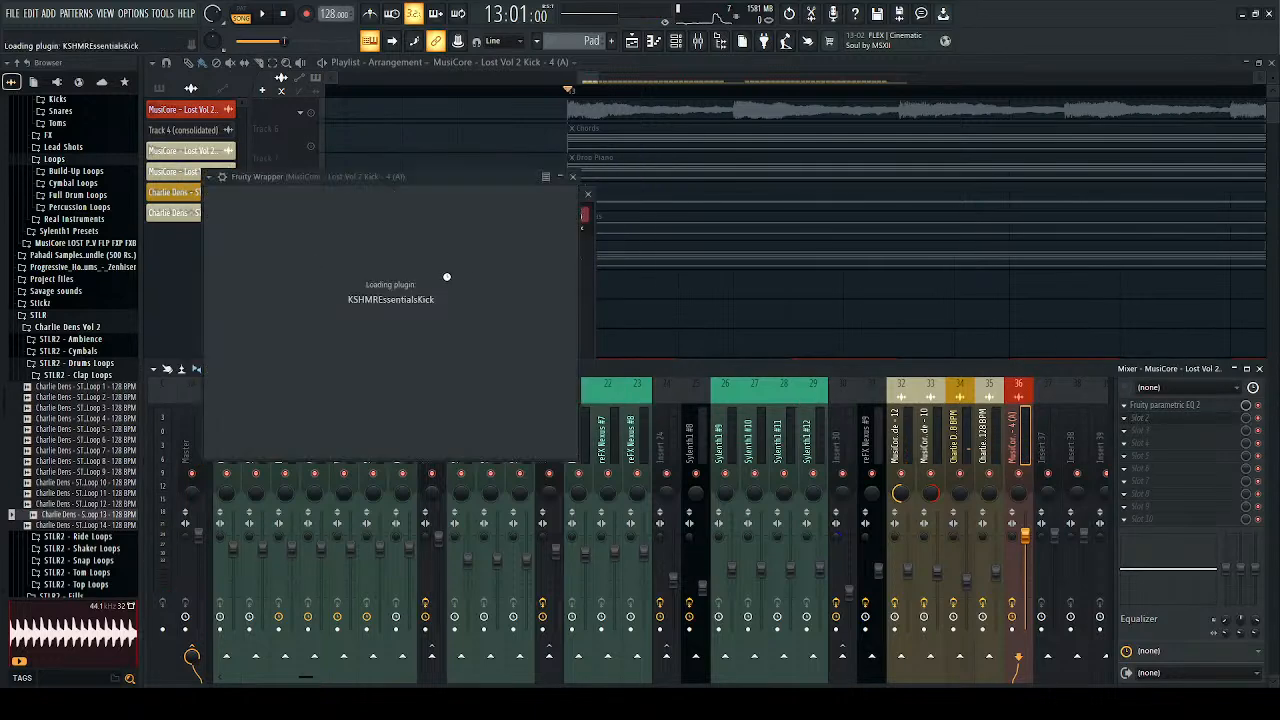
# Step: Lower Air to 1.60% and try Pressure at 16.00% in the kick's KSHMR Essentials Kick during playback
pyautogui.press('space')
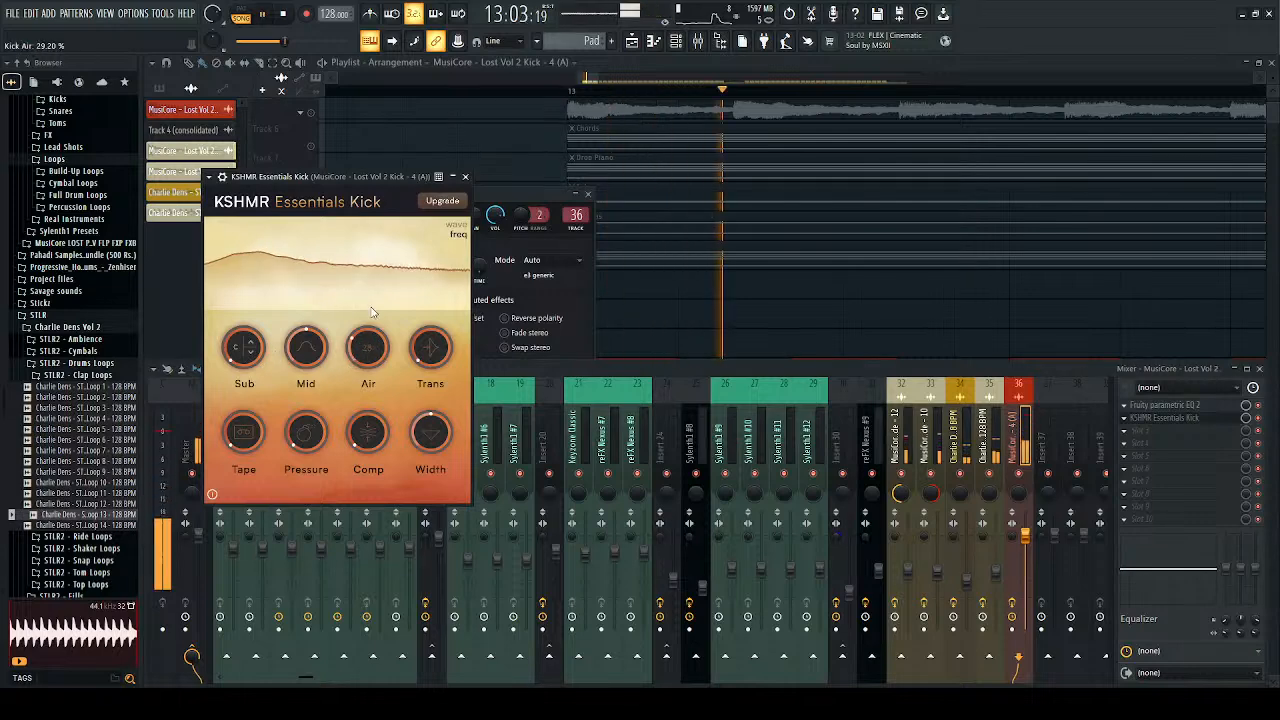
pyautogui.moveTo(370, 314); pyautogui.dragTo(368, 352)
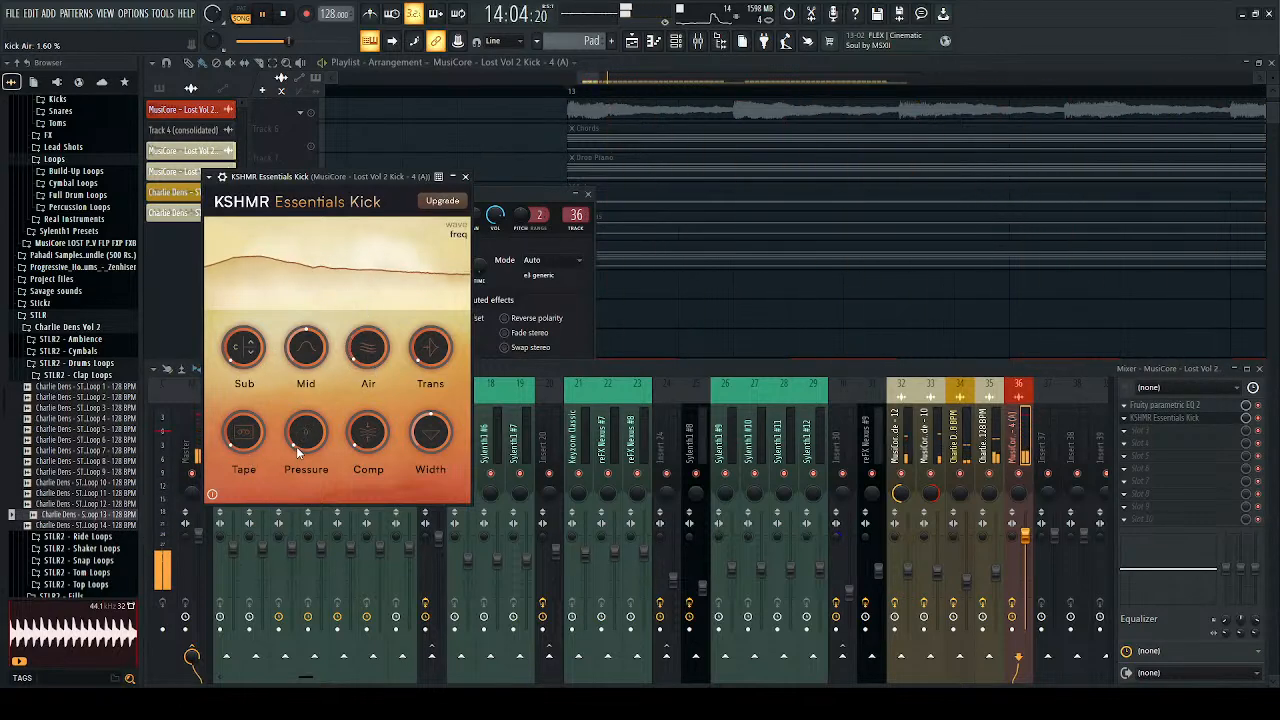
pyautogui.moveTo(369, 436); pyautogui.dragTo(364, 373)
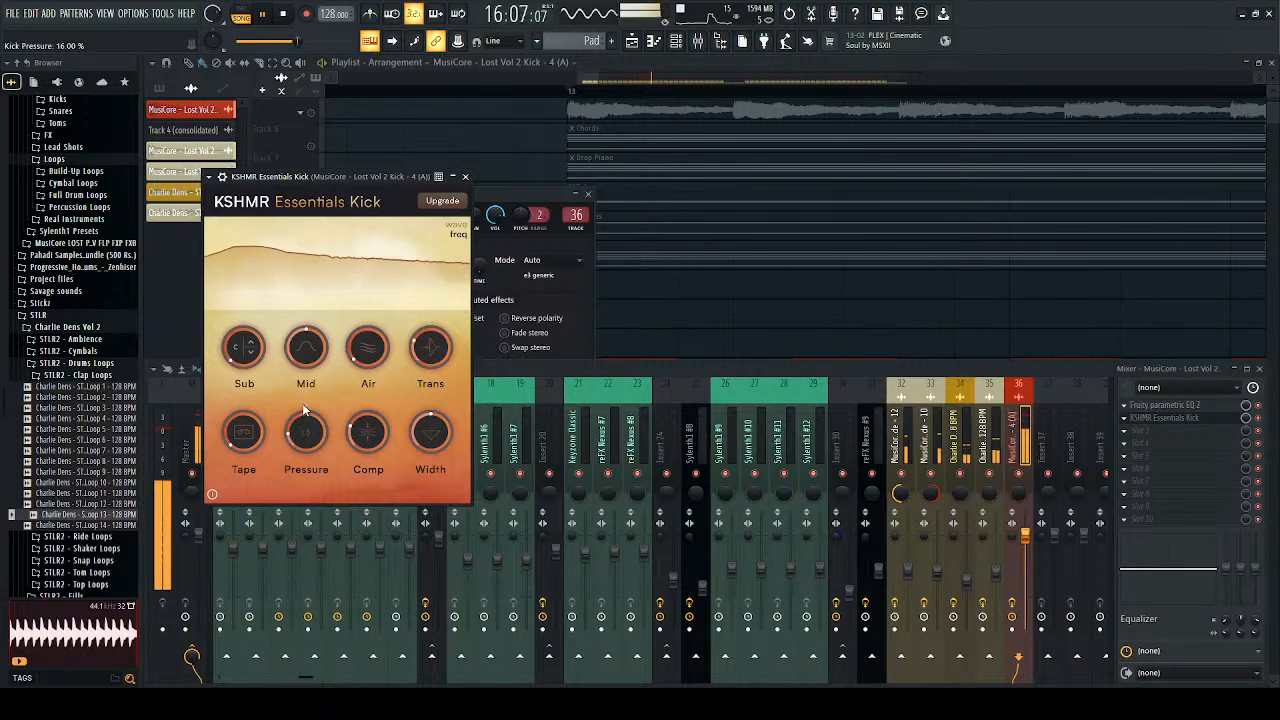
# Step: Reopen KSHMR Essentials Kick on the kick's mixer track 36, listen to it in playback, and close the plugin
pyautogui.click(319, 516)
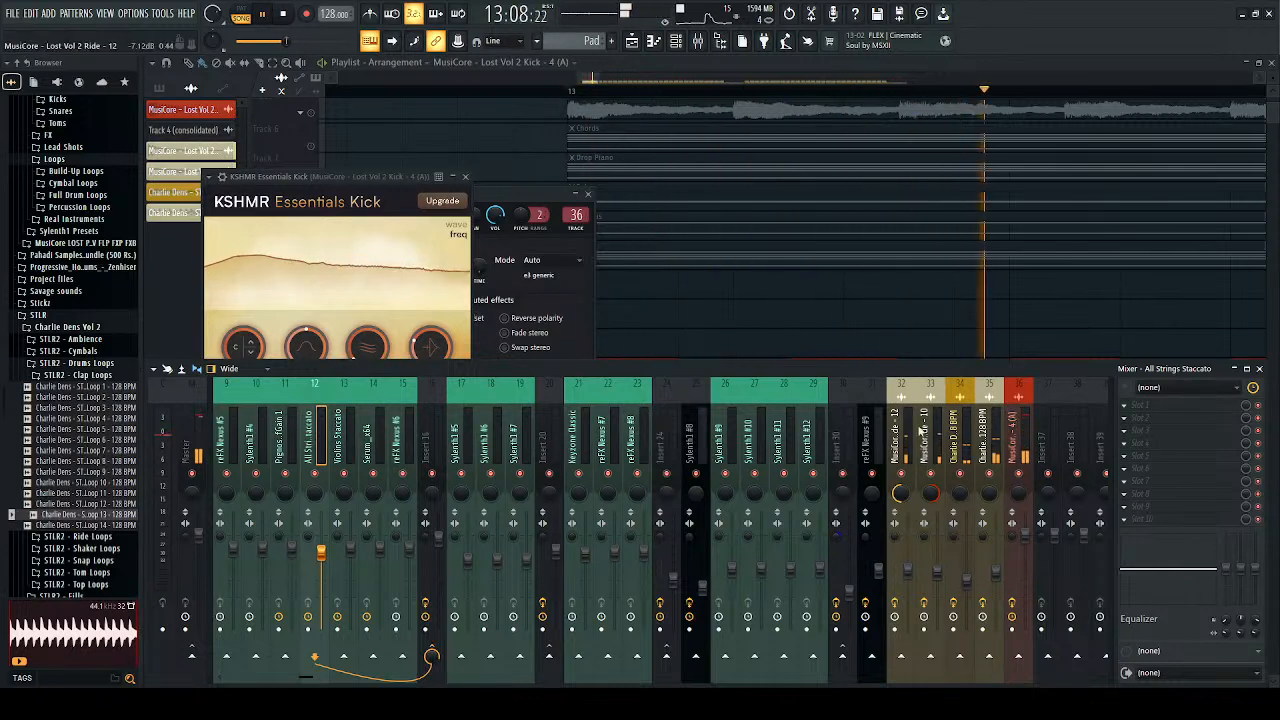
pyautogui.click(1018, 450)
pyautogui.click(1180, 420)
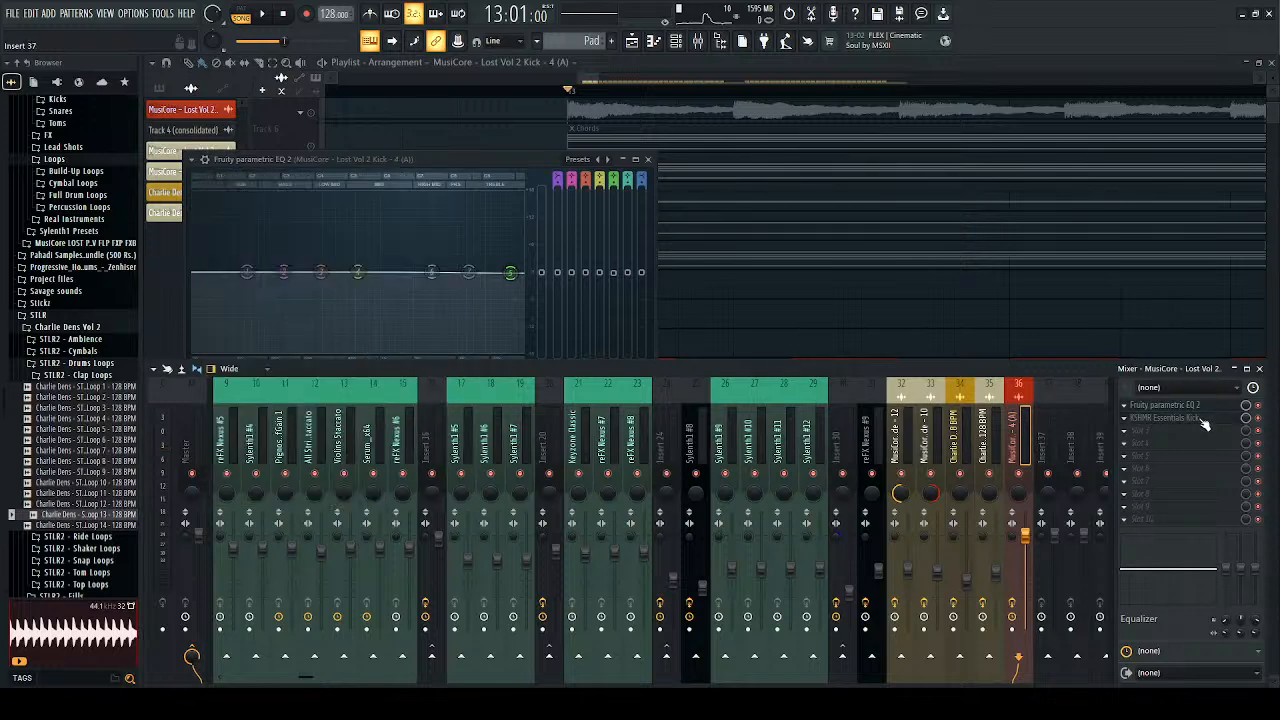
pyautogui.click(1165, 418)
pyautogui.press('space')
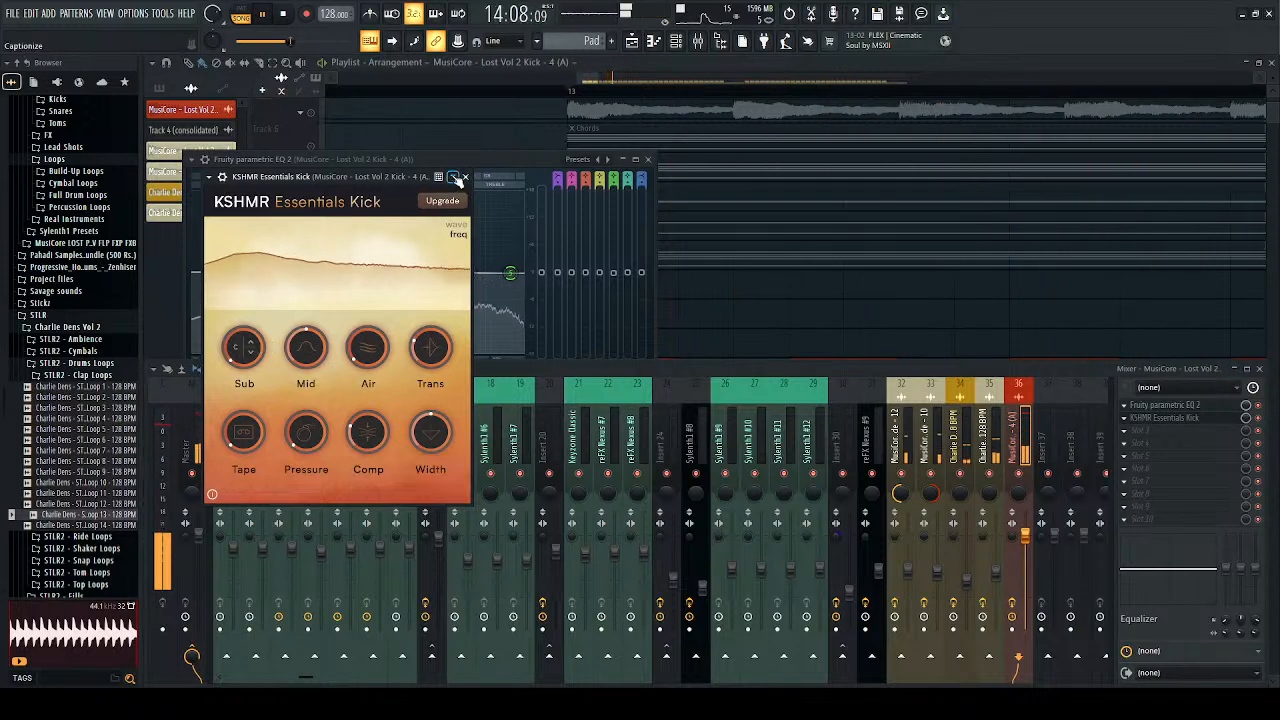
pyautogui.click(465, 177)
pyautogui.press('space')
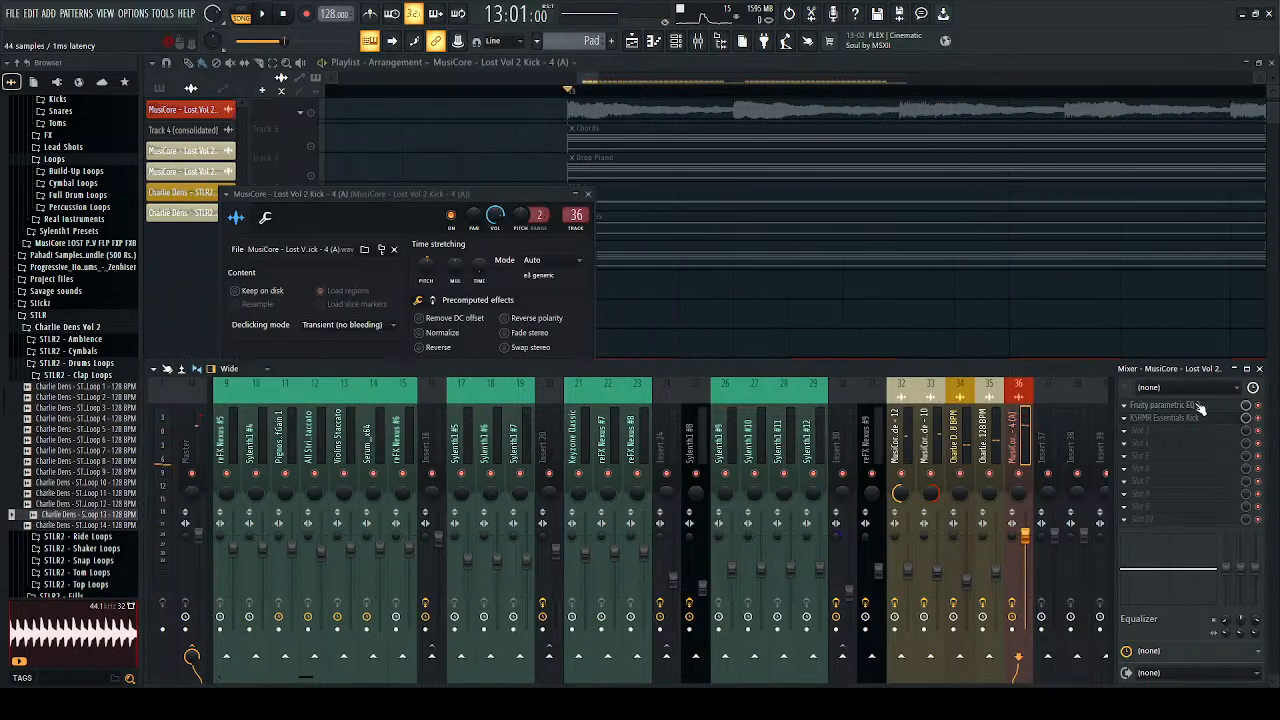
# Step: Boost band 2 of the kick's Fruity Parametric EQ 2 and sweep it through the lows to about 54 Hz during playback
pyautogui.press('space')
pyautogui.moveTo(284, 272); pyautogui.dragTo(263, 260)
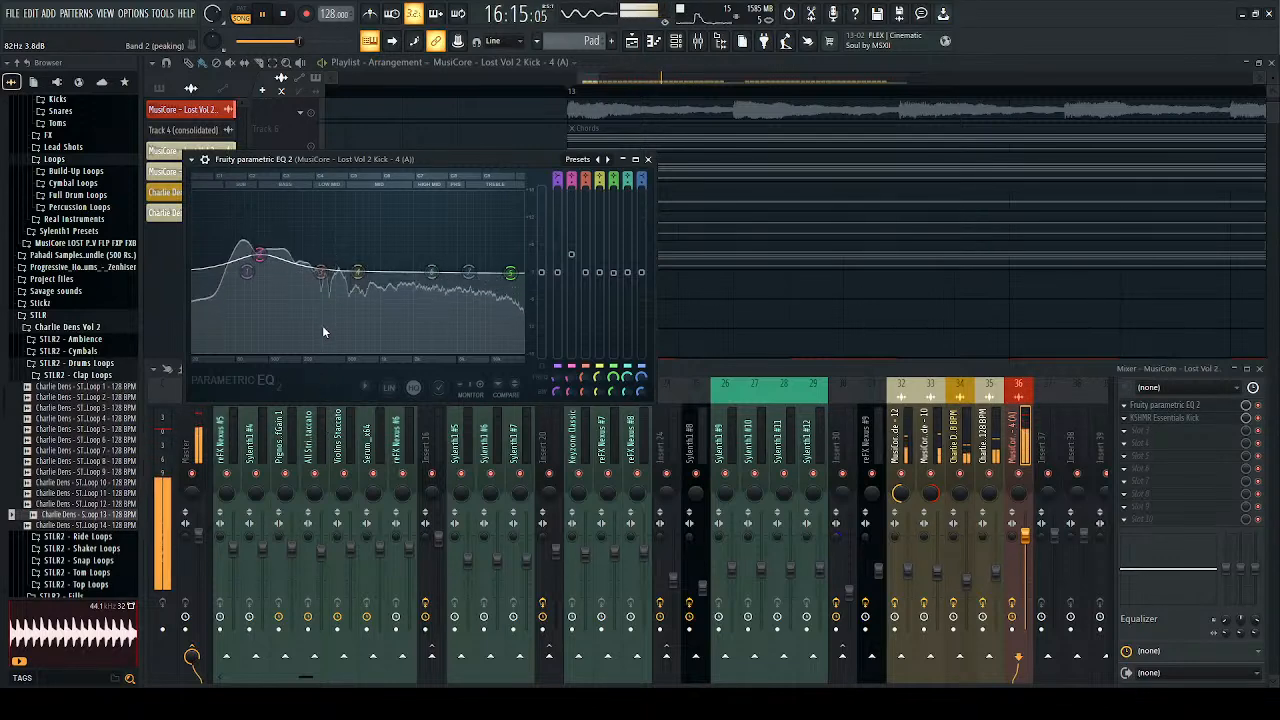
pyautogui.moveTo(258, 256); pyautogui.dragTo(216, 266)
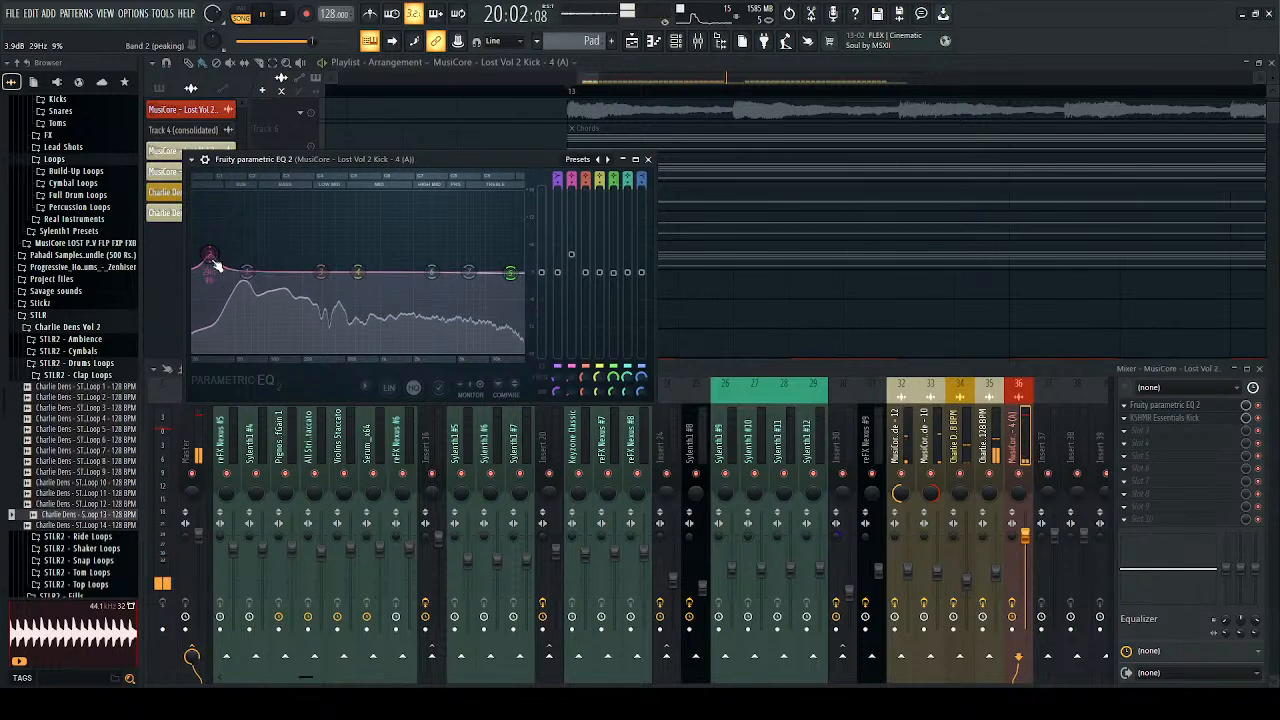
pyautogui.press('space')
pyautogui.press('space')
pyautogui.moveTo(571, 254); pyautogui.dragTo(571, 238)
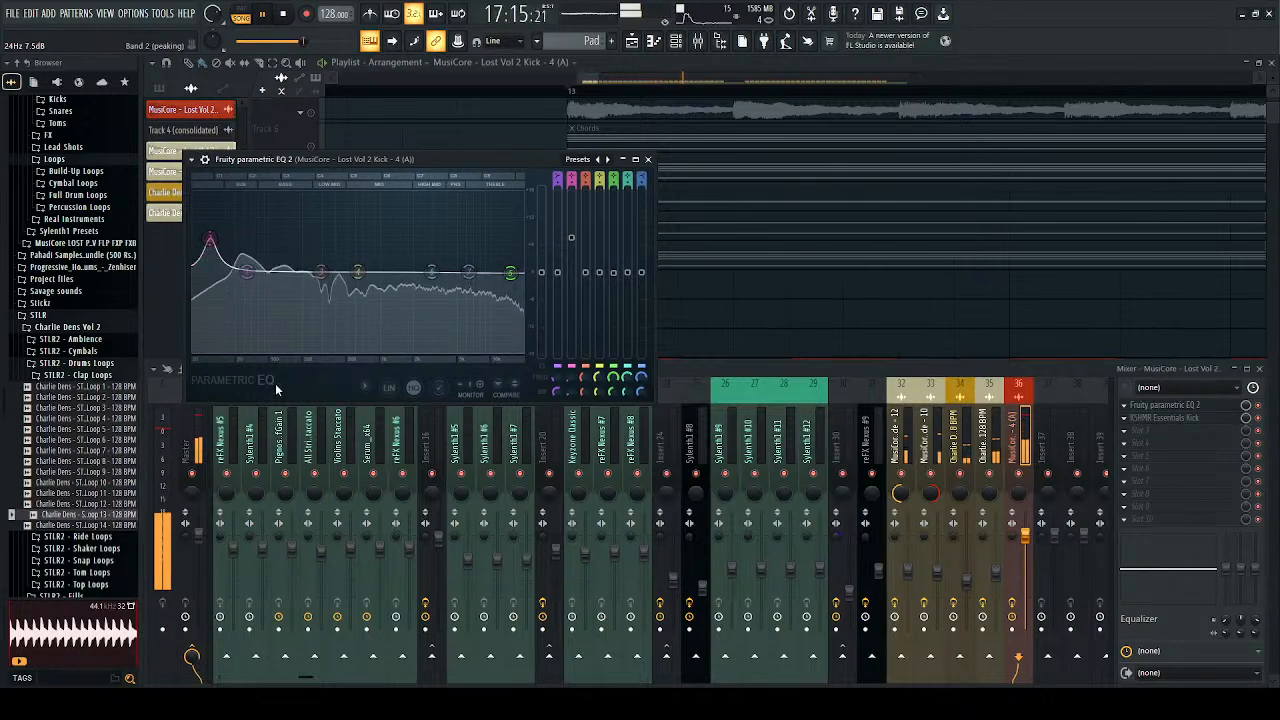
pyautogui.moveTo(210, 238)
pyautogui.mouseDown()
pyautogui.moveTo(246, 244)
pyautogui.moveTo(222, 238)
pyautogui.mouseUp()
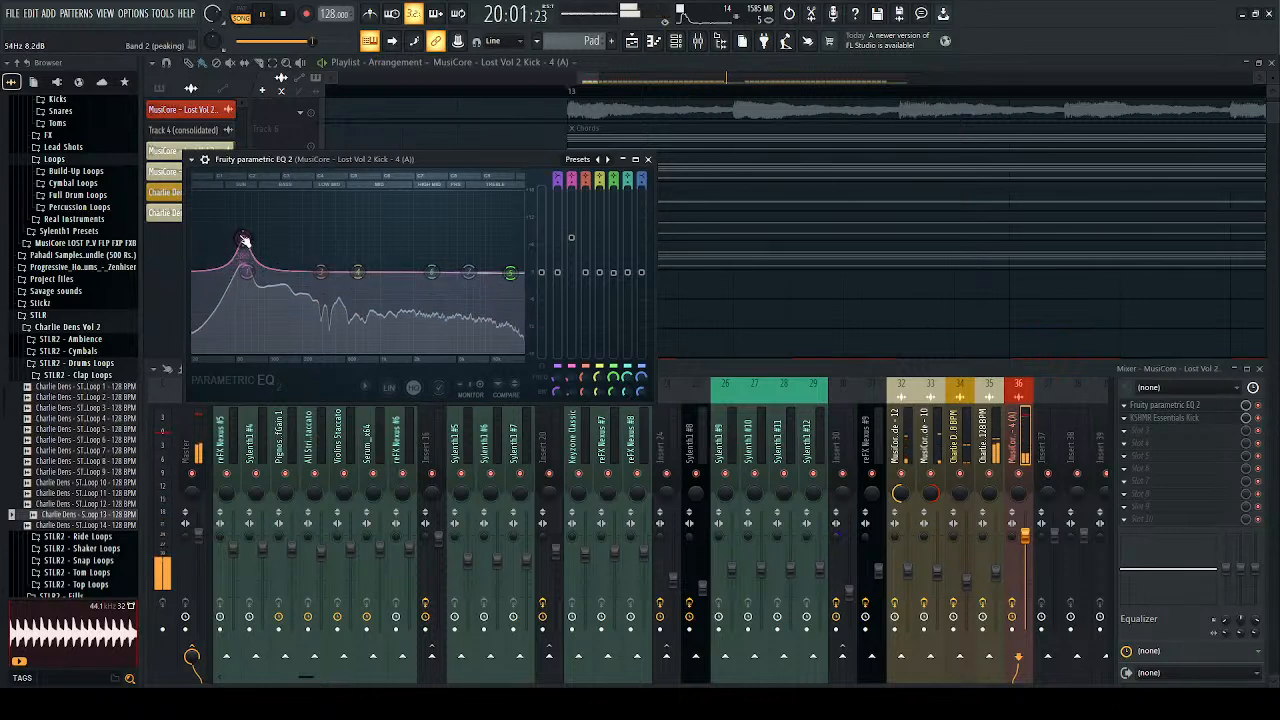
# Step: Widen and soften the band 2 boost, cut band 4 slightly in the bass, and lift band 6 slightly in the presence range
pyautogui.scroll(3, 245, 241)
pyautogui.moveTo(245, 241); pyautogui.dragTo(244, 258)
pyautogui.moveTo(358, 272)
pyautogui.mouseDown()
pyautogui.moveTo(365, 328)
pyautogui.moveTo(359, 278)
pyautogui.mouseUp()
pyautogui.scroll(3, 370, 291)
pyautogui.press('space')
pyautogui.scroll(-5, 359, 278)
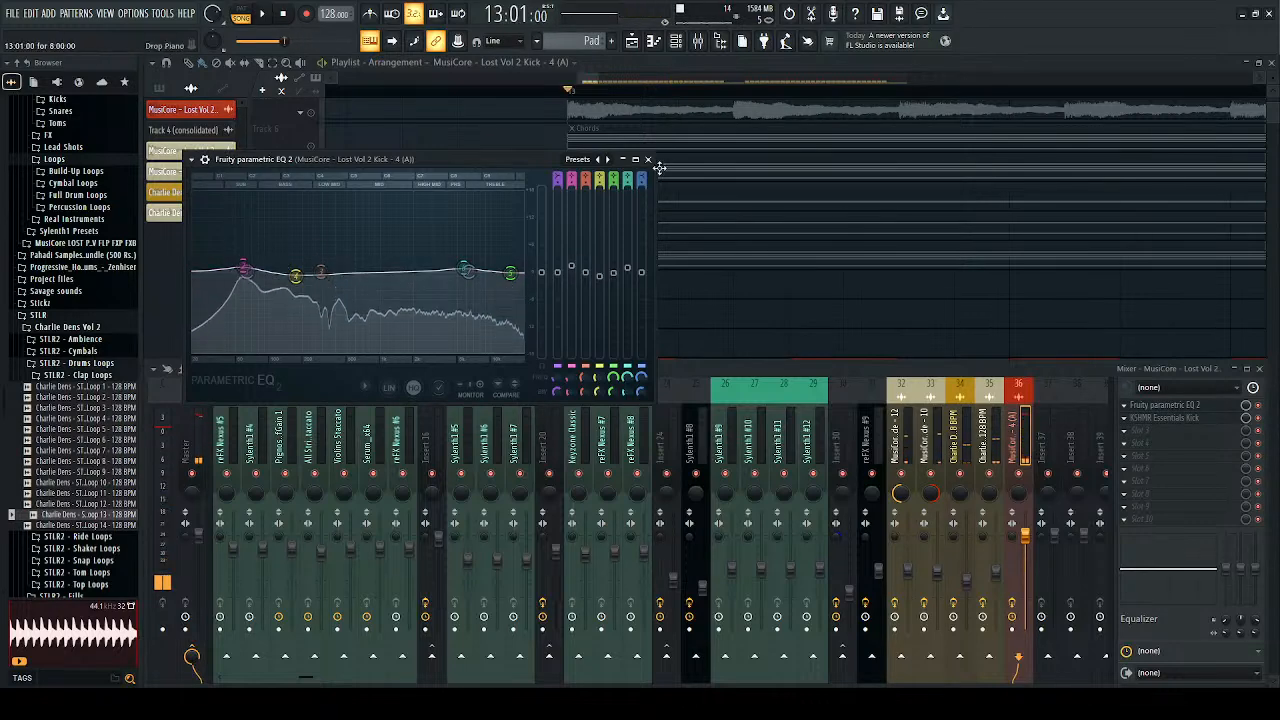
# Step: Close the kick's EQ, the mixer and the kick clip settings while the drop plays, returning to the playlist
pyautogui.click(648, 160)
pyautogui.press('space')
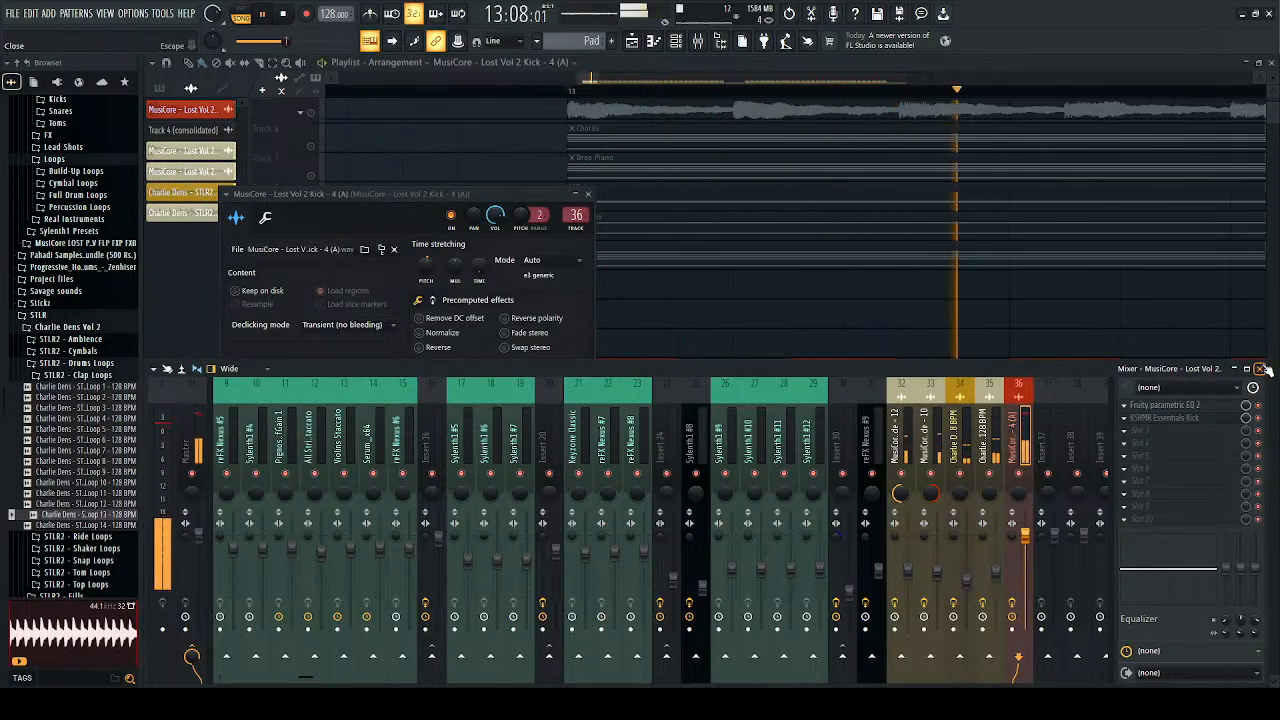
pyautogui.click(1262, 369)
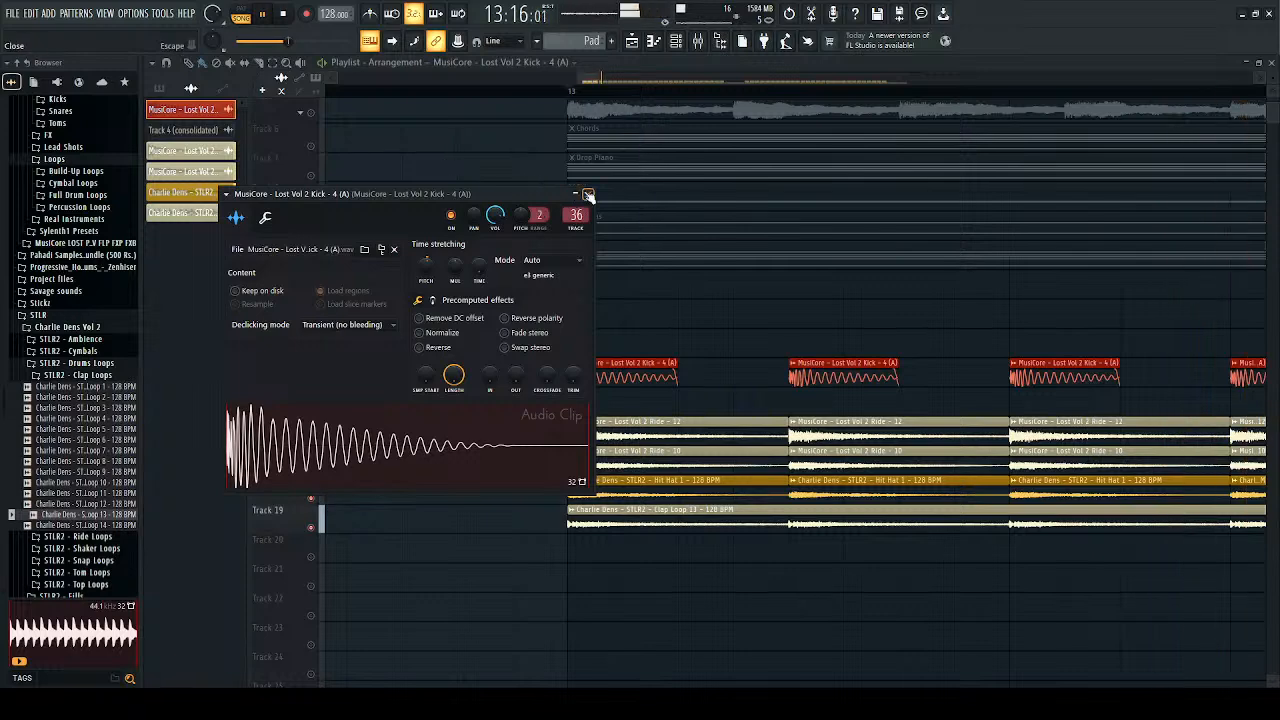
pyautogui.click(588, 194)
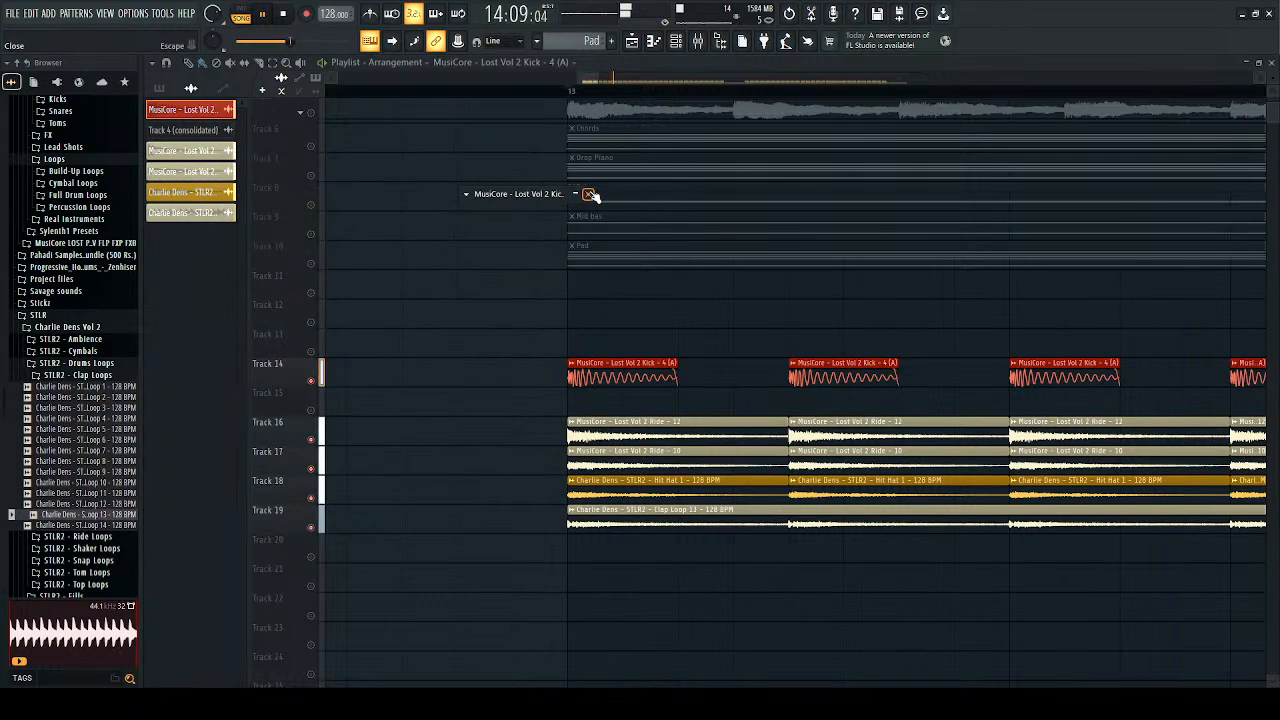
pyautogui.click(590, 194)
pyautogui.scroll(-6, 508, 349)
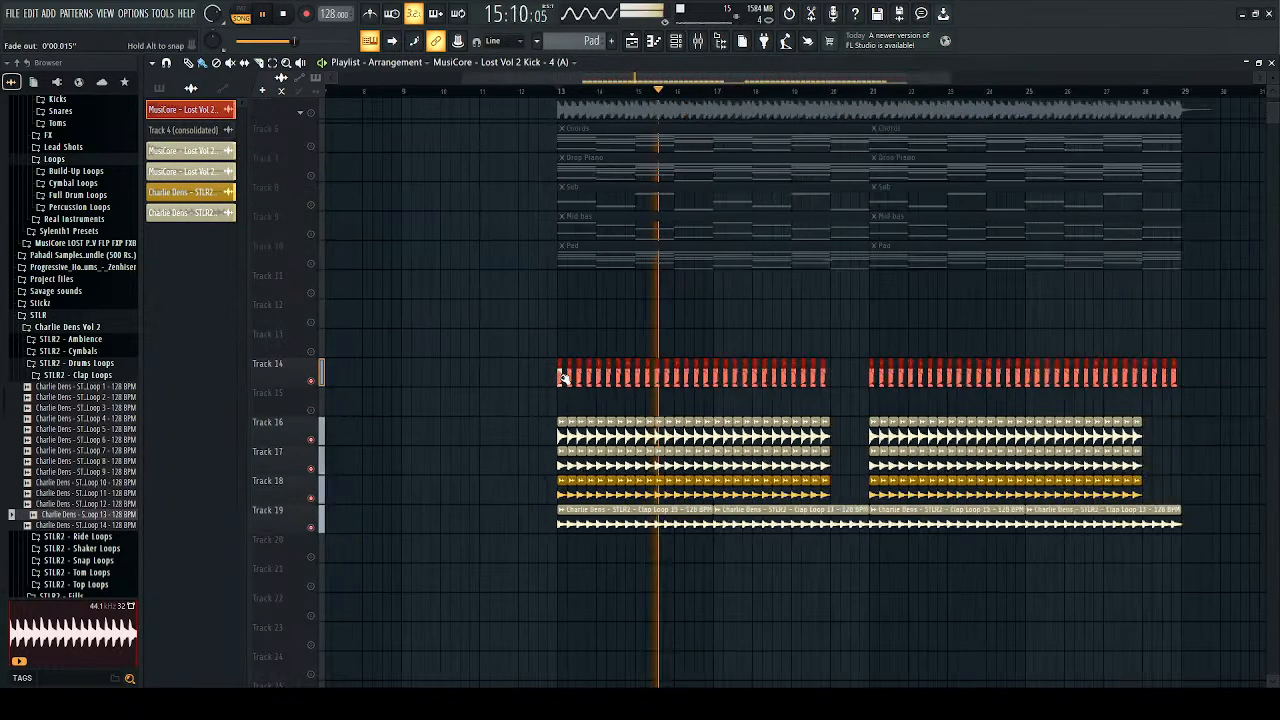
# Step: Preview Ride Loop 4 from the STLR2 - Ride Loops folder
pyautogui.click(88, 376)
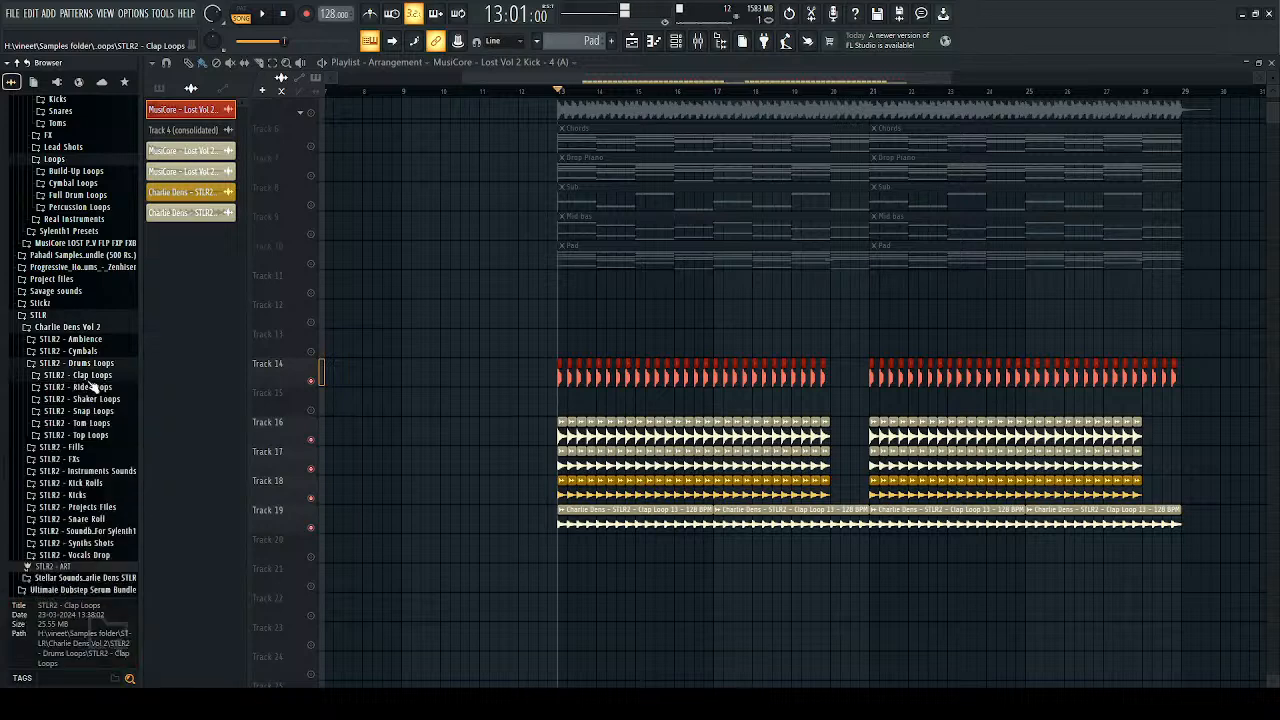
pyautogui.click(90, 387)
pyautogui.click(85, 434)
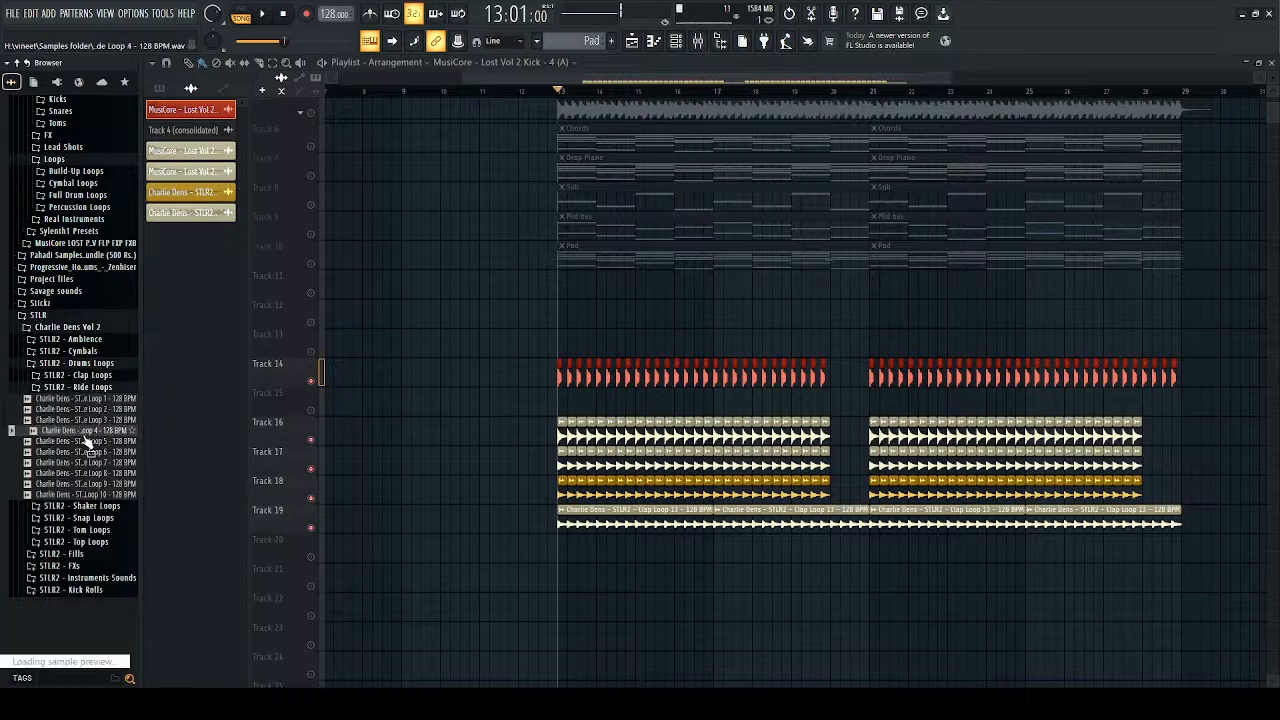
pyautogui.click(109, 389)
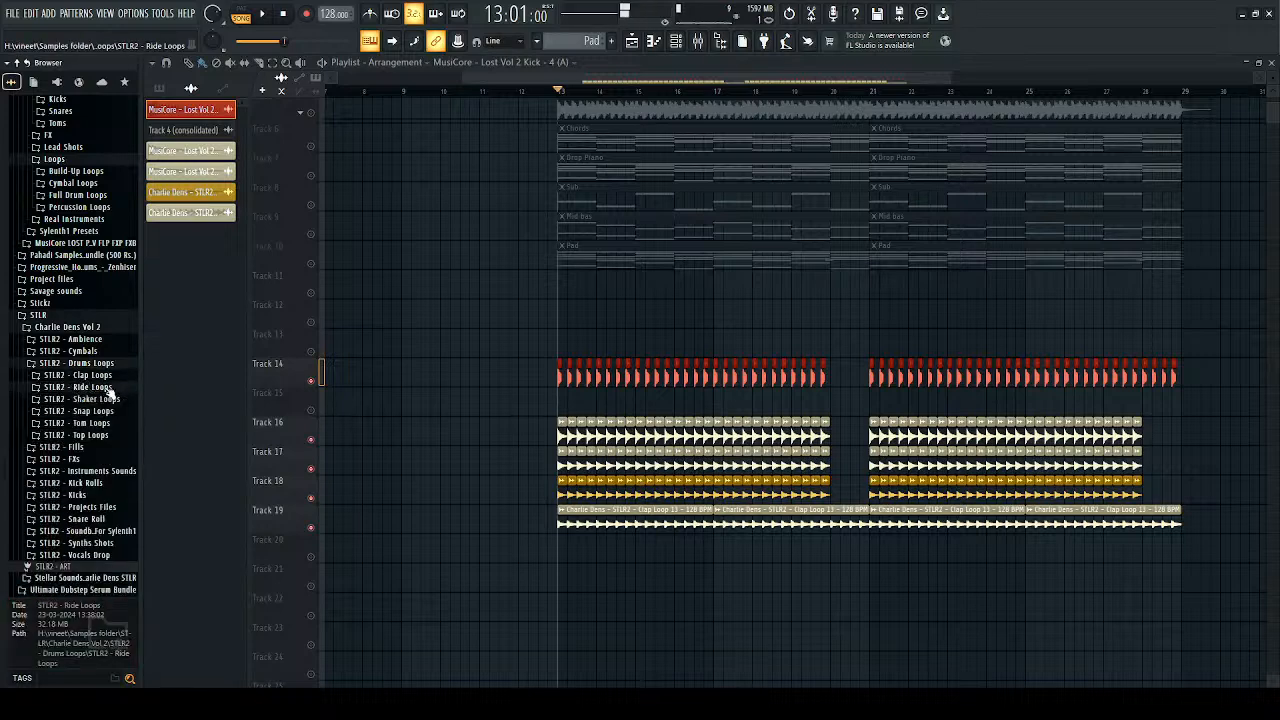
# Step: Place Shaker Loop 4 from STLR2 - Shaker Loops on Track 21 at bar 21 and unmute the track
pyautogui.click(110, 399)
pyautogui.click(103, 421)
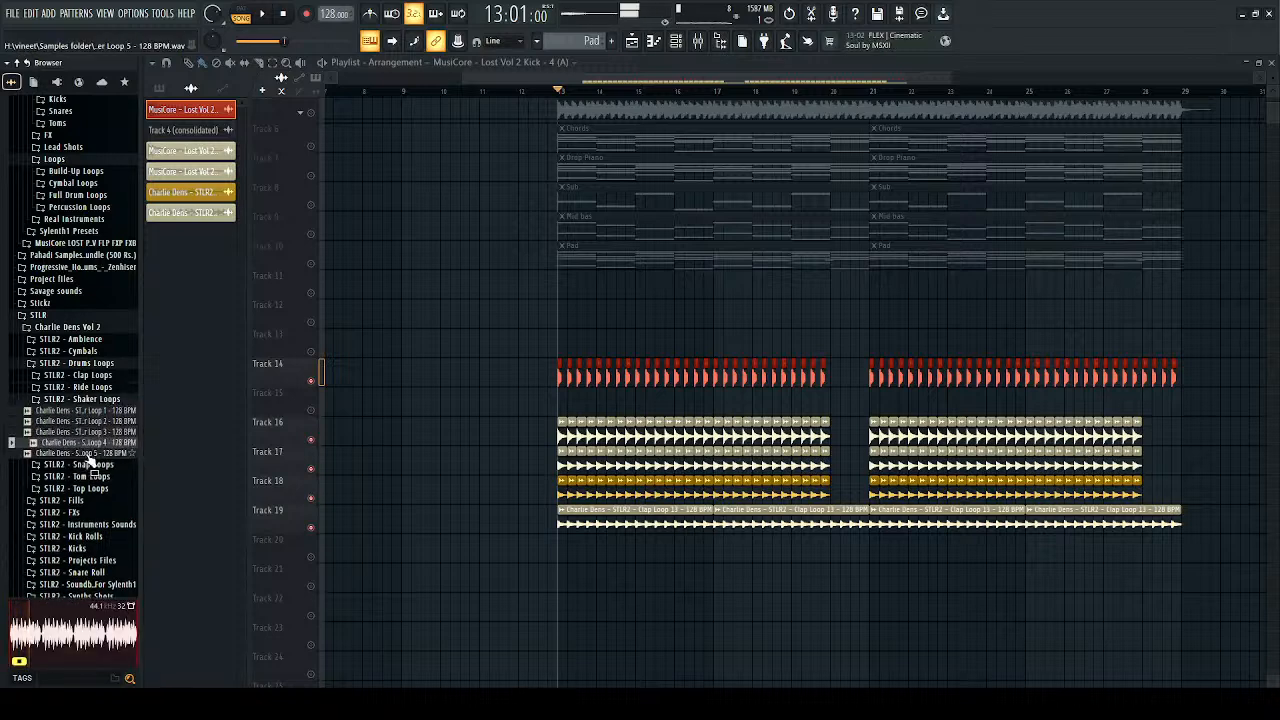
pyautogui.moveTo(793, 623); pyautogui.dragTo(875, 584)
pyautogui.scroll(4, 1000, 590)
pyautogui.click(311, 586)
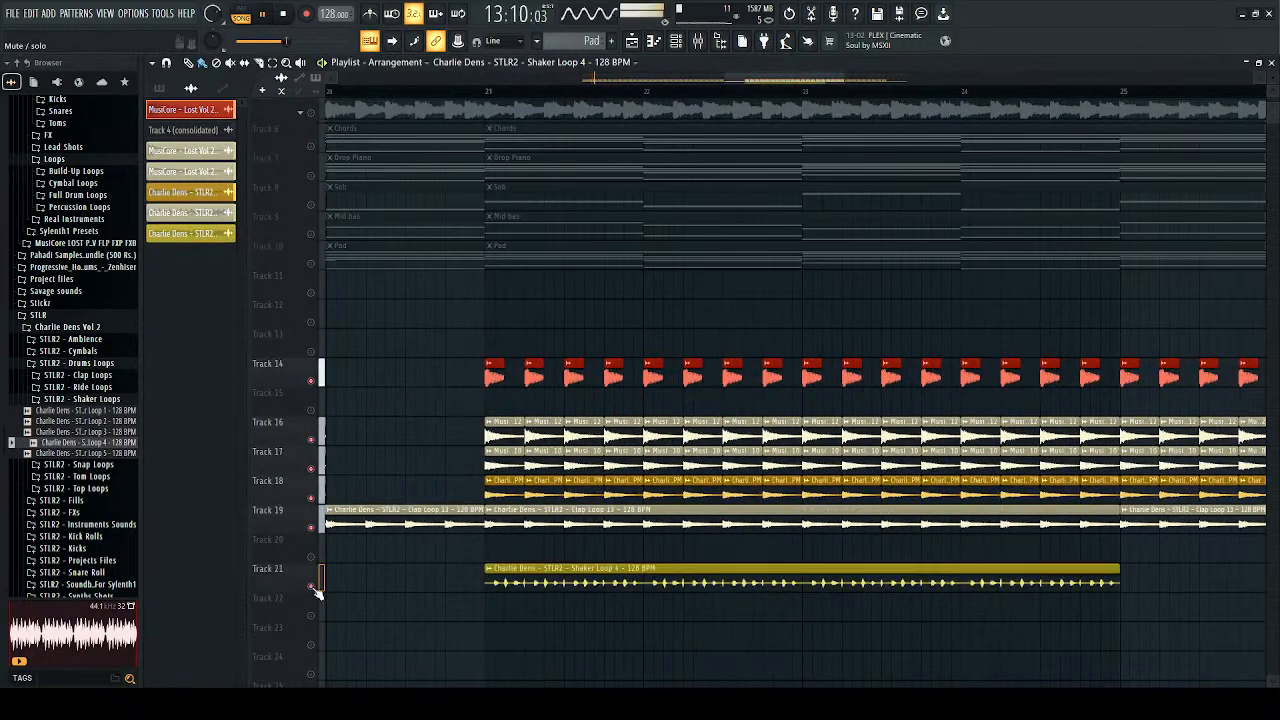
# Step: Play from bar 21 and add a second Shaker Loop 4 clip on Track 21 at bar 25
pyautogui.click(476, 83)
pyautogui.scroll(-2, 929, 569)
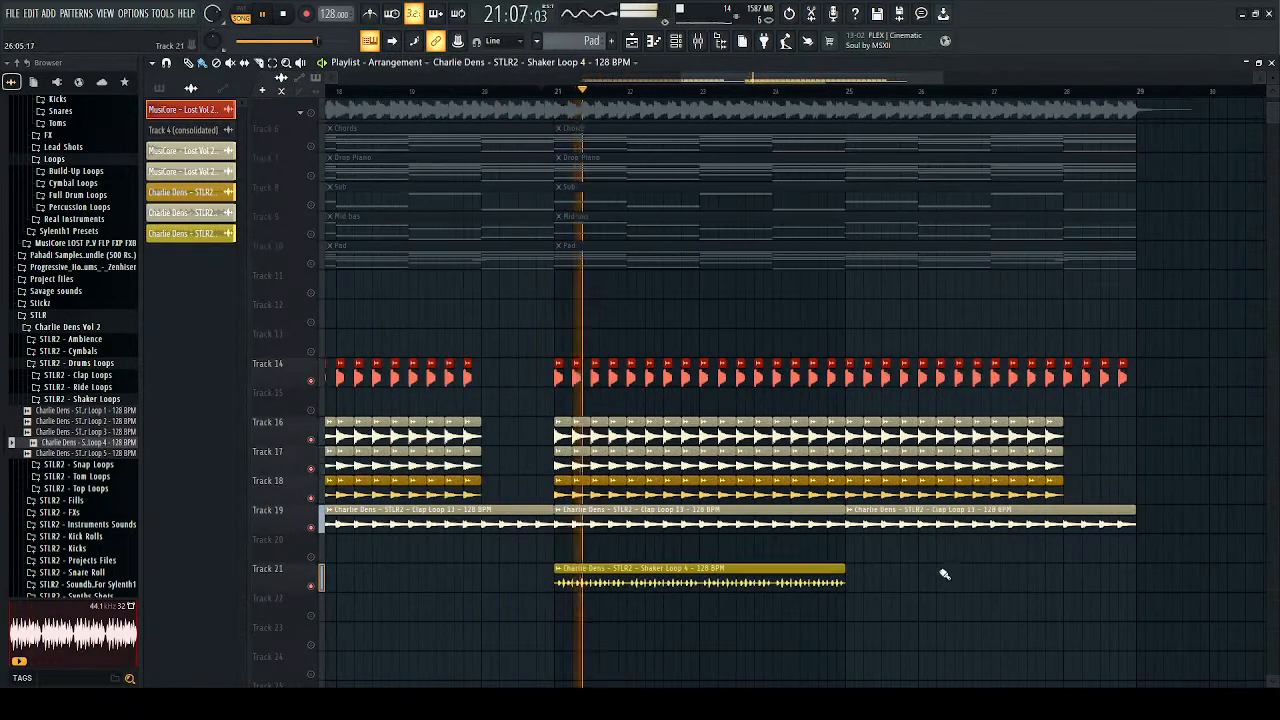
pyautogui.click(775, 585)
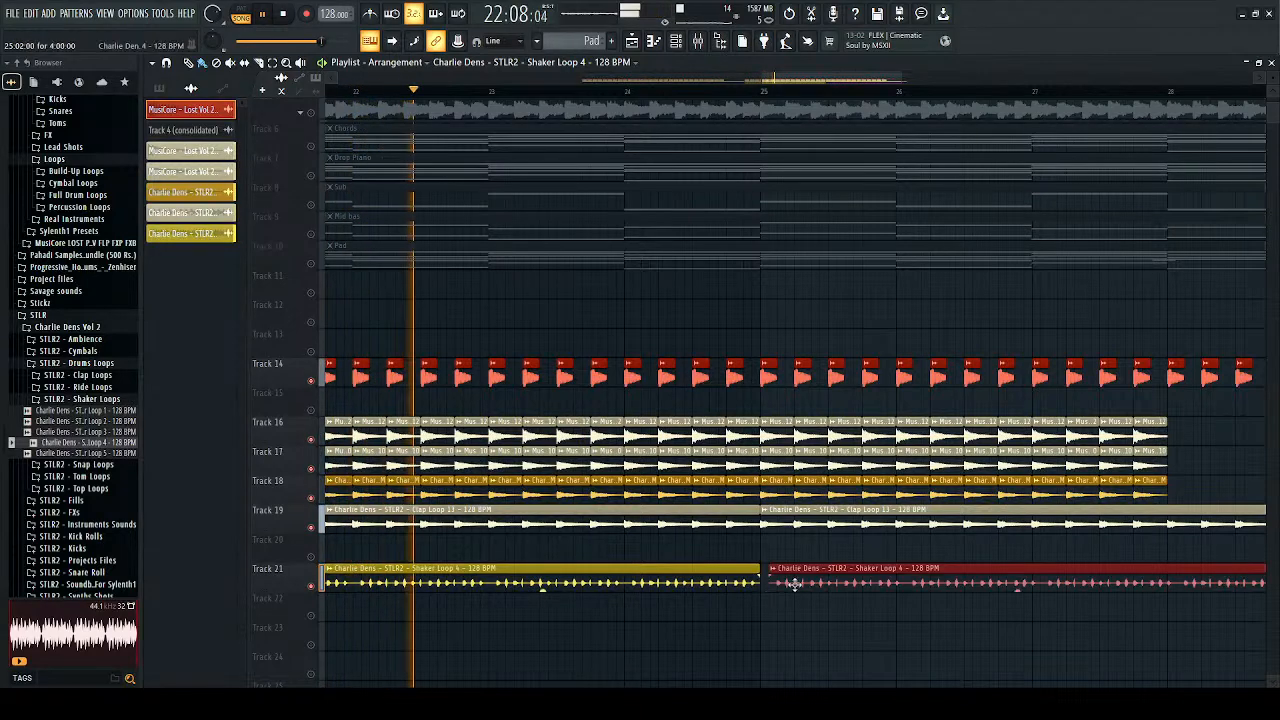
pyautogui.scroll(-2, 783, 586)
pyautogui.moveTo(982, 423); pyautogui.dragTo(920, 496)
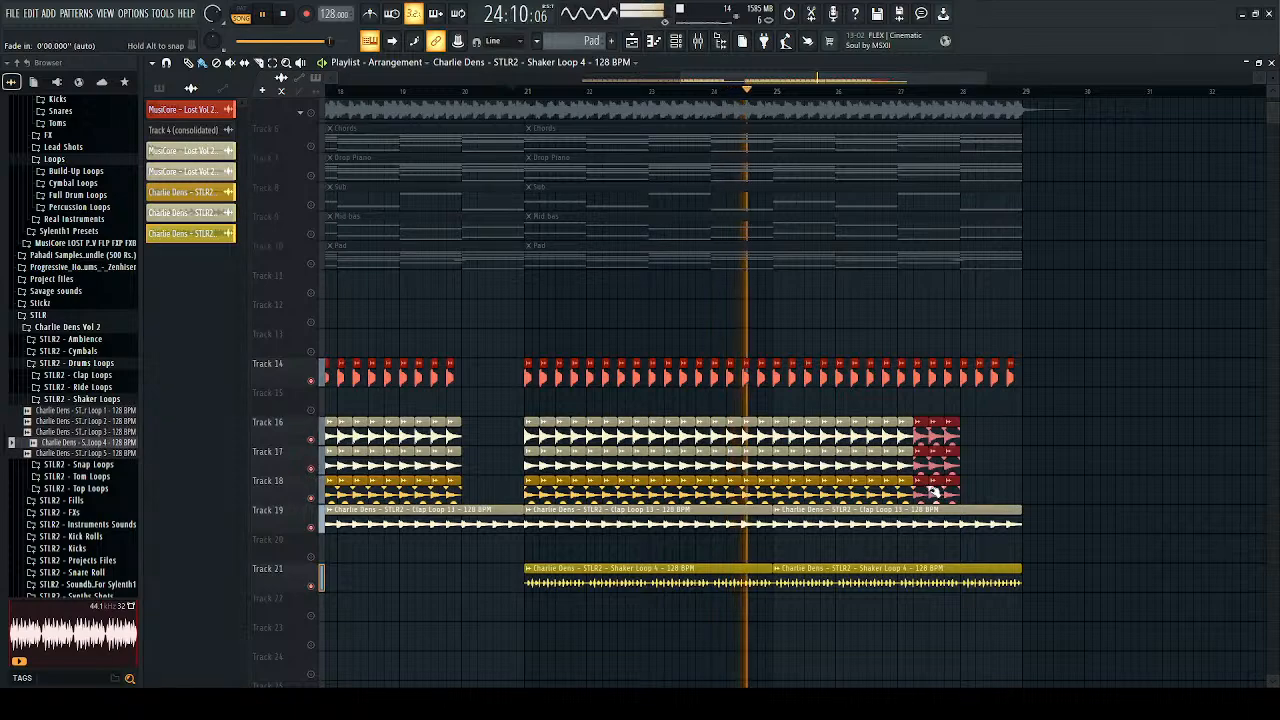
pyautogui.scroll(4, 929, 486)
pyautogui.click(1143, 575)
pyautogui.scroll(-4, 680, 531)
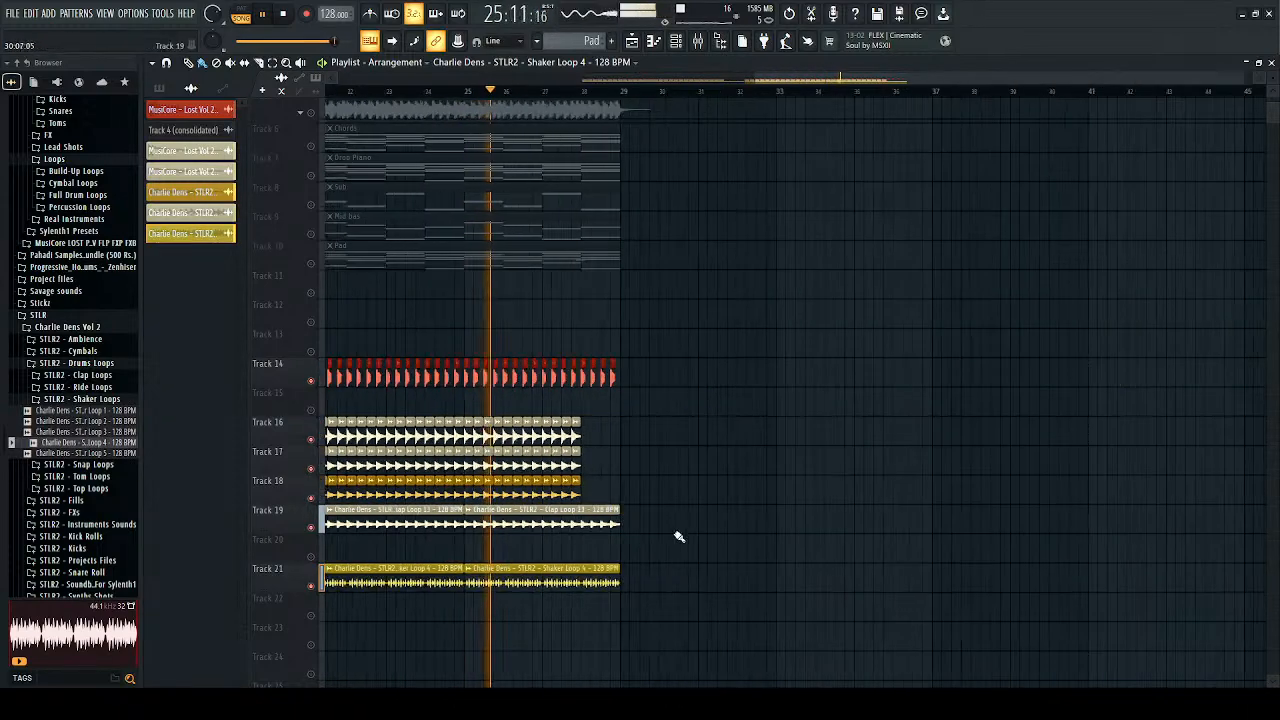
# Step: Set the Shaker Loop 4 clip's channel volume to 46% while playing from bar 21, and close its settings
pyautogui.press('space')
pyautogui.press('space')
pyautogui.scroll(4, 529, 586)
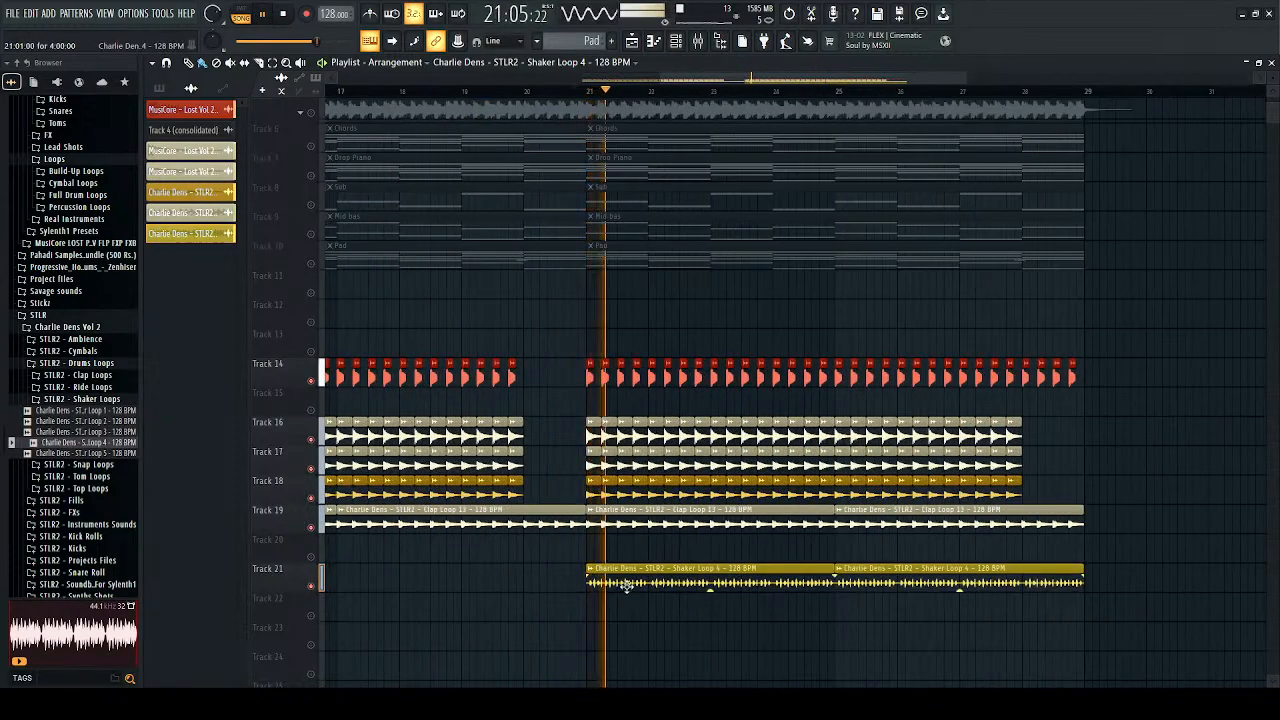
pyautogui.doubleClick(626, 587)
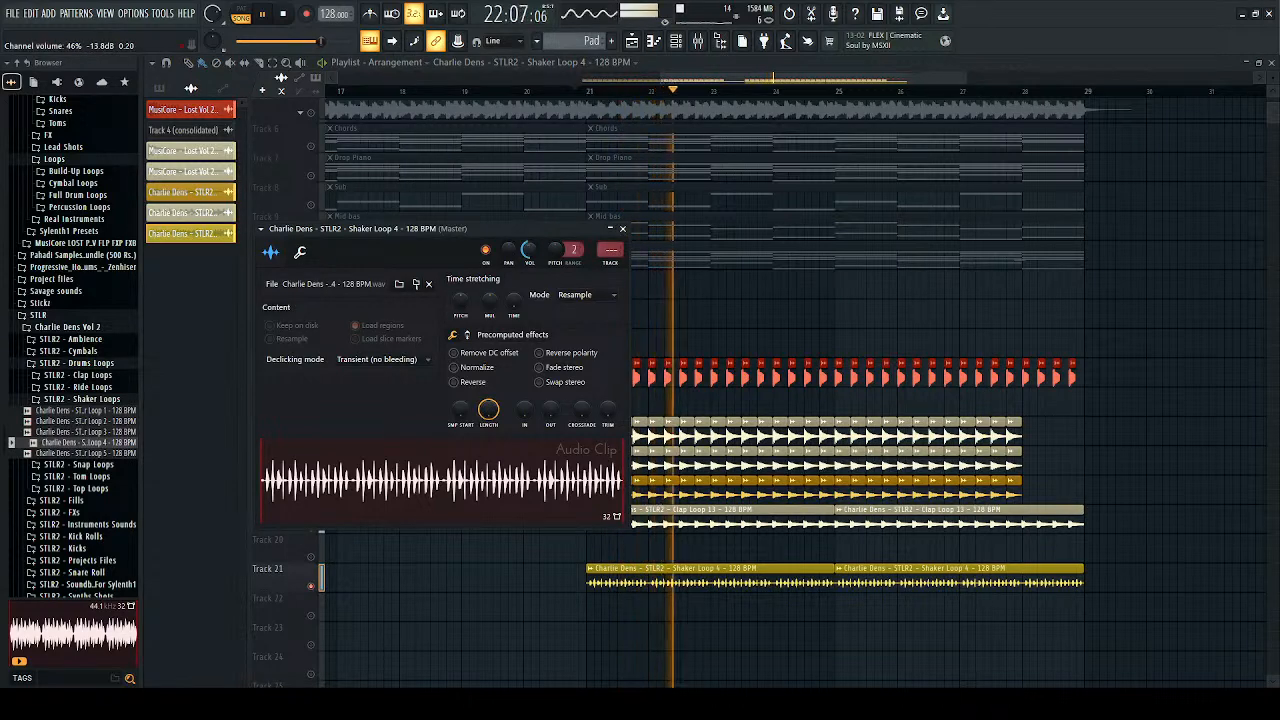
pyautogui.press('space')
pyautogui.press('space')
pyautogui.click(622, 228)
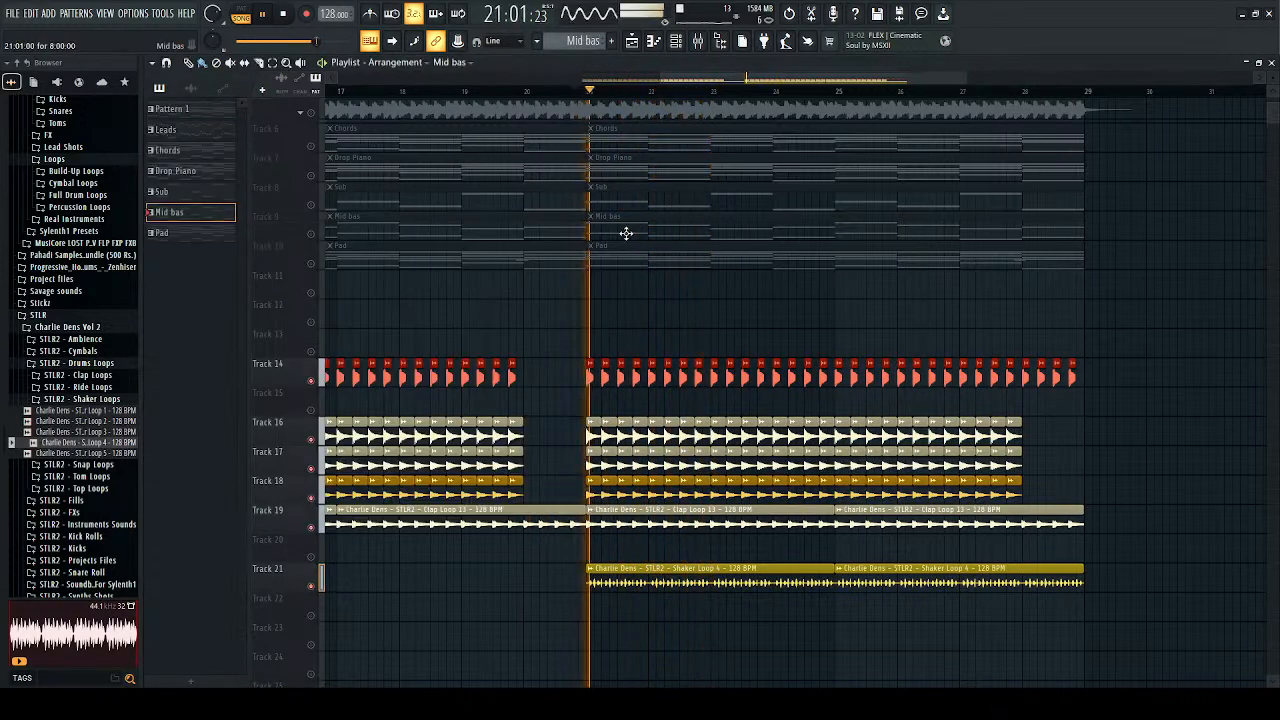
# Step: Play the drums from bar 13 and check the kick's levels on mixer track 36, closing the mixer and channel rack
pyautogui.scroll(-4, 509, 357)
pyautogui.click(461, 91)
pyautogui.click(676, 41)
pyautogui.click(698, 42)
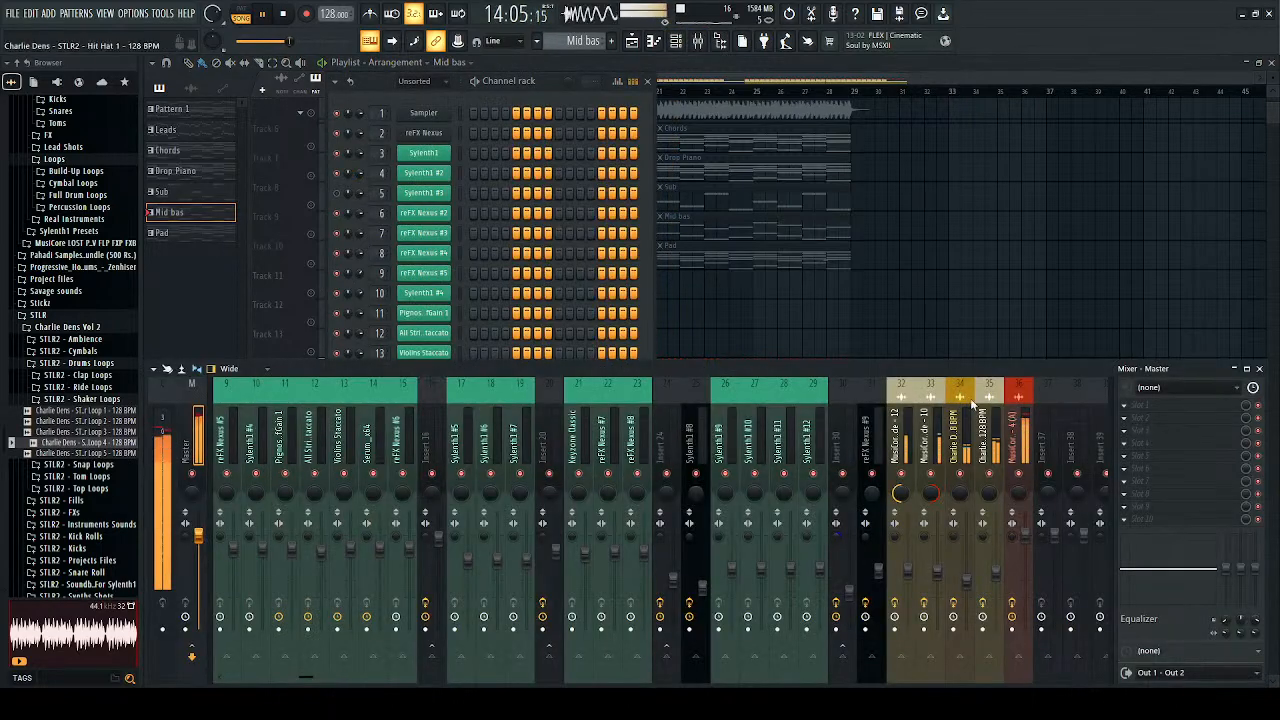
pyautogui.click(1013, 396)
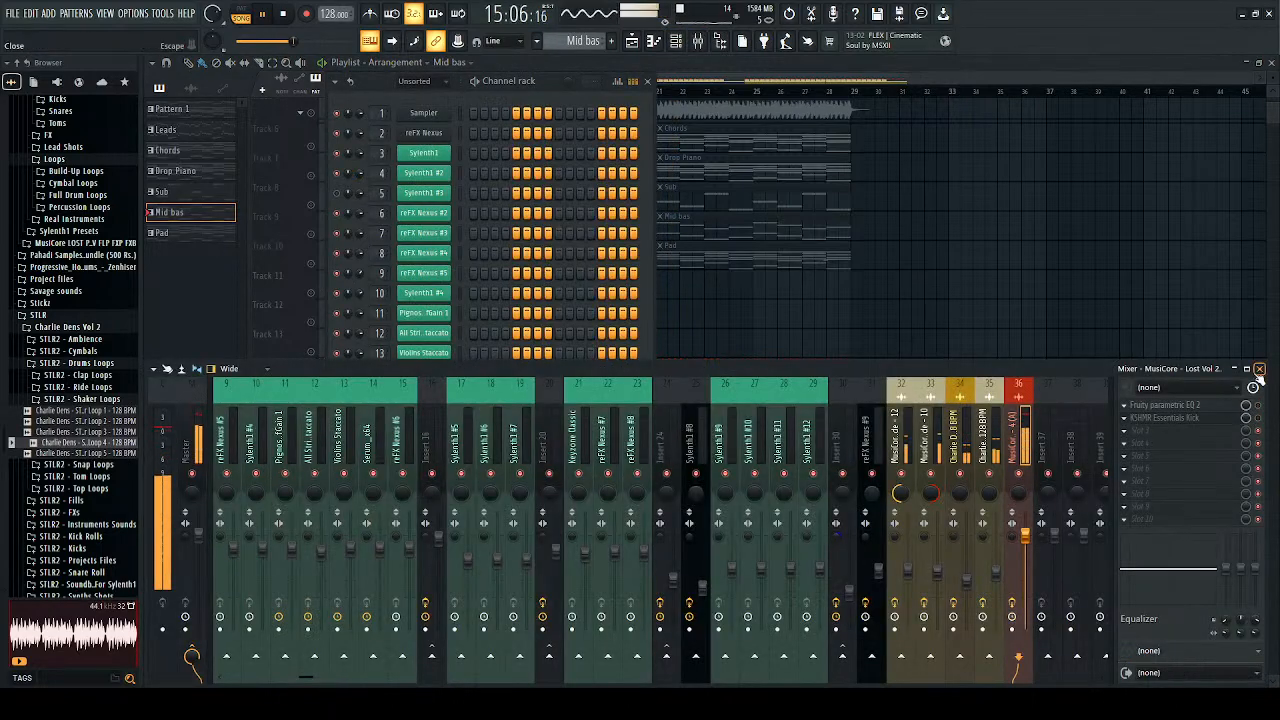
pyautogui.click(1259, 369)
pyautogui.press('F6')
pyautogui.press('space')
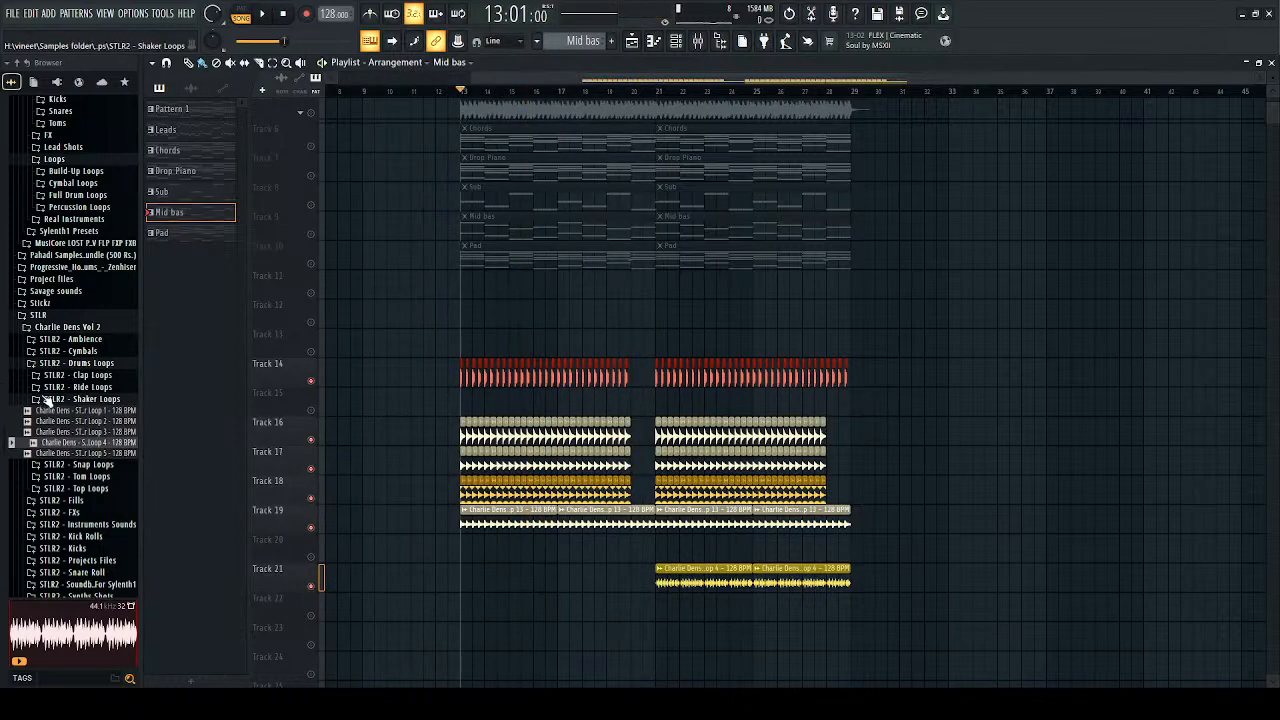
# Step: Collapse the shaker loops and preview the first sample in the STLR2 - FXs folder
pyautogui.click(48, 399)
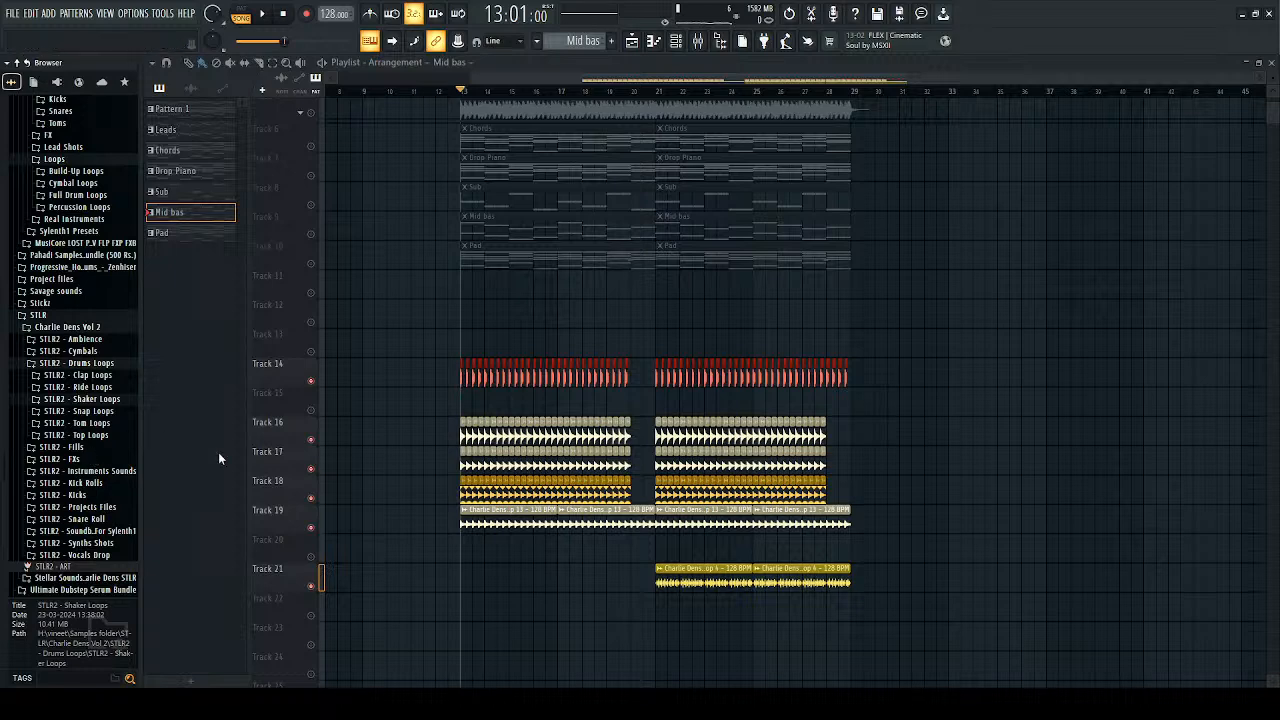
pyautogui.click(73, 458)
pyautogui.click(78, 471)
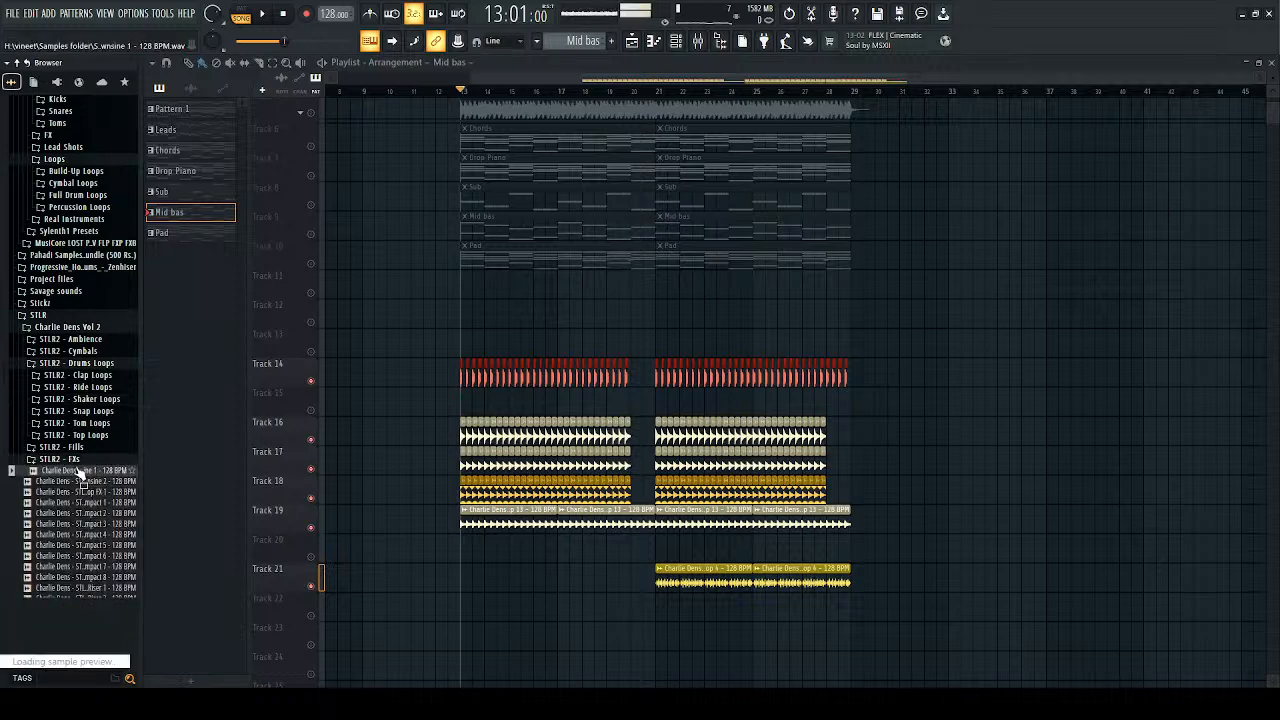
pyautogui.click(82, 460)
# Step: Place Fill 3 from STLR2 - Fills on Track 21, shift it to start at bar 14, and play it with the drums
pyautogui.click(80, 448)
pyautogui.click(80, 471)
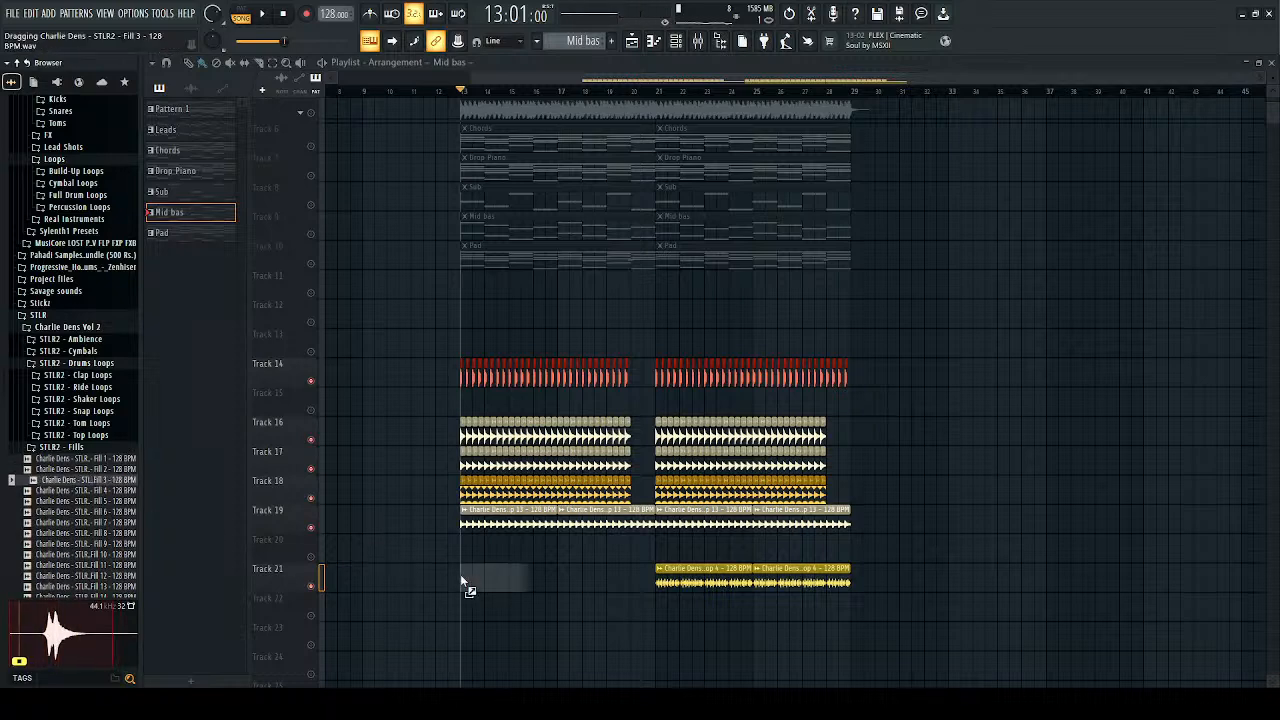
pyautogui.scroll(5, 474, 573)
pyautogui.moveTo(473, 568); pyautogui.dragTo(606, 598)
pyautogui.press('space')
pyautogui.press('space')
pyautogui.press('space')
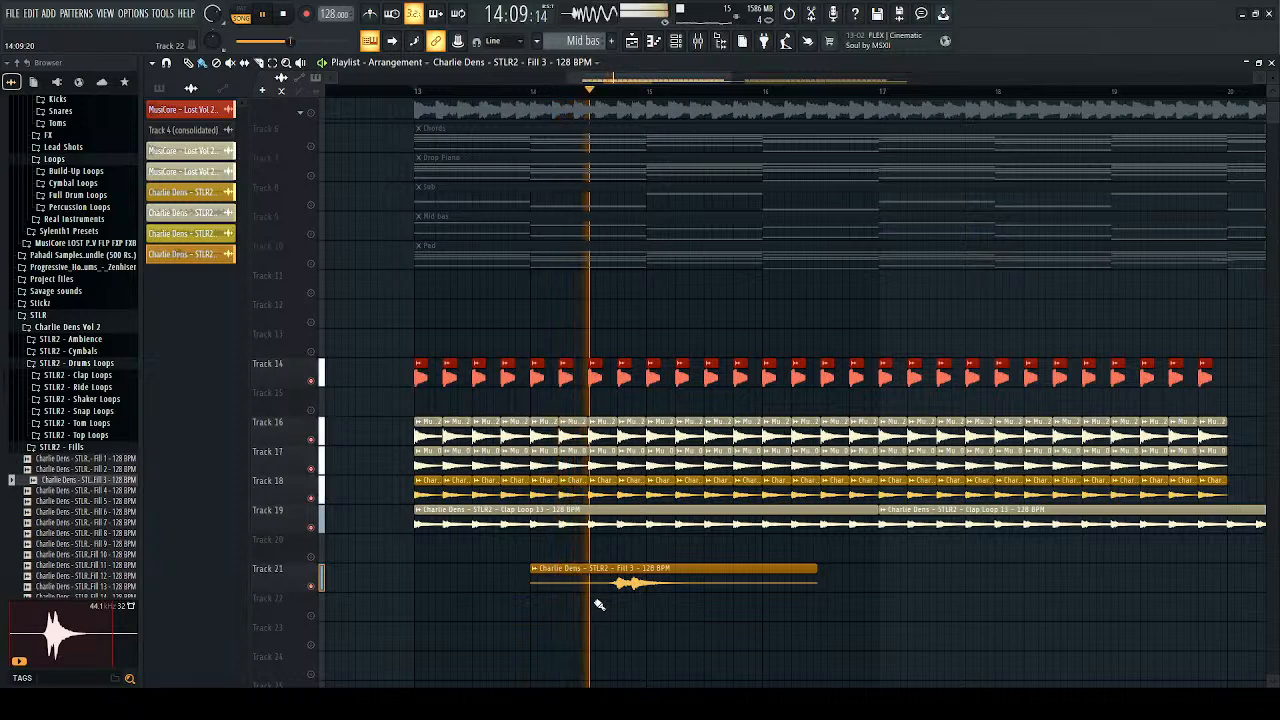
# Step: Place a second Fill 3 on Track 21 at bar 17 and add Fill 2 on Track 22 starting at bar 16
pyautogui.click(882, 577)
pyautogui.press('space')
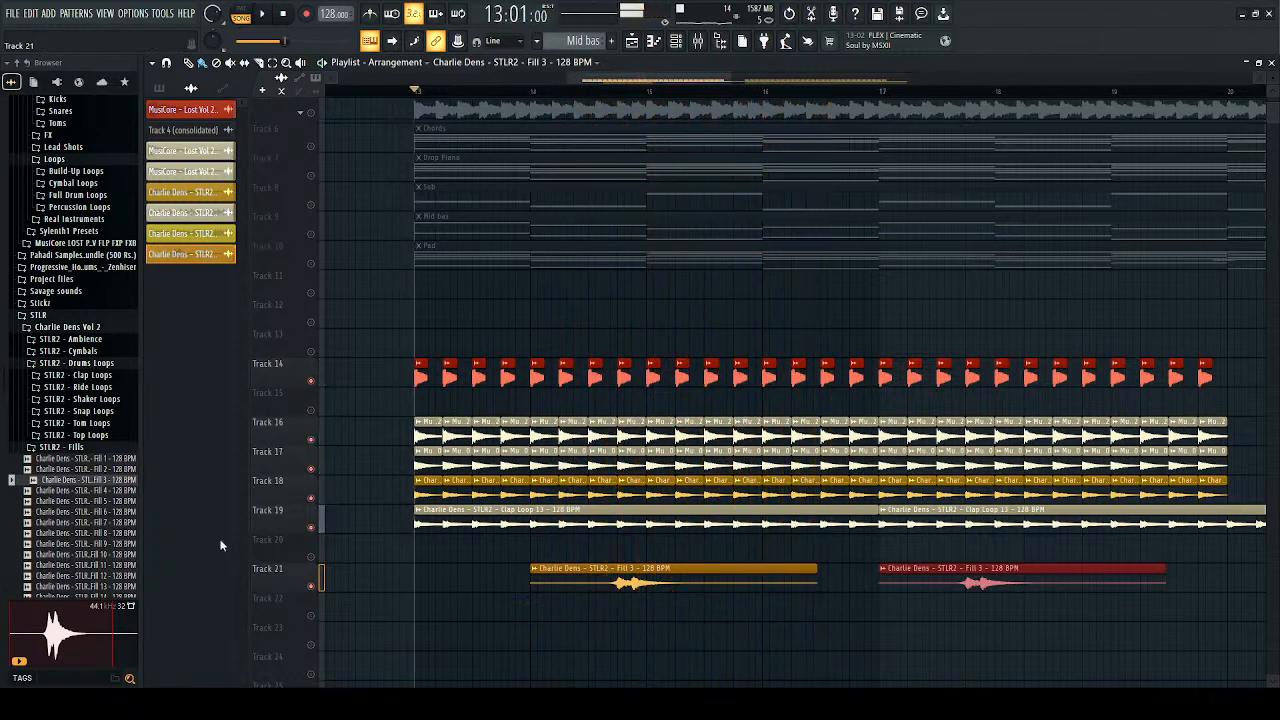
pyautogui.moveTo(329, 550); pyautogui.dragTo(780, 647)
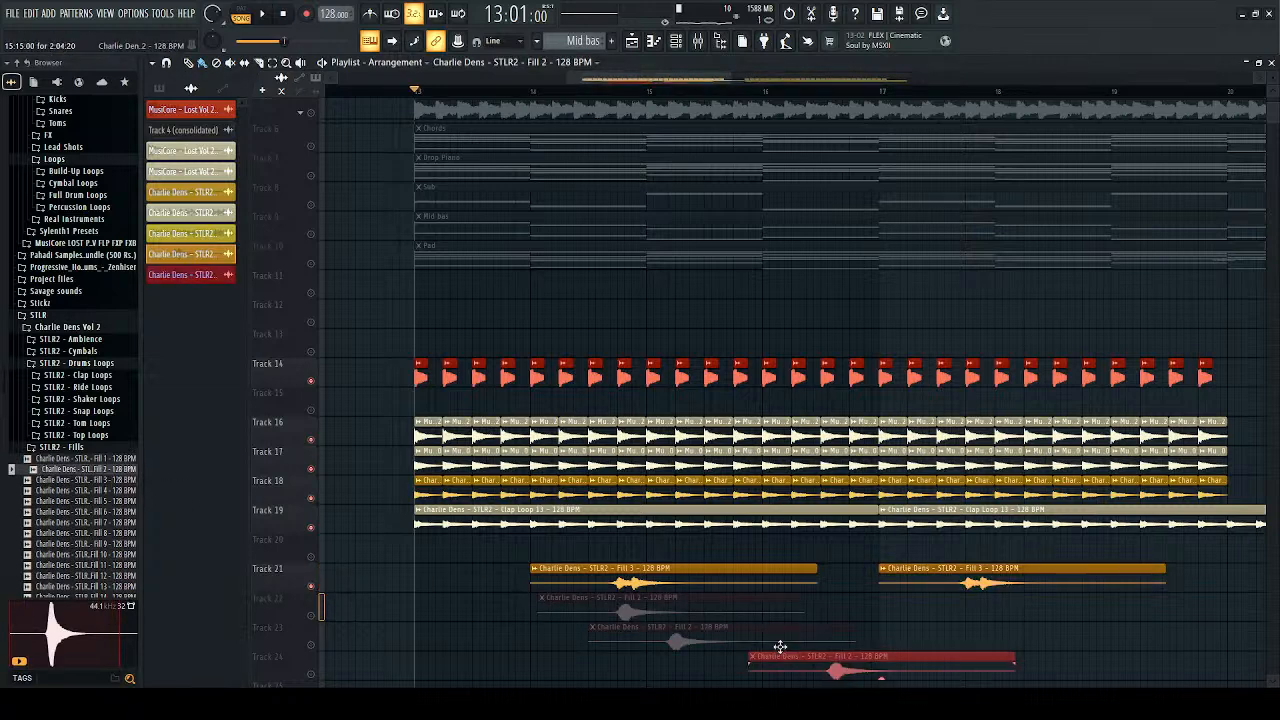
pyautogui.press('space')
pyautogui.moveTo(698, 608); pyautogui.dragTo(836, 614)
pyautogui.doubleClick(836, 614)
pyautogui.click(322, 614)
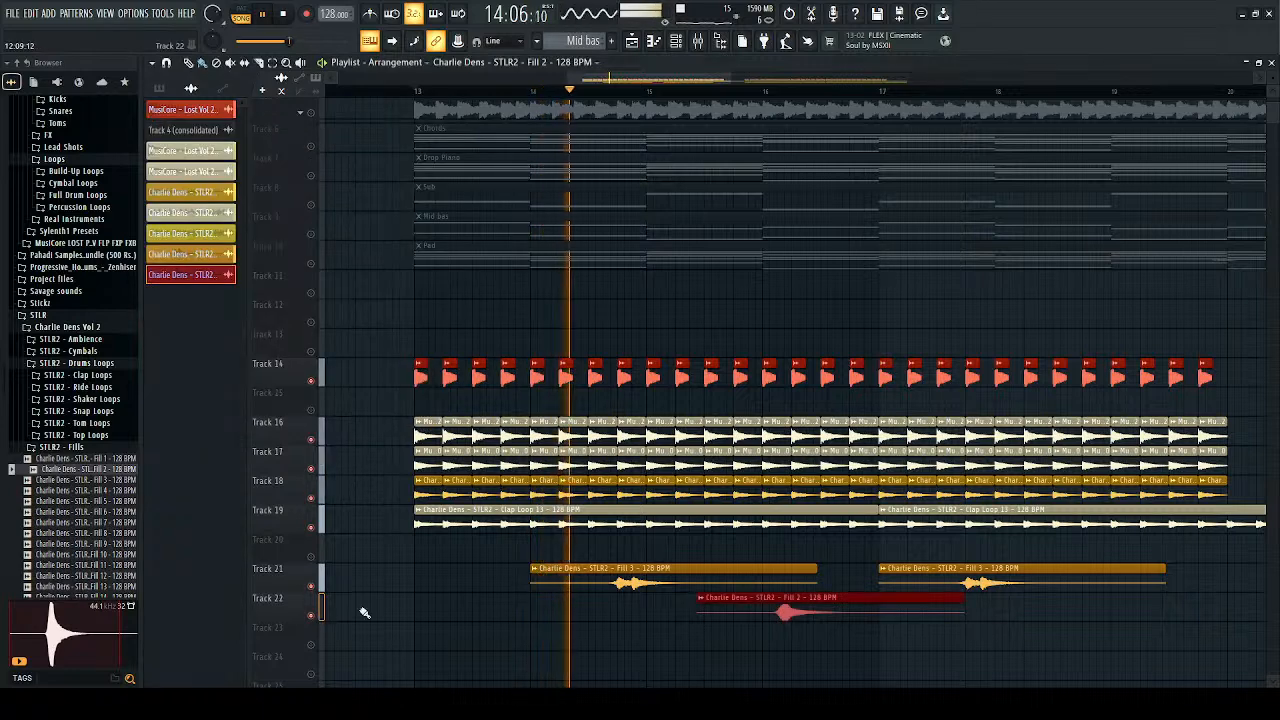
pyautogui.moveTo(794, 609); pyautogui.dragTo(858, 612)
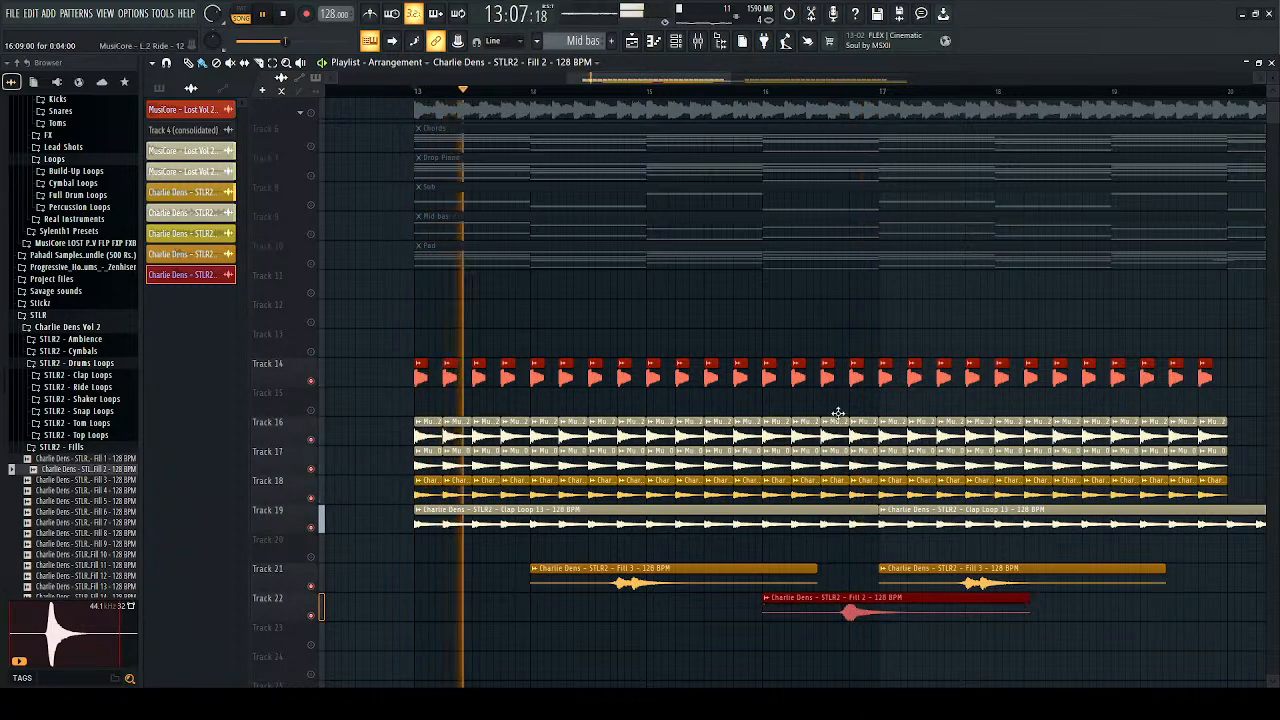
# Step: Move the second Fill 3 clip on Track 21 to start at bar 18 and replay the drums from bar 13
pyautogui.scroll(-5, 856, 575)
pyautogui.scroll(4, 948, 602)
pyautogui.doubleClick(616, 572)
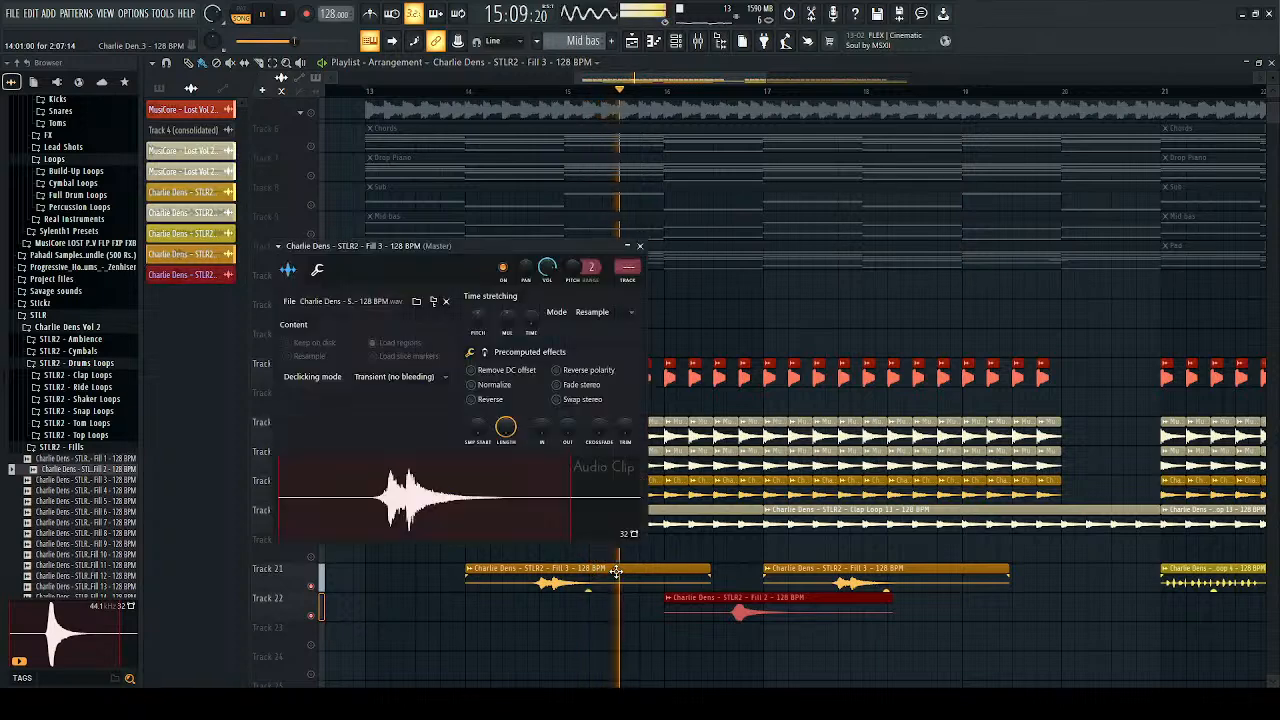
pyautogui.press('Escape')
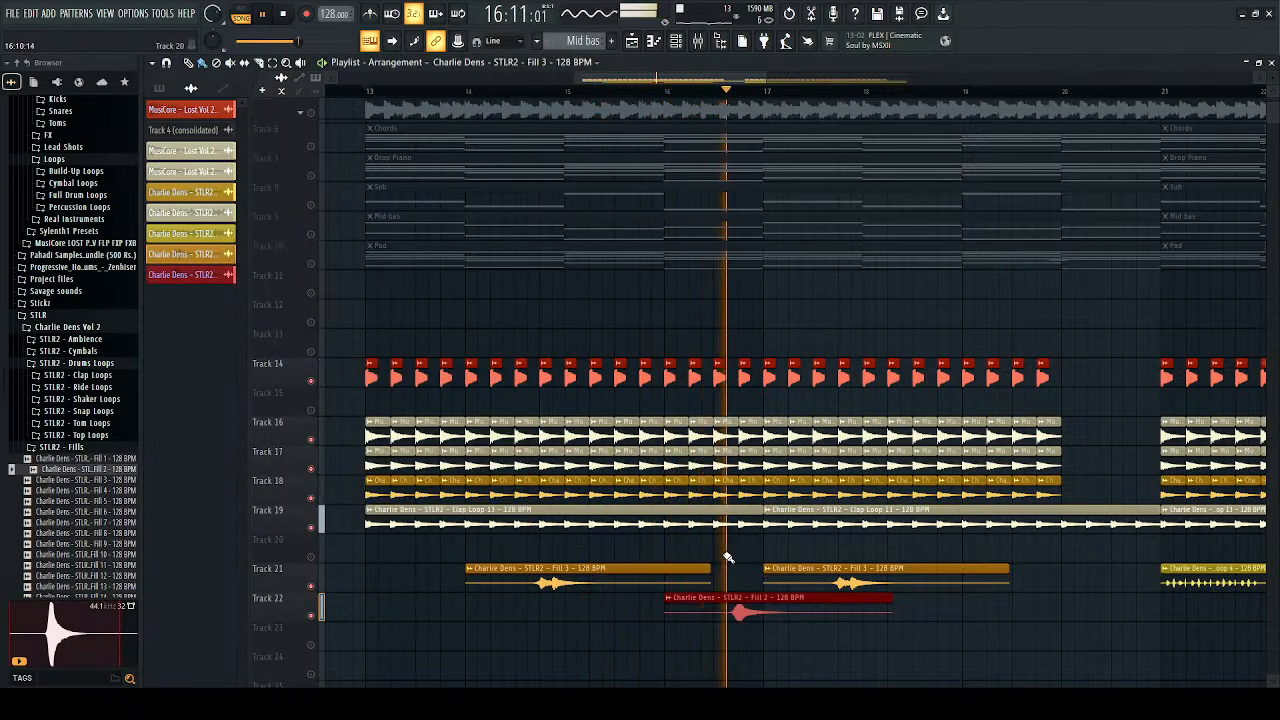
pyautogui.moveTo(848, 590); pyautogui.dragTo(970, 587)
pyautogui.press('space')
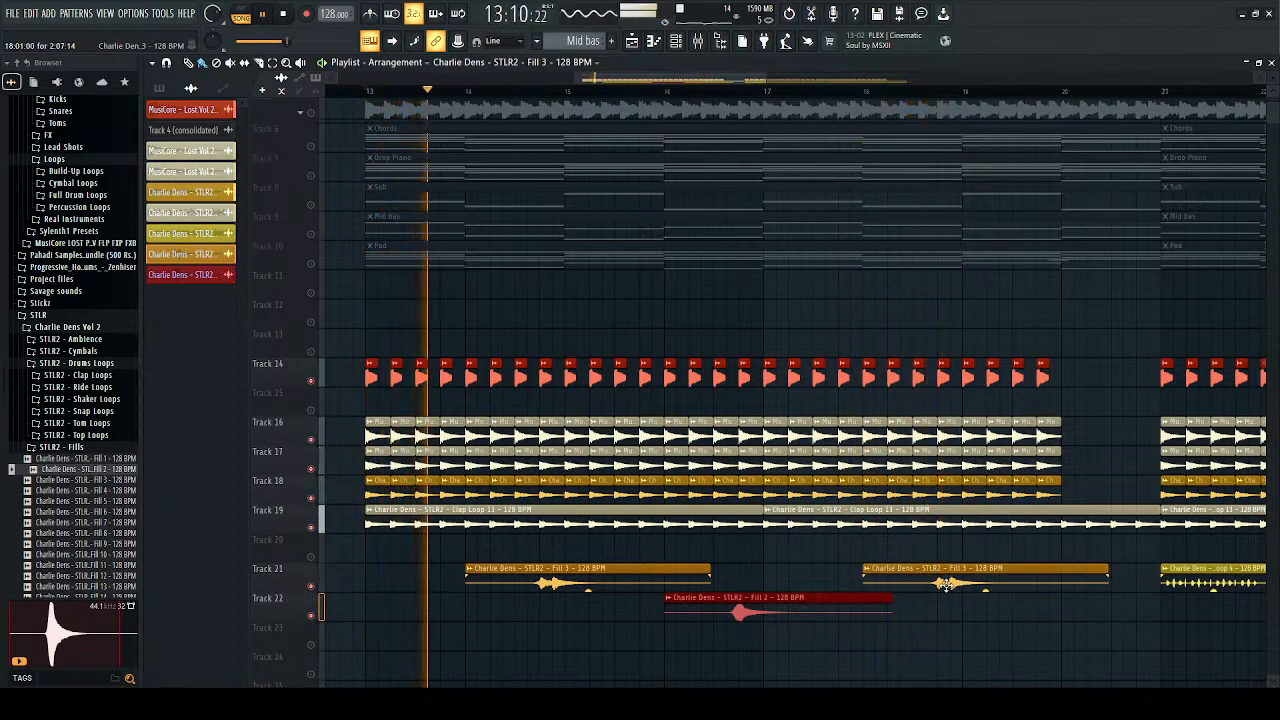
# Step: Route the Fill 3 channel to mixer track 37 and load Fruity parametric EQ 2 on it
pyautogui.scroll(-2, 950, 584)
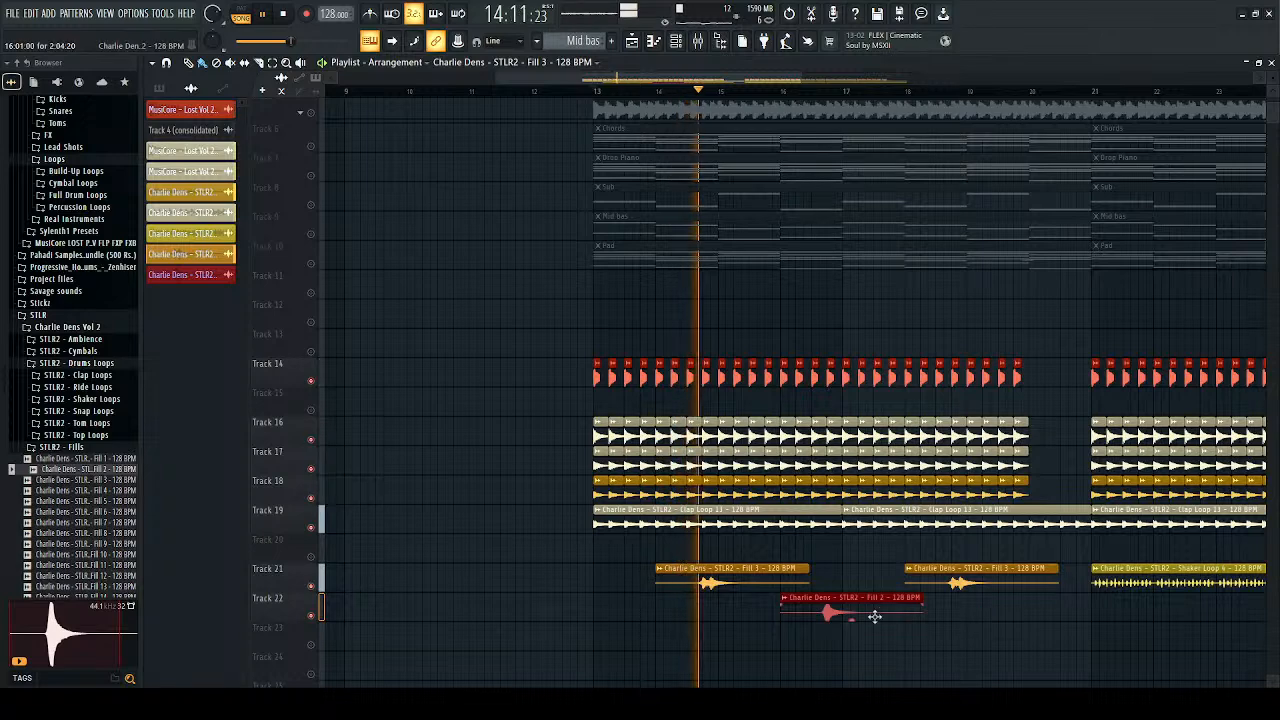
pyautogui.doubleClick(743, 585)
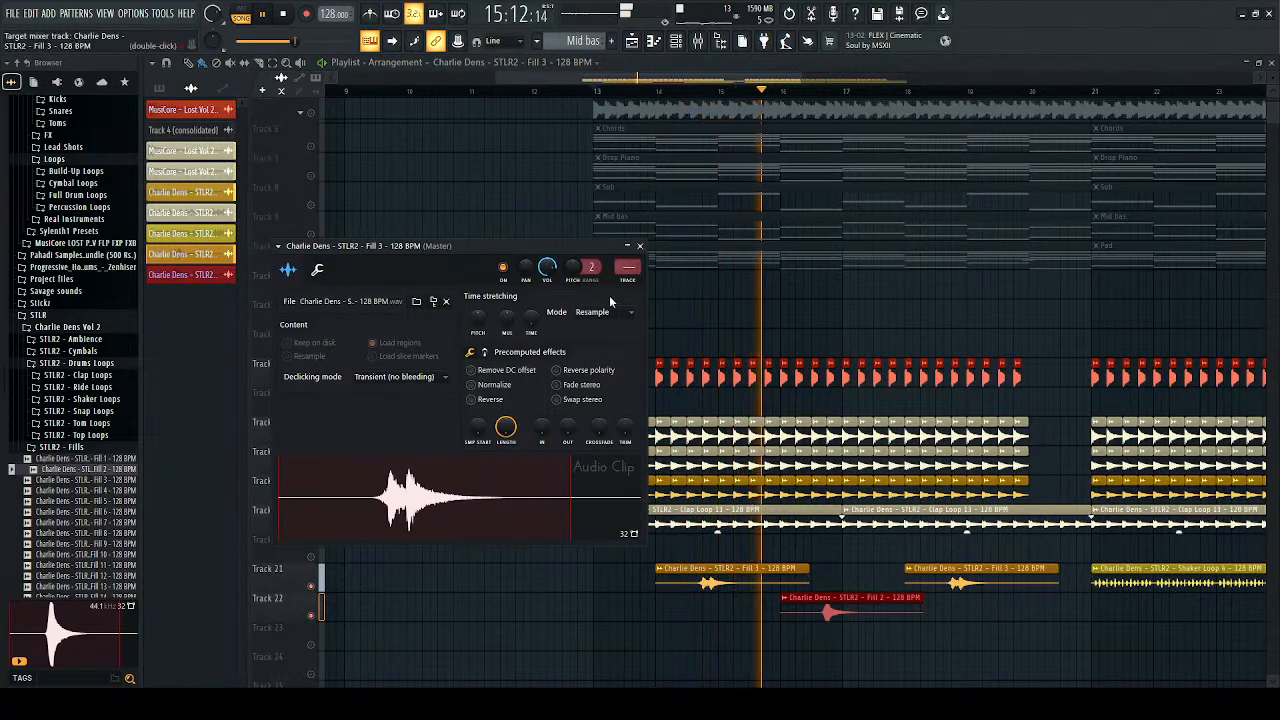
pyautogui.hotkey('ctrl', 'l')
pyautogui.press('space')
pyautogui.press('space')
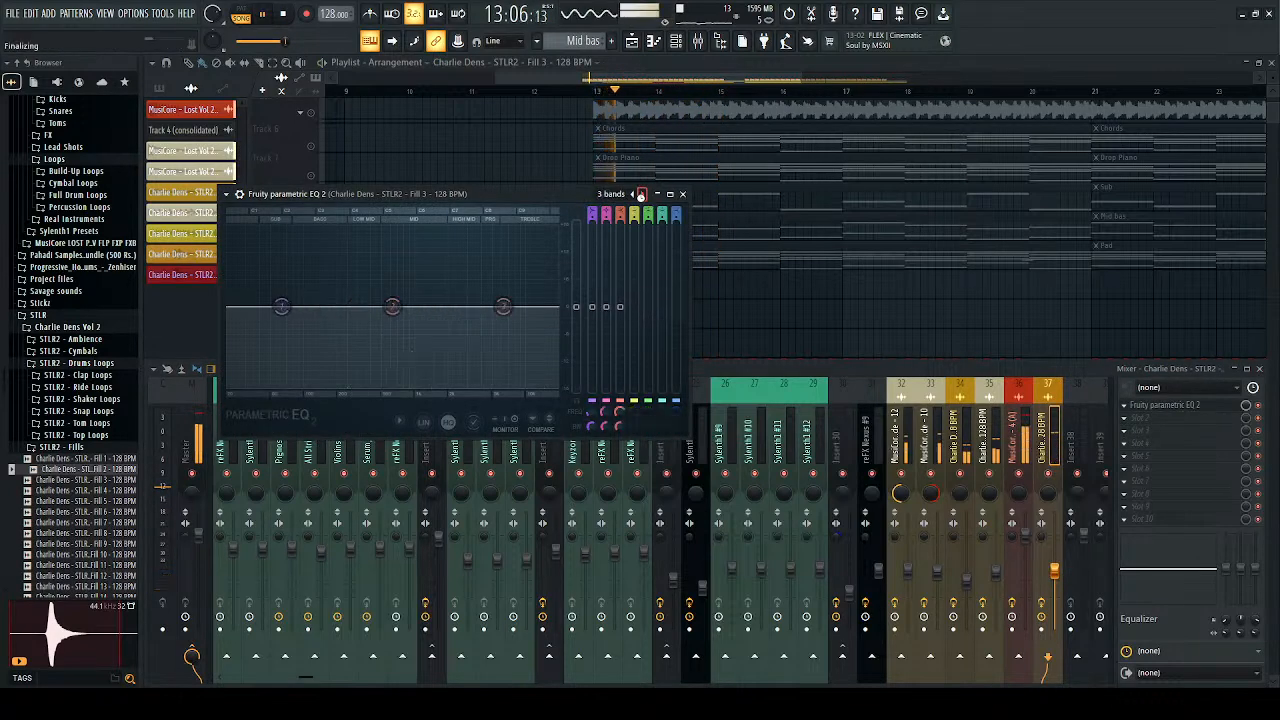
# Step: Raise the EQ's low cut on Fill 3 into the low mids and raise the fader of mixer track 37
pyautogui.moveTo(229, 308); pyautogui.dragTo(352, 312)
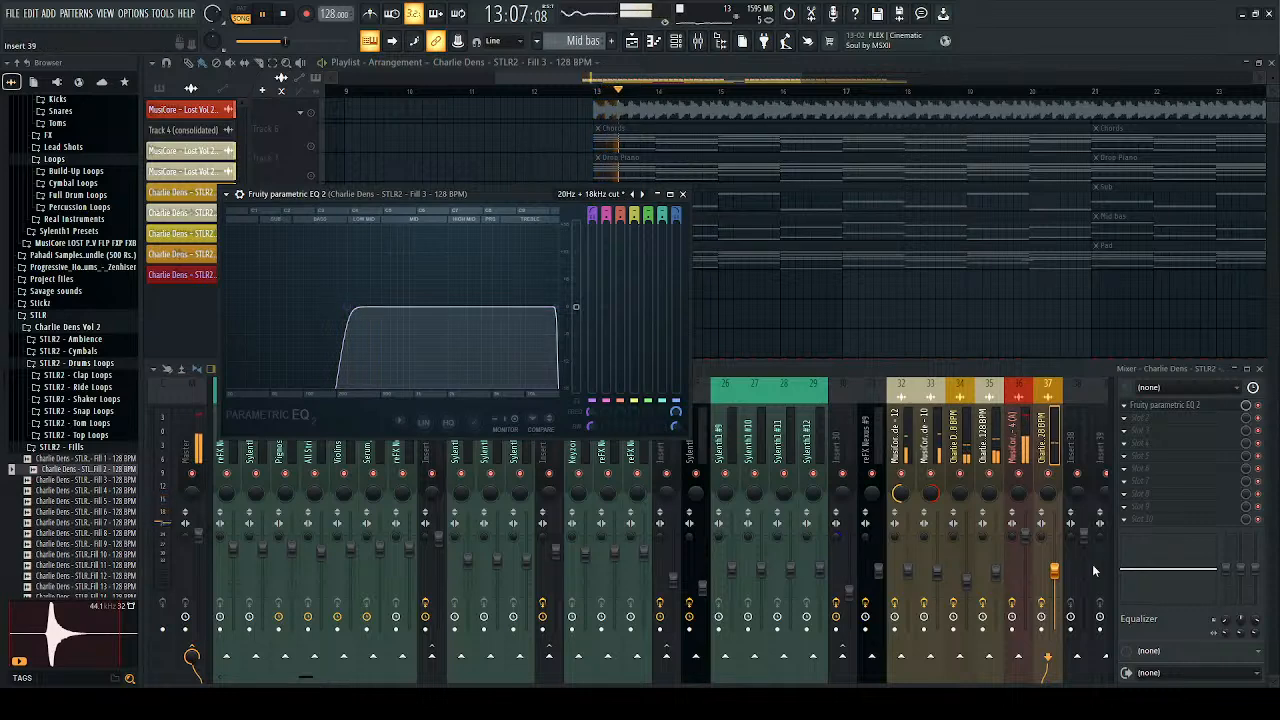
pyautogui.moveTo(1064, 578); pyautogui.dragTo(1064, 559)
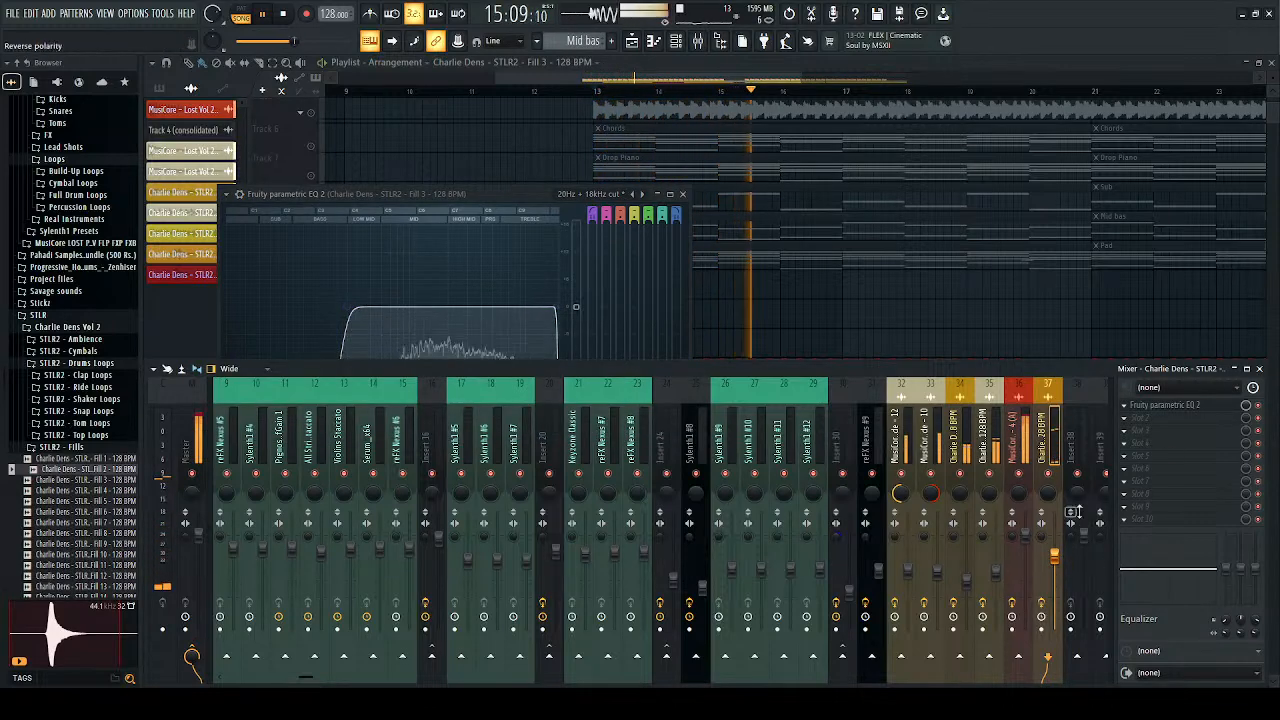
pyautogui.click(1259, 368)
# Step: Route Fill 2 to mixer track 38 and filter it with Fruity parametric EQ 2's 30Hz + 18kHz cut preset, raising the low cut
pyautogui.doubleClick(831, 606)
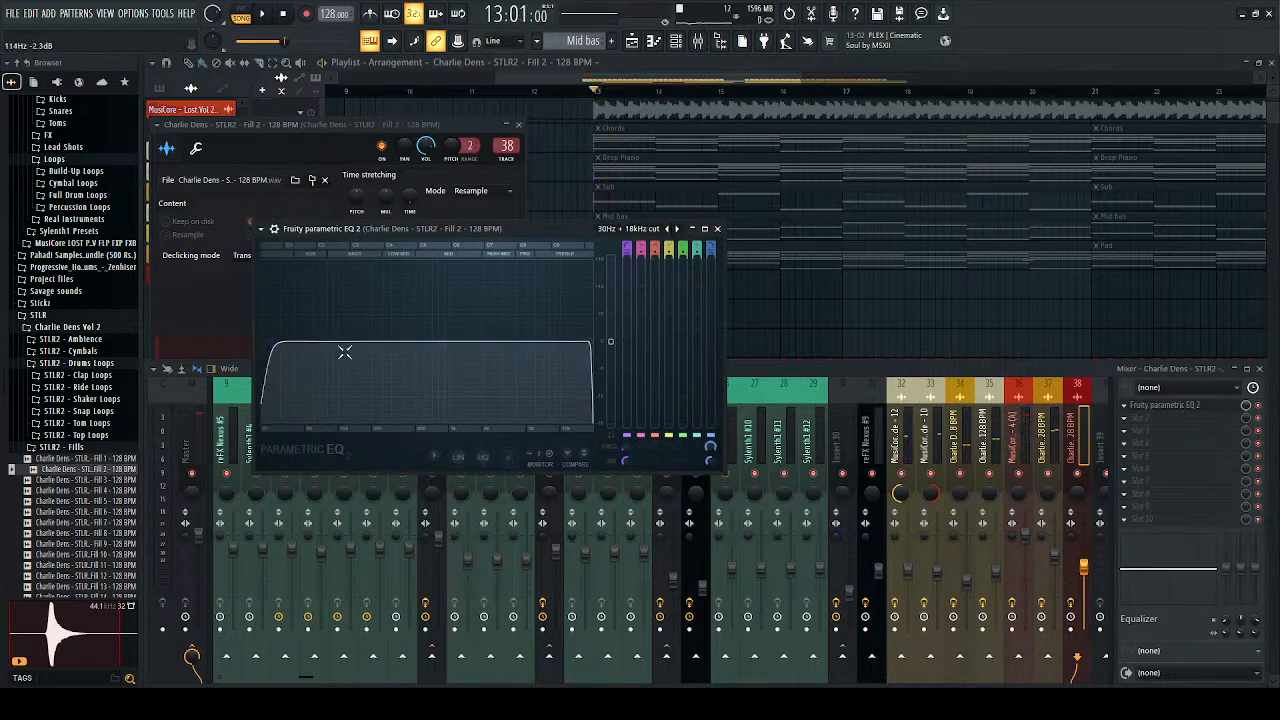
pyautogui.moveTo(285, 355); pyautogui.dragTo(410, 355)
pyautogui.press('space')
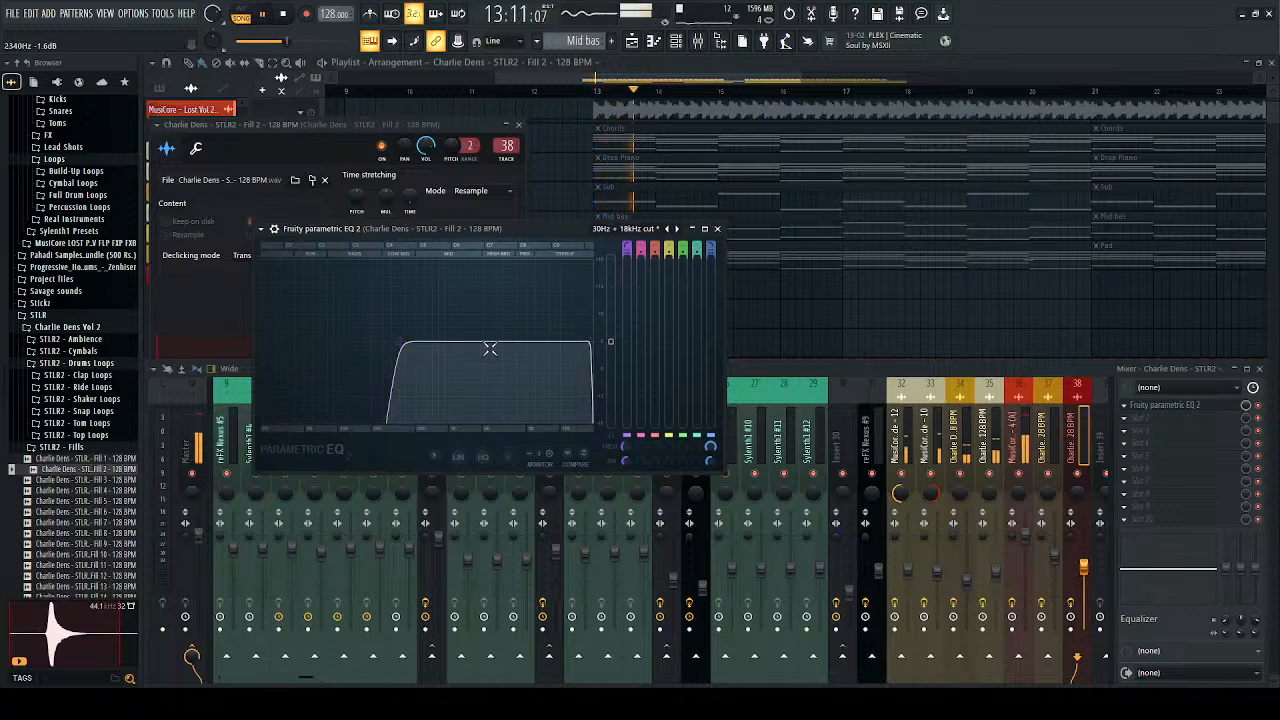
pyautogui.click(719, 231)
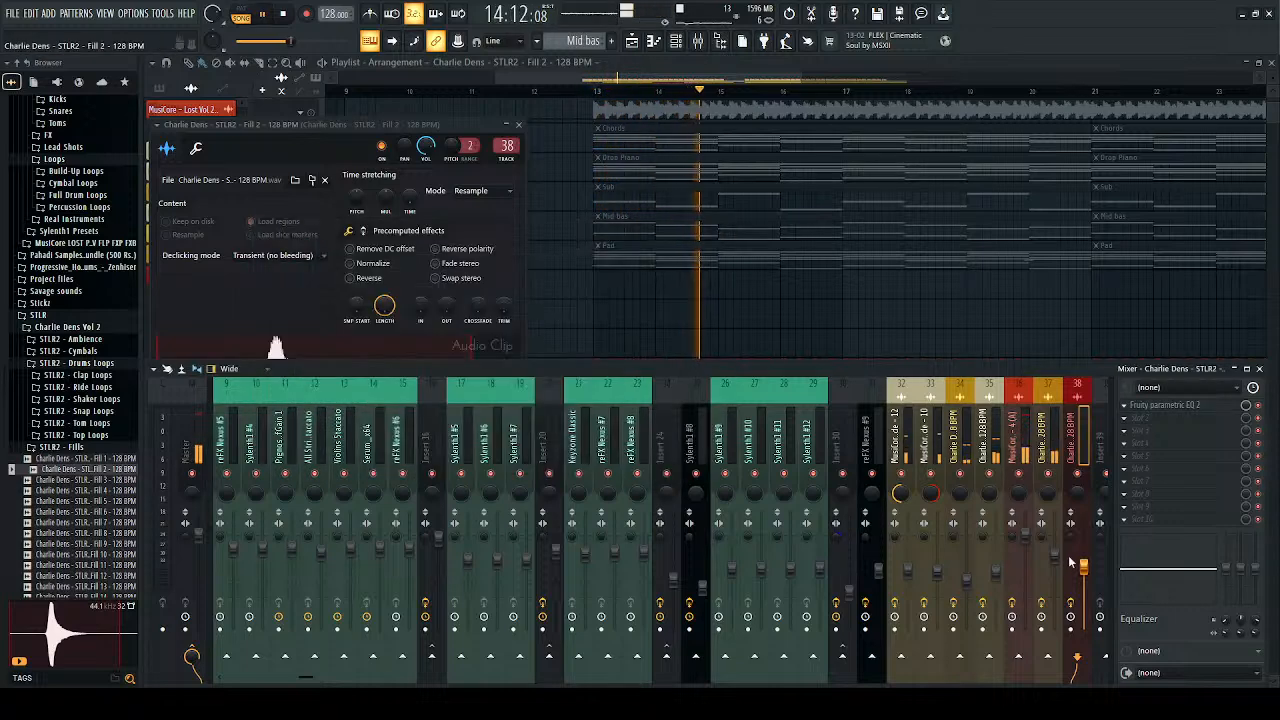
pyautogui.click(1259, 369)
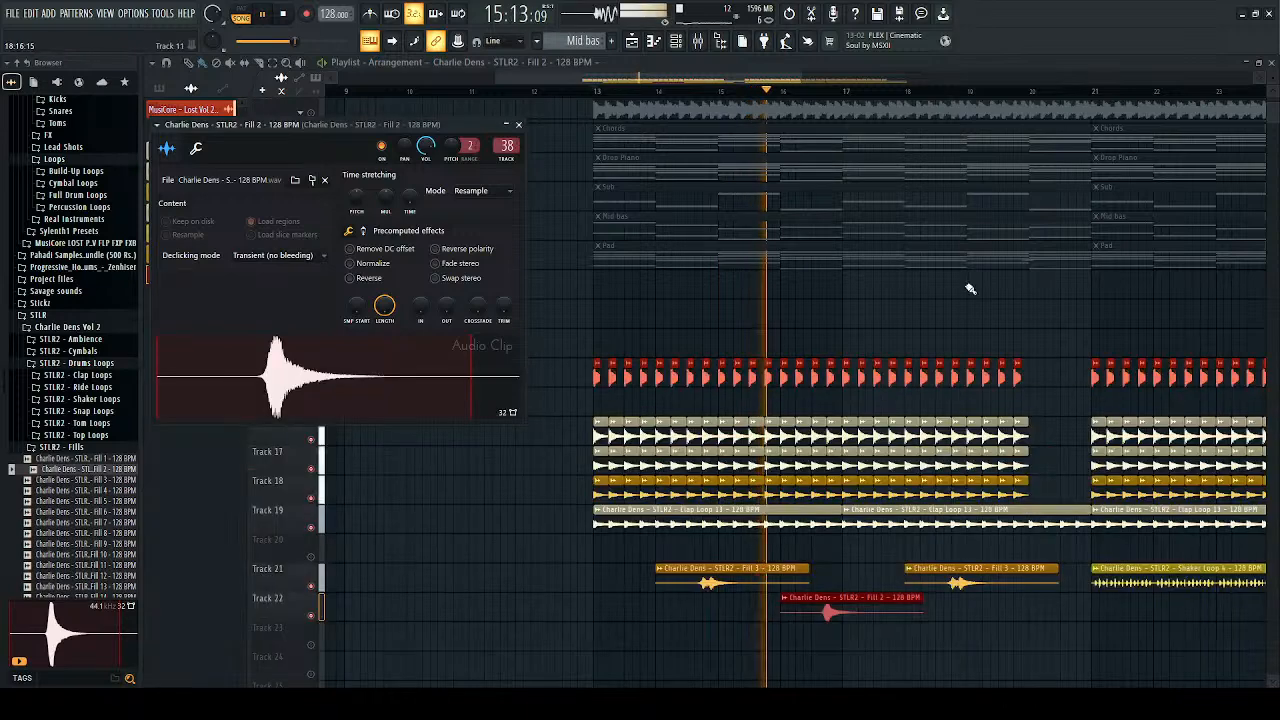
pyautogui.press('Escape')
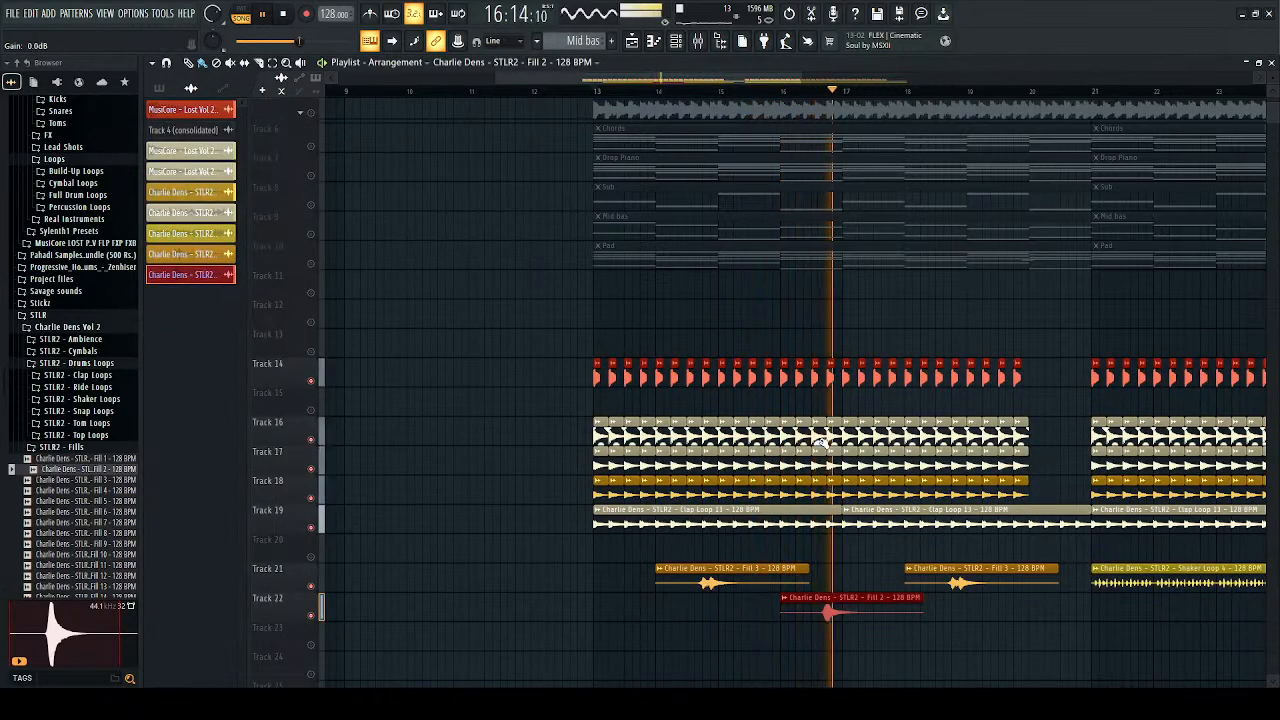
# Step: Copy the two Fill 3 clips and the Fill 2 clip into the drop's second half, starting at bar 22
pyautogui.scroll(-4, 1016, 588)
pyautogui.moveTo(1069, 538); pyautogui.dragTo(738, 614)
pyautogui.hotkey('shift', 'Up')
pyautogui.moveTo(729, 571); pyautogui.dragTo(959, 572)
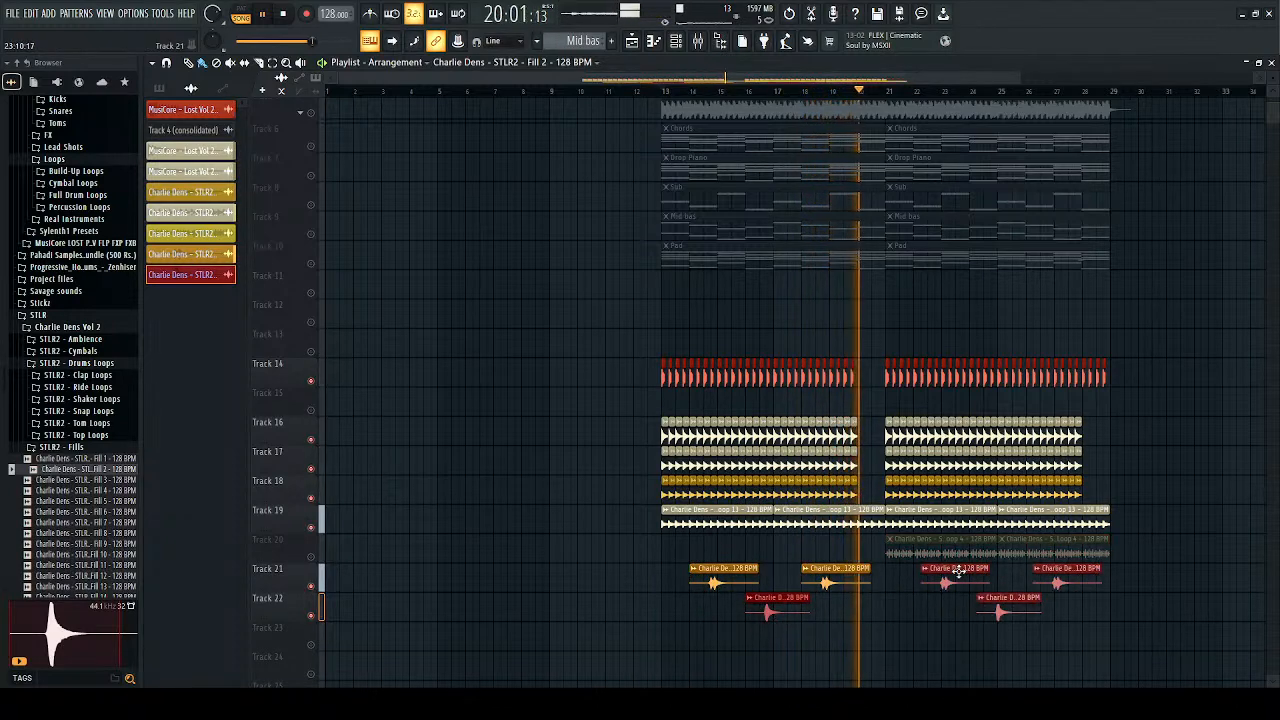
pyautogui.scroll(2, 958, 571)
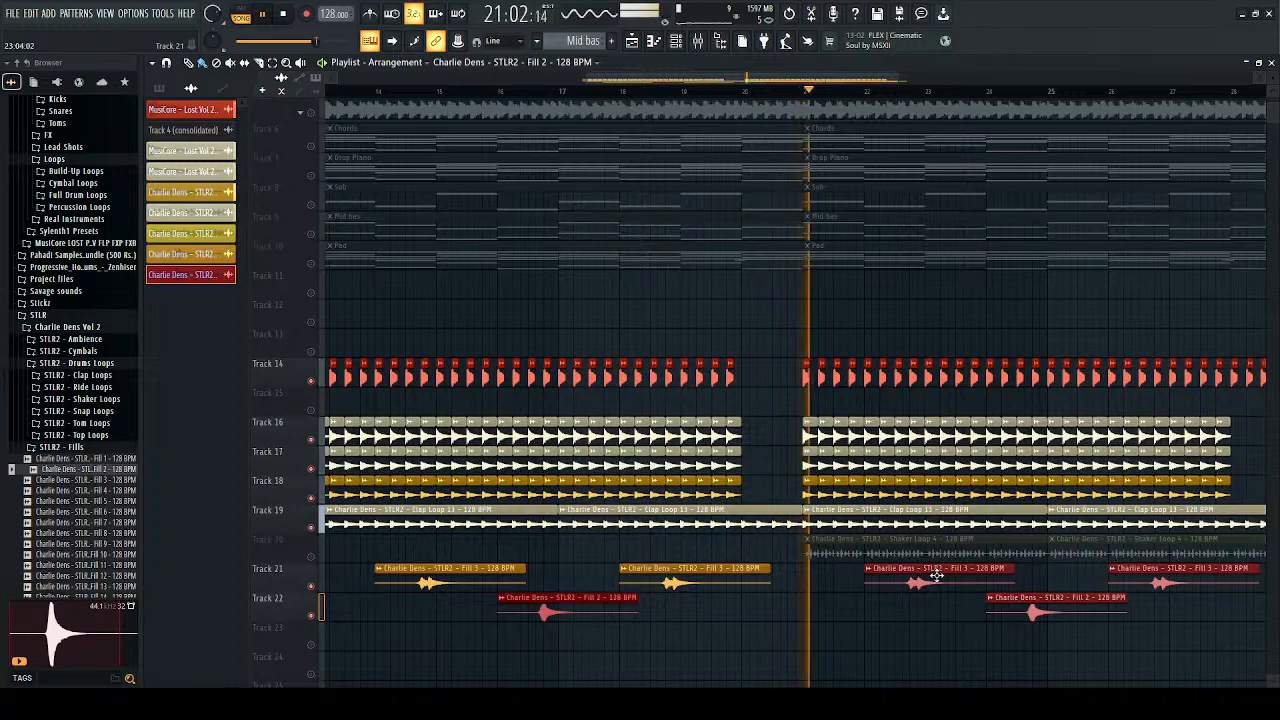
pyautogui.scroll(-3, 780, 618)
pyautogui.rightClick(760, 669)
pyautogui.press('space')
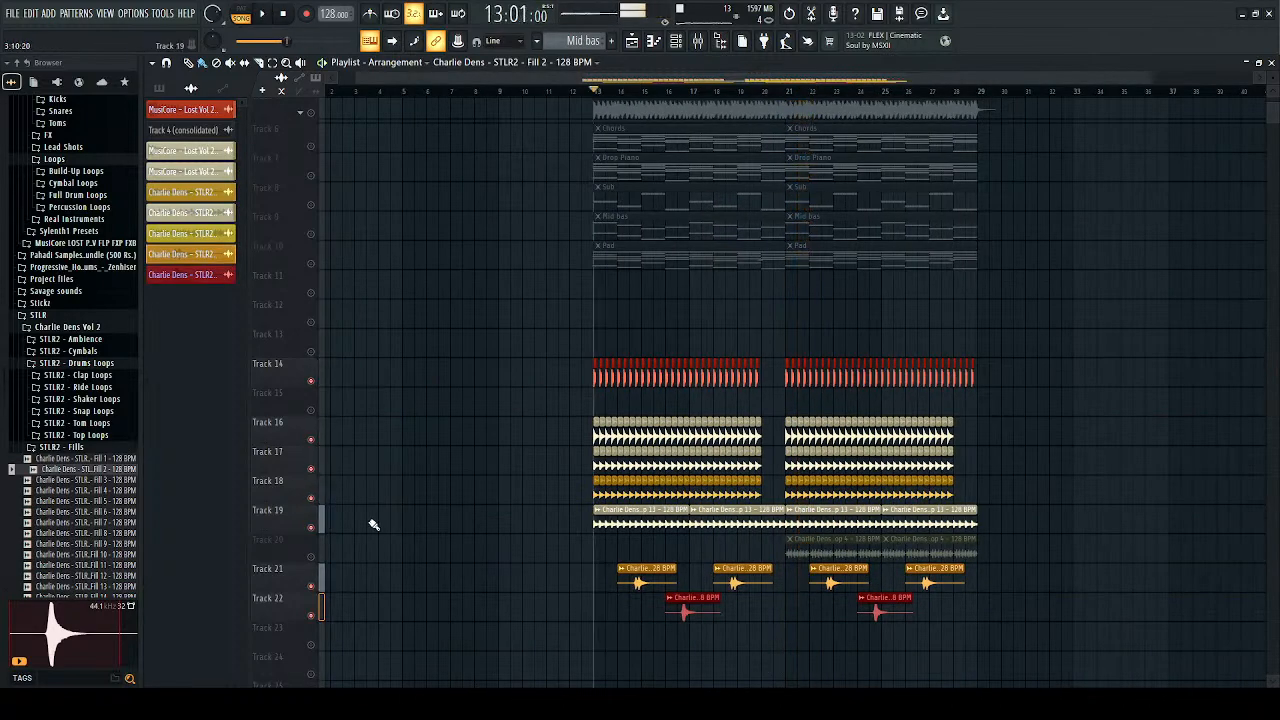
# Step: Place Fill 17 from STLR2 - Fills on Track 23 at bar 20, enable the track, and play the transition from around bar 19
pyautogui.click(33, 556)
pyautogui.scroll(-4, 45, 520)
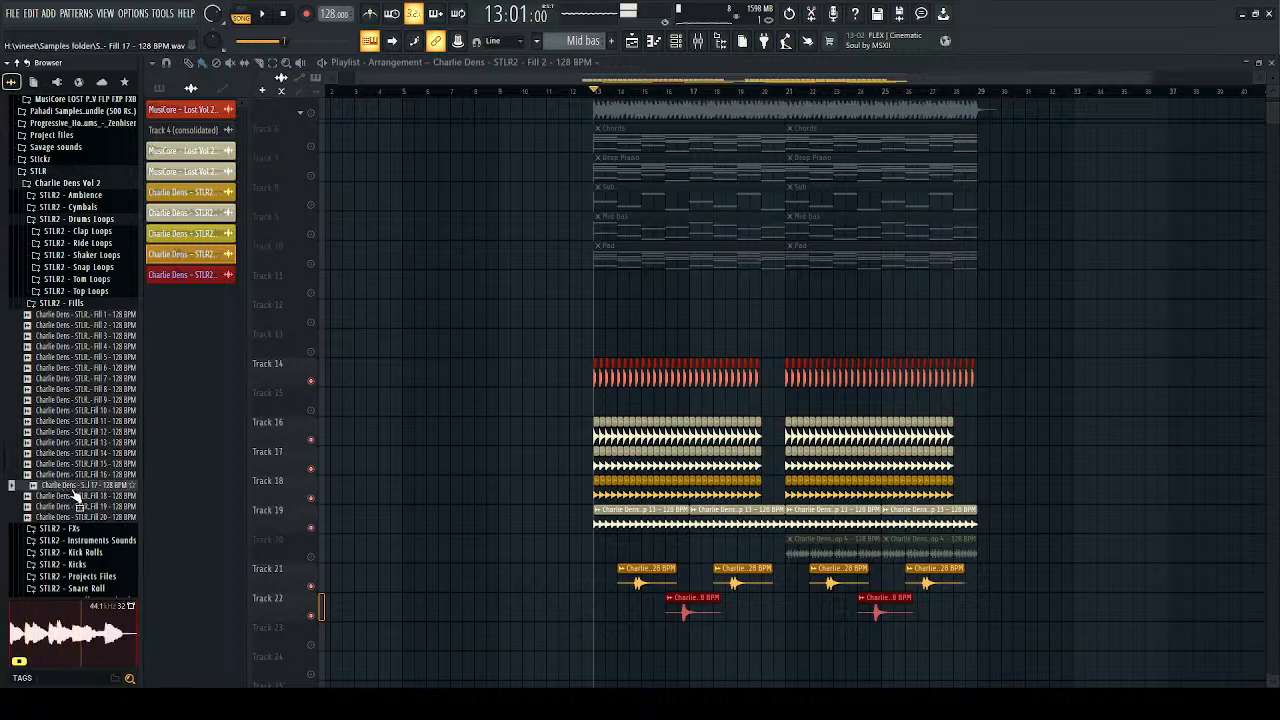
pyautogui.moveTo(78, 490); pyautogui.dragTo(742, 630)
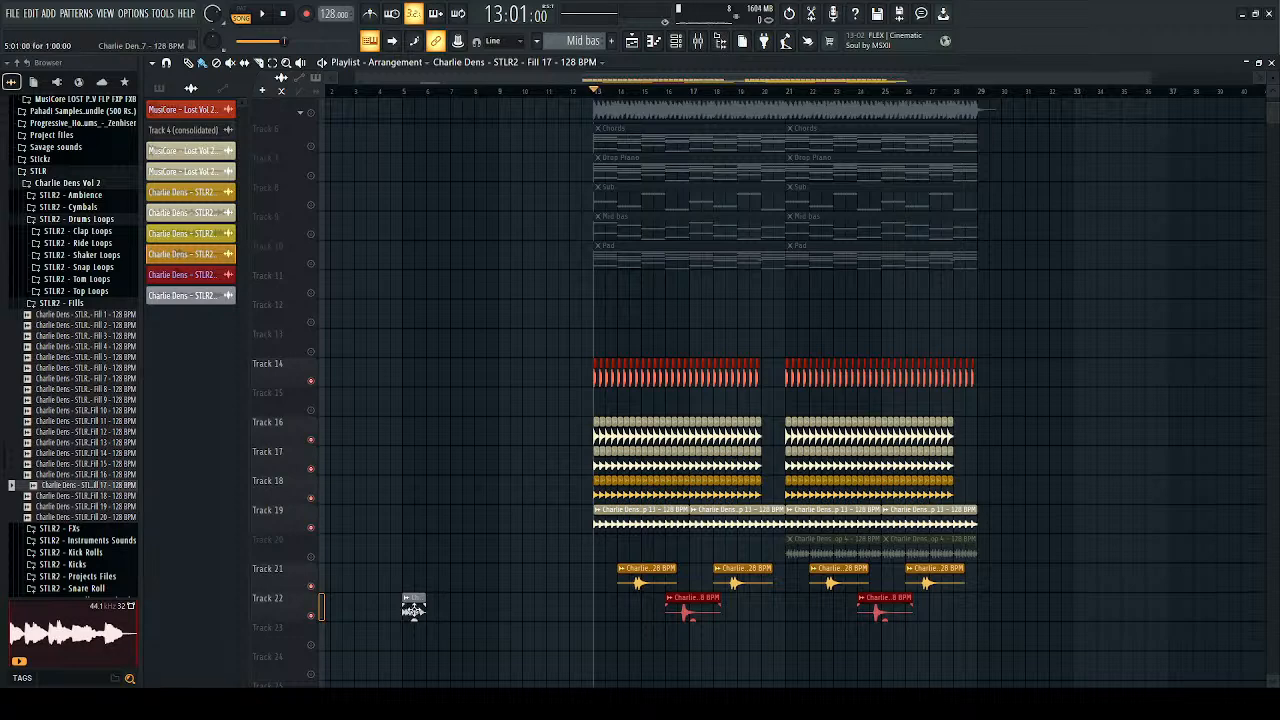
pyautogui.press('space')
pyautogui.scroll(5, 776, 646)
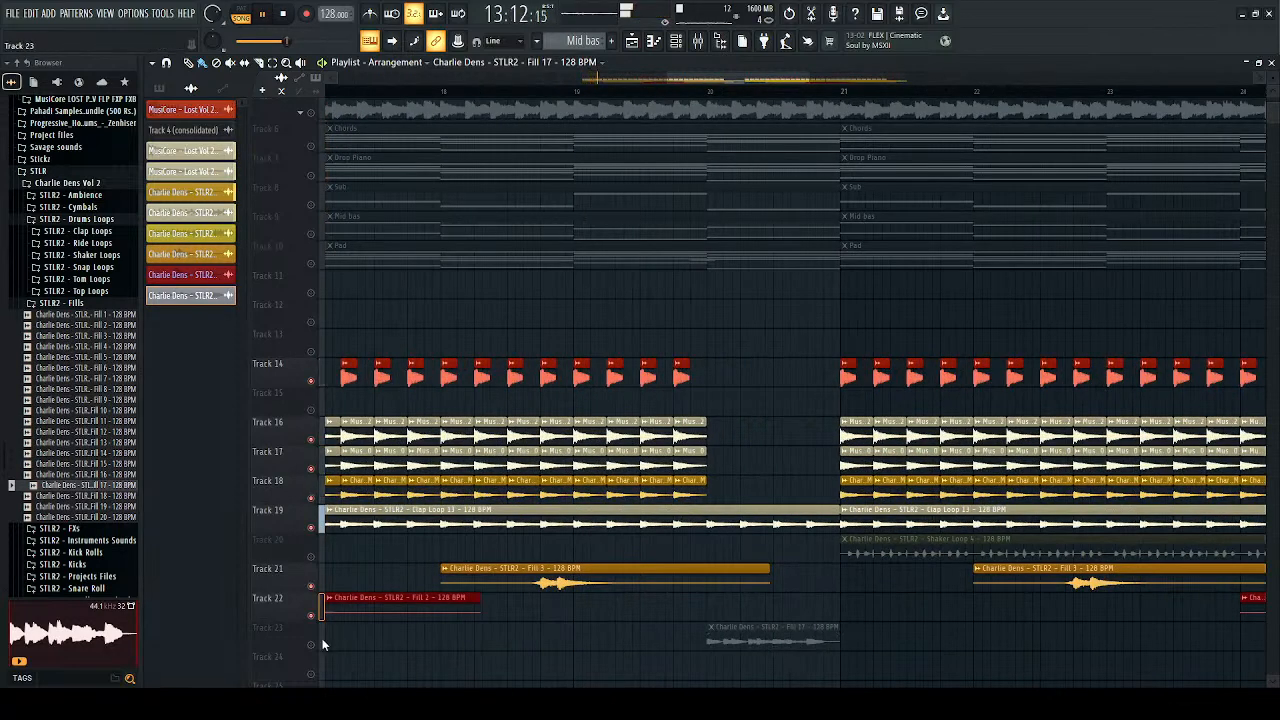
pyautogui.click(600, 93)
pyautogui.scroll(-3, 777, 449)
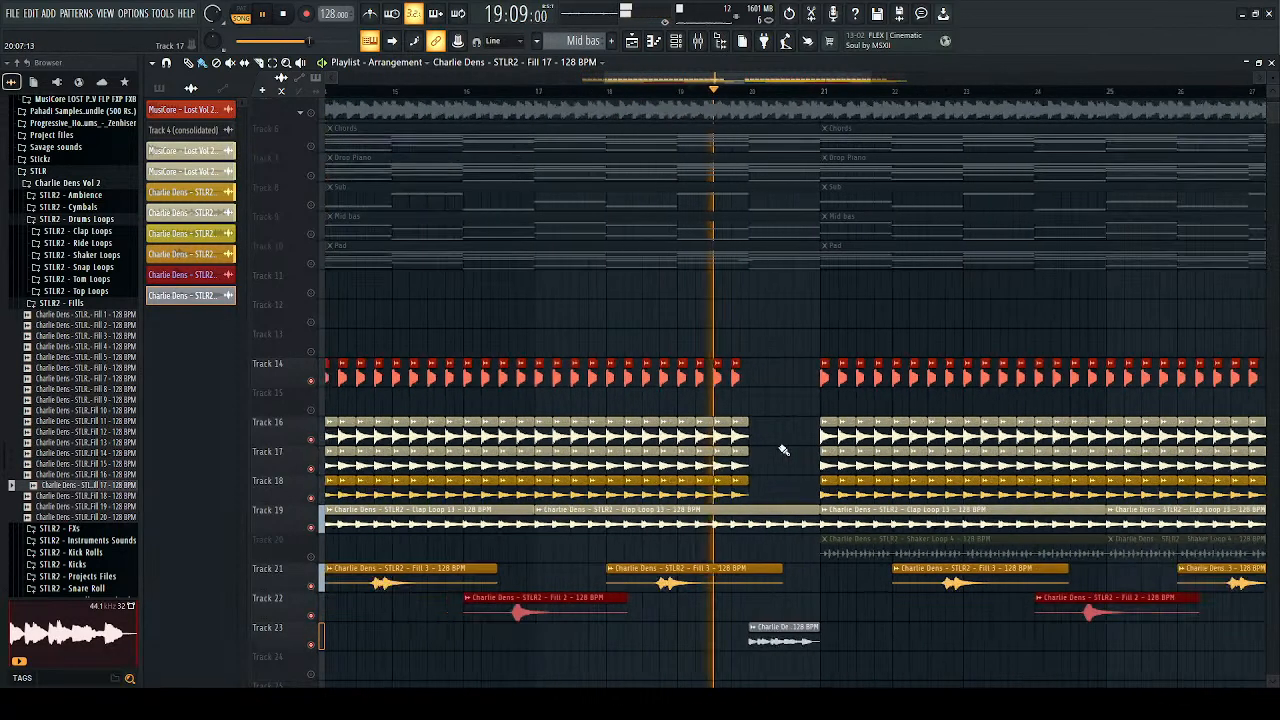
# Step: Trim the second Clap Loop 13 clip on Track 19 to end at bar 20
pyautogui.scroll(3, 826, 543)
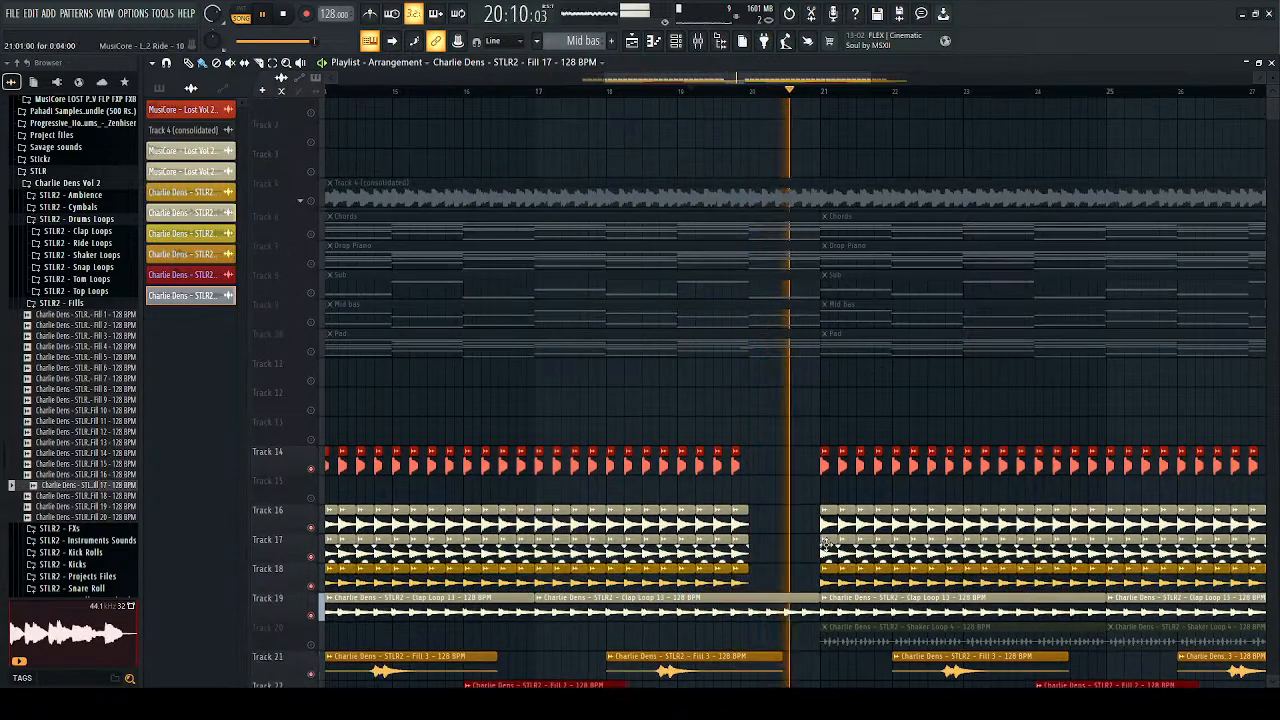
pyautogui.moveTo(797, 344); pyautogui.dragTo(800, 309)
pyautogui.scroll(-5, 800, 309)
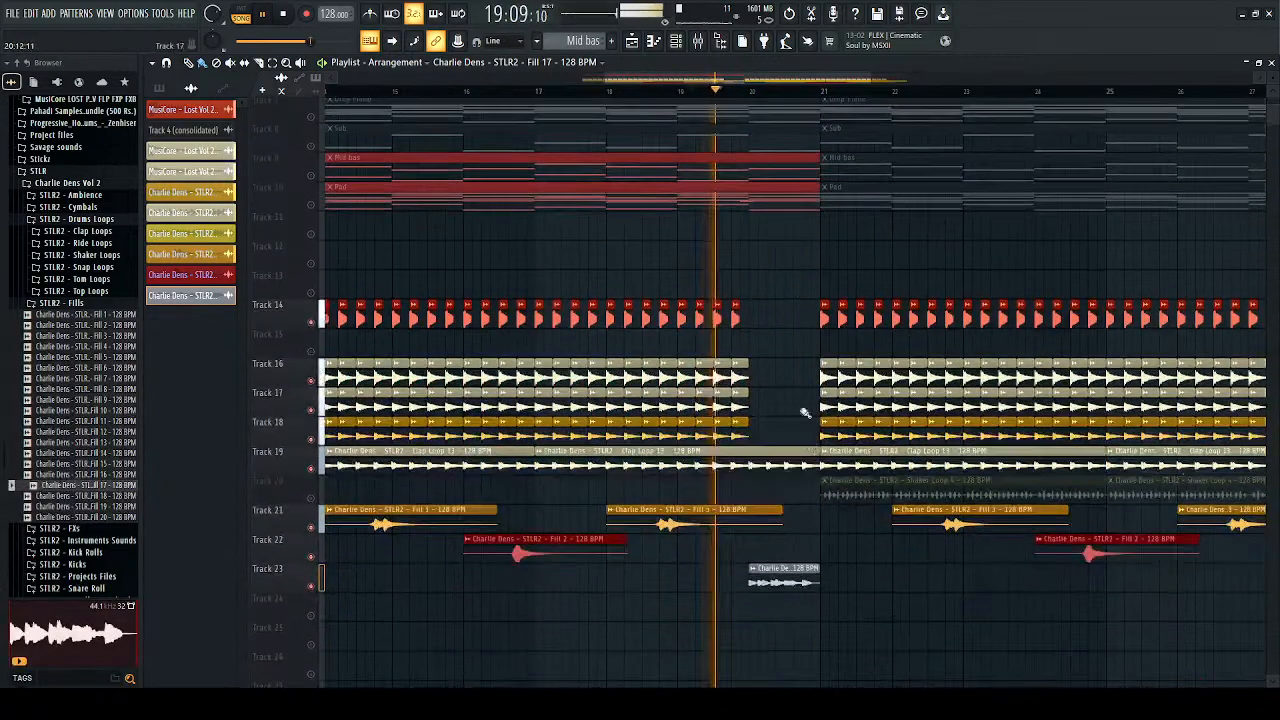
pyautogui.moveTo(815, 453); pyautogui.dragTo(745, 455)
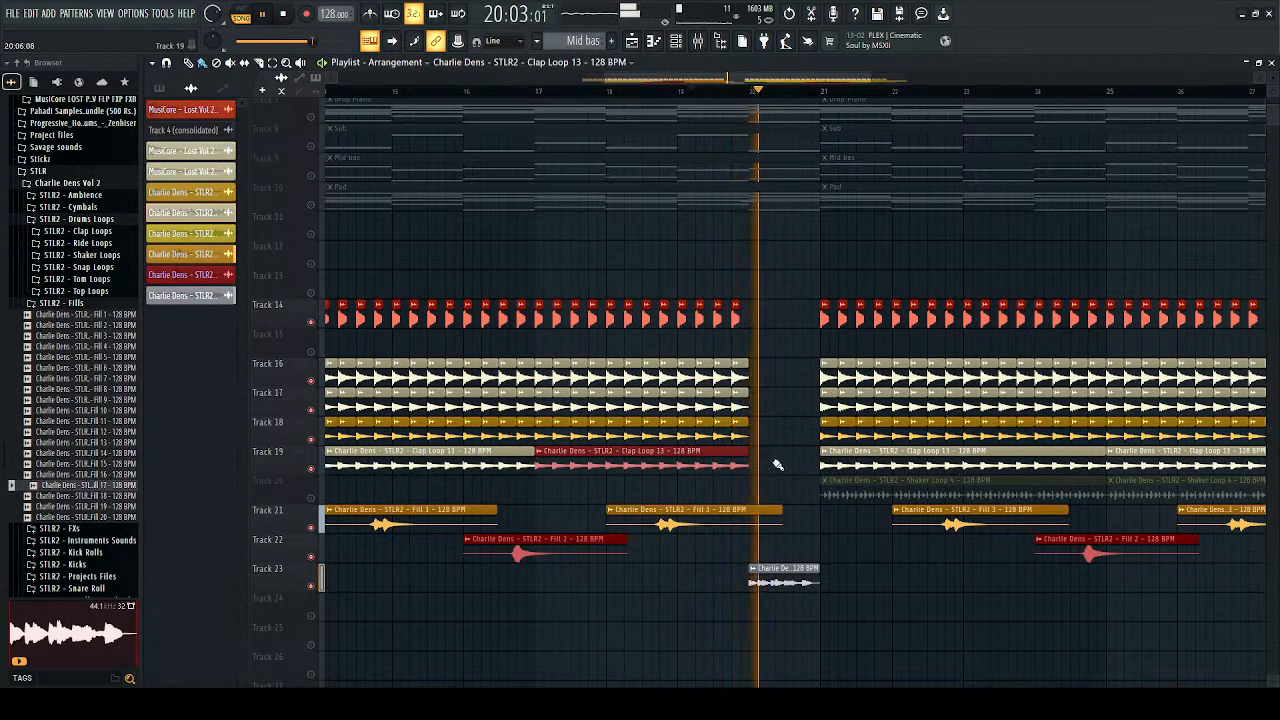
# Step: Re-enable all playlist tracks so the melodic layers and Shaker Loop 4 play along with the drums and fills
pyautogui.scroll(-3, 765, 510)
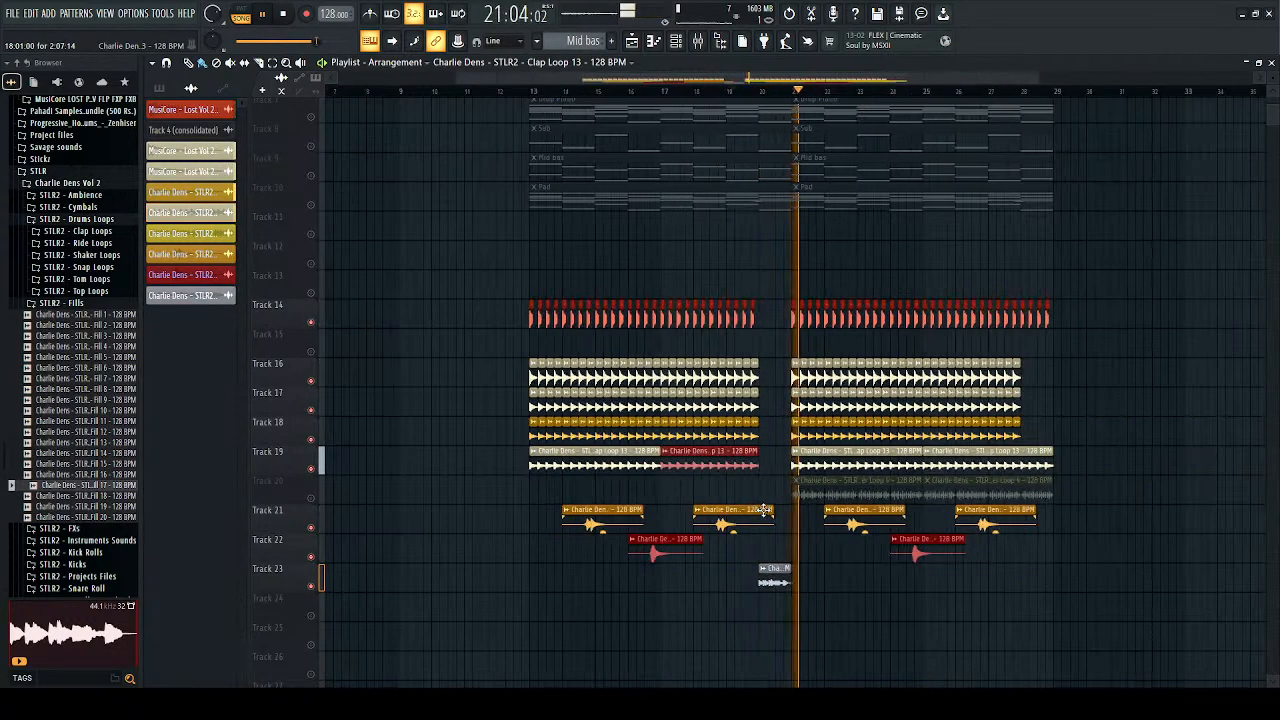
pyautogui.doubleClick(306, 585)
pyautogui.rightClick(310, 586)
pyautogui.rightClick(310, 586)
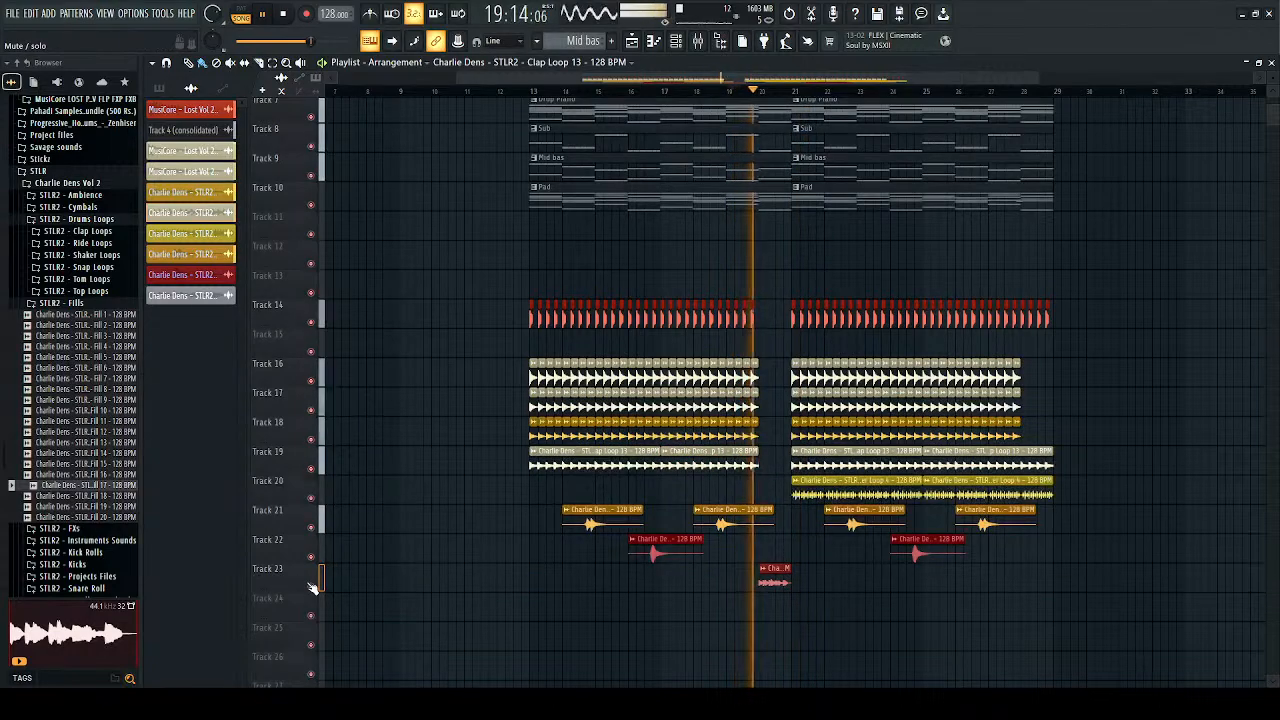
# Step: Play the full arrangement through the bar 20 transition and from bar 14 to check the drums and fills against the melodic layers
pyautogui.scroll(2, 684, 428)
pyautogui.scroll(2, 760, 350)
pyautogui.scroll(3, 865, 270)
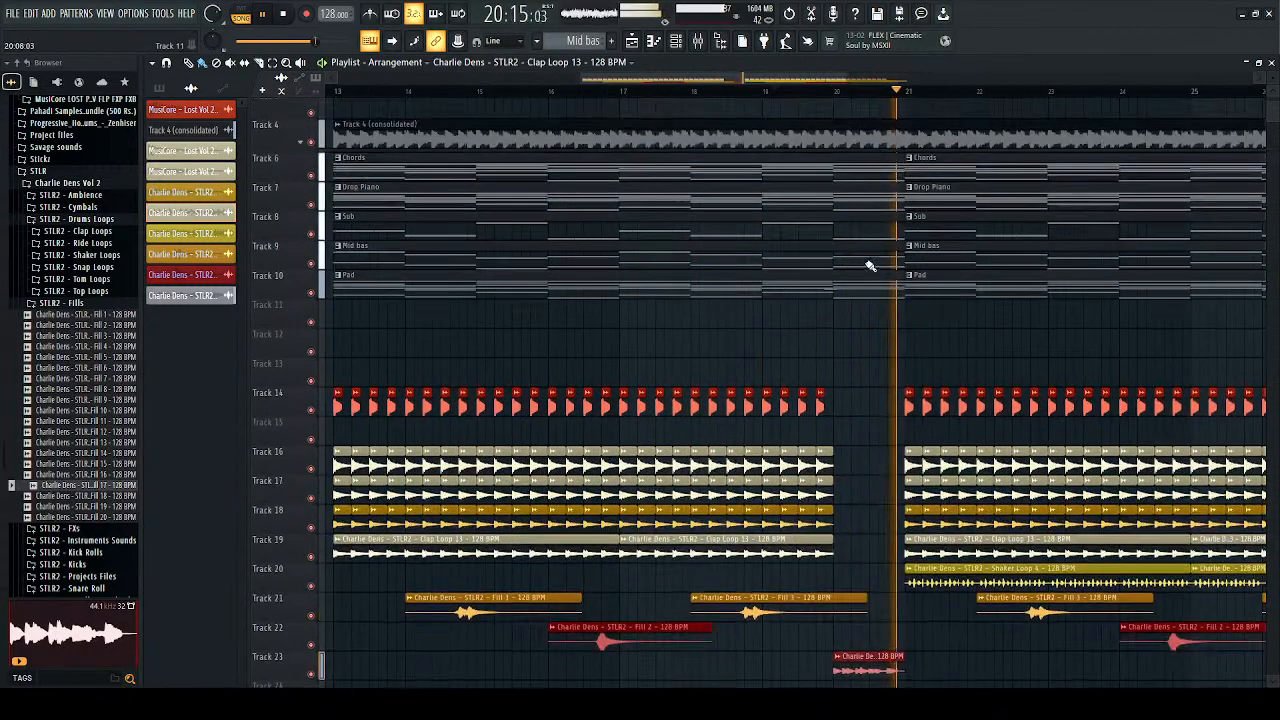
pyautogui.scroll(-6, 848, 480)
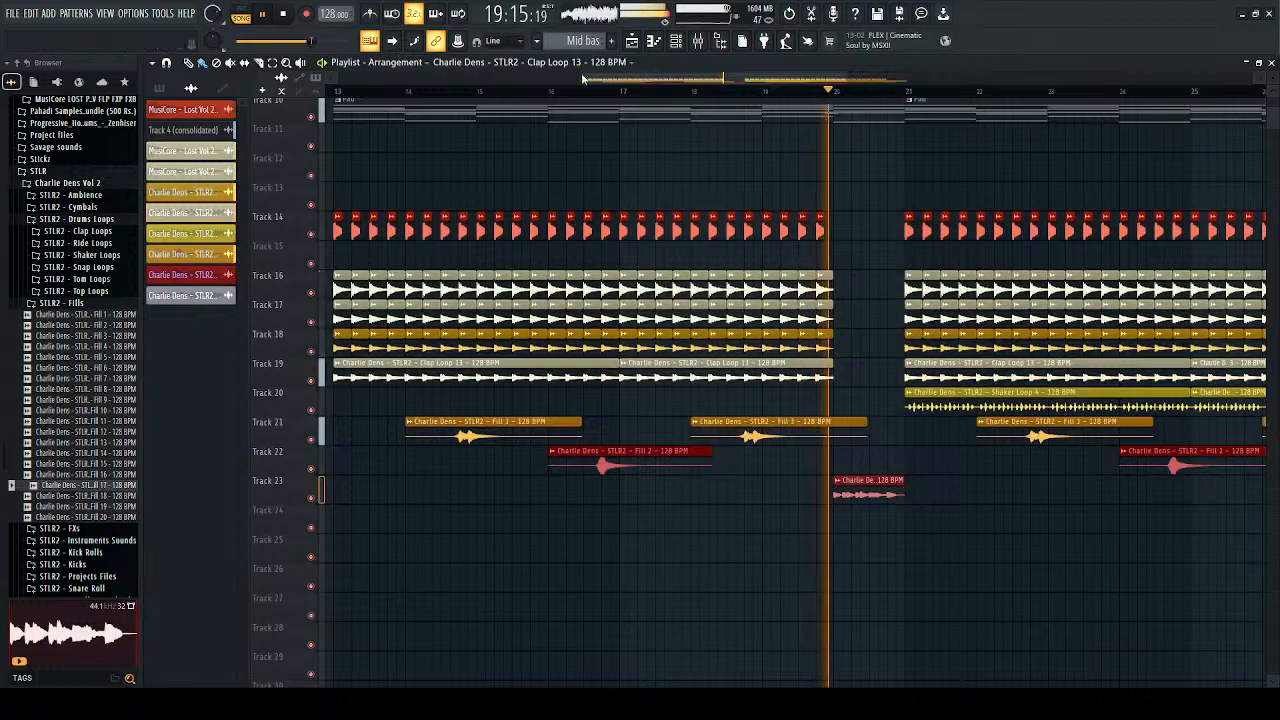
pyautogui.click(466, 92)
pyautogui.click(422, 93)
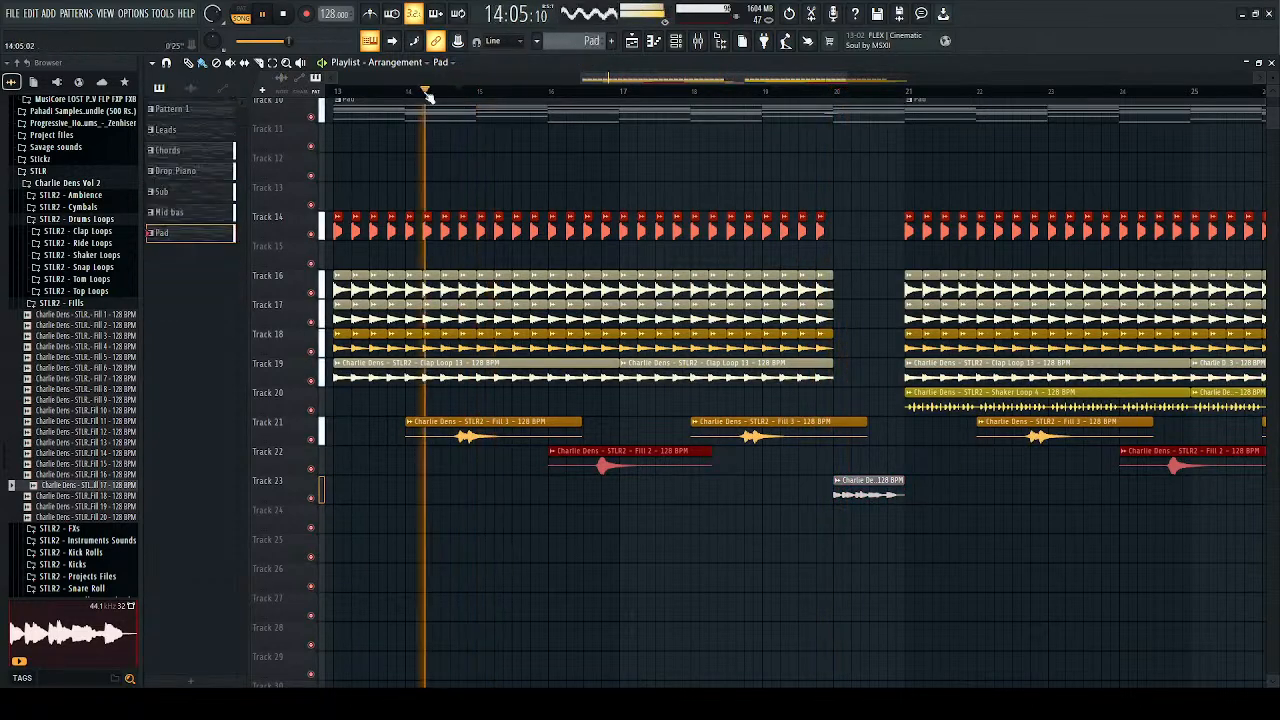
pyautogui.click(420, 93)
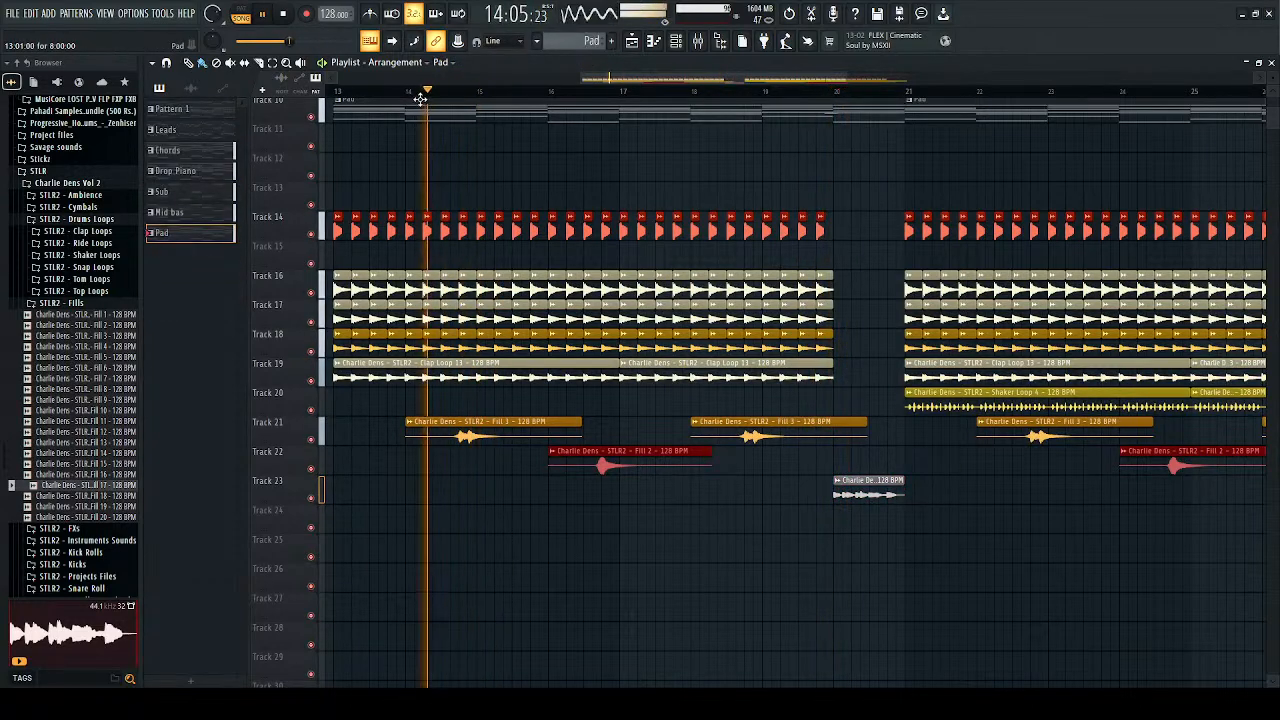
pyautogui.scroll(-3, 452, 145)
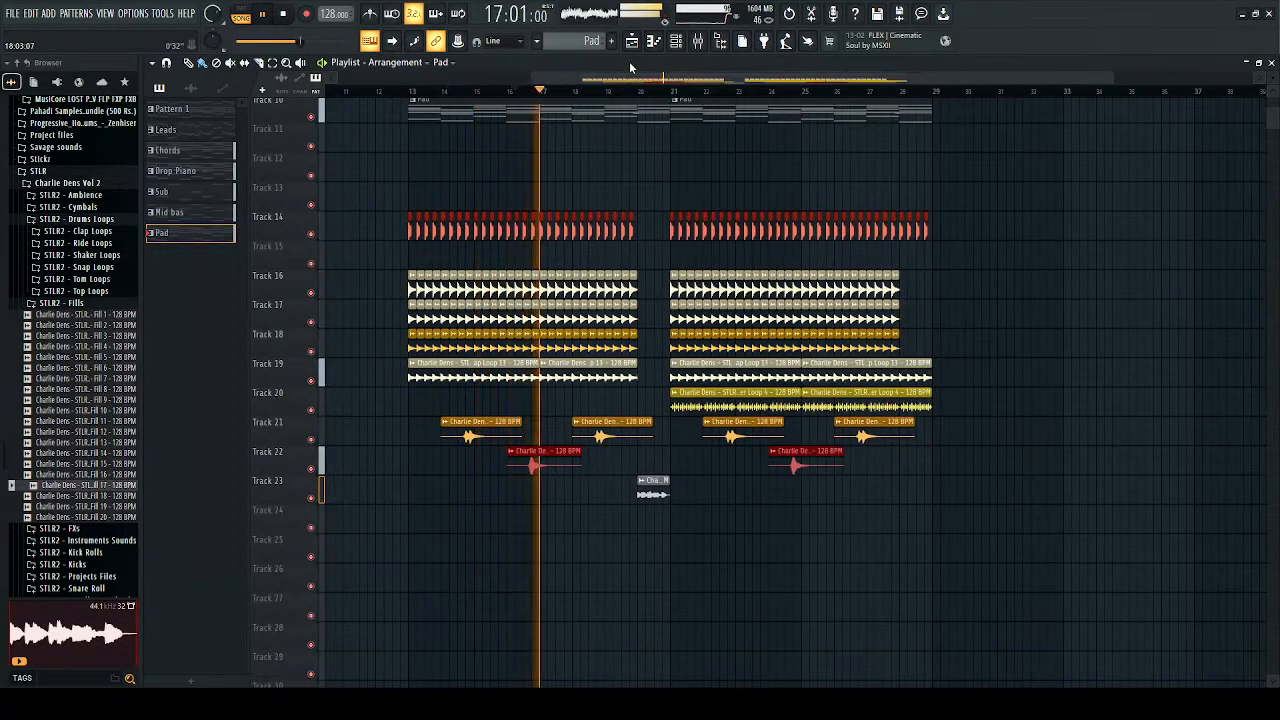
pyautogui.press('space')
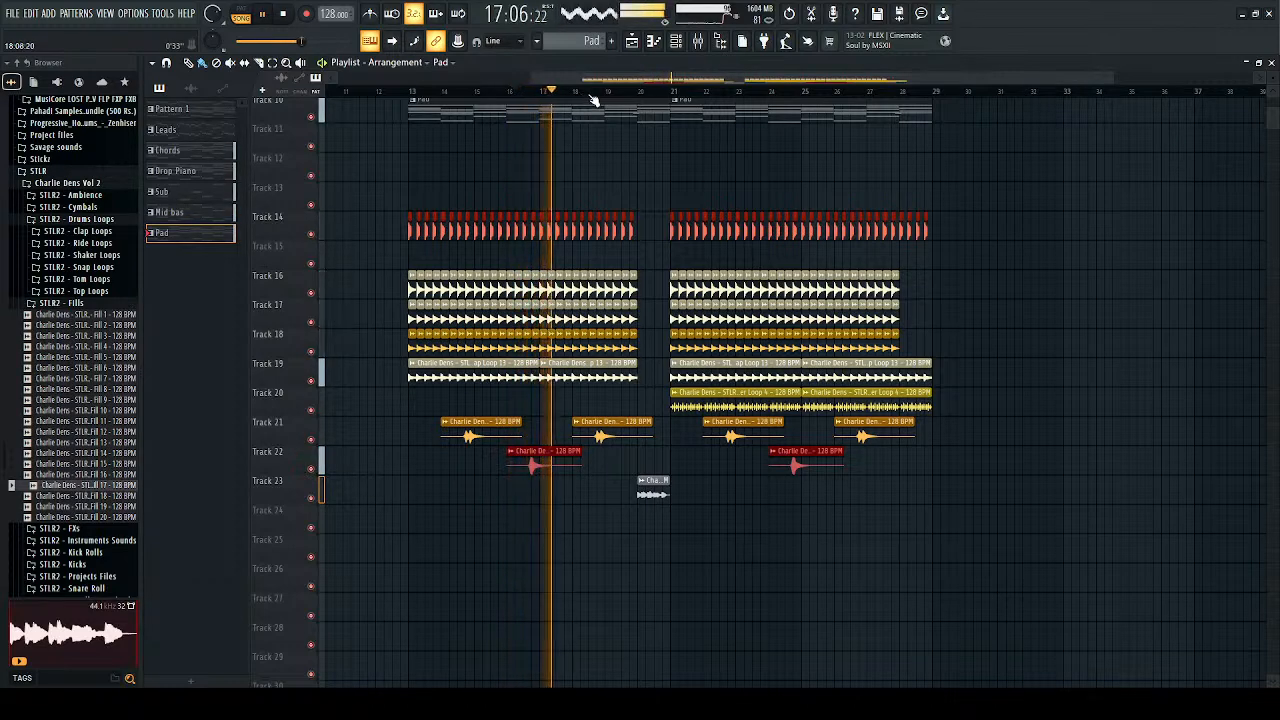
# Step: Play the arrangement from around bar 19 and again from bar 13 to judge the drums against the melodic layers
pyautogui.click(600, 97)
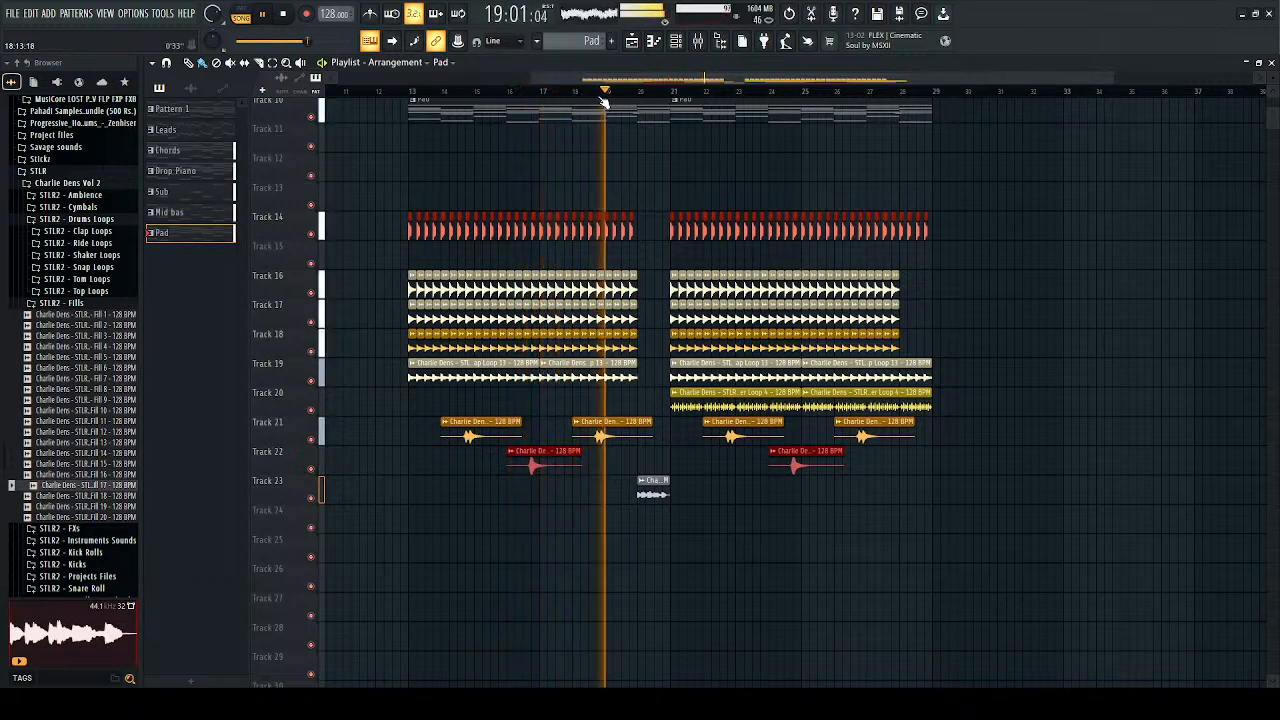
pyautogui.press('space')
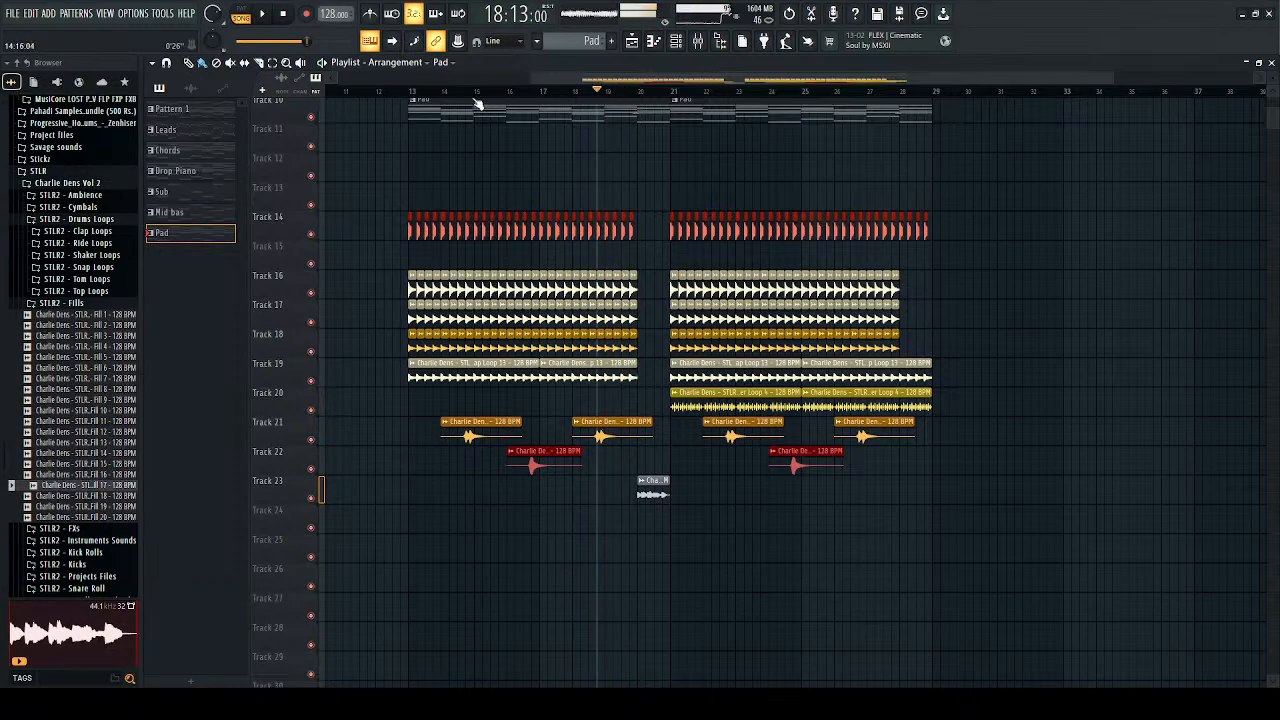
pyautogui.click(414, 96)
pyautogui.press('space')
pyautogui.scroll(2, 366, 271)
pyautogui.press('space')
pyautogui.press('space')
# Step: Solo Track 4 and open the second Fruity parametric EQ 2 in the effect chain of Insert 16
pyautogui.scroll(4, 462, 285)
pyautogui.rightClick(311, 209)
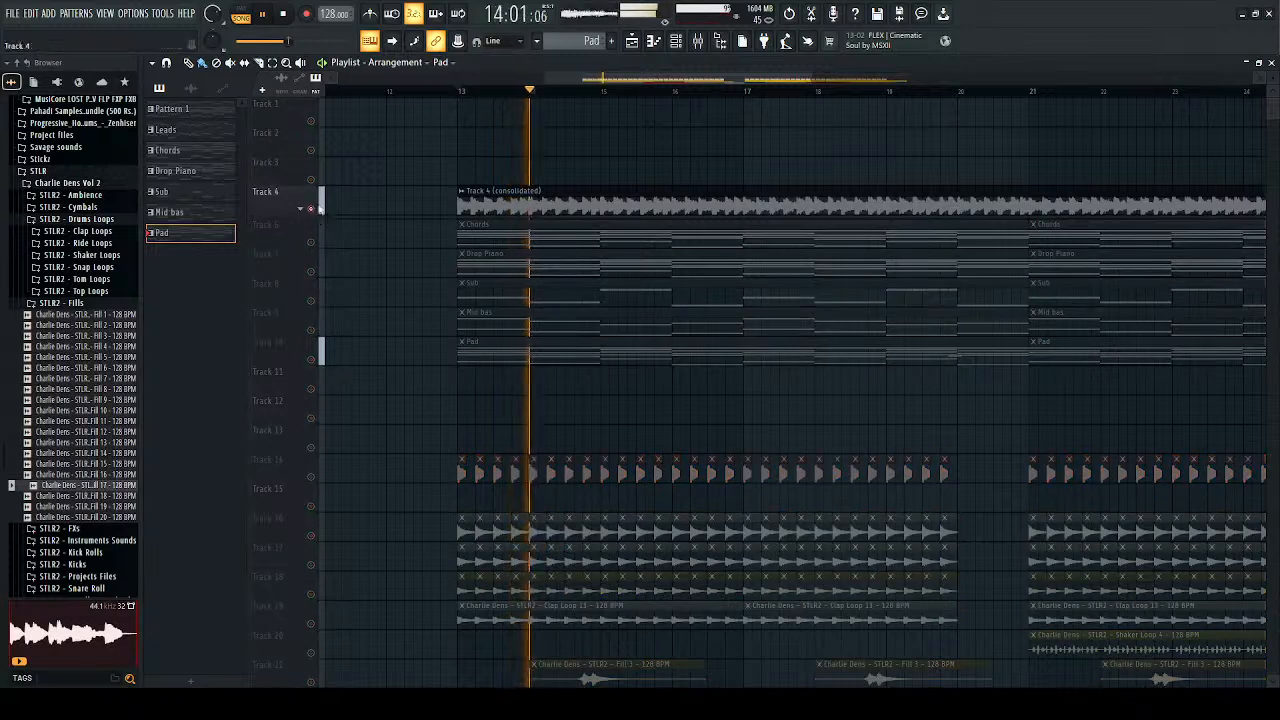
pyautogui.press('space')
pyautogui.click(698, 40)
pyautogui.click(443, 415)
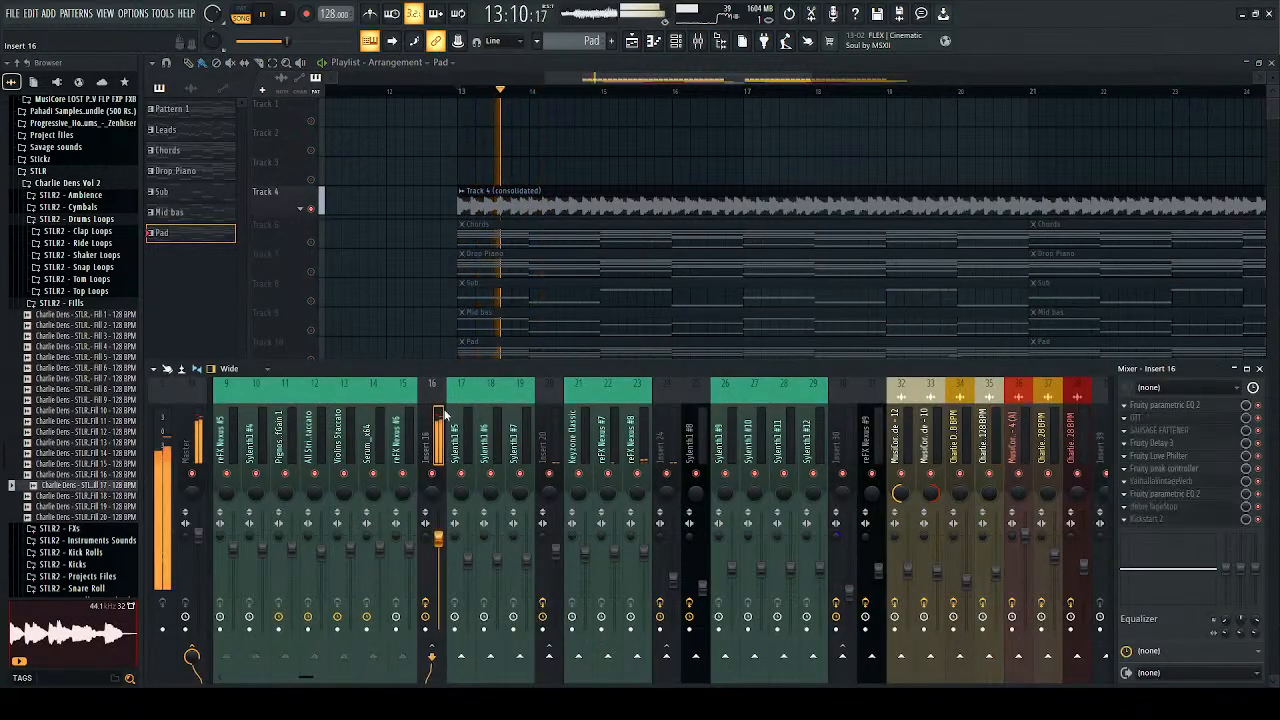
pyautogui.click(1170, 495)
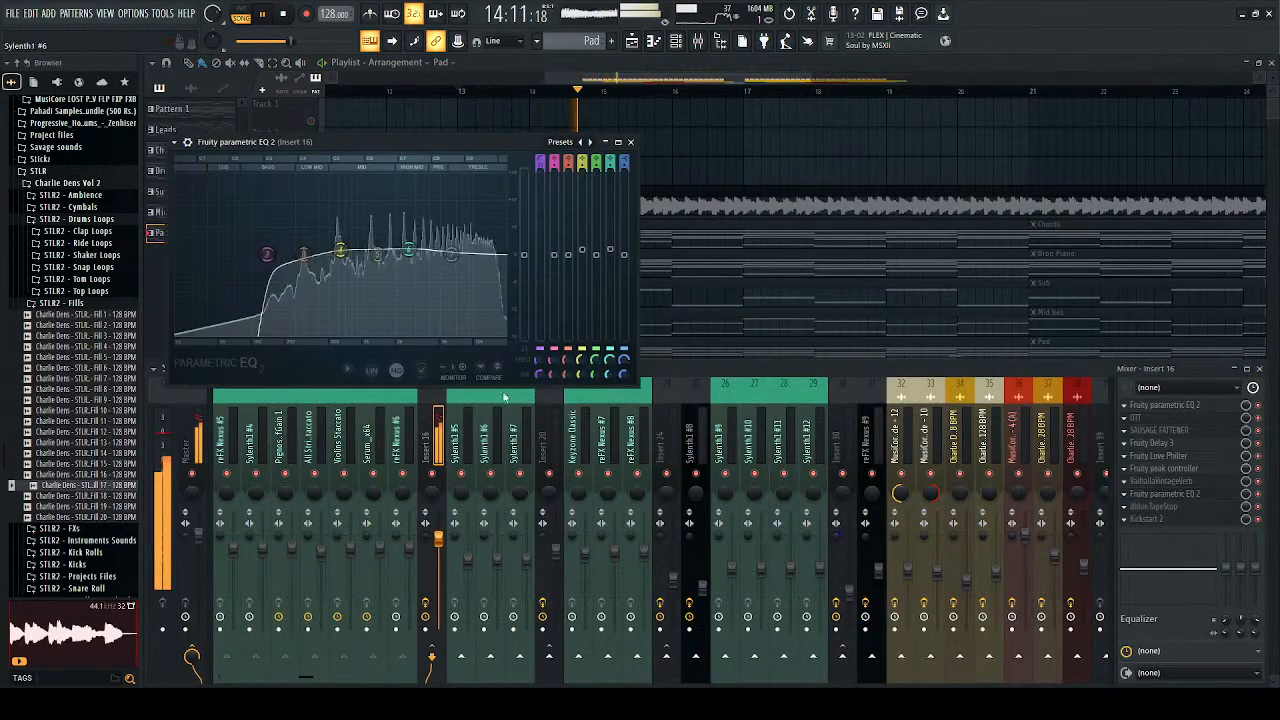
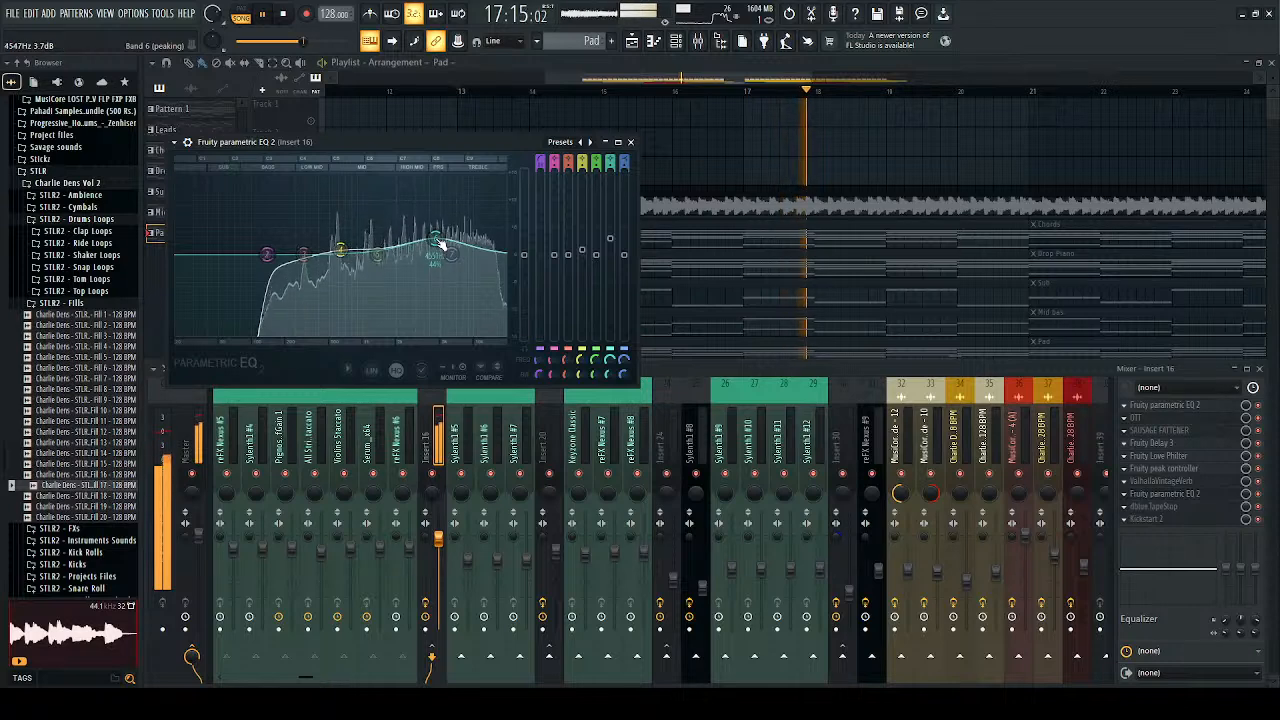
# Step: Boost band 6 by about 4 dB near 4.5 kHz and raise the high-pass cutoff in Insert 16's parametric EQ
pyautogui.scroll(-3, 438, 242)
pyautogui.moveTo(435, 240); pyautogui.dragTo(437, 237)
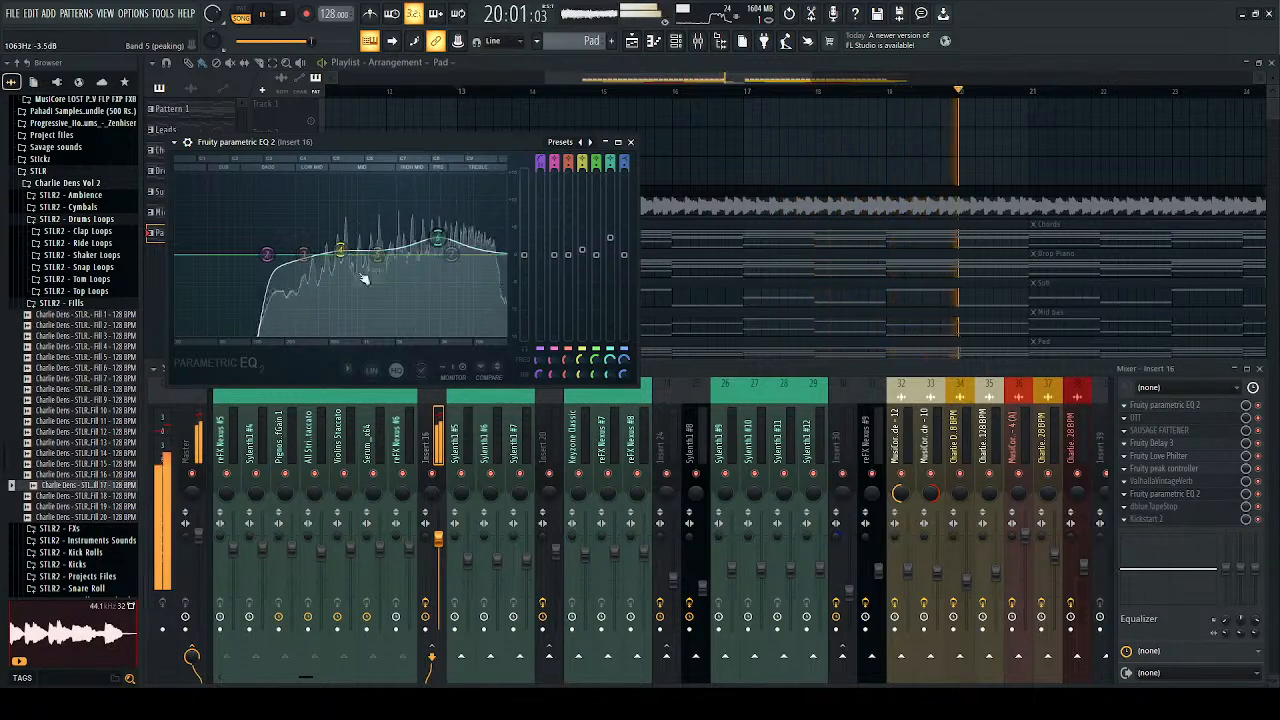
pyautogui.moveTo(267, 253); pyautogui.dragTo(308, 258)
pyautogui.scroll(1, 309, 259)
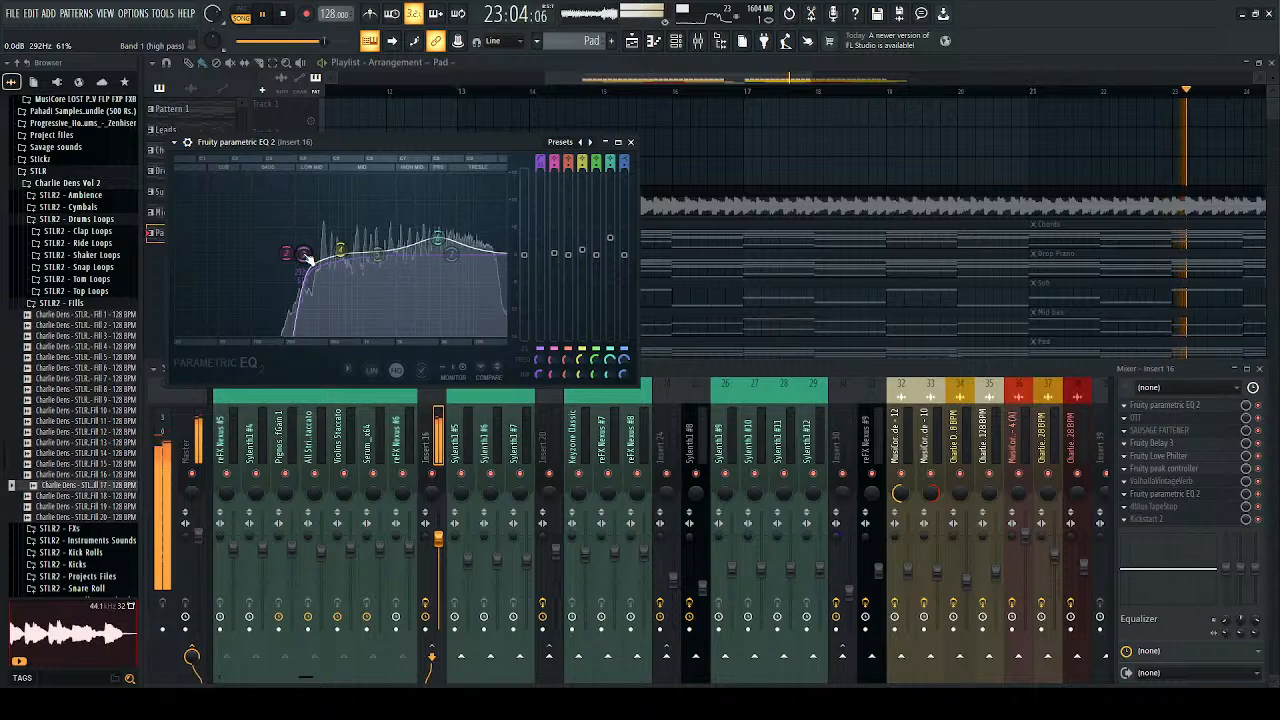
pyautogui.moveTo(305, 255); pyautogui.dragTo(299, 255)
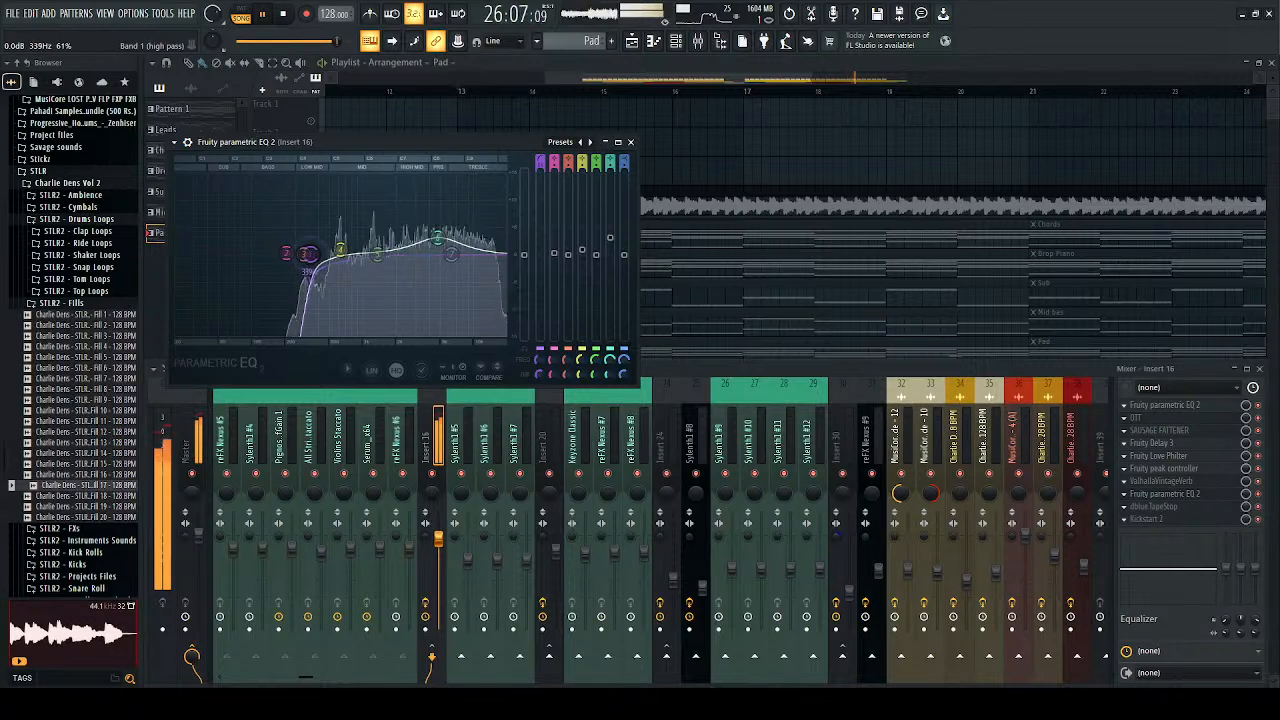
pyautogui.click(631, 142)
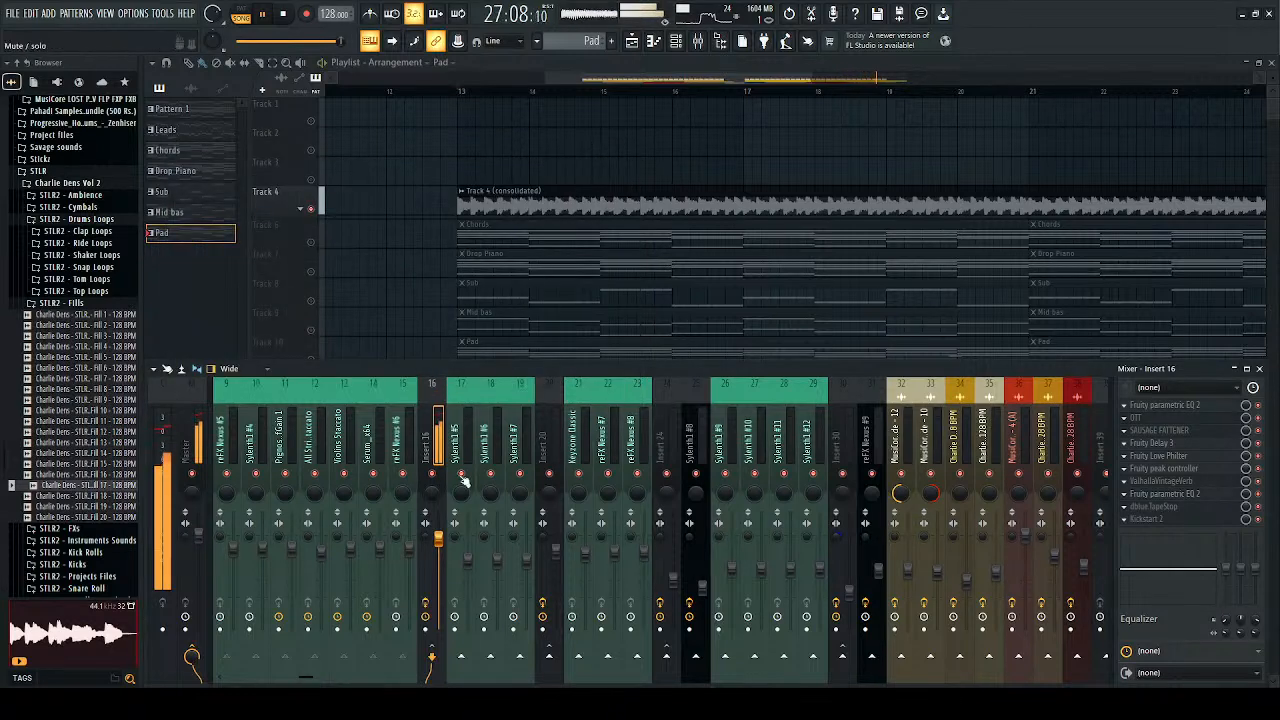
# Step: Unsolo Track 4 and play the full mix from bar 13 with the mixer open
pyautogui.click(1260, 369)
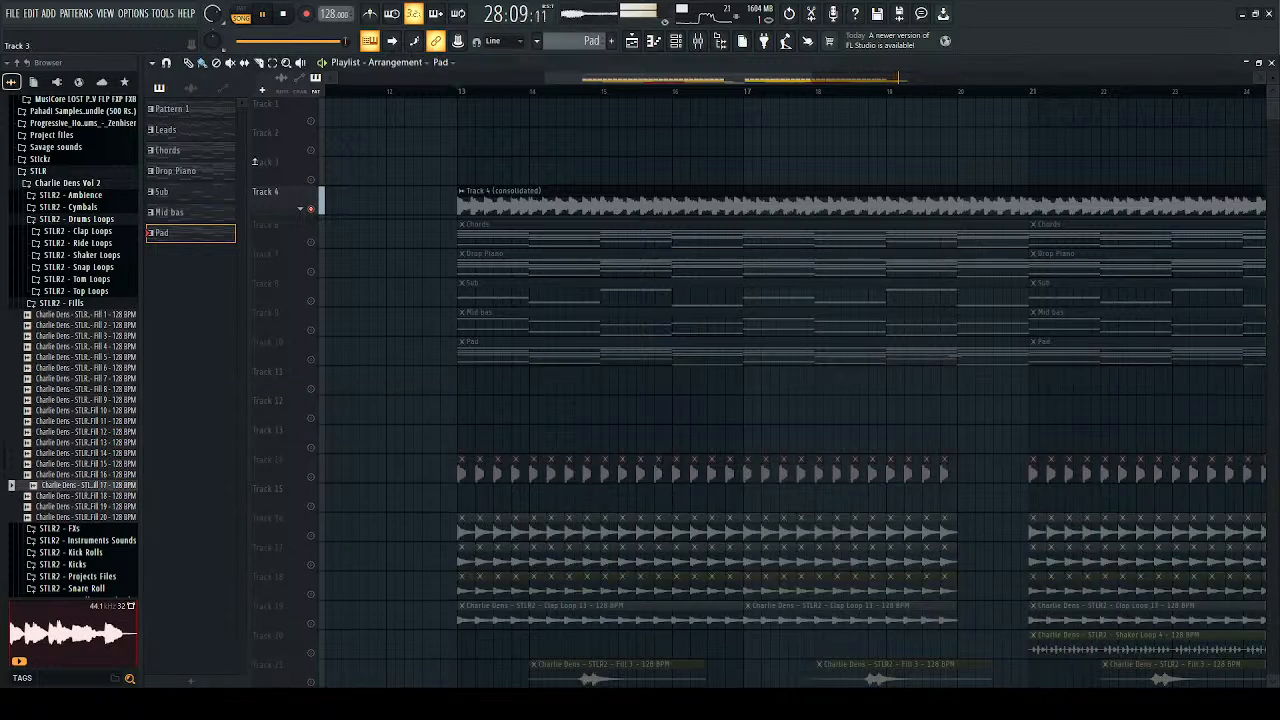
pyautogui.rightClick(312, 208)
pyautogui.click(446, 97)
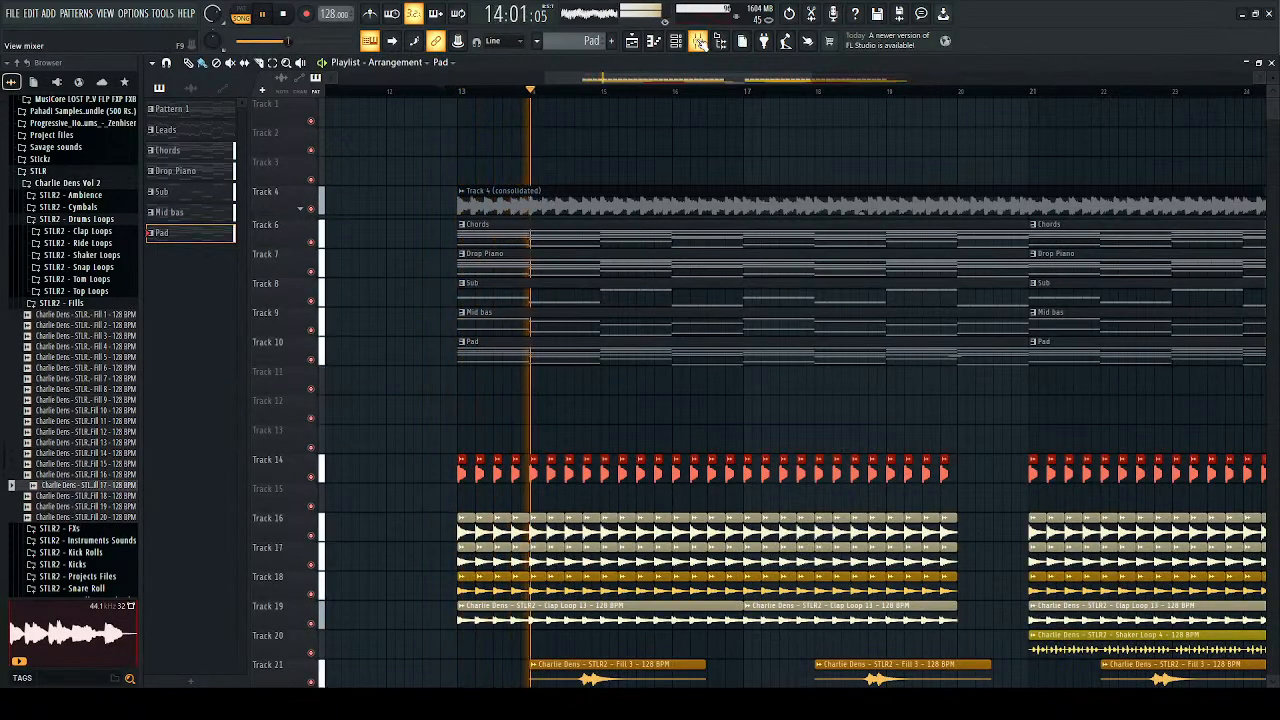
pyautogui.press('F9')
pyautogui.press('space')
pyautogui.press('space')
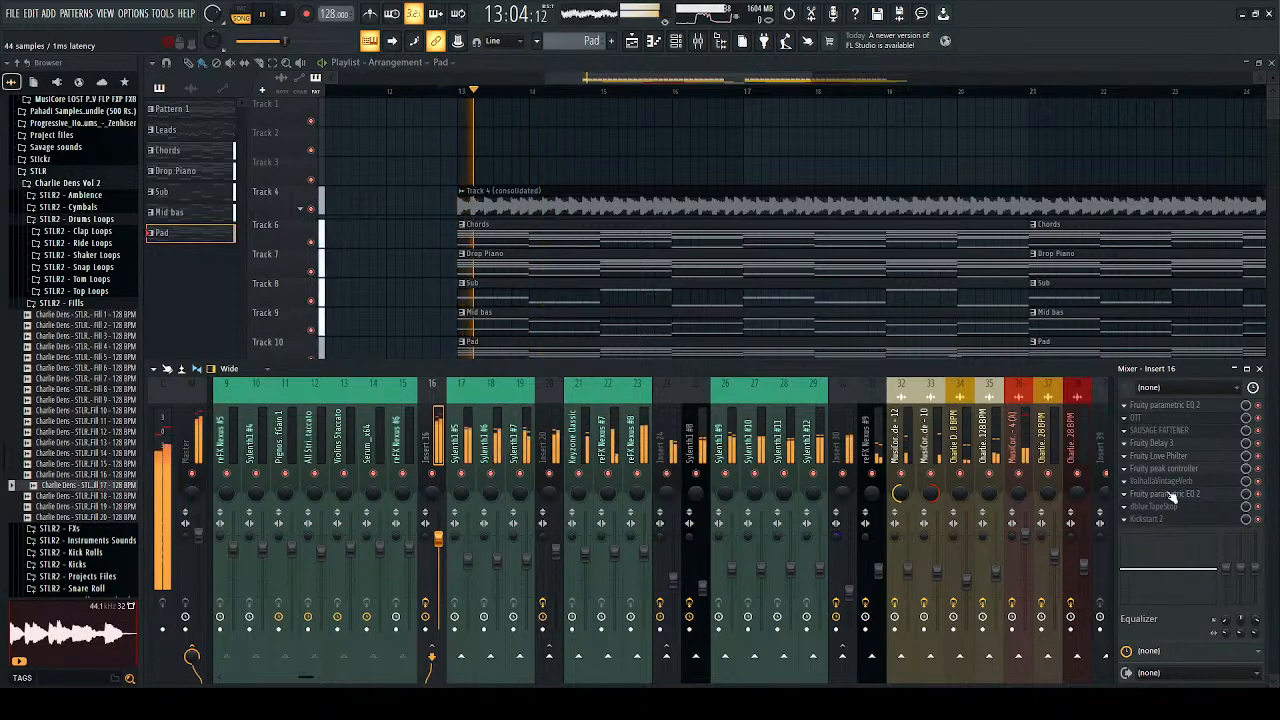
# Step: Reopen Insert 16's second parametric EQ and ease its high-pass cutoff back slightly against the full mix
pyautogui.click(1165, 494)
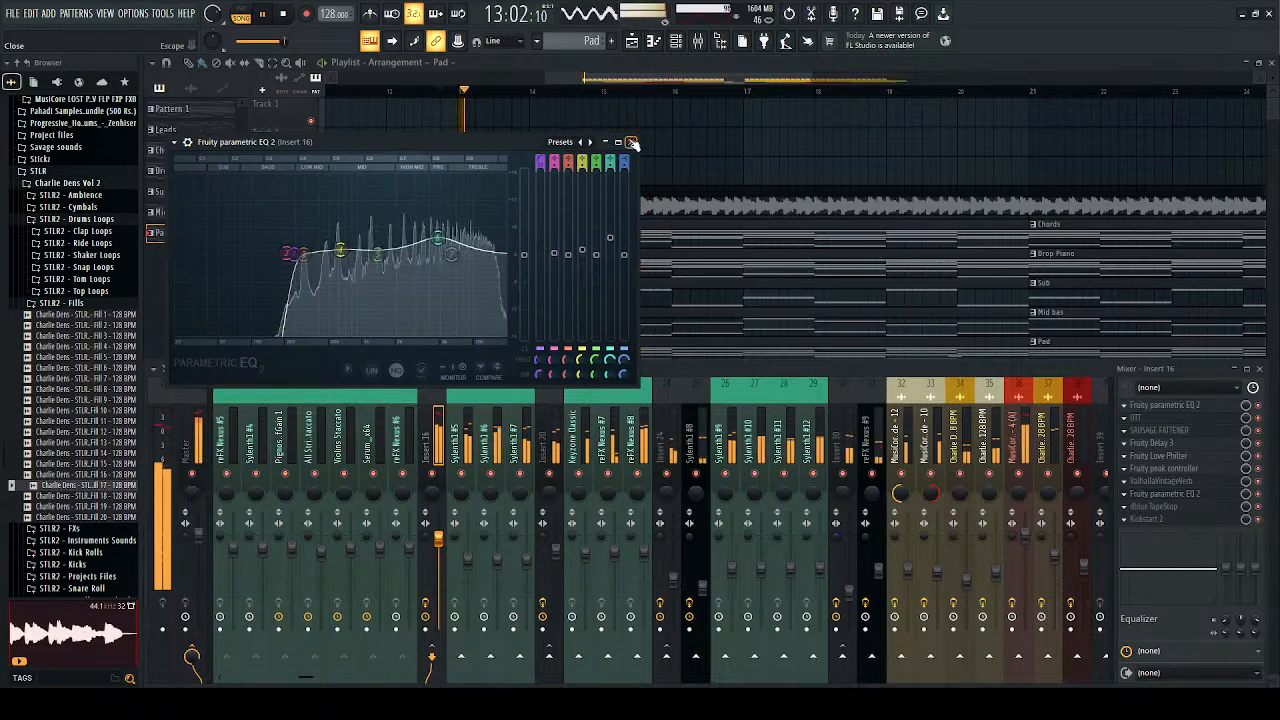
pyautogui.click(630, 142)
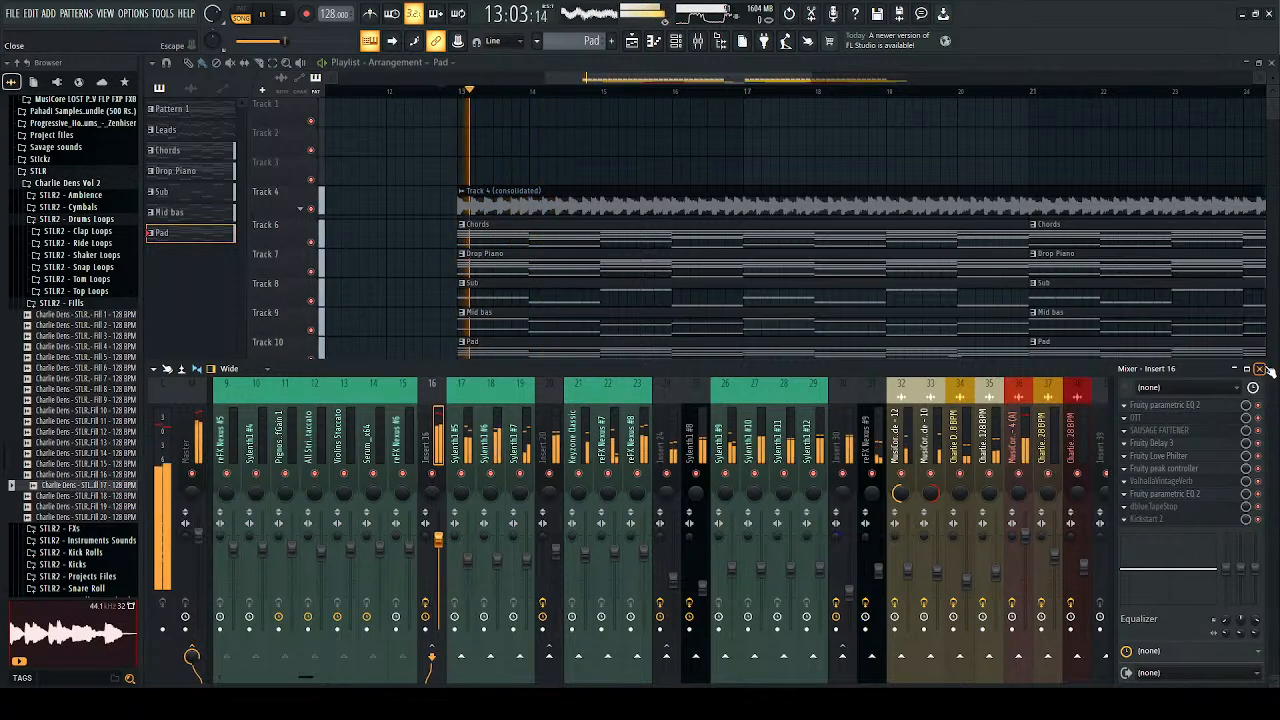
pyautogui.click(1259, 369)
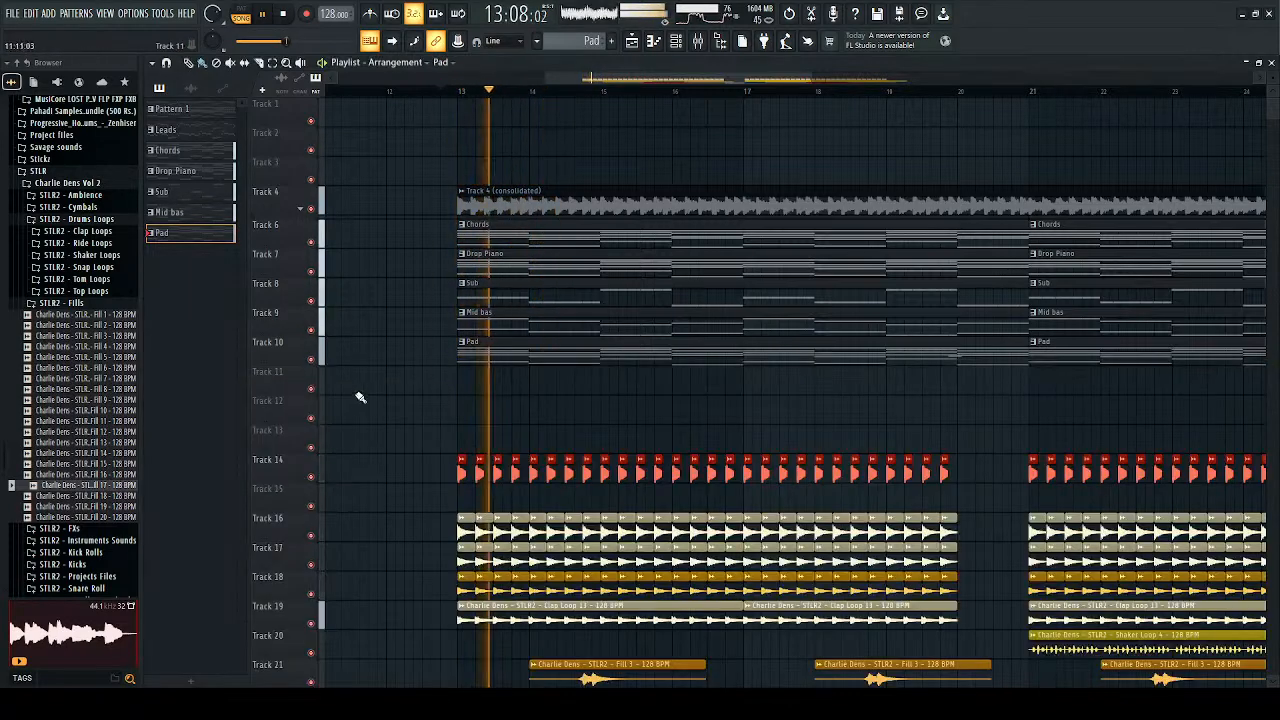
# Step: Check Insert 16's volume in the mixer while the drop plays with drums and fills
pyautogui.scroll(-3, 358, 398)
pyautogui.scroll(-4, 480, 437)
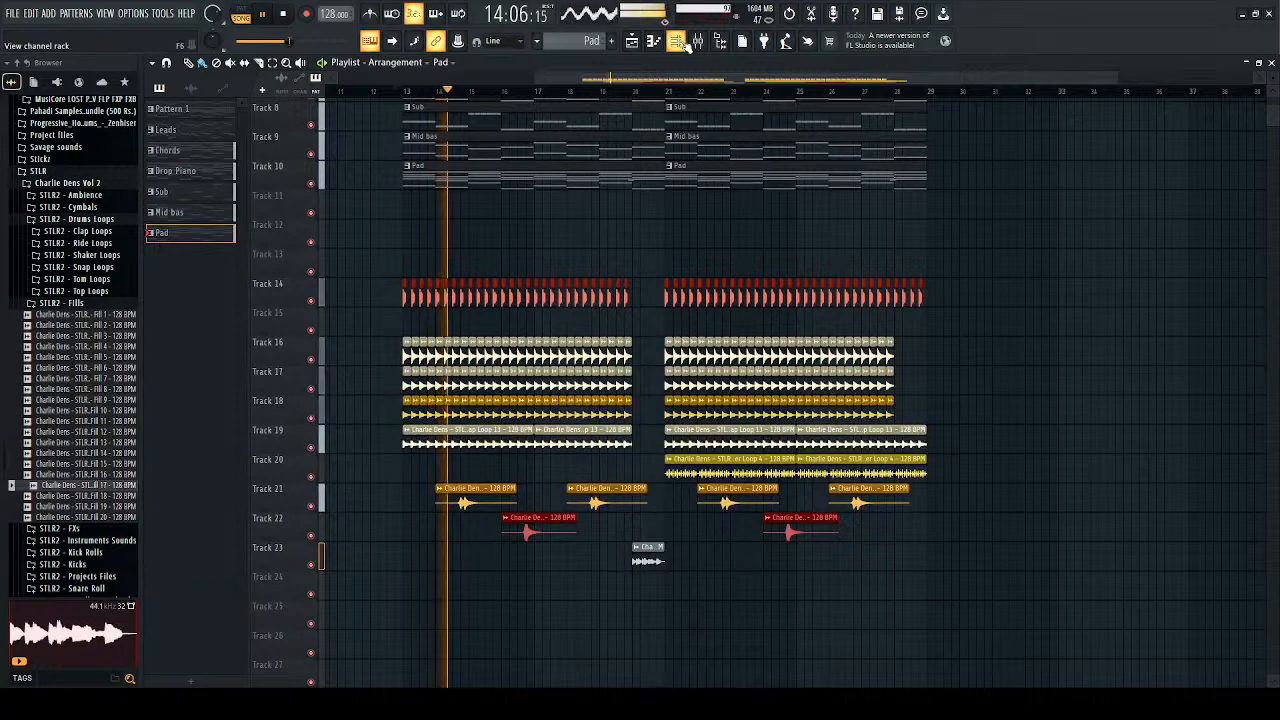
pyautogui.click(698, 41)
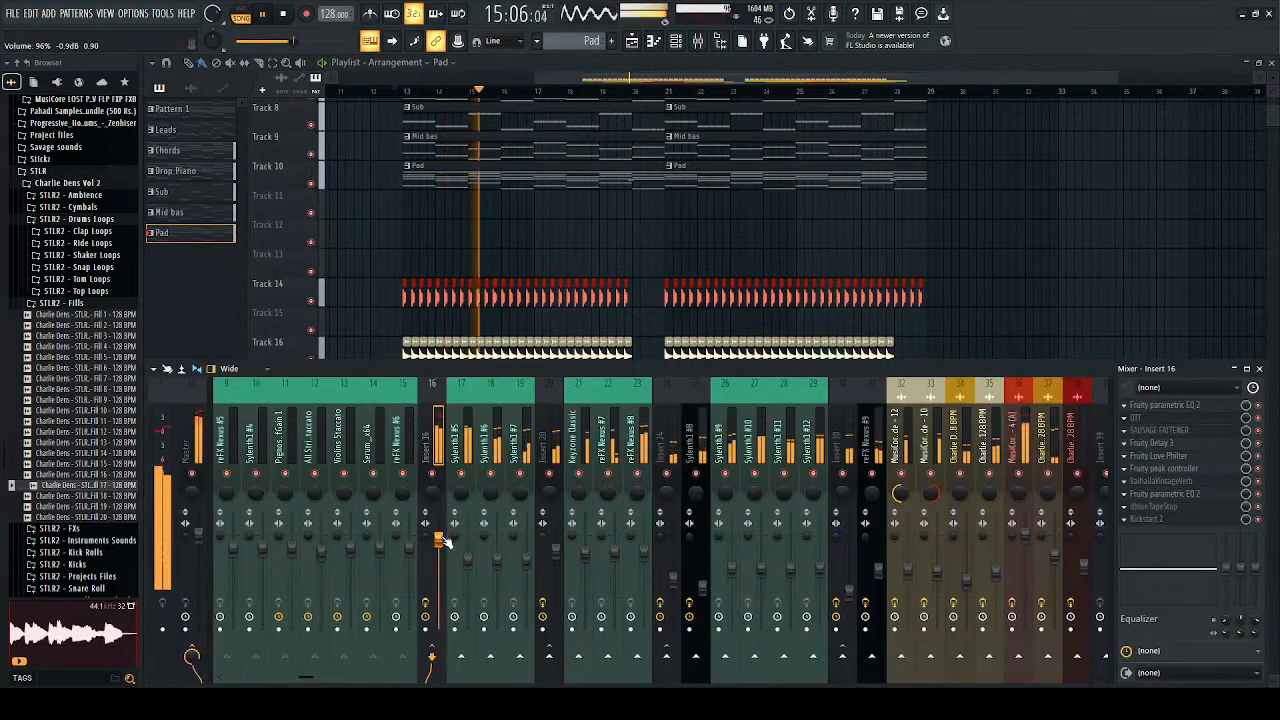
pyautogui.click(1260, 369)
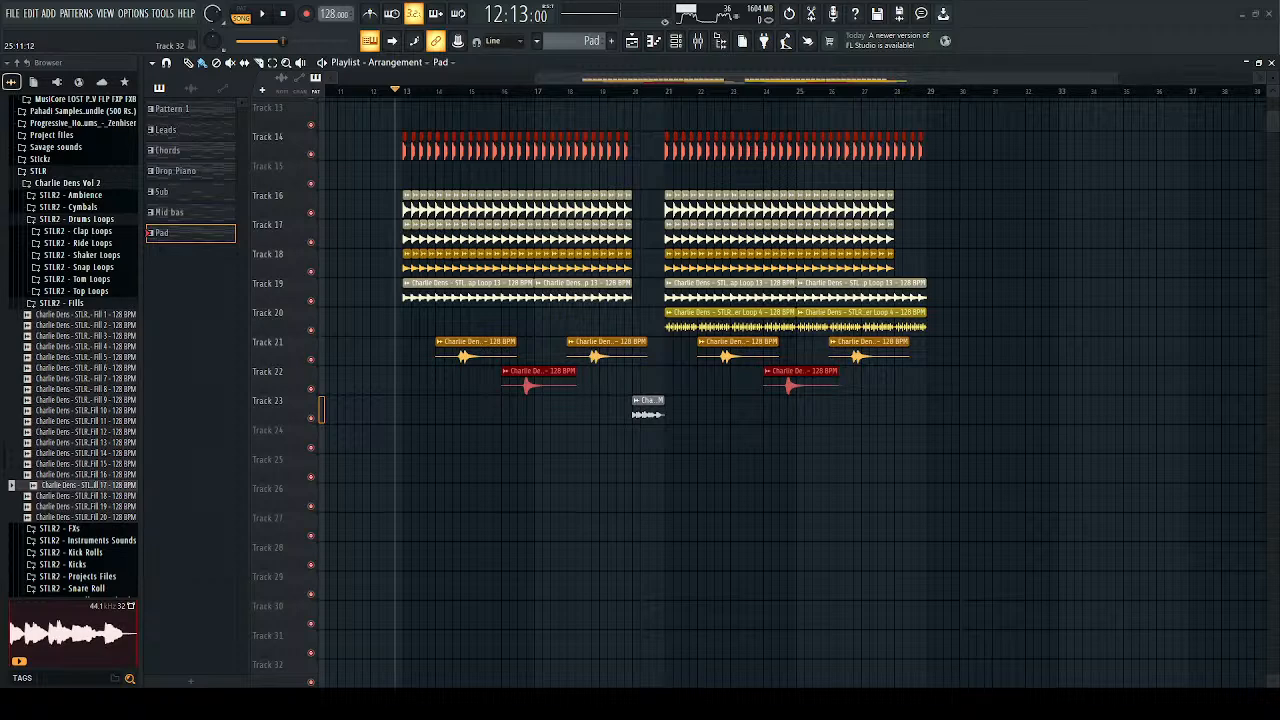
# Step: Play the arrangement through the bar 20 transition and replay it from around bar 19
pyautogui.press('space')
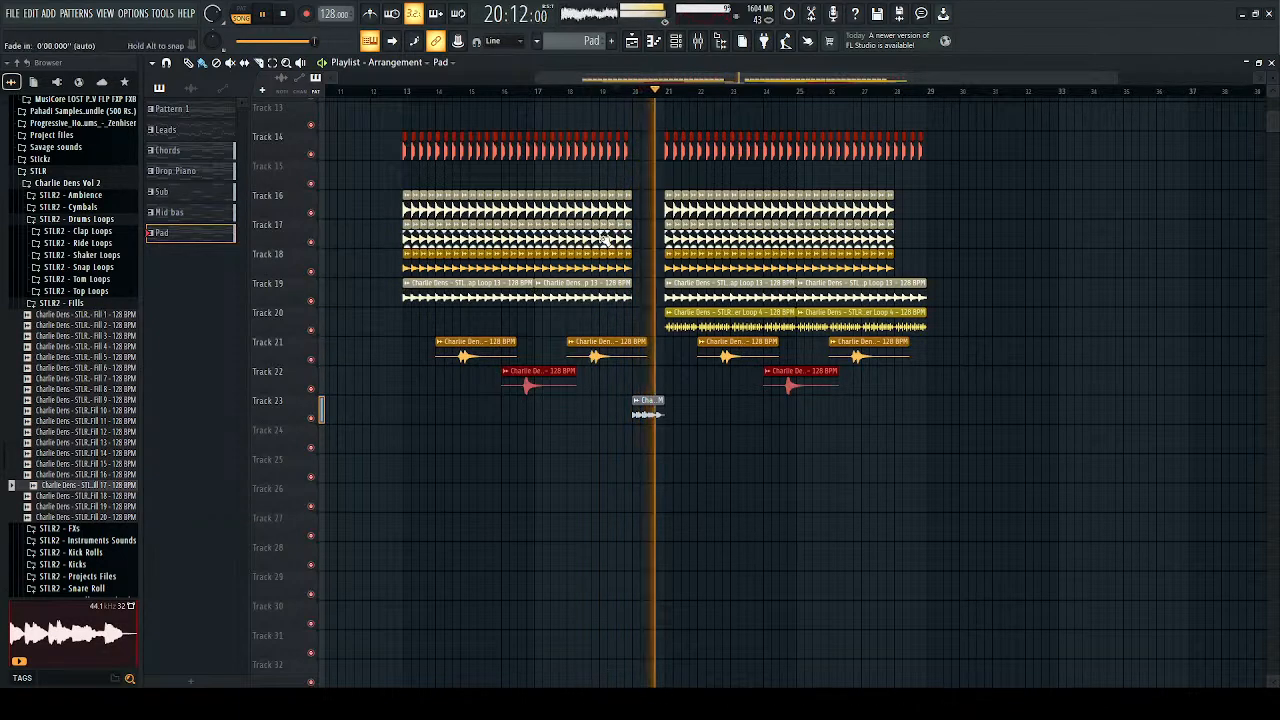
pyautogui.scroll(2, 697, 388)
pyautogui.scroll(7, 697, 387)
pyautogui.click(618, 93)
pyautogui.scroll(3, 640, 101)
pyautogui.scroll(-6, 563, 380)
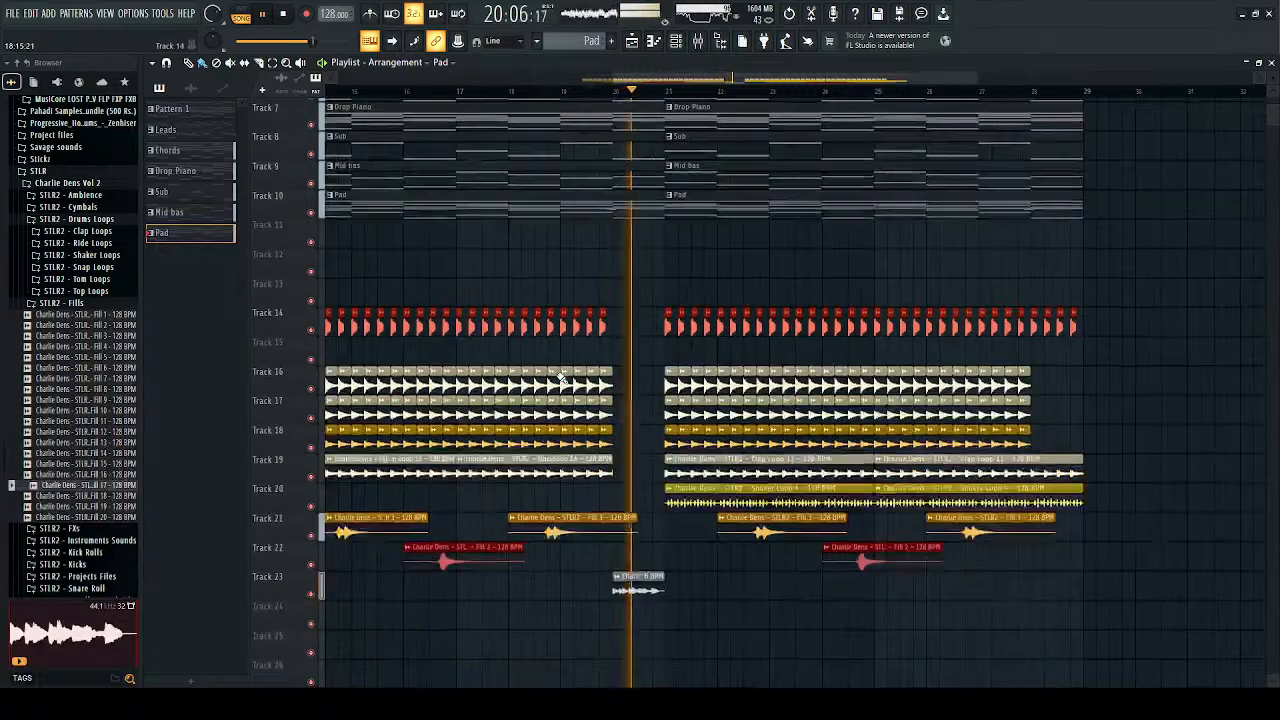
pyautogui.press('space')
# Step: Audition Top Loop 3, Top Loop 4 and Top Loop 5 from the STLR2 - Top Loops folder
pyautogui.click(72, 305)
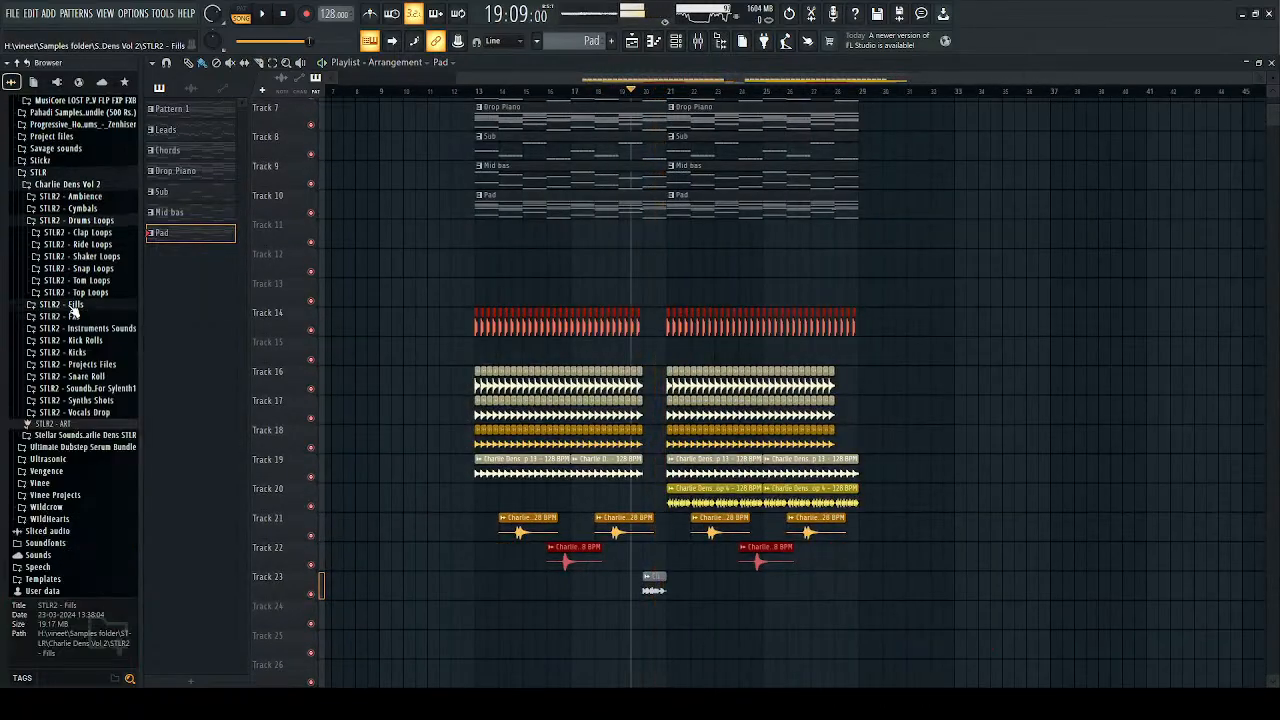
pyautogui.click(92, 293)
pyautogui.click(88, 397)
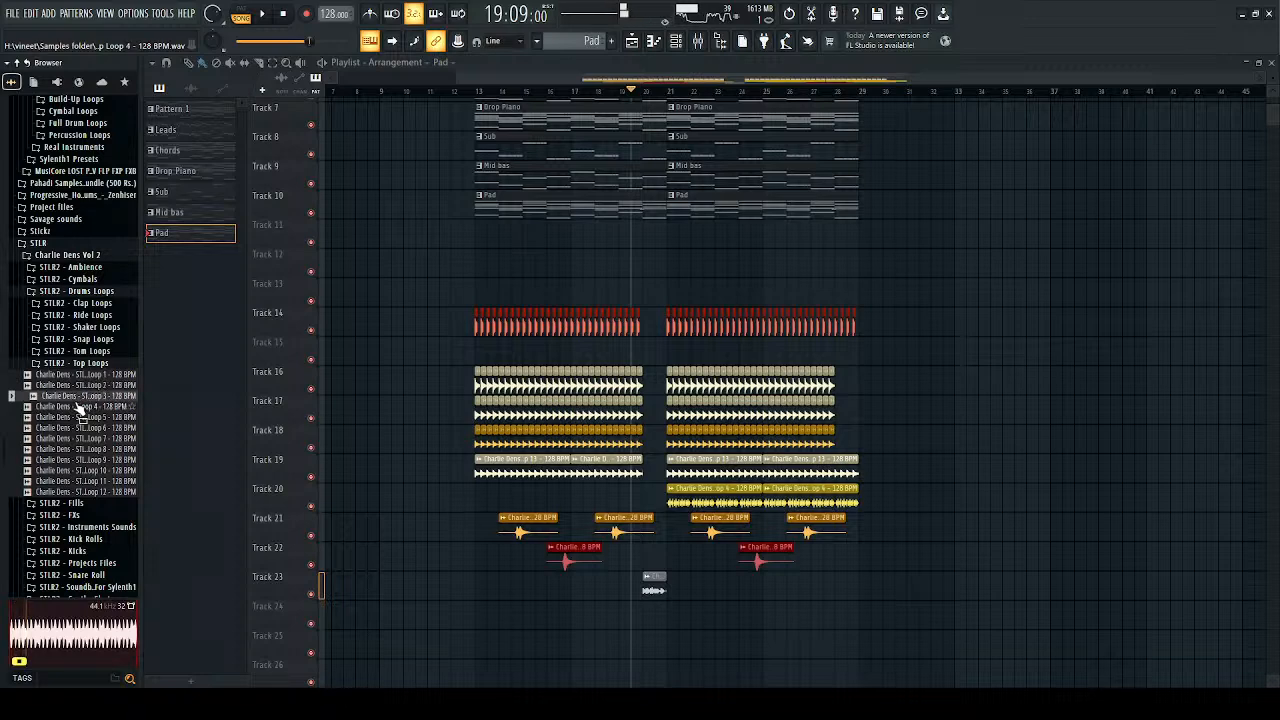
pyautogui.click(80, 408)
pyautogui.click(90, 419)
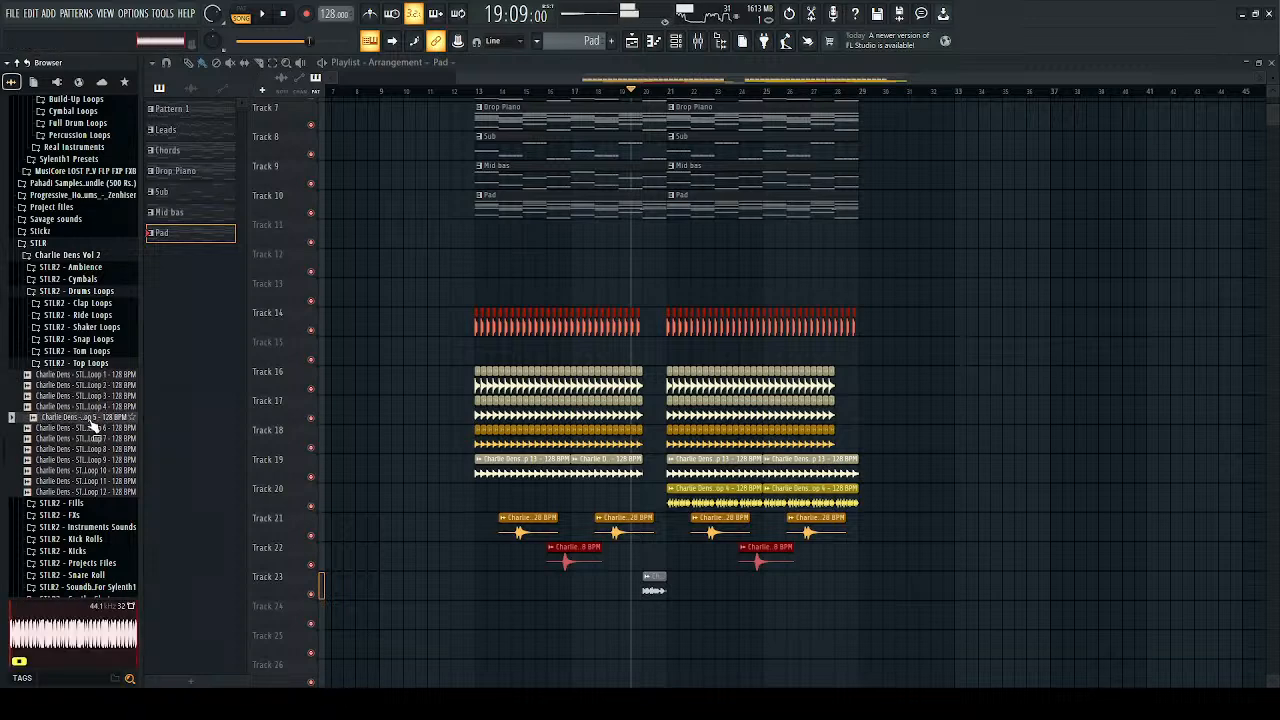
# Step: Place Top Loop 5 on Track 24 at bar 21 and lower its channel volume to about 49%
pyautogui.moveTo(347, 604); pyautogui.dragTo(677, 591)
pyautogui.press('space')
pyautogui.scroll(3, 762, 588)
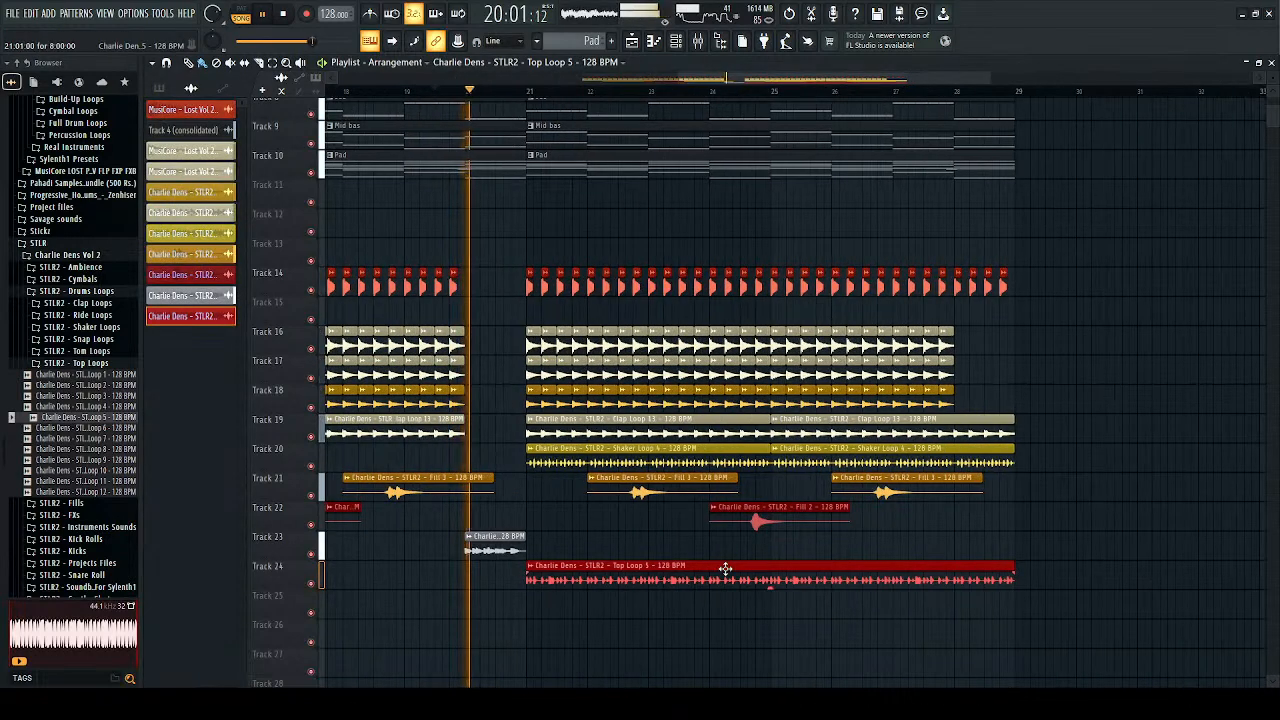
pyautogui.doubleClick(726, 567)
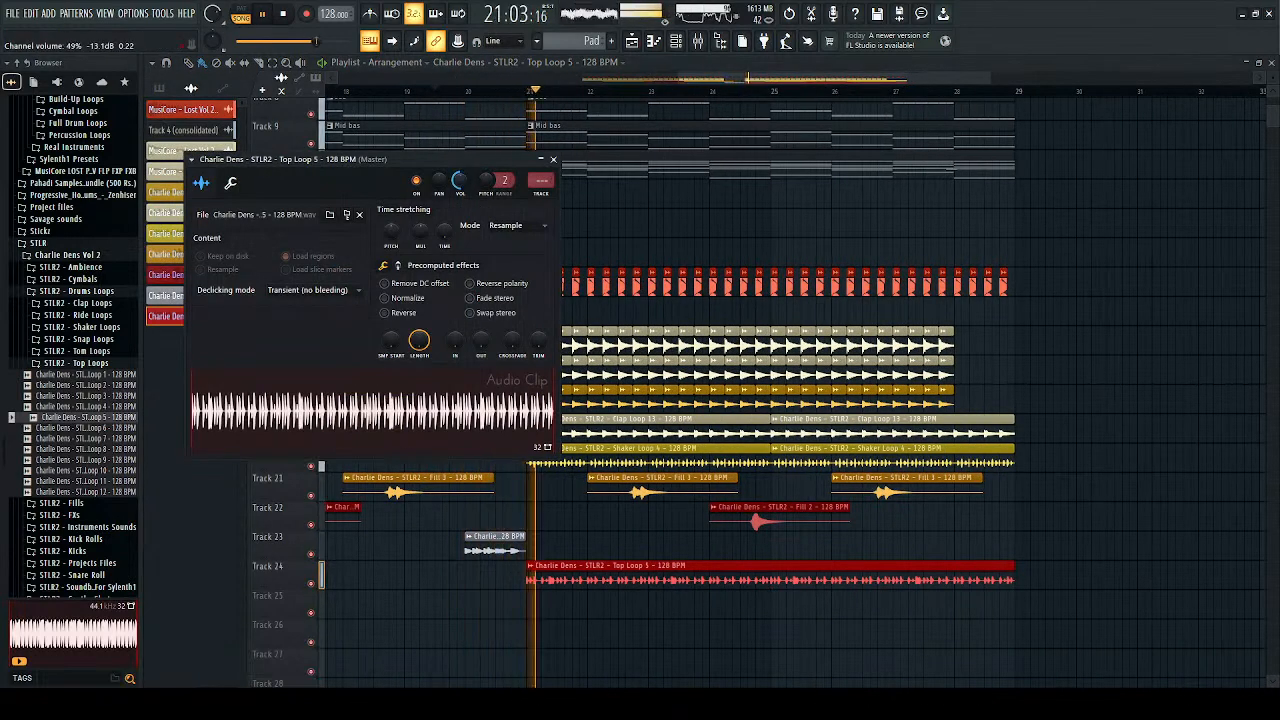
pyautogui.click(553, 159)
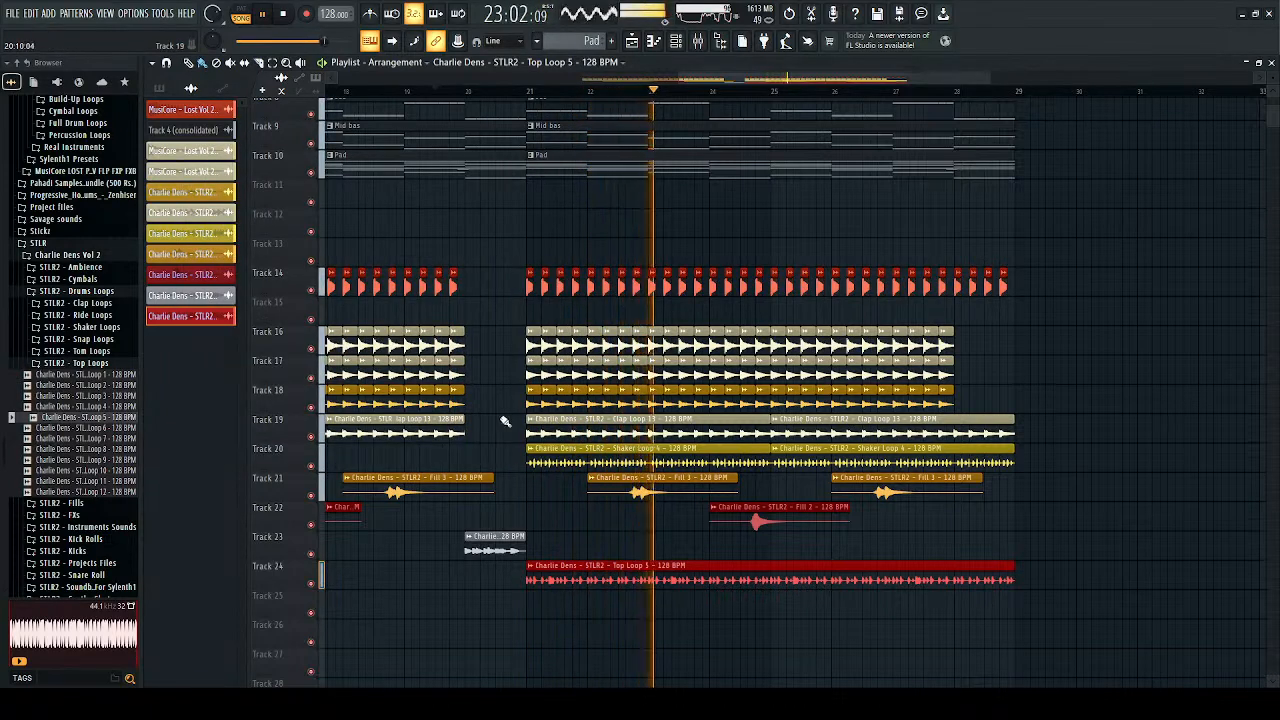
# Step: Replay the transition from around bar 19 to hear Top Loop 5 enter with the second half of the drop
pyautogui.scroll(-4, 507, 422)
pyautogui.press('space')
pyautogui.press('space')
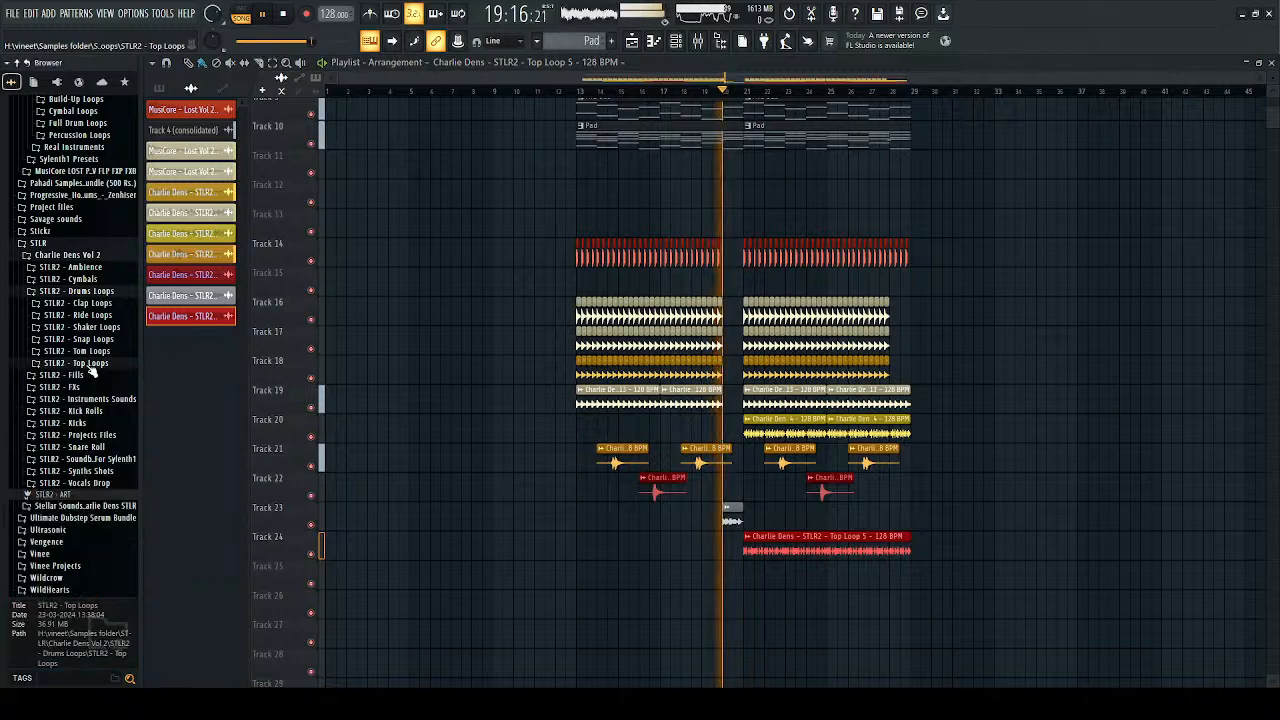
# Step: Collapse the Top Loops folder, expand STLR2 - Kicks and audition Kick 4
pyautogui.click(82, 363)
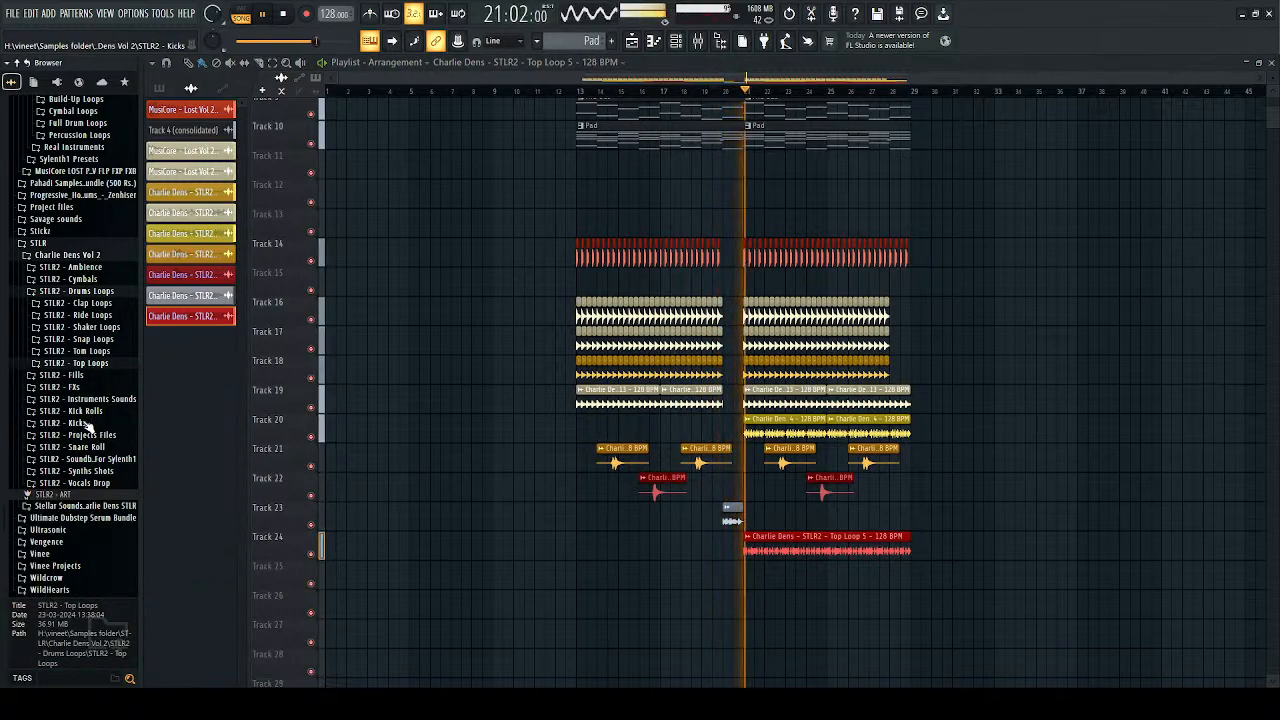
pyautogui.click(86, 423)
pyautogui.press('space')
pyautogui.click(90, 466)
pyautogui.click(90, 467)
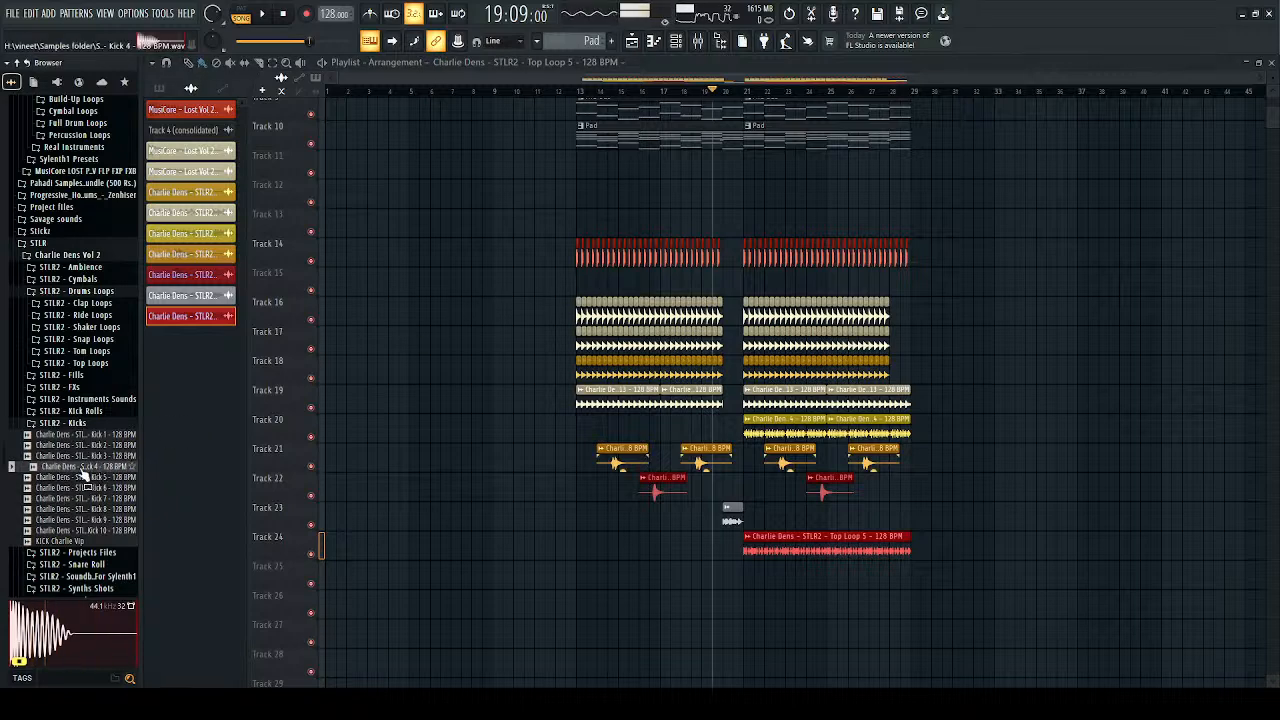
# Step: Place Kick 4 on Track 15 at bar 13, aligned beneath the first kick on Track 14
pyautogui.scroll(5, 583, 300)
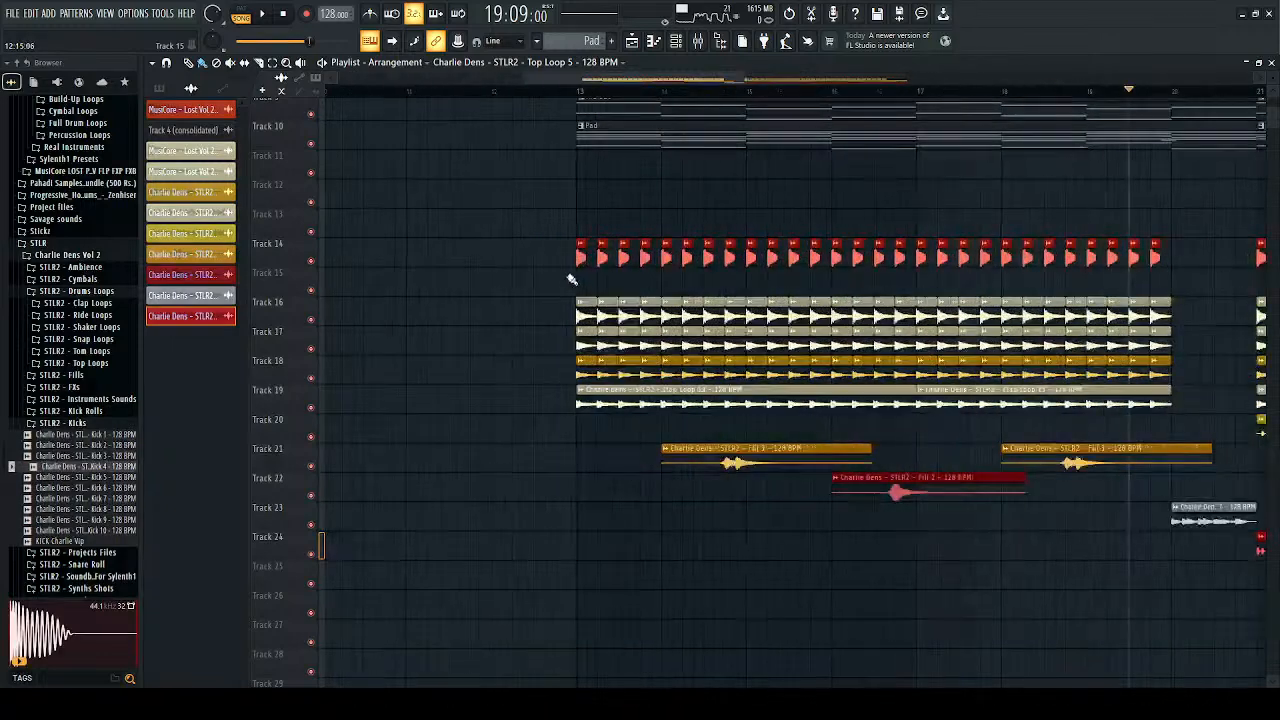
pyautogui.click(594, 288)
pyautogui.rightClick(603, 283)
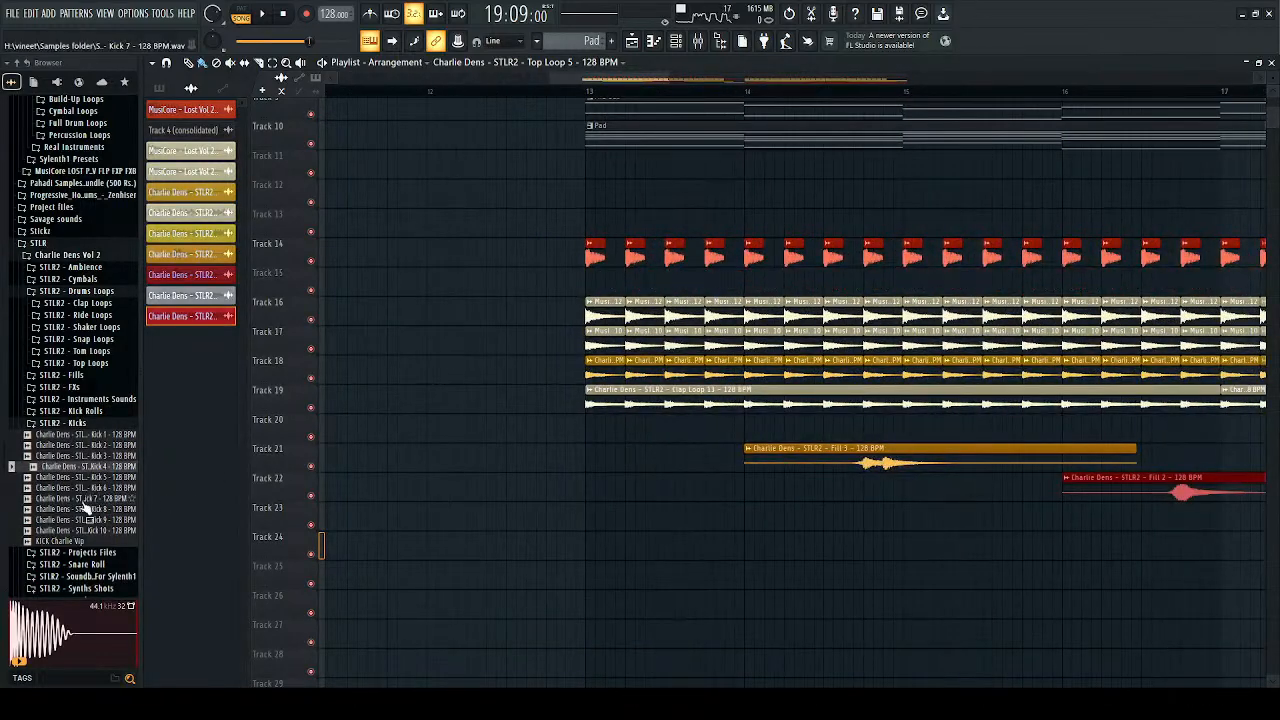
pyautogui.moveTo(161, 473); pyautogui.dragTo(492, 441)
pyautogui.click(570, 176)
pyautogui.click(604, 167)
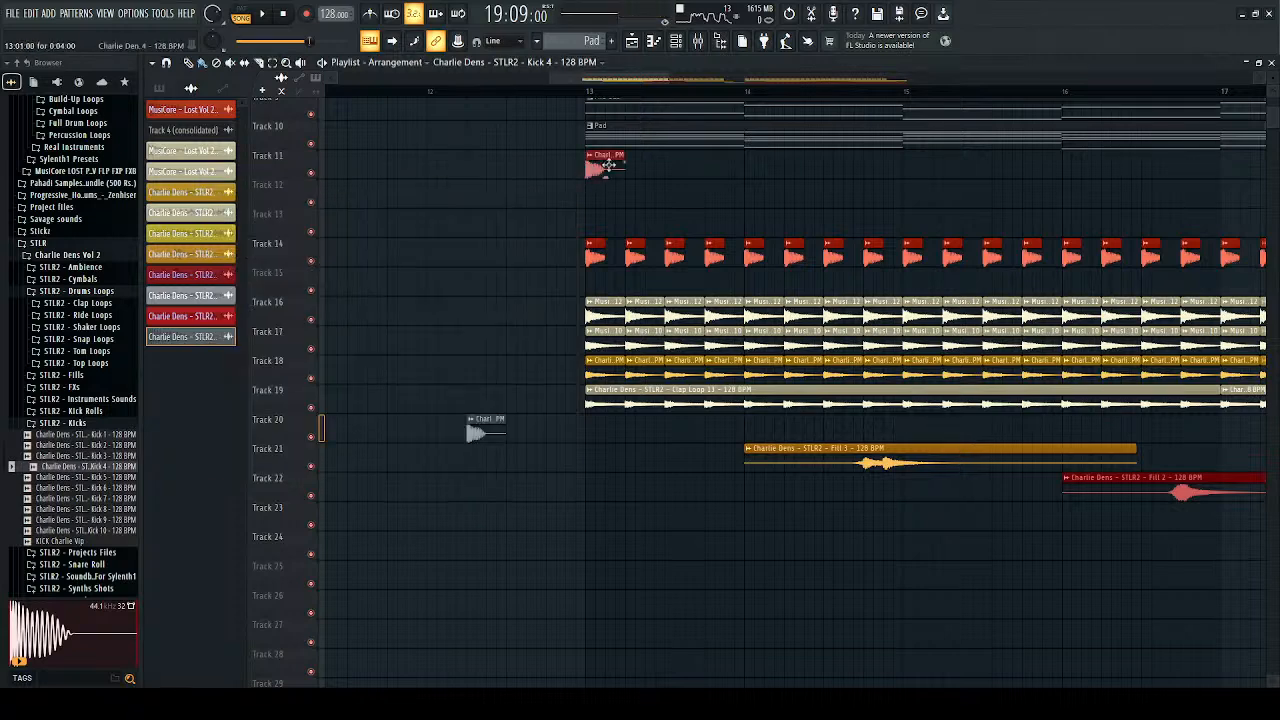
pyautogui.scroll(4, 597, 275)
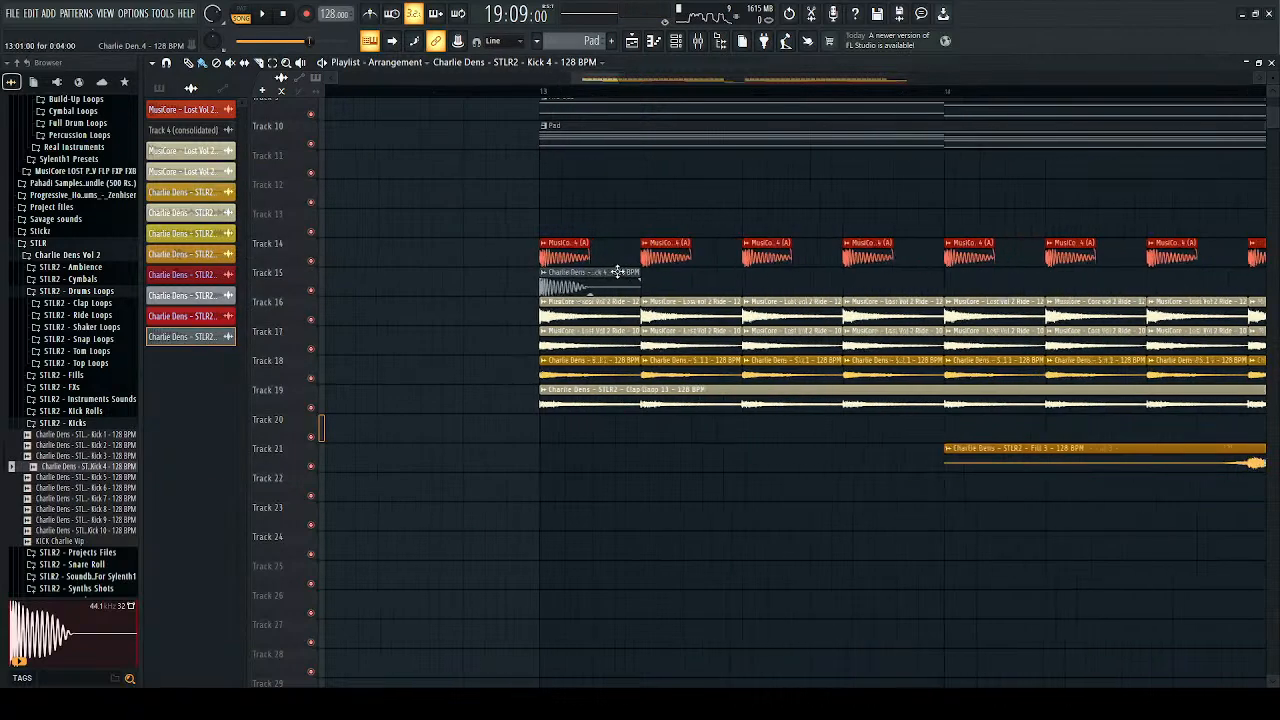
# Step: Audition the other samples in the STLR2 - Kicks folder, including Kick 8, Kick 9, Kick 10, KICK Charlie Vip and Kick 6
pyautogui.click(77, 456)
pyautogui.click(79, 478)
pyautogui.click(90, 456)
pyautogui.click(86, 509)
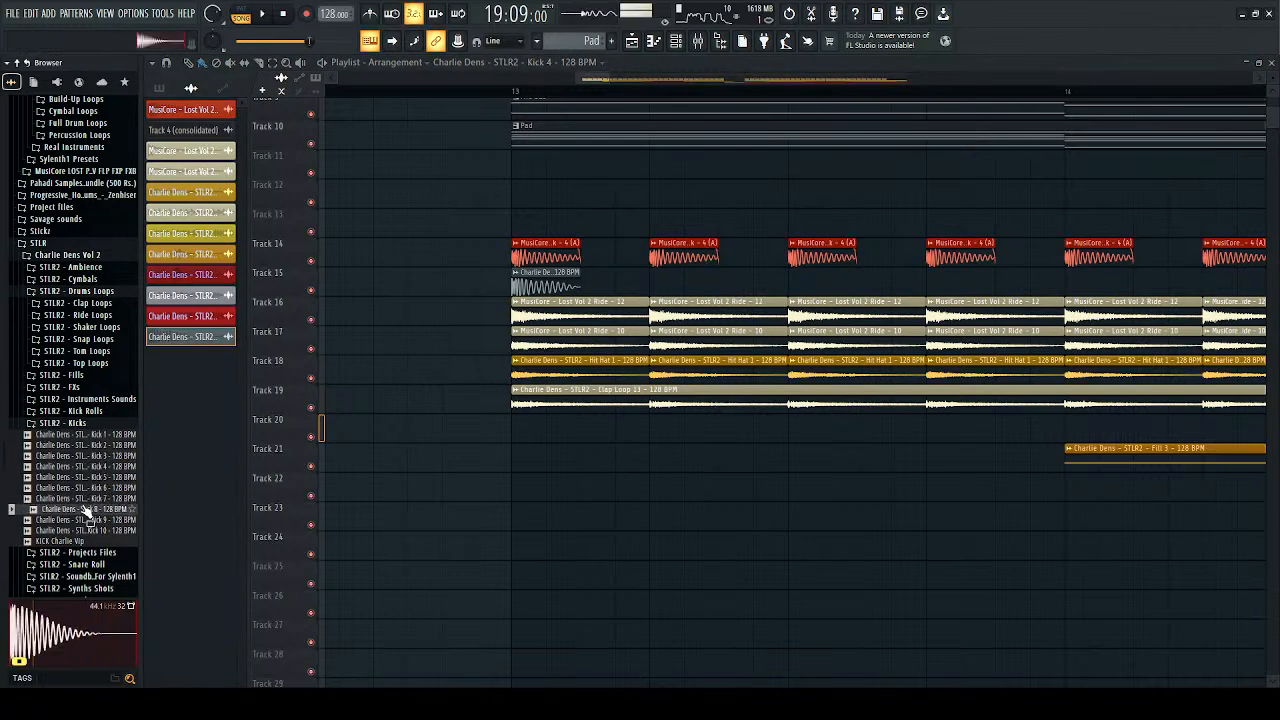
pyautogui.click(84, 520)
pyautogui.click(80, 530)
pyautogui.click(78, 541)
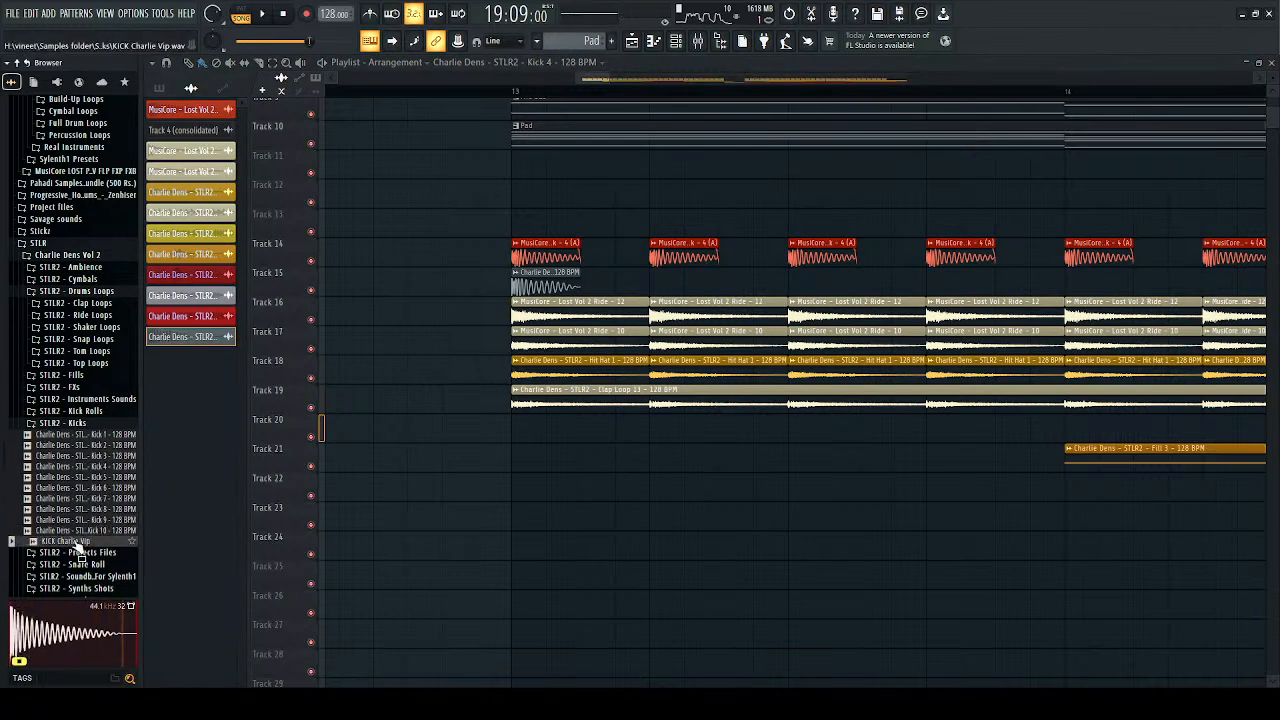
pyautogui.click(90, 490)
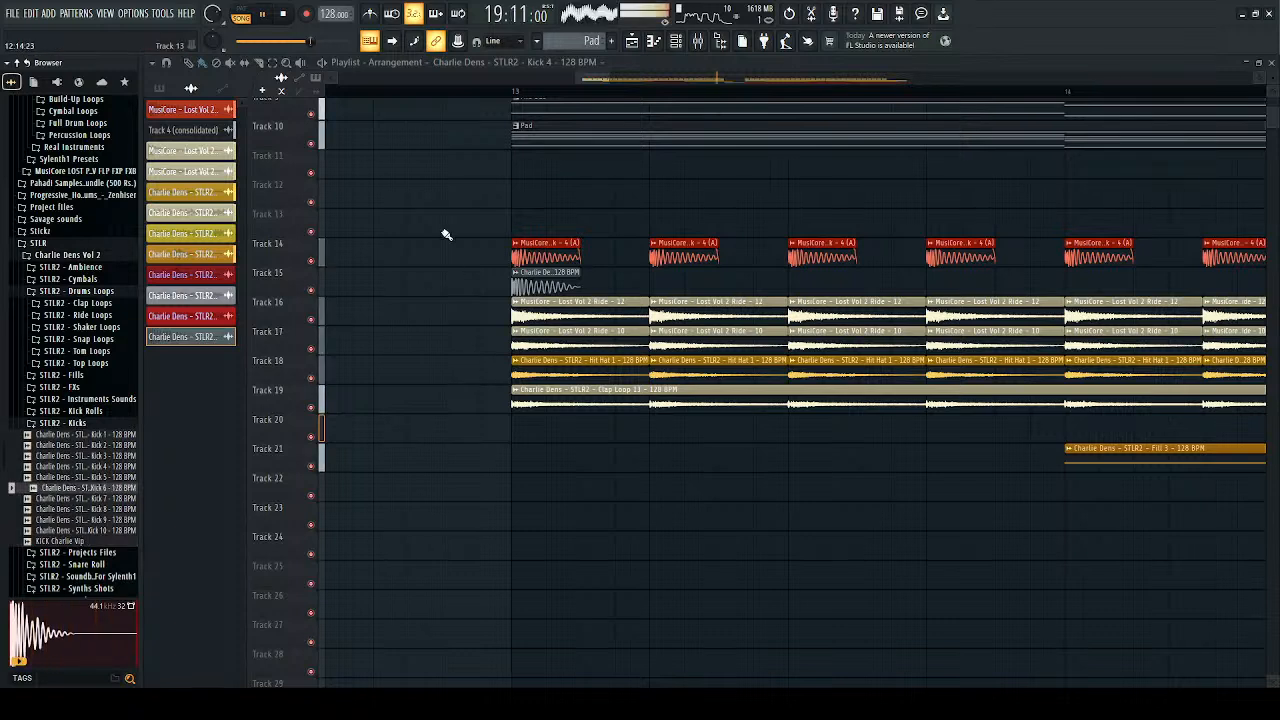
# Step: Mute Track 14, repeat Kick 4 on the remaining beats of bar 13 on Track 15, and play it back
pyautogui.click(312, 260)
pyautogui.press('space')
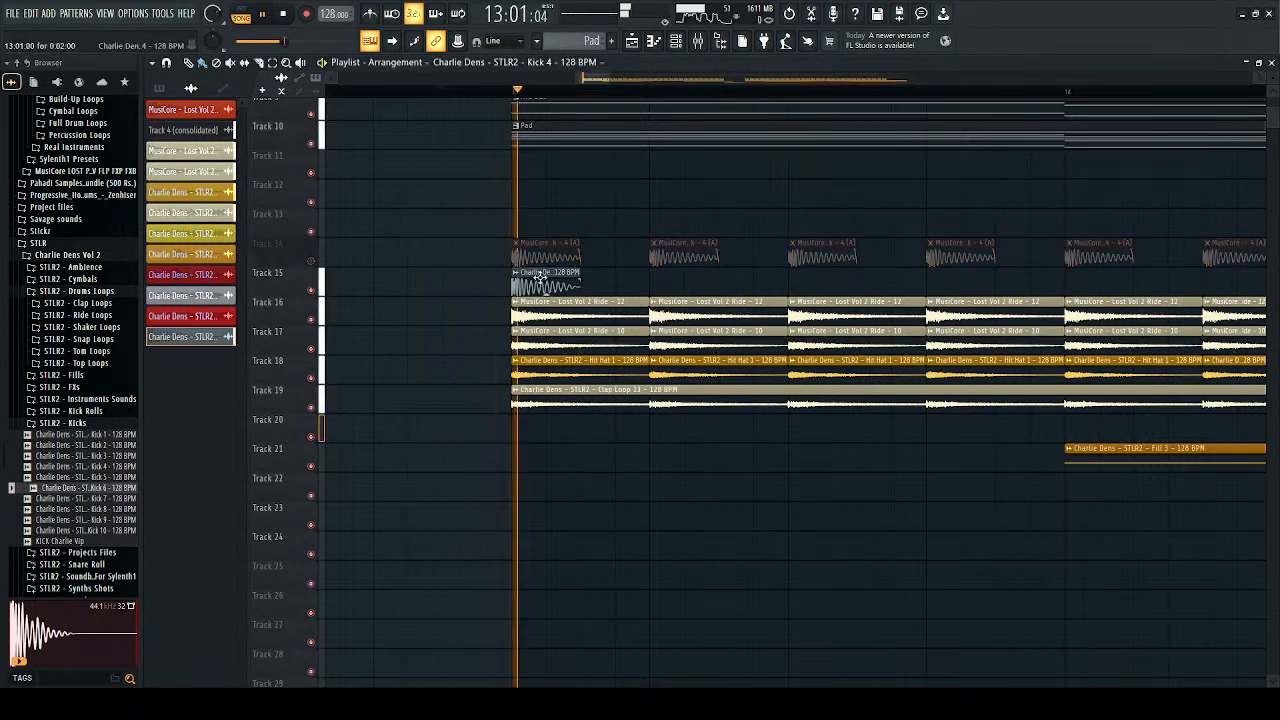
pyautogui.click(662, 285)
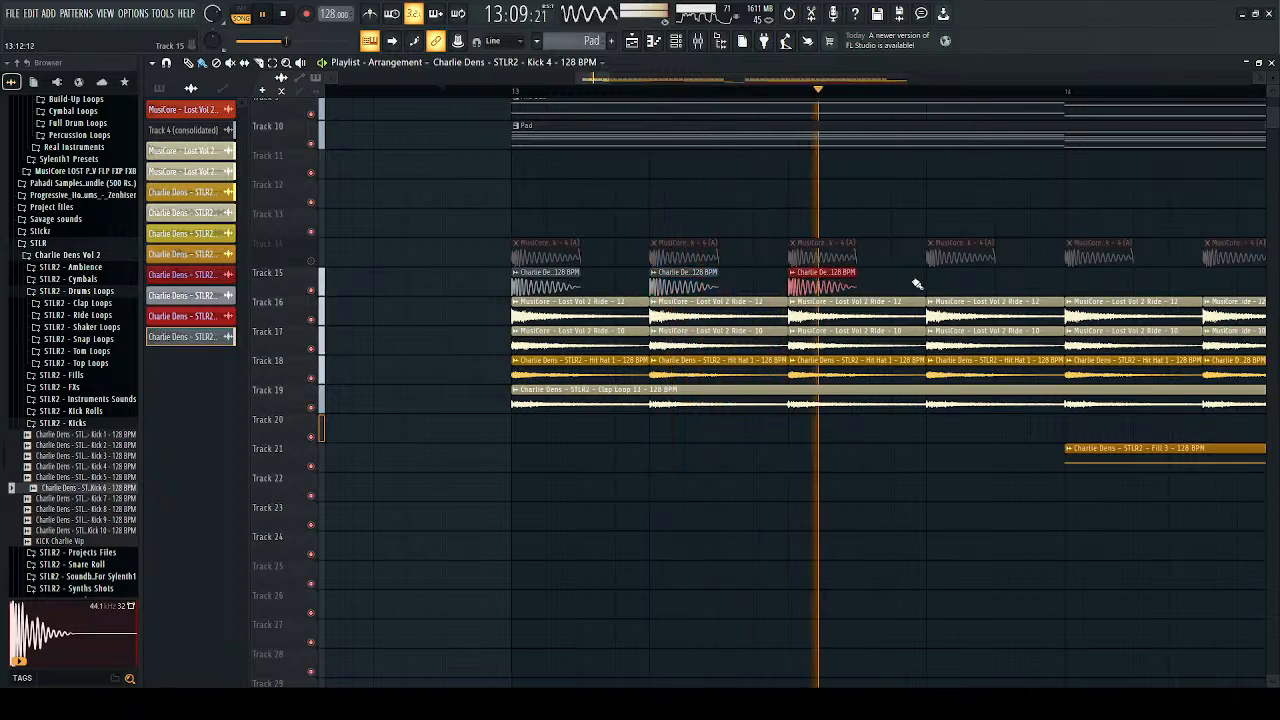
pyautogui.scroll(-5, 586, 286)
pyautogui.press('space')
pyautogui.press('space')
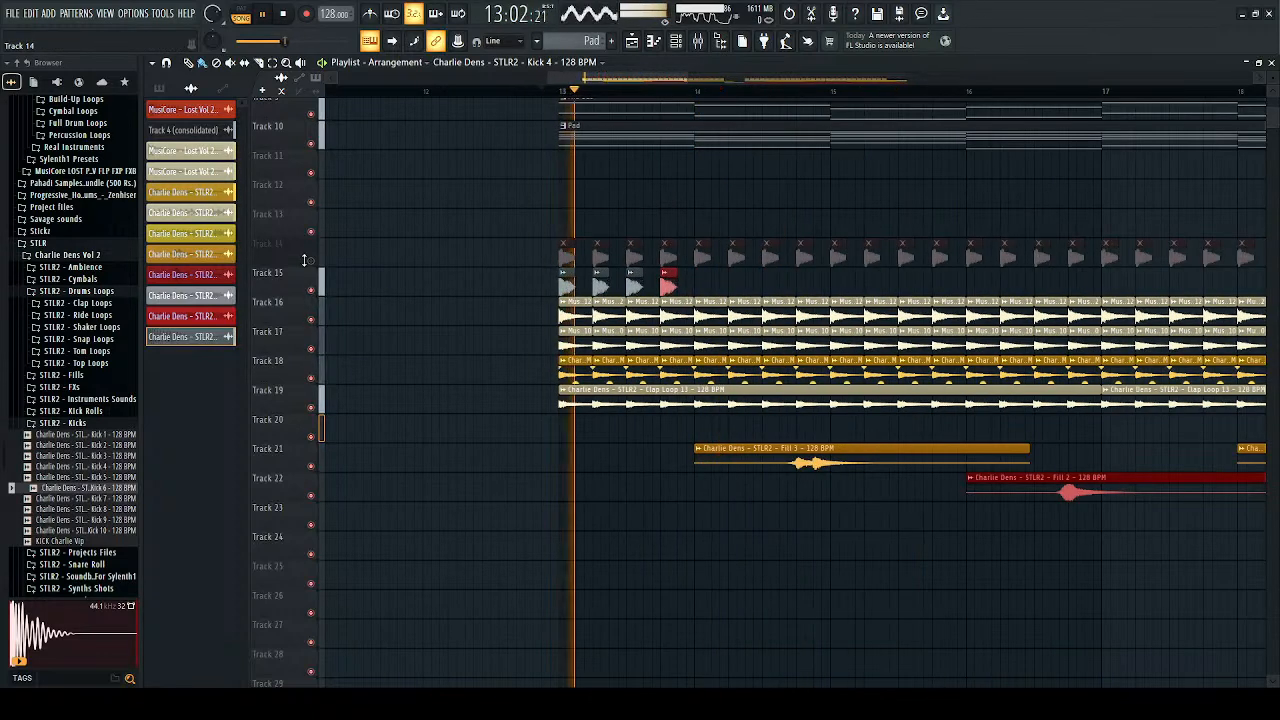
# Step: Unmute the original kick on Track 14, mute Track 15 and replay the drop from bar 13 to compare
pyautogui.click(312, 262)
pyautogui.click(312, 290)
pyautogui.moveTo(303, 294); pyautogui.dragTo(305, 284)
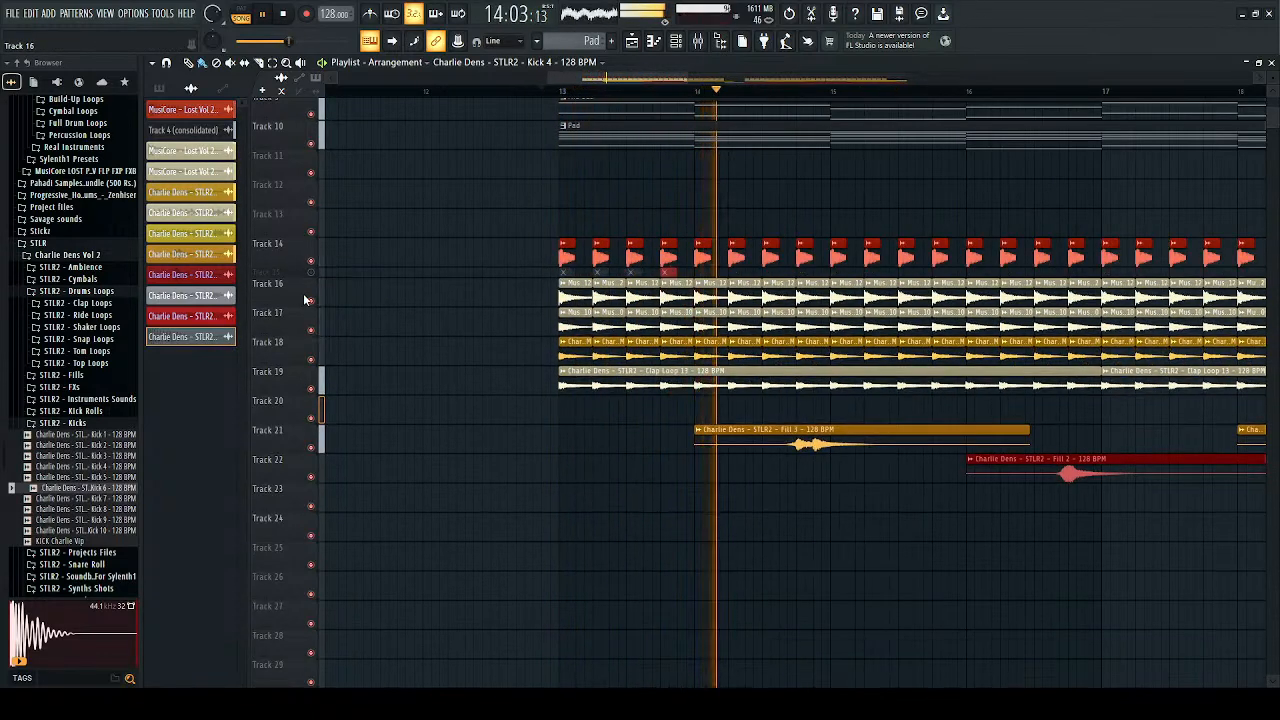
pyautogui.scroll(-5, 306, 284)
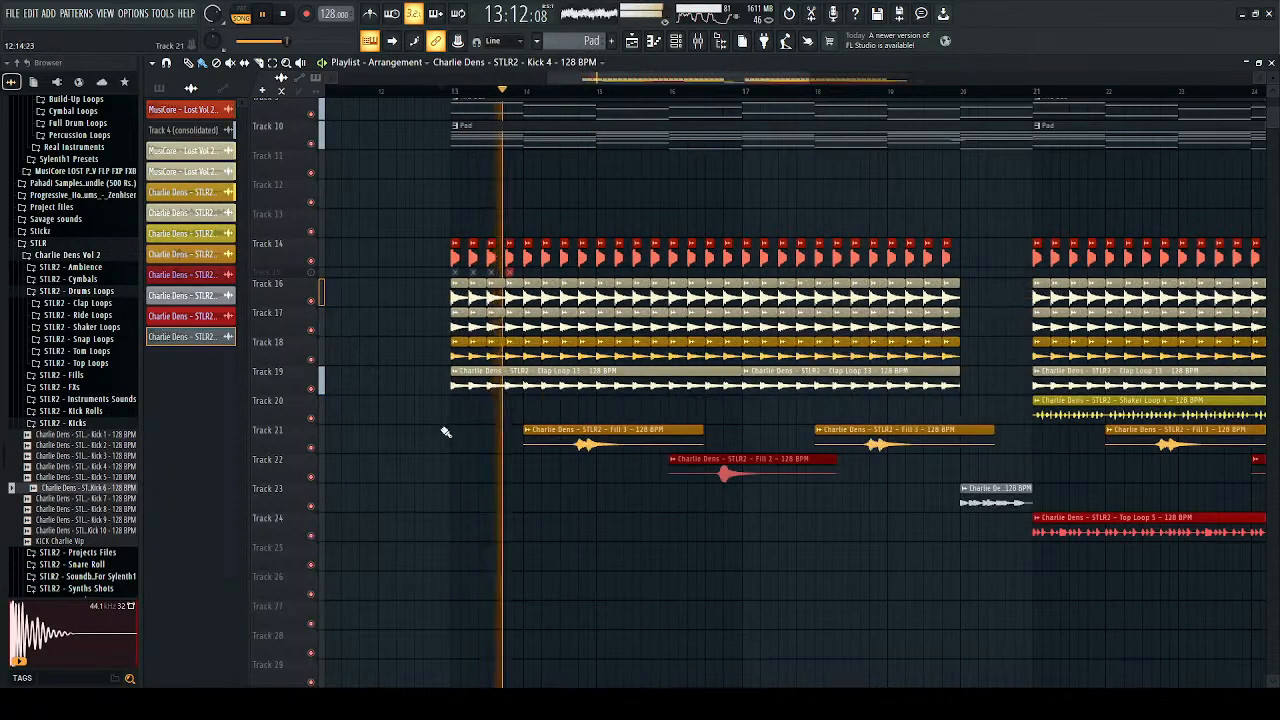
pyautogui.click(314, 275)
pyautogui.press('space')
pyautogui.press('space')
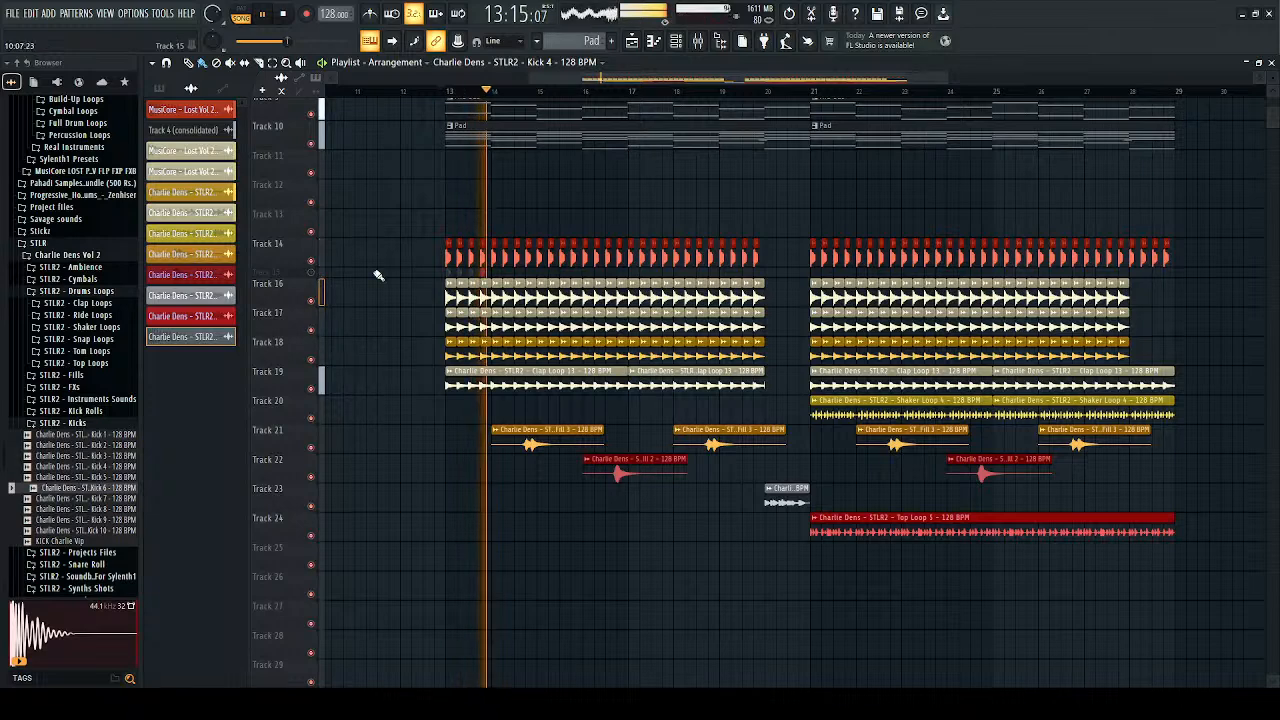
# Step: Restore Track 15's height, delete its Kick 4 clips and replay the start of the drop
pyautogui.moveTo(305, 280); pyautogui.dragTo(306, 298)
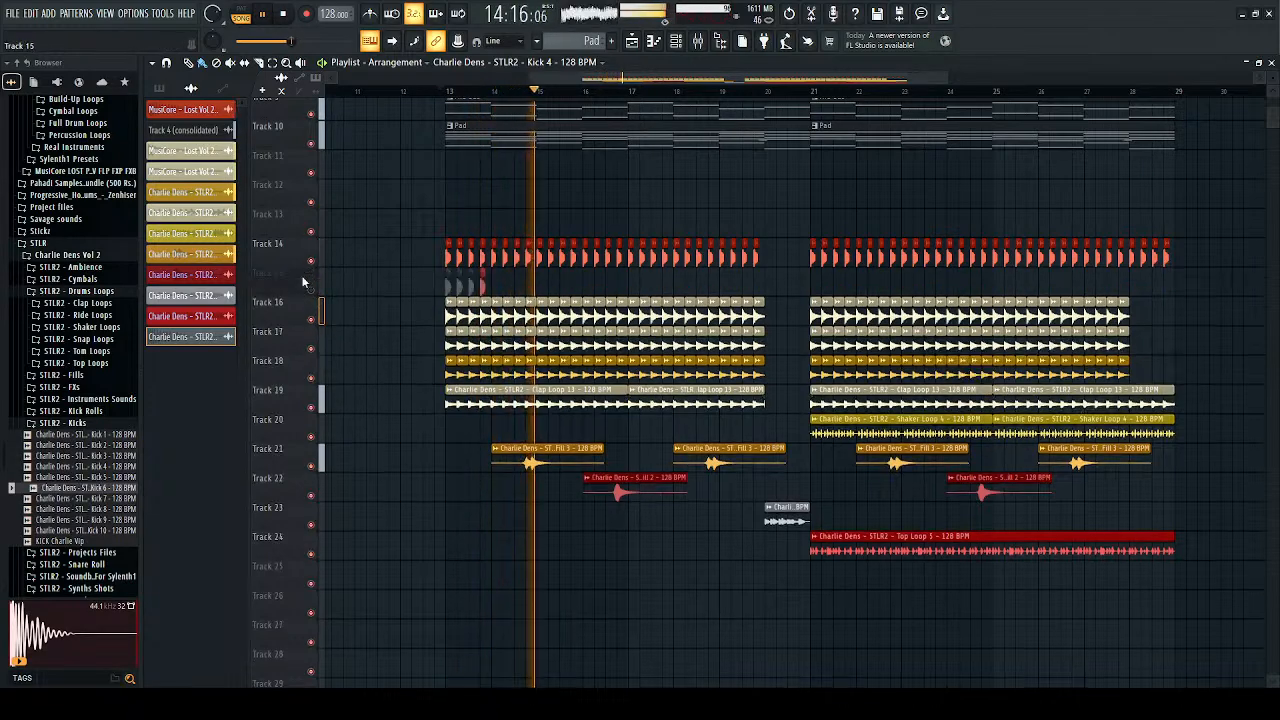
pyautogui.moveTo(430, 287); pyautogui.dragTo(503, 289)
pyautogui.press('space')
pyautogui.press('space')
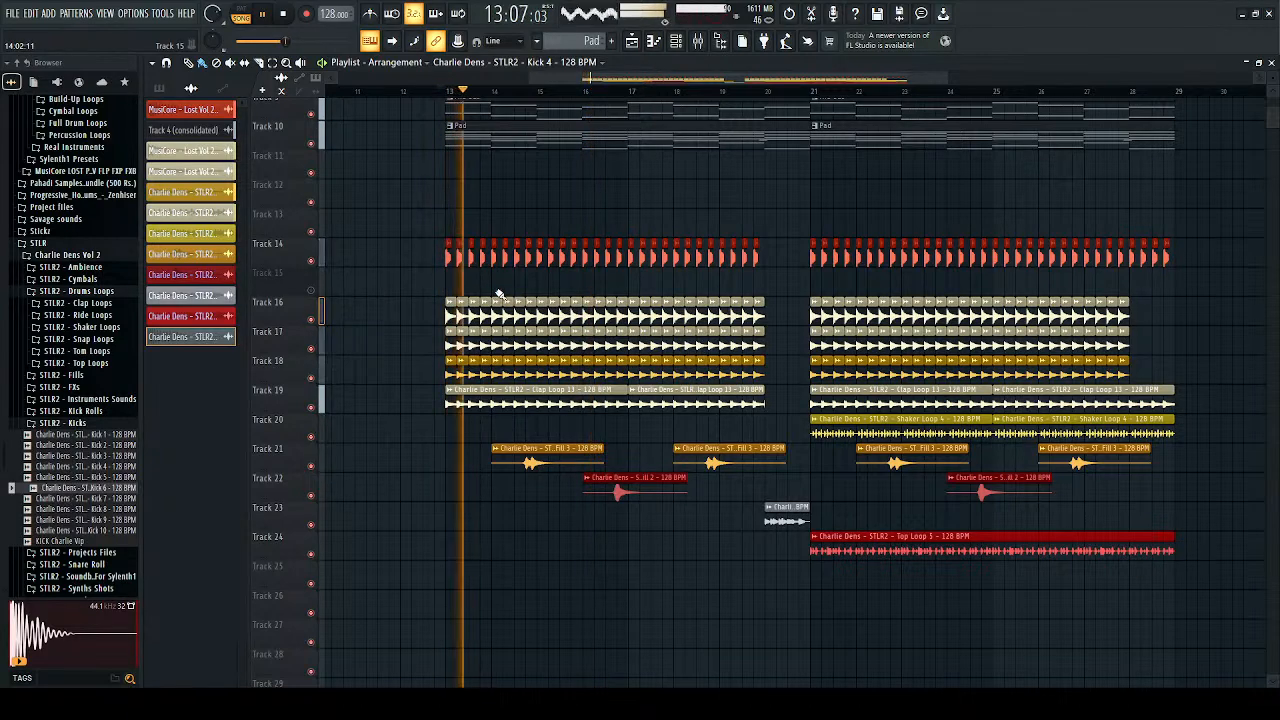
pyautogui.press('space')
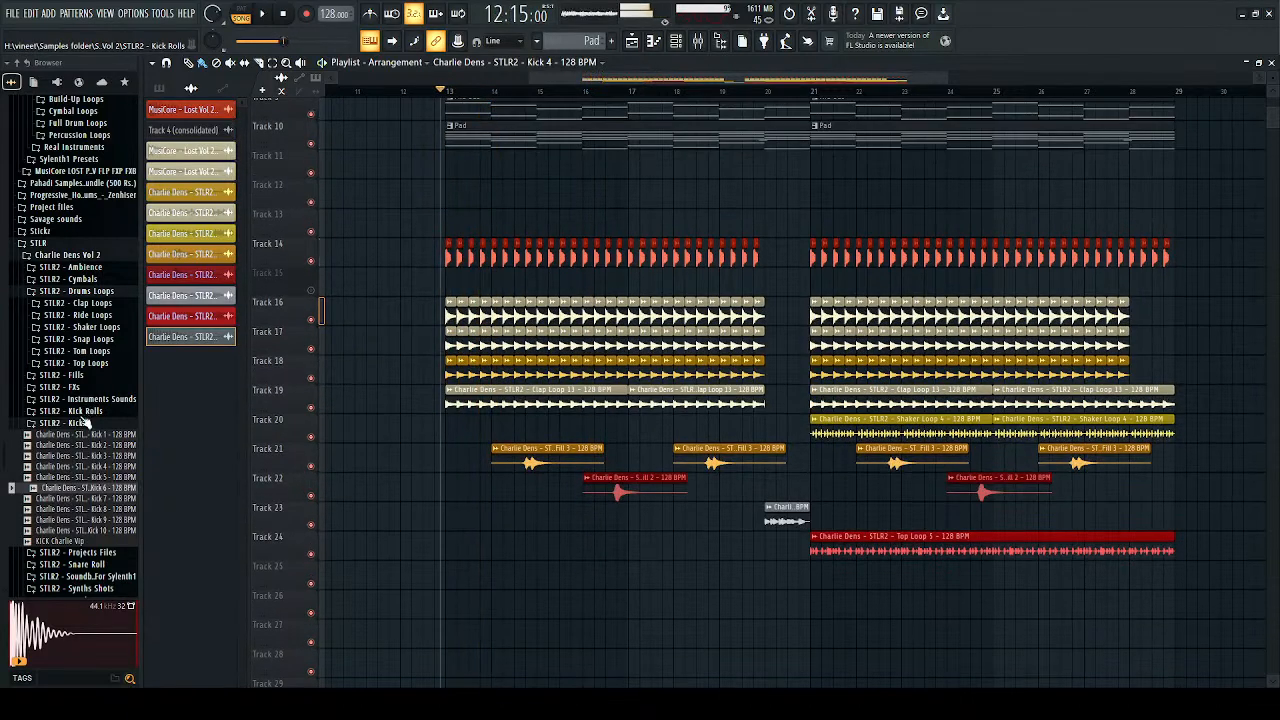
# Step: Collapse the STLR2 - Kicks, STLR and Musicore Loops folders, and expand FX and Ambiance in the LOST Vol. 2 sample pack
pyautogui.click(86, 421)
pyautogui.scroll(6, 86, 415)
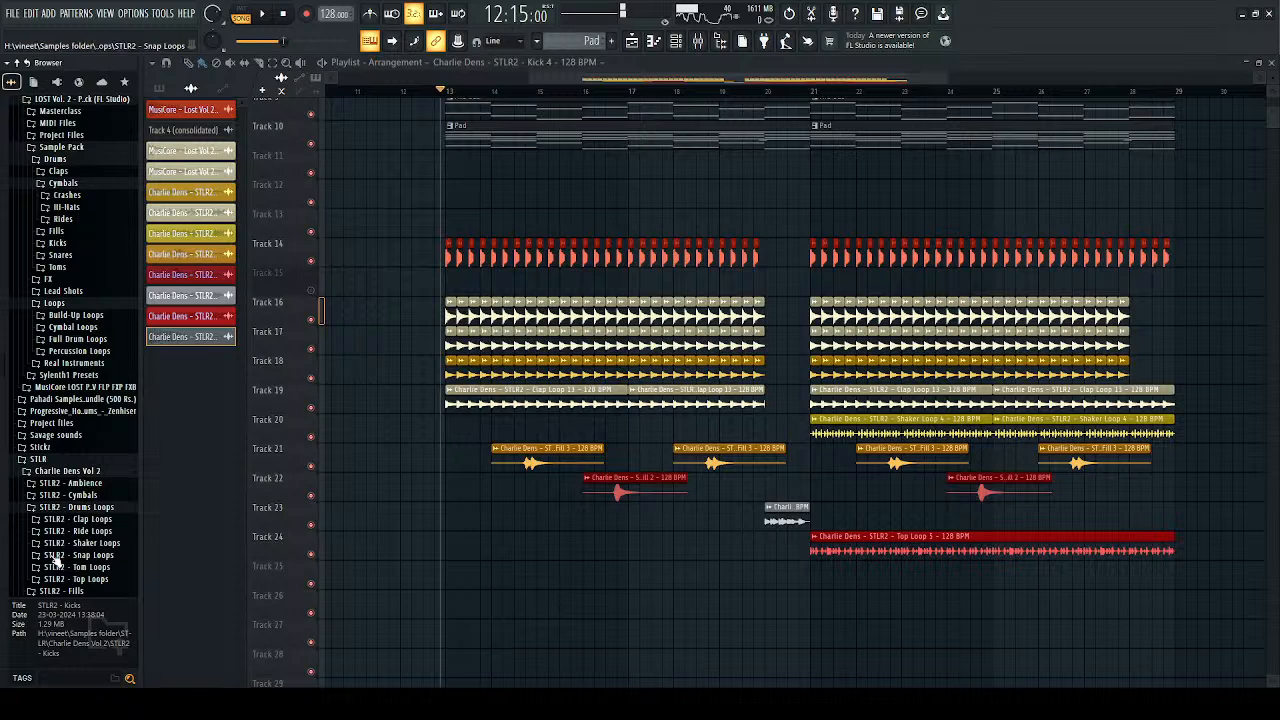
pyautogui.click(58, 460)
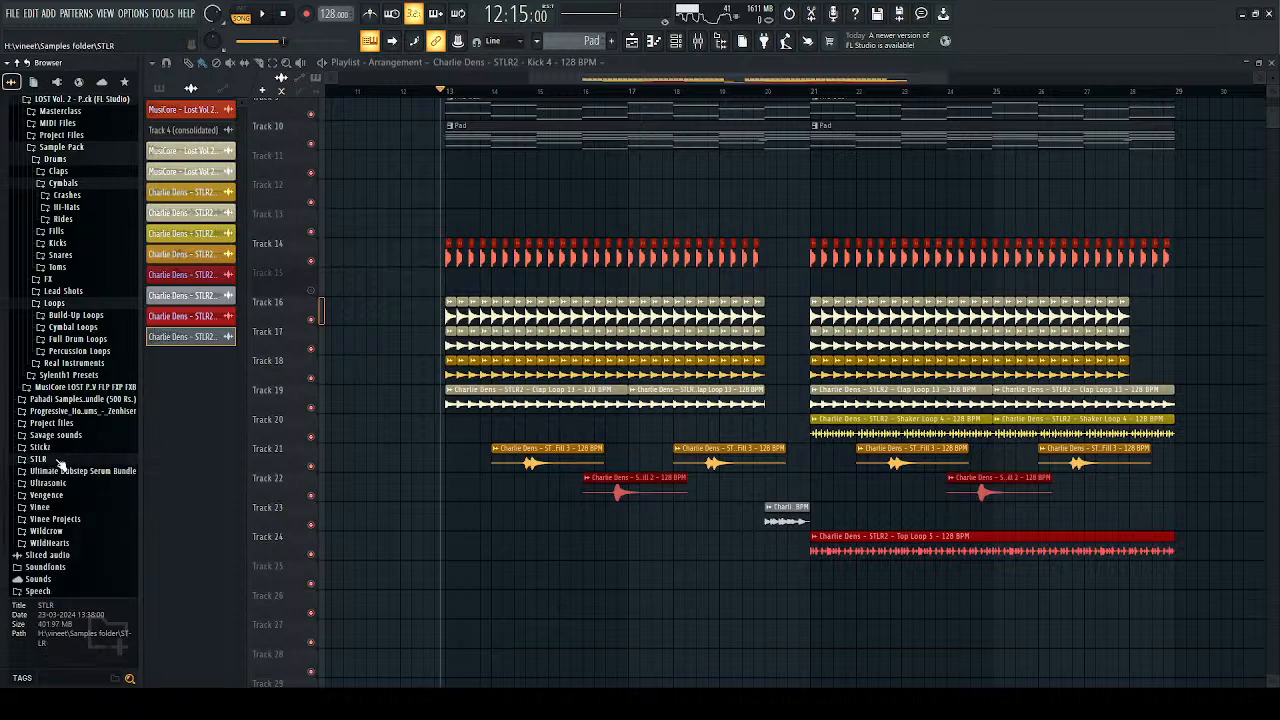
pyautogui.scroll(8, 62, 458)
pyautogui.scroll(-6, 85, 370)
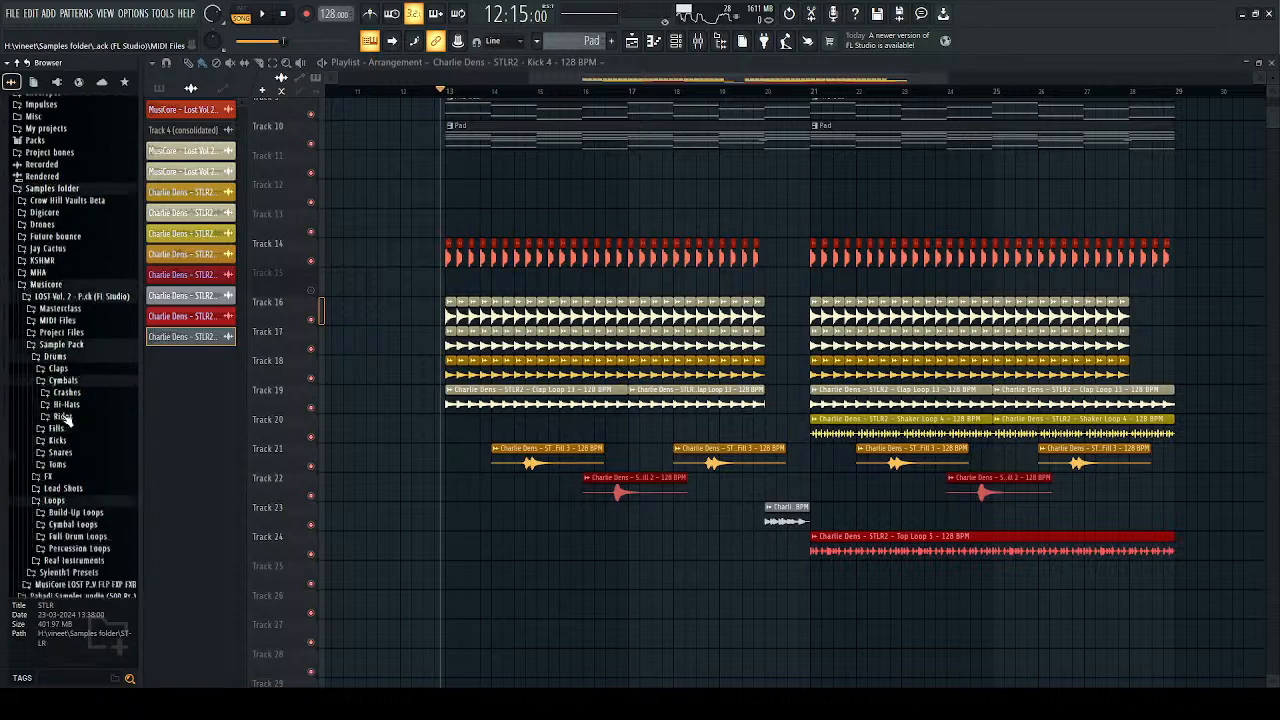
pyautogui.click(88, 378)
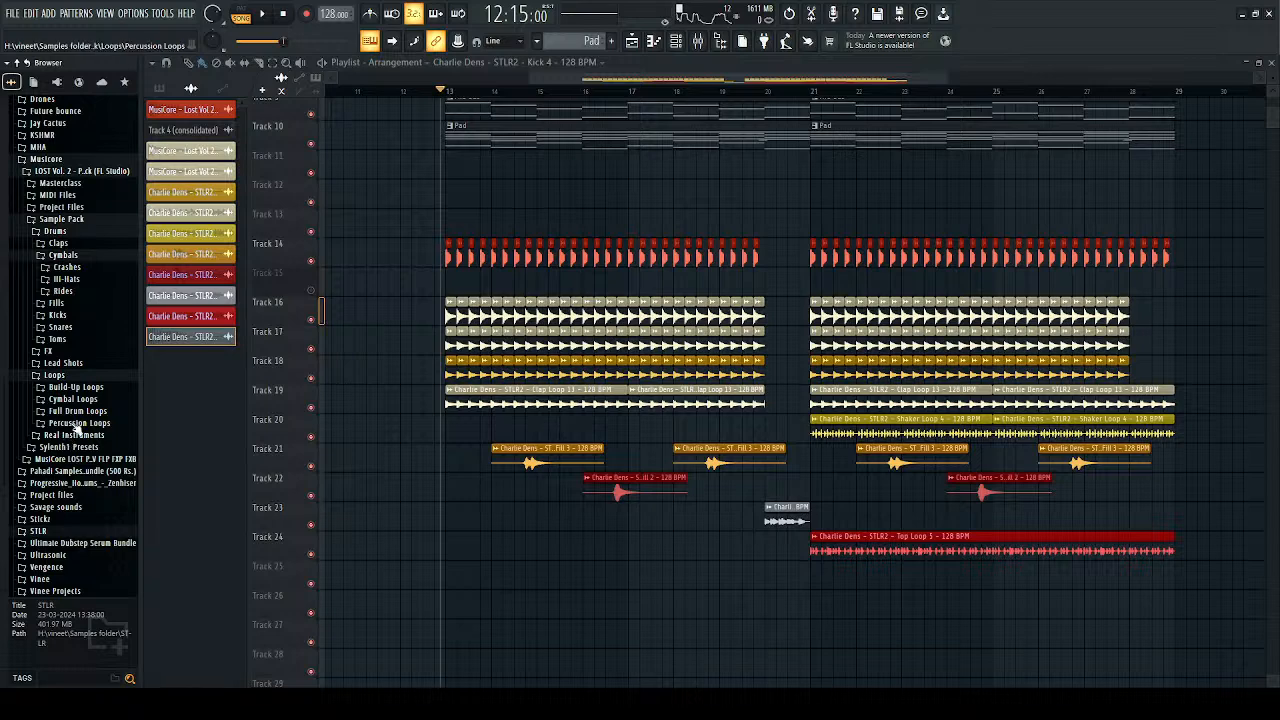
pyautogui.click(87, 378)
pyautogui.click(80, 352)
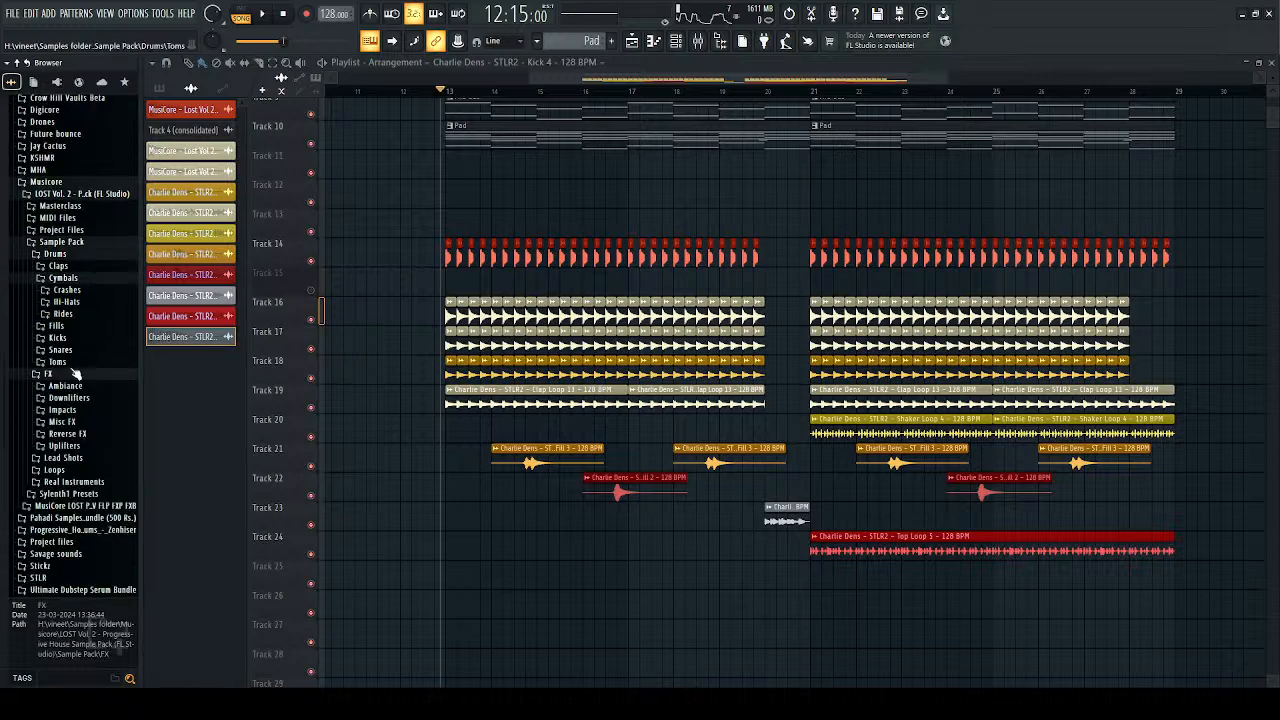
pyautogui.click(70, 386)
# Step: Audition several samples in the LOST Vol. 2 Ambiance folder, such as Ambiance 12, 15 and 18
pyautogui.click(63, 409)
pyautogui.click(80, 530)
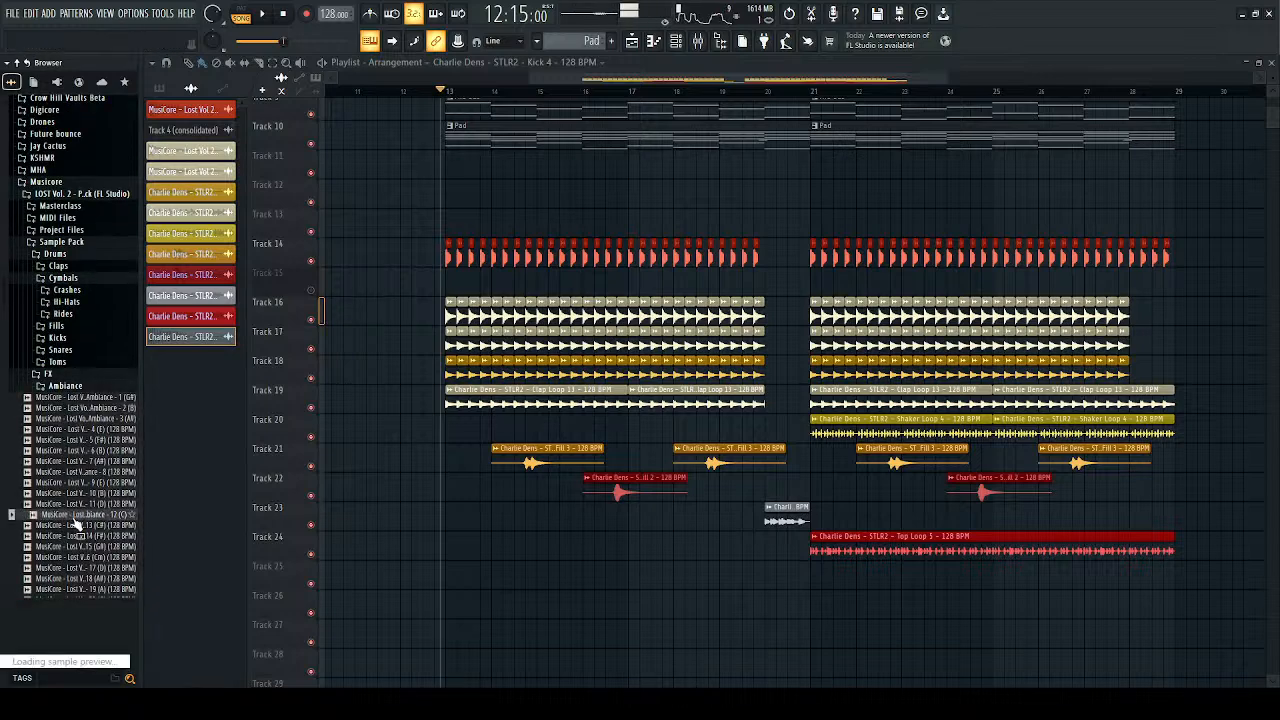
pyautogui.scroll(-2, 80, 530)
pyautogui.click(88, 496)
pyautogui.click(82, 508)
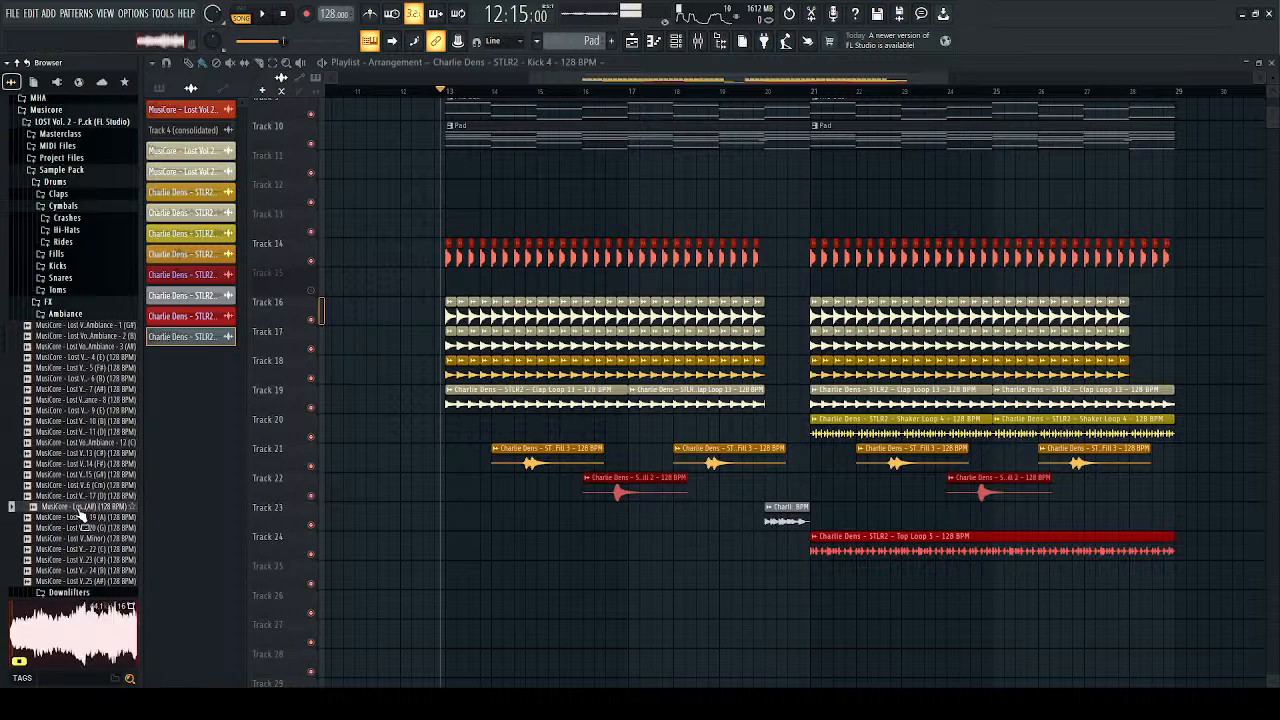
pyautogui.click(82, 528)
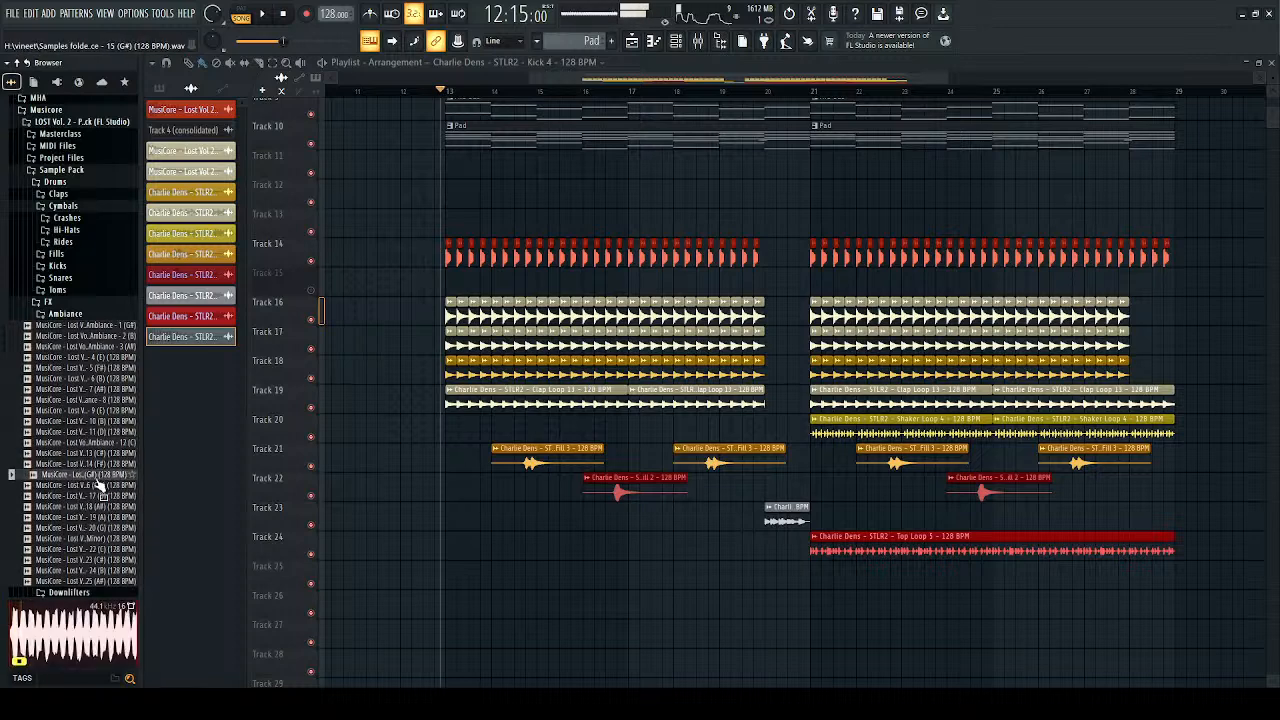
# Step: Place Lost Vol 2 Ambiance - 8 on Track 26 at bar 13 and repeat it back to back until bar 29
pyautogui.moveTo(100, 399); pyautogui.dragTo(511, 597)
pyautogui.press('space')
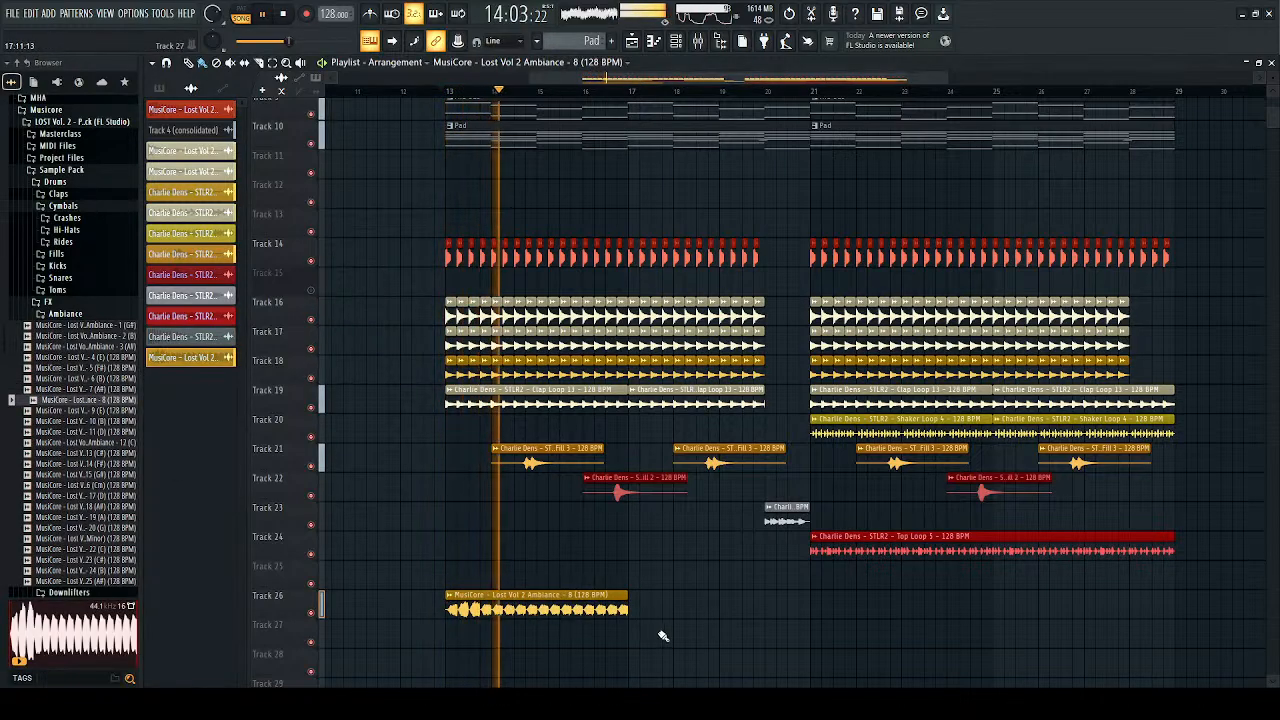
pyautogui.click(650, 602)
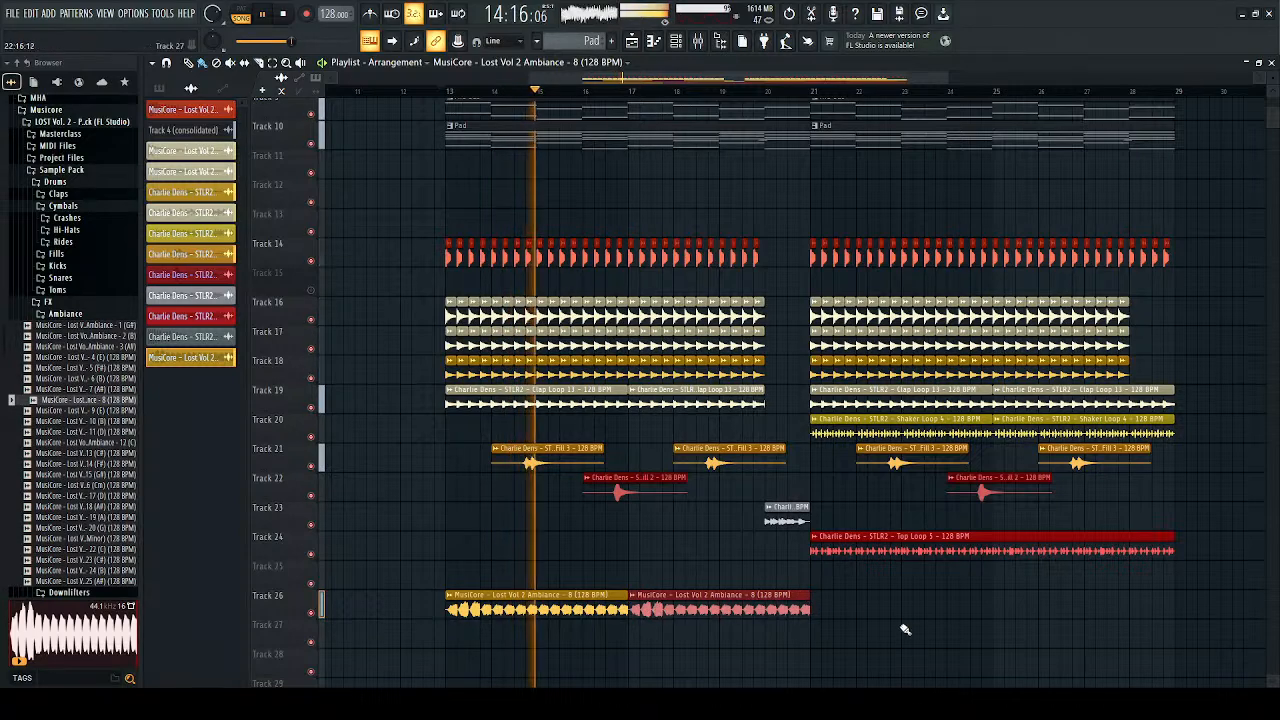
pyautogui.click(820, 605)
pyautogui.click(1016, 612)
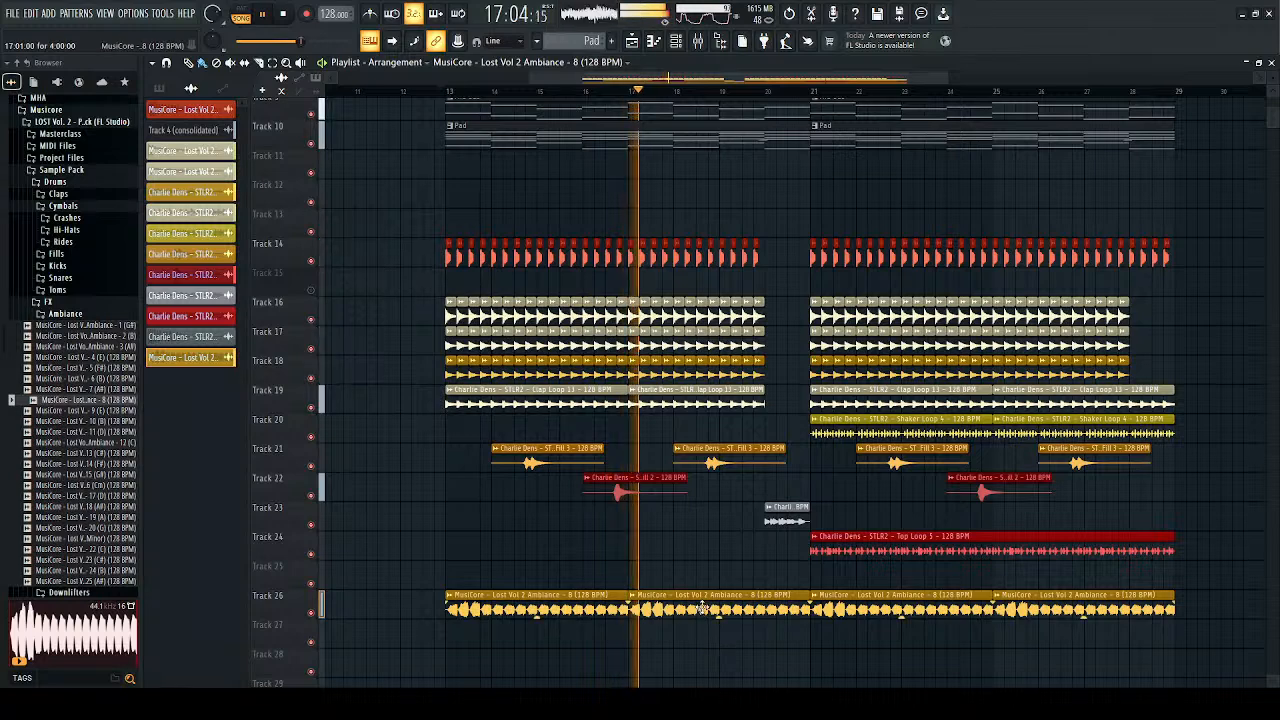
# Step: Open the Ambiance 8 channel settings and try a lower channel volume of about 39% while replaying the drop
pyautogui.doubleClick(711, 608)
pyautogui.press('space')
pyautogui.press('space')
pyautogui.moveTo(495, 215); pyautogui.dragTo(500, 250)
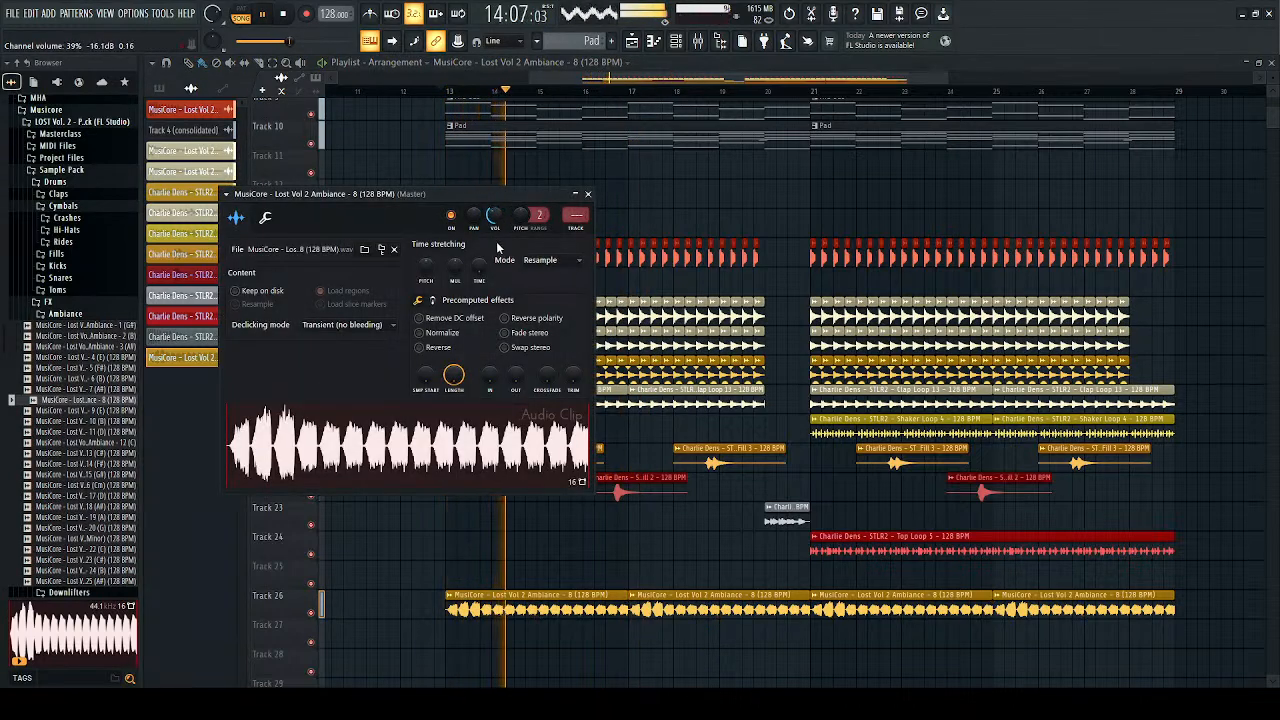
pyautogui.click(496, 208)
pyautogui.press('space')
pyautogui.press('space')
pyautogui.doubleClick(543, 571)
pyautogui.press('space')
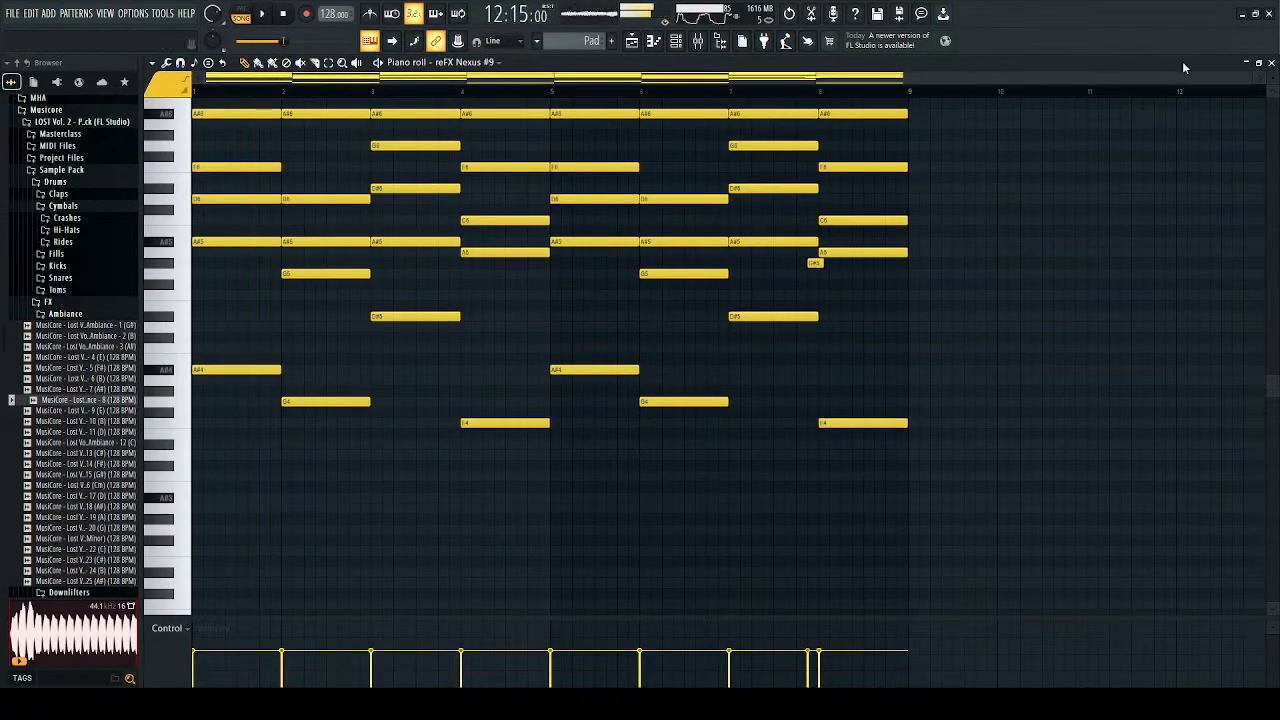
pyautogui.click(1271, 63)
pyautogui.rightClick(634, 583)
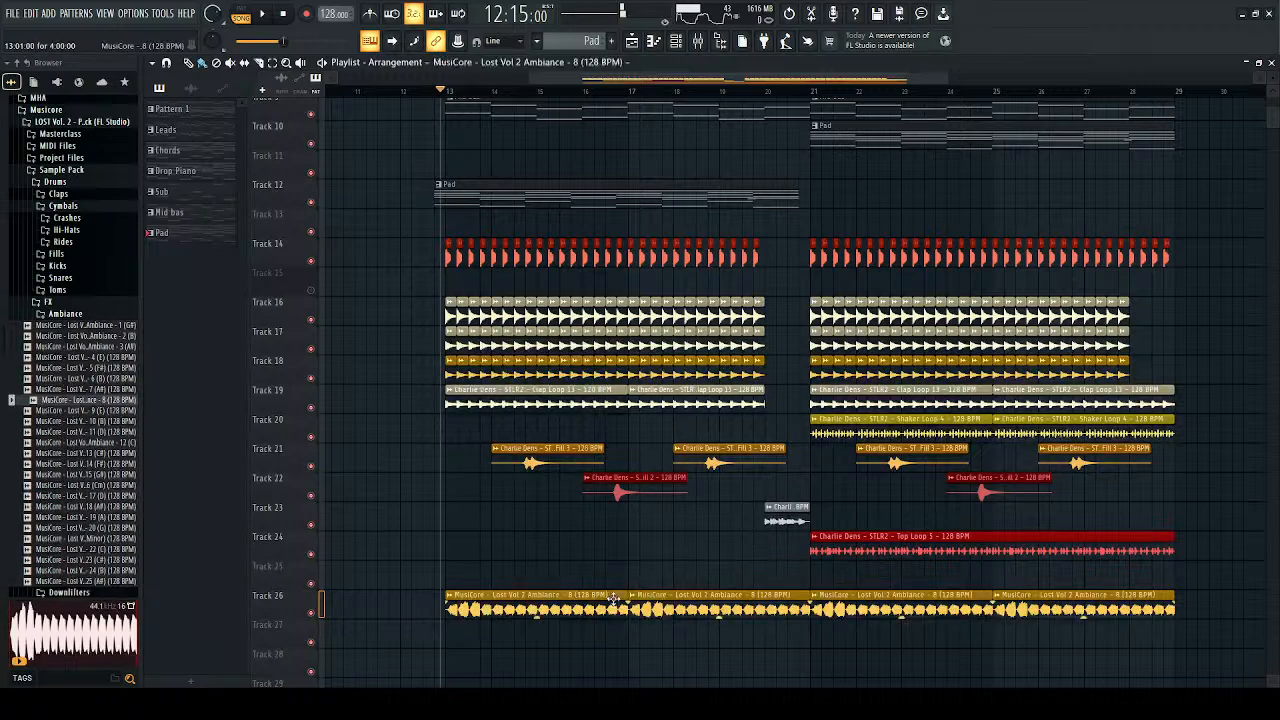
# Step: Set the Ambiance 8 channel volume to about 88%, route it to mixer track 39 and lower that track's fader during playback
pyautogui.doubleClick(614, 598)
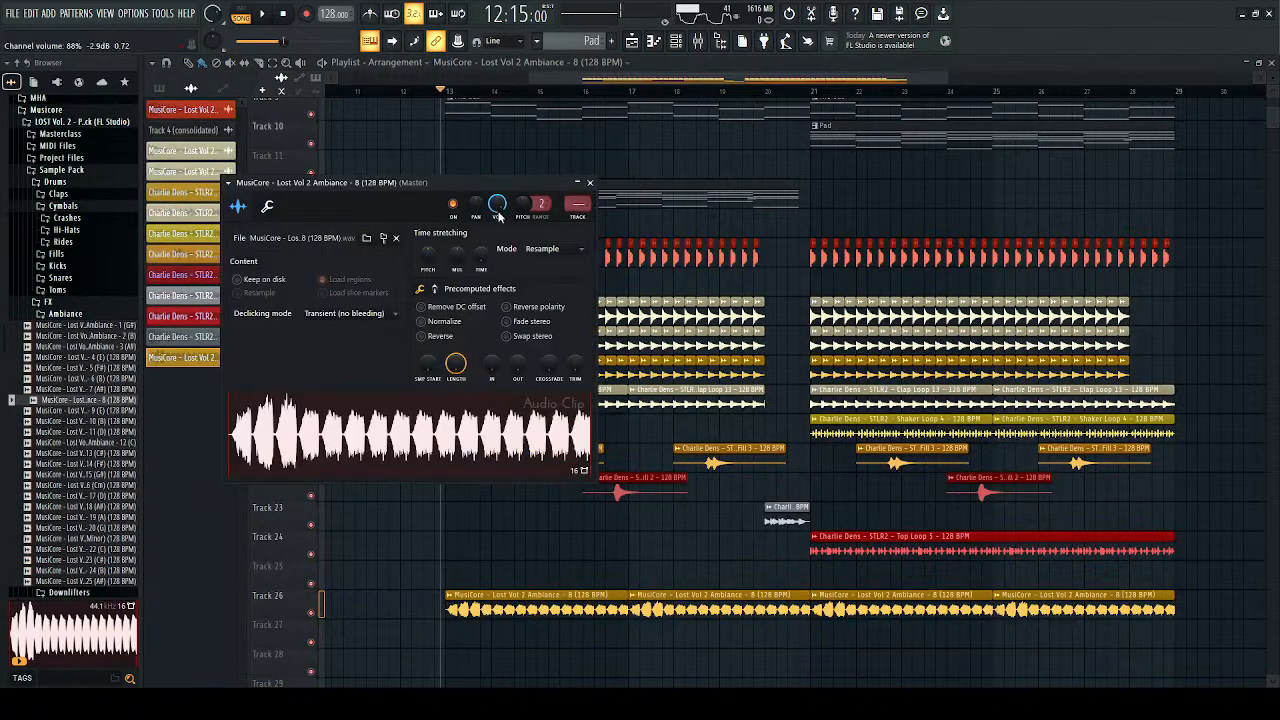
pyautogui.hotkey('ctrl', 'l')
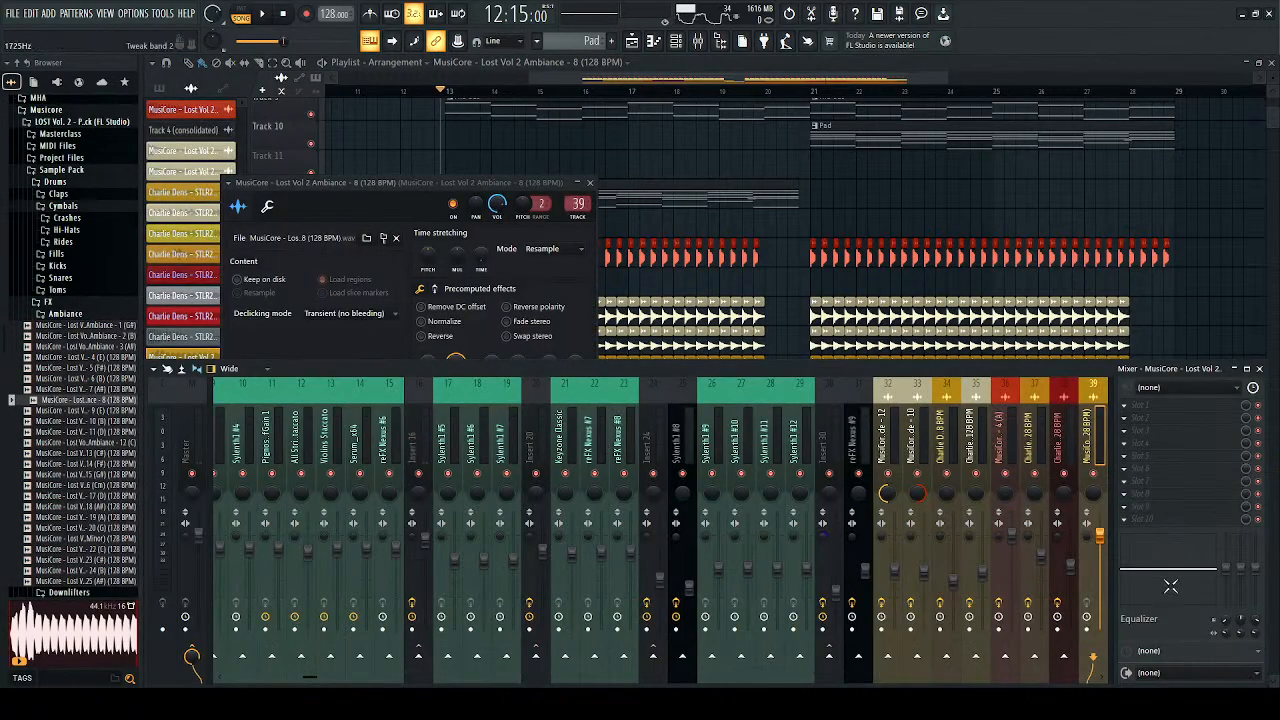
pyautogui.press('space')
pyautogui.moveTo(1102, 567); pyautogui.dragTo(1102, 571)
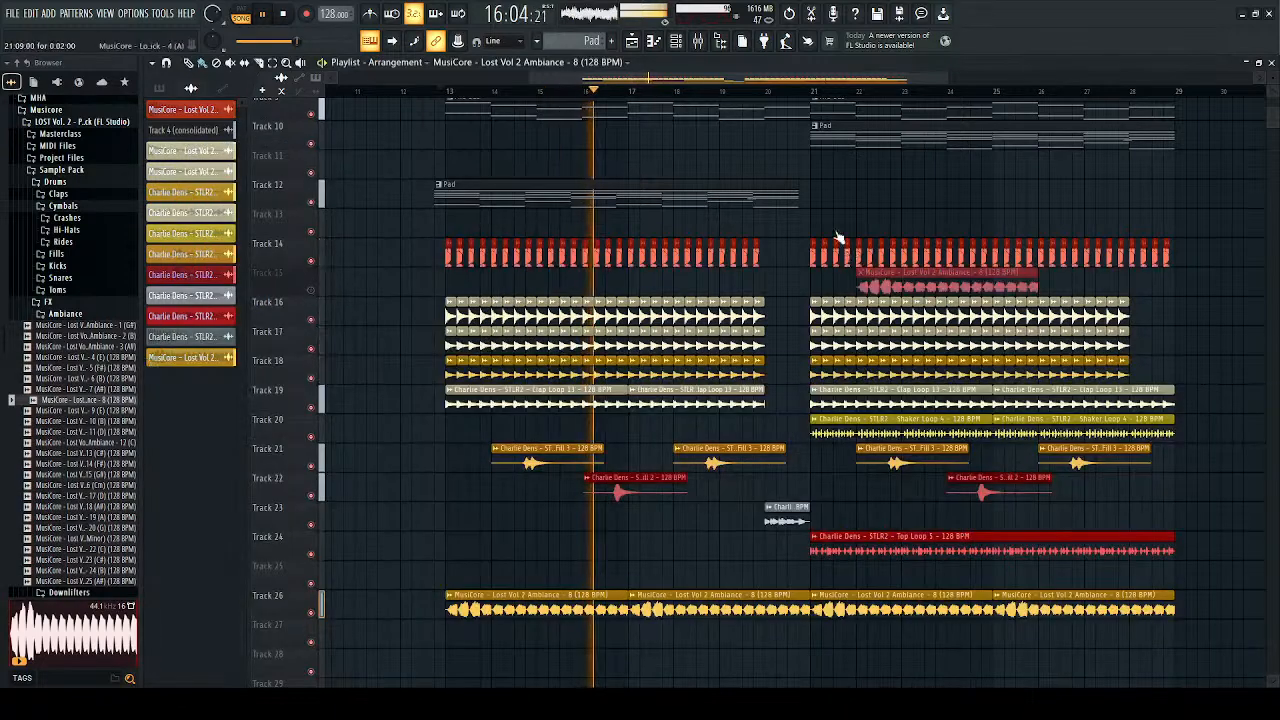
# Step: Add Fruity Parametric EQ 2 to the Ambiance 8 mixer track, load the 20Hz + 18kHz cut preset and raise the low cut into the low mids
pyautogui.press('space')
pyautogui.click(698, 40)
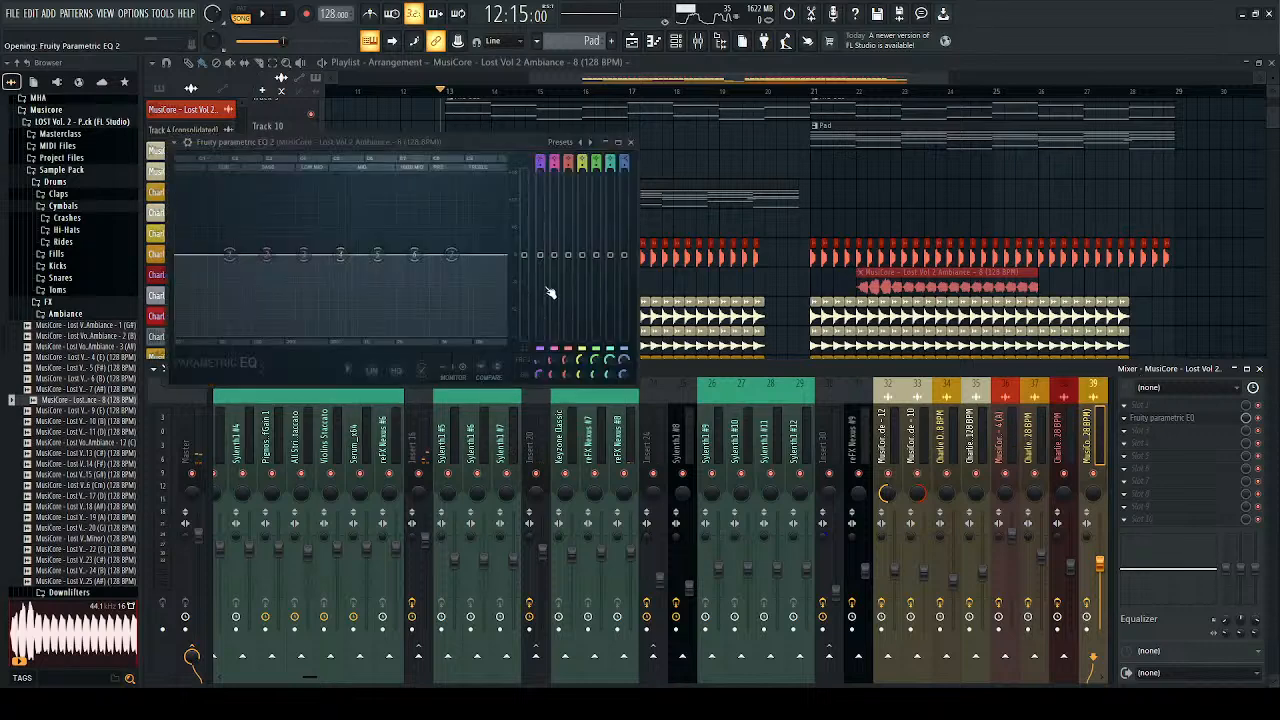
pyautogui.click(590, 141)
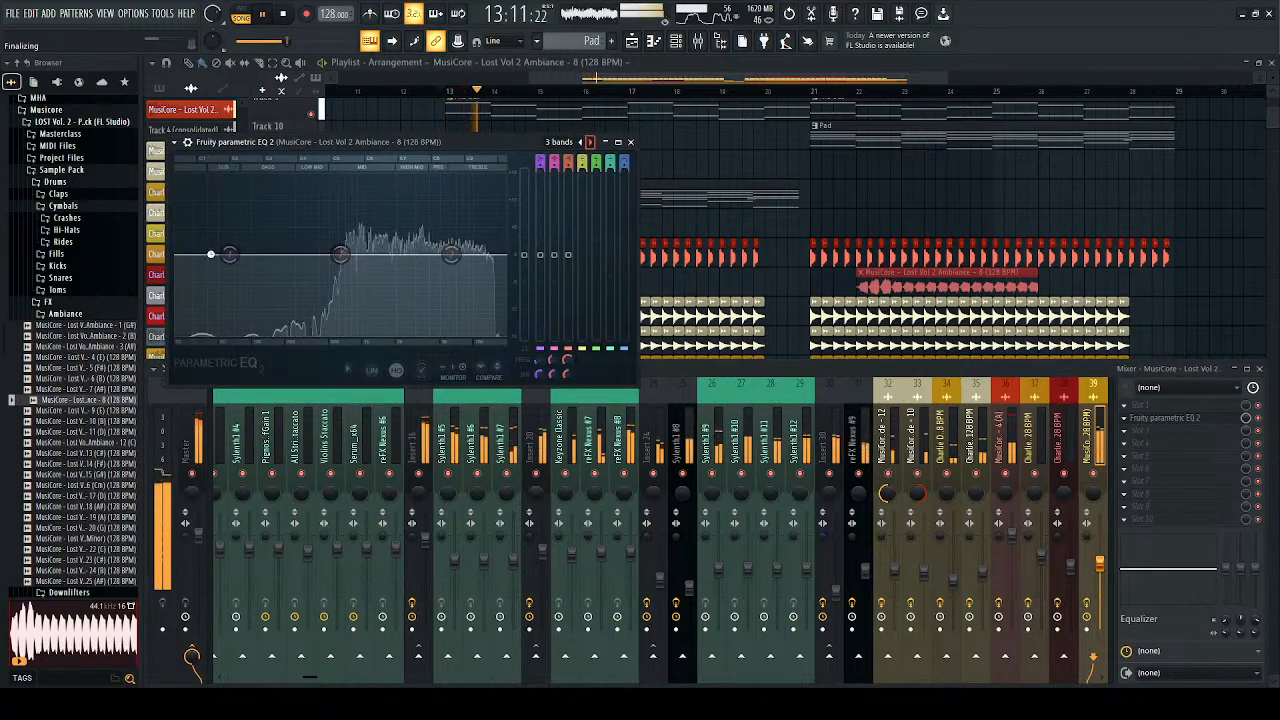
pyautogui.moveTo(203, 255); pyautogui.dragTo(318, 260)
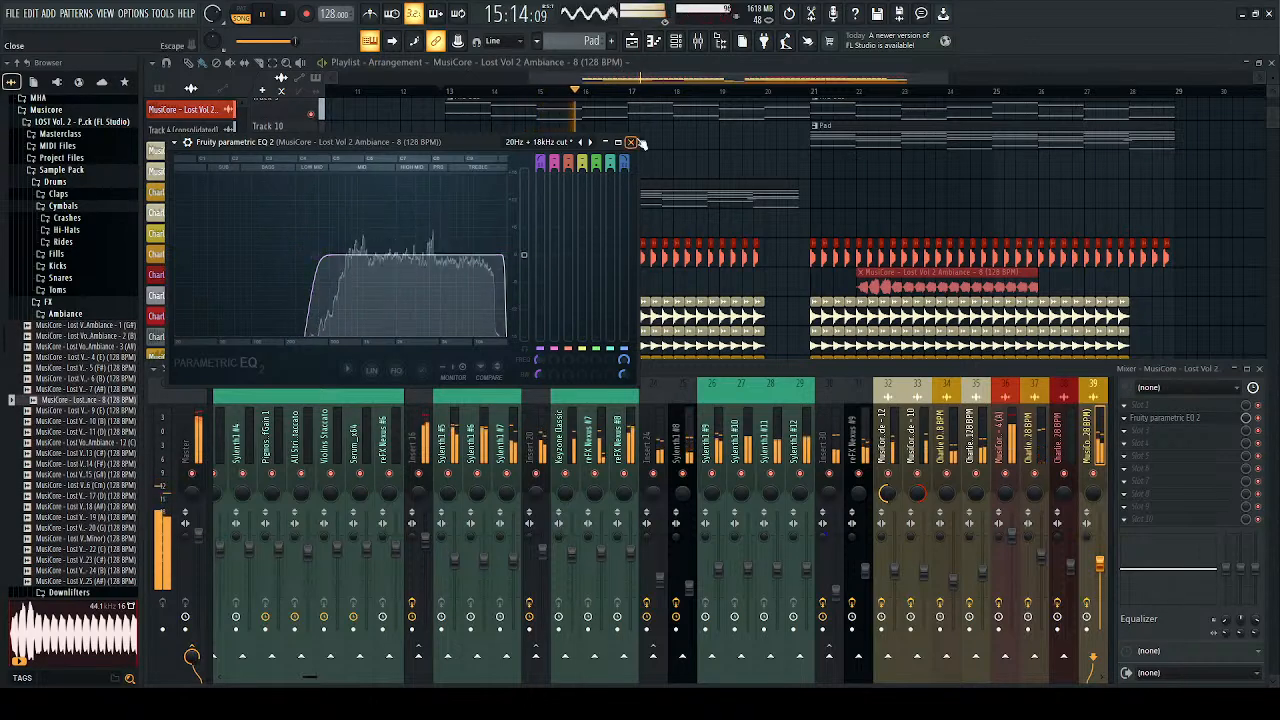
pyautogui.click(630, 142)
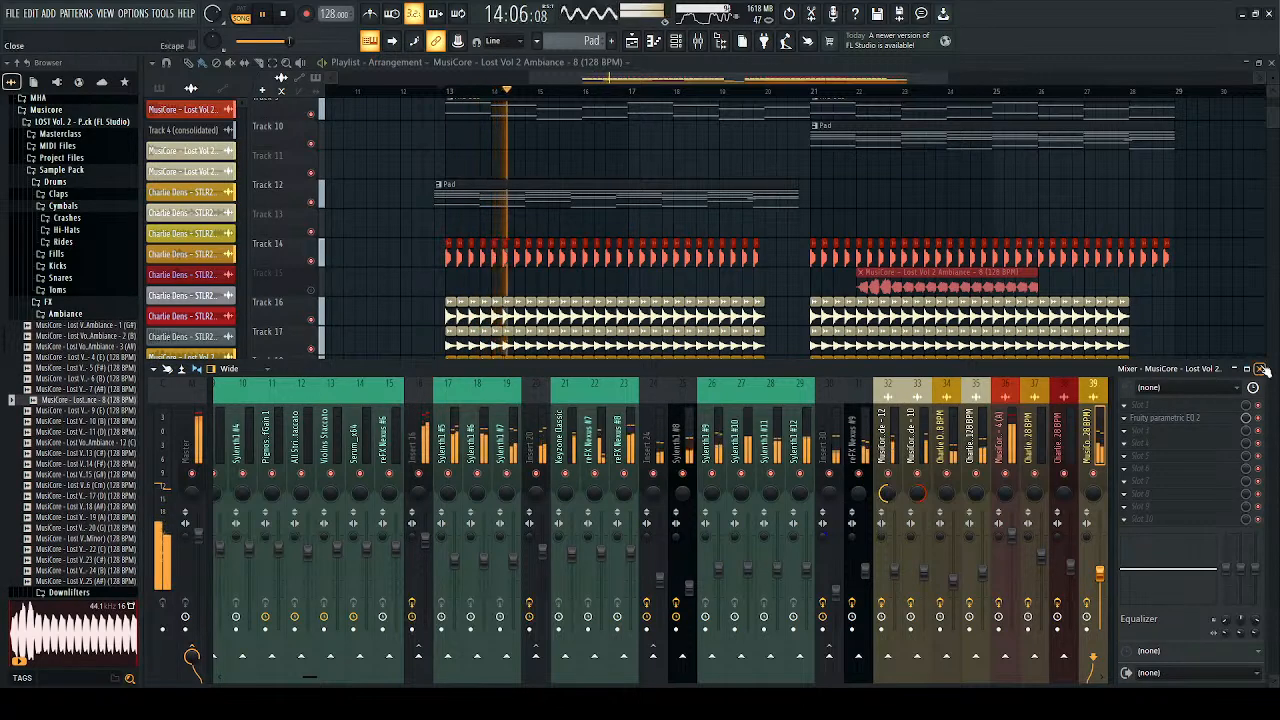
pyautogui.press('F9')
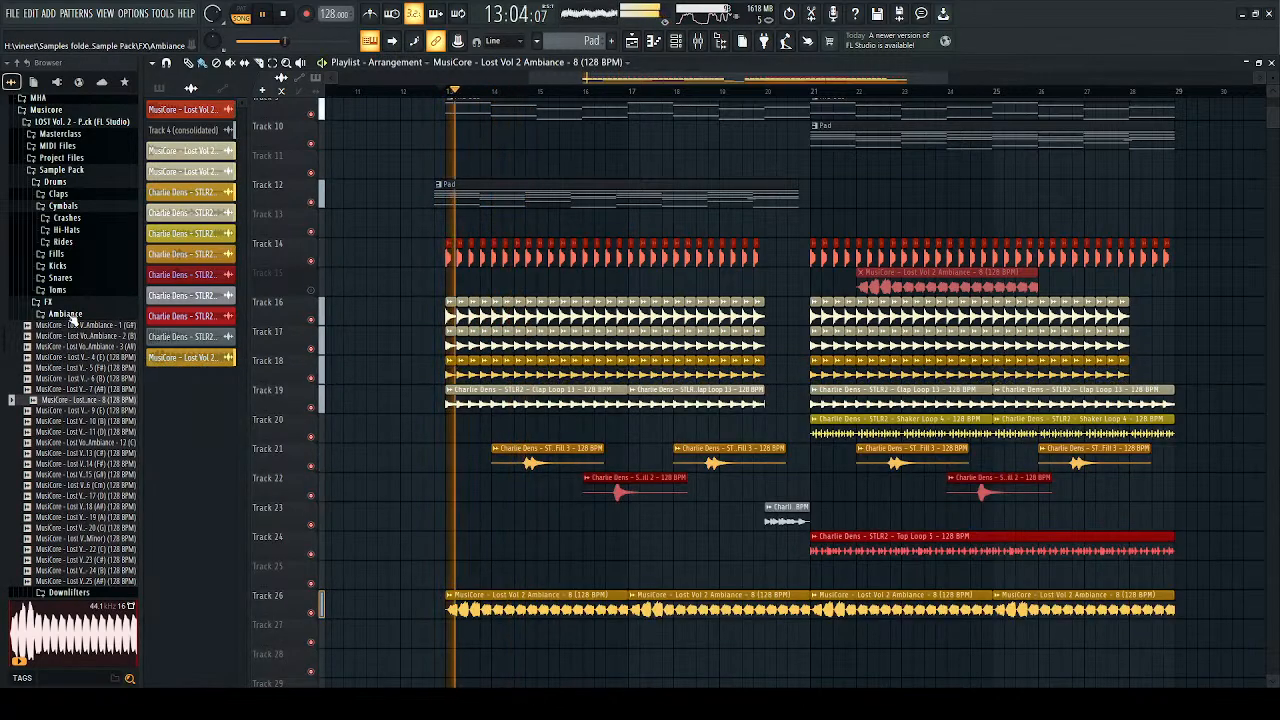
# Step: Preview the ambiance samples and add Lost Vol 2 Ambiance - 7 (A#) to Track 27, deleting the stray clip on Track 24
pyautogui.click(66, 314)
pyautogui.press('space')
pyautogui.click(71, 316)
pyautogui.click(112, 431)
pyautogui.click(109, 389)
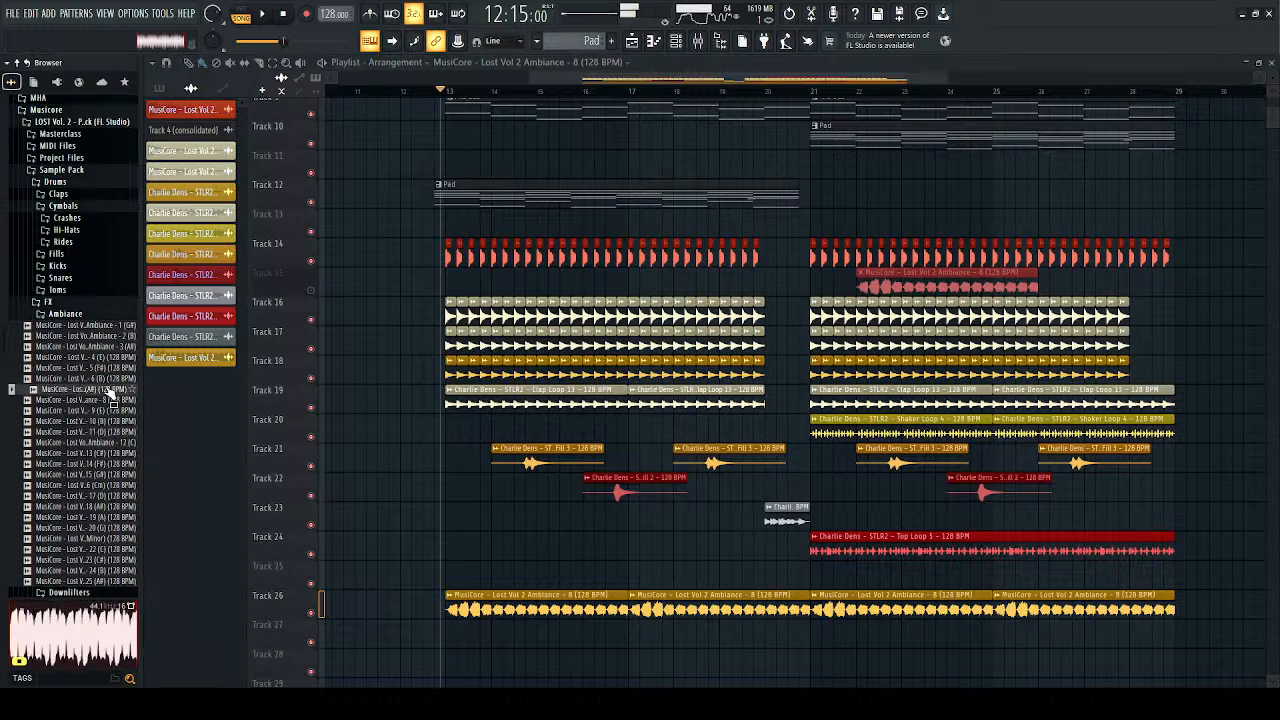
pyautogui.moveTo(88, 394)
pyautogui.mouseDown()
pyautogui.moveTo(474, 551)
pyautogui.moveTo(458, 587)
pyautogui.moveTo(468, 612)
pyautogui.mouseUp()
pyautogui.rightClick(497, 563)
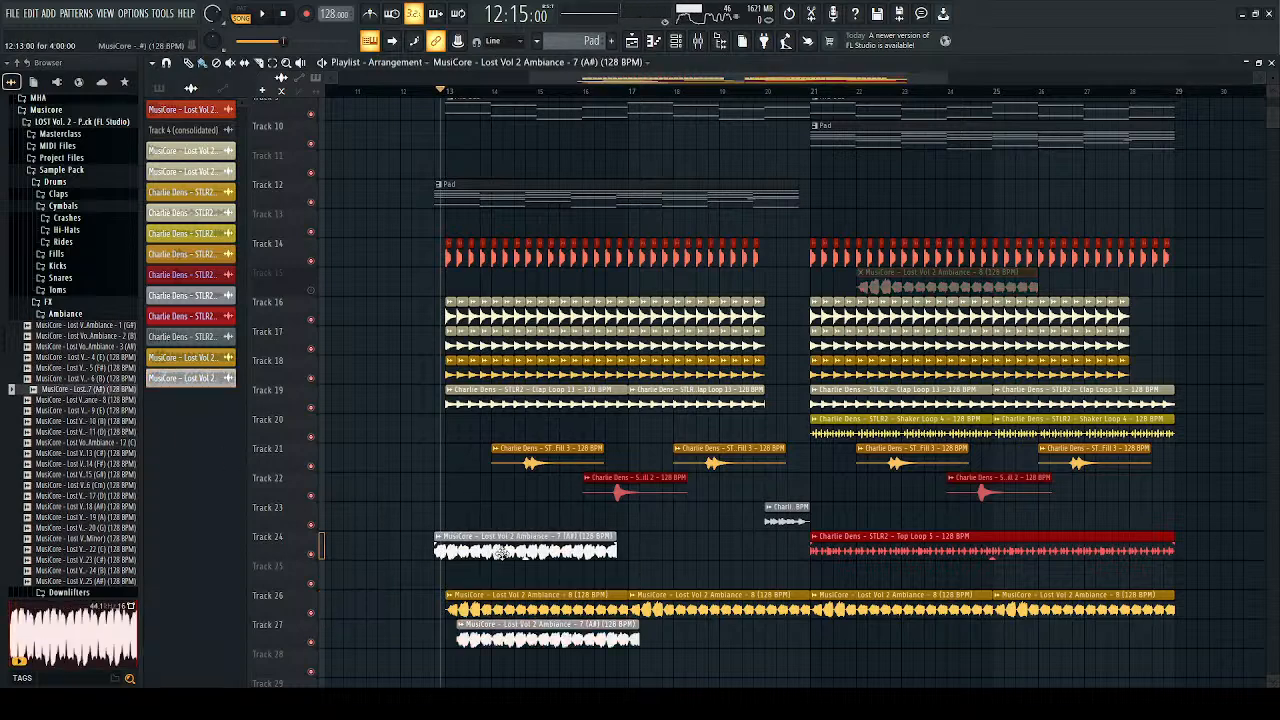
pyautogui.rightClick(529, 551)
# Step: Align the Ambiance 7 clip on Track 27 to bar 13 and repeat it back to back until bar 29
pyautogui.doubleClick(484, 640)
pyautogui.press('space')
pyautogui.click(637, 644)
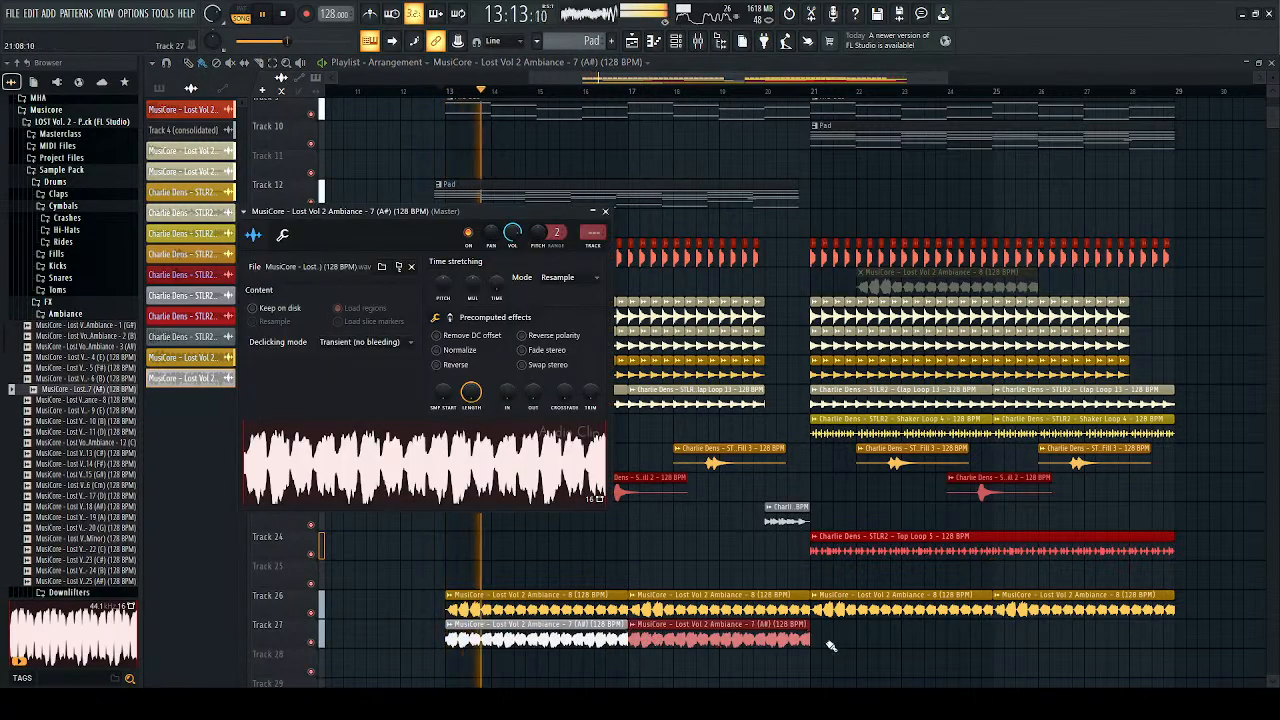
pyautogui.click(840, 641)
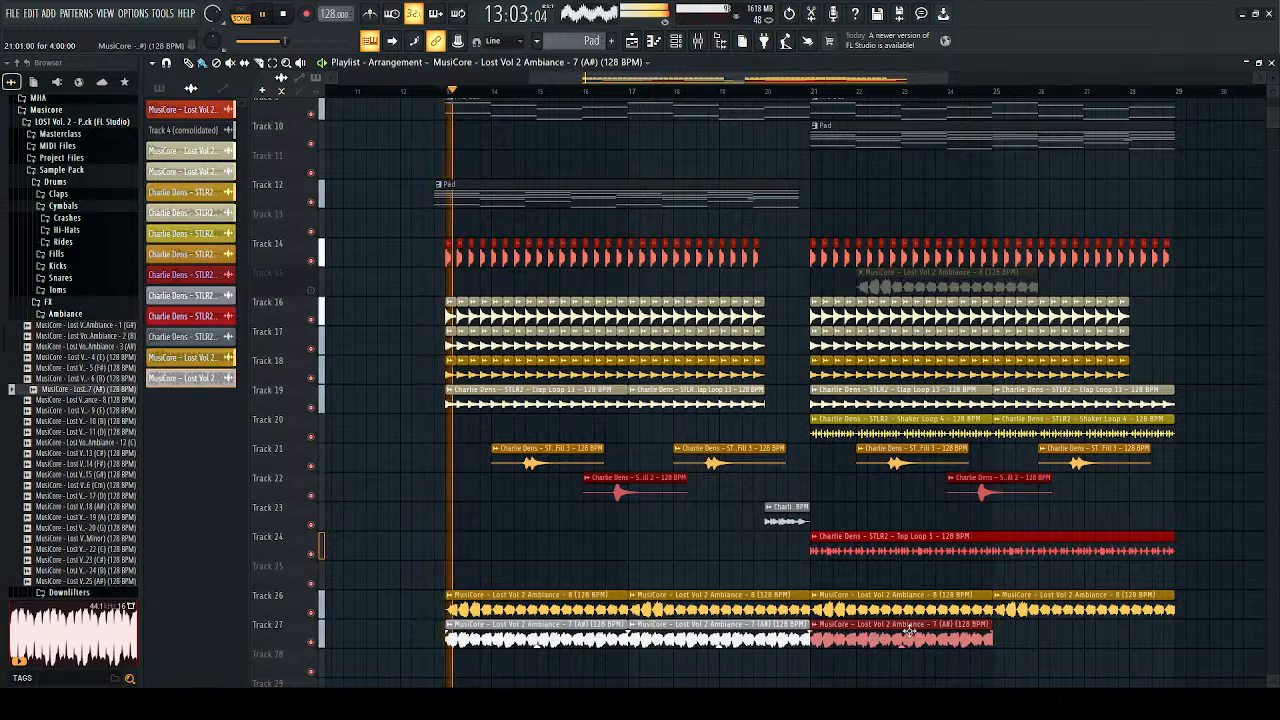
pyautogui.click(1015, 640)
pyautogui.press('space')
# Step: Route Ambiance 7 to mixer track 40 and add Fruity Parametric EQ 2 with the 30Hz + 18kHz cut preset, raising the low cut to about 90 Hz
pyautogui.doubleClick(660, 632)
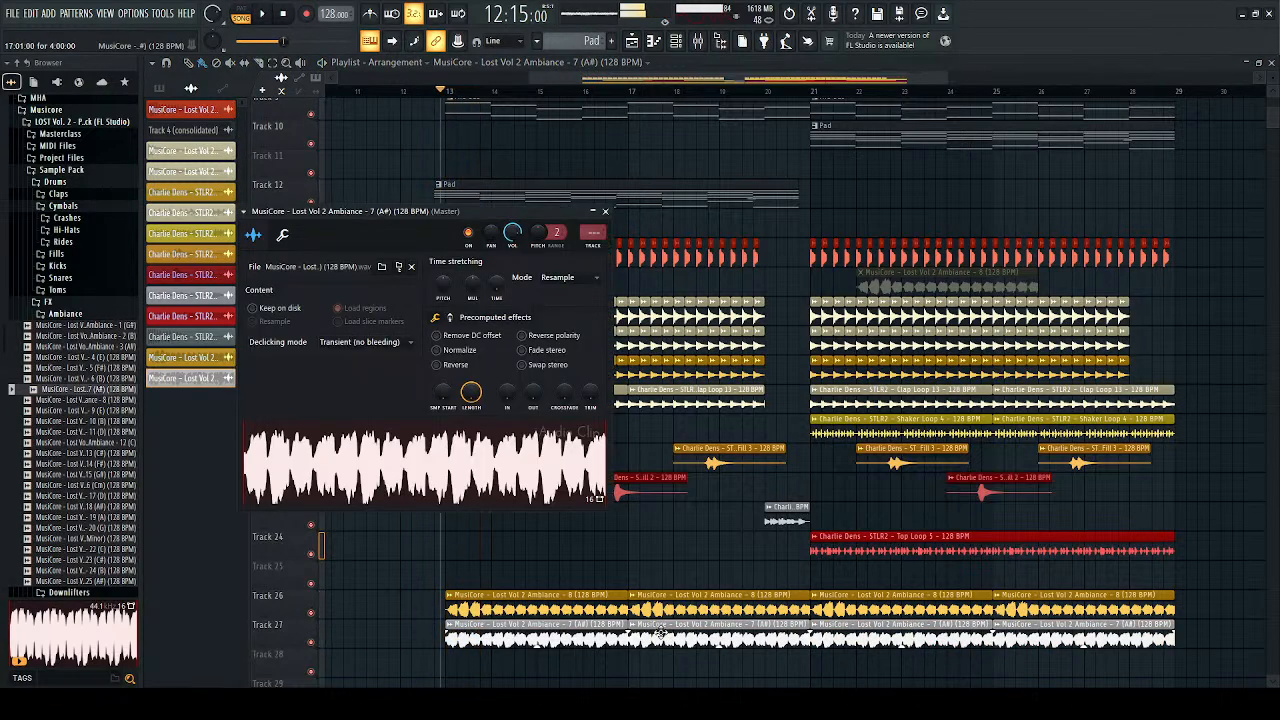
pyautogui.hotkey('ctrl', 'l')
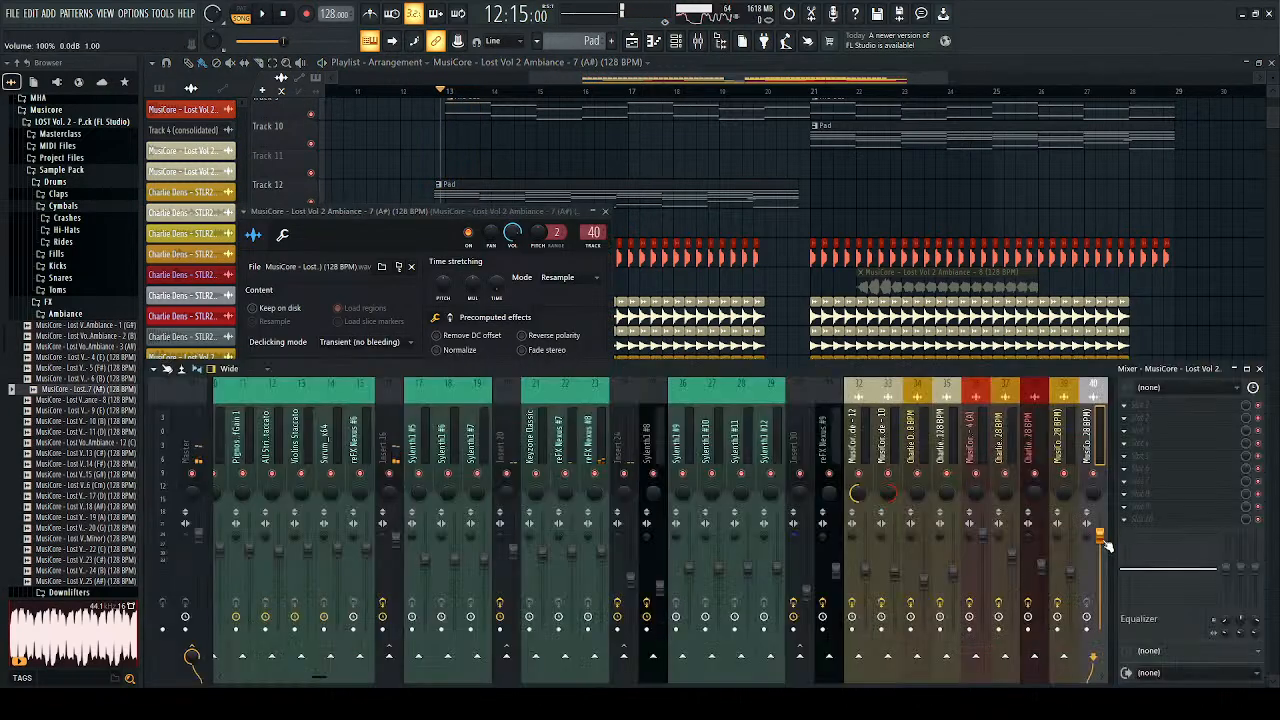
pyautogui.press('space')
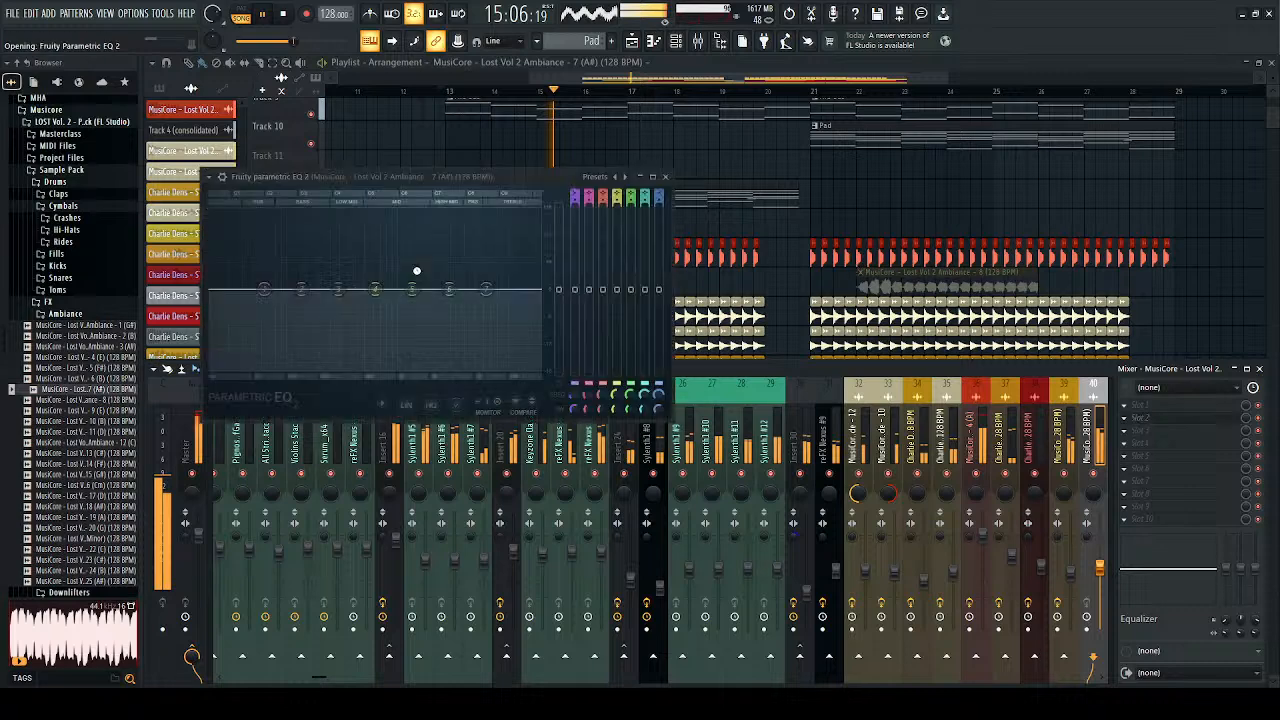
pyautogui.click(626, 177)
pyautogui.moveTo(245, 307); pyautogui.dragTo(286, 295)
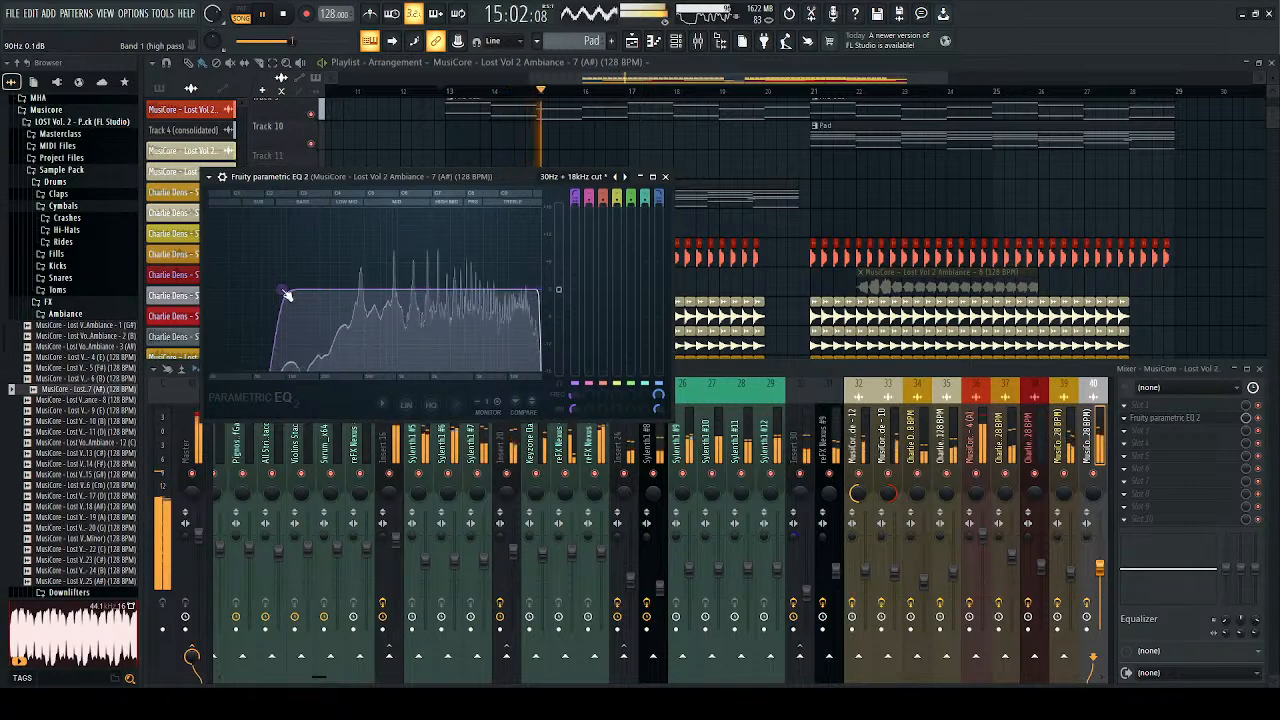
pyautogui.click(666, 177)
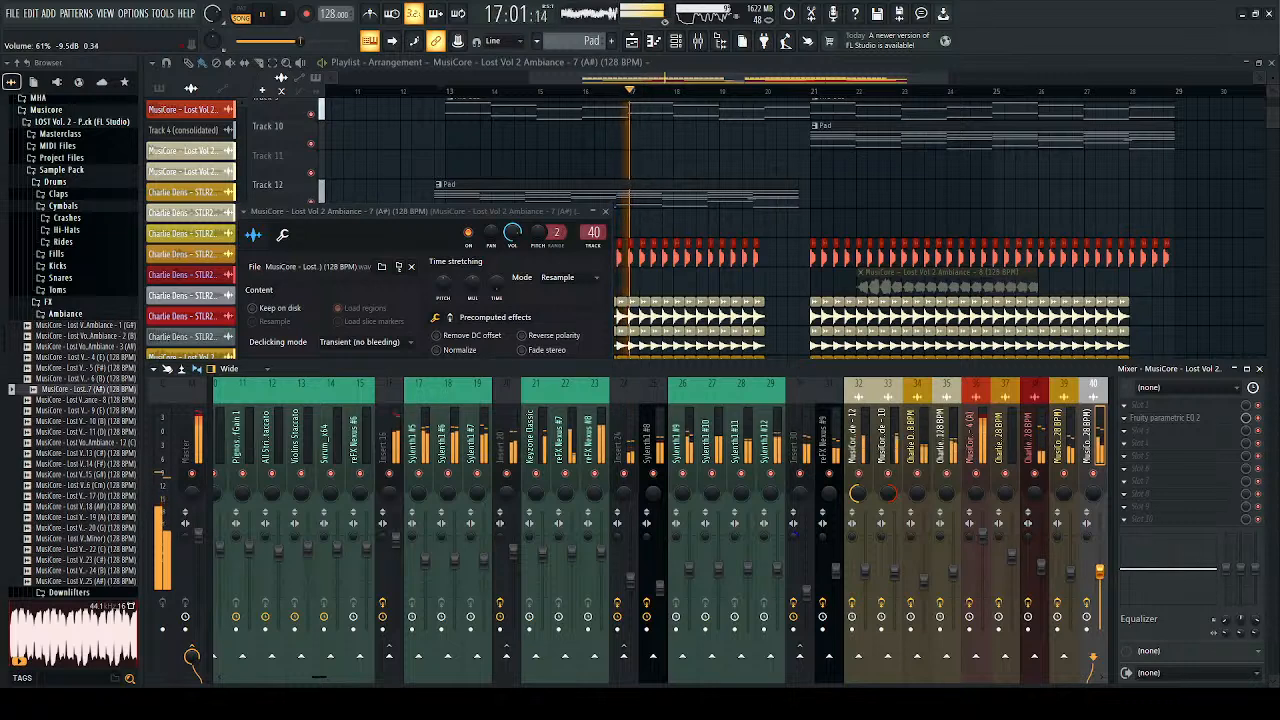
# Step: Lower the Ambiance 7 mixer fader to about 46%, close the mixer and channel windows, and replay the drop
pyautogui.moveTo(1101, 582); pyautogui.dragTo(1101, 586)
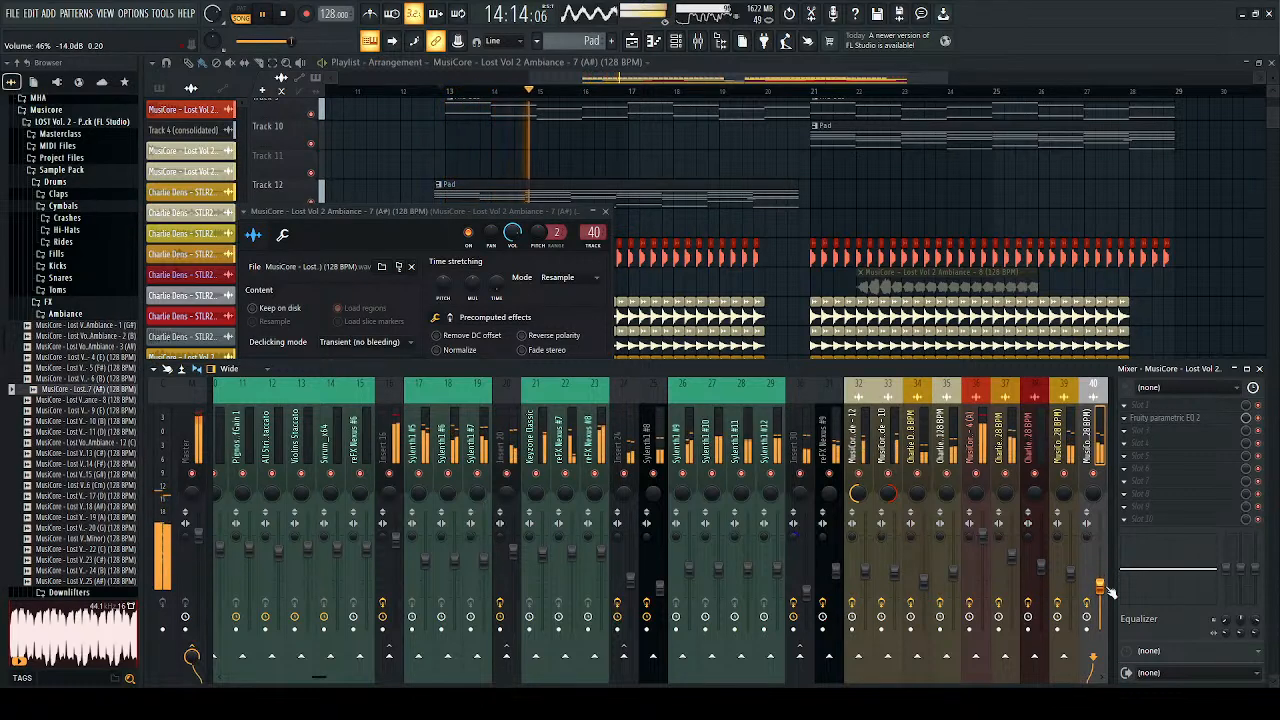
pyautogui.click(1260, 370)
pyautogui.press('Escape')
pyautogui.press('space')
pyautogui.press('space')
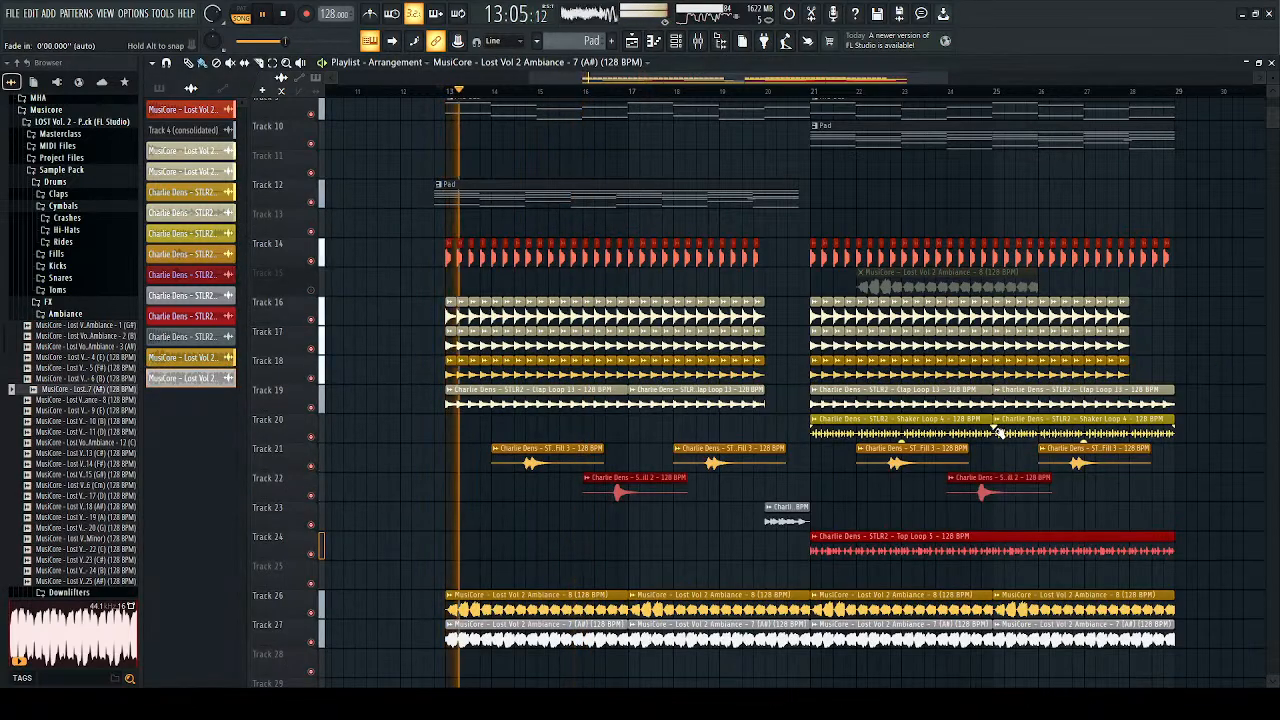
# Step: Preview more ambiance samples and add Lost Vol 2 Ambiance - 25 (A#) to Track 28, deleting the stray clip on Track 25
pyautogui.click(62, 314)
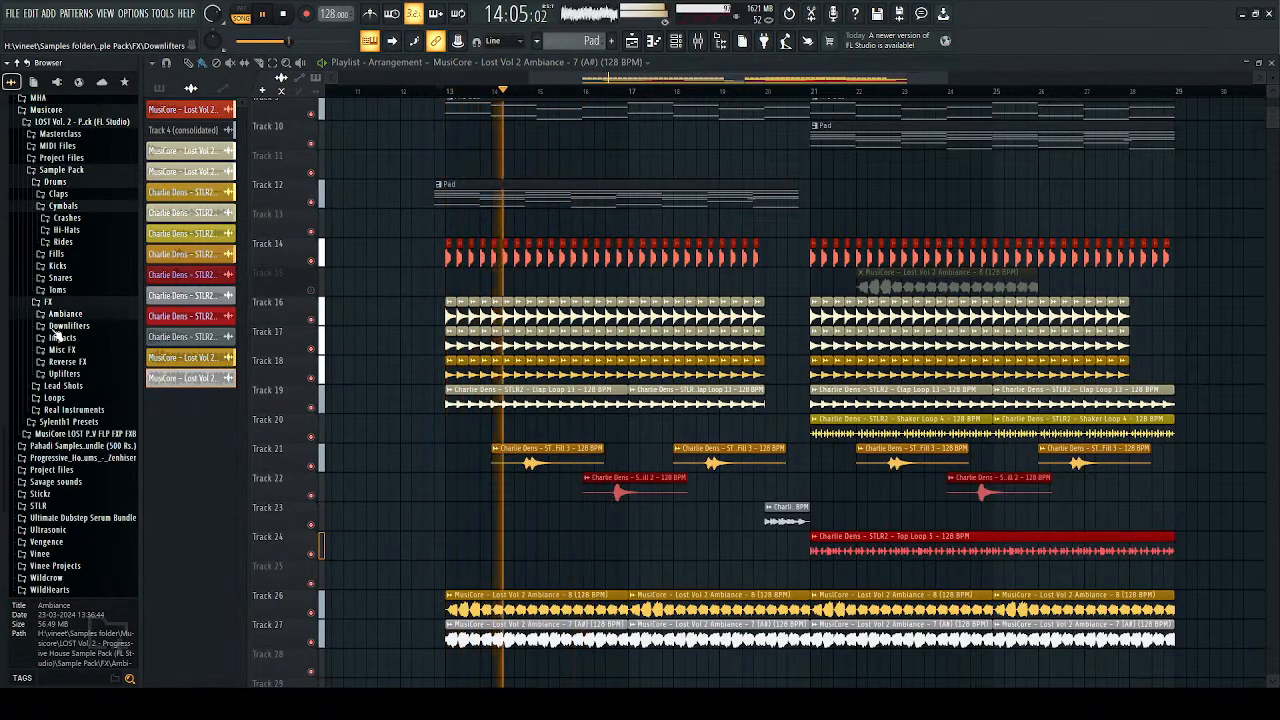
pyautogui.click(62, 314)
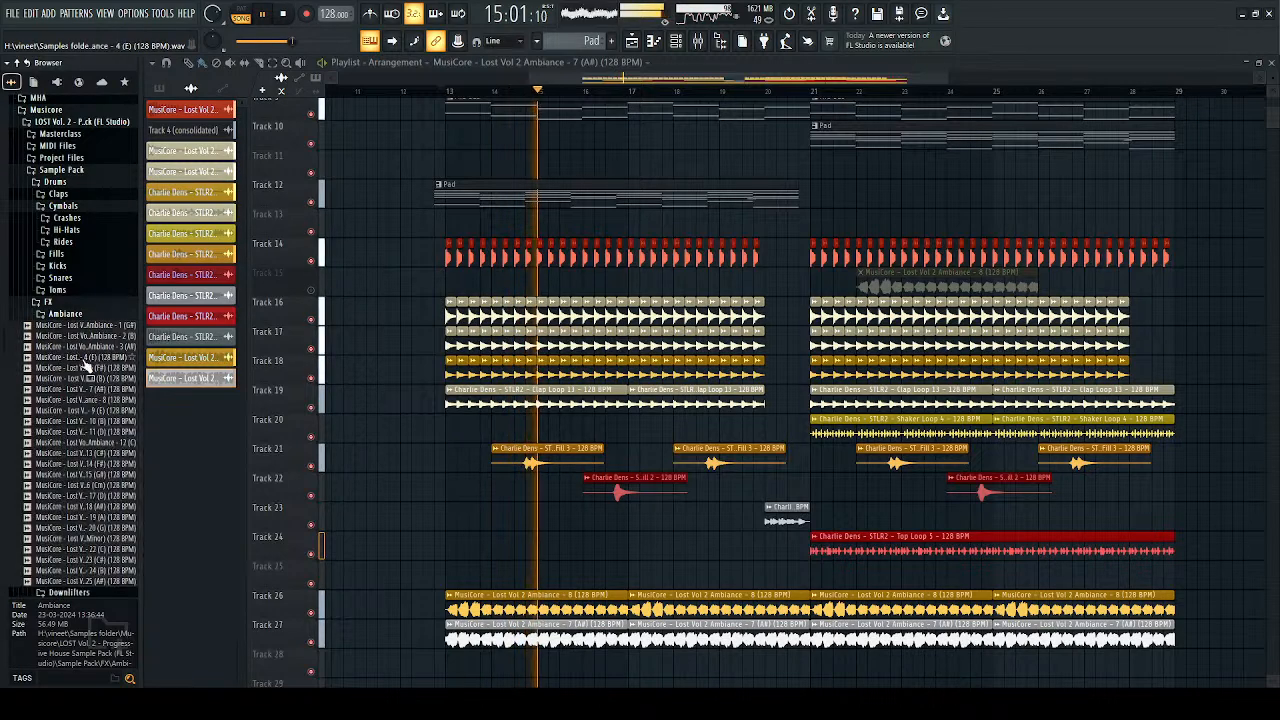
pyautogui.click(84, 516)
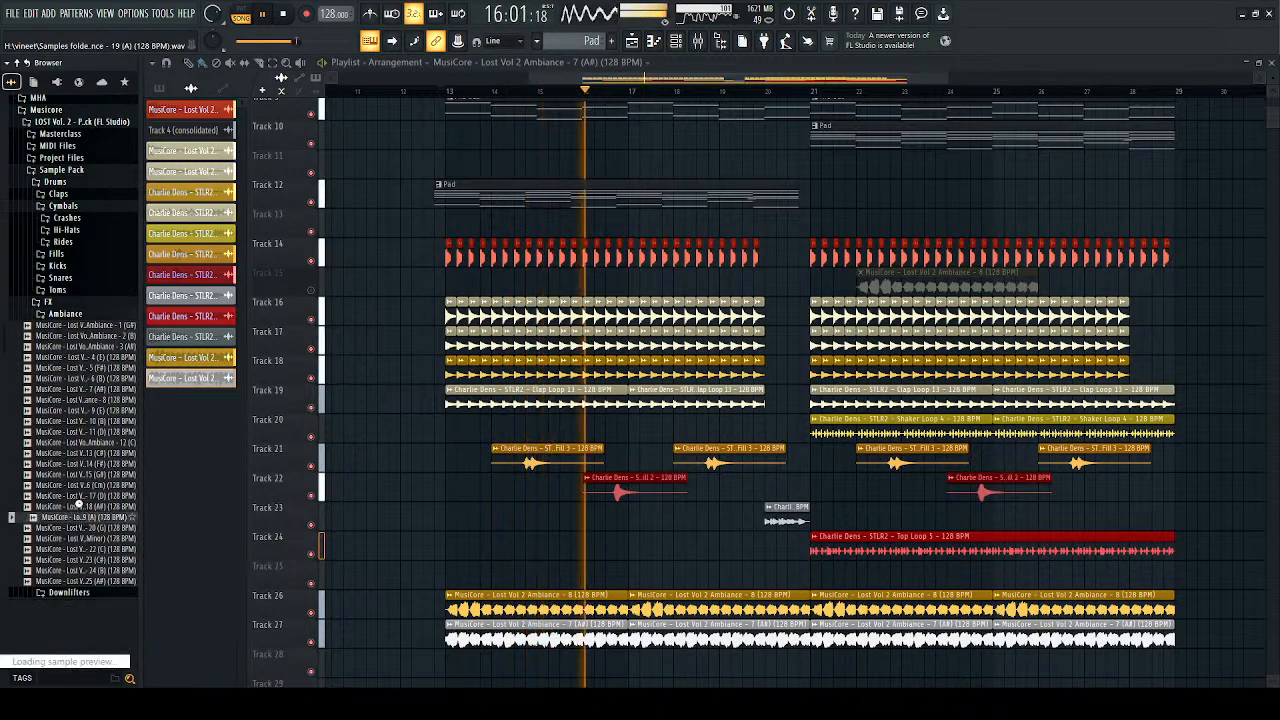
pyautogui.press('space')
pyautogui.scroll(-3, 151, 488)
pyautogui.click(113, 440)
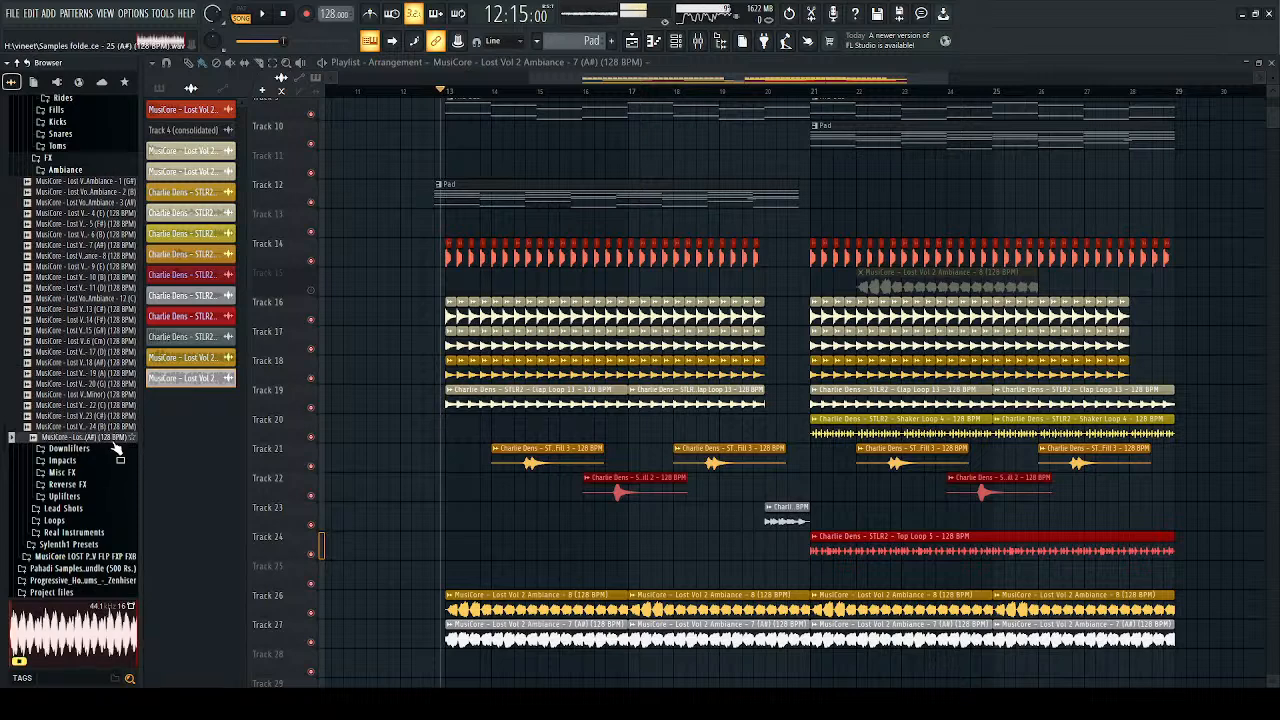
pyautogui.moveTo(106, 441)
pyautogui.mouseDown()
pyautogui.moveTo(385, 516)
pyautogui.moveTo(465, 552)
pyautogui.moveTo(364, 582)
pyautogui.mouseUp()
pyautogui.click(397, 667)
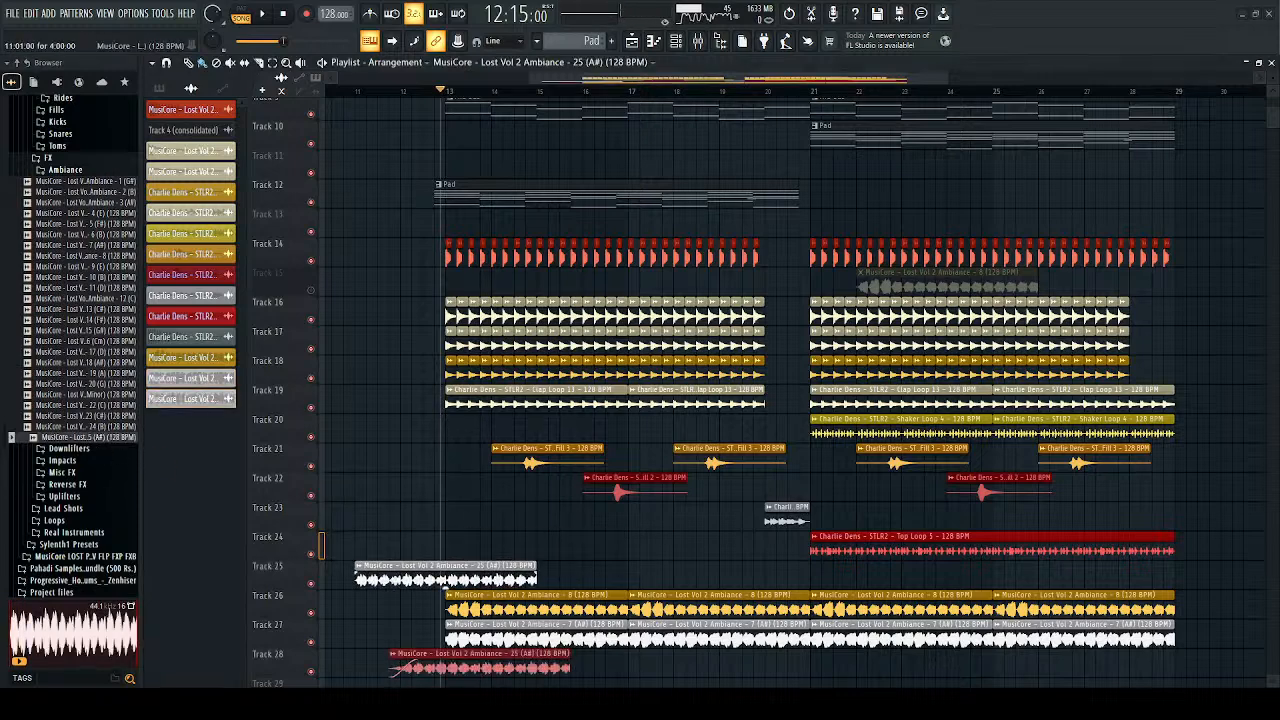
pyautogui.rightClick(443, 582)
# Step: Align the Ambiance 25 clip on Track 28 to bar 13 and repeat it back to back until bar 29
pyautogui.press('space')
pyautogui.hotkey('ctrl', 'b')
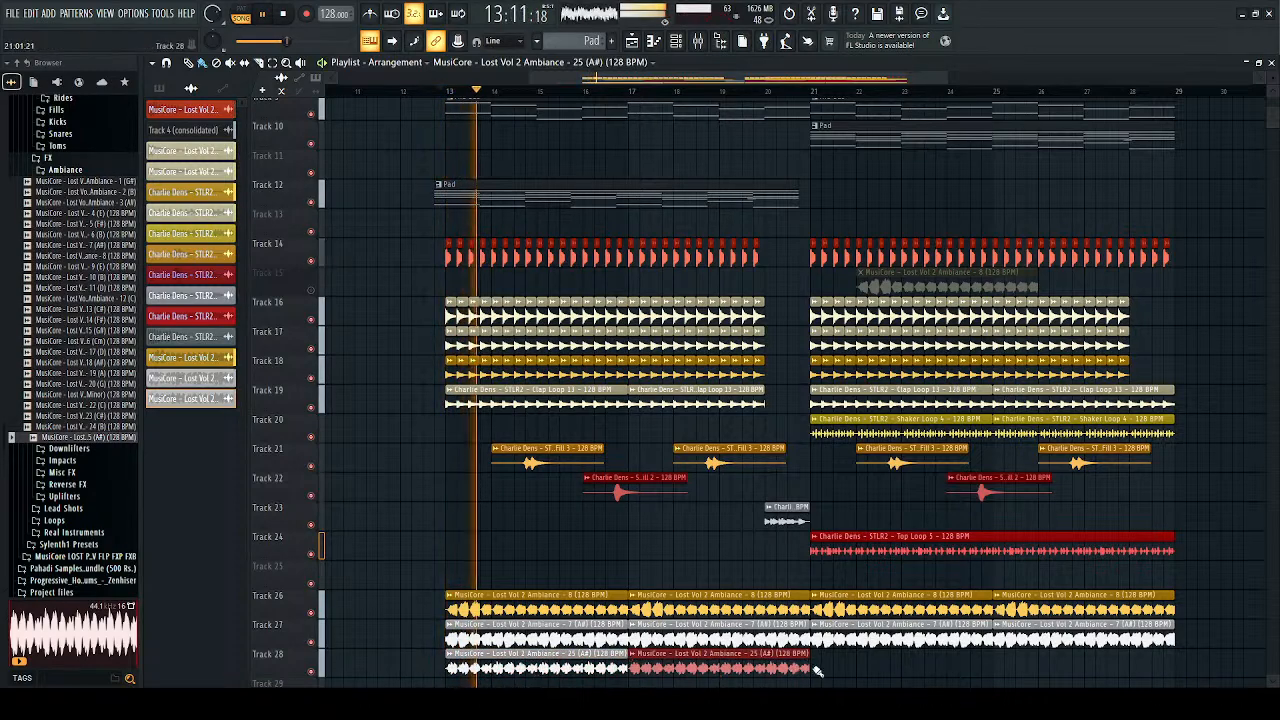
pyautogui.hotkey('ctrl', 'b')
pyautogui.press('space')
pyautogui.hotkey('ctrl', 'b')
# Step: Route the Ambiance 25 channel to mixer track 41 and lower that track's fader during playback
pyautogui.click(788, 652)
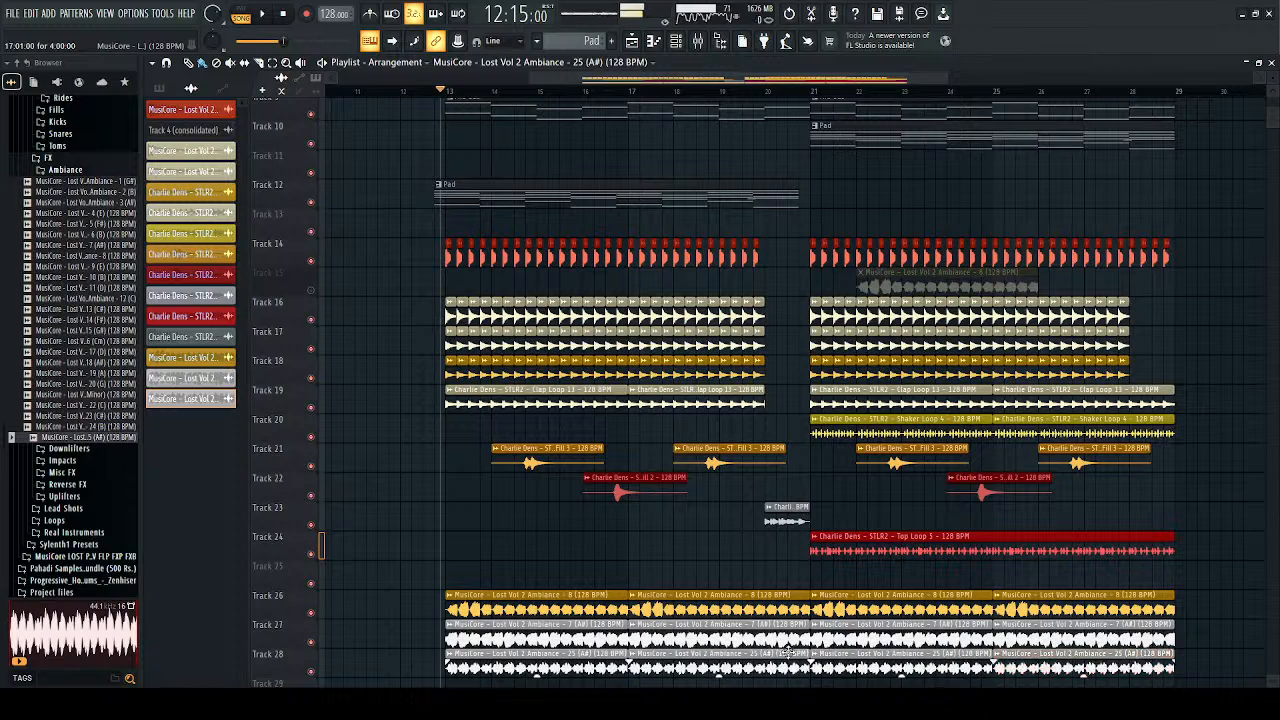
pyautogui.doubleClick(788, 652)
pyautogui.hotkey('ctrl', 'l')
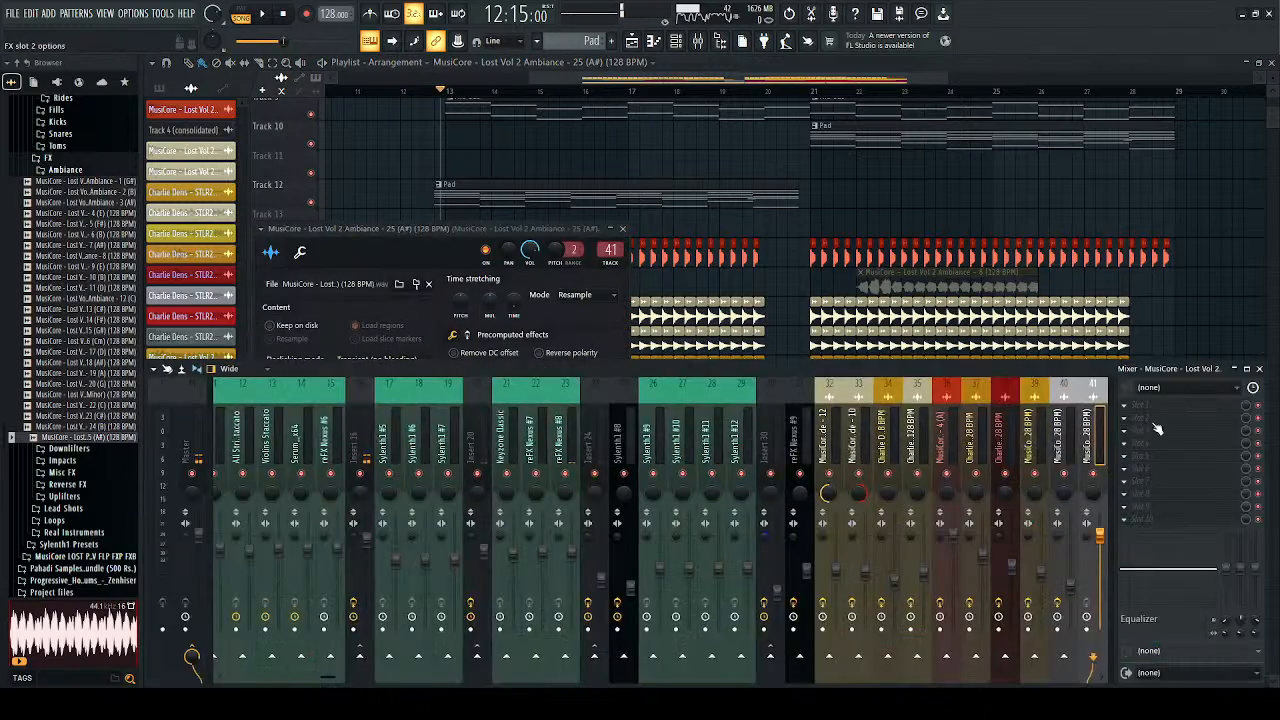
pyautogui.press('space')
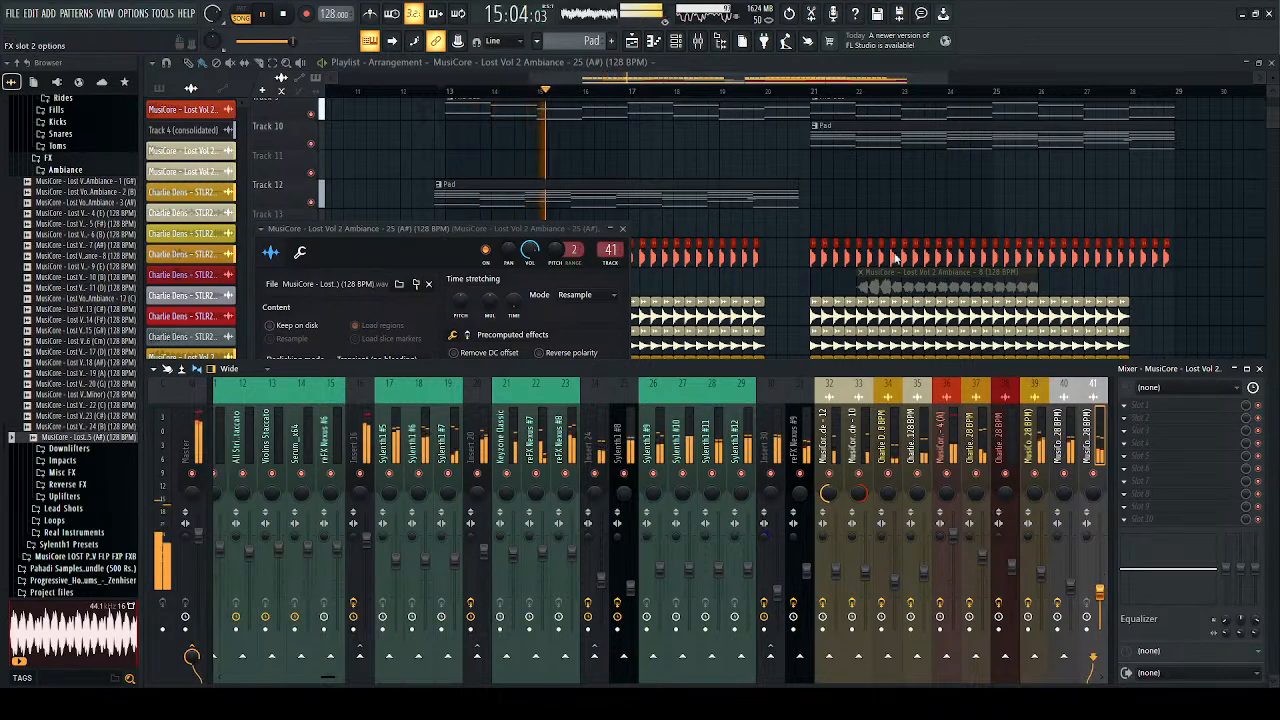
# Step: Equalize Ambiance 25 with Fruity Parametric EQ 2's 20Hz + 18kHz cut preset, raising the low cut to about 90 Hz and lowering the high cut
pyautogui.press('space')
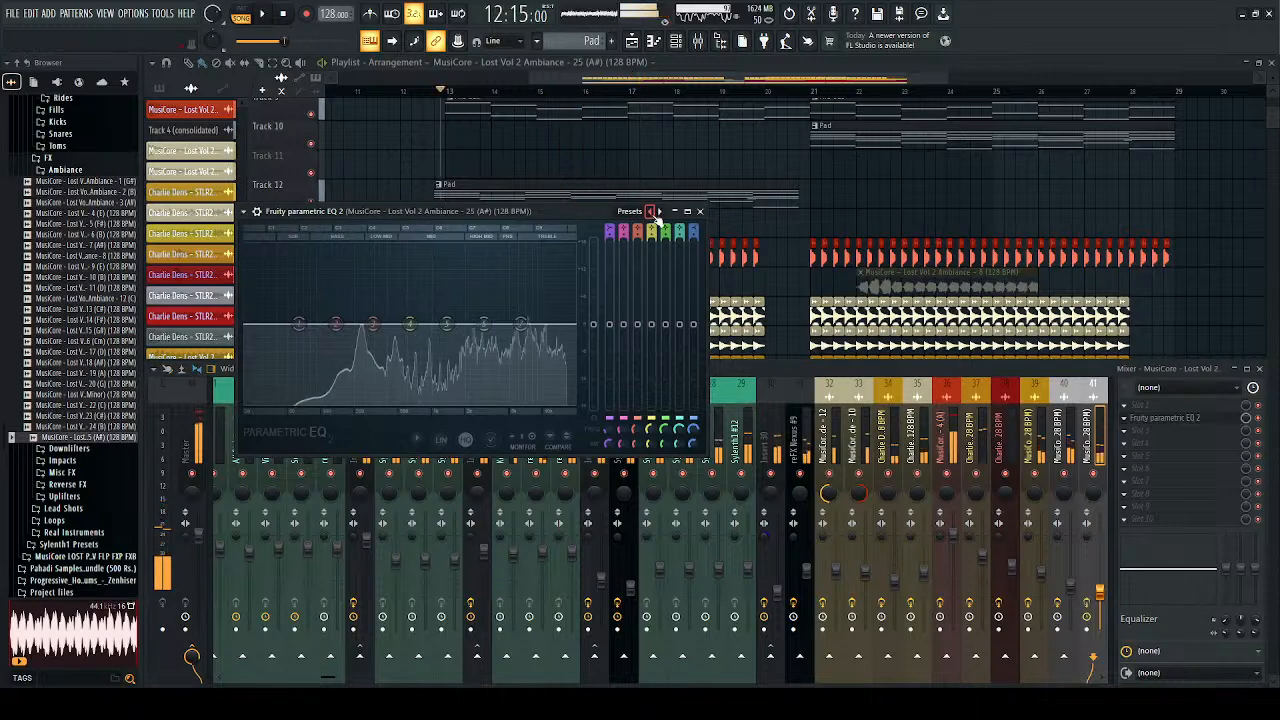
pyautogui.press('space')
pyautogui.moveTo(268, 326); pyautogui.dragTo(320, 328)
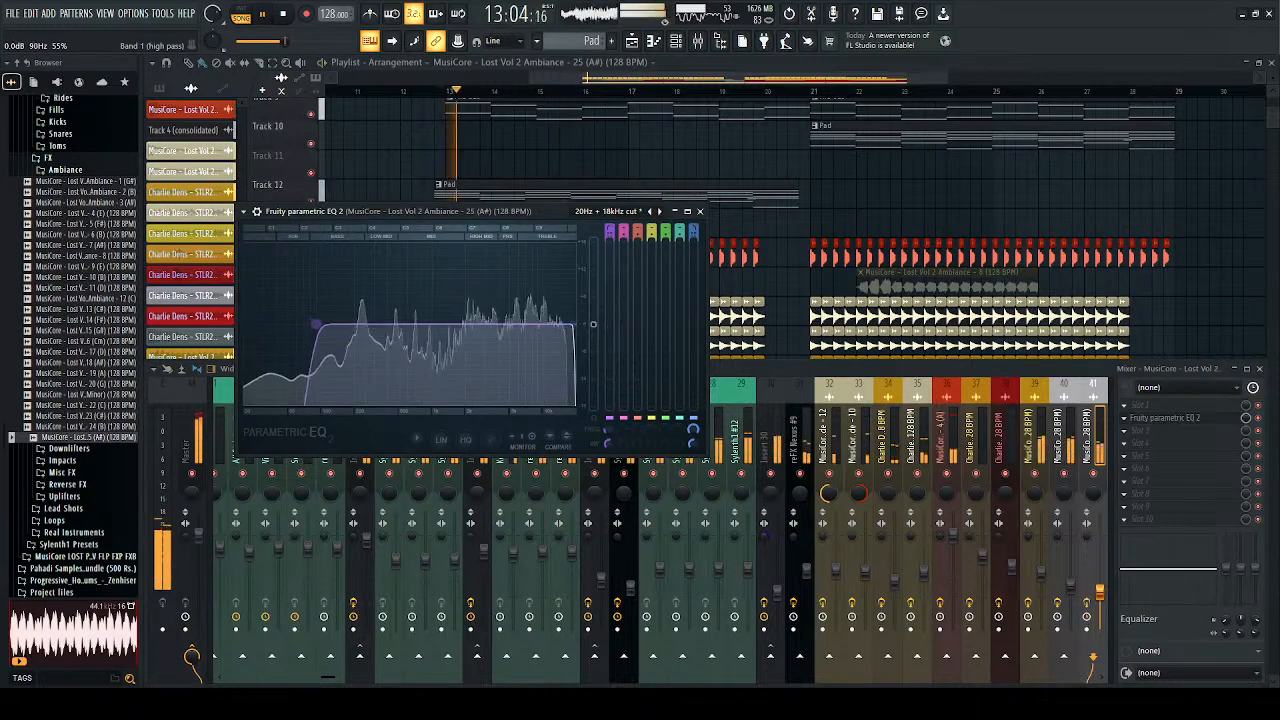
pyautogui.moveTo(574, 325); pyautogui.dragTo(547, 323)
pyautogui.click(700, 212)
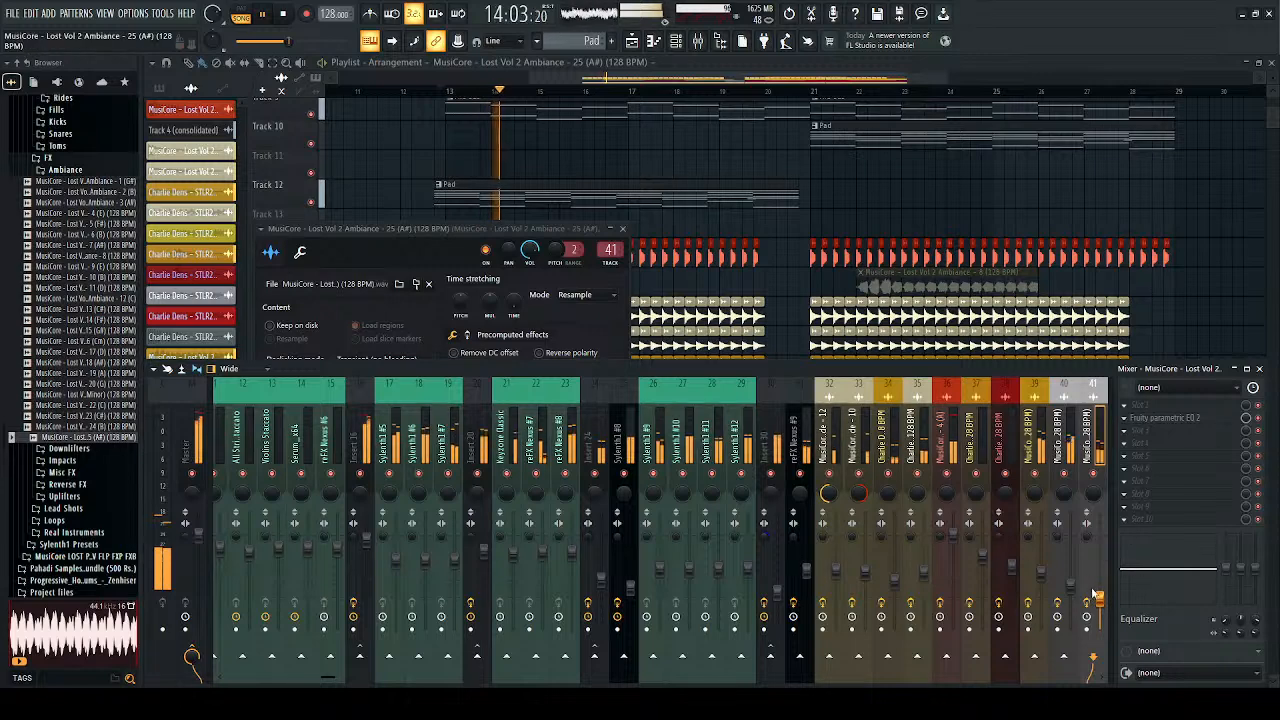
pyautogui.click(1262, 369)
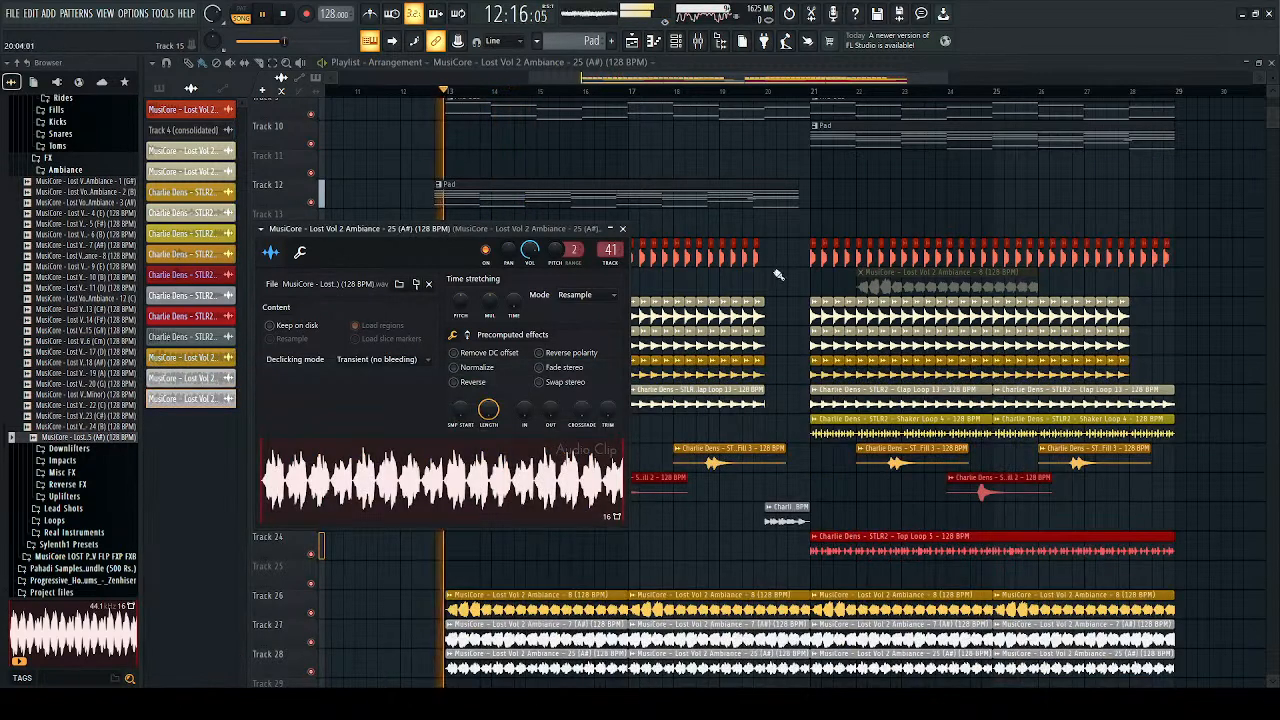
pyautogui.click(622, 228)
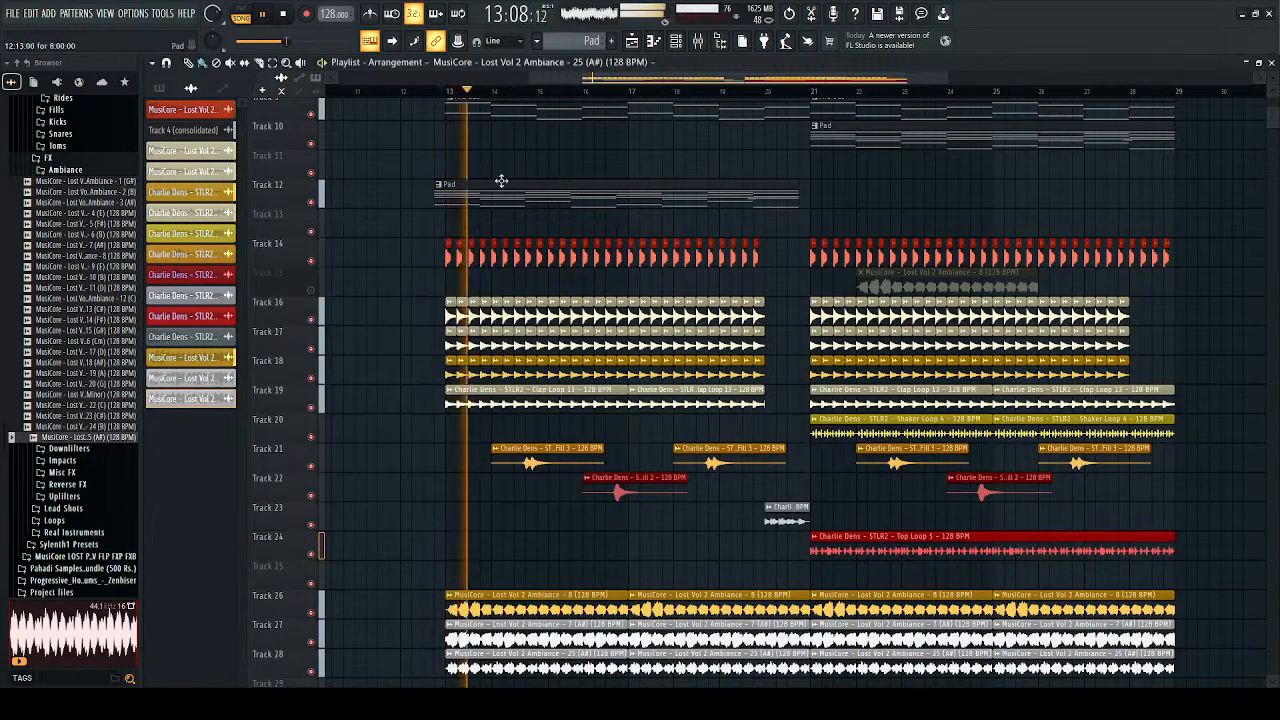
# Step: Preview the Downlifters samples and place Lost Vol 2 Downlifter - 1 on Track 30 at bar 13
pyautogui.click(65, 170)
pyautogui.press('space')
pyautogui.click(84, 258)
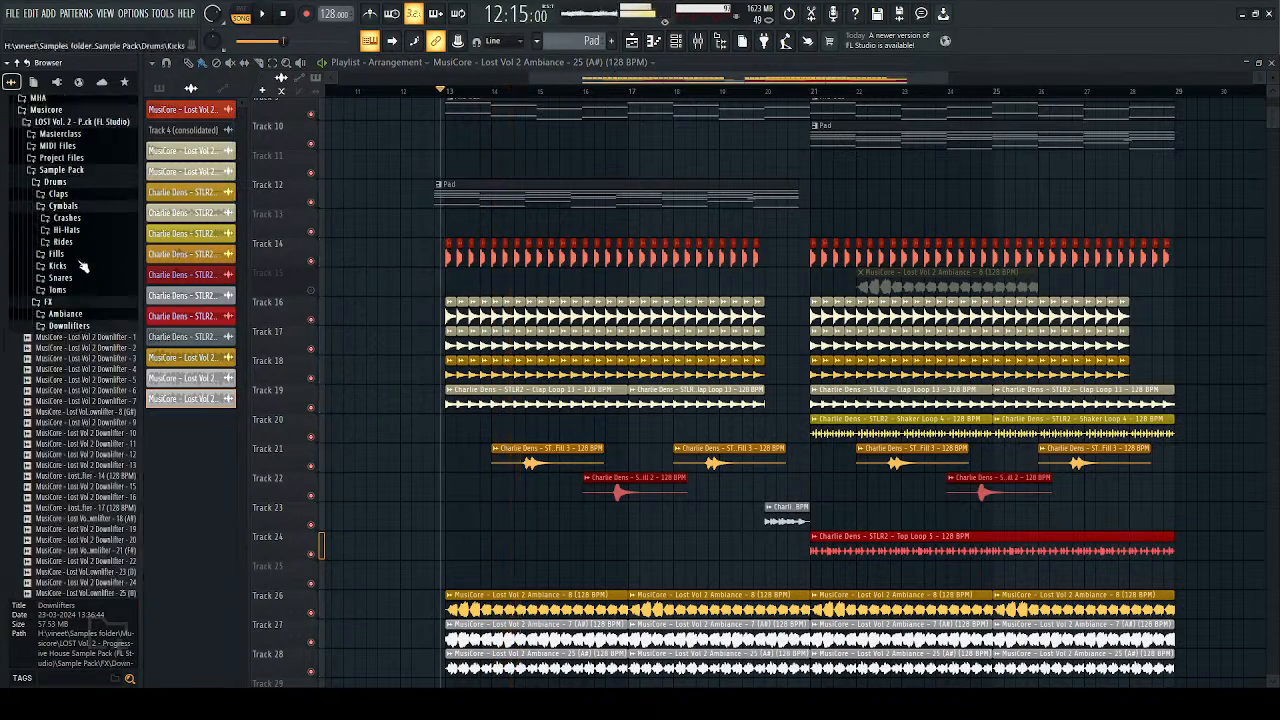
pyautogui.click(84, 358)
pyautogui.scroll(-4, 86, 360)
pyautogui.click(71, 195)
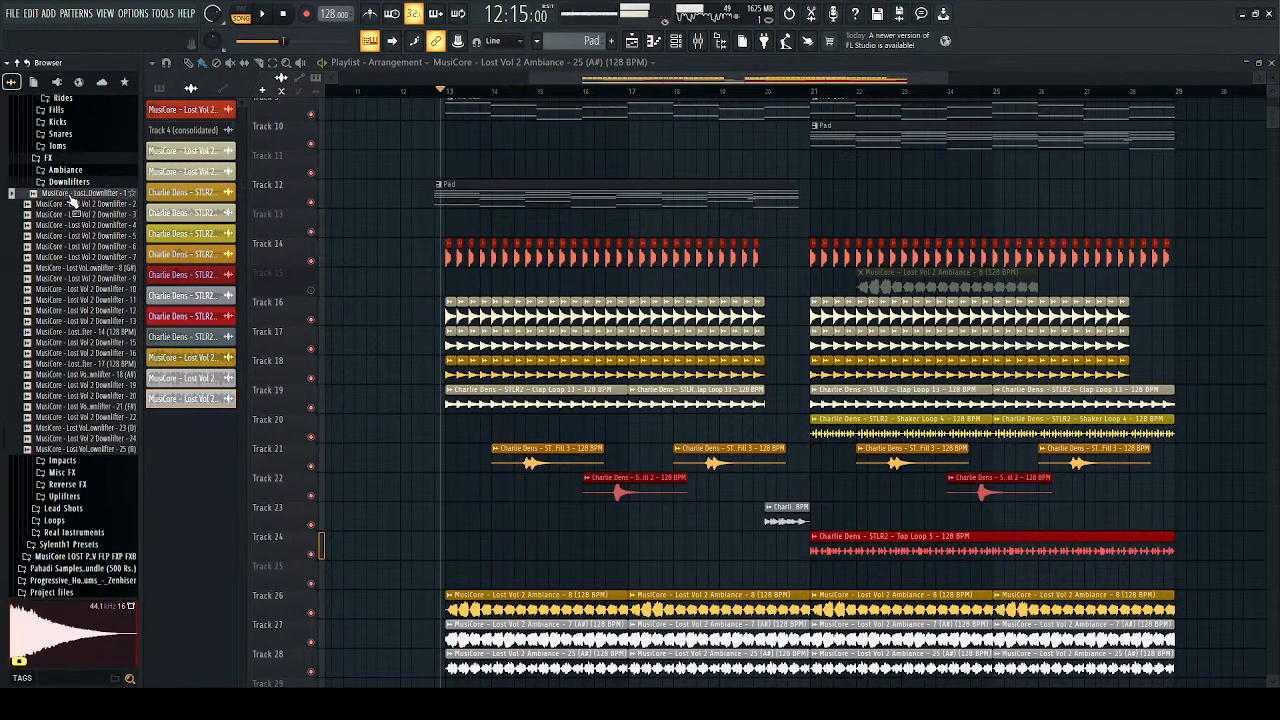
pyautogui.moveTo(318, 540); pyautogui.dragTo(450, 540)
pyautogui.scroll(-6, 450, 520)
pyautogui.press('space')
pyautogui.scroll(2, 587, 552)
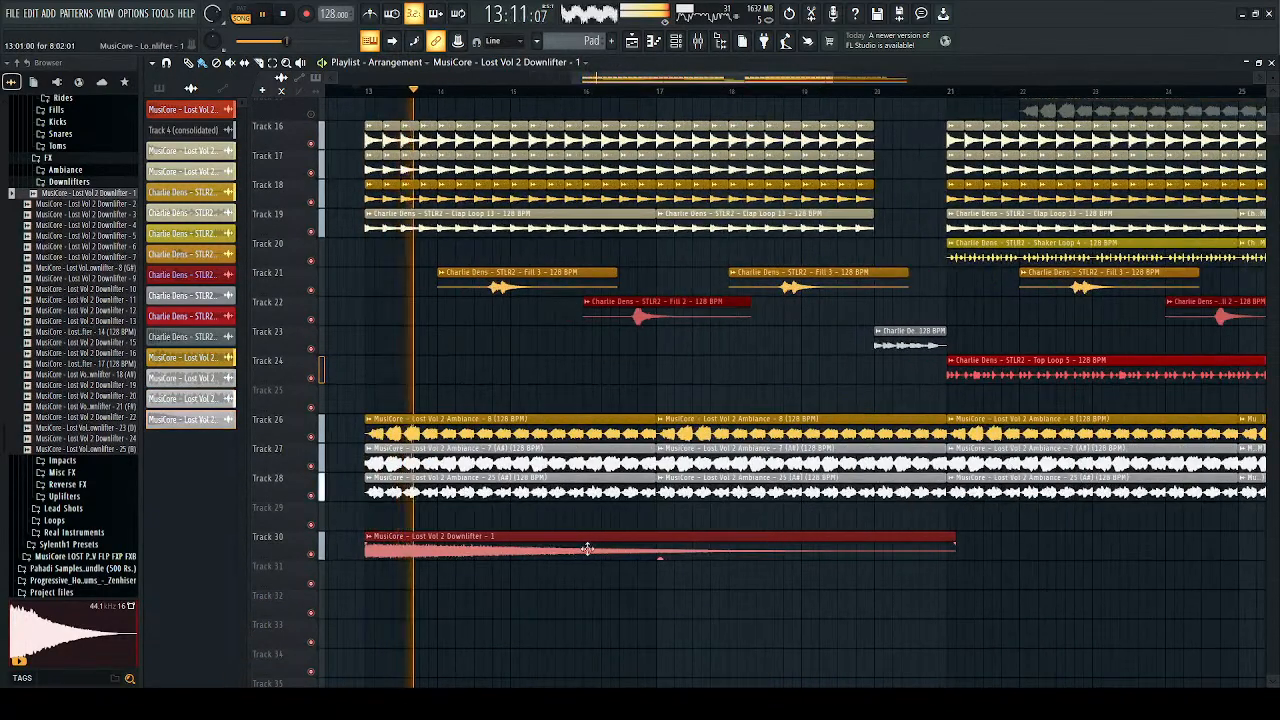
# Step: Route the Downlifter 1 channel to mixer track 42 and lower that track's fader during playback
pyautogui.doubleClick(588, 549)
pyautogui.press('space')
pyautogui.hotkey('ctrl', 'l')
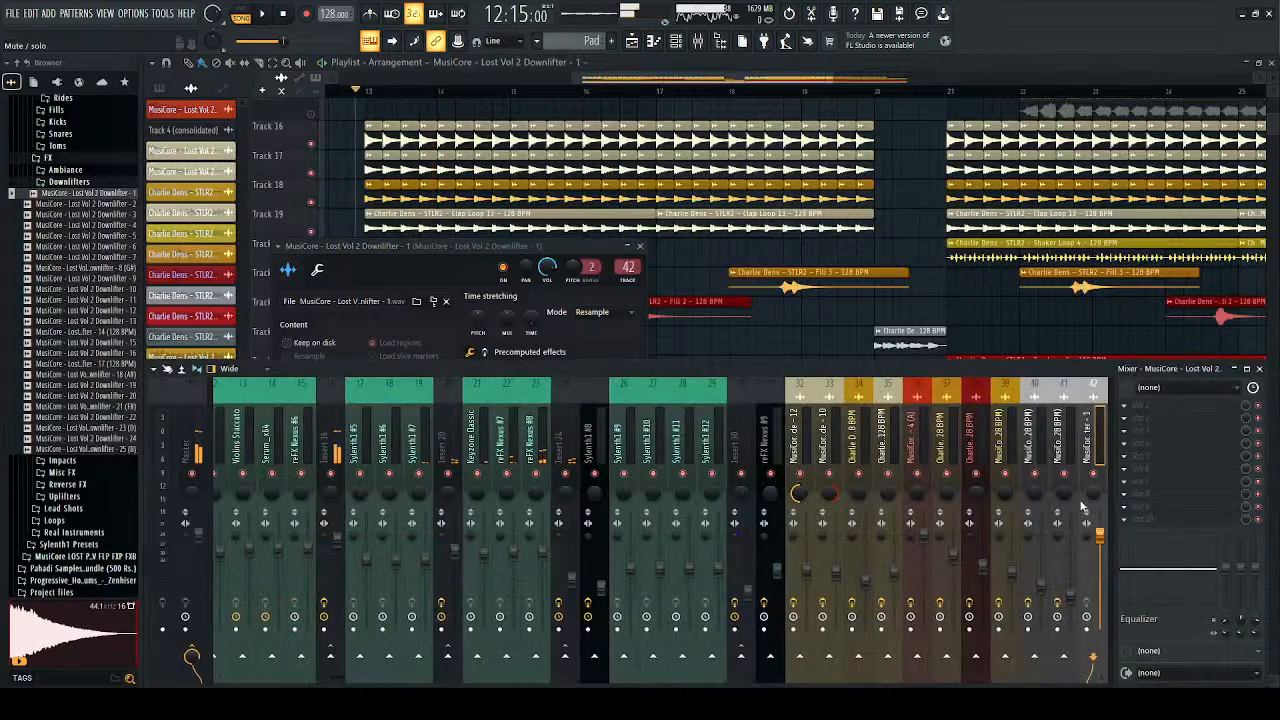
pyautogui.press('space')
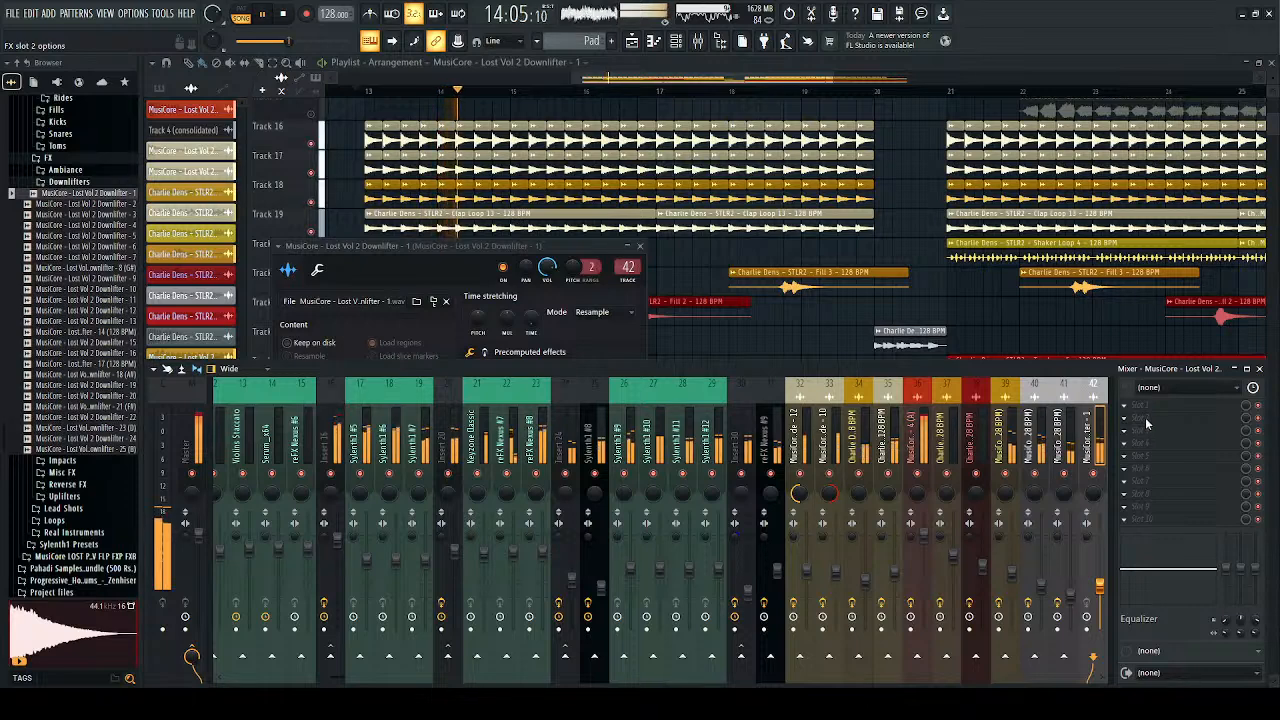
# Step: Add Fruity Parametric EQ 2 to the Downlifter 1 mixer track and boost the treble slightly at about 10.5 kHz
pyautogui.press('space')
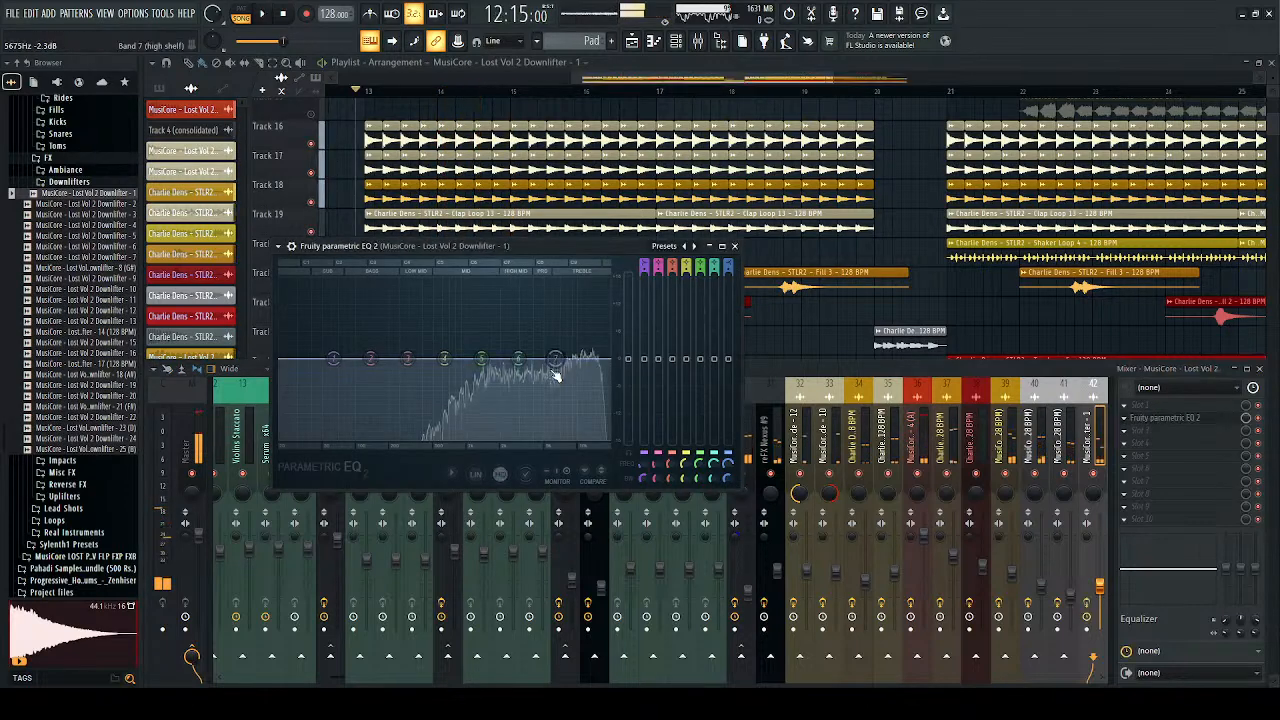
pyautogui.moveTo(515, 367); pyautogui.dragTo(570, 362)
pyautogui.press('space')
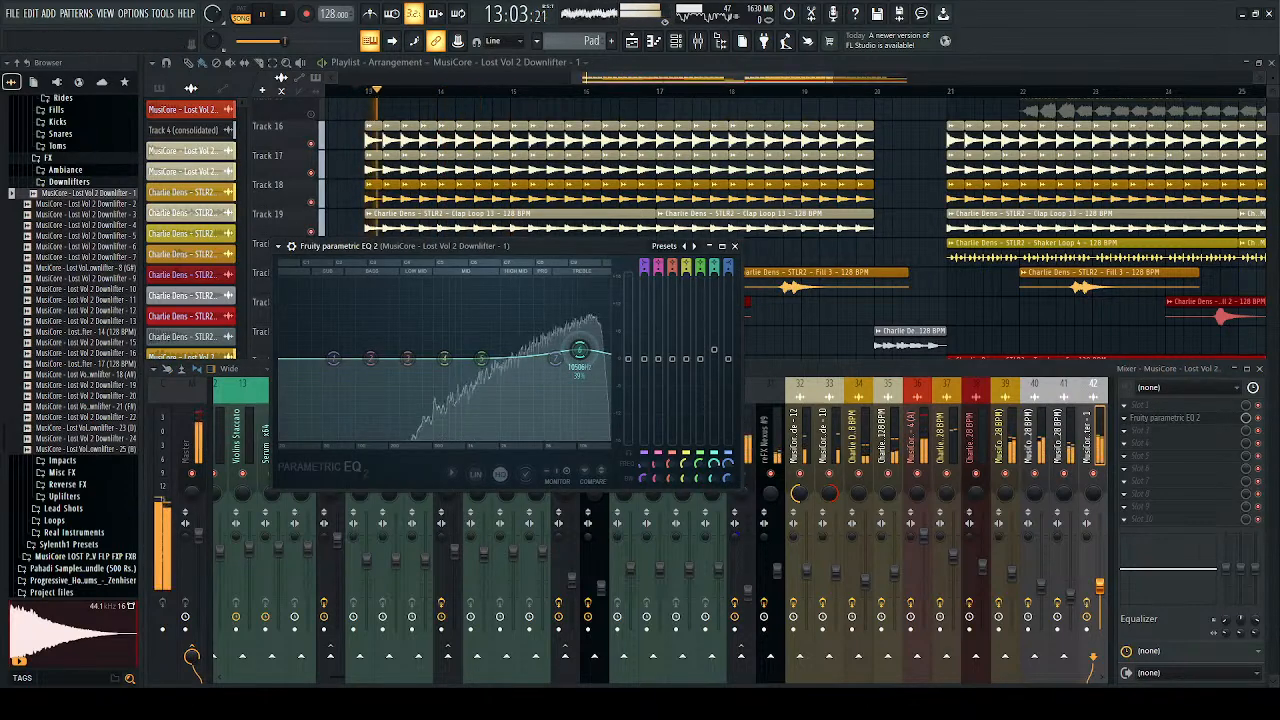
# Step: Close the equalizer, lower the Downlifter 1 mixer fader to about 21% during playback and close the mixer
pyautogui.click(736, 247)
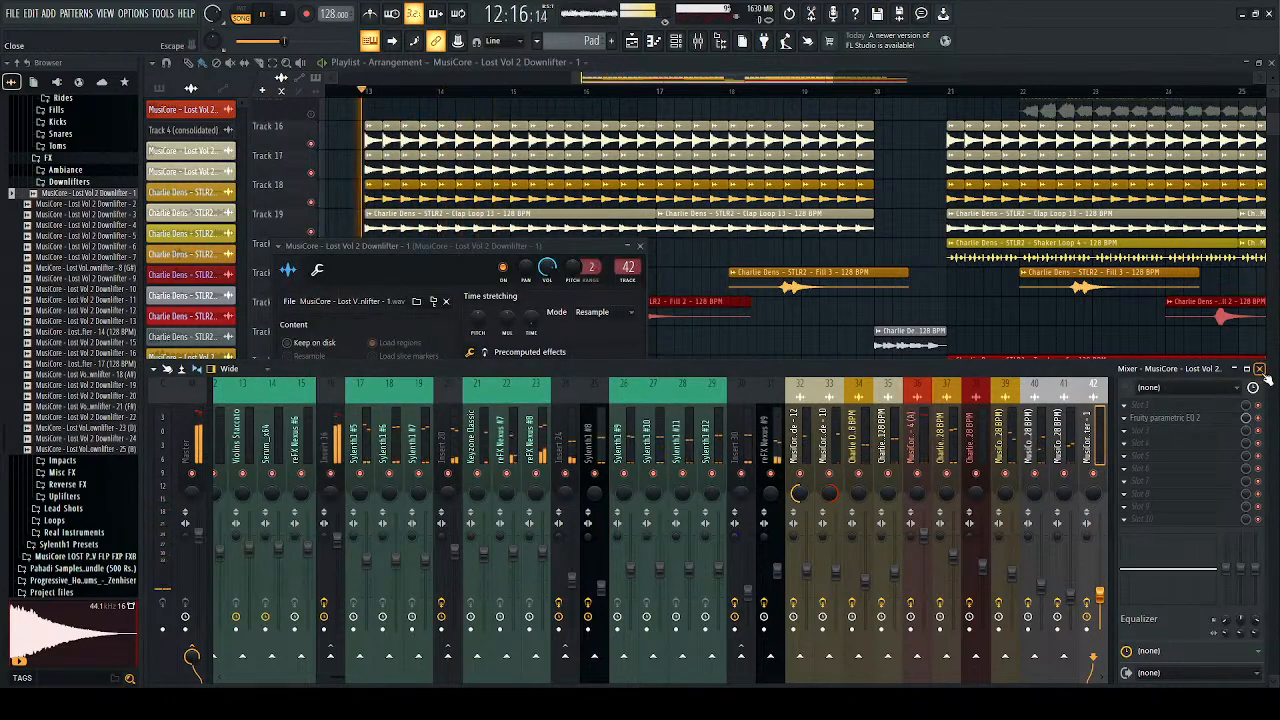
pyautogui.press('space')
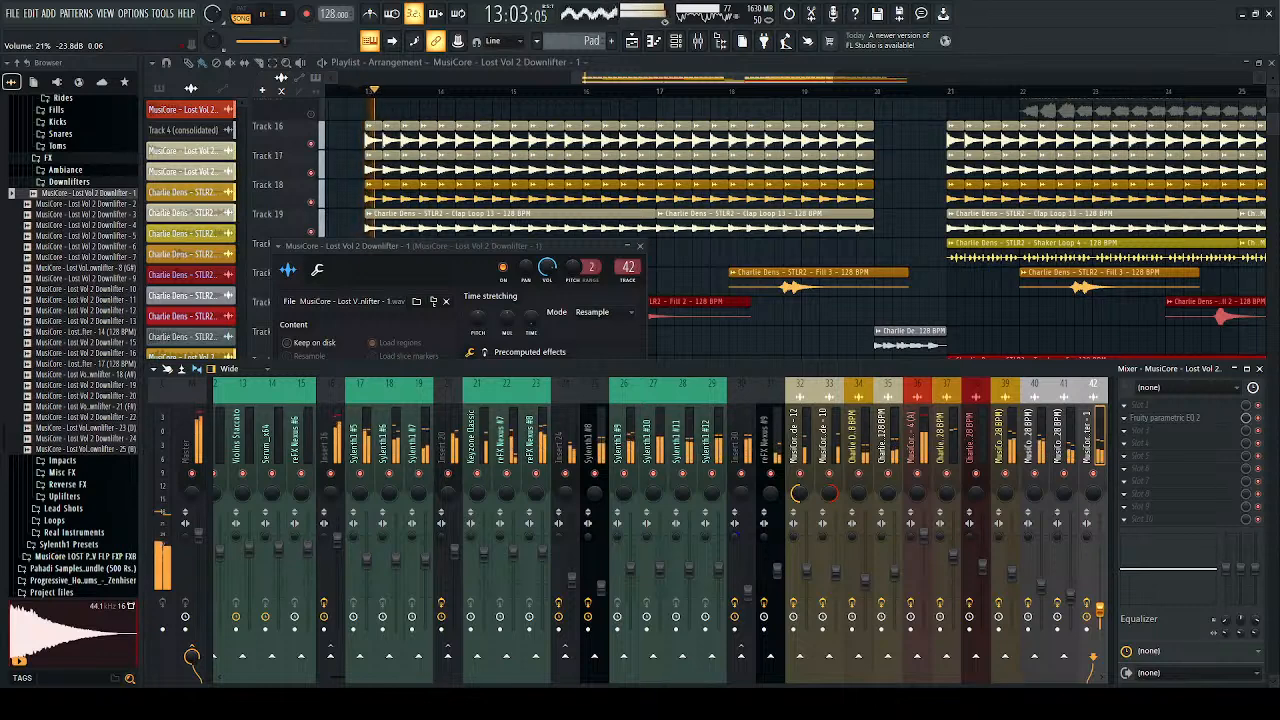
pyautogui.click(1259, 369)
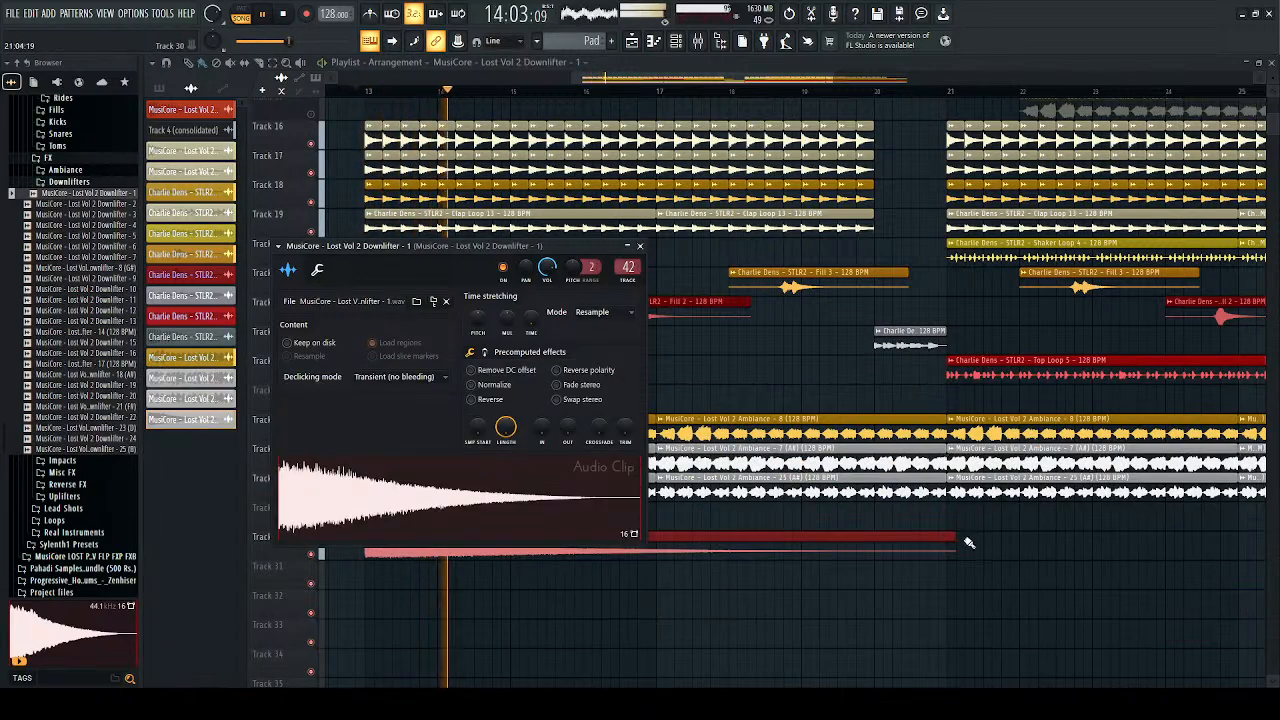
# Step: Trim the Downlifter 1 clip on Track 30 to end at bar 21 and duplicate it from bar 21
pyautogui.moveTo(956, 537); pyautogui.dragTo(947, 537)
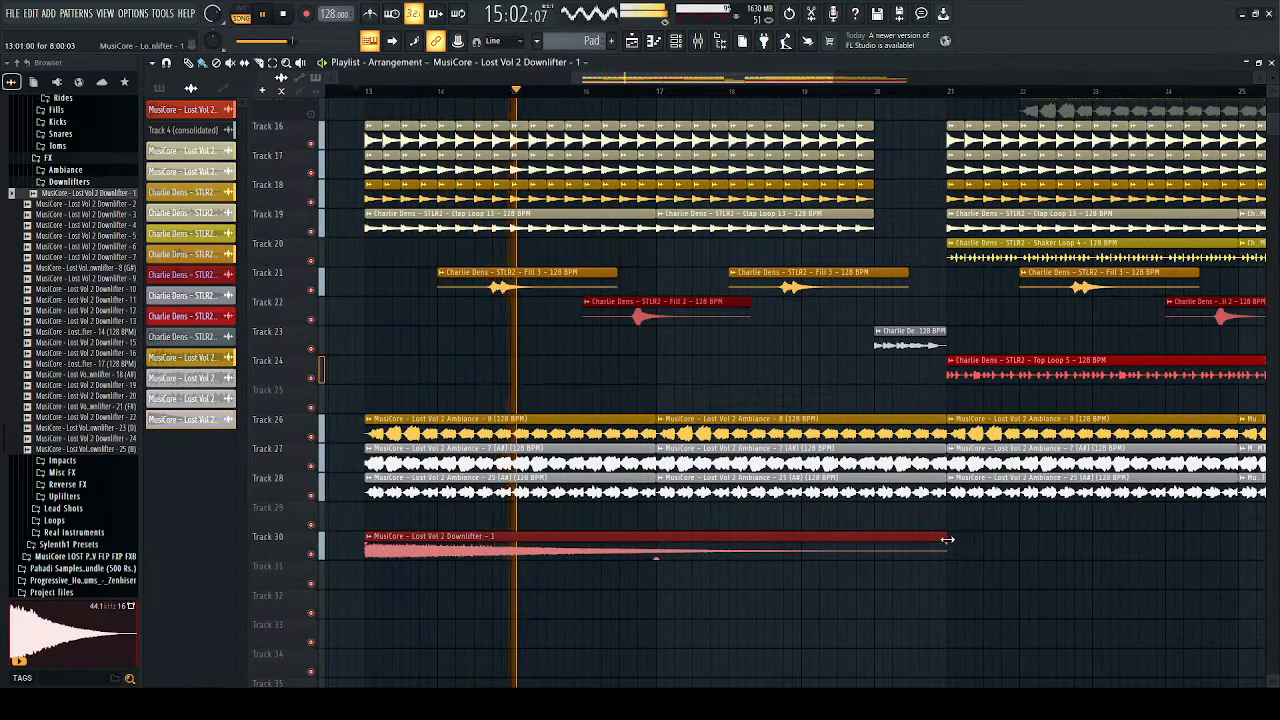
pyautogui.scroll(3, 948, 537)
pyautogui.scroll(3, 954, 540)
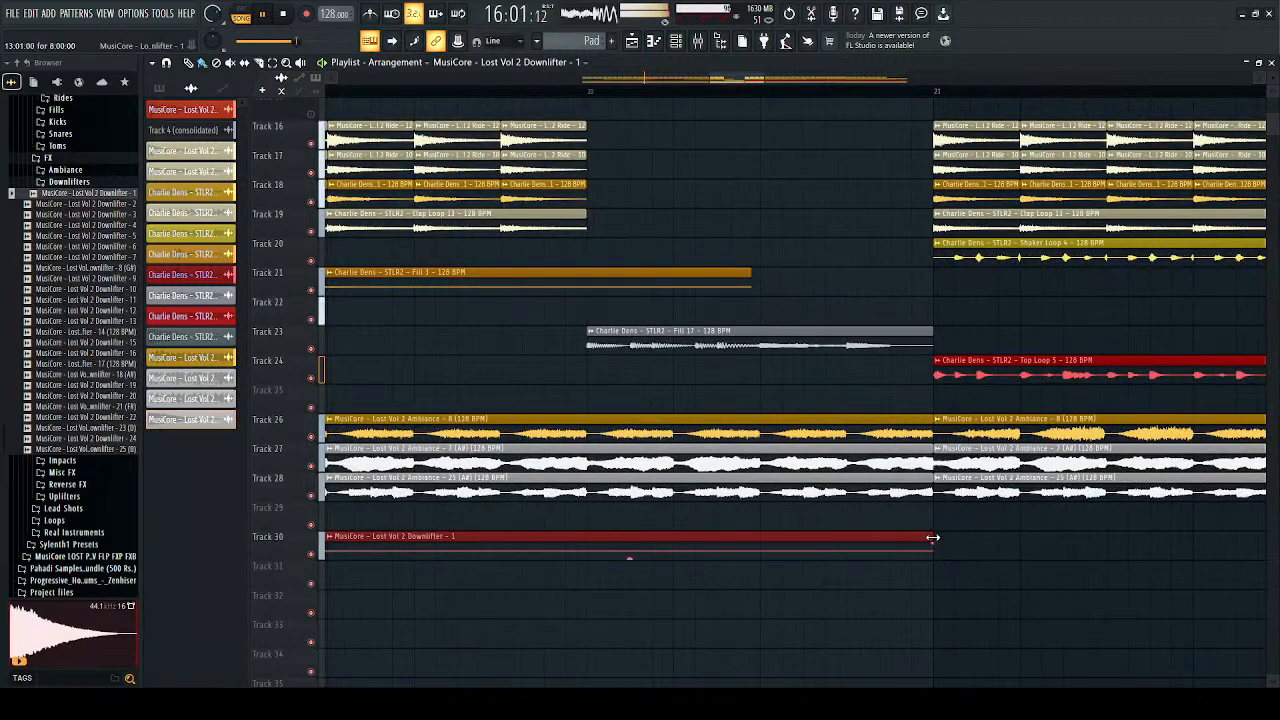
pyautogui.scroll(-5, 941, 548)
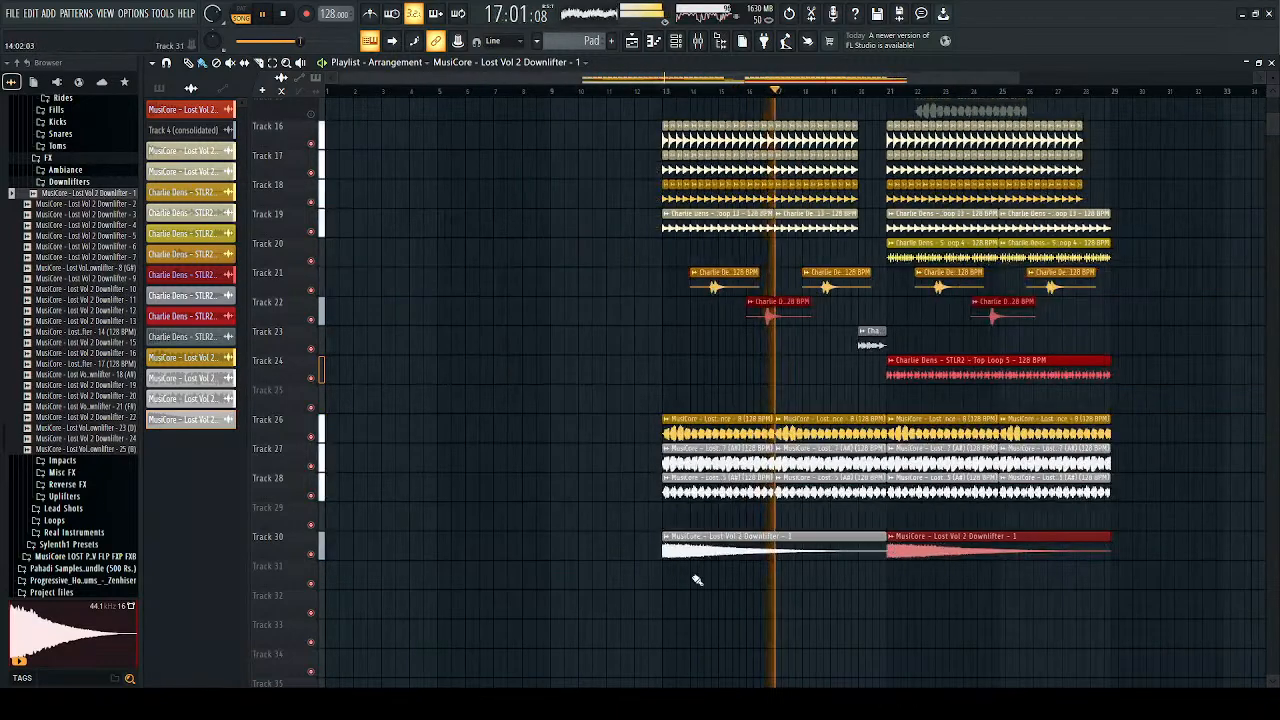
pyautogui.press('space')
# Step: Preview more Downlifters samples, including Downlifter - 22, and open the STLR2 - FXs folder of Charlie Dens Vol 2
pyautogui.click(57, 365)
pyautogui.click(92, 418)
pyautogui.scroll(-5, 90, 420)
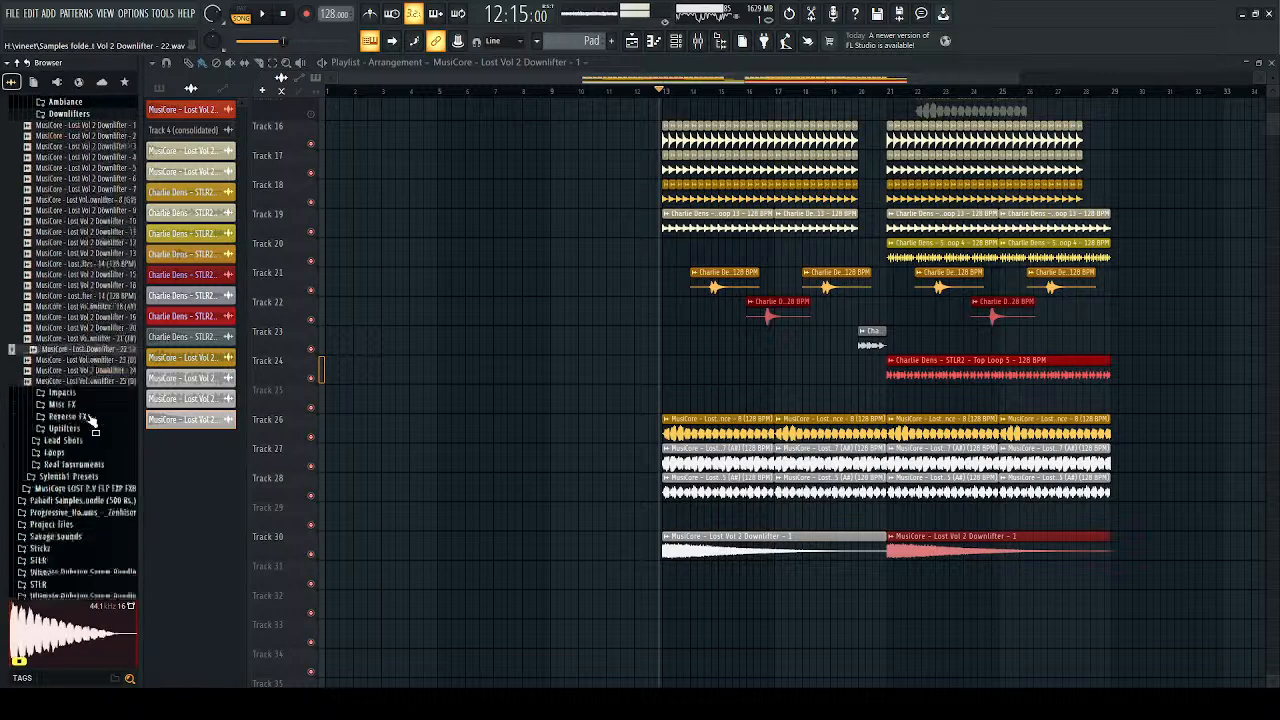
pyautogui.click(48, 437)
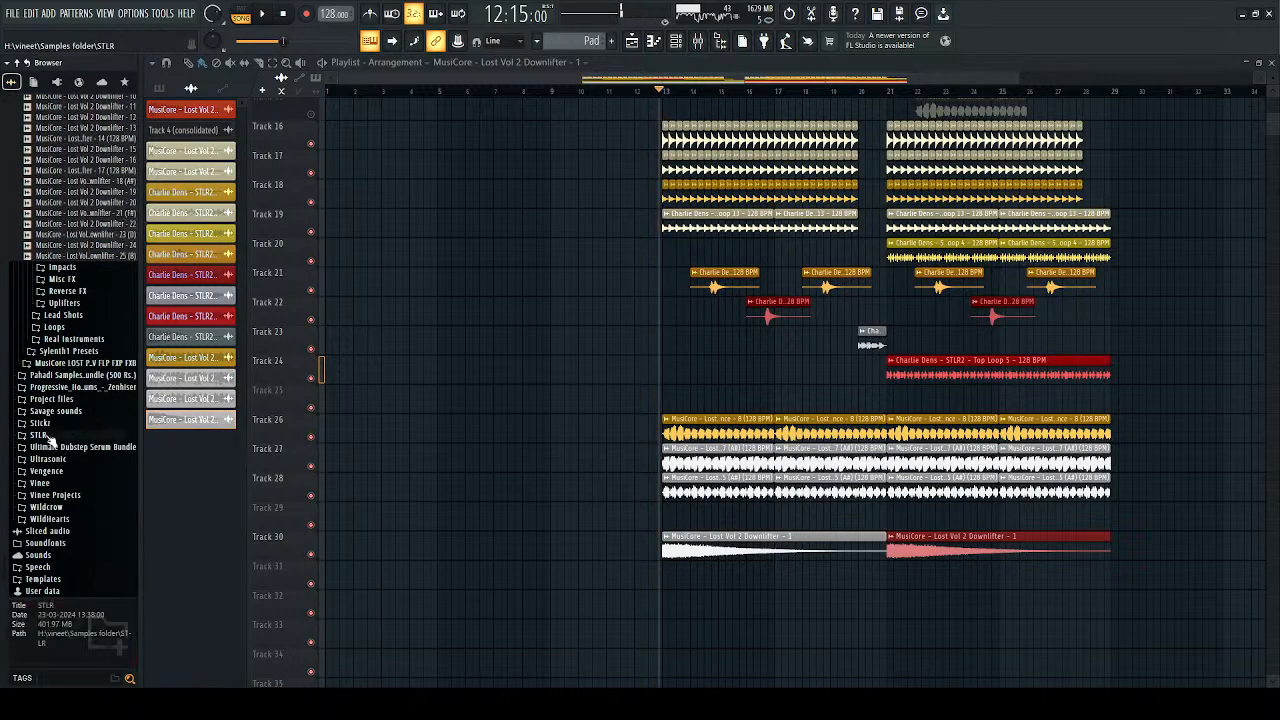
pyautogui.scroll(-2, 66, 488)
pyautogui.click(79, 413)
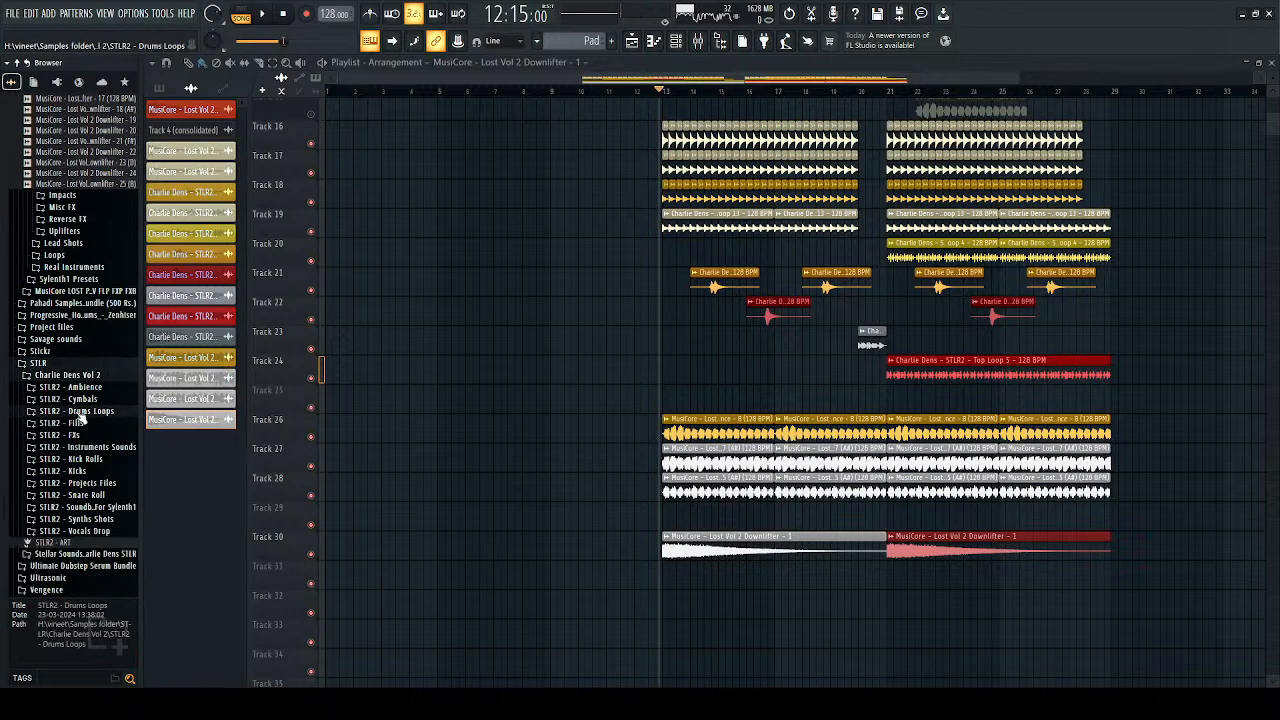
pyautogui.click(70, 435)
# Step: Preview the drop FX, impact, riser and uplifter samples in the STLR2 - FXs folder
pyautogui.click(86, 446)
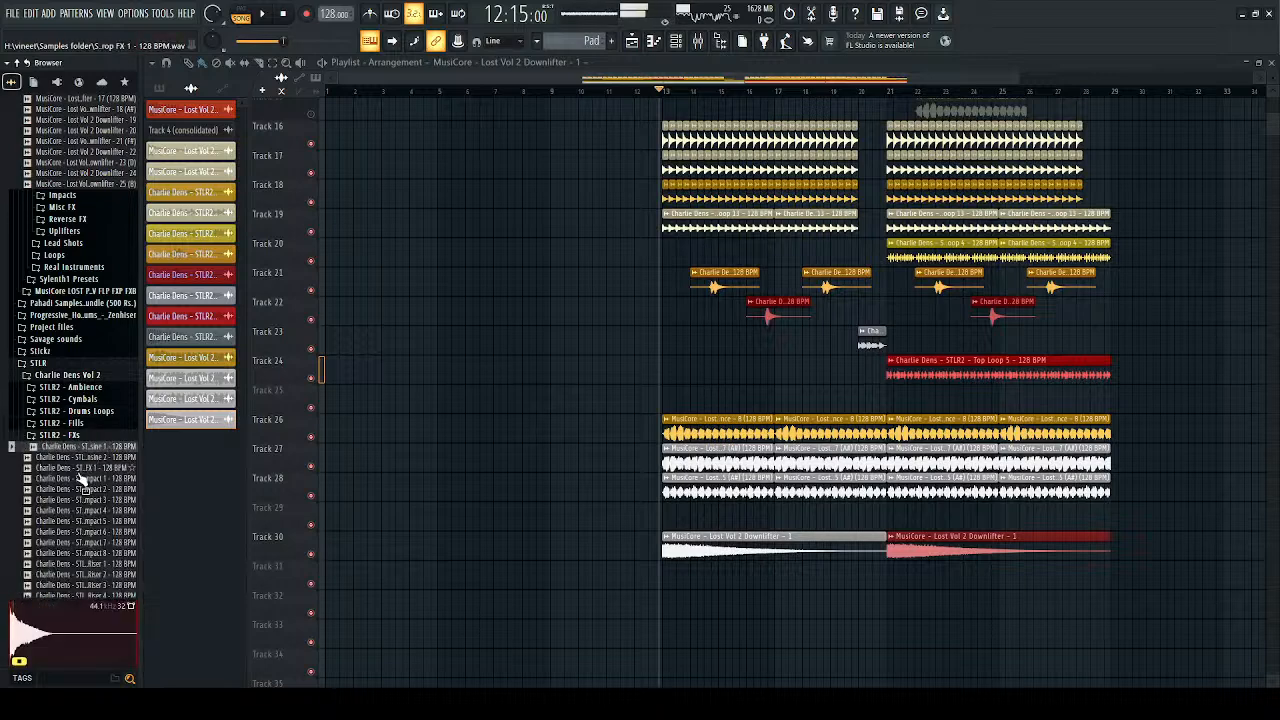
pyautogui.click(85, 468)
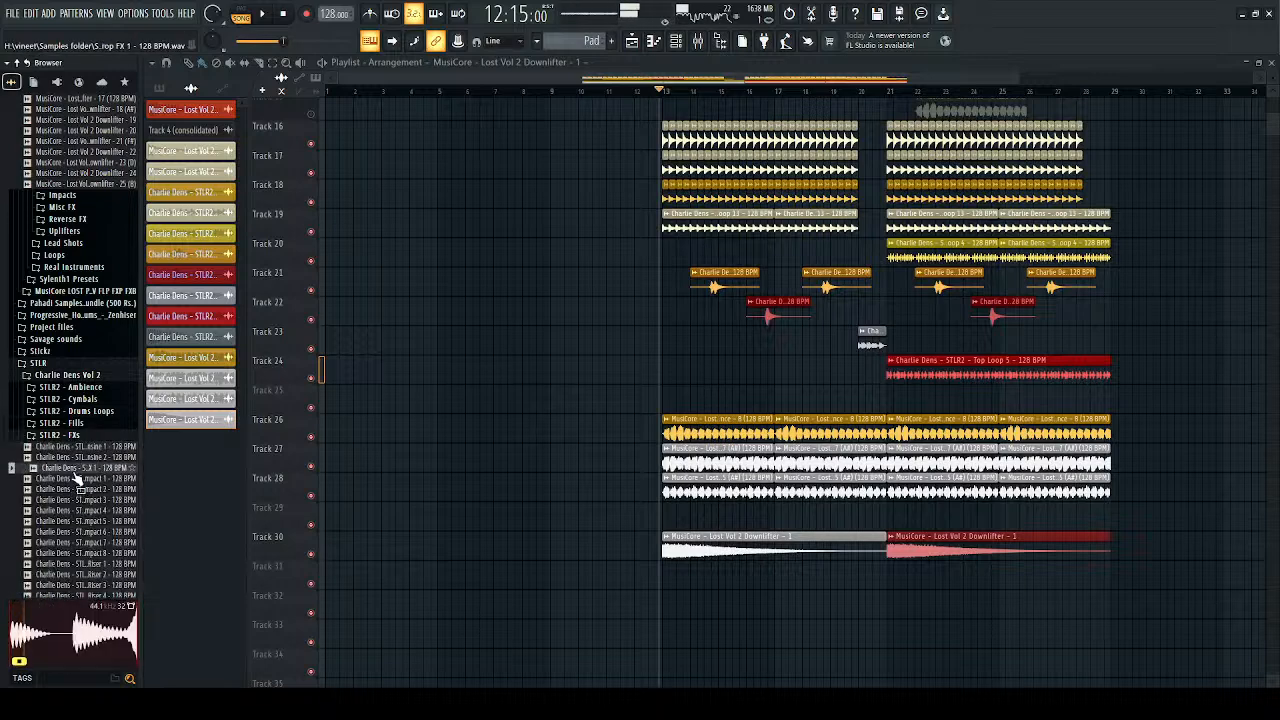
pyautogui.click(72, 490)
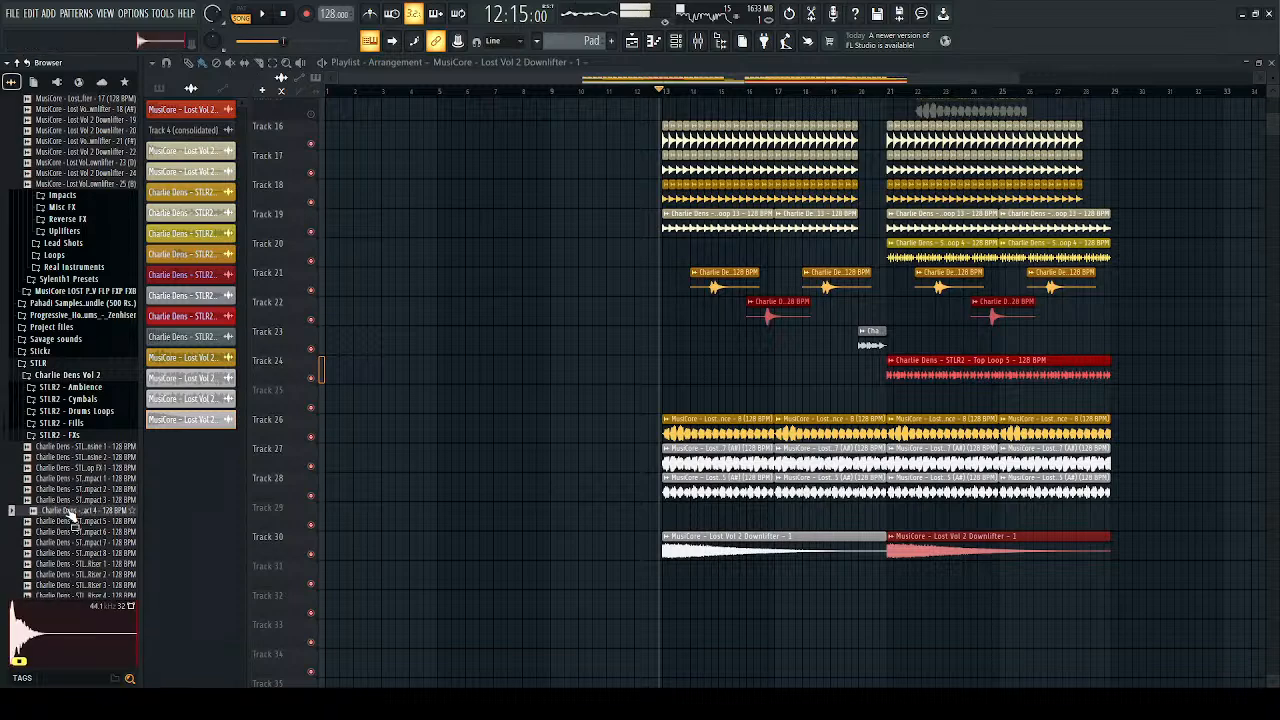
pyautogui.scroll(-3, 72, 513)
pyautogui.click(82, 484)
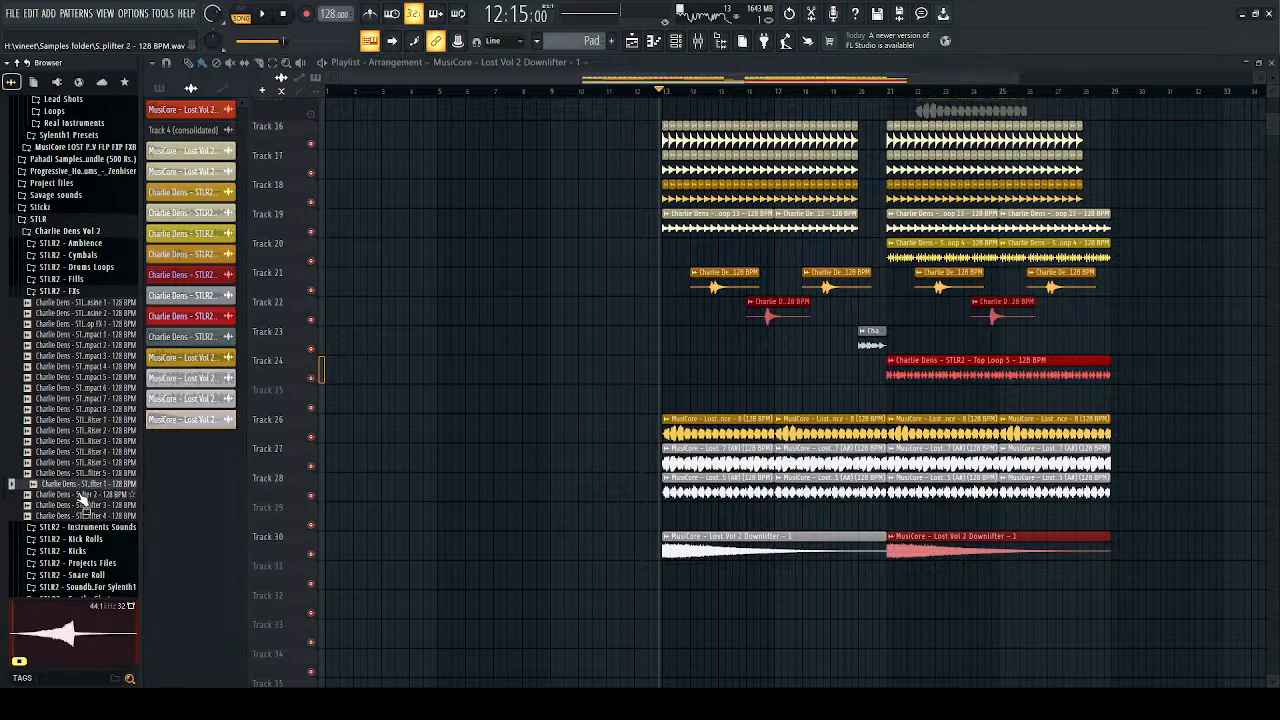
pyautogui.click(77, 515)
pyautogui.click(83, 465)
pyautogui.click(84, 431)
pyautogui.click(85, 421)
pyautogui.click(88, 410)
pyautogui.click(92, 401)
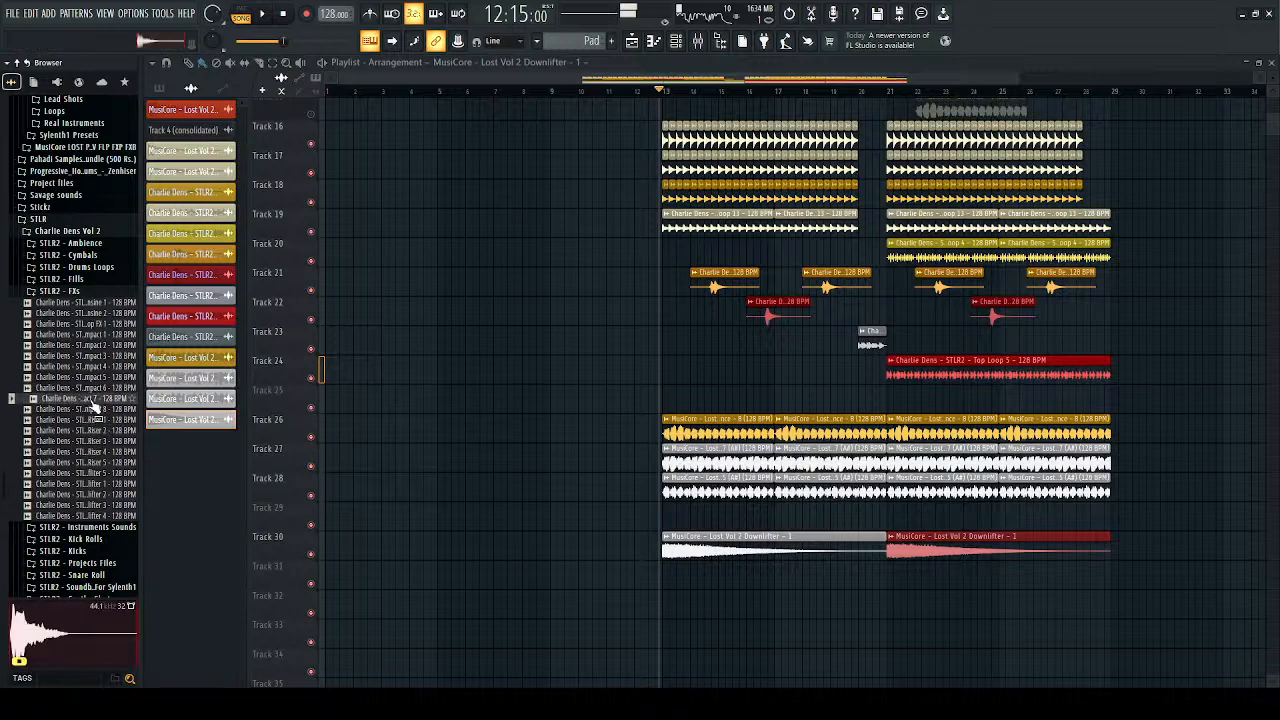
pyautogui.click(110, 326)
# Step: Try the STLR2 Impact 3 sample on Track 31 and delete its clip
pyautogui.moveTo(85, 356); pyautogui.dragTo(563, 591)
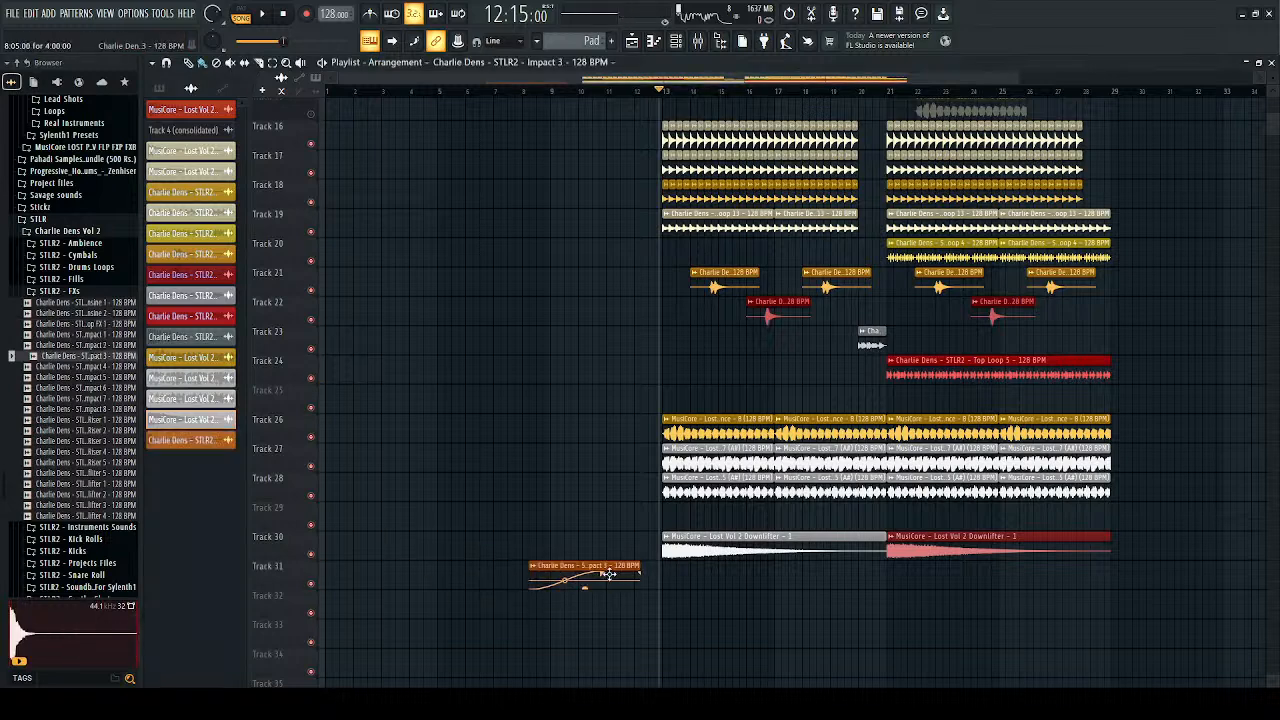
pyautogui.rightClick(608, 574)
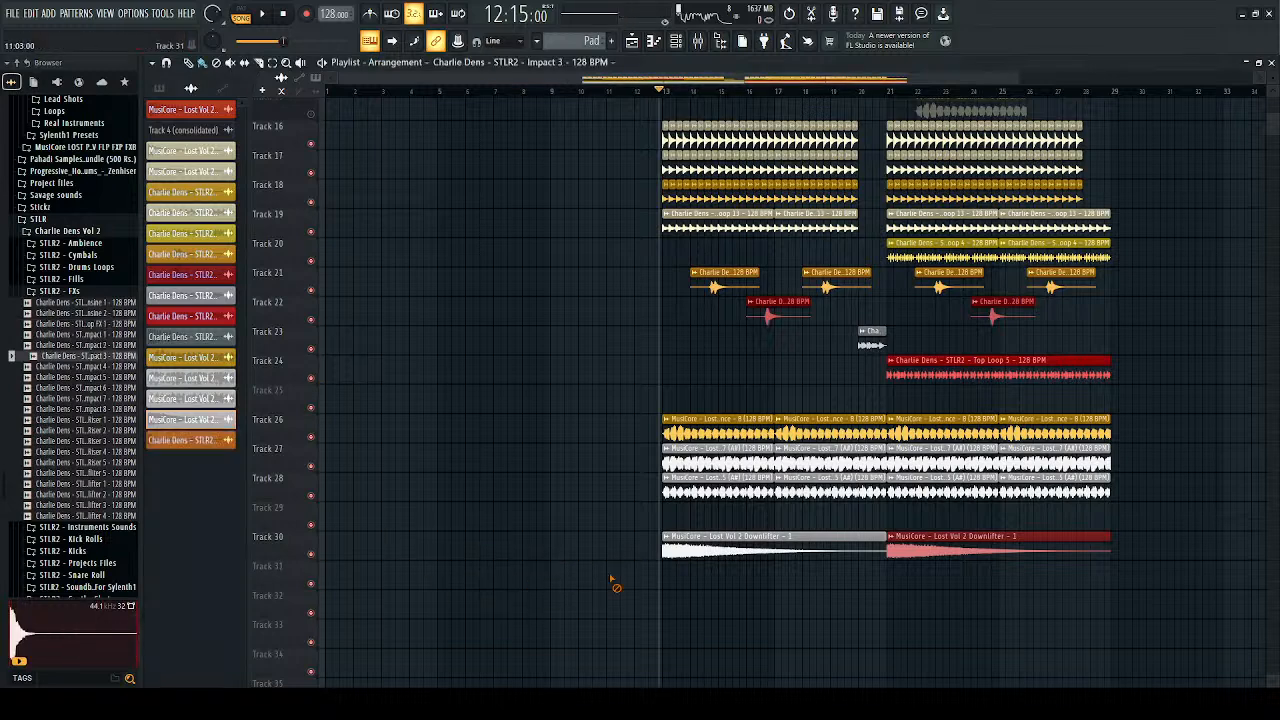
pyautogui.click(97, 356)
pyautogui.moveTo(185, 399); pyautogui.dragTo(285, 430)
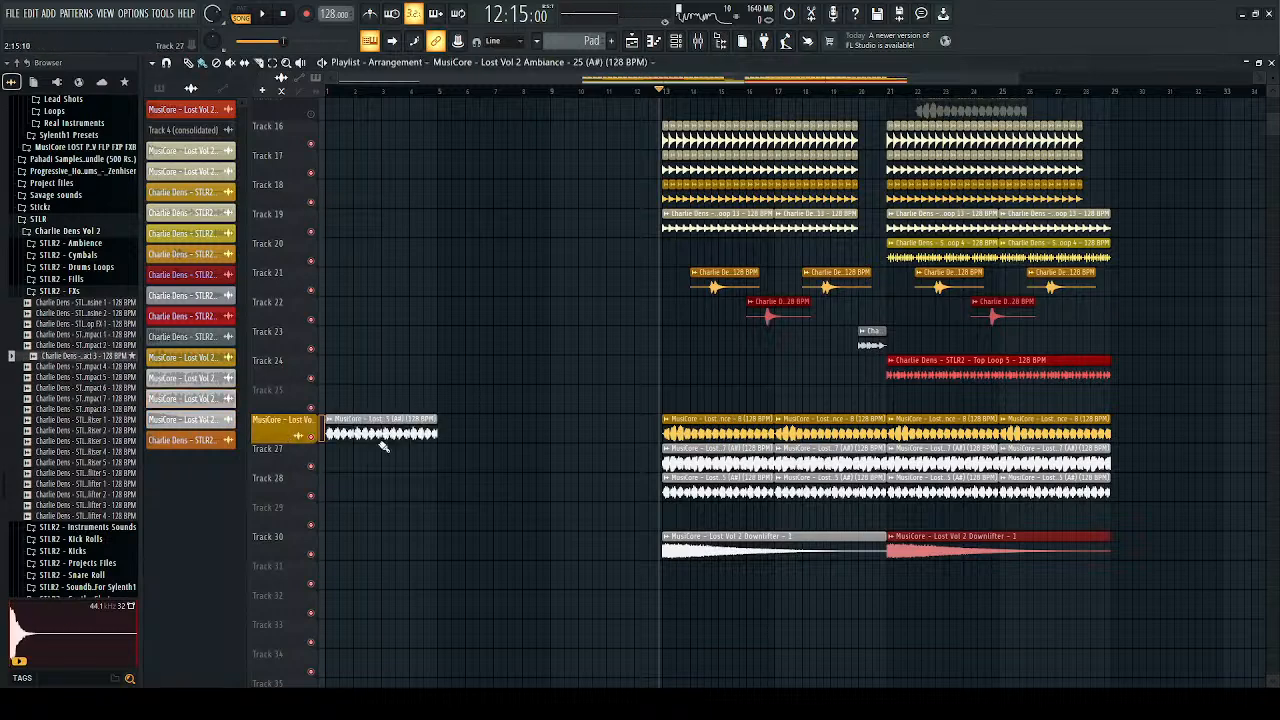
# Step: Load the STLR2 Drop FX 1 sample into the playlist and place its clip on Track 32 at bar 13
pyautogui.click(60, 335)
pyautogui.click(65, 346)
pyautogui.click(76, 325)
pyautogui.moveTo(78, 330); pyautogui.dragTo(513, 362)
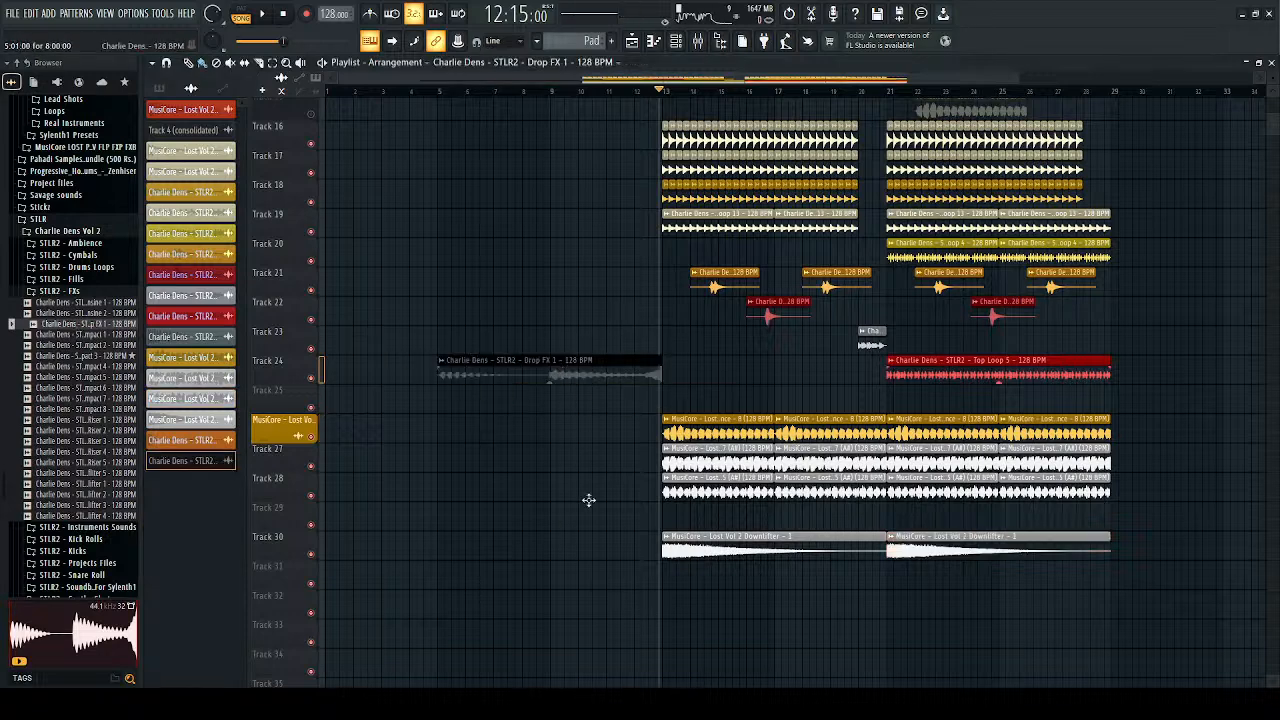
pyautogui.doubleClick(598, 378)
pyautogui.click(536, 142)
pyautogui.rightClick(576, 379)
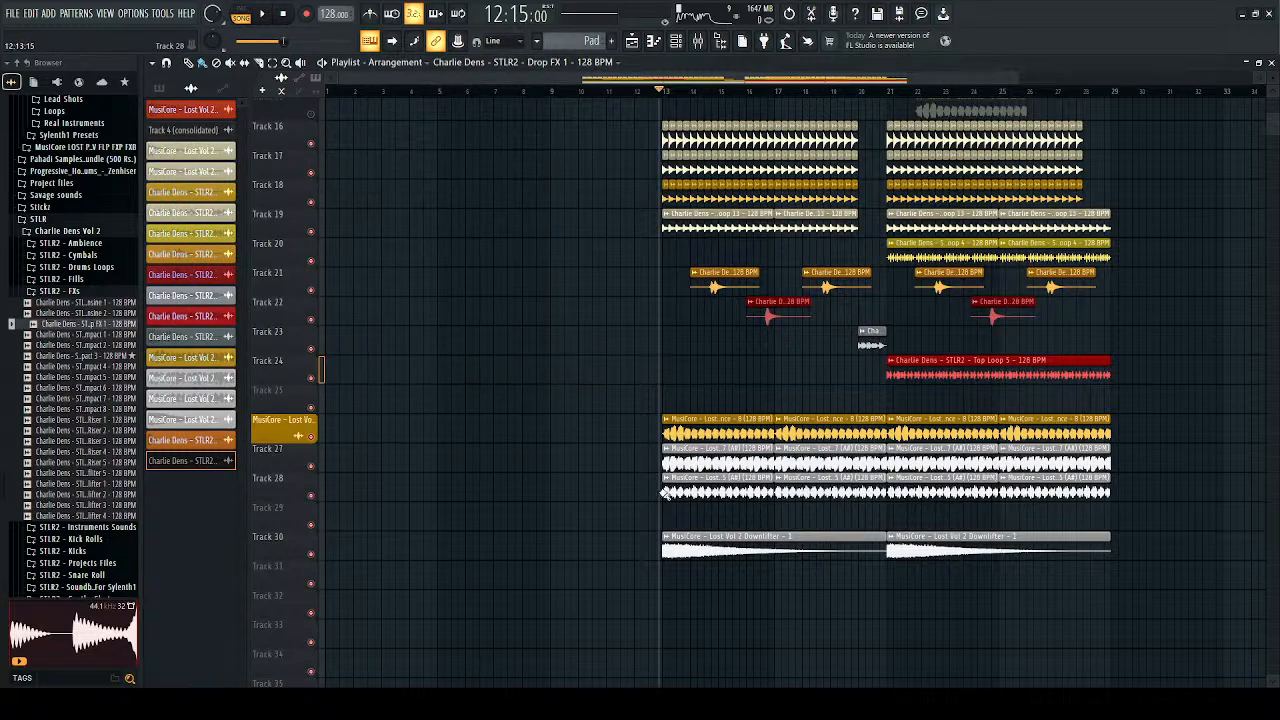
pyautogui.click(665, 603)
# Step: Play the drop with the Drop FX 1 clip and repeat the clip on Track 32 from bar 21
pyautogui.scroll(3, 789, 634)
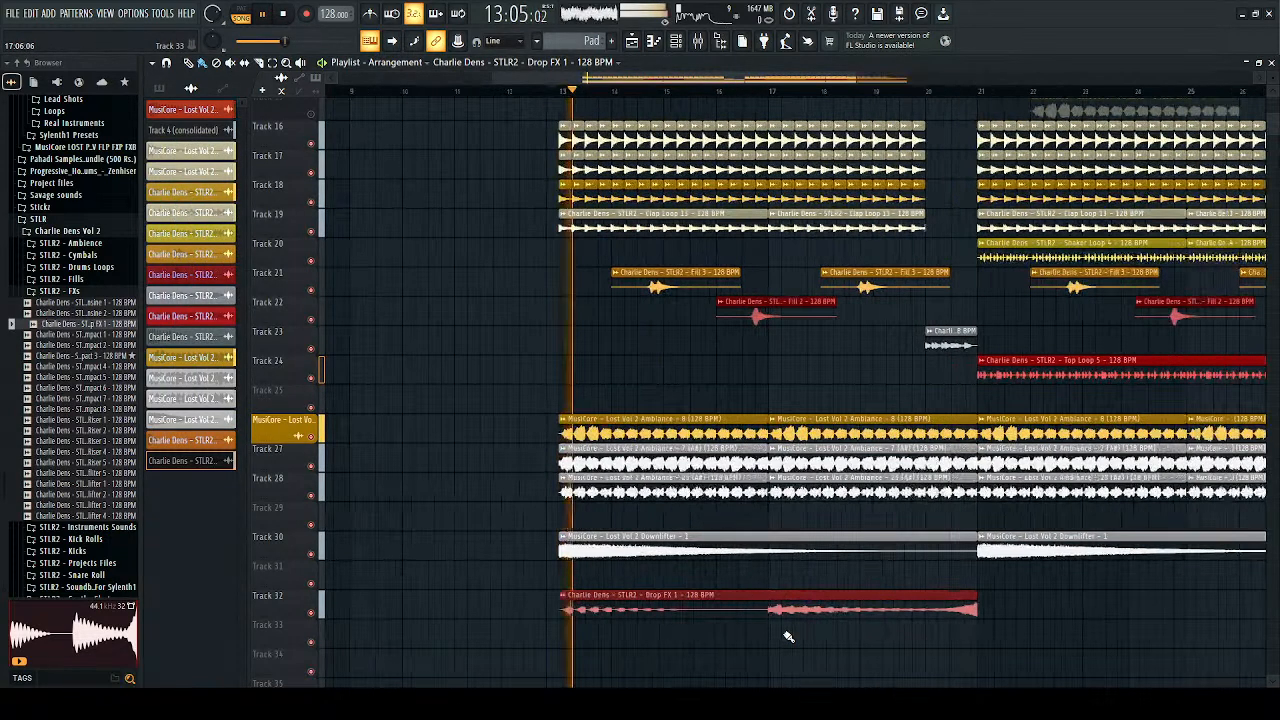
pyautogui.scroll(5, 620, 605)
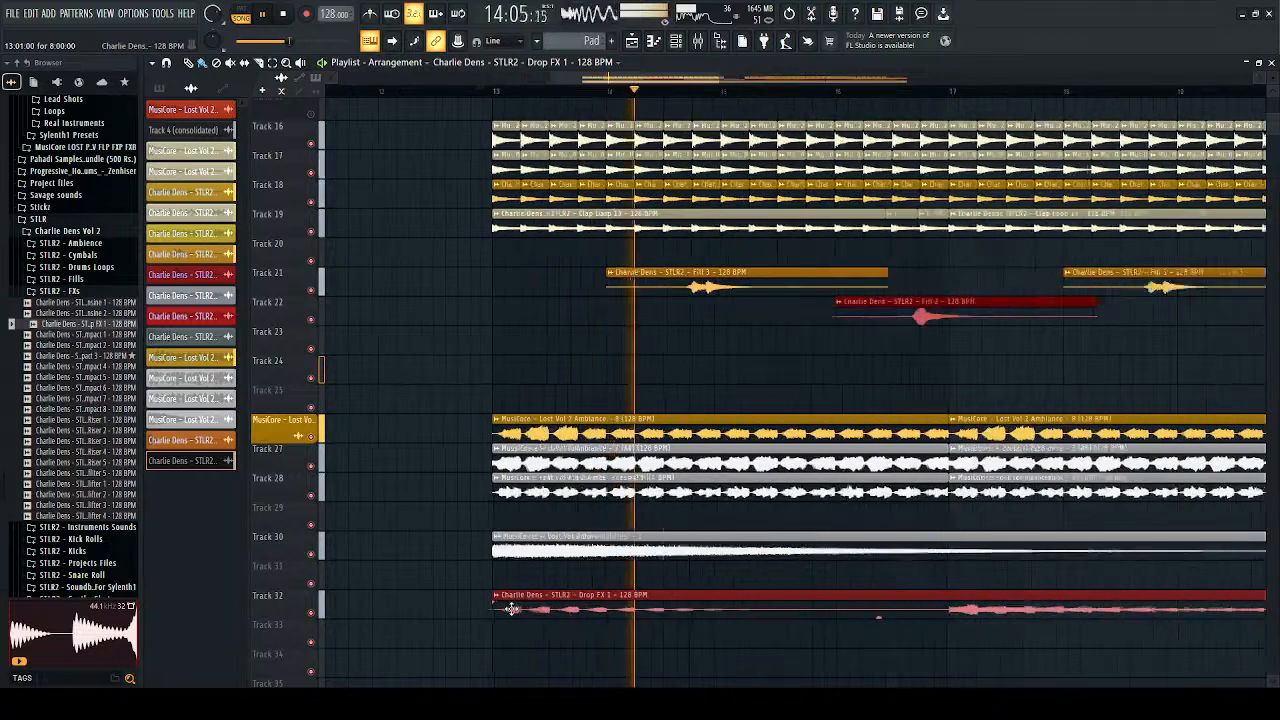
pyautogui.press('space')
pyautogui.press('space')
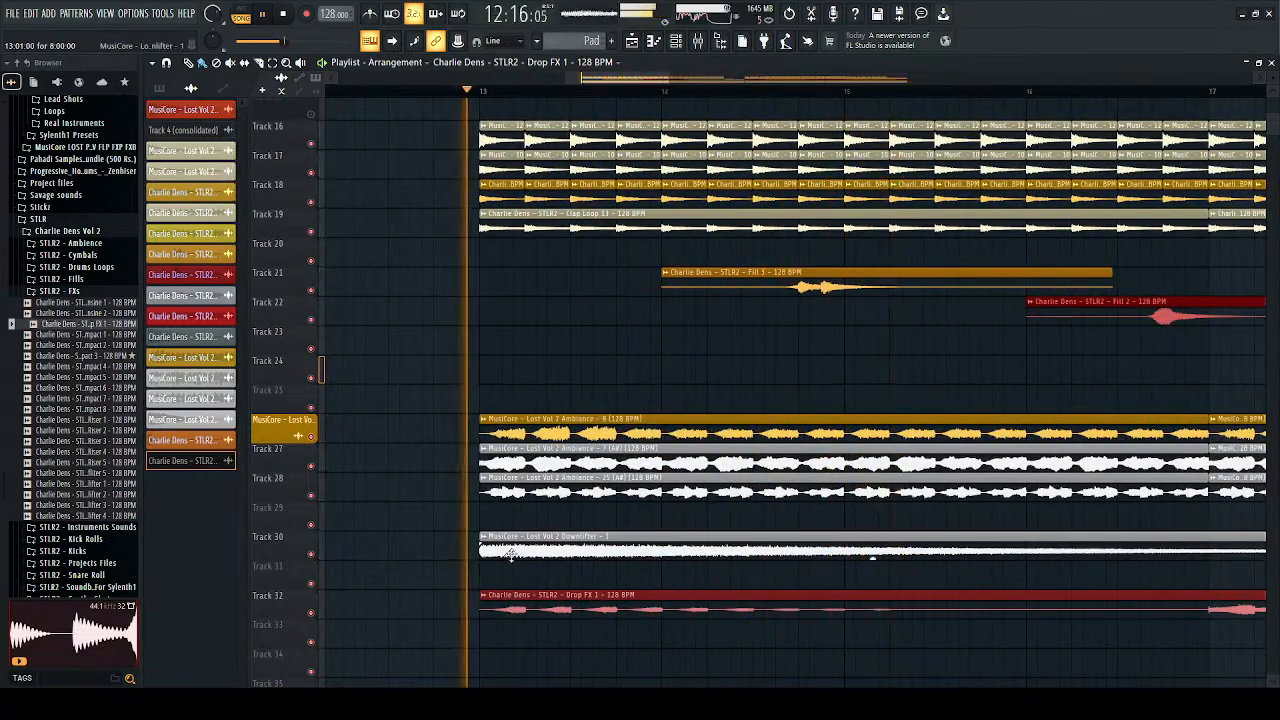
pyautogui.keyDown('alt'); pyautogui.rightClick(484, 602); pyautogui.keyUp('alt')
pyautogui.scroll(-2, 438, 606)
pyautogui.scroll(-2, 445, 607)
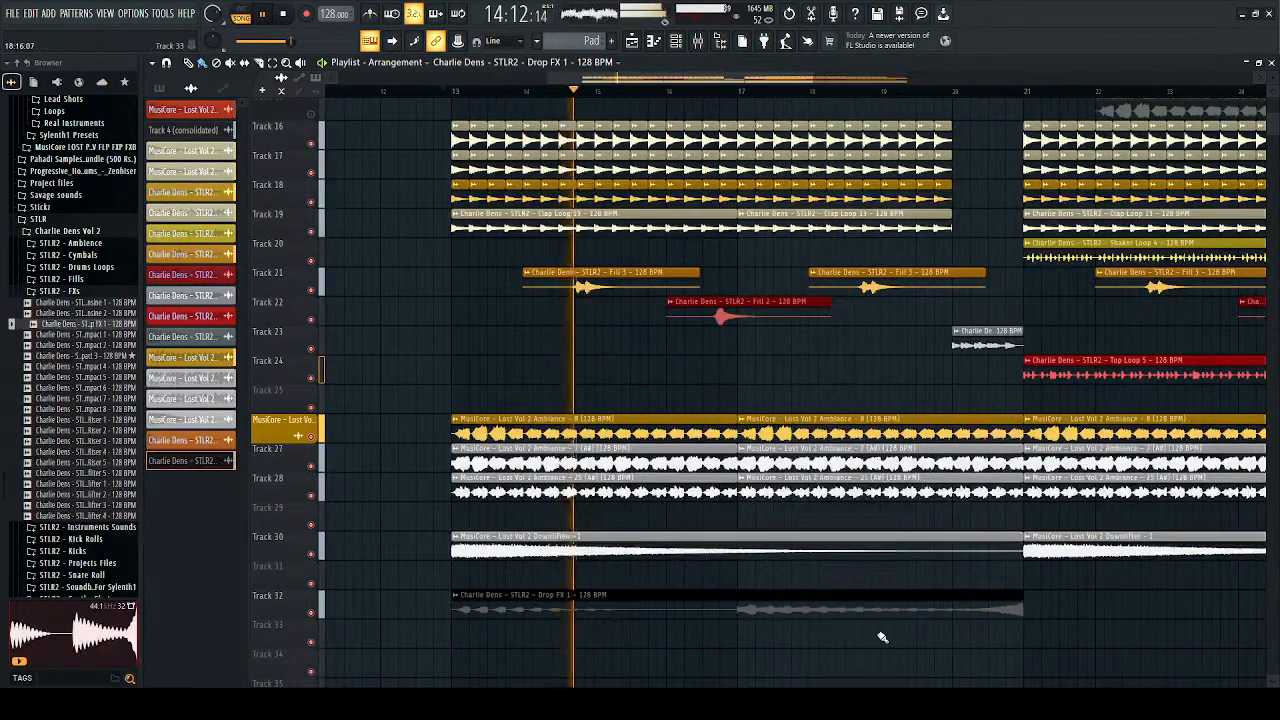
pyautogui.scroll(-2, 960, 625)
pyautogui.click(997, 612)
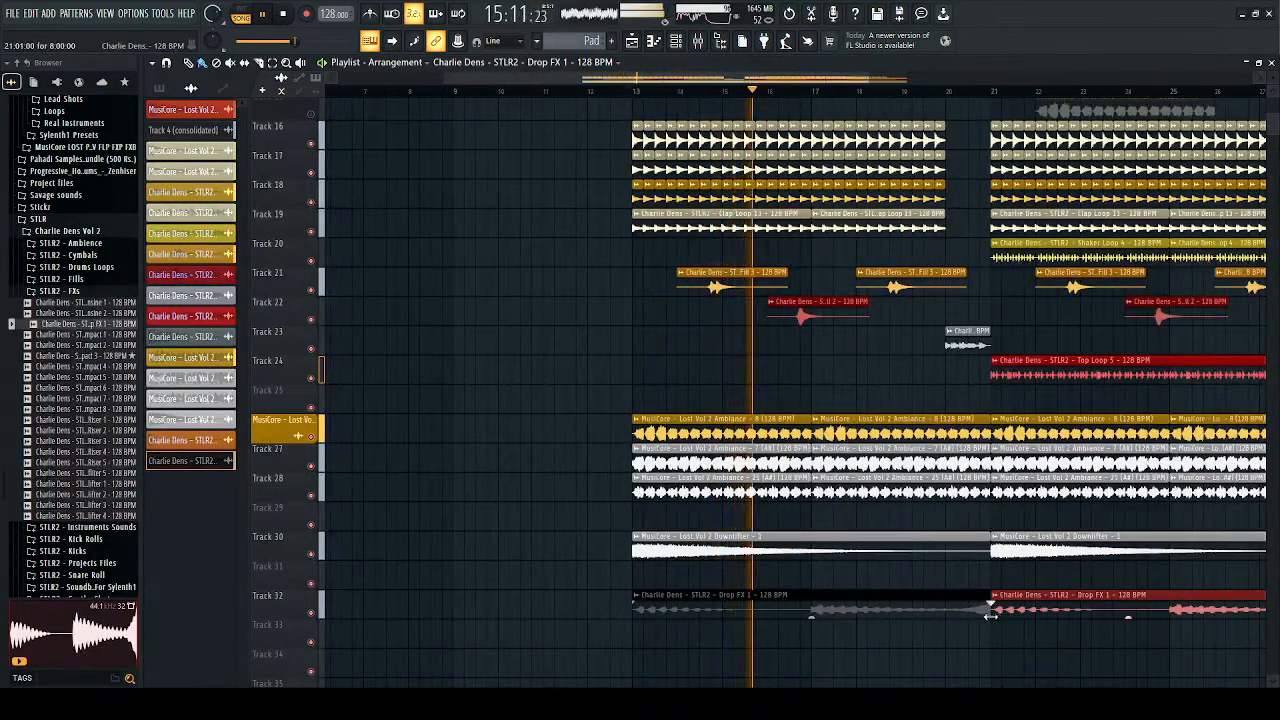
# Step: Replay the drop from bar 13 and solo Track 32 to check the Drop FX 1 layer
pyautogui.press('space')
pyautogui.press('space')
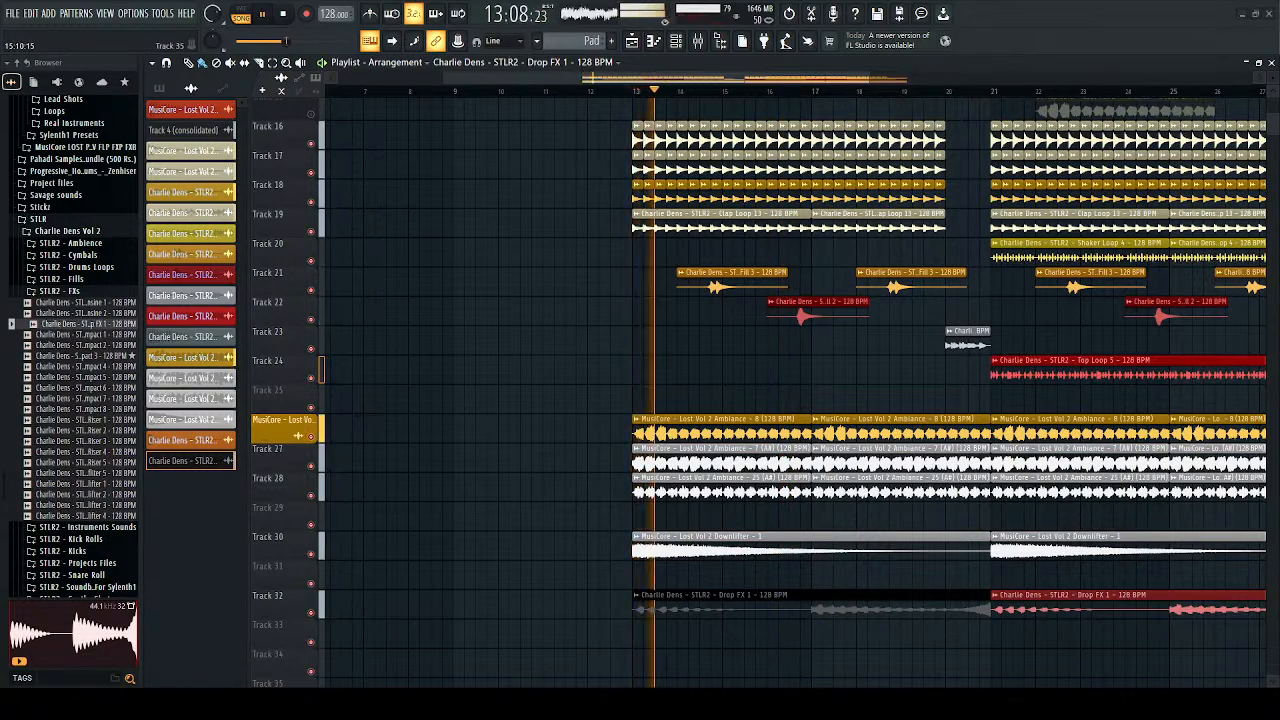
pyautogui.scroll(-3, 650, 95)
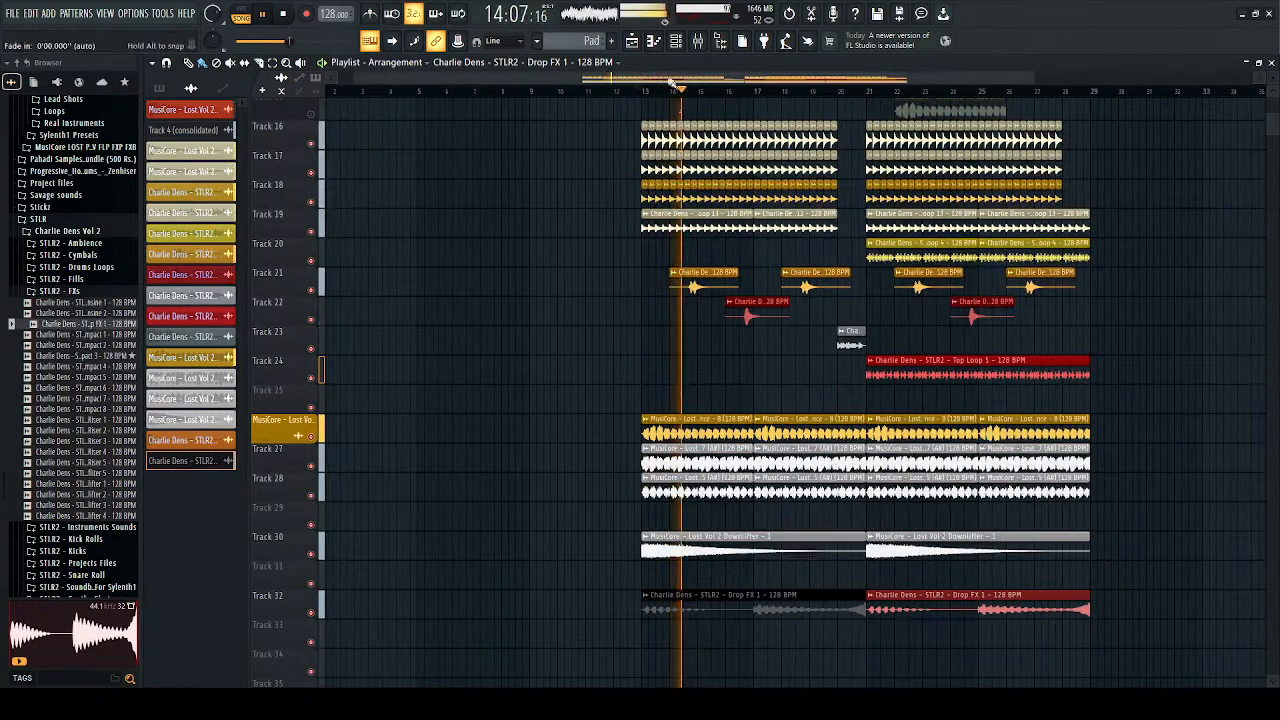
pyautogui.press('space')
pyautogui.press('space')
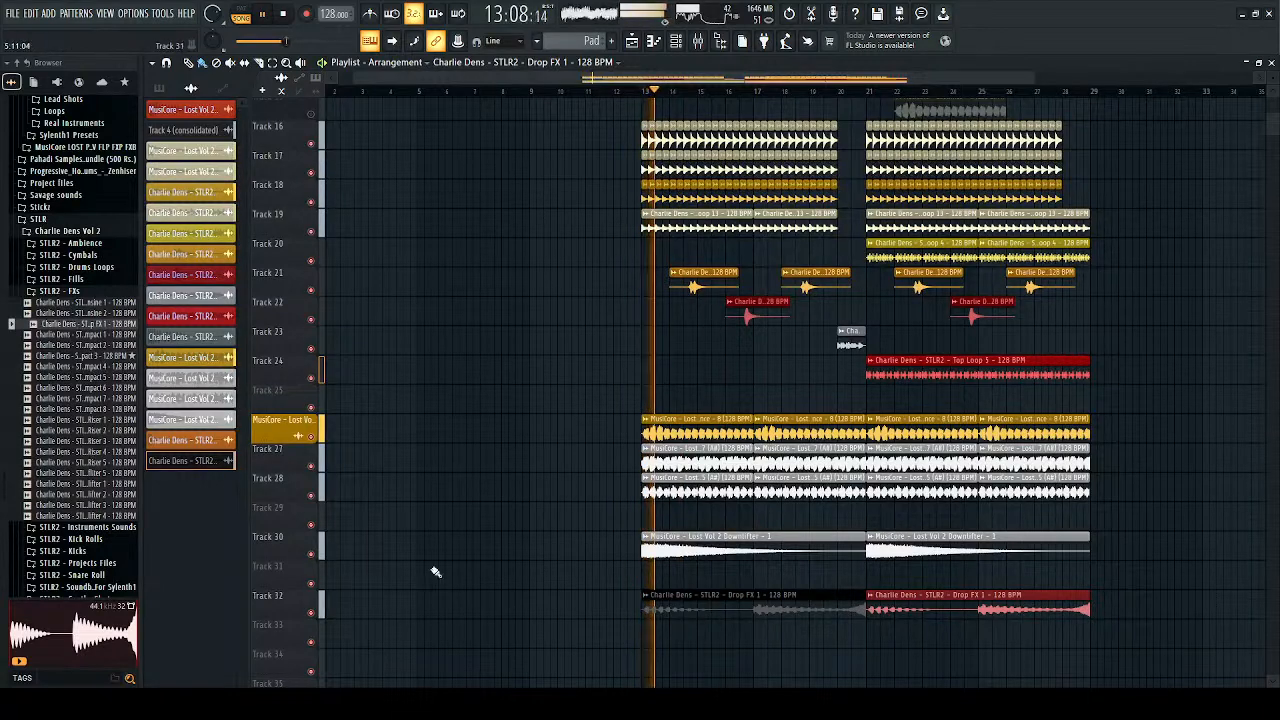
pyautogui.keyDown('ctrl'); pyautogui.click(311, 612); pyautogui.keyUp('ctrl')
pyautogui.press('space')
# Step: Preview more riser and uplifter samples in STLR2 - FXs and collapse the folder
pyautogui.click(85, 430)
pyautogui.click(111, 495)
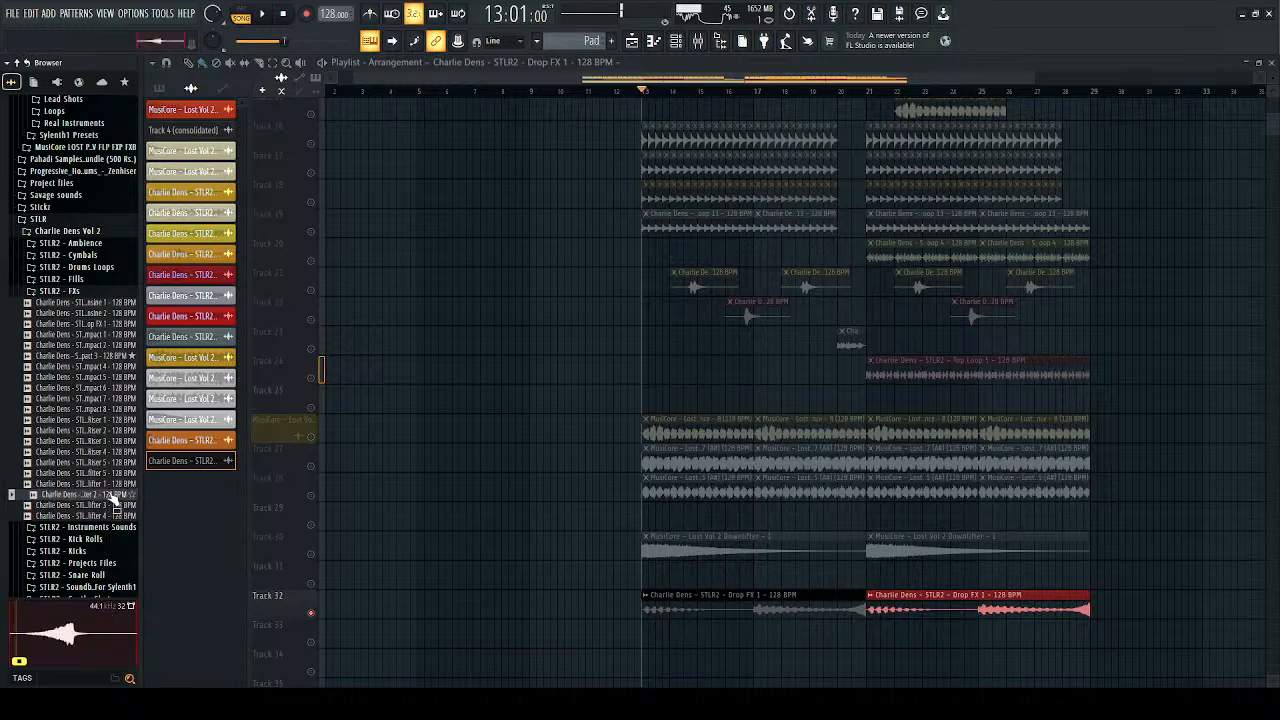
pyautogui.click(88, 452)
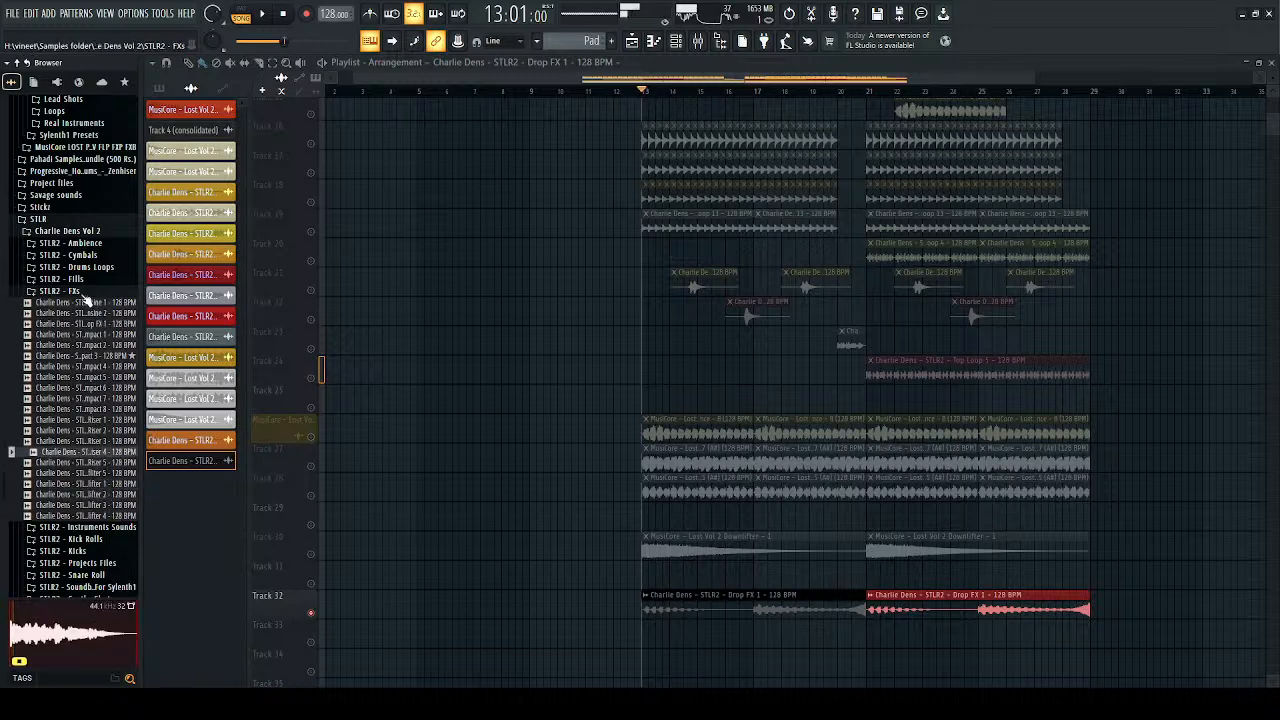
pyautogui.click(86, 293)
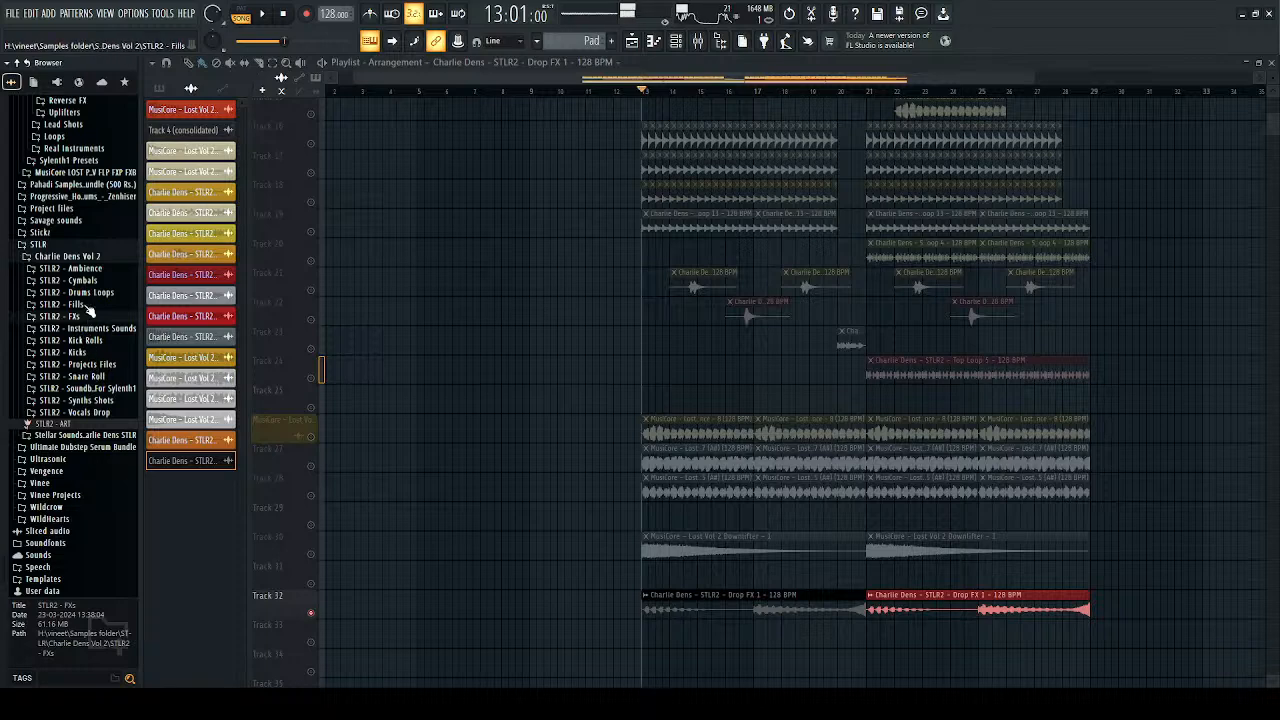
# Step: Open the STLR2 - Ambience folder and preview several of its ambience samples
pyautogui.click(93, 268)
pyautogui.click(86, 391)
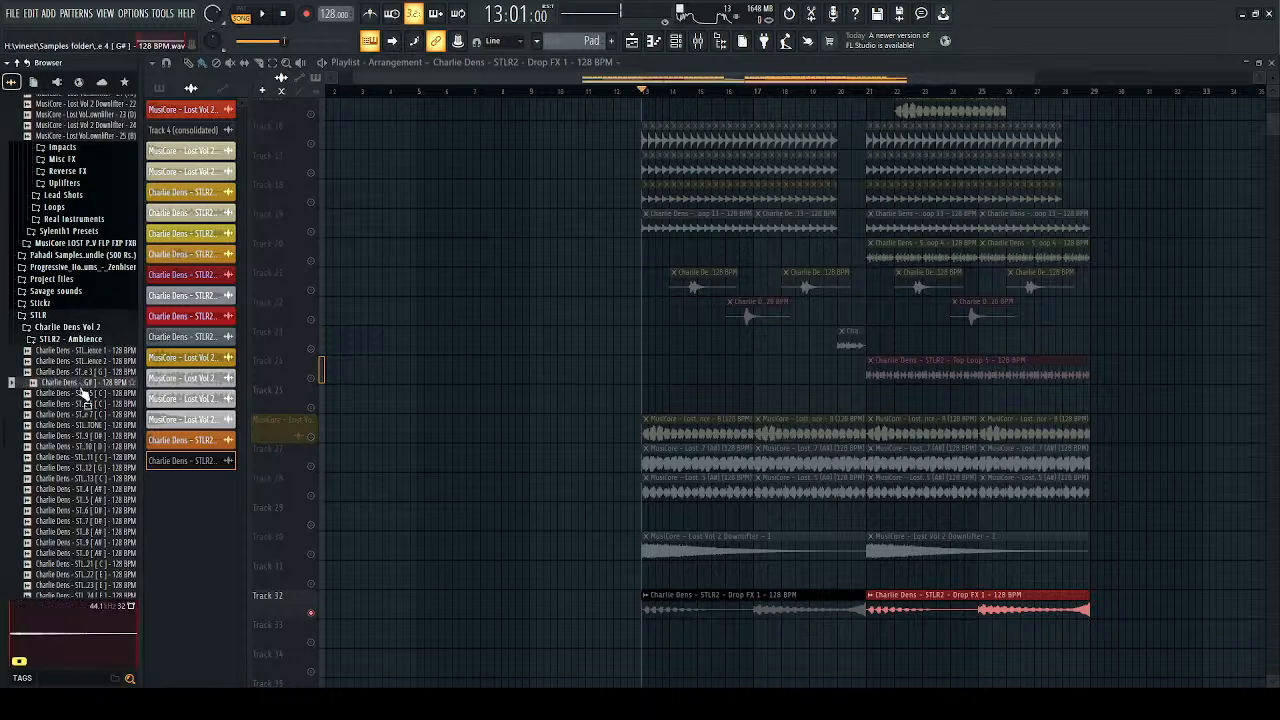
pyautogui.scroll(-3, 86, 391)
pyautogui.click(97, 387)
pyautogui.click(94, 346)
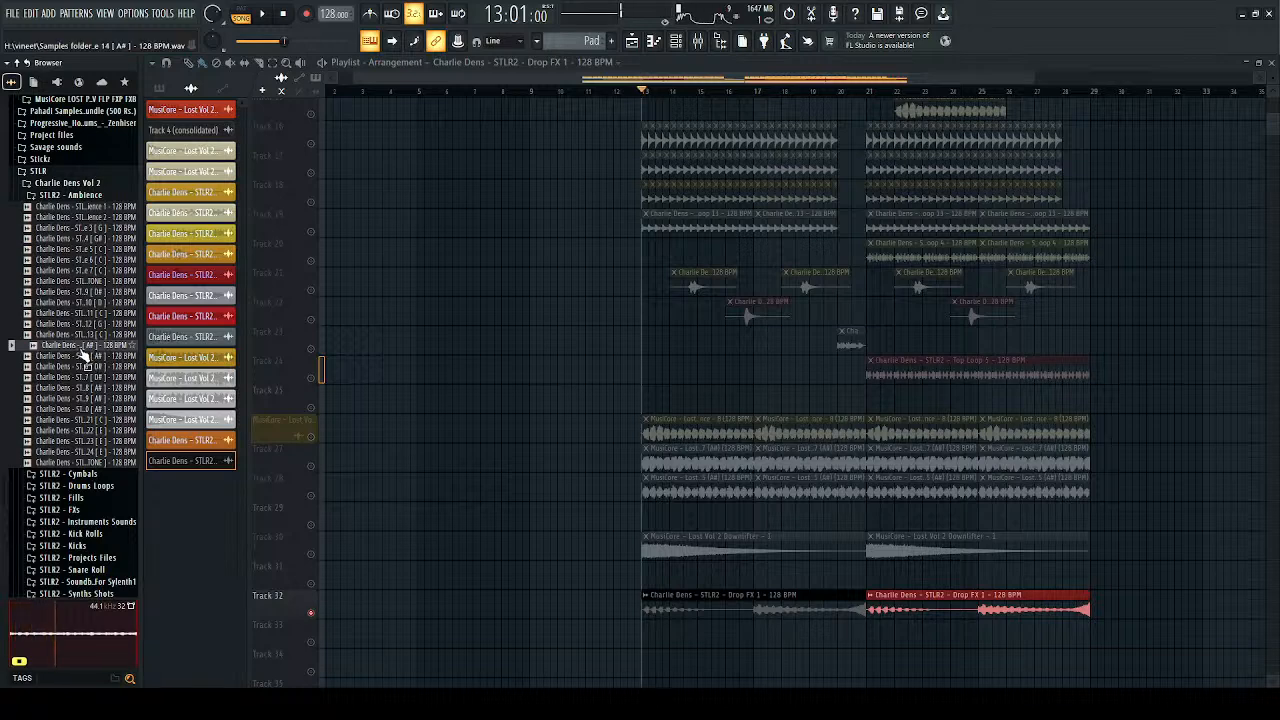
# Step: Lower the Drop FX 1 fader on mixer track 43 while playing it soloed, and close the mixer and channel settings
pyautogui.press('space')
pyautogui.click(708, 594)
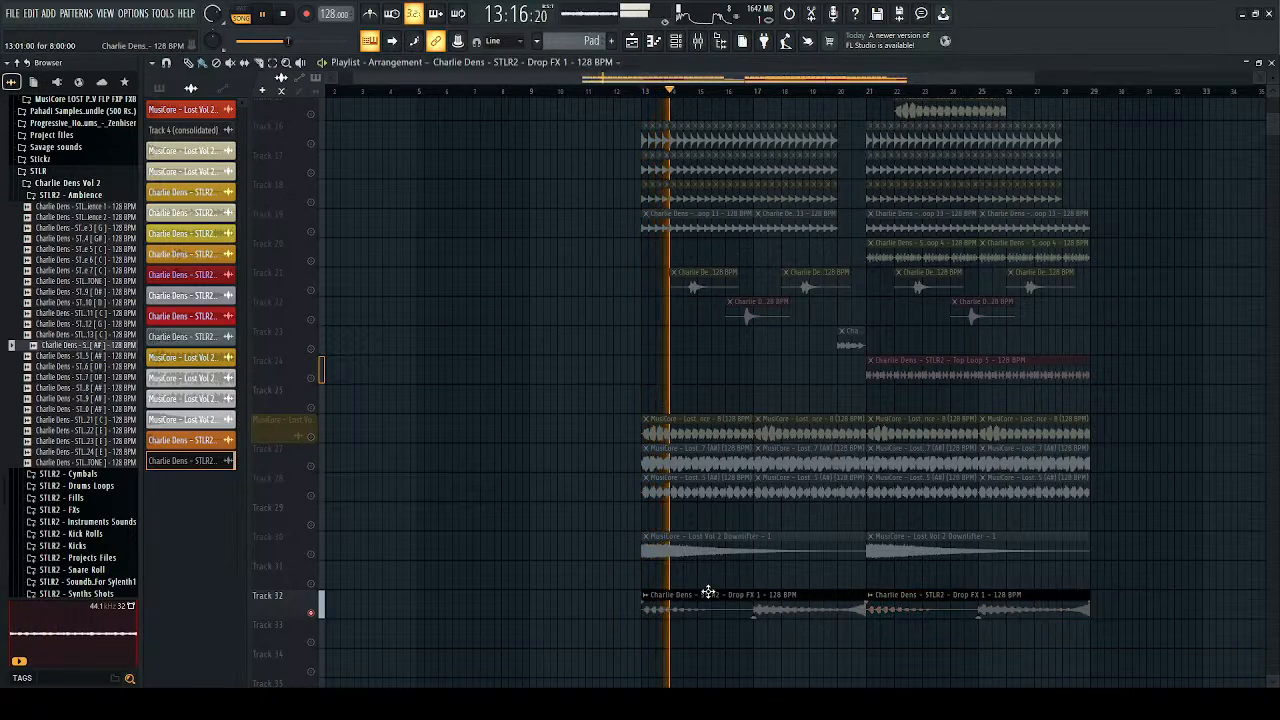
pyautogui.doubleClick(708, 594)
pyautogui.press('F9')
pyautogui.press('space')
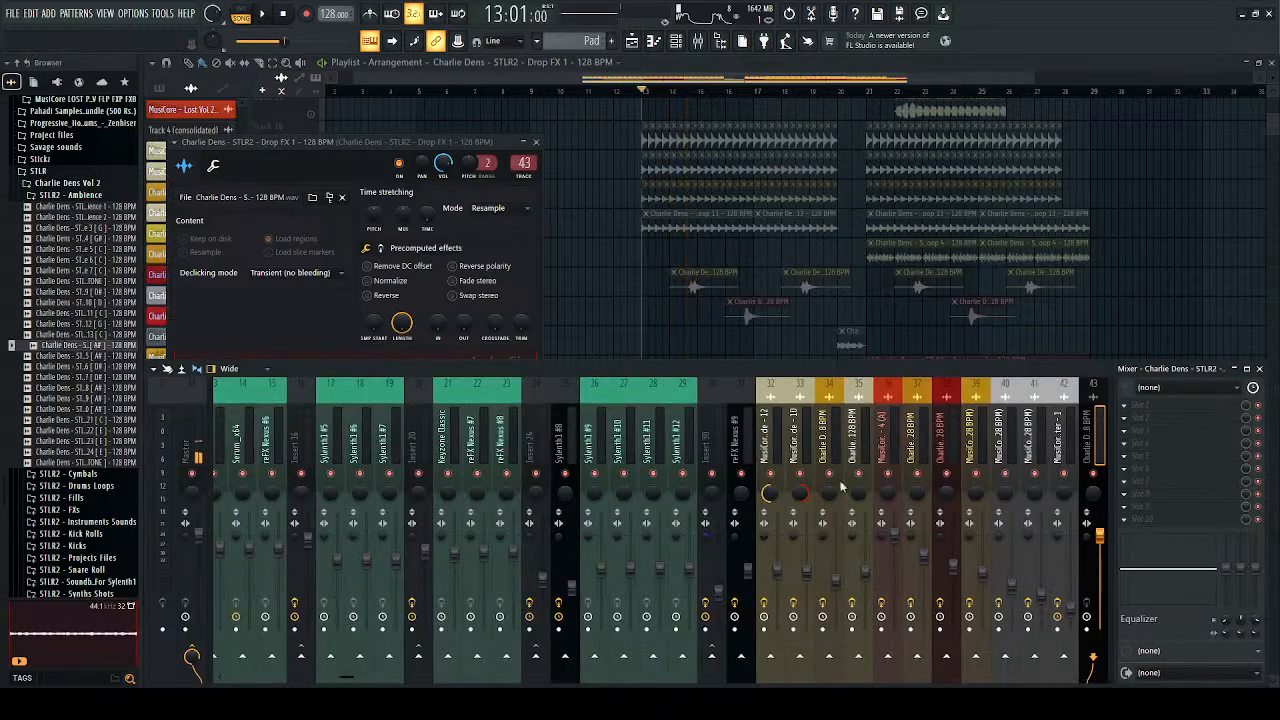
pyautogui.press('space')
pyautogui.press('space')
pyautogui.press('space')
pyautogui.moveTo(1104, 596); pyautogui.dragTo(1107, 606)
pyautogui.press('space')
pyautogui.press('space')
pyautogui.press('F9')
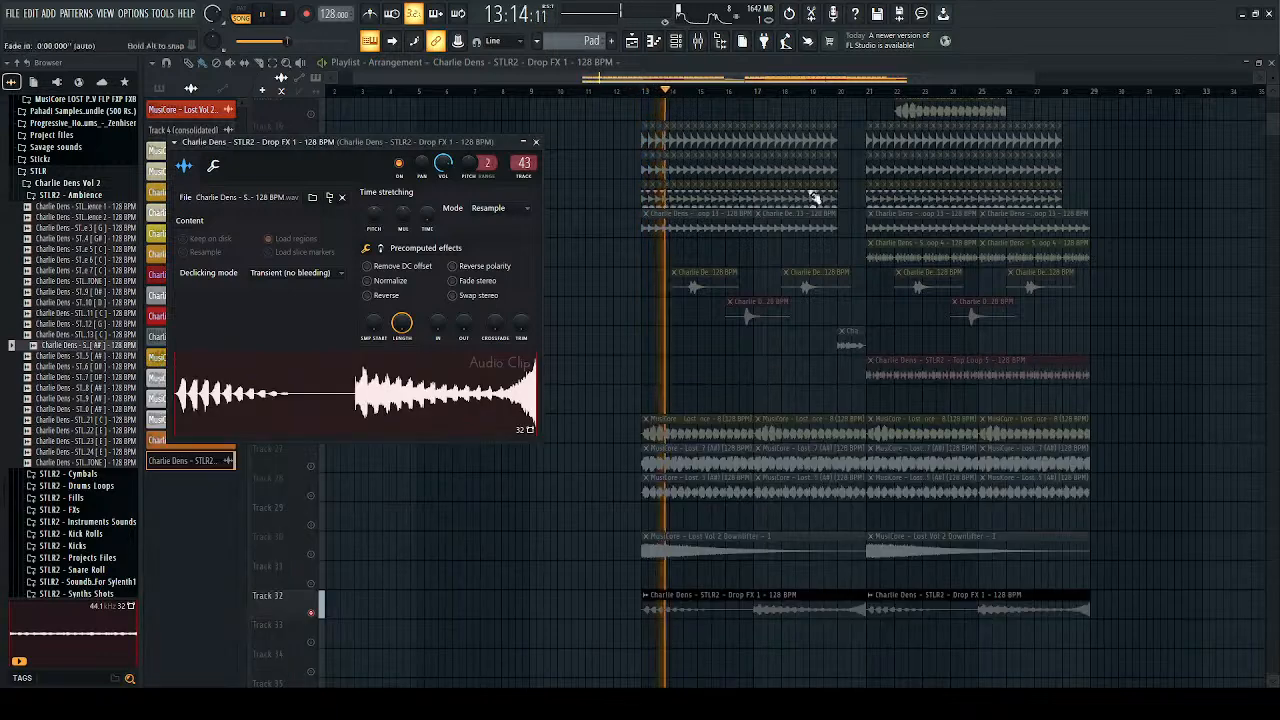
pyautogui.click(535, 141)
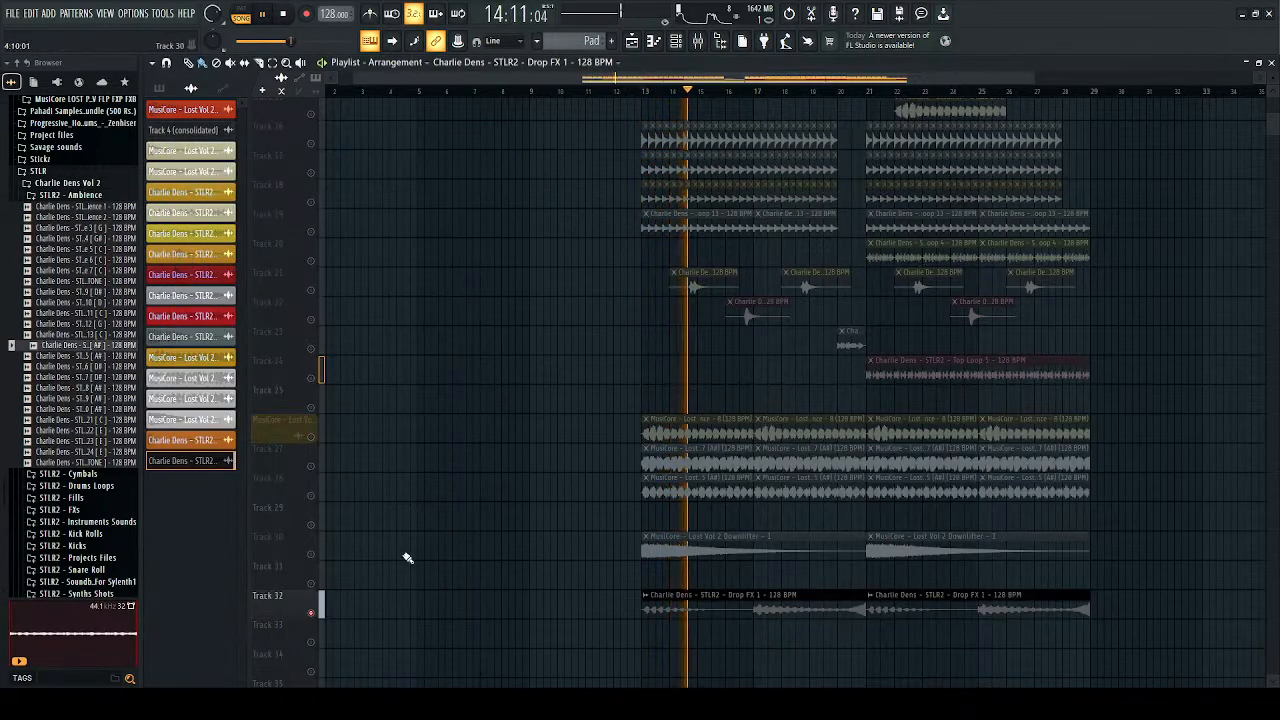
# Step: Turn off the solo on Track 32 and play the full drop from bar 13
pyautogui.rightClick(312, 612)
pyautogui.click(646, 92)
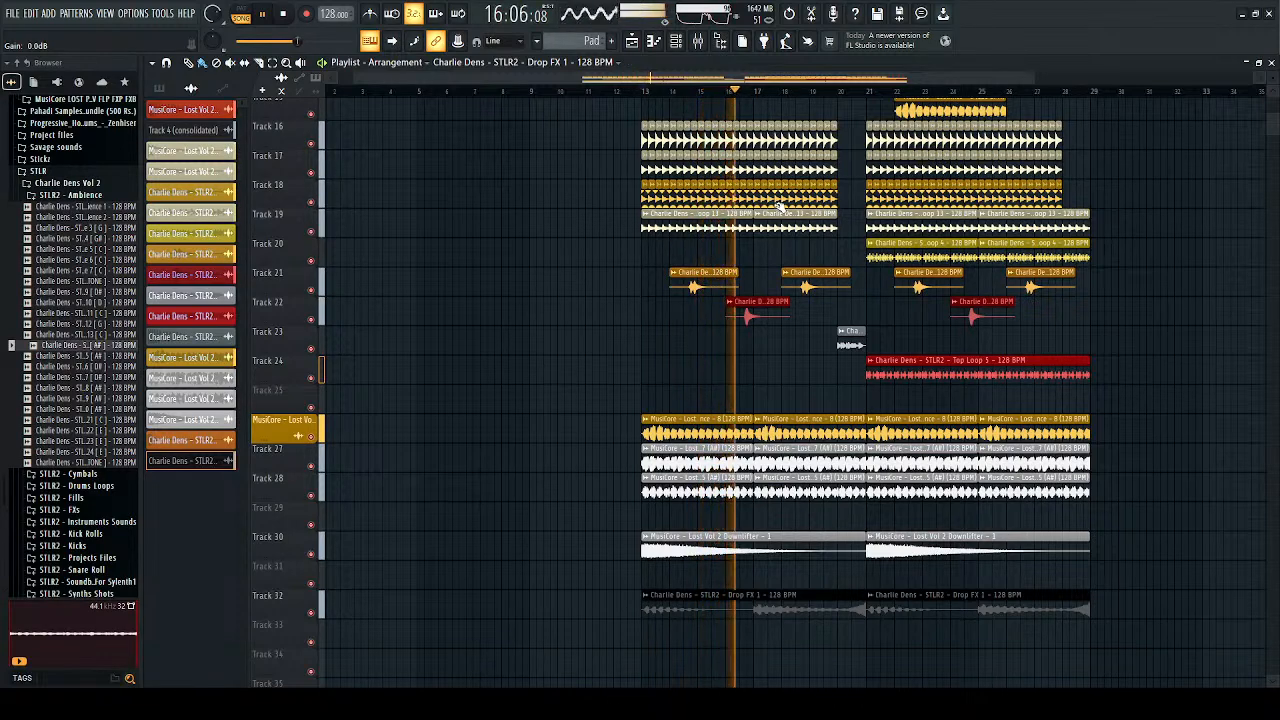
pyautogui.press('space')
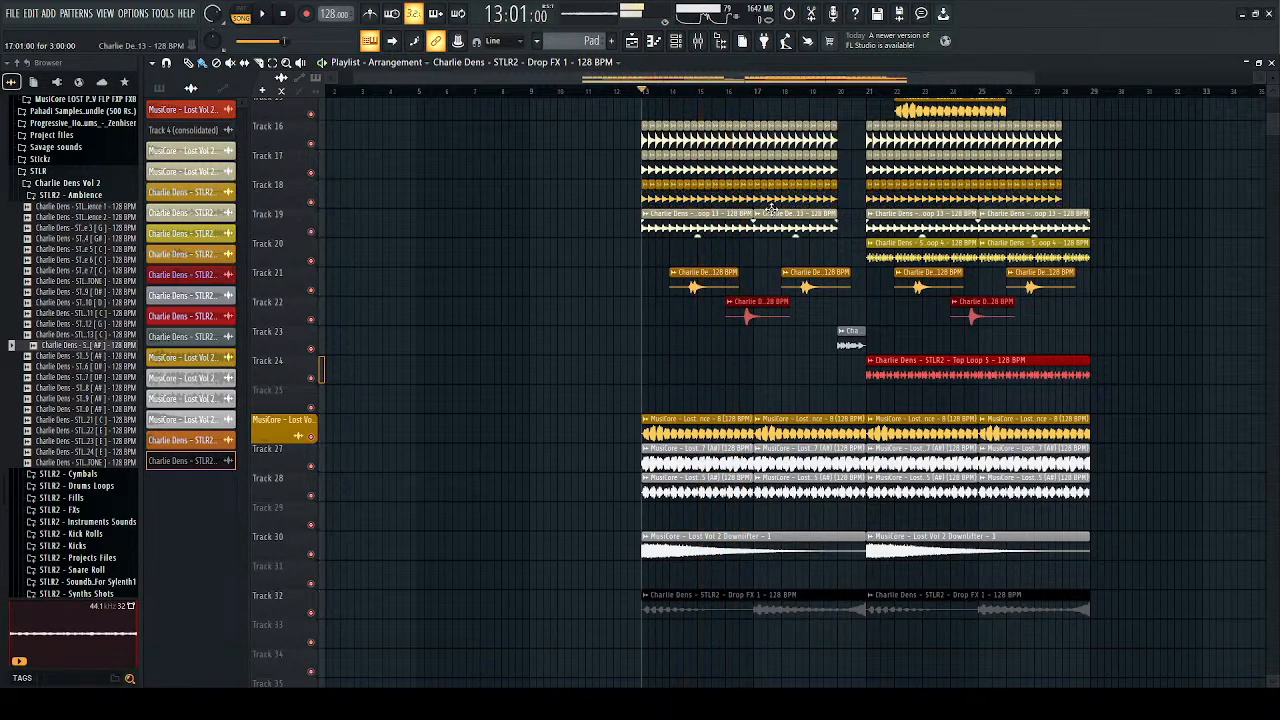
# Step: Collapse the STLR2 - Ambience folder and open the STLR2 - Vocals Drop folder, playing the drop briefly
pyautogui.scroll(-3, 793, 500)
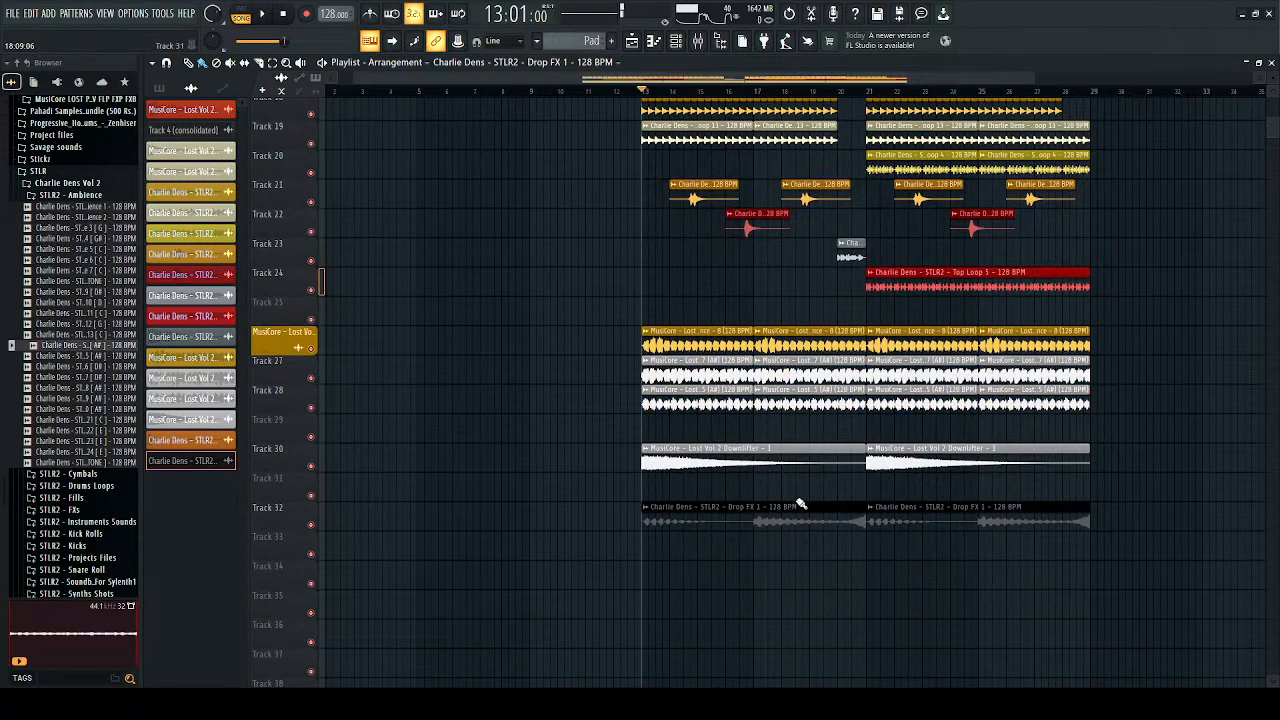
pyautogui.scroll(-1, 823, 484)
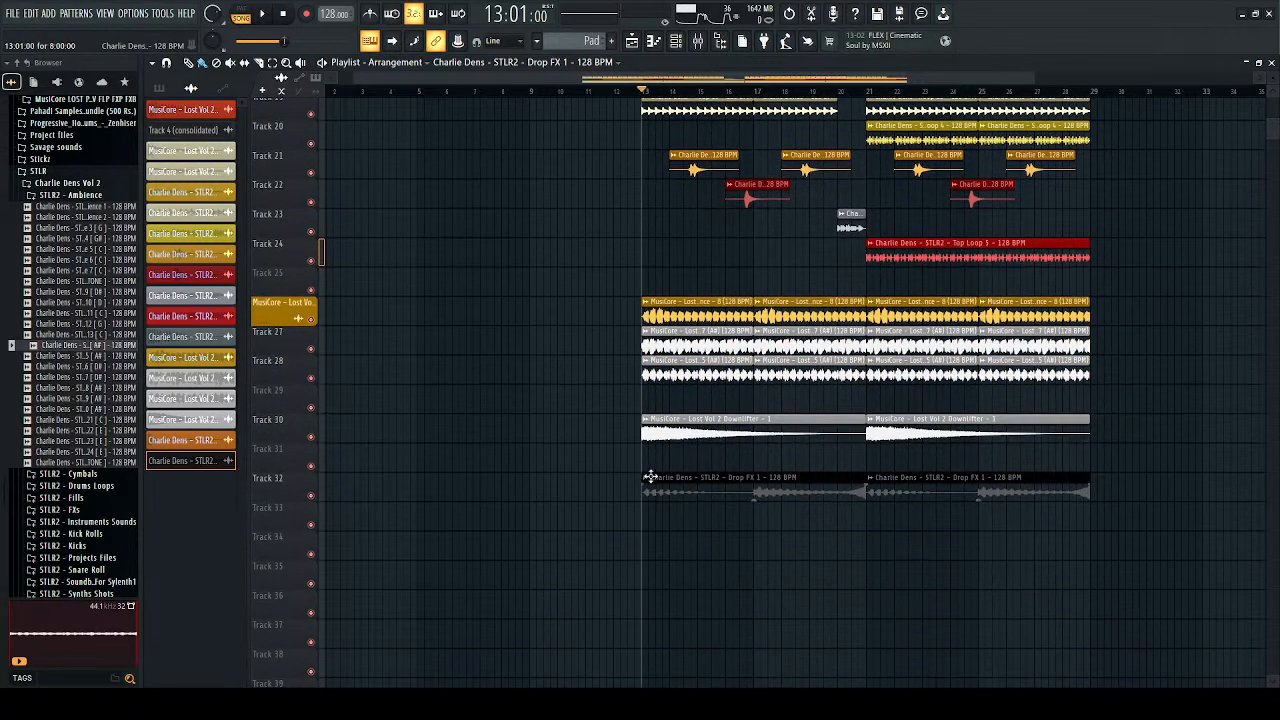
pyautogui.click(20, 192)
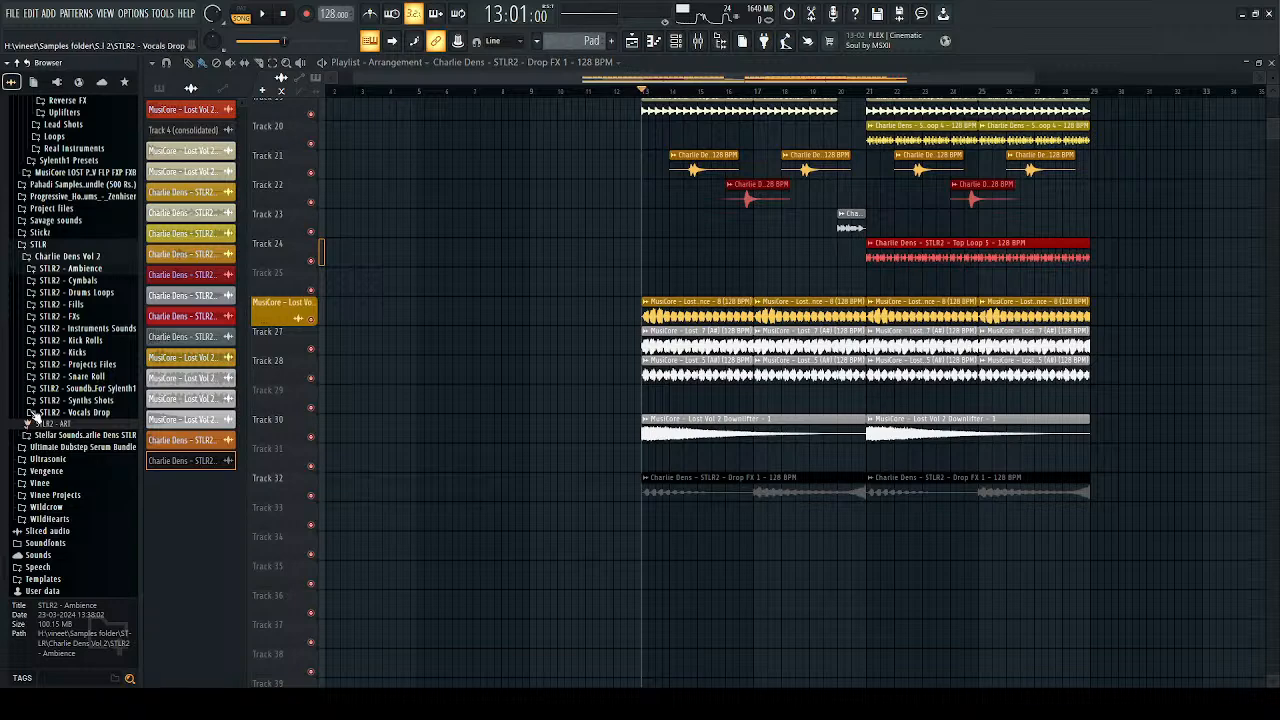
pyautogui.press('space')
pyautogui.click(91, 412)
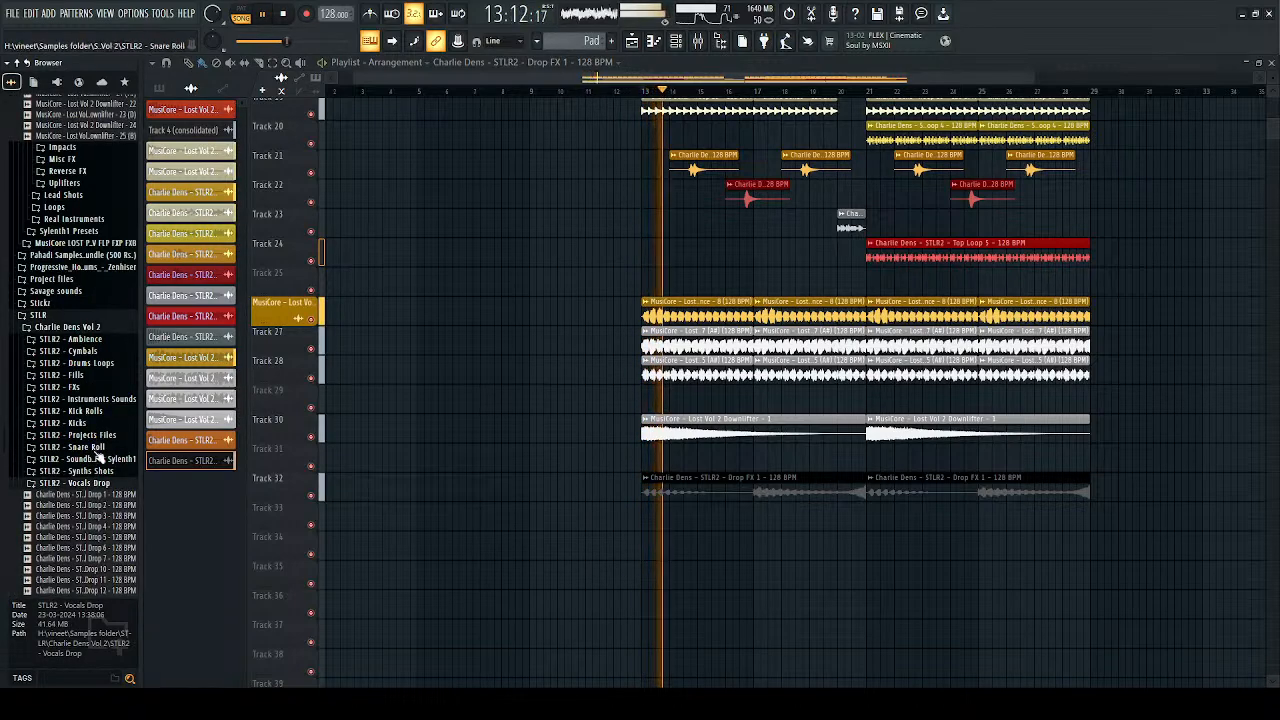
pyautogui.click(90, 485)
pyautogui.press('space')
pyautogui.click(96, 485)
pyautogui.click(98, 485)
pyautogui.click(112, 486)
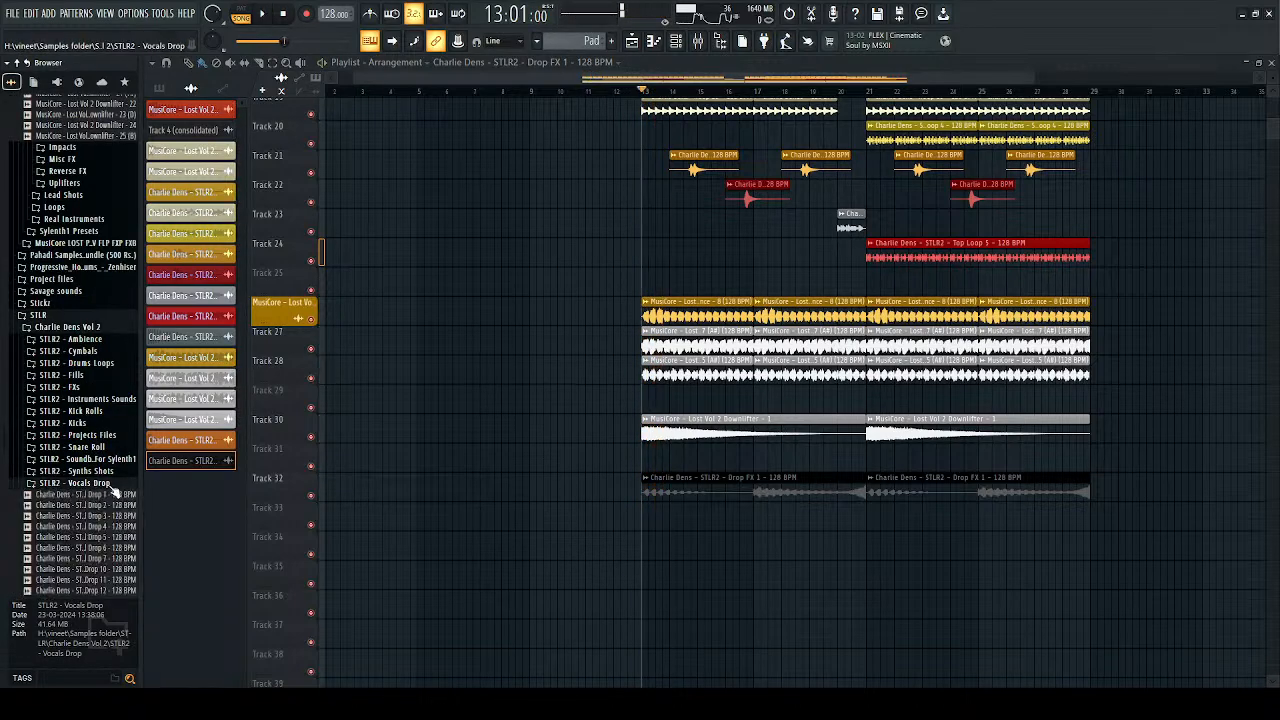
# Step: Preview several vocal samples near the end of the STLR2 - Vocals Drop folder, including Vocal Drop 23
pyautogui.scroll(-4, 109, 470)
pyautogui.click(107, 461)
pyautogui.click(105, 471)
pyautogui.click(98, 492)
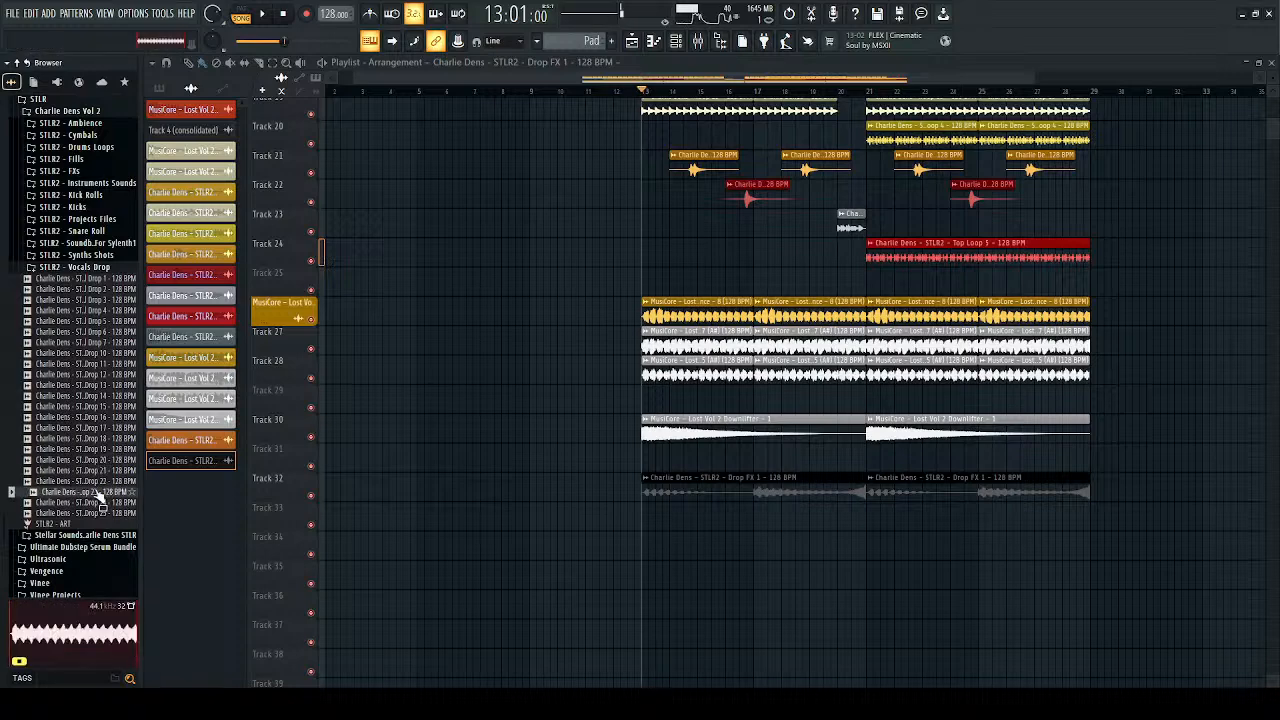
# Step: Load Tuner on the Master mixer channel and play Vocal Drop 24 and 25 through it
pyautogui.click(700, 42)
pyautogui.click(192, 410)
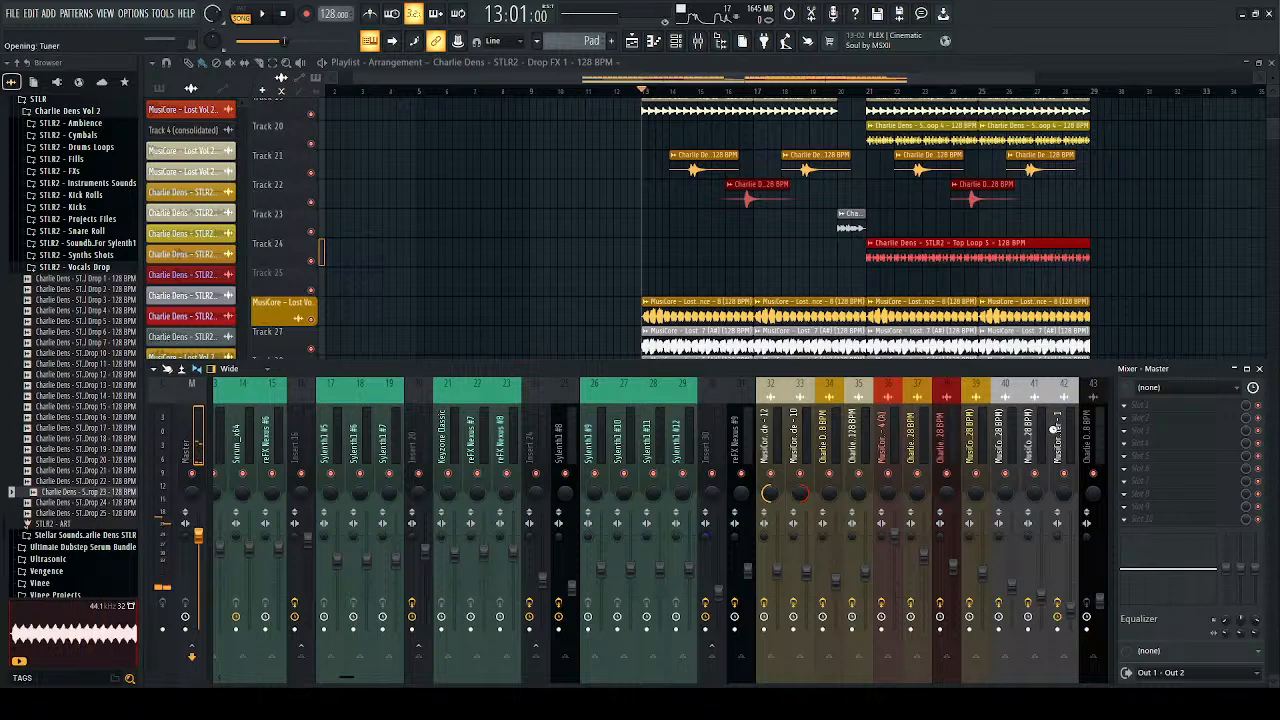
pyautogui.click(104, 503)
pyautogui.click(107, 514)
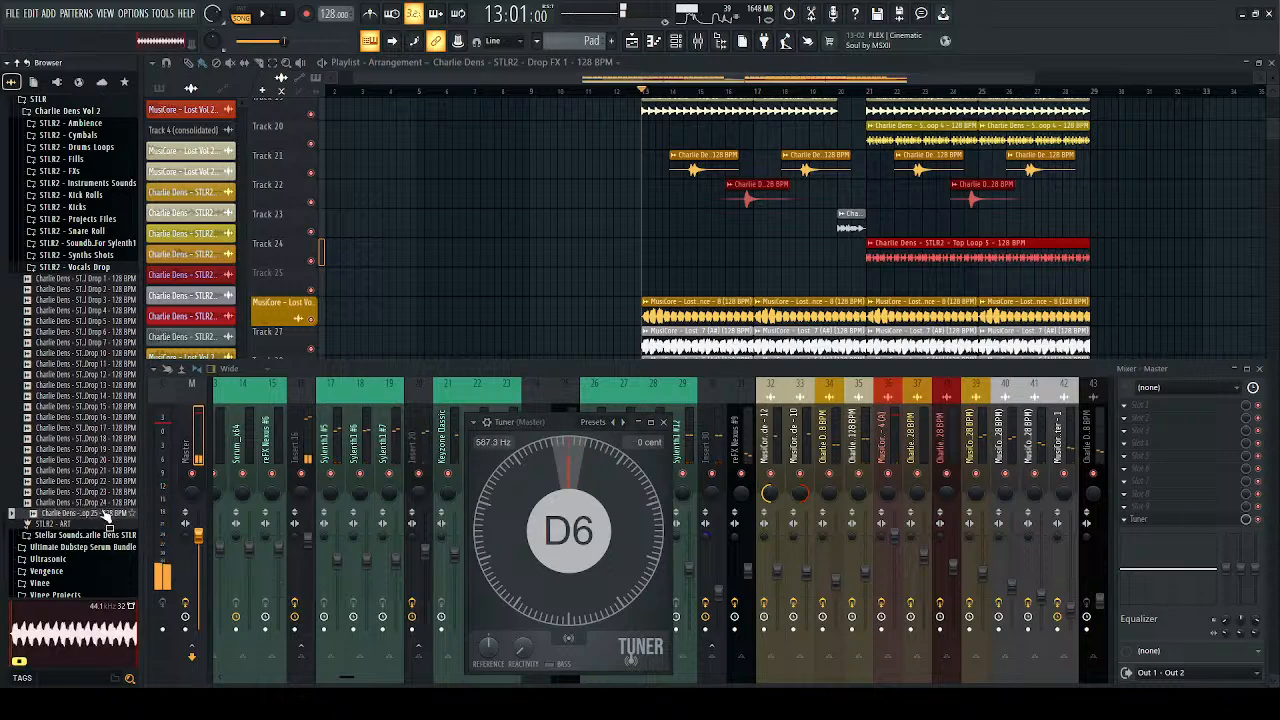
# Step: Check the pitch of the vocal samples from Vocal Drop 24 back to Vocal Drop 15 with Tuner
pyautogui.click(109, 503)
pyautogui.click(115, 493)
pyautogui.click(112, 483)
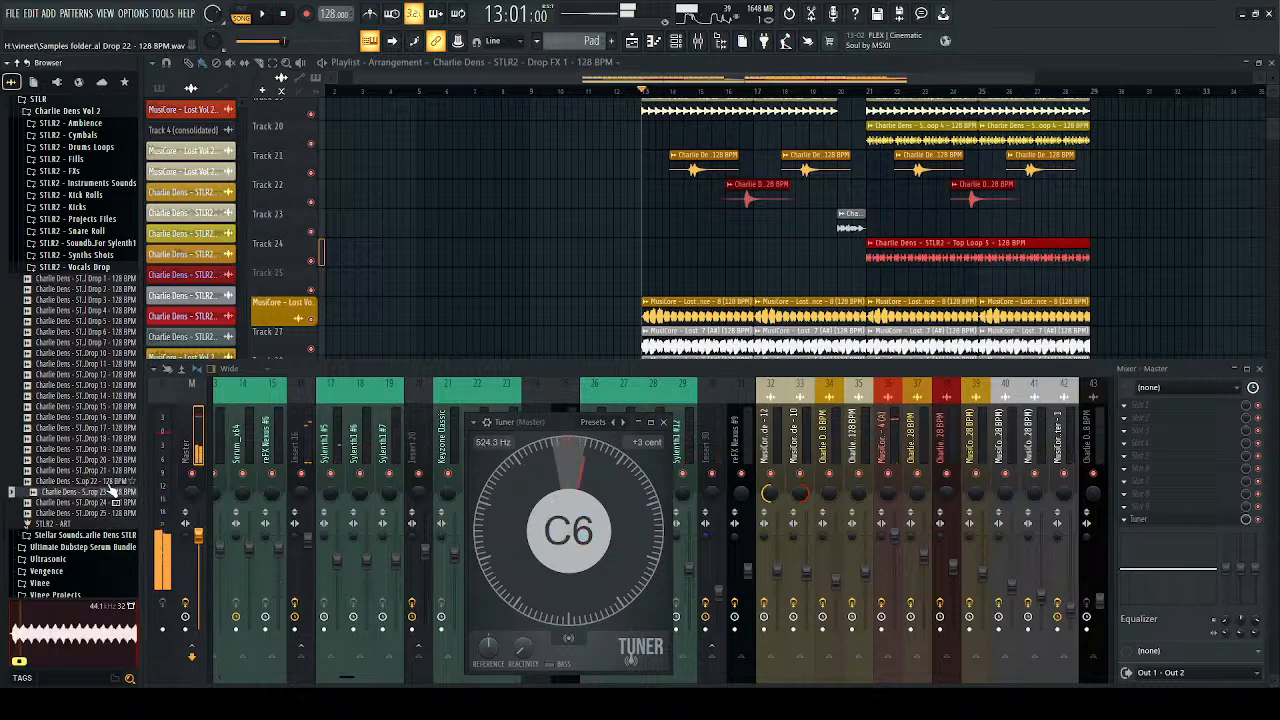
pyautogui.click(104, 480)
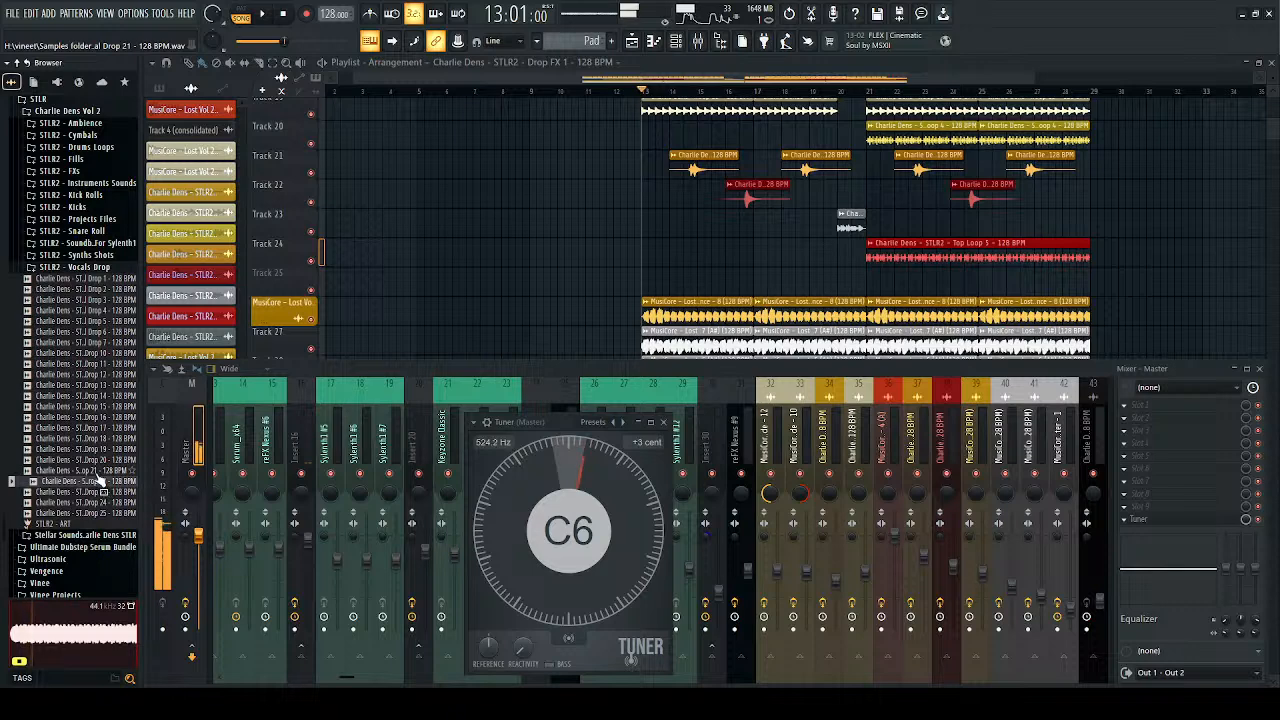
pyautogui.click(100, 472)
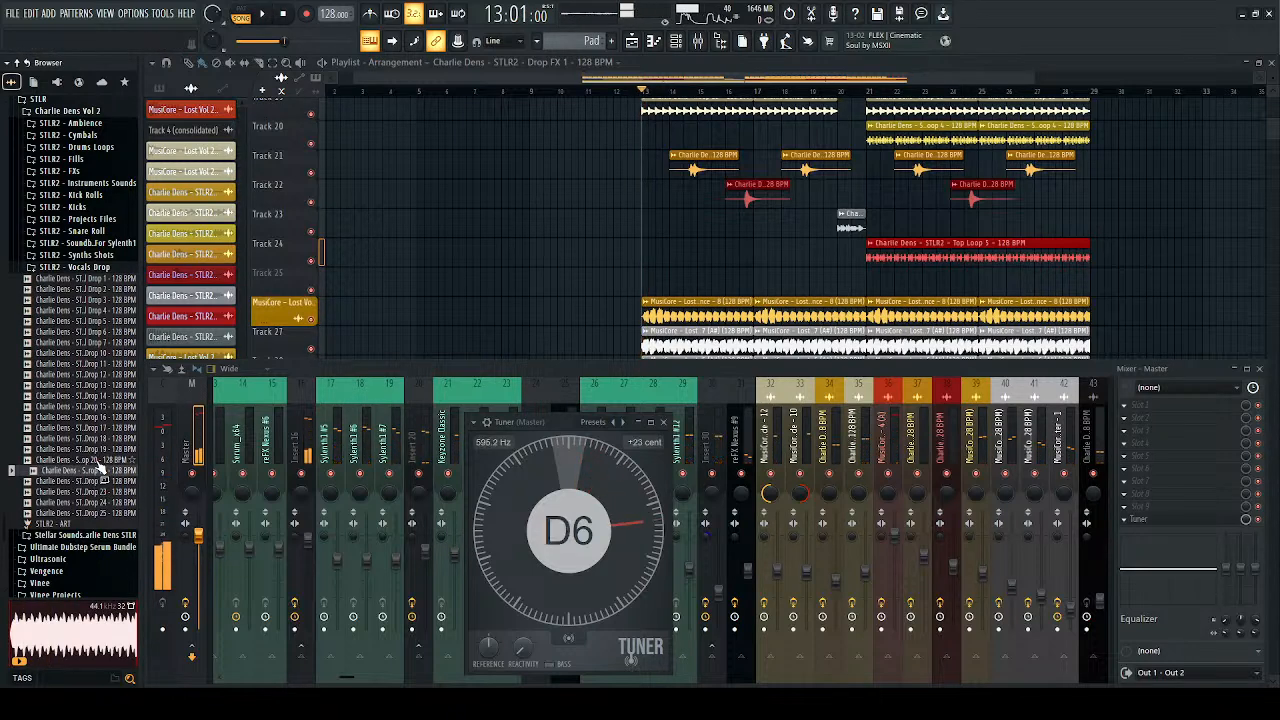
pyautogui.click(98, 462)
pyautogui.click(102, 450)
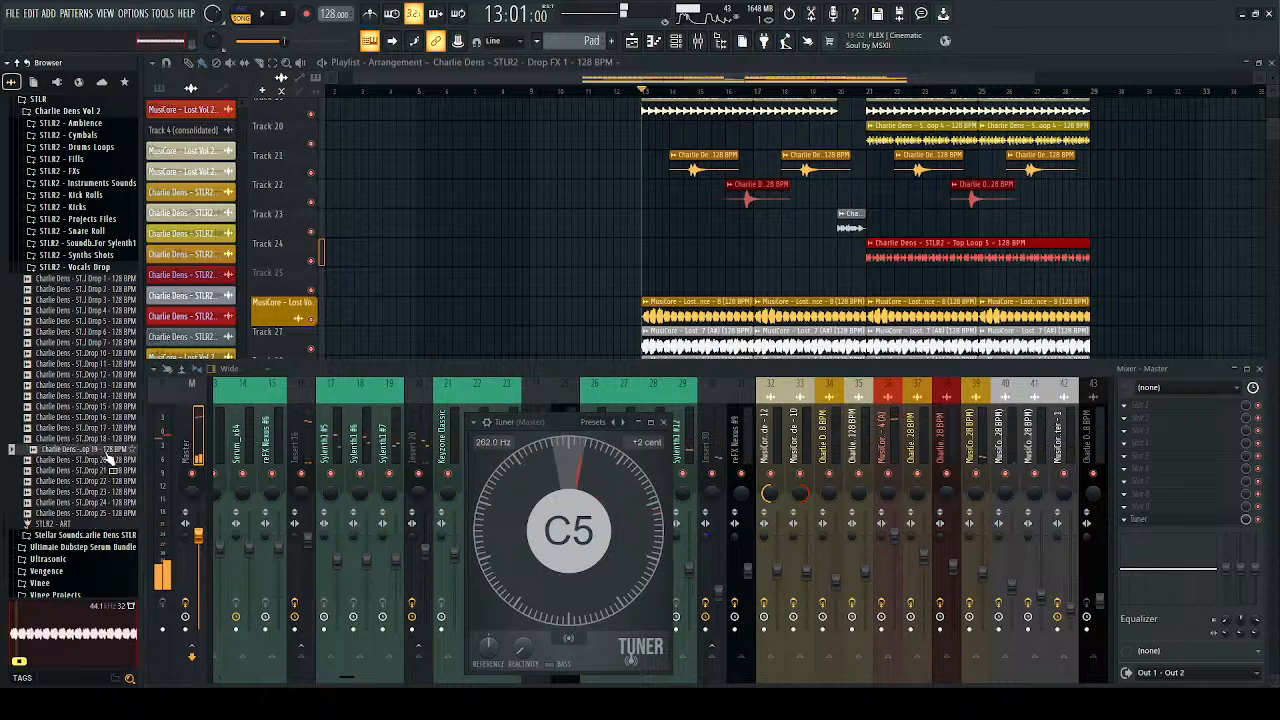
pyautogui.click(104, 440)
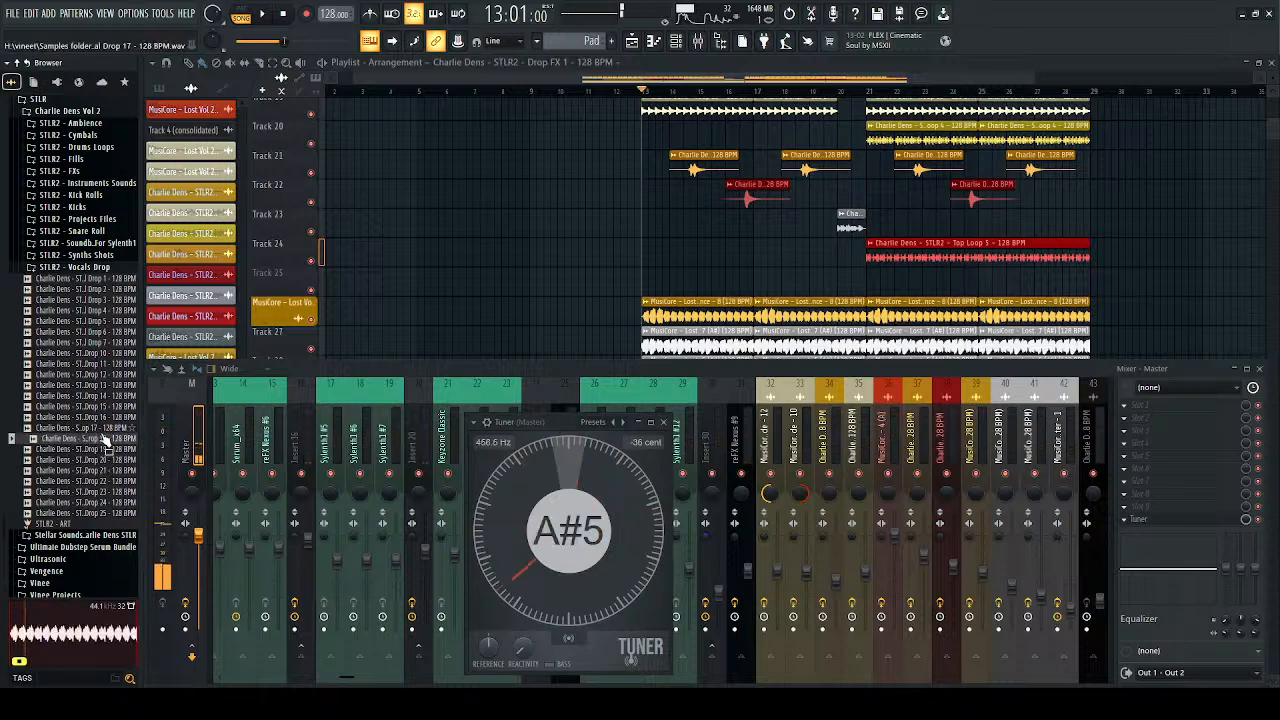
pyautogui.click(102, 428)
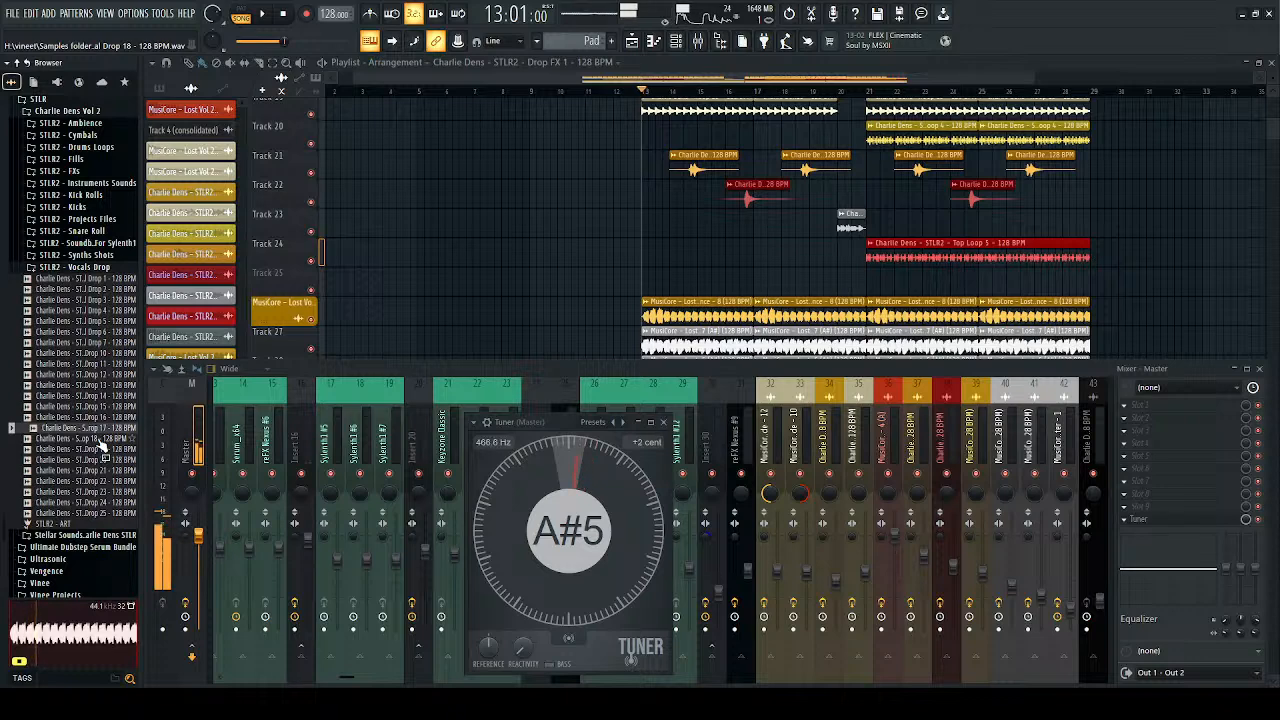
pyautogui.click(103, 418)
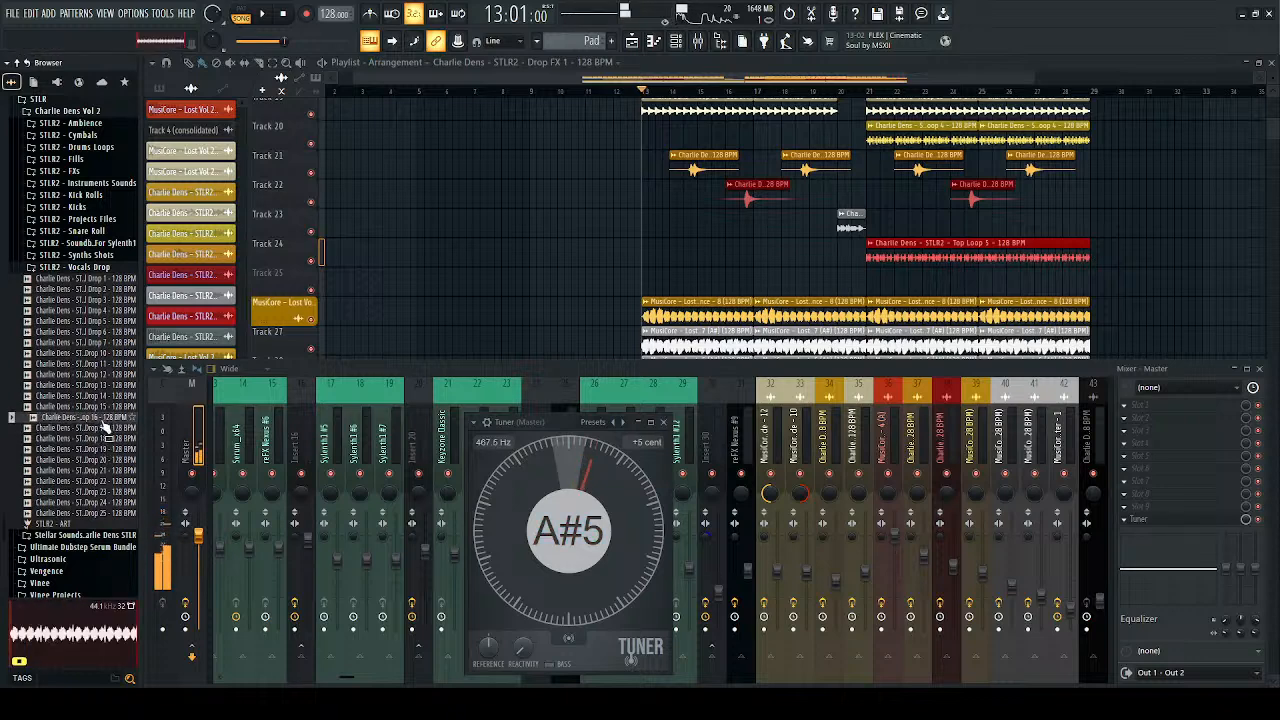
pyautogui.moveTo(100, 430)
pyautogui.mouseDown()
pyautogui.moveTo(145, 420)
pyautogui.moveTo(108, 416)
pyautogui.mouseUp()
pyautogui.click(101, 409)
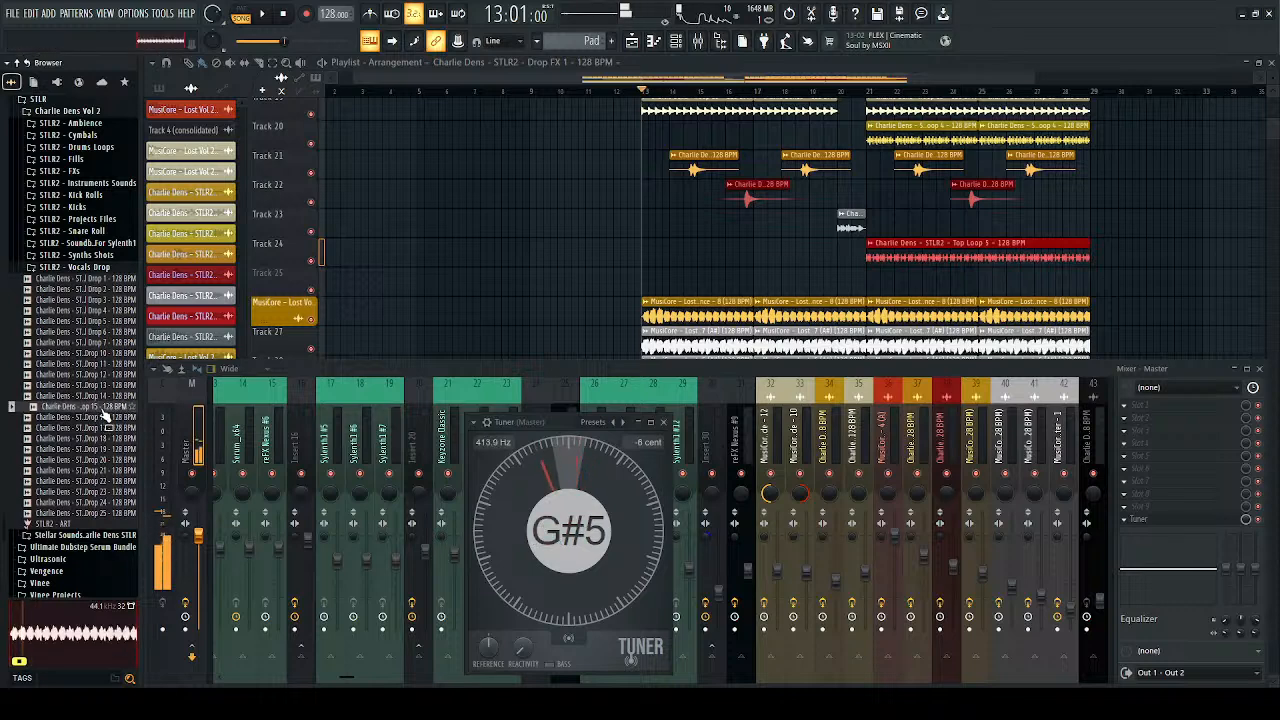
# Step: Add the Vocal Drop 17 sample to the playlist and place it on Track 29 at bar 13
pyautogui.moveTo(100, 428); pyautogui.dragTo(526, 233)
pyautogui.click(547, 283)
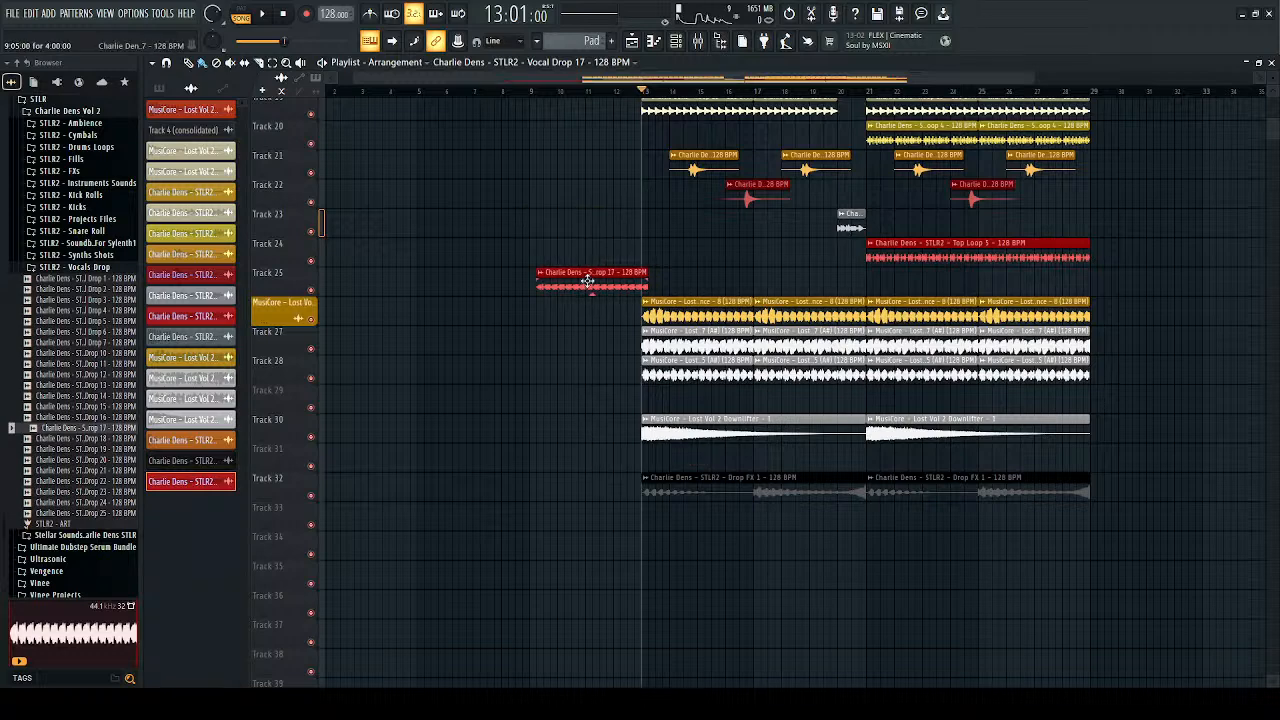
pyautogui.rightClick(586, 283)
pyautogui.press('space')
pyautogui.click(649, 402)
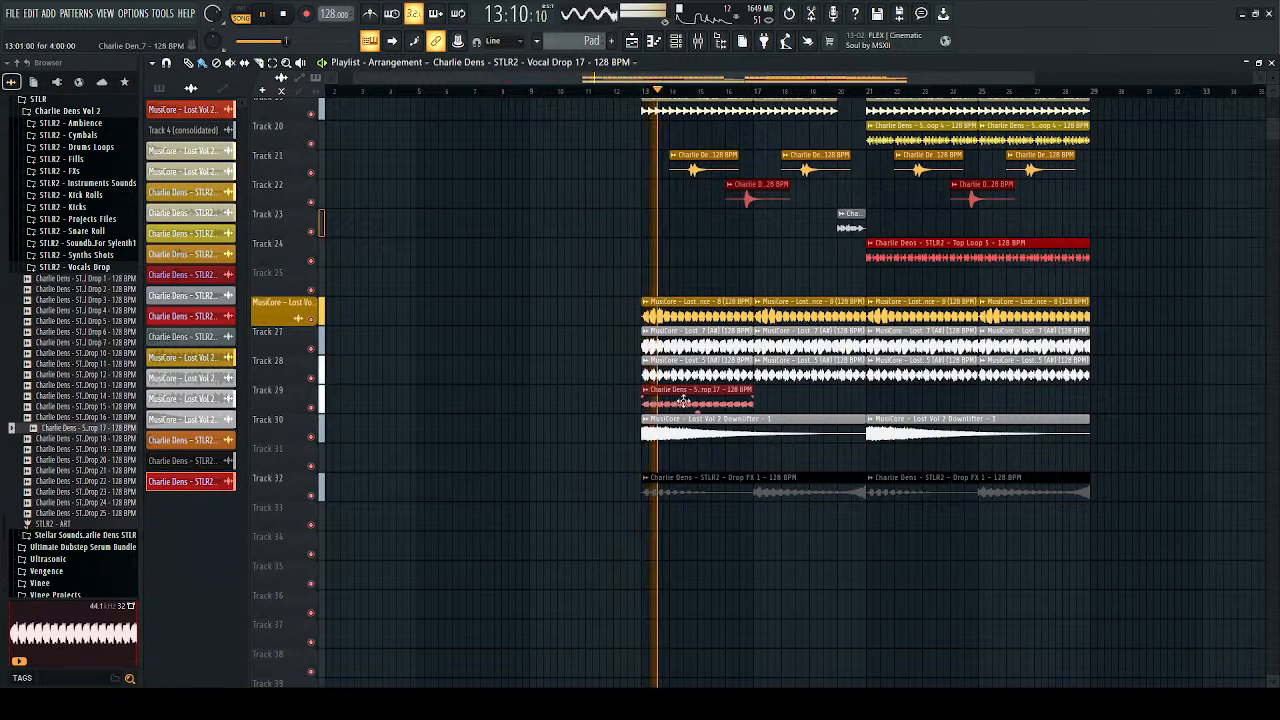
# Step: Repeat the Vocal Drop 17 clip on Track 29 at bars 17, 21 and 25
pyautogui.click(757, 402)
pyautogui.click(871, 401)
pyautogui.moveTo(916, 400); pyautogui.dragTo(907, 400)
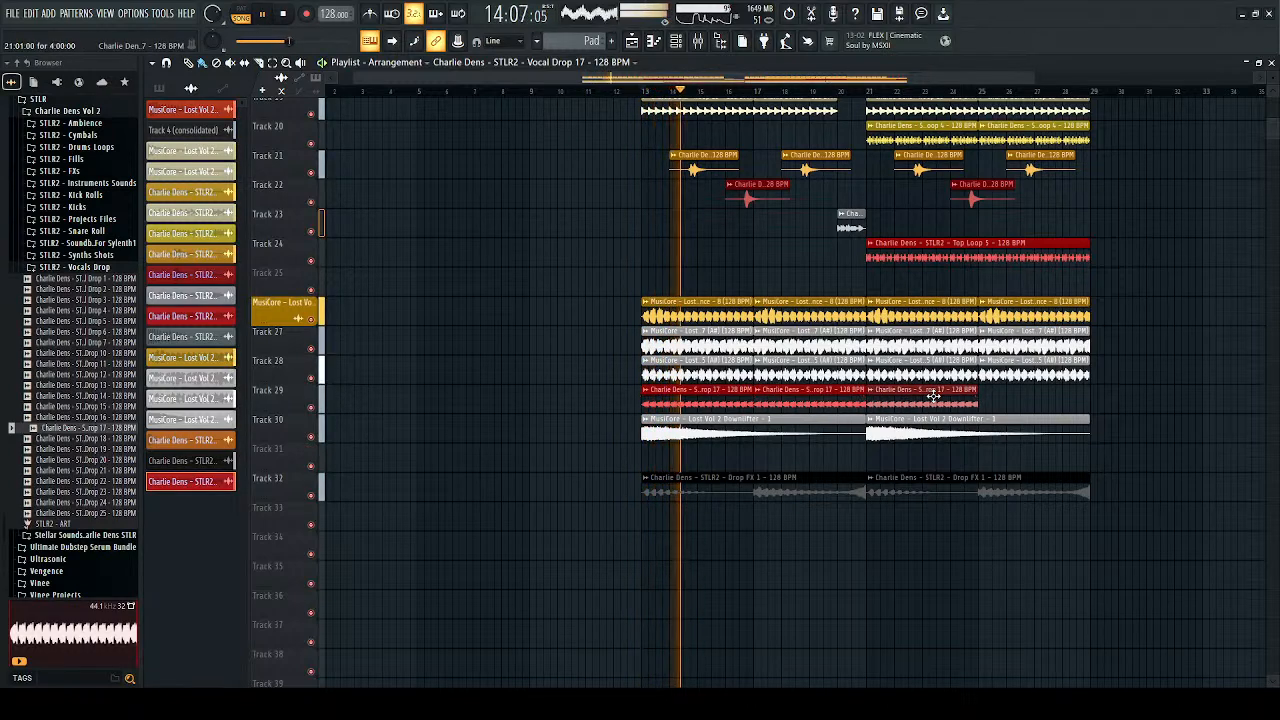
pyautogui.click(982, 400)
pyautogui.press('space')
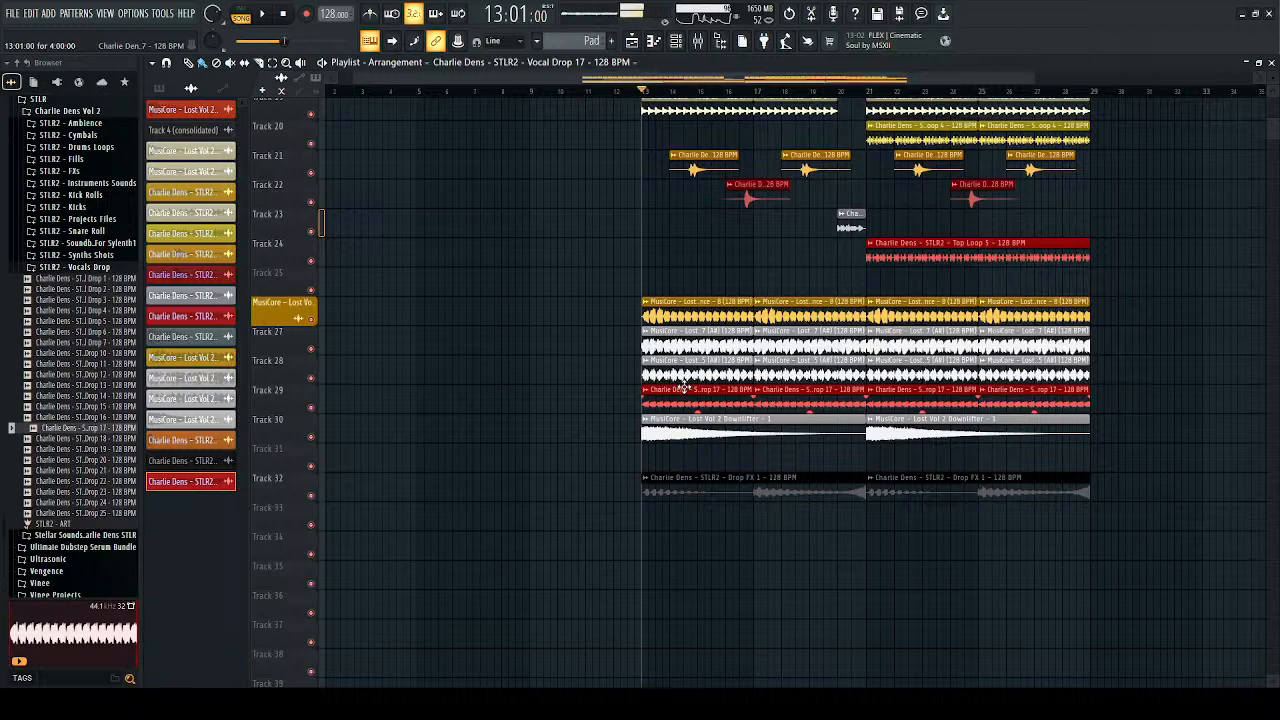
# Step: Route Vocal Drop 17 to mixer track 44, lower its fader during playback, and close the mixer and channel settings
pyautogui.doubleClick(683, 388)
pyautogui.hotkey('ctrl', 'l')
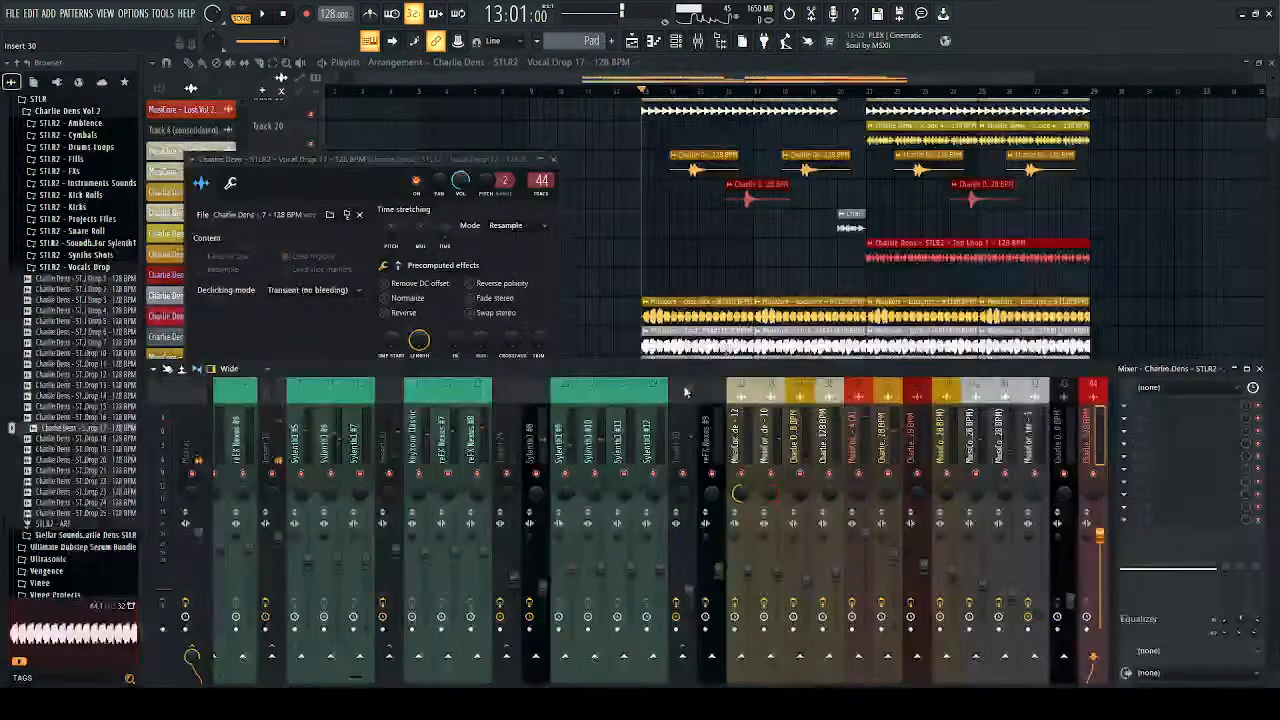
pyautogui.press('space')
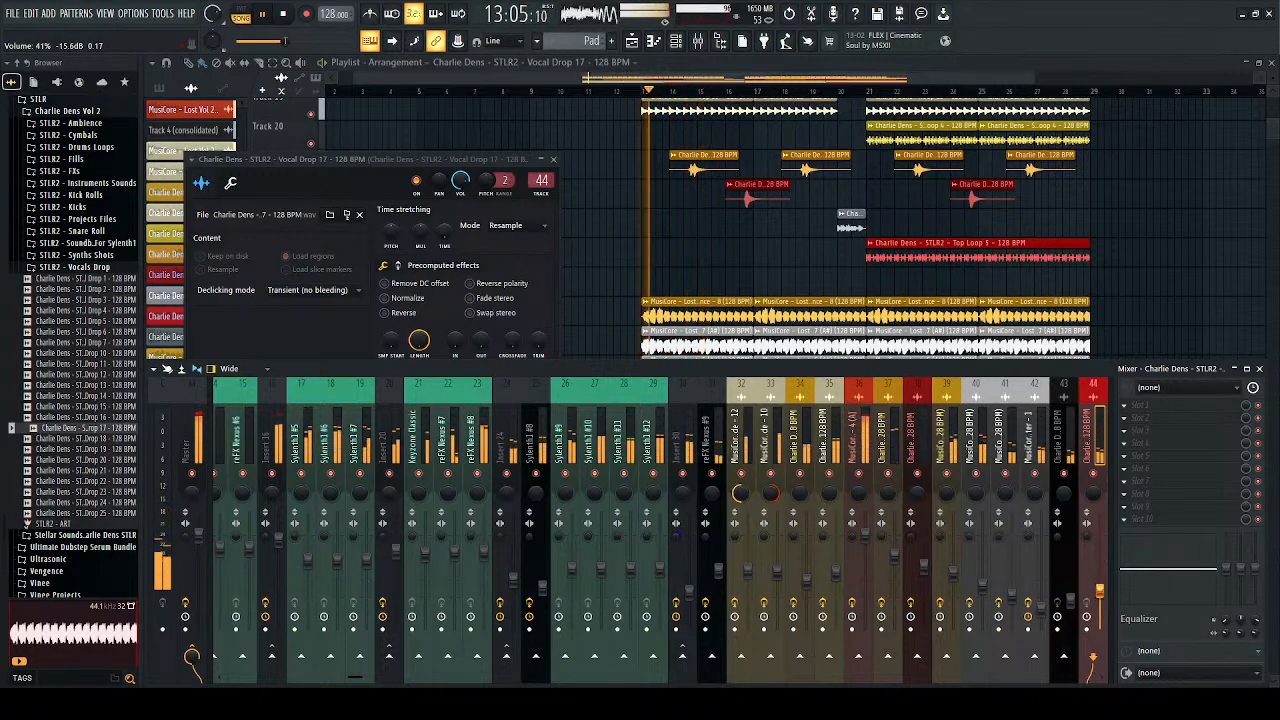
pyautogui.moveTo(1100, 593); pyautogui.dragTo(1100, 600)
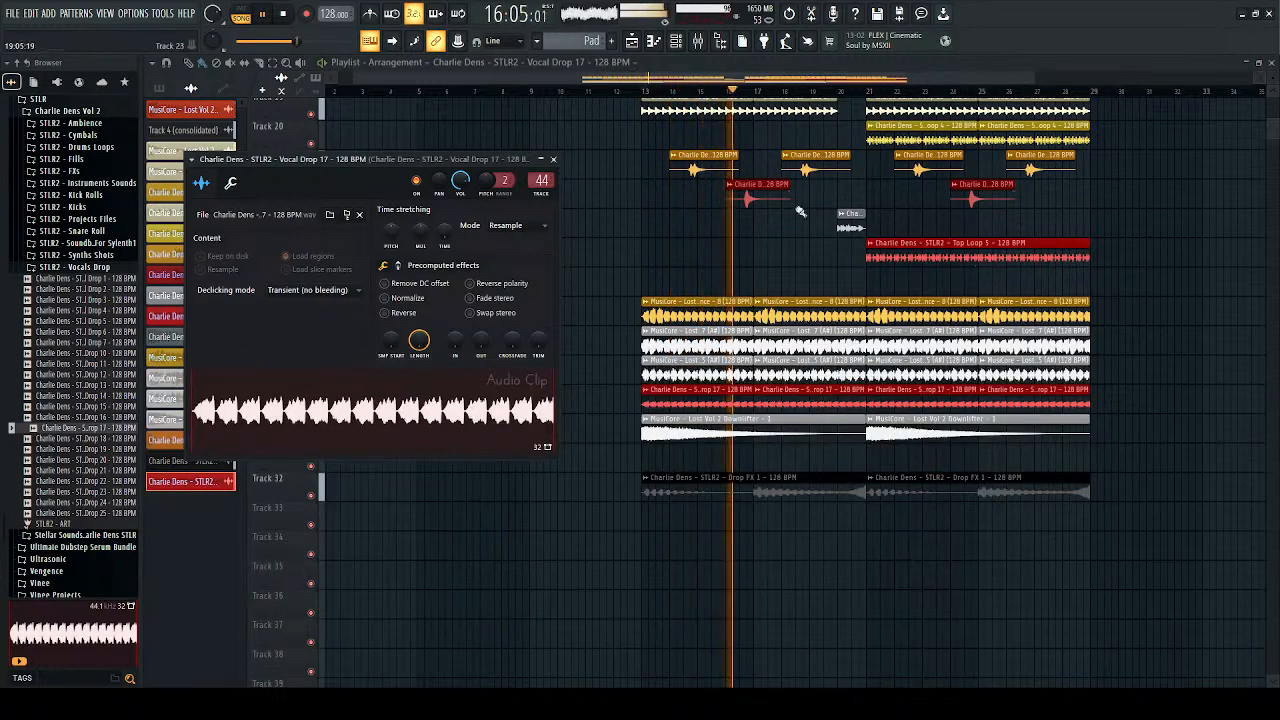
pyautogui.click(1259, 368)
pyautogui.click(553, 159)
pyautogui.click(648, 90)
pyautogui.press('space')
# Step: Collapse the Charlie Dens Vol 2 pack and preview the crash loops in STLR - Crashes of the Stellar Sounds pack
pyautogui.click(48, 268)
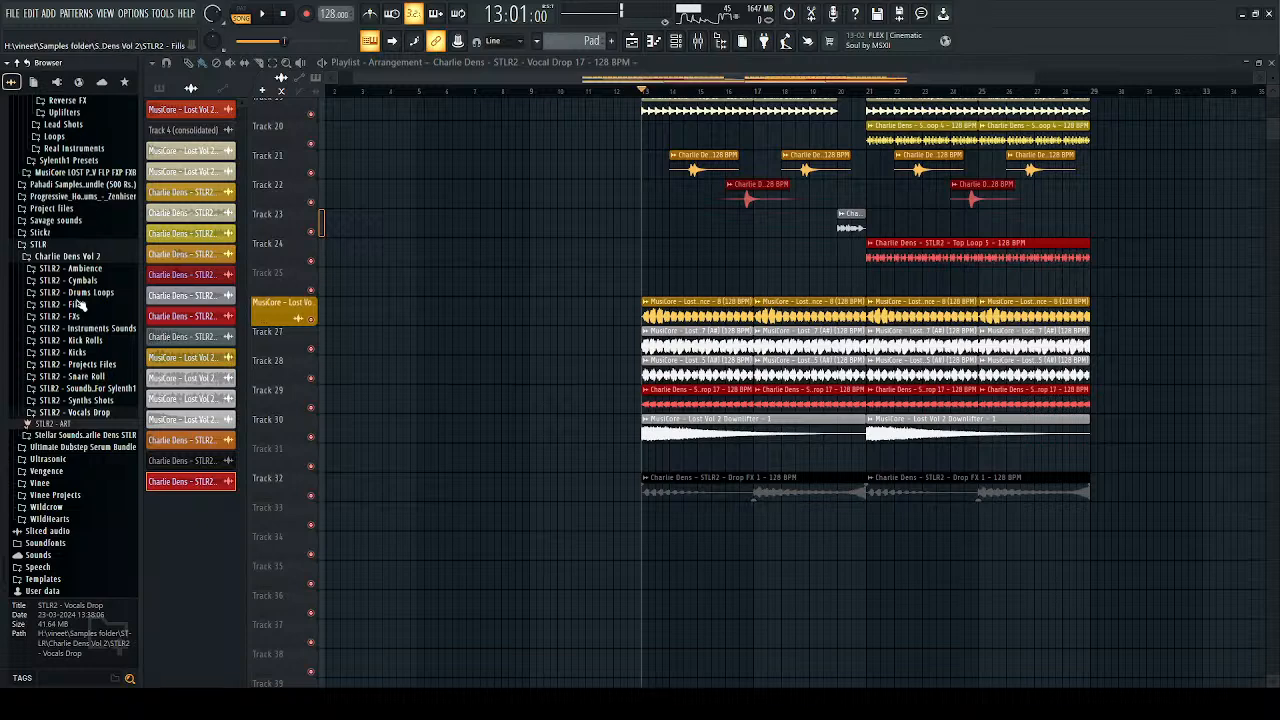
pyautogui.click(83, 260)
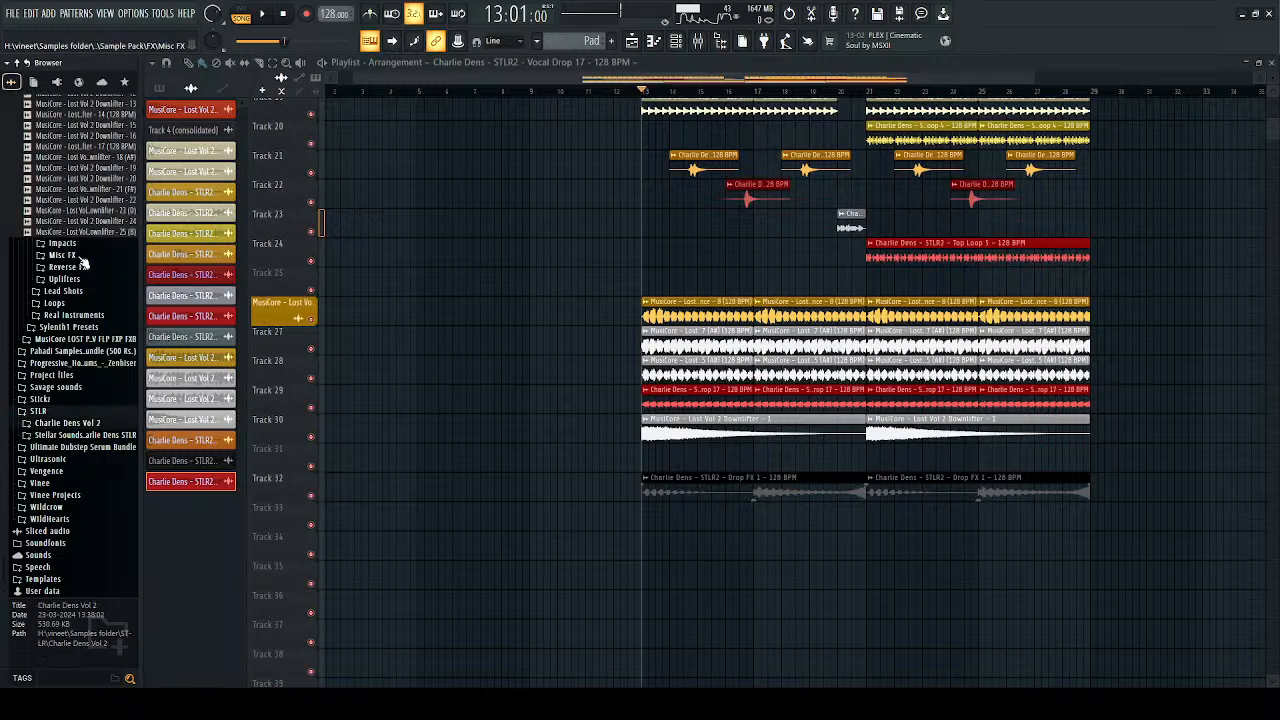
pyautogui.click(46, 436)
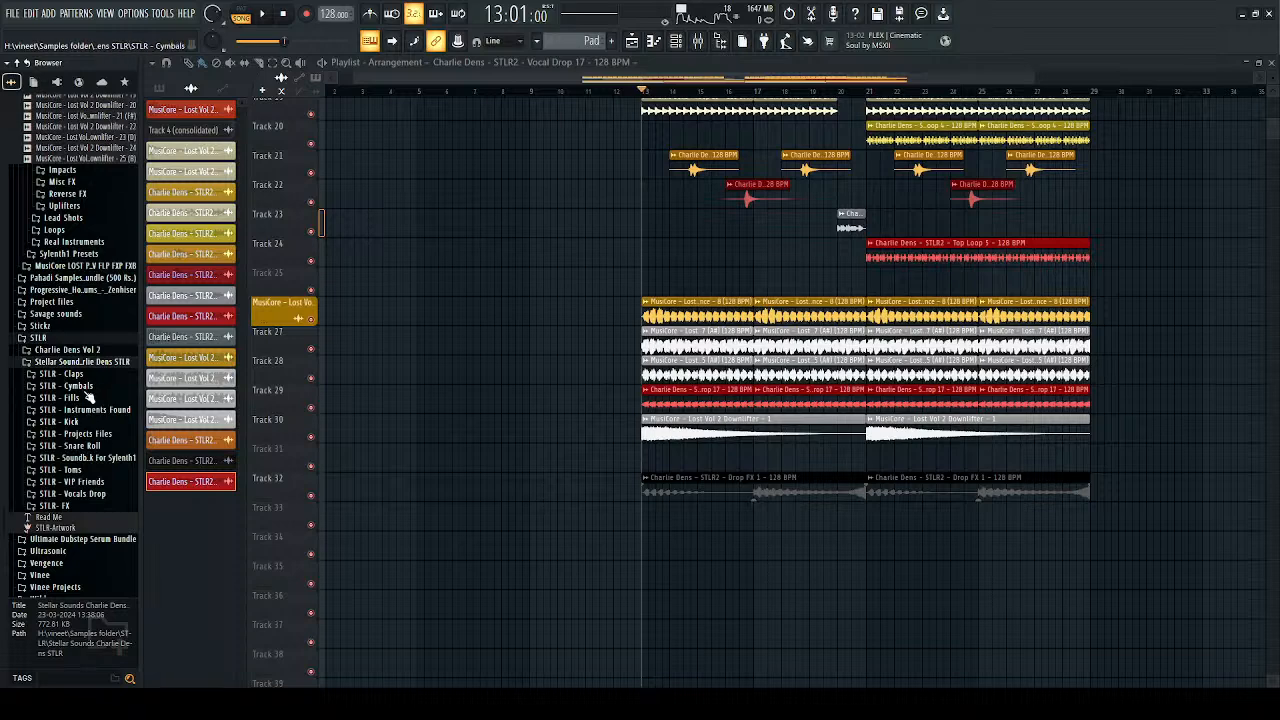
pyautogui.click(70, 386)
pyautogui.click(72, 398)
pyautogui.click(87, 413)
pyautogui.click(84, 441)
pyautogui.click(80, 452)
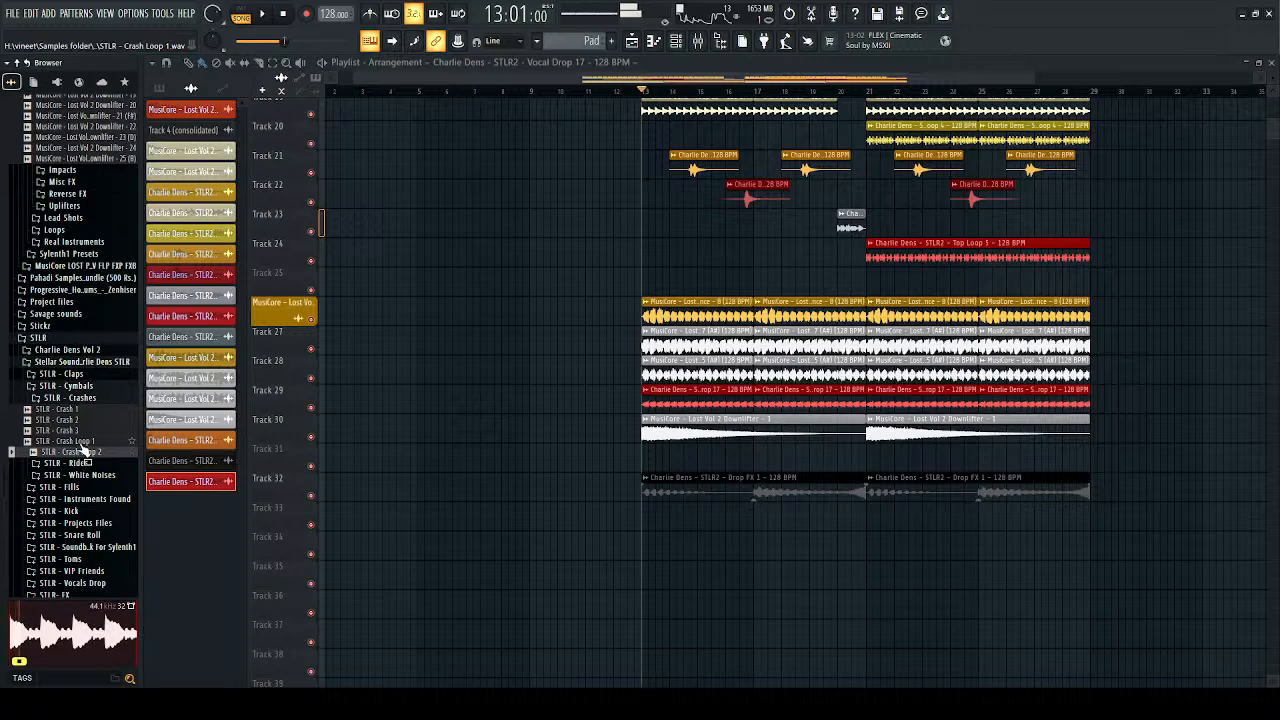
# Step: Place STLR - Crash Loop 2 on Track 33 at bars 13 and 17 and start playback
pyautogui.moveTo(79, 456); pyautogui.dragTo(645, 524)
pyautogui.click(756, 520)
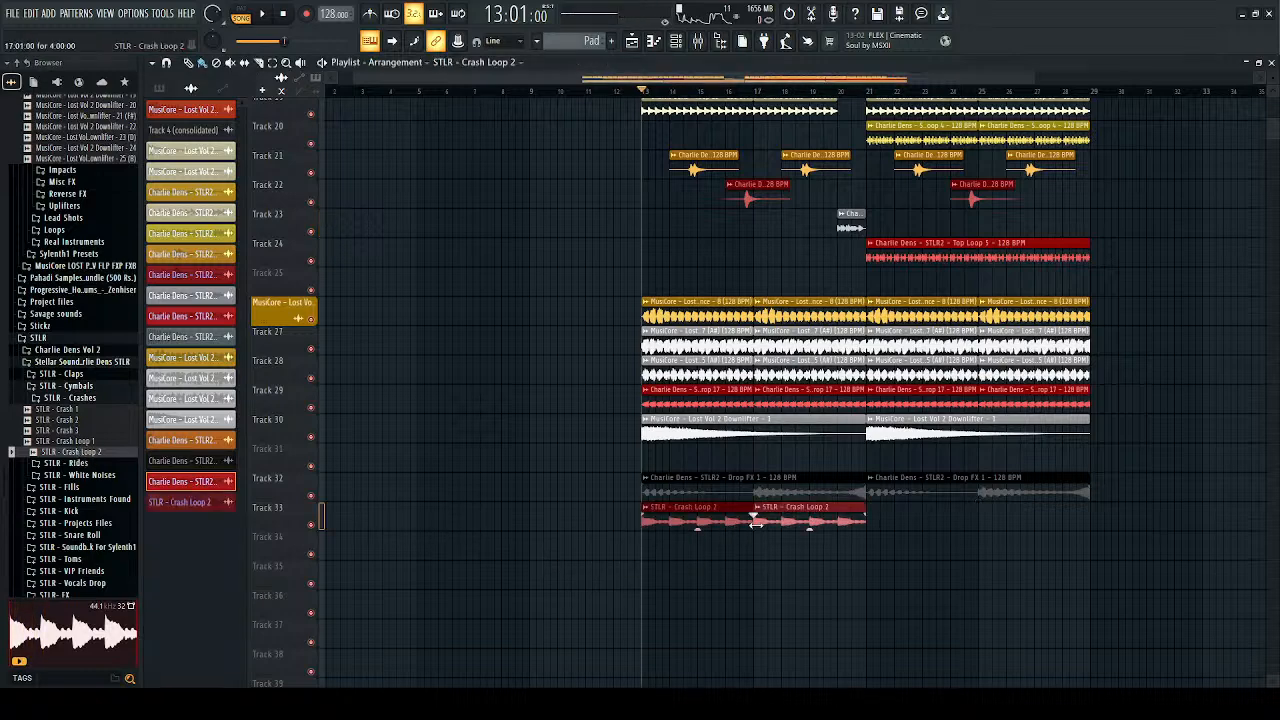
pyautogui.press('space')
# Step: Route Crash Loop 2 to mixer track 45, lower its fader against the drop, and close the mixer and channel settings
pyautogui.doubleClick(794, 520)
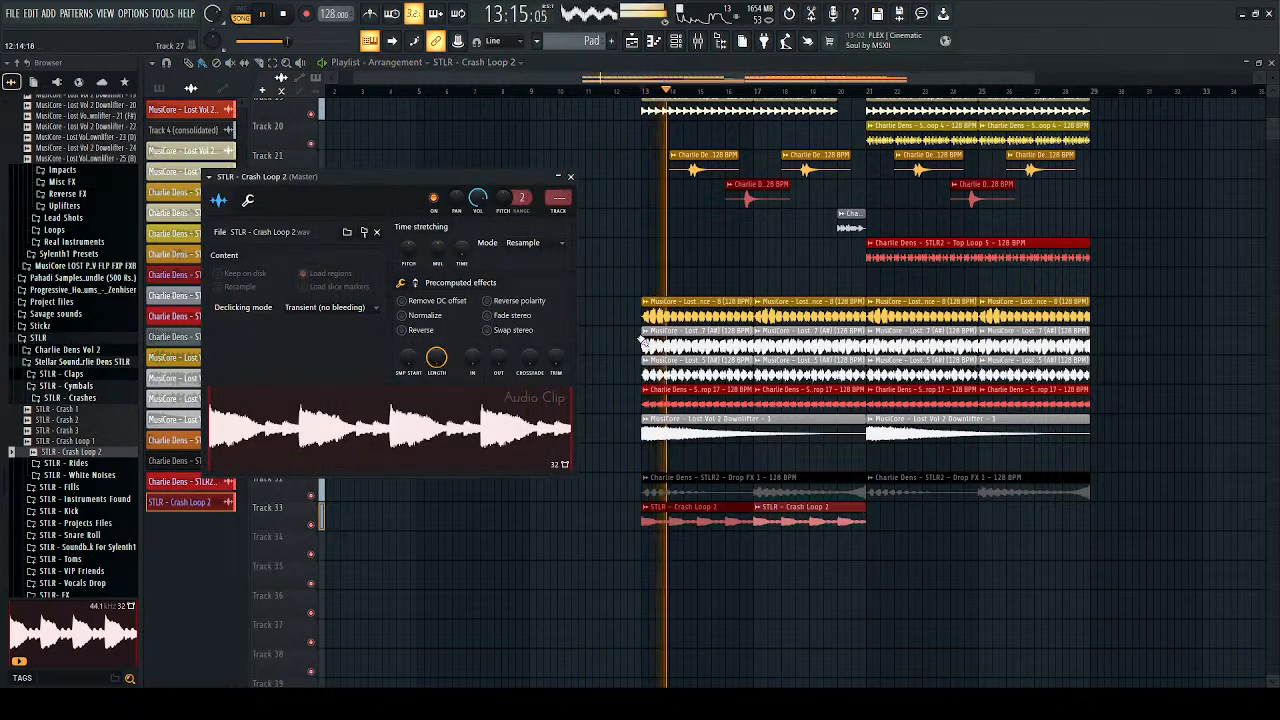
pyautogui.hotkey('ctrl', 'l')
pyautogui.press('space')
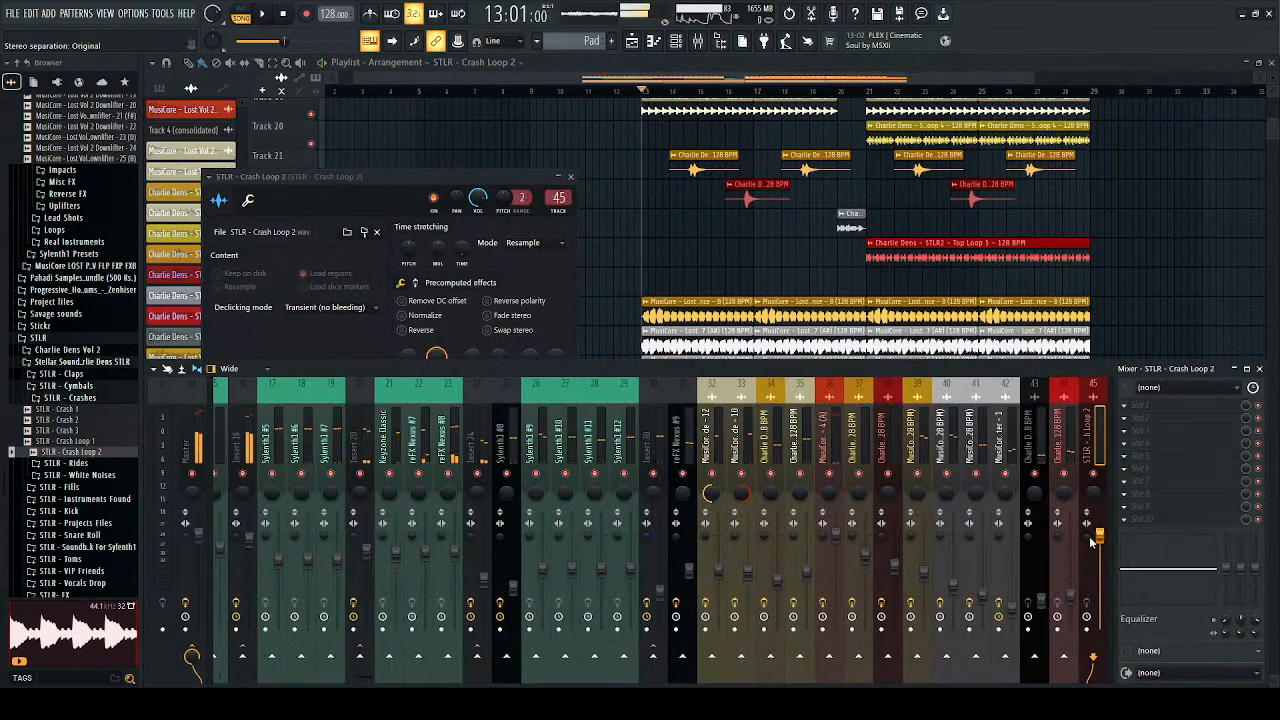
pyautogui.press('space')
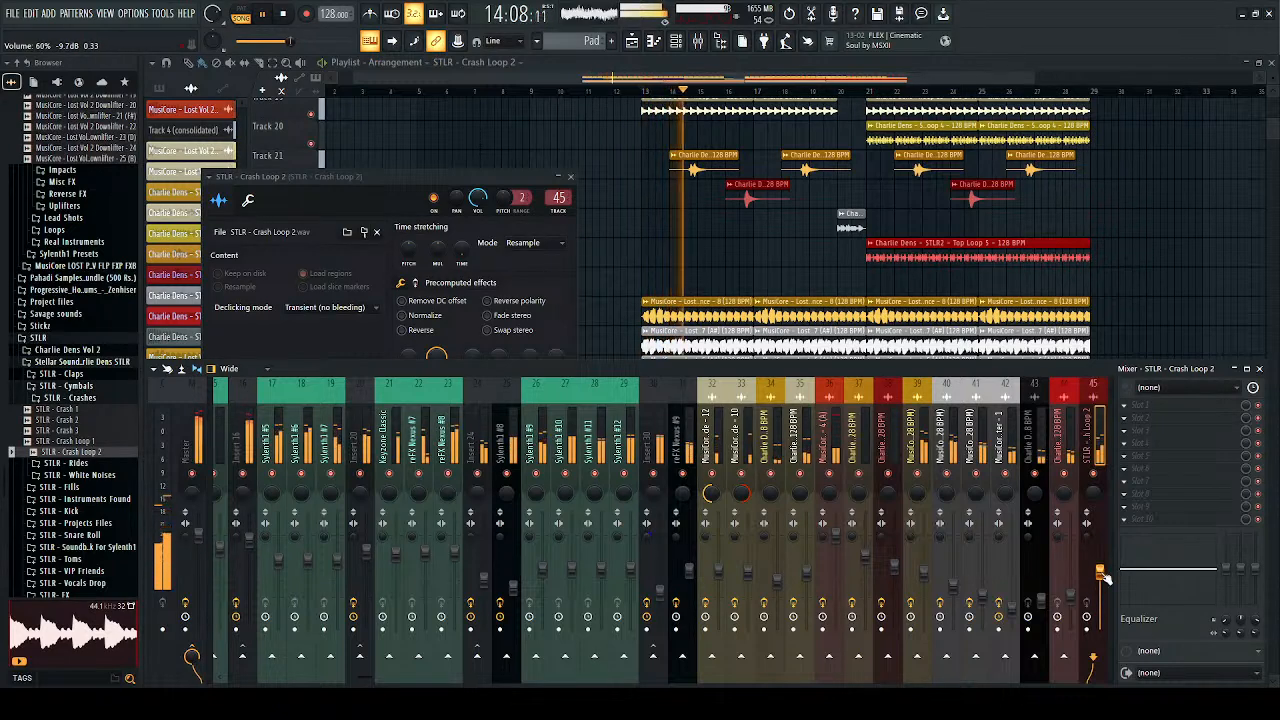
pyautogui.press('space')
pyautogui.press('space')
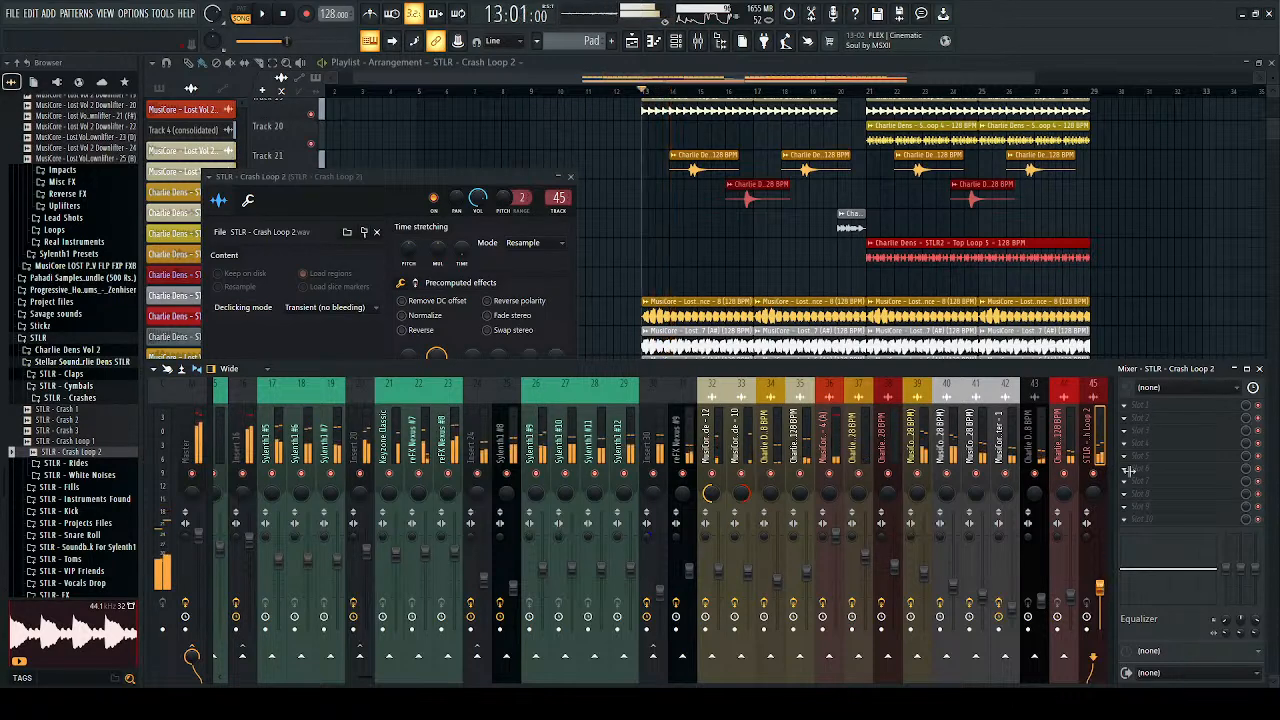
pyautogui.press('F9')
pyautogui.press('space')
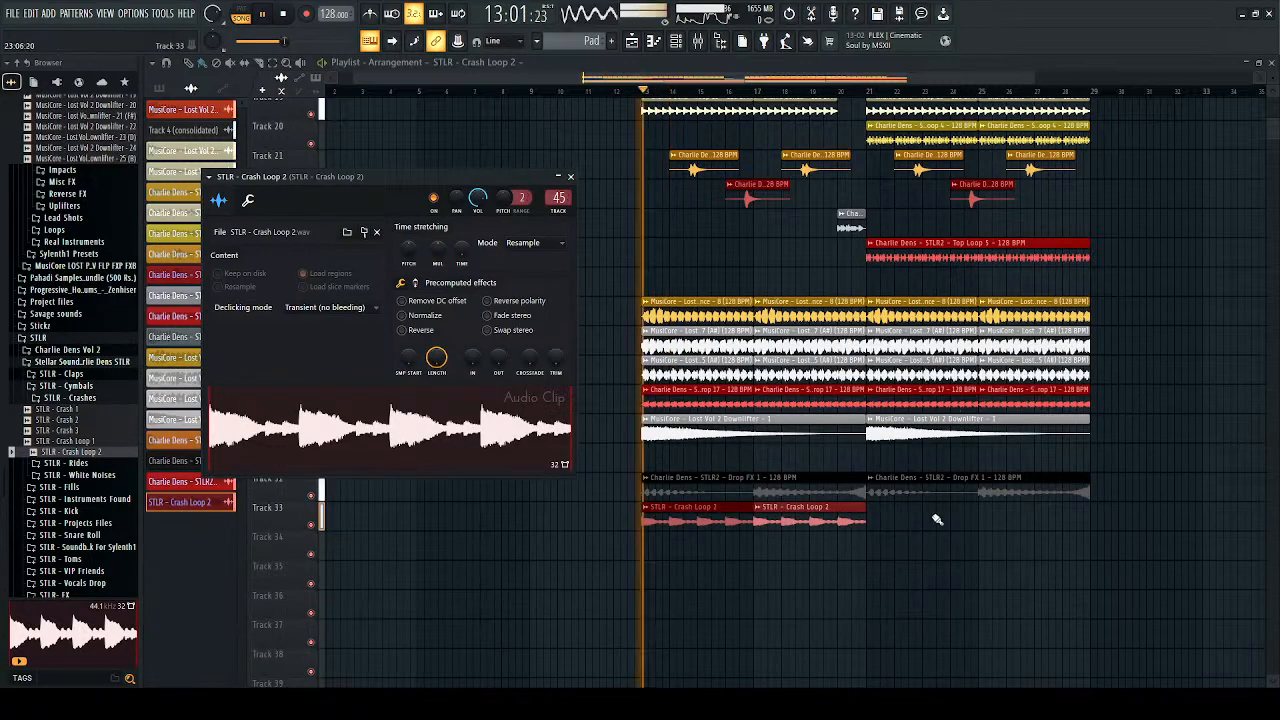
pyautogui.press('Escape')
# Step: Repeat the Crash Loop 2 clip on Track 33 at bars 21 and 25, then stop playback
pyautogui.click(876, 520)
pyautogui.click(982, 520)
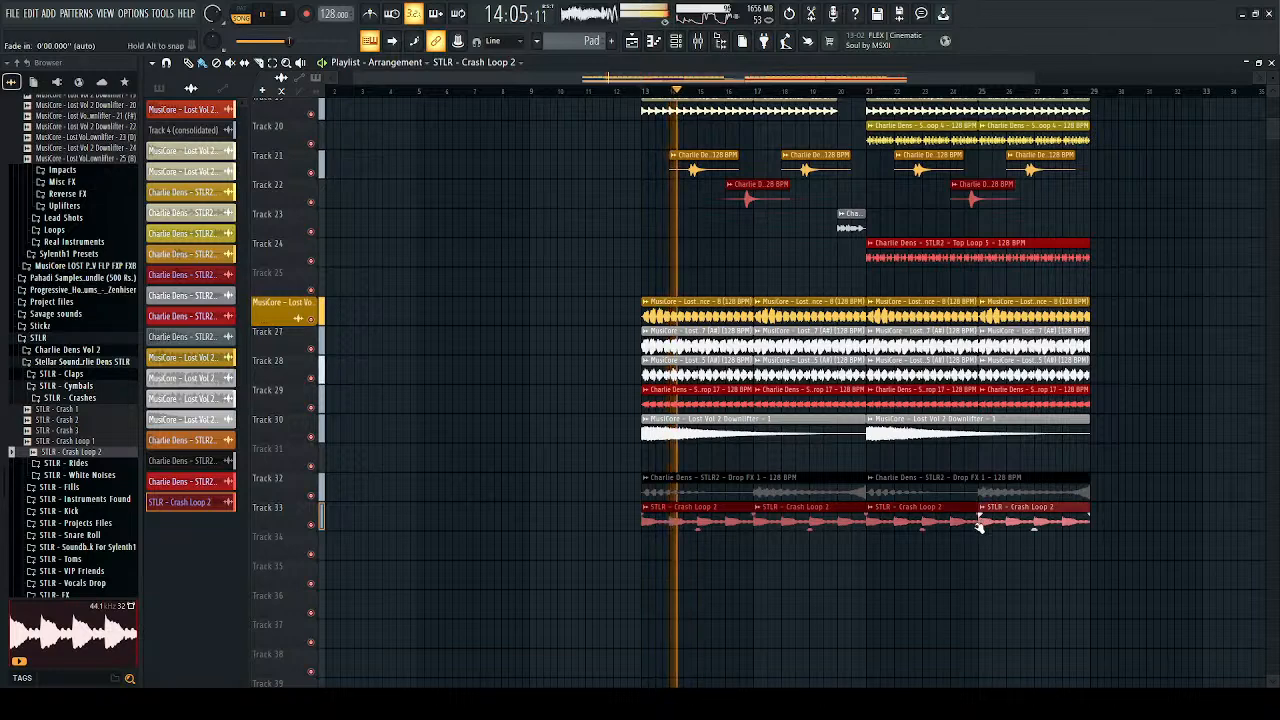
pyautogui.press('space')
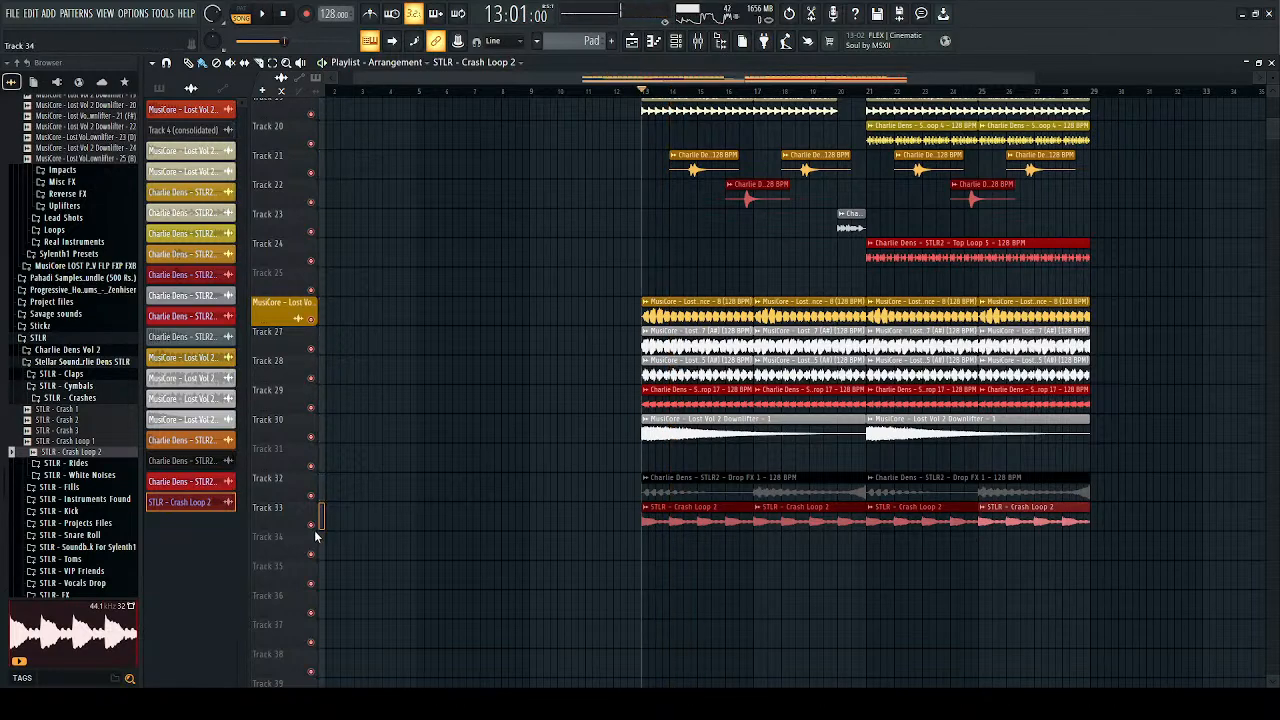
# Step: Play the drop from bar 13 and look through the STLR White Noises, Instruments Found and Fills sample folders
pyautogui.press('space')
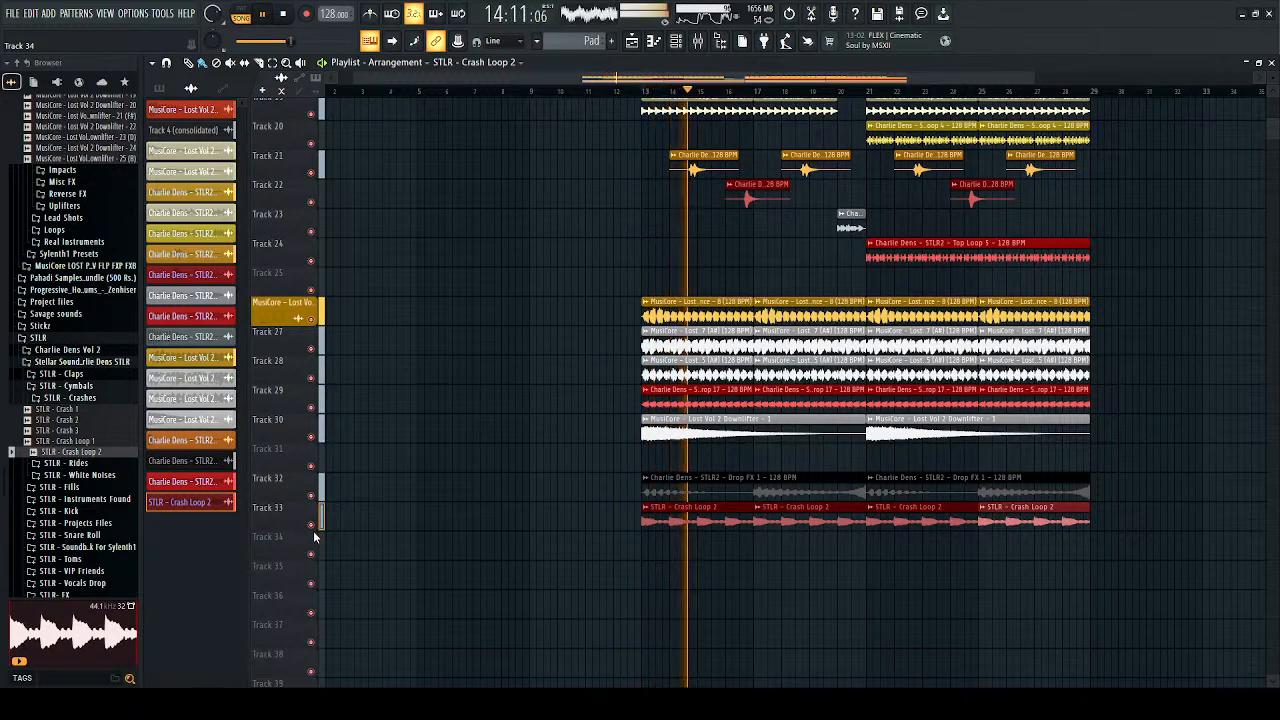
pyautogui.press('space')
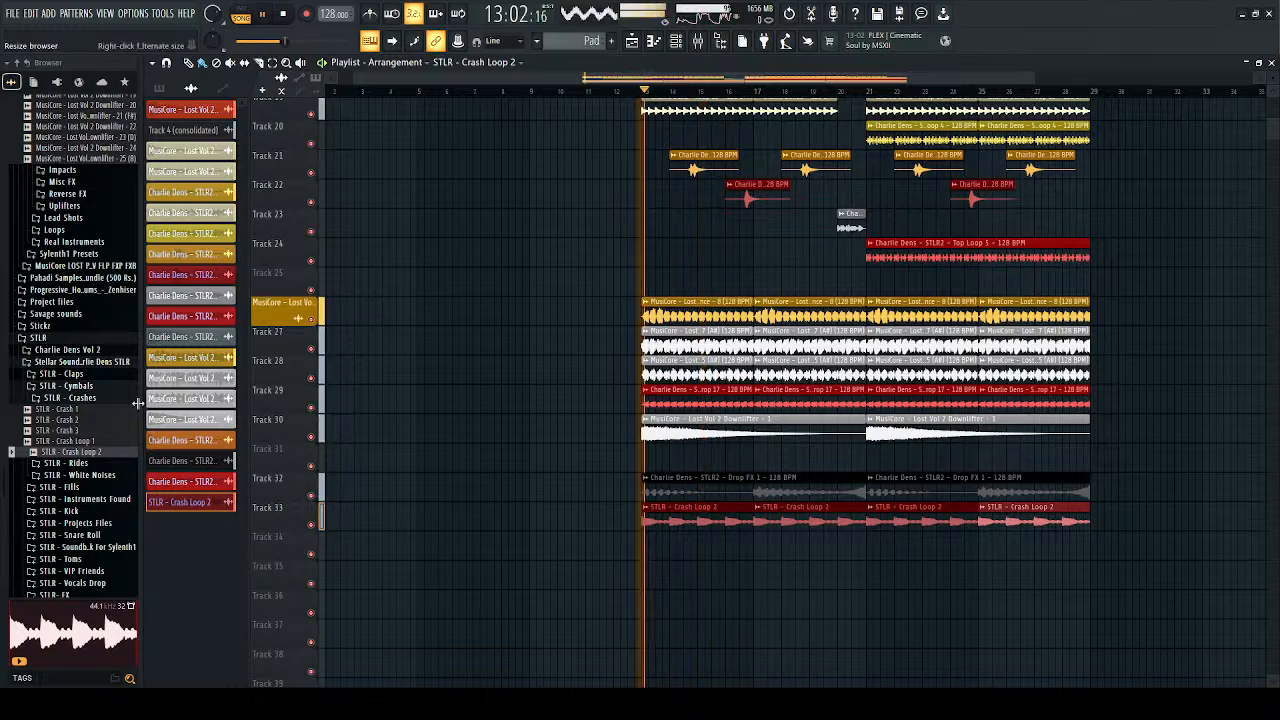
pyautogui.click(113, 399)
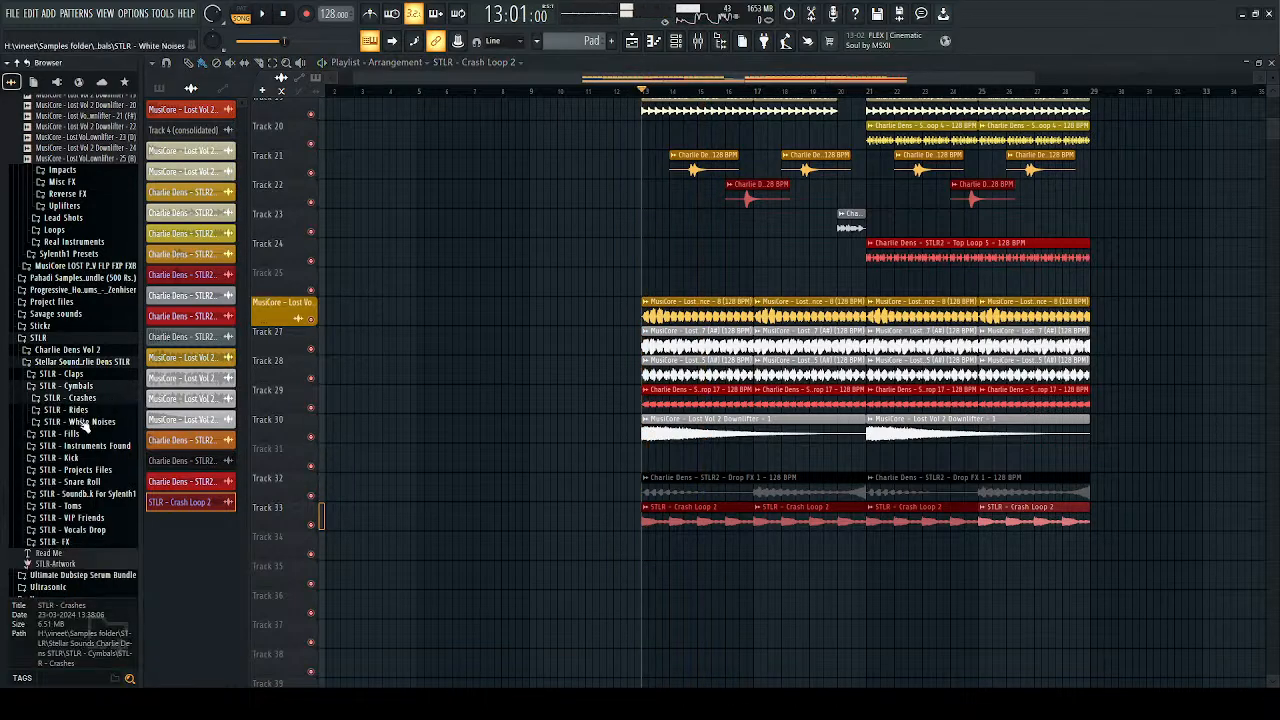
pyautogui.click(84, 424)
pyautogui.click(82, 457)
pyautogui.click(91, 435)
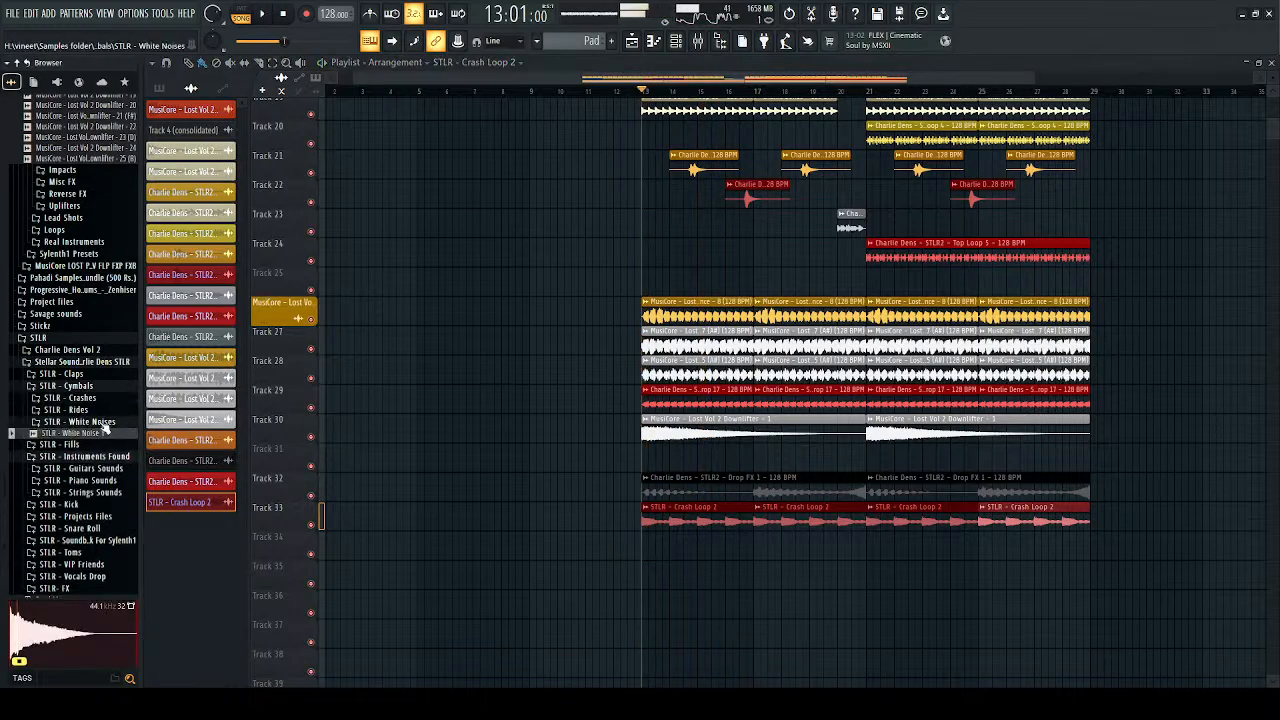
pyautogui.click(103, 424)
pyautogui.click(92, 437)
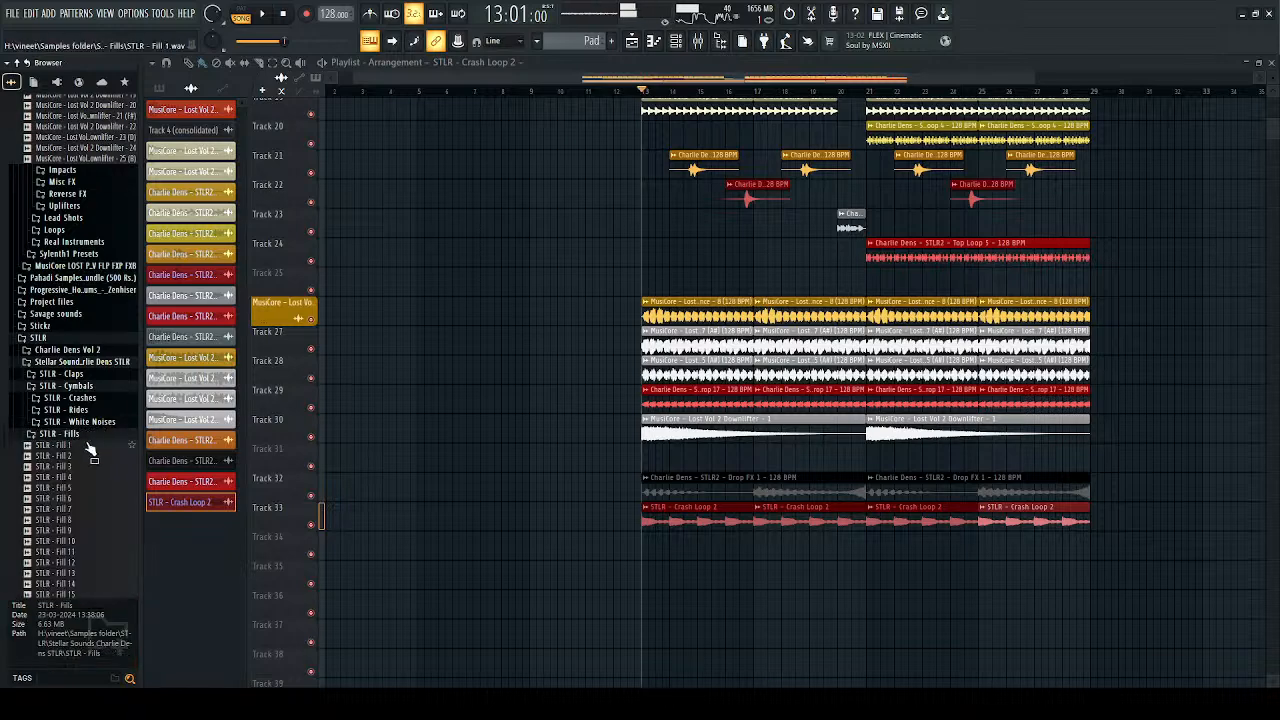
pyautogui.click(90, 436)
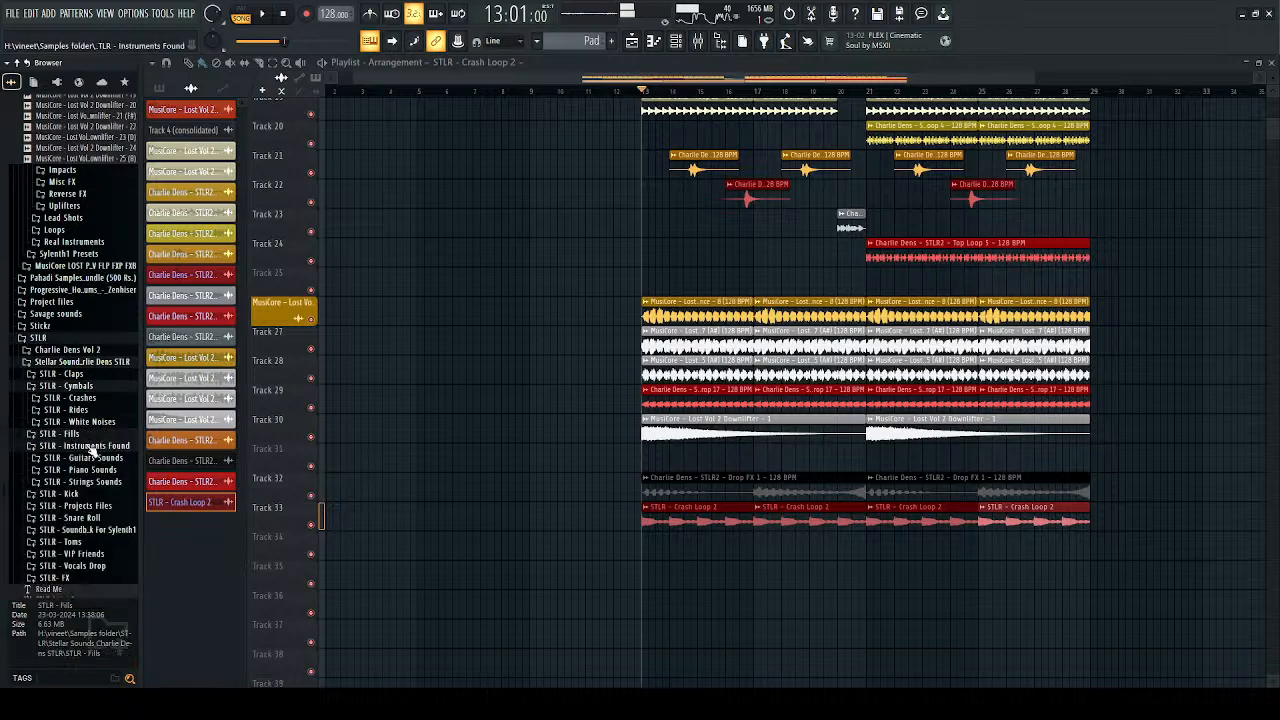
pyautogui.click(95, 387)
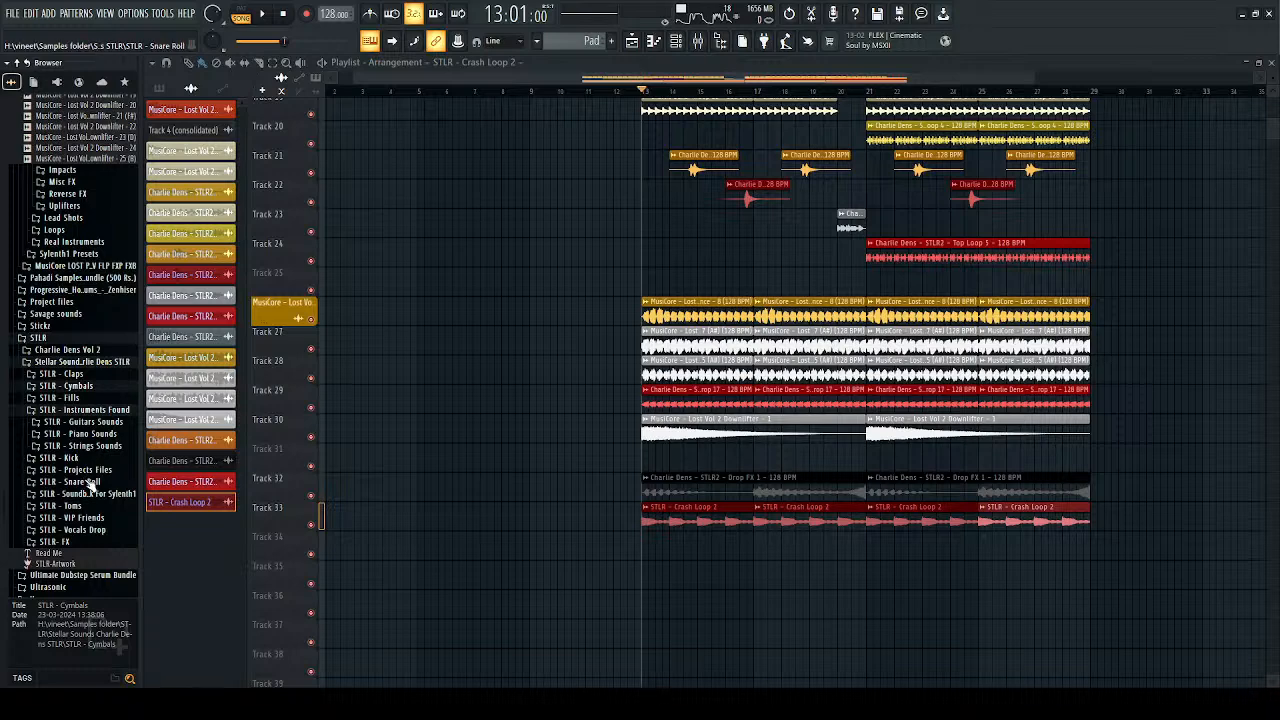
# Step: Audition Downsine samples in the STLR - FX folder and place STLR - Downsine 4 on Track 34 at bar 13
pyautogui.click(72, 541)
pyautogui.click(82, 503)
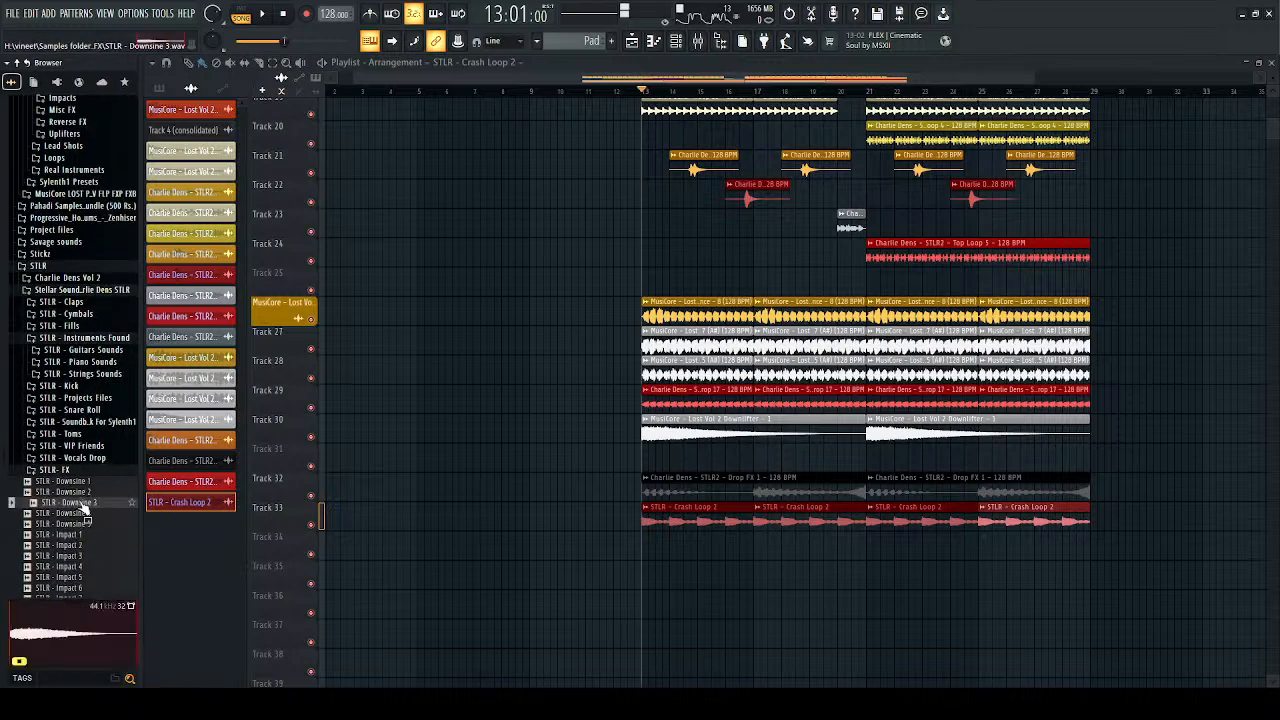
pyautogui.scroll(-2, 84, 470)
pyautogui.click(80, 443)
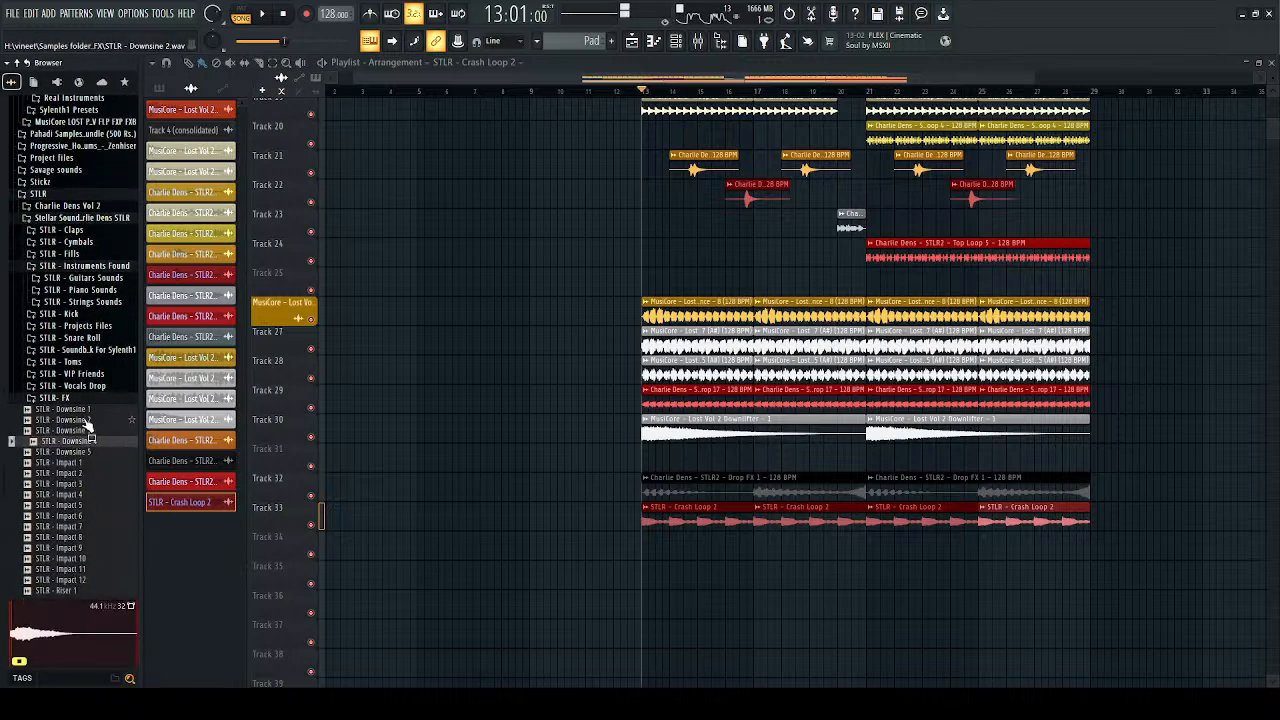
pyautogui.moveTo(85, 450); pyautogui.dragTo(645, 548)
# Step: Duplicate the Downsine 4 clip to bar 21 on Track 34 and open its channel settings
pyautogui.press('space')
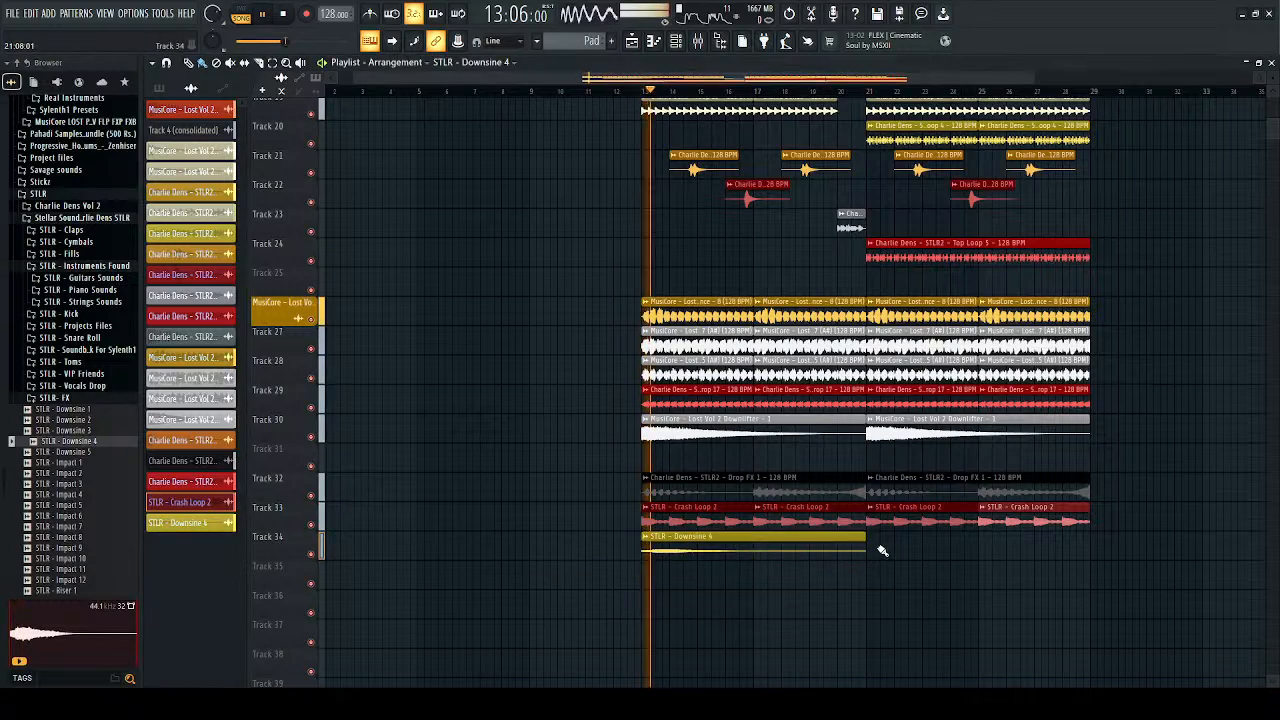
pyautogui.hotkey('ctrl', 'b')
pyautogui.doubleClick(797, 549)
pyautogui.press('space')
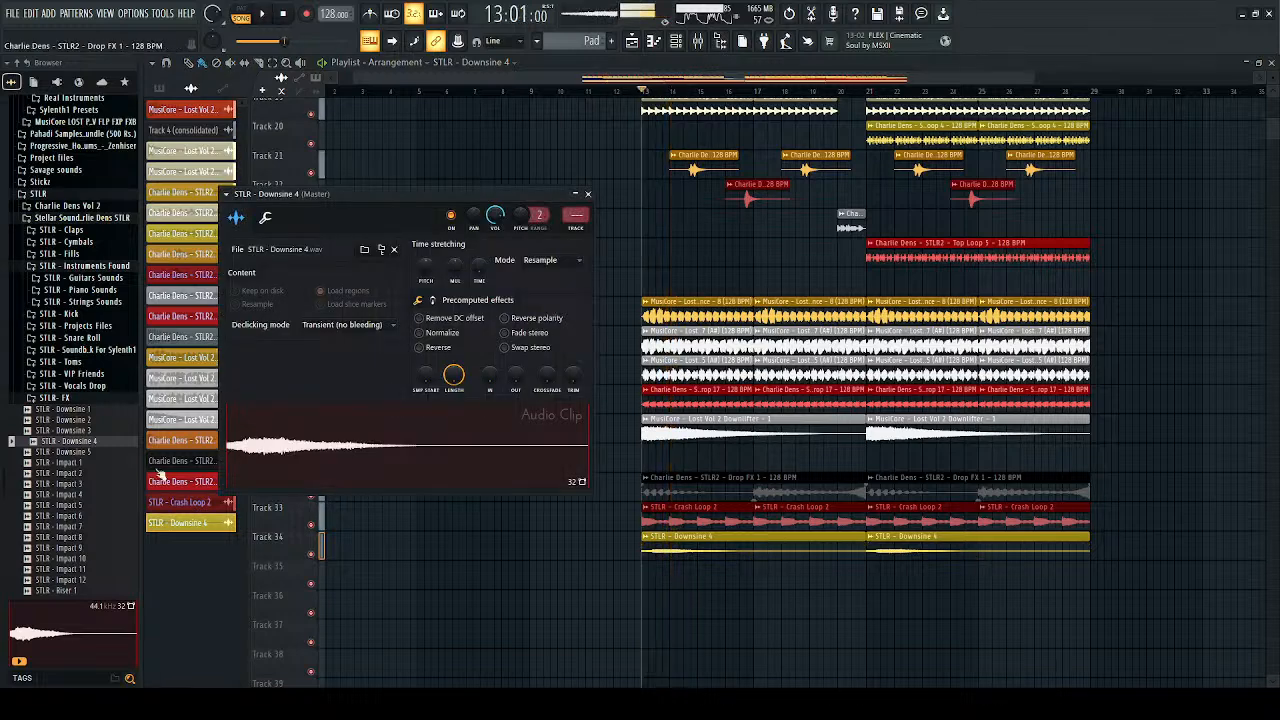
# Step: Audition alternative Downsine samples and replace the channel's sample with STLR - Downsine 1, checking it in playback
pyautogui.click(72, 420)
pyautogui.click(67, 410)
pyautogui.moveTo(64, 416); pyautogui.dragTo(329, 480)
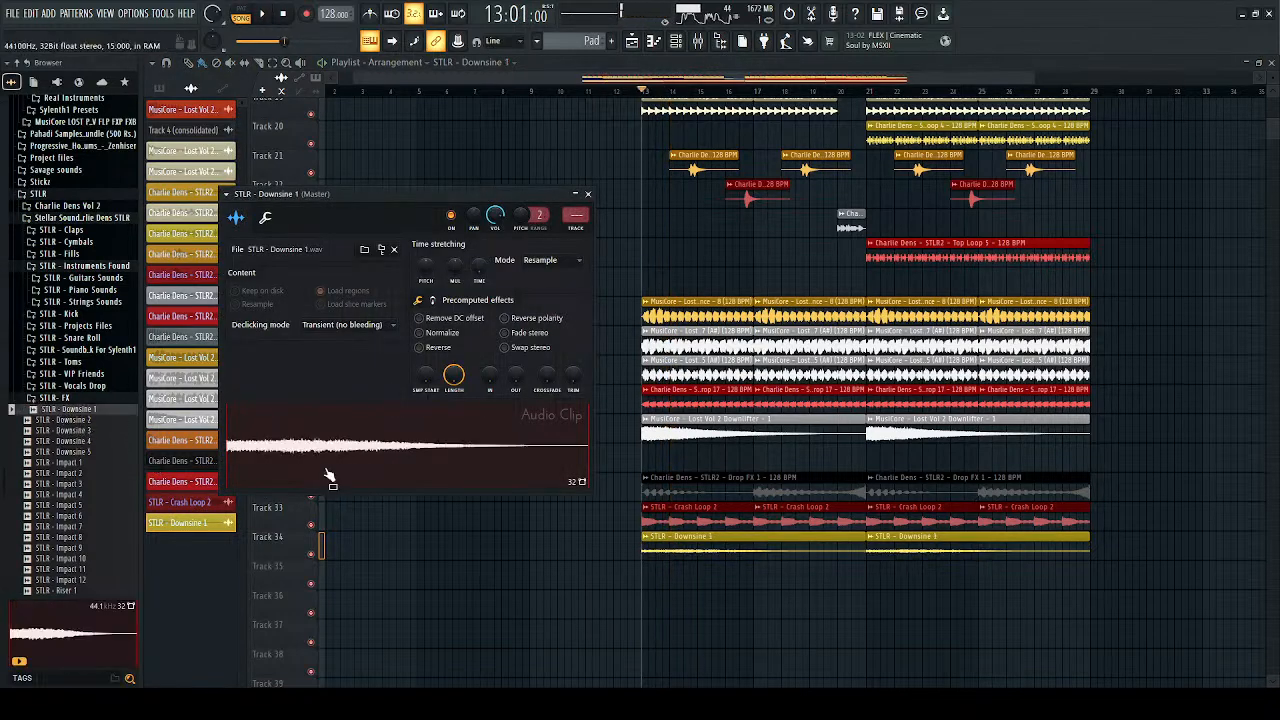
pyautogui.press('space')
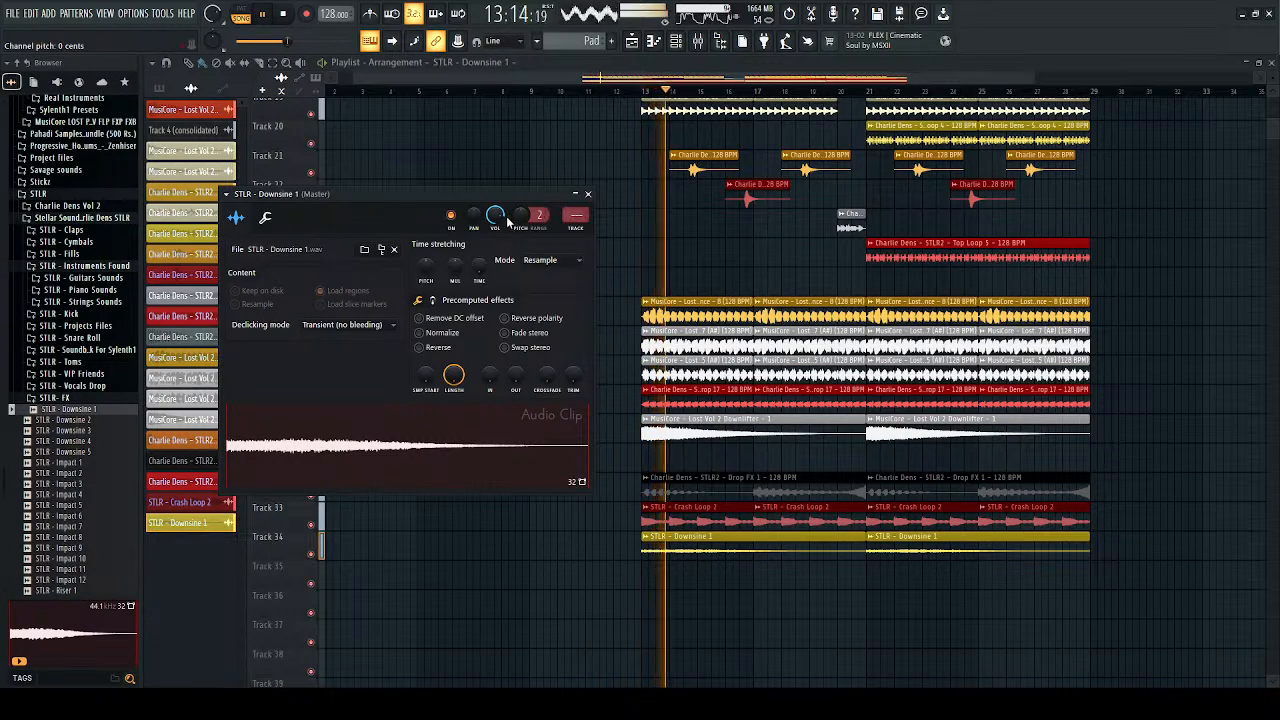
# Step: Route the Downsine 1 channel to mixer track 46 and balance its volume at about 80% while replaying the drop
pyautogui.hotkey('ctrl', 'l')
pyautogui.press('space')
pyautogui.press('space')
pyautogui.moveTo(1101, 538); pyautogui.dragTo(1100, 562)
pyautogui.press('space')
pyautogui.press('space')
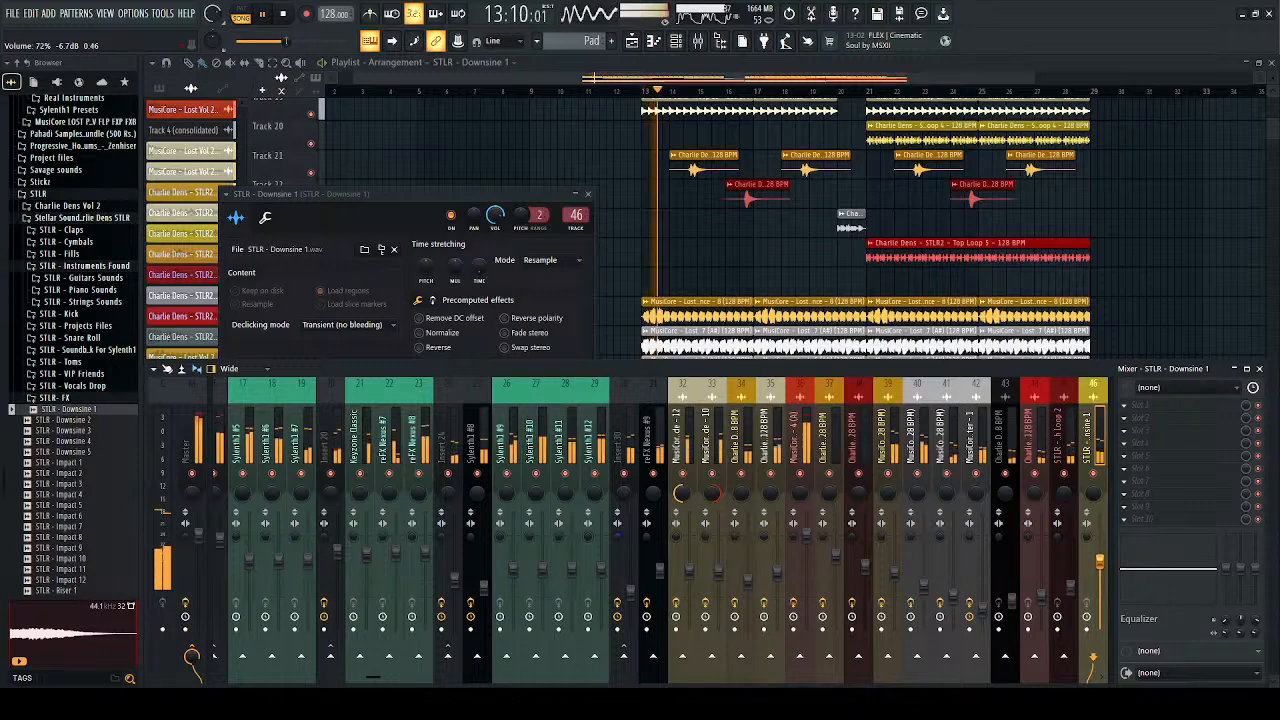
pyautogui.press('space')
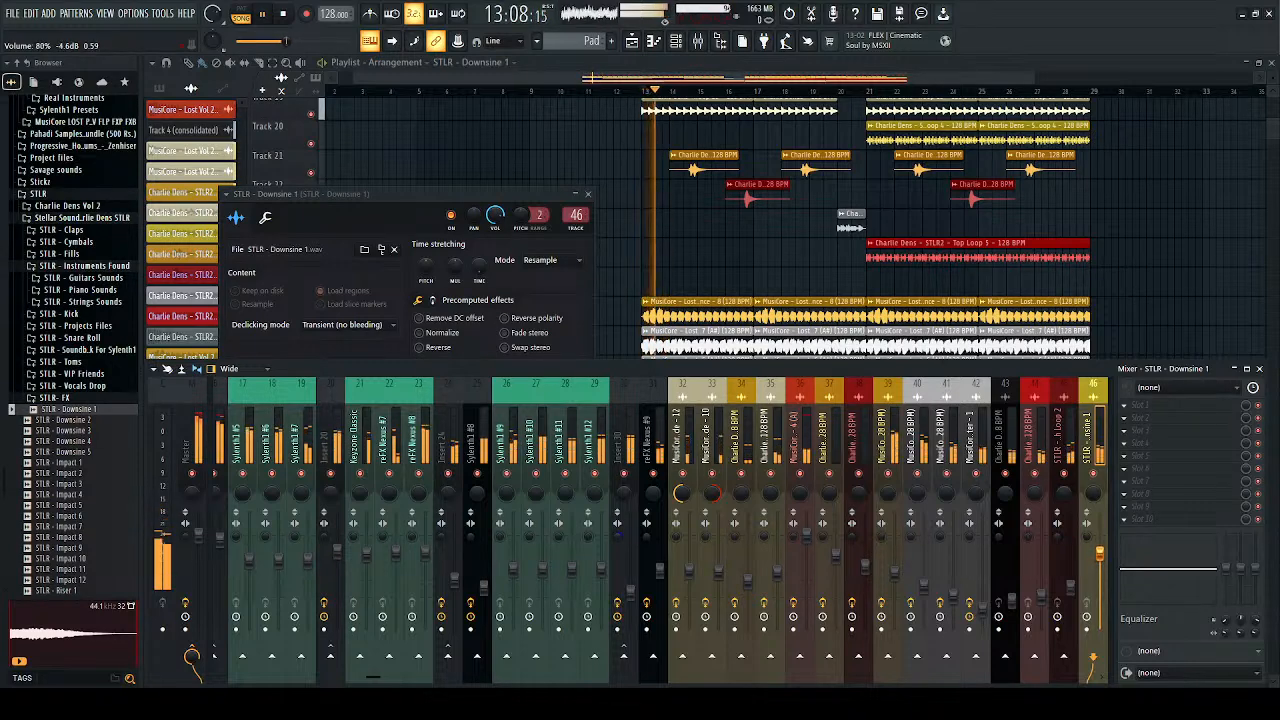
pyautogui.press('space')
pyautogui.press('space')
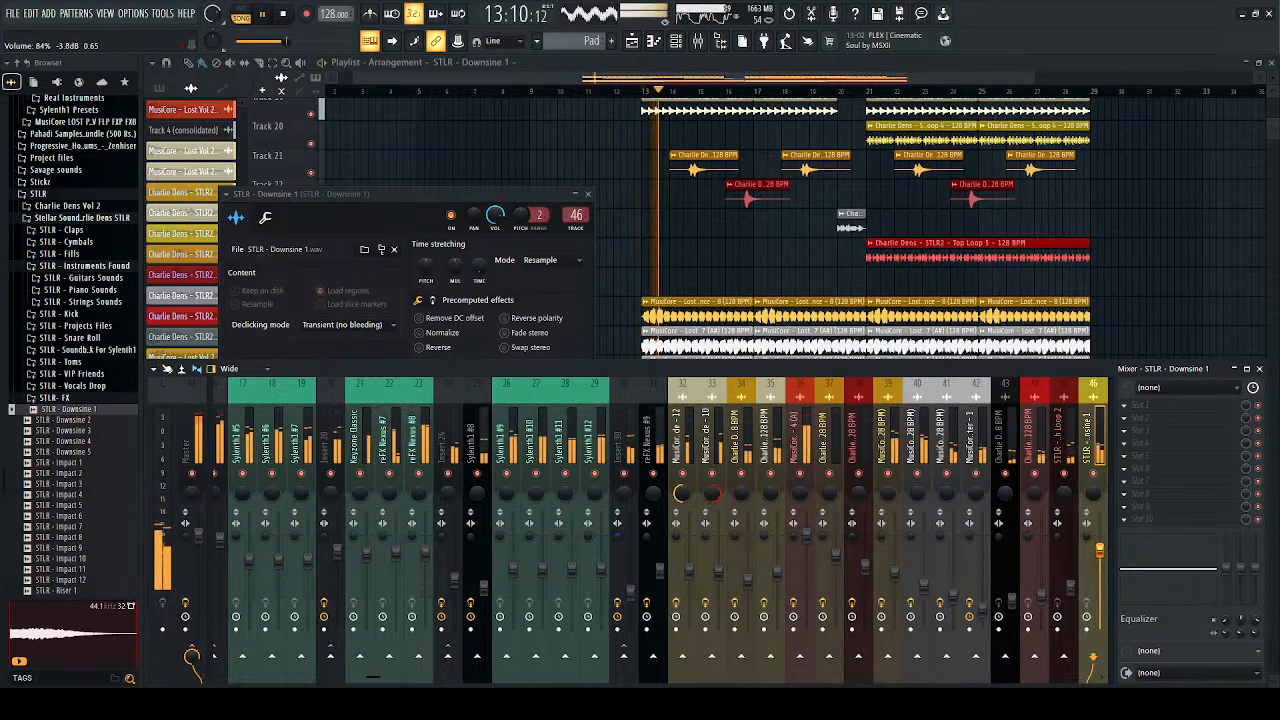
pyautogui.click(1259, 368)
pyautogui.press('space')
pyautogui.press('space')
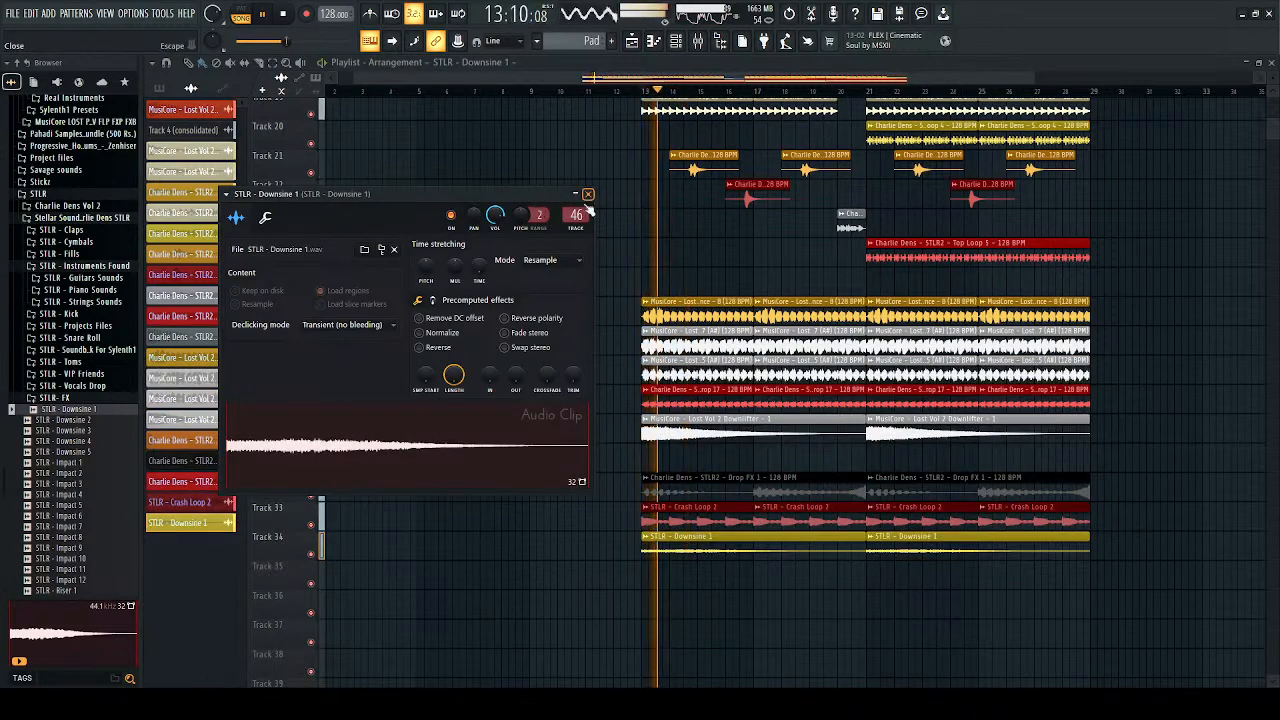
pyautogui.click(588, 194)
pyautogui.press('space')
# Step: Audition the STLR Impact 7 and Riser 2 to 4 samples, and replay the drop from bar 13
pyautogui.scroll(-3, 70, 450)
pyautogui.click(65, 455)
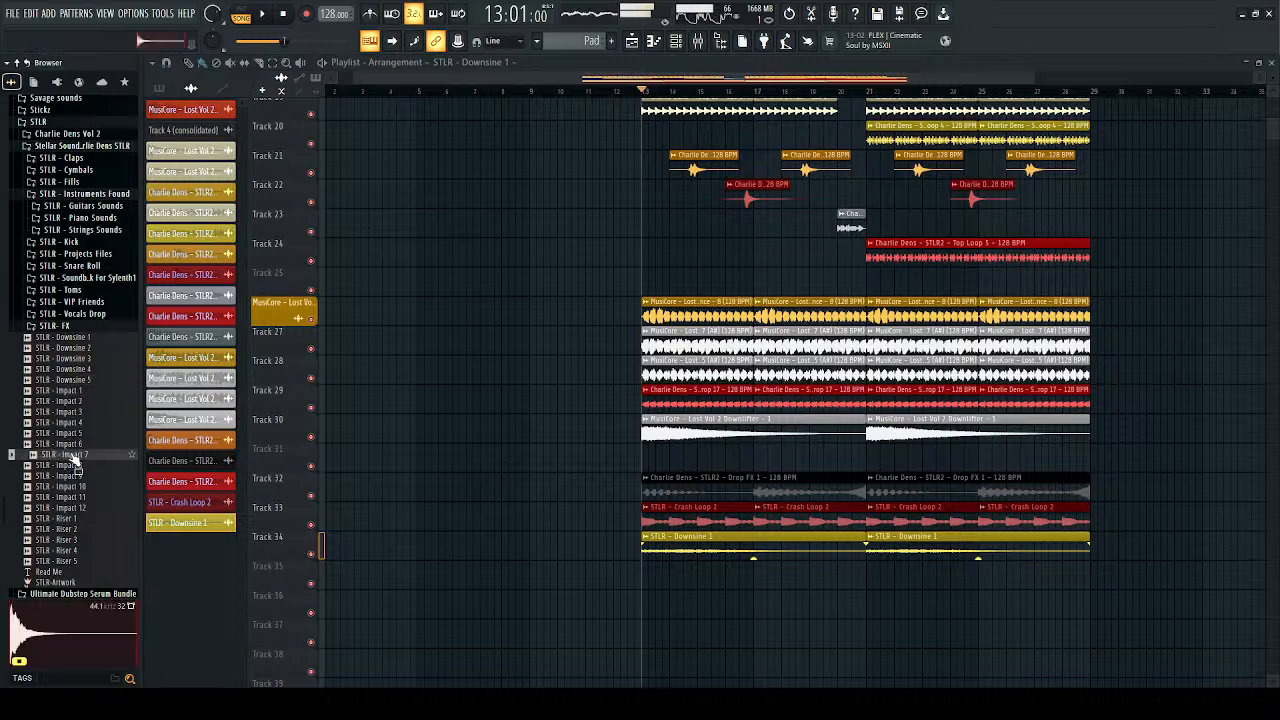
pyautogui.click(72, 529)
pyautogui.click(70, 540)
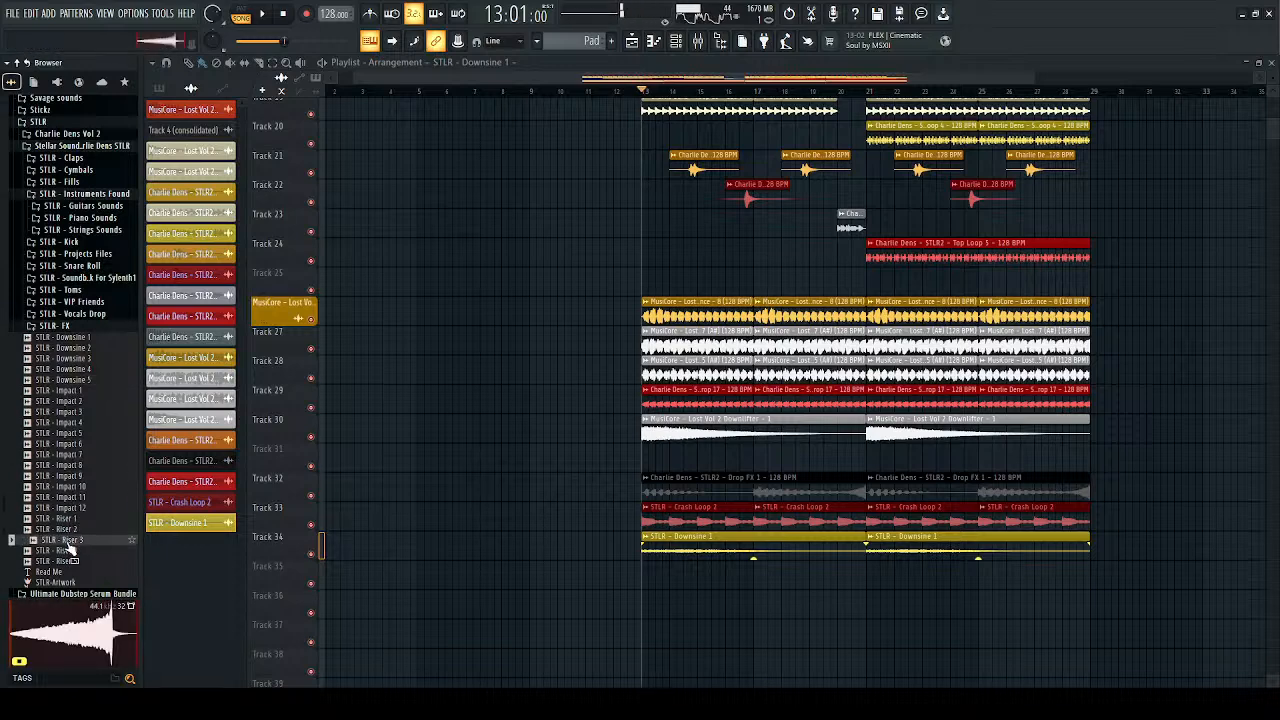
pyautogui.click(64, 551)
pyautogui.scroll(-4, 67, 555)
pyautogui.press('space')
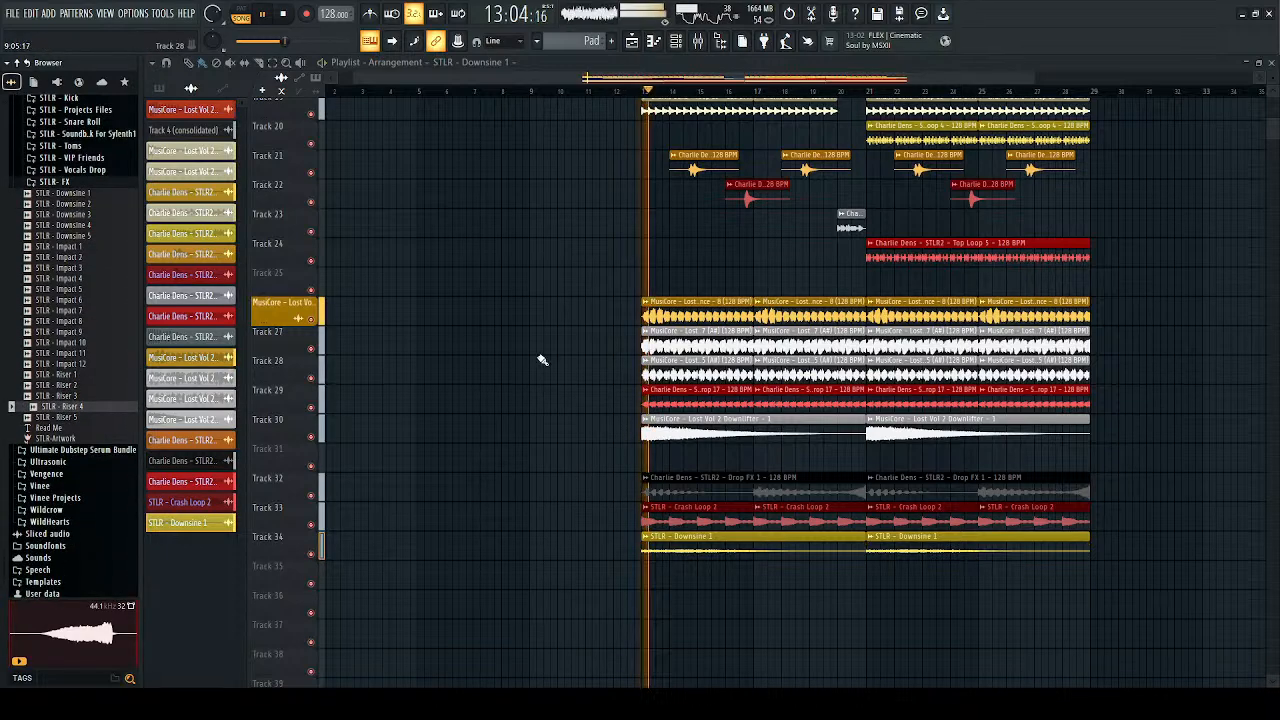
pyautogui.scroll(1, 643, 372)
pyautogui.scroll(1, 686, 569)
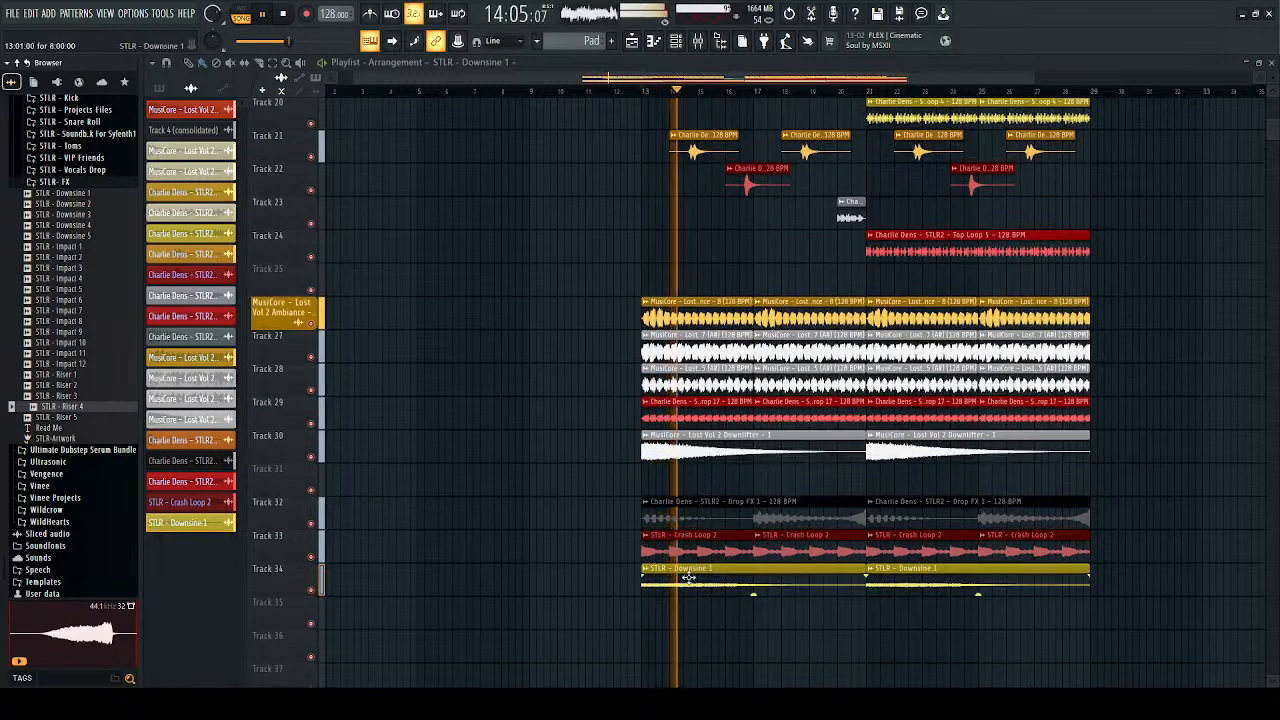
# Step: Solo the Downsine 1 mixer track and check its pitch with the Tuner on the Master track
pyautogui.click(698, 41)
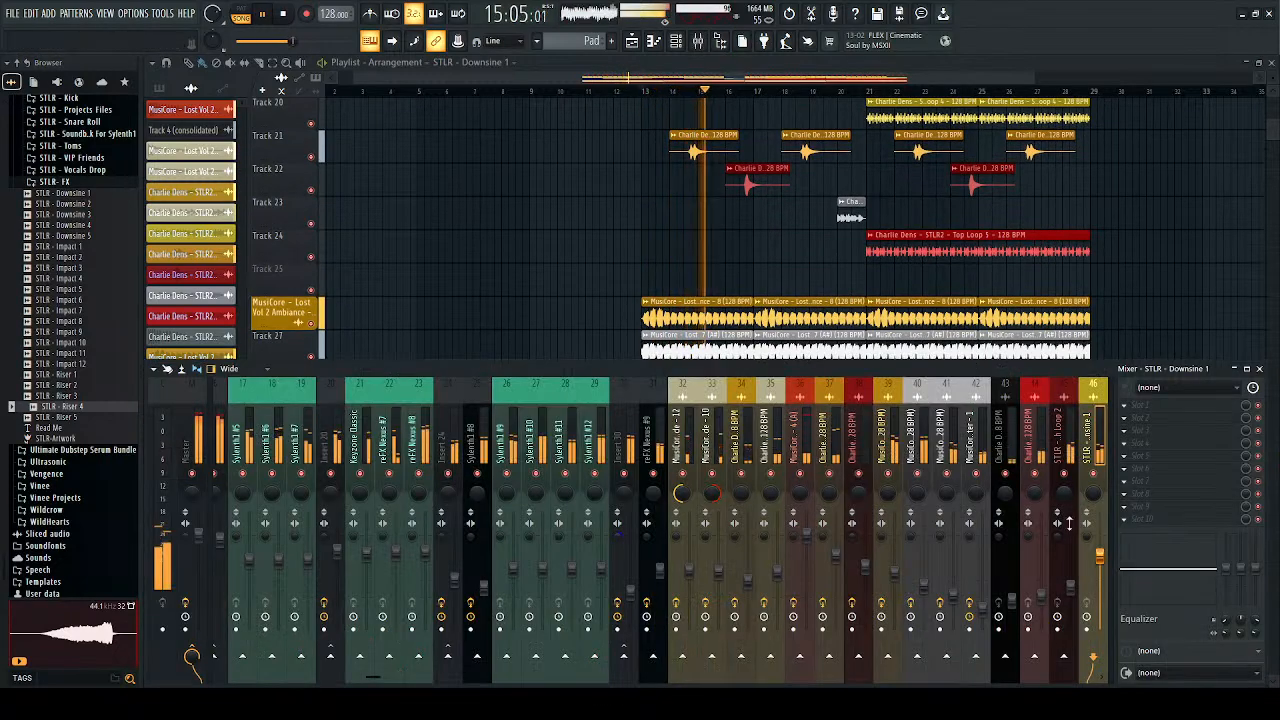
pyautogui.press('space')
pyautogui.click(180, 452)
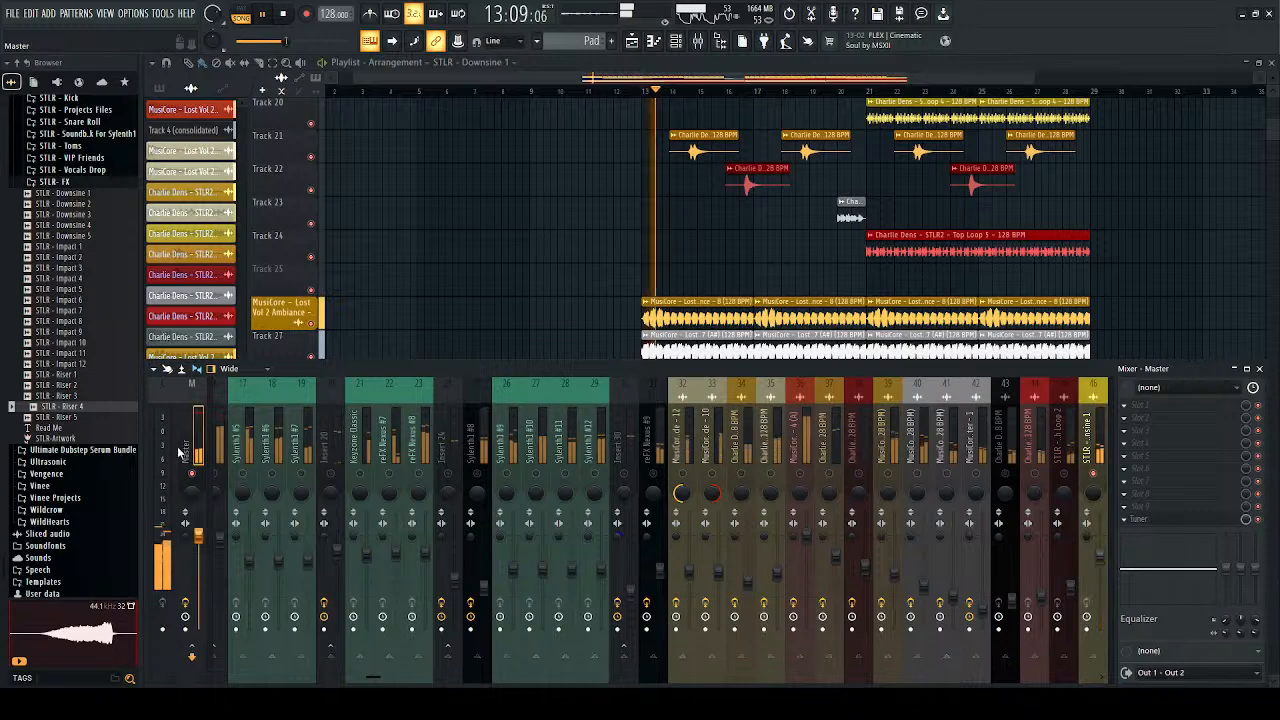
pyautogui.click(1160, 521)
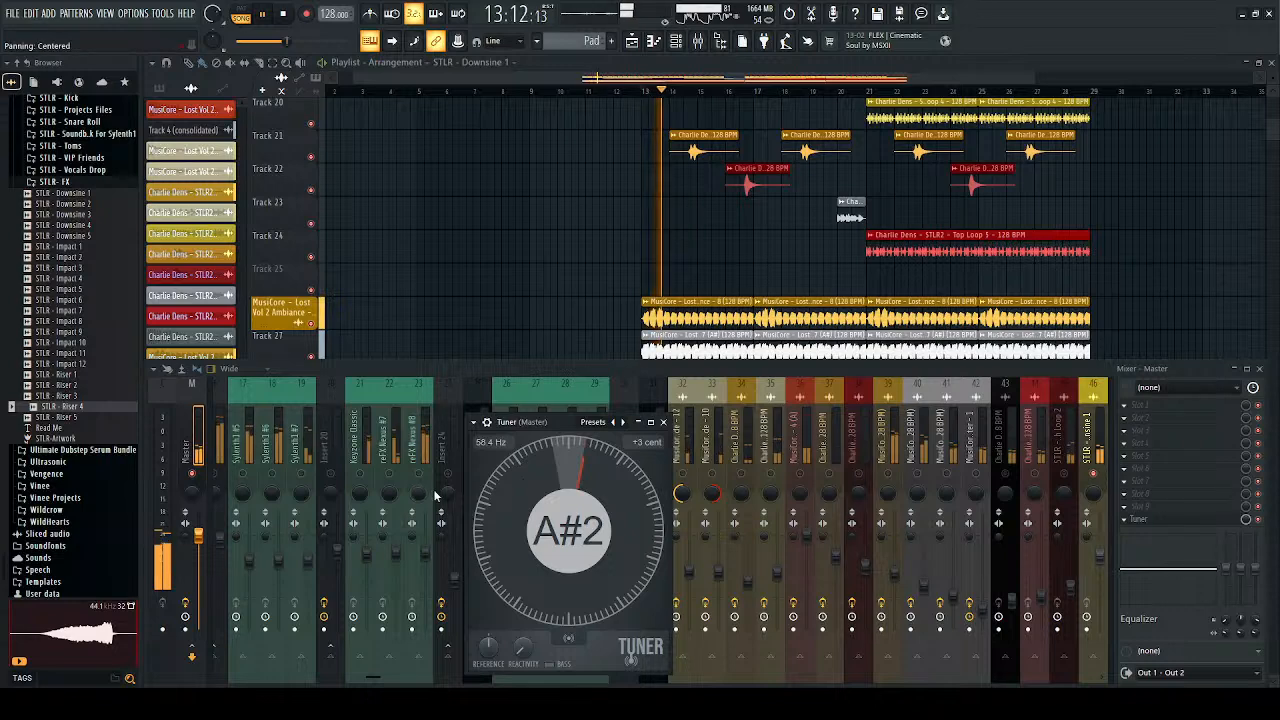
pyautogui.press('space')
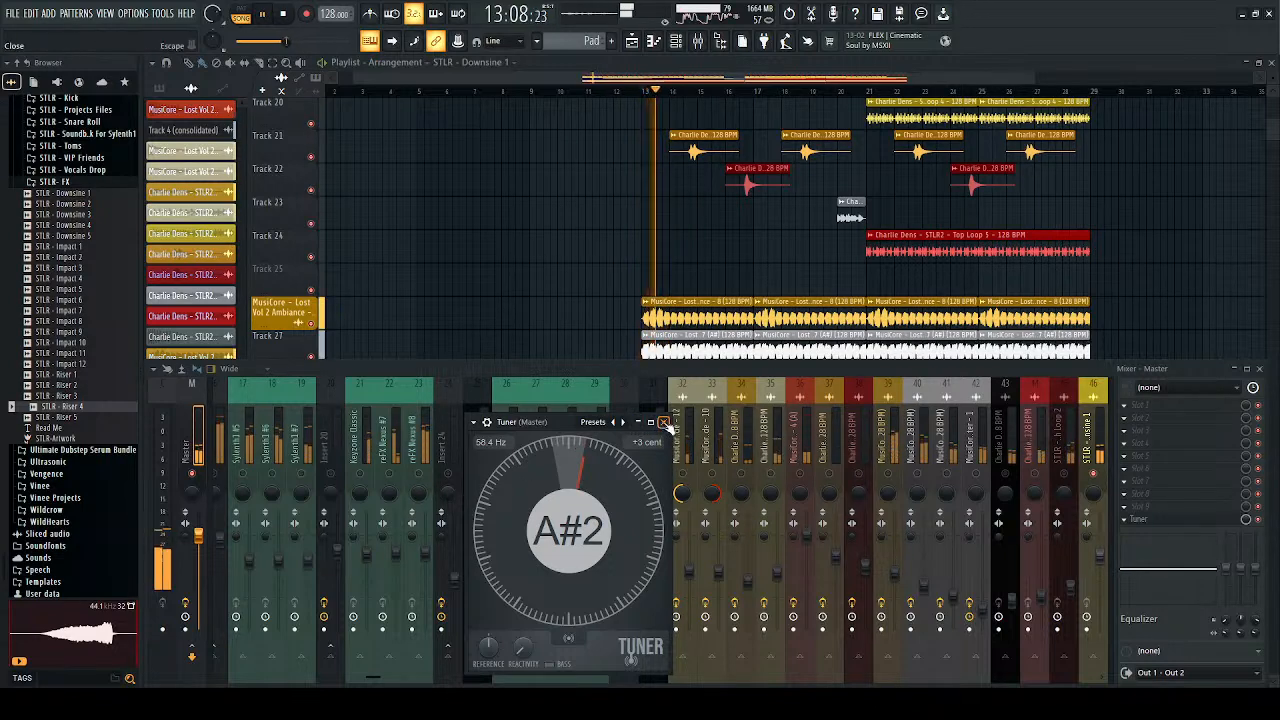
pyautogui.click(664, 422)
# Step: Fine-tune the Downsine 1 mixer level while replaying its Track 34 clips from bar 13
pyautogui.click(1095, 557)
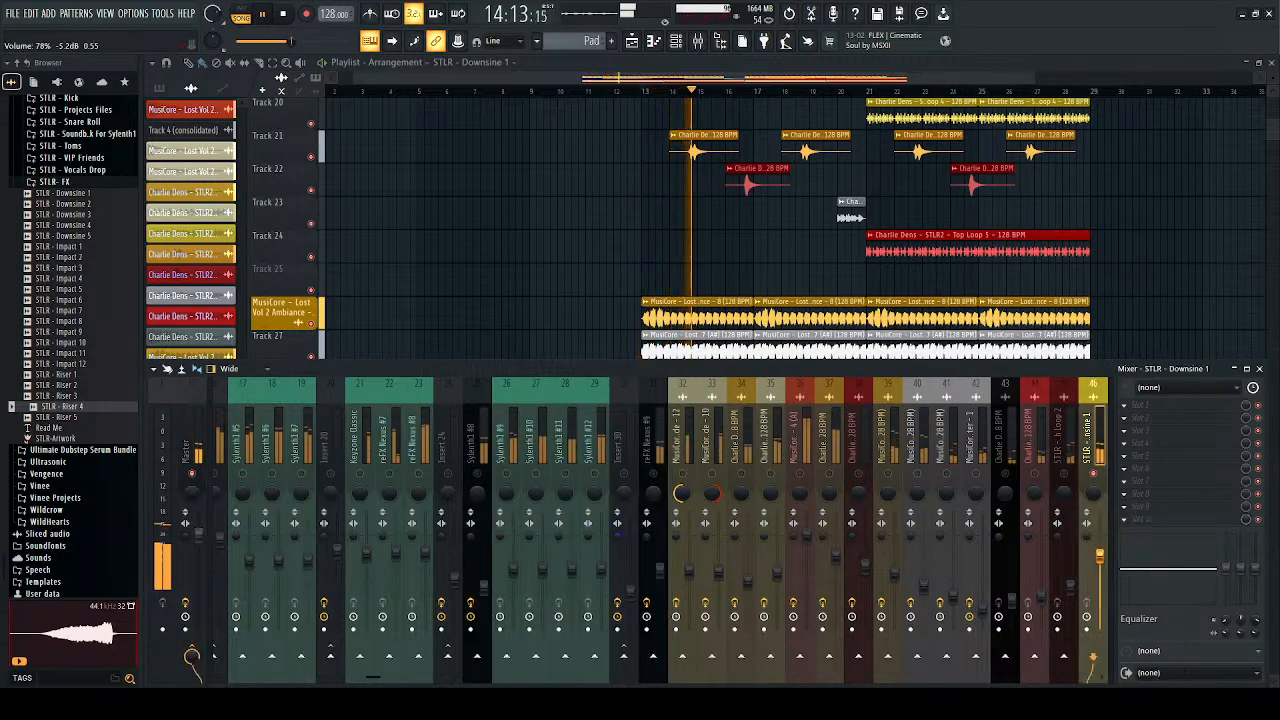
pyautogui.click(1261, 369)
pyautogui.rightClick(311, 590)
pyautogui.rightClick(311, 590)
pyautogui.press('space')
pyautogui.press('space')
pyautogui.press('space')
pyautogui.press('space')
pyautogui.press('F9')
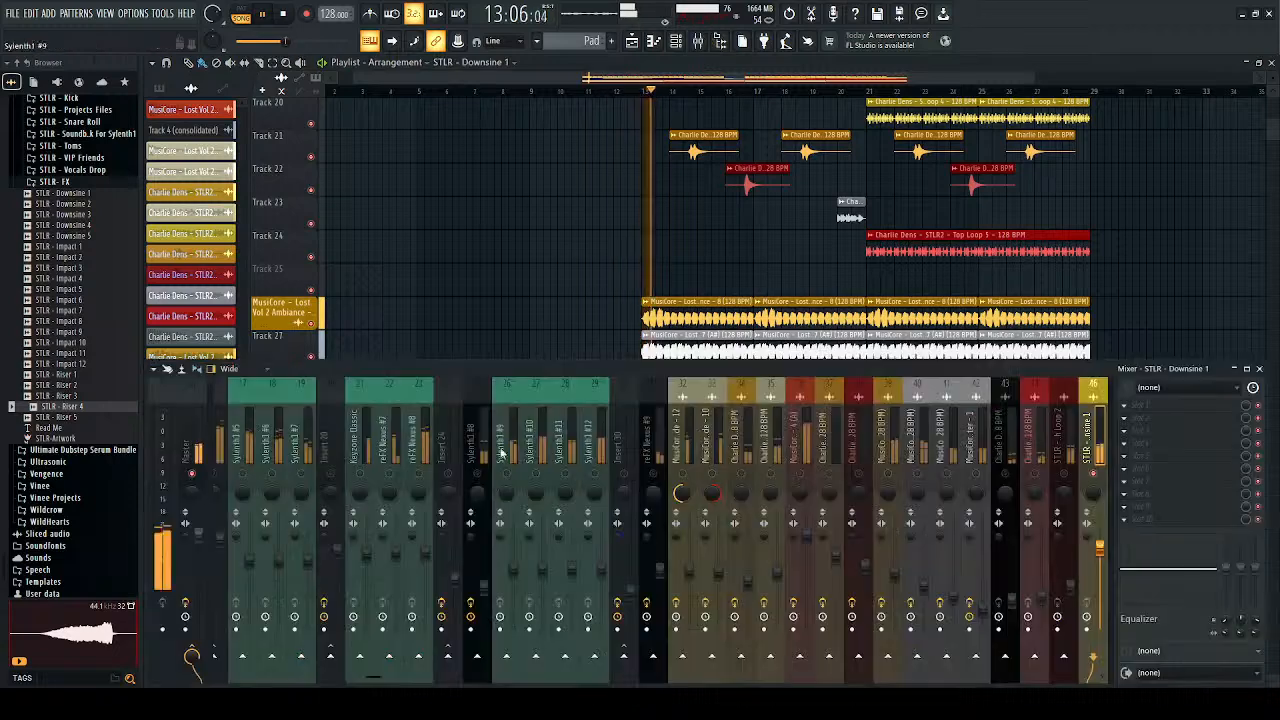
pyautogui.click(1261, 369)
# Step: Adjust the levels of the percussion samples on mixer tracks 32 to 34 while playing the drop
pyautogui.scroll(-2, 945, 281)
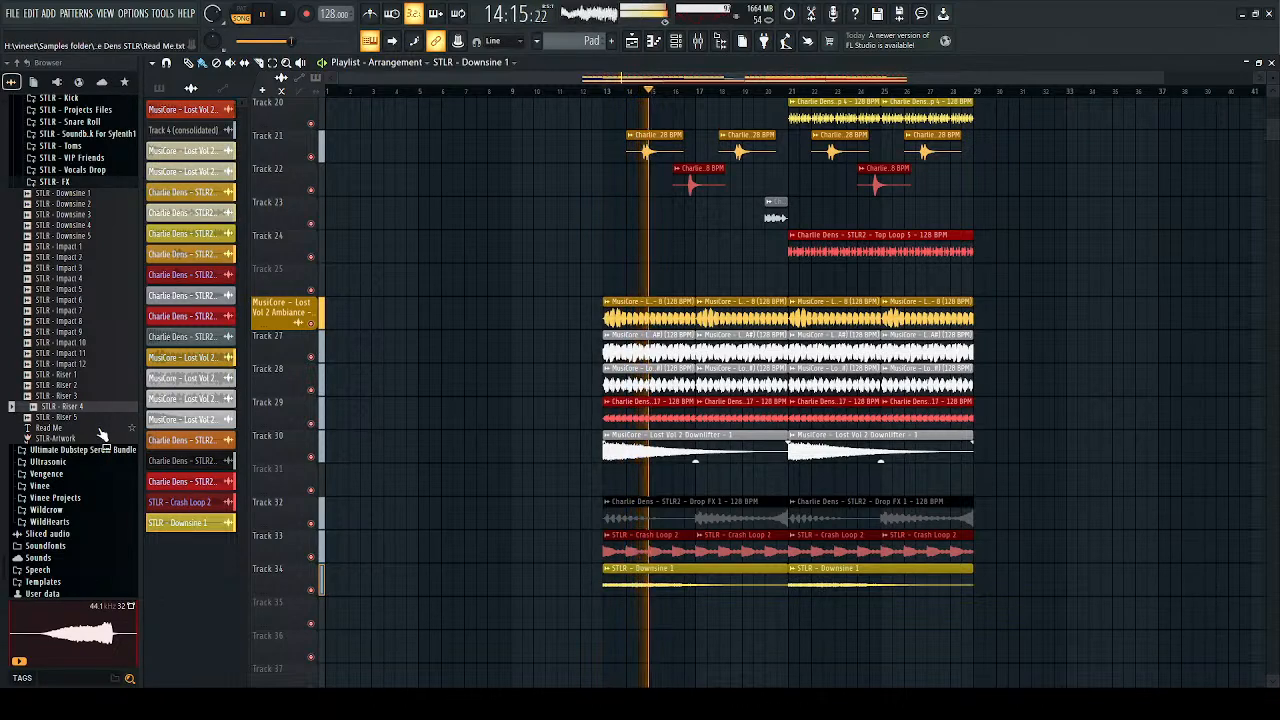
pyautogui.scroll(4, 771, 209)
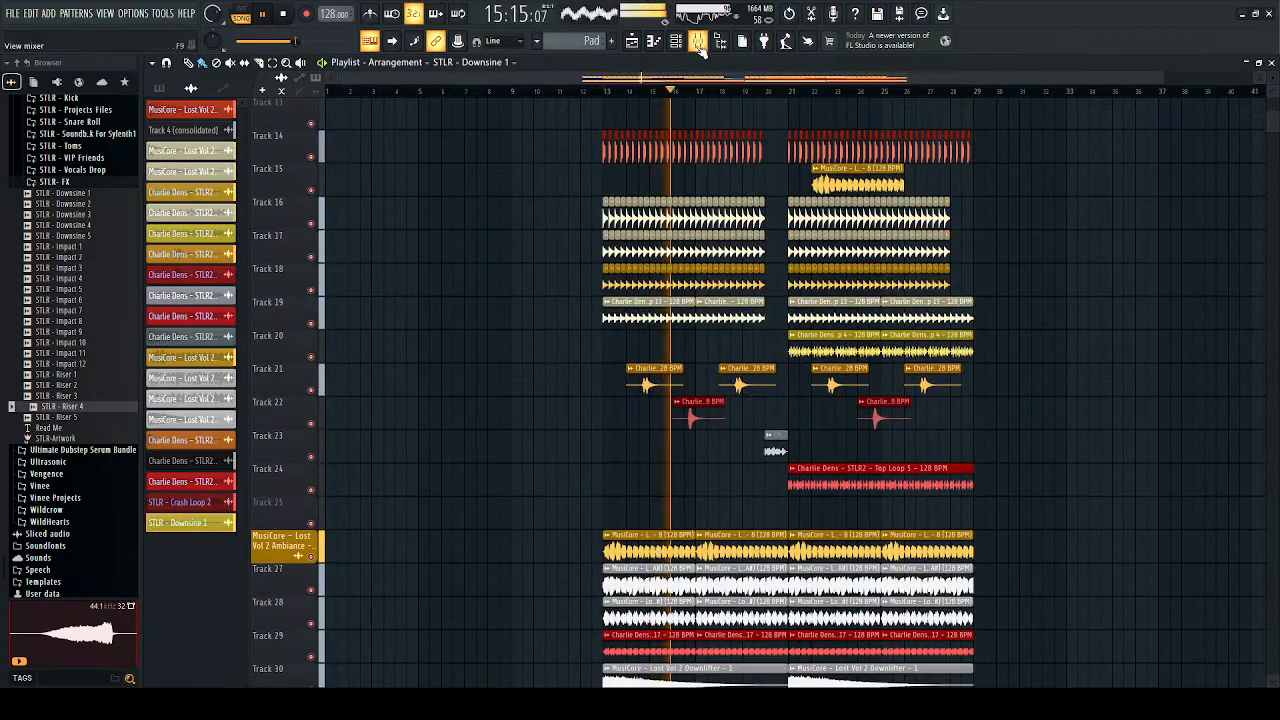
pyautogui.click(699, 45)
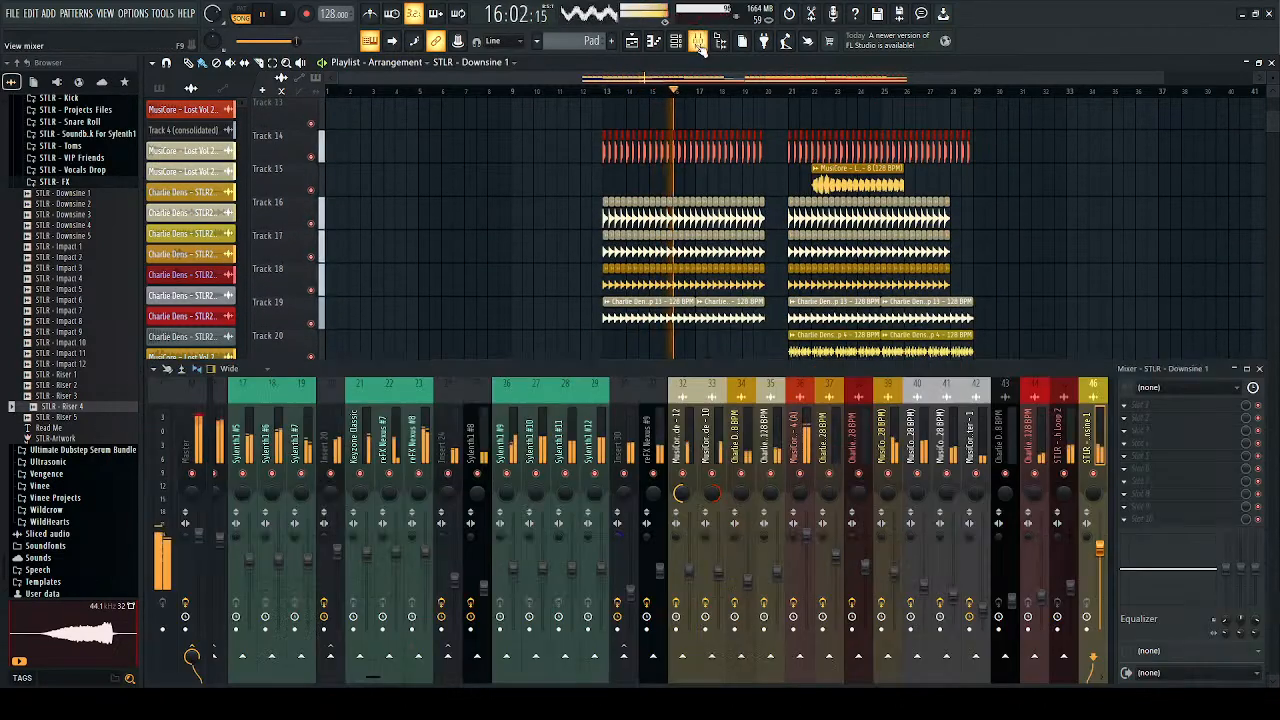
pyautogui.click(705, 453)
pyautogui.press('space')
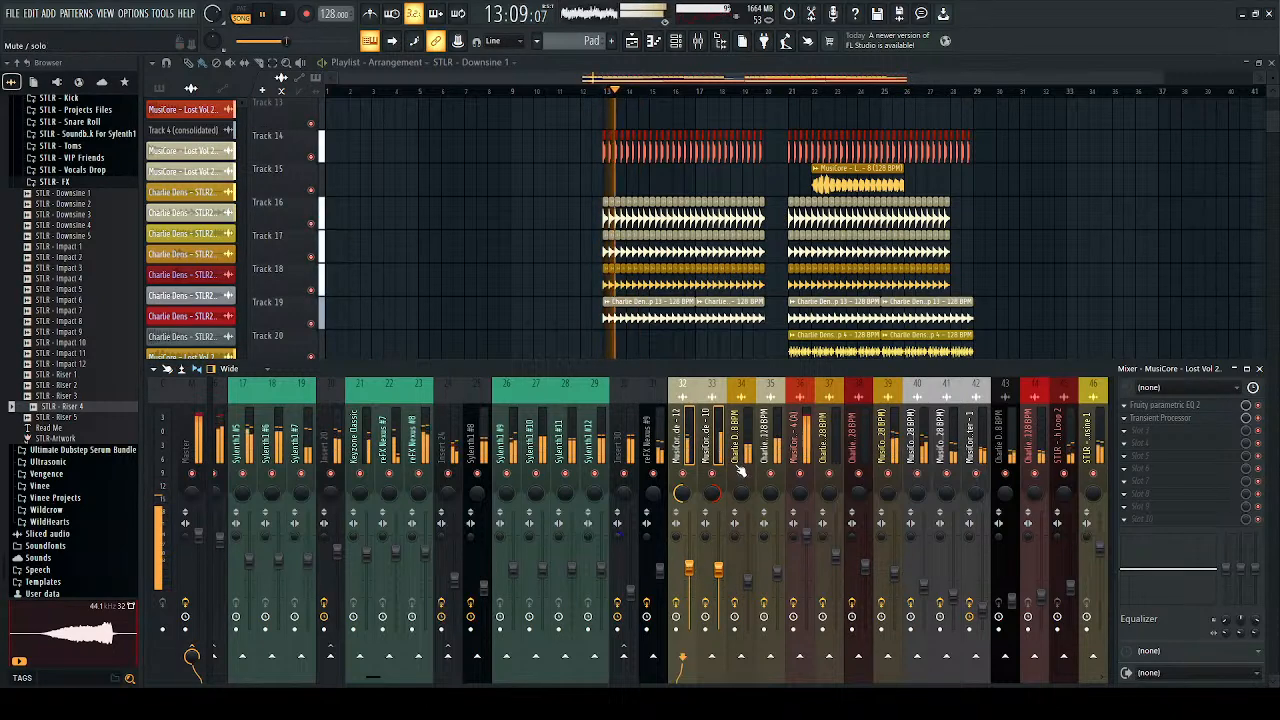
pyautogui.click(737, 511)
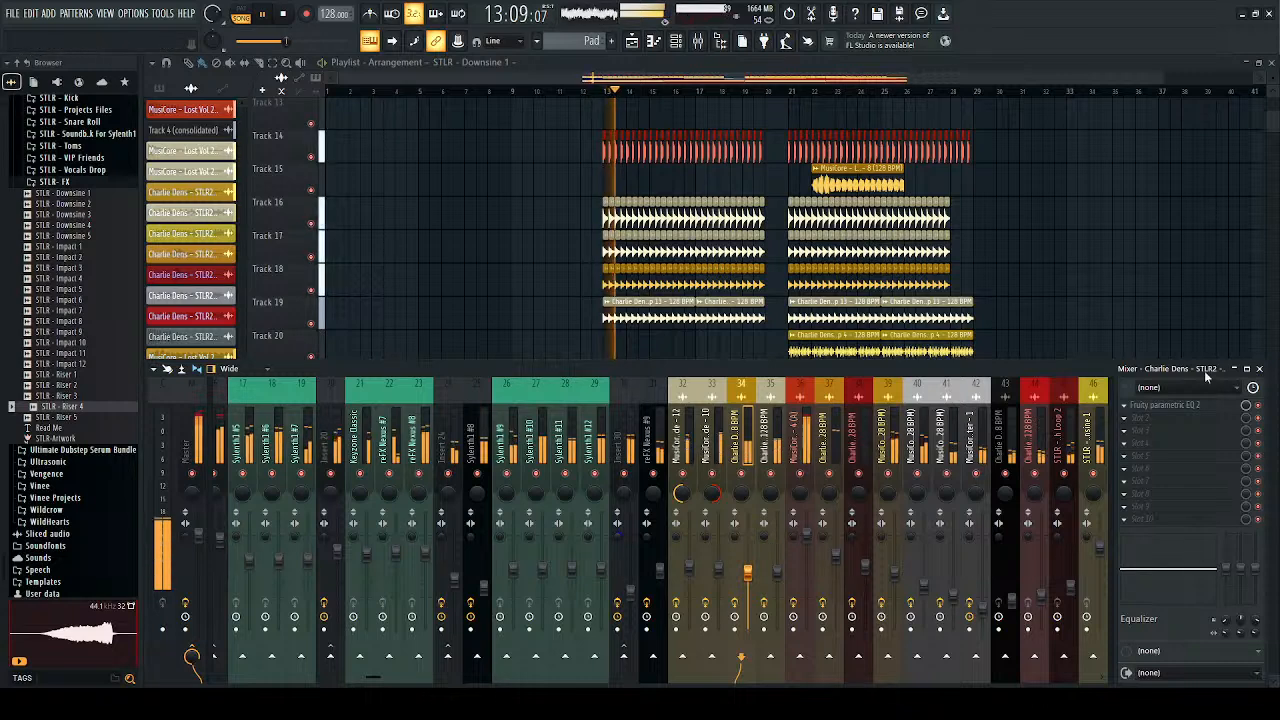
pyautogui.click(1260, 369)
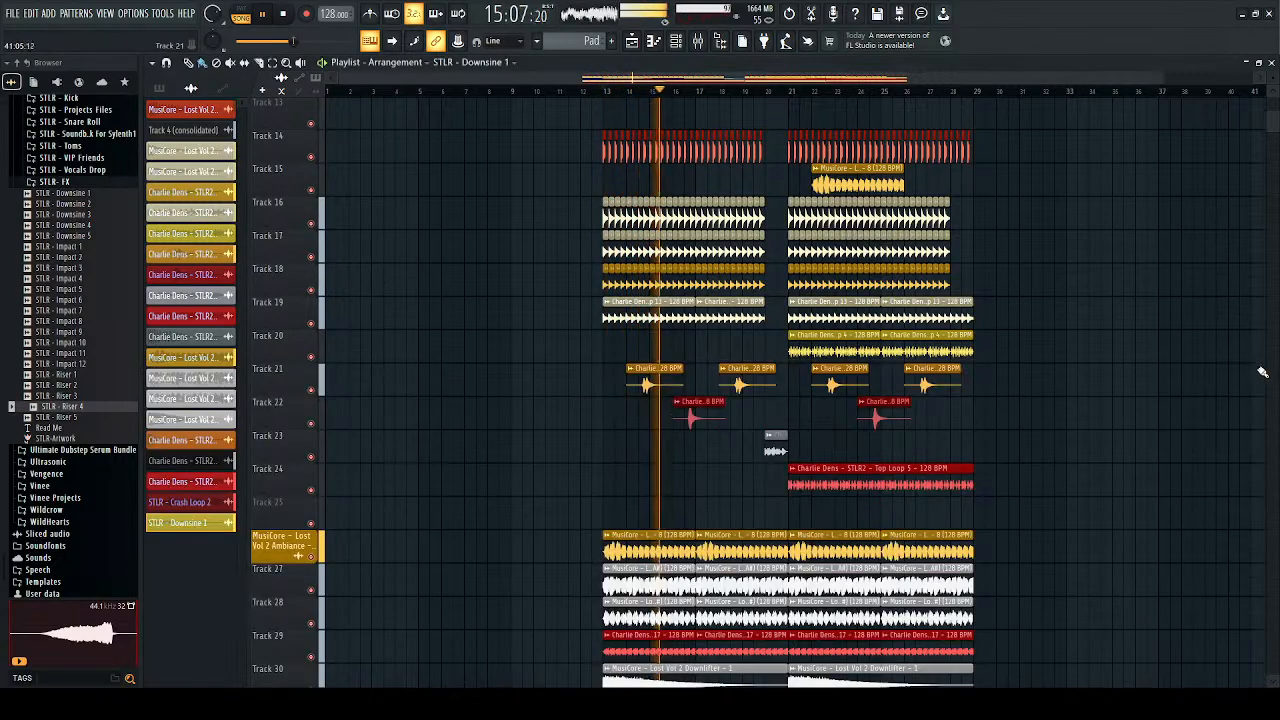
# Step: Adjust the Clap Loop 13 level on mixer track 35 and the combined levels of tracks 32 to 34 during playback
pyautogui.scroll(4, 762, 183)
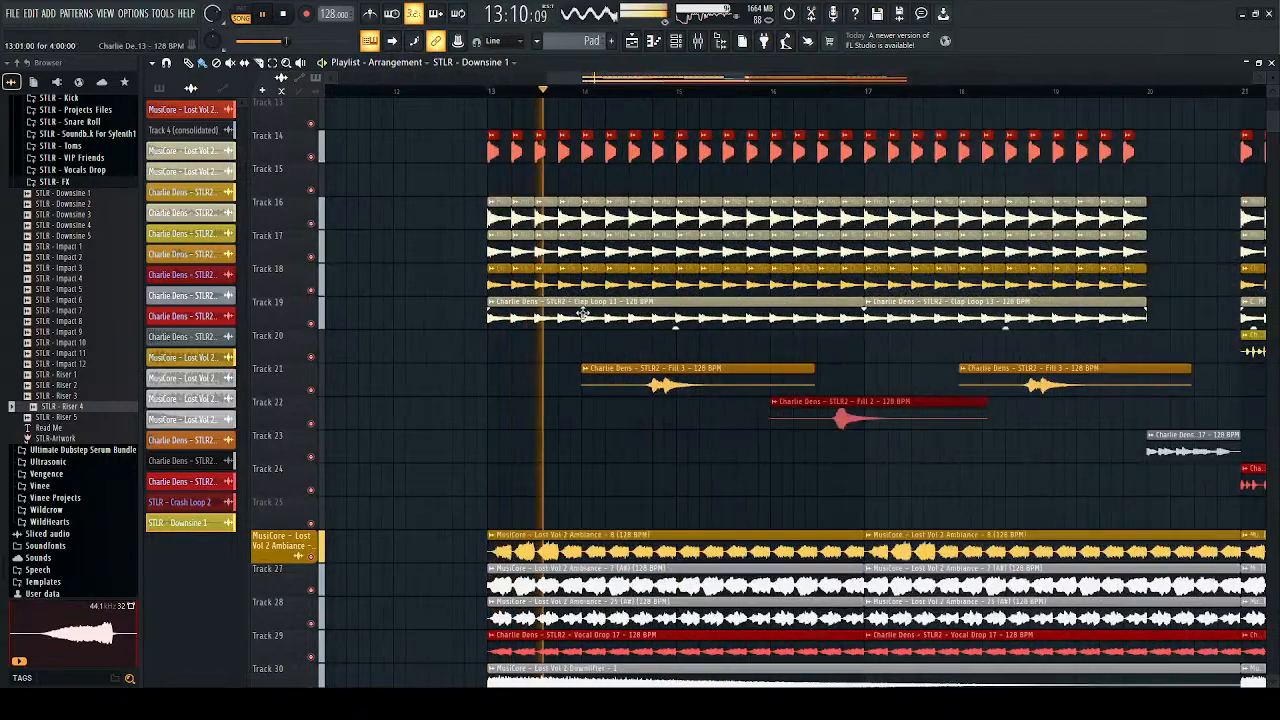
pyautogui.doubleClick(583, 314)
pyautogui.doubleClick(593, 233)
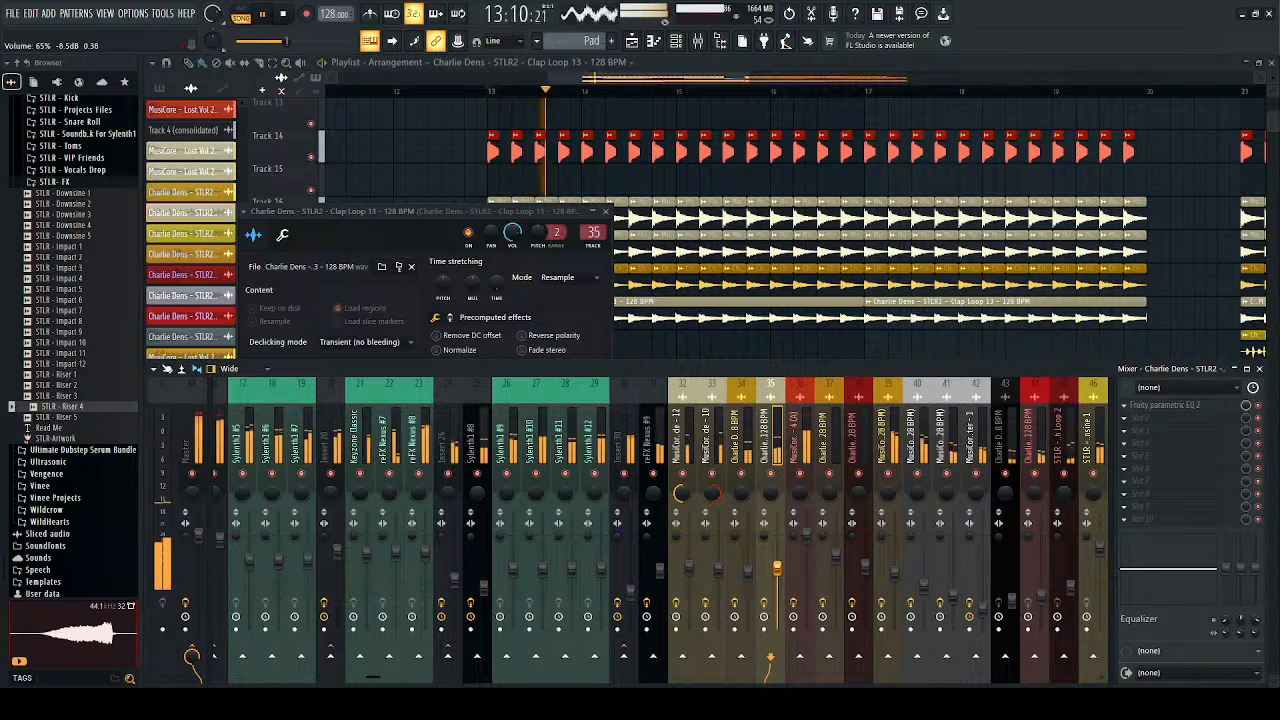
pyautogui.press('space')
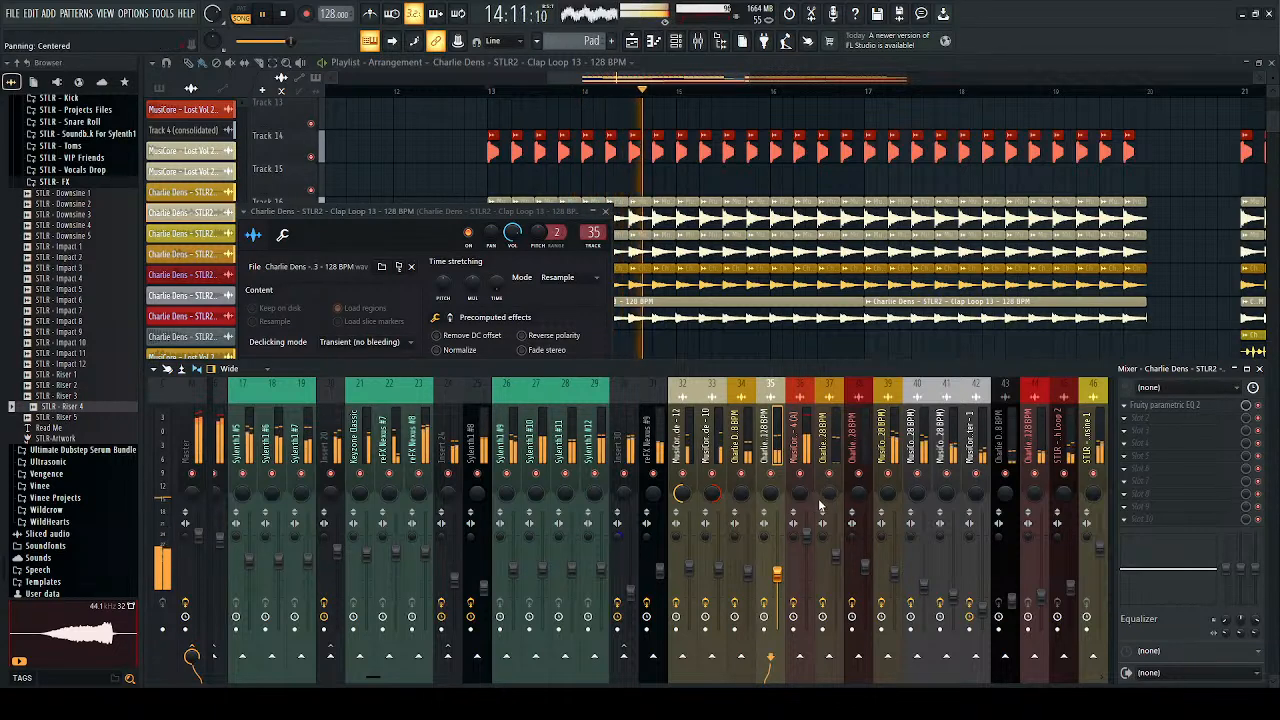
pyautogui.moveTo(689, 452); pyautogui.dragTo(744, 456)
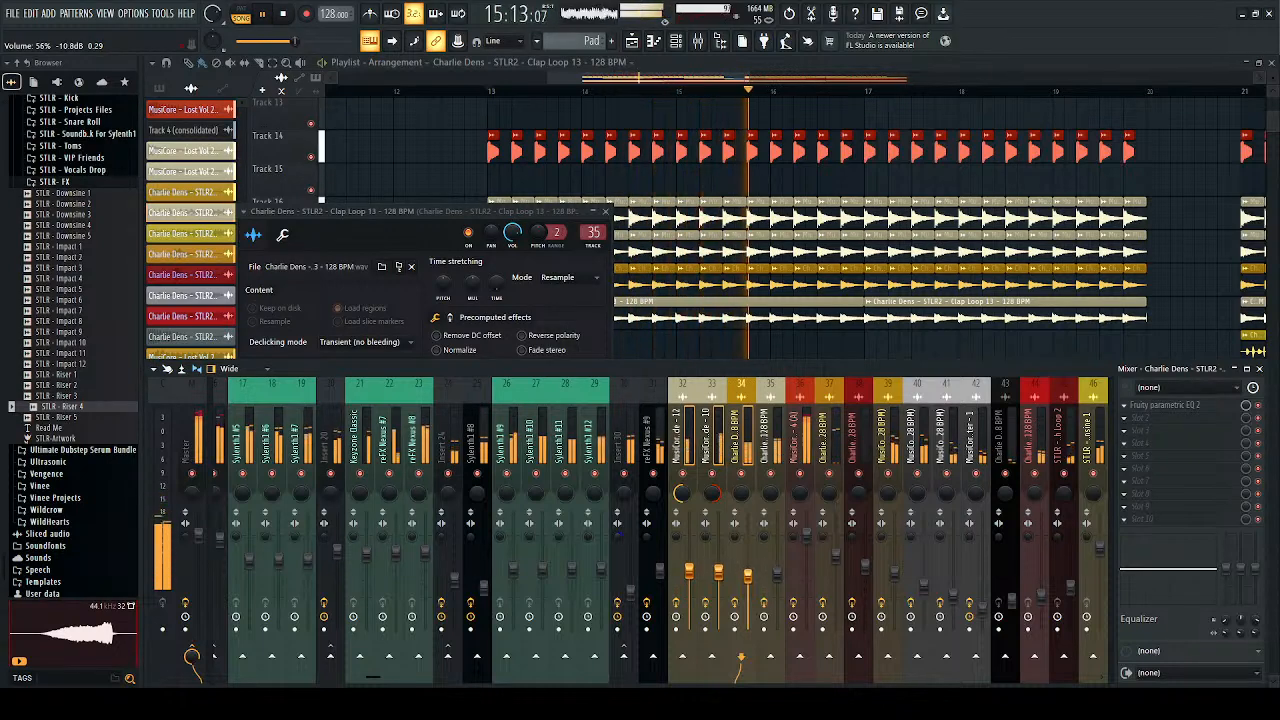
pyautogui.press('space')
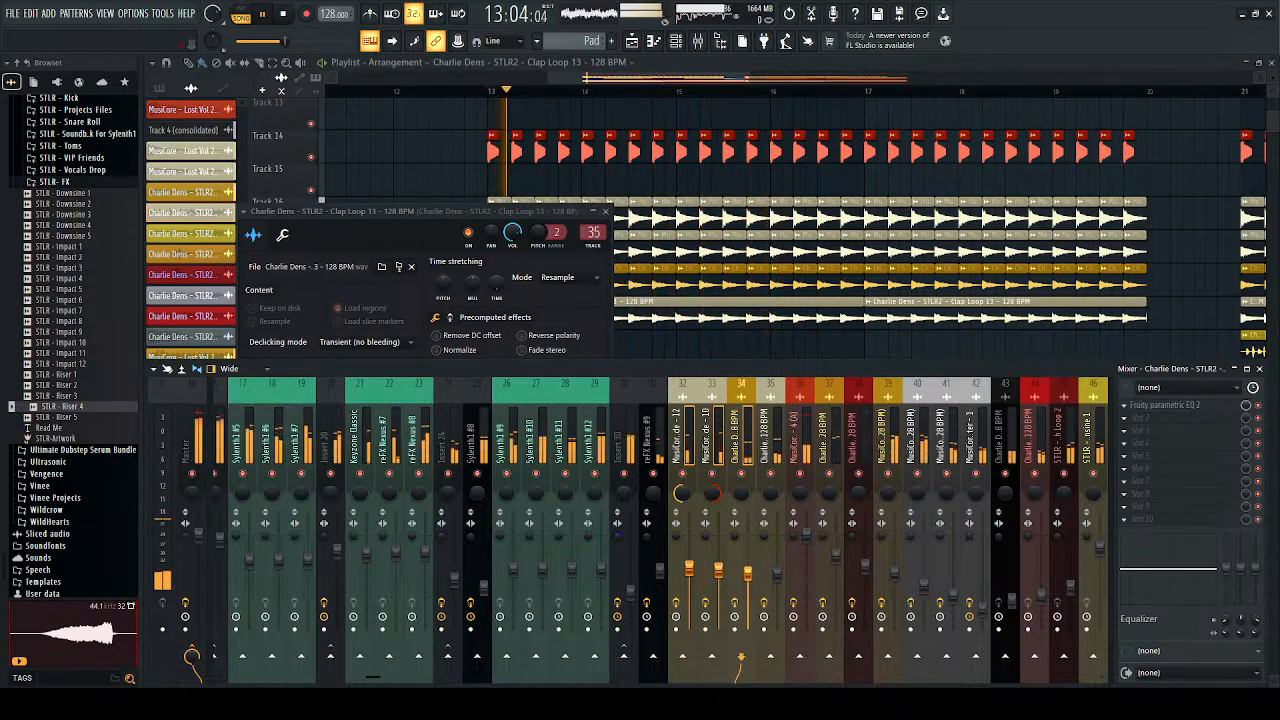
pyautogui.click(1260, 370)
pyautogui.press('space')
pyautogui.click(606, 211)
# Step: Try moving the Pad clip from Track 12 up to Track 10 near bar 13 while replaying the drop
pyautogui.scroll(-5, 461, 348)
pyautogui.scroll(-1, 461, 349)
pyautogui.press('space')
pyautogui.scroll(2, 442, 440)
pyautogui.scroll(5, 446, 445)
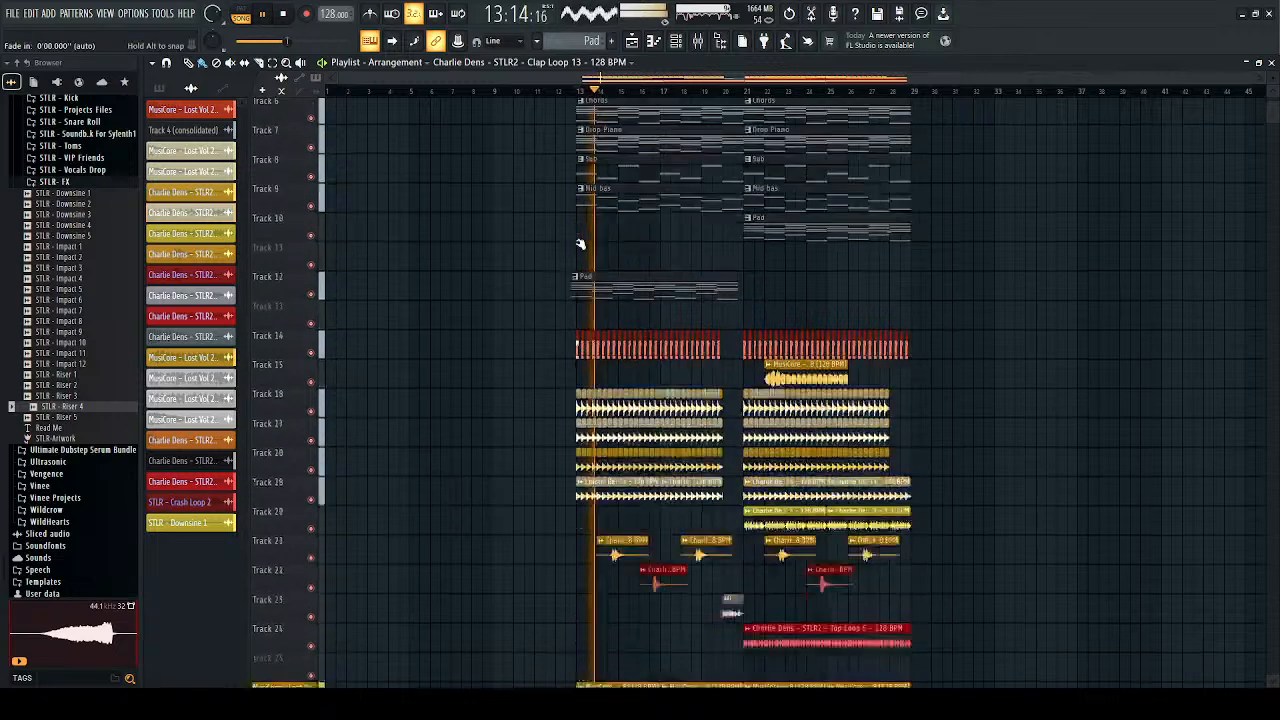
pyautogui.moveTo(679, 299); pyautogui.dragTo(682, 251)
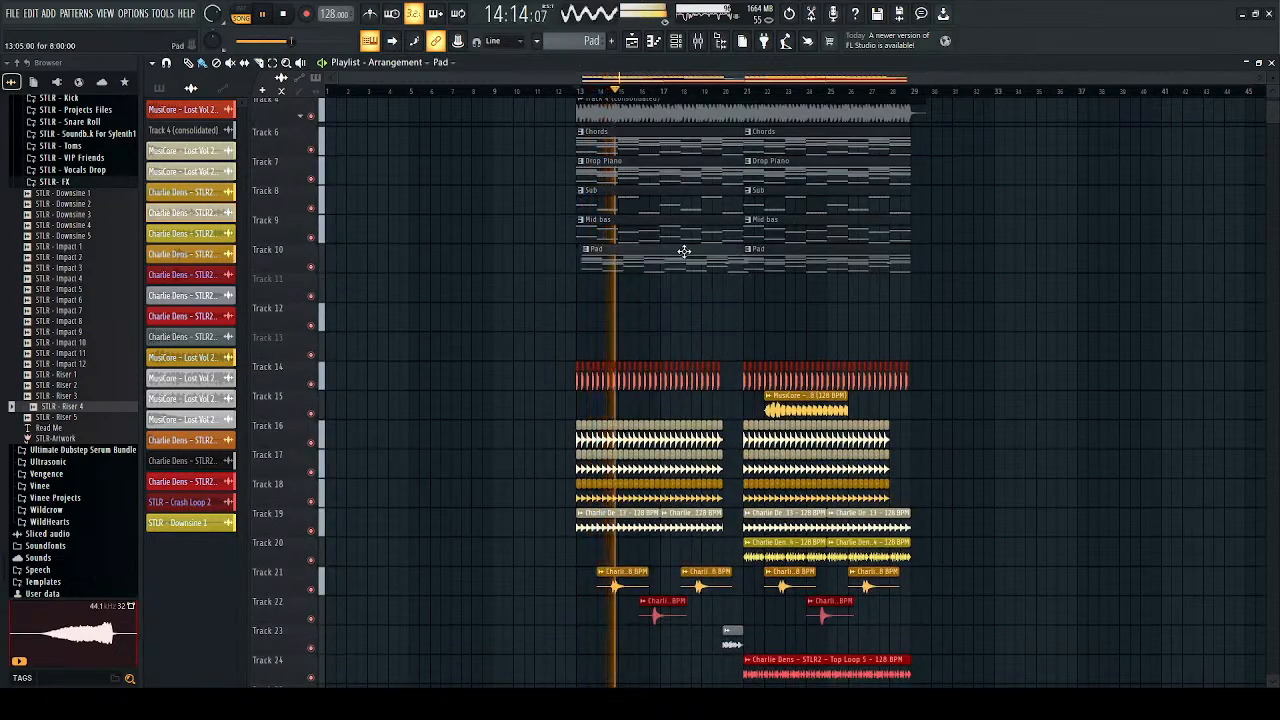
pyautogui.scroll(2, 622, 262)
pyautogui.press('space')
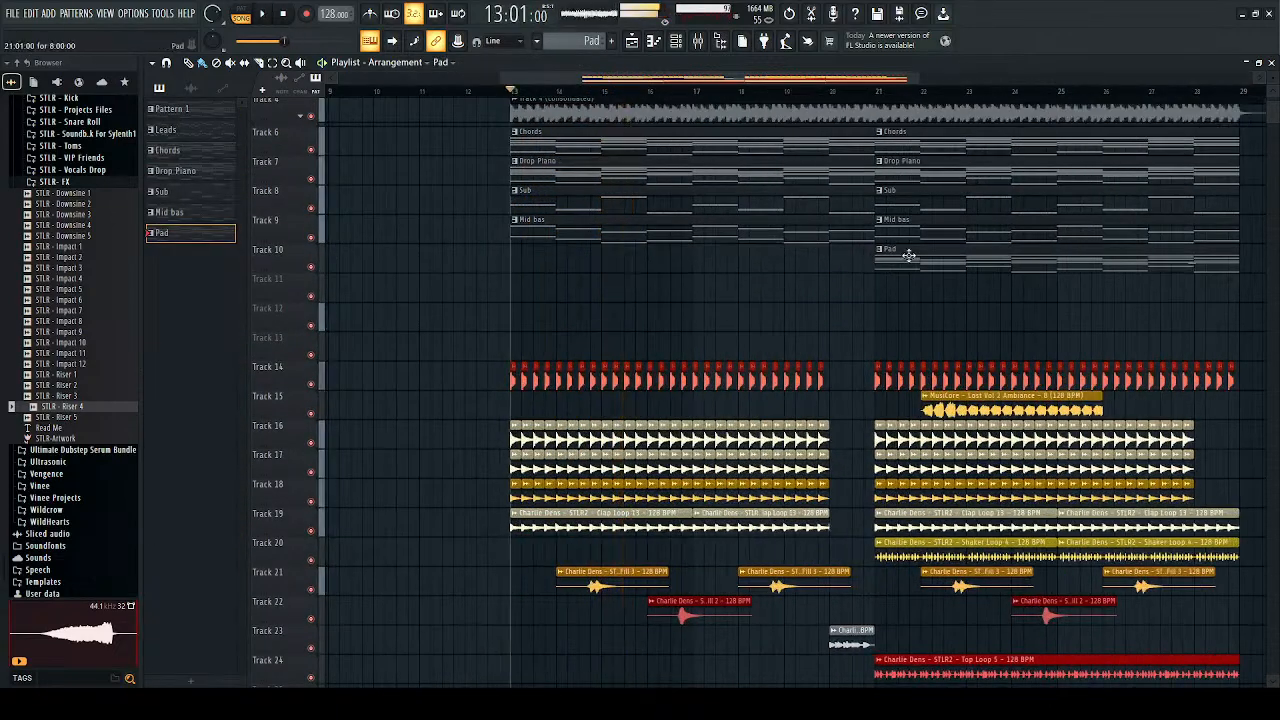
# Step: Check the Pad notes in the Piano roll, place the Pad pattern on Track 10 at bar 13, and replay the drop
pyautogui.doubleClick(900, 257)
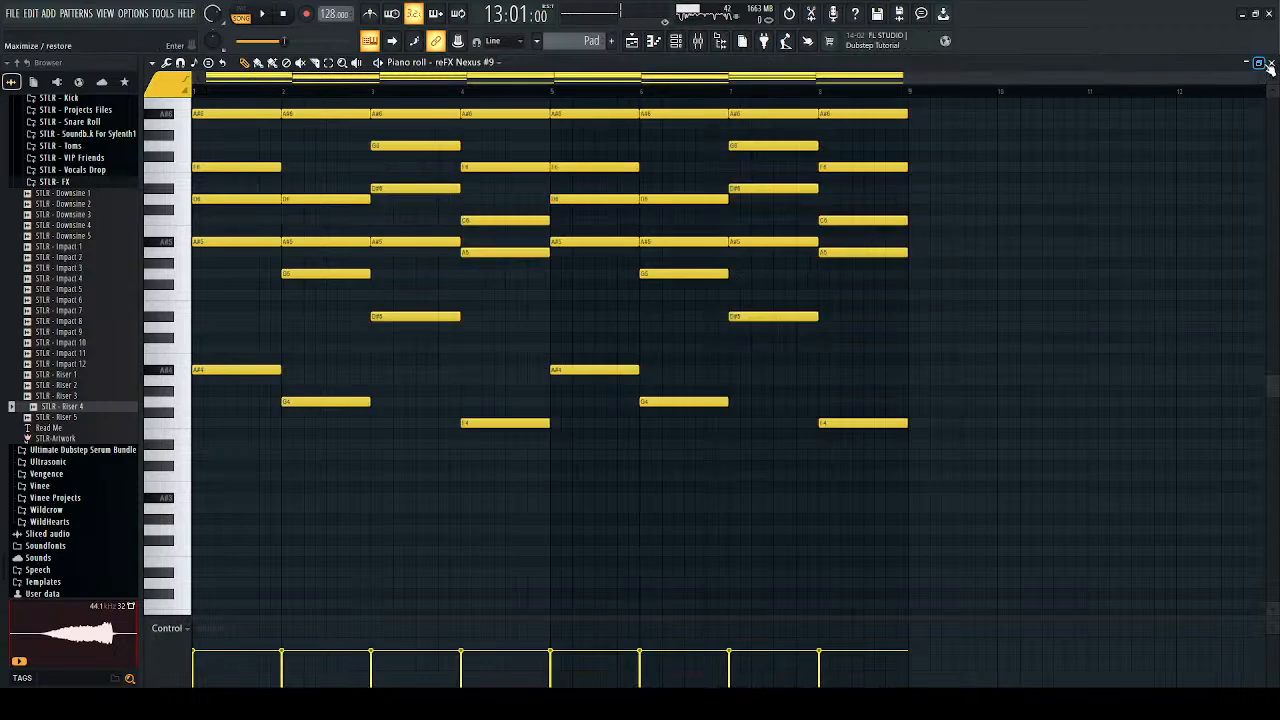
pyautogui.click(1262, 62)
pyautogui.click(1132, 130)
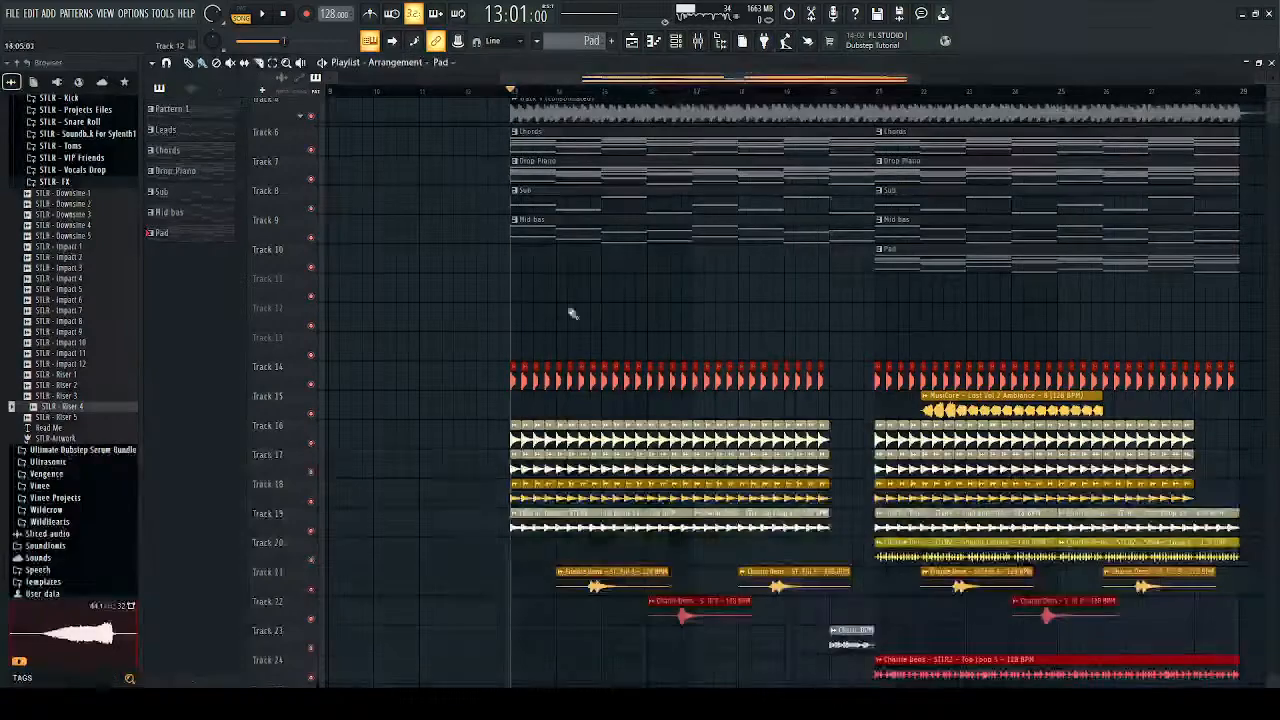
pyautogui.click(511, 266)
pyautogui.scroll(3, 589, 334)
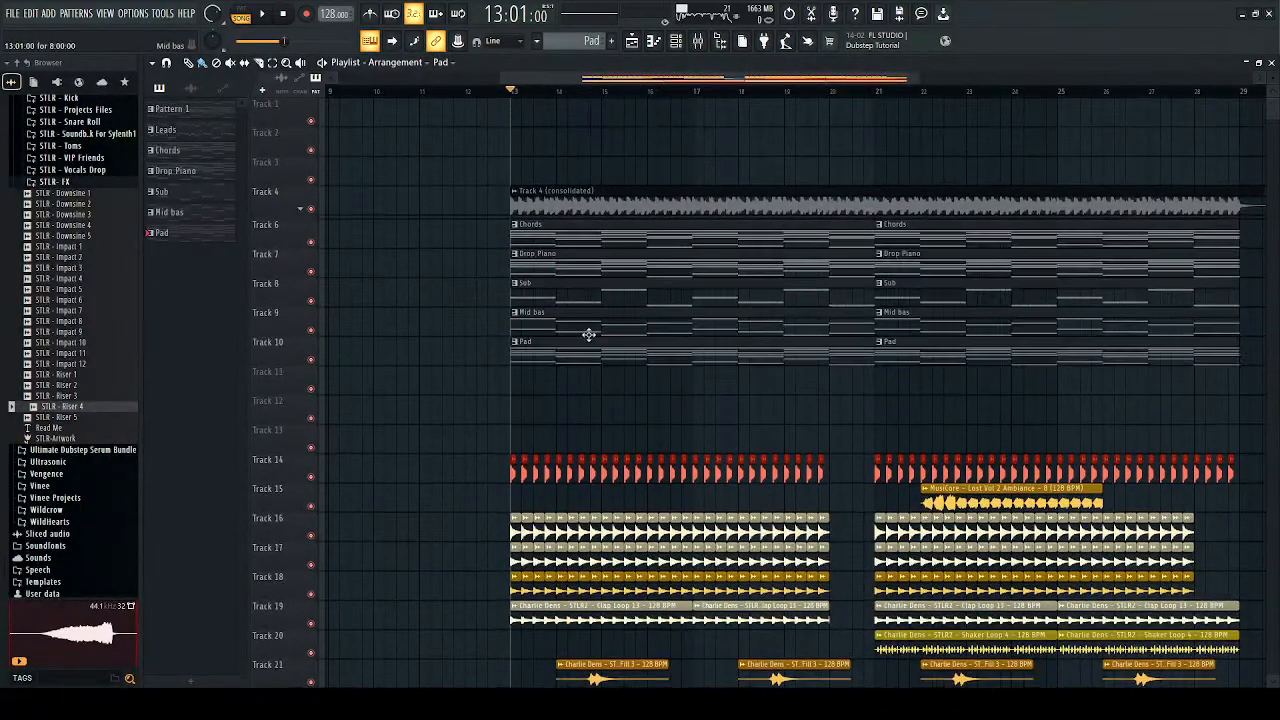
pyautogui.scroll(-6, 585, 341)
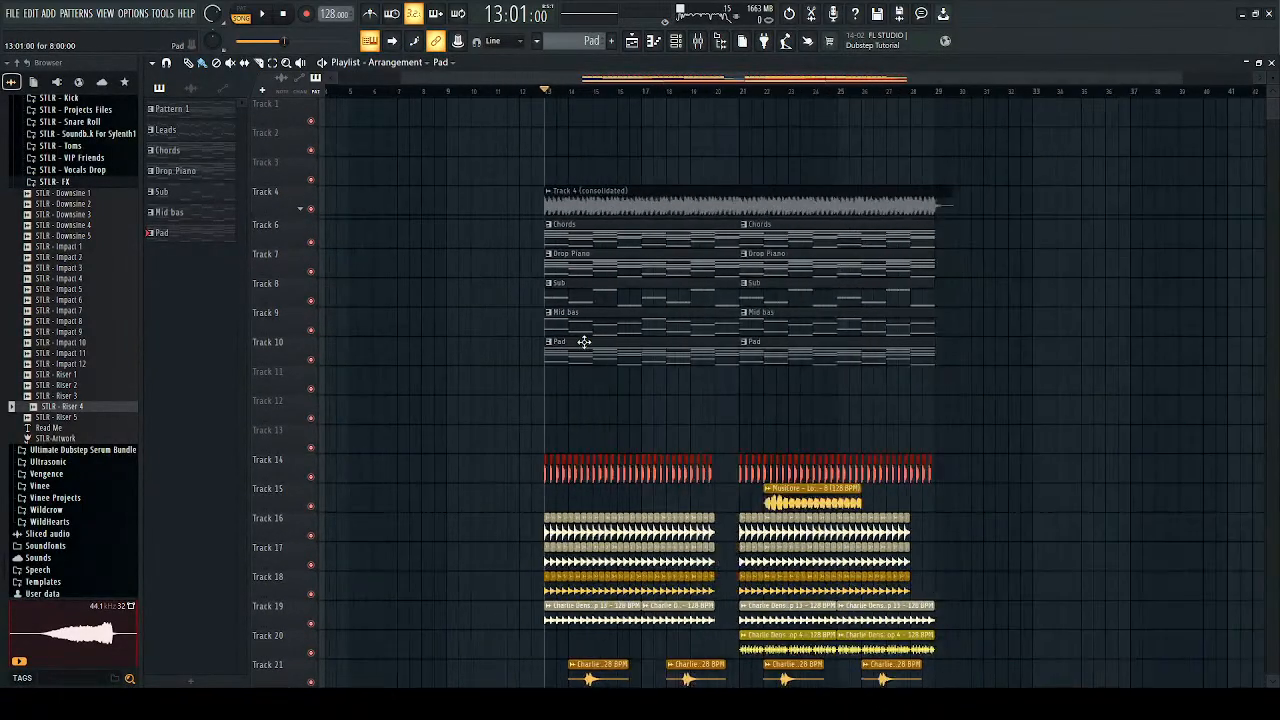
pyautogui.scroll(4, 708, 343)
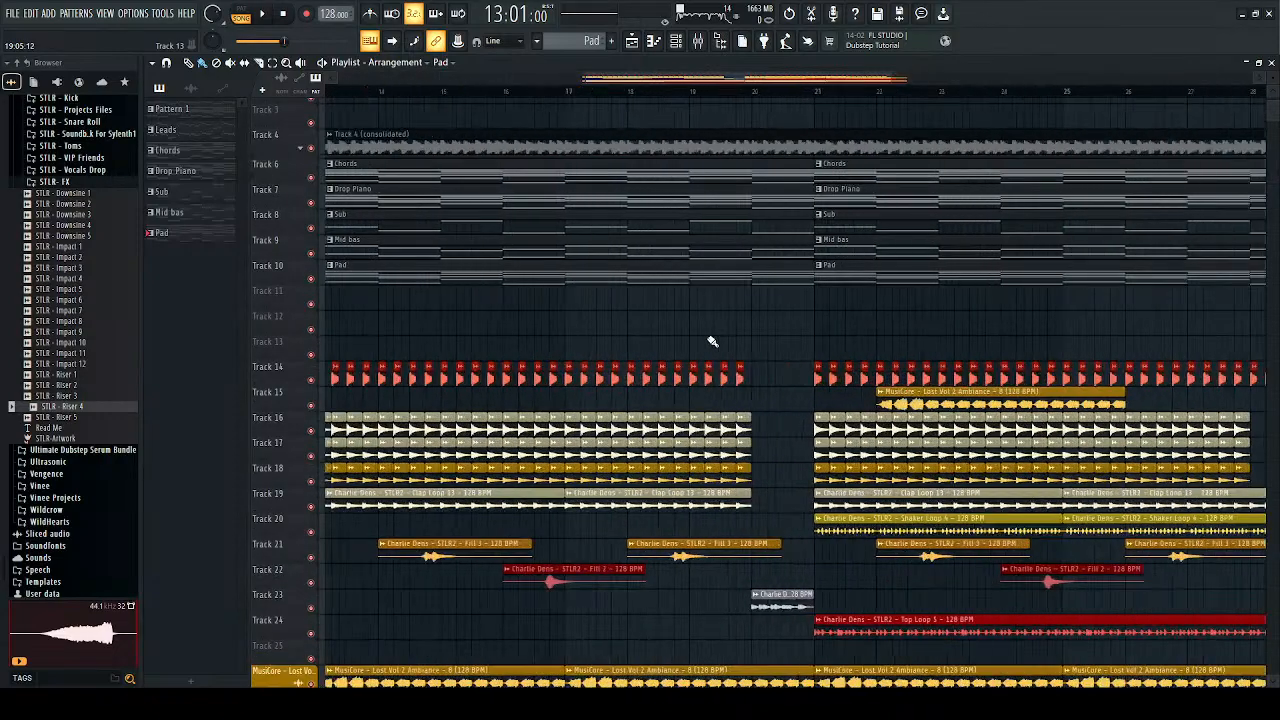
pyautogui.scroll(2, 502, 182)
pyautogui.scroll(-2, 502, 182)
pyautogui.press('space')
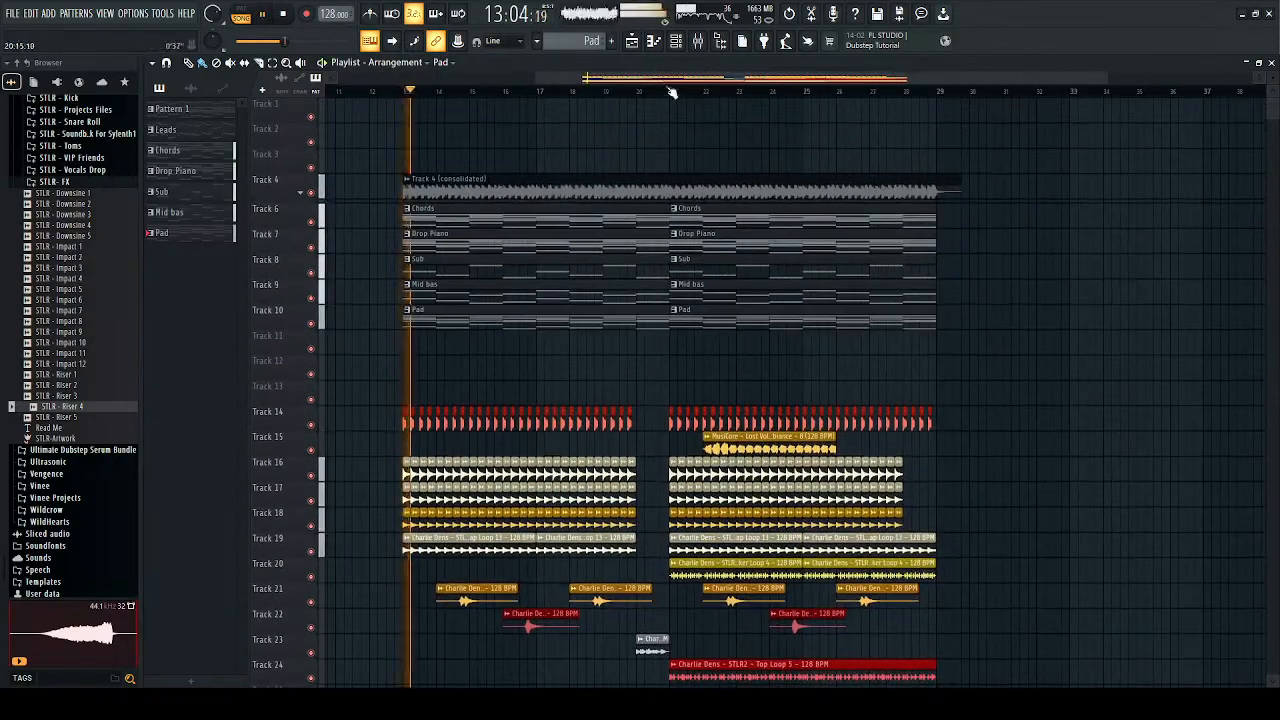
# Step: Create an automation clip on Track 1 from bar 13 for the Trigger parameter of dblue.TapeStop on mixer Insert 16
pyautogui.click(697, 42)
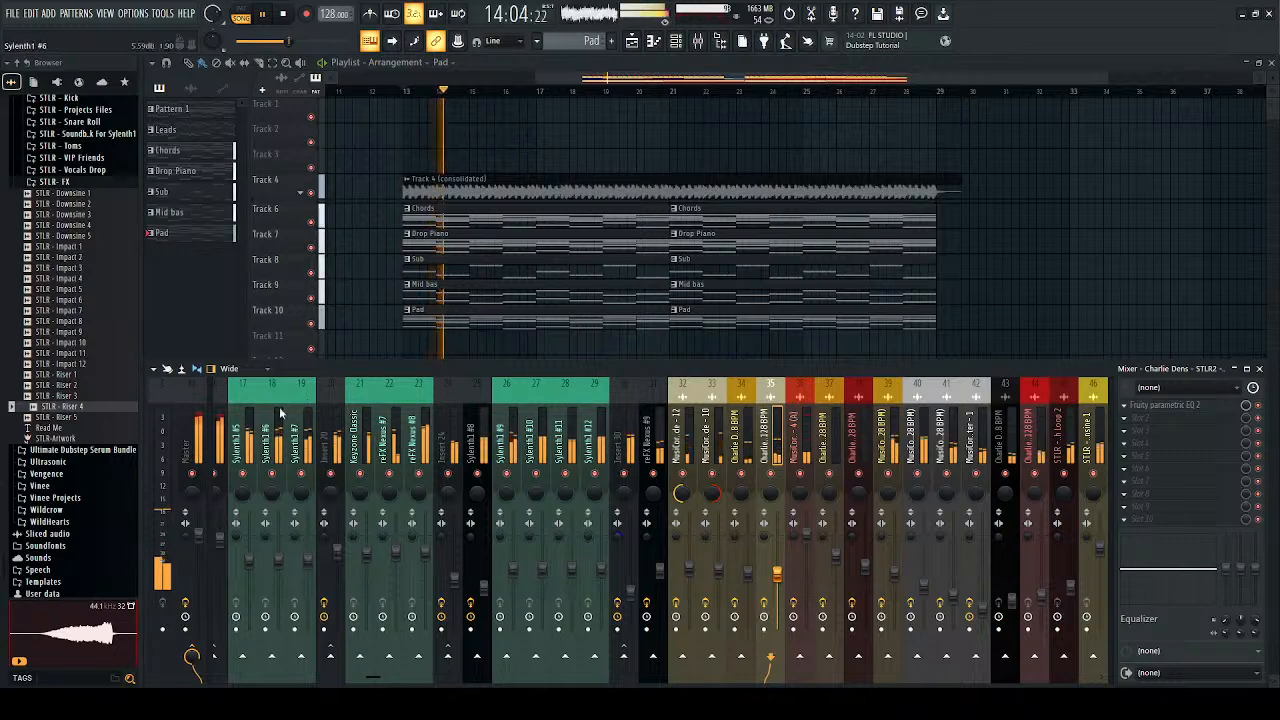
pyautogui.press('space')
pyautogui.hscroll(-5, 375, 678)
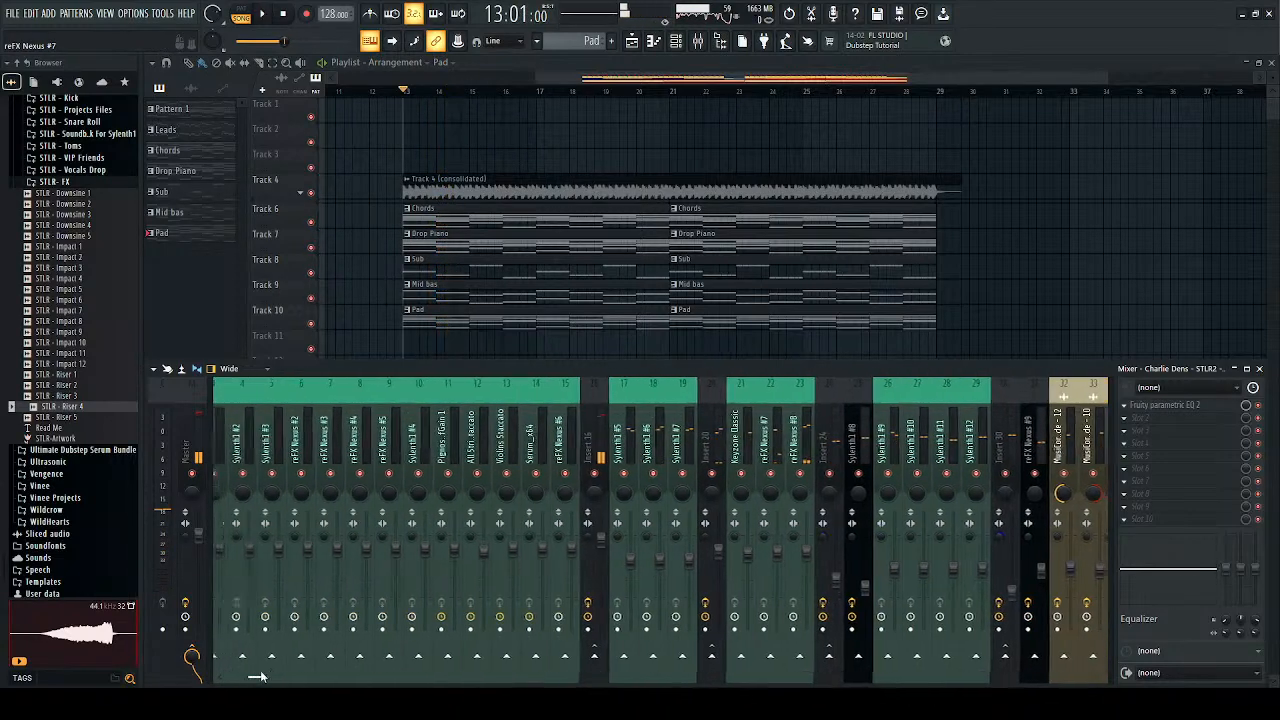
pyautogui.click(676, 430)
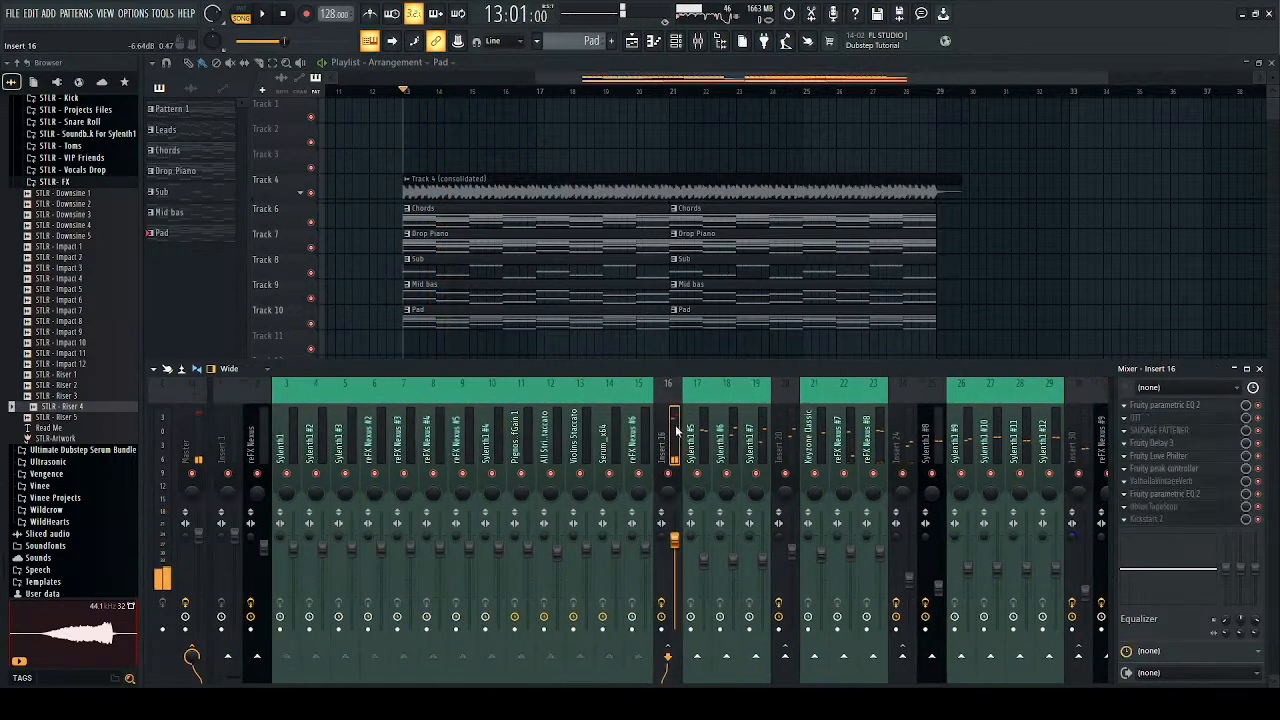
pyautogui.click(1160, 508)
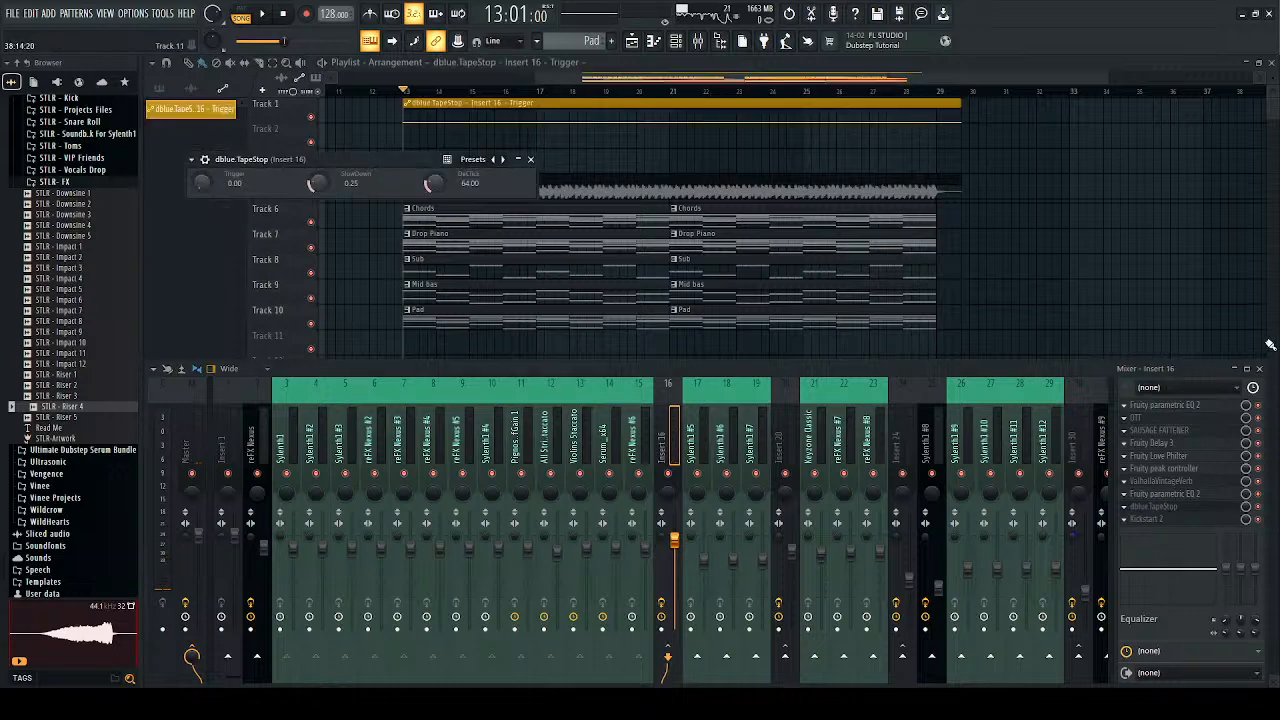
pyautogui.click(1263, 370)
pyautogui.press('Escape')
# Step: Add a raised block to the TapeStop Trigger automation from 13:15:00 to the start of bar 14, and replay the drop
pyautogui.scroll(2, 412, 137)
pyautogui.press('space')
pyautogui.scroll(2, 421, 136)
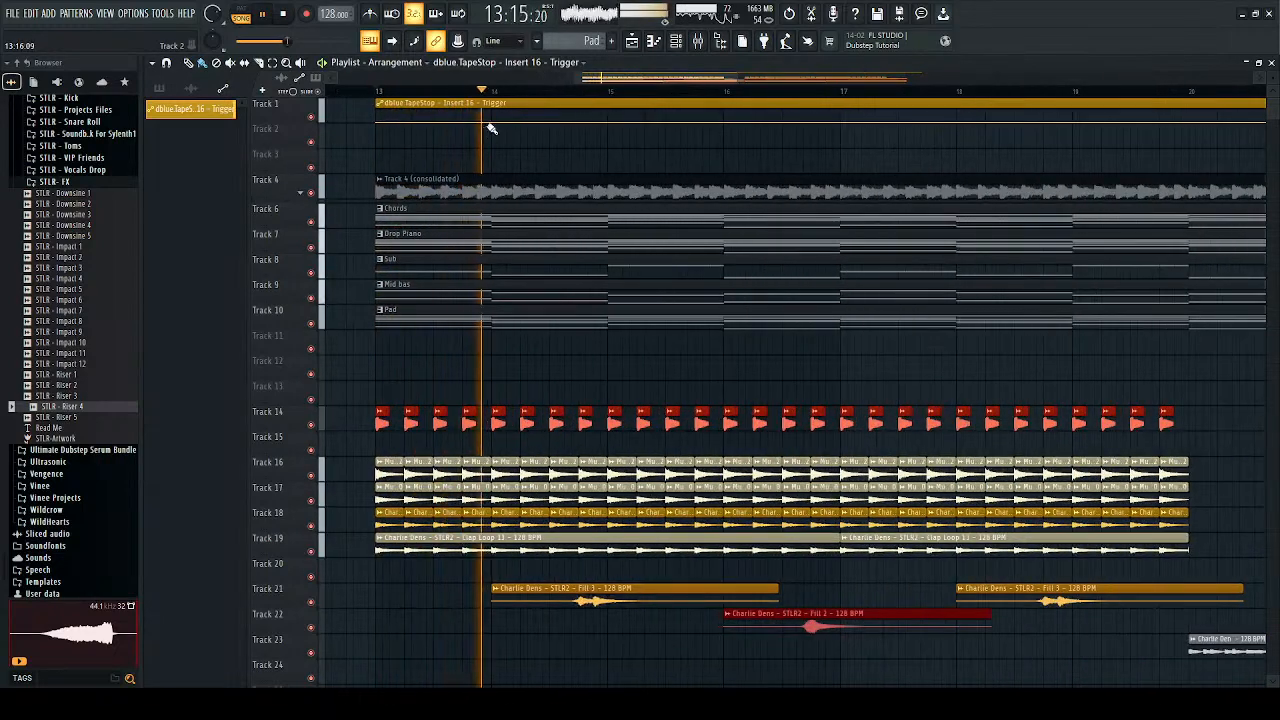
pyautogui.scroll(2, 480, 129)
pyautogui.rightClick(477, 122)
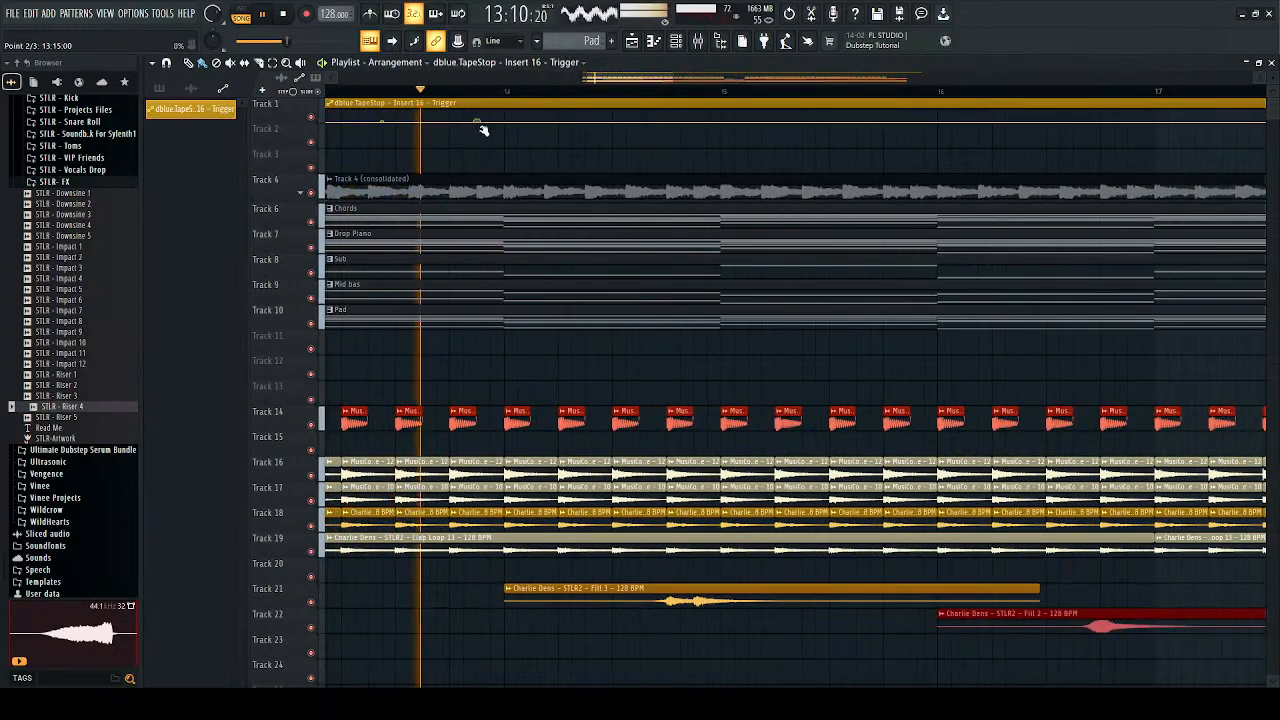
pyautogui.press('space')
pyautogui.rightClick(478, 111)
pyautogui.rightClick(505, 111)
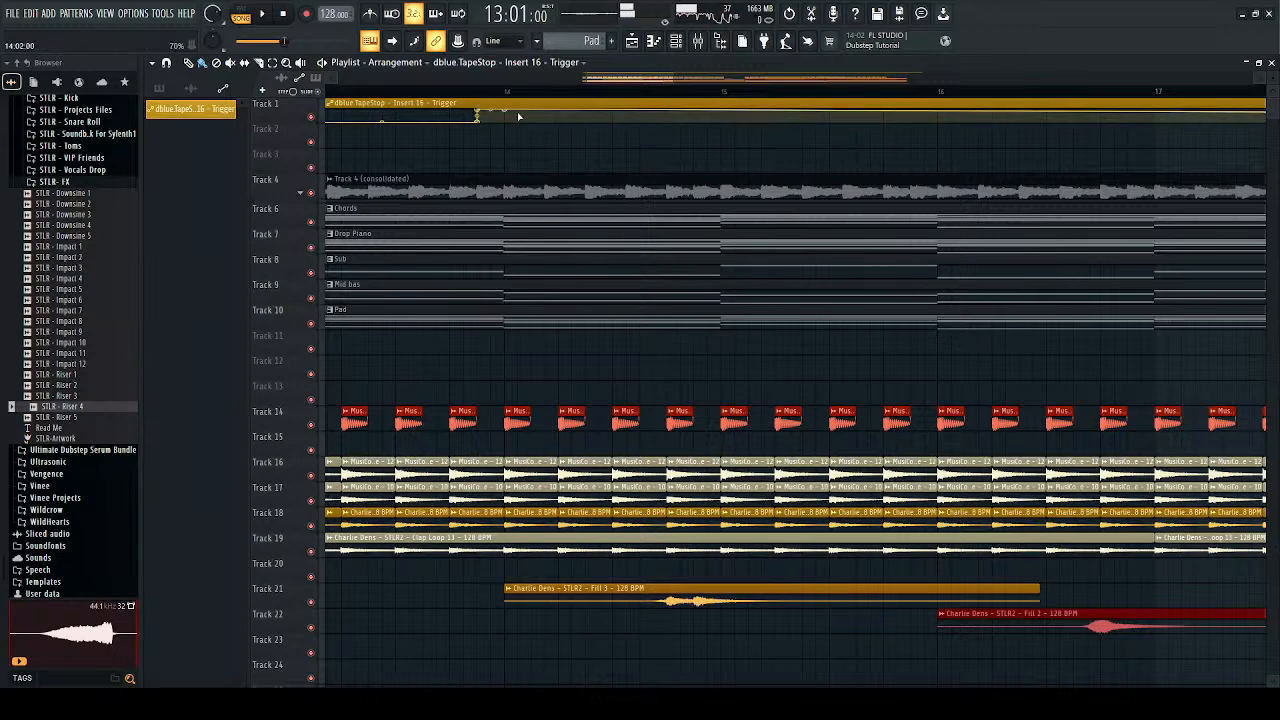
pyautogui.press('space')
pyautogui.scroll(-2, 500, 136)
pyautogui.scroll(-2, 497, 134)
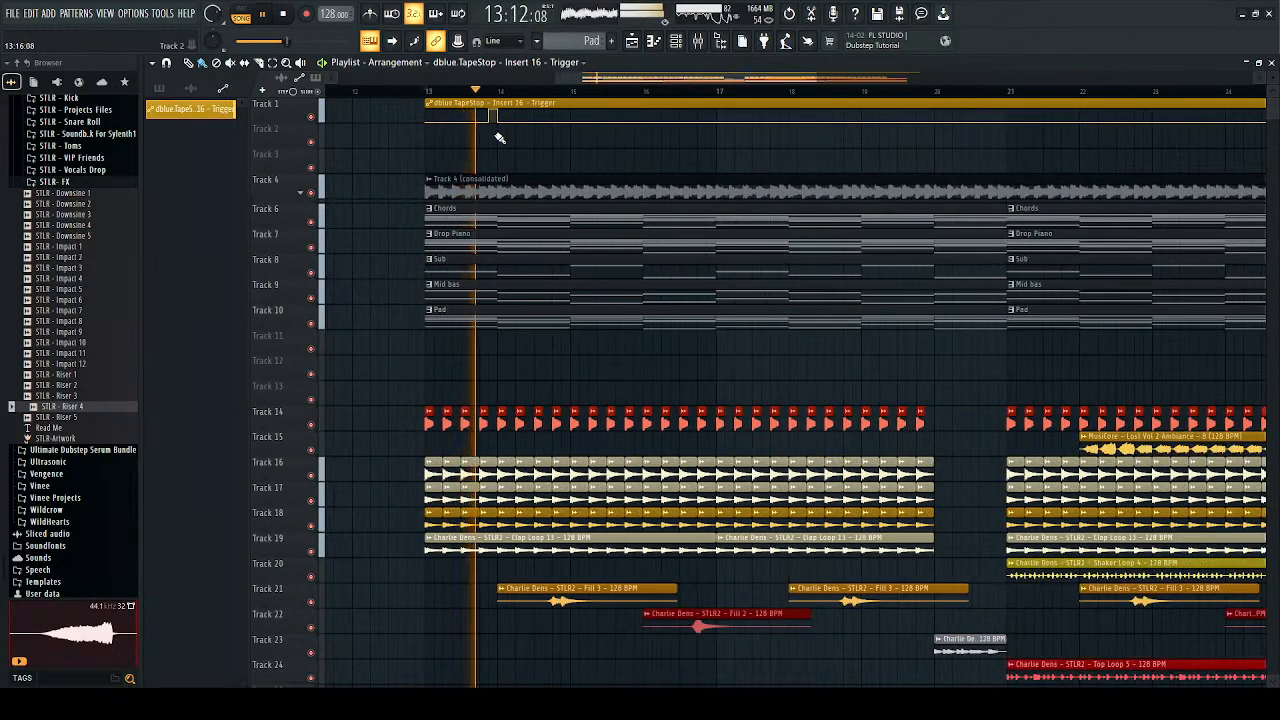
# Step: Add a second raised block to the TapeStop Trigger automation from 14:15:00 to 15:01:00
pyautogui.scroll(2, 577, 123)
pyautogui.scroll(2, 580, 127)
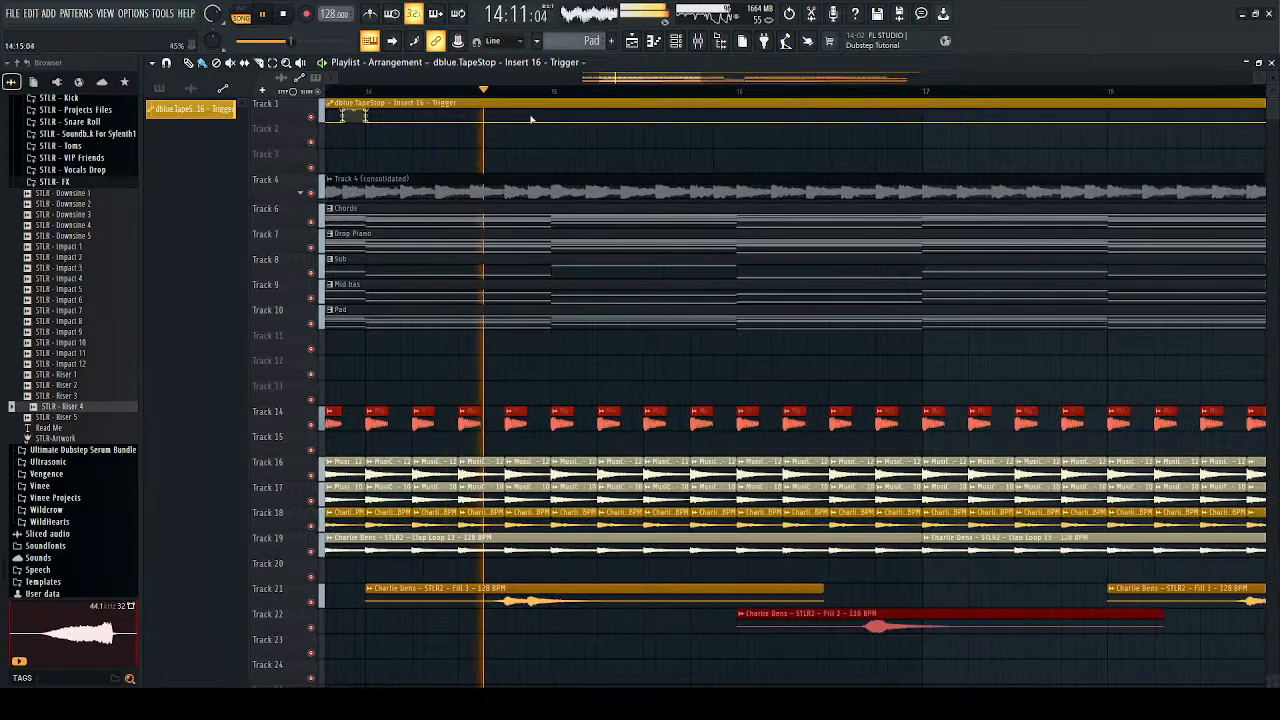
pyautogui.press('space')
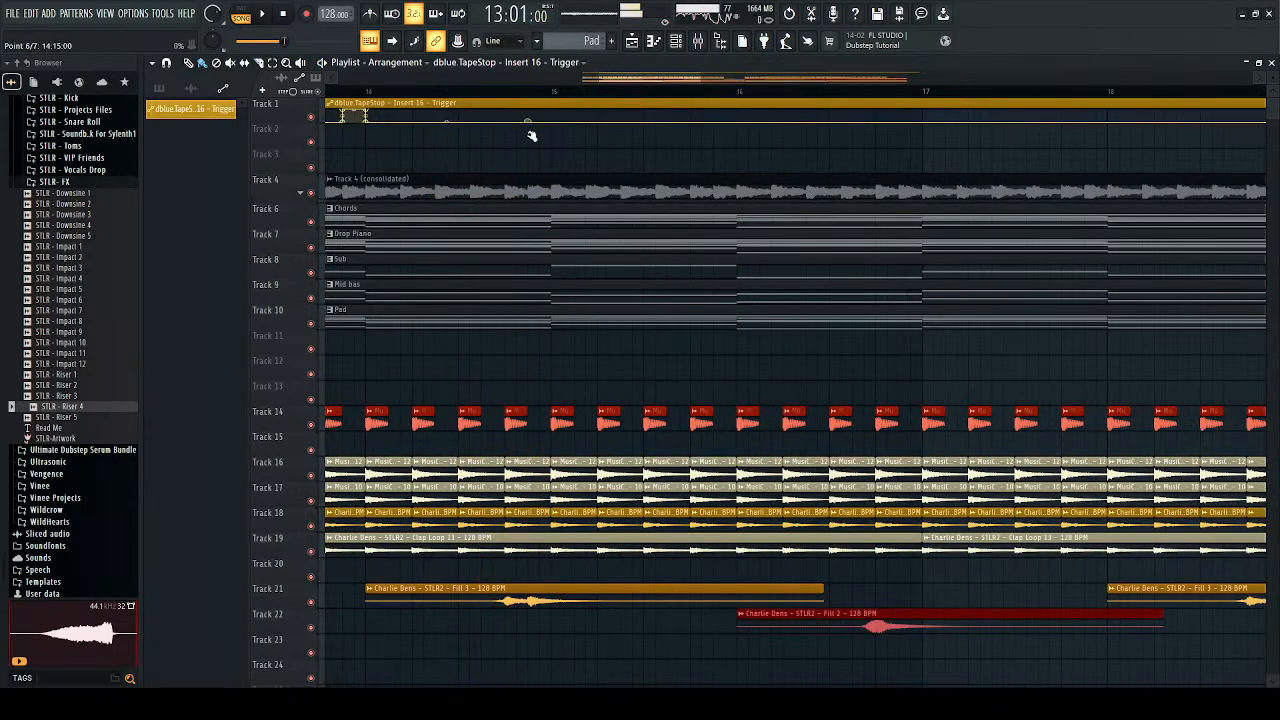
pyautogui.moveTo(529, 122); pyautogui.dragTo(530, 108)
pyautogui.rightClick(556, 116)
pyautogui.hotkey('ctrl', 'z')
pyautogui.rightClick(553, 111)
pyautogui.rightClick(554, 121)
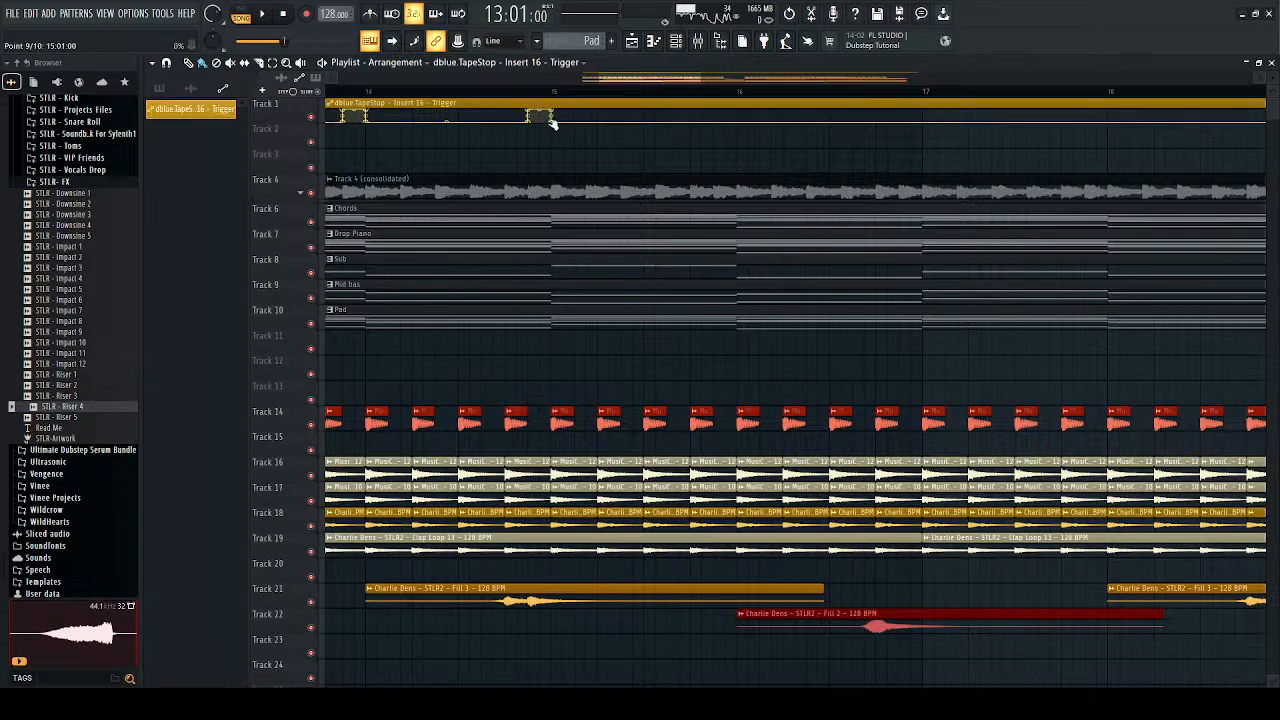
# Step: Replay the drop from bar 13 and listen to both TapeStop triggers against the full arrangement
pyautogui.press('space')
pyautogui.scroll(-4, 530, 130)
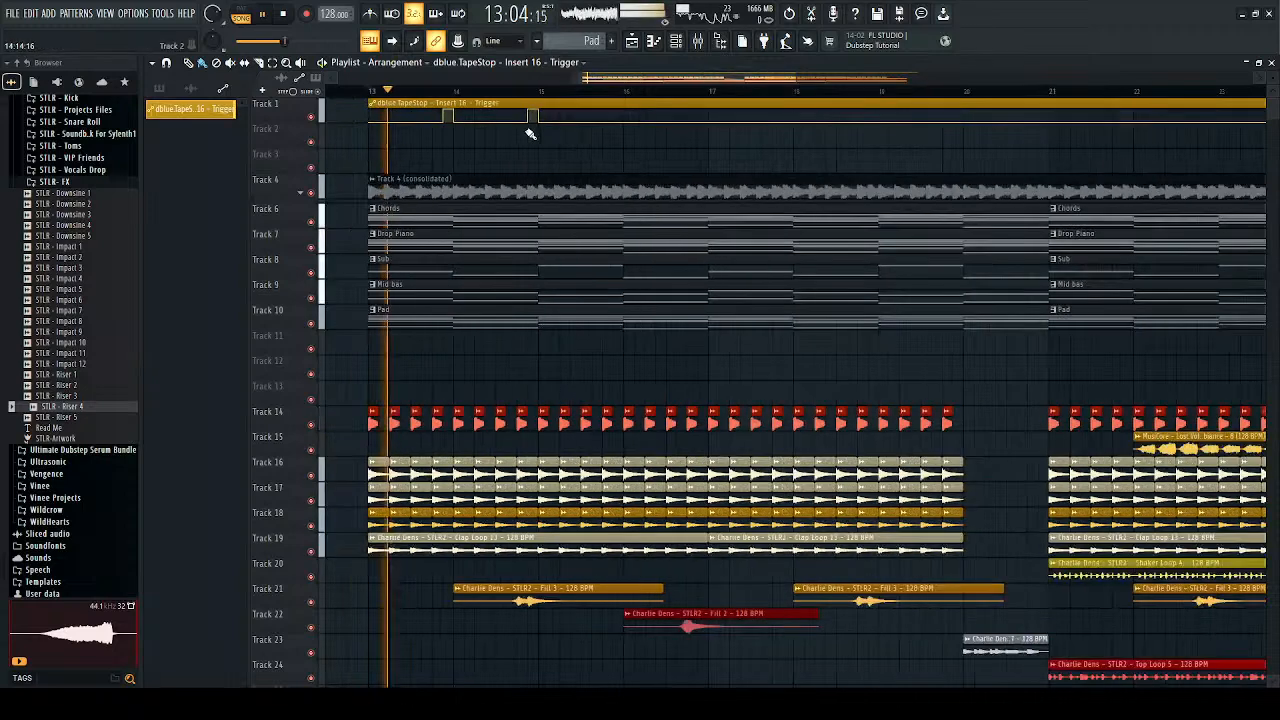
pyautogui.scroll(-2, 535, 128)
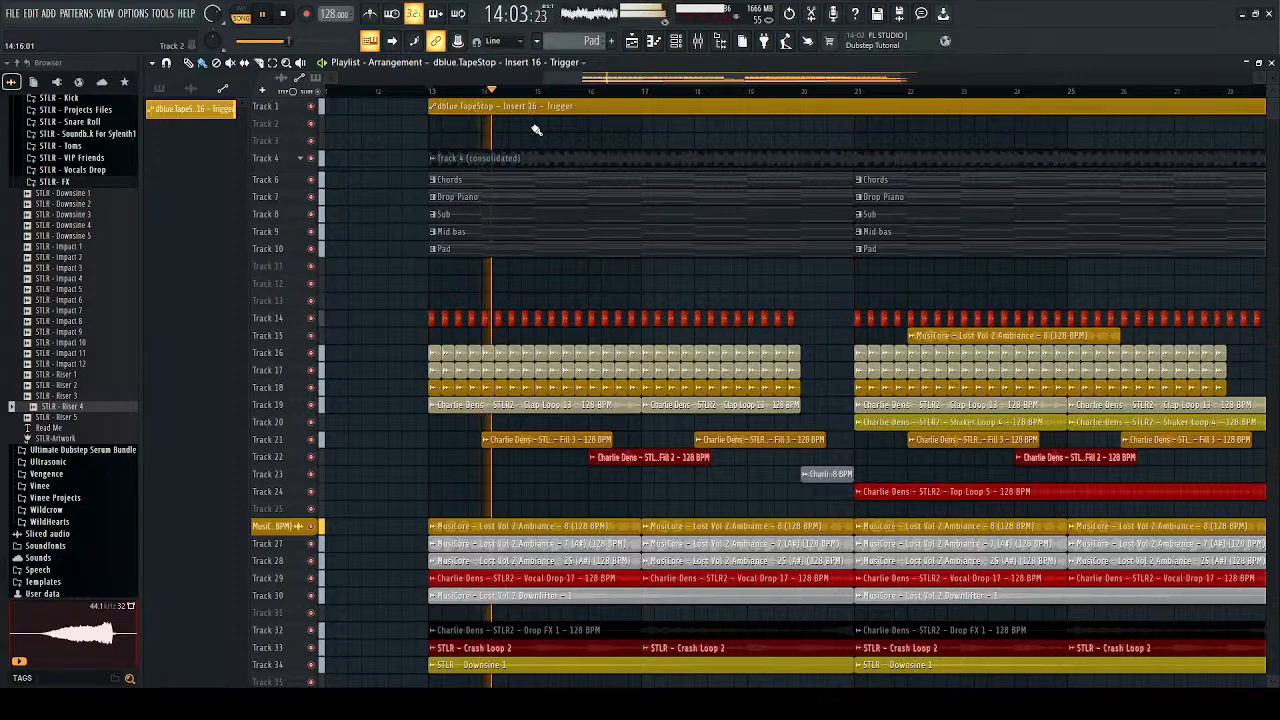
pyautogui.scroll(2, 533, 130)
pyautogui.scroll(2, 533, 132)
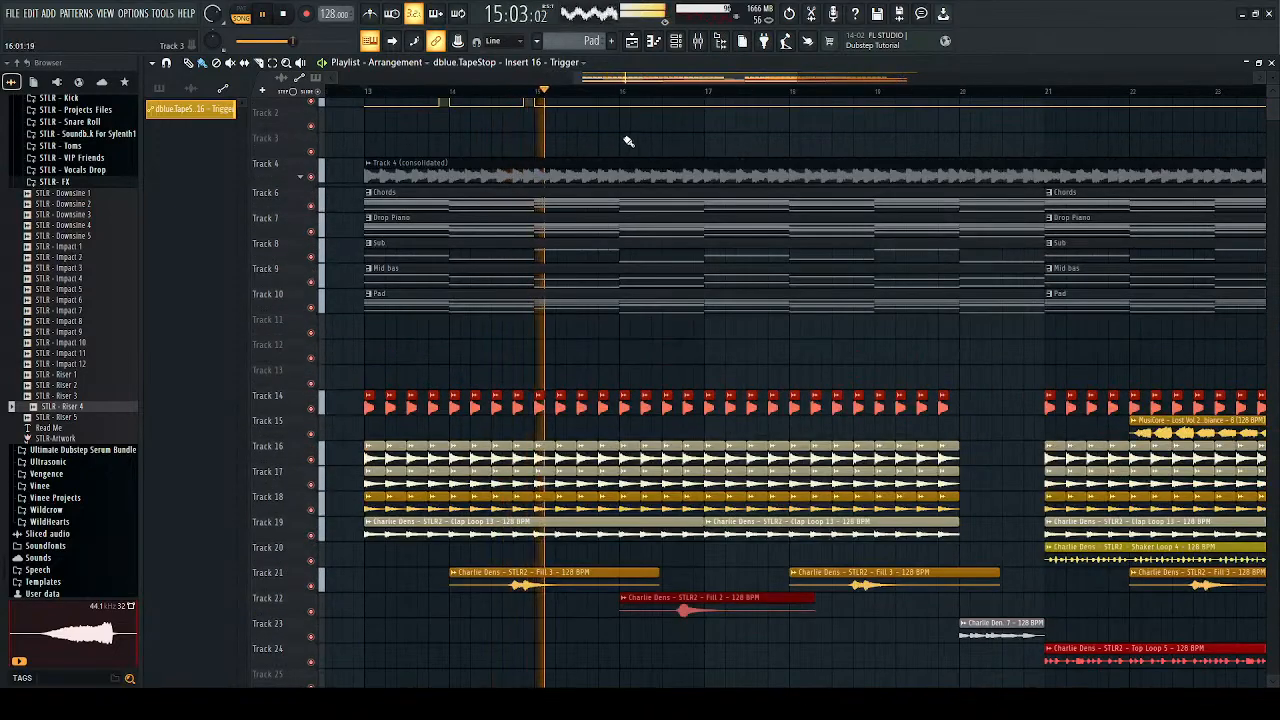
pyautogui.scroll(2, 624, 140)
pyautogui.scroll(1, 510, 124)
pyautogui.press('space')
pyautogui.press('space')
pyautogui.scroll(-1, 455, 131)
pyautogui.scroll(-1, 455, 131)
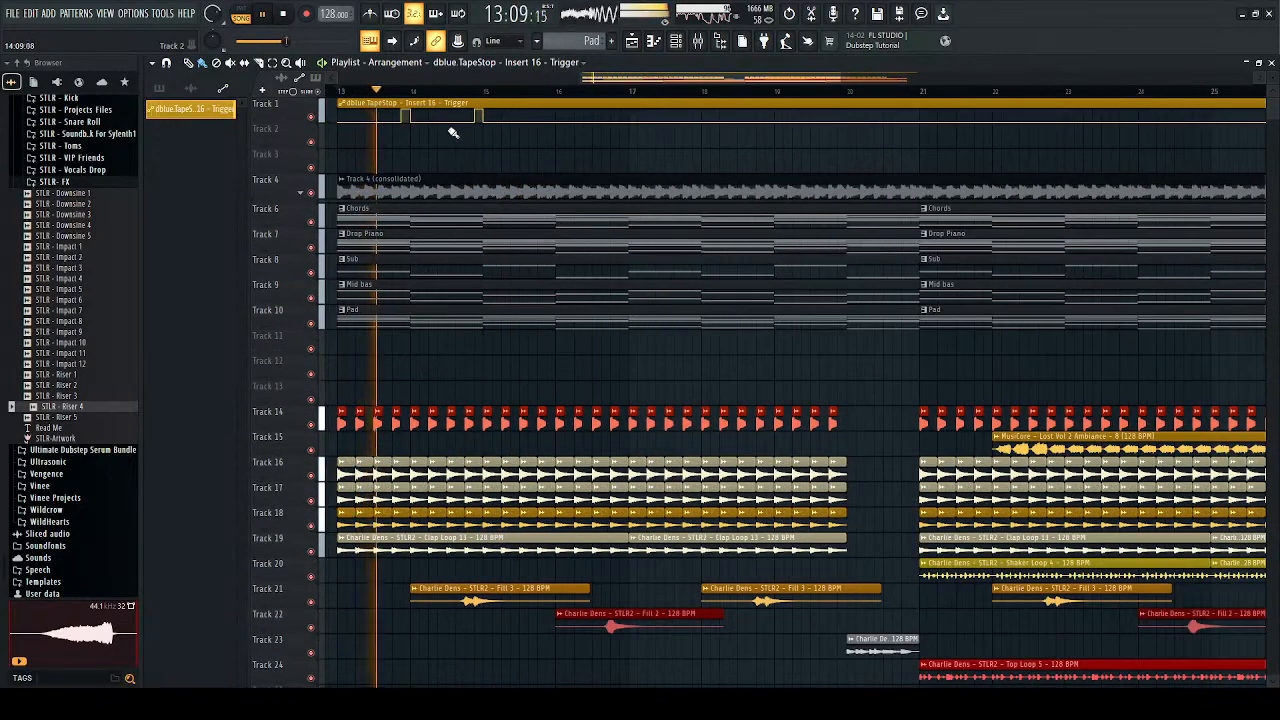
# Step: Examine the Trigger automation points just before bars 14 and 15 while replaying the drop from bar 13
pyautogui.press('space')
pyautogui.scroll(3, 440, 128)
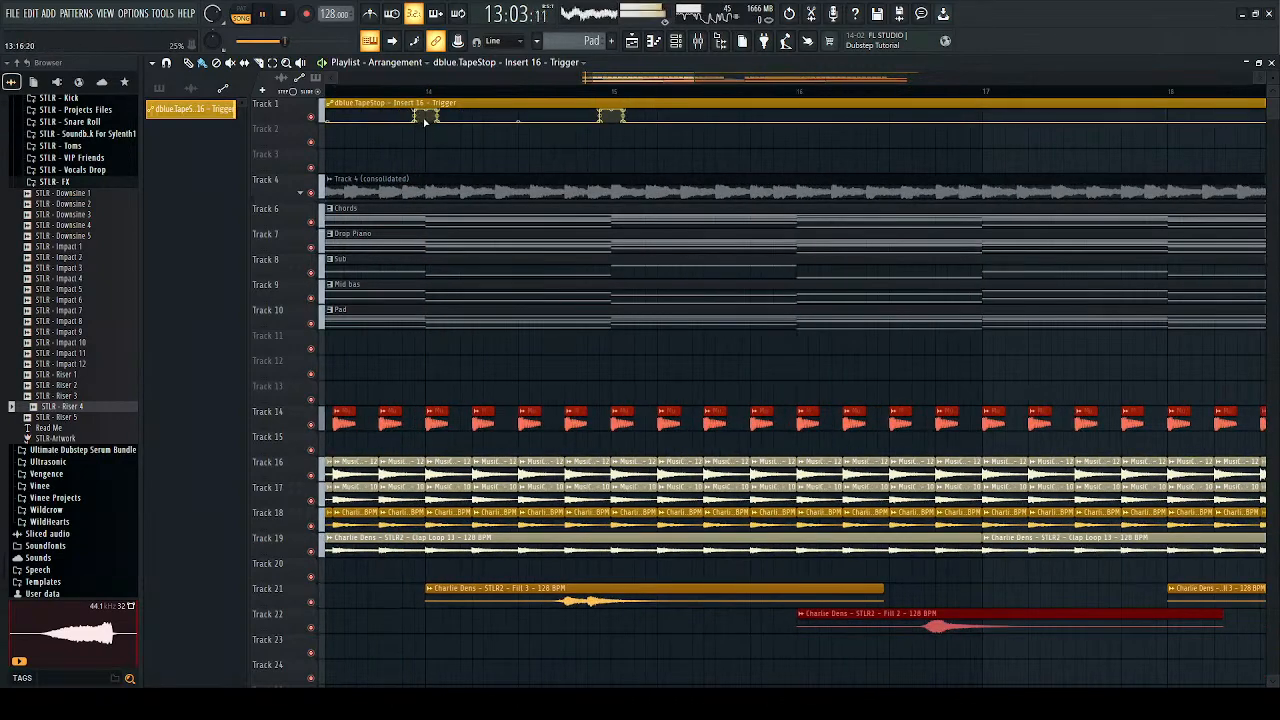
pyautogui.scroll(-1, 425, 118)
pyautogui.press('space')
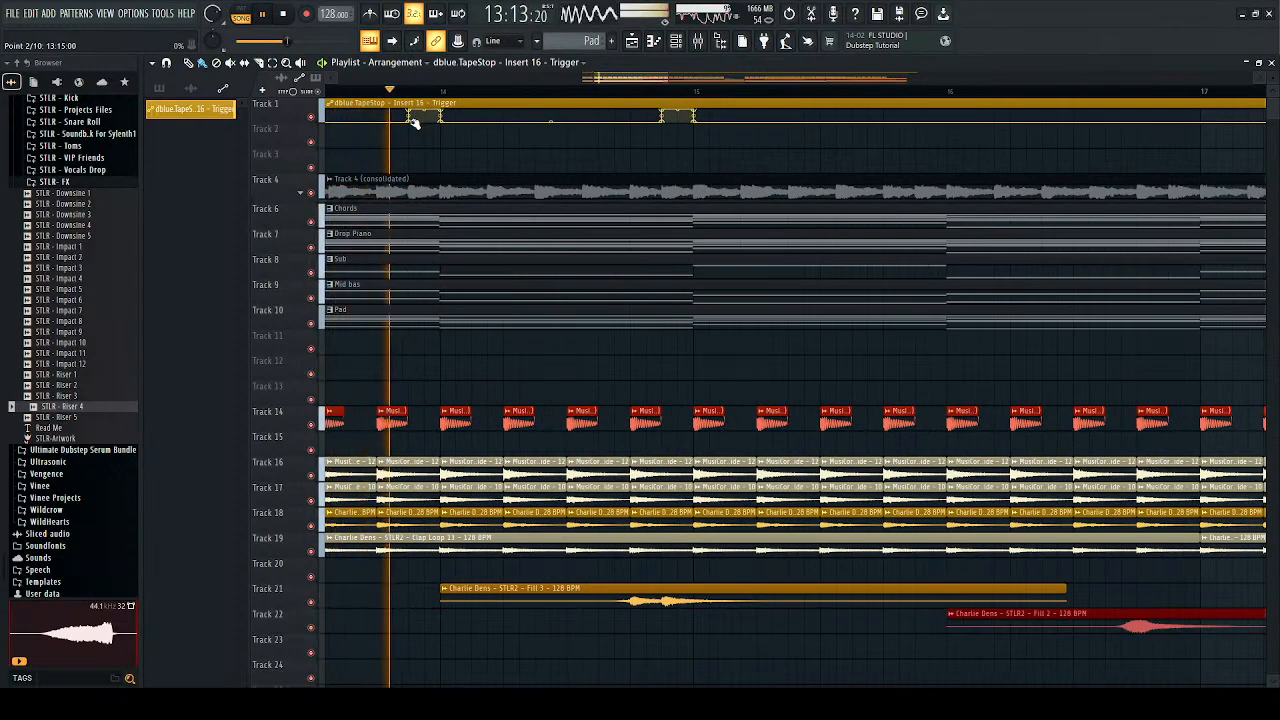
pyautogui.scroll(2, 415, 118)
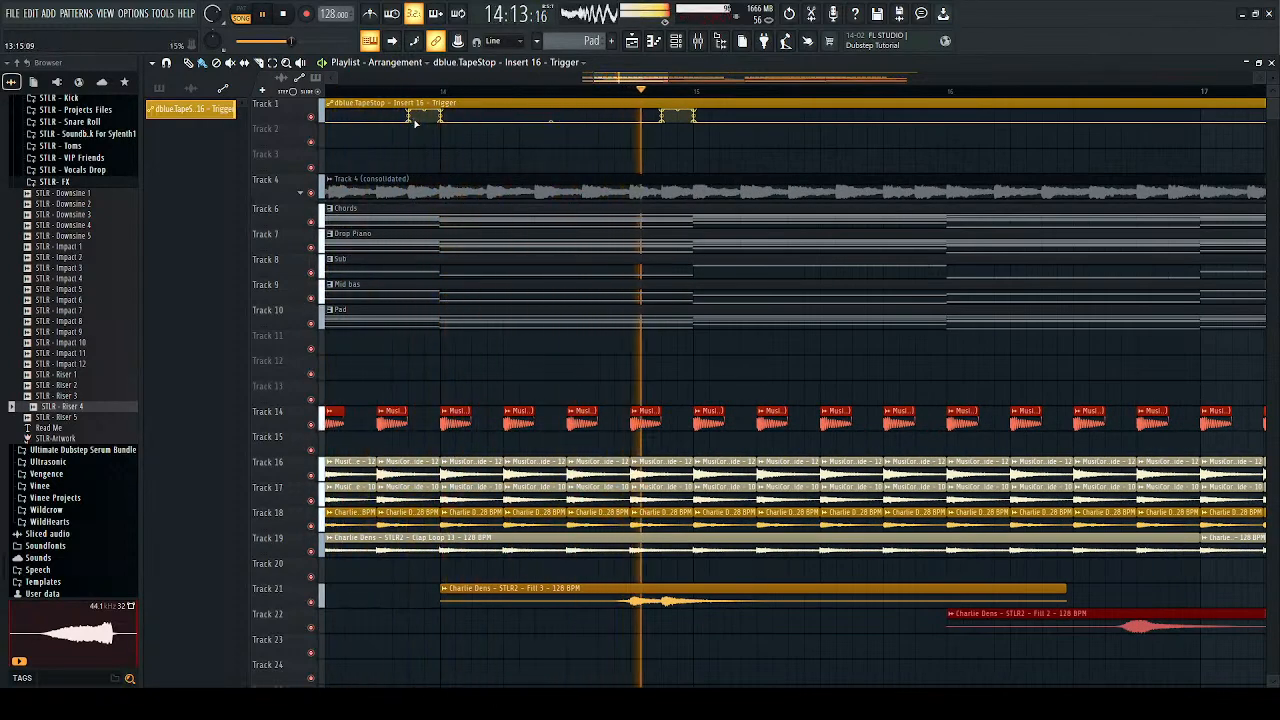
pyautogui.scroll(-1, 415, 118)
pyautogui.scroll(-1, 415, 118)
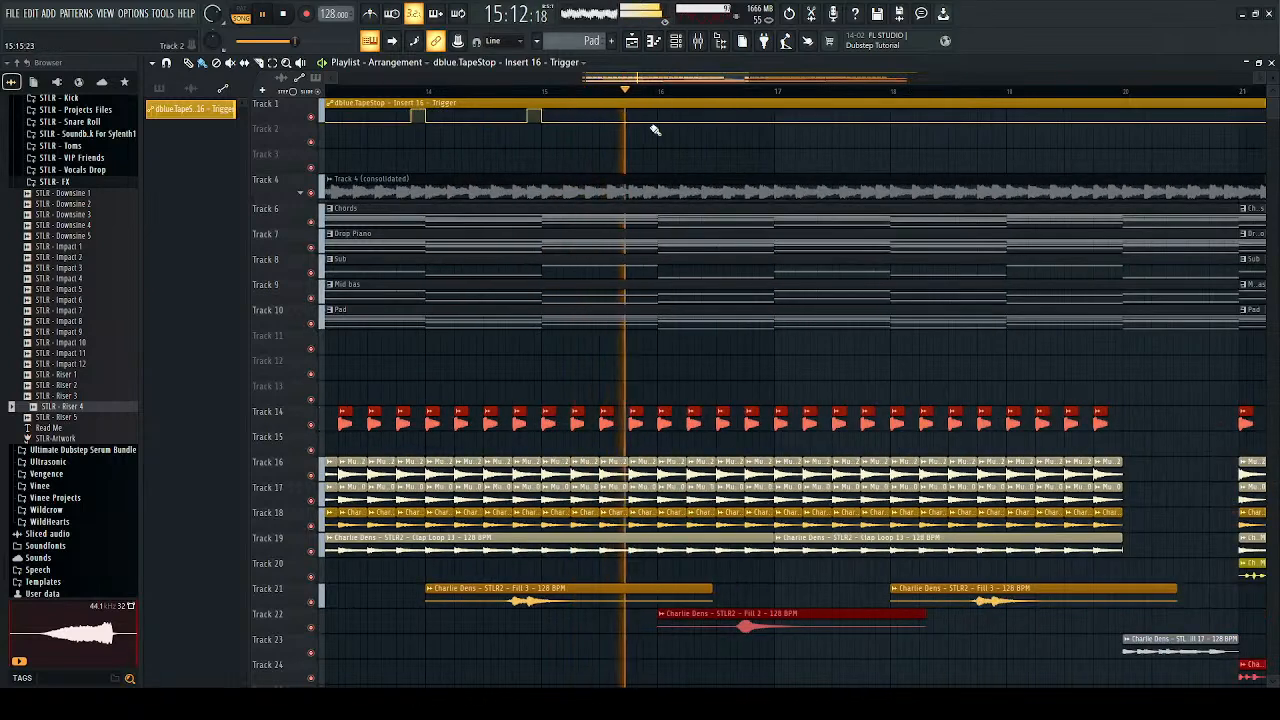
pyautogui.press('space')
pyautogui.press('space')
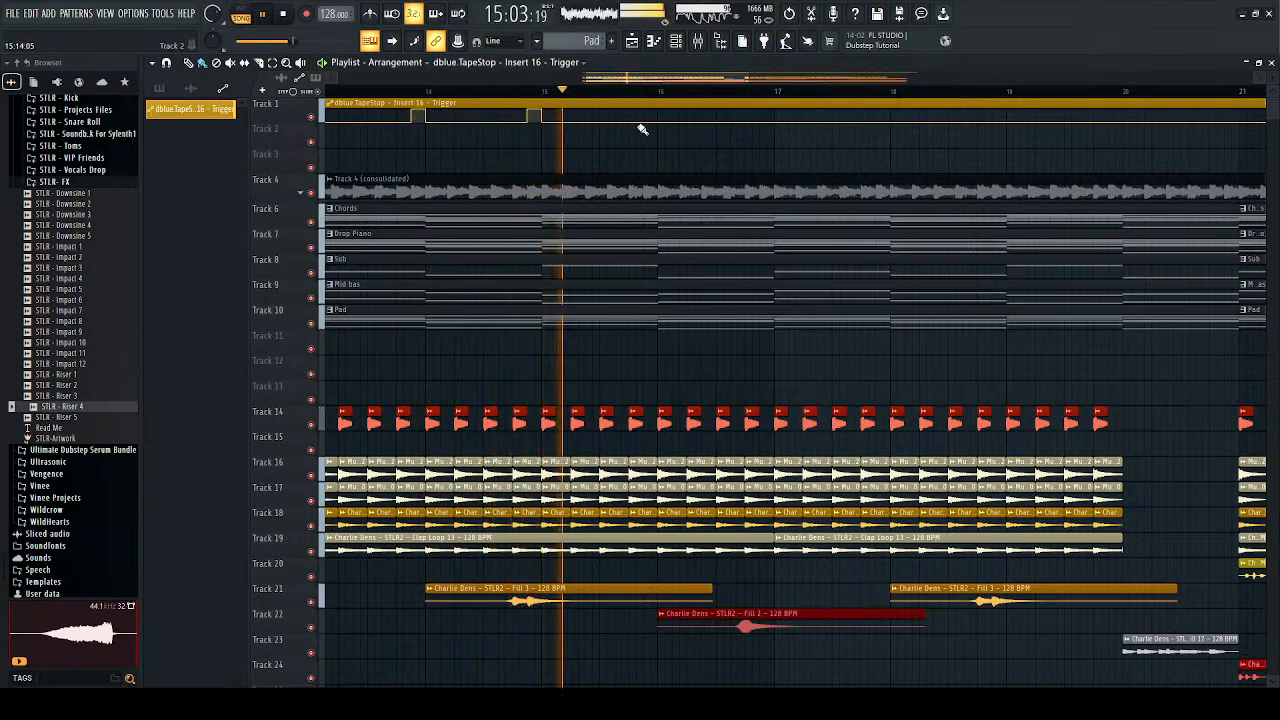
pyautogui.scroll(-2, 640, 130)
pyautogui.press('space')
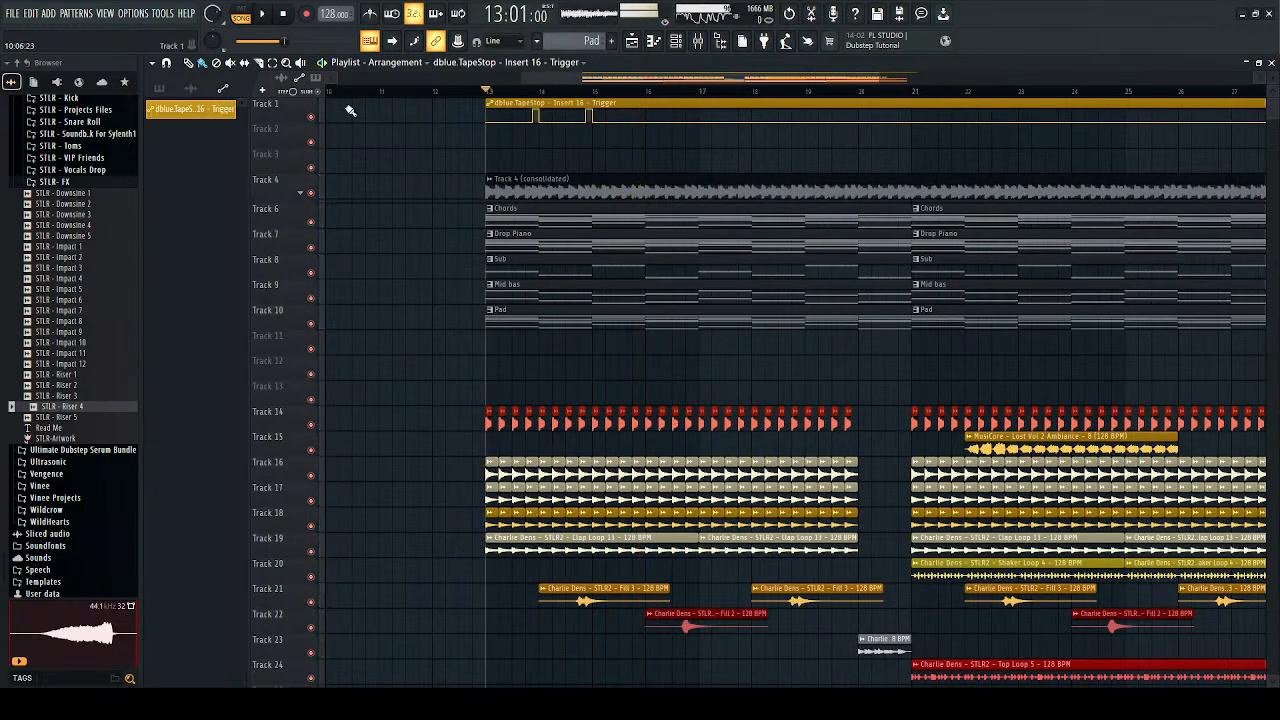
# Step: Mute the TapeStop Trigger automation track and create an automation clip for the Filter 1 cutoff of Insert 16's Fruity Love Philter
pyautogui.click(312, 117)
pyautogui.click(697, 42)
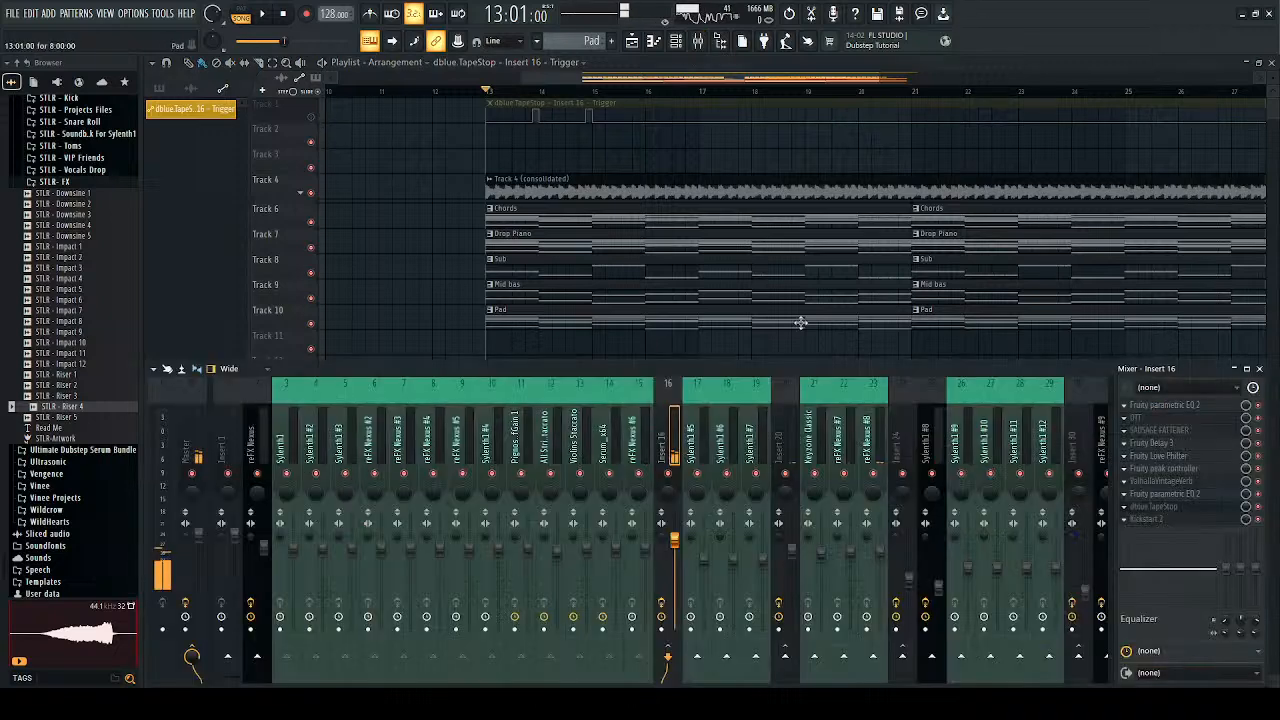
pyautogui.click(1181, 457)
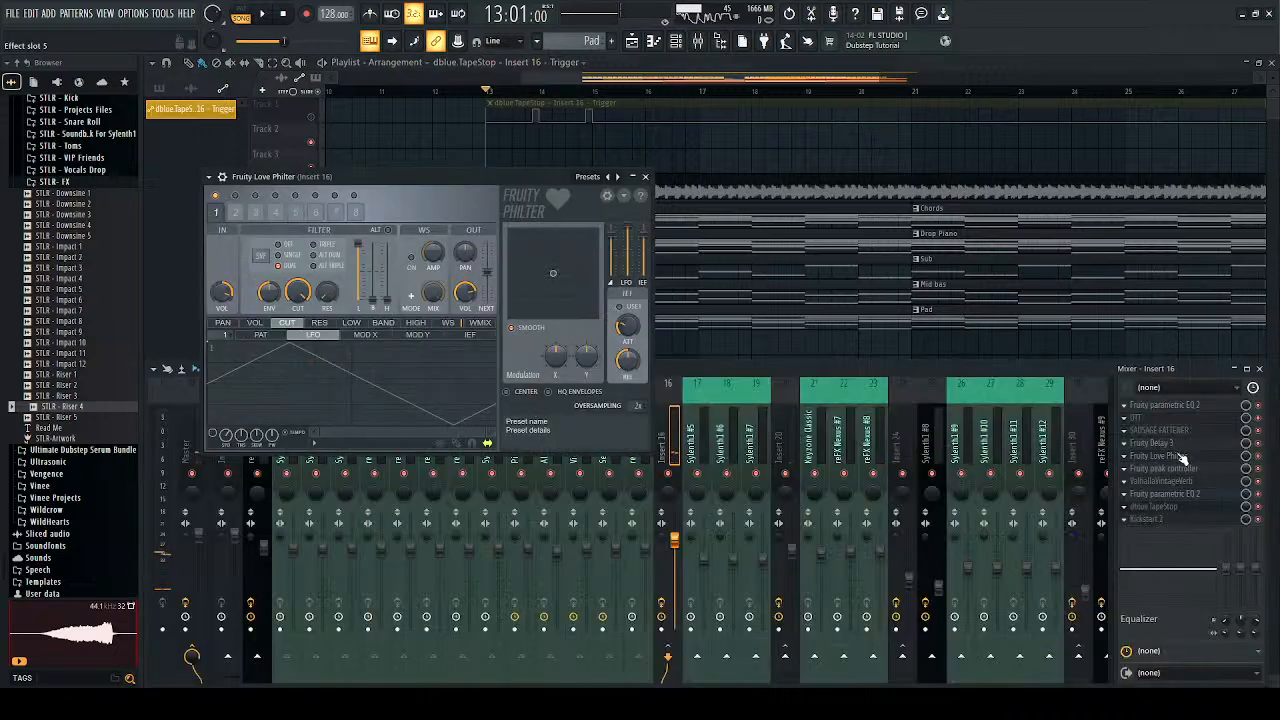
pyautogui.click(342, 398)
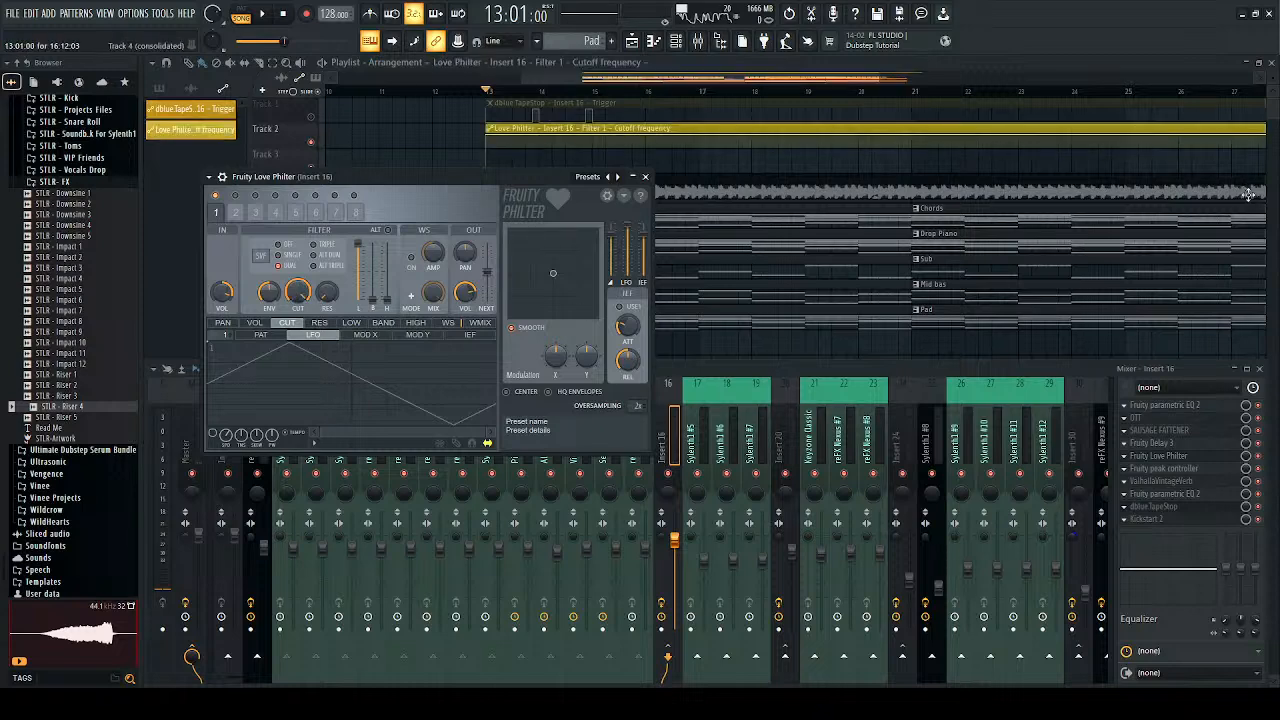
pyautogui.click(1262, 369)
pyautogui.press('Escape')
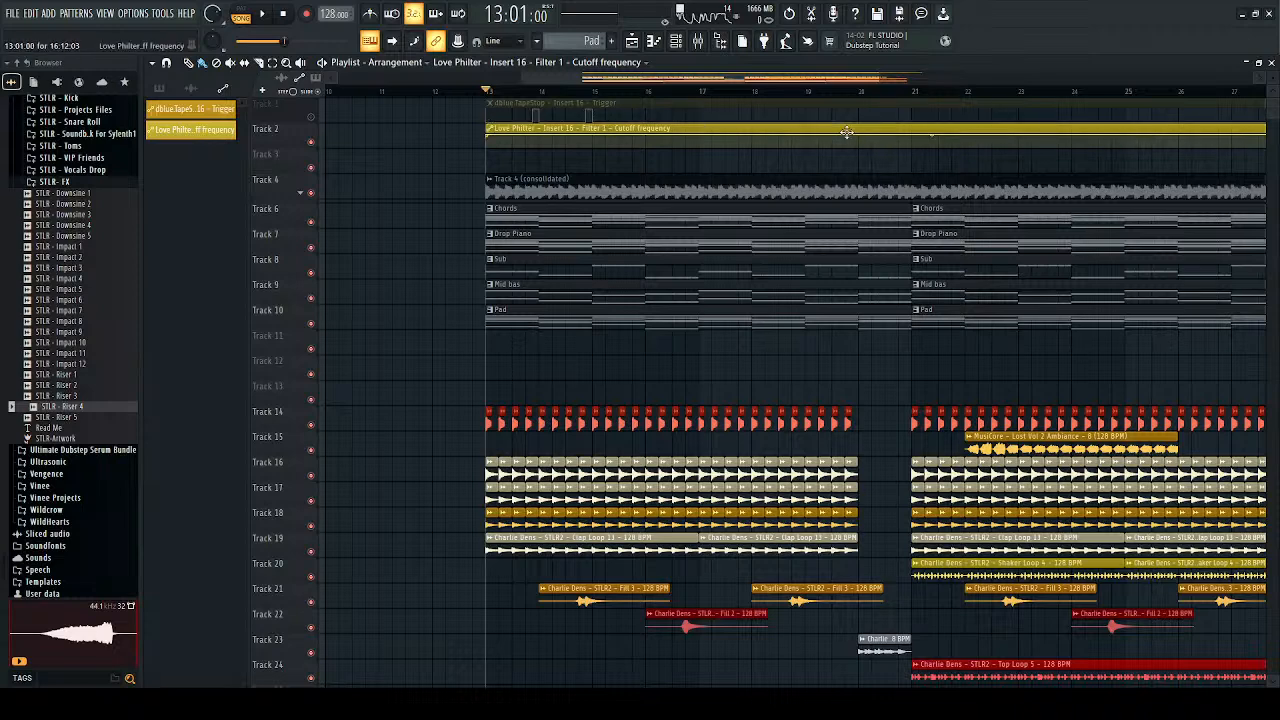
# Step: Draw a curved dip in the Filter 1 cutoff automation from bar 20 to bar 21 and replay that passage
pyautogui.moveTo(869, 142); pyautogui.dragTo(917, 136)
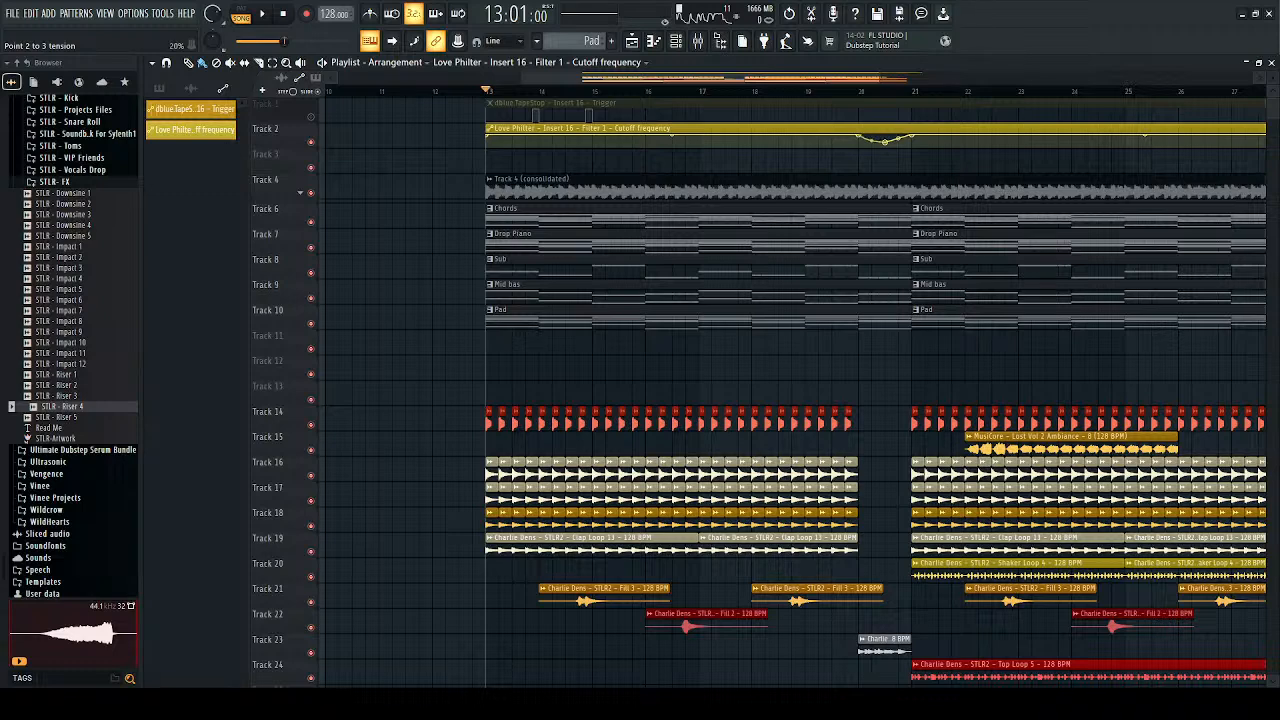
pyautogui.press('space')
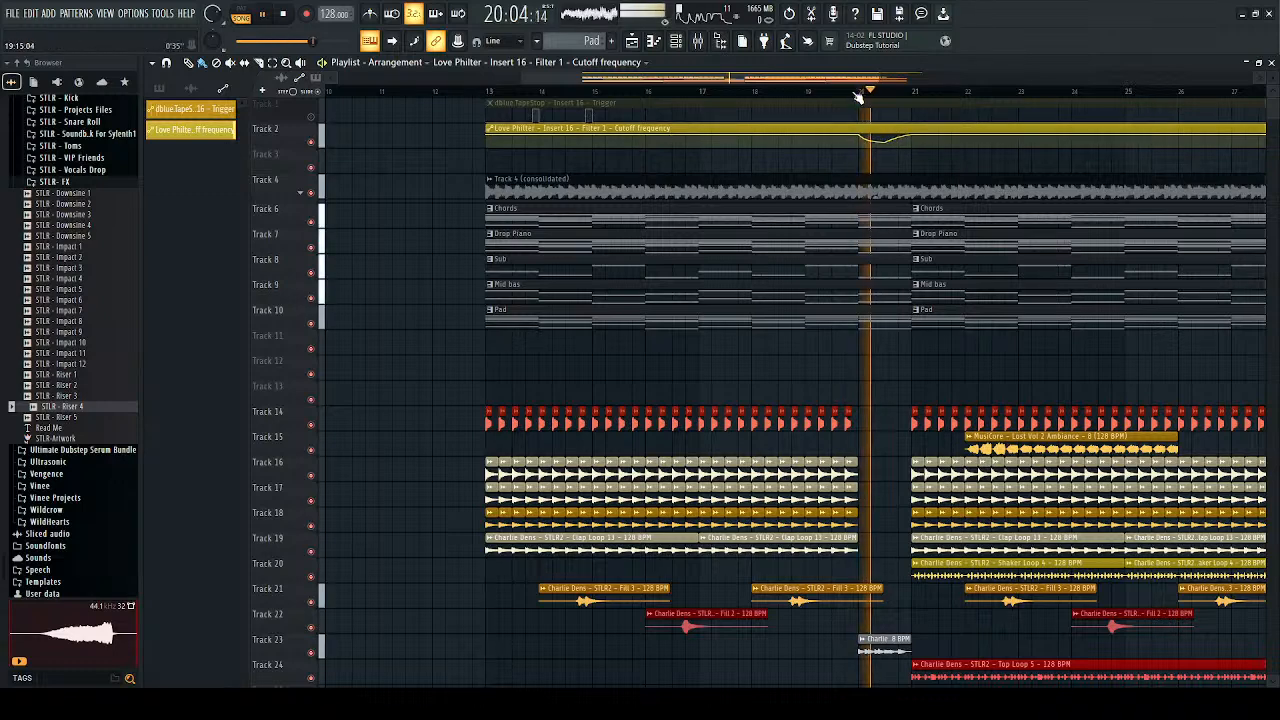
pyautogui.scroll(-2, 938, 173)
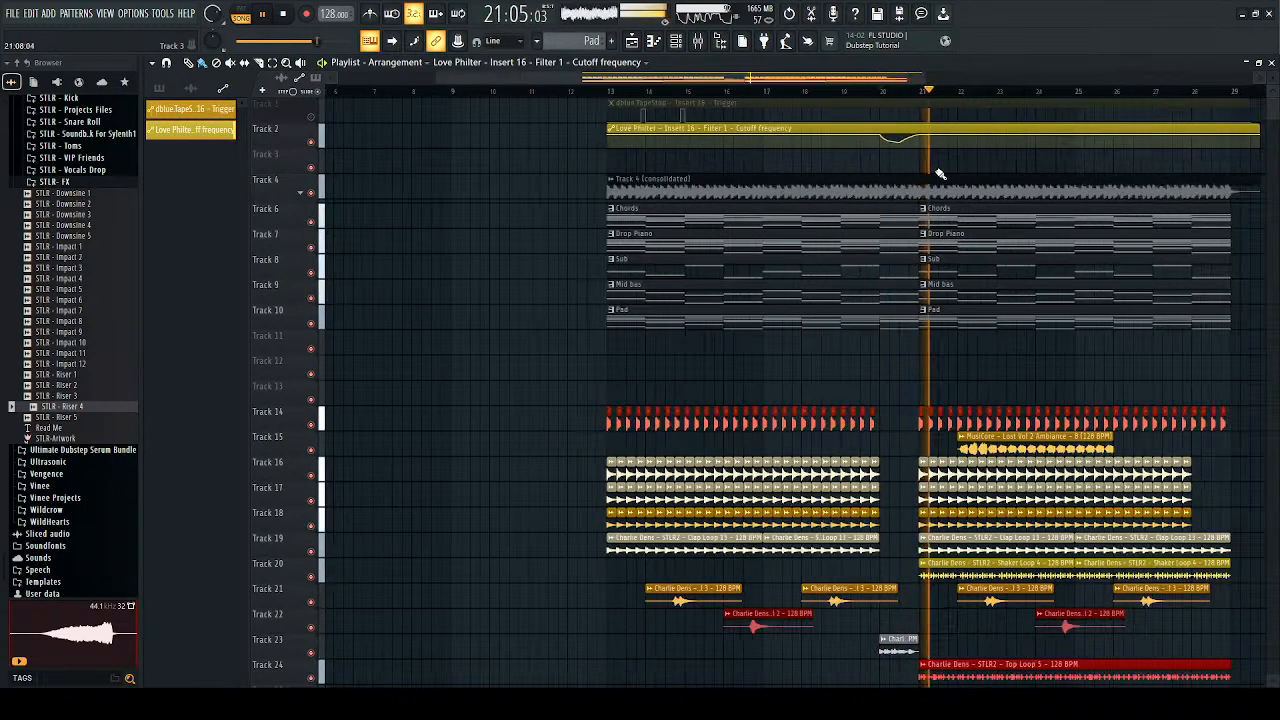
pyautogui.scroll(5, 937, 170)
pyautogui.moveTo(798, 91); pyautogui.dragTo(741, 92)
pyautogui.scroll(3, 840, 220)
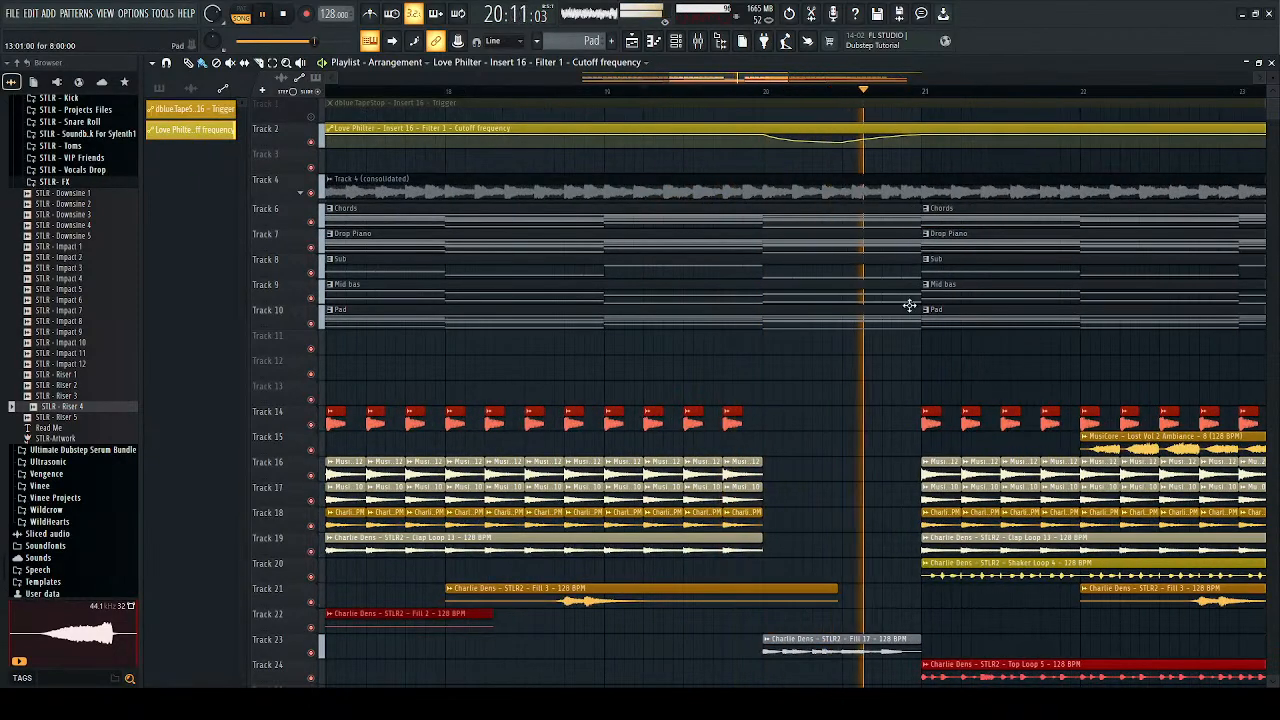
# Step: Shorten the first Mid bas clip to end at bar 20 and replay the passage
pyautogui.click(918, 285)
pyautogui.press('space')
pyautogui.moveTo(920, 286); pyautogui.dragTo(763, 286)
pyautogui.press('space')
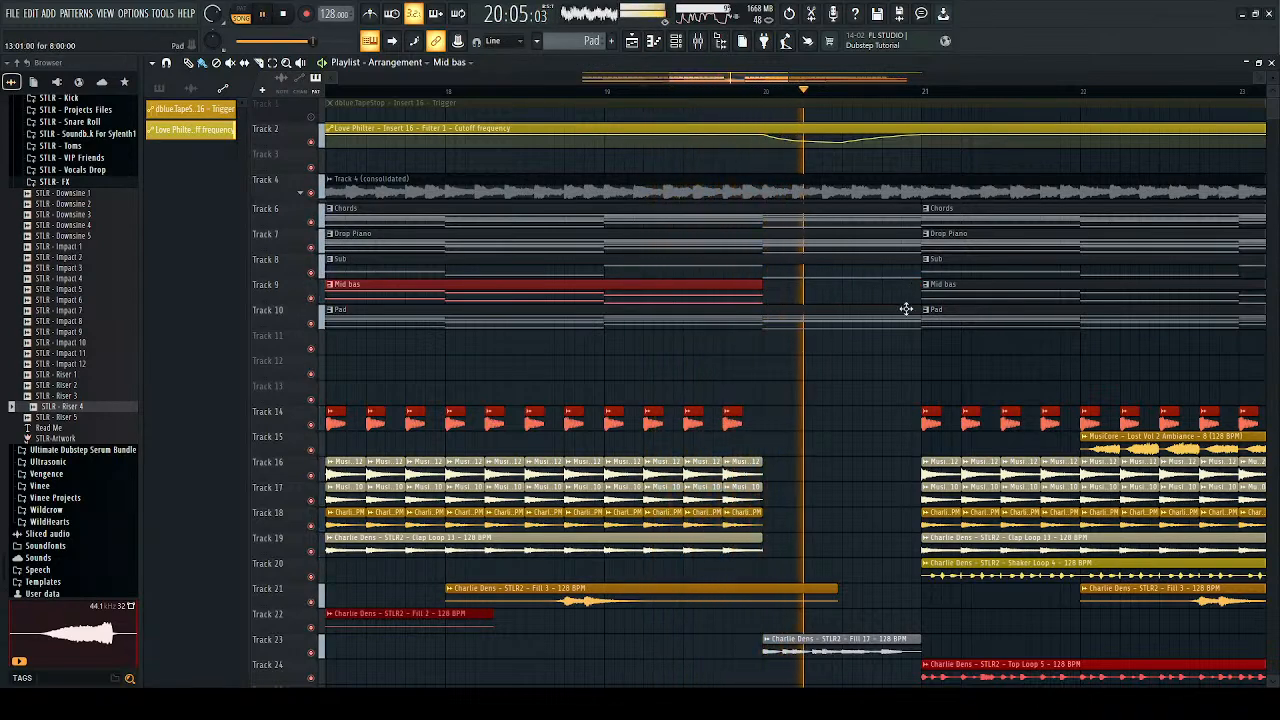
# Step: Try shortening the first Sub clip to end at bar 20
pyautogui.press('space')
pyautogui.press('space')
pyautogui.moveTo(918, 263); pyautogui.dragTo(763, 264)
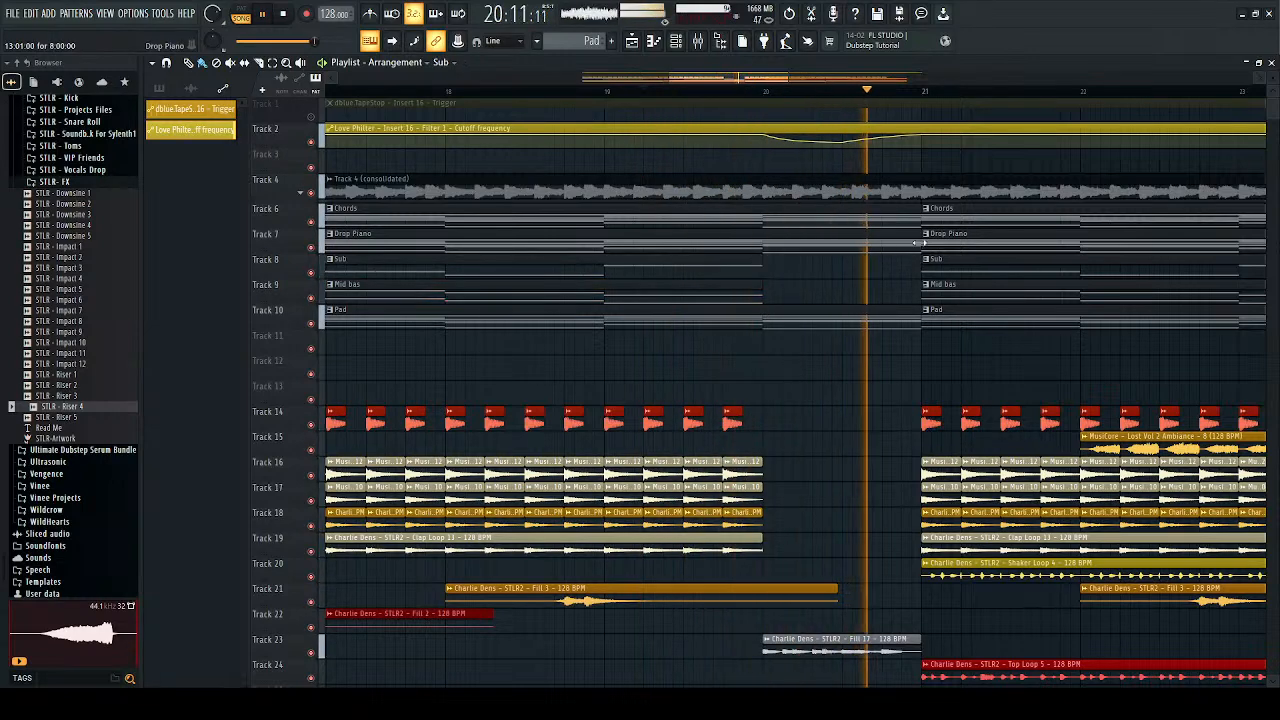
# Step: Shorten the first Drop Piano clip to end at bar 20, restore the Sub through bar 20, and replay from bar 20
pyautogui.press('space')
pyautogui.press('space')
pyautogui.moveTo(918, 243); pyautogui.dragTo(766, 243)
pyautogui.press('space')
pyautogui.press('space')
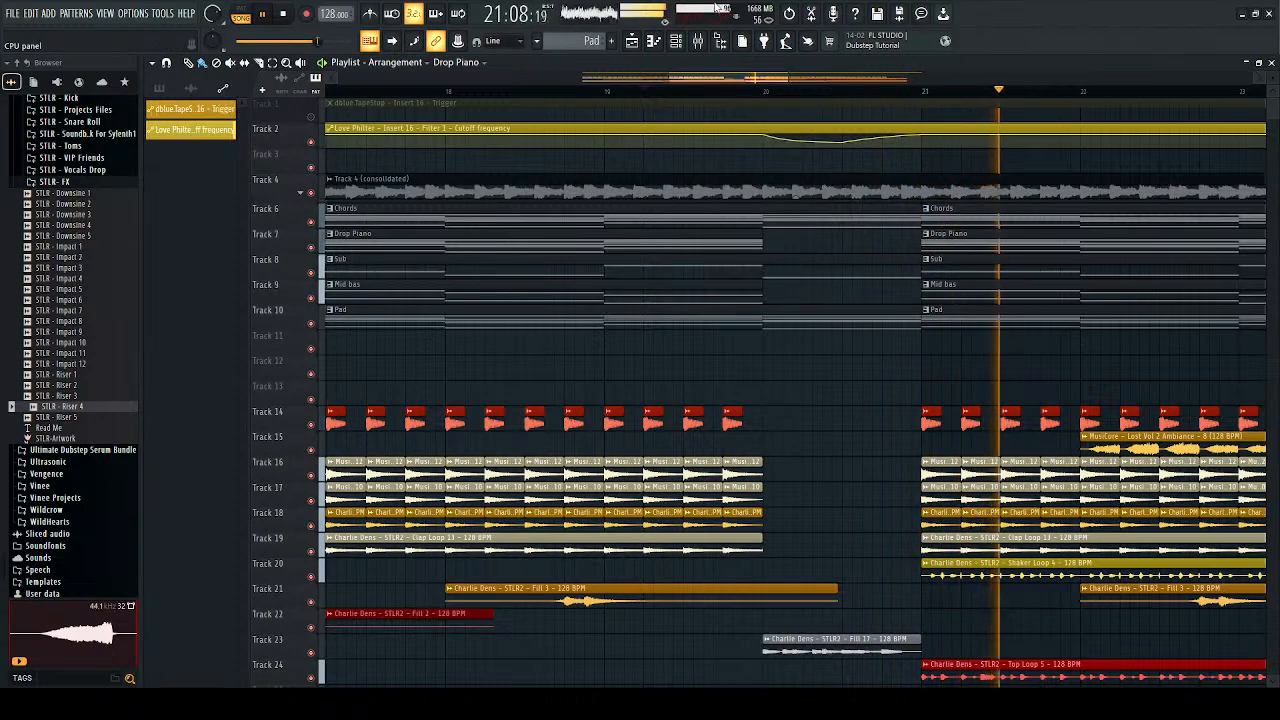
pyautogui.click(768, 90)
pyautogui.scroll(3, 971, 225)
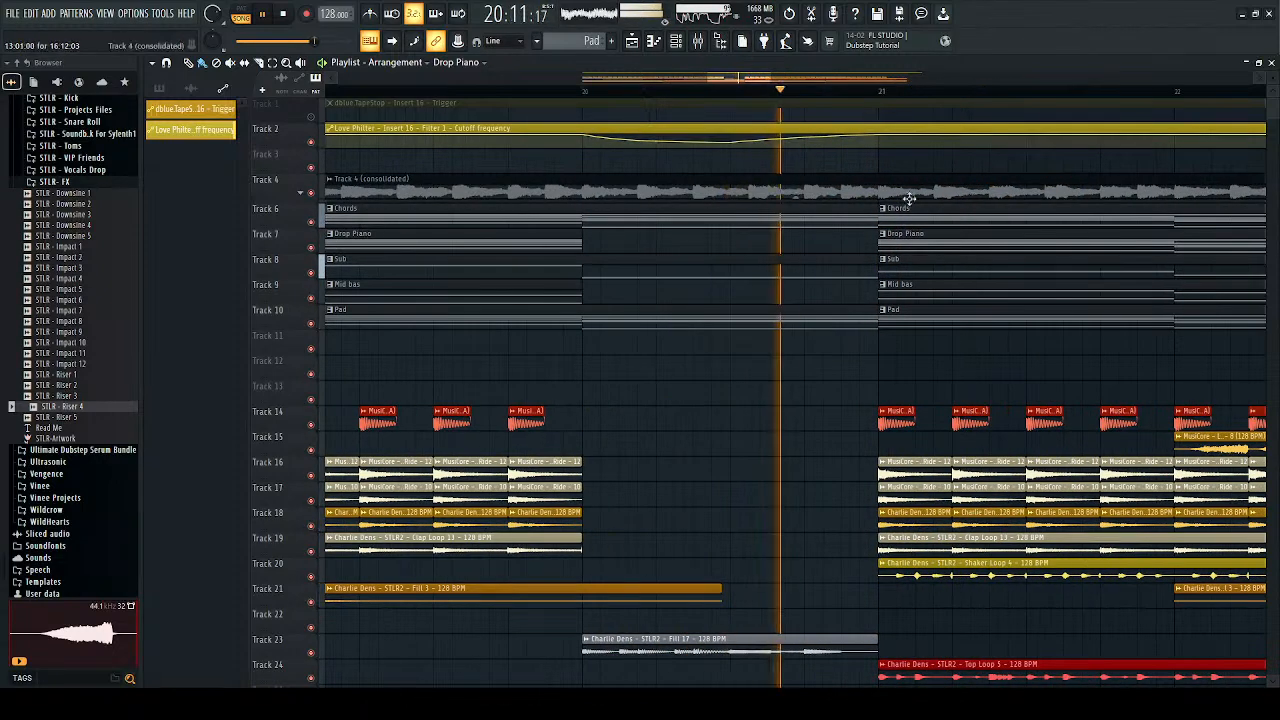
# Step: Select the second Chords, Drop Piano, Sub and Mid bas clips and trim their starts from bar 21 to 21:05:00
pyautogui.press('space')
pyautogui.moveTo(886, 244); pyautogui.dragTo(893, 297)
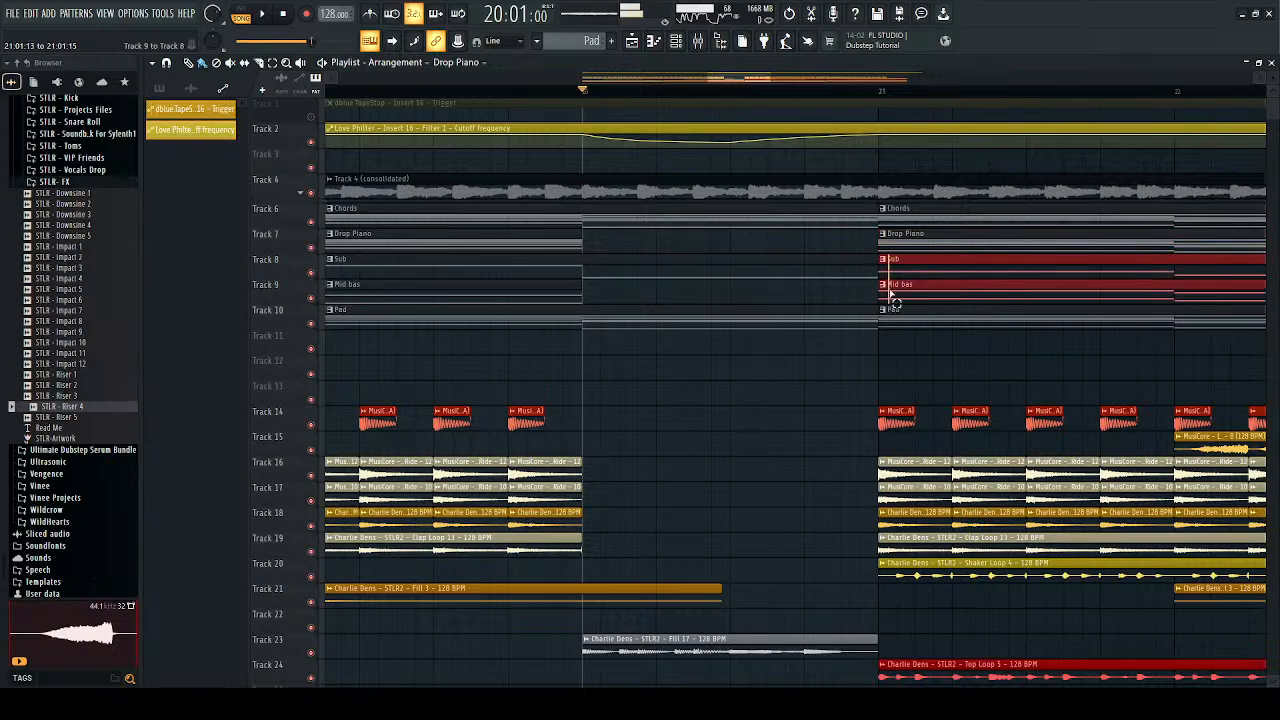
pyautogui.moveTo(894, 245); pyautogui.dragTo(897, 285)
pyautogui.keyDown('ctrl'); pyautogui.click(887, 284); pyautogui.keyUp('ctrl')
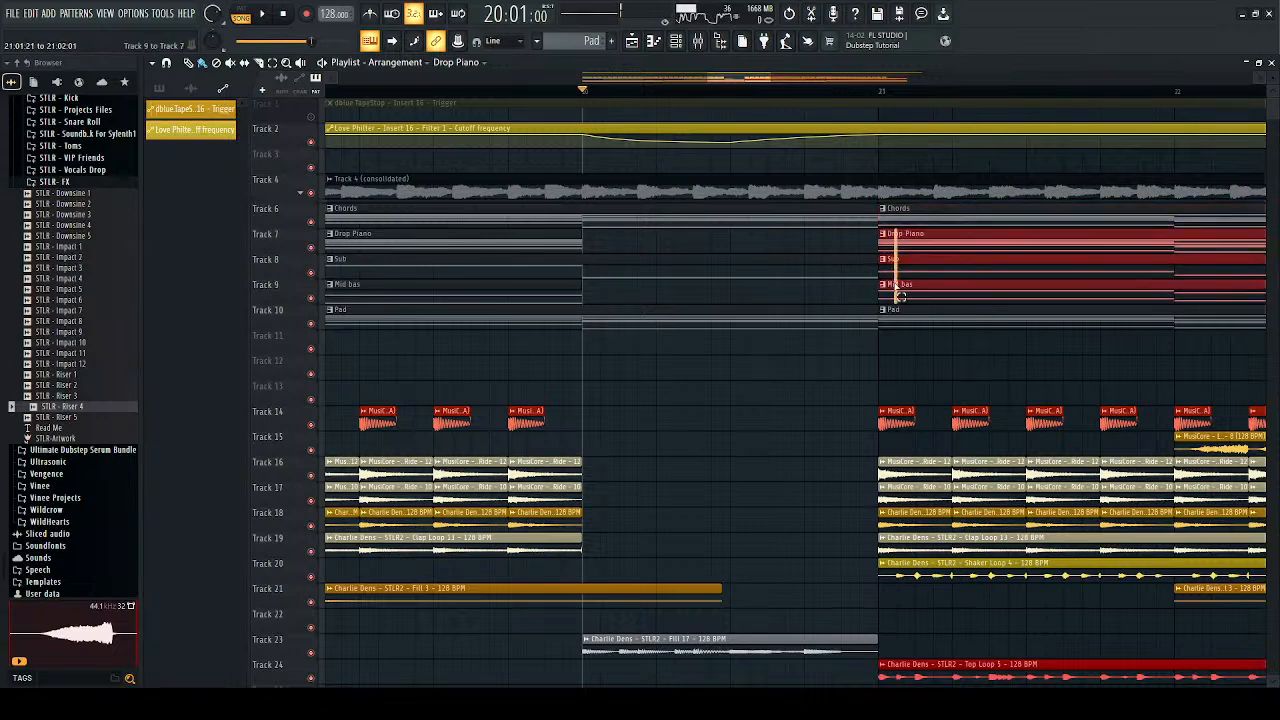
pyautogui.keyDown('ctrl'); pyautogui.click(905, 215); pyautogui.keyUp('ctrl')
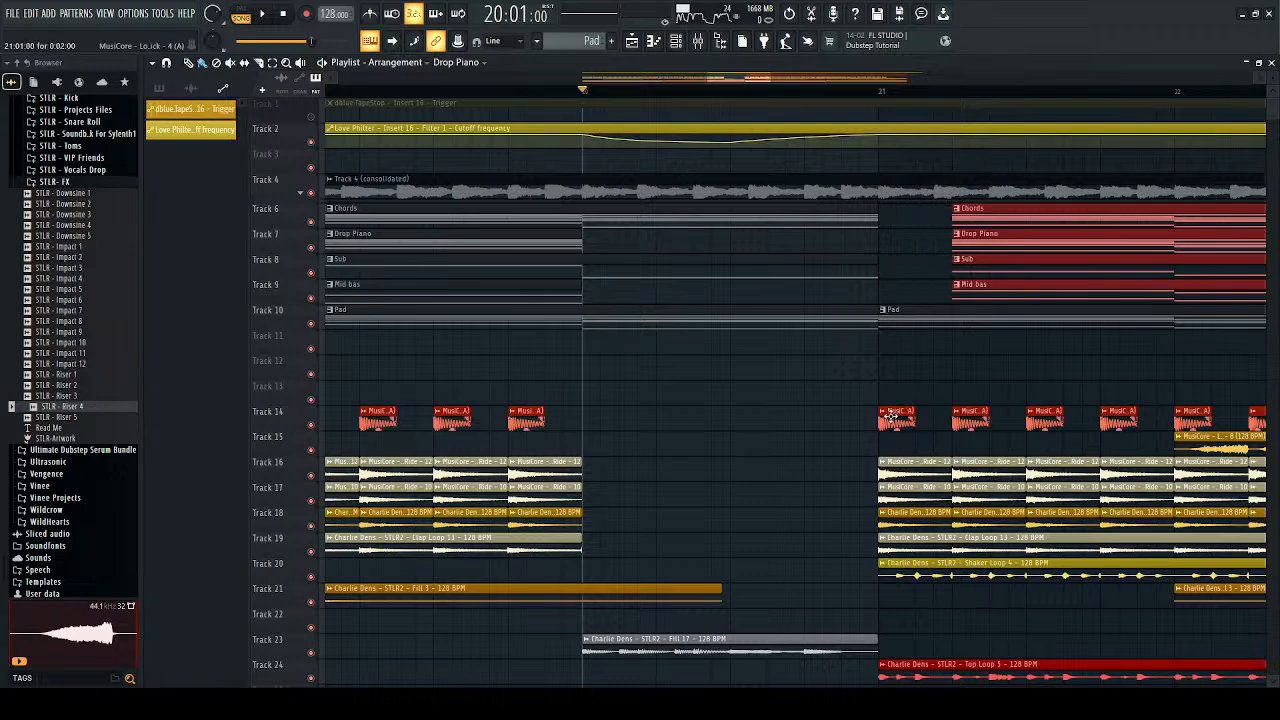
# Step: Remove the first bar 21 hits on tracks 16–18, trim the starts of Clap Loop 13 and Shaker Loop 4 to 21:05:00, and replay
pyautogui.scroll(-2, 893, 417)
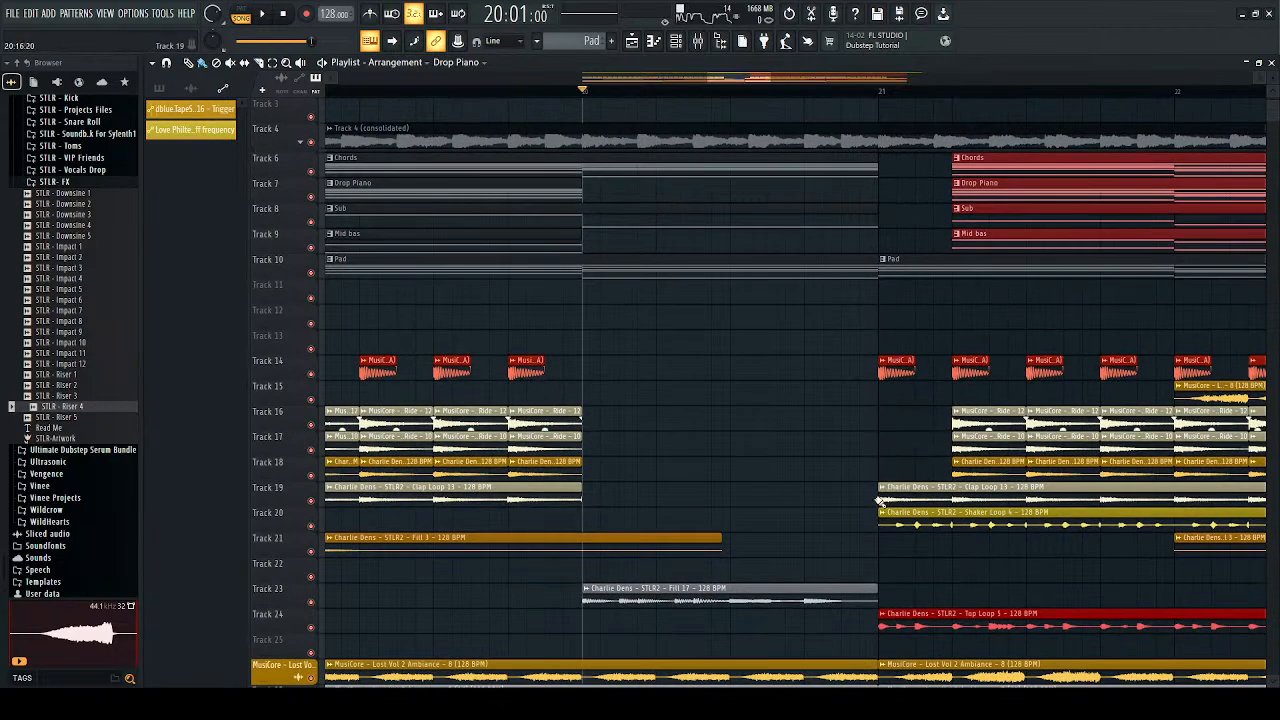
pyautogui.moveTo(880, 490); pyautogui.dragTo(888, 518)
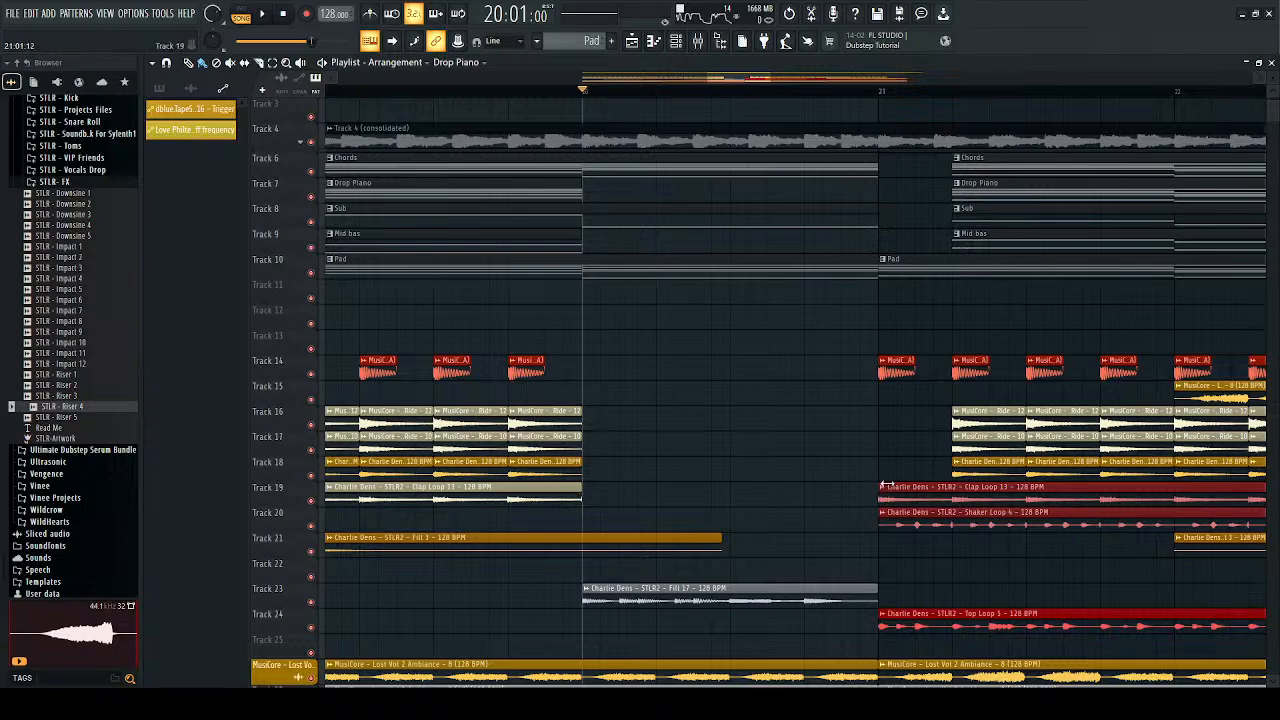
pyautogui.scroll(-2, 950, 490)
pyautogui.press('space')
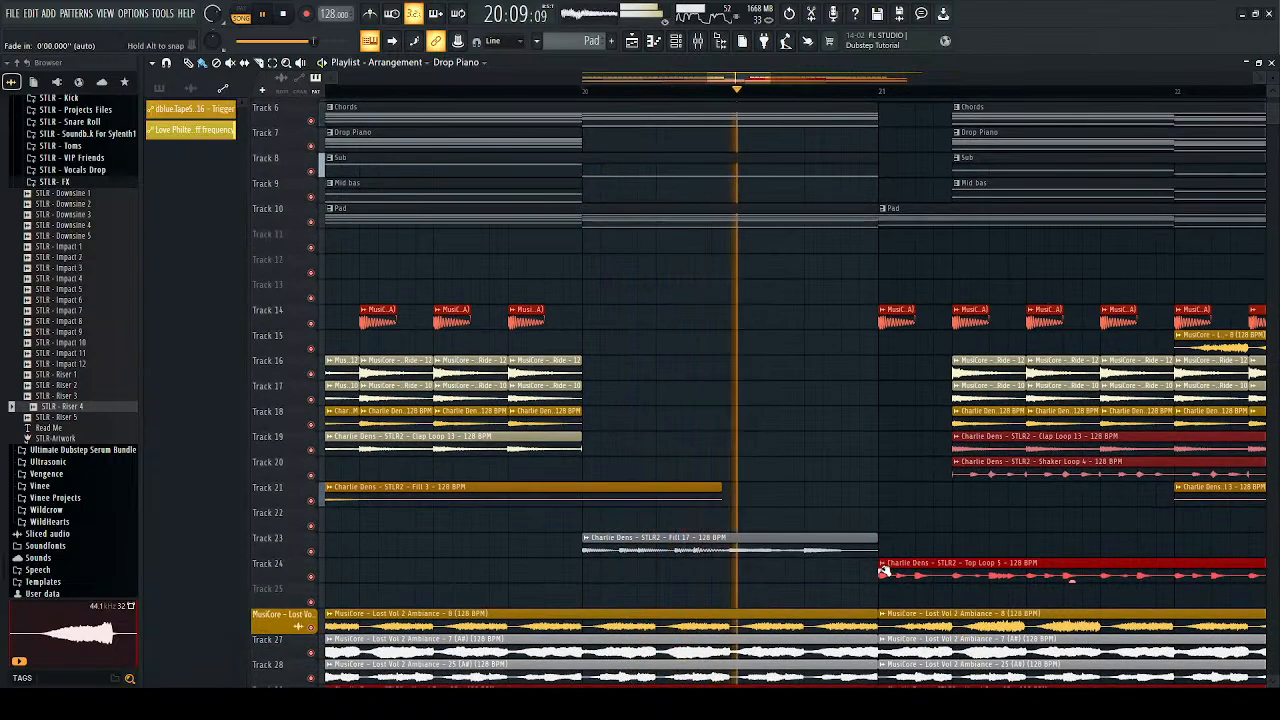
pyautogui.scroll(4, 905, 300)
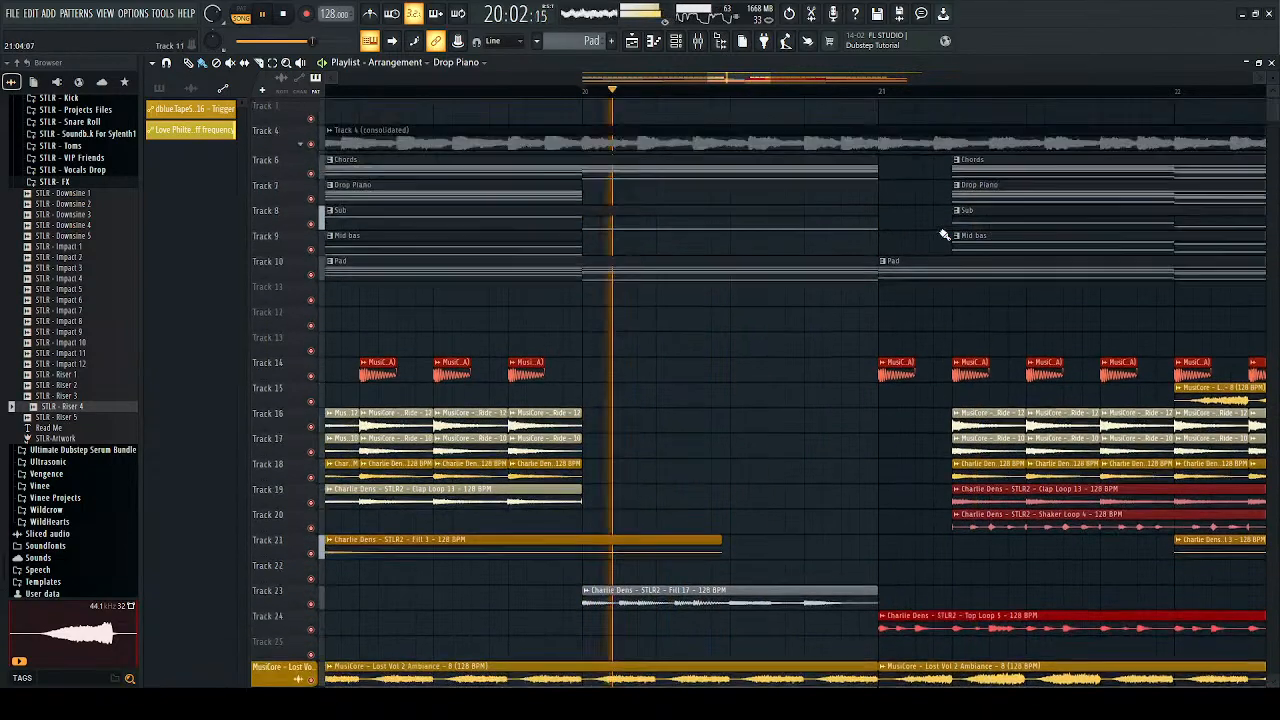
pyautogui.press('space')
# Step: Add a second dip to the cutoff automation, dropping at bar 21 and rising back by 21:05:00, and replay it
pyautogui.moveTo(899, 143); pyautogui.dragTo(893, 147)
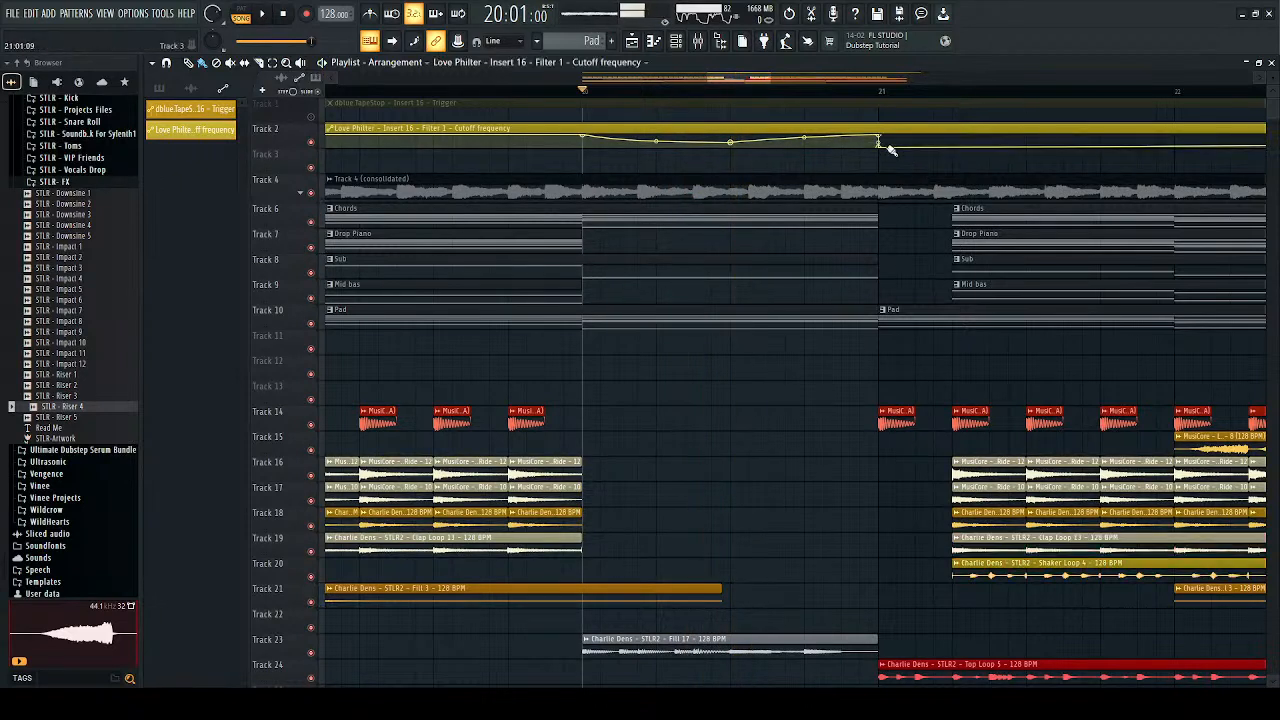
pyautogui.press('space')
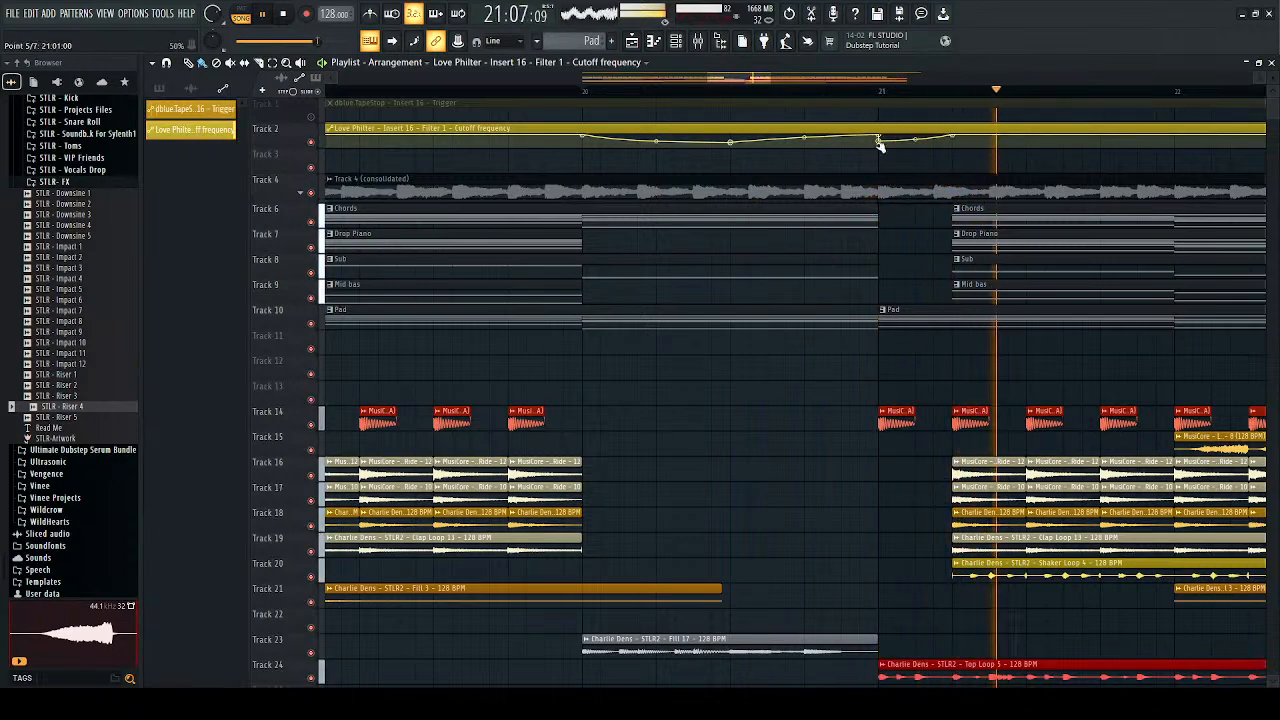
pyautogui.click(873, 95)
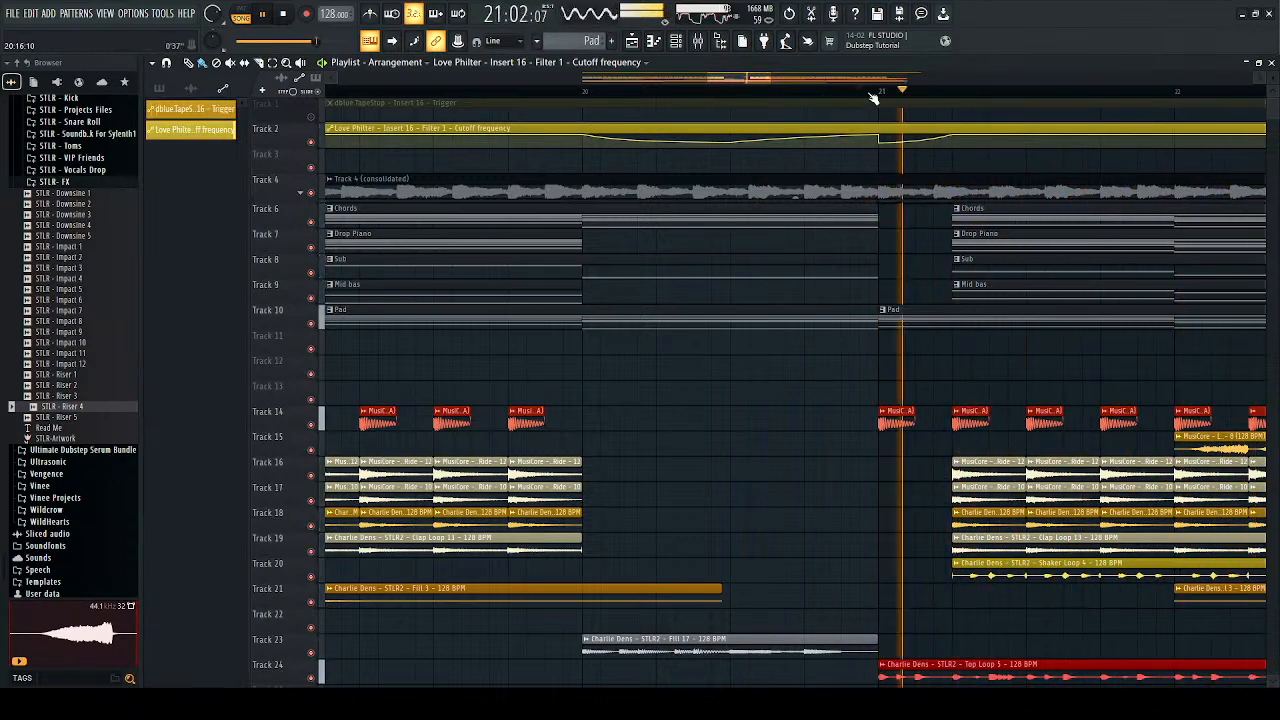
pyautogui.press('space')
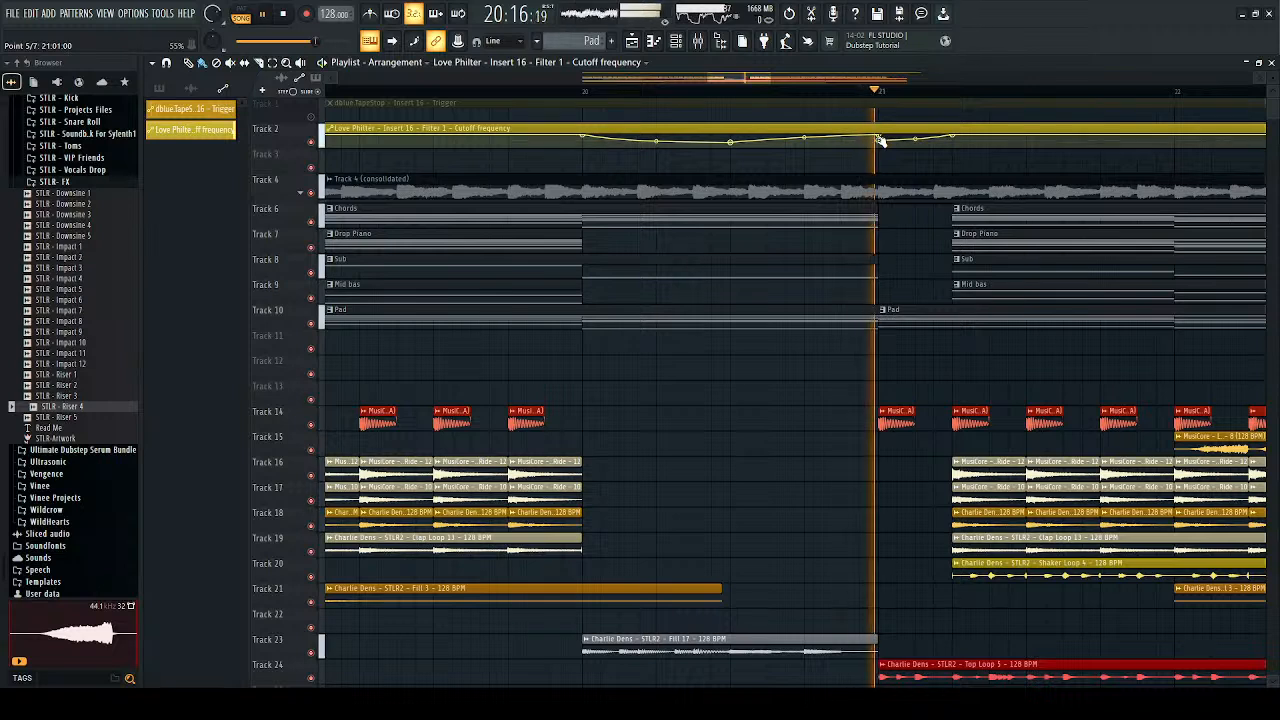
# Step: Fine-tune the depth and curve tension of the cutoff dip at bar 21 while replaying from 20:16:00
pyautogui.press('space')
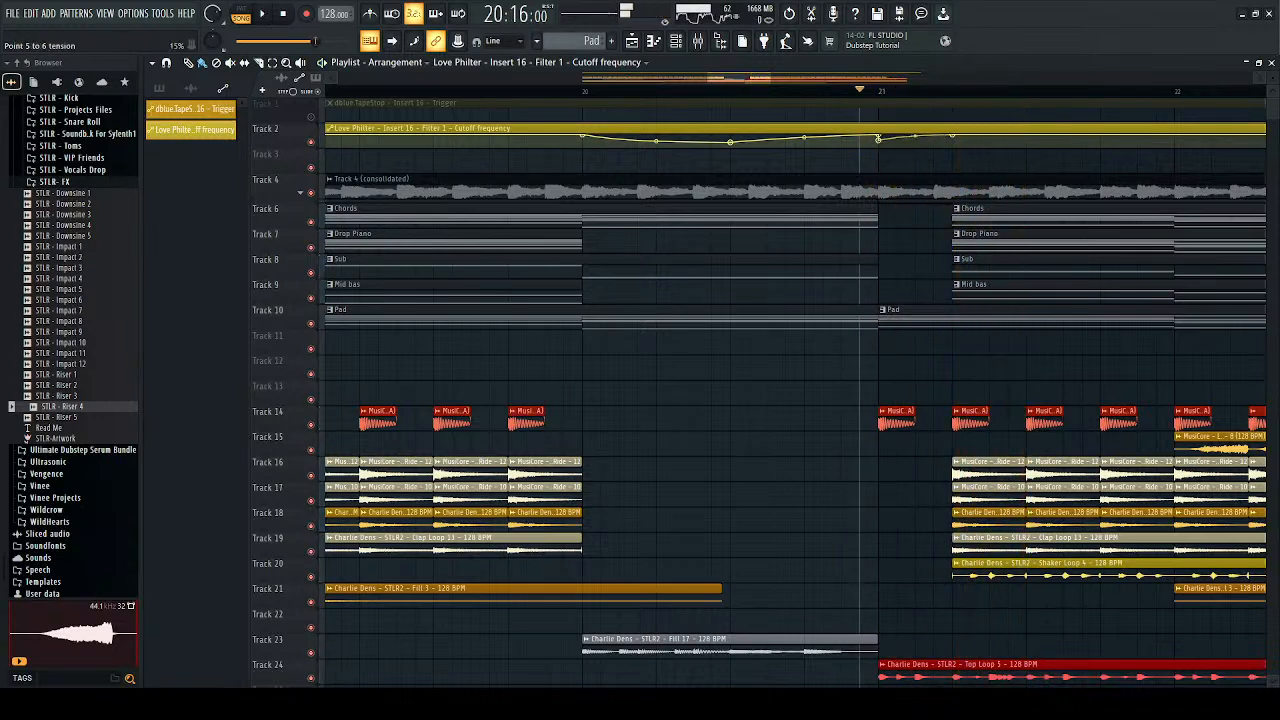
pyautogui.press('space')
pyautogui.press('space')
pyautogui.press('space')
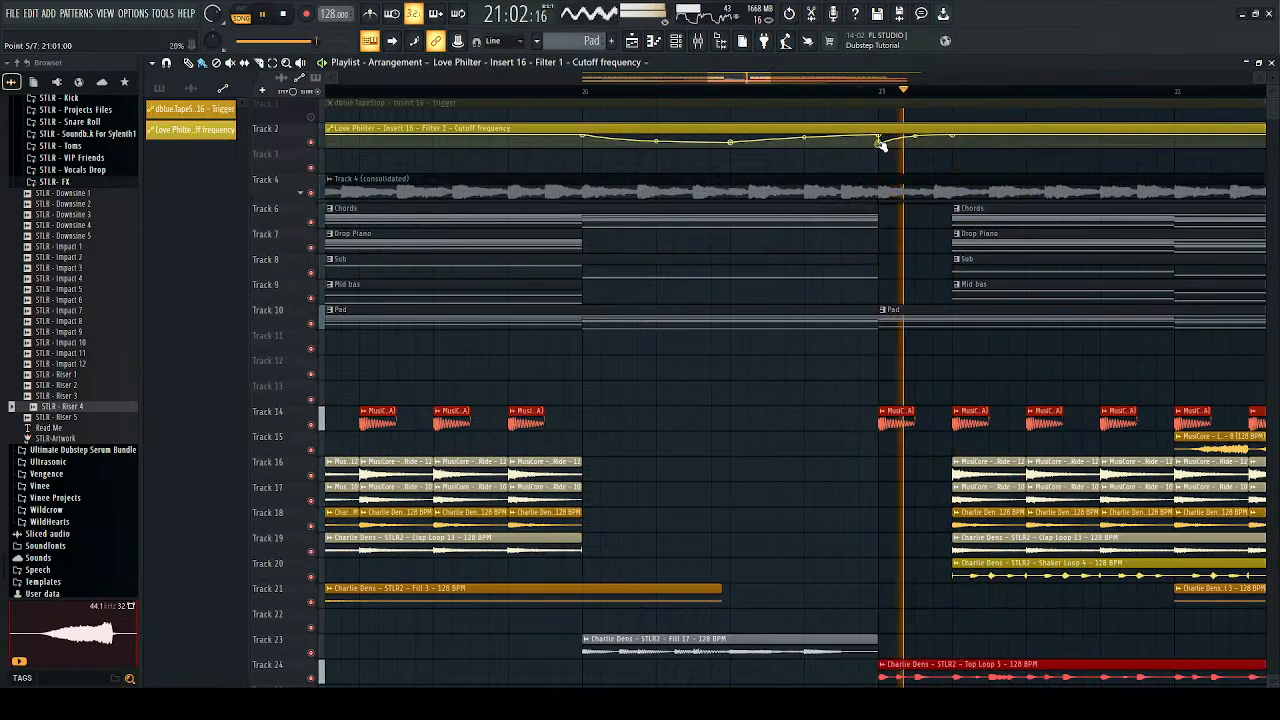
pyautogui.press('space')
pyautogui.press('space')
pyautogui.press('space')
pyautogui.press('space')
pyautogui.press('space')
pyautogui.press('space')
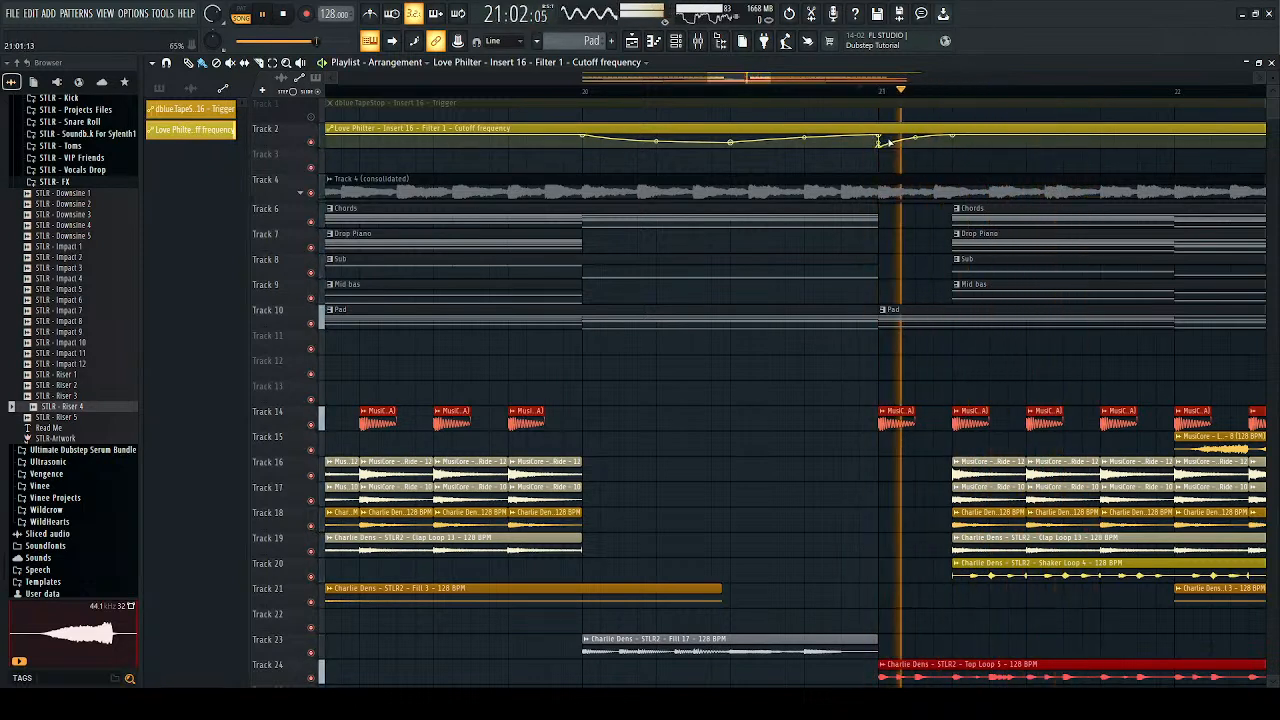
# Step: Trim the starts of the bar 21 clips of the three Lost Vol 2 Ambiances, Vocal Drop 17 and Top Loop 5 to 21:05:00
pyautogui.scroll(-3, 860, 300)
pyautogui.scroll(-8, 891, 266)
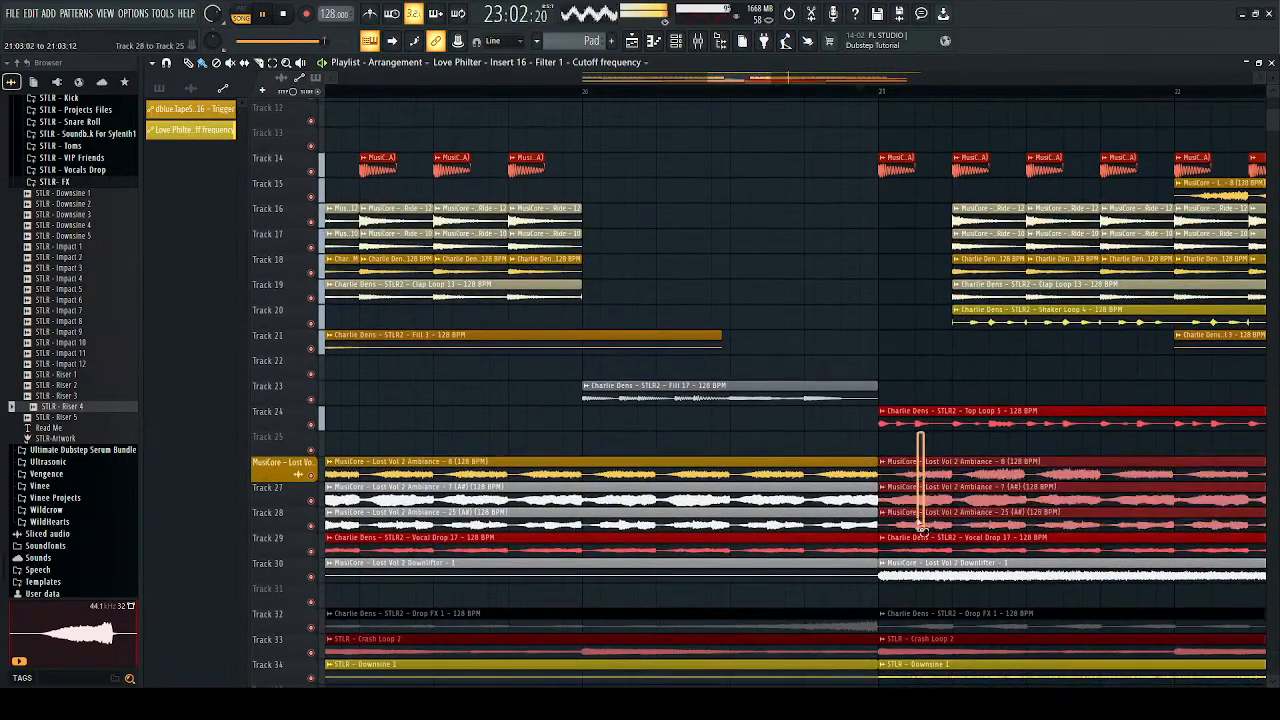
pyautogui.moveTo(877, 540); pyautogui.dragTo(952, 540)
pyautogui.press('space')
pyautogui.press('space')
pyautogui.press('space')
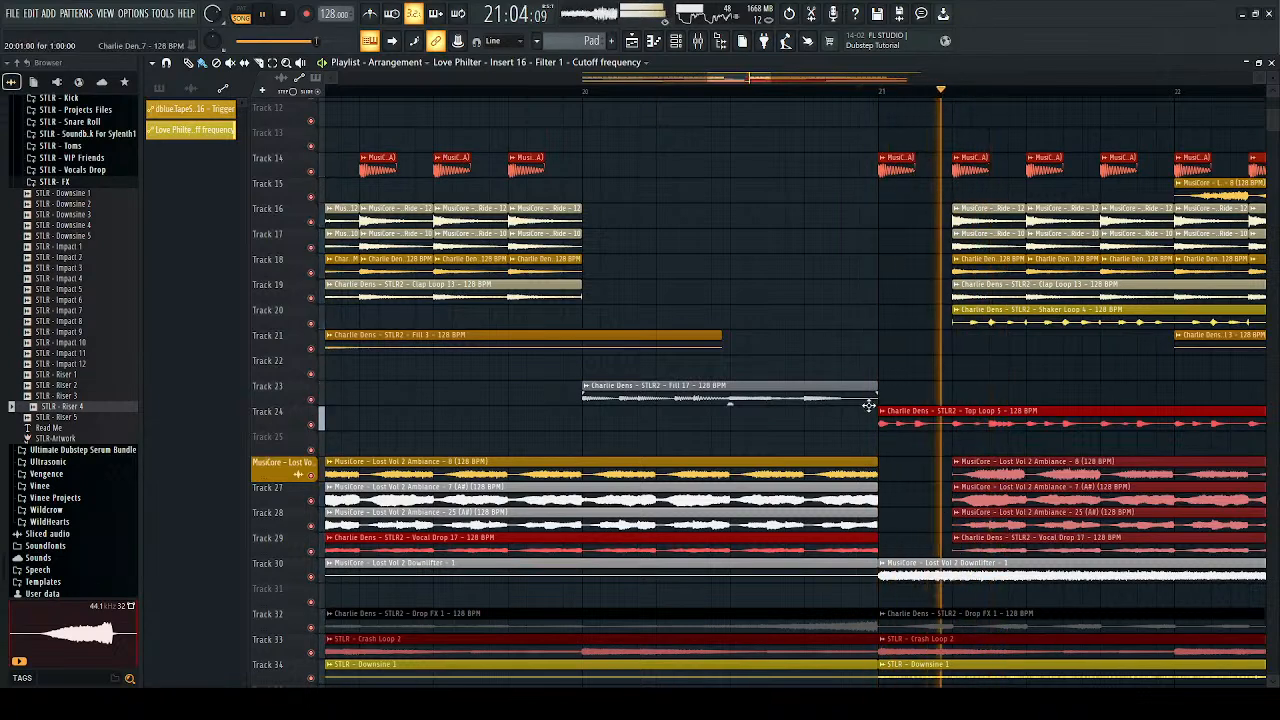
pyautogui.press('space')
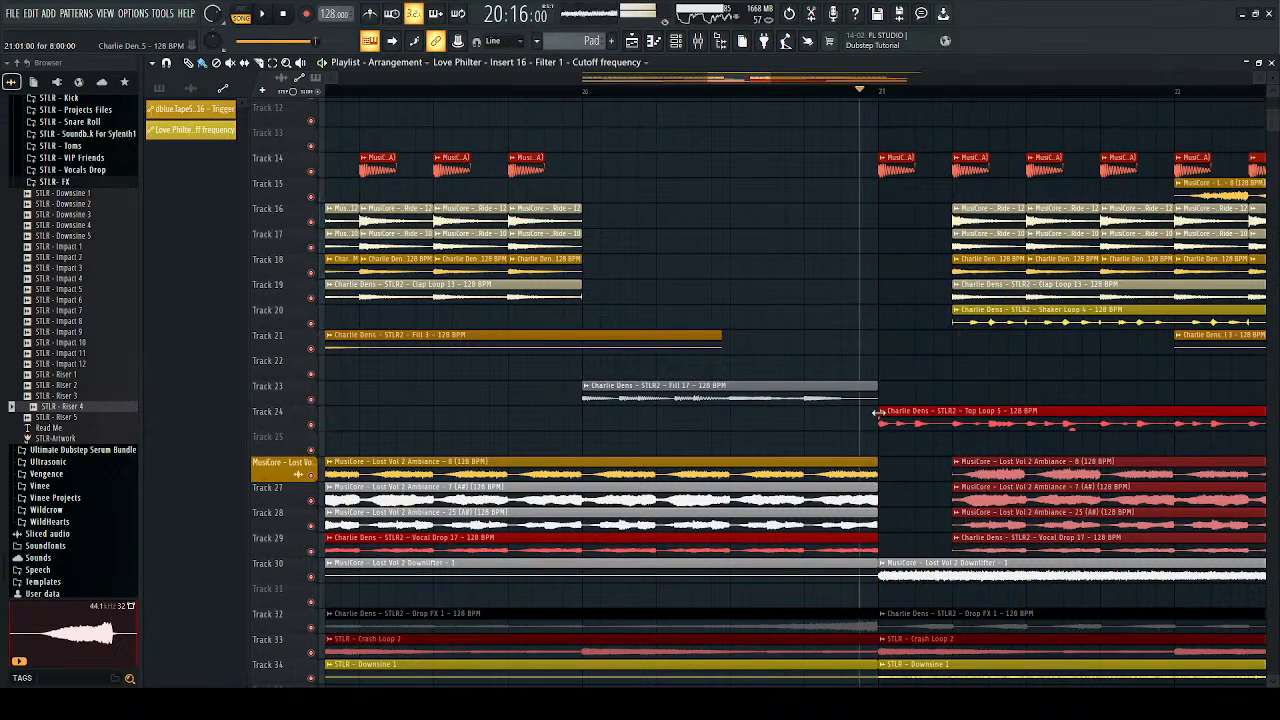
pyautogui.moveTo(889, 411); pyautogui.dragTo(921, 411)
# Step: Trim the starts of the bar 21 clips of Lost Vol 2 Downlifter, Drop FX 1, Crash Loop 2 and Downsine 1 to 21:05:00
pyautogui.scroll(-3, 905, 484)
pyautogui.moveTo(905, 516); pyautogui.dragTo(912, 612)
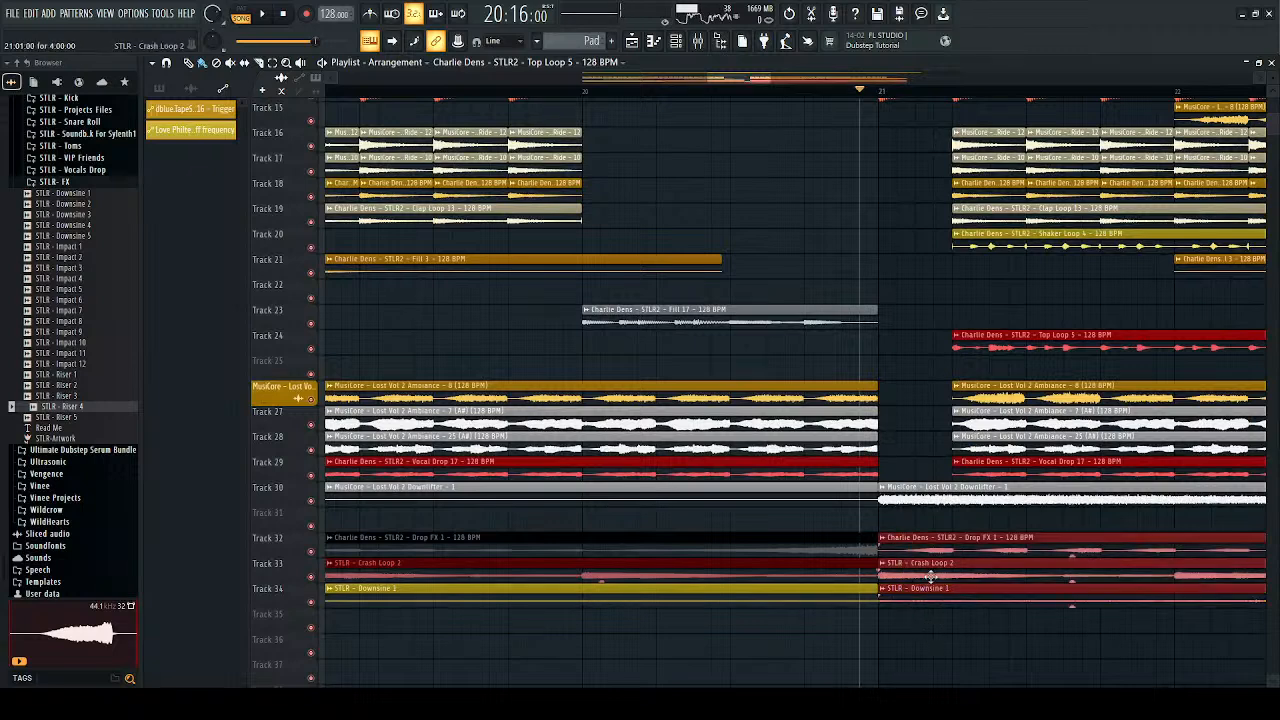
pyautogui.click(915, 532)
pyautogui.moveTo(925, 468); pyautogui.dragTo(918, 605)
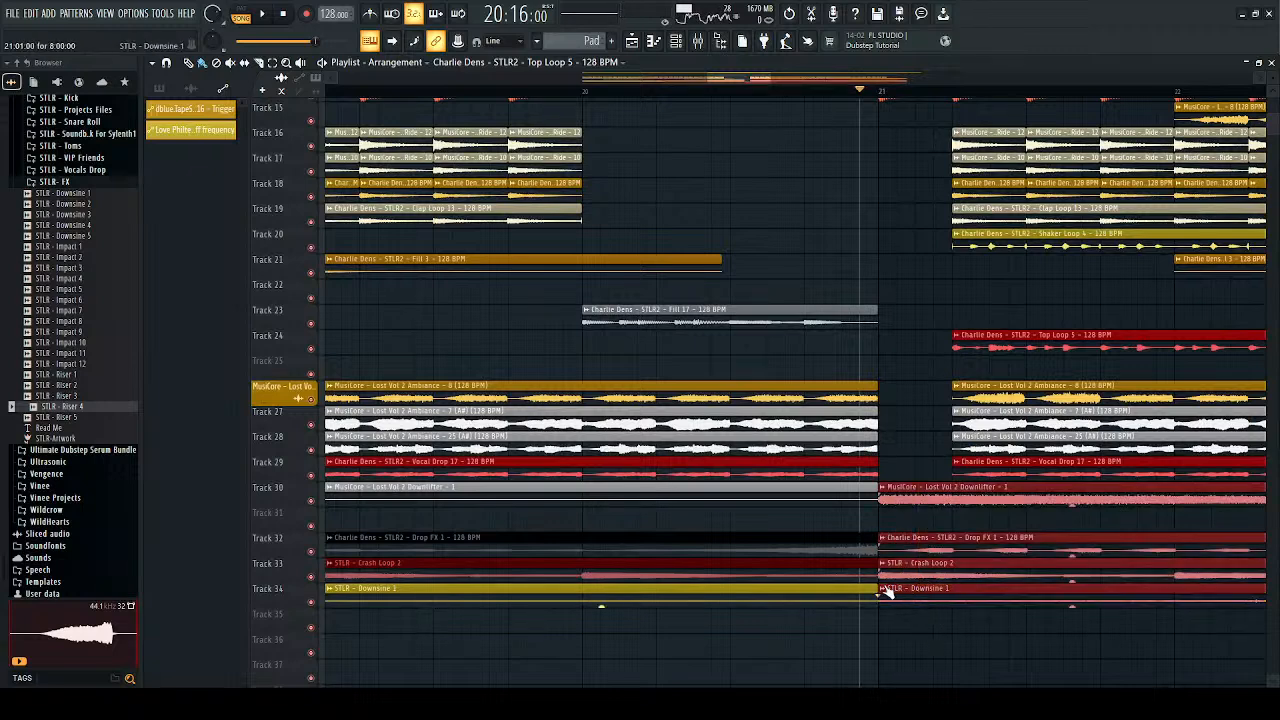
pyautogui.click(877, 591)
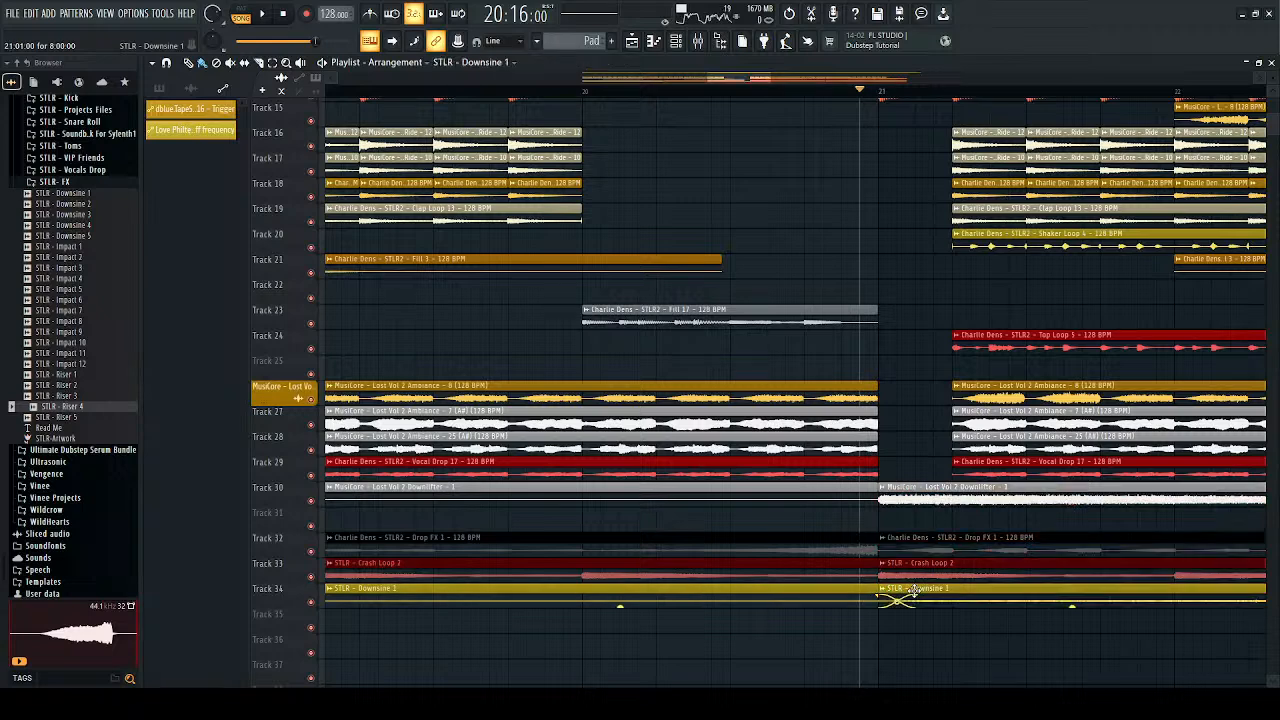
pyautogui.moveTo(913, 625); pyautogui.dragTo(913, 493)
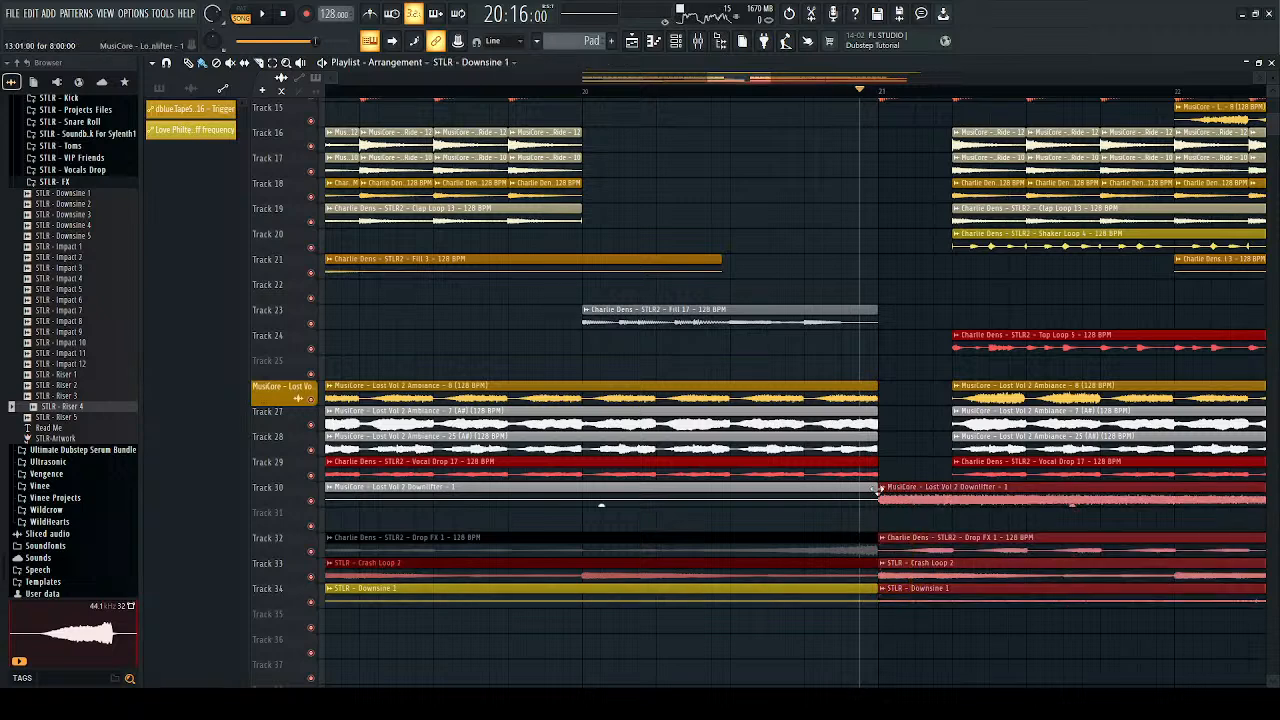
pyautogui.click(877, 490)
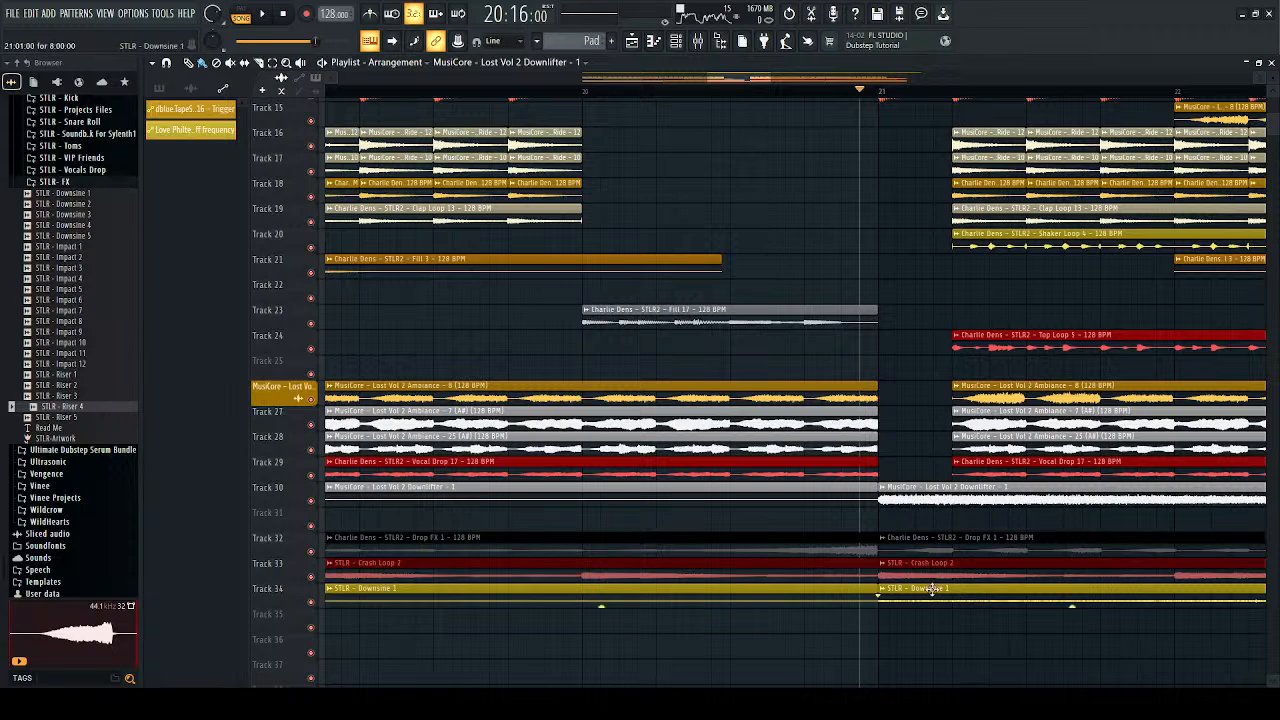
pyautogui.moveTo(933, 628); pyautogui.dragTo(933, 513)
pyautogui.scroll(5, 895, 525)
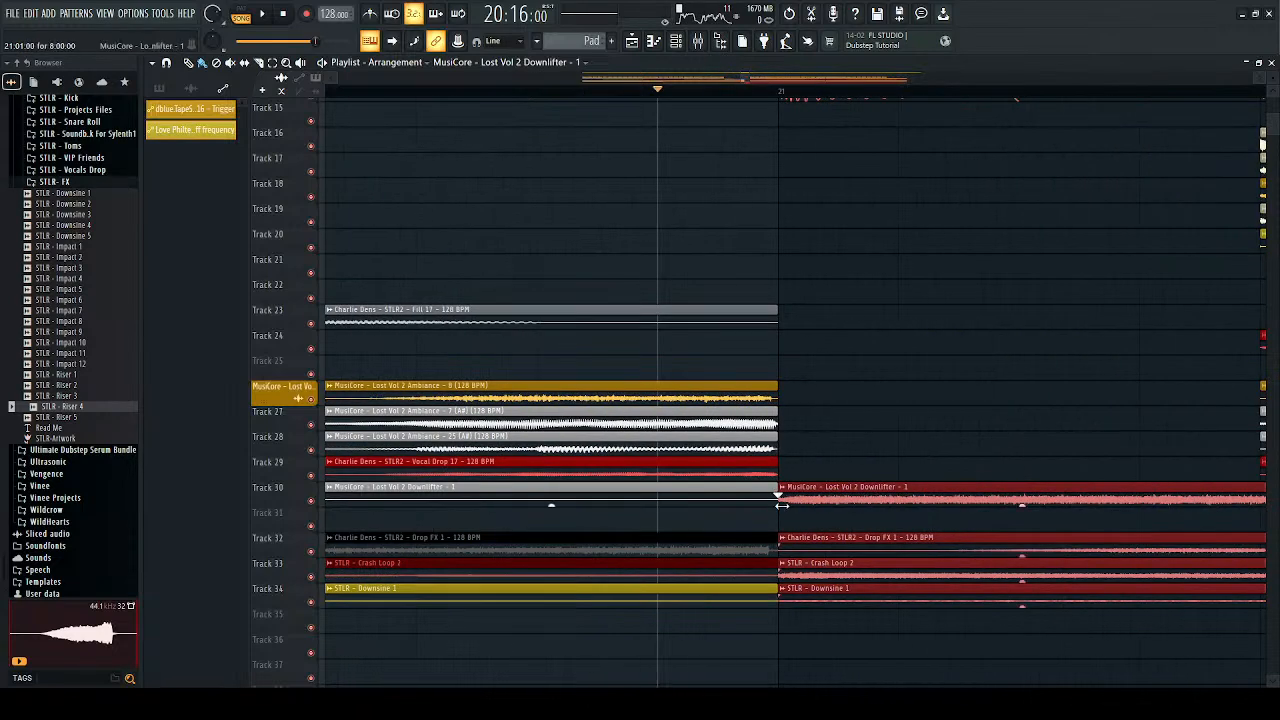
pyautogui.moveTo(792, 505); pyautogui.dragTo(879, 501)
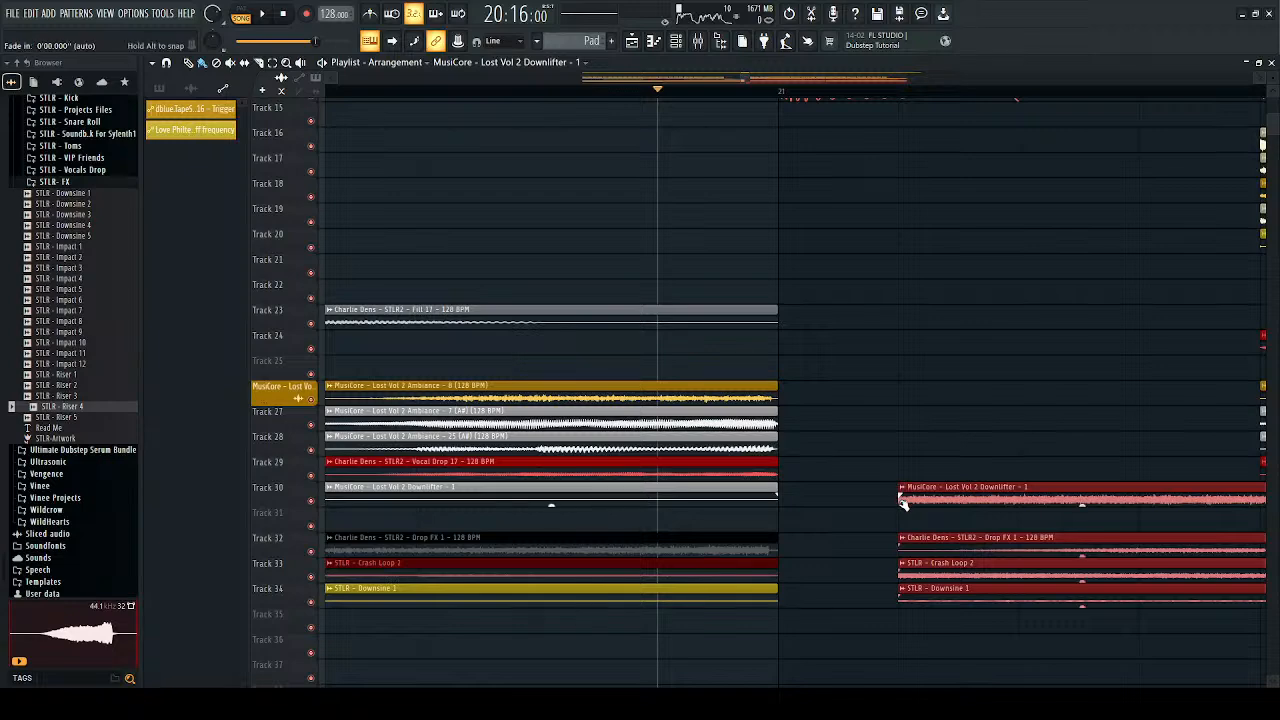
pyautogui.scroll(-3, 898, 487)
pyautogui.moveTo(897, 490); pyautogui.dragTo(1122, 492)
# Step: Play the arrangement from 20:16:00 to past bar 25 and check the break and the return of the drop
pyautogui.press('space')
pyautogui.scroll(-5, 935, 480)
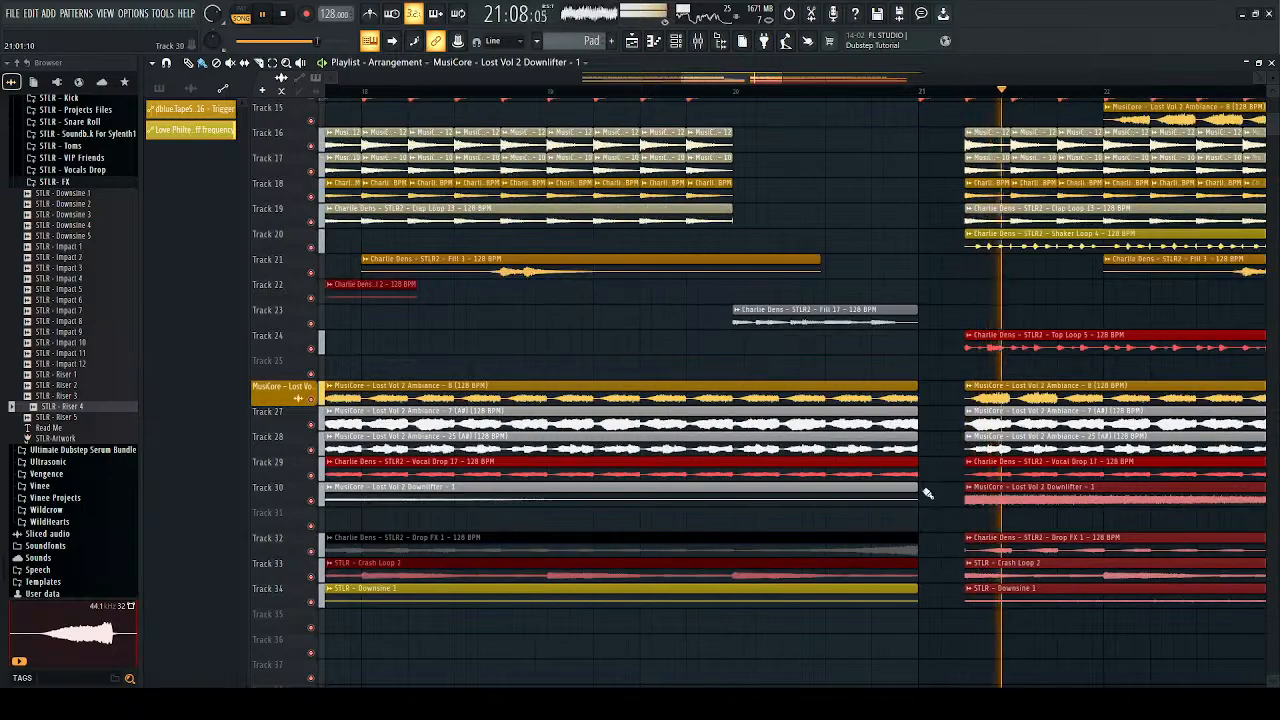
pyautogui.scroll(-4, 812, 465)
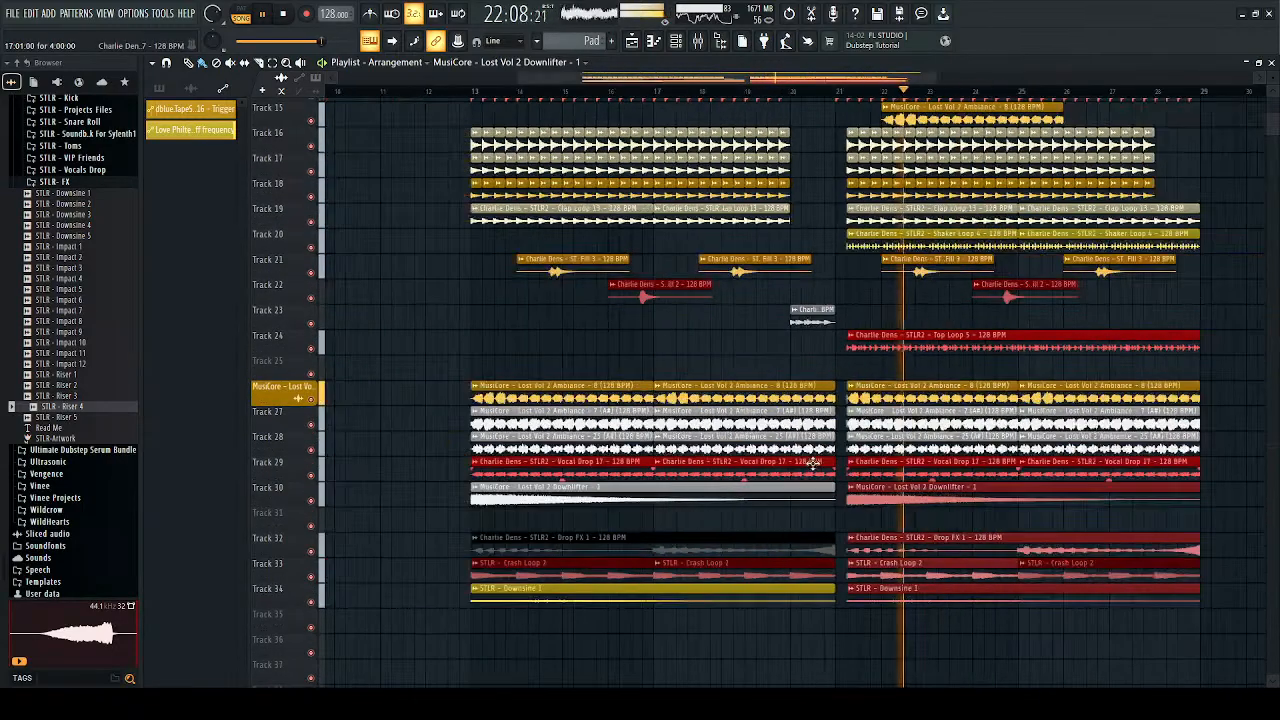
pyautogui.scroll(2, 1005, 375)
pyautogui.scroll(2, 1005, 372)
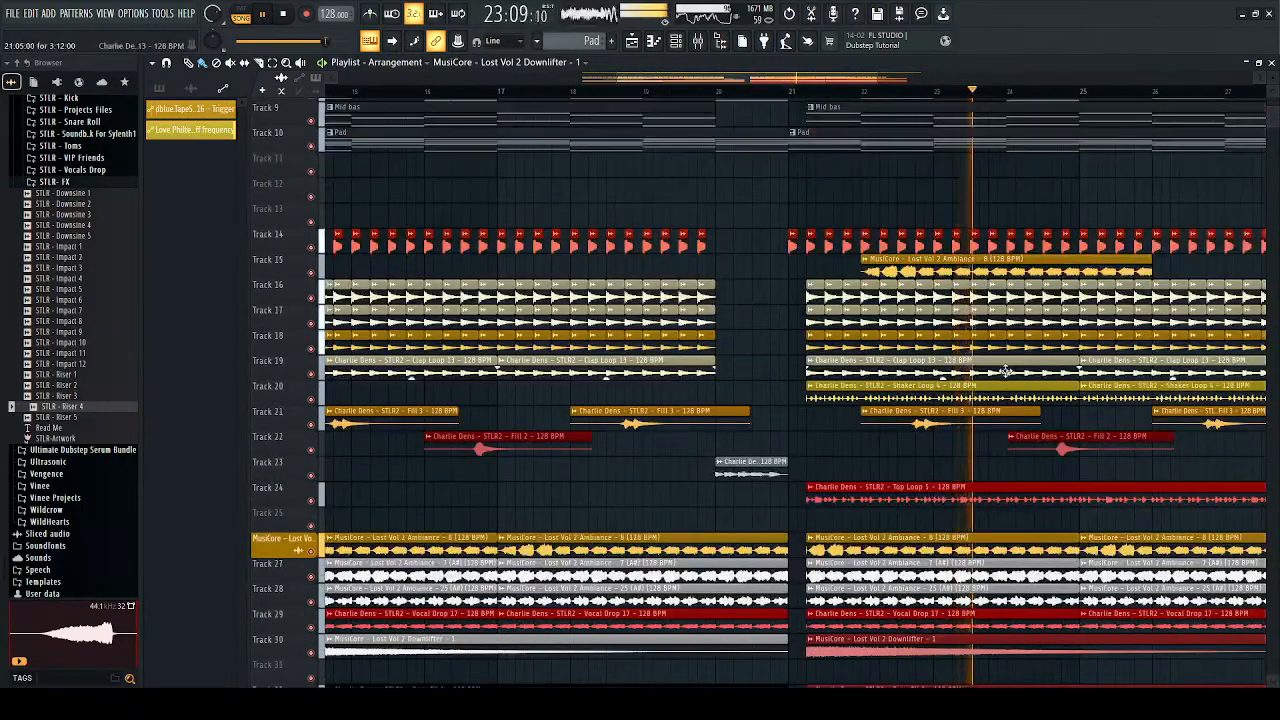
pyautogui.scroll(-1, 1005, 372)
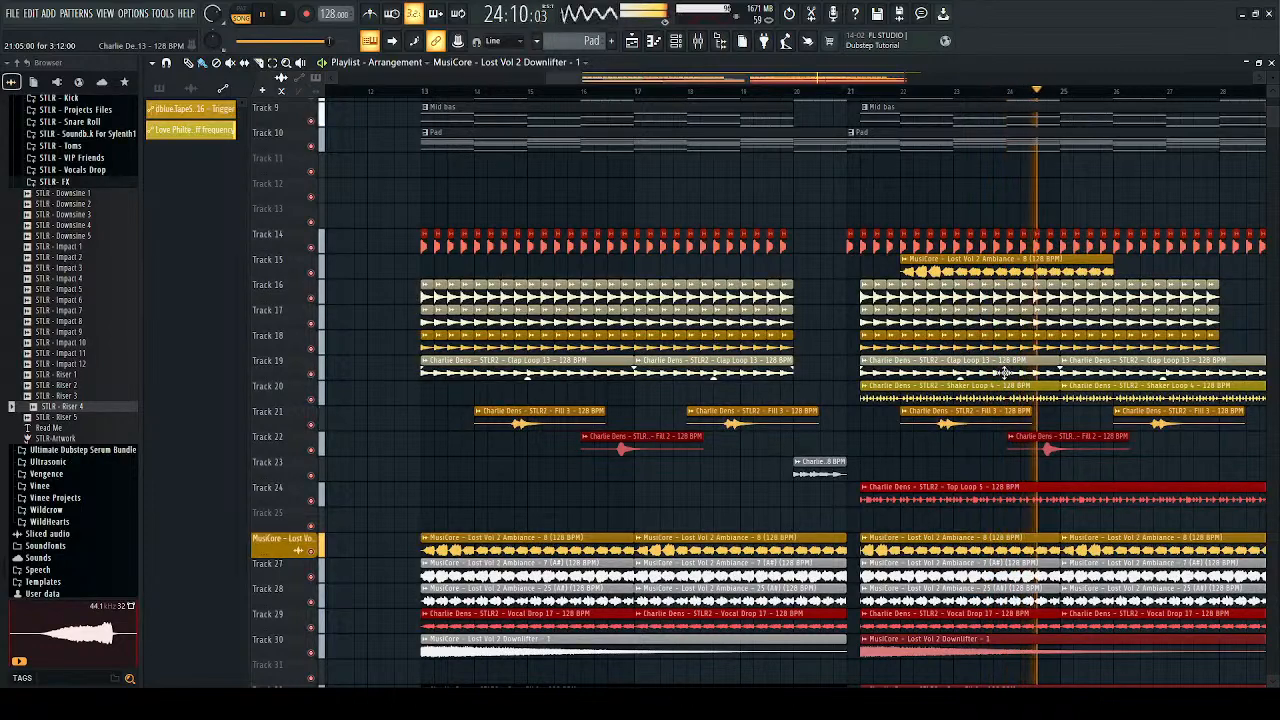
pyautogui.scroll(-2, 1005, 372)
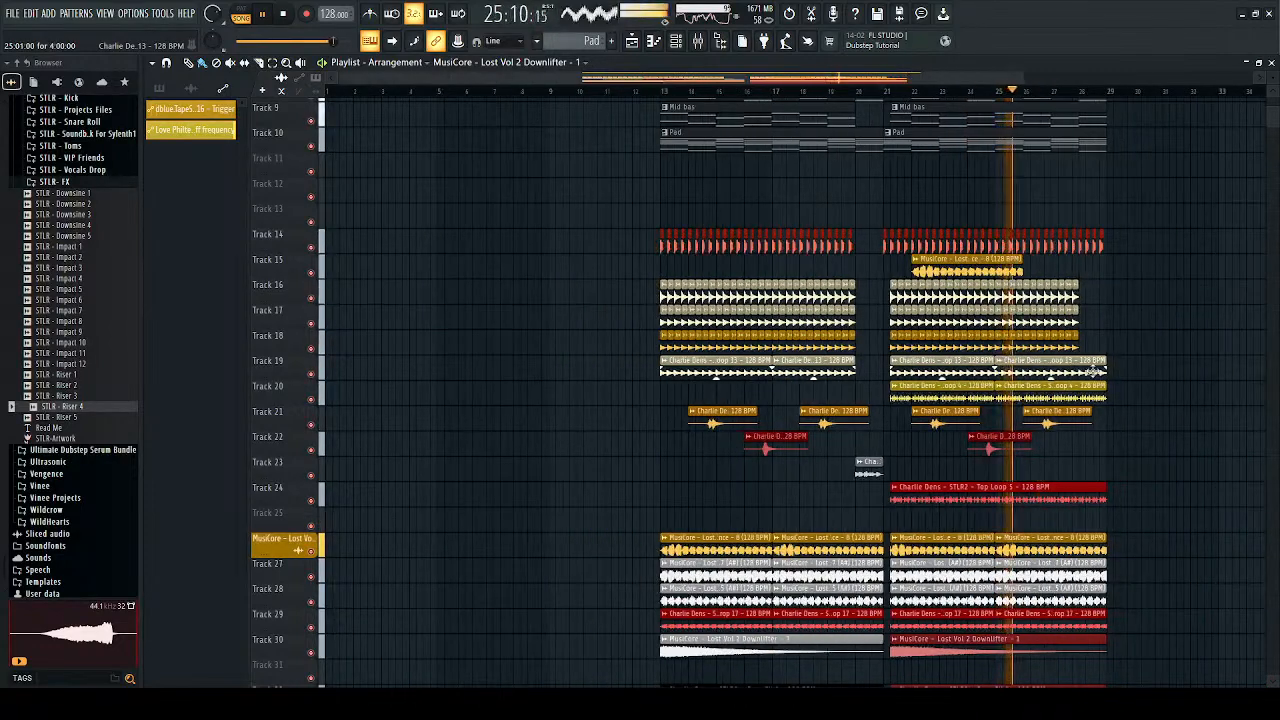
pyautogui.press('space')
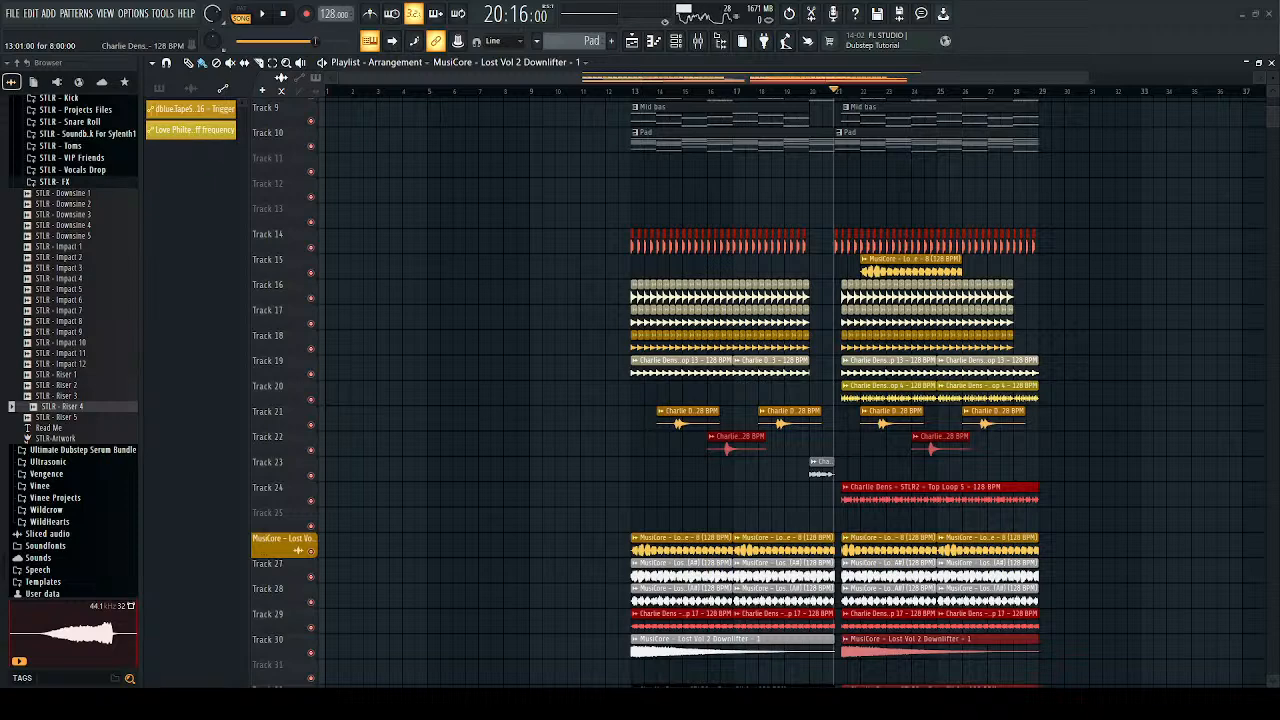
# Step: Set the playback position to bar 13 and place a copy of the consolidated Track 4 audio on Track 3, starting at bar 1
pyautogui.scroll(-2, 599, 162)
pyautogui.click(587, 94)
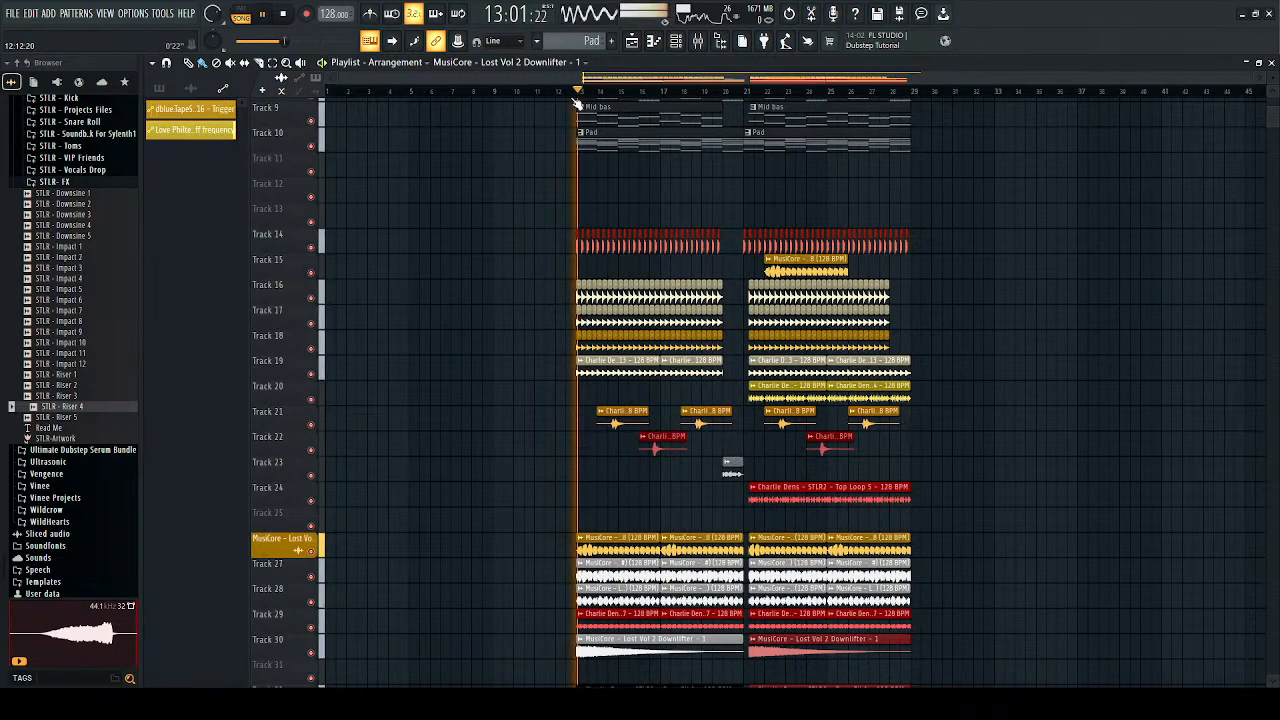
pyautogui.scroll(4, 600, 118)
pyautogui.press('space')
pyautogui.click(596, 178)
pyautogui.click(437, 157)
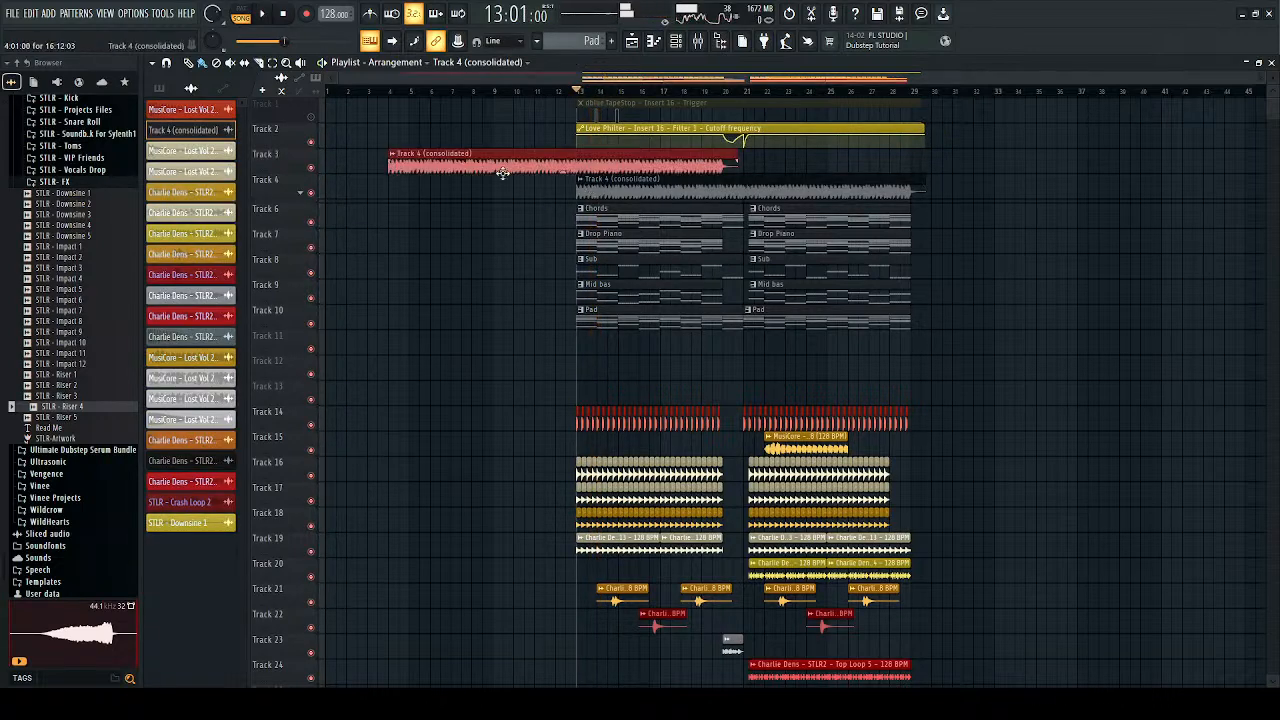
pyautogui.moveTo(570, 172); pyautogui.dragTo(526, 168)
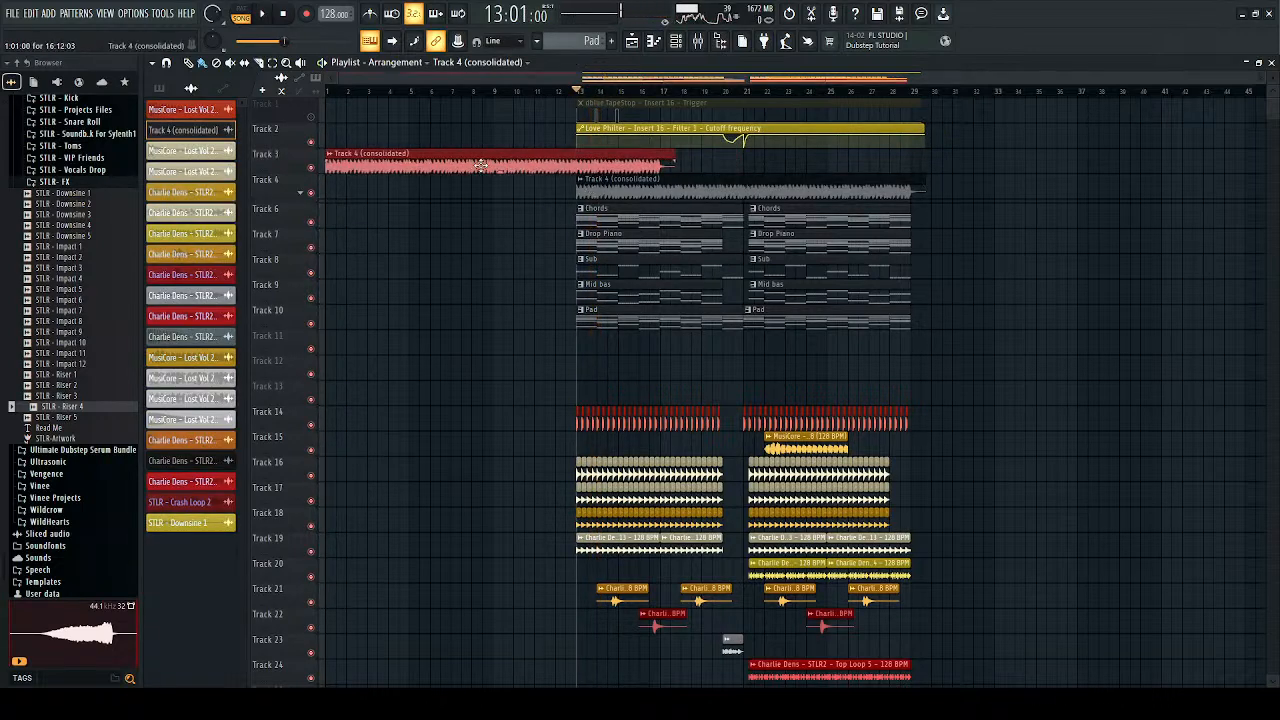
# Step: Shift the drop one track down to start at bar 25, with the consolidated audio copy on Track 4 starting at bar 9
pyautogui.moveTo(957, 106); pyautogui.dragTo(645, 320)
pyautogui.moveTo(503, 381); pyautogui.dragTo(322, 606)
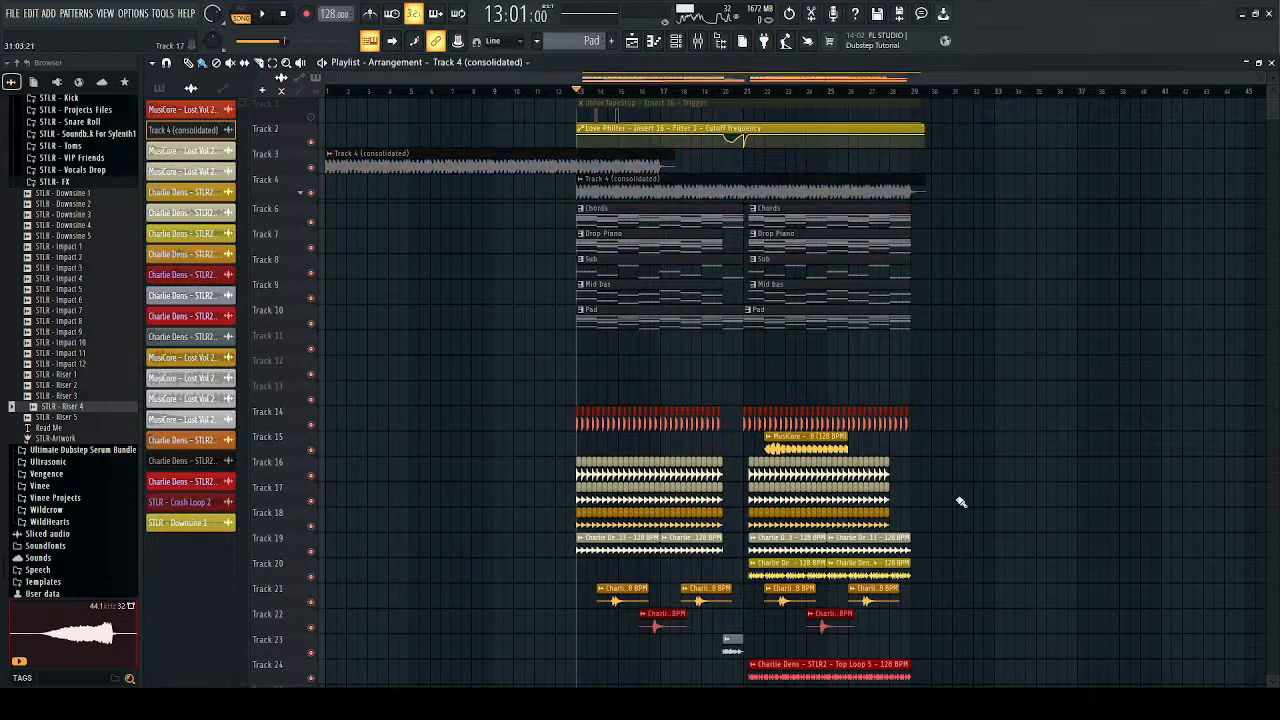
pyautogui.hotkey('ctrl', 'a')
pyautogui.moveTo(491, 152); pyautogui.dragTo(731, 158)
pyautogui.keyDown('ctrl'); pyautogui.click(743, 246); pyautogui.keyUp('ctrl')
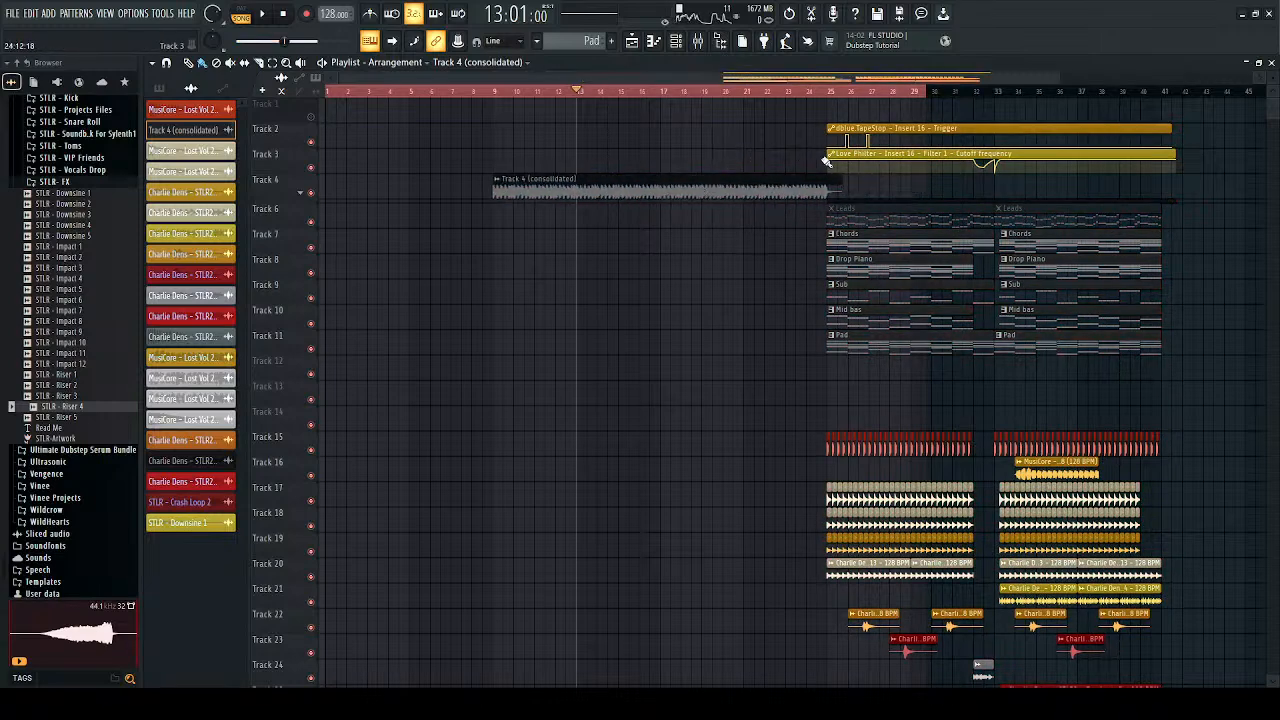
# Step: Extend the Love Philter cutoff automation back to 8:09:00, shape a slow rise up to bar 25, and play it
pyautogui.moveTo(903, 152); pyautogui.dragTo(578, 166)
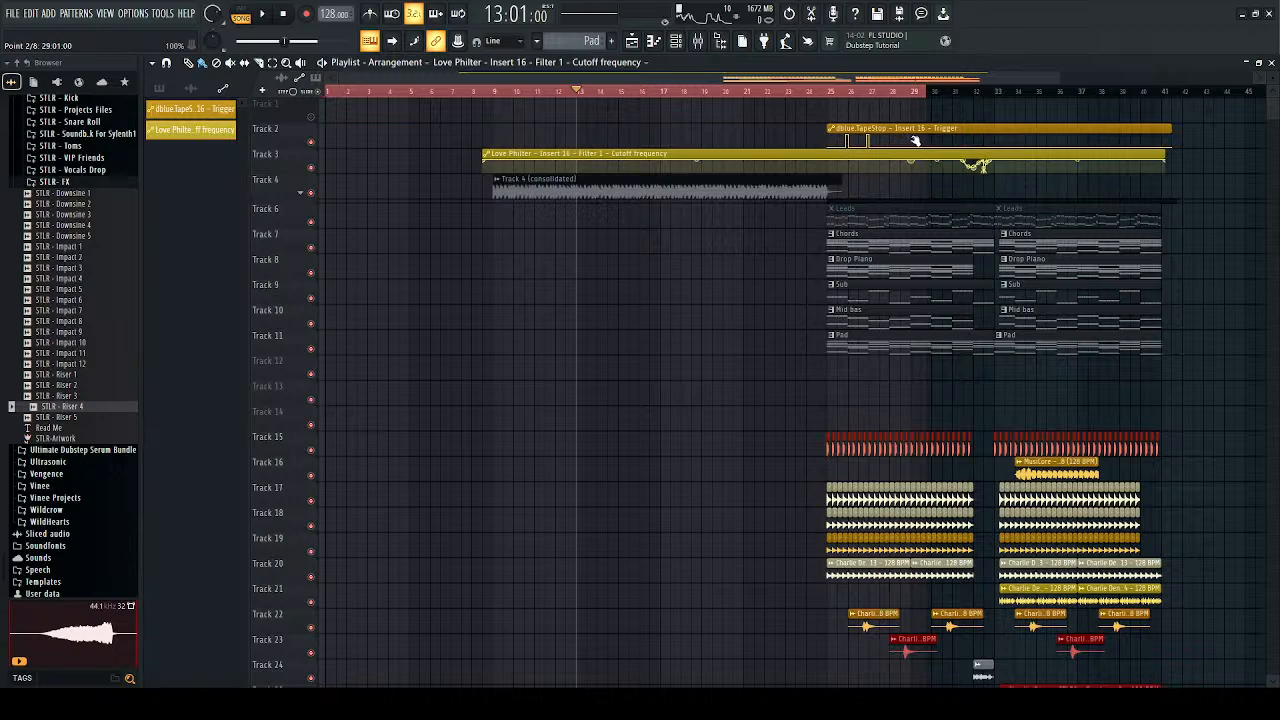
pyautogui.scroll(2, 810, 188)
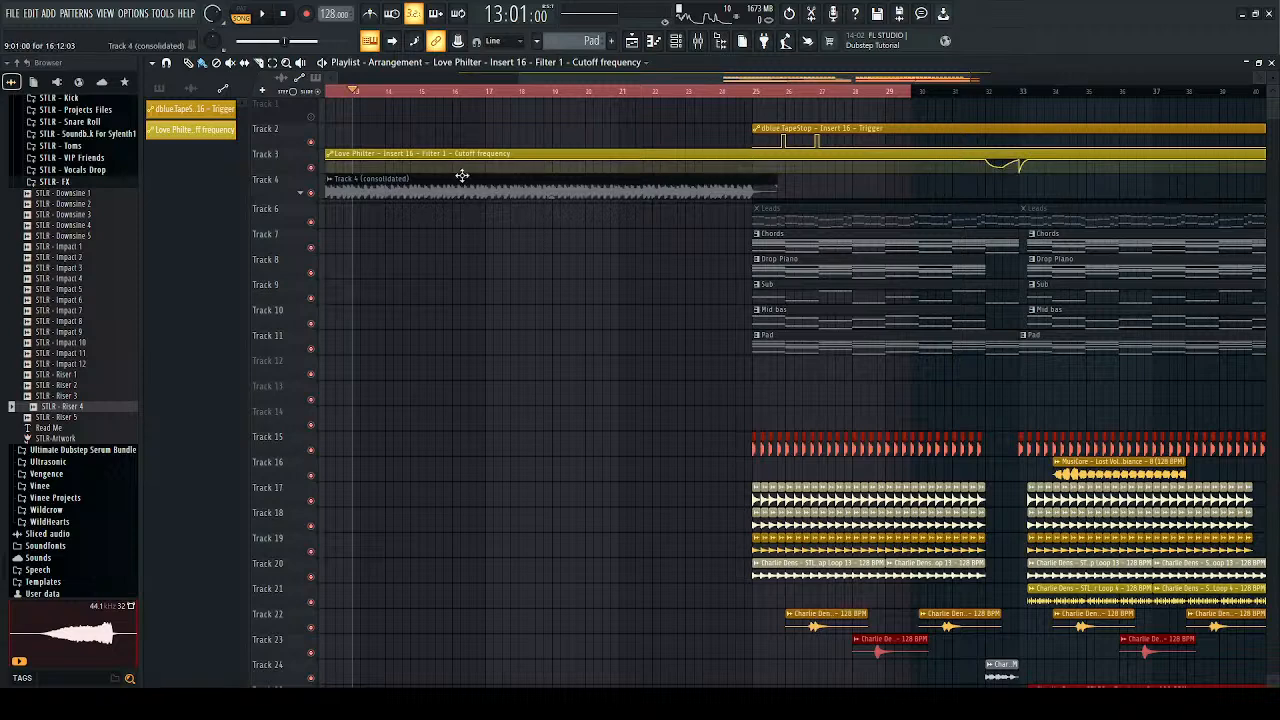
pyautogui.scroll(-4, 522, 176)
pyautogui.press('space')
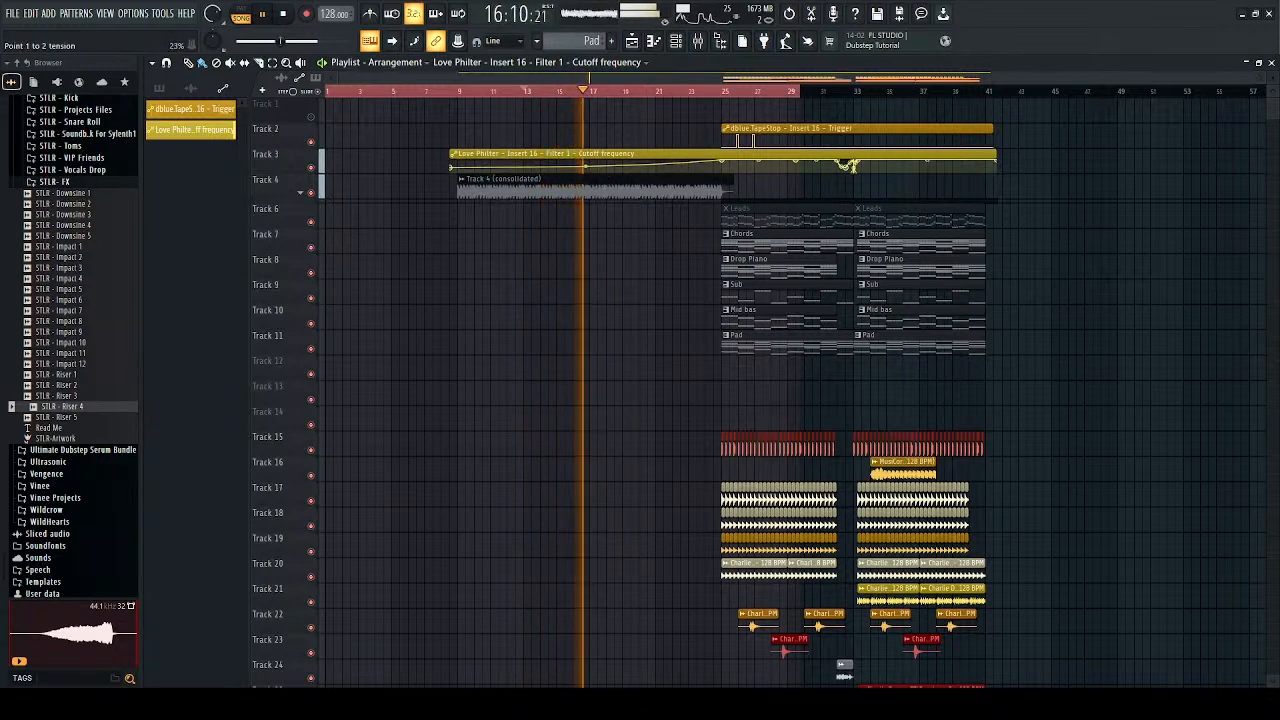
# Step: Automate Kickstart 2's mute/solo on Insert 16, falling to minimum by bar 9 and jumping back up at bar 25
pyautogui.click(697, 42)
pyautogui.press('space')
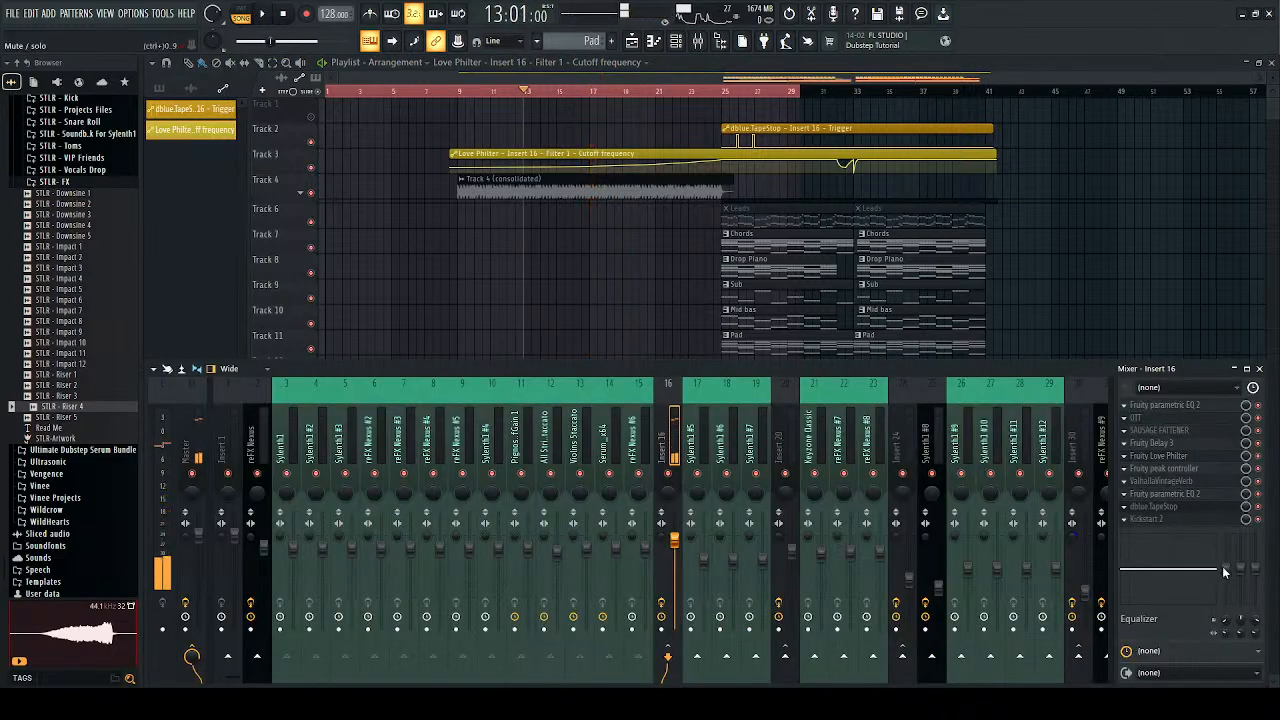
pyautogui.click(1258, 369)
pyautogui.click(312, 117)
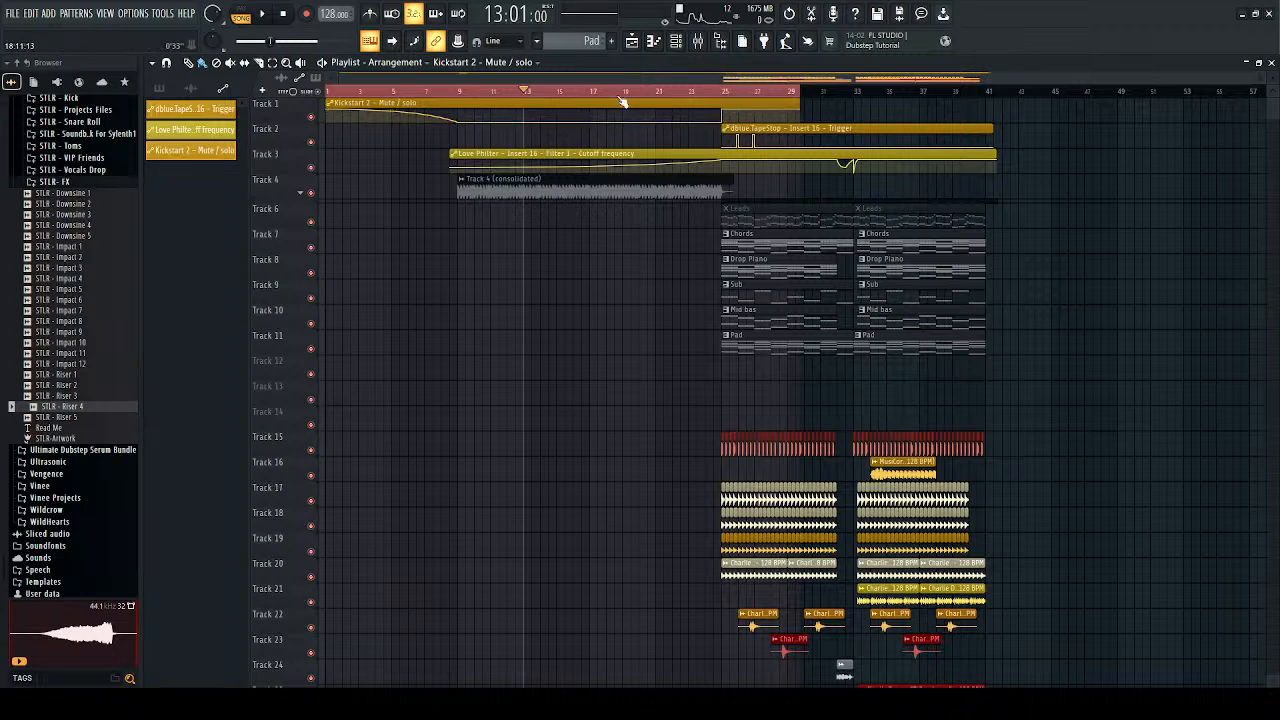
# Step: Play the build-up and add a short curved dip to the cutoff automation just before bar 25
pyautogui.press('space')
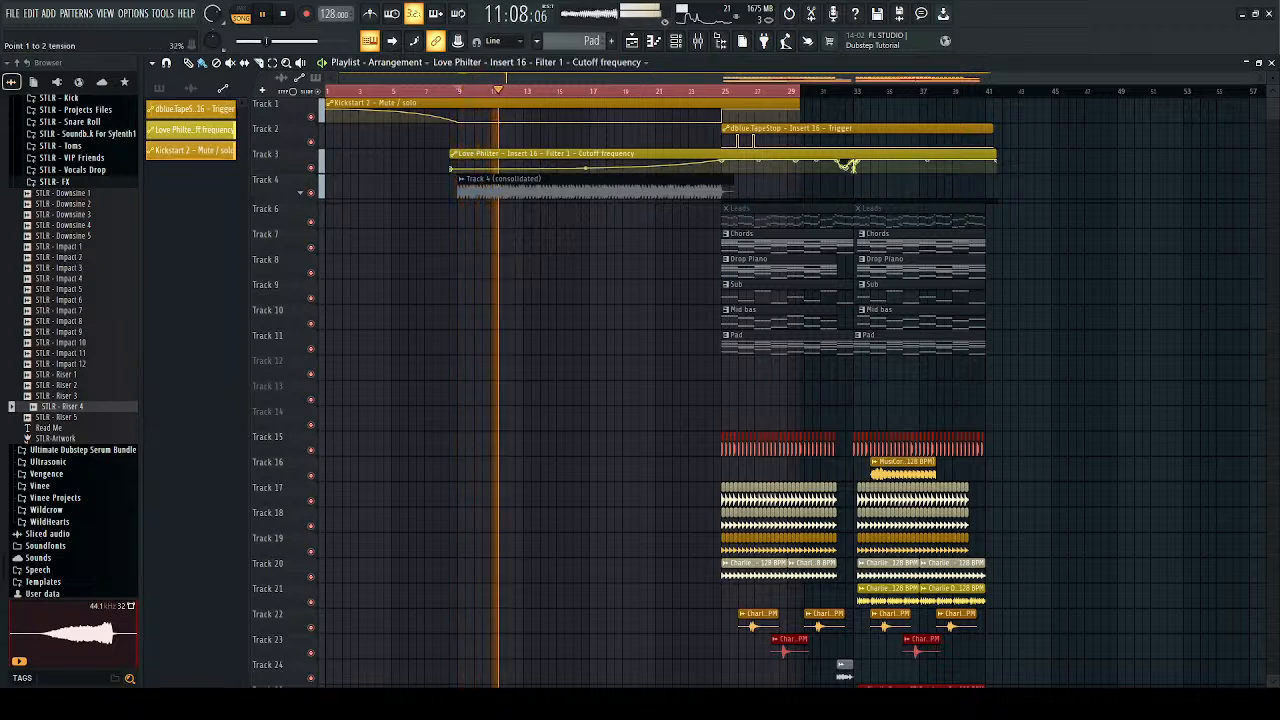
pyautogui.keyDown('ctrl'); pyautogui.scroll(3, 700, 165); pyautogui.keyUp('ctrl')
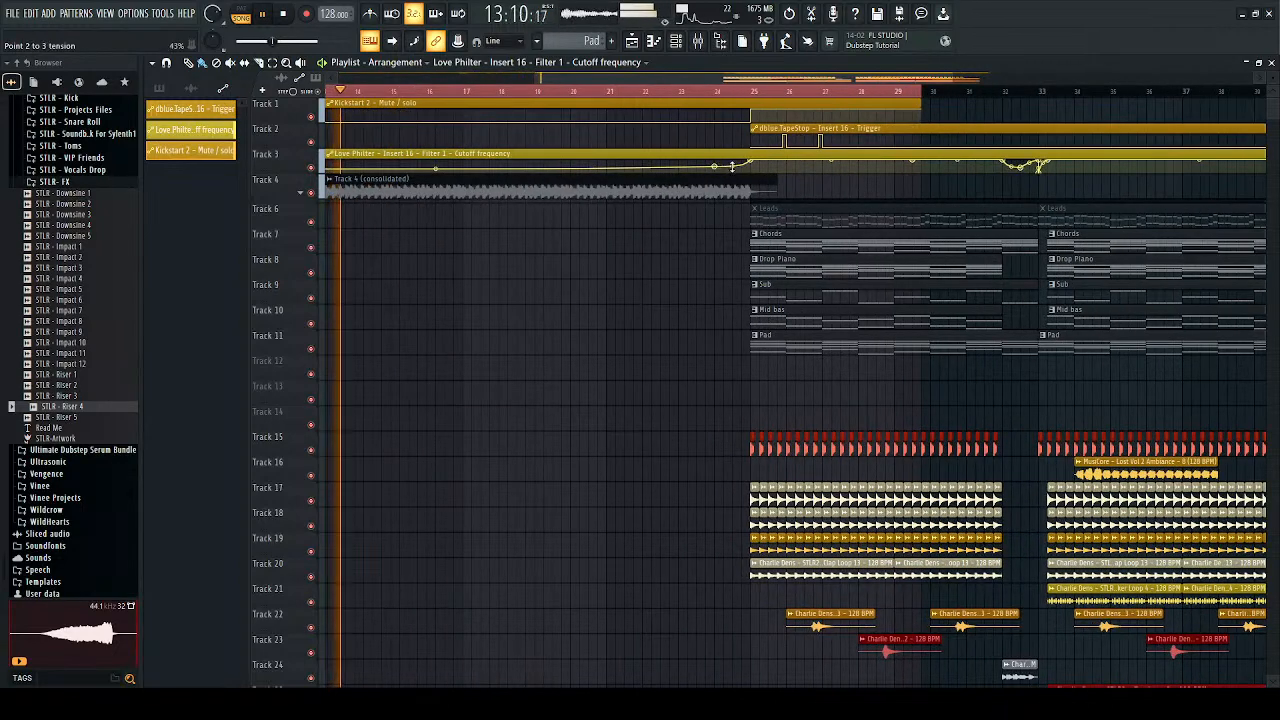
pyautogui.rightClick(746, 164)
pyautogui.moveTo(746, 164); pyautogui.dragTo(742, 170)
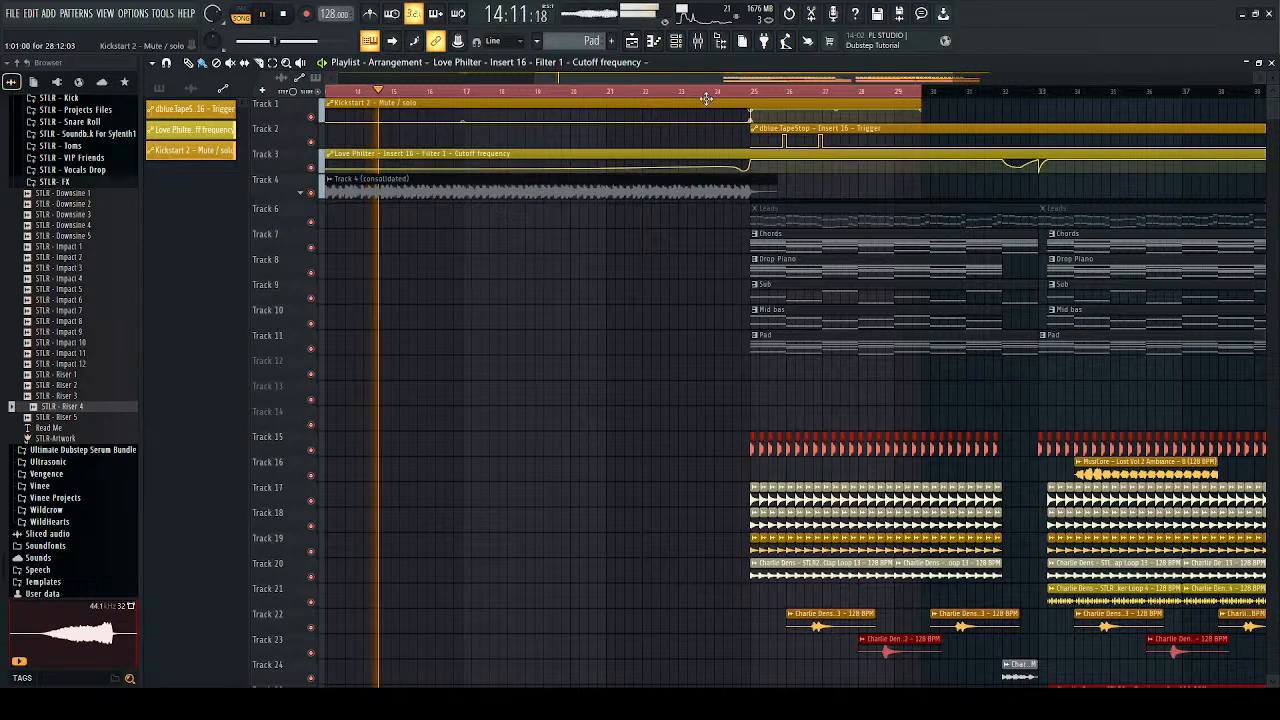
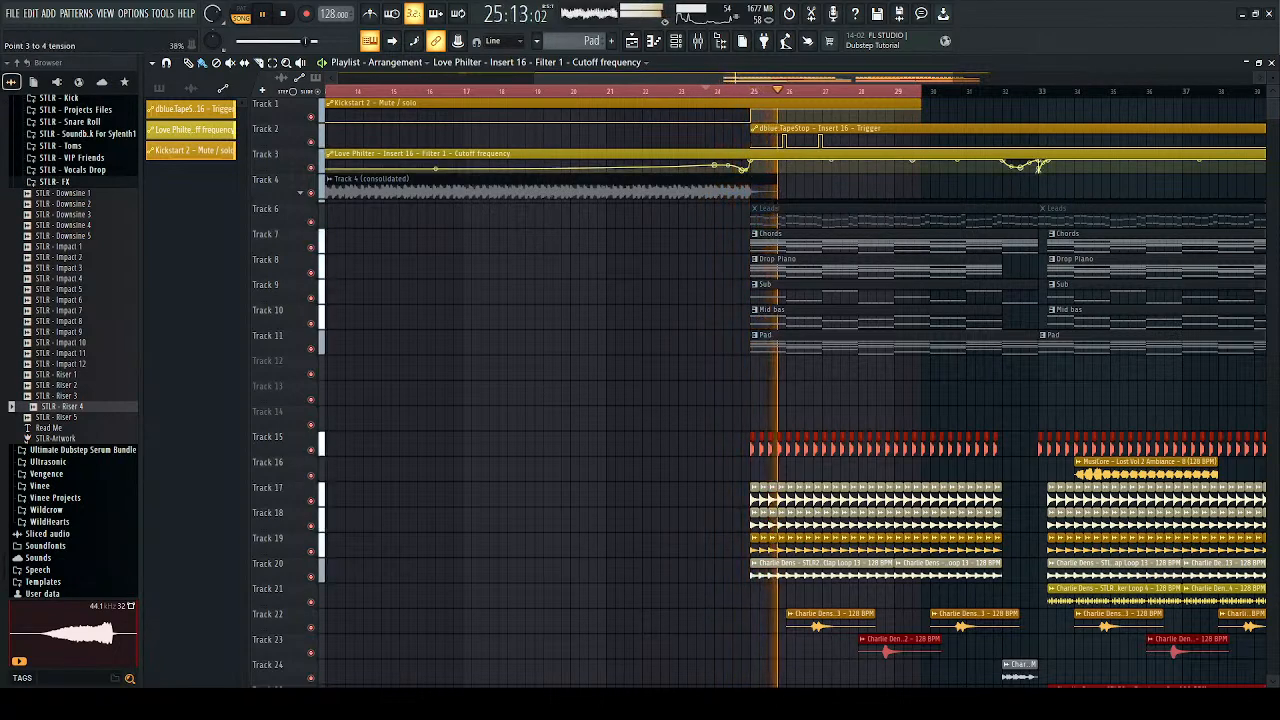
# Step: Add two more trigger pulses to the dblue TapeStop automation, just before bars 28 and 29
pyautogui.scroll(-2, 746, 167)
pyautogui.scroll(2, 808, 149)
pyautogui.scroll(2, 806, 149)
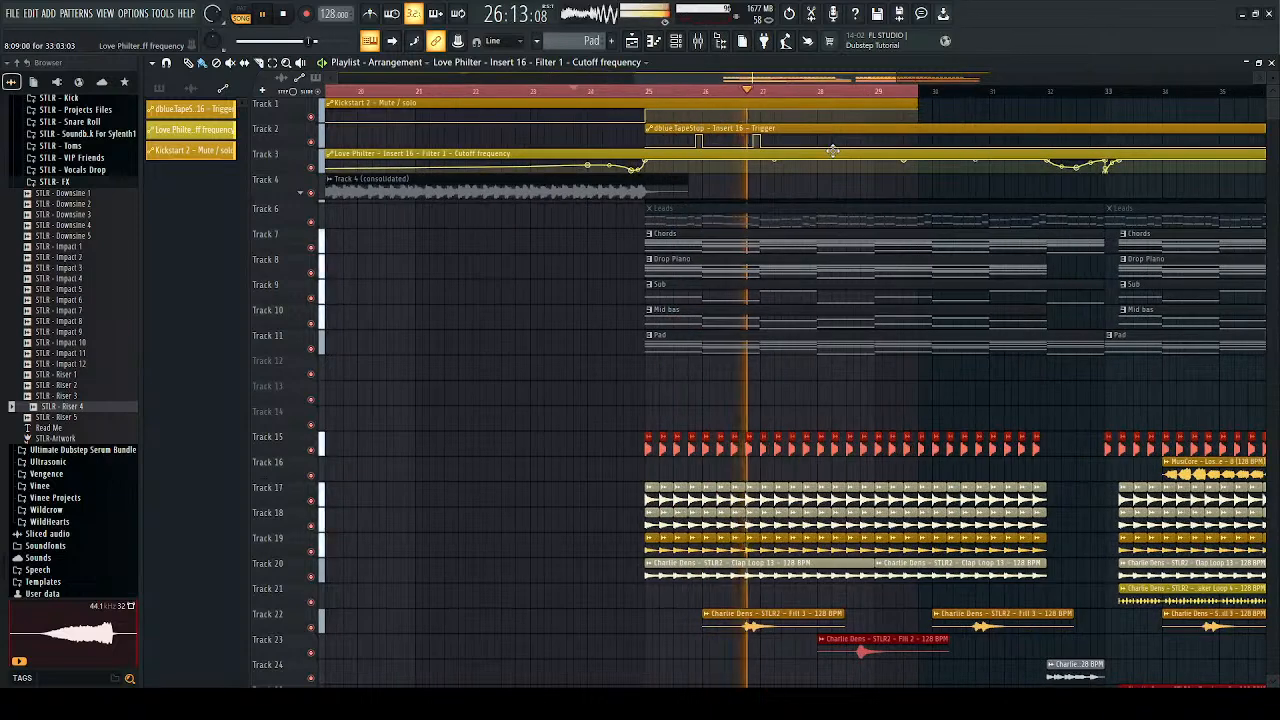
pyautogui.scroll(2, 800, 148)
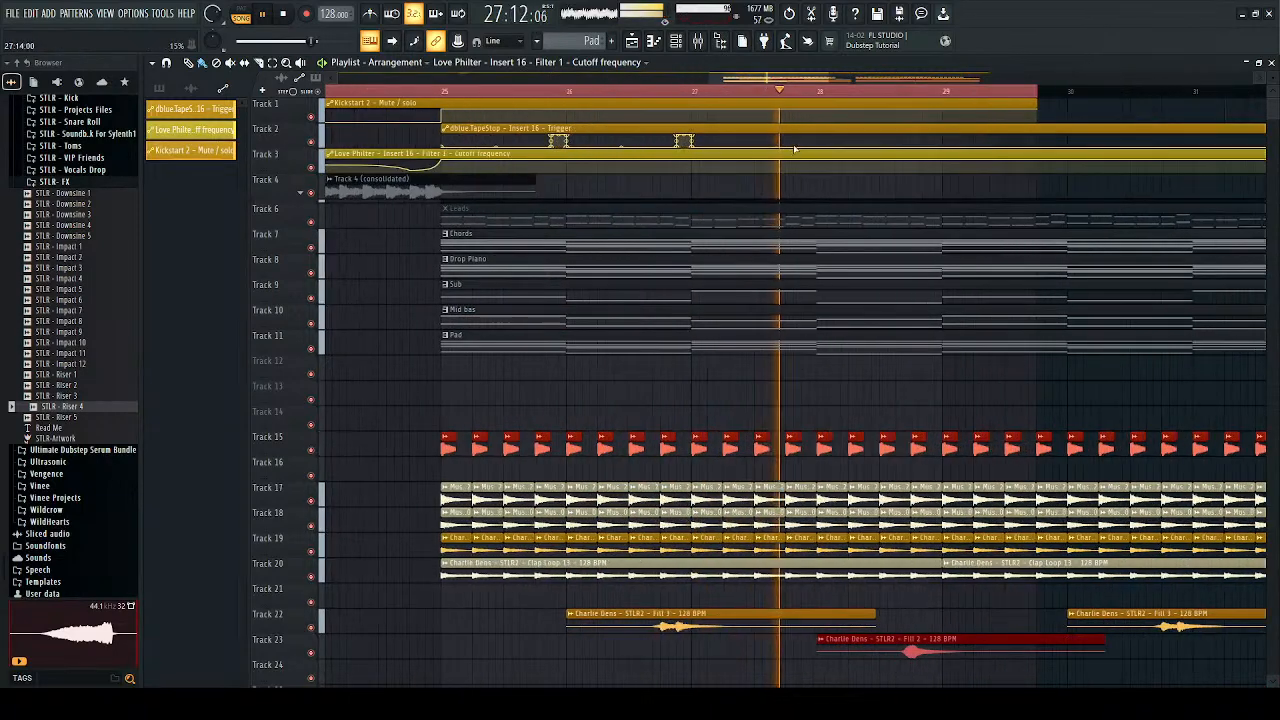
pyautogui.press('space')
pyautogui.scroll(3, 800, 150)
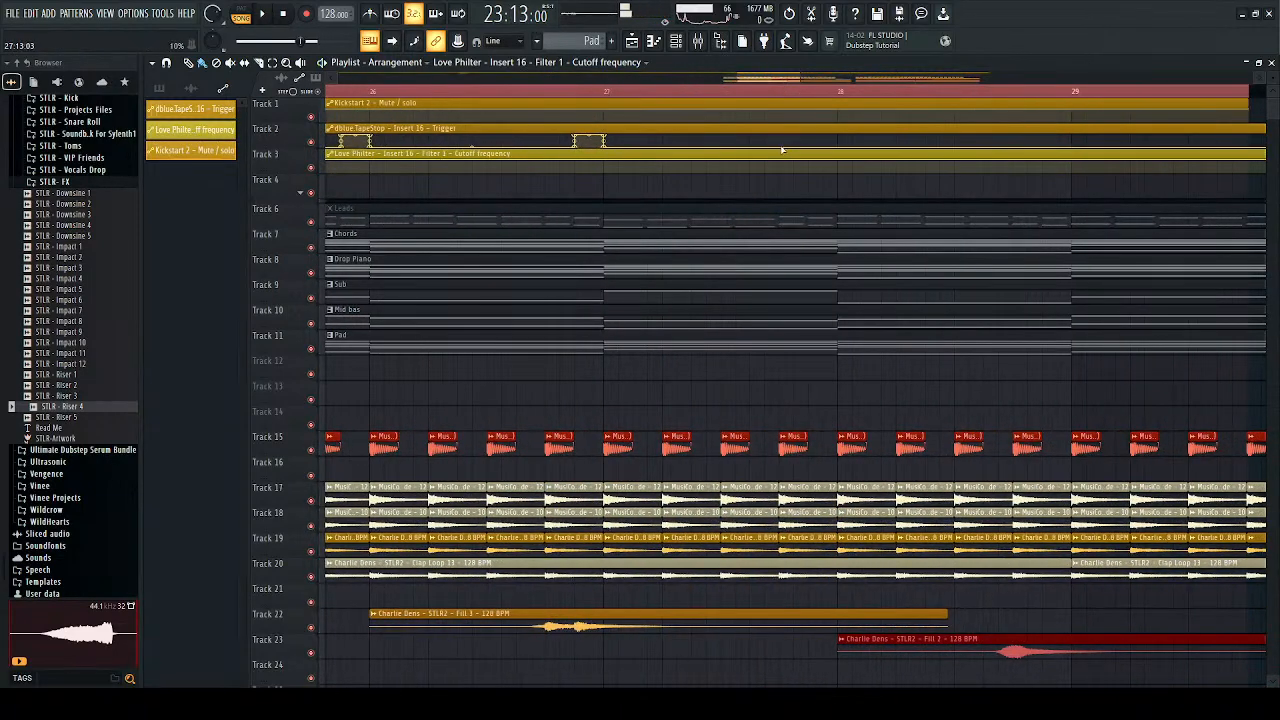
pyautogui.scroll(3, 812, 150)
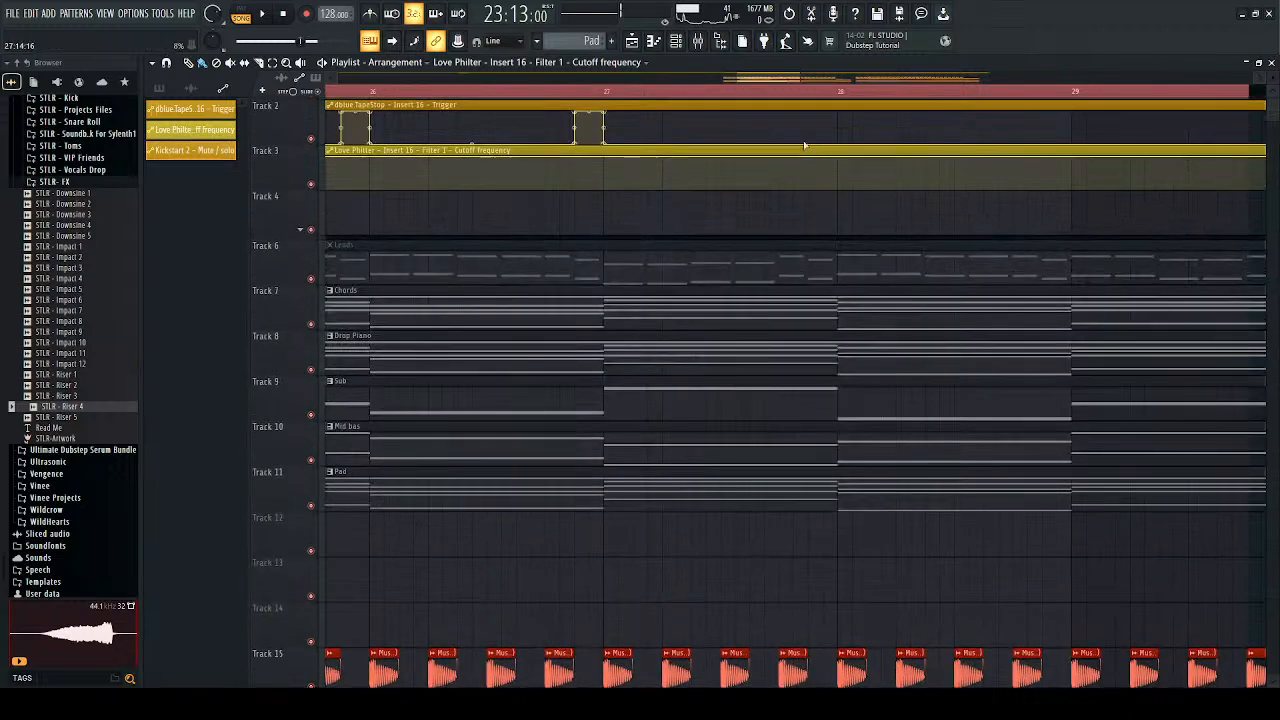
pyautogui.scroll(2, 814, 160)
pyautogui.moveTo(820, 188); pyautogui.dragTo(851, 190)
pyautogui.rightClick(861, 159)
pyautogui.scroll(-3, 740, 216)
pyautogui.scroll(1, 885, 200)
pyautogui.scroll(4, 870, 193)
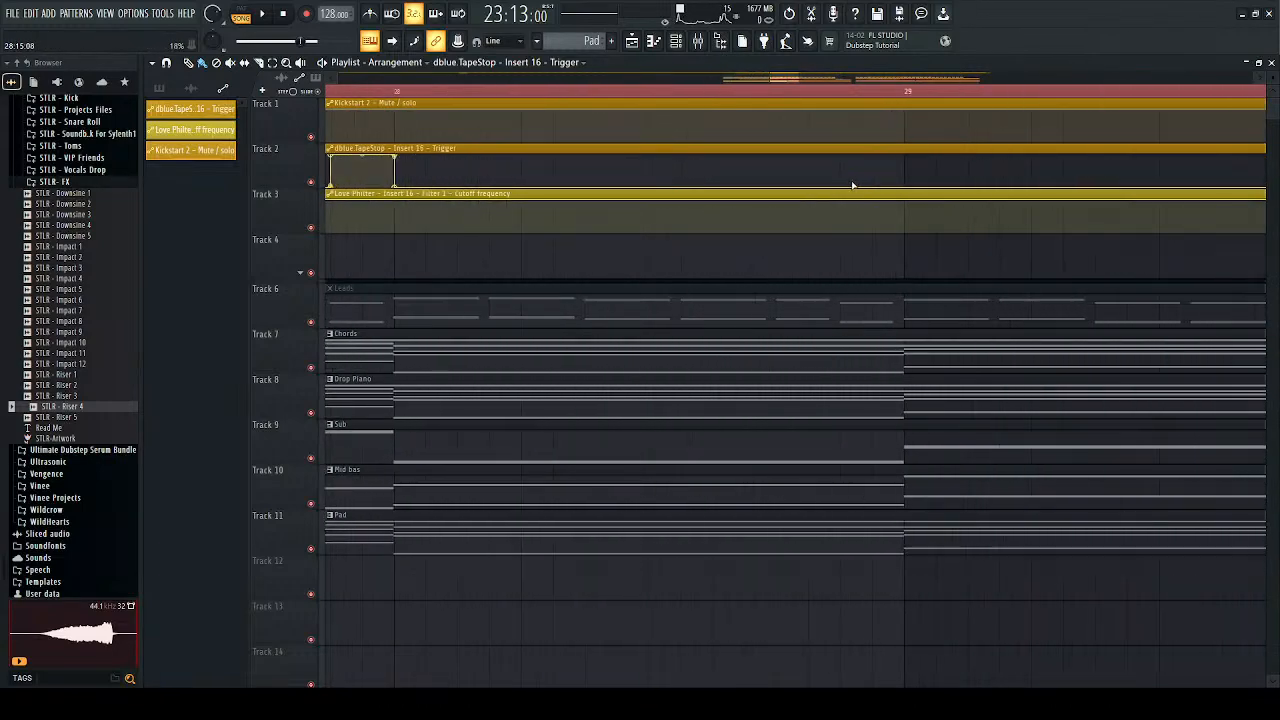
pyautogui.moveTo(859, 187); pyautogui.dragTo(908, 188)
# Step: Replay the transition into the drop from 23:13:00 to check the filter, Kickstart and tape-stop automation
pyautogui.scroll(-4, 971, 214)
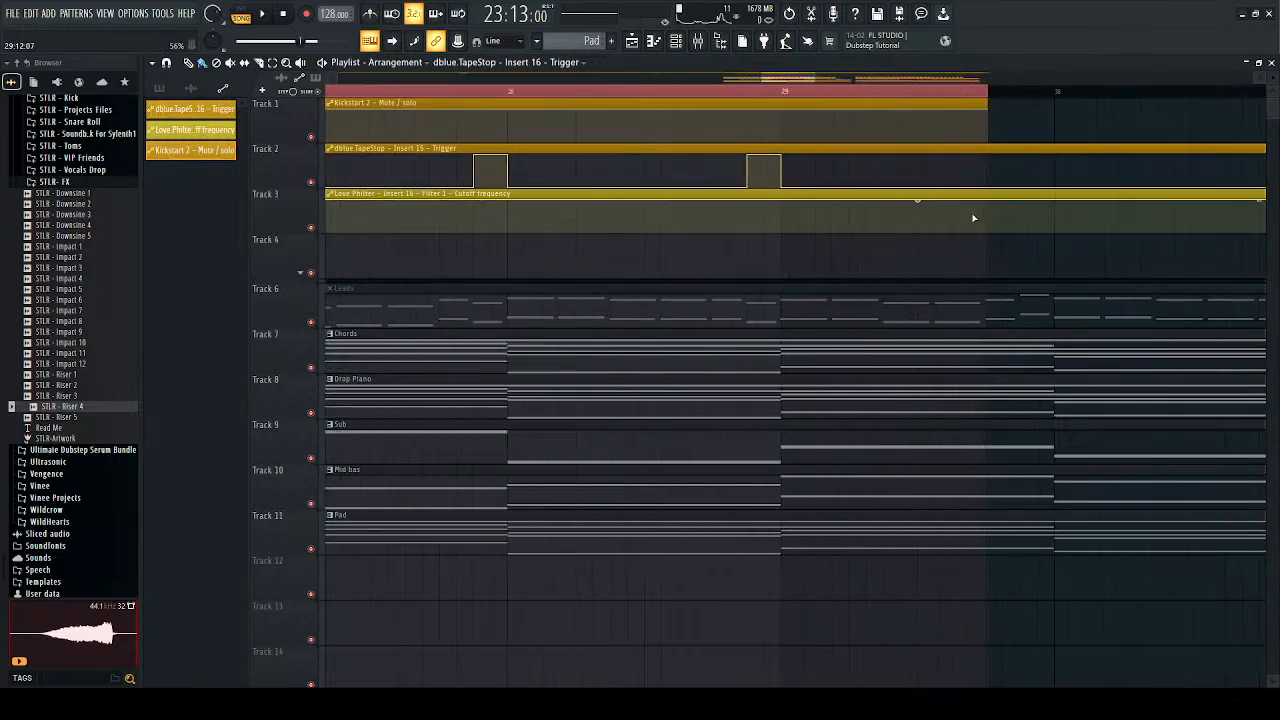
pyautogui.scroll(-3, 973, 217)
pyautogui.press('space')
pyautogui.scroll(-1, 971, 215)
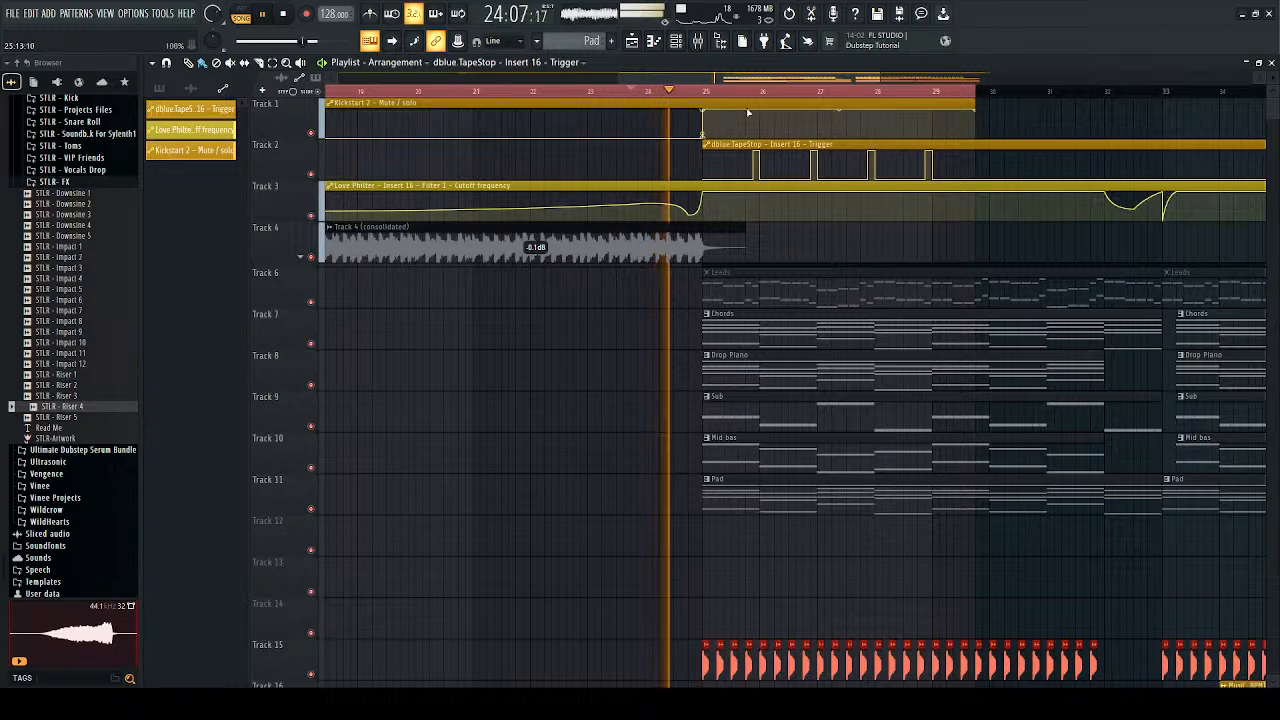
pyautogui.scroll(-1, 666, 136)
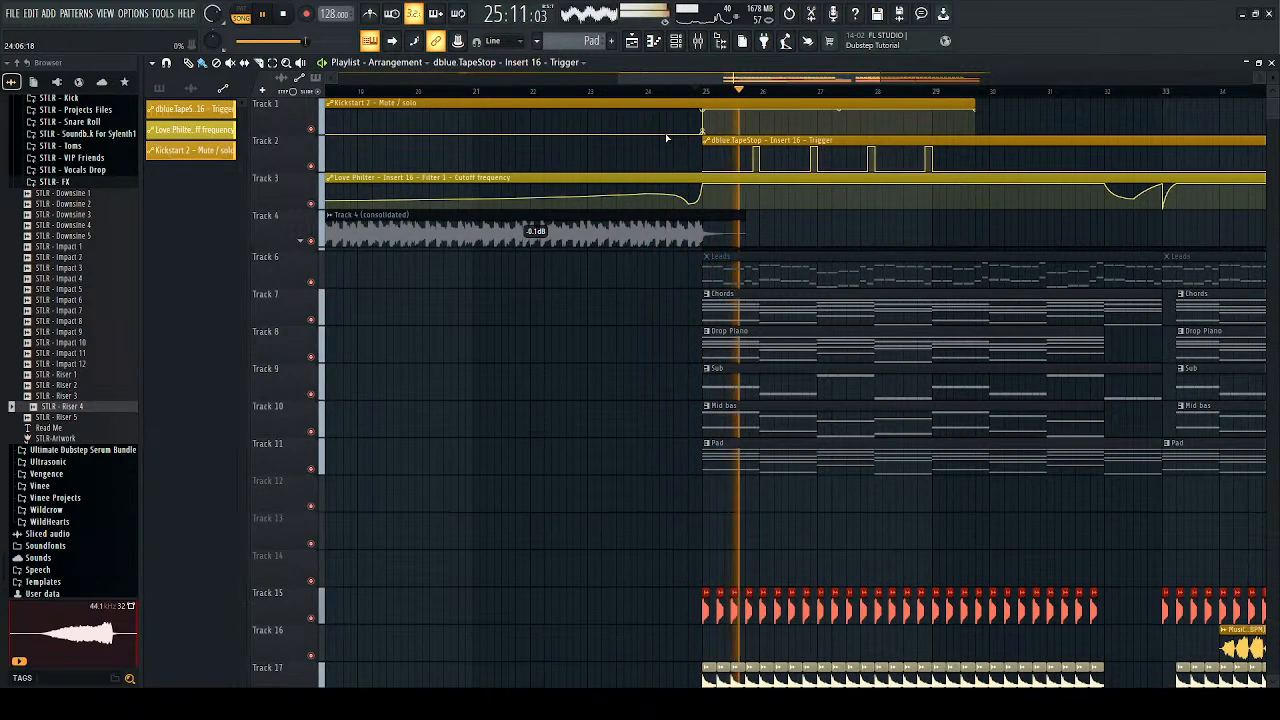
# Step: Try adding a short dip to the Love Philter cutoff automation just before bar 26 and play it over the drop's start
pyautogui.scroll(-1, 670, 145)
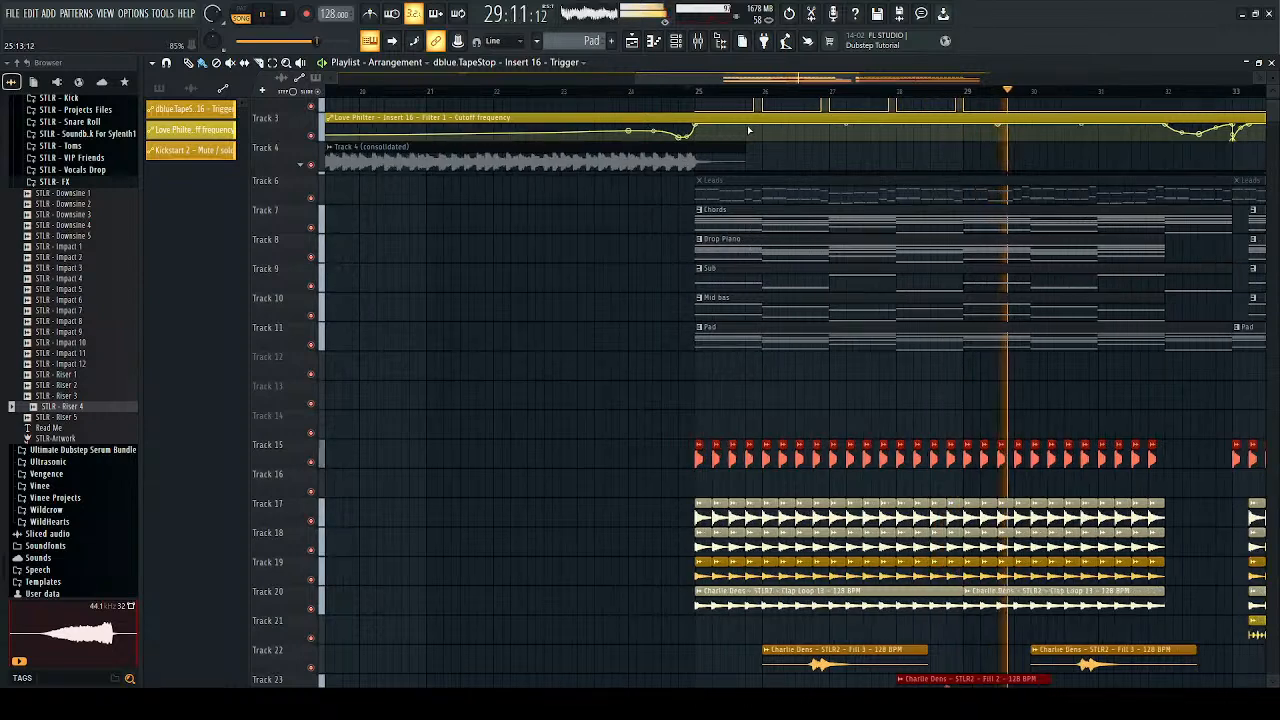
pyautogui.scroll(2, 760, 128)
pyautogui.press('space')
pyautogui.scroll(2, 760, 128)
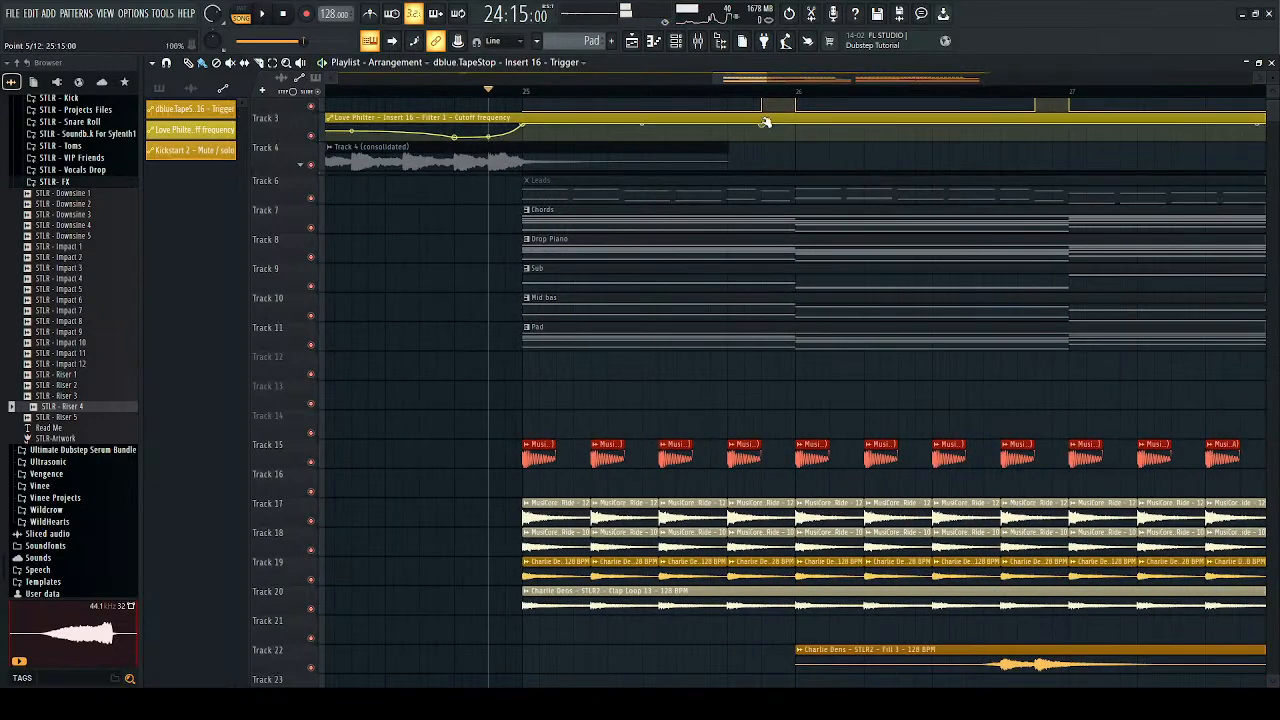
pyautogui.moveTo(798, 136); pyautogui.dragTo(798, 119)
pyautogui.press('space')
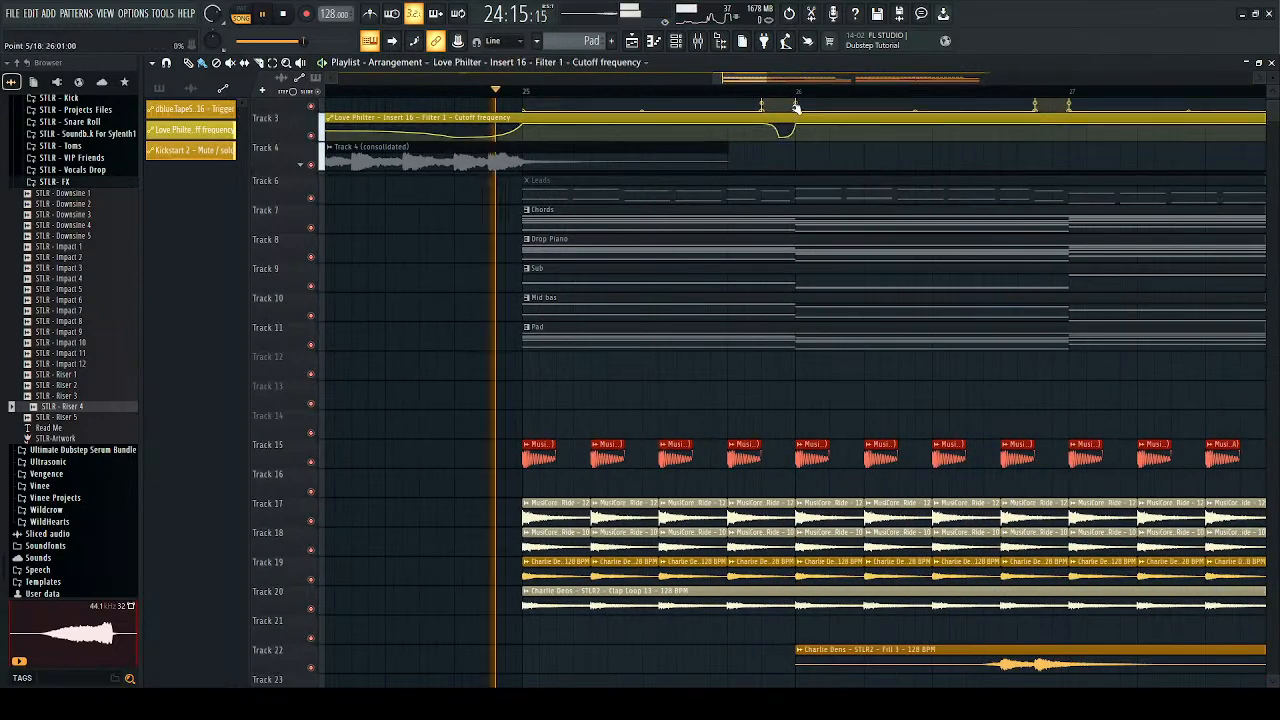
pyautogui.click(760, 93)
pyautogui.press('space')
pyautogui.press('space')
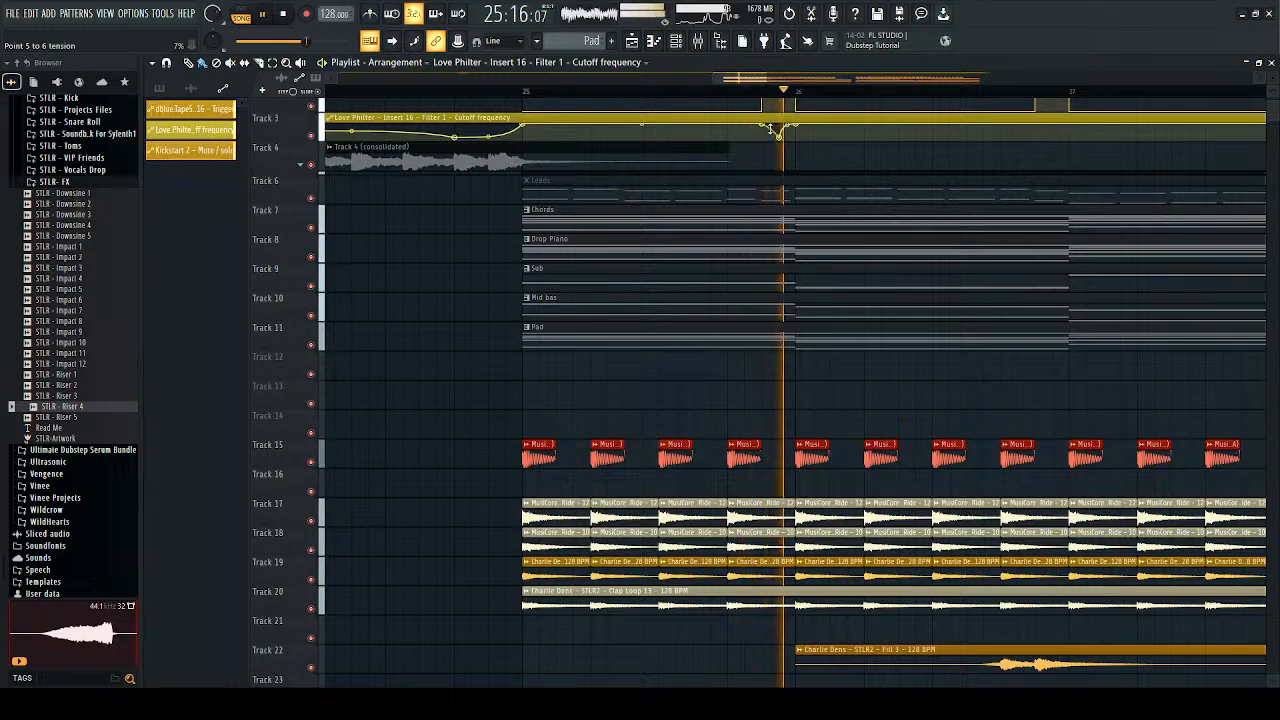
pyautogui.keyDown('alt'); pyautogui.scroll(-2, 720, 192); pyautogui.keyUp('alt')
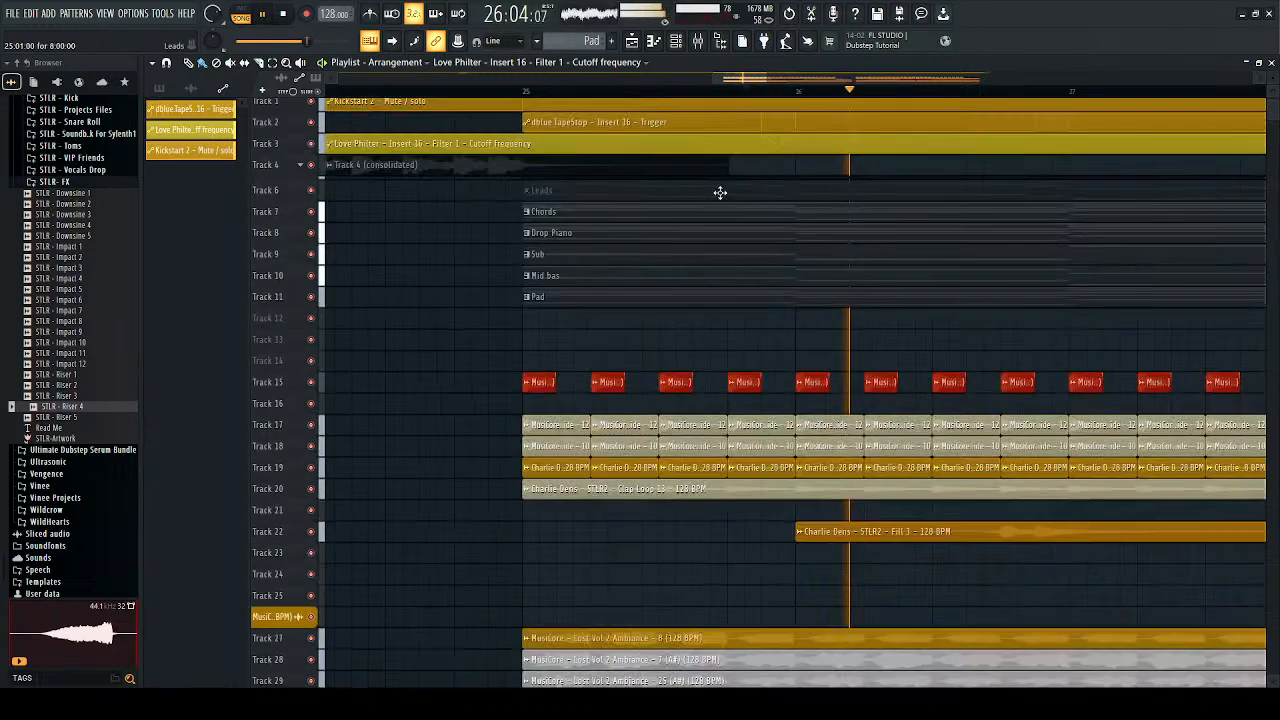
pyautogui.keyDown('alt'); pyautogui.scroll(2, 676, 104); pyautogui.keyUp('alt')
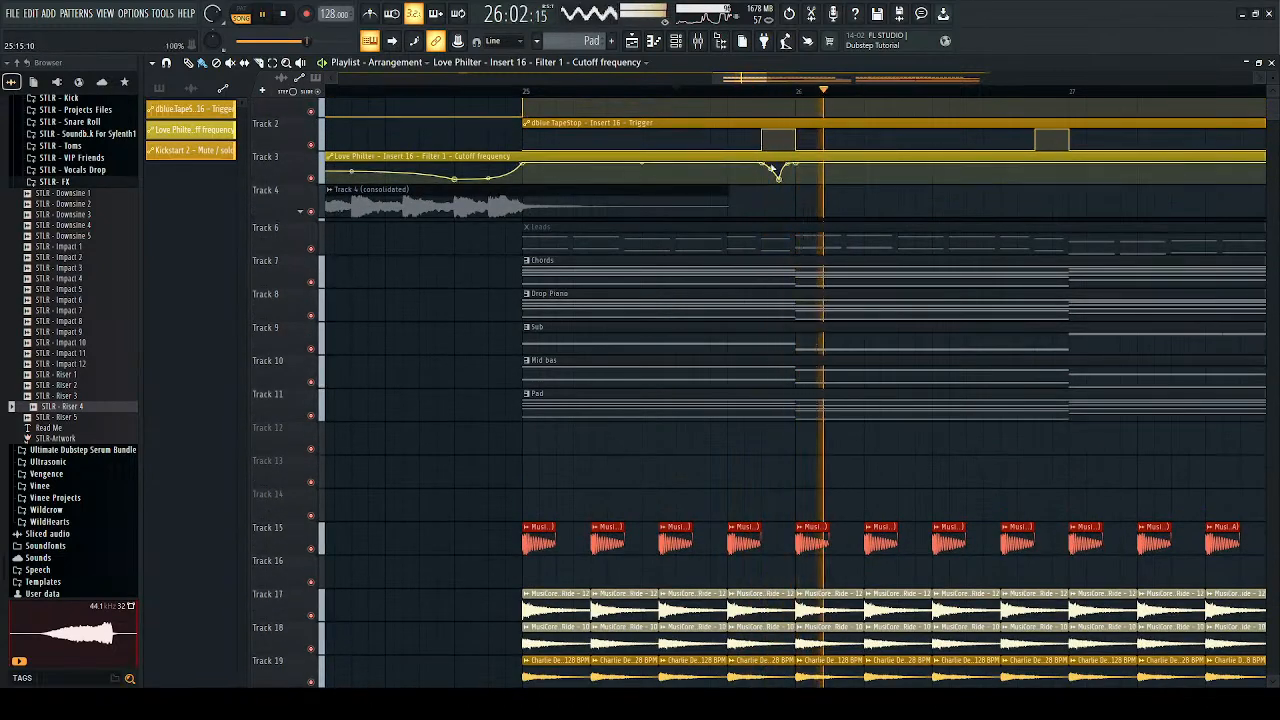
pyautogui.press('space')
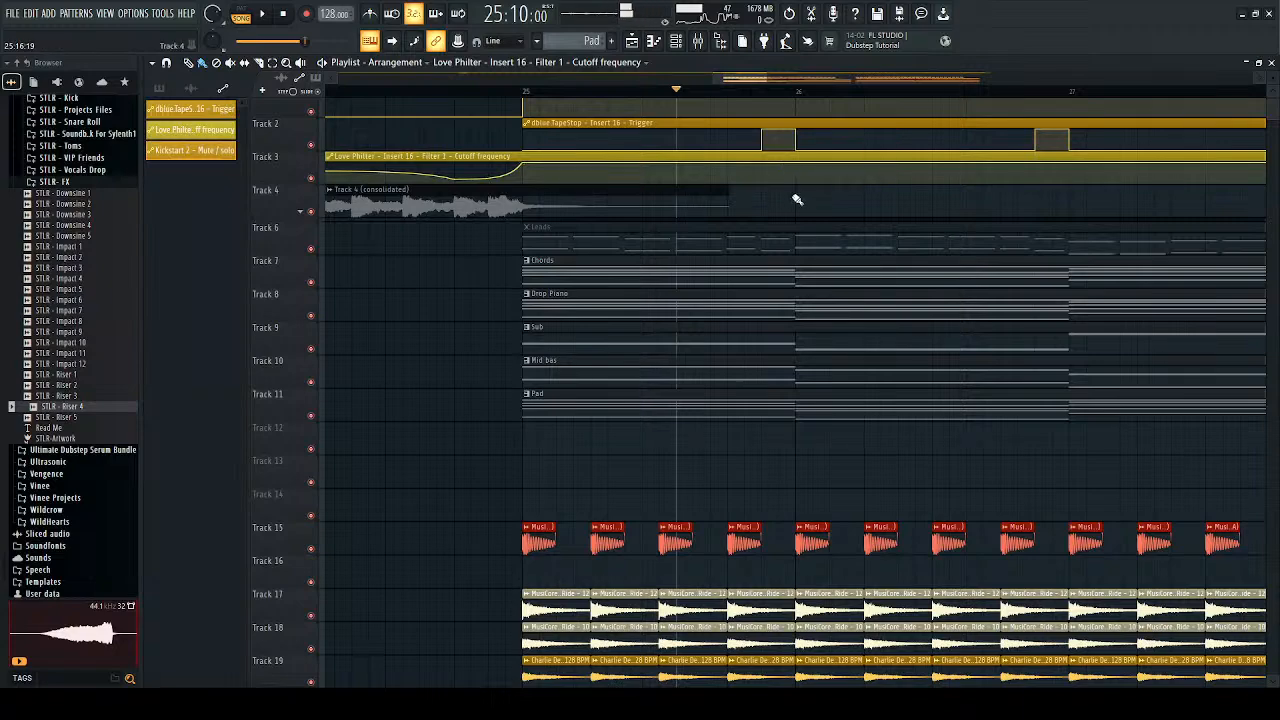
# Step: Mute the dblue TapeStop trigger automation on Track 2 and replay the start of the drop
pyautogui.keyDown('ctrl'); pyautogui.scroll(-4, 662, 200); pyautogui.keyUp('ctrl')
pyautogui.press('space')
pyautogui.keyDown('alt'); pyautogui.scroll(-3, 659, 202); pyautogui.keyUp('alt')
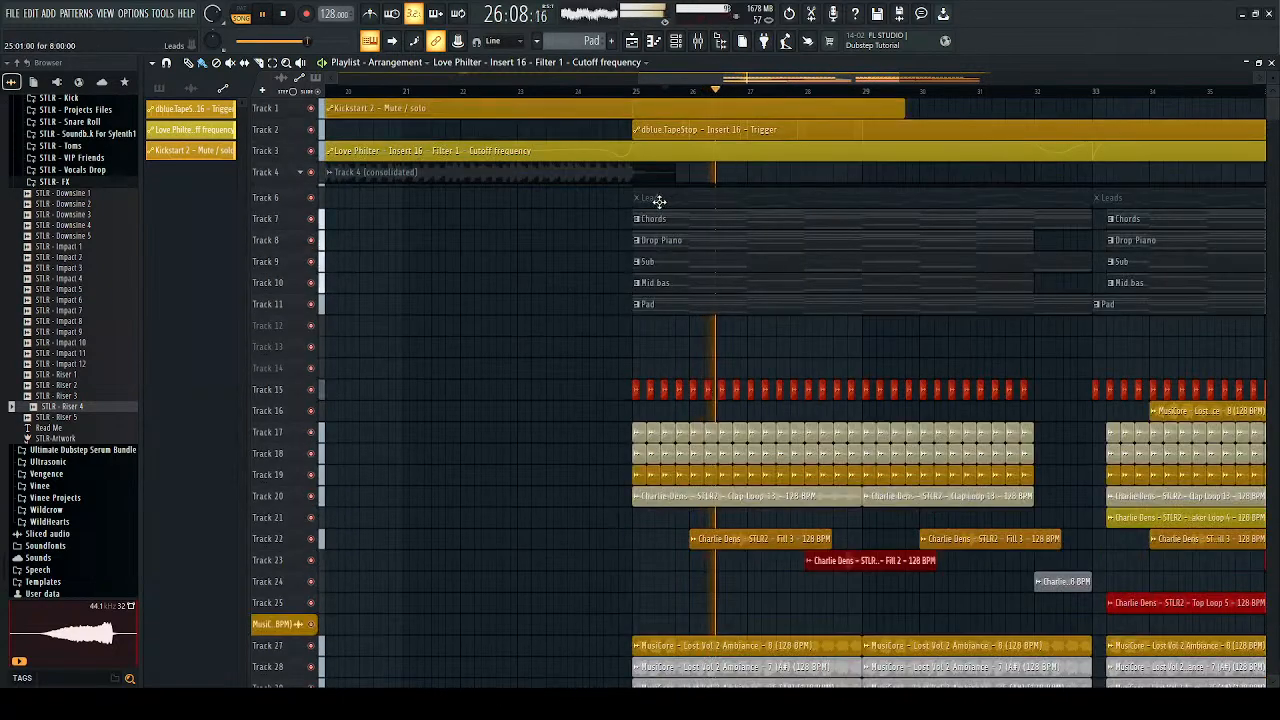
pyautogui.keyDown('alt'); pyautogui.scroll(2, 672, 194); pyautogui.keyUp('alt')
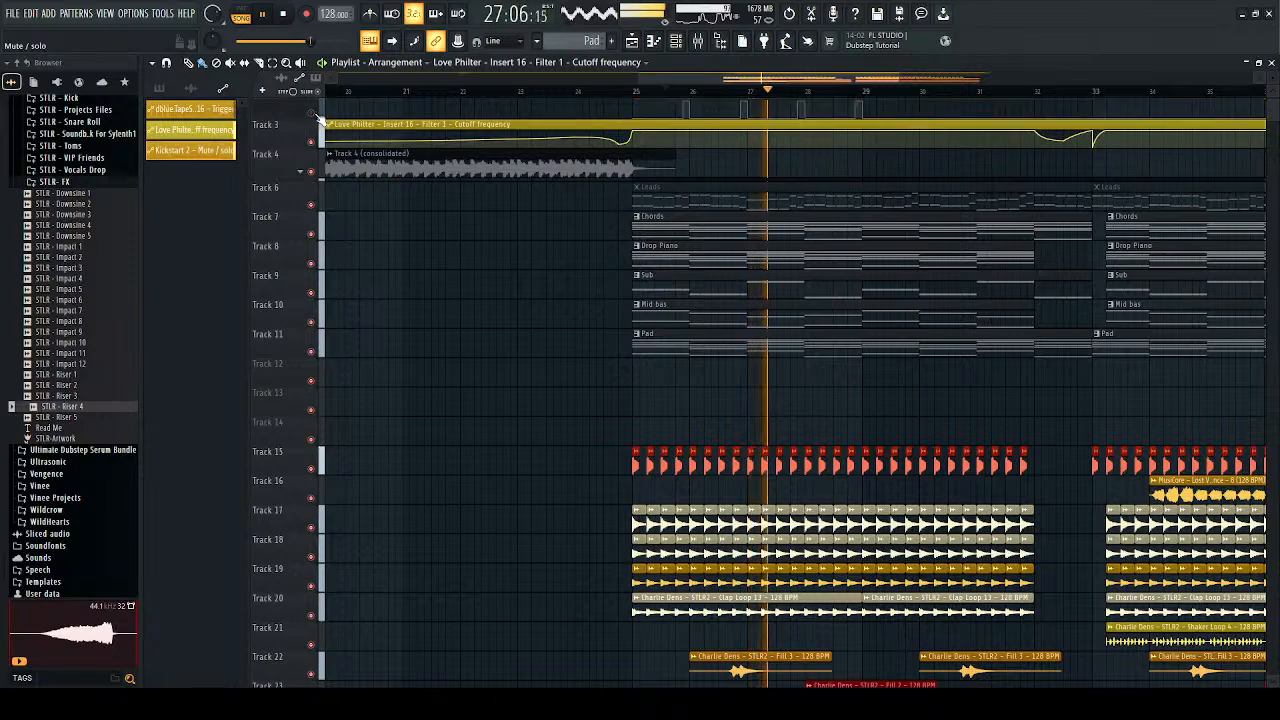
pyautogui.press('space')
pyautogui.scroll(-4, 607, 110)
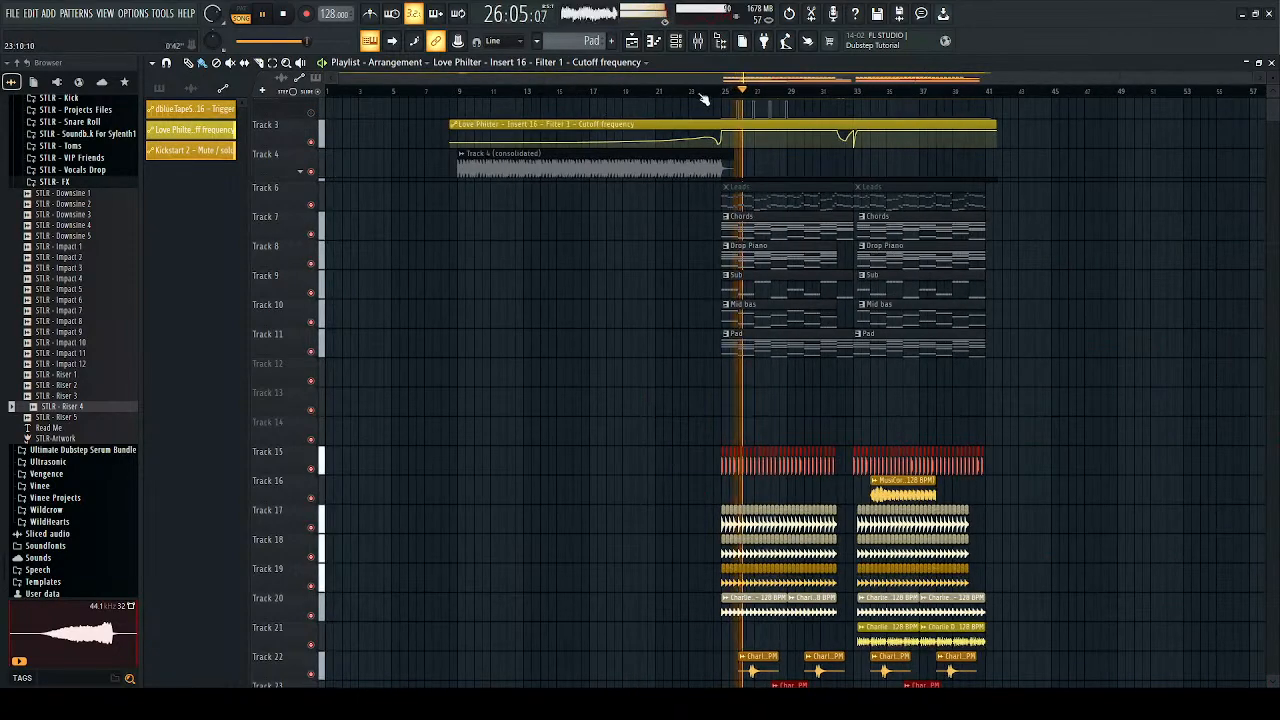
# Step: Play the drop from bar 25 and review its drum, ambience and FX tracks across the arrangement
pyautogui.scroll(-4, 686, 331)
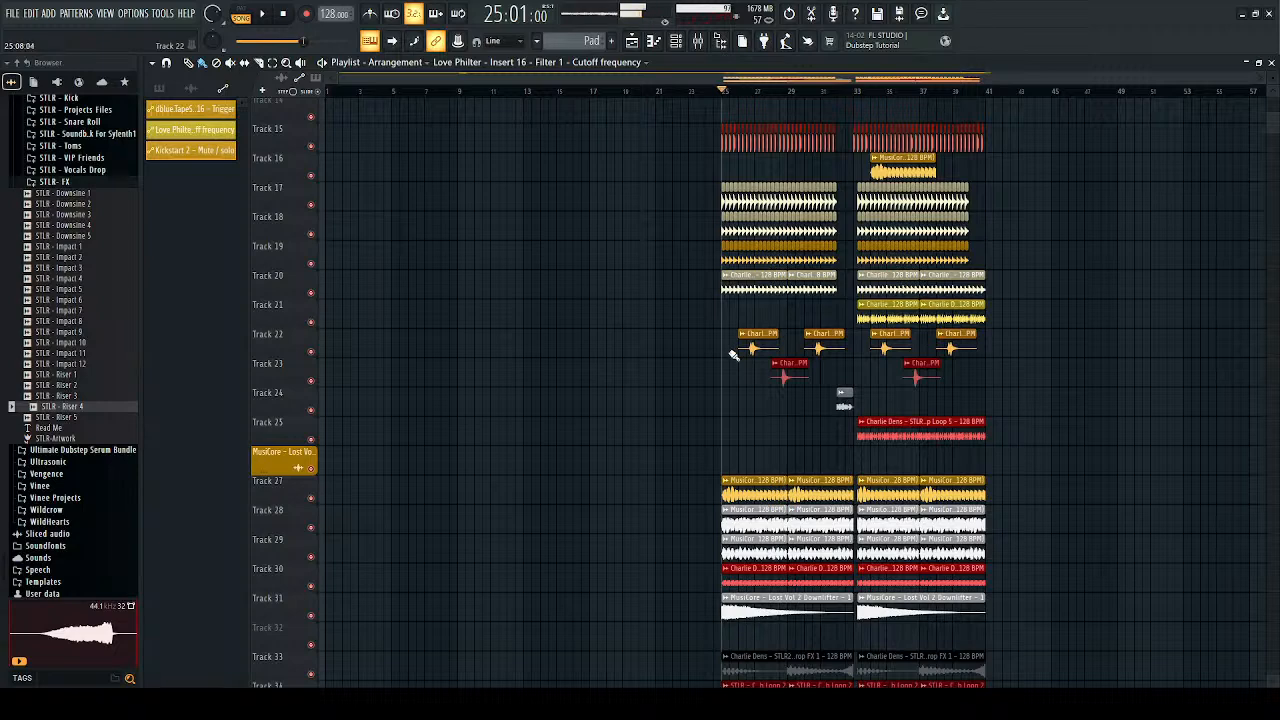
pyautogui.scroll(-2, 733, 353)
pyautogui.press('space')
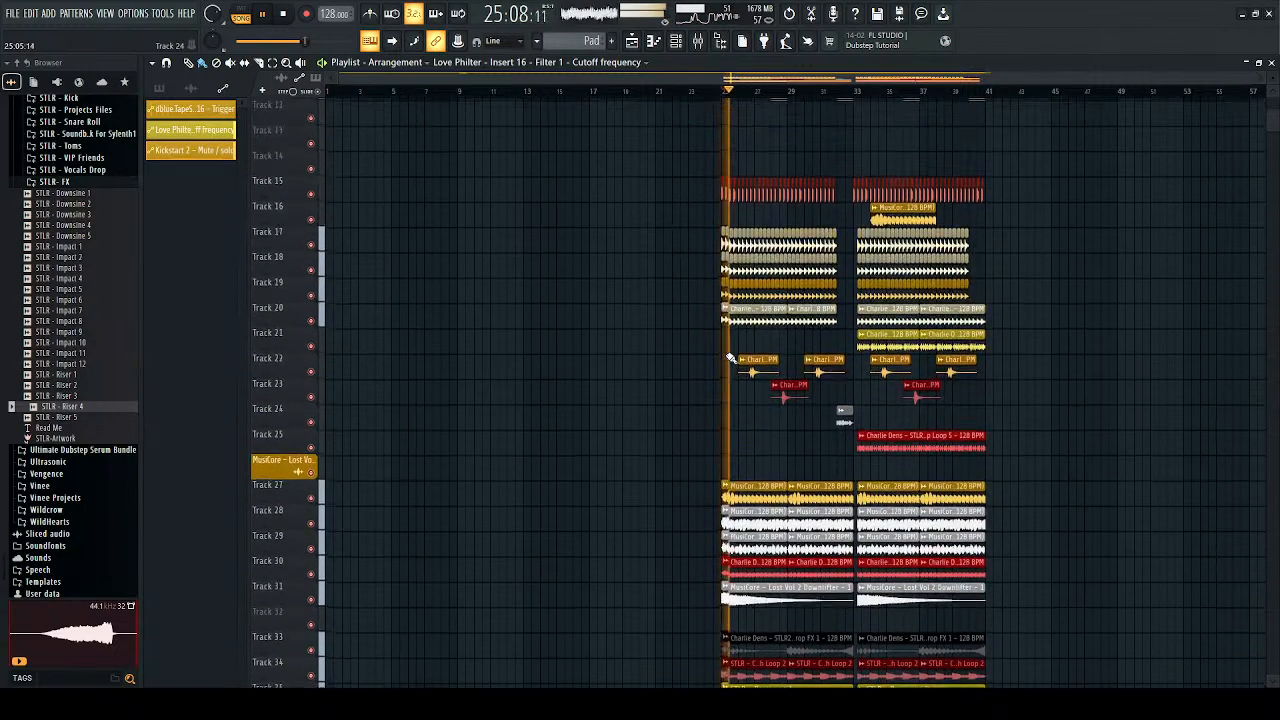
pyautogui.scroll(-3, 731, 357)
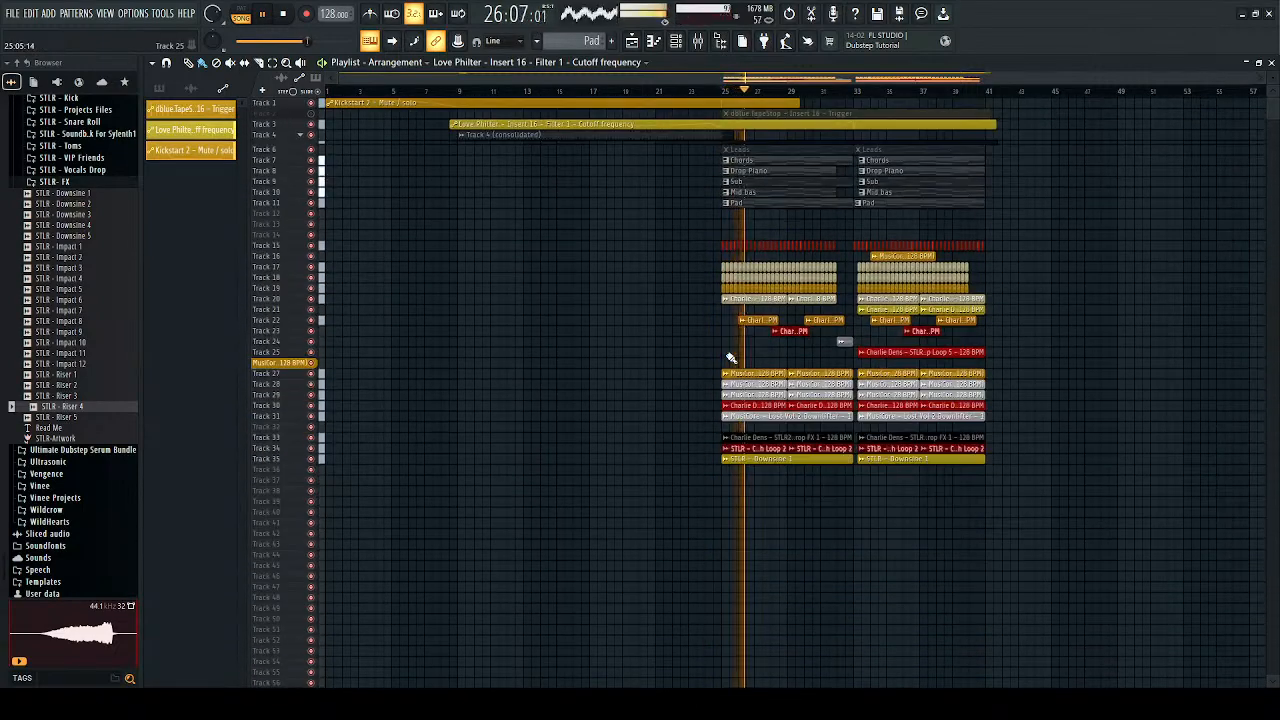
pyautogui.scroll(3, 731, 357)
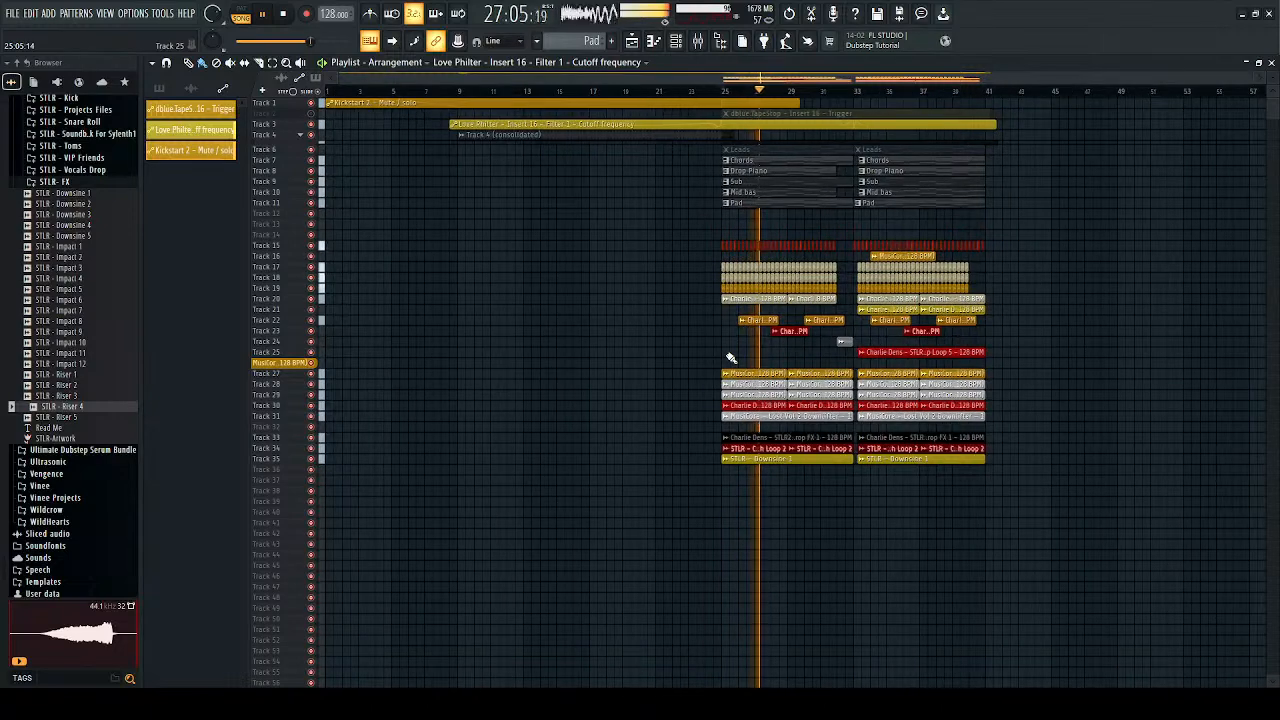
pyautogui.press('space')
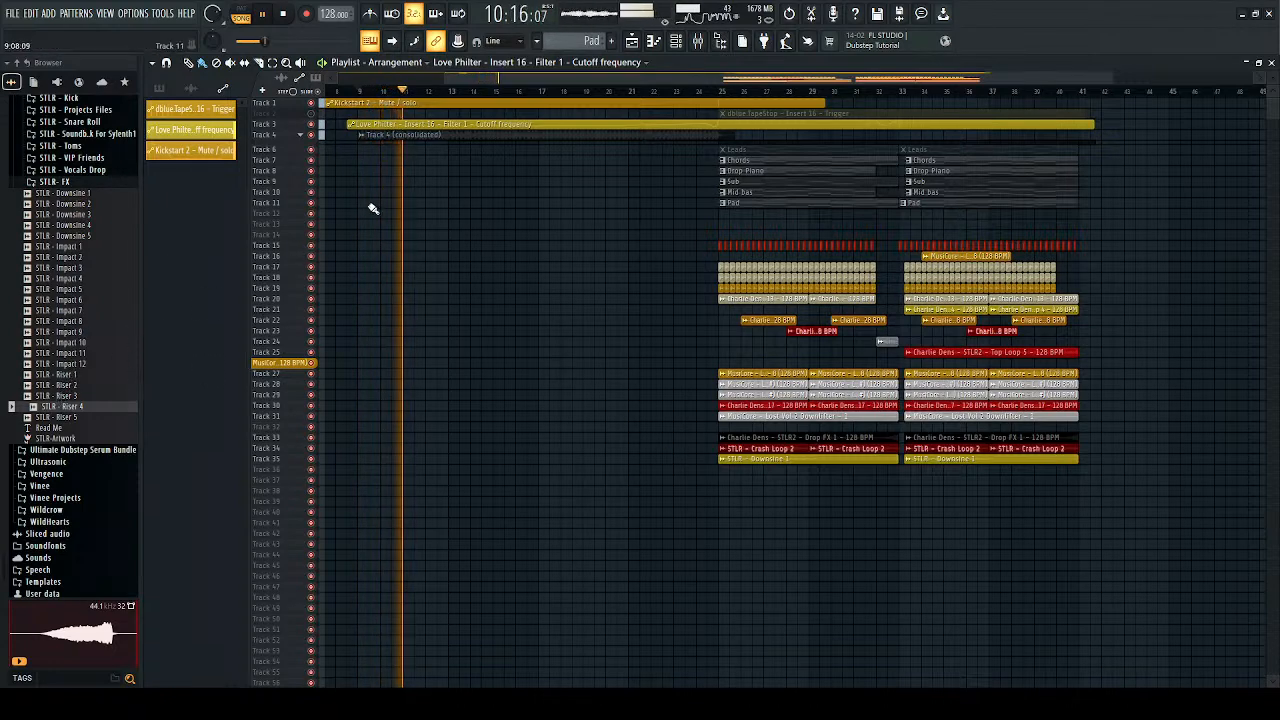
# Step: Load Endless Smile on Insert 16 and create an Intensity automation clip for it on Track 12, starting at bar 9
pyautogui.click(676, 40)
pyautogui.click(698, 40)
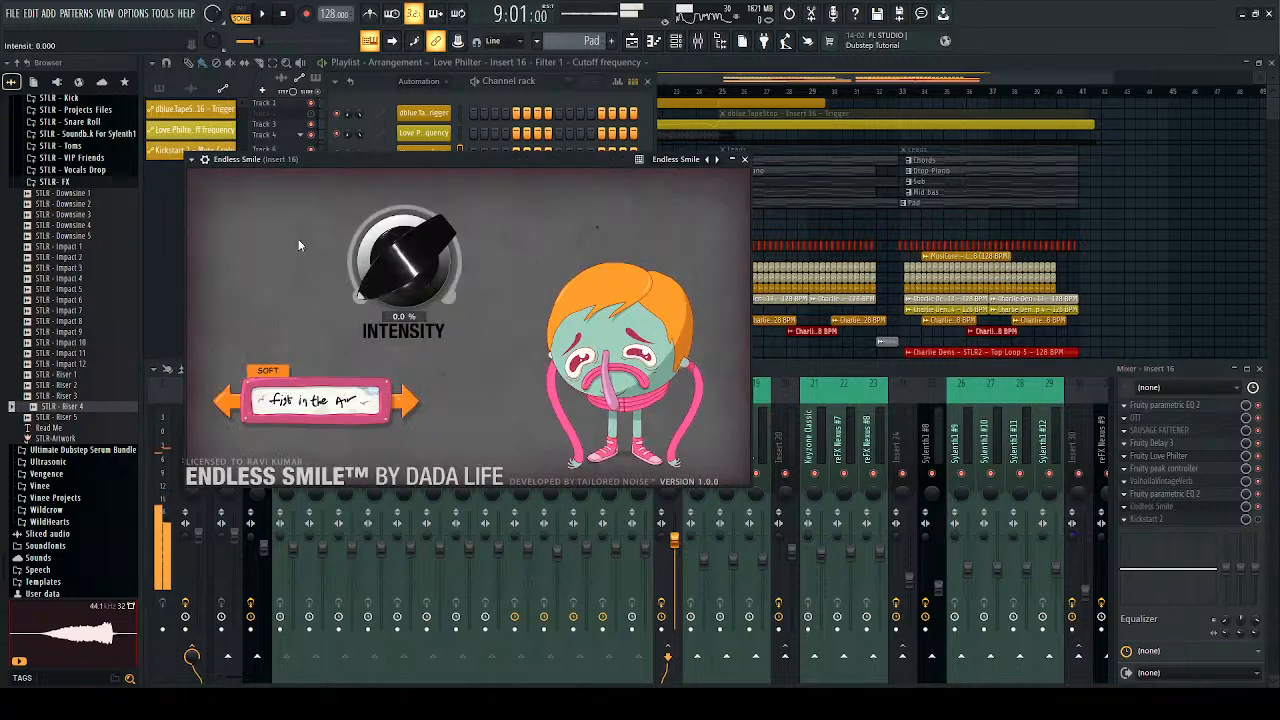
pyautogui.click(745, 160)
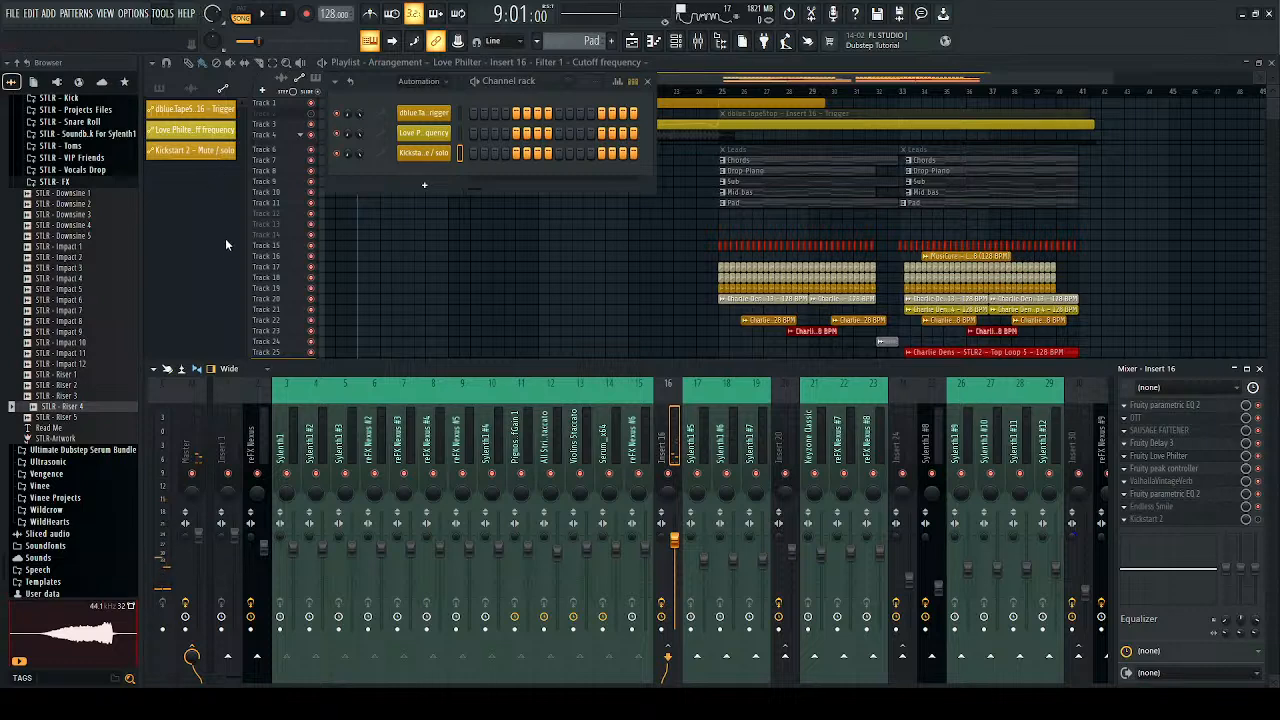
pyautogui.rightClick(609, 265)
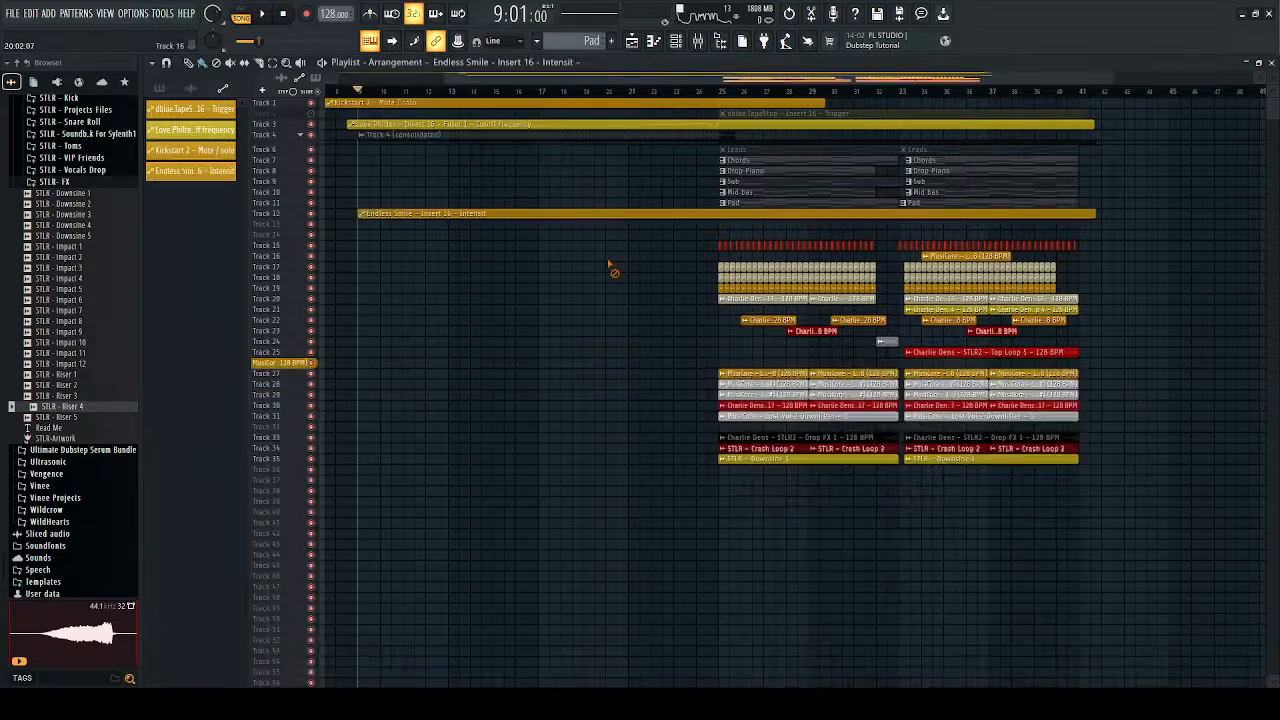
# Step: Shape the Endless Smile intensity automation to start raised at bar 9 and curve down to zero at bar 25
pyautogui.scroll(4, 652, 222)
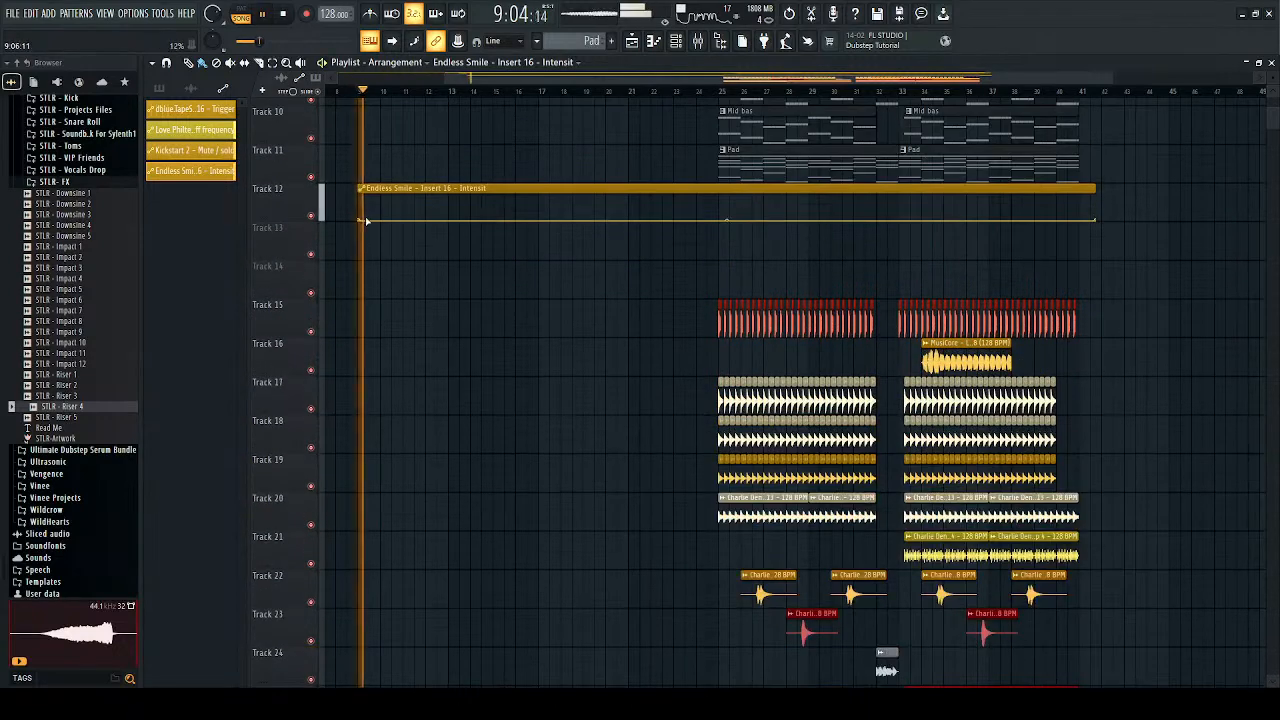
pyautogui.moveTo(363, 219); pyautogui.dragTo(360, 209)
pyautogui.press('space')
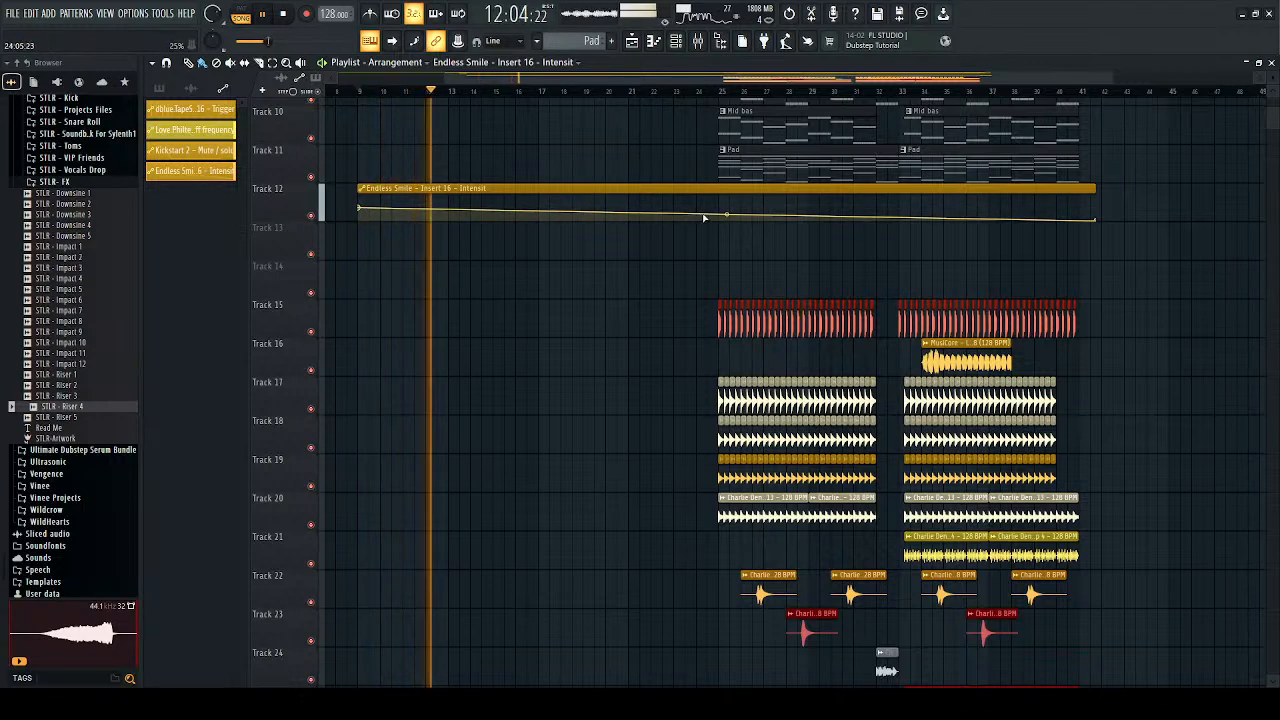
pyautogui.press('space')
pyautogui.scroll(5, 370, 205)
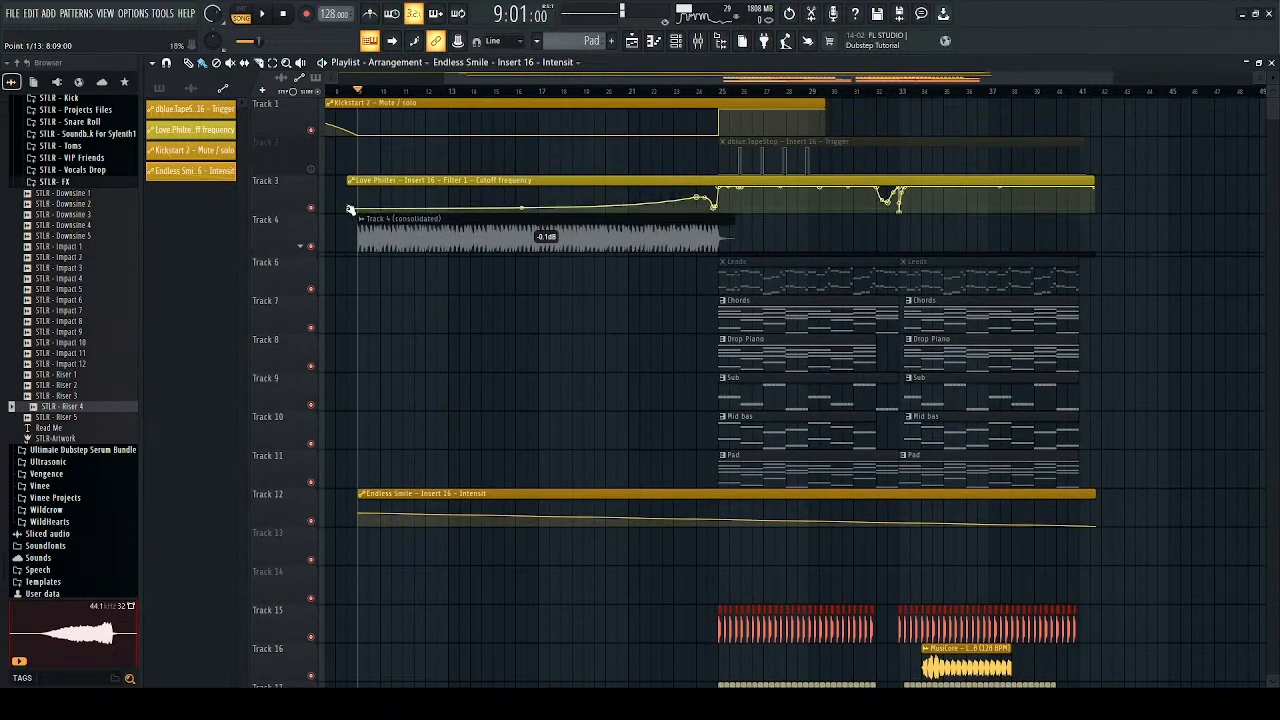
pyautogui.press('space')
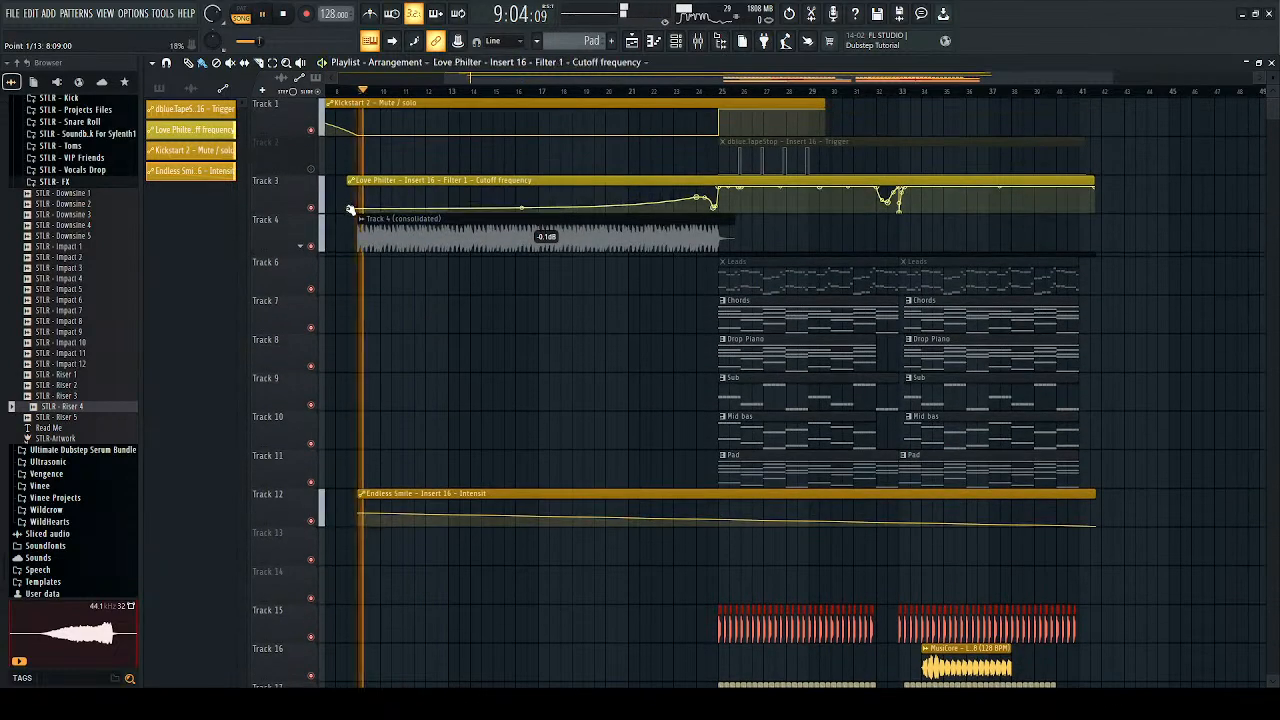
pyautogui.rightClick(697, 521)
pyautogui.moveTo(697, 521); pyautogui.dragTo(719, 529)
pyautogui.moveTo(538, 522); pyautogui.dragTo(538, 515)
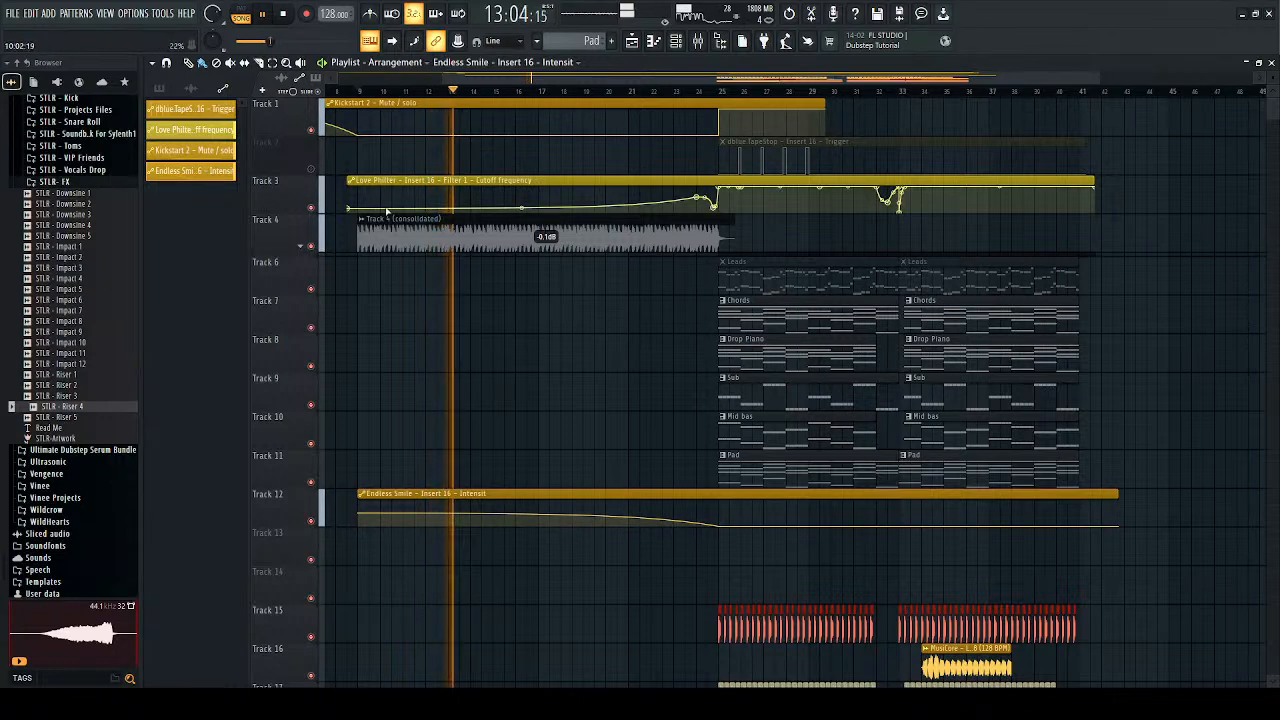
# Step: Play the build-up into the drop and check the cutoff frequency and Endless Smile intensity automation
pyautogui.scroll(1, 368, 222)
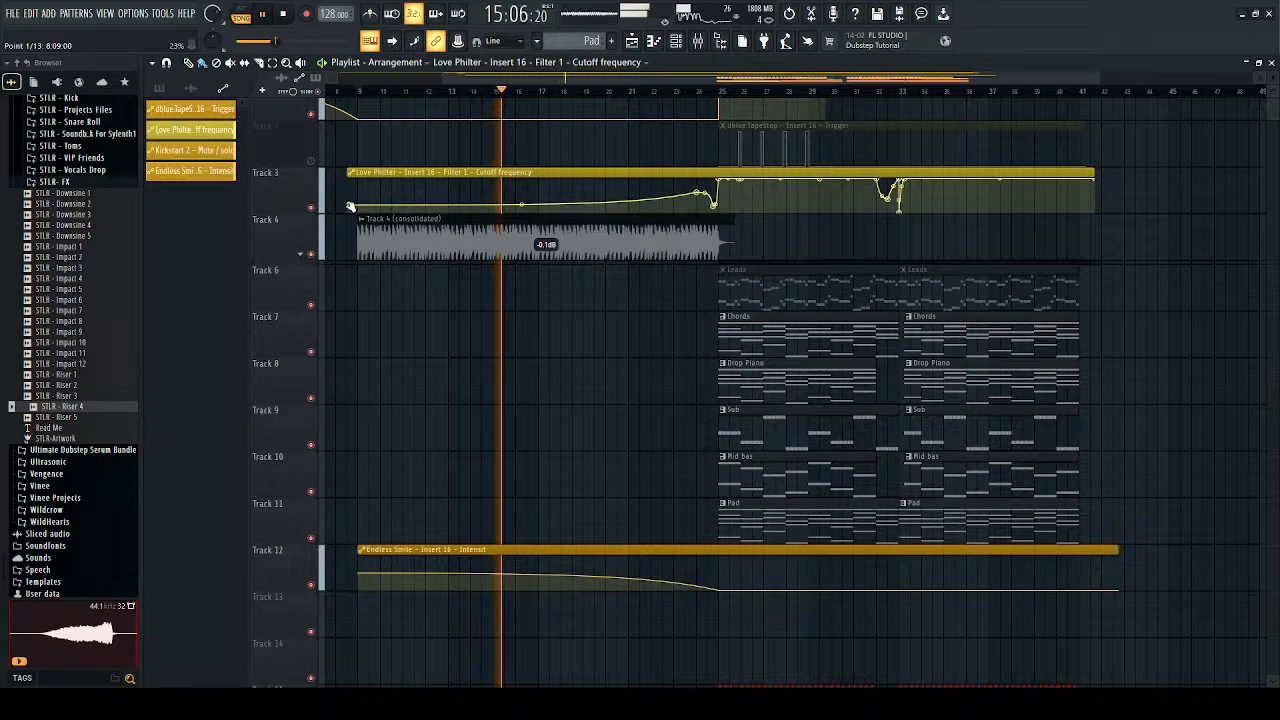
pyautogui.scroll(2, 350, 206)
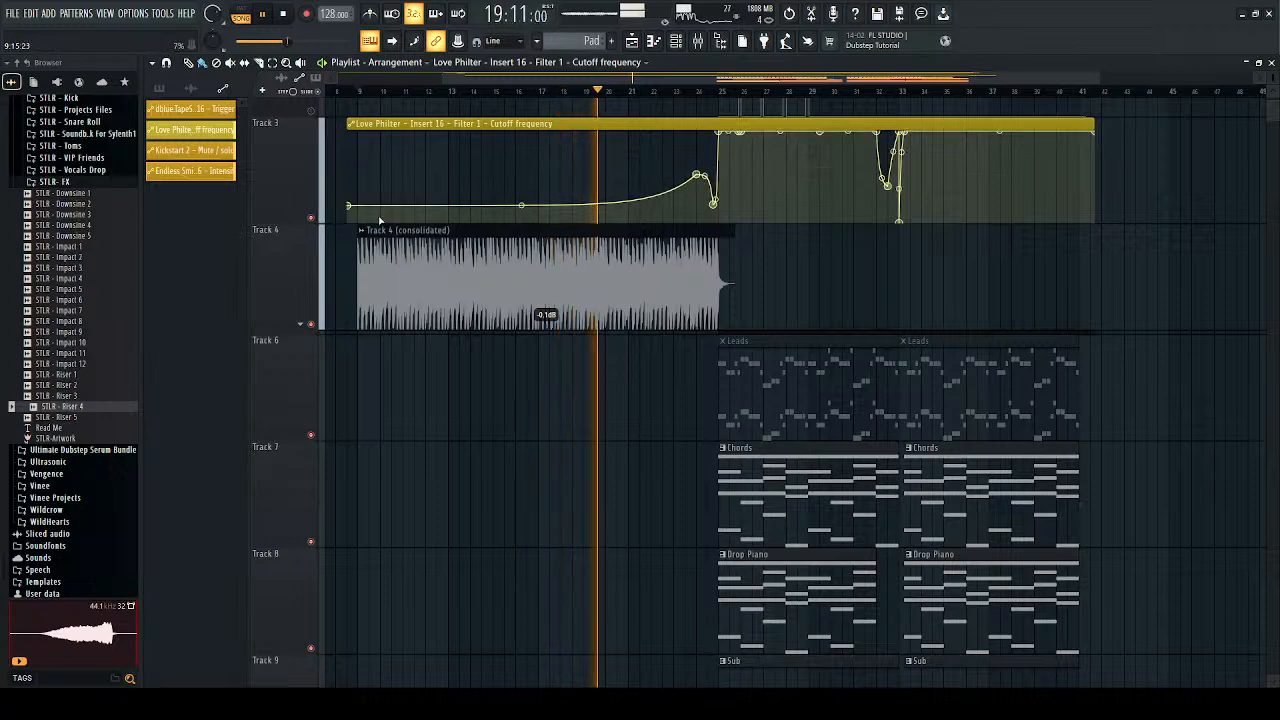
pyautogui.scroll(-5, 380, 220)
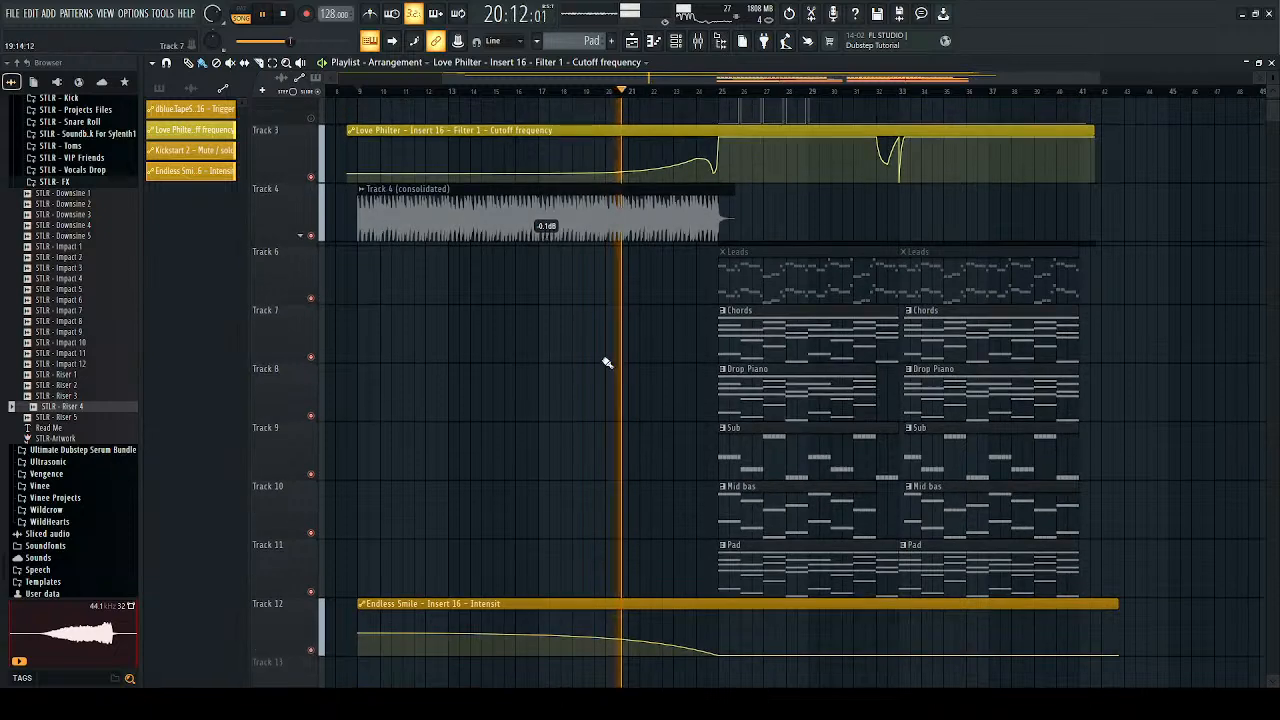
pyautogui.click(667, 91)
pyautogui.click(684, 94)
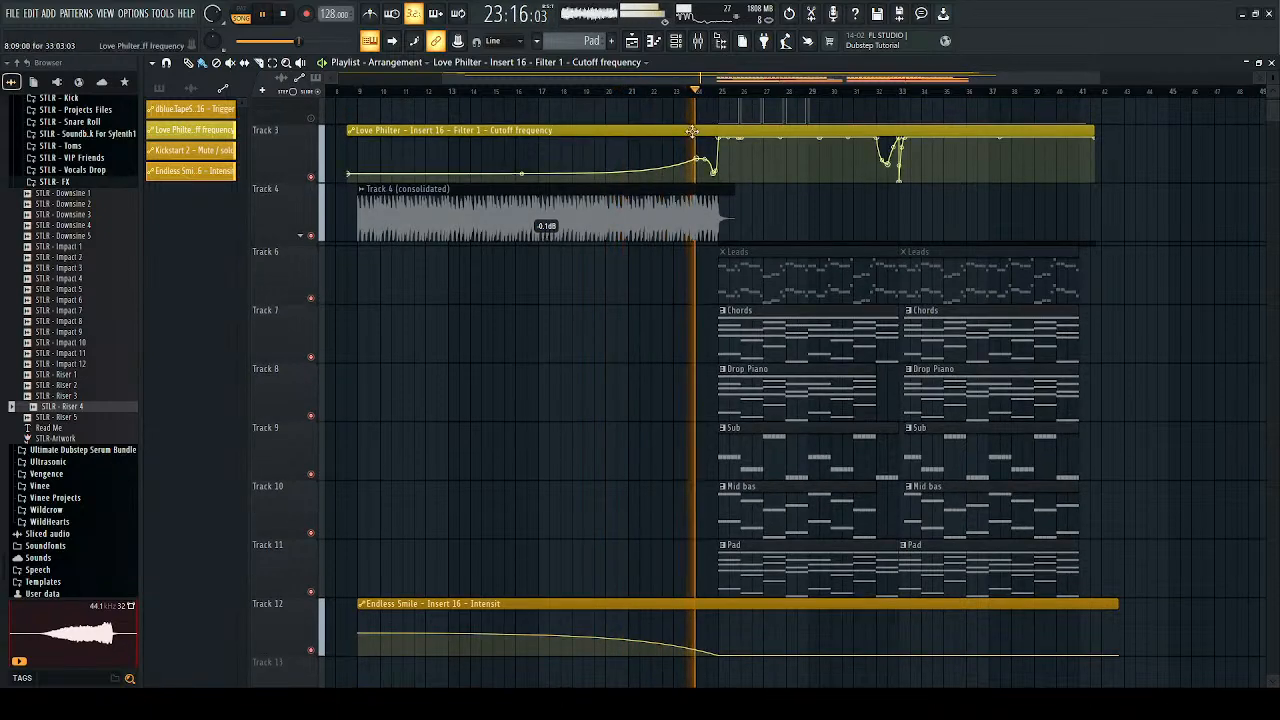
pyautogui.scroll(-2, 583, 300)
pyautogui.scroll(-2, 583, 300)
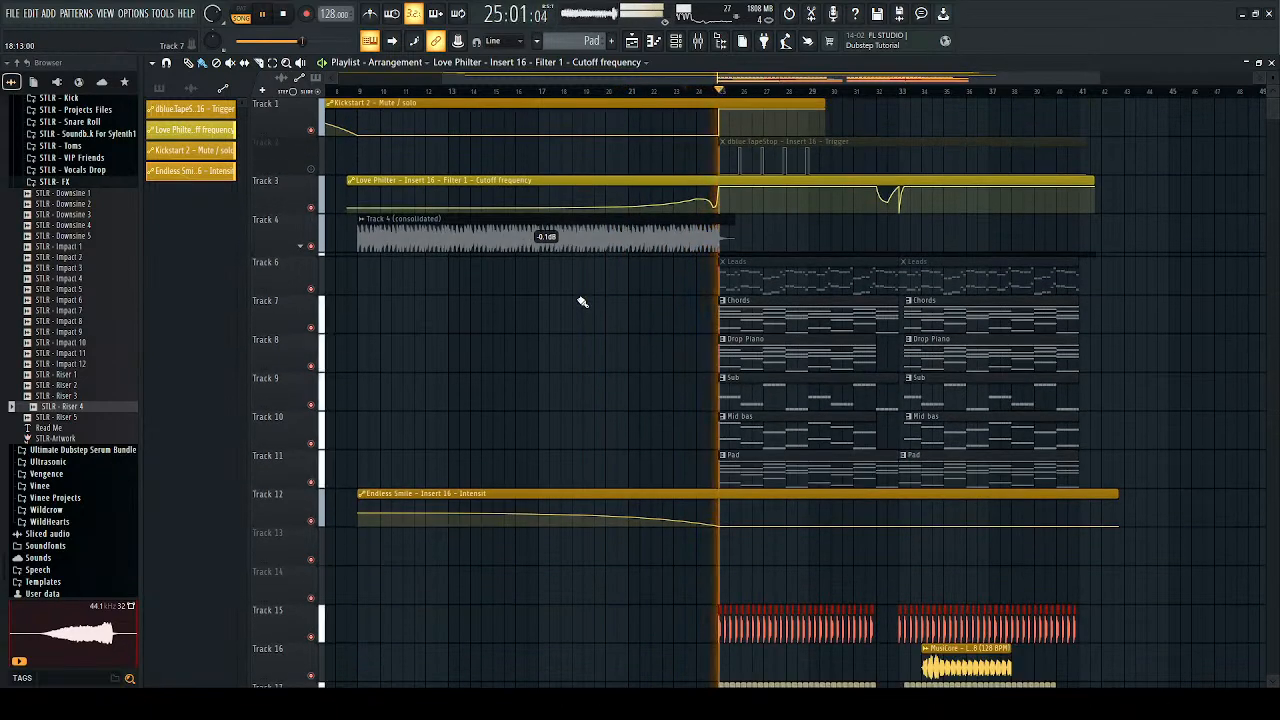
pyautogui.scroll(-2, 583, 302)
pyautogui.scroll(-4, 580, 303)
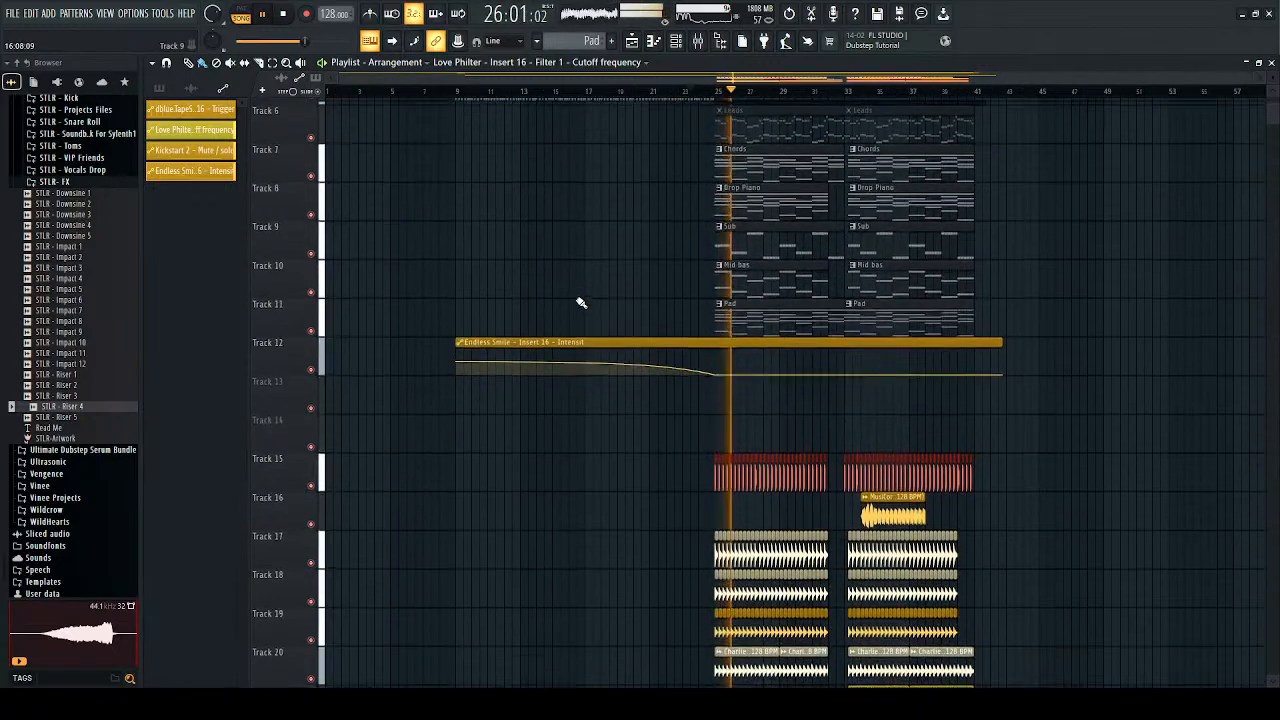
# Step: Try to shorten the ambience, vocal drop and downlifter clips on Tracks 27 to 31 so they end at bar 32
pyautogui.scroll(2, 1057, 375)
pyautogui.scroll(2, 700, 222)
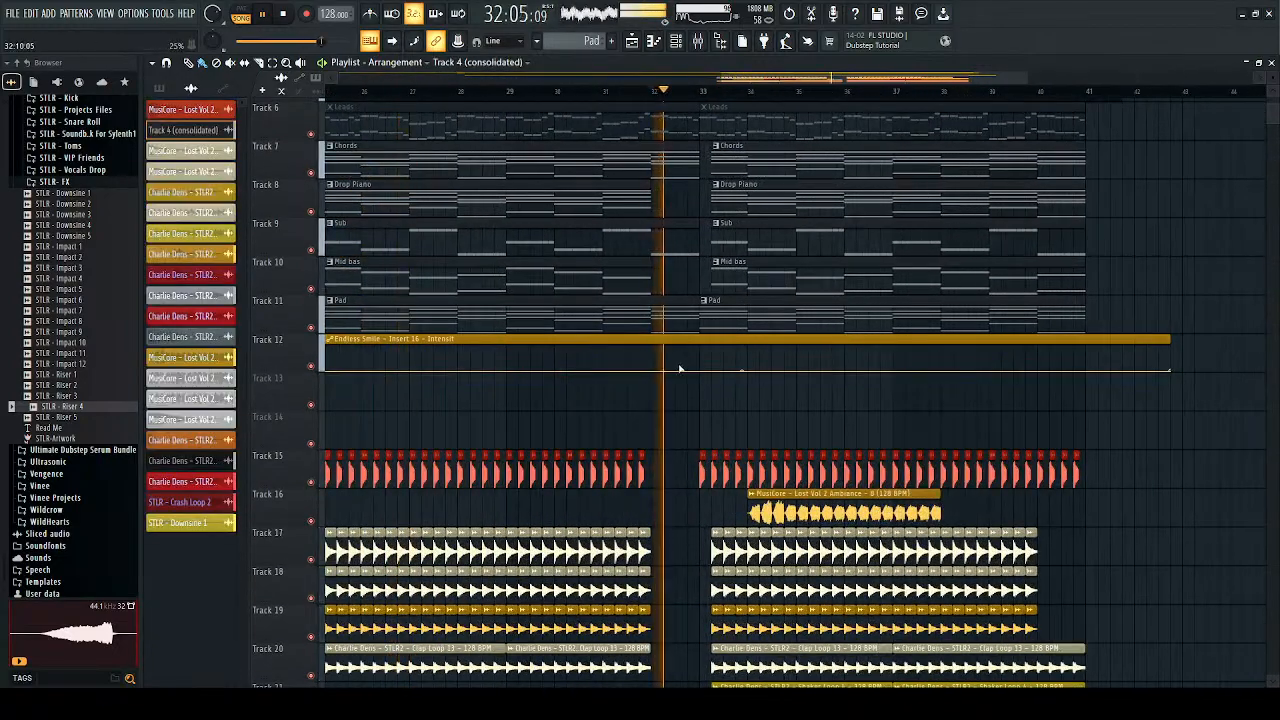
pyautogui.scroll(-4, 679, 370)
pyautogui.moveTo(693, 450); pyautogui.dragTo(689, 608)
pyautogui.scroll(-3, 687, 603)
pyautogui.press('space')
pyautogui.press('space')
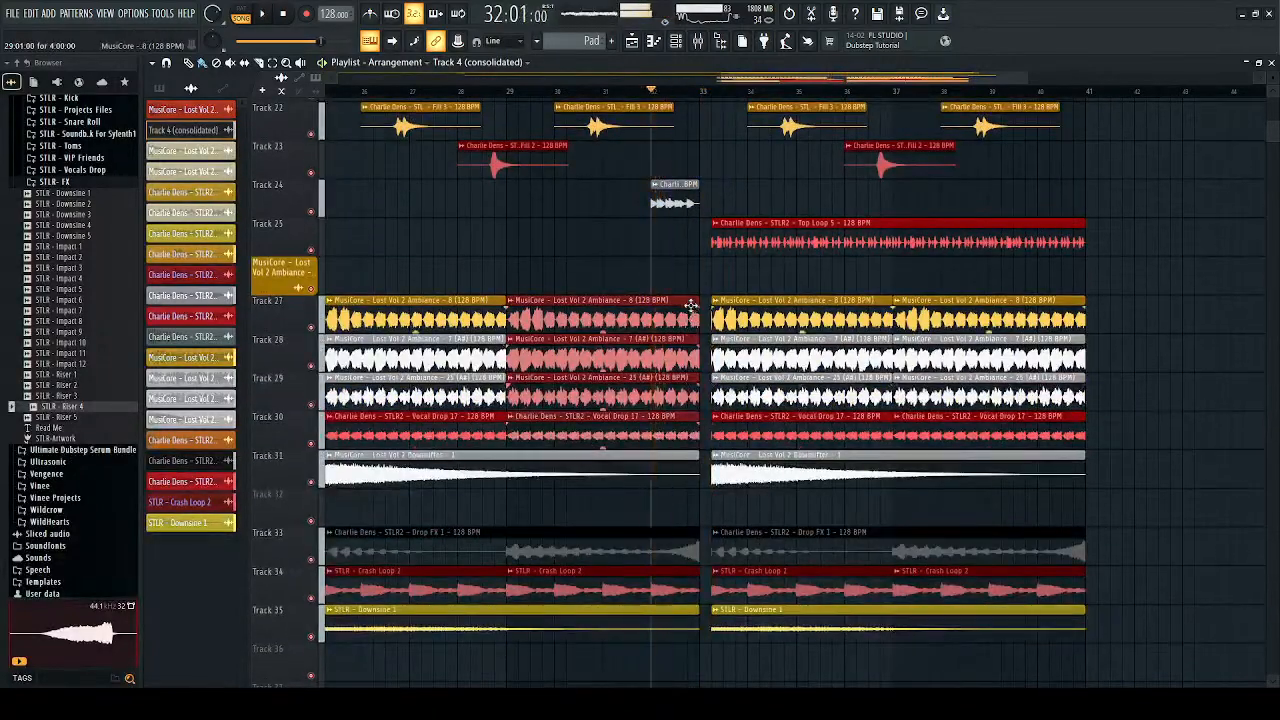
pyautogui.moveTo(692, 396); pyautogui.dragTo(649, 299)
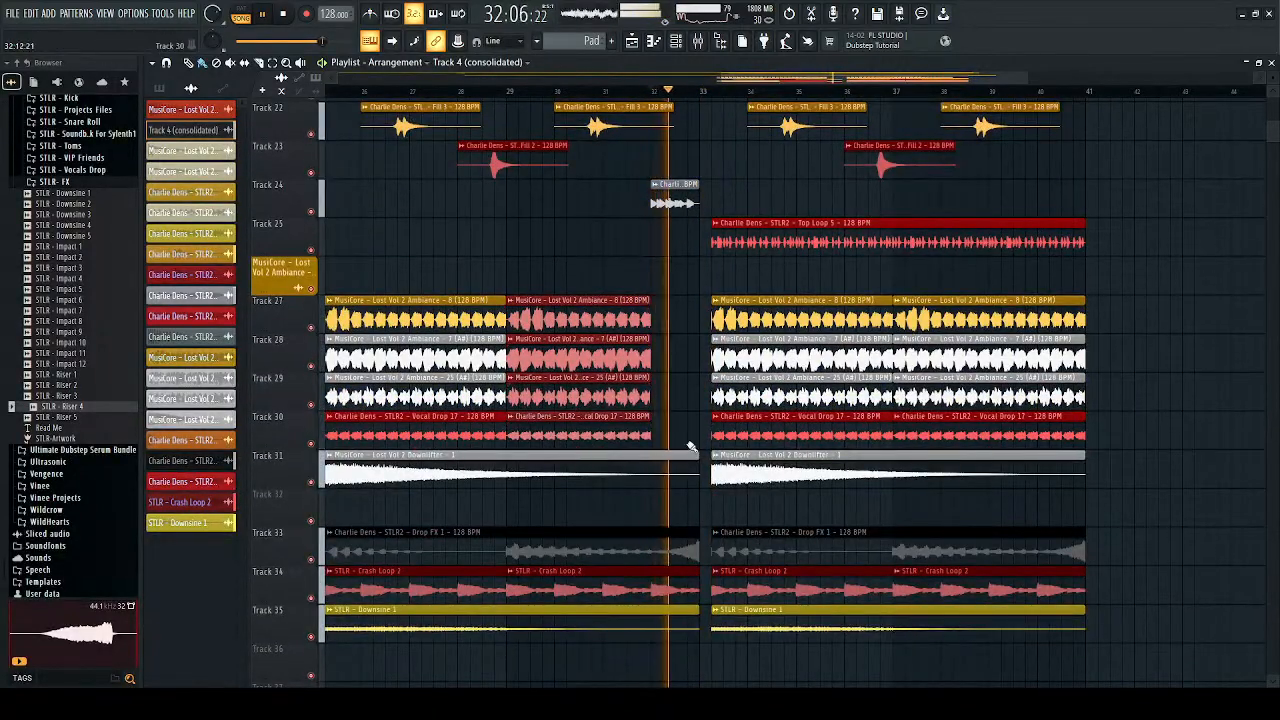
pyautogui.click(690, 470)
pyautogui.moveTo(695, 458); pyautogui.dragTo(643, 450)
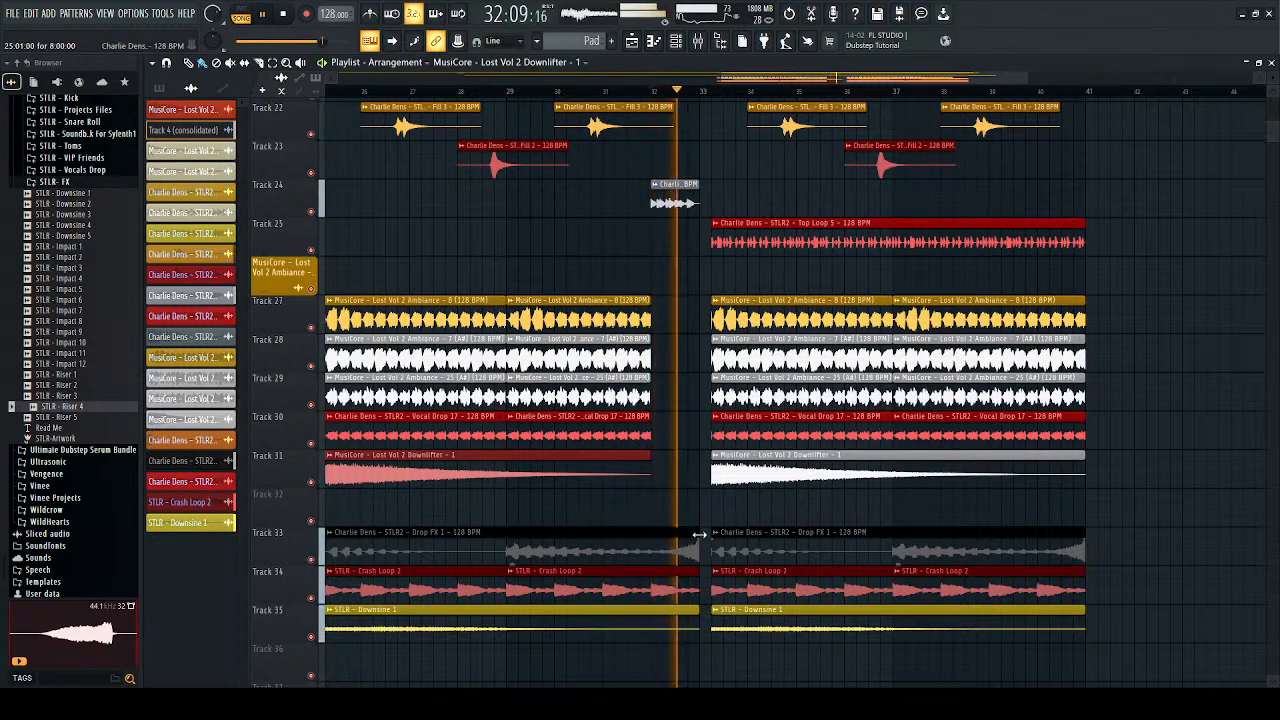
pyautogui.moveTo(657, 311); pyautogui.dragTo(667, 366)
# Step: Undo the clip shortening on Tracks 27 to 31 and play the break from bar 32
pyautogui.hotkey('ctrl', 'z')
pyautogui.hotkey('ctrl', 'z')
pyautogui.hotkey('ctrl', 'z')
pyautogui.hotkey('ctrl', 'z')
pyautogui.hotkey('ctrl', 'z')
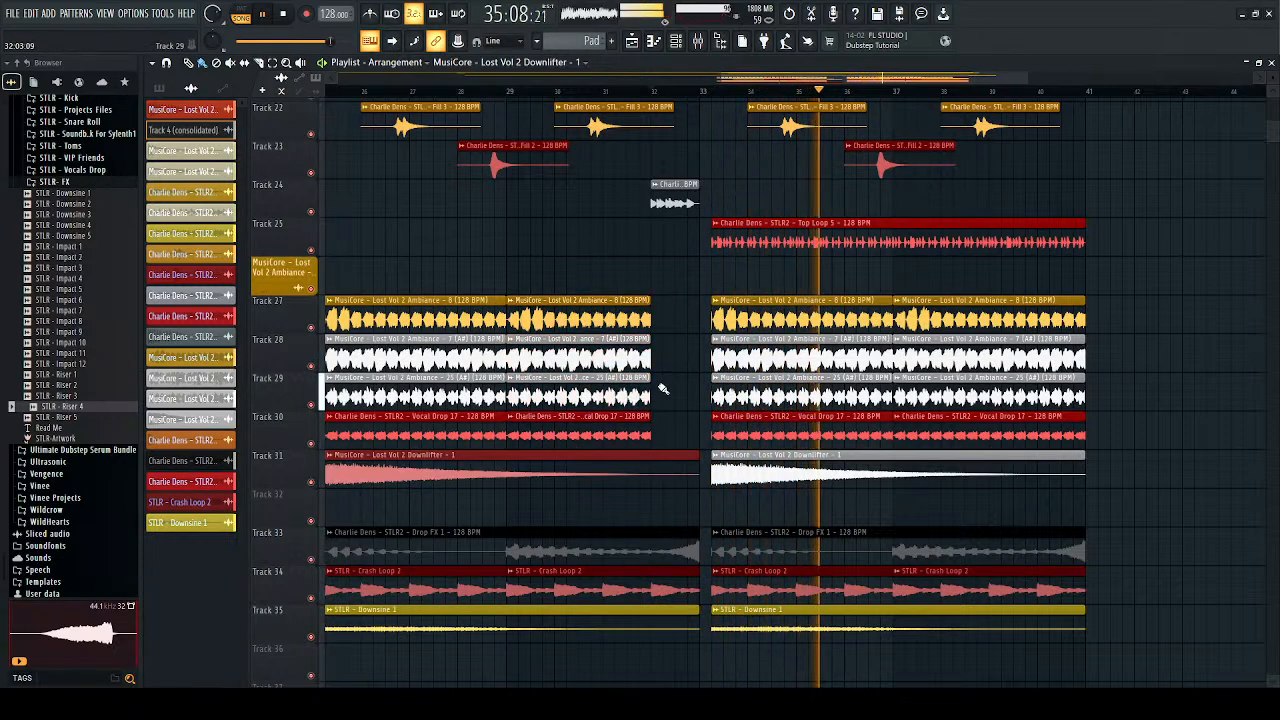
pyautogui.hotkey('ctrl', 'z')
pyautogui.click(651, 91)
pyautogui.keyDown('ctrl'); pyautogui.click(641, 266); pyautogui.keyUp('ctrl')
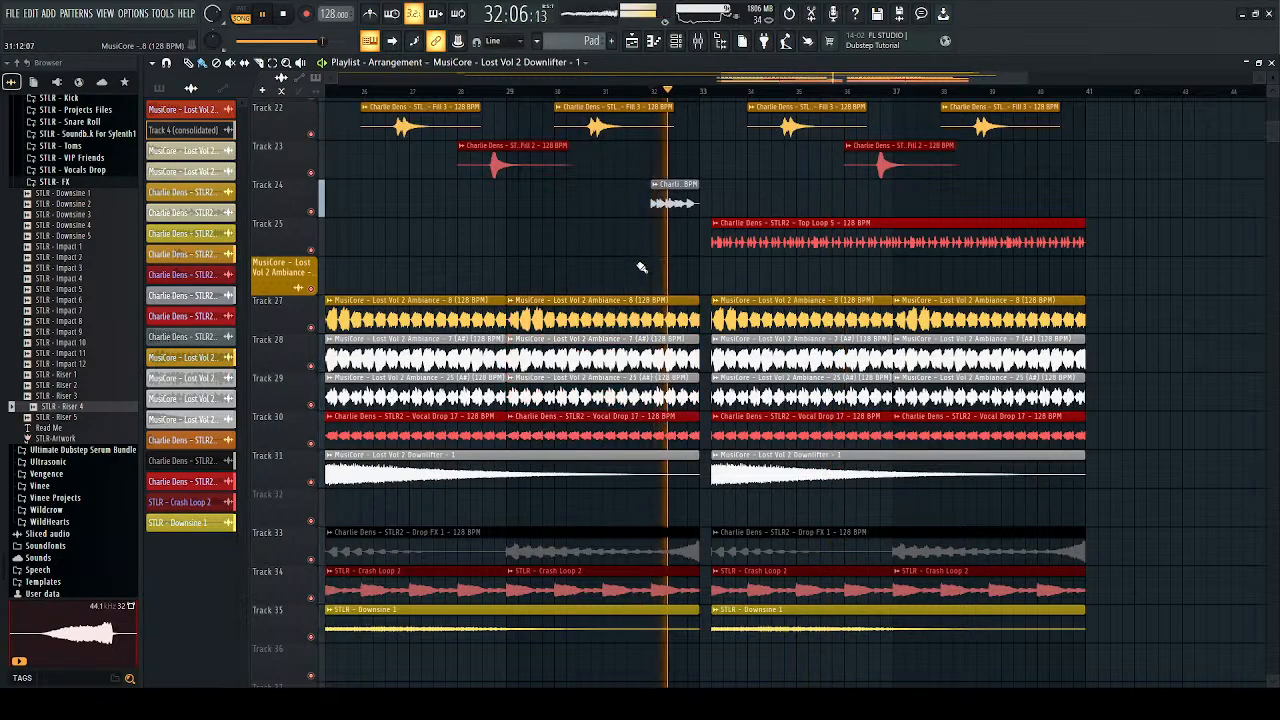
# Step: Shorten the first Chords clip on Track 7 so it ends at bar 32, and replay the break
pyautogui.scroll(1, 640, 268)
pyautogui.scroll(8, 640, 268)
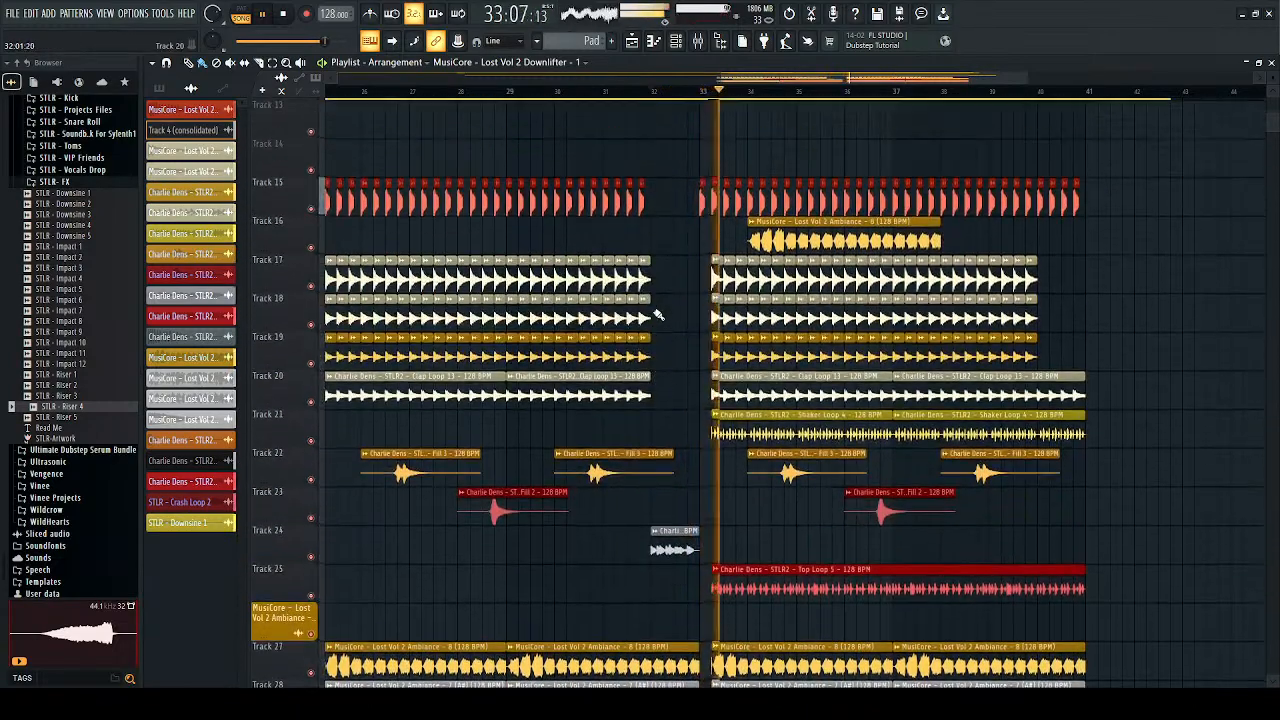
pyautogui.scroll(4, 686, 190)
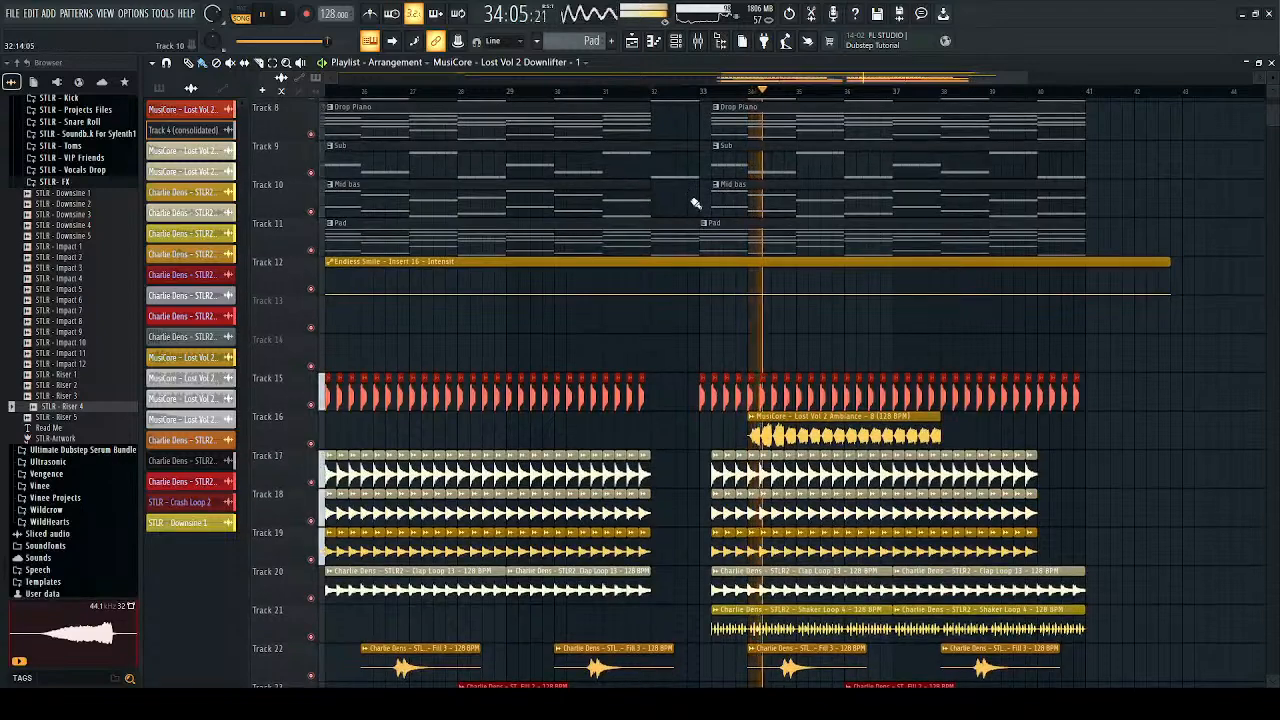
pyautogui.press('space')
pyautogui.press('space')
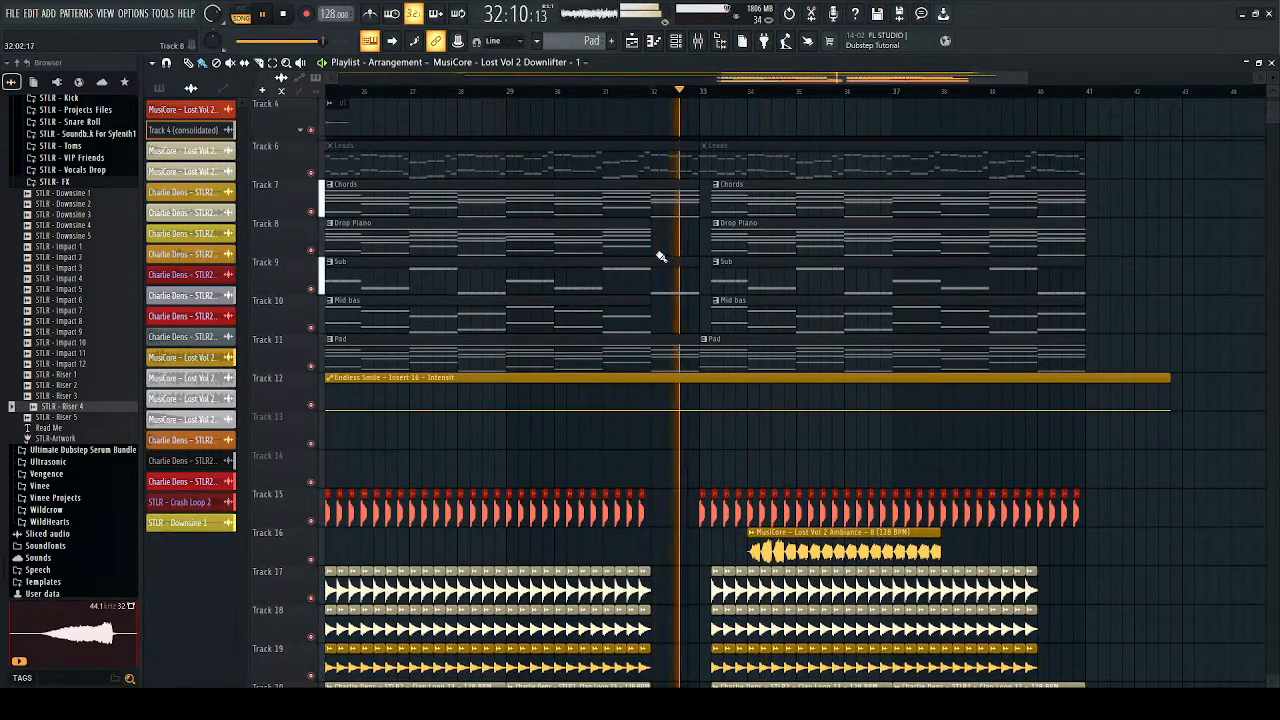
pyautogui.moveTo(695, 193); pyautogui.dragTo(654, 193)
pyautogui.press('space')
pyautogui.press('space')
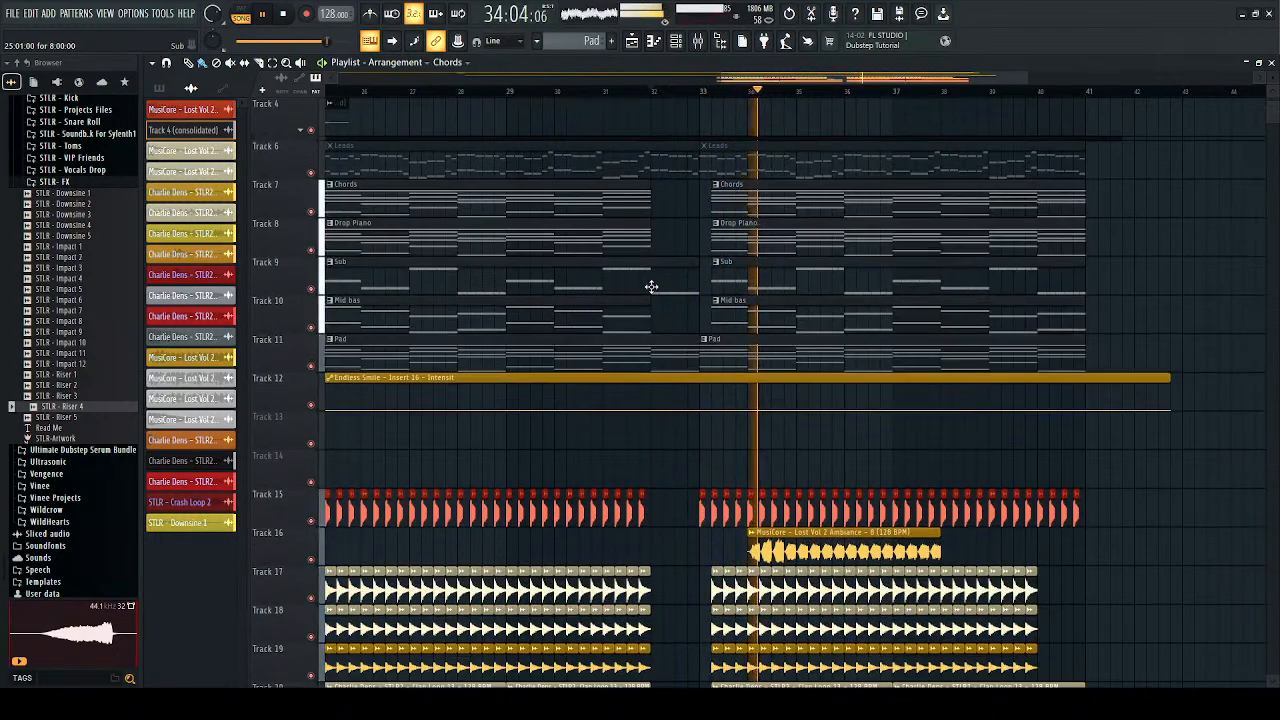
# Step: Play the drop from bar 25 and review its drum, fill, ambience and effect tracks
pyautogui.scroll(-3, 652, 289)
pyautogui.scroll(-2, 650, 289)
pyautogui.press('space')
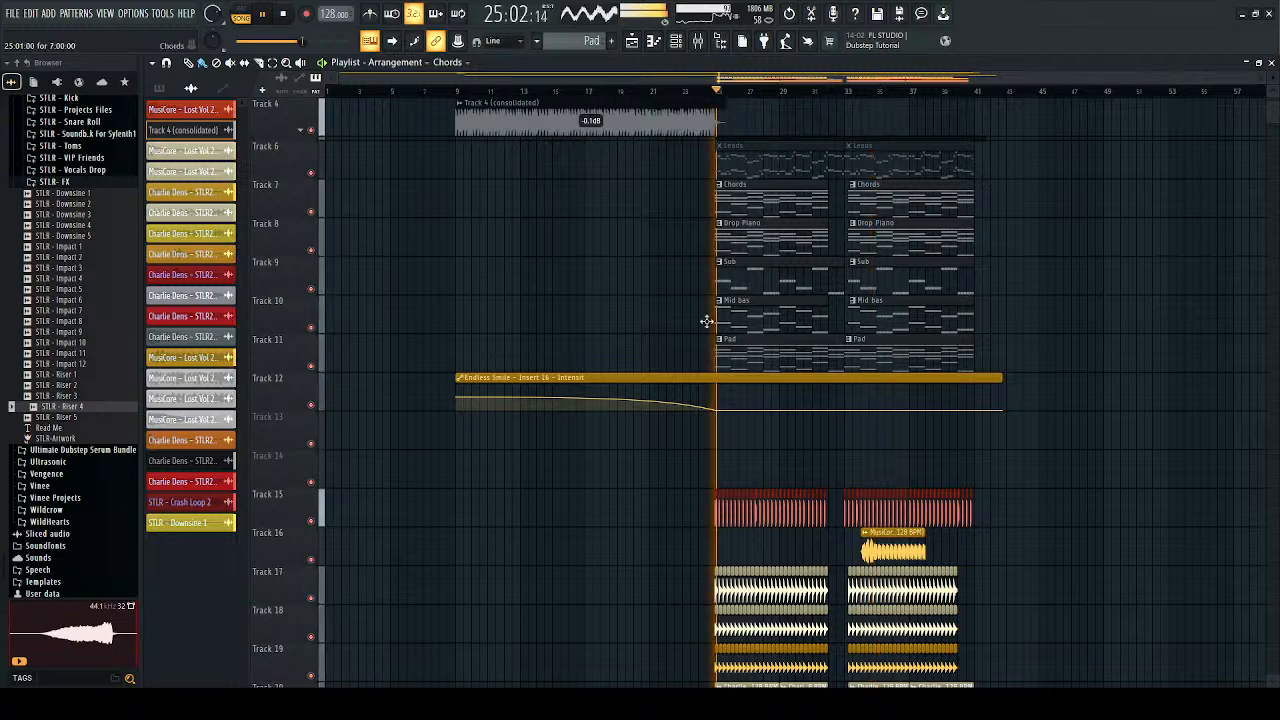
pyautogui.scroll(-5, 686, 386)
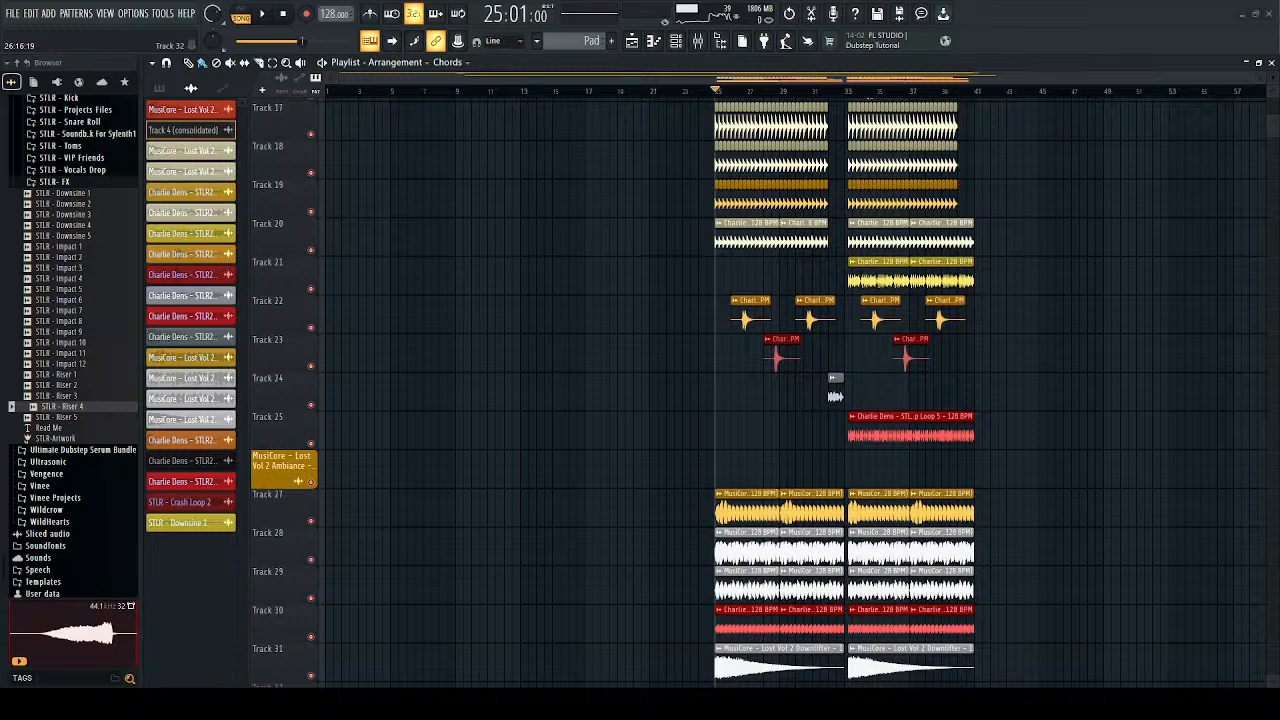
pyautogui.press('space')
pyautogui.scroll(-1, 690, 158)
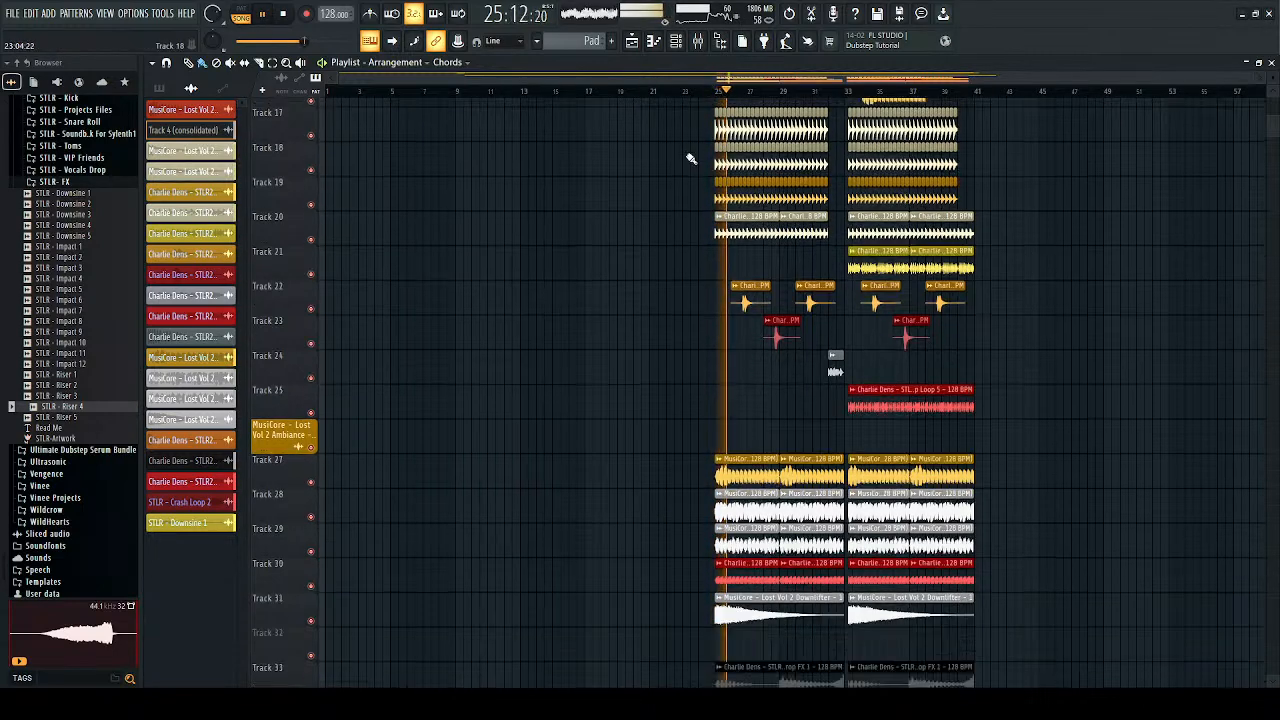
pyautogui.scroll(-1, 690, 158)
pyautogui.click(717, 92)
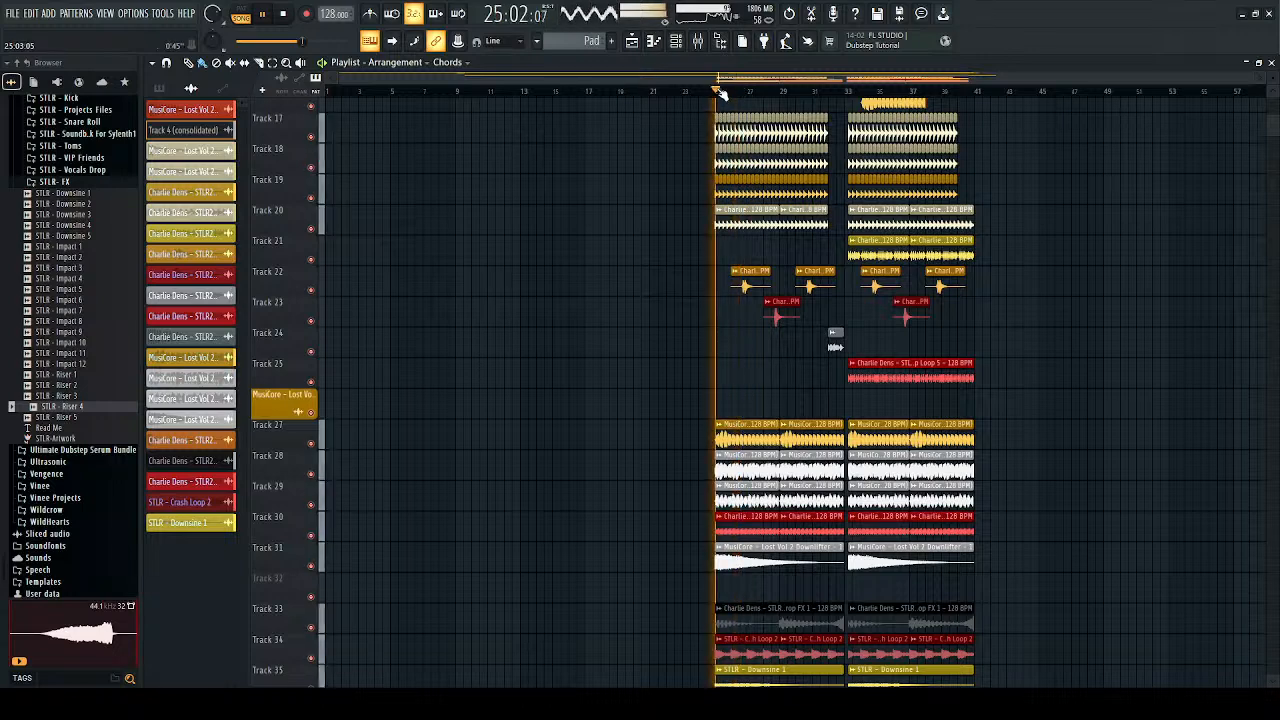
pyautogui.scroll(2, 714, 232)
pyautogui.scroll(-1, 717, 231)
pyautogui.scroll(1, 717, 231)
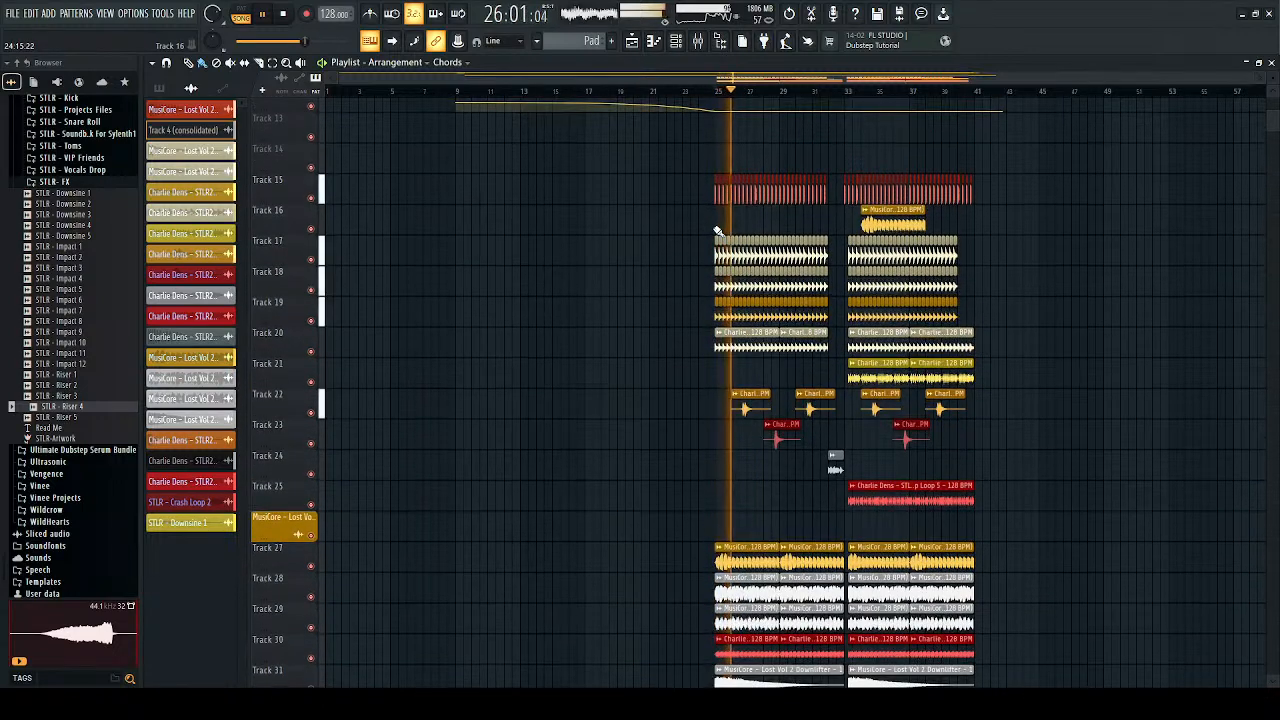
pyautogui.press('space')
# Step: Play the intro from bar 9 and audition samples in the STLR - Fills folder
pyautogui.click(457, 90)
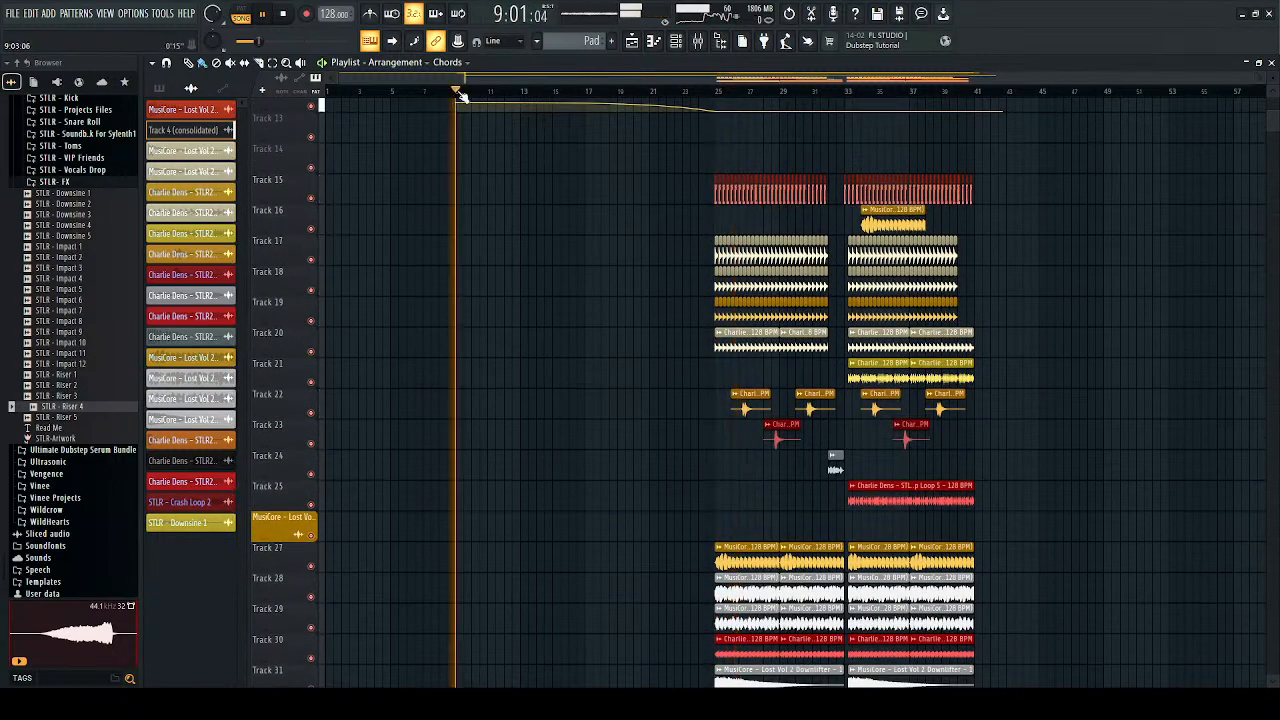
pyautogui.click(88, 183)
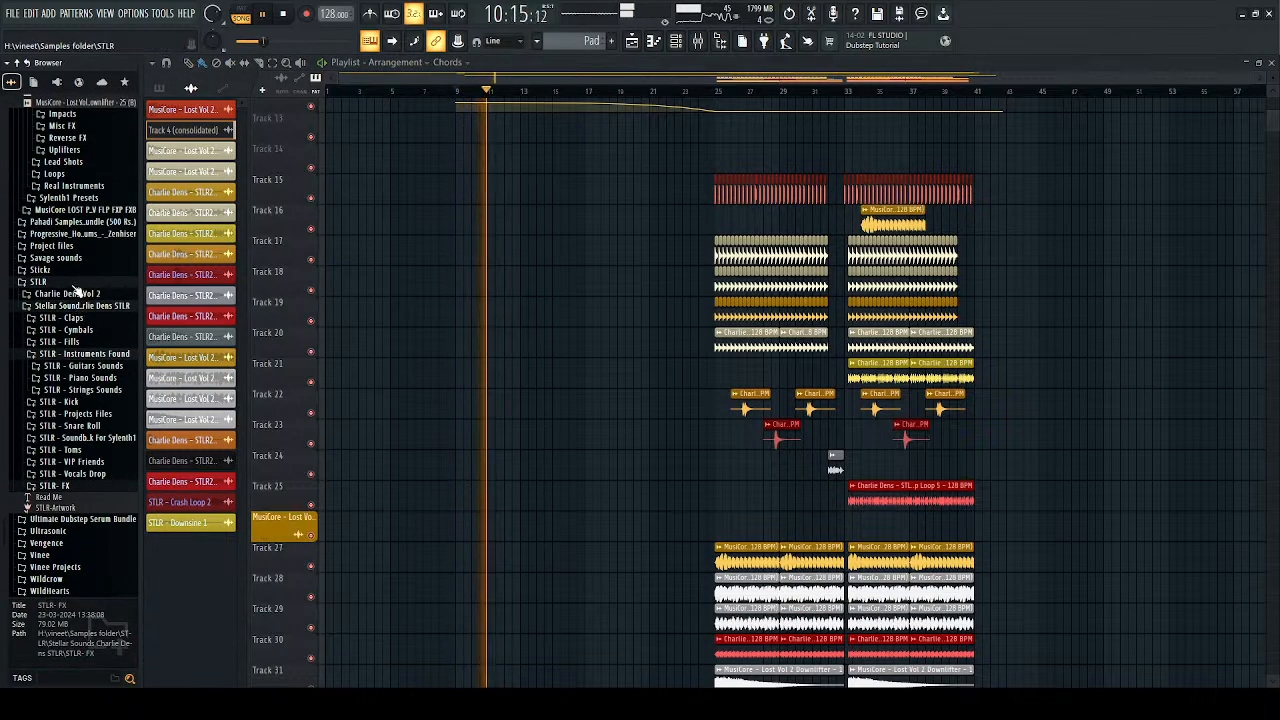
pyautogui.click(70, 342)
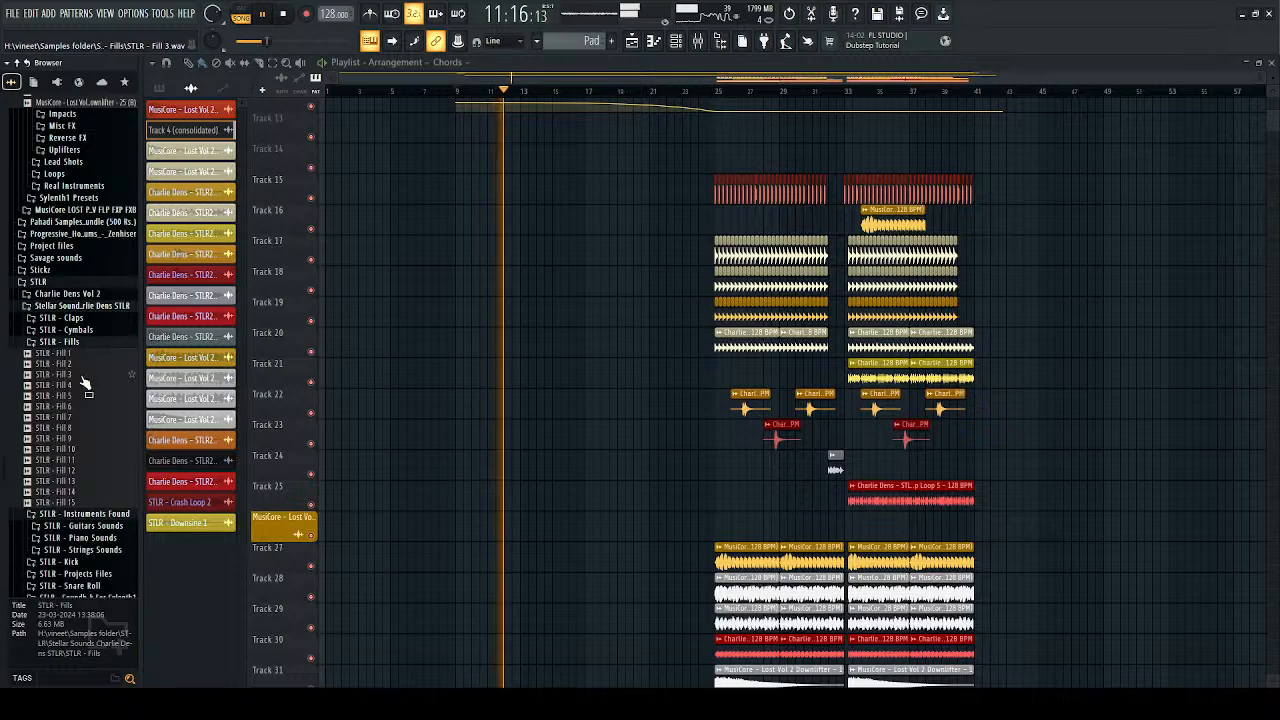
pyautogui.click(68, 375)
pyautogui.click(74, 386)
pyautogui.click(66, 376)
pyautogui.click(75, 439)
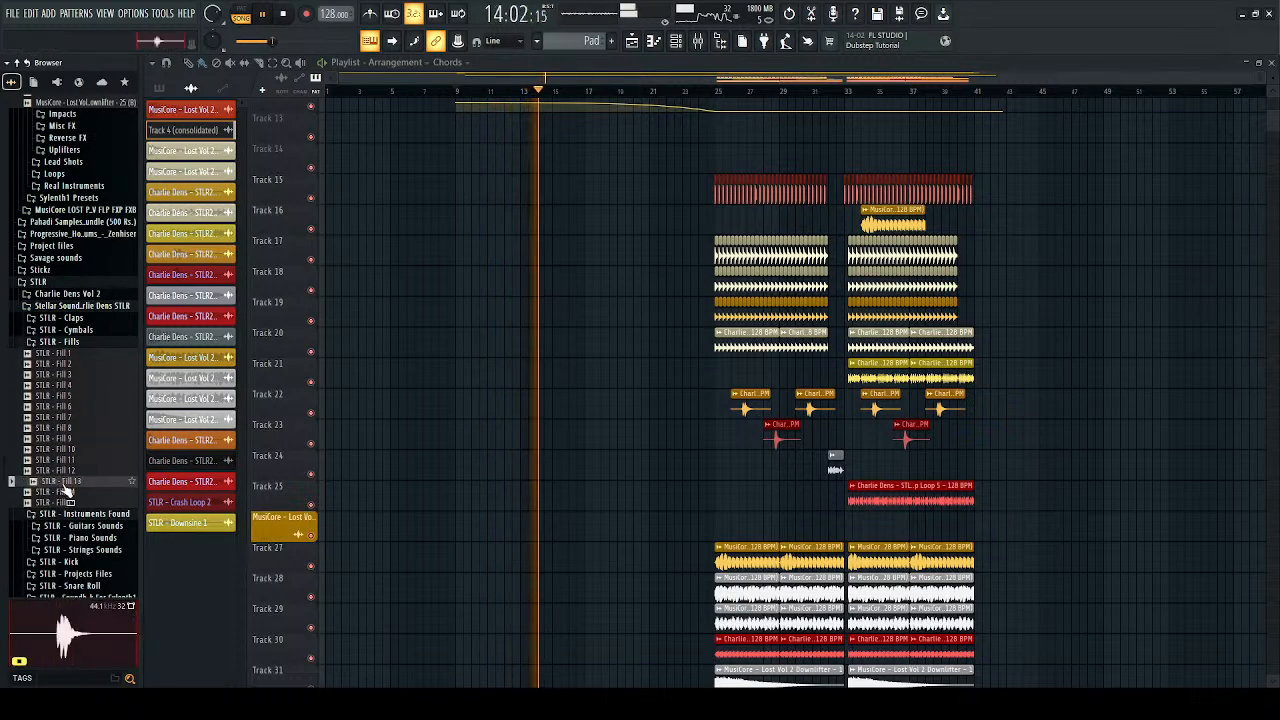
pyautogui.click(50, 364)
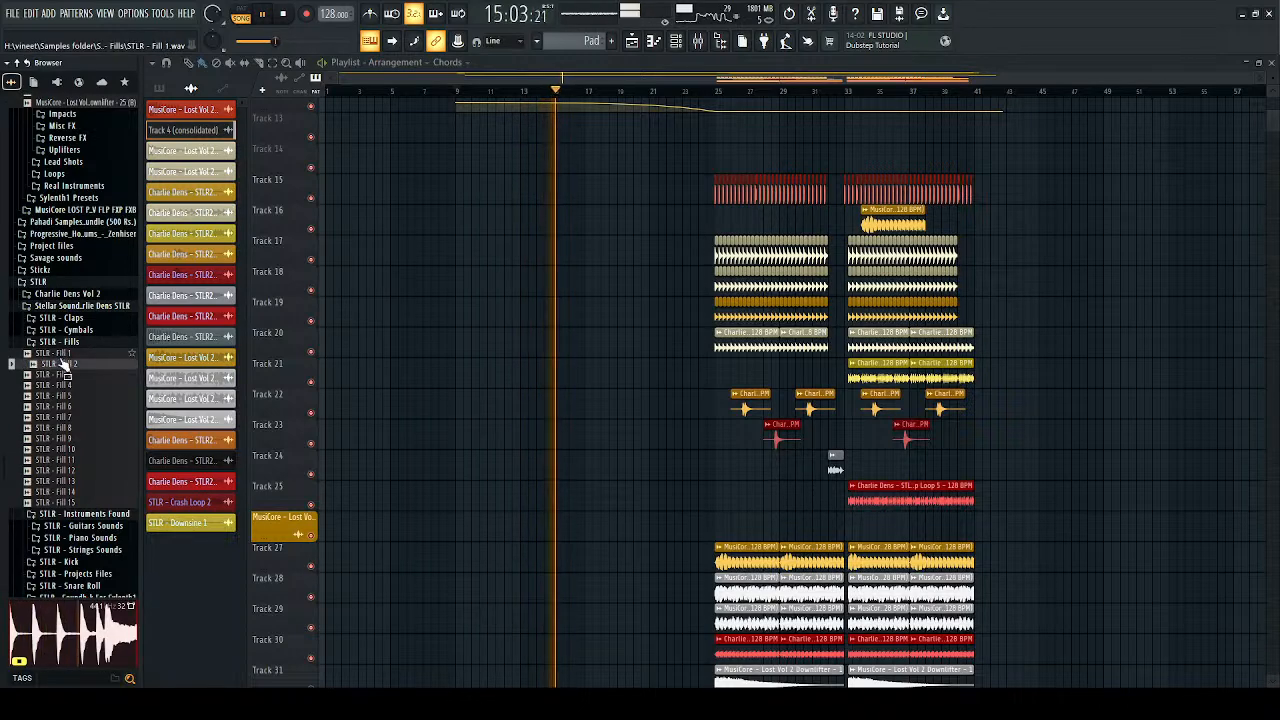
# Step: Place the STLR - Fill 2 sample on Track 22 at bar 23 and replace it with STLR - Fill 3
pyautogui.moveTo(63, 369); pyautogui.dragTo(454, 392)
pyautogui.moveTo(662, 418); pyautogui.dragTo(684, 408)
pyautogui.click(58, 385)
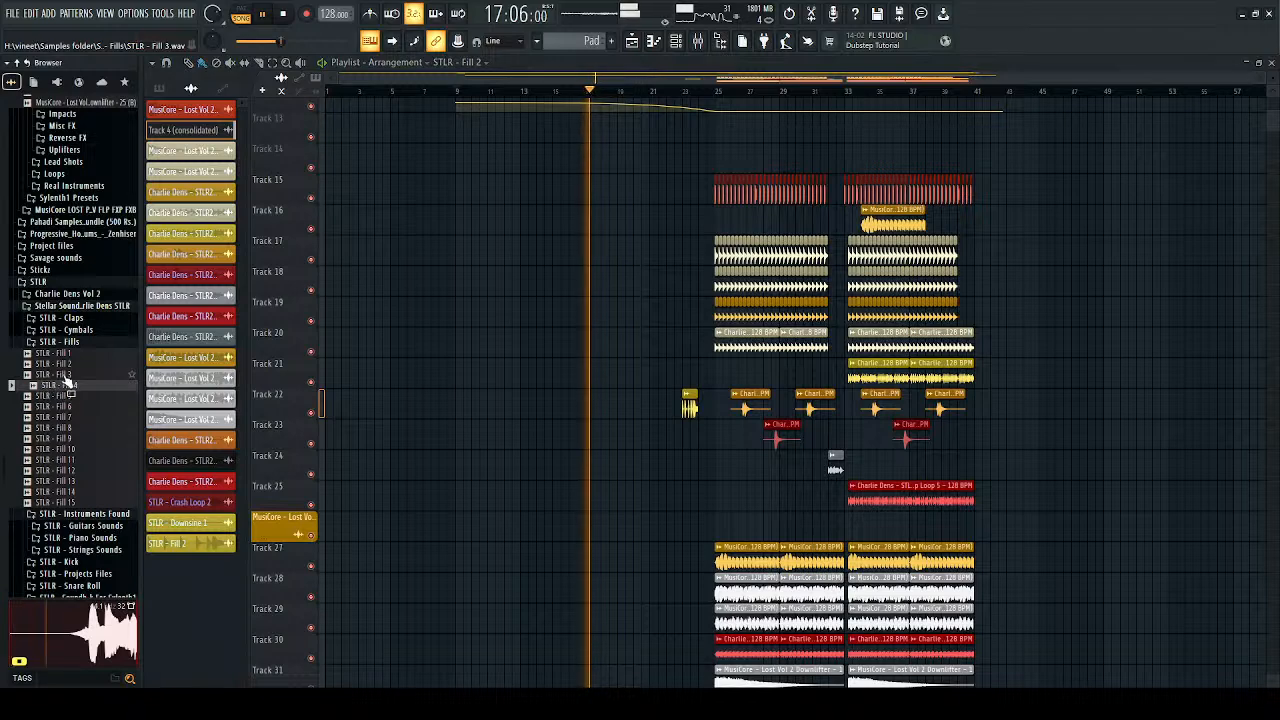
pyautogui.click(62, 374)
pyautogui.moveTo(64, 378); pyautogui.dragTo(688, 398)
# Step: Move the STLR - Fill 3 clip on Track 22 to bar 24, ending at the drop, and play the transition
pyautogui.scroll(8, 703, 382)
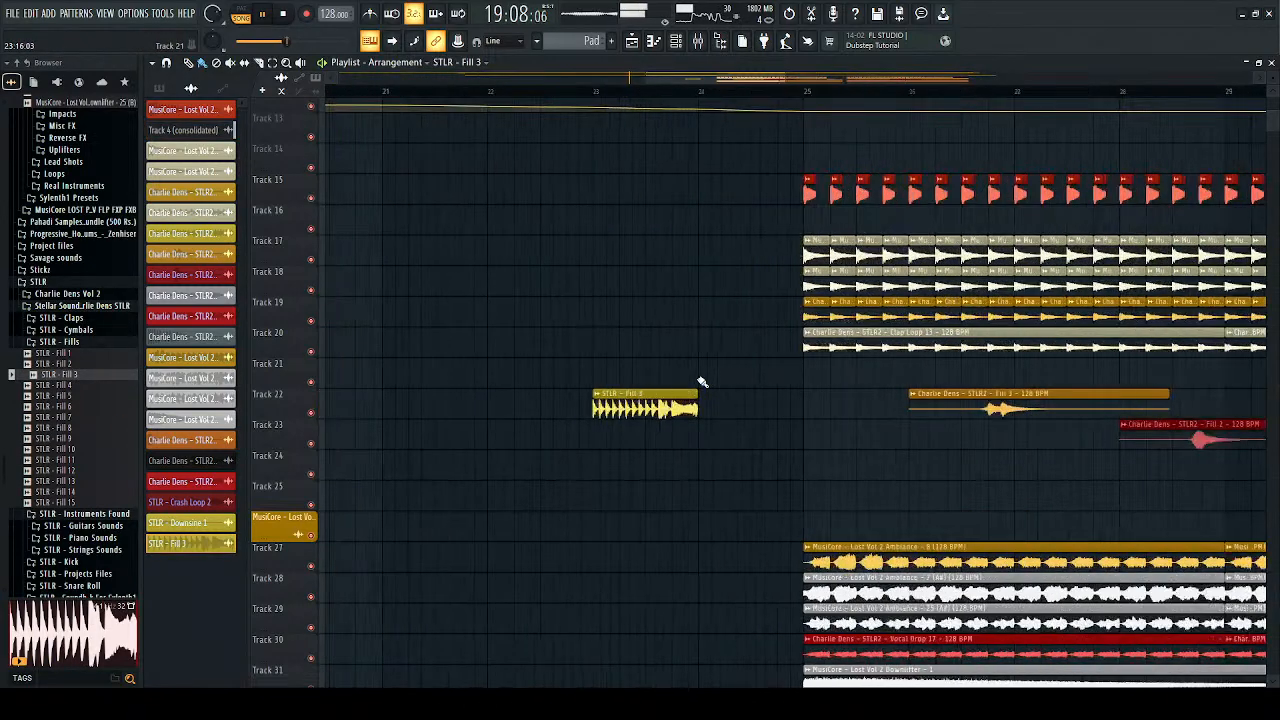
pyautogui.doubleClick(780, 408)
pyautogui.rightClick(782, 408)
pyautogui.moveTo(681, 405); pyautogui.dragTo(757, 408)
pyautogui.doubleClick(775, 410)
pyautogui.press('Escape')
pyautogui.click(666, 90)
pyautogui.scroll(-7, 669, 186)
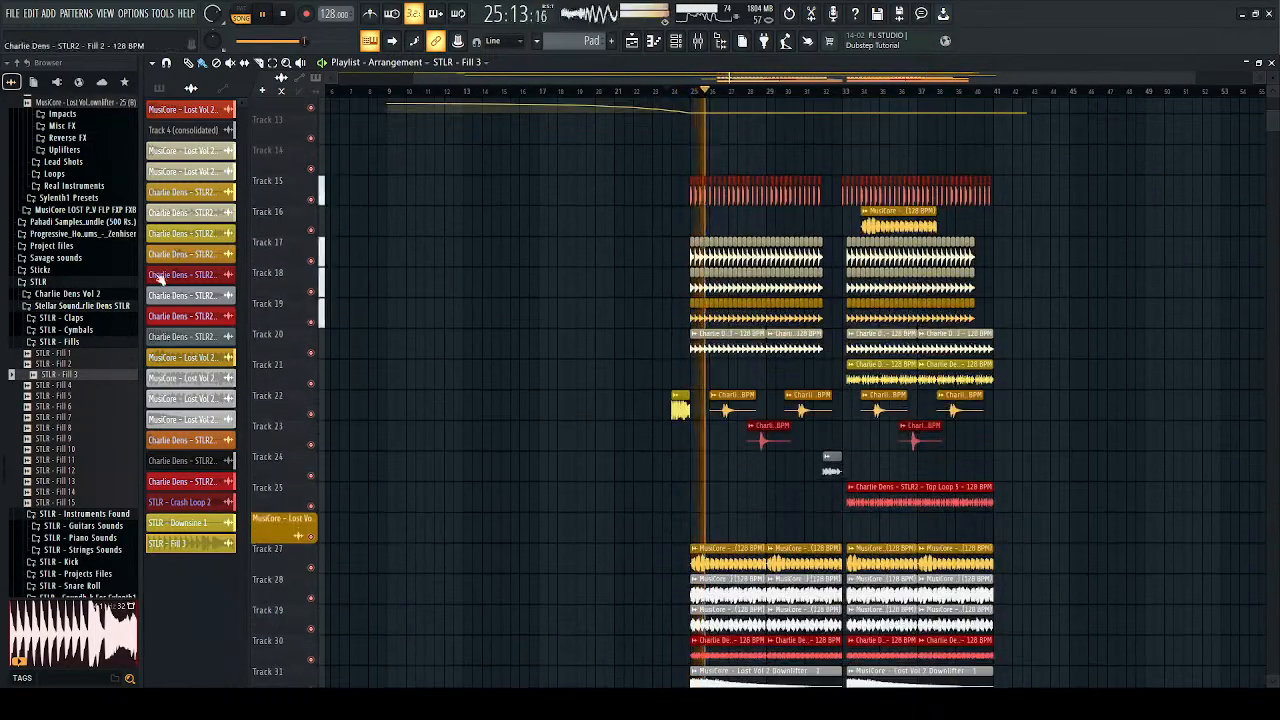
pyautogui.press('space')
# Step: Audition the kick and snare rolls in the STLR - Snare Roll folder, up to Snare Roll 8
pyautogui.click(73, 341)
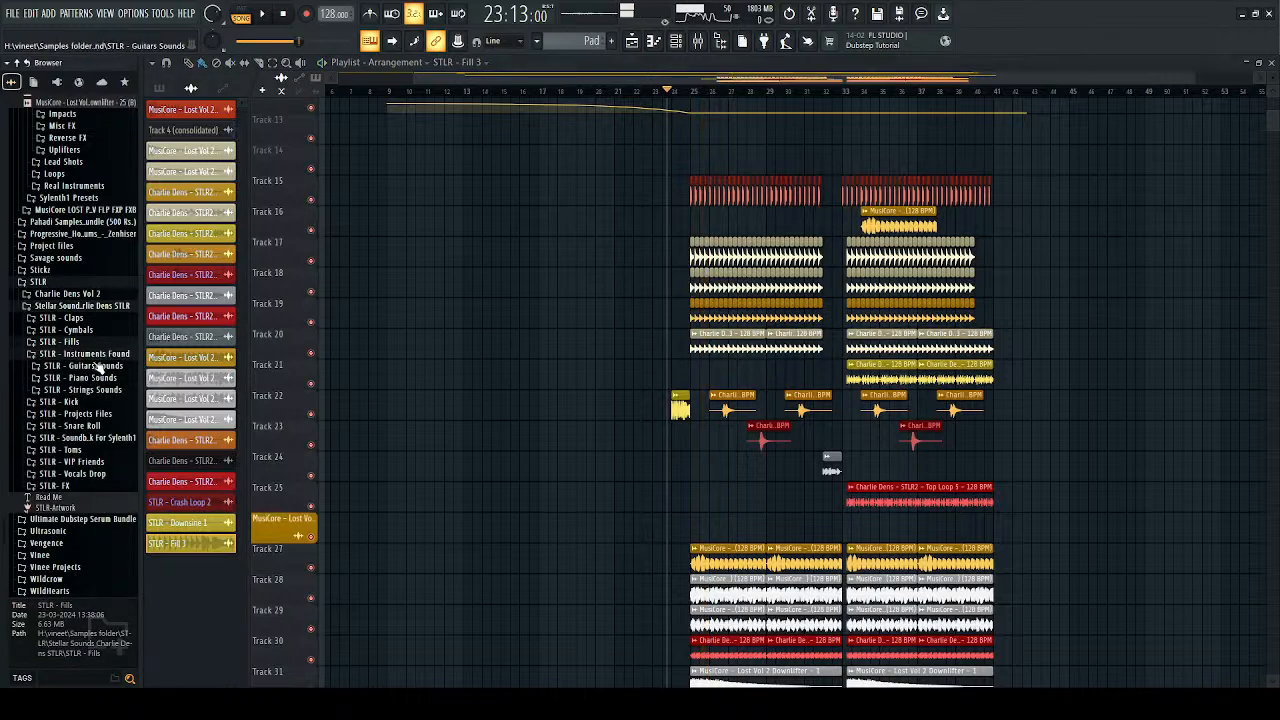
pyautogui.click(101, 356)
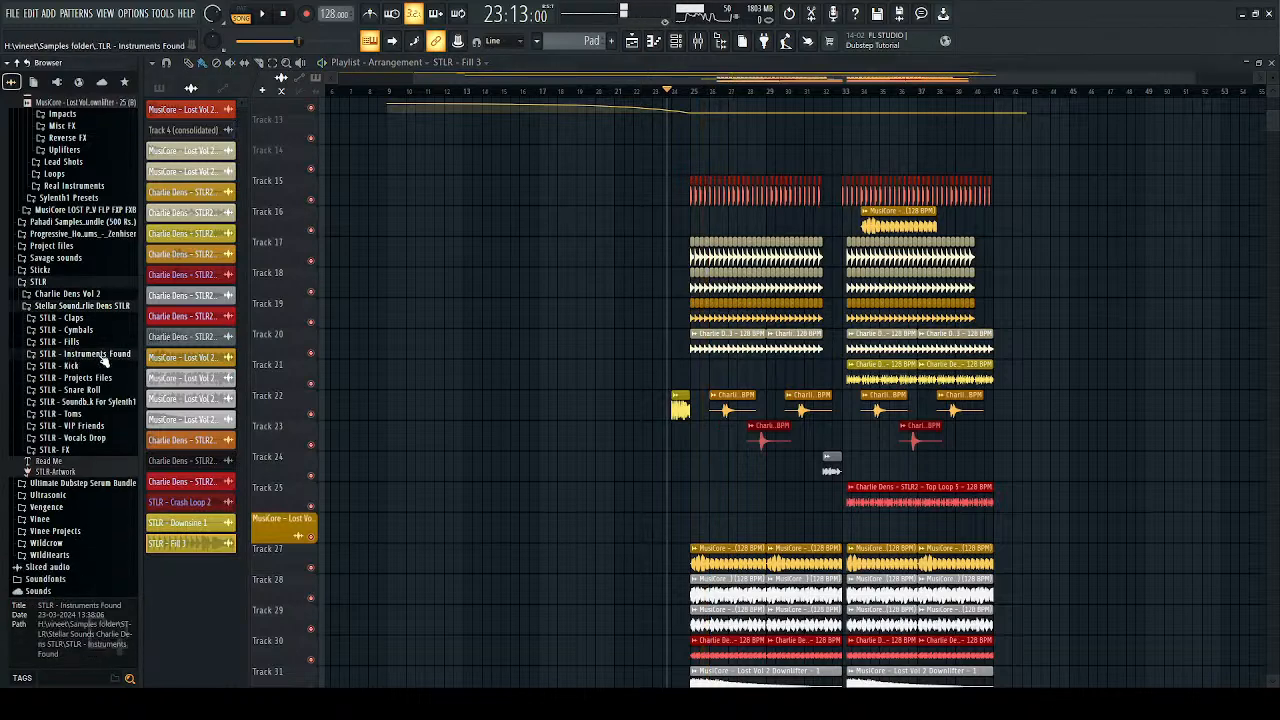
pyautogui.click(100, 394)
pyautogui.click(88, 449)
pyautogui.scroll(-3, 88, 454)
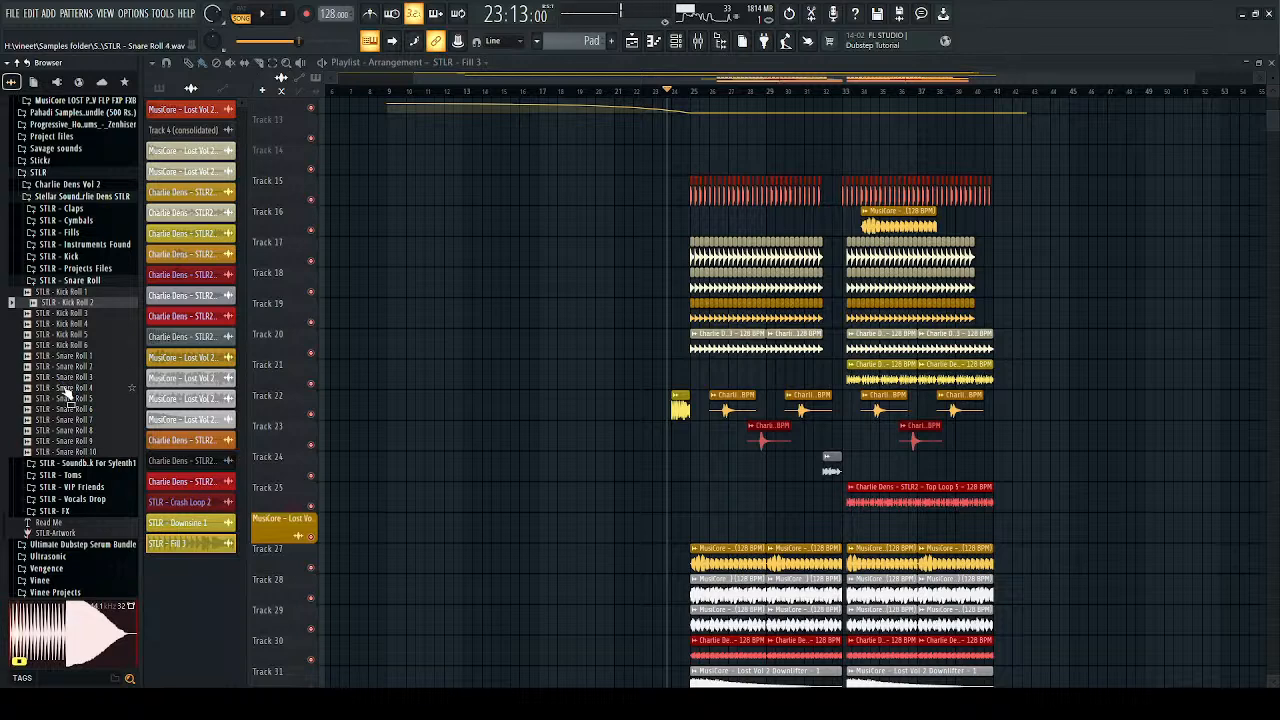
pyautogui.click(66, 398)
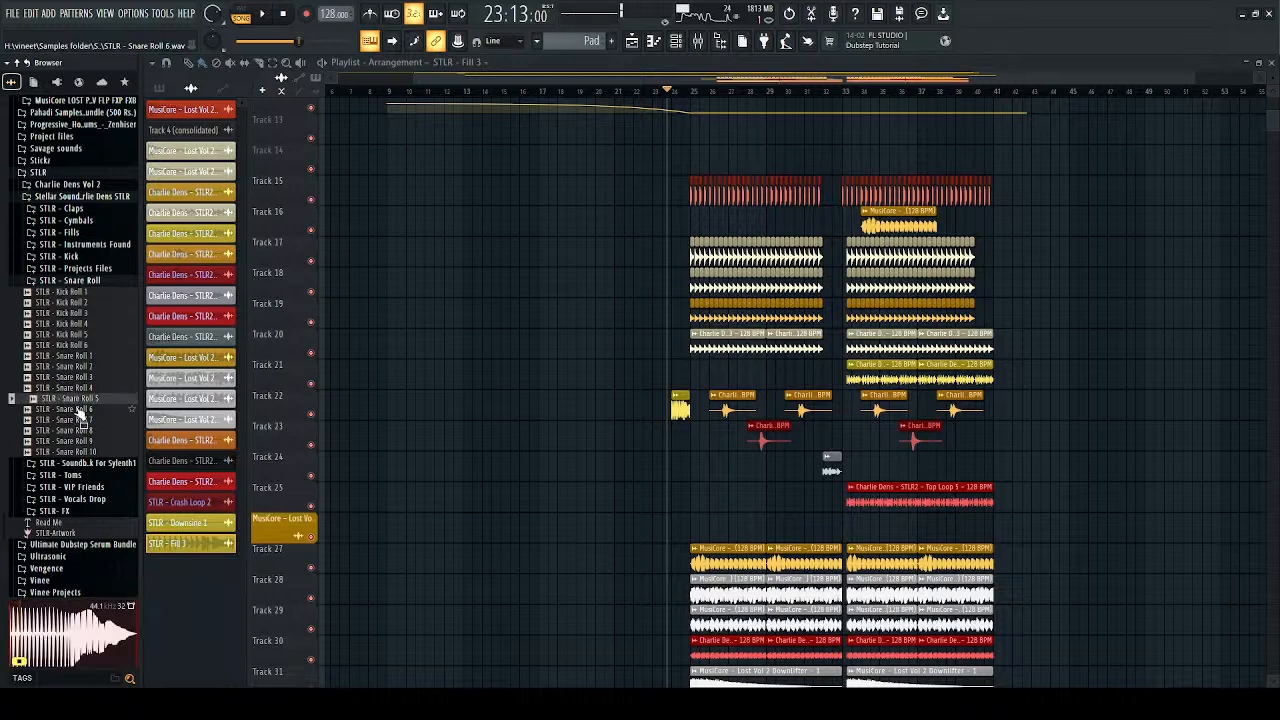
pyautogui.click(74, 411)
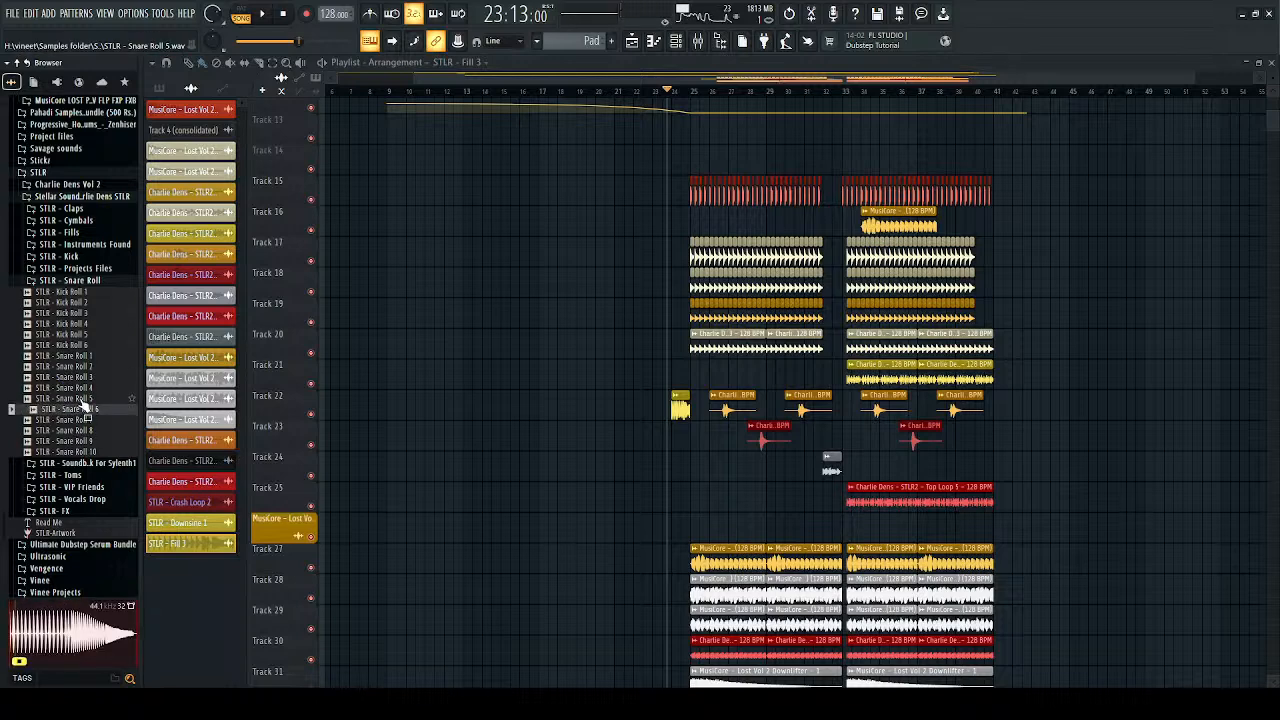
pyautogui.click(72, 420)
pyautogui.click(68, 430)
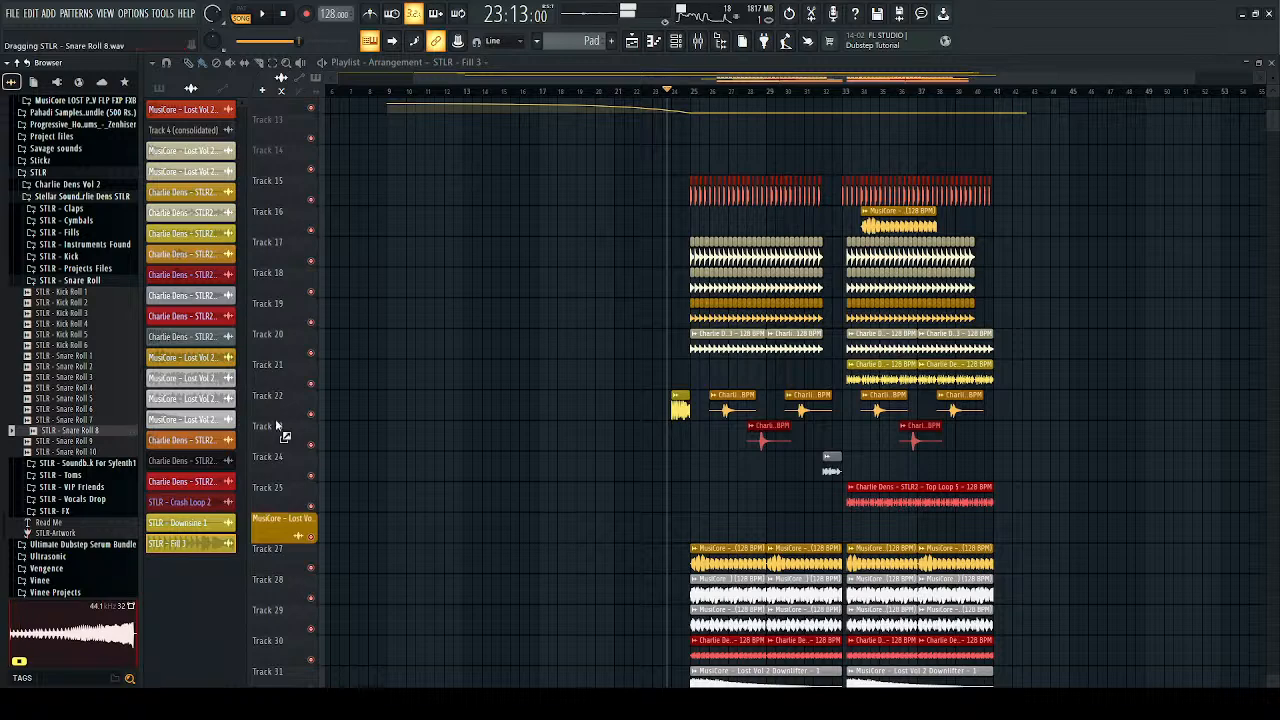
# Step: Place STLR - Snare Roll 8 on Track 21 starting at bar 17, and play the build-up from there
pyautogui.moveTo(166, 432); pyautogui.dragTo(563, 366)
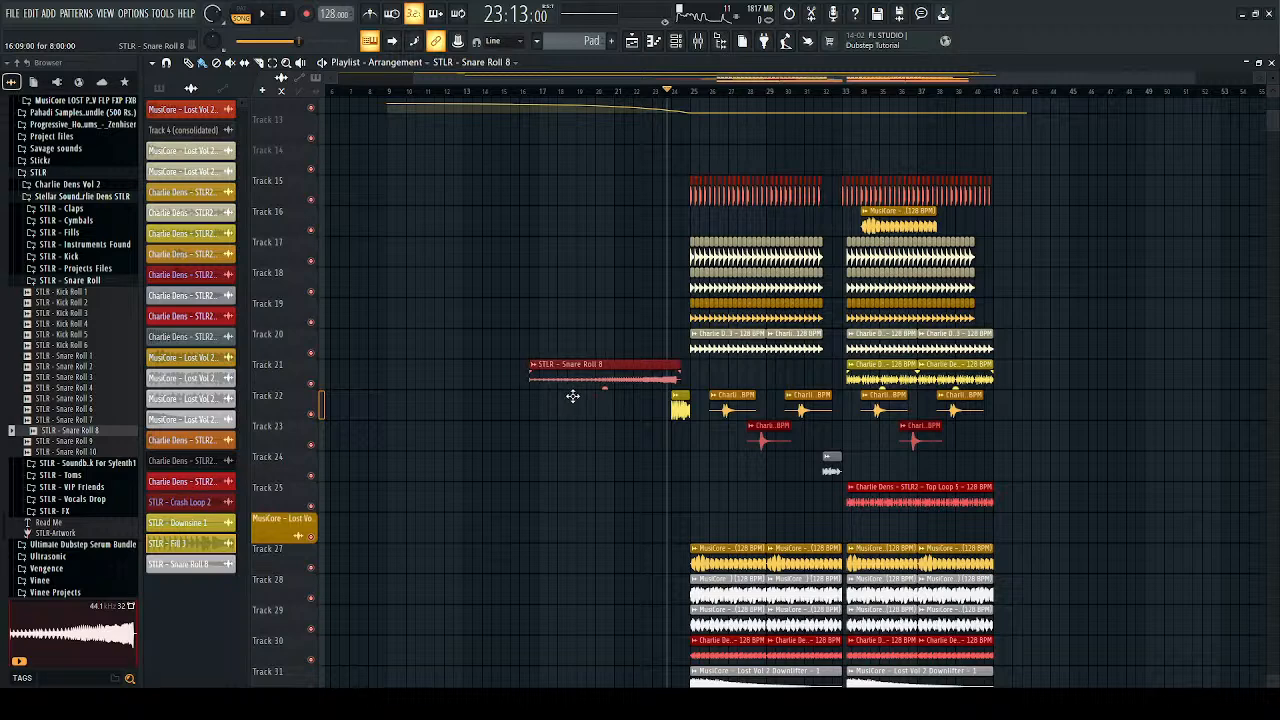
pyautogui.scroll(3, 570, 420)
pyautogui.moveTo(557, 386); pyautogui.dragTo(579, 372)
pyautogui.press('space')
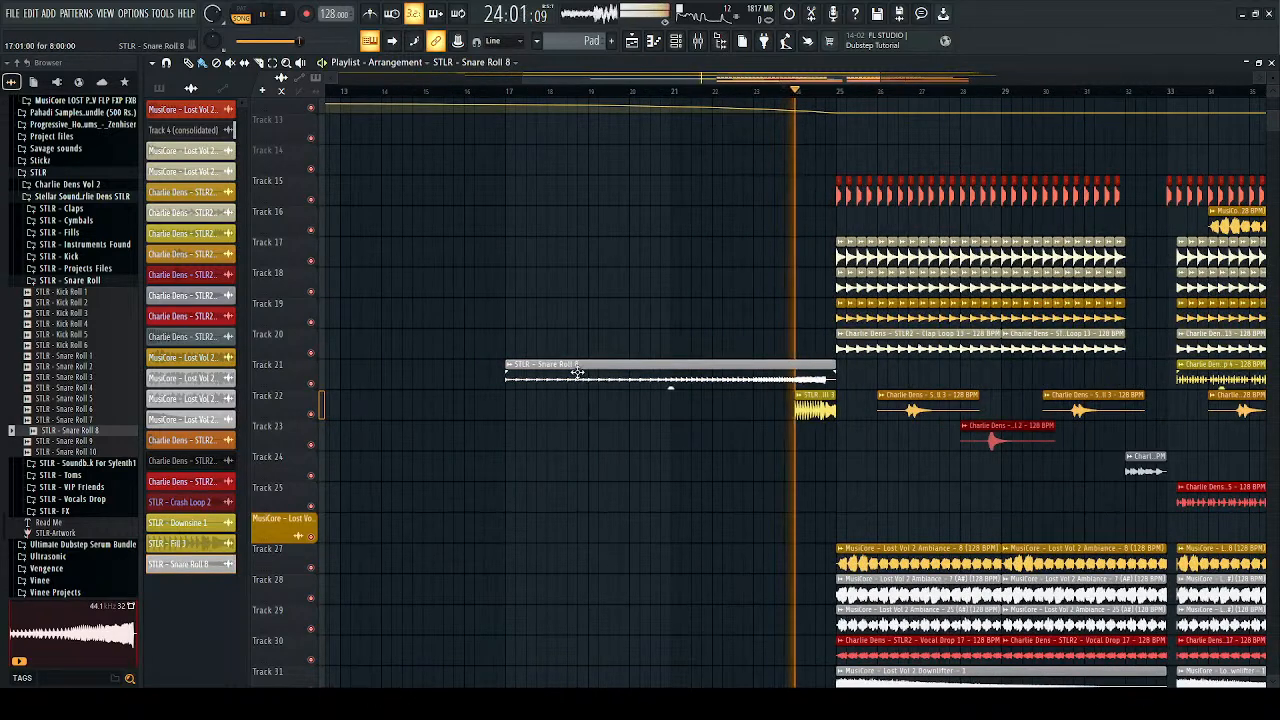
pyautogui.press('space')
pyautogui.press('space')
pyautogui.click(510, 90)
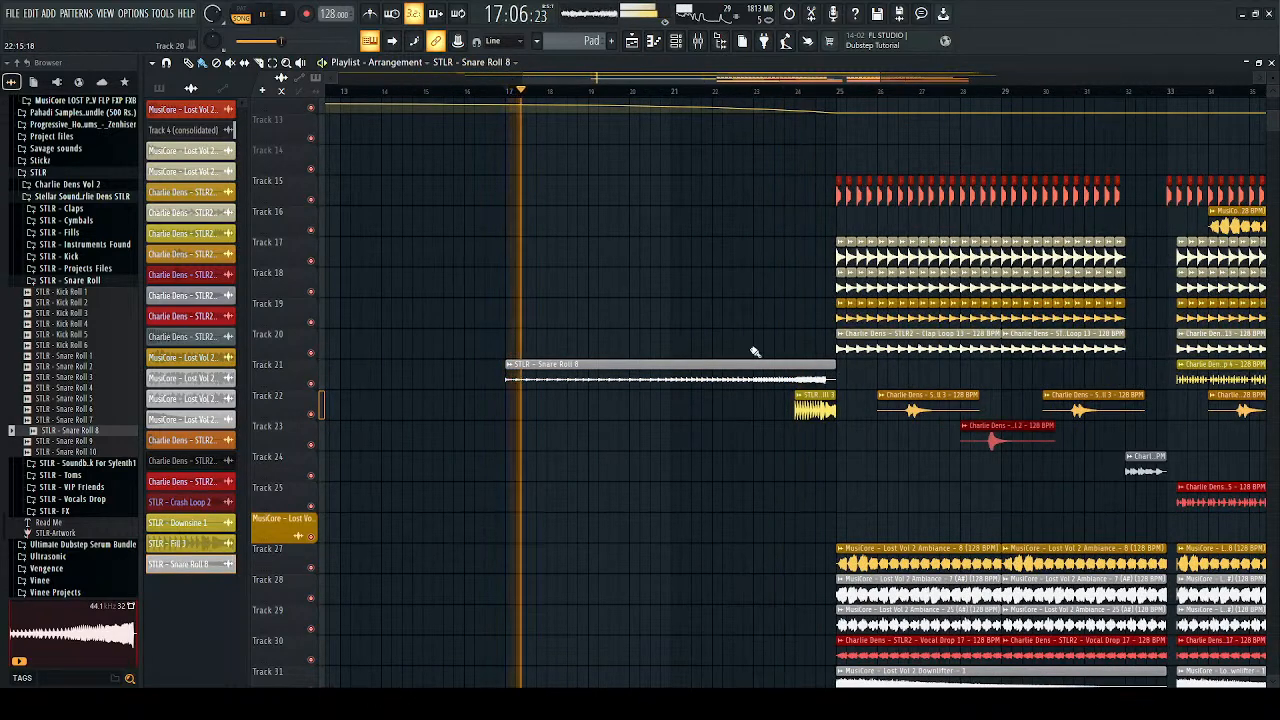
# Step: Trim the Snare Roll 8 clip to end at bar 24, and normalize its sample with channel volume at 63%
pyautogui.moveTo(835, 369); pyautogui.dragTo(796, 366)
pyautogui.doubleClick(668, 384)
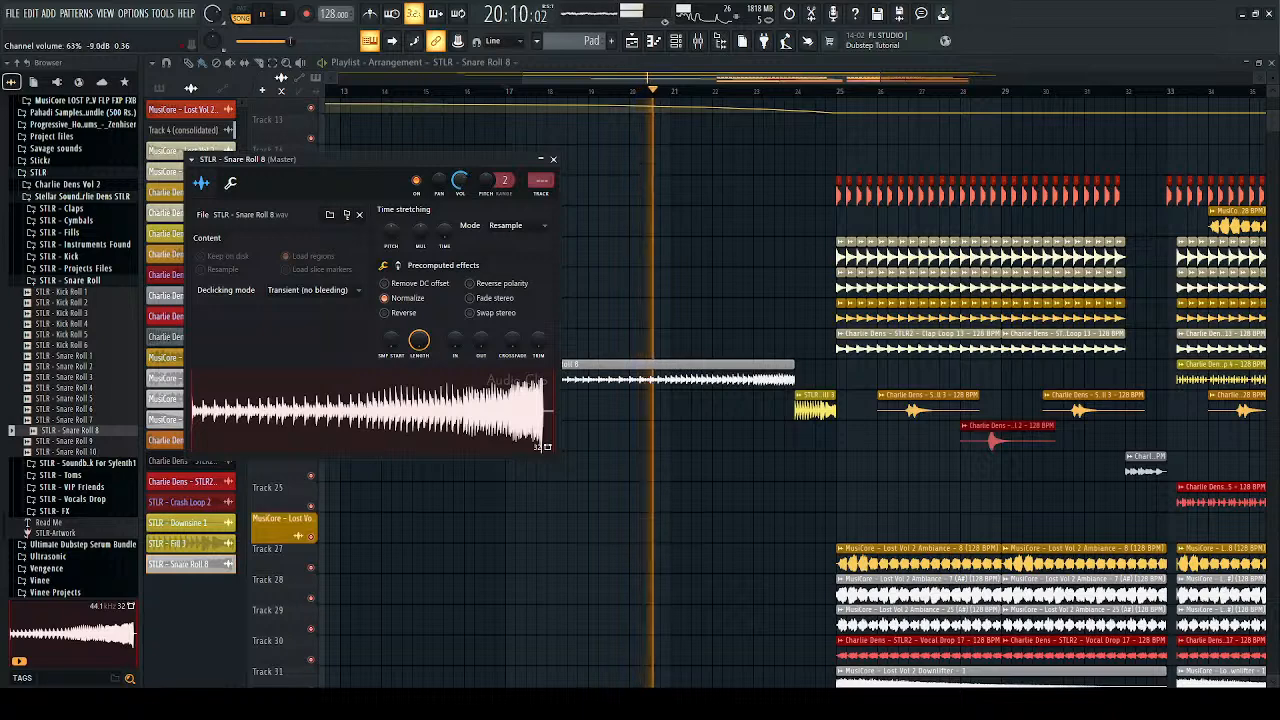
pyautogui.click(553, 160)
# Step: Listen to the snare roll build-up into the drop while reviewing the whole arrangement
pyautogui.scroll(-2, 527, 287)
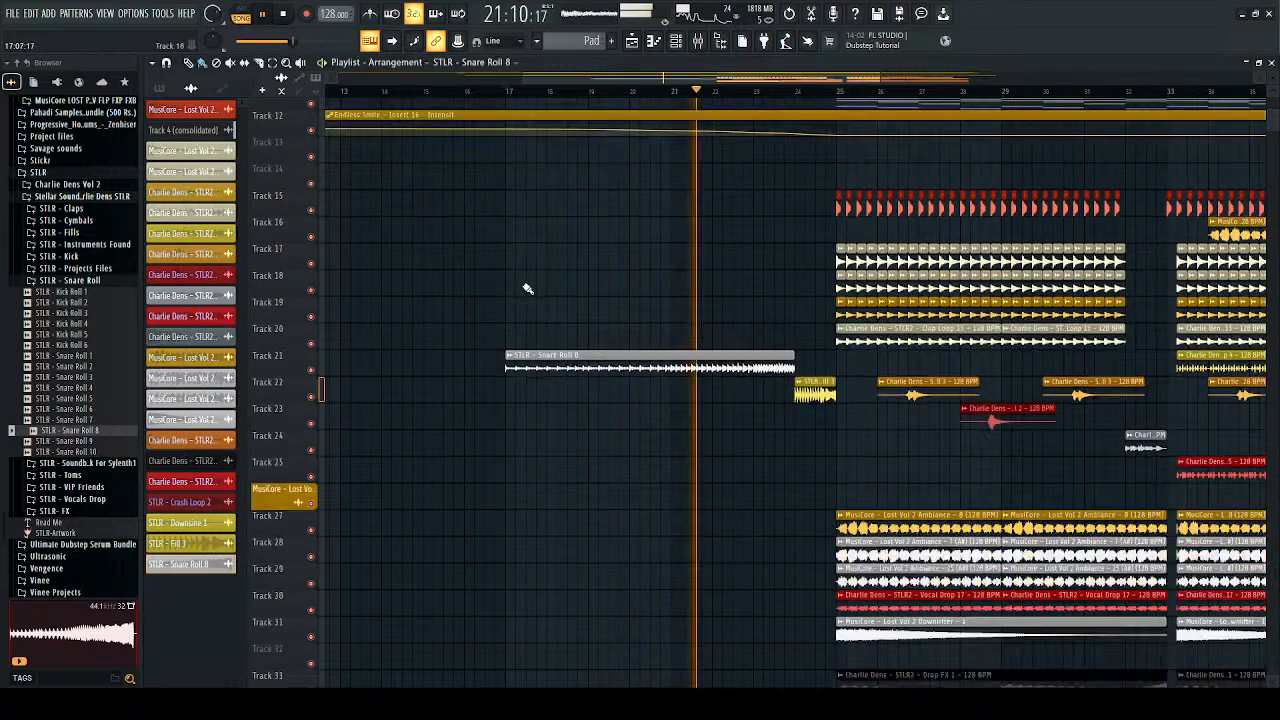
pyautogui.scroll(-2, 528, 289)
pyautogui.scroll(-2, 528, 289)
pyautogui.scroll(-1, 545, 291)
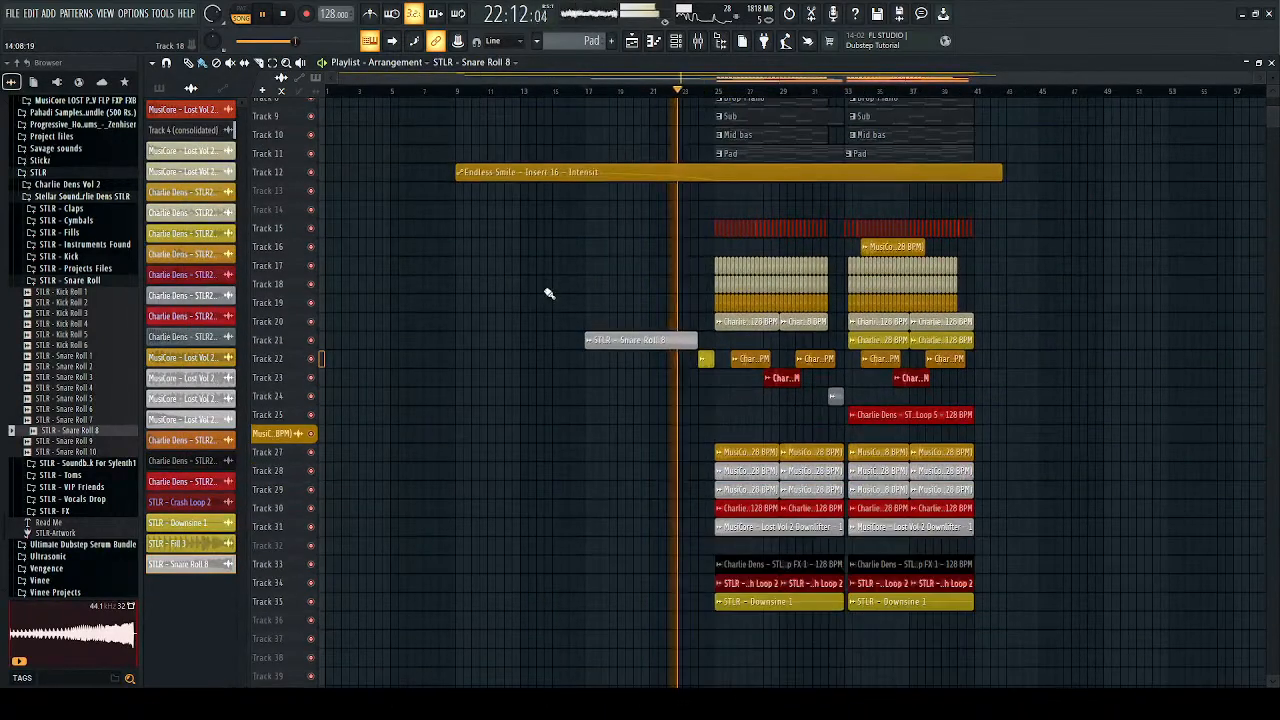
pyautogui.scroll(-1, 568, 292)
pyautogui.scroll(-1, 568, 292)
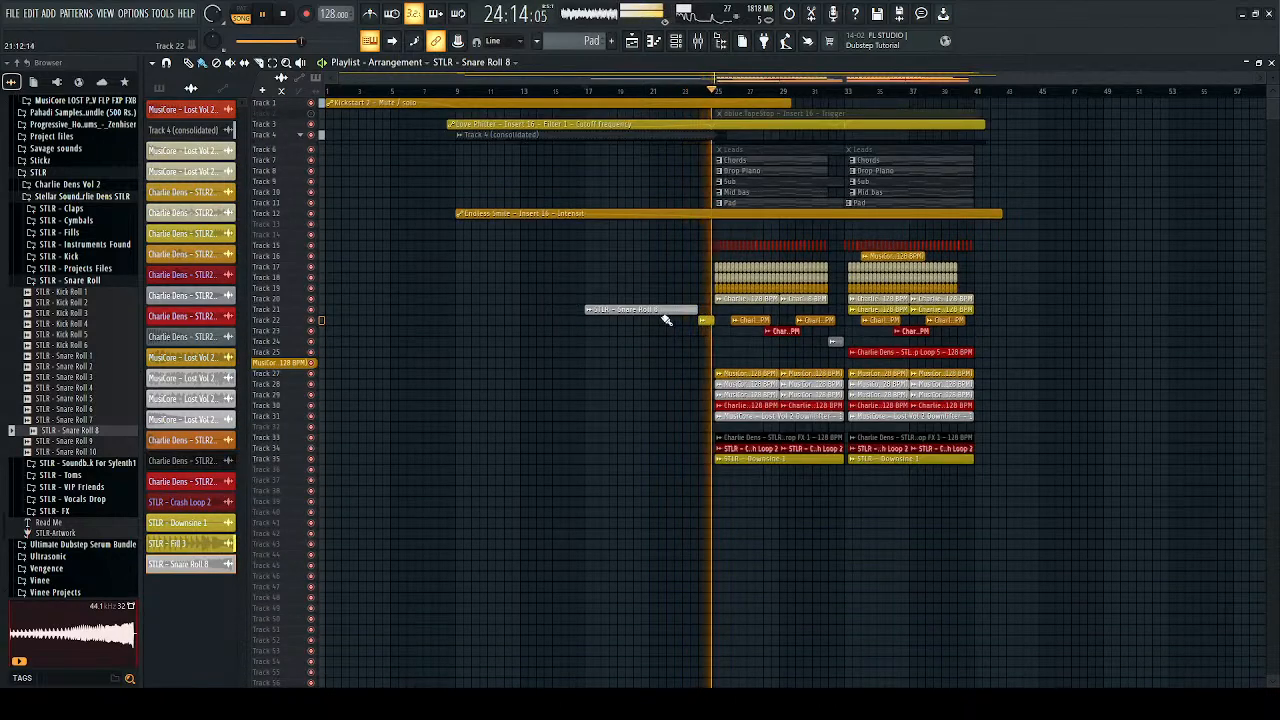
# Step: Check the STLR - Fill 3 channel settings and replay the build-up from bar 17
pyautogui.scroll(2, 666, 317)
pyautogui.scroll(2, 723, 317)
pyautogui.click(748, 322)
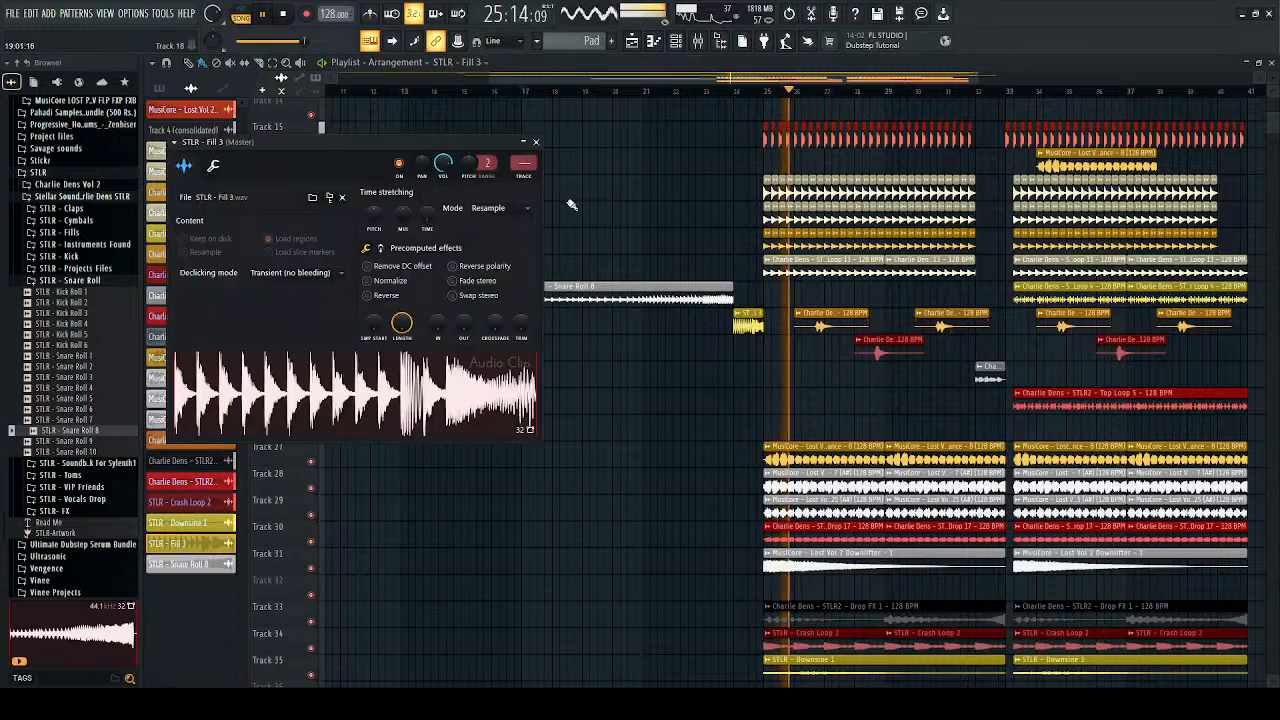
pyautogui.press('space')
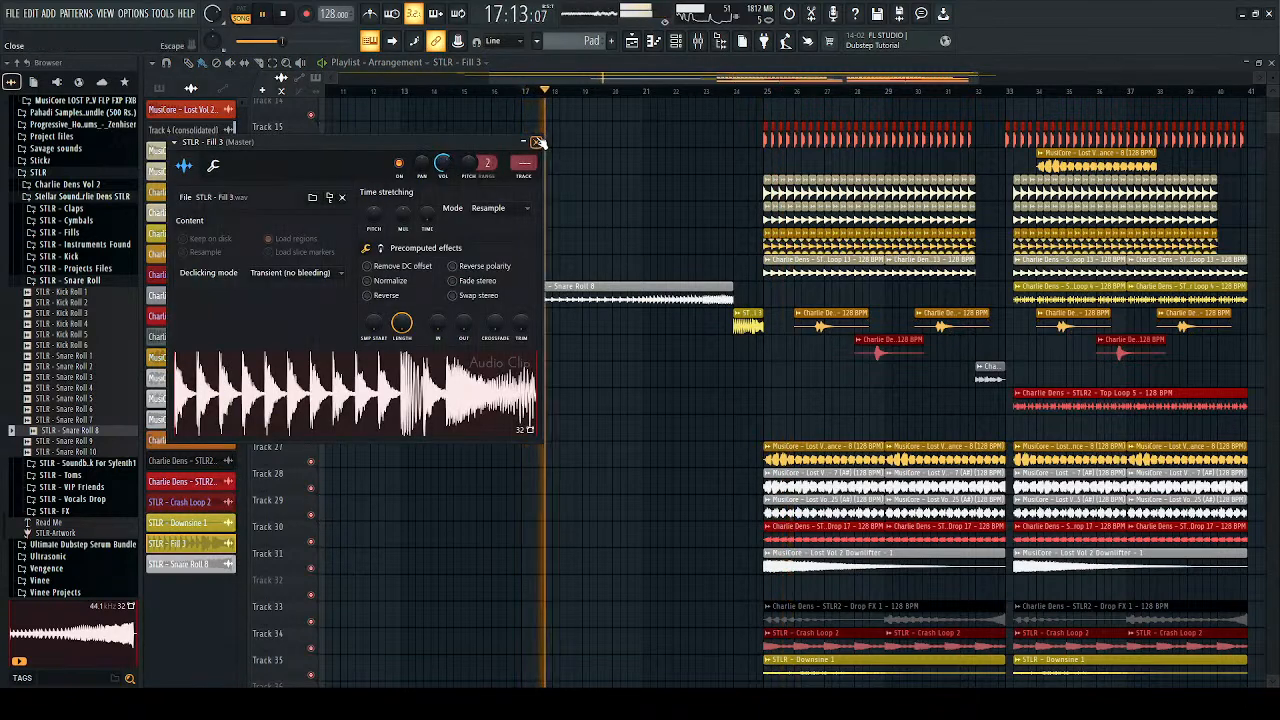
pyautogui.click(537, 142)
pyautogui.press('space')
# Step: Audition Snare Roll 9 and 10, close the Snare Roll folder, and play the build-up again from bar 17
pyautogui.click(51, 442)
pyautogui.click(62, 452)
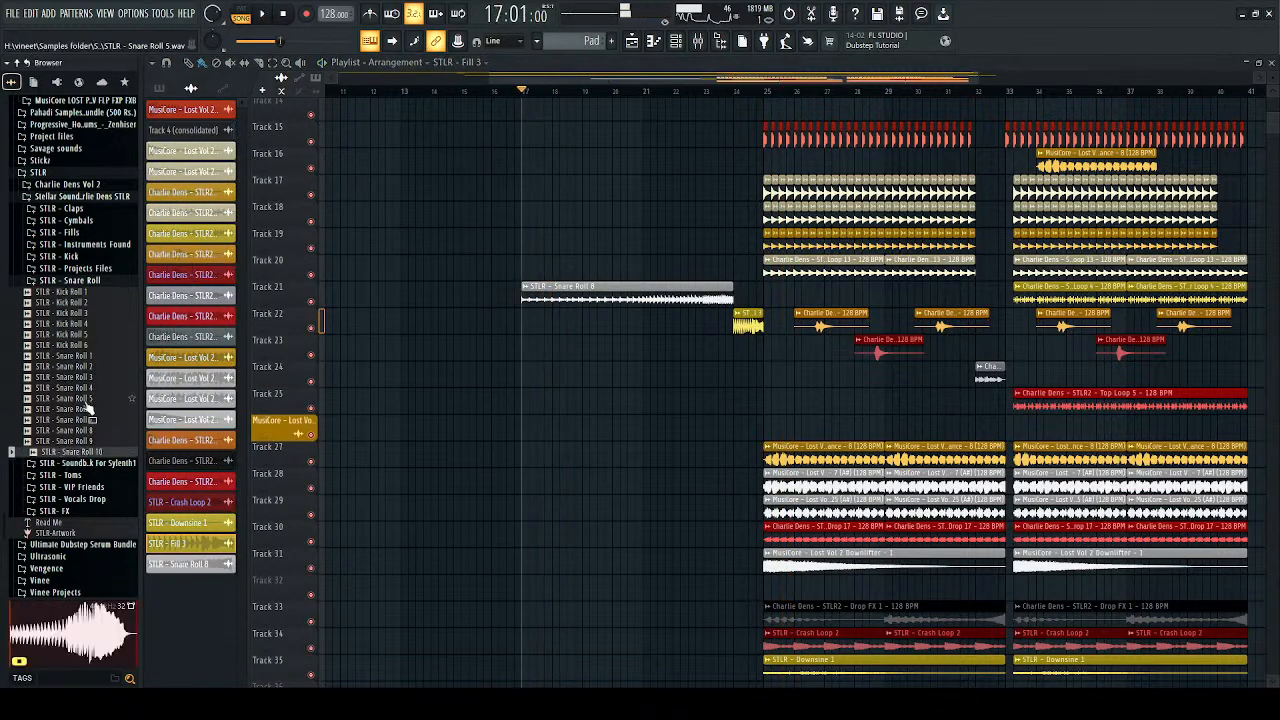
pyautogui.click(78, 283)
pyautogui.press('space')
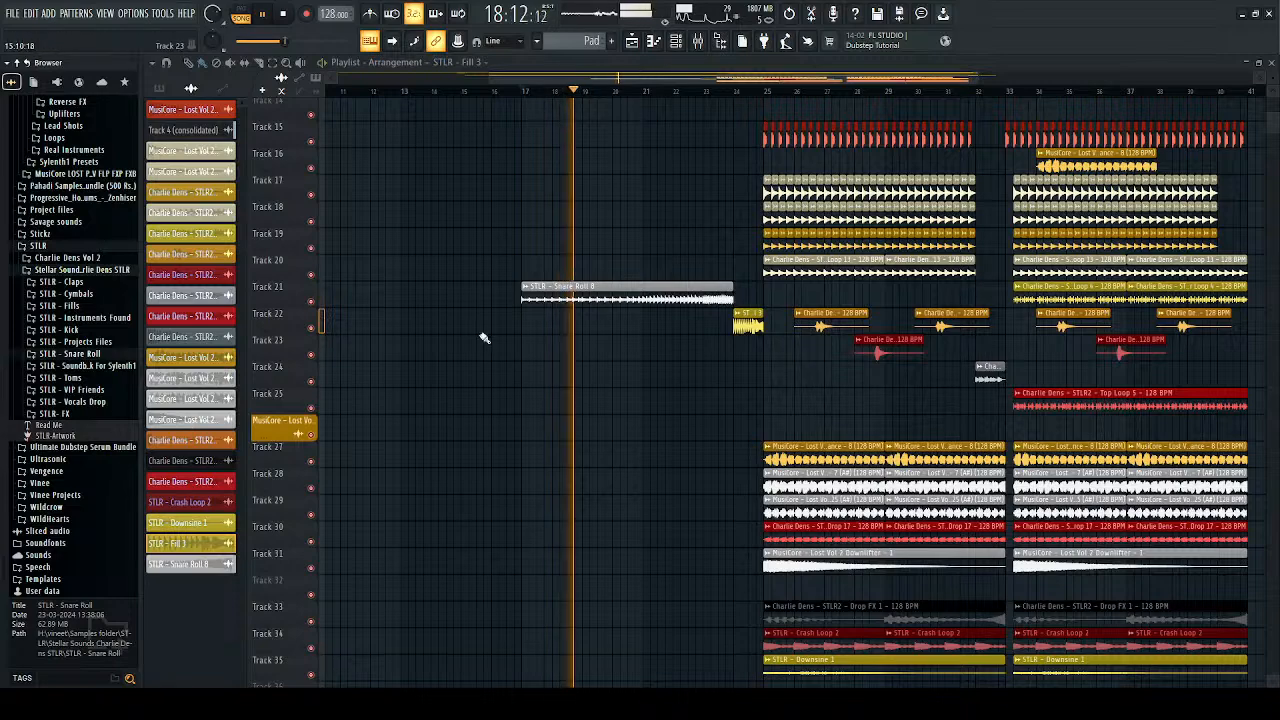
pyautogui.keyDown('ctrl'); pyautogui.scroll(-2, 583, 323); pyautogui.keyUp('ctrl')
pyautogui.scroll(7, 683, 190)
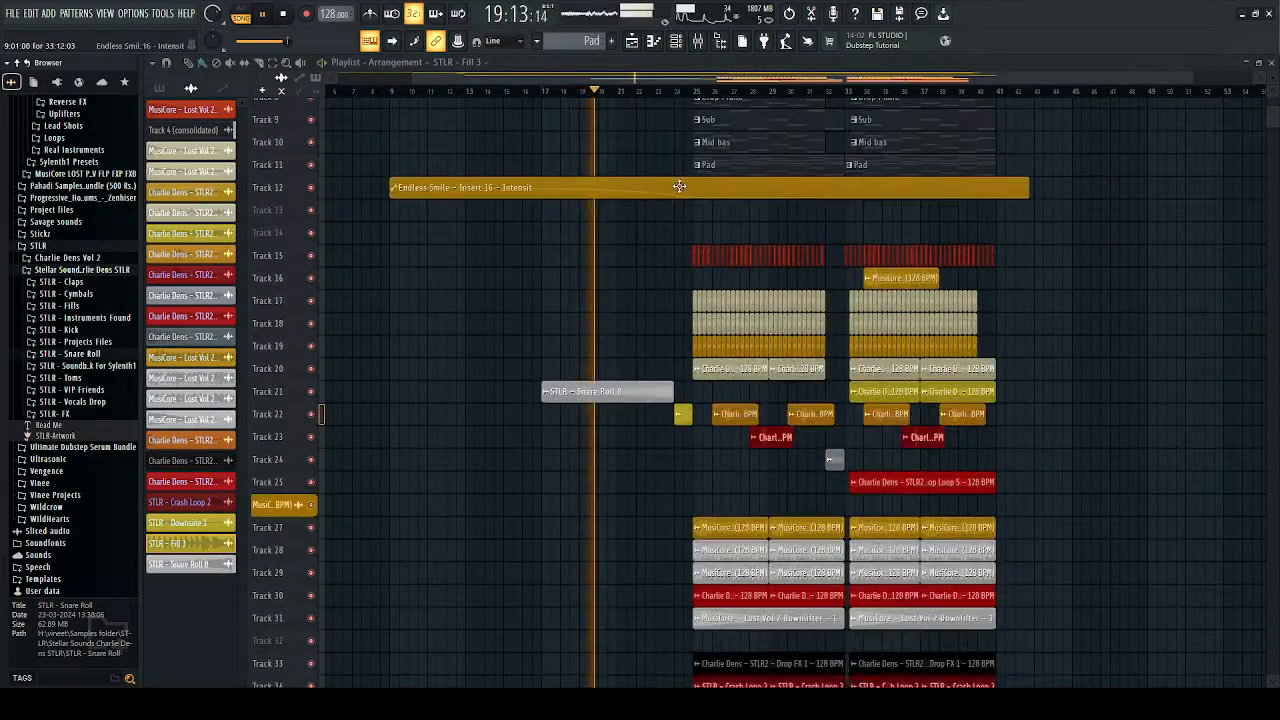
# Step: Replay the build-up and place a copy of the Drop Piano clip on Track 8 starting at bar 17
pyautogui.keyDown('alt'); pyautogui.scroll(2, 700, 186); pyautogui.keyUp('alt')
pyautogui.scroll(3, 708, 190)
pyautogui.press('space')
pyautogui.press('space')
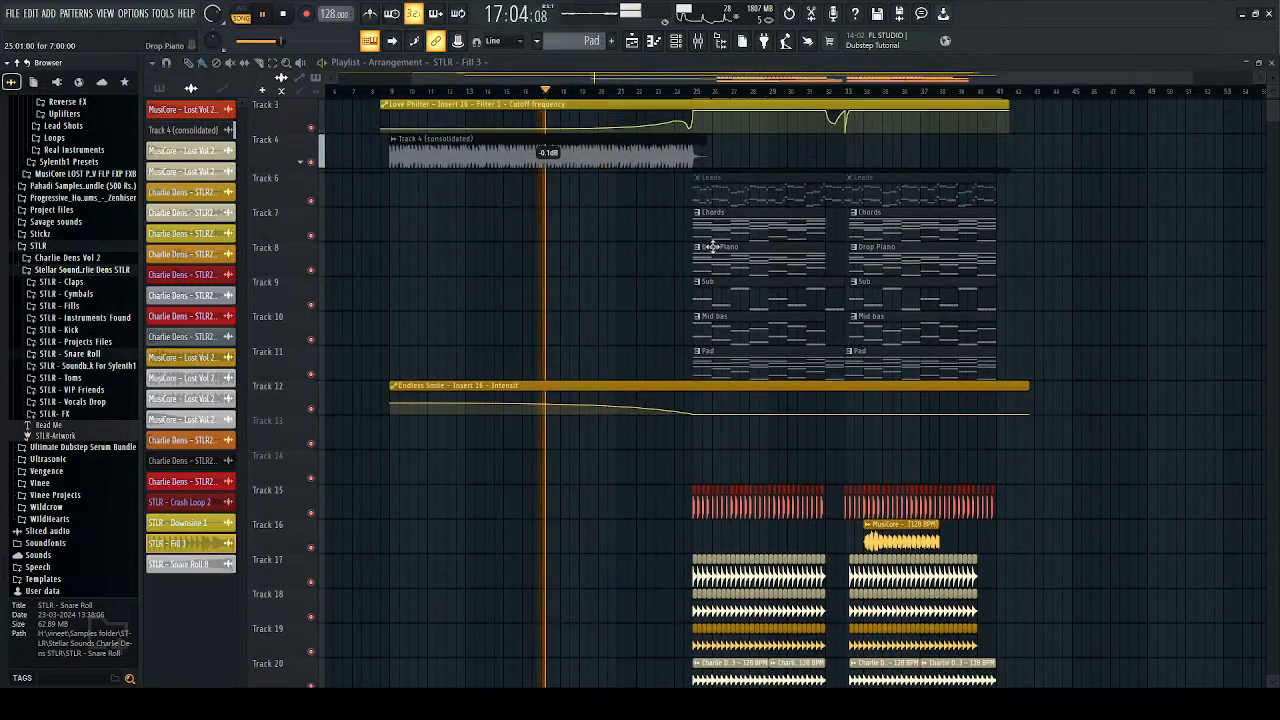
pyautogui.click(712, 246)
pyautogui.click(545, 255)
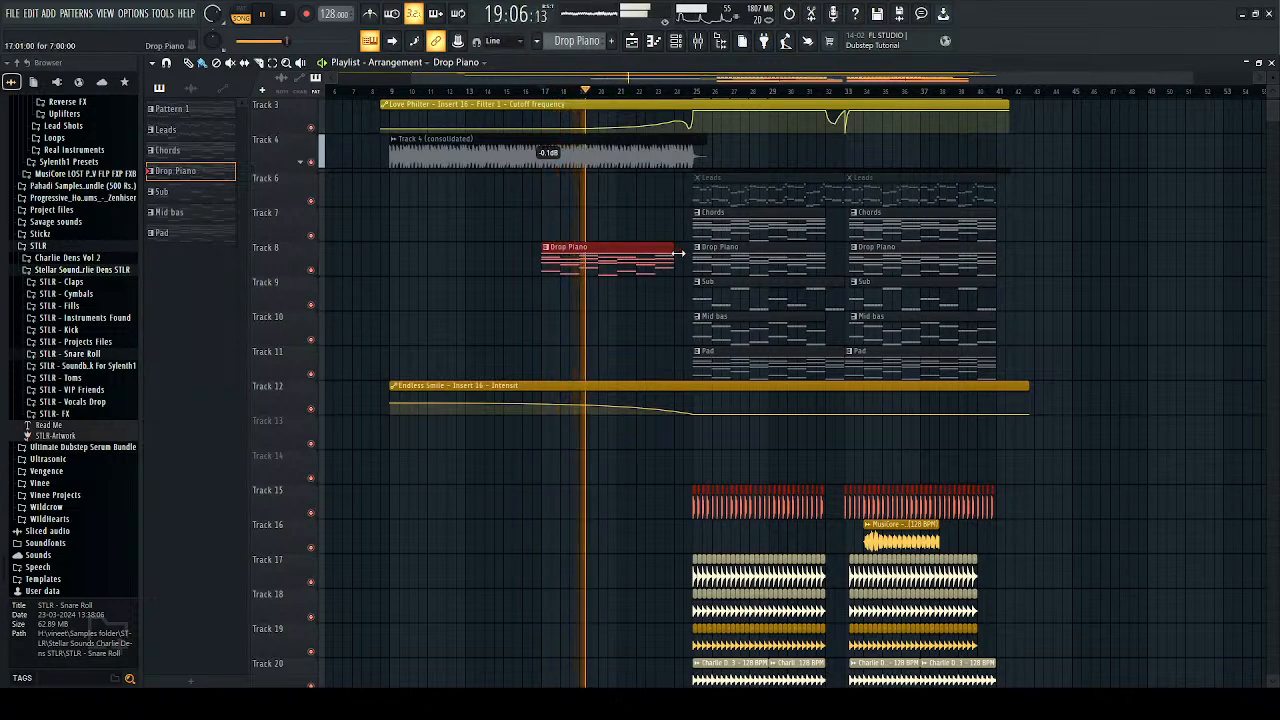
# Step: Add Pad and Chords clips at bar 17 on Tracks 11 and 7, with the Pad trimmed to end at bar 24
pyautogui.click(709, 345)
pyautogui.click(548, 357)
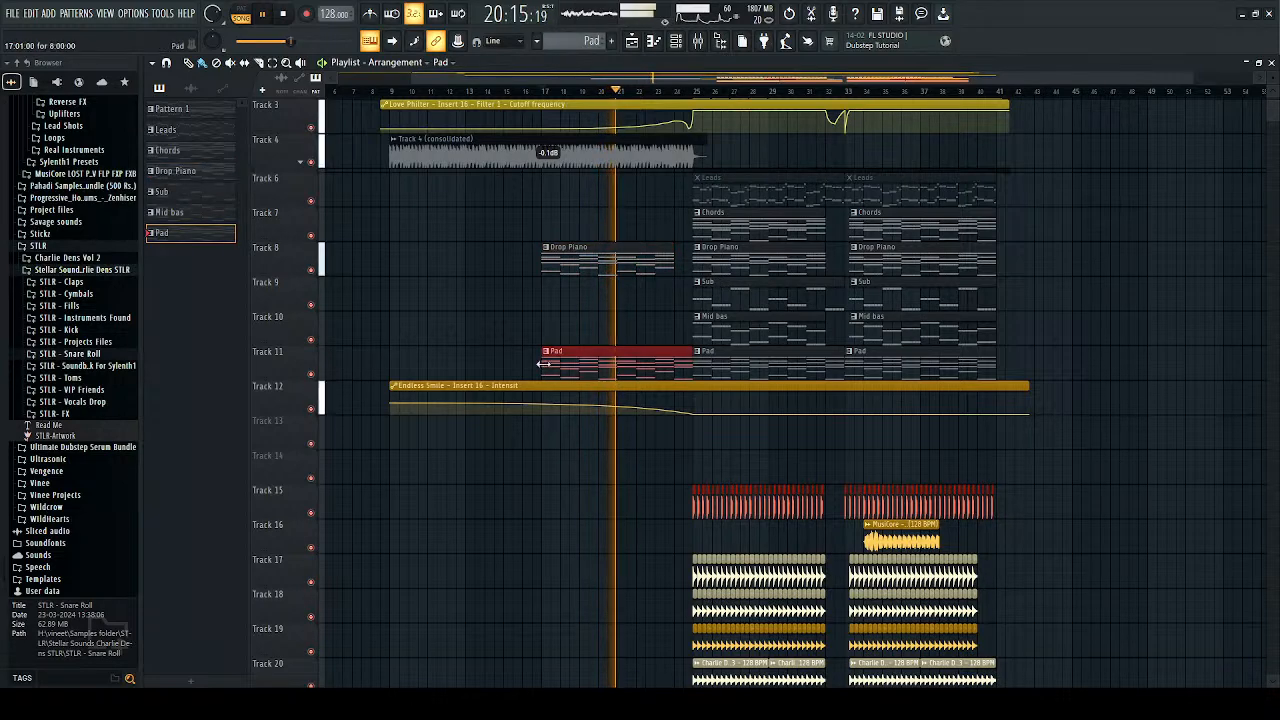
pyautogui.moveTo(690, 352); pyautogui.dragTo(675, 352)
pyautogui.doubleClick(675, 352)
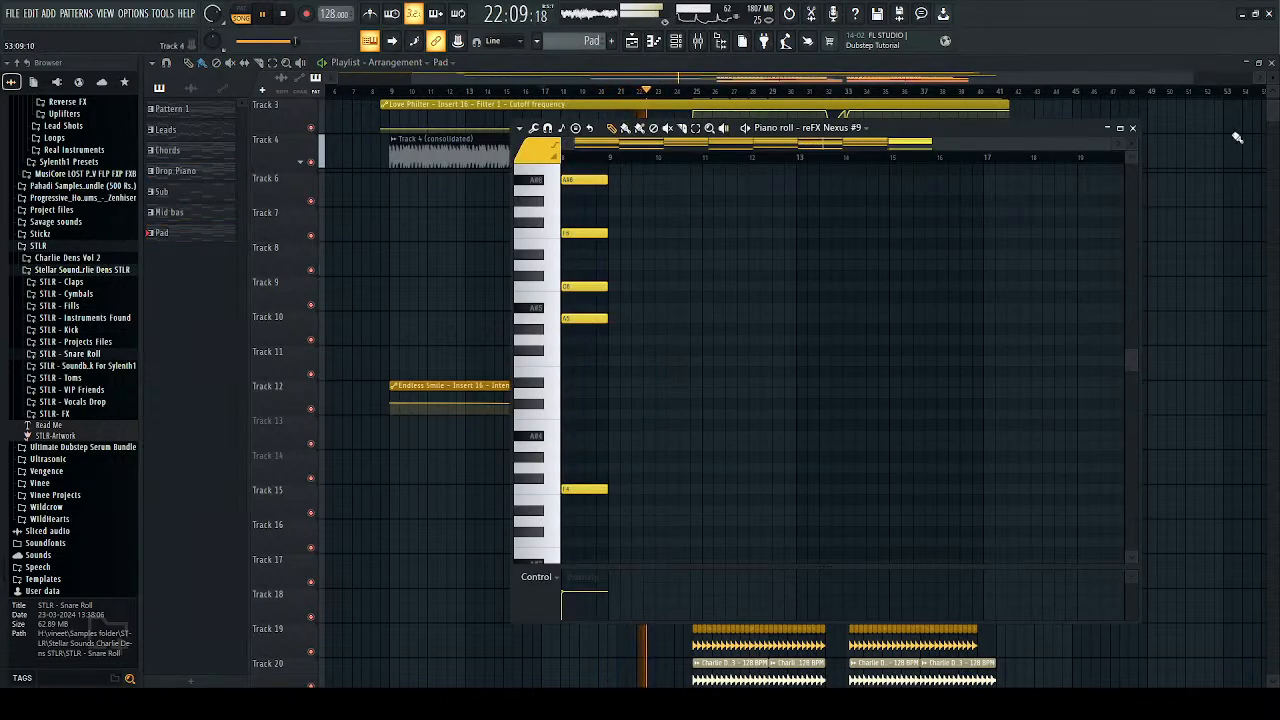
pyautogui.click(1133, 130)
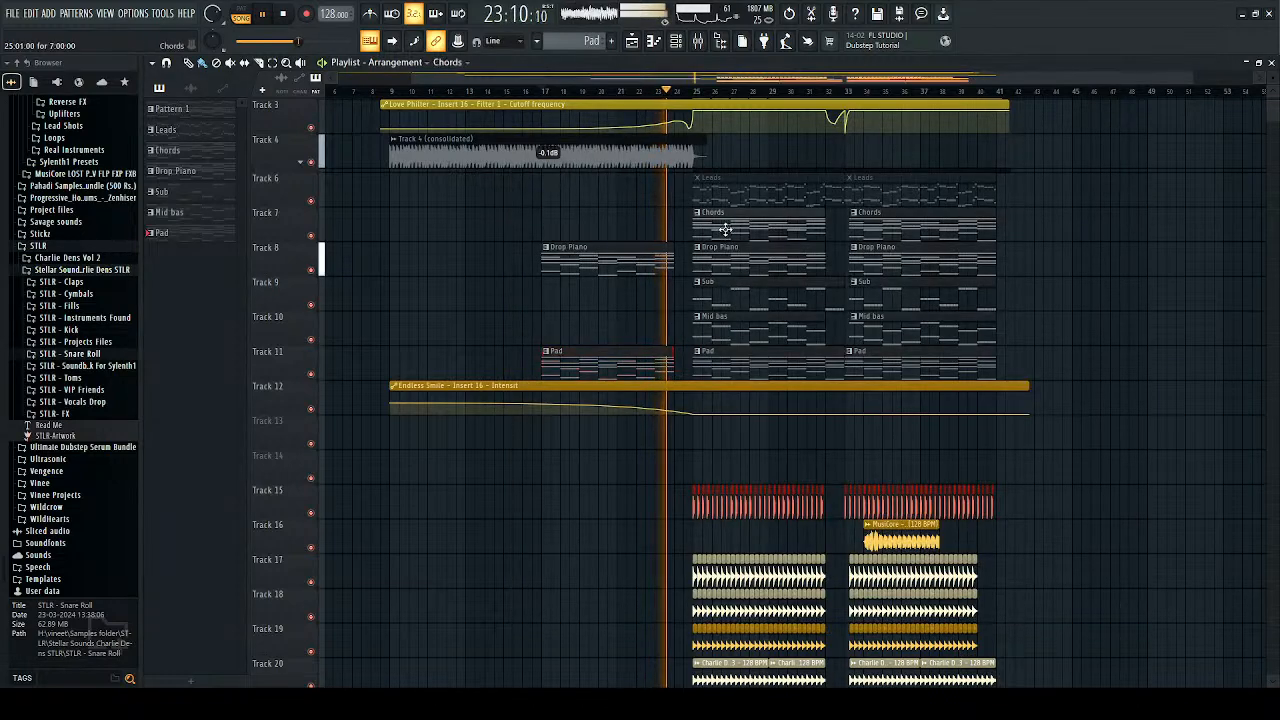
pyautogui.click(564, 235)
pyautogui.click(548, 94)
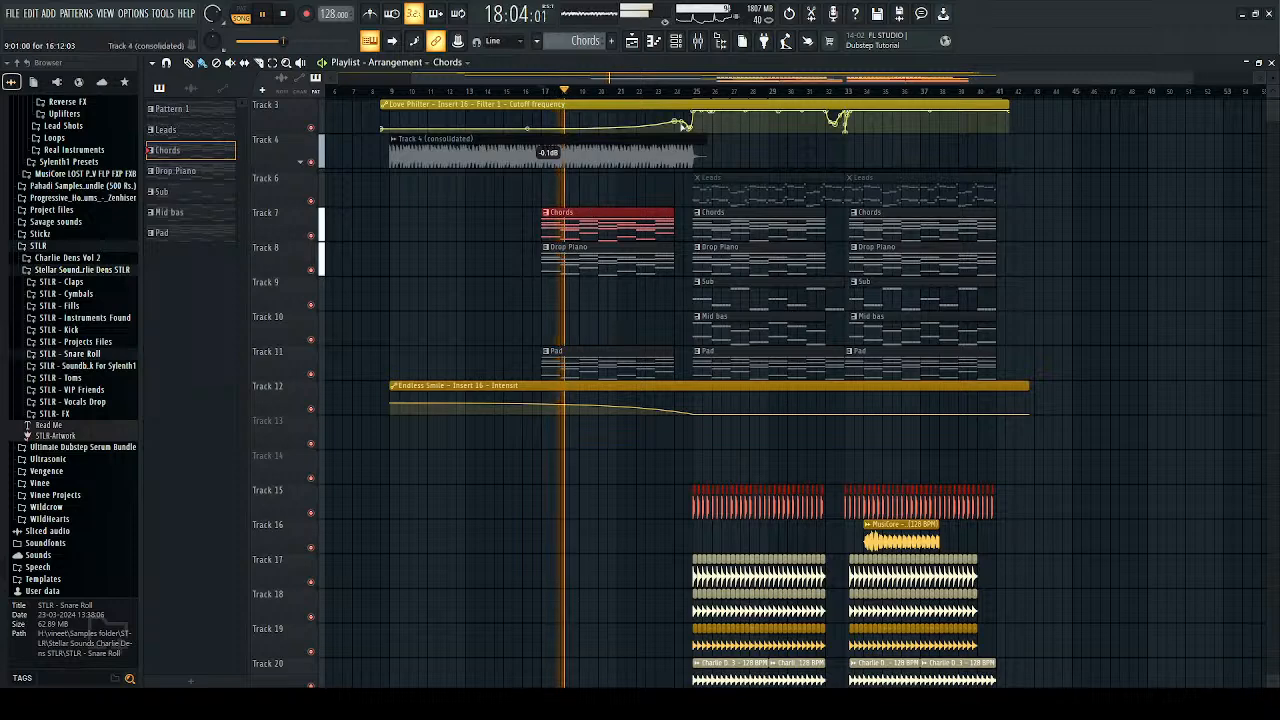
# Step: Add Fruity Filter to slot 4 of mixer Insert 24 and reduce its cutoff frequency and resonance
pyautogui.click(698, 40)
pyautogui.click(903, 435)
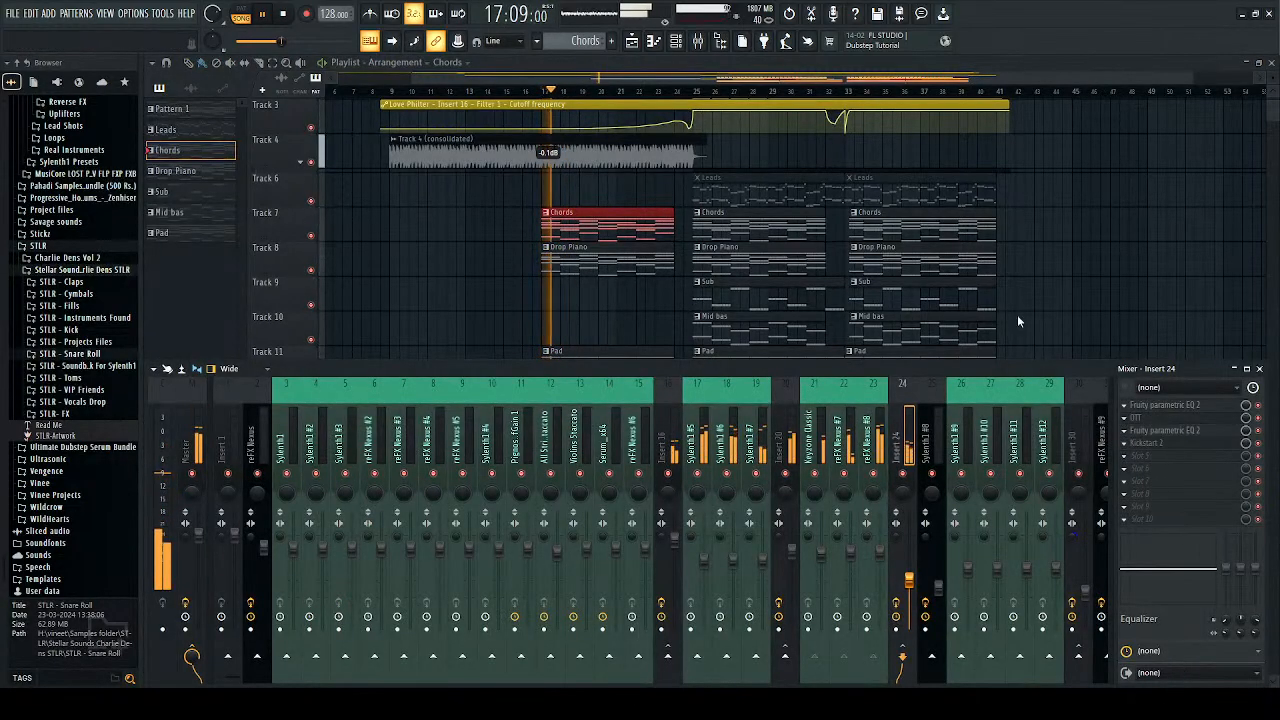
pyautogui.click(1155, 417)
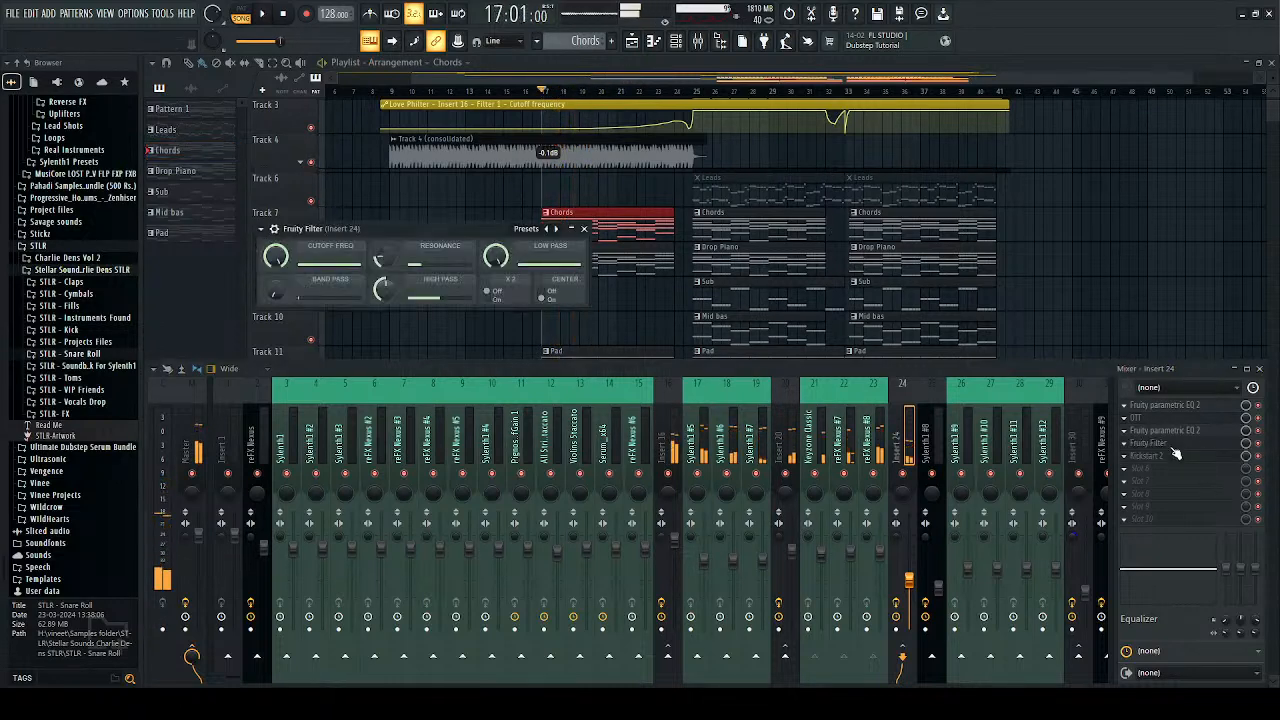
pyautogui.click(464, 572)
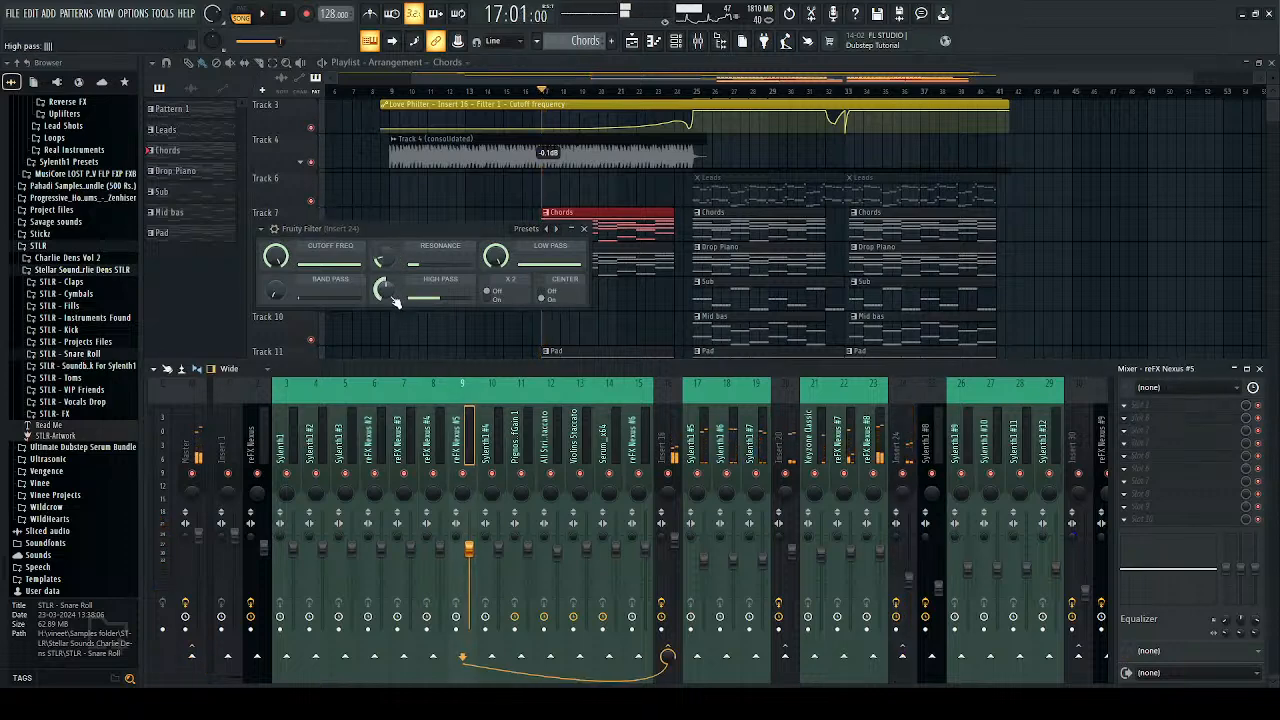
pyautogui.click(383, 261)
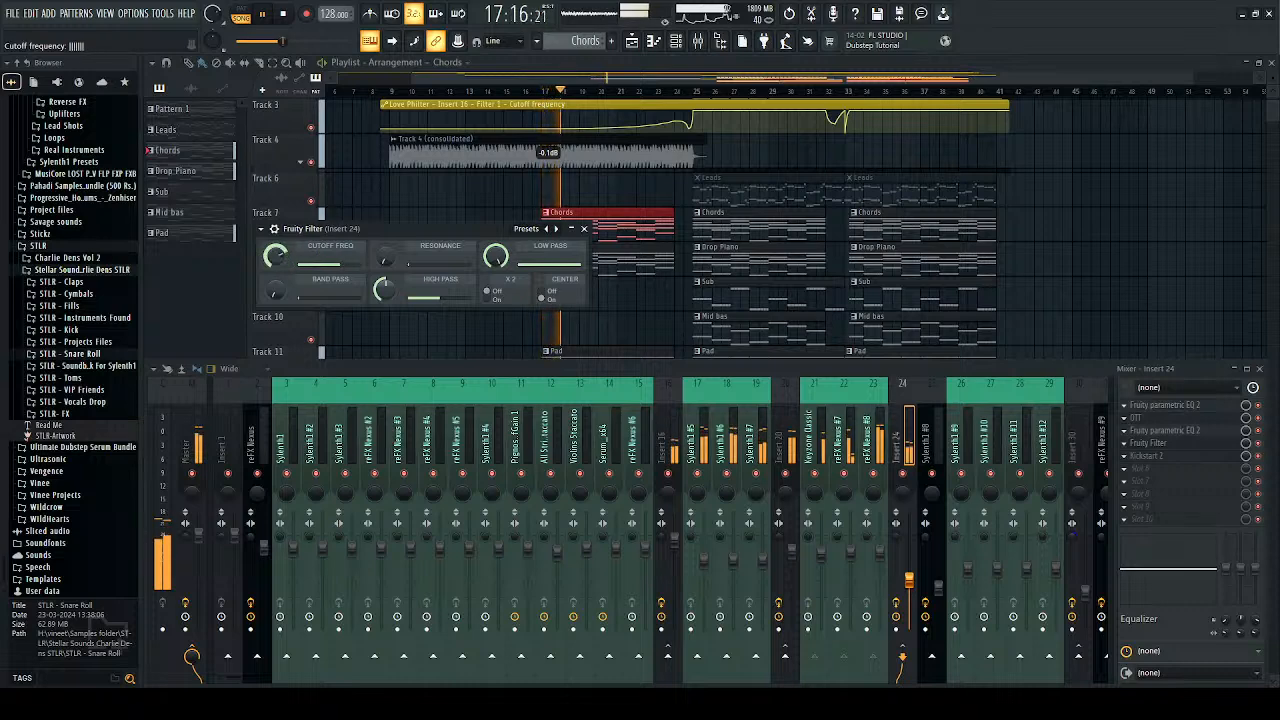
# Step: Replay the build-up from bar 17 several times to hear the effect of Insert 24's Fruity Filter
pyautogui.click(540, 62)
pyautogui.scroll(2, 560, 120)
pyautogui.press('space')
pyautogui.press('space')
pyautogui.click(697, 41)
pyautogui.press('space')
pyautogui.click(1185, 450)
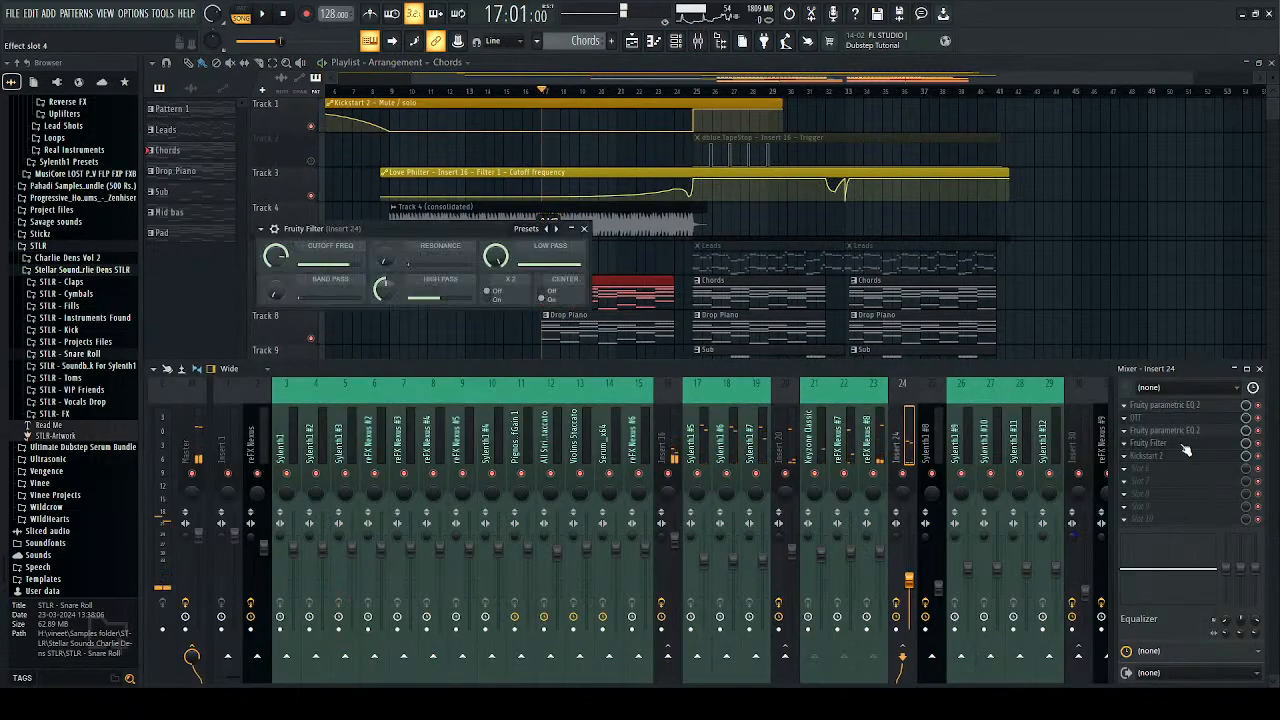
pyautogui.click(521, 315)
pyautogui.press('space')
pyautogui.press('space')
pyautogui.press('space')
pyautogui.click(697, 41)
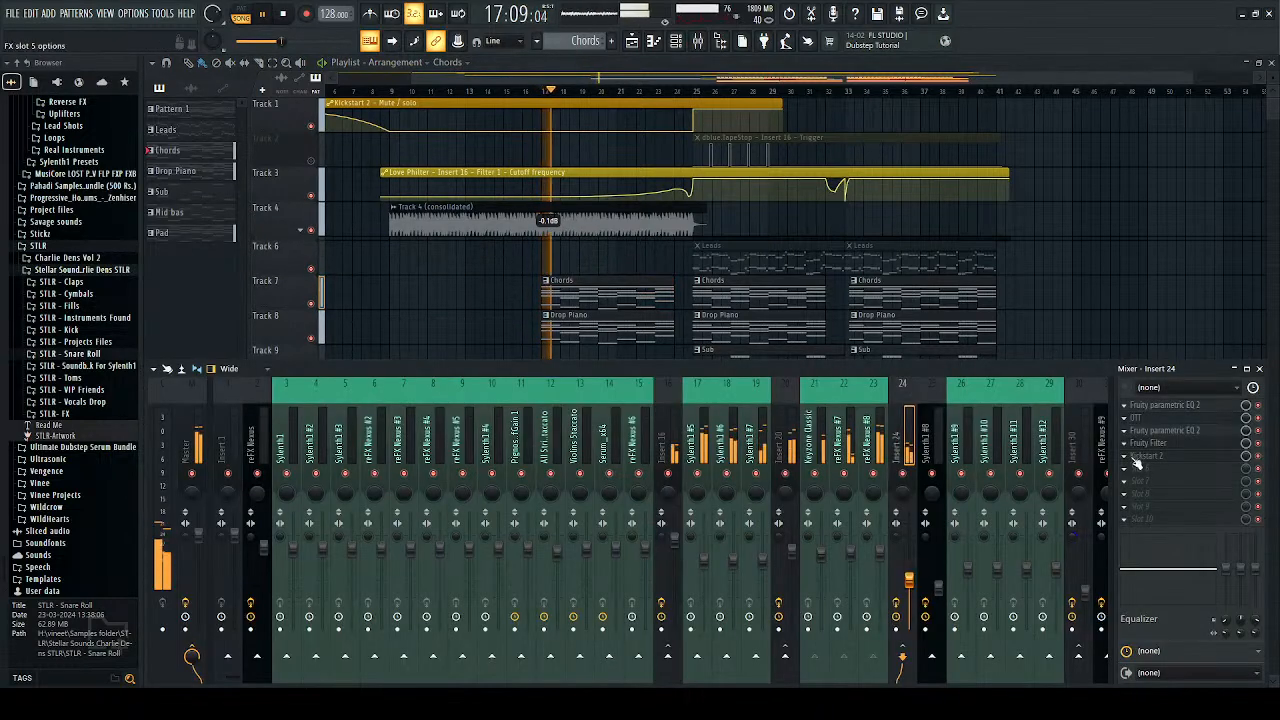
# Step: Restore the Fruity Filter's cutoff on Insert 24 to maximum and create an automation clip for its low pass
pyautogui.press('space')
pyautogui.click(1163, 446)
pyautogui.click(1163, 447)
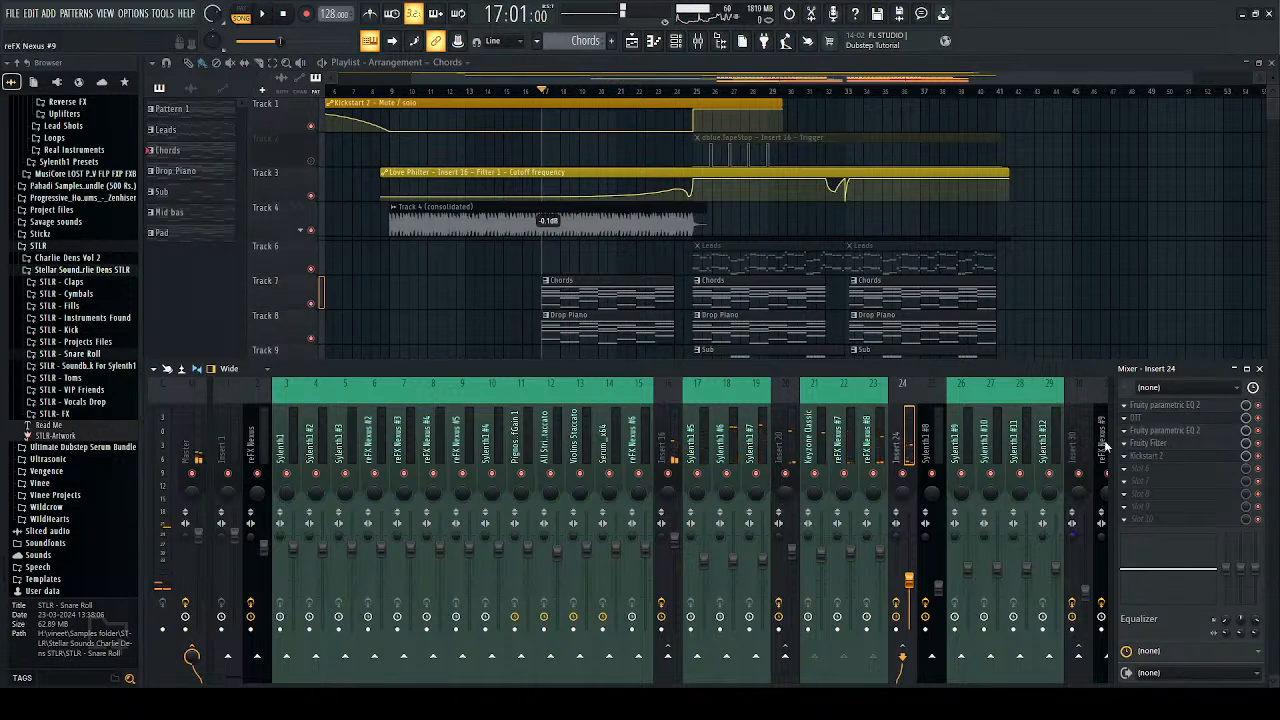
pyautogui.click(1176, 445)
pyautogui.click(1176, 445)
pyautogui.click(1176, 445)
pyautogui.click(1176, 445)
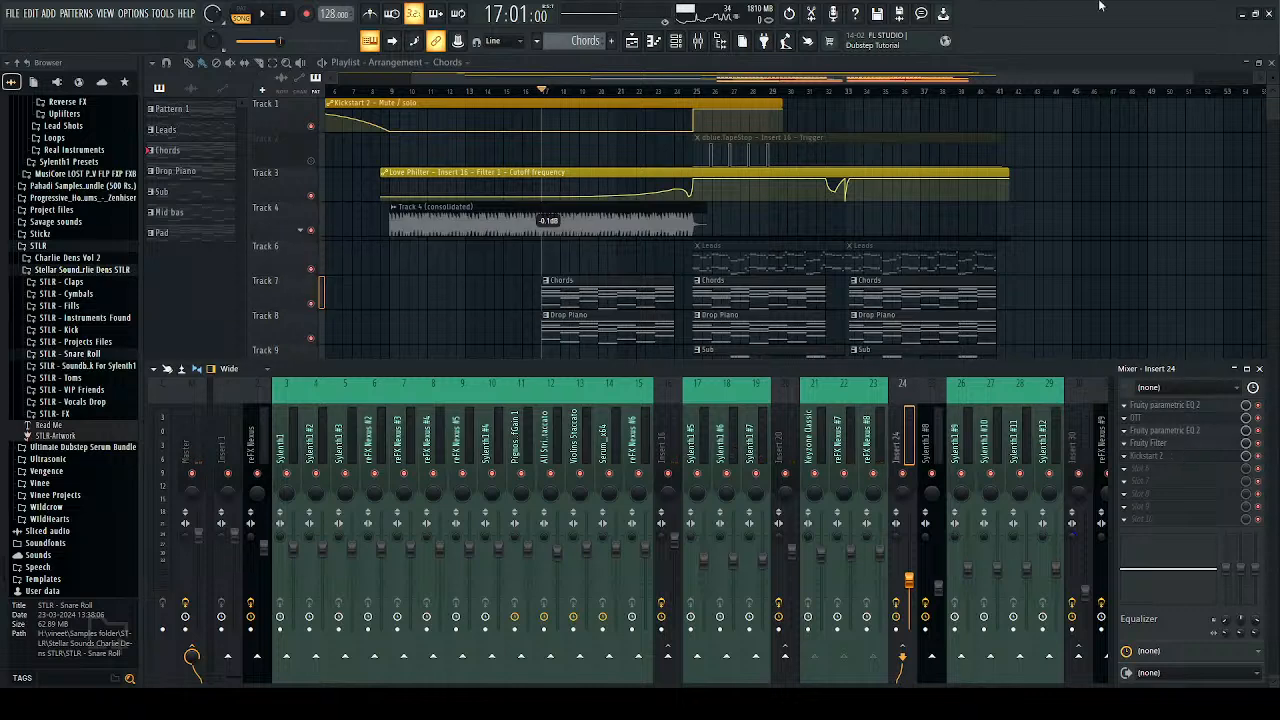
pyautogui.click(1152, 444)
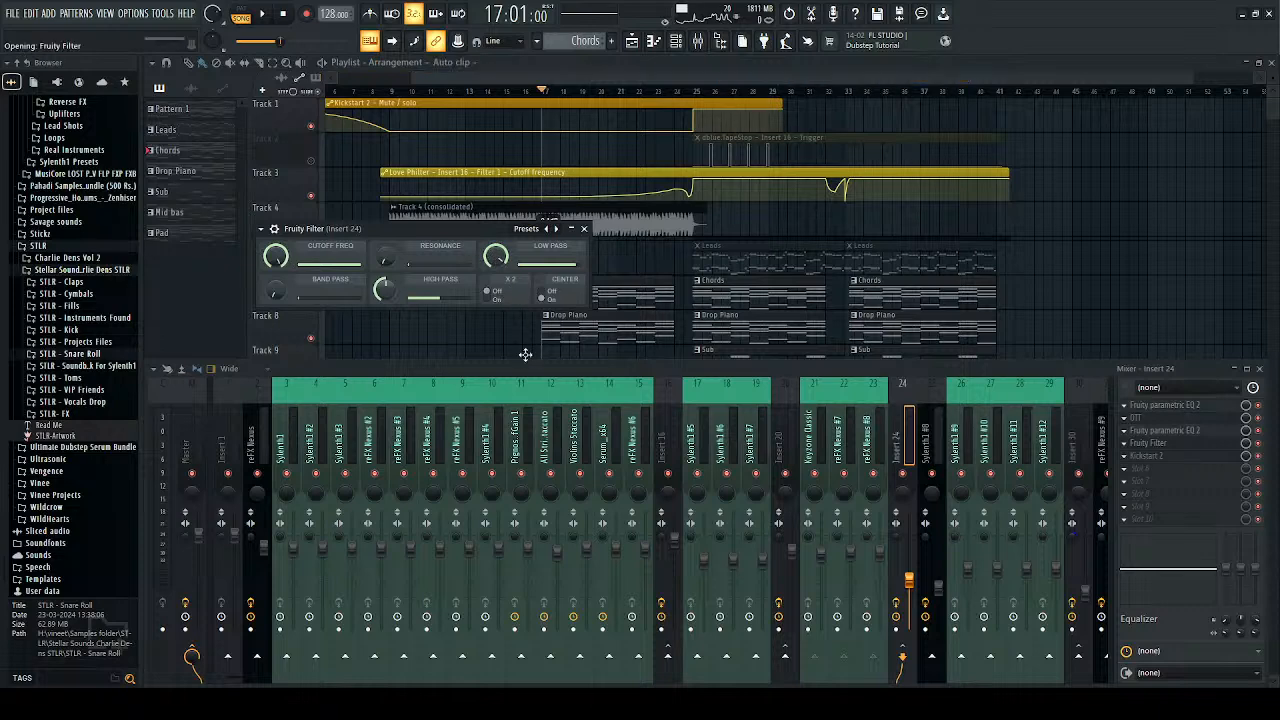
pyautogui.rightClick(1021, 157)
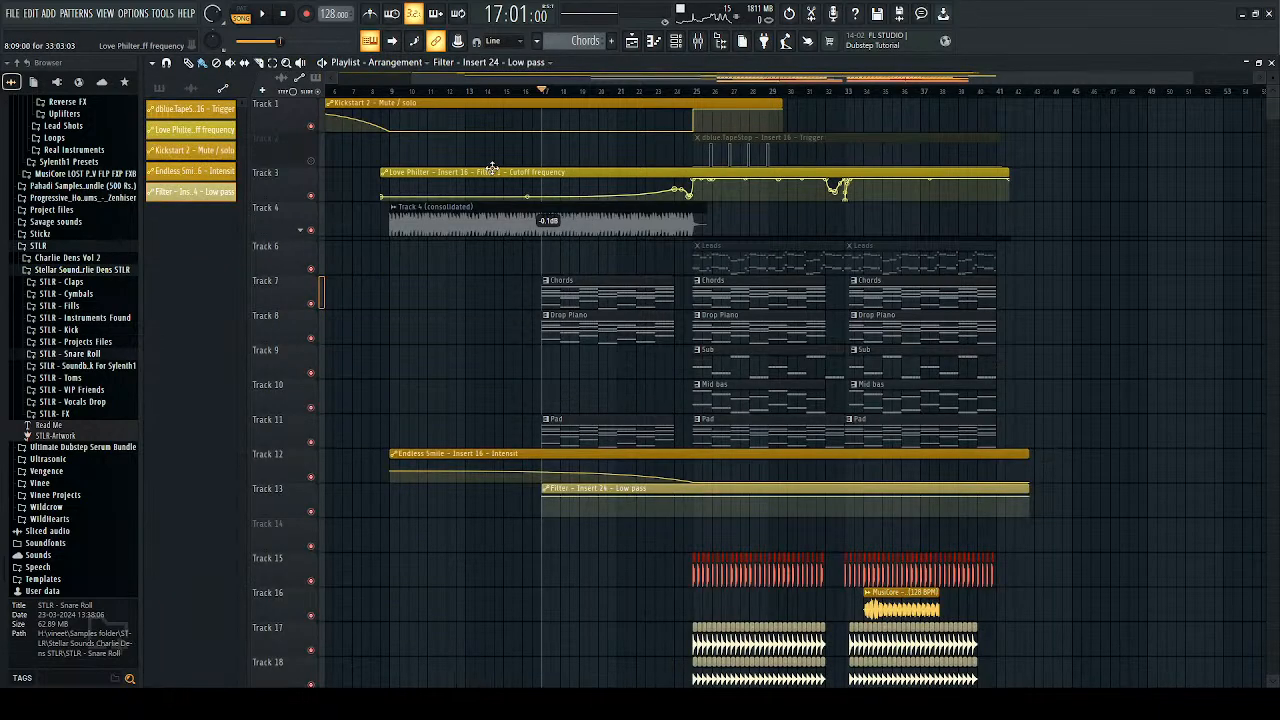
# Step: Lower the first point of the low pass automation clip at bar 17 to 21% and replay the build-up
pyautogui.scroll(3, 591, 415)
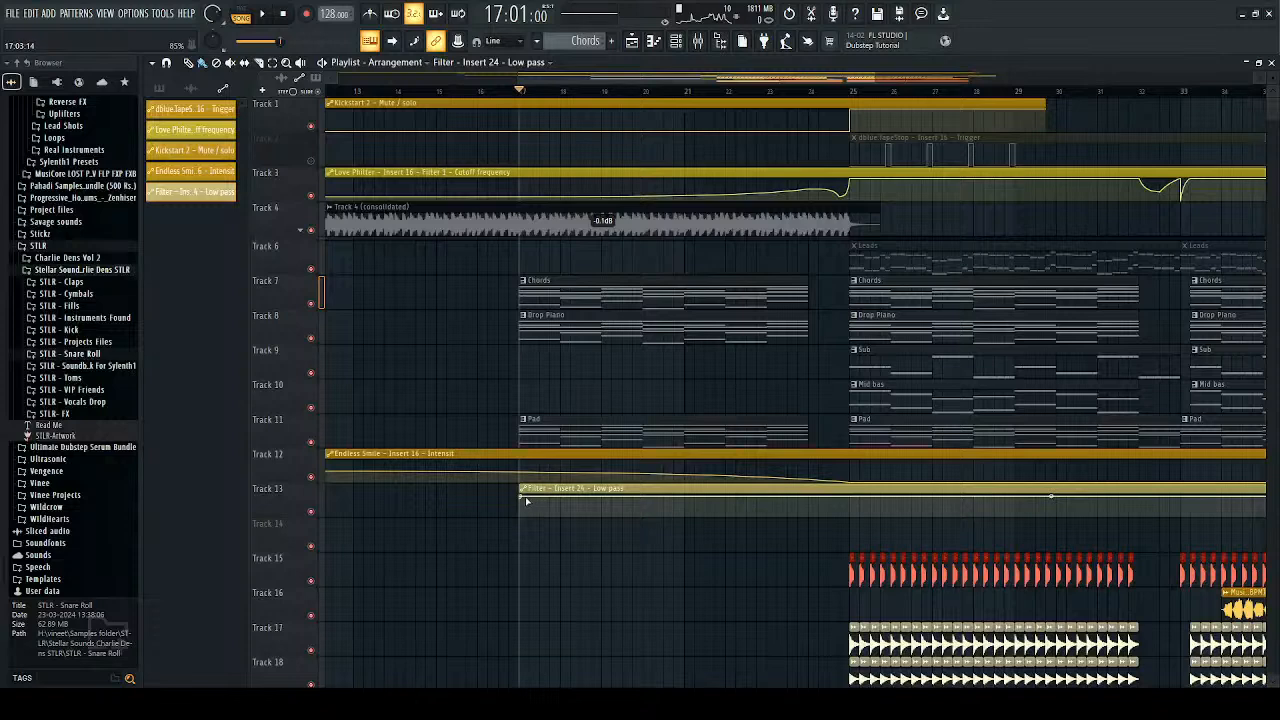
pyautogui.moveTo(522, 498); pyautogui.dragTo(522, 514)
pyautogui.press('space')
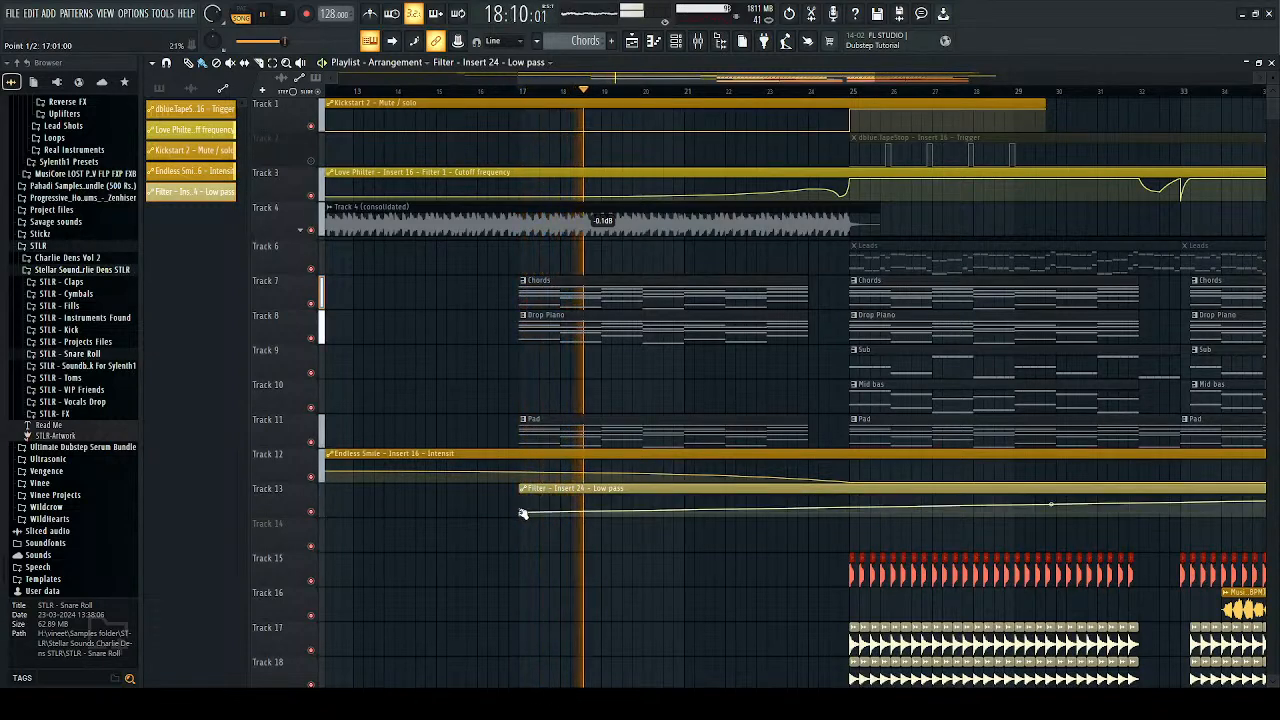
pyautogui.press('space')
pyautogui.press('space')
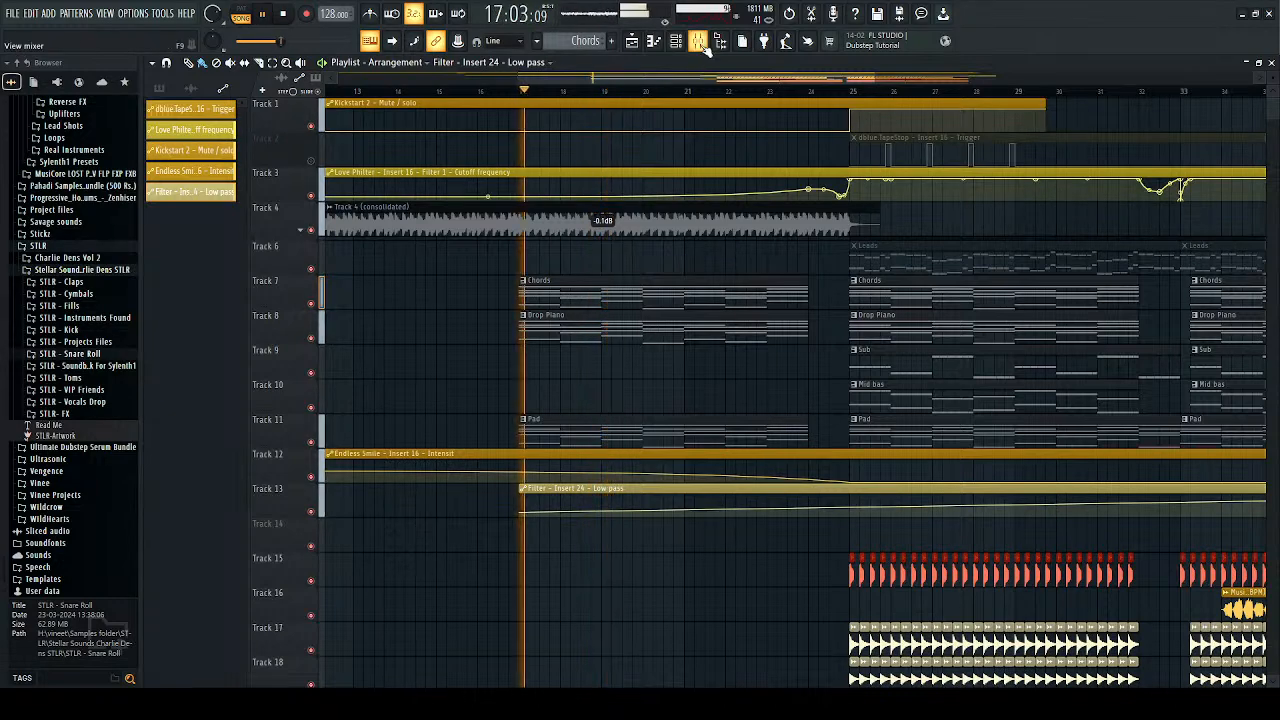
# Step: Try a lower cutoff frequency on Insert 24's Fruity Filter while replaying from bar 17
pyautogui.click(702, 44)
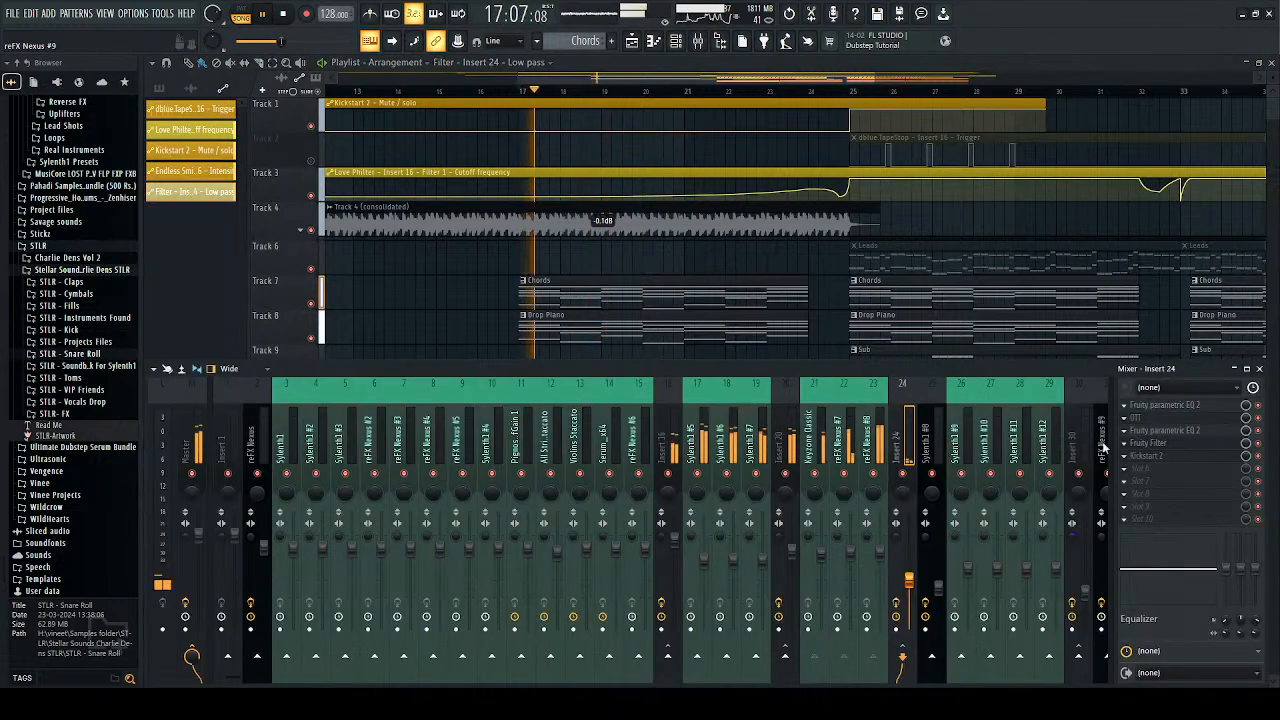
pyautogui.click(1204, 446)
pyautogui.press('space')
pyautogui.press('space')
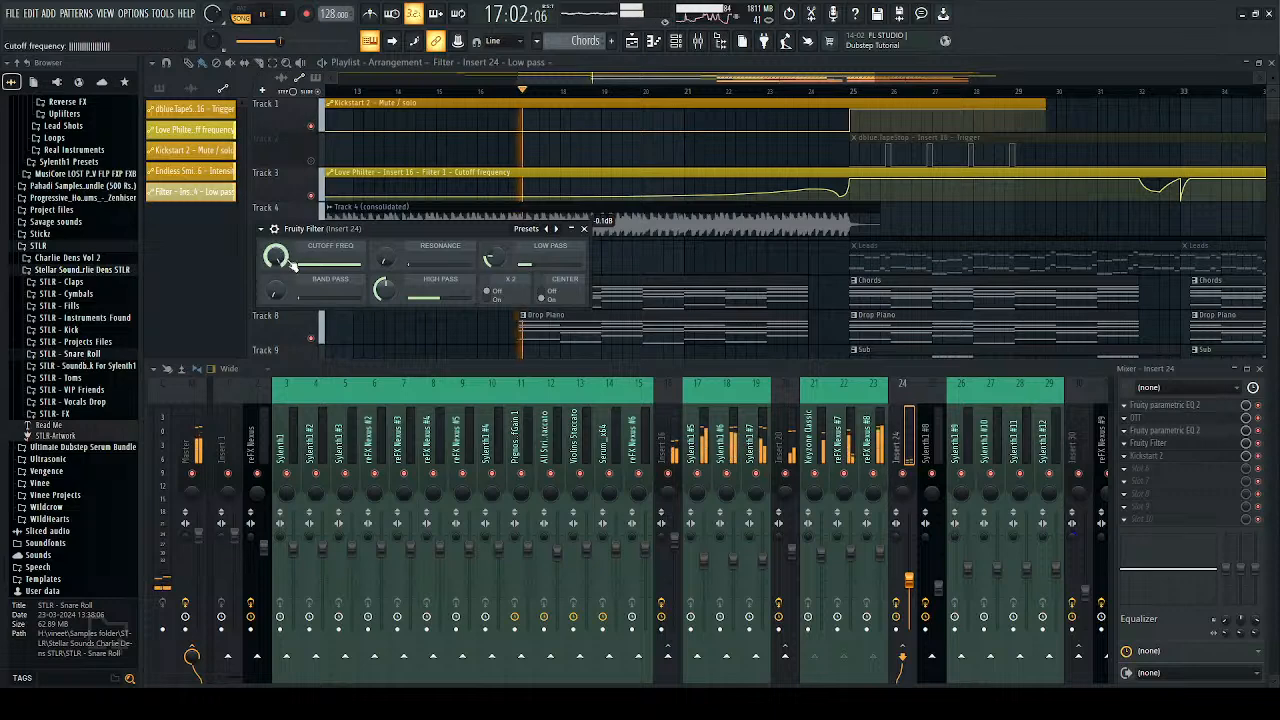
pyautogui.press('space')
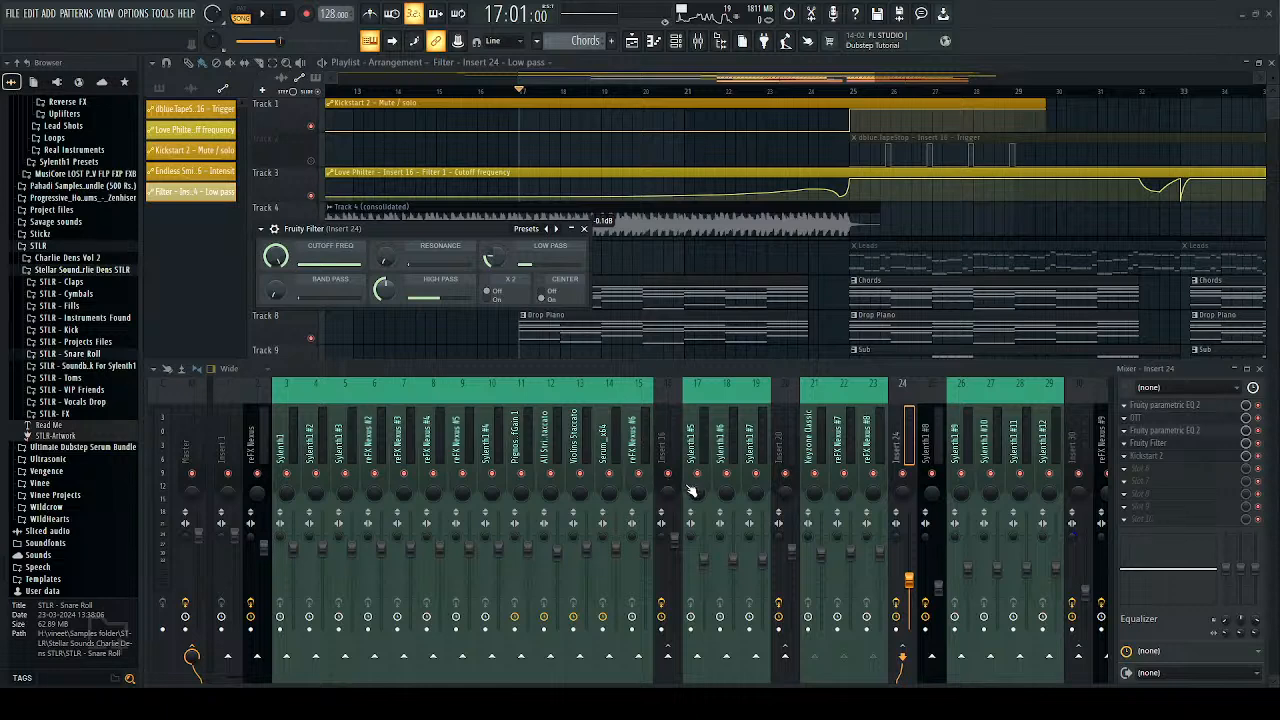
pyautogui.press('space')
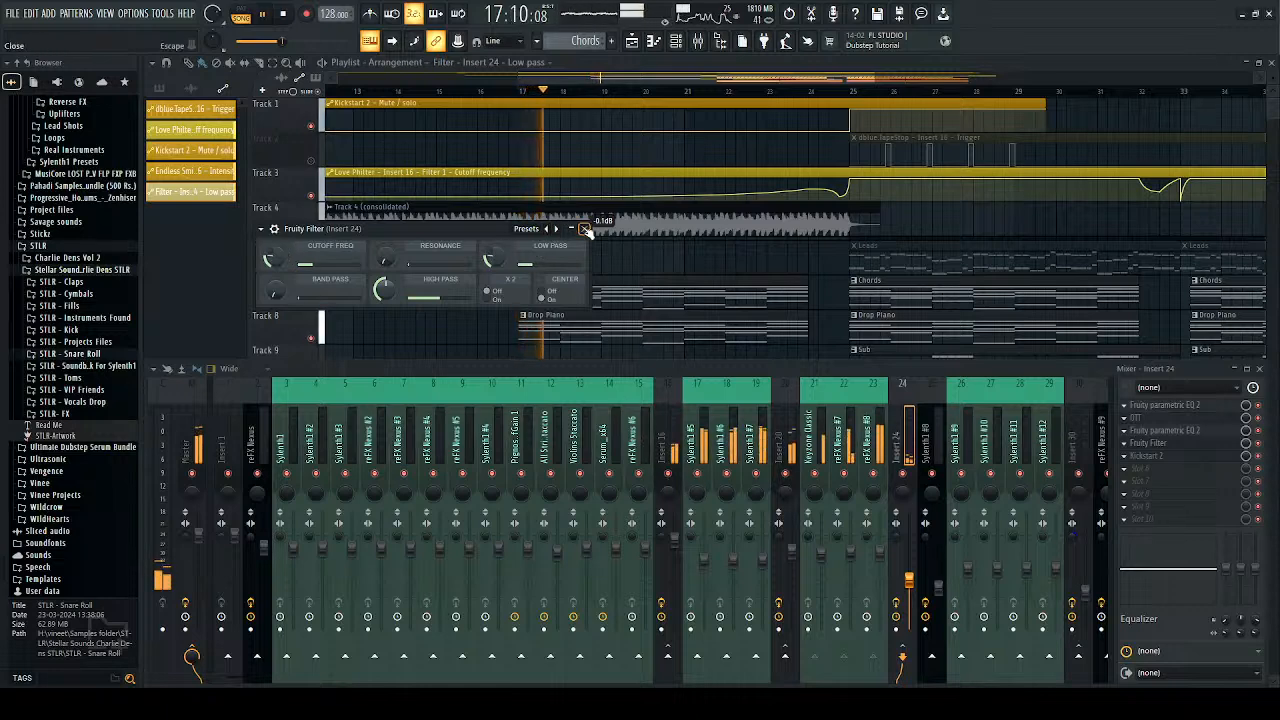
# Step: Replace Insert 24's Fruity Filter with Fruity Love Philter and create an automation clip for its Filter 1 cutoff frequency
pyautogui.click(585, 229)
pyautogui.press('space')
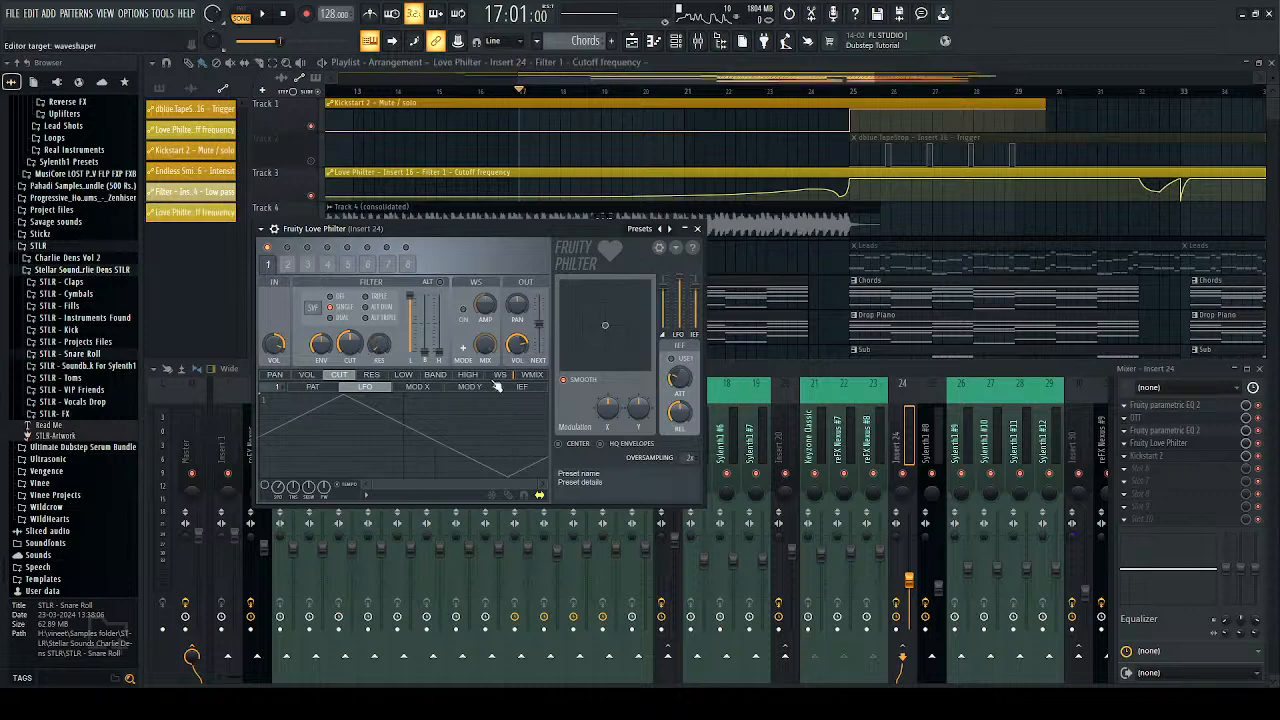
pyautogui.click(697, 229)
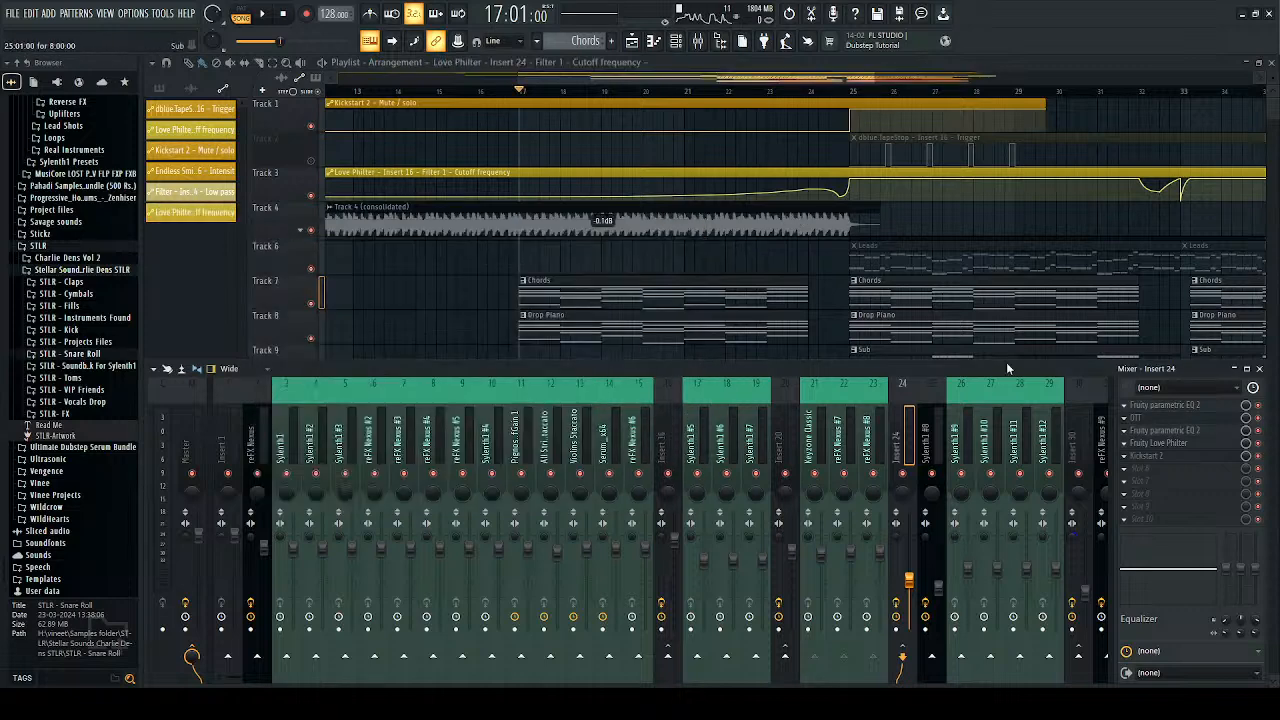
pyautogui.click(1258, 368)
pyautogui.scroll(-3, 574, 420)
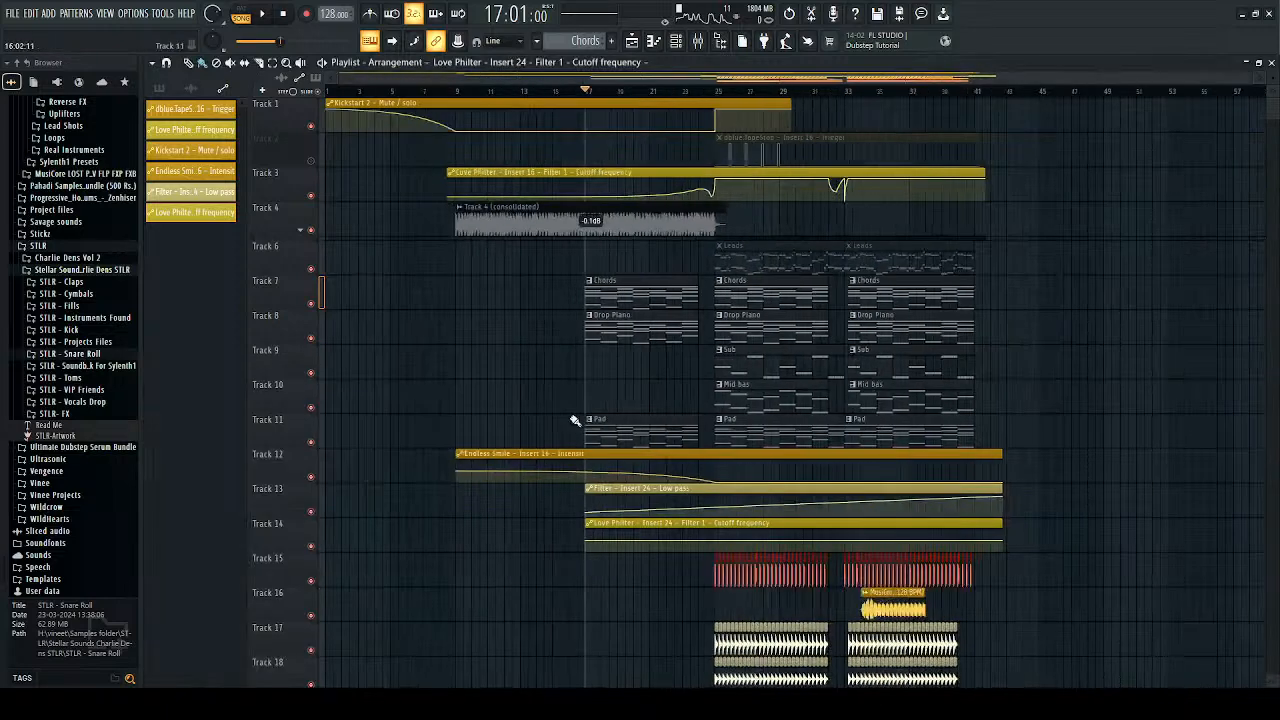
# Step: Delete the Insert 24 low pass automation clip and lower the Love Philter cutoff clip's first point to 18%
pyautogui.rightClick(643, 489)
pyautogui.moveTo(588, 541); pyautogui.dragTo(588, 548)
pyautogui.press('space')
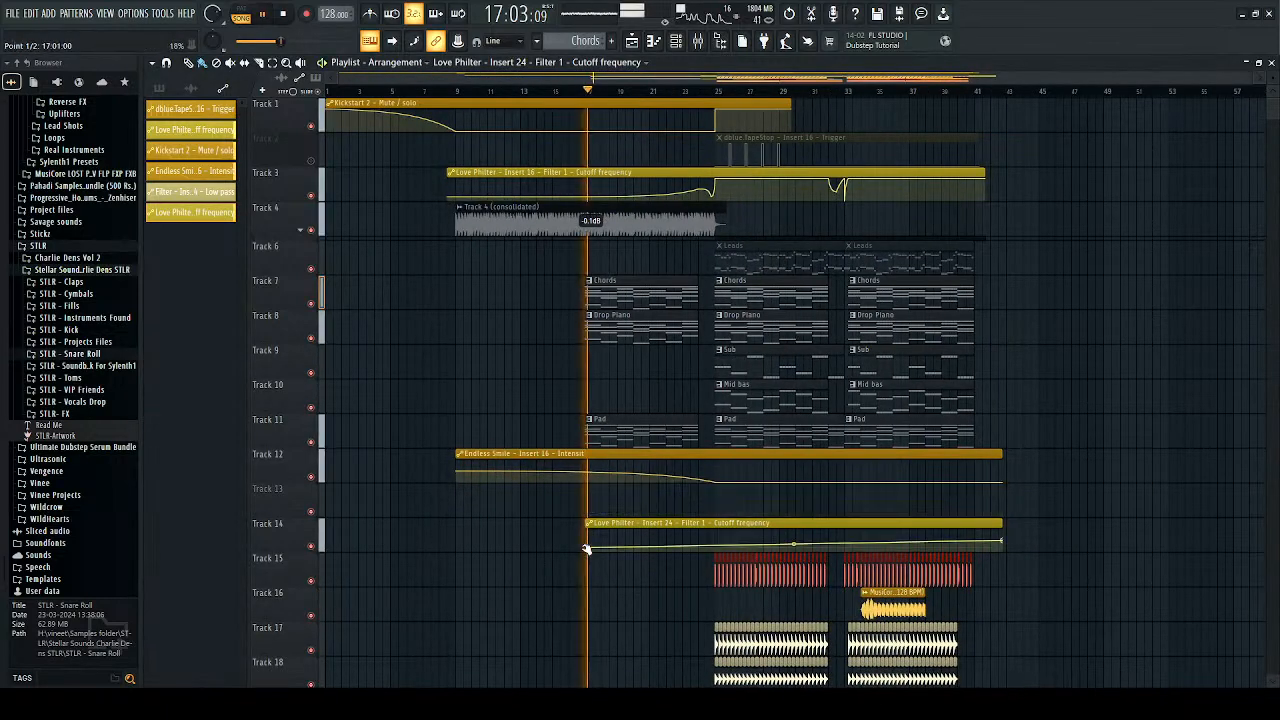
pyautogui.press('space')
pyautogui.press('space')
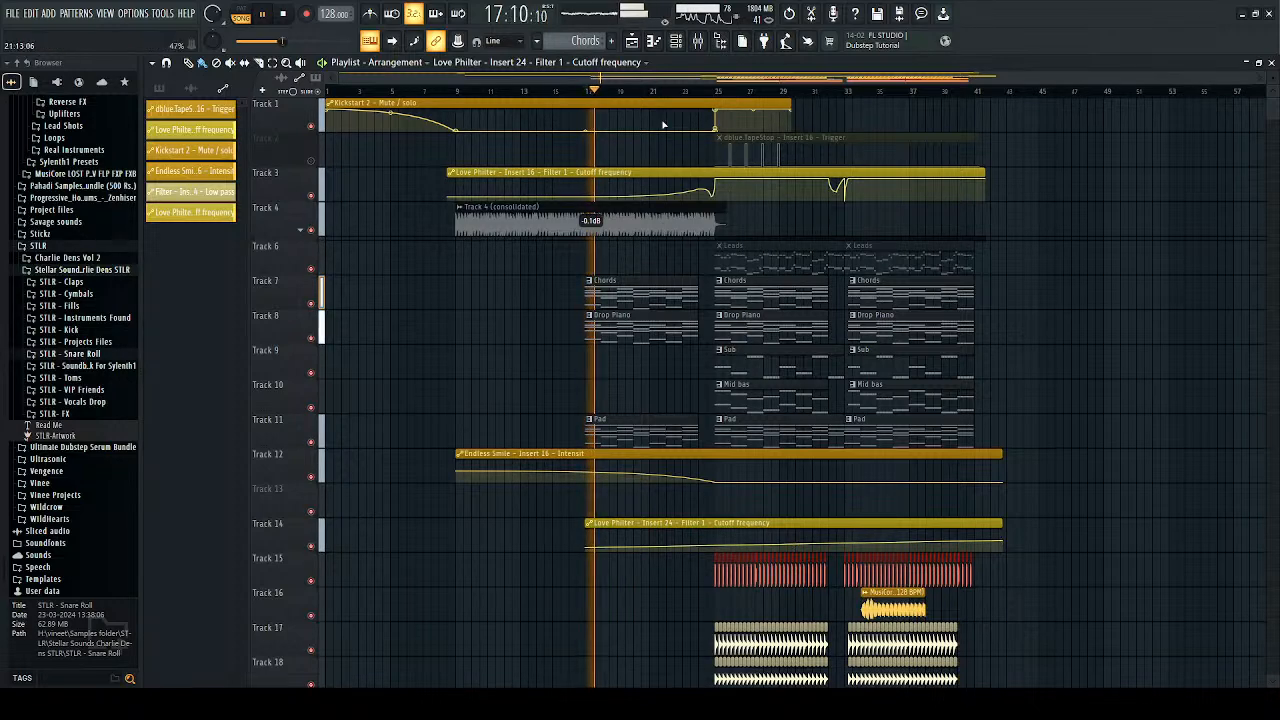
# Step: Solo the Chords track and play it from bar 17
pyautogui.rightClick(310, 303)
pyautogui.press('space')
pyautogui.press('space')
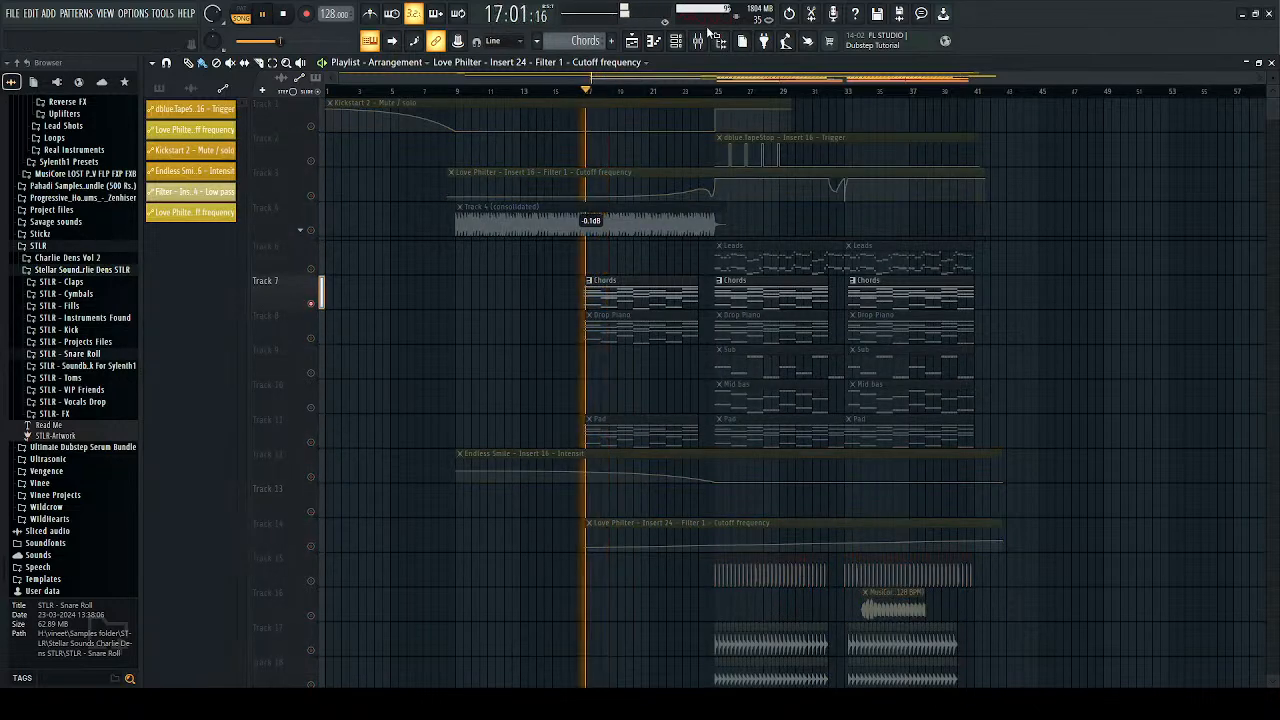
# Step: Remove Love Philter from Insert 24, add it to Insert 20, and create an automation clip for its Filter 1 cutoff frequency
pyautogui.press('F9')
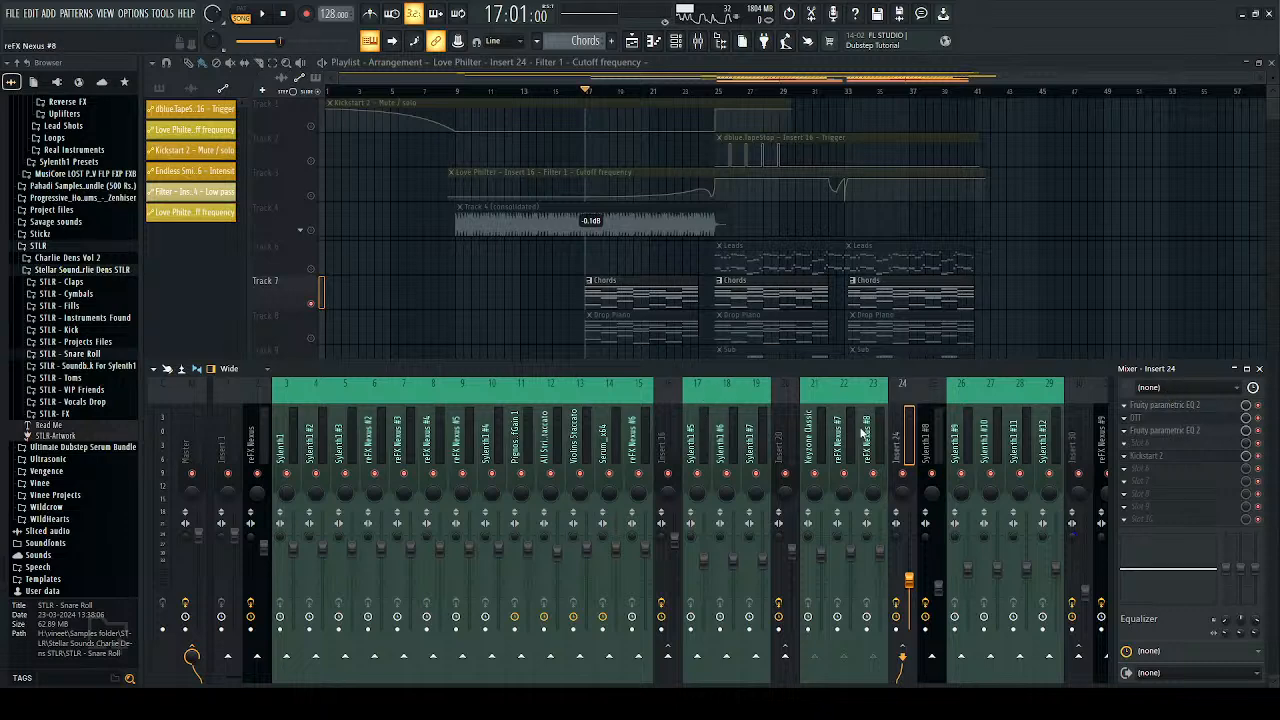
pyautogui.click(790, 425)
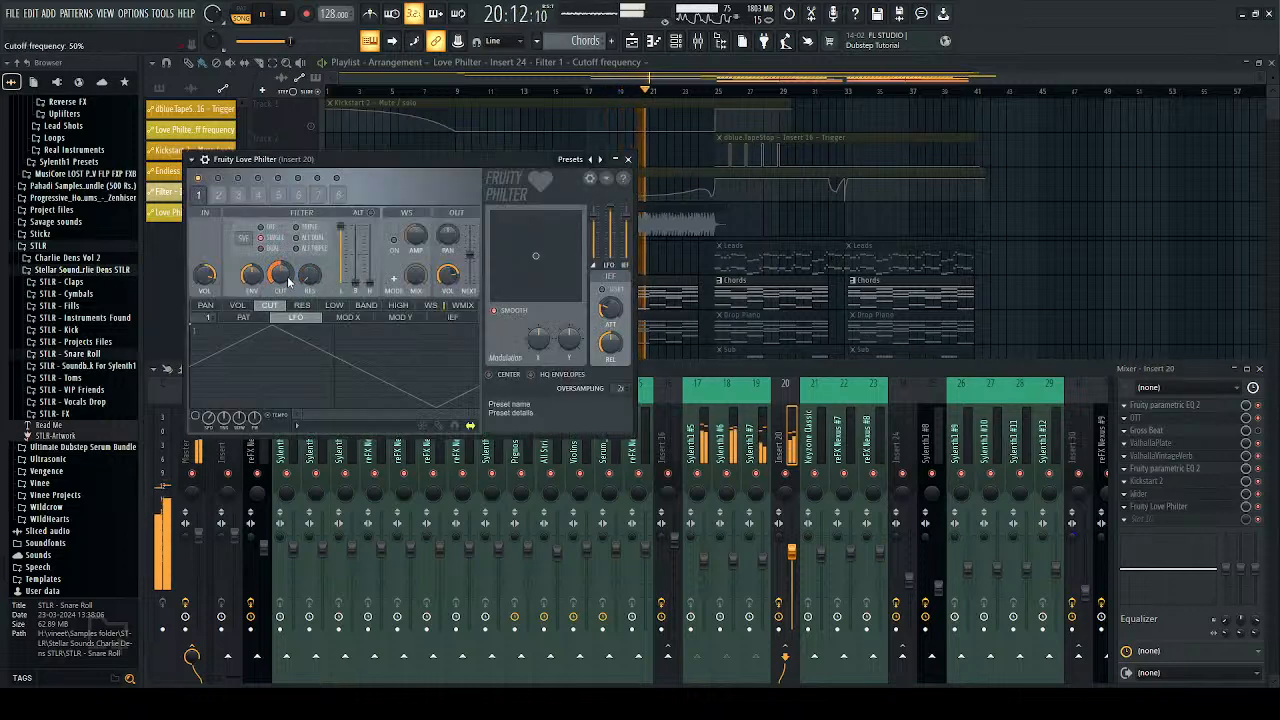
pyautogui.click(334, 388)
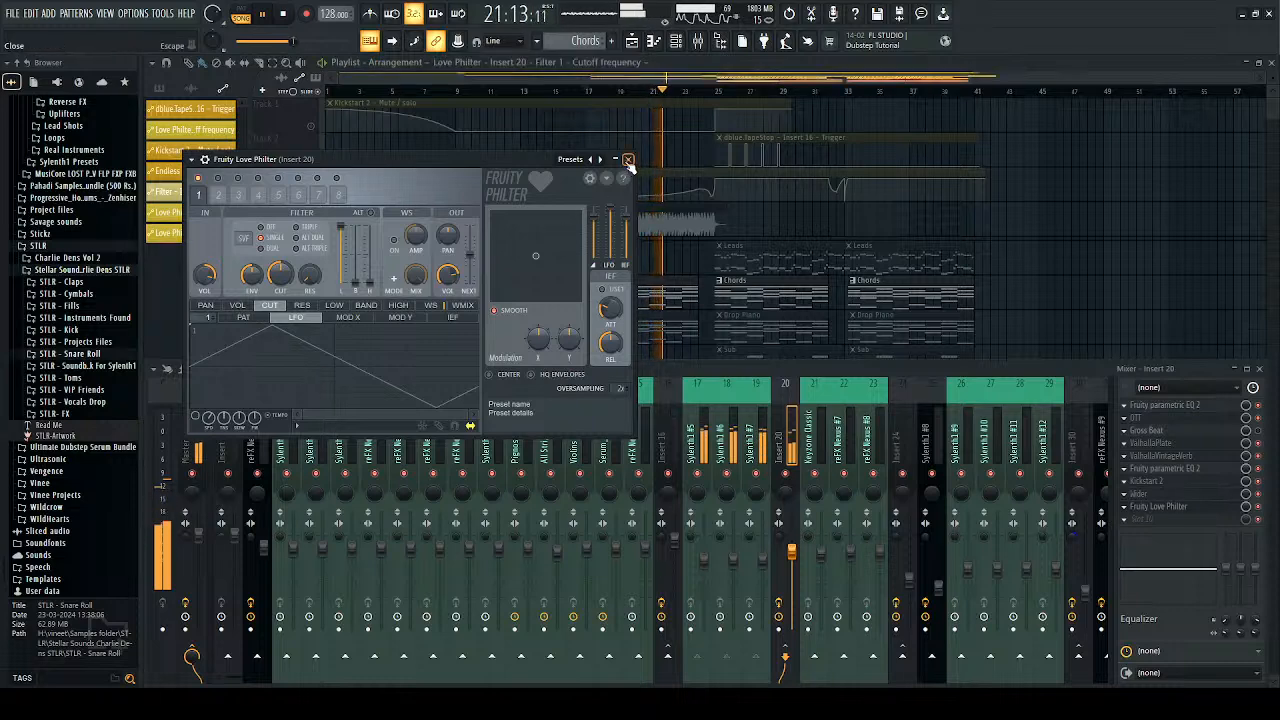
pyautogui.click(628, 160)
pyautogui.click(1259, 368)
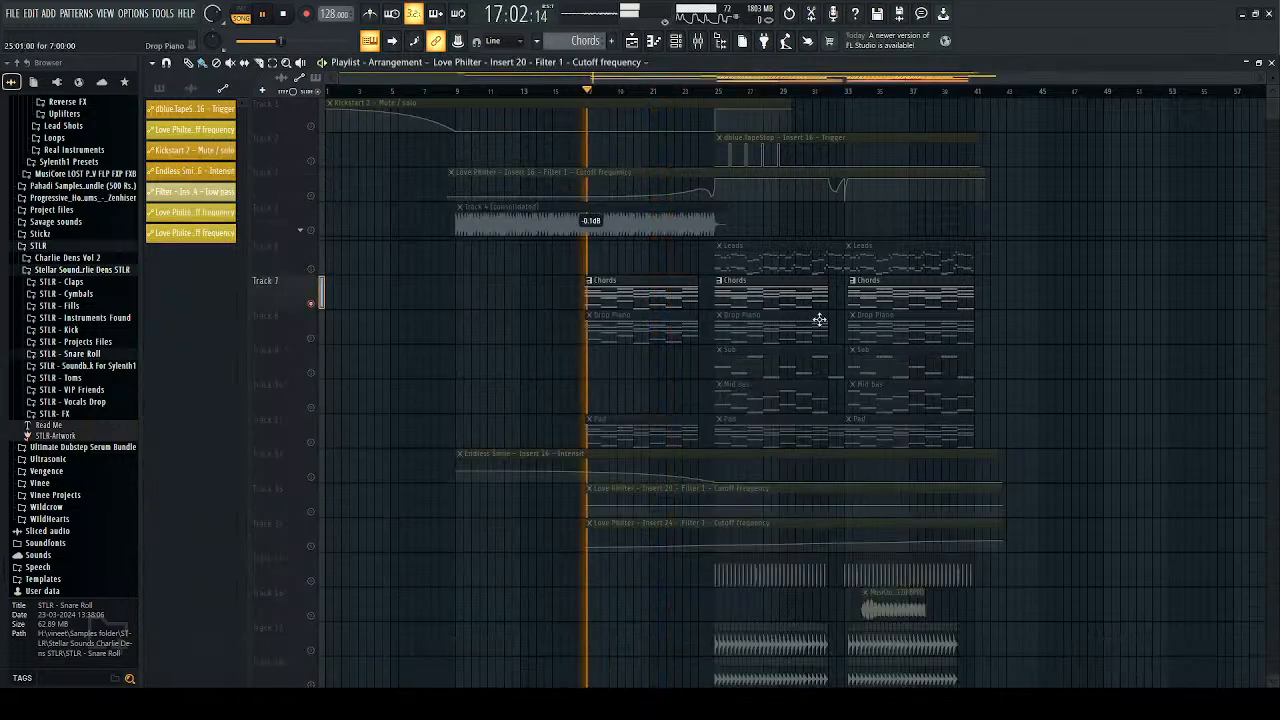
# Step: Delete the Insert 24 cutoff automation clip, enable Track 13, and lower the Insert 20 cutoff clip's first point to 29%
pyautogui.rightClick(754, 530)
pyautogui.press('space')
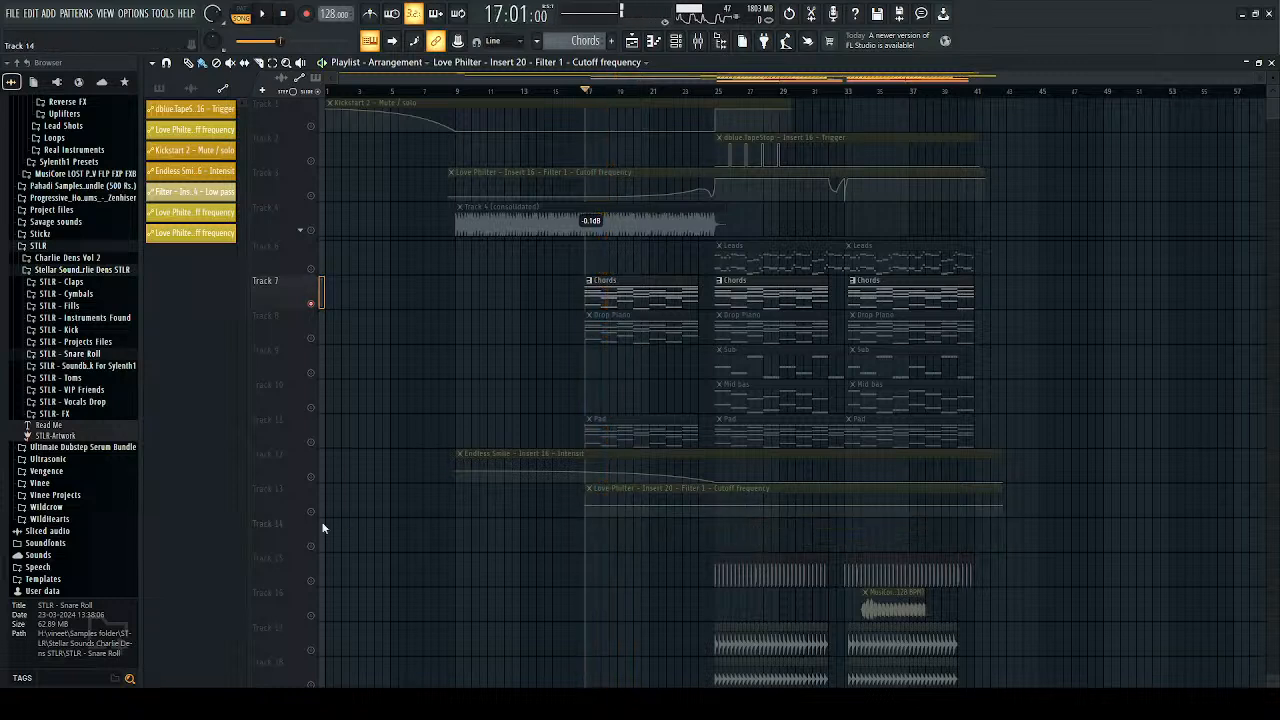
pyautogui.press('space')
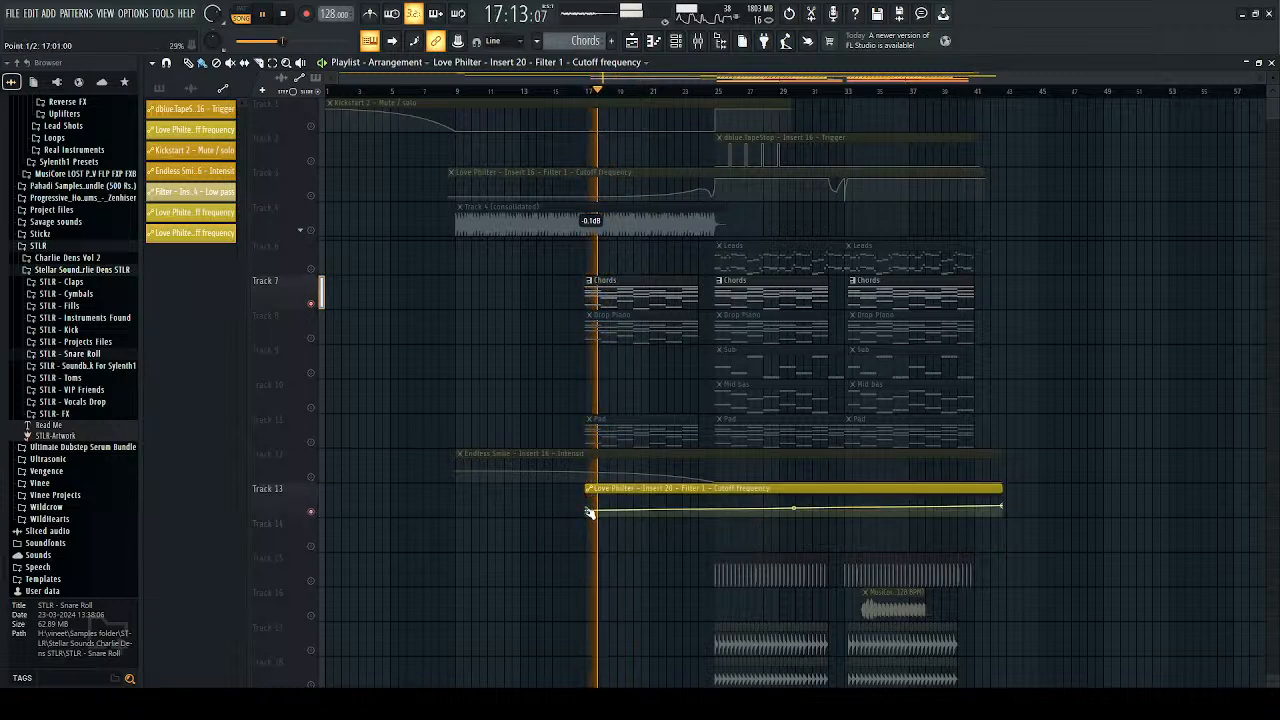
# Step: Shape the Insert 20 cutoff clip into a curve rising through a point at bar 24 to a peak at bar 25, and un-solo all tracks
pyautogui.scroll(4, 610, 518)
pyautogui.moveTo(742, 507); pyautogui.dragTo(810, 490)
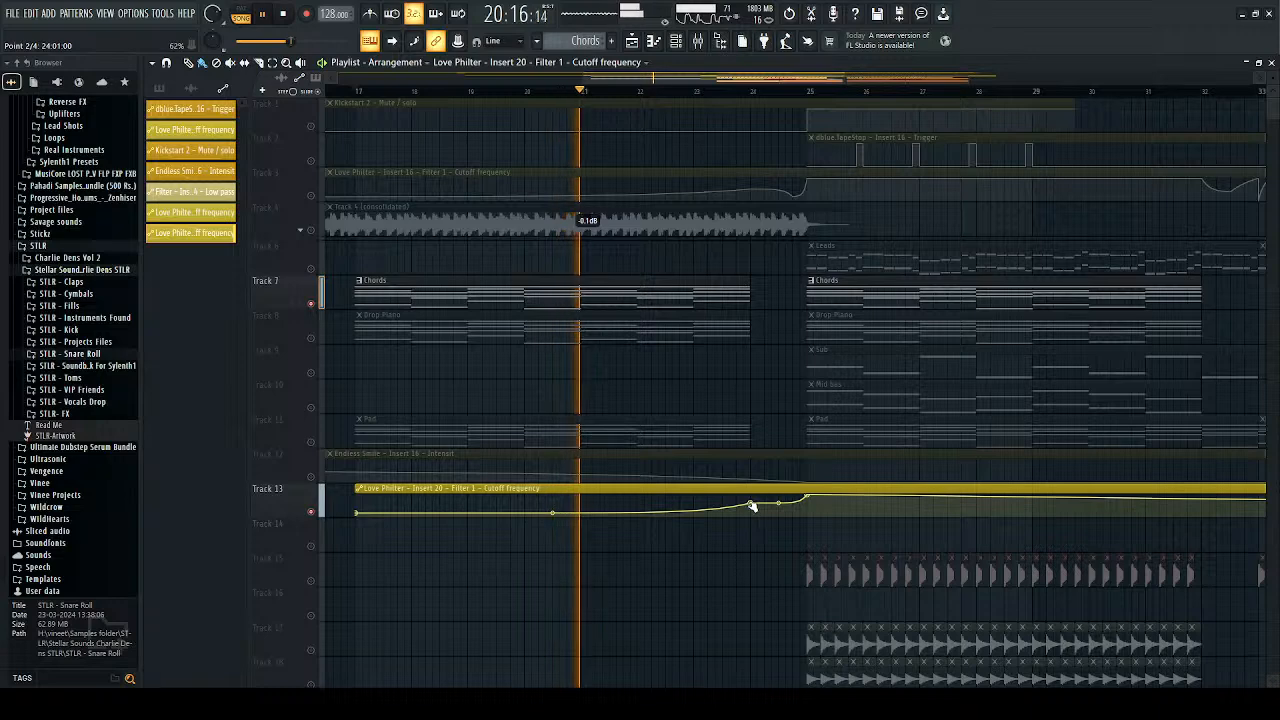
pyautogui.rightClick(311, 512)
pyautogui.rightClick(311, 512)
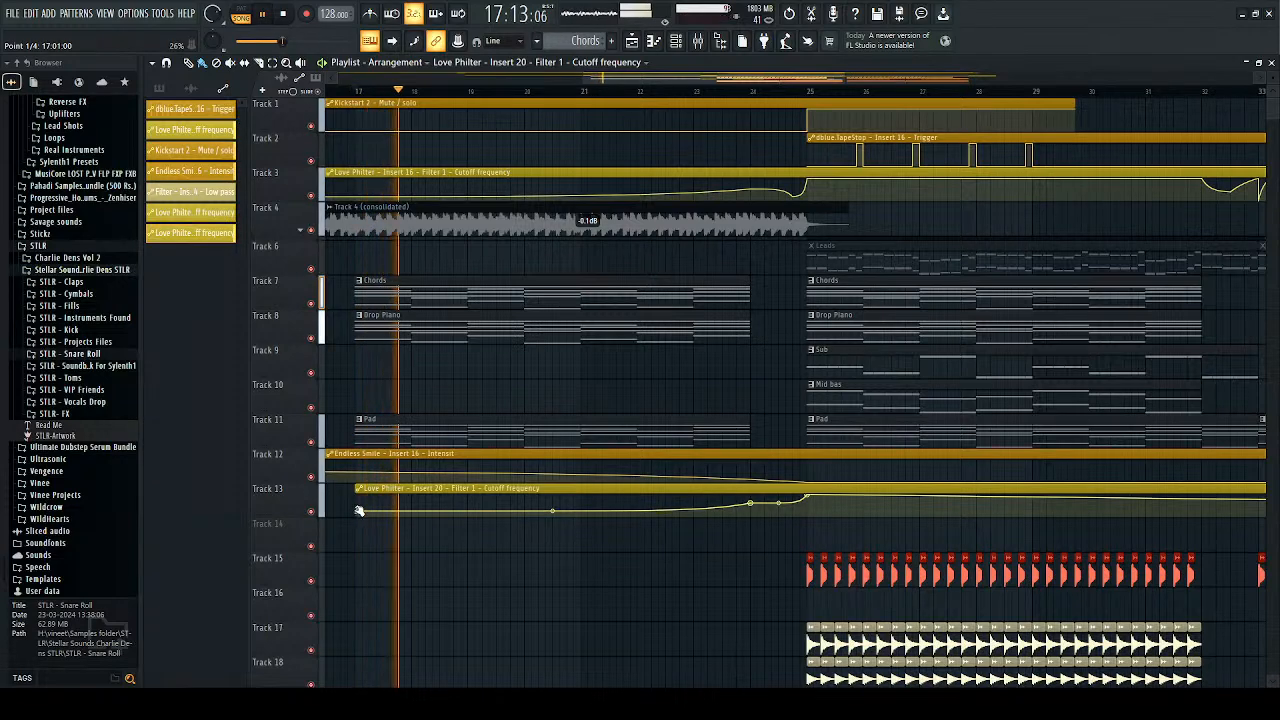
# Step: Set the first point of the Insert 20 cutoff clip at bar 17 to 32%
pyautogui.scroll(-1, 414, 426)
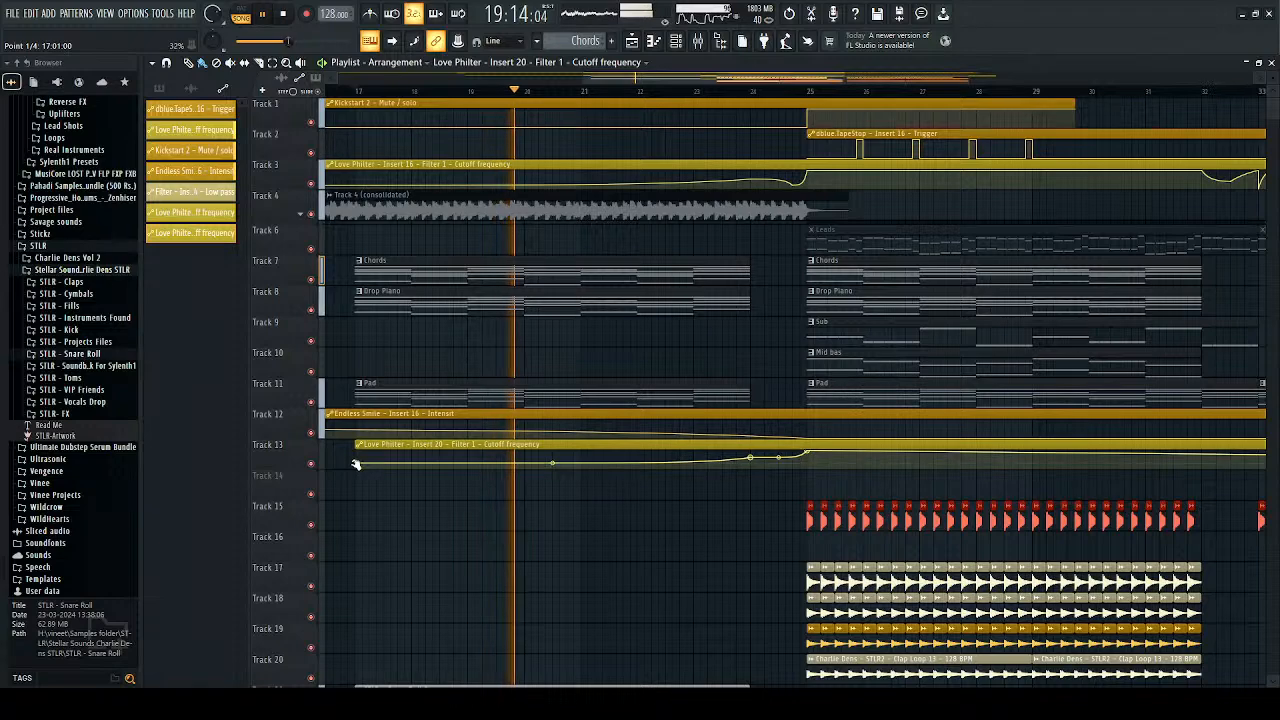
pyautogui.scroll(-3, 362, 460)
pyautogui.scroll(-1, 480, 435)
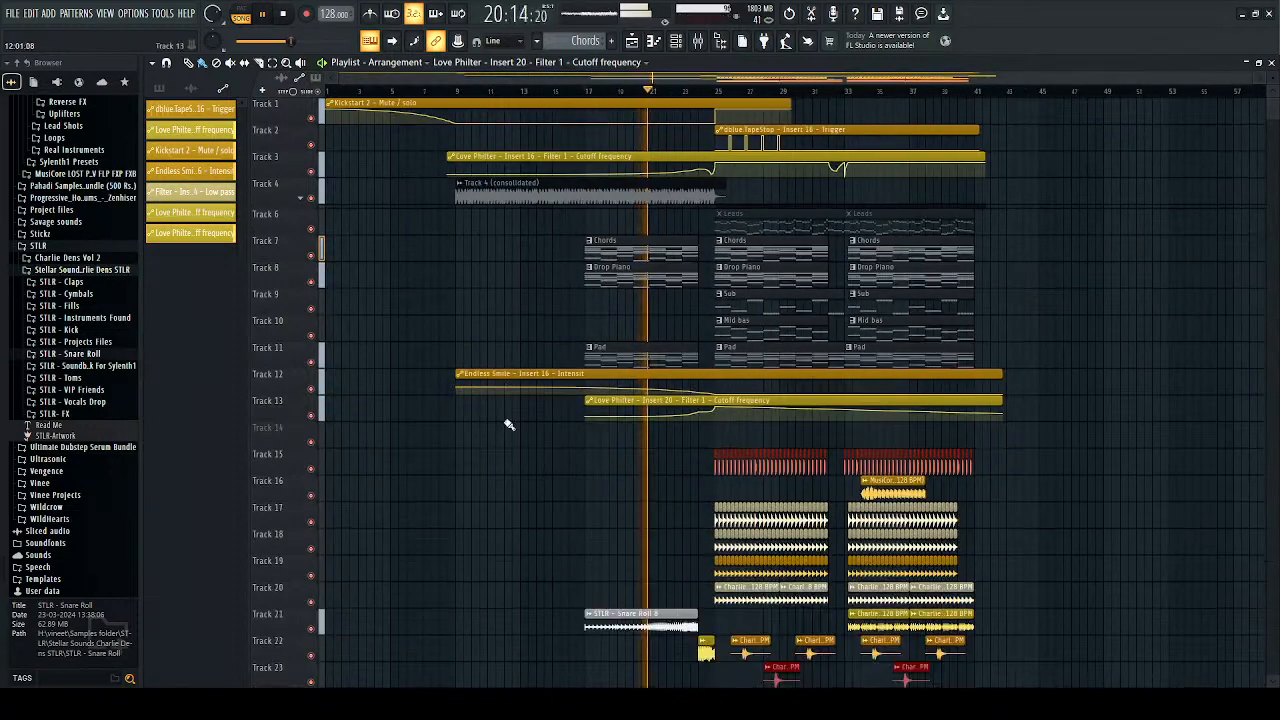
# Step: Replay from bar 17 and hold the Insert 20 cutoff clip at 100% from bar 25 to about bar 41
pyautogui.scroll(2, 571, 400)
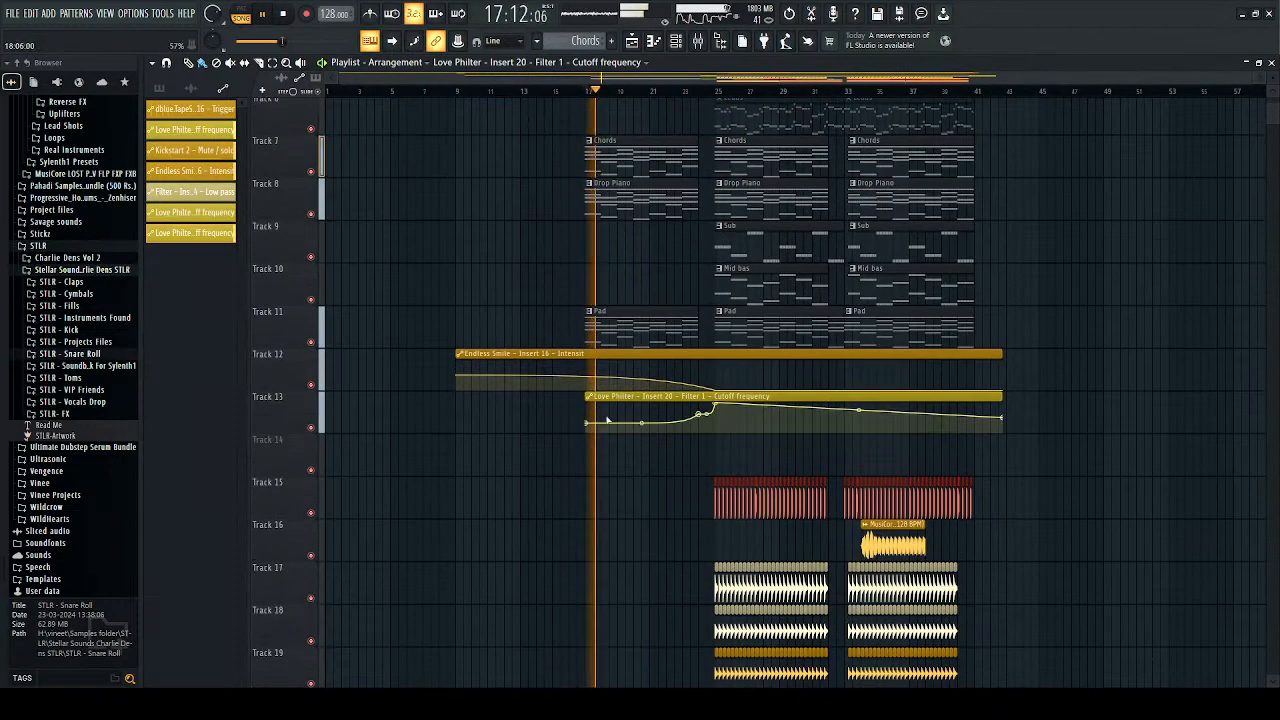
pyautogui.scroll(2, 608, 418)
pyautogui.press('space')
pyautogui.press('space')
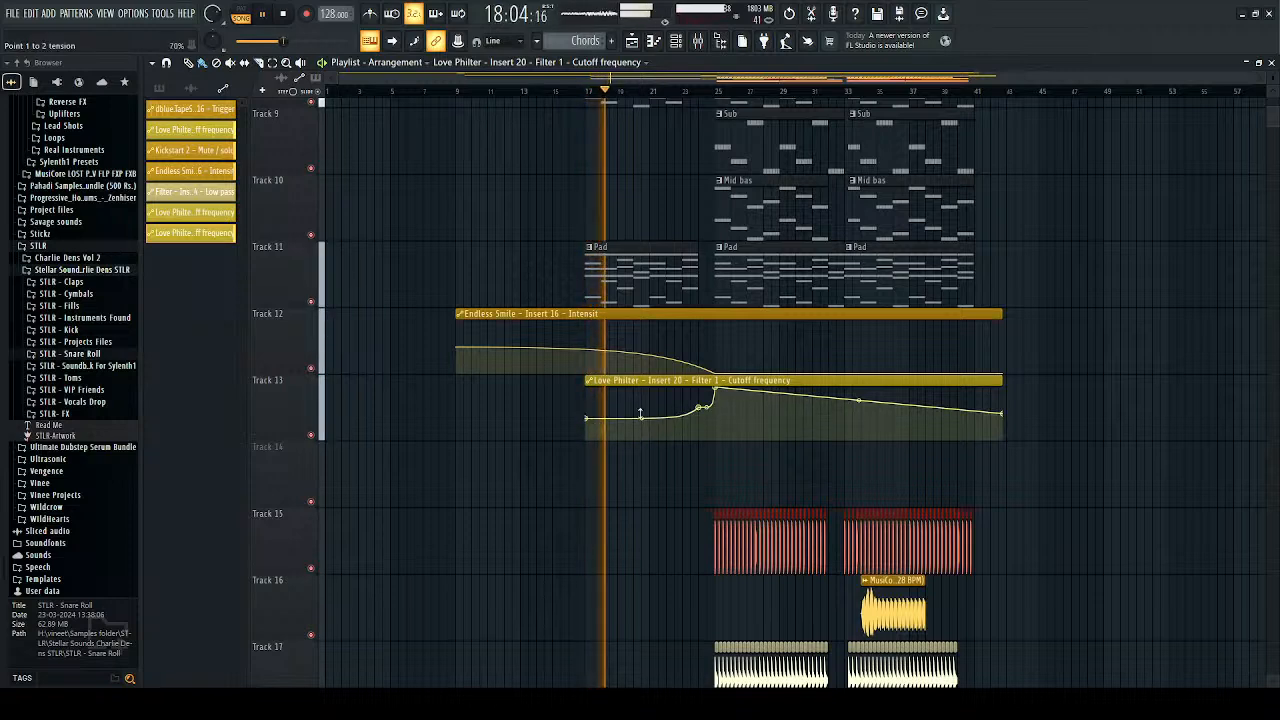
pyautogui.scroll(5, 714, 431)
pyautogui.scroll(-5, 592, 224)
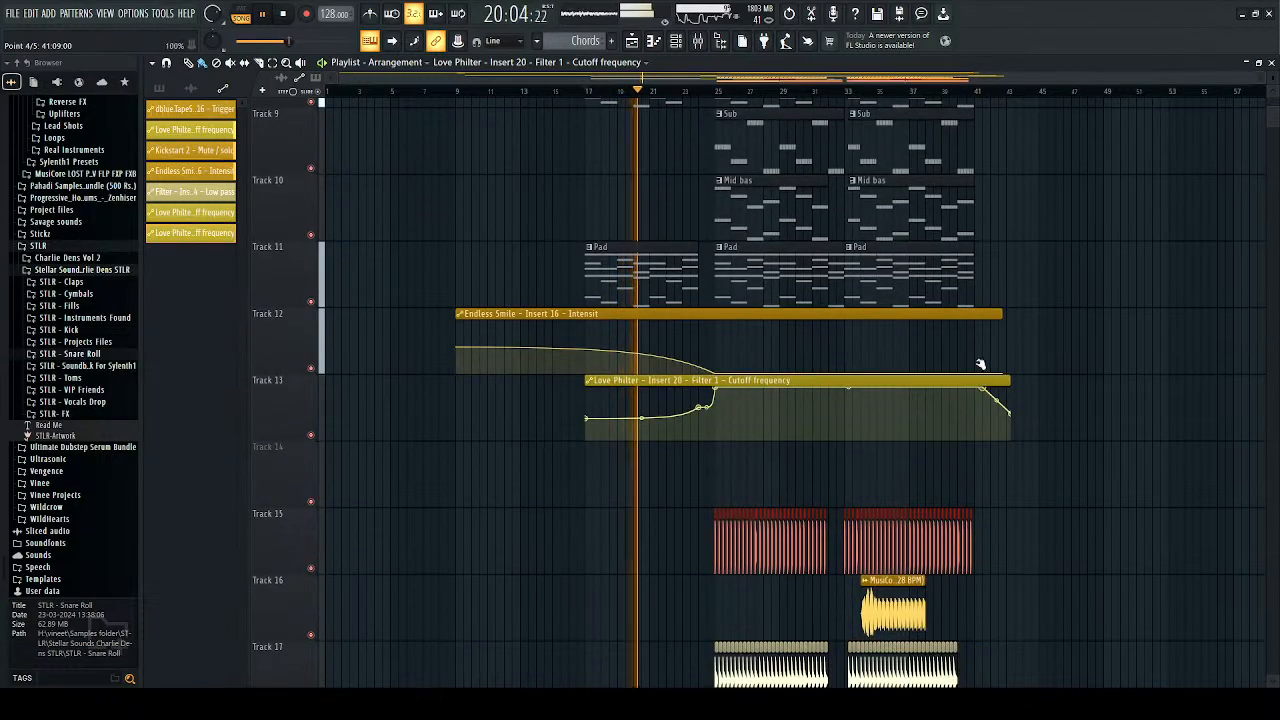
# Step: Add a dip to the Insert 20 cutoff clip between bars 32 and 33, with its low point at about 70%
pyautogui.scroll(2, 853, 440)
pyautogui.scroll(2, 853, 440)
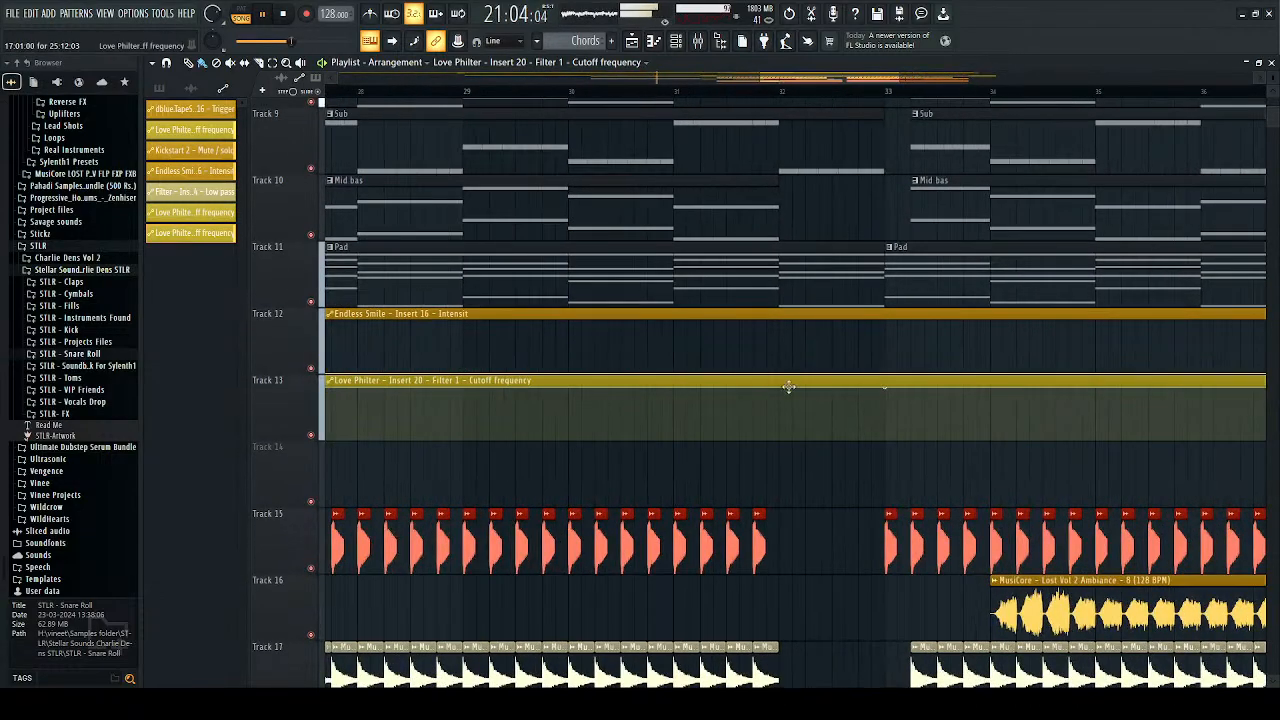
pyautogui.rightClick(782, 389)
pyautogui.moveTo(783, 390); pyautogui.dragTo(787, 365)
pyautogui.rightClick(835, 403)
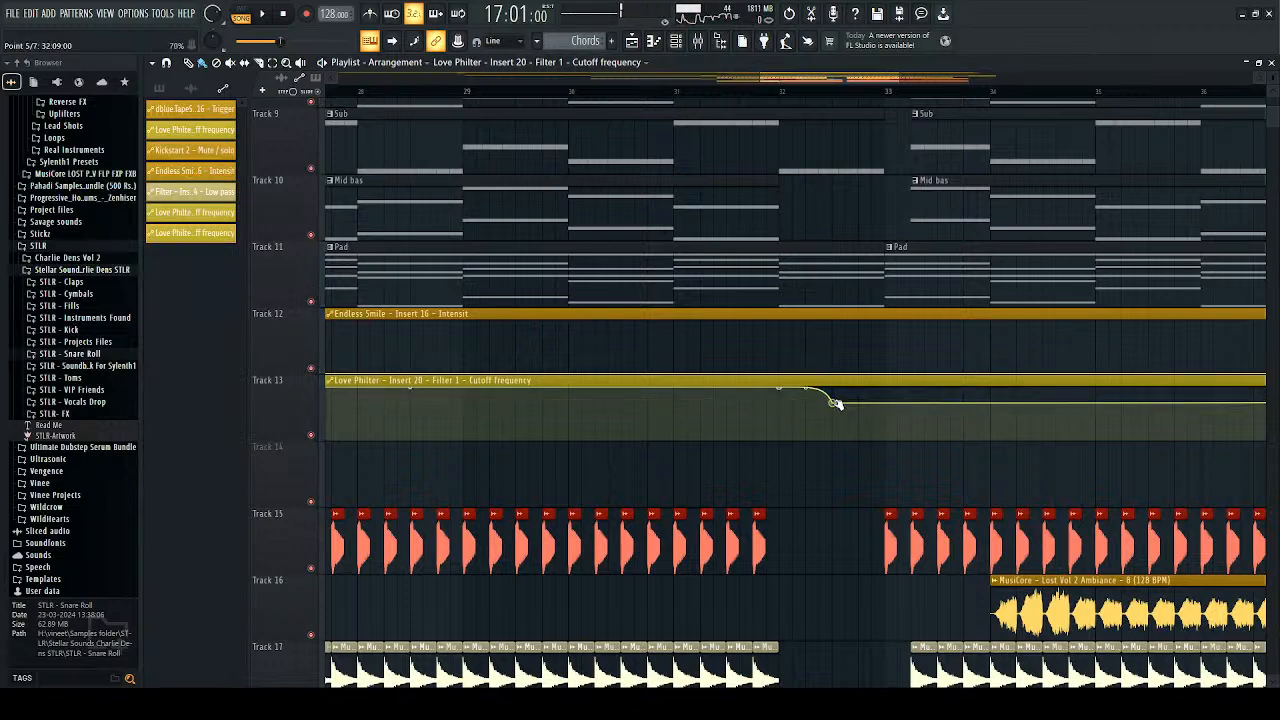
pyautogui.rightClick(888, 388)
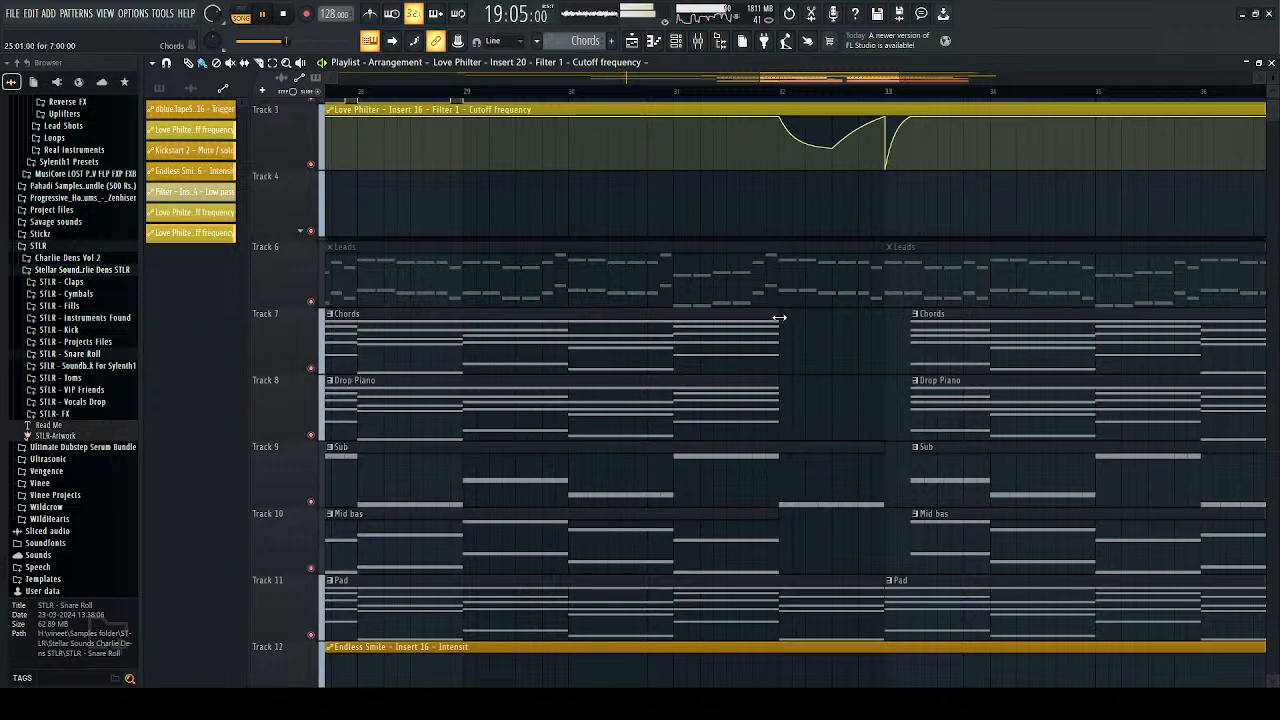
# Step: Extend the Chords clip that starts at bar 25 to eight bars, ending at bar 33
pyautogui.moveTo(779, 318); pyautogui.dragTo(876, 310)
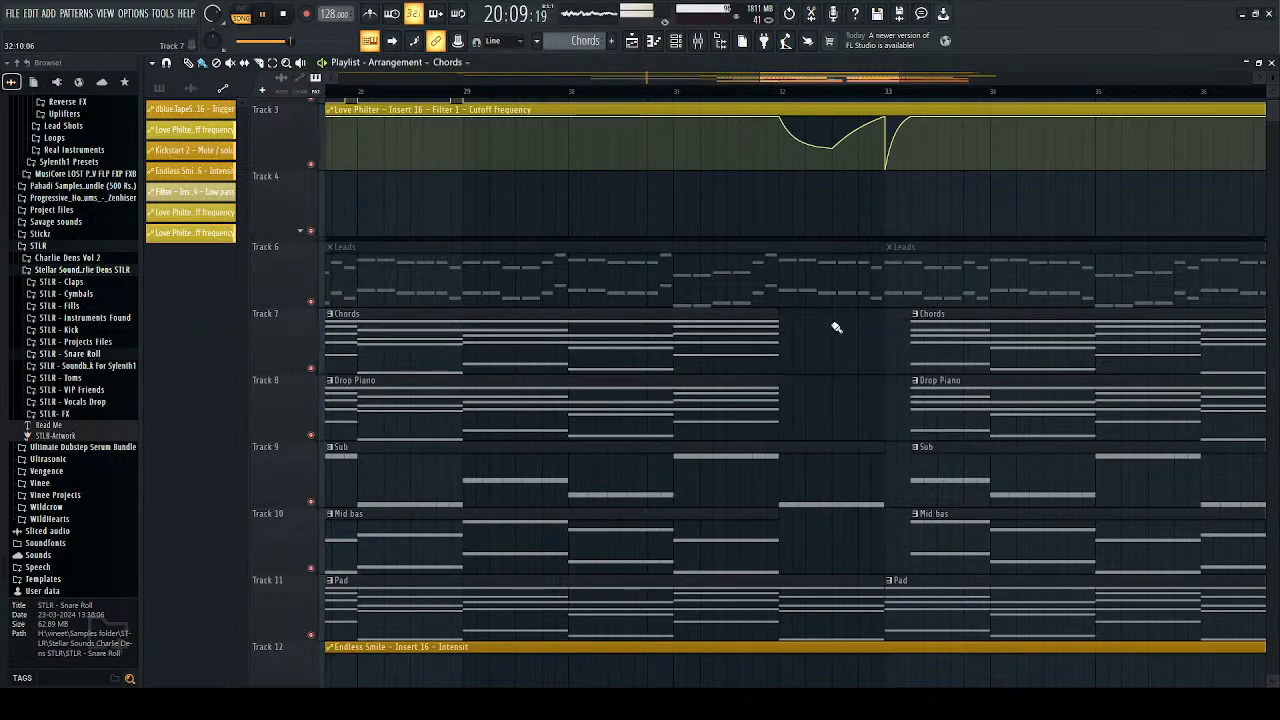
pyautogui.scroll(-3, 829, 349)
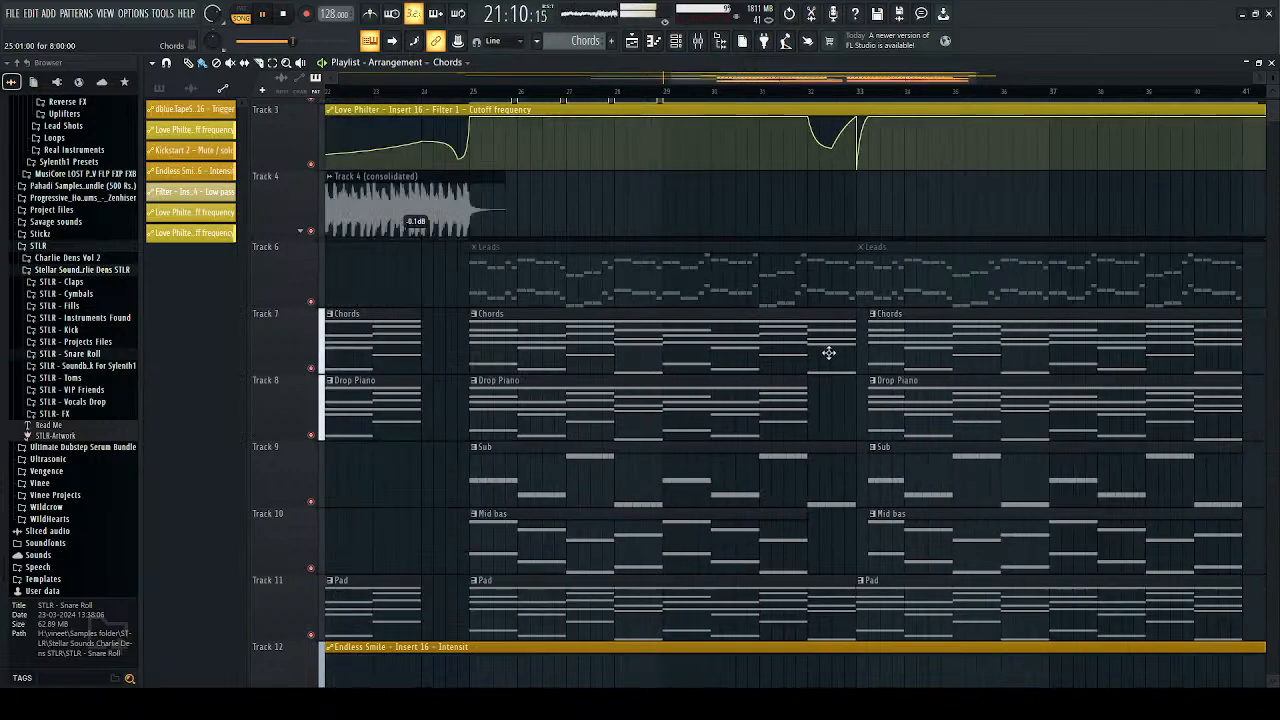
pyautogui.scroll(-4, 829, 352)
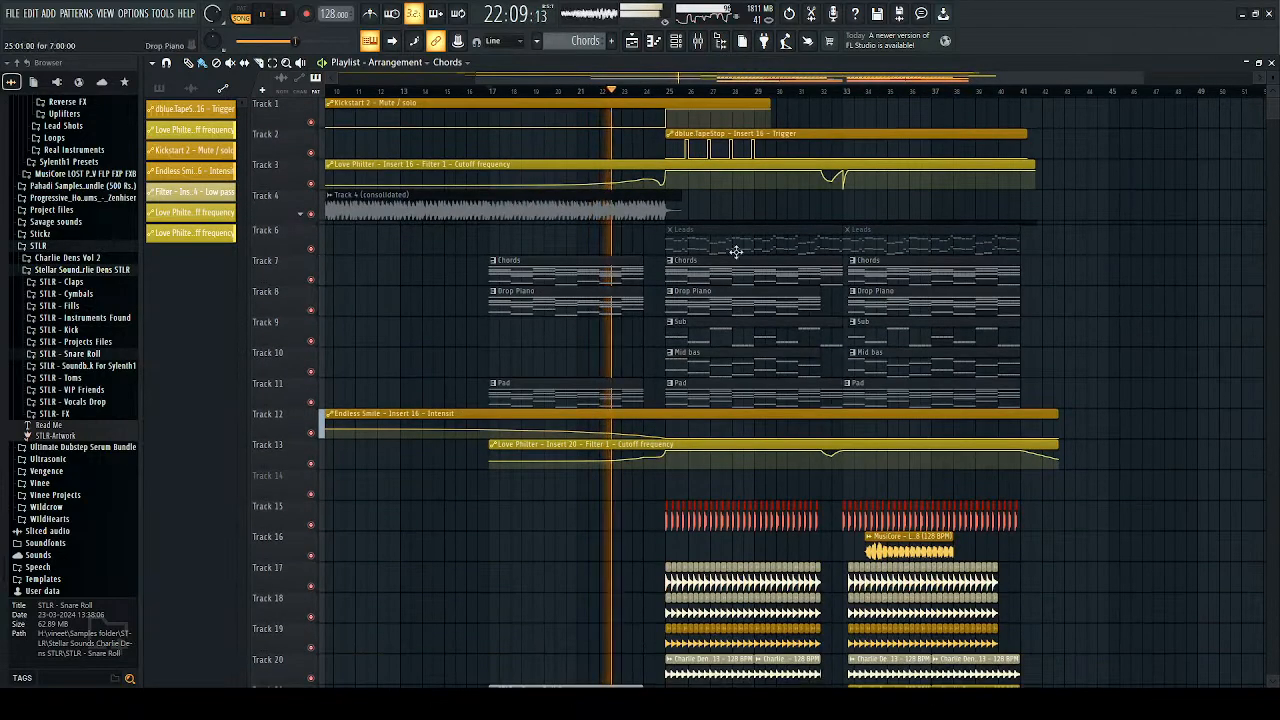
pyautogui.scroll(-1, 706, 213)
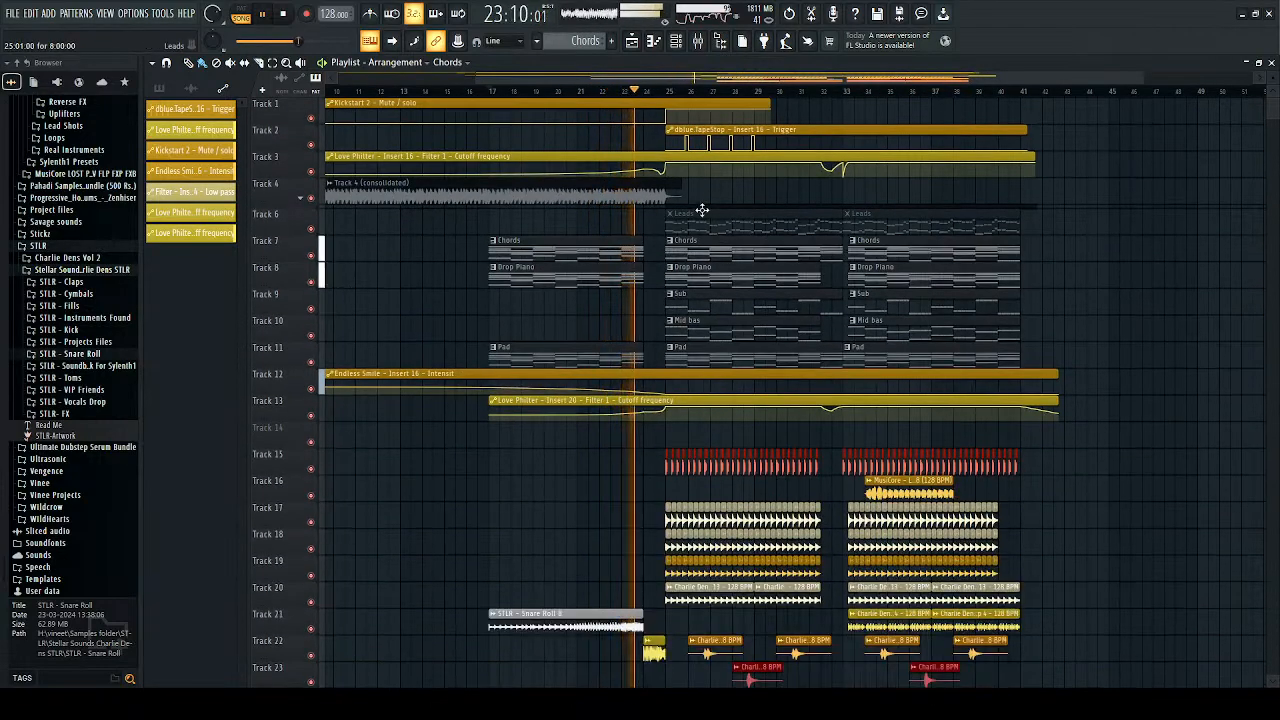
# Step: Place a copy of MusiCore - Lost Vol 2 Downlifter - 1 at bar 17 on Track 31 and play from there
pyautogui.scroll(-5, 690, 380)
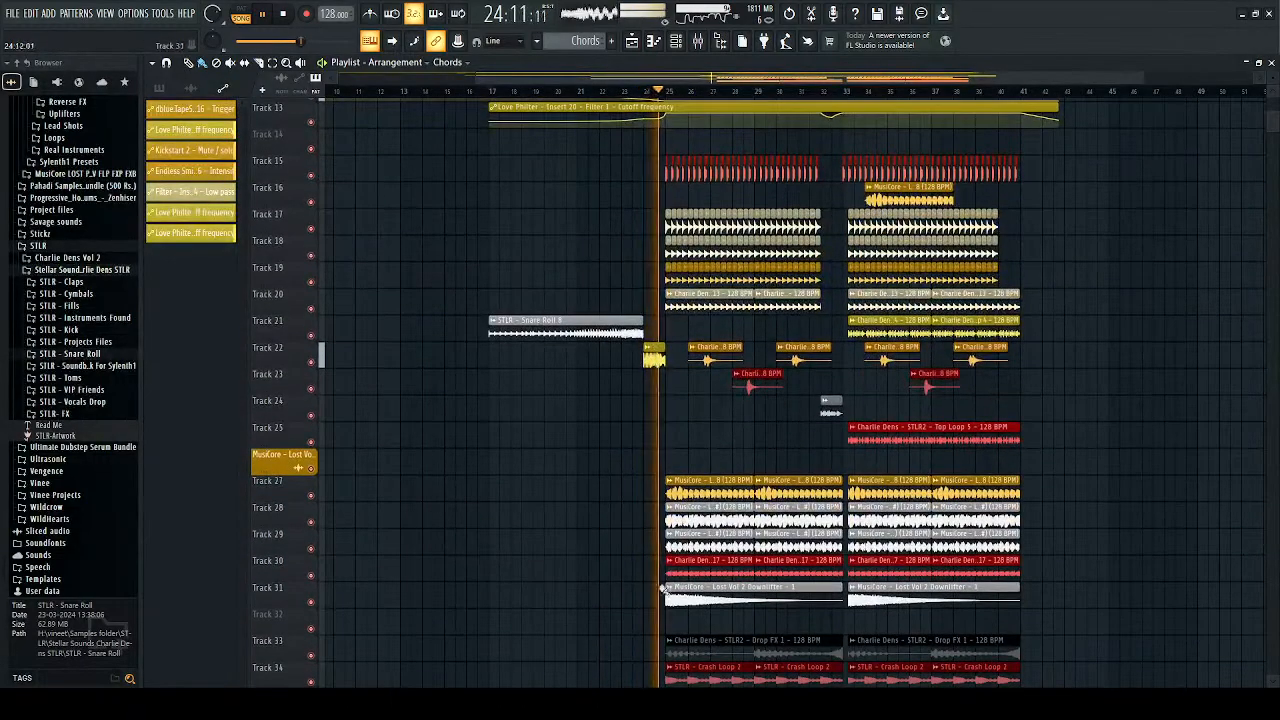
pyautogui.click(695, 601)
pyautogui.click(490, 599)
pyautogui.click(492, 91)
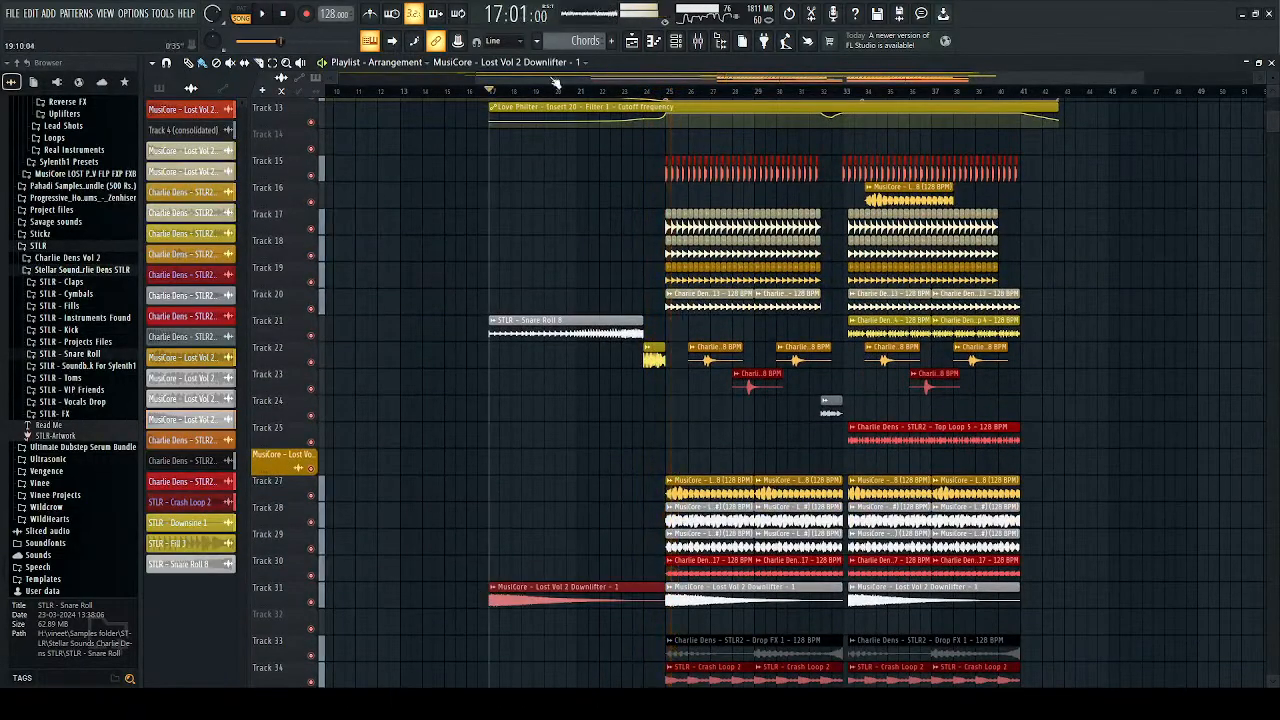
# Step: Place a copy of the STLR - Downsine 1 clip at bar 17 on Track 35
pyautogui.scroll(-1, 680, 557)
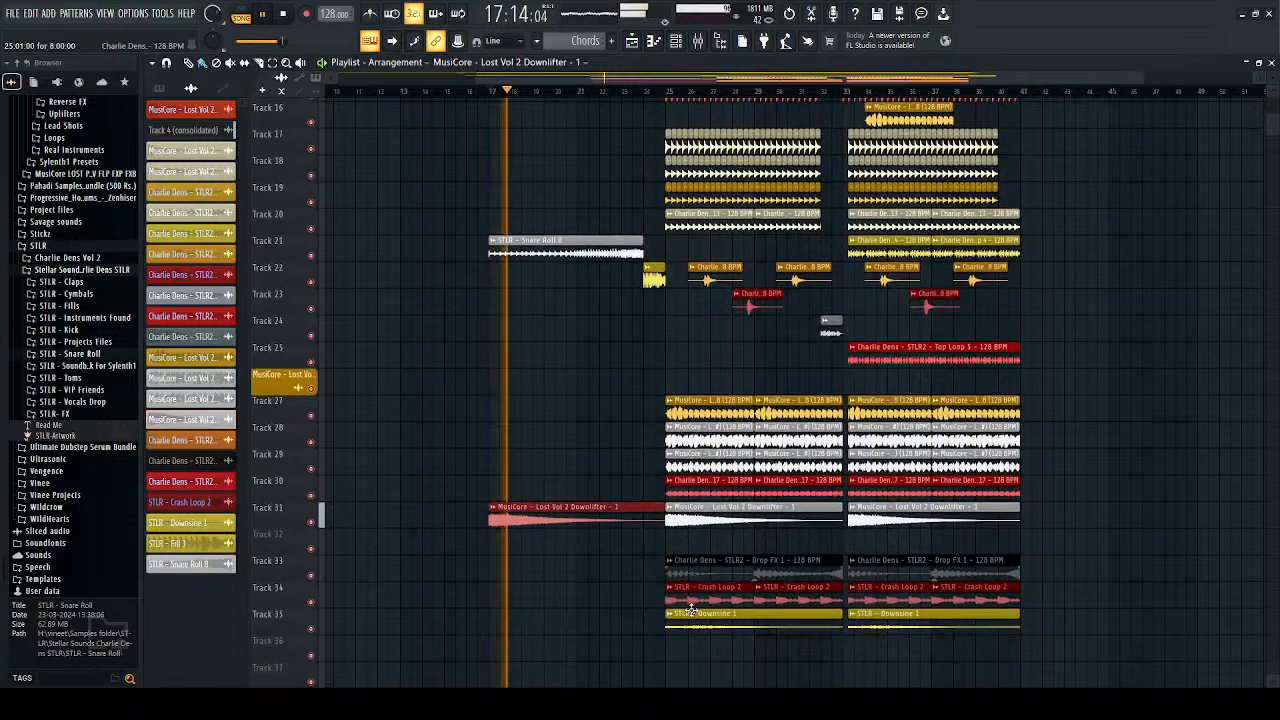
pyautogui.click(480, 625)
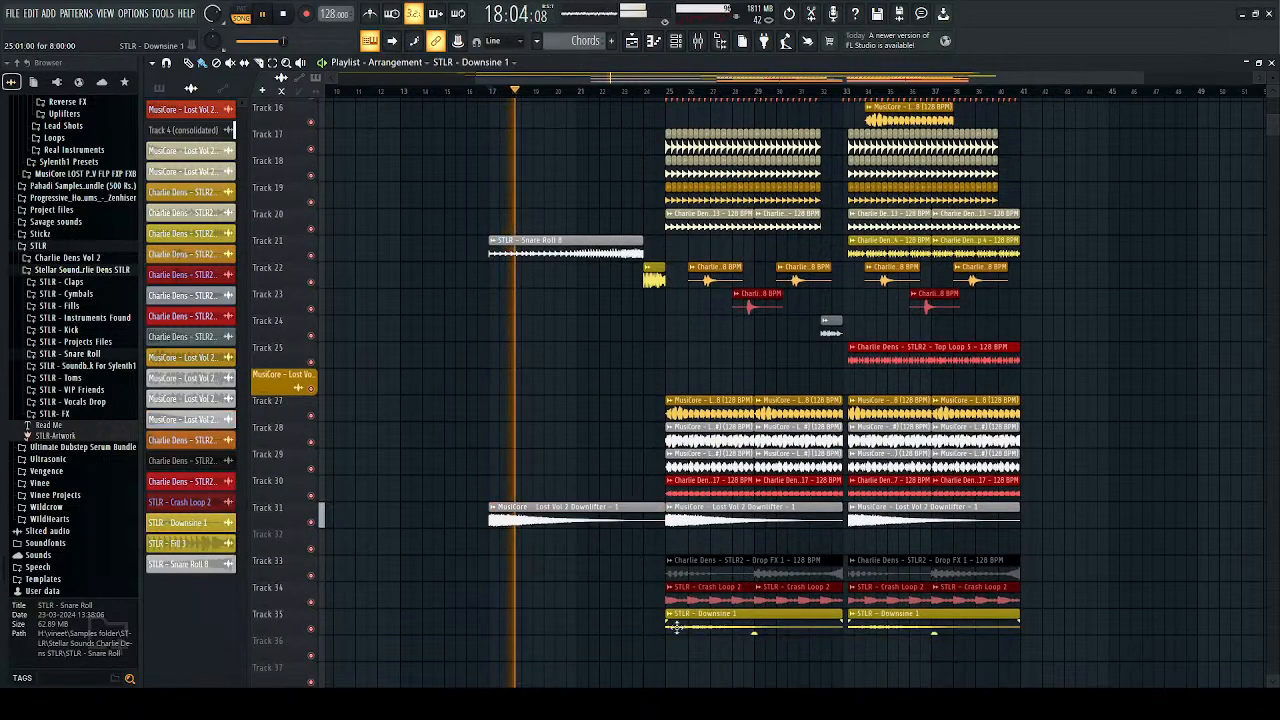
pyautogui.click(486, 620)
# Step: Place two STLR - Crash Loop 2 clips on Track 34 from bar 17 and trim the second to three bars, ending at bar 24
pyautogui.click(680, 596)
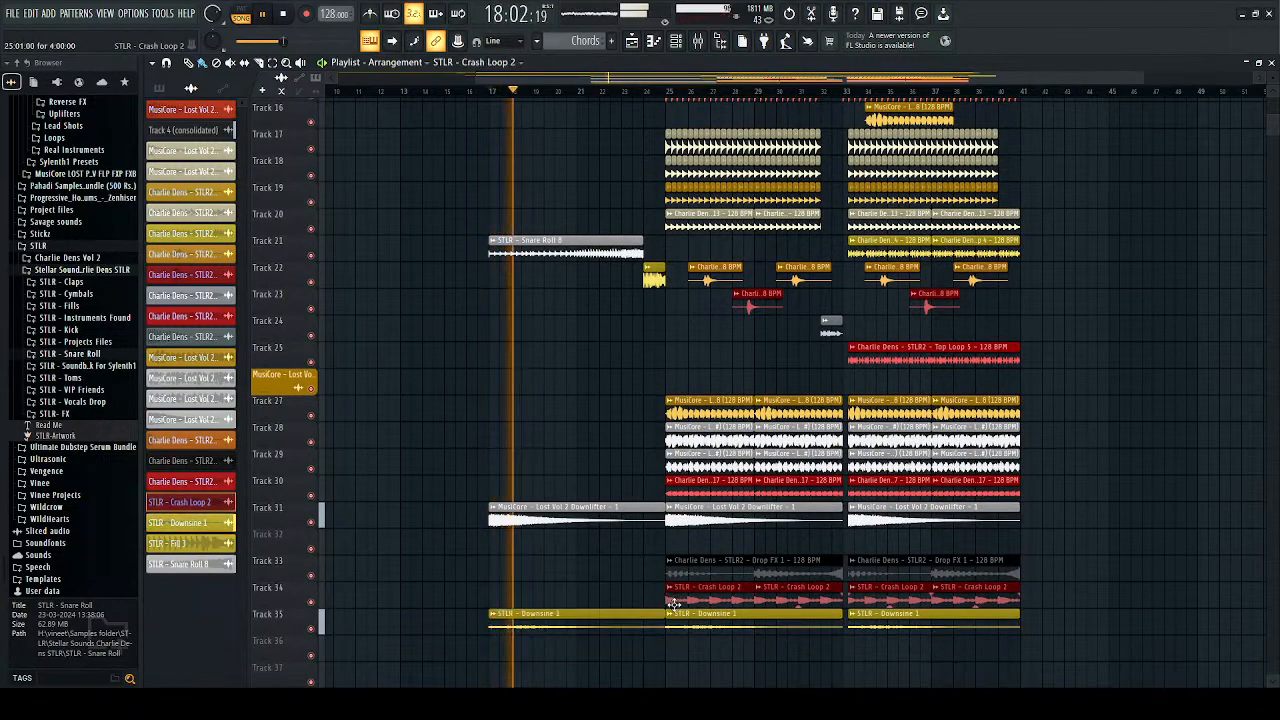
pyautogui.click(495, 596)
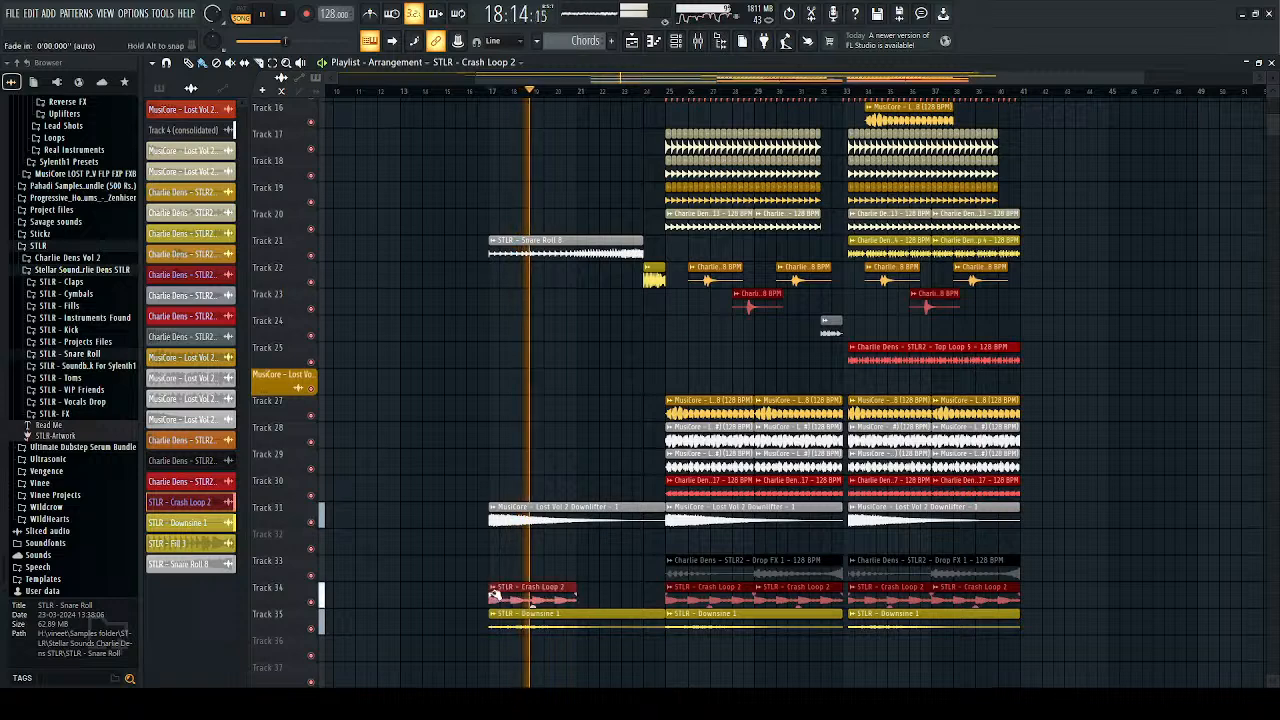
pyautogui.click(584, 598)
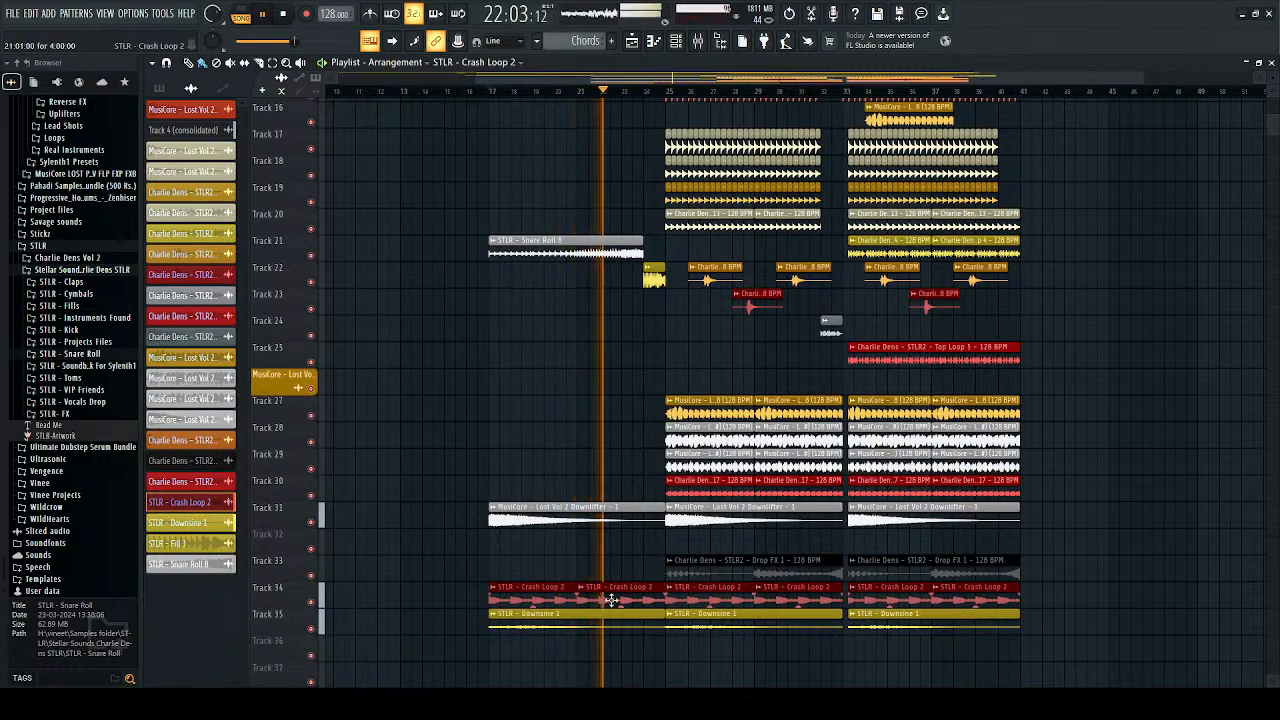
pyautogui.moveTo(663, 591); pyautogui.dragTo(642, 591)
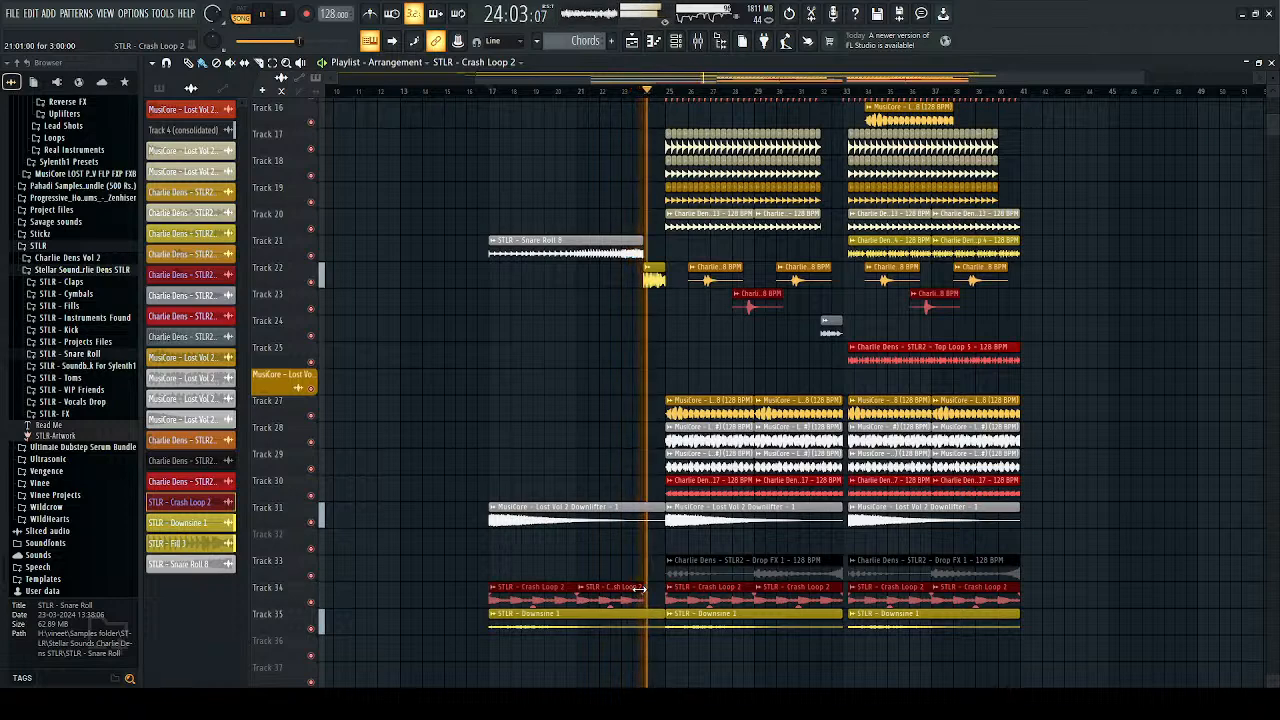
# Step: Play the buildup from bar 17 and look over all the arrangement's tracks
pyautogui.keyDown('alt'); pyautogui.scroll(-2, 640, 591); pyautogui.keyUp('alt')
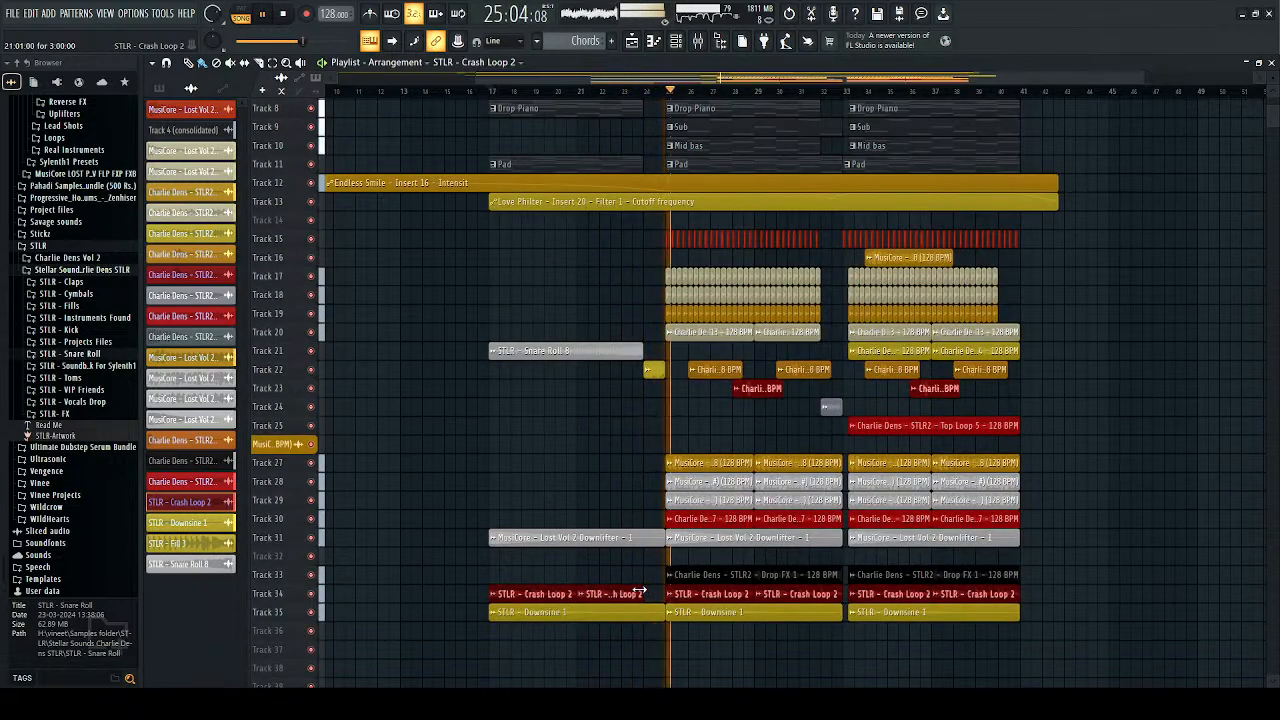
pyautogui.click(491, 94)
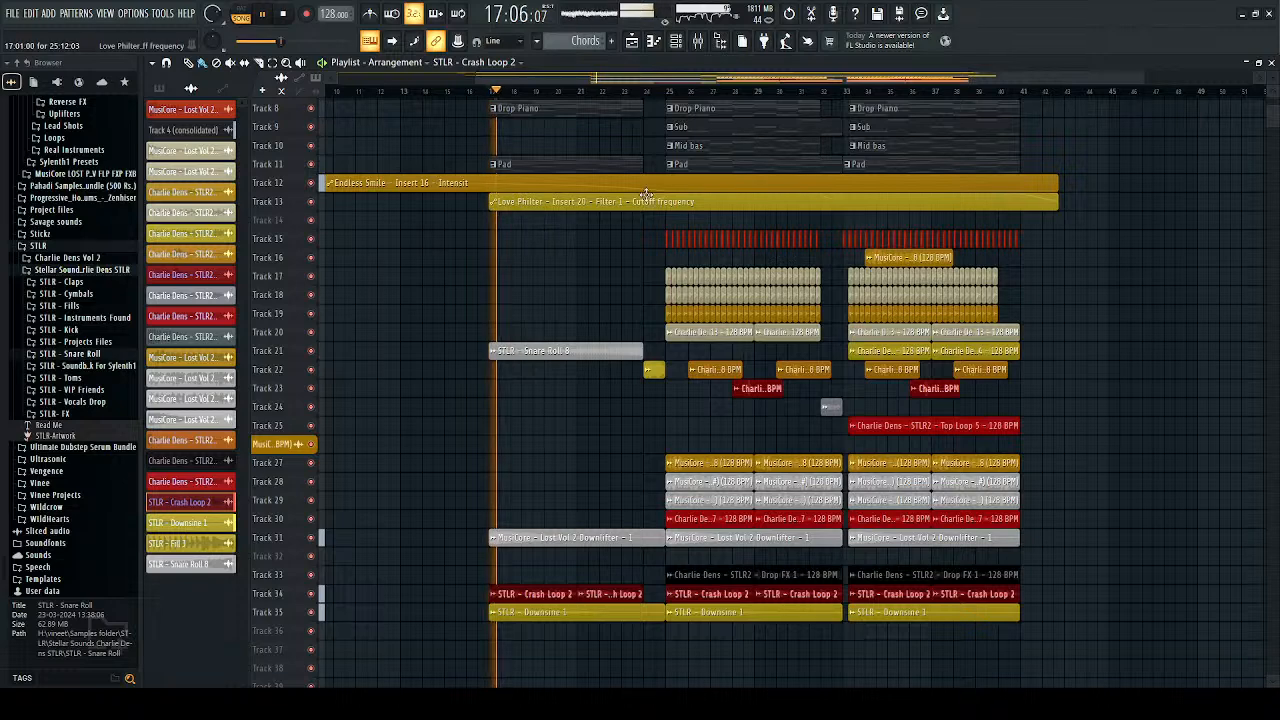
pyautogui.scroll(-2, 670, 318)
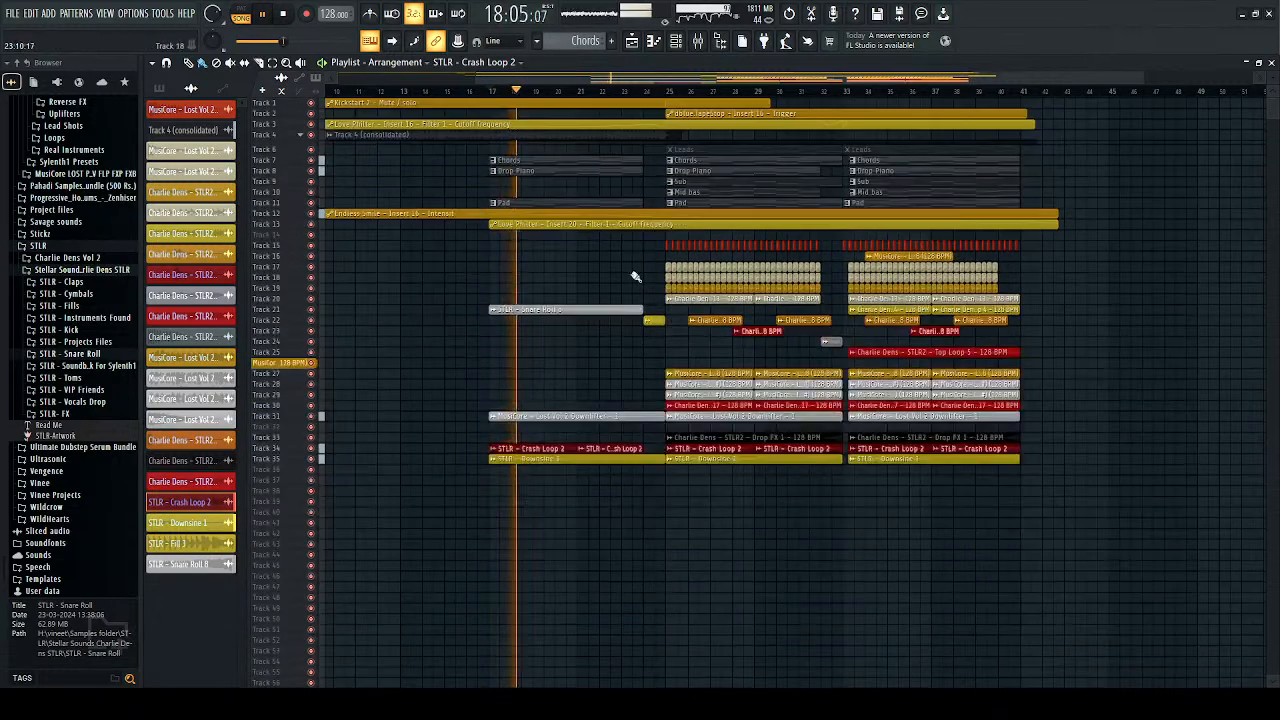
pyautogui.scroll(2, 580, 208)
pyautogui.scroll(1, 580, 208)
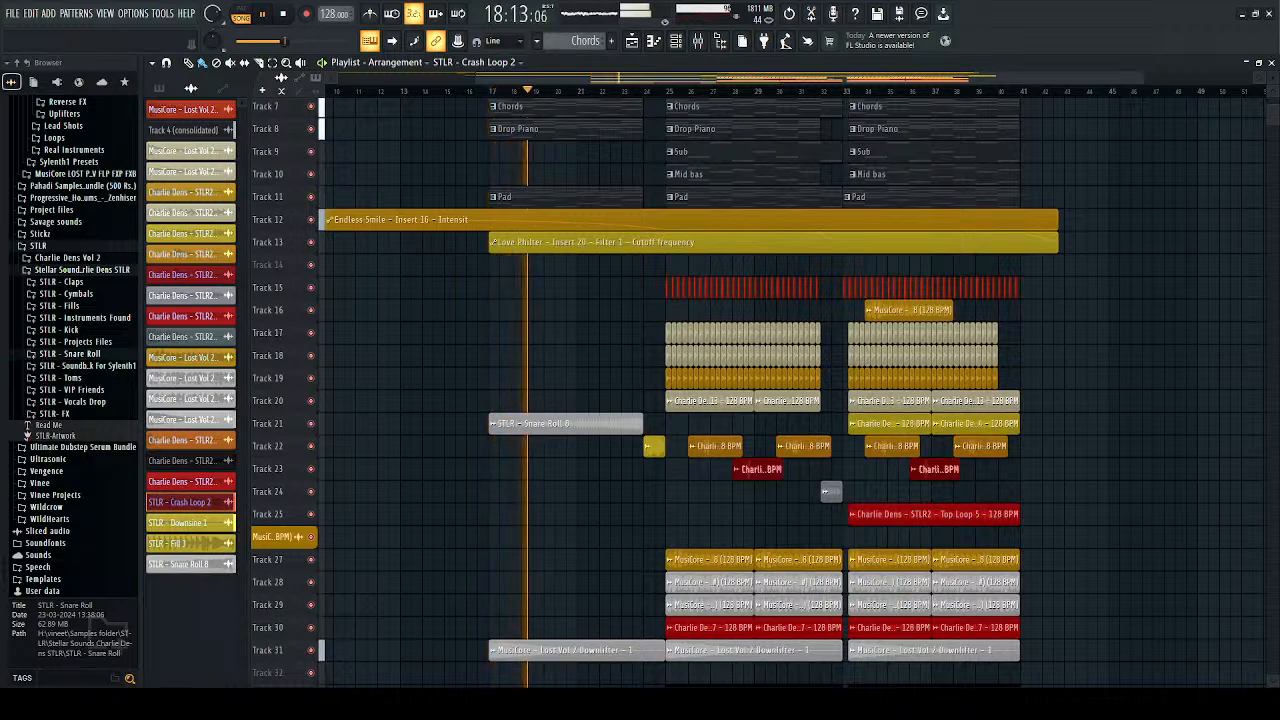
pyautogui.scroll(1, 547, 293)
pyautogui.scroll(2, 548, 295)
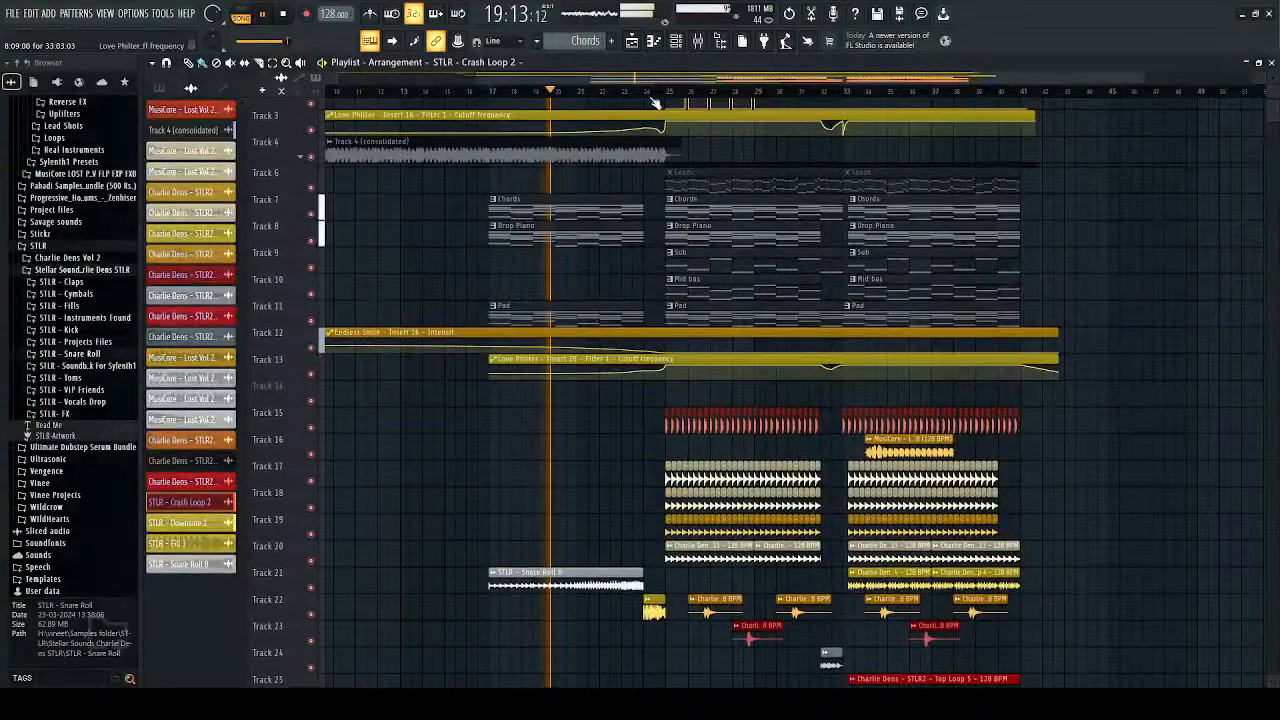
# Step: Play the drop from bar 25 and examine its drum tracks up close
pyautogui.click(669, 91)
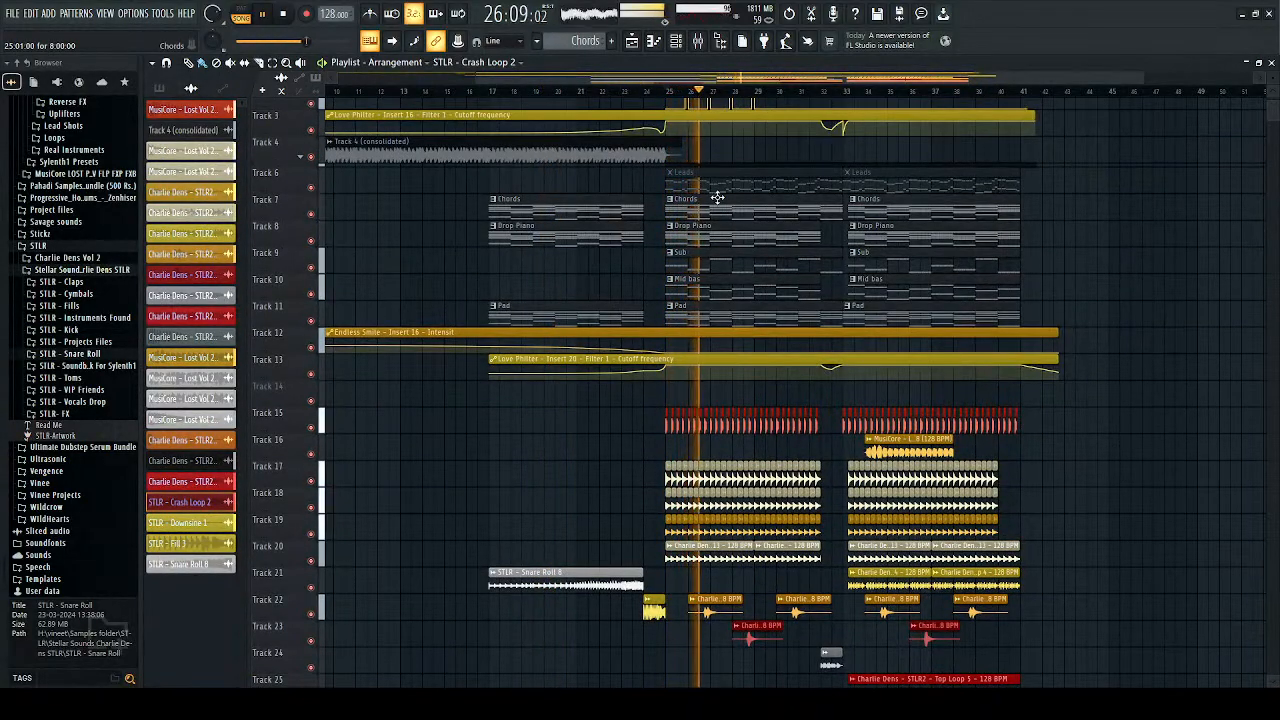
pyautogui.scroll(5, 711, 320)
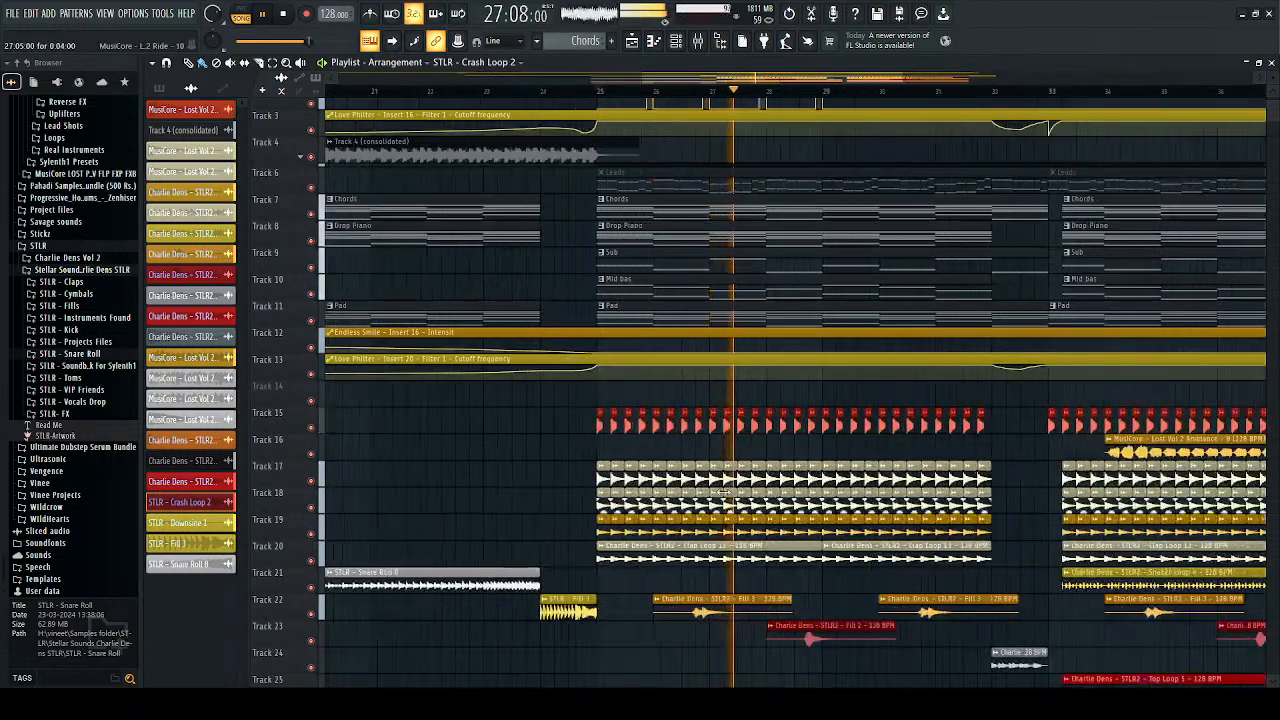
pyautogui.press('space')
# Step: Increase the fade-out of the MusiCore - Lost Vol 2 Kick - 4 (A) sample, audition it in the drop and close its settings
pyautogui.scroll(2, 664, 413)
pyautogui.doubleClick(736, 422)
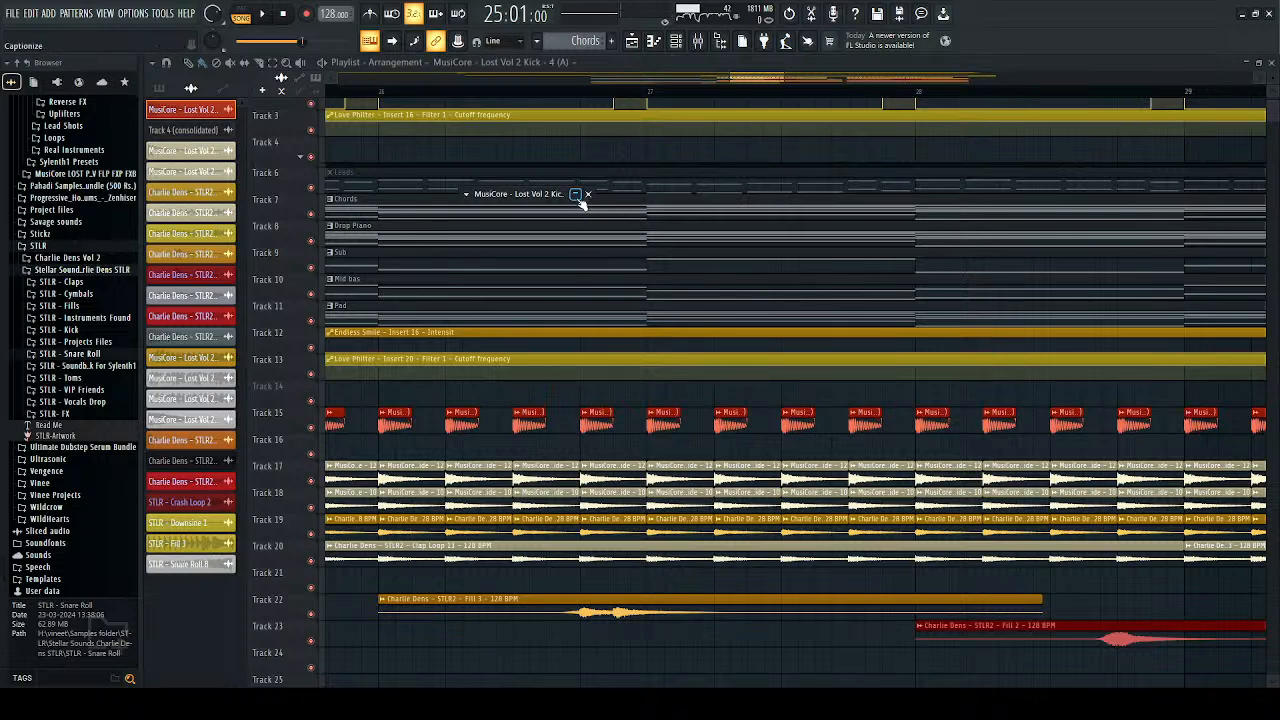
pyautogui.click(576, 195)
pyautogui.moveTo(516, 375)
pyautogui.mouseDown()
pyautogui.moveTo(516, 345)
pyautogui.moveTo(516, 361)
pyautogui.mouseUp()
pyautogui.press('space')
pyautogui.press('space')
pyautogui.press('space')
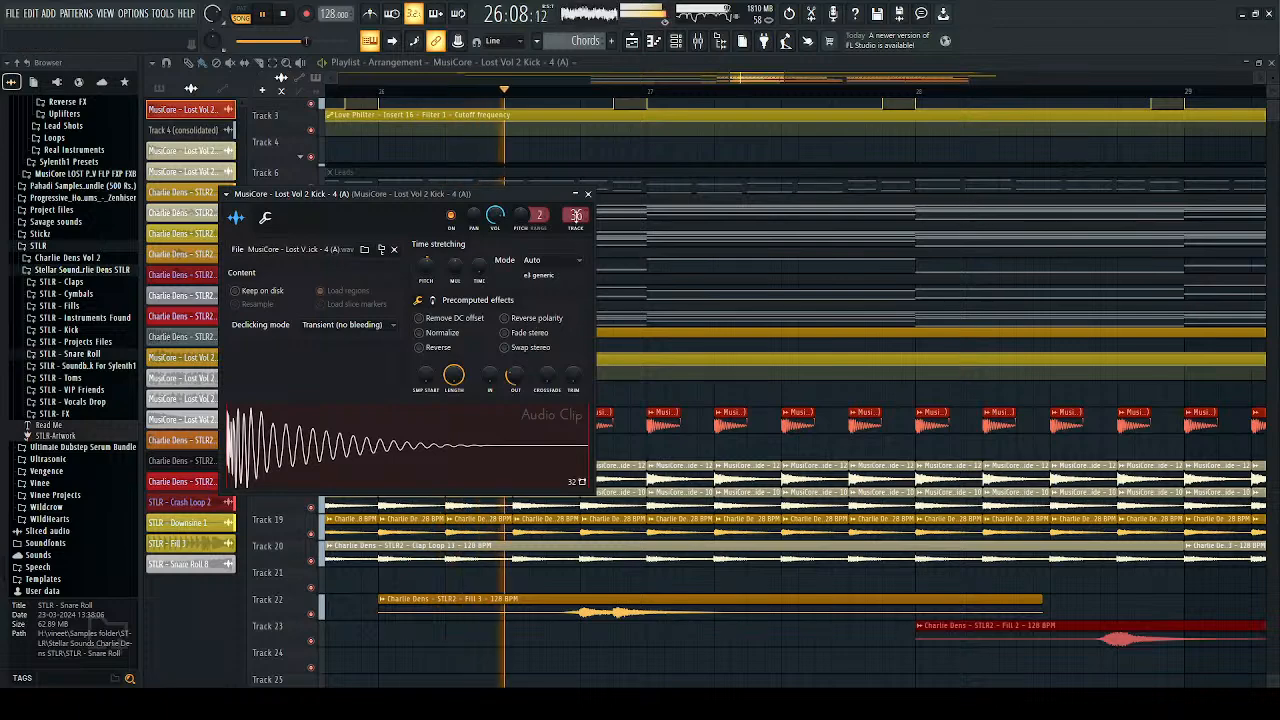
pyautogui.click(590, 194)
pyautogui.press('space')
# Step: Show the mixer and play the drop from bar 25 to check the track levels
pyautogui.scroll(-5, 393, 418)
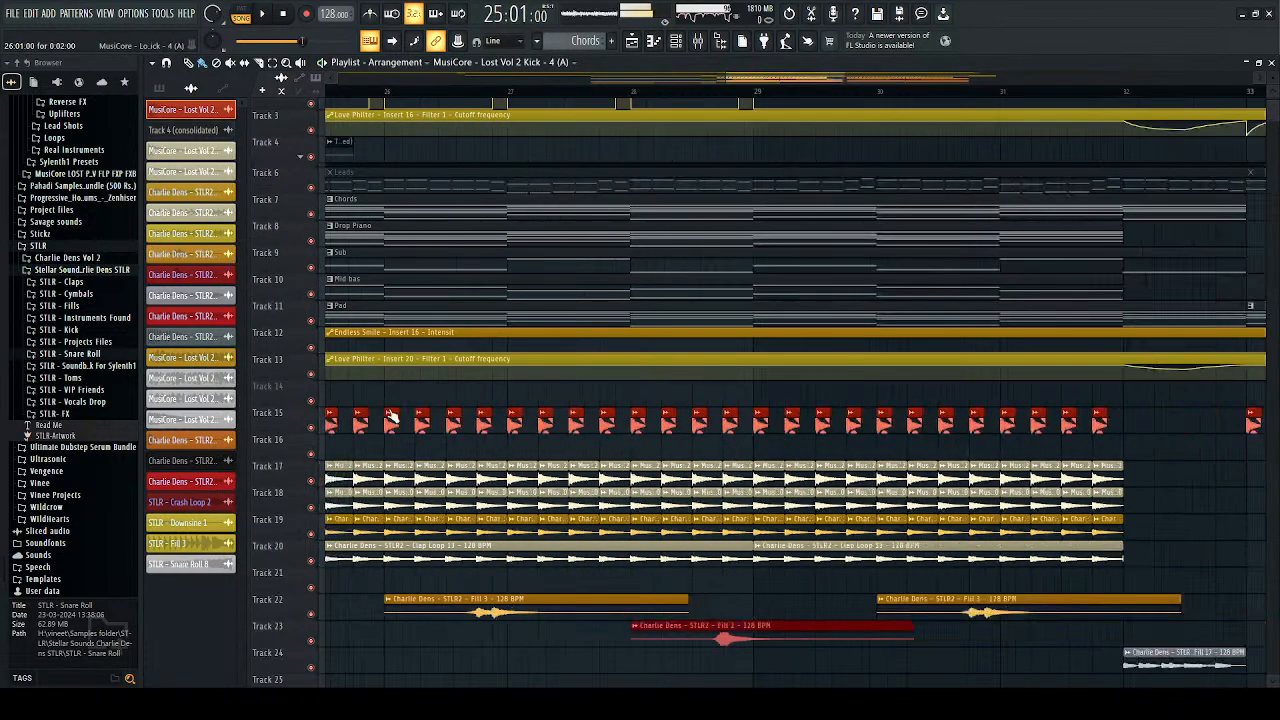
pyautogui.scroll(-2, 923, 537)
pyautogui.scroll(-4, 923, 537)
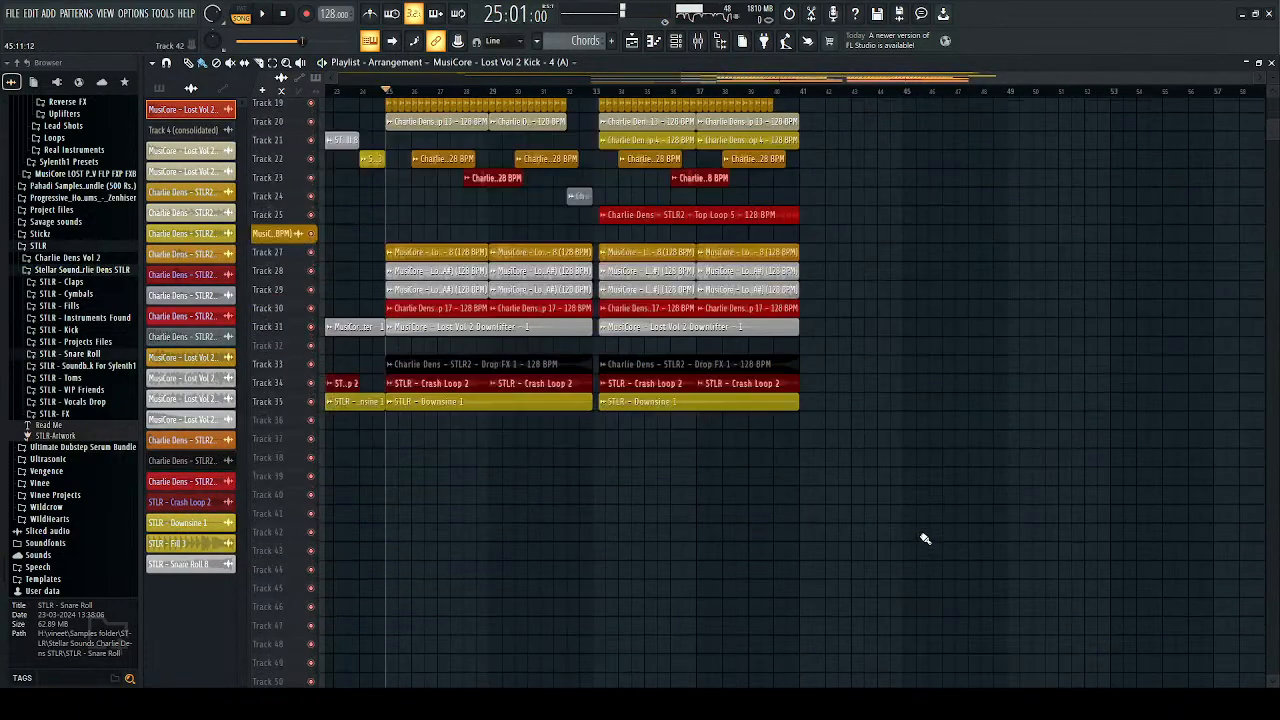
pyautogui.scroll(-2, 925, 539)
pyautogui.press('space')
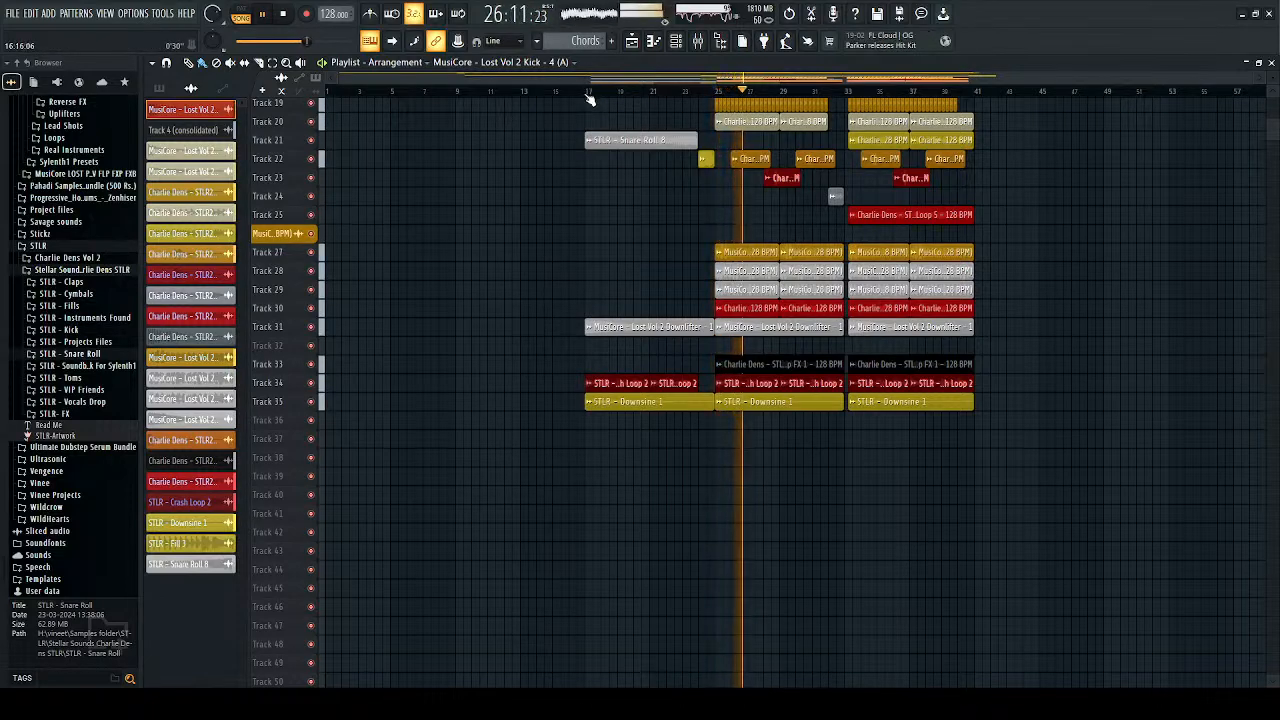
pyautogui.scroll(2, 673, 175)
pyautogui.press('space')
pyautogui.press('F9')
pyautogui.press('space')
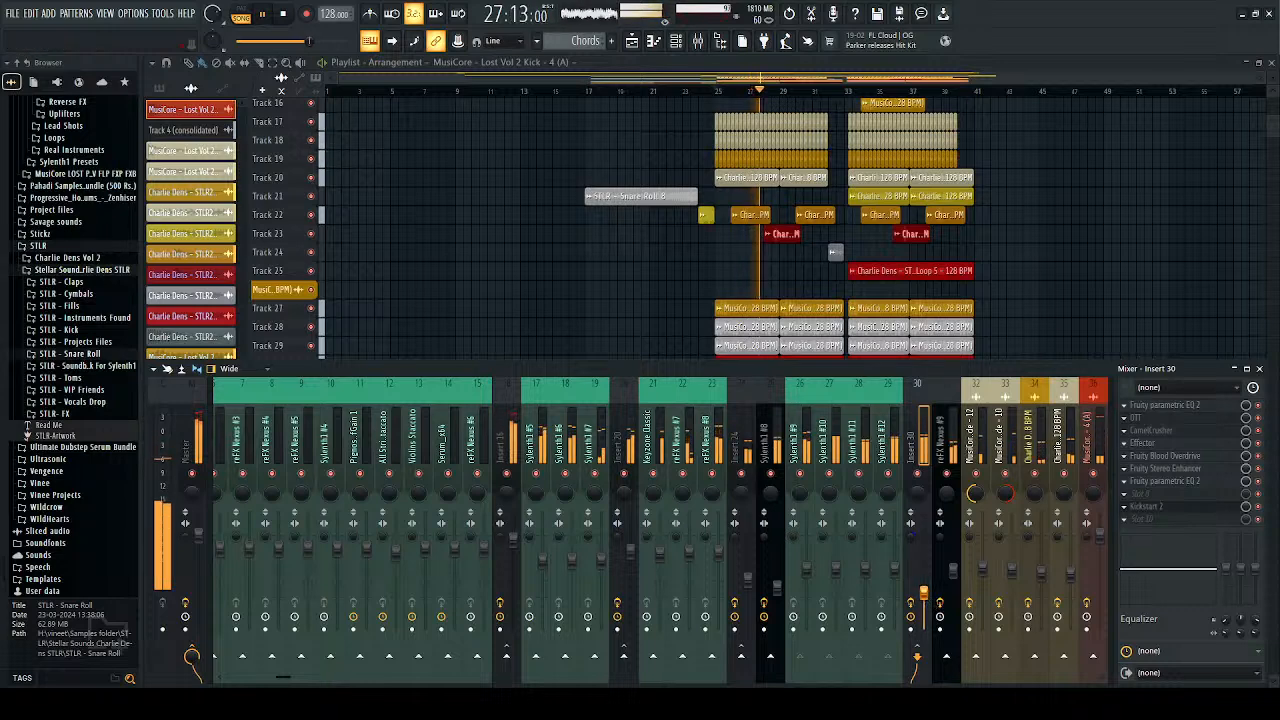
# Step: Replay the drop from bar 25 and raise the Sylenth1 #8 mixer track's volume to 54%
pyautogui.press('space')
pyautogui.press('space')
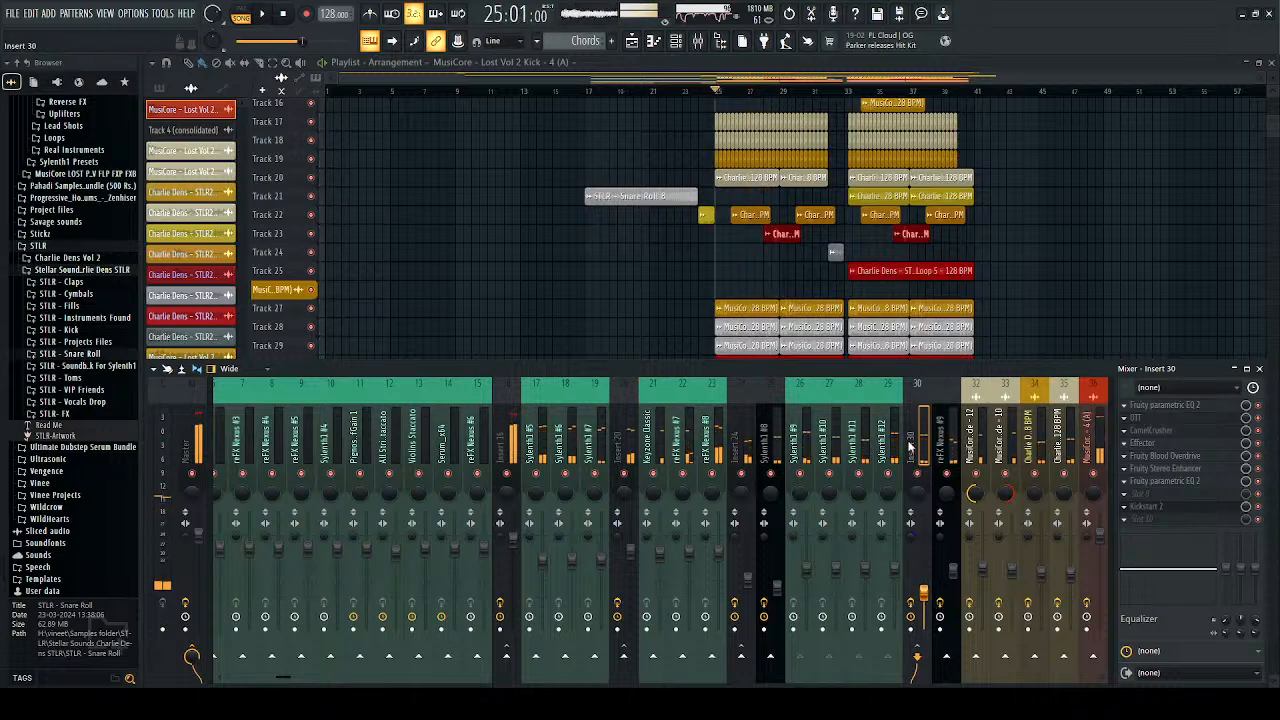
pyautogui.click(1176, 410)
pyautogui.click(1176, 410)
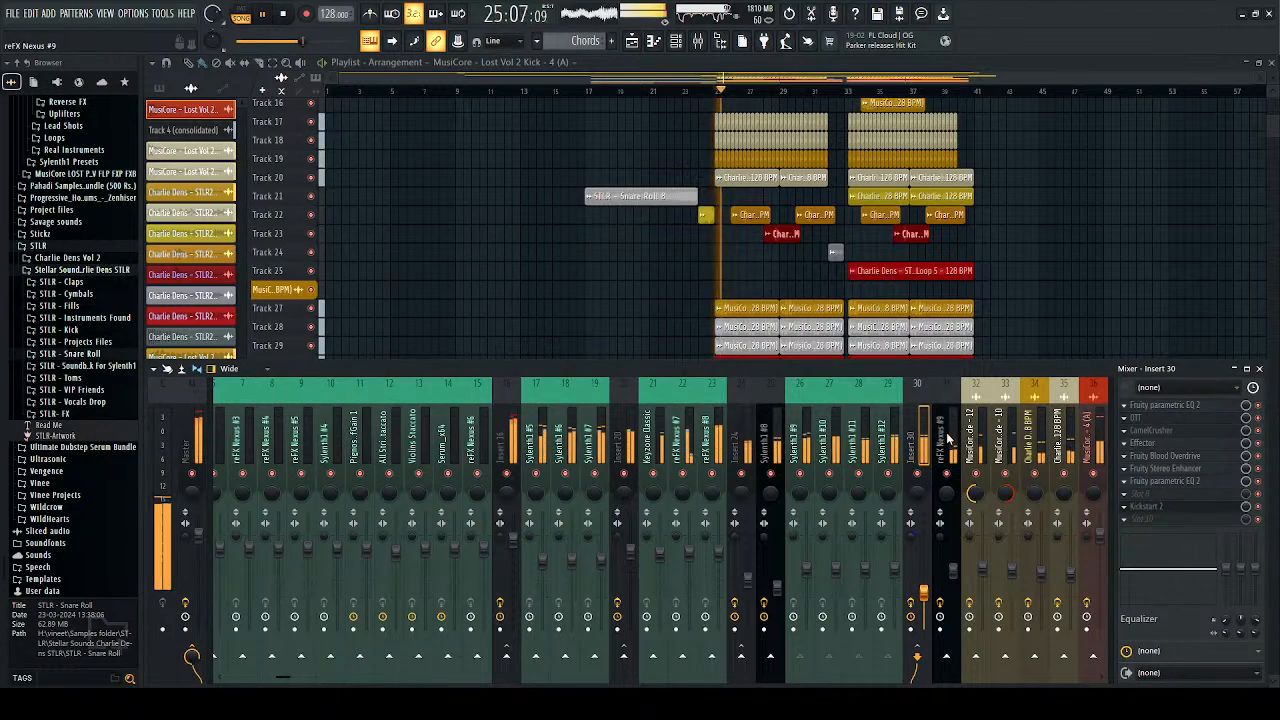
pyautogui.moveTo(290, 682); pyautogui.dragTo(250, 669)
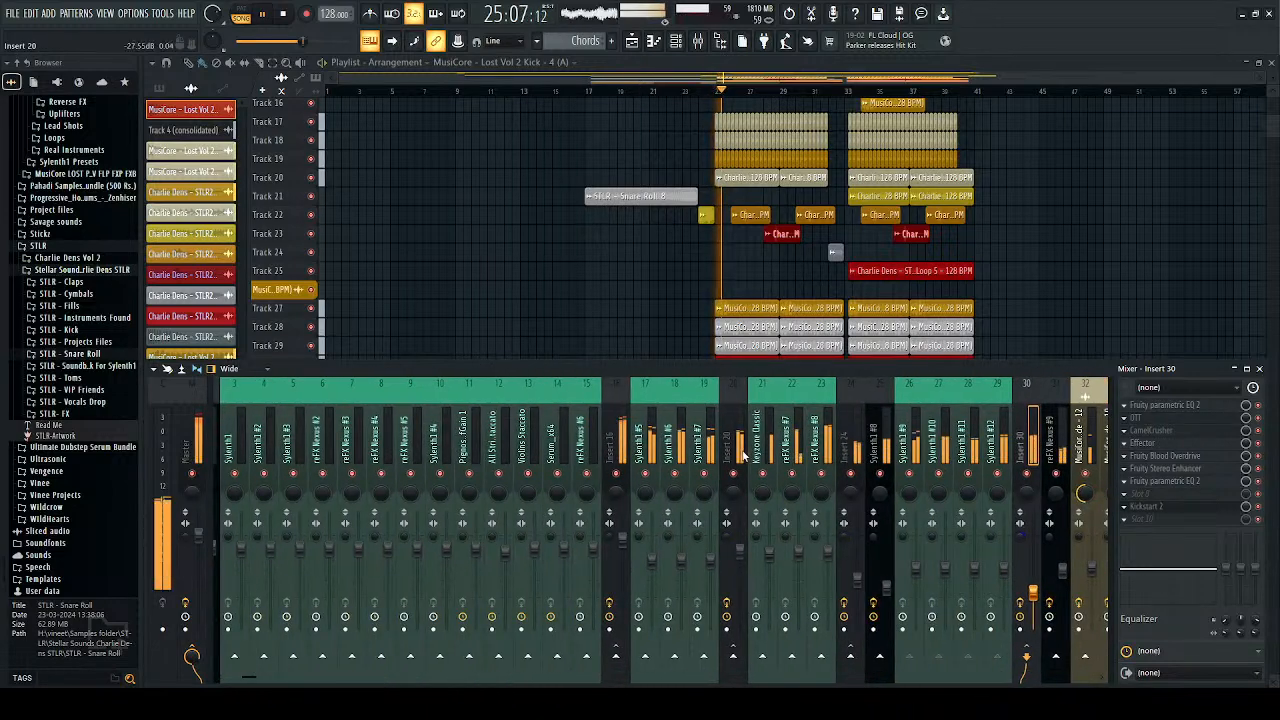
pyautogui.click(873, 440)
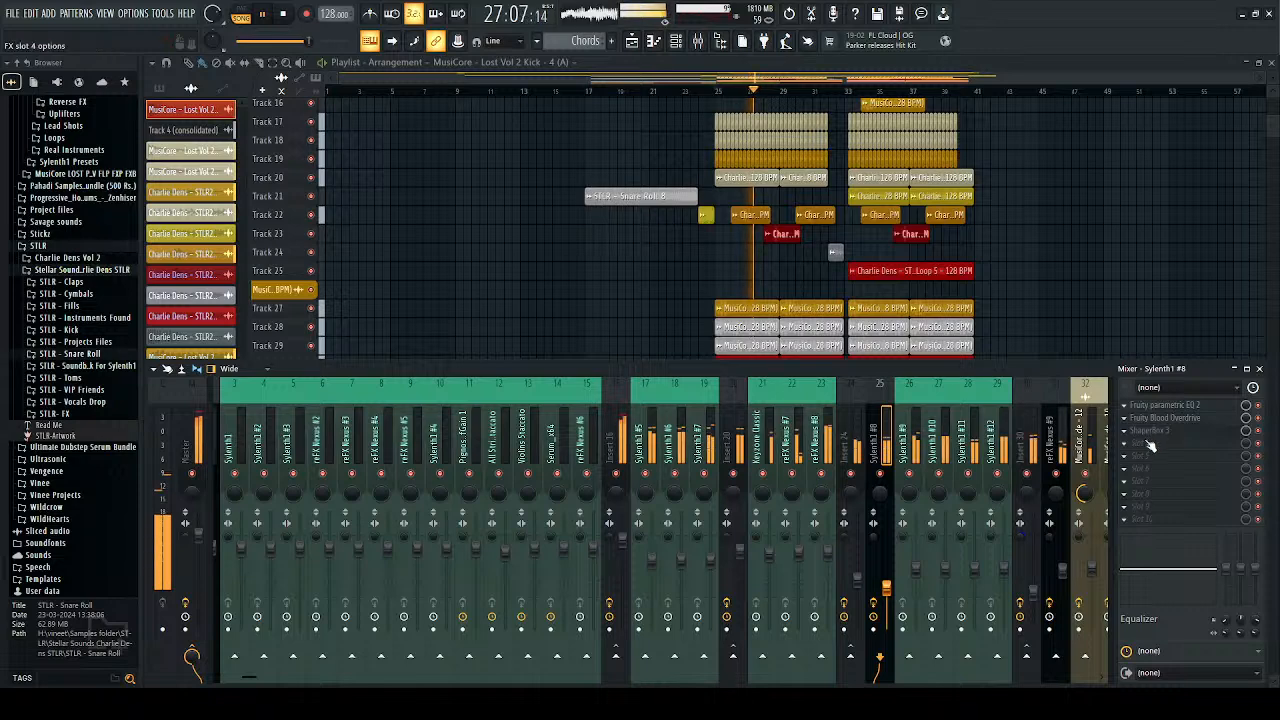
pyautogui.moveTo(886, 591); pyautogui.dragTo(886, 574)
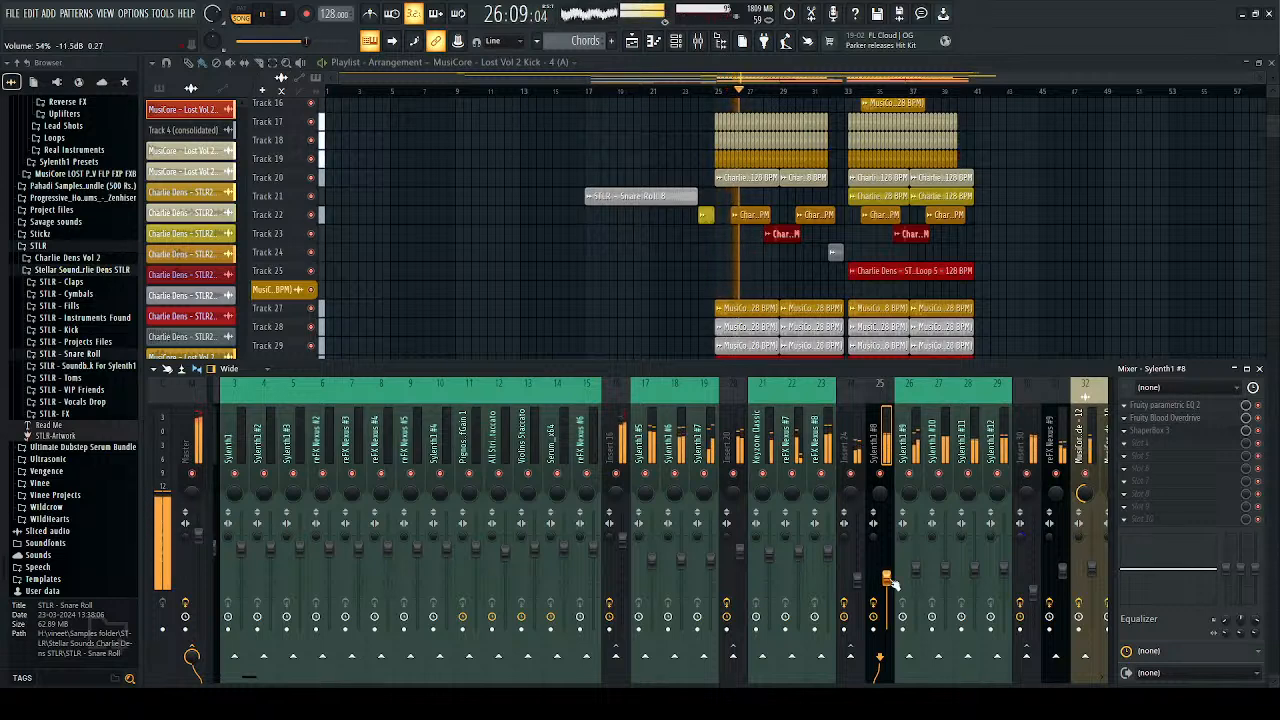
# Step: Hide the mixer and audition the drop again from bar 25
pyautogui.click(1258, 369)
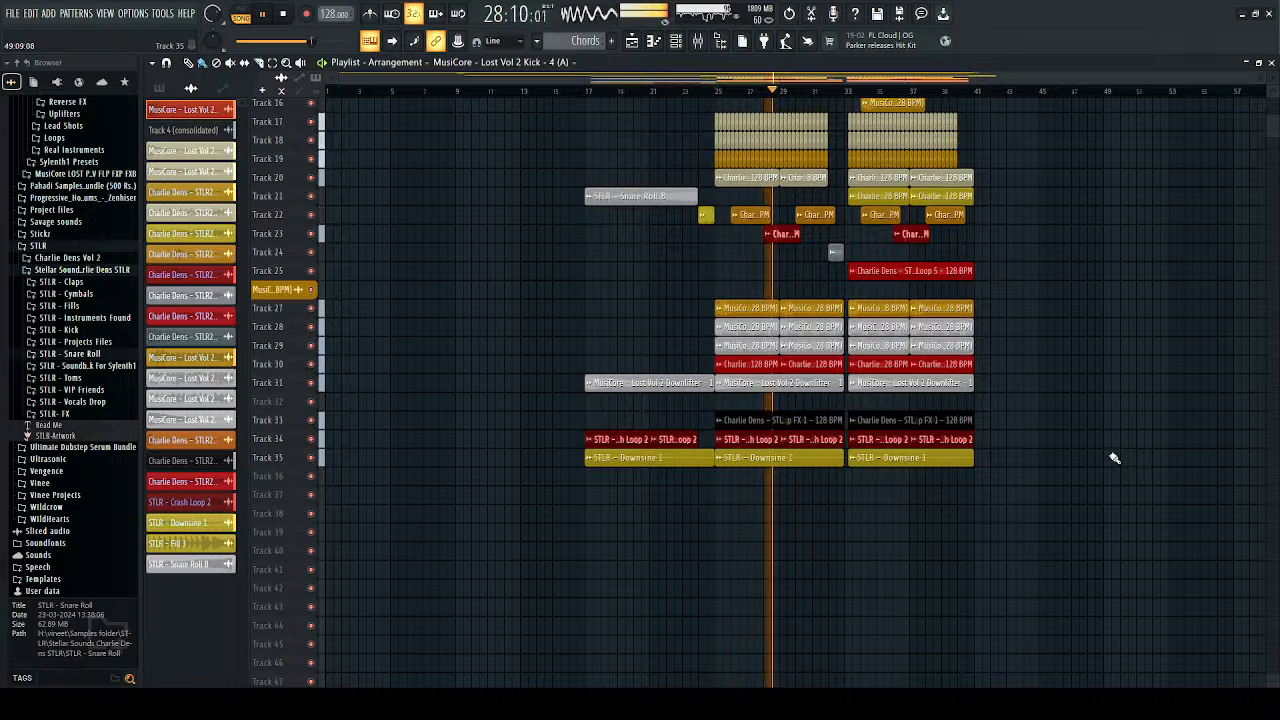
pyautogui.click(717, 92)
pyautogui.scroll(2, 781, 236)
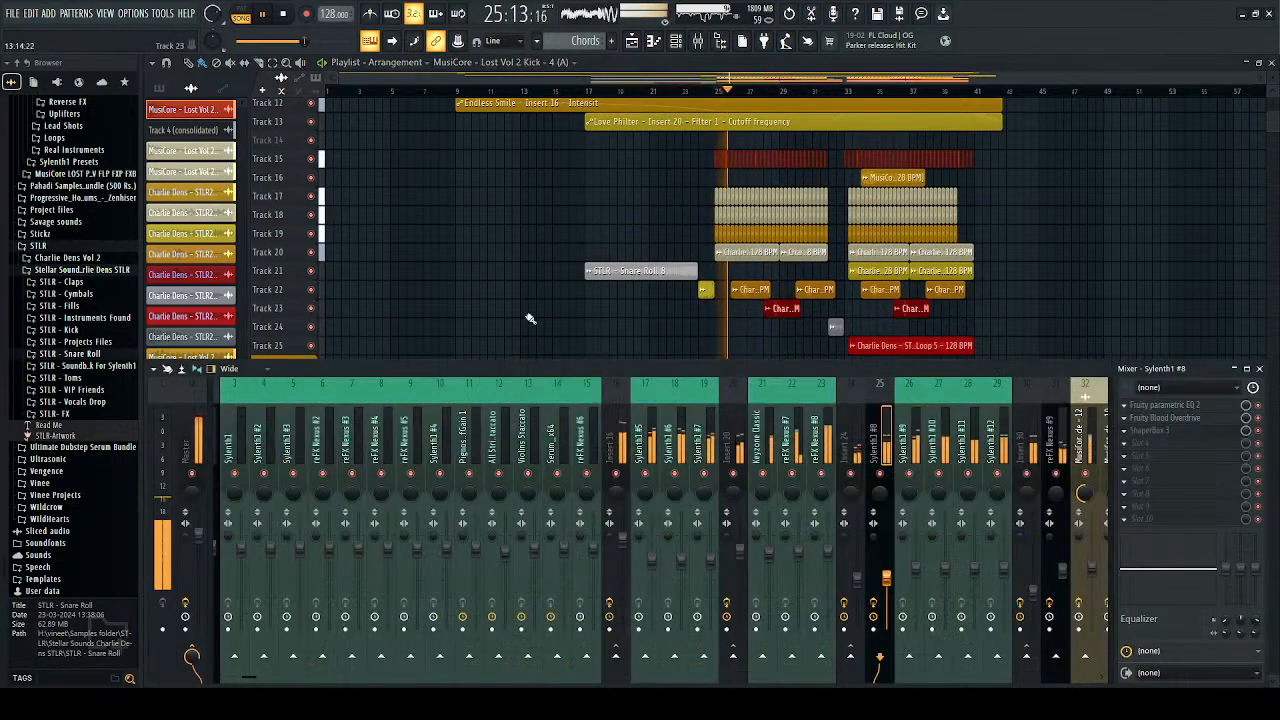
# Step: Adjust the peak amount of Insert 16's Fruity peak controller in the mixer and audition the drop with it
pyautogui.click(742, 41)
pyautogui.press('space')
pyautogui.press('space')
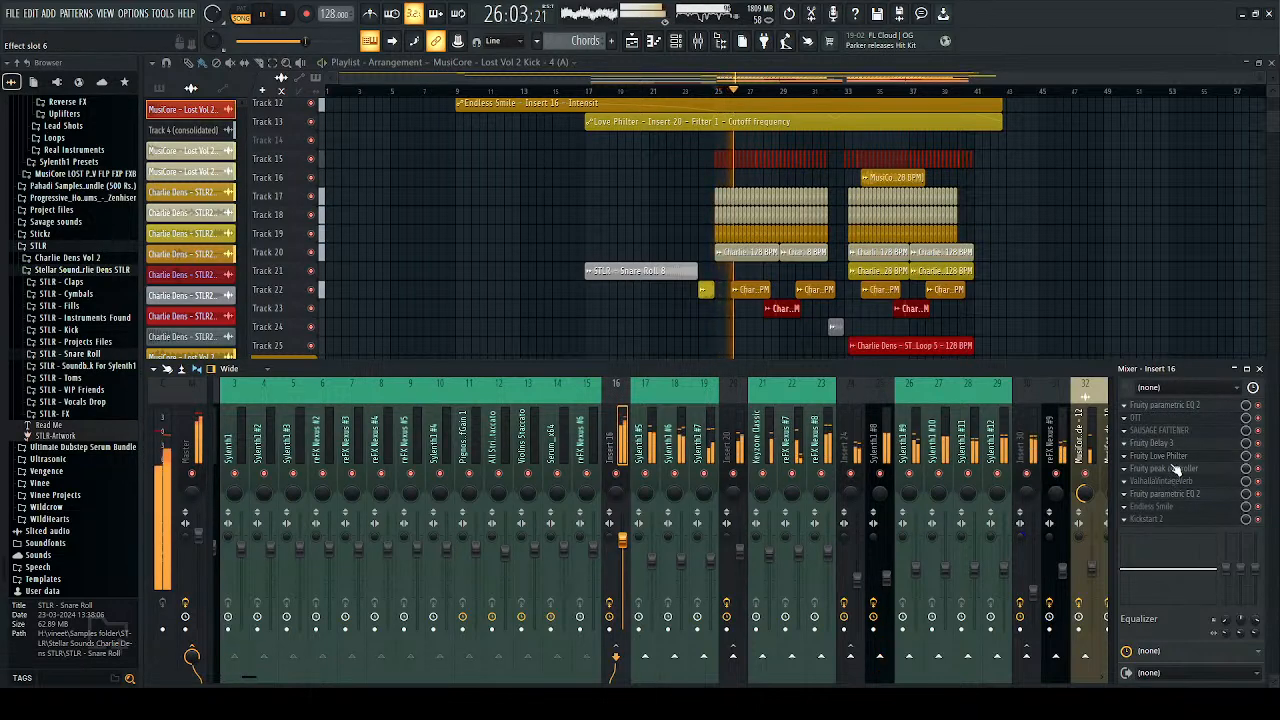
pyautogui.click(1165, 469)
pyautogui.press('space')
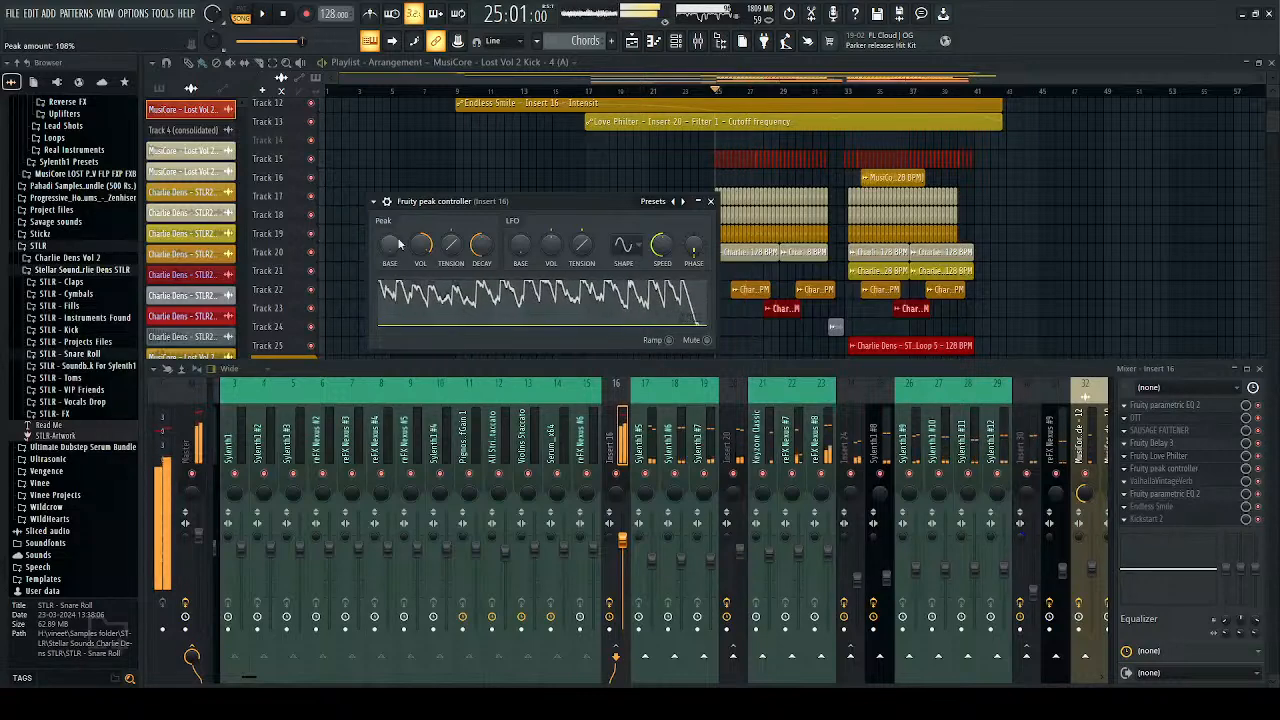
pyautogui.moveTo(423, 246); pyautogui.dragTo(423, 290)
pyautogui.press('space')
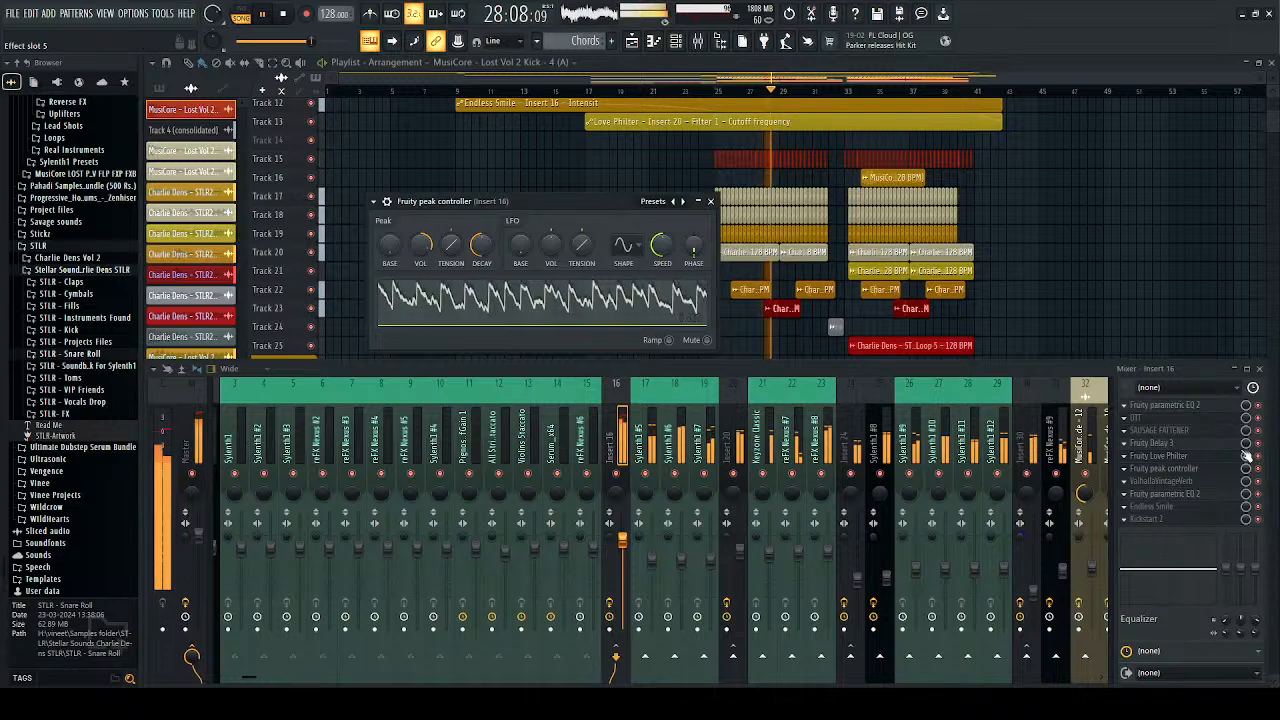
# Step: Set the wet output of Insert 16's Fruity Delay 3 to 33.8%, close both plugins, replay the drop and hide the mixer
pyautogui.click(1155, 442)
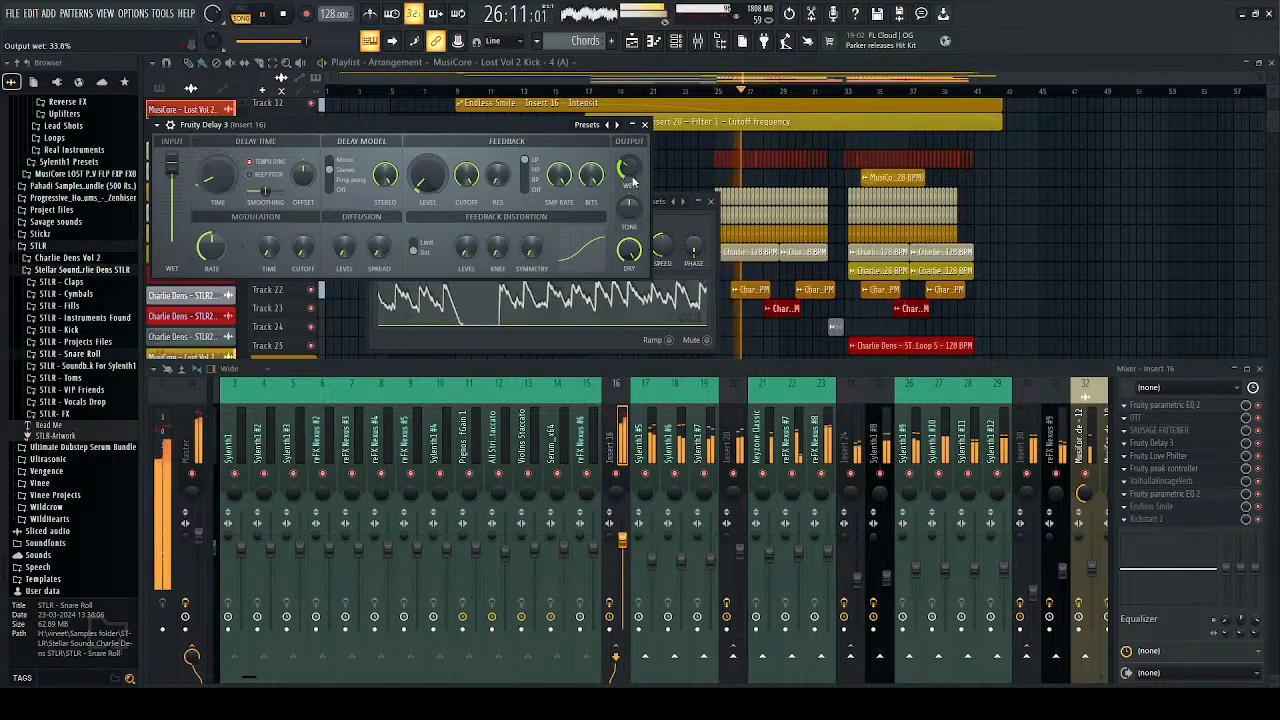
pyautogui.click(644, 125)
pyautogui.press('space')
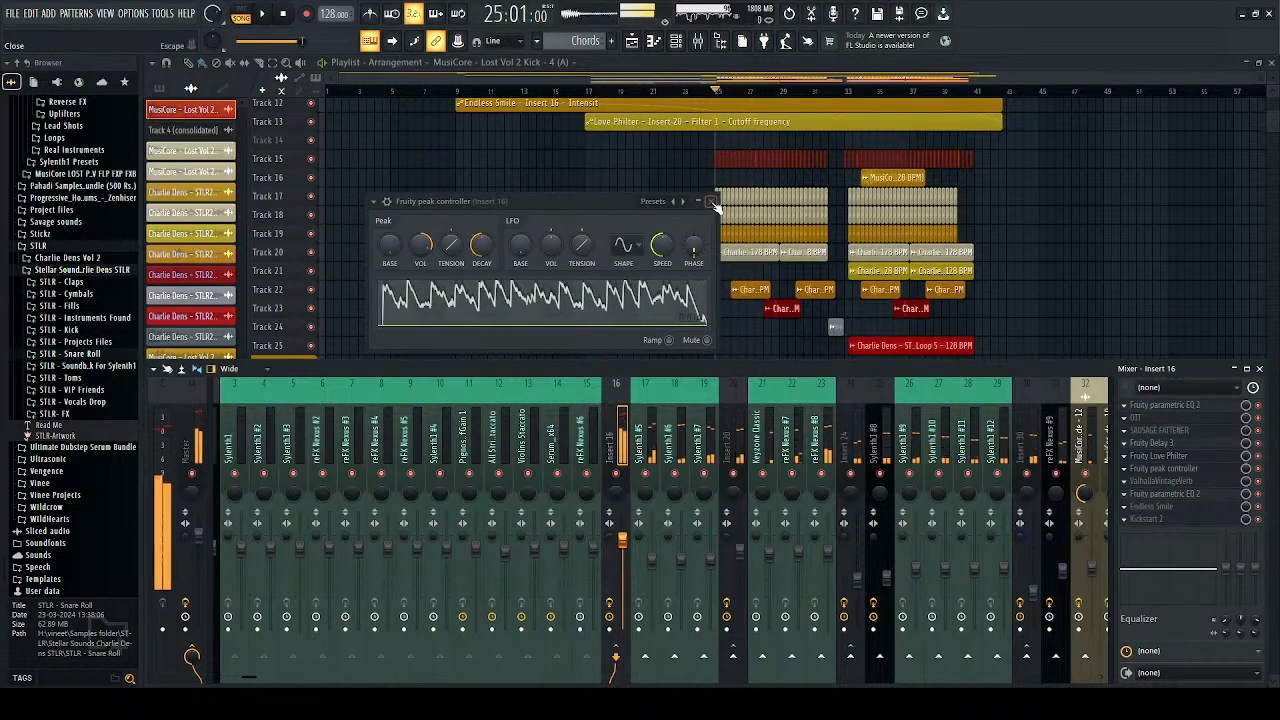
pyautogui.click(710, 201)
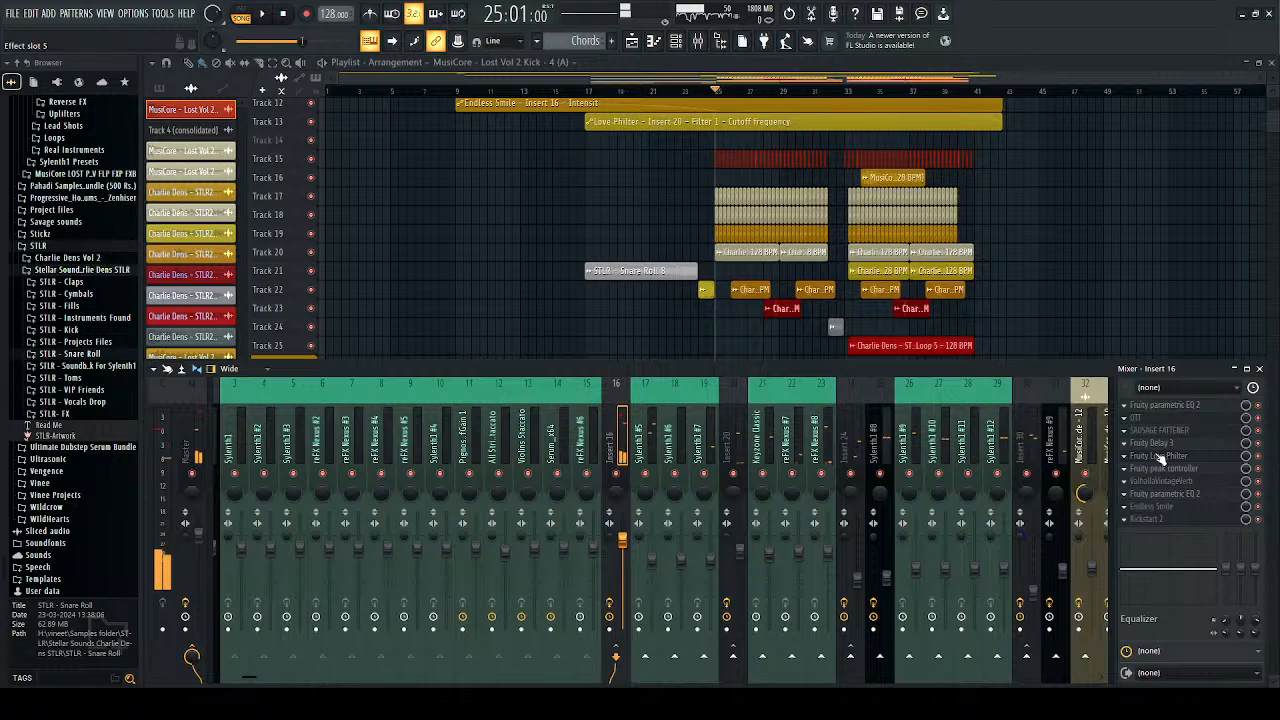
pyautogui.press('space')
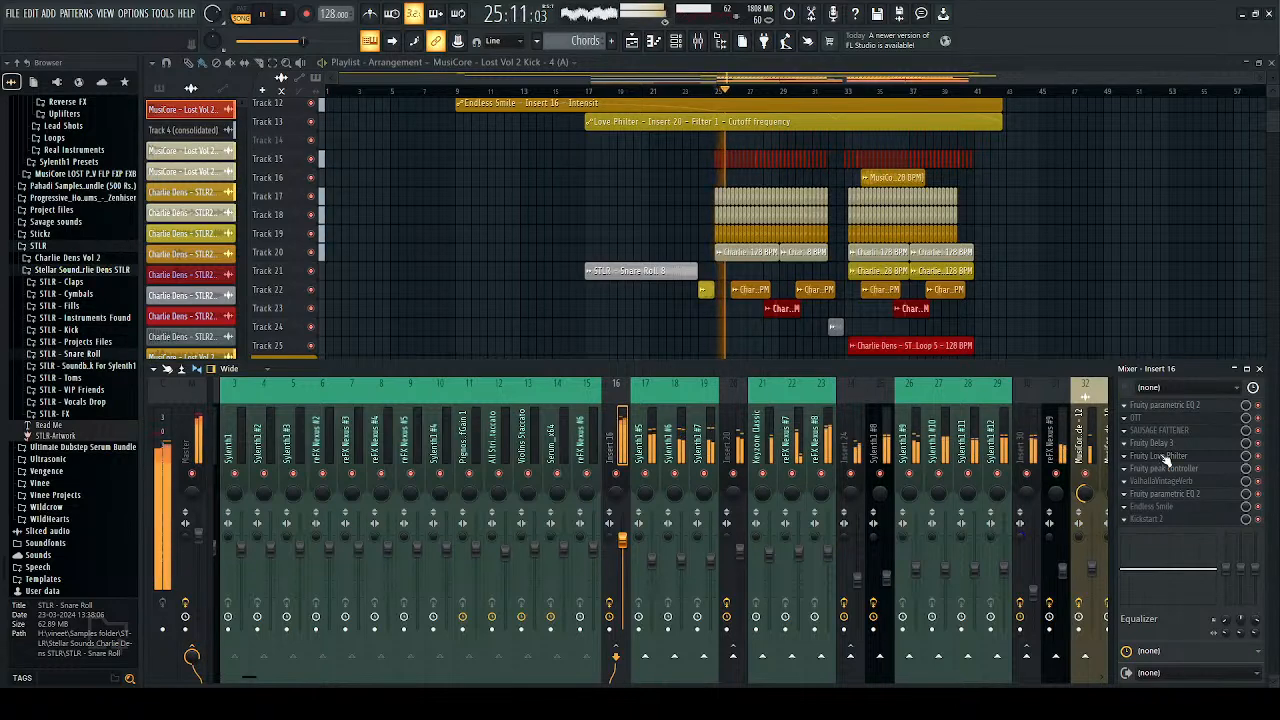
pyautogui.click(1260, 369)
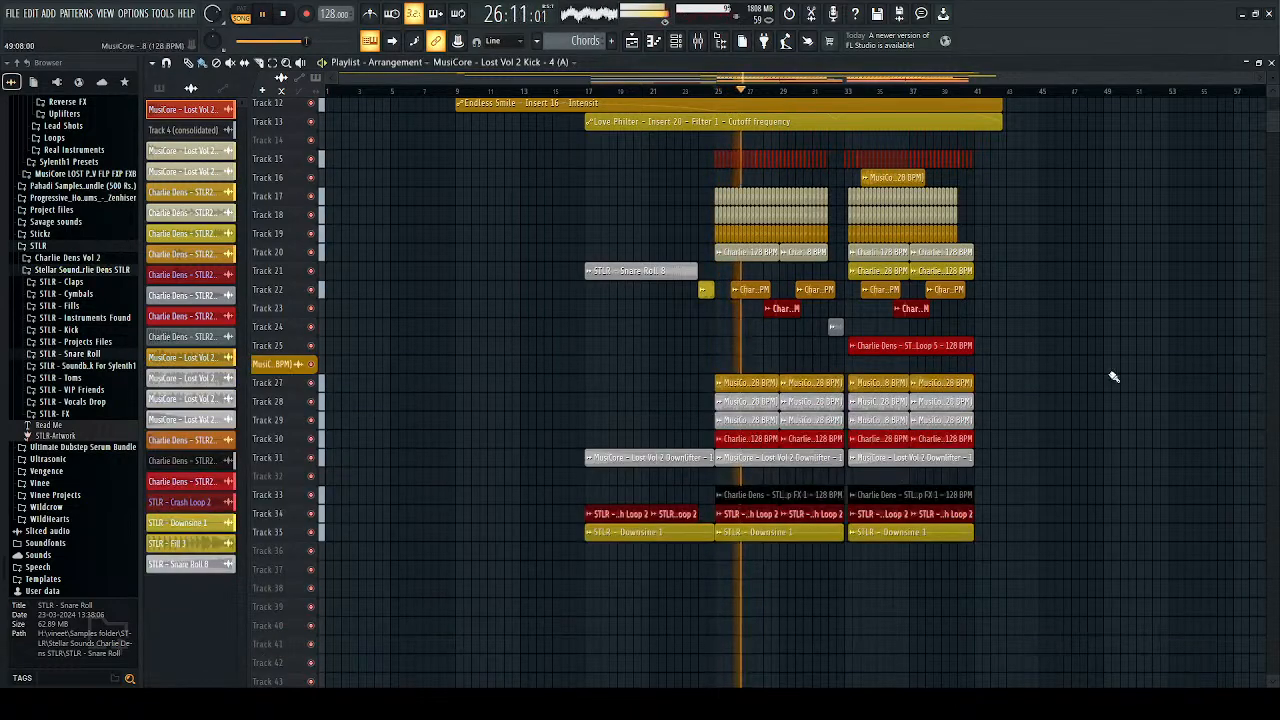
# Step: Replay the drop from bar 25 with the Track 15 kick soloed, and restore all tracks
pyautogui.scroll(-3, 915, 403)
pyautogui.scroll(5, 915, 403)
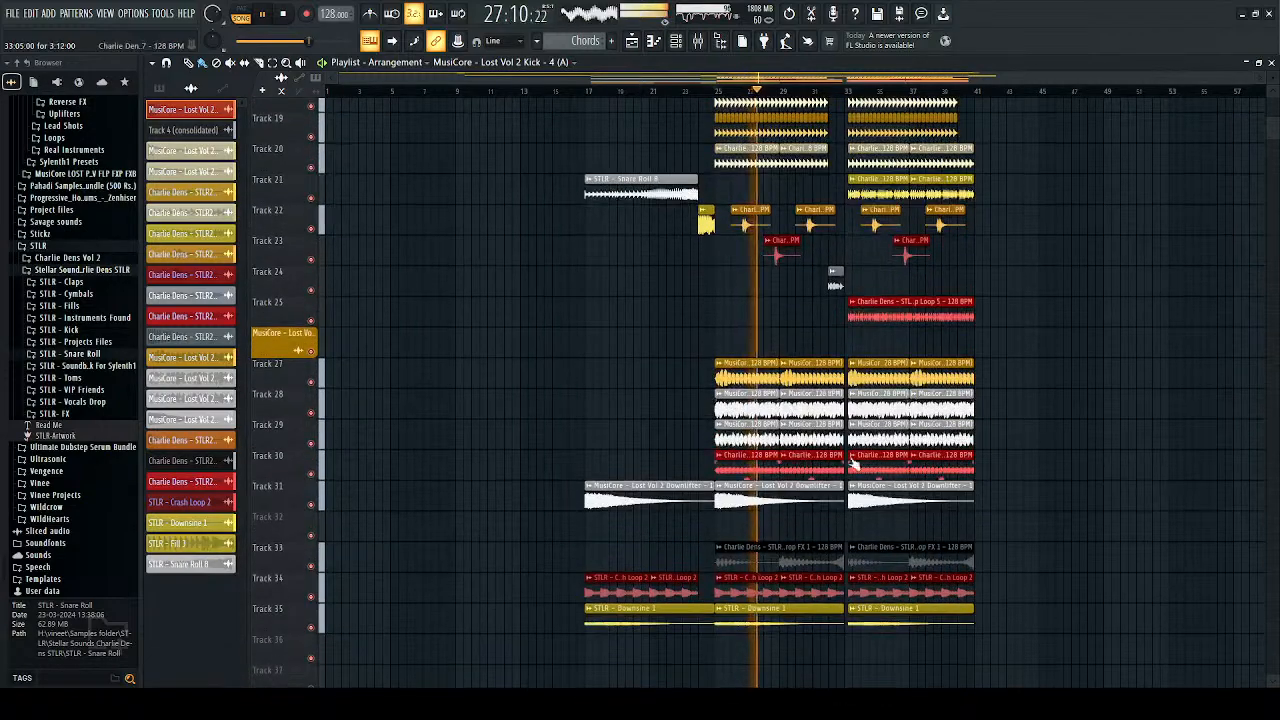
pyautogui.click(677, 92)
pyautogui.scroll(5, 640, 160)
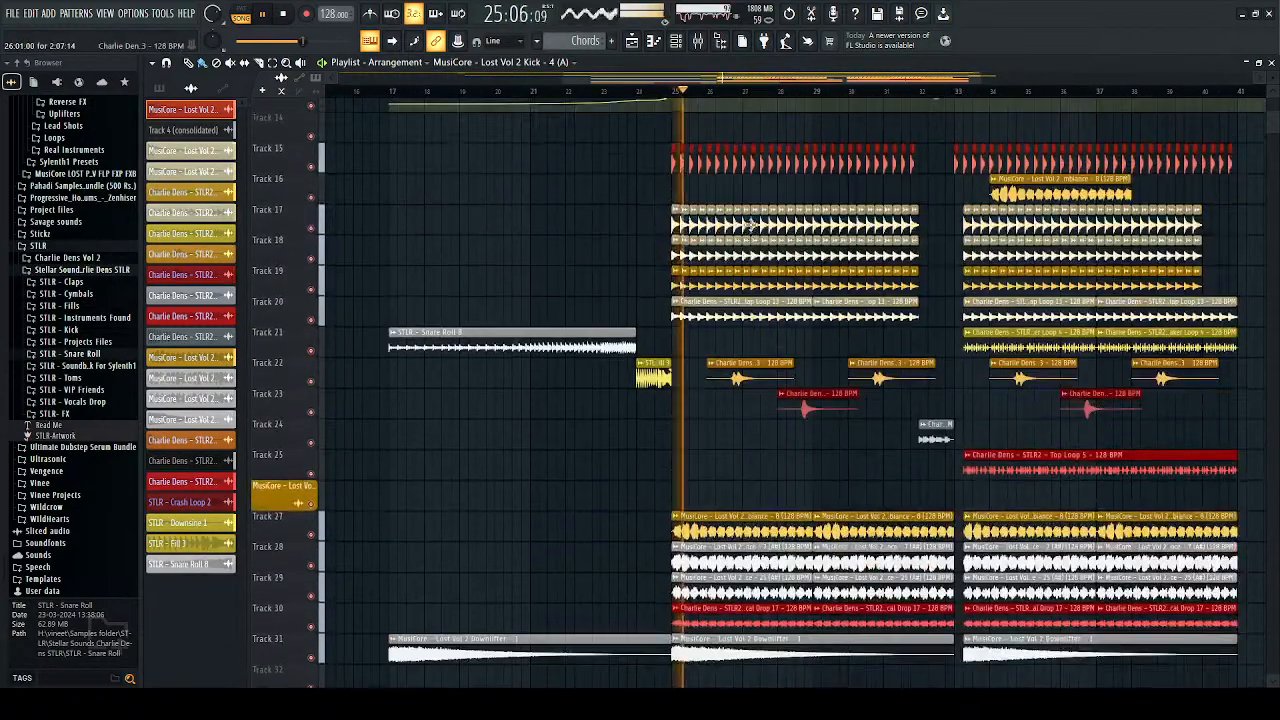
pyautogui.keyDown('ctrl'); pyautogui.click(319, 177); pyautogui.keyUp('ctrl')
pyautogui.keyDown('ctrl'); pyautogui.click(312, 169); pyautogui.keyUp('ctrl')
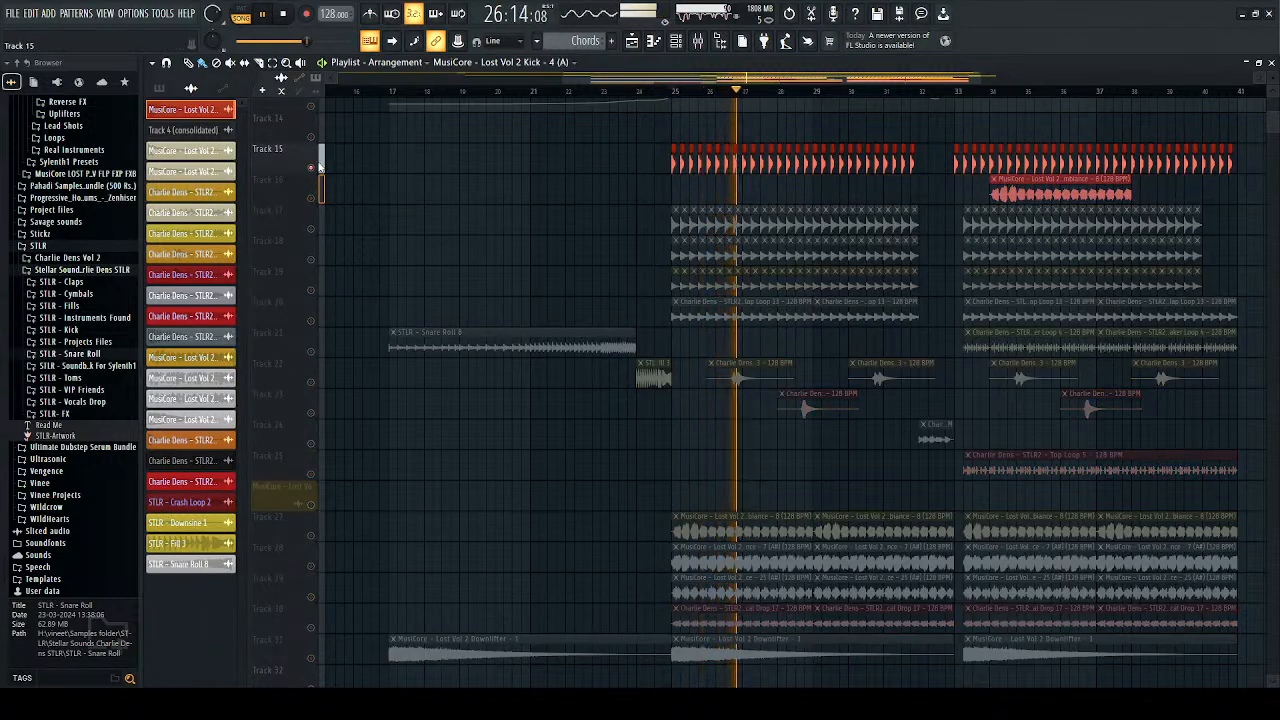
pyautogui.click(321, 169)
pyautogui.keyDown('ctrl'); pyautogui.click(306, 169); pyautogui.keyUp('ctrl')
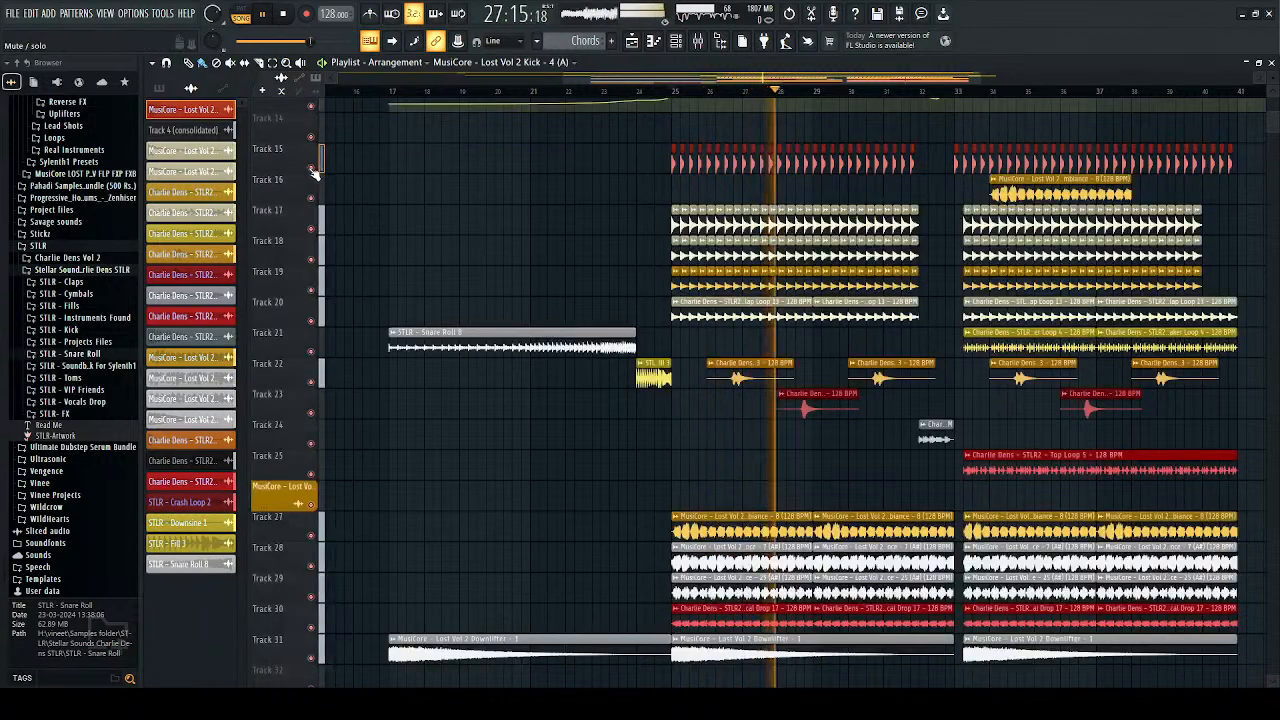
# Step: Stop playback and look over the arrangement's pattern, automation, drum and effect tracks
pyautogui.scroll(-3, 643, 277)
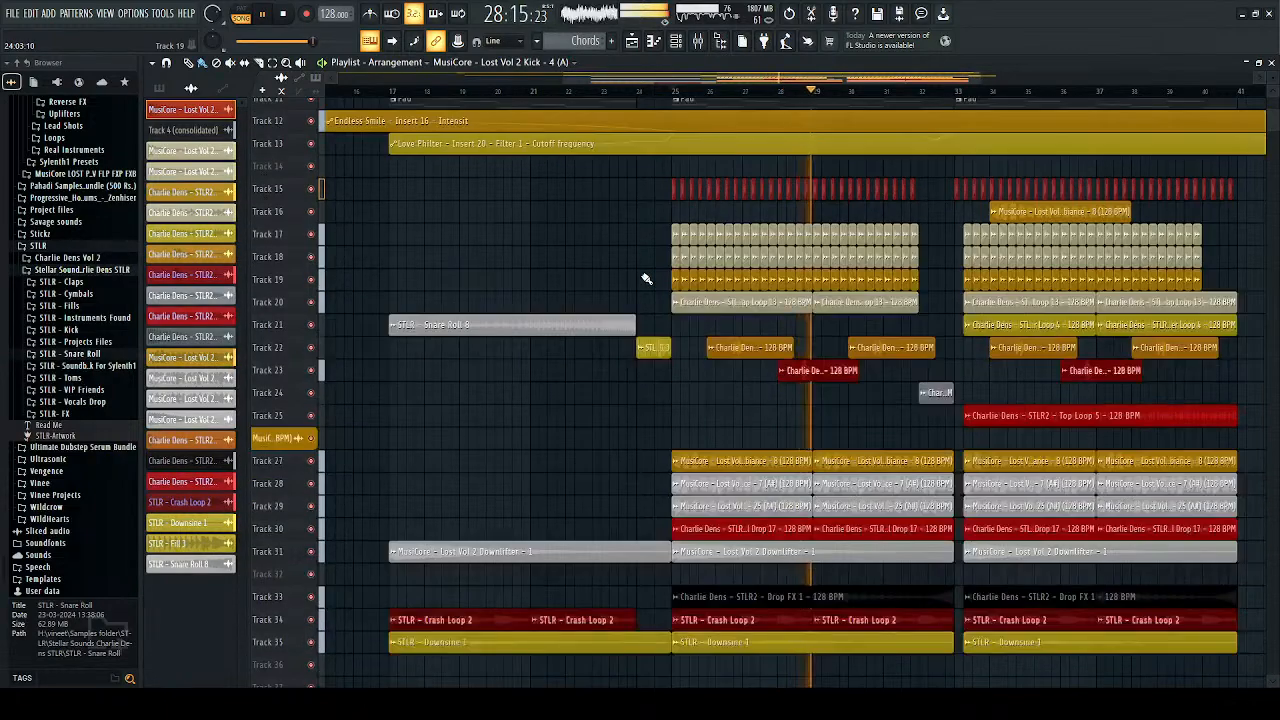
pyautogui.scroll(-2, 643, 277)
pyautogui.press('space')
pyautogui.scroll(2, 430, 107)
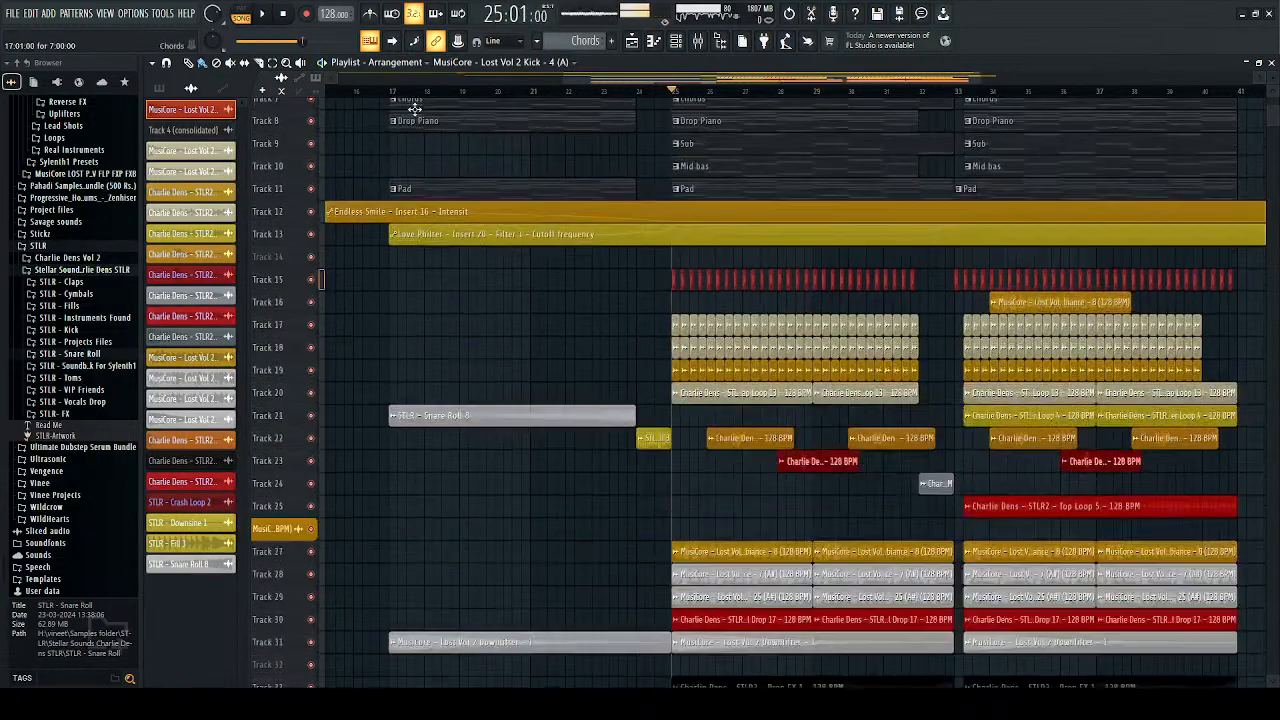
pyautogui.scroll(-3, 491, 205)
pyautogui.scroll(1, 517, 171)
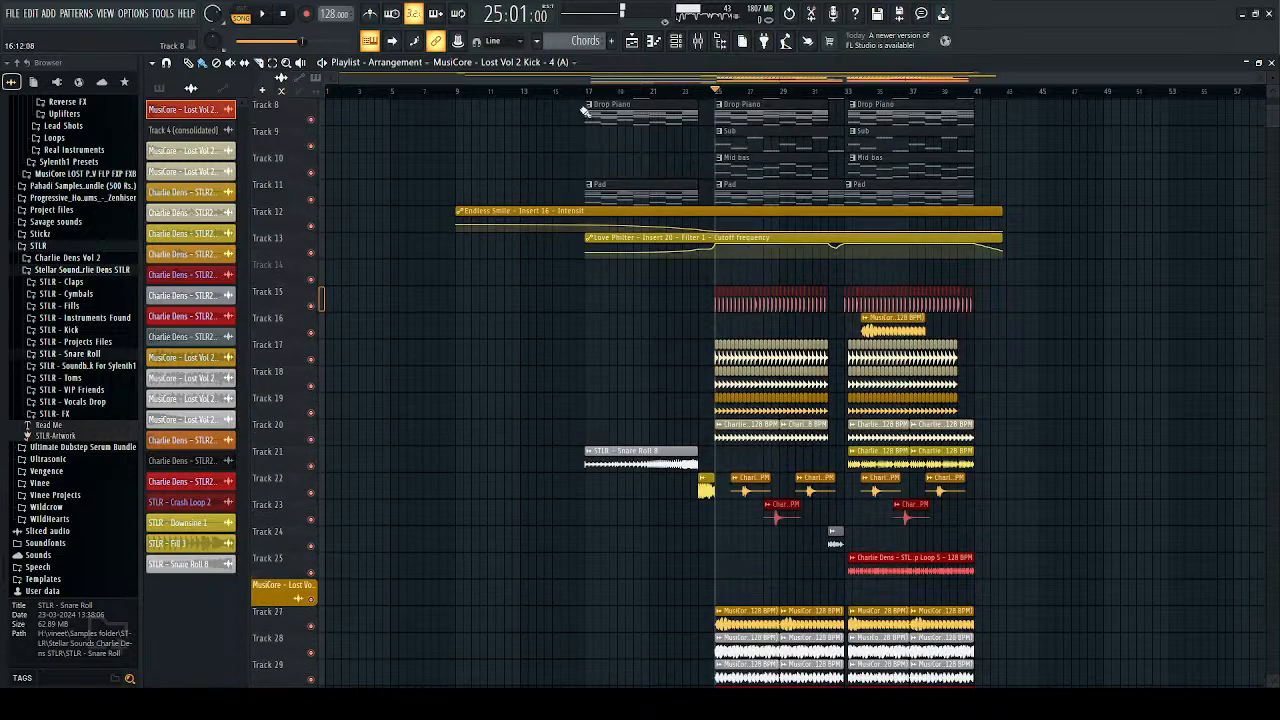
pyautogui.moveTo(591, 96); pyautogui.dragTo(828, 93)
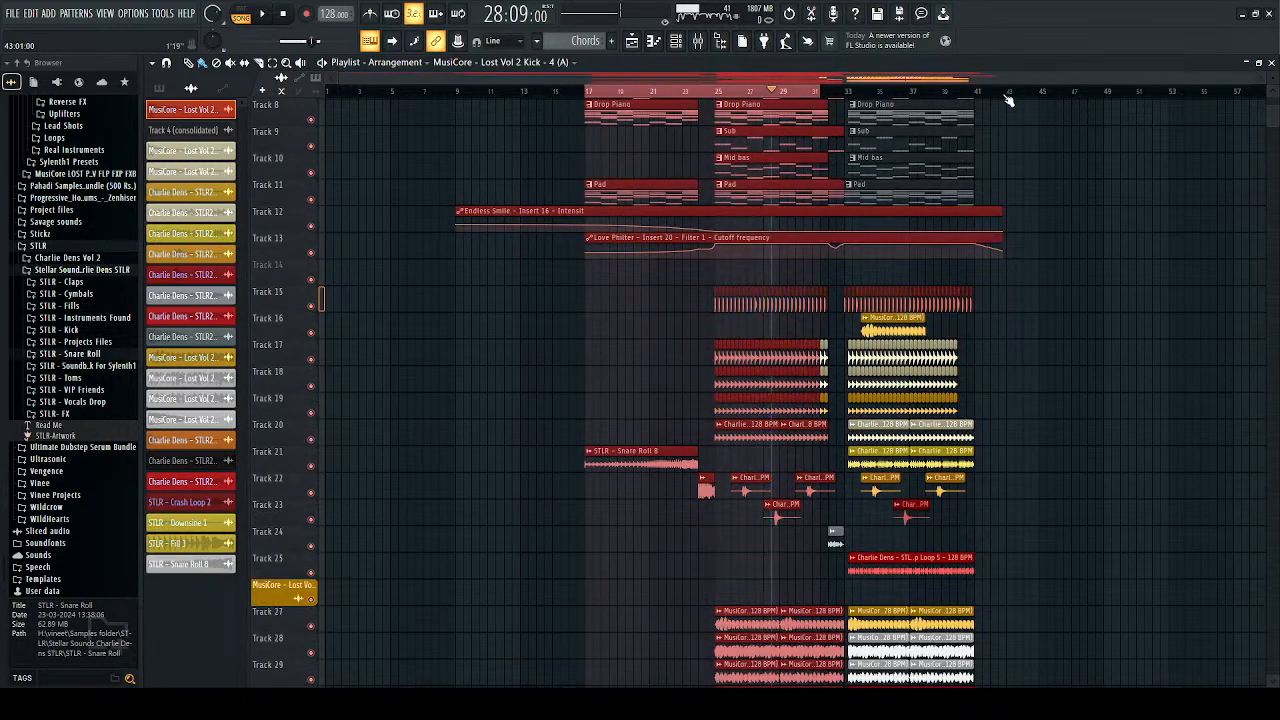
pyautogui.click(586, 95)
pyautogui.moveTo(588, 97)
pyautogui.mouseDown()
pyautogui.moveTo(757, 116)
pyautogui.moveTo(584, 103)
pyautogui.mouseUp()
pyautogui.click(579, 102)
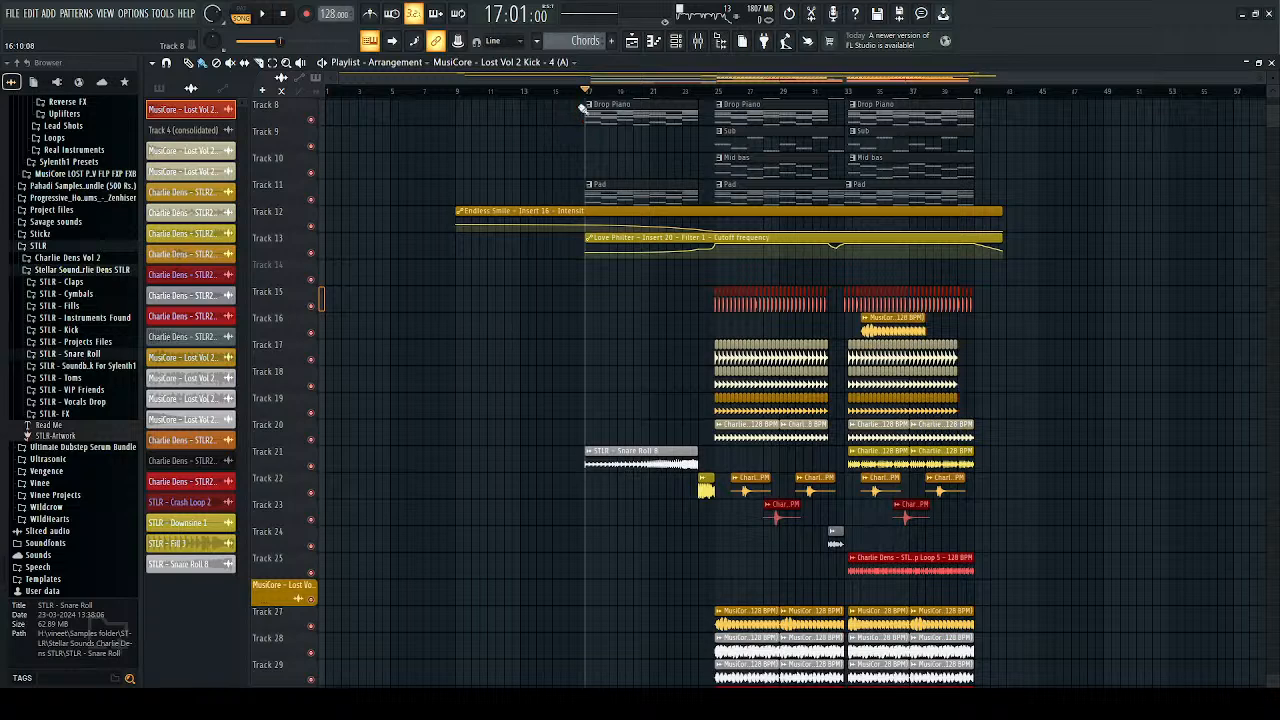
# Step: Select bars 17 to 45 of the arrangement and render that range as Youtube progressive house
pyautogui.moveTo(588, 95)
pyautogui.mouseDown()
pyautogui.moveTo(1006, 91)
pyautogui.moveTo(578, 100)
pyautogui.moveTo(1040, 102)
pyautogui.moveTo(581, 95)
pyautogui.mouseUp()
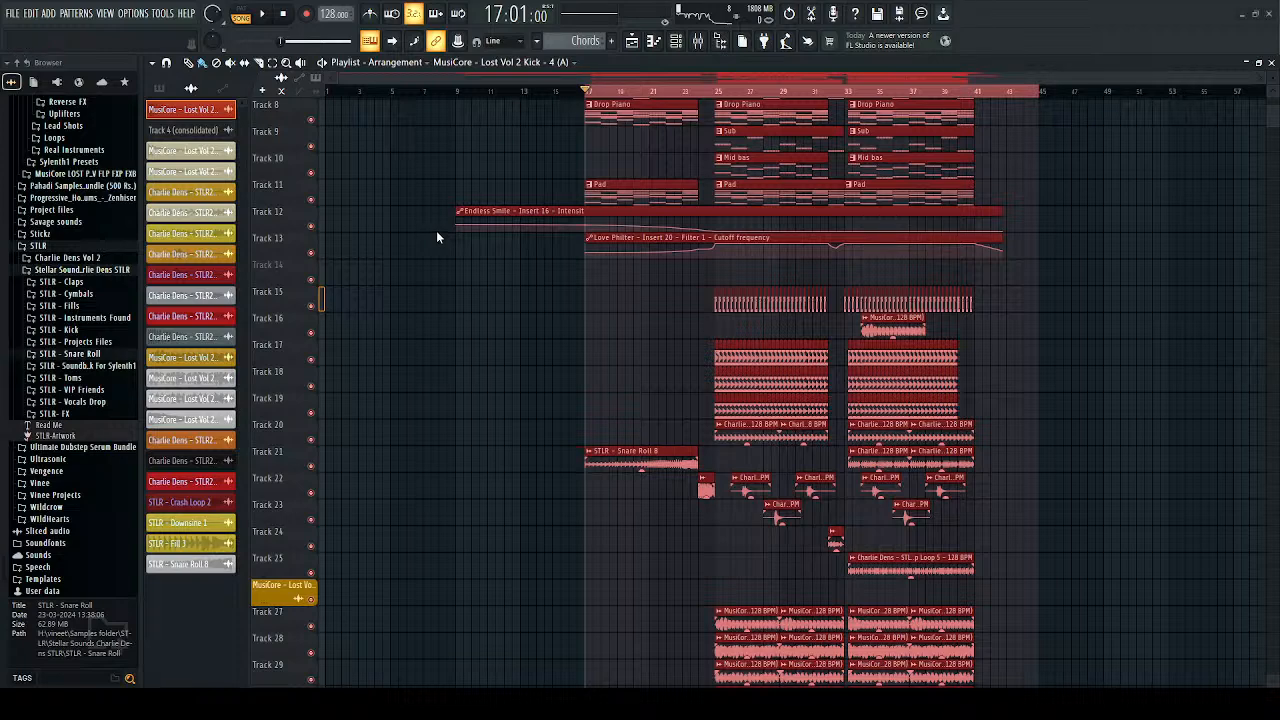
pyautogui.click(766, 541)
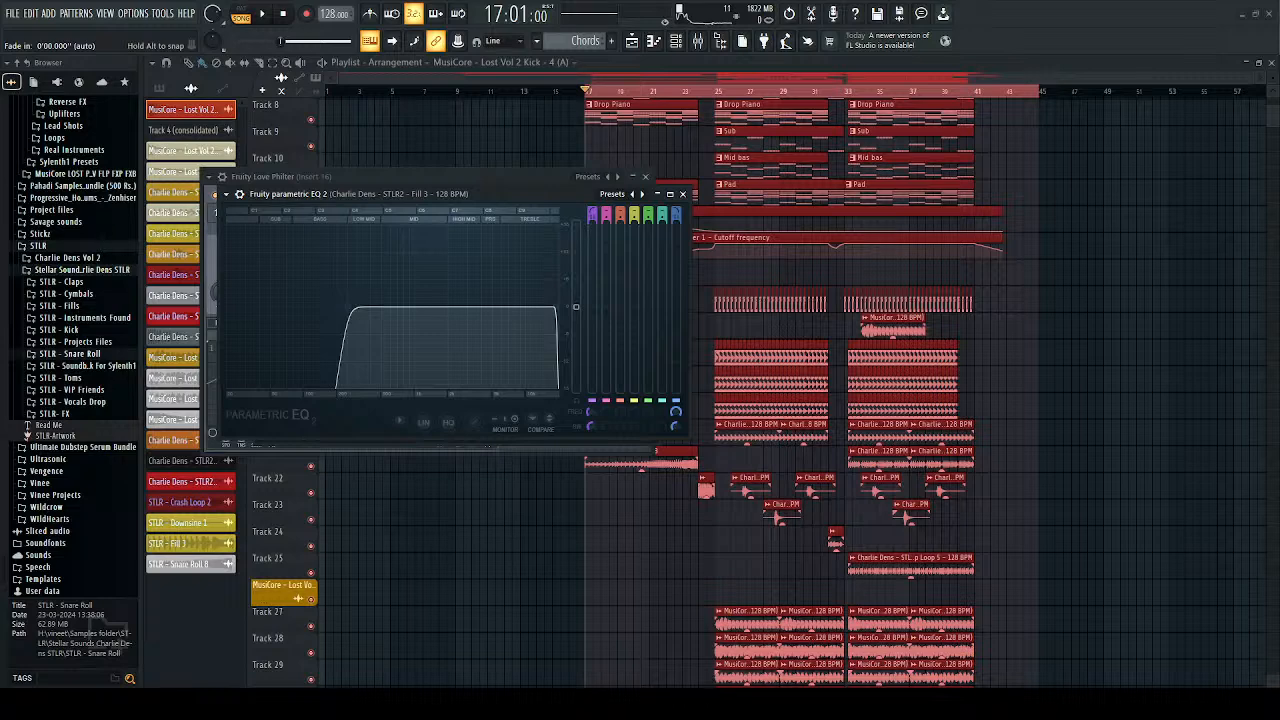
pyautogui.keyDown('ctrl'); pyautogui.click(1062, 297); pyautogui.keyUp('ctrl')
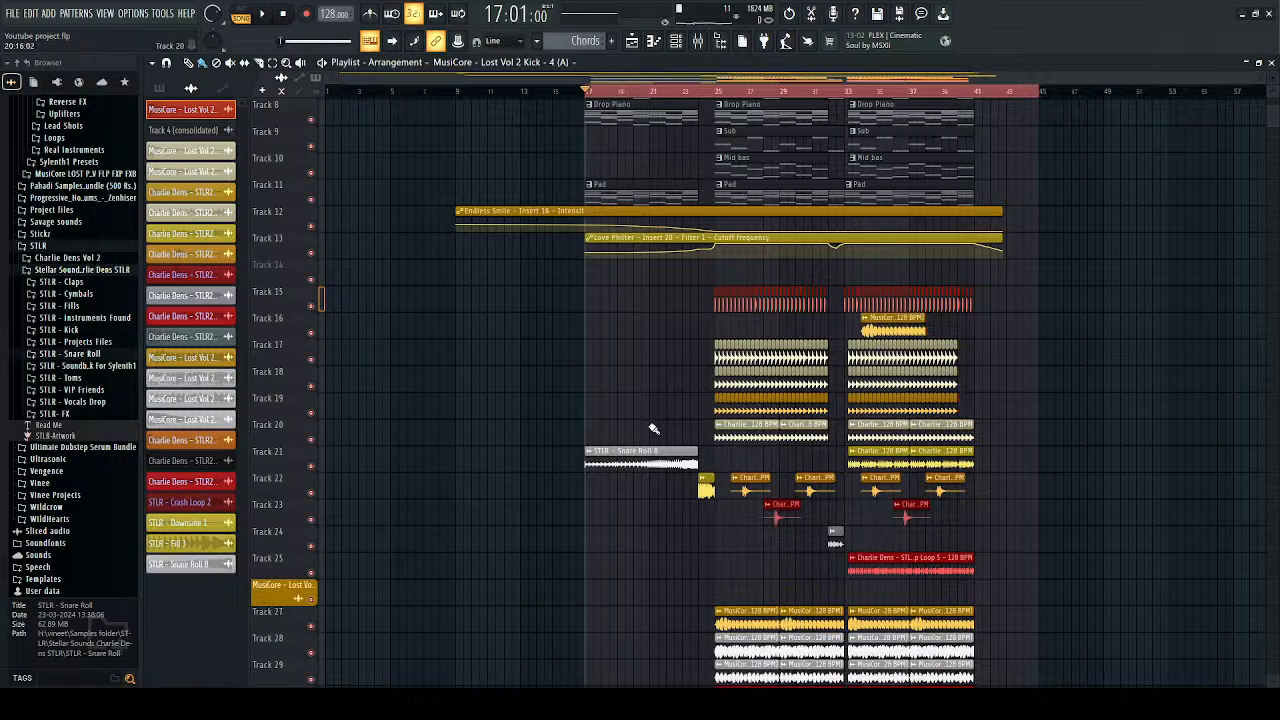
# Step: Place the Youtube progressive house audio clip on Track 39, starting at bar 17
pyautogui.scroll(3, 657, 368)
pyautogui.scroll(-9, 657, 365)
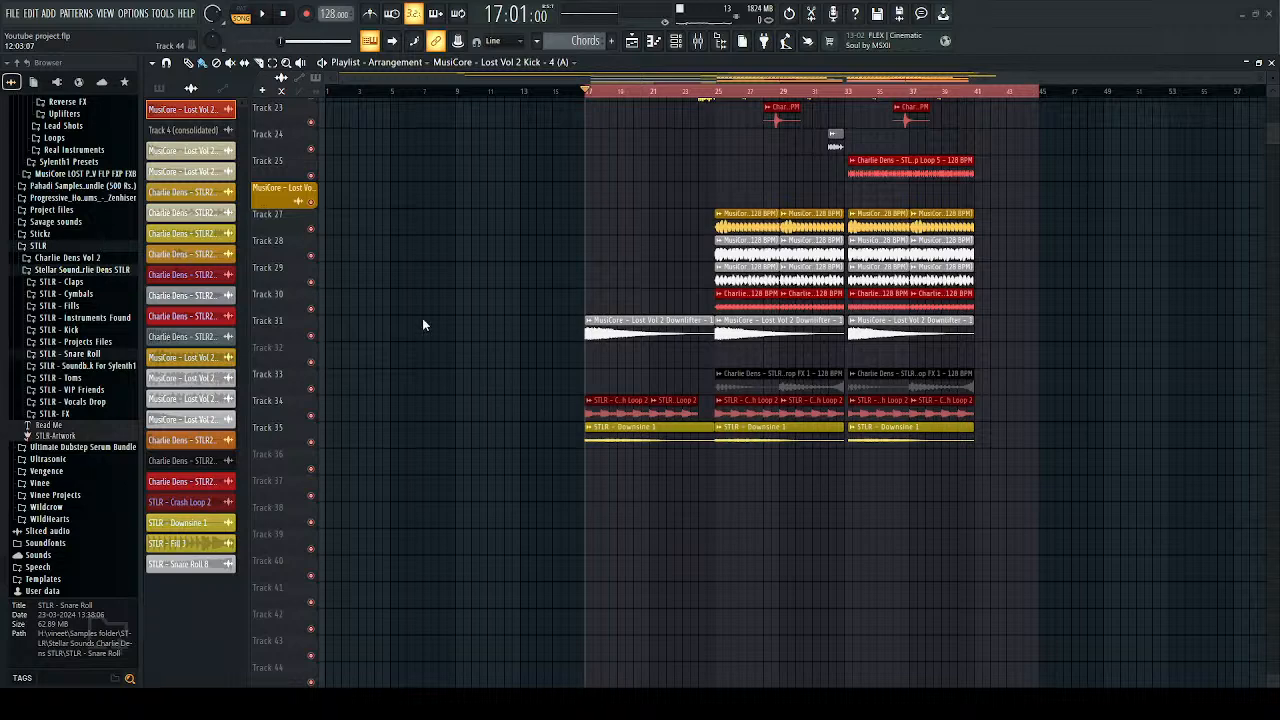
pyautogui.click(200, 278)
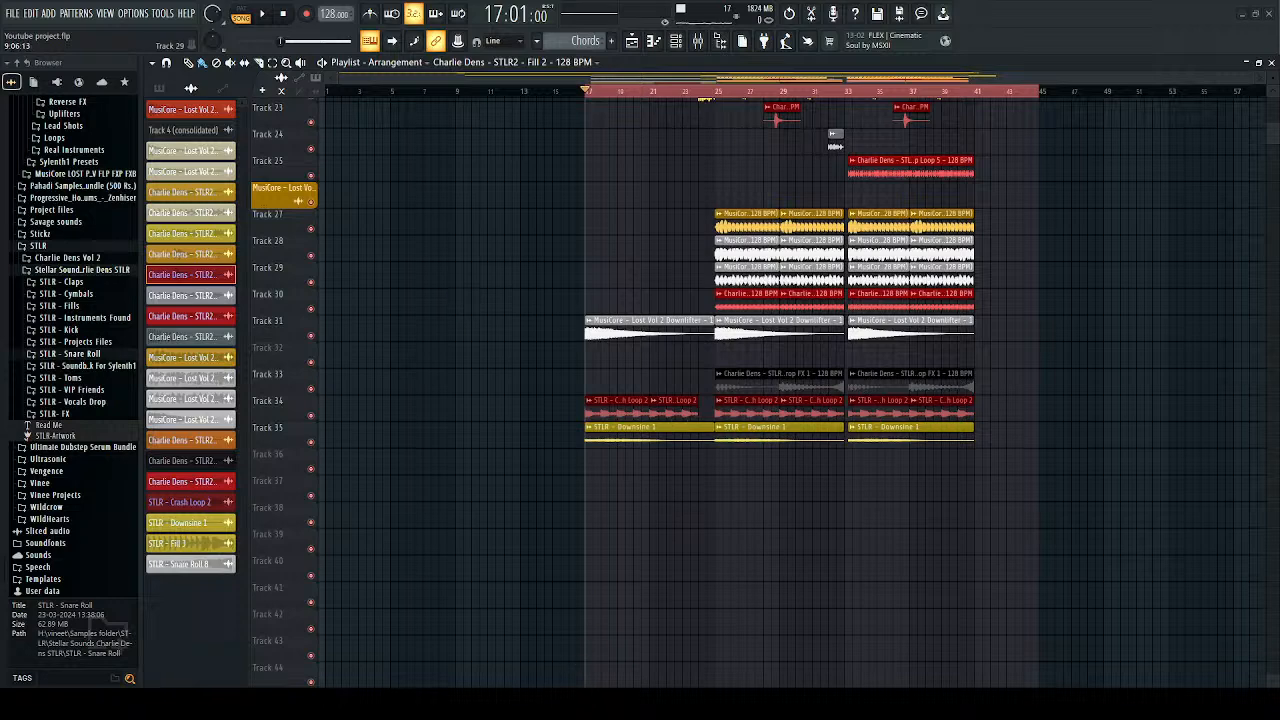
pyautogui.moveTo(473, 331); pyautogui.dragTo(625, 551)
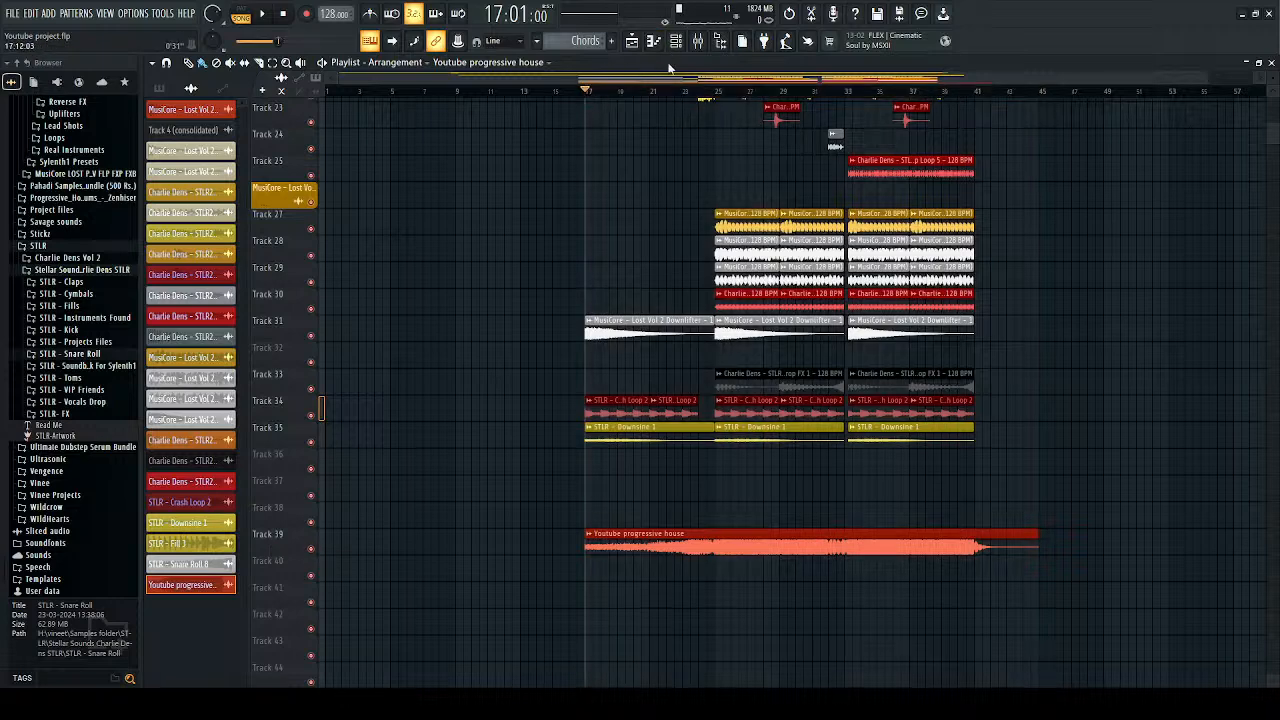
# Step: Recolor all patterns green: Pattern 1, Leads, Chords, Drop Piano, Sub, Mid bas and Pad
pyautogui.scroll(3, 706, 100)
pyautogui.click(190, 88)
pyautogui.click(190, 192)
pyautogui.click(170, 130)
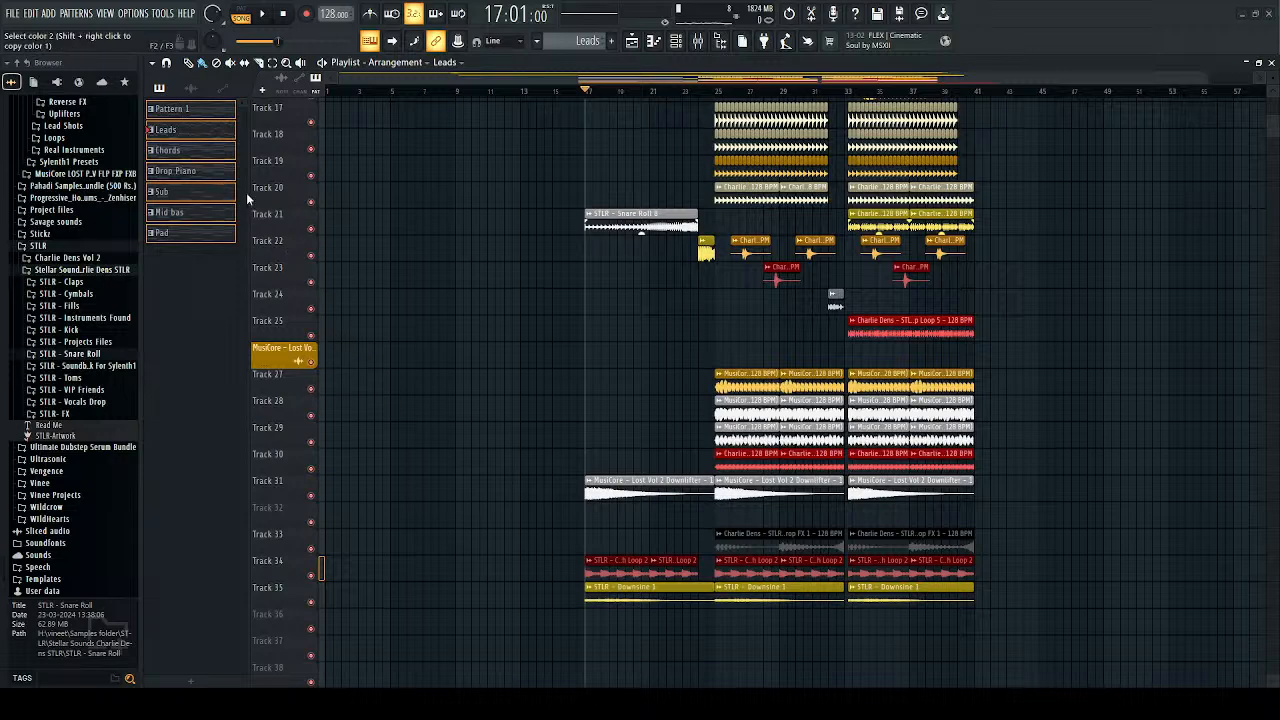
pyautogui.doubleClick(290, 401)
pyautogui.scroll(5, 500, 249)
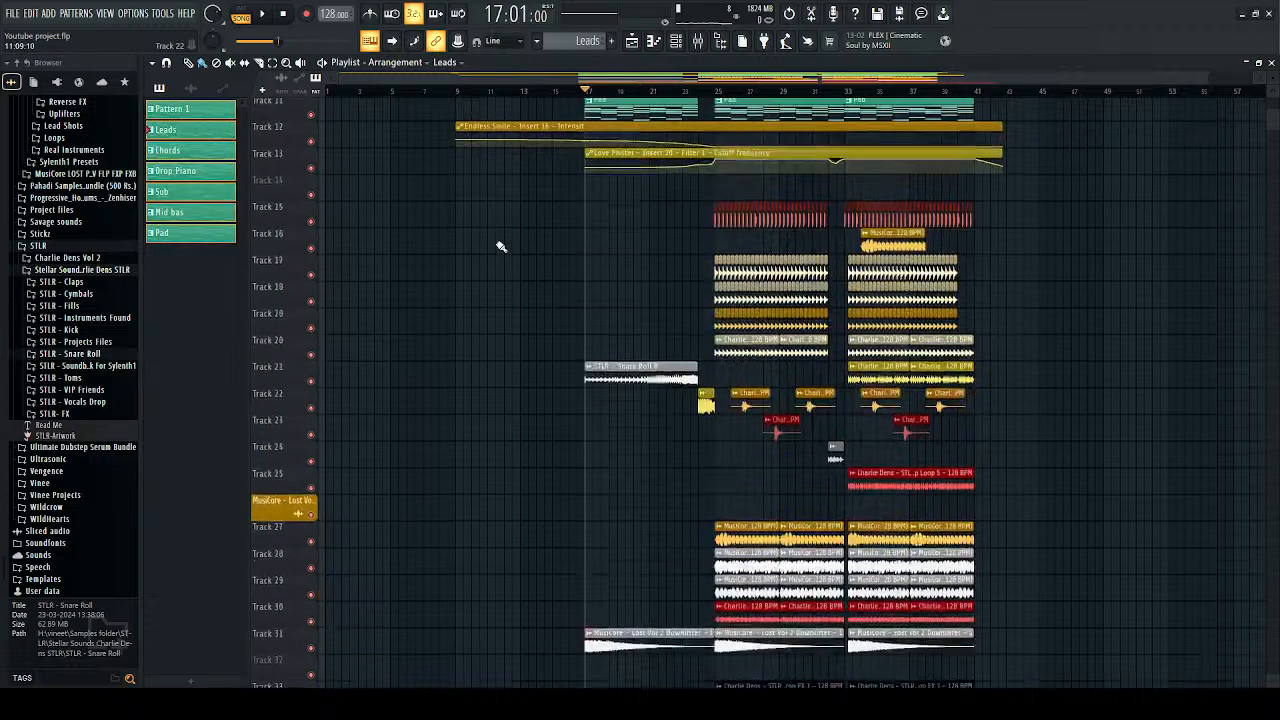
# Step: Recolor all audio clips green, from the Lost Vol 2 Kick to Youtube progressive house
pyautogui.click(192, 88)
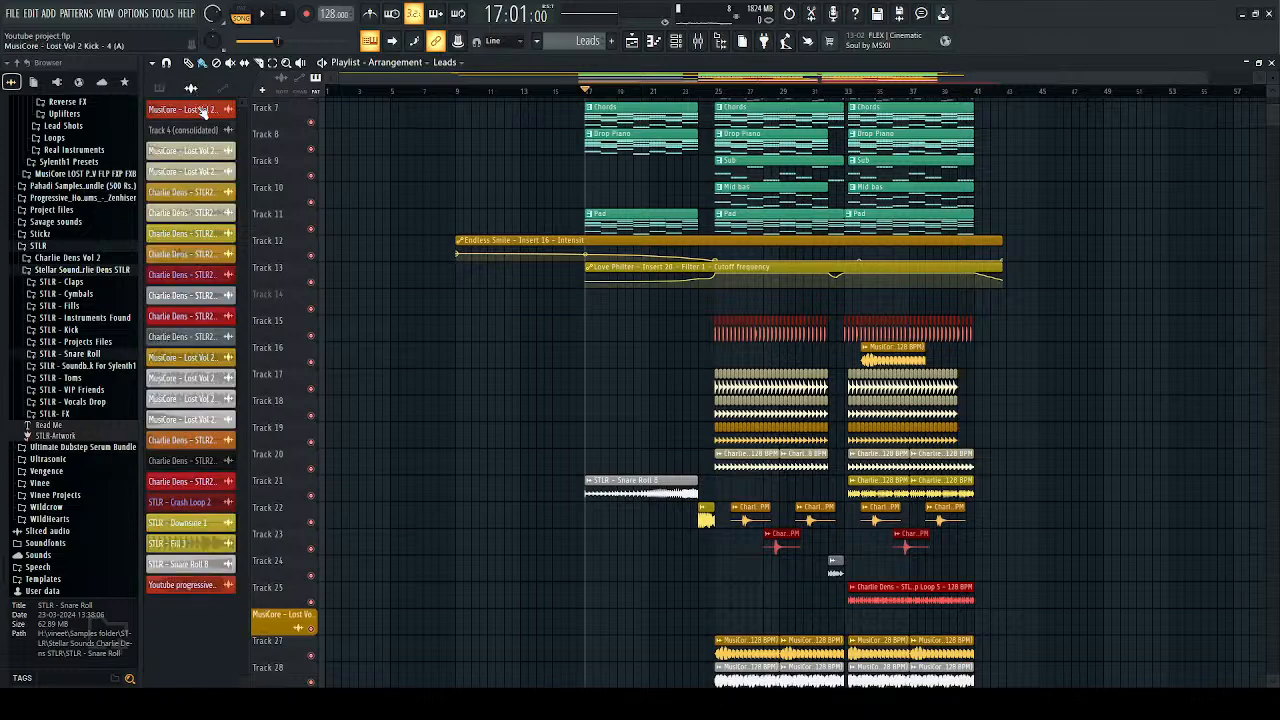
pyautogui.click(185, 109)
pyautogui.click(195, 584)
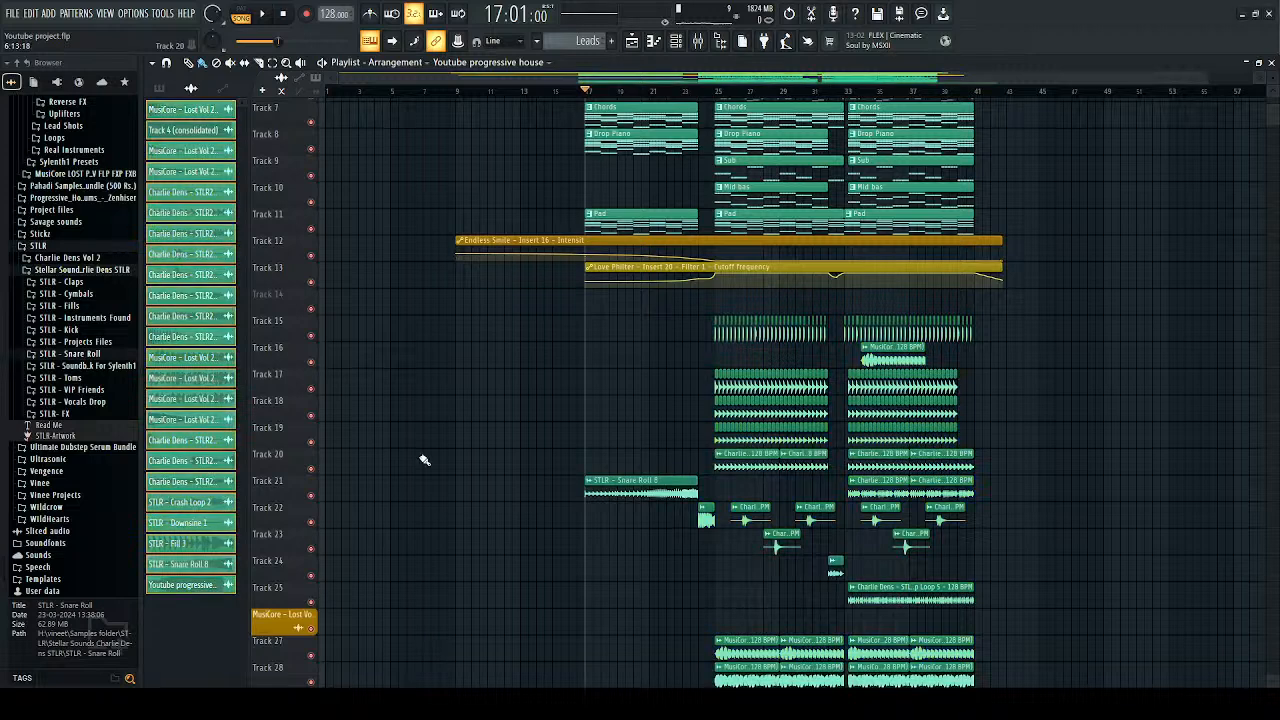
# Step: Recolor all automation clips green to match the patterns and audio clips
pyautogui.click(222, 89)
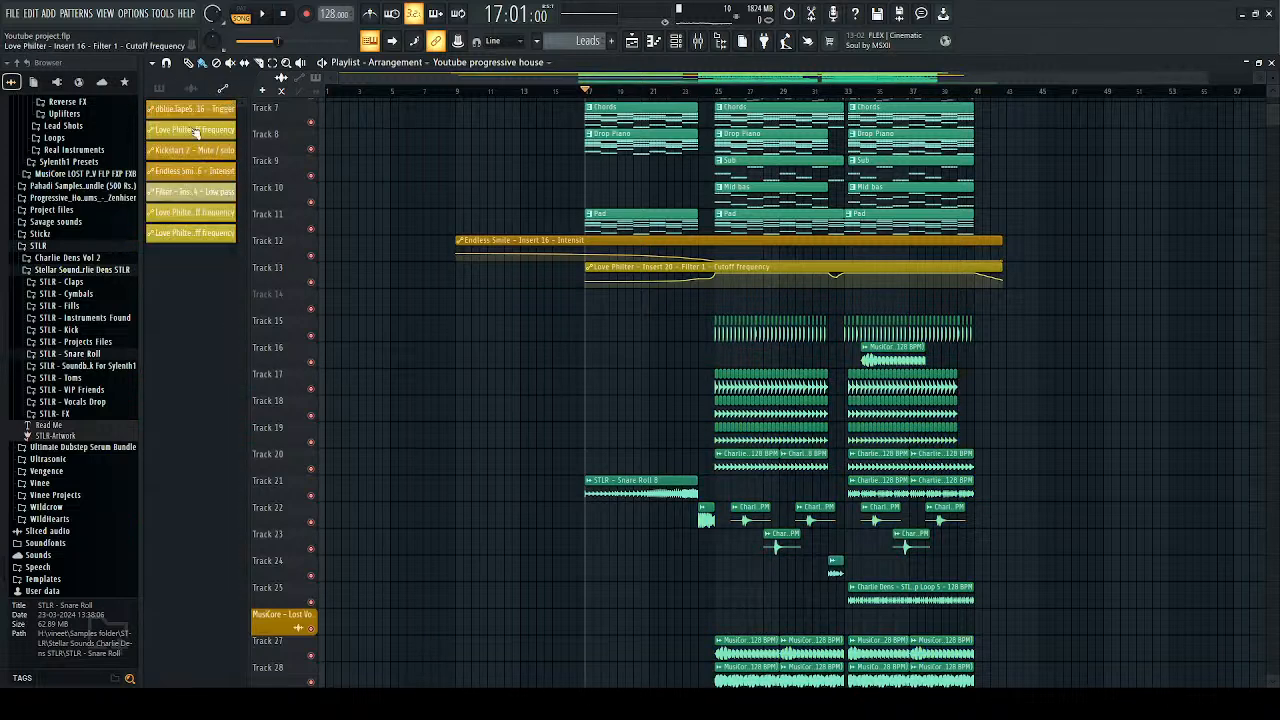
pyautogui.click(195, 238)
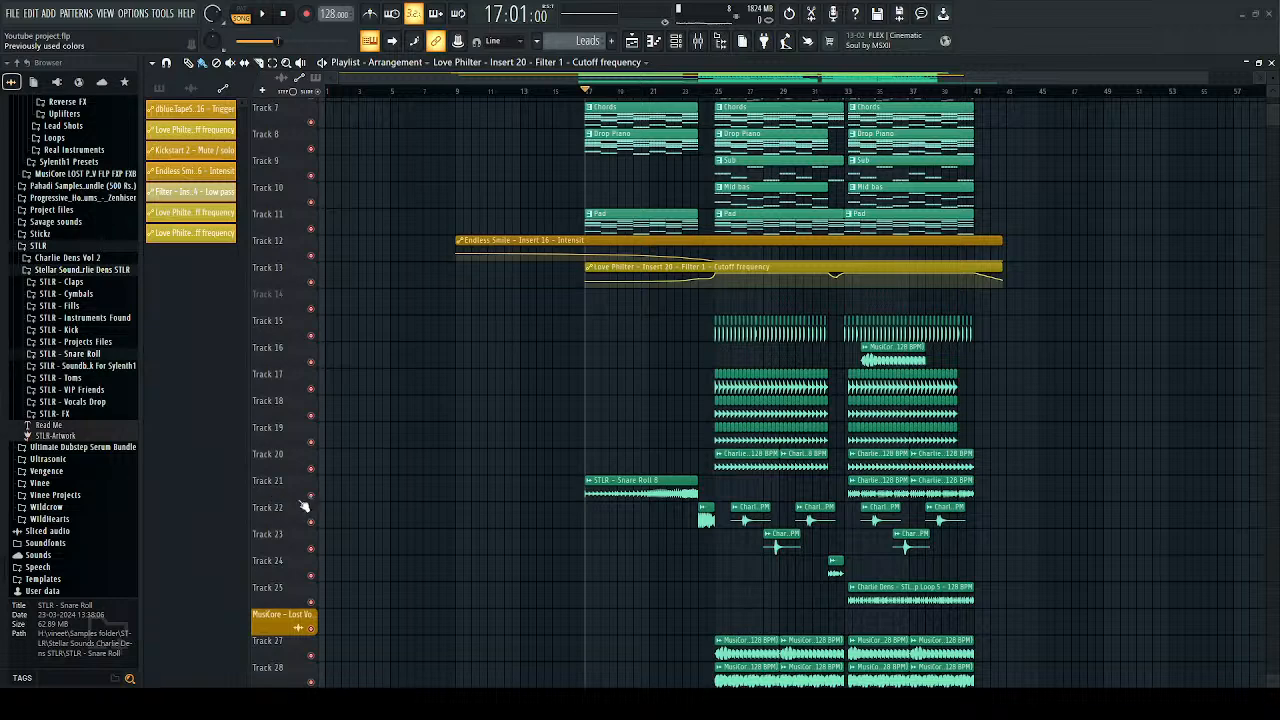
pyautogui.scroll(-5, 491, 371)
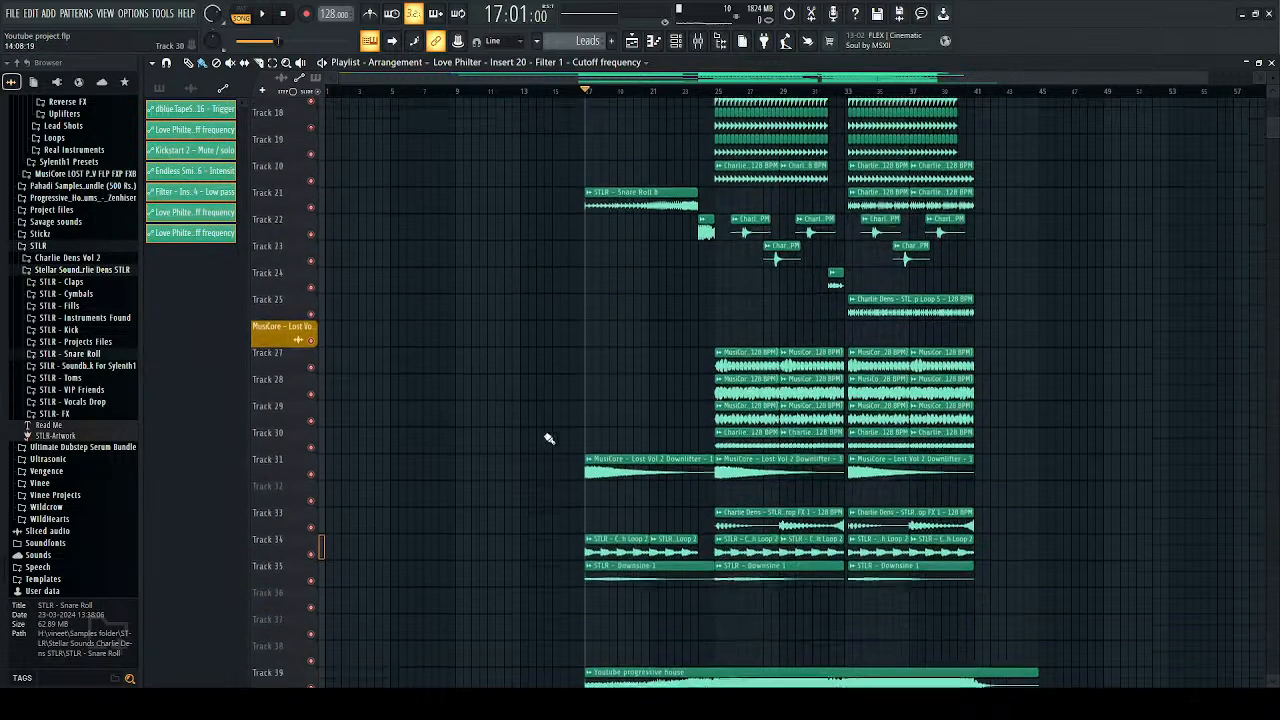
# Step: Set the channel rack to show all channels and check their colors
pyautogui.press('F6')
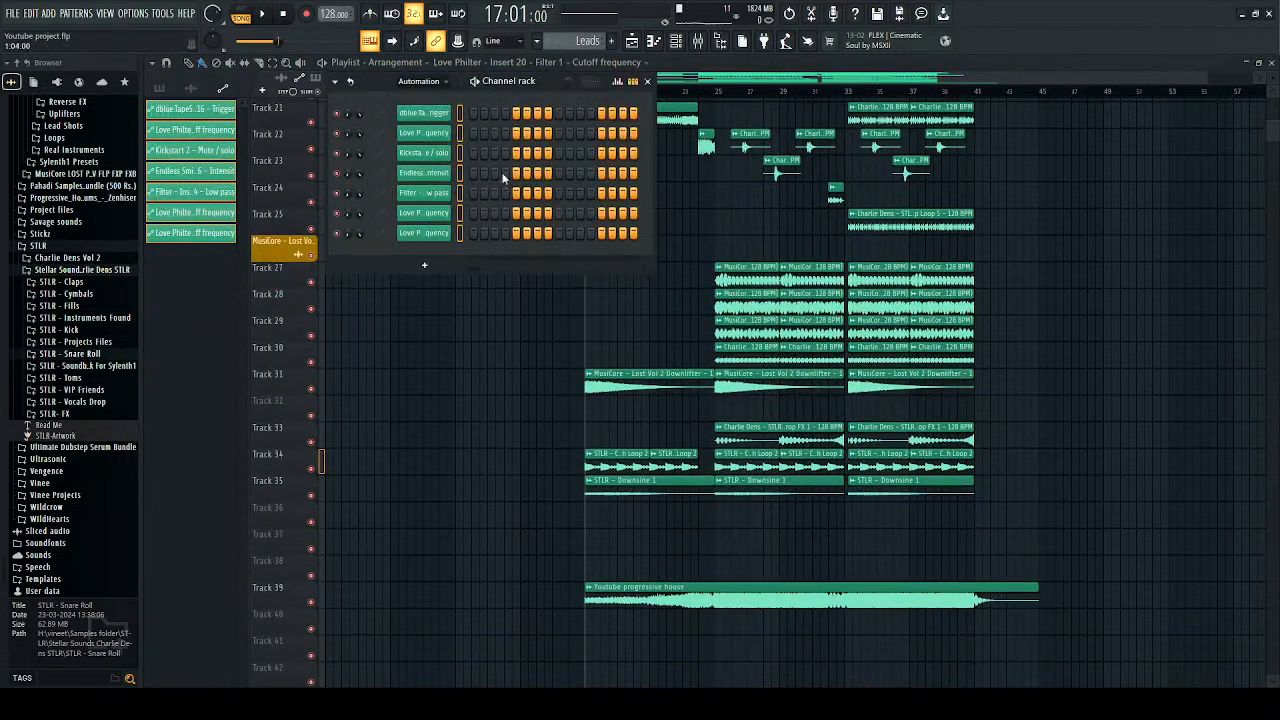
pyautogui.click(424, 103)
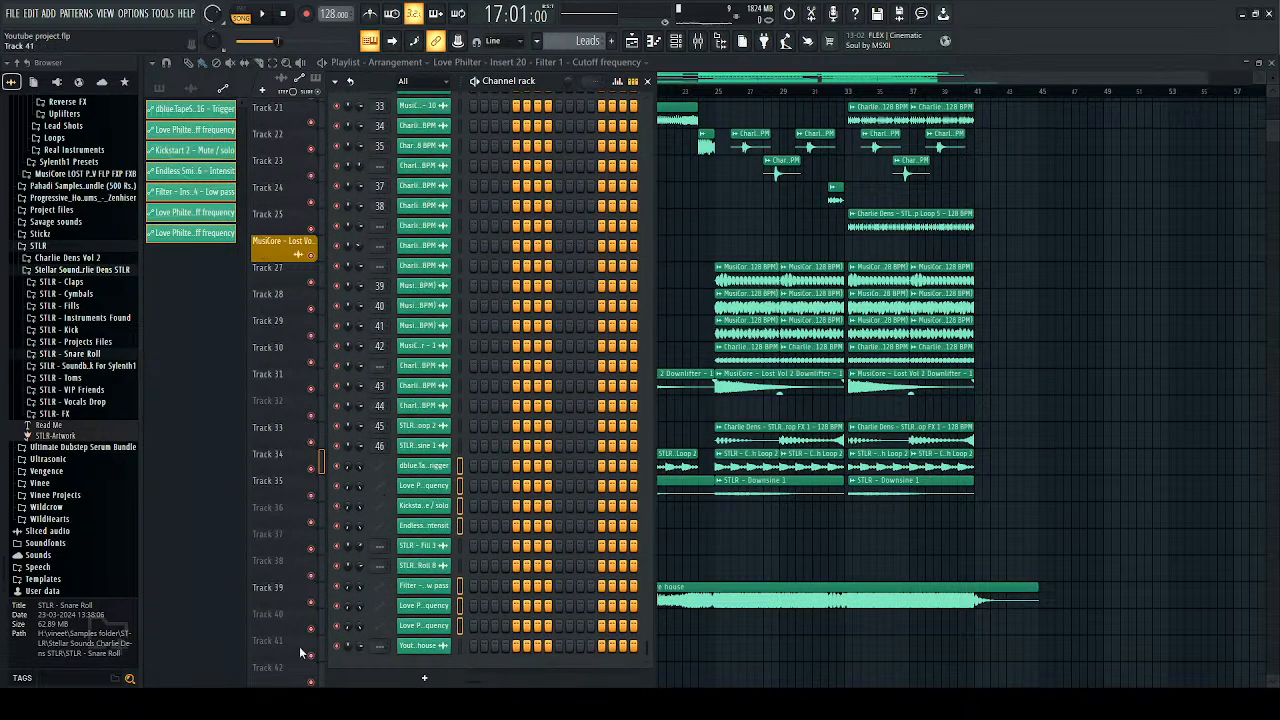
pyautogui.press('F6')
# Step: Play the arrangement briefly from bar 17 and inspect the Master track in the mixer
pyautogui.press('space')
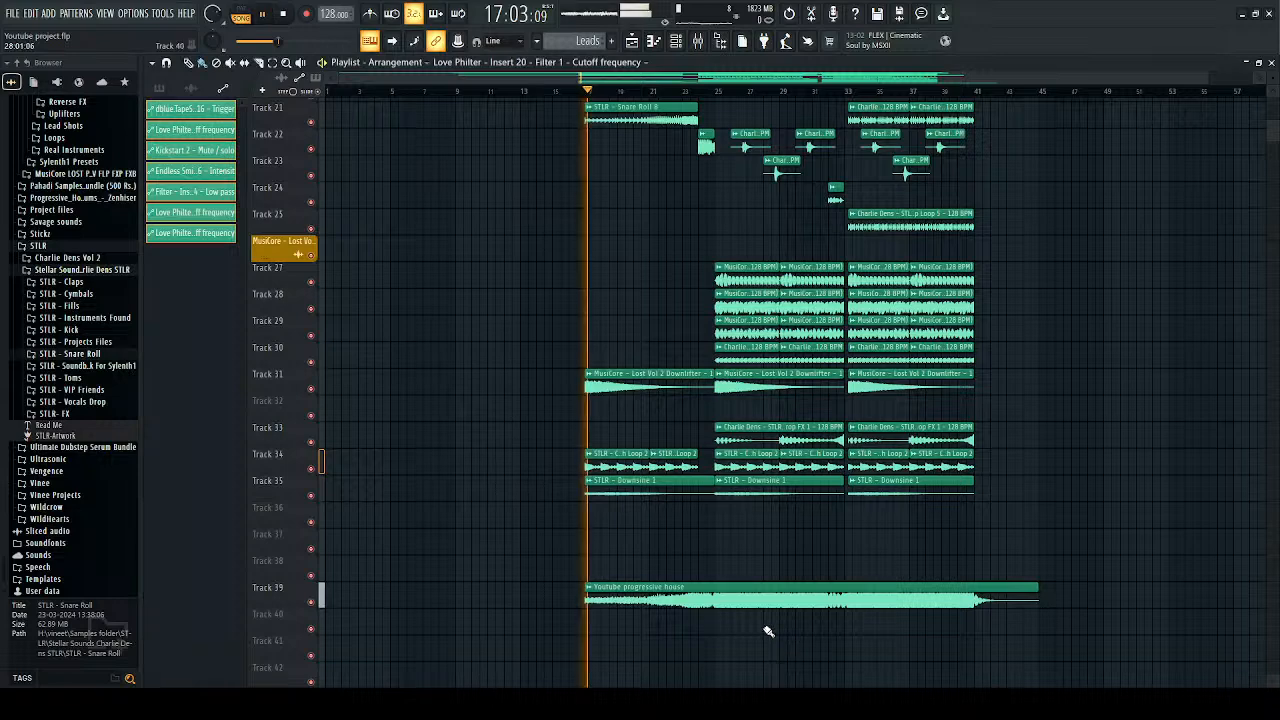
pyautogui.press('space')
pyautogui.press('F9')
pyautogui.click(195, 430)
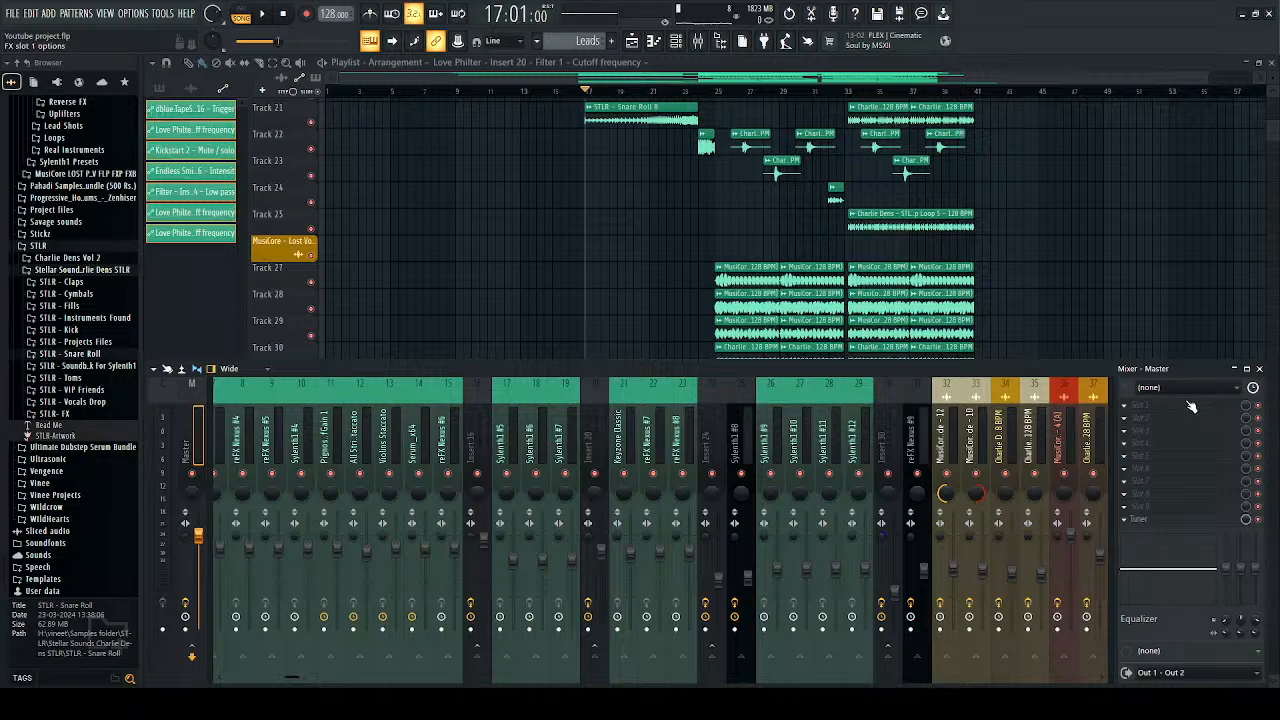
pyautogui.click(1262, 369)
pyautogui.scroll(5, 1142, 228)
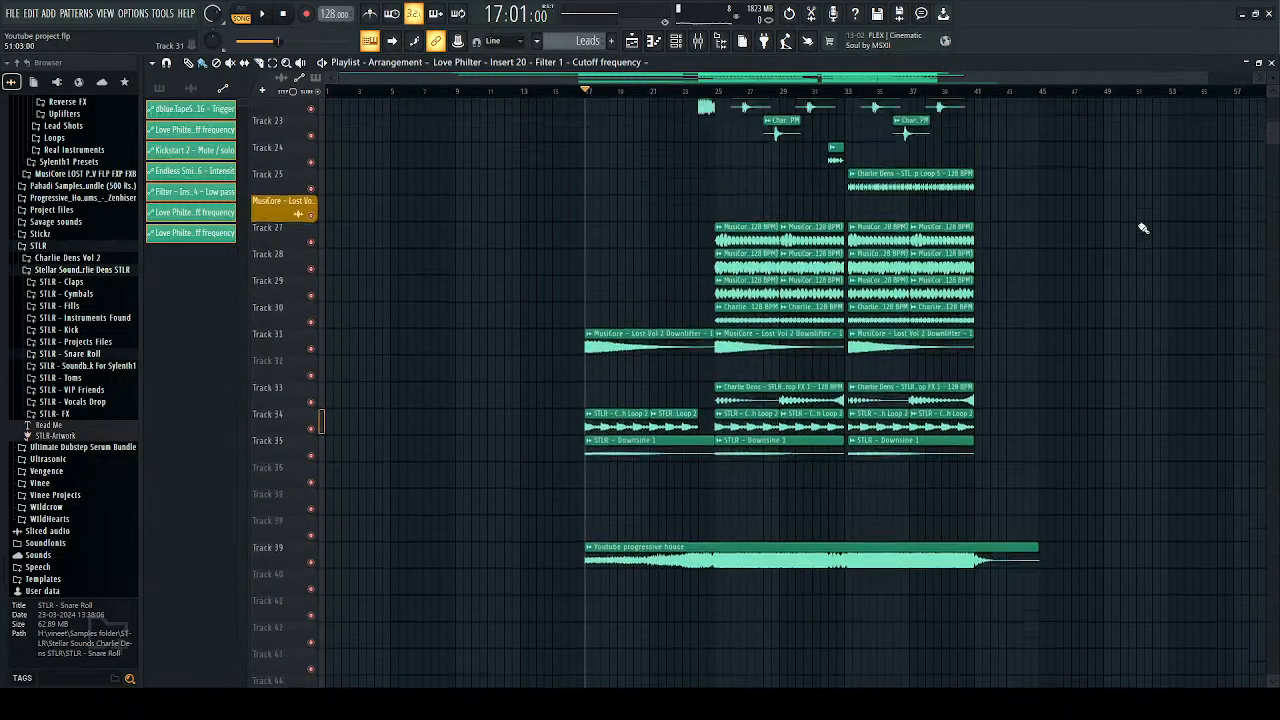
# Step: Move the Youtube progressive house audio clip up to Track 26, keeping its start at bar 17
pyautogui.scroll(-5, 1142, 228)
pyautogui.moveTo(1068, 584); pyautogui.dragTo(930, 630)
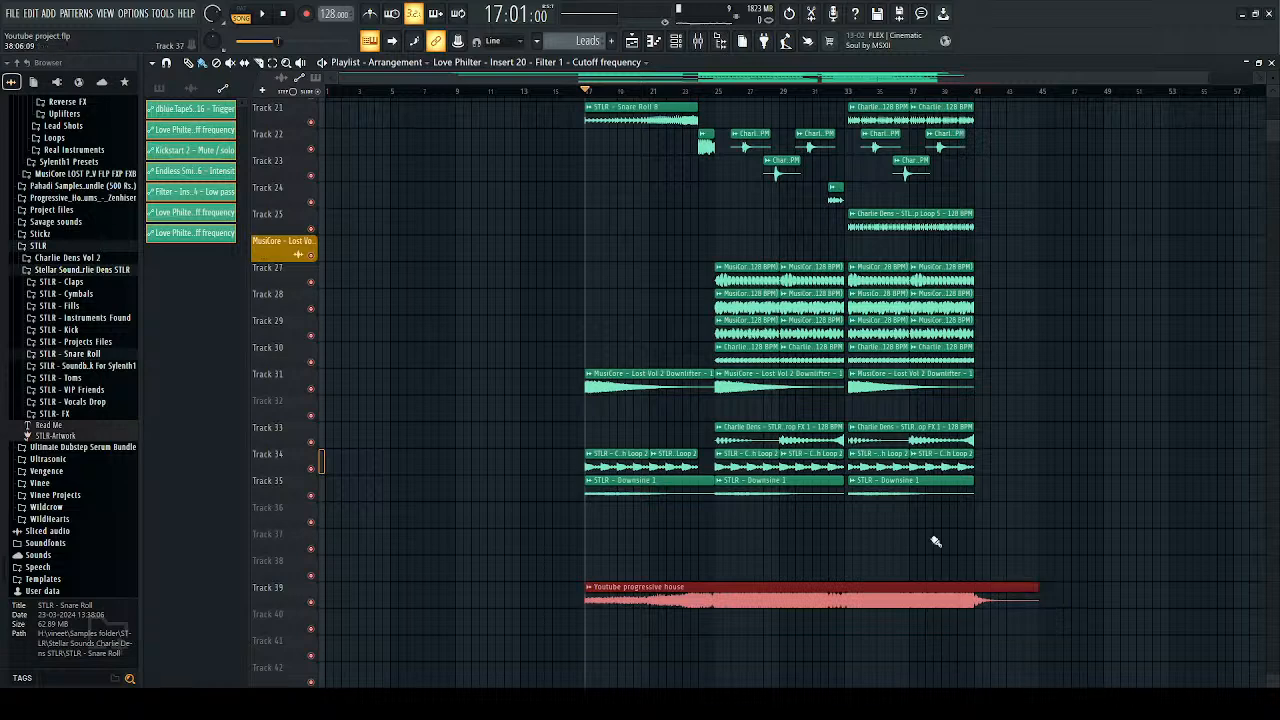
pyautogui.press('Up')
pyautogui.press('Up')
pyautogui.press('Up')
pyautogui.press('Up')
pyautogui.press('Up')
pyautogui.press('Up')
pyautogui.press('Up')
pyautogui.press('Up')
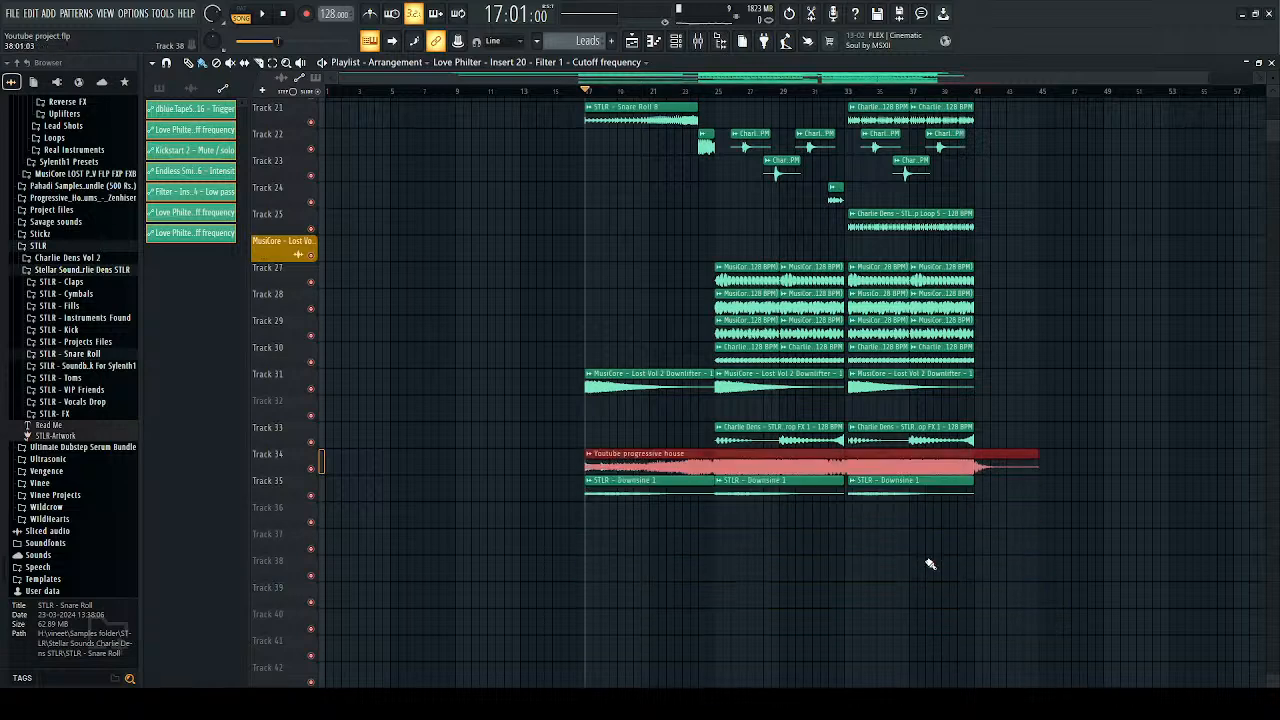
pyautogui.press('Up')
pyautogui.press('Up')
pyautogui.press('Up')
pyautogui.press('Up')
pyautogui.press('Up')
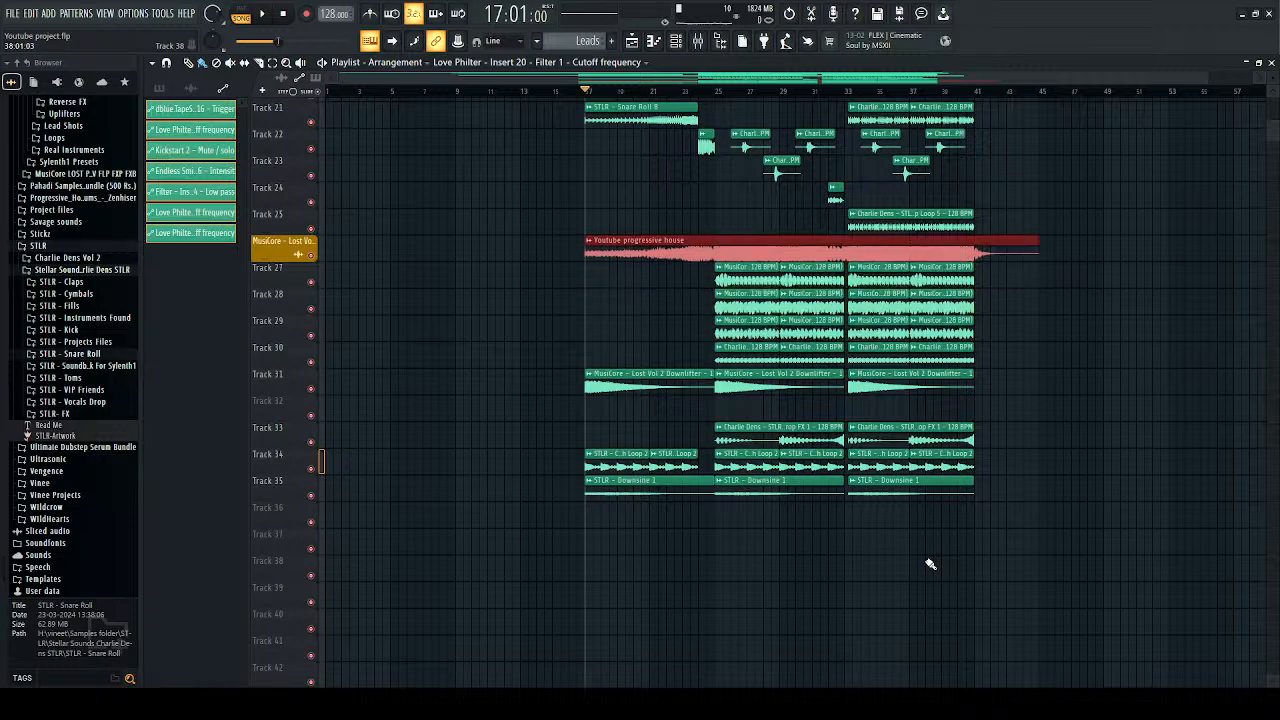
pyautogui.click(929, 564)
# Step: Play the arrangement from bar 17 and delete the MusiCore audio clip on Track 16
pyautogui.press('space')
pyautogui.scroll(-4, 630, 260)
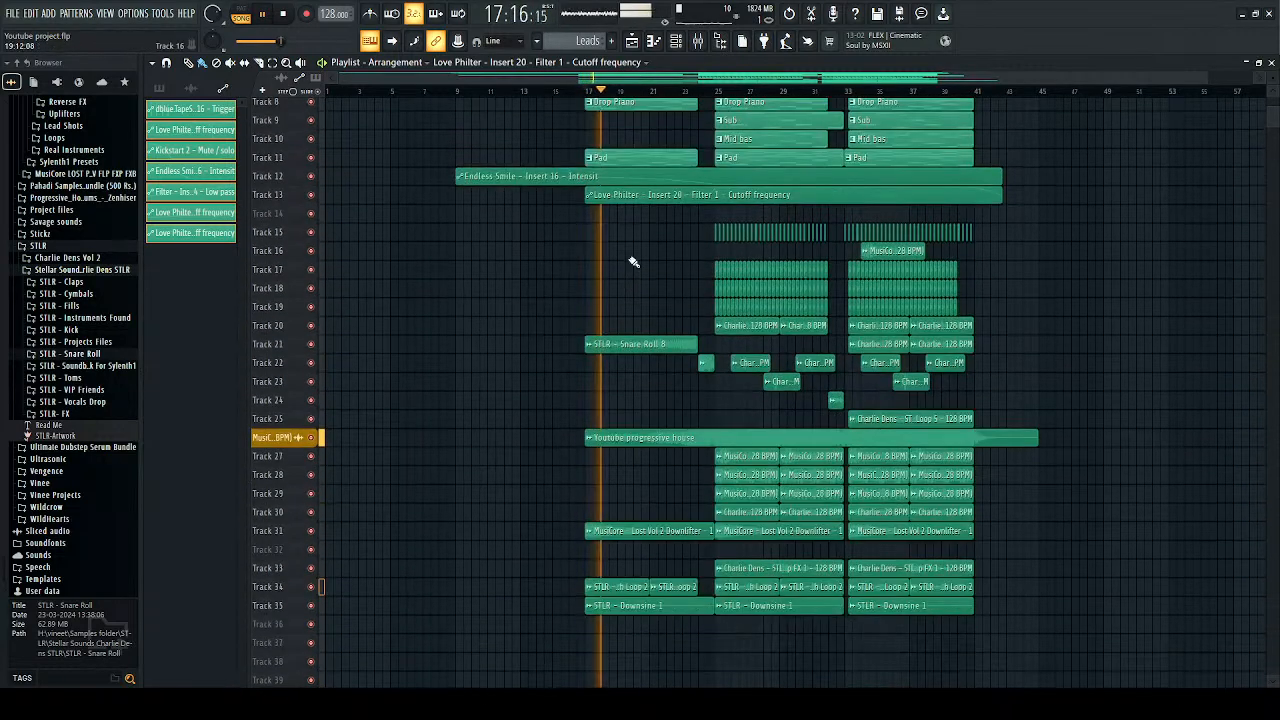
pyautogui.scroll(4, 633, 262)
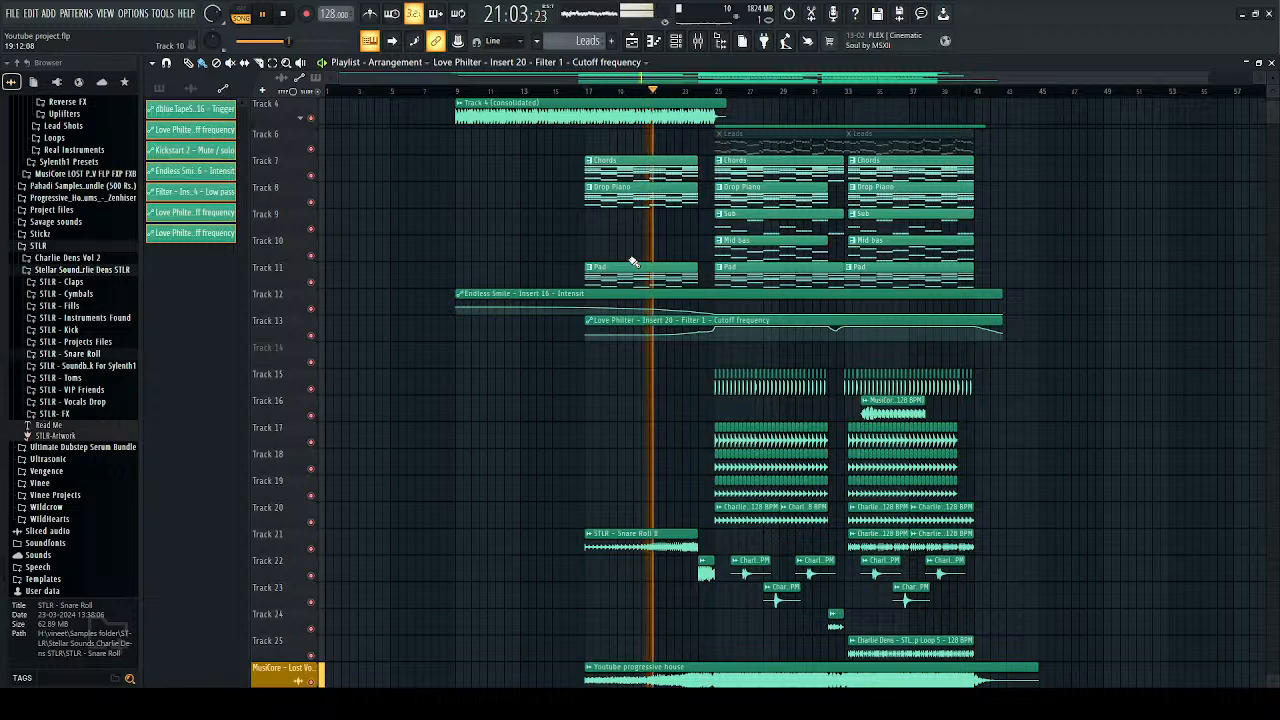
pyautogui.scroll(1, 633, 262)
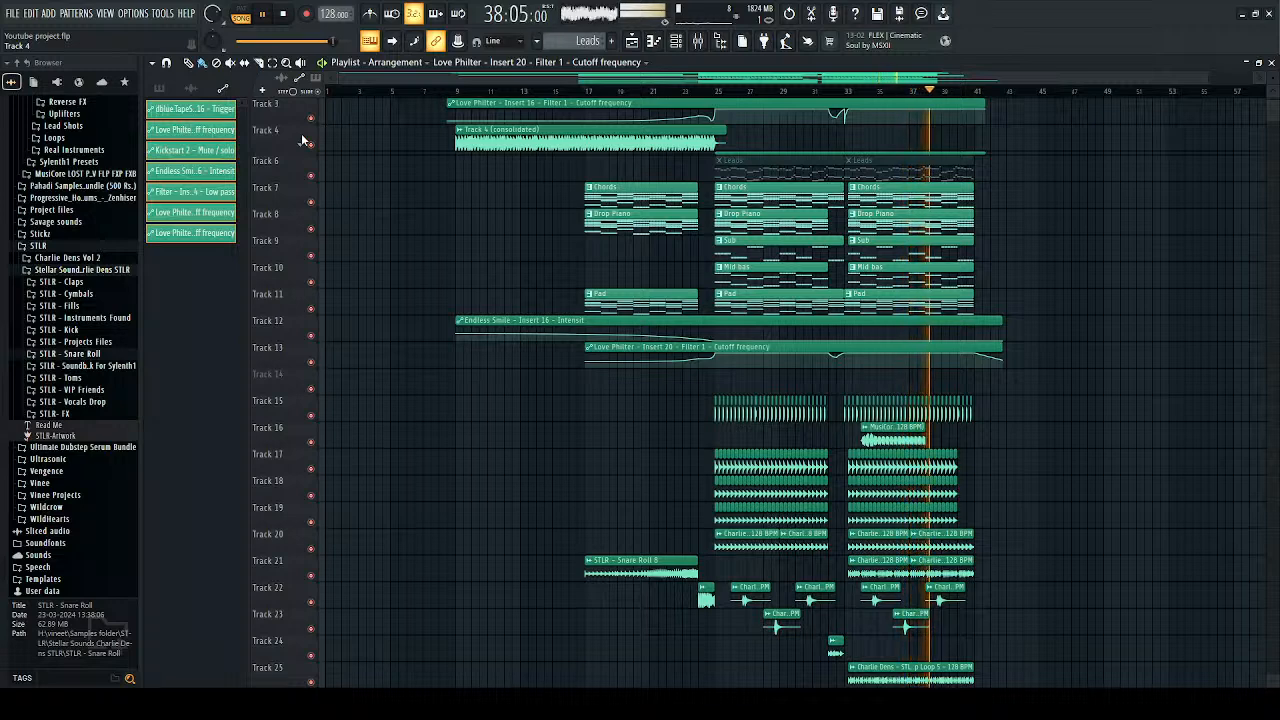
pyautogui.rightClick(915, 441)
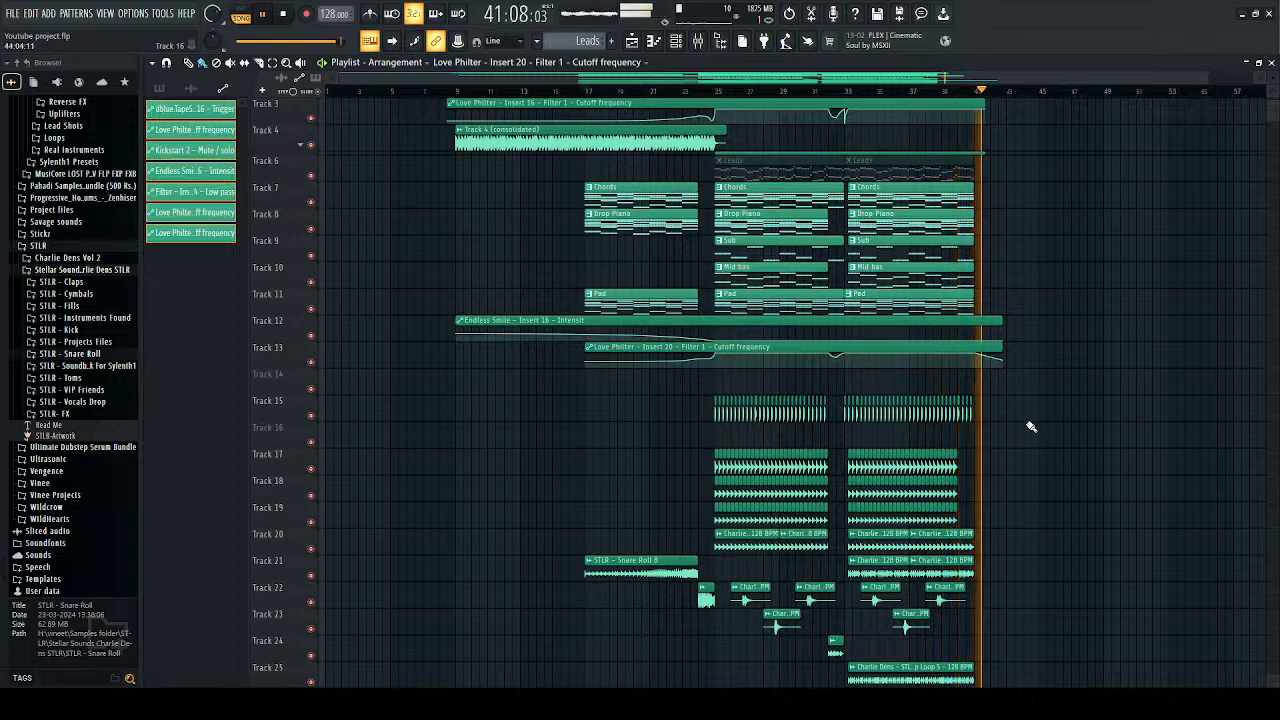
pyautogui.press('space')
# Step: Play the drop from bar 25 and look over the layout of all playlist tracks
pyautogui.press('space')
pyautogui.click(715, 91)
pyautogui.scroll(-3, 794, 523)
pyautogui.scroll(4, 791, 534)
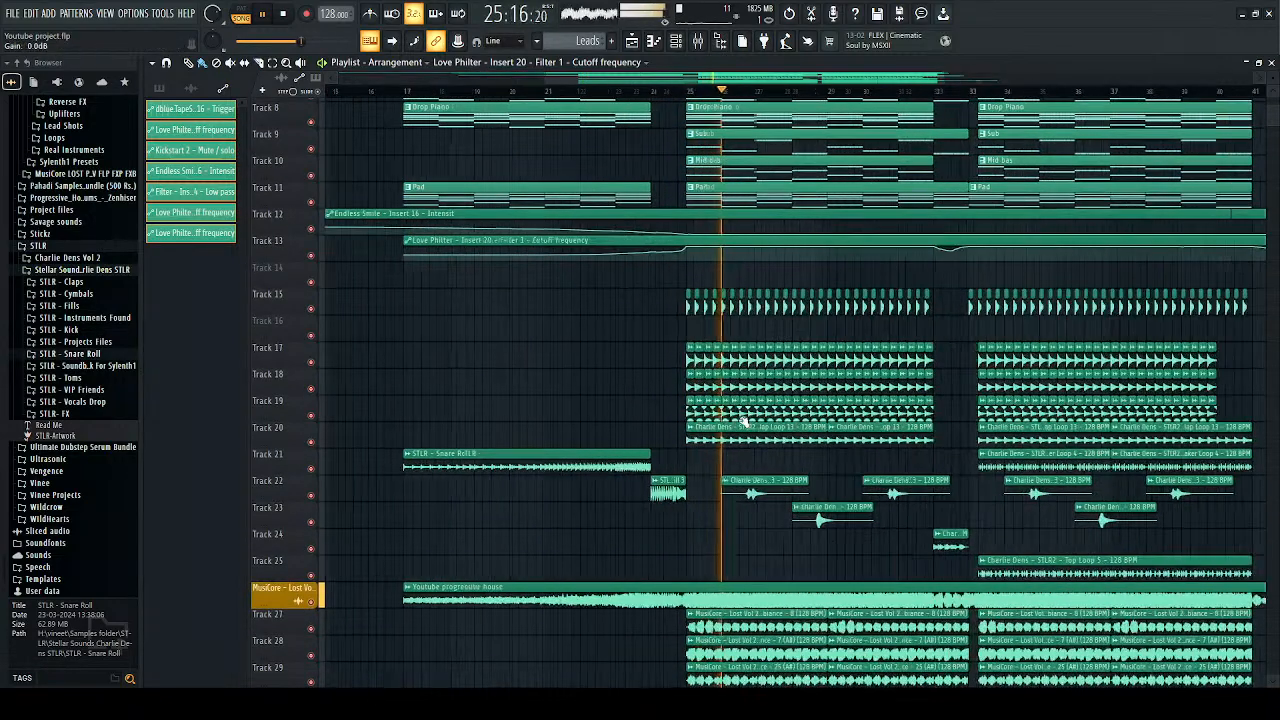
pyautogui.scroll(2, 745, 420)
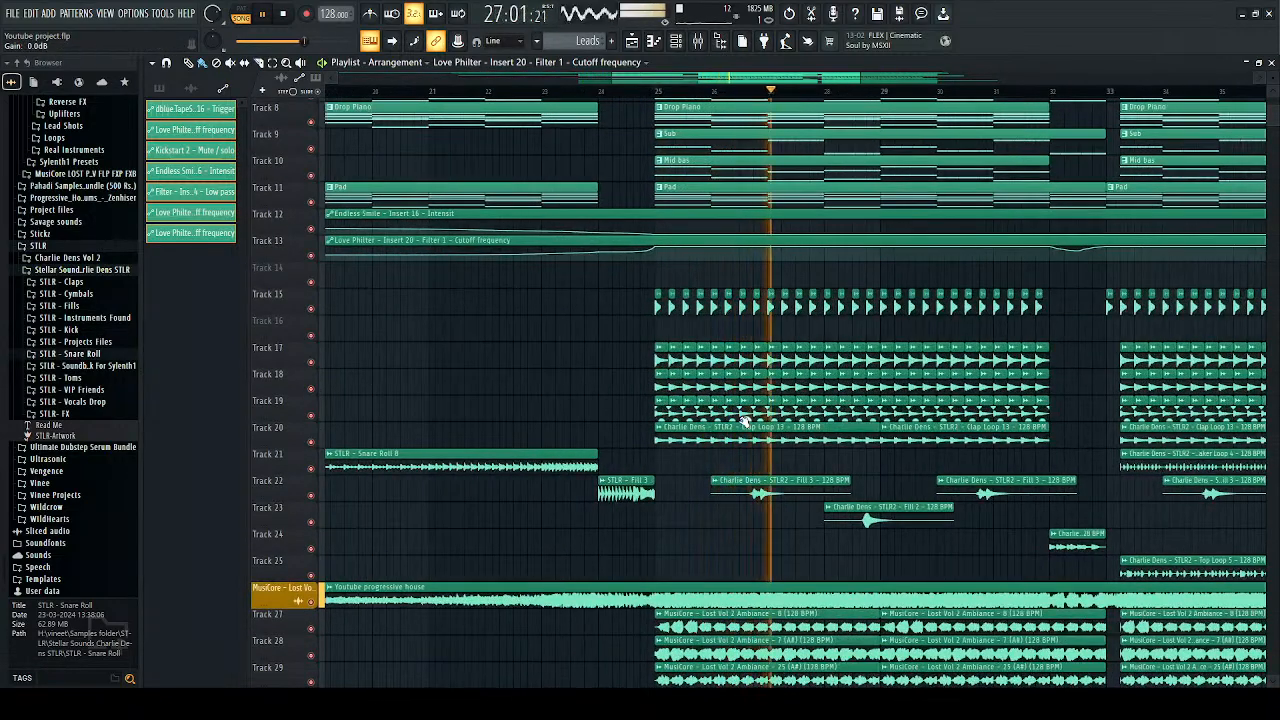
pyautogui.scroll(-3, 745, 420)
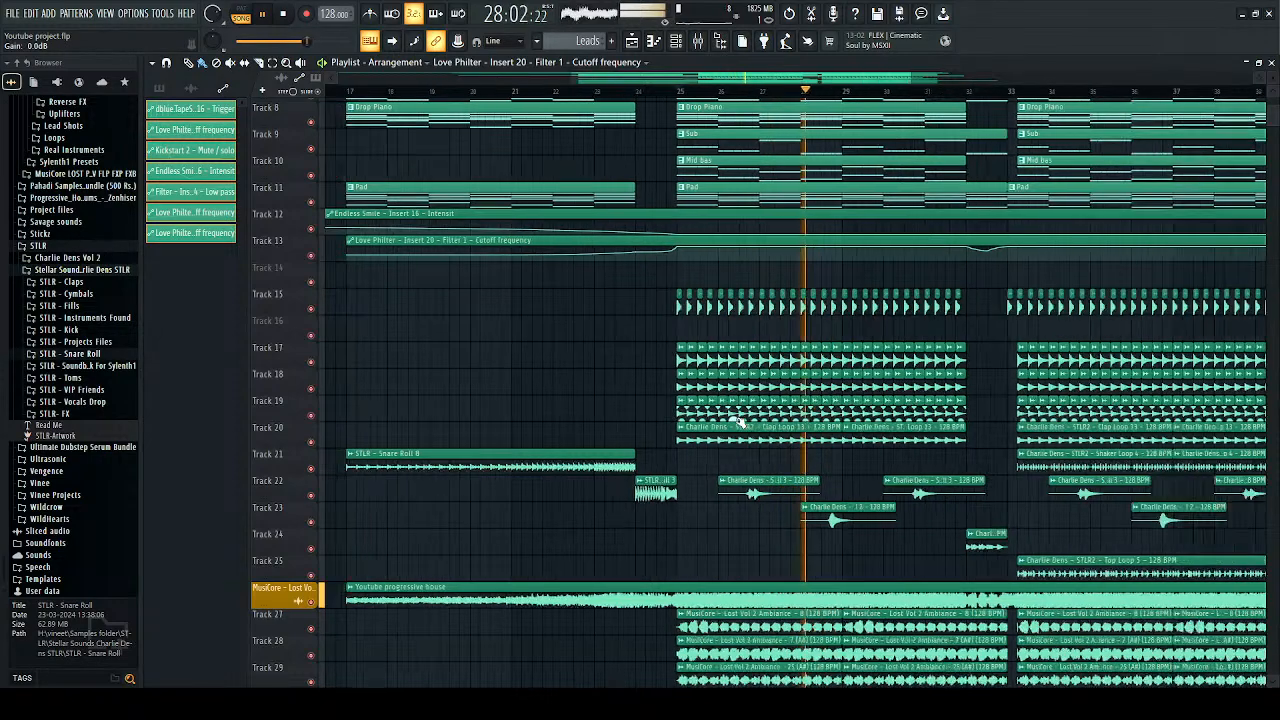
pyautogui.scroll(2, 740, 422)
pyautogui.scroll(-2, 740, 422)
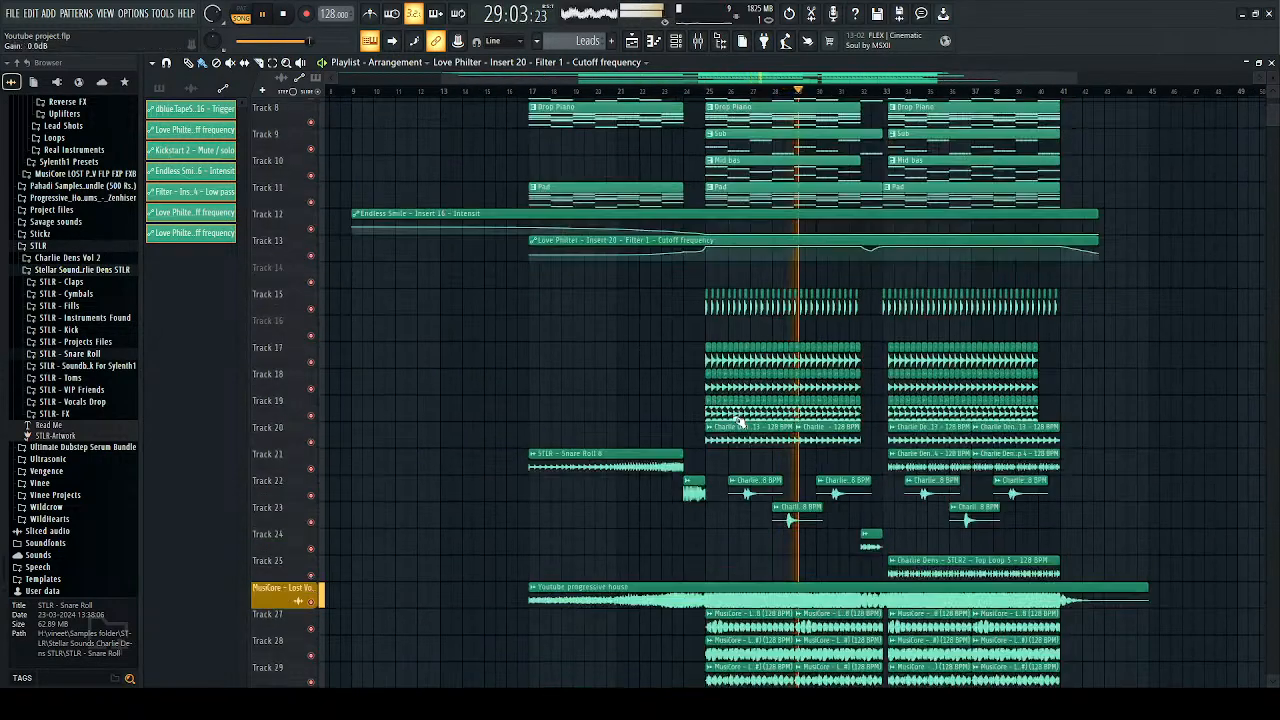
pyautogui.scroll(-2, 739, 422)
pyautogui.scroll(-1, 739, 422)
pyautogui.scroll(-2, 740, 423)
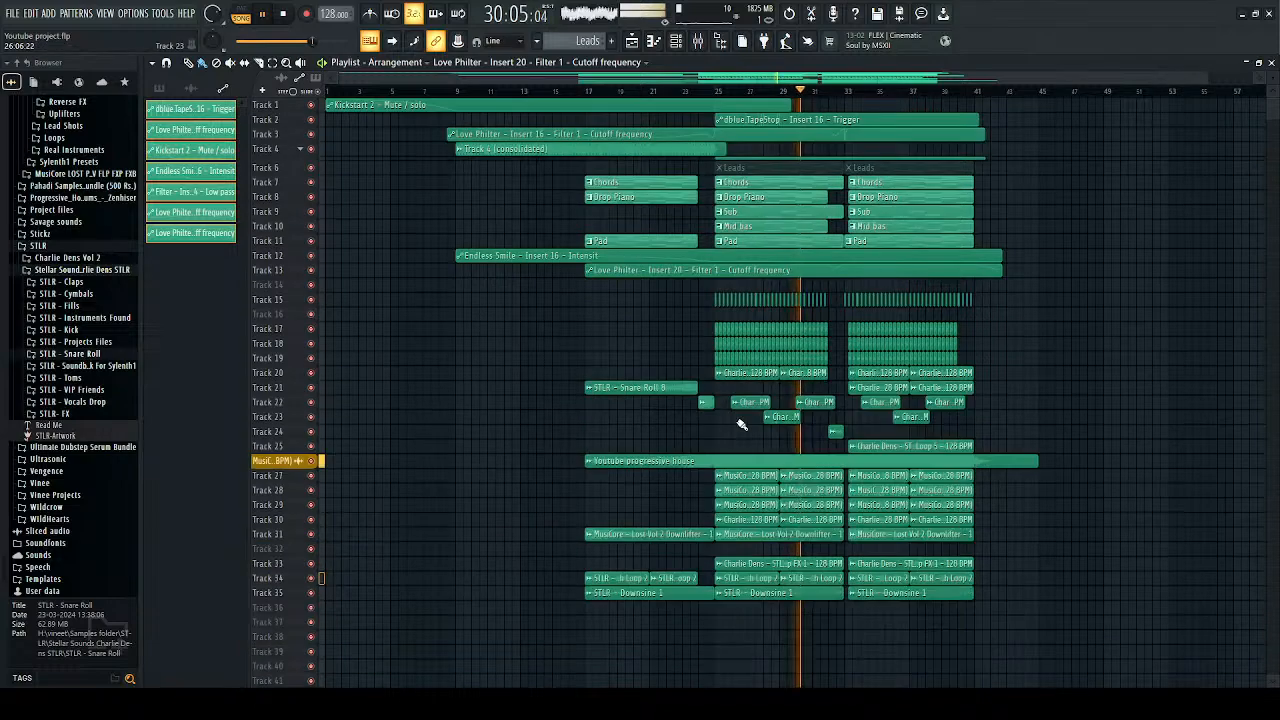
pyautogui.scroll(3, 741, 424)
pyautogui.scroll(-1, 750, 420)
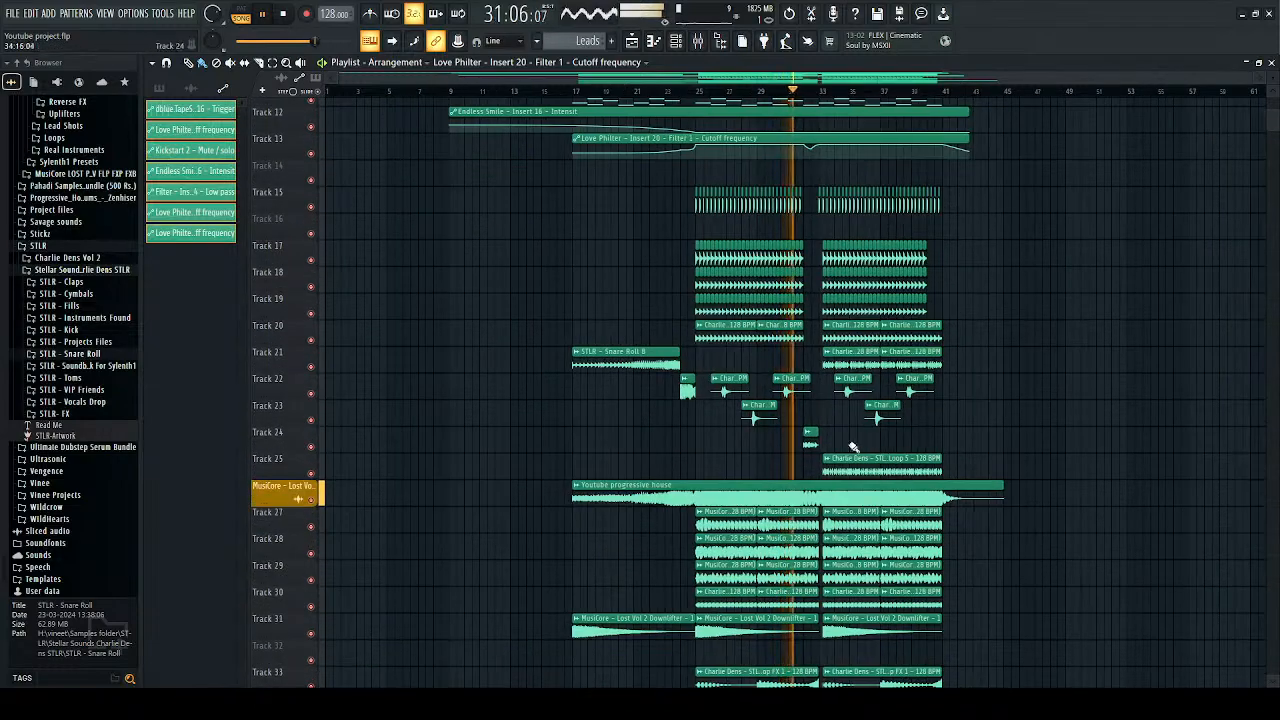
pyautogui.moveTo(993, 445); pyautogui.dragTo(321, 595)
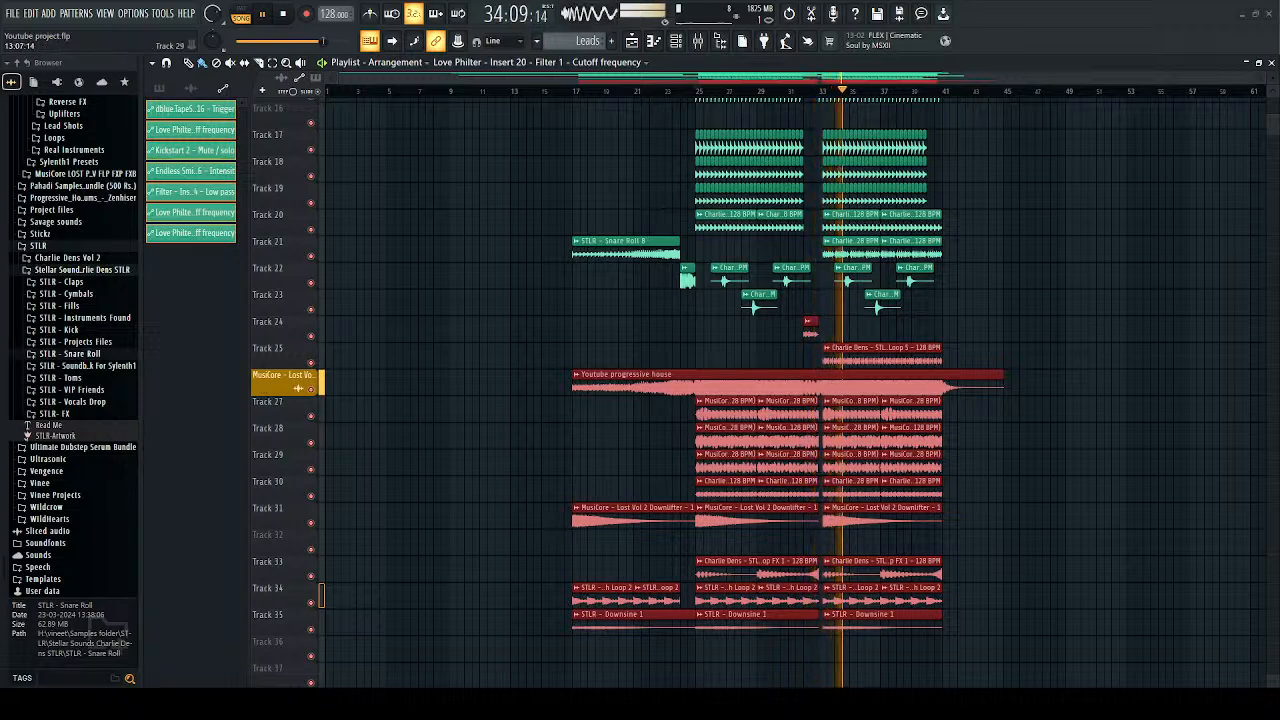
pyautogui.hotkey('ctrl', 'd')
pyautogui.press('space')
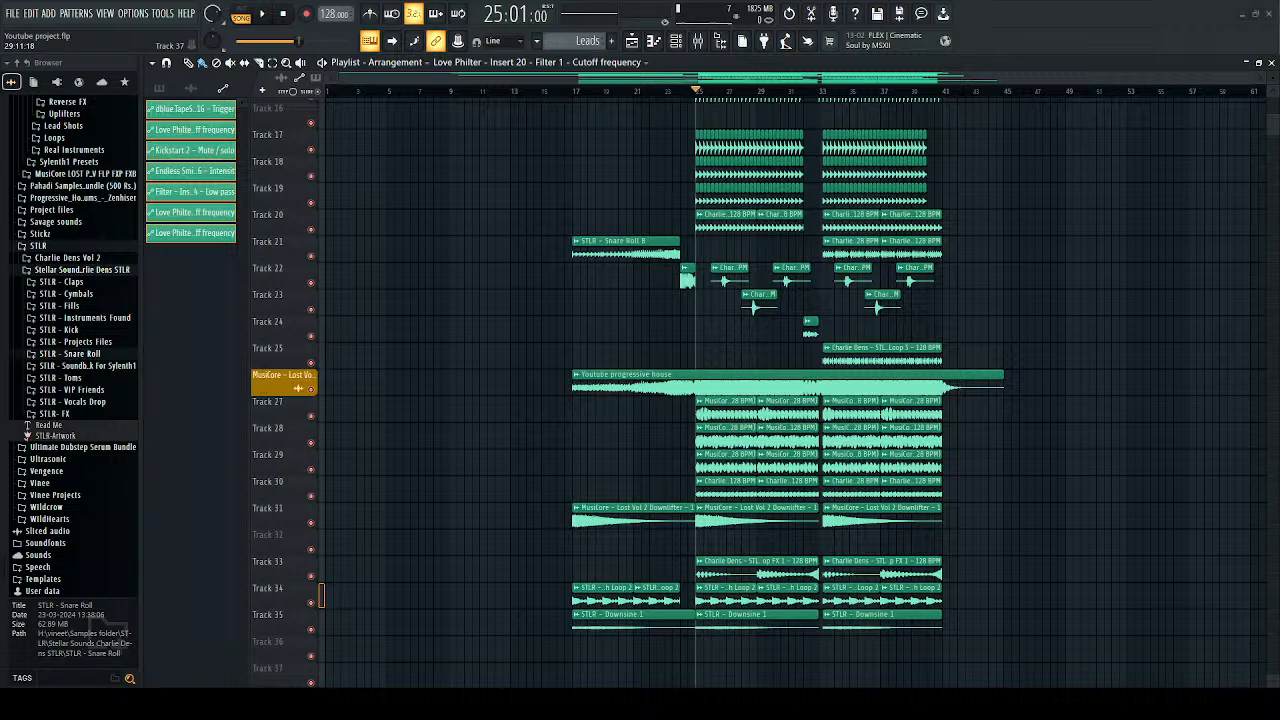
# Step: Close the empty Track 32 by moving the clips below it up, and shift all clips from Track 25 downward up one track
pyautogui.click(571, 92)
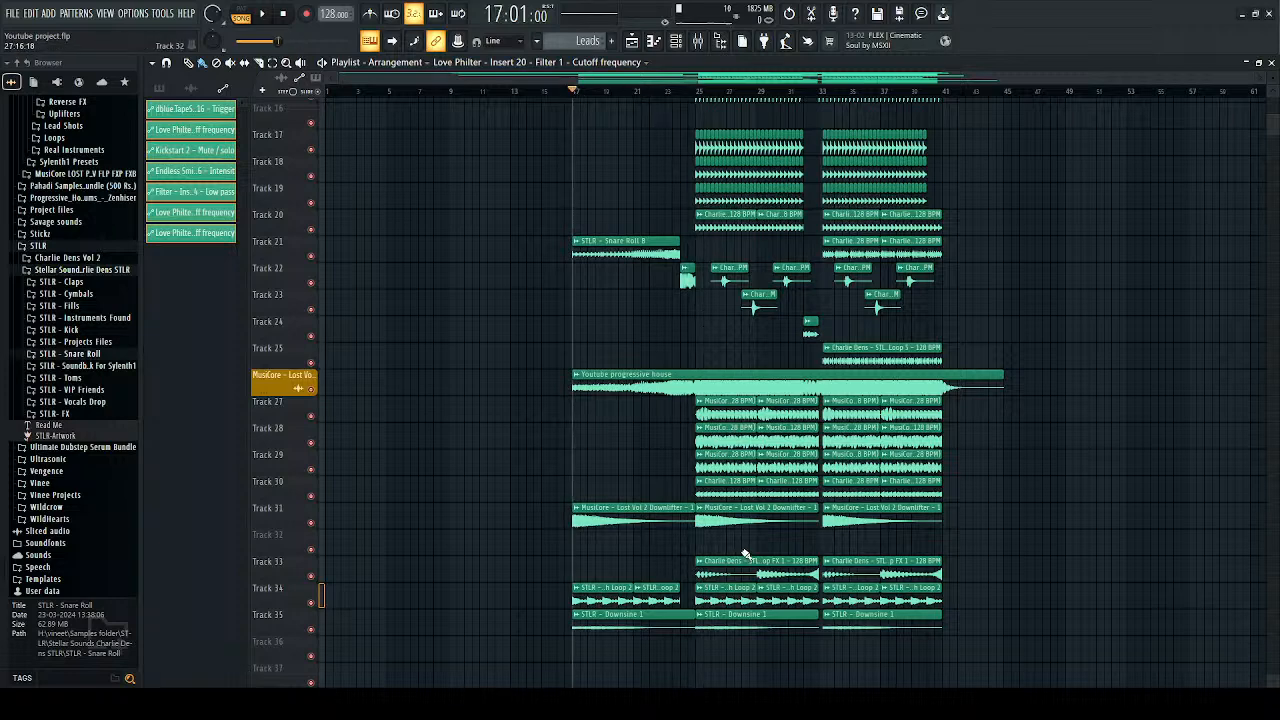
pyautogui.scroll(-1, 980, 565)
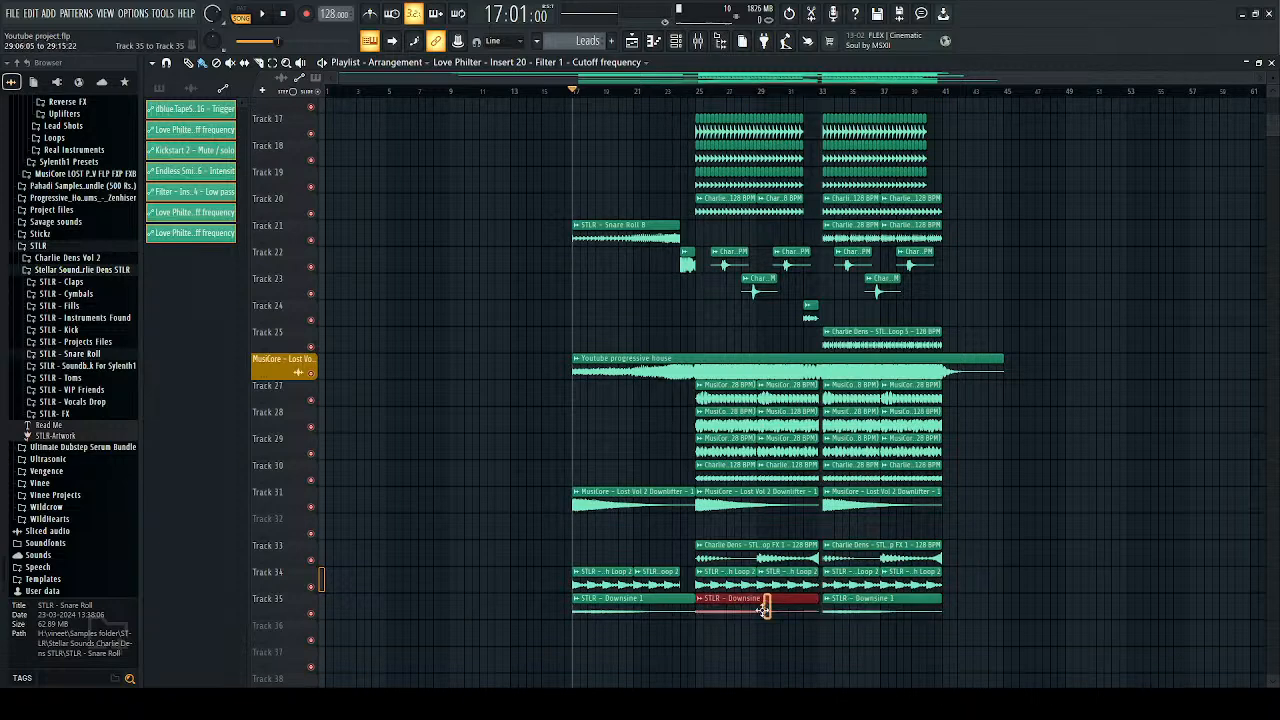
pyautogui.moveTo(1140, 512); pyautogui.dragTo(535, 662)
pyautogui.hotkey('shift', 'Up')
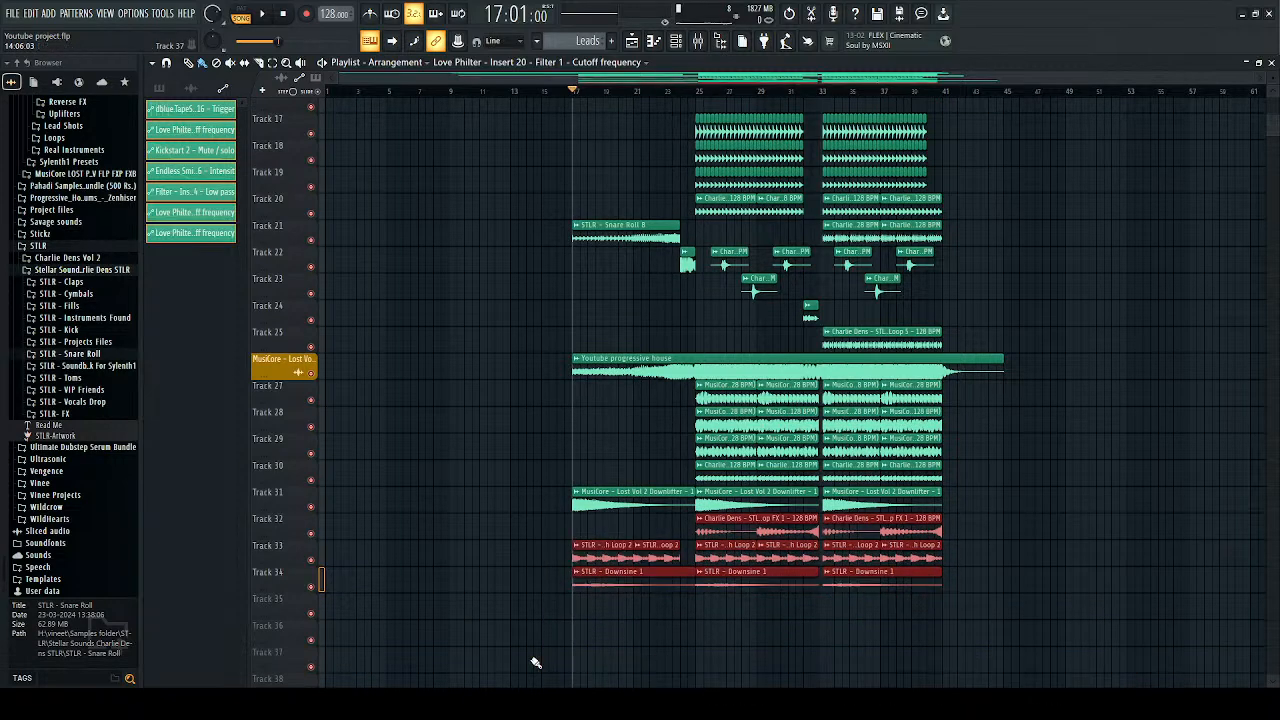
pyautogui.moveTo(997, 340); pyautogui.dragTo(594, 623)
pyautogui.hotkey('shift', 'Up')
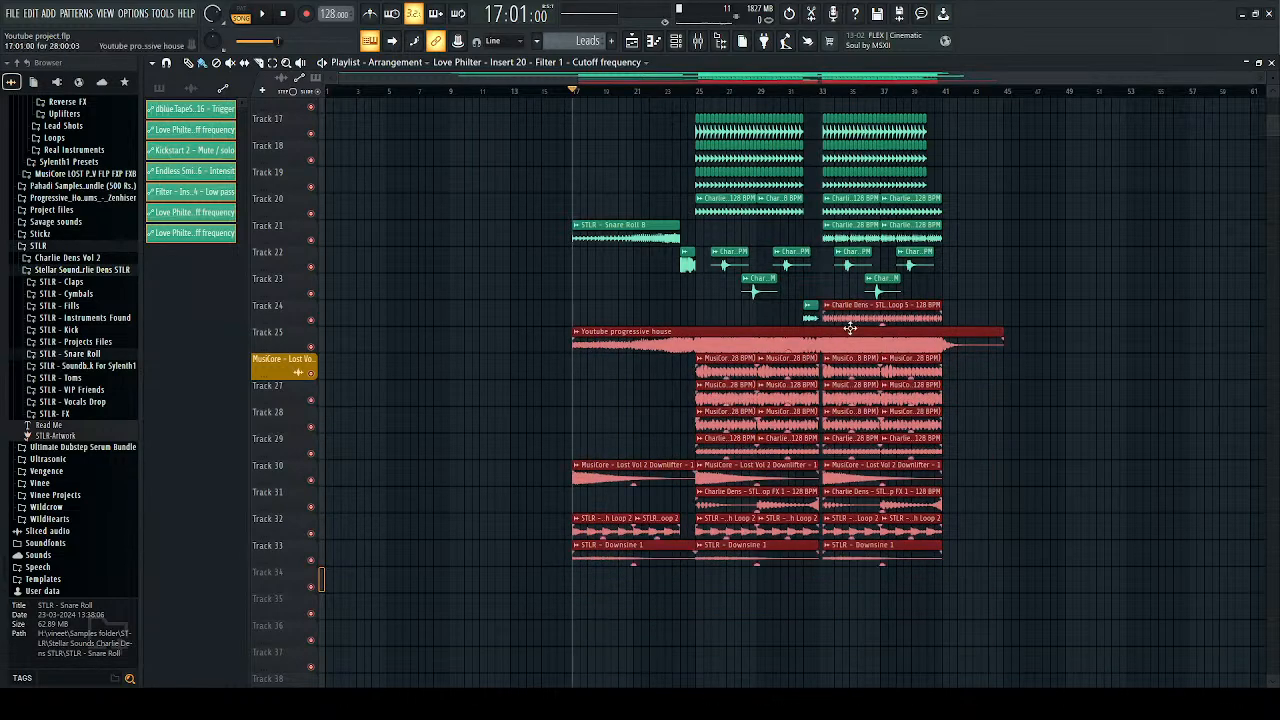
# Step: Shift the clips from Track 17 downward up one track, and move everything from the kicks downward up so the kicks sit on Track 14
pyautogui.scroll(5, 848, 328)
pyautogui.moveTo(970, 305); pyautogui.dragTo(395, 690)
pyautogui.hotkey('shift', 'Up')
pyautogui.moveTo(1063, 204); pyautogui.dragTo(326, 690)
pyautogui.moveTo(1121, 628); pyautogui.dragTo(441, 278)
pyautogui.hotkey('shift', 'Up')
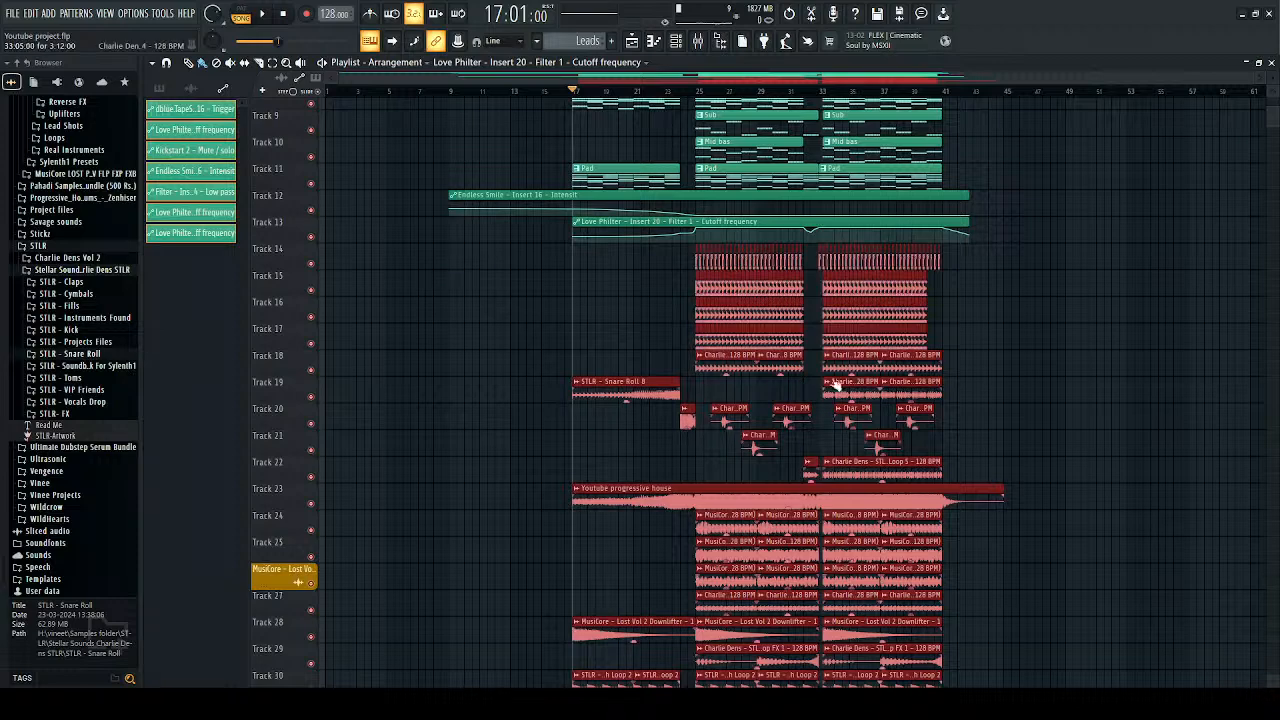
# Step: Move the Youtube progressive house audio clip down from Track 23 to Track 33
pyautogui.moveTo(1024, 489); pyautogui.dragTo(1004, 516)
pyautogui.hotkey('shift', 'Down')
pyautogui.hotkey('shift', 'Down')
pyautogui.hotkey('shift', 'Down')
pyautogui.hotkey('shift', 'Down')
pyautogui.hotkey('shift', 'Down')
pyautogui.hotkey('shift', 'Down')
pyautogui.hotkey('shift', 'Down')
pyautogui.hotkey('shift', 'Down')
pyautogui.hotkey('shift', 'Down')
pyautogui.hotkey('shift', 'Down')
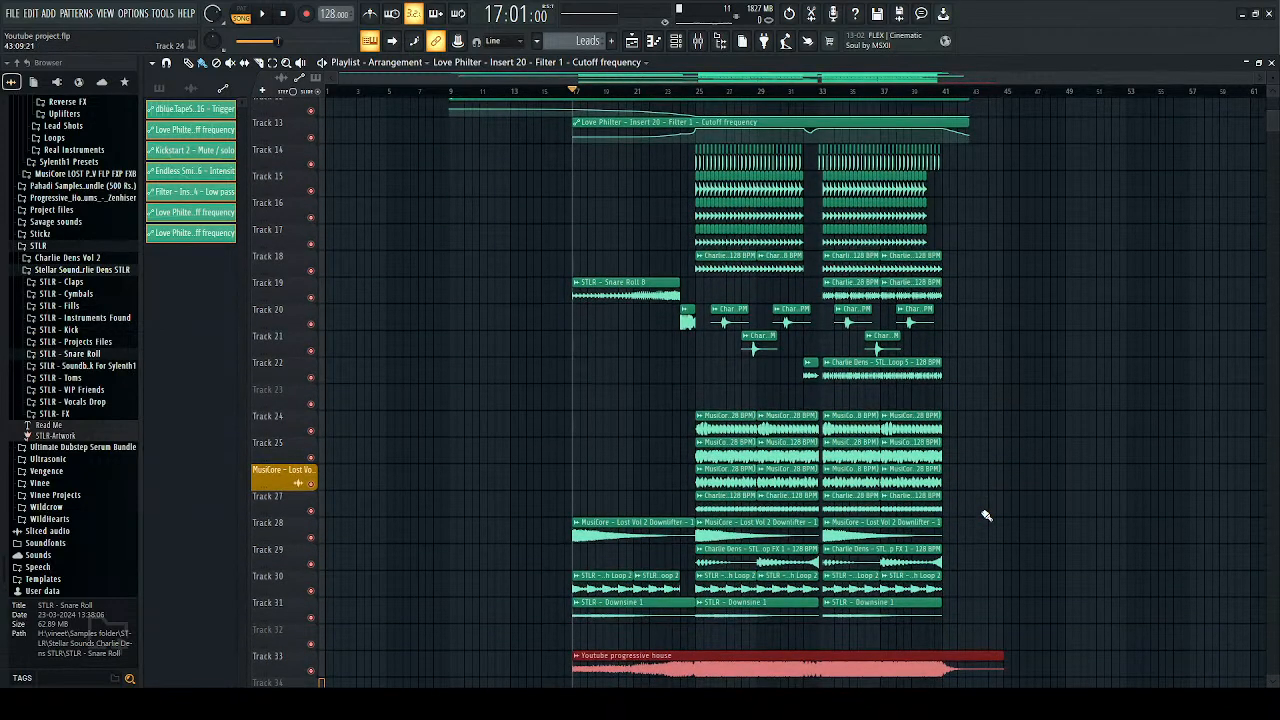
# Step: Move the clips on Tracks 24 to 31 up one track to fill the empty Track 23
pyautogui.moveTo(967, 614); pyautogui.dragTo(679, 470)
pyautogui.moveTo(612, 402); pyautogui.dragTo(503, 272)
pyautogui.moveTo(1014, 637)
pyautogui.mouseDown()
pyautogui.moveTo(560, 122)
pyautogui.moveTo(526, 123)
pyautogui.moveTo(520, 338)
pyautogui.moveTo(533, 419)
pyautogui.mouseUp()
pyautogui.hotkey('shift', 'Up')
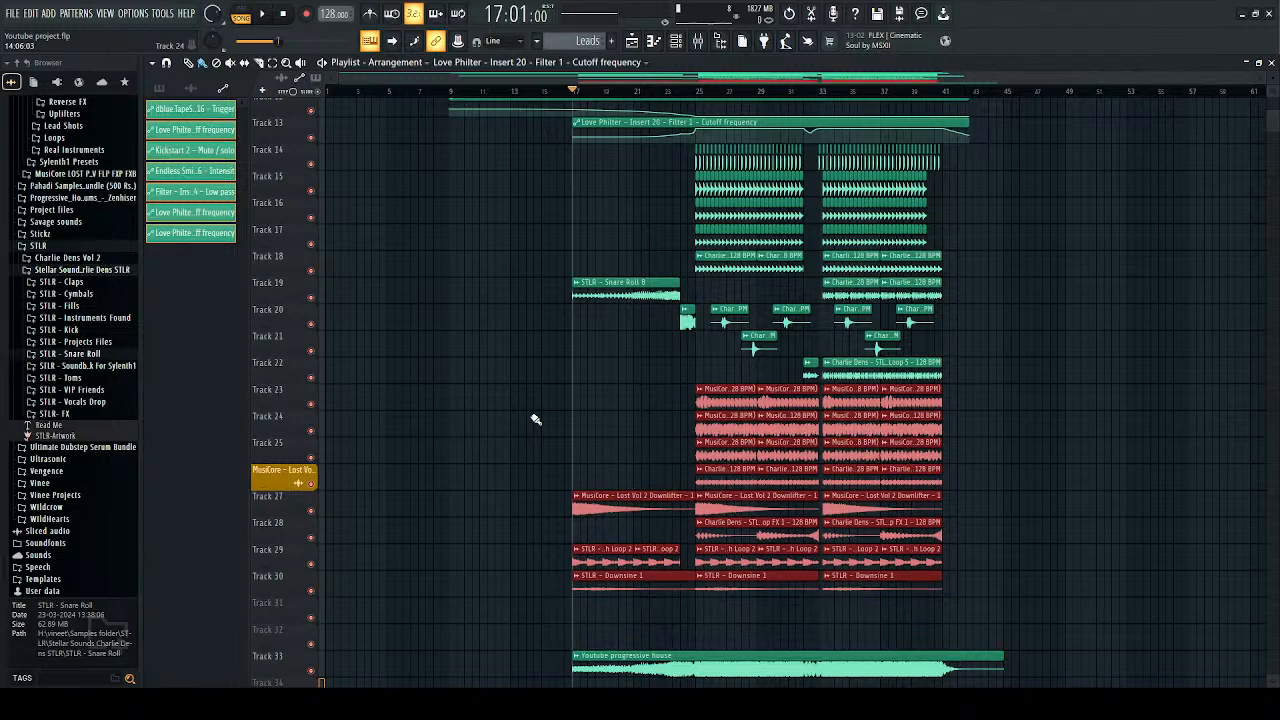
pyautogui.click(1121, 436)
# Step: Play the tidied arrangement from bar 17, adjust the main volume, and continue playback from about bar 24
pyautogui.scroll(5, 1080, 428)
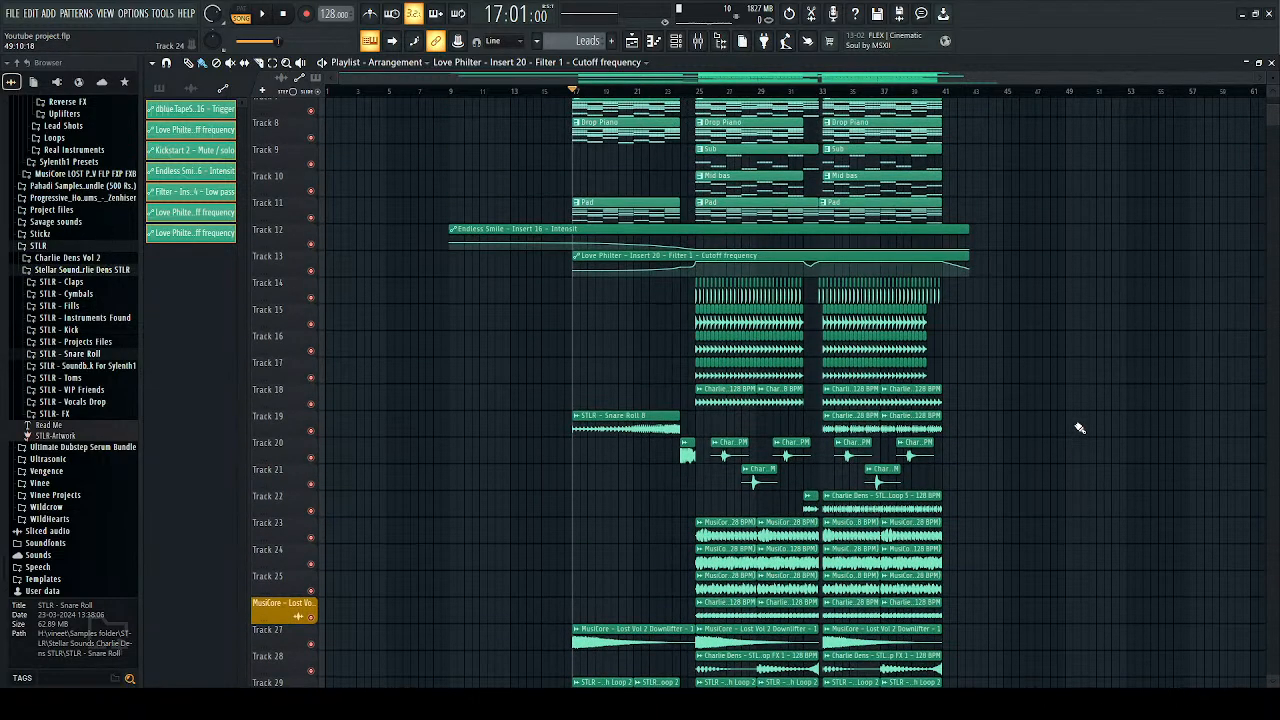
pyautogui.scroll(3, 1080, 428)
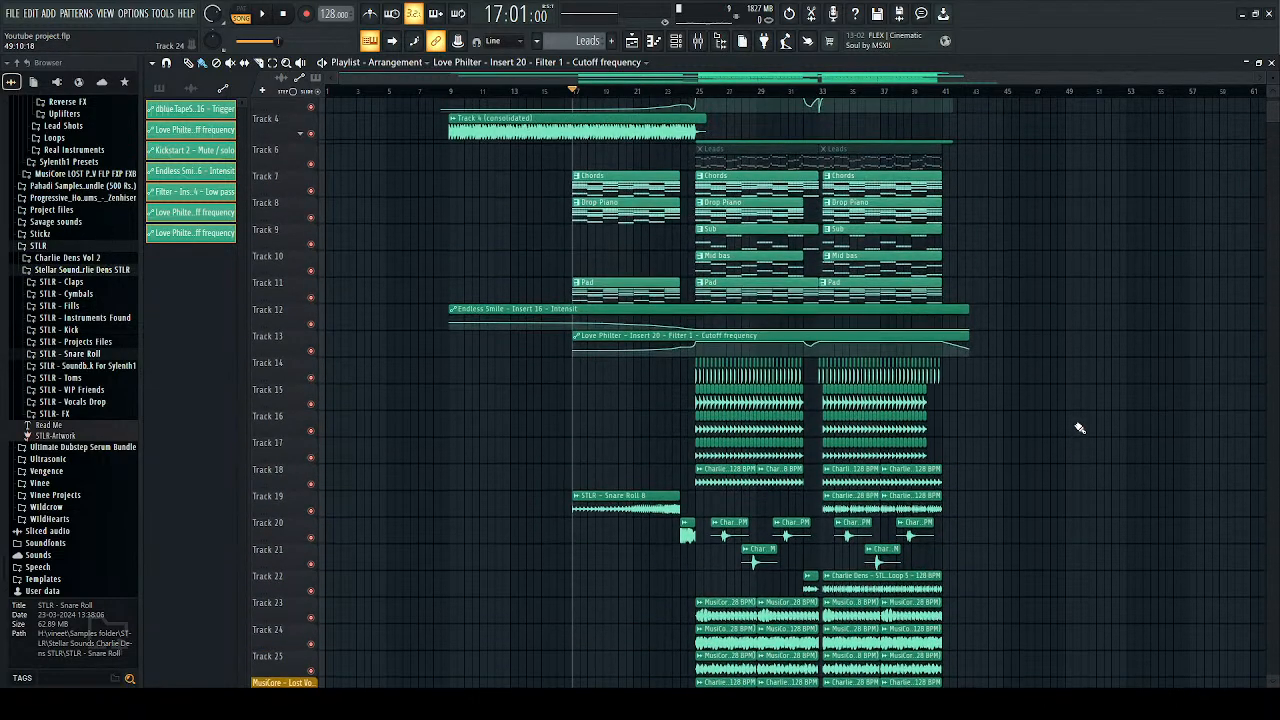
pyautogui.scroll(2, 1078, 429)
pyautogui.scroll(-2, 1078, 429)
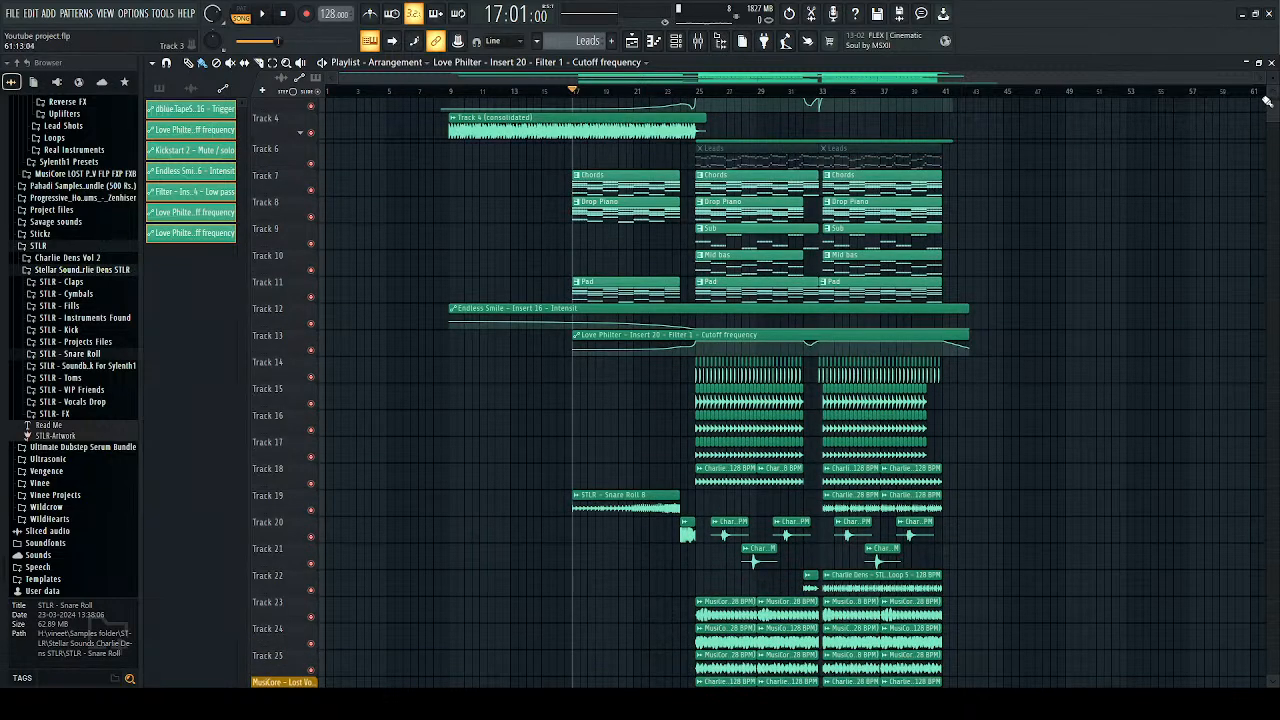
pyautogui.moveTo(1271, 81); pyautogui.dragTo(1274, 116)
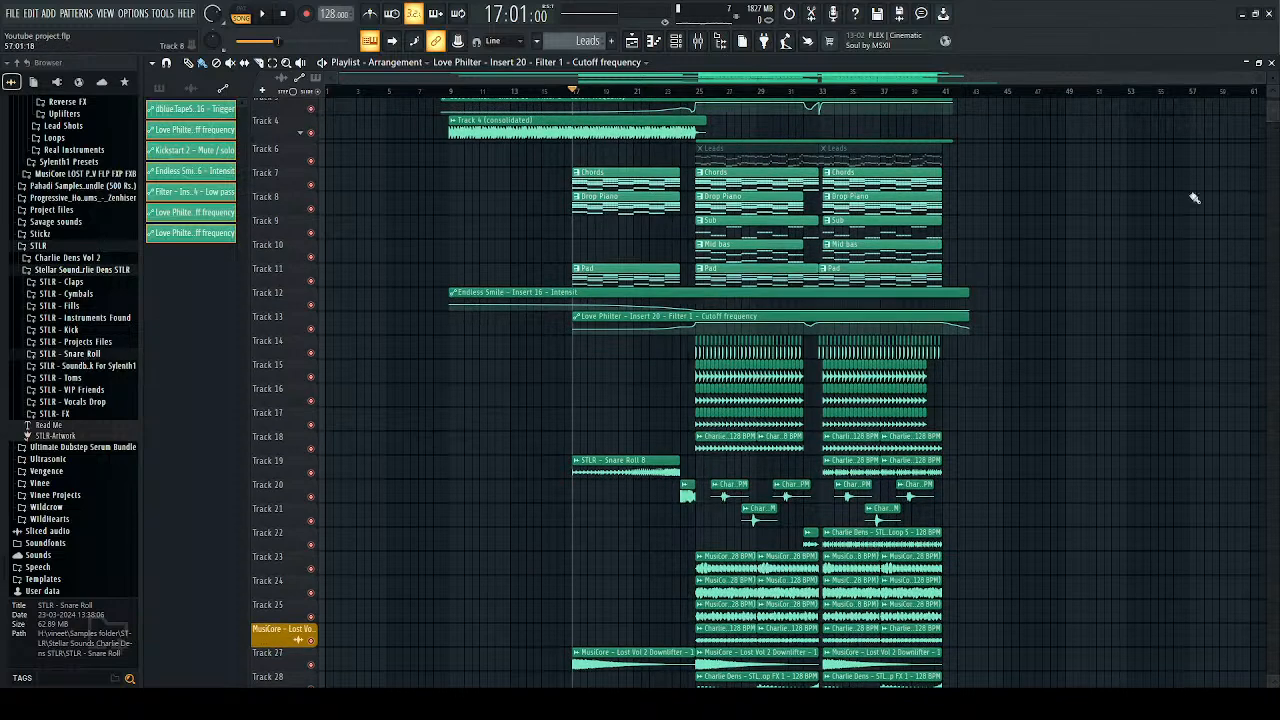
pyautogui.press('space')
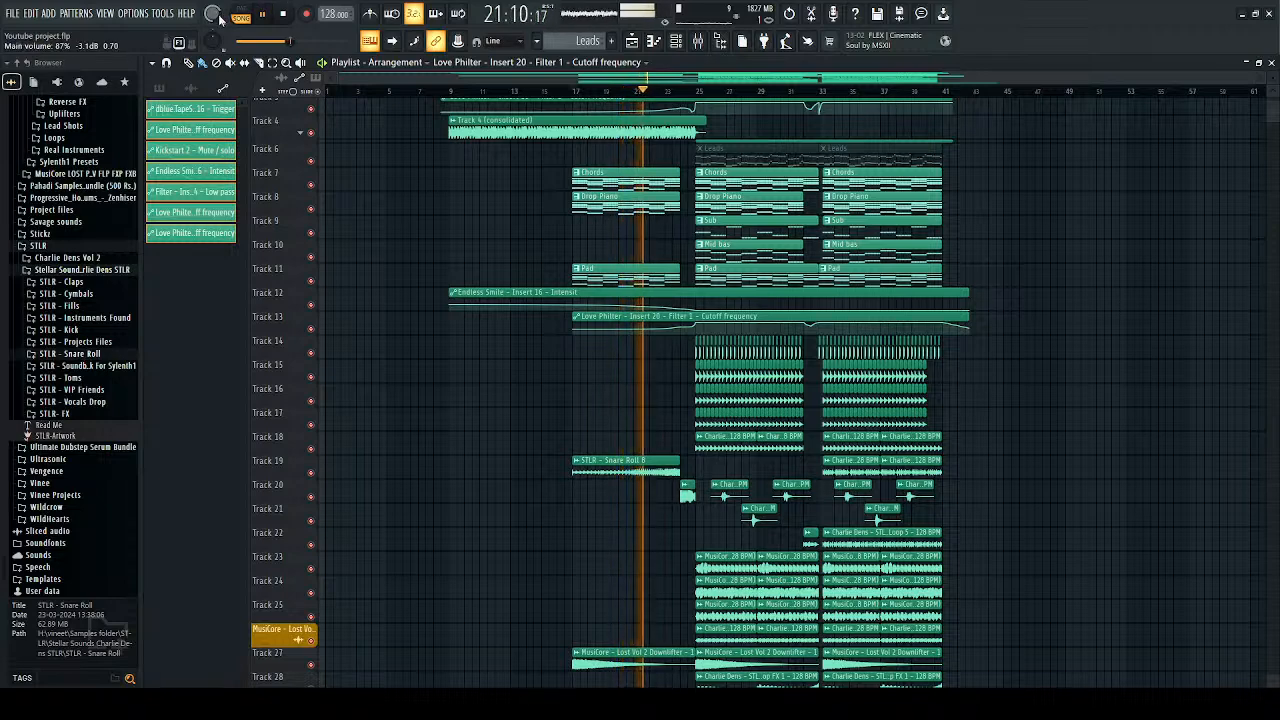
pyautogui.moveTo(219, 18); pyautogui.dragTo(219, 10)
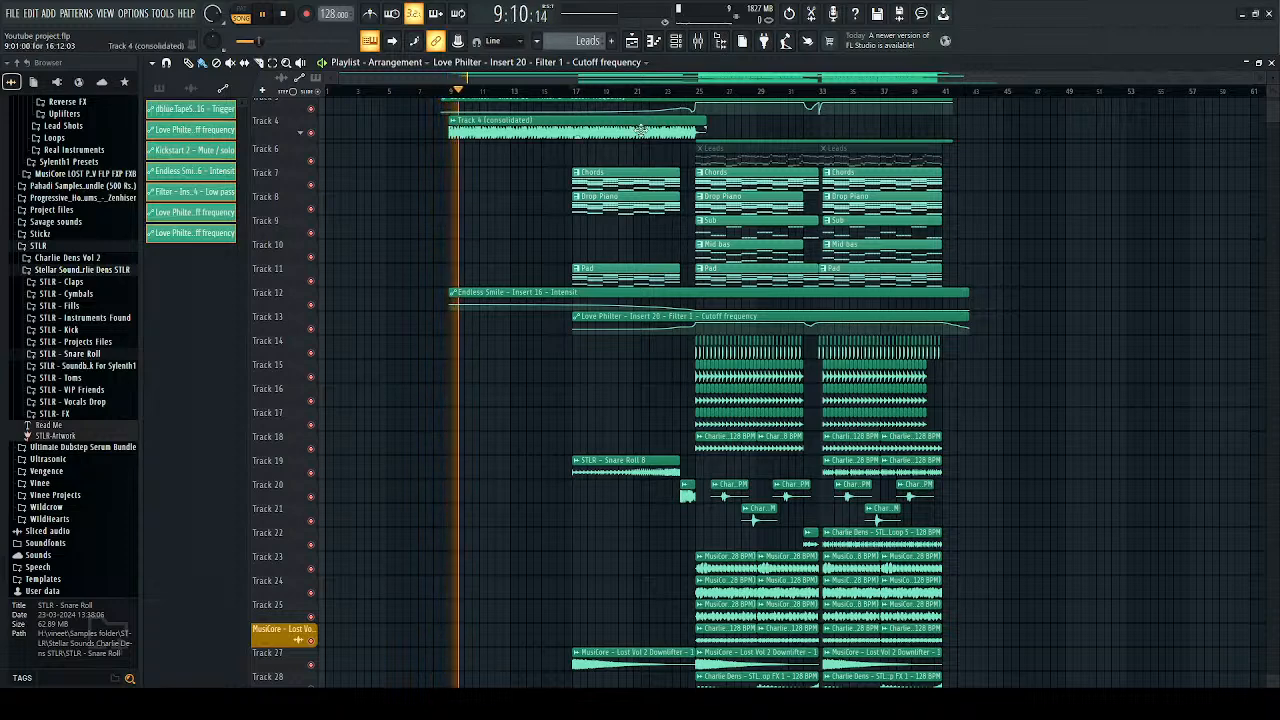
pyautogui.click(680, 93)
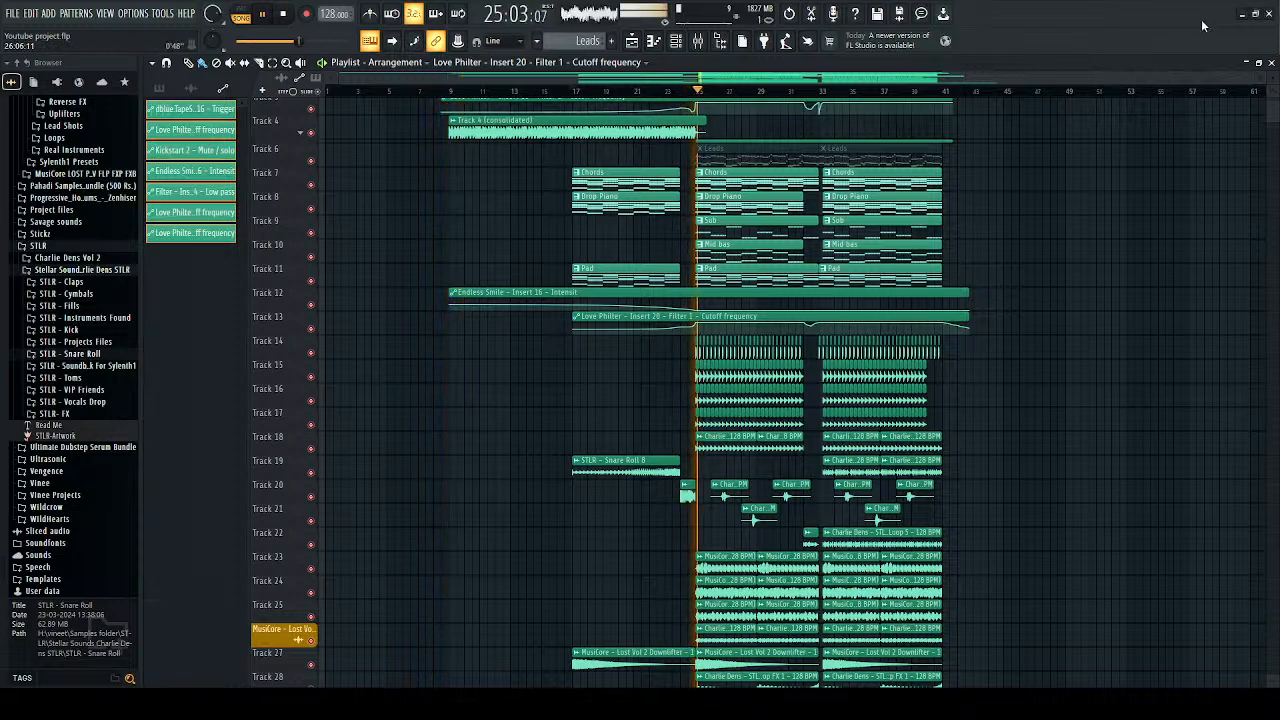